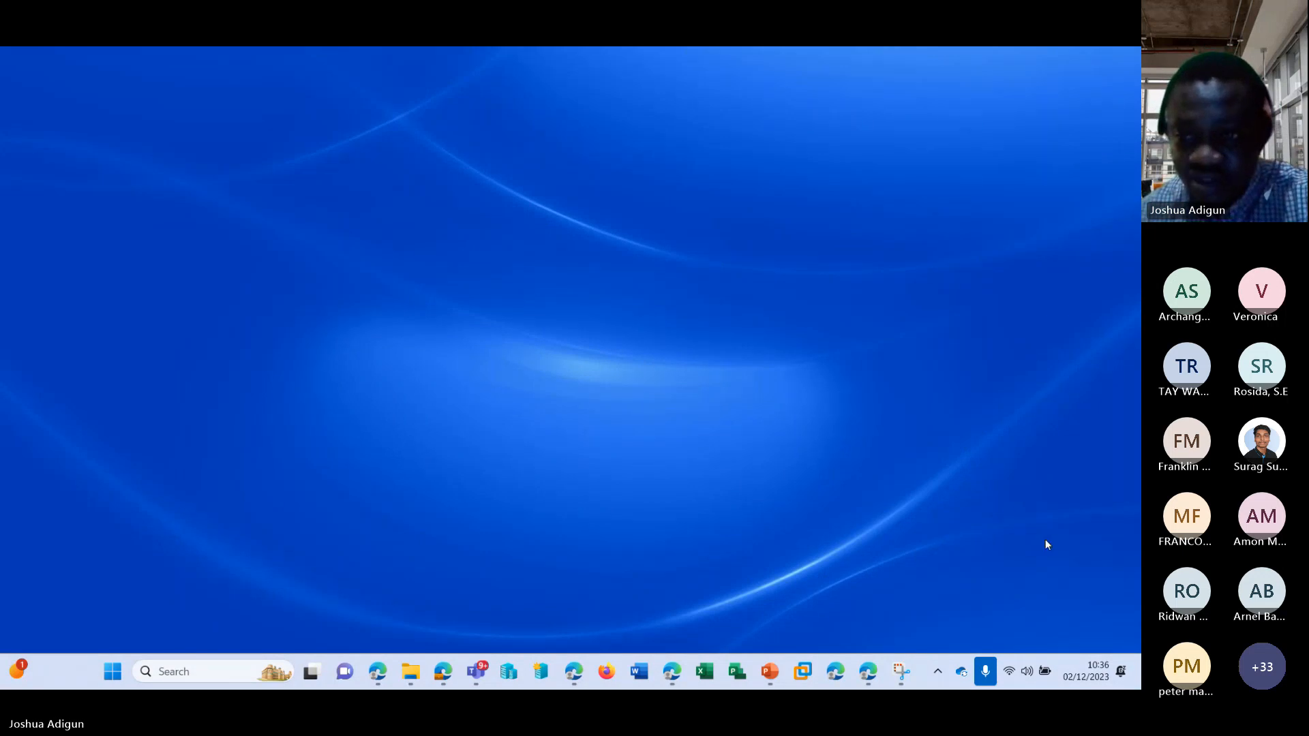
Minimize the meeting window, switch to the Microsoft 365 admin center in Edge and view the extra commands for active users.
left_click(997, 550)
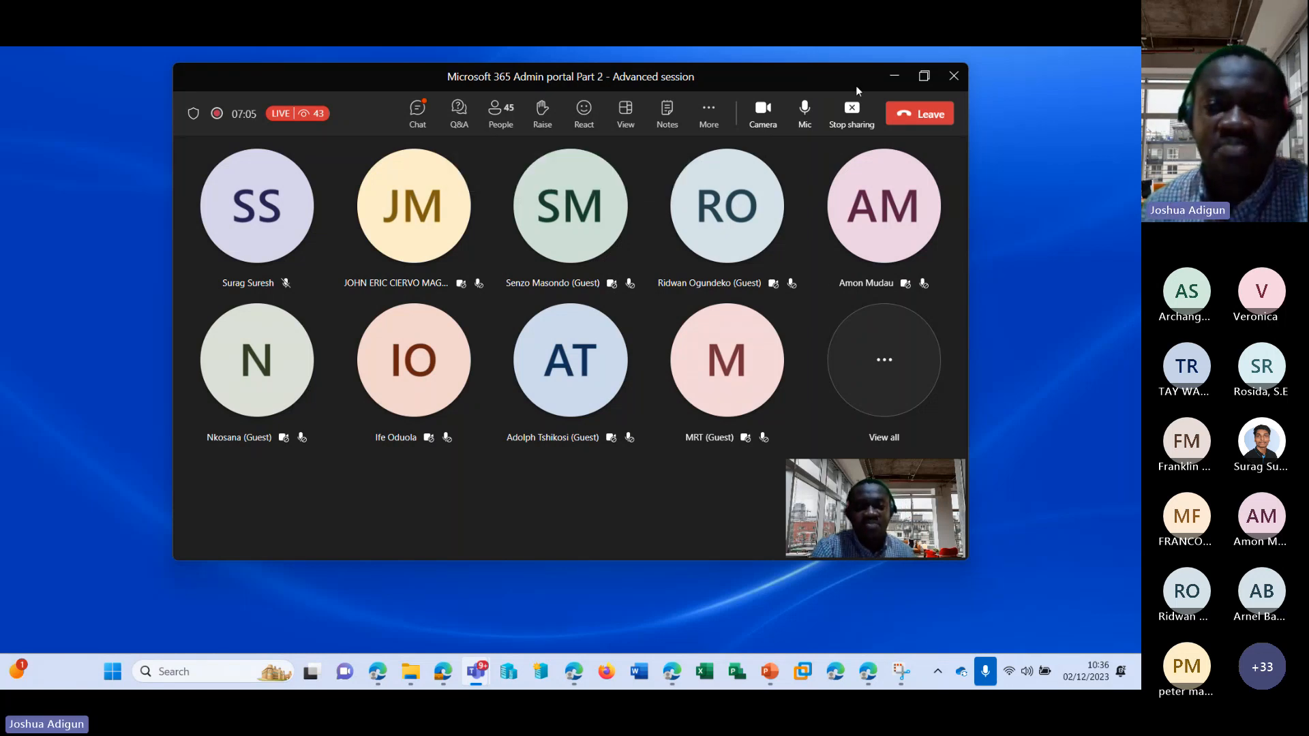
left_click(893, 76)
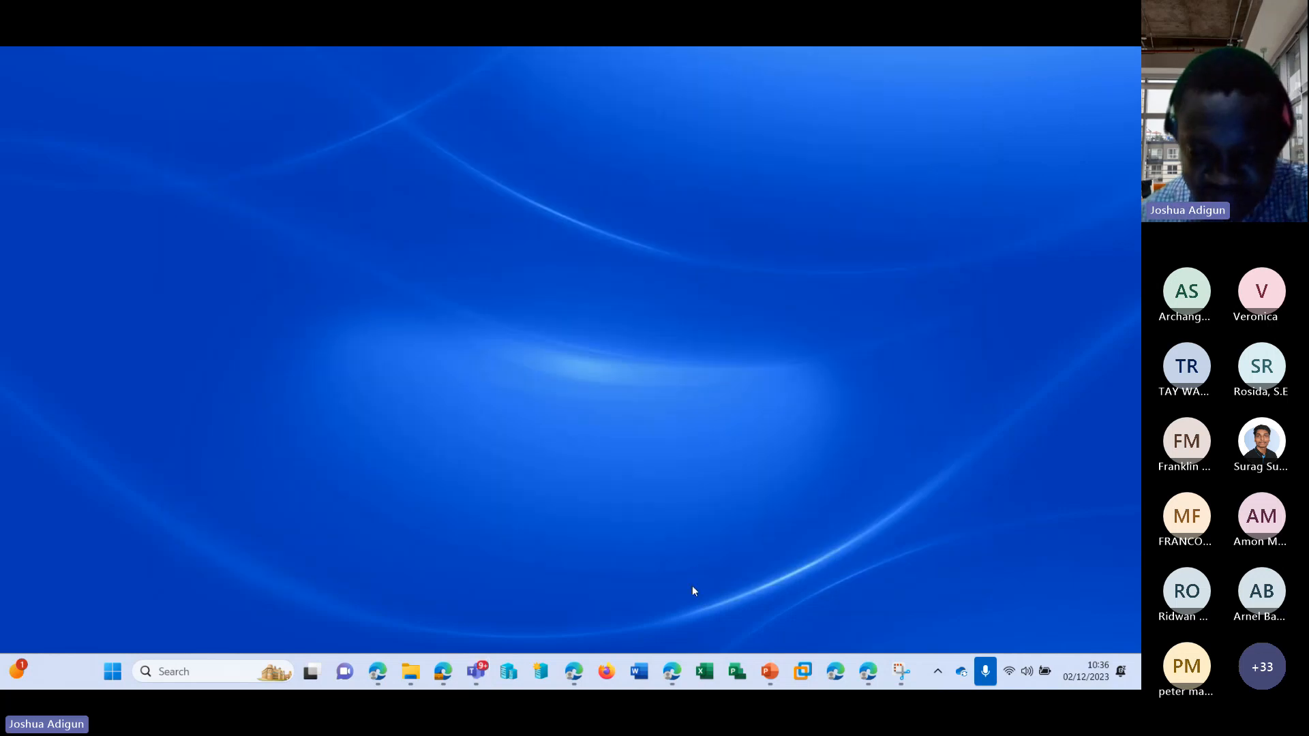
left_click(672, 672)
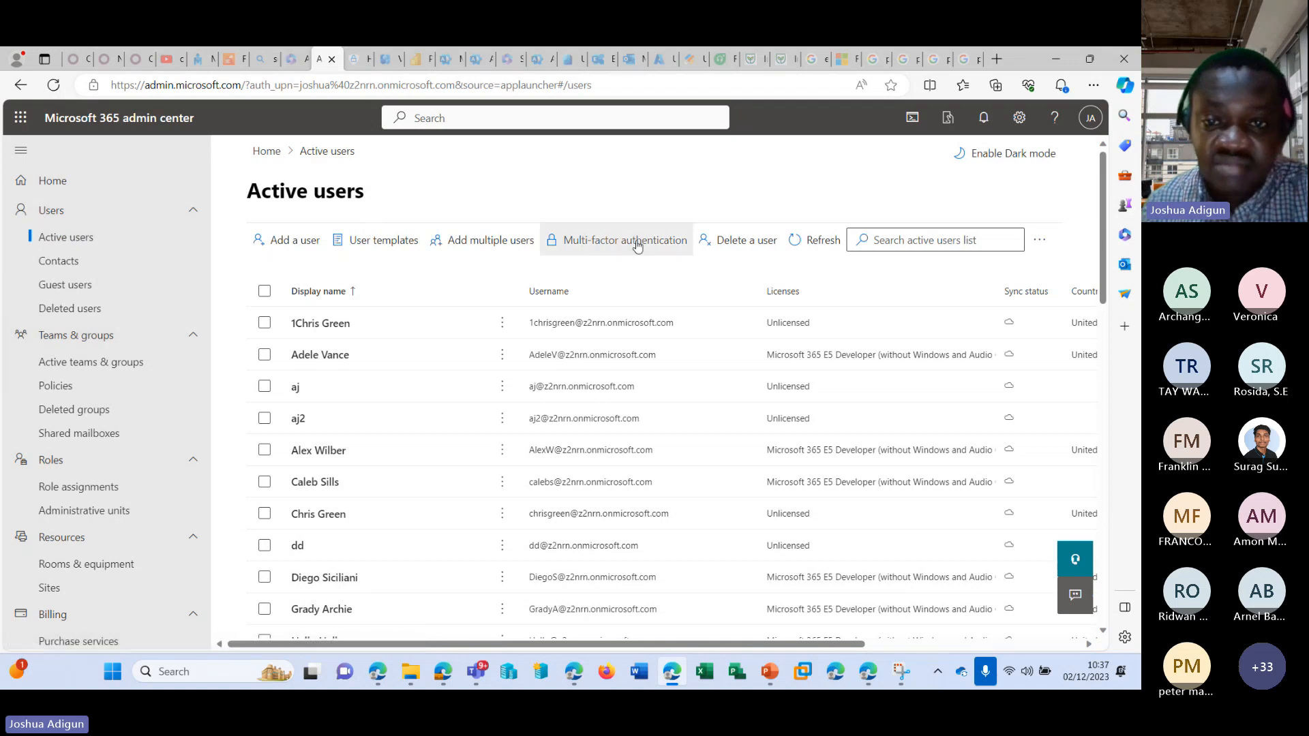
left_click(1043, 240)
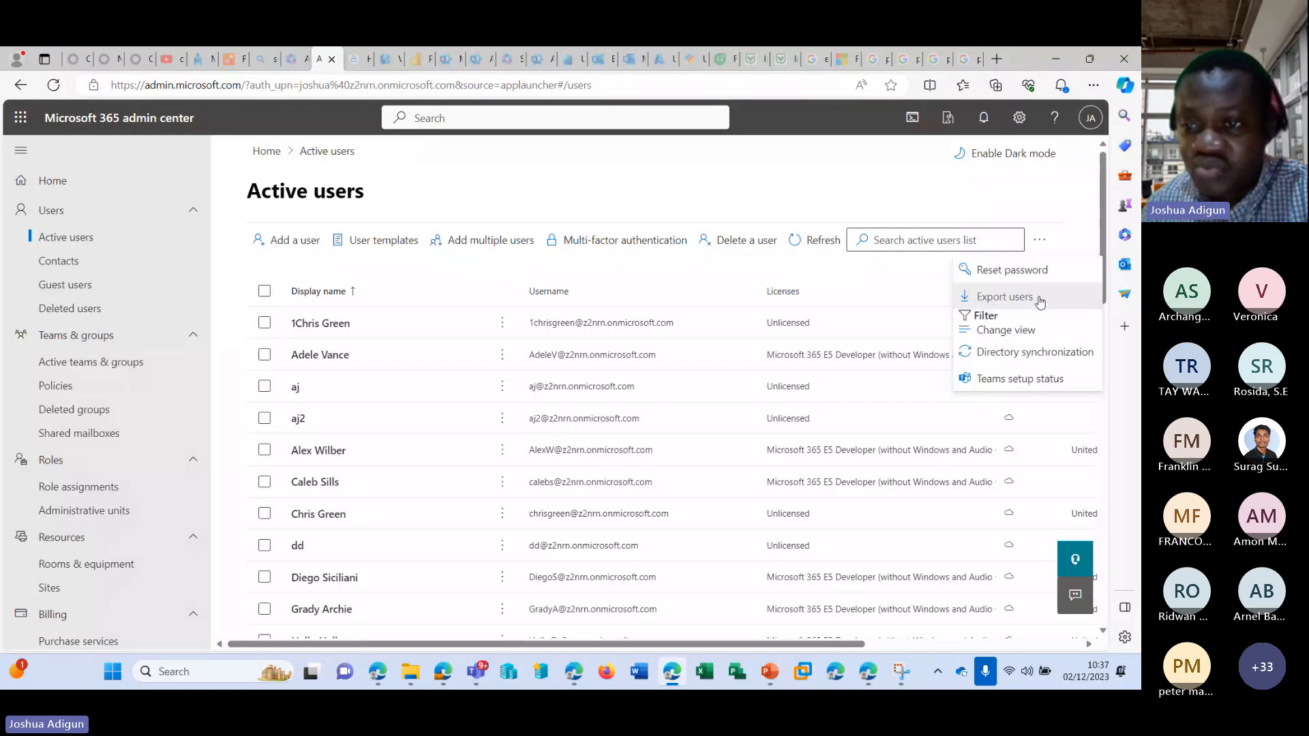
left_click(427, 262)
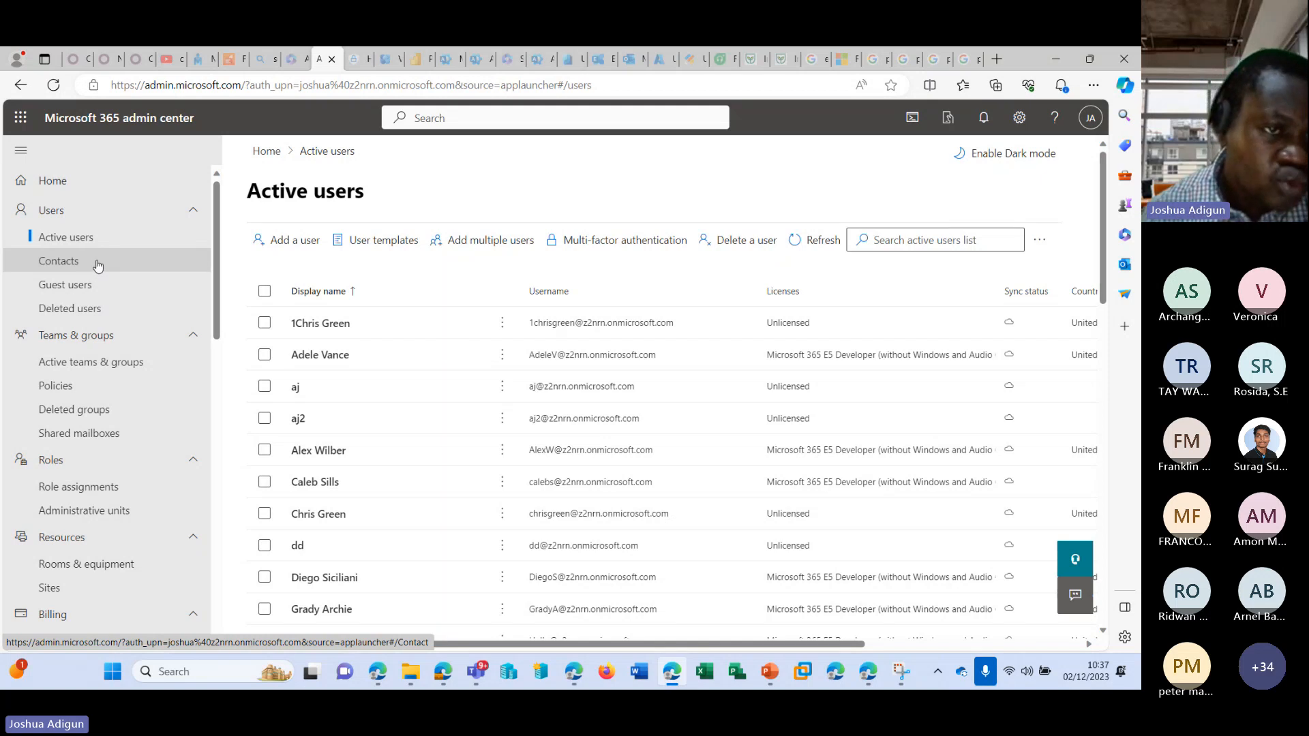
Collapse the Users, Teams & groups, Roles, Resources, Billing, Support, Settings and Reports navigation groups.
left_click(193, 210)
left_click(193, 240)
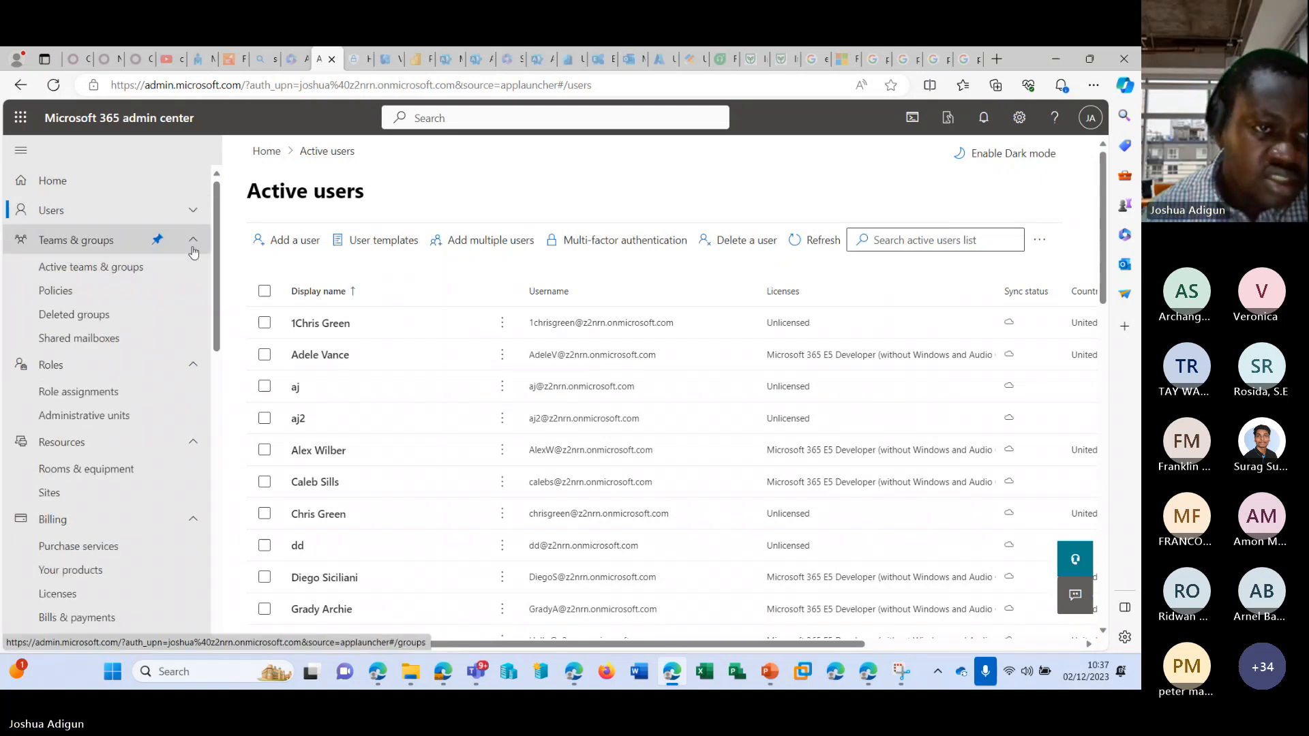
left_click(193, 269)
left_click(195, 303)
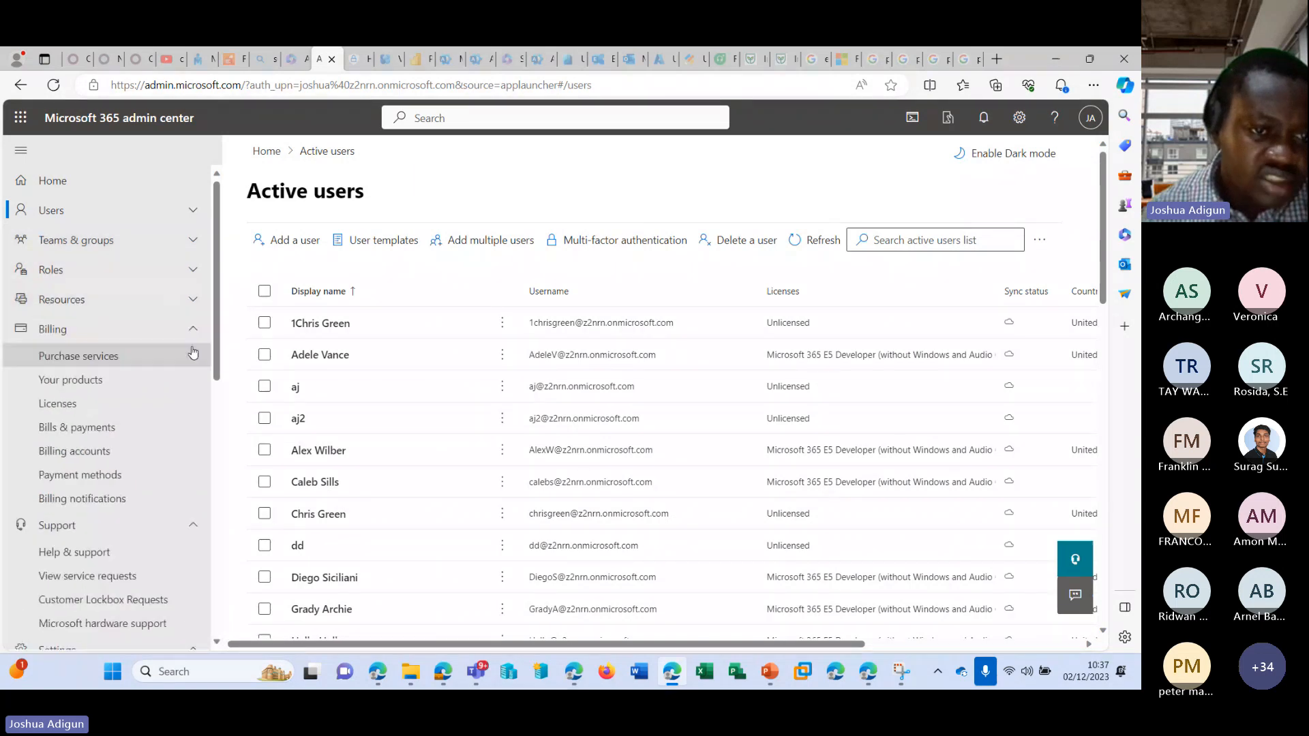
left_click(193, 330)
left_click(193, 360)
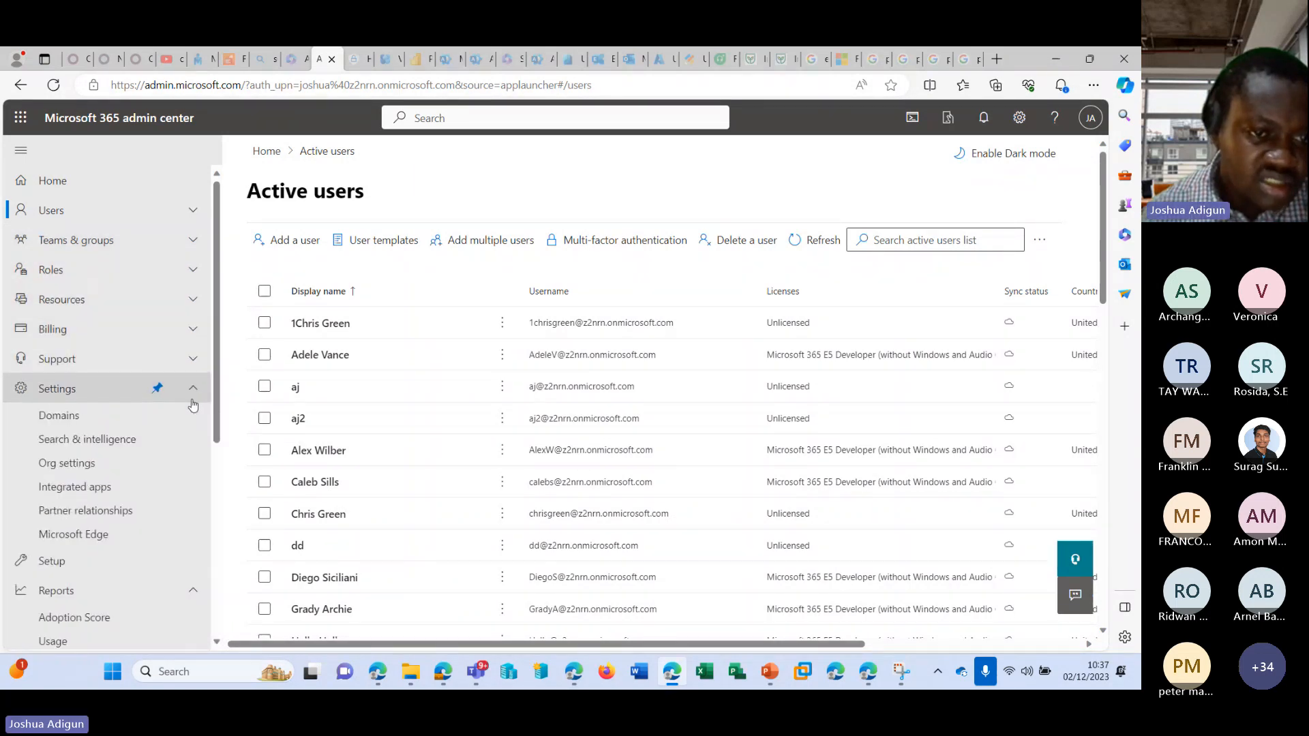
left_click(193, 387)
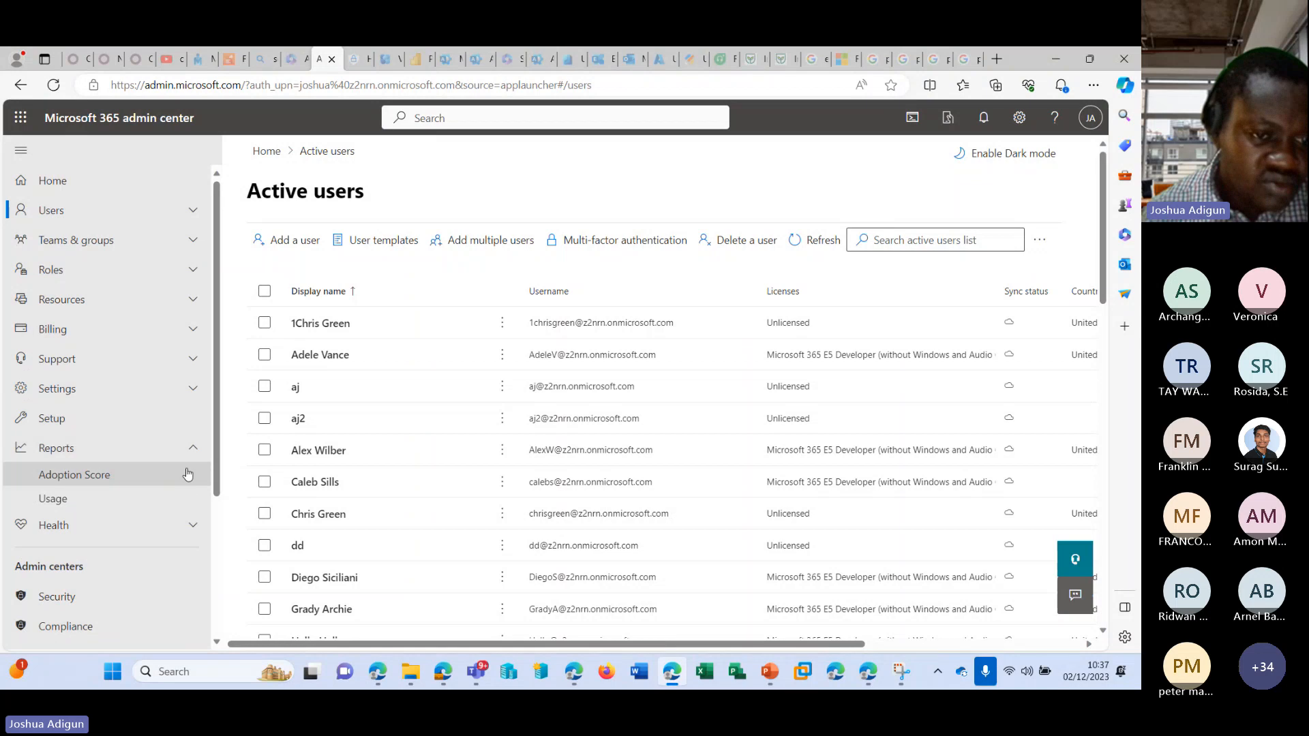
left_click(193, 448)
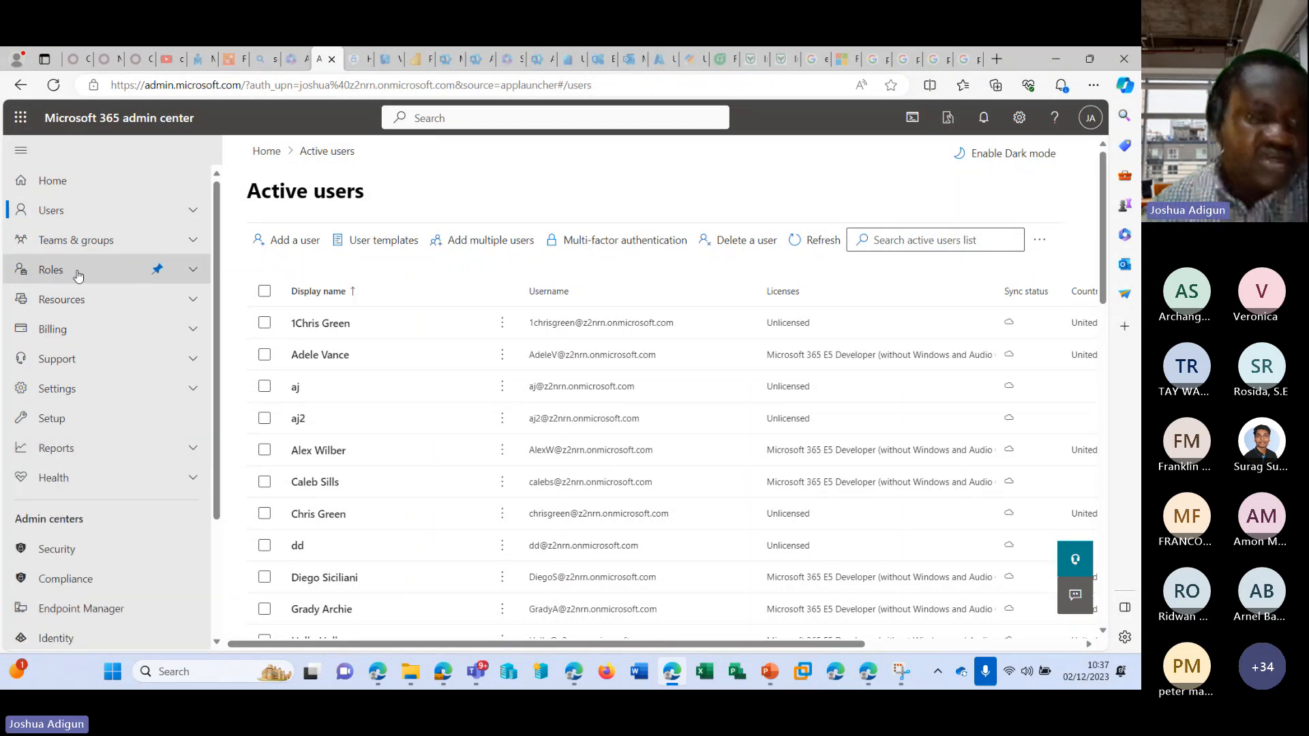
Go to Contacts in the Users group and open the form for adding a contact.
left_click(104, 214)
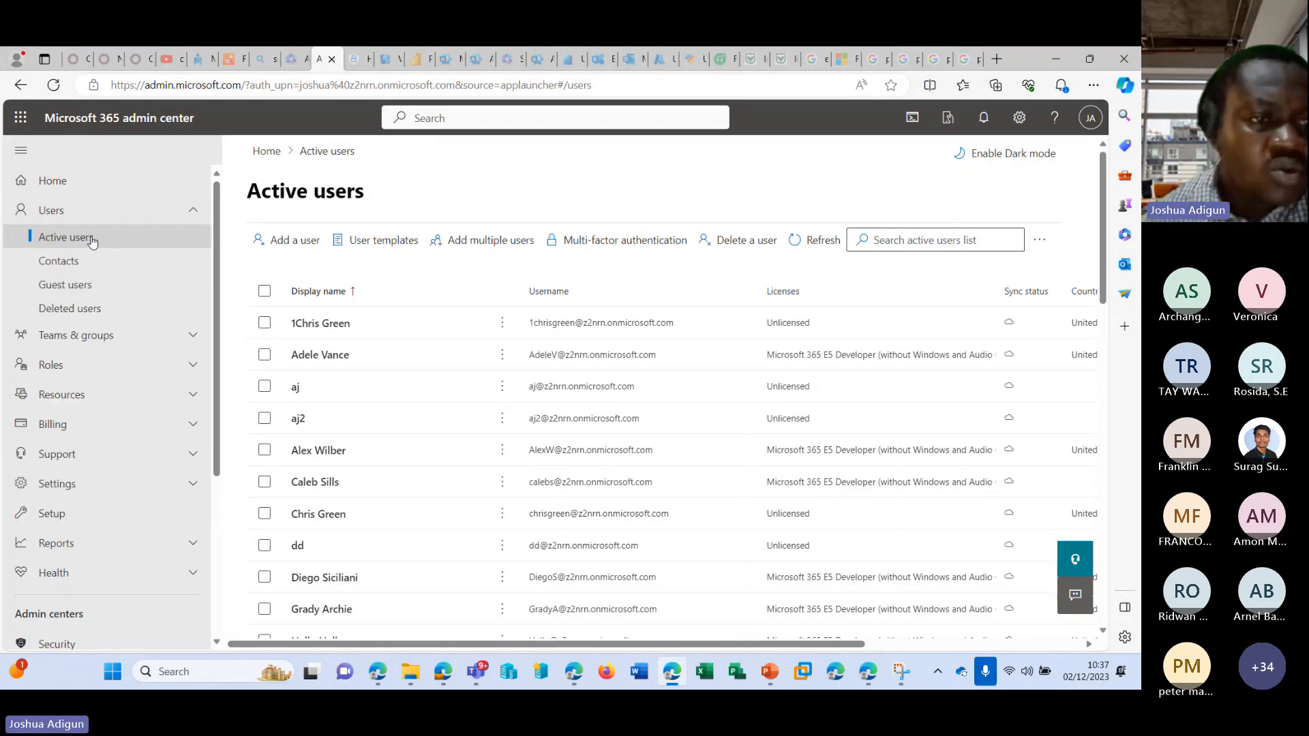
left_click(79, 261)
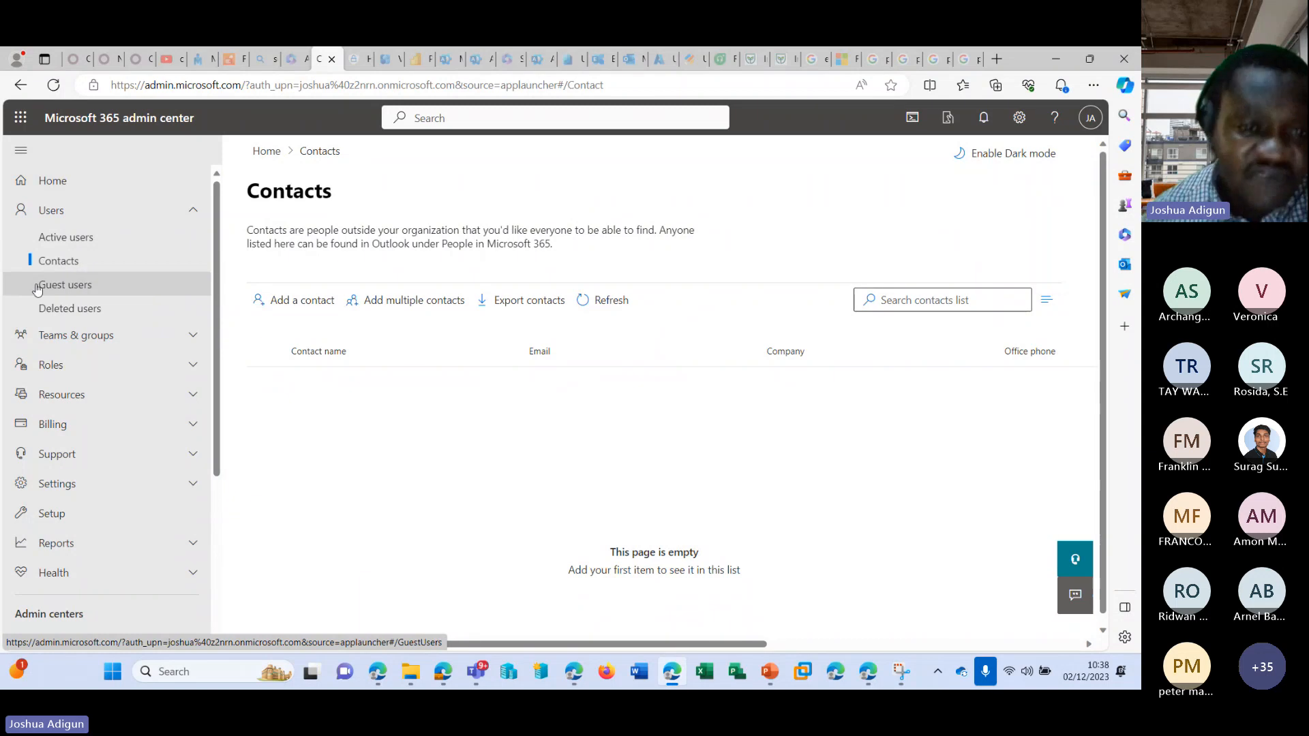
left_click(292, 301)
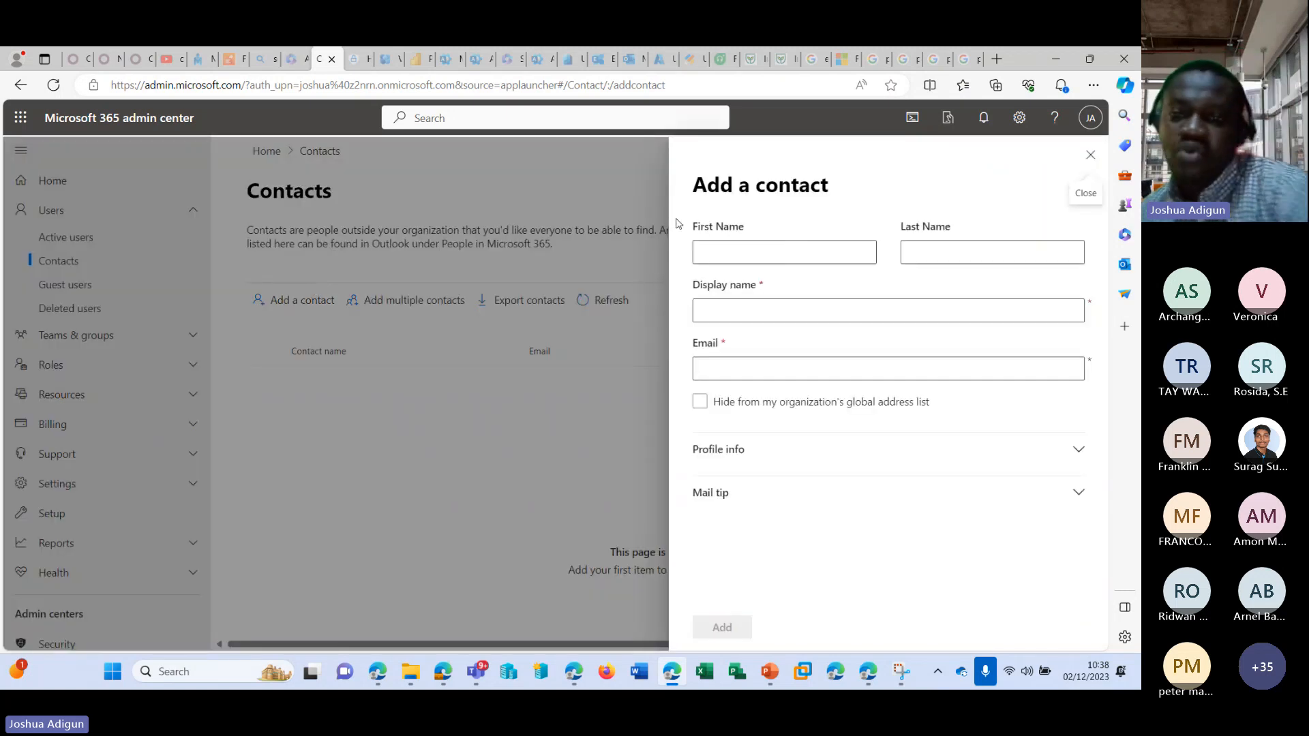
Enter the new contact's first and last name, keeping the automatically filled display name.
left_click(795, 253)
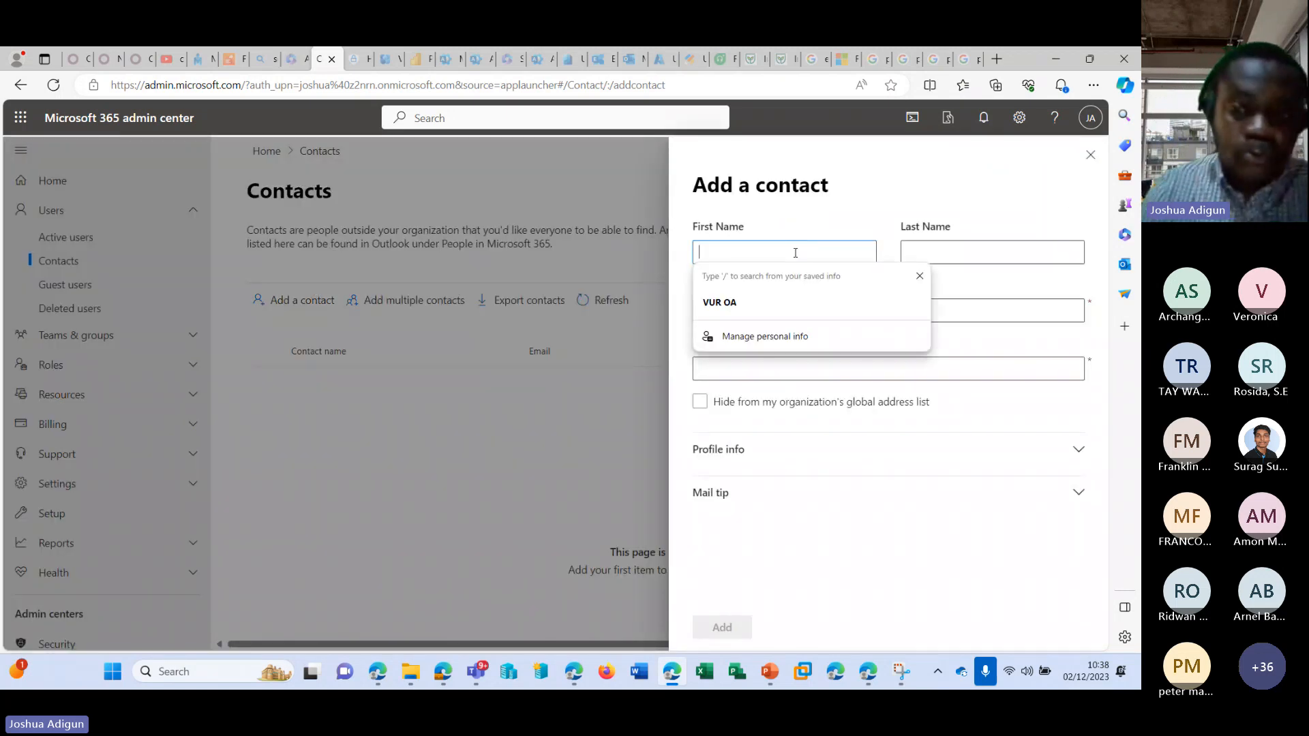
type("s")
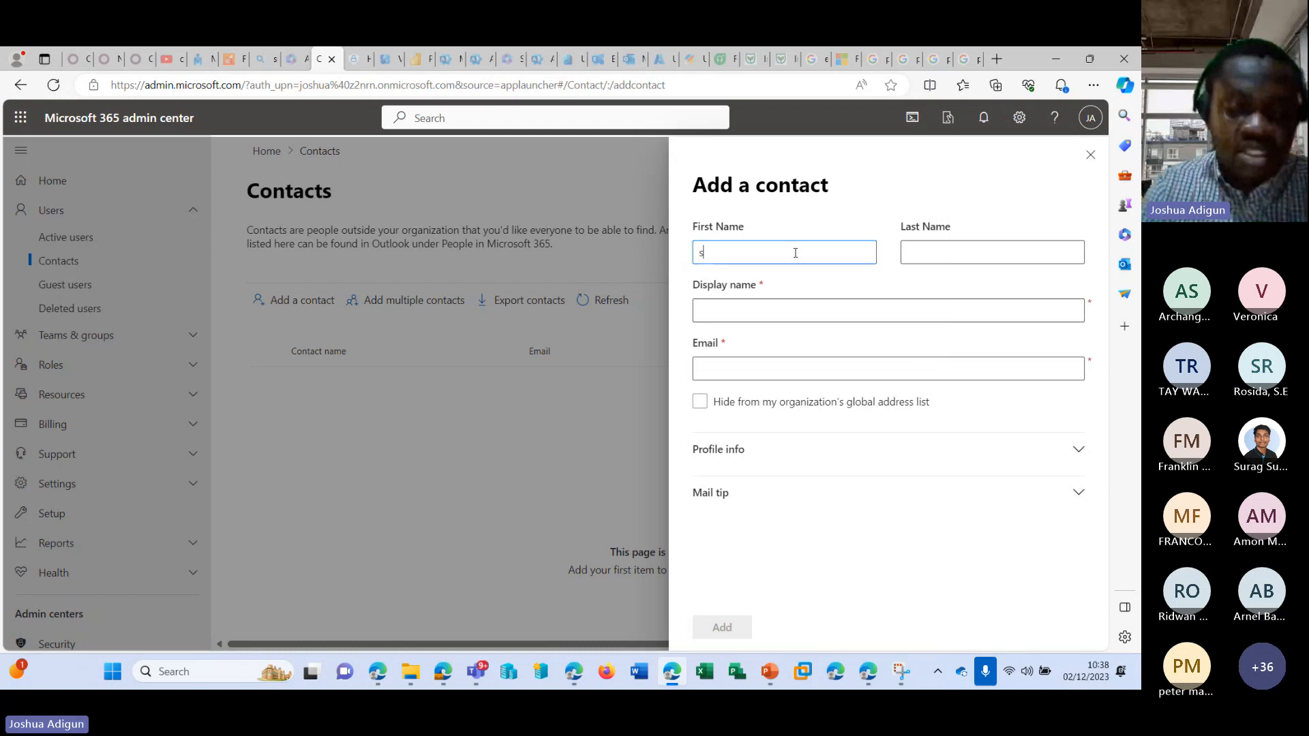
key("BackSpace")
type("Su")
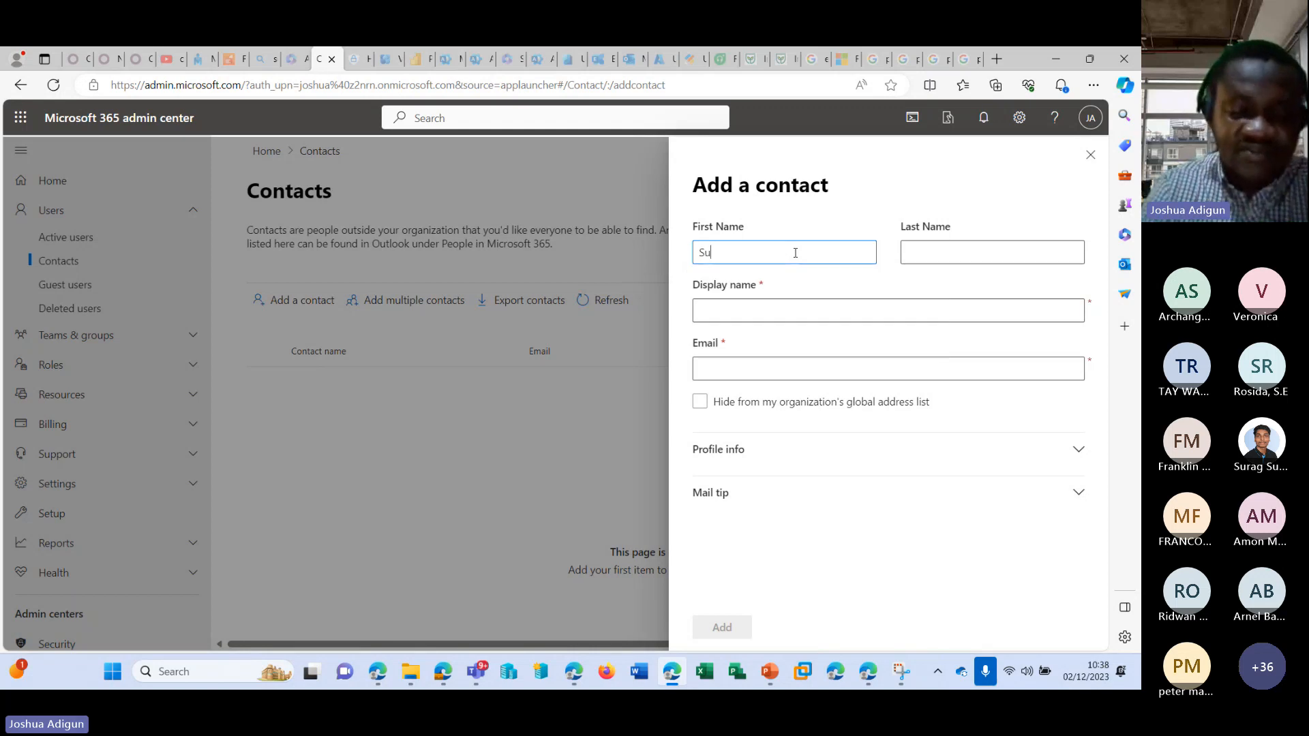
type("rag")
key("Tab")
type("W")
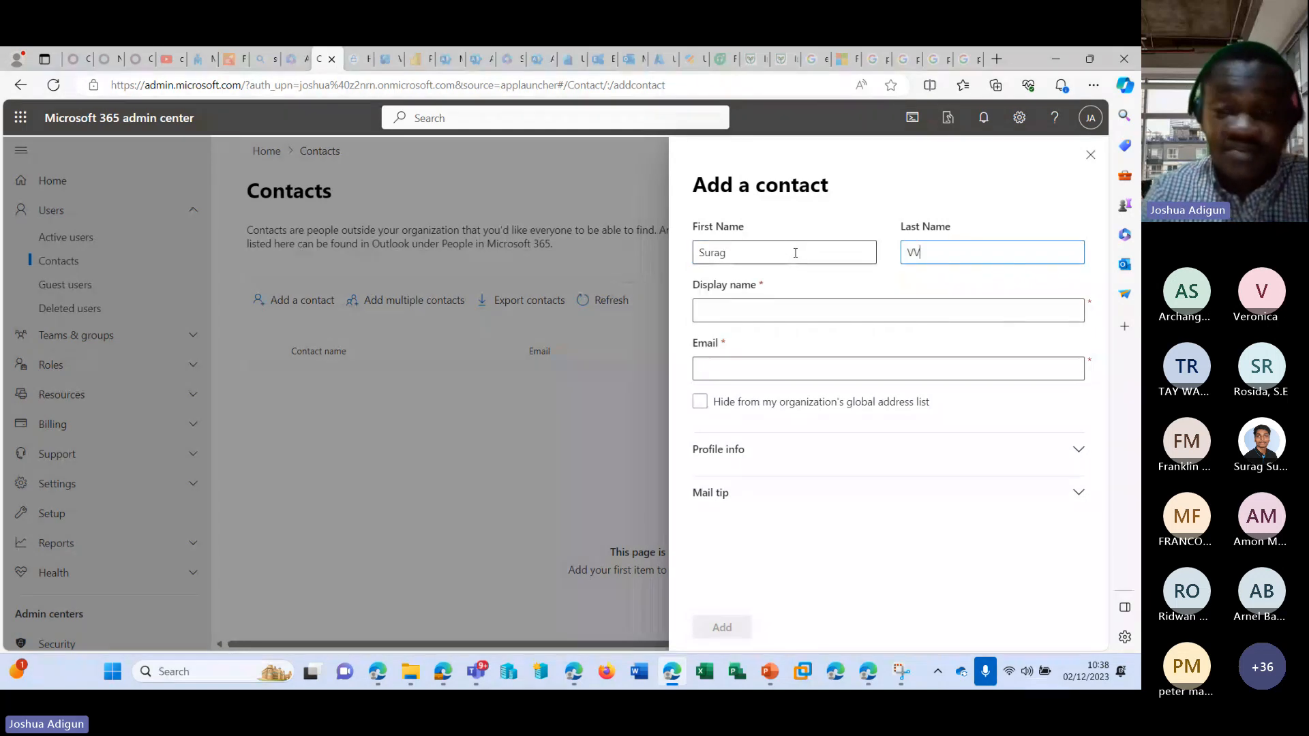
key("Tab")
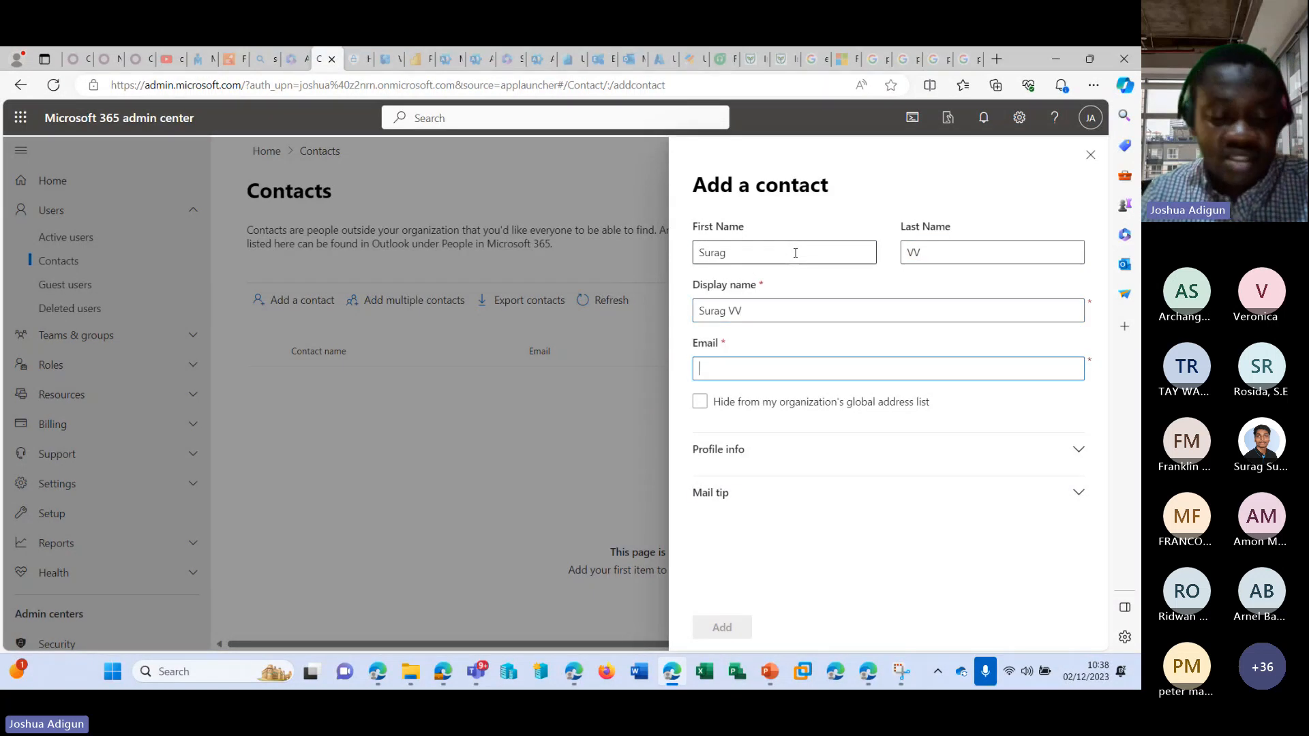
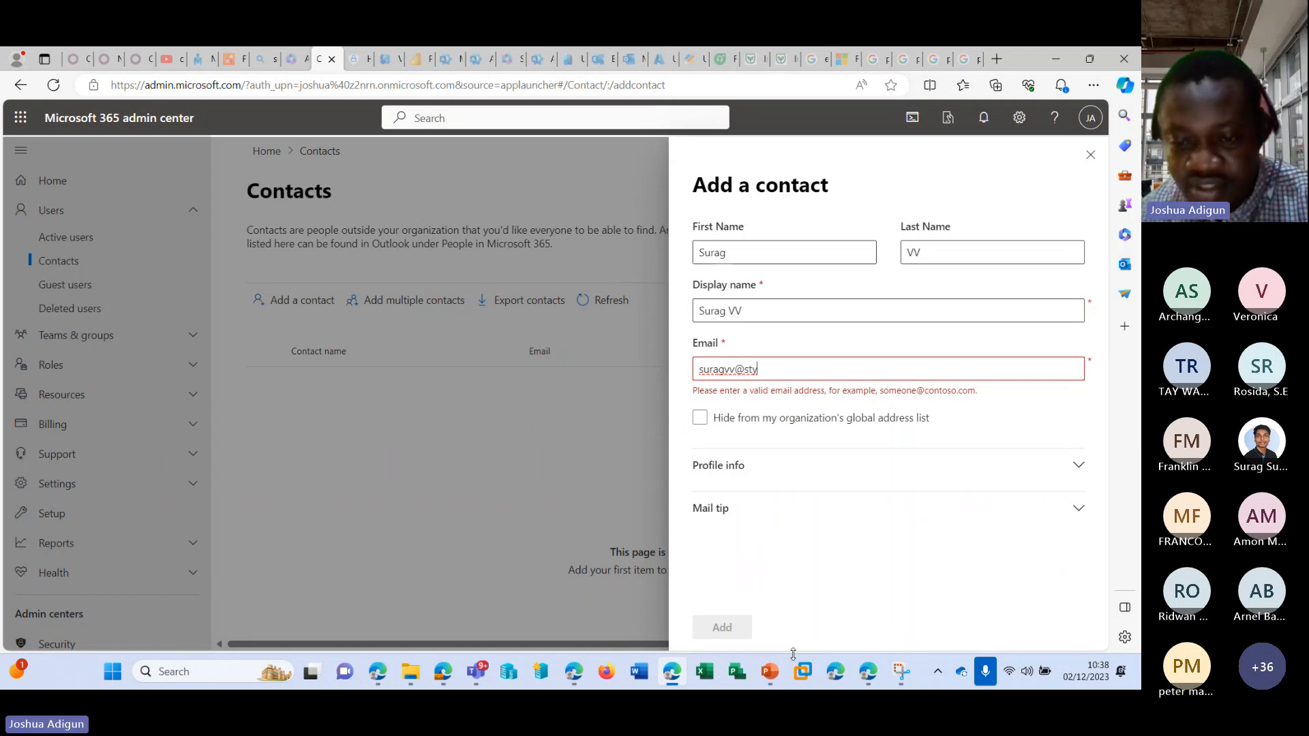
Check the Teams meeting window and minimize it to return to the contact form.
mouse_move(770, 671)
left_click(762, 586)
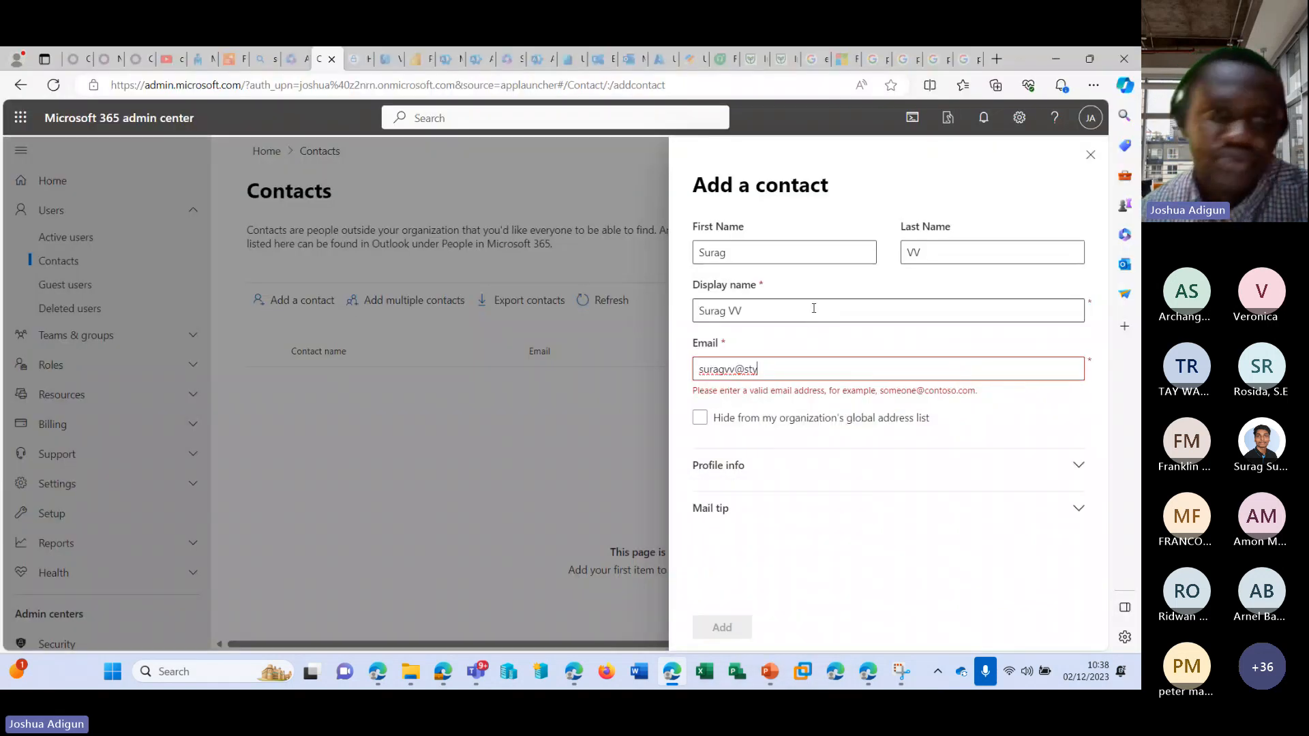
mouse_move(488, 672)
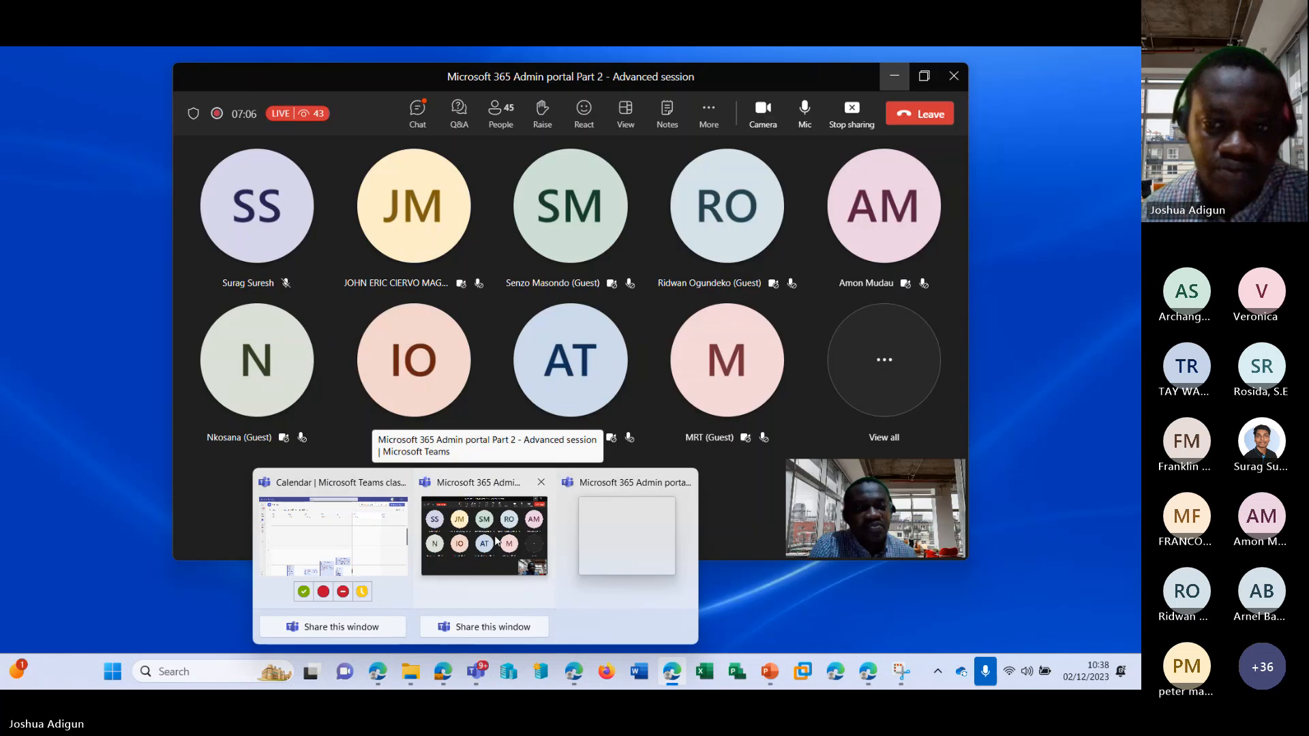
left_click(497, 541)
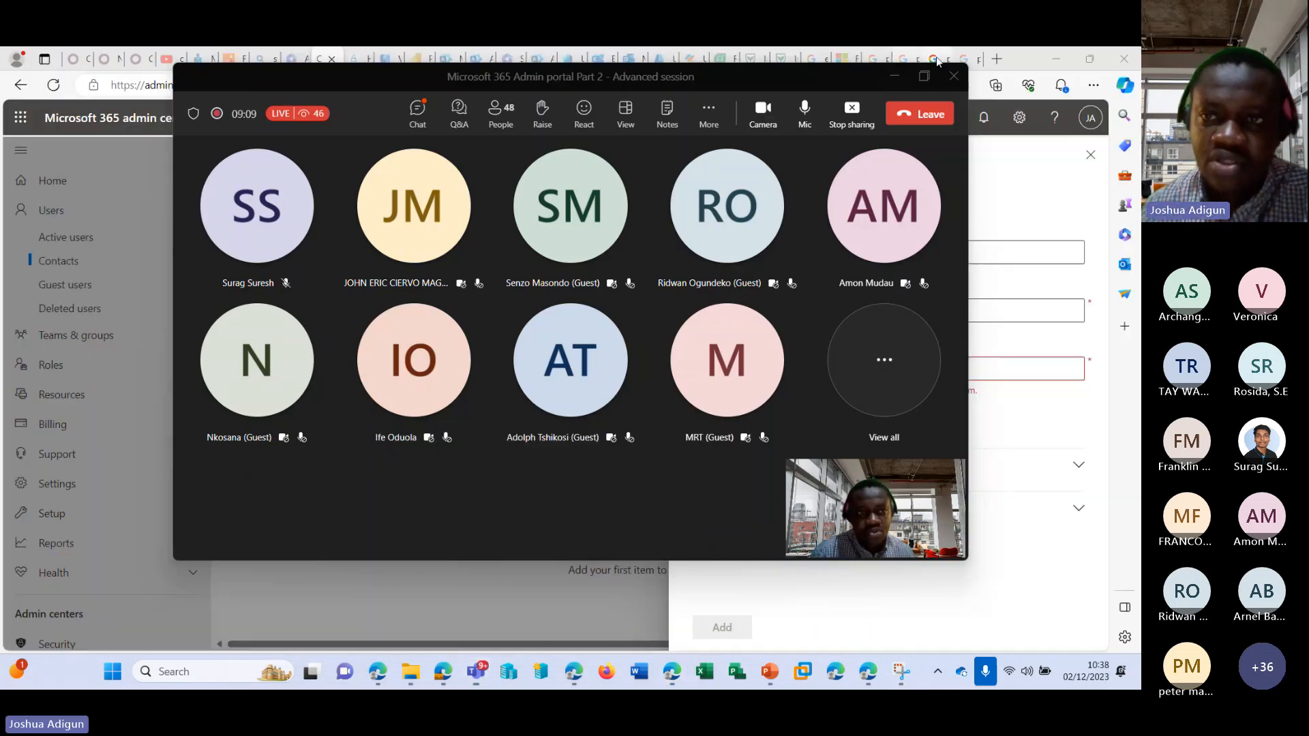
left_click(894, 77)
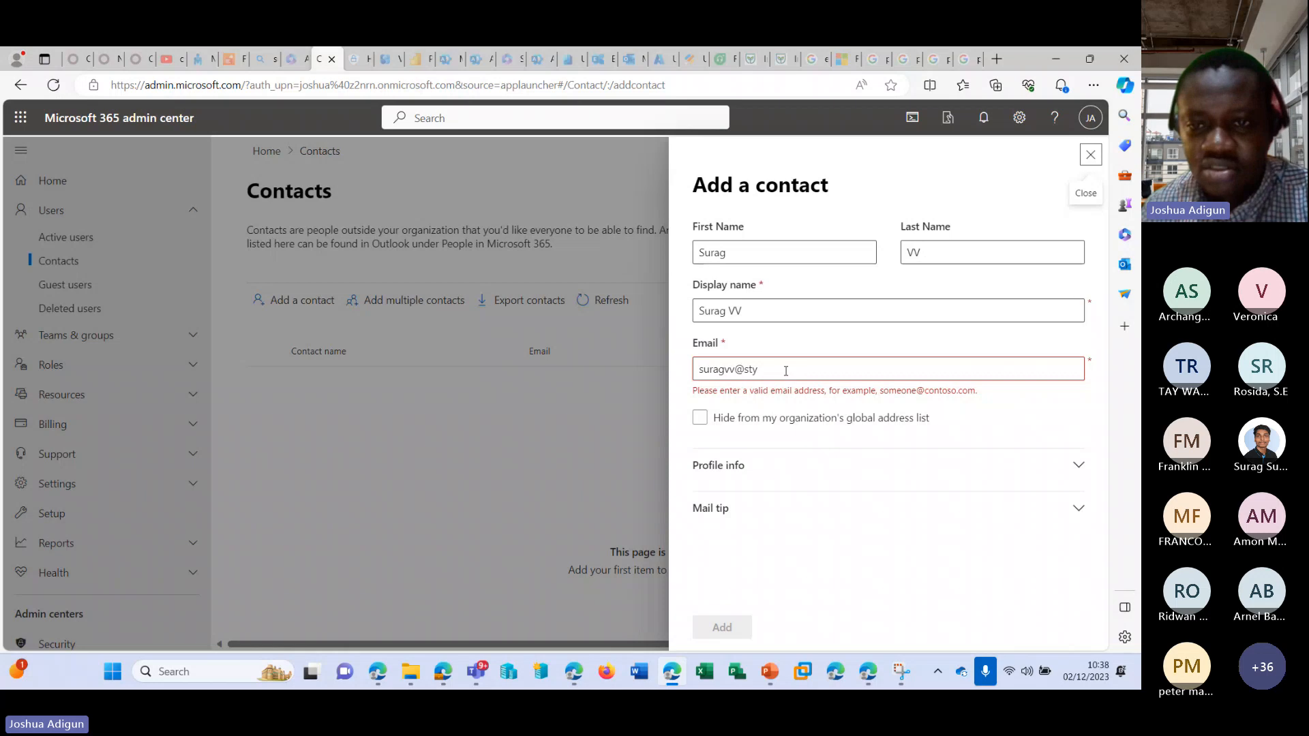
Complete the domain of the contact's e-mail address, ending it in .com.
type("ava")
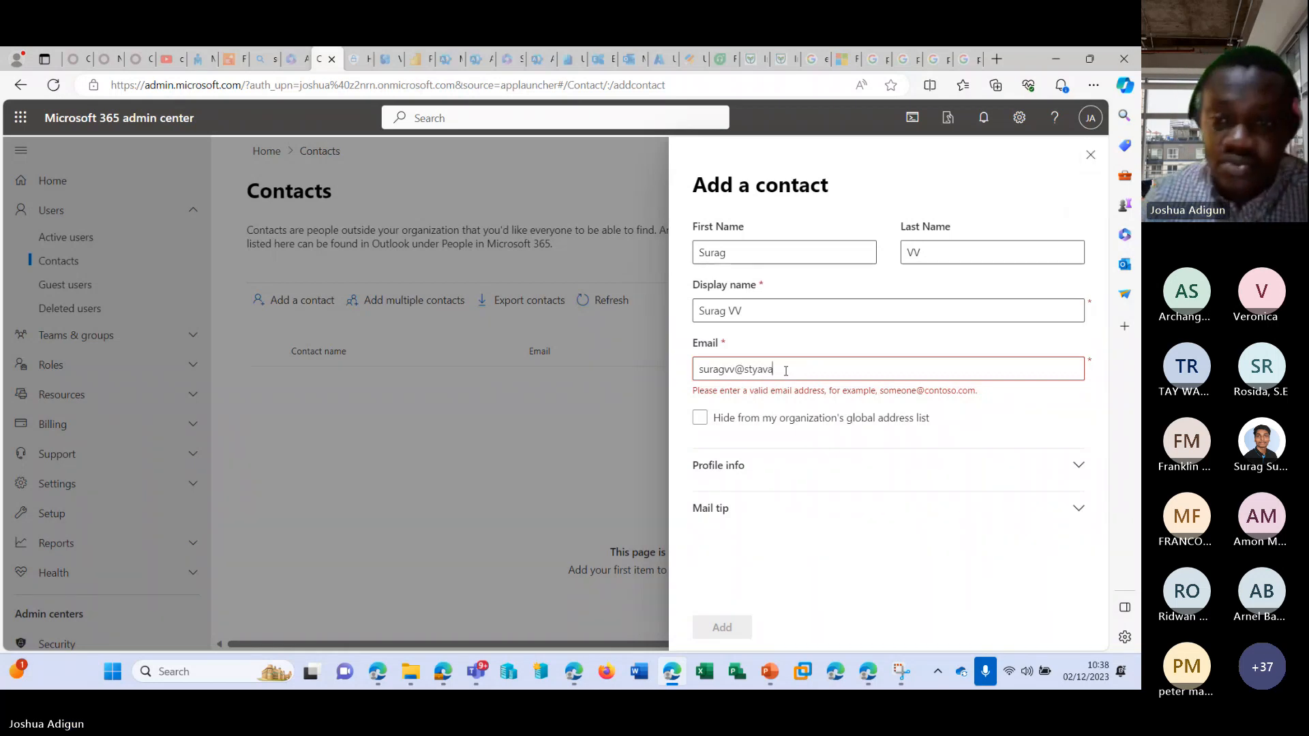
type(".com")
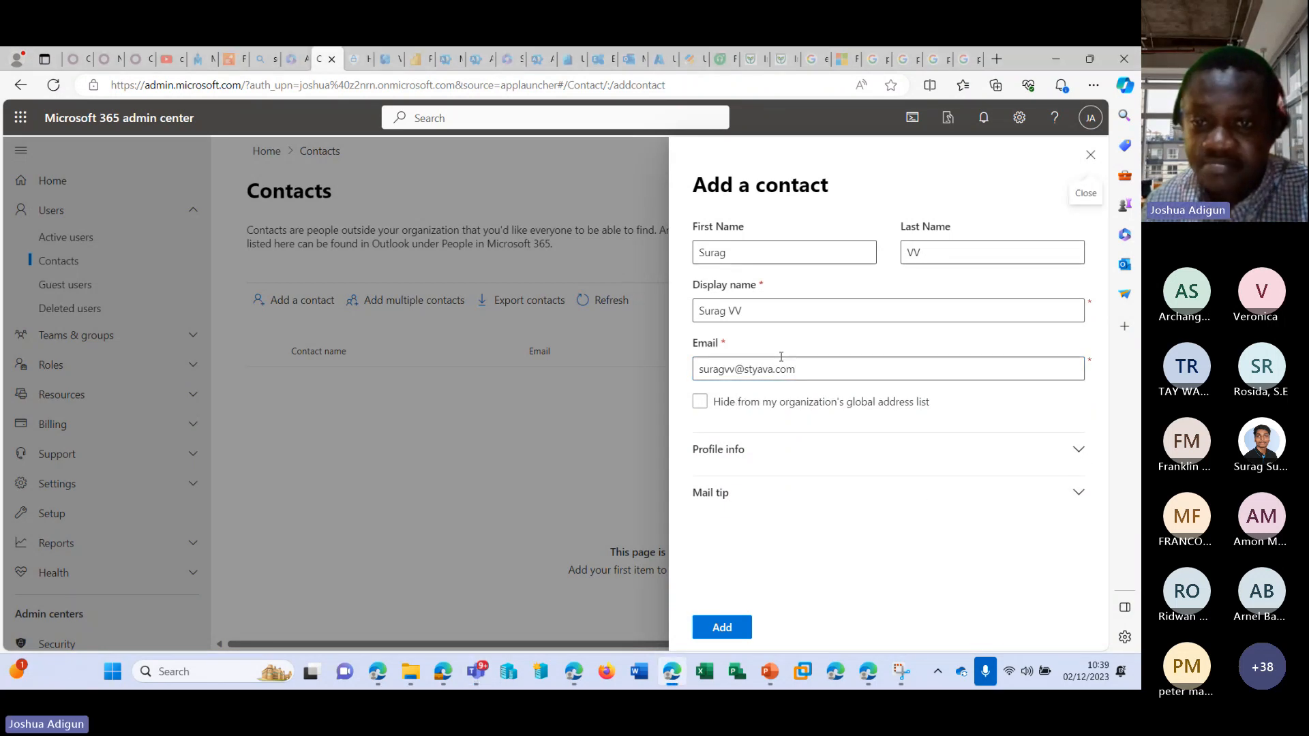
double_click(758, 369)
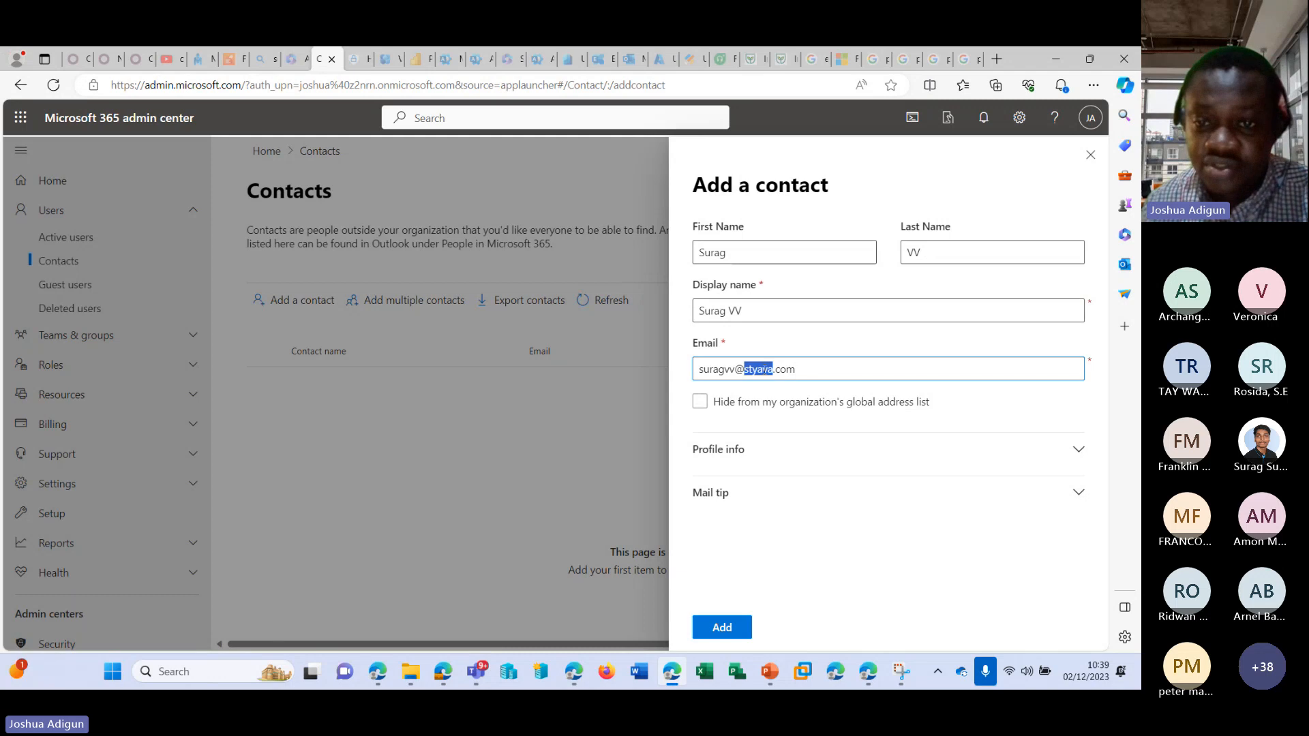
type("gm")
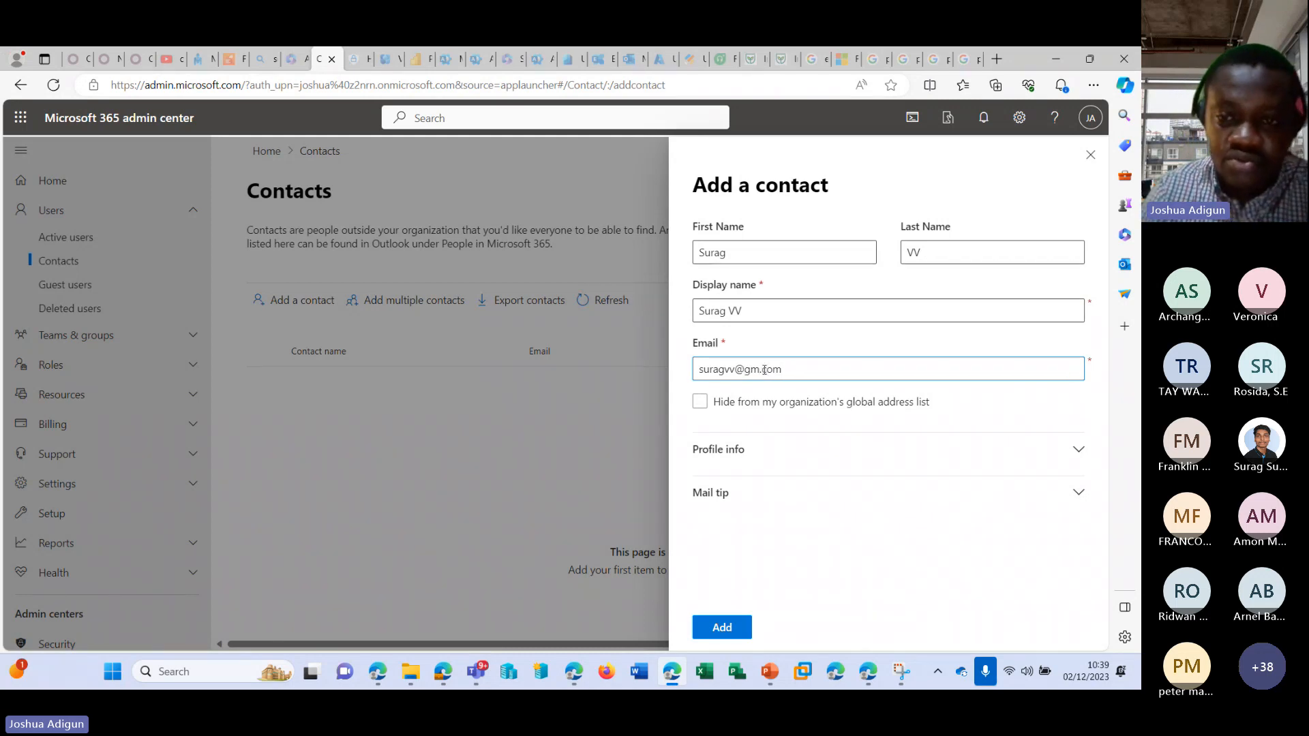
key("ctrl+z")
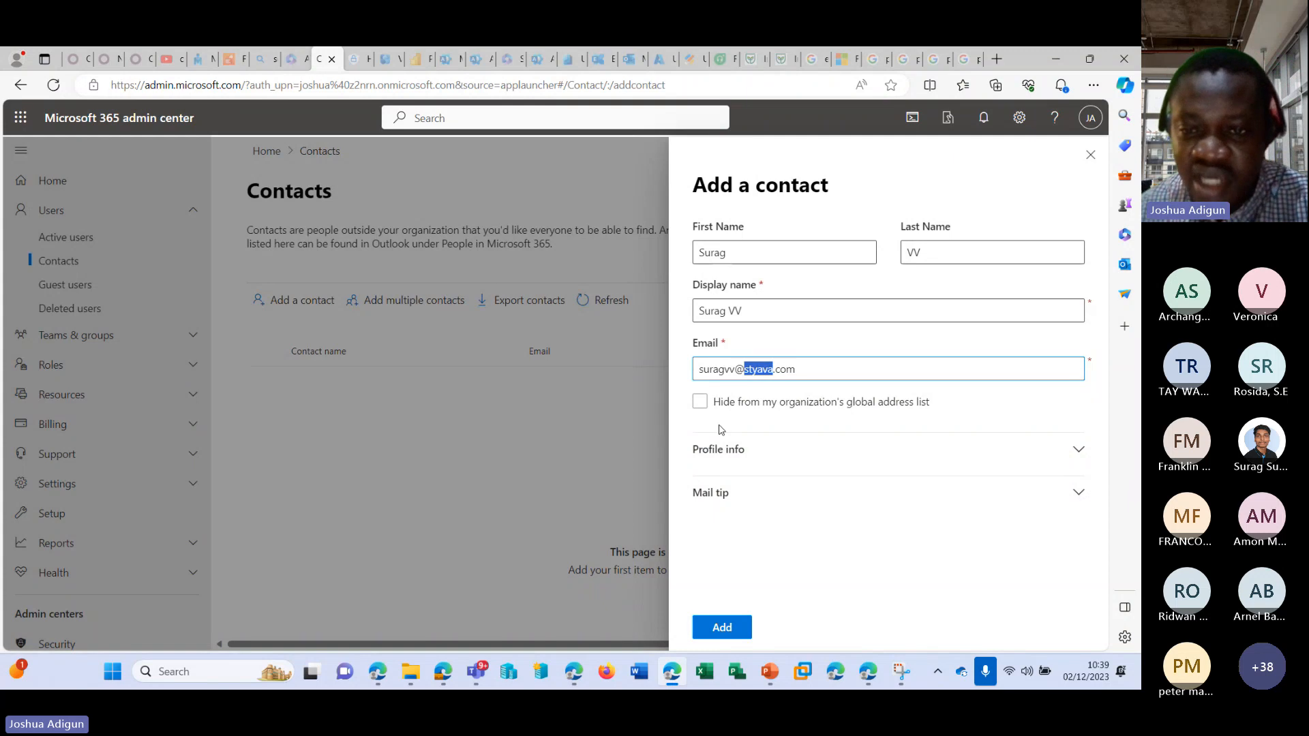
Enable hiding the new contact from the organization's global address list.
left_click(765, 409)
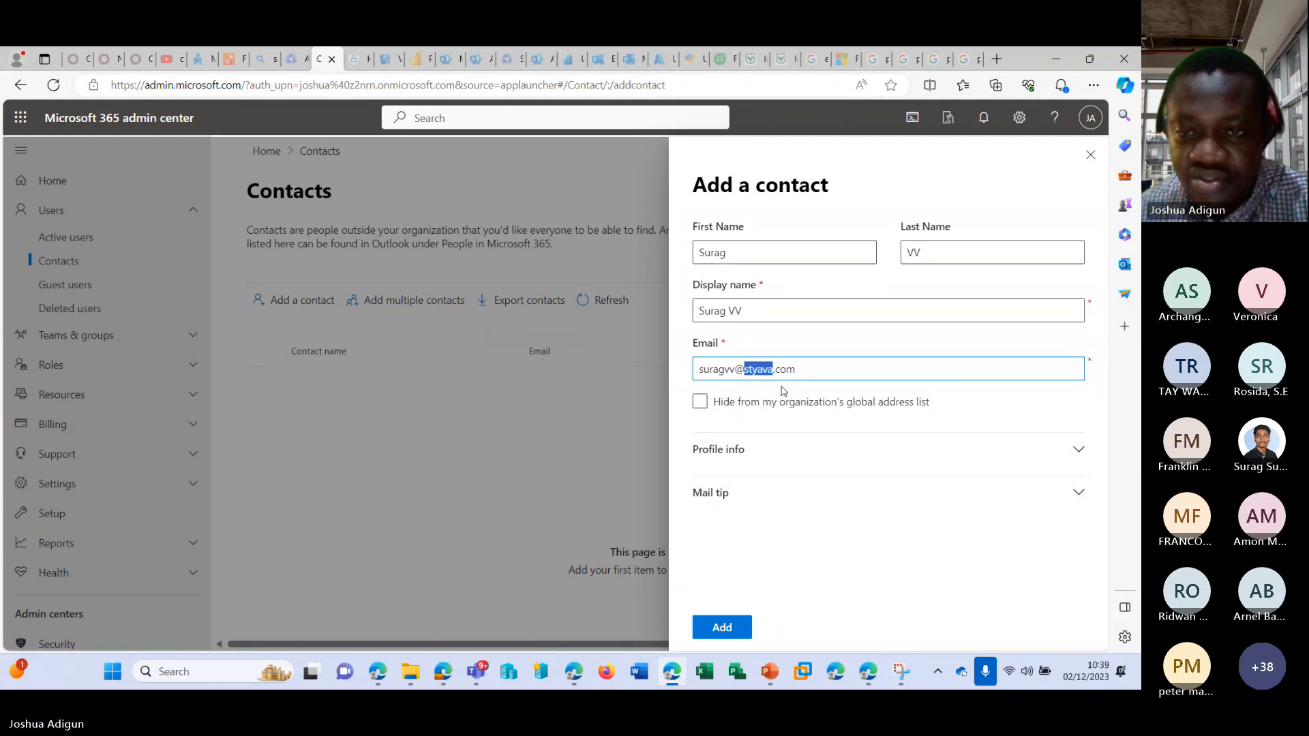
left_click(791, 404)
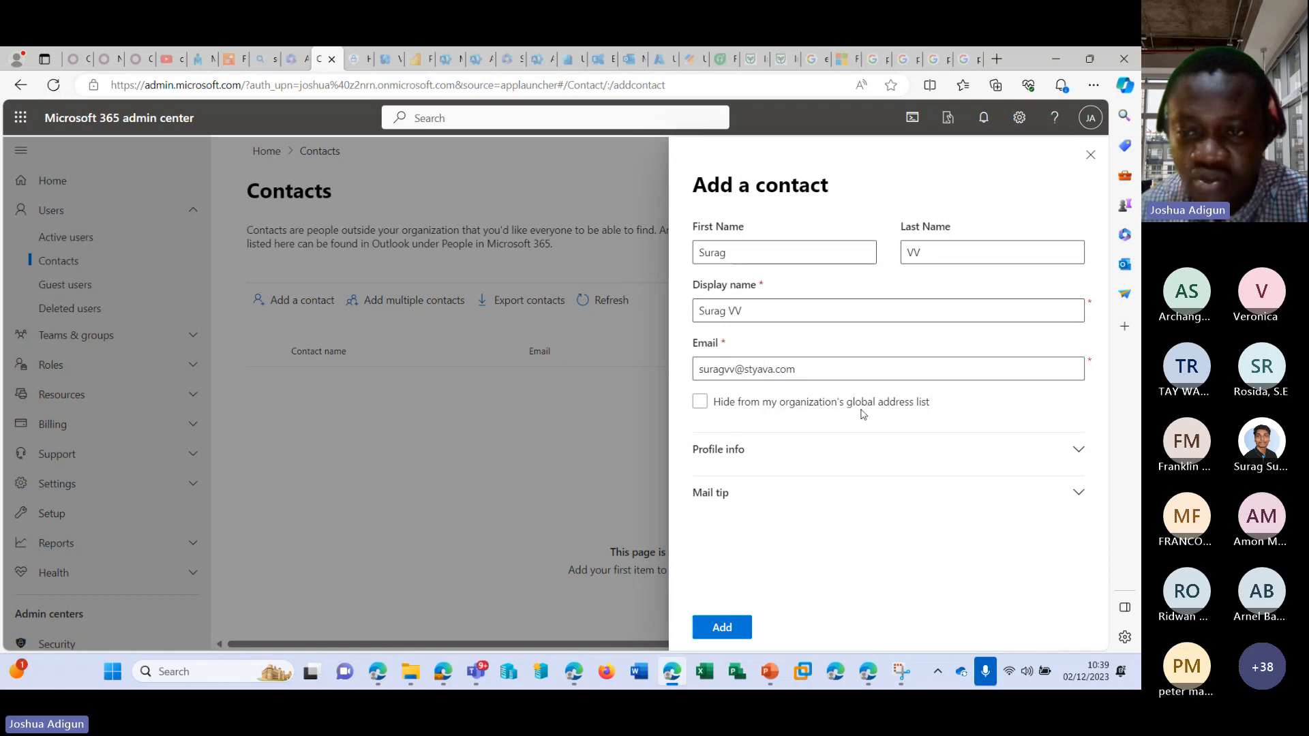
left_click(890, 410)
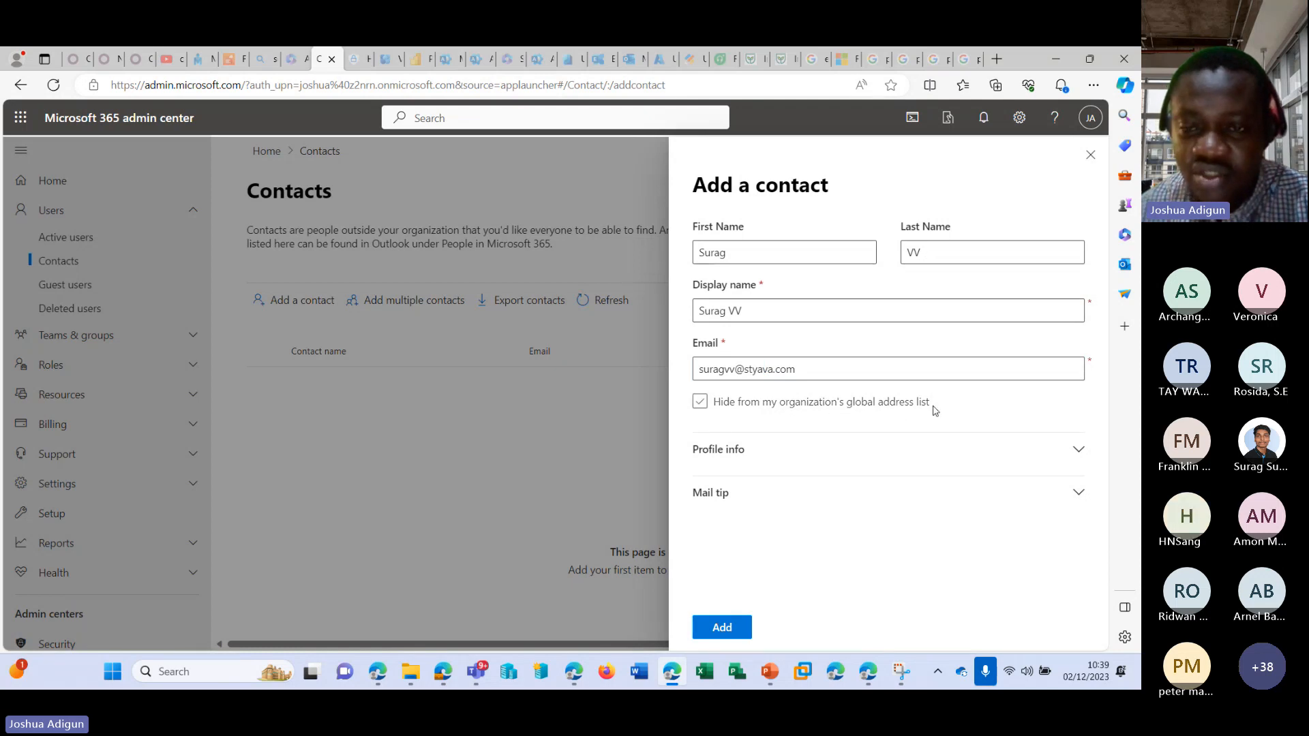
Turn off hiding the contact from the organization's global address list, and expand the form's profile info and mail tip sections.
left_click(933, 409)
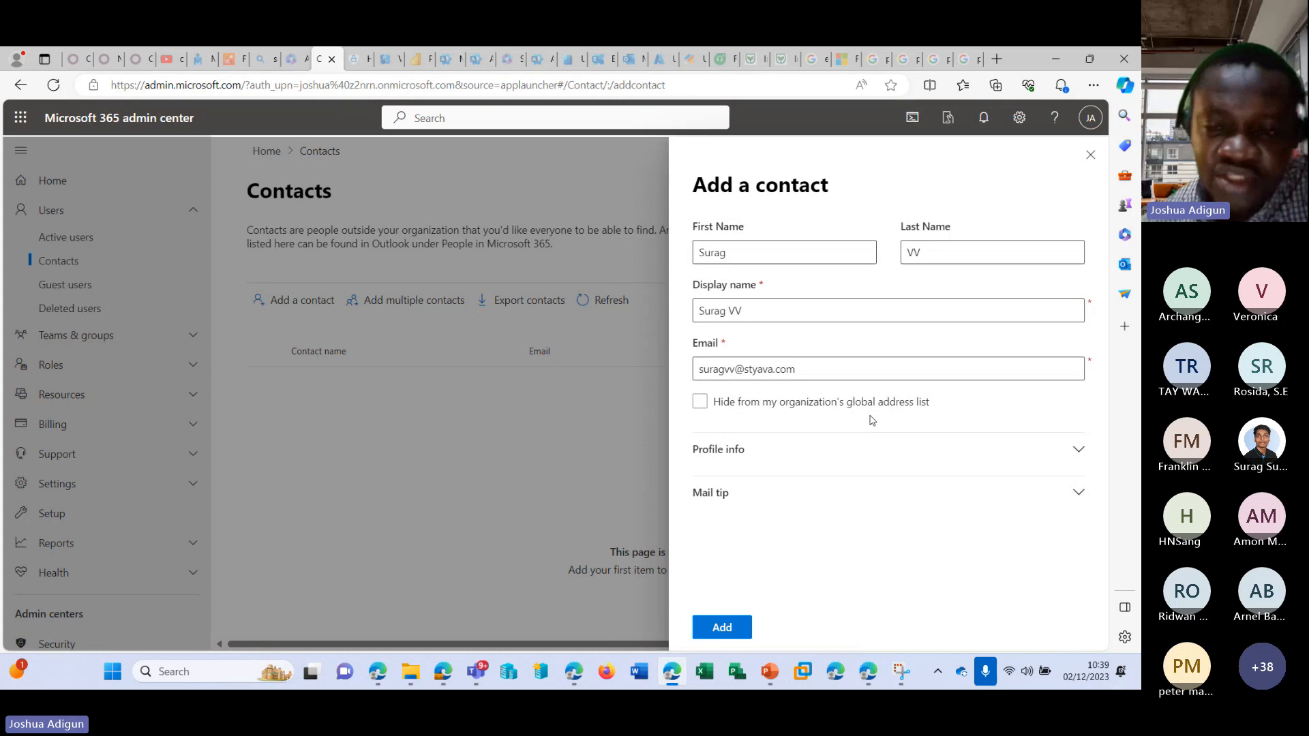
left_click(1078, 449)
scroll(884, 427, "down", 6)
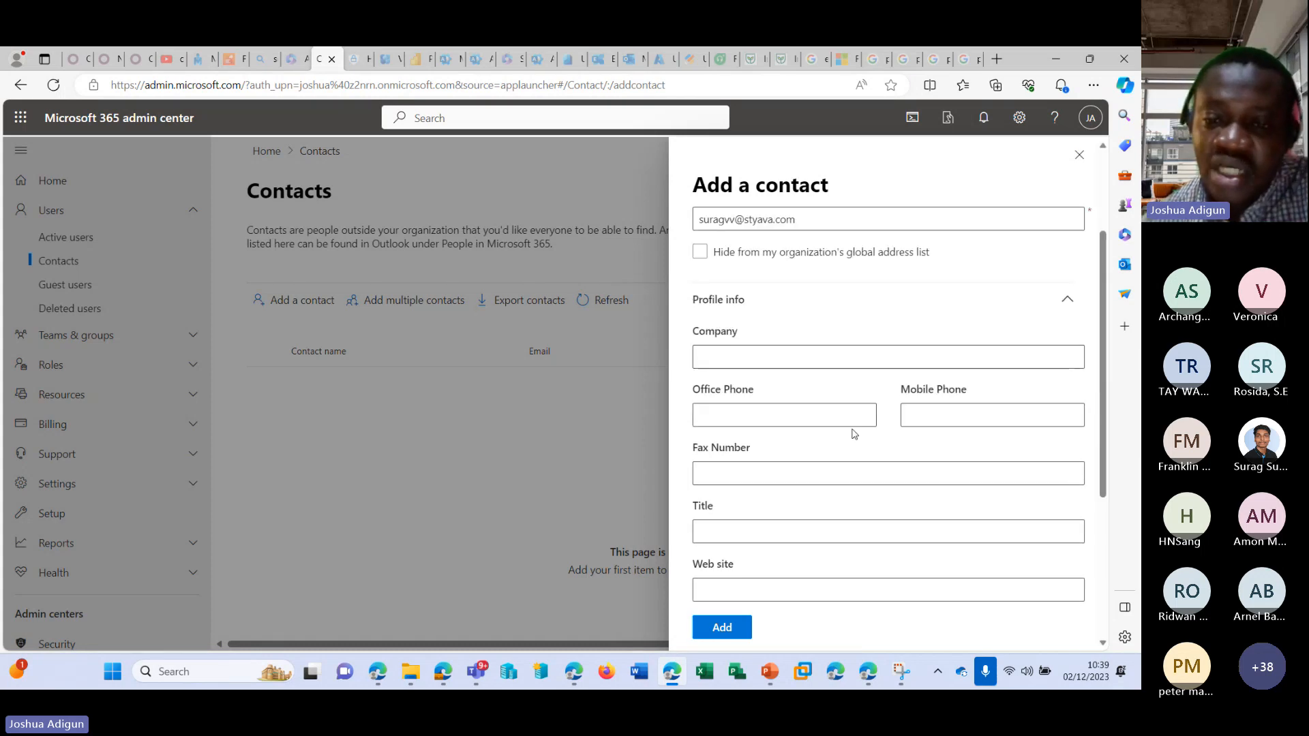
scroll(829, 338, "down", 2)
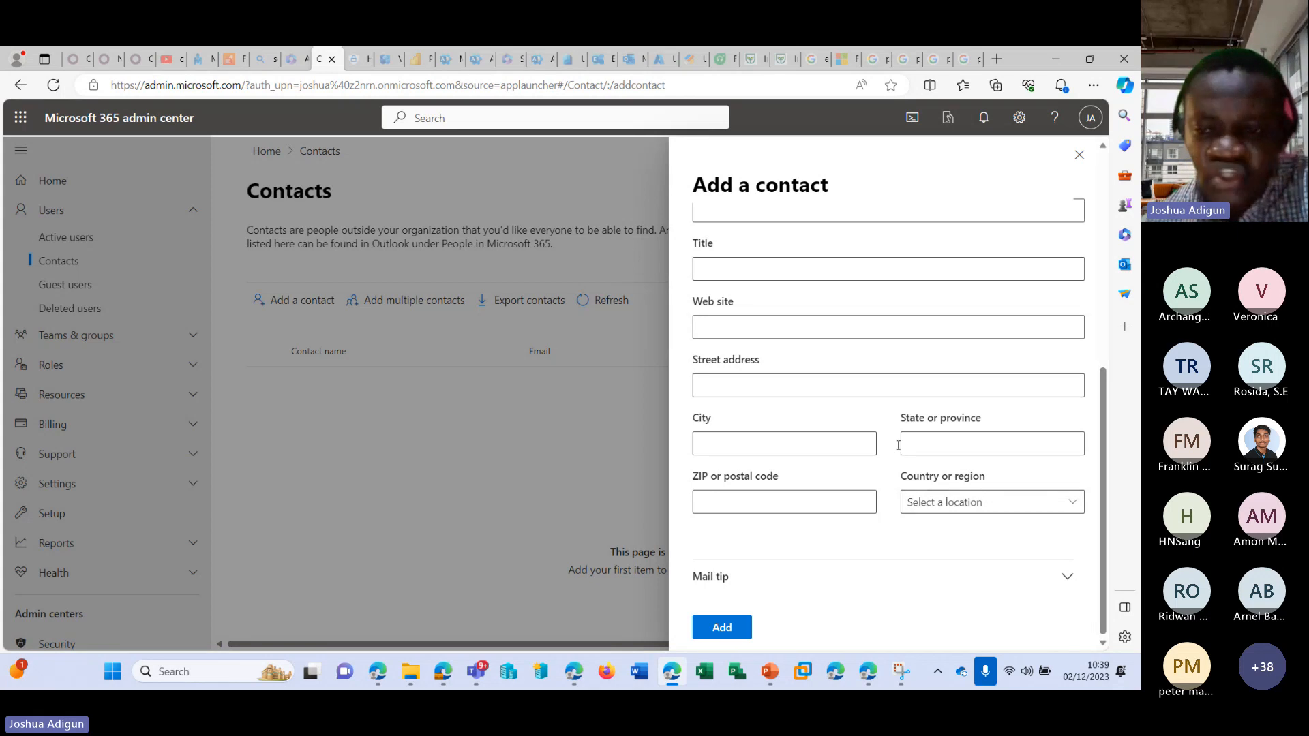
scroll(782, 424, "up", 6)
scroll(801, 341, "down", 8)
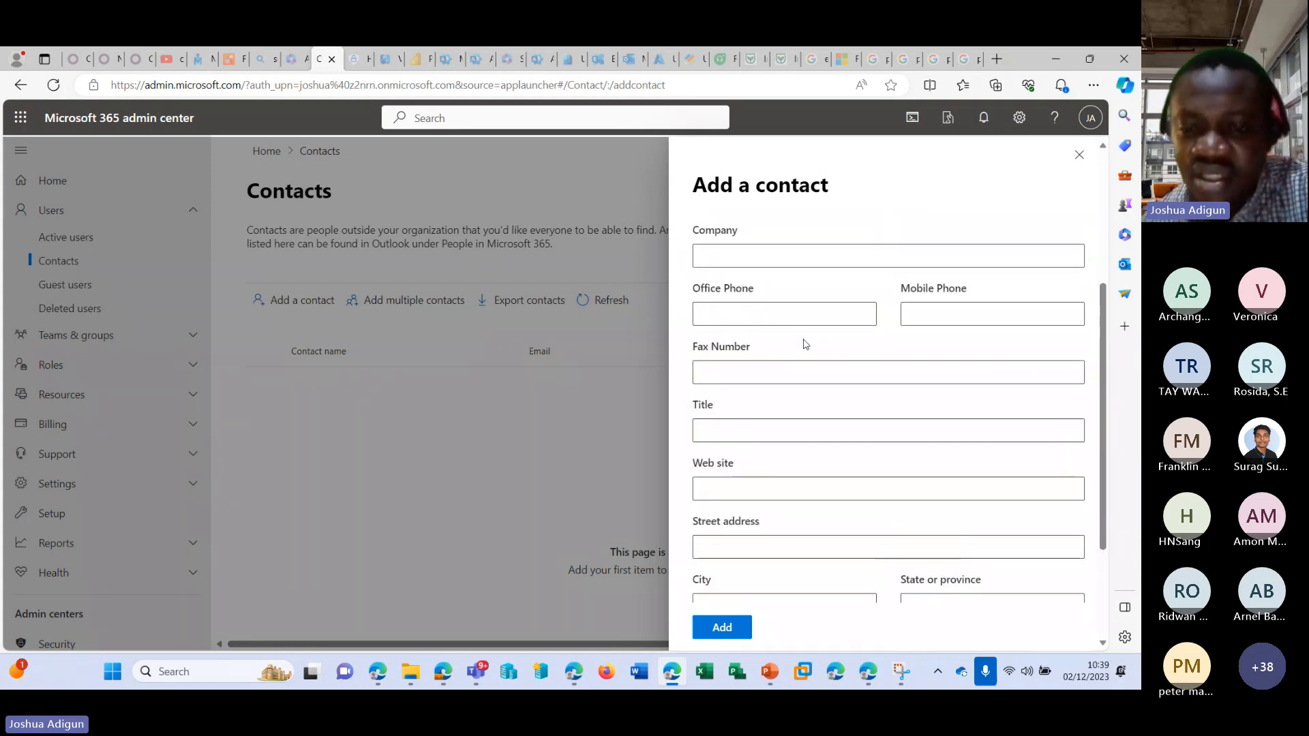
scroll(714, 545, "down", 1)
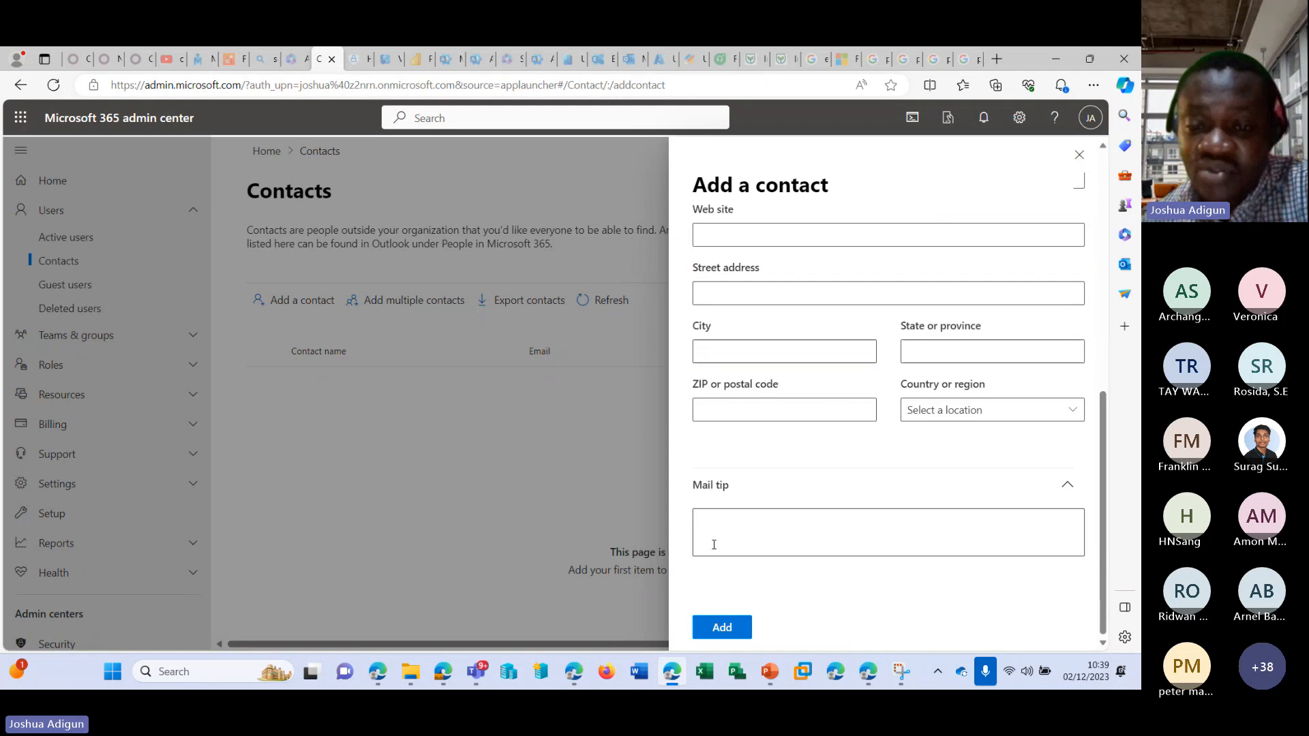
scroll(813, 515, "up", 1)
scroll(815, 519, "down", 1)
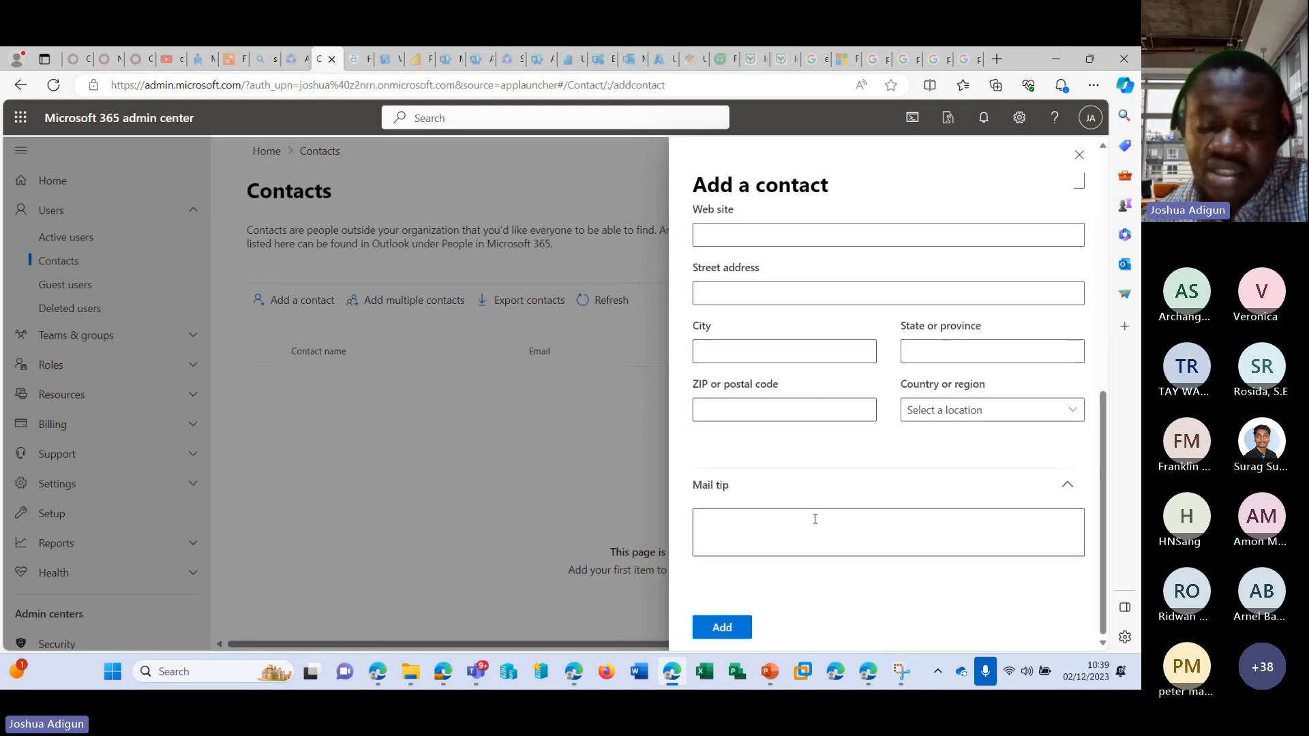
left_click(823, 518)
type("T")
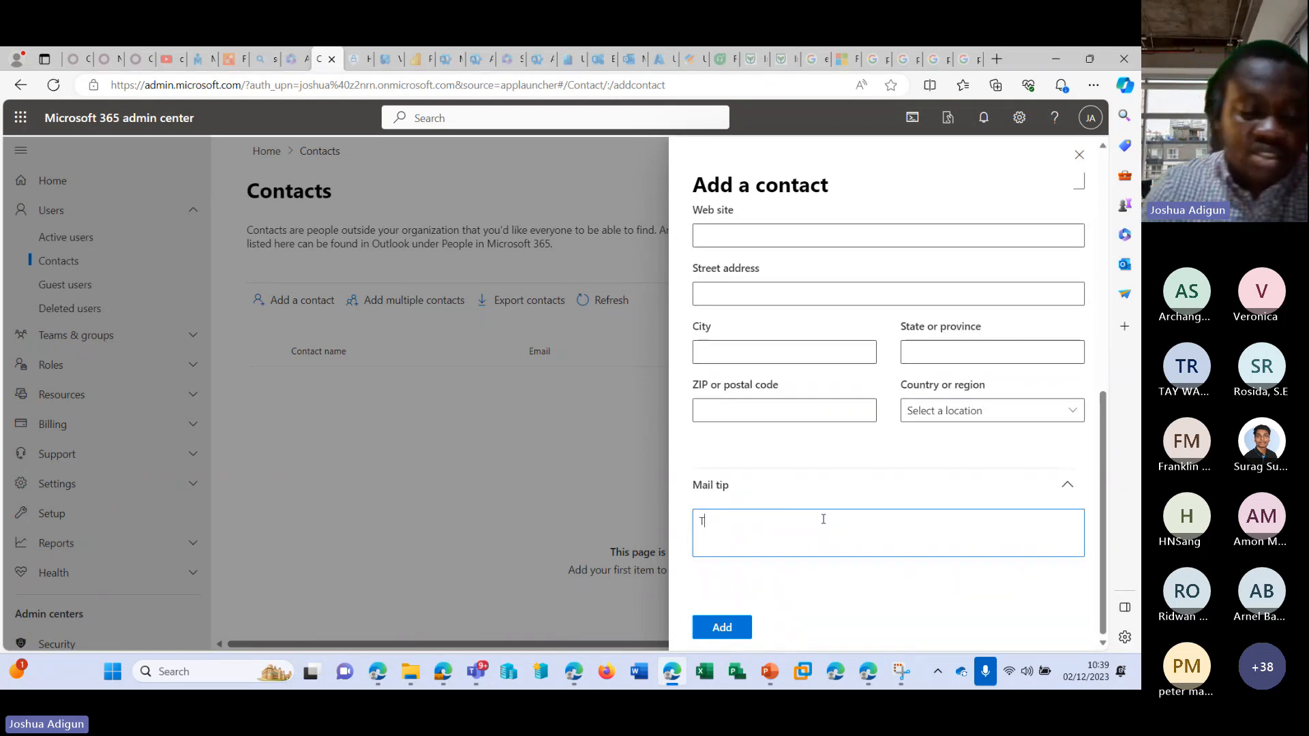
type("his is a")
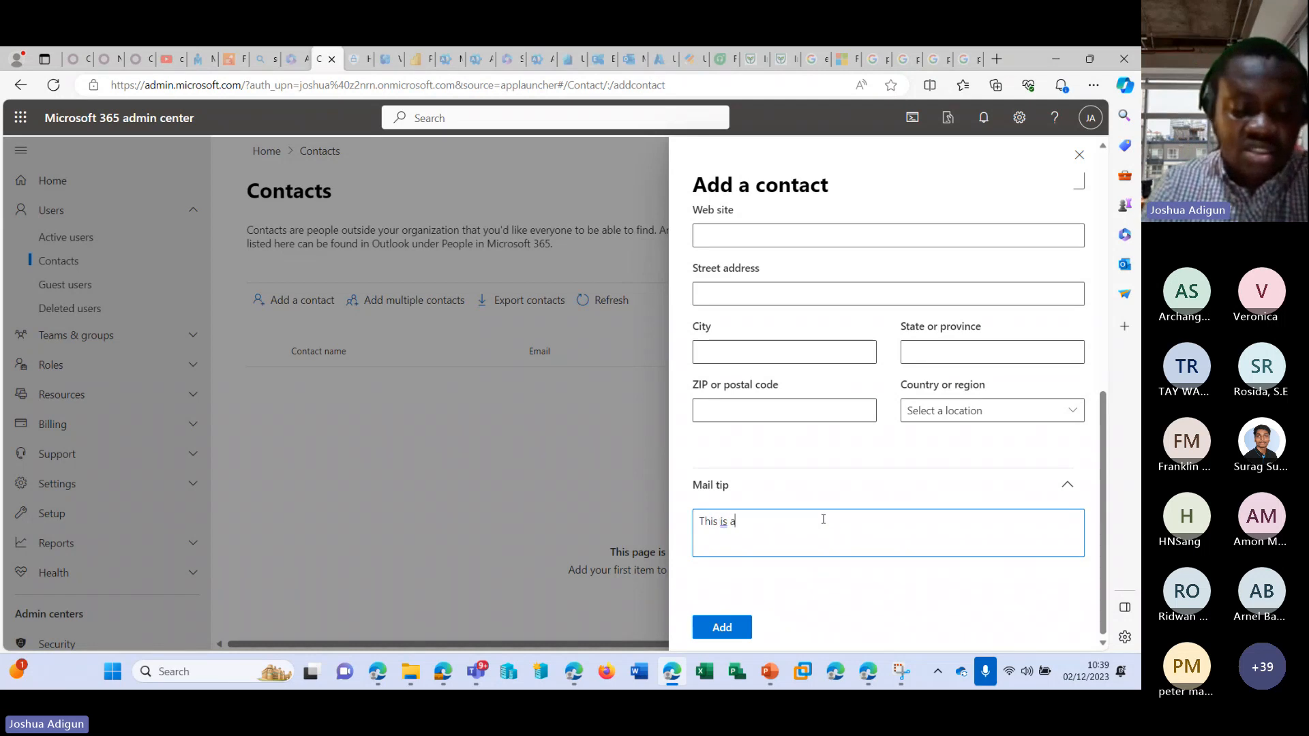
type(" vendor th")
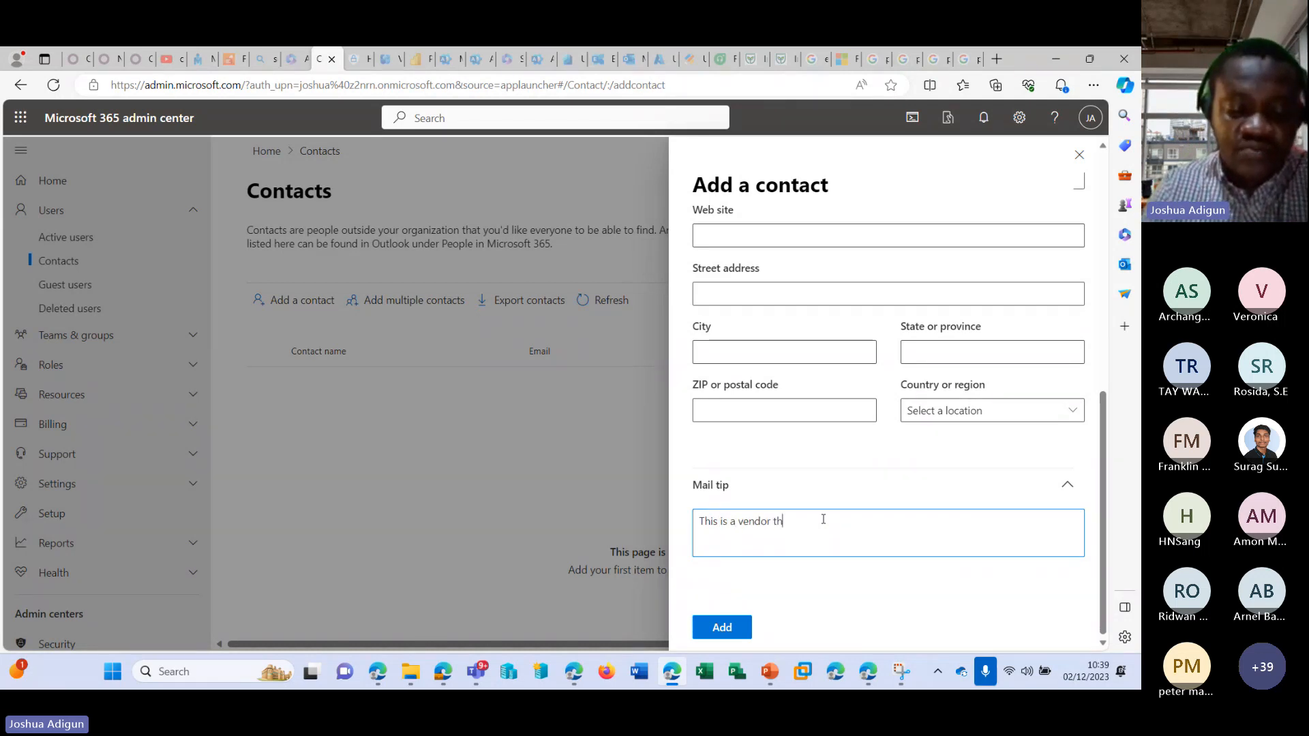
type("at w")
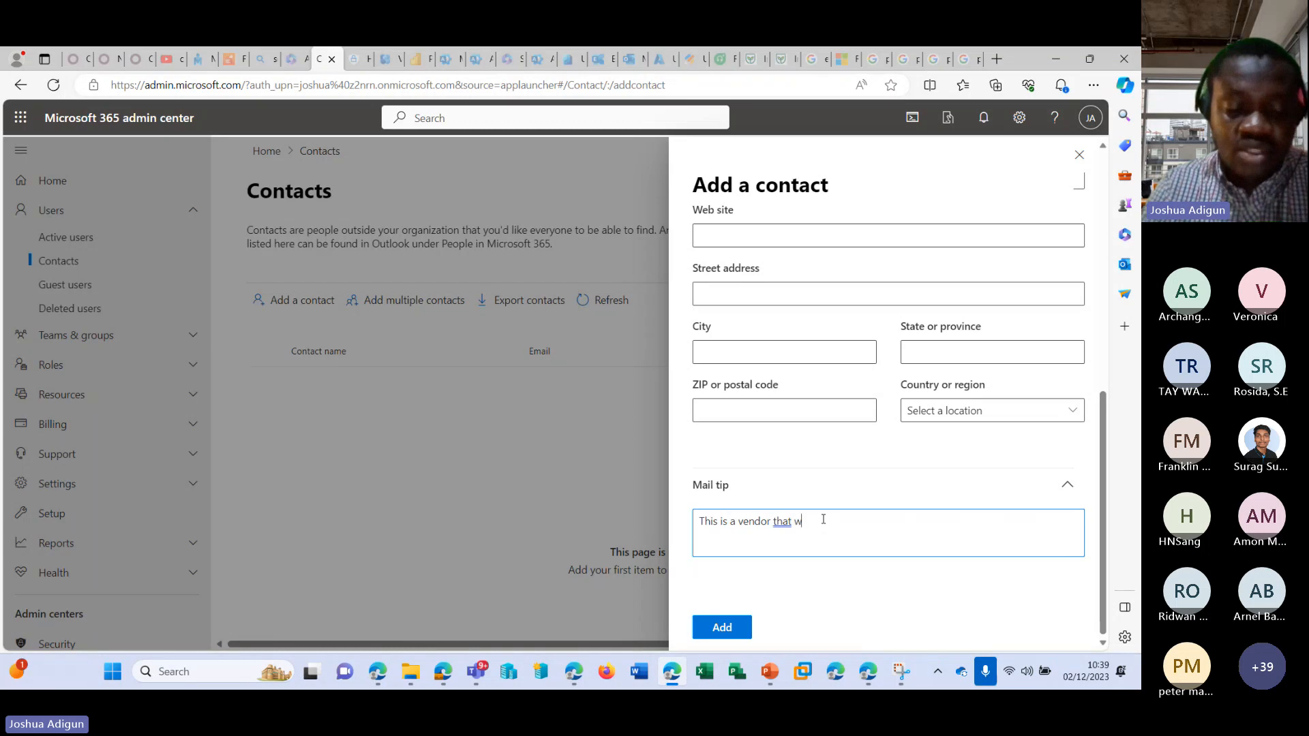
type("e work with ")
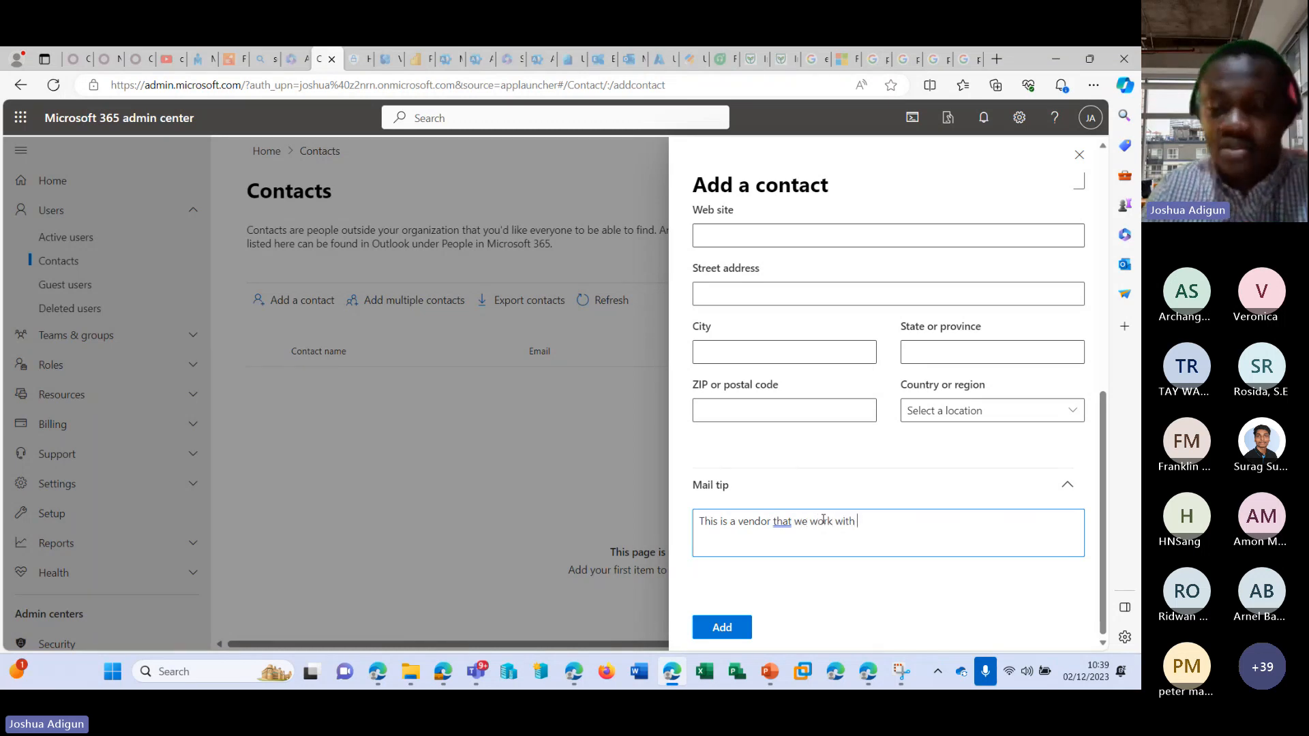
type("regarding M")
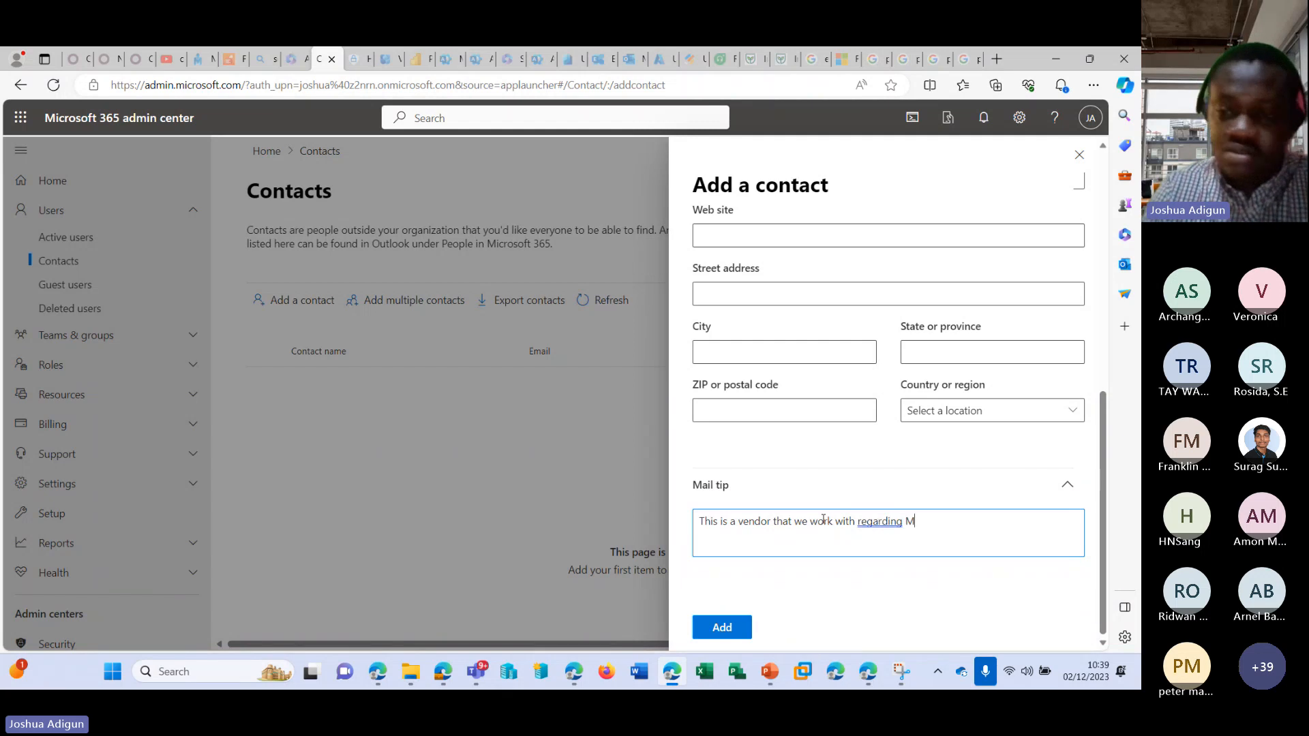
Set the contact's mail tip to "This is our Microsoft 365 vendor", add the contact, and close the confirmation.
key("ctrl+a")
type("T")
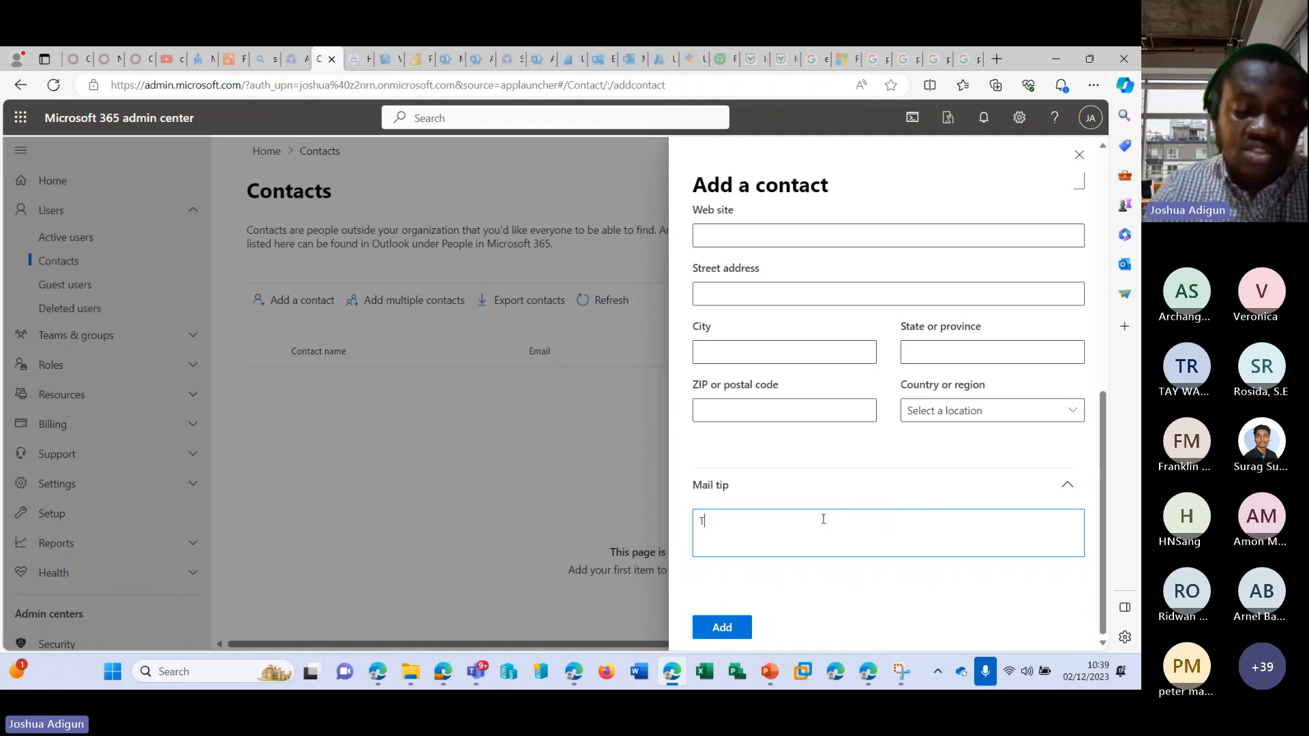
type("his is our M")
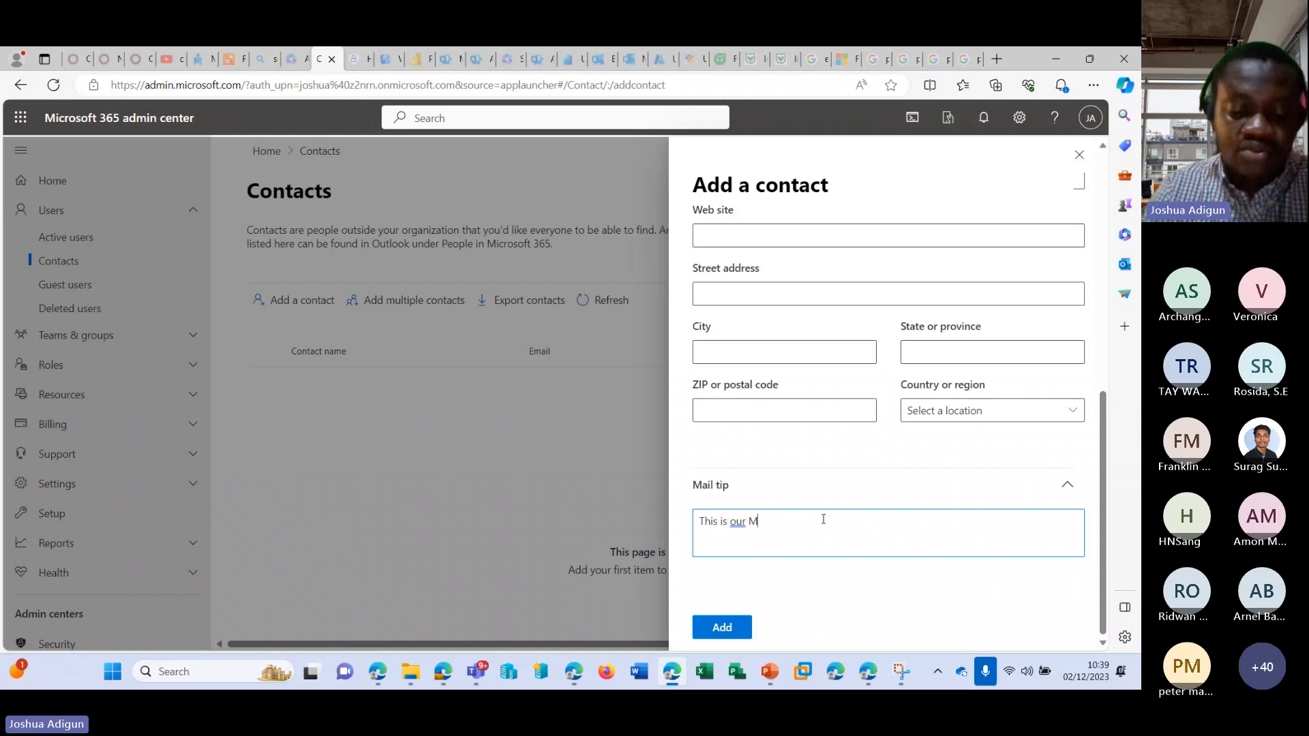
type("icrosoft 36")
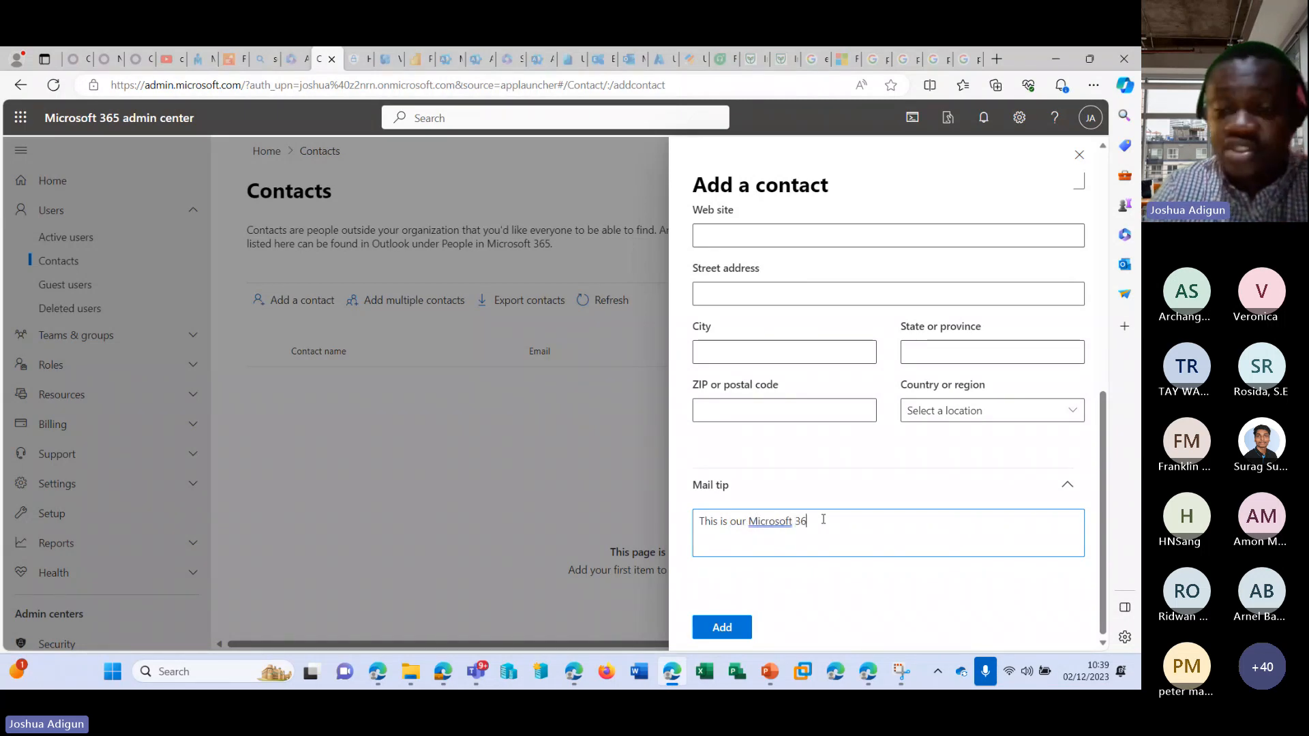
type("5 vendor")
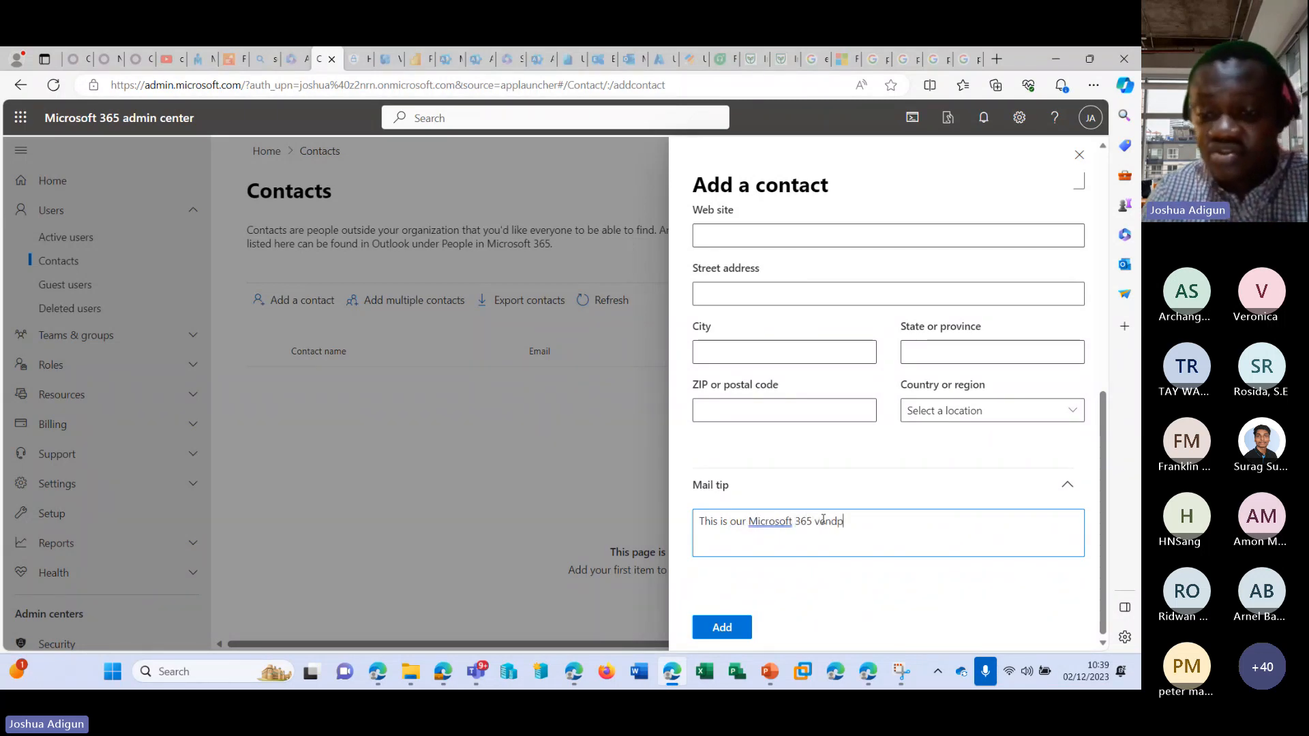
key("BackSpace")
key("BackSpace")
type("or")
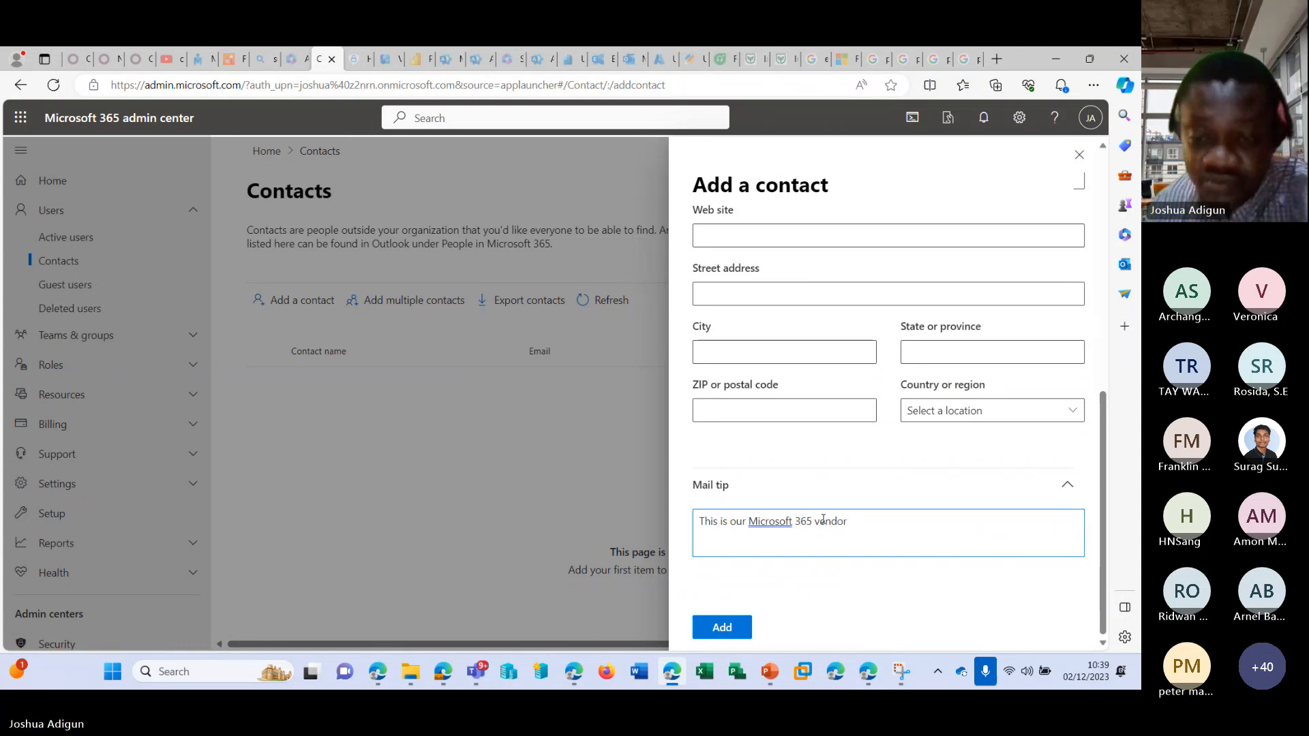
left_click(736, 624)
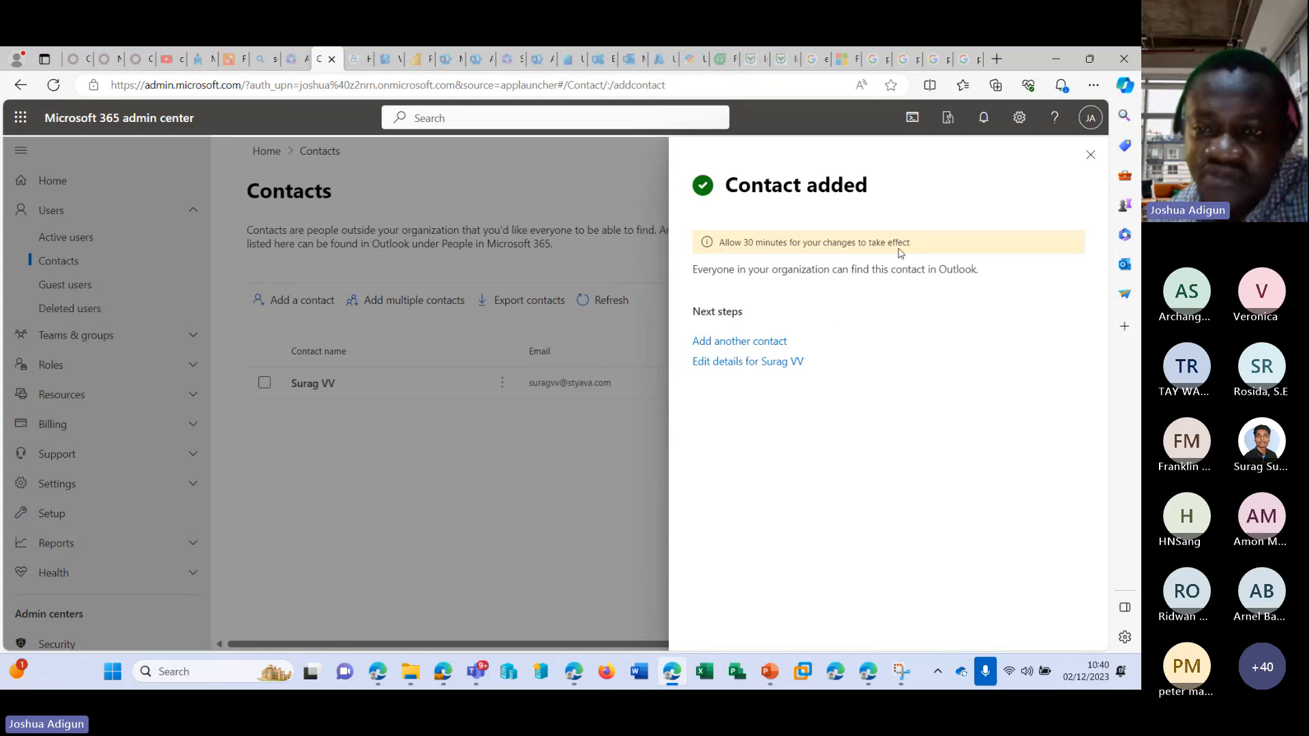
left_click(1091, 155)
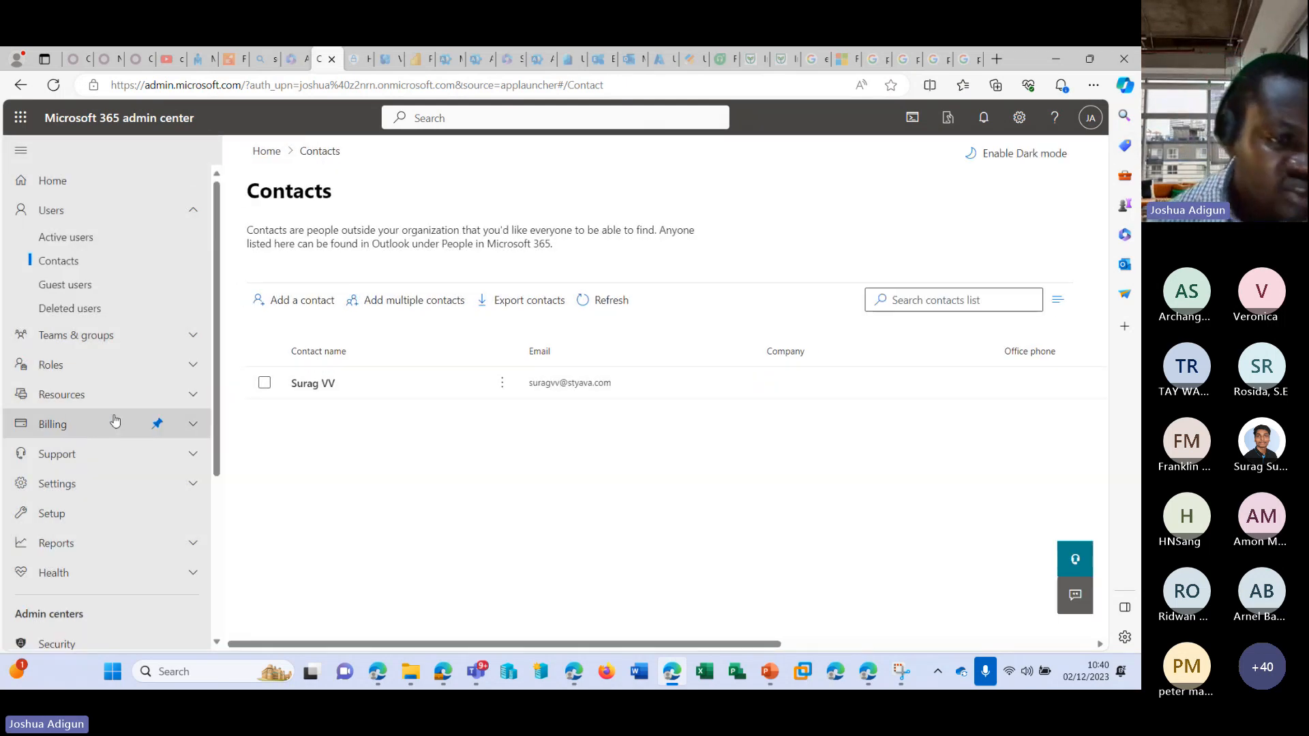
Switch to the Microsoft Entra admin center, dismiss the feedback survey, and open the list of all users.
scroll(78, 443, "down", 4)
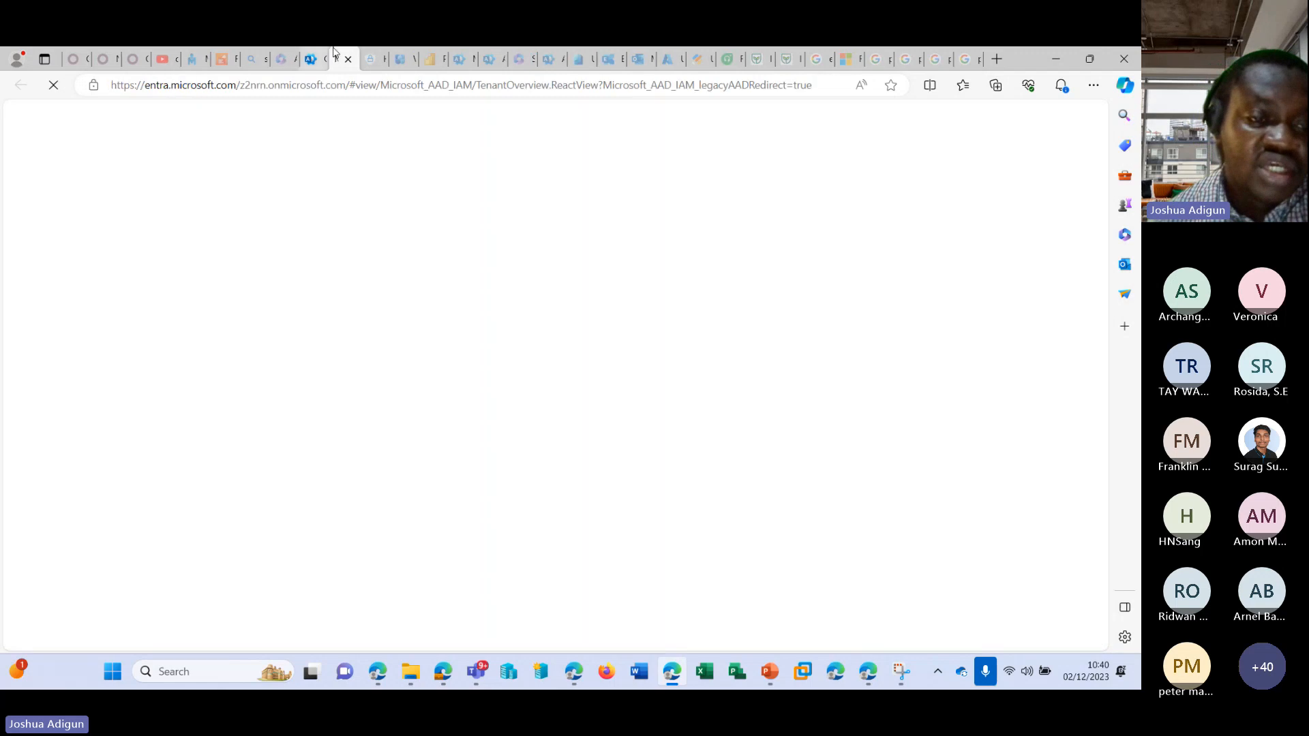
mouse_move(309, 61)
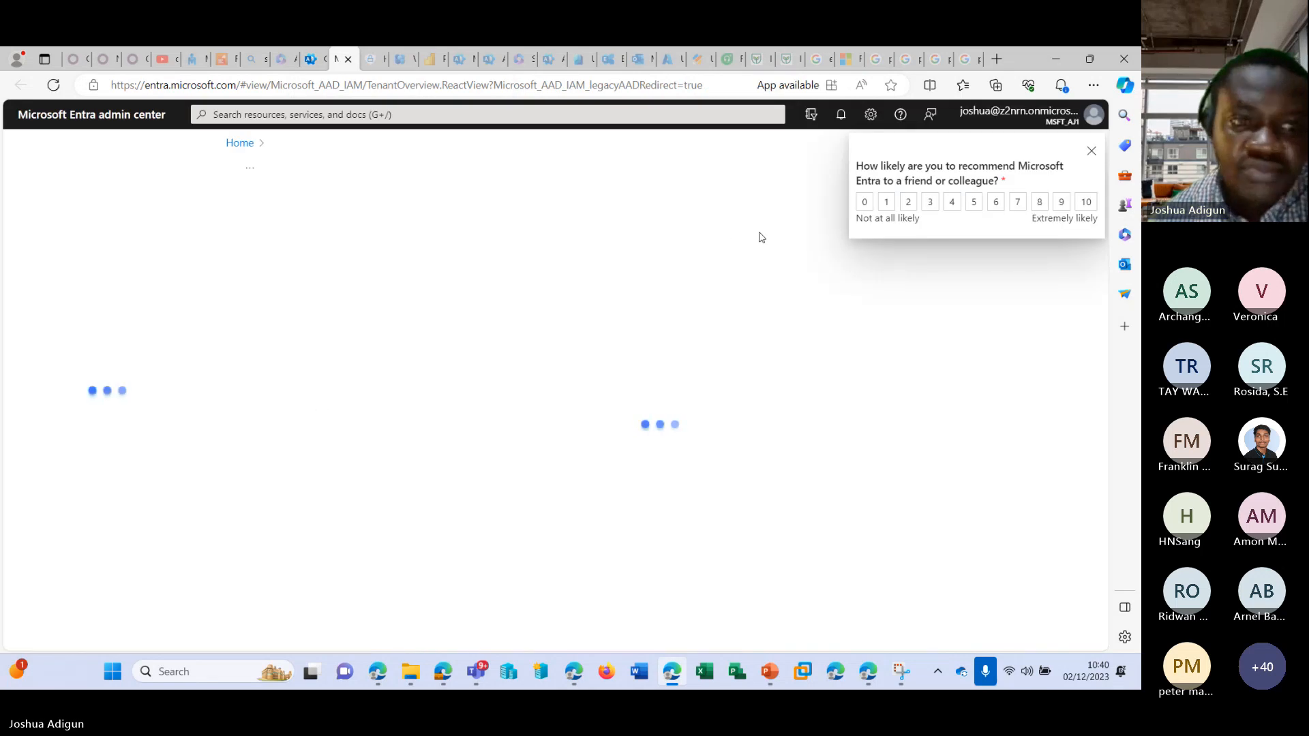
left_click(1092, 153)
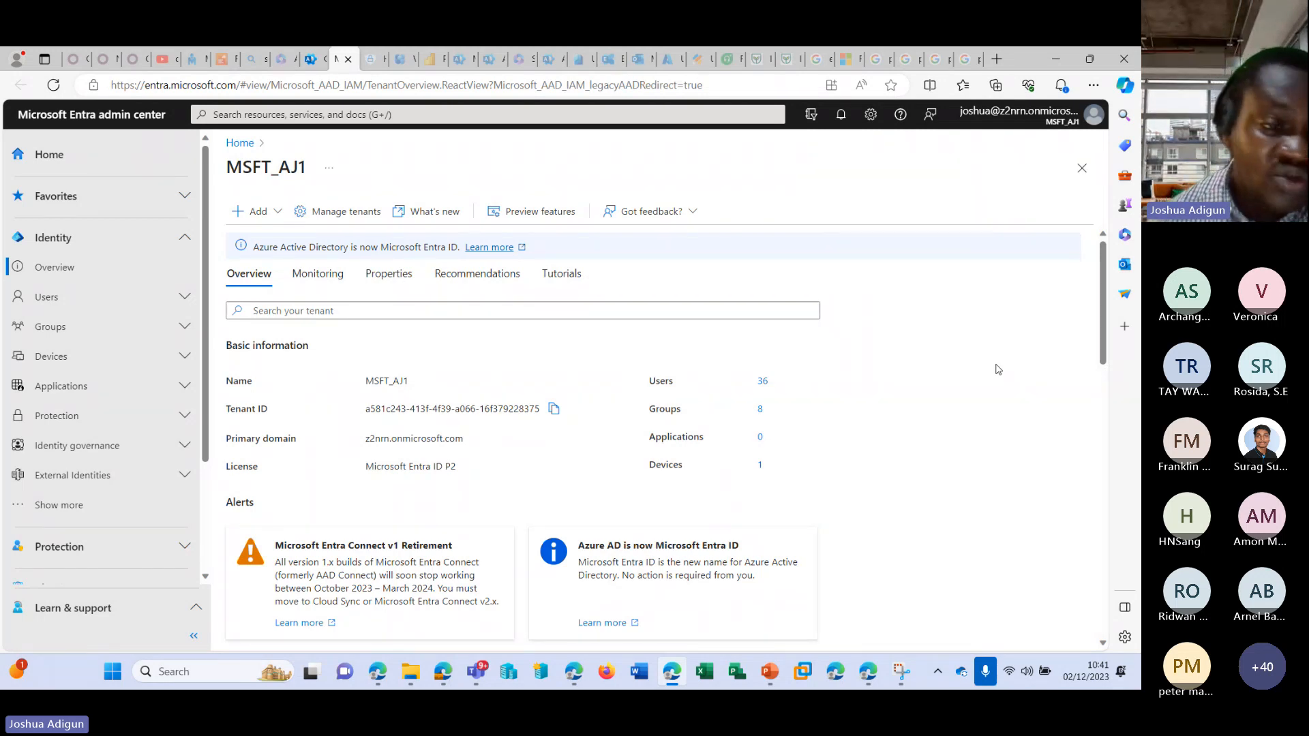
left_click(183, 298)
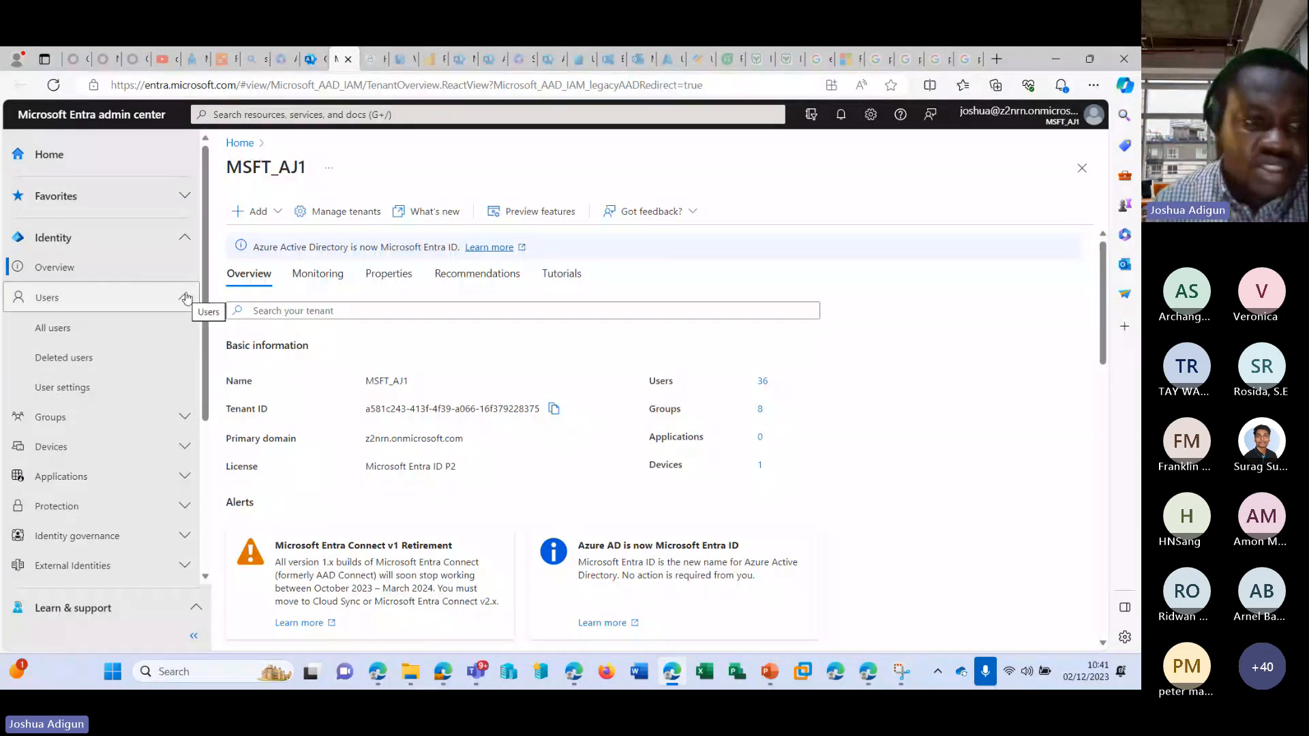
left_click(126, 328)
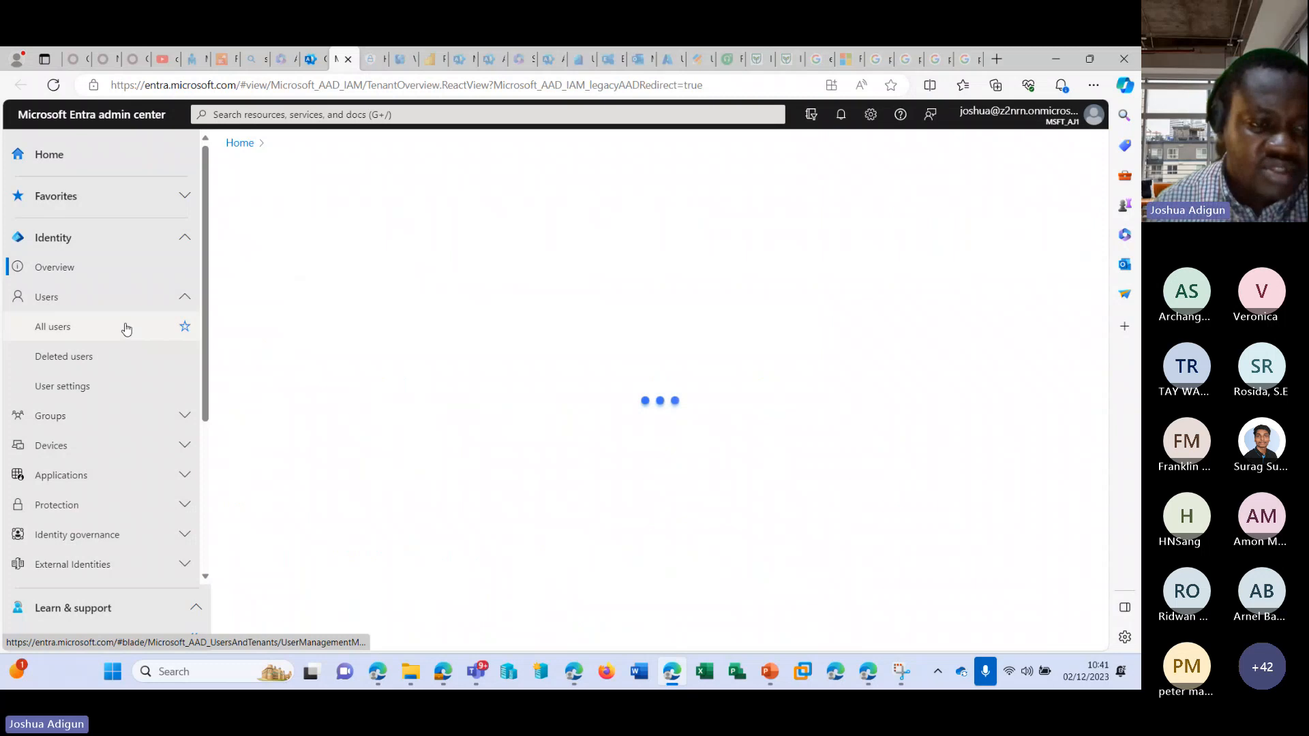
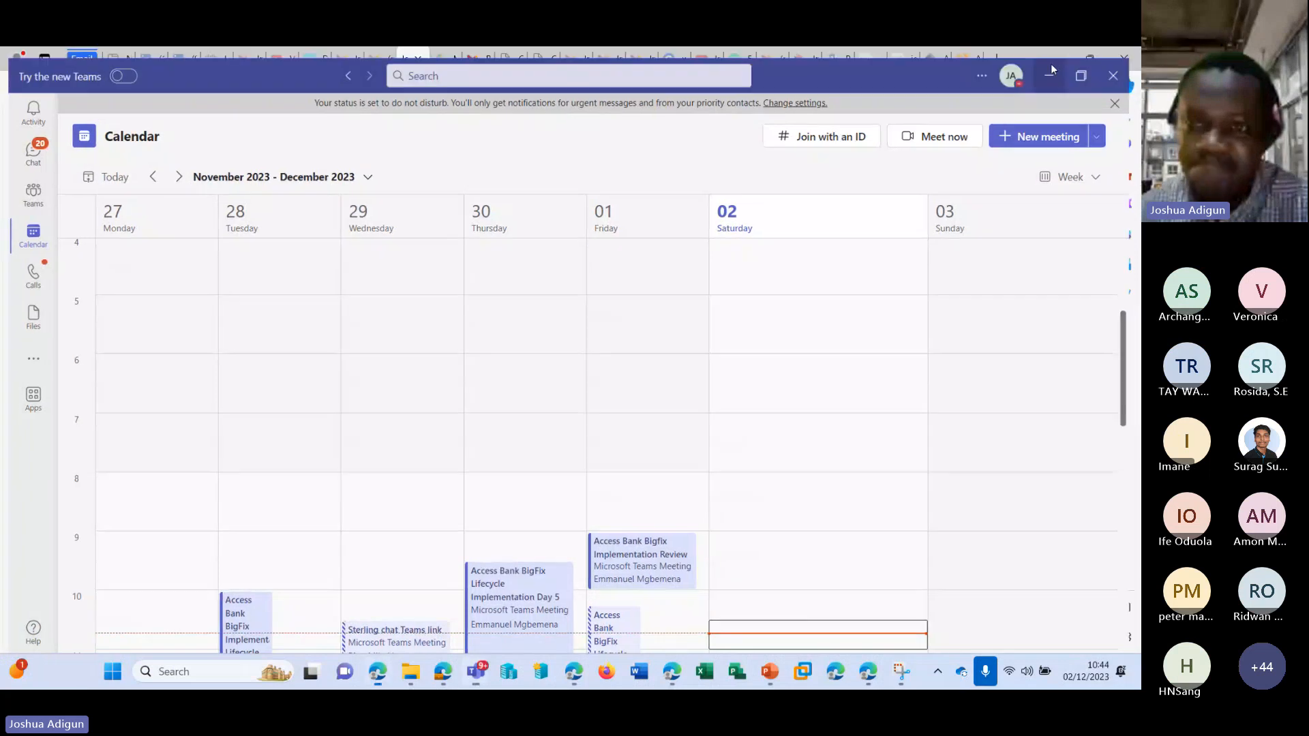
Return from Teams to the Microsoft 365 admin center, open the Contacts list, and minimize the meeting window.
left_click(1058, 58)
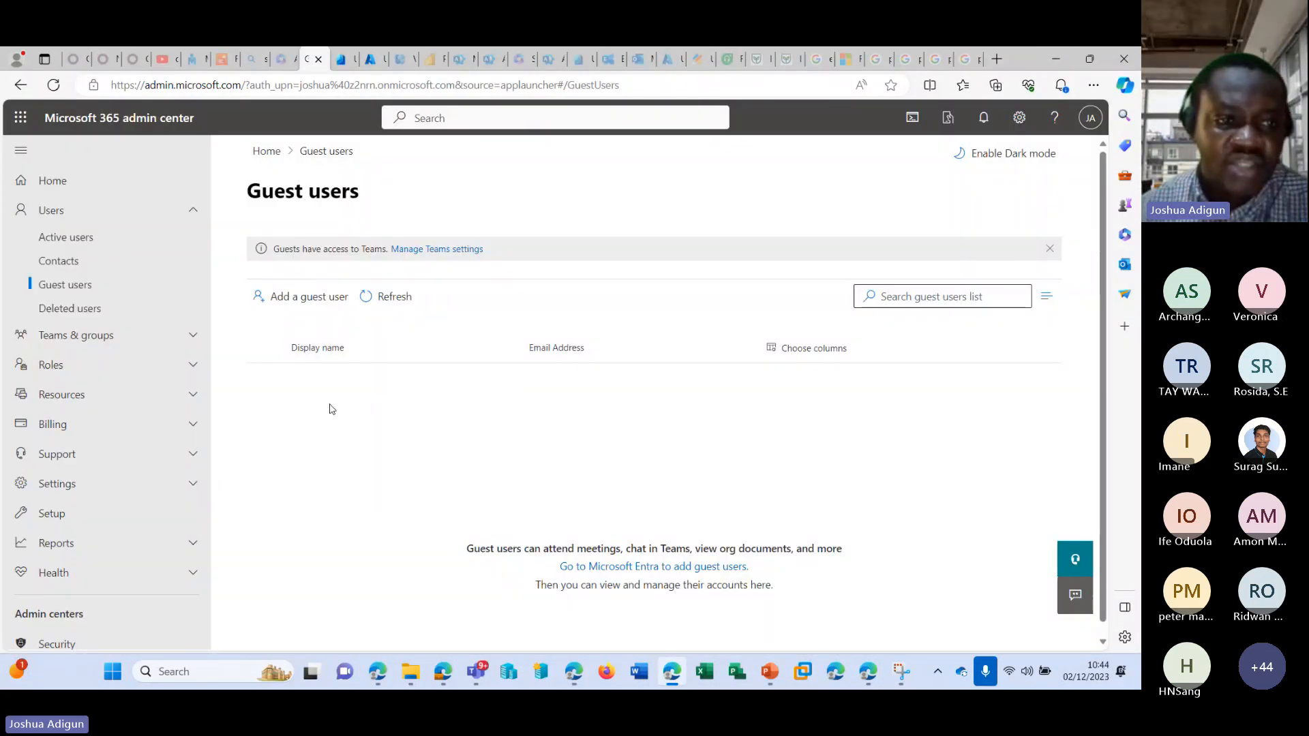
left_click(59, 261)
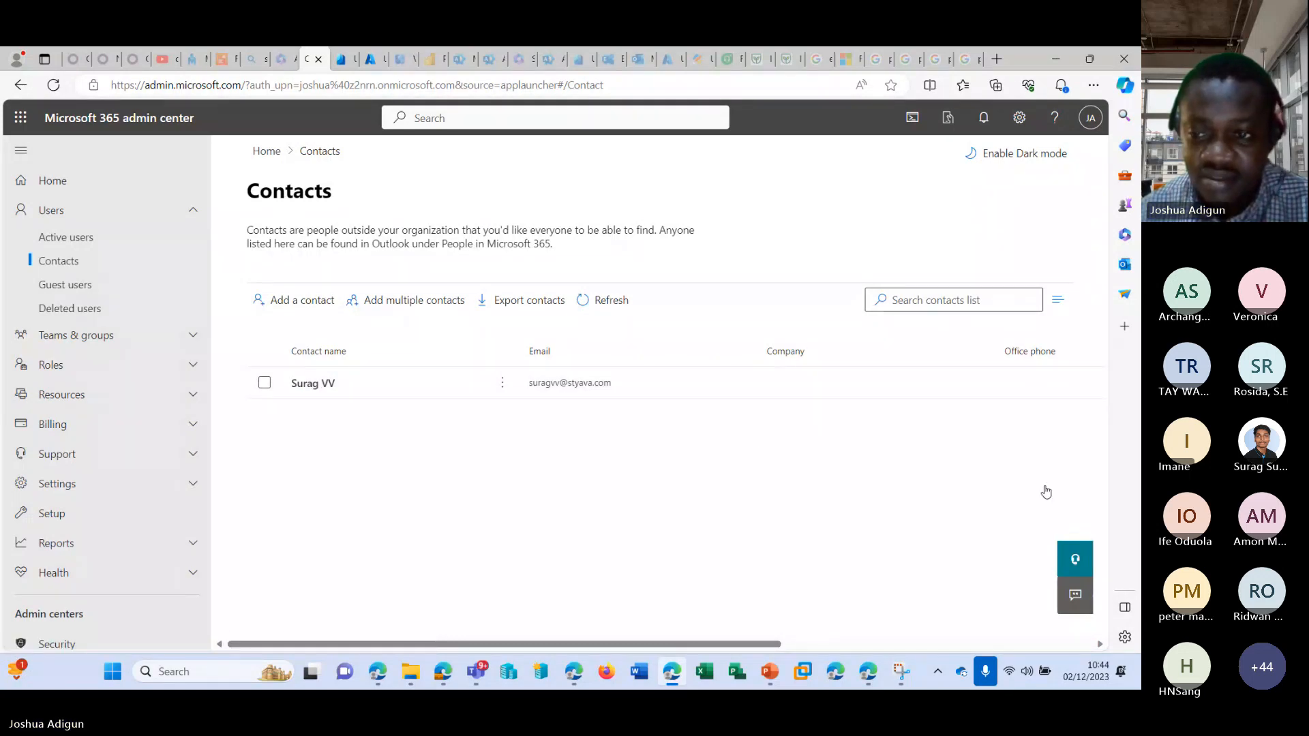
key("alt+Tab")
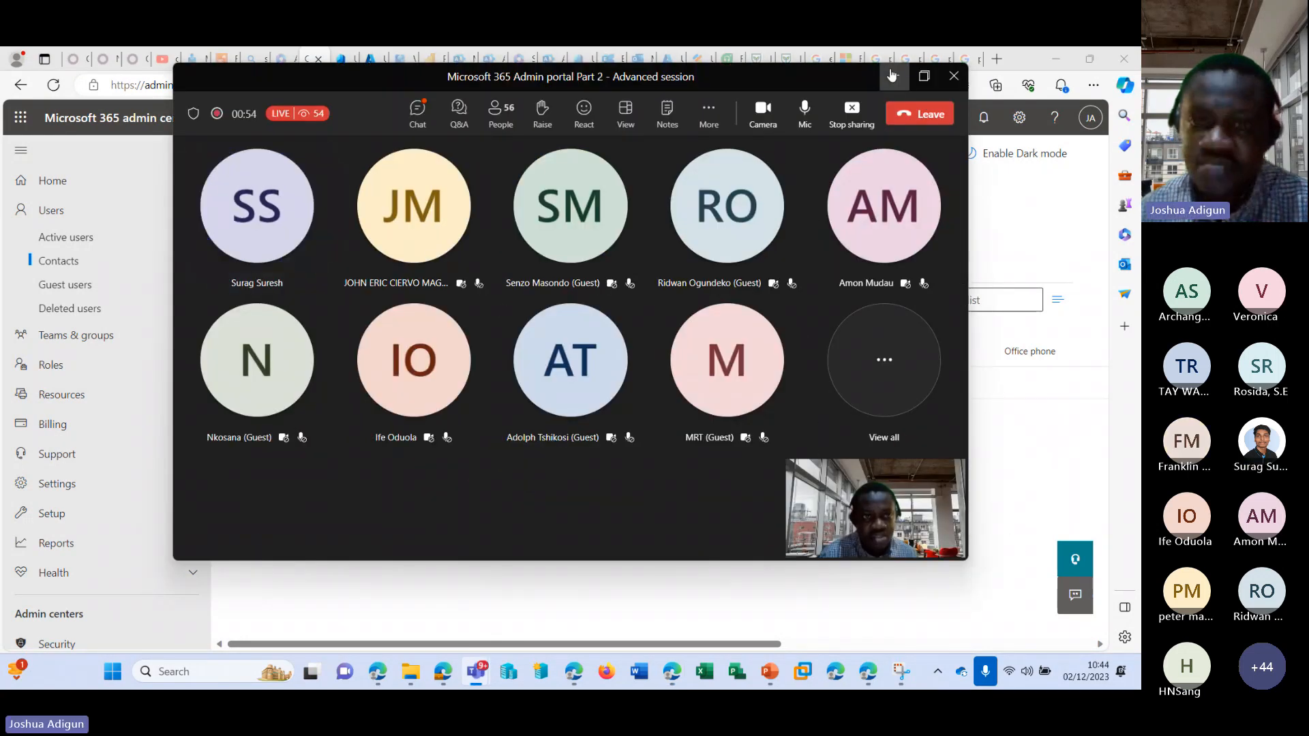
left_click(894, 77)
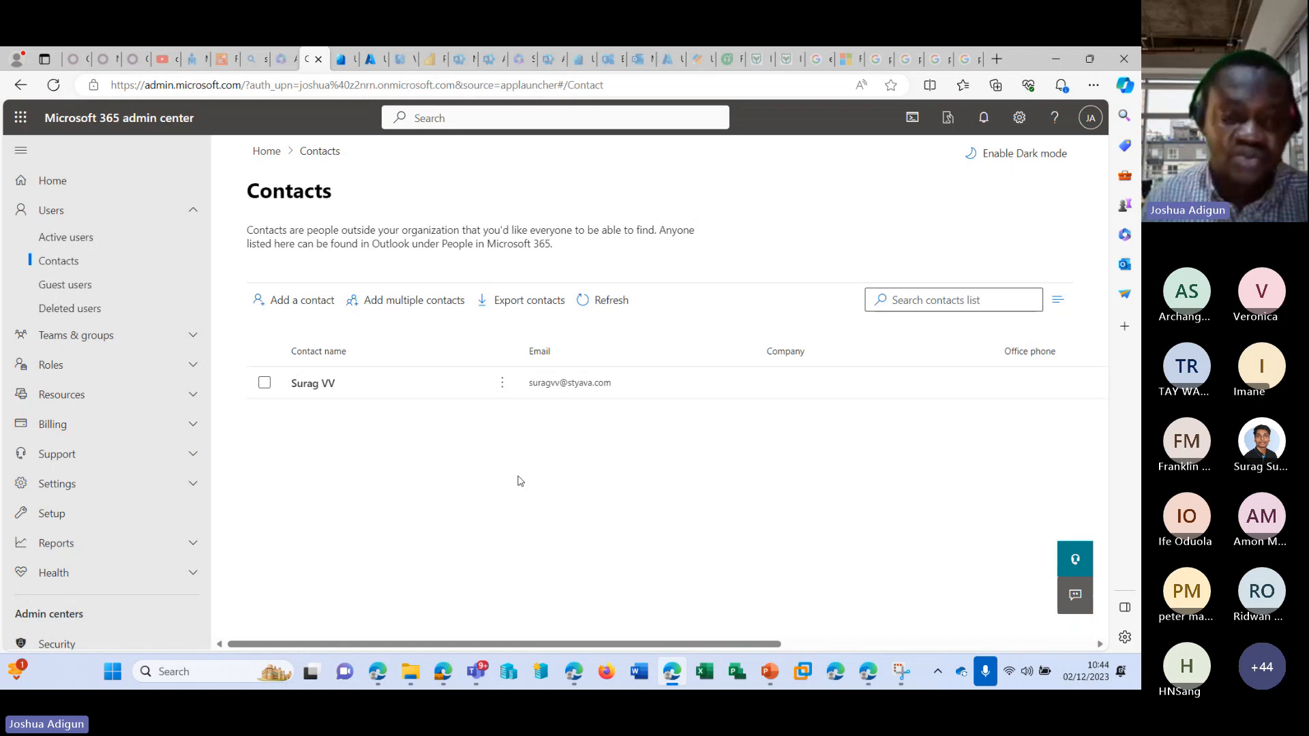
Open the option for adding multiple contacts and review its CSV upload instructions.
left_click(391, 304)
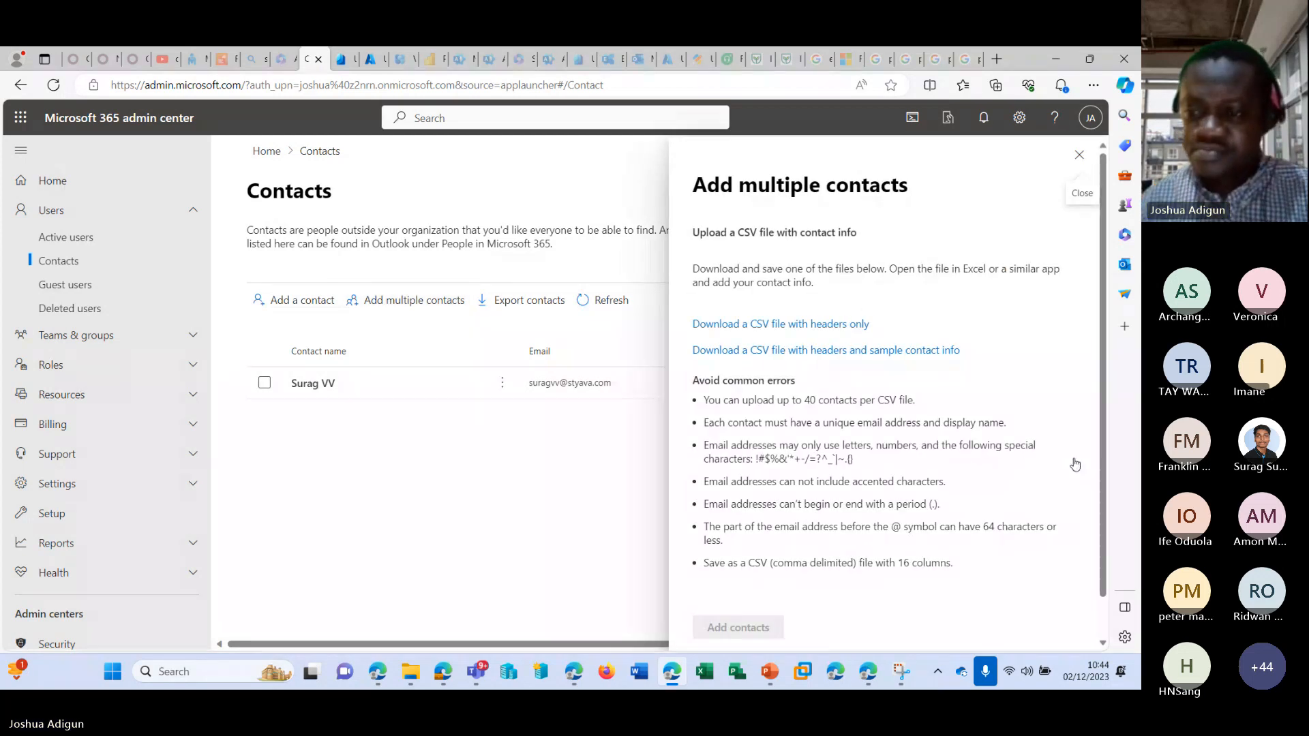
scroll(1081, 464, "down", 2)
scroll(768, 347, "up", 2)
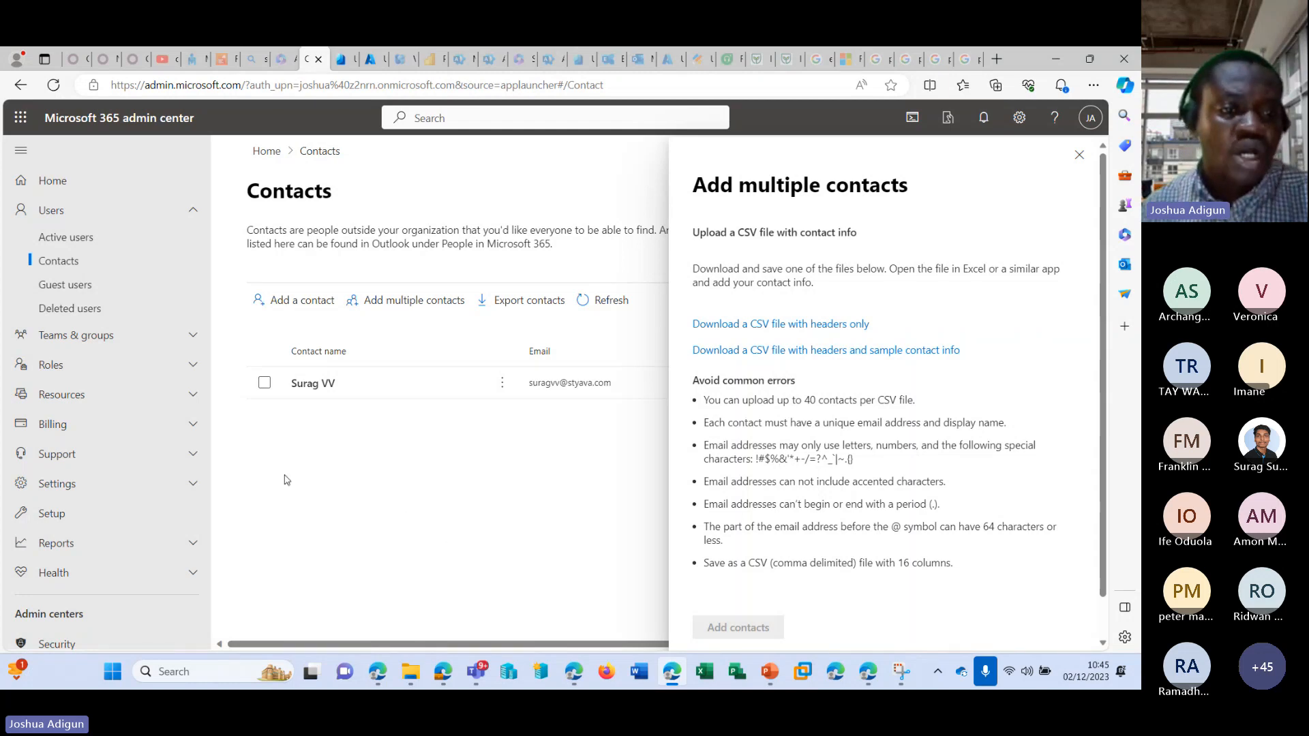
Open the guest users list and start adding a guest user.
left_click(107, 290)
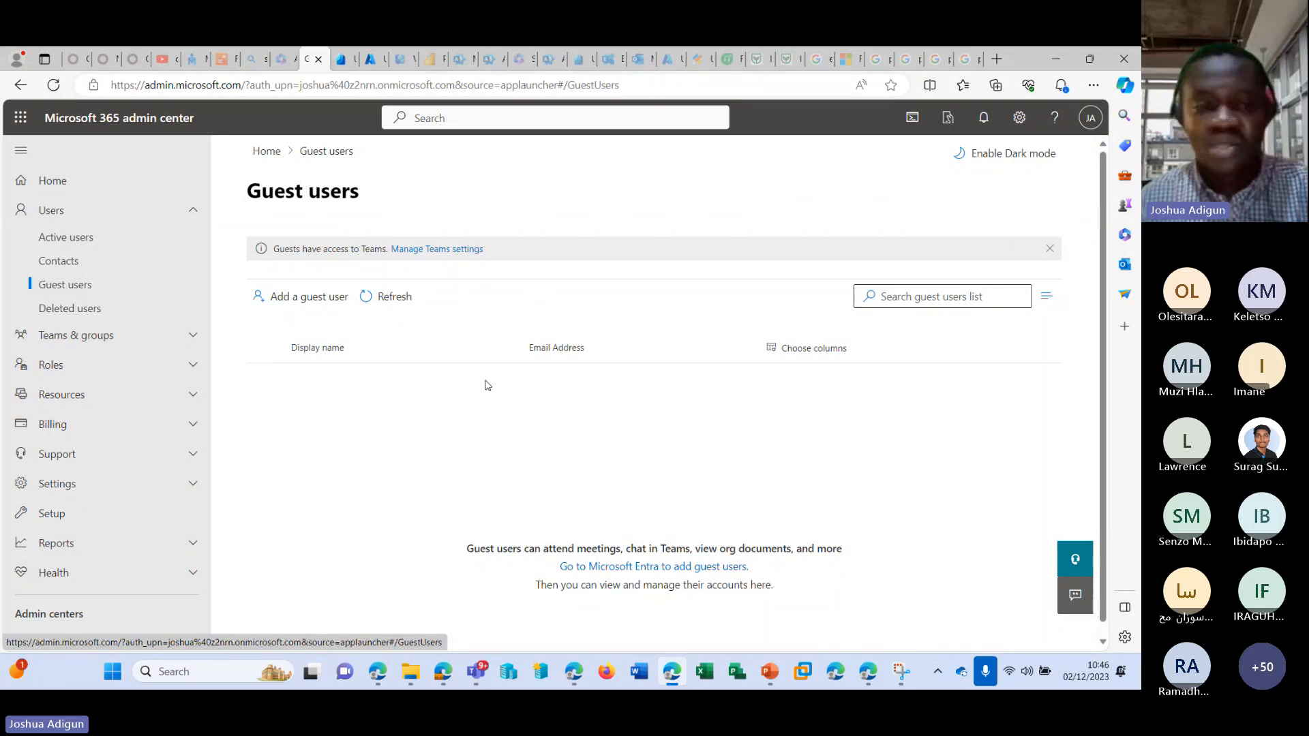
left_click(323, 295)
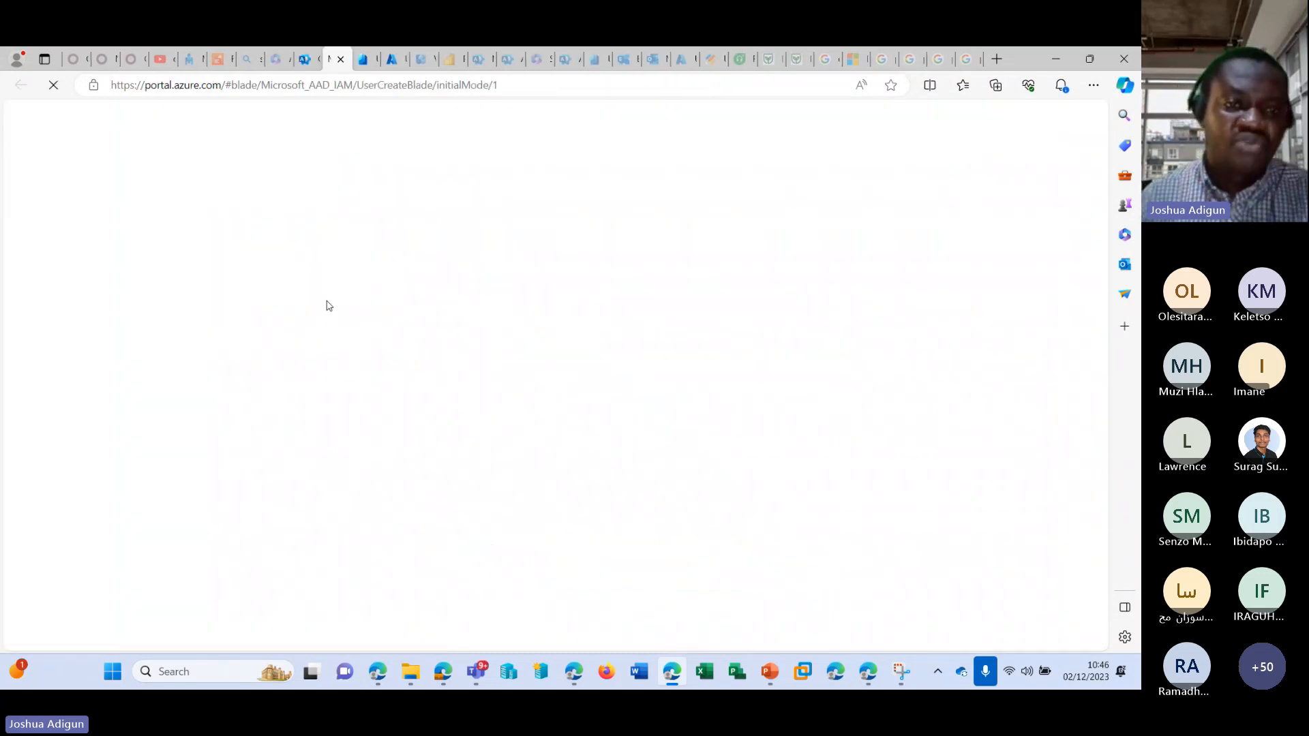
Compare the users list in the Microsoft Entra admin center with the one in the Azure portal.
left_click(305, 60)
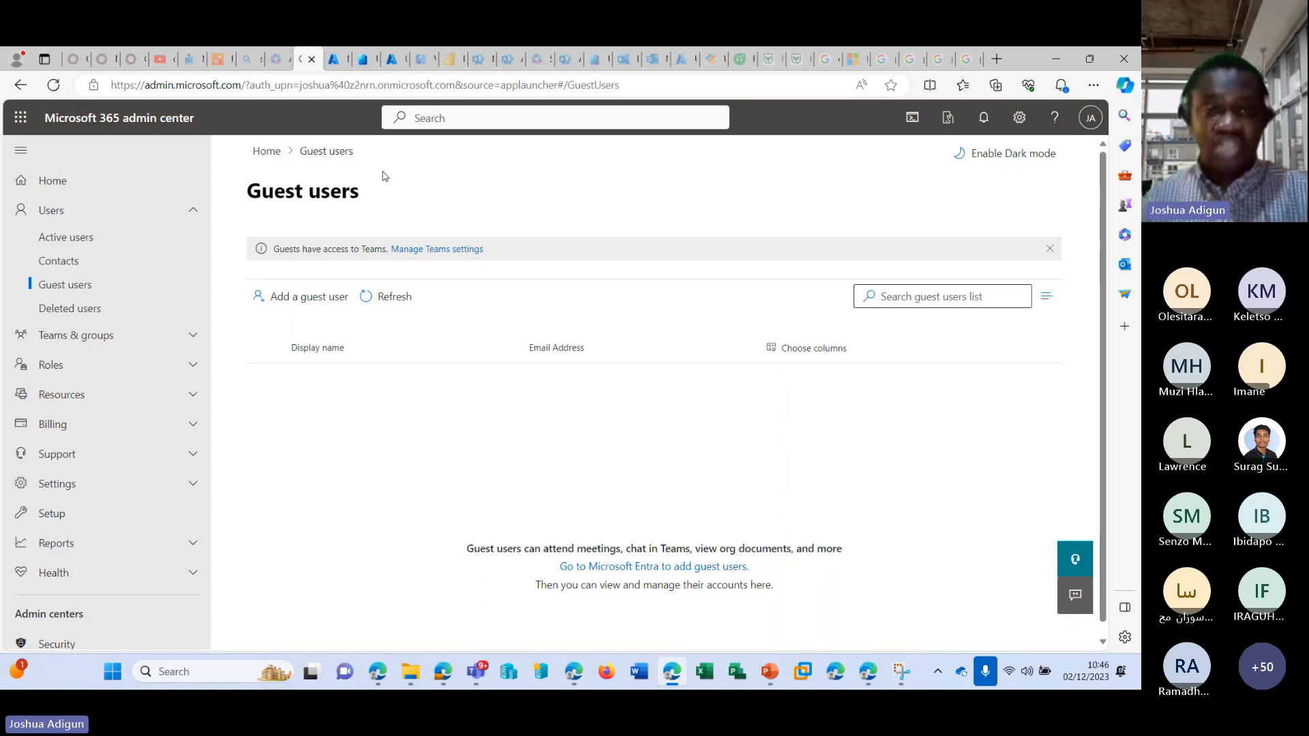
left_click(361, 60)
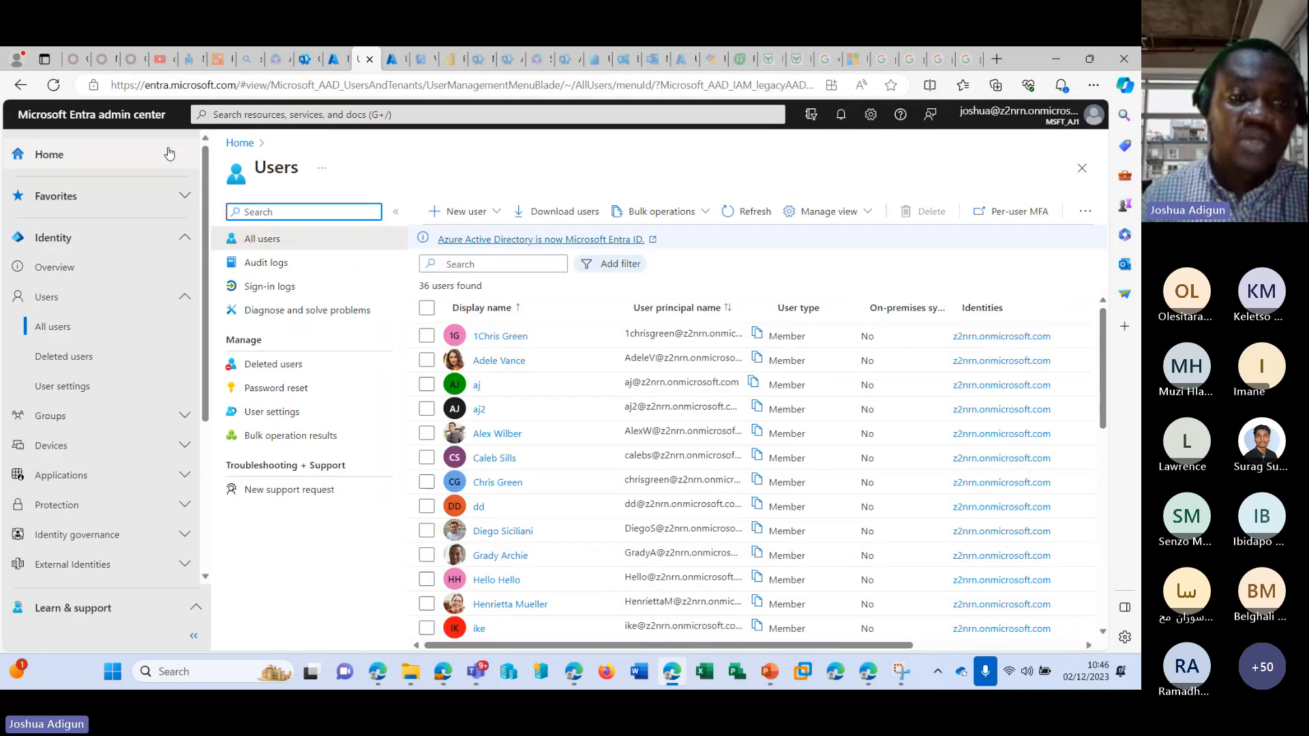
left_click(391, 60)
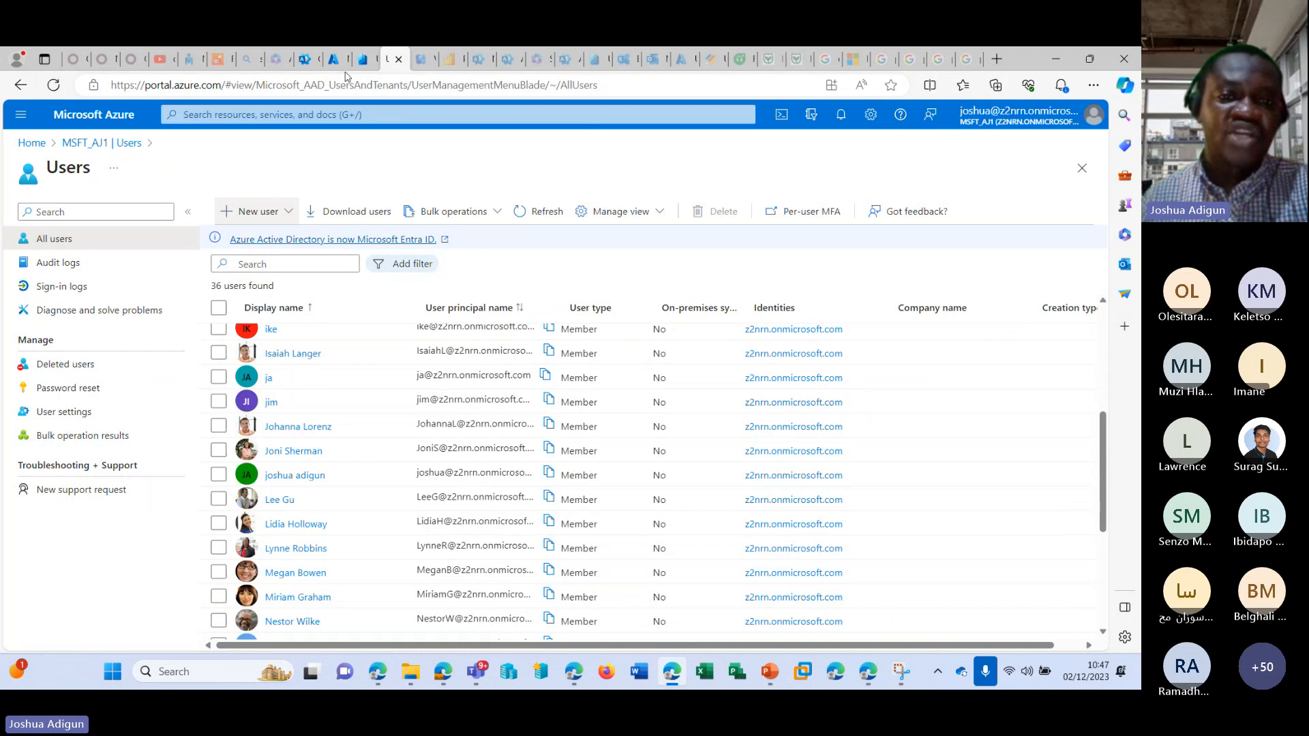
left_click(364, 60)
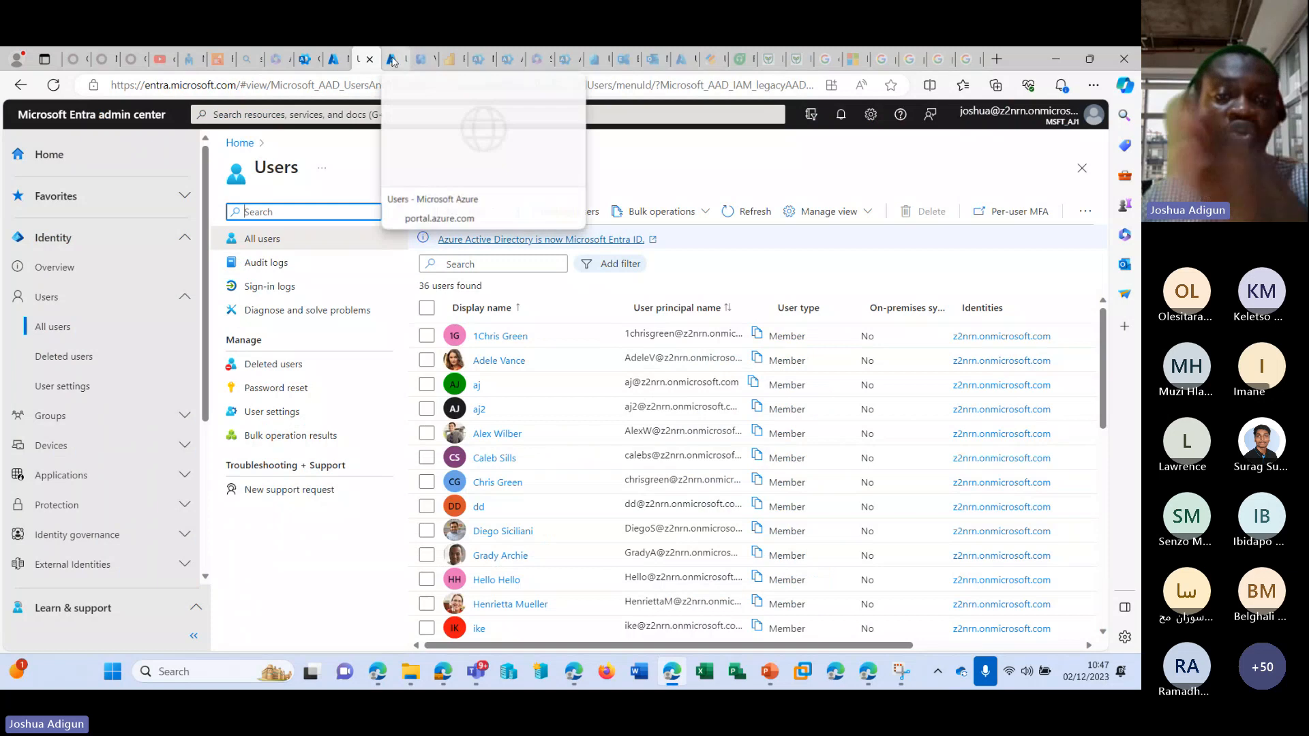
left_click(391, 60)
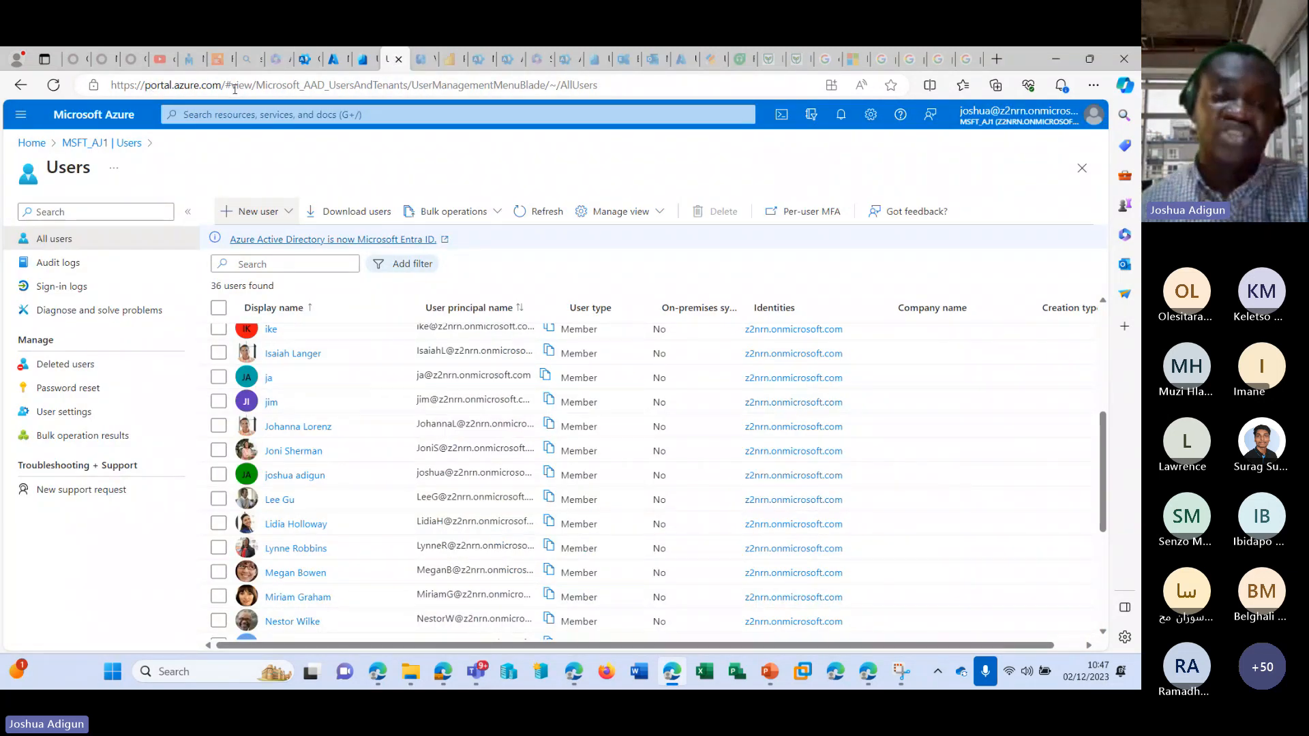
left_click(364, 60)
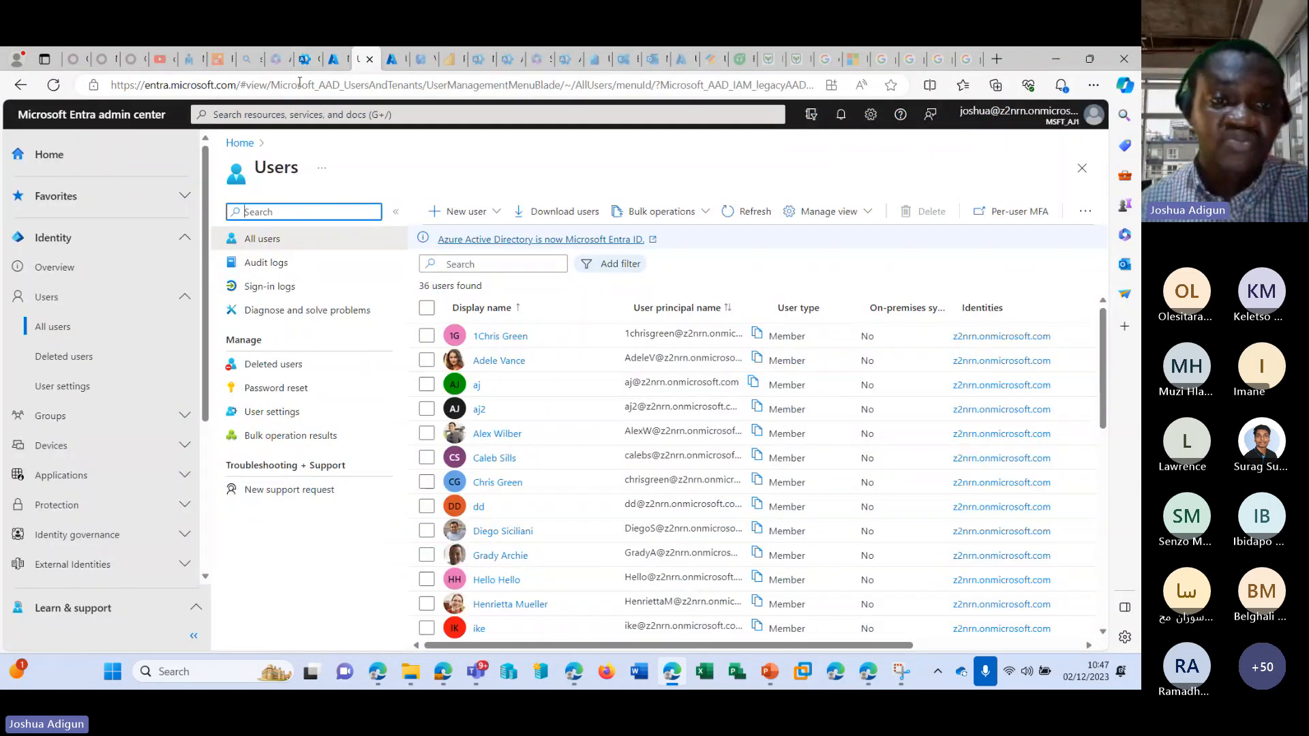
Return to the Azure portal's new user form, compare the Create user and Invite user templates, and select Invite user.
left_click(304, 59)
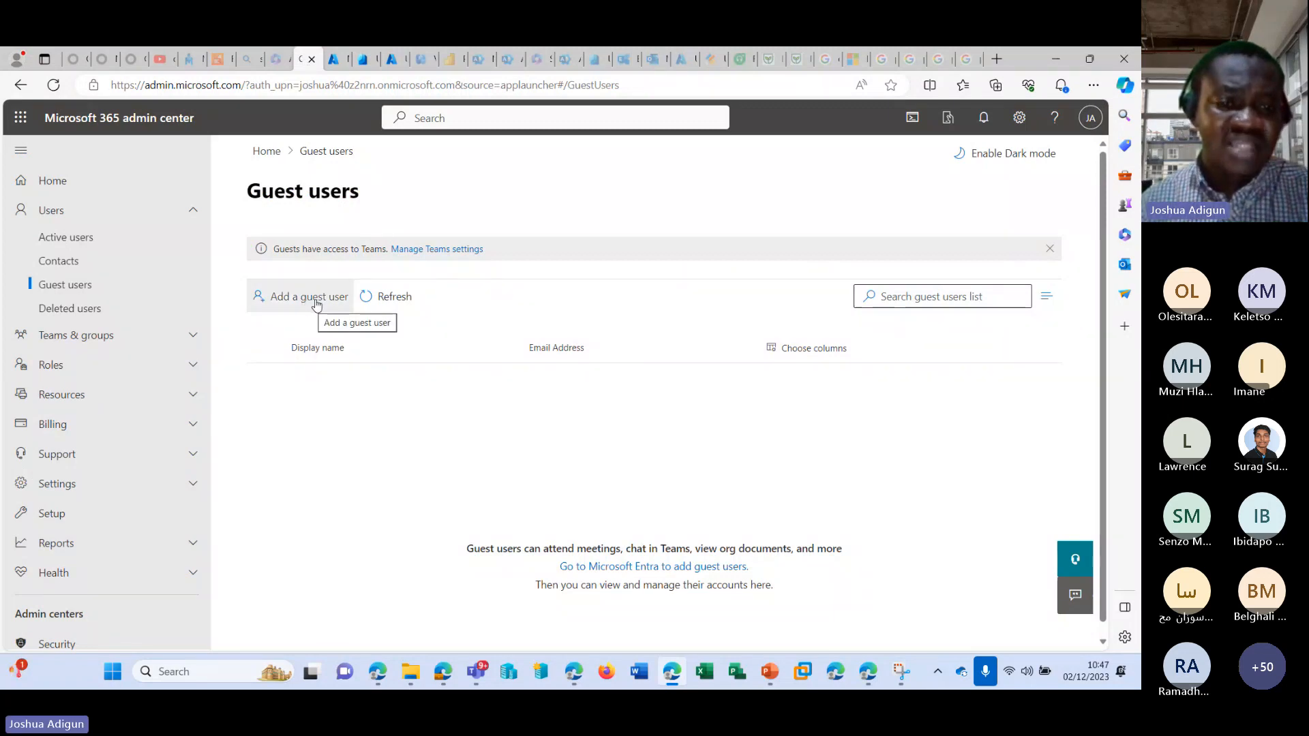
left_click(334, 61)
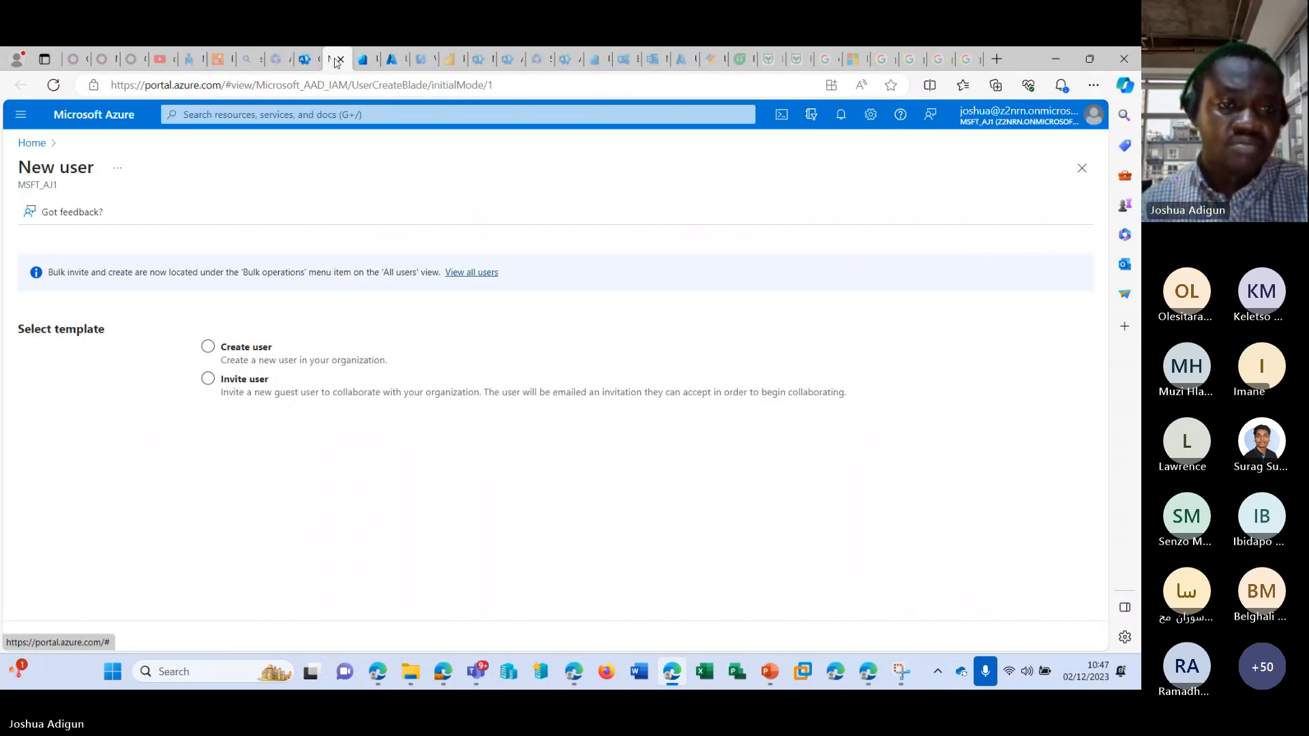
left_click(374, 390)
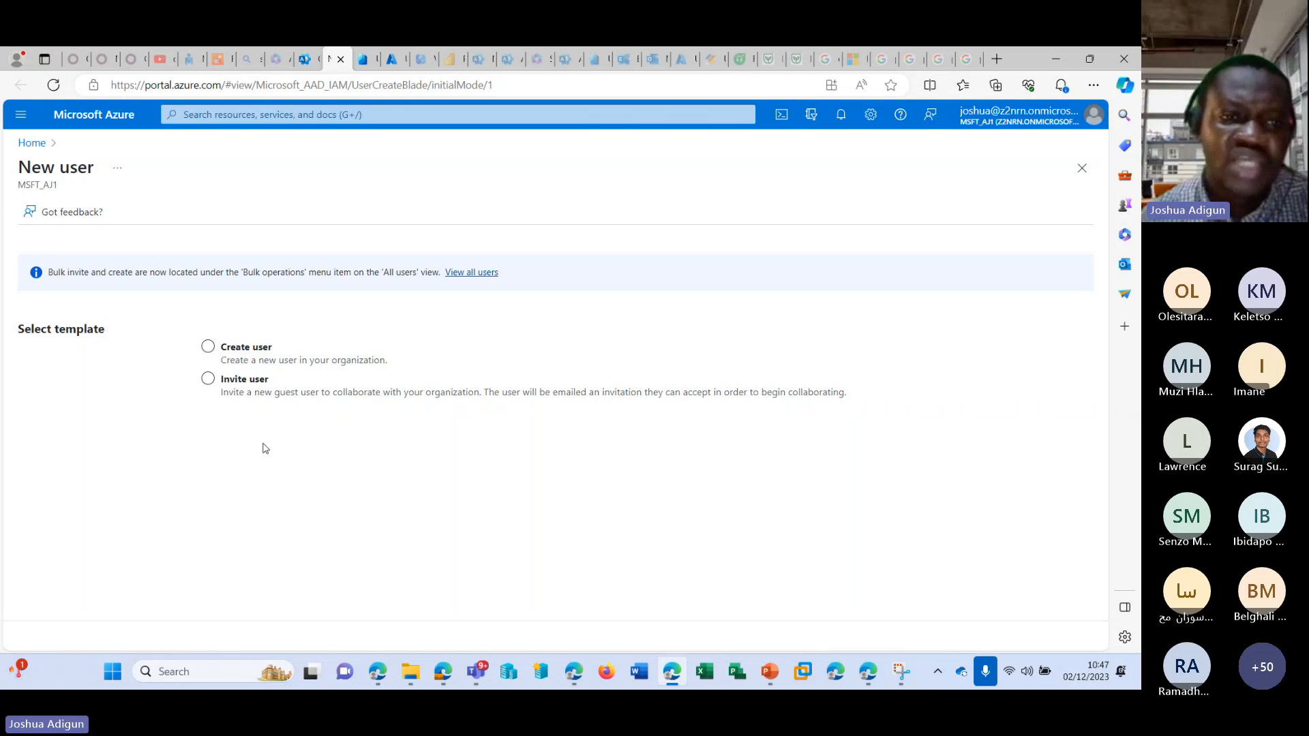
left_click(282, 385)
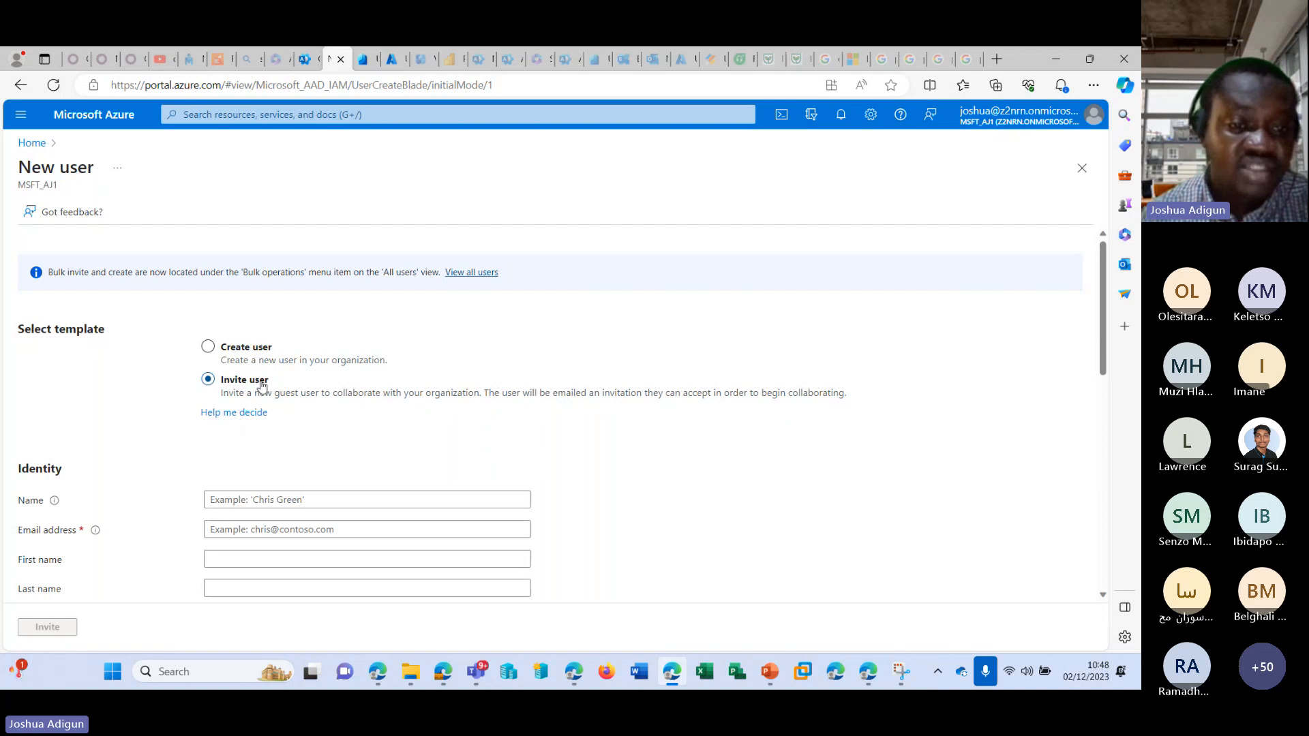
left_click(209, 347)
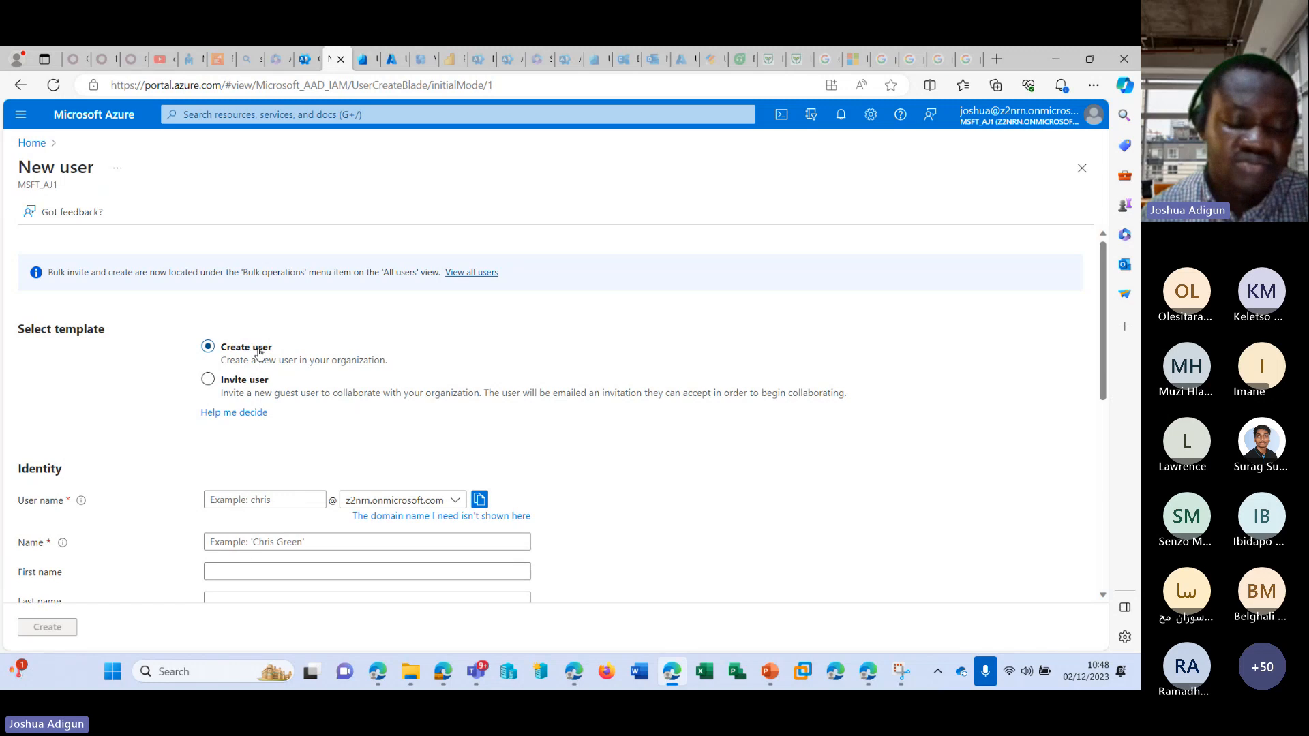
left_click(239, 381)
scroll(268, 377, "down", 4)
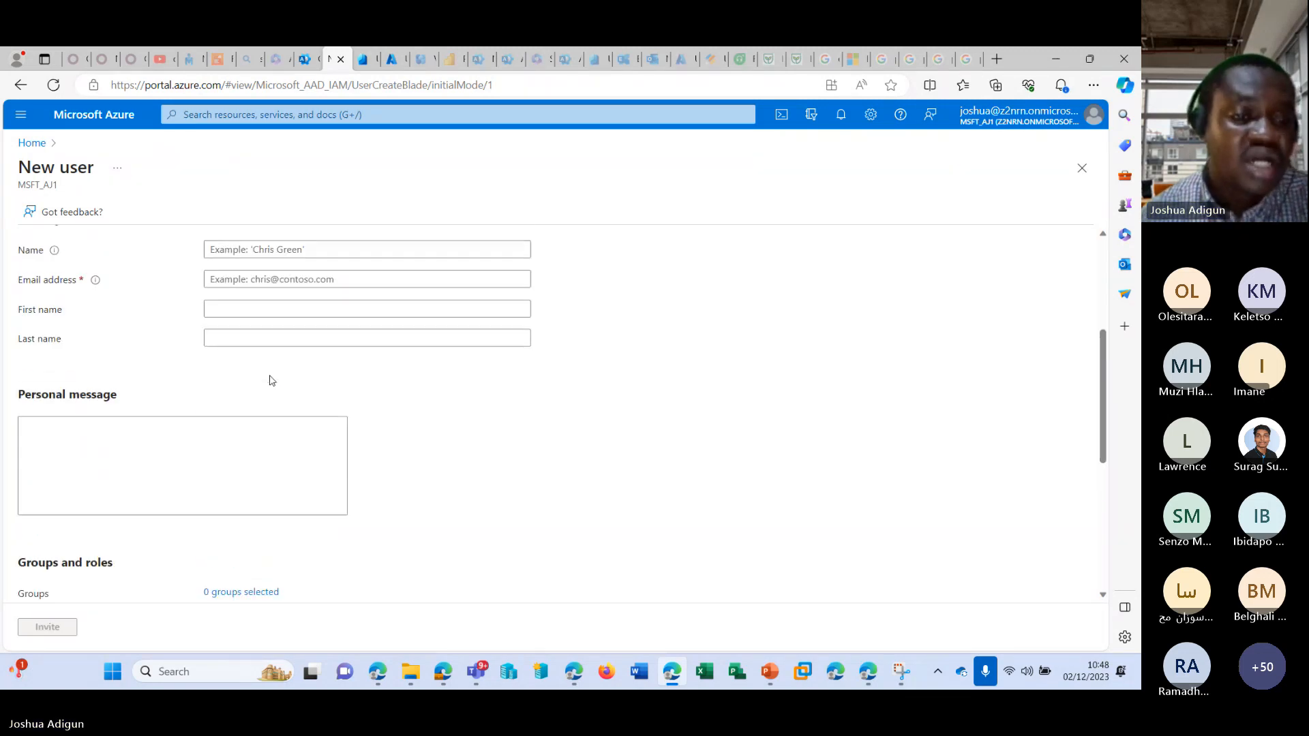
scroll(304, 383, "up", 2)
Enter the guest's display name and e-mail address in the invitation's identity details.
left_click(320, 386)
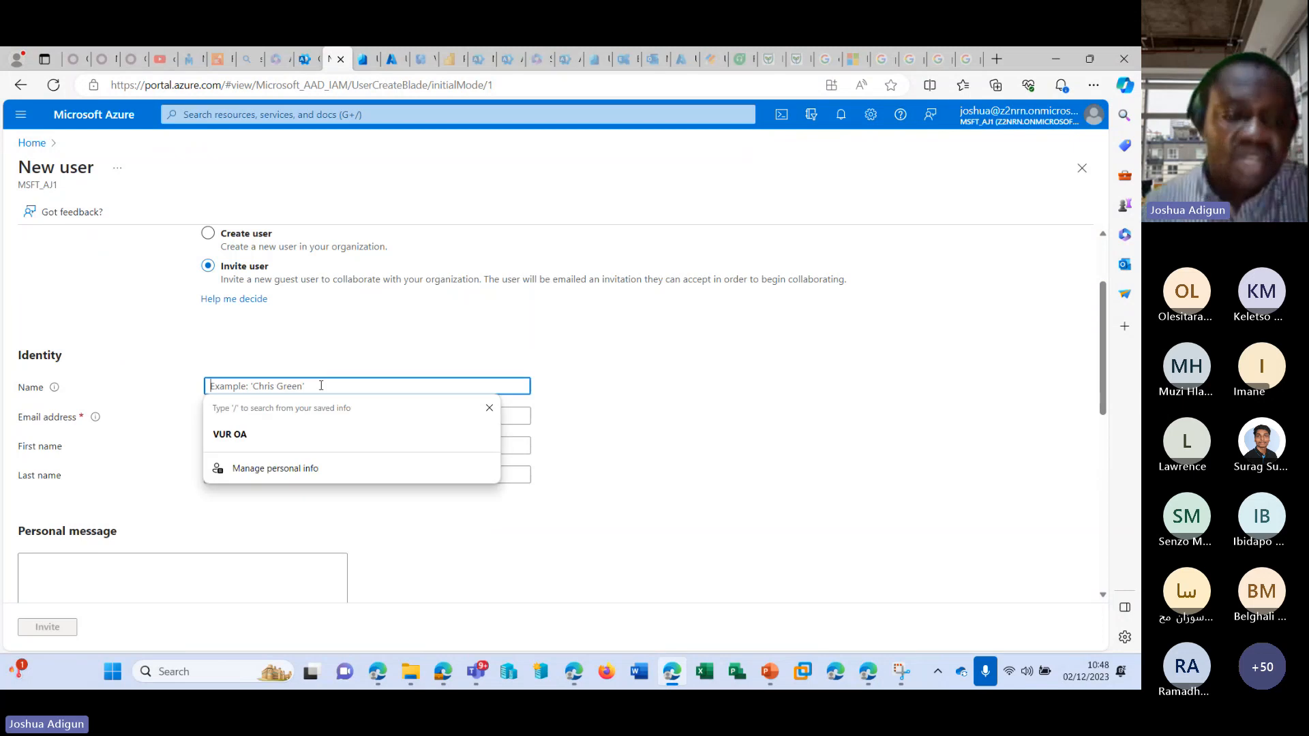
type("Surag")
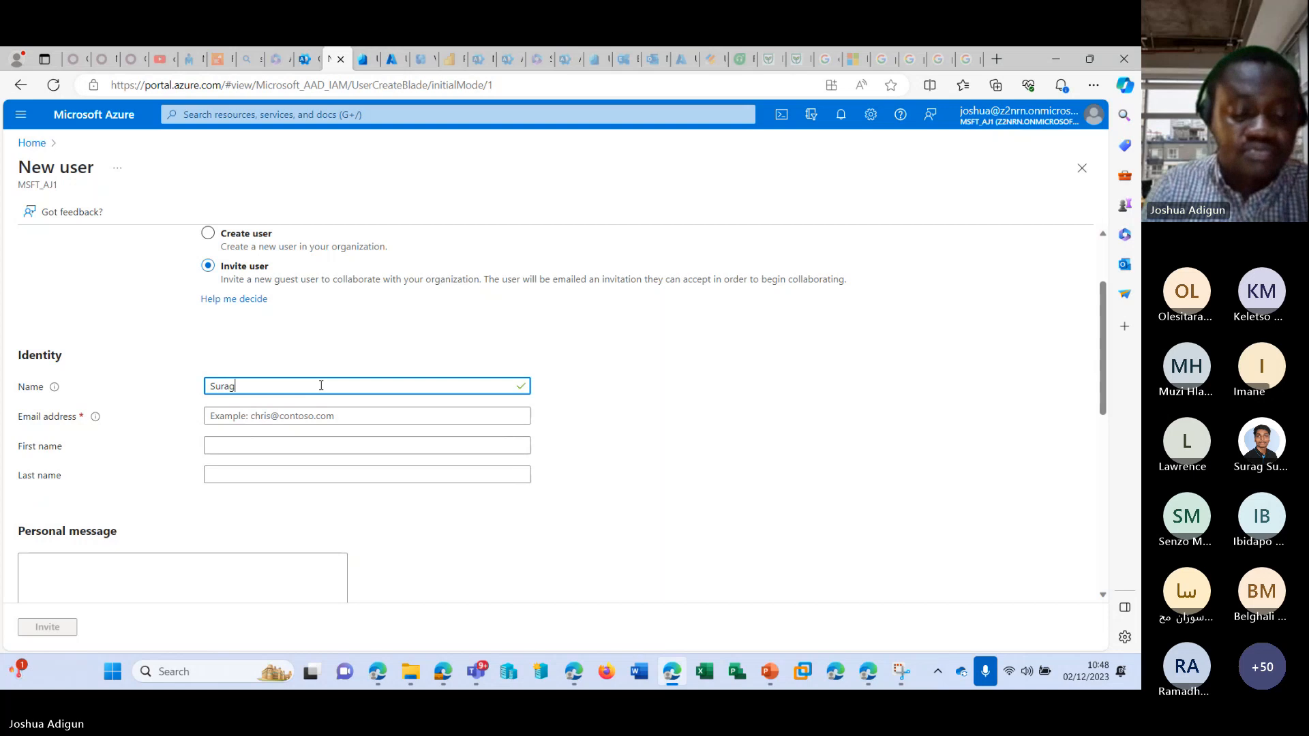
type("VV")
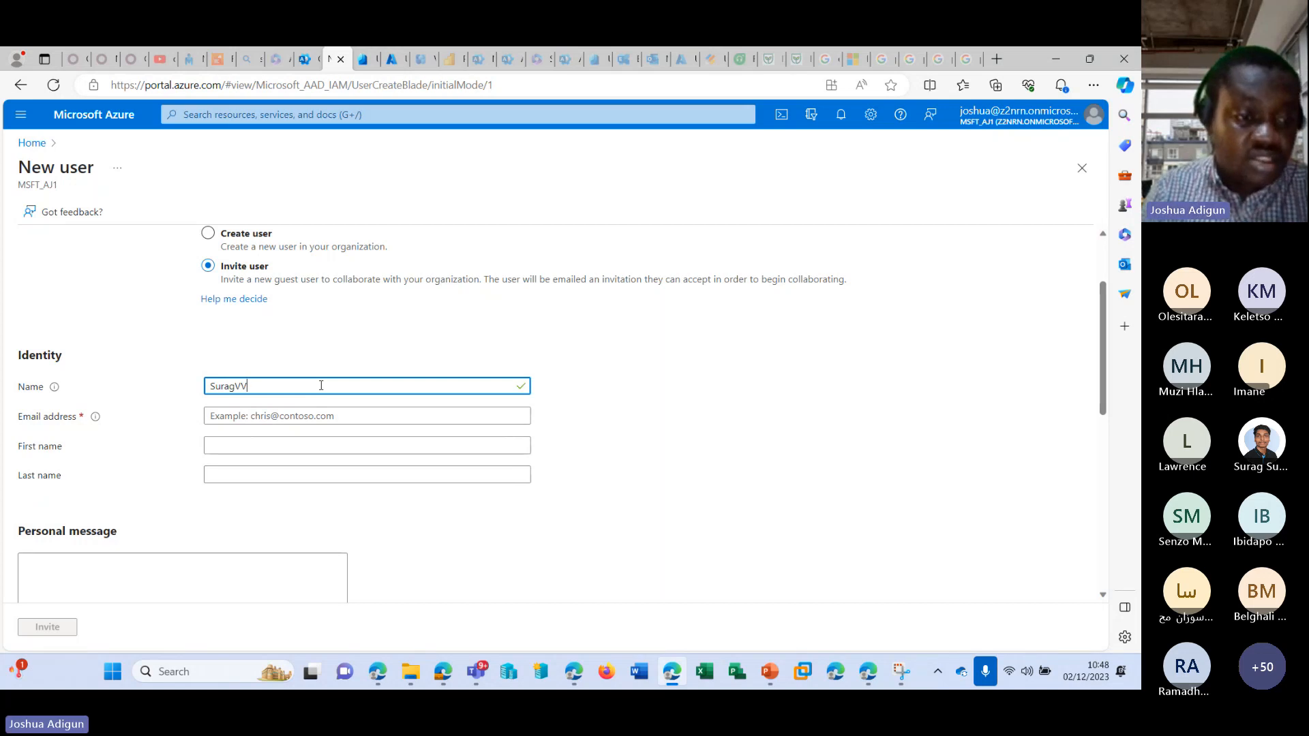
key("Tab")
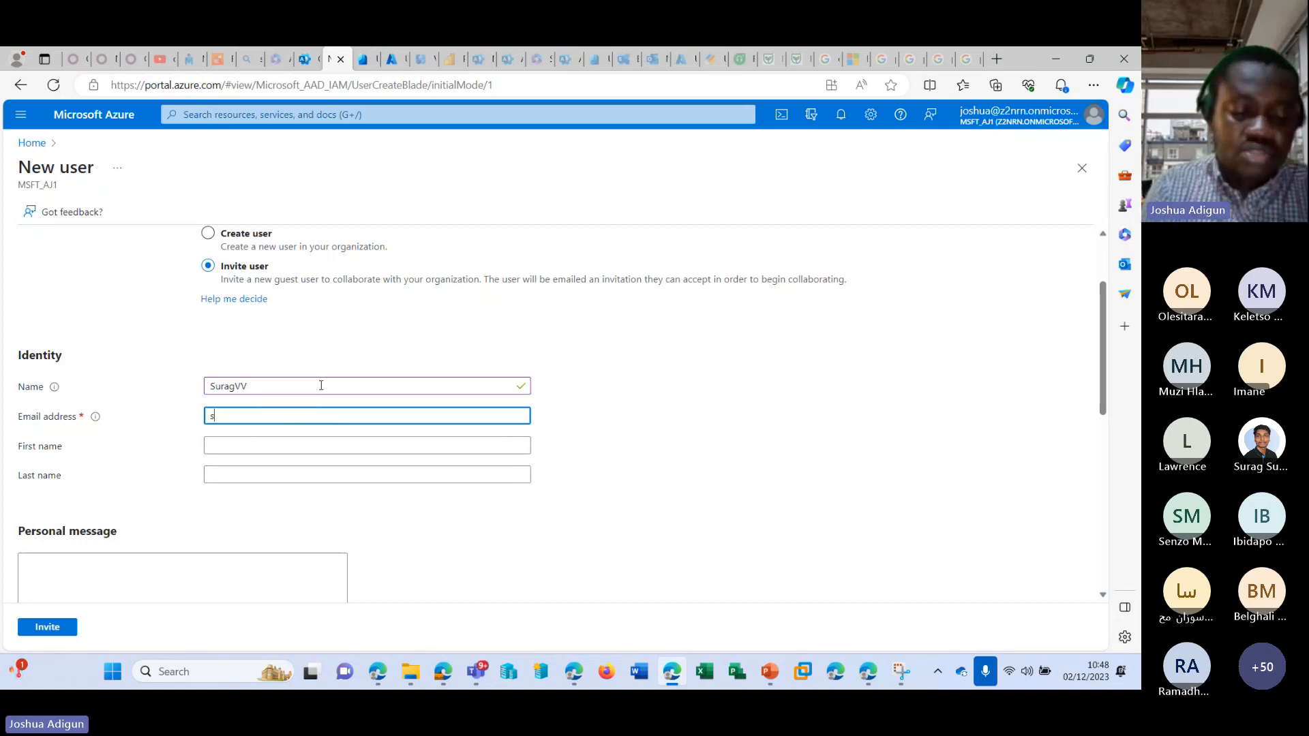
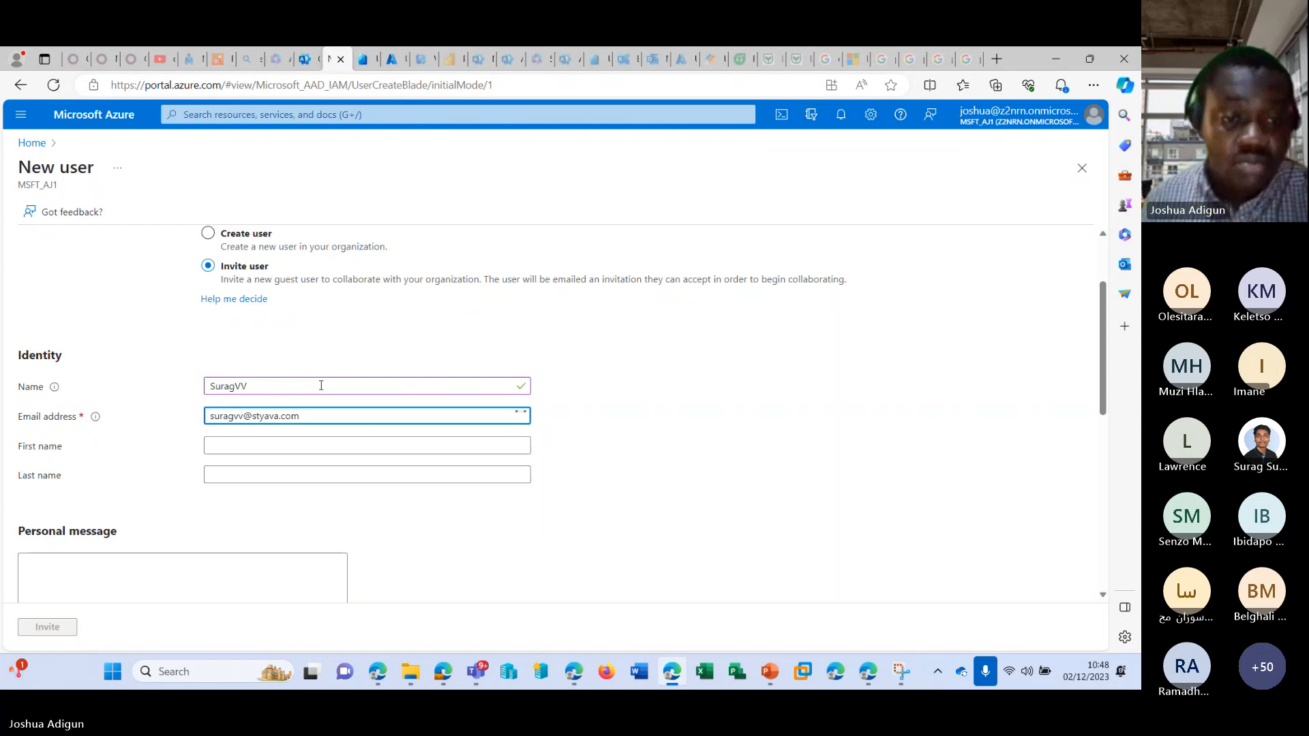
Fill in the guest's first name and last name.
left_click(310, 445)
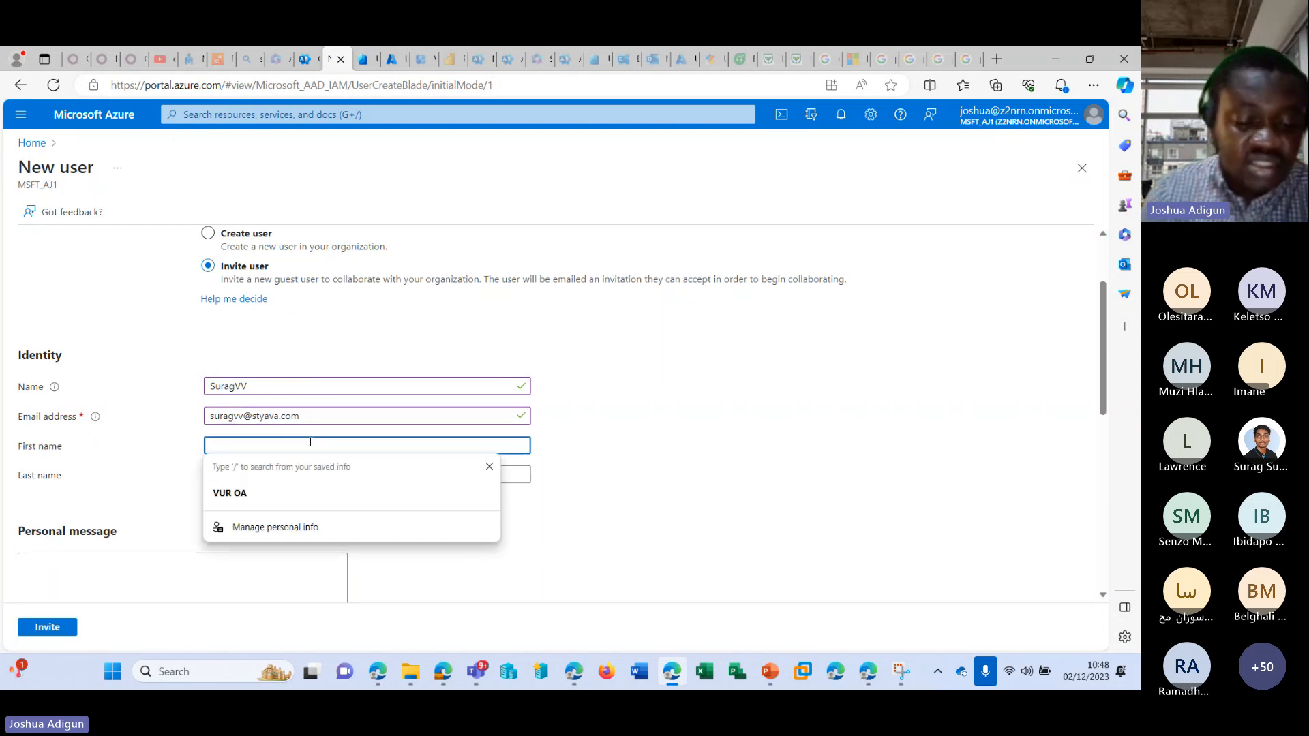
type("Surag")
key("Tab")
type("VV")
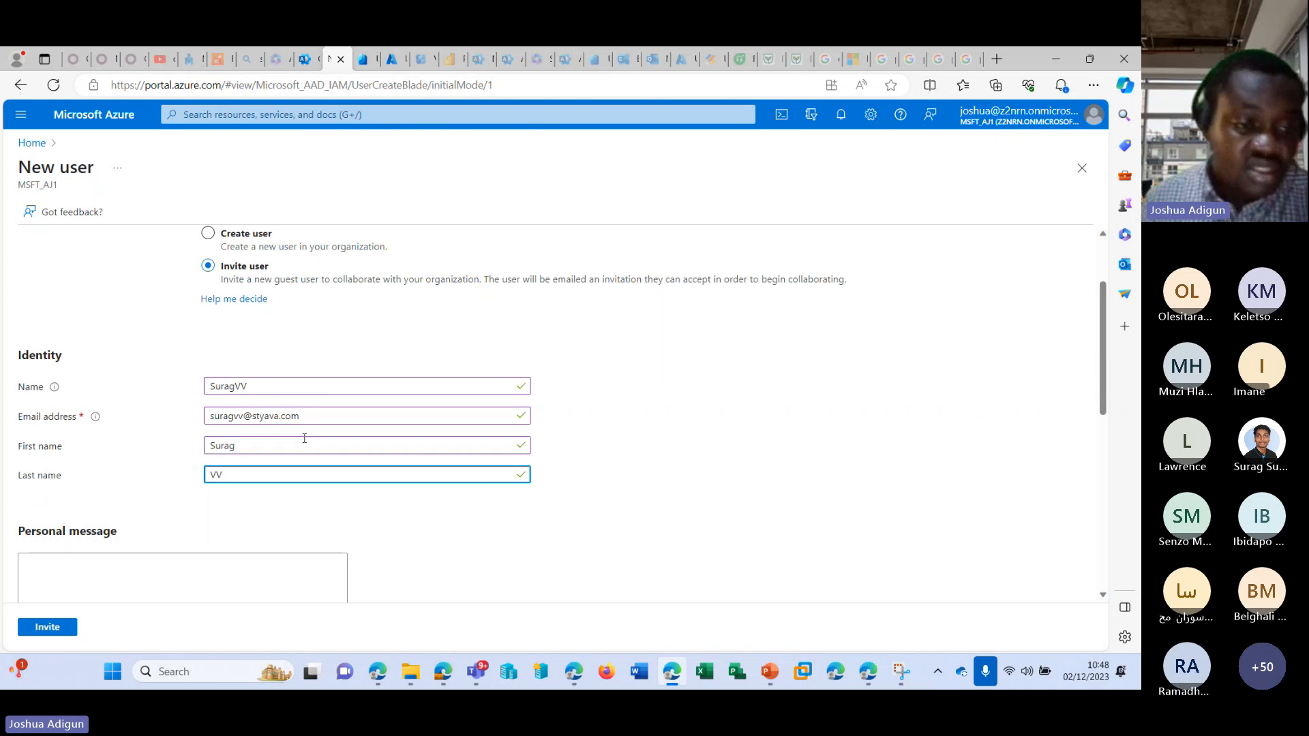
Write a personal message addressing the guest by first name, followed by ", kindly work on this document as discussed".
scroll(305, 438, "down", 2)
left_click(231, 466)
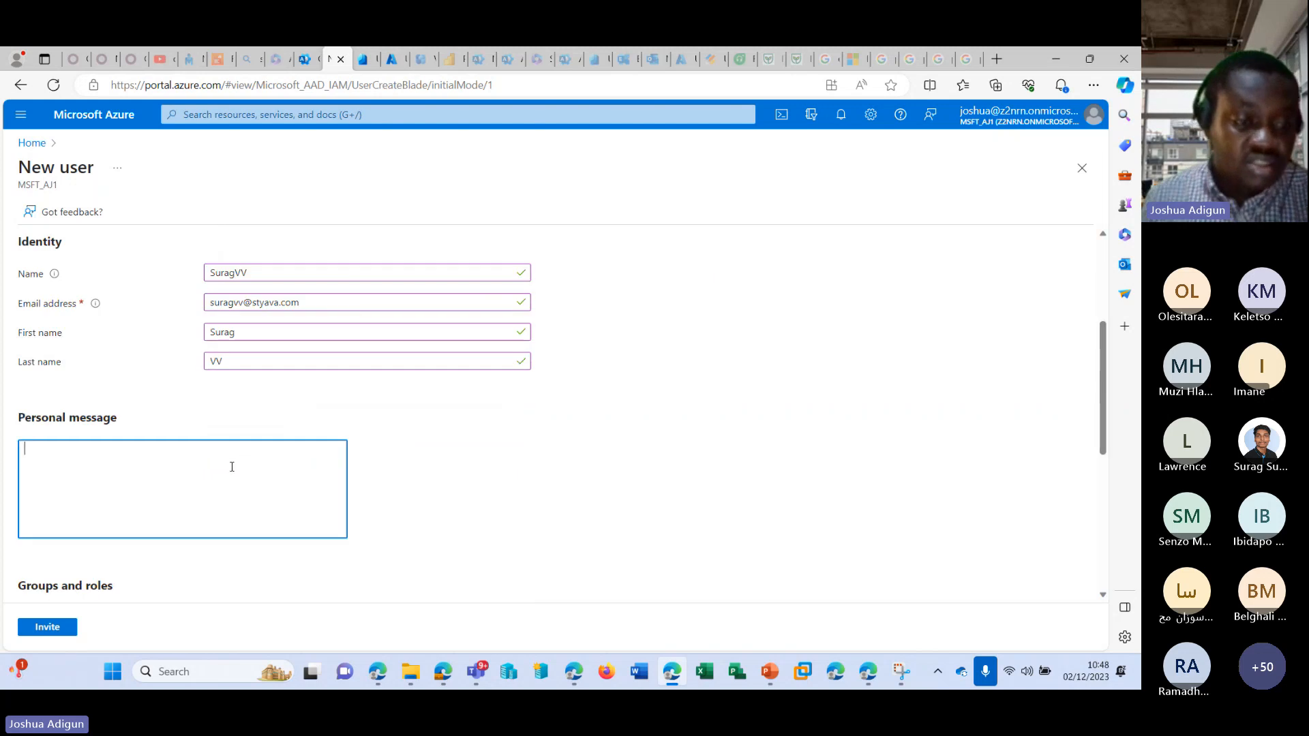
type("S")
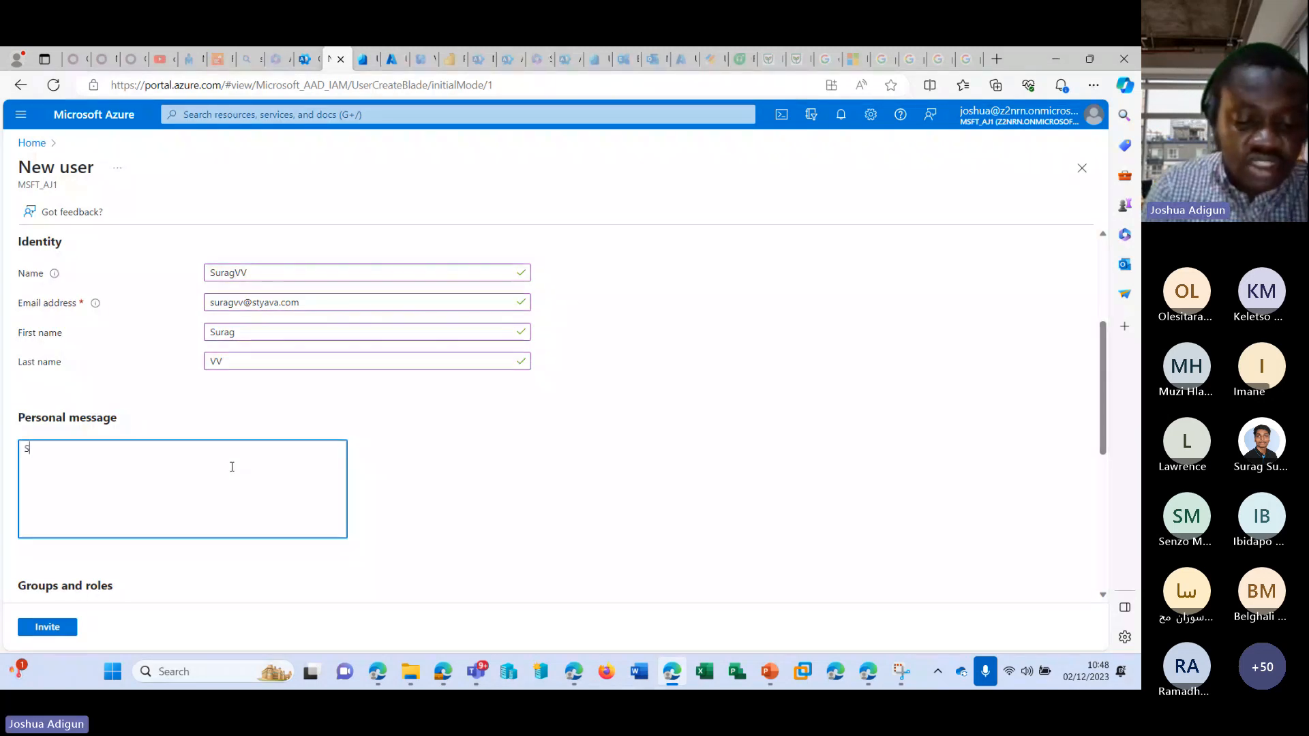
type("urag, kindly ")
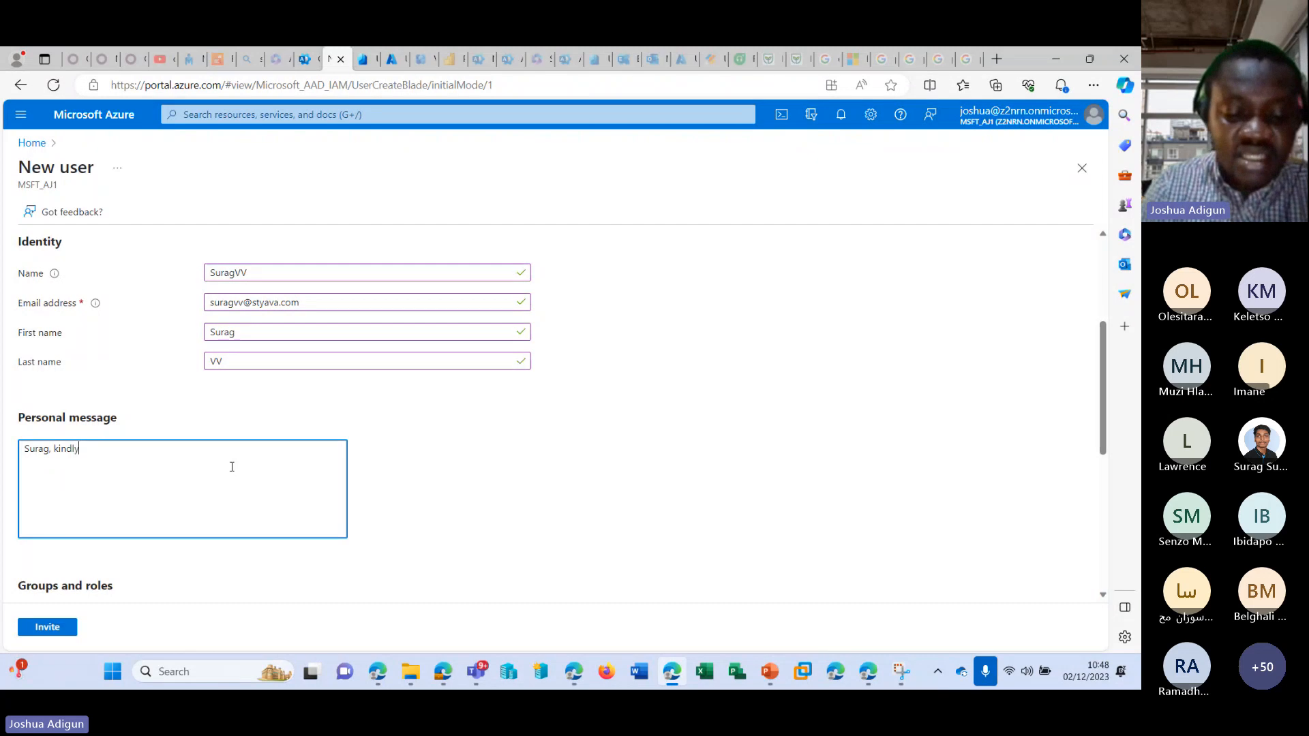
type("work")
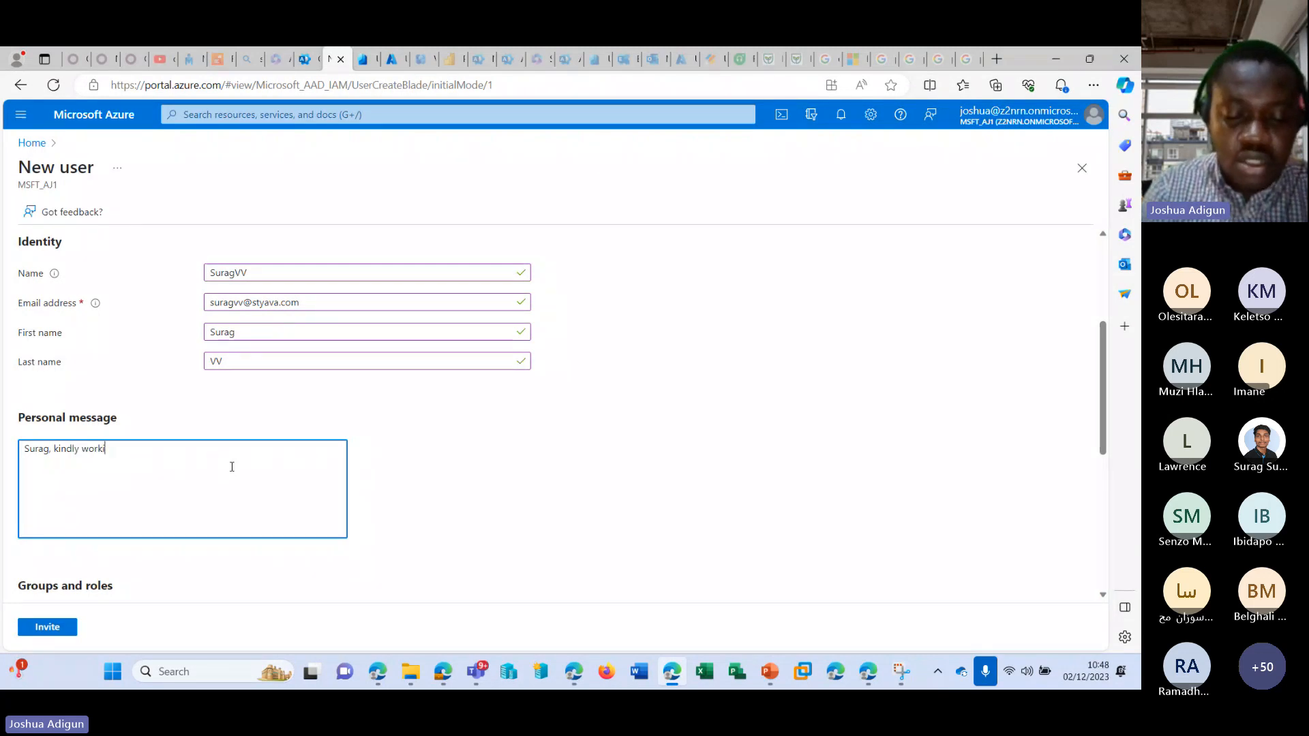
type(" on this ")
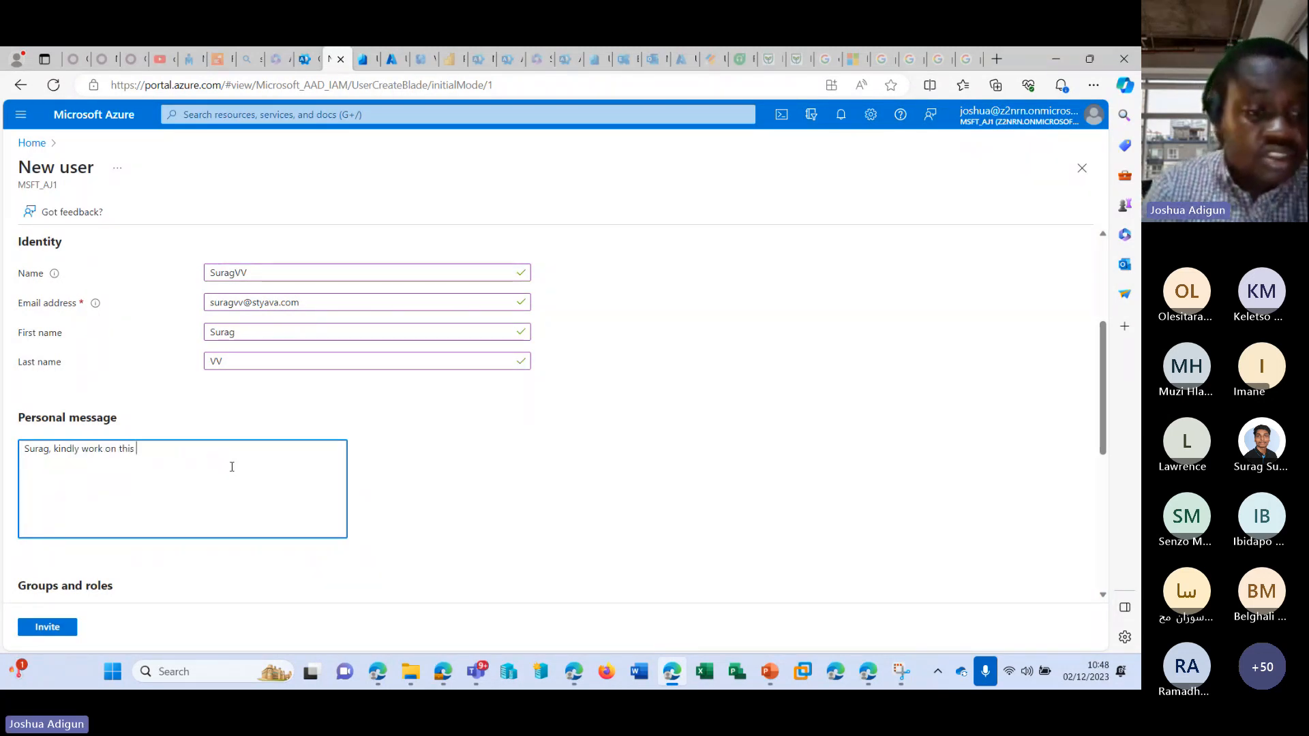
type("documen")
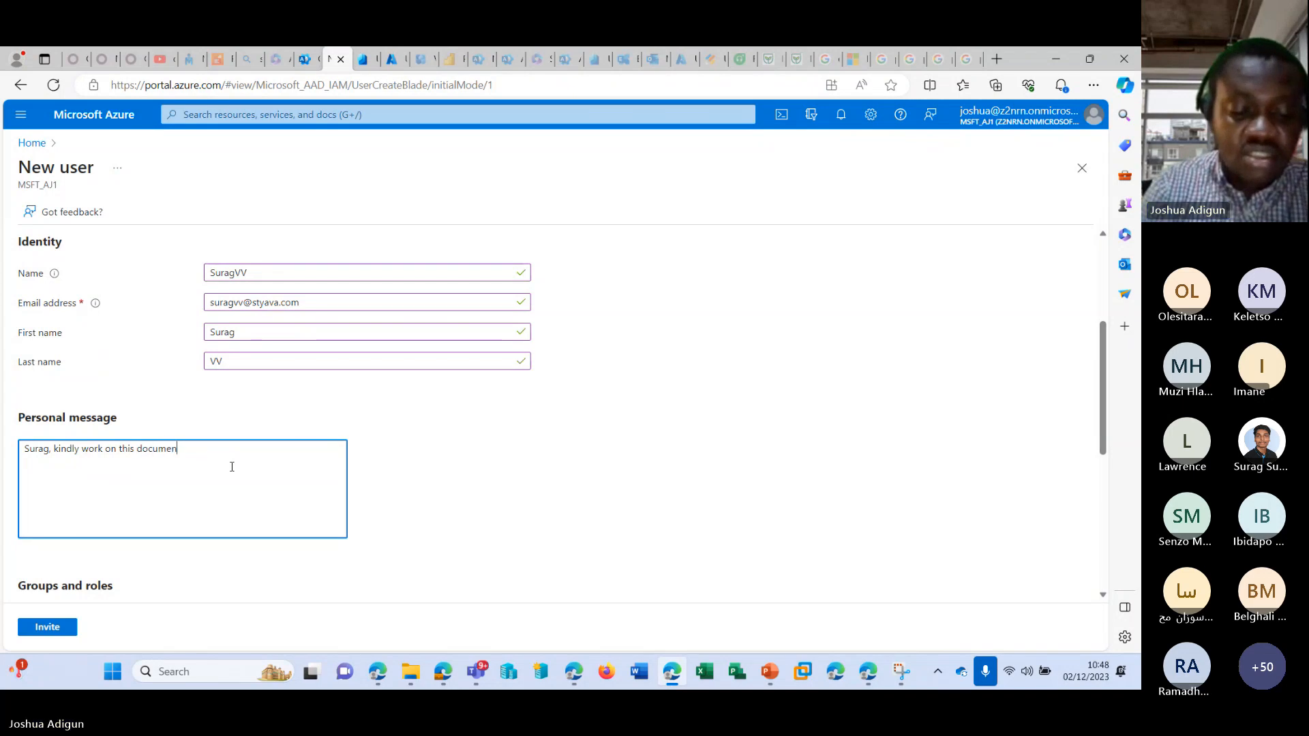
type("t as discussed")
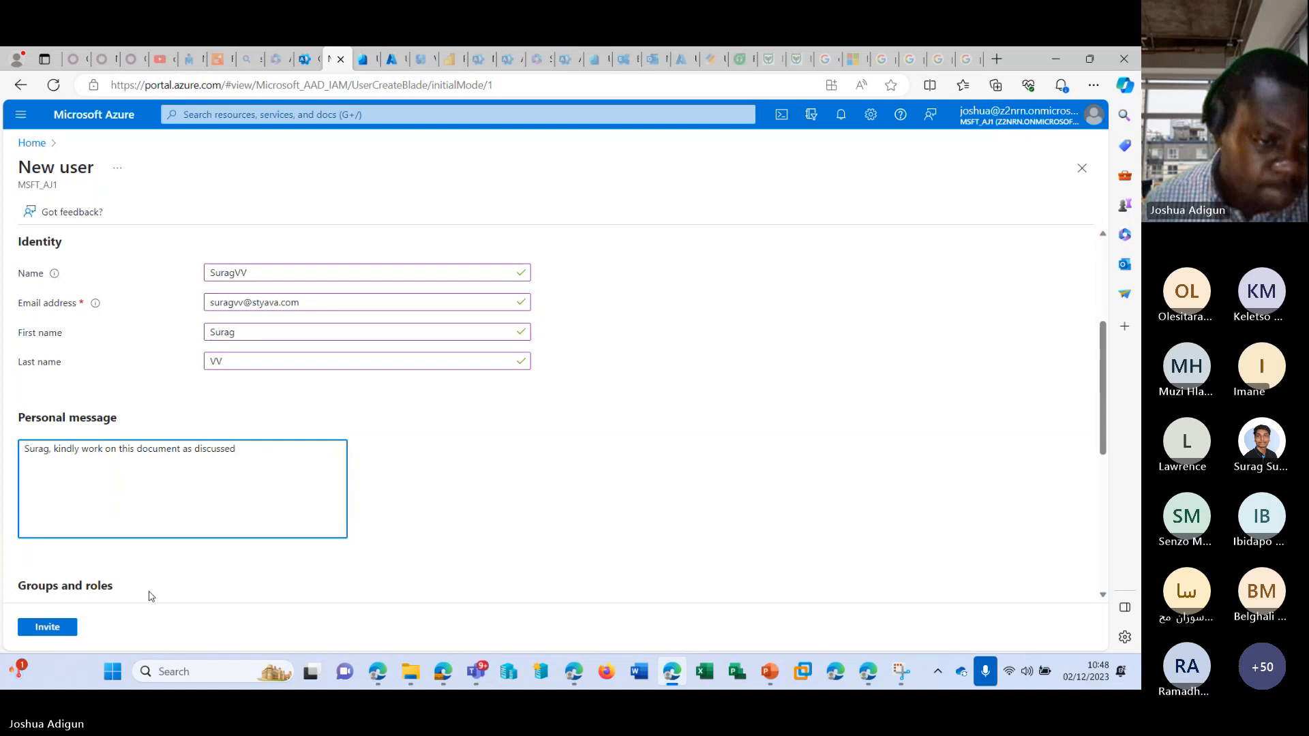
Review the invitation's e-mail address, personal message, groups and roles, sign-in setting, usage location options and job info fields.
scroll(151, 597, "down", 2)
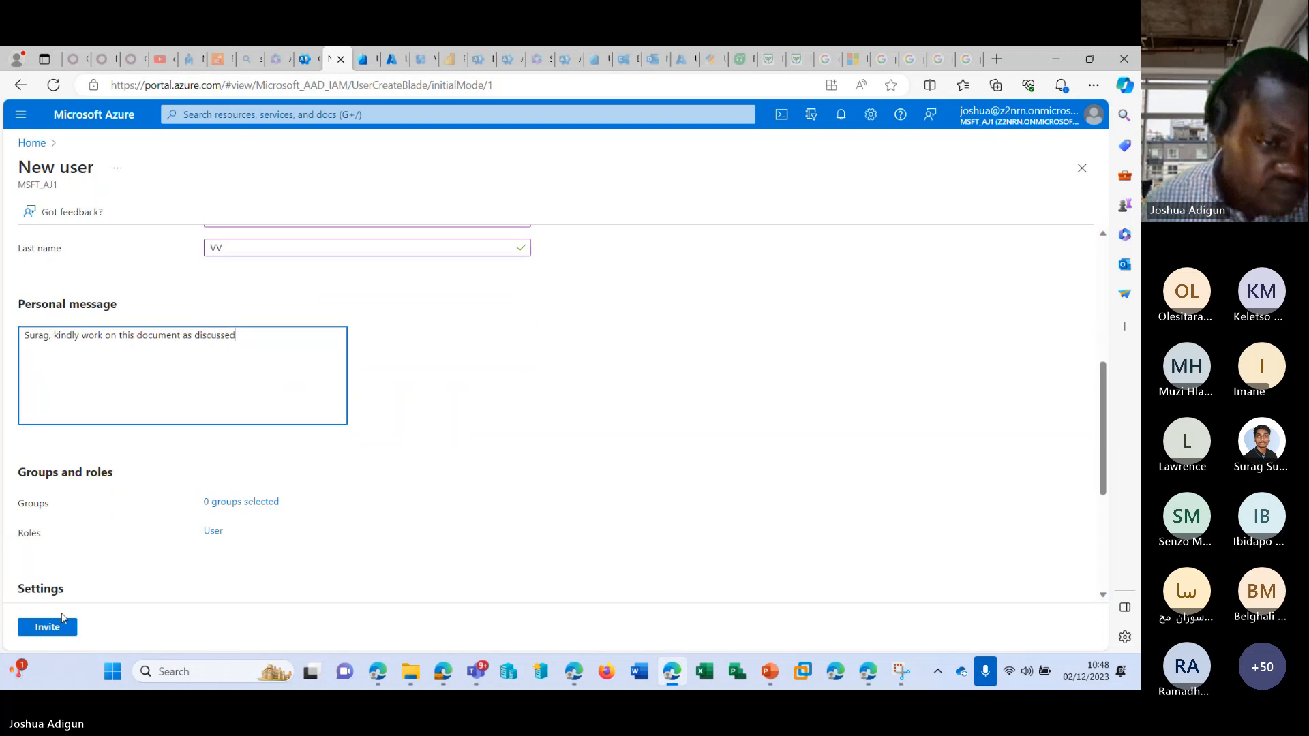
scroll(79, 556, "down", 3)
scroll(119, 523, "up", 5)
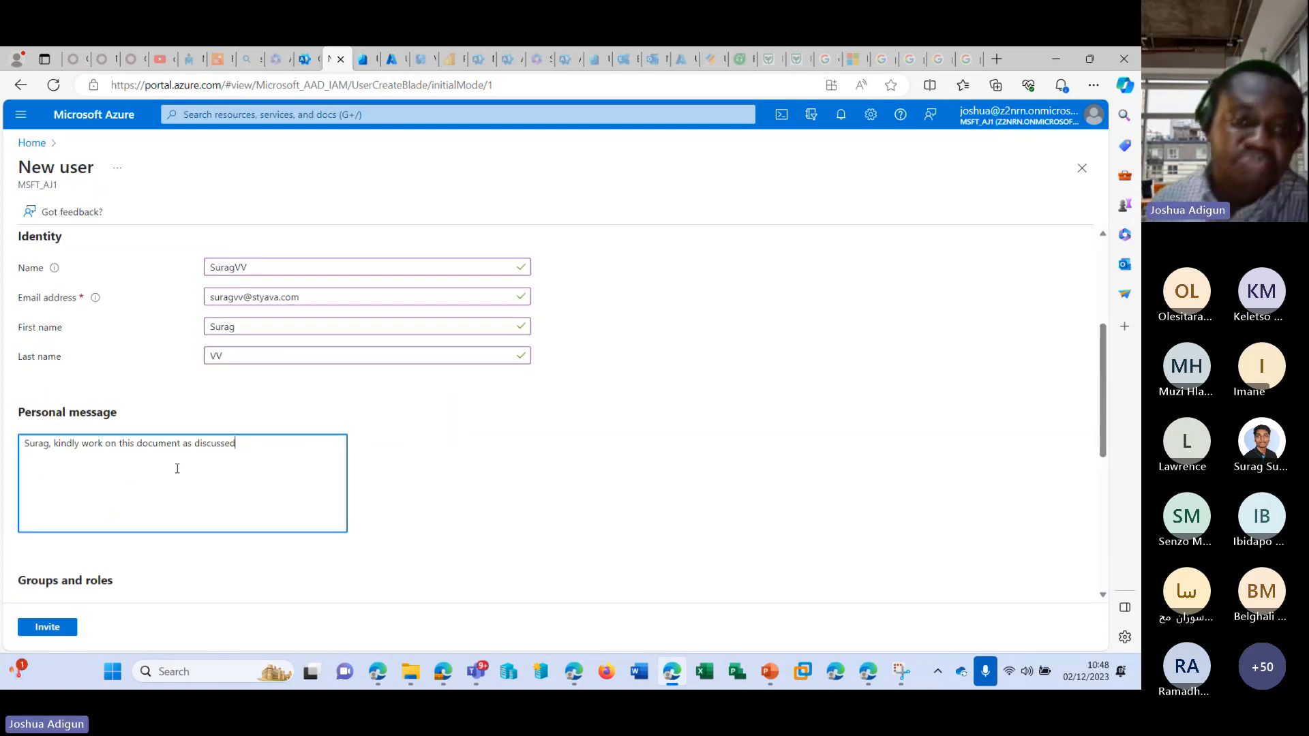
left_click_drag(321, 303, 216, 315)
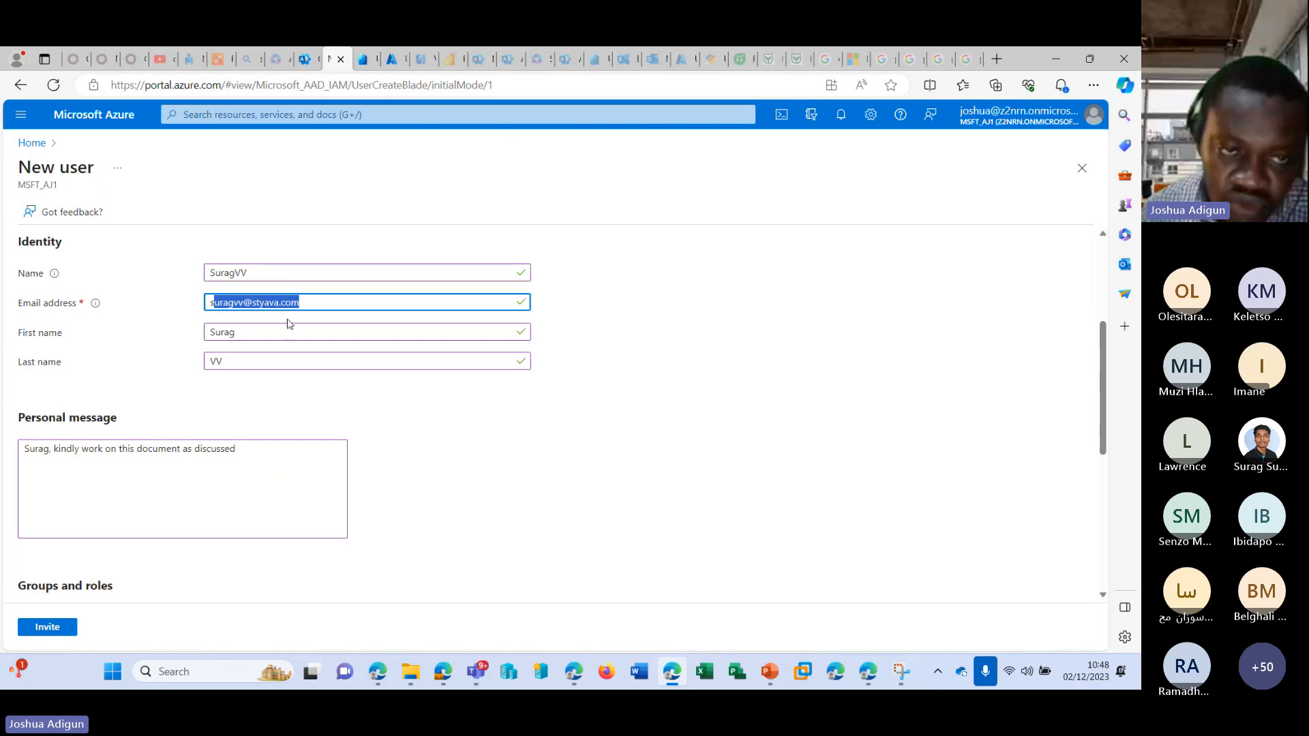
scroll(336, 421, "down", 3)
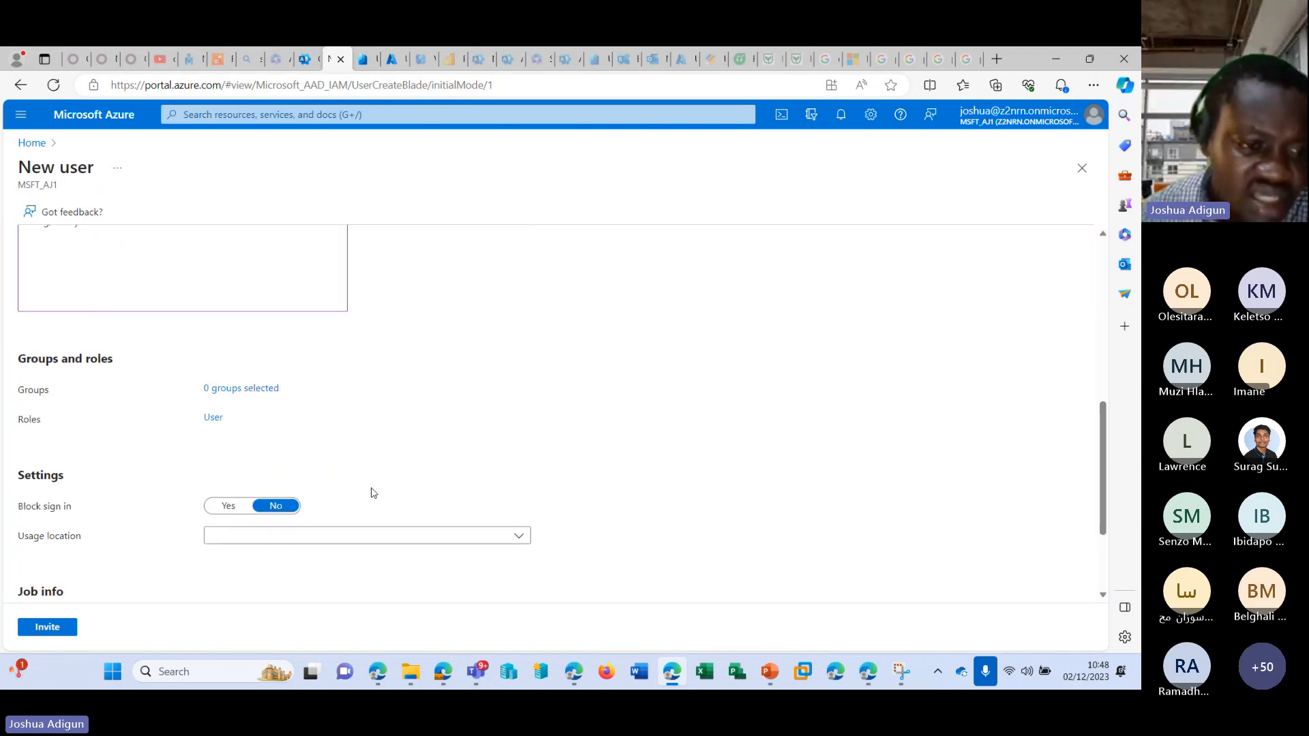
scroll(368, 500, "down", 2)
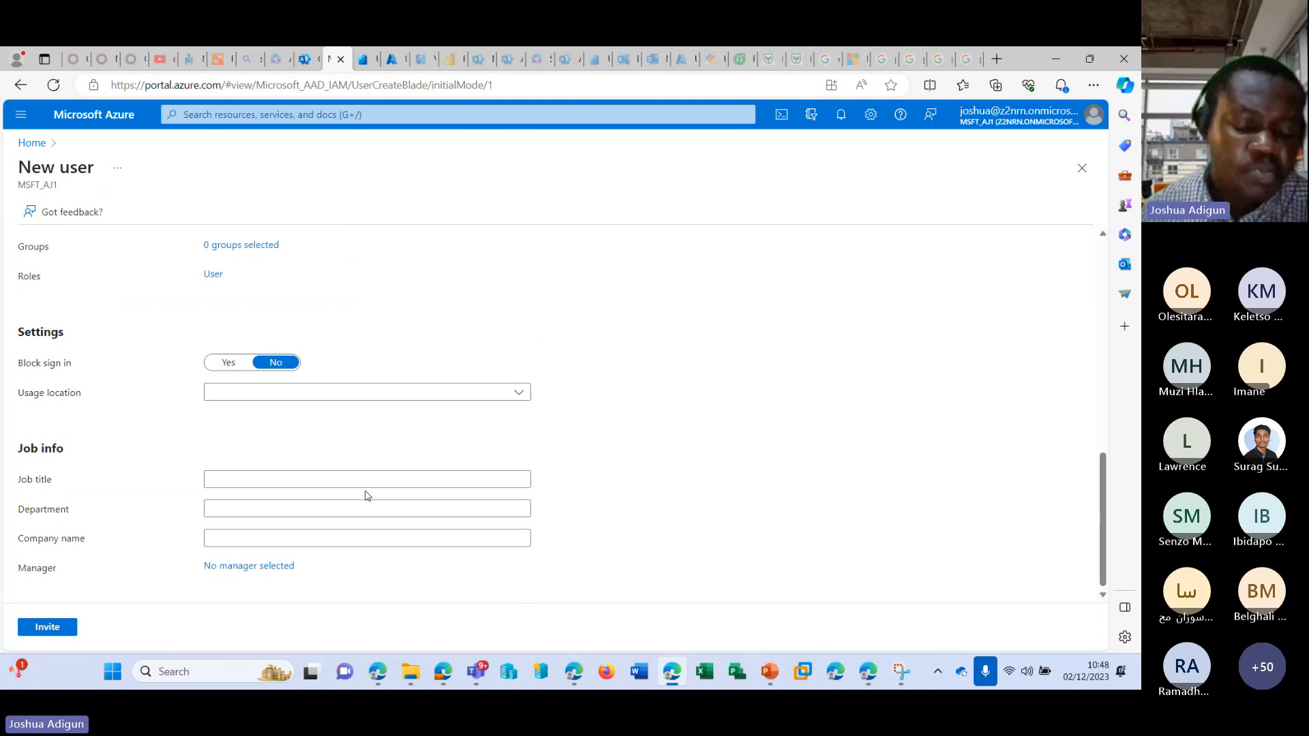
scroll(365, 496, "up", 5)
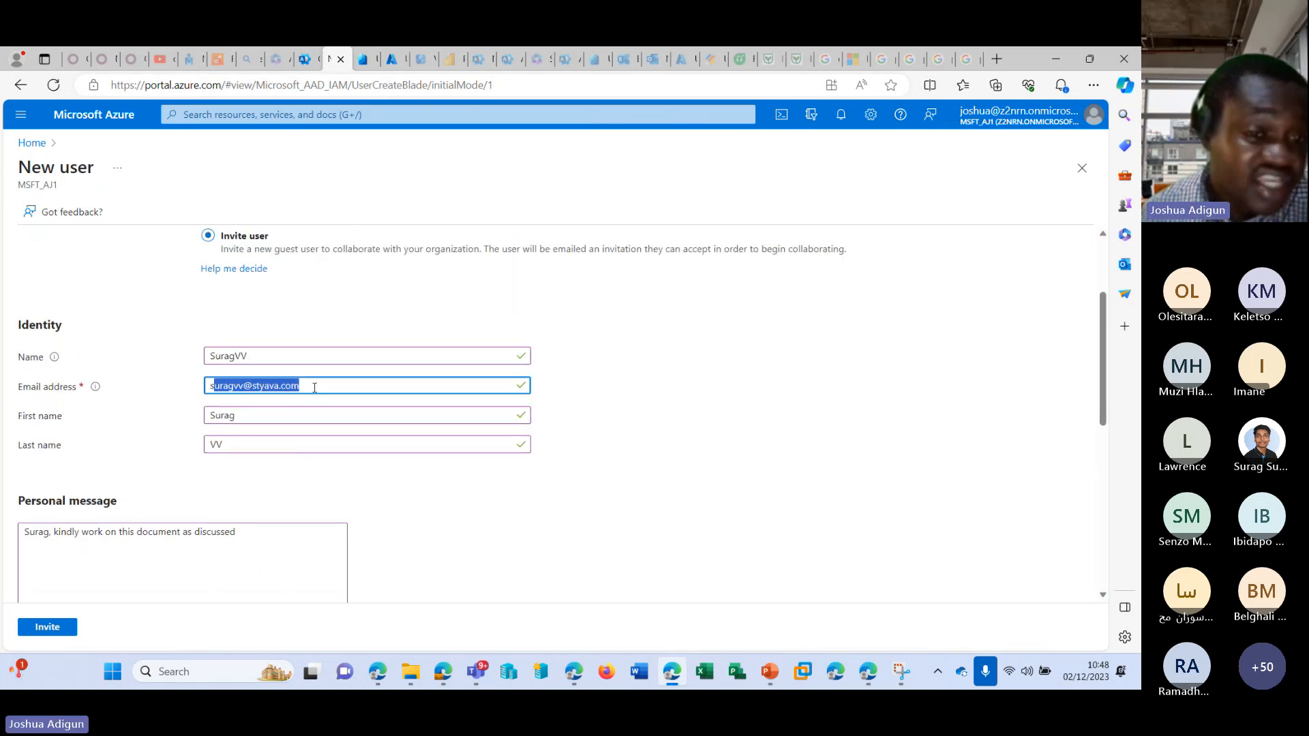
left_click(294, 386)
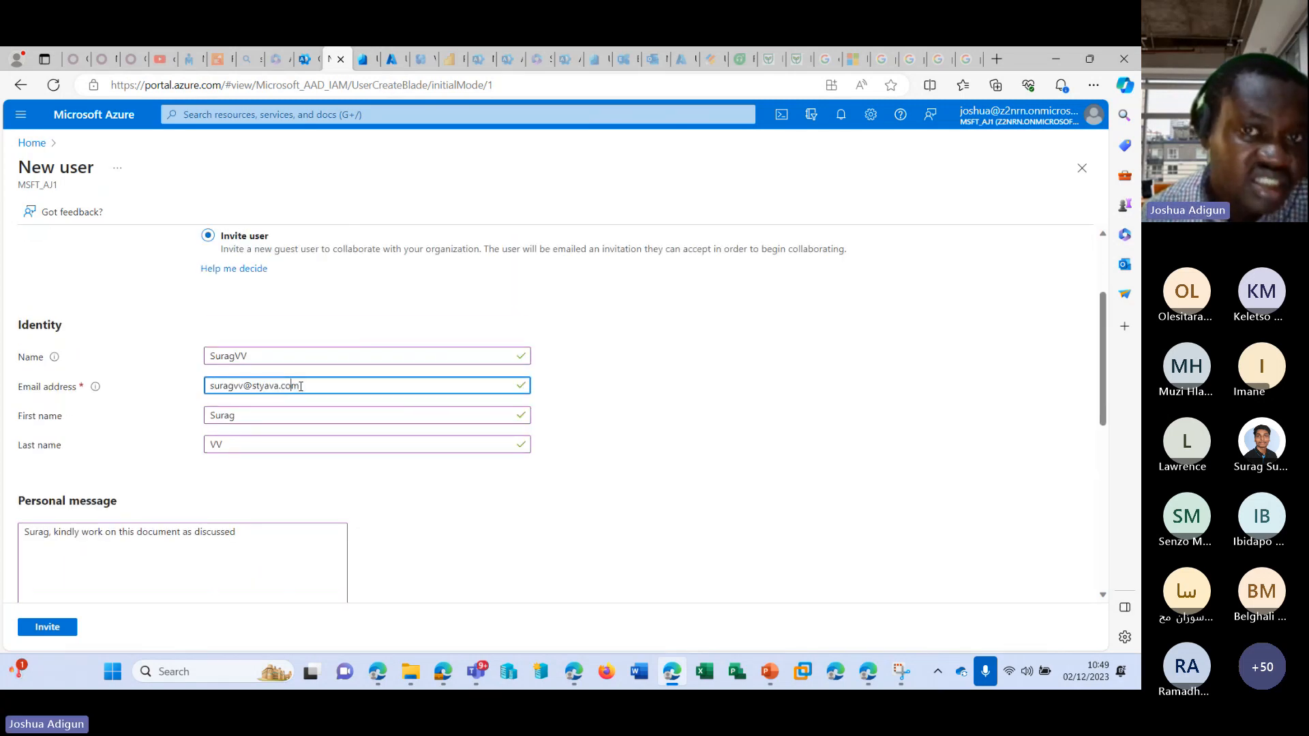
scroll(300, 386, "down", 4)
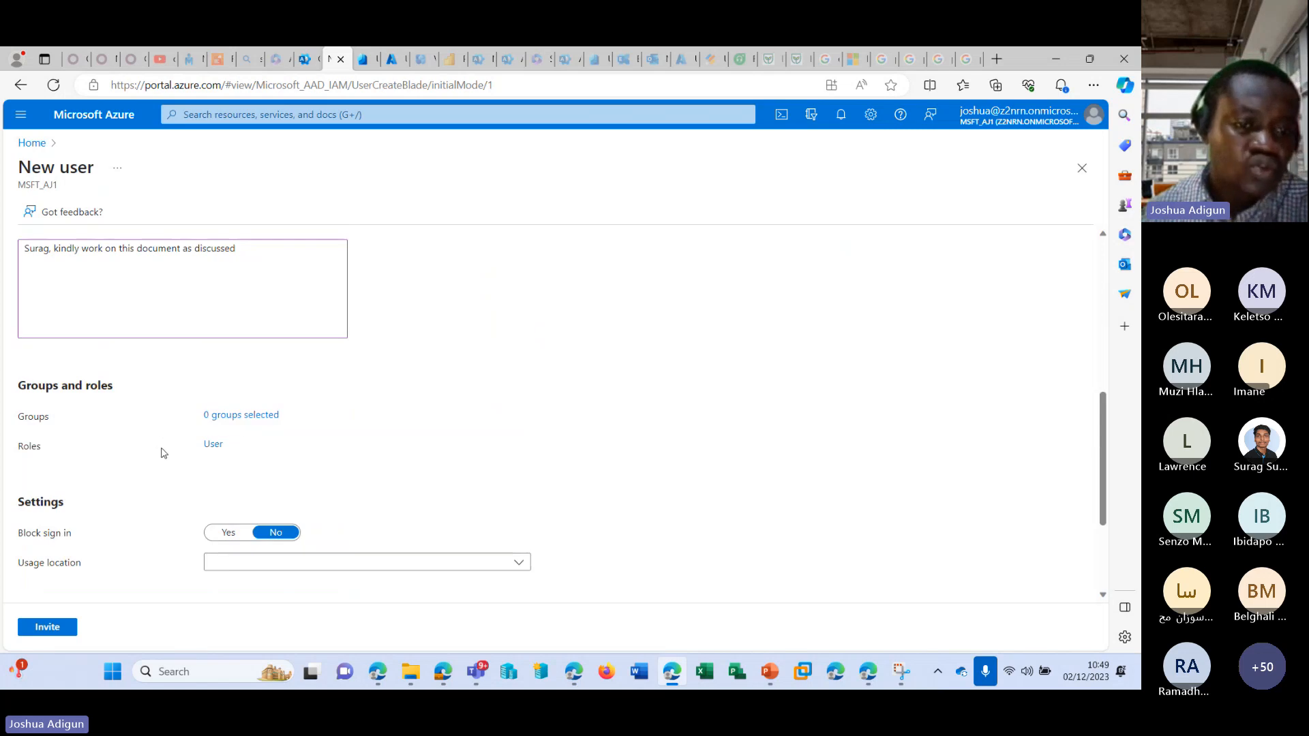
scroll(244, 460, "down", 3)
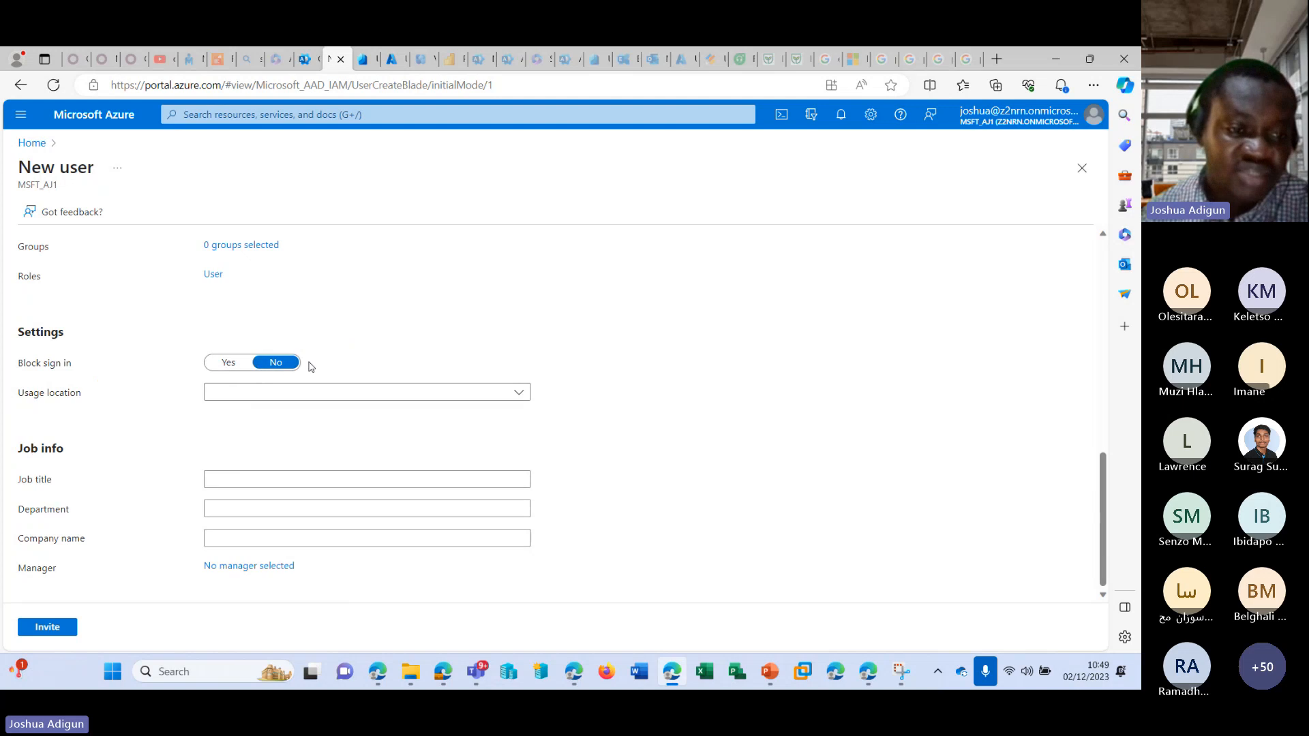
left_click(401, 395)
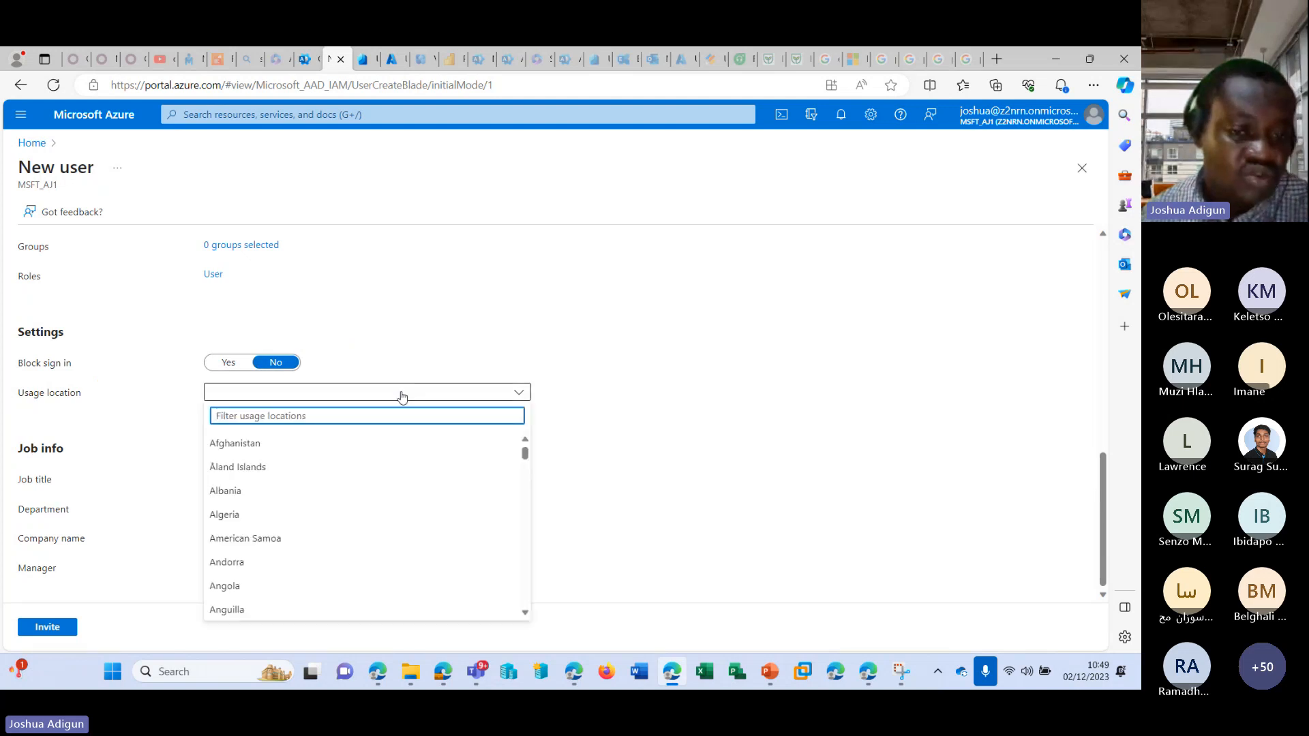
left_click(429, 384)
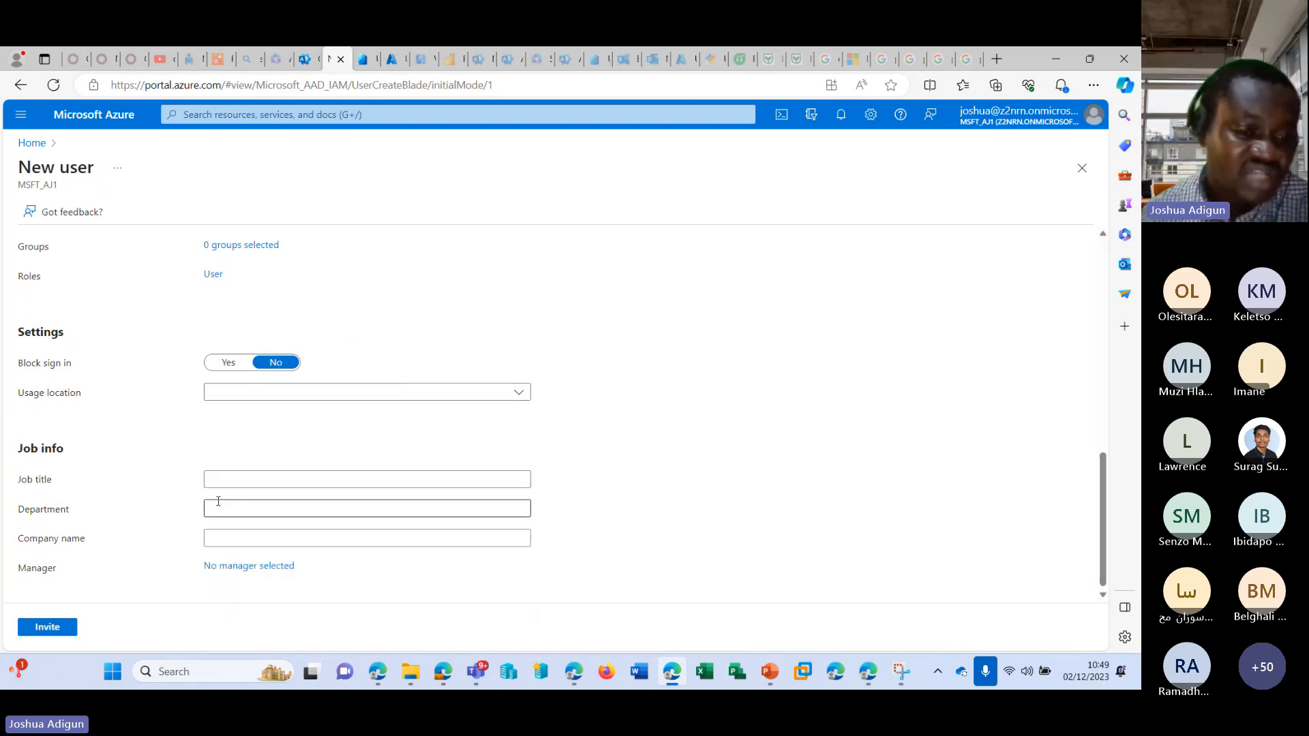
Assign the first listed user as the guest's manager and send the invitation.
left_click(261, 570)
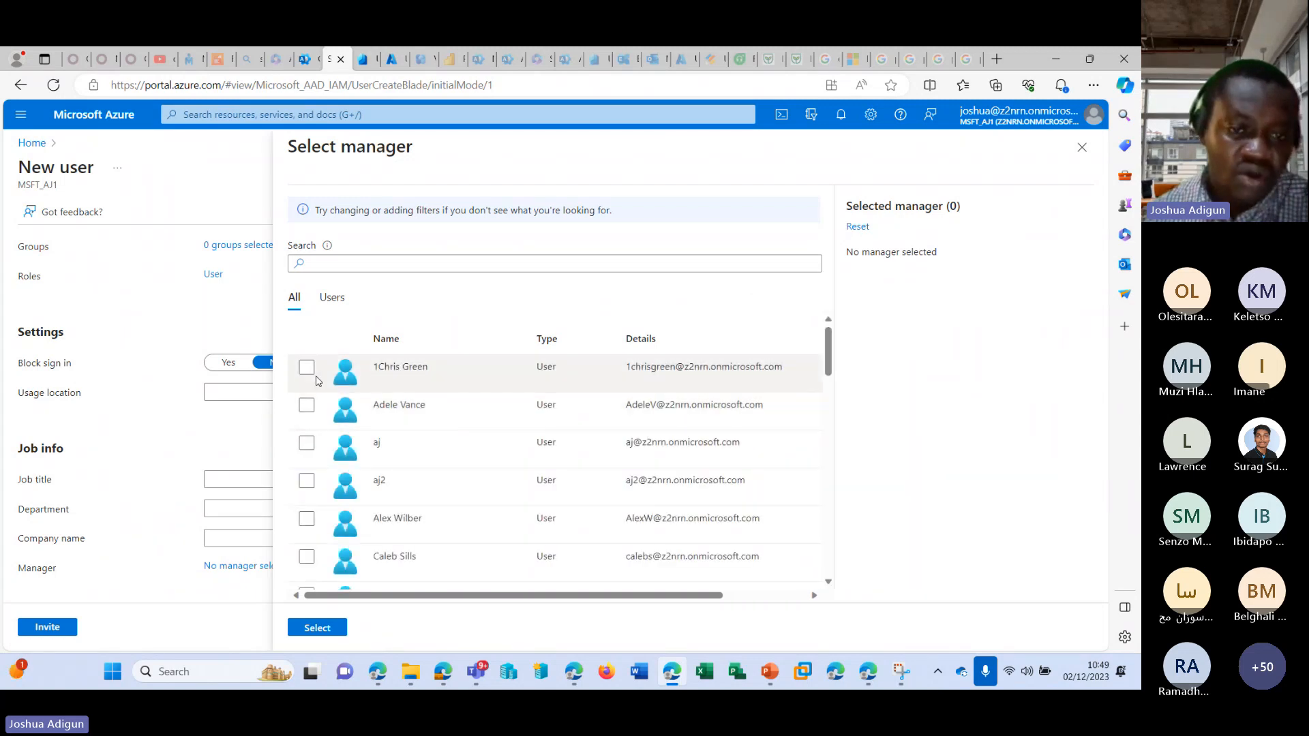
left_click(306, 369)
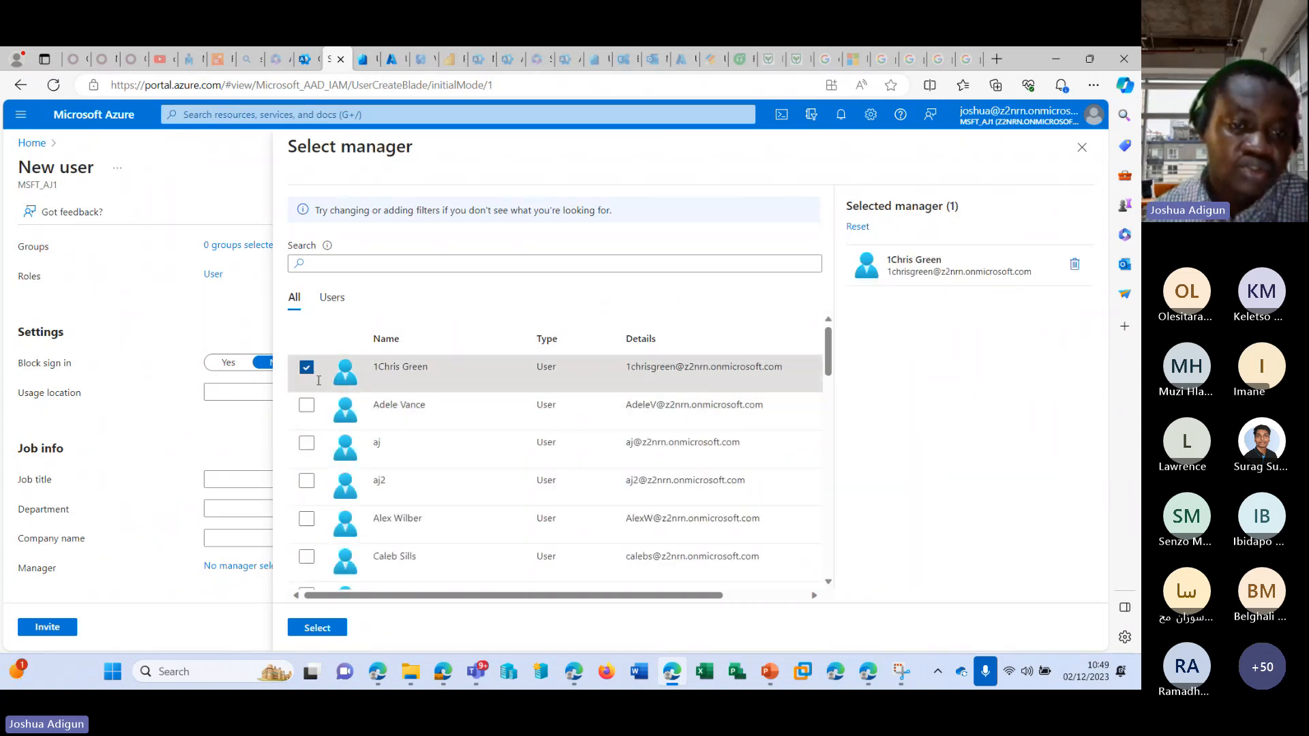
left_click(336, 633)
left_click(45, 626)
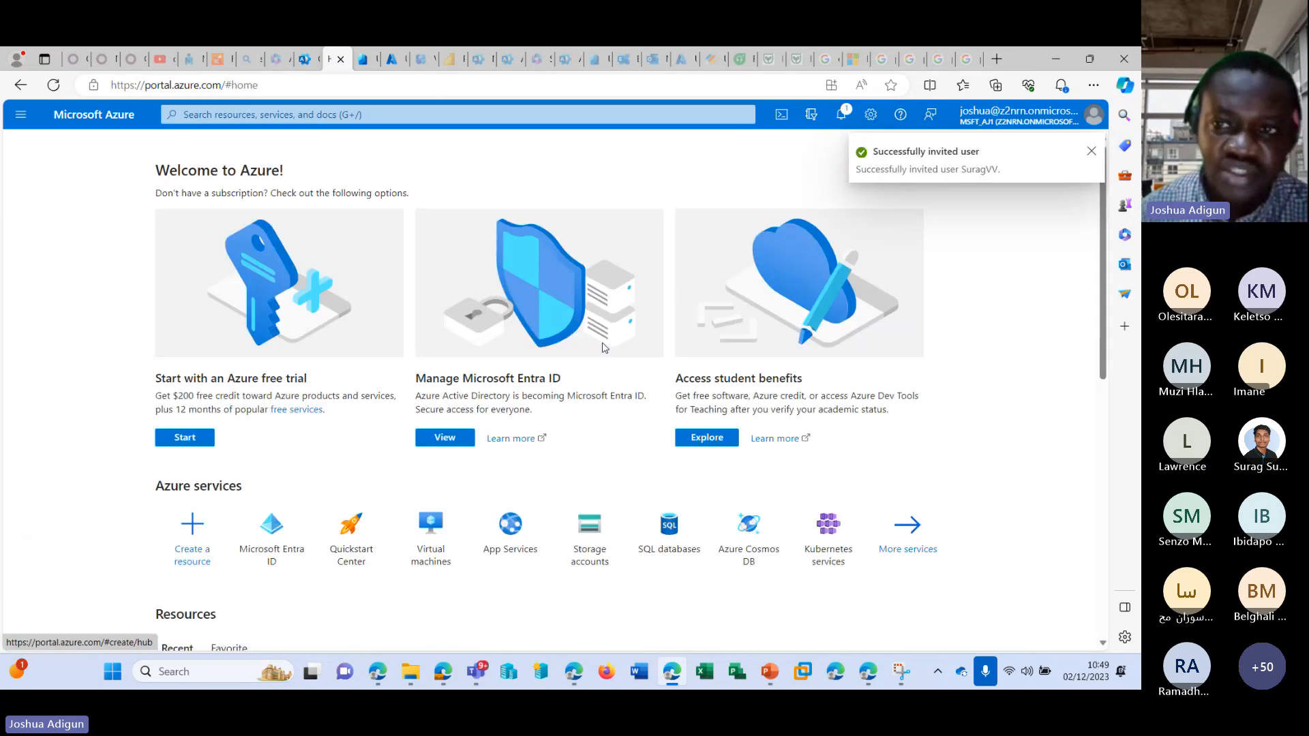
Close the Azure portal page and refresh the guest users list in the Microsoft 365 admin center.
scroll(298, 380, "down", 4)
scroll(306, 371, "up", 2)
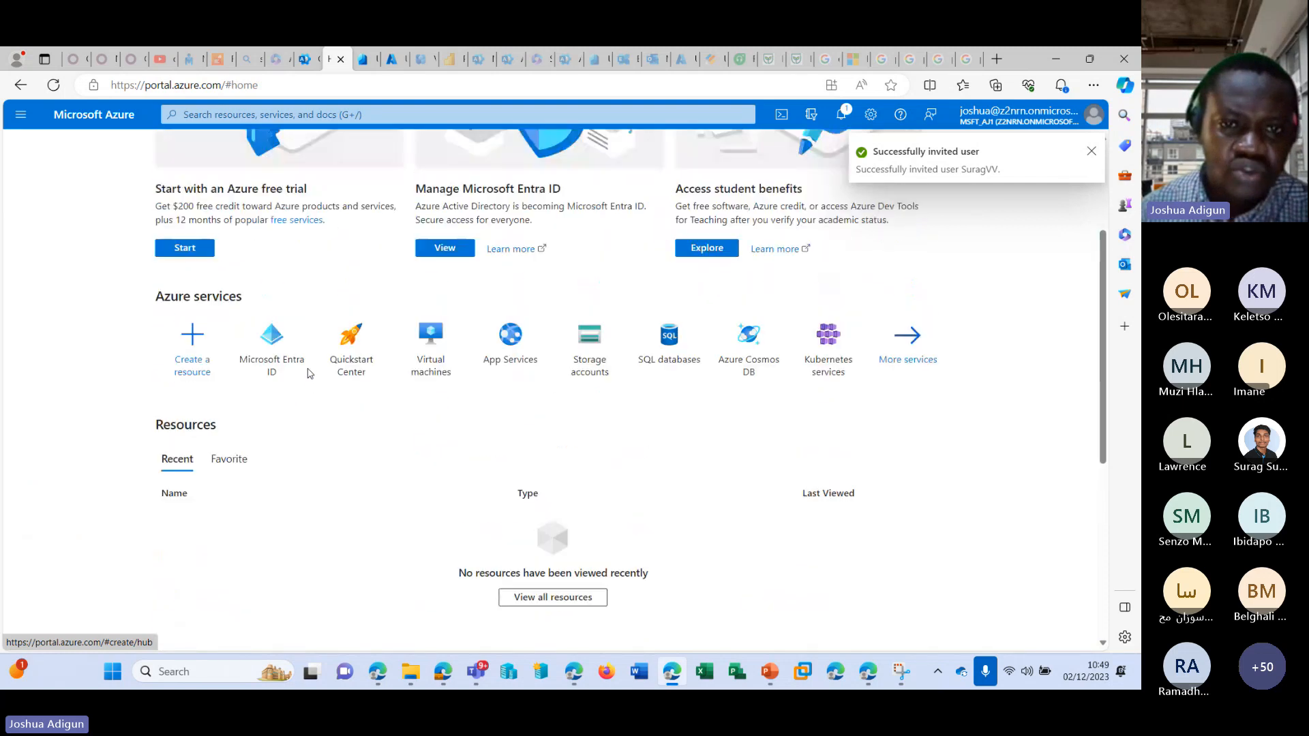
scroll(309, 374, "up", 3)
left_click(341, 58)
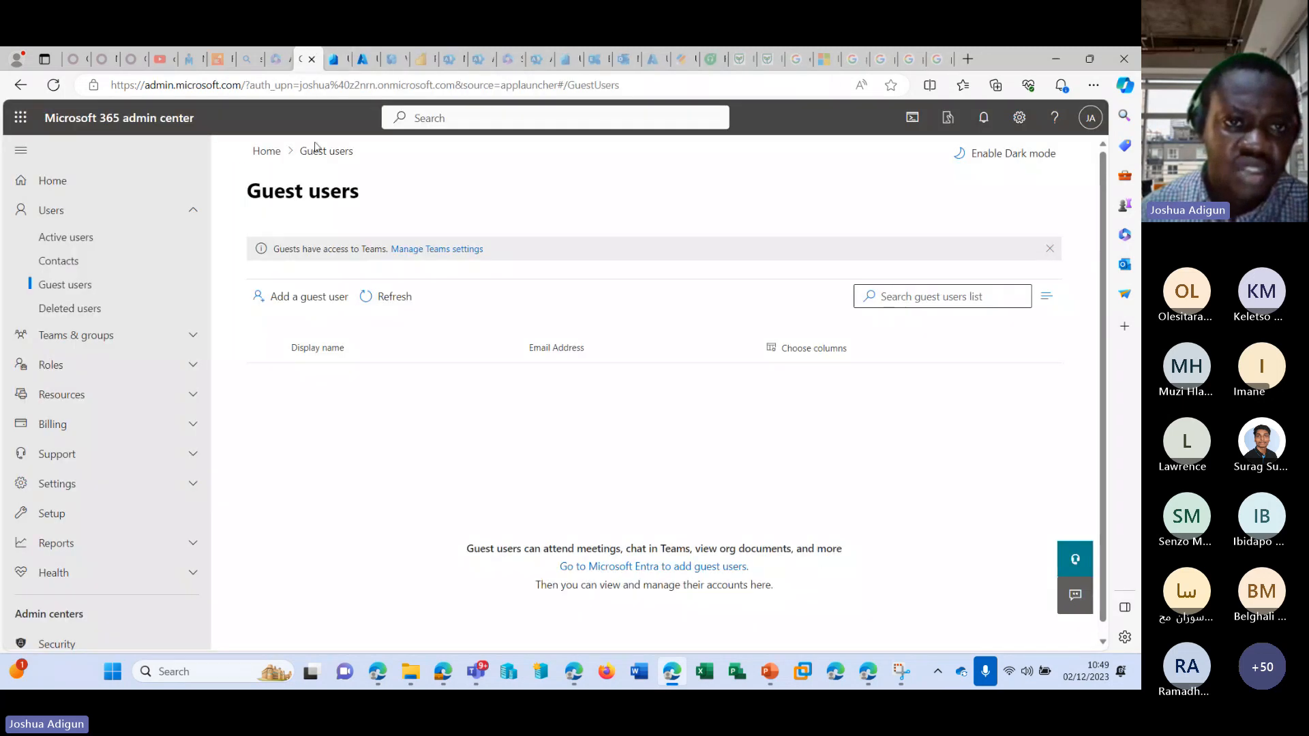
left_click(418, 297)
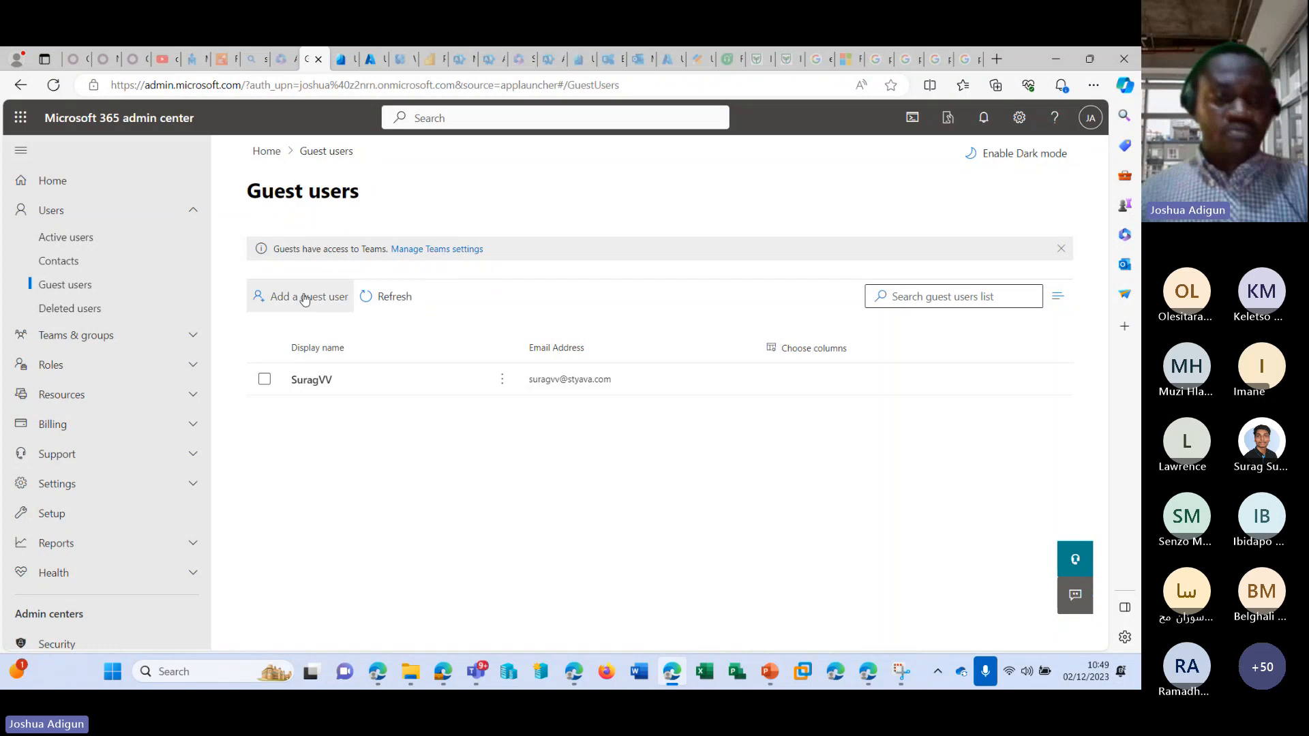
Start adding another guest user and choose the Invite user template in the Azure portal.
left_click(305, 298)
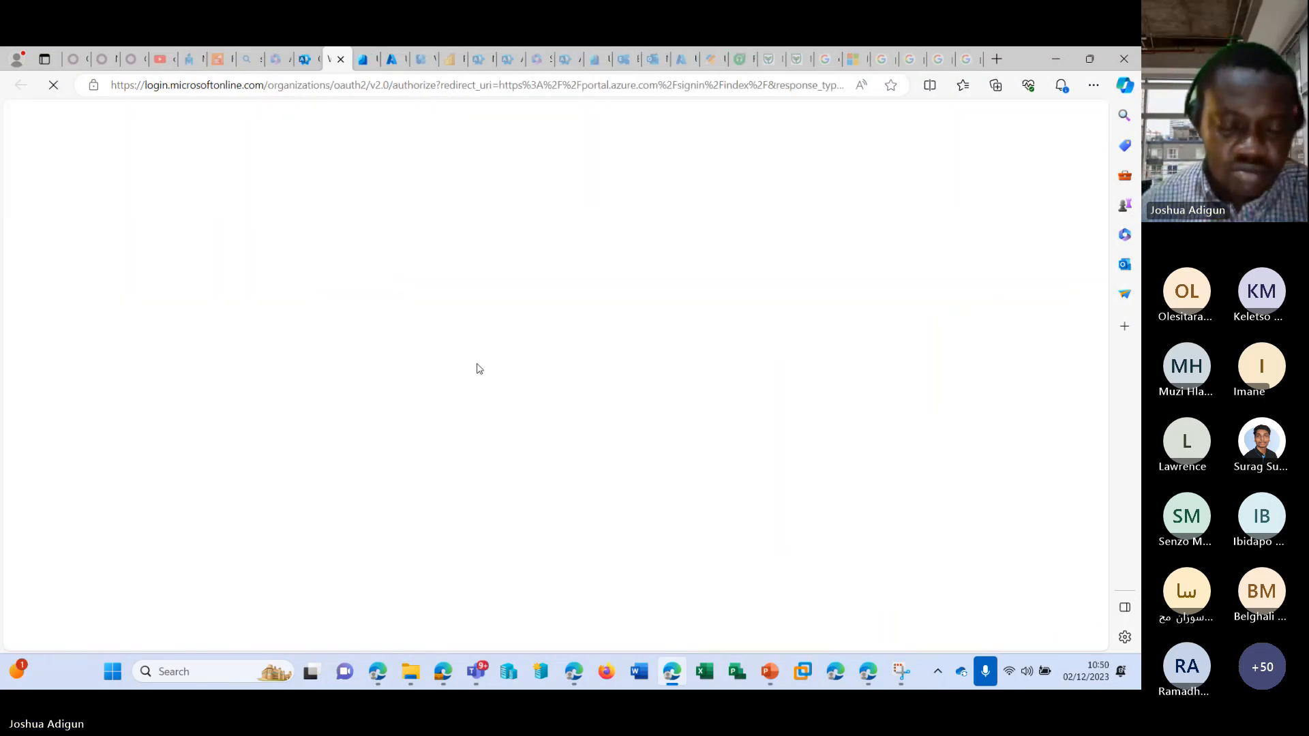
mouse_move(379, 670)
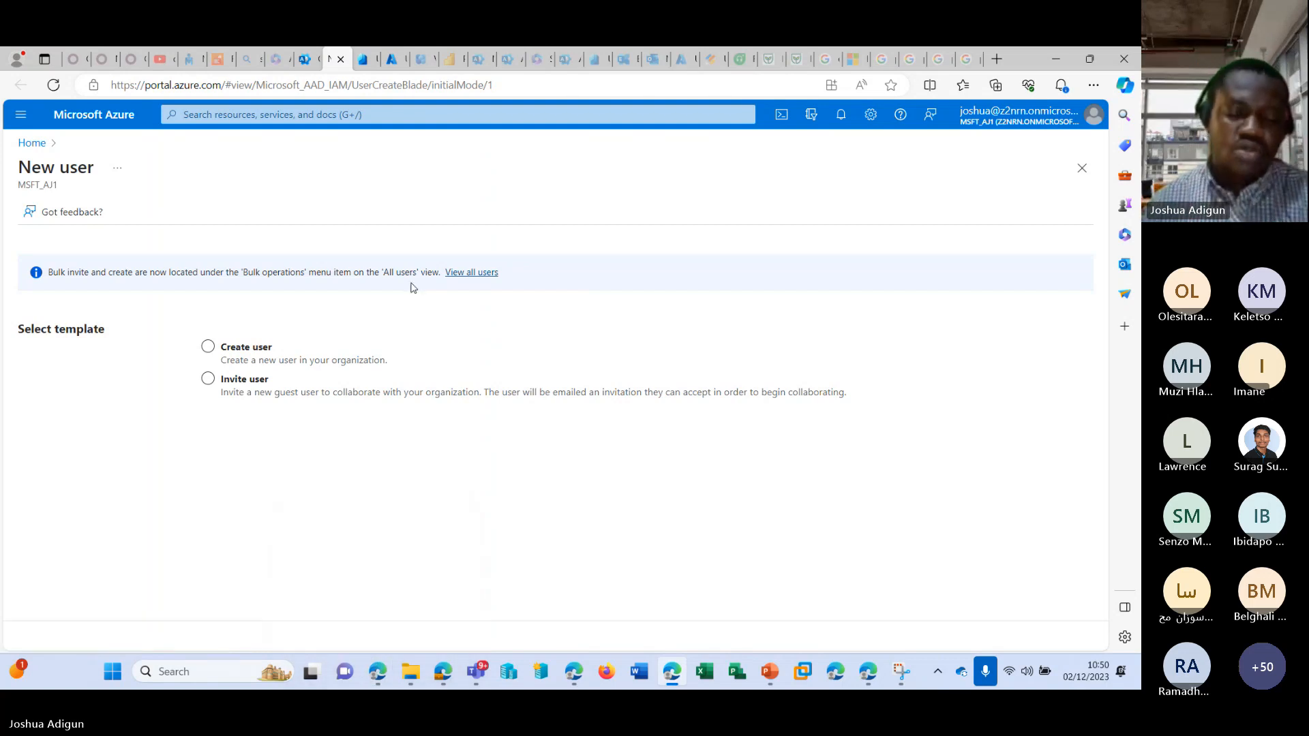
left_click(334, 383)
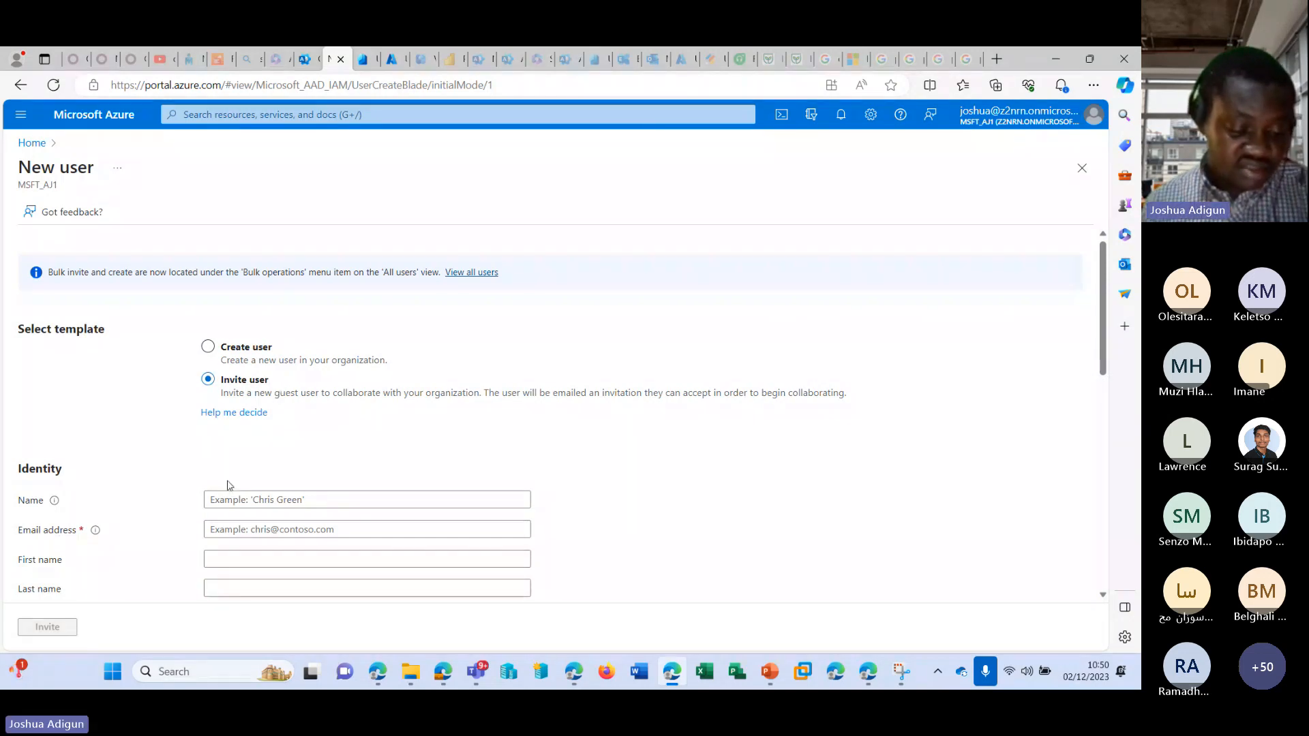
Enter the second guest's display name and e-mail address, and look over the remaining invitation fields.
left_click(259, 499)
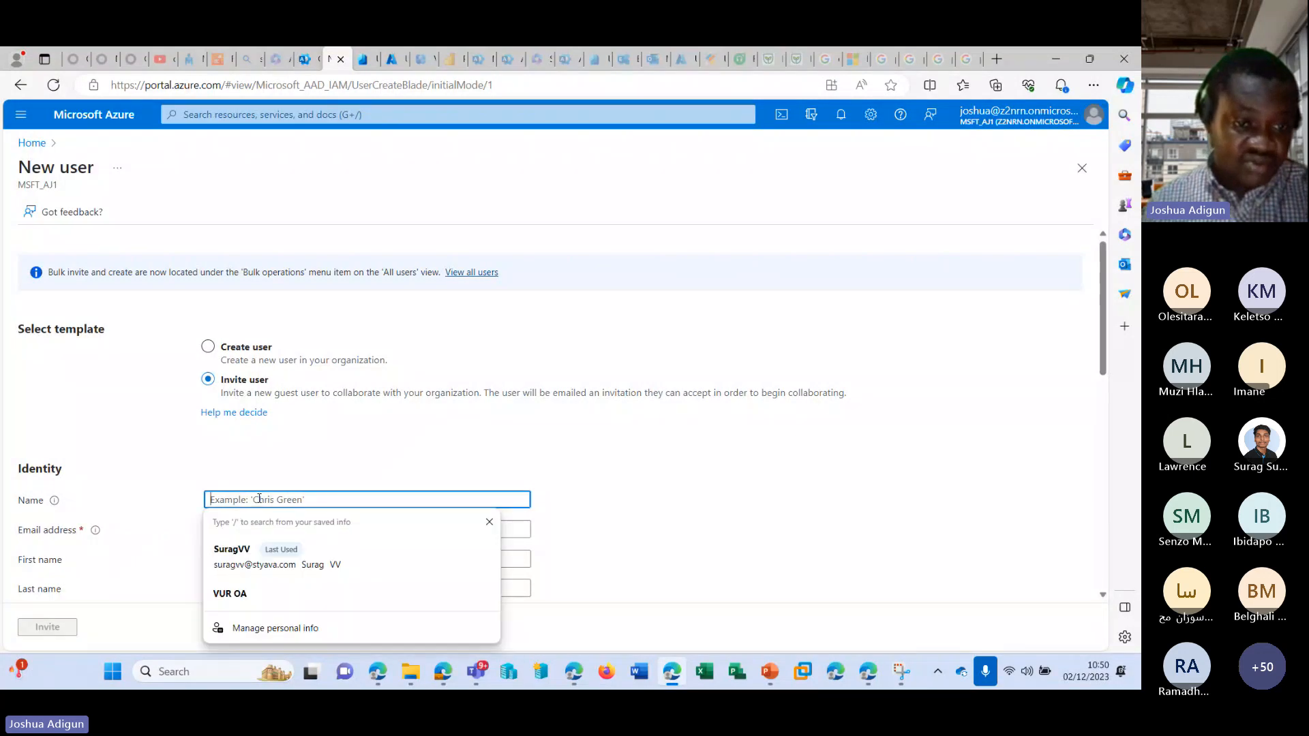
type("J")
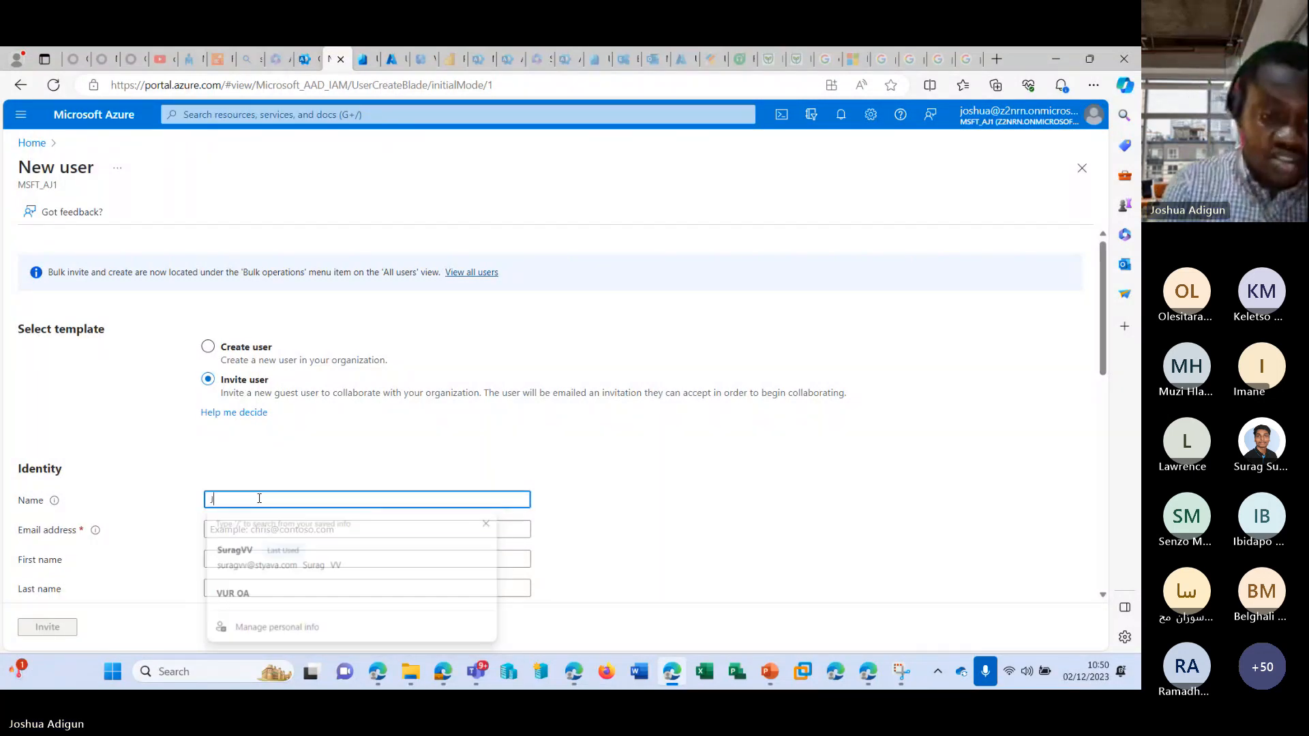
key("Tab")
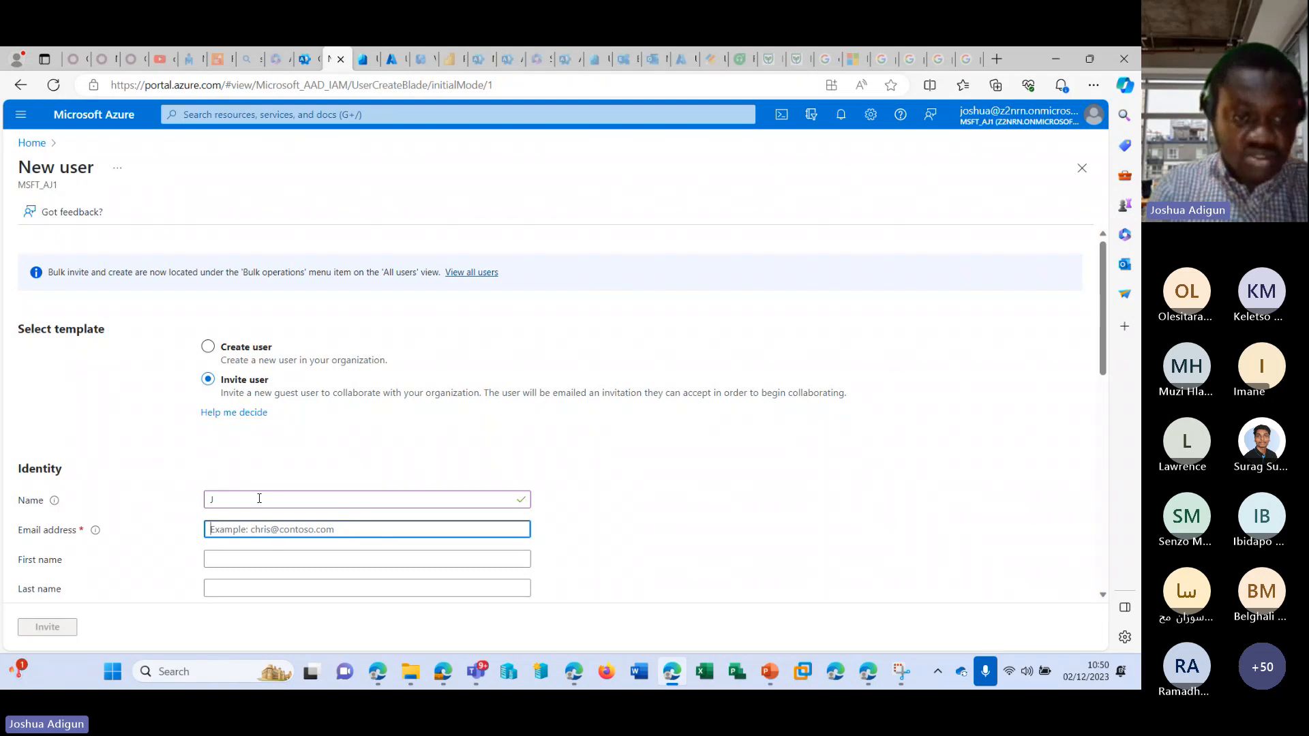
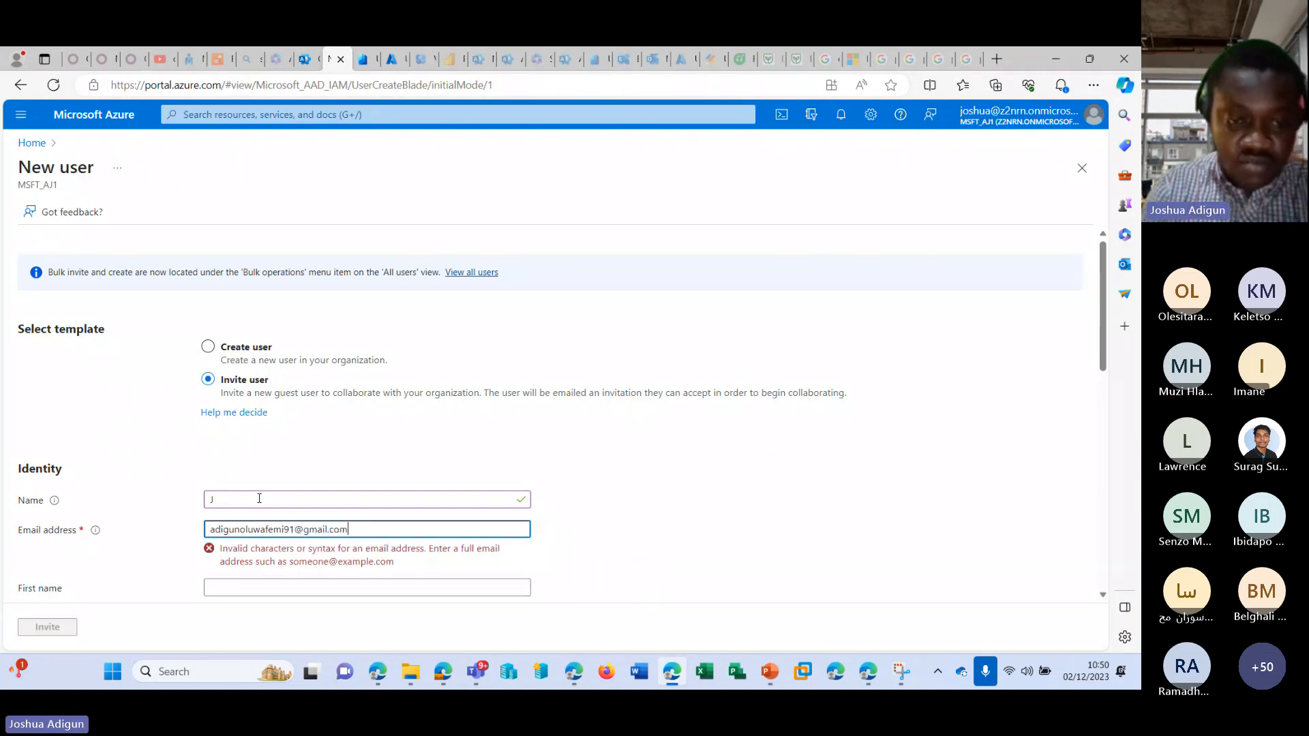
scroll(306, 490, "down", 6)
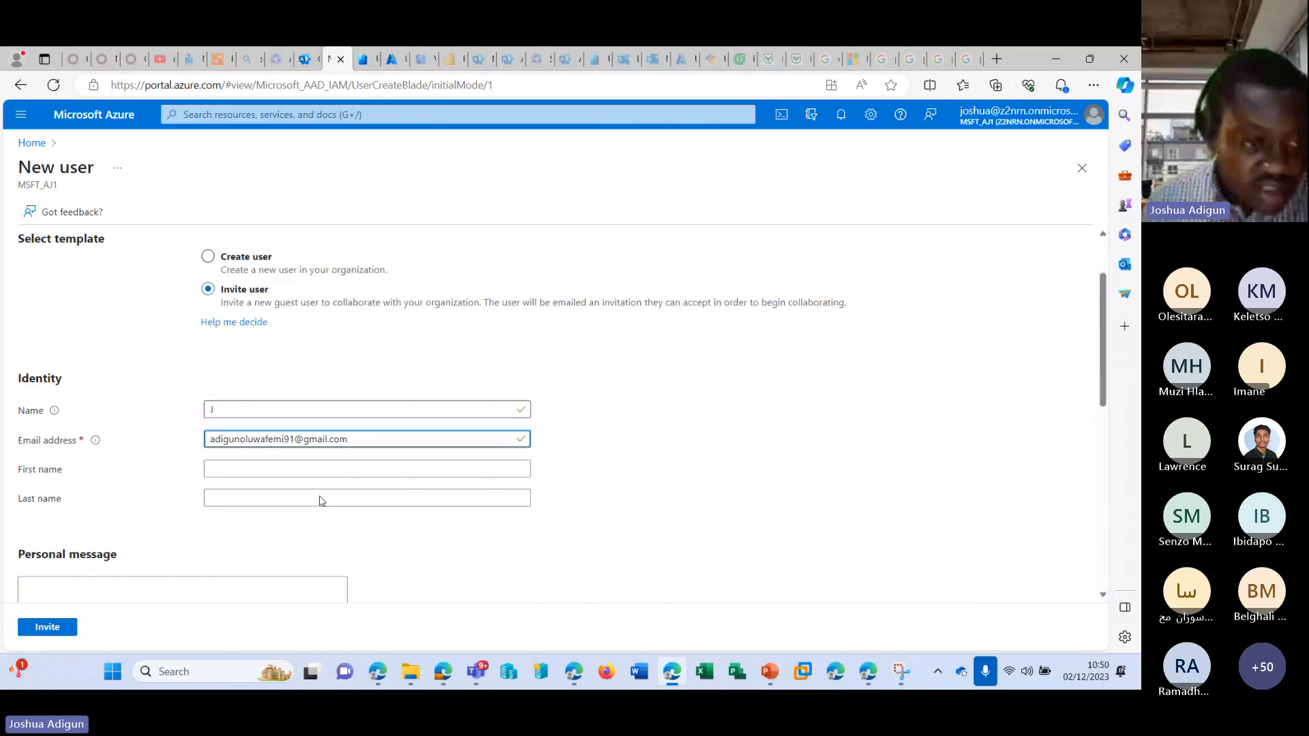
scroll(220, 448, "down", 3)
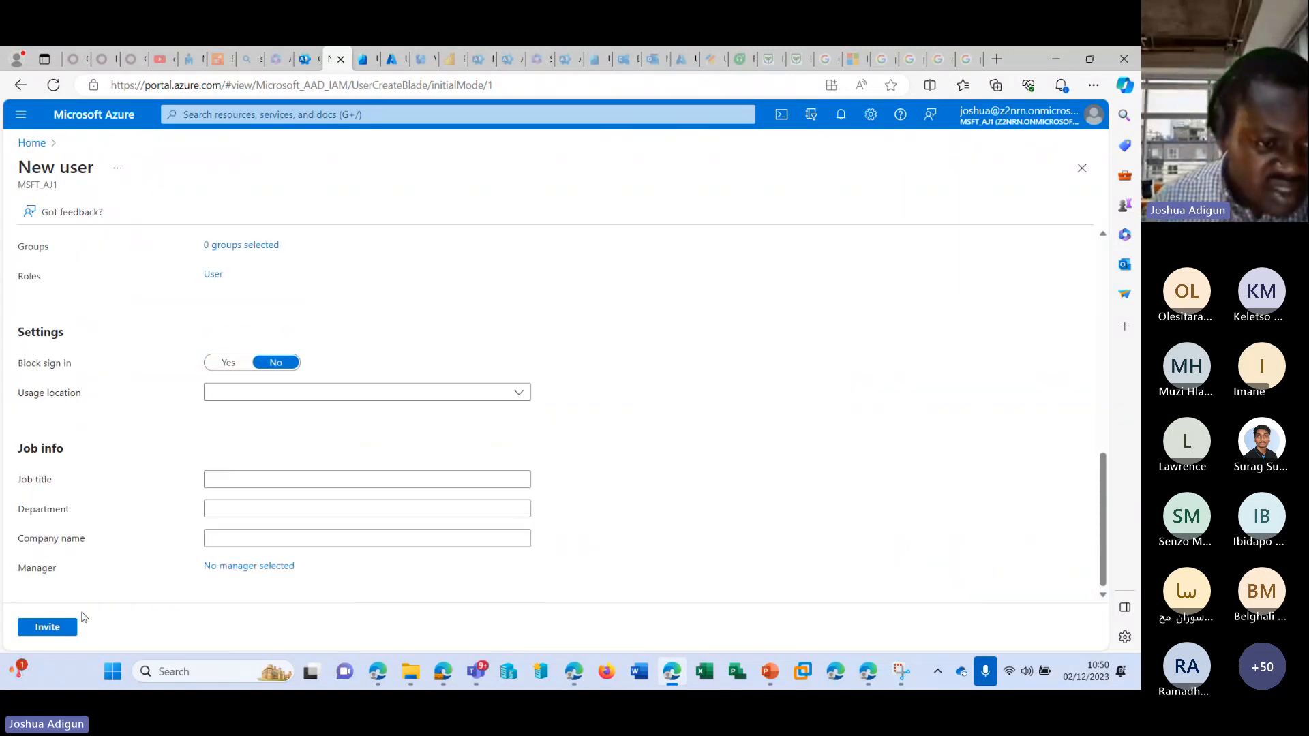
scroll(418, 379, "up", 4)
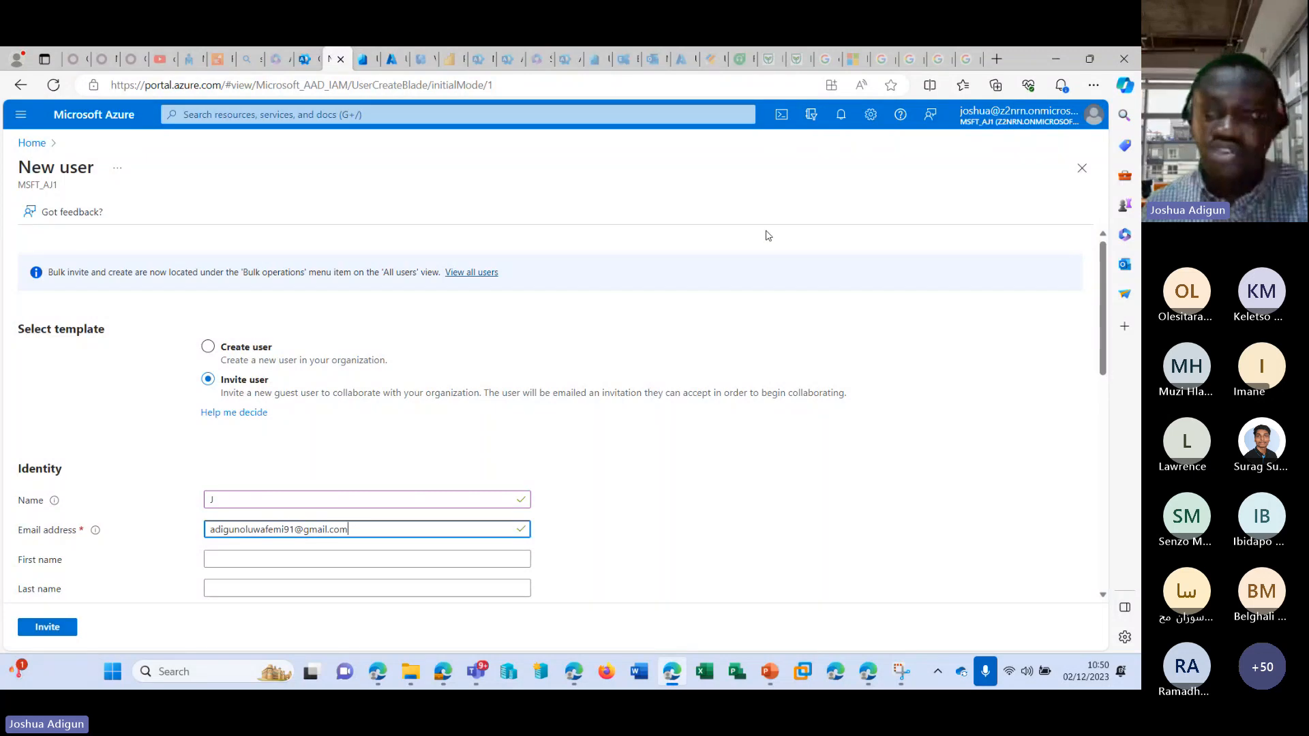
Open gmail.com in a new browser tab.
left_click(995, 59)
type("of")
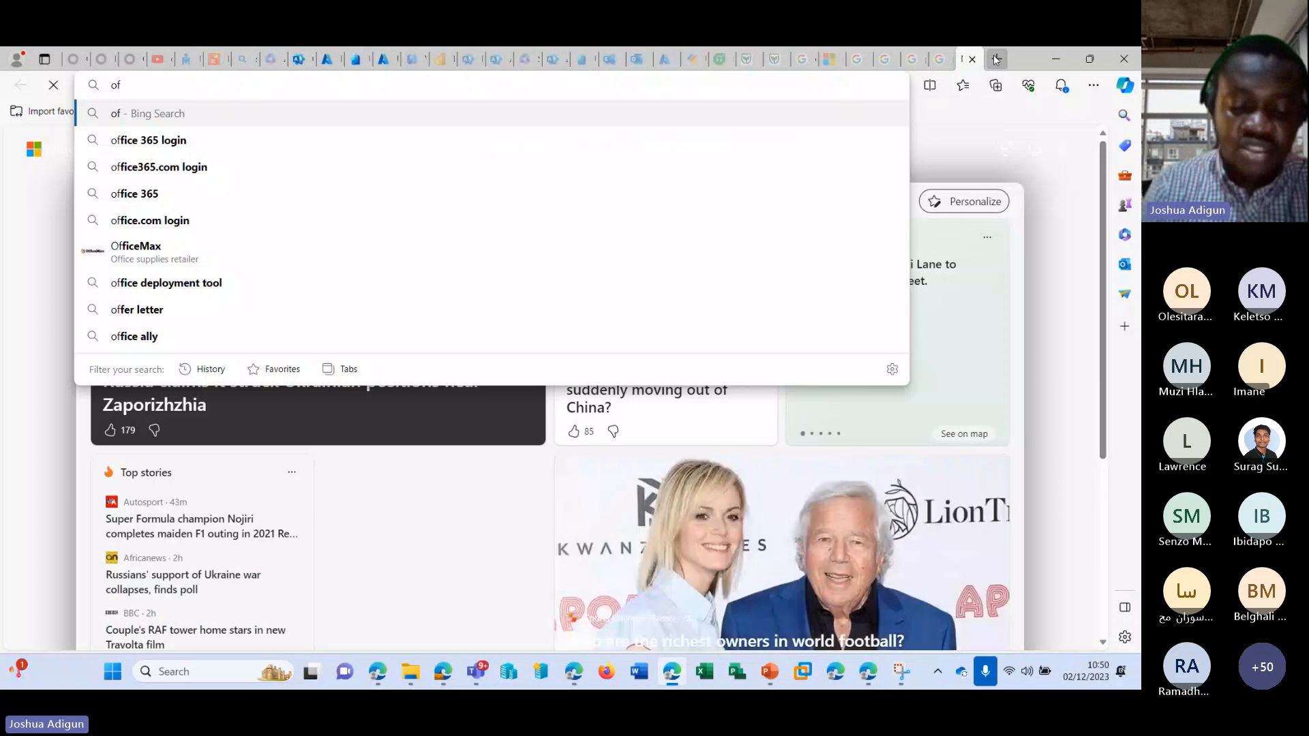
key("BackSpace")
key("BackSpace")
type("gmail.com")
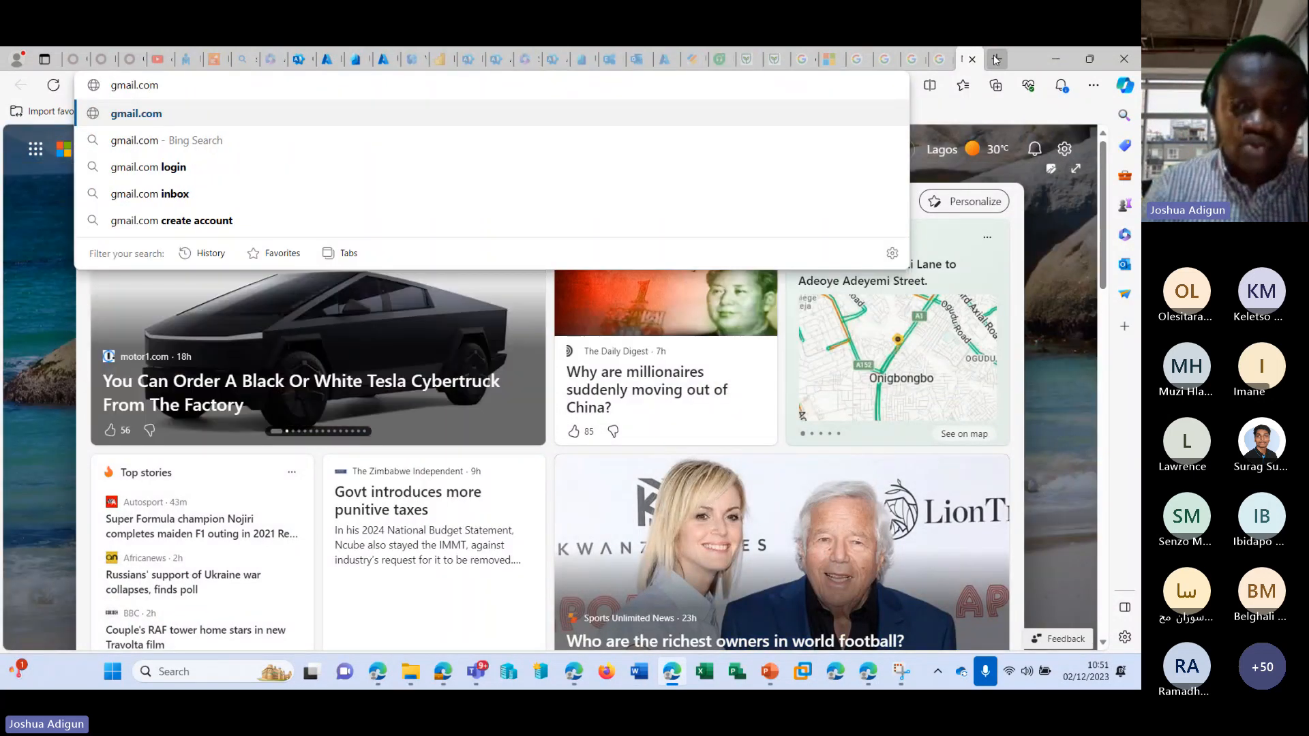
key("Return")
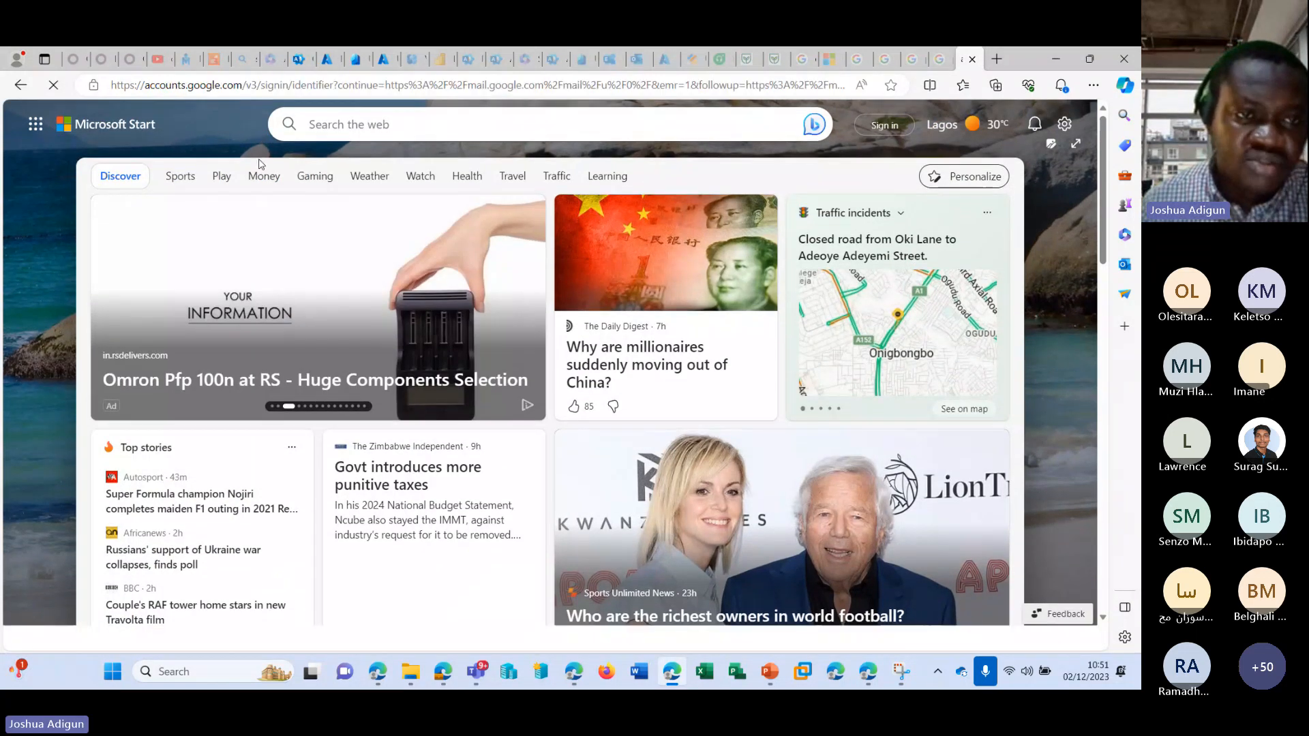
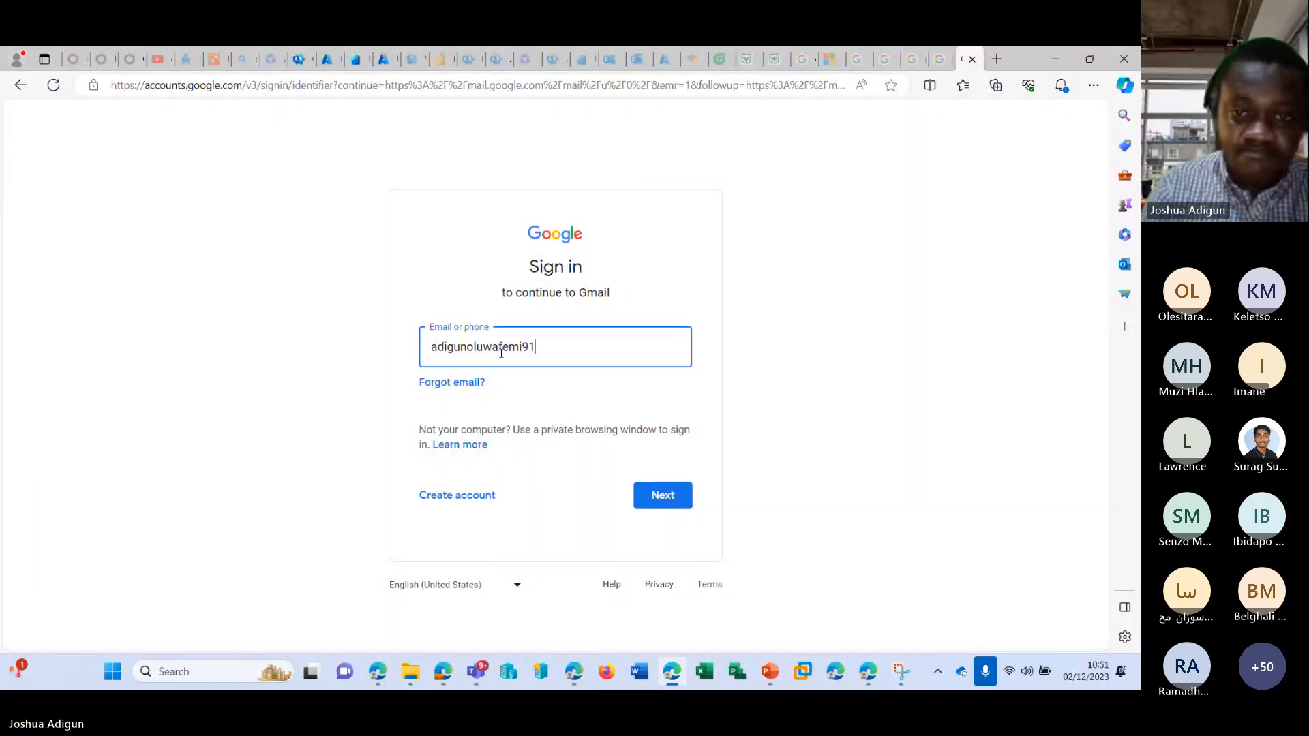
Sign in to Gmail with the invited guest's e-mail address and account password.
key("Return")
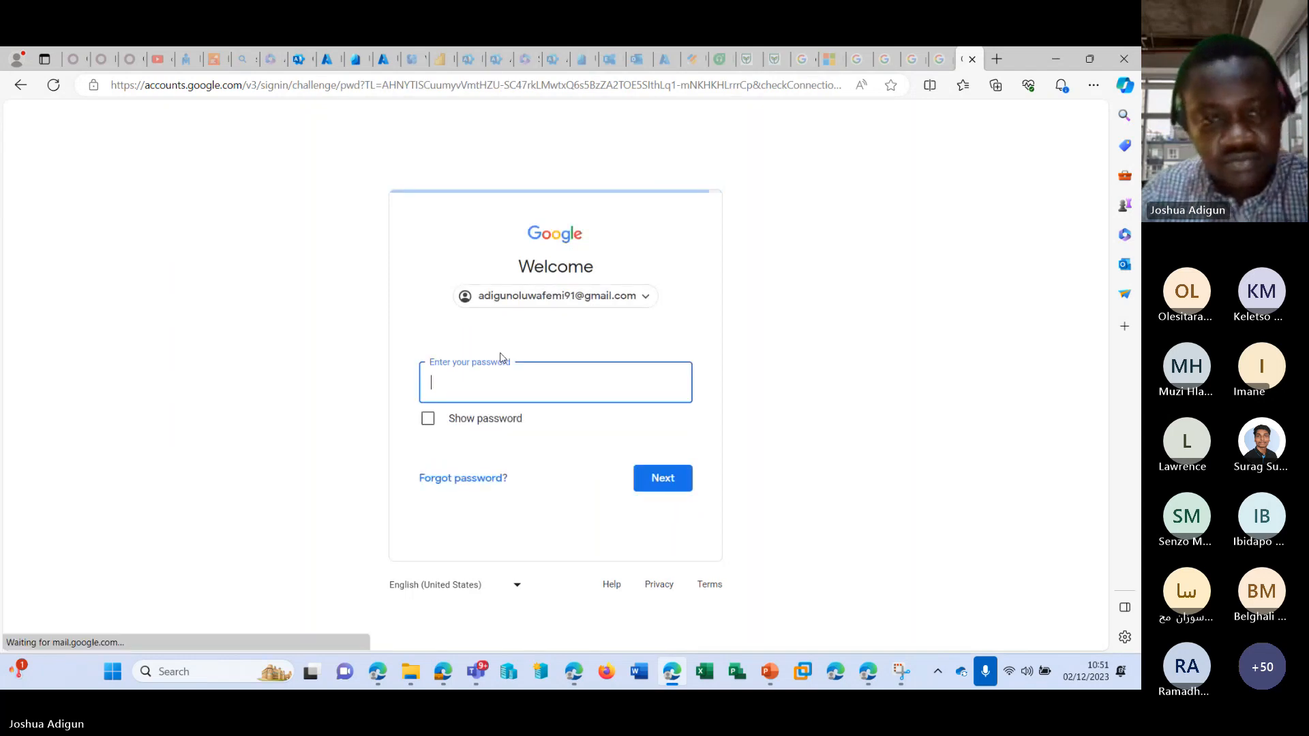
type("•••")
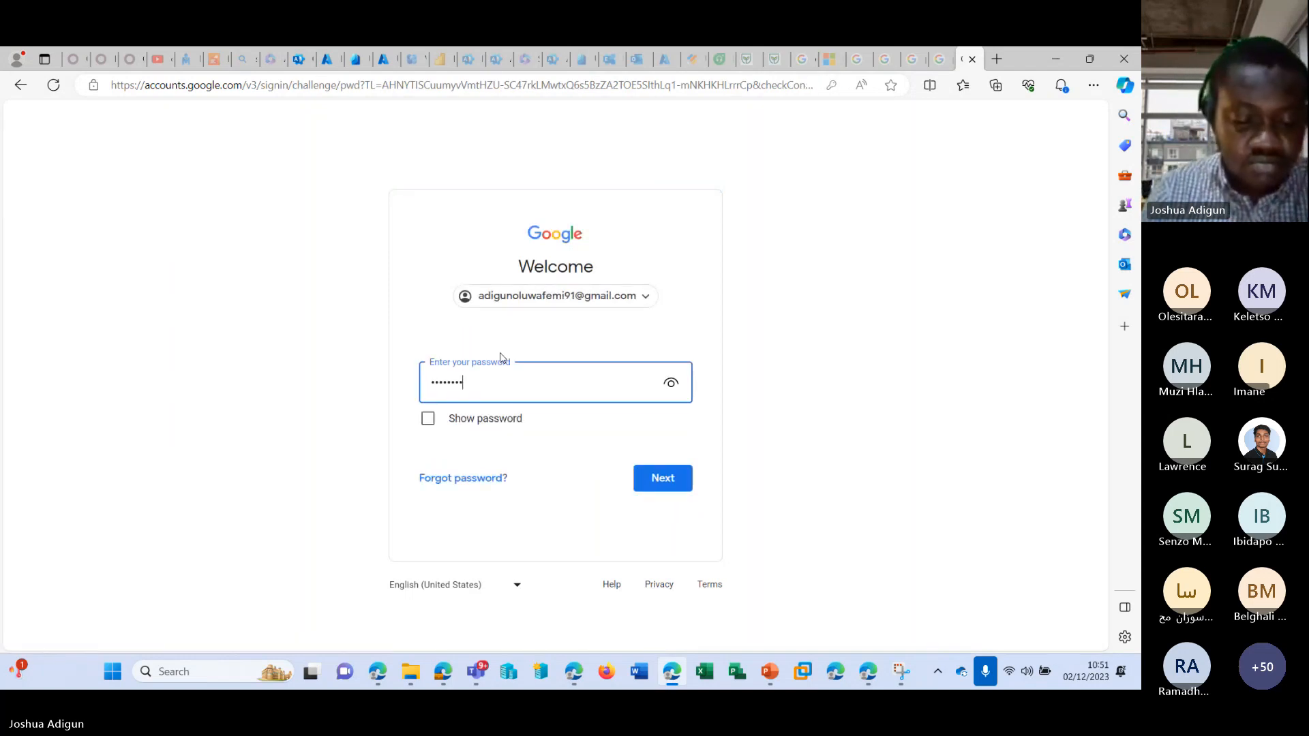
key("Return")
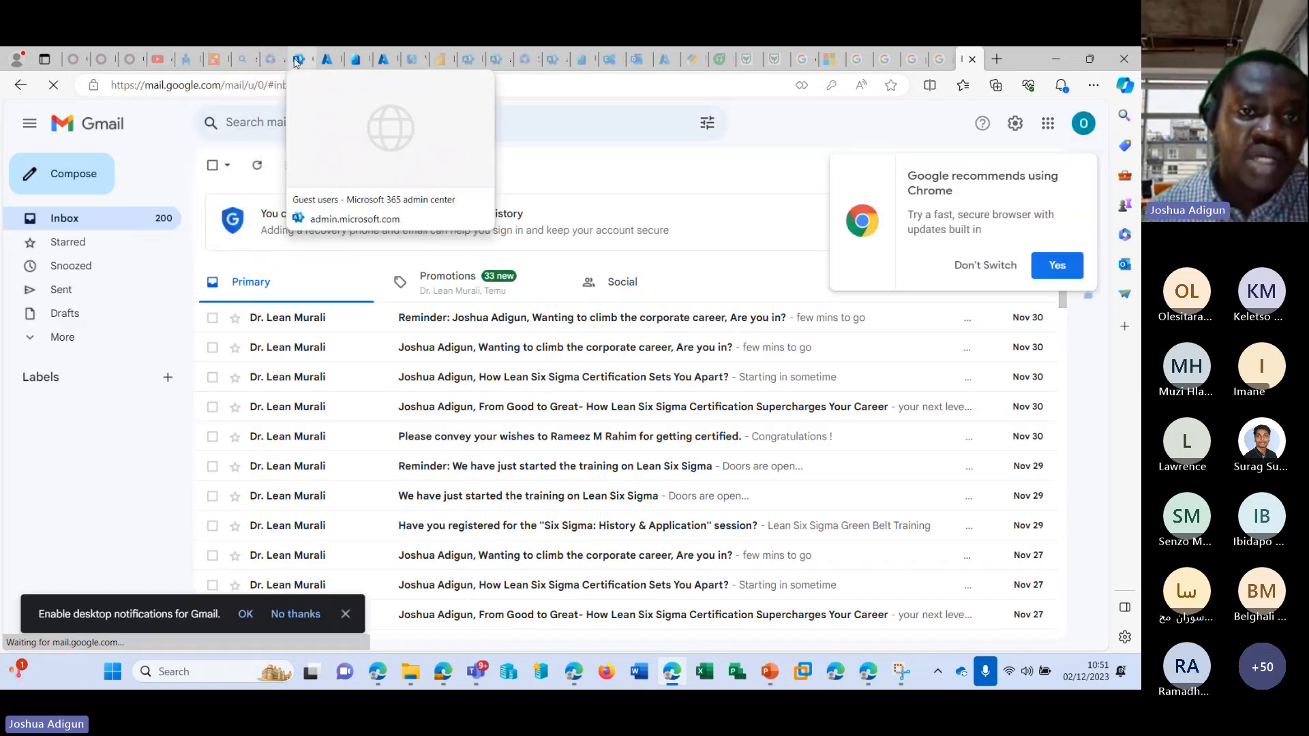
Return to the Azure portal's New user form and send the invitation to the second guest.
left_click(292, 61)
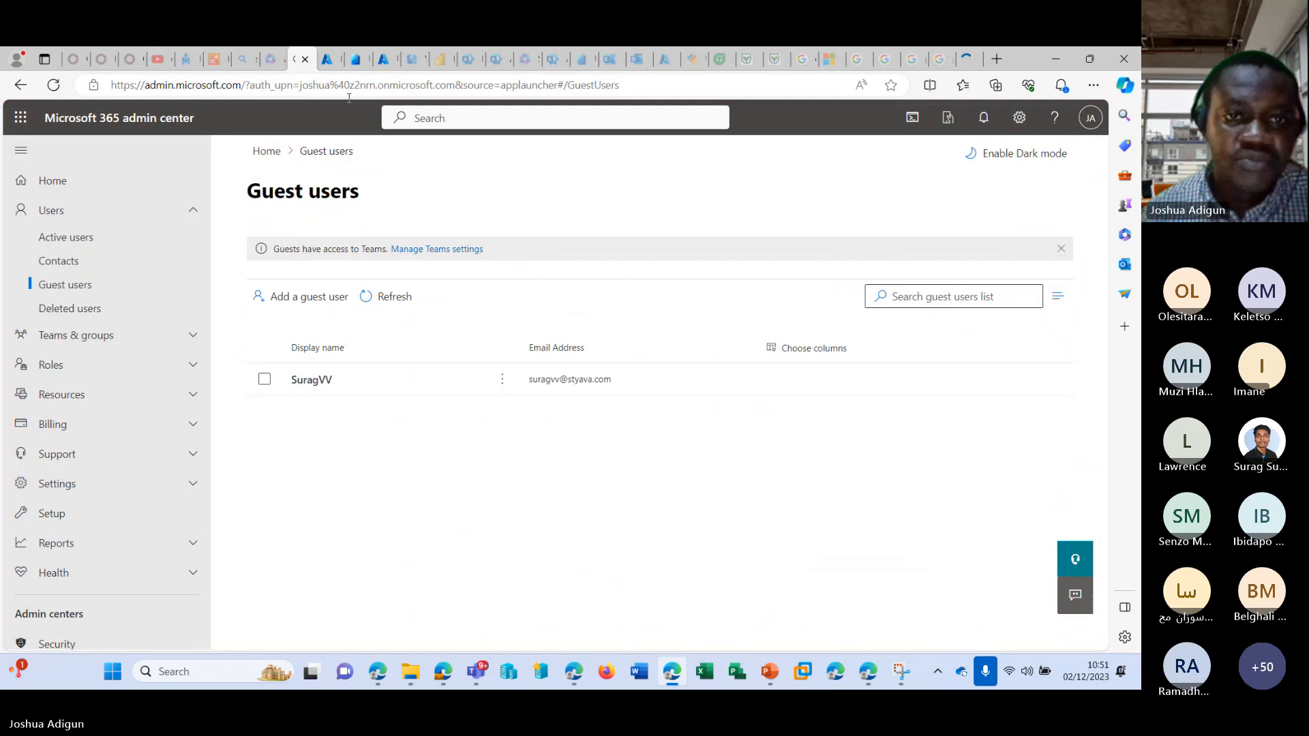
left_click(328, 58)
scroll(70, 518, "down", 2)
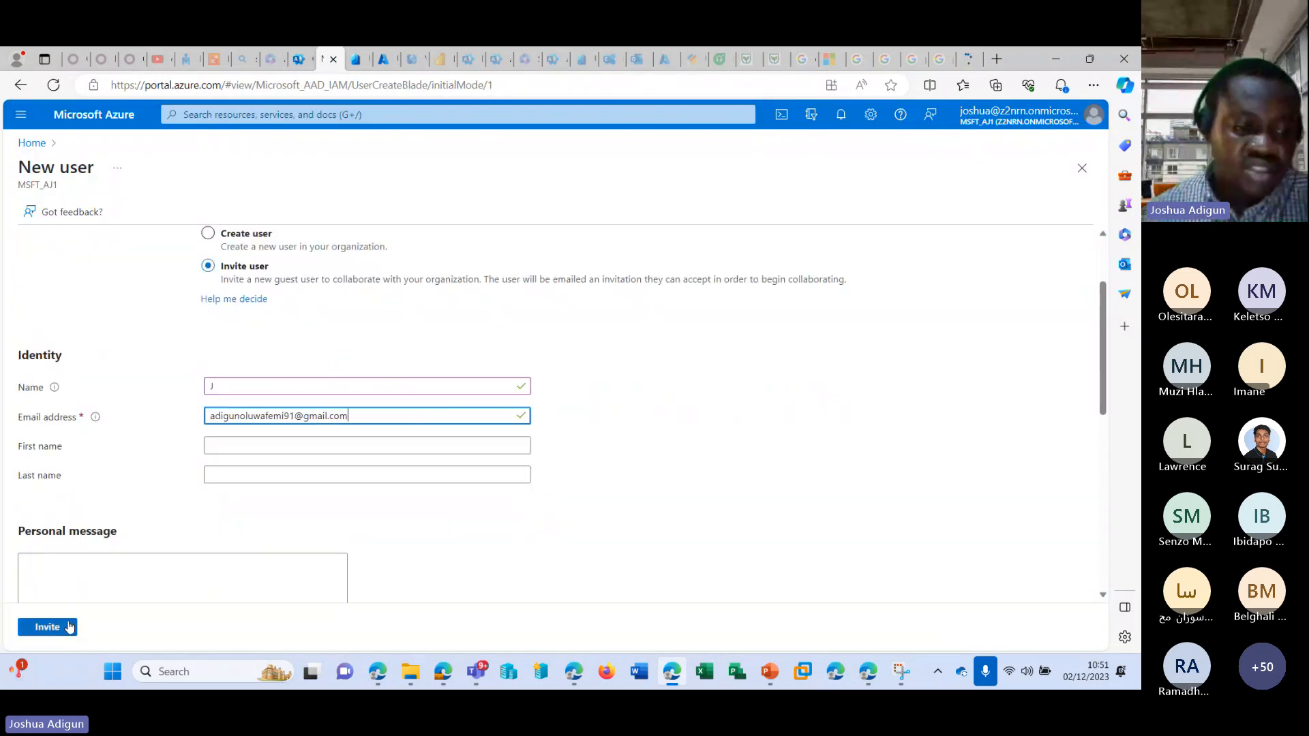
left_click(68, 627)
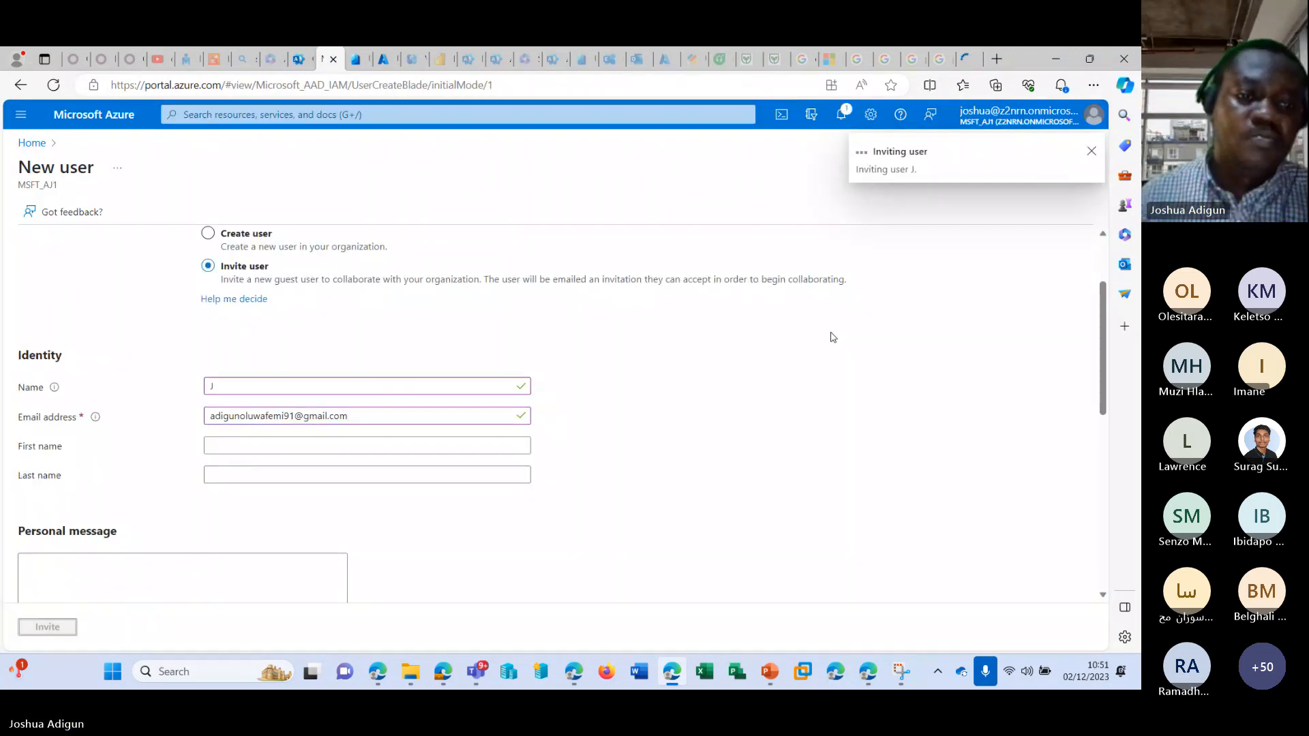
scroll(830, 336, "up", 2)
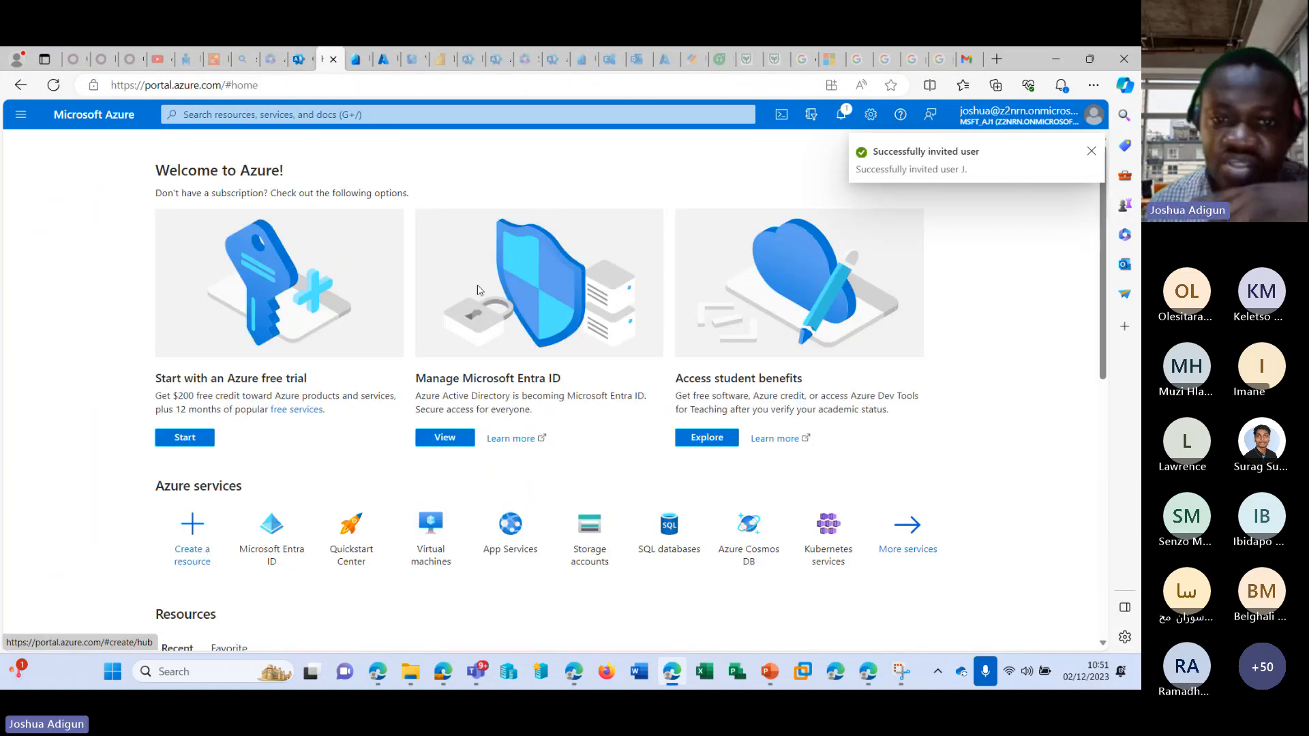
Close the Azure portal page and reload the guest users list in the Microsoft 365 admin center.
left_click(331, 61)
left_click(300, 60)
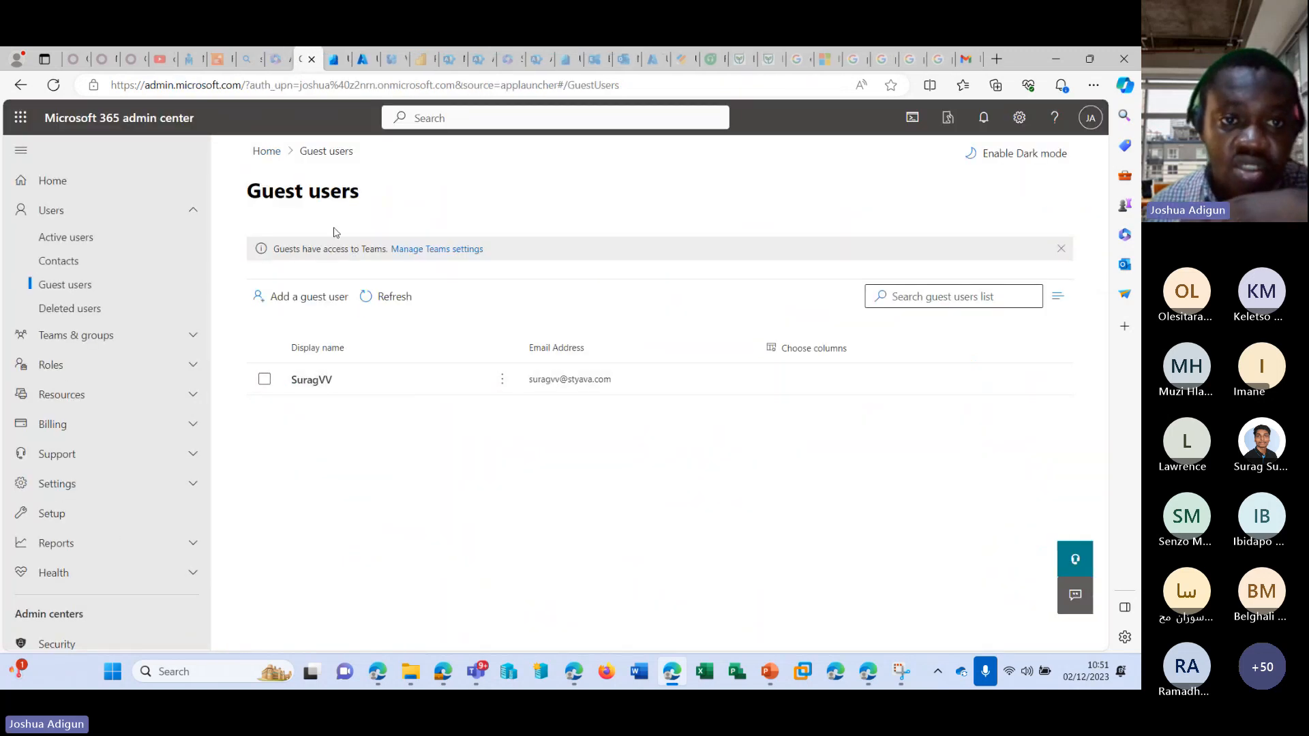
left_click(379, 305)
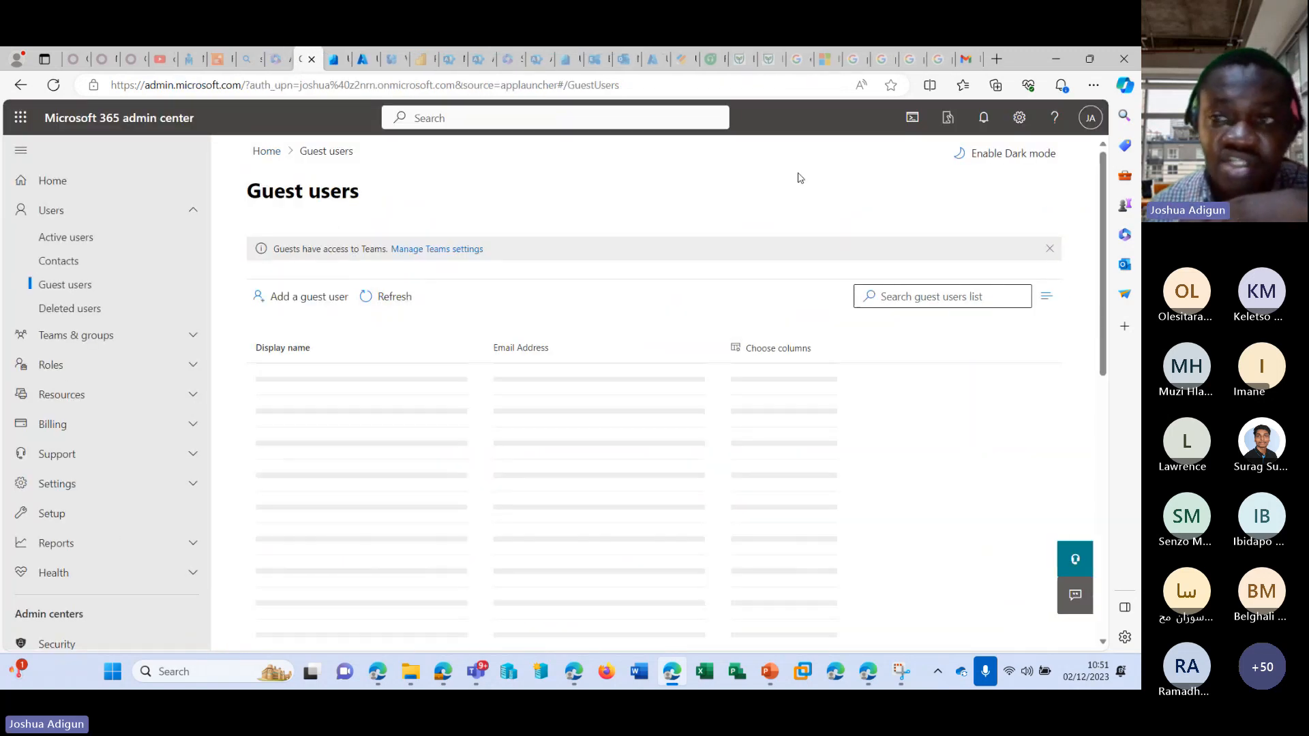
Refresh the guest's Gmail inbox and dismiss the save-password and Chrome recommendation prompts.
left_click(969, 59)
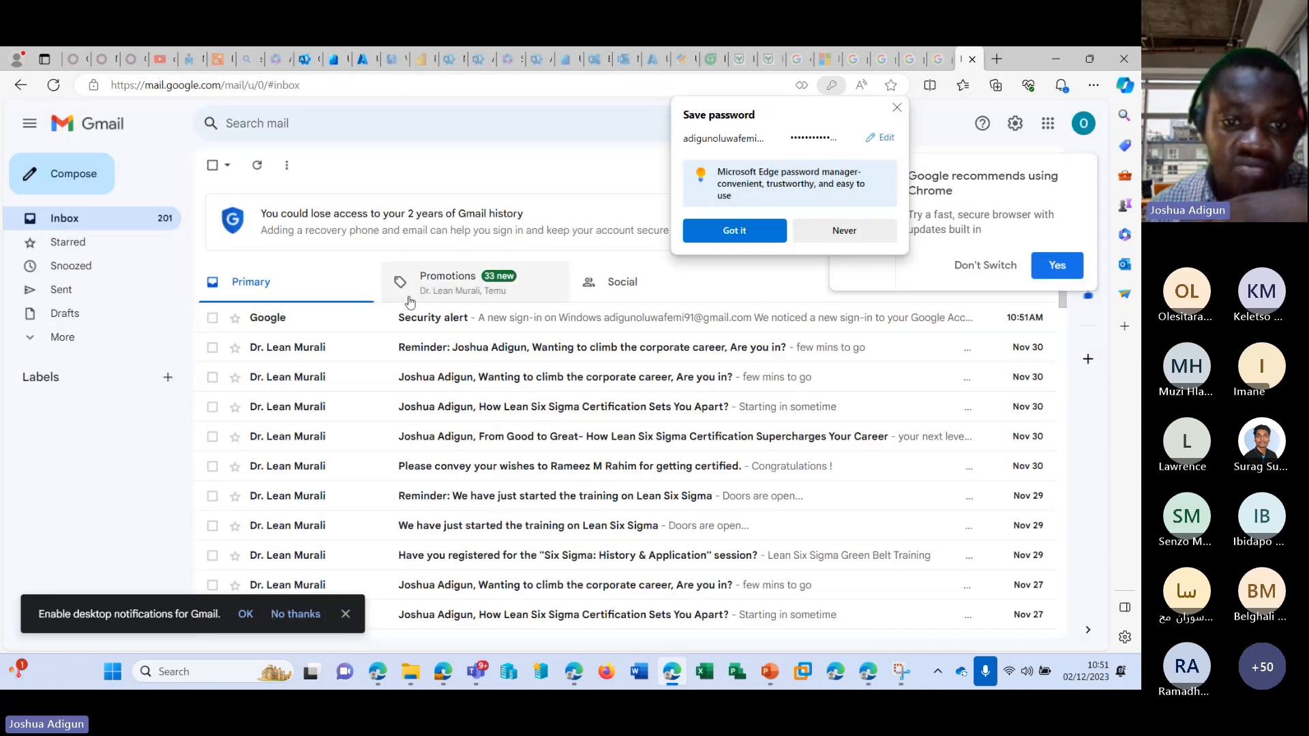
left_click(256, 166)
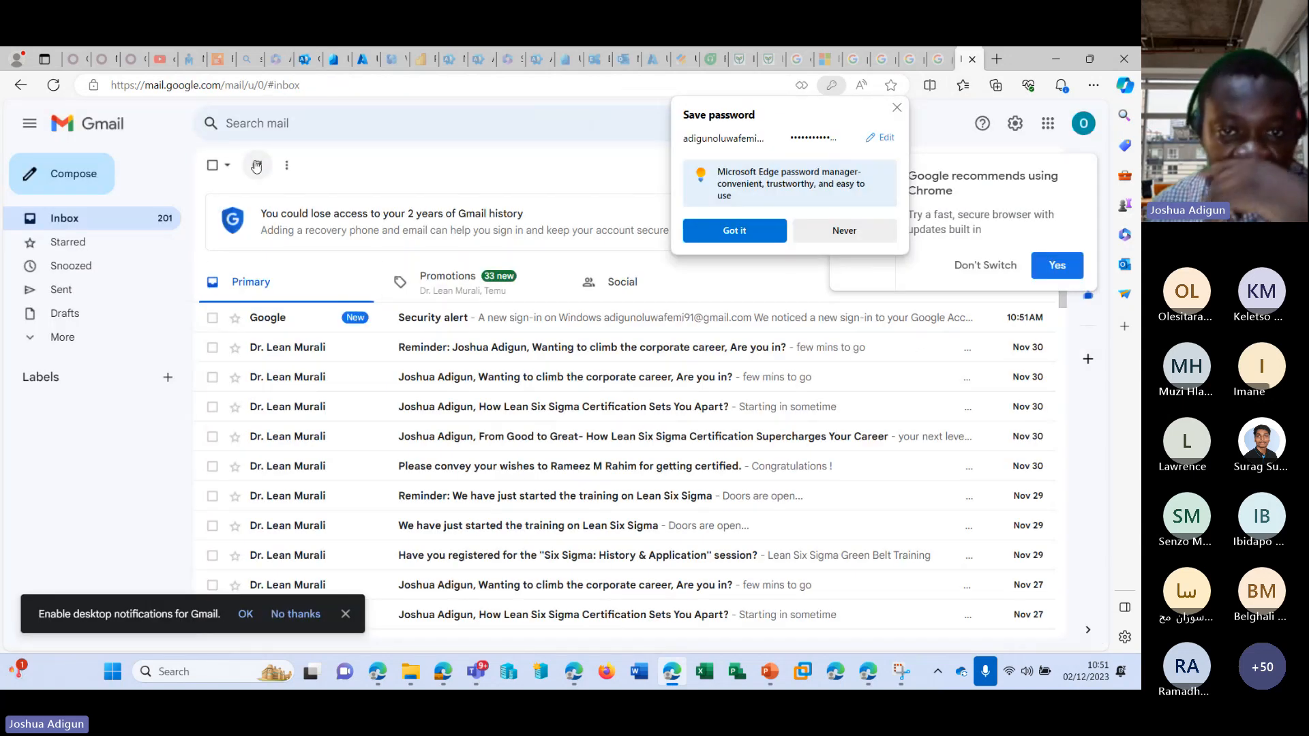
left_click(897, 108)
left_click(990, 266)
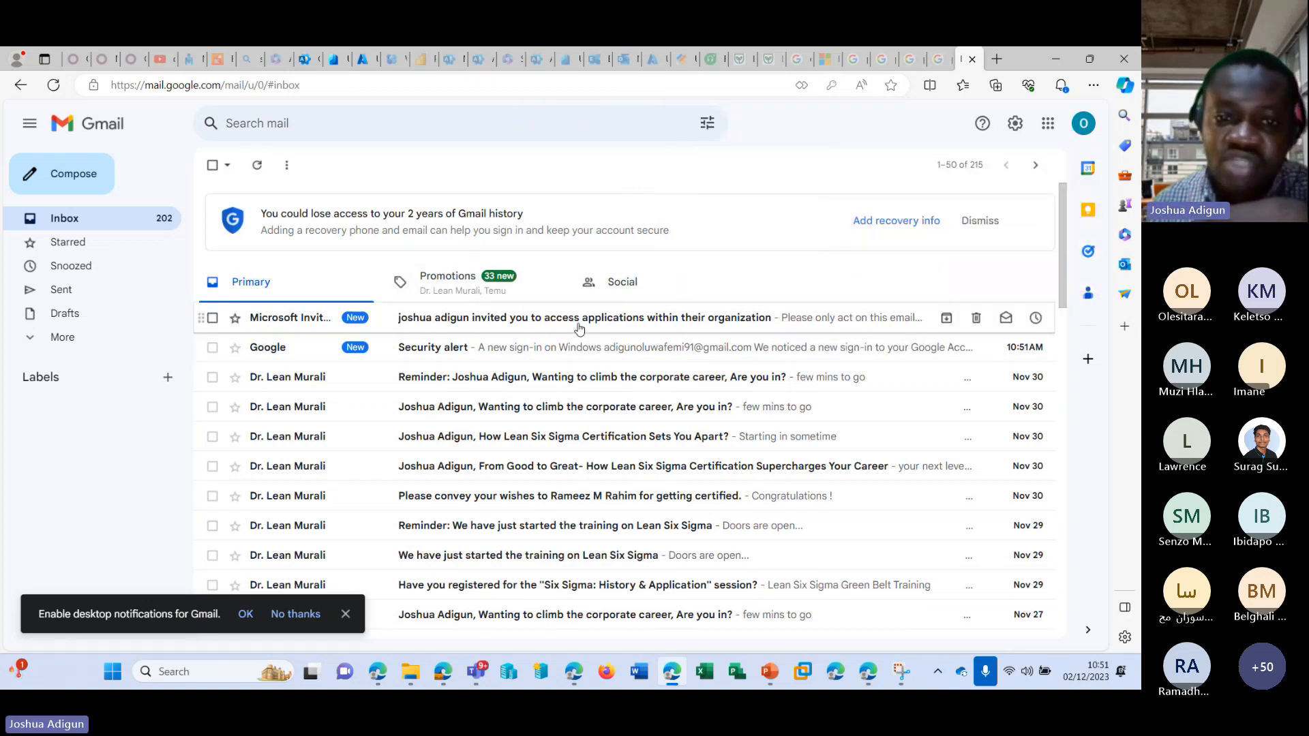
Open the Microsoft Invitations e-mail and review its warning, sender, organization and domain details.
left_click(493, 326)
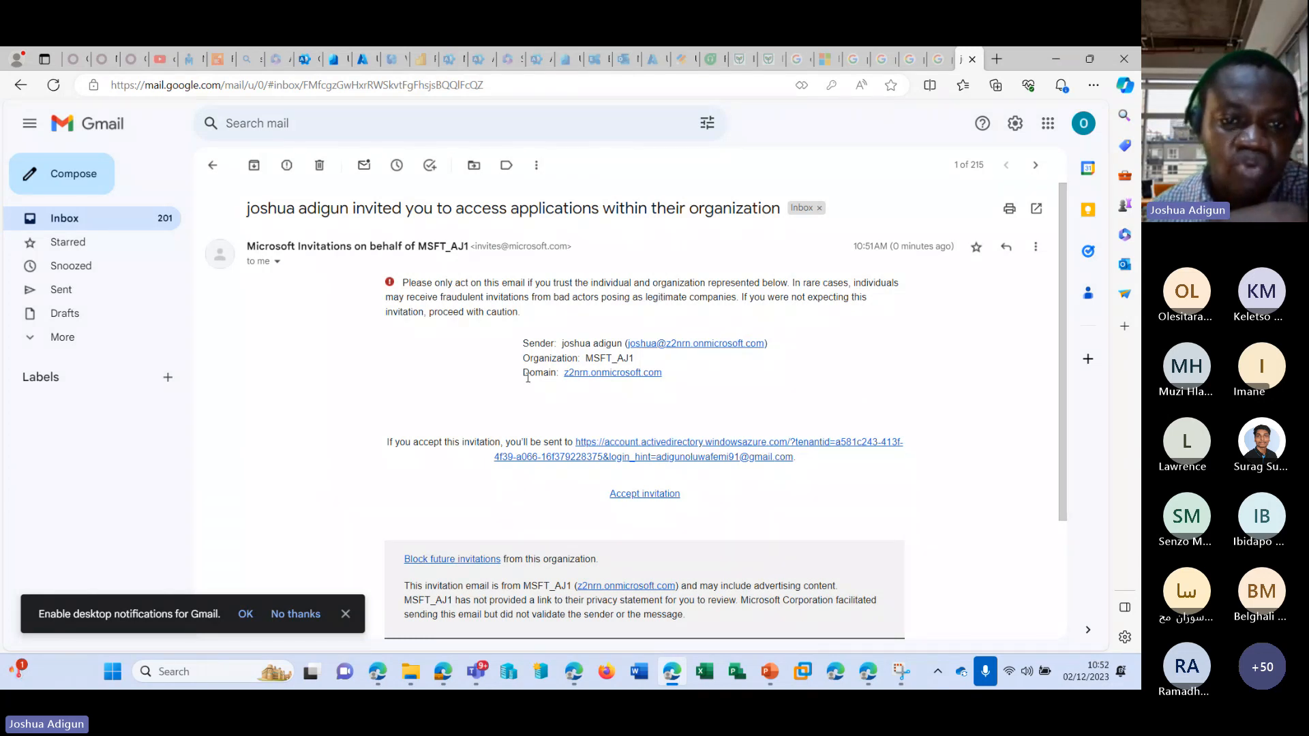
scroll(593, 339, "down", 1)
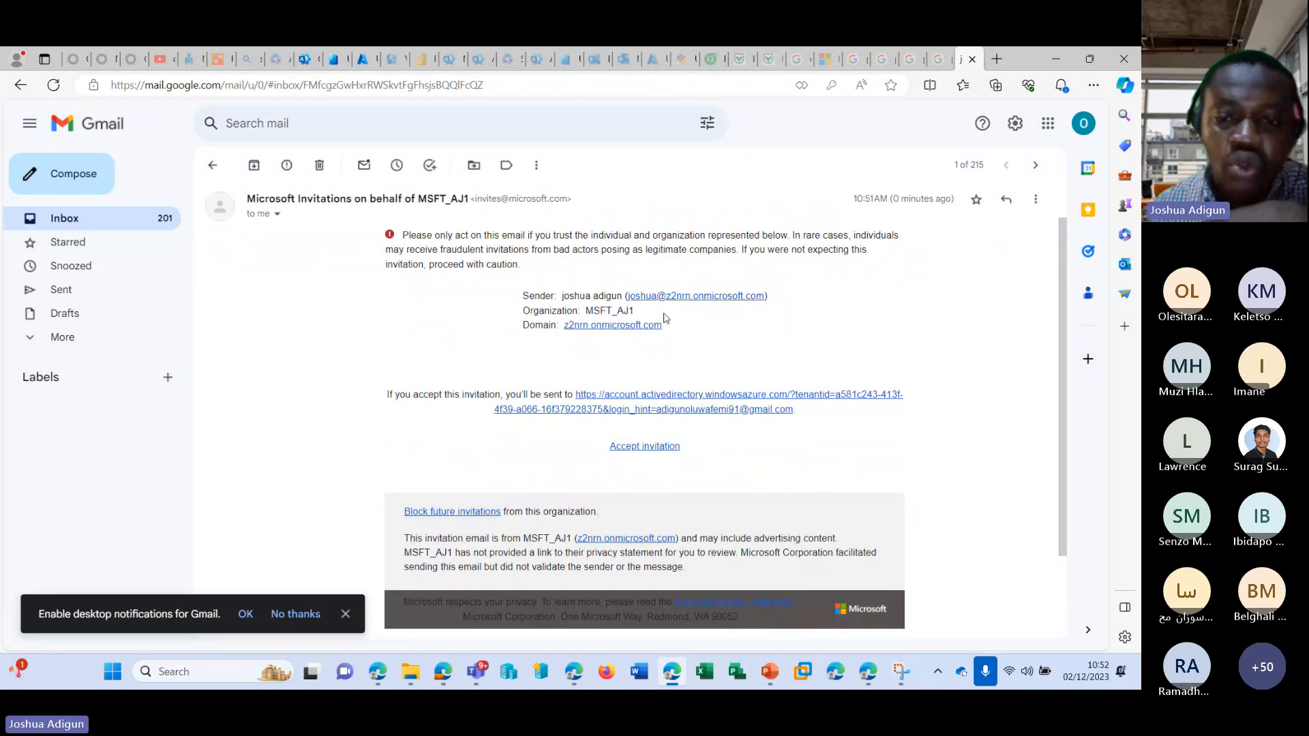
scroll(519, 307, "up", 1)
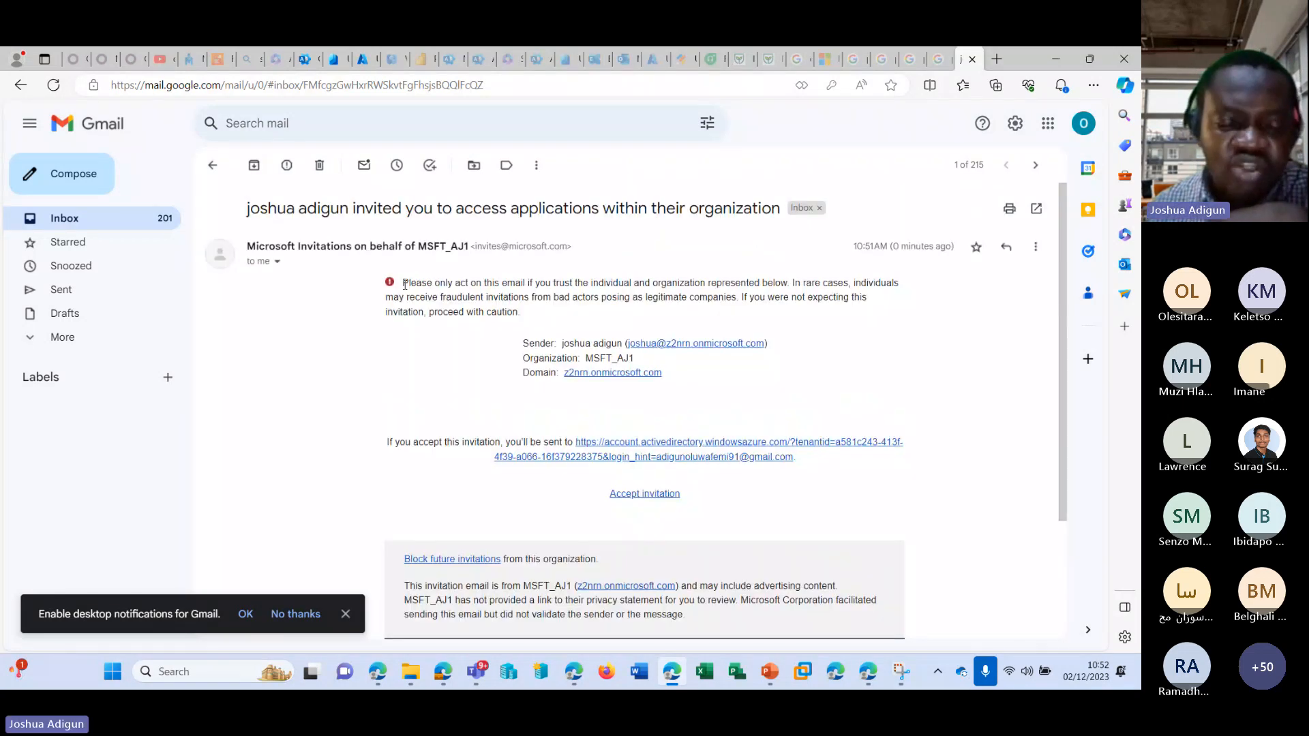
left_click_drag(405, 284, 668, 282)
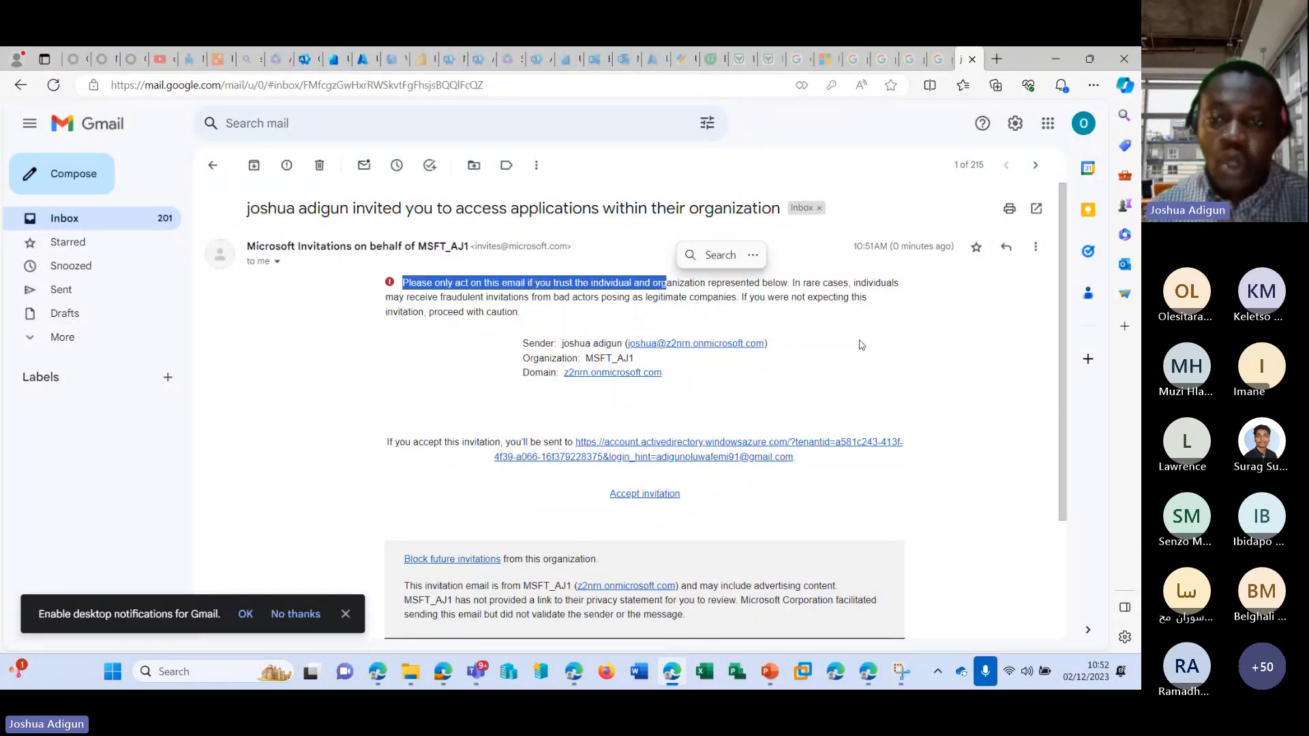
left_click(886, 345)
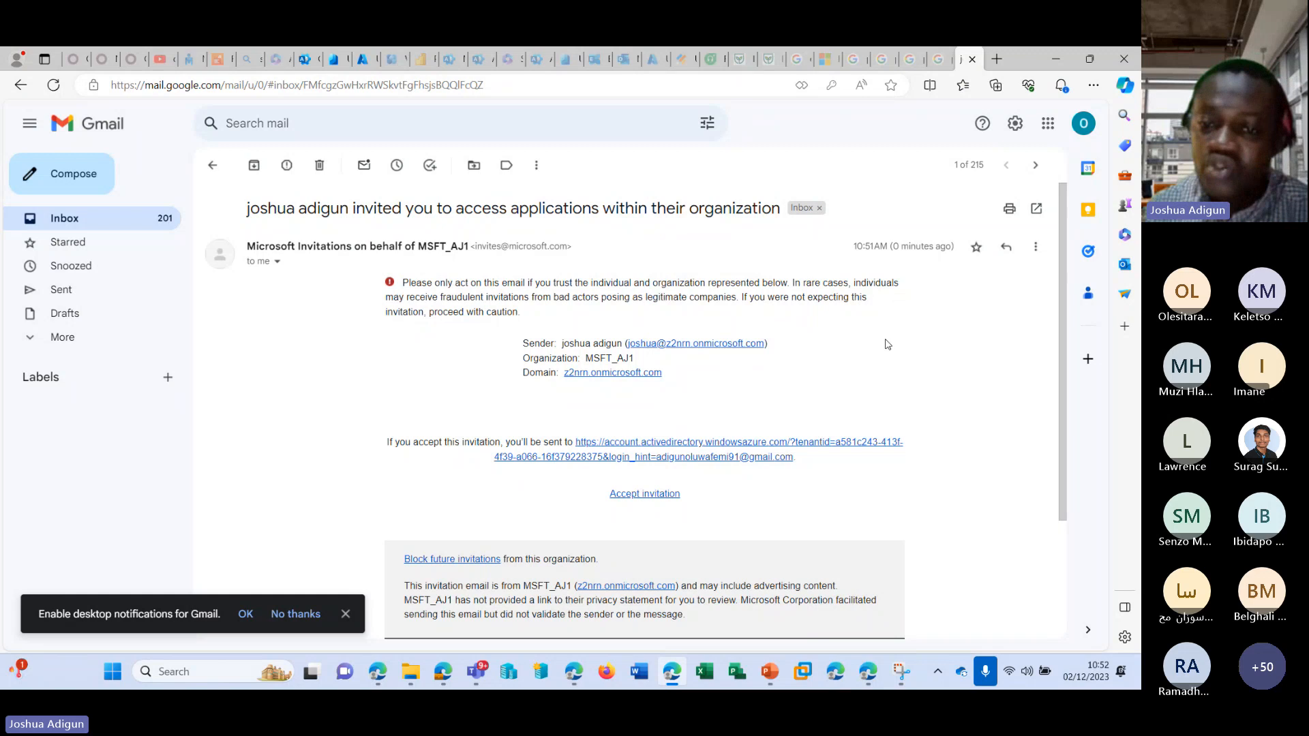
left_click(647, 446)
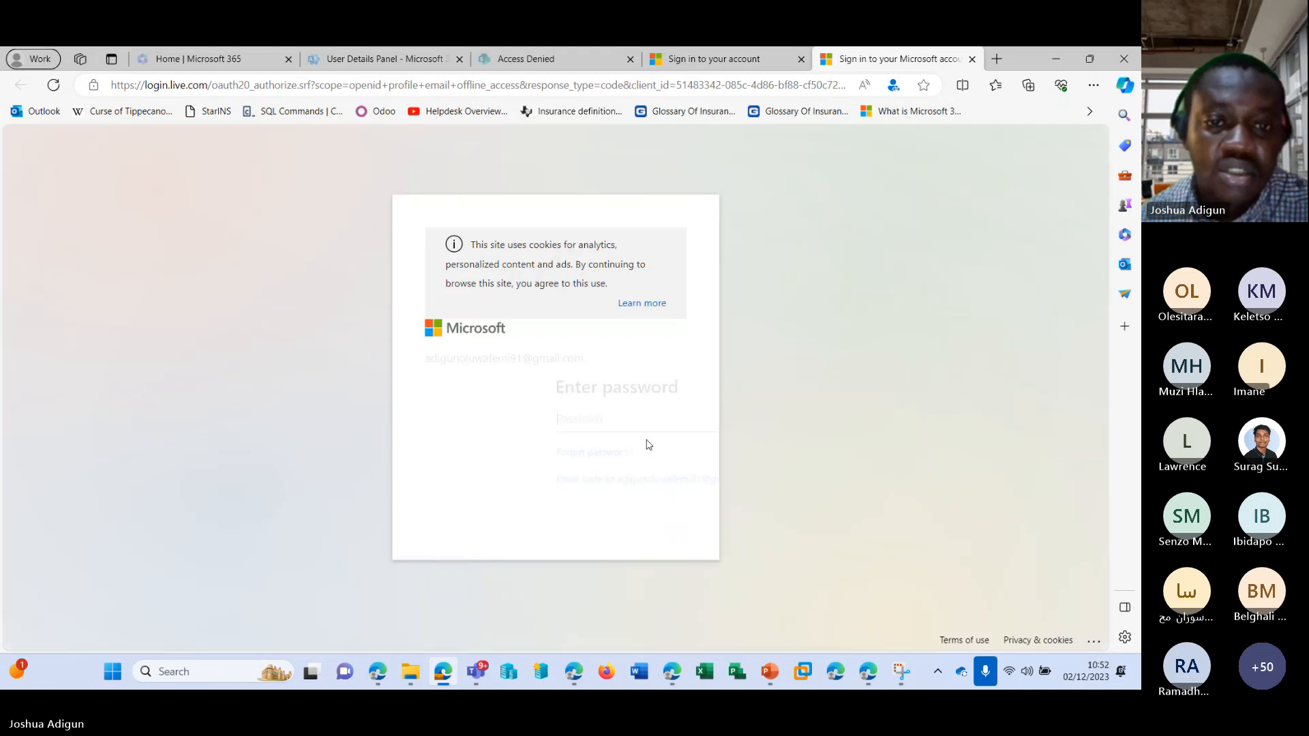
left_click(971, 60)
left_click(1055, 68)
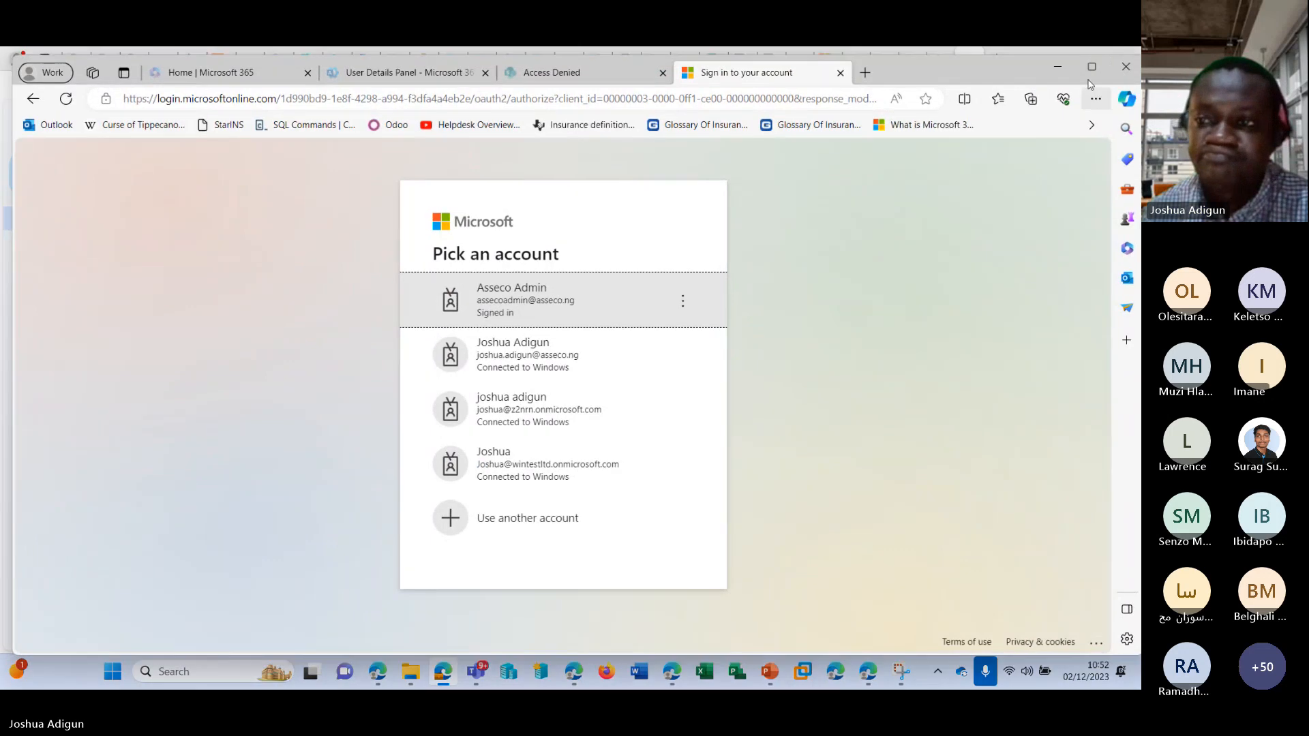
left_click(1057, 68)
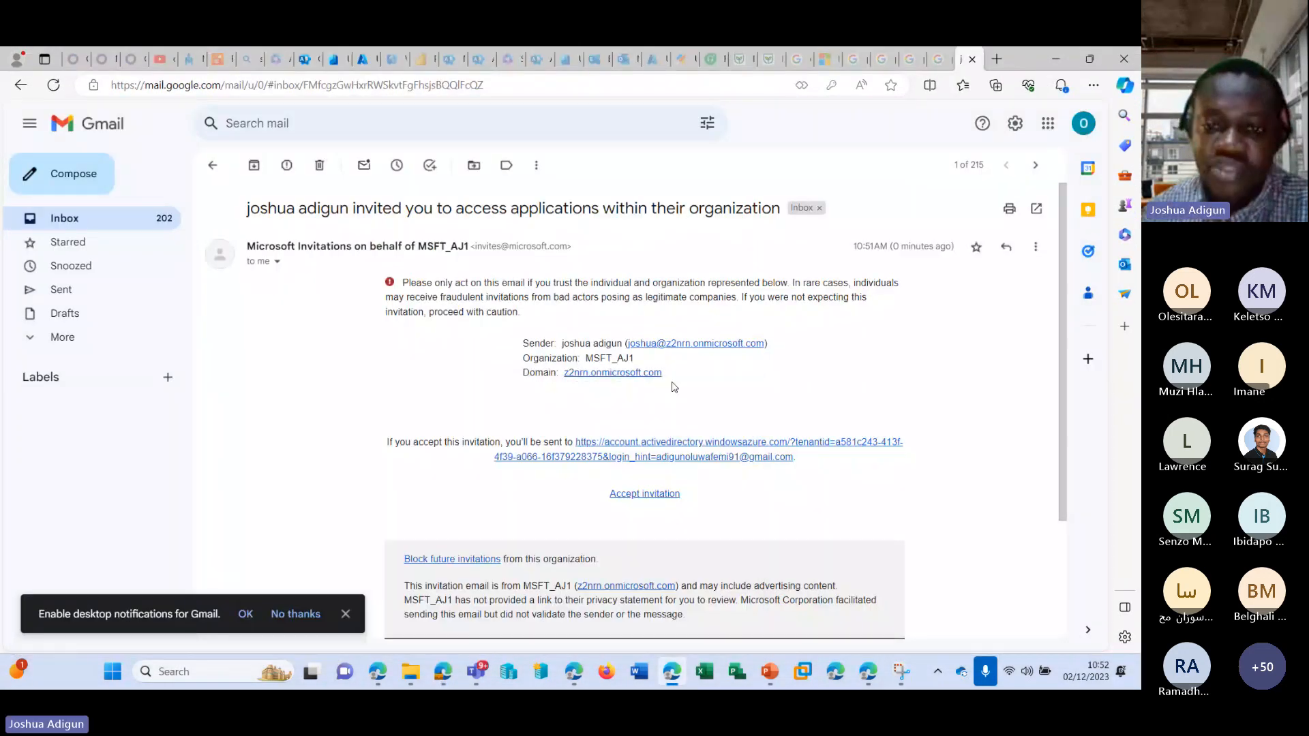
Copy the account link from the invitation e-mail and open it from a new browser tab.
right_click(669, 445)
left_click(722, 352)
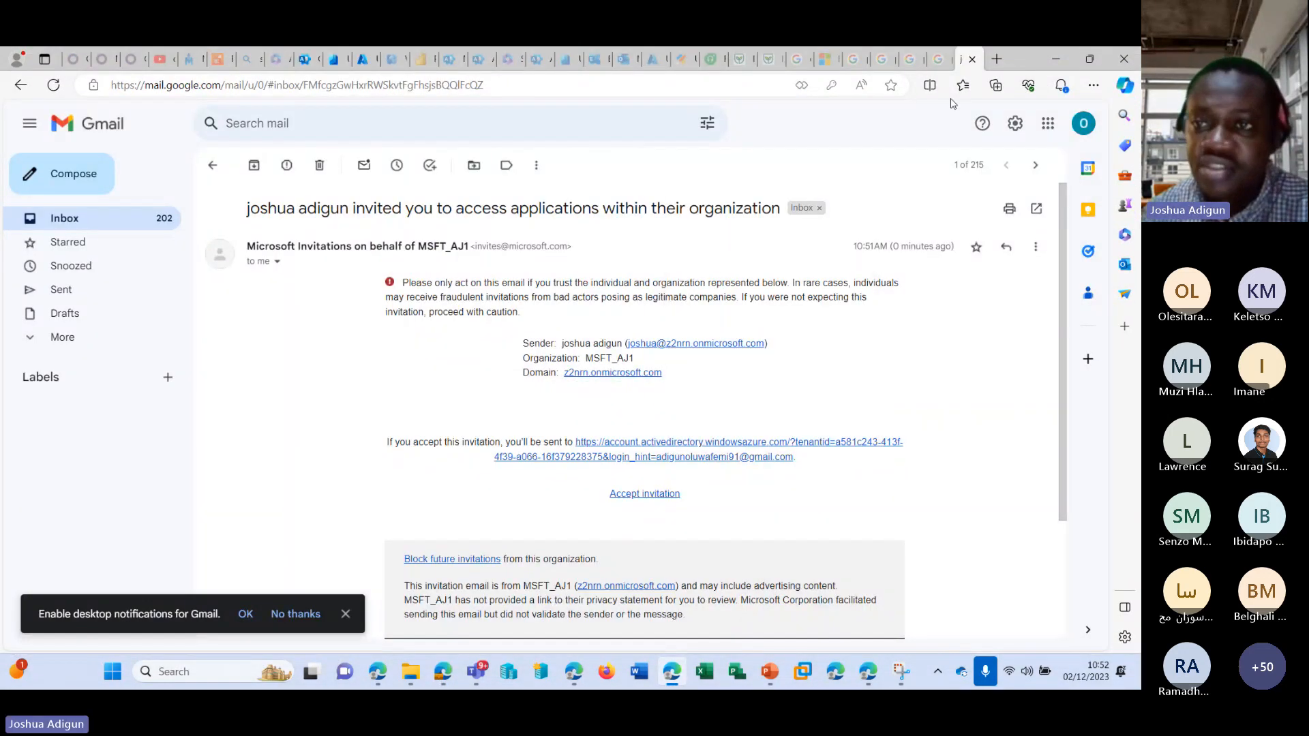
left_click(997, 60)
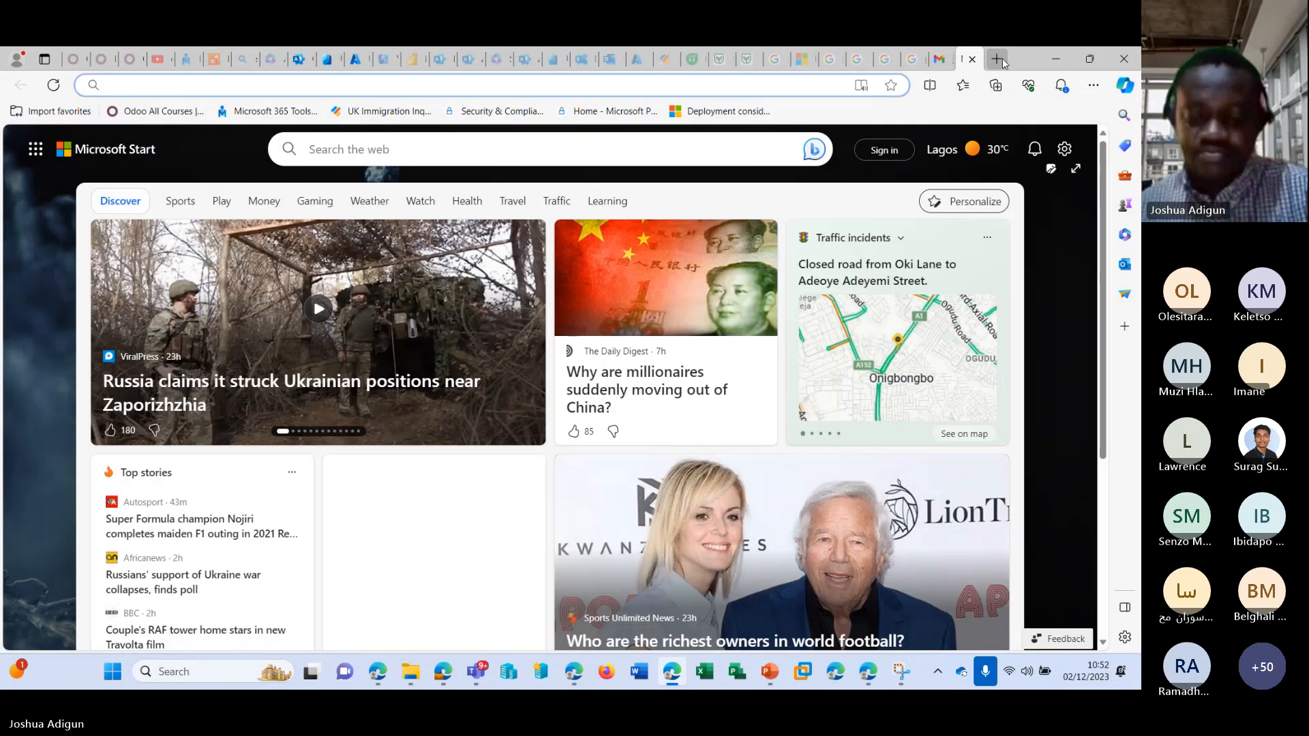
key("ctrl+v")
key("Return")
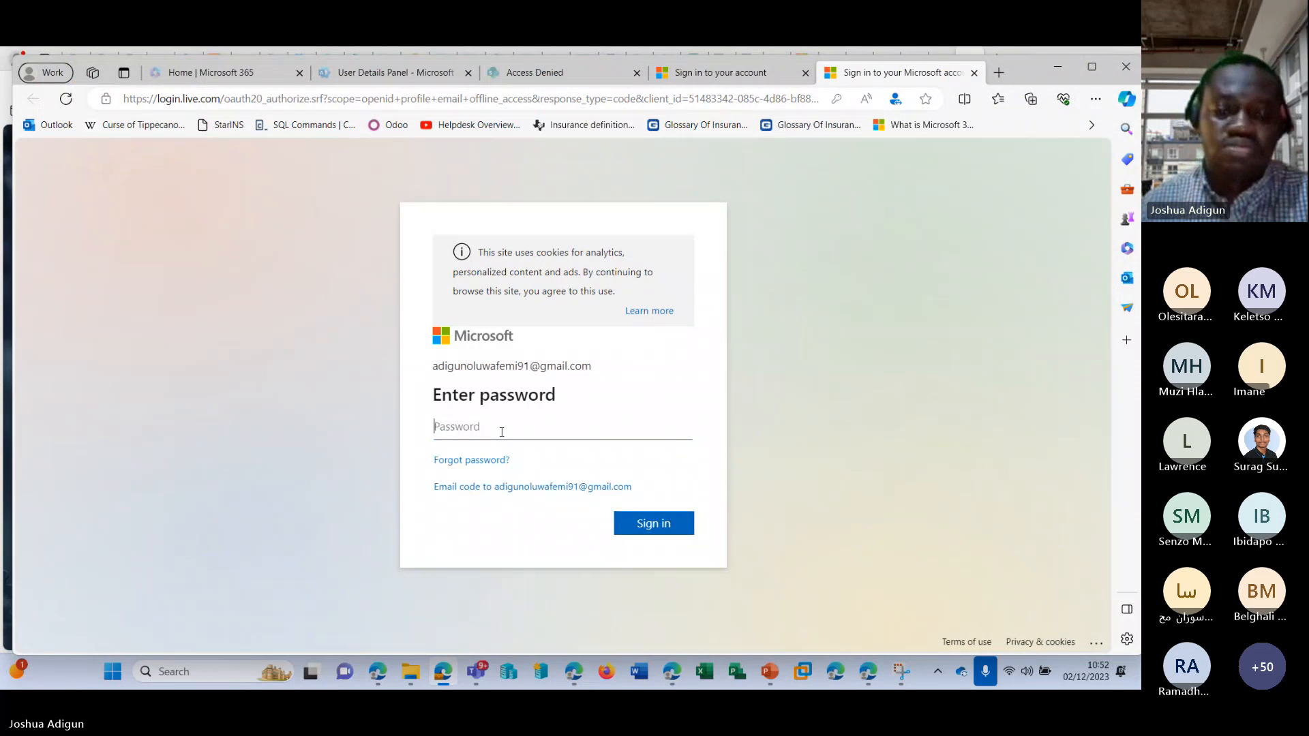
Enter the account password to sign in to the guest's Microsoft account.
left_click(502, 428)
type("••")
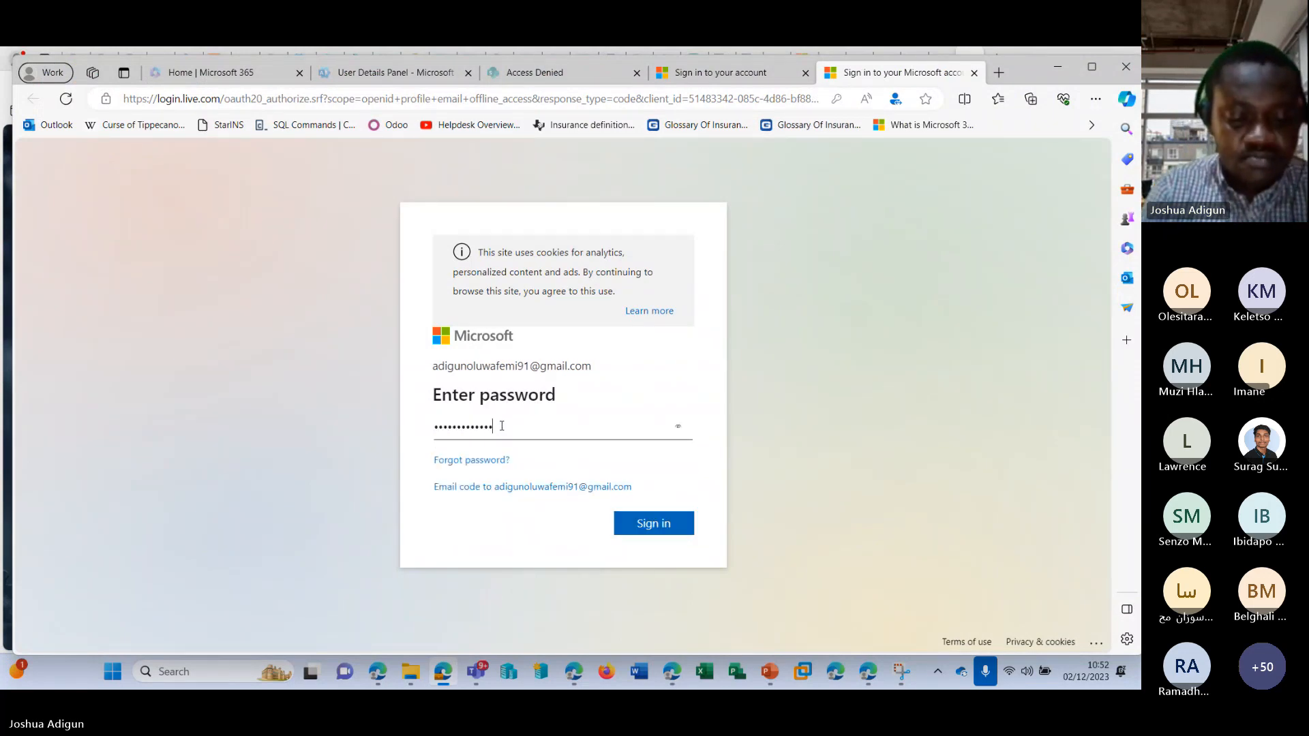
key("Return")
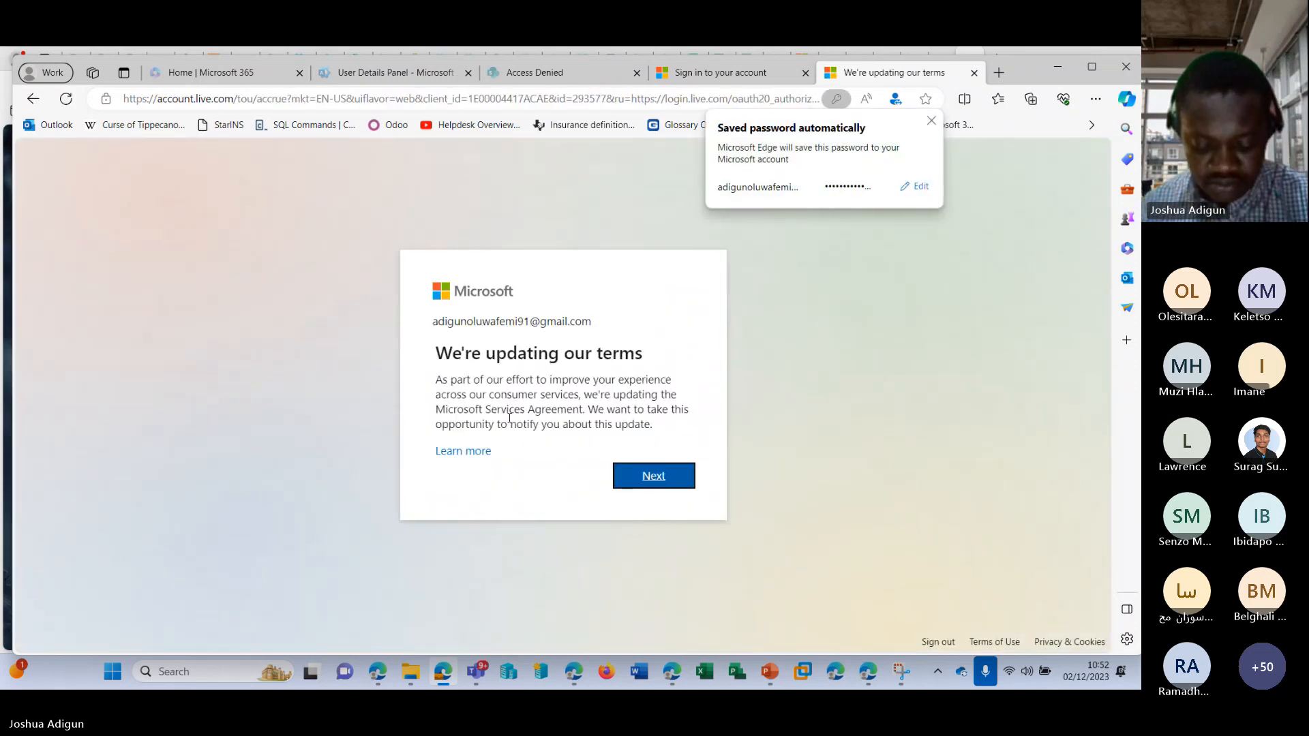
Continue past the updated terms notice, maximize the browser window and decline to stay signed in.
left_click(673, 477)
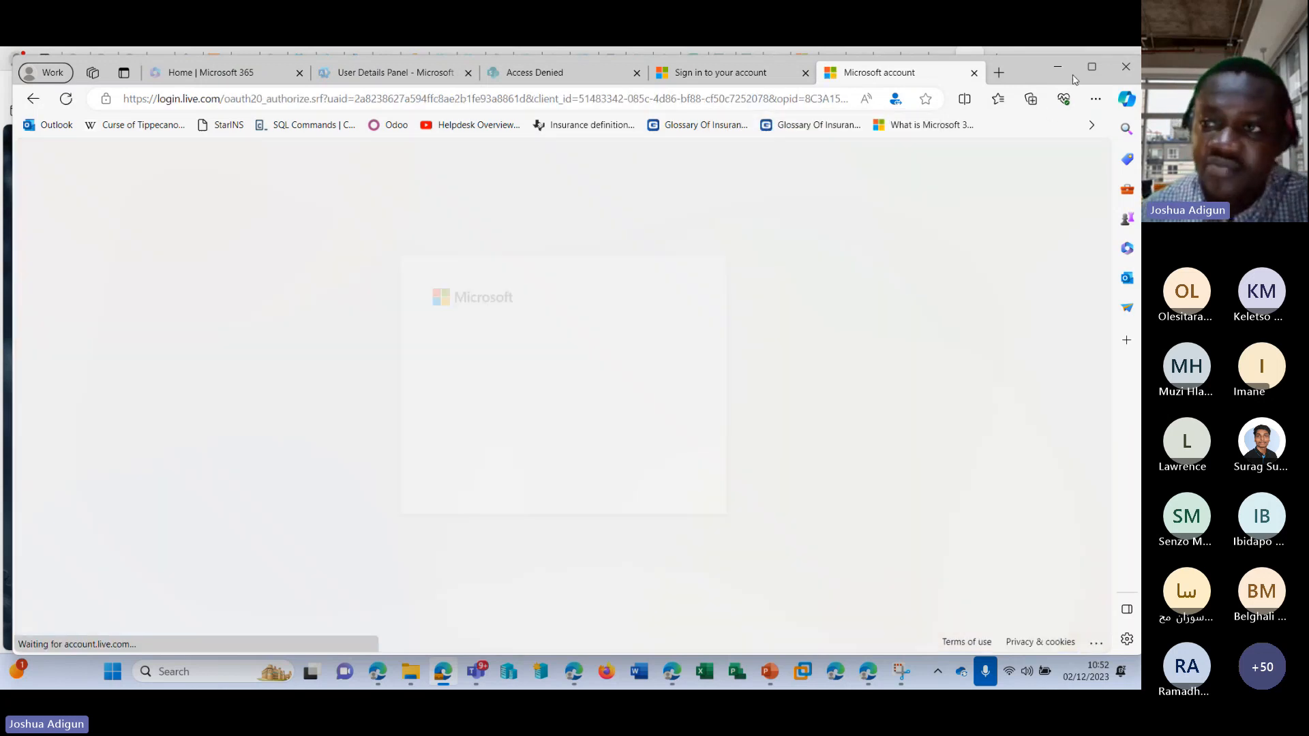
left_click(1091, 67)
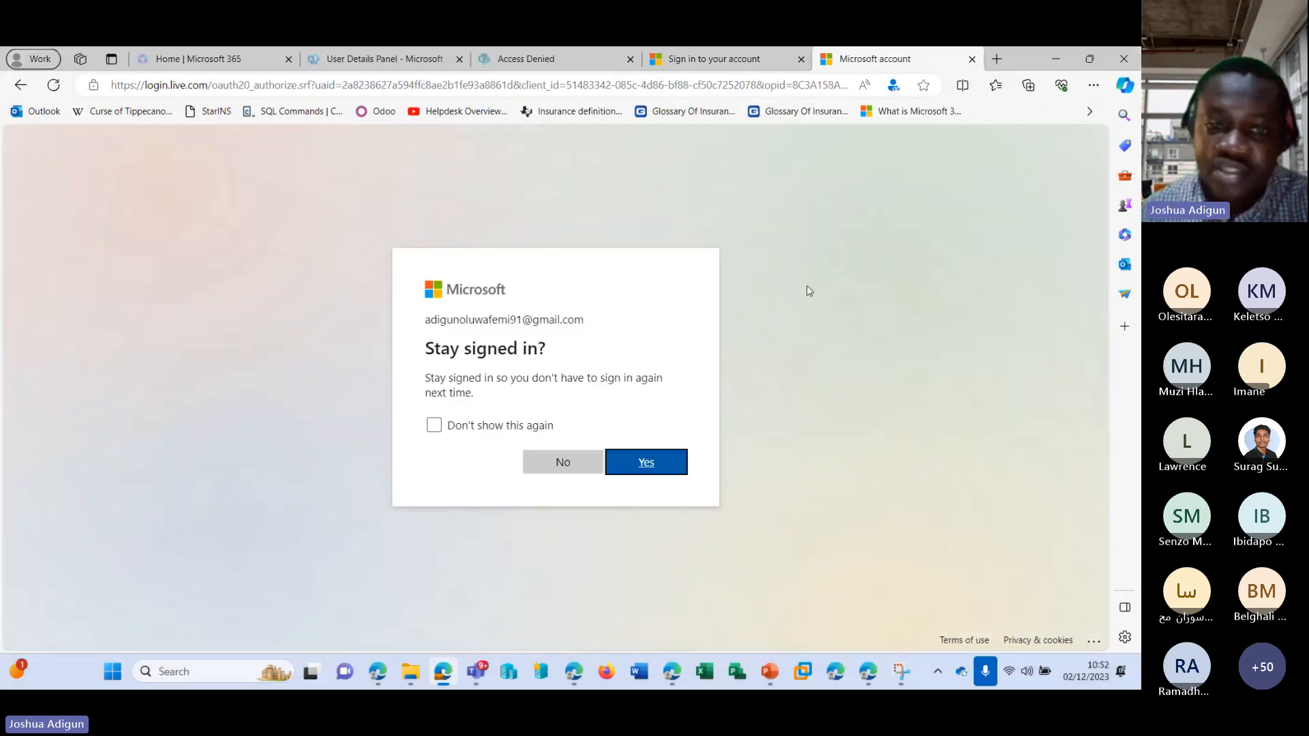
left_click(579, 458)
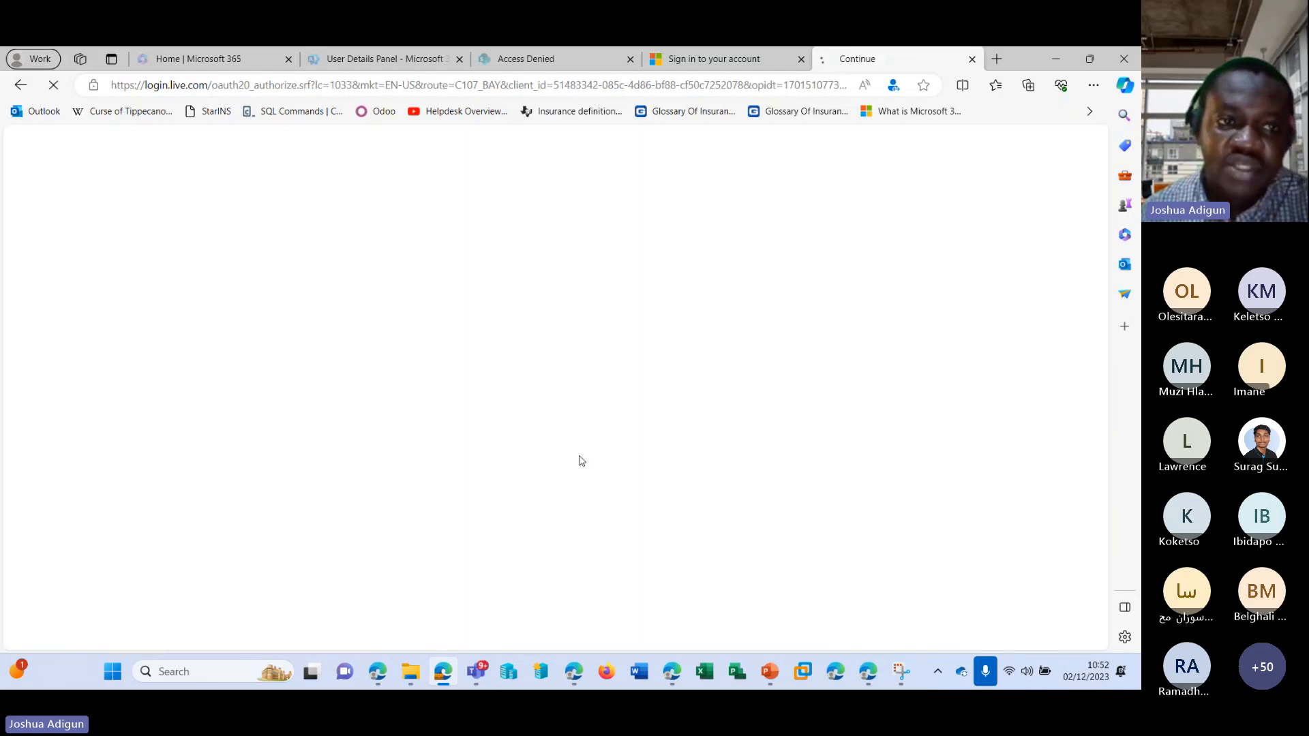
Accept the permissions requested by MSFT_AJ1 and switch back to the browser window that holds the Gmail and admin center pages.
left_click_drag(144, 86, 196, 85)
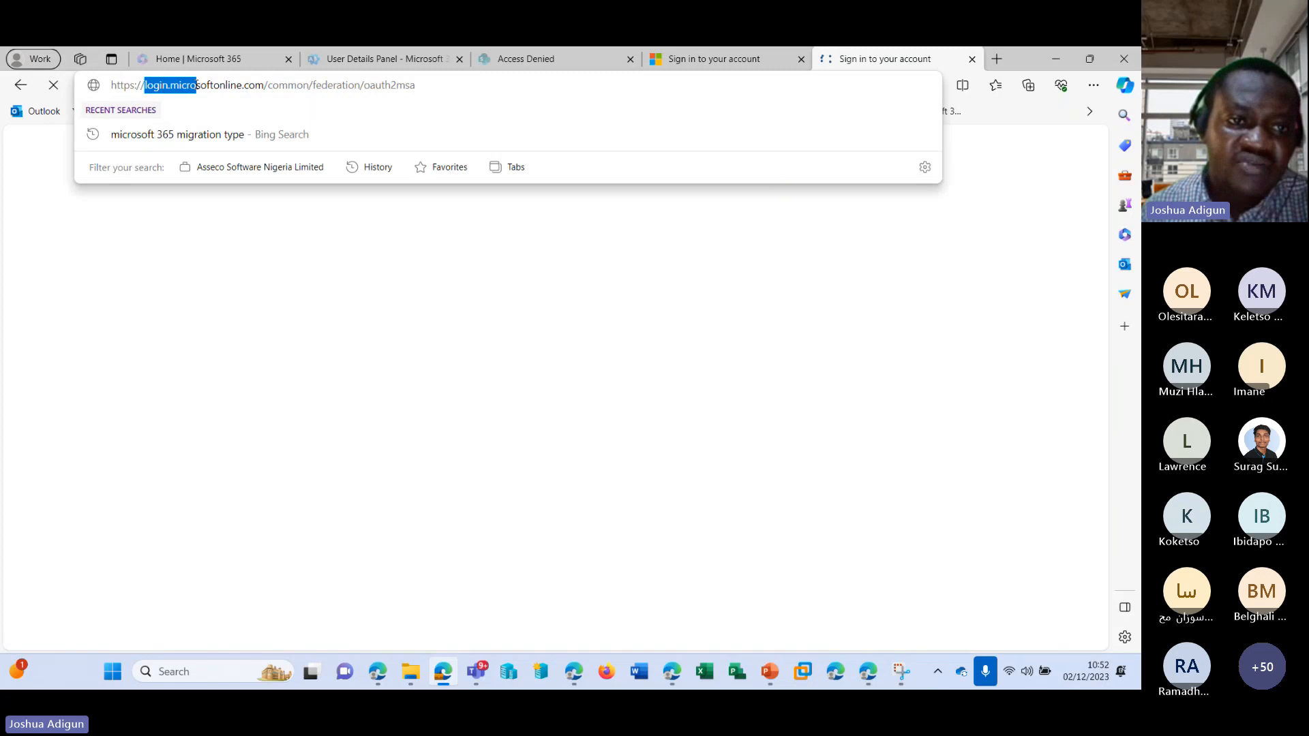
left_click(837, 354)
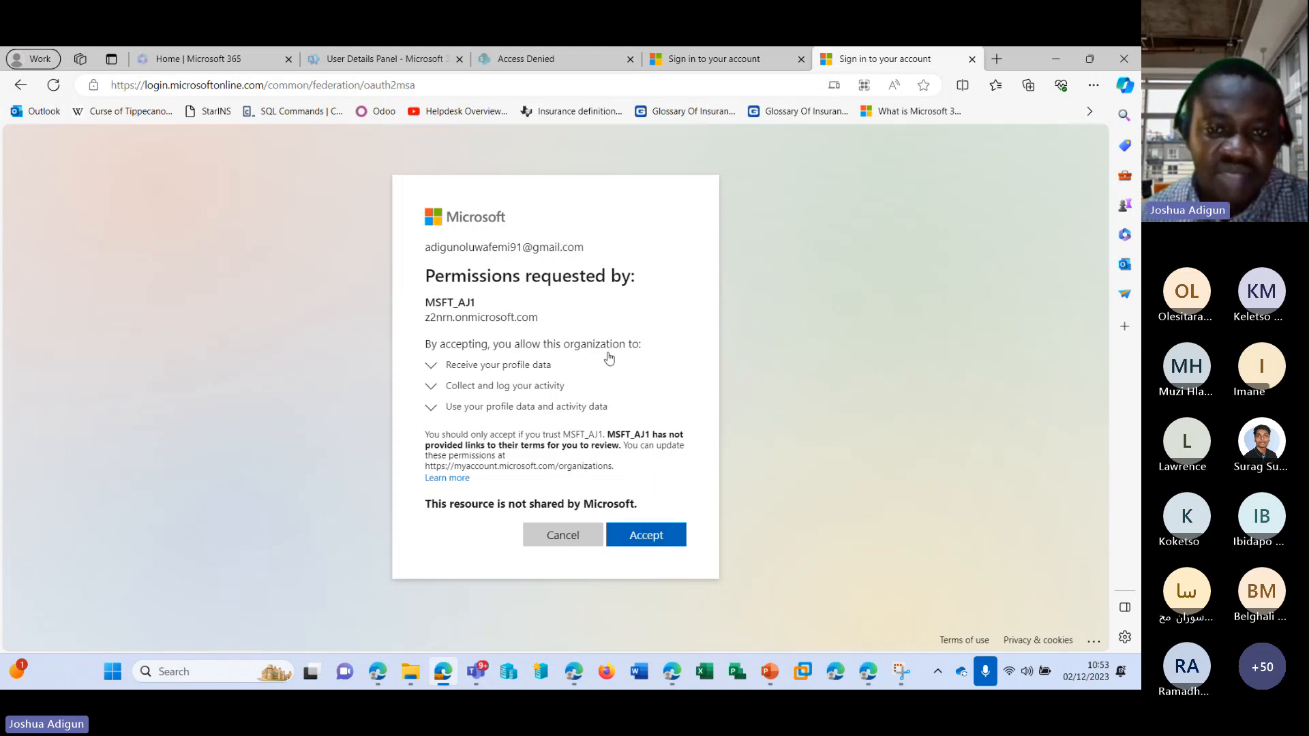
left_click(658, 539)
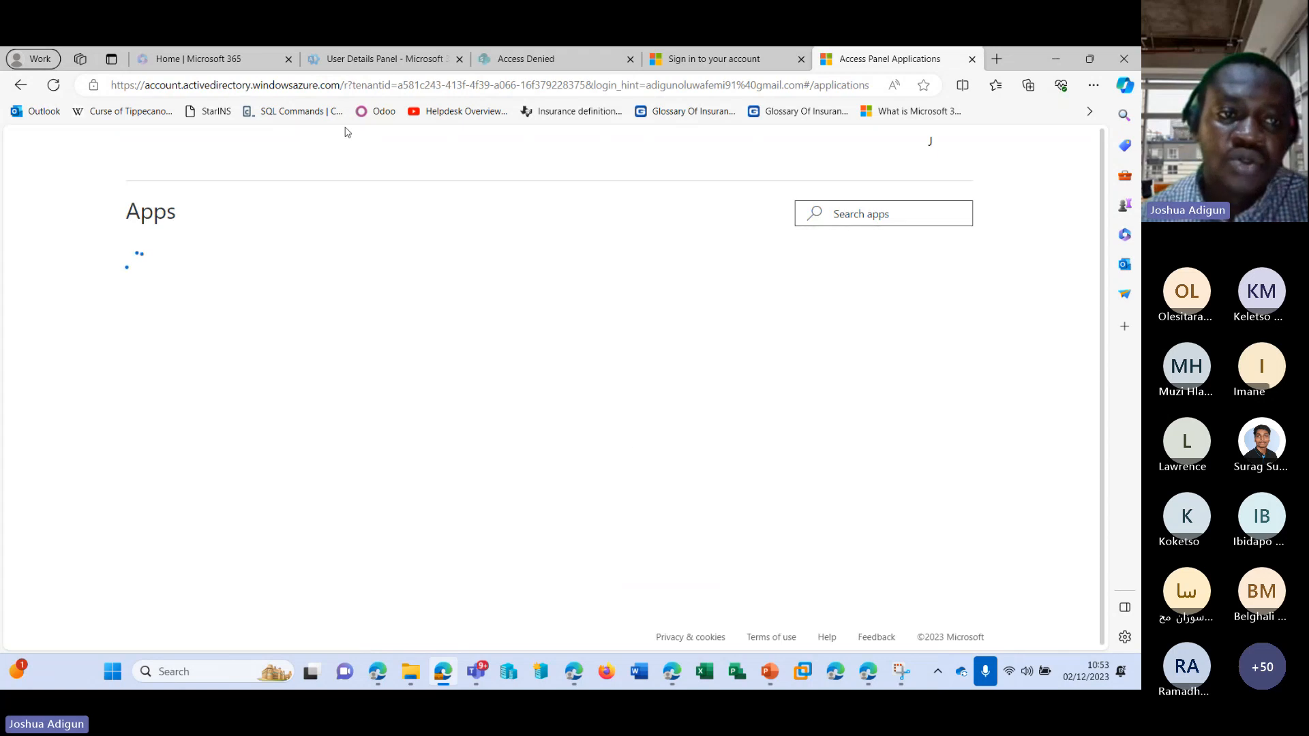
left_click_drag(144, 85, 295, 87)
left_click(896, 318)
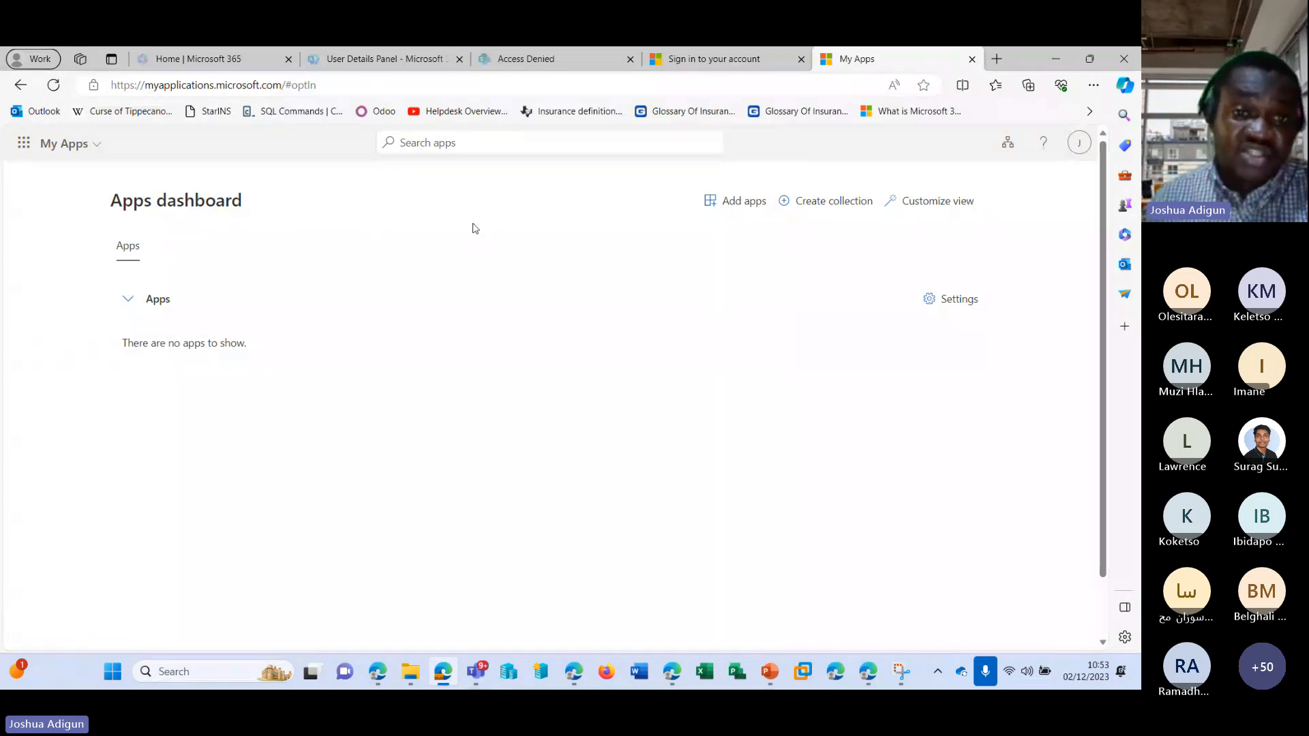
left_click(675, 678)
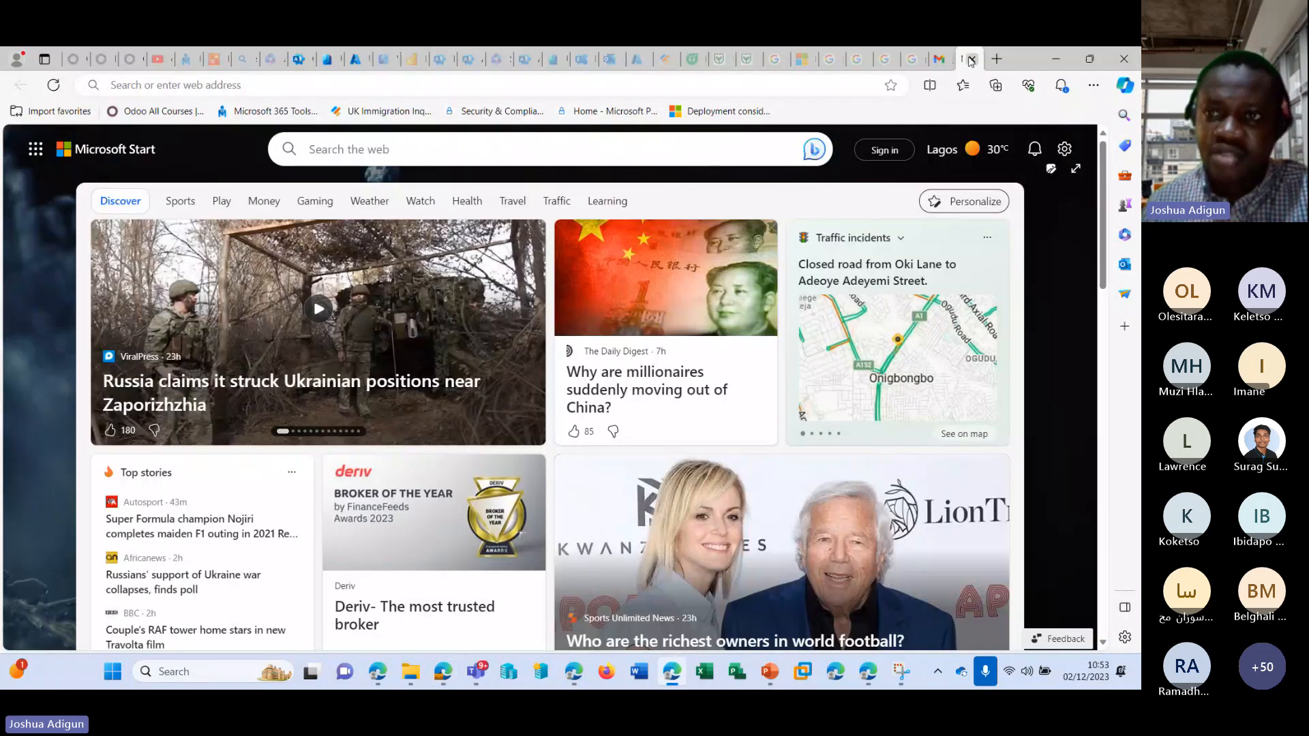
Close the blank start page and refresh the guest users list in the Microsoft 365 admin center.
left_click(972, 60)
left_click(301, 59)
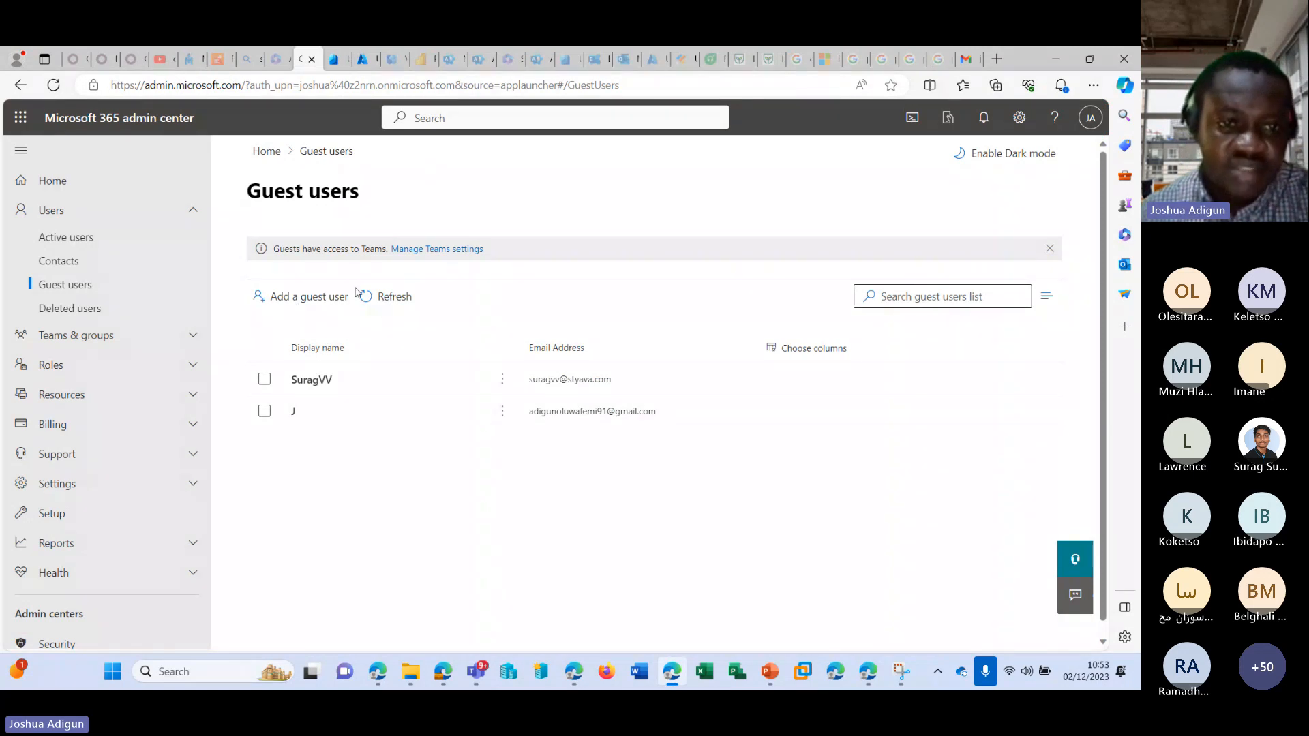
left_click(383, 300)
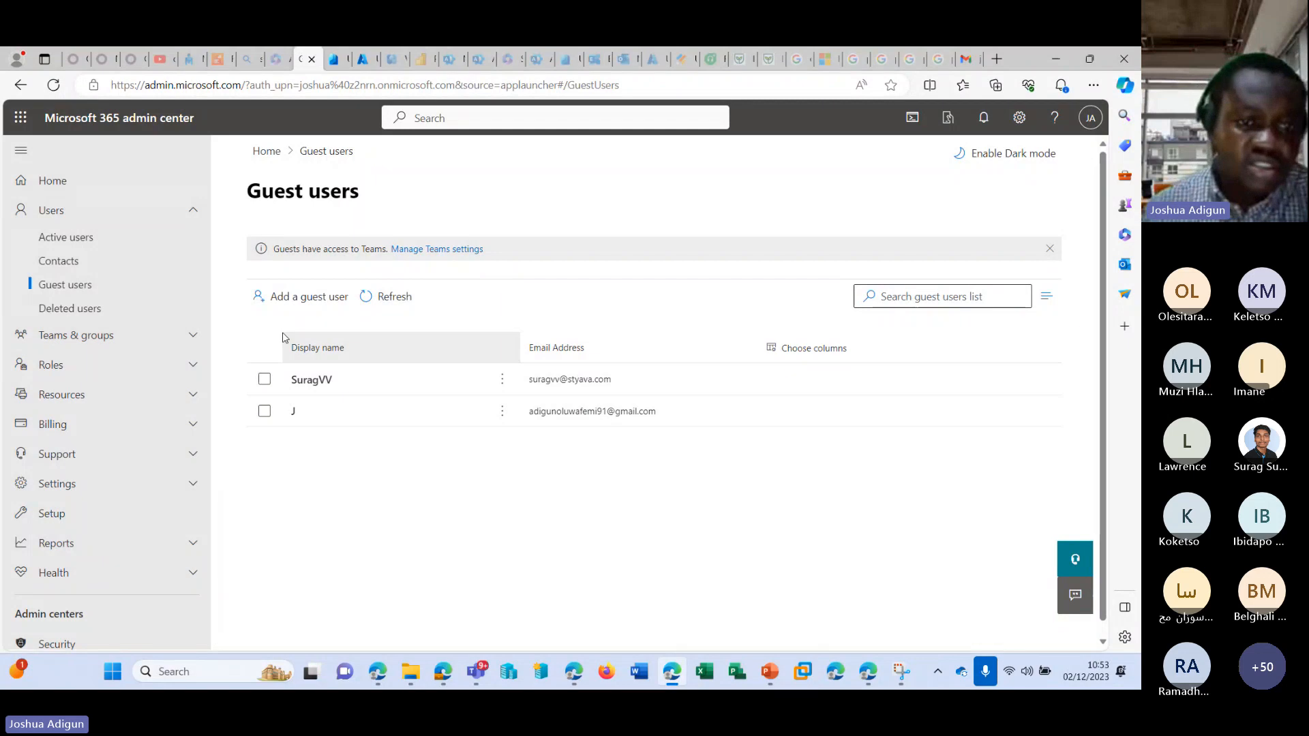
Refresh the active users list and look through it for the invited guest's account.
left_click(94, 236)
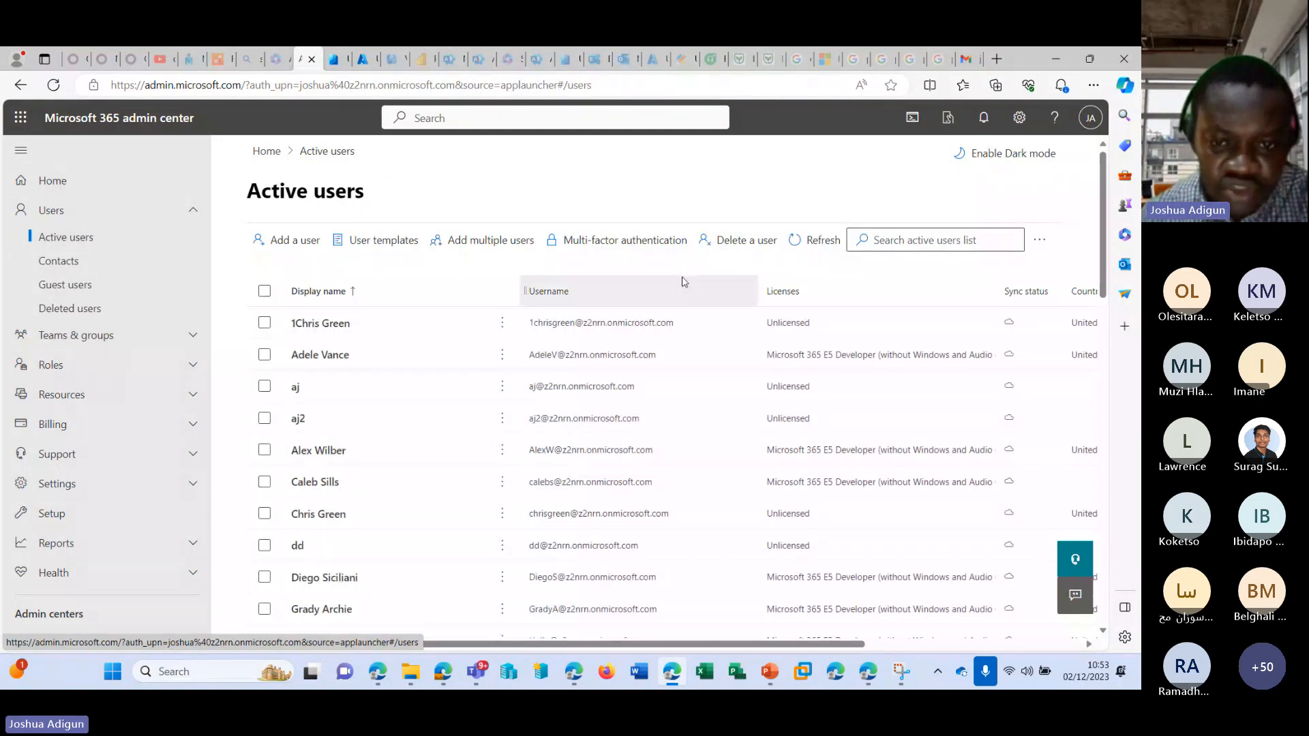
left_click(826, 241)
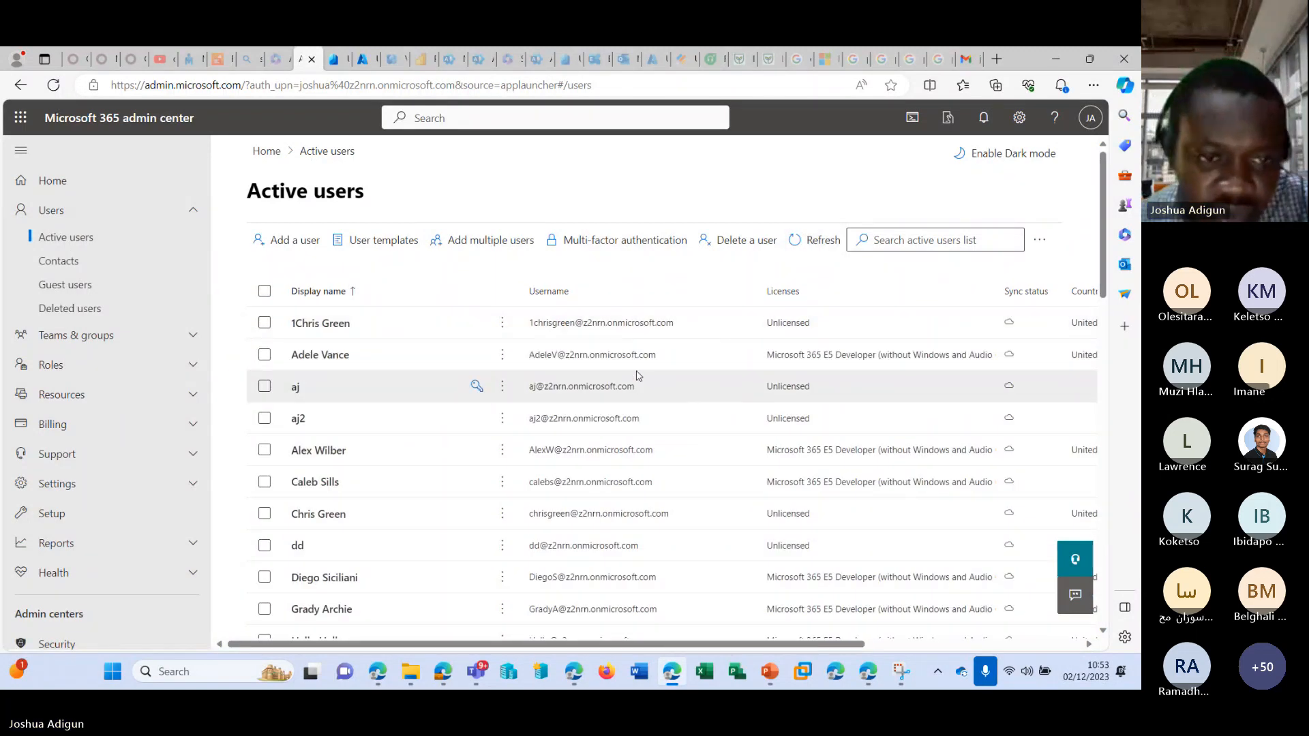
scroll(636, 374, "down", 5)
scroll(636, 374, "down", 1)
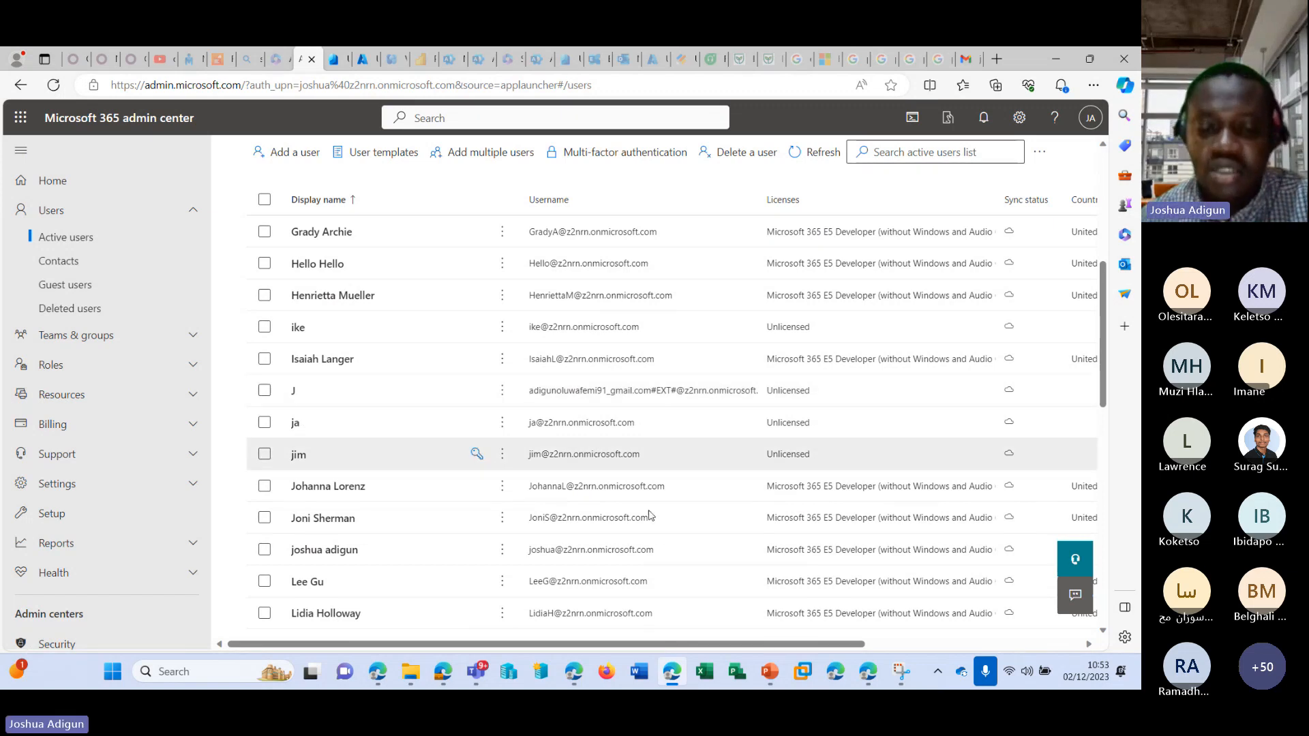
Switch to the Teams meeting window to check on the session, and minimize it again.
mouse_move(477, 671)
left_click(479, 539)
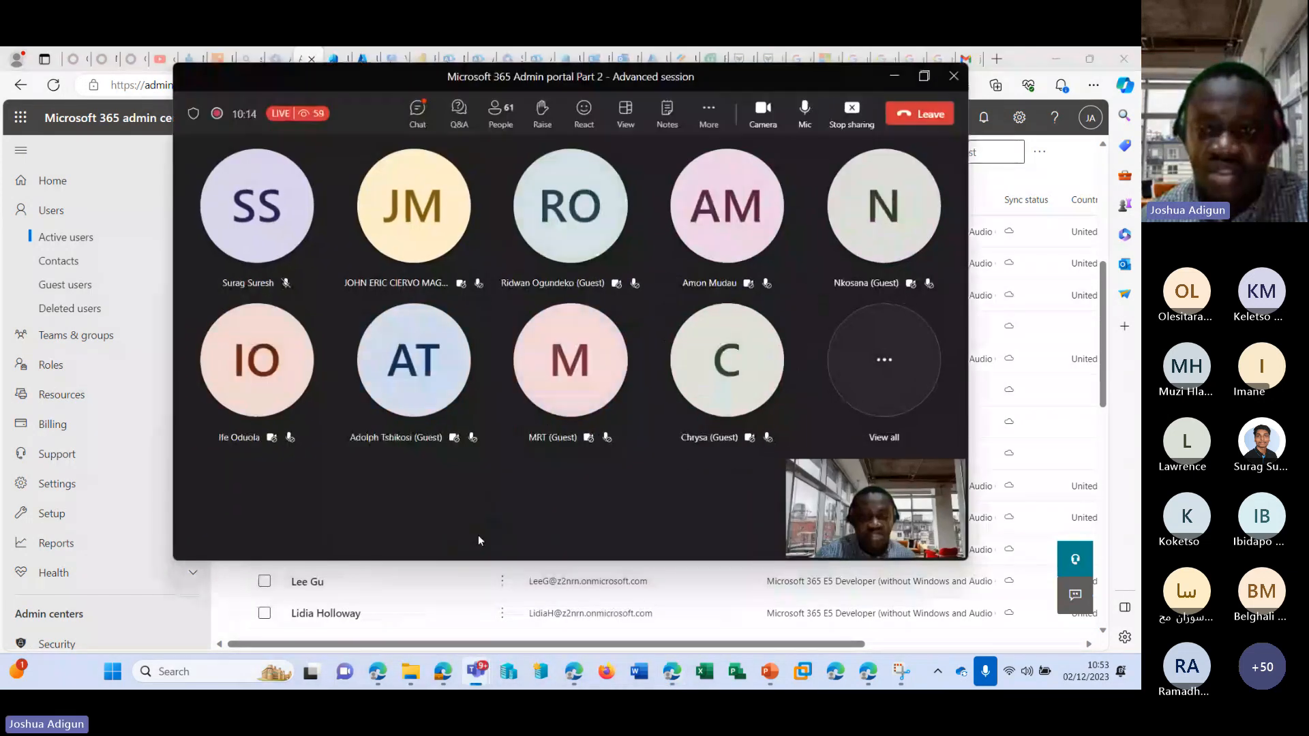
mouse_move(746, 393)
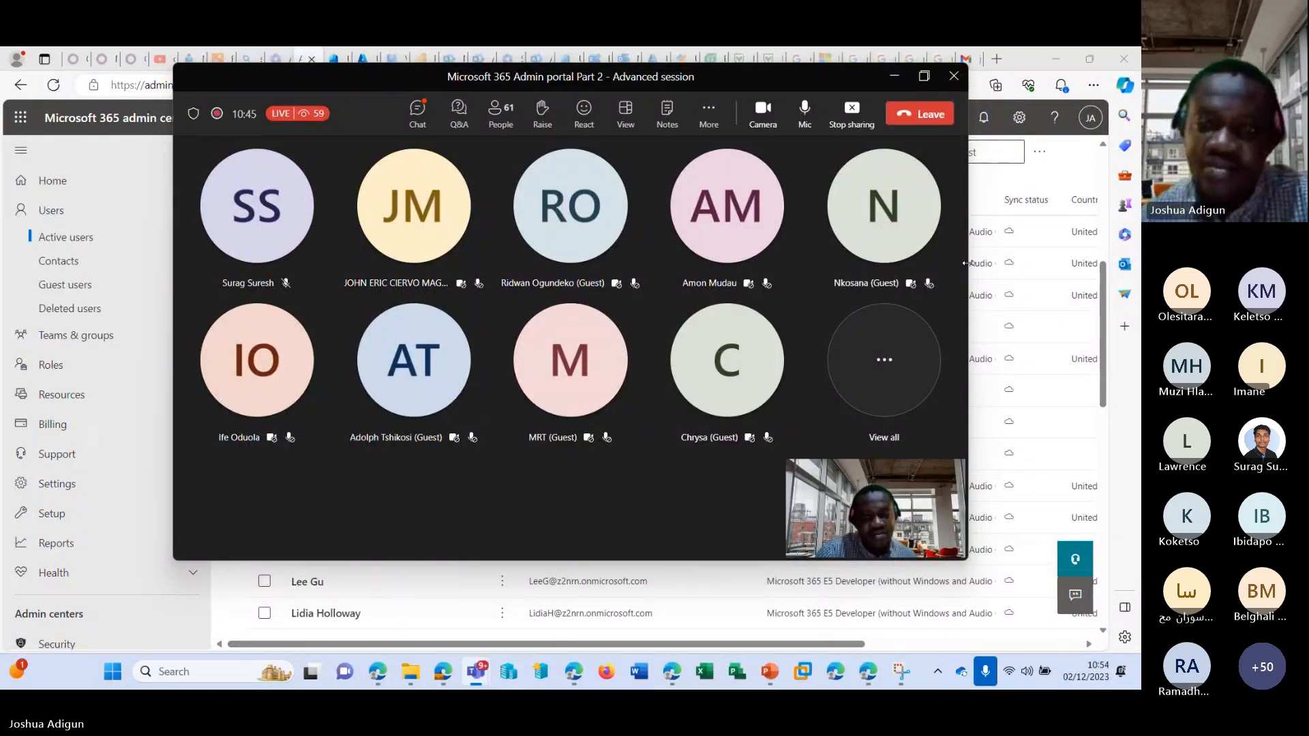
left_click(895, 77)
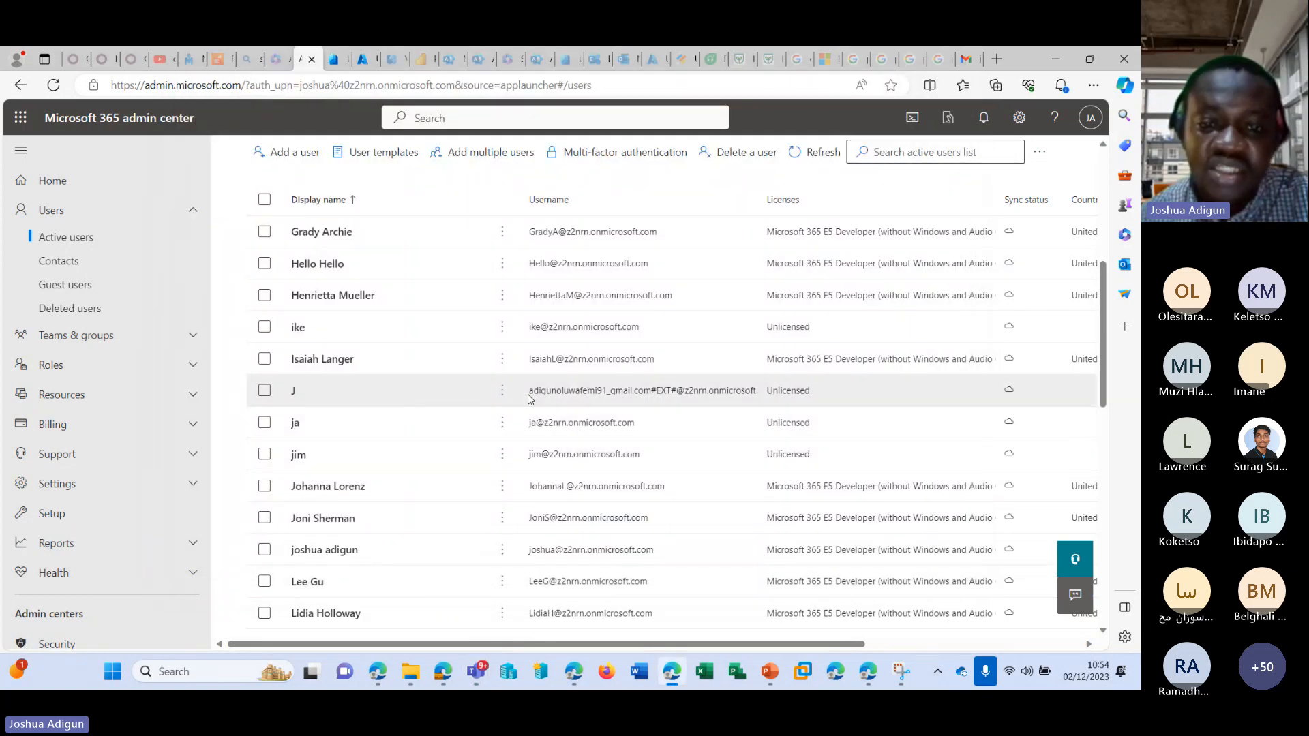
View the details of the invited Gmail guest in the active users list and close them.
left_click(655, 394)
scroll(648, 400, "down", 1)
double_click(632, 315)
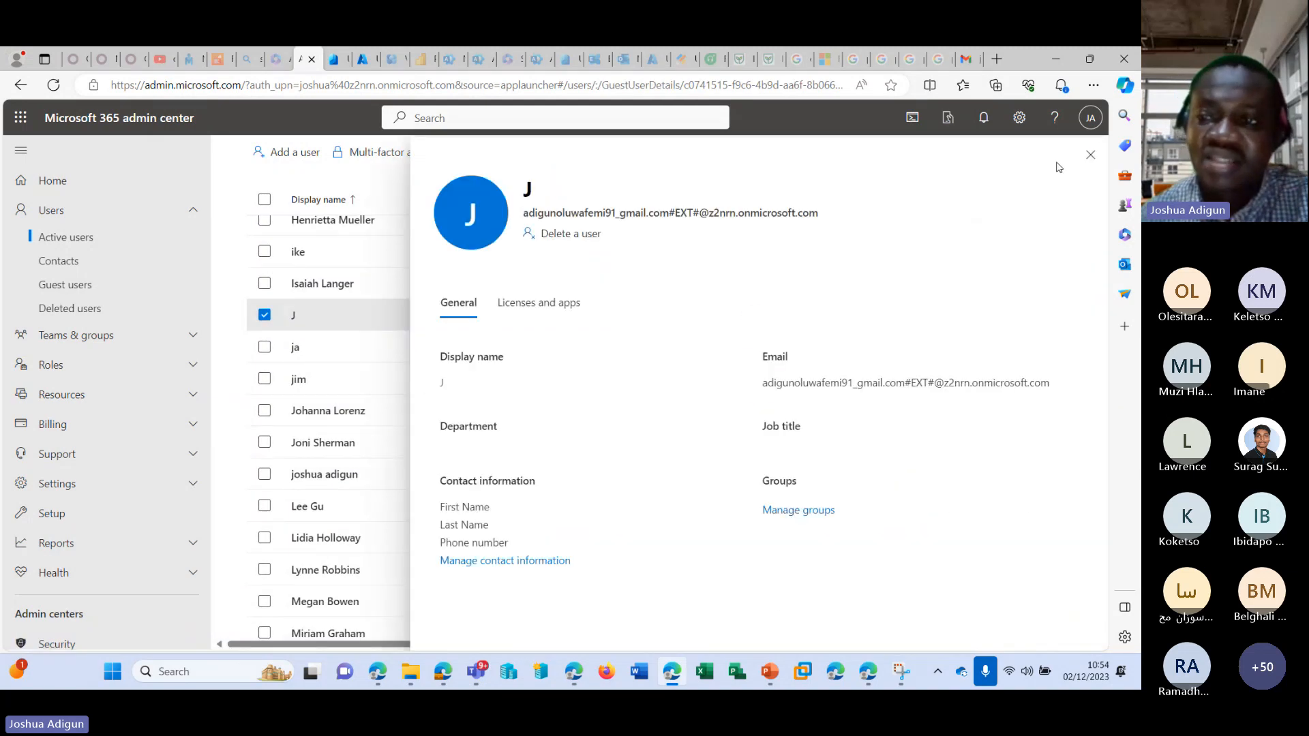
left_click(1090, 155)
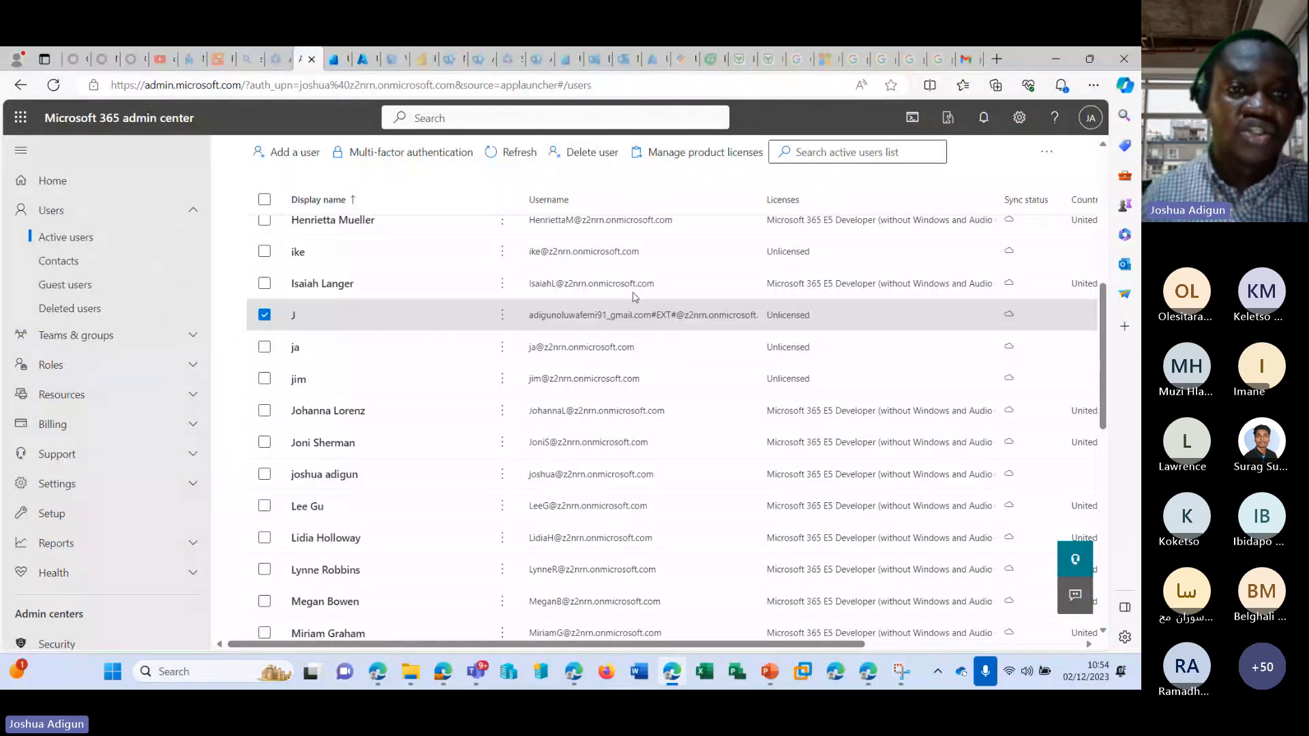
Open Teams in a new browser tab from the admin center's list of apps.
left_click(26, 129)
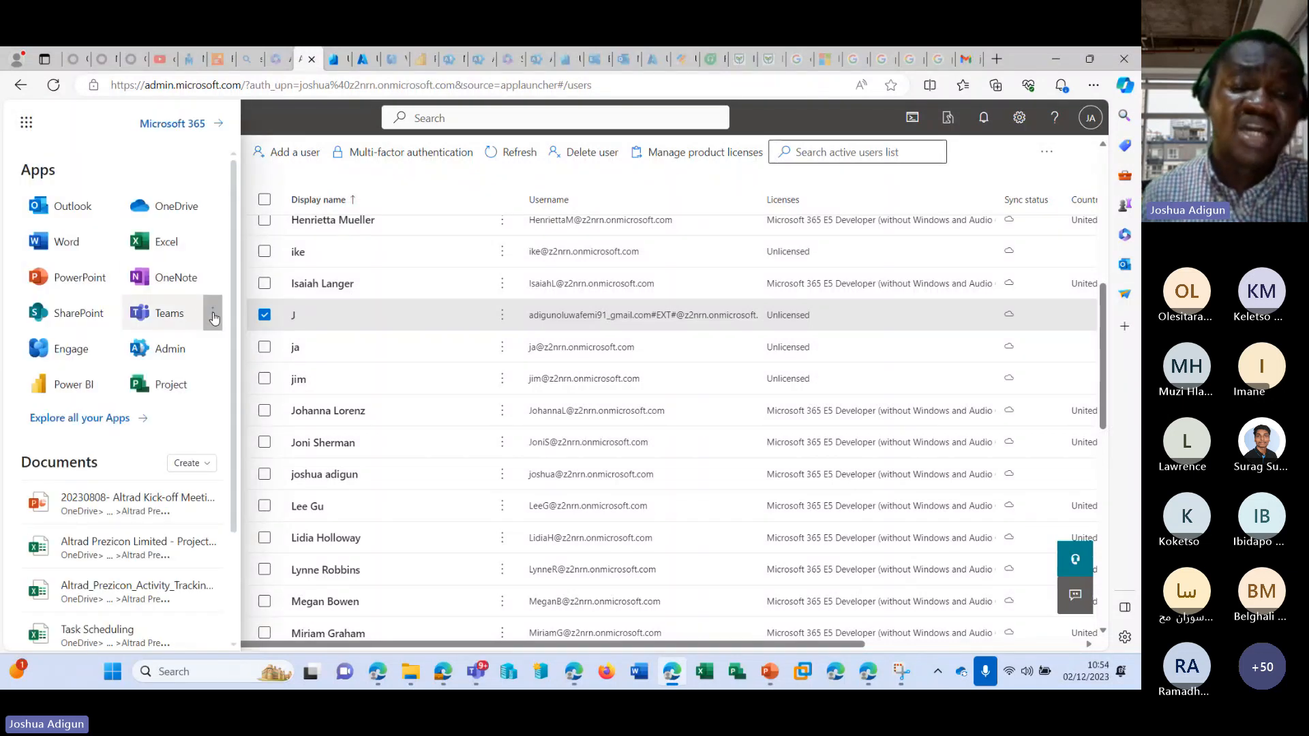
left_click(212, 313)
left_click(234, 343)
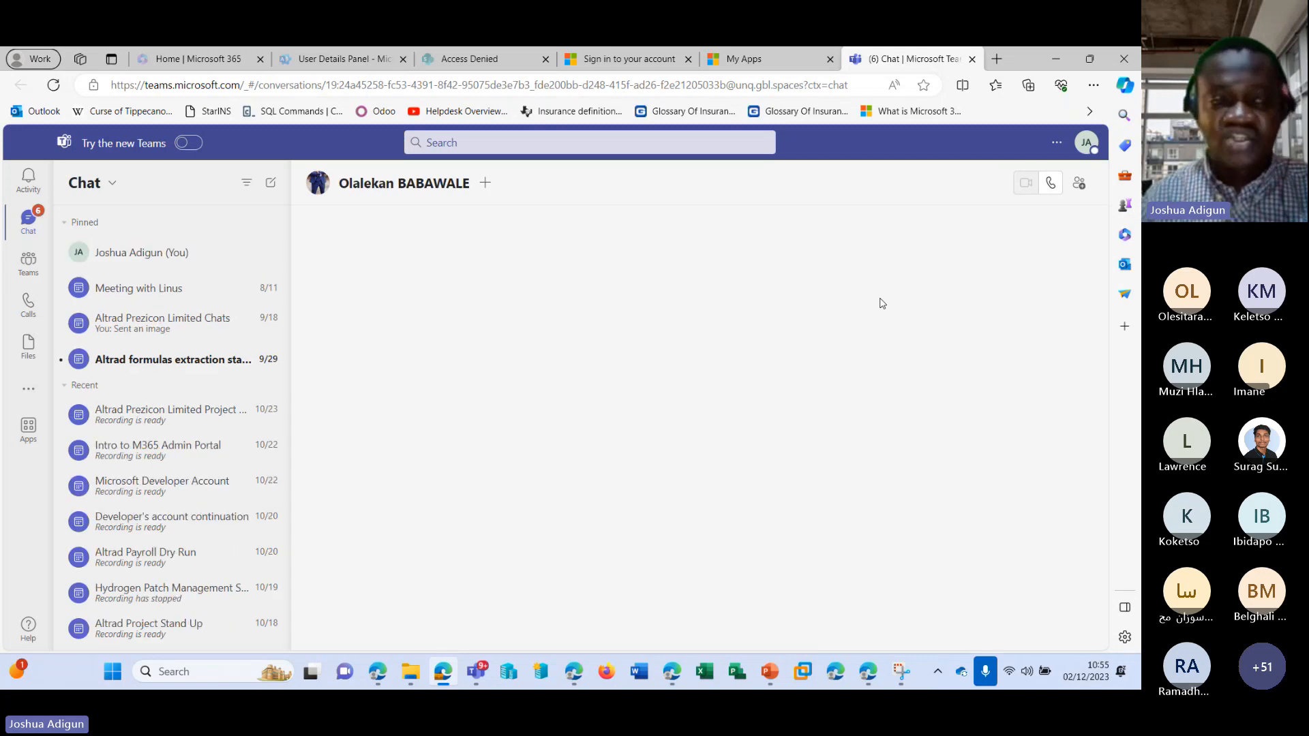
Close the Teams, Microsoft 365 home and User Details Panel tabs in the Work profile, then close that browser window.
left_click(972, 59)
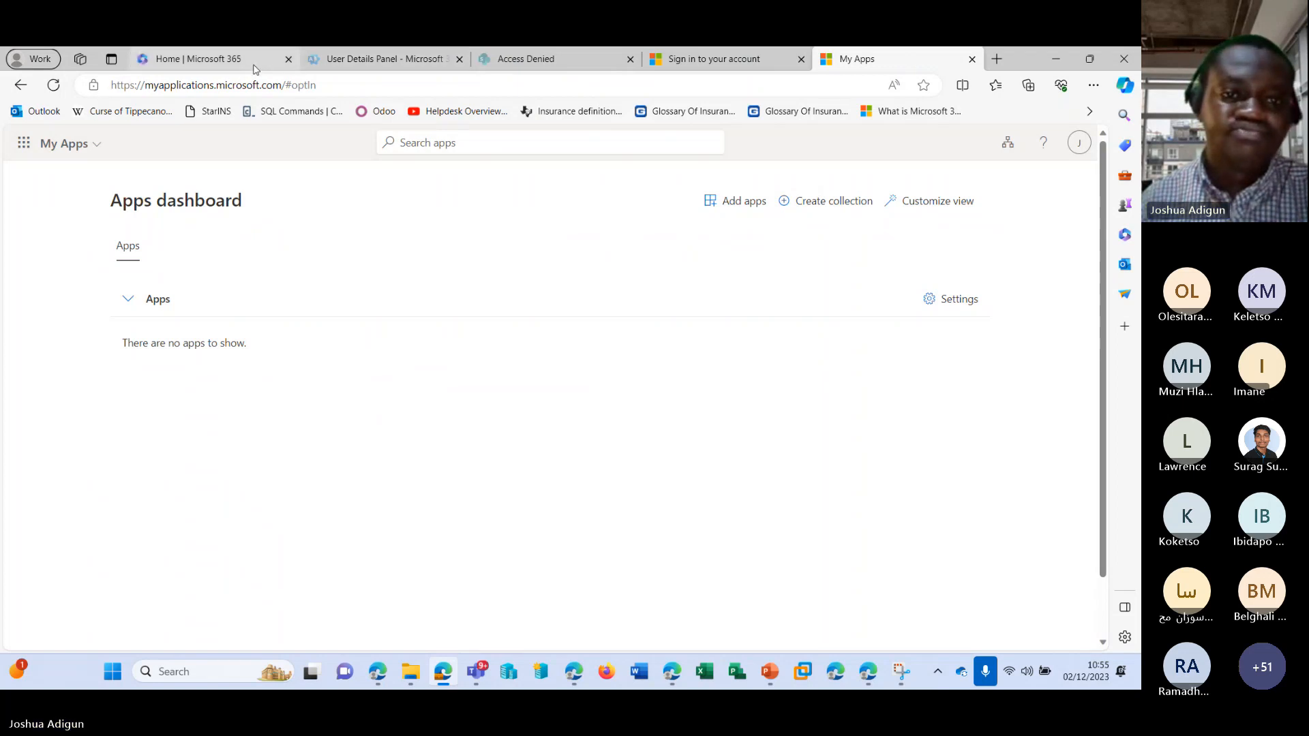
left_click(288, 59)
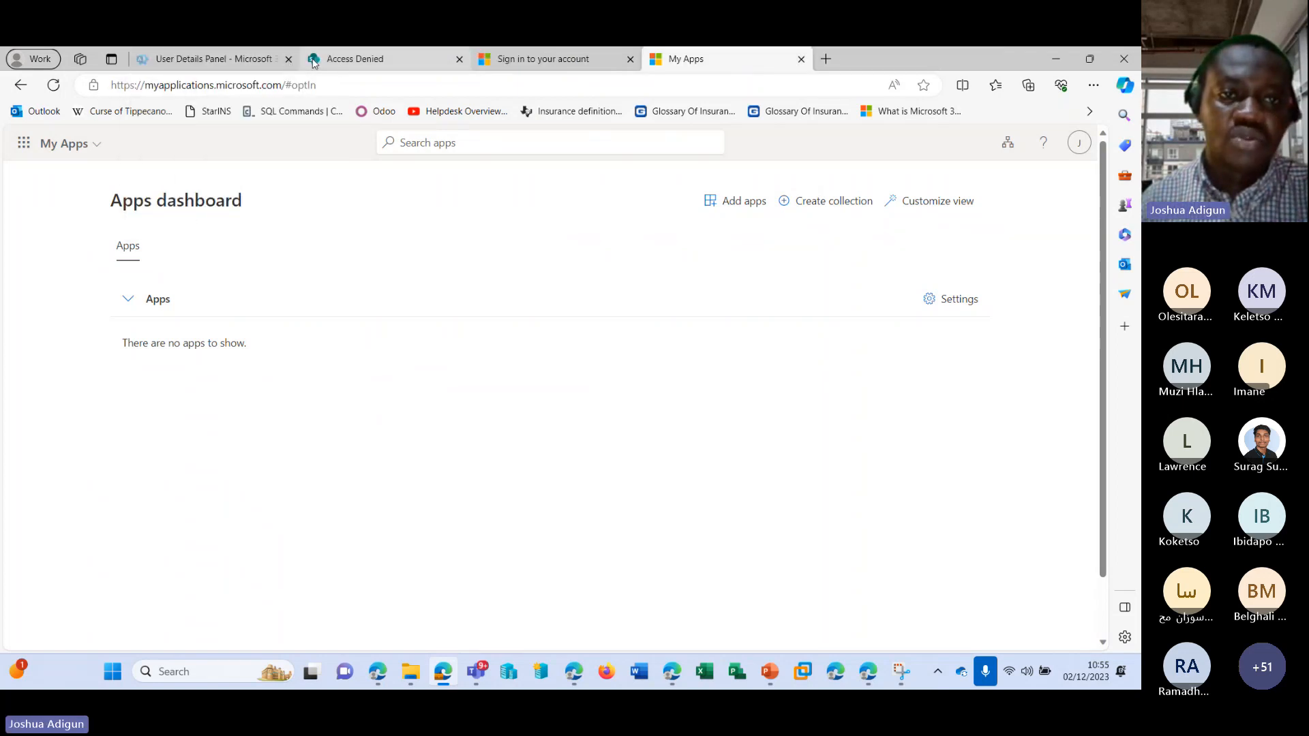
left_click(288, 60)
left_click(1124, 59)
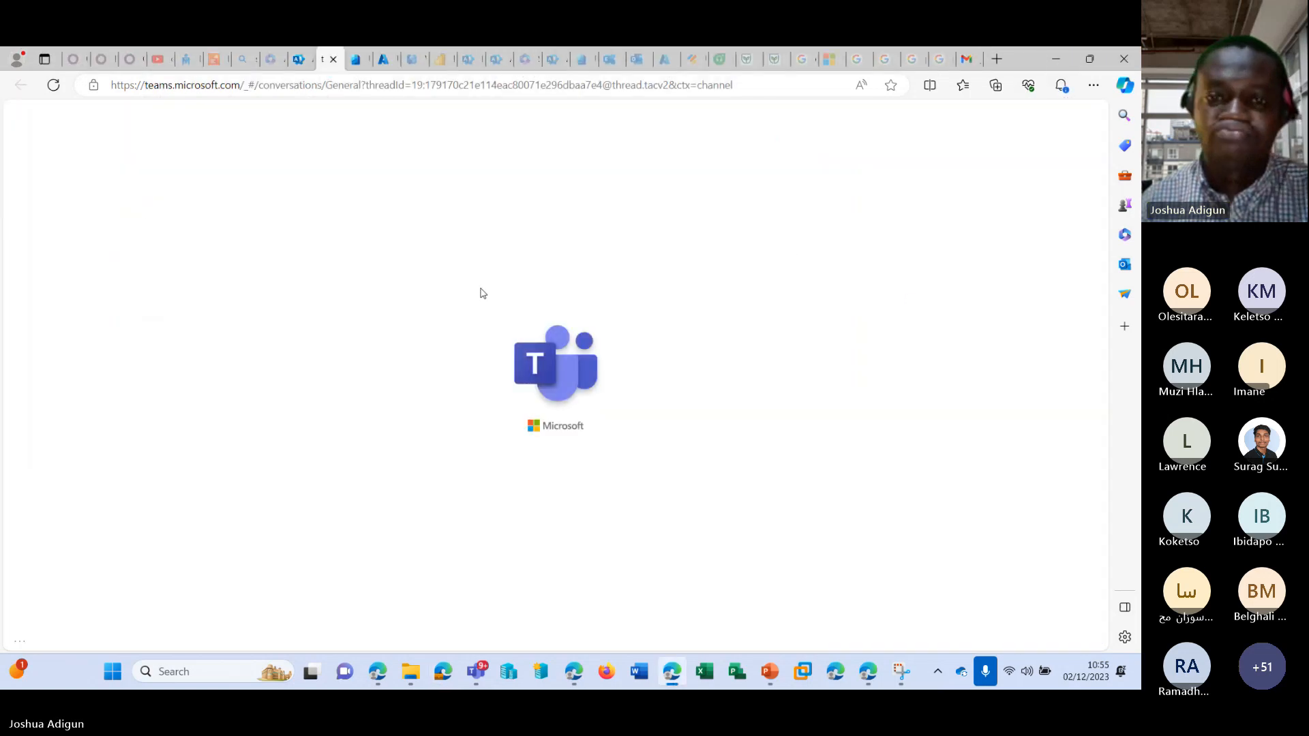
Reload the Teams page and check which account is signed in.
left_click(373, 88)
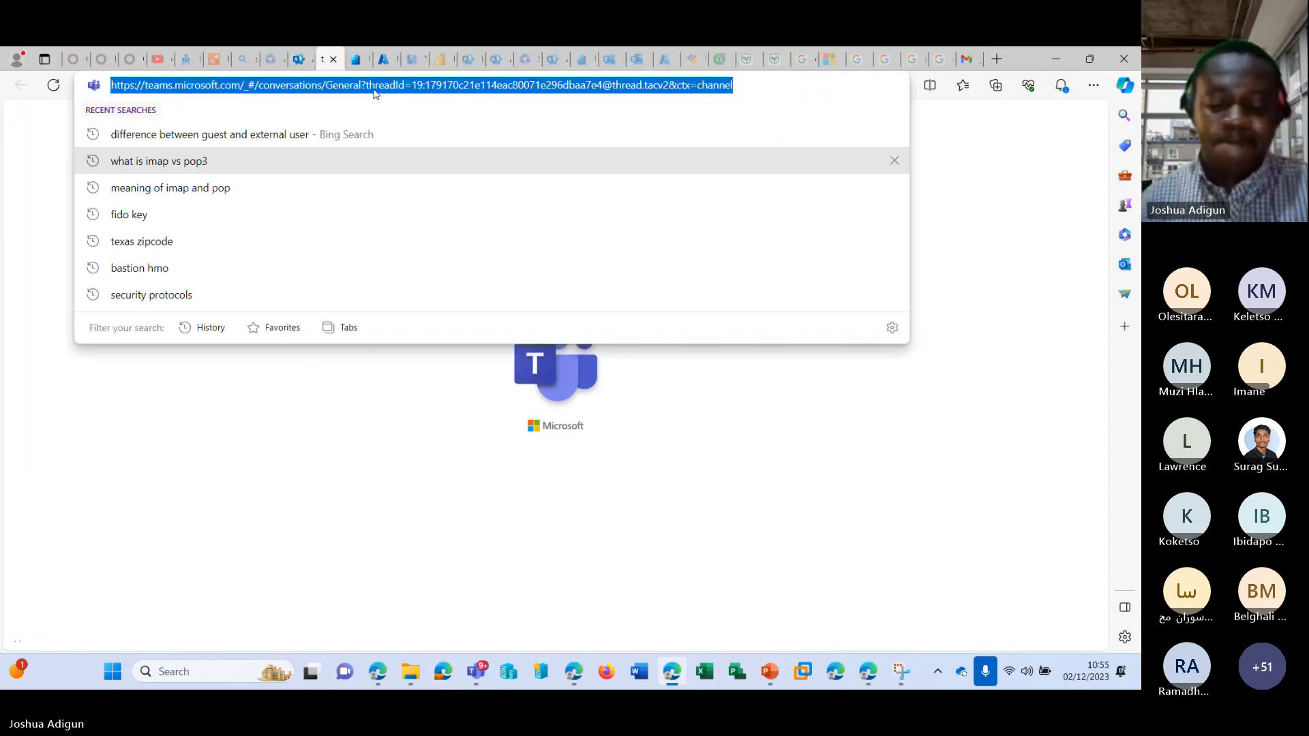
key("Return")
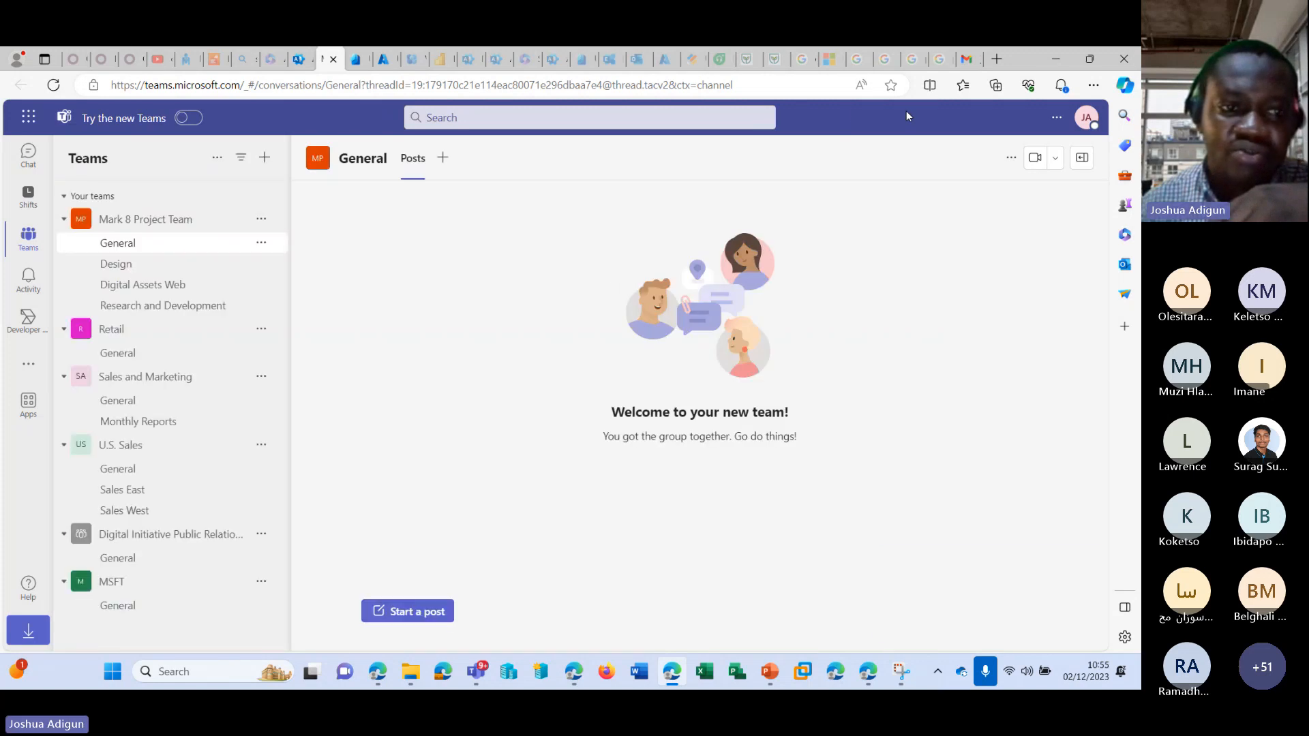
left_click(1087, 119)
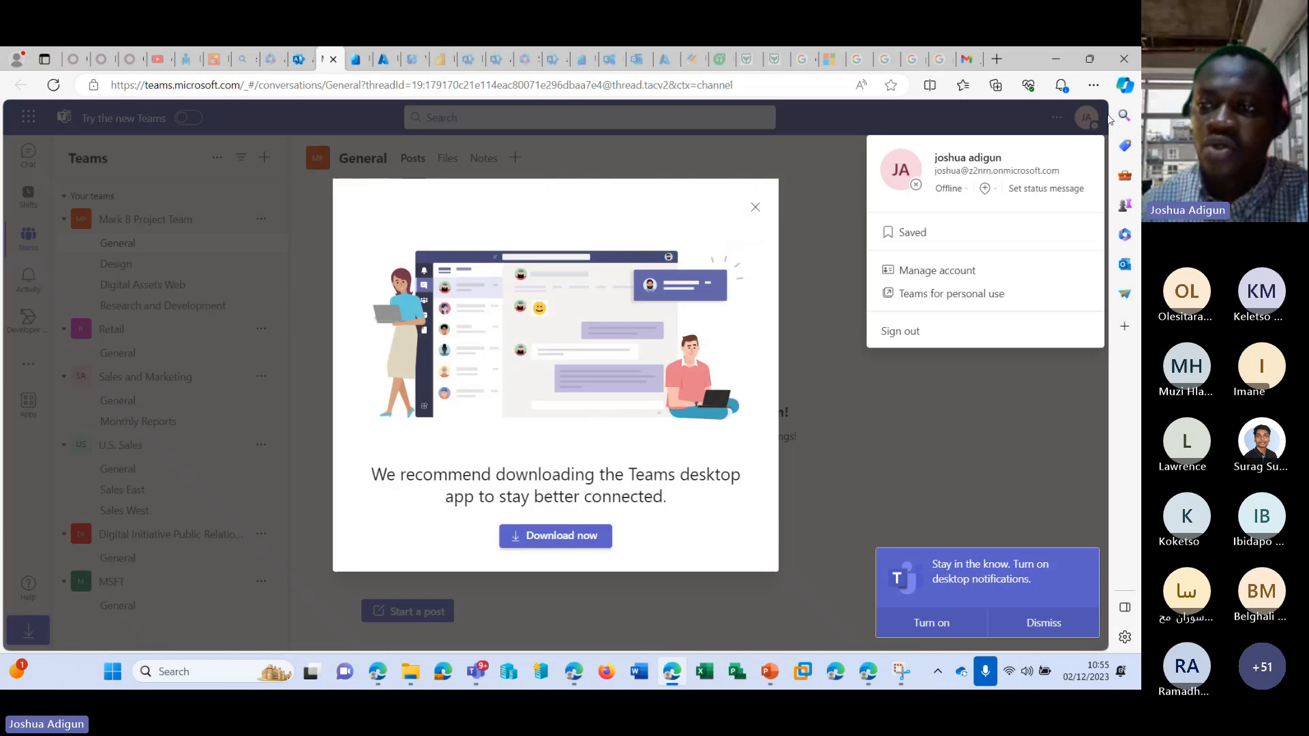
left_click(755, 206)
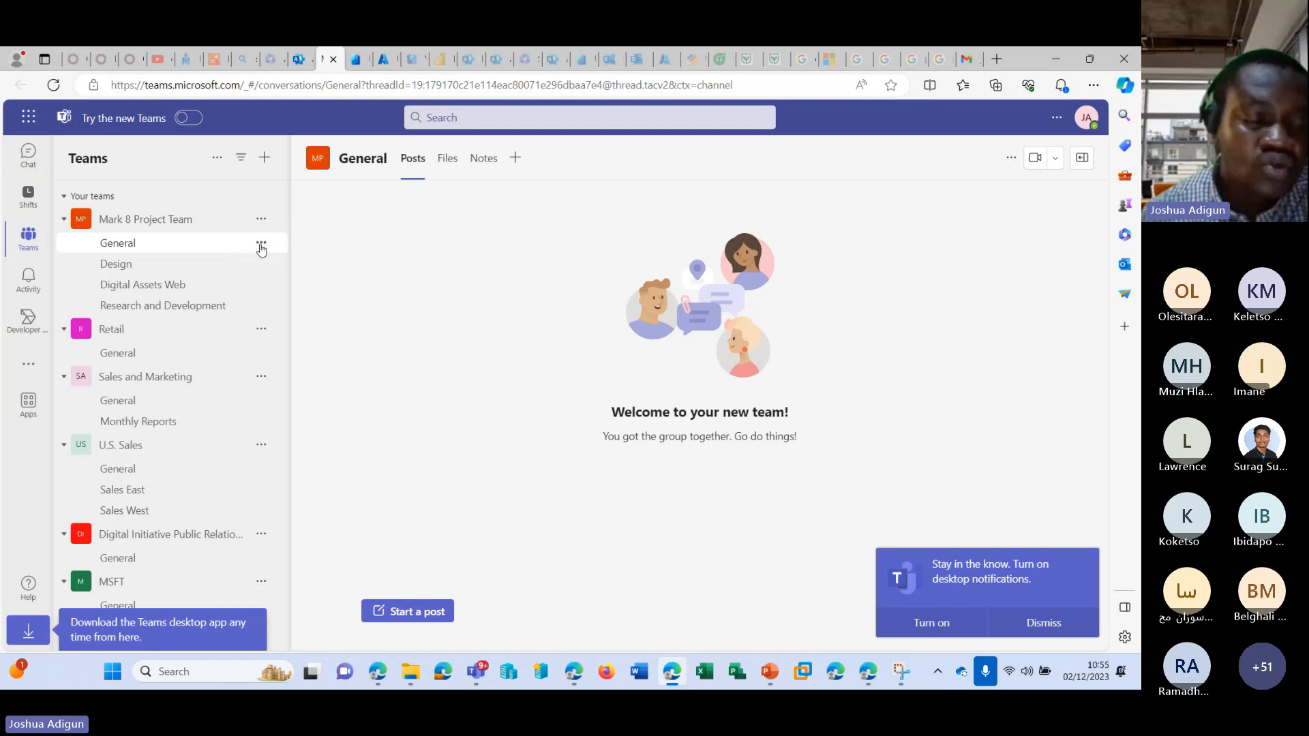
Open the Design channel and bring up the form for adding members to the Mark 8 Project Team.
left_click(181, 263)
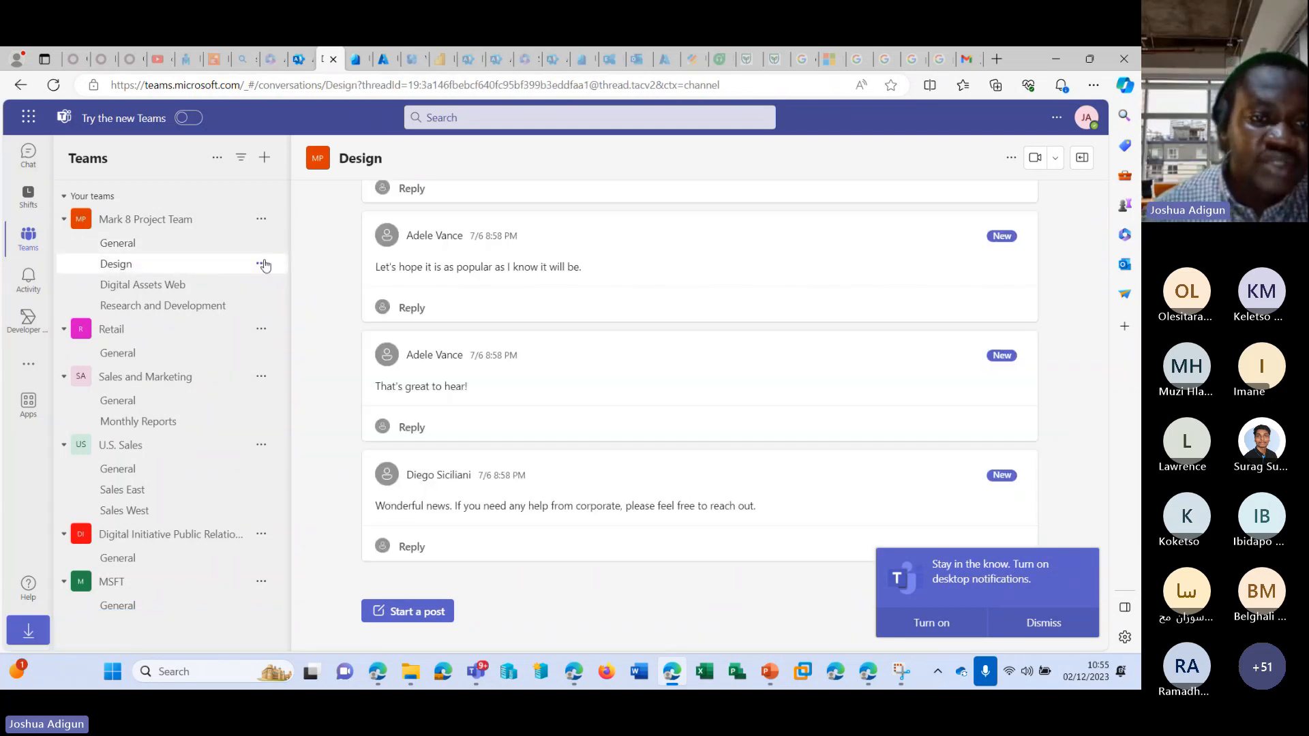
left_click(262, 264)
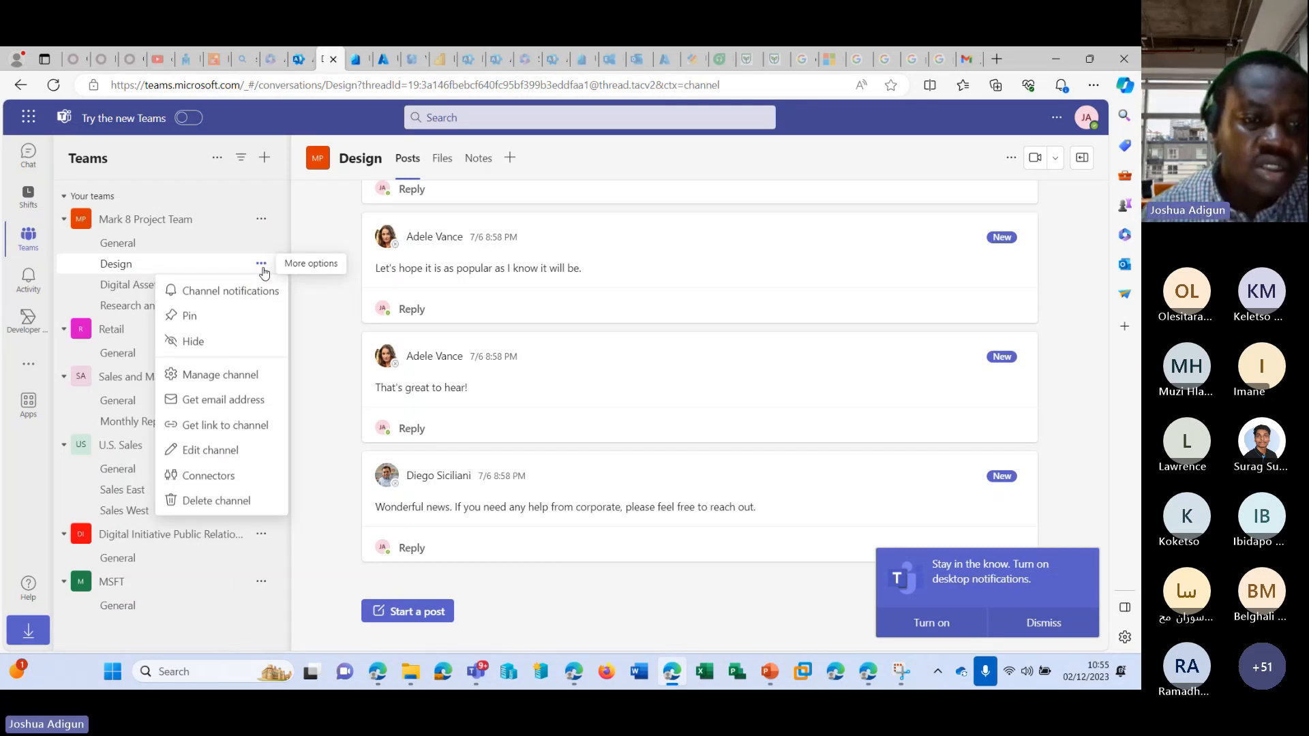
left_click(263, 219)
left_click(262, 219)
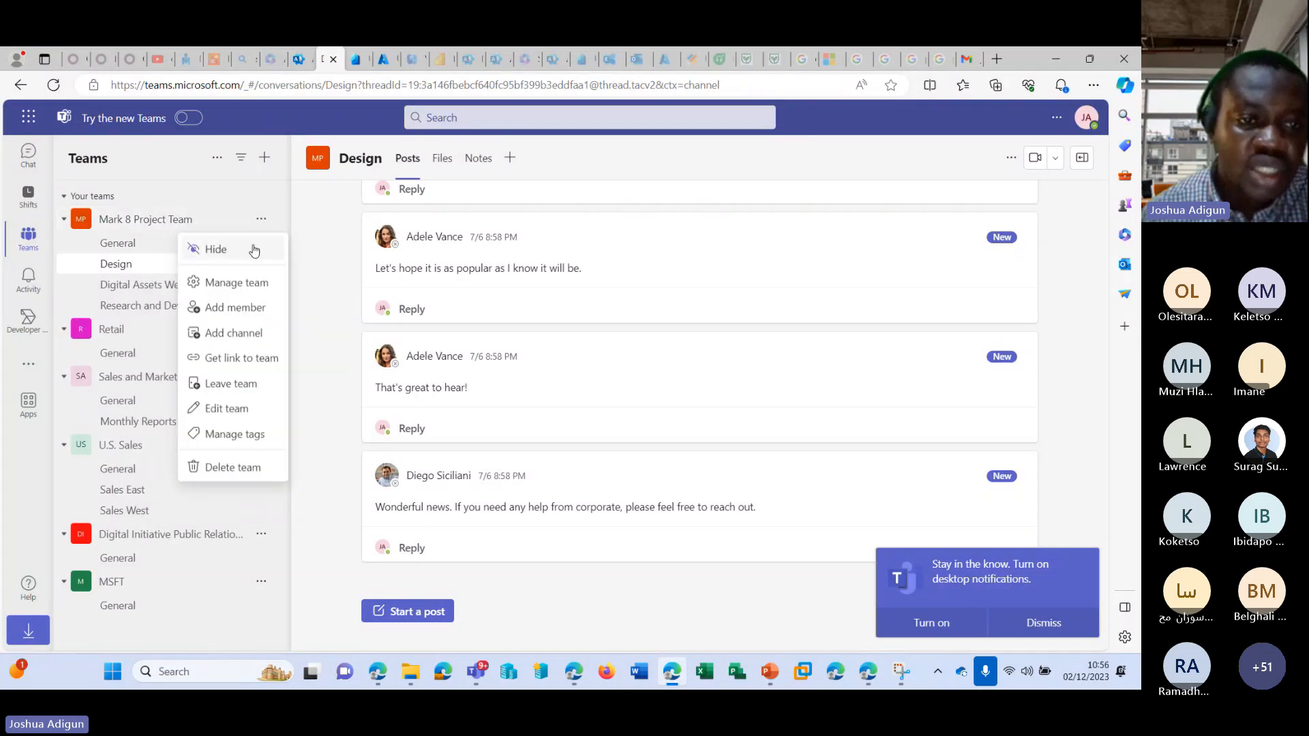
left_click(231, 307)
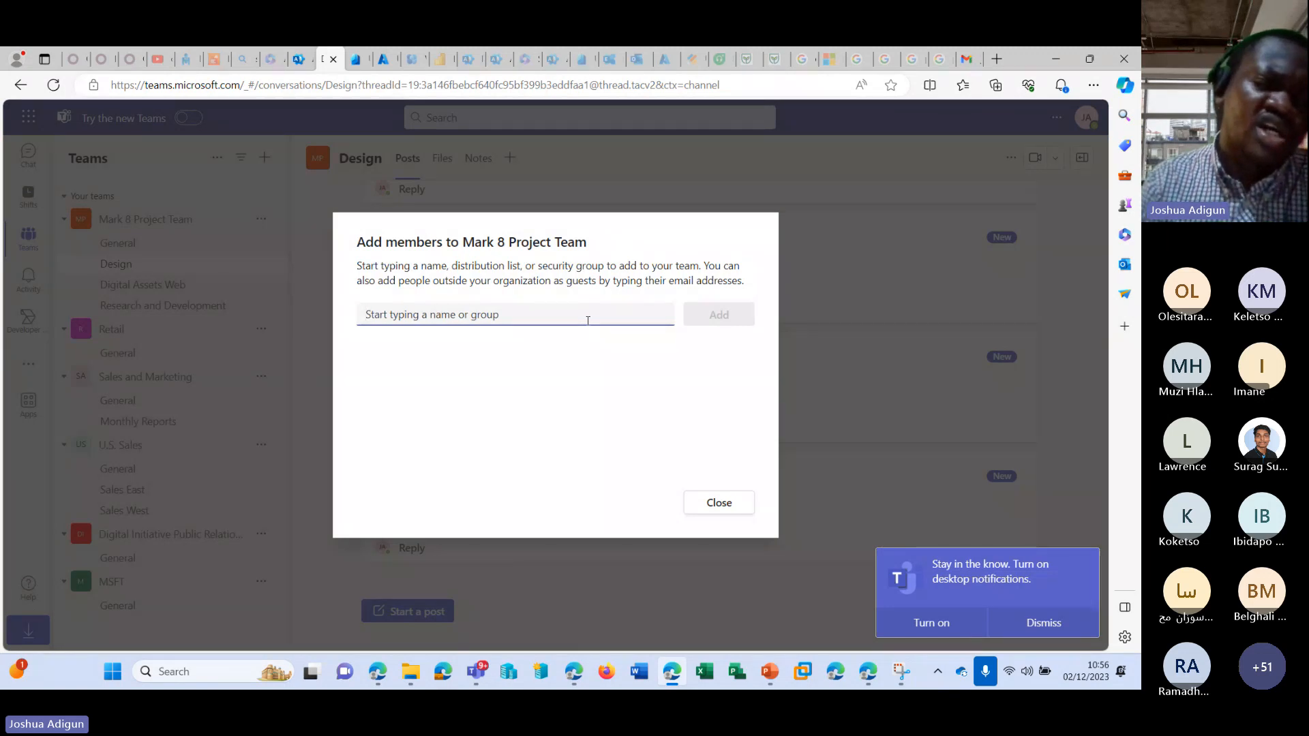
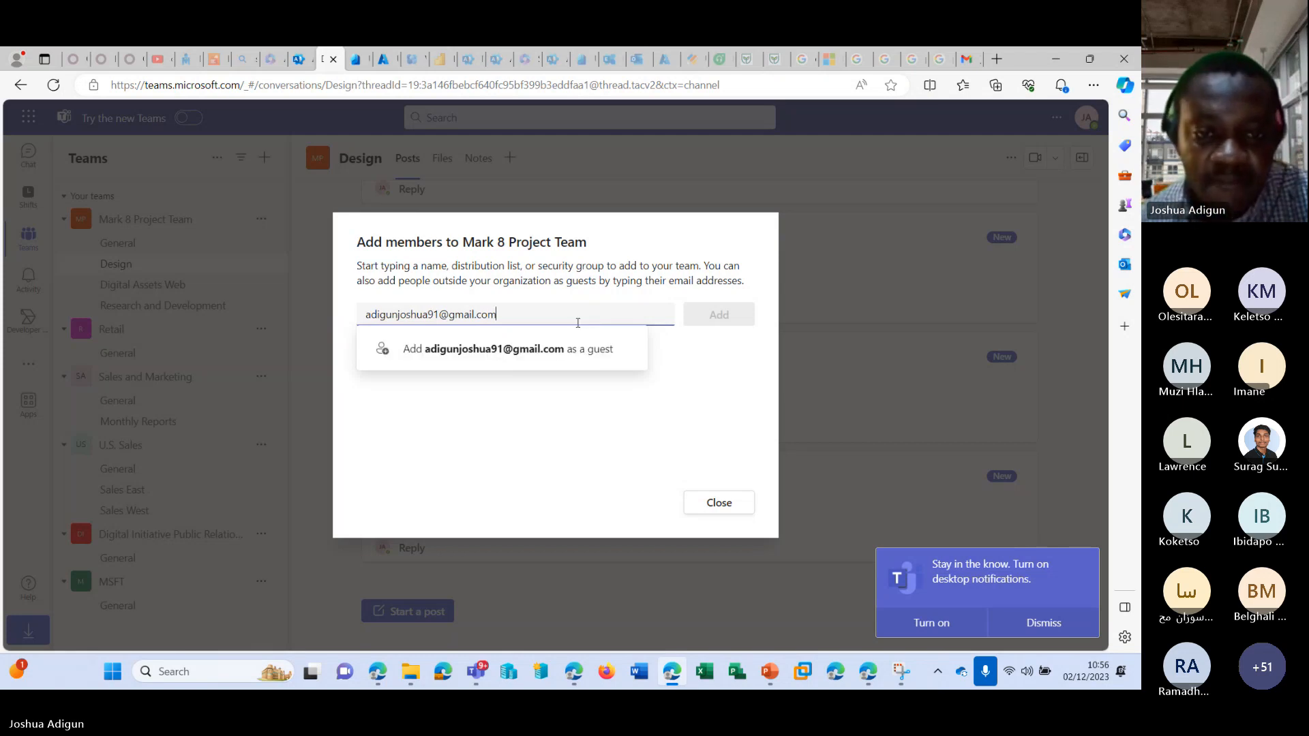
left_click(541, 349)
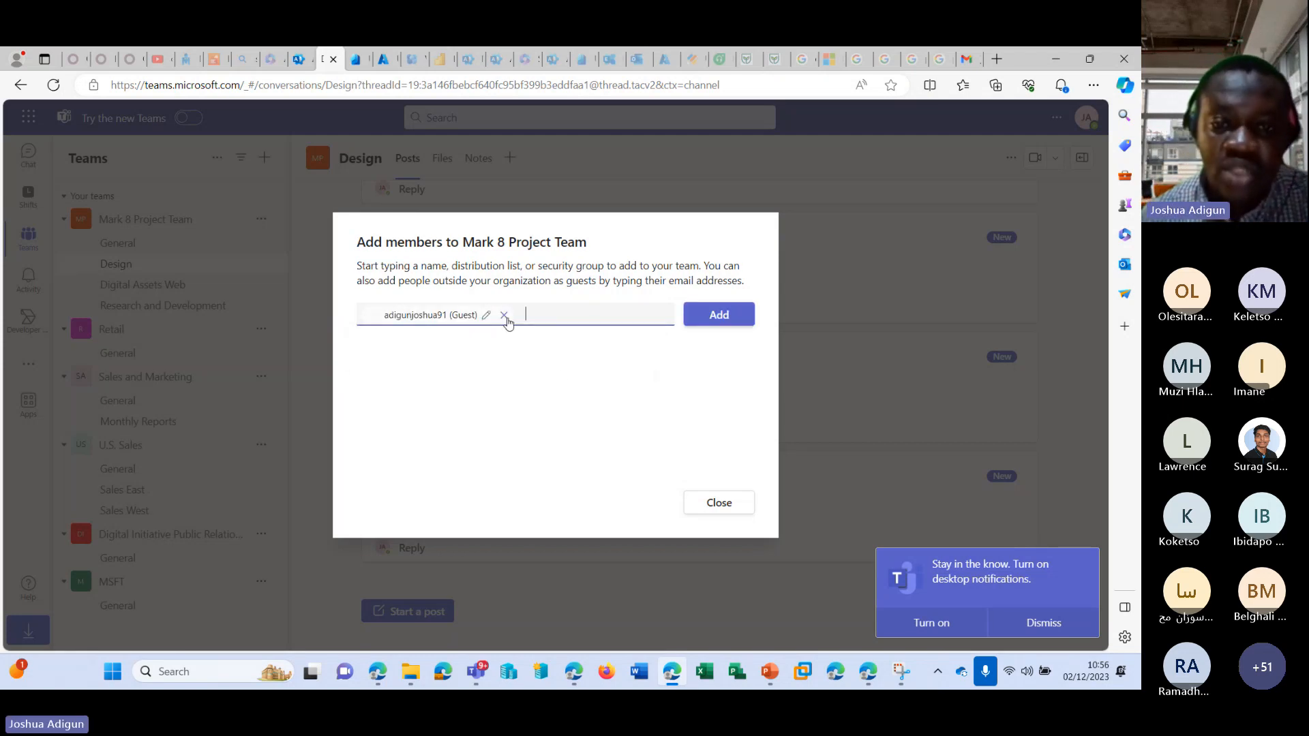
left_click(504, 316)
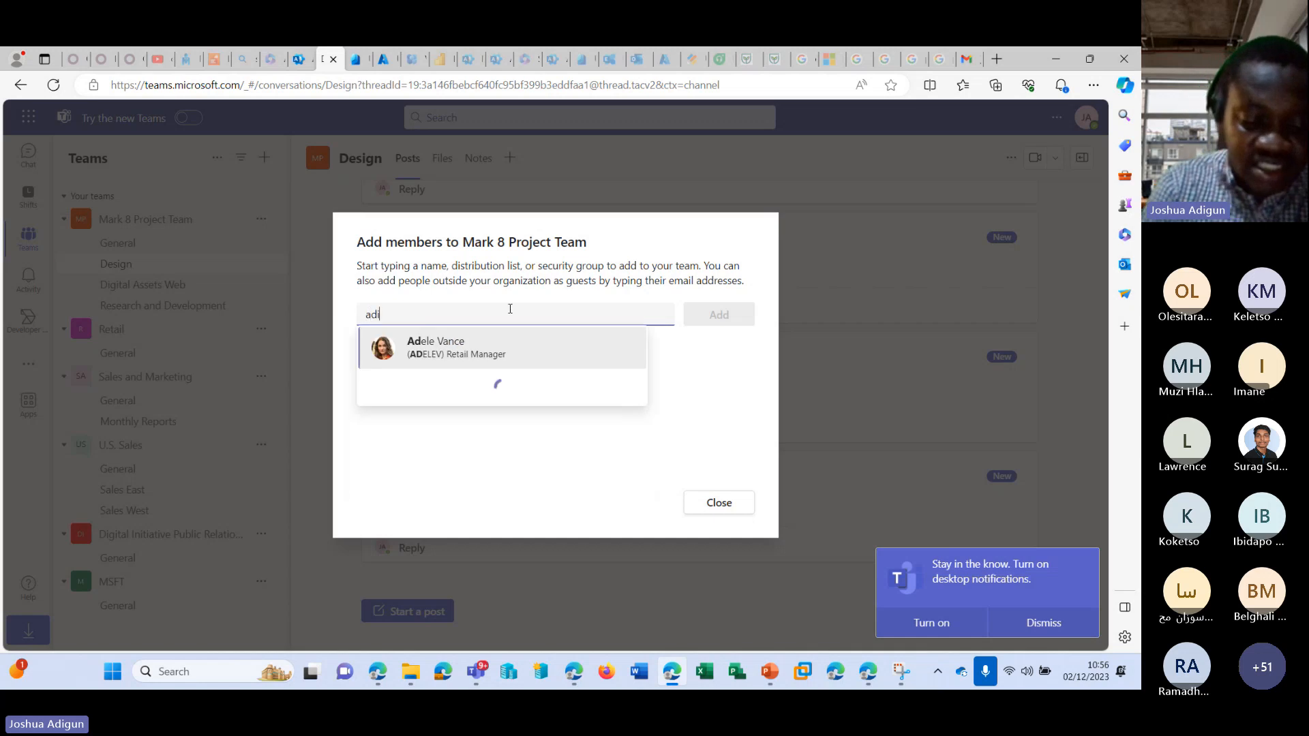
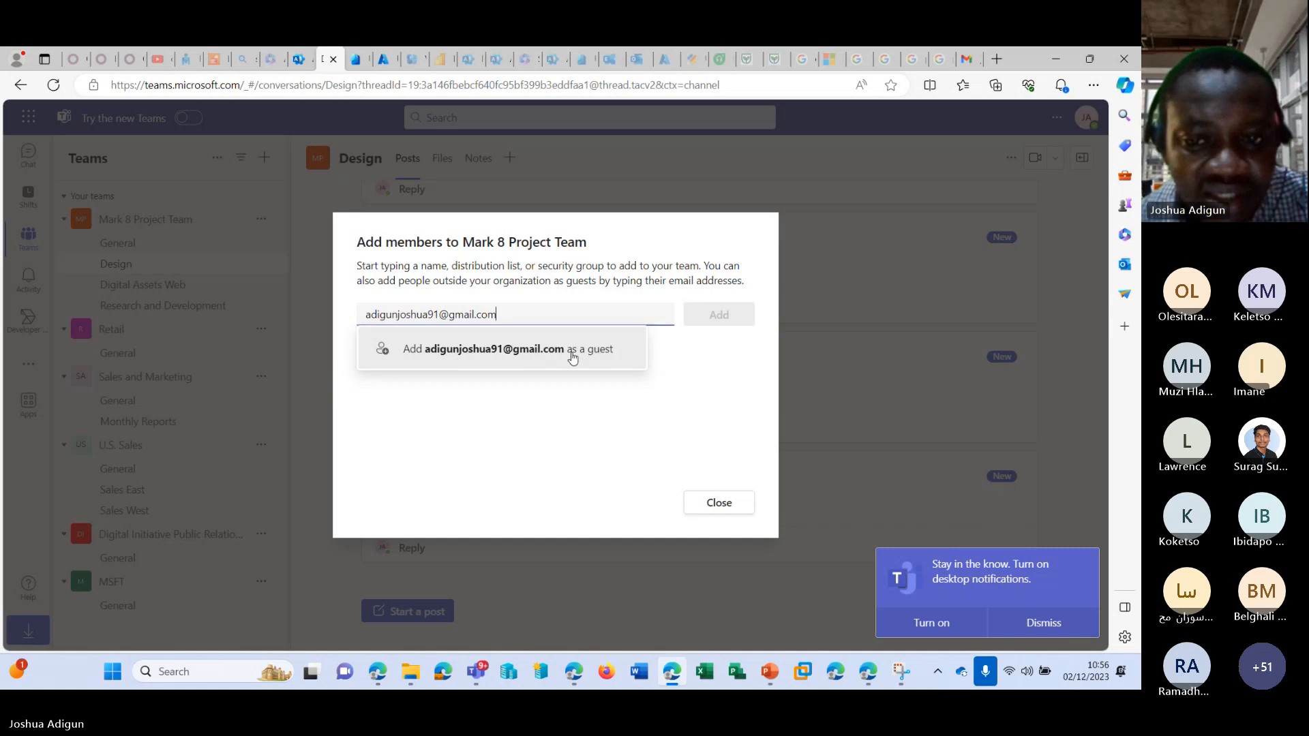
Enter the guest's Gmail address, add it as a guest to the Mark 8 Project Team and close the form.
left_click(573, 356)
left_click(716, 321)
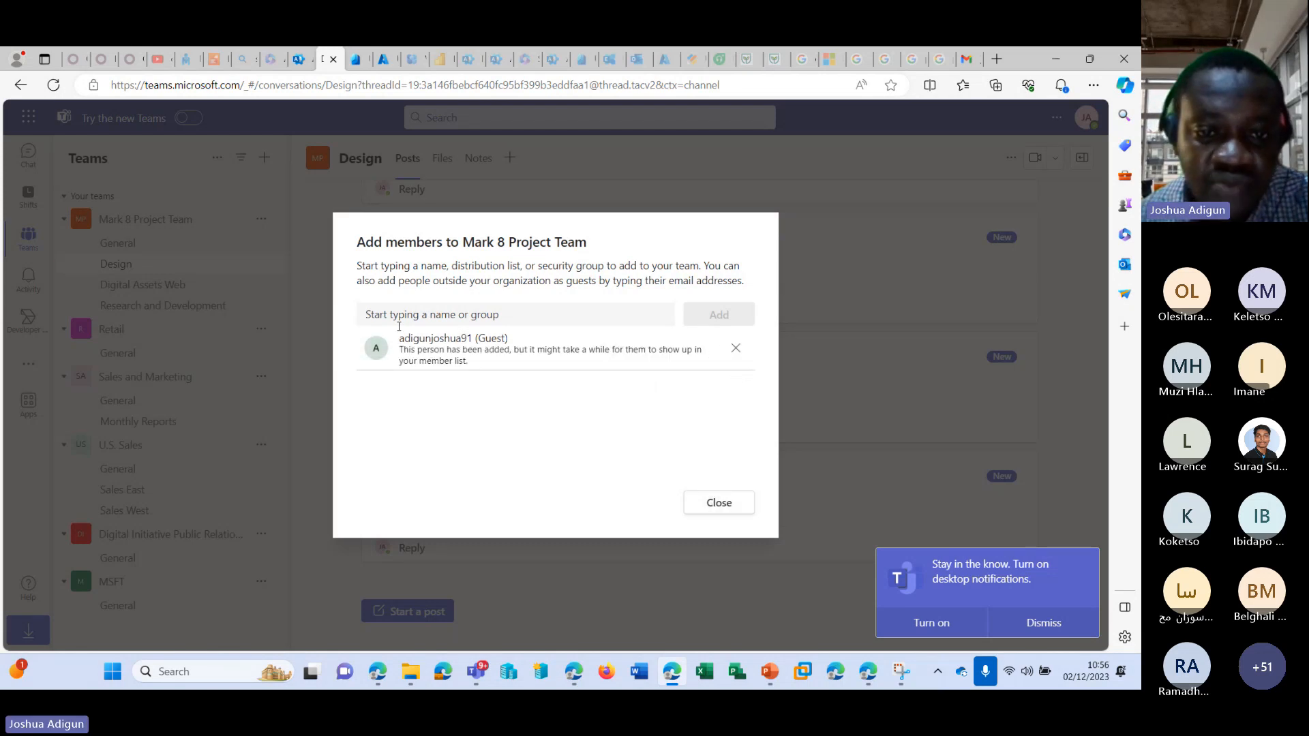
left_click(717, 502)
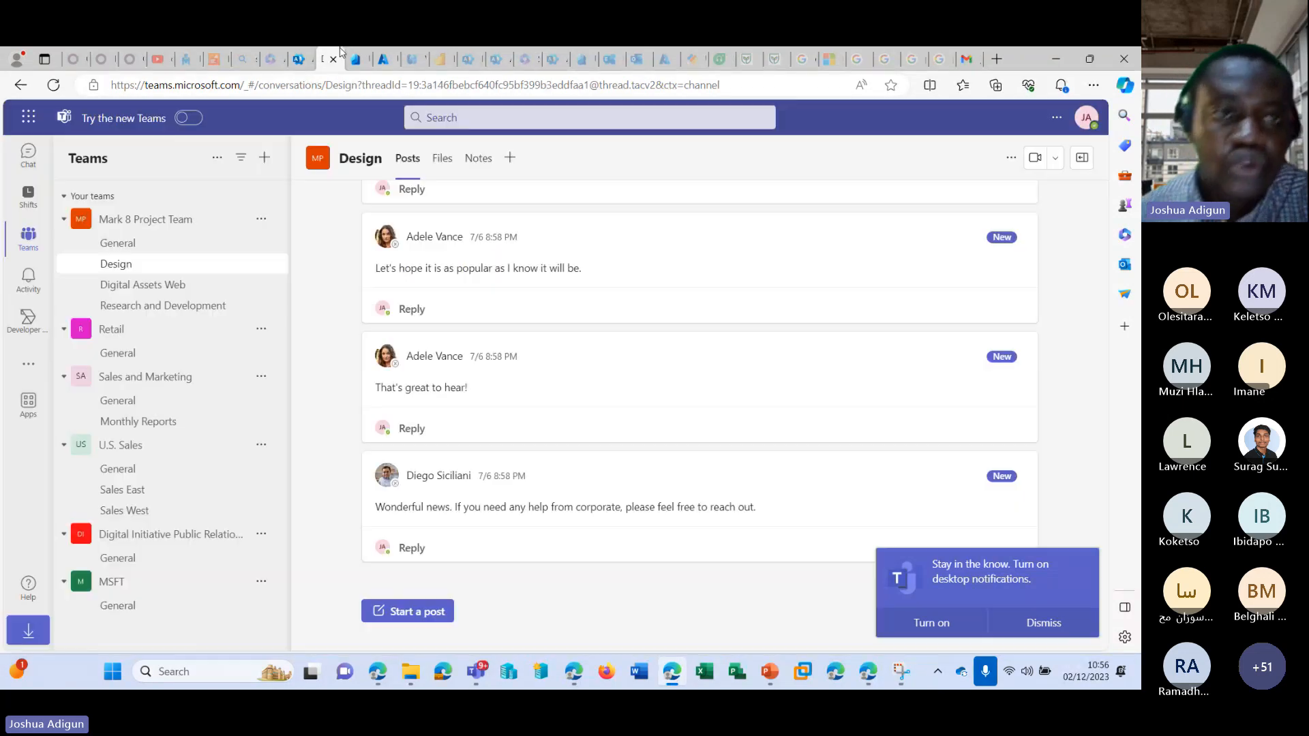
Return to the active users list in the admin center and open the details of the guest added through Teams.
left_click(297, 58)
scroll(320, 231, "up", 8)
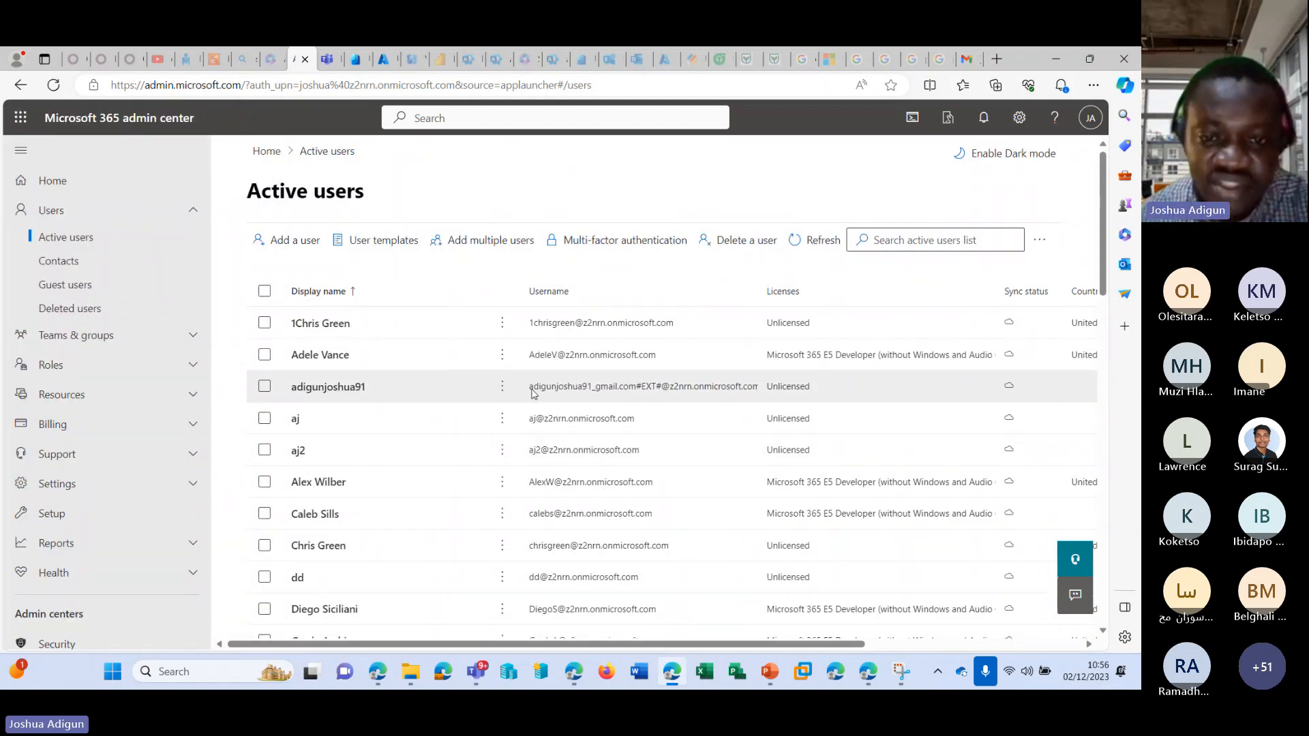
left_click(709, 390)
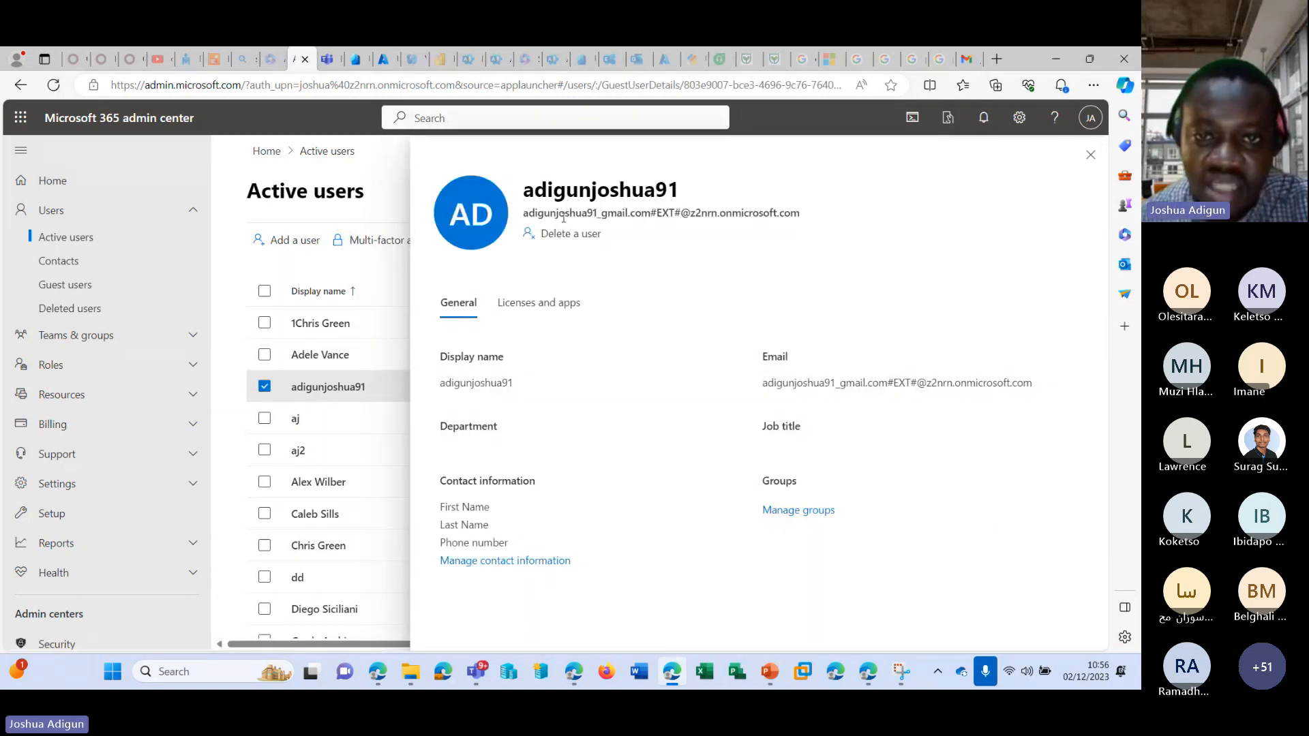
Highlight the guest's external (#EXT#) username and close the account details.
left_click_drag(523, 218, 813, 212)
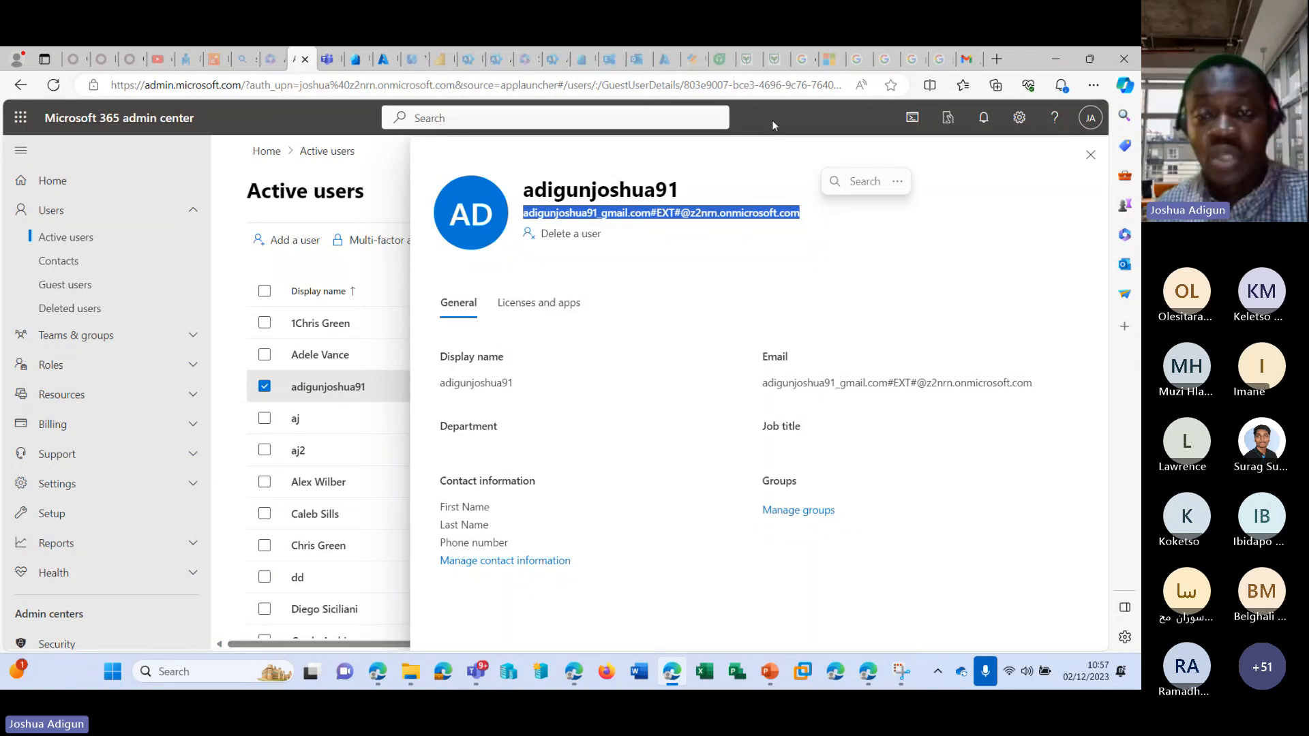
left_click(1090, 155)
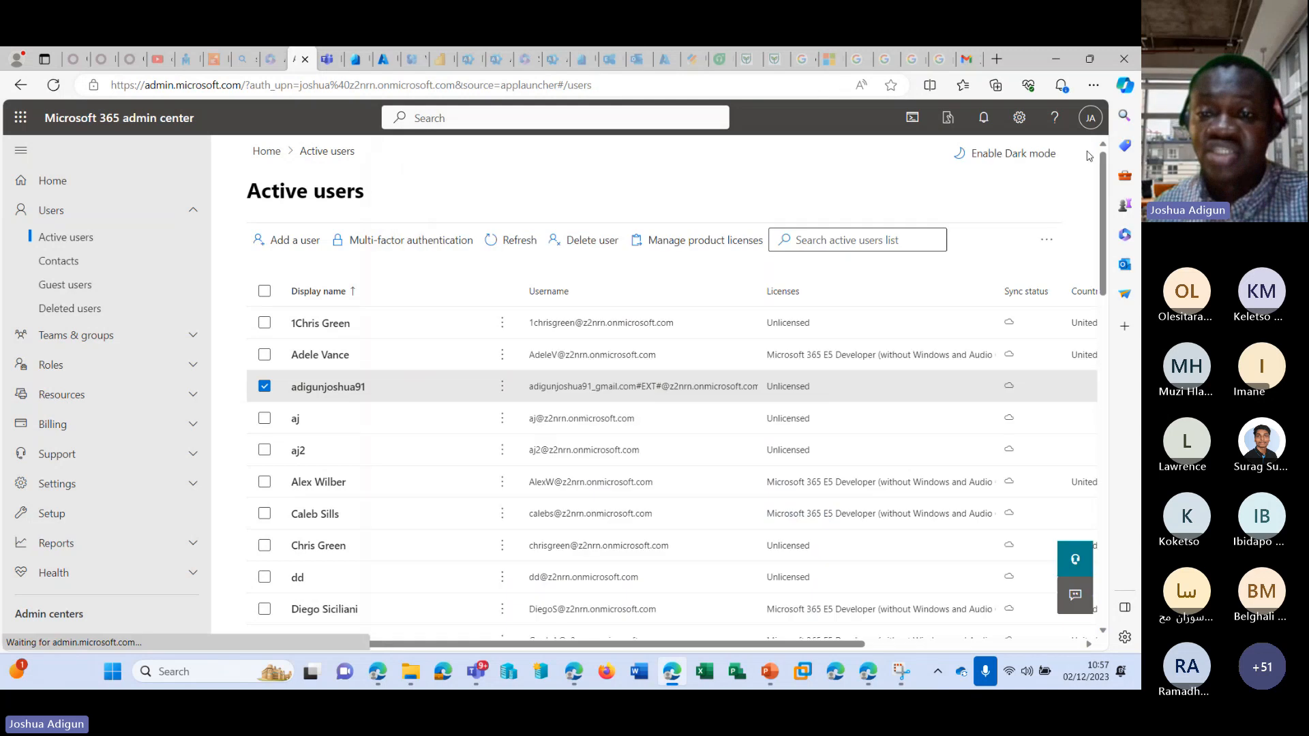
Open the Teams admin center, show all its sections and go to the Guest access settings for users.
scroll(125, 394, "down", 4)
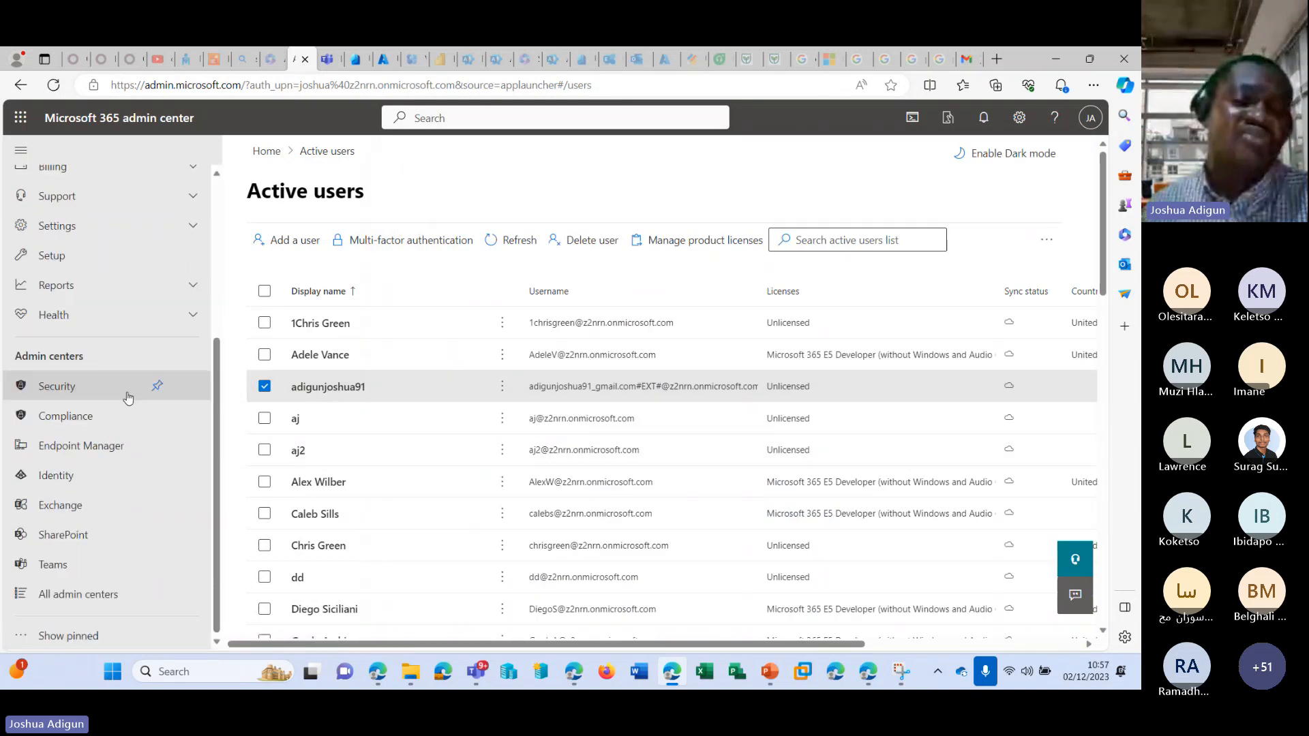
left_click(75, 565)
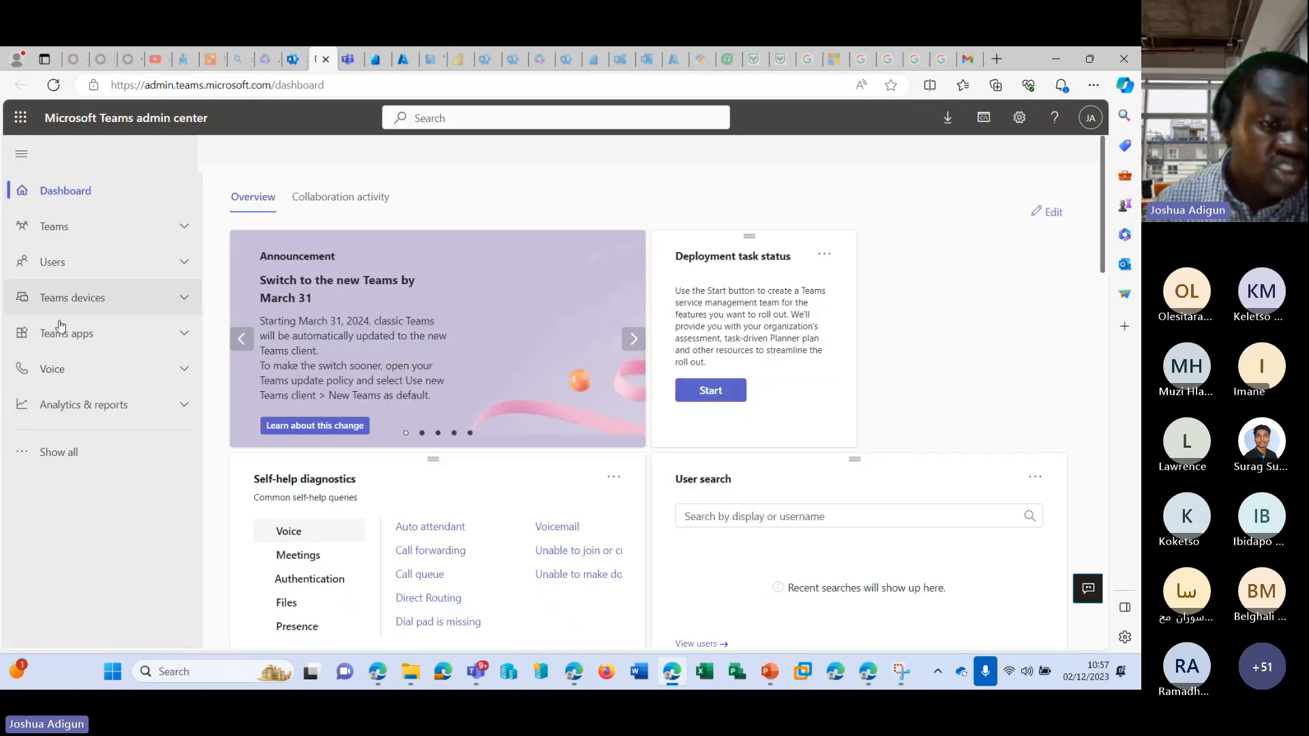
left_click(95, 455)
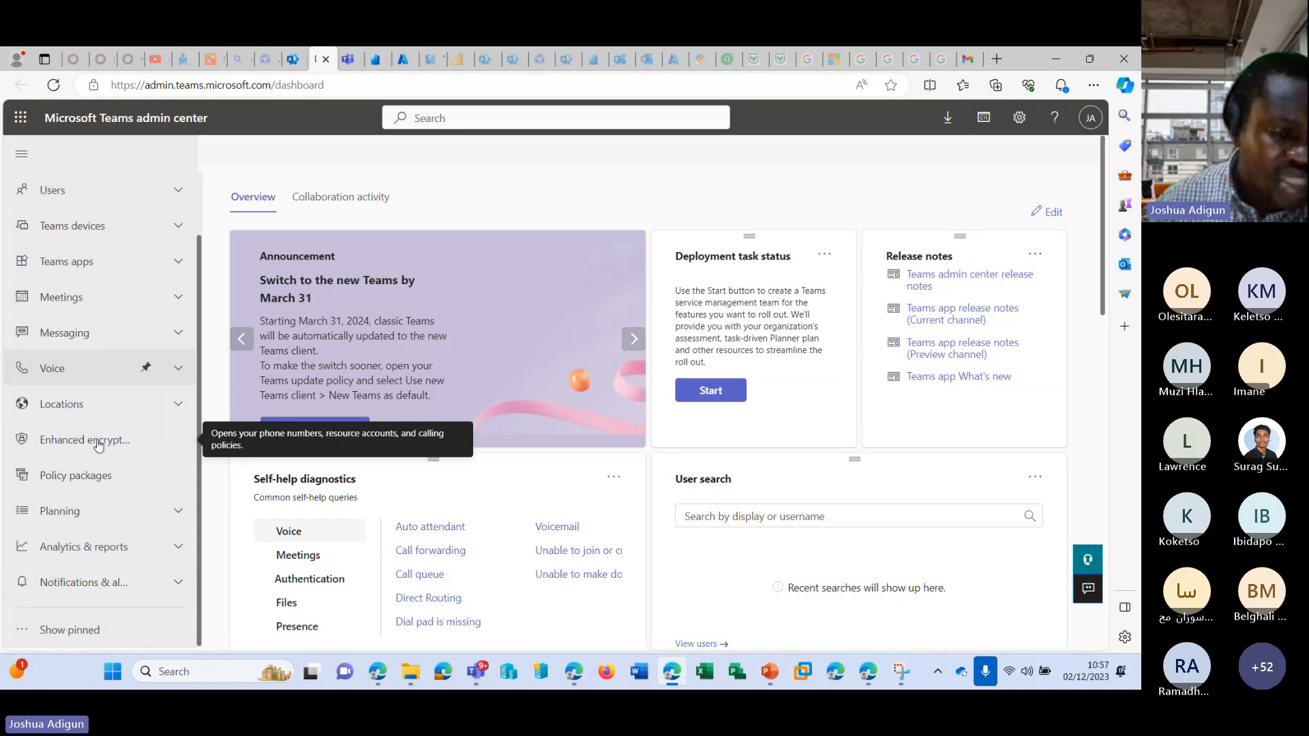
left_click(184, 232)
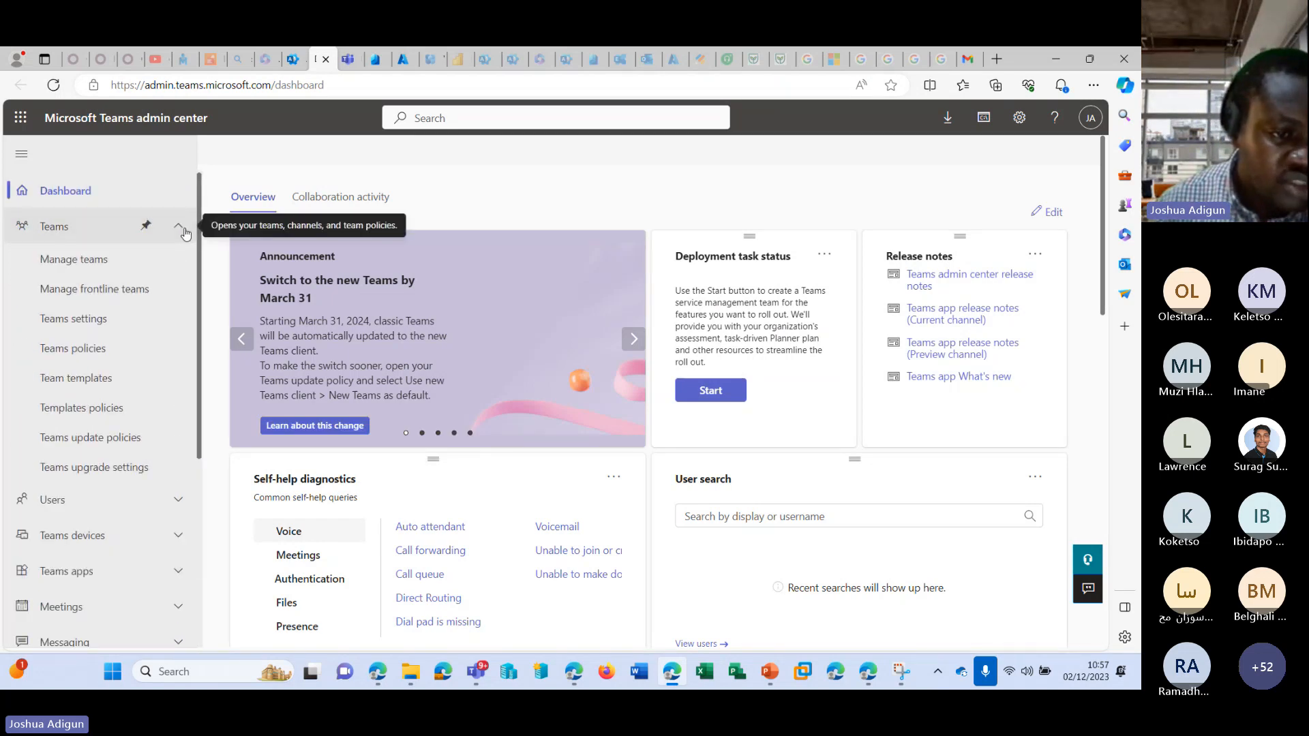
scroll(183, 273, "down", 2)
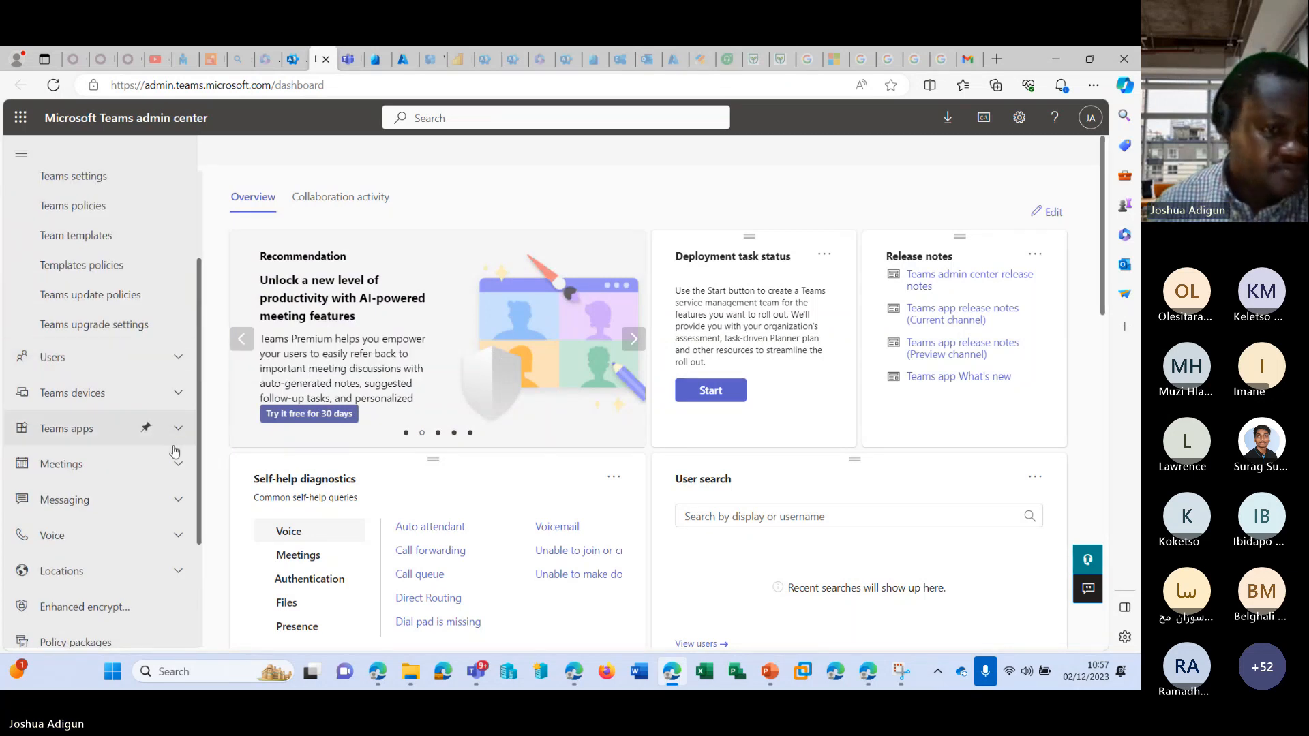
left_click(178, 356)
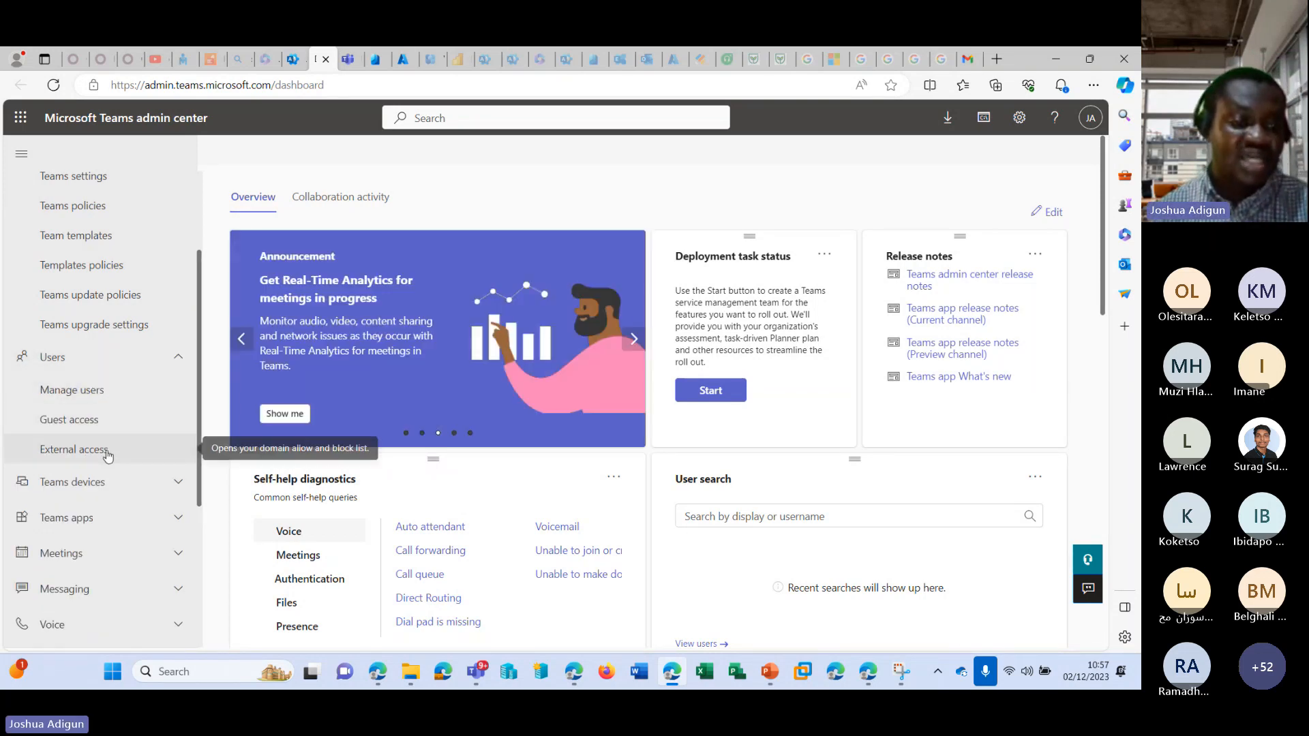
left_click(111, 423)
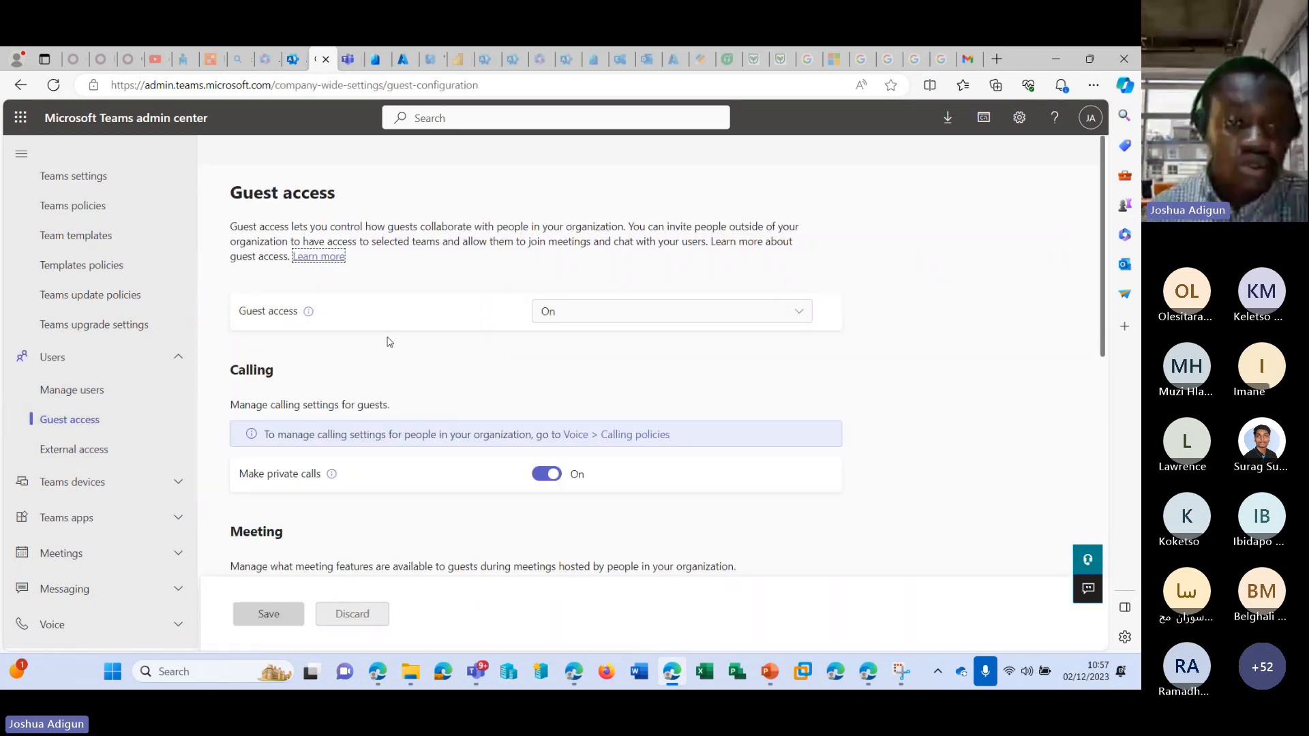
Check the on/off options for guest access and review the guest calling, meeting and messaging settings.
left_click(683, 312)
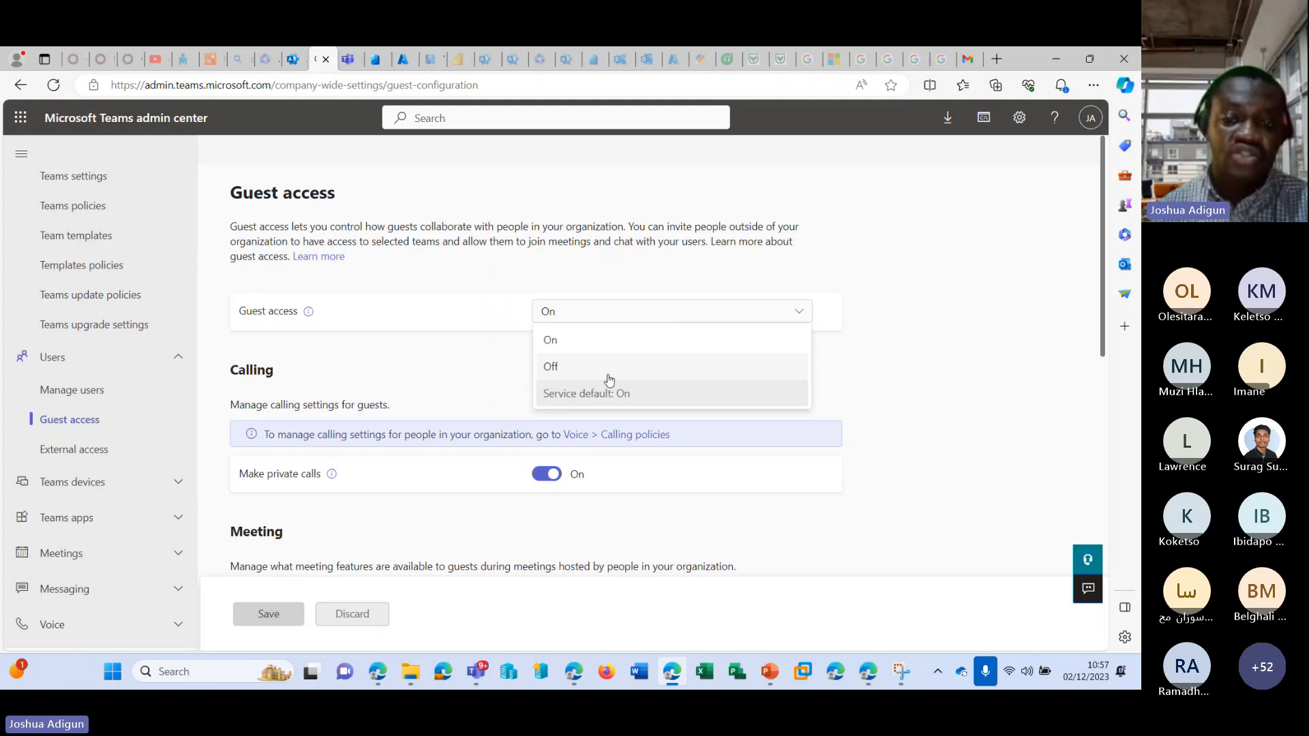
left_click(874, 301)
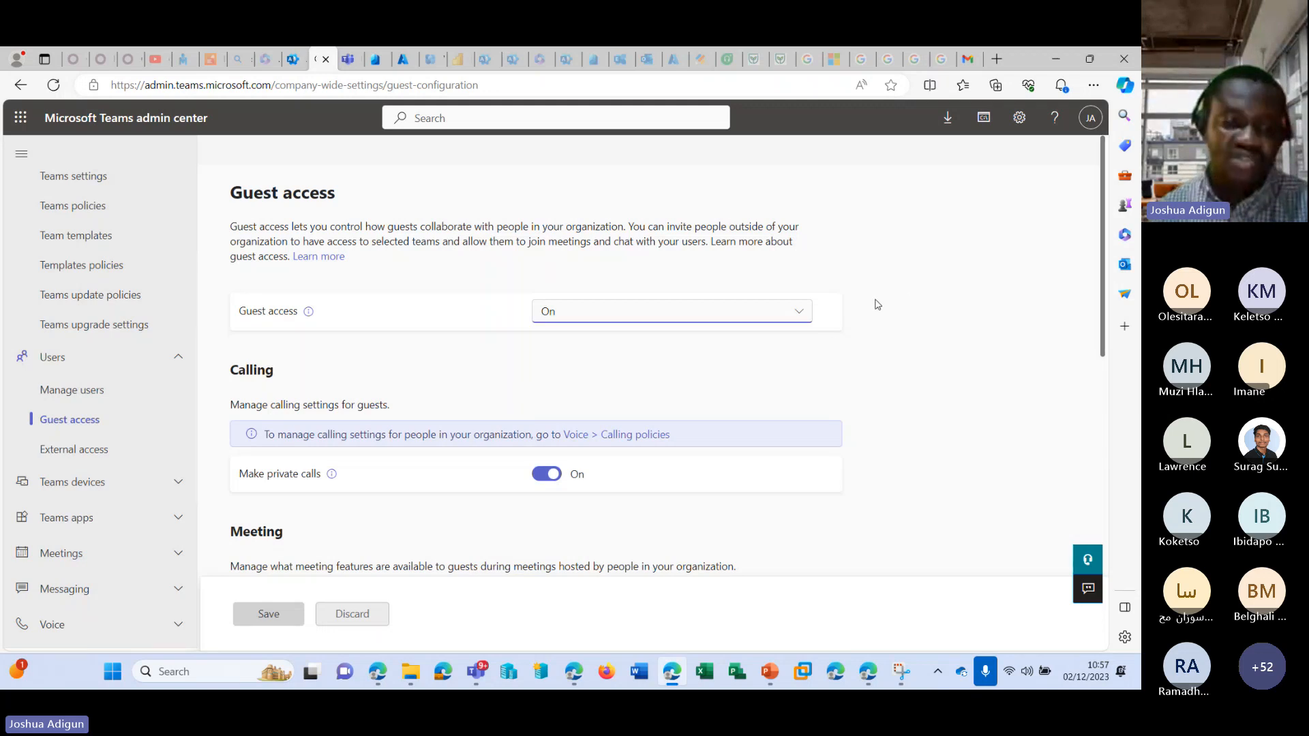
scroll(873, 300, "down", 10)
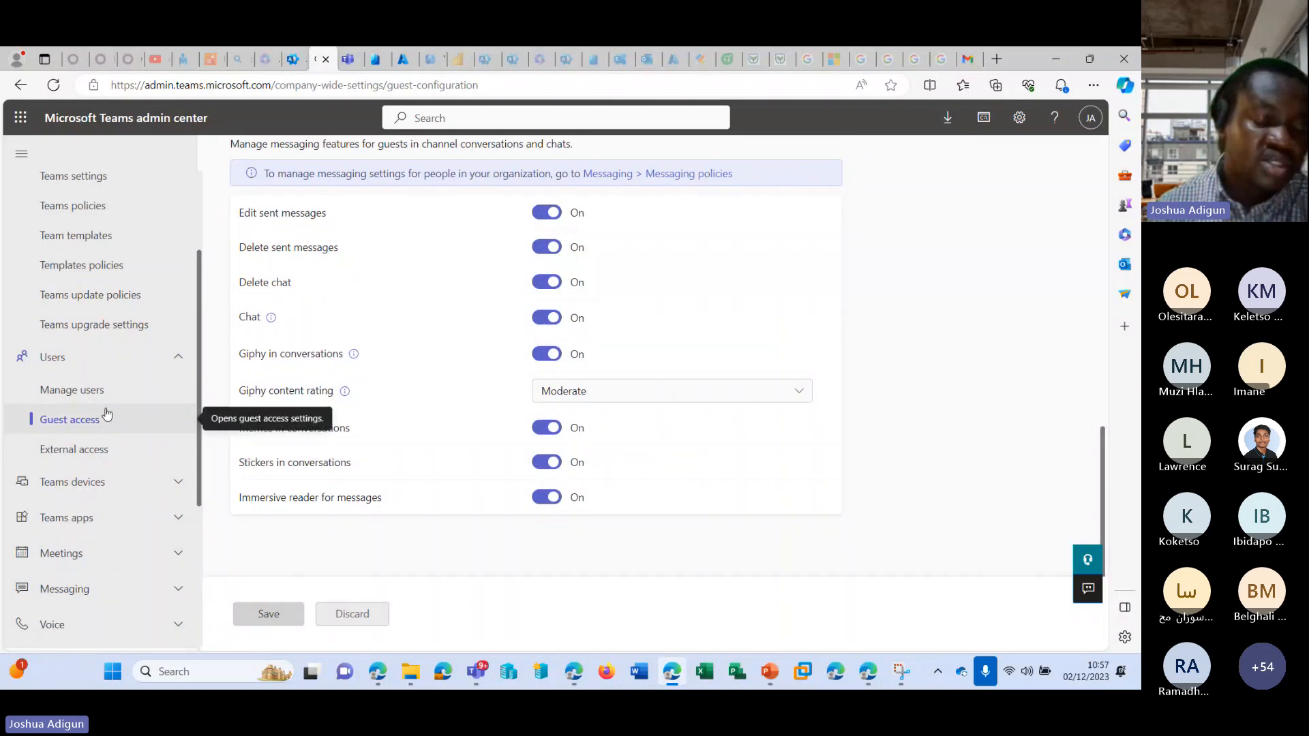
Open the External access settings and review the external domain options, unmanaged Teams accounts and Skype users sections.
left_click(76, 451)
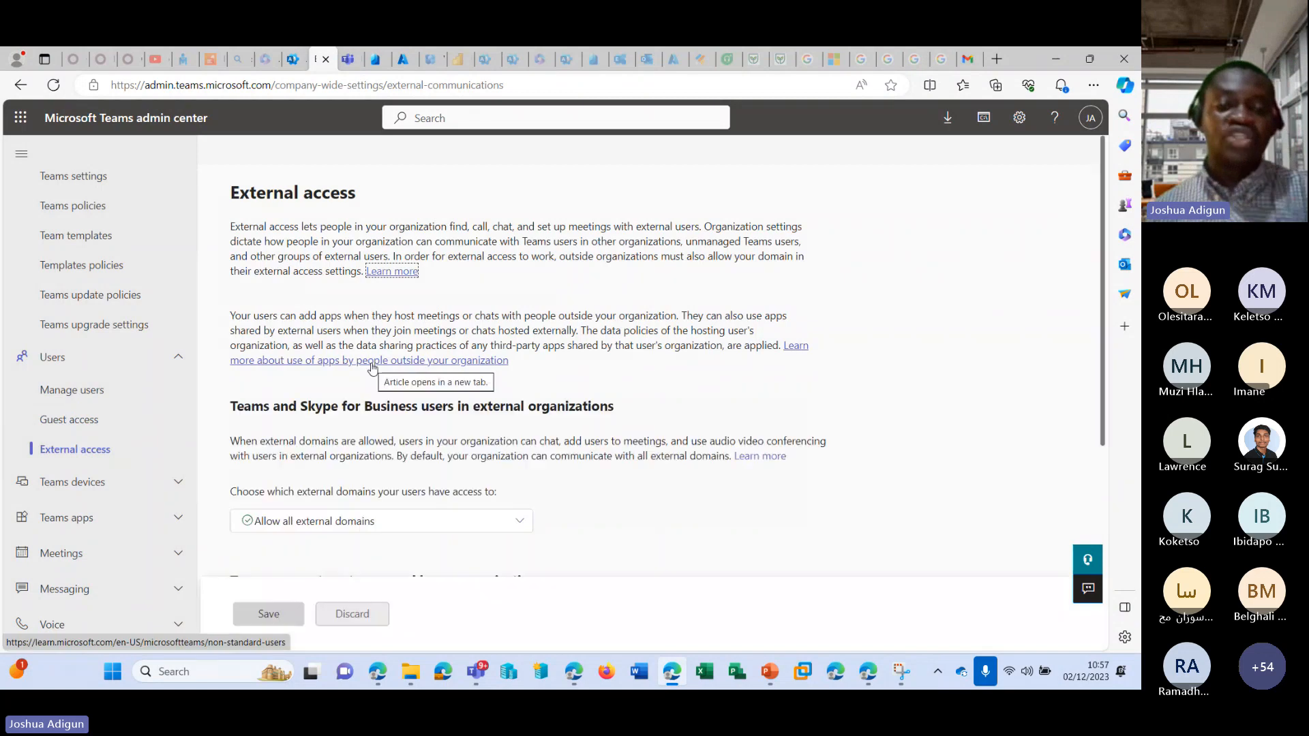
scroll(372, 368, "down", 2)
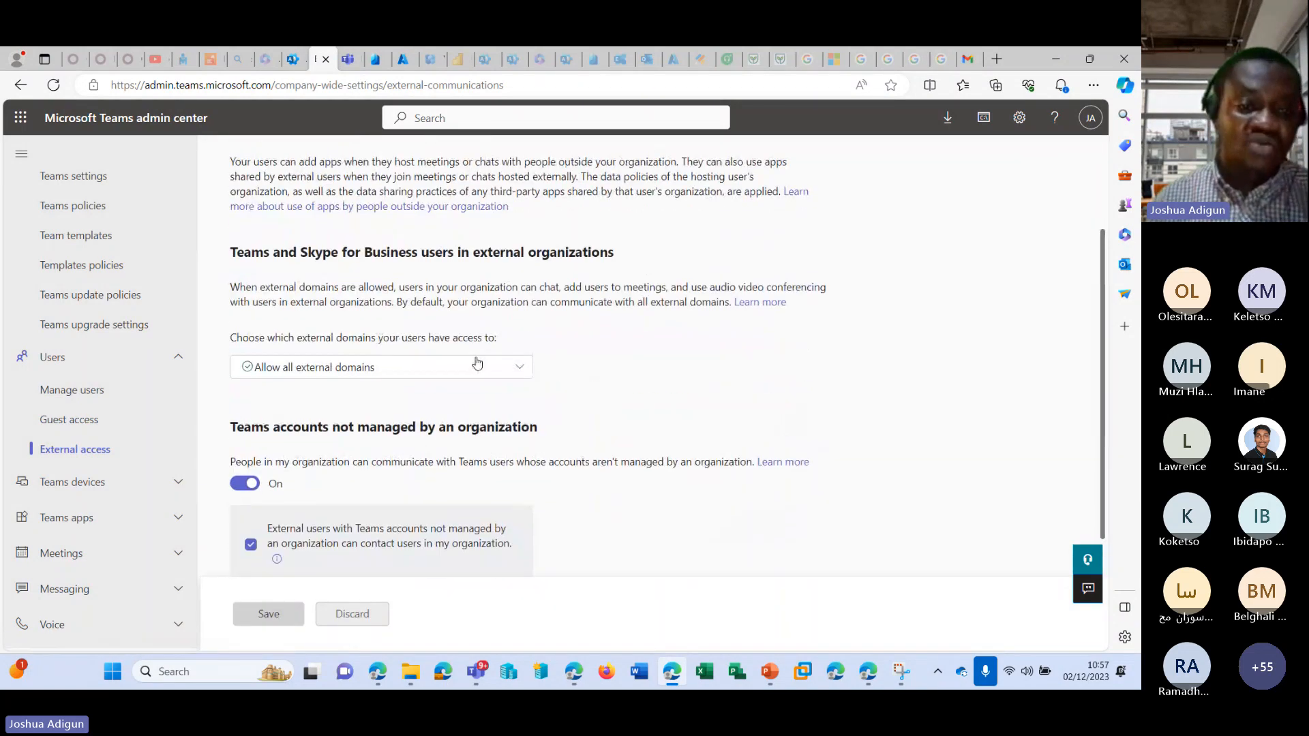
left_click(502, 371)
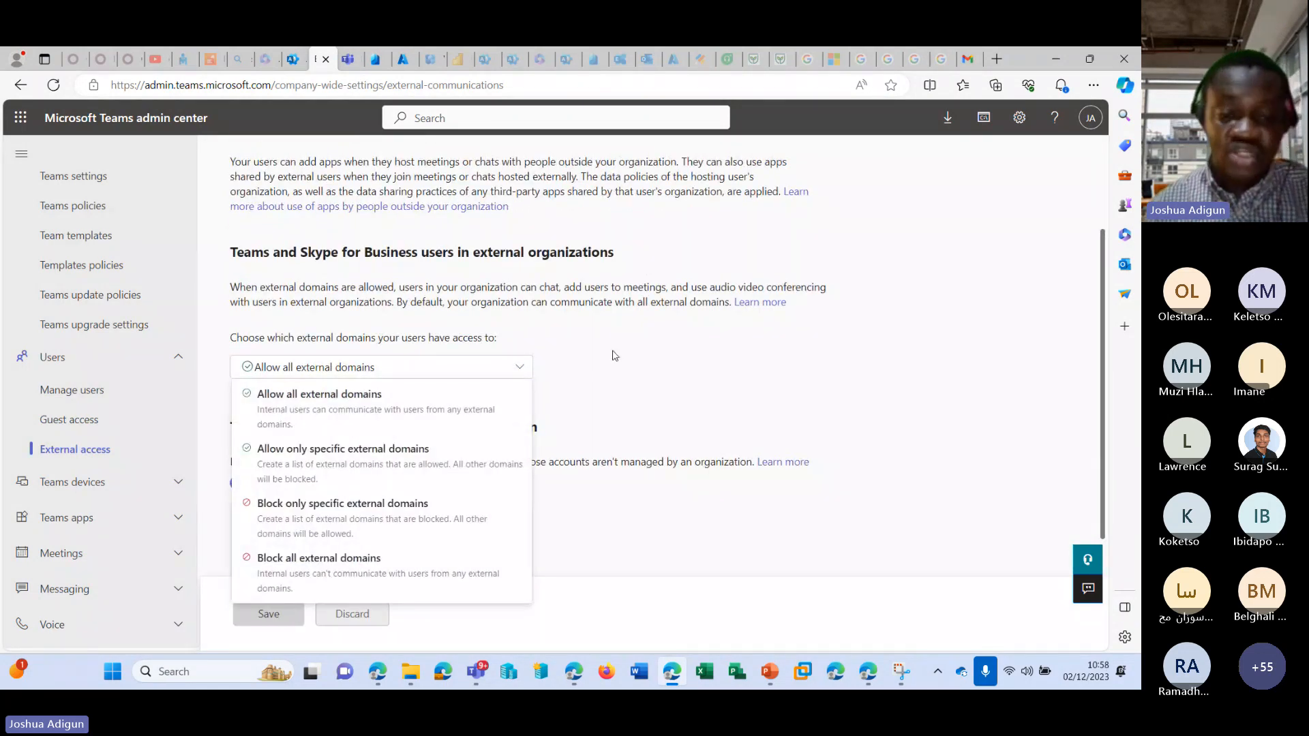
scroll(611, 354, "up", 3)
scroll(748, 322, "down", 4)
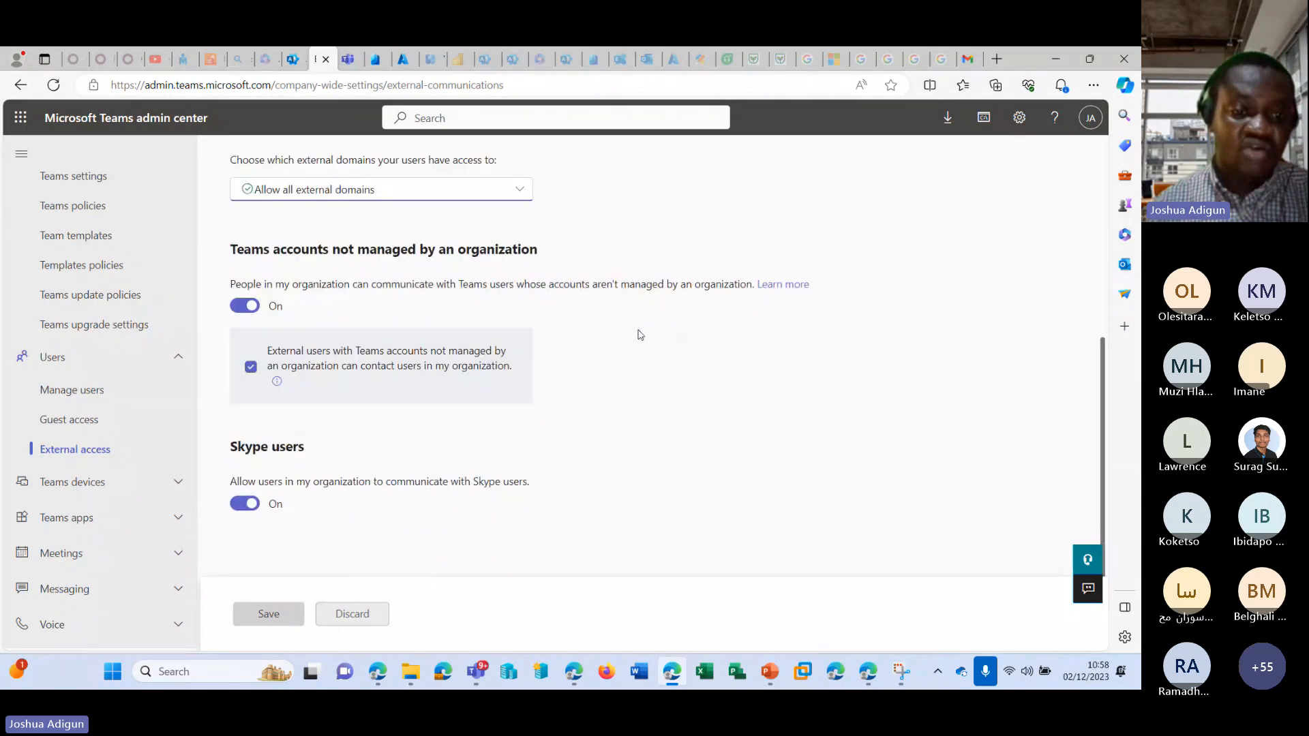
scroll(638, 332, "up", 2)
left_click(498, 345)
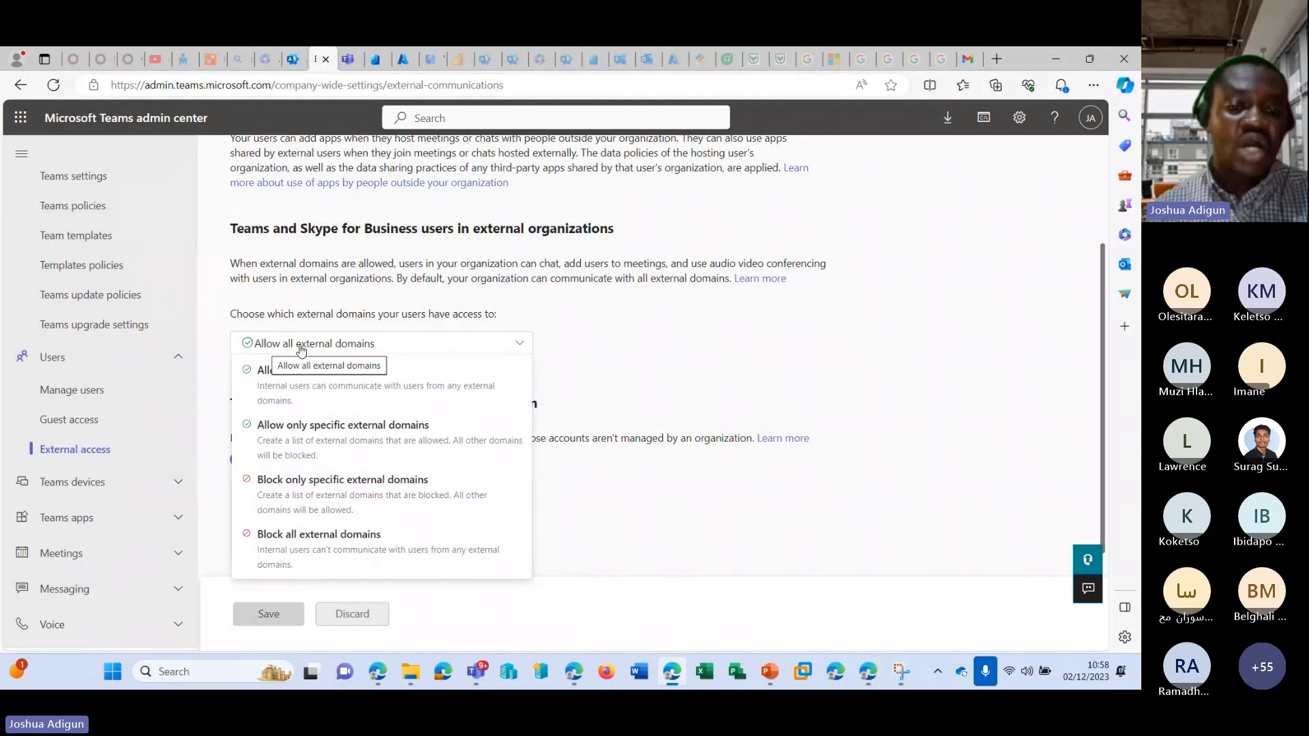
left_click(664, 369)
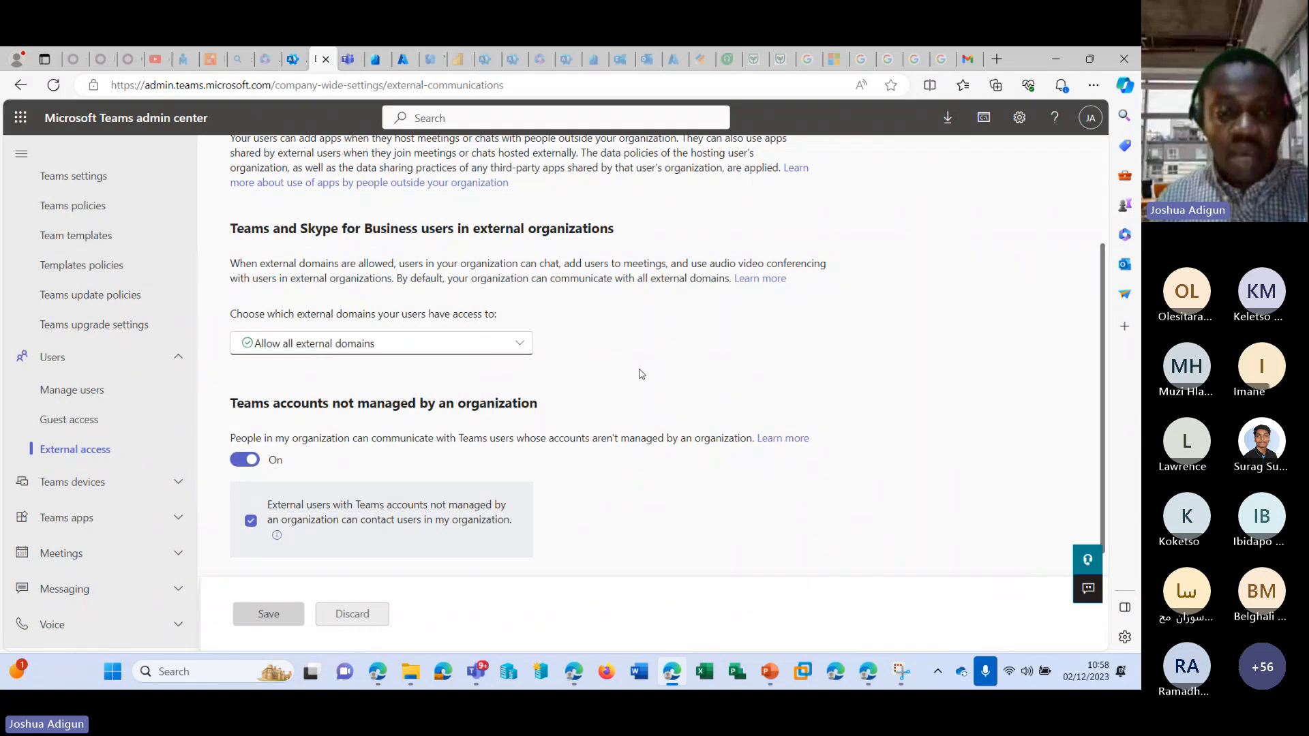
Change the external domain access to Allow only specific external domains.
left_click(462, 344)
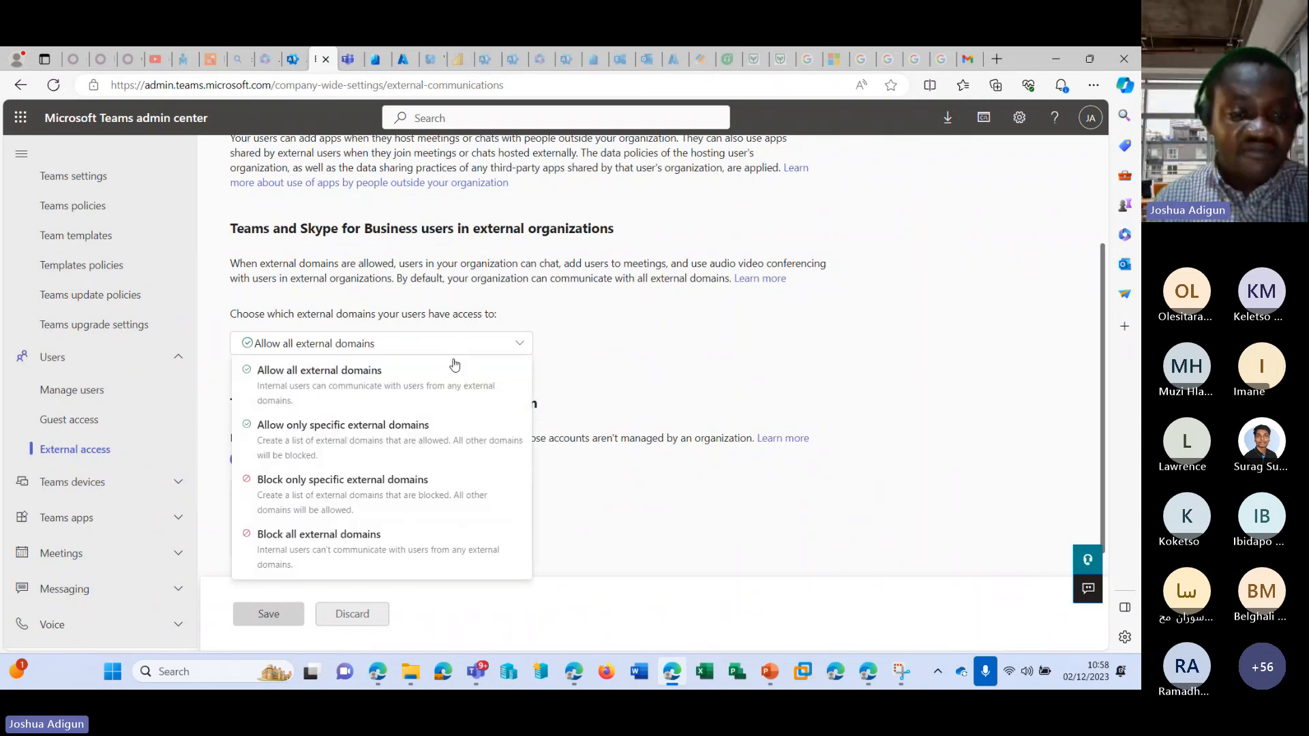
left_click(409, 433)
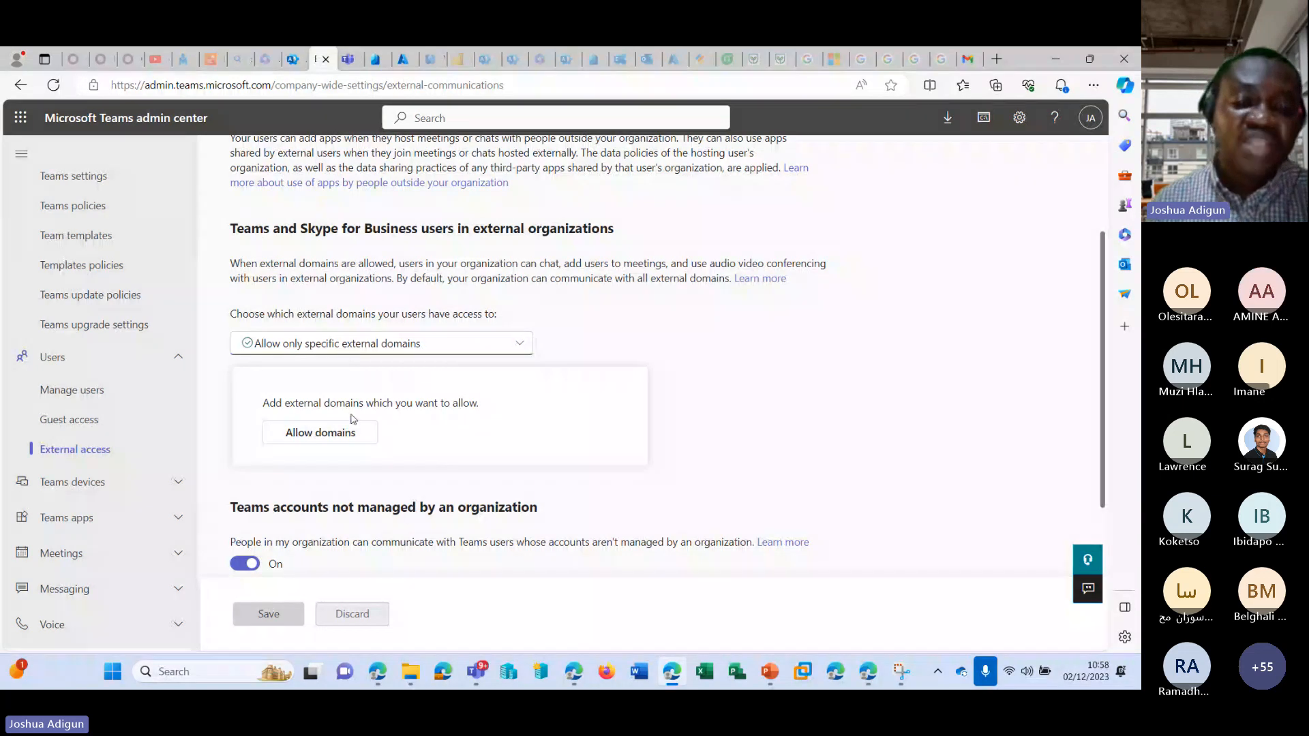
scroll(746, 344, "up", 3)
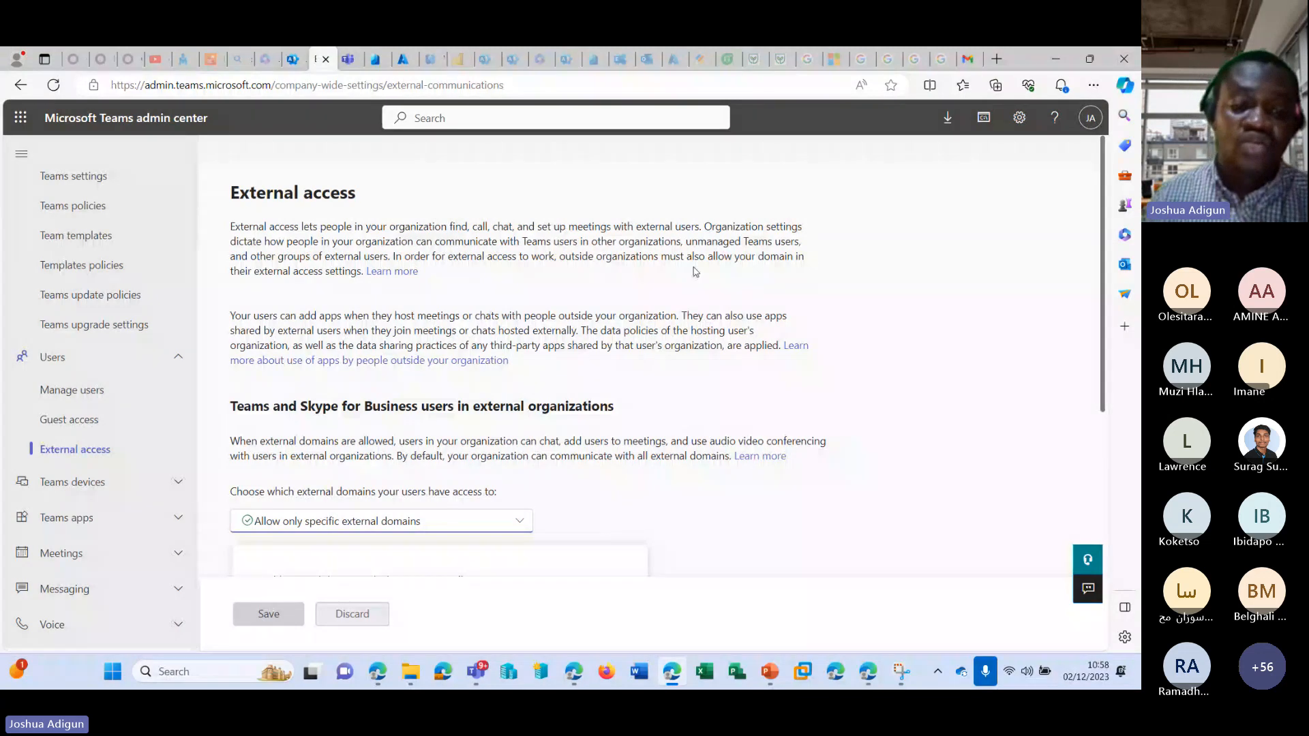
Set the external domain access back to Allow all external domains and look over the remaining external access settings.
left_click(519, 523)
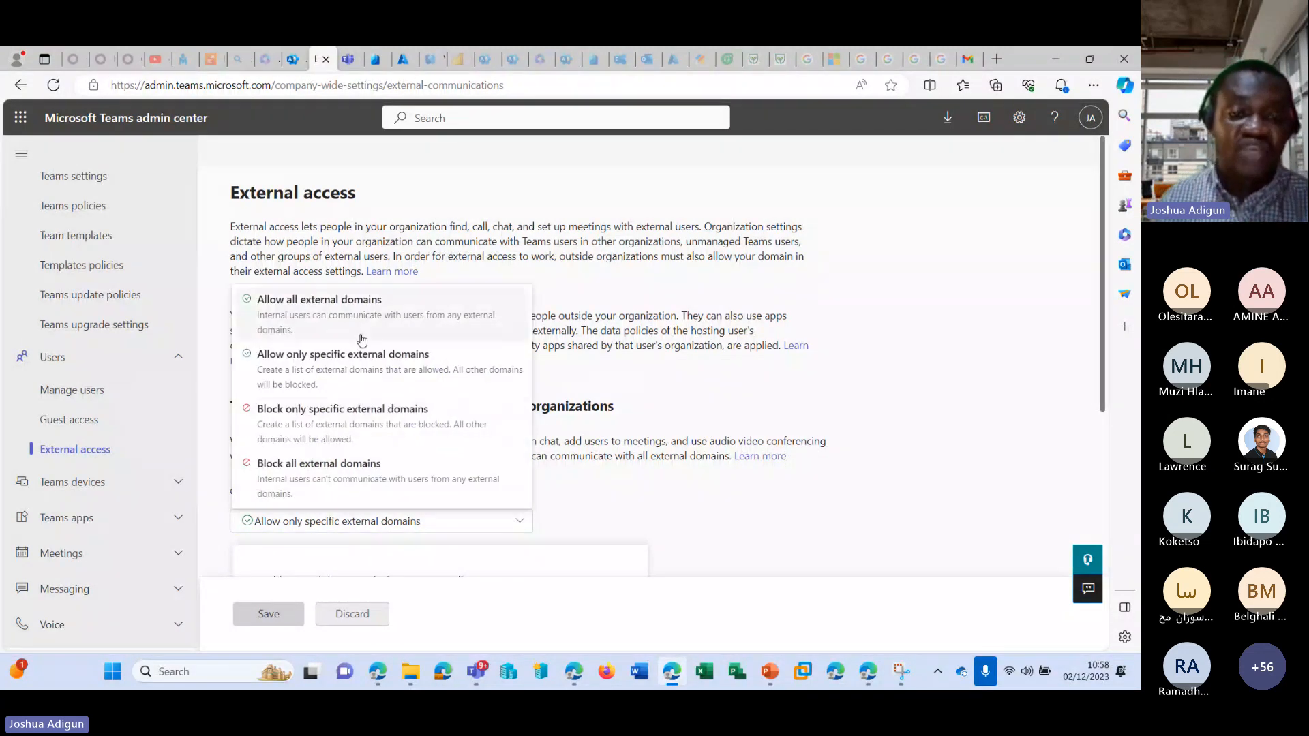
left_click(382, 326)
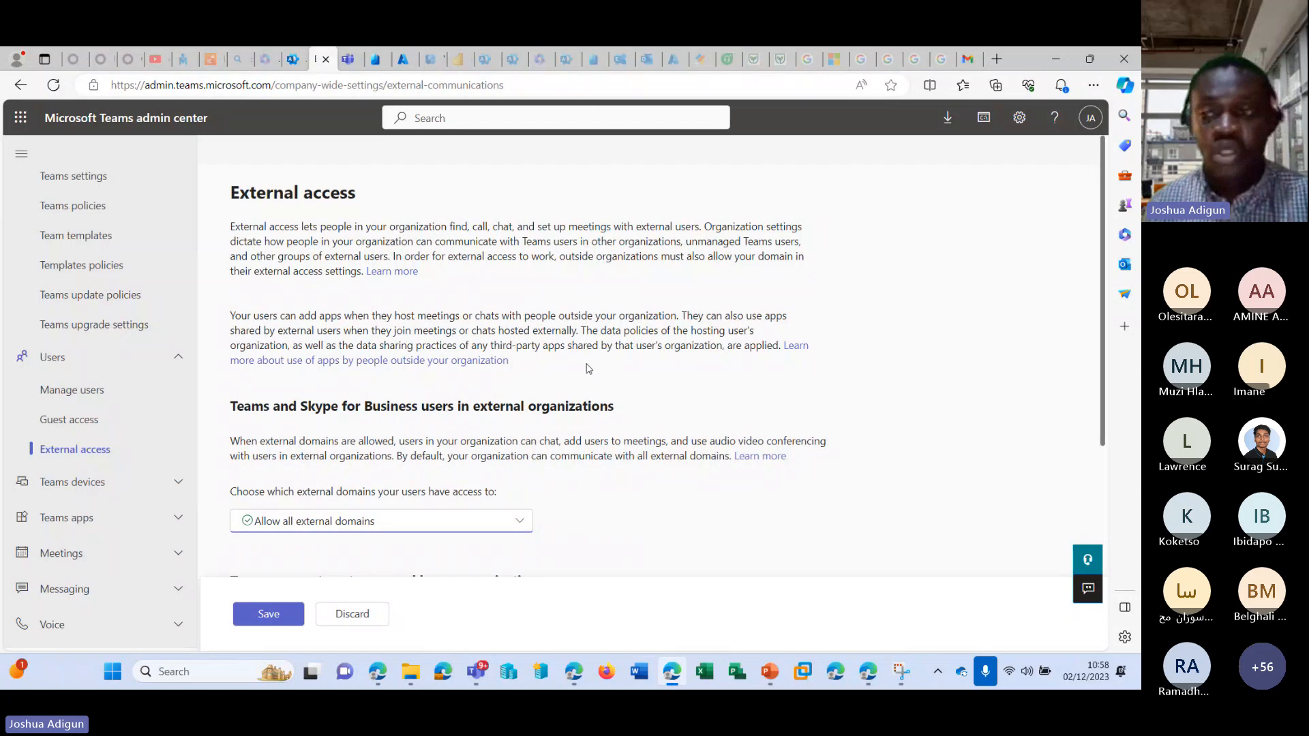
scroll(589, 363, "down", 5)
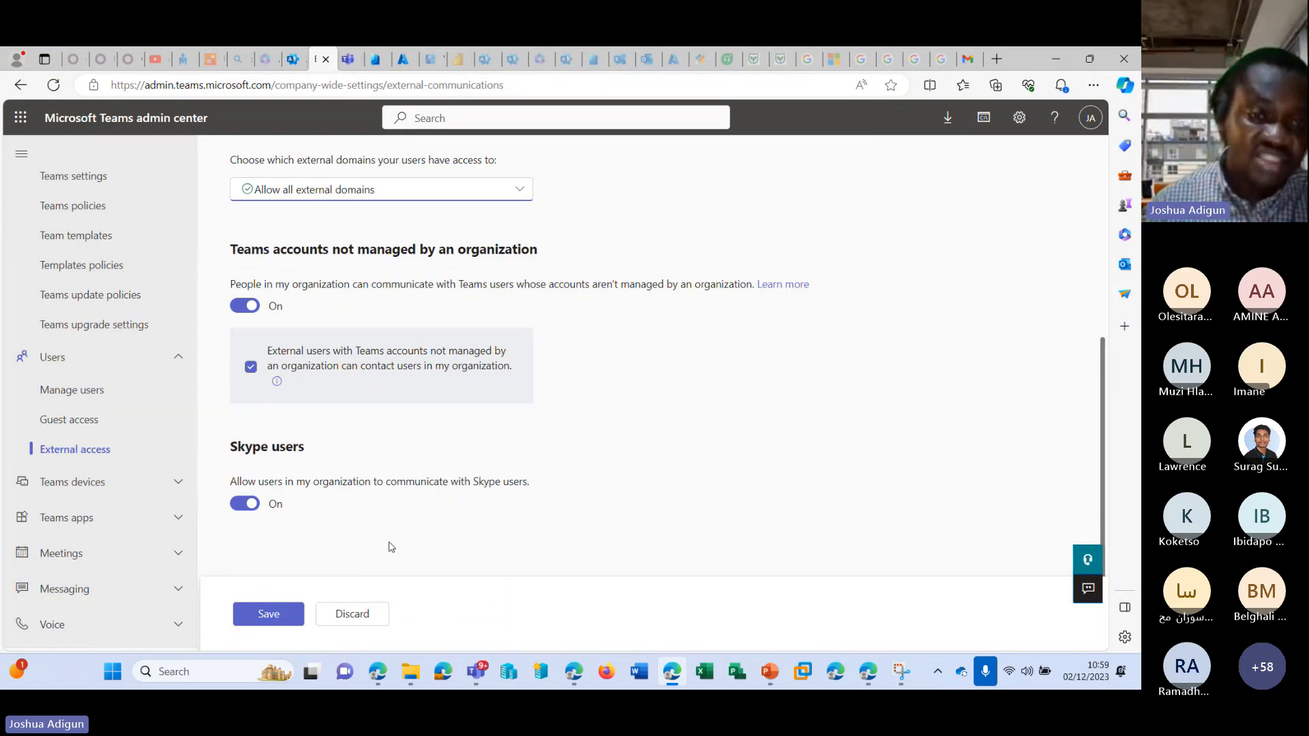
scroll(380, 543, "up", 5)
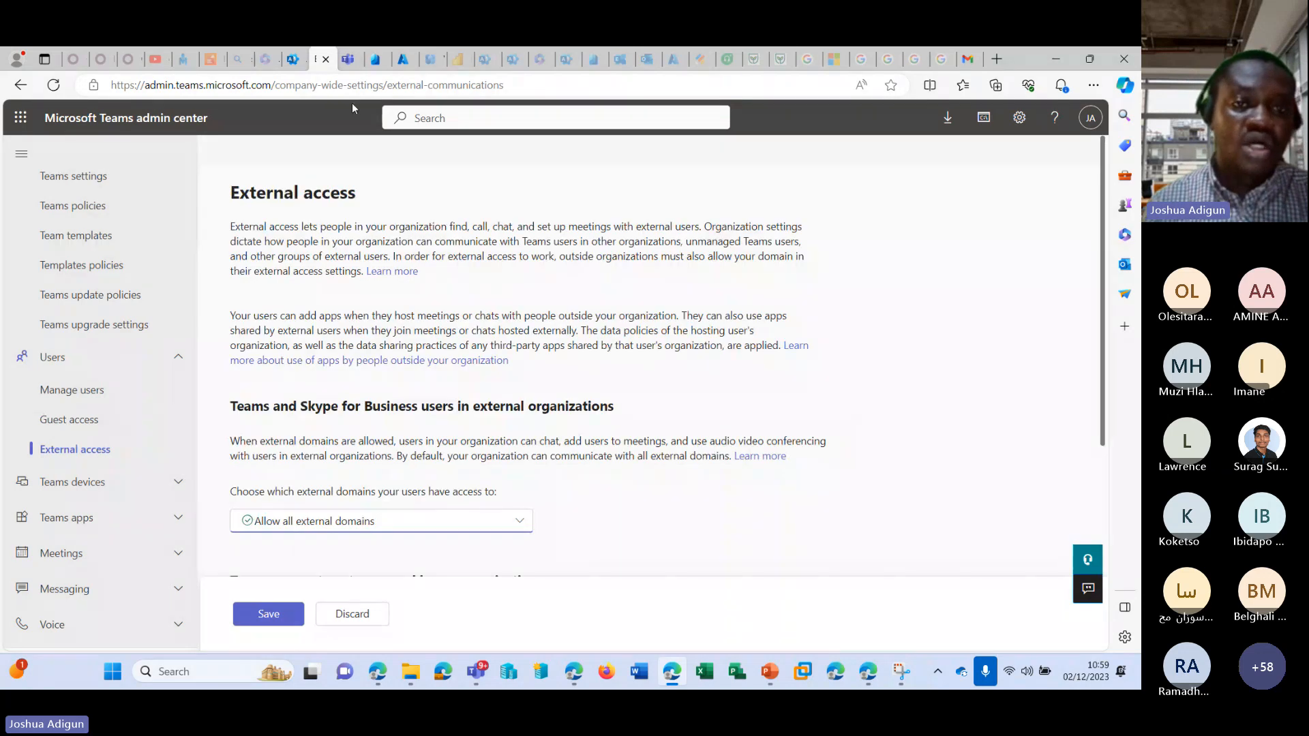
Return to the Microsoft 365 admin center and view the guest users and deleted users lists.
left_click(293, 59)
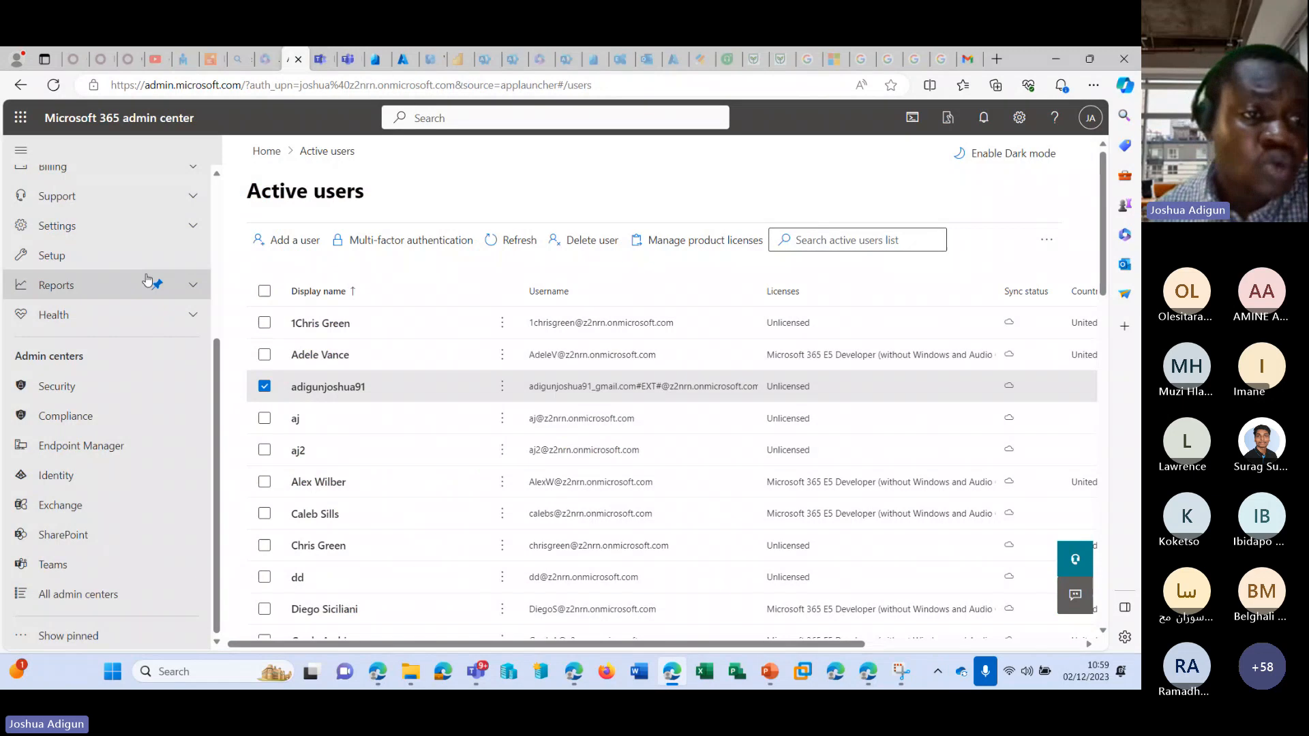
scroll(152, 289, "up", 4)
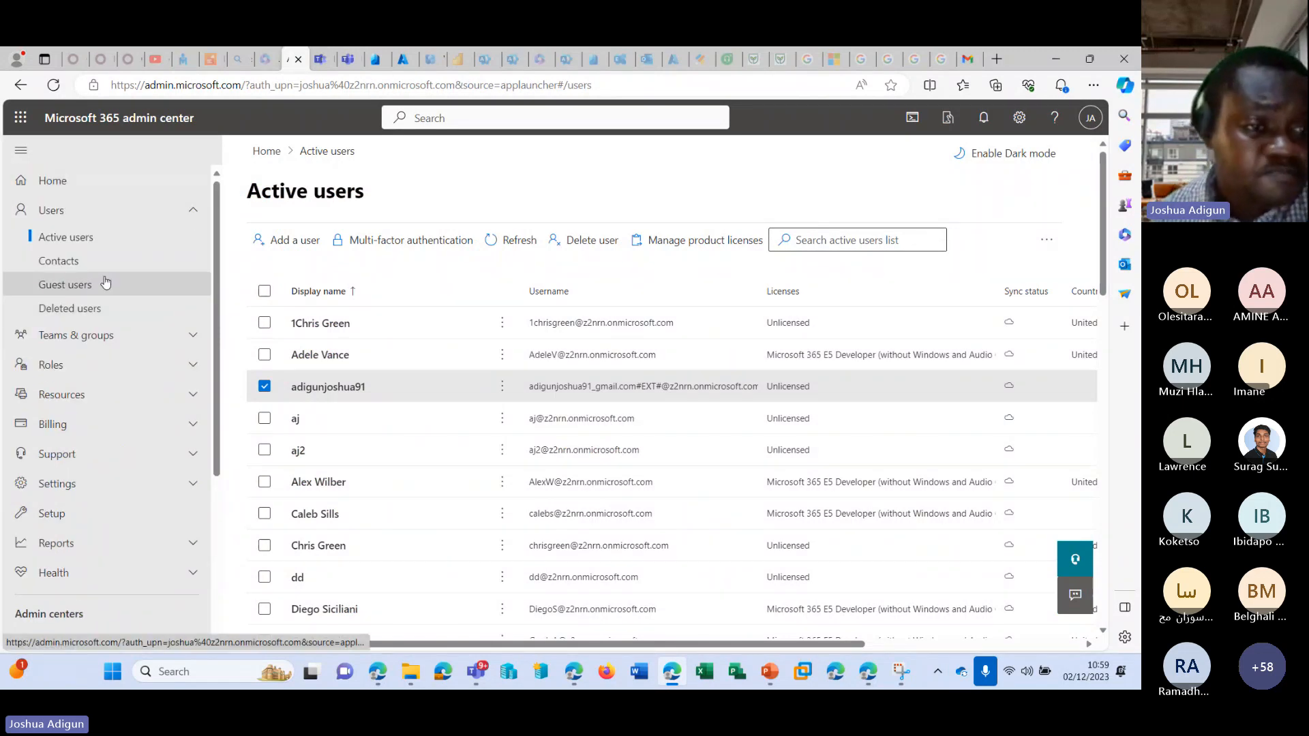
left_click(102, 285)
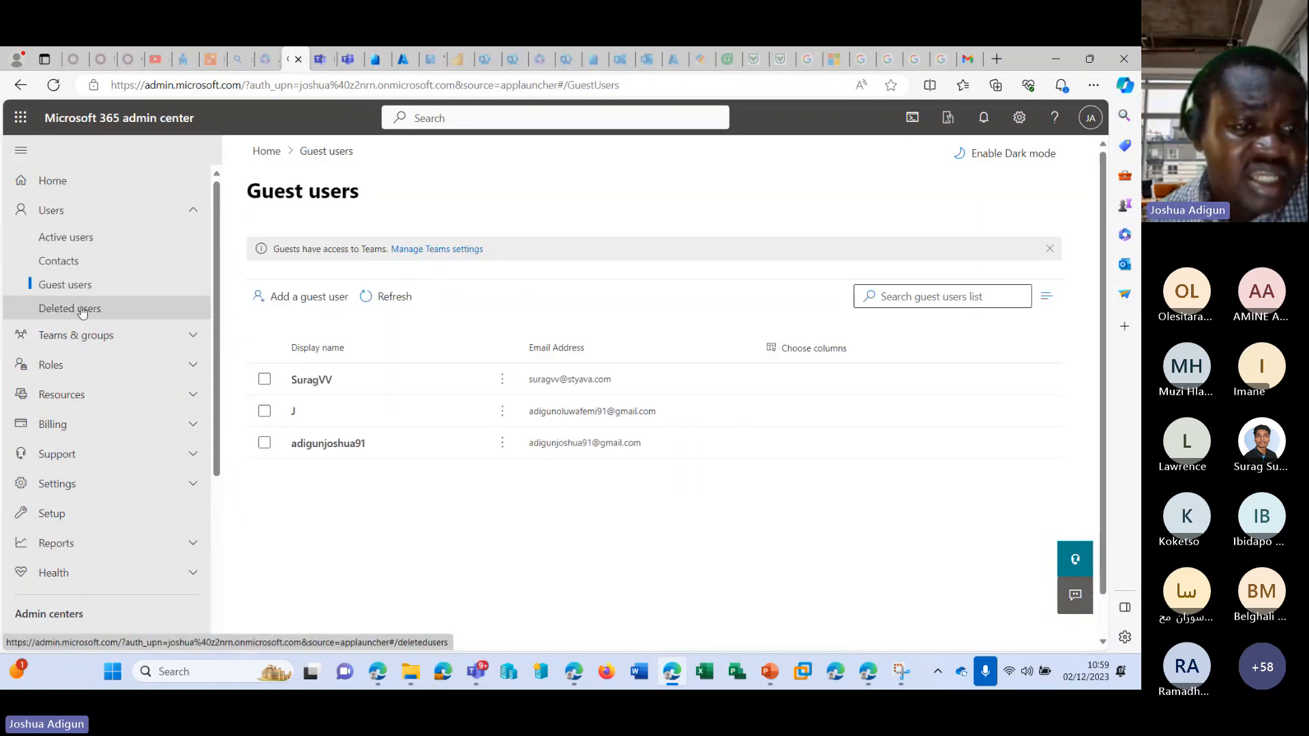
left_click(82, 311)
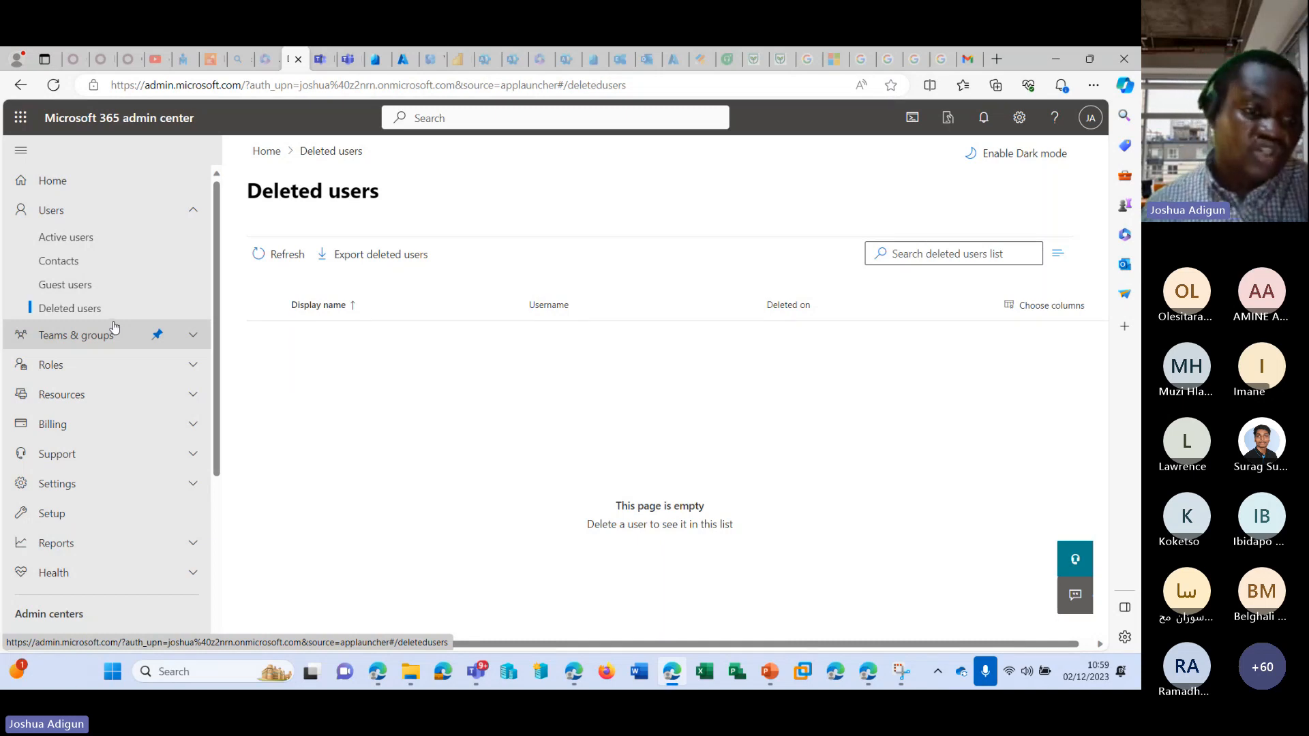
Open the active teams and groups list and look through the Teams and Microsoft 365 groups.
left_click(189, 336)
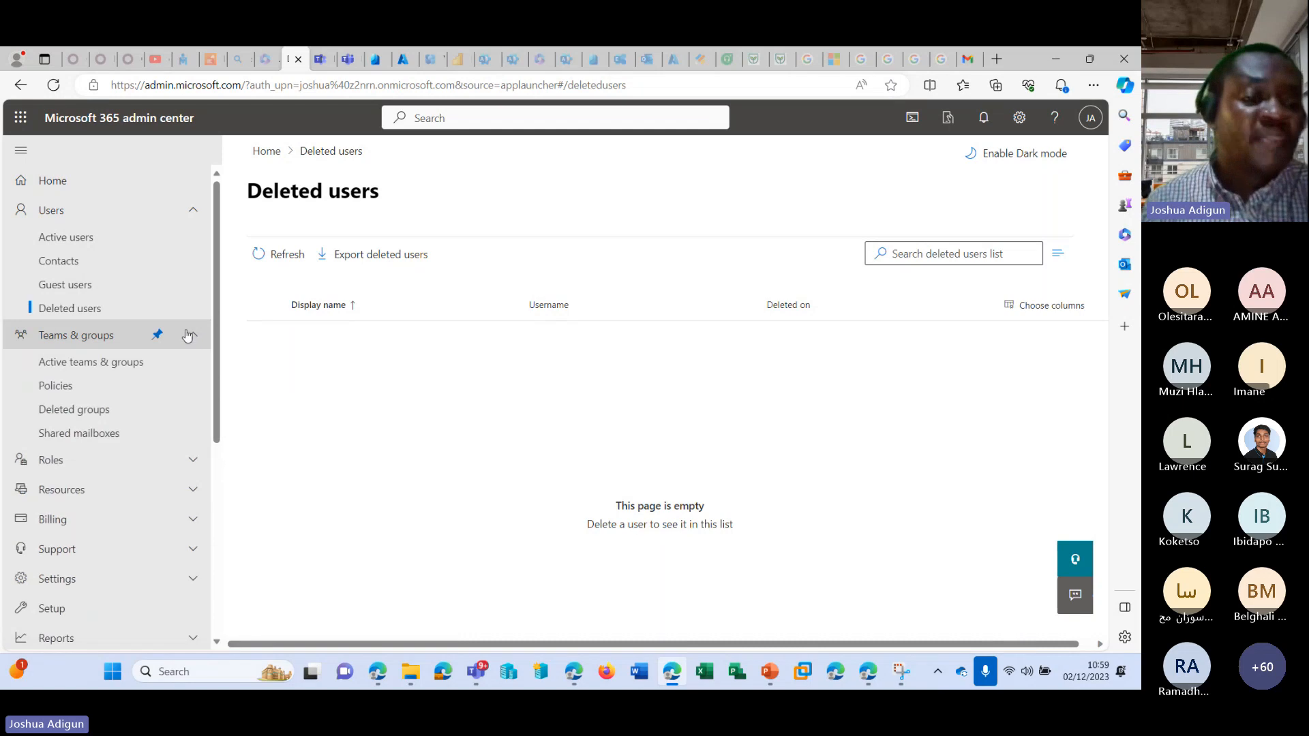
left_click(120, 370)
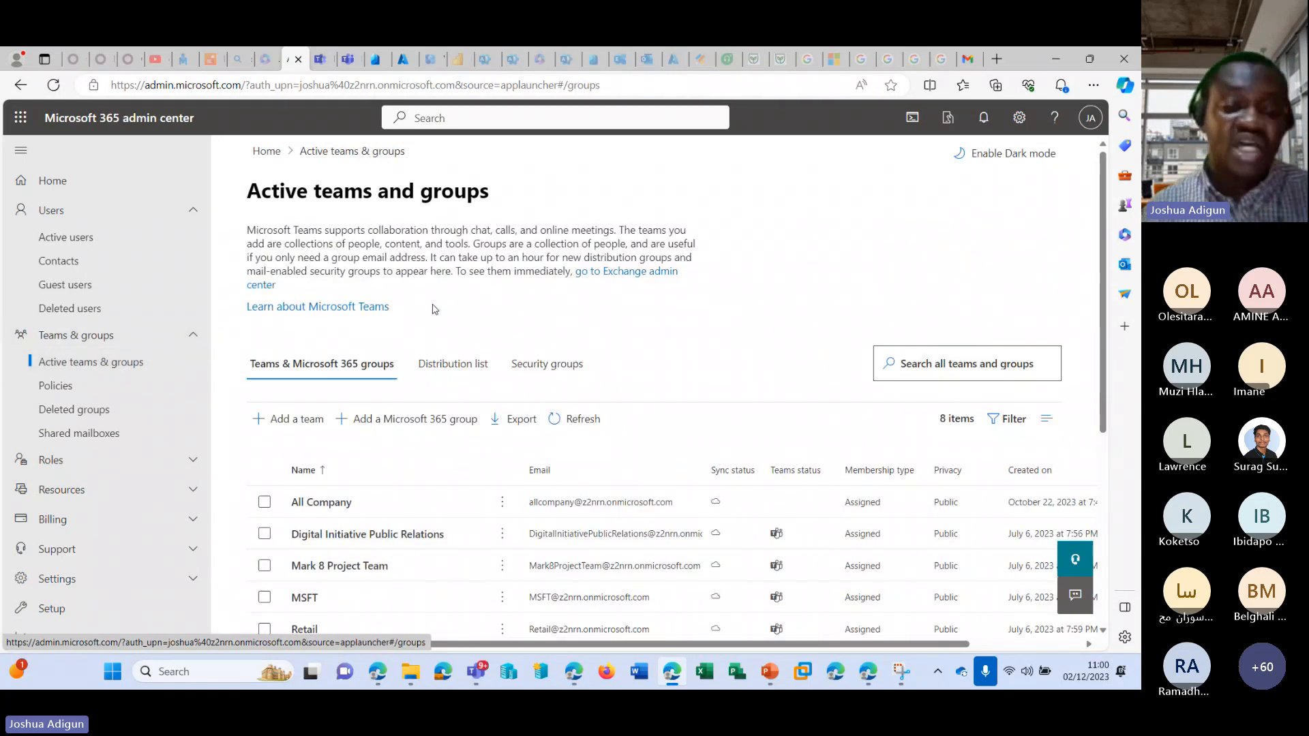
scroll(450, 294, "down", 2)
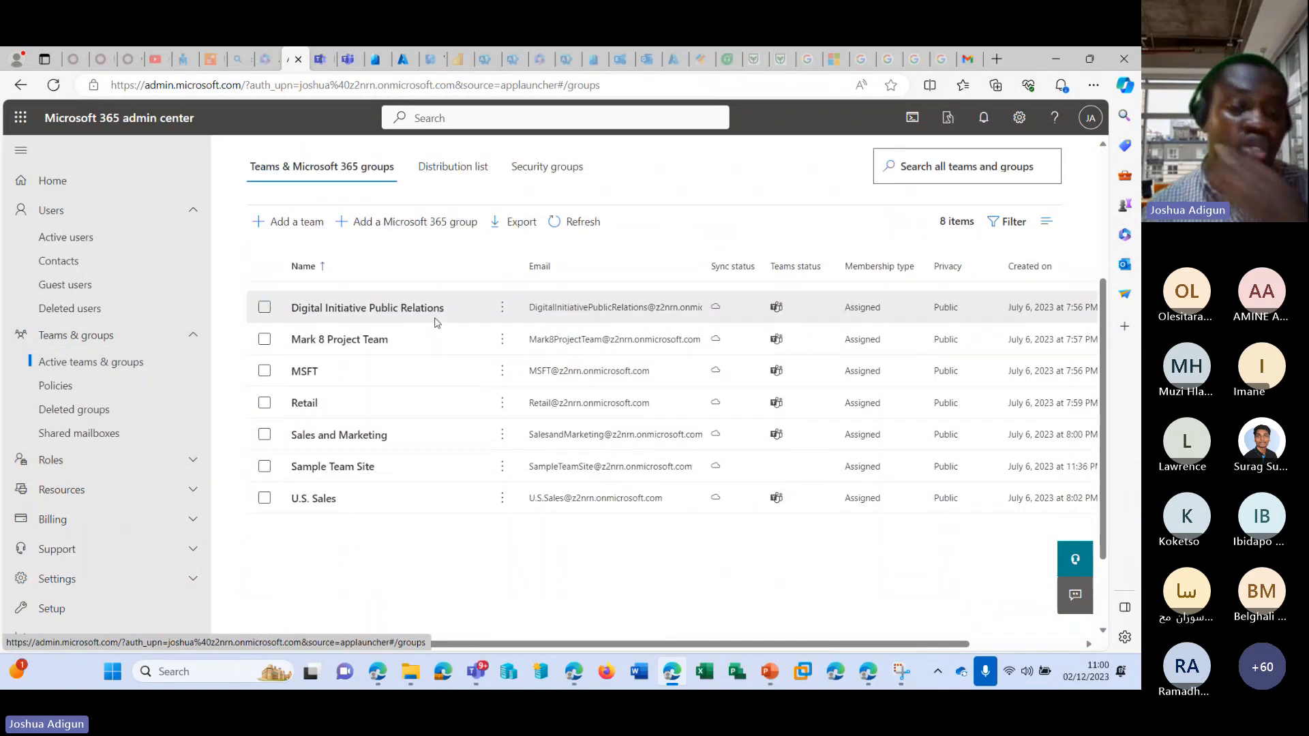
View the organization's teams in Microsoft Teams and return to the active groups list in the Microsoft 365 admin center.
left_click(319, 58)
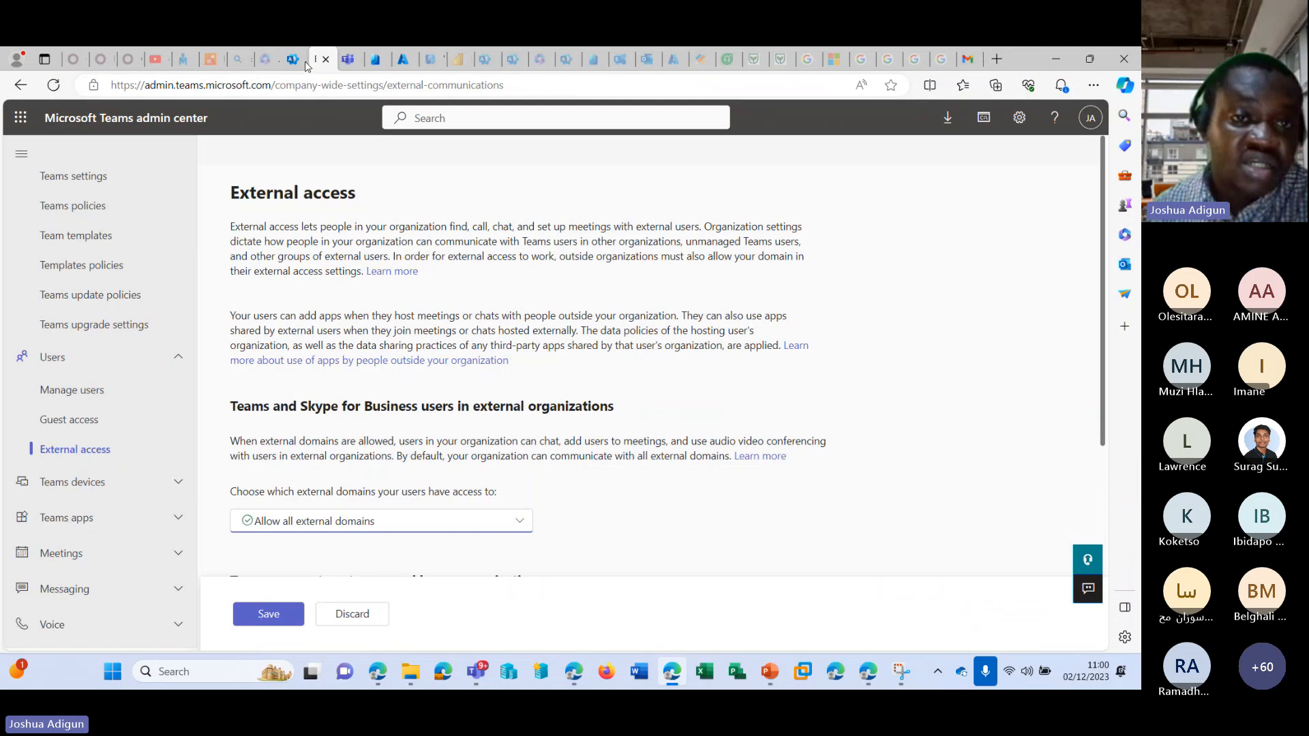
left_click(348, 59)
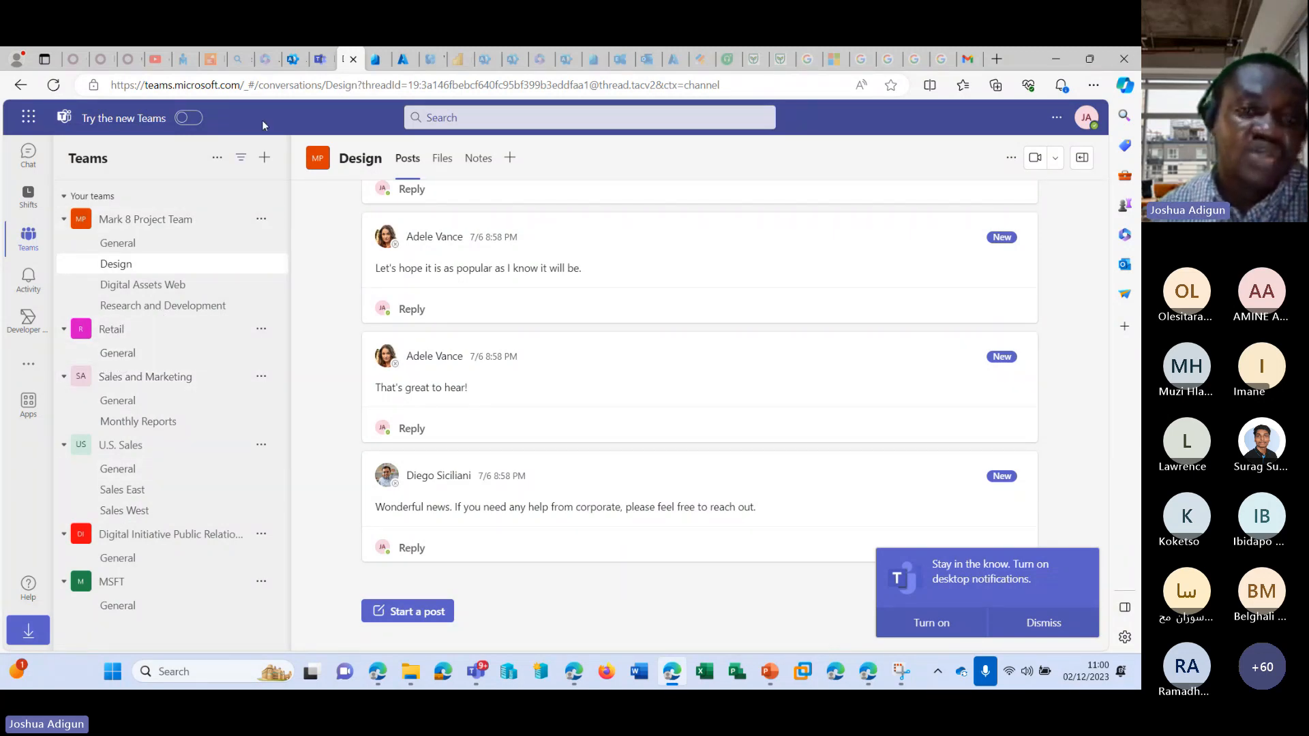
left_click(296, 61)
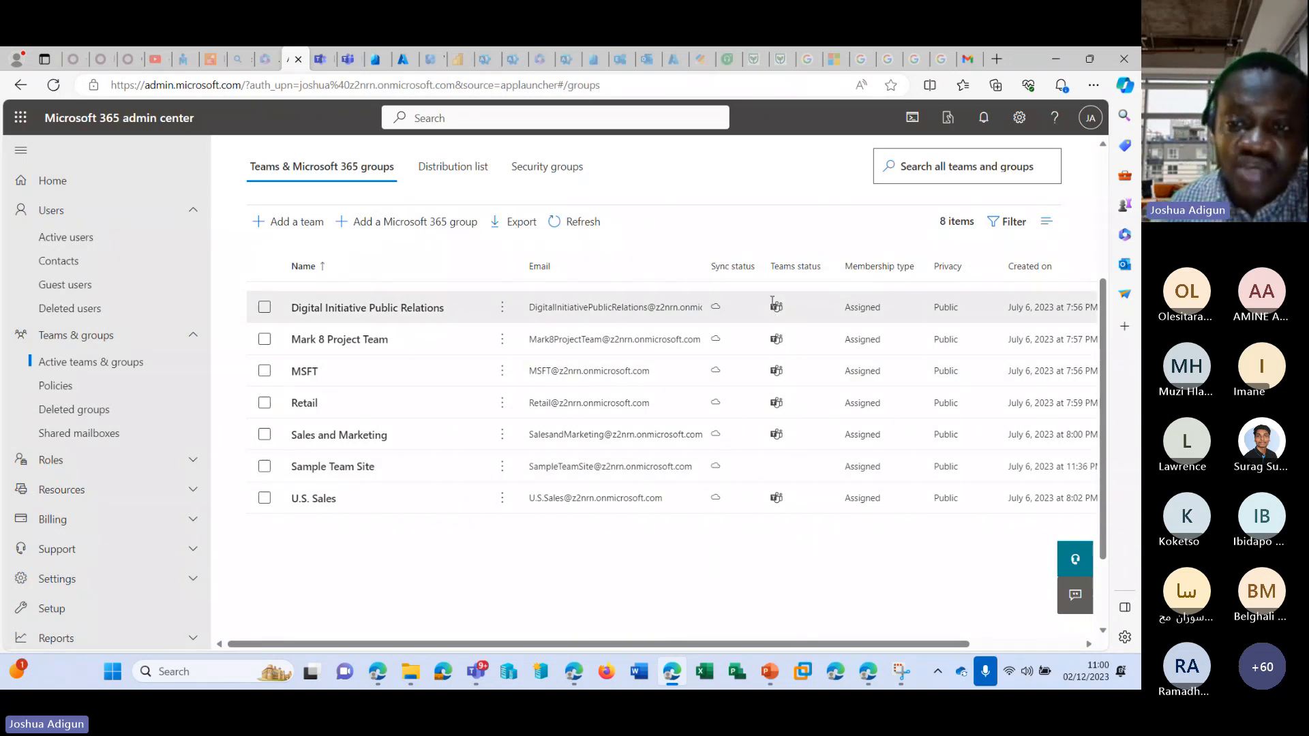
Look through the active teams and groups list and view the organization's teams in Microsoft Teams.
scroll(570, 359, "up", 3)
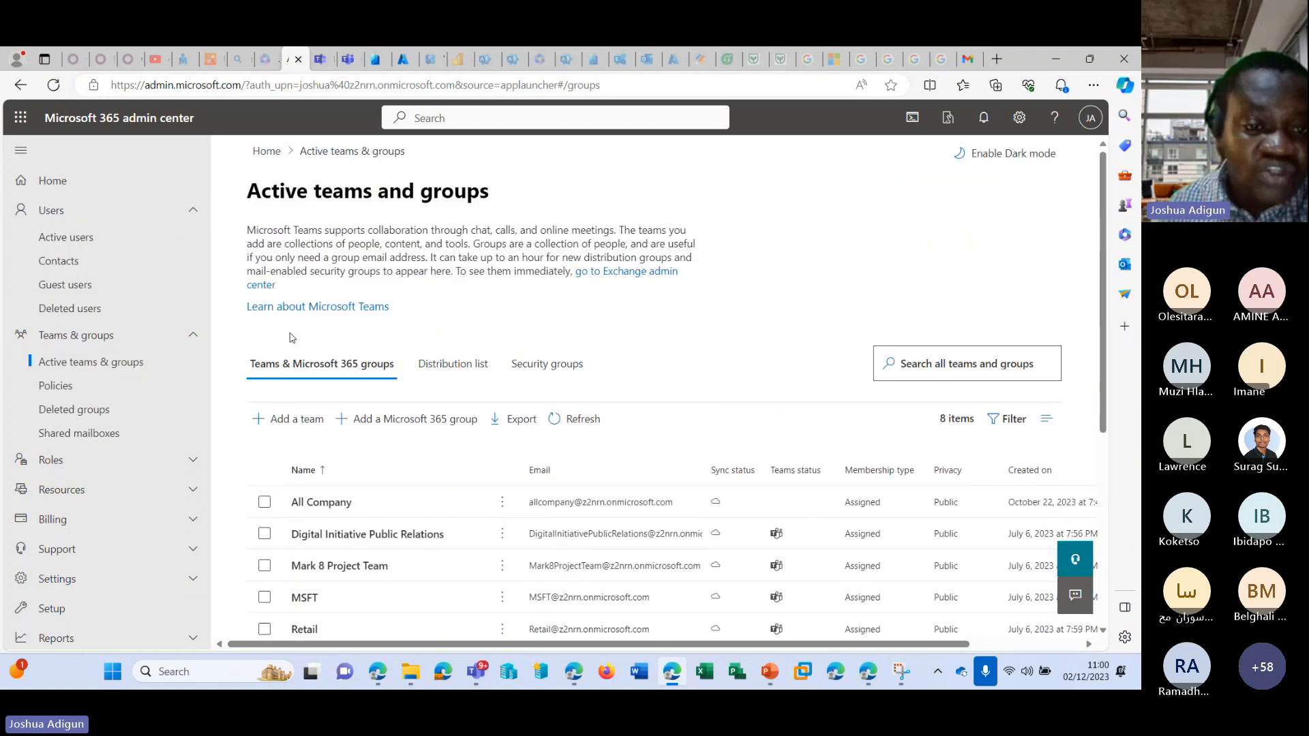
scroll(453, 368, "down", 2)
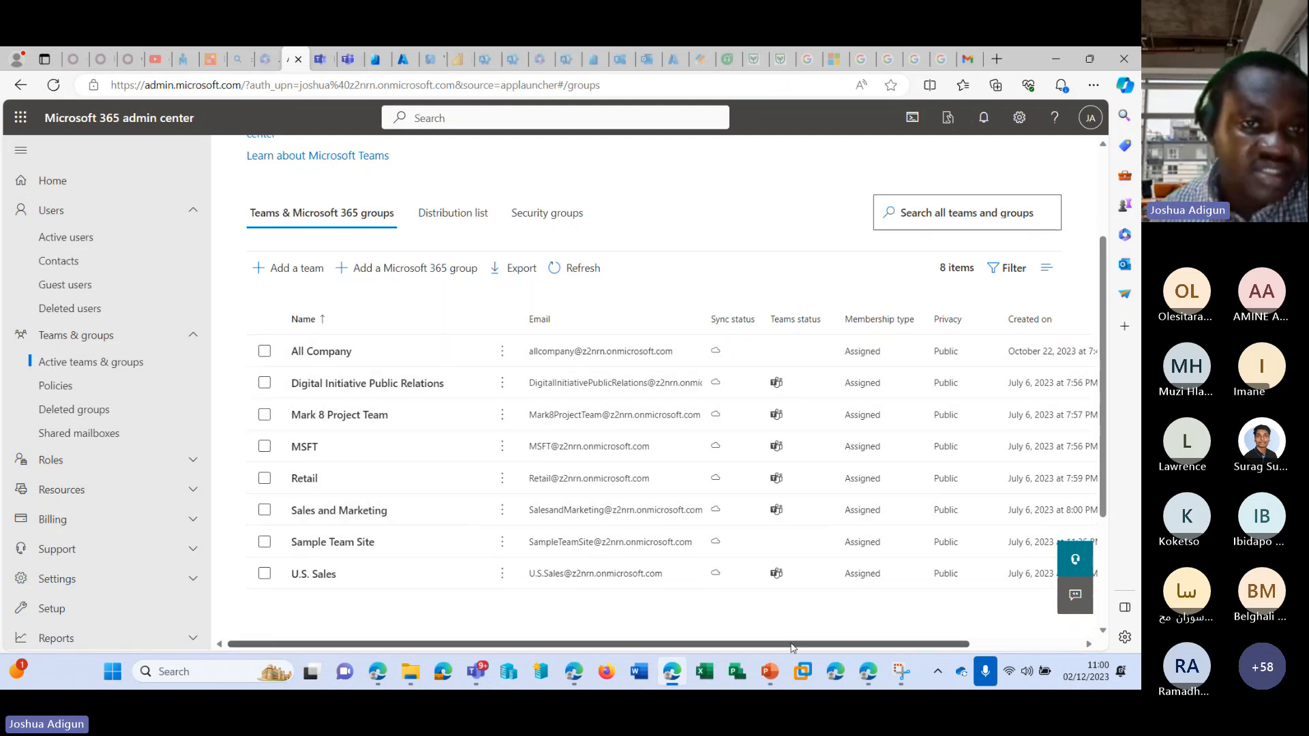
left_click(321, 59)
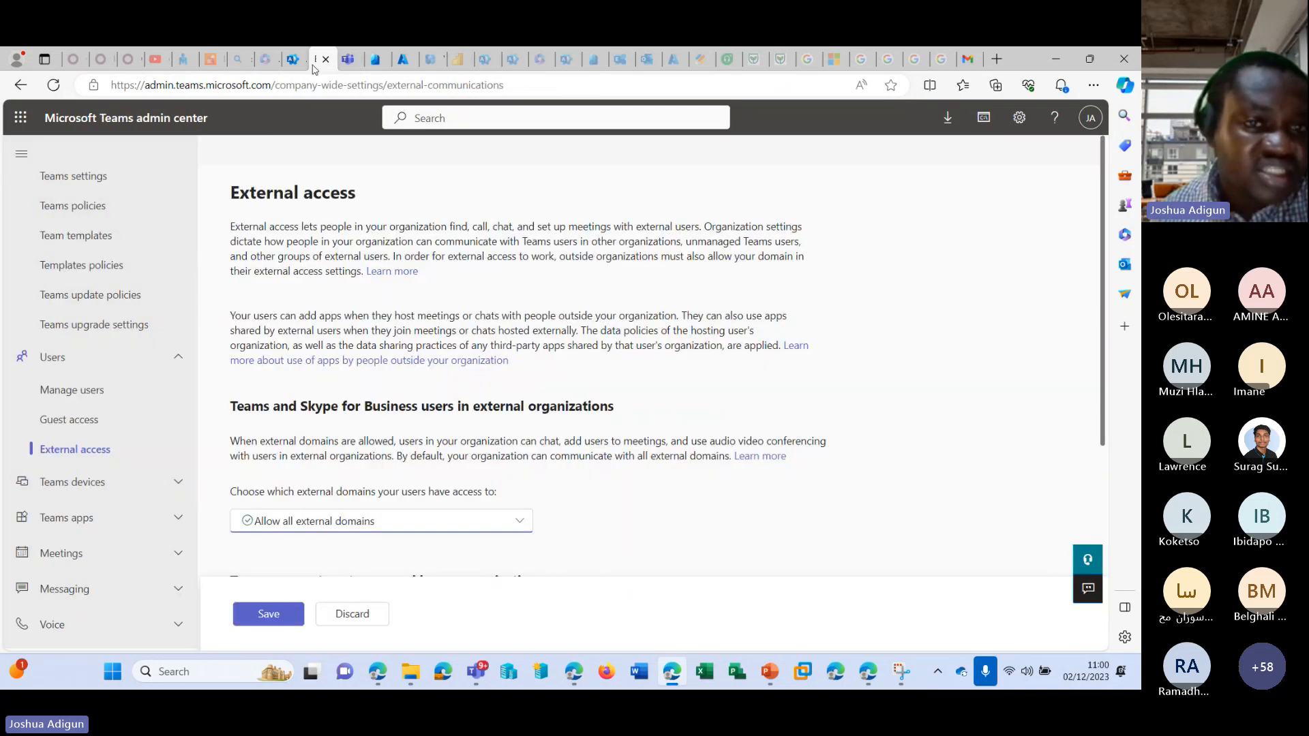
left_click(352, 60)
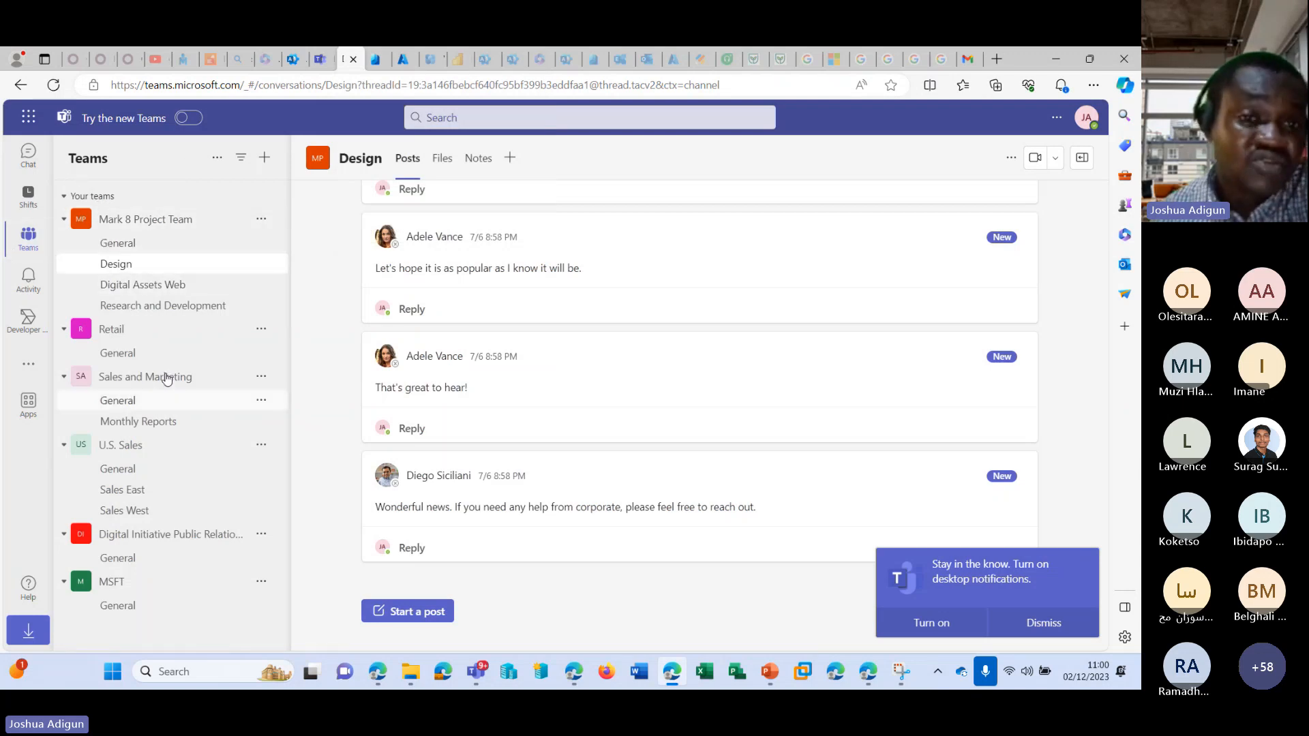
Open the SharePoint admin center from the Microsoft 365 admin center with the tenant's admin account and view the active sites.
left_click(291, 60)
scroll(101, 495, "down", 3)
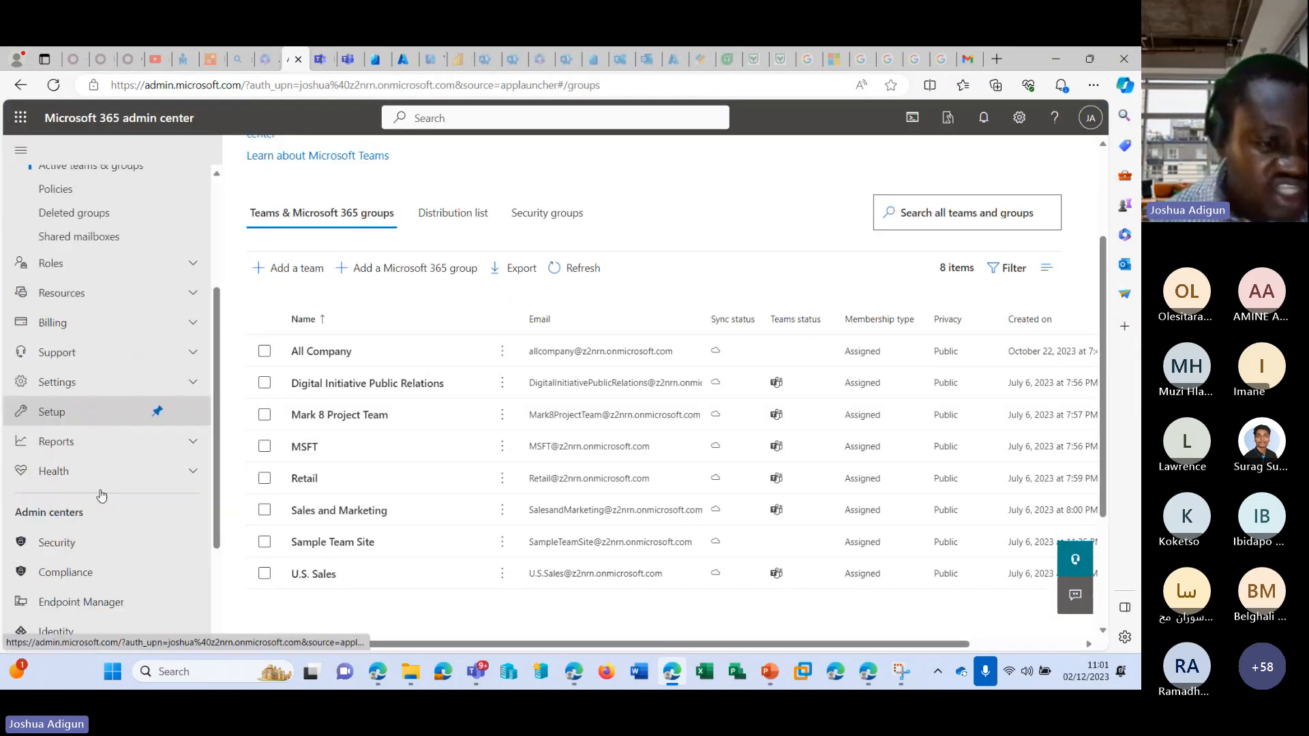
scroll(180, 527, "down", 1)
scroll(180, 527, "down", 3)
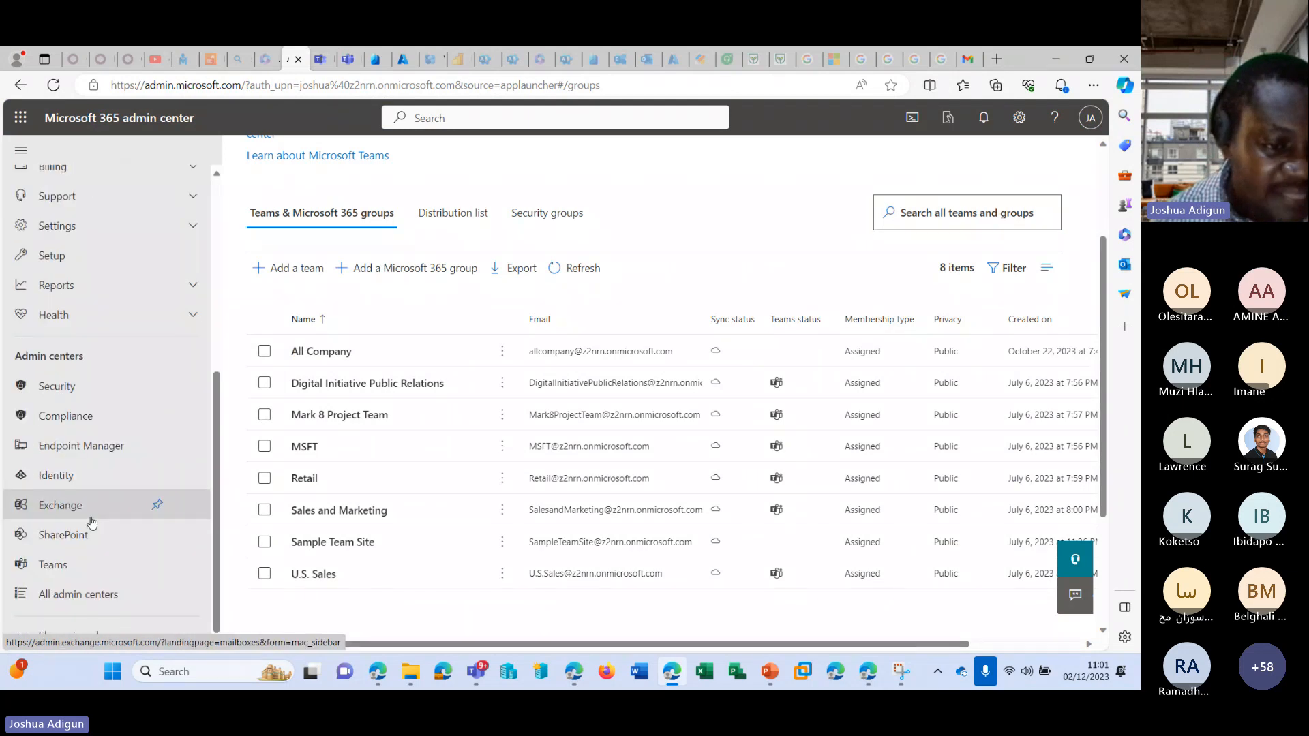
left_click(87, 518)
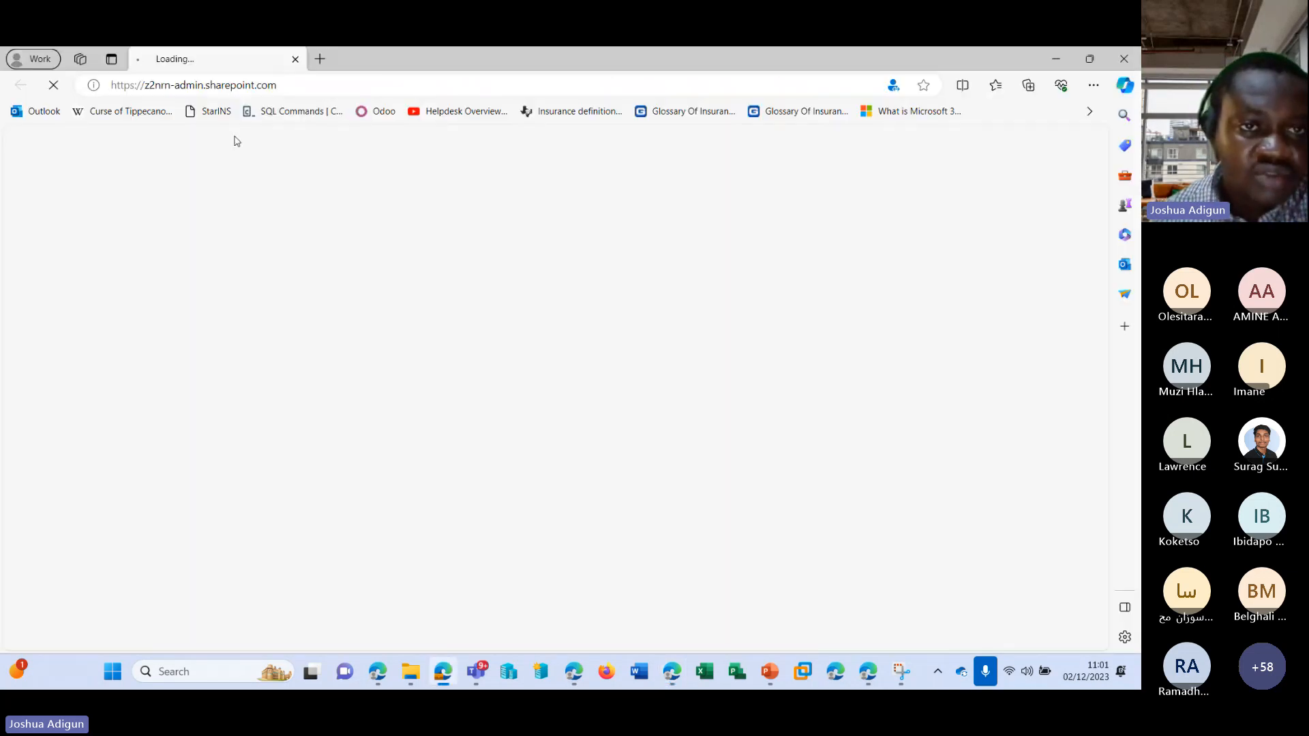
left_click(1117, 59)
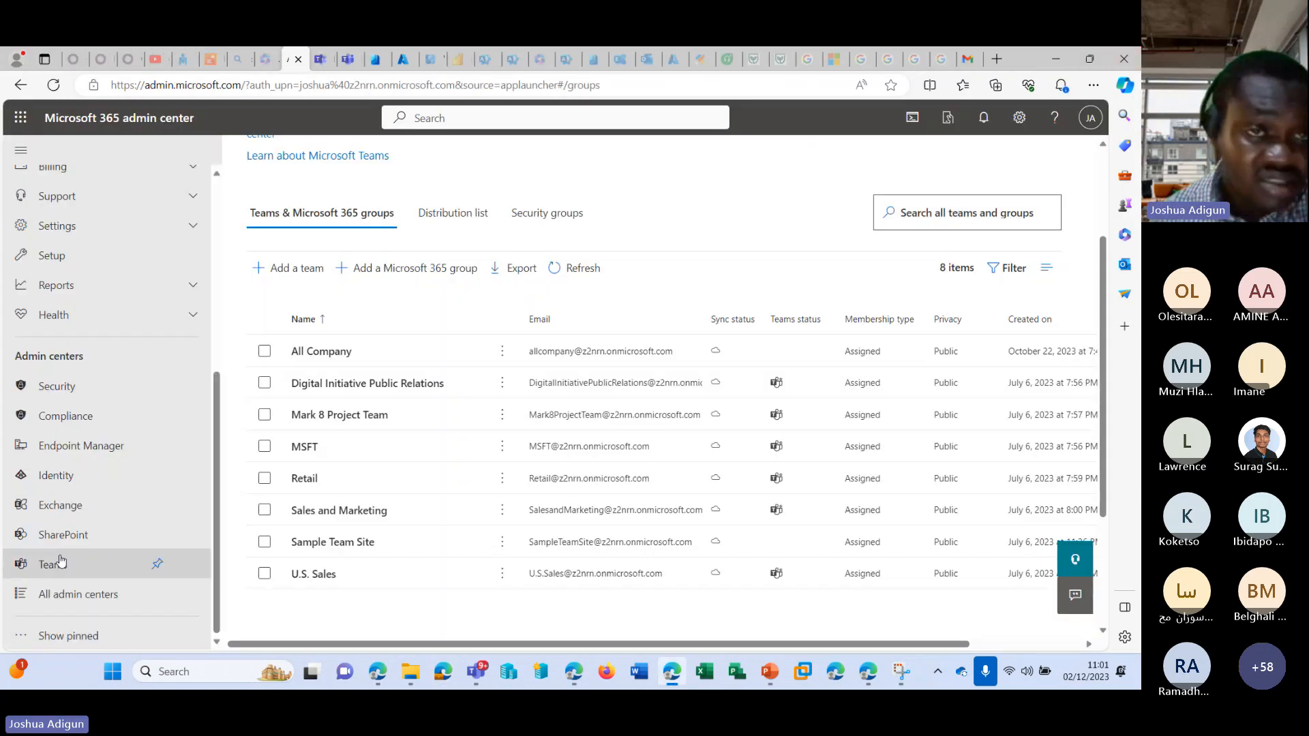
left_click(63, 534)
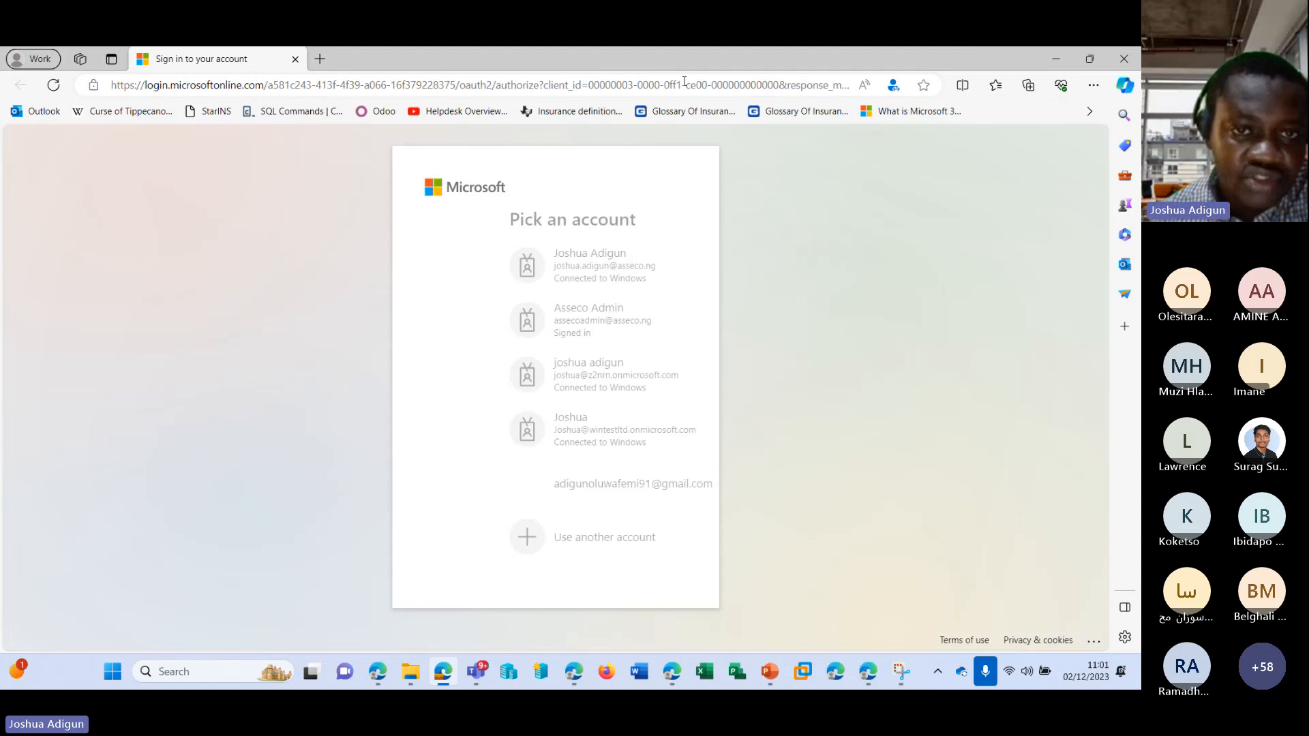
left_click(515, 369)
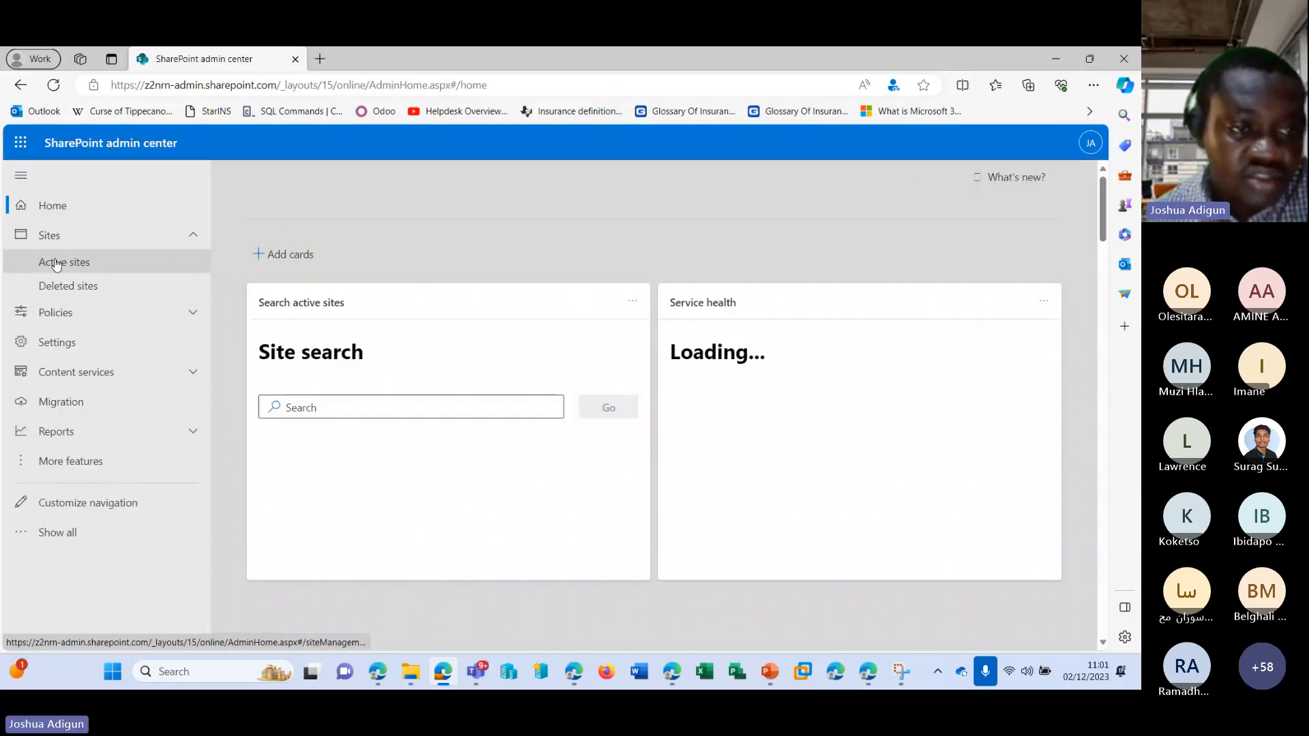
left_click(56, 264)
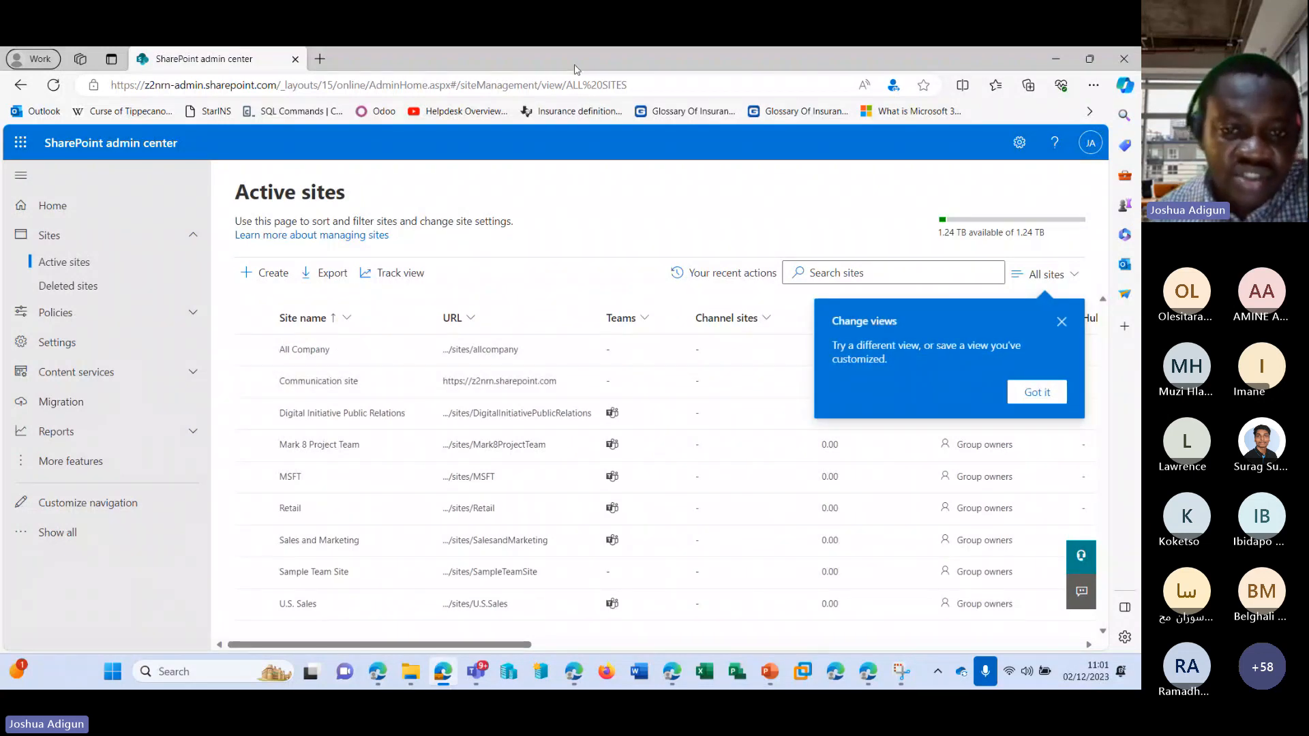
Place the SharePoint admin center window beside the Microsoft 365 groups list and make it taller to show the site names.
left_click_drag(574, 68, 1137, 52)
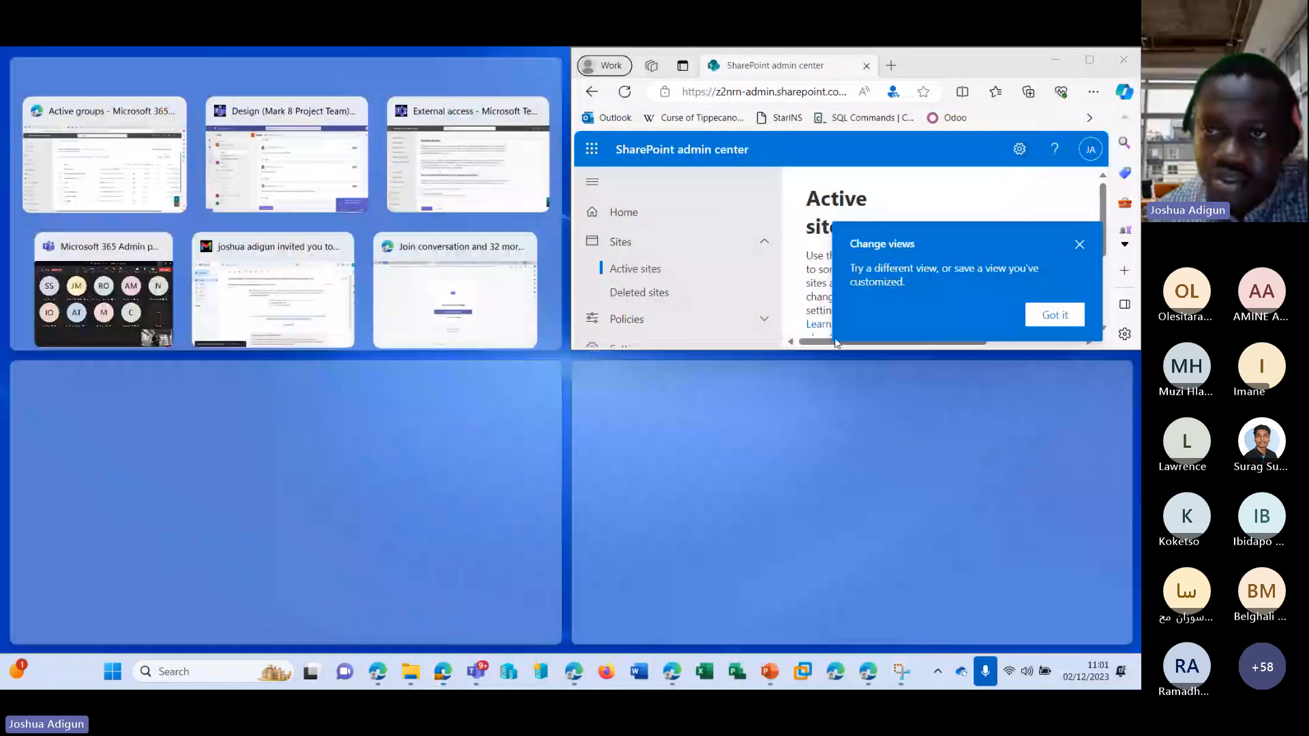
left_click_drag(1010, 71, 1137, 51)
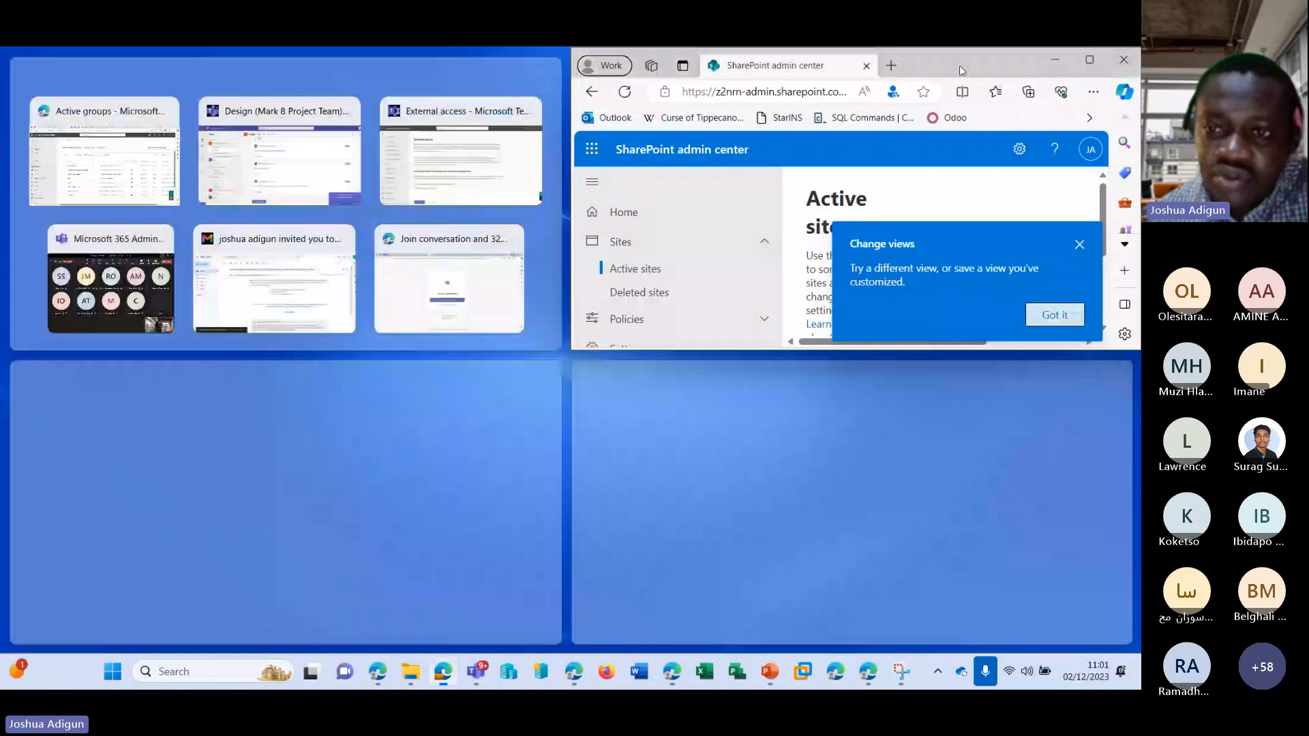
left_click(960, 71)
scroll(995, 257, "down", 3)
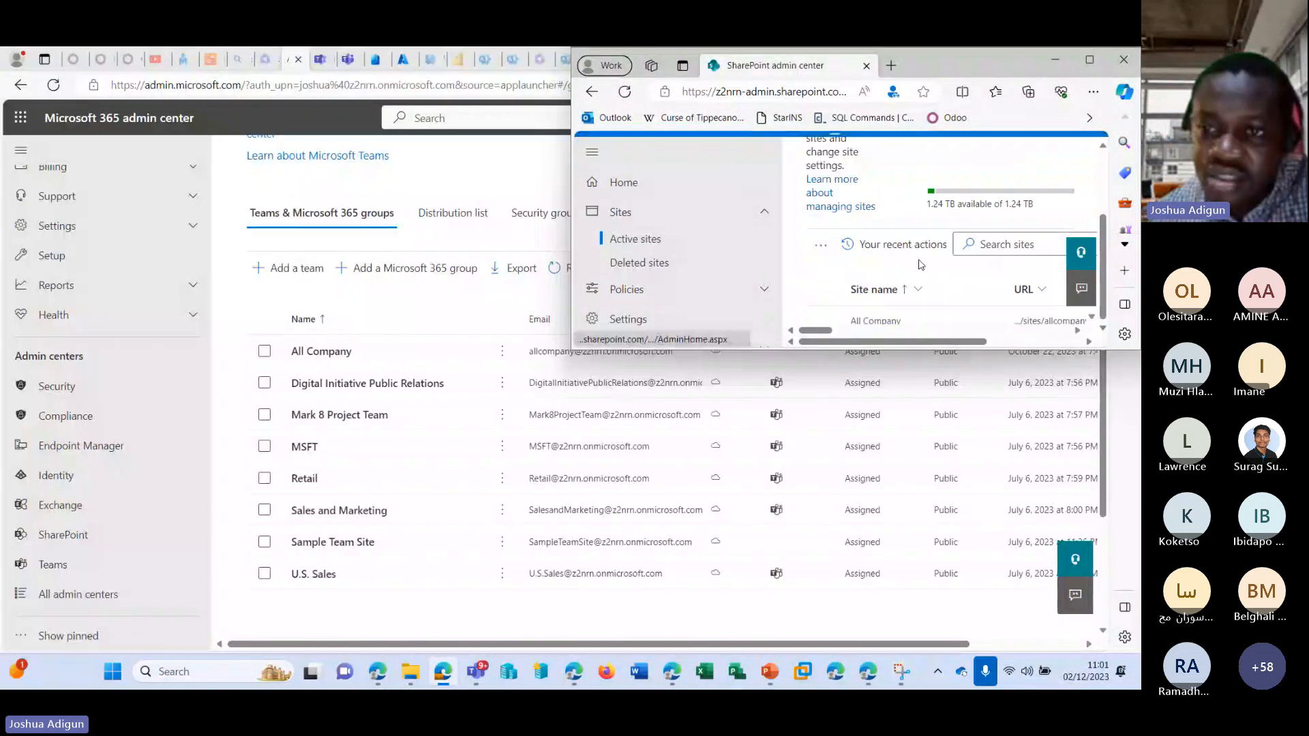
scroll(955, 306, "down", 1)
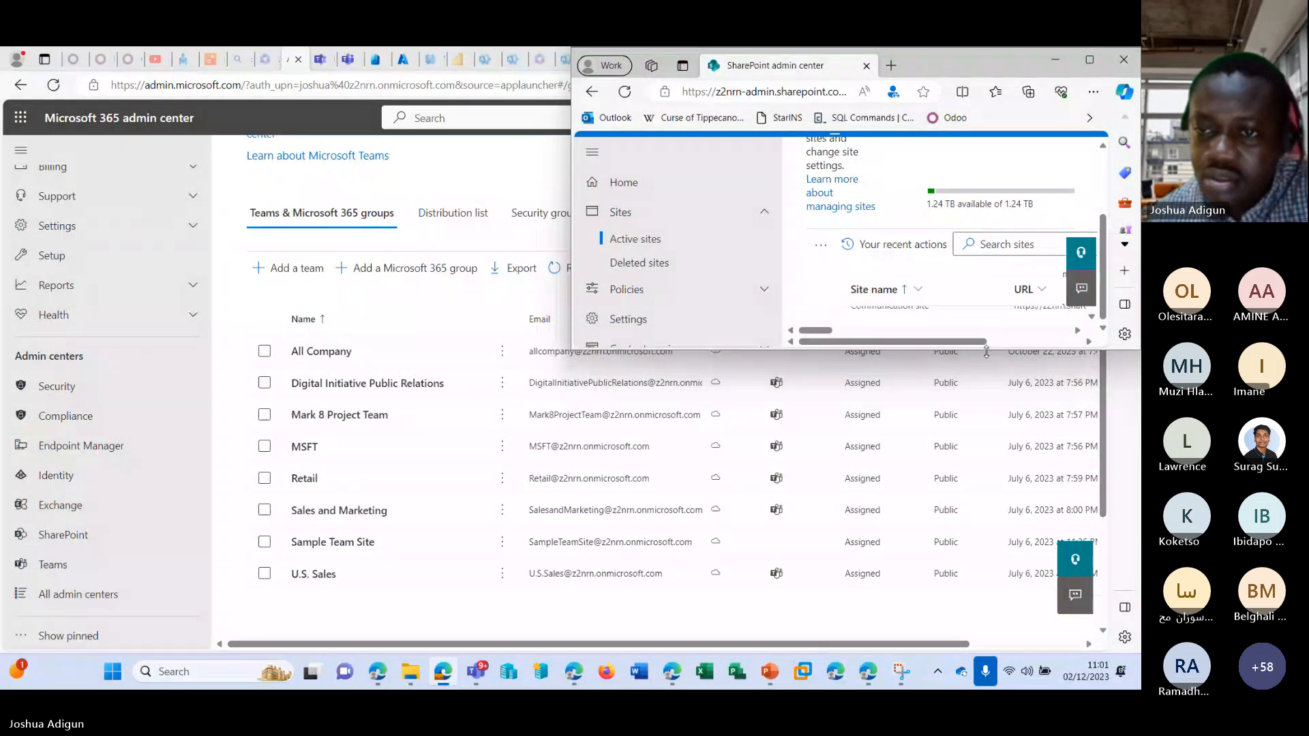
left_click_drag(987, 348, 1007, 585)
scroll(886, 450, "up", 1)
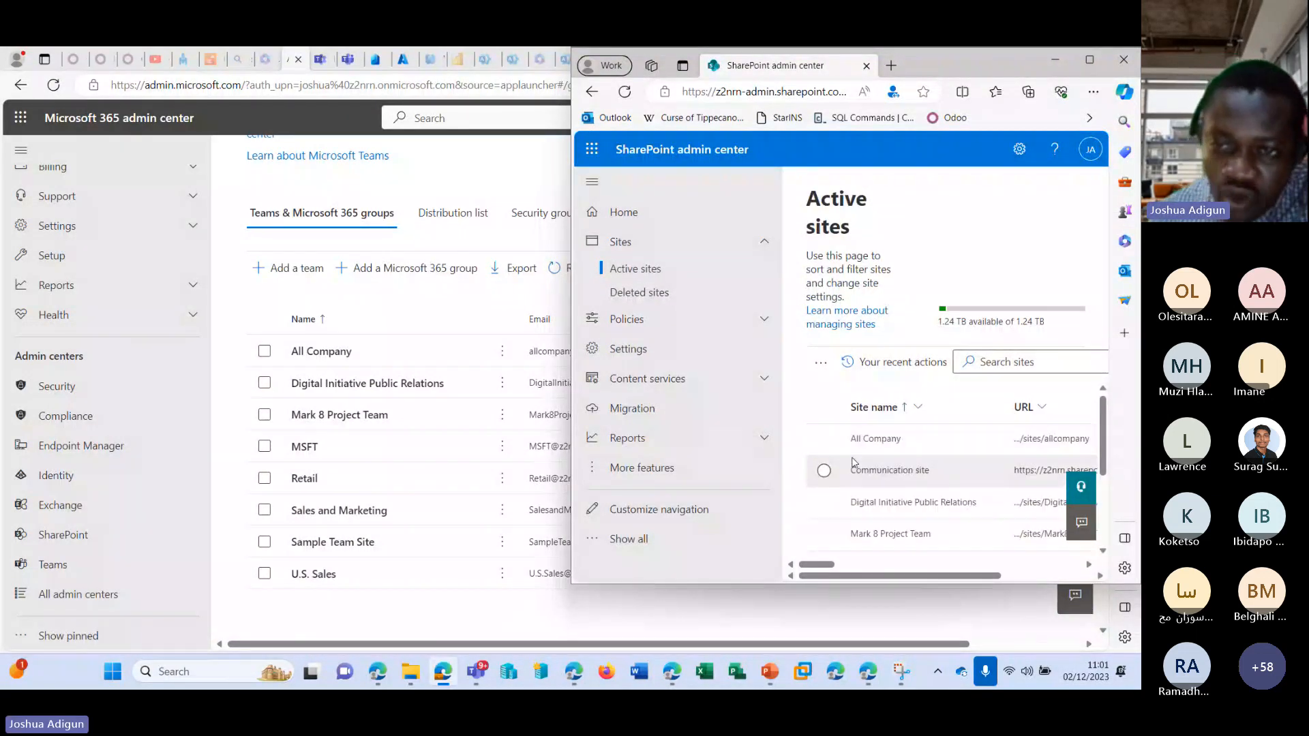
Compare the names of the active SharePoint sites with the Microsoft 365 groups, from All Company to U.S. Sales.
scroll(886, 450, "down", 1)
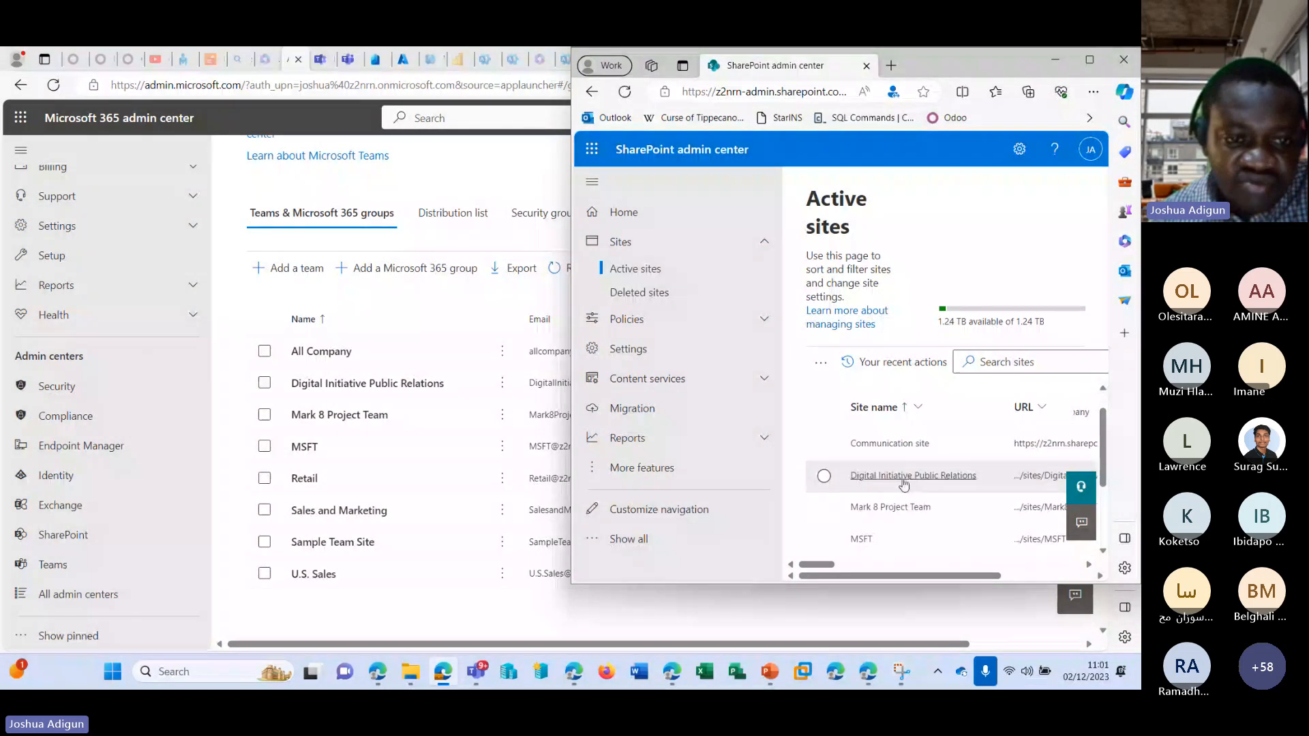
scroll(901, 485, "down", 1)
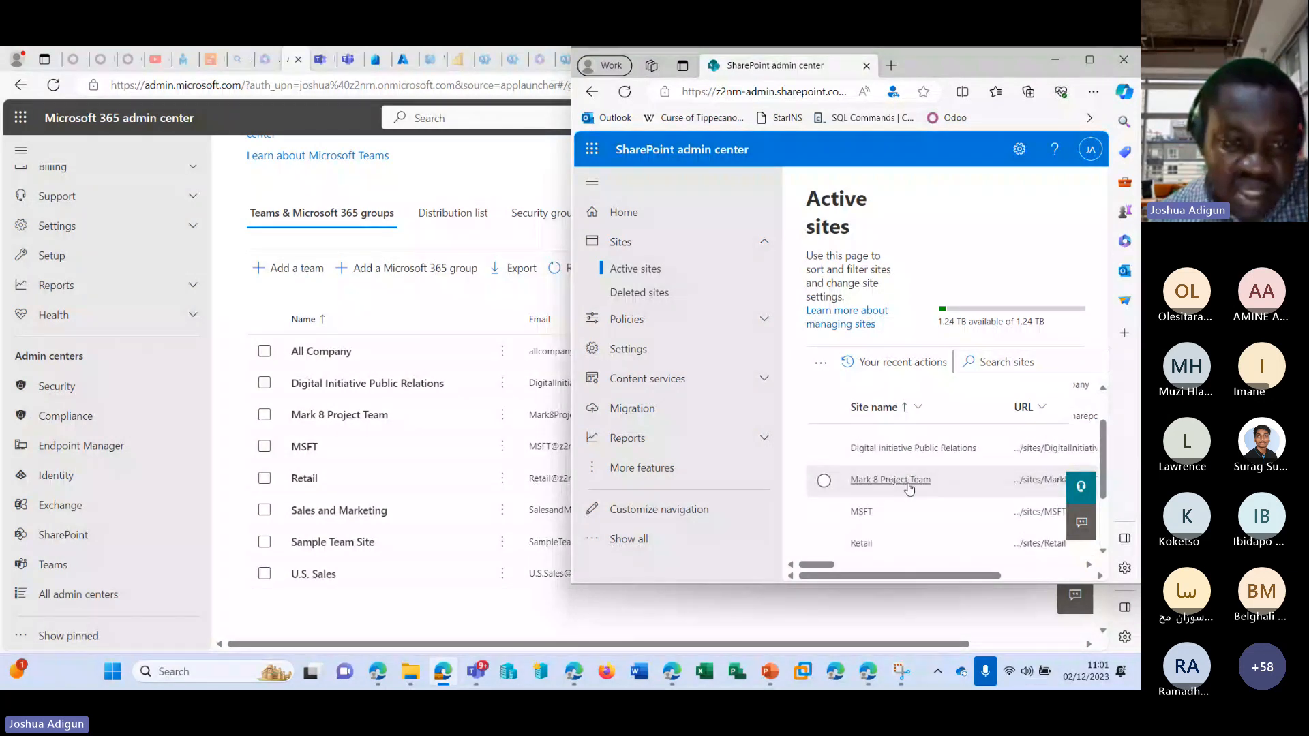
scroll(907, 487, "down", 2)
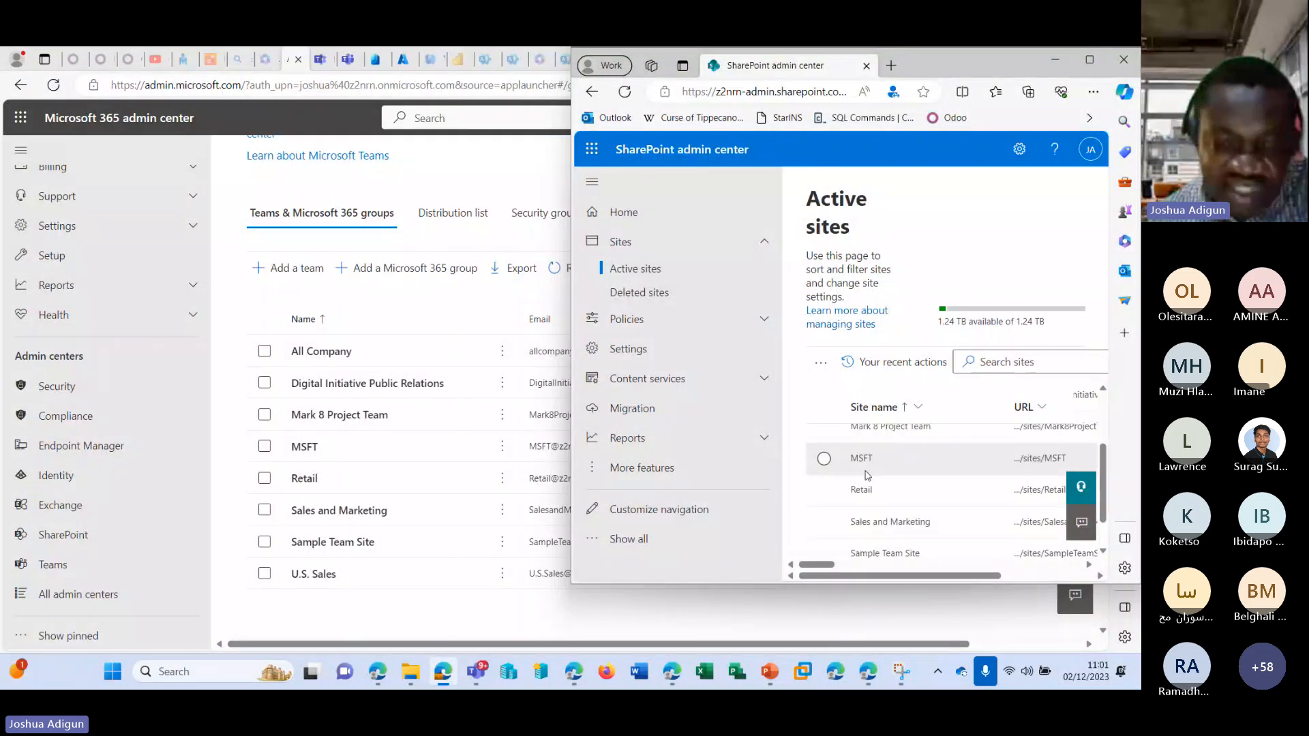
scroll(868, 488, "down", 2)
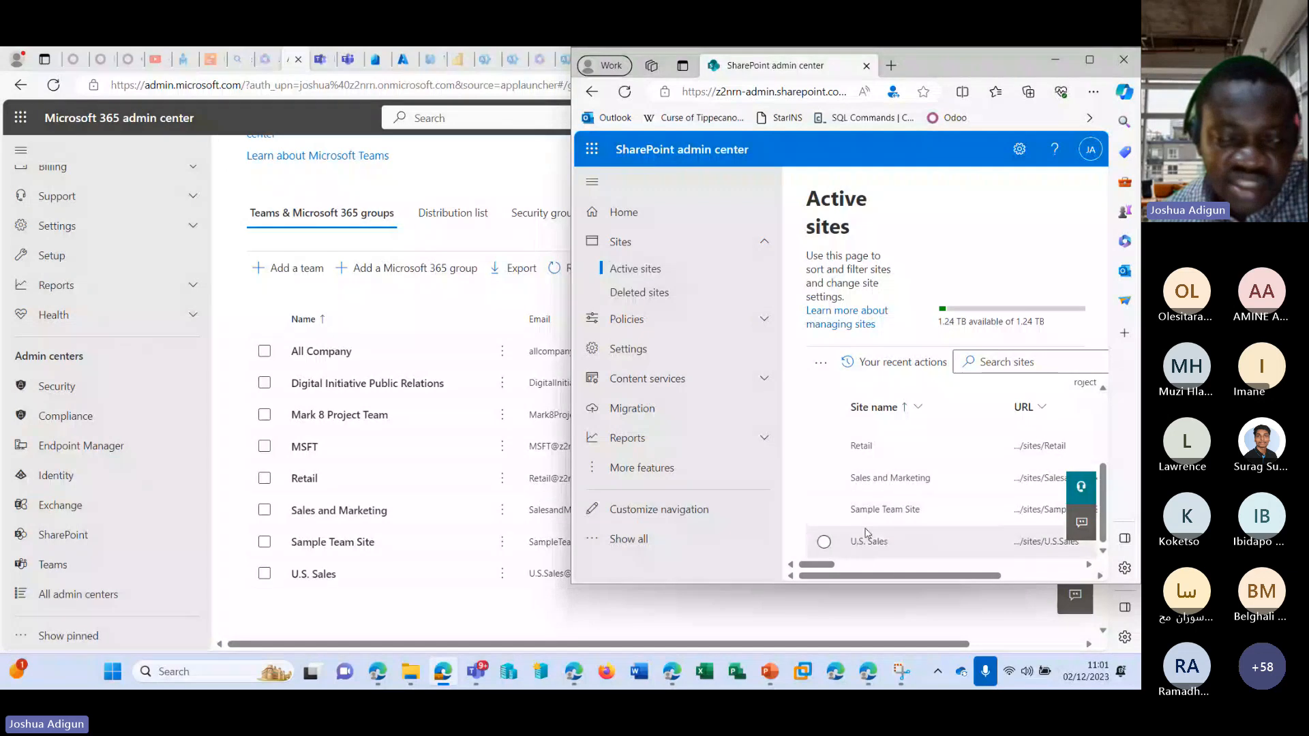
View the active SharePoint sites at full window size and return to the groups list in the Microsoft 365 admin center.
left_click(1089, 60)
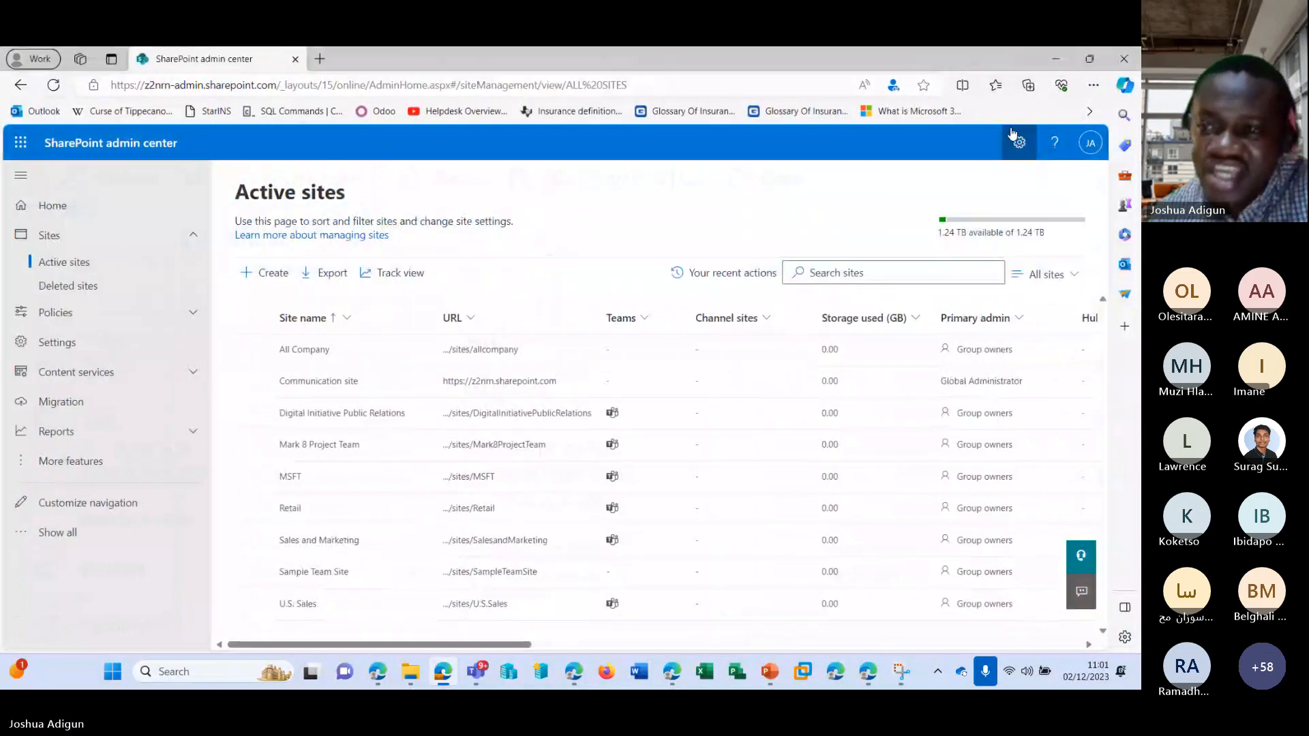
left_click(1054, 60)
mouse_move(590, 668)
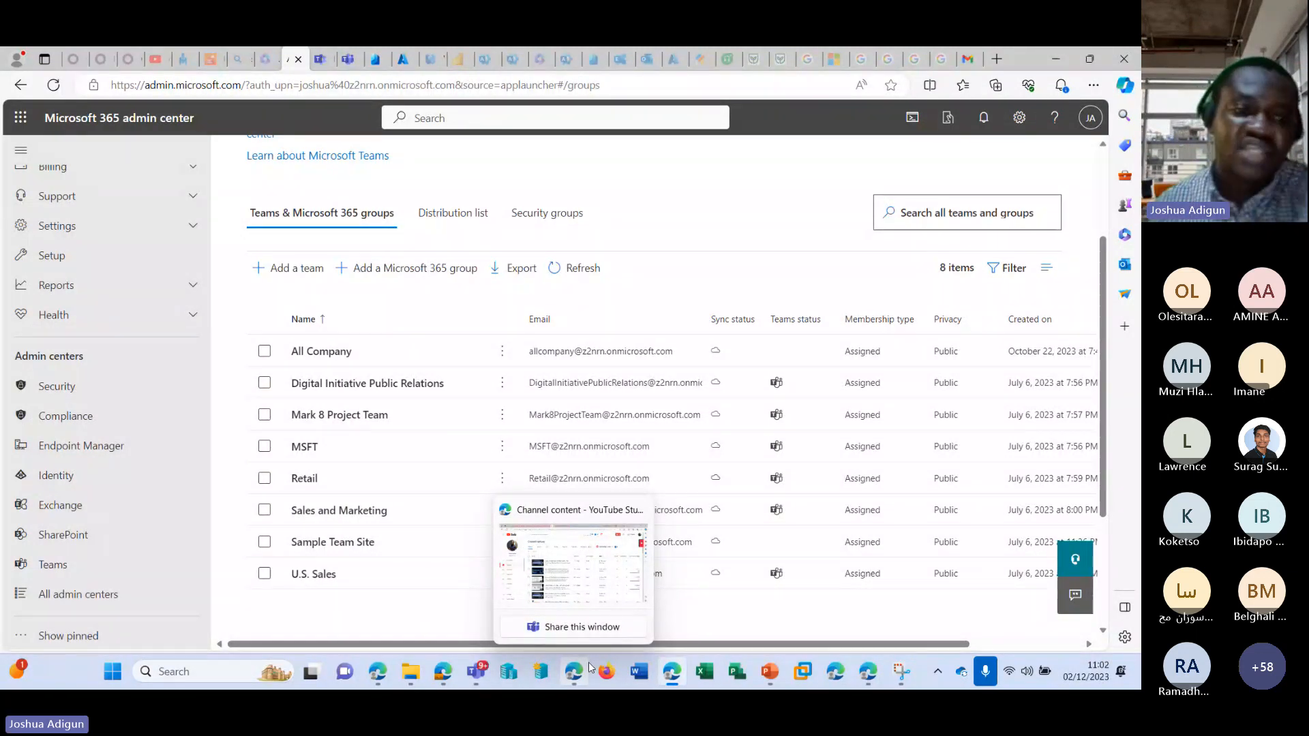
scroll(123, 382, "up", 2)
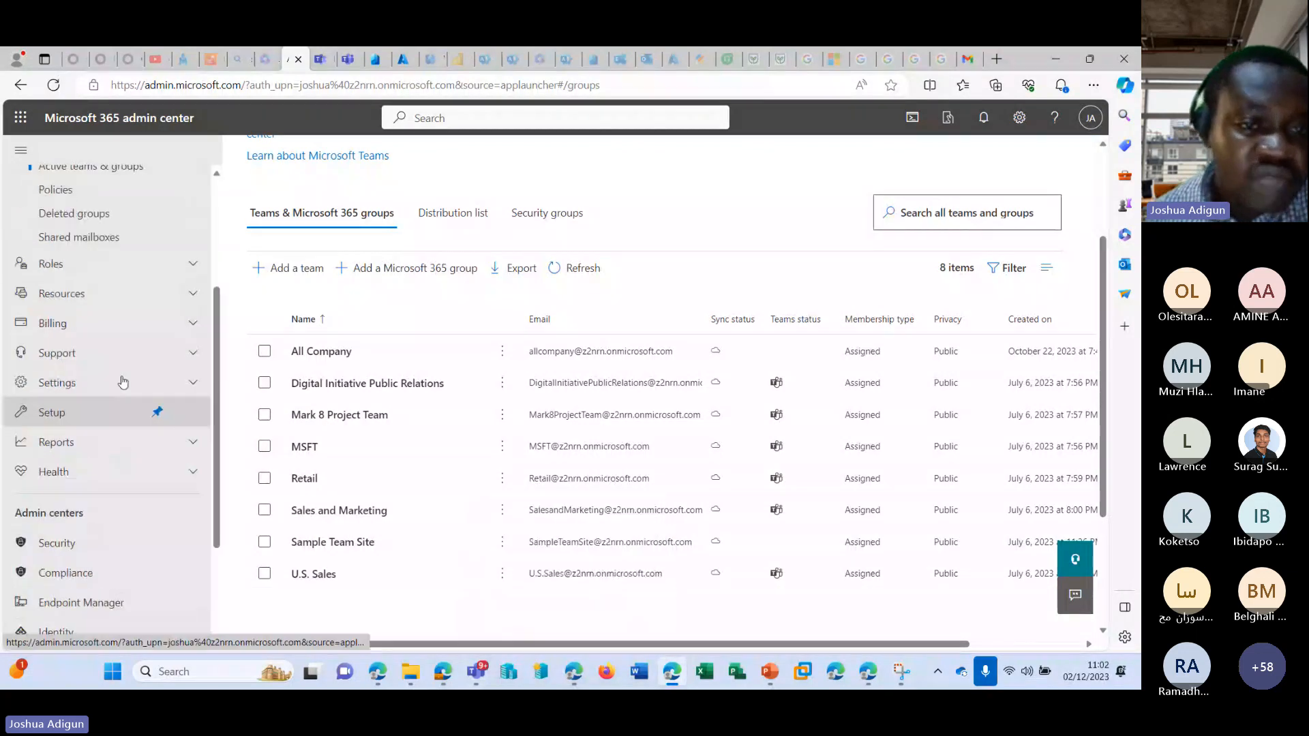
scroll(123, 382, "up", 3)
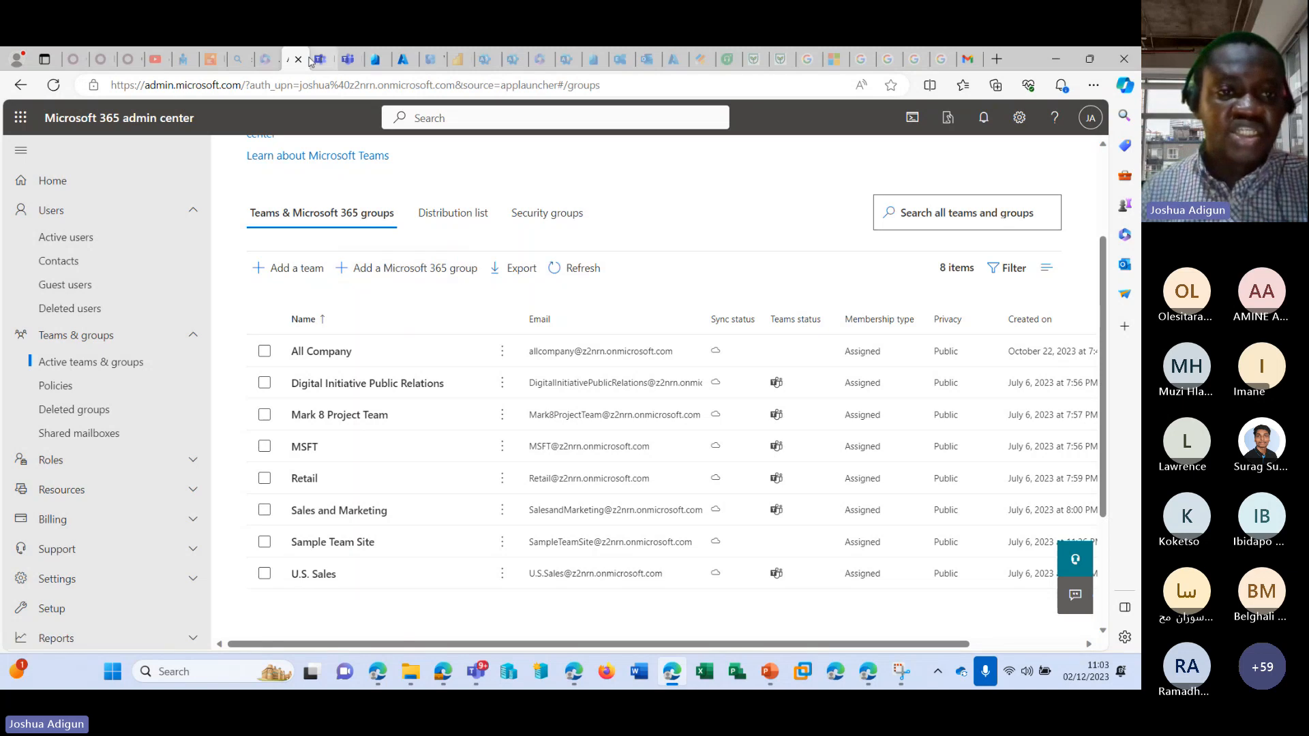
Switch to Microsoft Teams, start a new channel for the Mark 8 Project Team and set its privacy to Private.
left_click(349, 61)
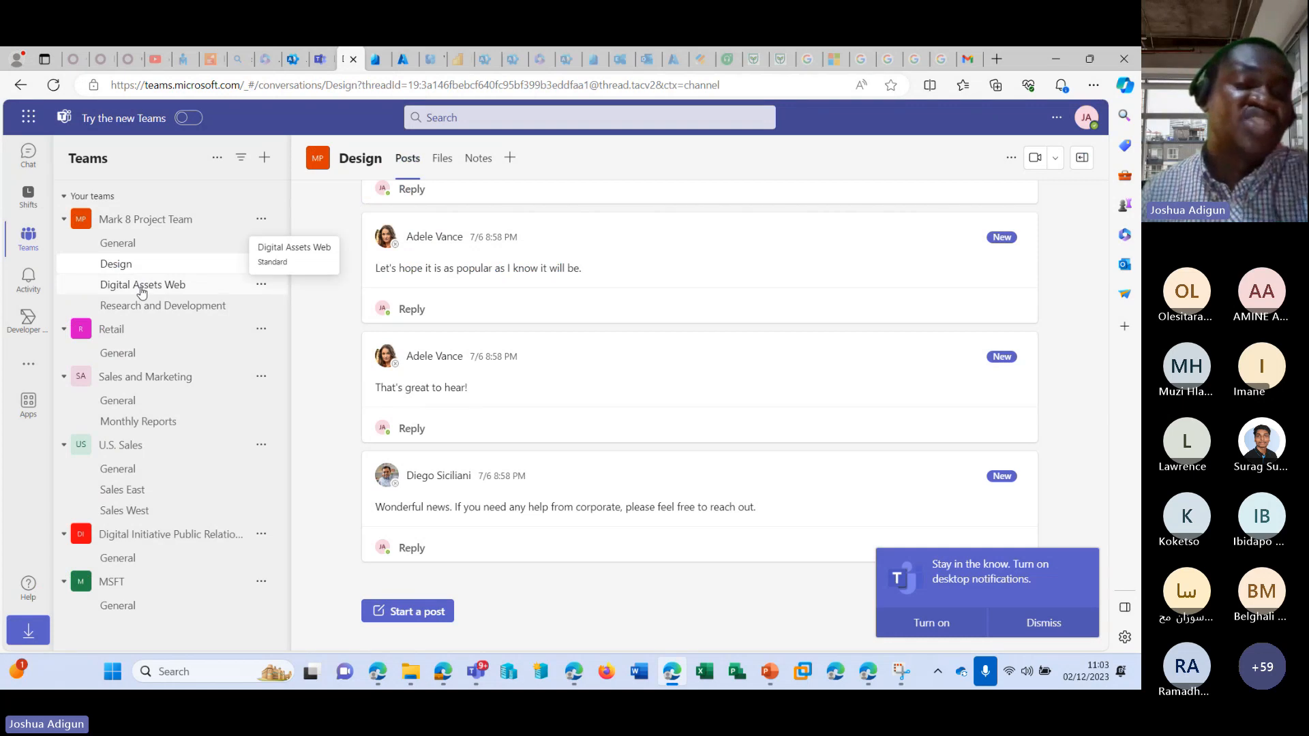
left_click(262, 220)
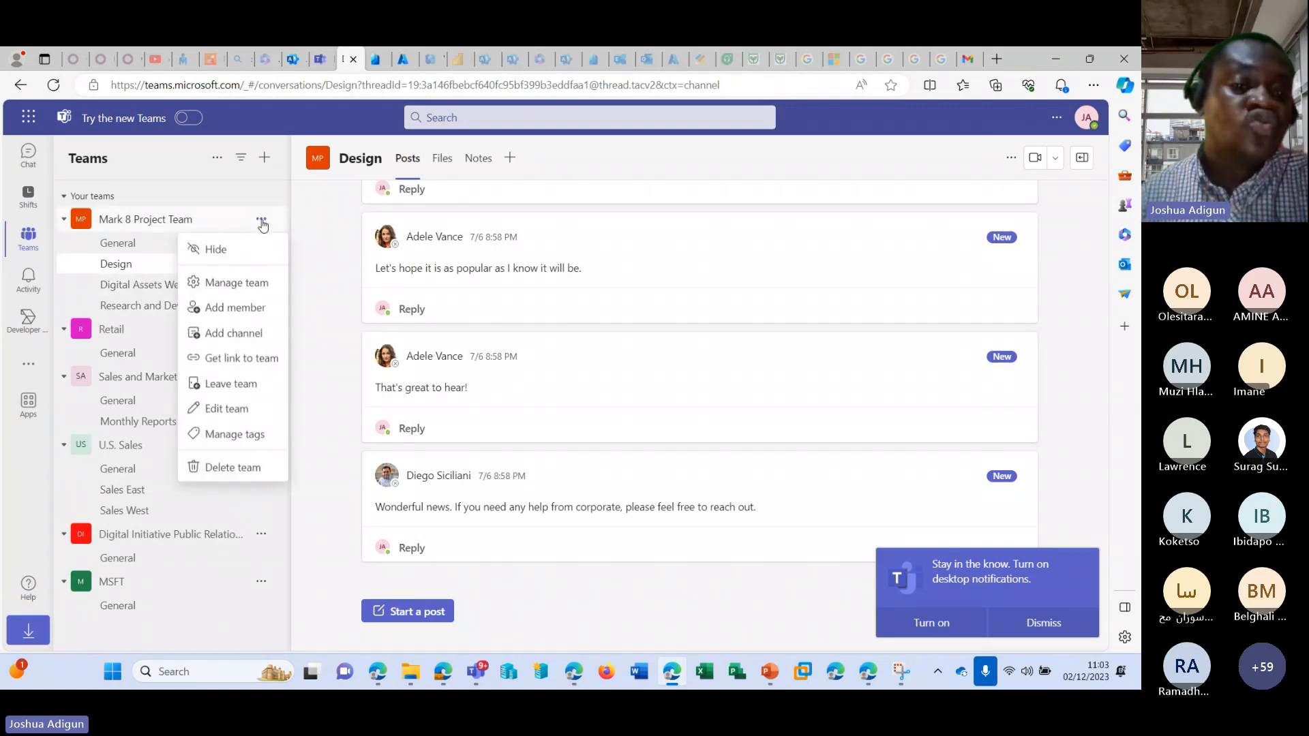
left_click(245, 336)
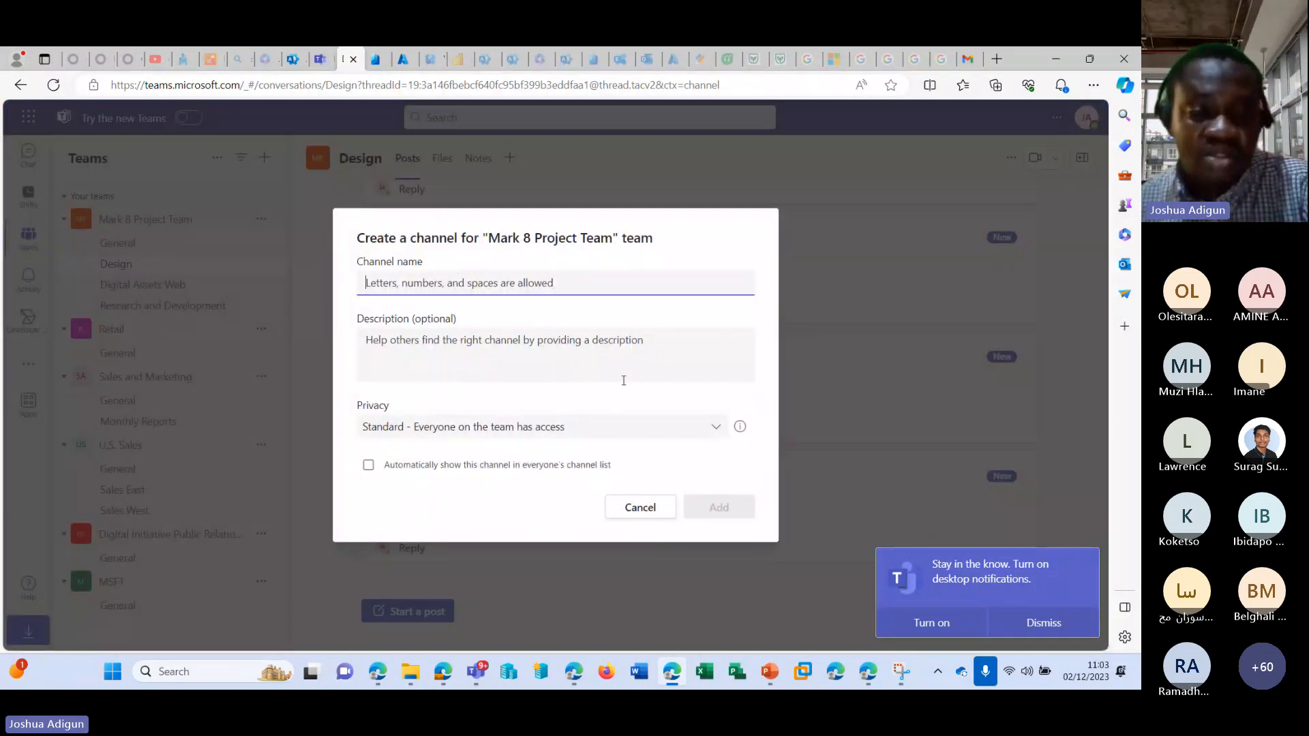
left_click(709, 427)
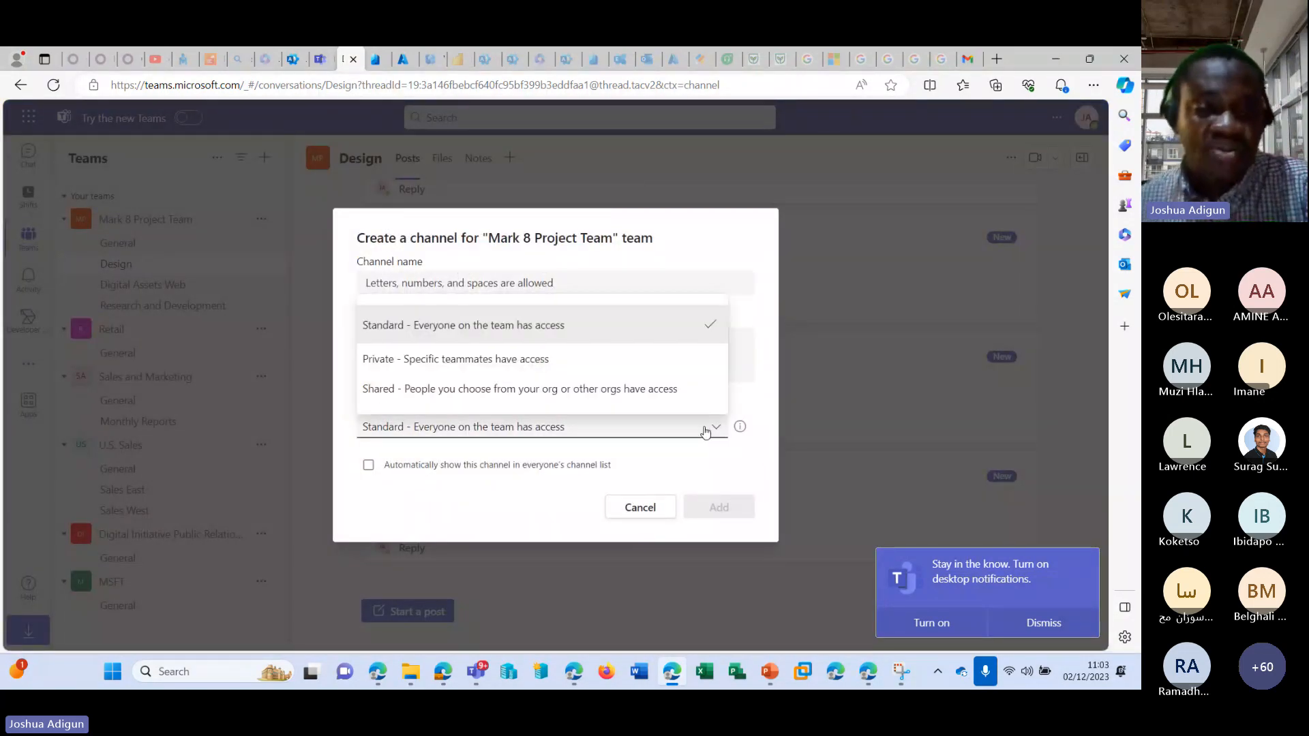
left_click(463, 359)
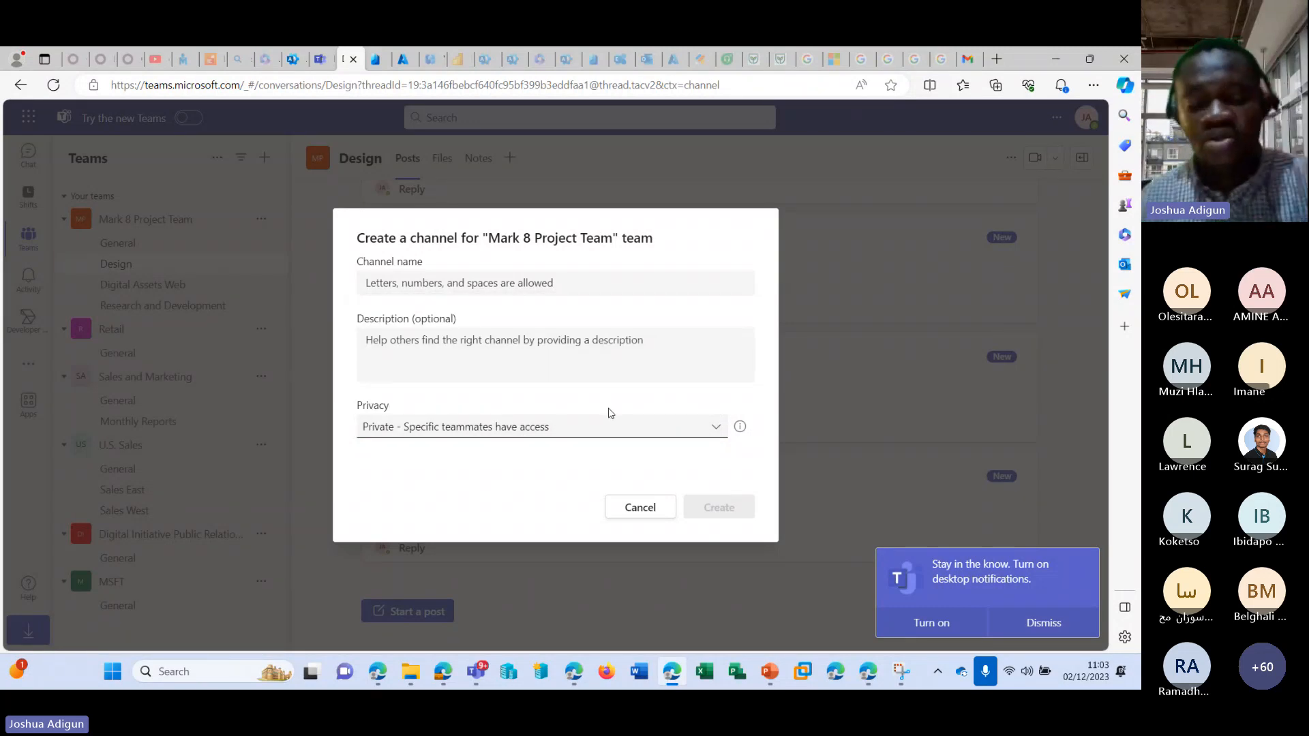
Open the All Company group in the Microsoft 365 admin center and review its membership and settings.
left_click(320, 62)
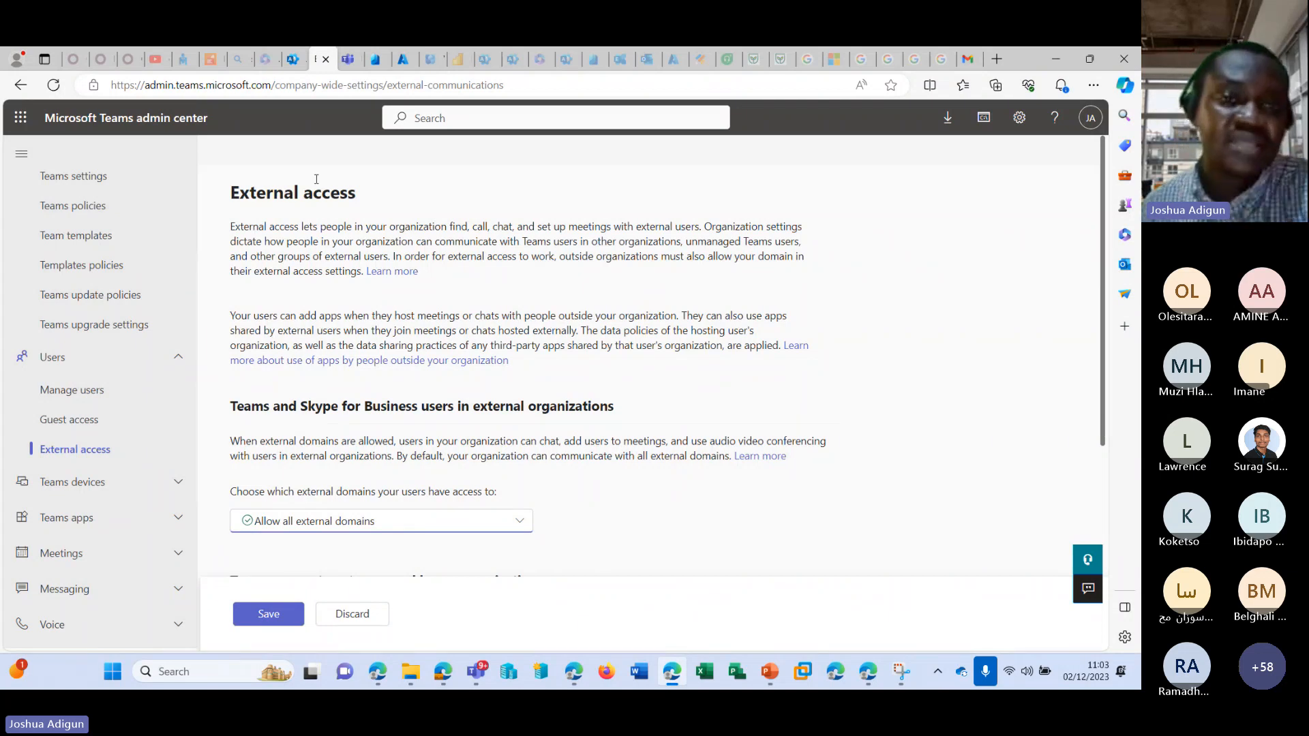
left_click(294, 59)
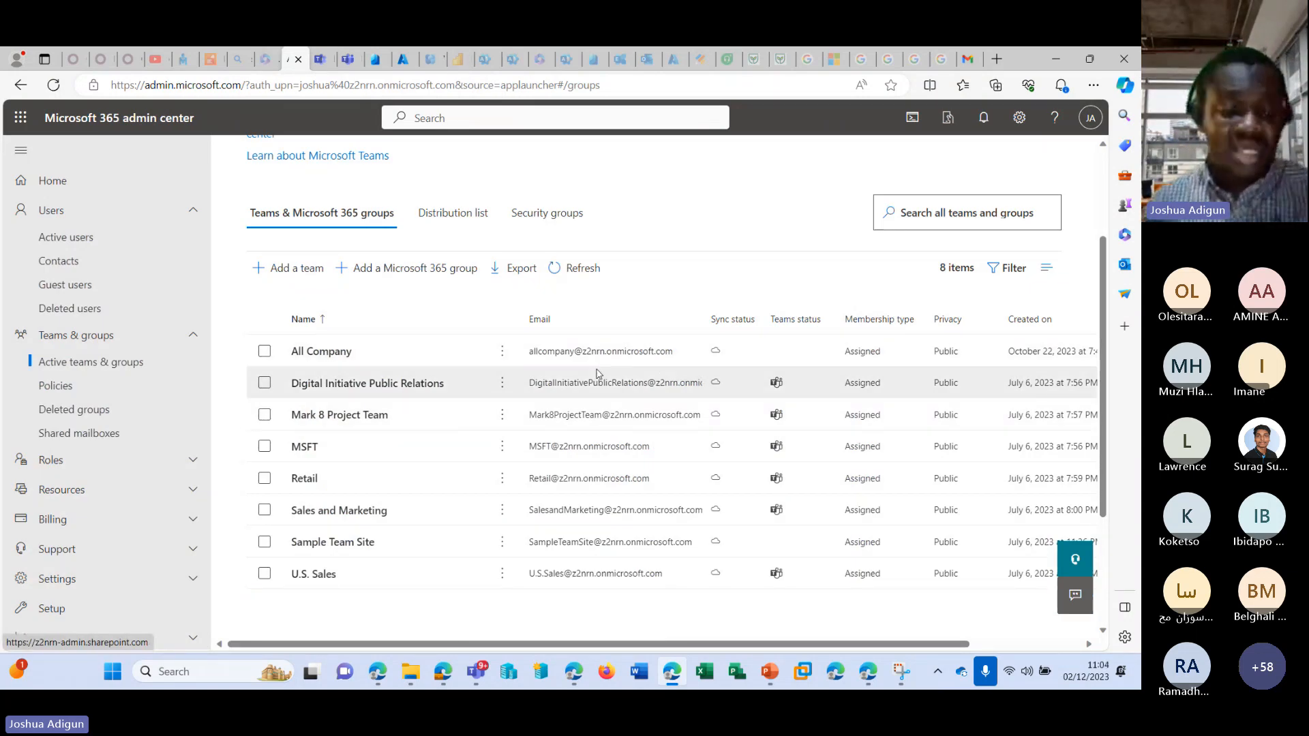
left_click(362, 355)
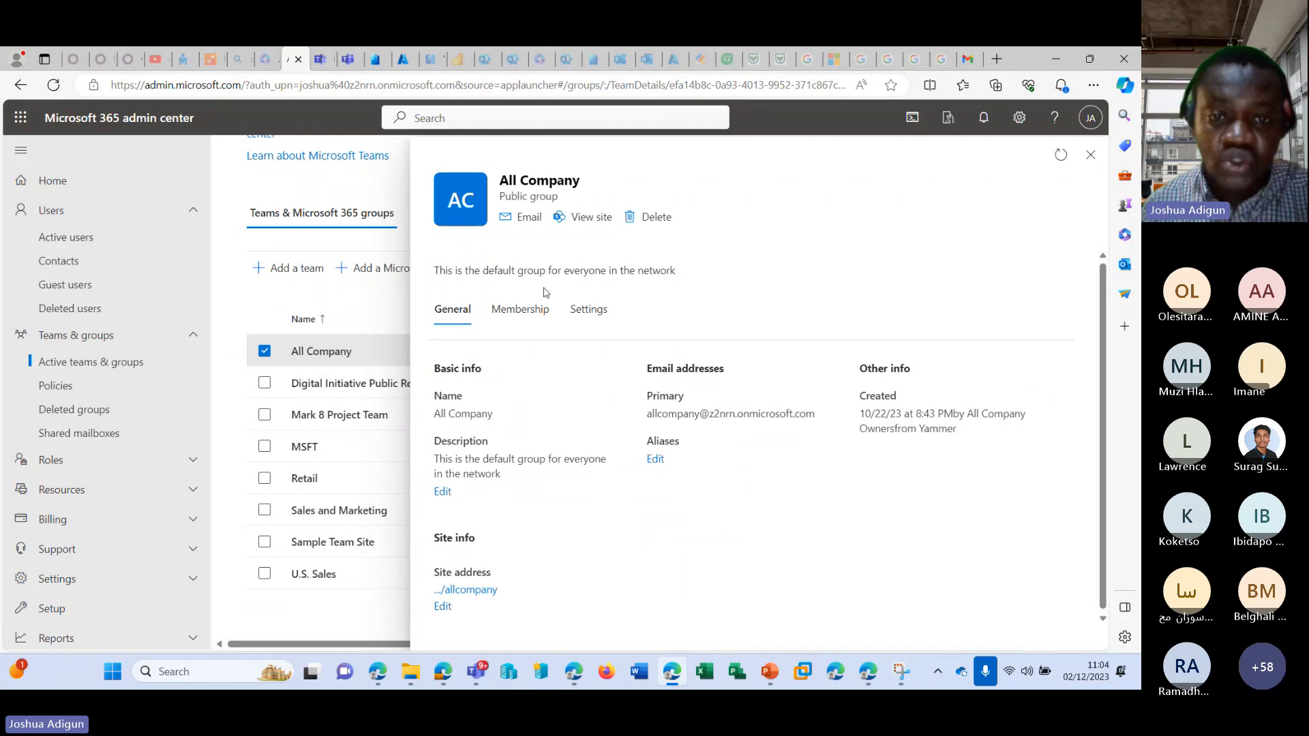
left_click(532, 315)
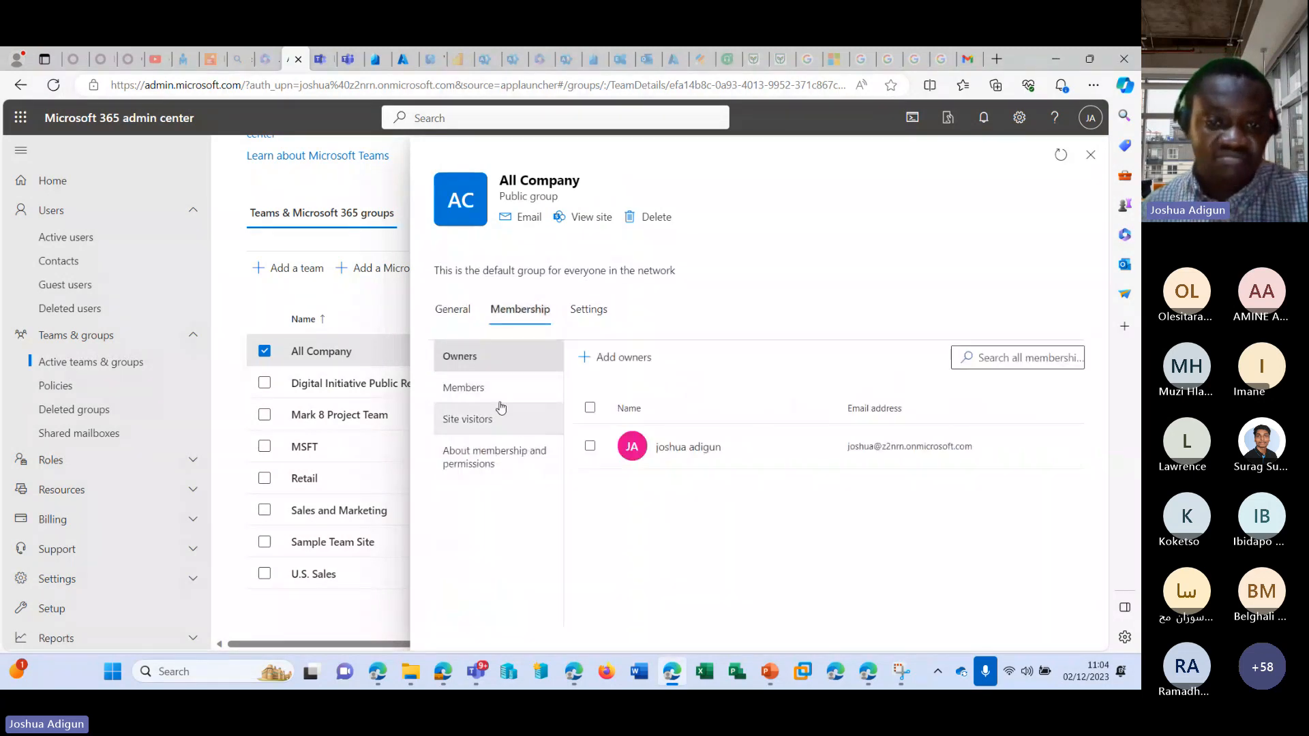
left_click(501, 394)
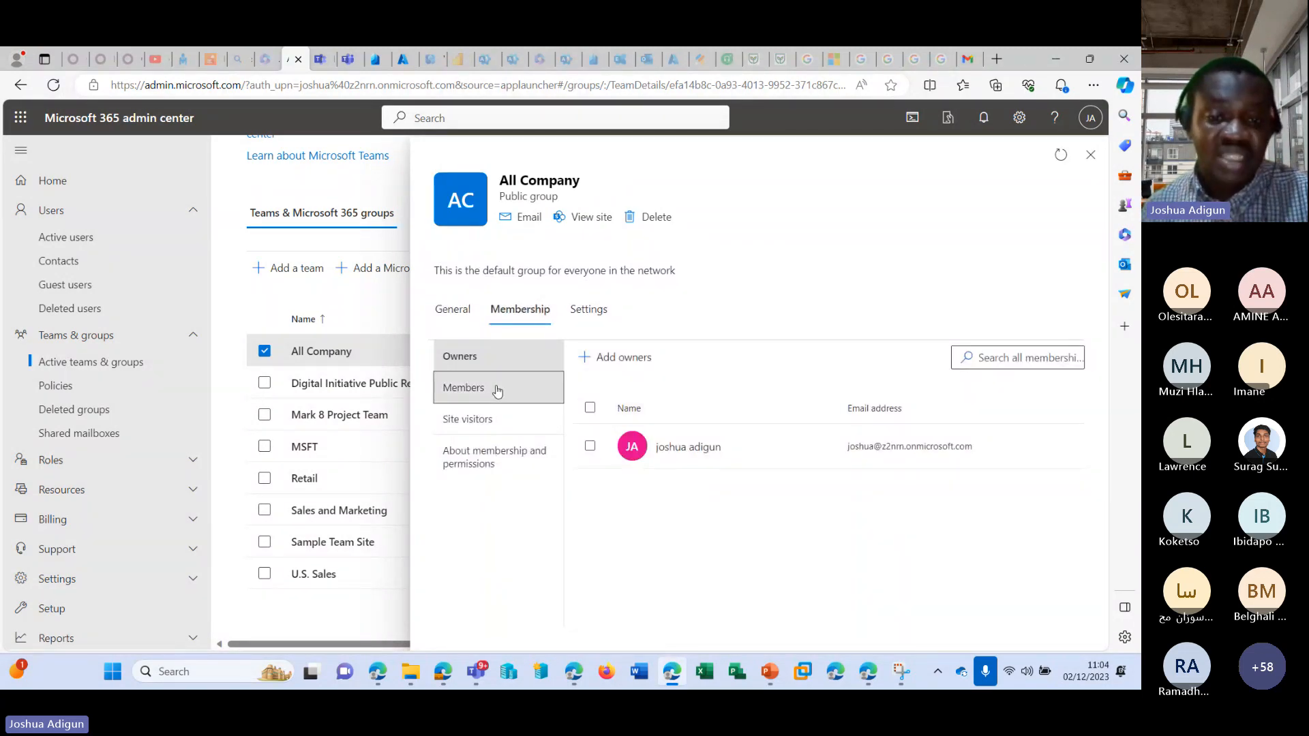
left_click(531, 423)
left_click(592, 310)
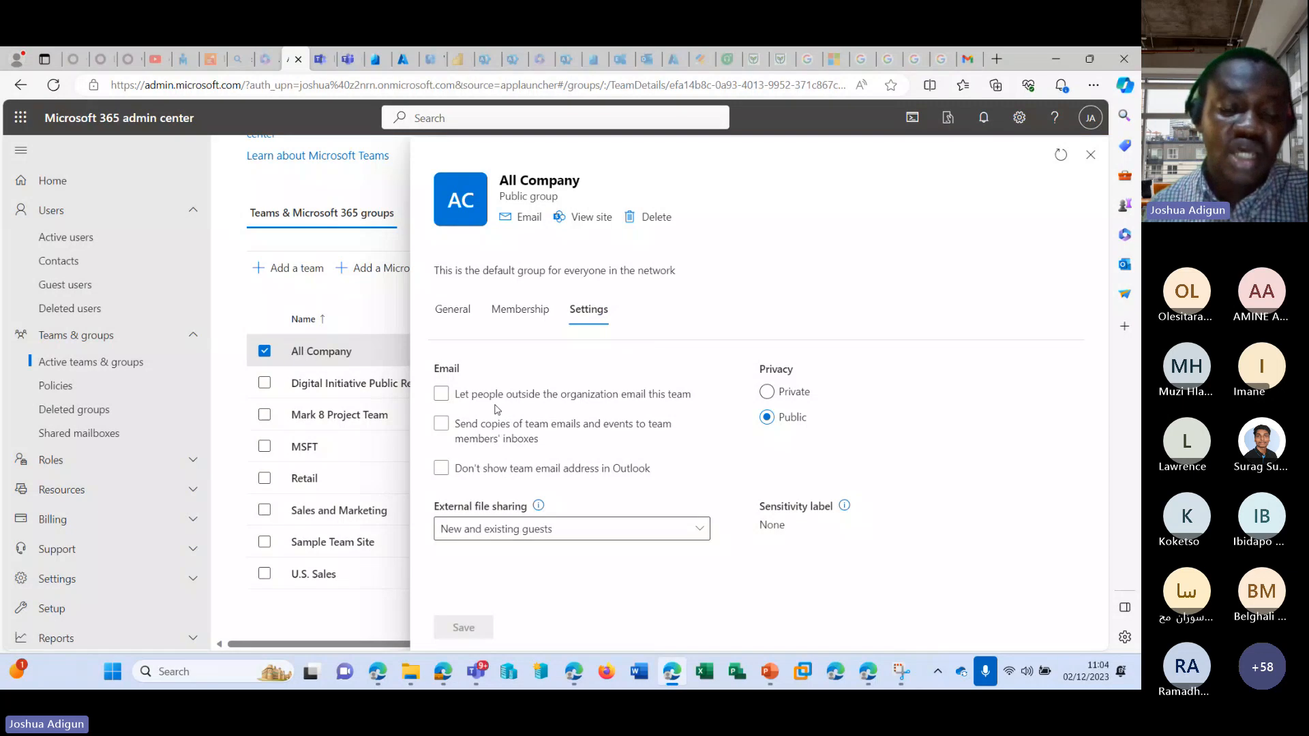
Try allowing people outside the organization to email the All Company group and switching its privacy to Private and back to Public.
left_click(475, 395)
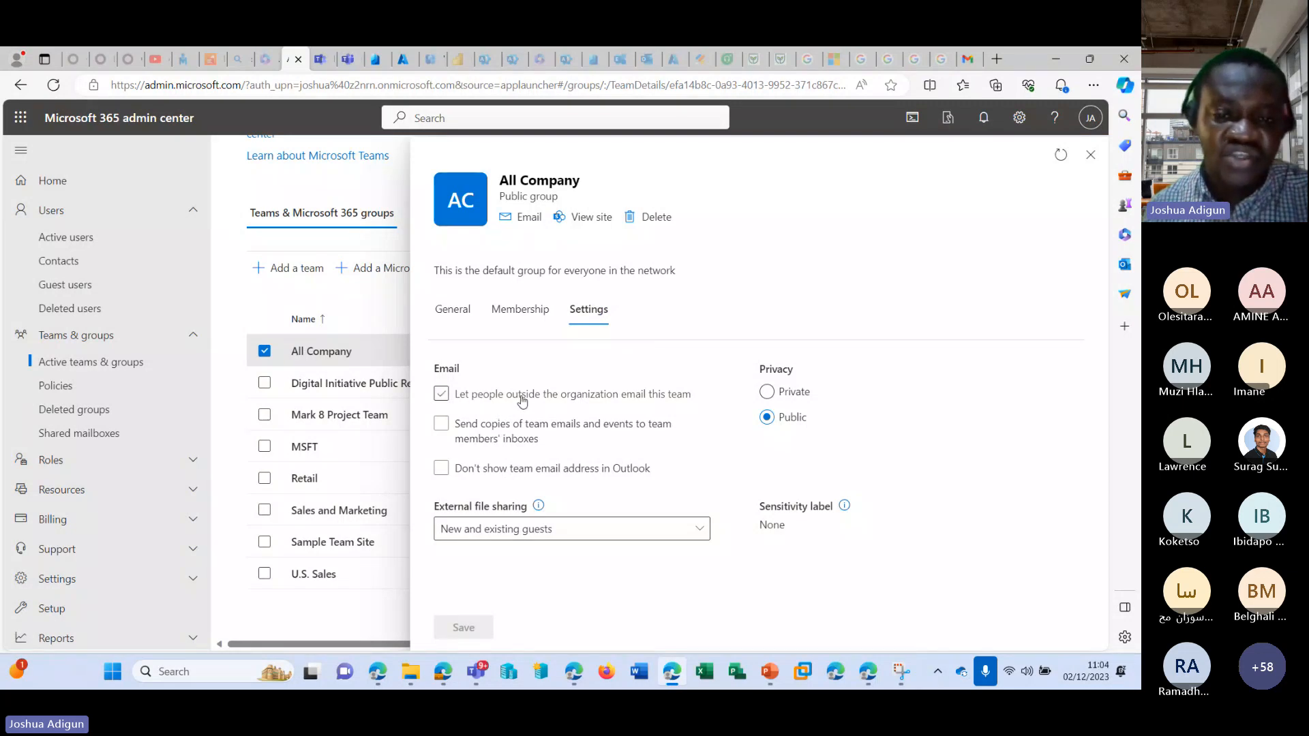
left_click(533, 396)
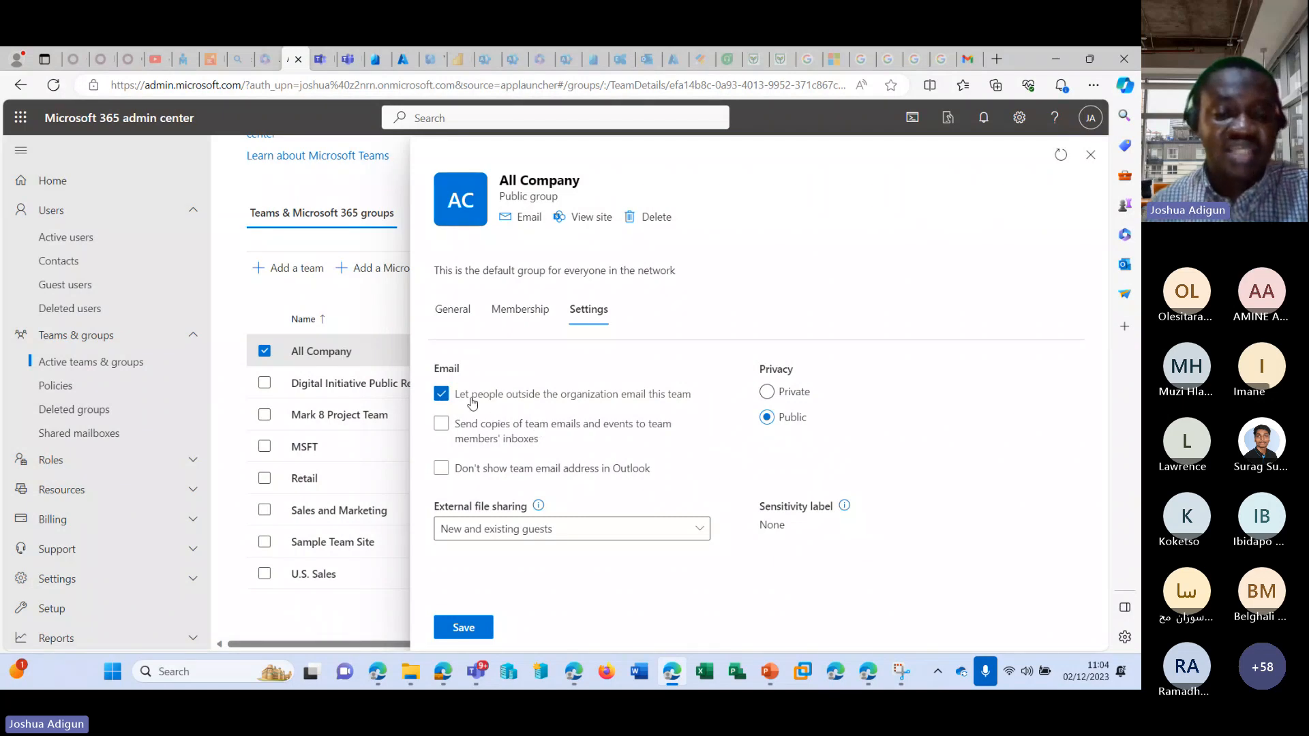
left_click(449, 396)
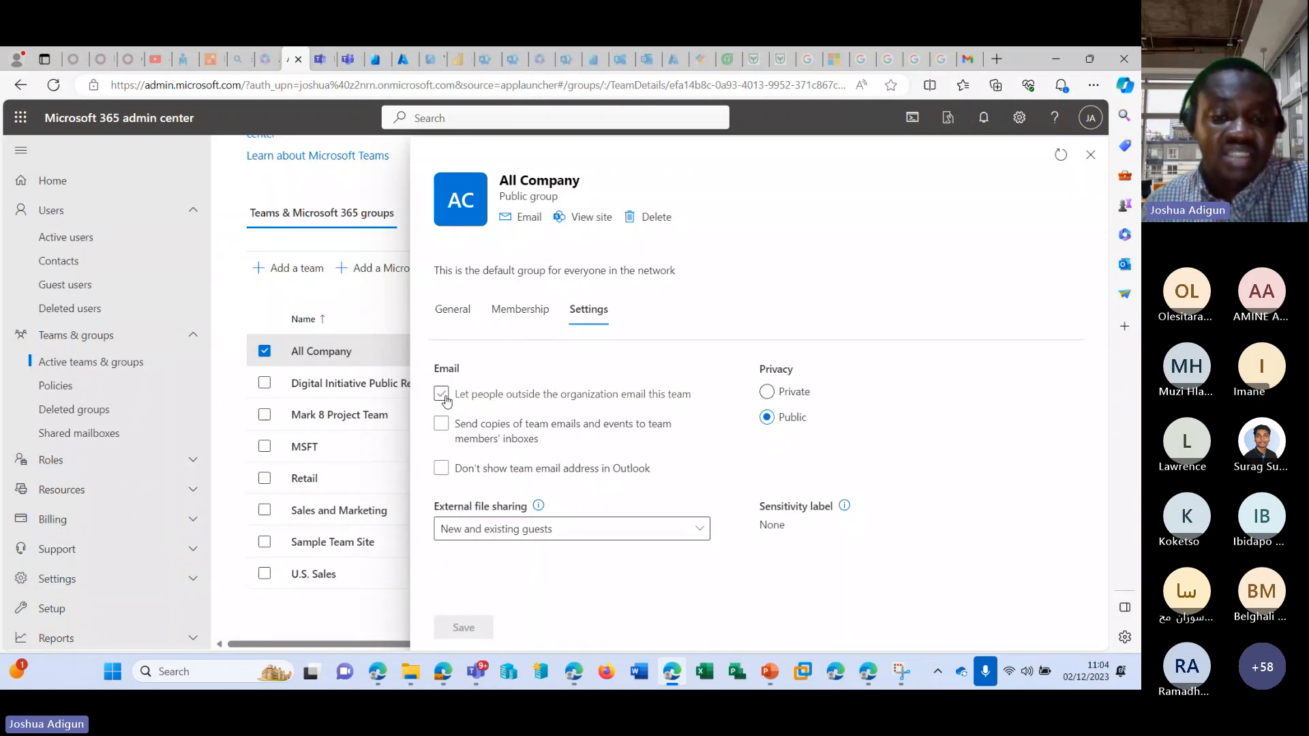
left_click(443, 395)
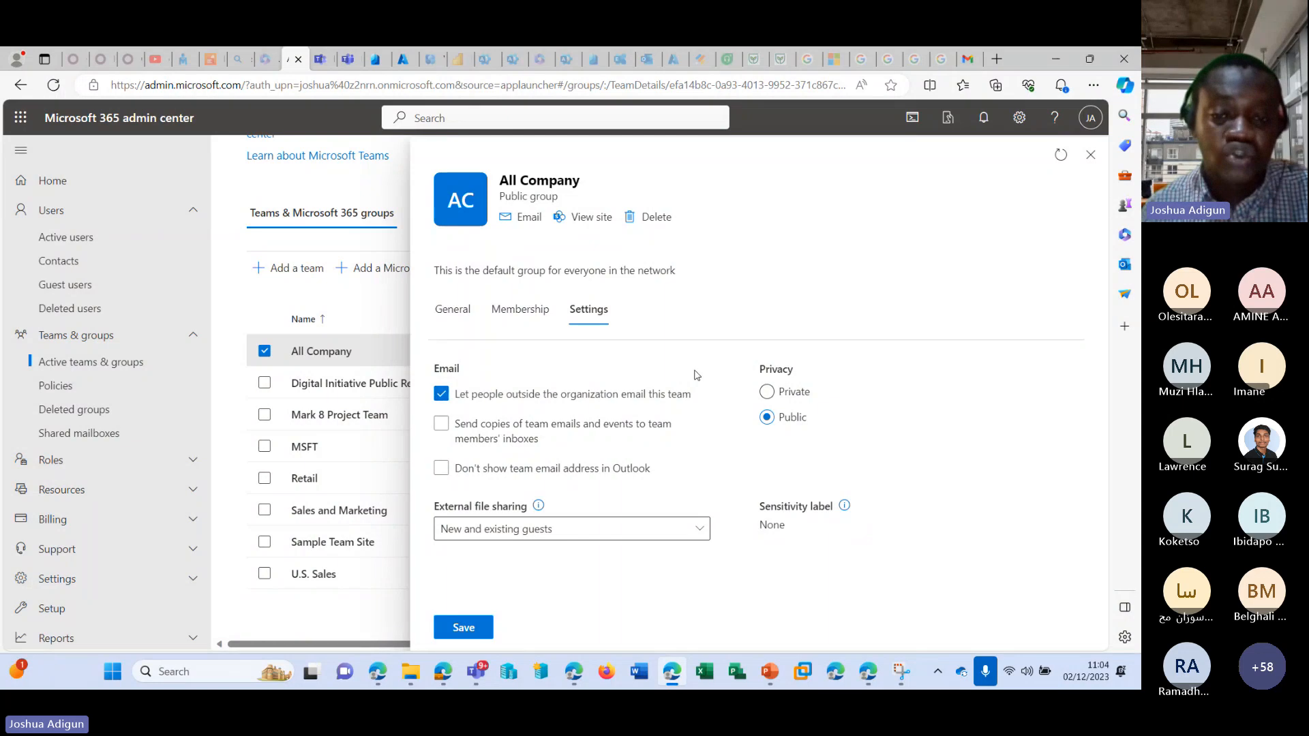
left_click(767, 392)
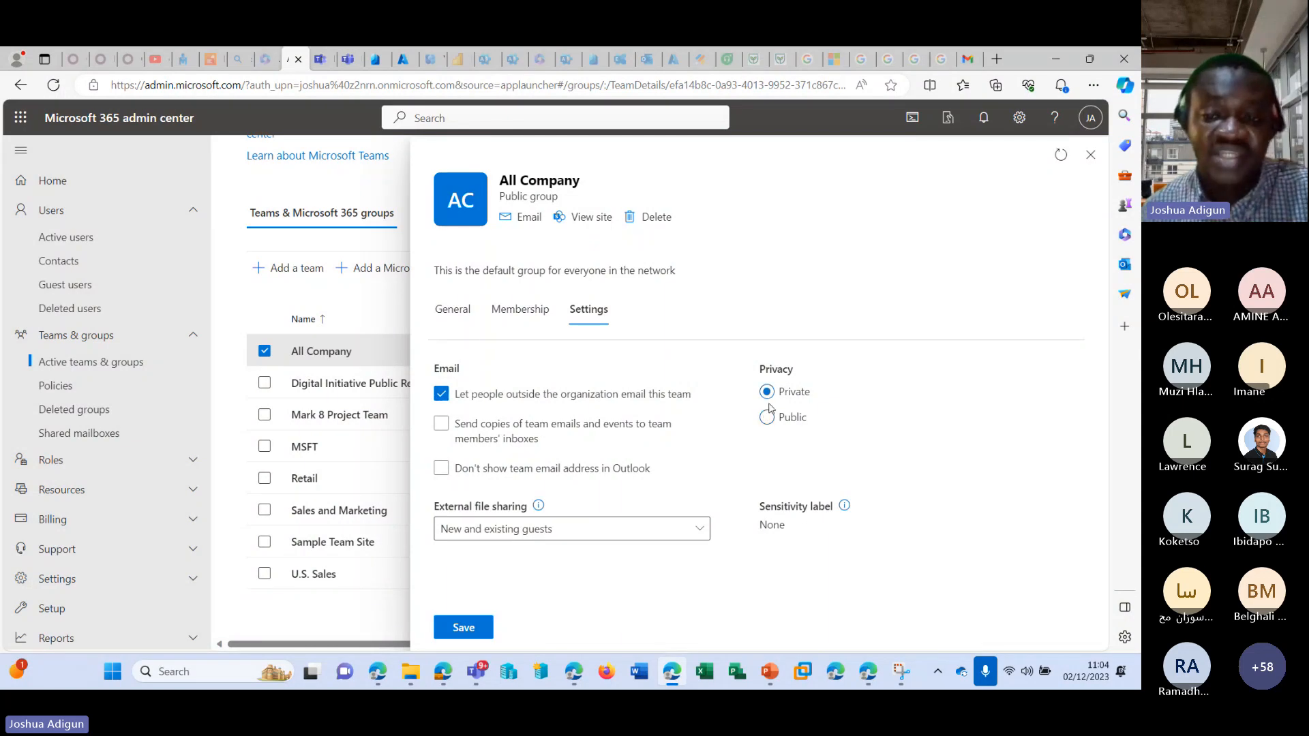
left_click(769, 417)
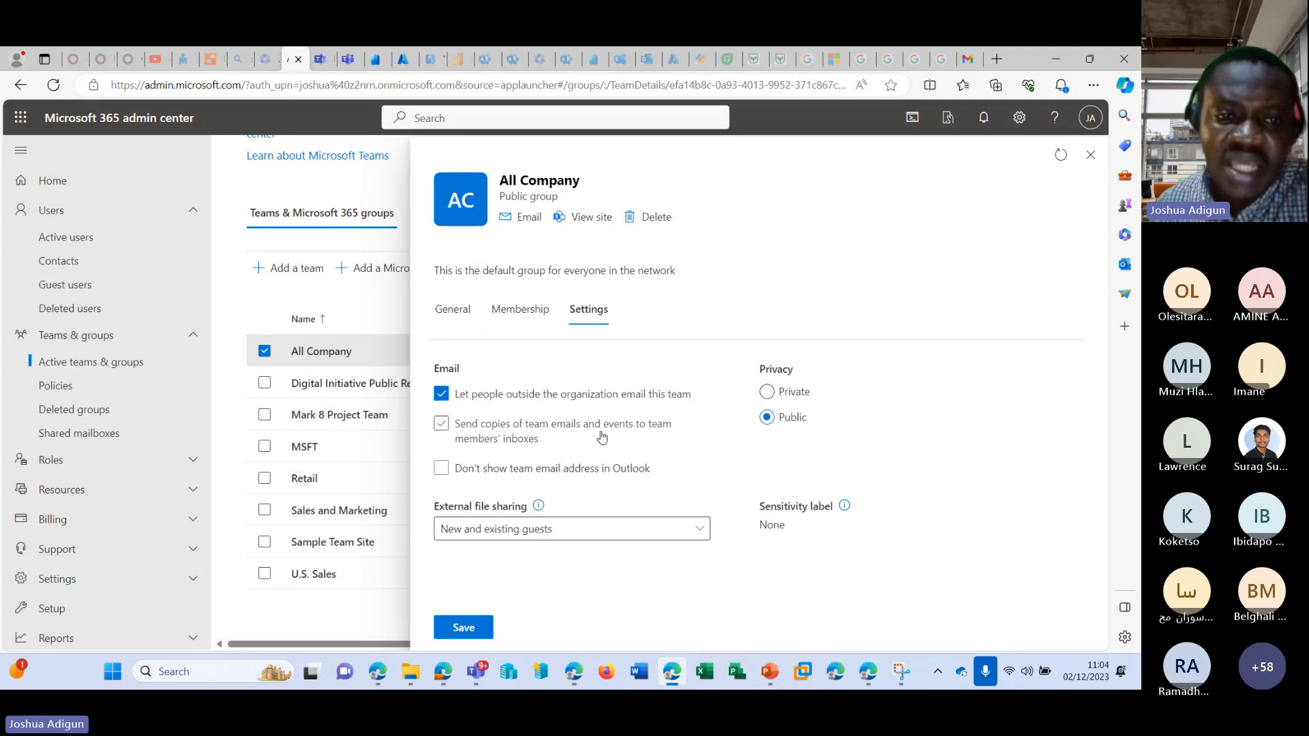
Try restricting the All Company group's external file sharing to Only people in your organization, and close the group details without saving.
left_click(652, 531)
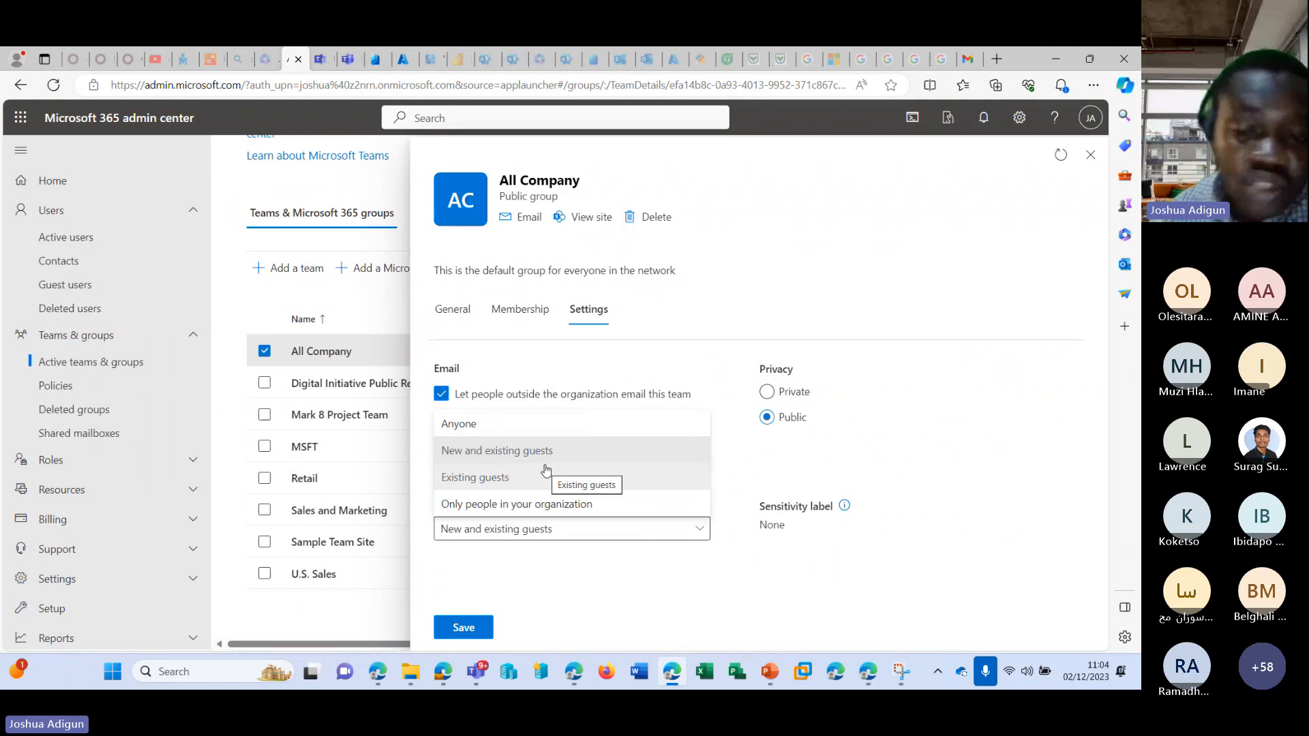
left_click(550, 510)
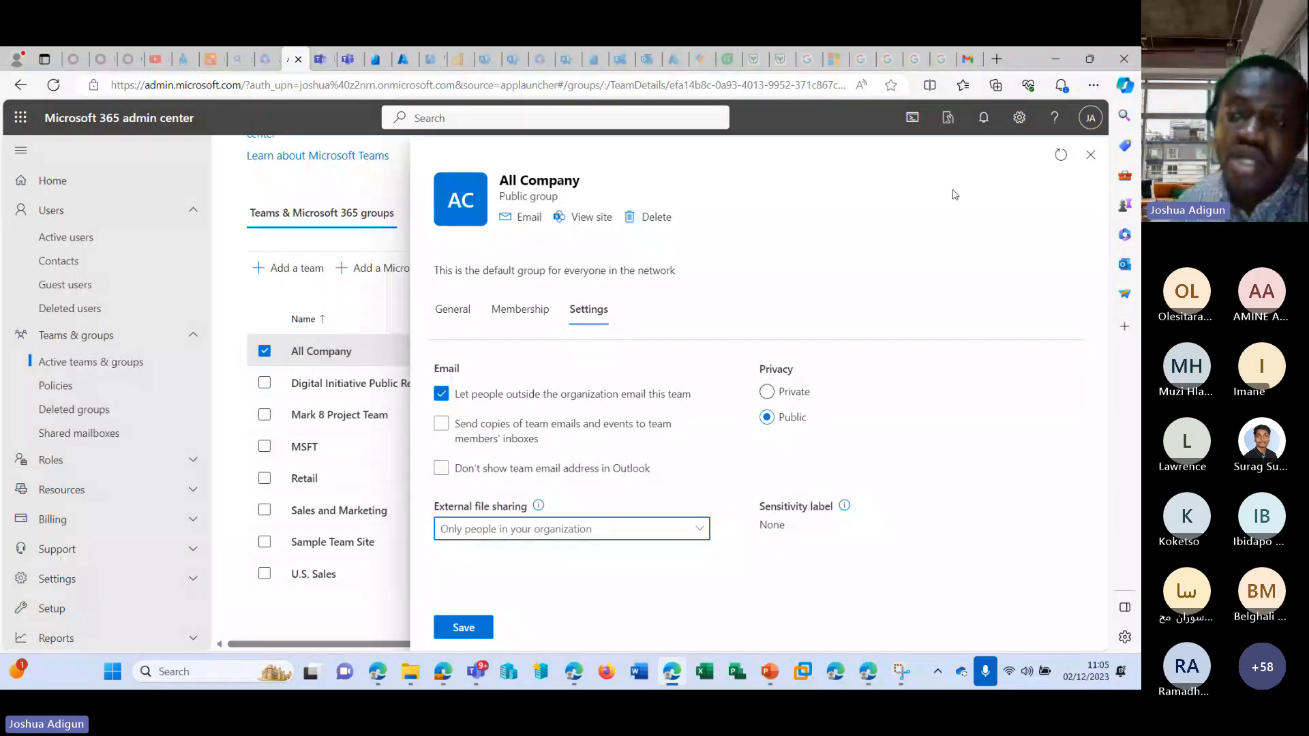
left_click(1091, 154)
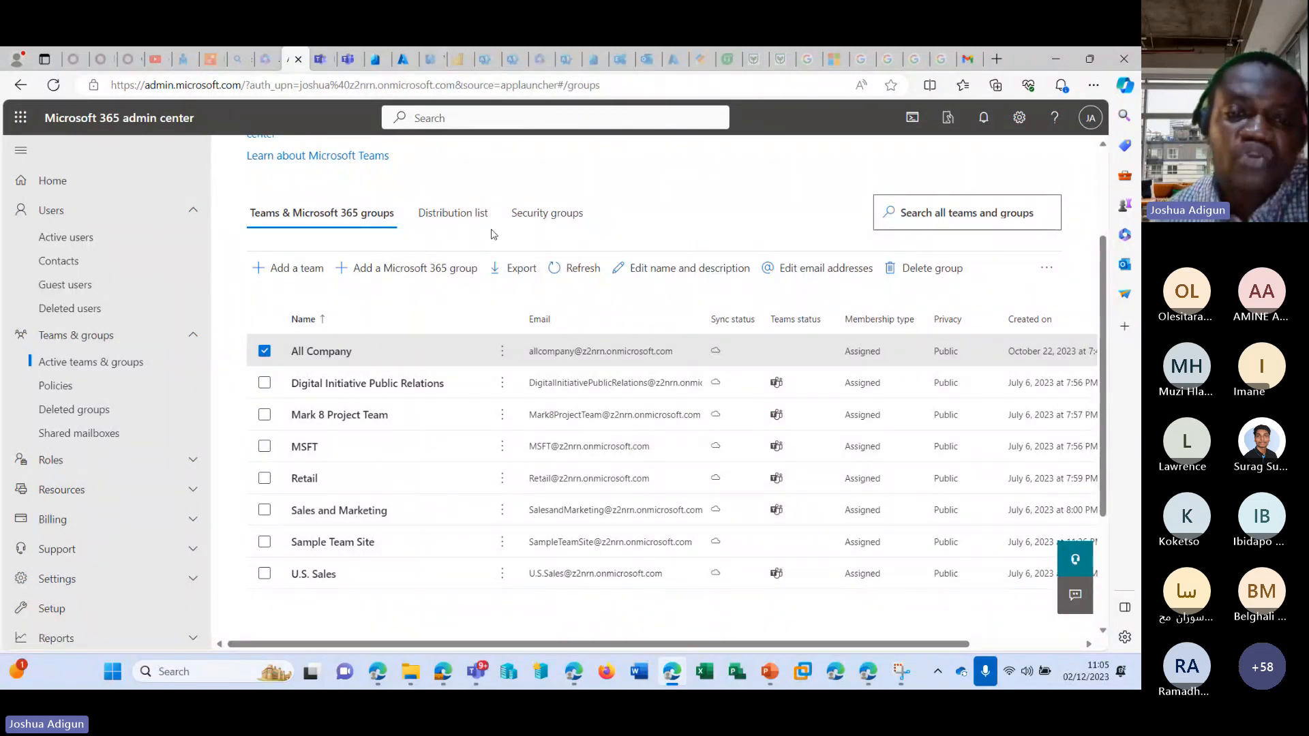
Start adding a new team named STYAVA without a description and proceed to the owners.
left_click(303, 274)
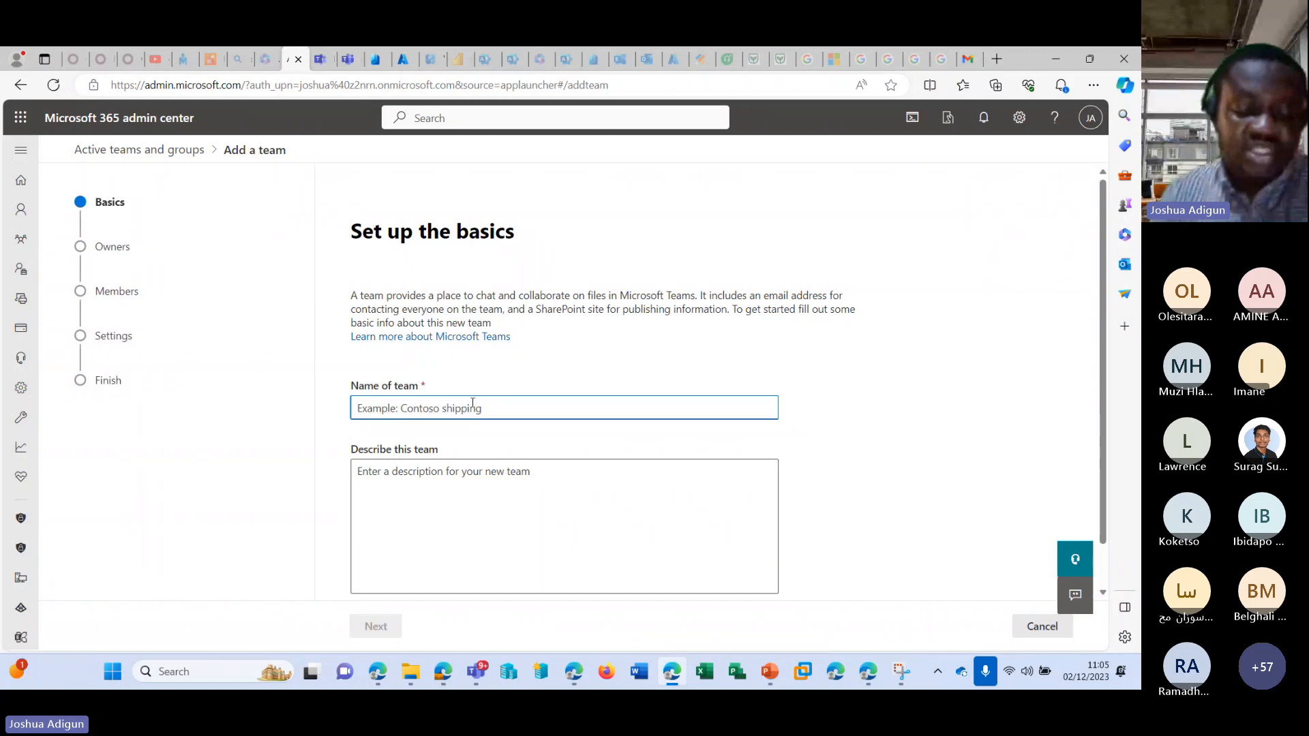
type("STY")
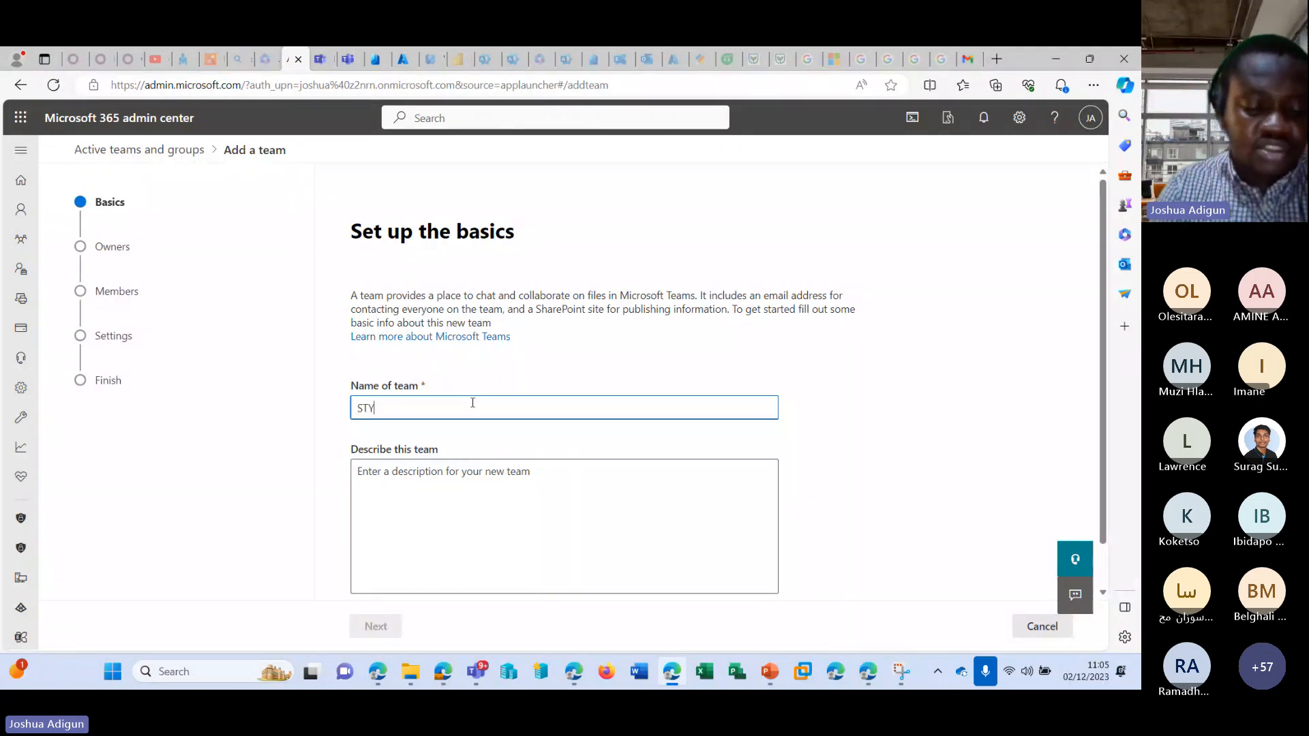
type("AVA")
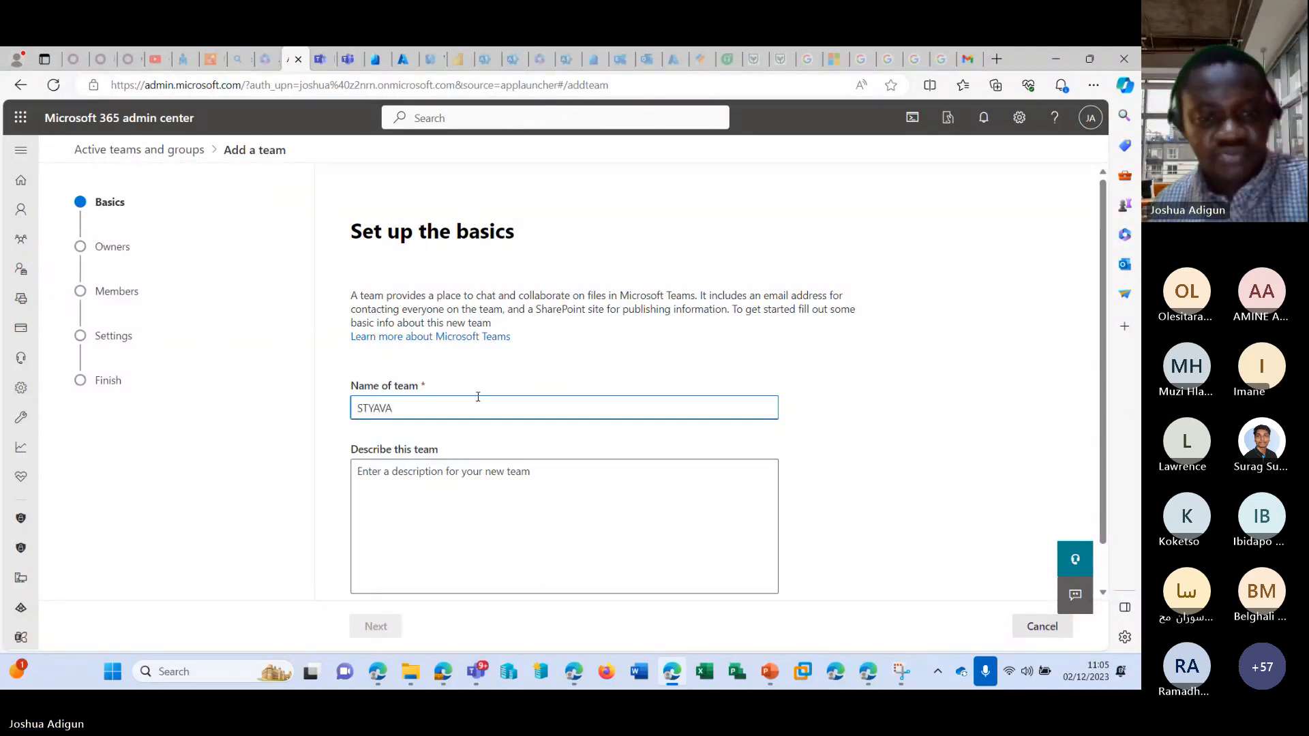
left_click(479, 525)
left_click(383, 631)
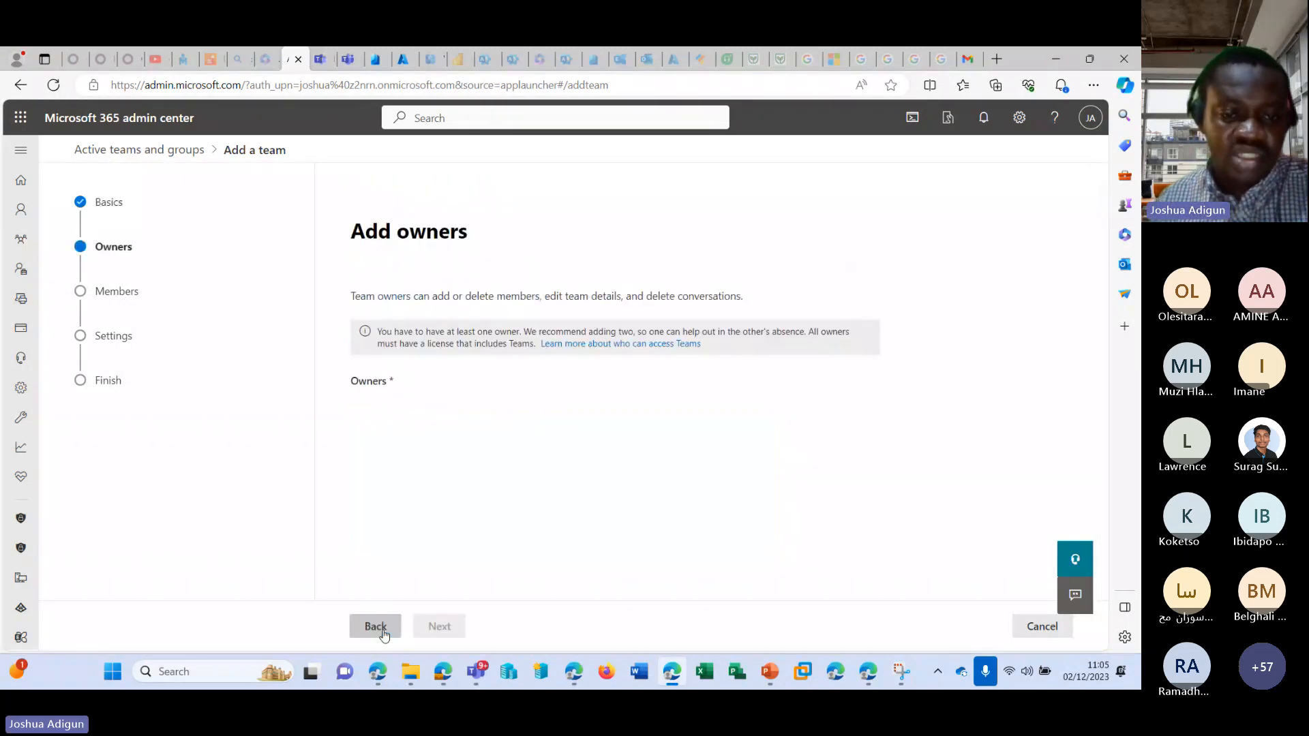
Assign the administrator as the new team's owner and add the first suggested user as a member.
left_click(436, 400)
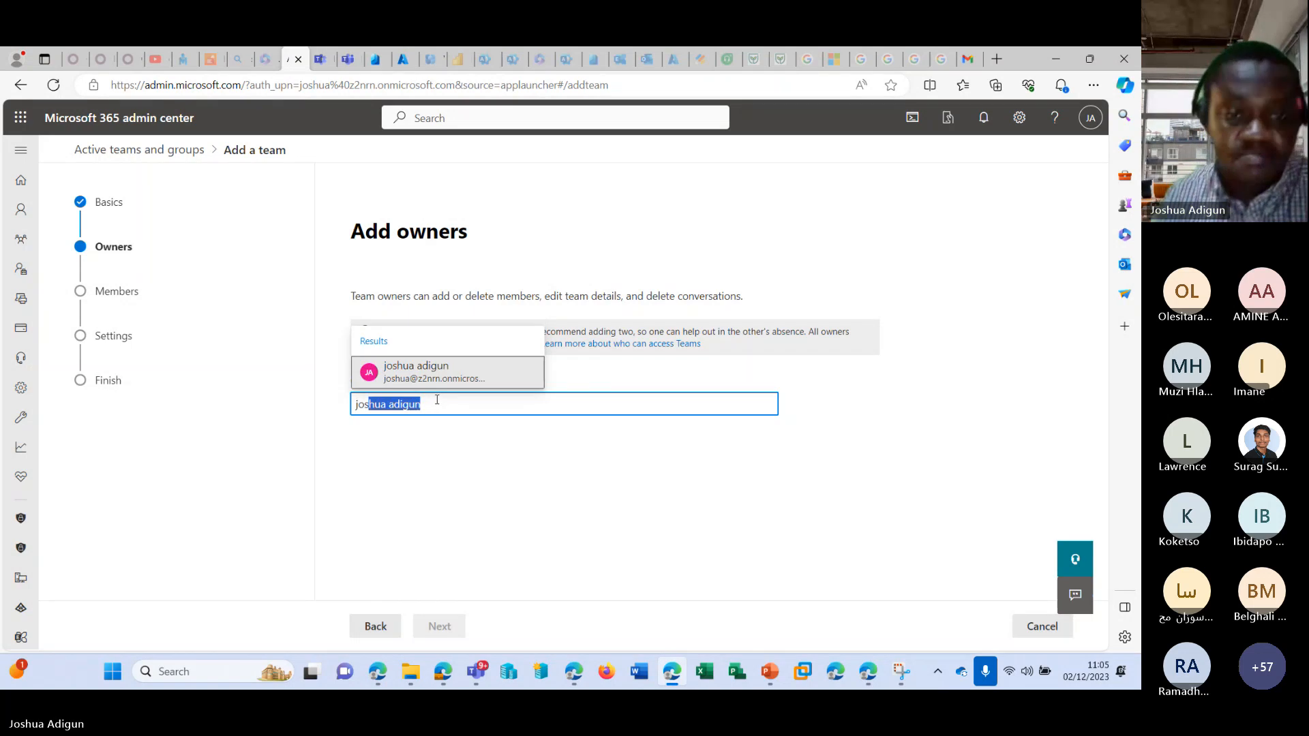
left_click(443, 372)
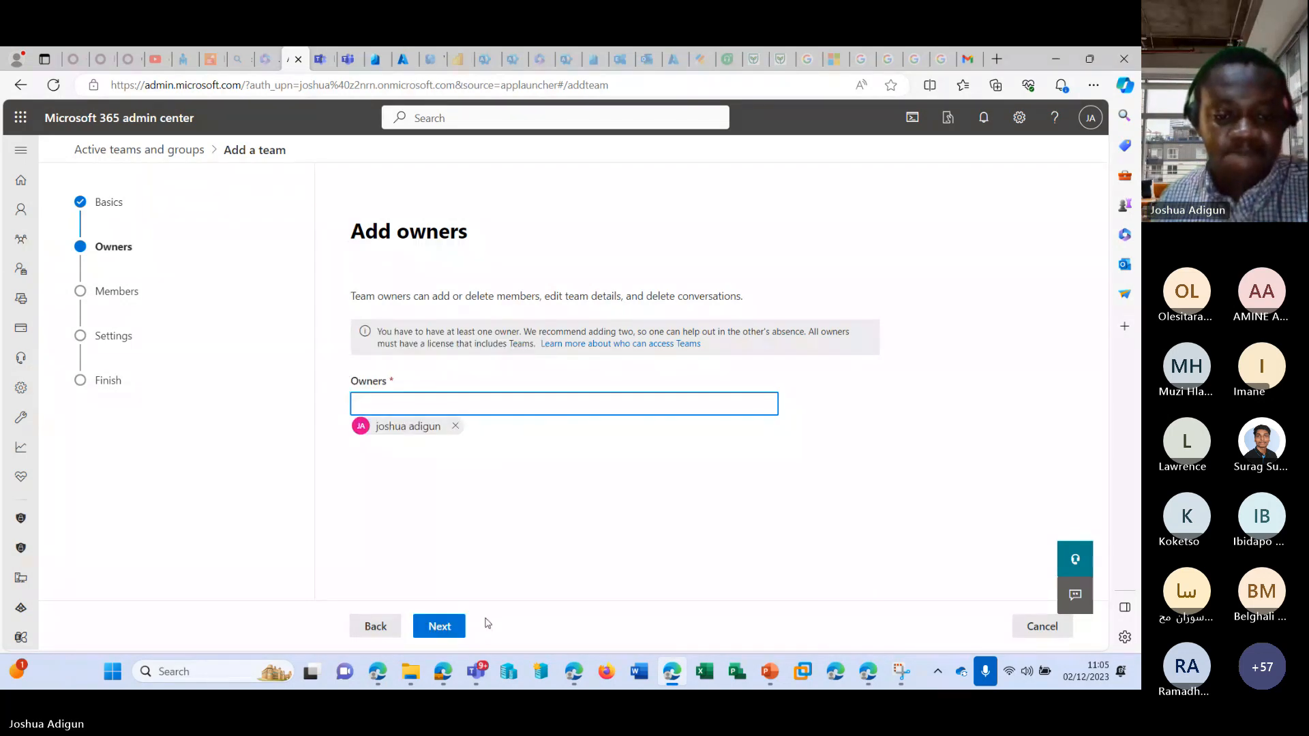
left_click(450, 626)
left_click(446, 374)
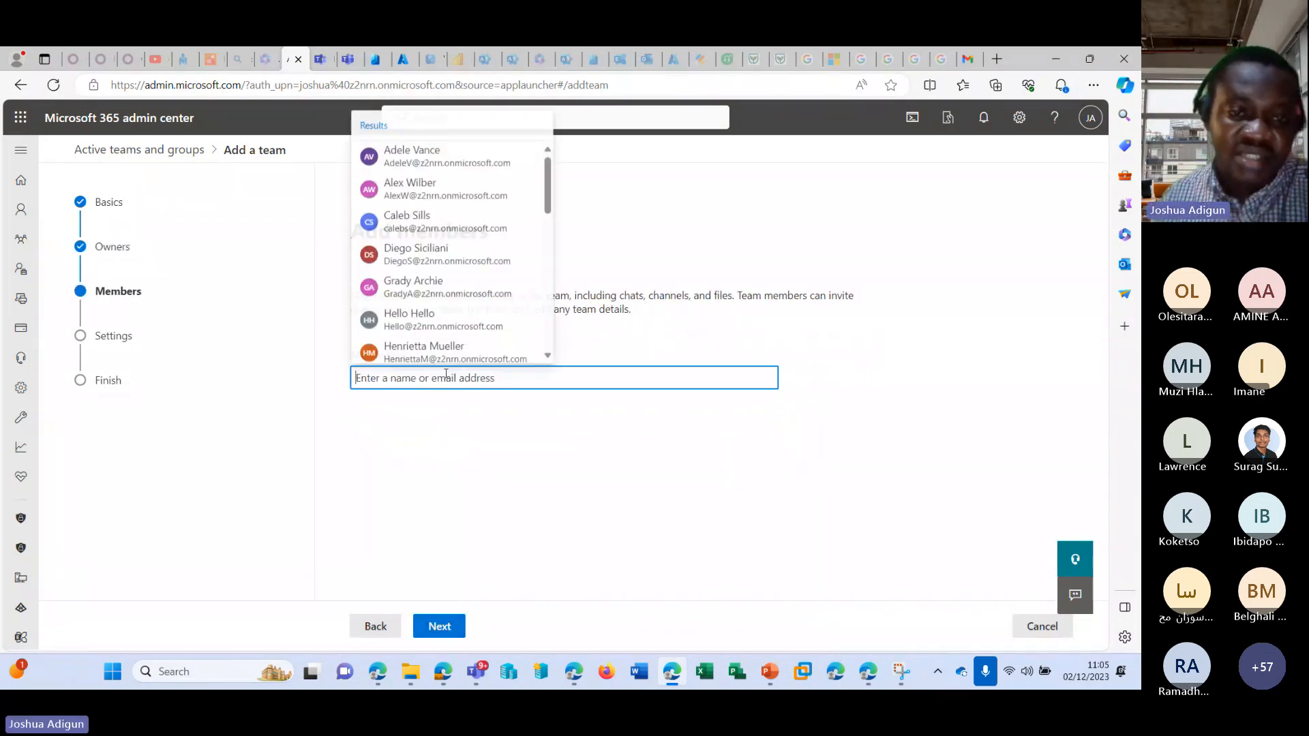
left_click(440, 163)
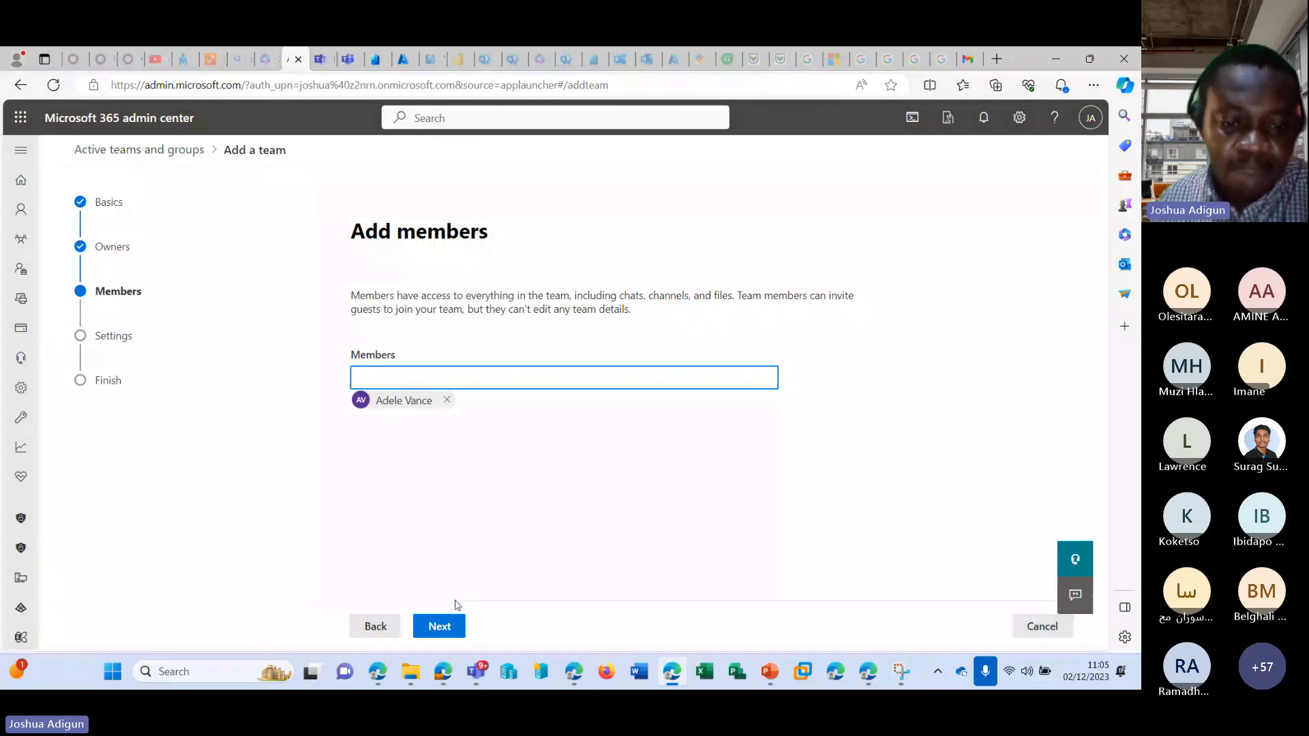
left_click(442, 625)
Enter the team's name in lowercase for its email address, keep the privacy Public and create the team.
left_click(464, 373)
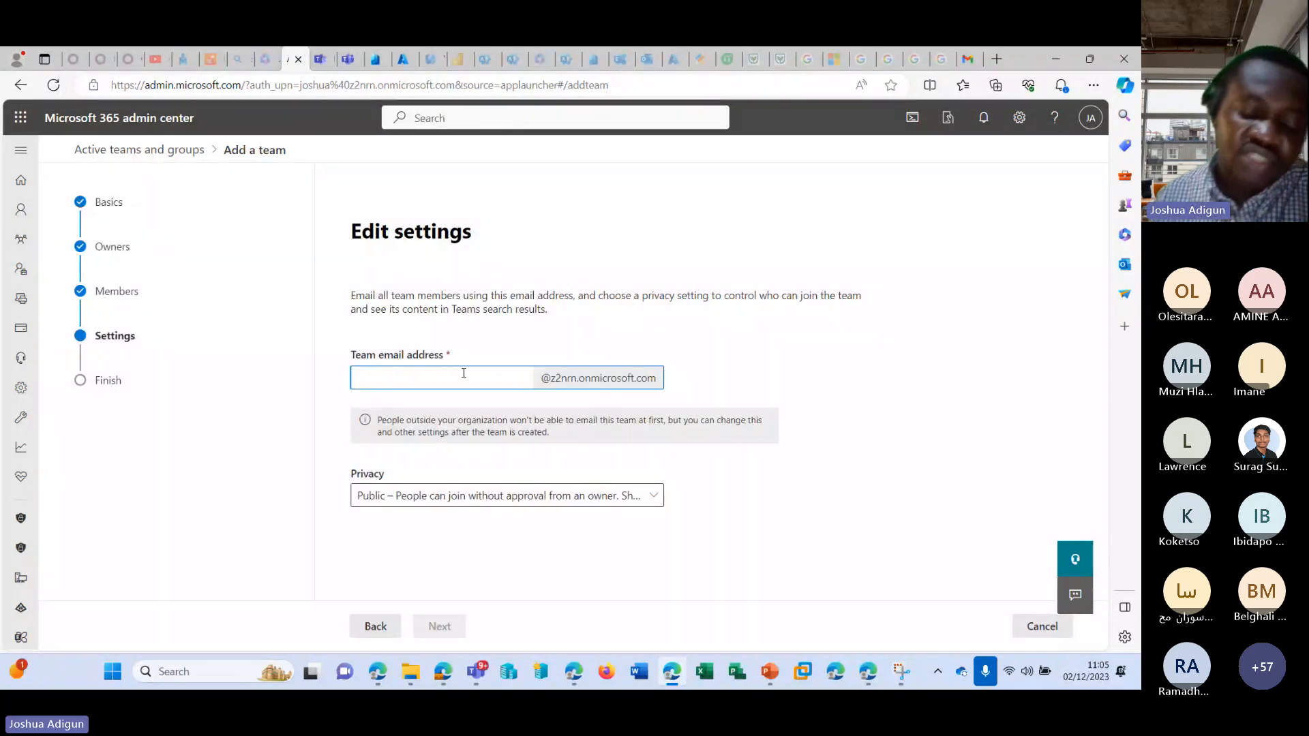
type("styava")
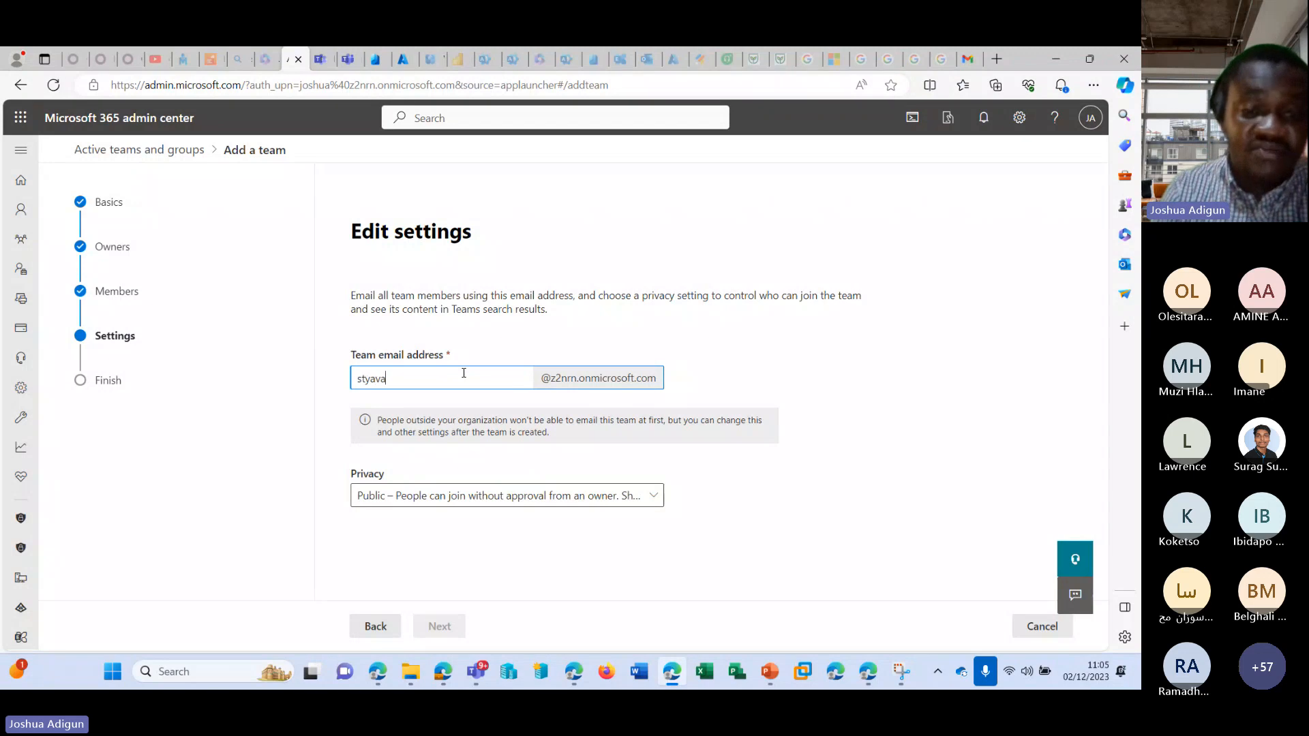
left_click(525, 497)
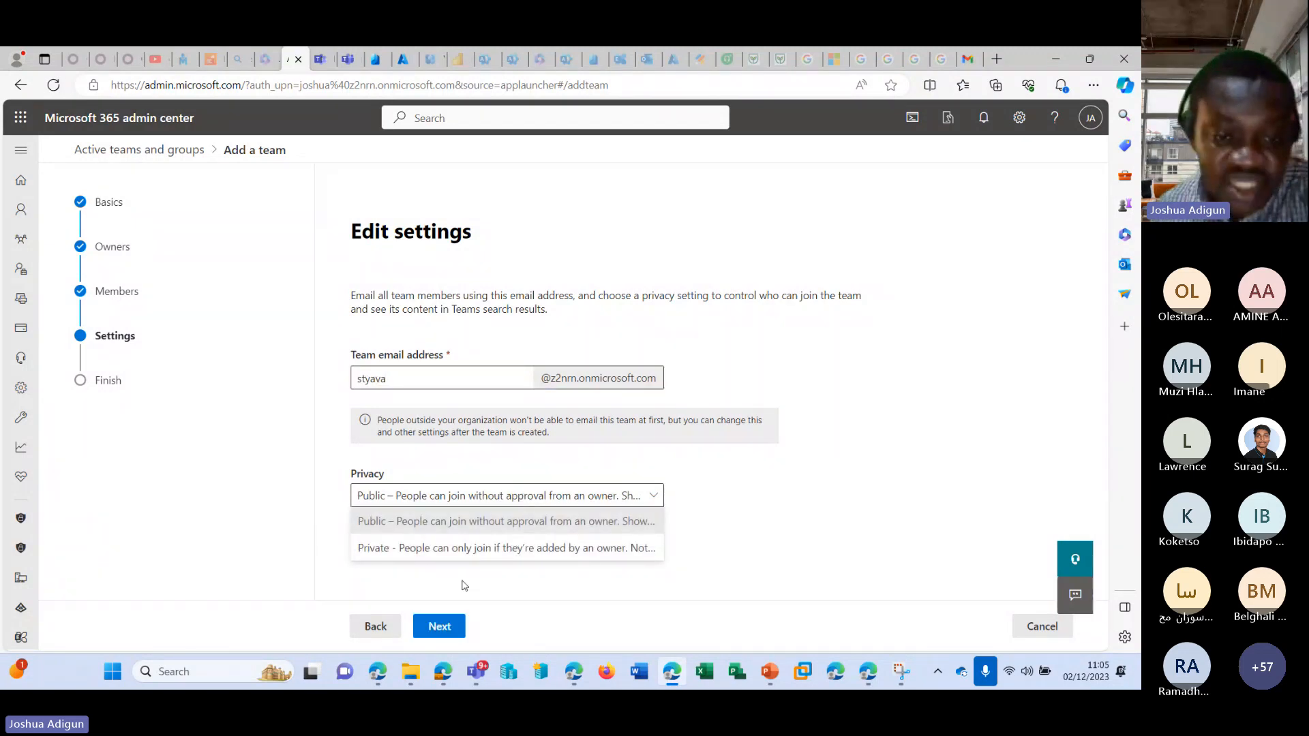
left_click(439, 626)
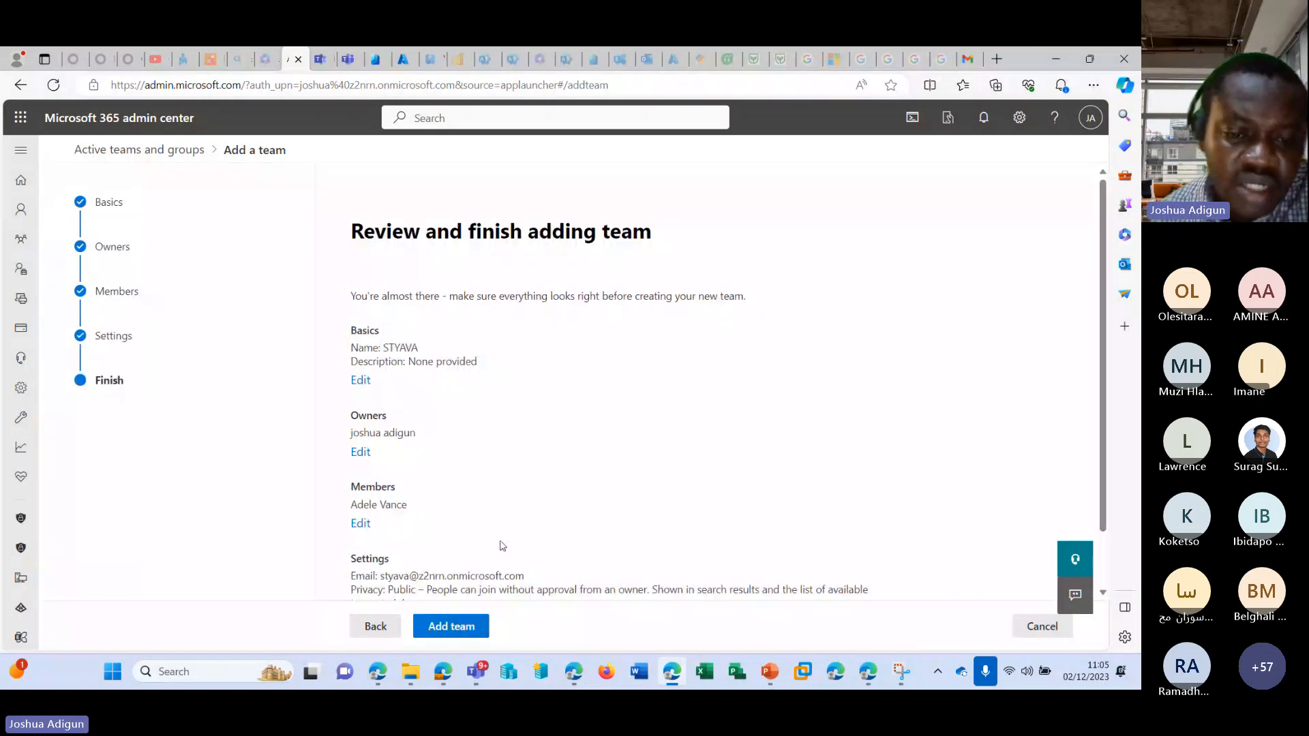
left_click(450, 626)
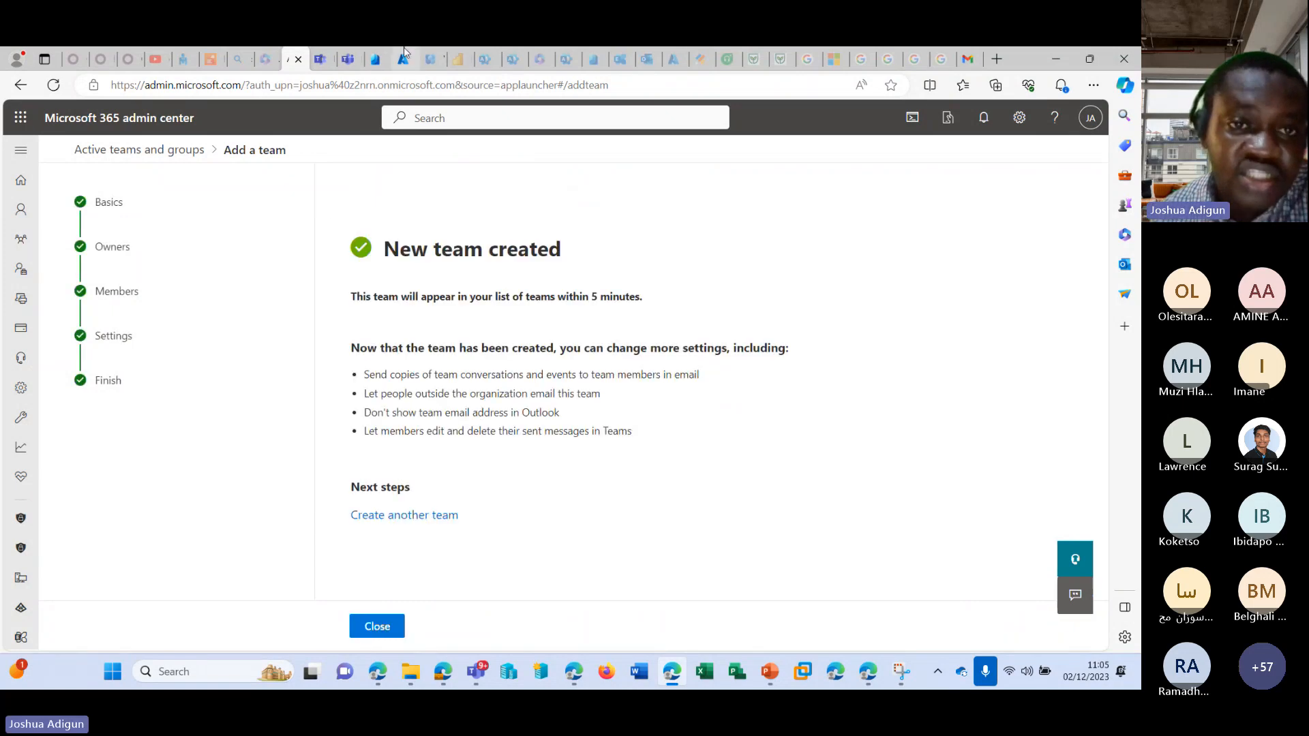
Switch to Microsoft Teams, cancel the new Mark 8 Project Team channel and open the options of the STYAVA team.
left_click(349, 60)
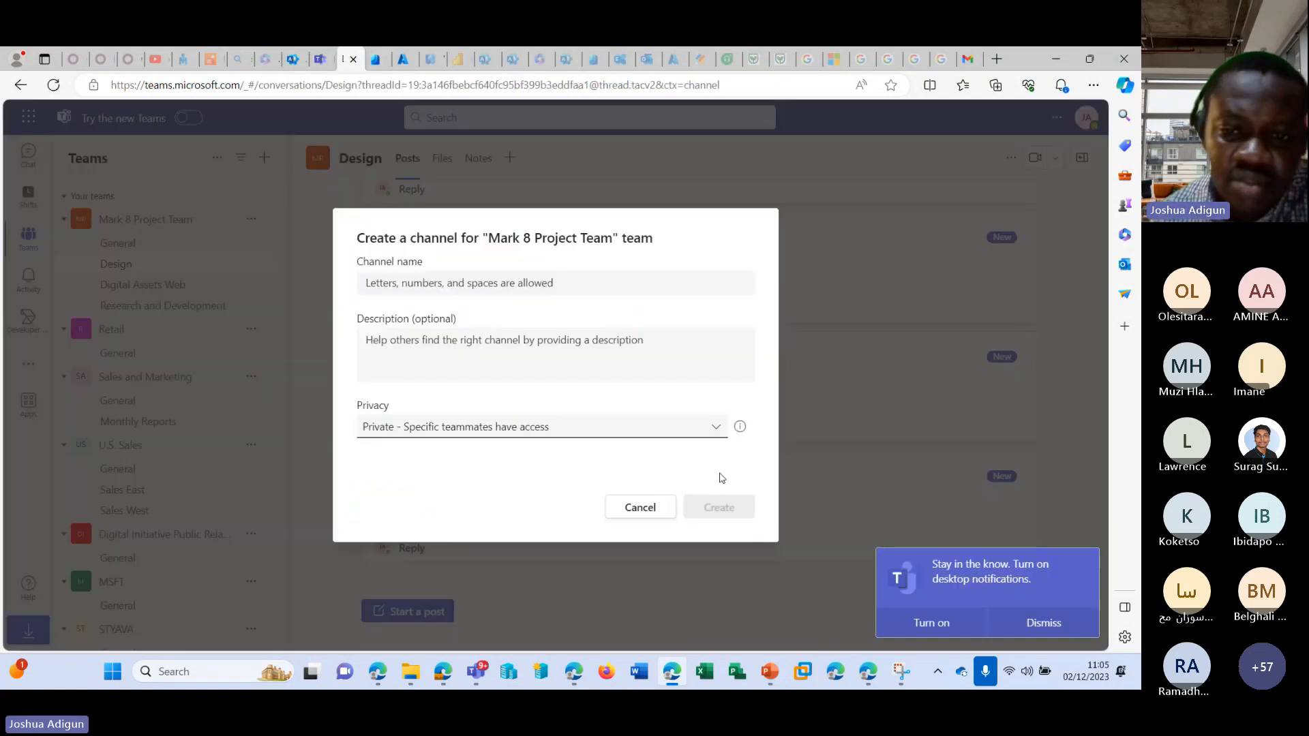
left_click(640, 507)
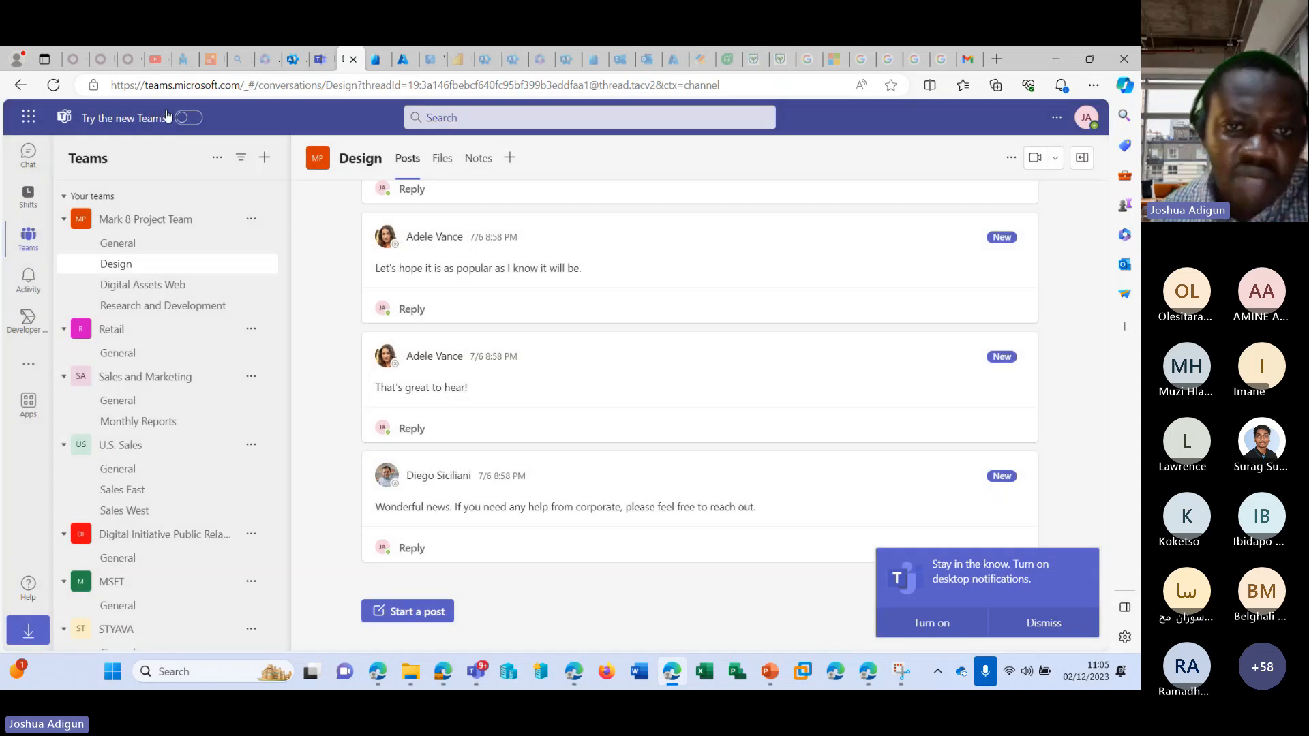
scroll(136, 443, "down", 1)
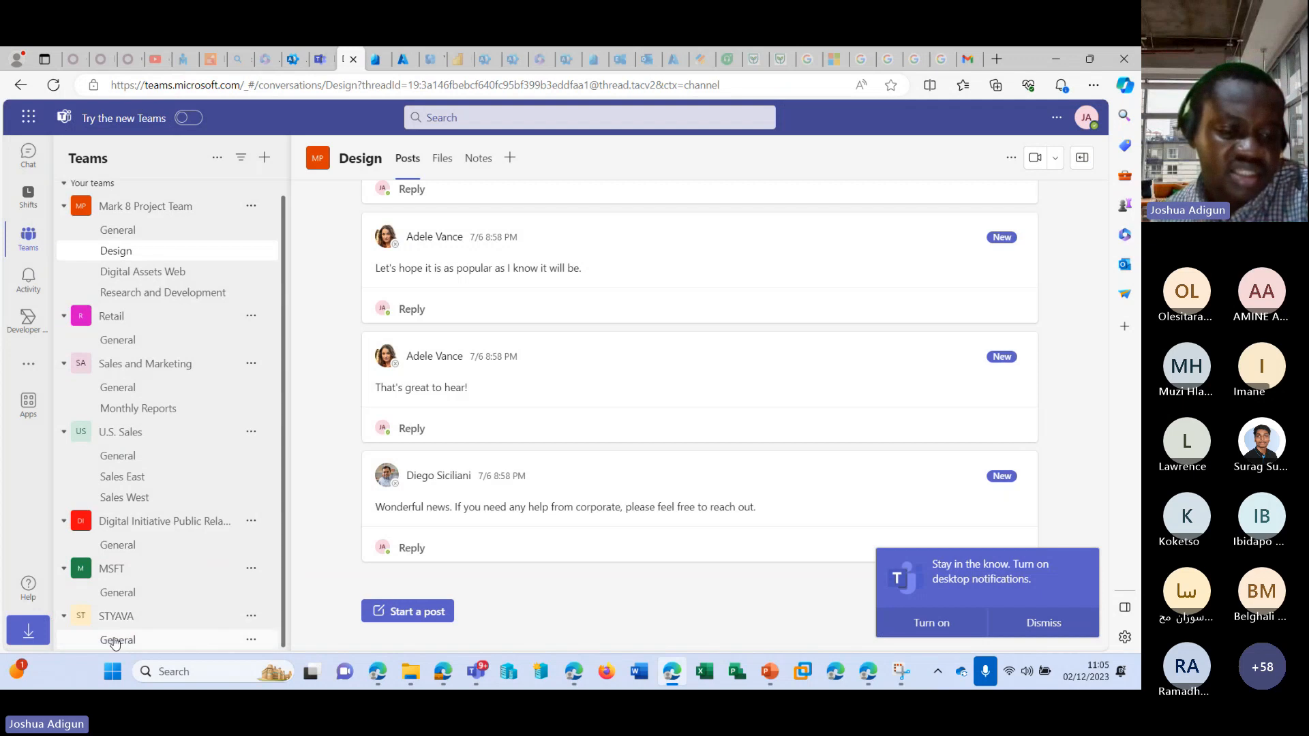
left_click(250, 615)
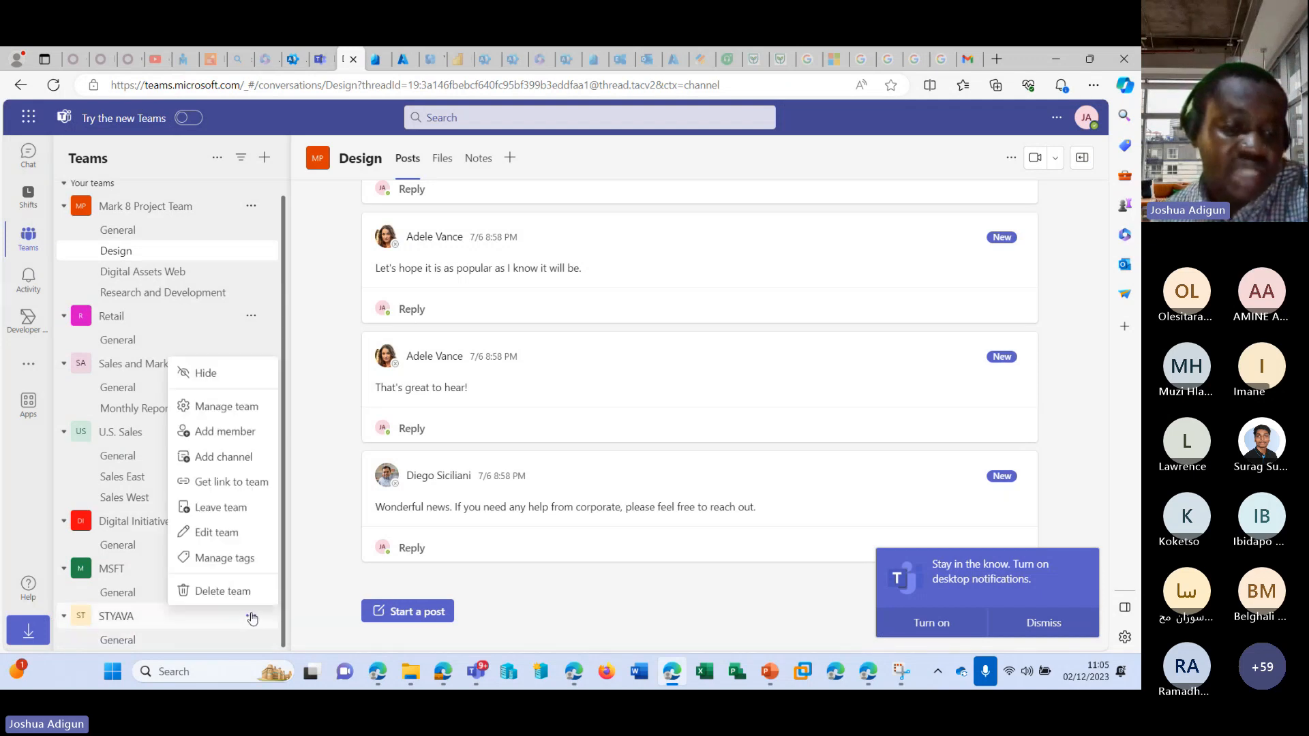
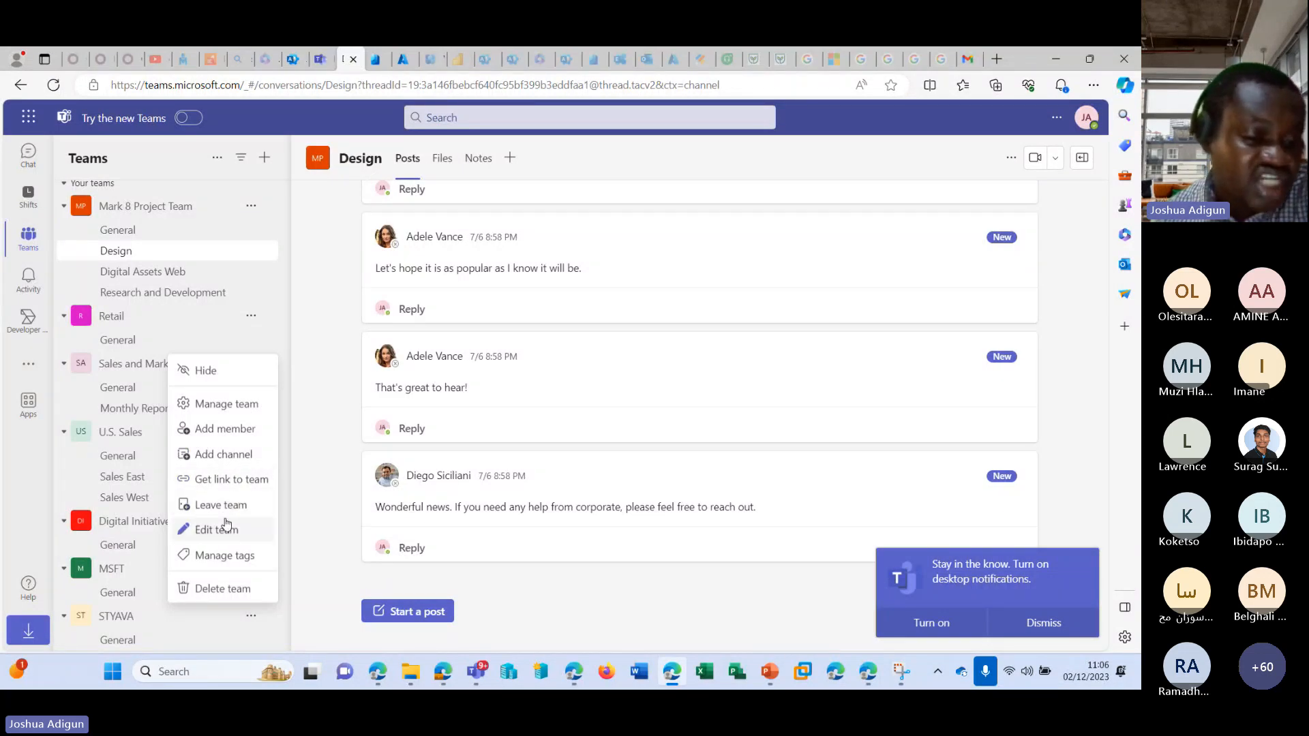
Add a channel named Azure to the STYAVA team, keeping its privacy Standard.
left_click(231, 456)
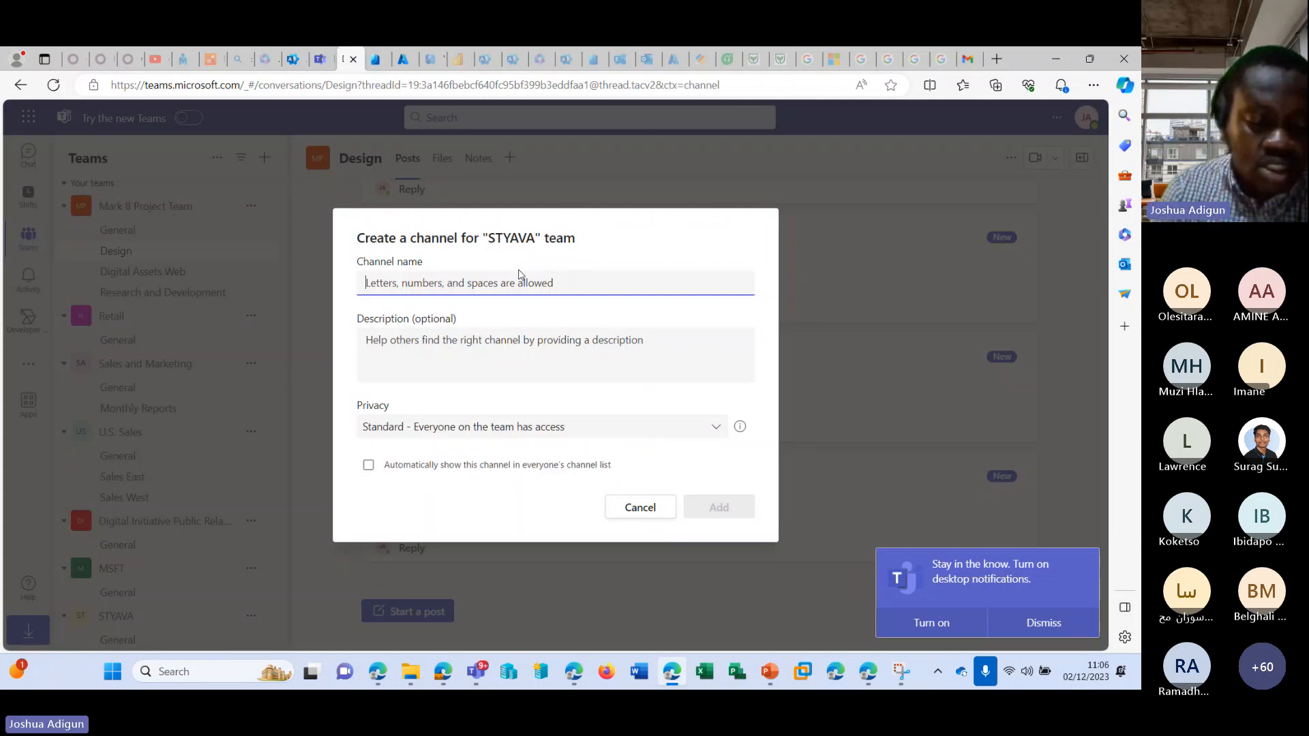
type("Azure")
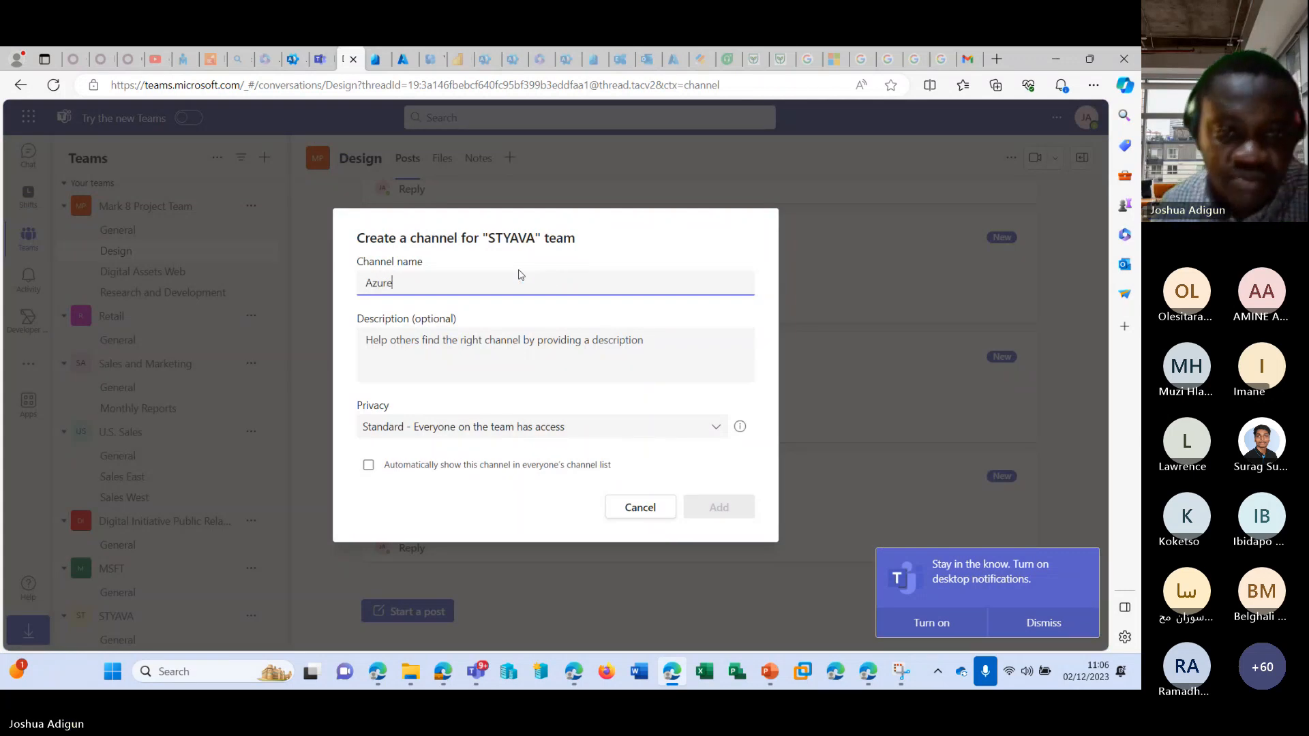
left_click(712, 505)
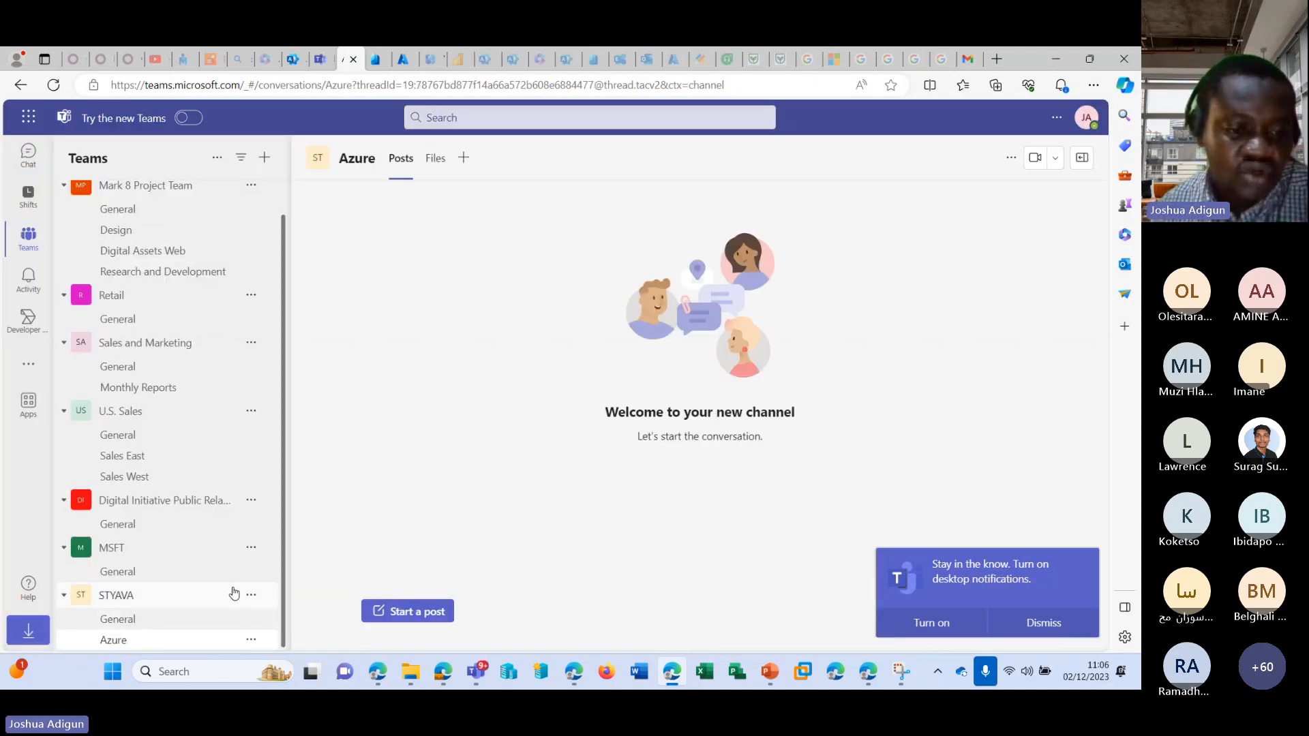
Create another STYAVA channel named M365 with Private access for specific teammates.
left_click(251, 594)
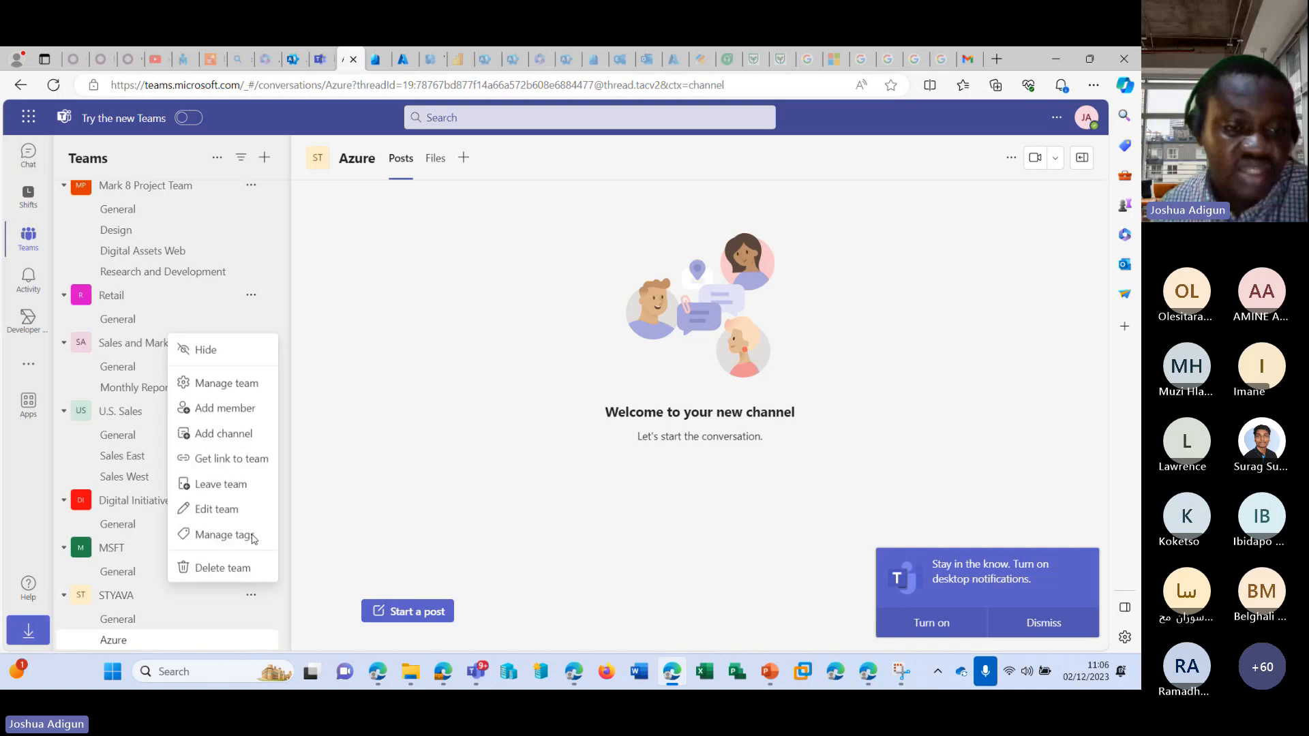
left_click(239, 435)
type("M365")
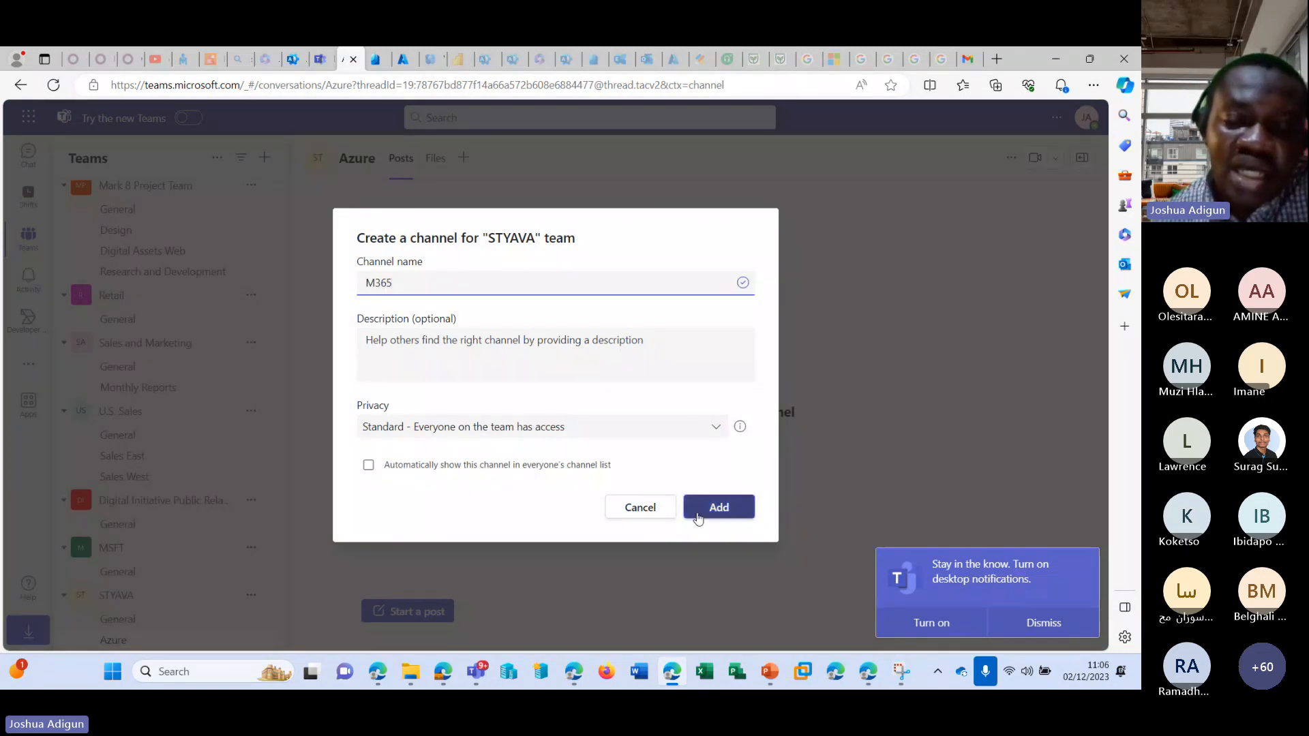
left_click(572, 428)
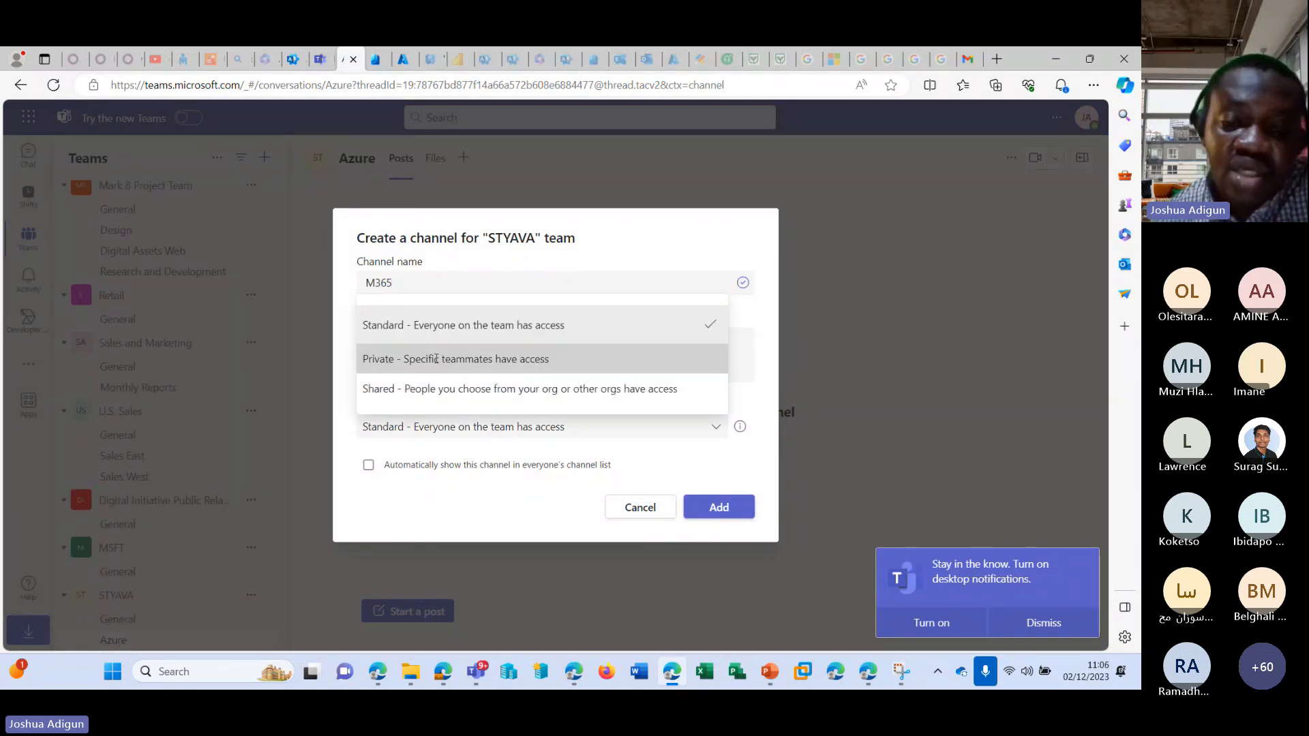
left_click(450, 359)
left_click(718, 505)
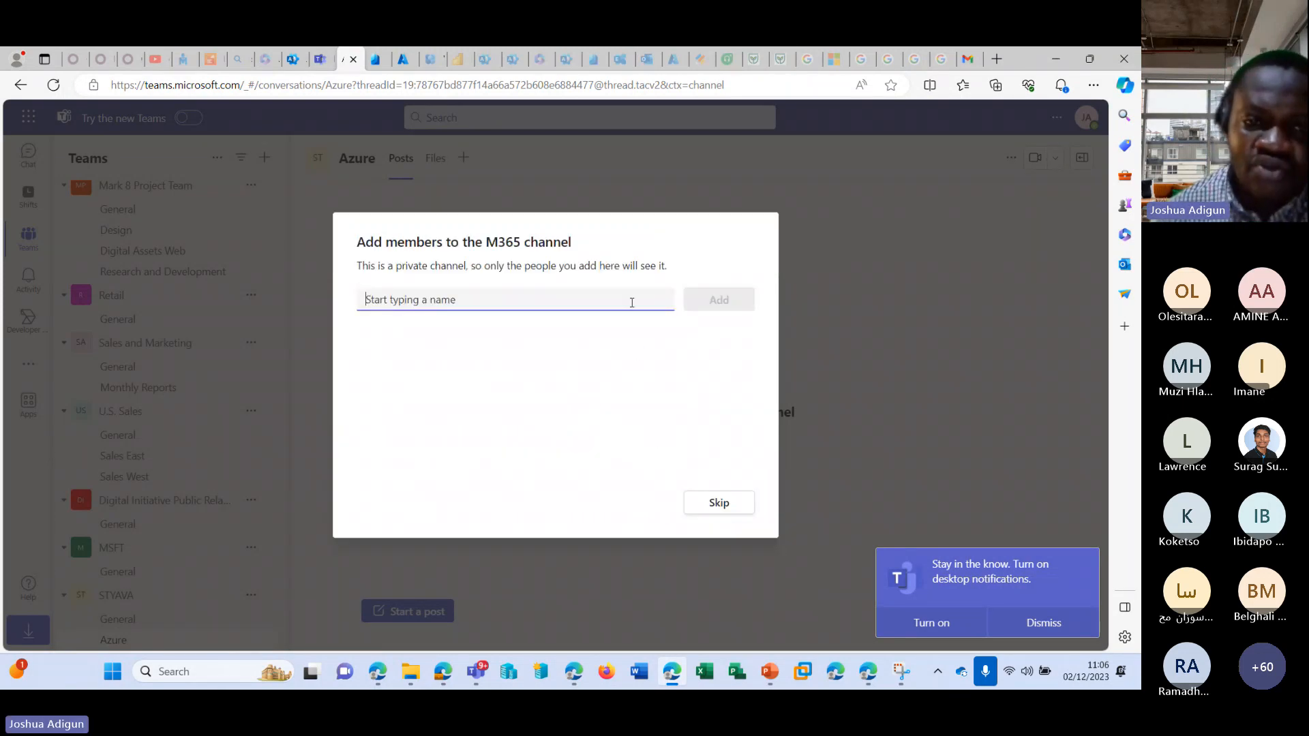
Find a user with "ad", add them to the private M365 channel as a Member and finish the member setup.
type("ad")
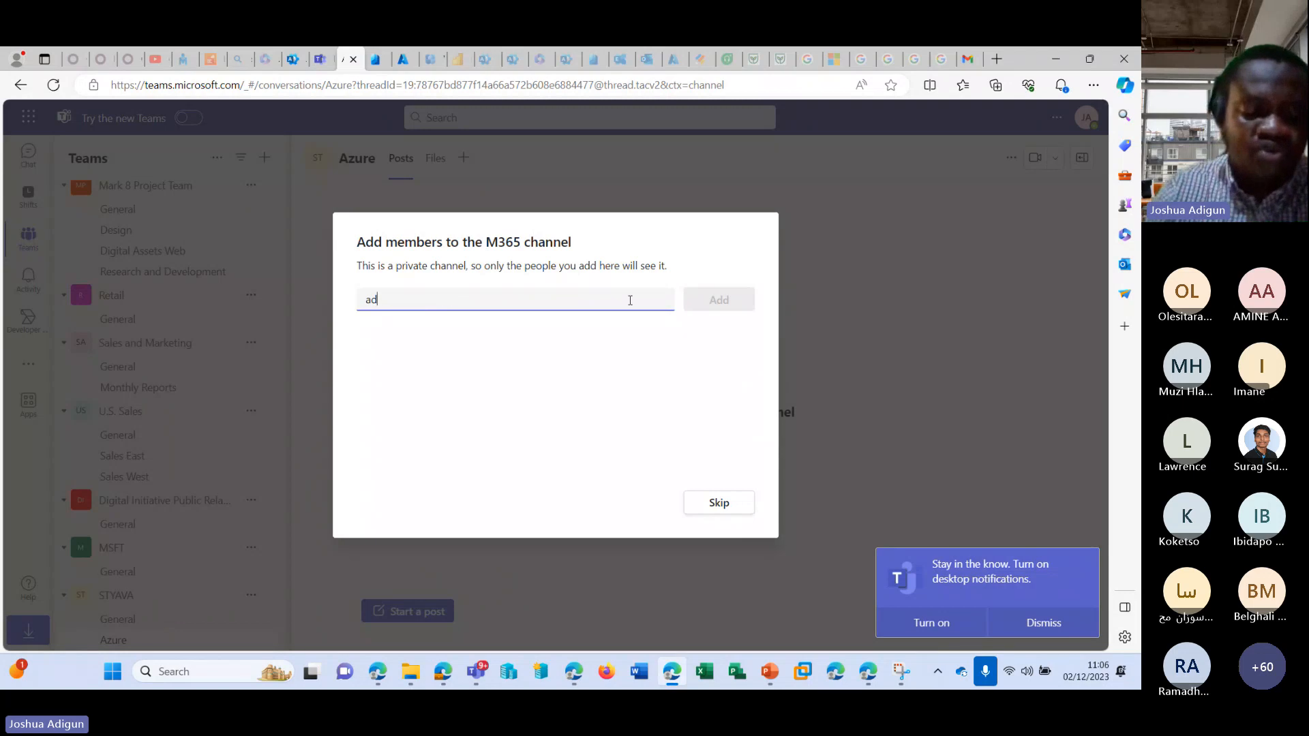
left_click(555, 331)
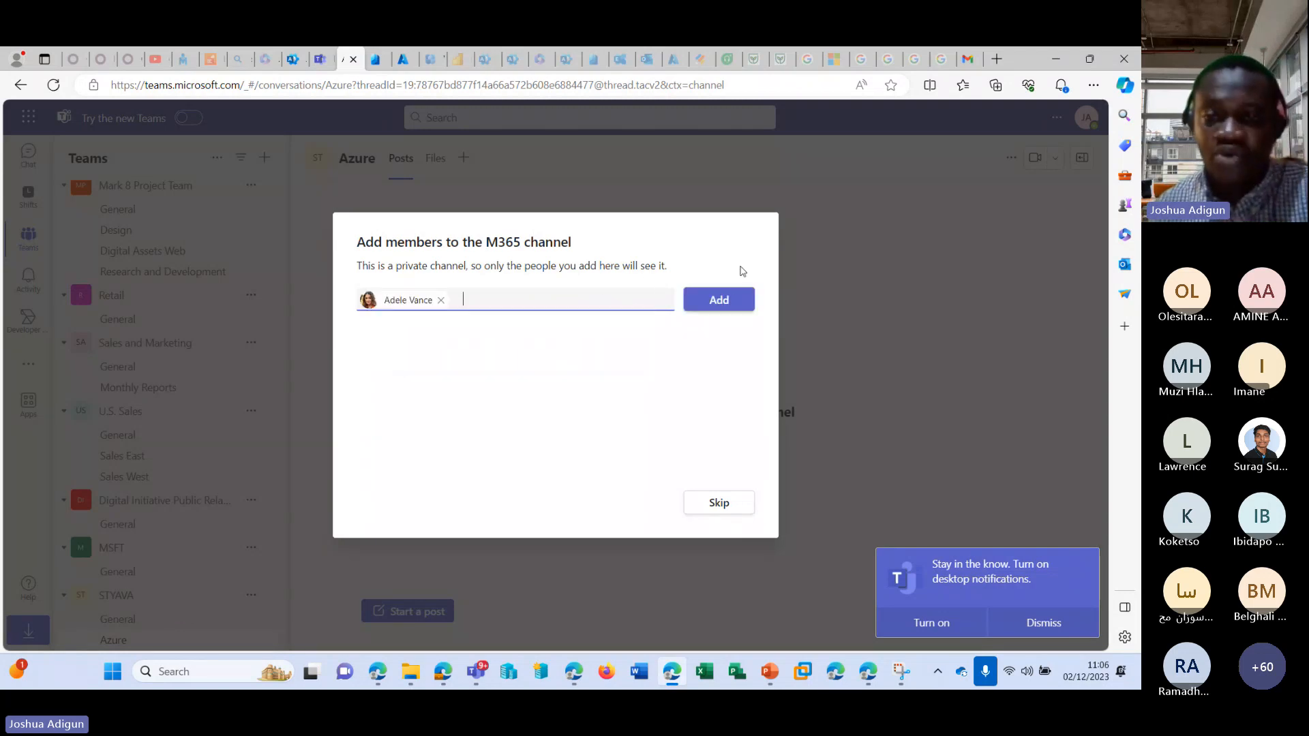
left_click(723, 300)
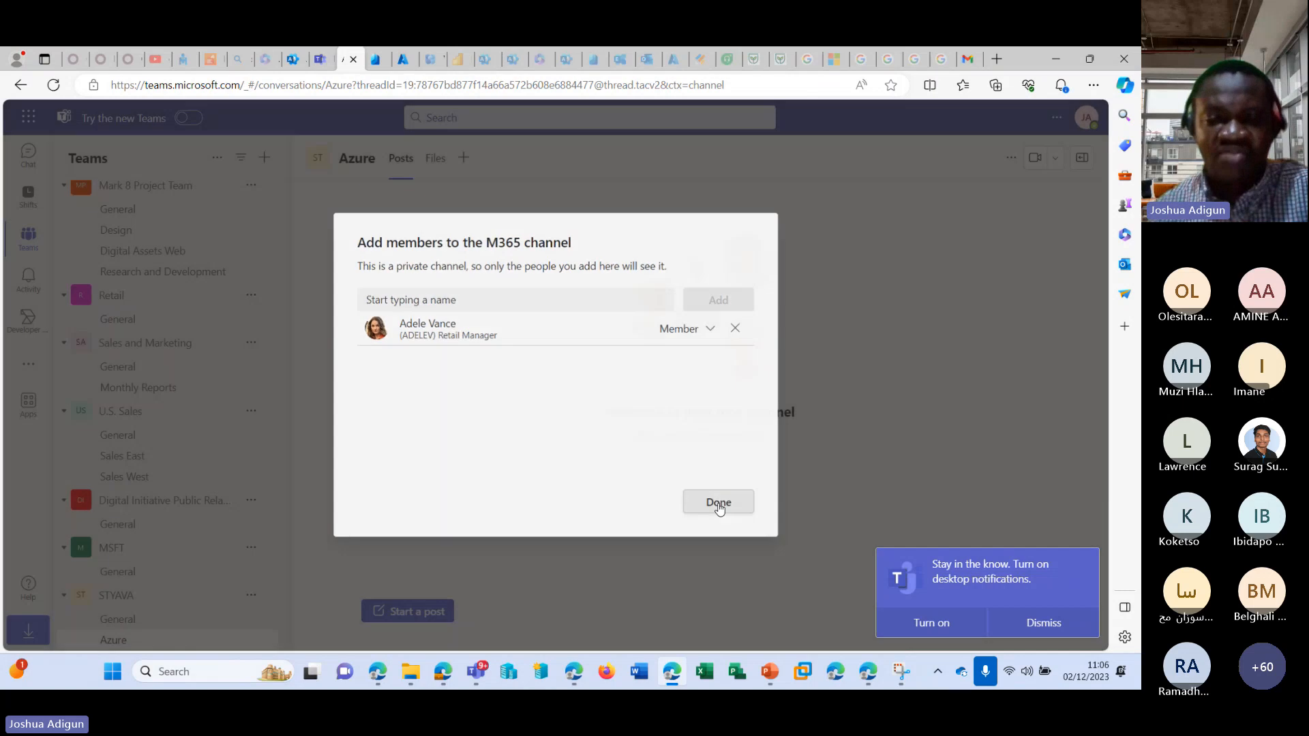
left_click(719, 505)
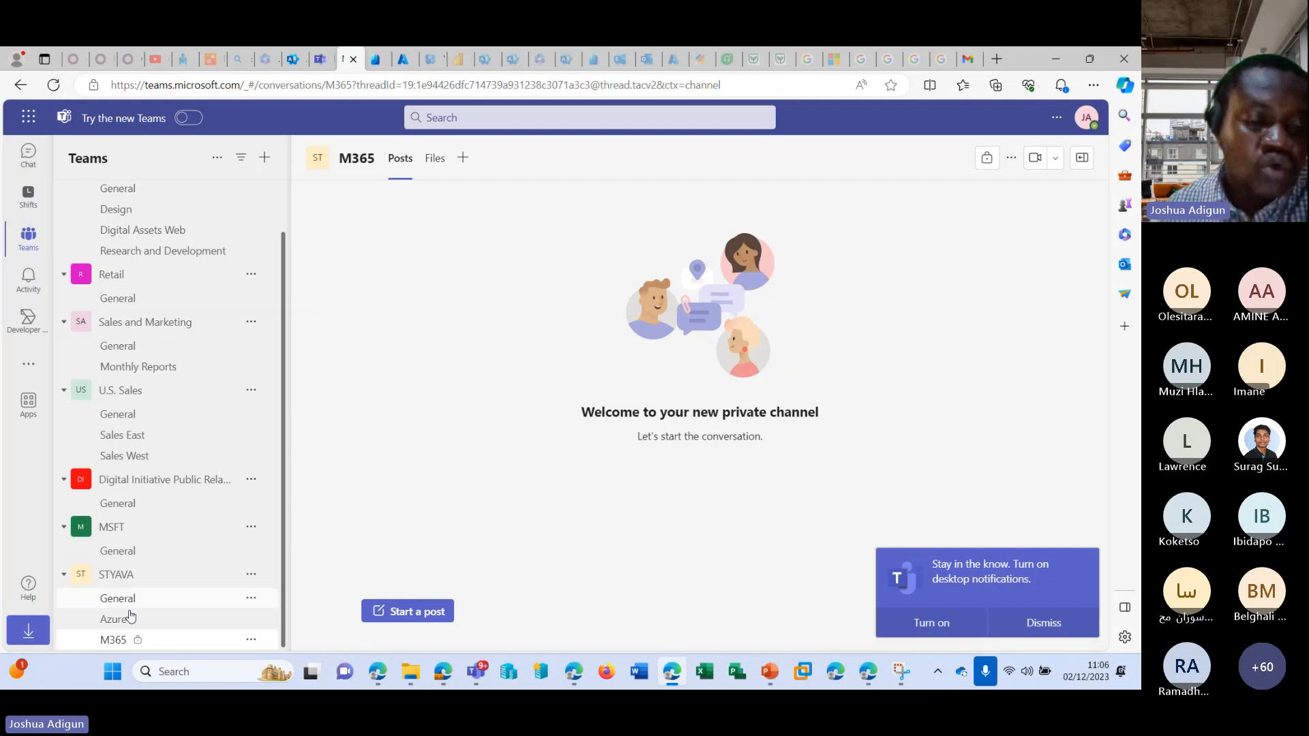
Open the Azure channel of STYAVA, look at its files and return to its posts.
left_click(177, 621)
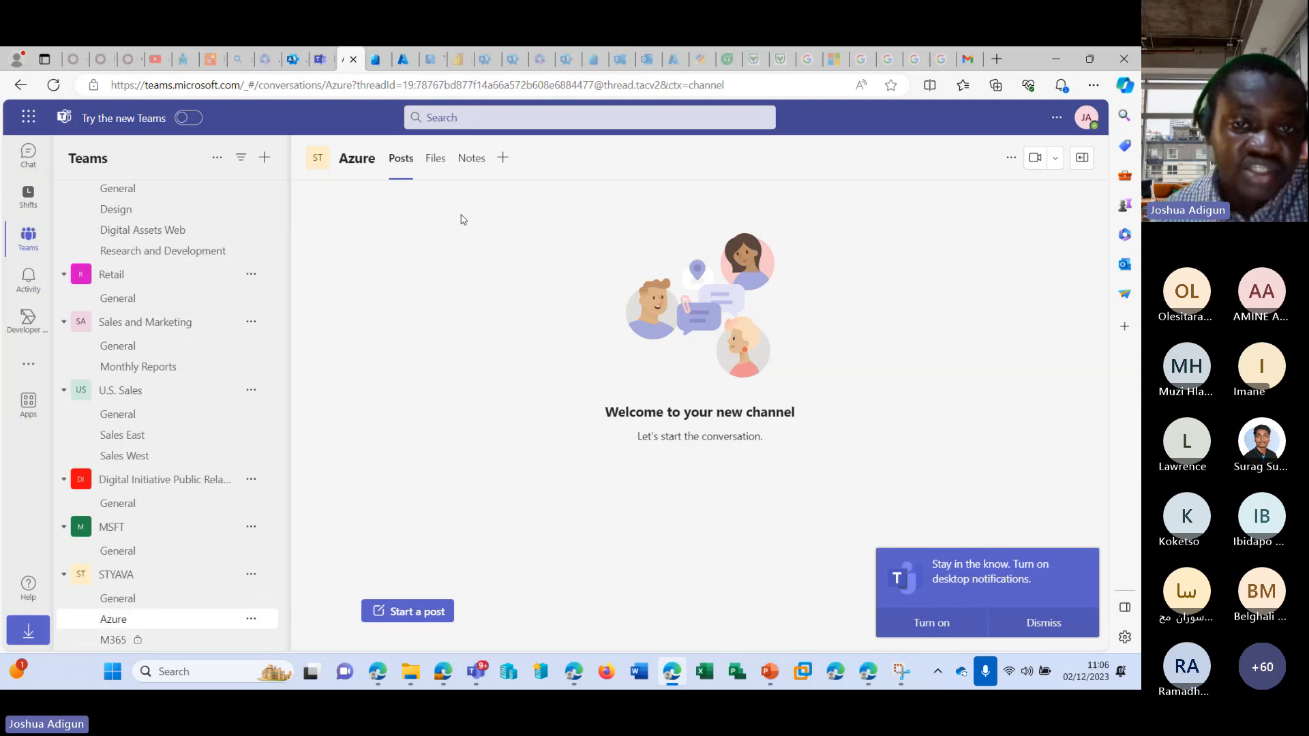
left_click(434, 160)
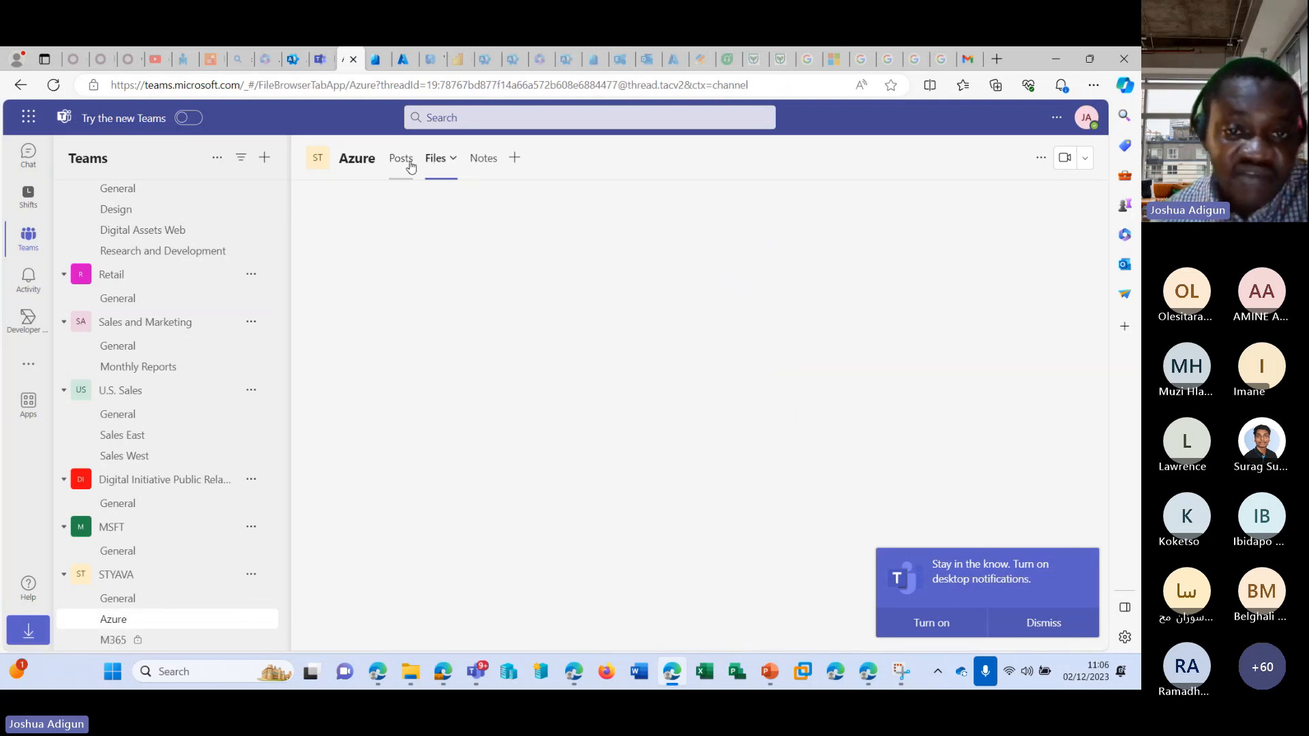
left_click(409, 164)
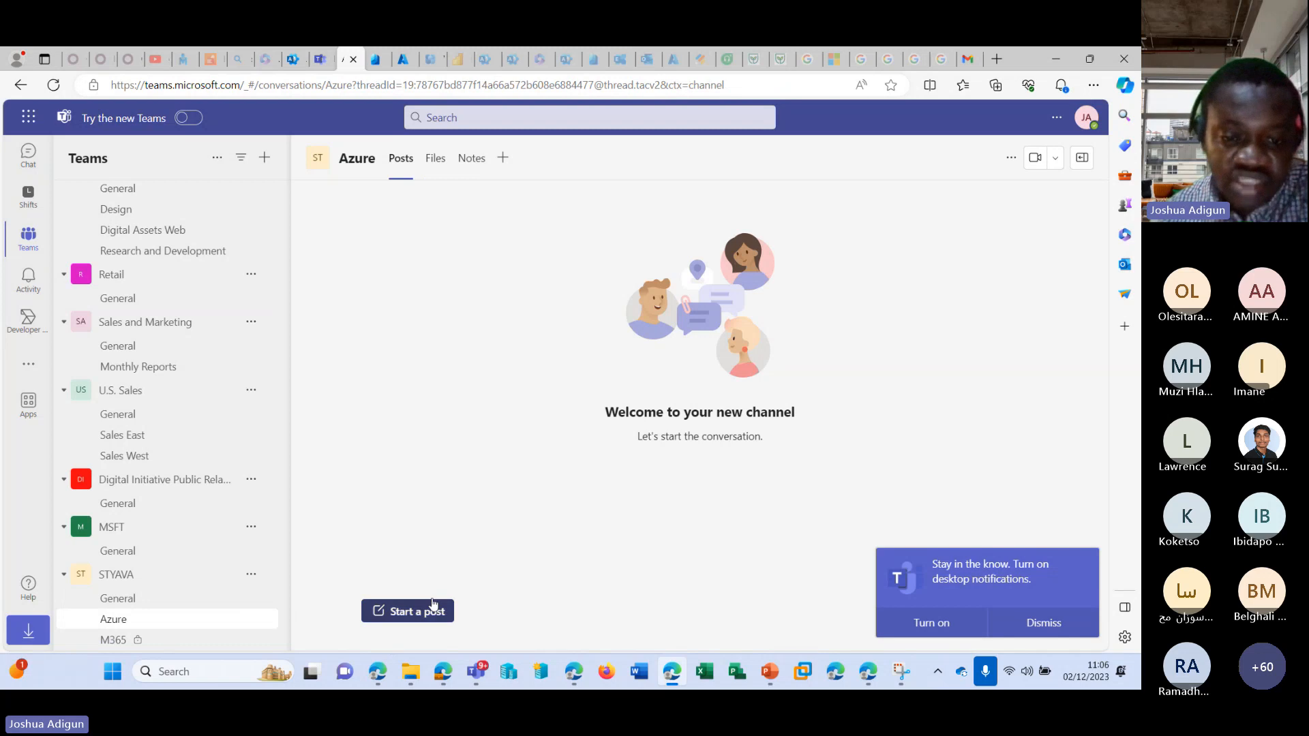
Publish a post in the Azure channel with the subject "Network" and the message "Hi networks guys".
left_click(433, 606)
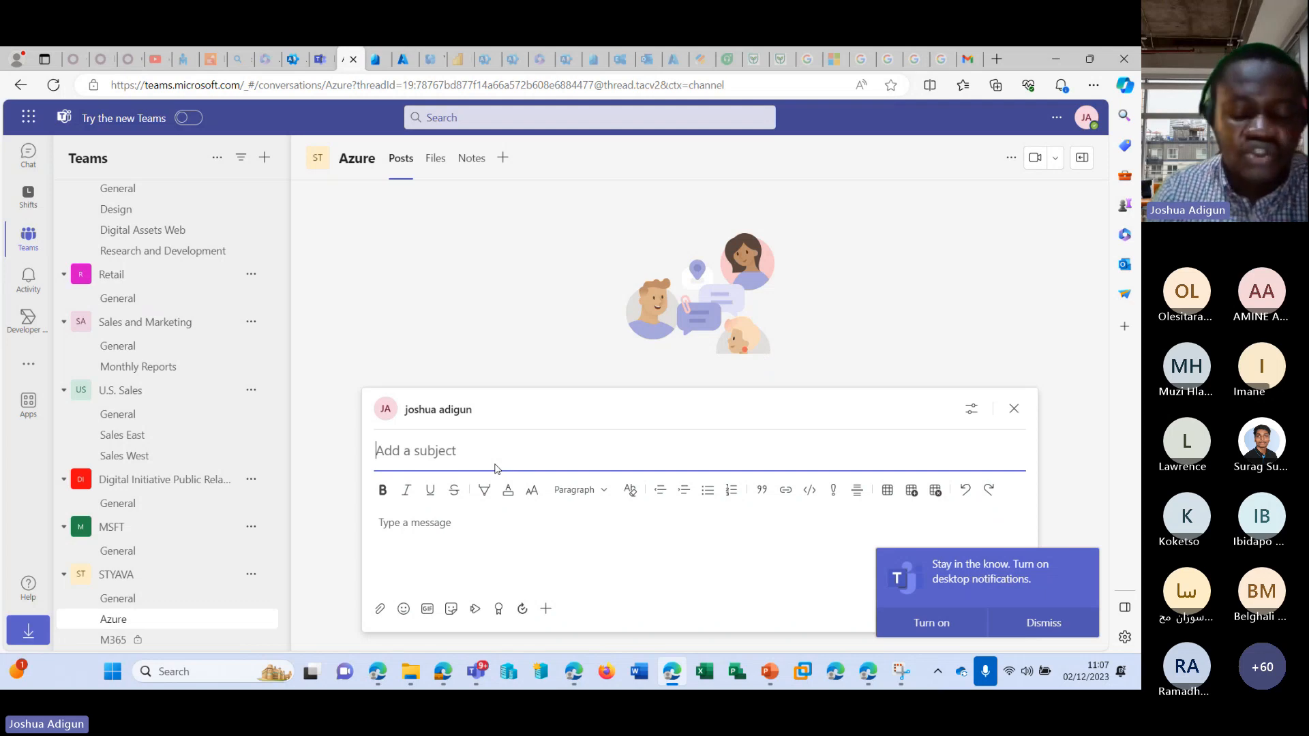
type("Network")
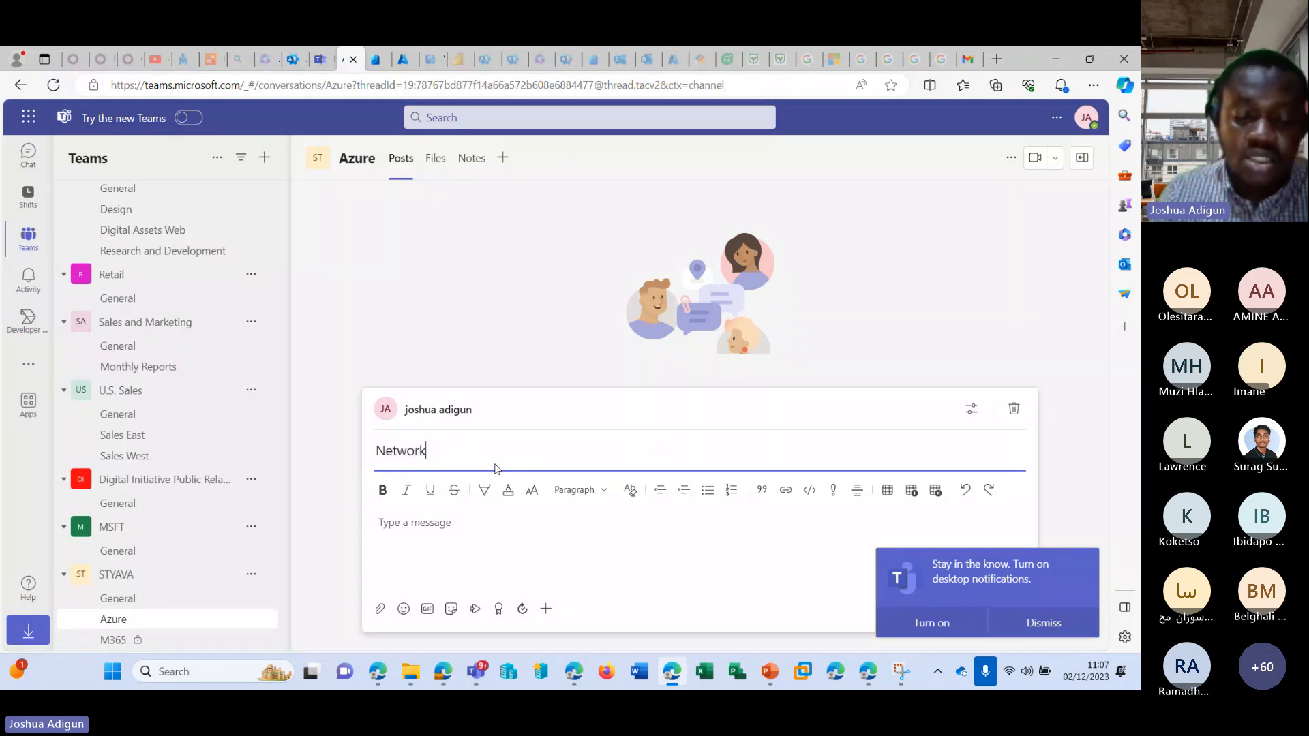
left_click(469, 519)
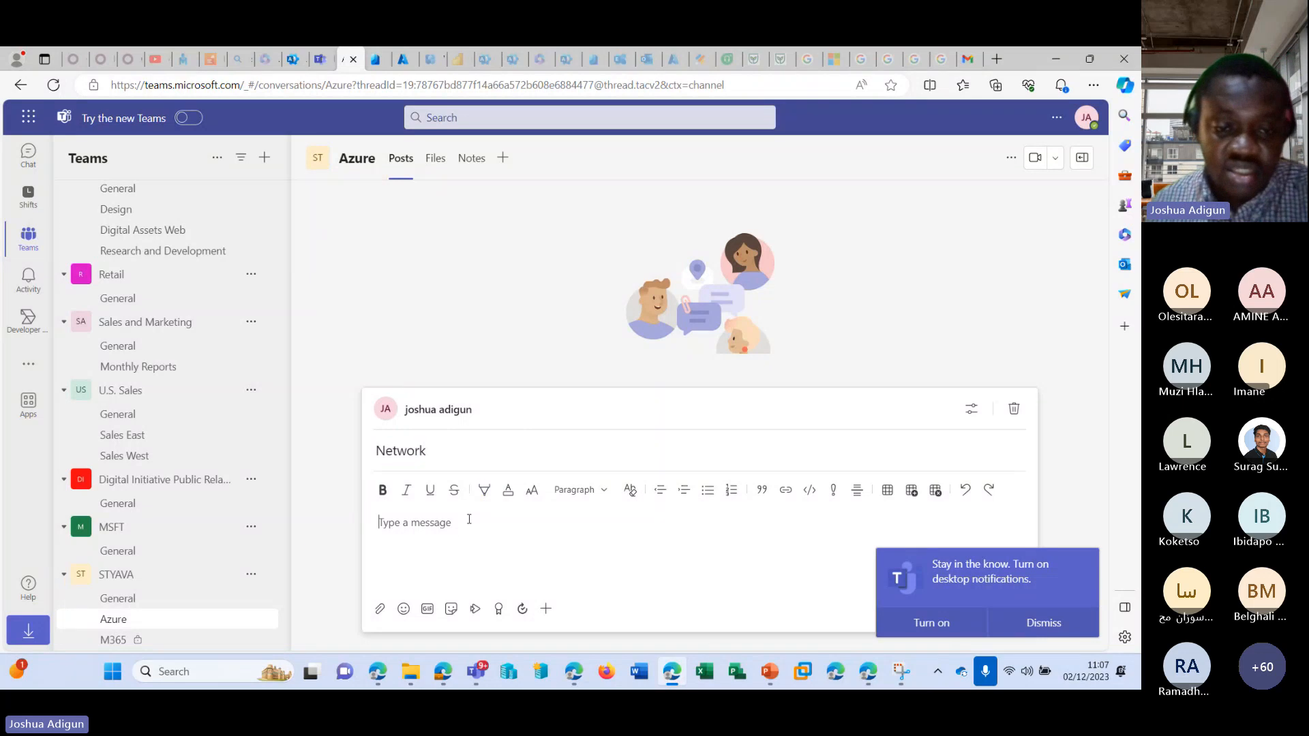
type("Hi netwo")
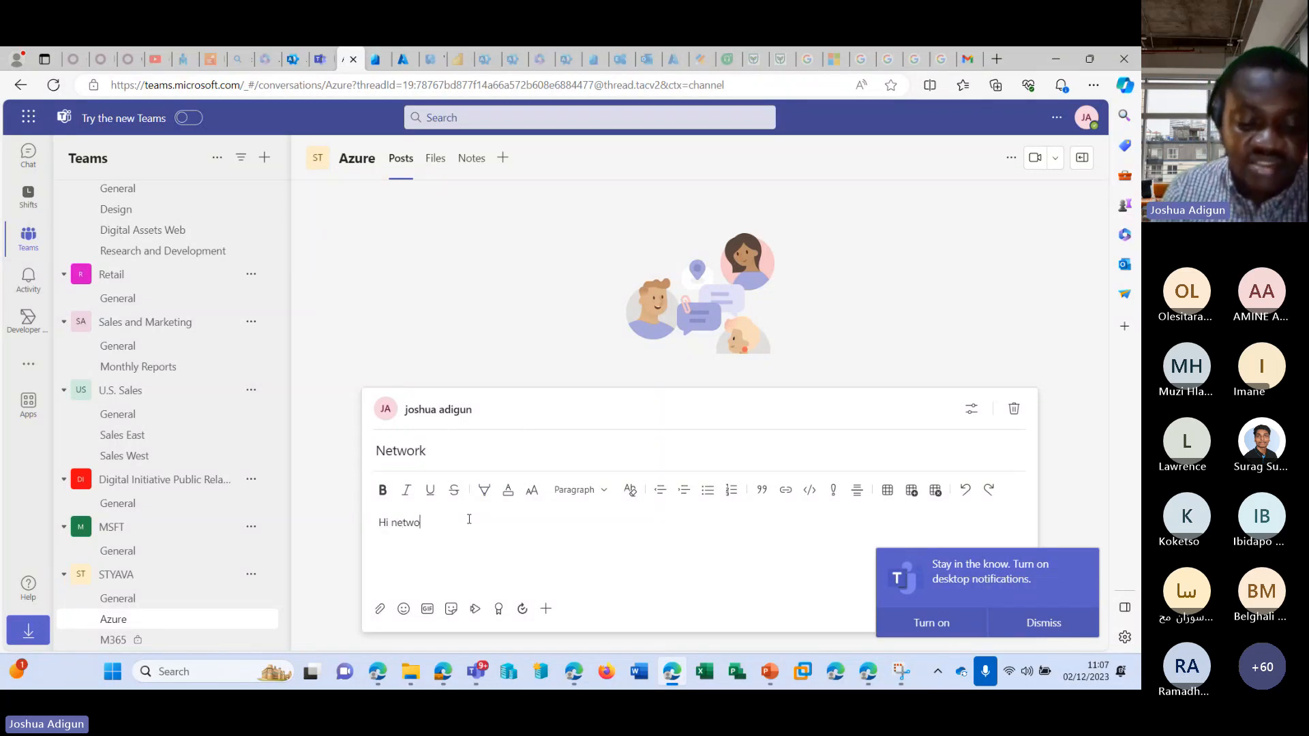
type("rks guy")
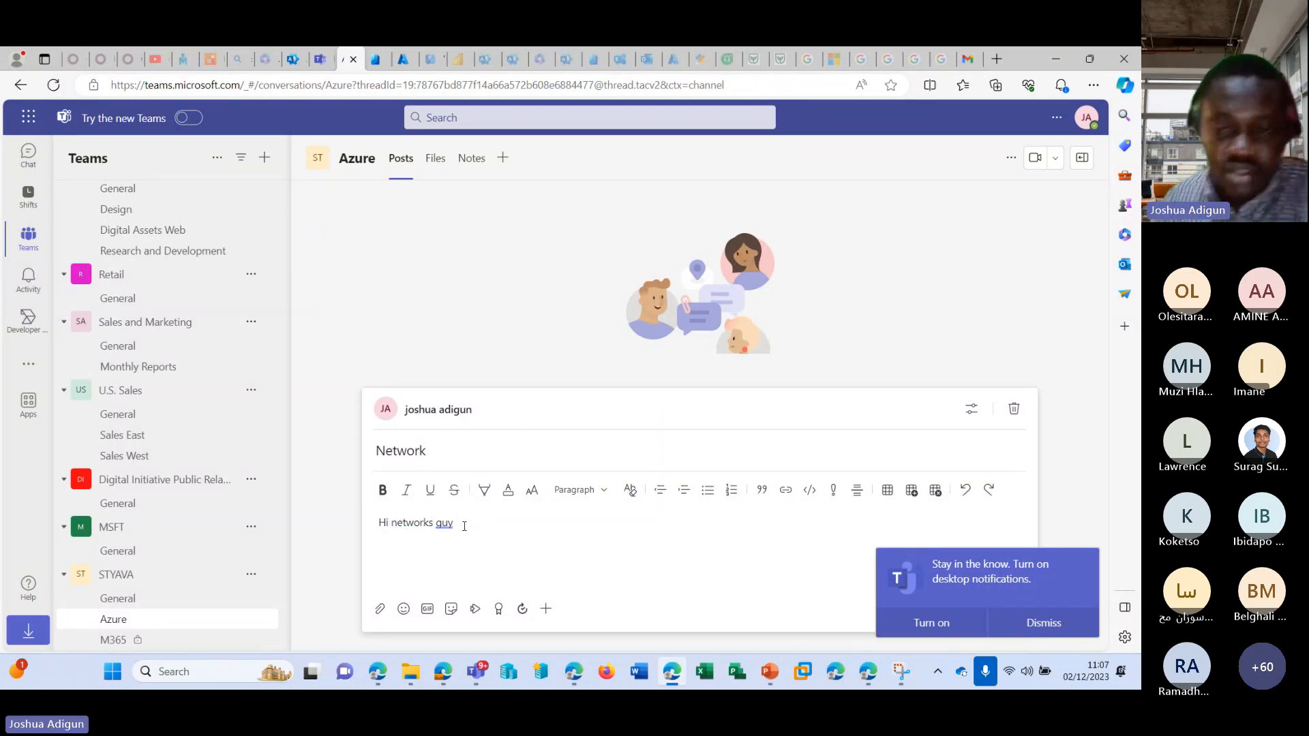
type("s")
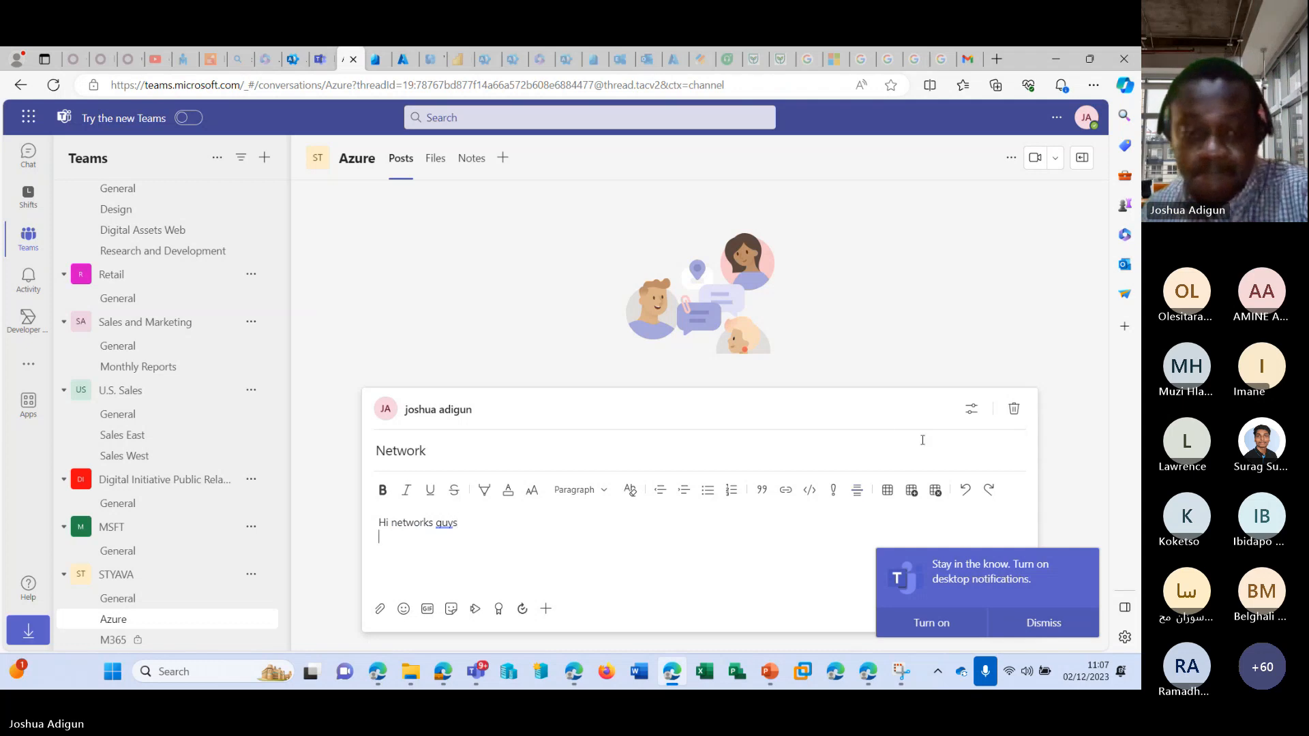
left_click(1040, 623)
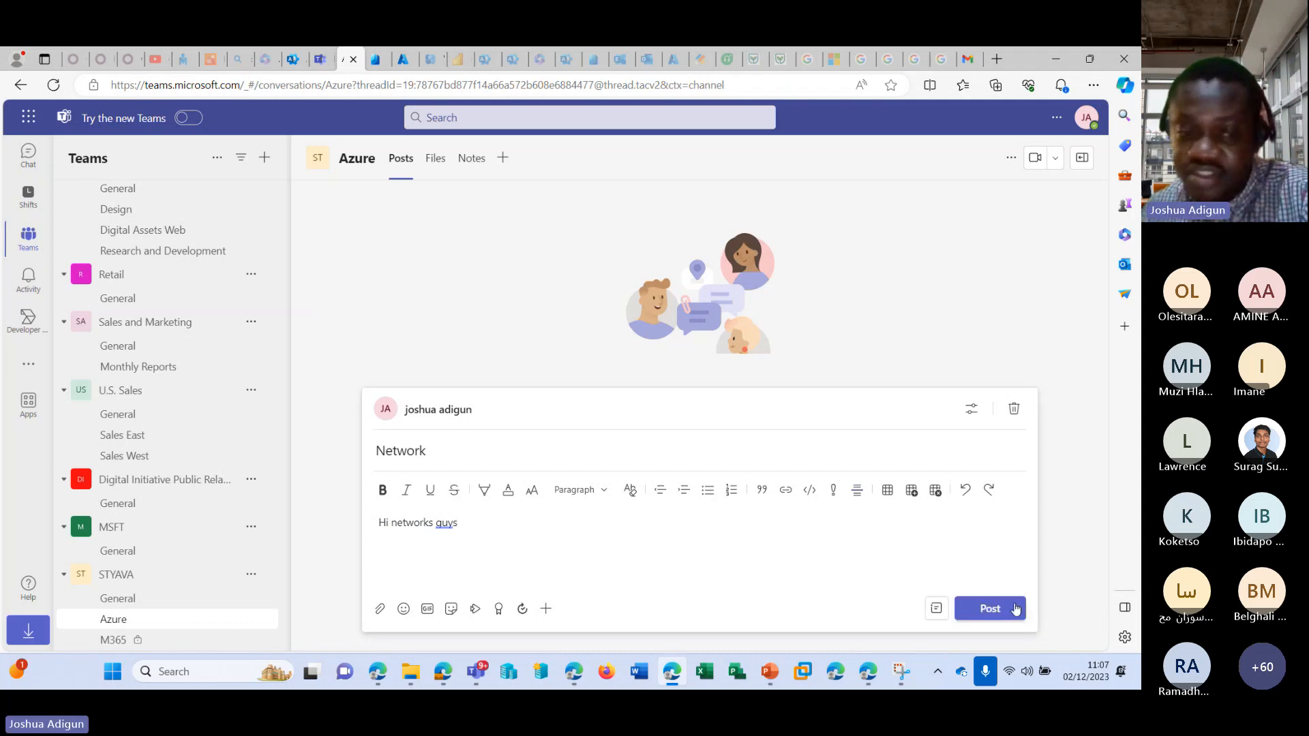
left_click(1016, 611)
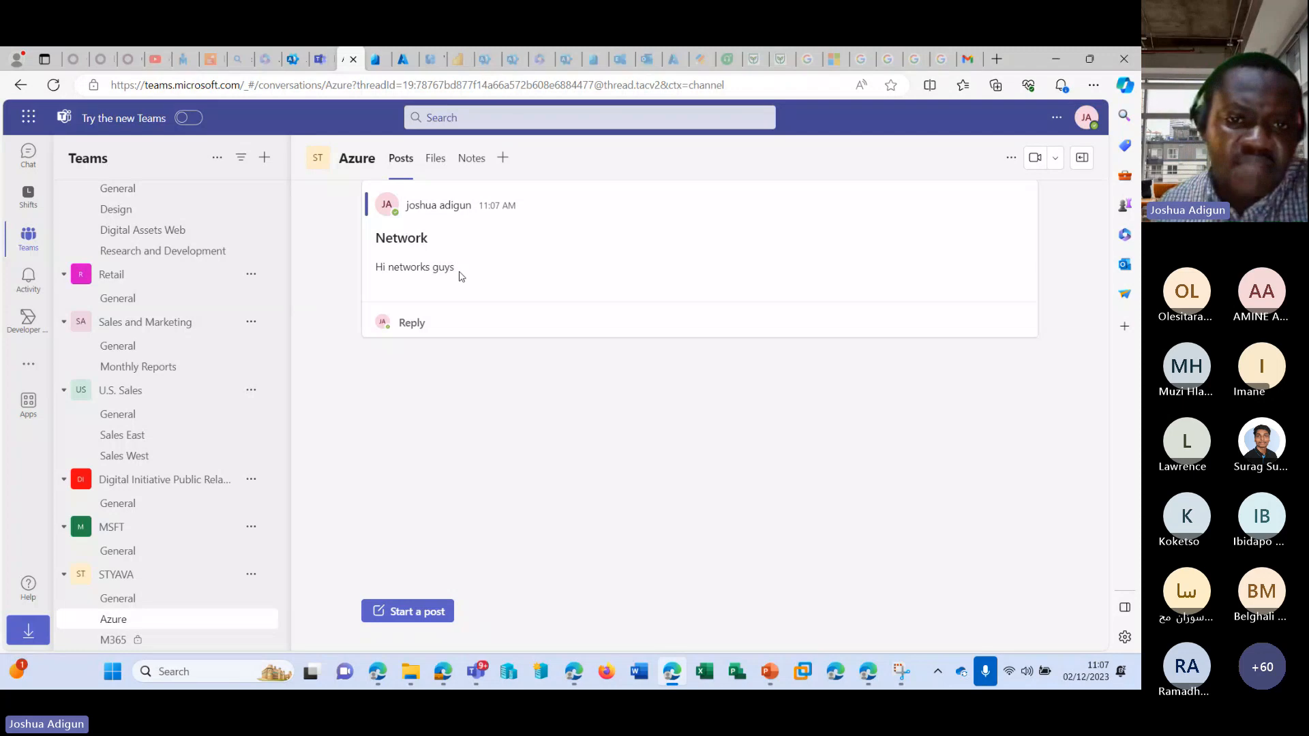
Reply to the Network post with a JPG photo uploaded from the device.
left_click(409, 325)
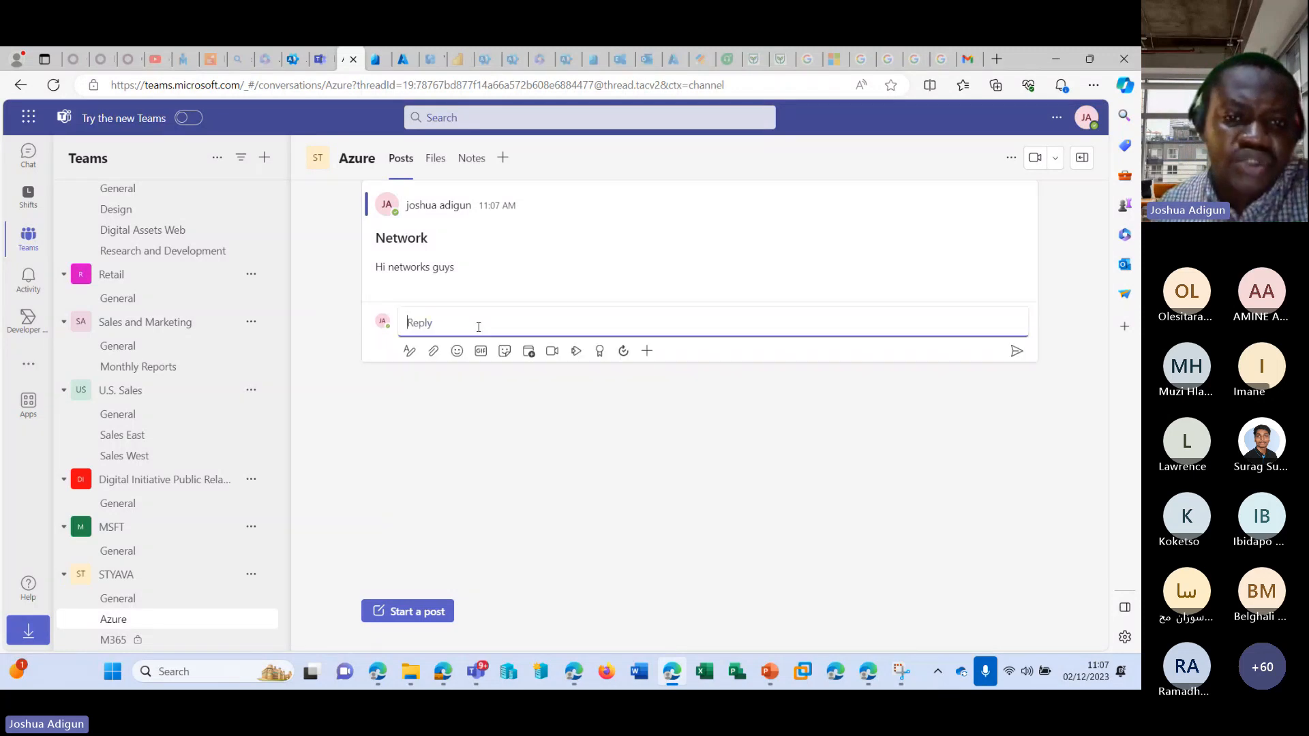
left_click(433, 350)
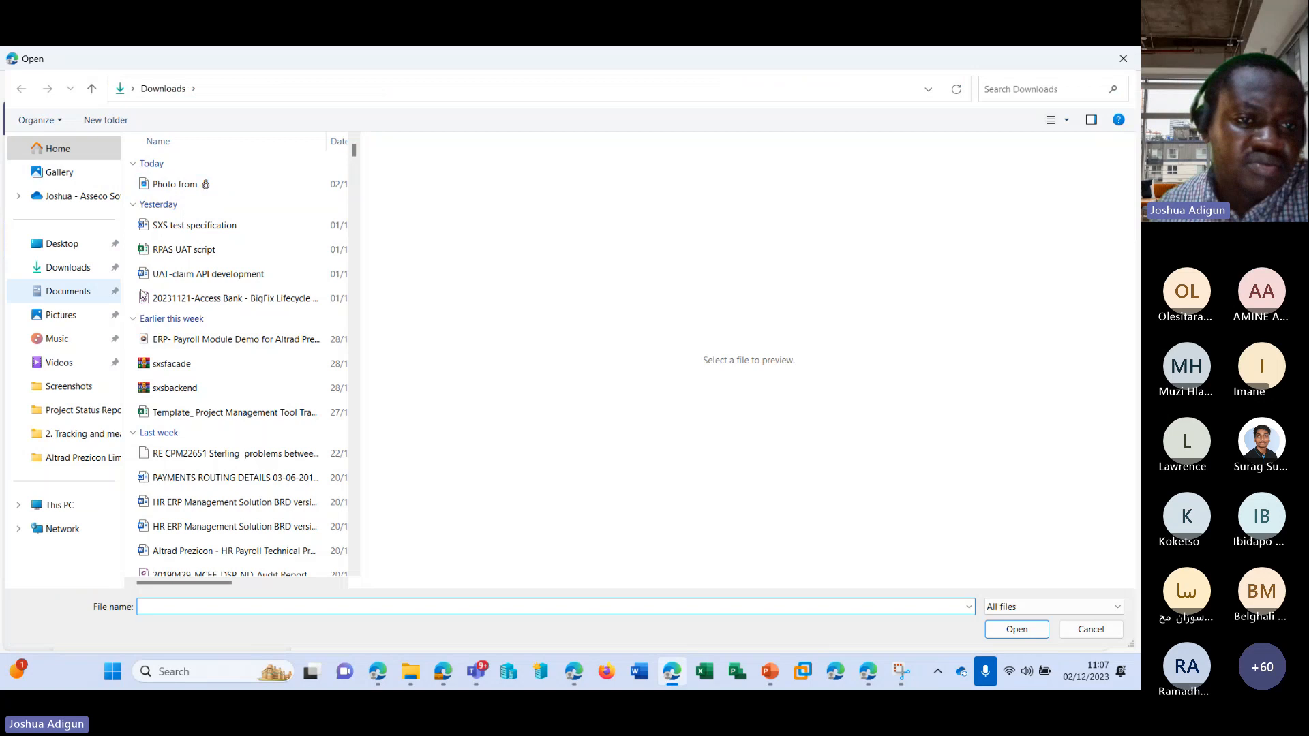
double_click(204, 183)
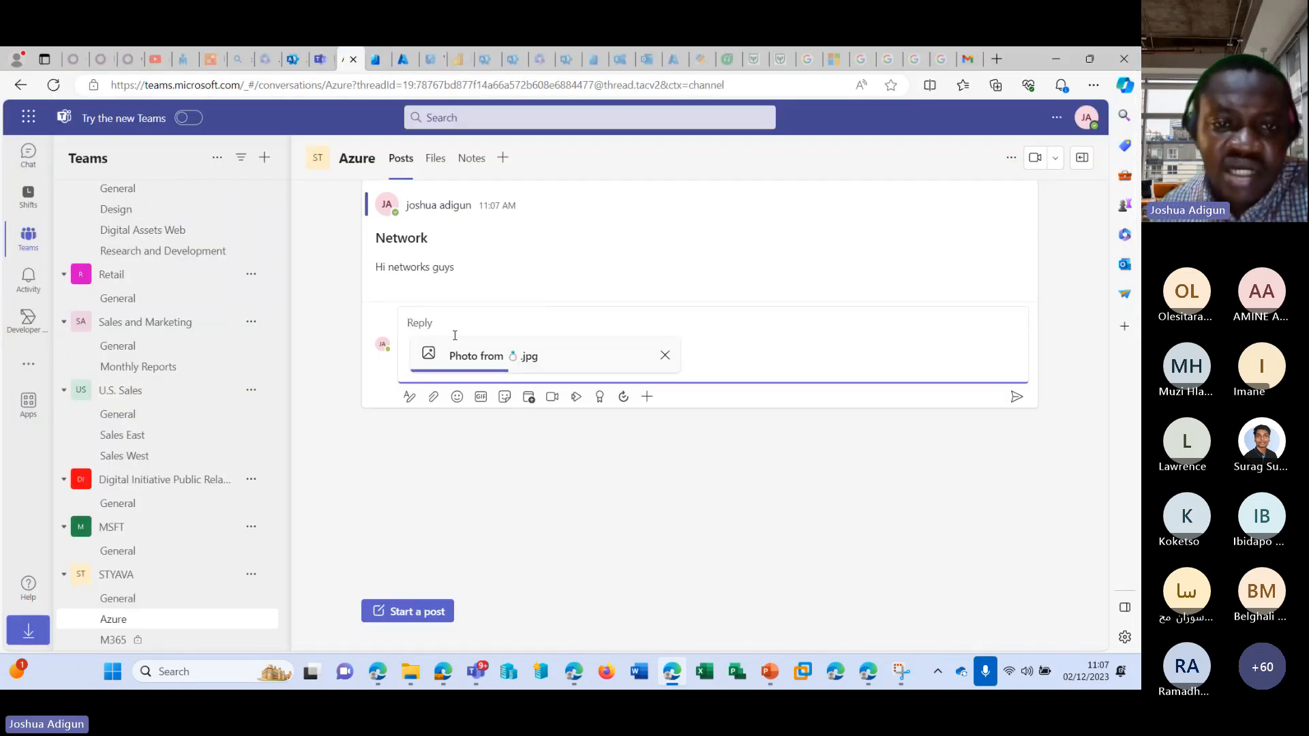
left_click(1016, 398)
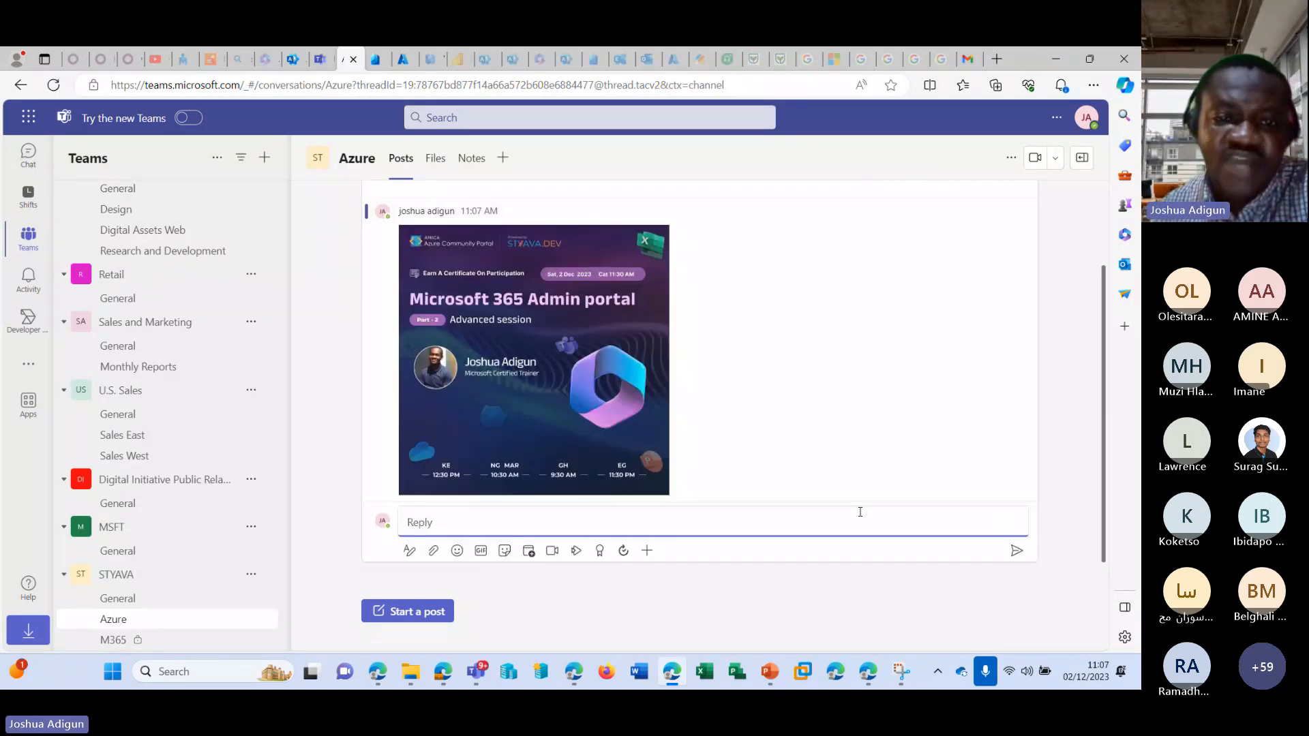
Examine the Azure channel's files and the options for creating new items there.
left_click(433, 158)
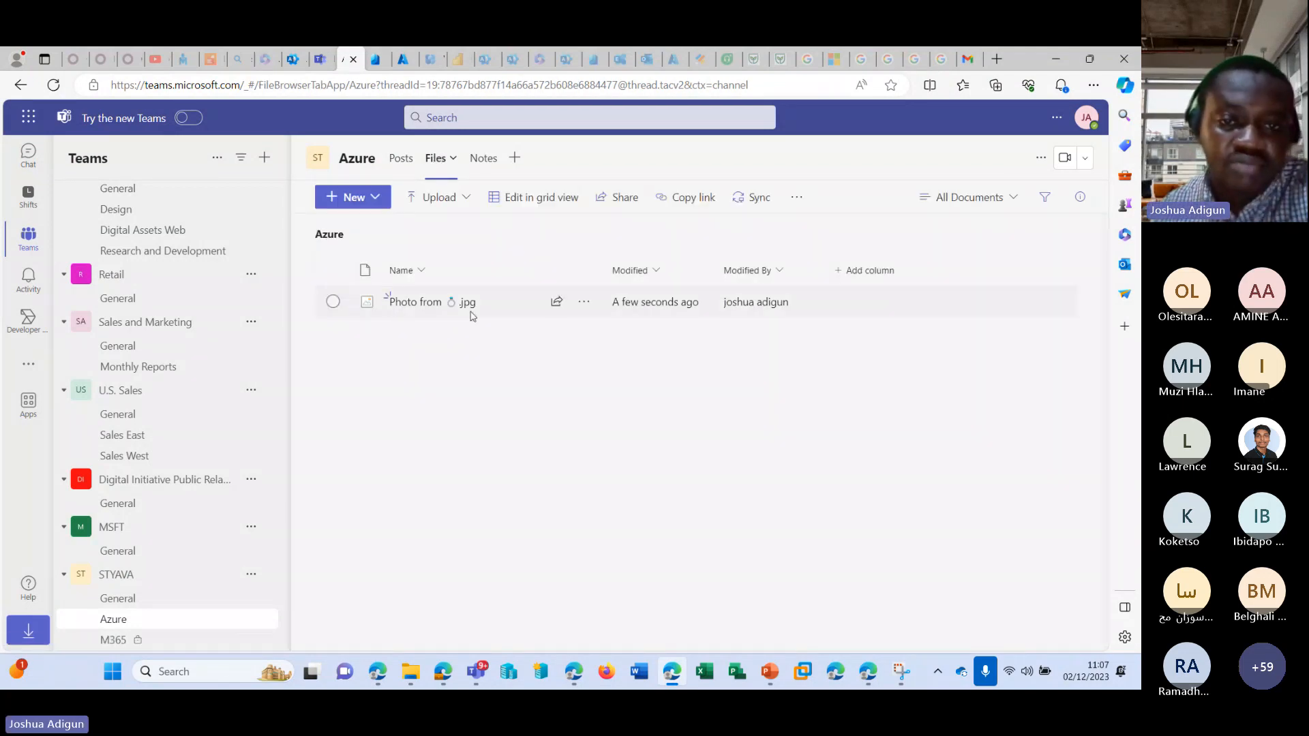
left_click(377, 198)
left_click(459, 368)
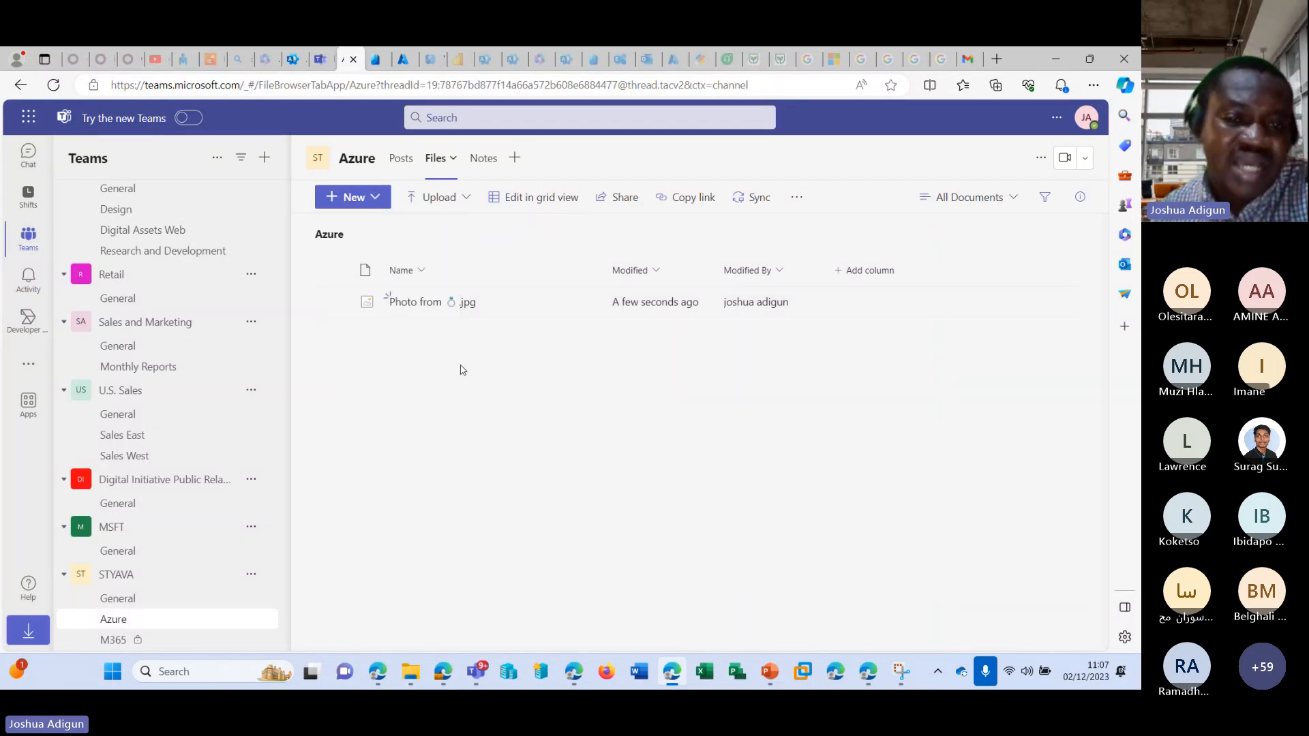
left_click(374, 197)
left_click(351, 229)
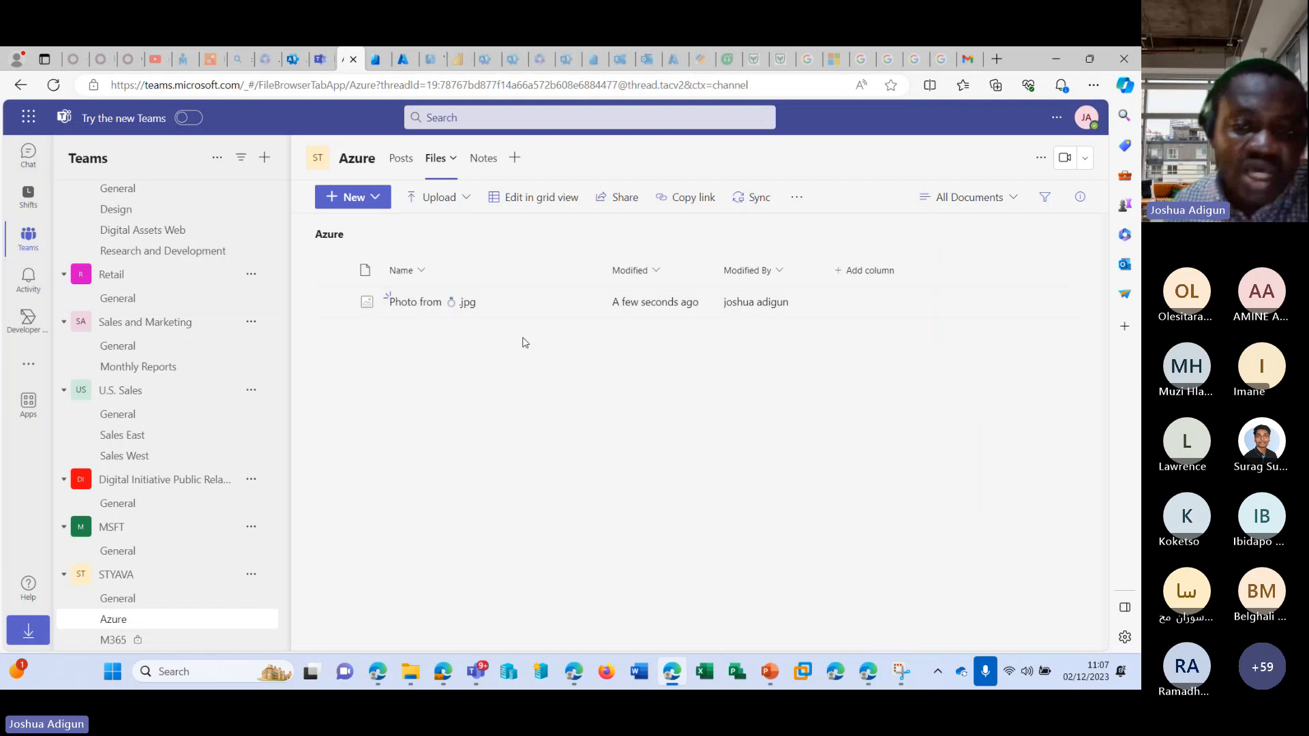
left_click(839, 310)
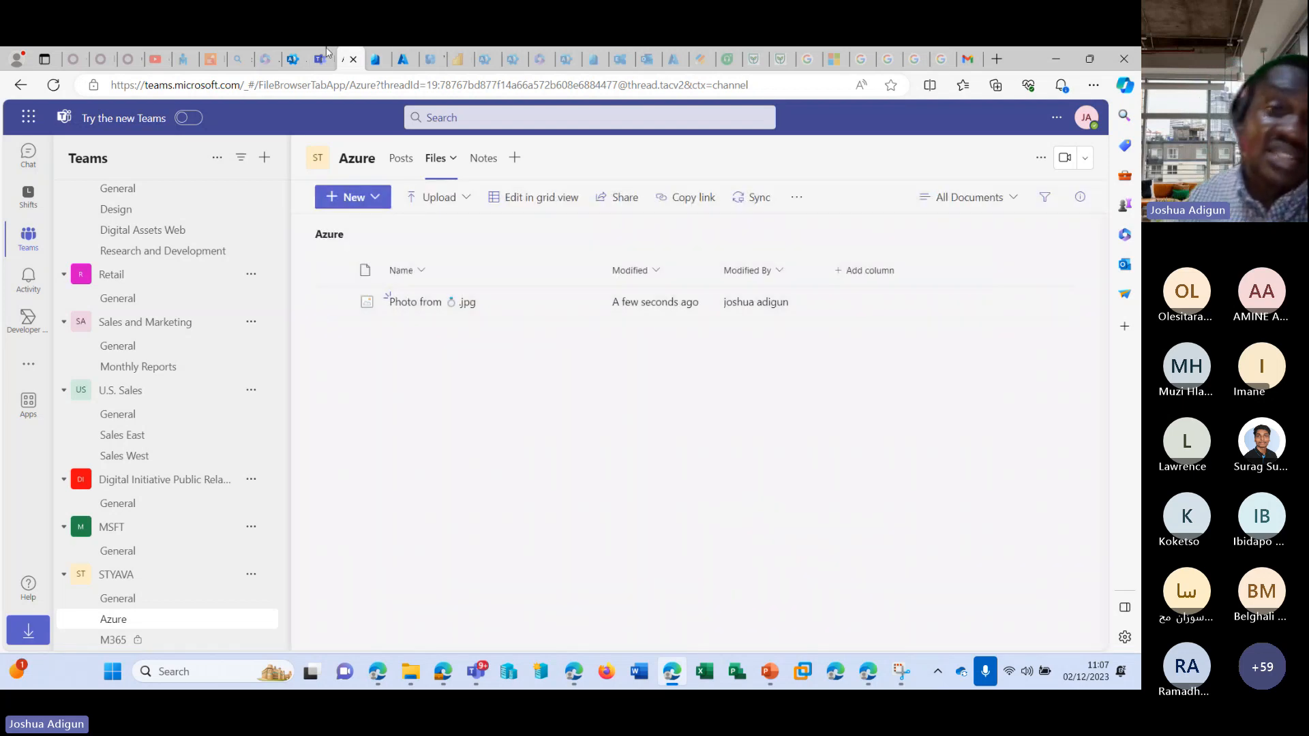
Switch to the Microsoft 365 admin center, close the finished team setup and start adding a Microsoft 365 group.
left_click(292, 60)
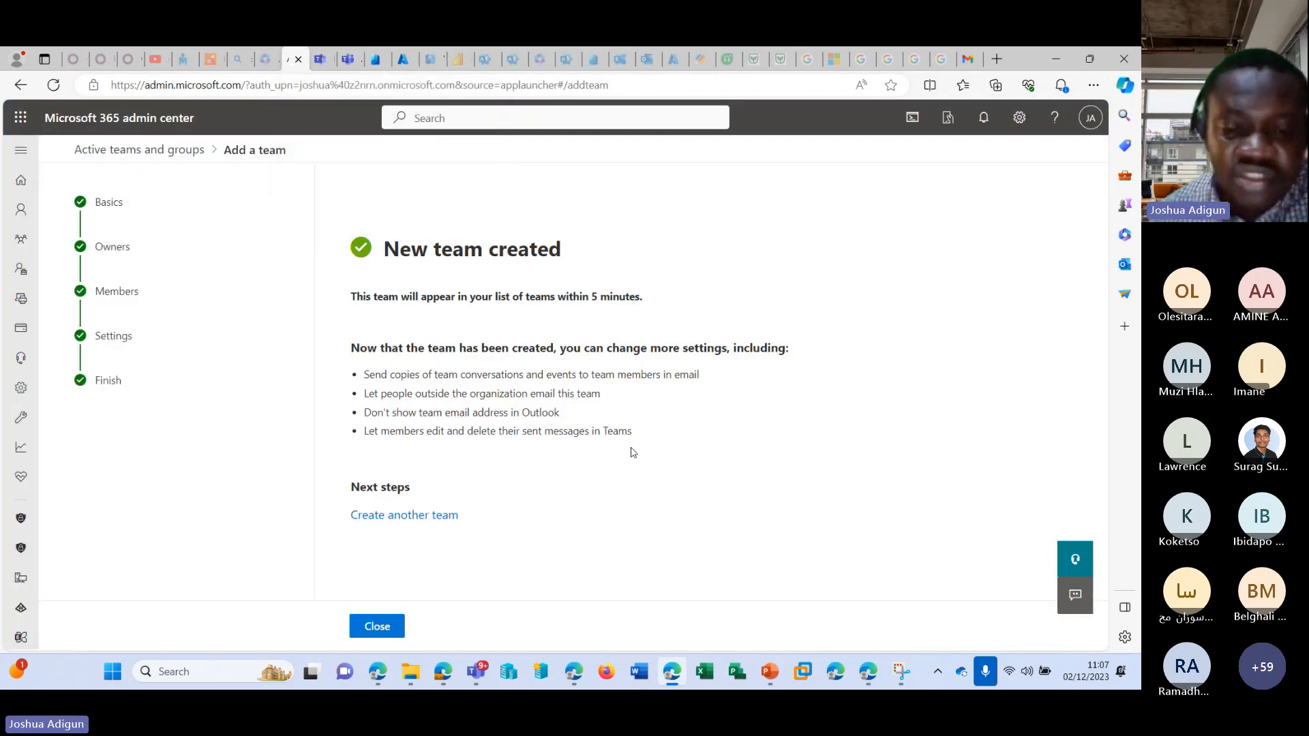
left_click(379, 624)
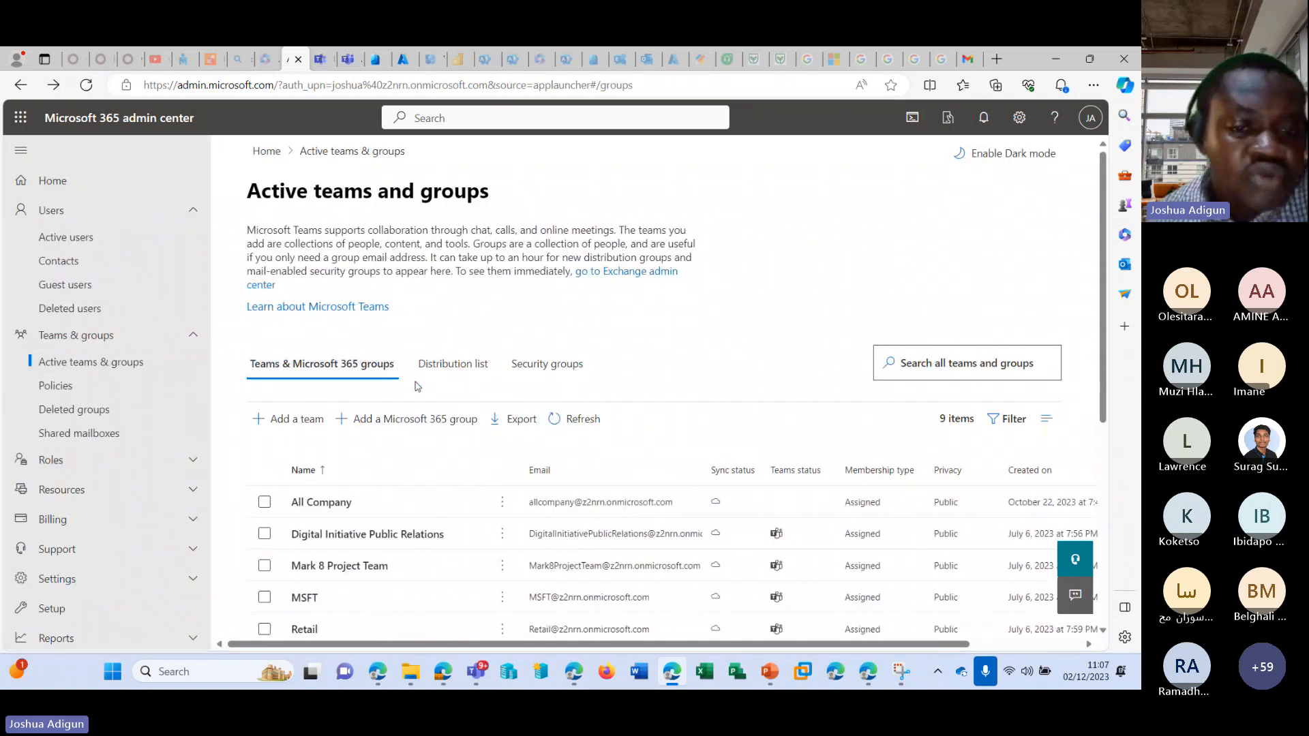
left_click(420, 417)
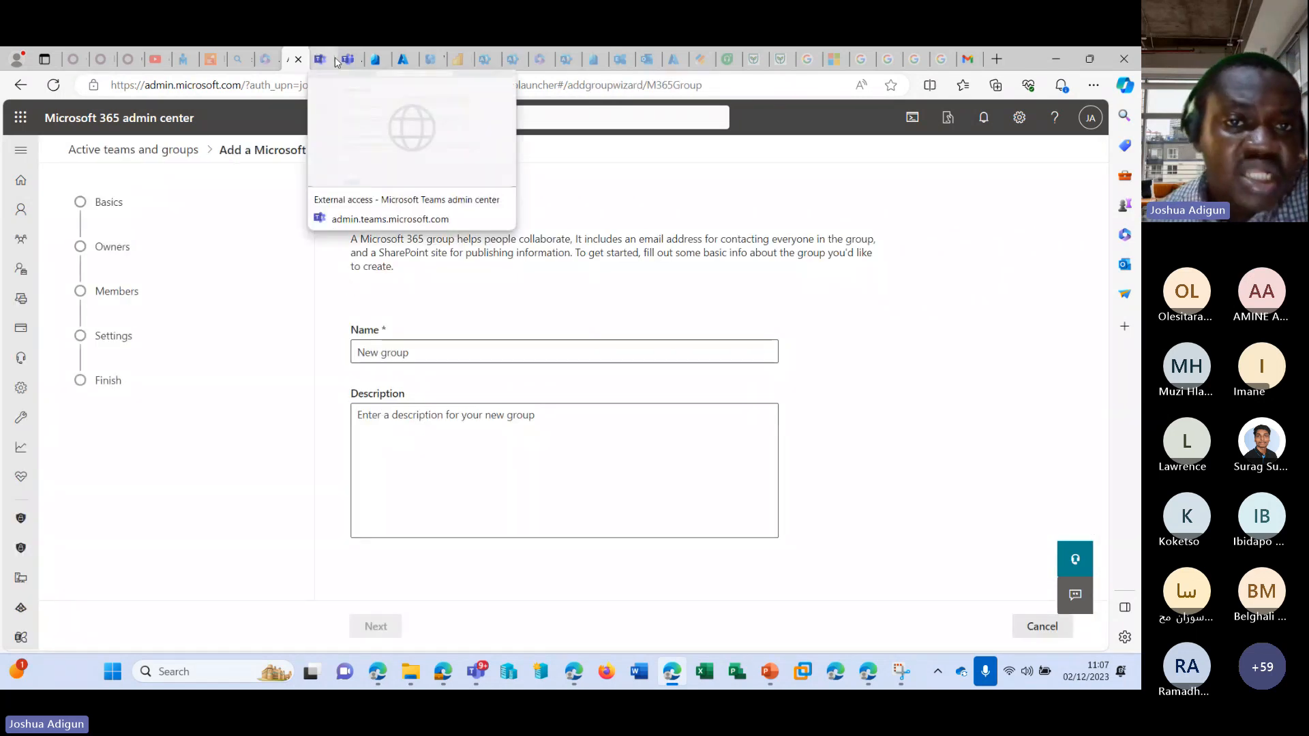
left_click(869, 673)
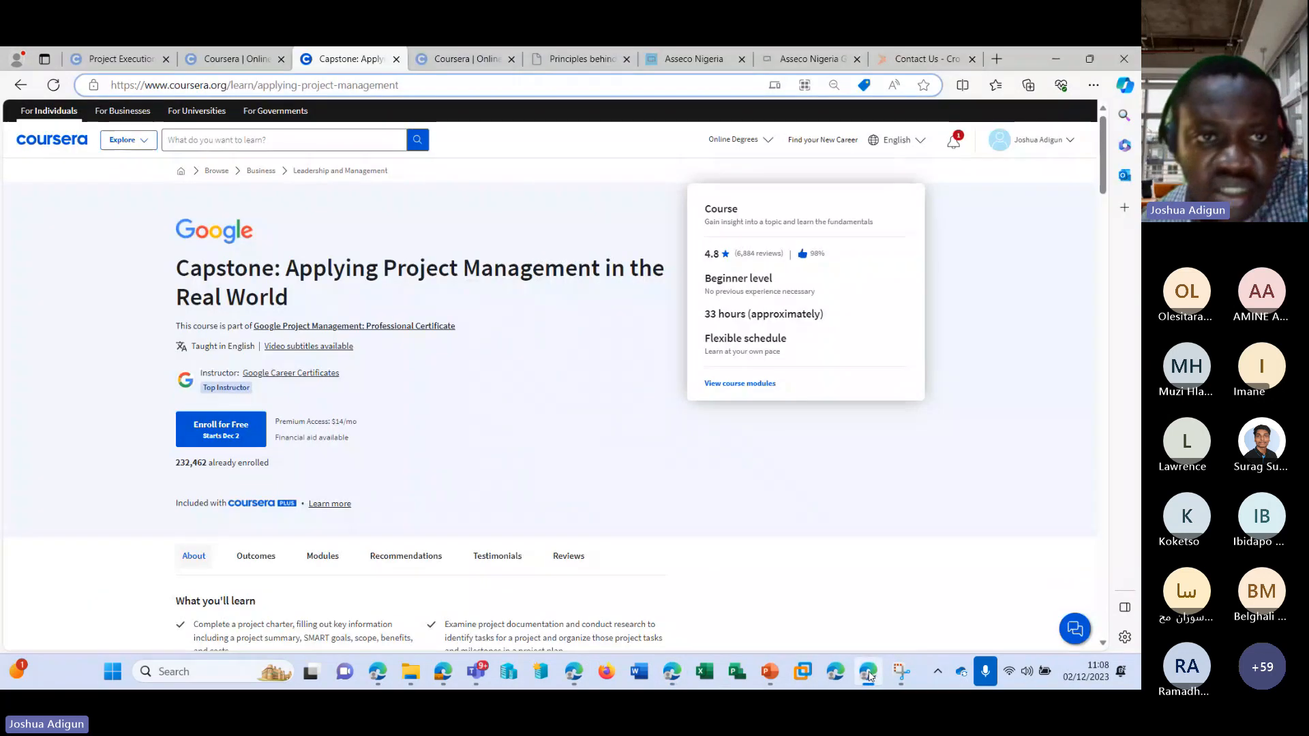
left_click(869, 675)
mouse_move(673, 680)
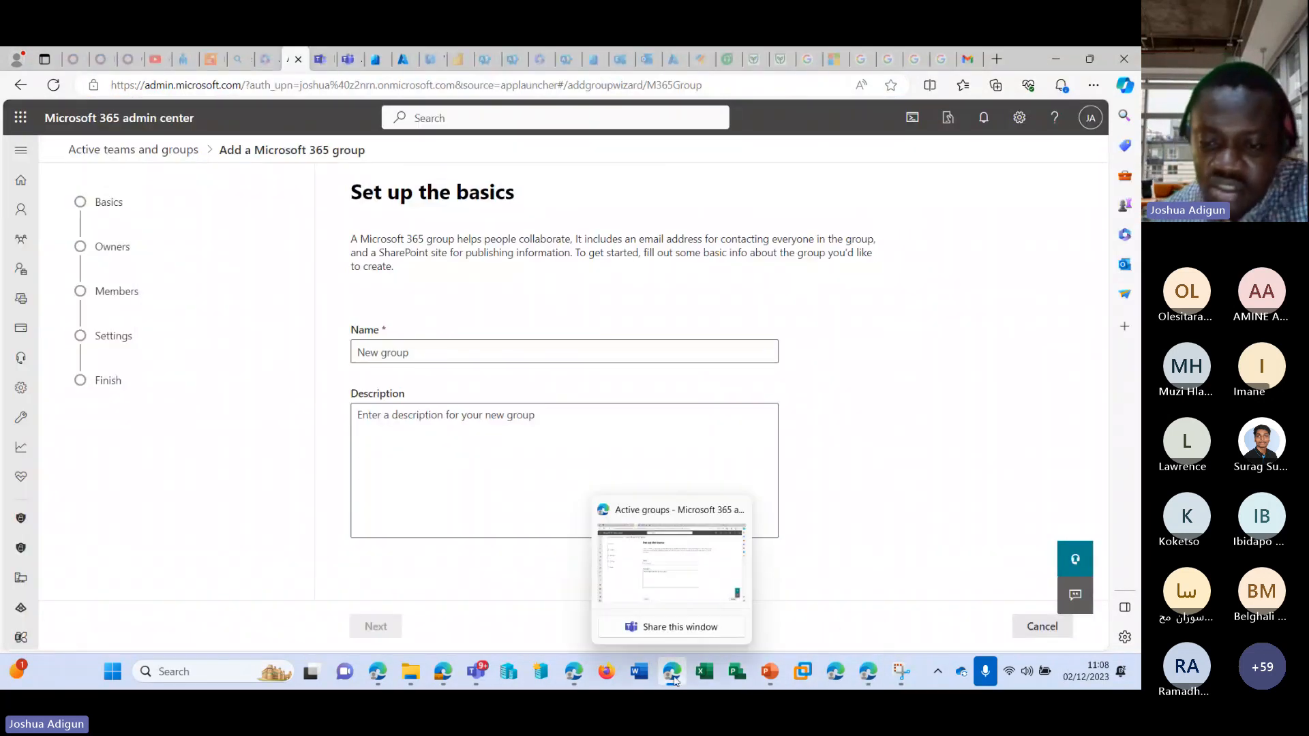
left_click(674, 681)
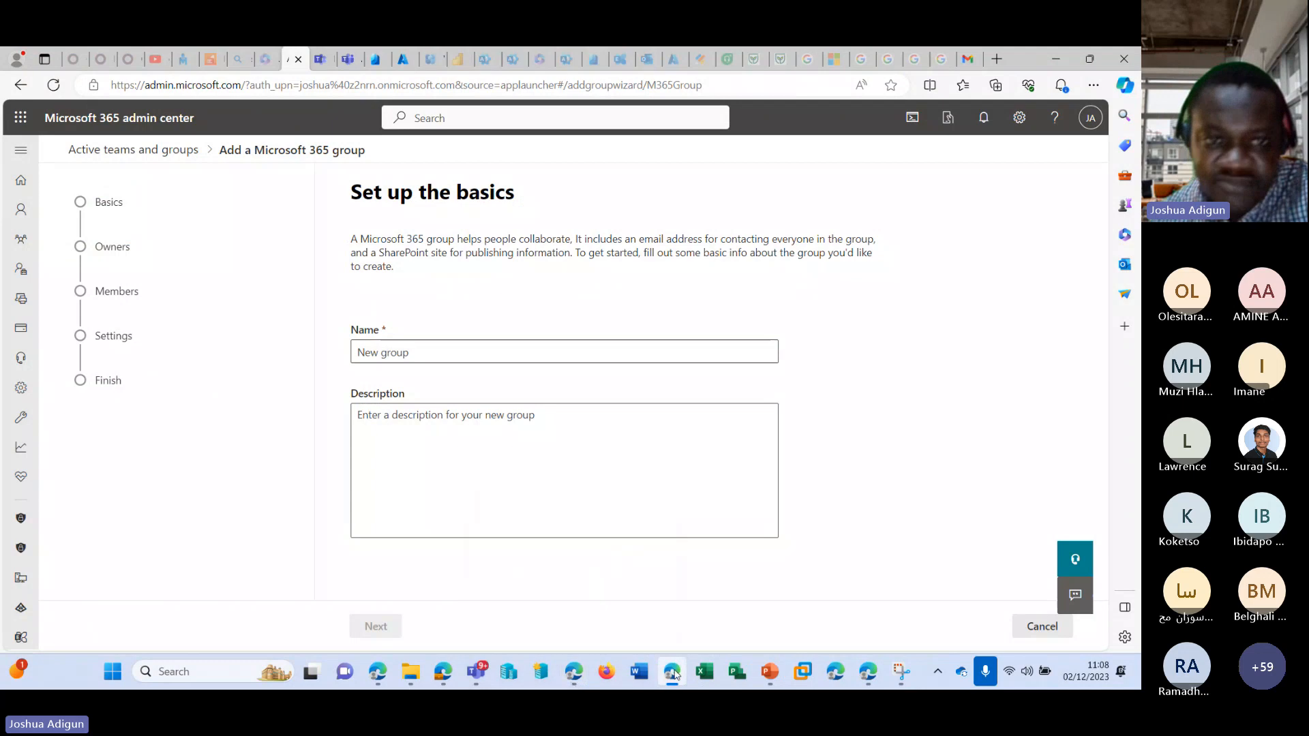
left_click(676, 679)
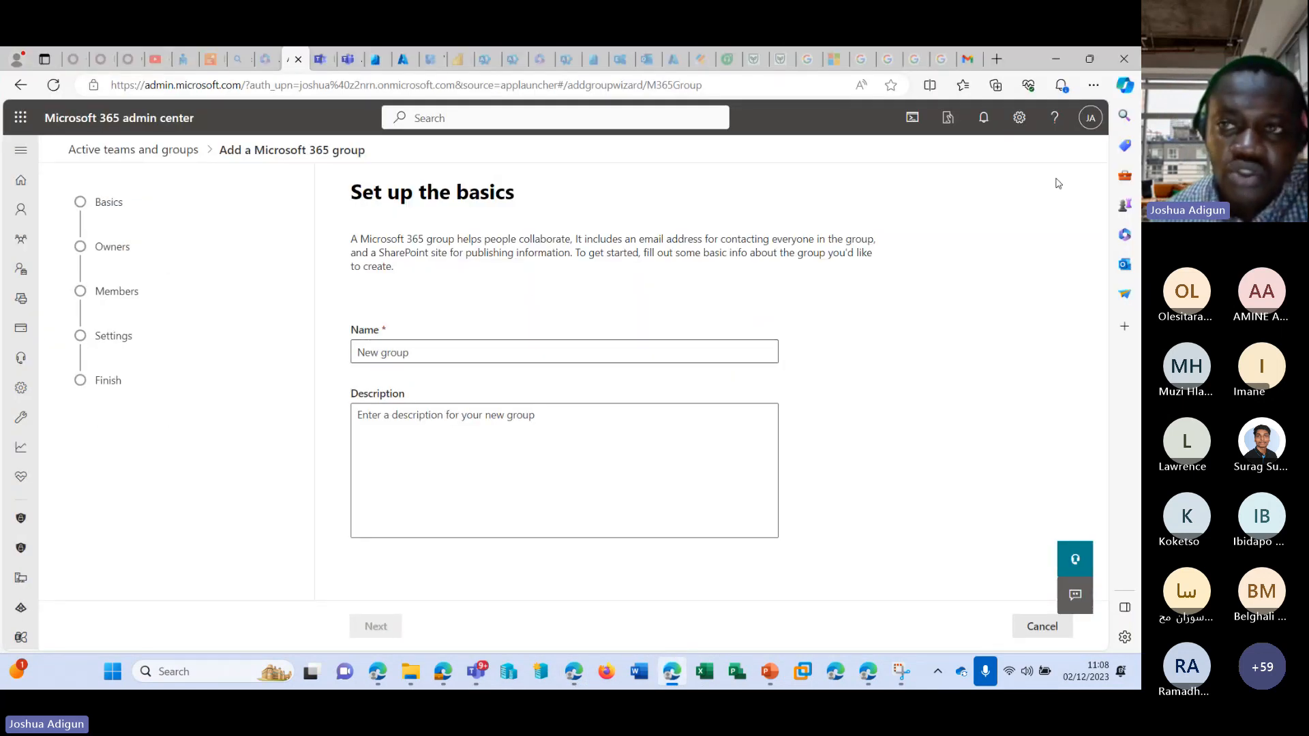
left_click(266, 60)
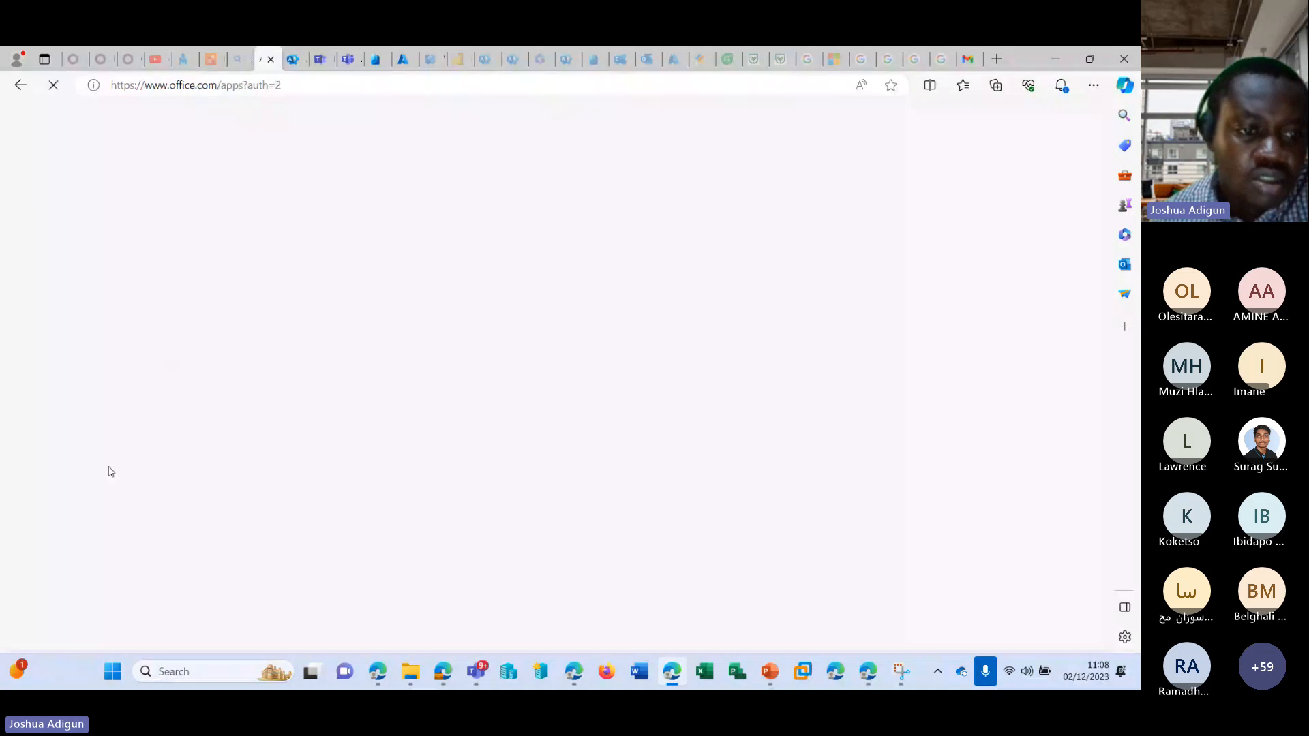
left_click(292, 55)
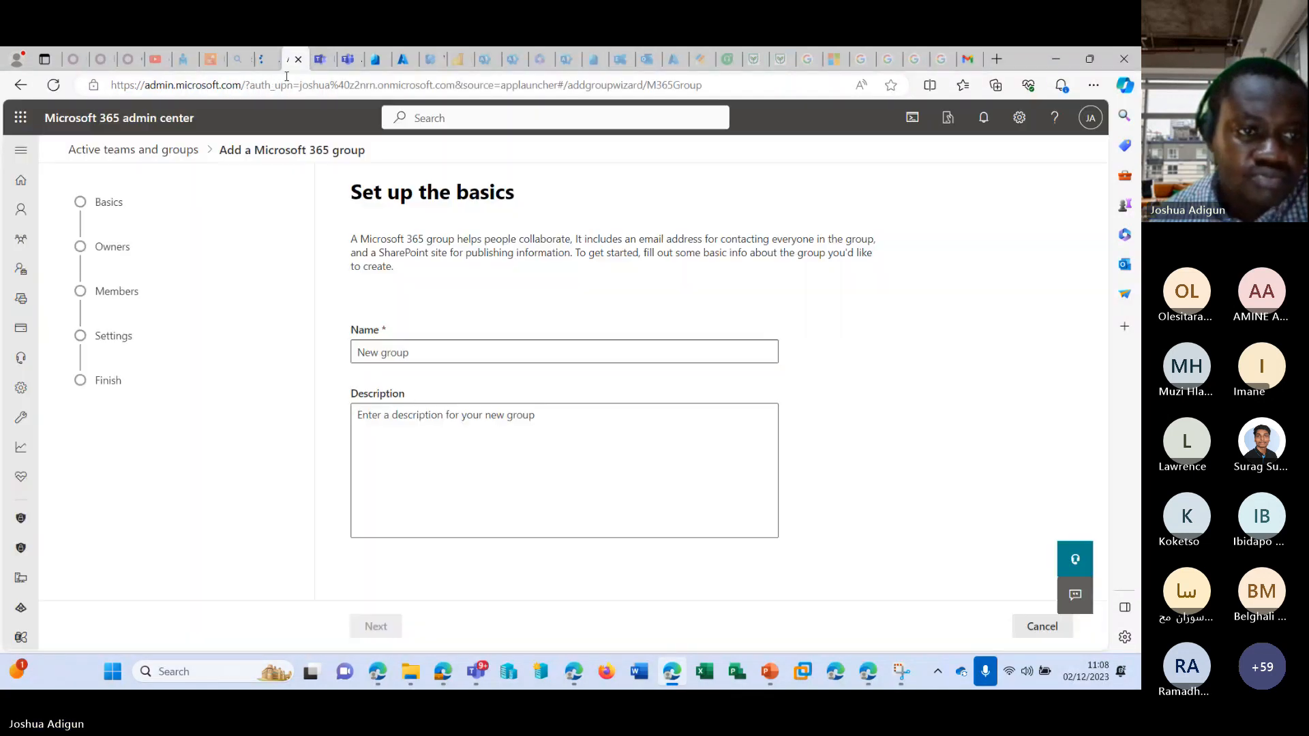
Open the SharePoint admin center, examine its list of active sites, and return to the Microsoft 365 group setup.
left_click(20, 149)
scroll(102, 477, "down", 5)
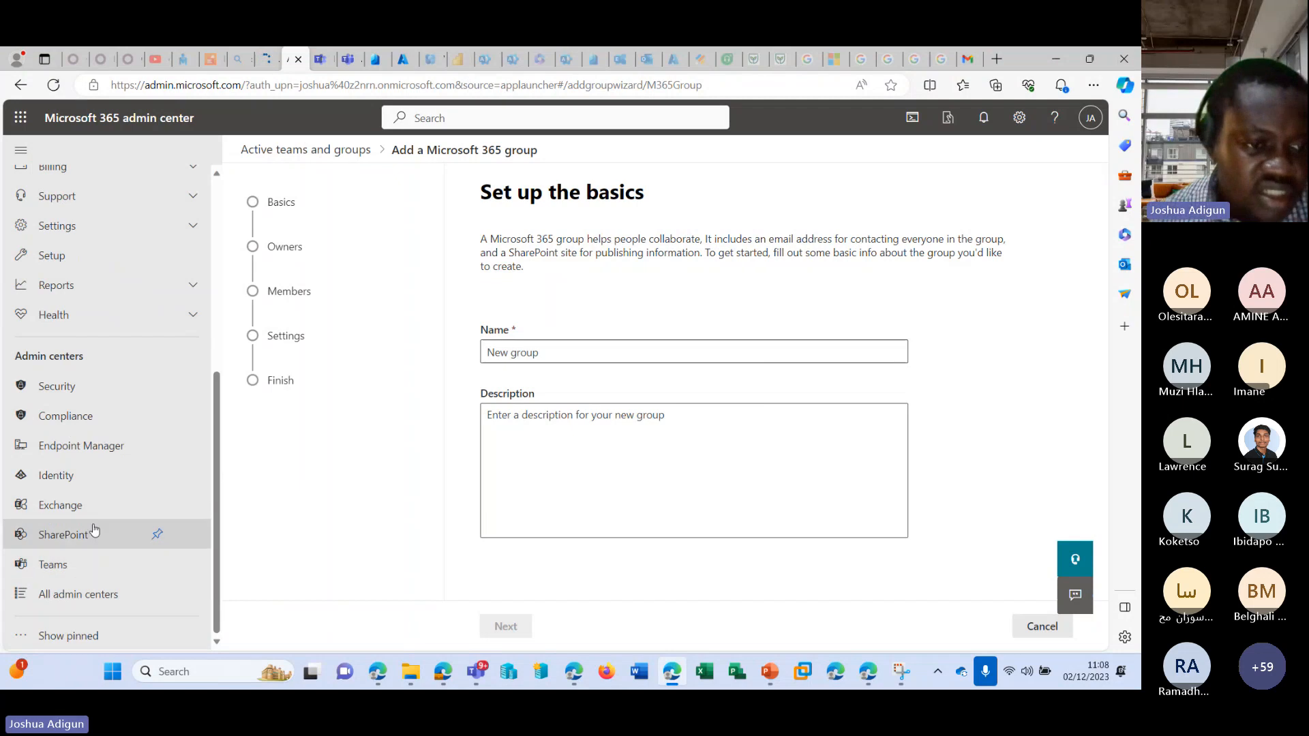
left_click(74, 534)
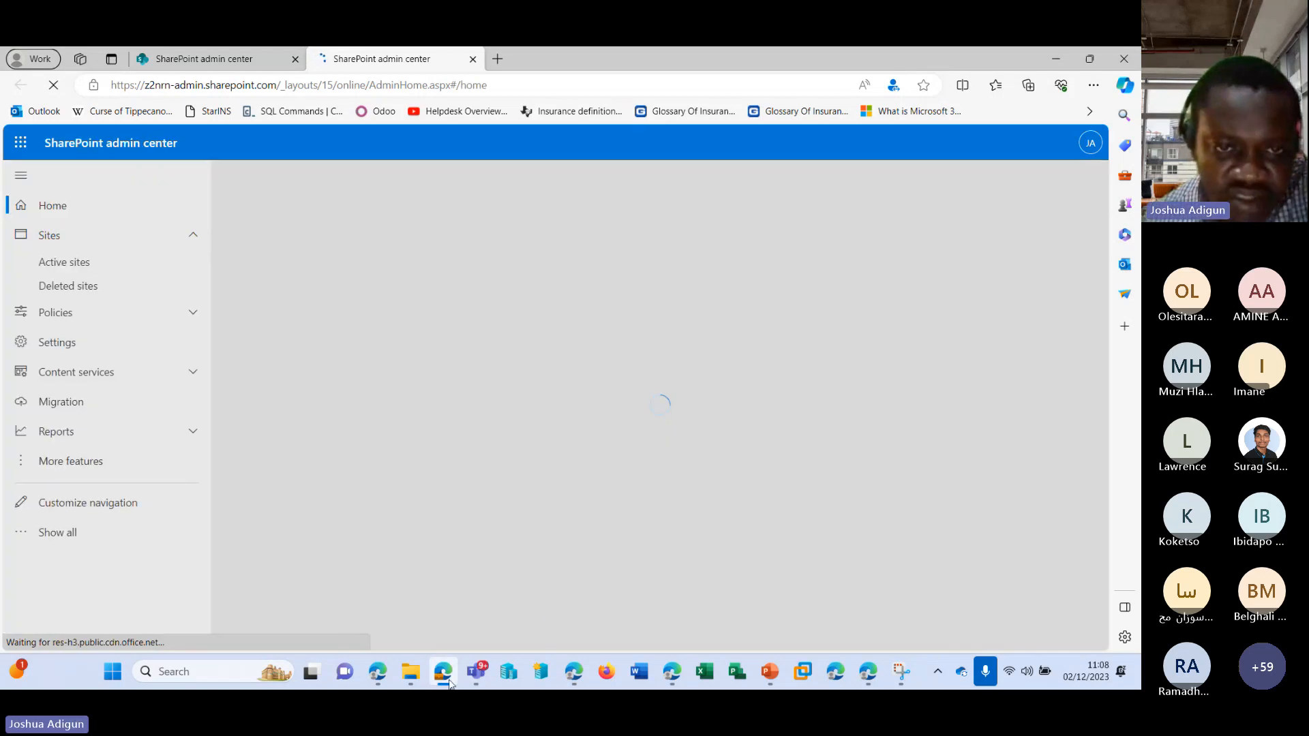
mouse_move(450, 683)
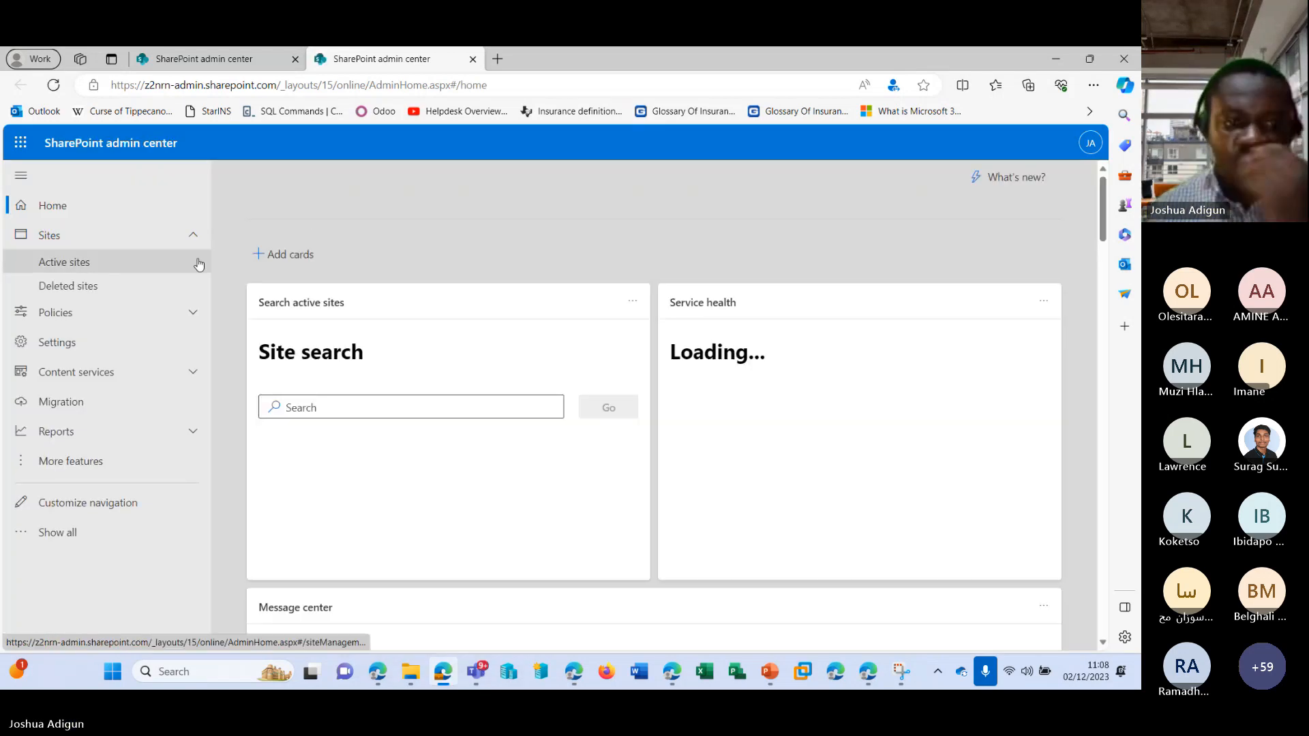
left_click(118, 261)
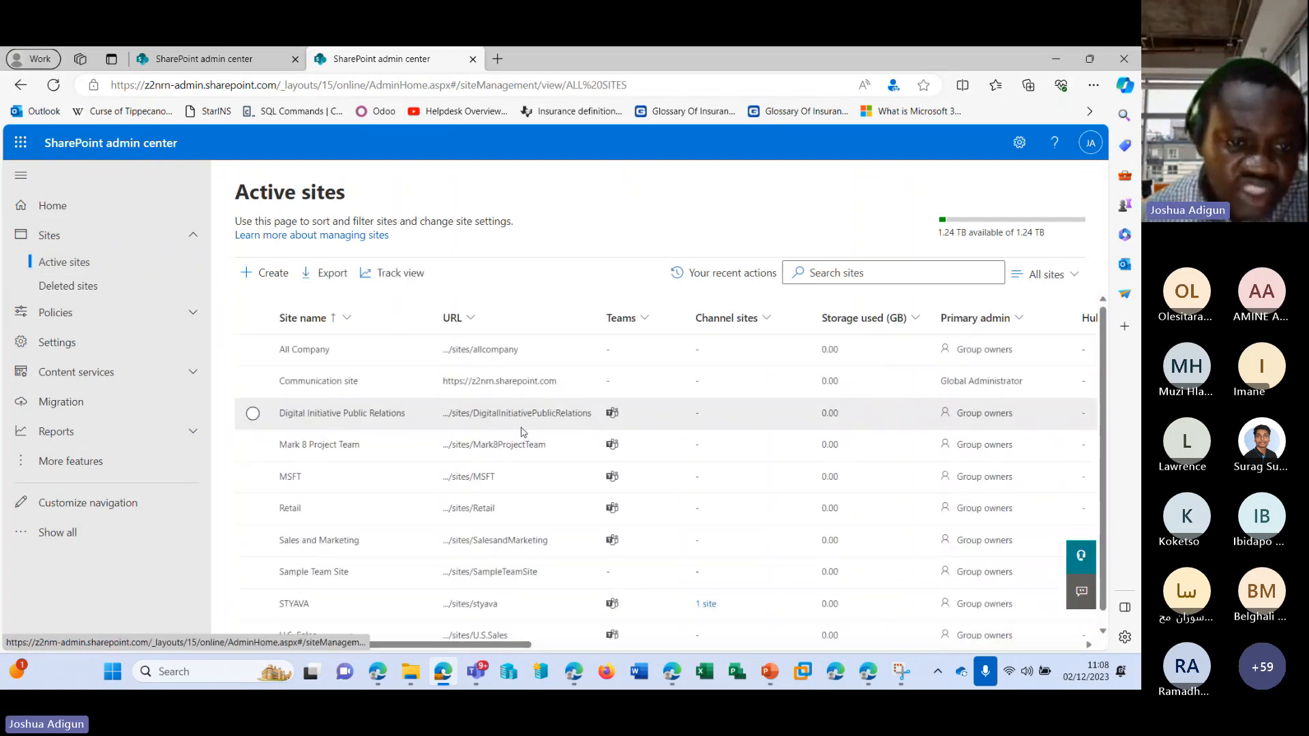
scroll(523, 432, "down", 1)
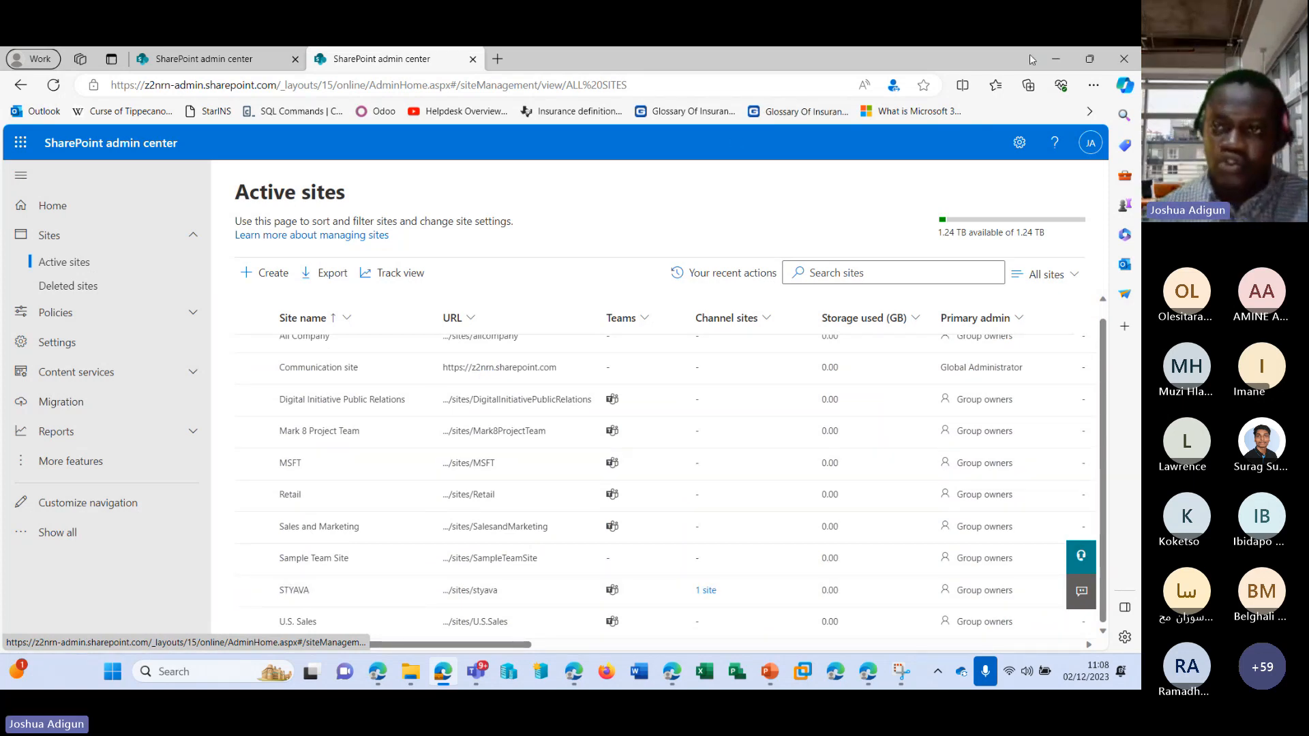
left_click(1057, 61)
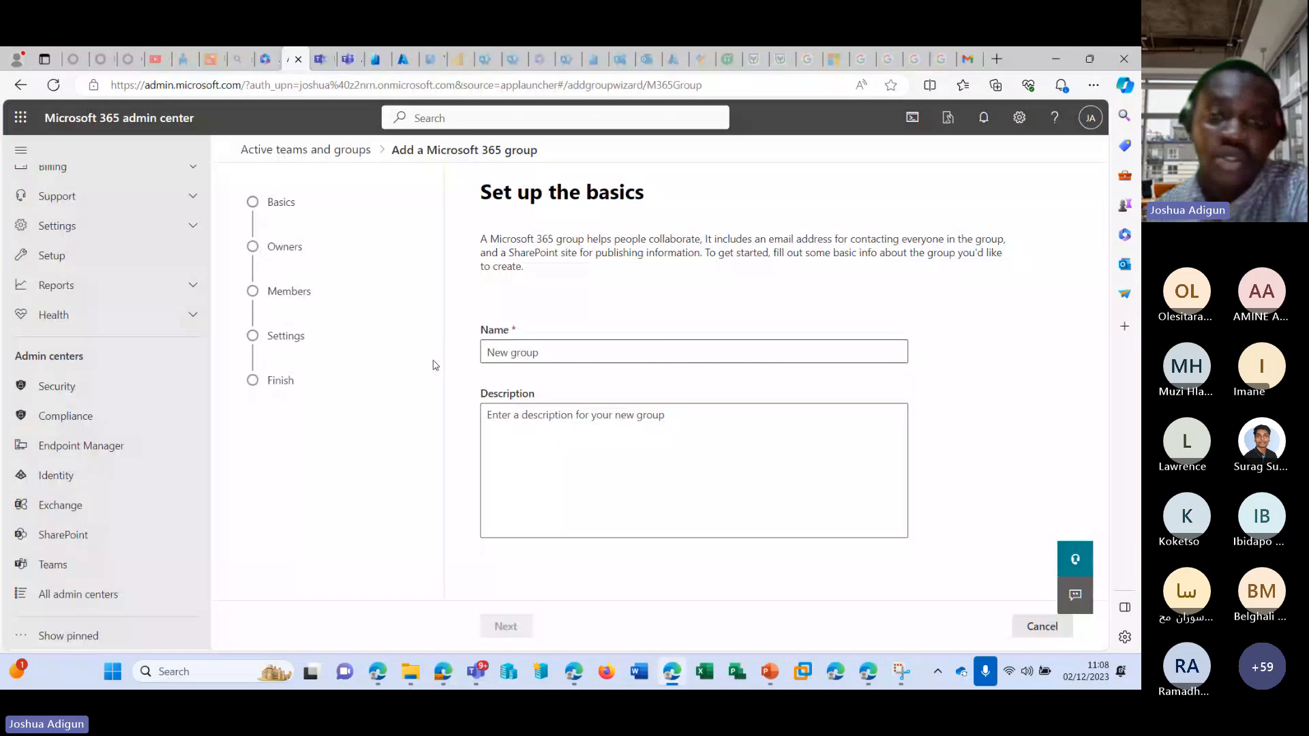
Name the new Microsoft 365 group "te" and continue to the owner assignment.
left_click(552, 352)
type("te")
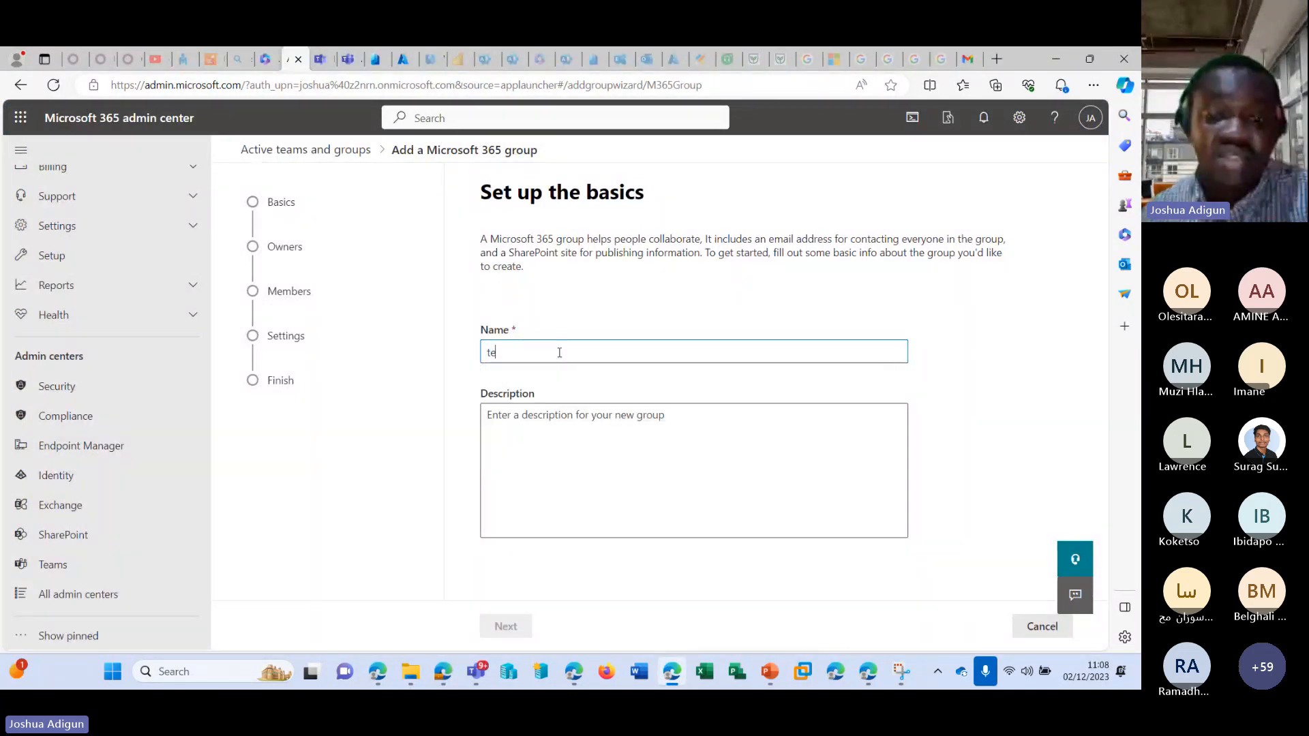
left_click(507, 625)
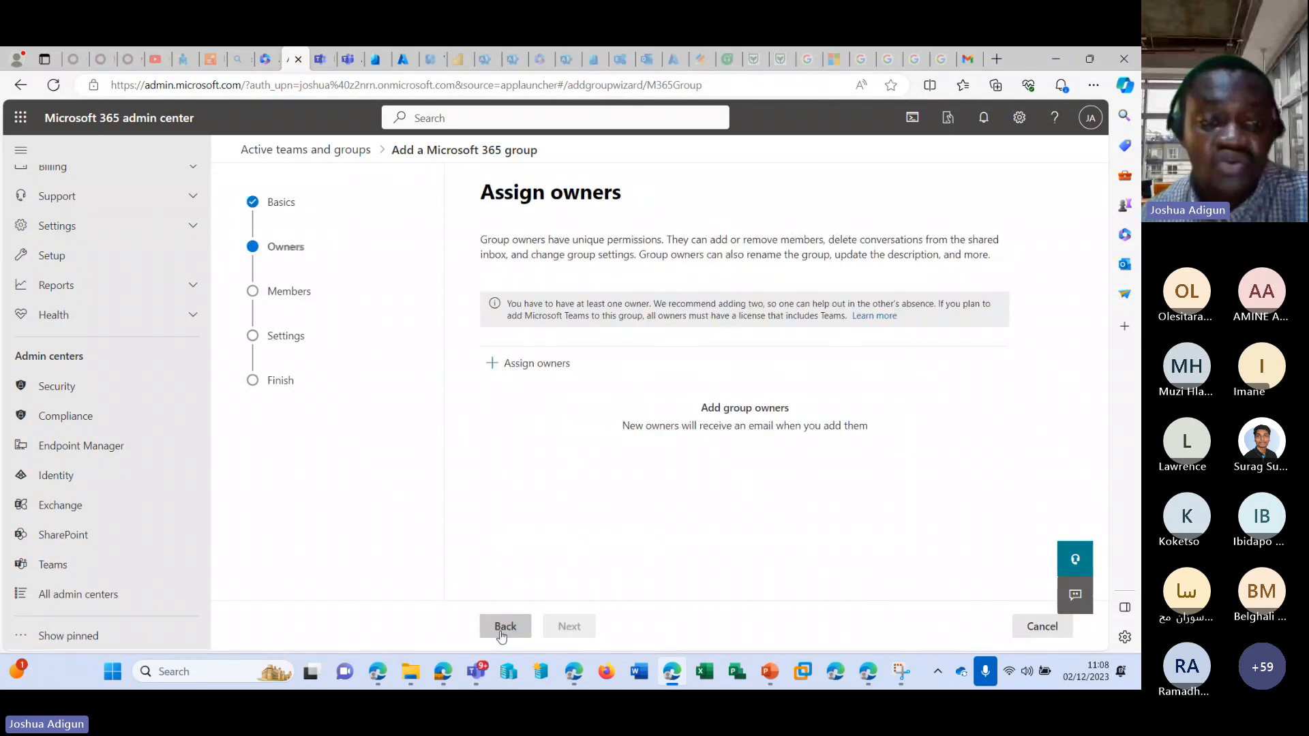
Assign the first listed user as the group's owner and continue to the settings without adding any members.
left_click(557, 375)
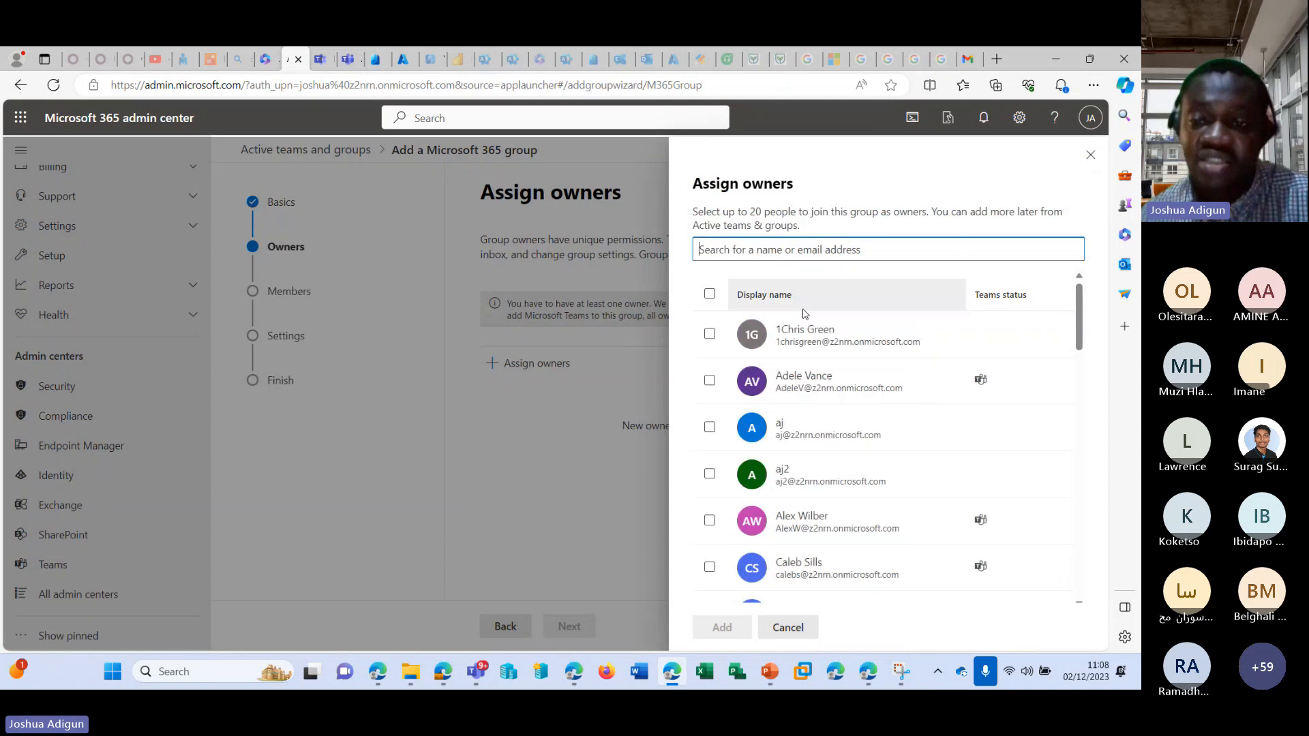
left_click(777, 337)
left_click(709, 627)
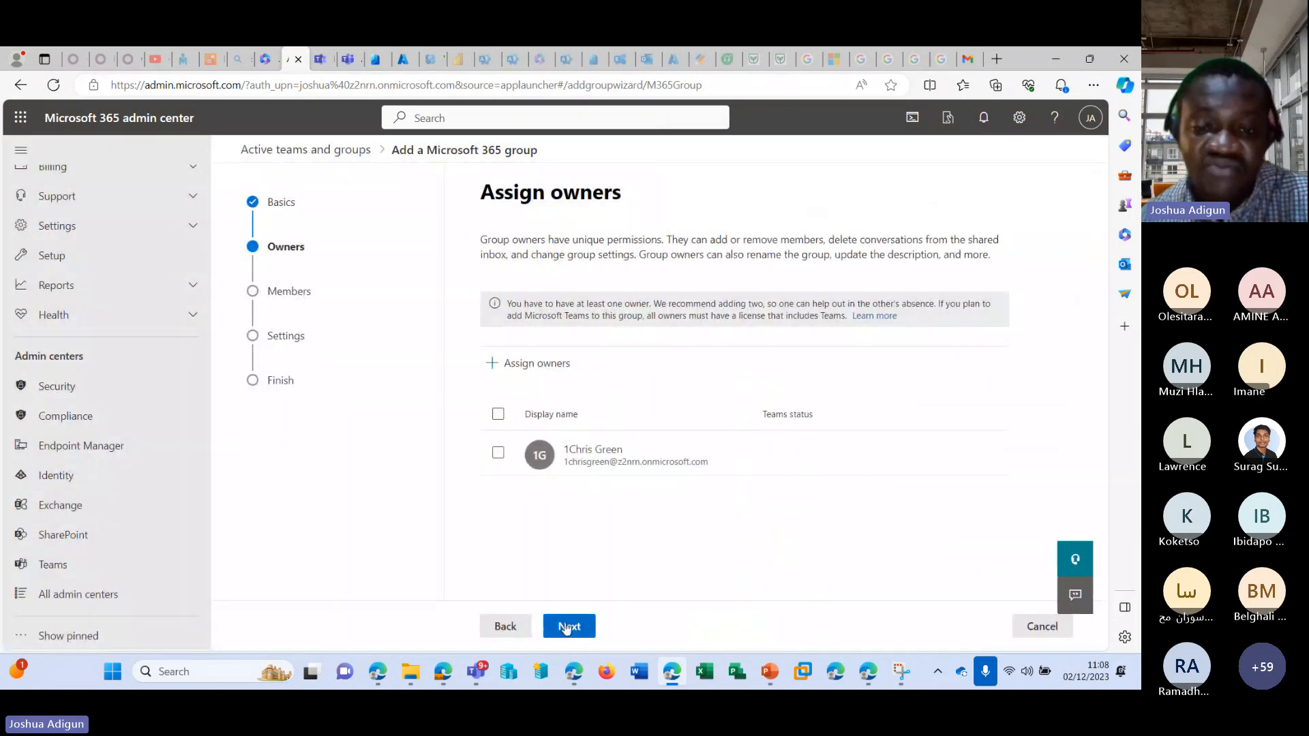
left_click(566, 627)
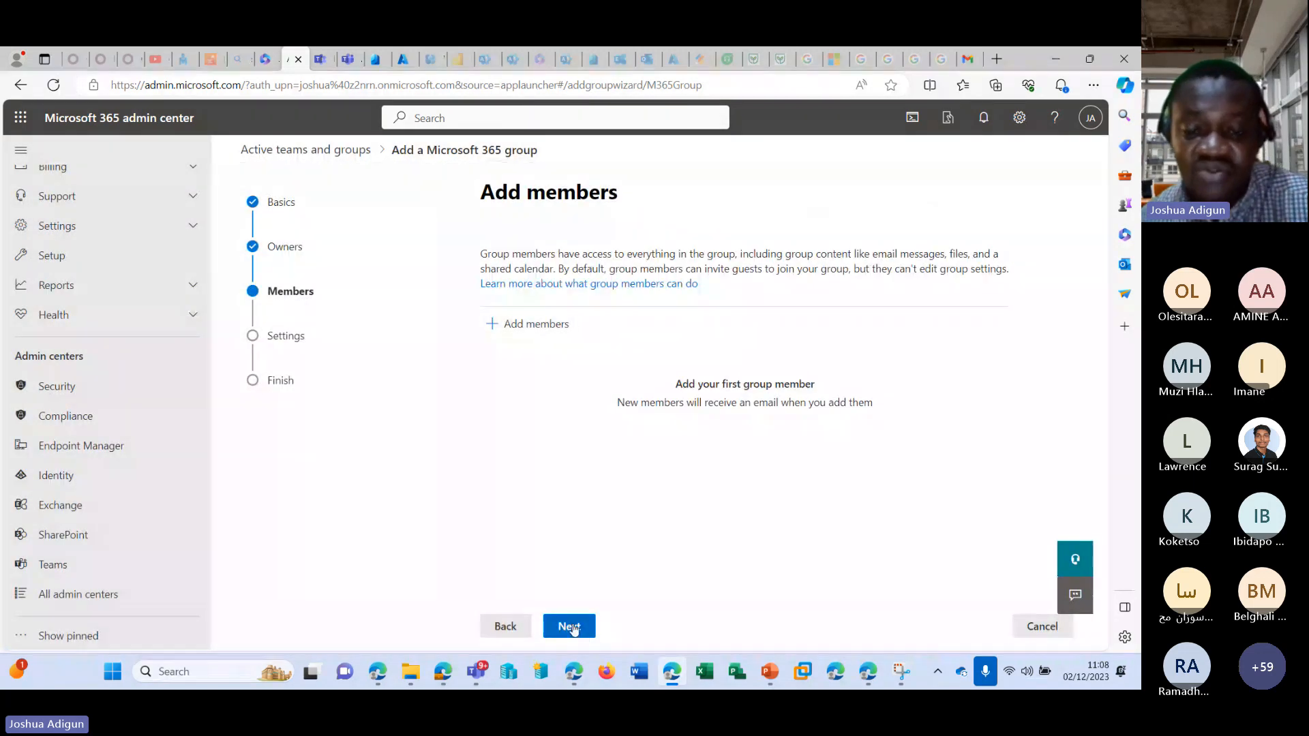
left_click(573, 627)
Set the name part of the group email address to "testddddd".
left_click(595, 364)
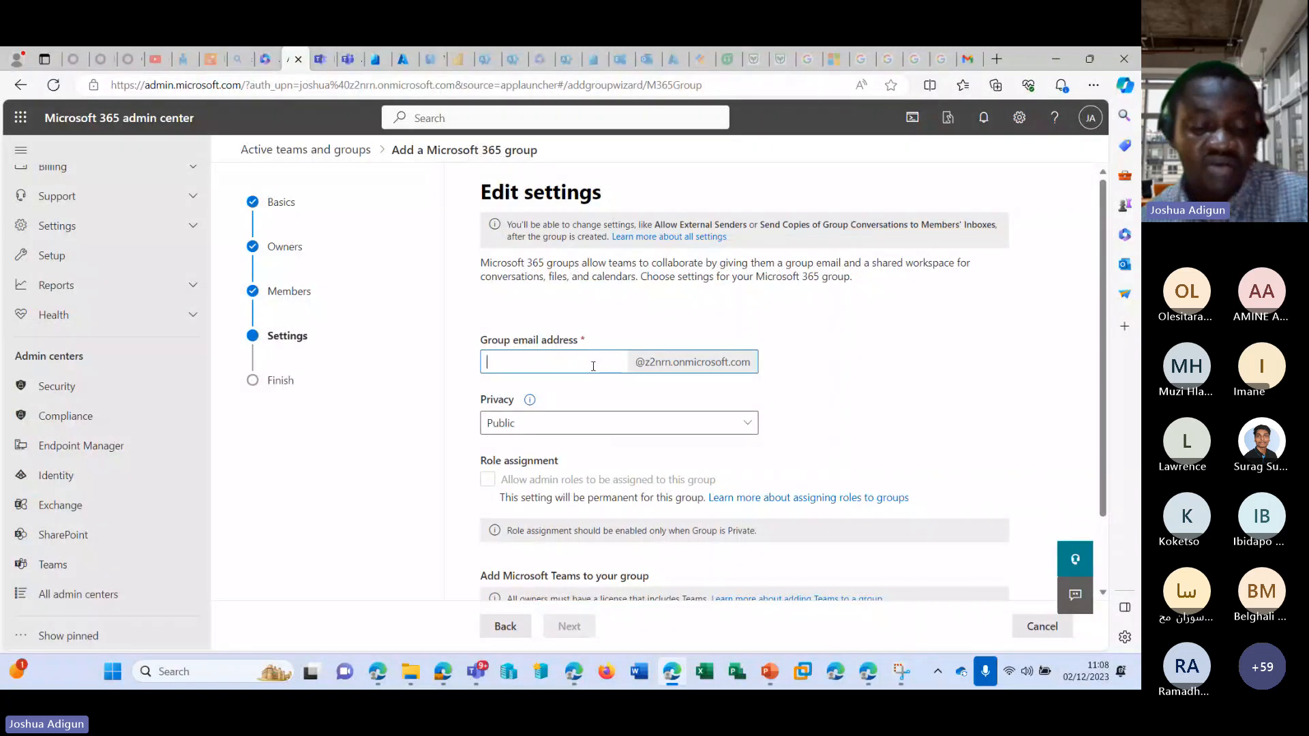
type("testdddd")
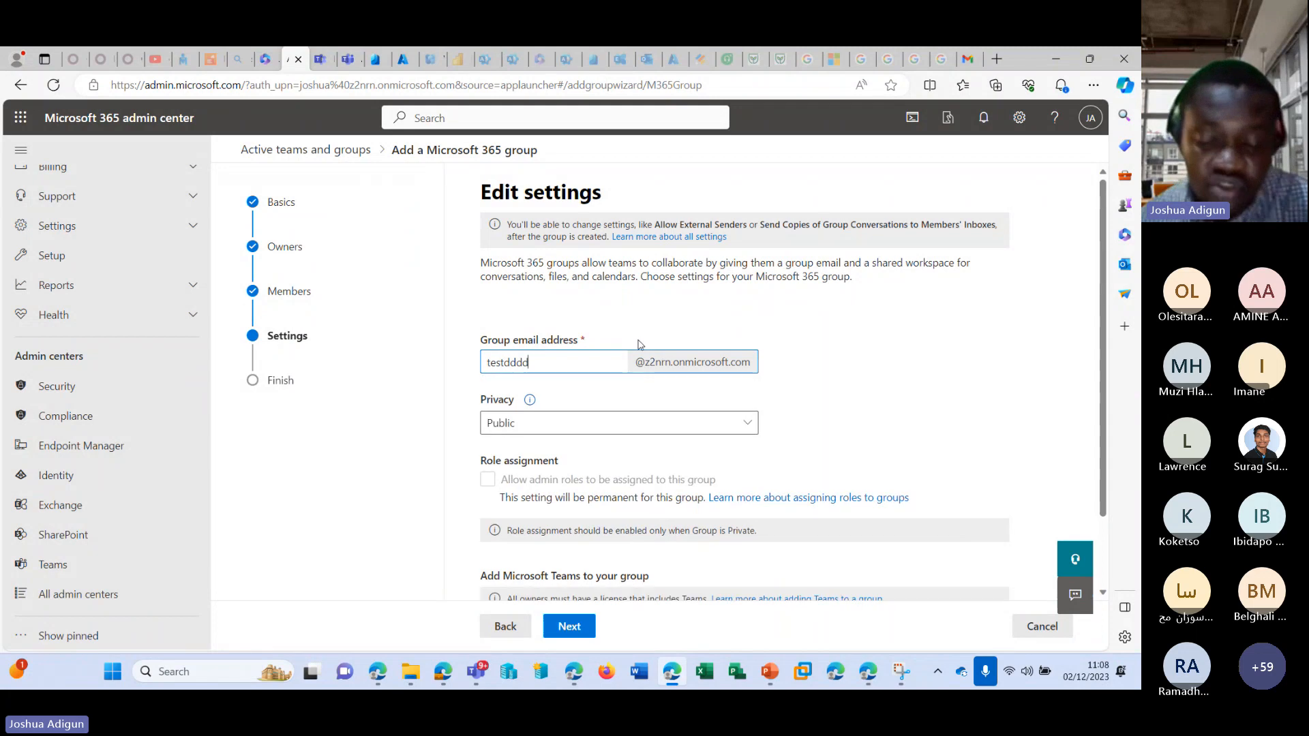
key("BackSpace")
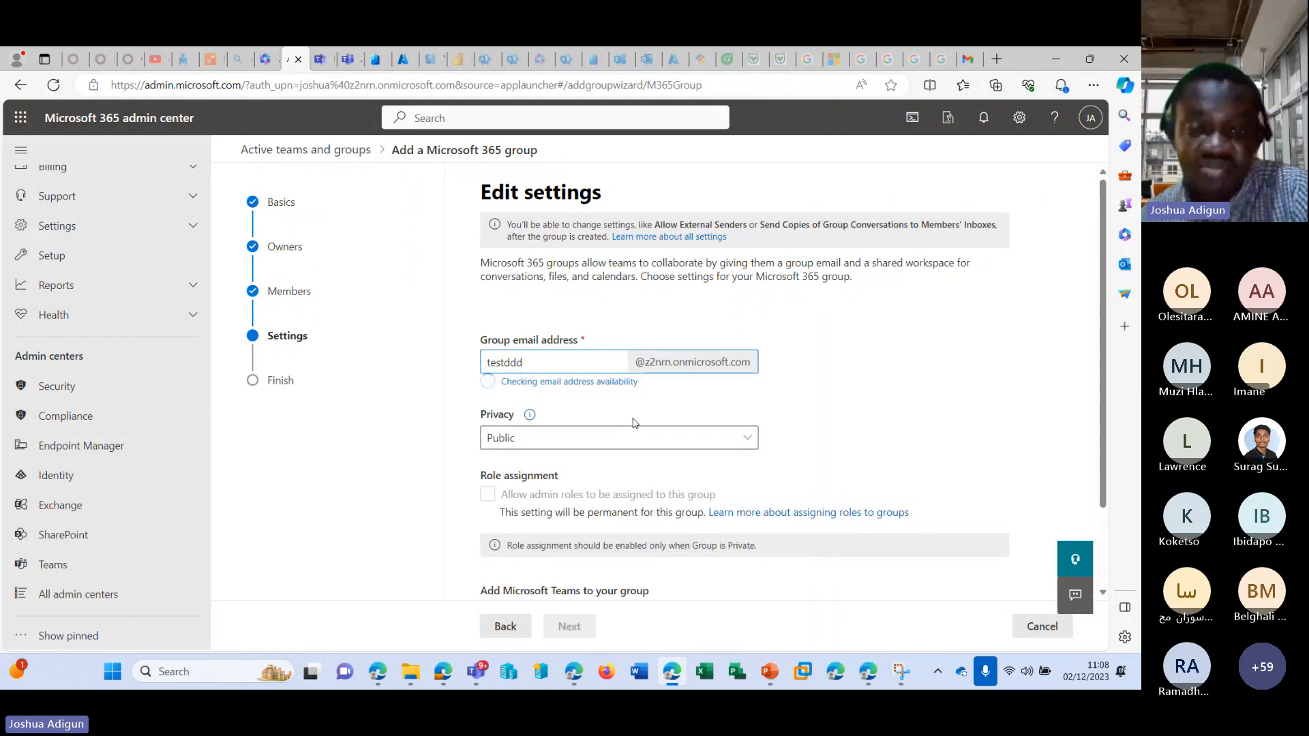
key("BackSpace")
key("BackSpace")
key("BackSpace")
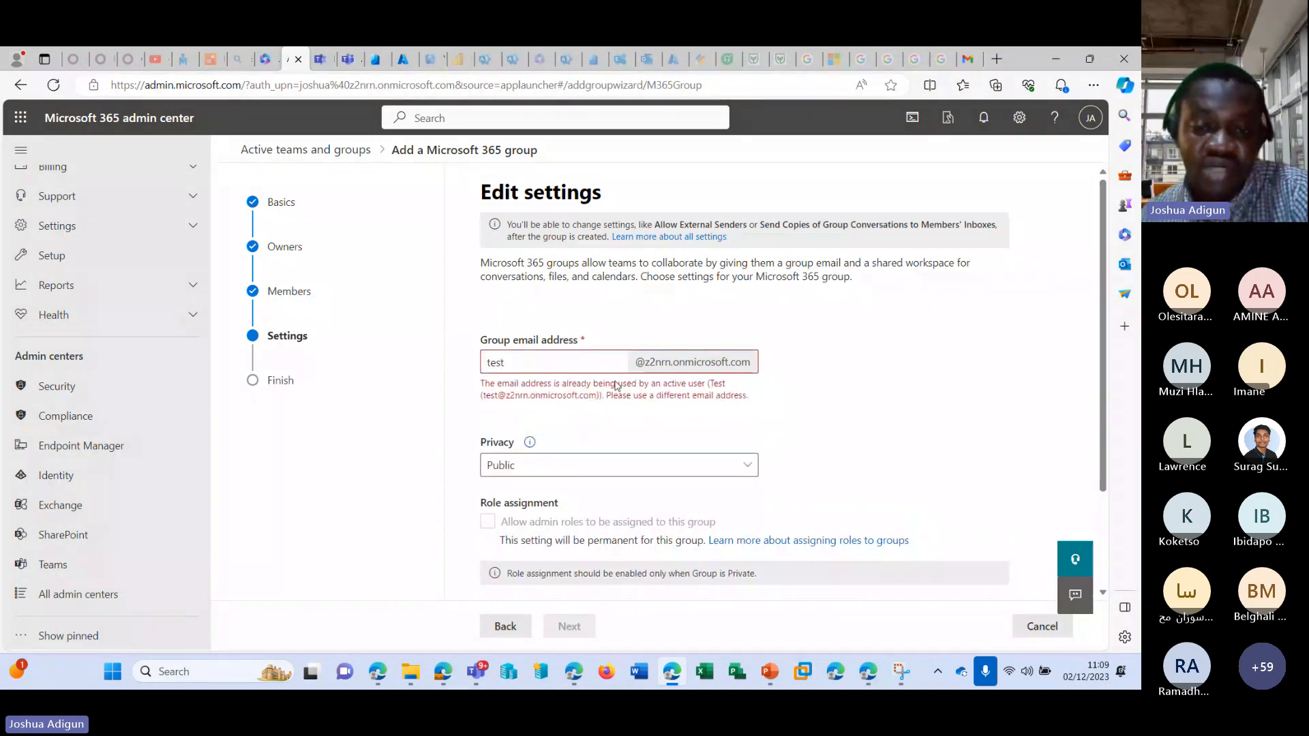
type("ddddd")
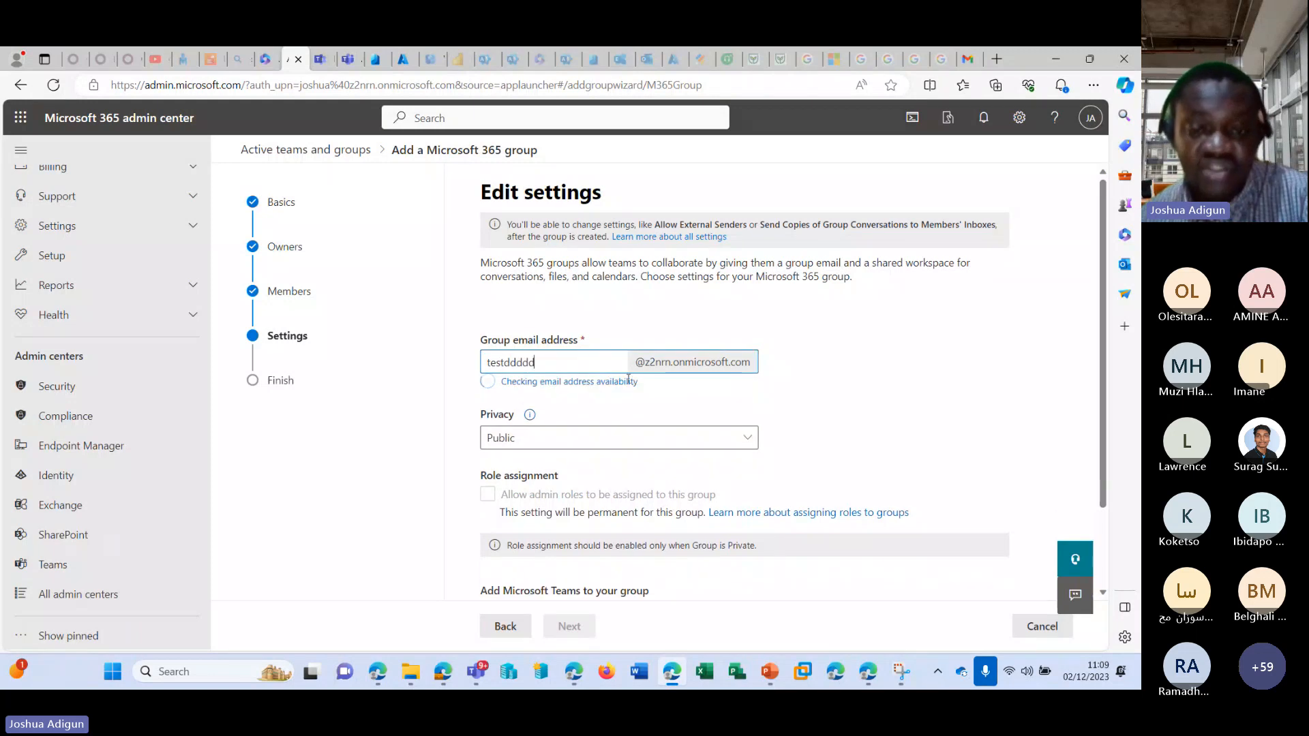
Keep the group's privacy as Public, create the group and close the finished setup.
scroll(752, 407, "down", 1)
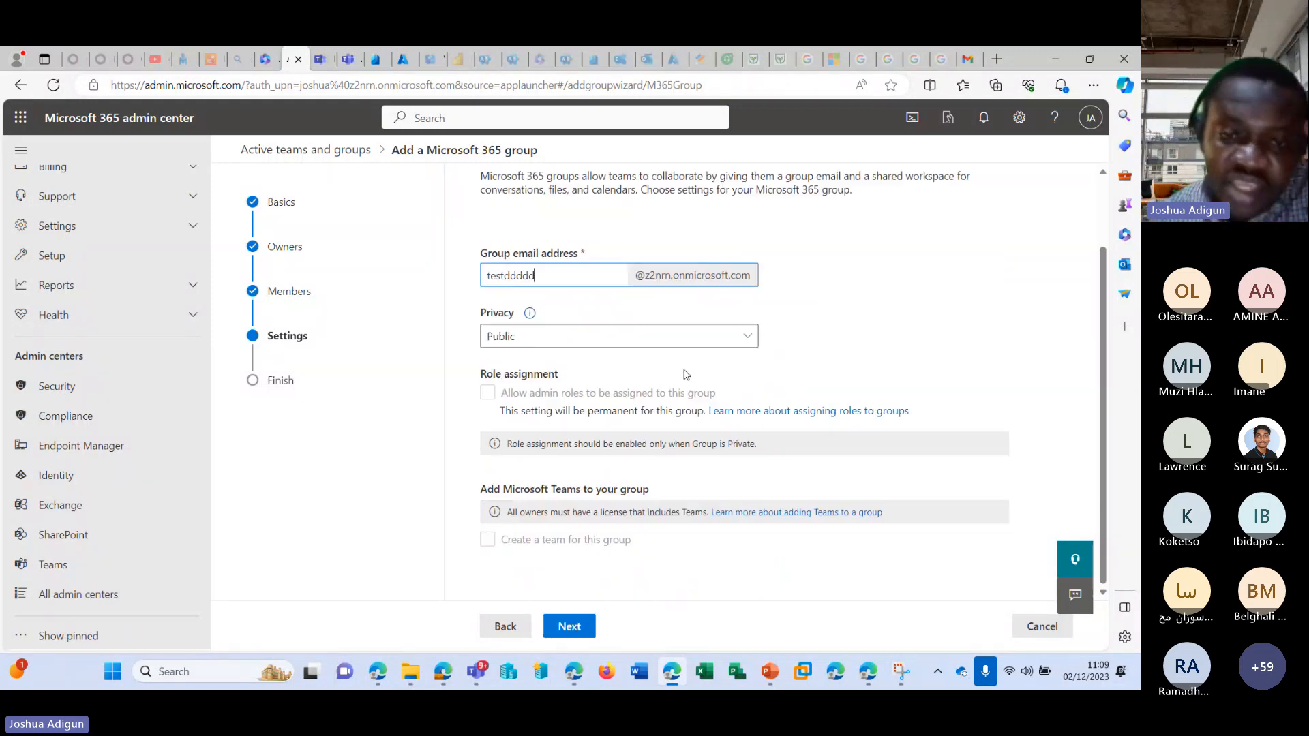
left_click(573, 344)
left_click(574, 345)
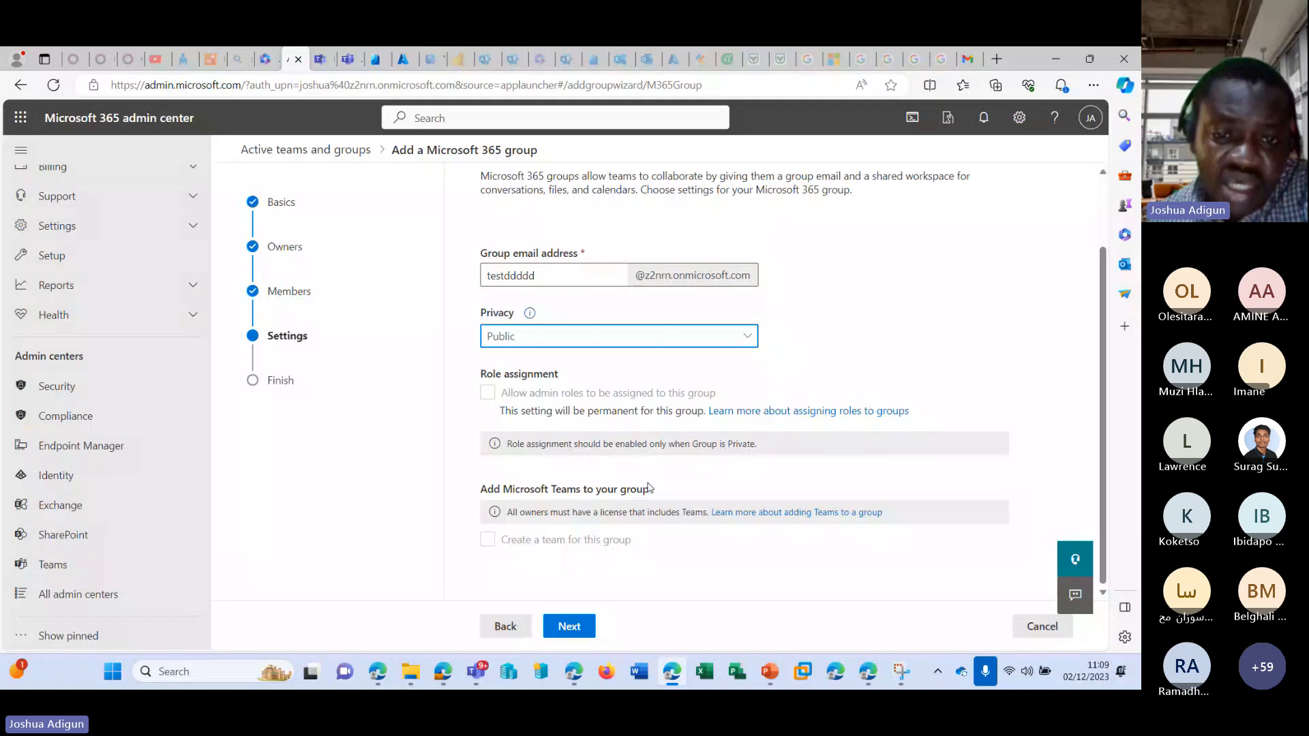
left_click(572, 627)
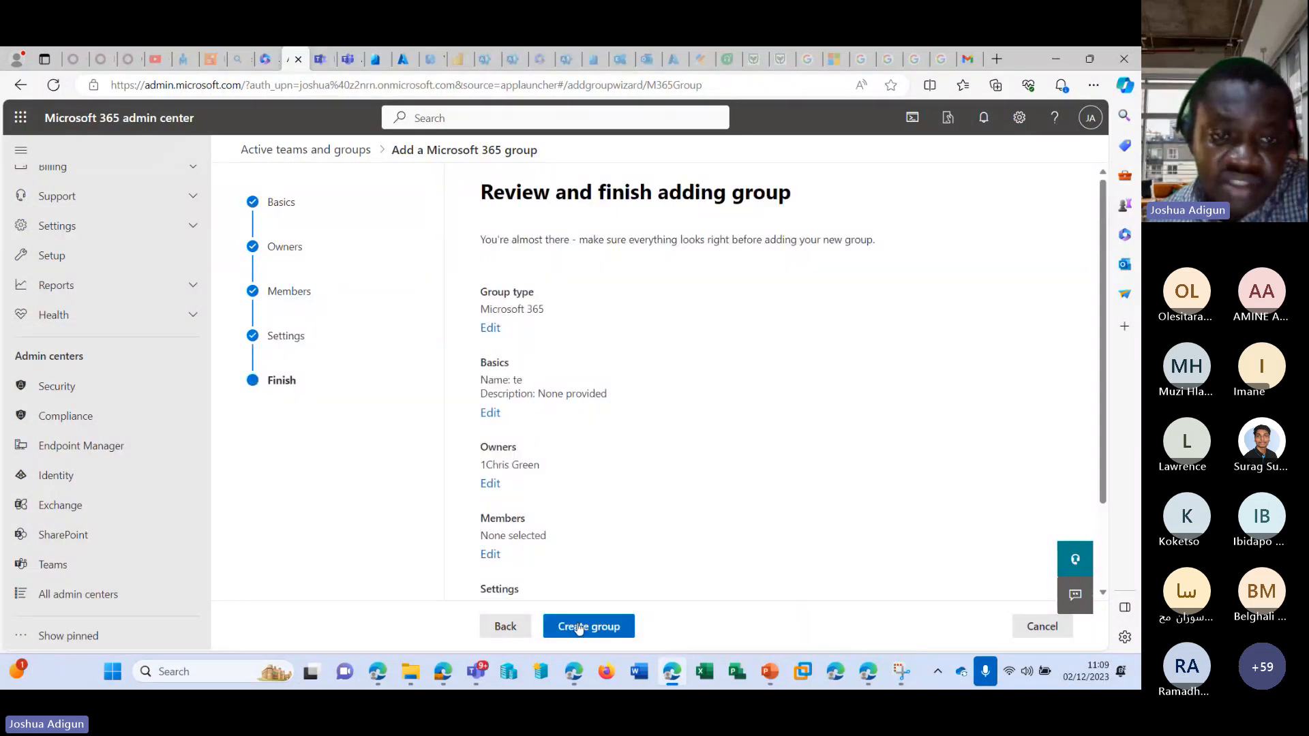
left_click(579, 628)
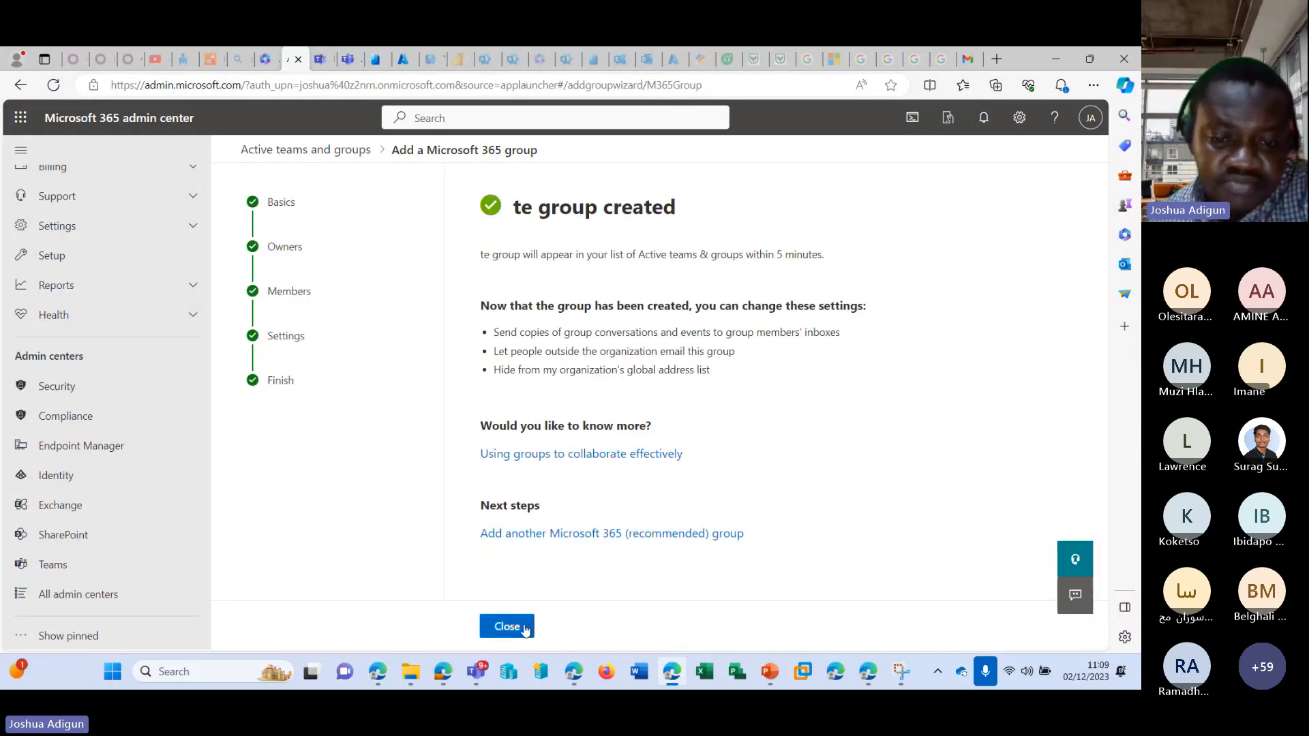
left_click(522, 628)
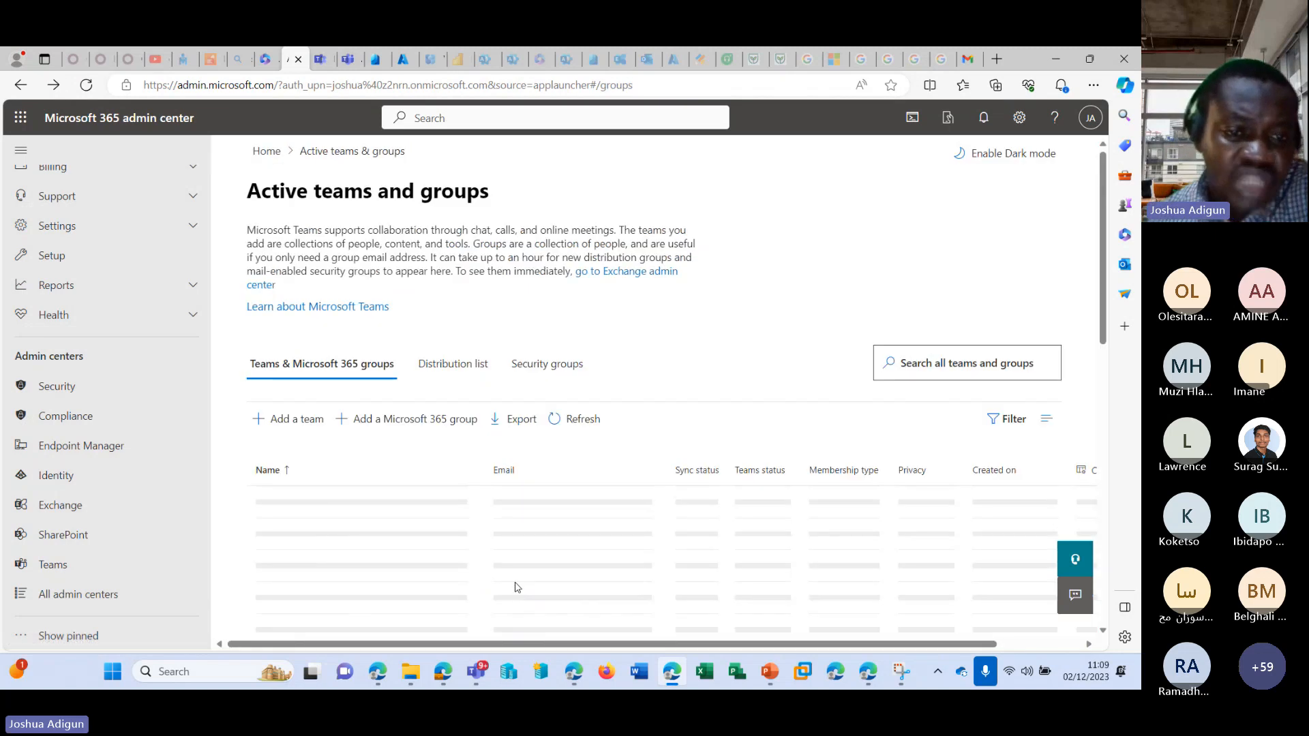
Look for the te group among the active groups and in the team list in Microsoft Teams.
scroll(516, 588, "down", 3)
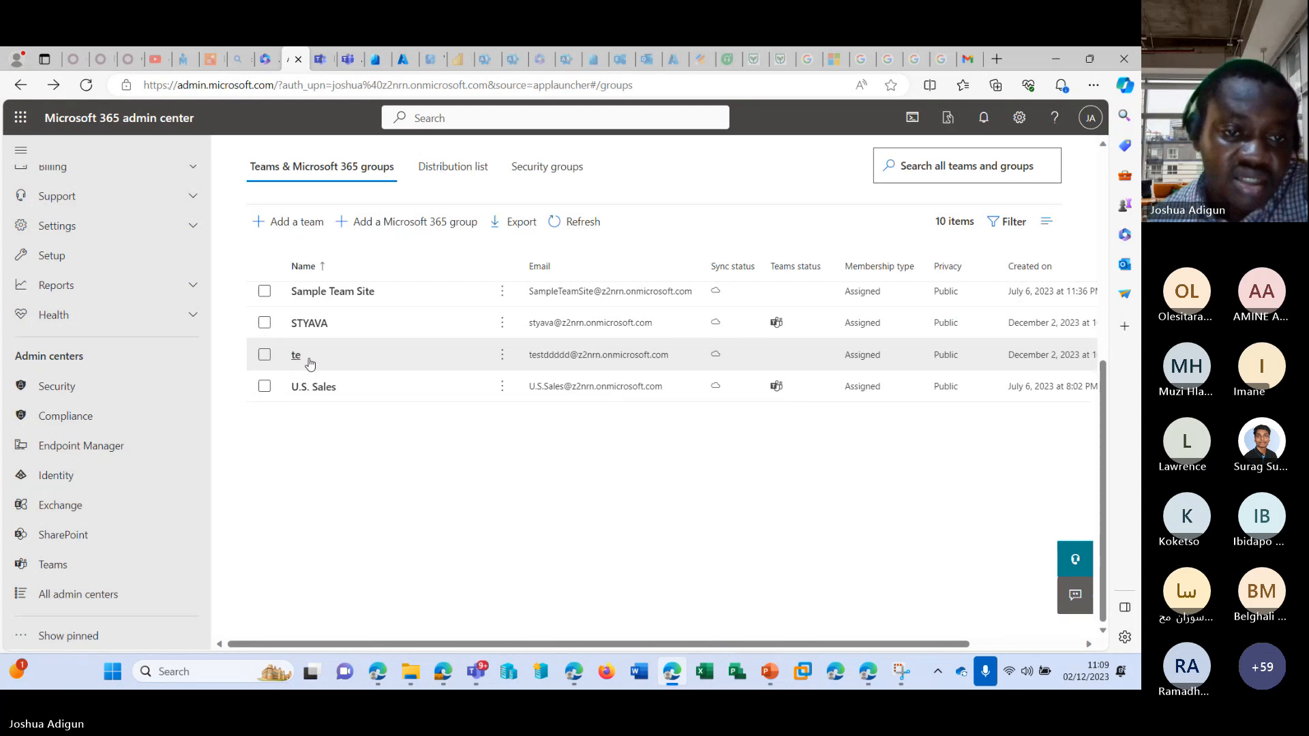
left_click(348, 60)
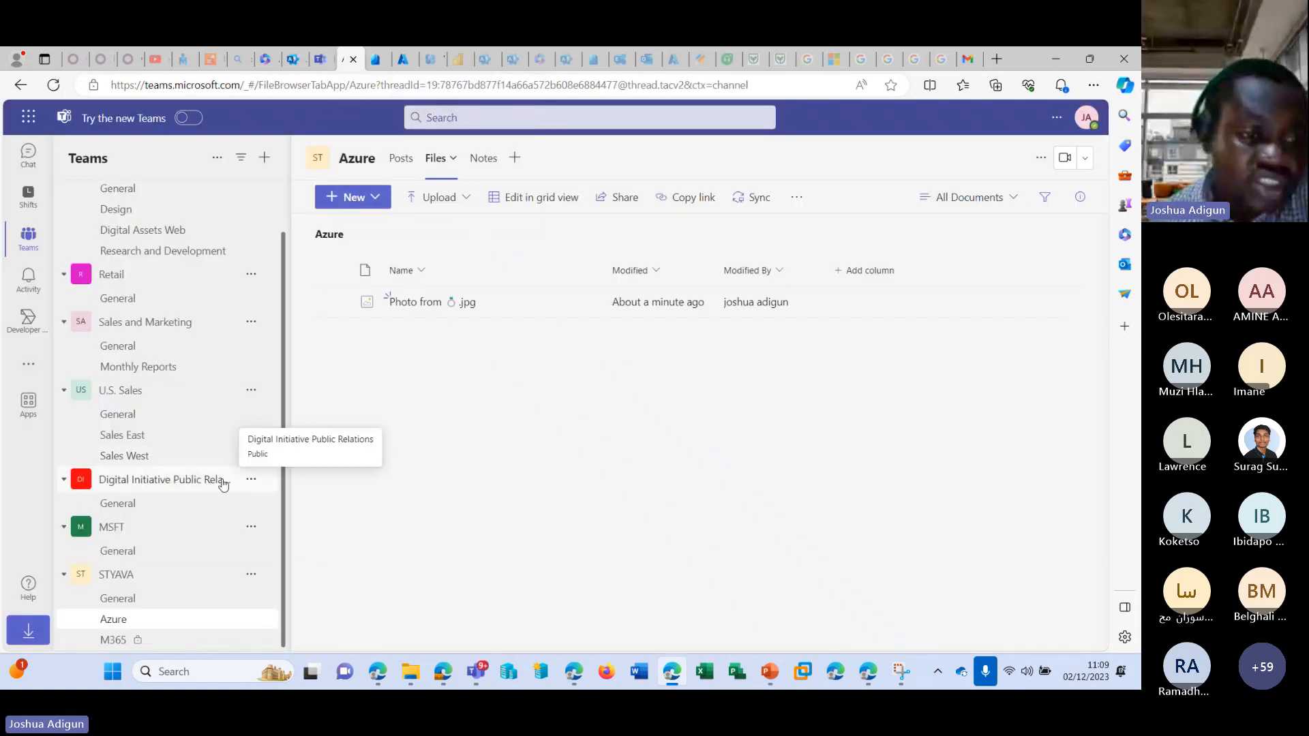
scroll(221, 483, "up", 1)
scroll(222, 483, "down", 1)
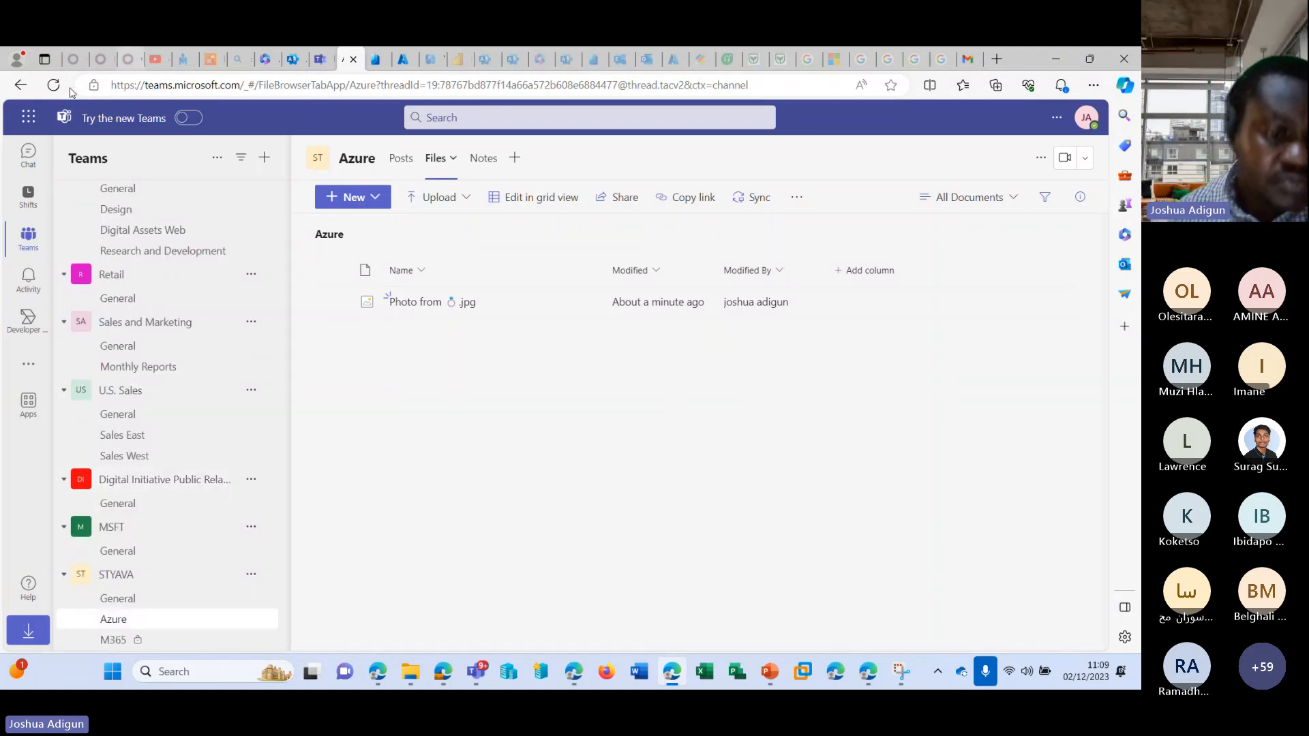
scroll(128, 273, "up", 1)
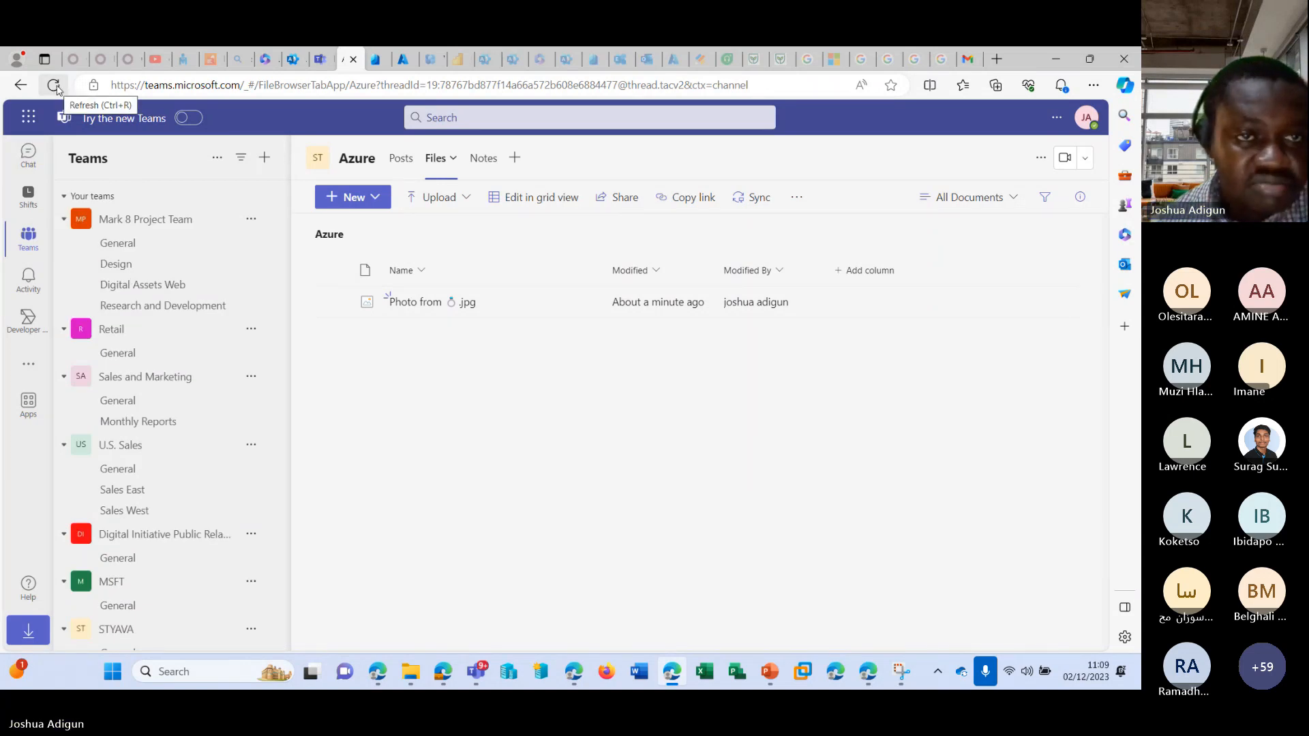
Return to the Microsoft 365 admin center and compare the Teams status of the STYAVA and te groups.
left_click(293, 59)
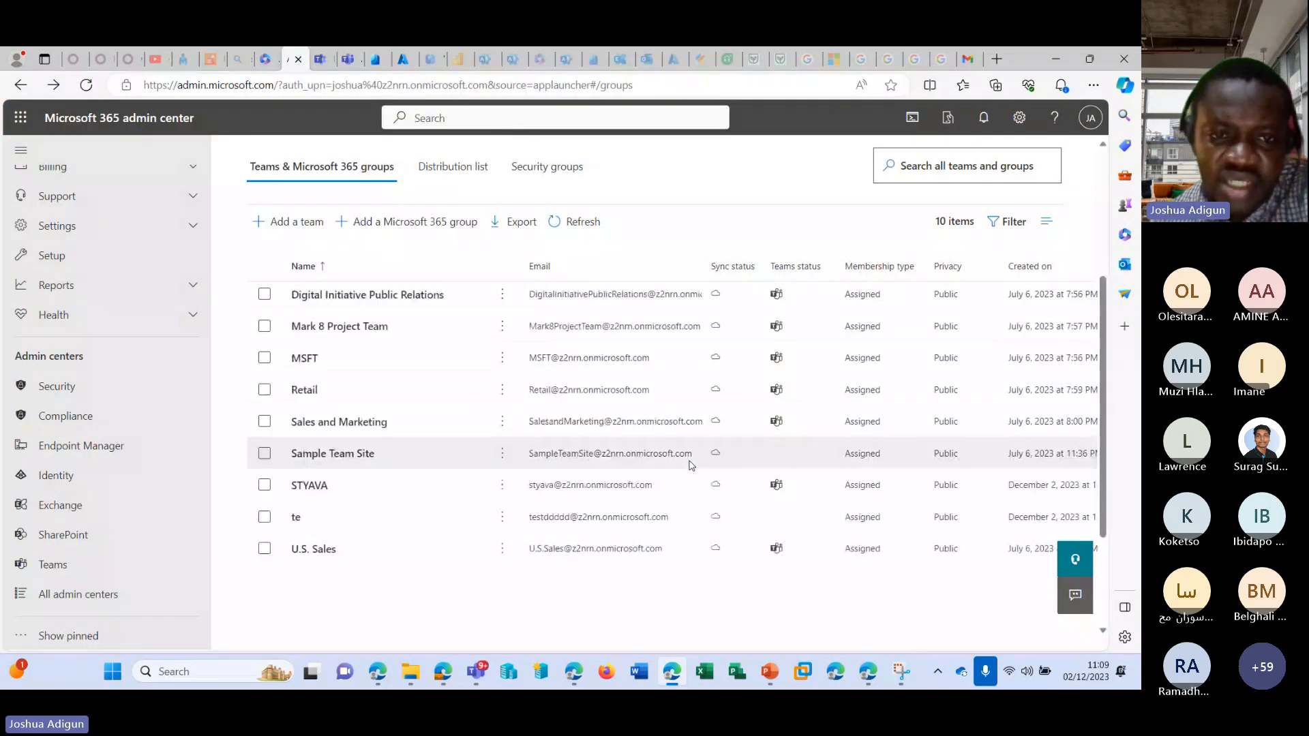
scroll(688, 461, "down", 3)
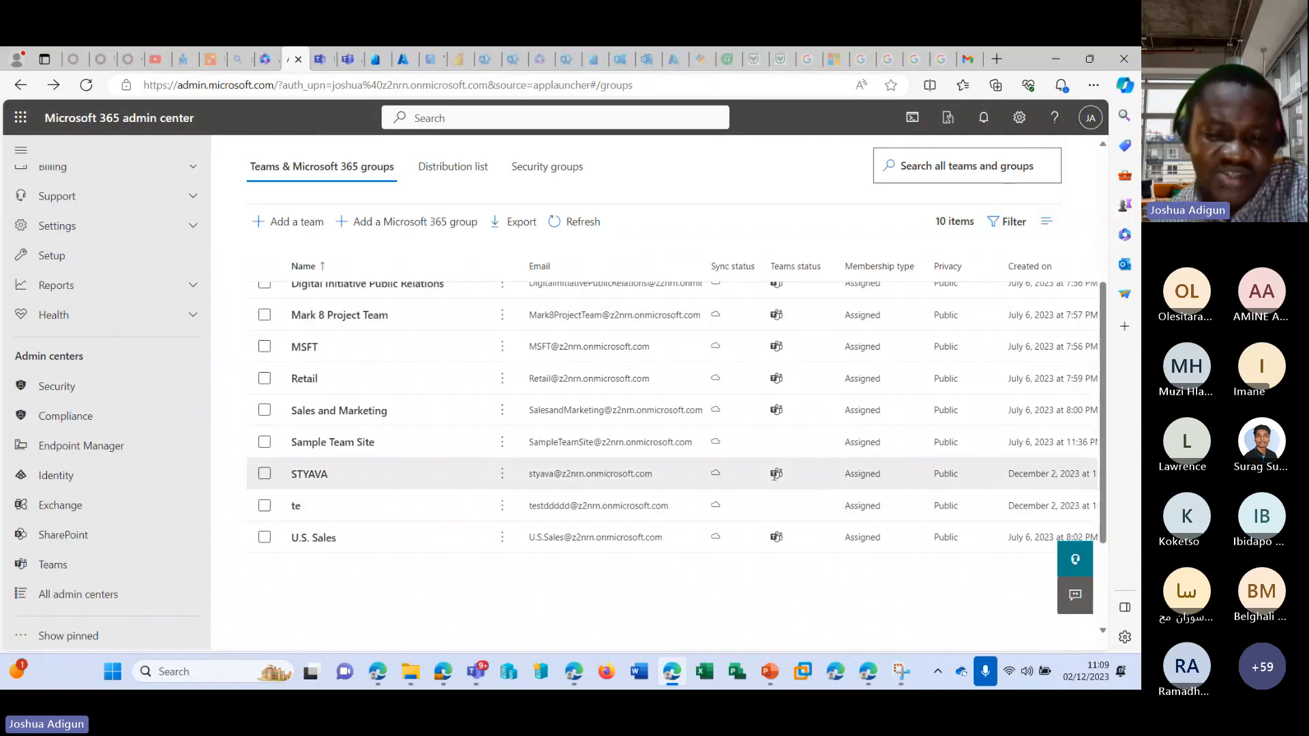
mouse_move(774, 509)
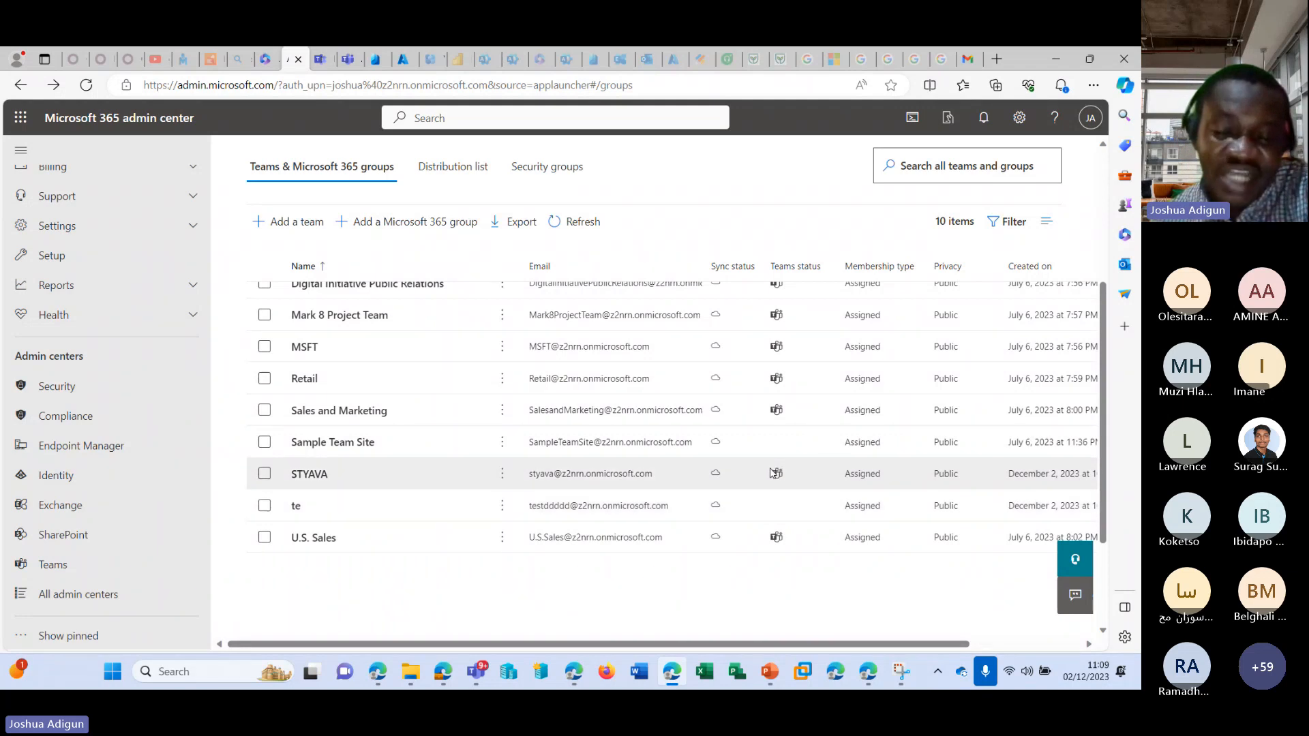
mouse_move(775, 472)
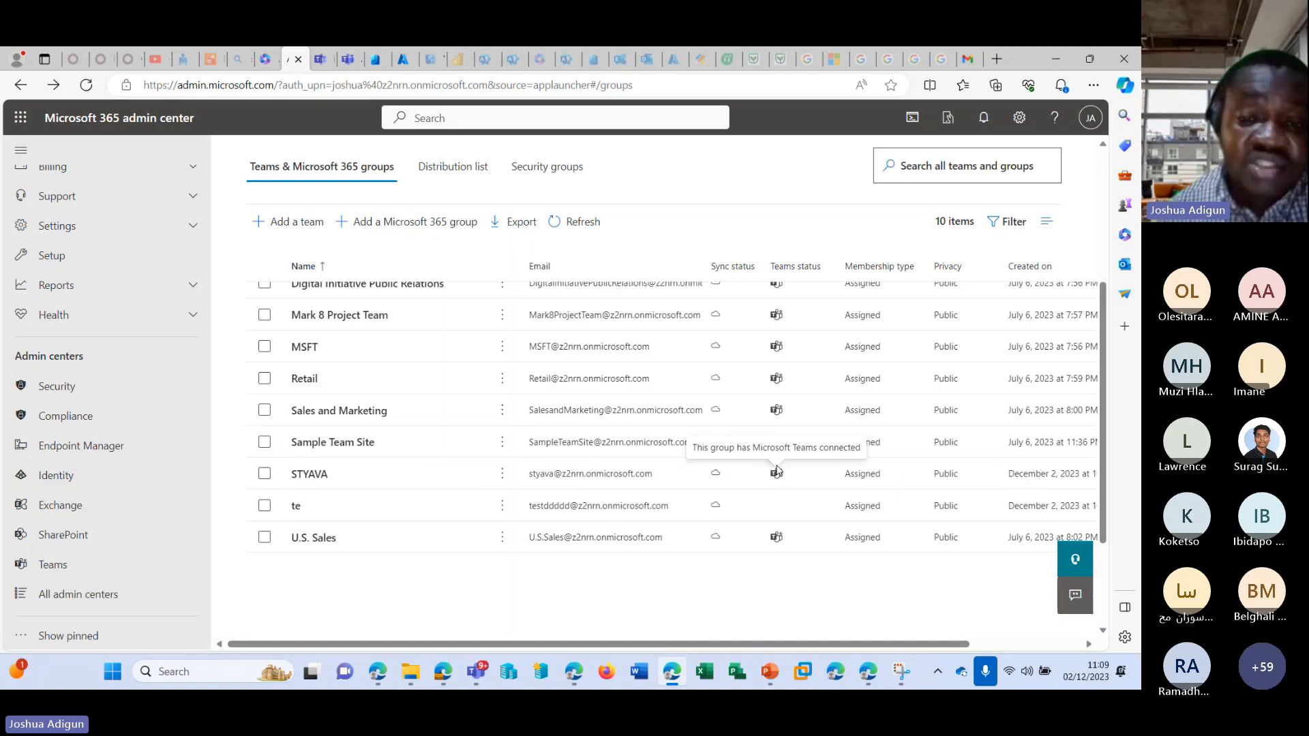
scroll(630, 430, "up", 3)
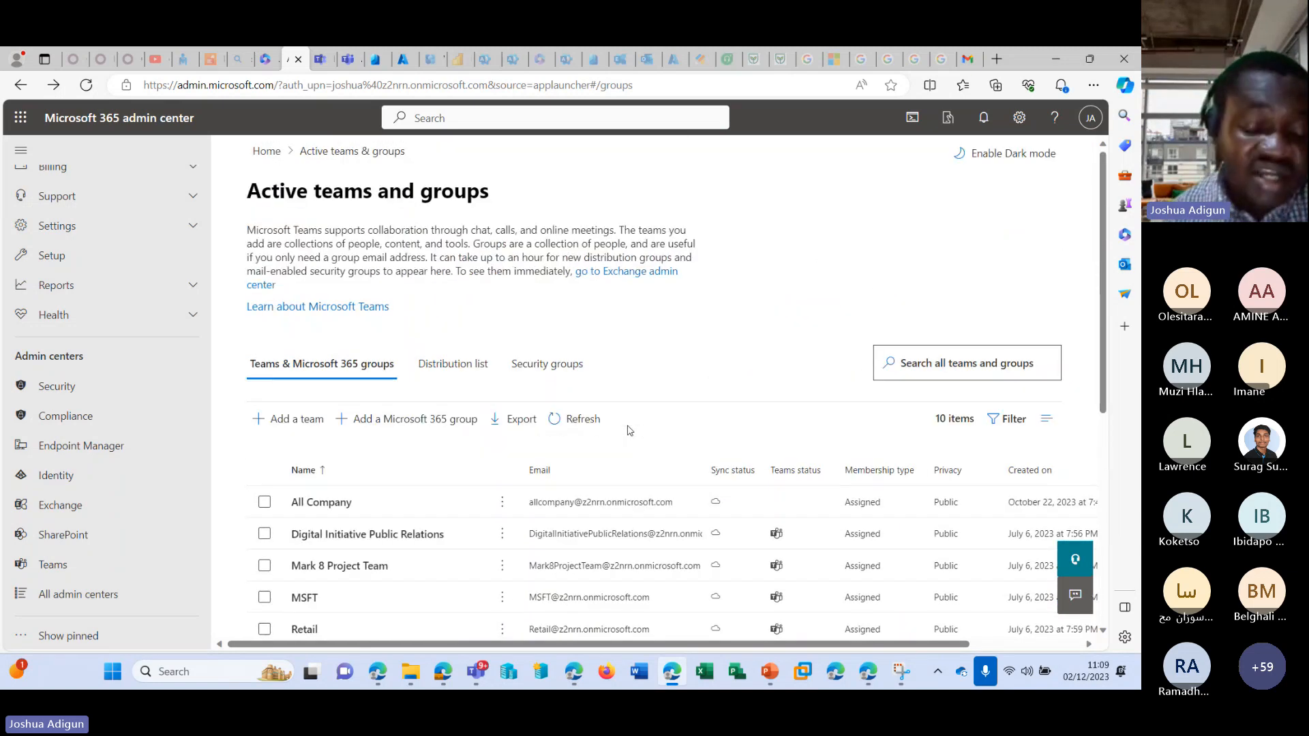
scroll(582, 488, "down", 4)
scroll(432, 256, "up", 4)
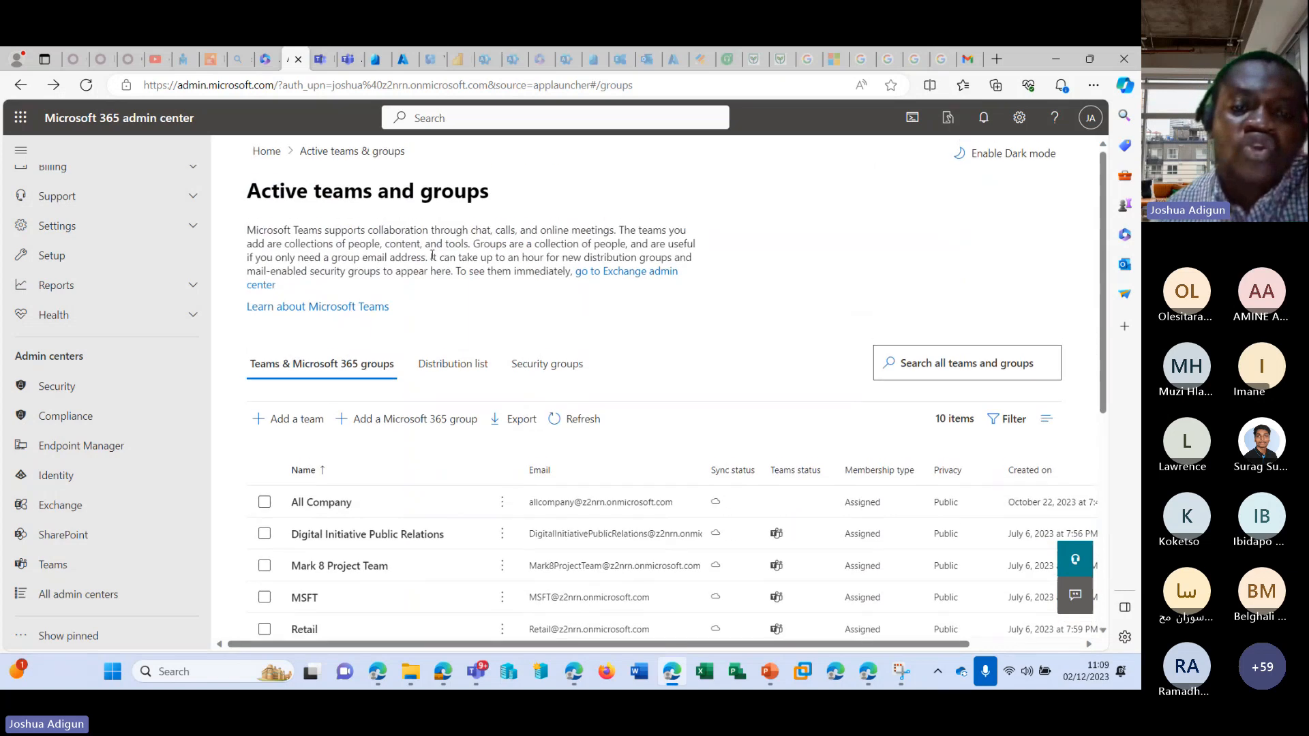
Start a new distribution list and name it DistroHR, leaving its description empty.
left_click(442, 365)
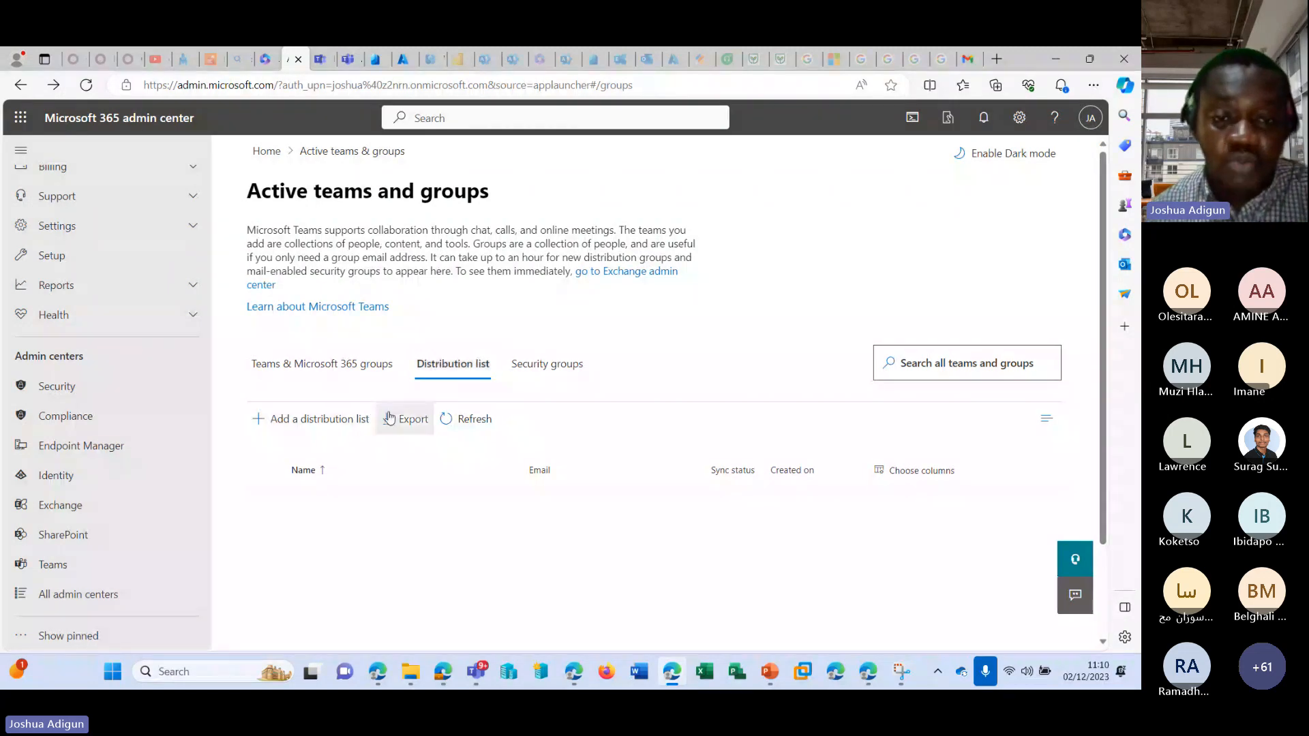
left_click(330, 420)
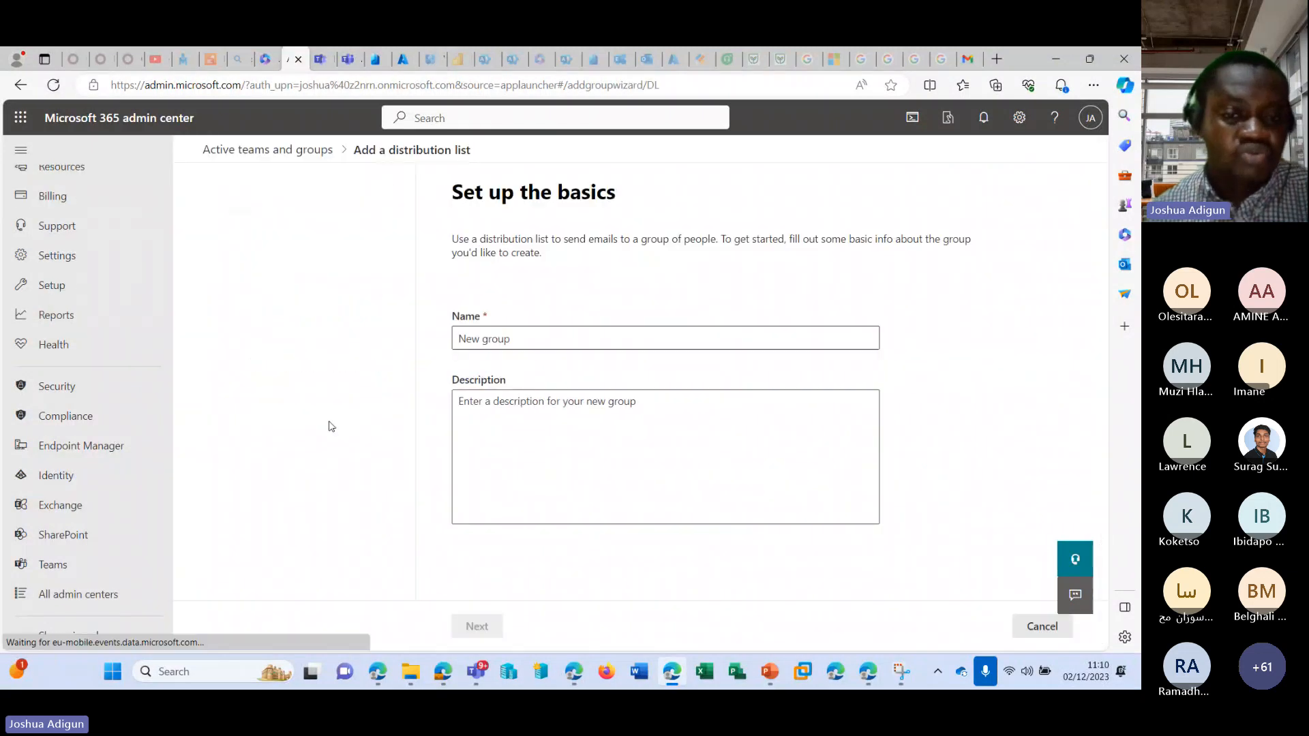
left_click(446, 336)
type("Di")
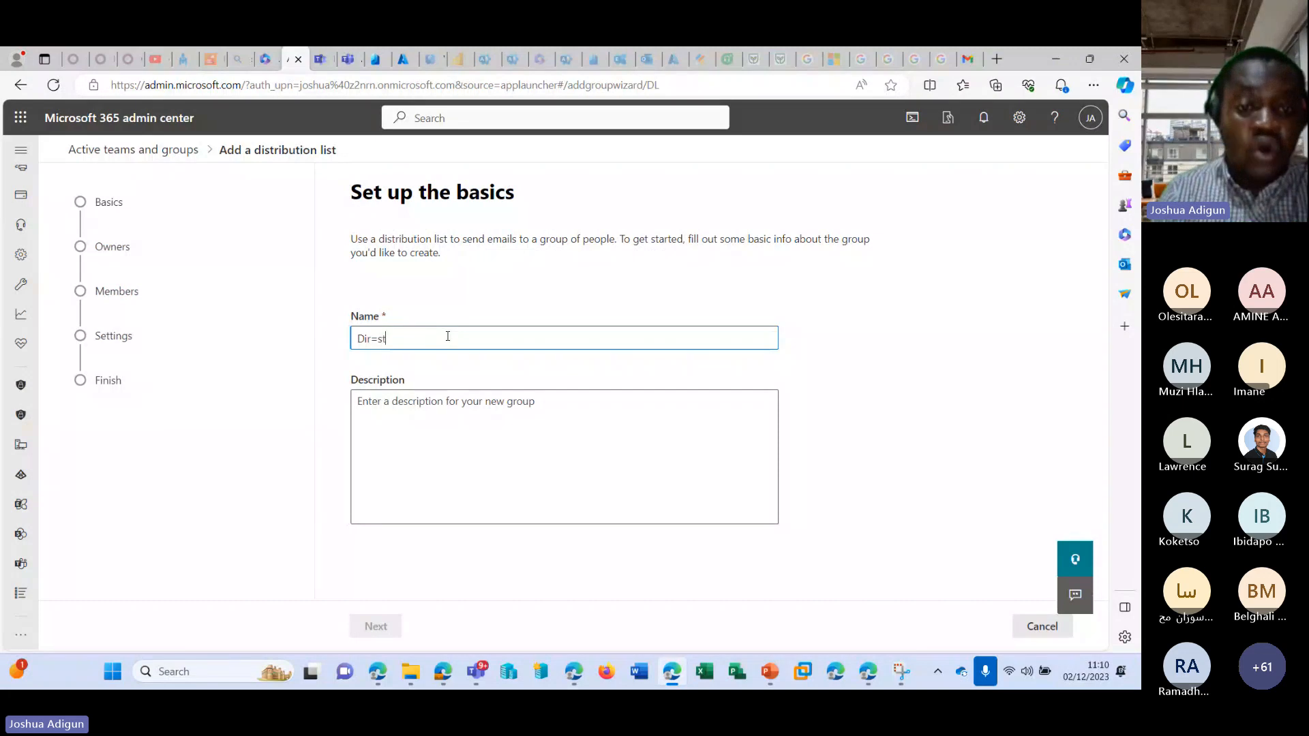
type("r")
key("BackSpace")
type("st")
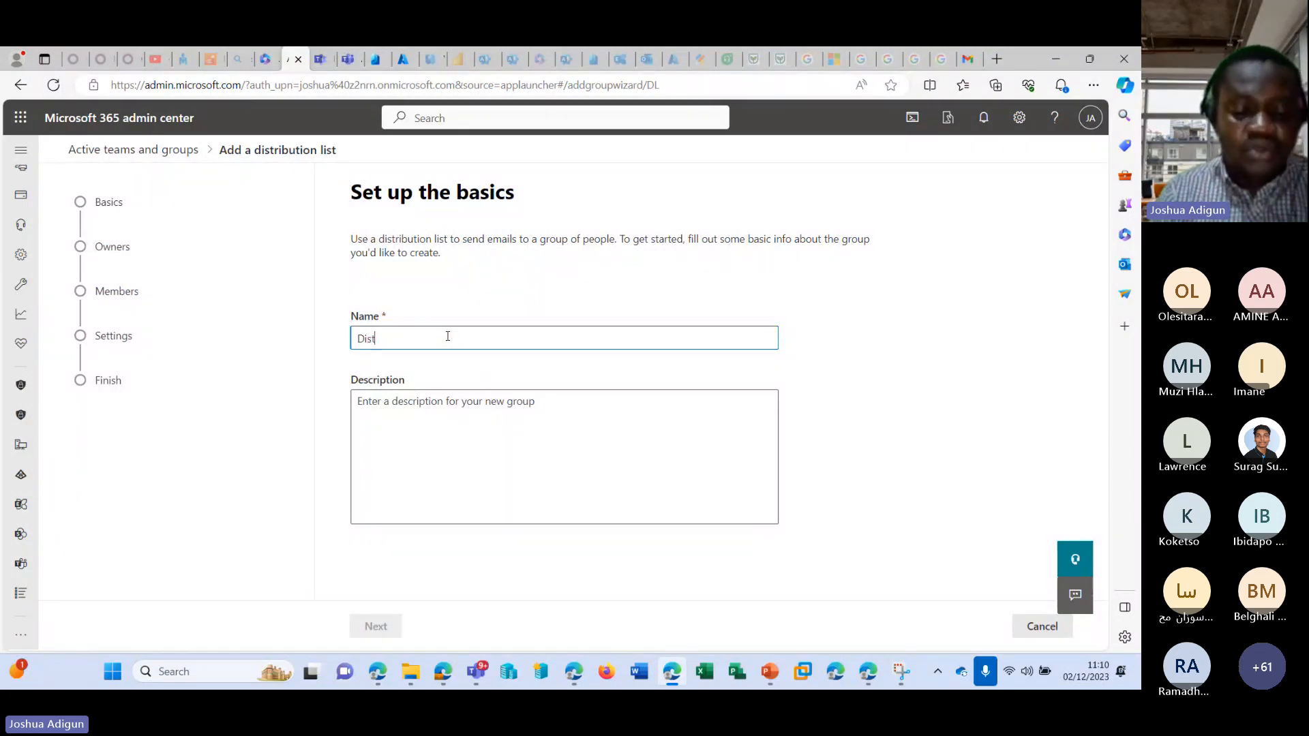
type("or")
key("BackSpace")
key("BackSpace")
type("ro")
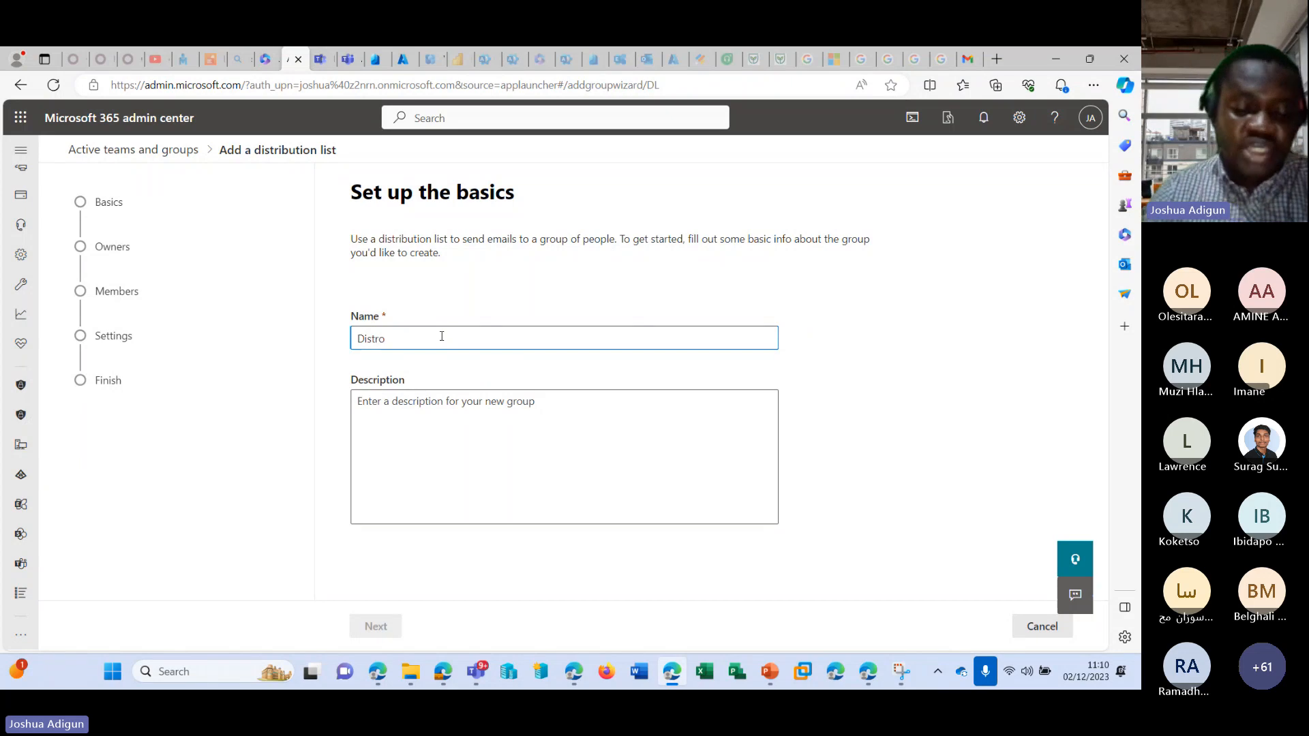
type("HR")
left_click(453, 397)
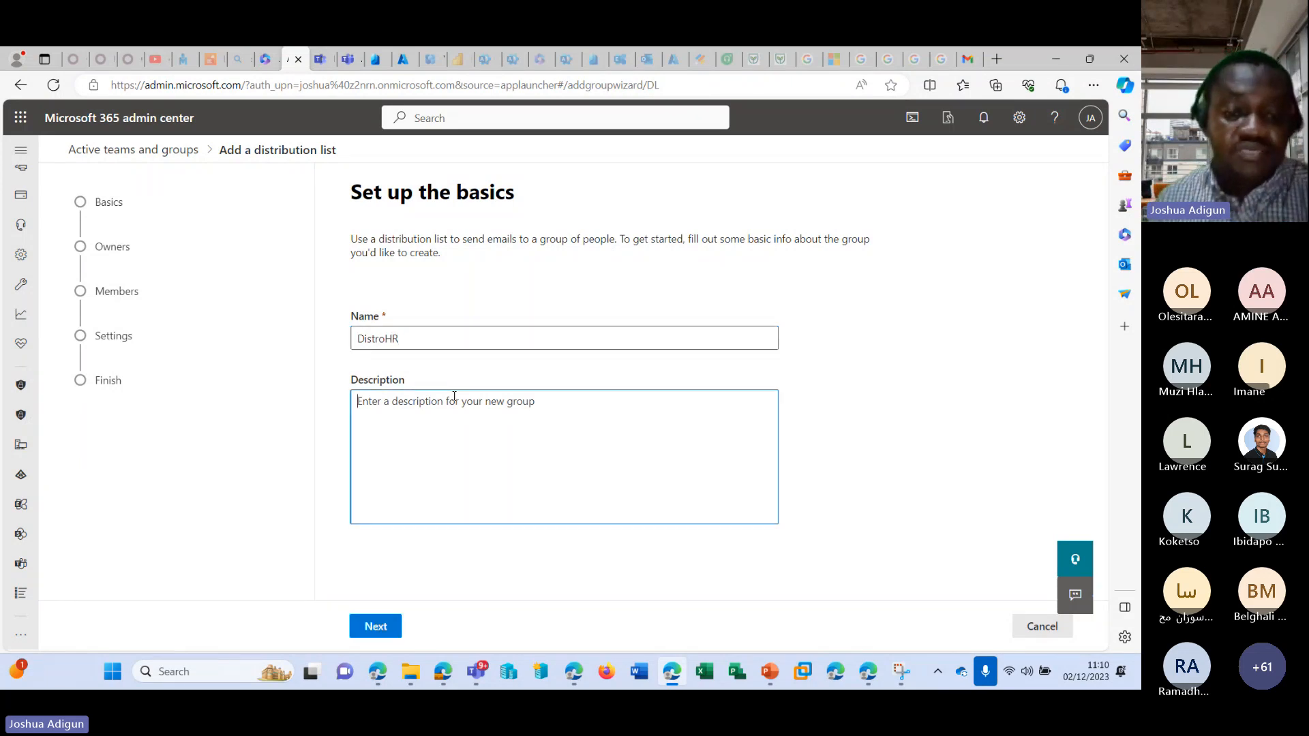
left_click(383, 624)
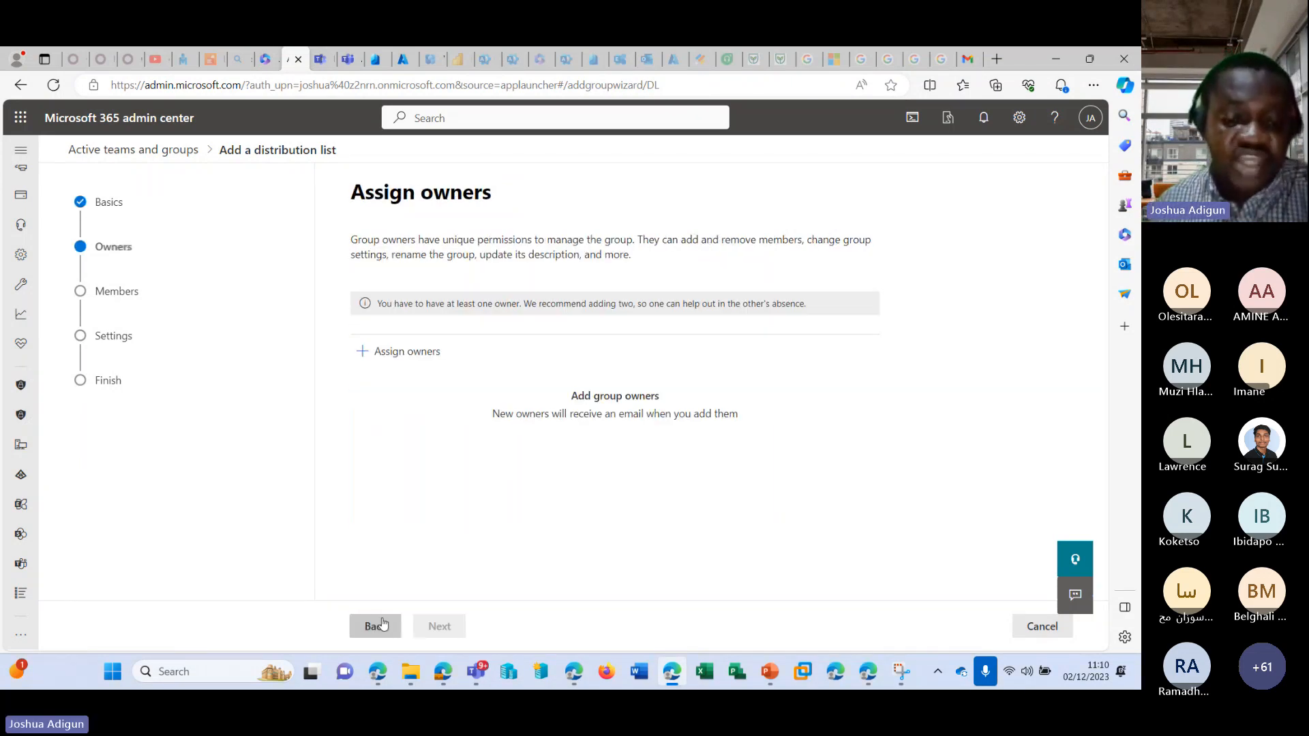
Assign the second listed user as the owner of the distribution list and continue to the members stage.
left_click(424, 361)
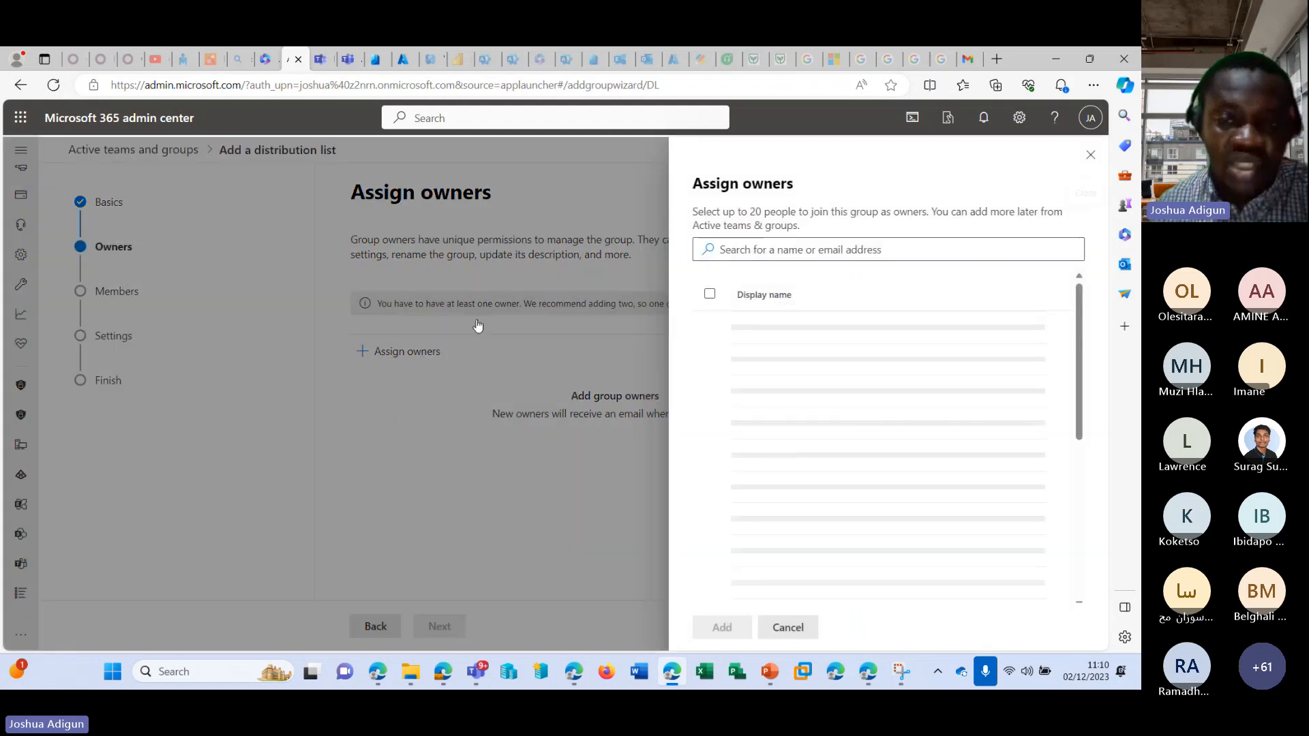
left_click(793, 399)
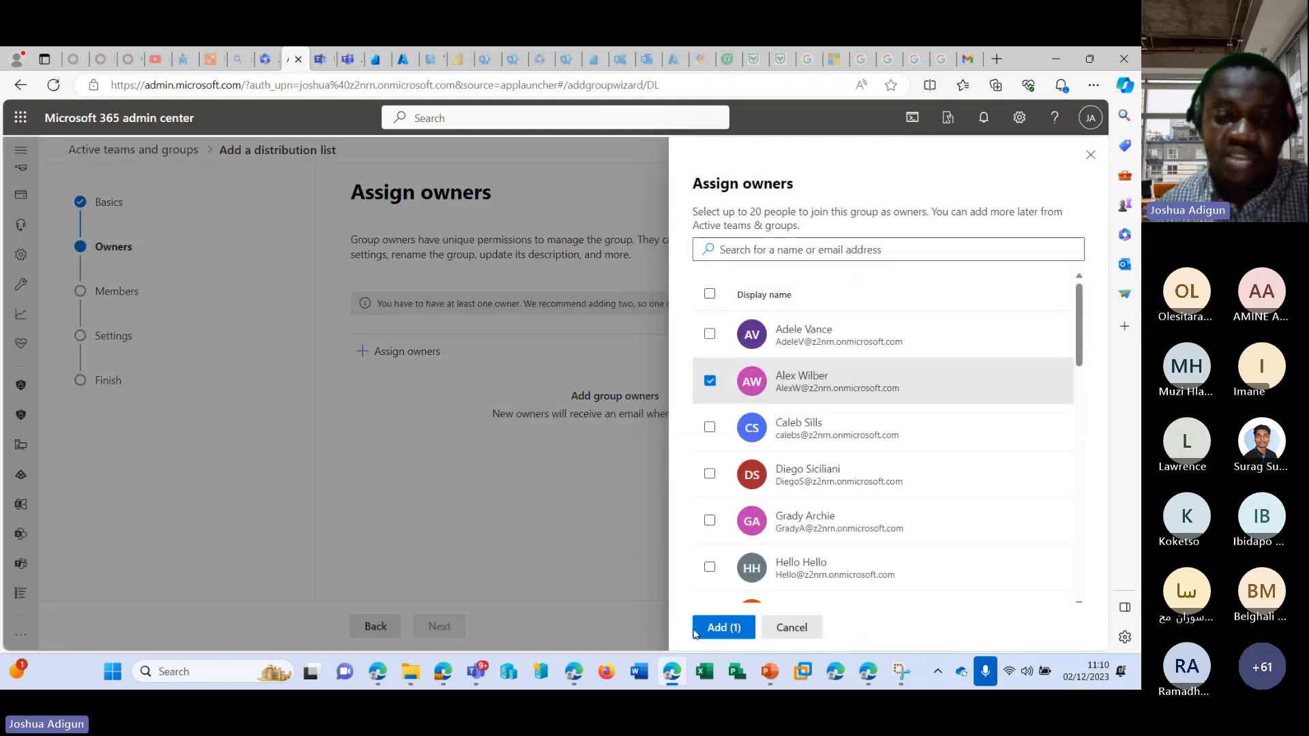
left_click(723, 627)
left_click(443, 624)
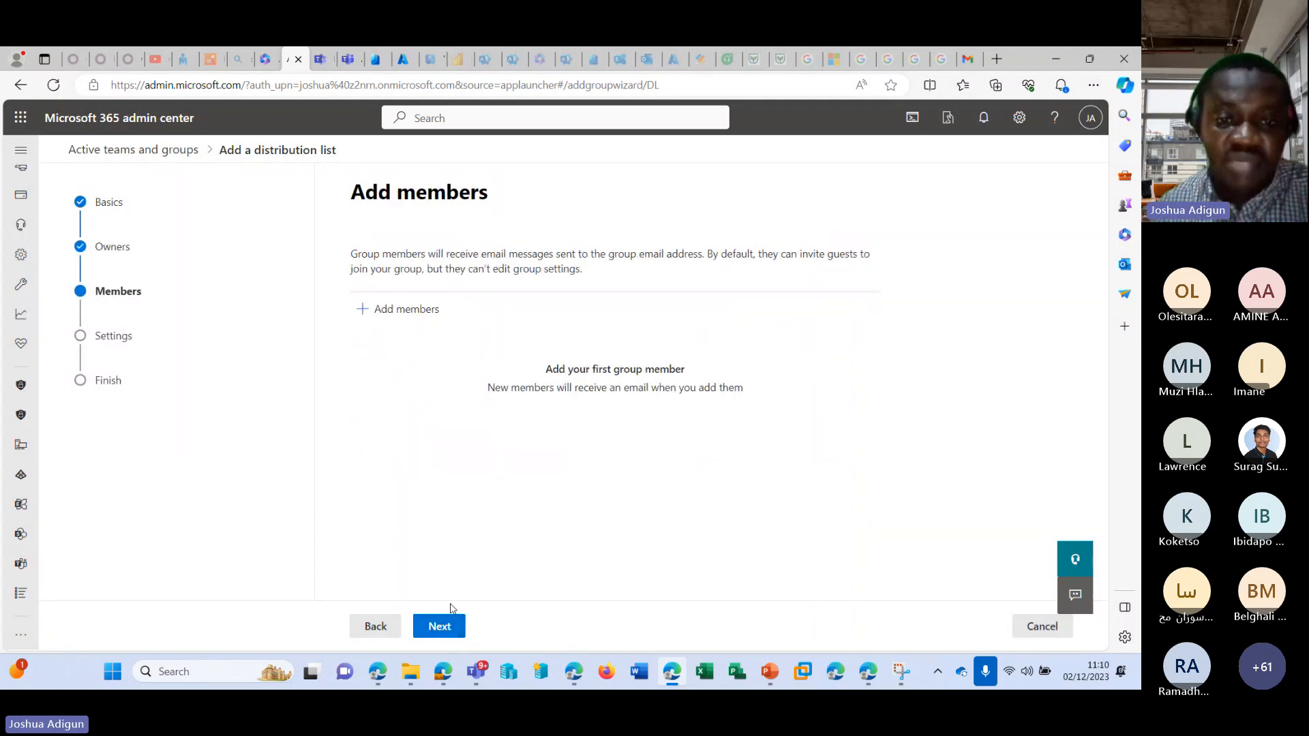
Add the first, second, fifth and sixth listed users as members of the distribution list and continue to its settings.
left_click(398, 309)
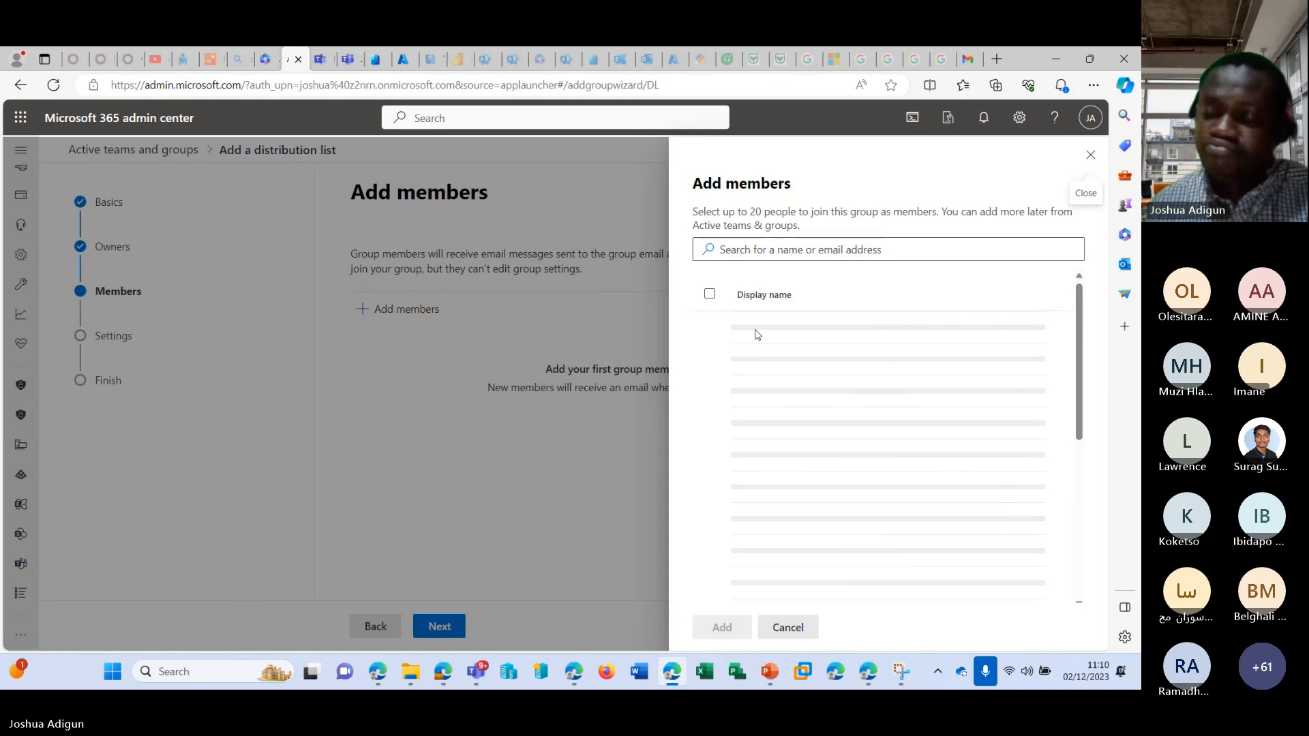
left_click(757, 334)
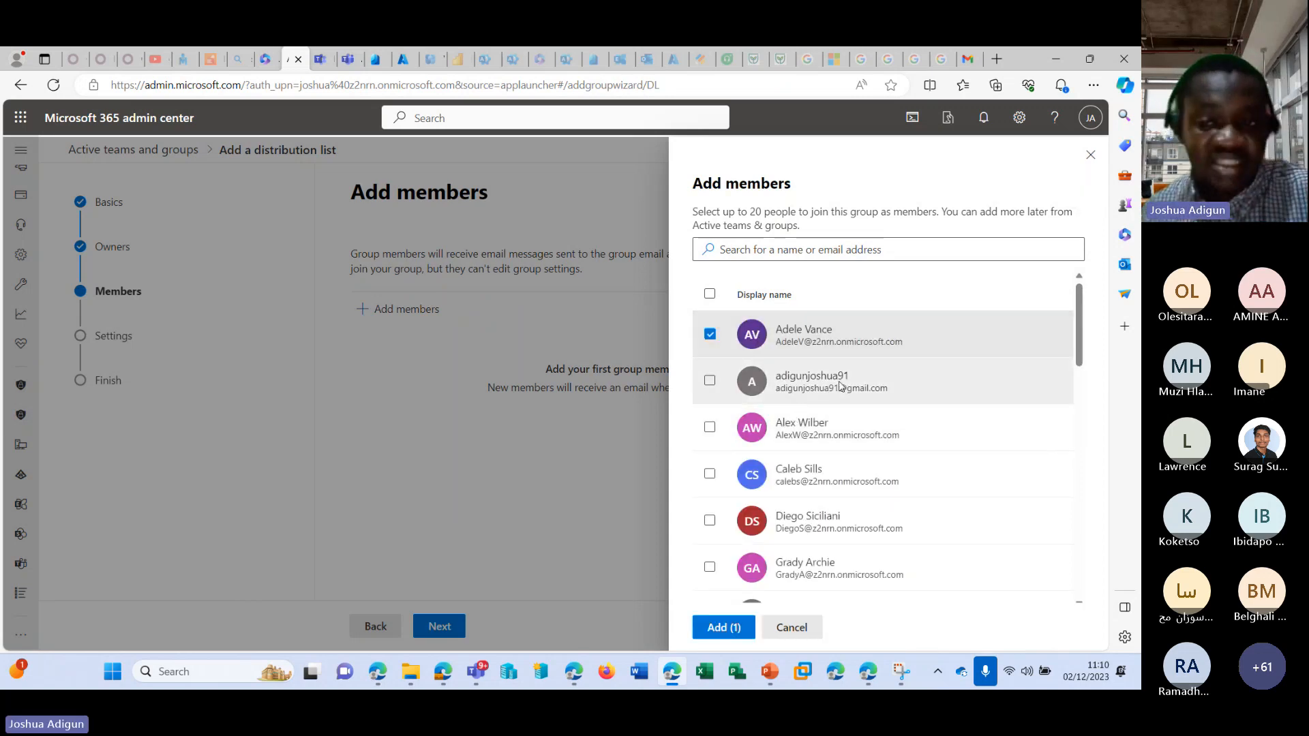
left_click(802, 388)
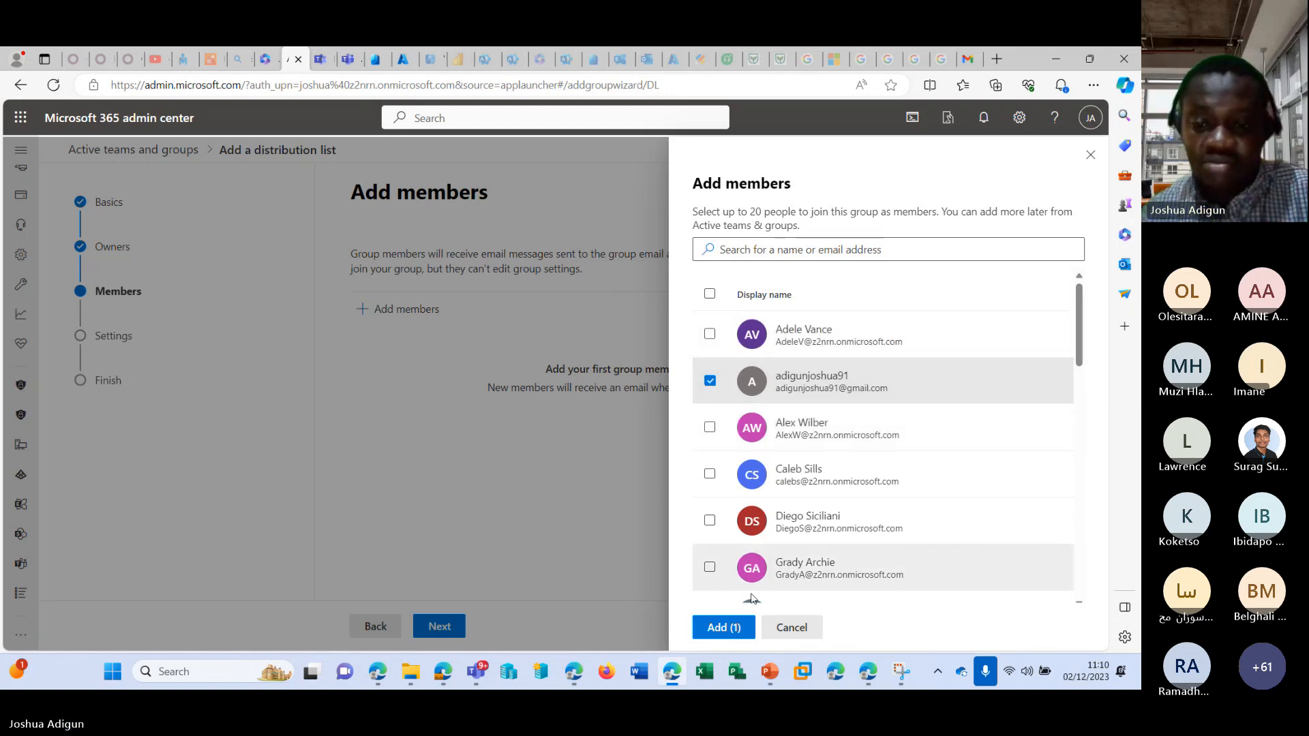
left_click(709, 569)
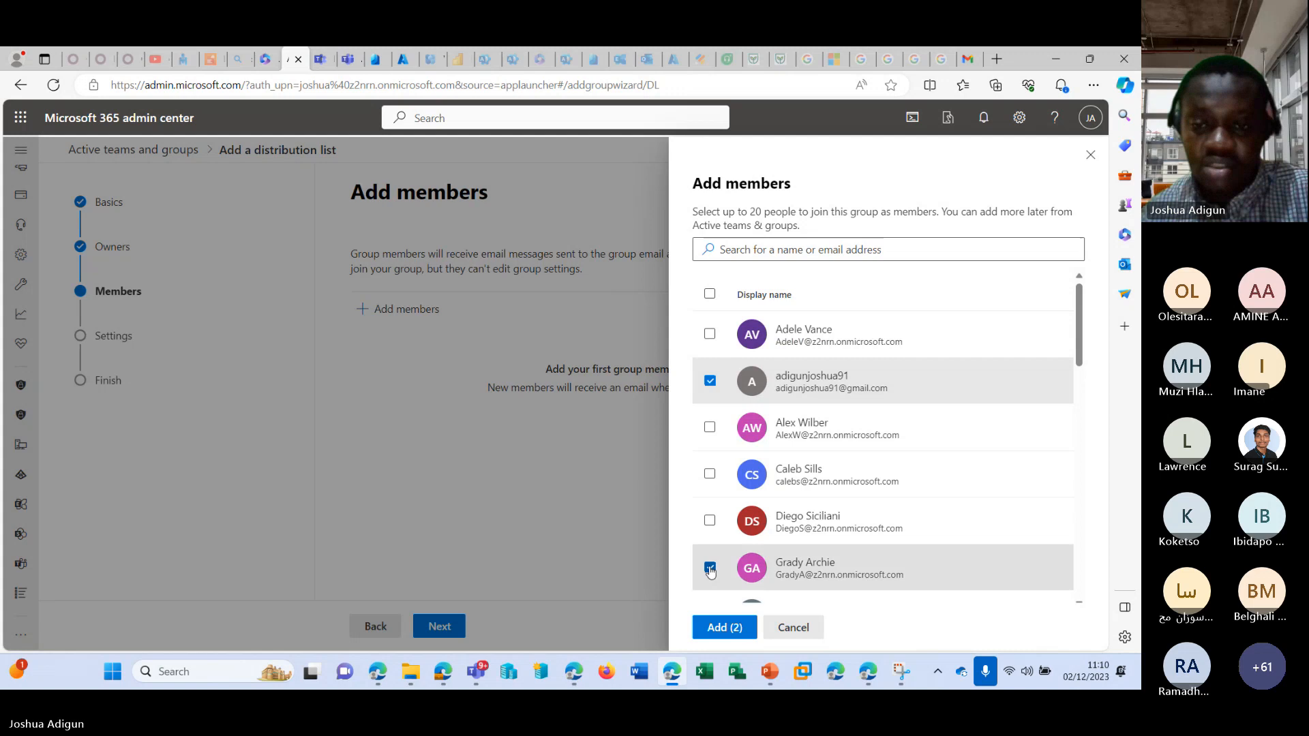
left_click(710, 333)
left_click(710, 520)
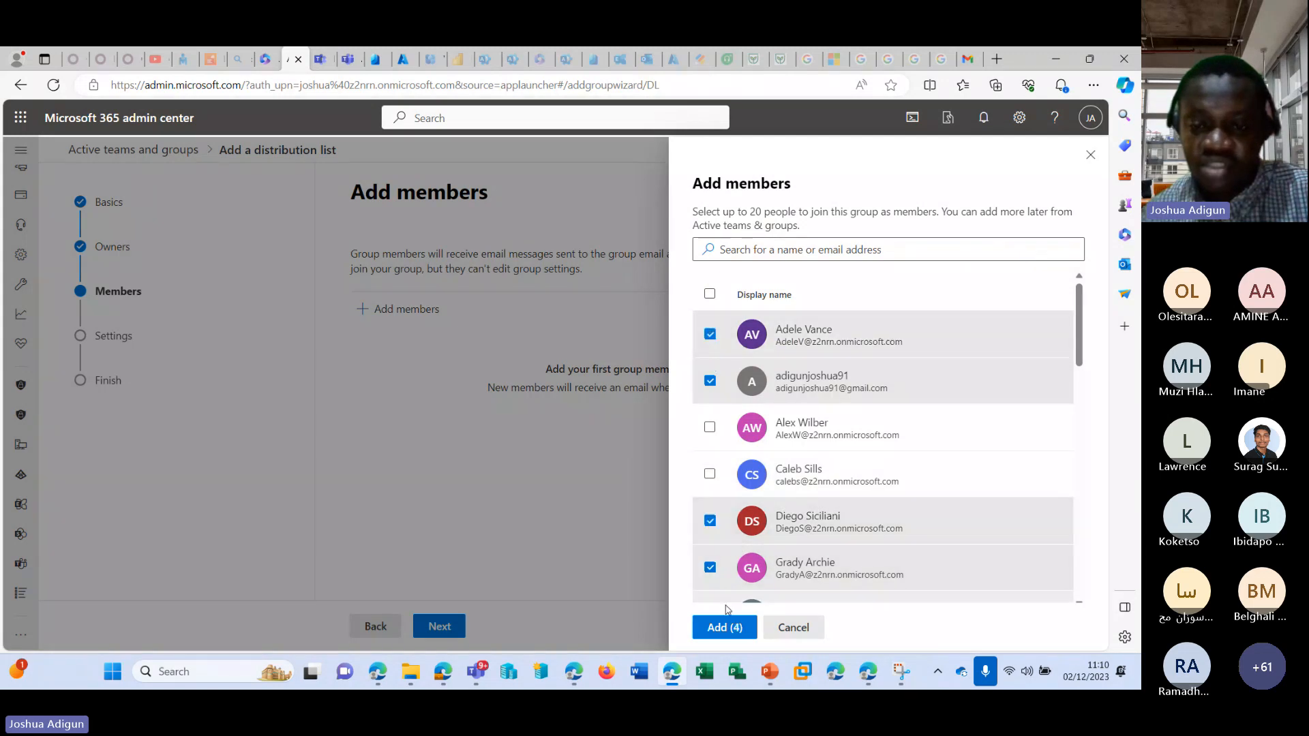
left_click(722, 627)
left_click(440, 625)
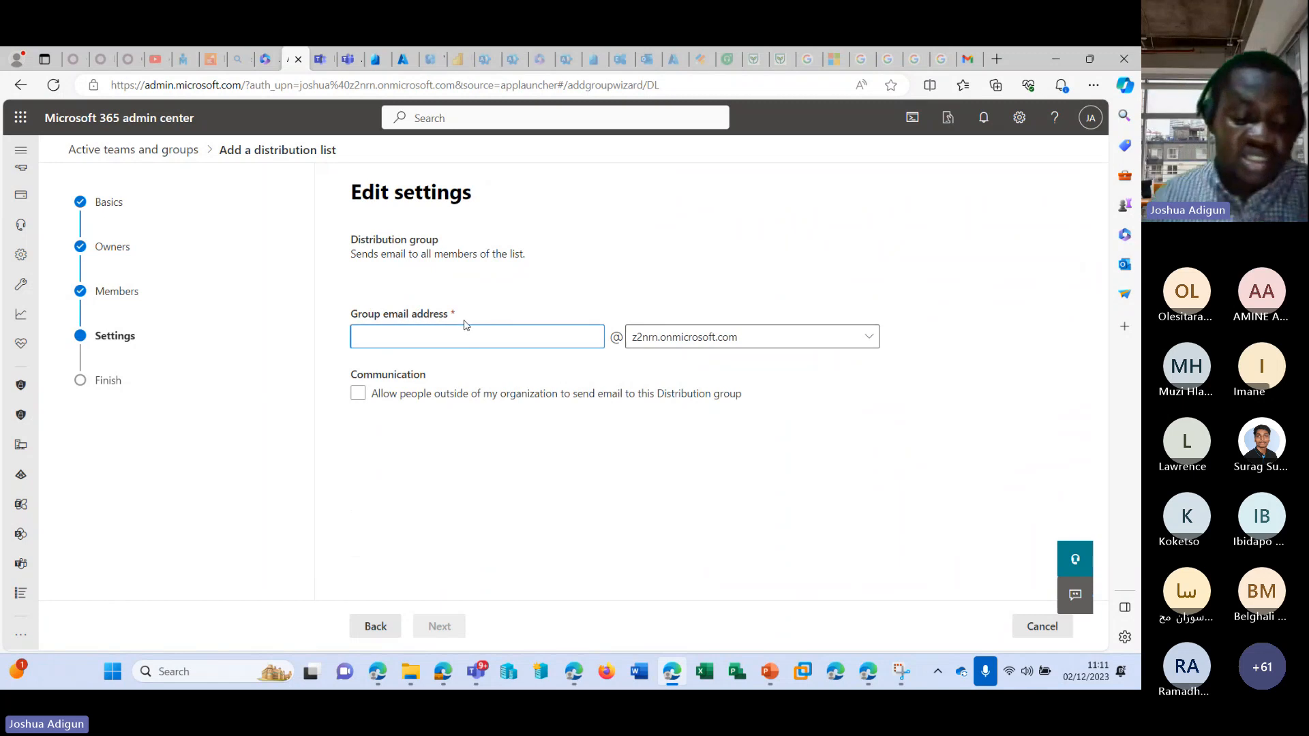
Set the name part of the group email address to "DistroHR" and allow people outside the organization to email the group.
type("Dist")
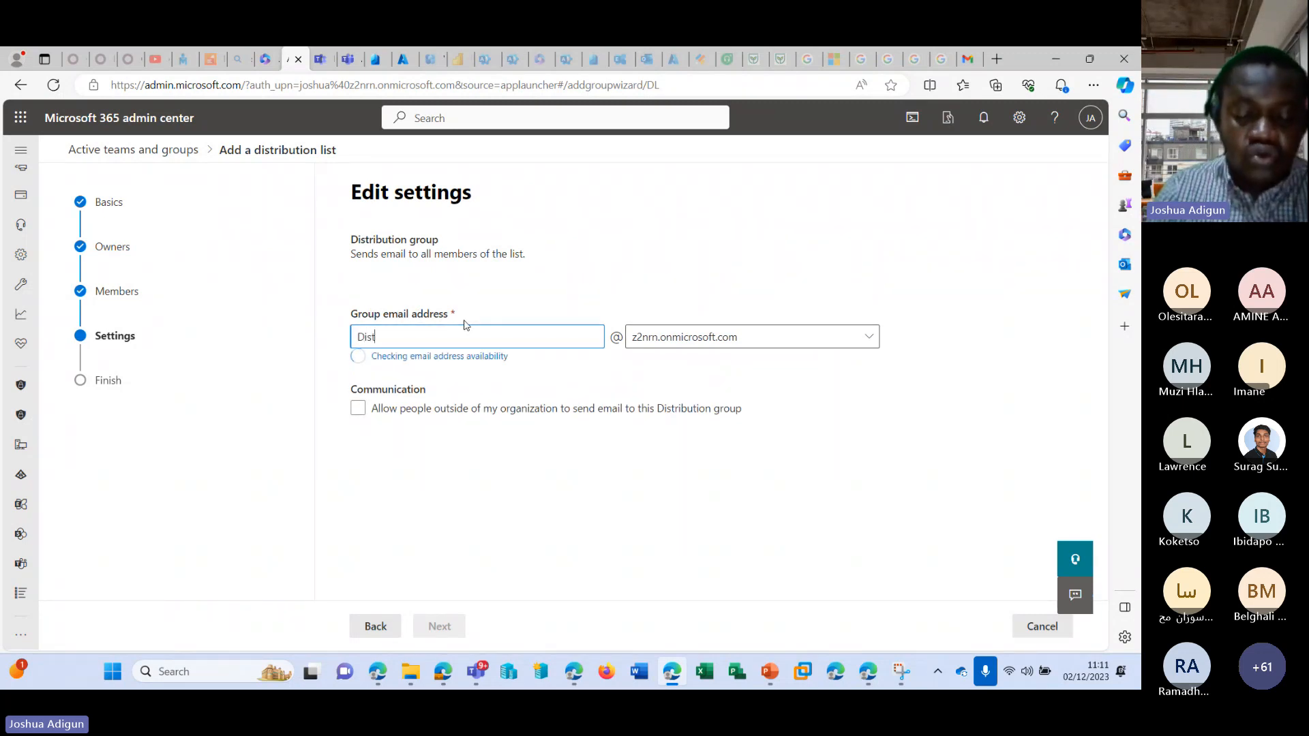
type("roHR")
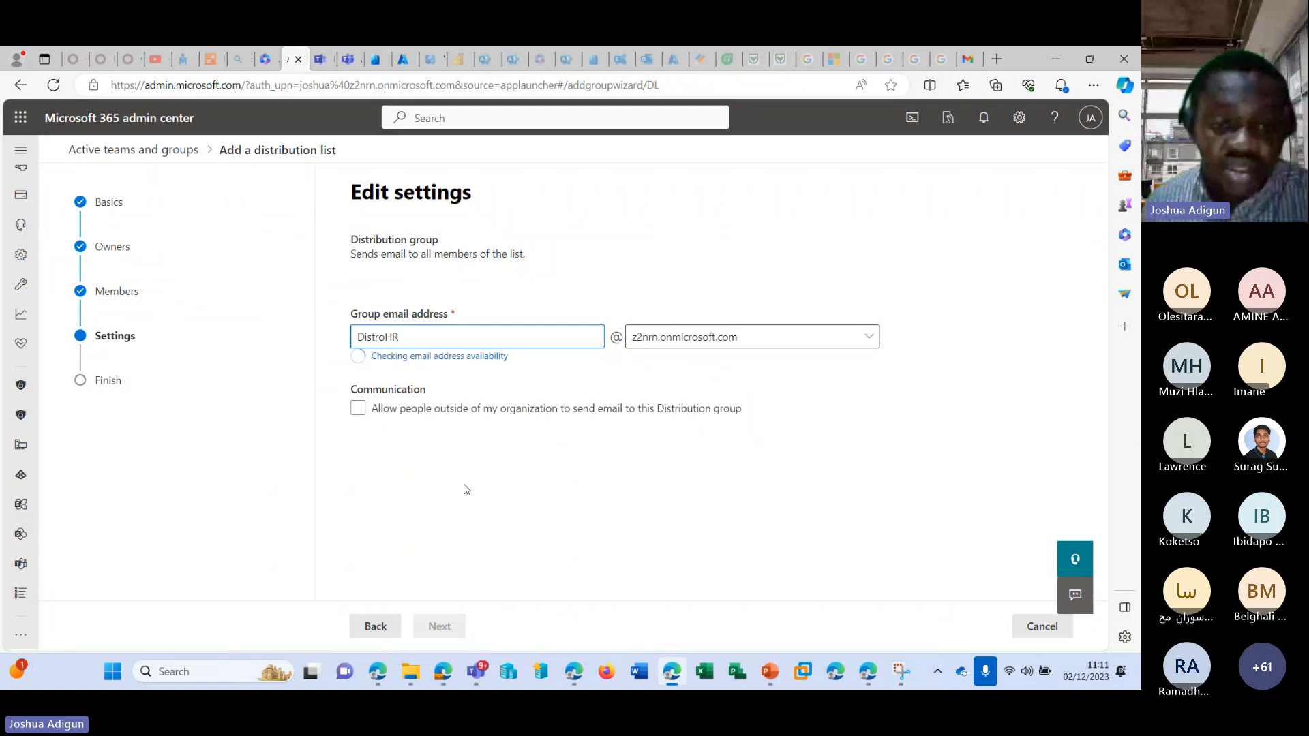
left_click(385, 399)
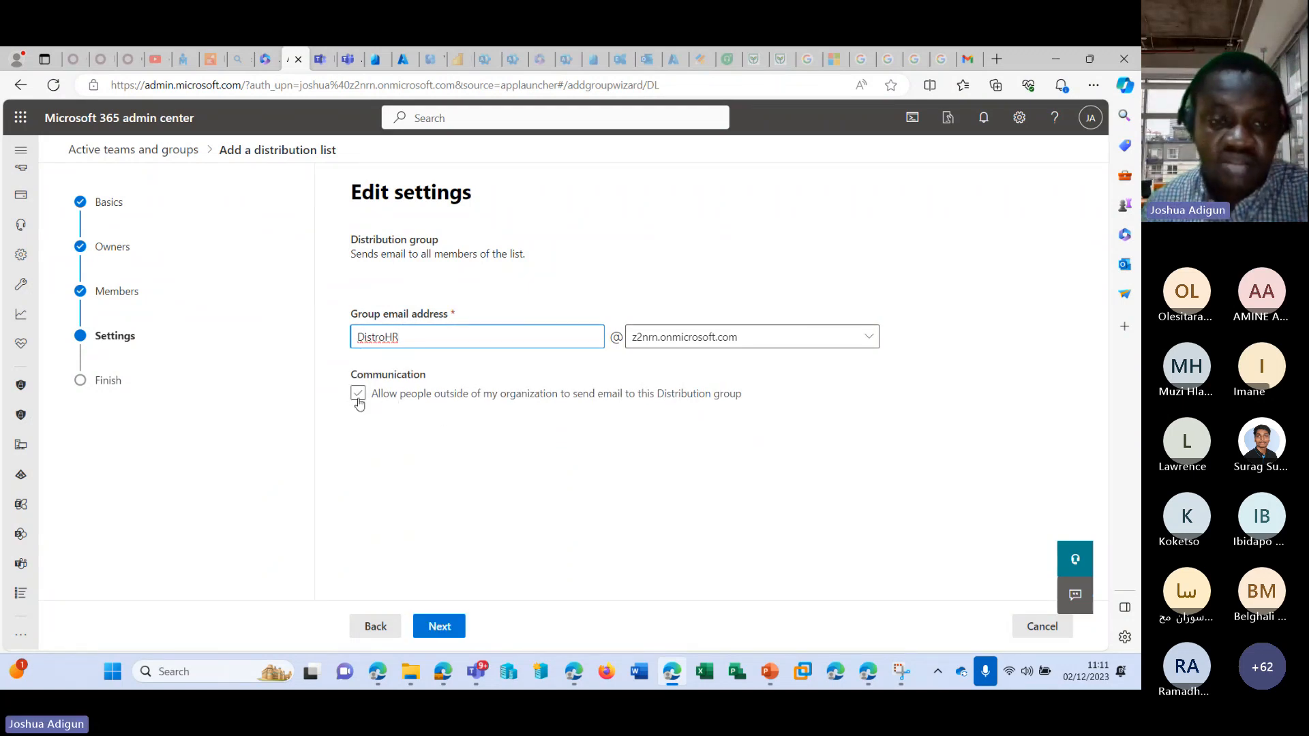
left_click(358, 394)
left_click(435, 636)
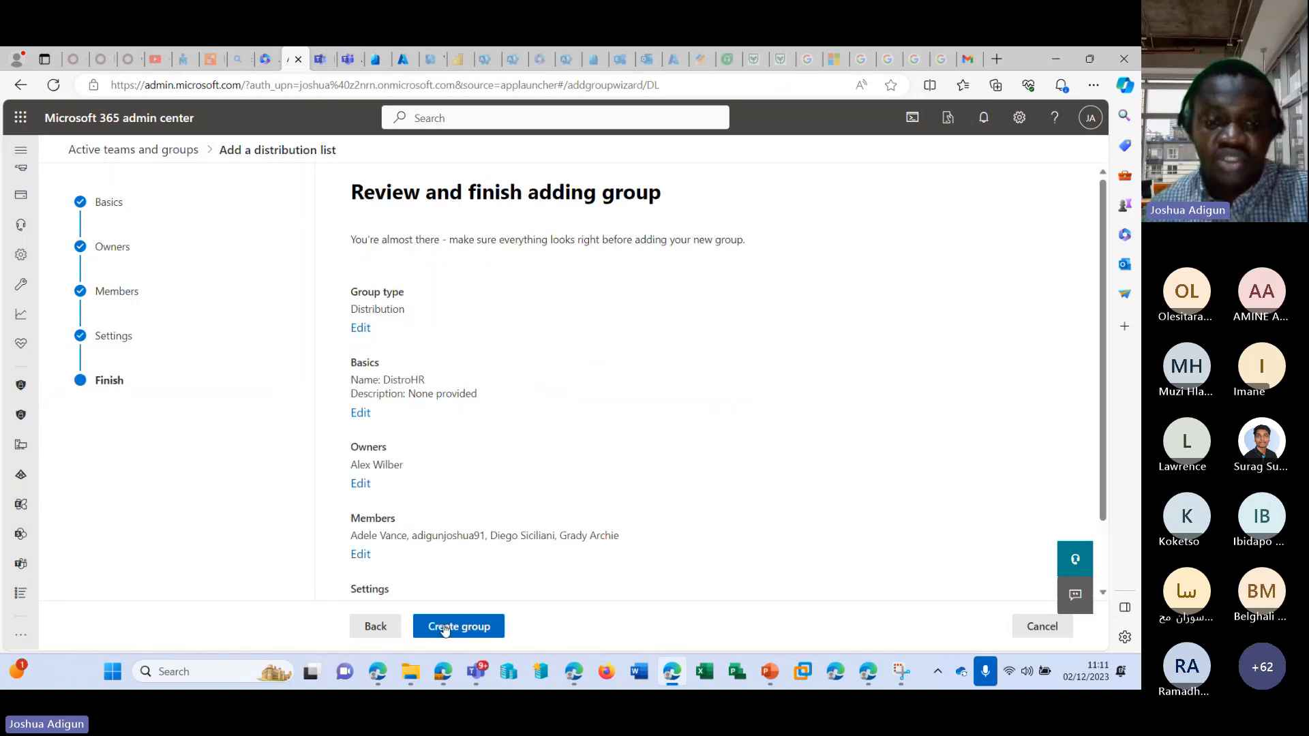
Review the distribution list's summary, create the group and close the finished setup.
scroll(462, 520, "down", 3)
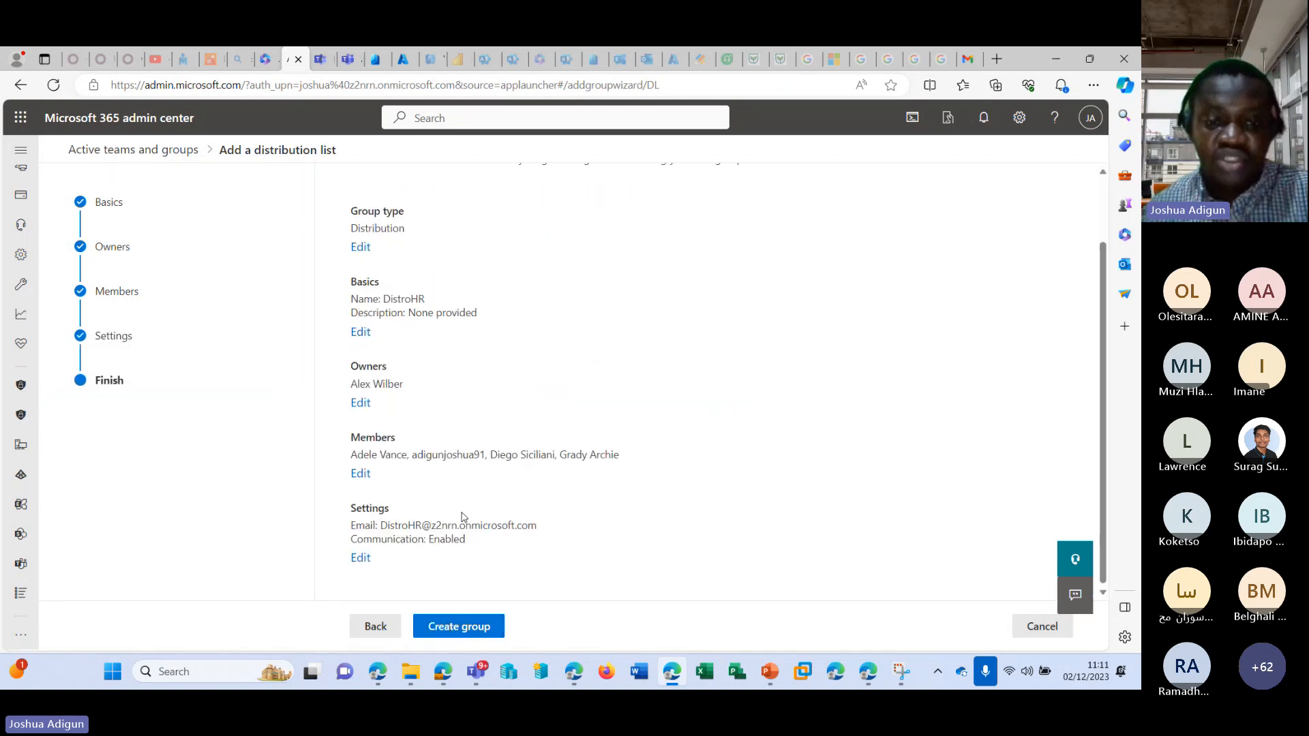
left_click(473, 632)
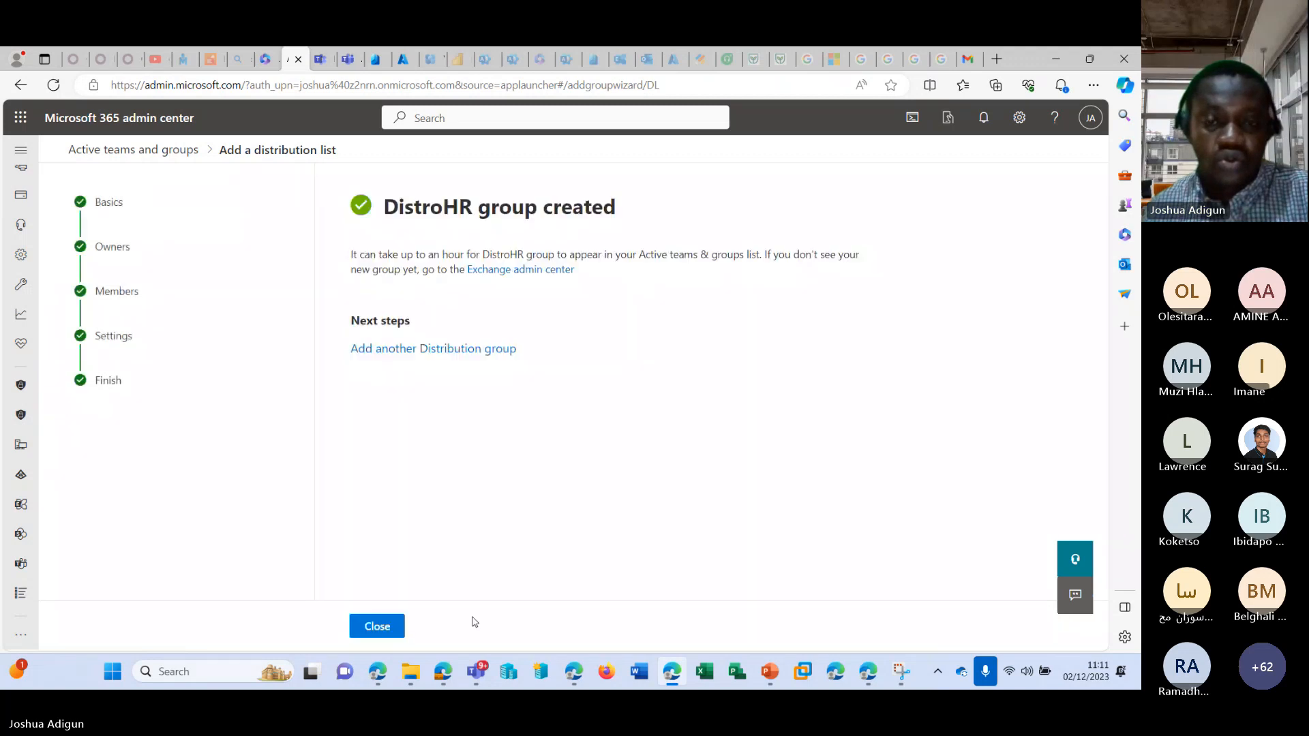
left_click(392, 627)
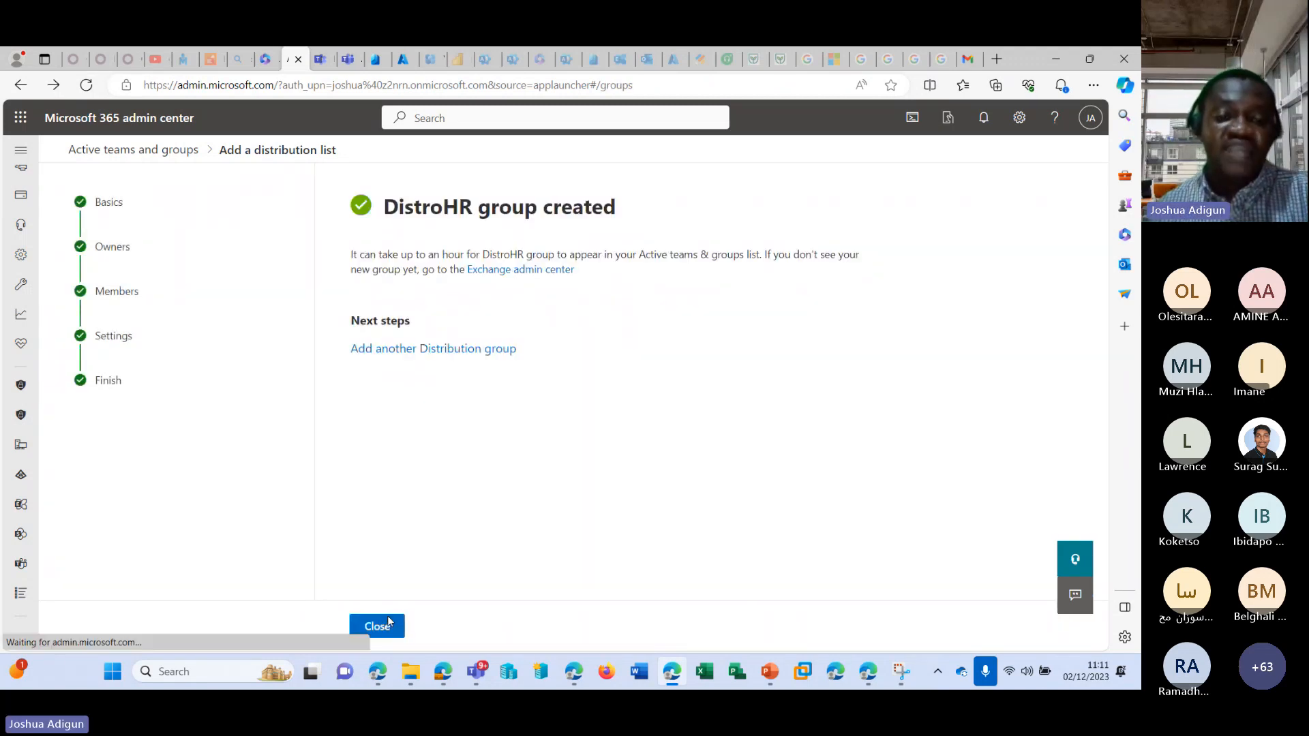
Examine the DistroHR list's email address, owner and members in its details, then close them.
scroll(421, 451, "down", 2)
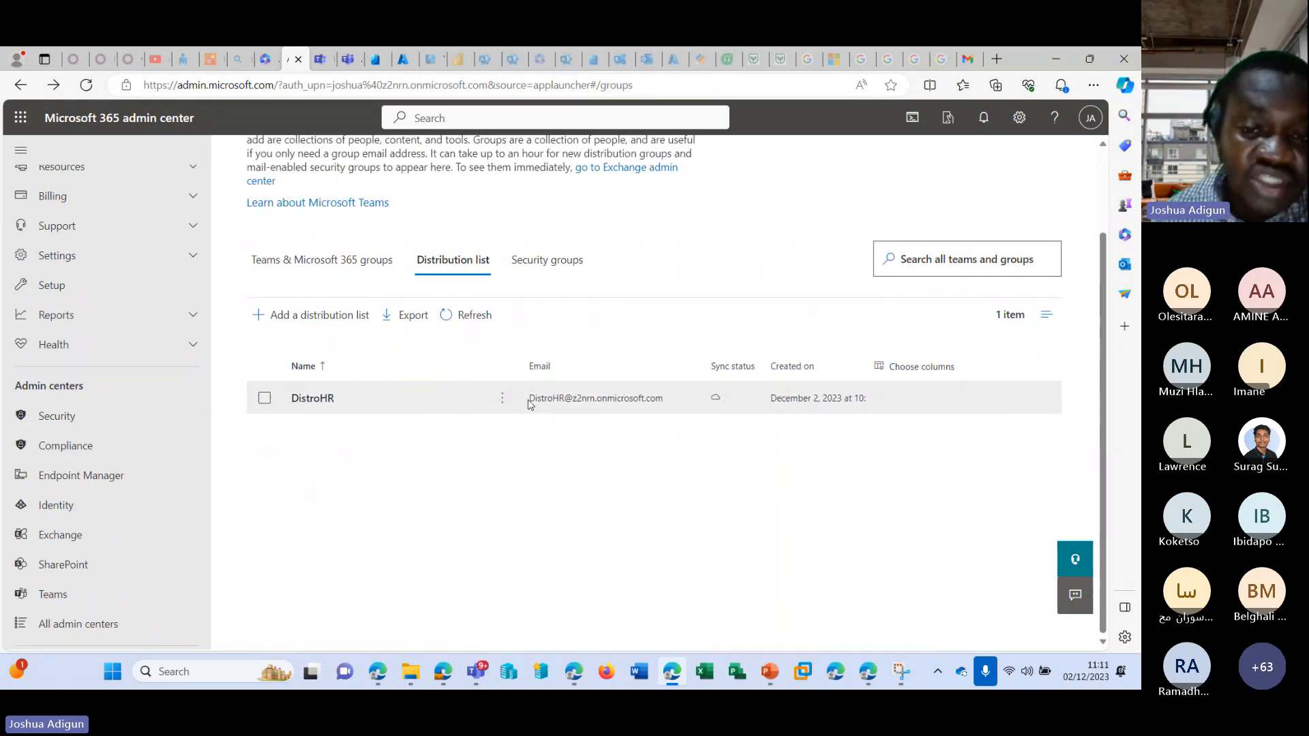
left_click_drag(530, 398, 577, 401)
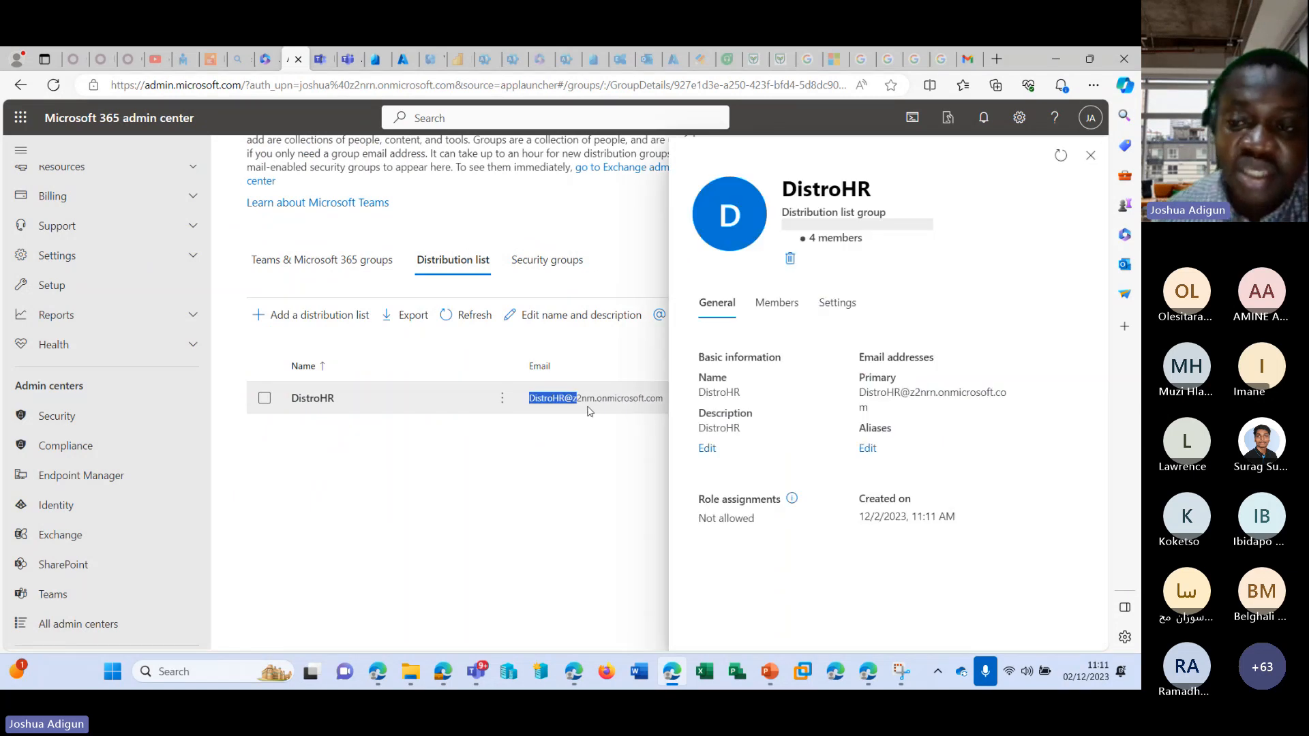
left_click_drag(589, 411, 794, 417)
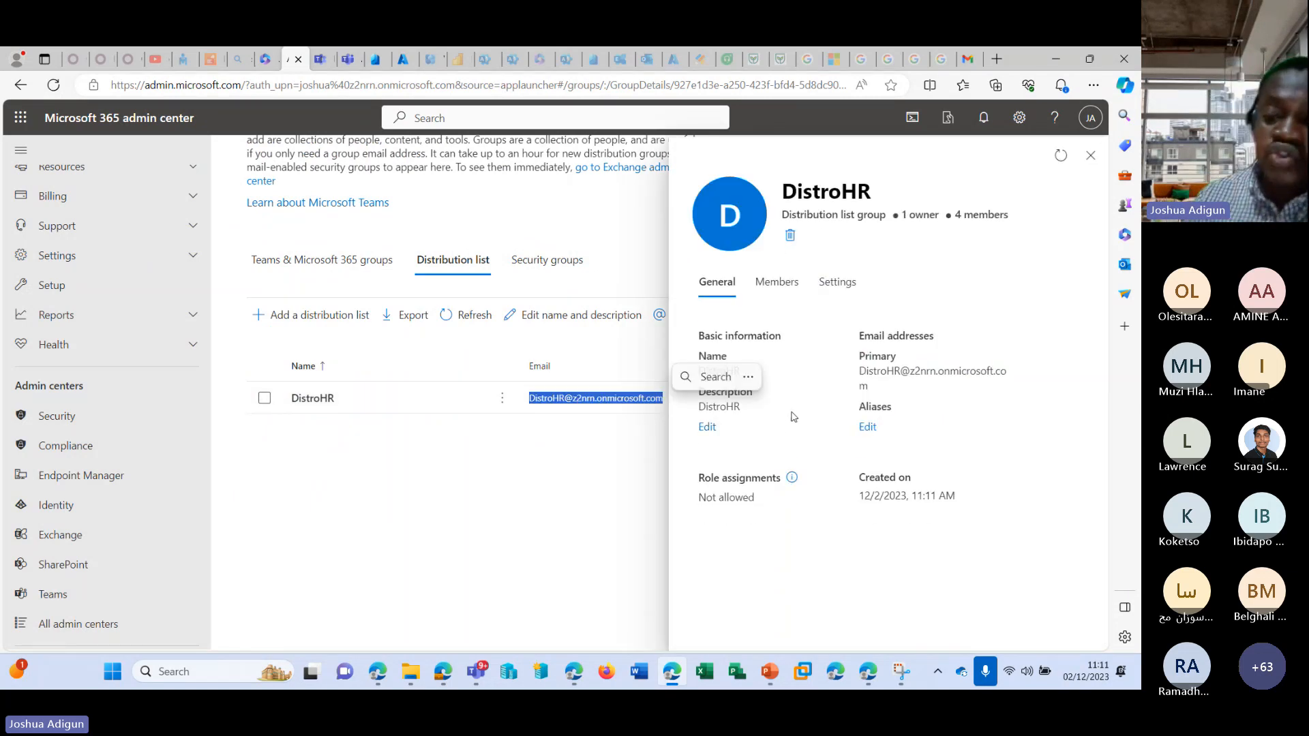
left_click(778, 283)
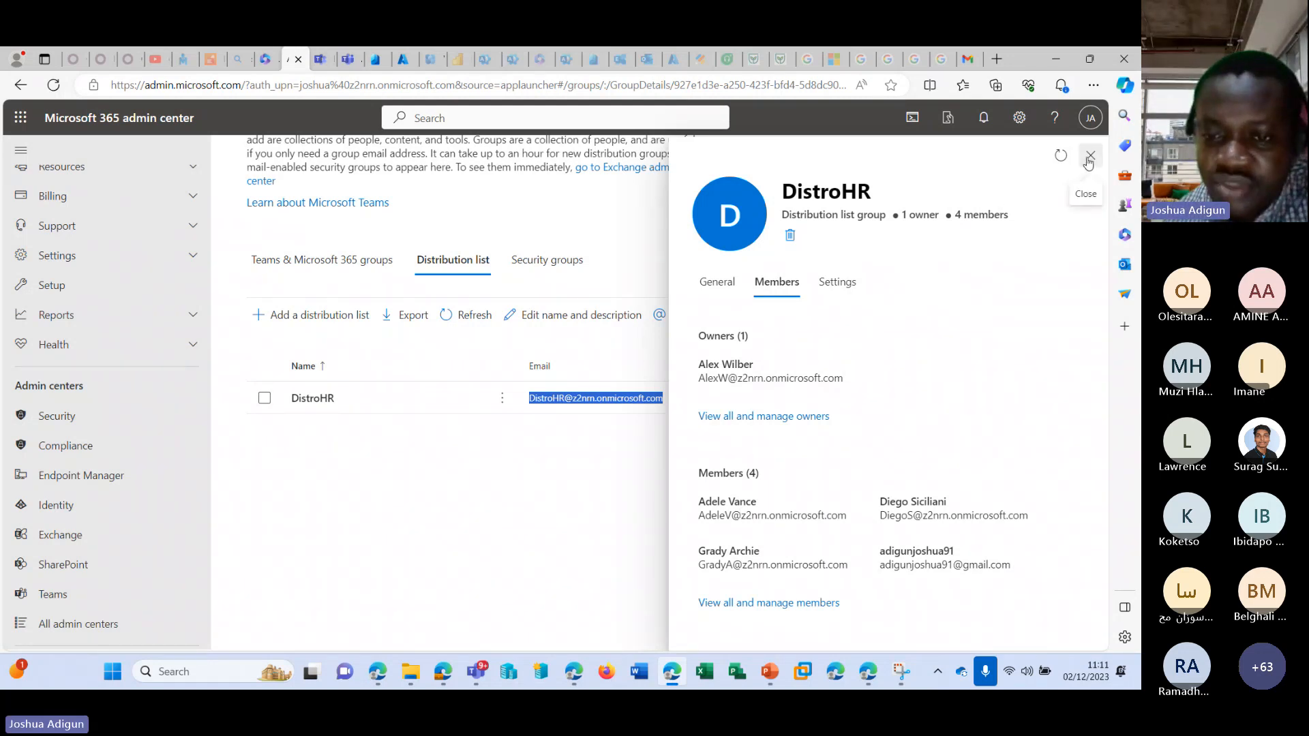
left_click_drag(696, 516, 855, 521)
key("ctrl+c")
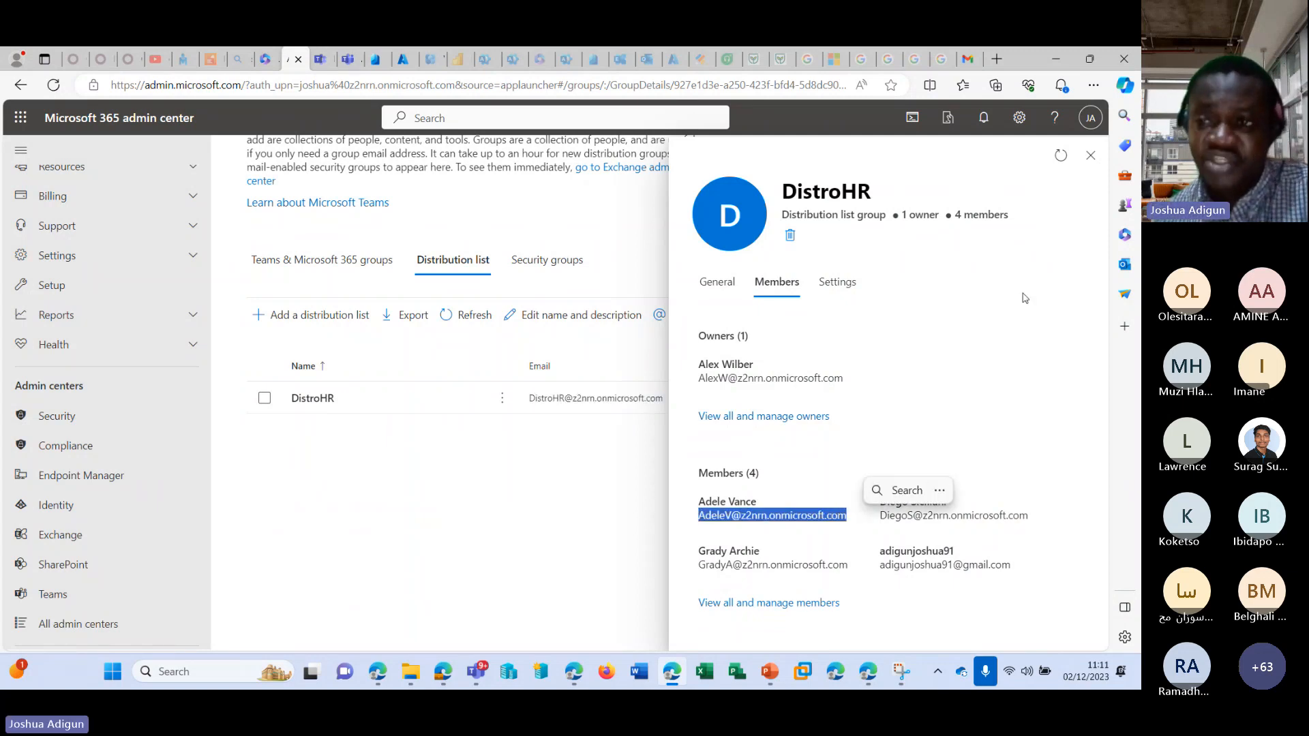
left_click(1091, 156)
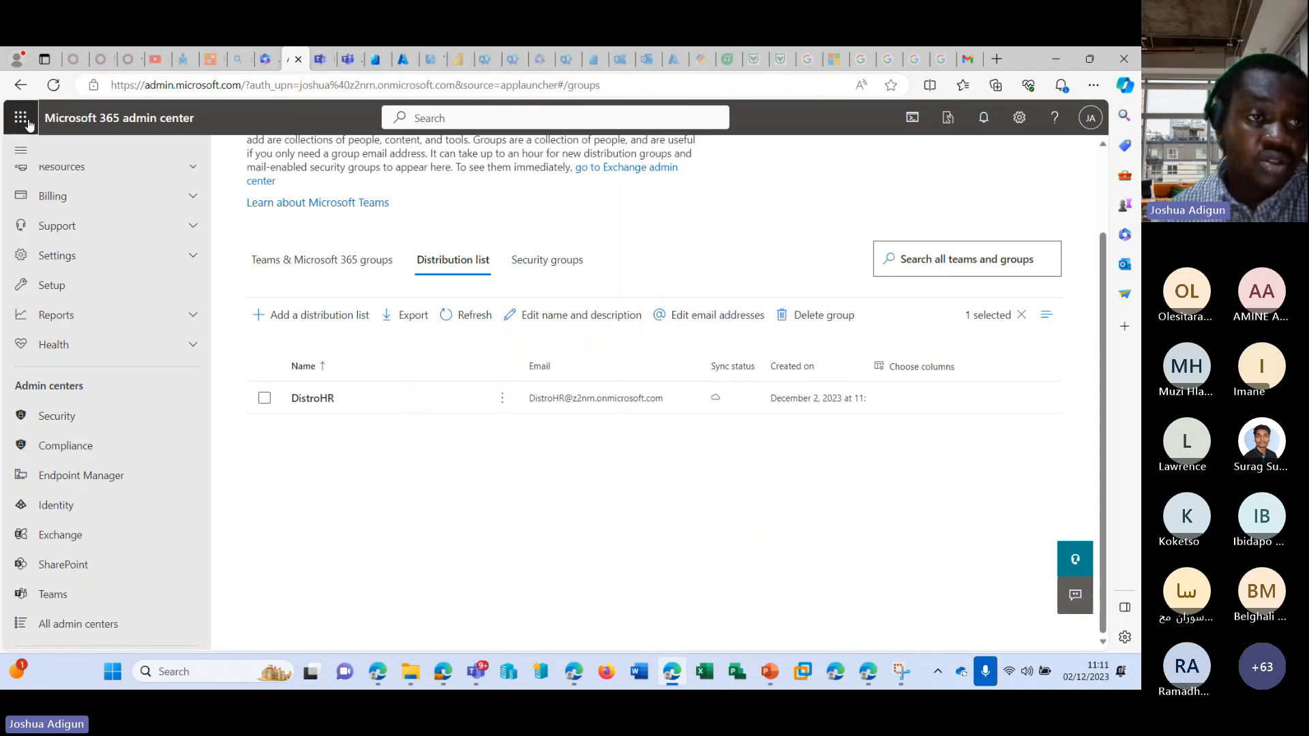
Open Outlook in a new browser tab from the Microsoft 365 apps.
left_click(21, 117)
left_click(112, 206)
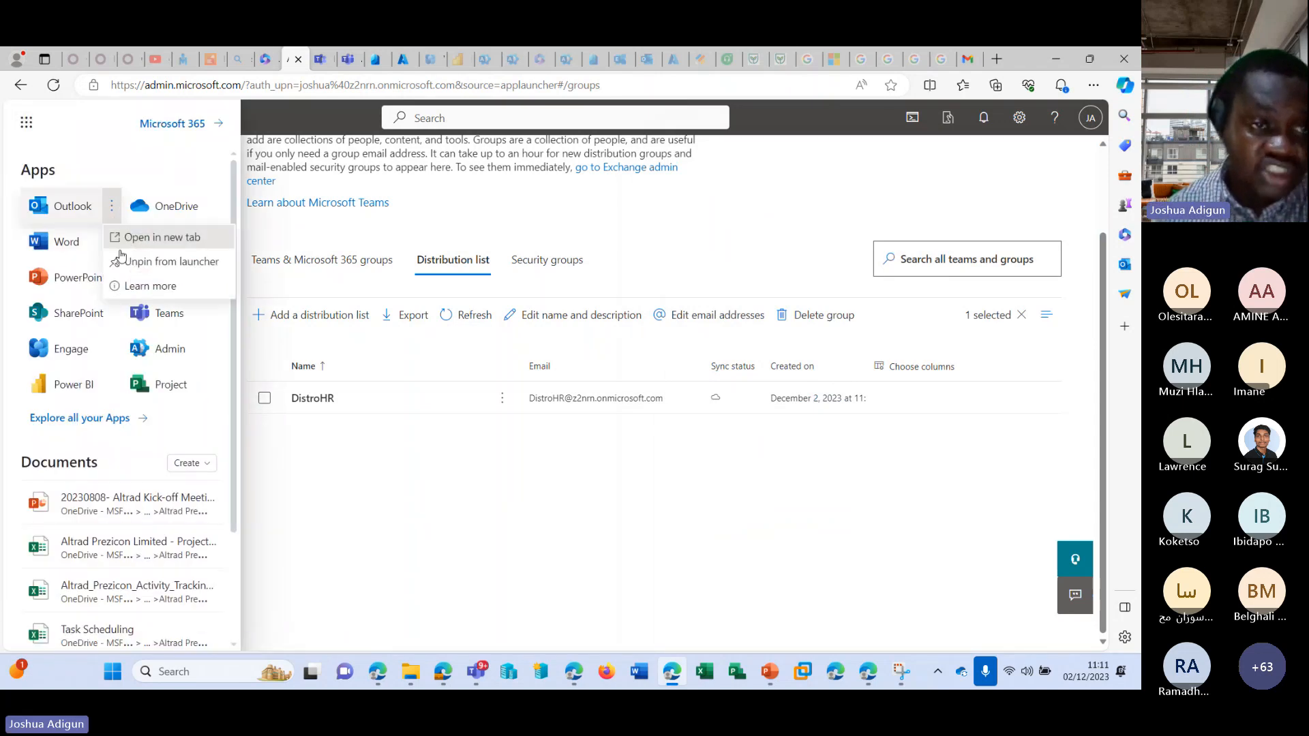
left_click(138, 238)
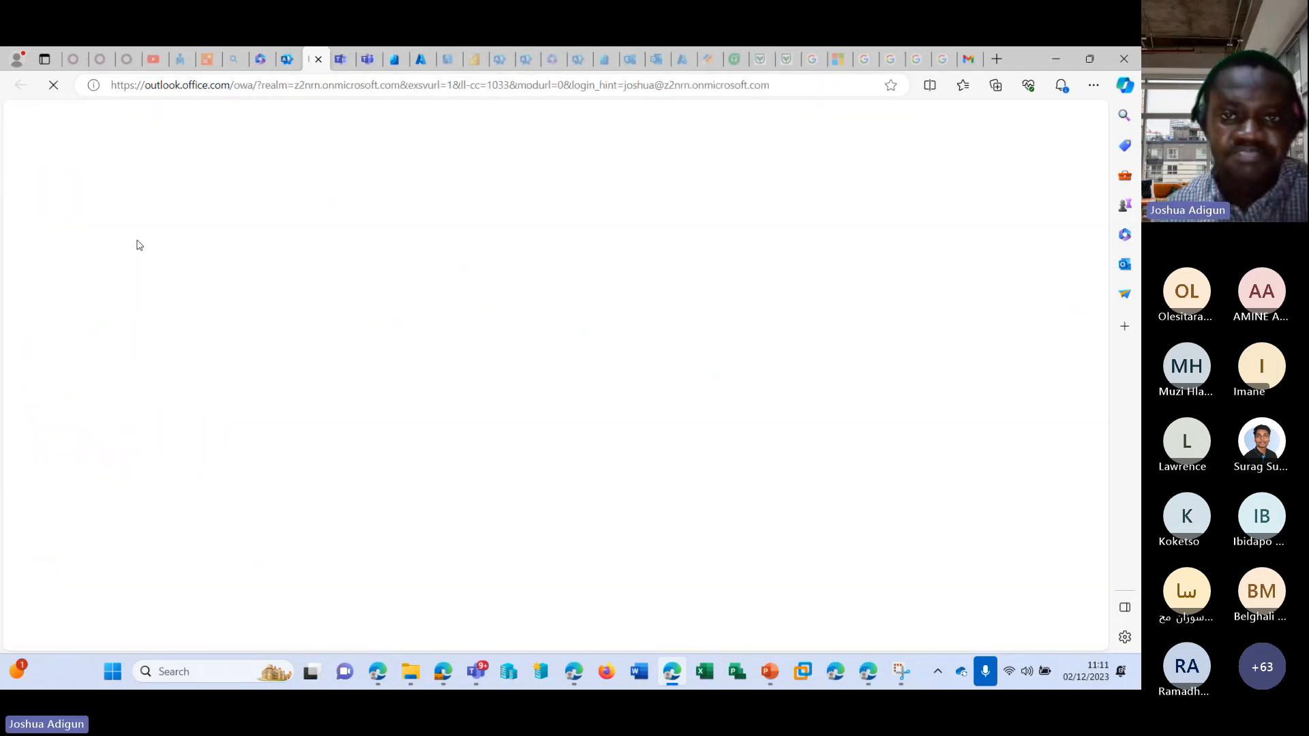
Load office.com in a new InPrivate browser window, then minimize that window to return to the Outlook mailbox.
left_click(1093, 85)
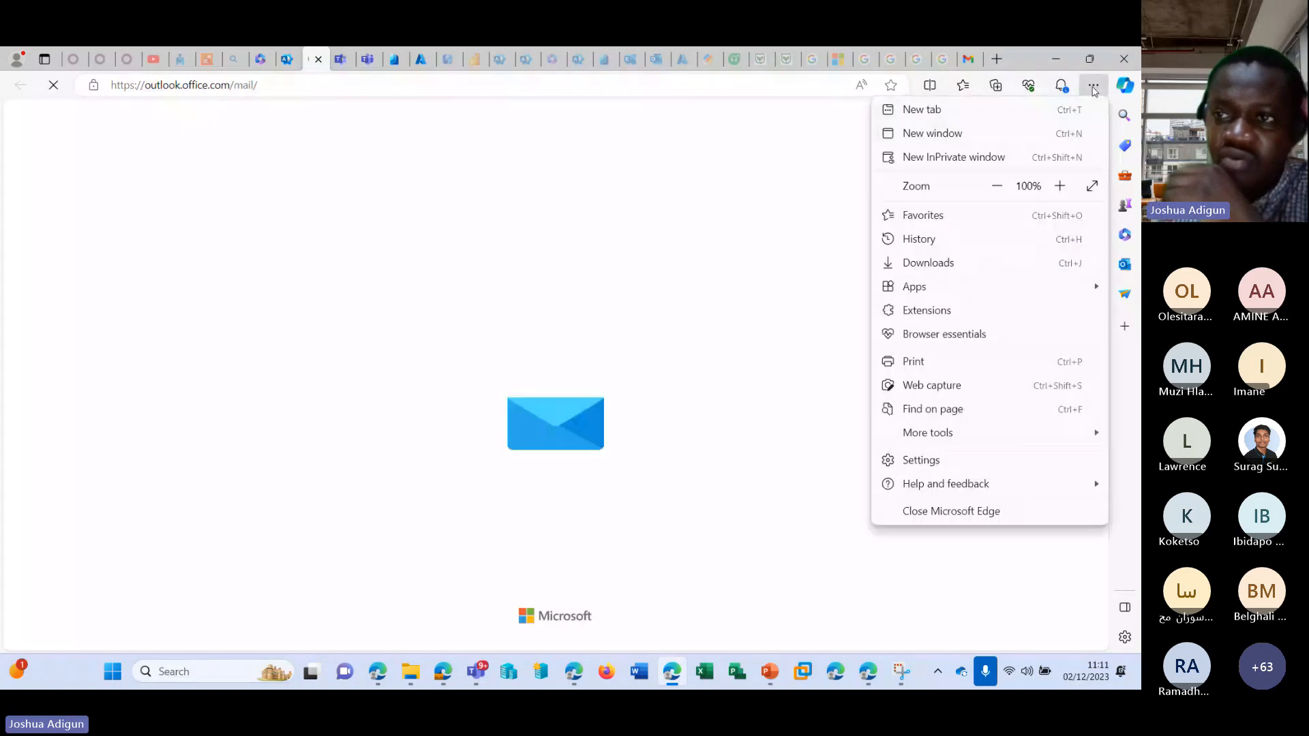
left_click(1016, 157)
type("office")
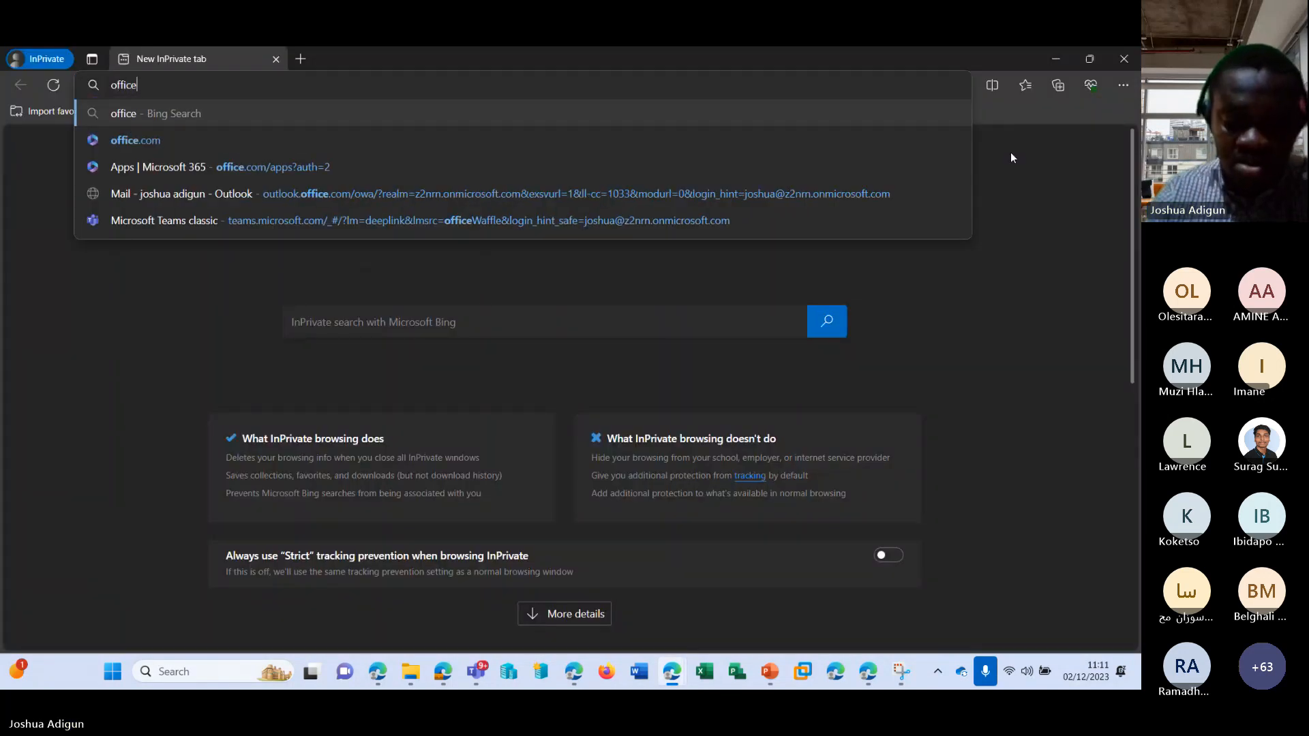
type(".co")
key("Return")
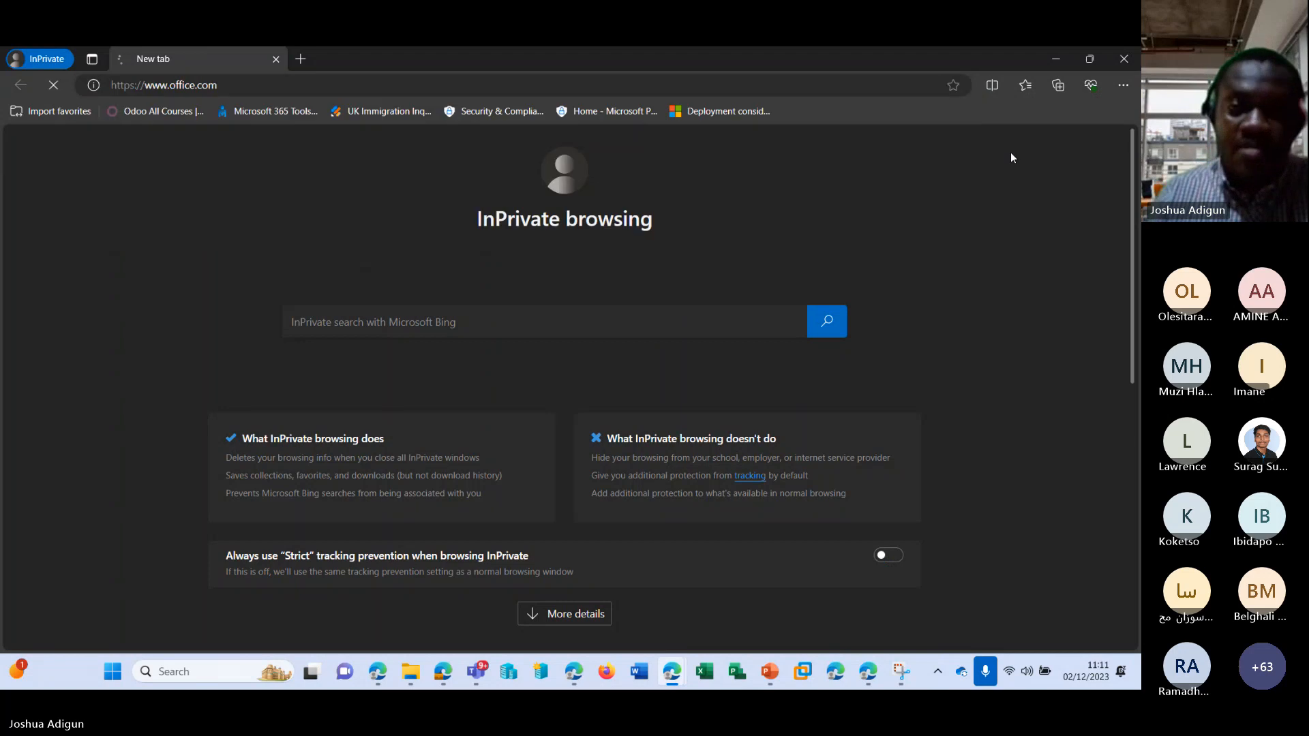
left_click(1055, 58)
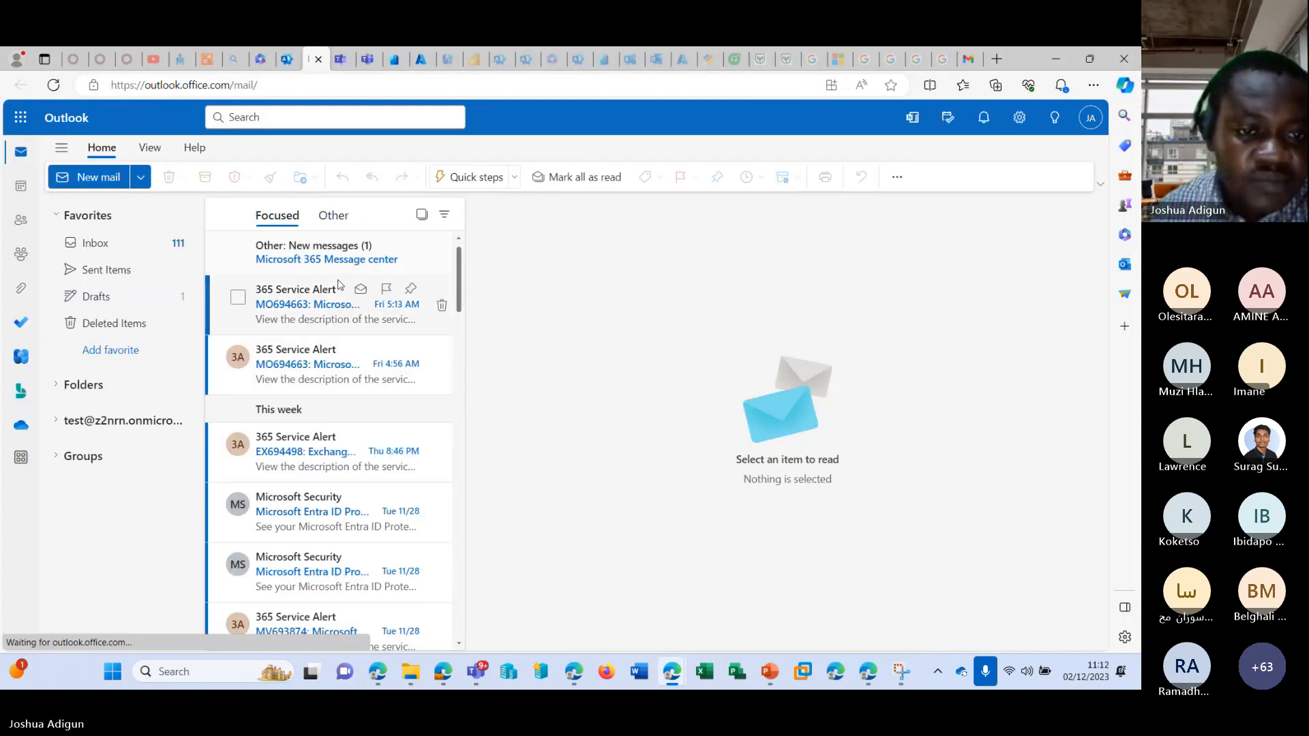
Start a new email in Outlook and address it to the DistroHR list, copying the list's email address from the admin center.
left_click(102, 178)
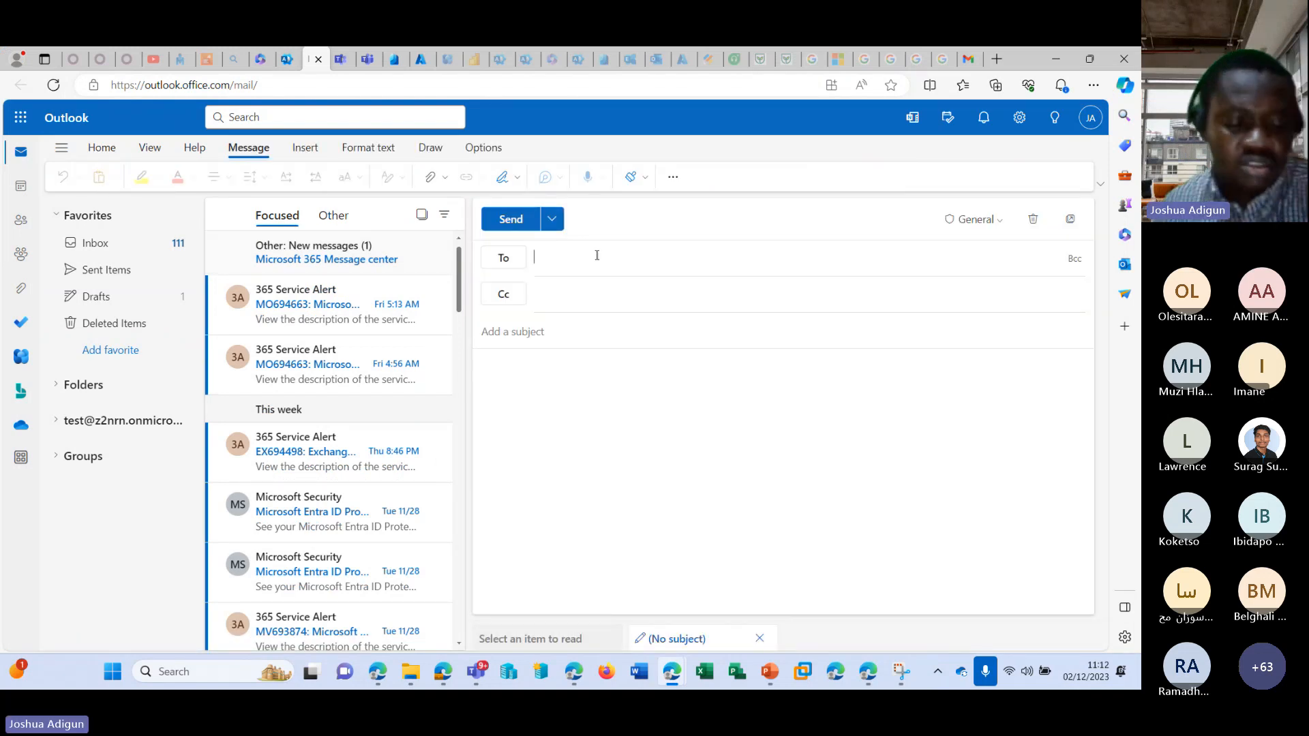
key("ctrl+v")
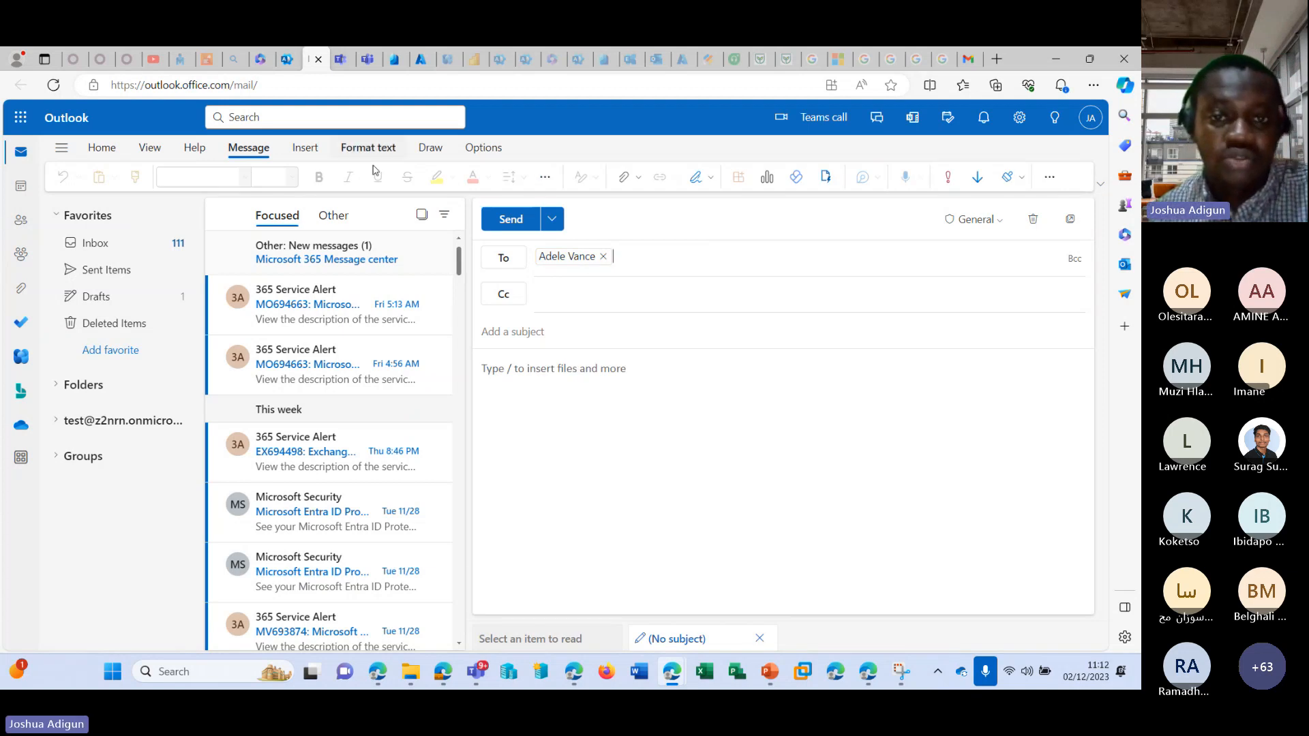
left_click(287, 58)
scroll(491, 416, "up", 2)
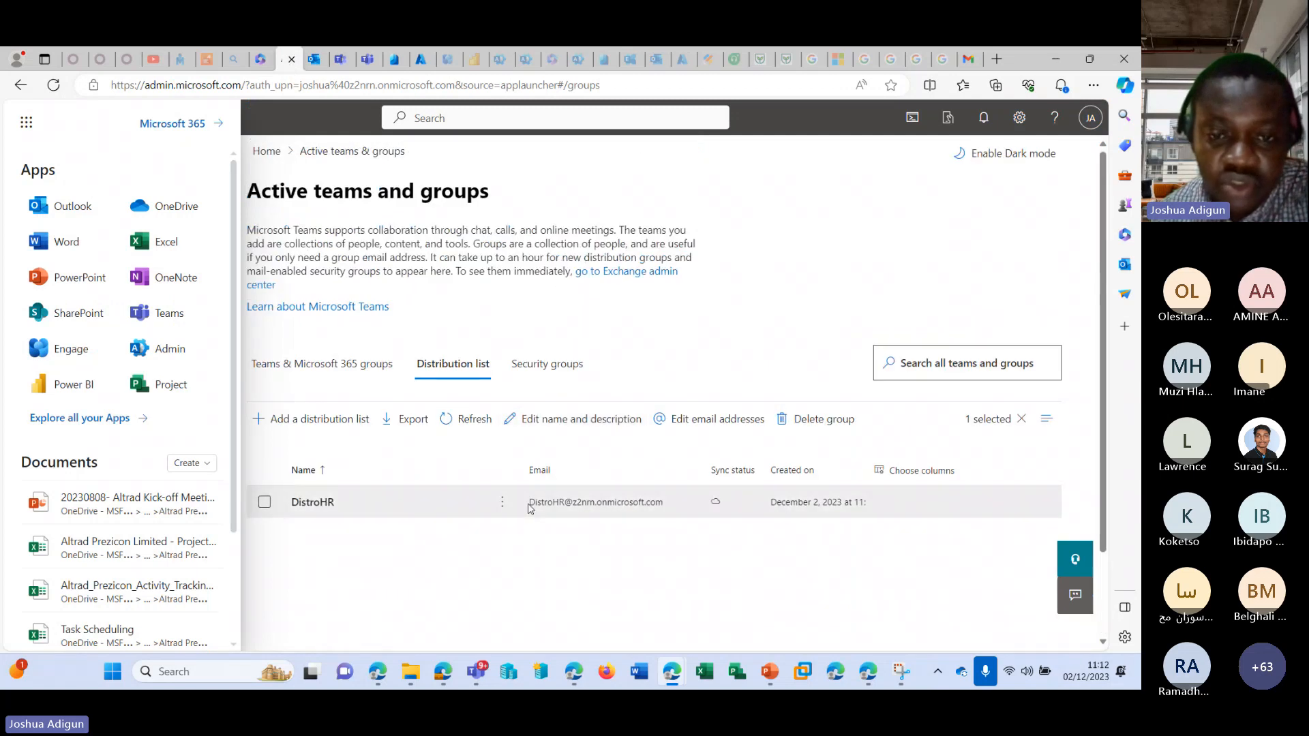
left_click_drag(529, 508, 679, 510)
key("ctrl+c")
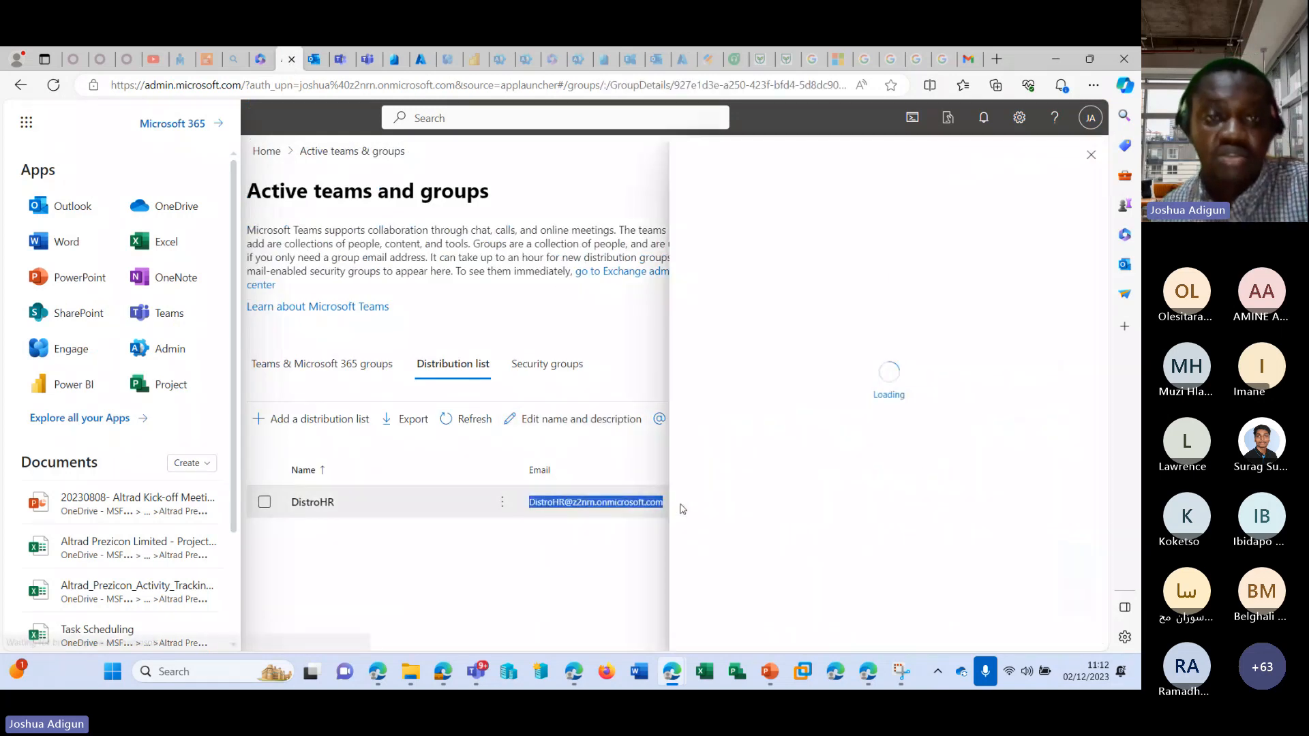
left_click(313, 59)
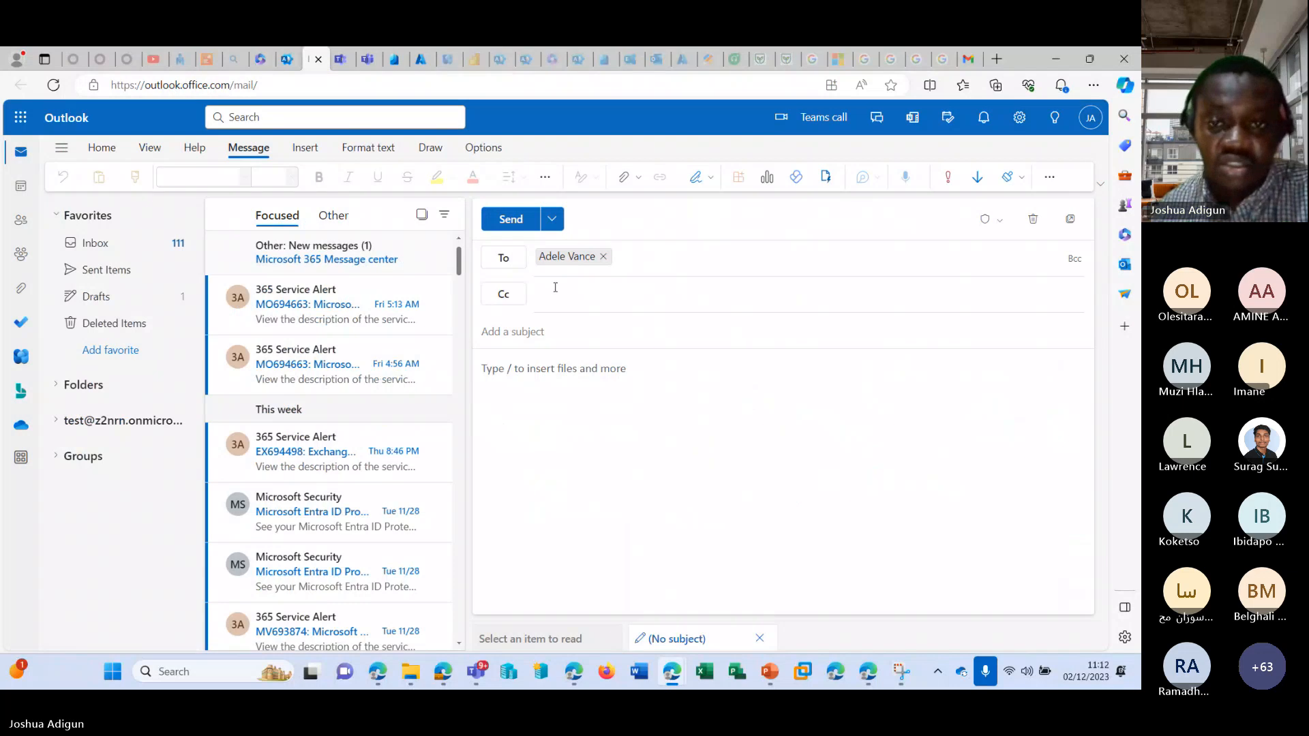
left_click(604, 258)
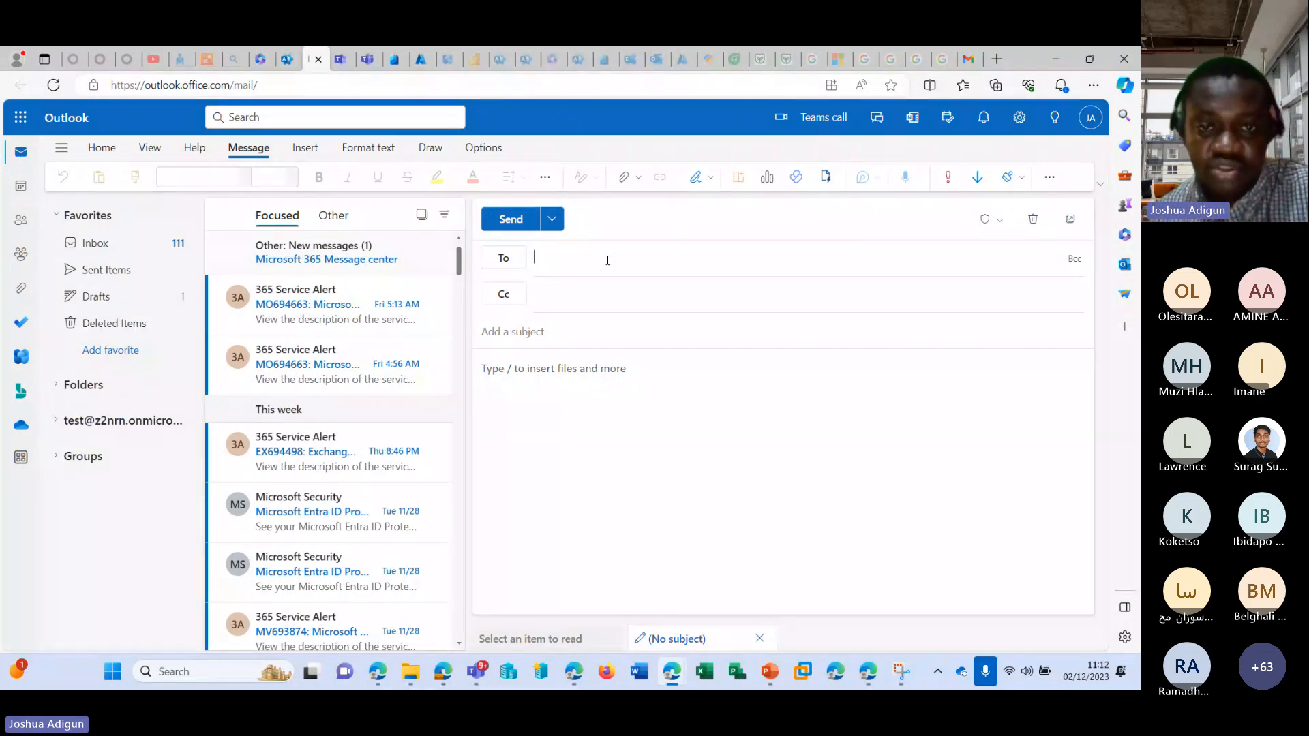
key("ctrl+v")
Give the email the subject "Test" and the body "Testing", and send it to the distribution list.
left_click(619, 332)
type("Tes")
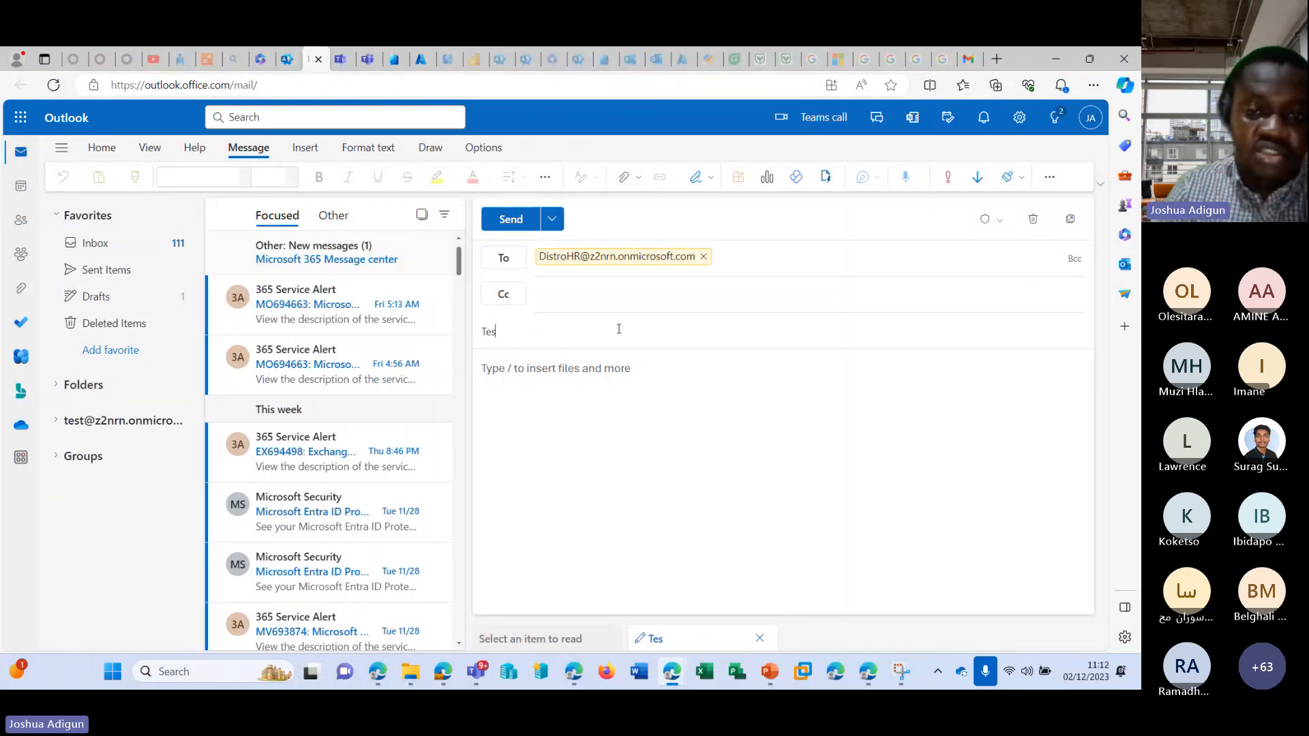
key("Tab")
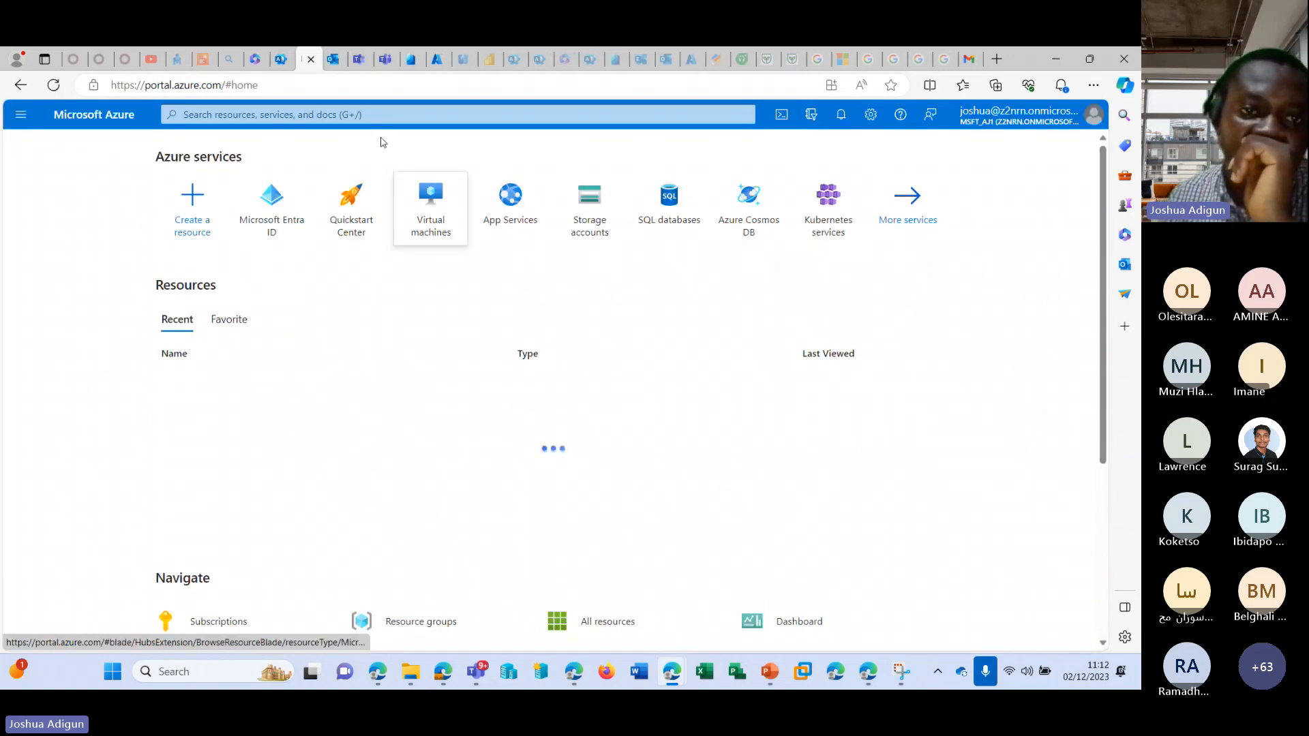
left_click(310, 58)
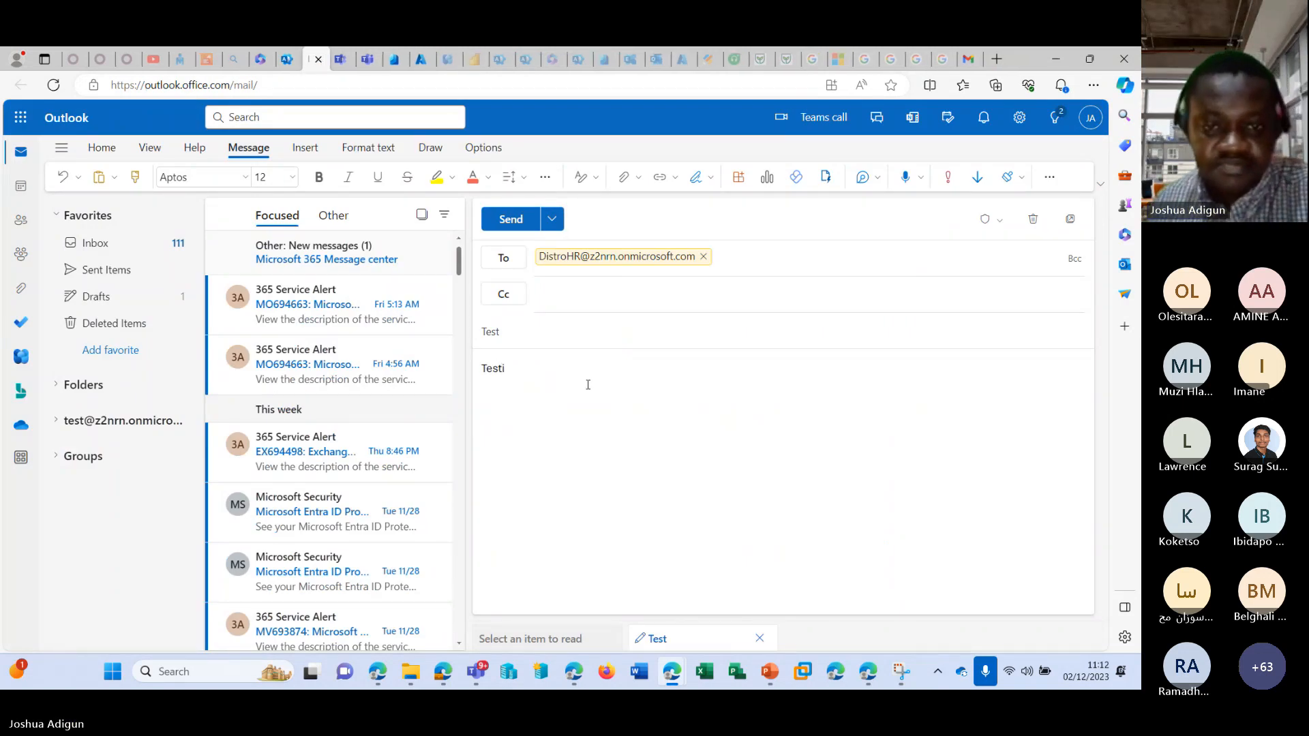
type("ng")
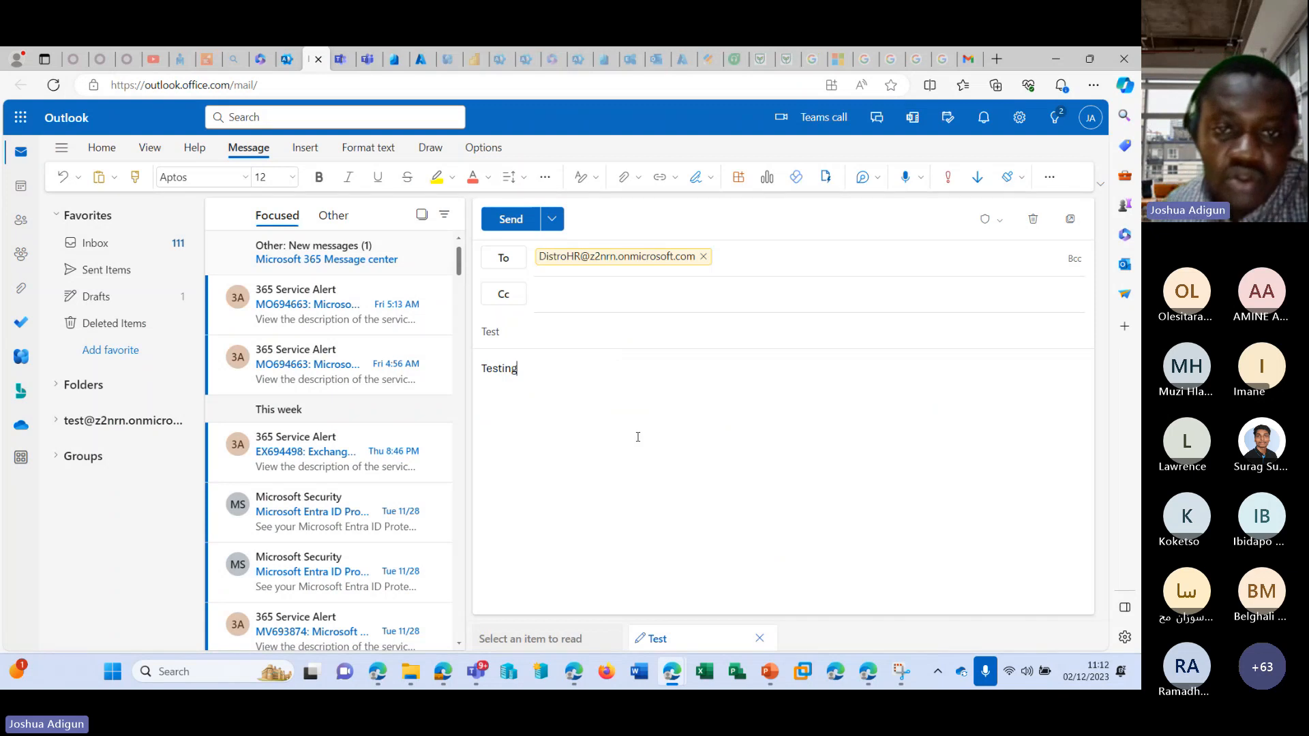
left_click(511, 219)
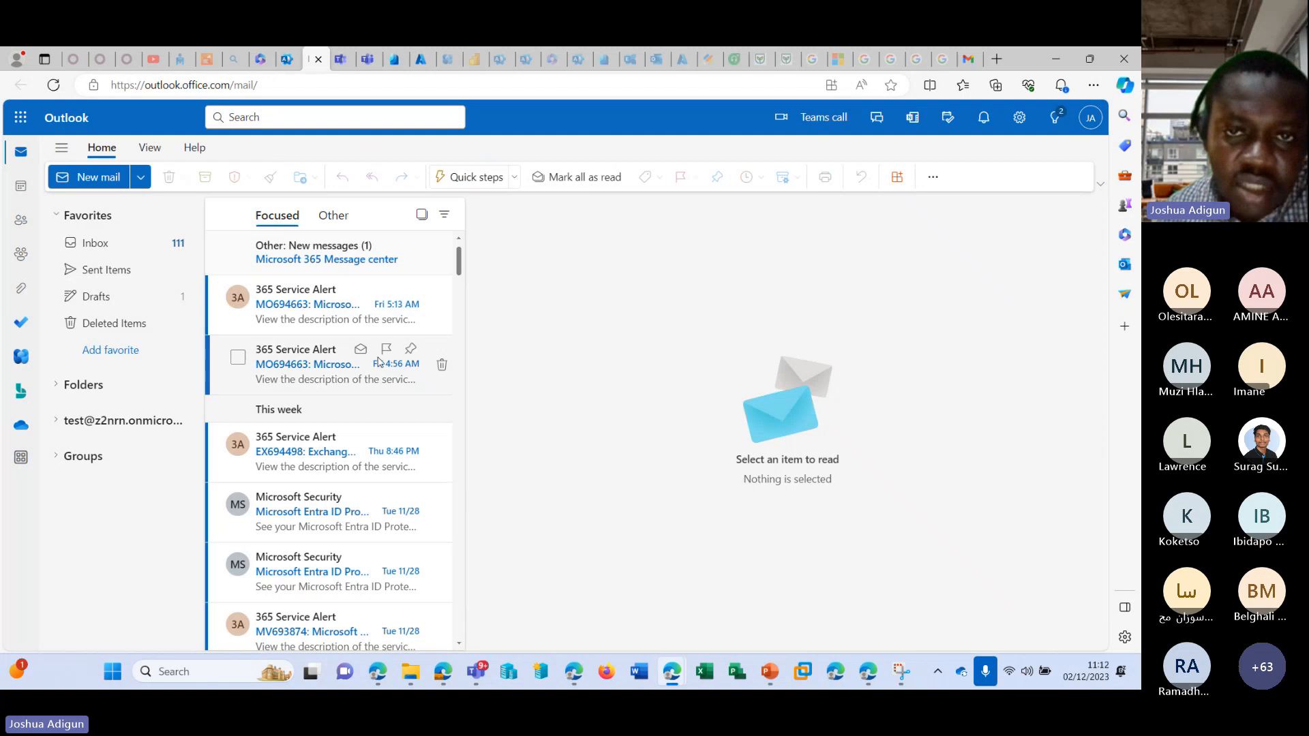
Switch to the Microsoft 365 admin center and open a DistroHR member's account details from the active users list.
left_click(286, 59)
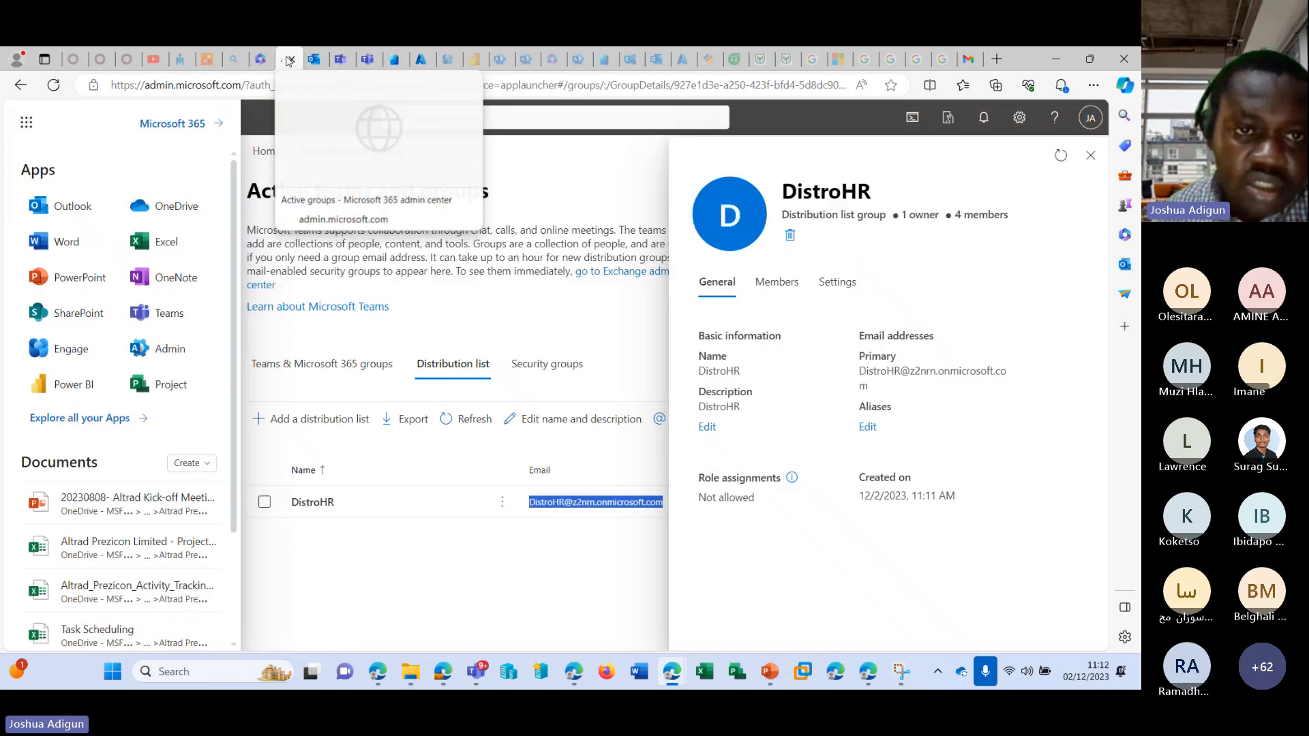
left_click(463, 550)
scroll(130, 259, "up", 5)
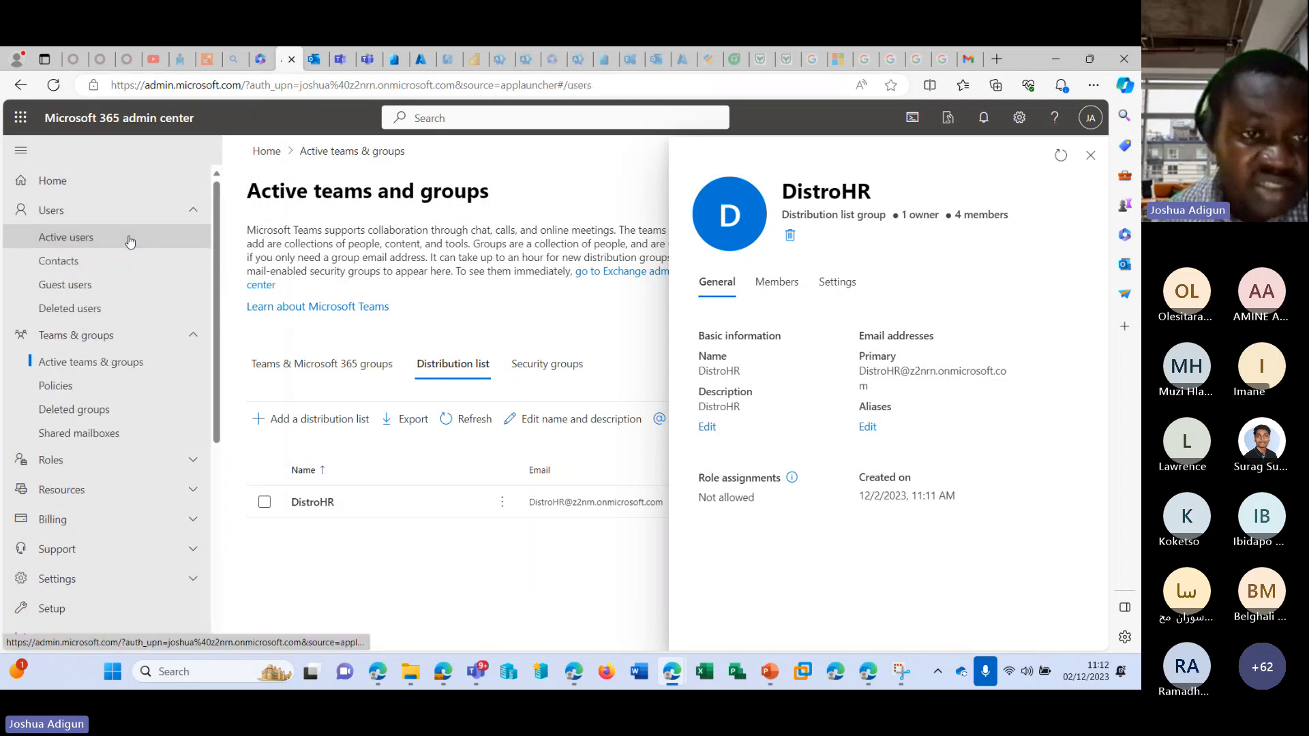
left_click(130, 238)
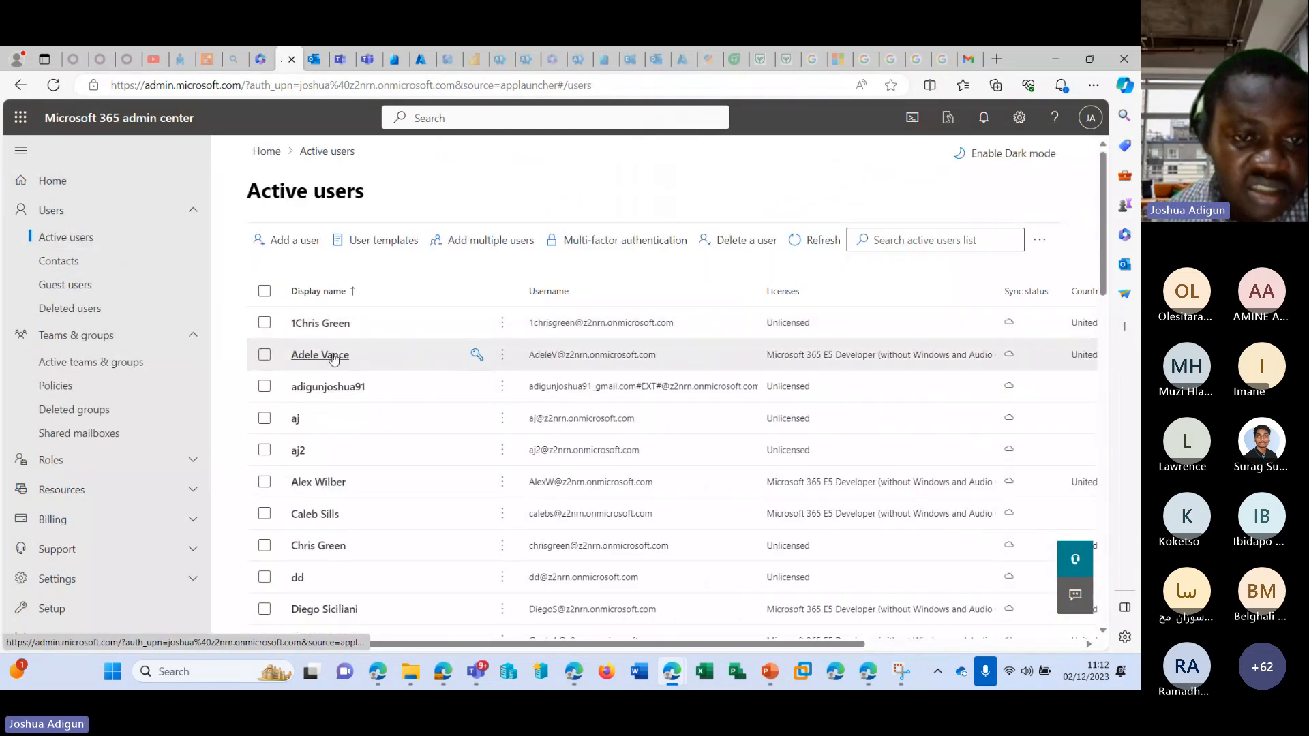
left_click(334, 356)
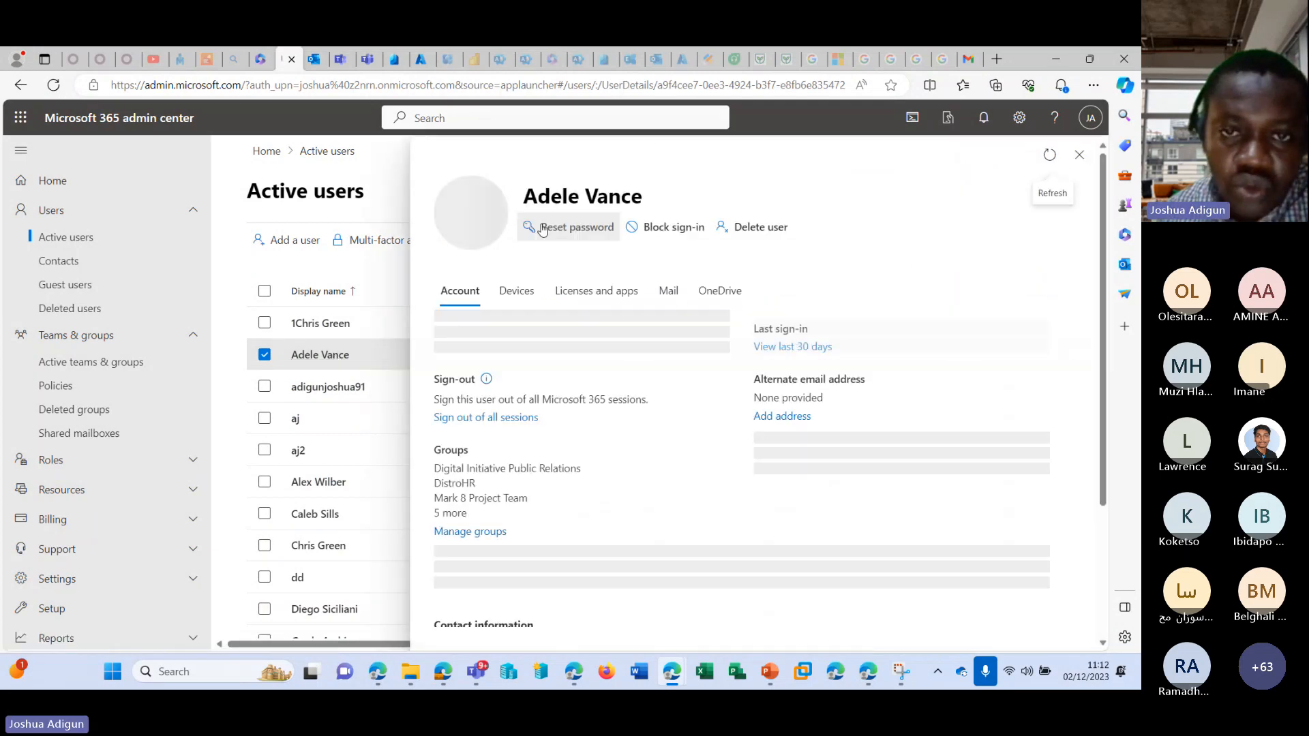
Reveal and select the prefilled password in the member's password reset form, hide it again and close the form without resetting.
left_click(567, 227)
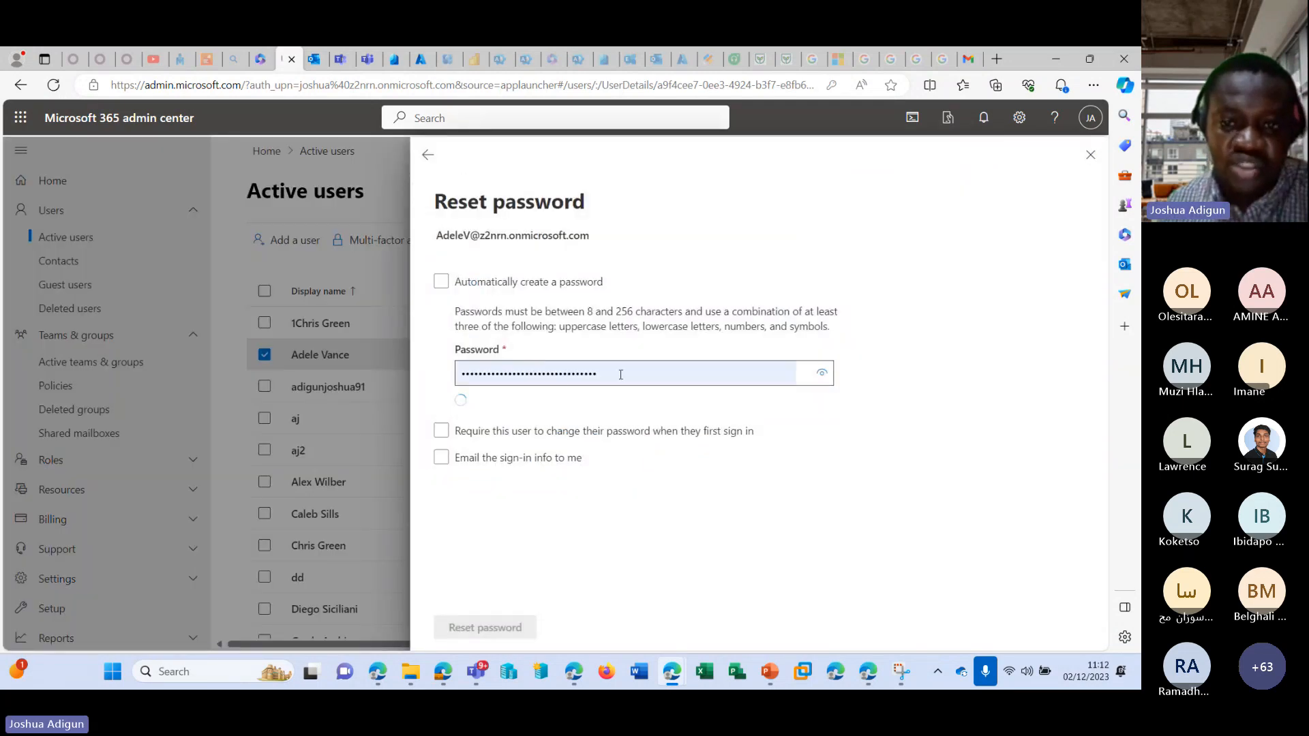
left_click(822, 375)
left_click_drag(716, 376, 452, 387)
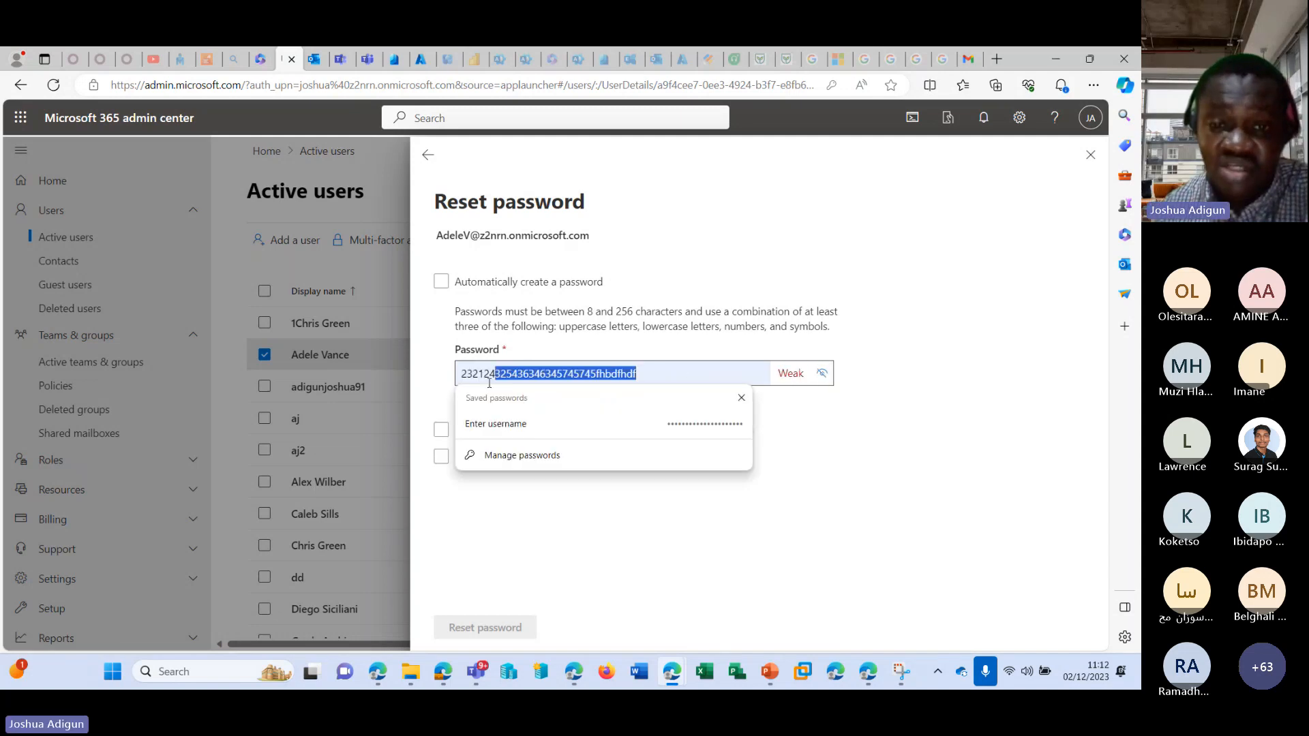
left_click(822, 373)
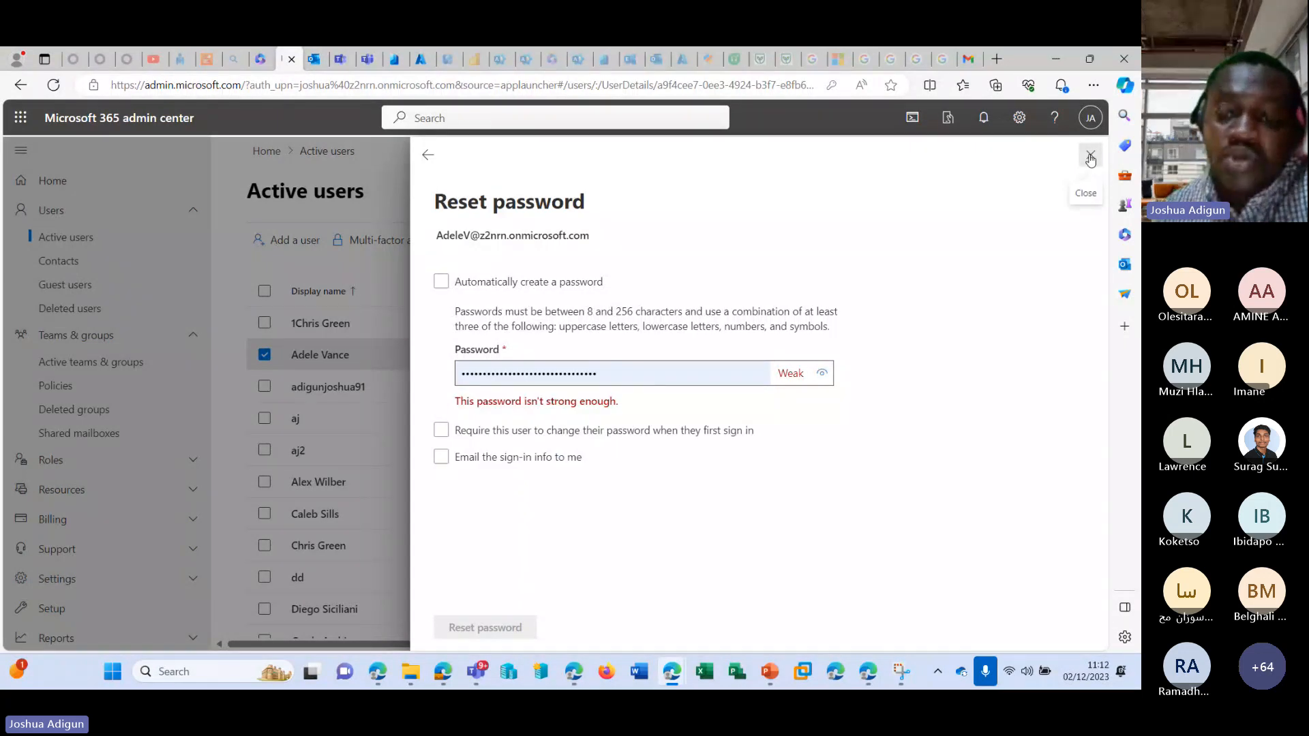
left_click(1090, 157)
mouse_move(671, 669)
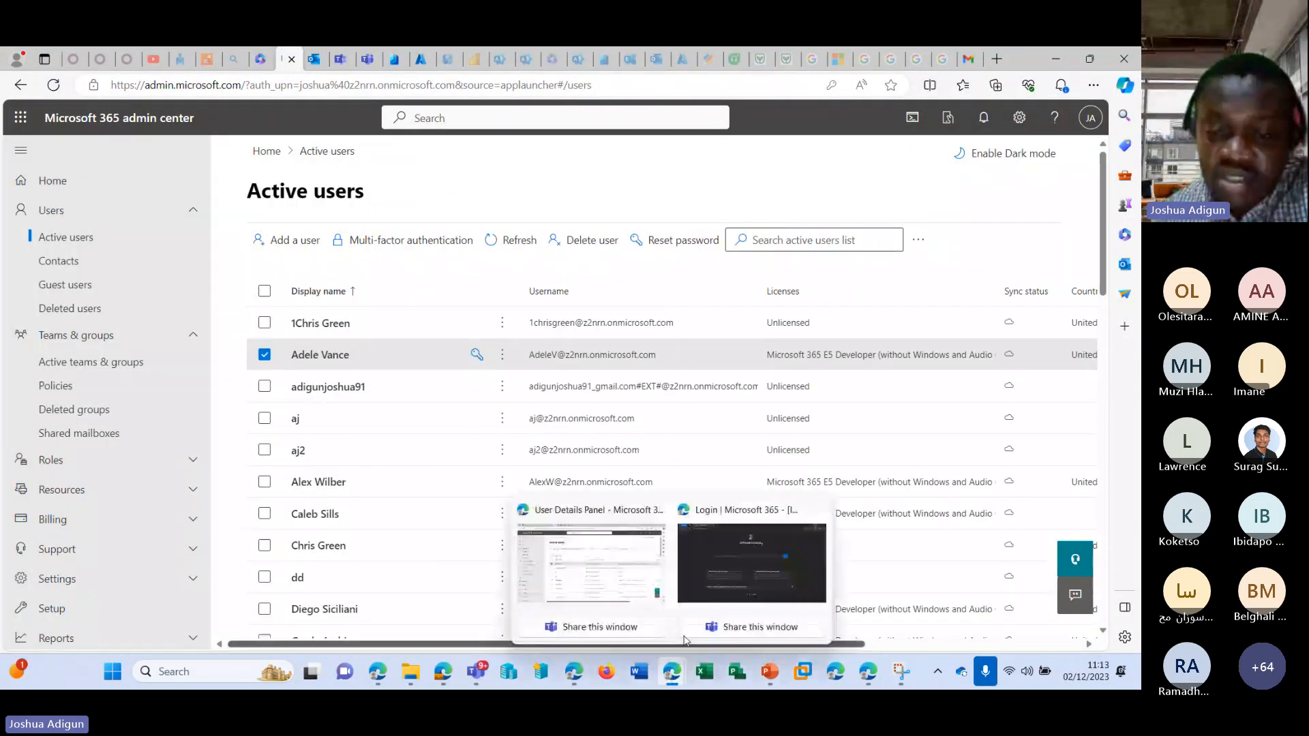
left_click(711, 578)
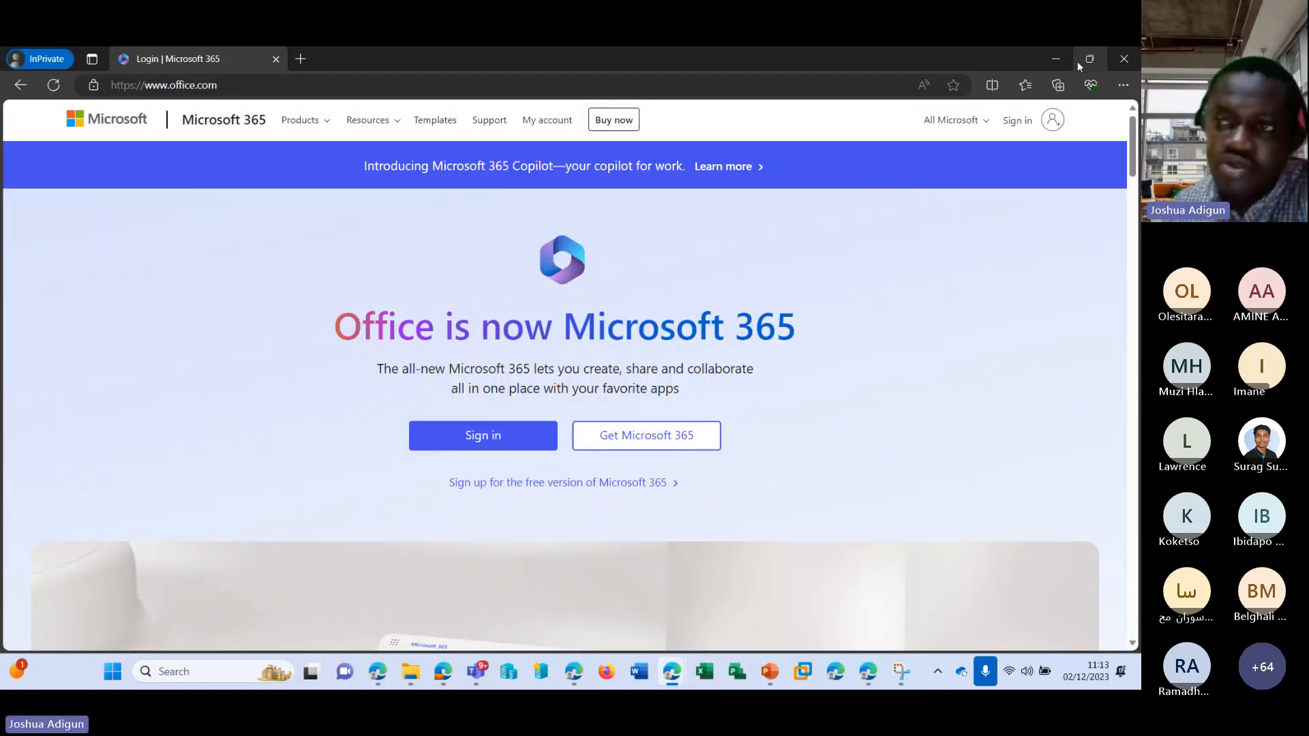
left_click(1057, 59)
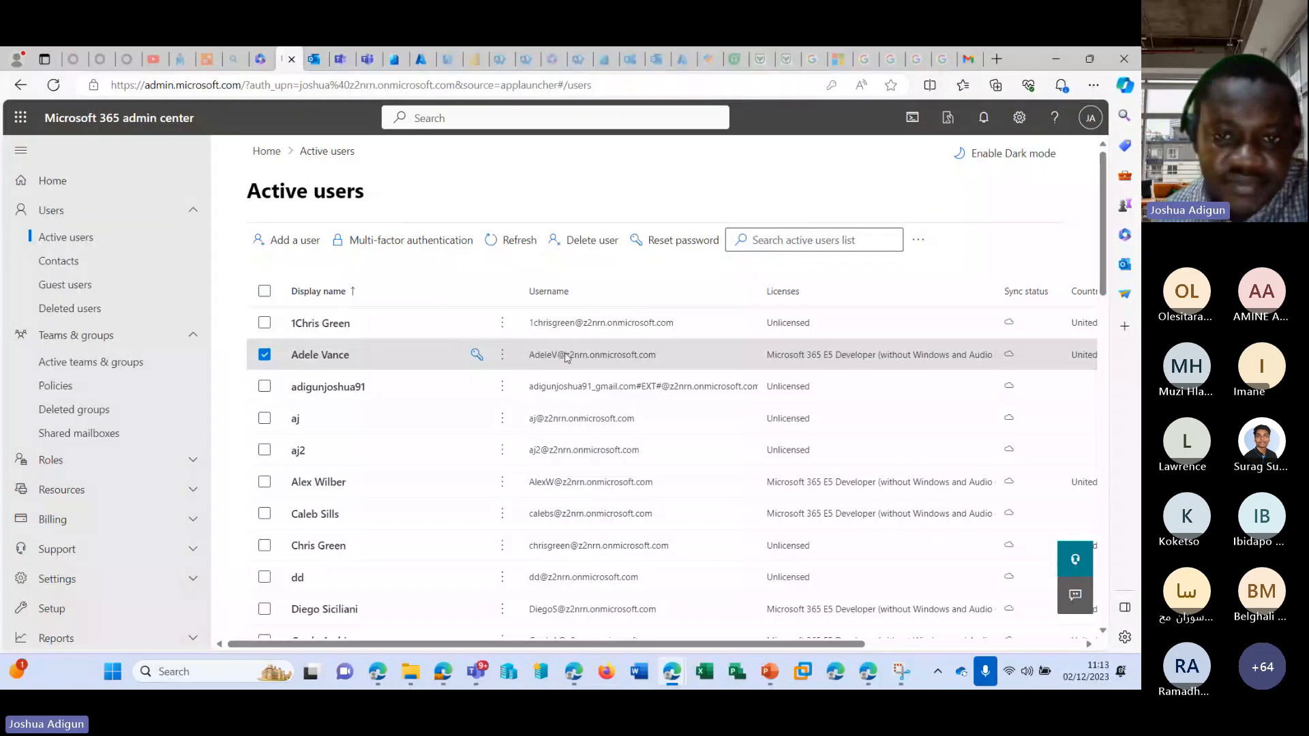
Copy the member's username from the account details and enter it on the office.com sign-in page in the InPrivate window.
left_click(566, 355)
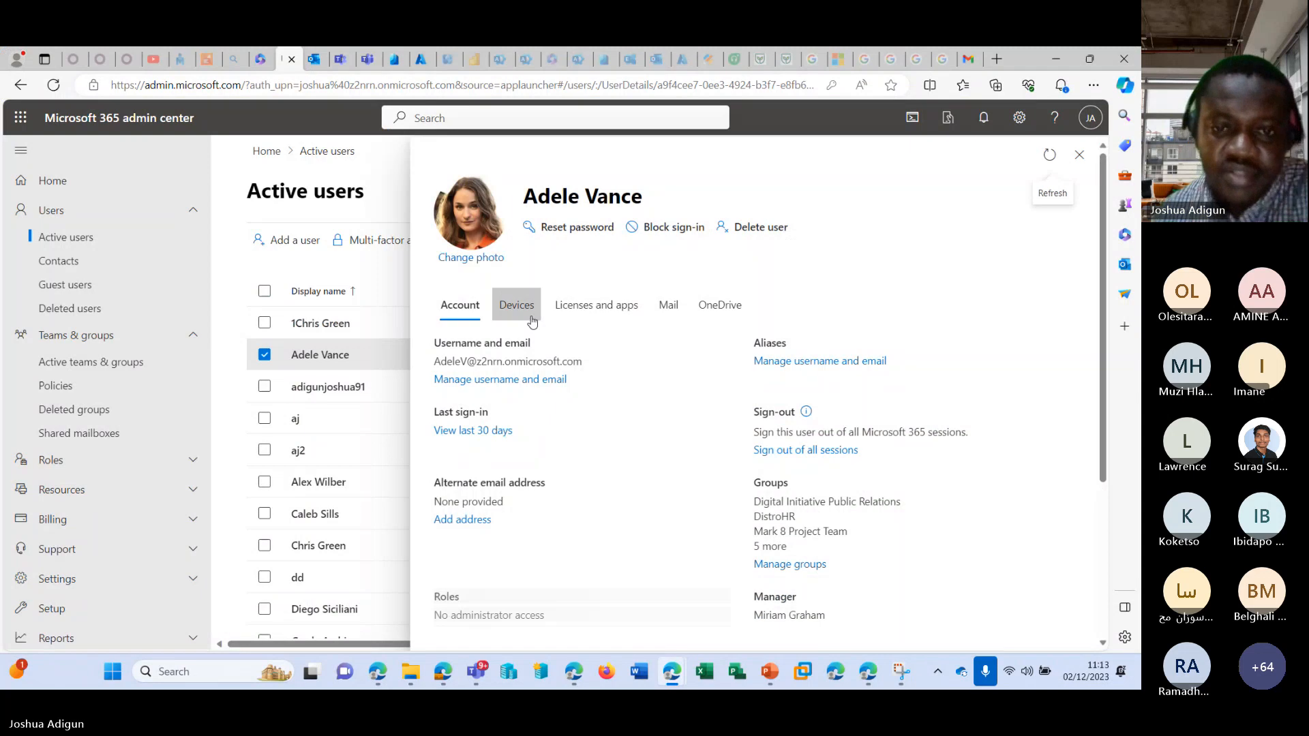
left_click_drag(590, 361, 432, 372)
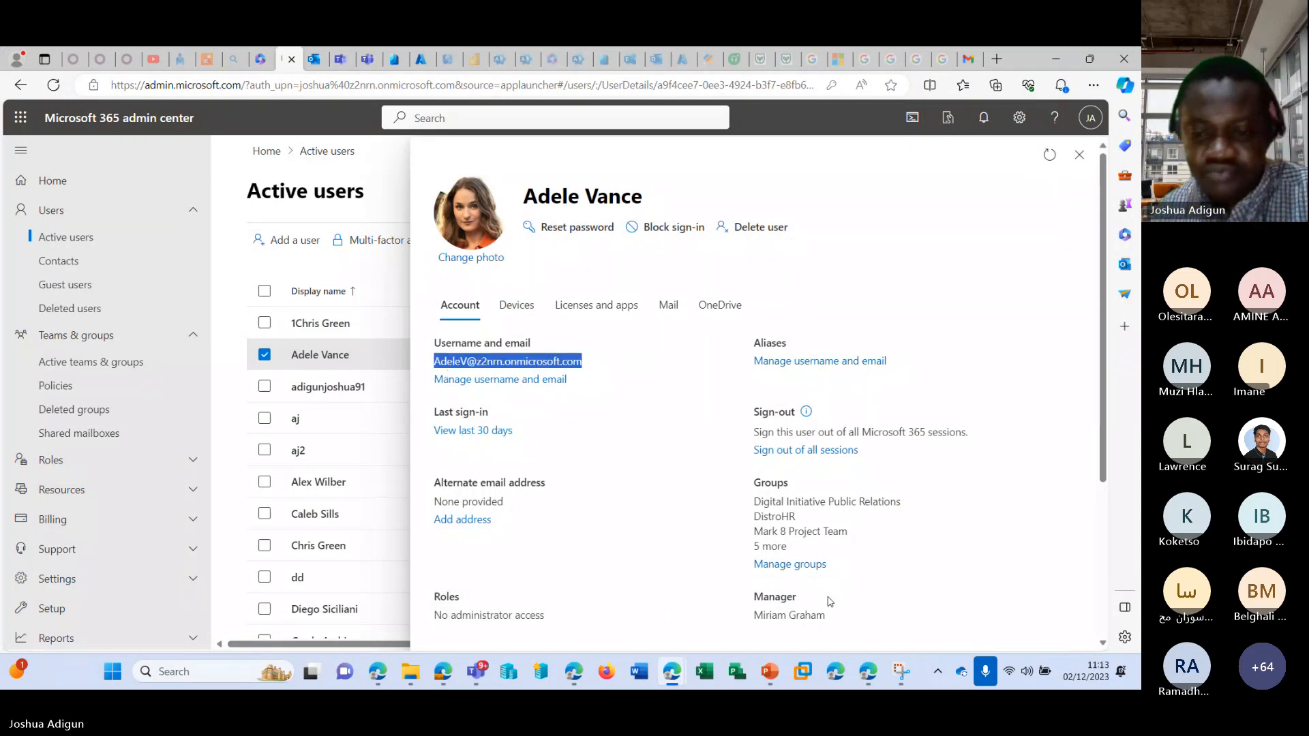
mouse_move(672, 671)
left_click(754, 555)
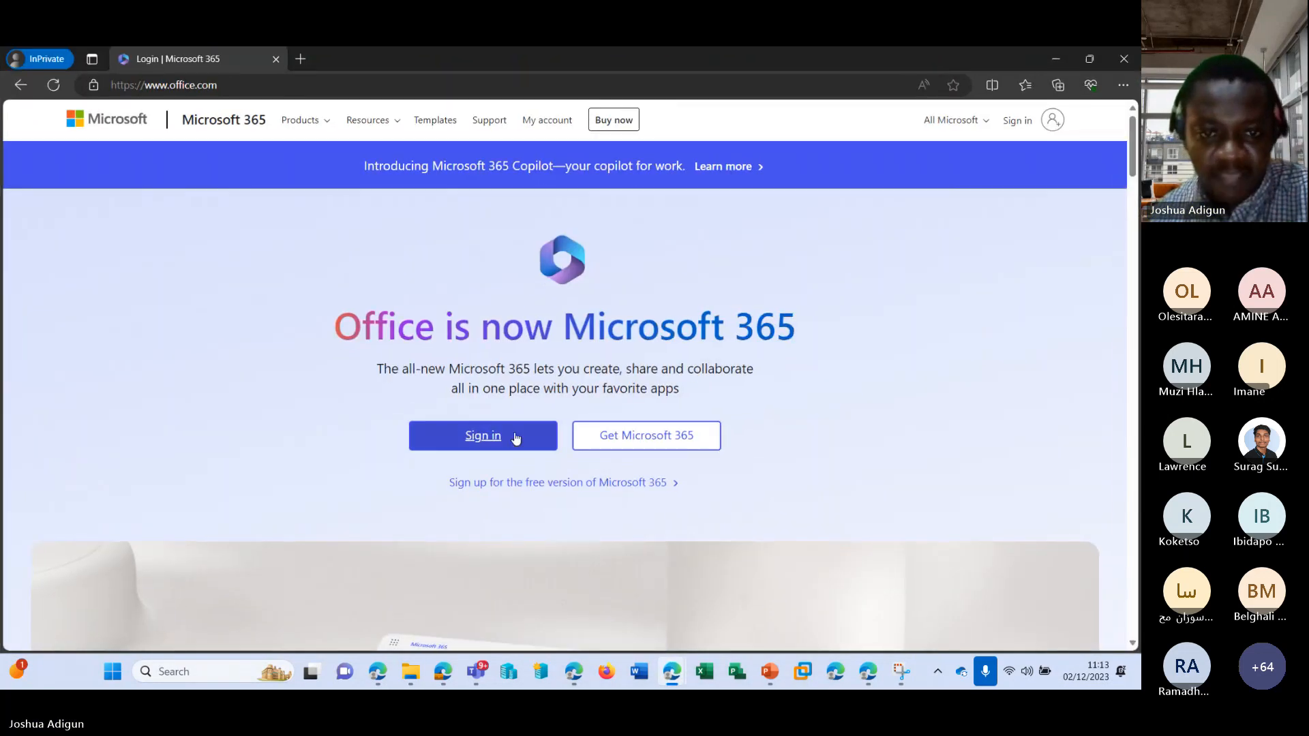
left_click(512, 435)
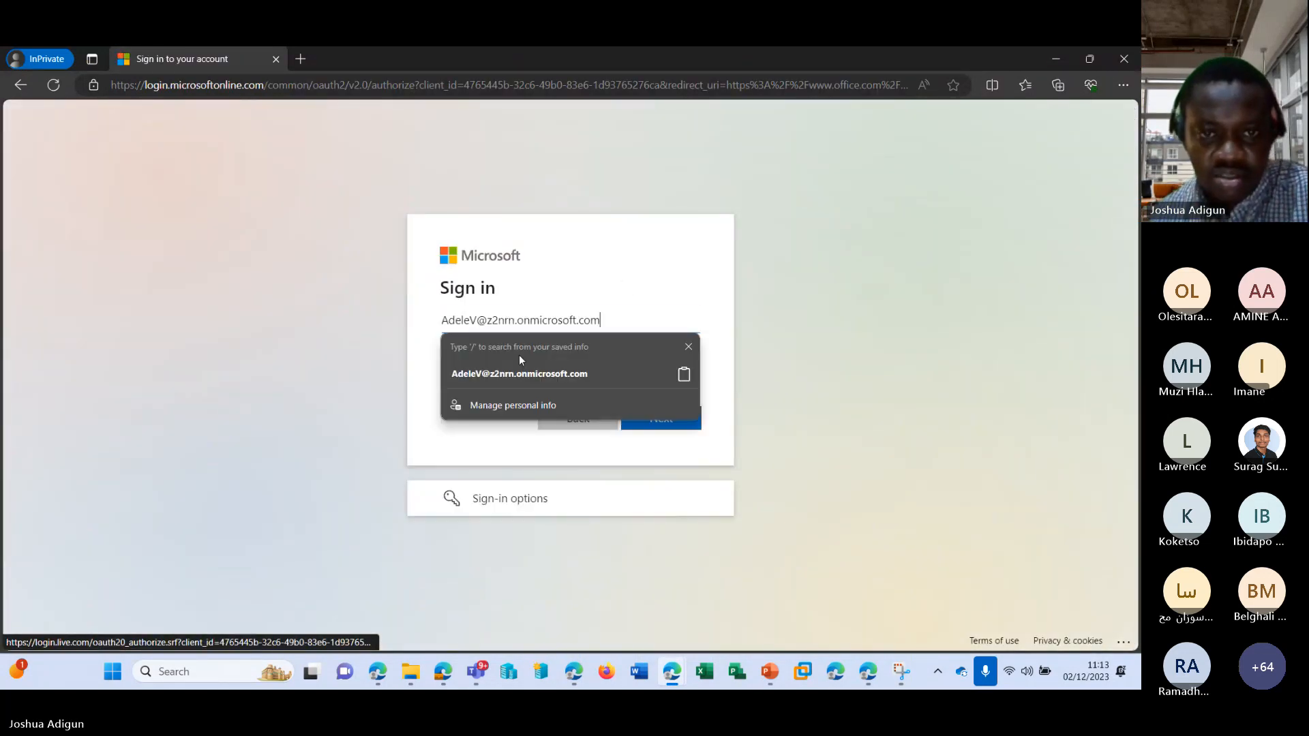
left_click(520, 359)
Return to the admin center, reopen the member's password reset form, copy the prefilled password and mask it again.
mouse_move(672, 675)
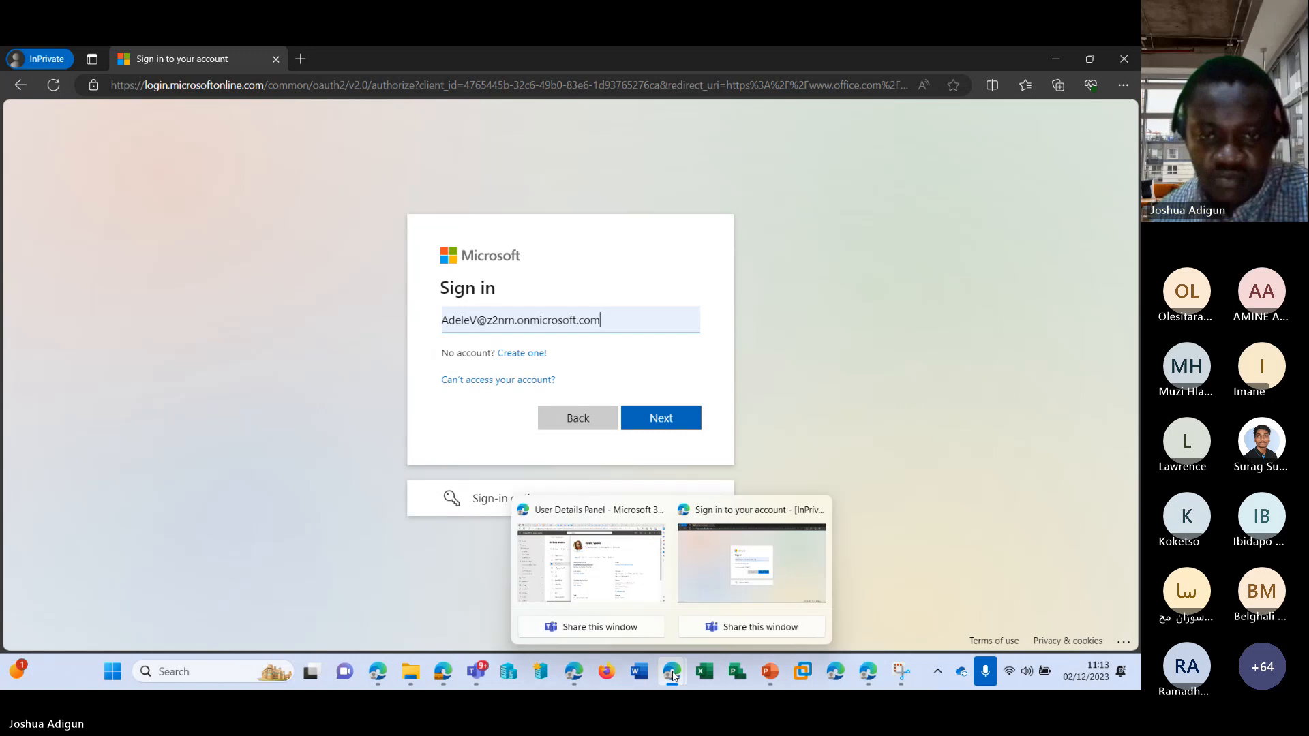
left_click(591, 569)
left_click(576, 227)
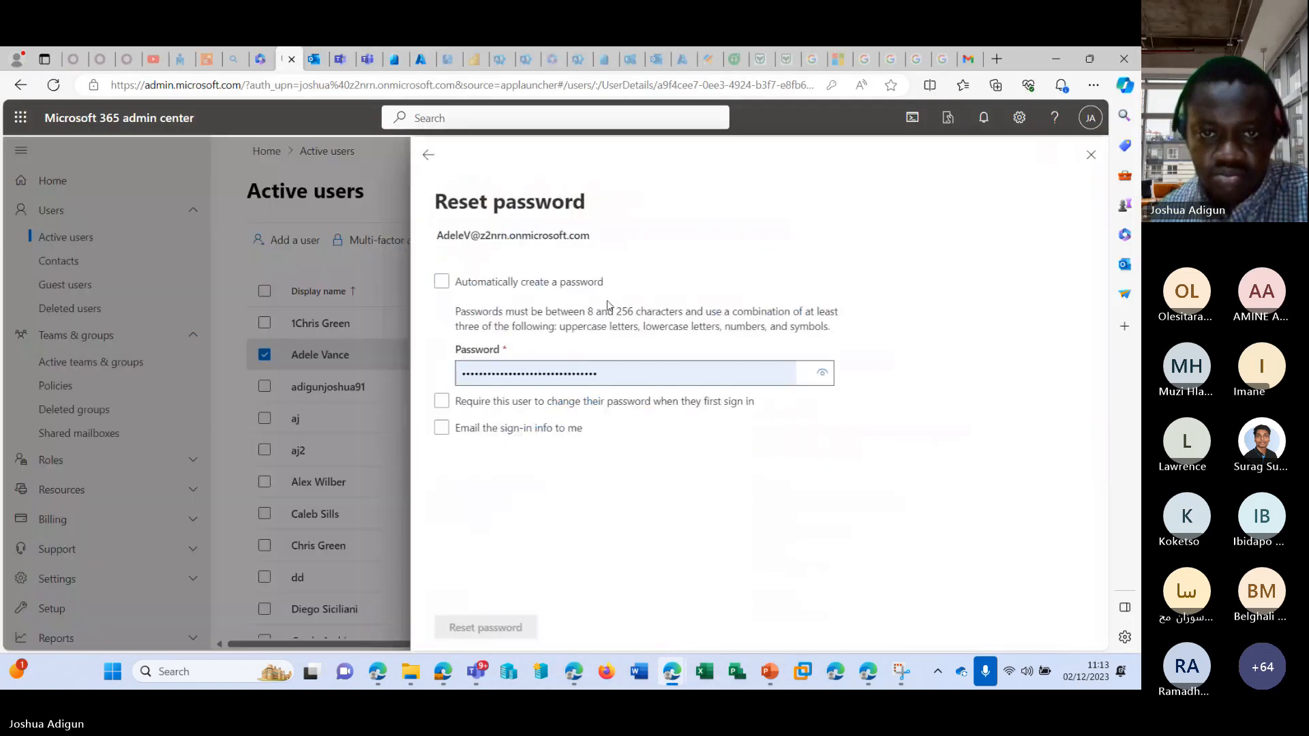
left_click_drag(597, 373, 464, 384)
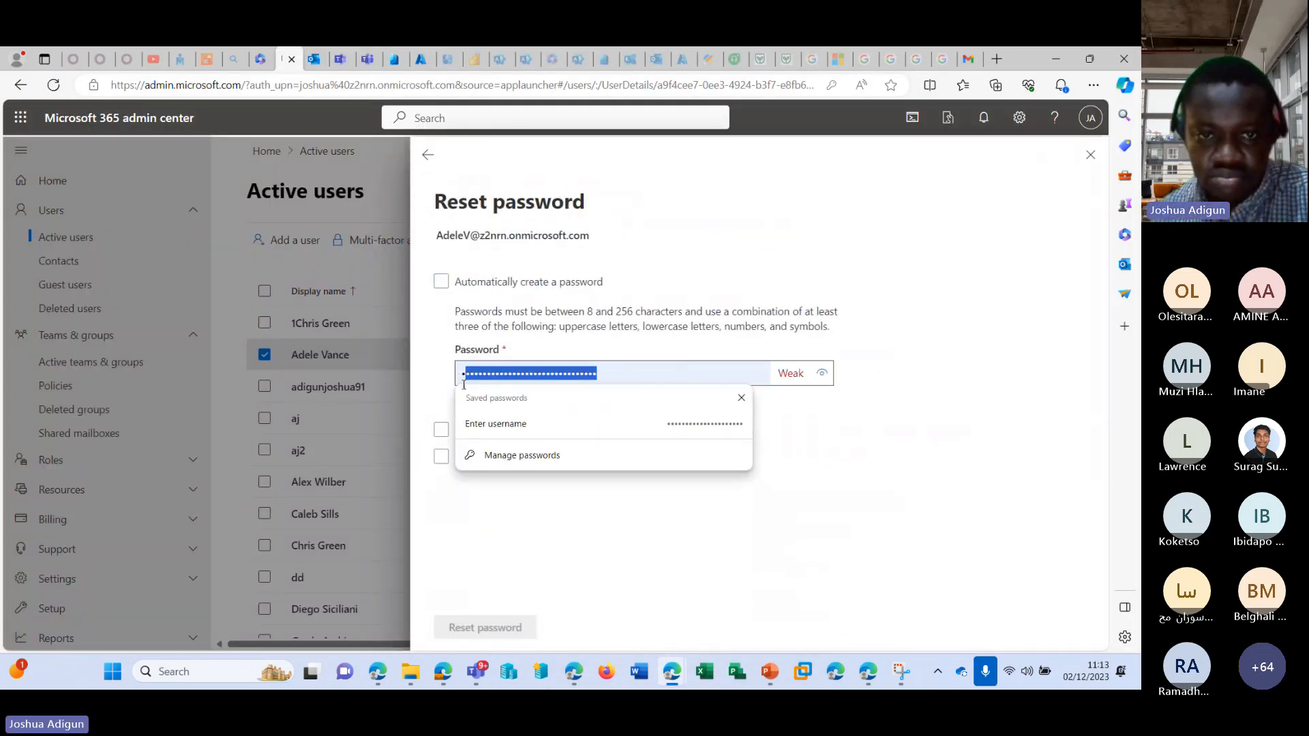
left_click(821, 373)
left_click_drag(705, 375, 459, 376)
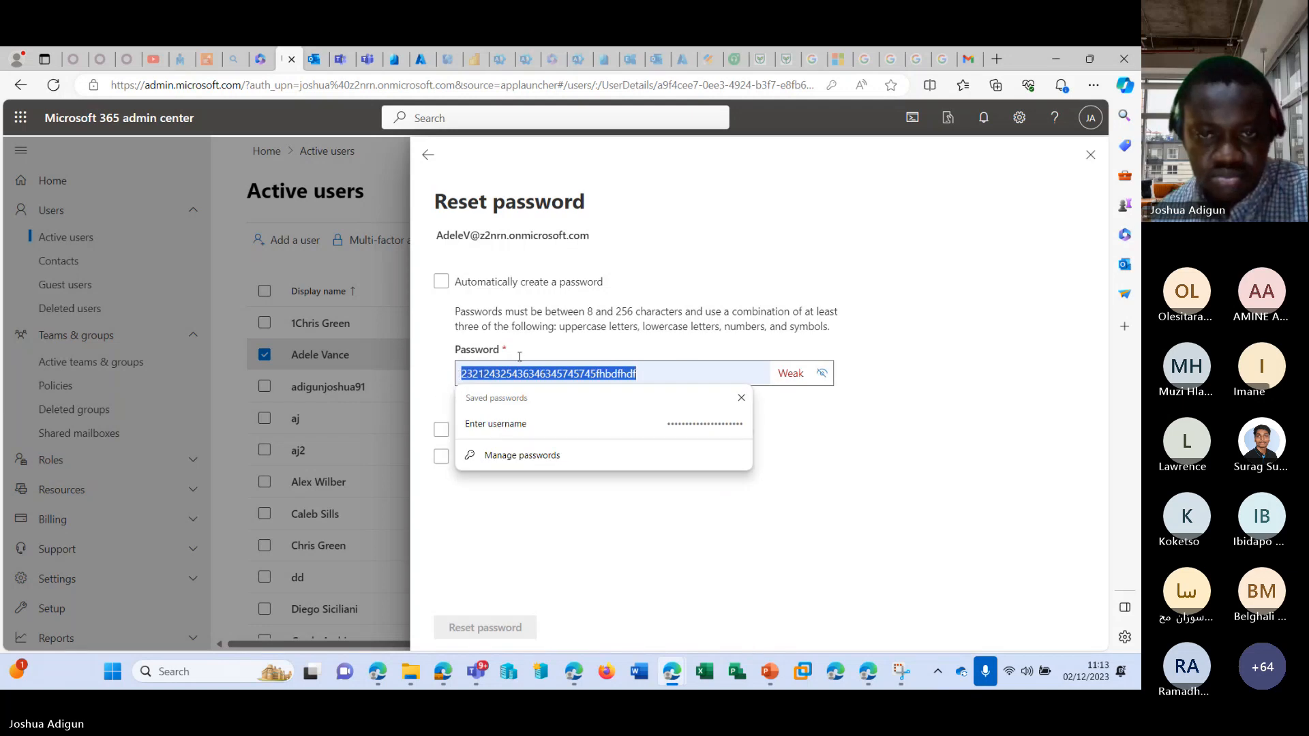
left_click(821, 373)
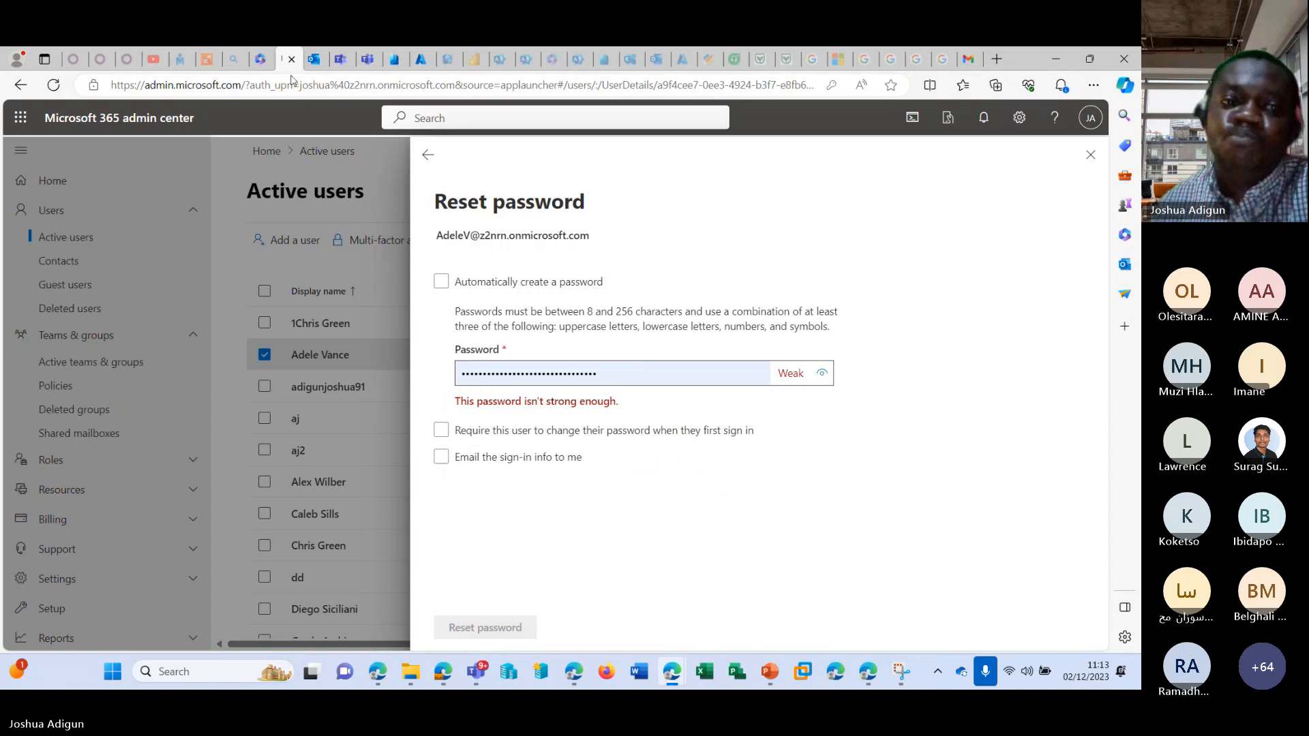
Switch to the InPrivate window, submit the entered username and try to sign in with the copied account password.
left_click(672, 672)
left_click(748, 580)
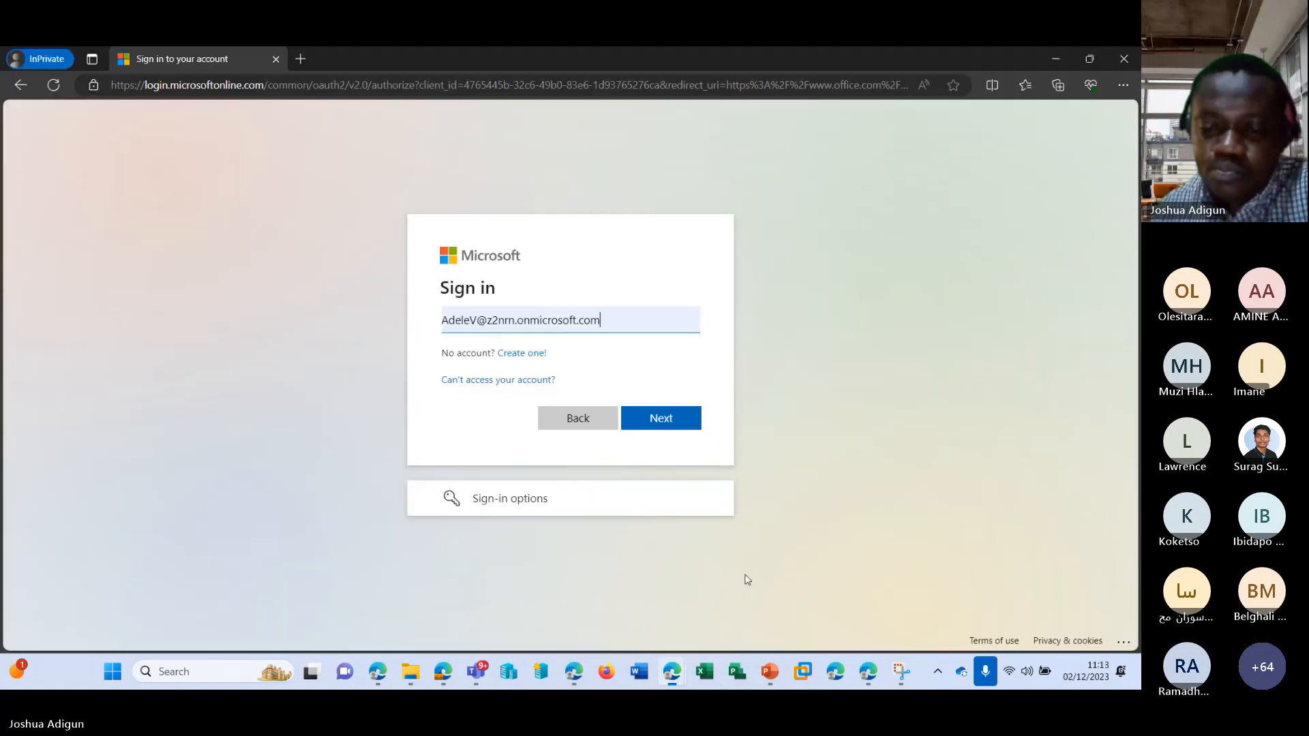
left_click(660, 418)
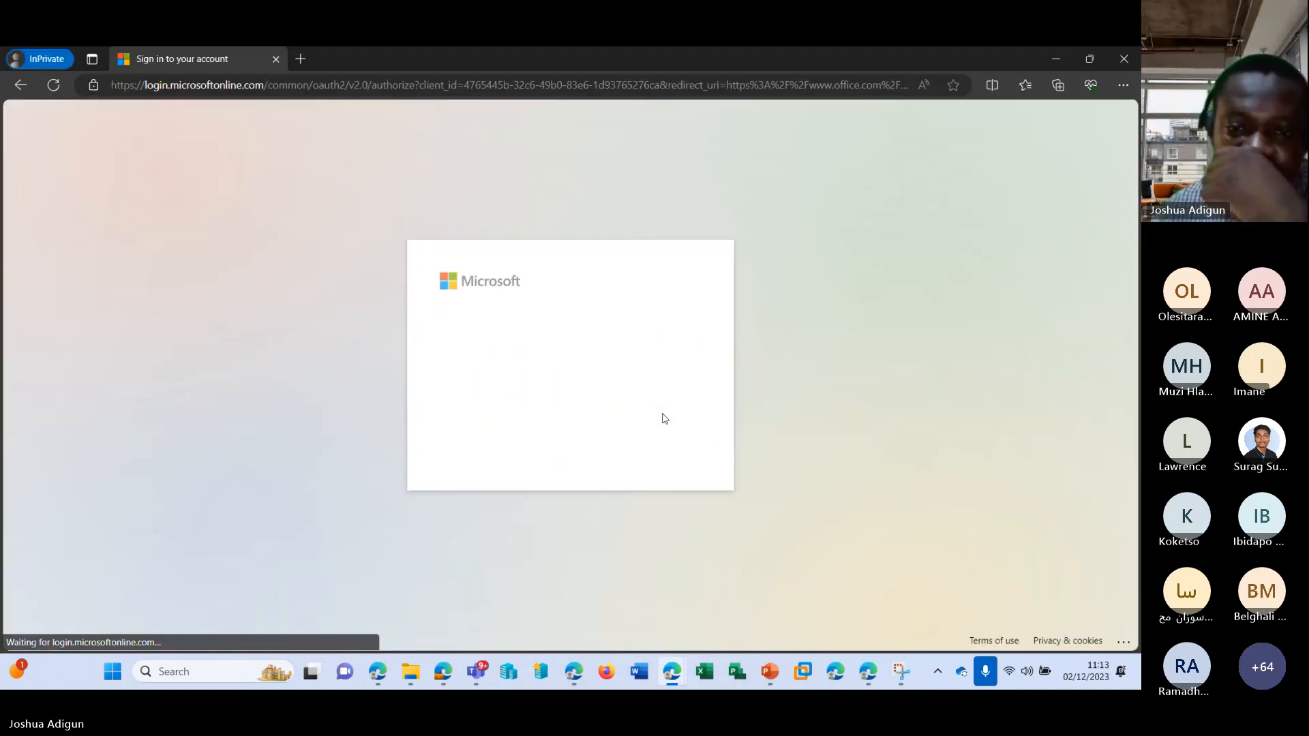
key("ctrl+v")
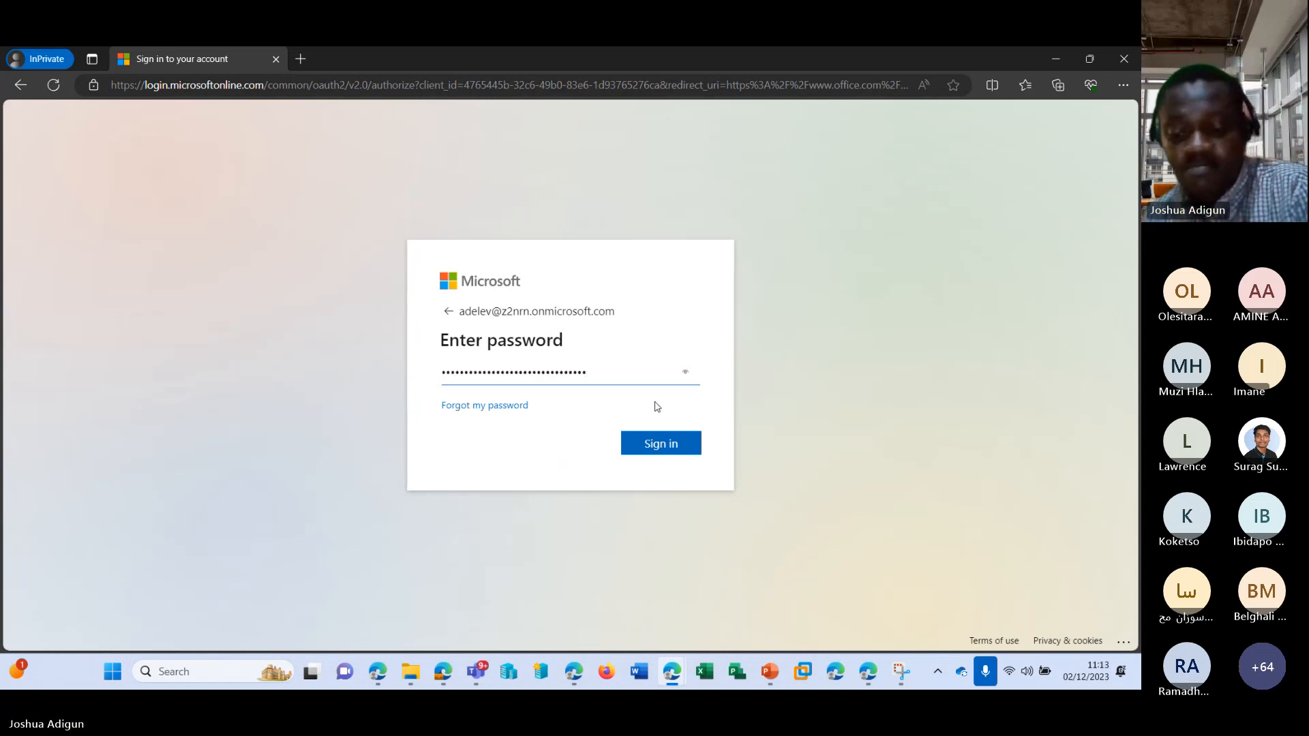
left_click(660, 443)
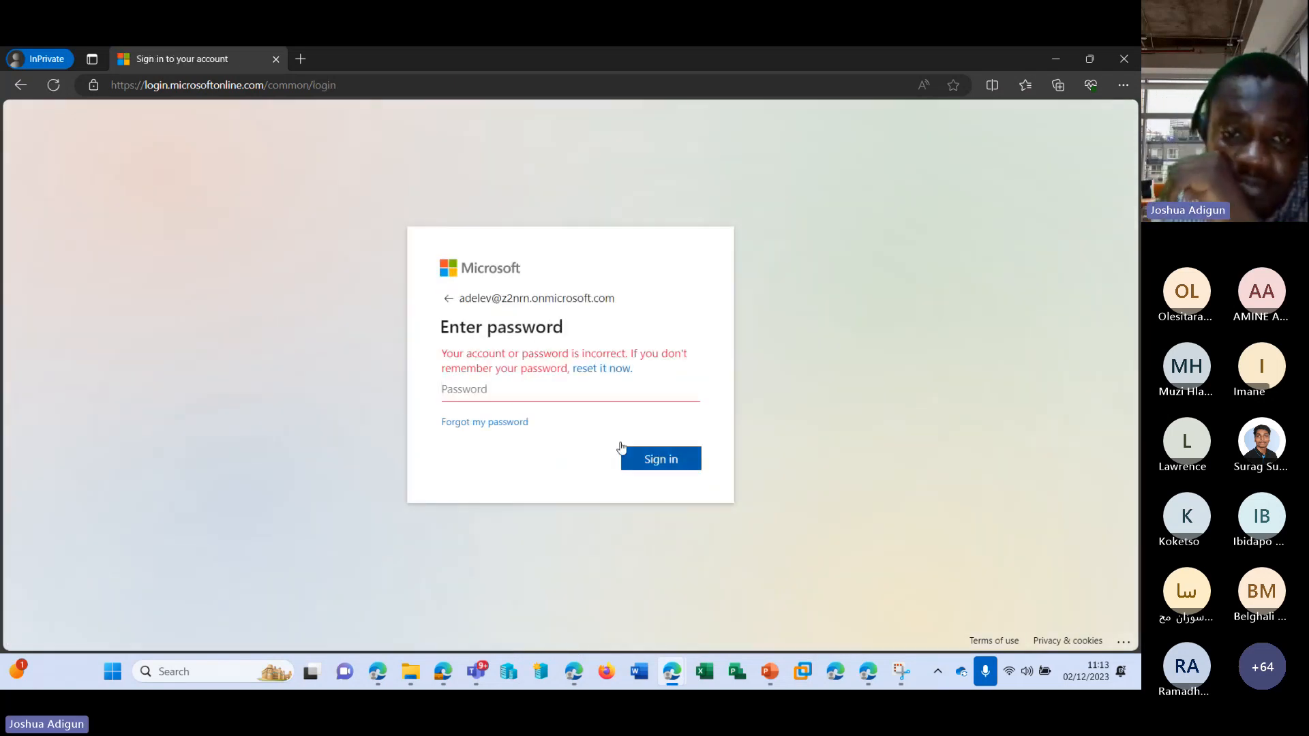
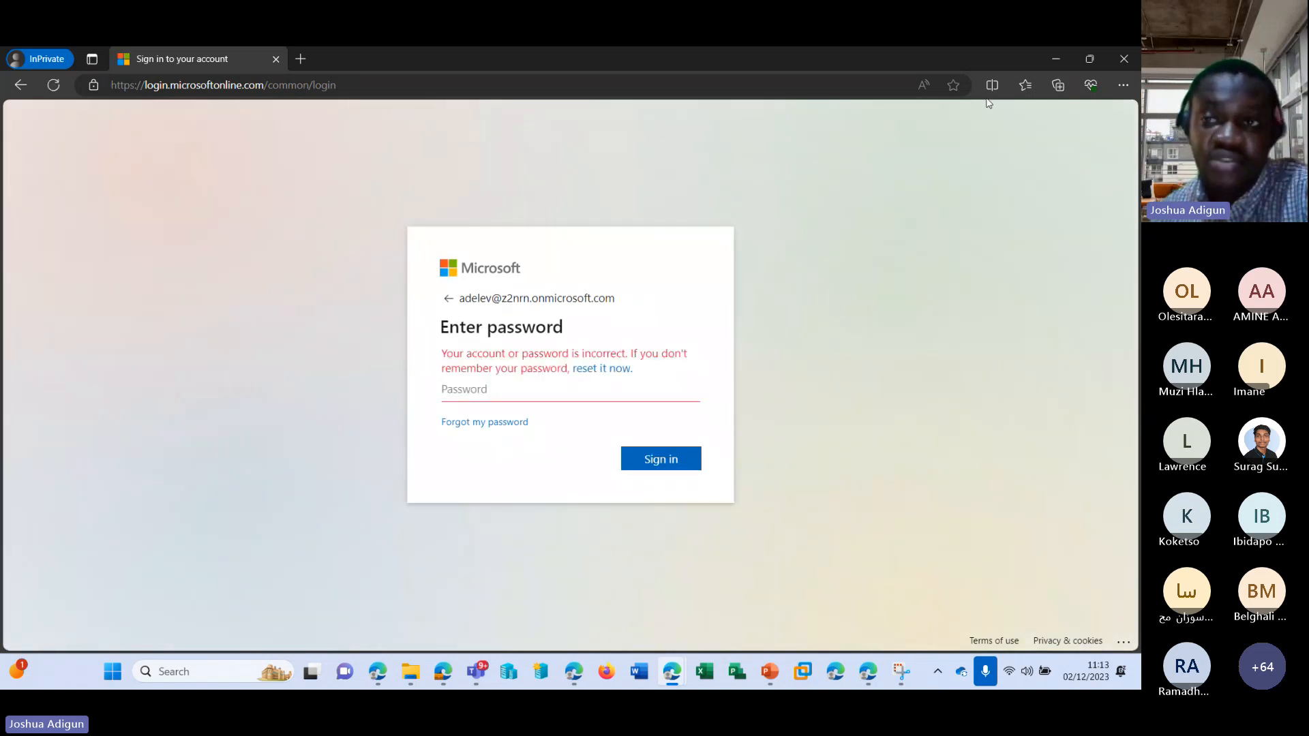
Return to the admin center, replace the prefilled password in the member's reset form with a new account password and reset it.
left_click(1059, 60)
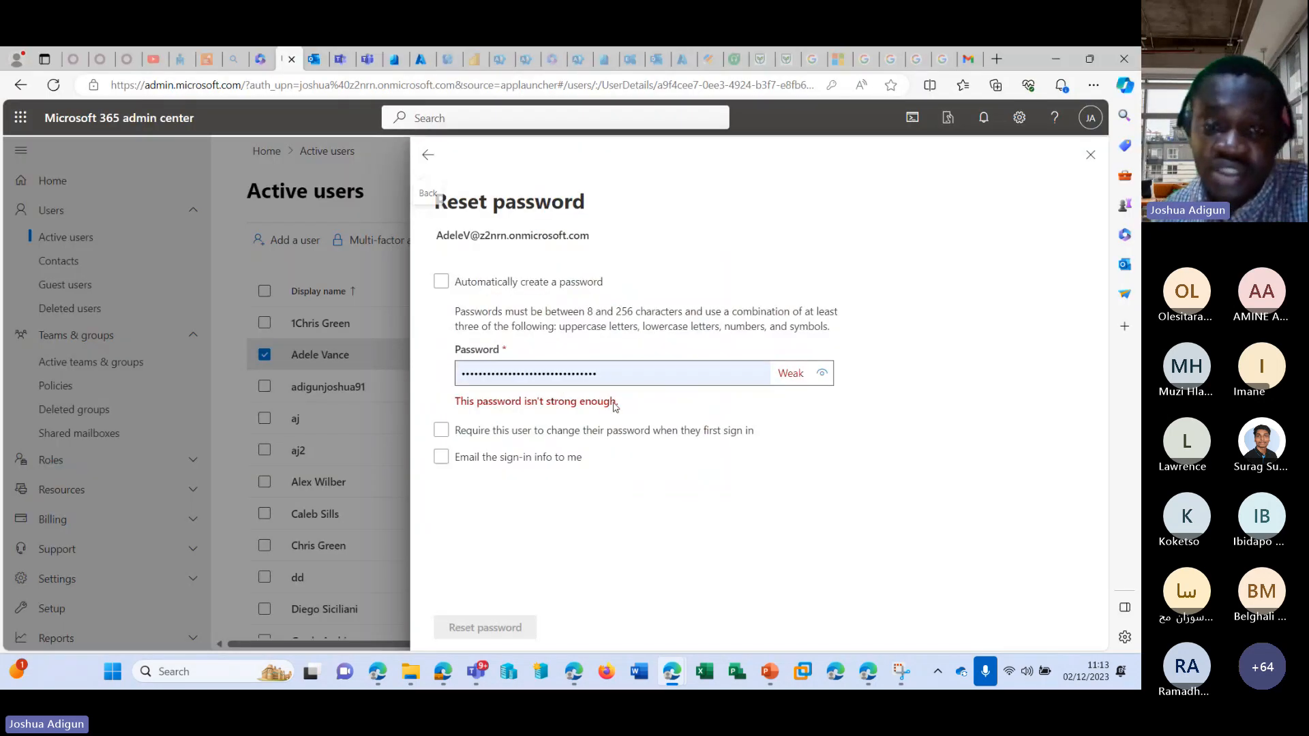
left_click_drag(612, 376, 383, 390)
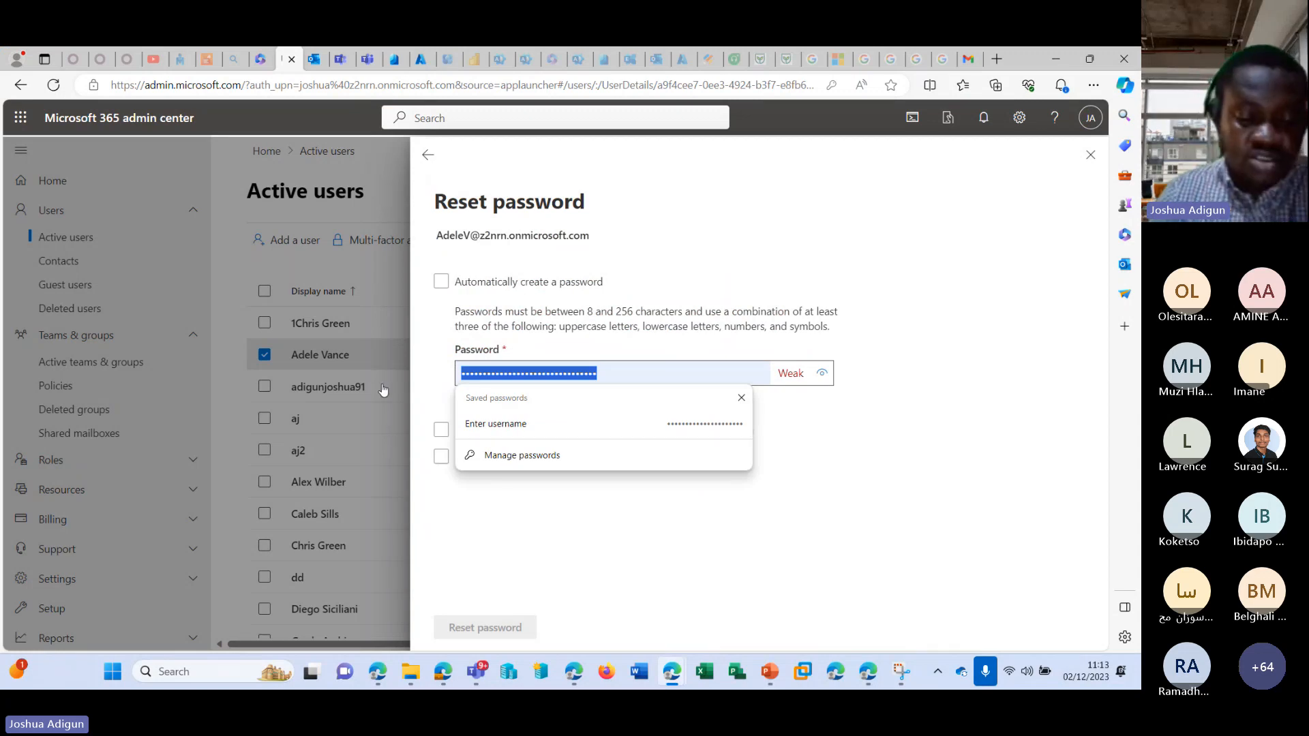
type("•••")
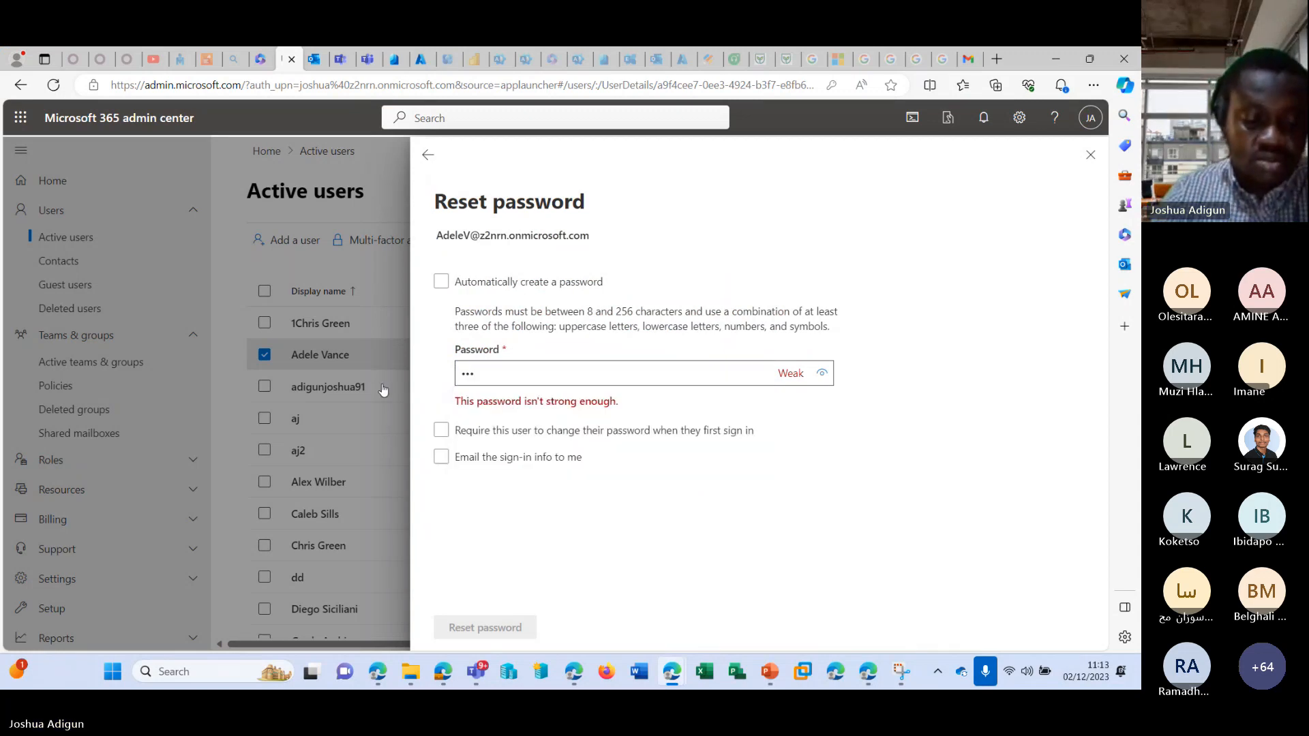
type("••••")
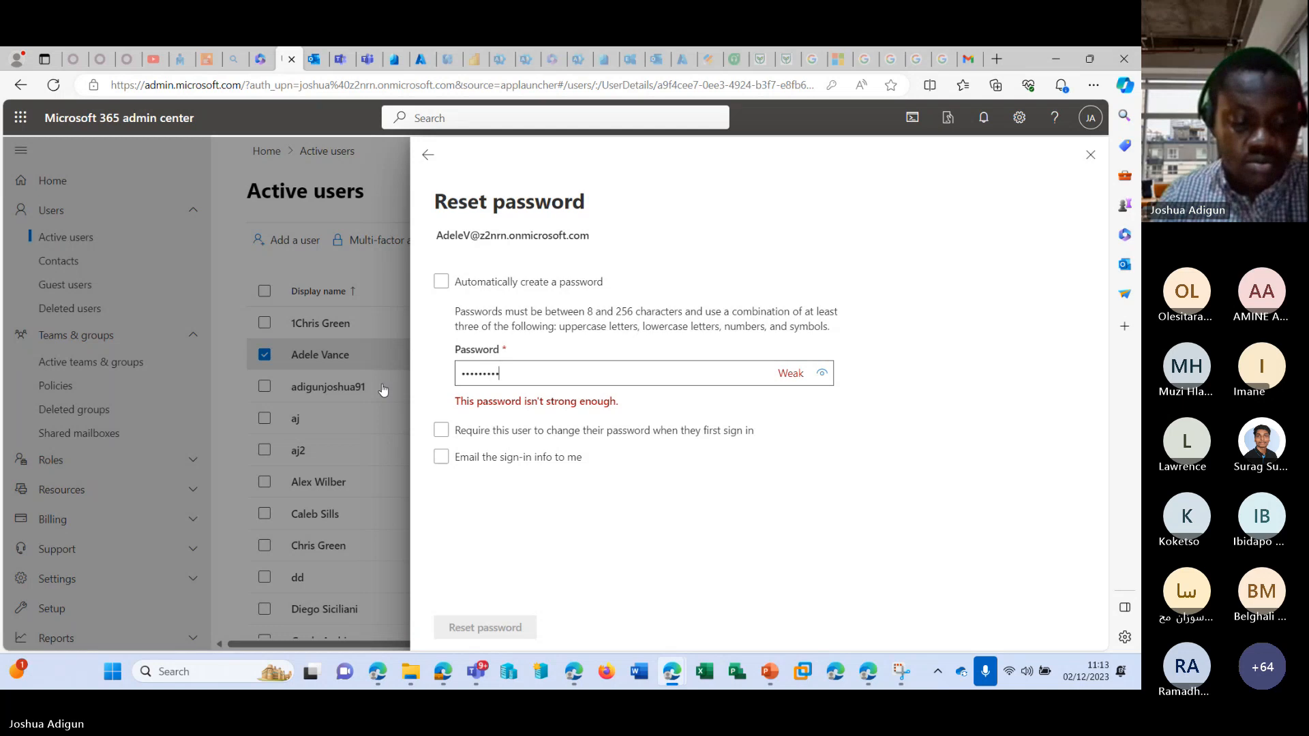
type("•")
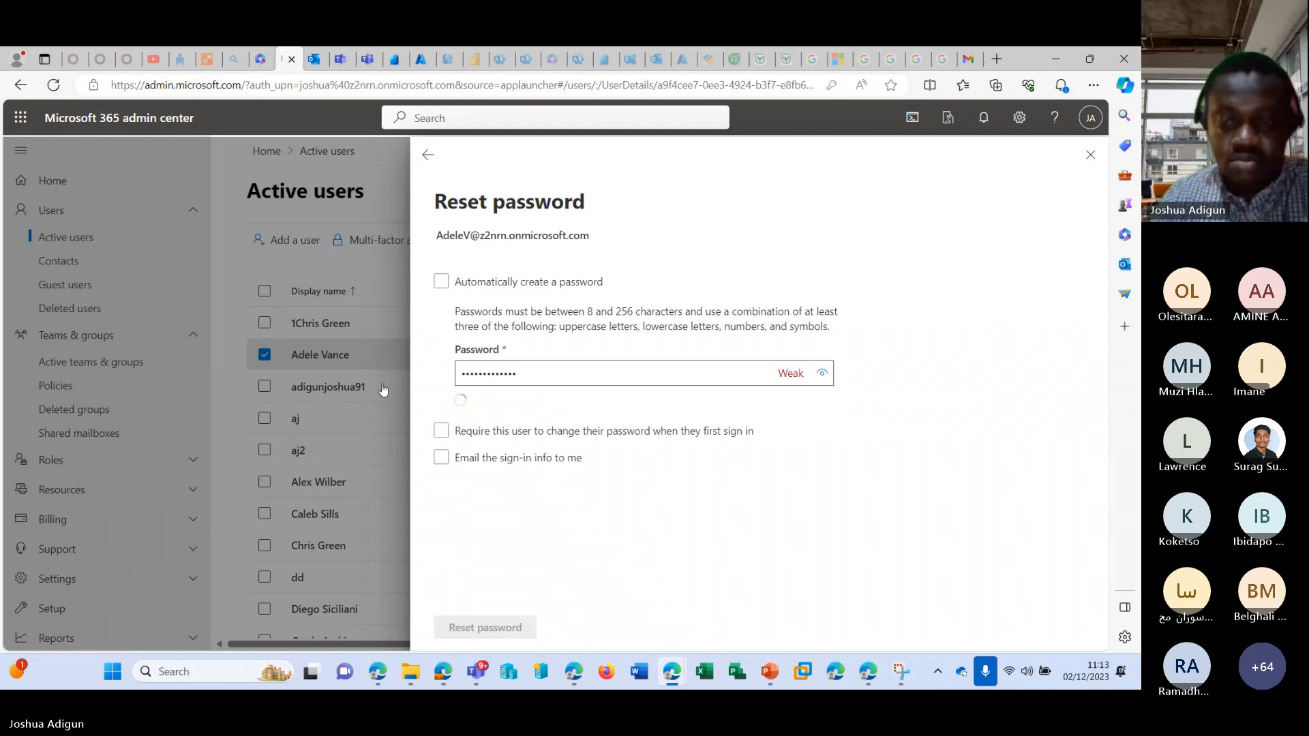
left_click(473, 623)
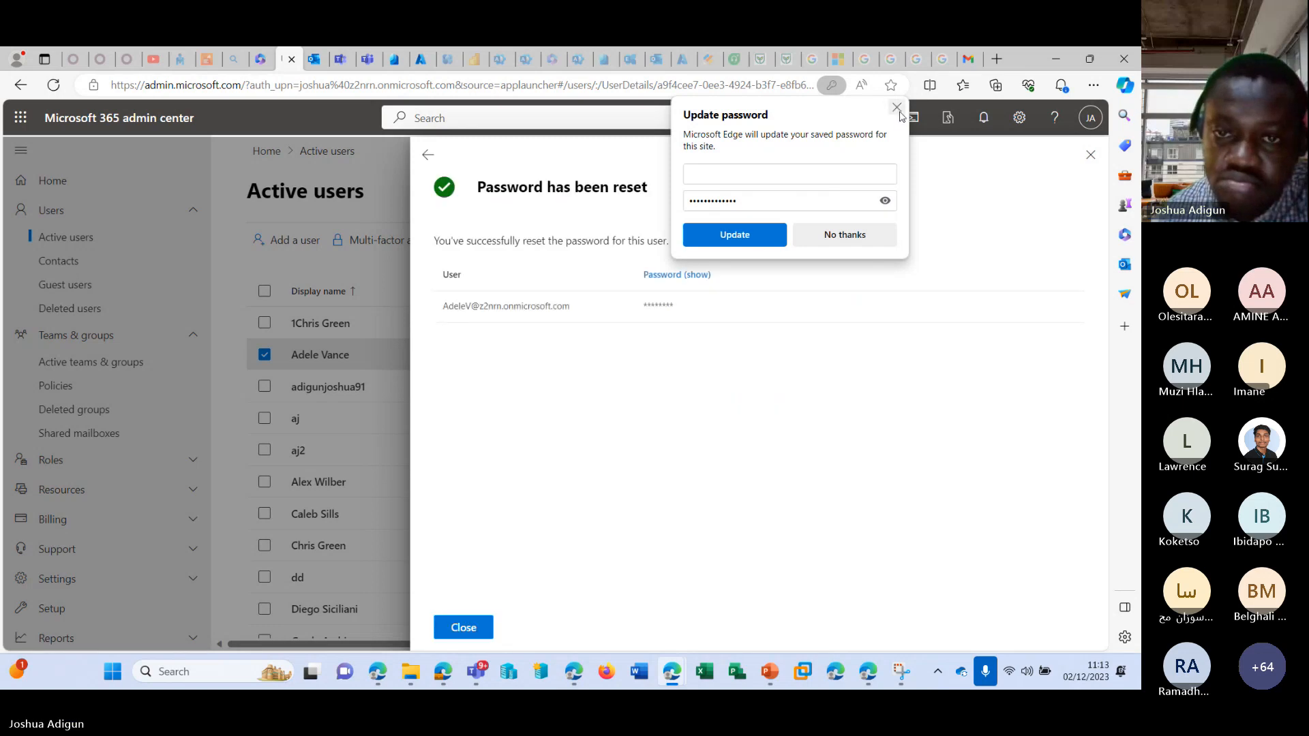
Switch to the InPrivate window, enter the member's new account password and sign in.
mouse_move(770, 672)
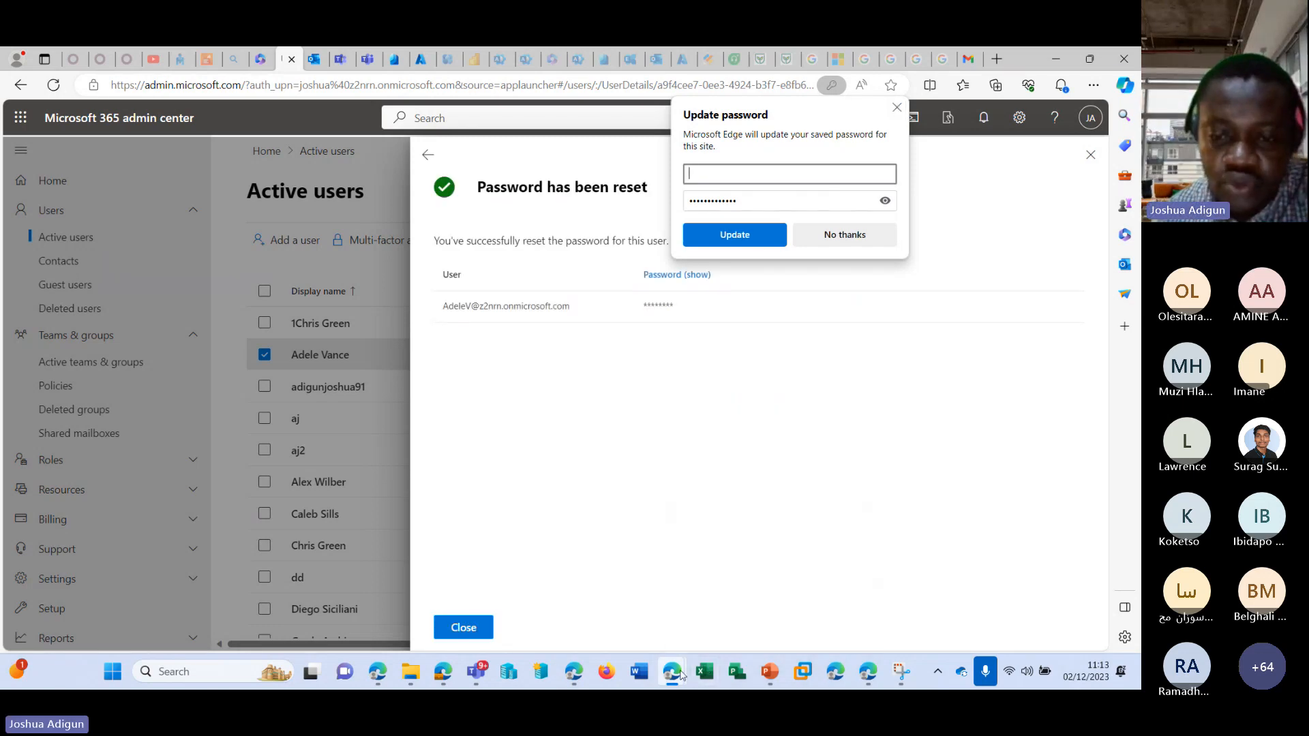
mouse_move(672, 671)
left_click(750, 576)
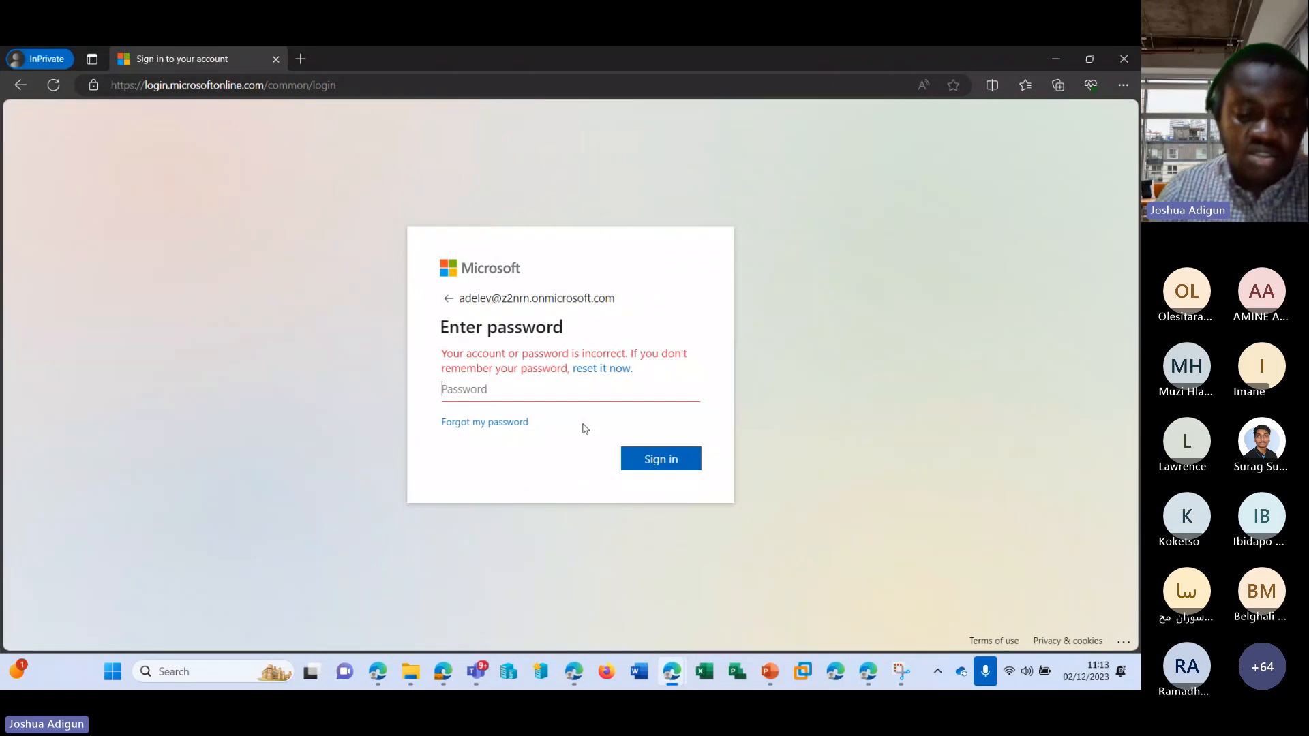
type("•••")
key("BackSpace")
key("BackSpace")
key("BackSpace")
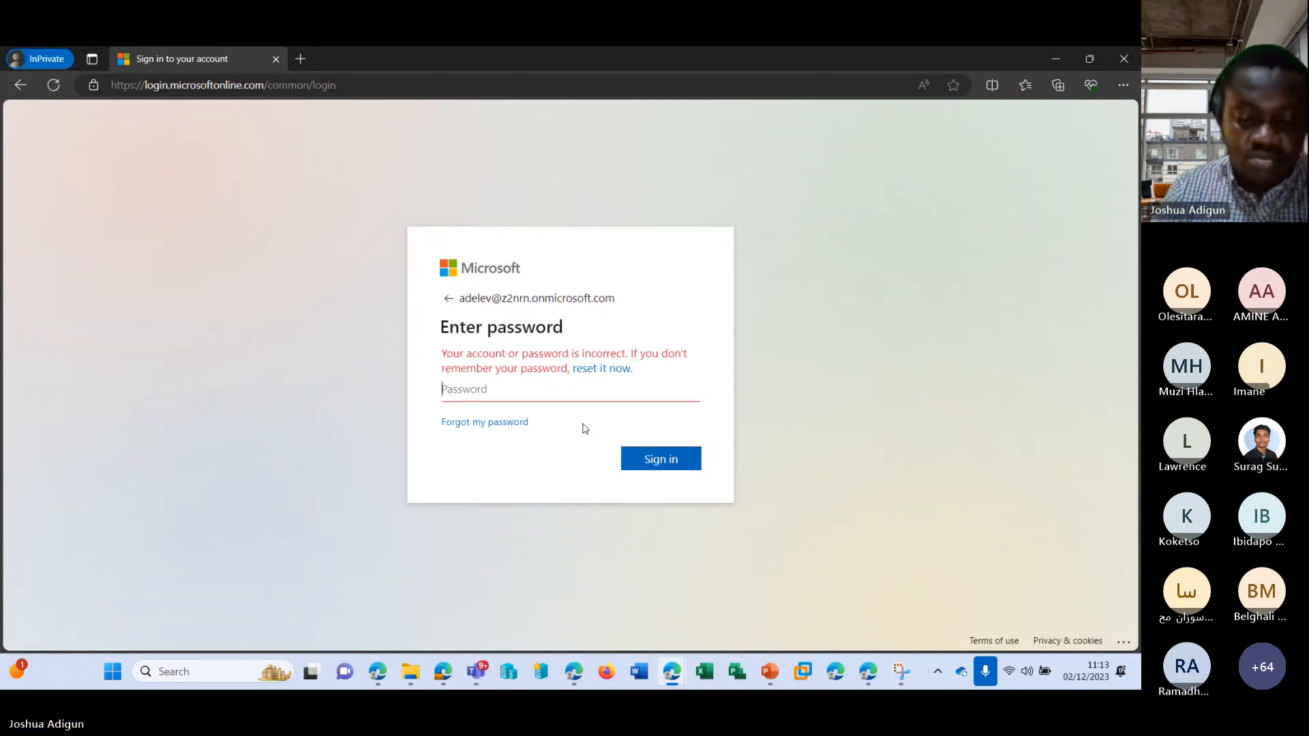
type("•")
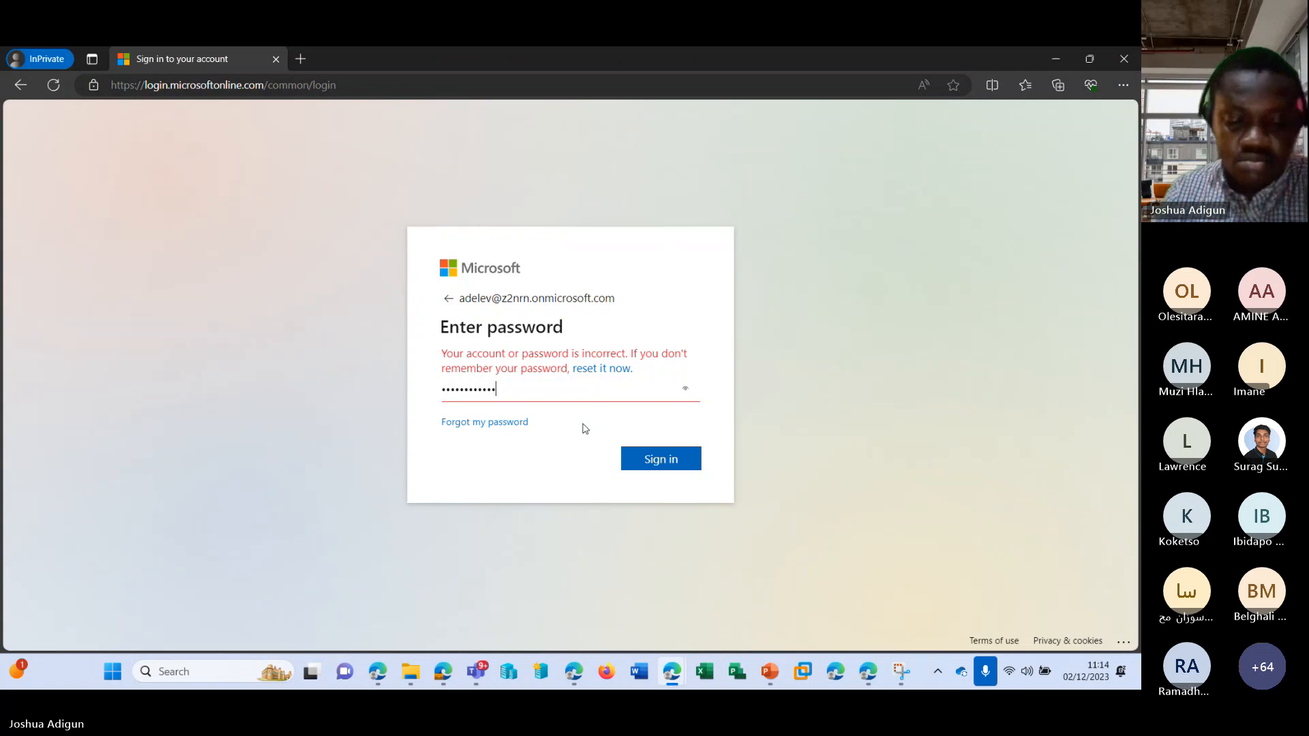
key("Return")
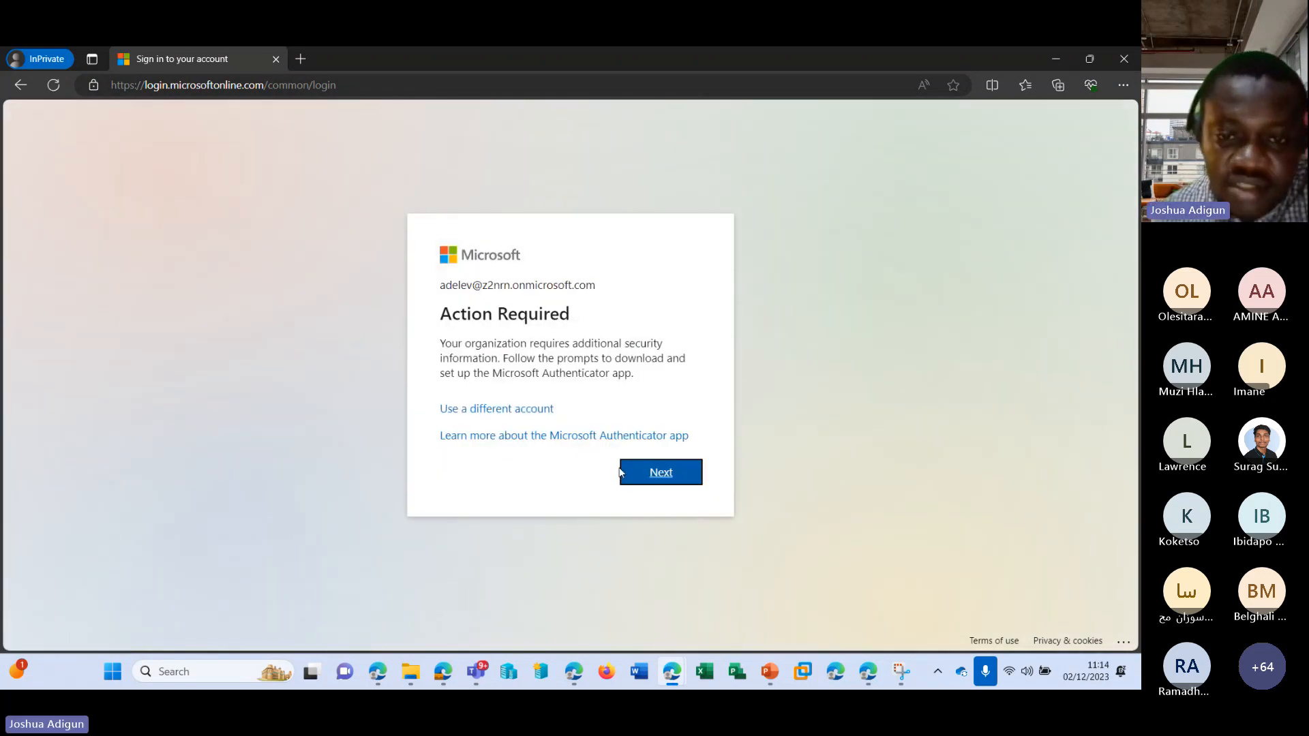
Proceed through the required security setup, choosing a different authenticator app and continuing to the QR code page.
left_click(650, 472)
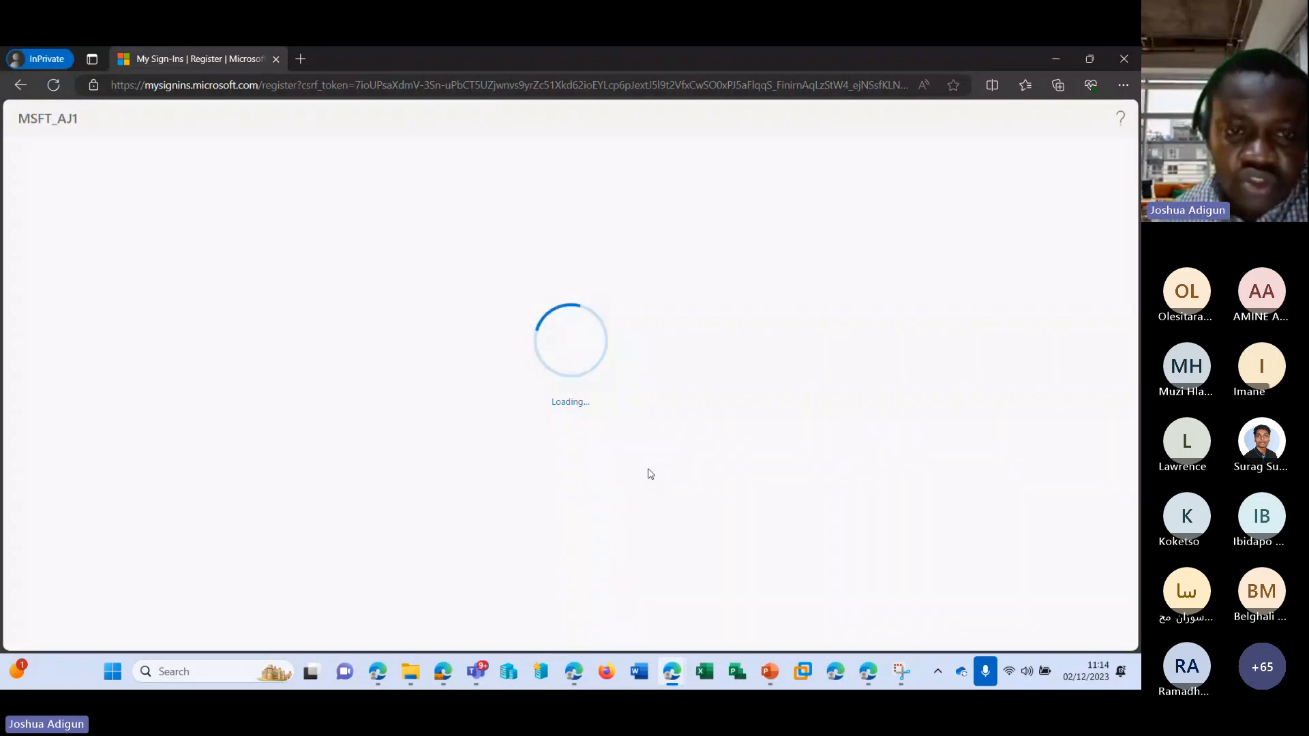
left_click(566, 383)
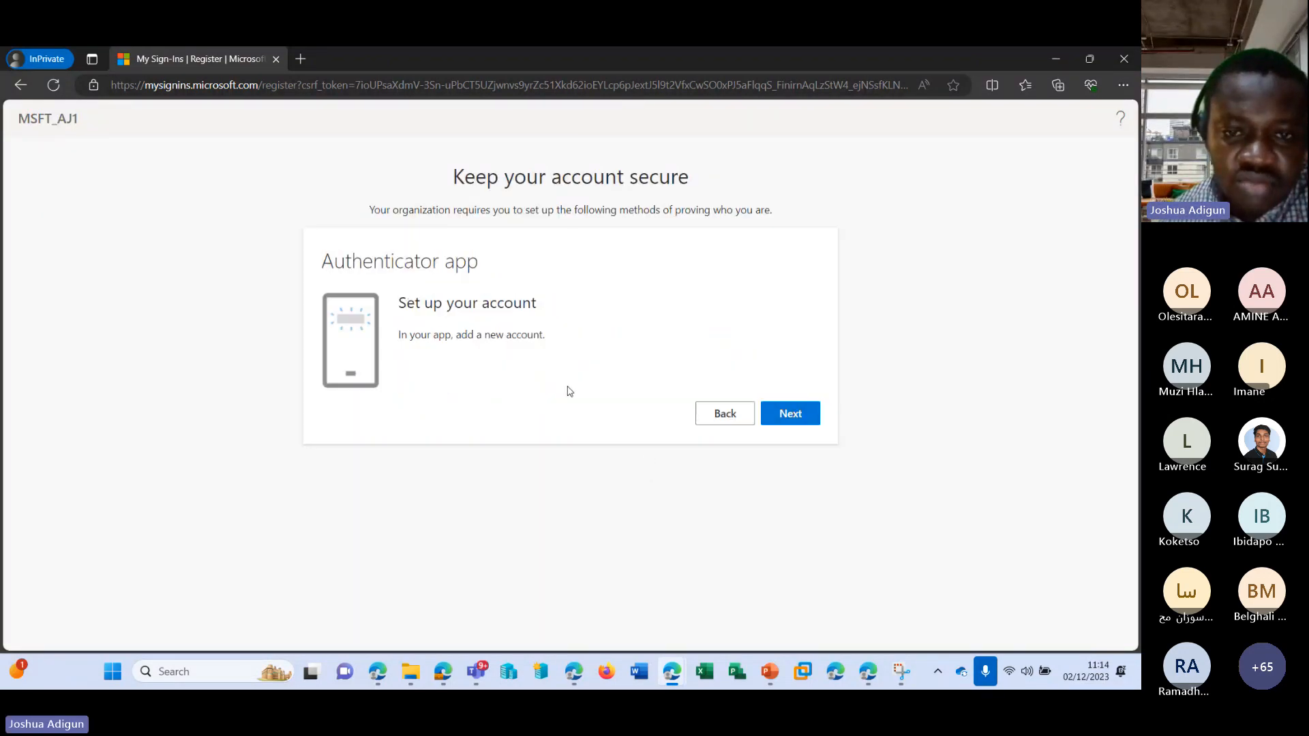
left_click(739, 413)
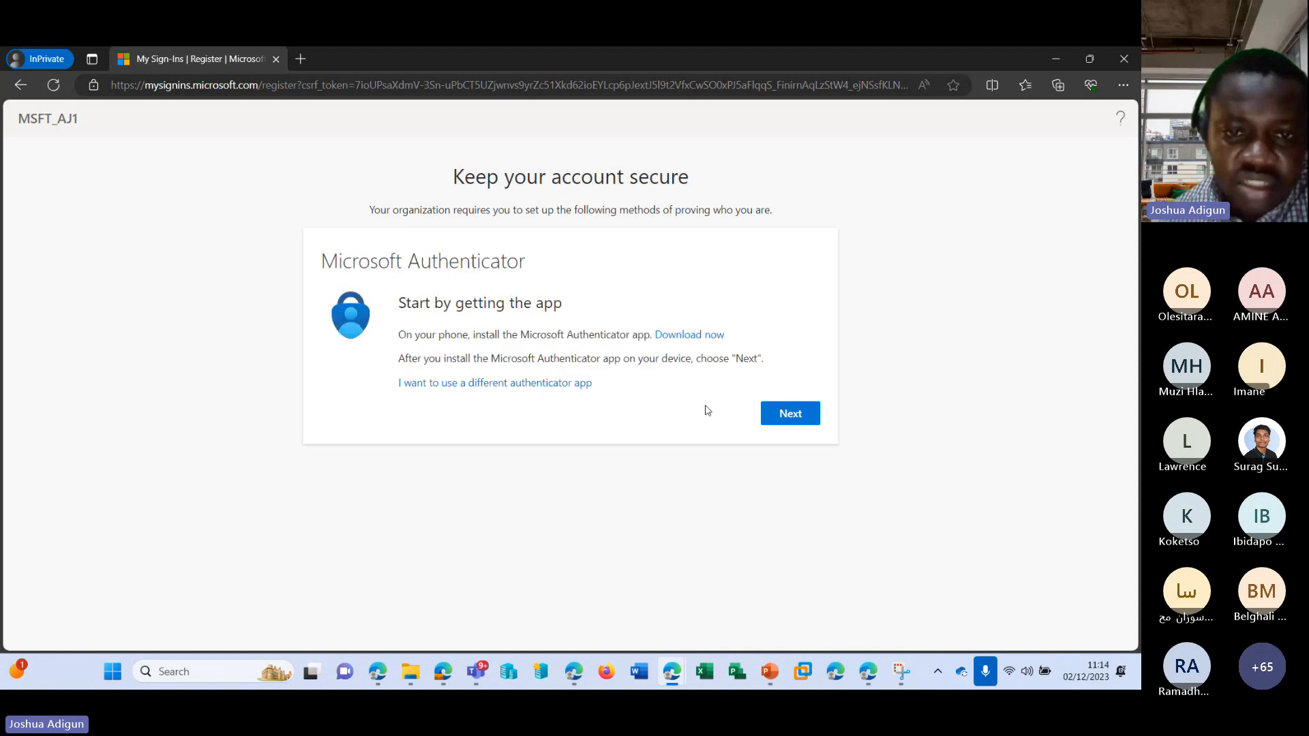
left_click(565, 384)
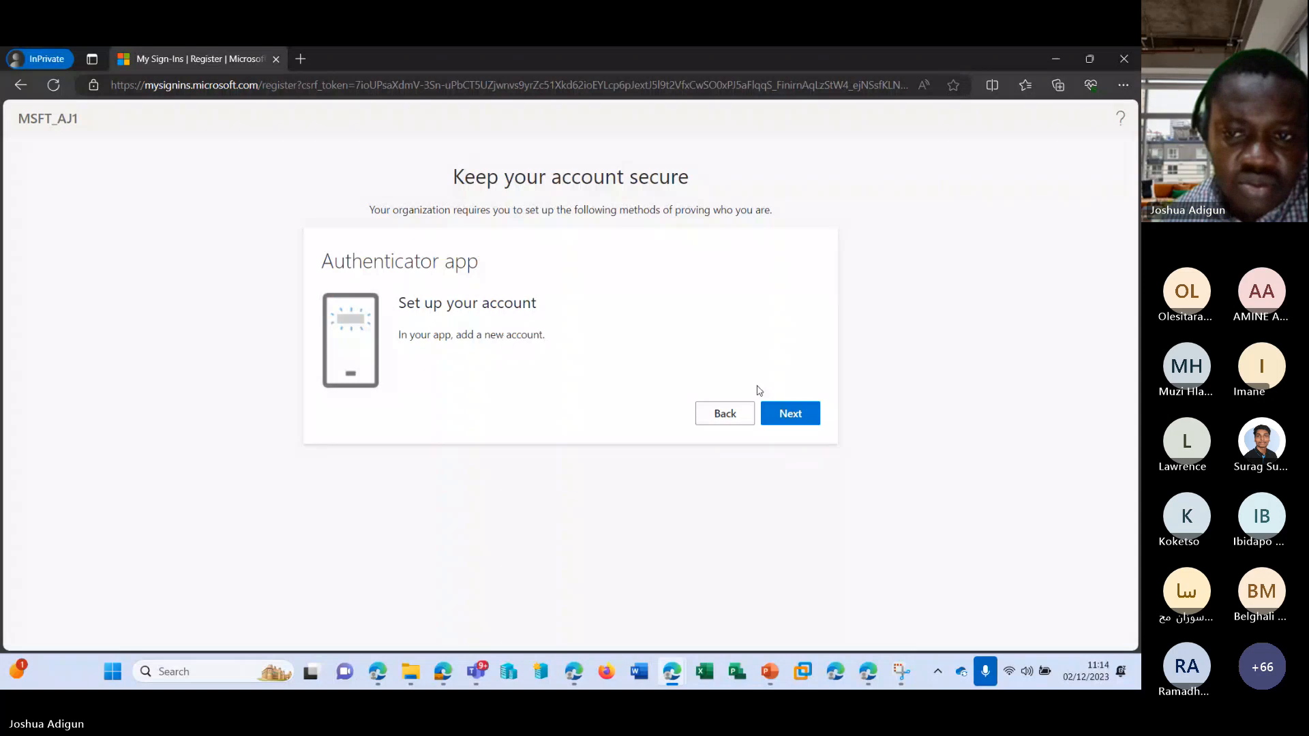
left_click(770, 411)
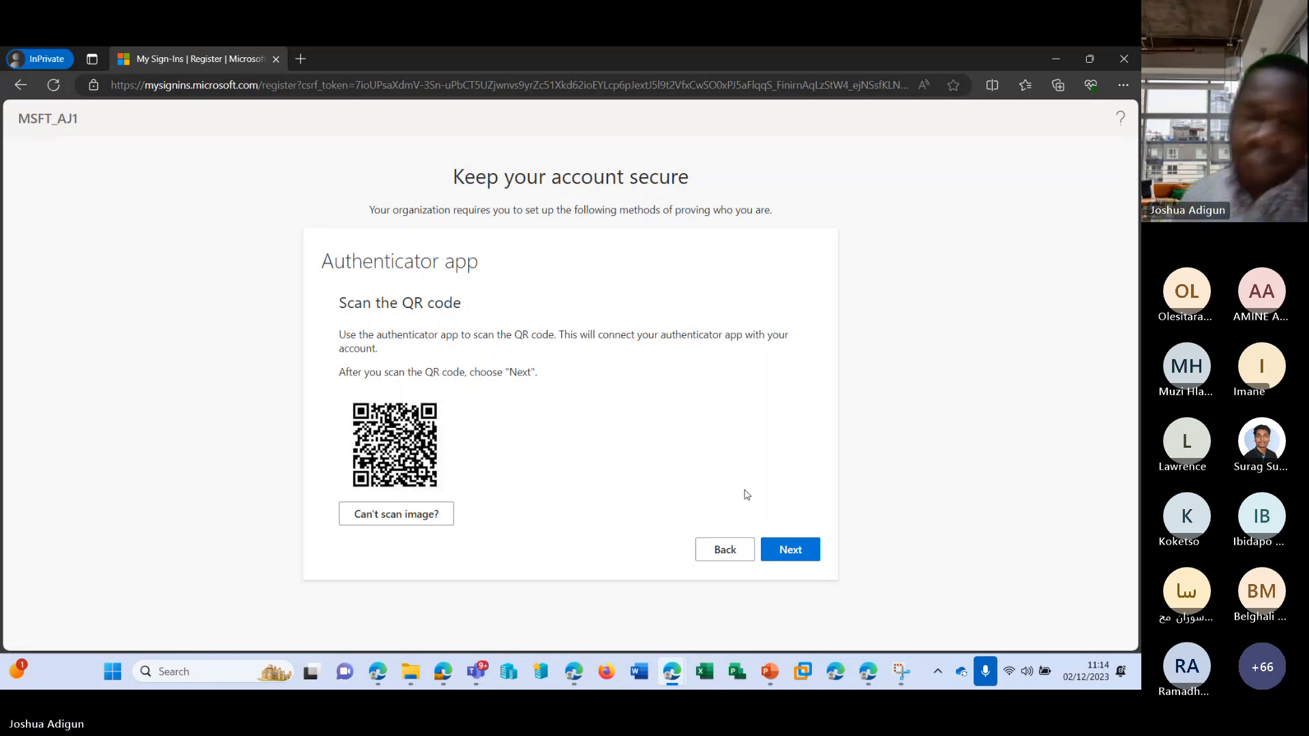
Return to the admin center and close the member's password reset confirmation.
left_click(1054, 60)
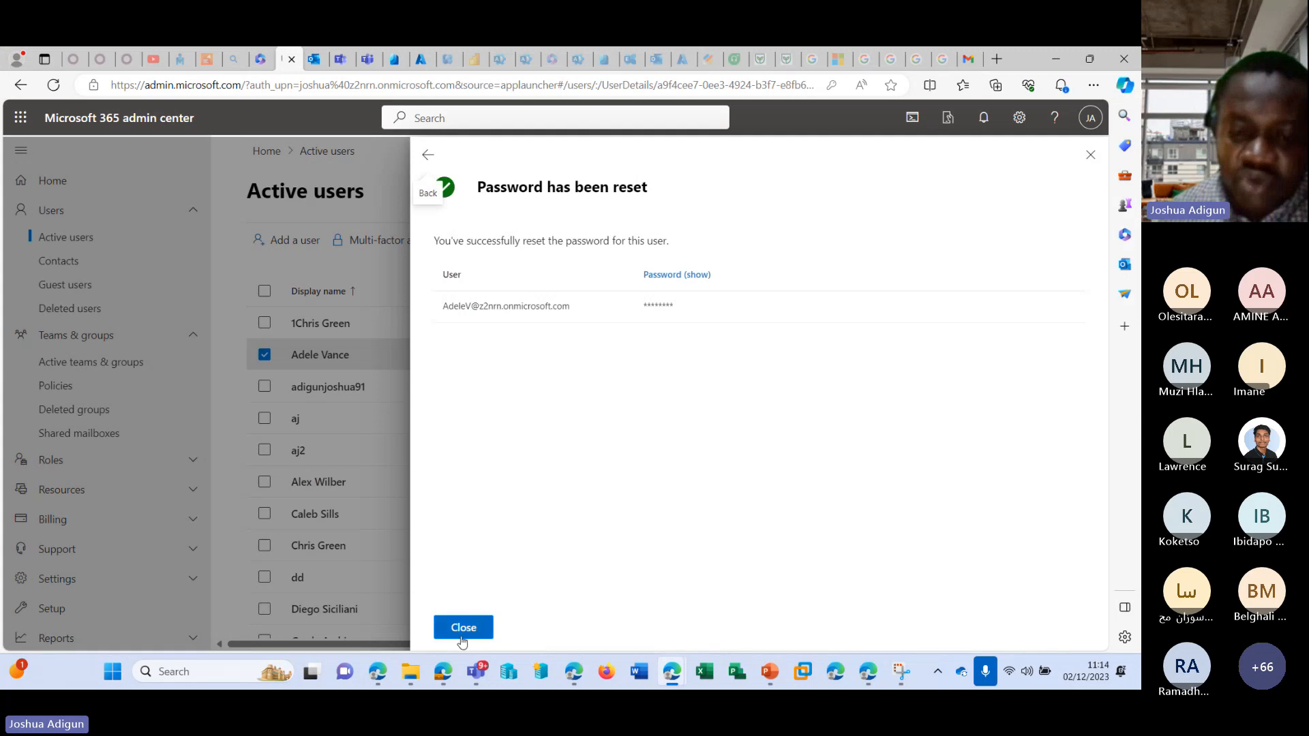
left_click(464, 629)
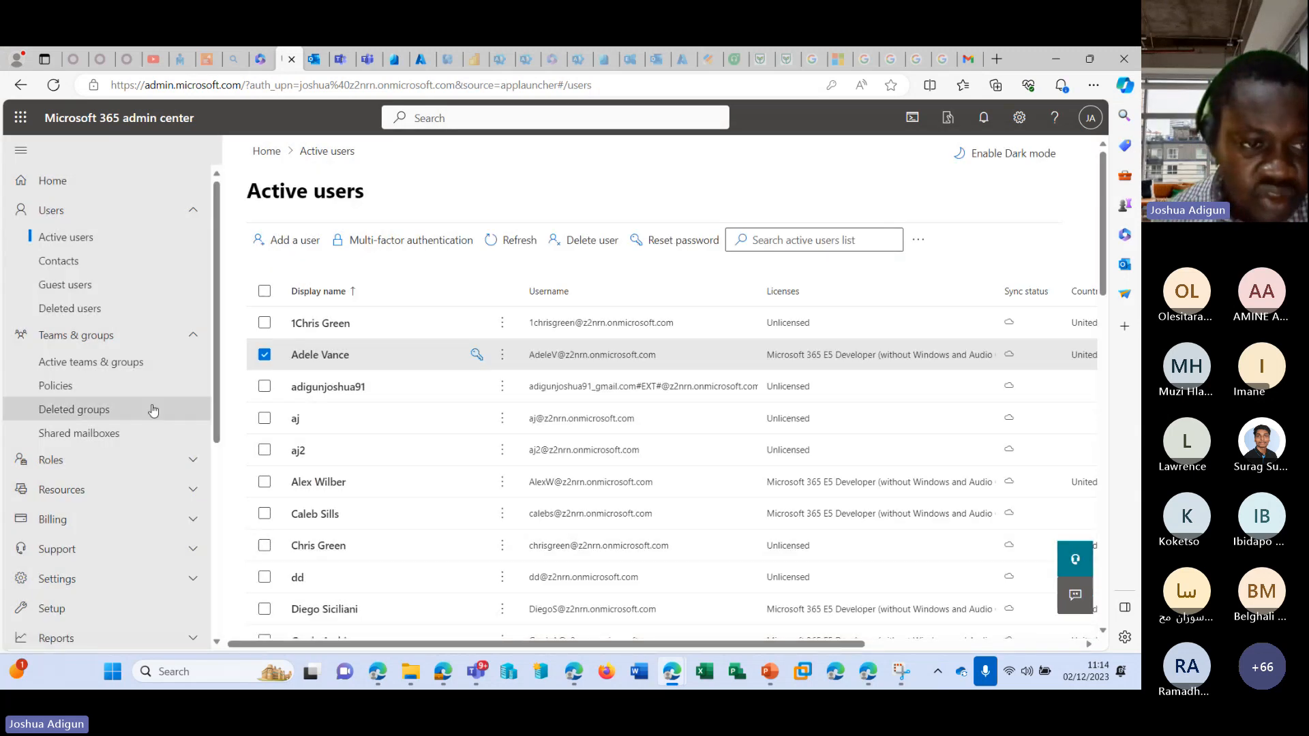
scroll(130, 405, "down", 2)
scroll(127, 403, "down", 2)
scroll(127, 404, "up", 5)
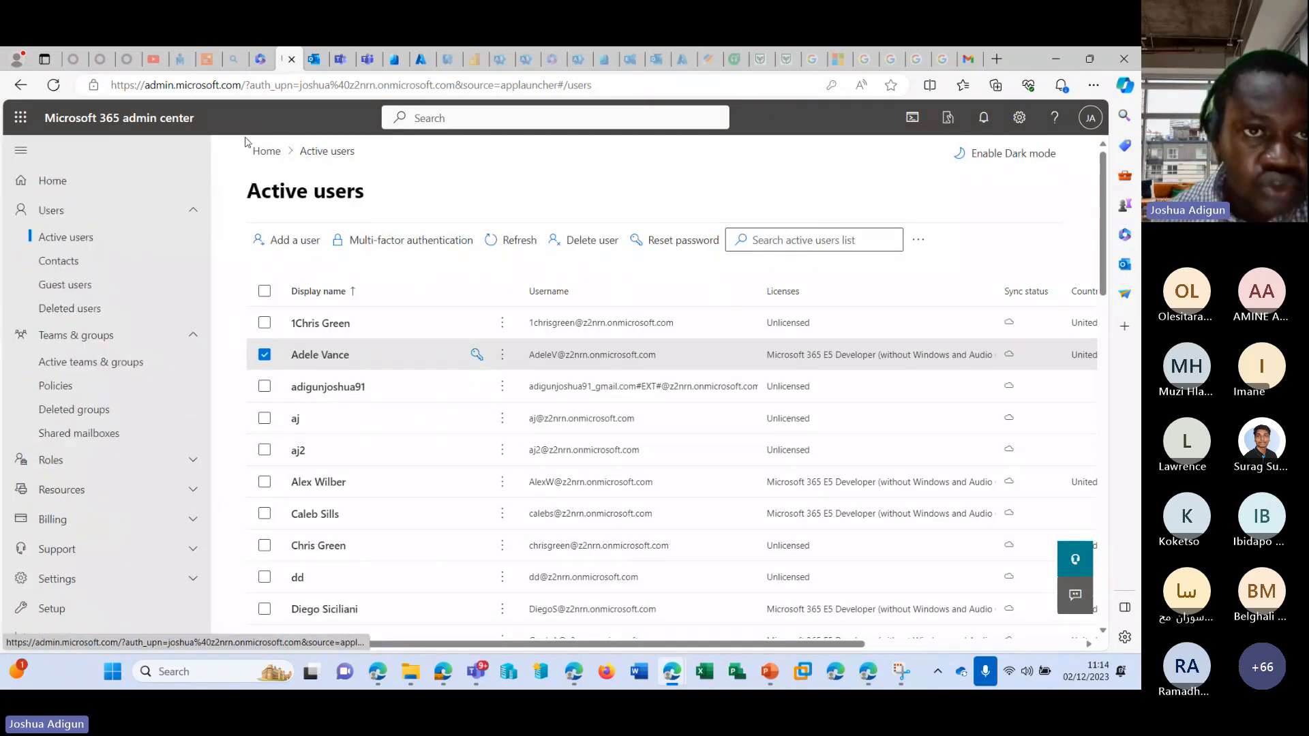
Switch to the Azure portal and open the MSFT_AJ1 tenant's properties at the security defaults section.
left_click(415, 64)
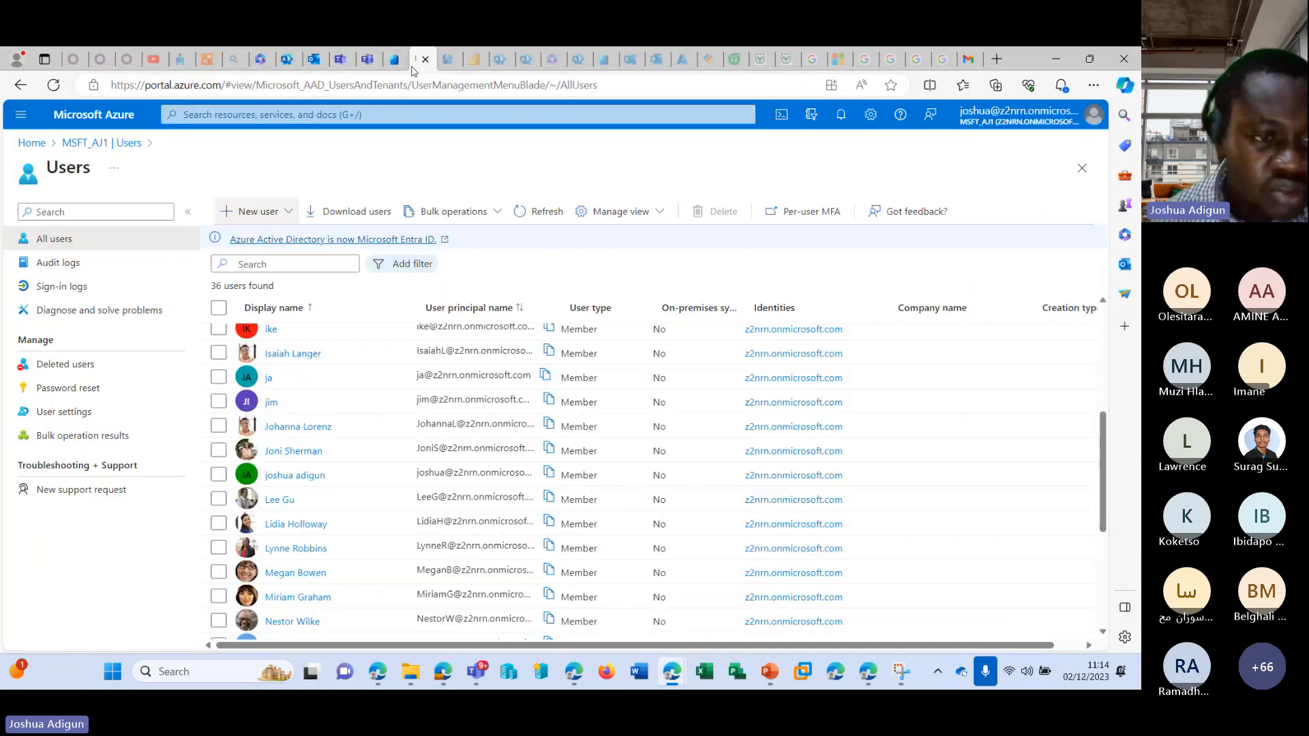
left_click(69, 145)
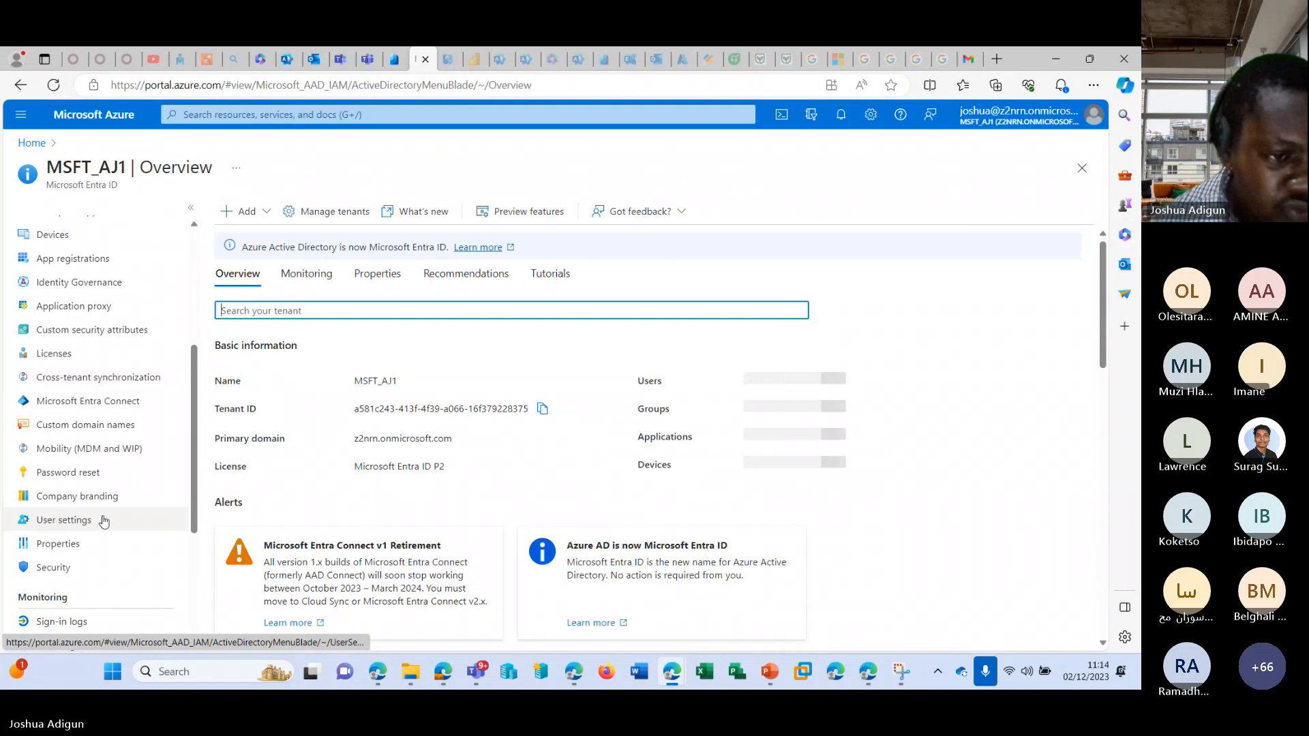
left_click(59, 543)
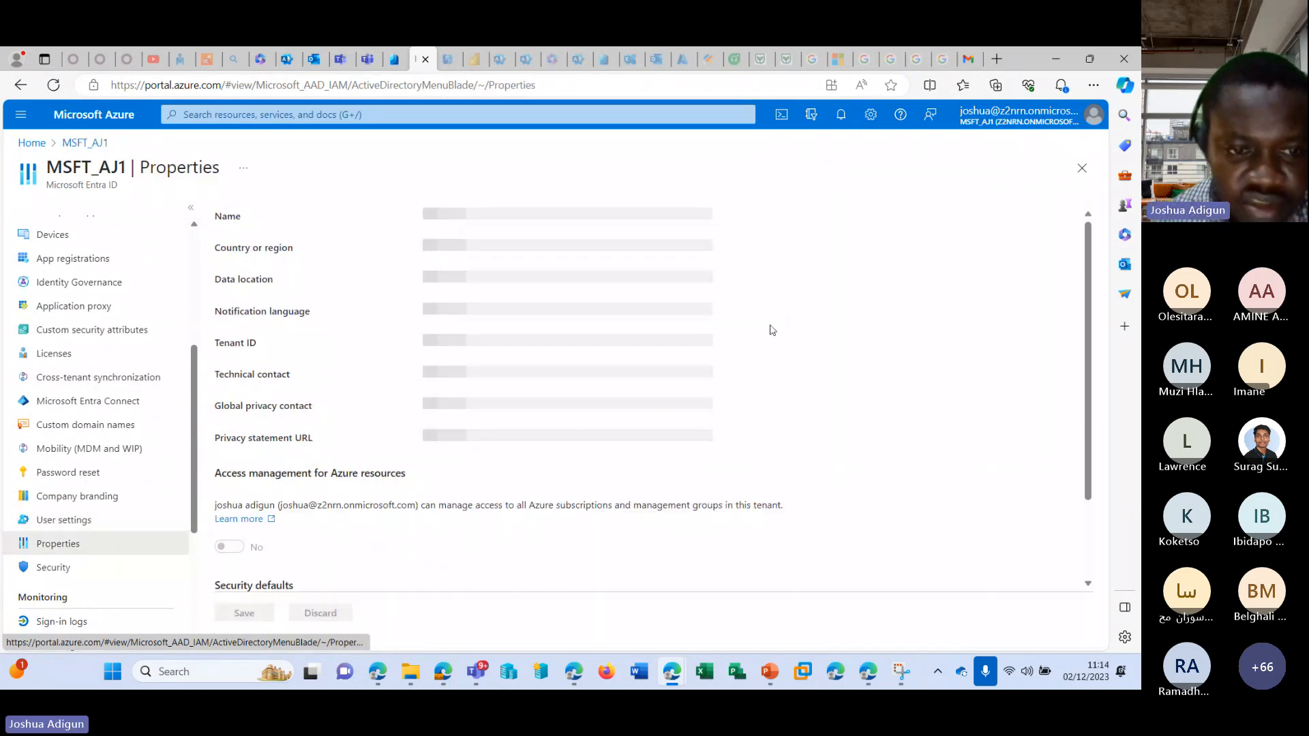
scroll(768, 327, "down", 2)
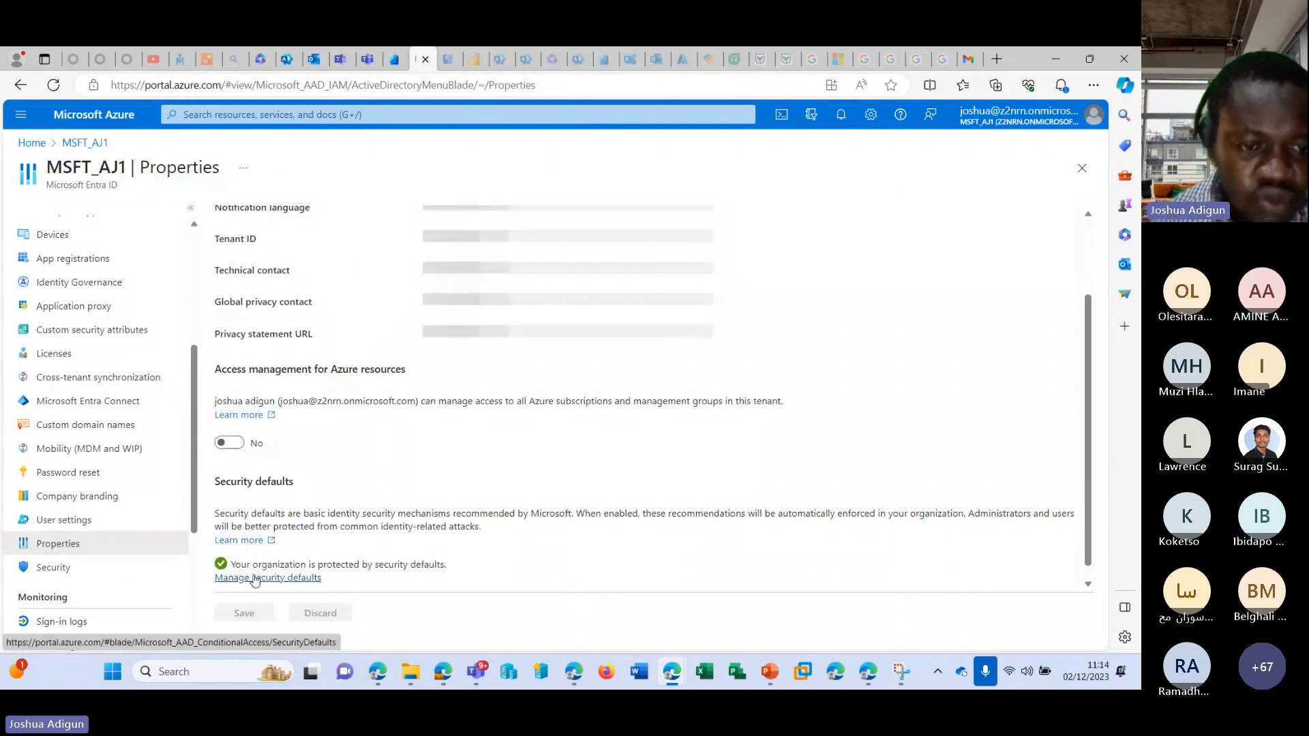
Disable the tenant's security defaults with the reason "Too many multifactor authentication sign-up requests" and confirm the change.
left_click(259, 578)
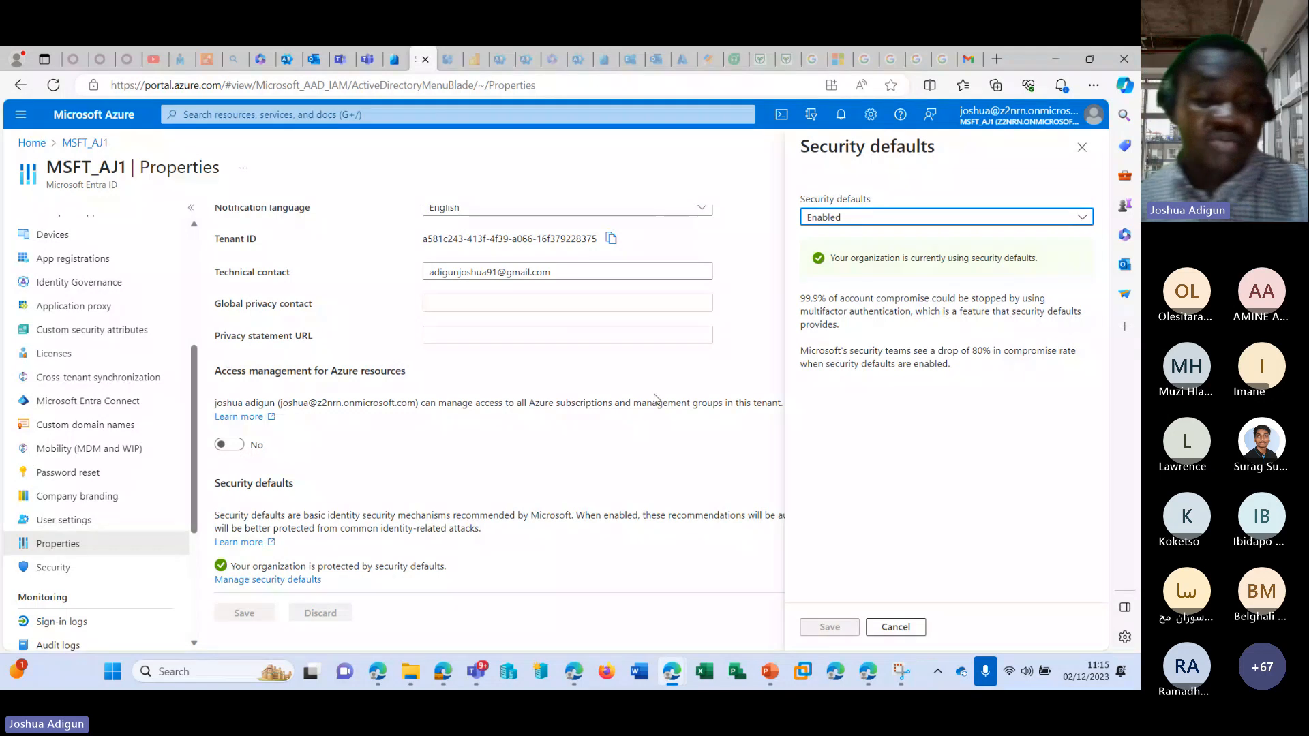
left_click(865, 216)
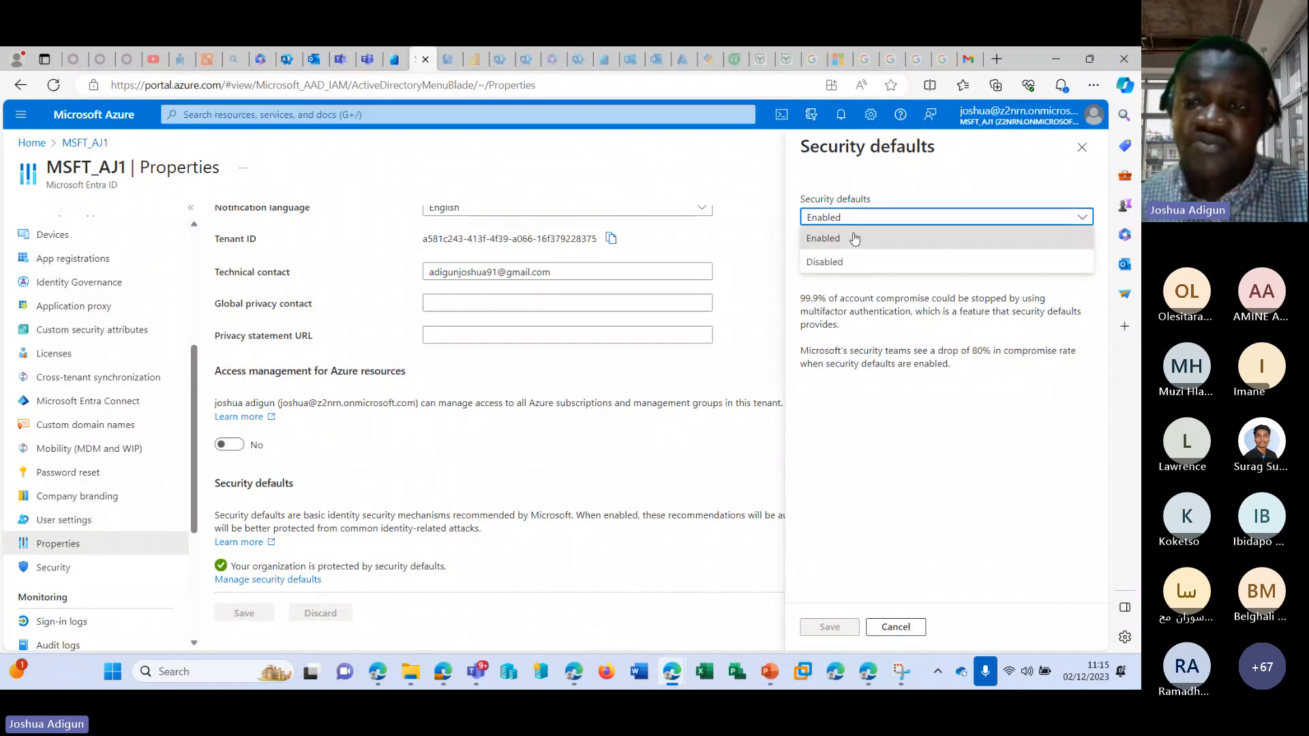
left_click(825, 262)
left_click(807, 489)
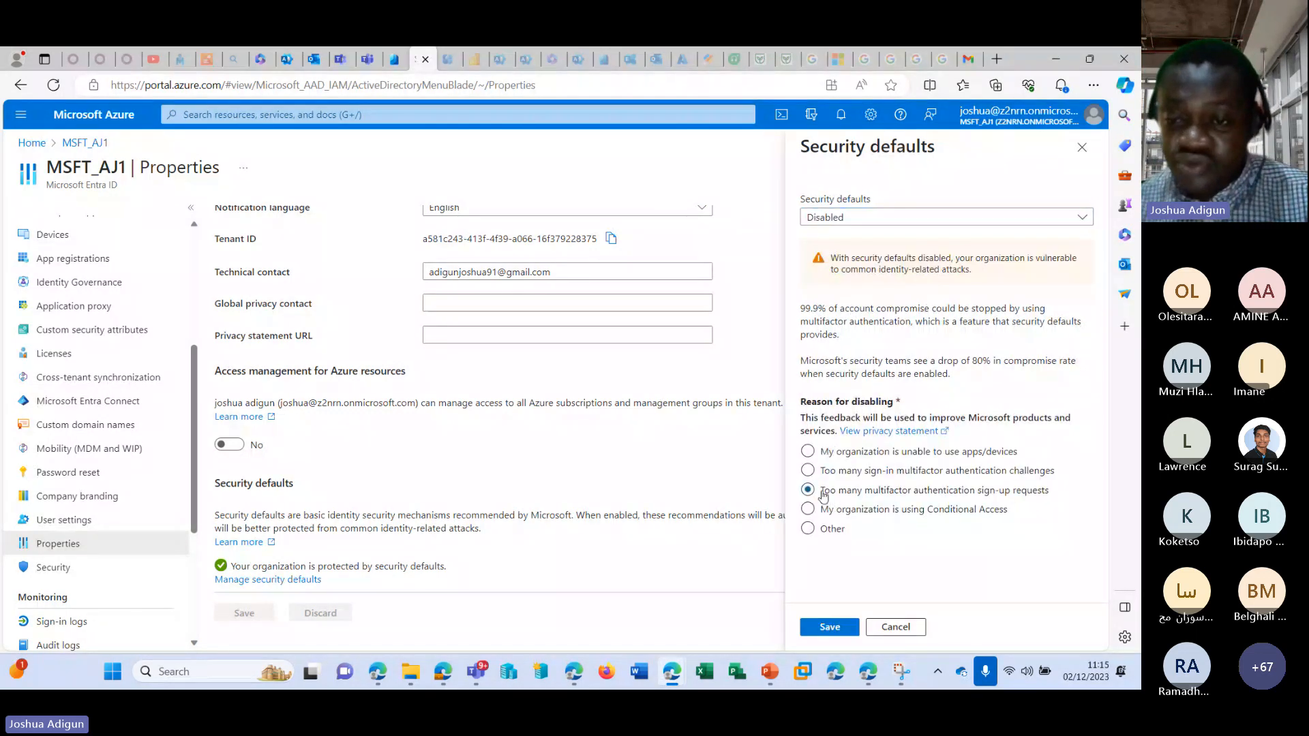
left_click(833, 628)
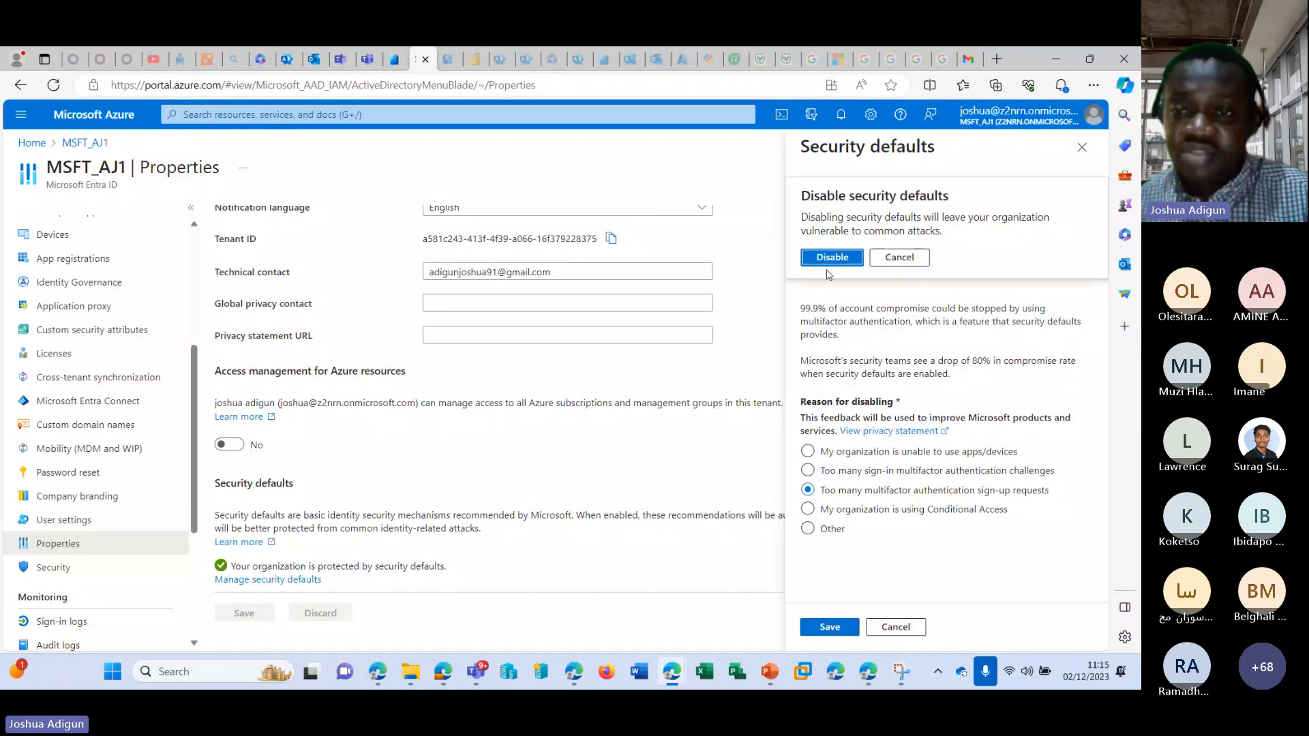
left_click(829, 262)
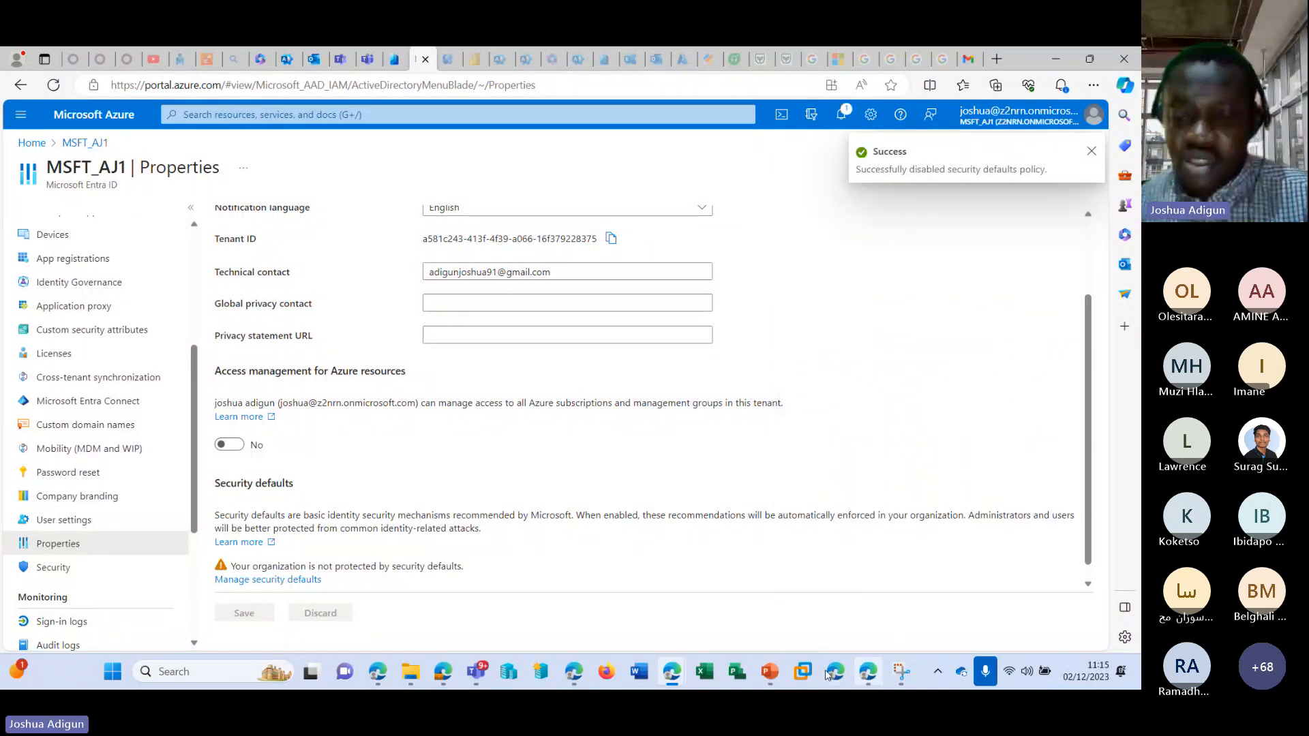
Return to the InPrivate window, reload the security setup page and choose a different authenticator app again.
mouse_move(681, 669)
left_click(709, 586)
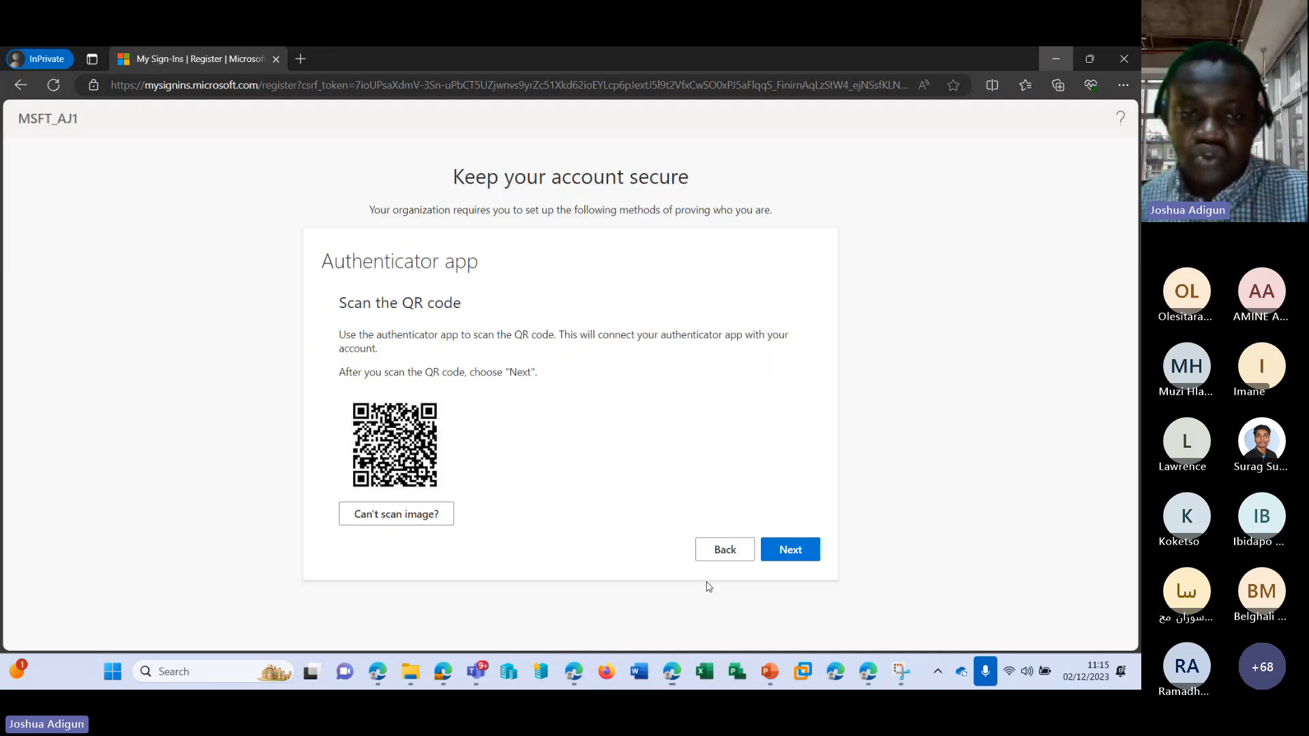
left_click(62, 85)
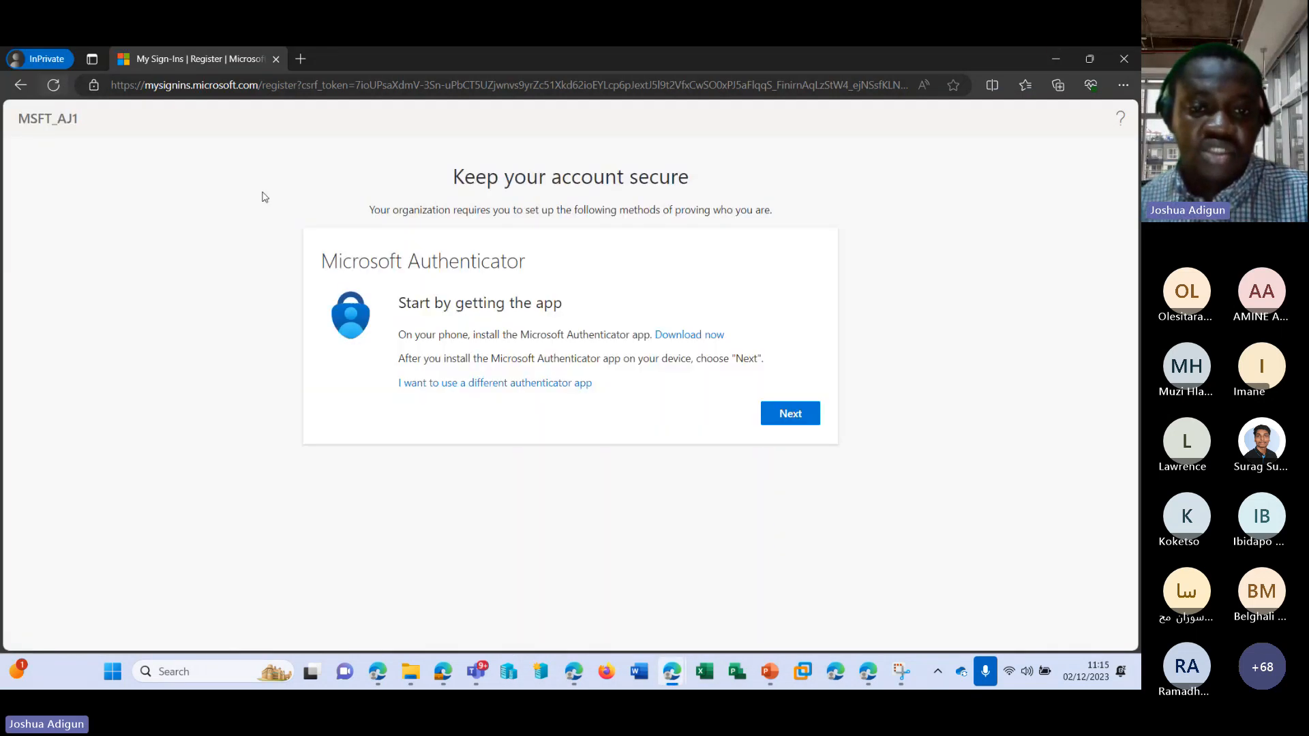
left_click(443, 382)
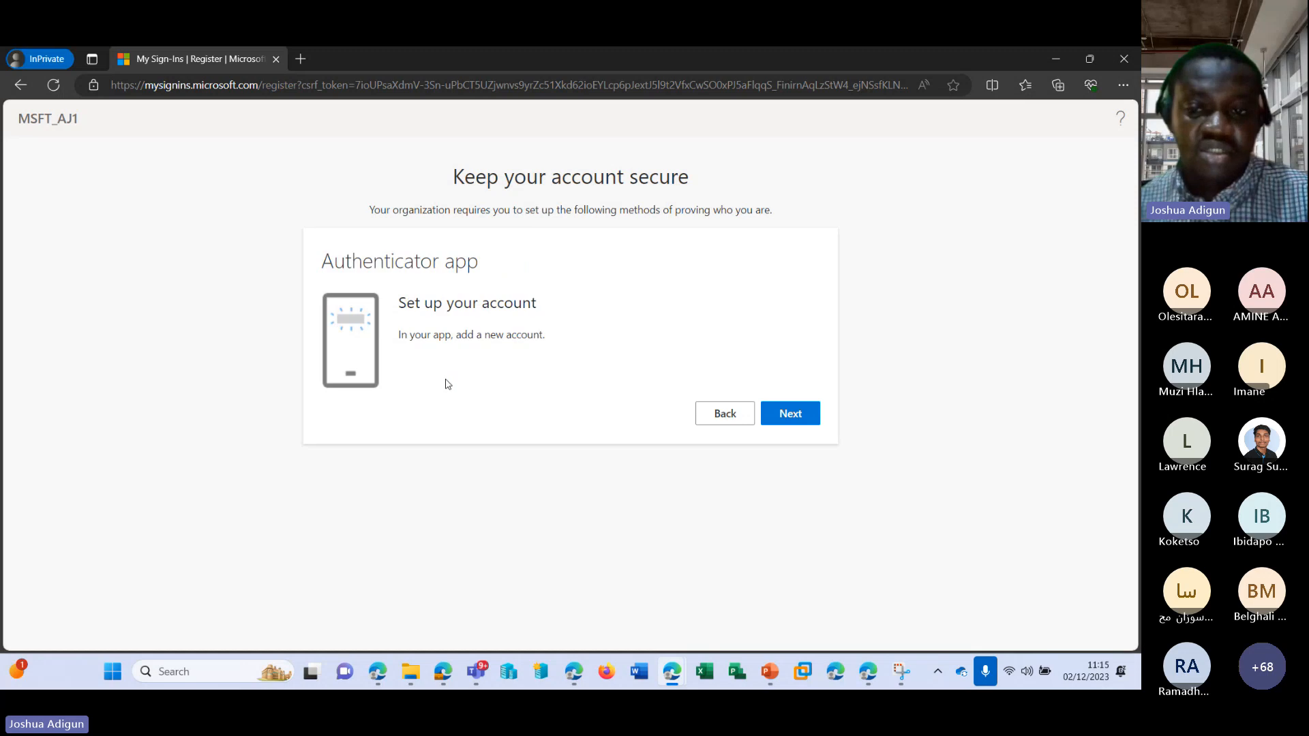
Close the member's InPrivate sign-in window and open a new InPrivate window.
left_click(1115, 60)
right_click(671, 660)
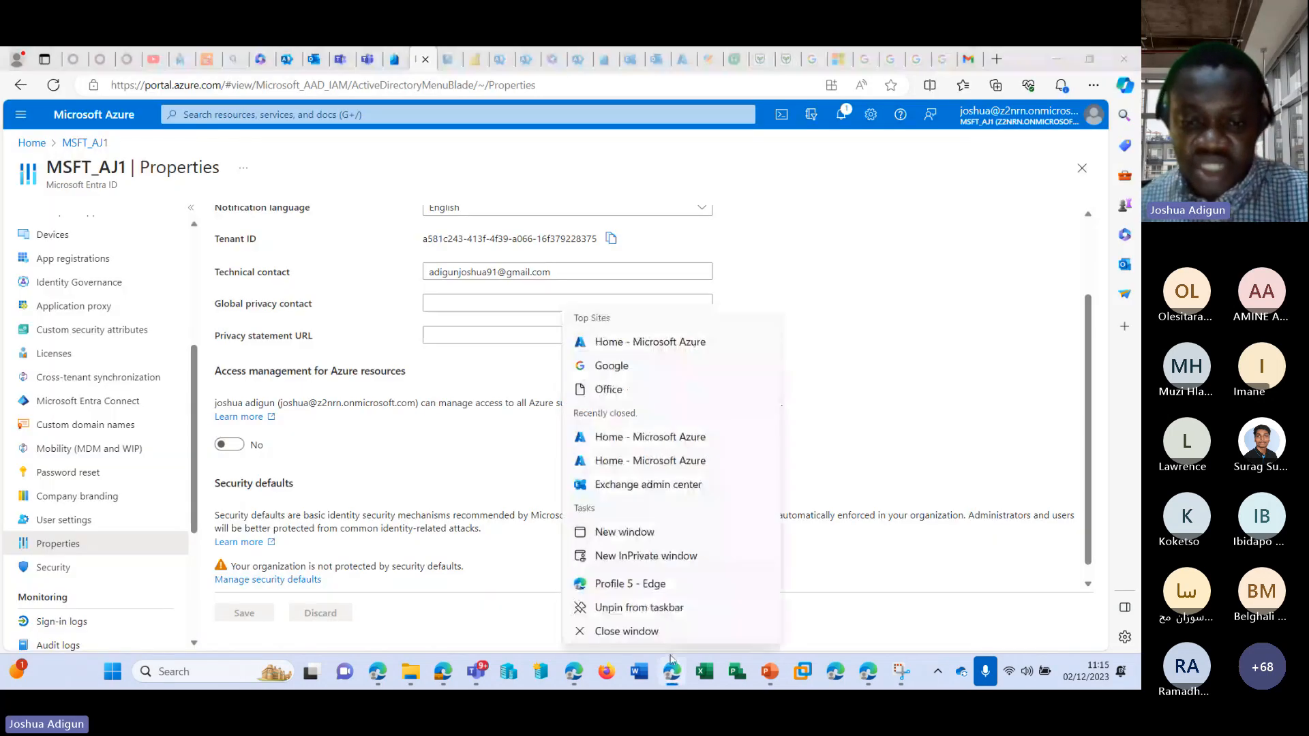
left_click(645, 556)
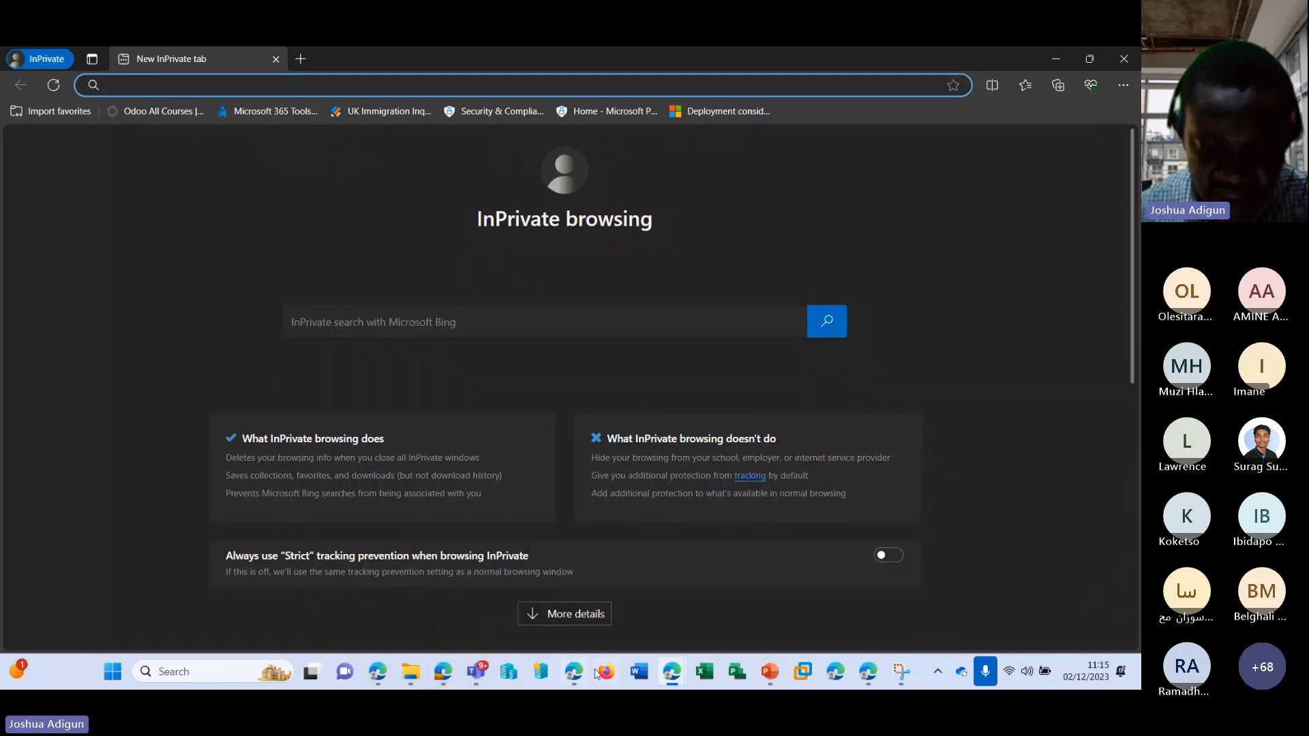
Copy the member's username from their account details in the Microsoft 365 admin center and return to the InPrivate window.
mouse_move(671, 672)
left_click(590, 599)
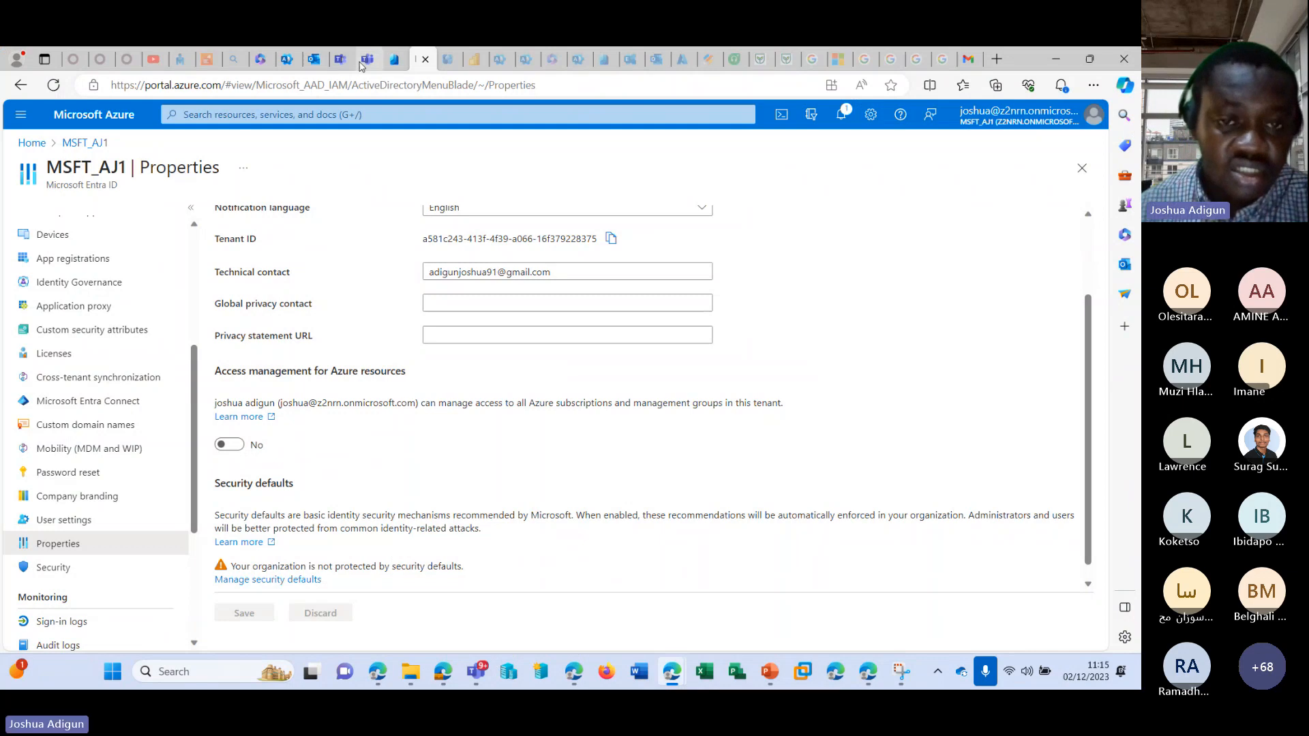
left_click(287, 59)
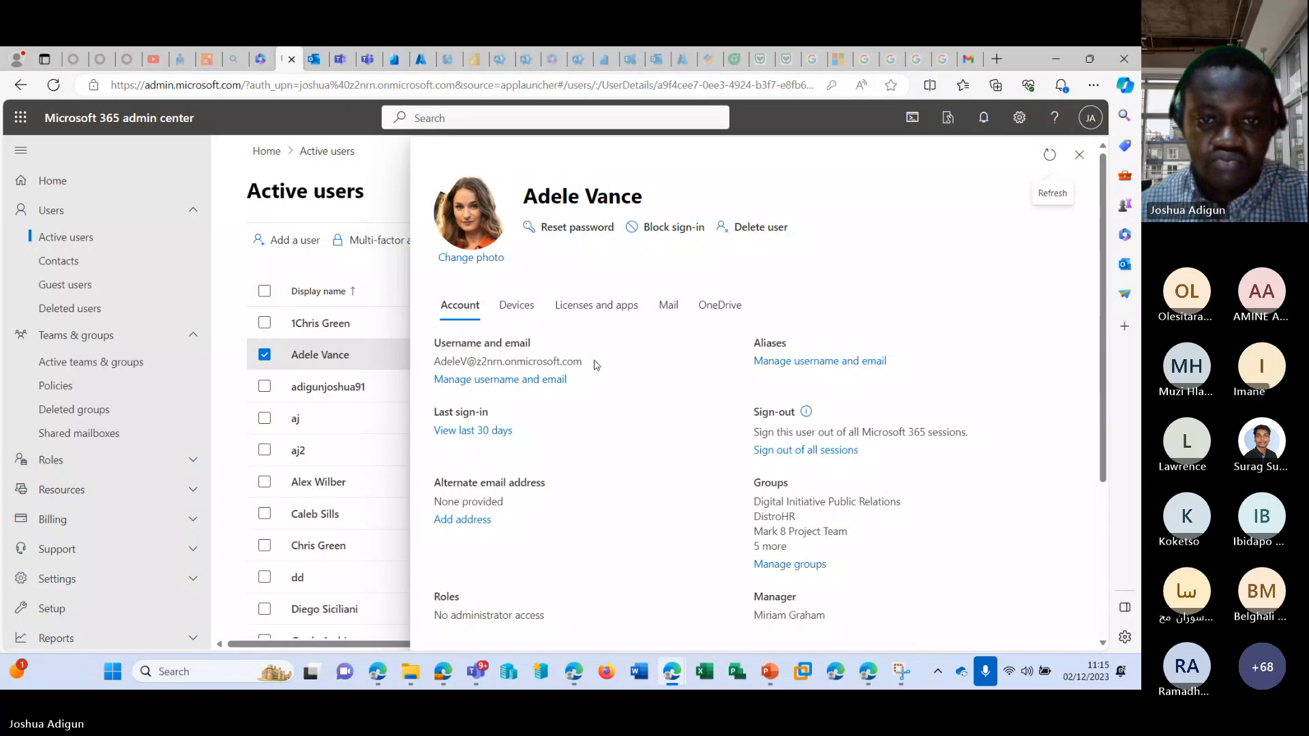
left_click_drag(594, 365, 432, 362)
key("ctrl+c")
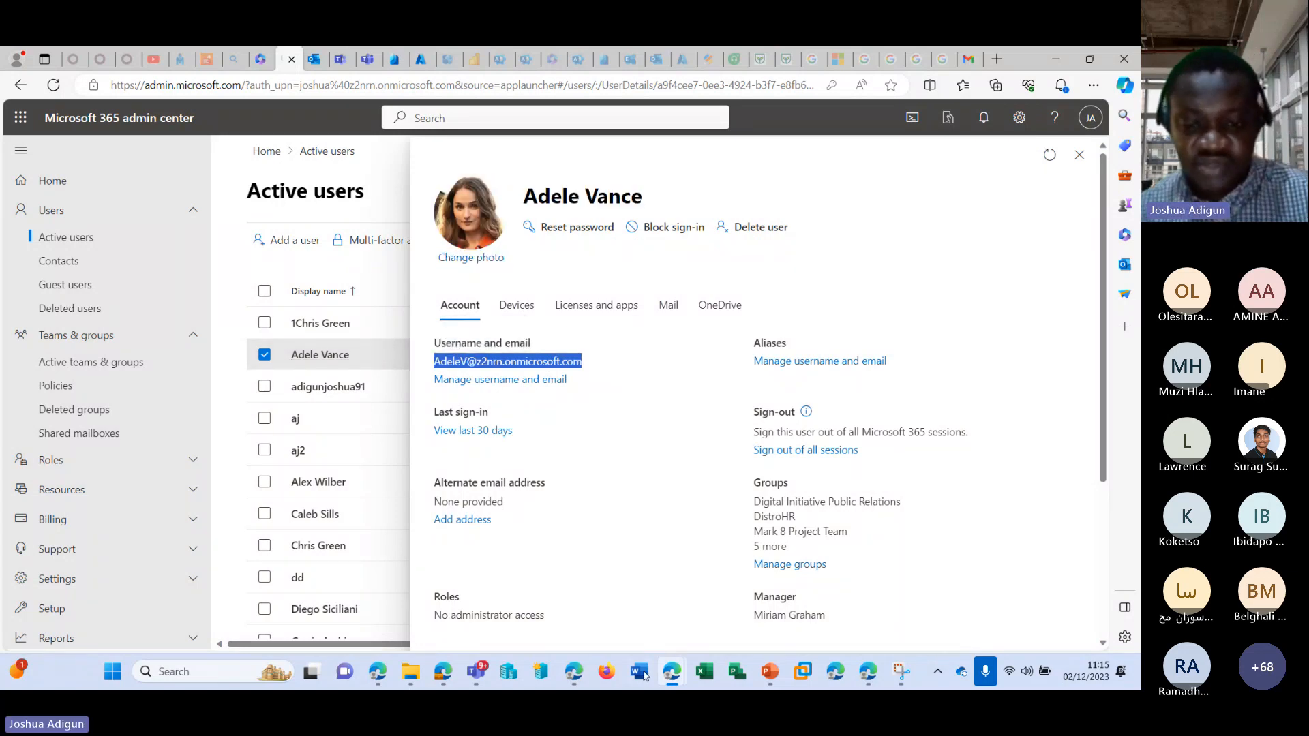
mouse_move(677, 682)
left_click(701, 581)
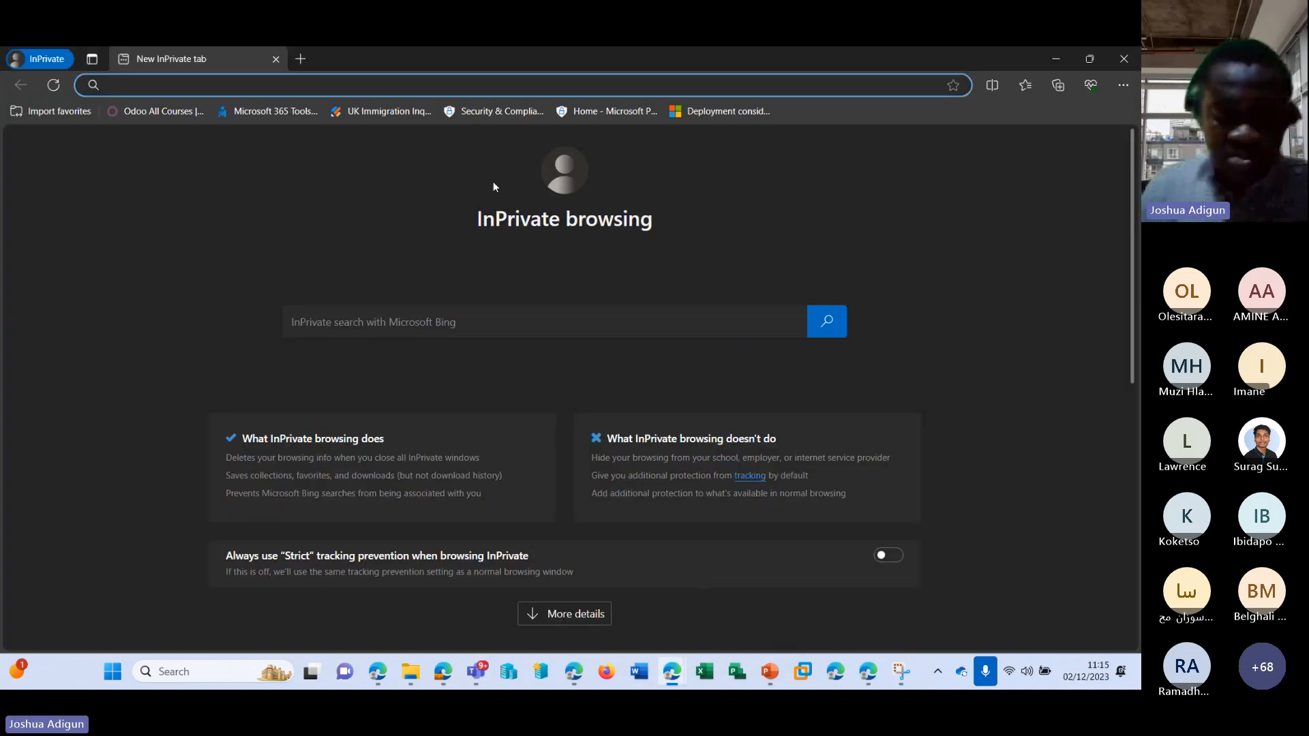
Open the office.com sign-in page and submit the member's copied username.
type("office.com")
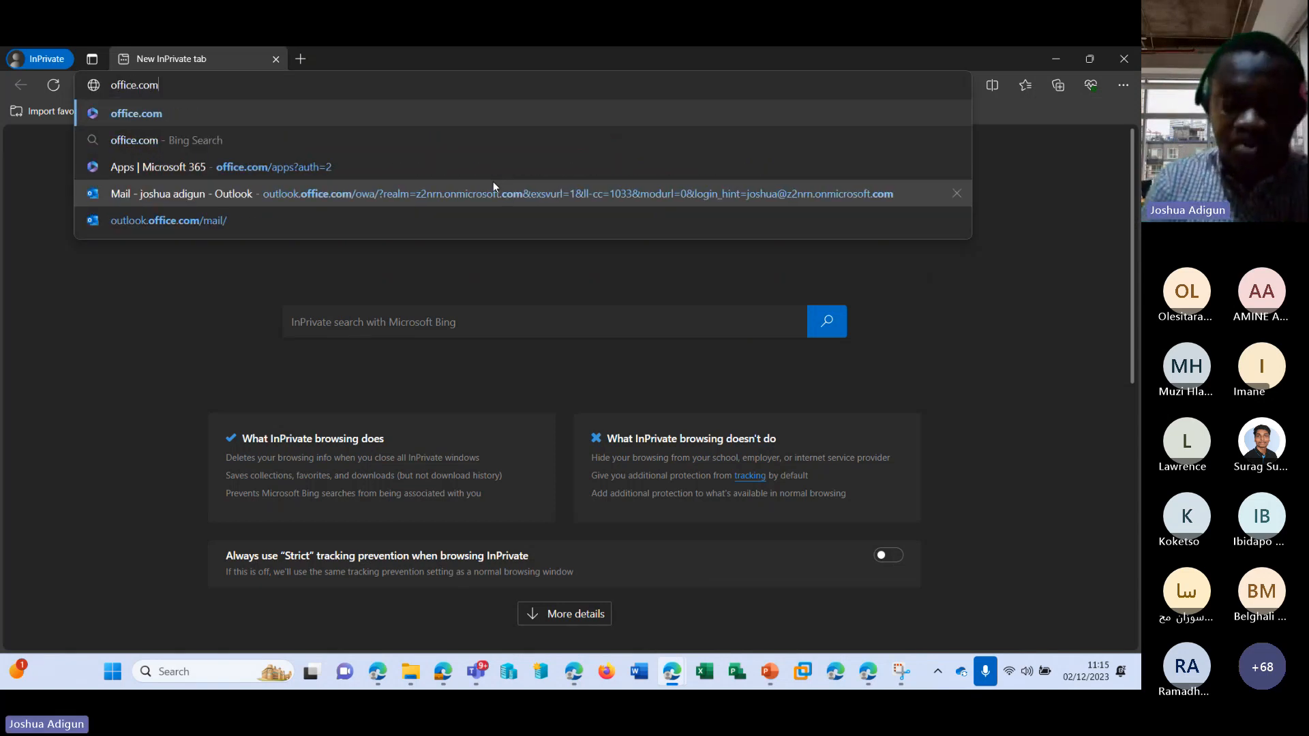
key("Return")
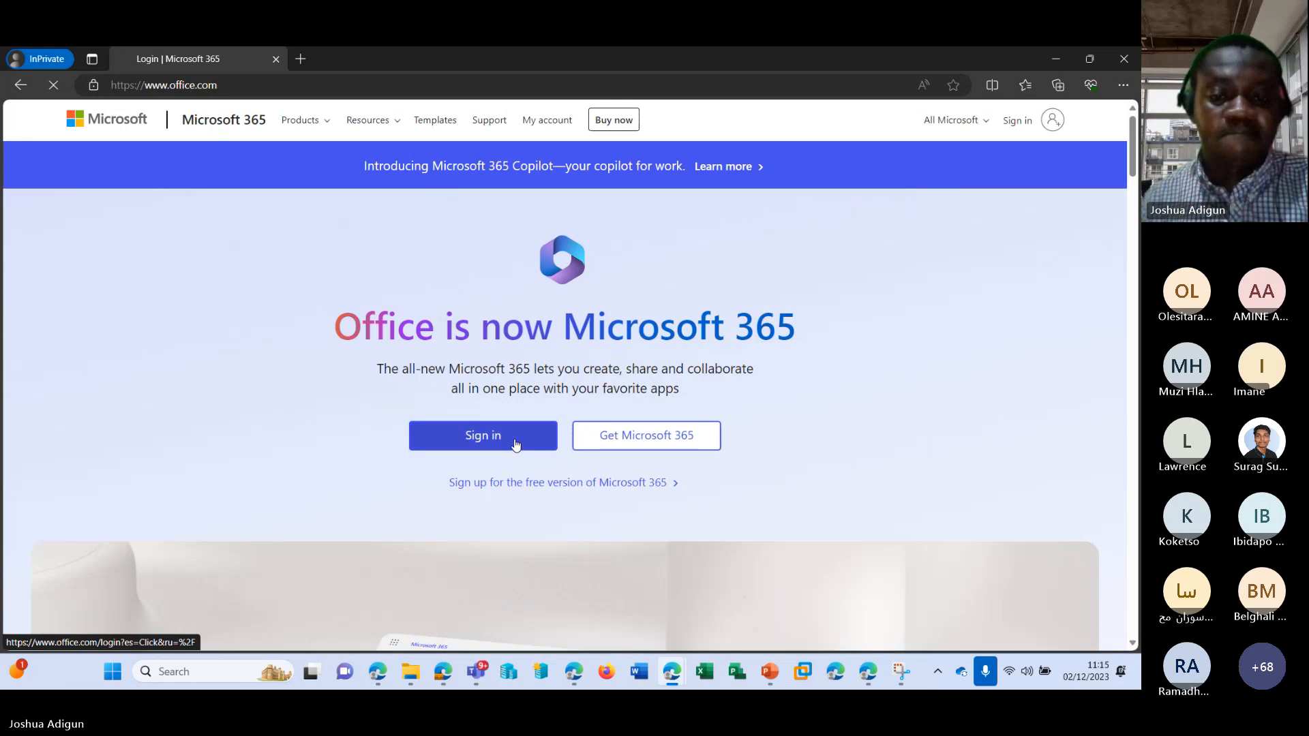
left_click(515, 443)
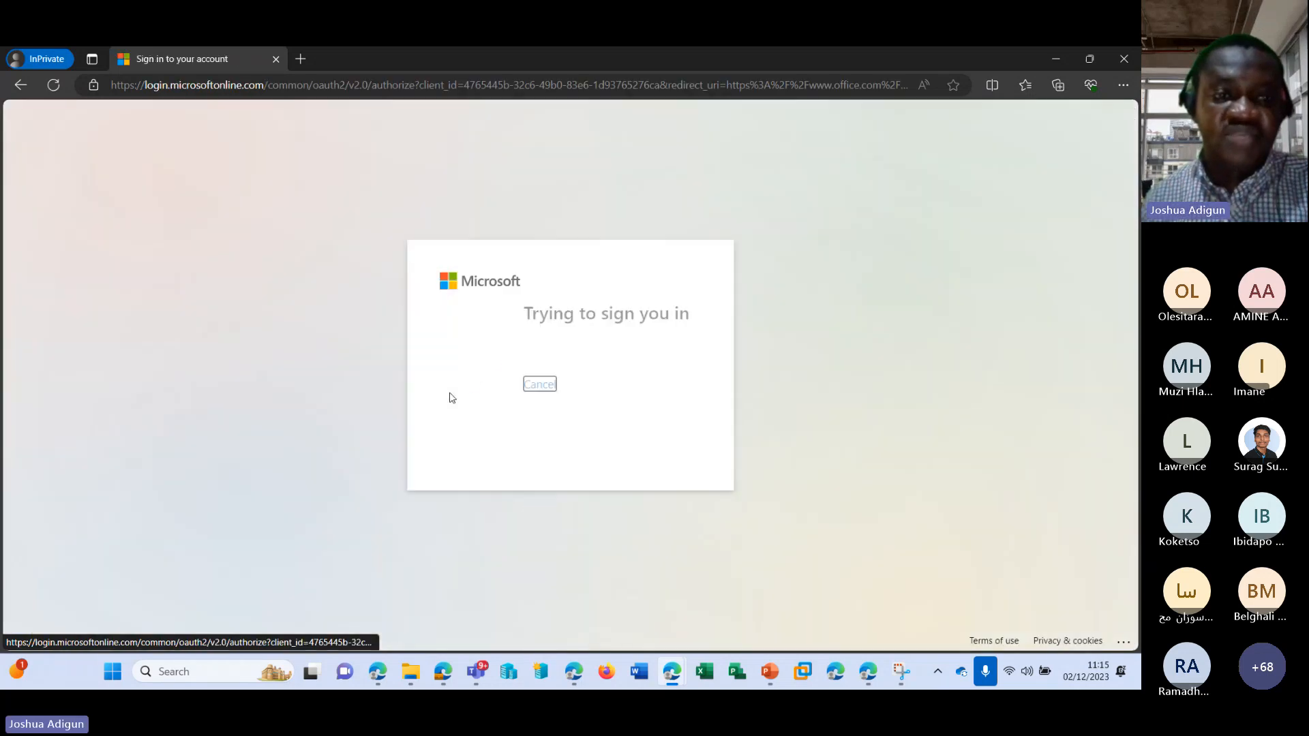
key("ctrl+v")
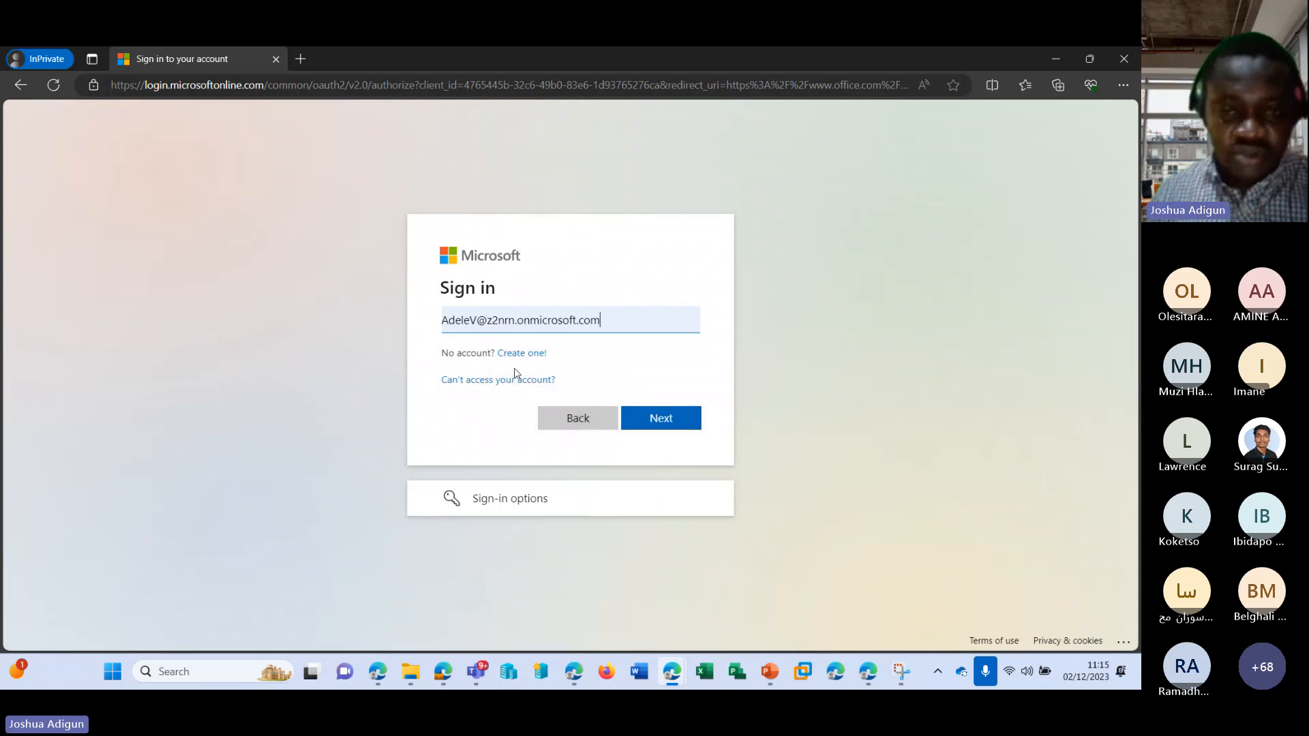
left_click(653, 423)
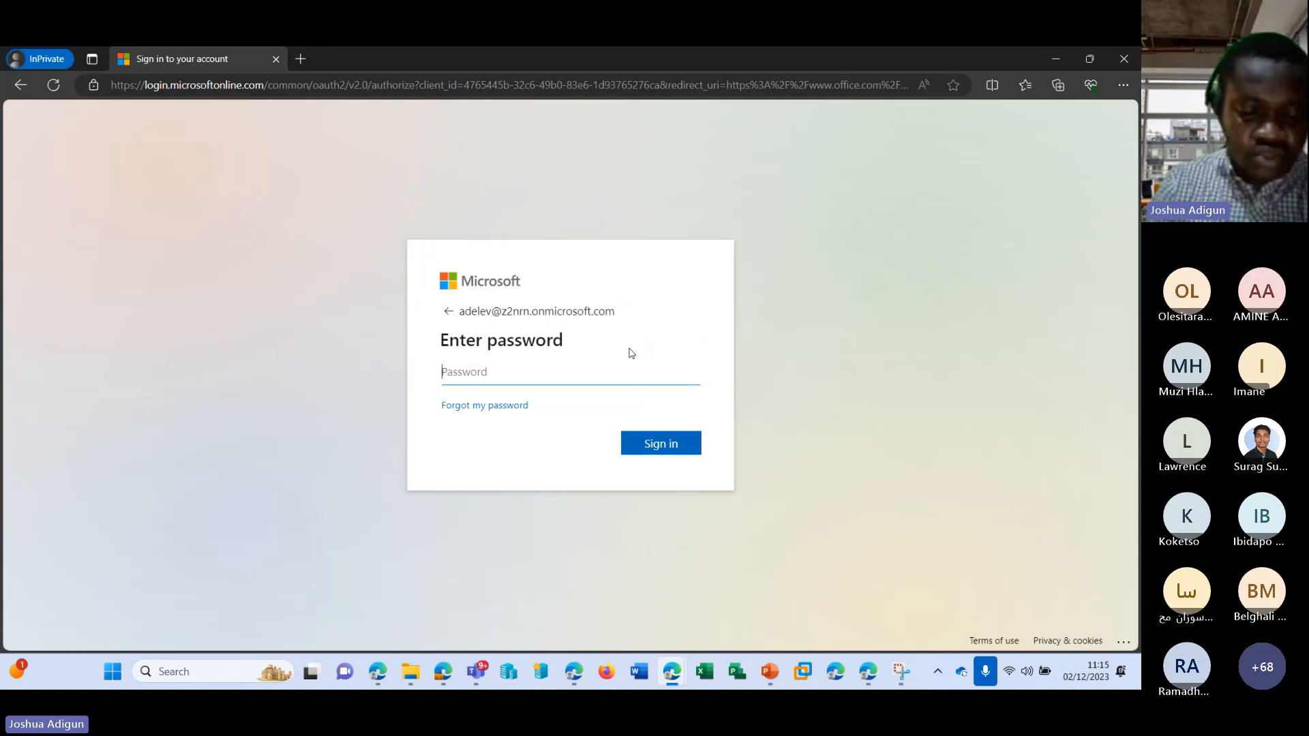
Enter the member's account password and complete the sign-in to Microsoft 365.
type("*******")
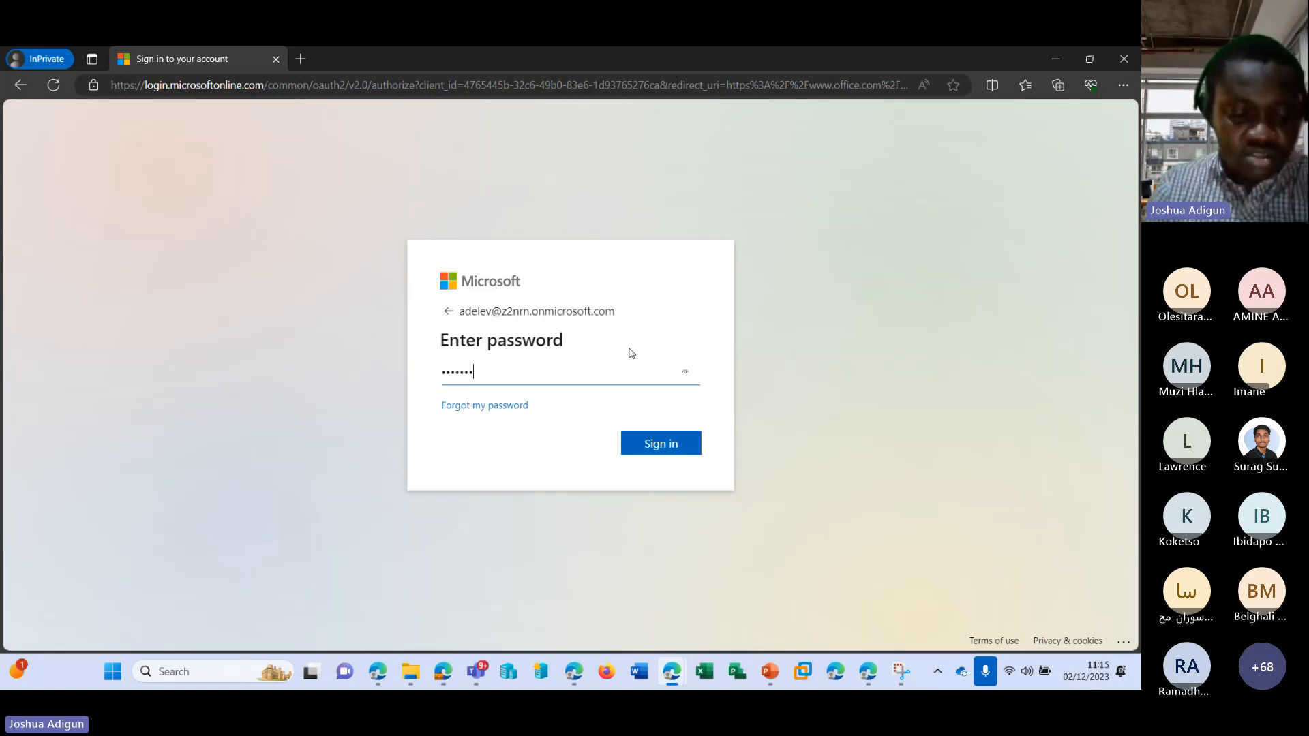
type("*")
key("Return")
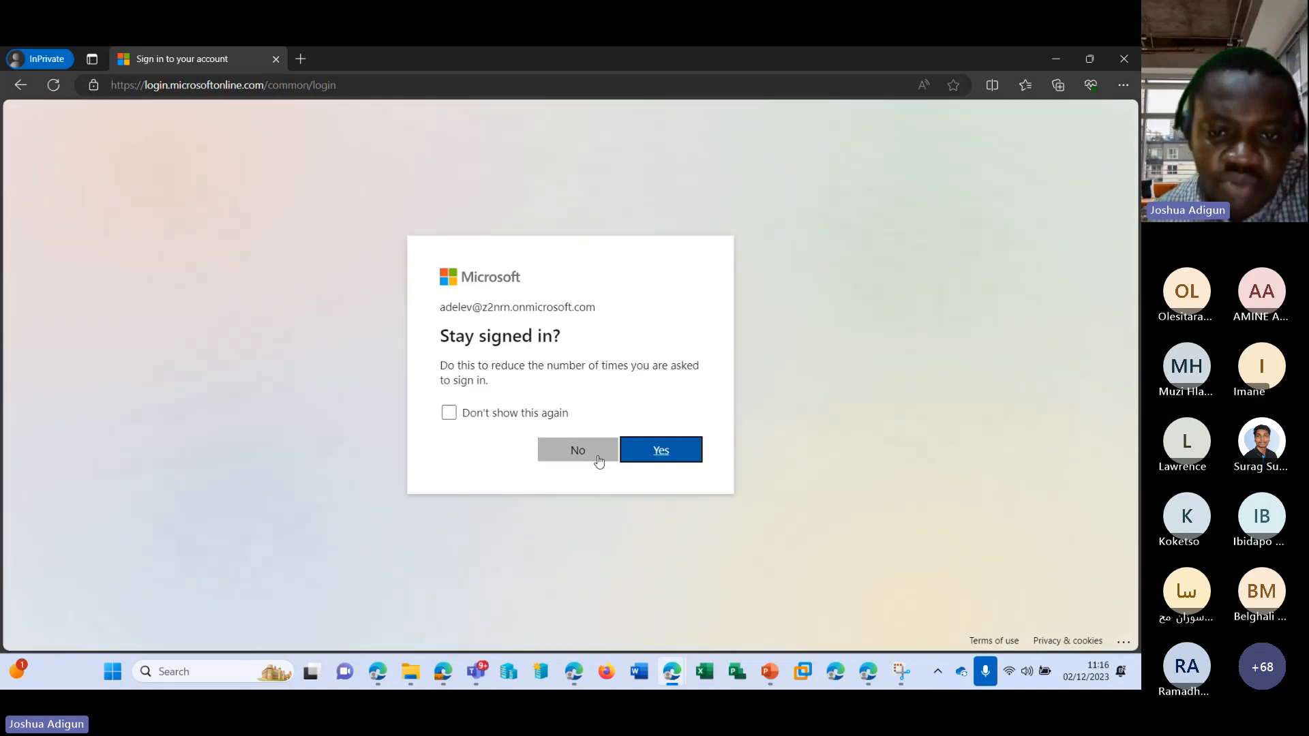
left_click(598, 459)
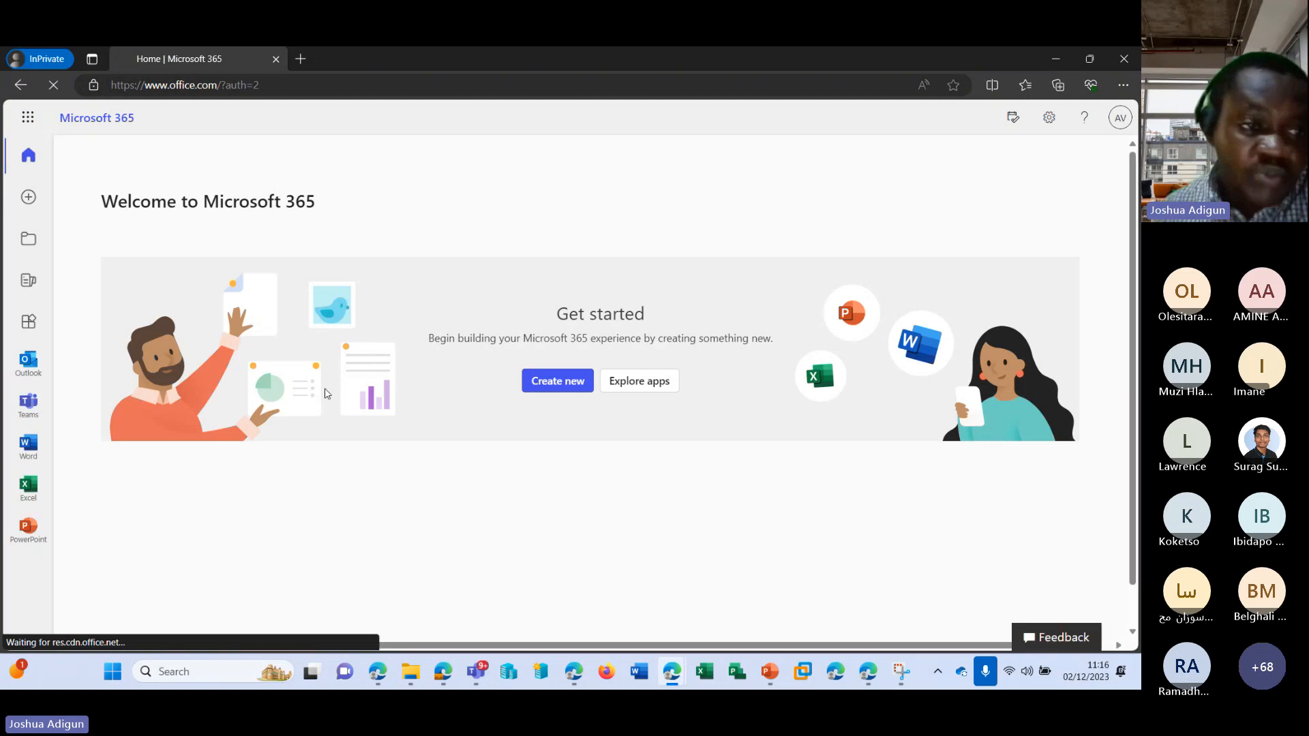
Open the member's Outlook inbox and read the Test email addressed to DistroHR.
left_click(29, 361)
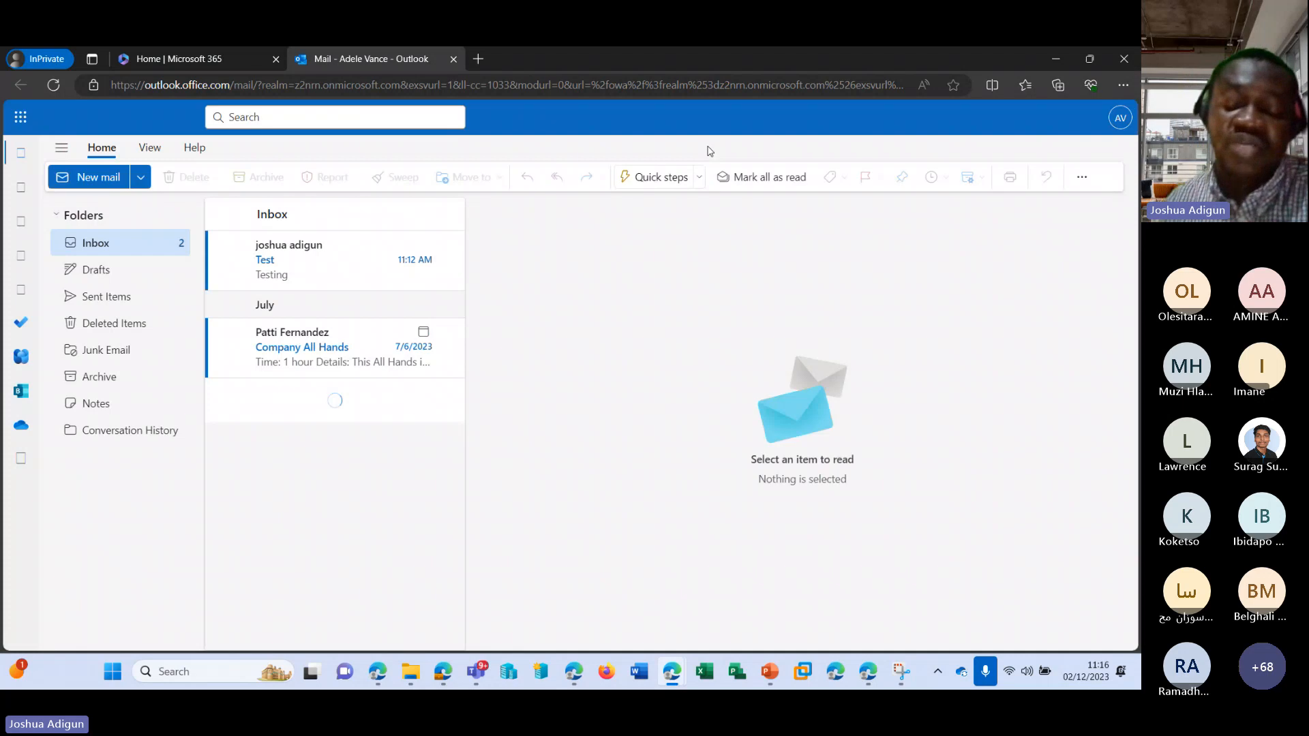
left_click(304, 272)
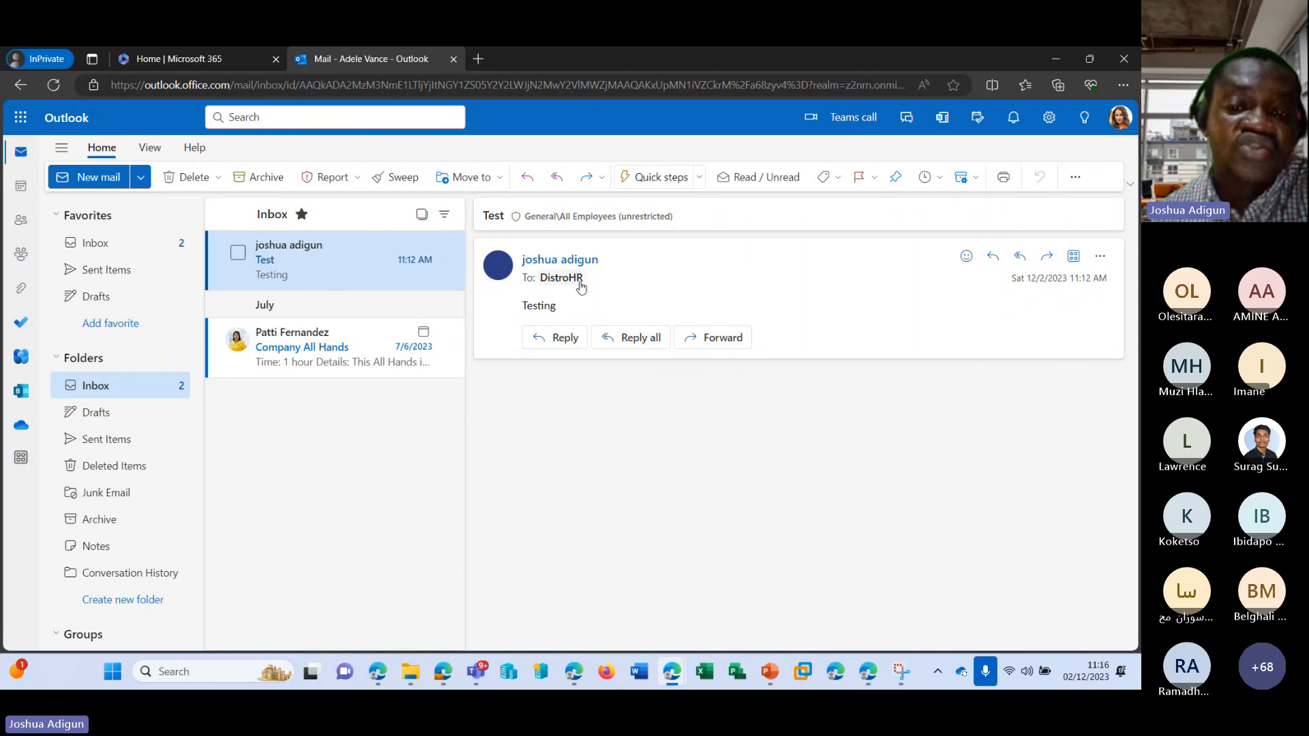
left_click_drag(524, 307, 584, 312)
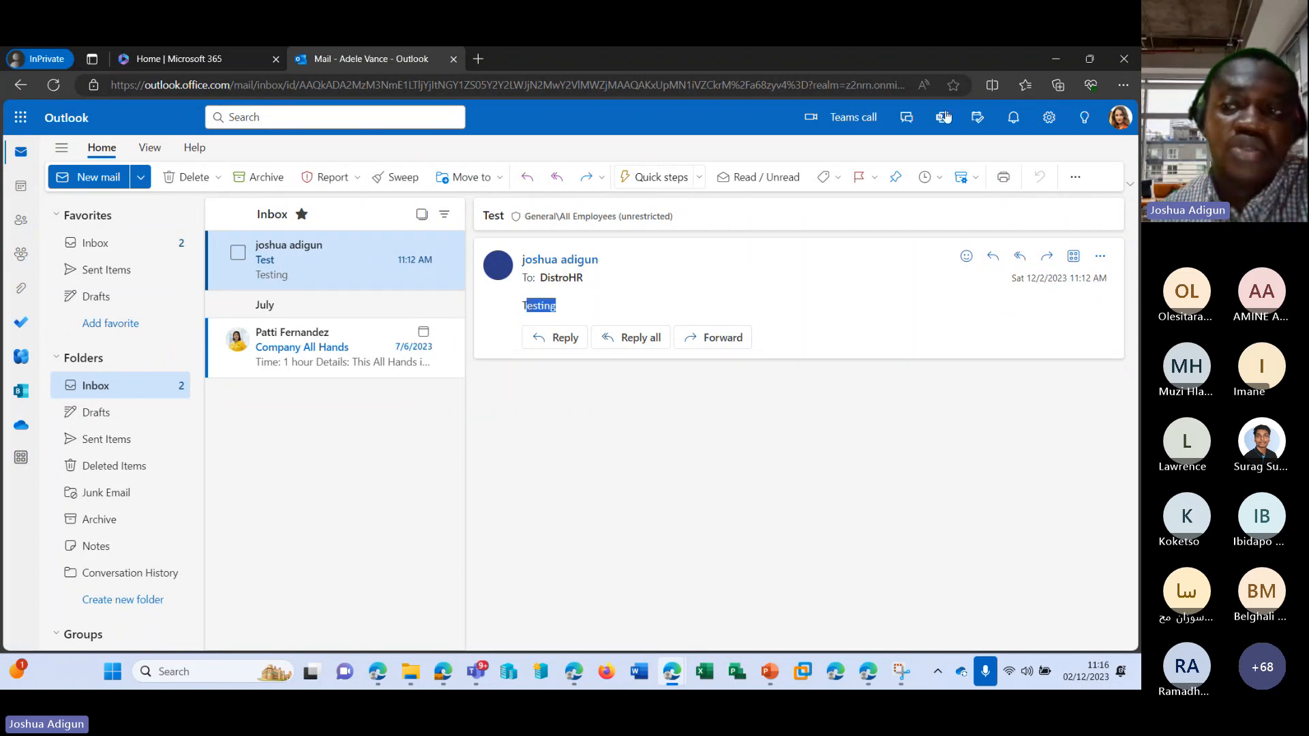
Return to the Microsoft 365 admin center, close the member's details and view the Teams & groups policies list.
left_click(1054, 58)
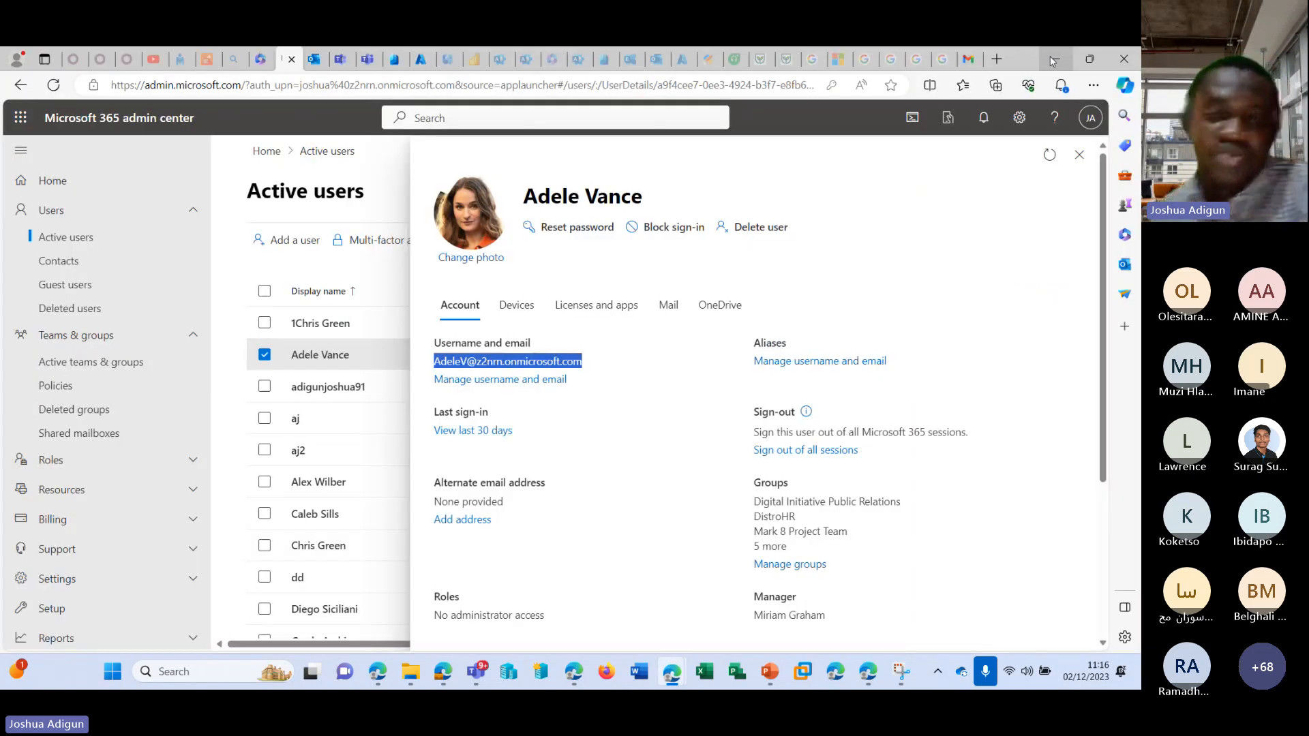
left_click(777, 216)
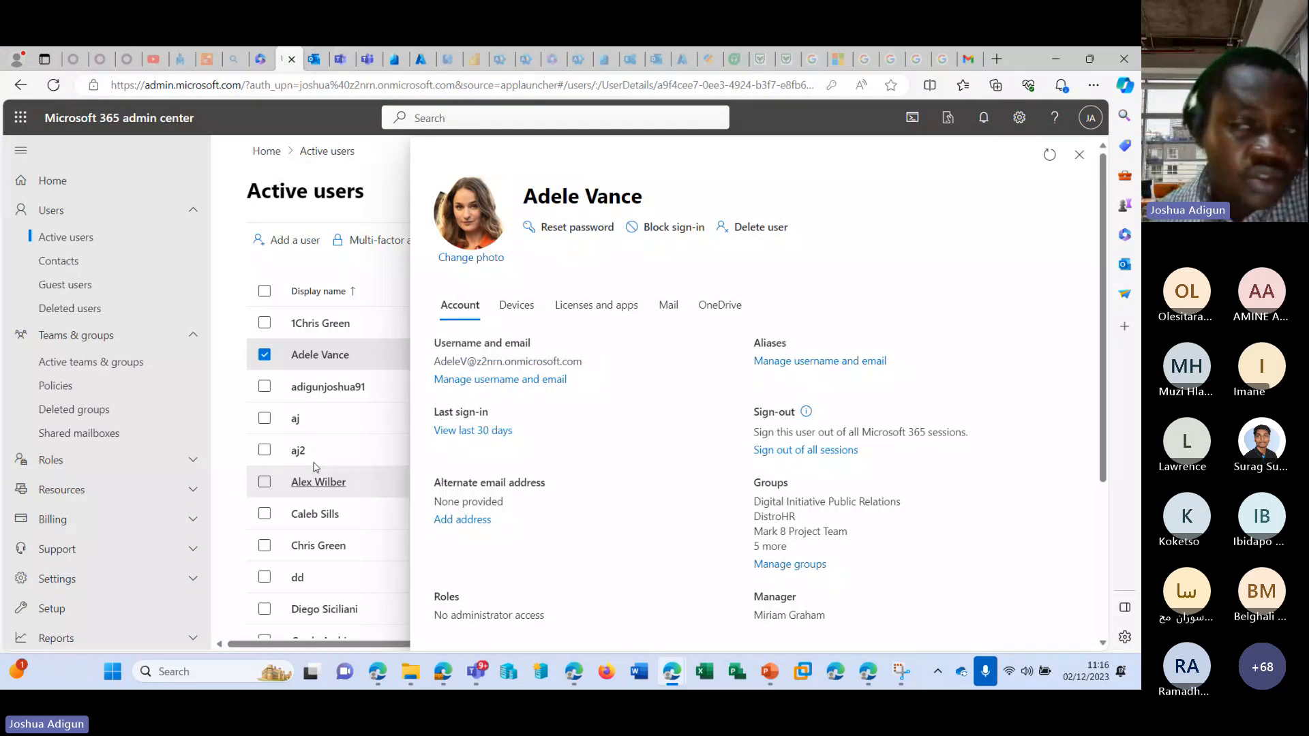
left_click(1079, 155)
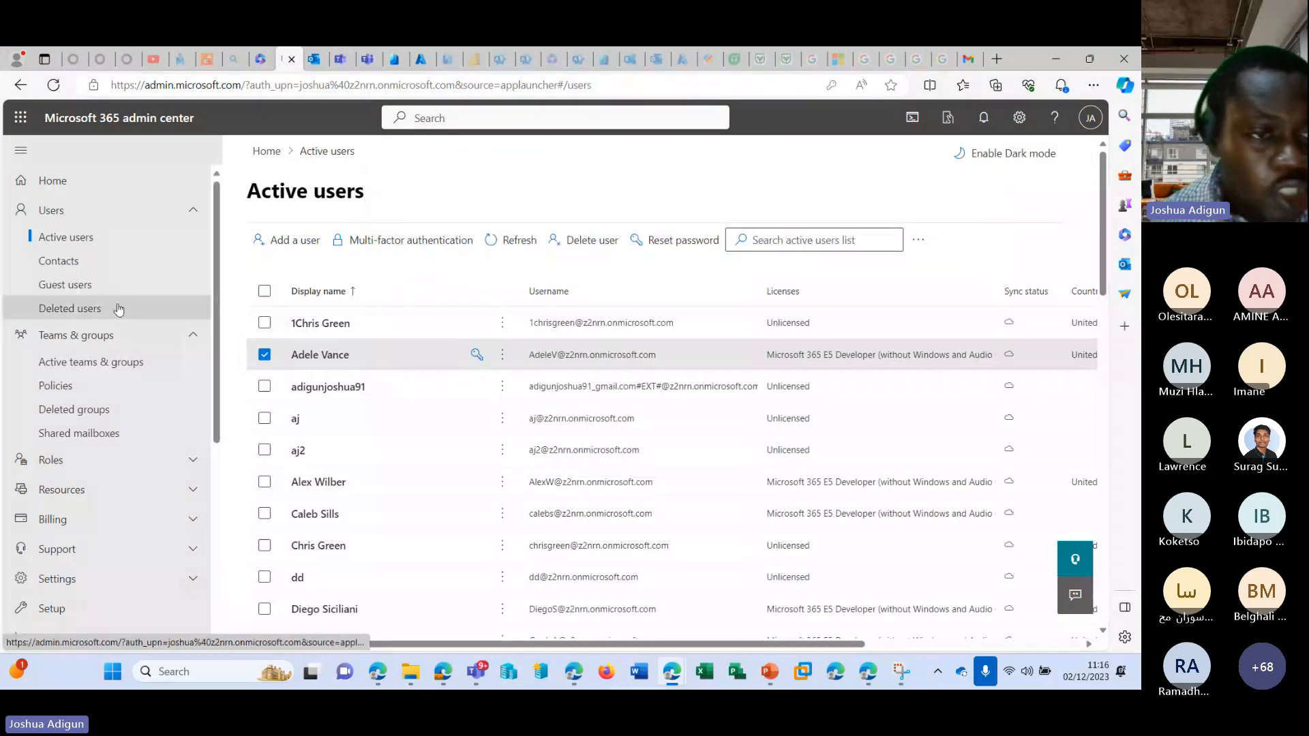
left_click(86, 383)
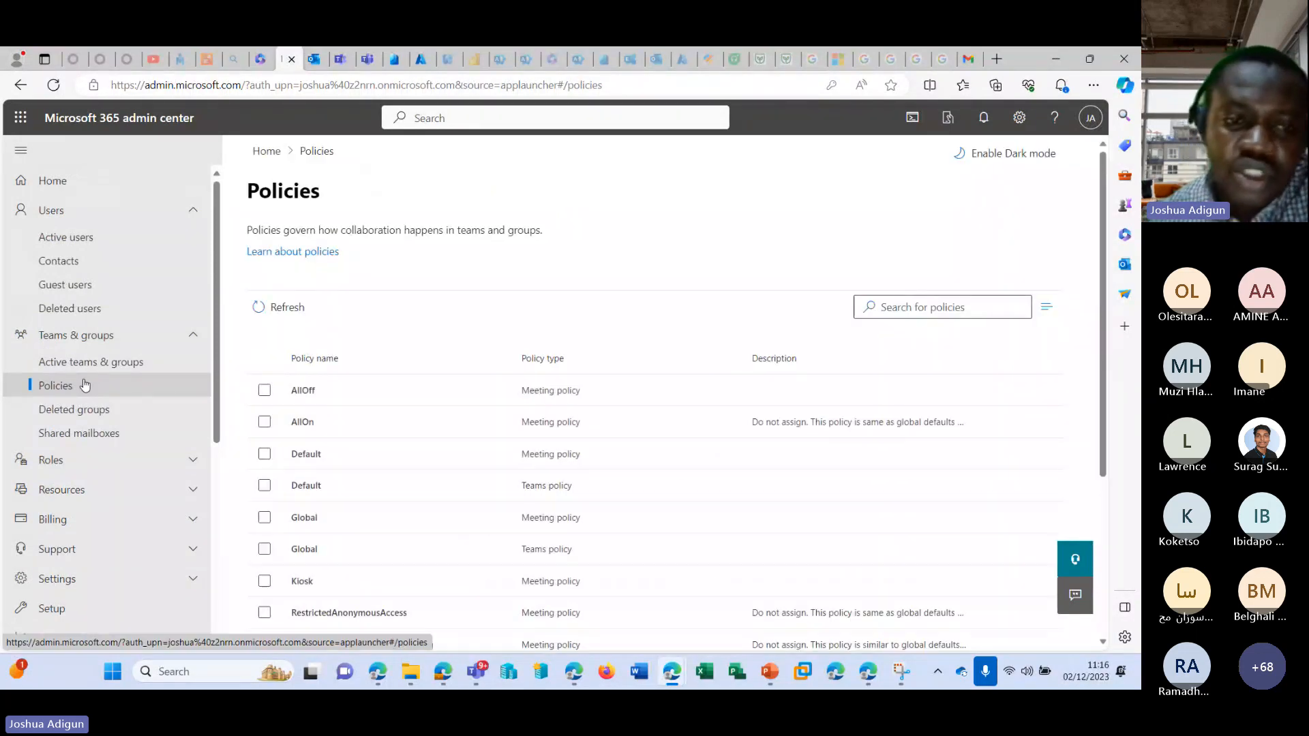
scroll(374, 371, "down", 2)
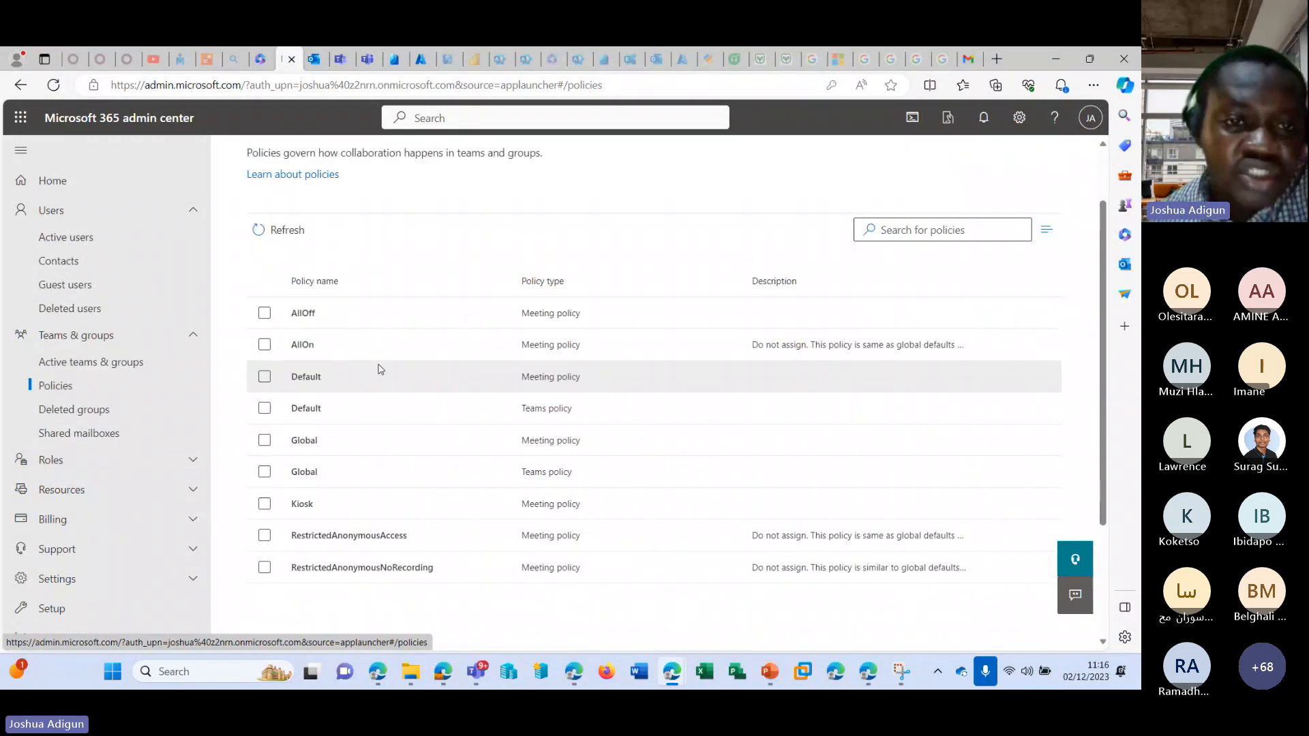
scroll(368, 368, "up", 1)
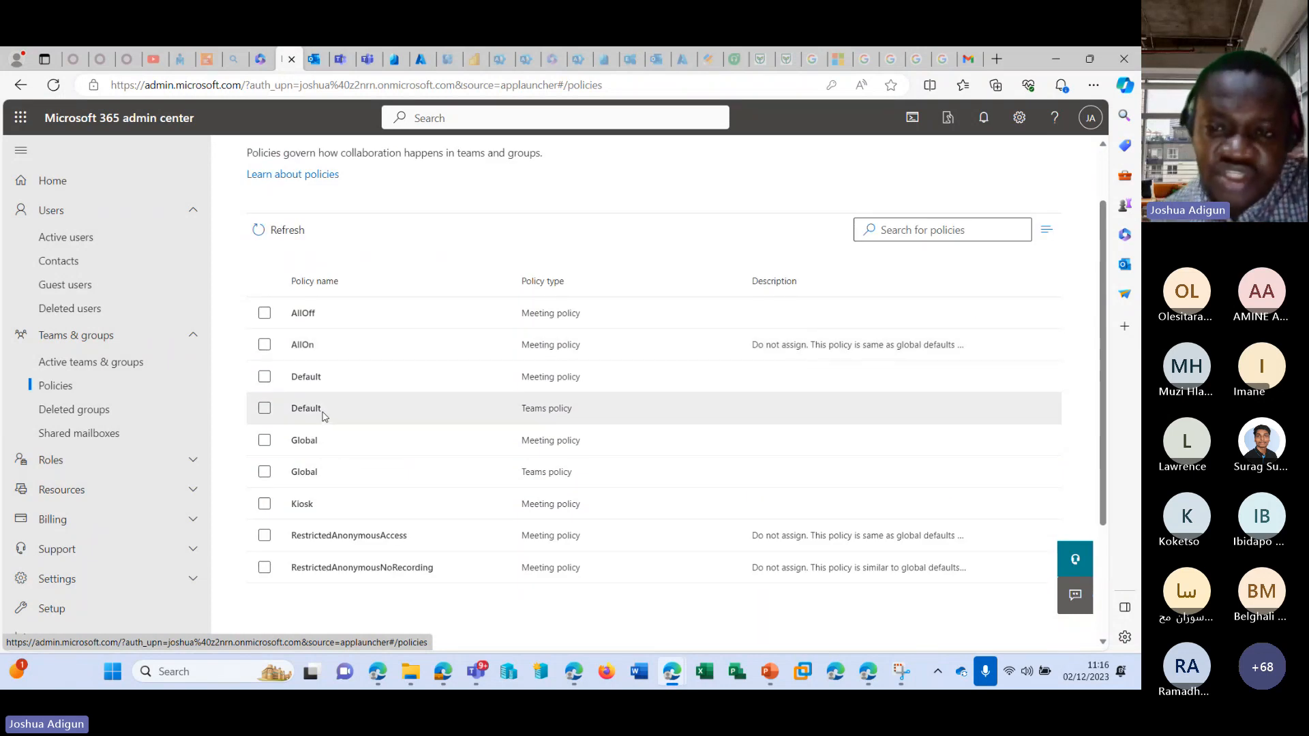
Switch to the Teams admin center and show the policy entries available under Meetings.
left_click(341, 61)
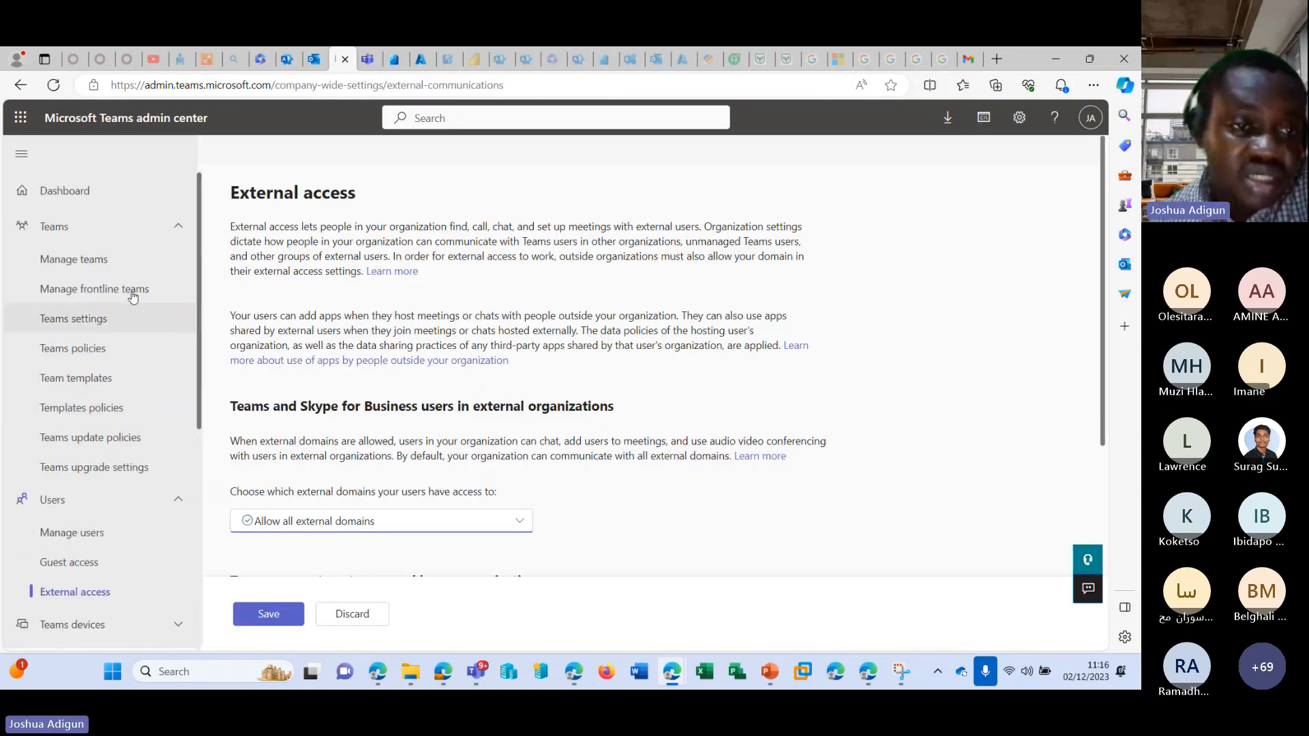
left_click(137, 227)
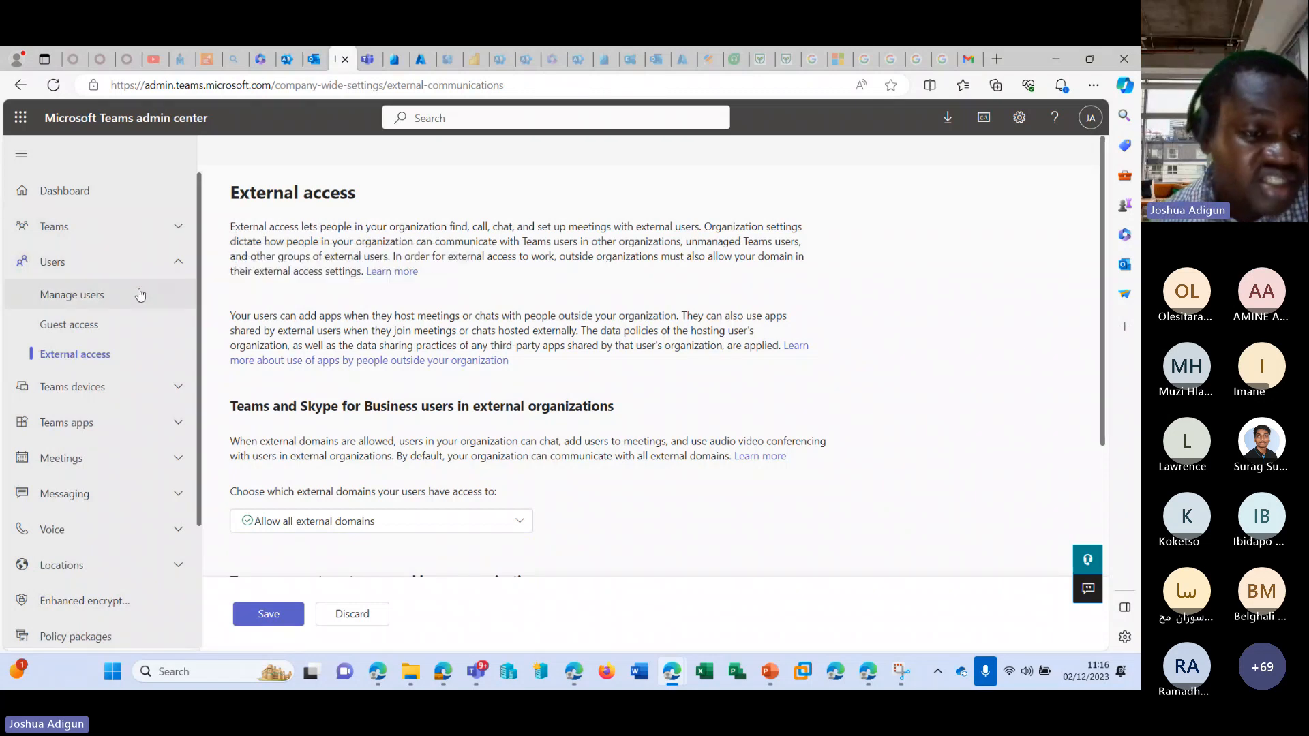
left_click(116, 458)
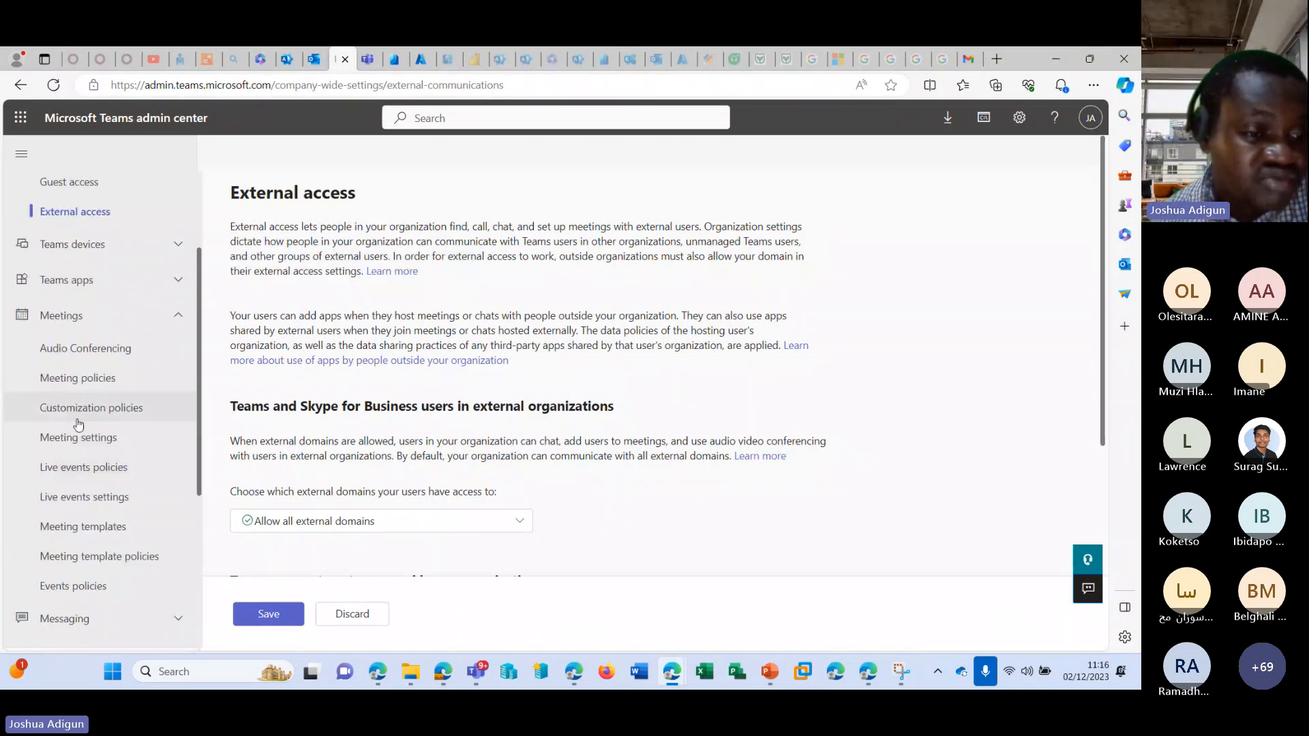
Back in the Microsoft 365 admin center, examine the AllOff meeting policy's settings, its automatic admission choices and its assigned users.
left_click(287, 59)
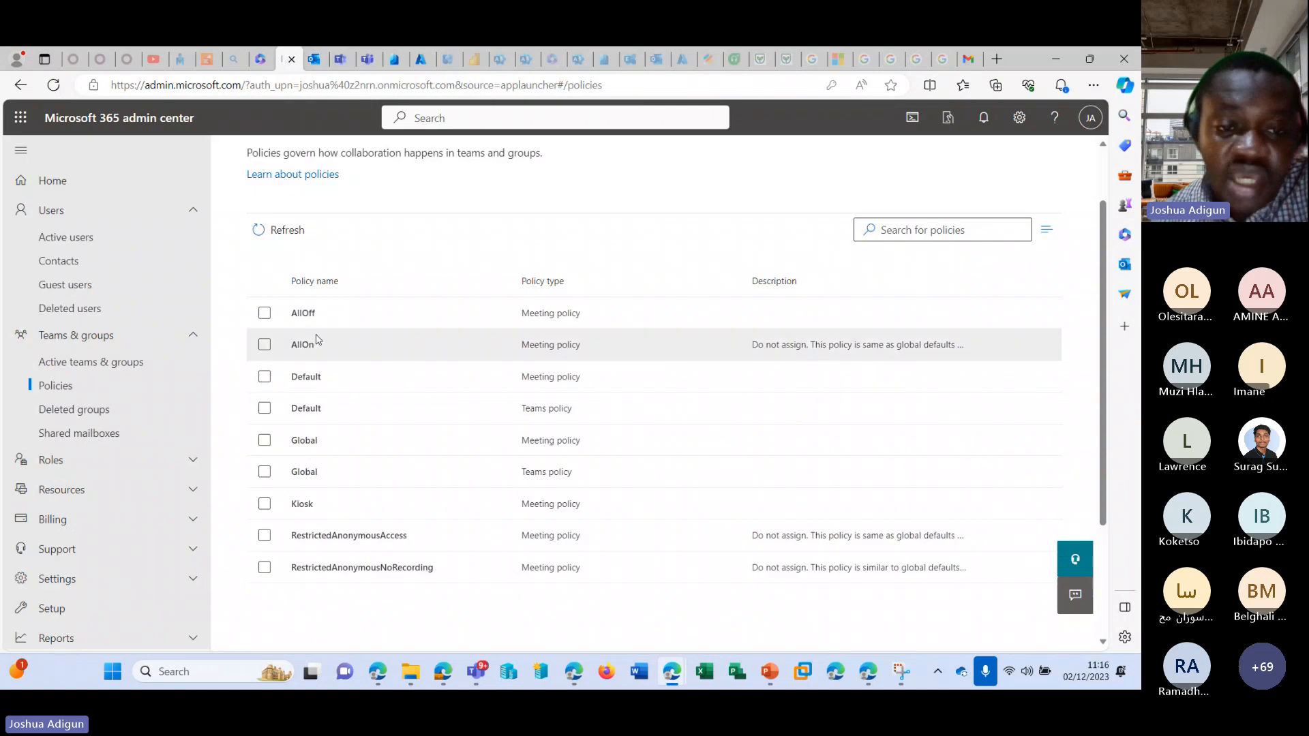
left_click(304, 315)
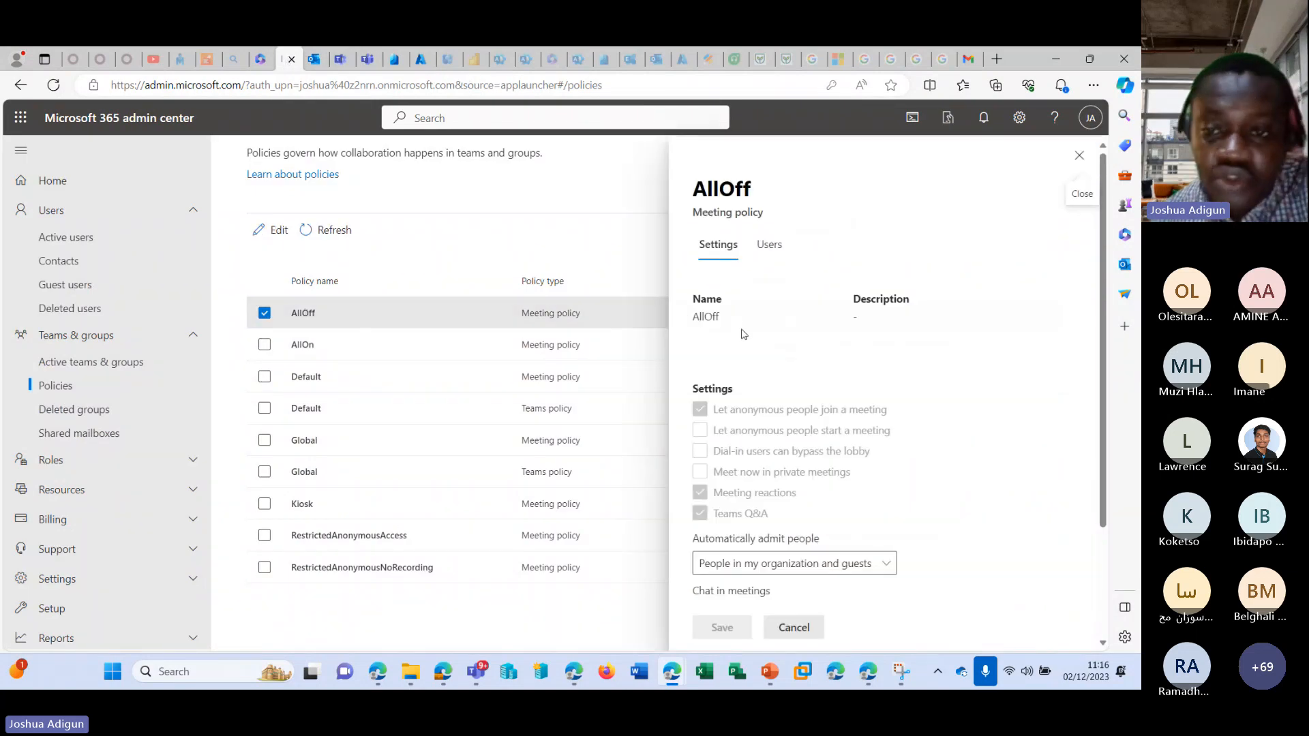
scroll(744, 334, "down", 1)
scroll(745, 344, "up", 1)
scroll(747, 349, "down", 3)
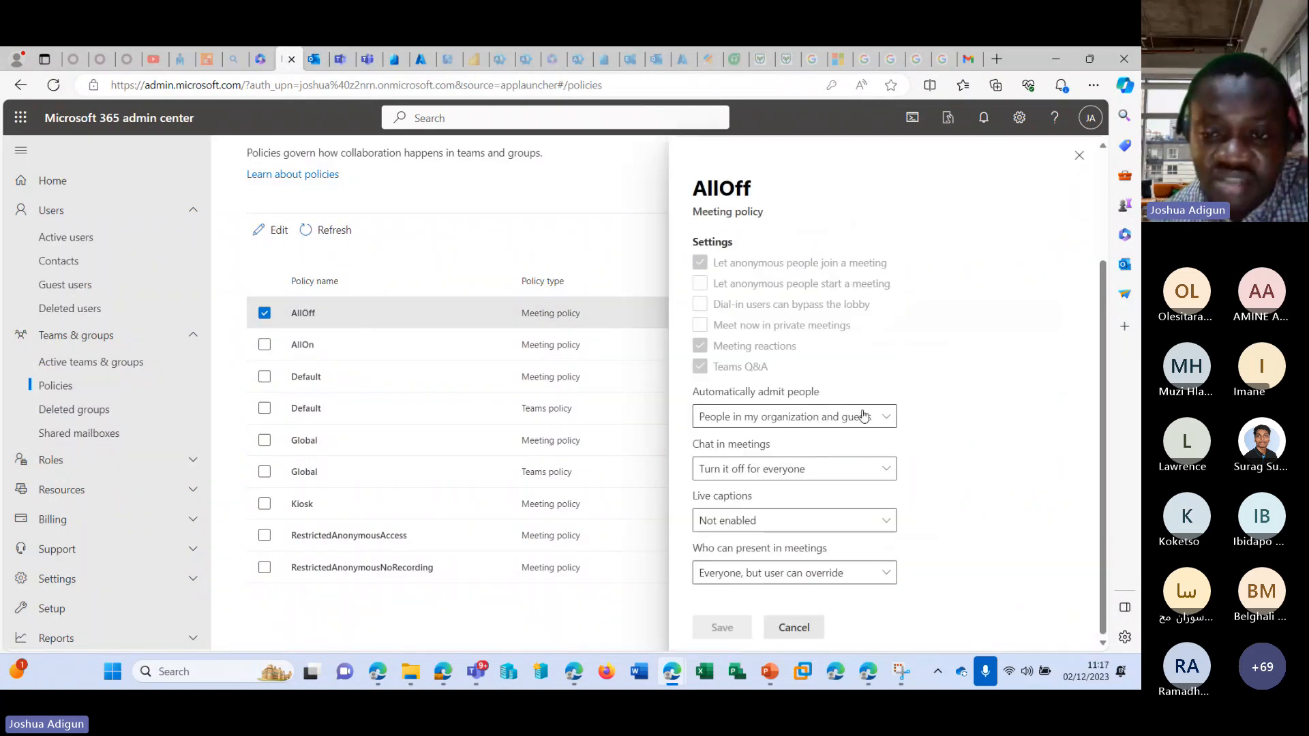
left_click(879, 418)
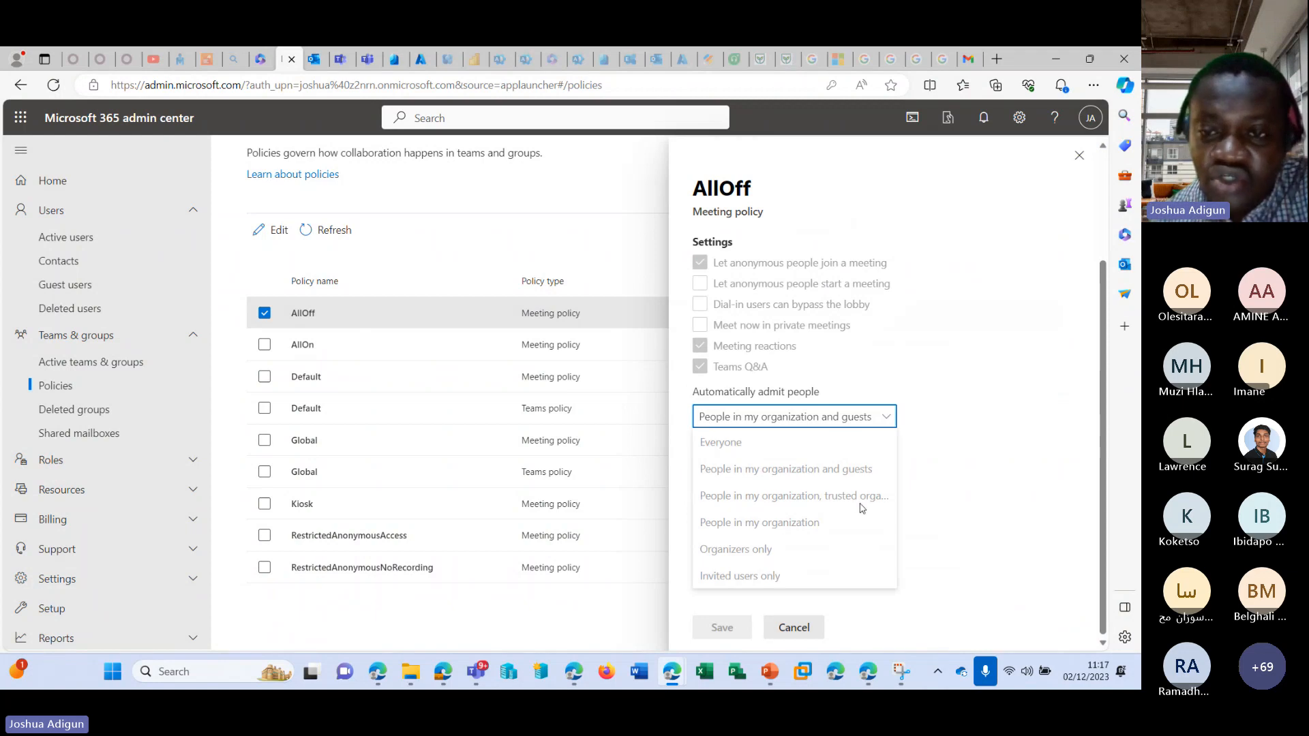
left_click(908, 422)
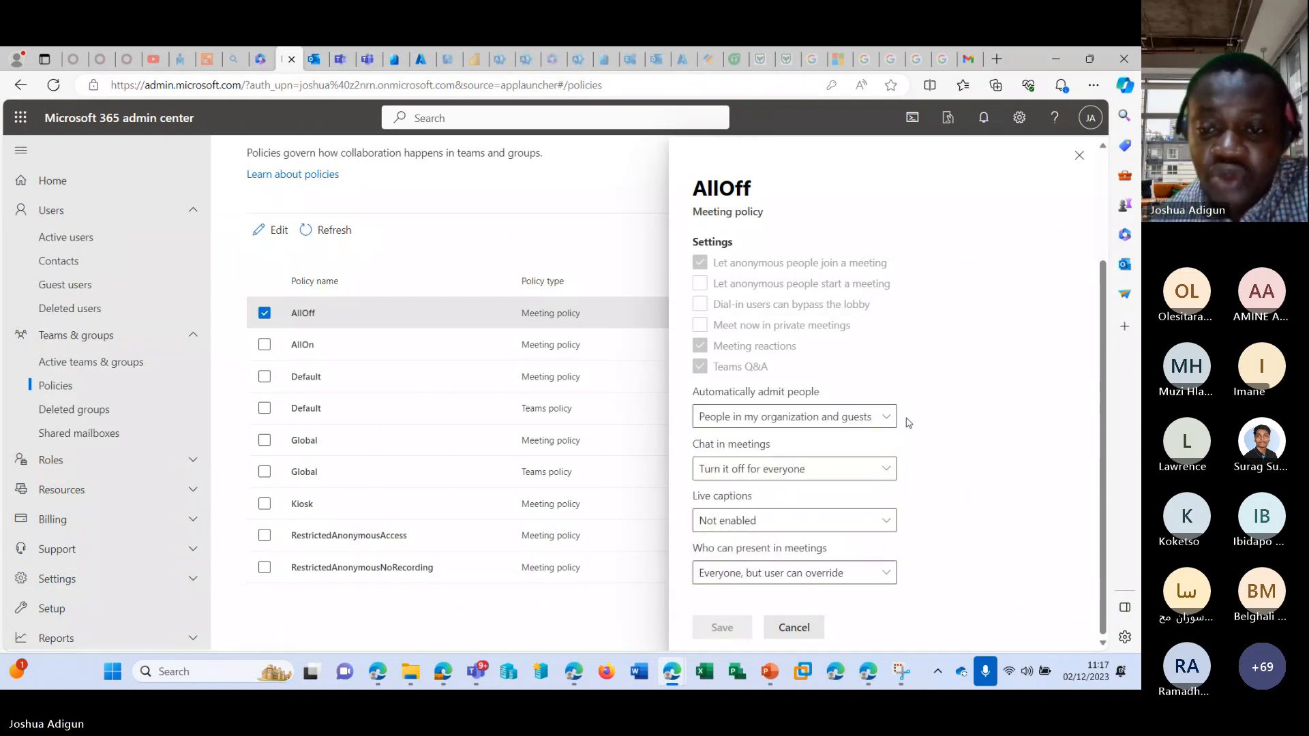
scroll(899, 432, "up", 3)
scroll(898, 432, "down", 3)
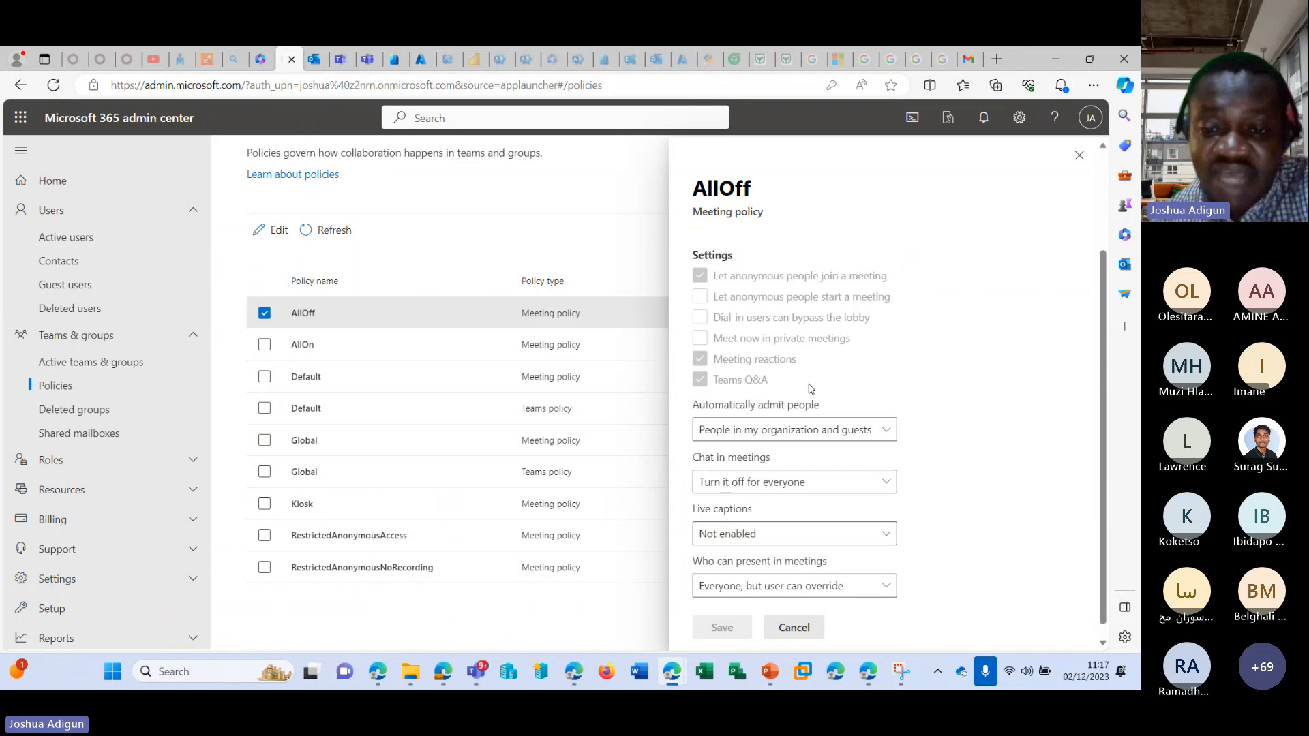
scroll(816, 380, "up", 3)
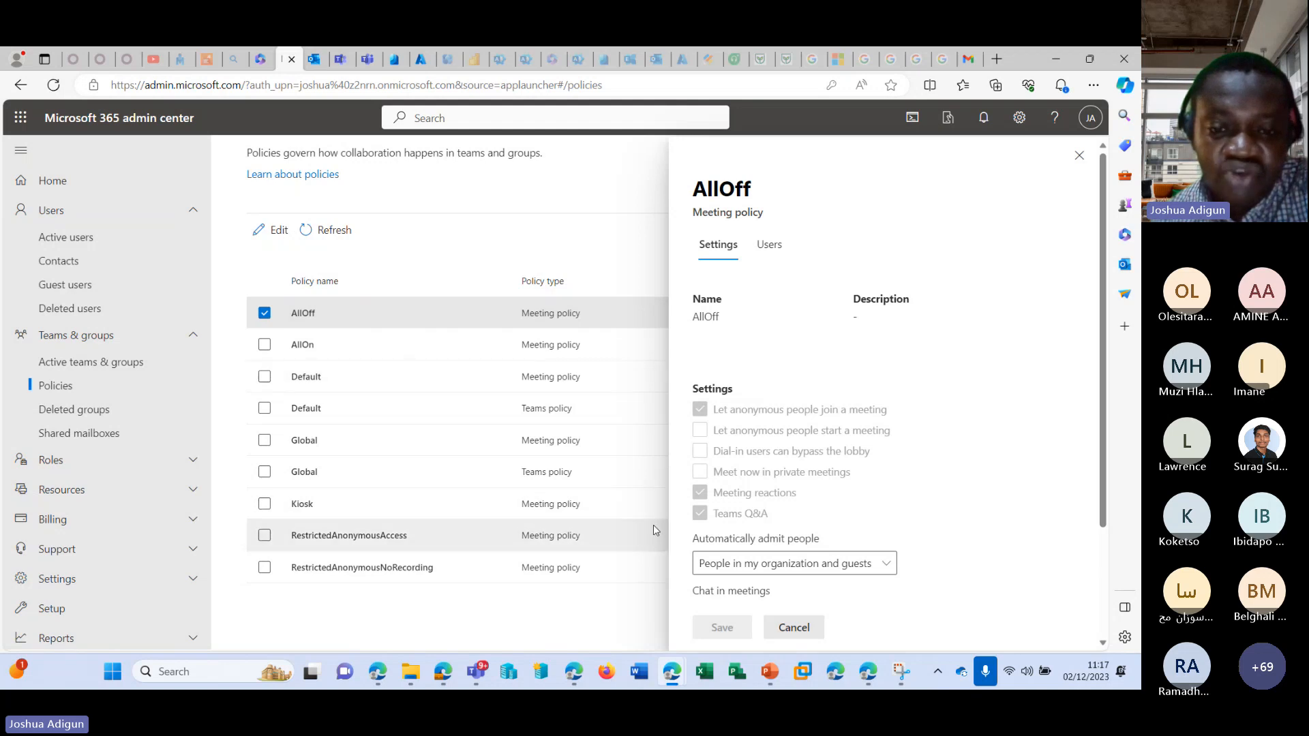
left_click(768, 244)
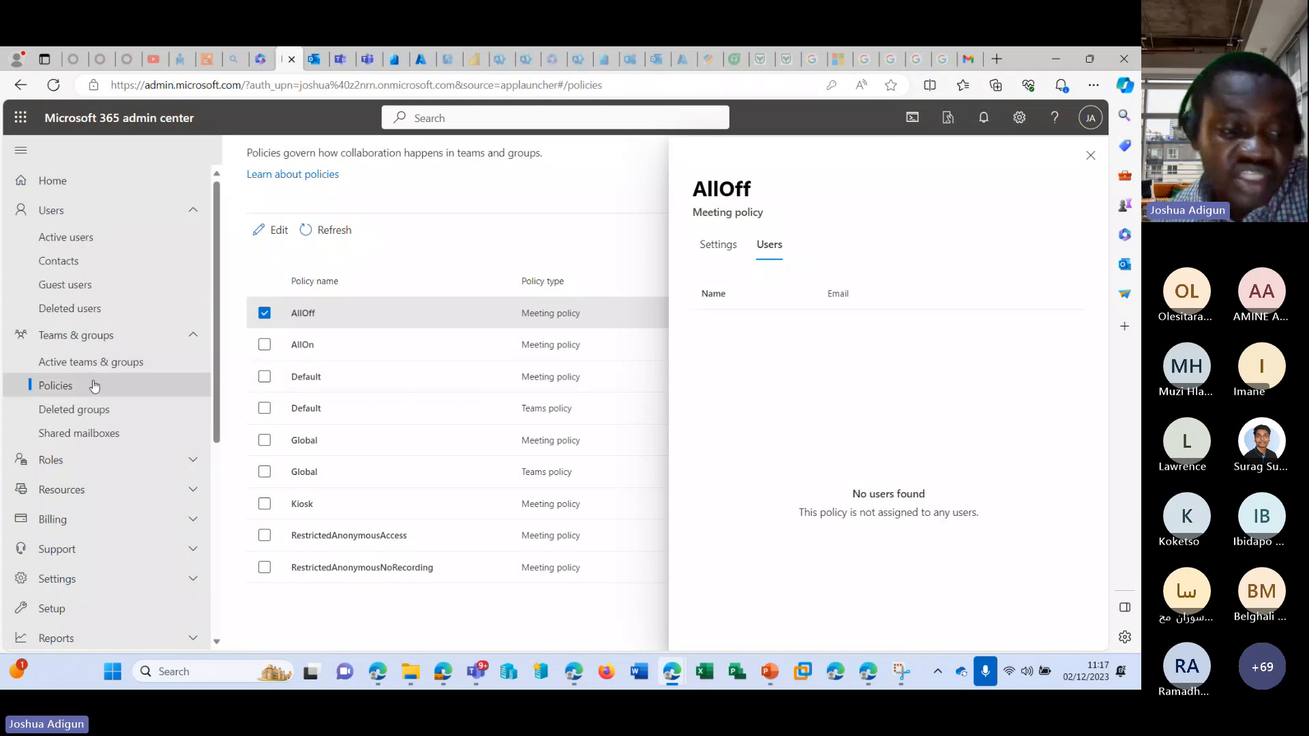
Look through the admin centers list, then return to the Teams admin center and review its sections down to Policy packages.
scroll(84, 536, "down", 4)
scroll(61, 555, "down", 2)
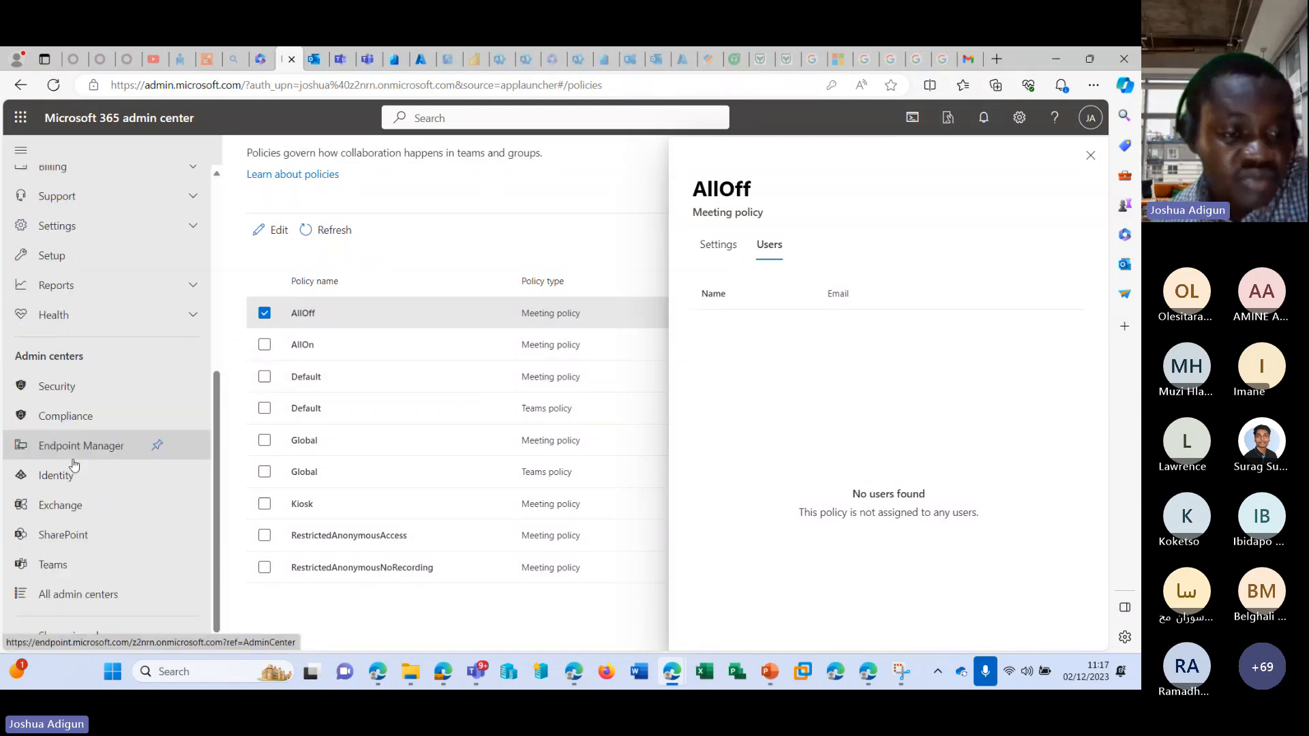
left_click(338, 63)
scroll(103, 257, "up", 2)
scroll(126, 409, "down", 2)
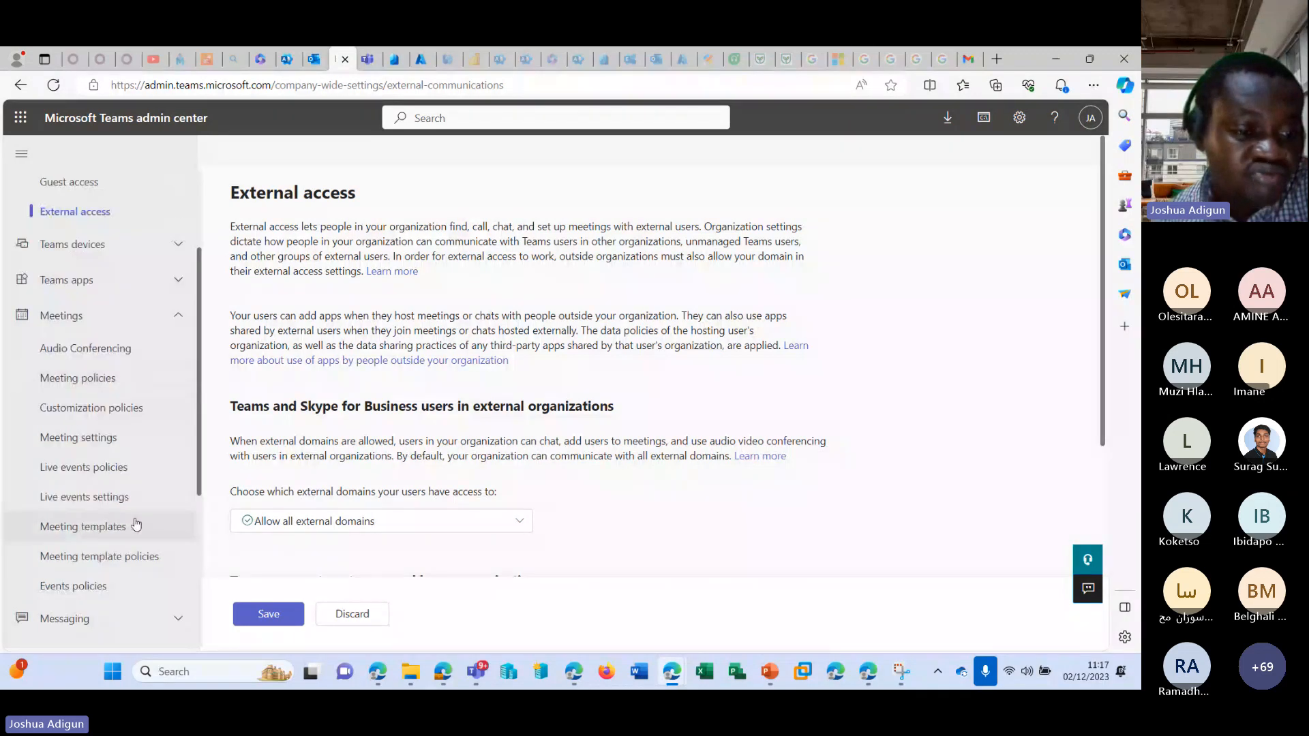
scroll(136, 518, "down", 4)
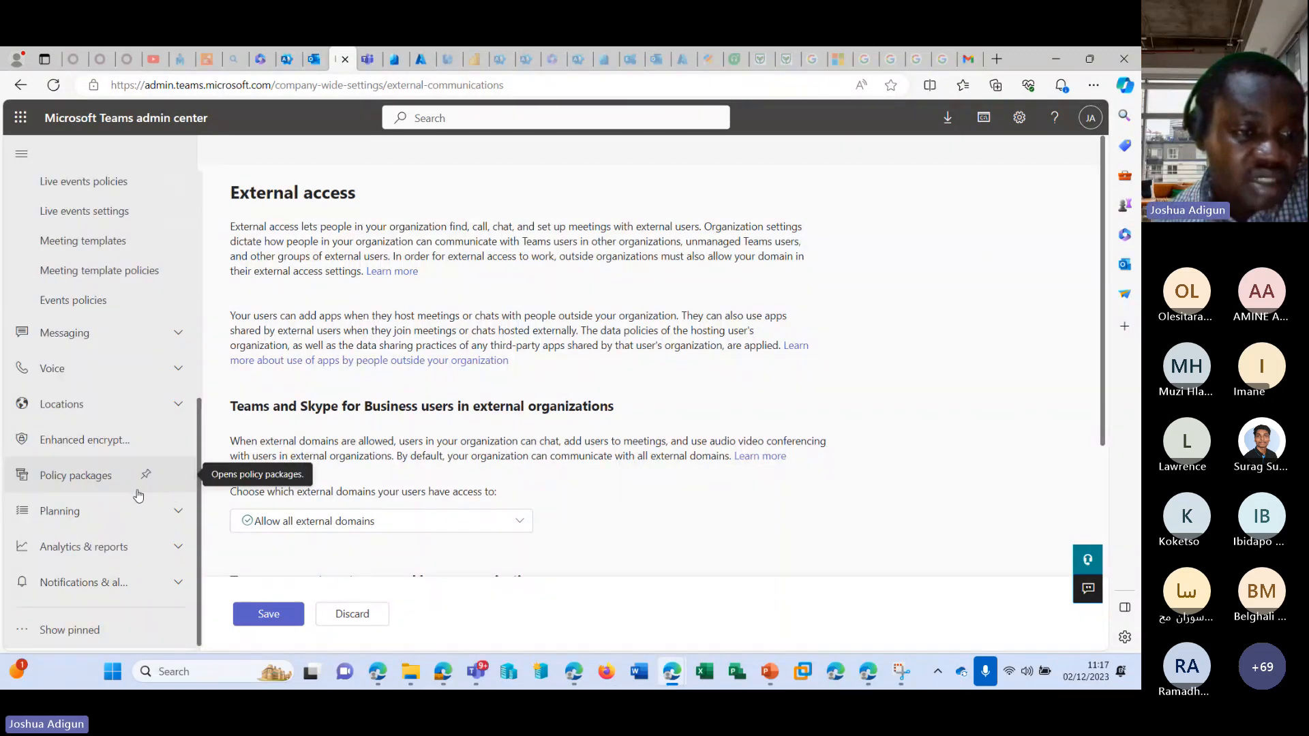
Open Policy packages in the Teams admin center and look through the list of predefined packages.
left_click(94, 485)
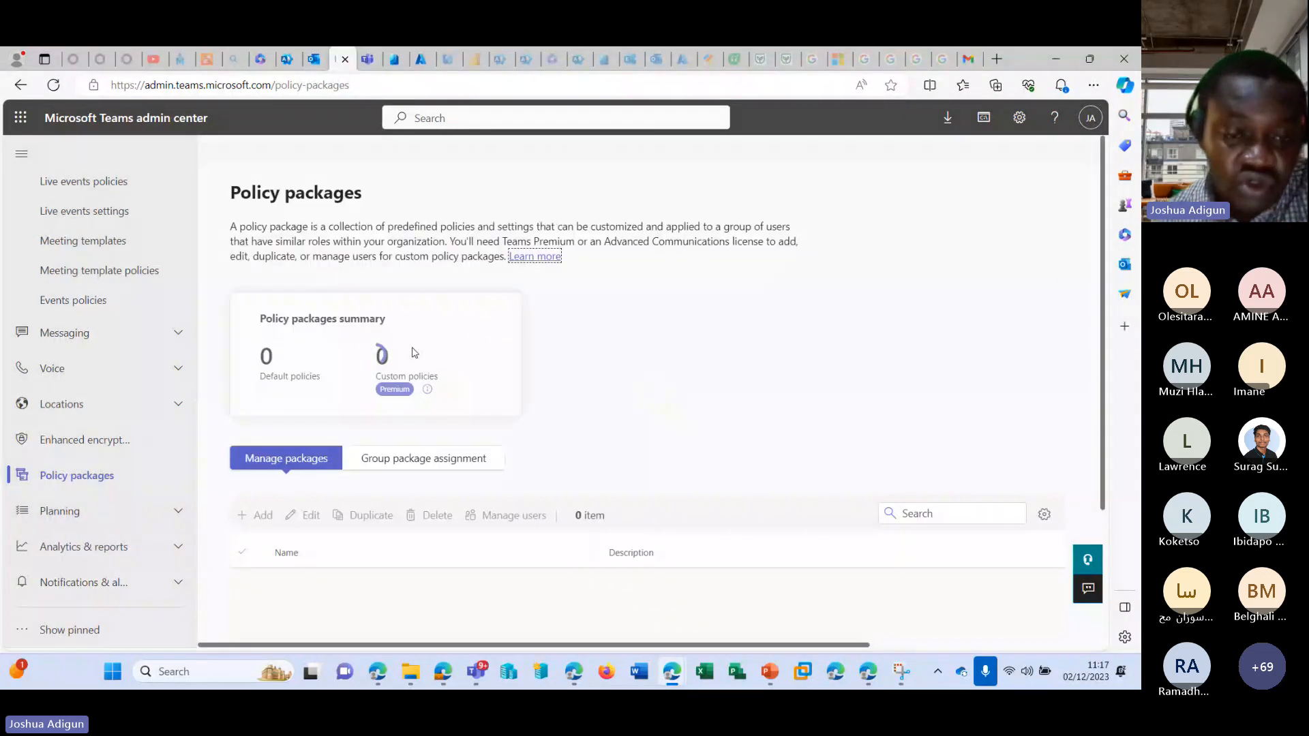
scroll(513, 434, "down", 5)
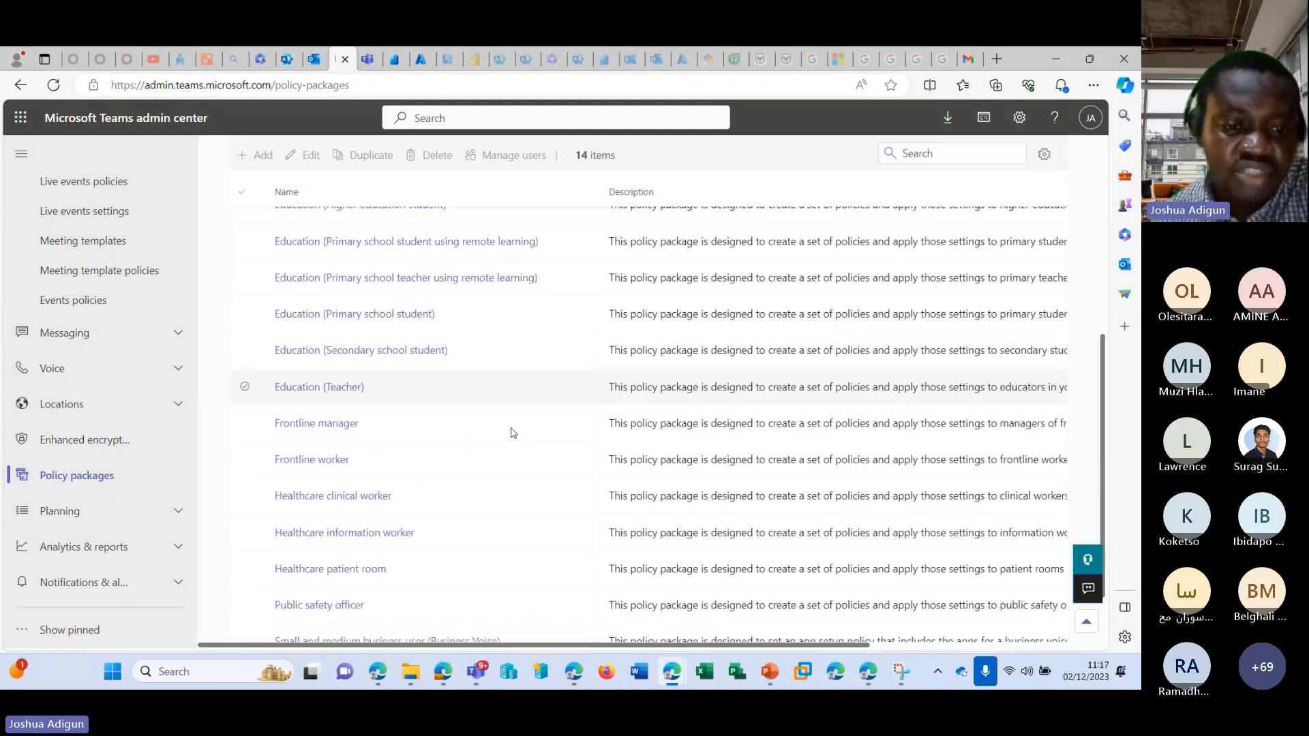
scroll(511, 430, "down", 2)
scroll(511, 430, "up", 6)
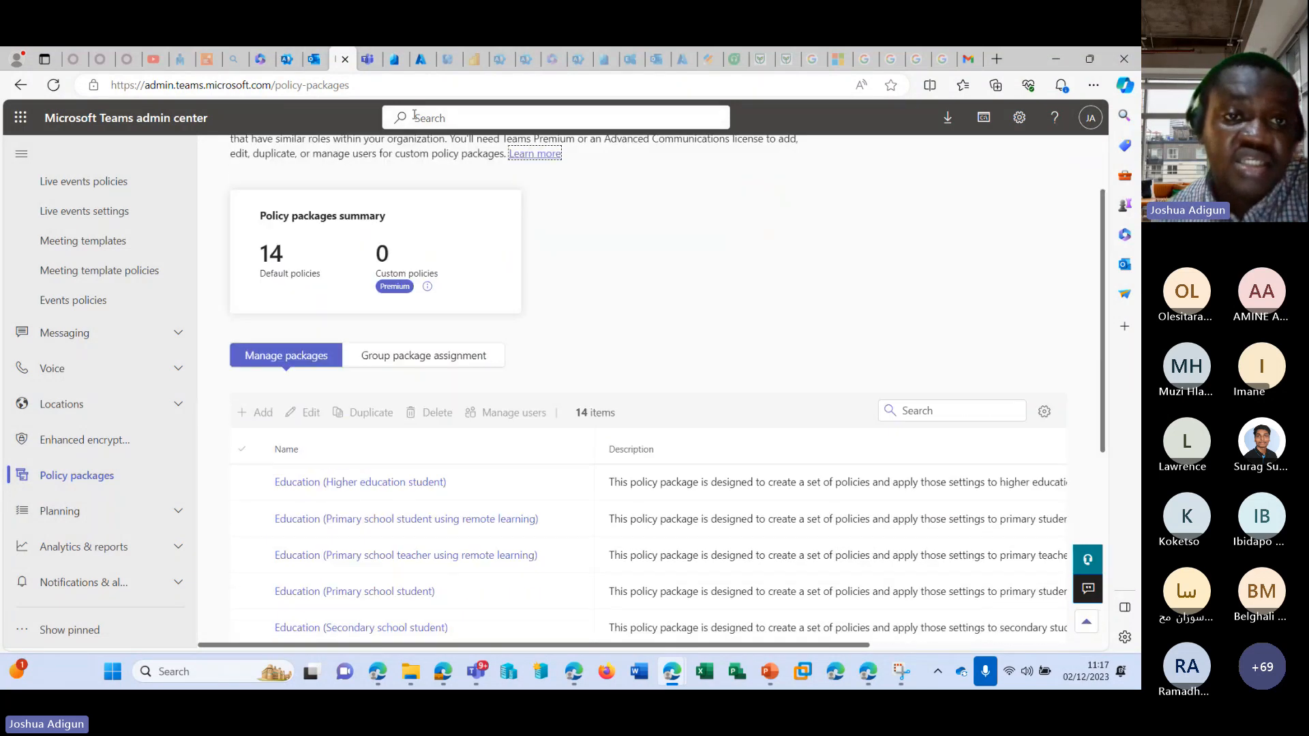
Return to the Microsoft 365 admin center, close the AllOff policy details and view the Deleted groups page.
left_click(287, 59)
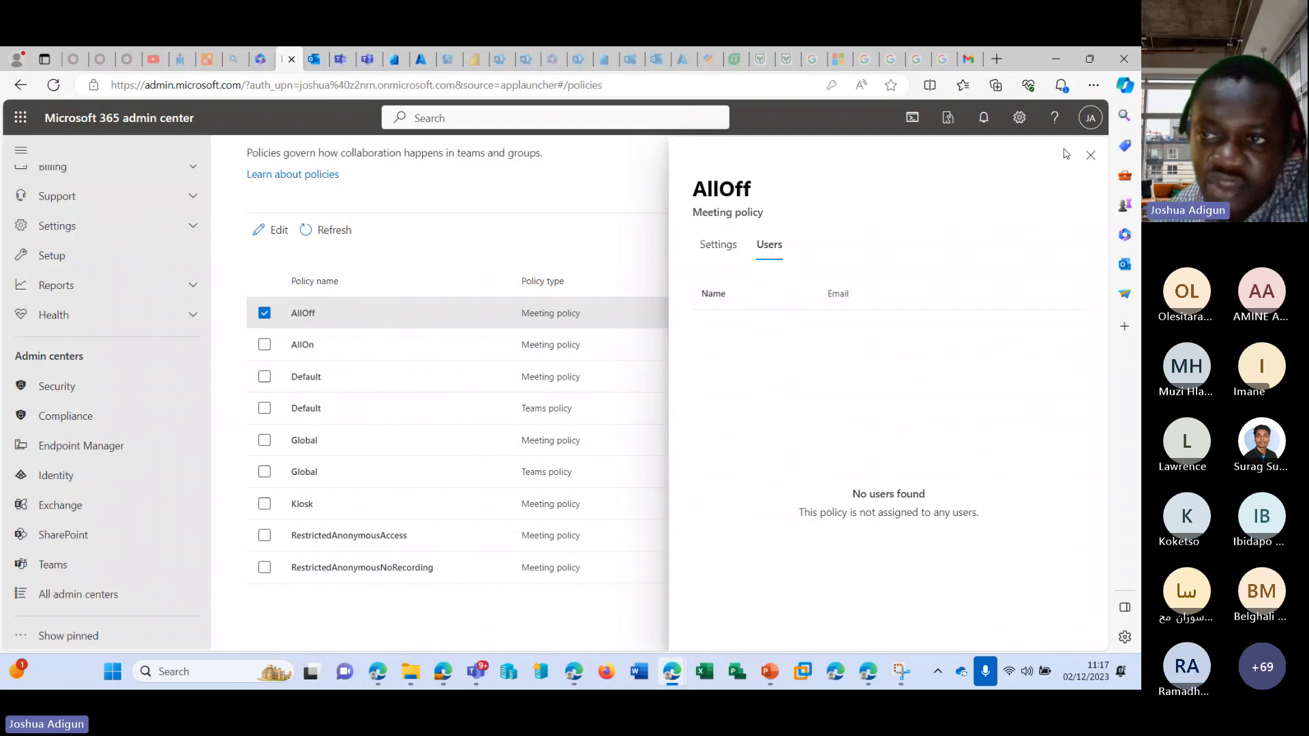
left_click(1090, 154)
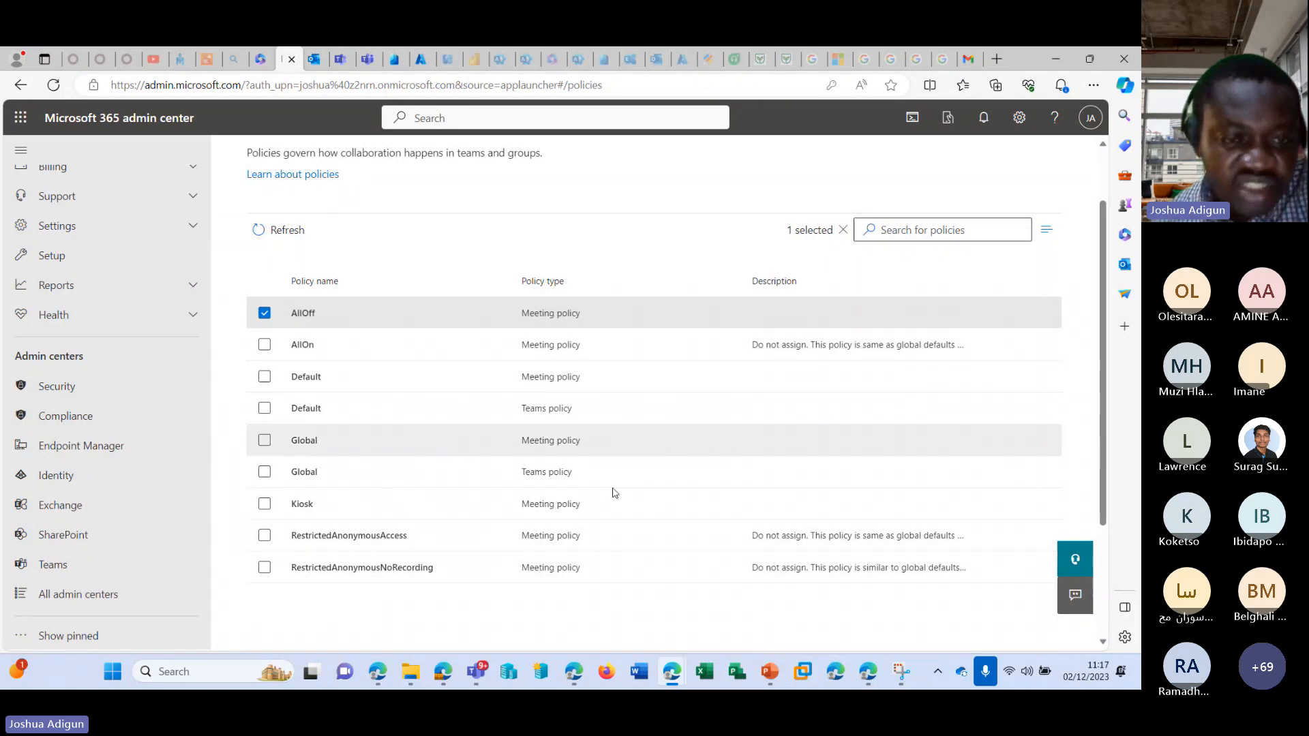
scroll(102, 381, "up", 5)
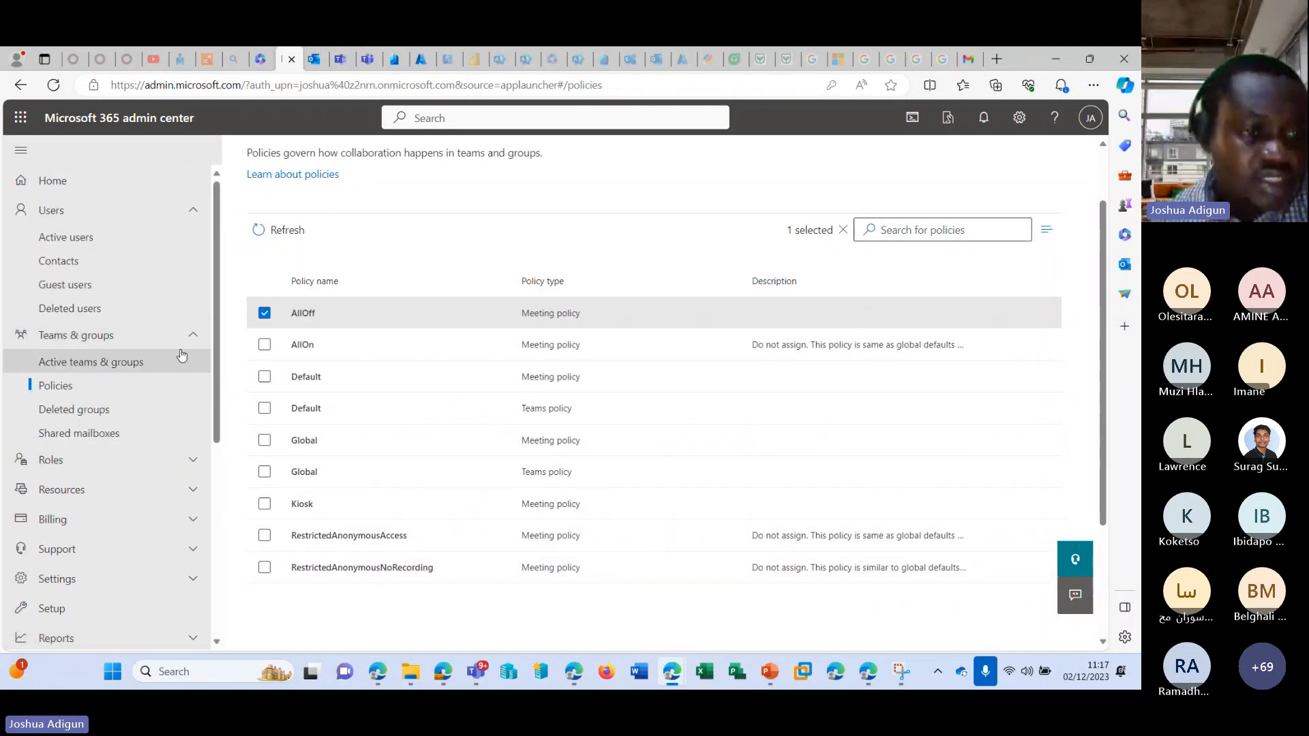
left_click(103, 410)
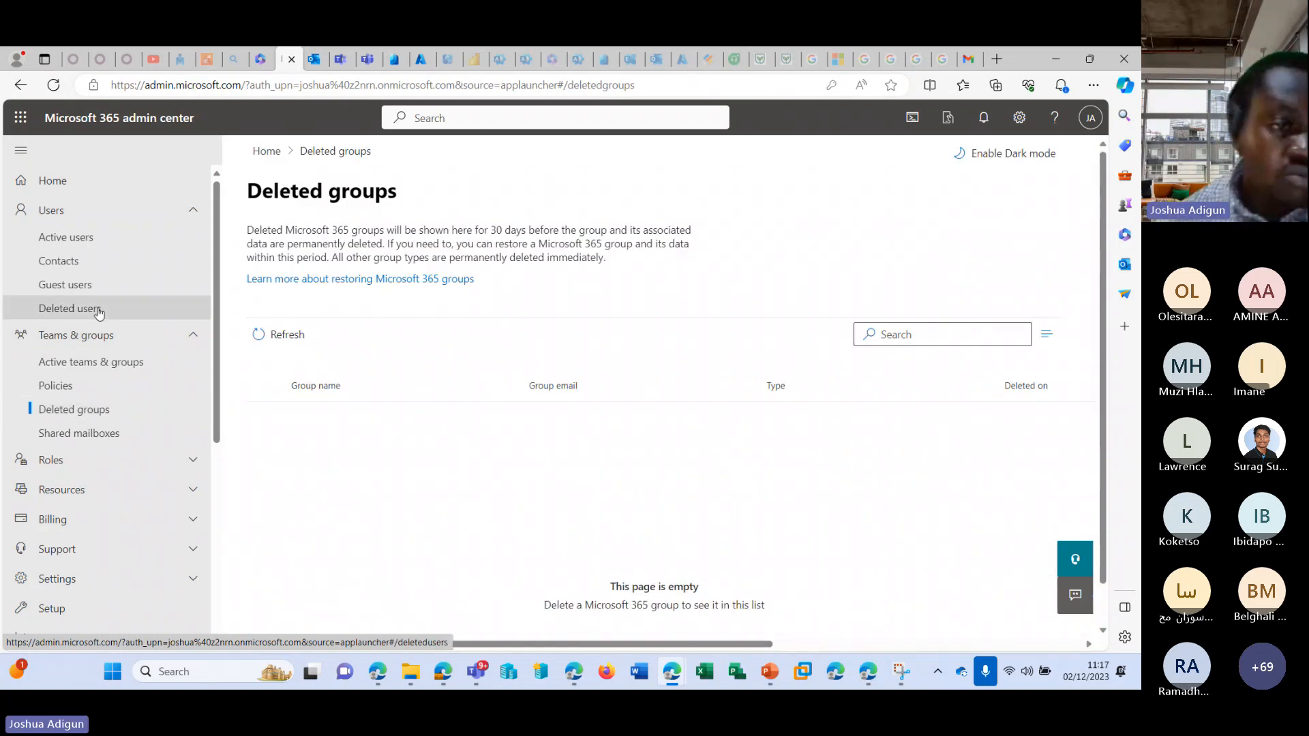
Delete the two unlicensed external accounts with #EXT# in their usernames from the active users.
left_click(91, 242)
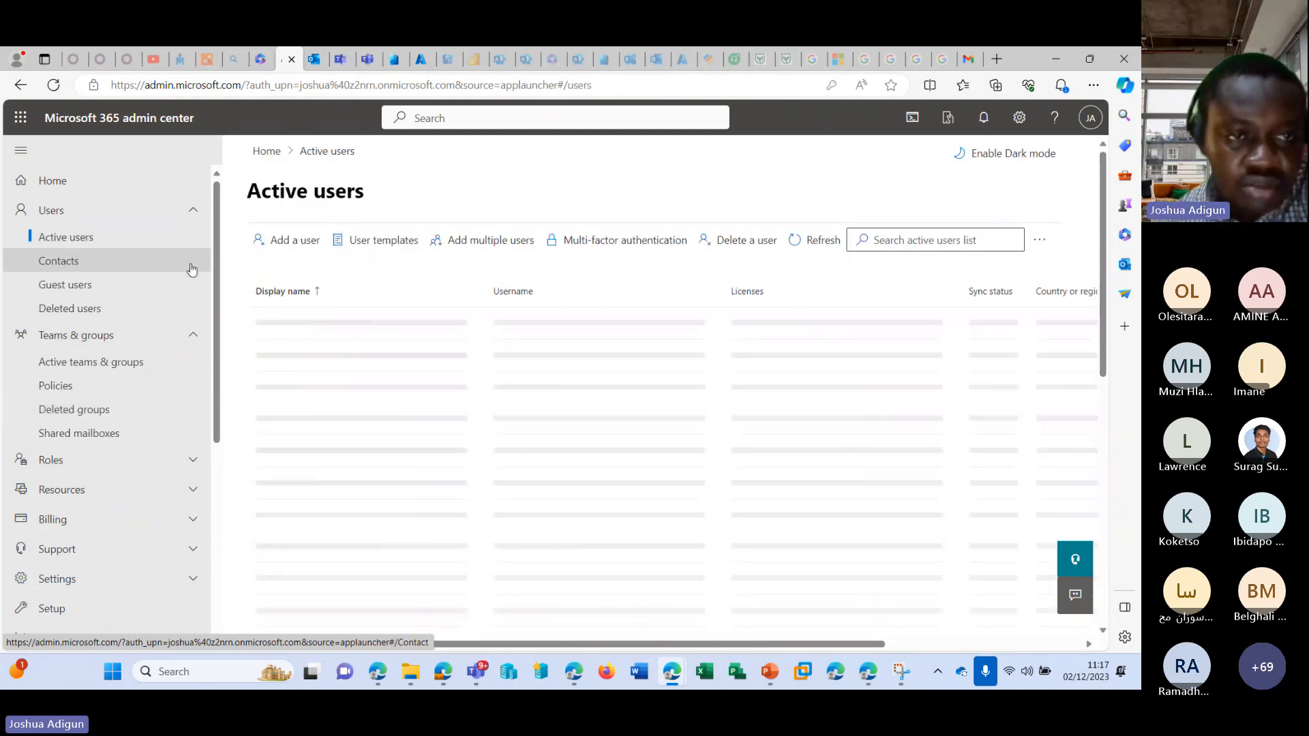
scroll(409, 368, "down", 1)
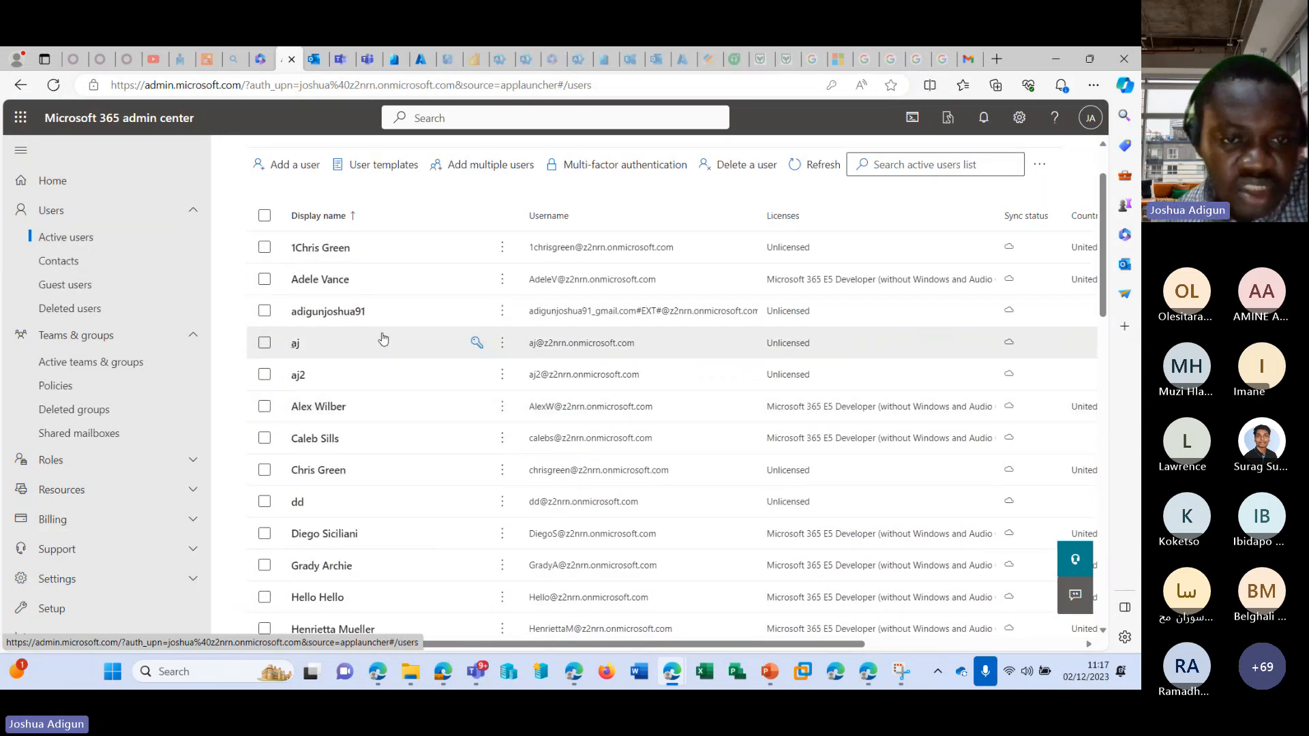
left_click(265, 311)
scroll(469, 382, "down", 4)
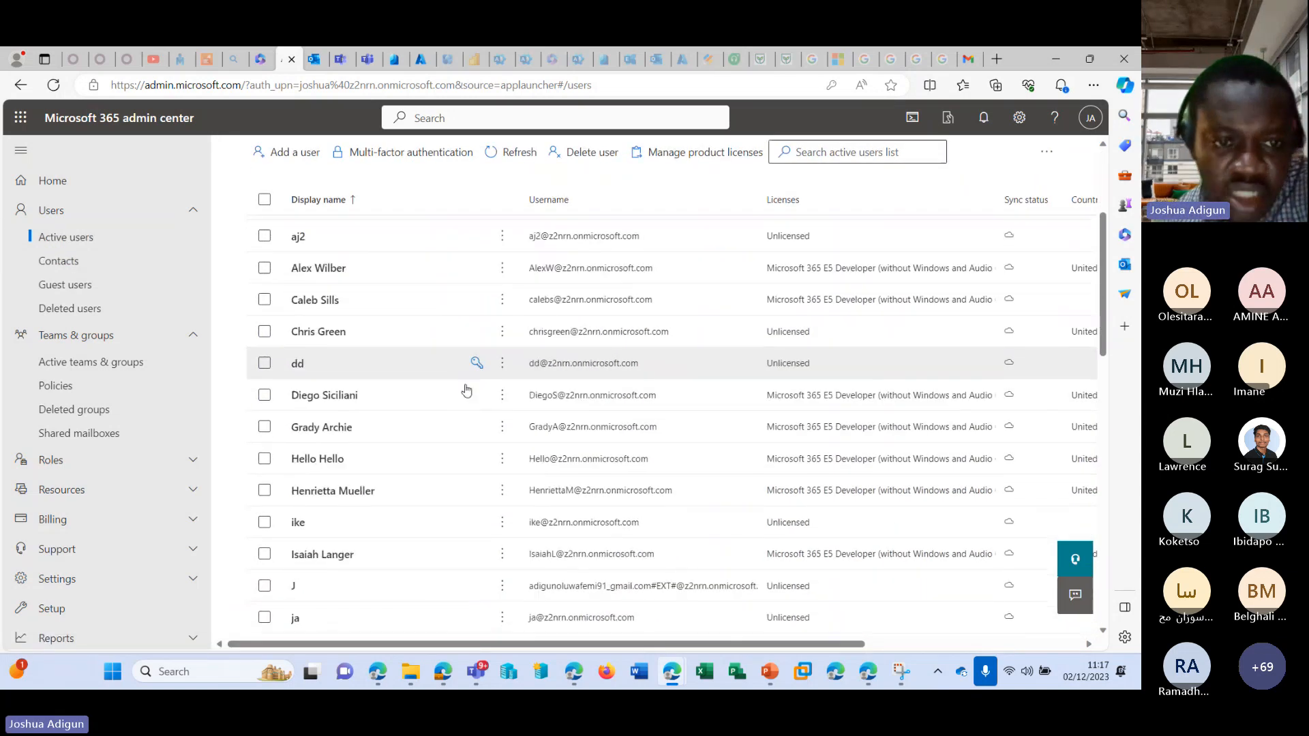
left_click(264, 423)
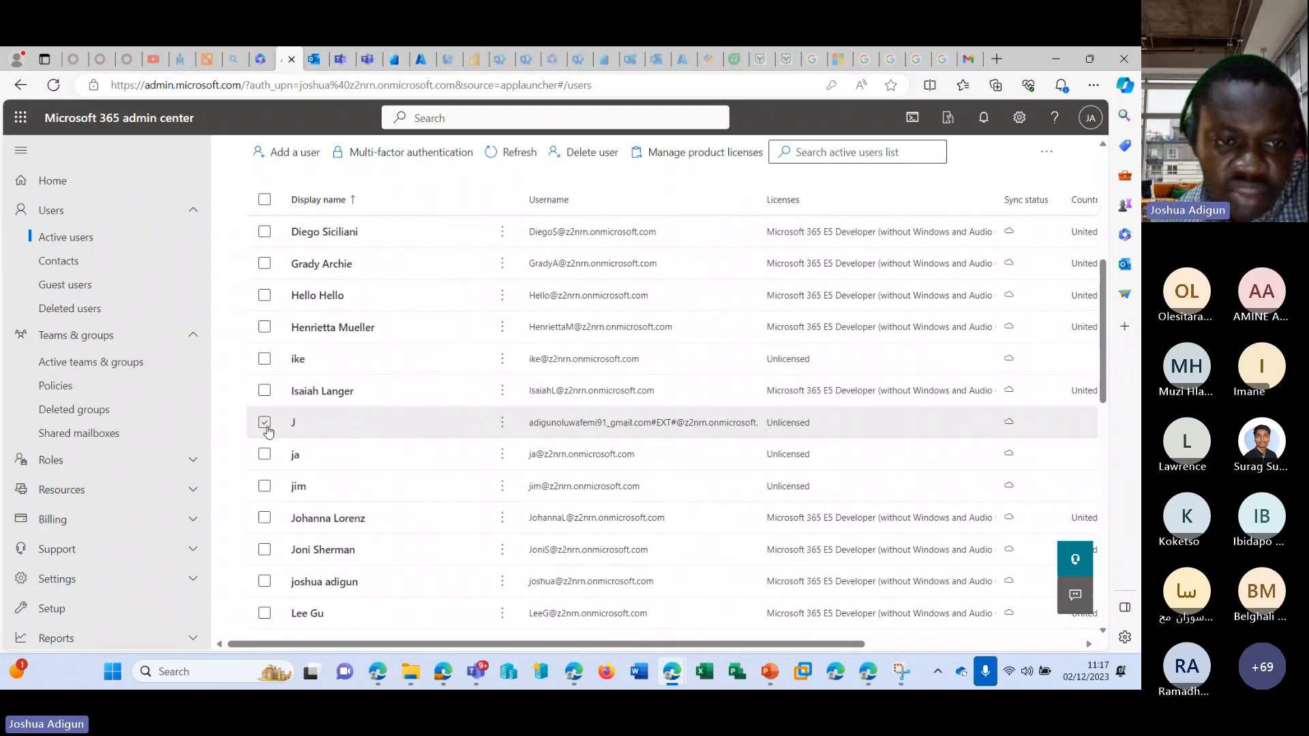
scroll(395, 327, "up", 5)
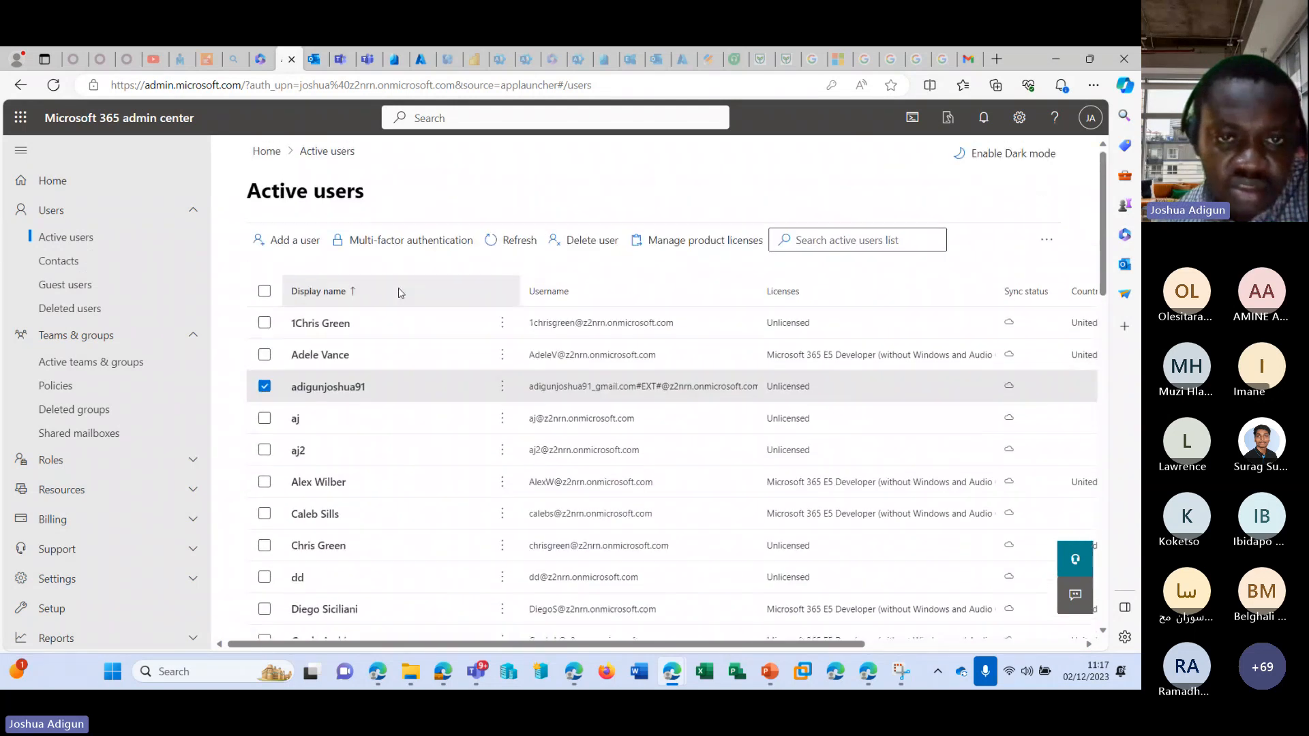
left_click(584, 241)
left_click(767, 633)
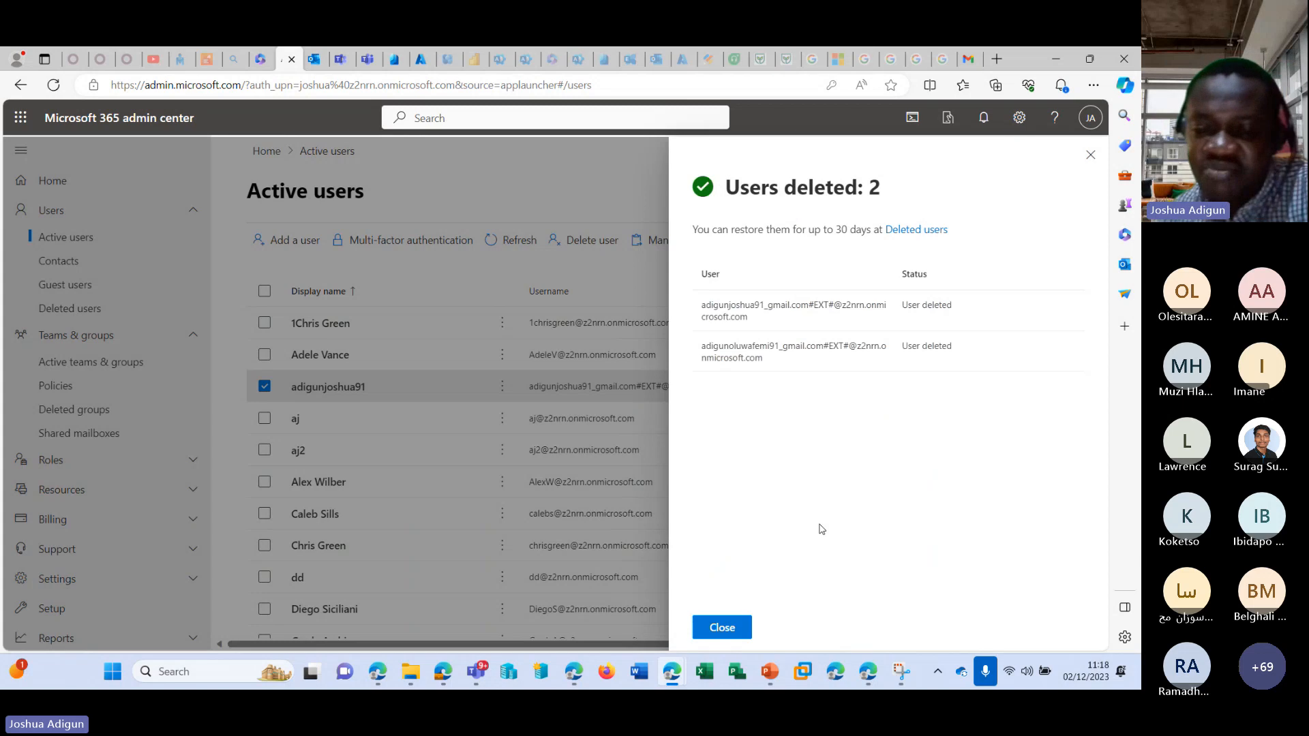
left_click(741, 625)
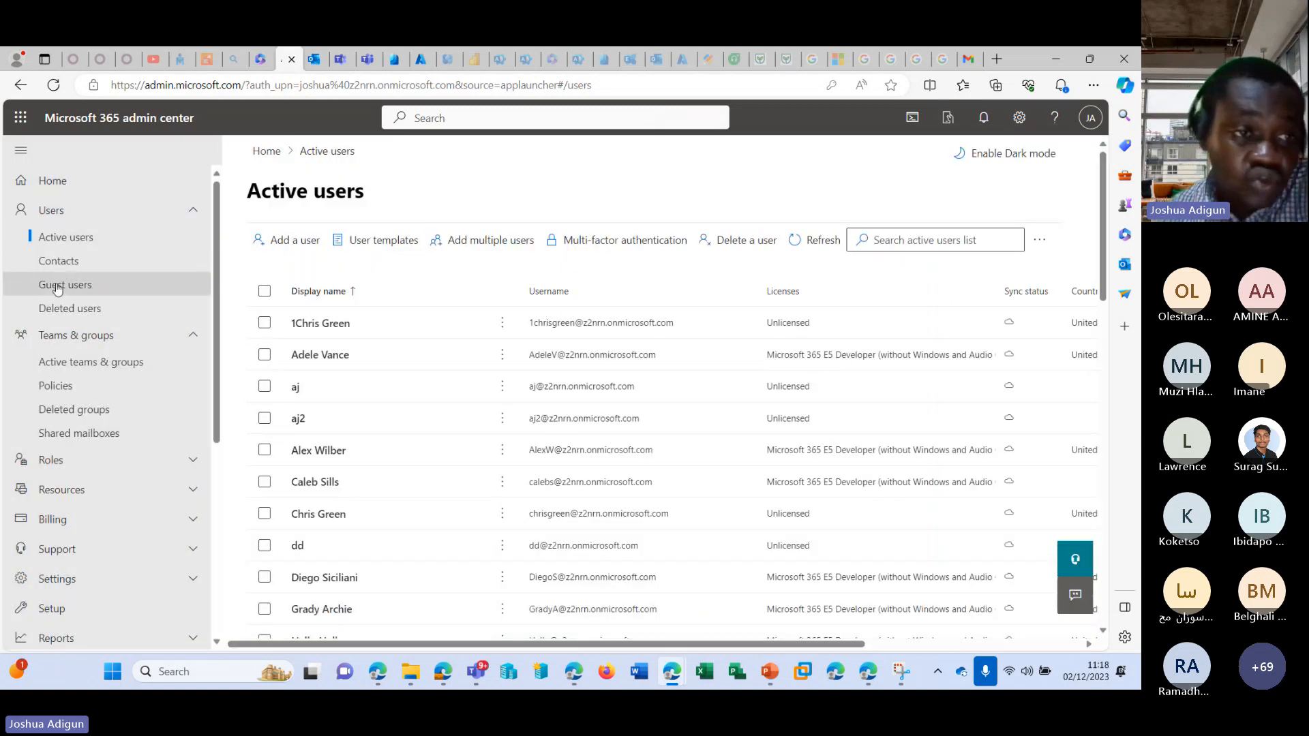
View the Deleted users list and select each deleted external account in turn to show the restore option.
left_click(70, 309)
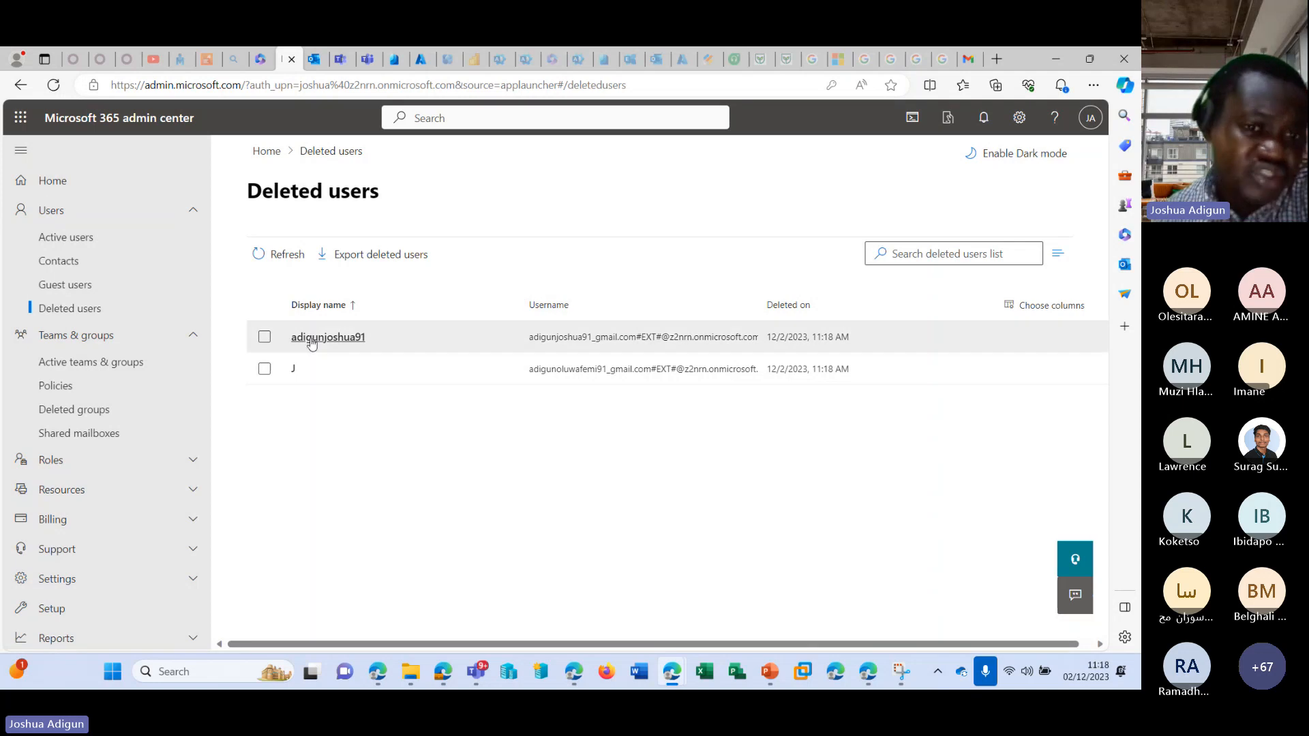
left_click(264, 337)
left_click(264, 369)
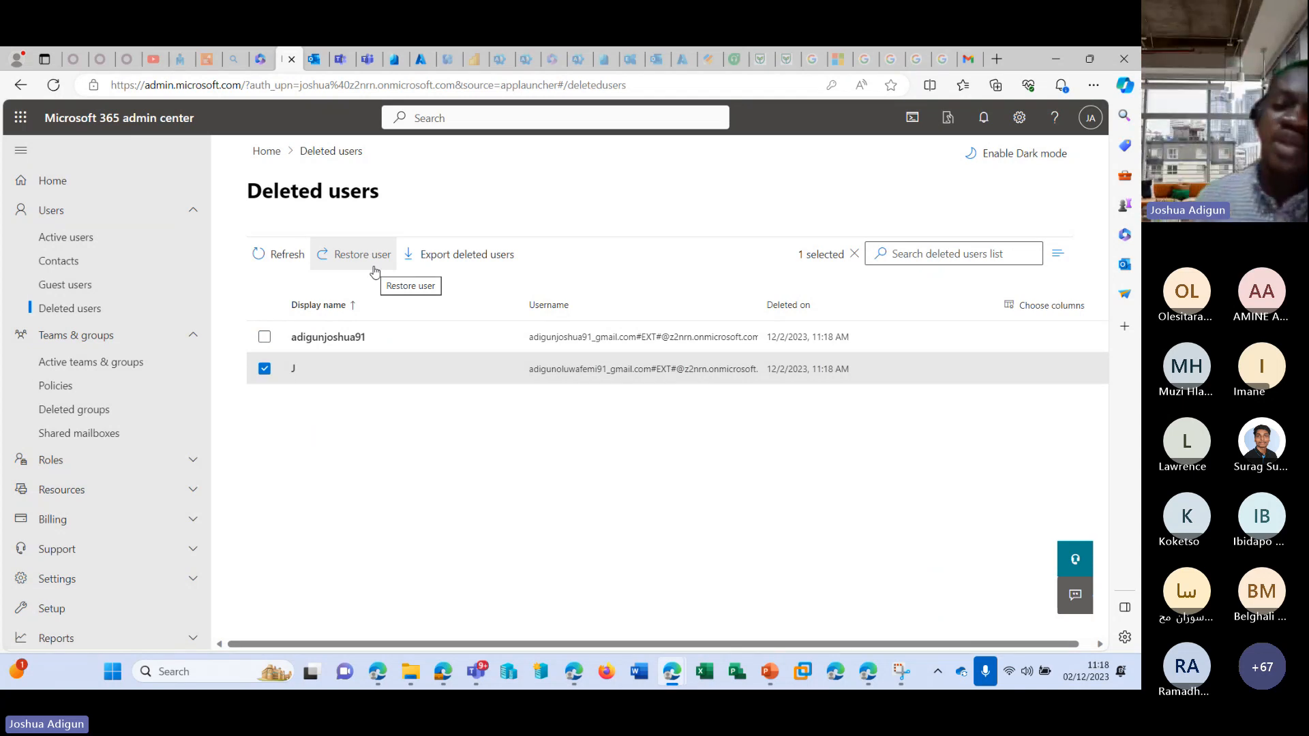
left_click(265, 339)
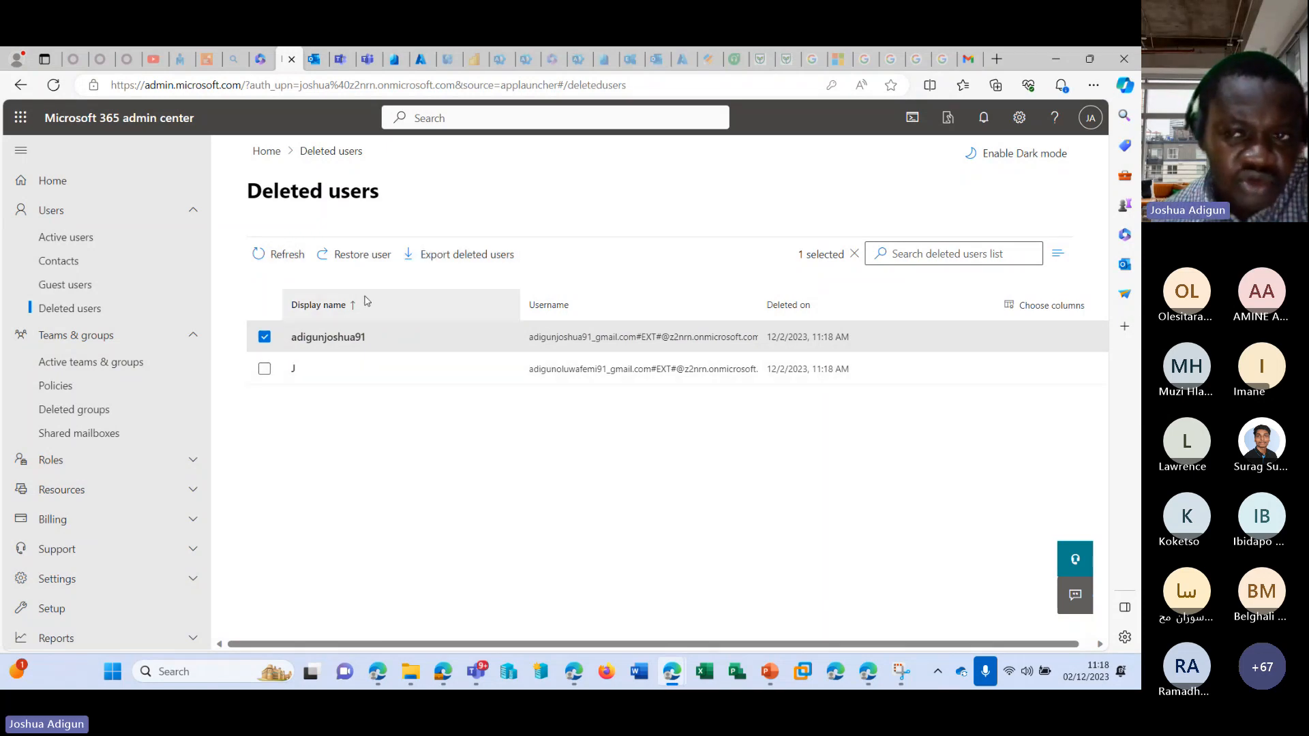
Delete the Microsoft 365 group te from the active teams and groups.
scroll(126, 321, "down", 1)
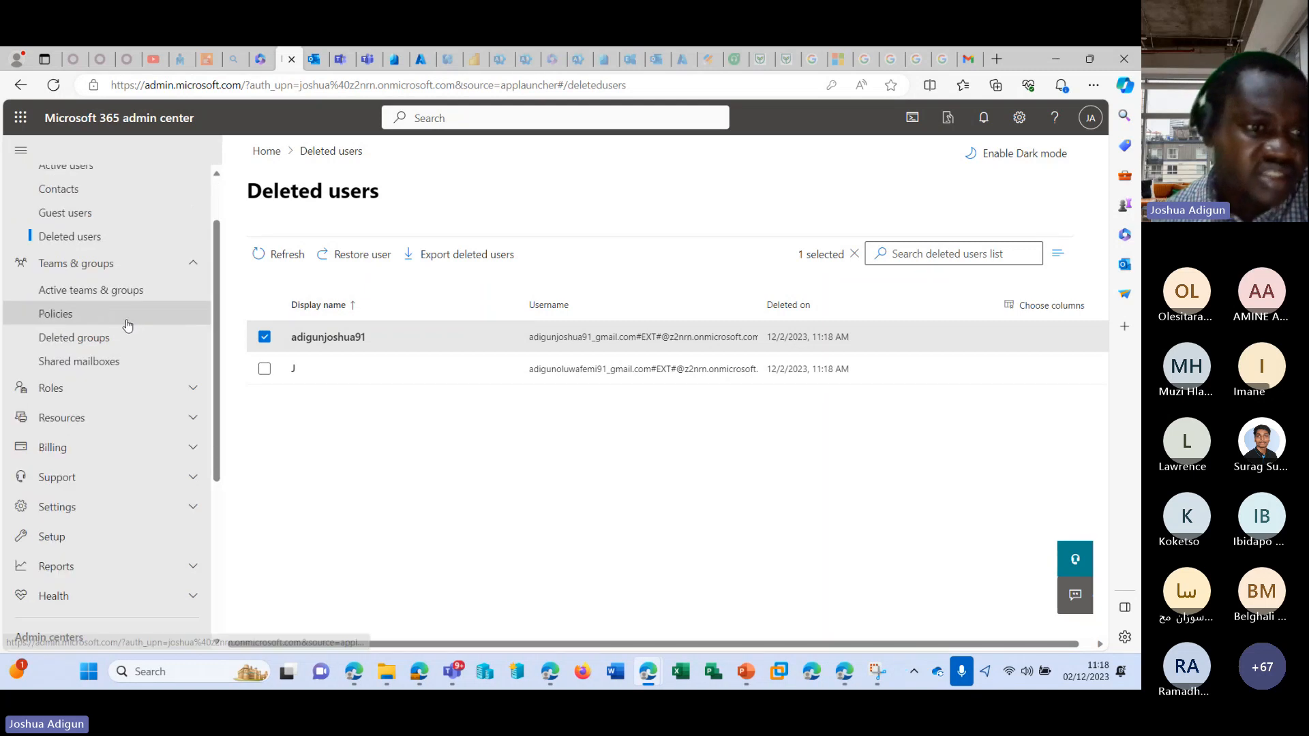
left_click(111, 335)
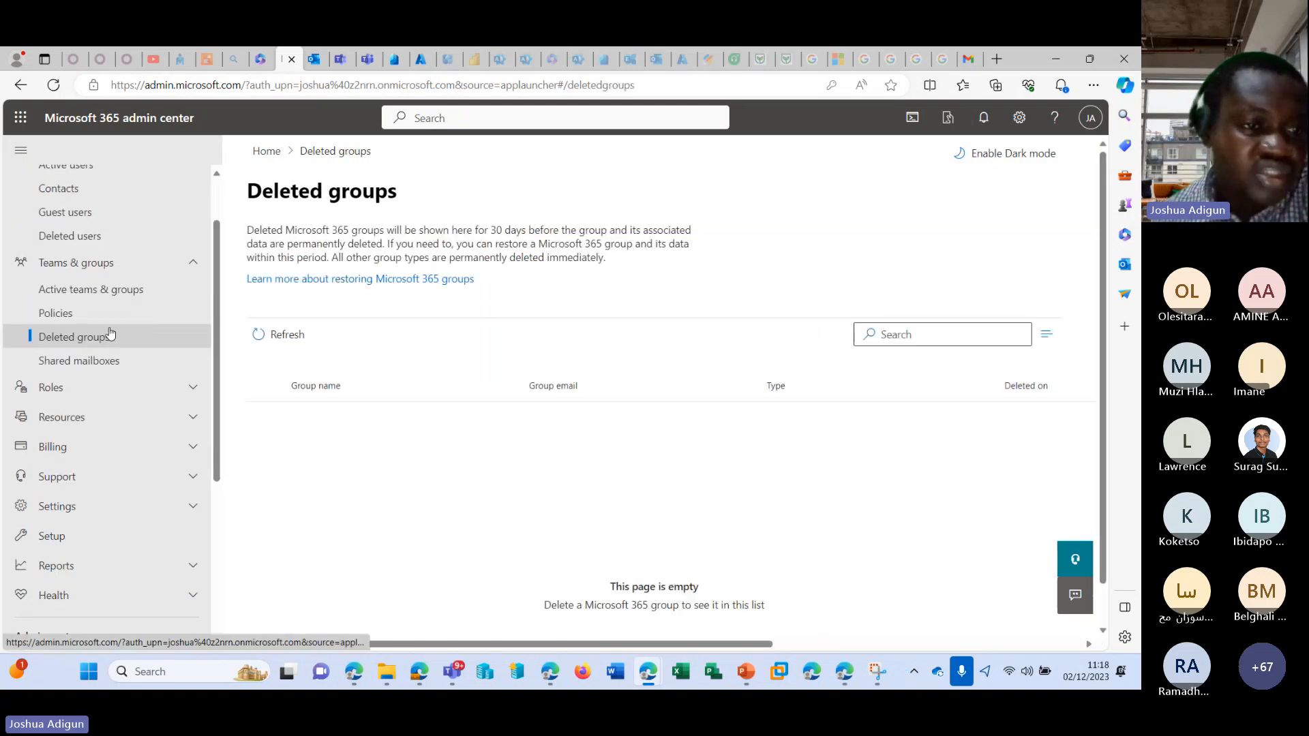
left_click(117, 294)
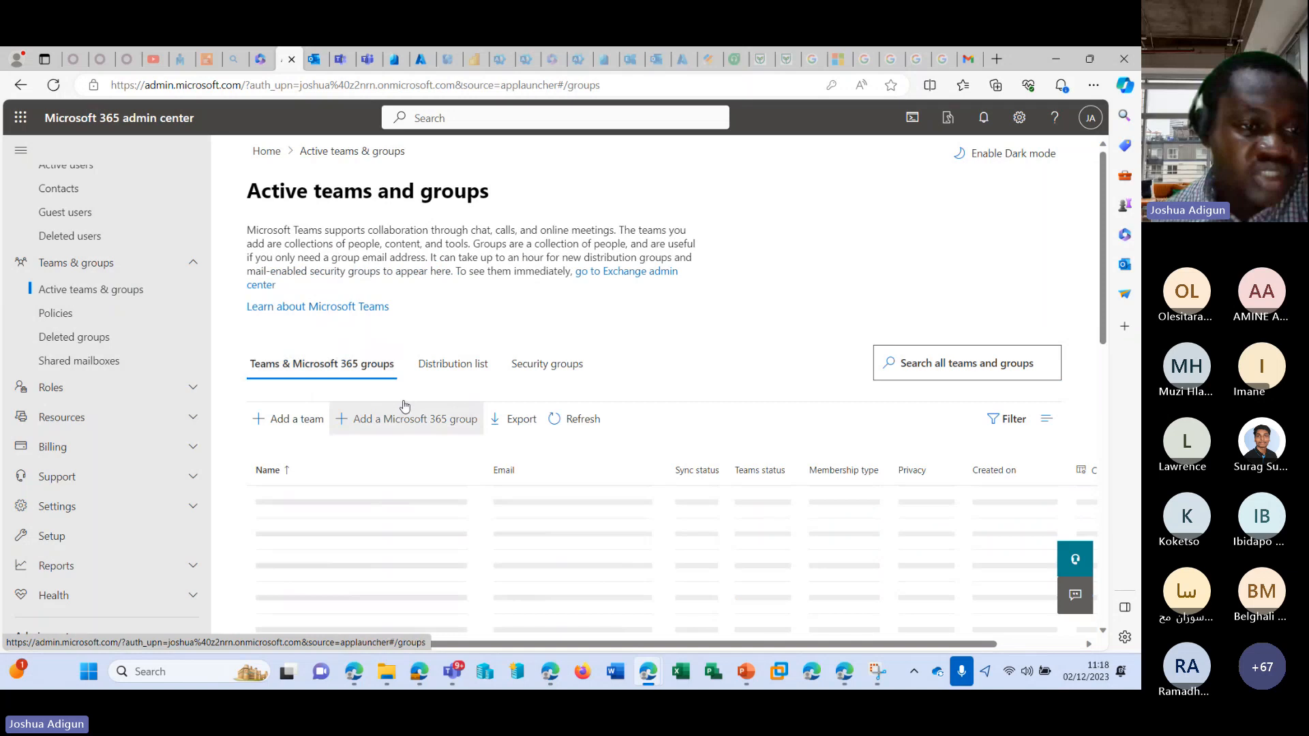
scroll(405, 407, "down", 3)
left_click(296, 525)
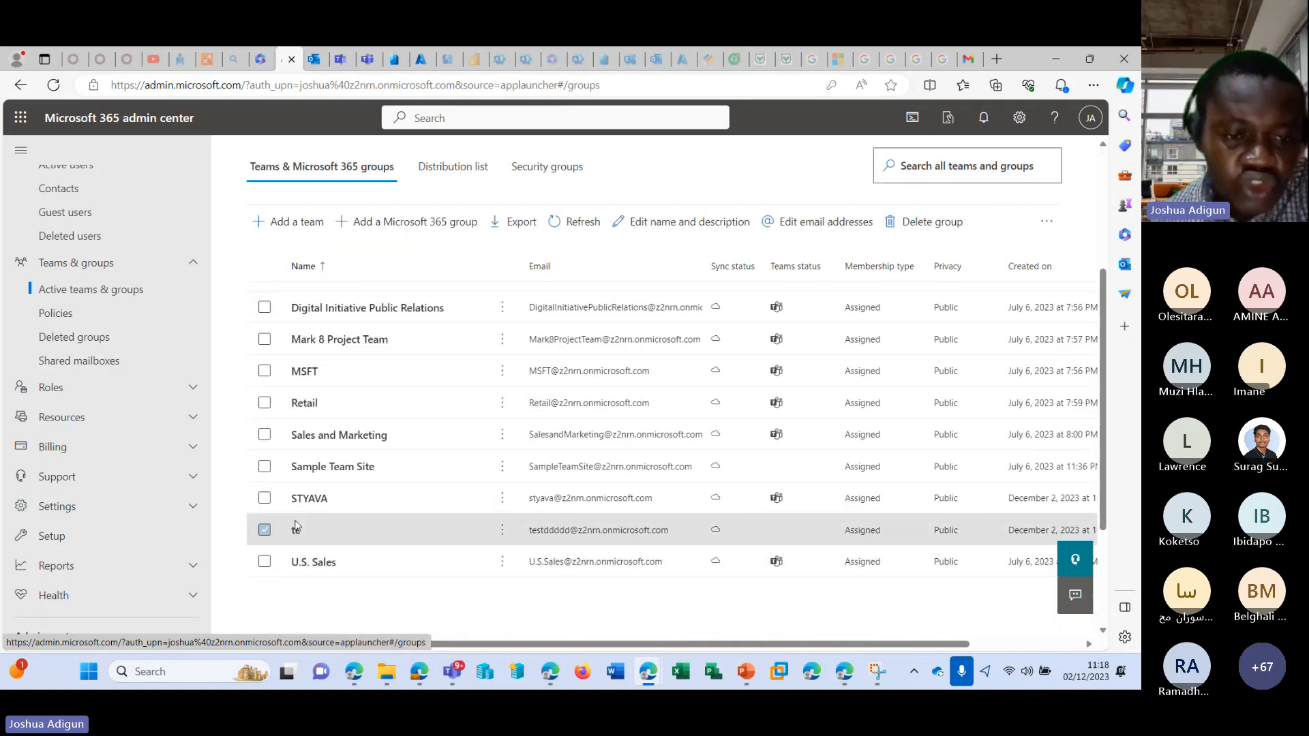
left_click(912, 219)
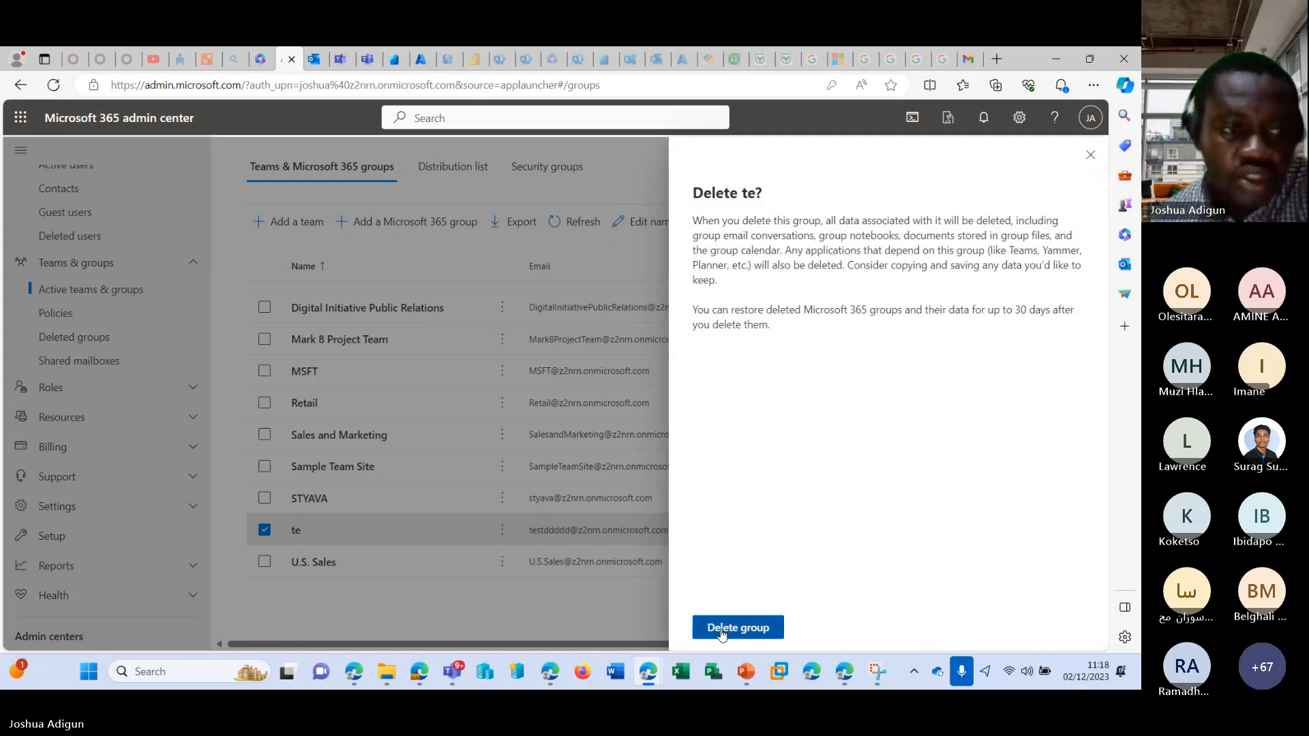
left_click(721, 631)
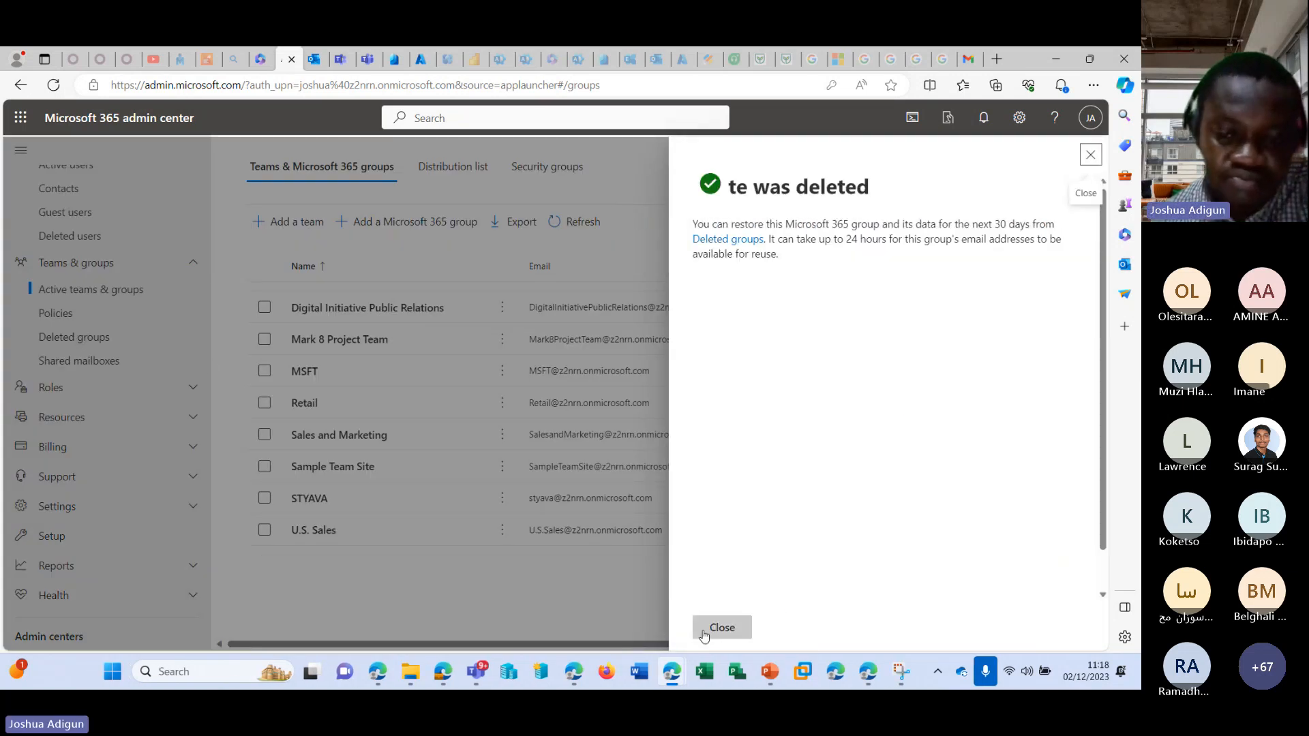
left_click(709, 628)
Refresh the Deleted groups list to check for the te group, and view the Shared mailboxes list.
left_click(131, 339)
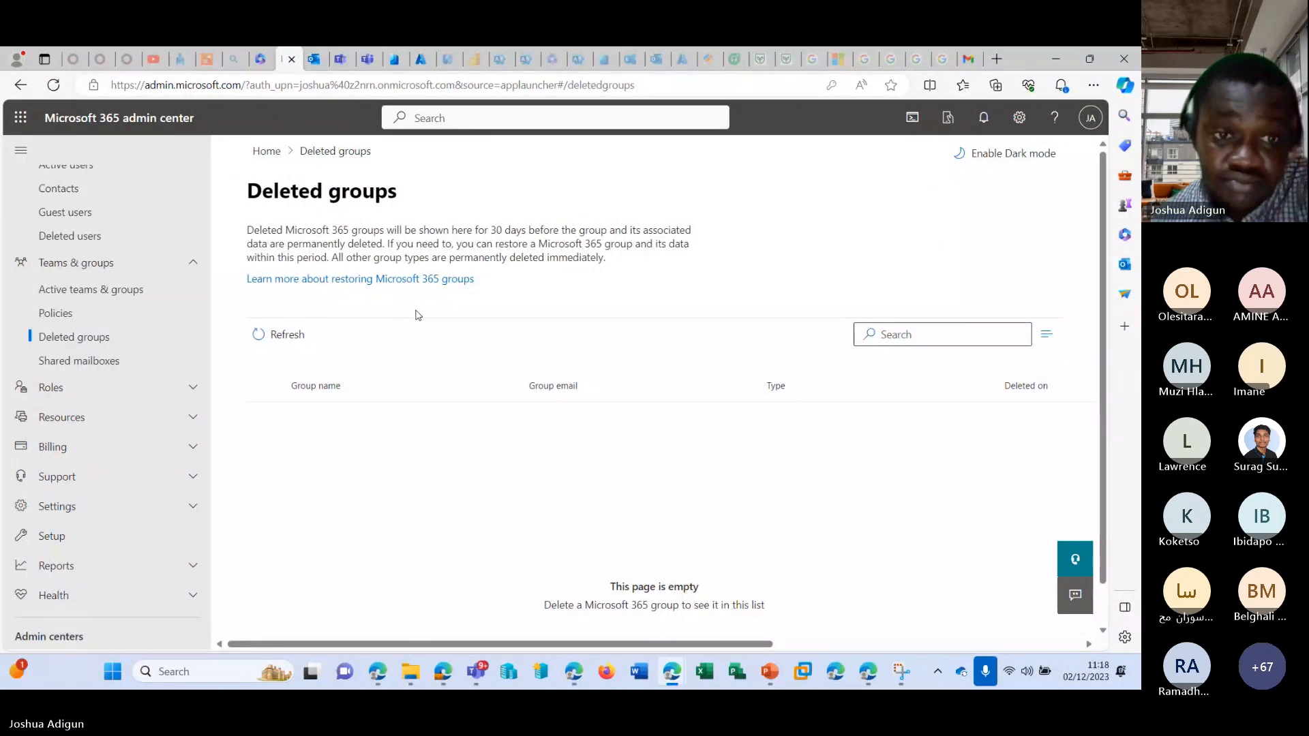
left_click(280, 336)
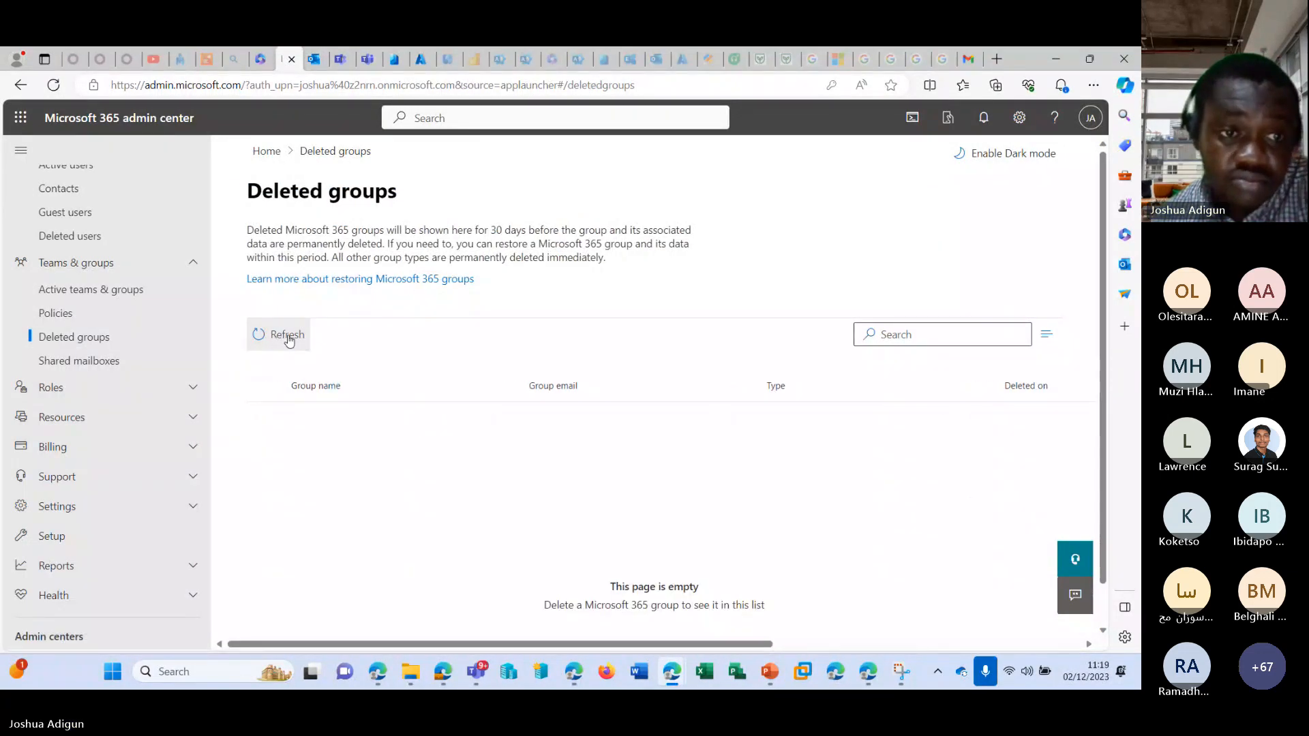
left_click(287, 337)
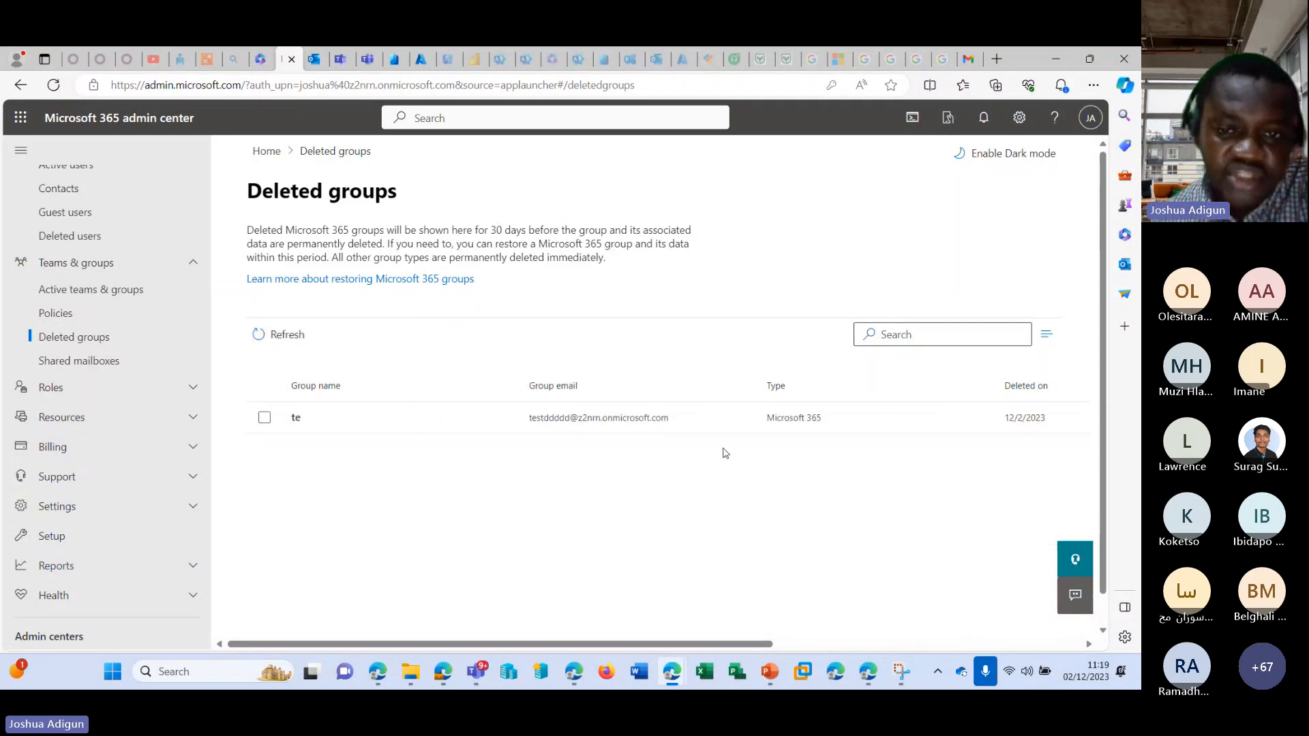
left_click(91, 366)
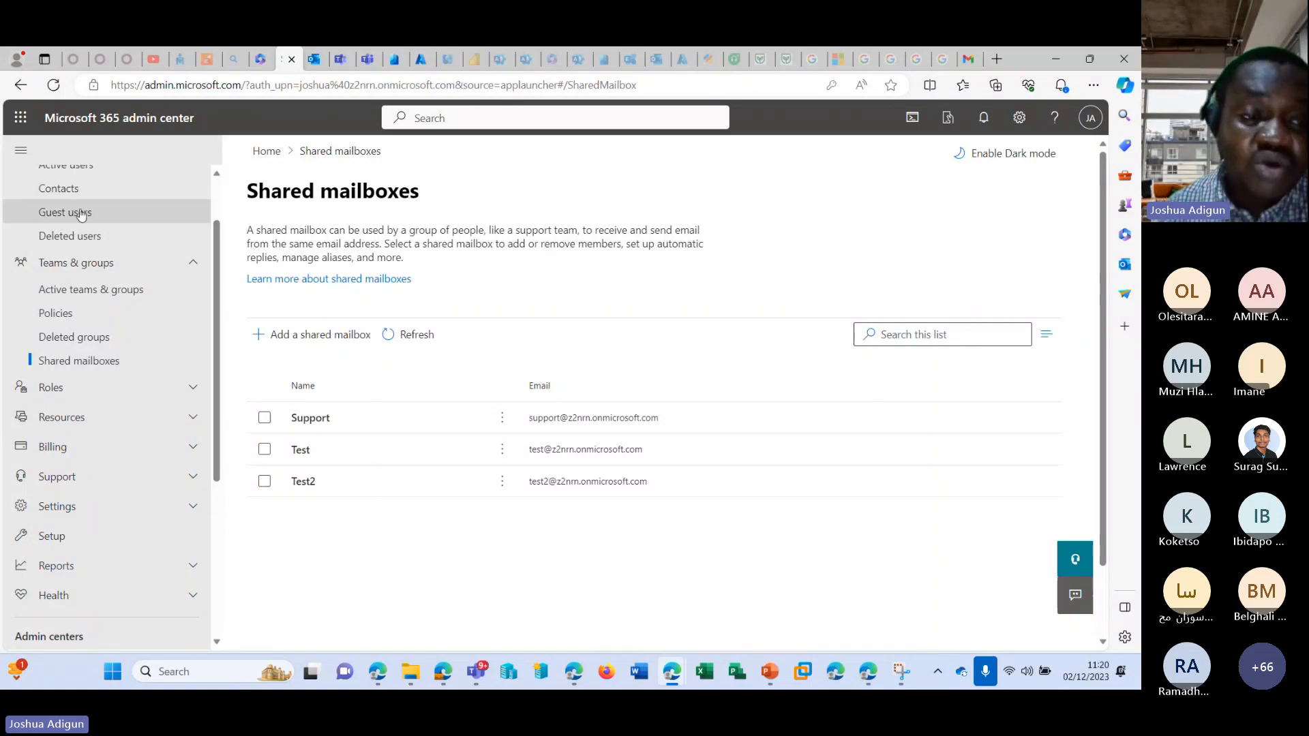
Convert the mailbox of the sixth listed active user, a member of the MSFT group, to a shared mailbox.
scroll(81, 224, "up", 1)
left_click(90, 235)
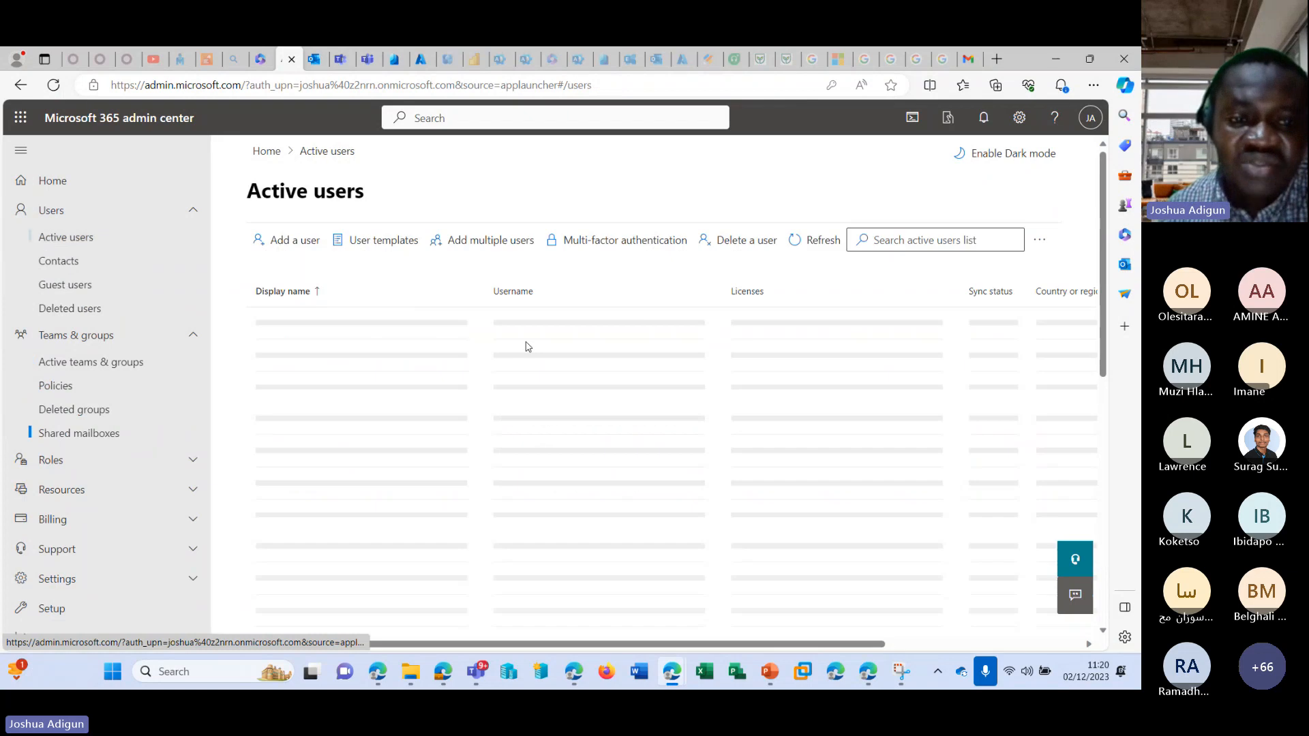
scroll(386, 357, "down", 1)
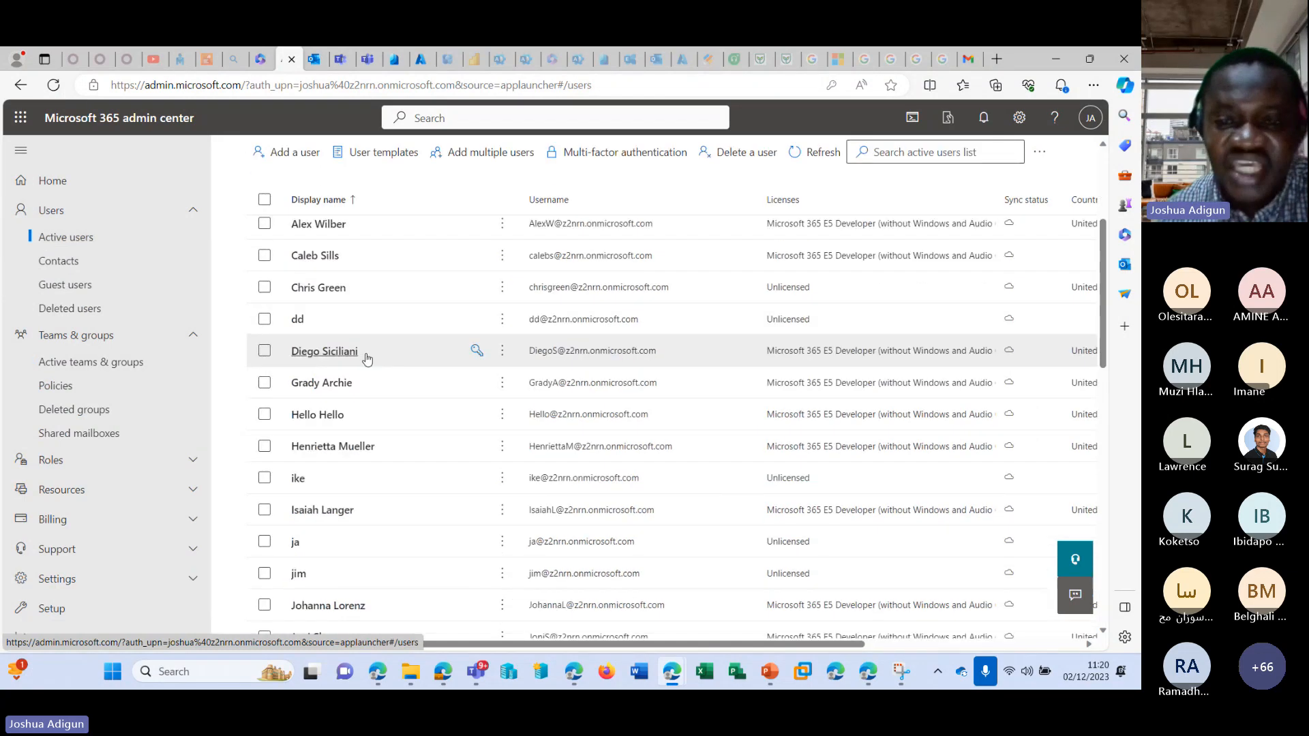
scroll(368, 360, "up", 1)
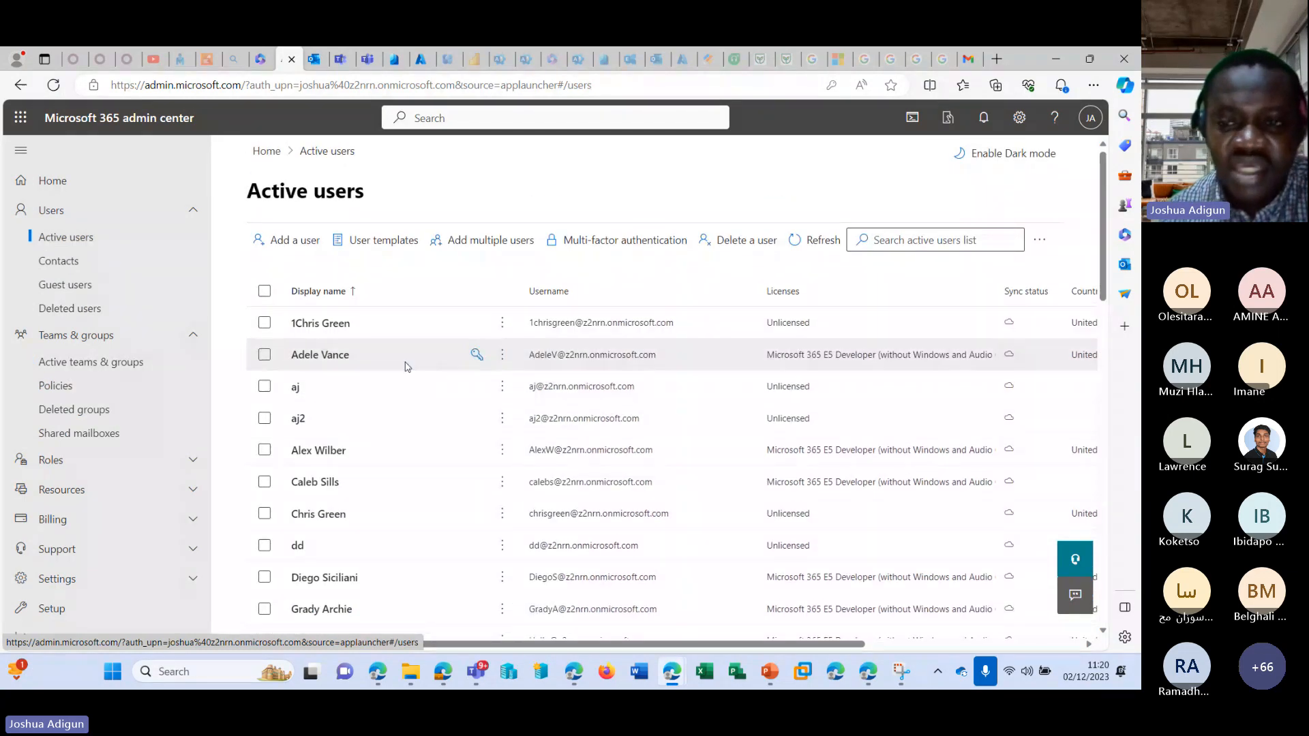
scroll(395, 371, "down", 1)
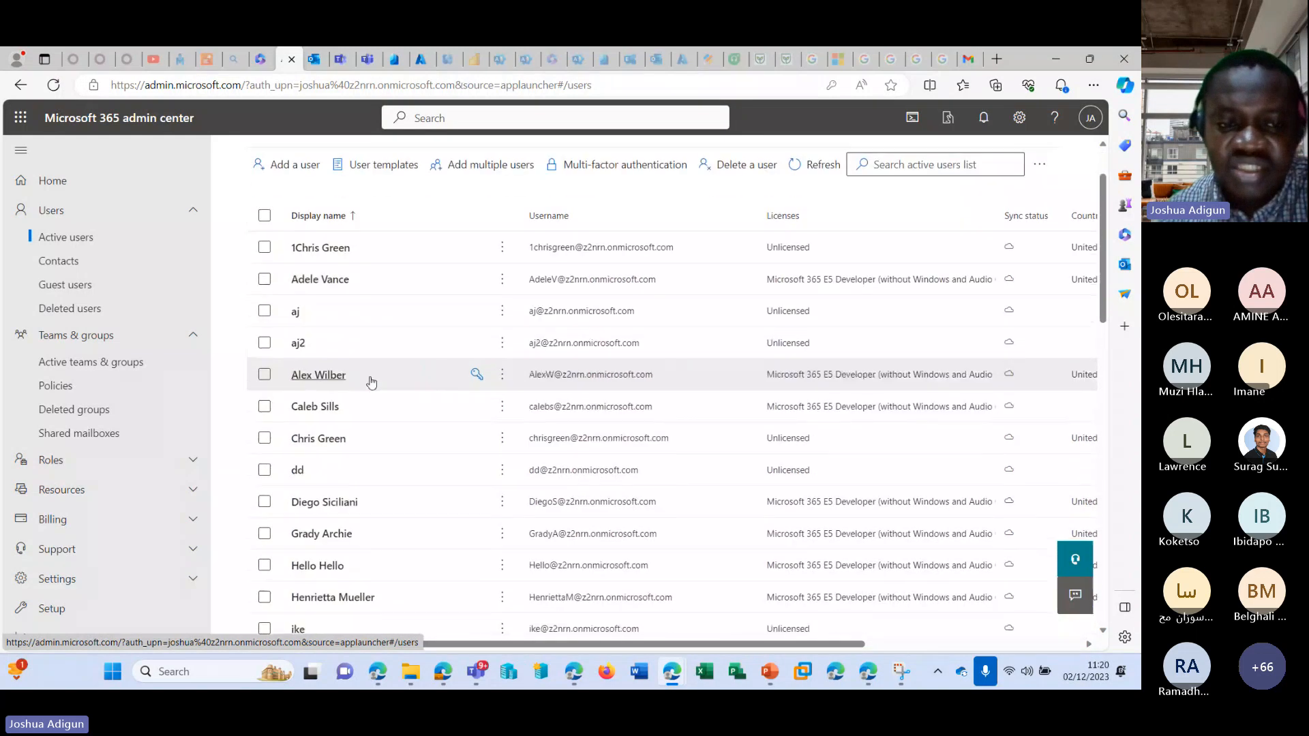
left_click(321, 405)
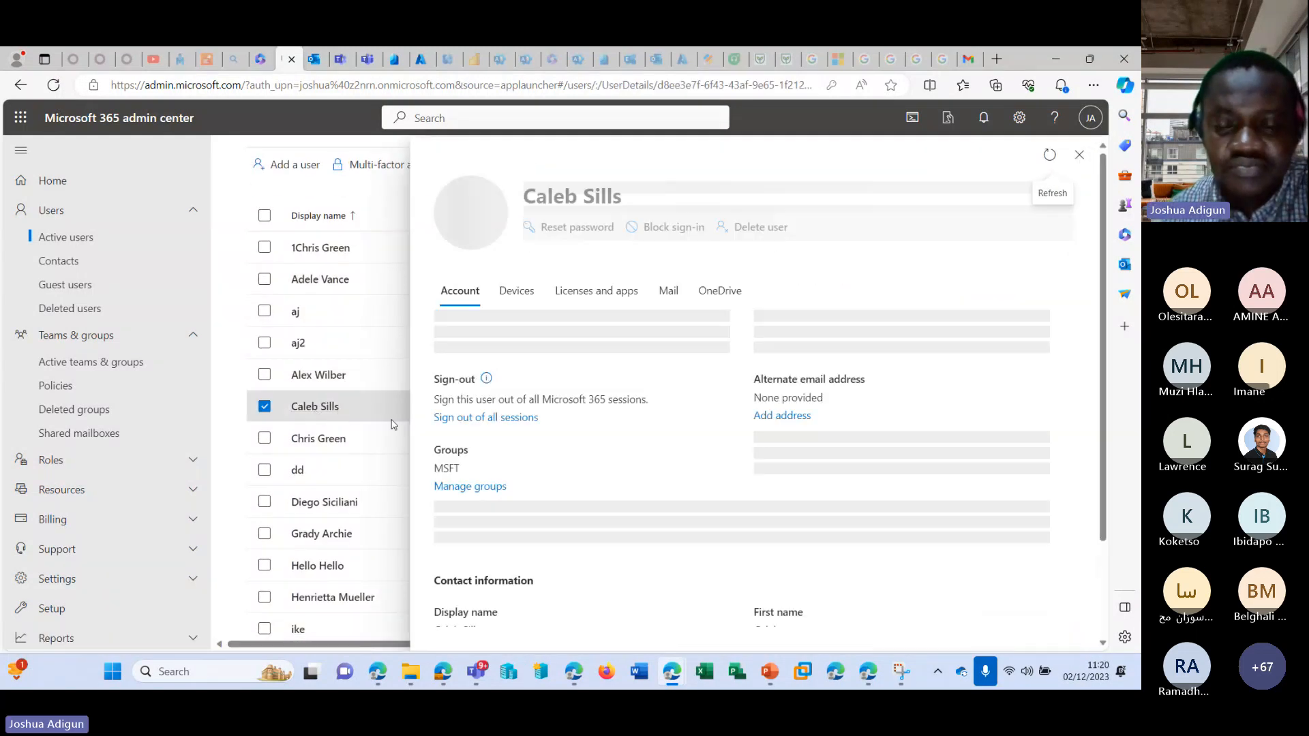
scroll(694, 443, "down", 3)
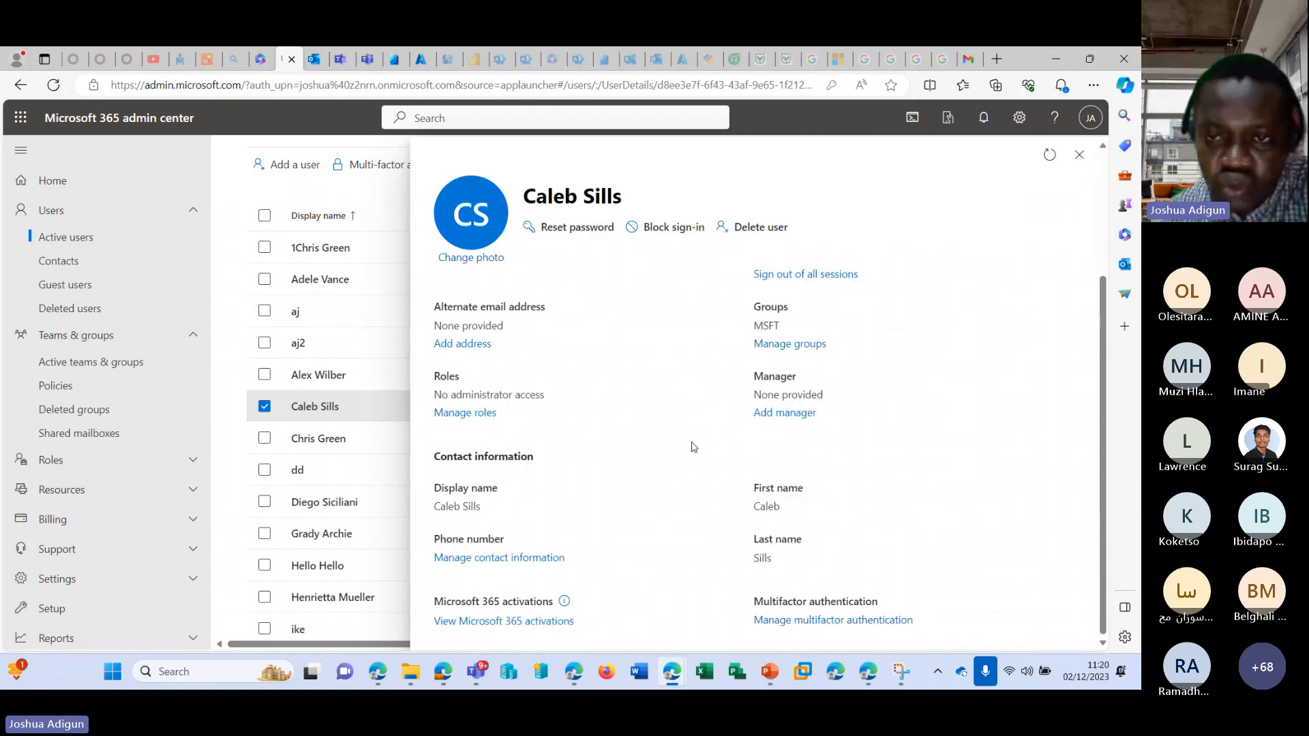
scroll(690, 444, "up", 3)
left_click(667, 308)
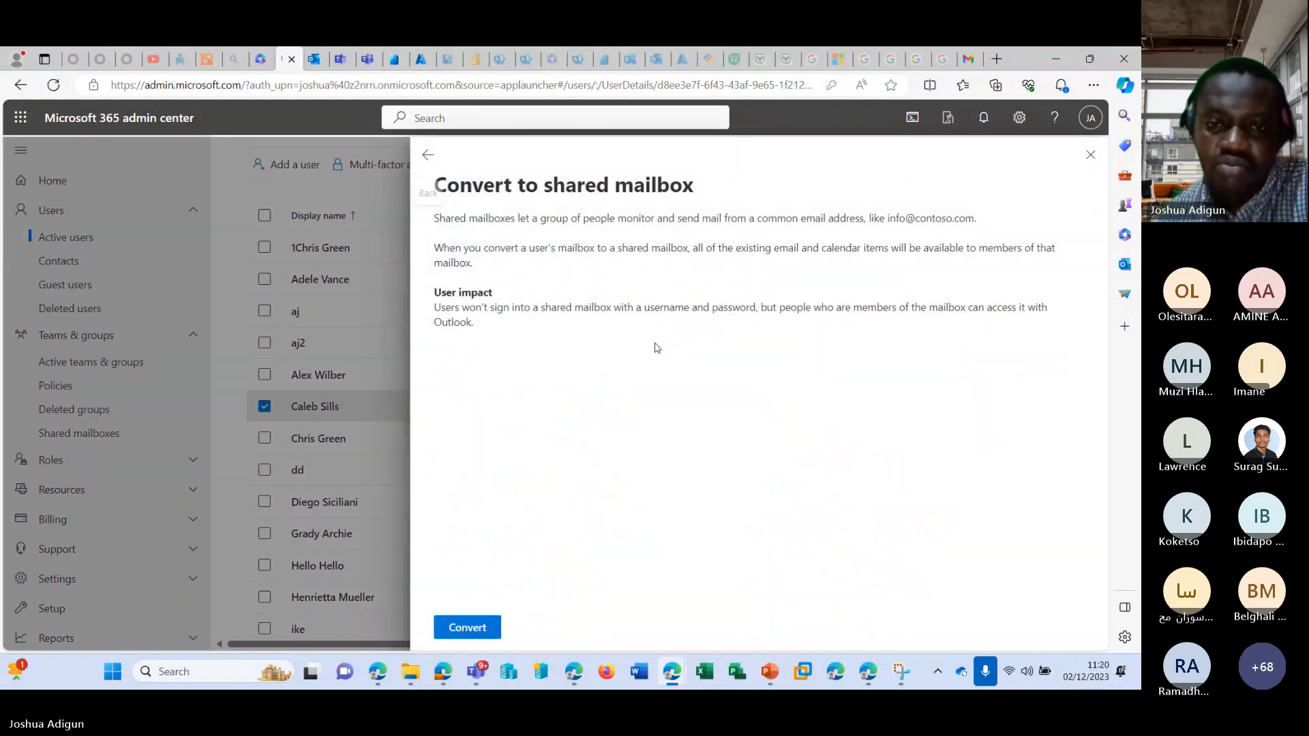
left_click(466, 626)
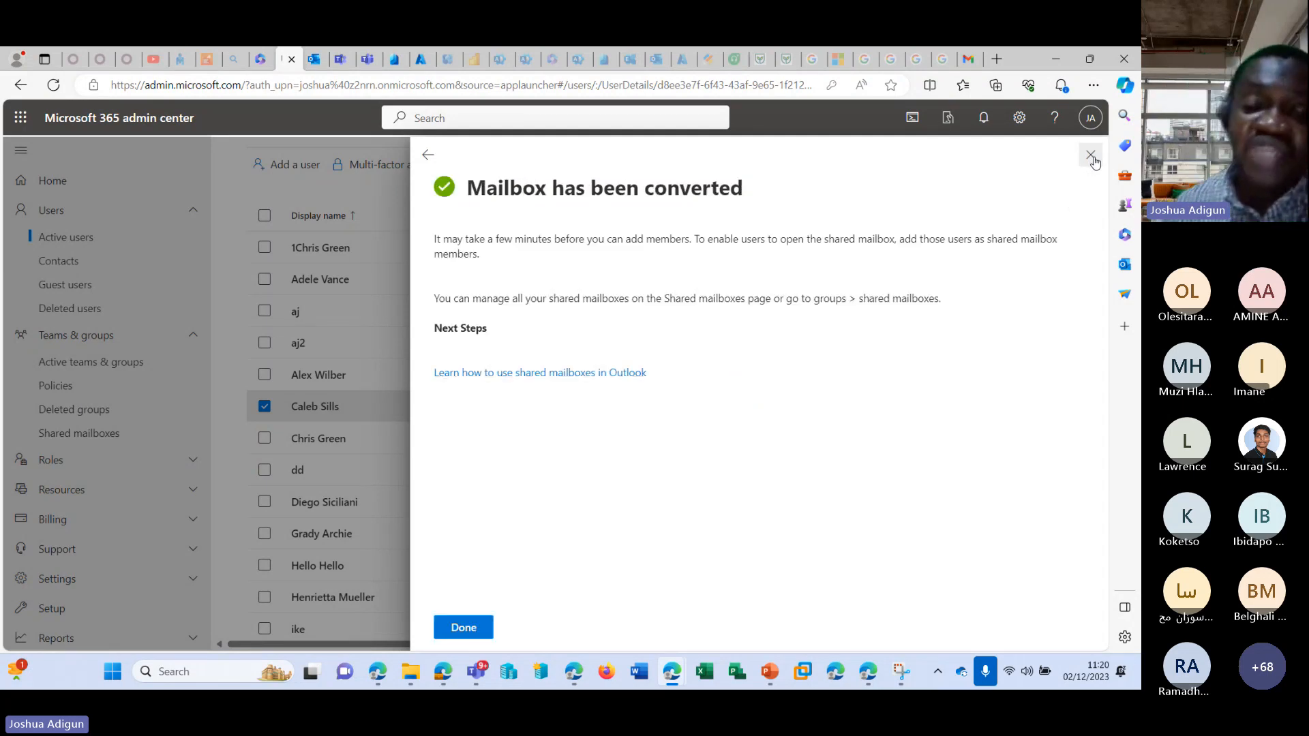
Close the conversion confirmation and view the mail settings of the third listed active user, highlighting the Exchange Online license notice.
left_click(1091, 156)
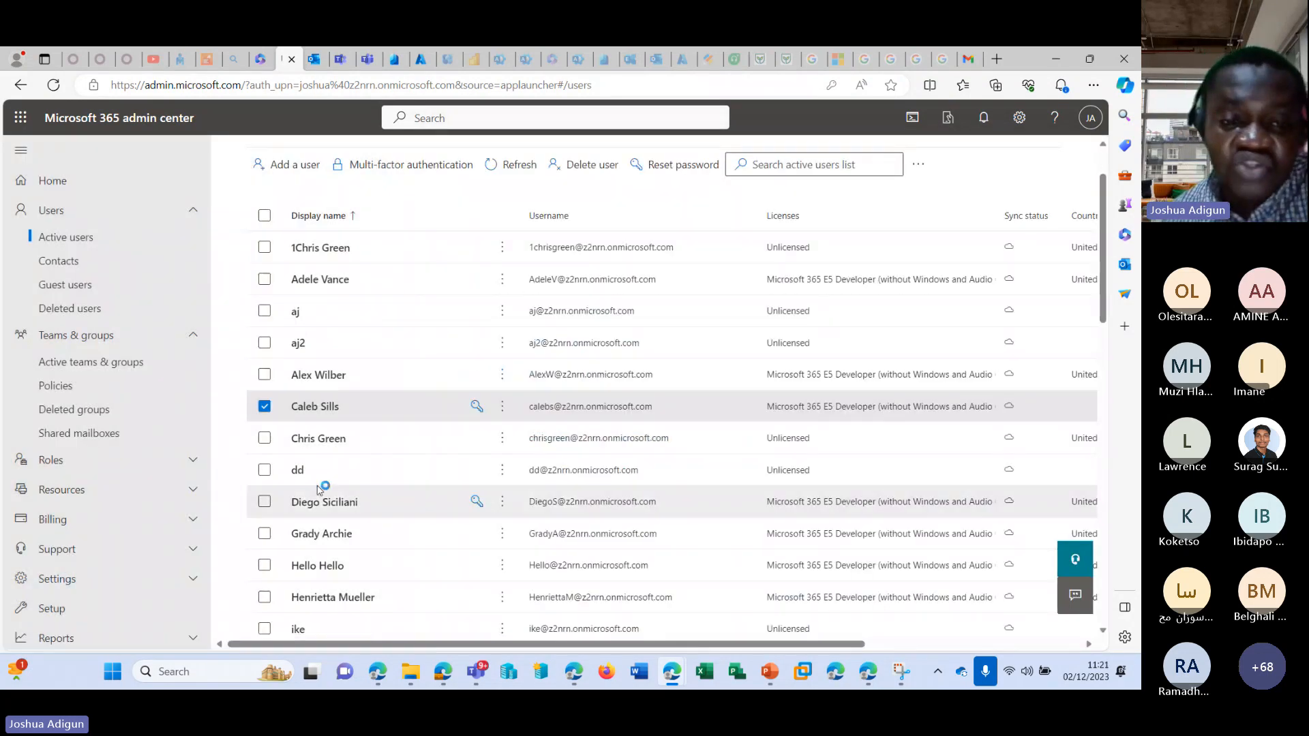
scroll(608, 430, "up", 1)
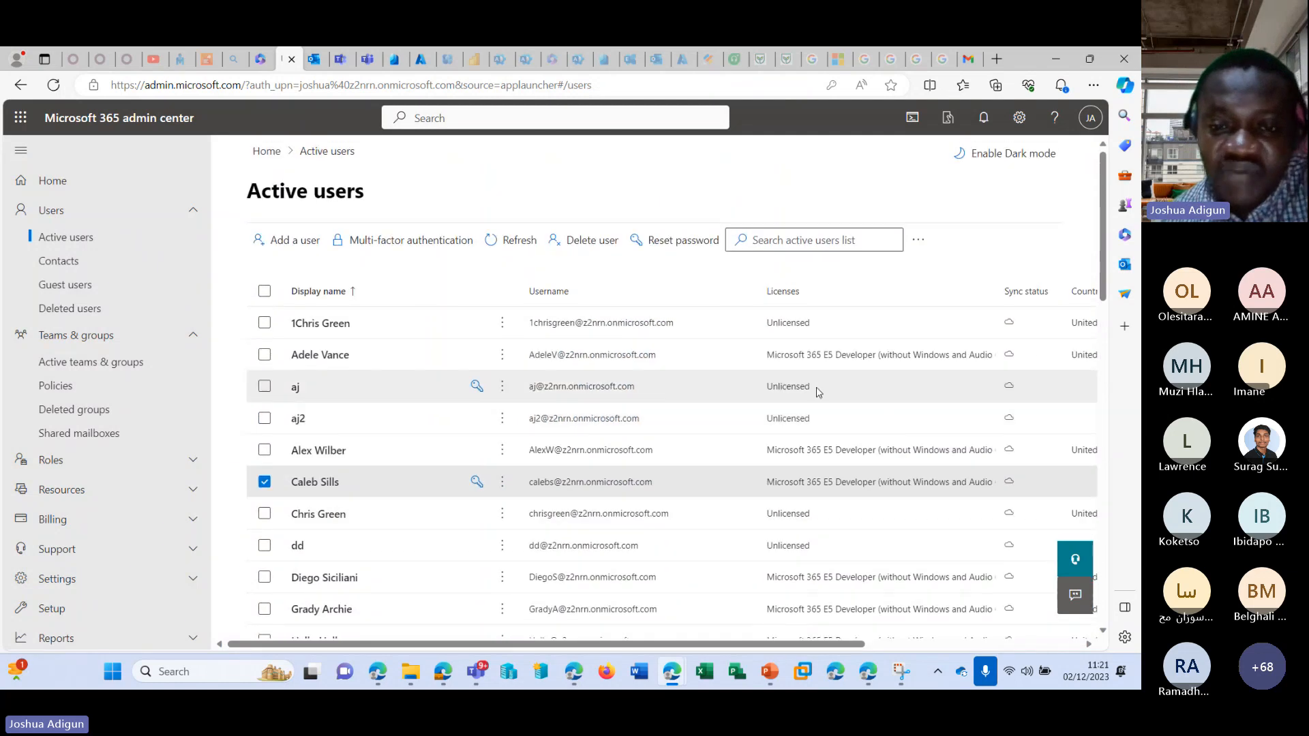
left_click(296, 389)
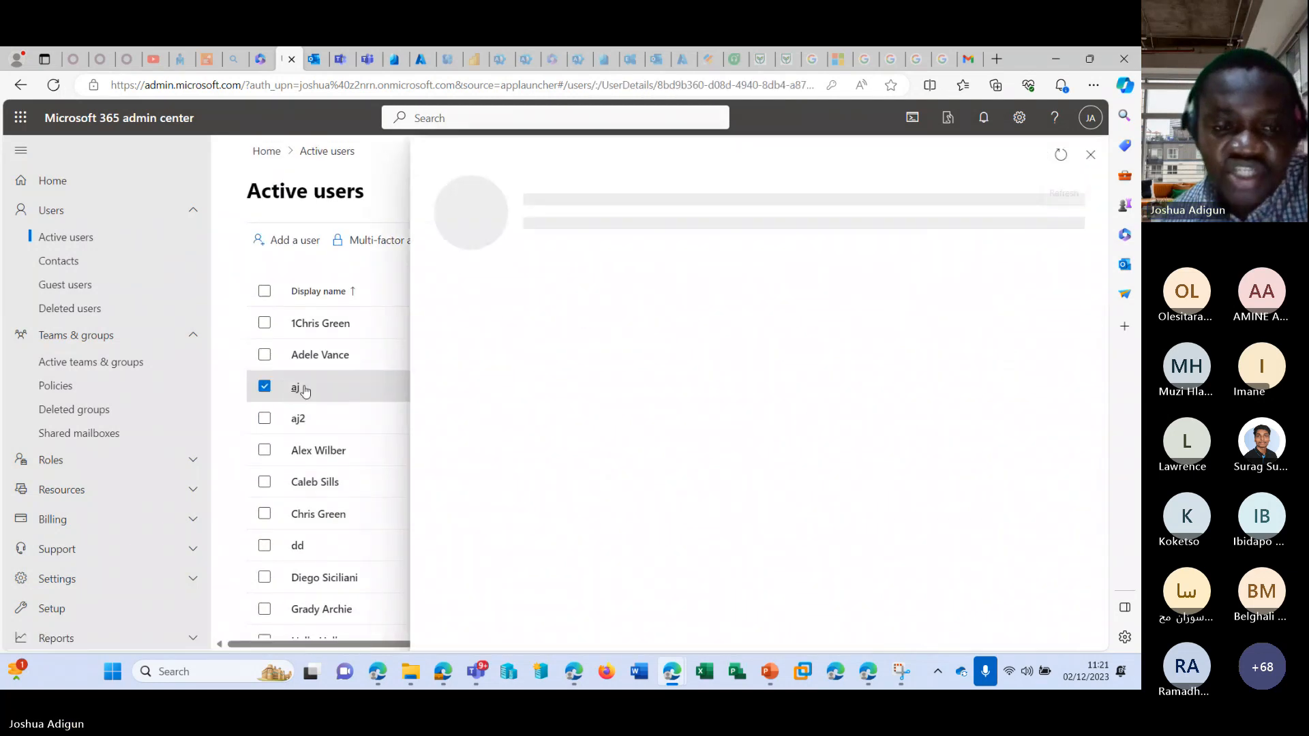
left_click(668, 291)
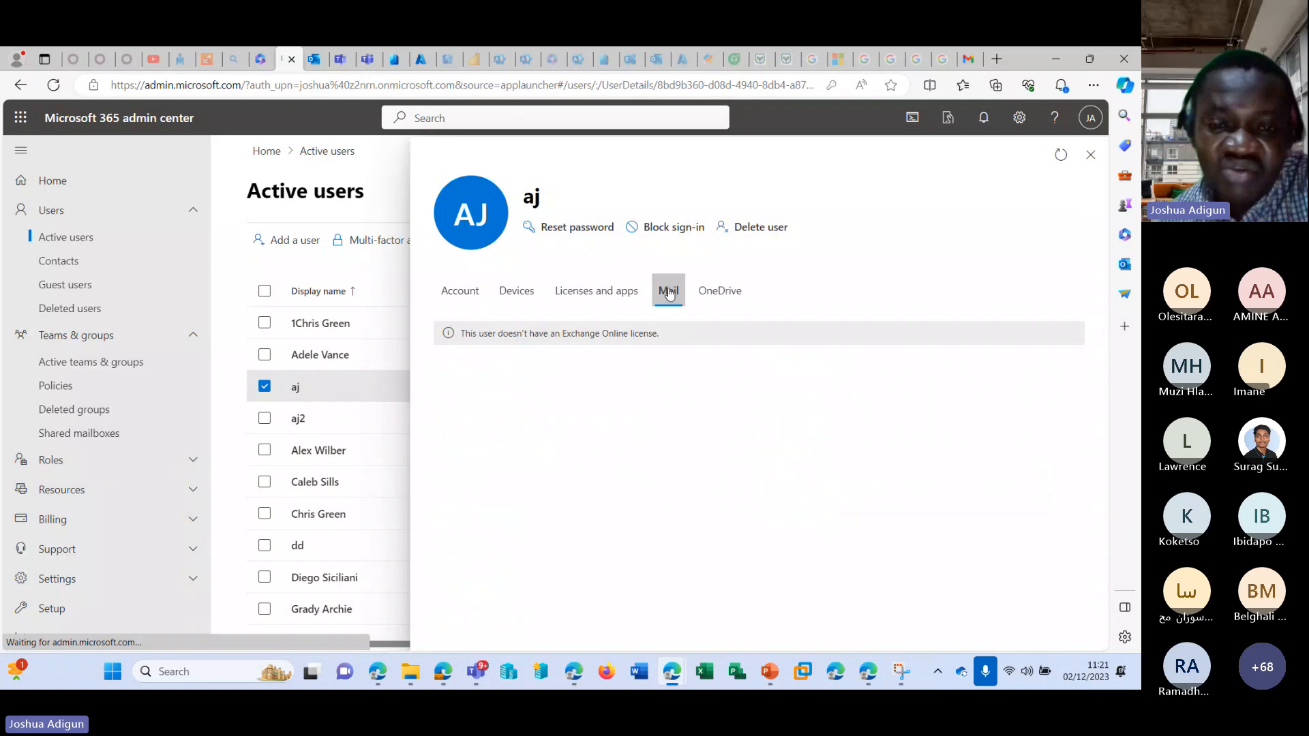
left_click_drag(480, 333, 659, 333)
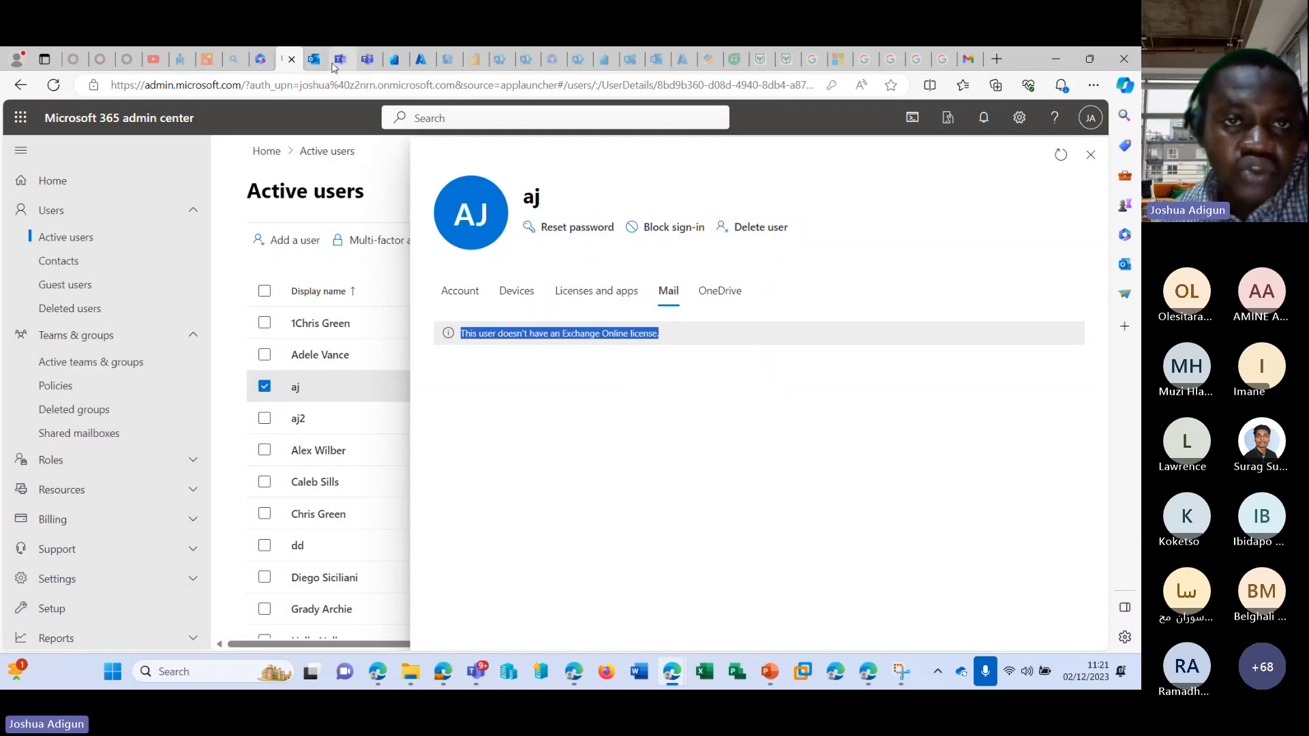
Open the Exchange admin center, dismiss its menu tour, and review the recipient types in the mailboxes list.
scroll(75, 504, "down", 5)
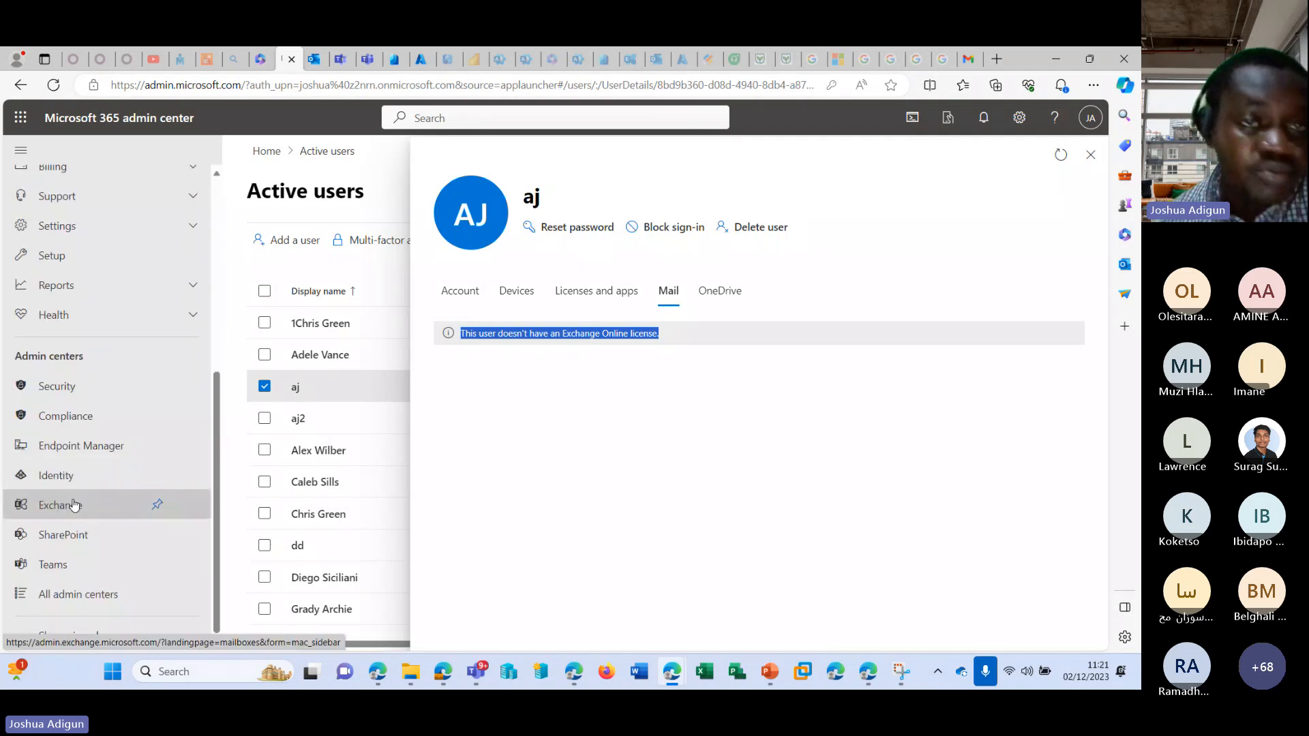
left_click(75, 504)
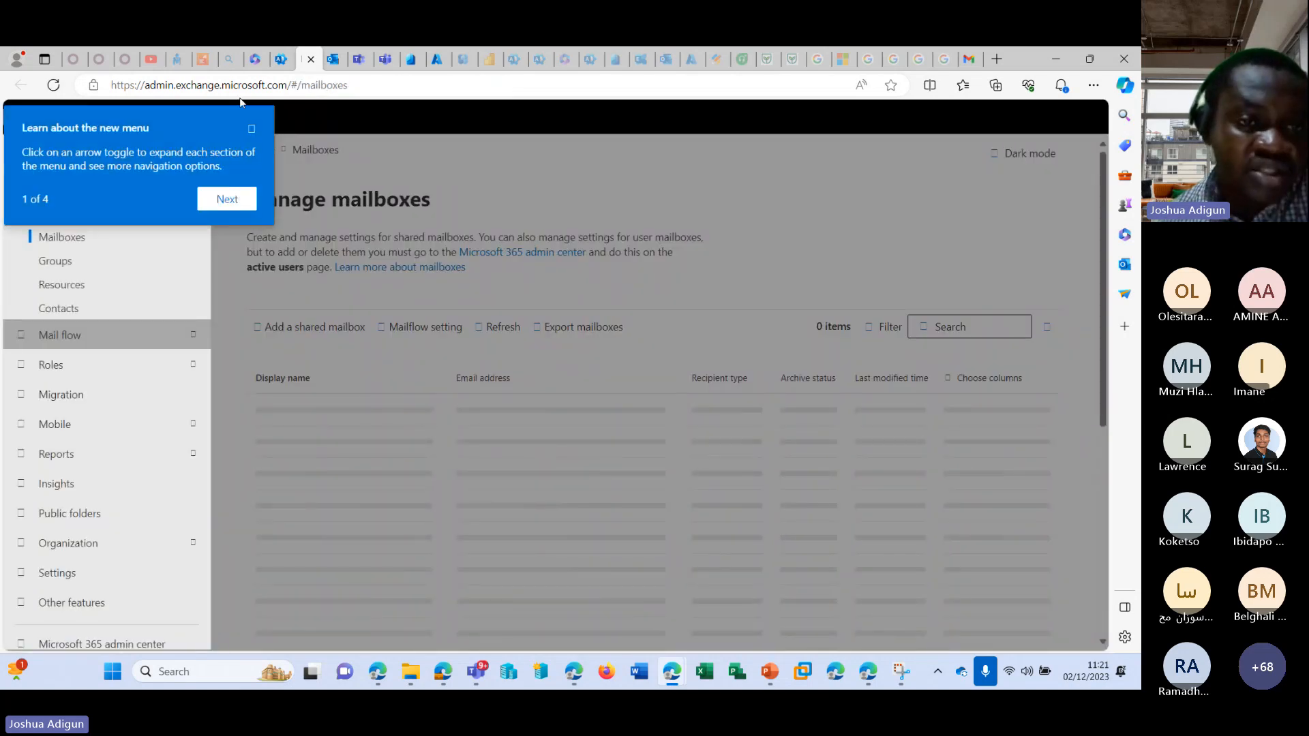
left_click(238, 194)
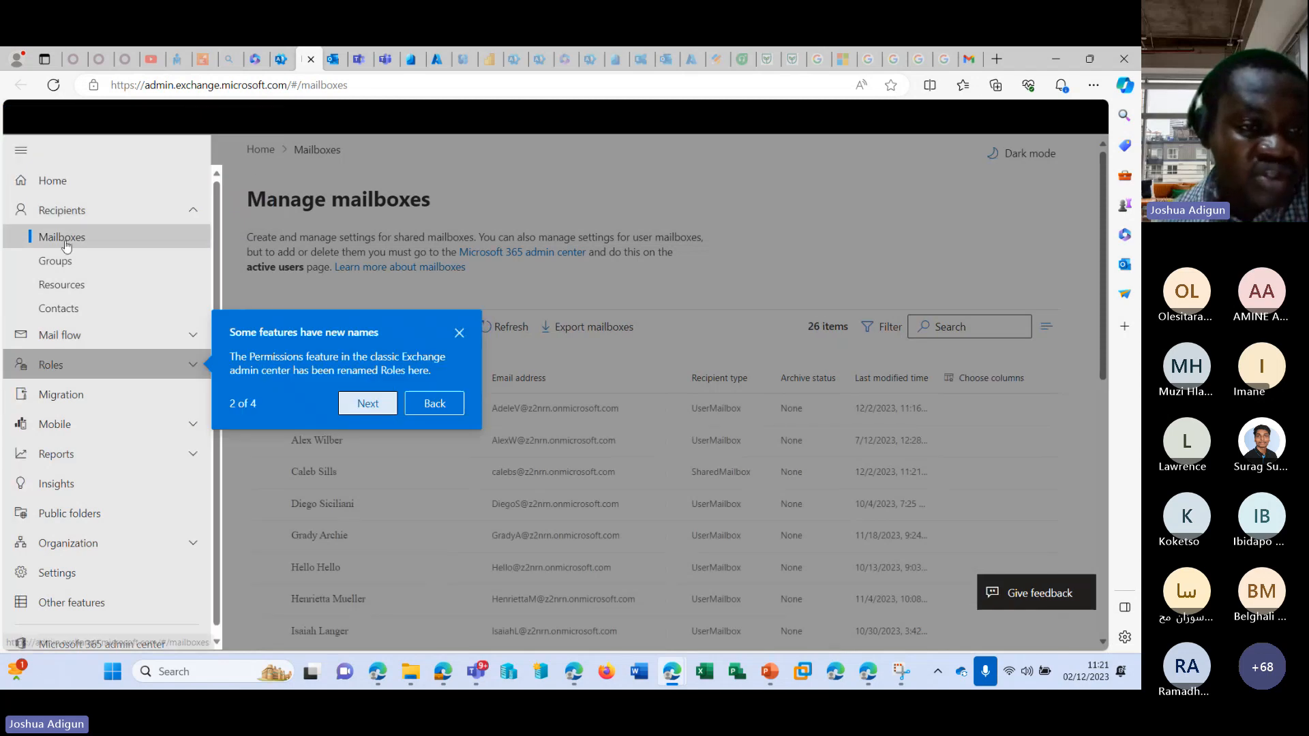
left_click(458, 333)
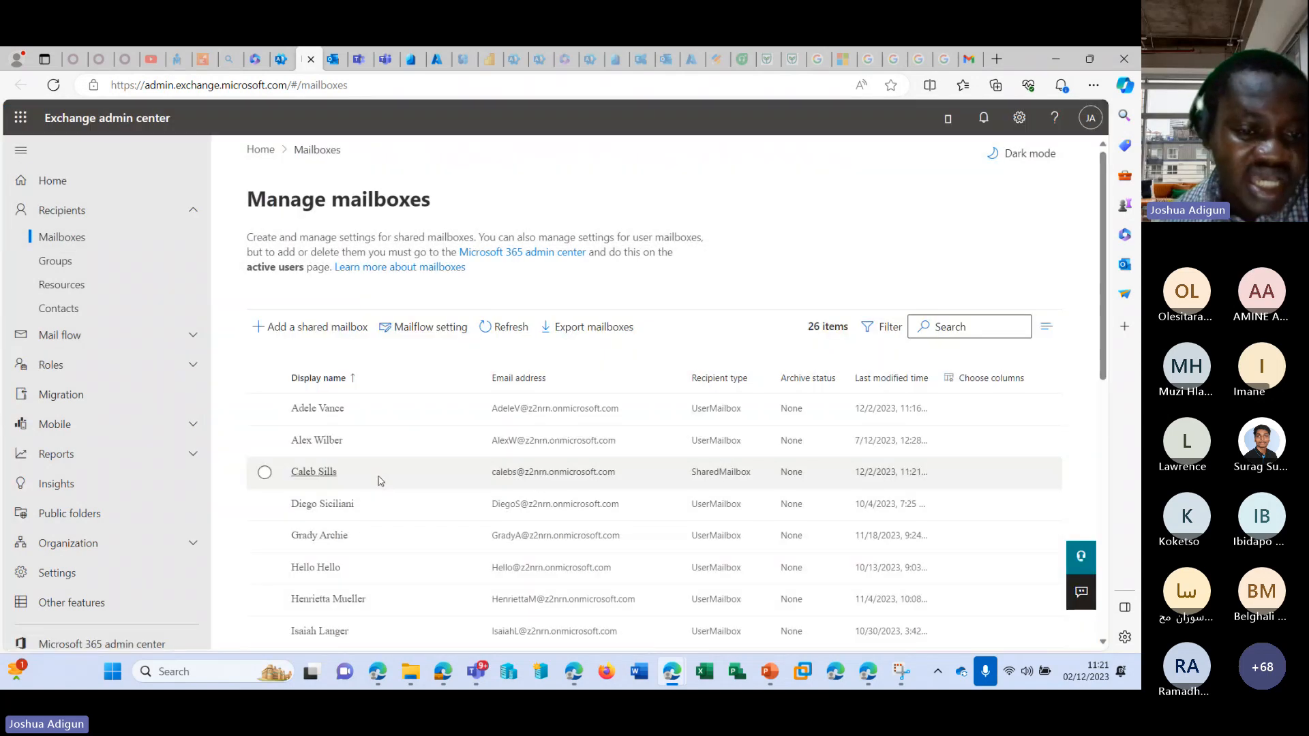
scroll(380, 481, "down", 10)
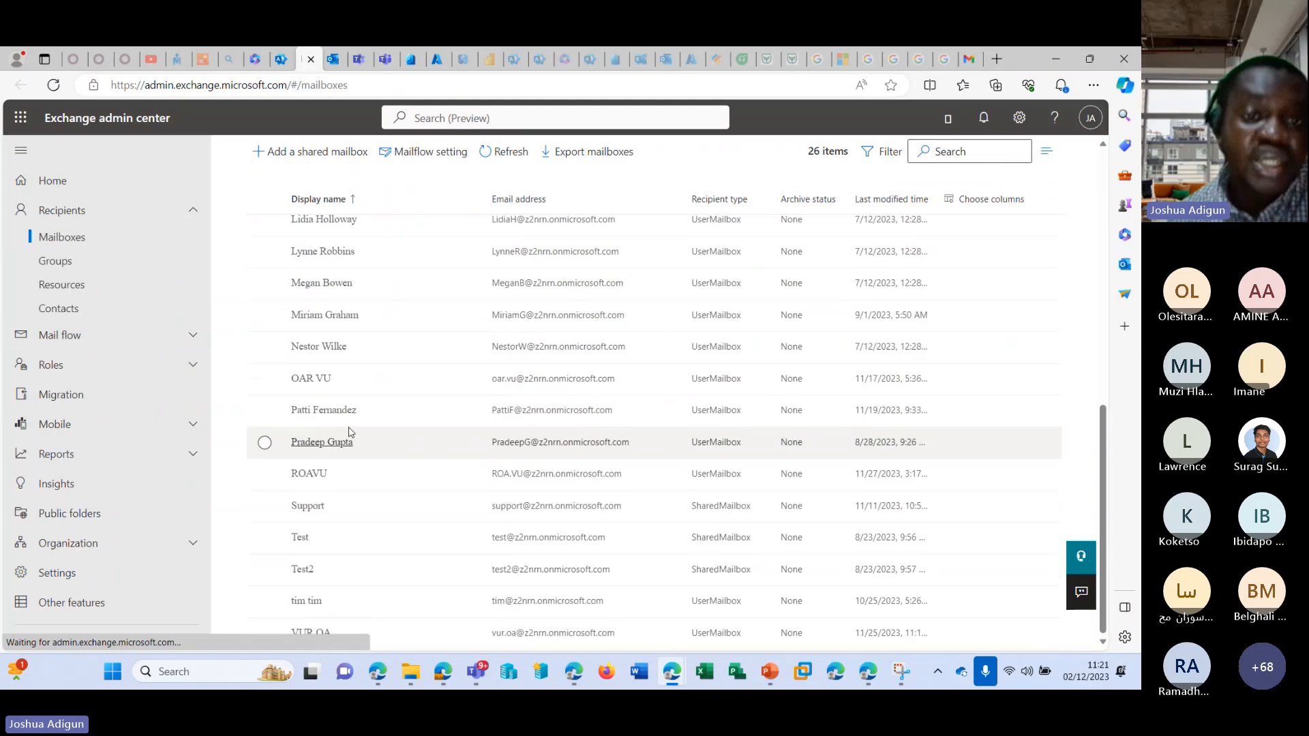
scroll(351, 433, "up", 10)
Return to the Microsoft 365 admin center, close the user's details, and refresh the Shared mailboxes list.
left_click(280, 60)
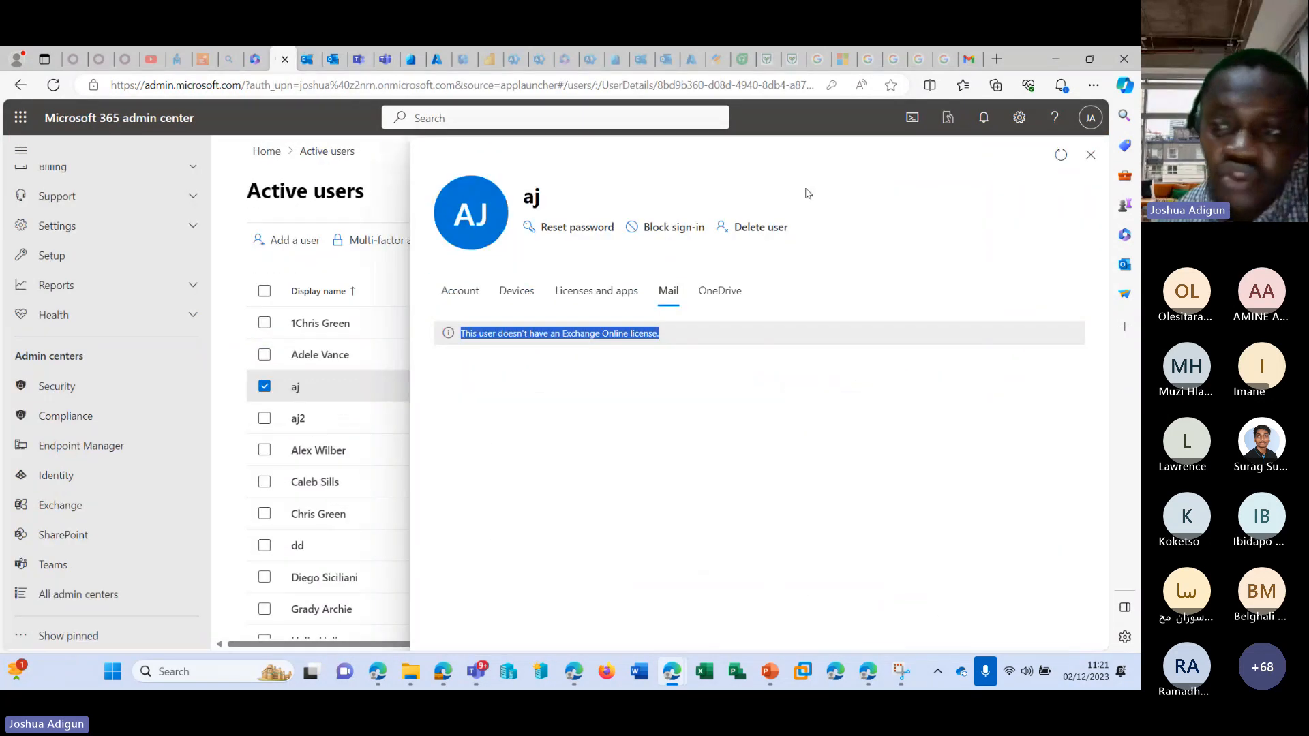
left_click(1093, 158)
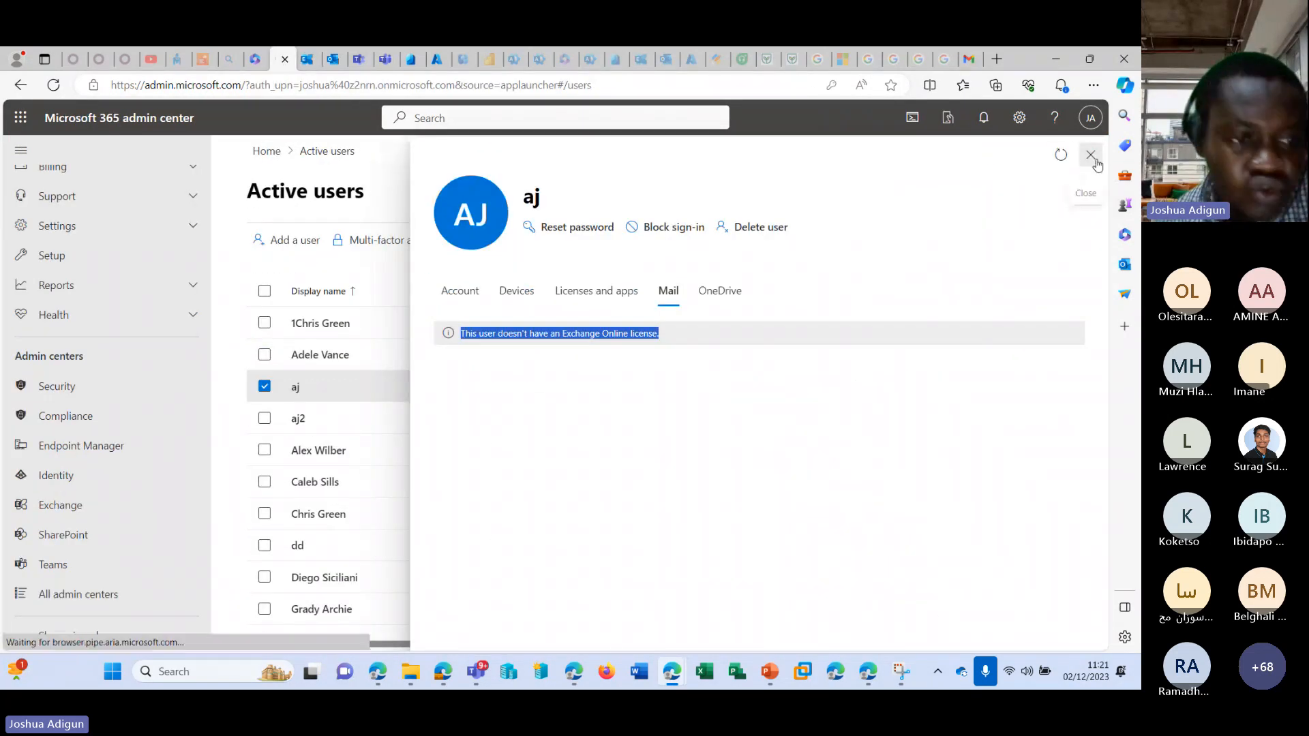
scroll(113, 273, "up", 5)
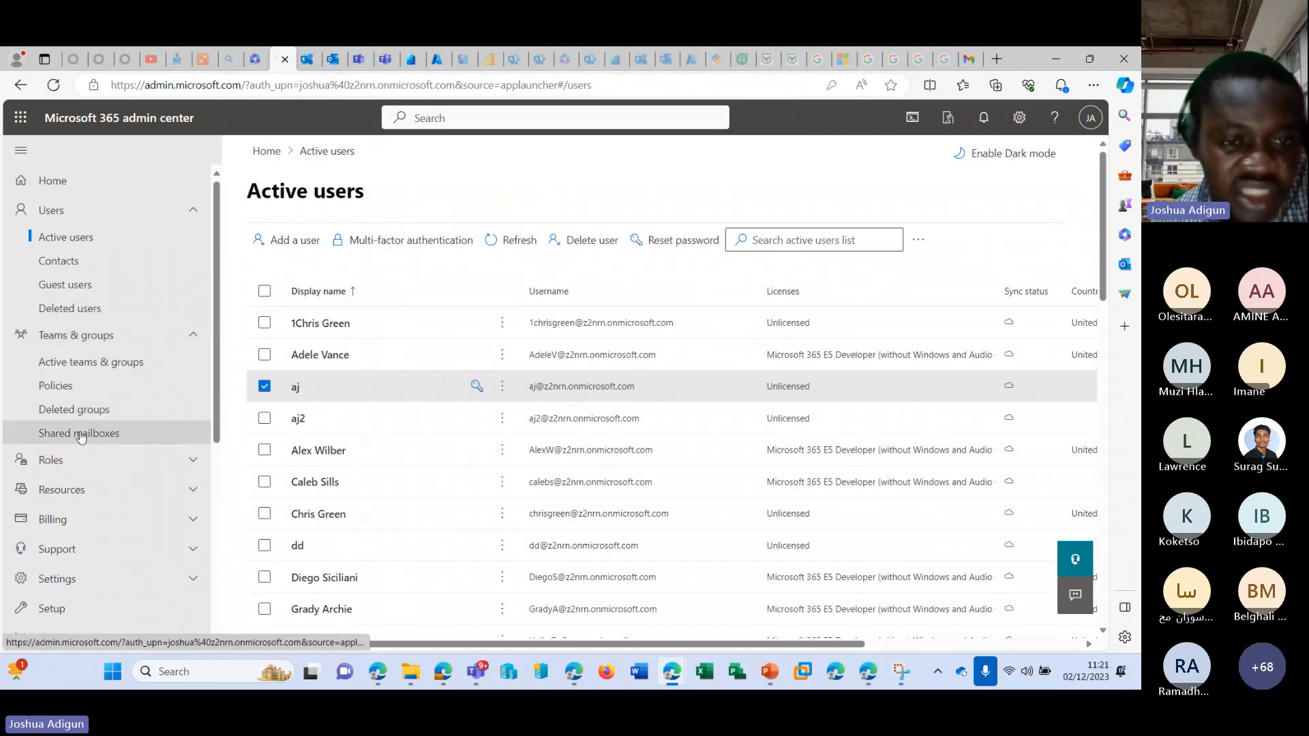
left_click(79, 434)
left_click(409, 334)
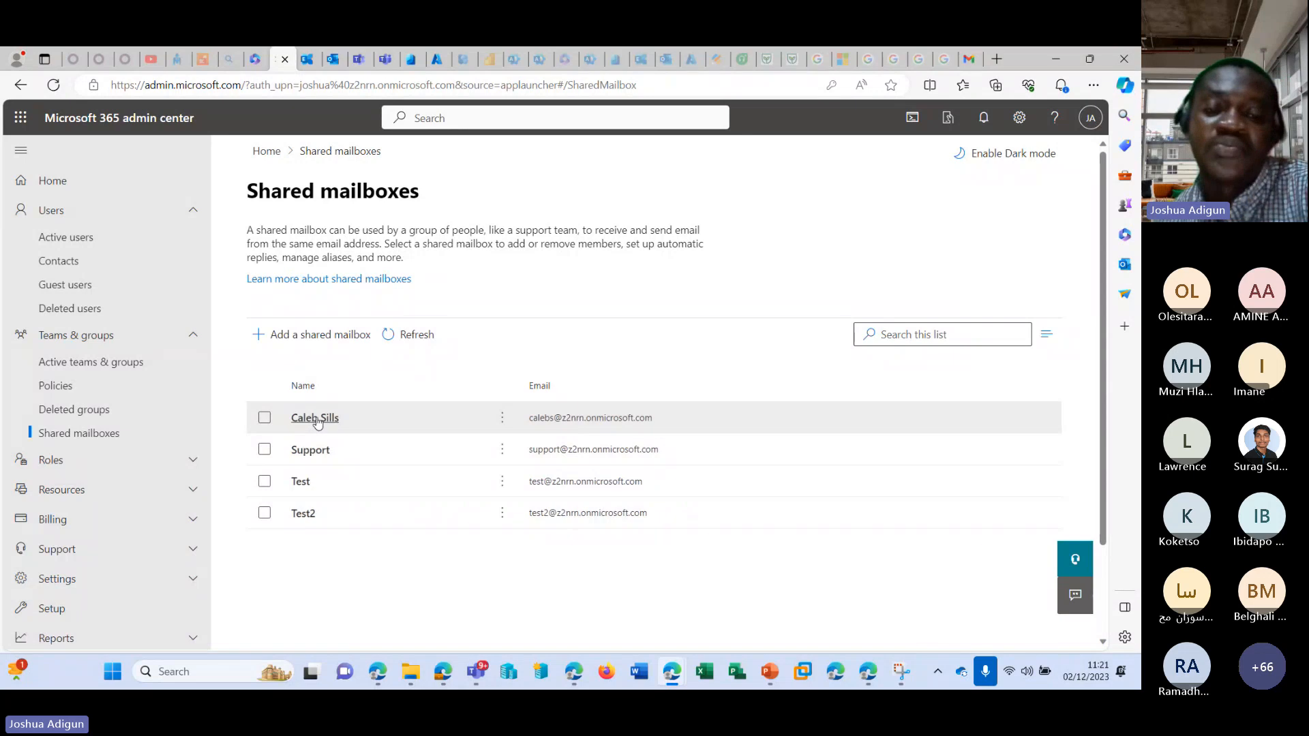
Examine the converted shared mailbox's details, including email forwarding, automatic replies, members, mailbox permissions and global address list visibility.
left_click(313, 421)
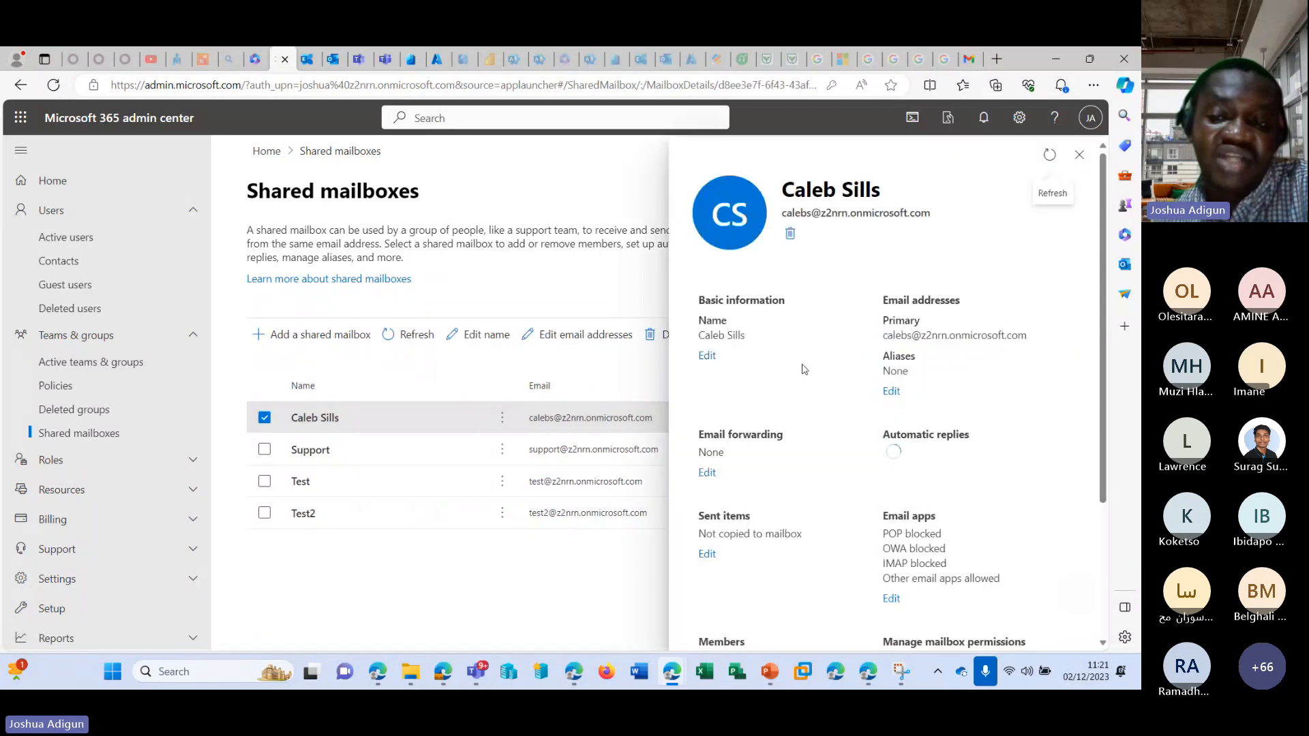
scroll(805, 369, "down", 2)
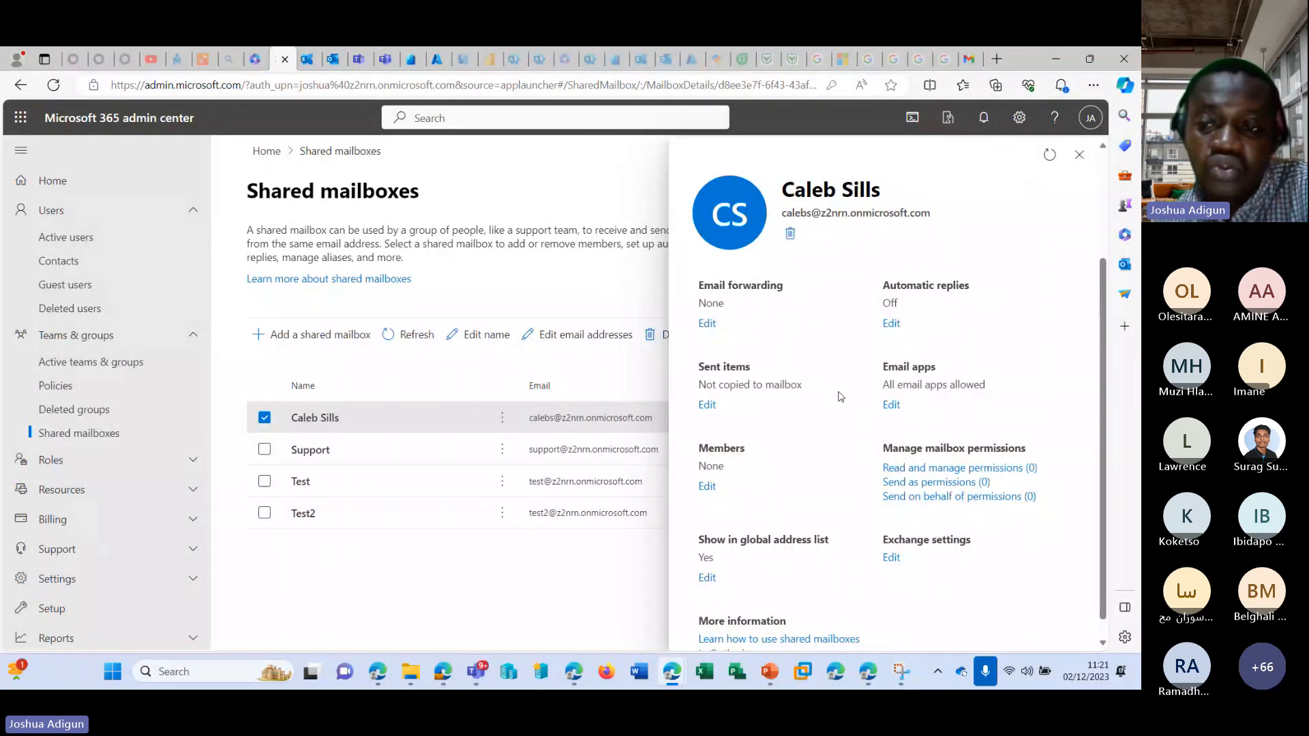
scroll(841, 396, "down", 1)
scroll(841, 403, "up", 3)
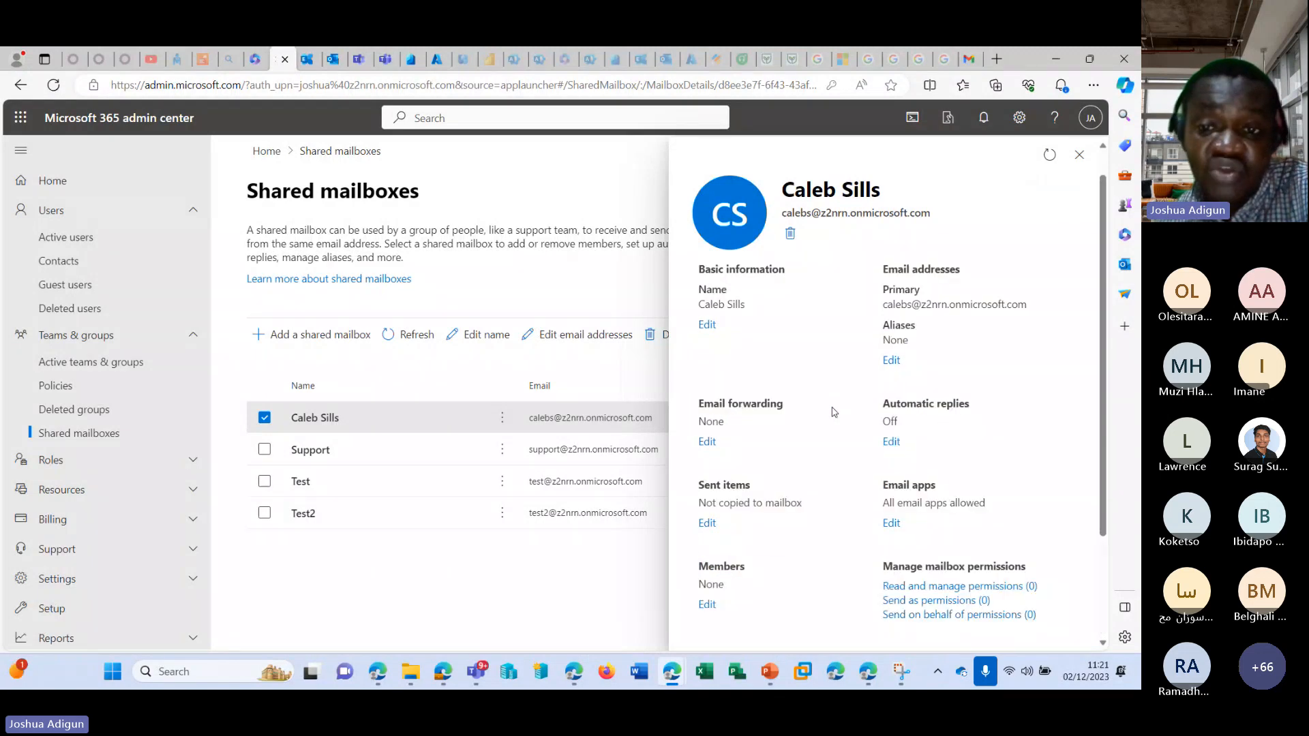
scroll(832, 412, "down", 2)
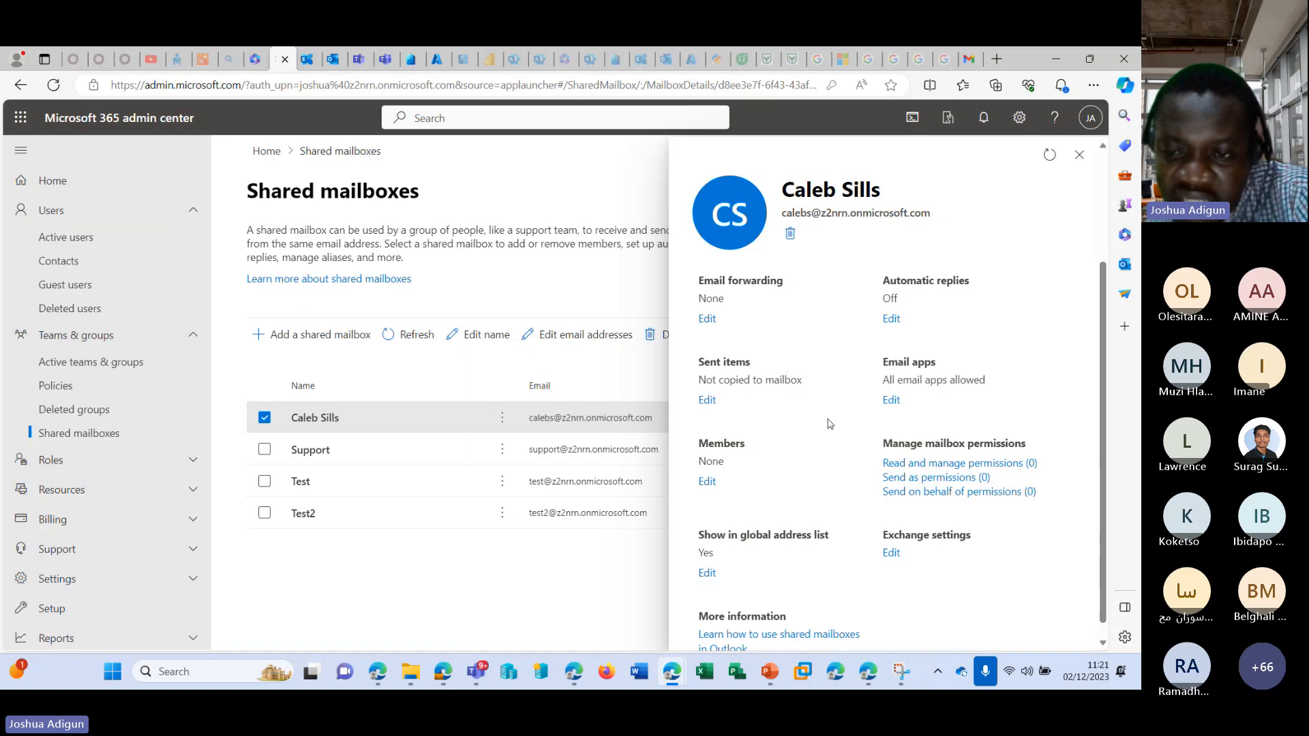
scroll(832, 420, "up", 2)
scroll(830, 428, "up", 1)
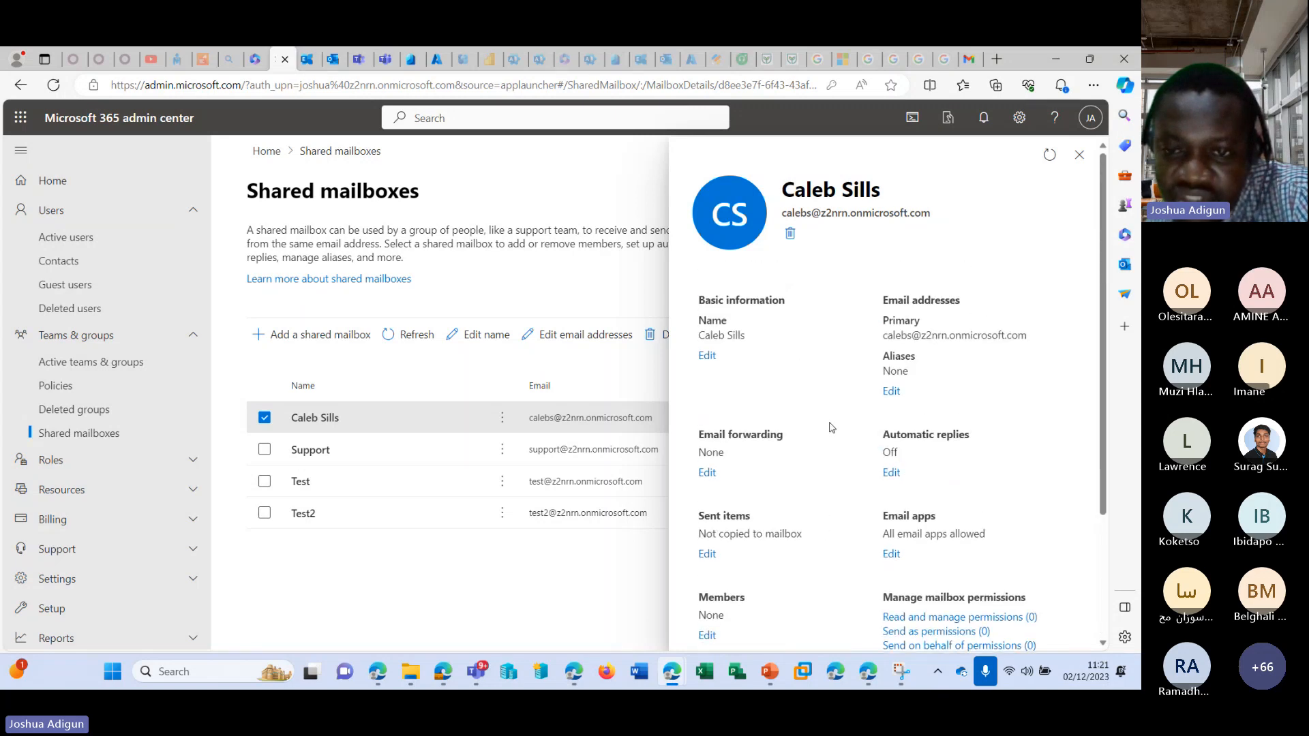
scroll(831, 427, "down", 3)
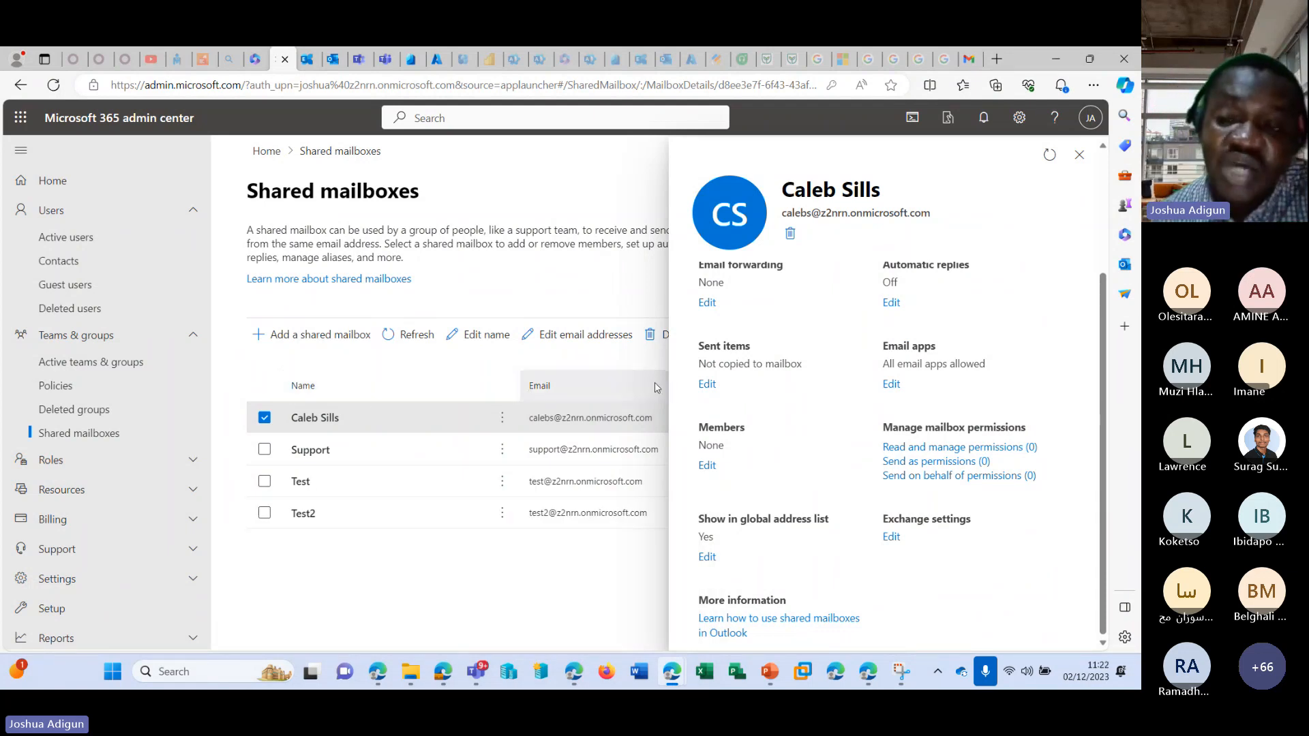
scroll(852, 430, "up", 1)
scroll(852, 431, "up", 2)
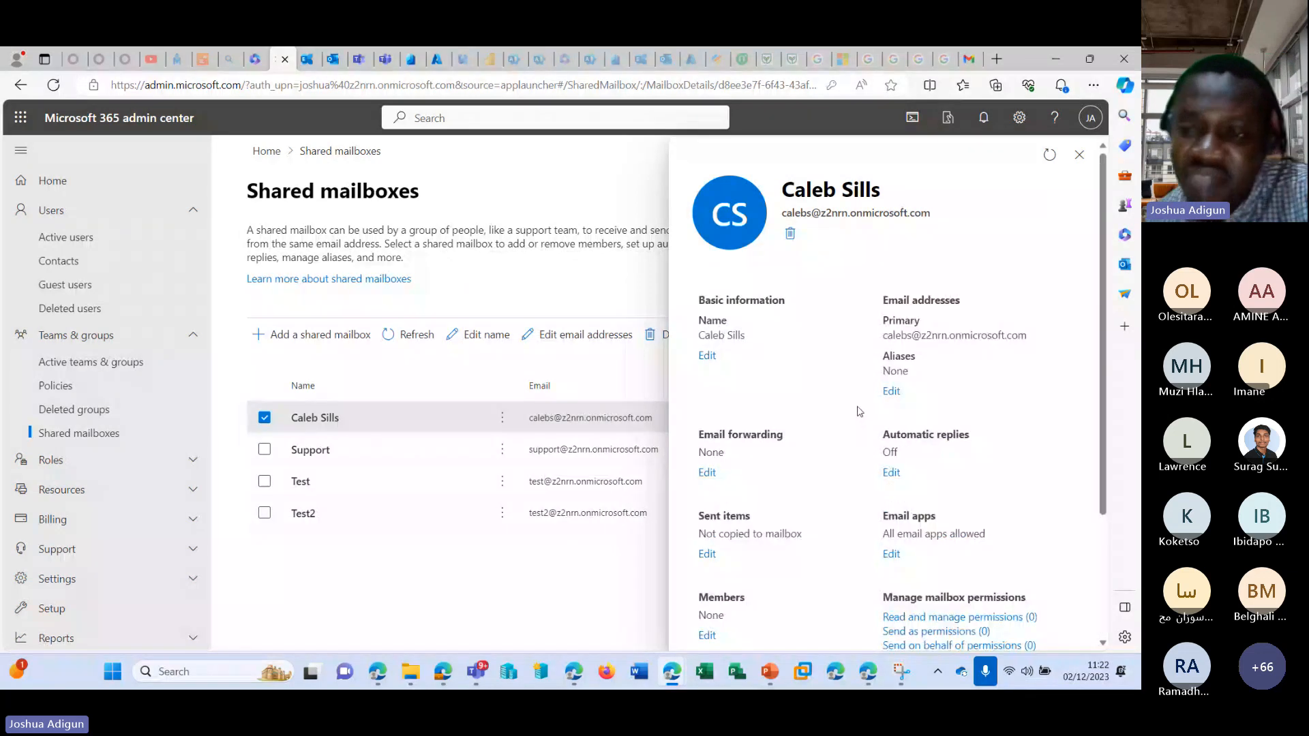
scroll(860, 412, "down", 3)
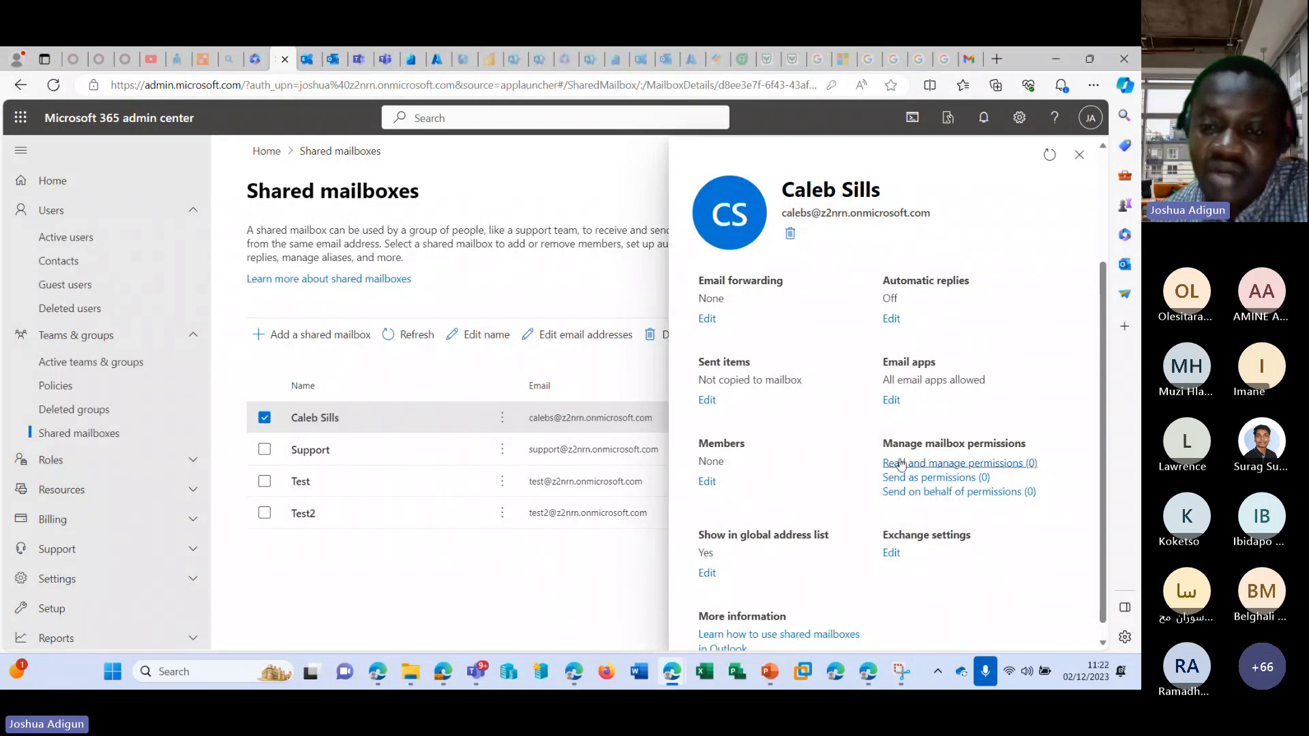
scroll(829, 451, "up", 3)
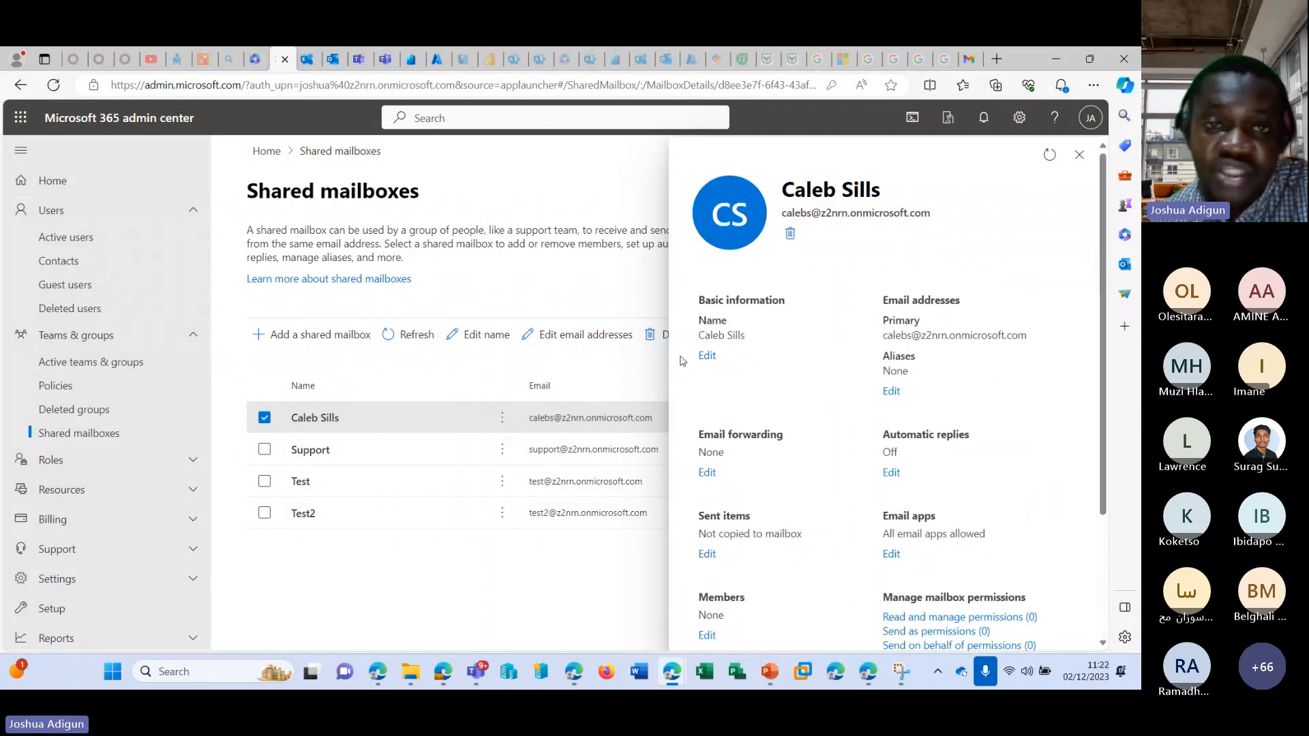
Switch to the Exchange admin center and view the converted shared mailbox's delegation settings for Send as and Full Access.
left_click(305, 60)
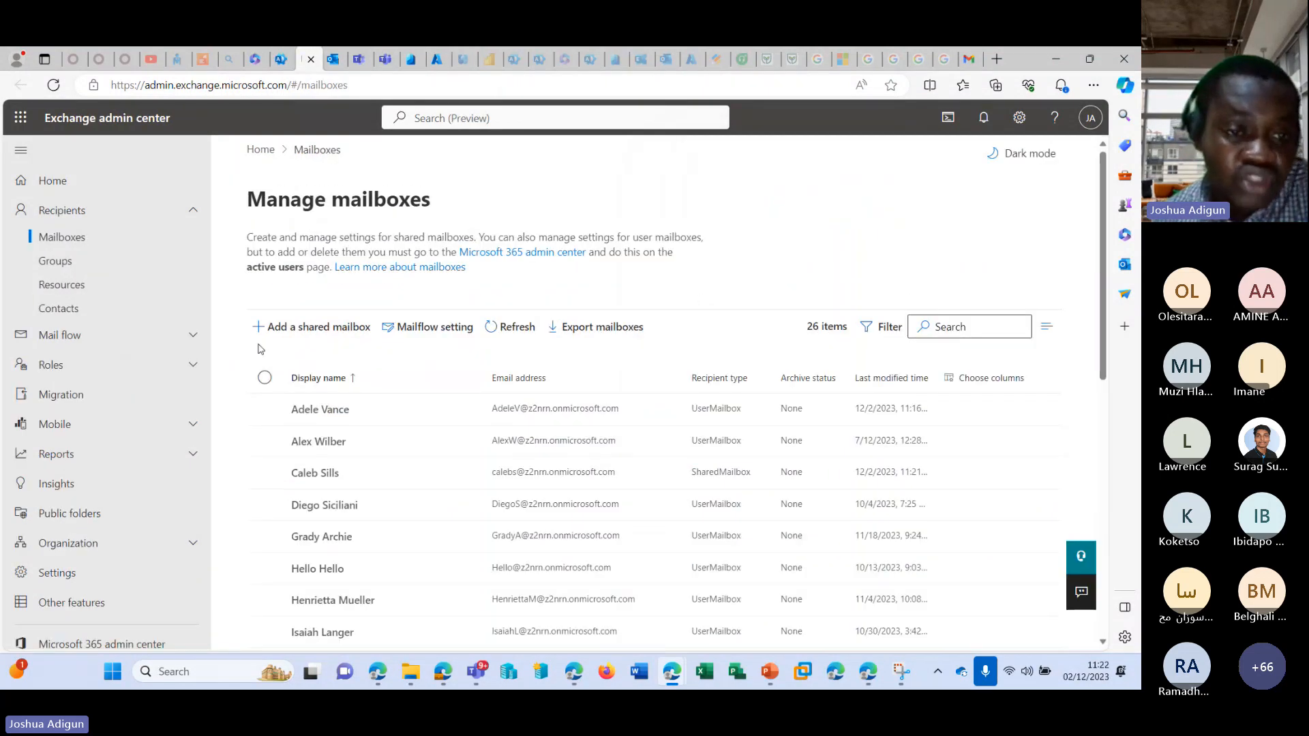
left_click(70, 266)
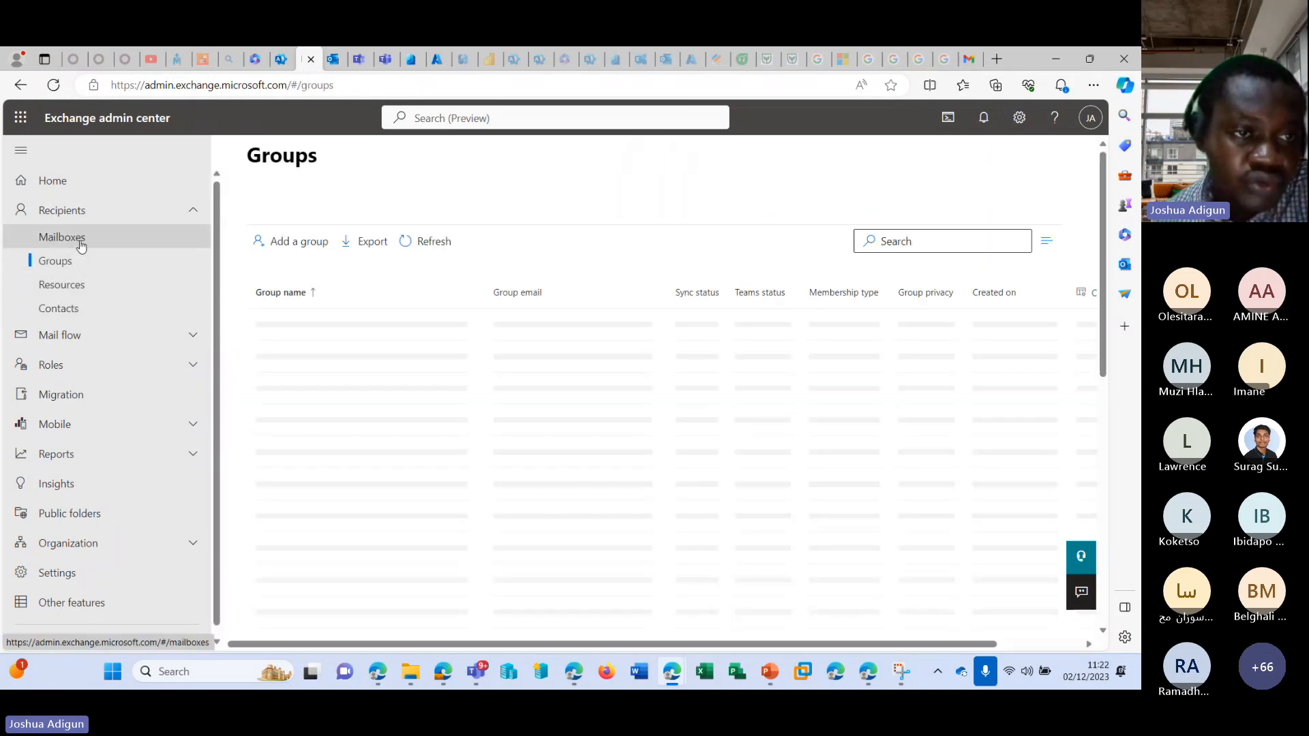
left_click(80, 243)
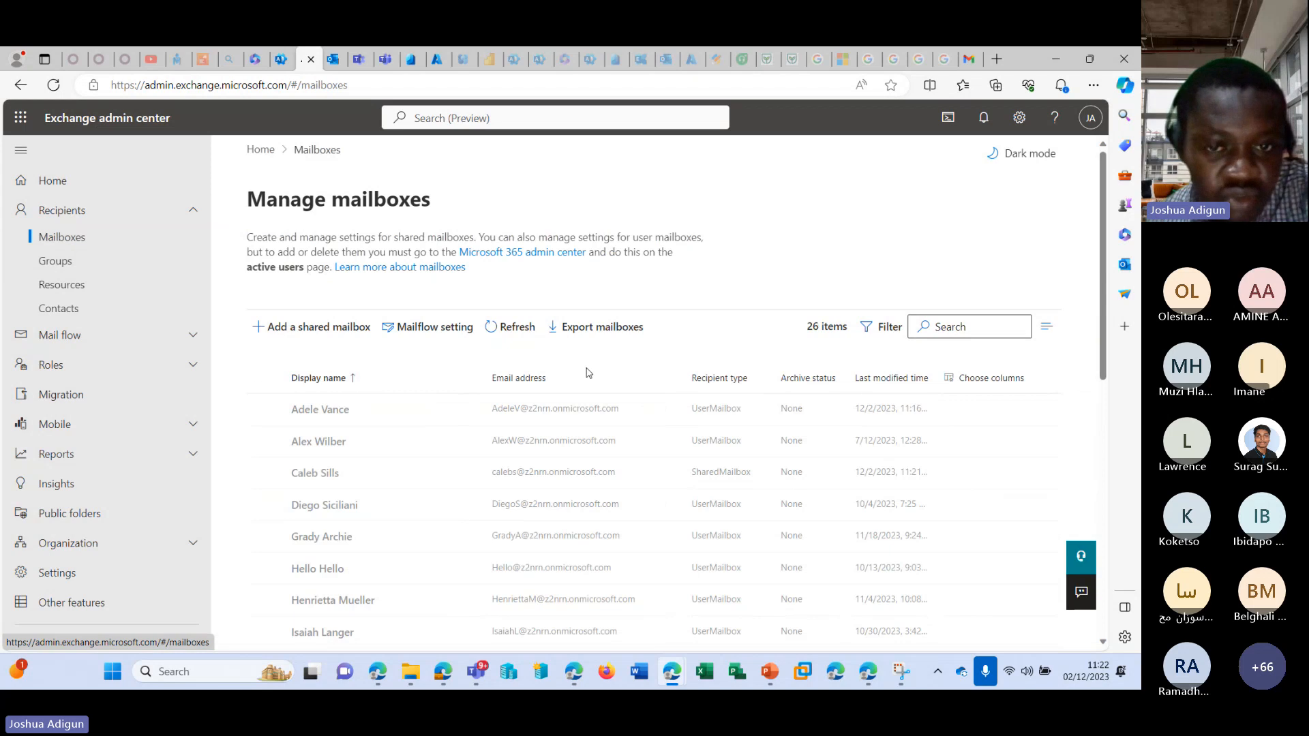
scroll(400, 379, "down", 3)
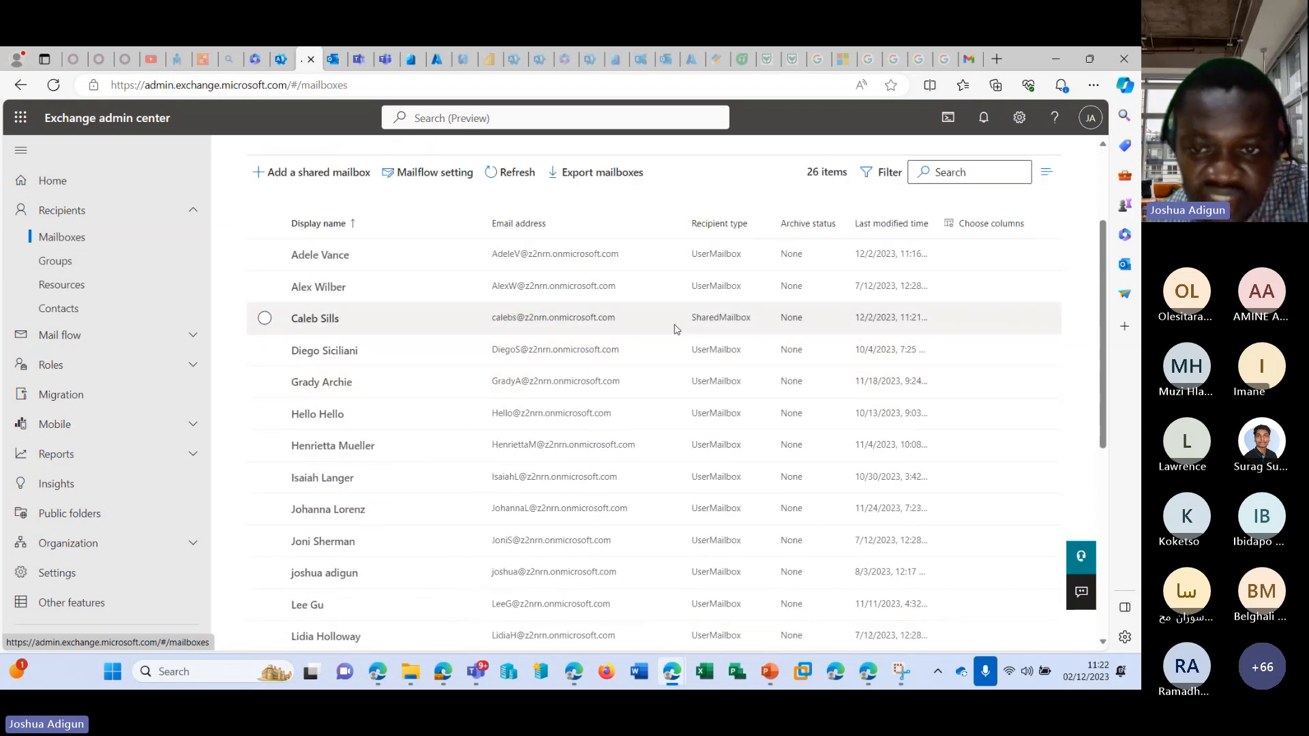
left_click(709, 325)
left_click(750, 320)
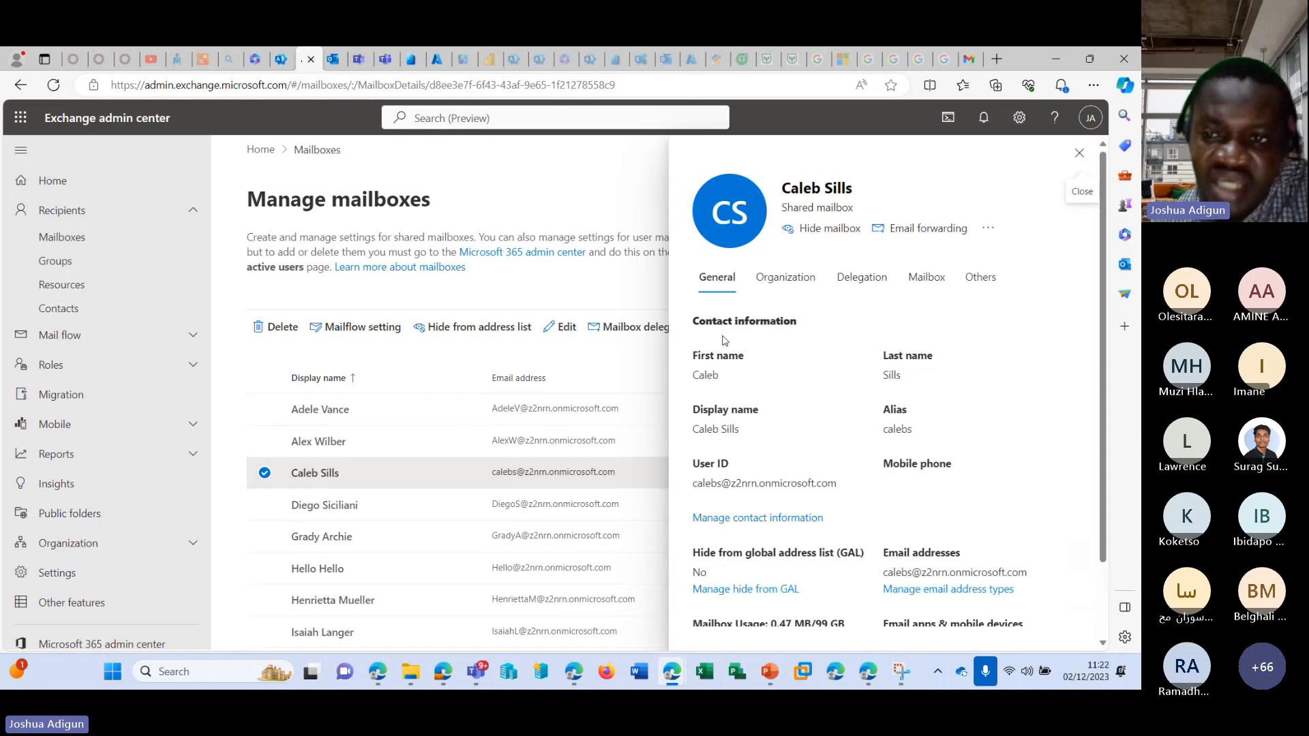
left_click(861, 275)
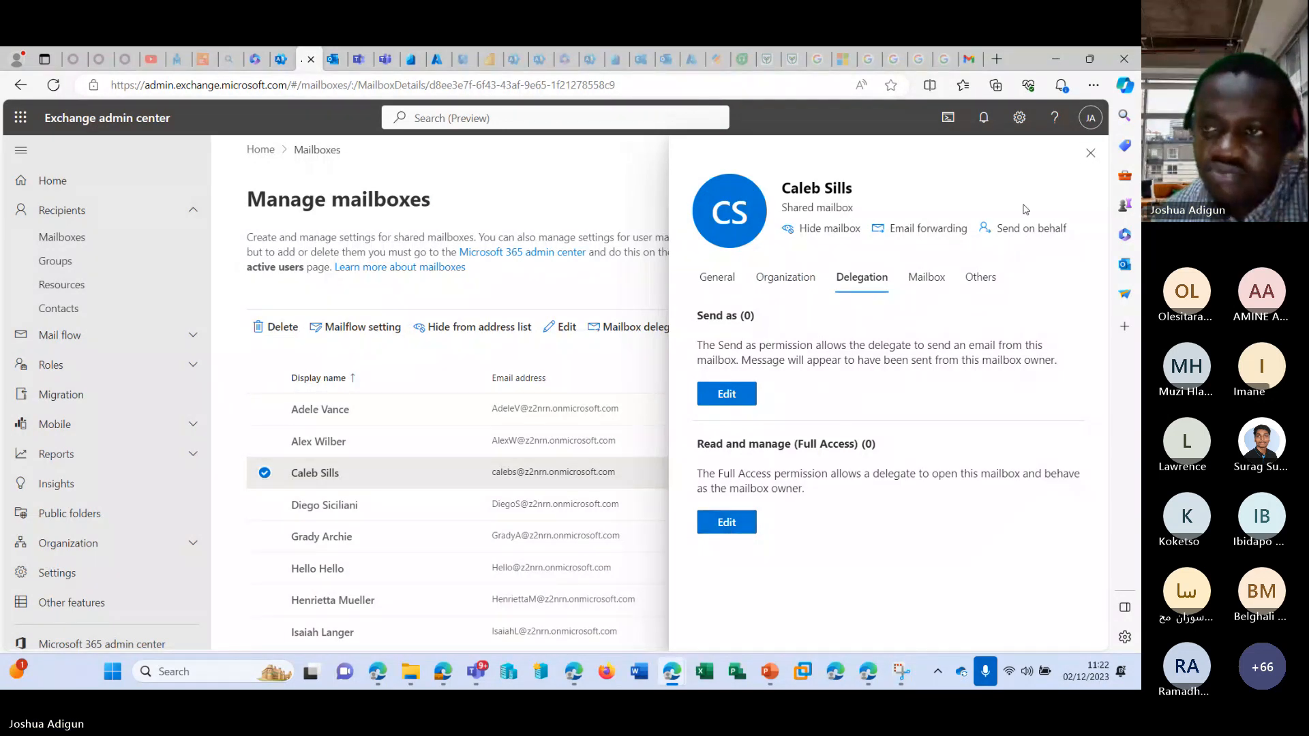
left_click(1089, 154)
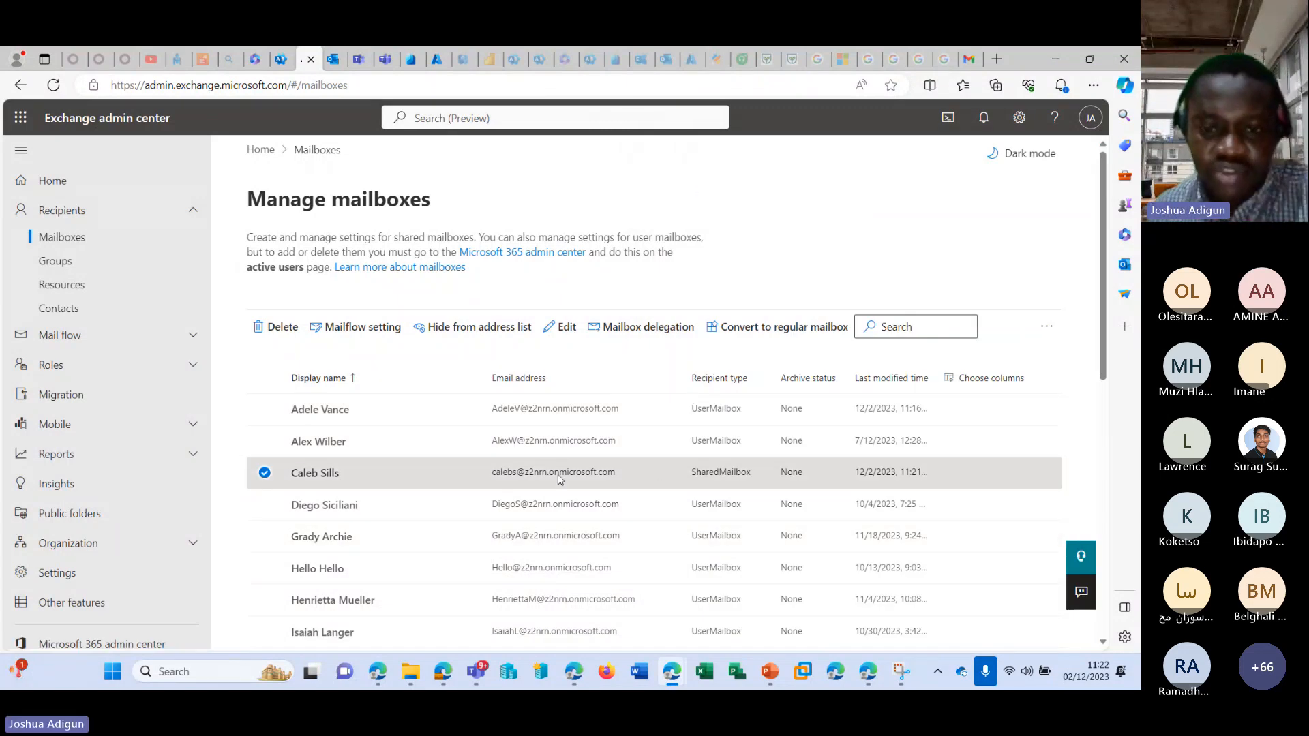
Reopen the converted shared mailbox's general details, select its user ID text, and open a new InPrivate browser window.
left_click(484, 477)
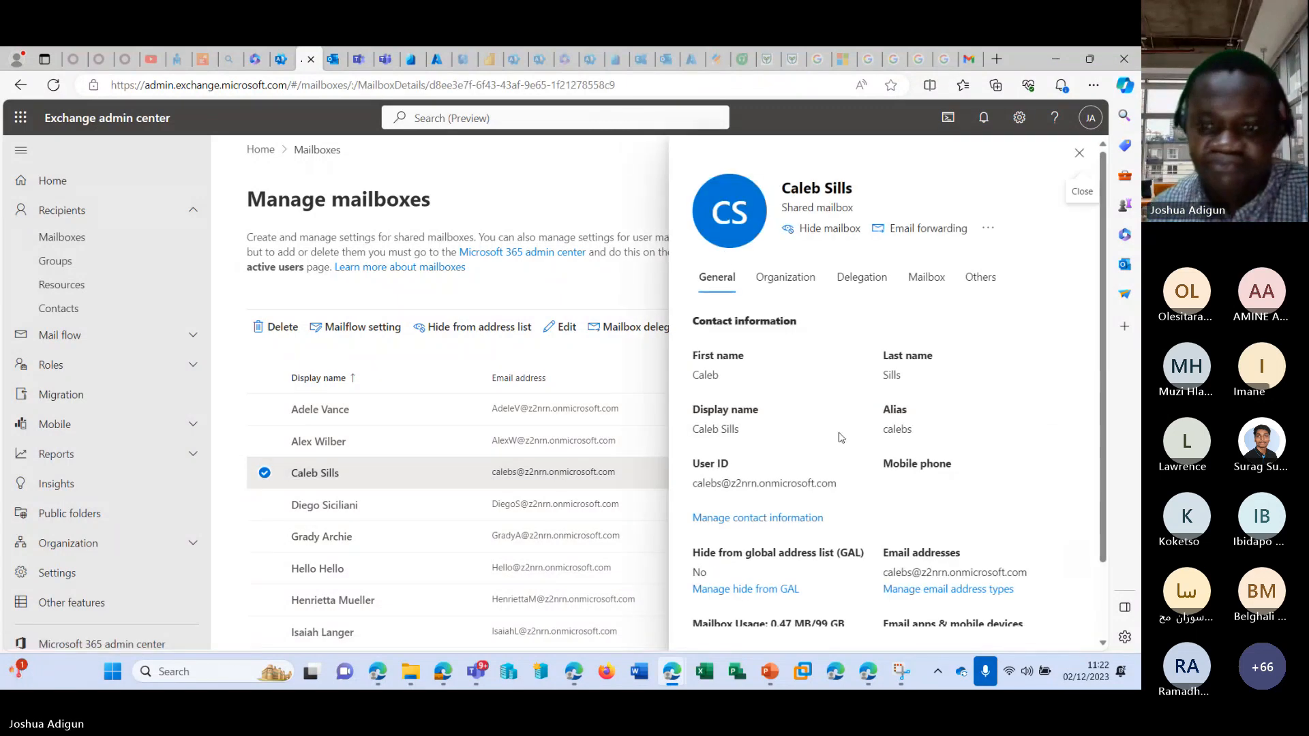
left_click_drag(845, 492, 689, 484)
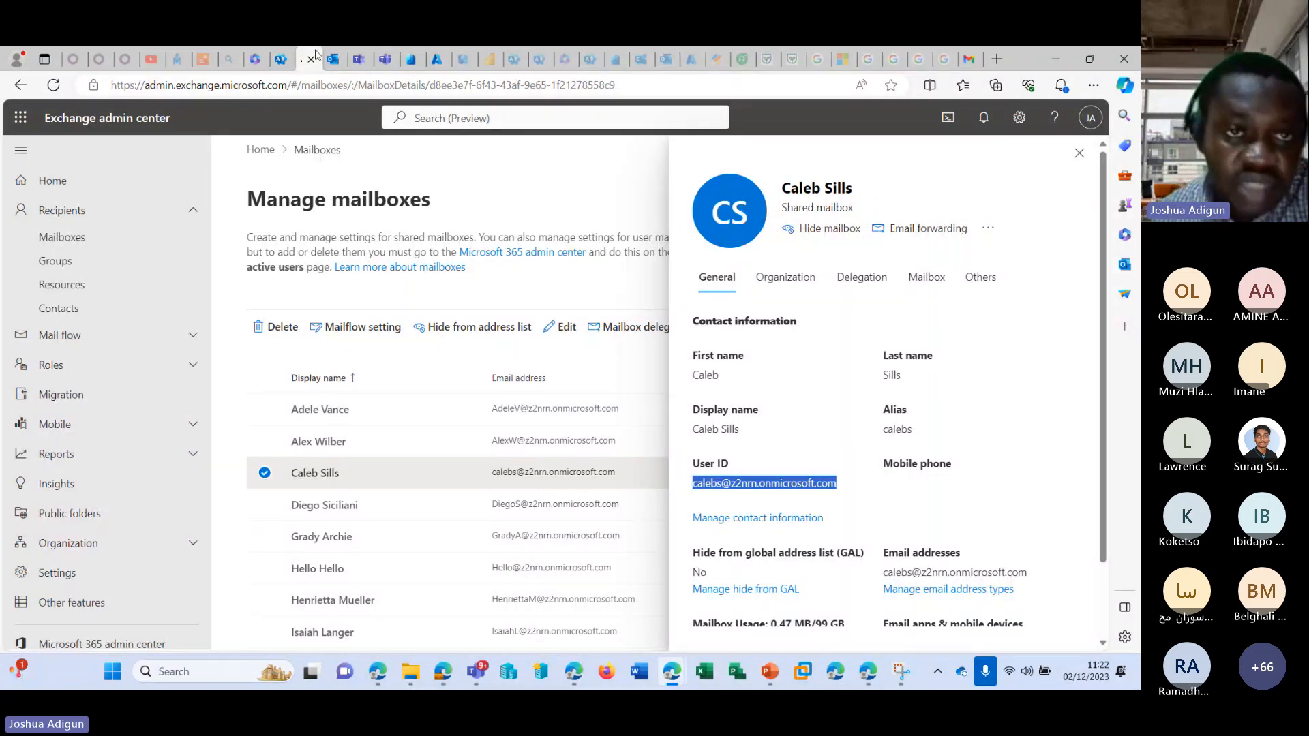
left_click(312, 58)
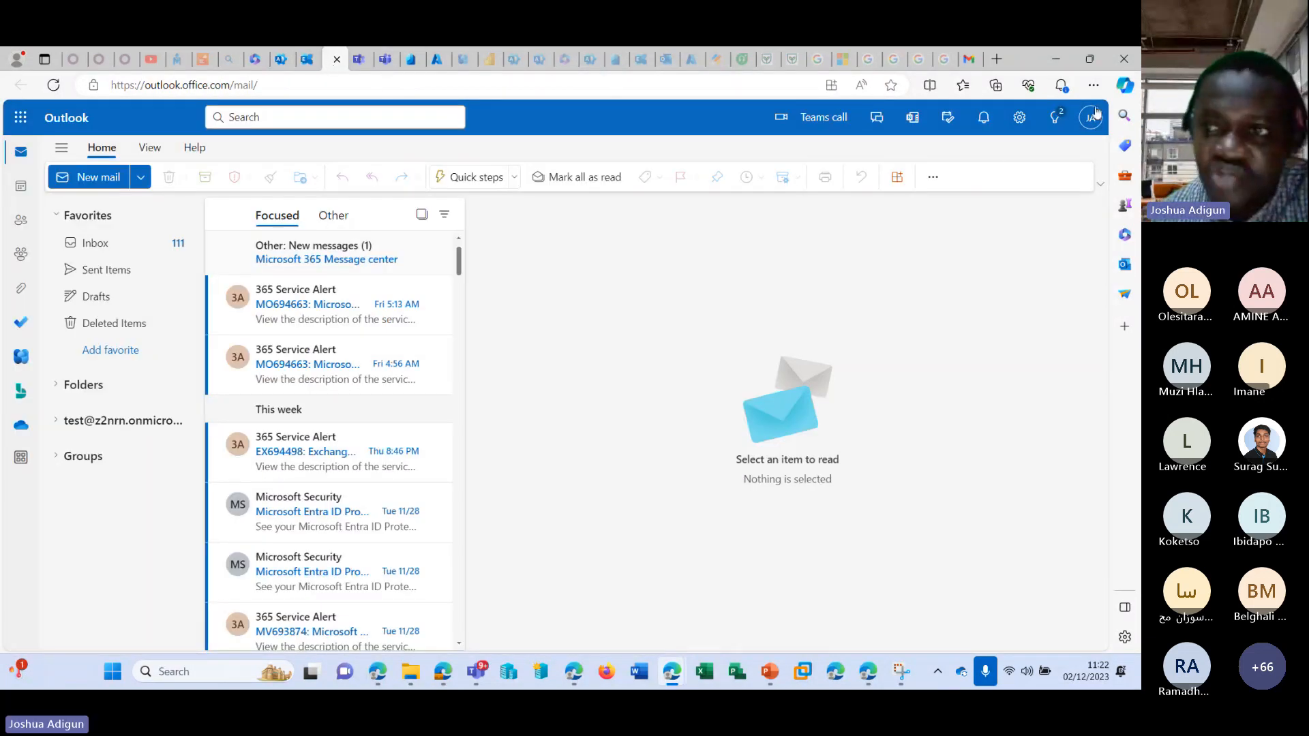
right_click(836, 671)
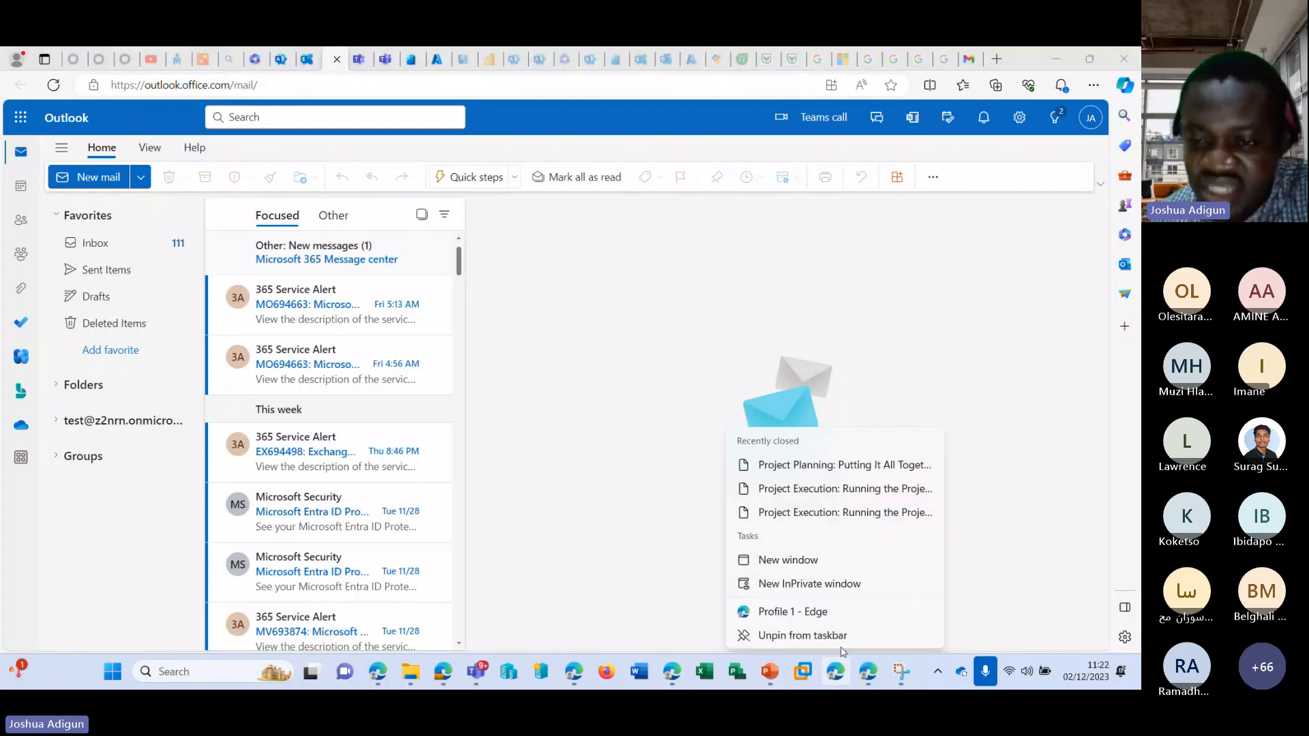
left_click(809, 580)
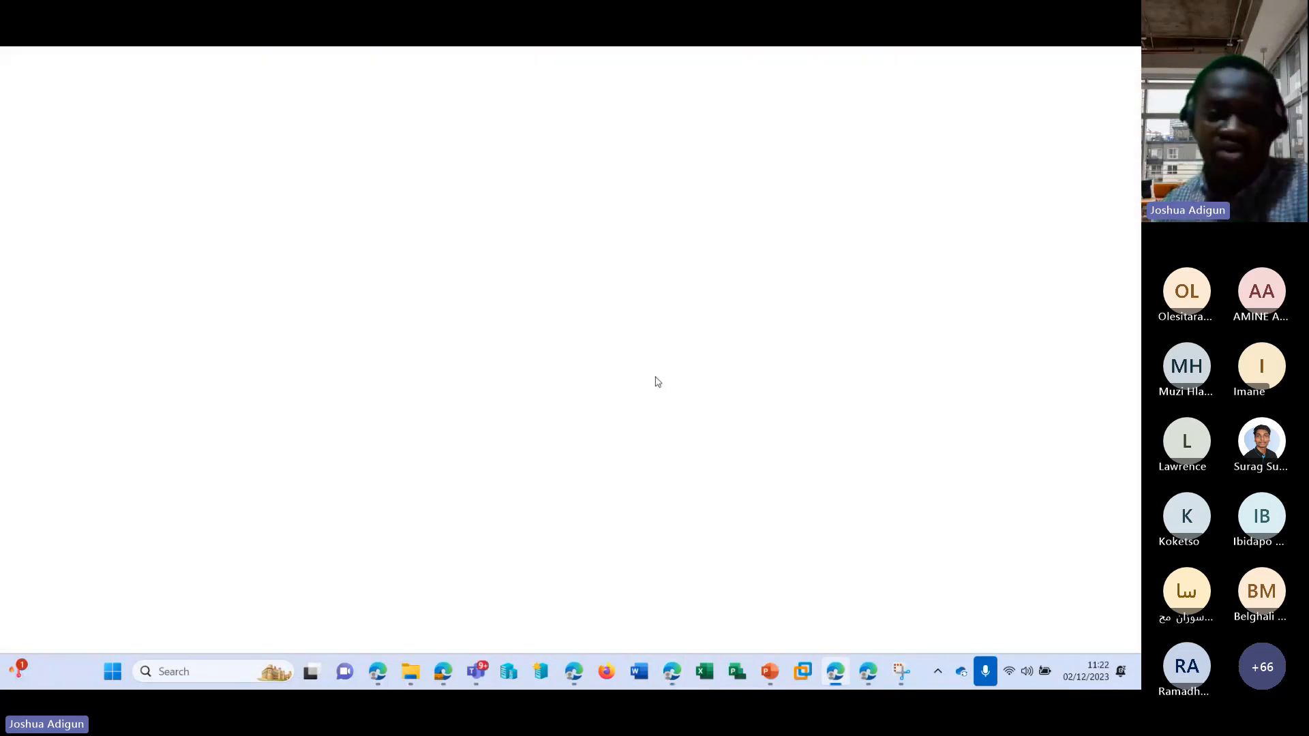
Open office.com in the InPrivate window and start signing in to Microsoft 365.
type("office")
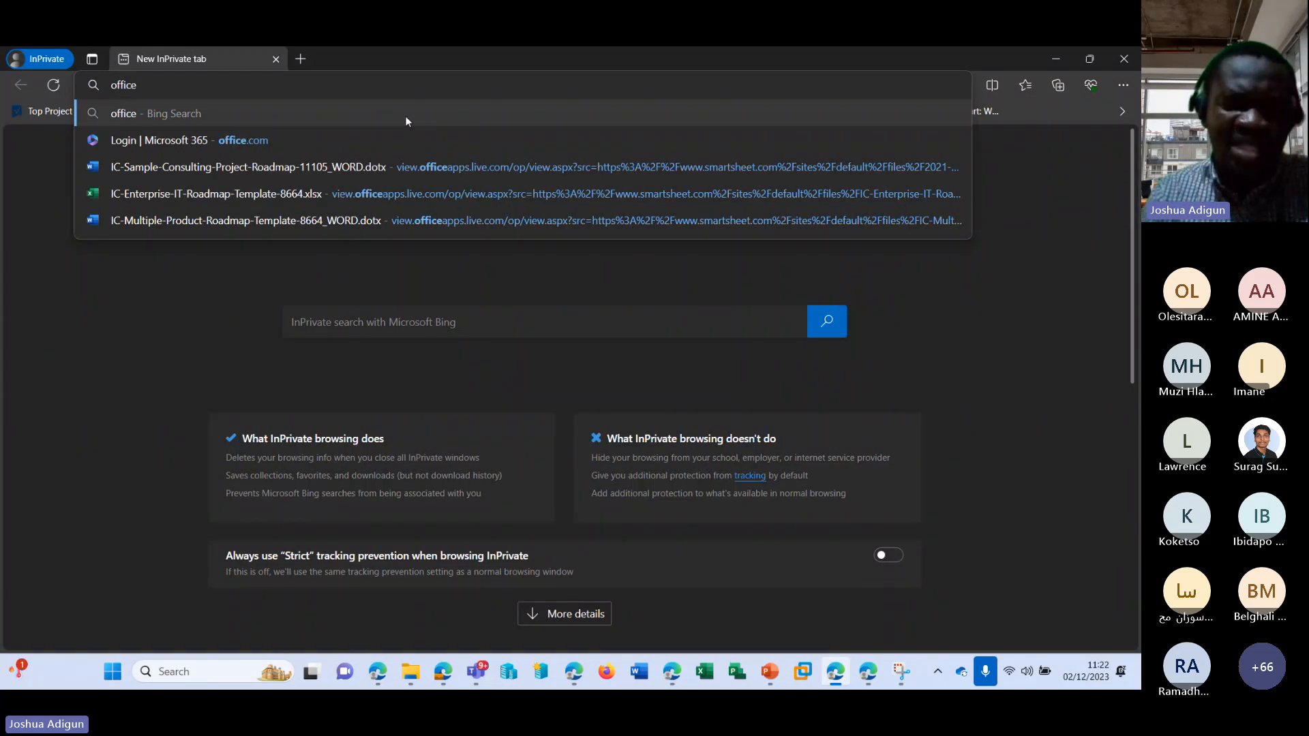
type(".com")
key("Return")
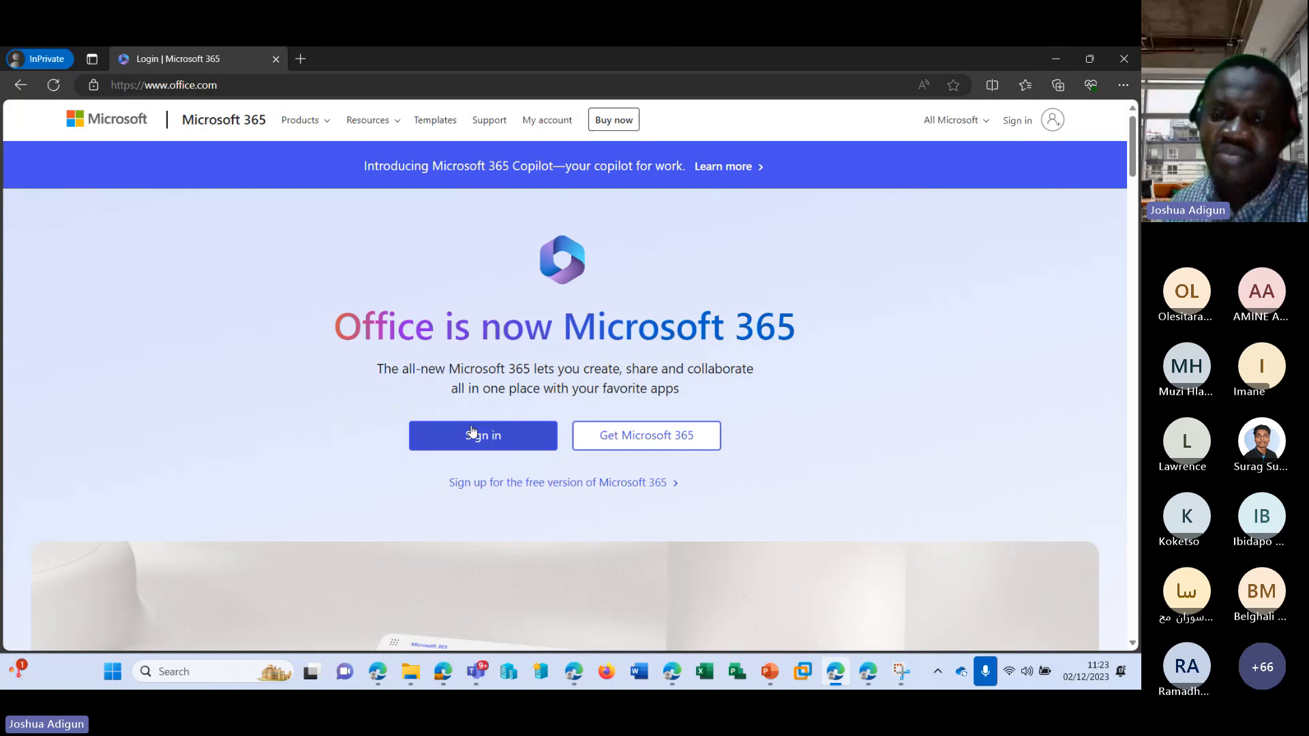
left_click(472, 432)
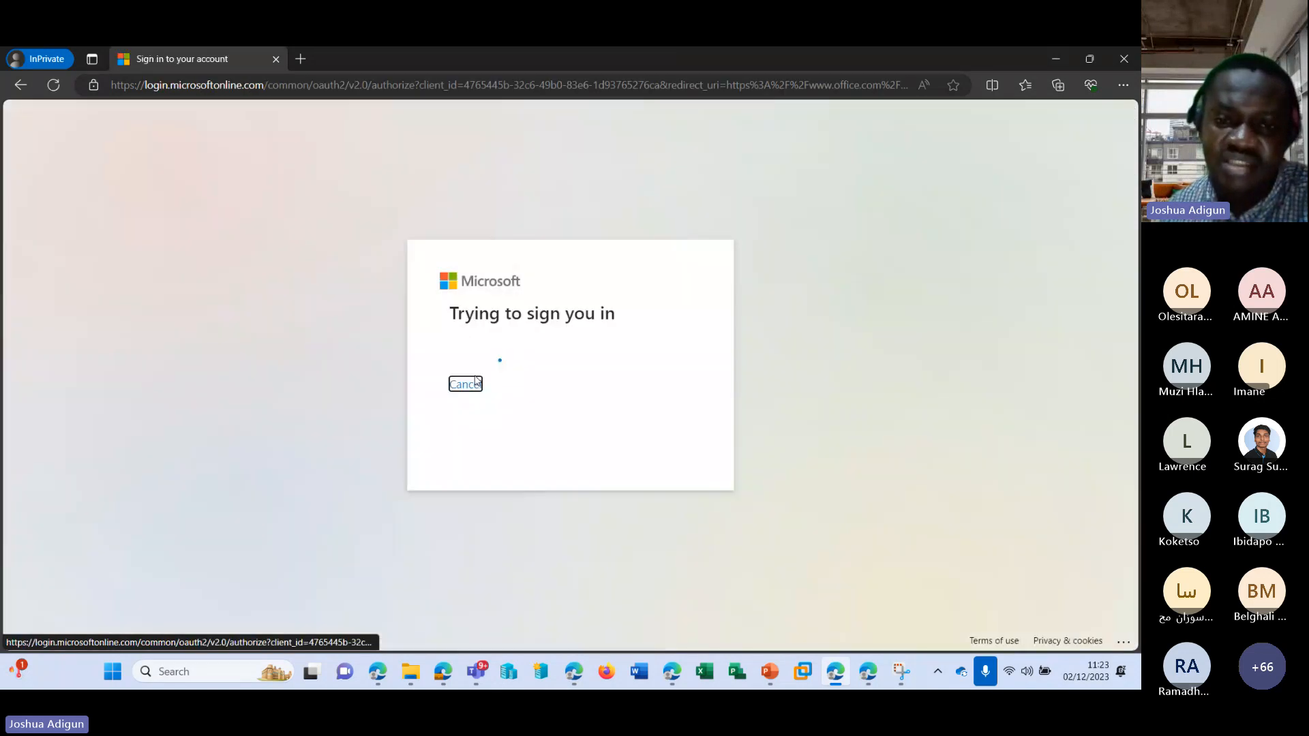
Return to the Microsoft 365 admin center and remove the Microsoft 365 E5 Developer license from the converted user under Active users.
left_click(1049, 63)
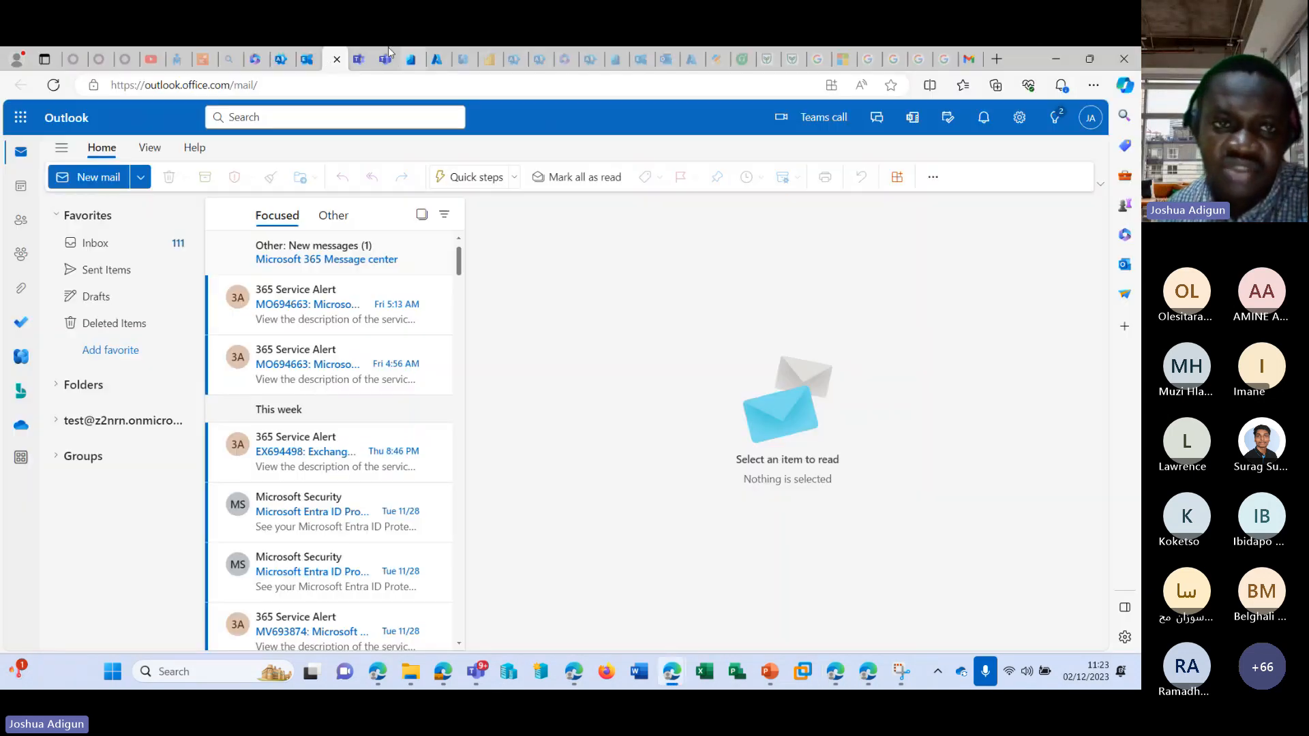
left_click(276, 59)
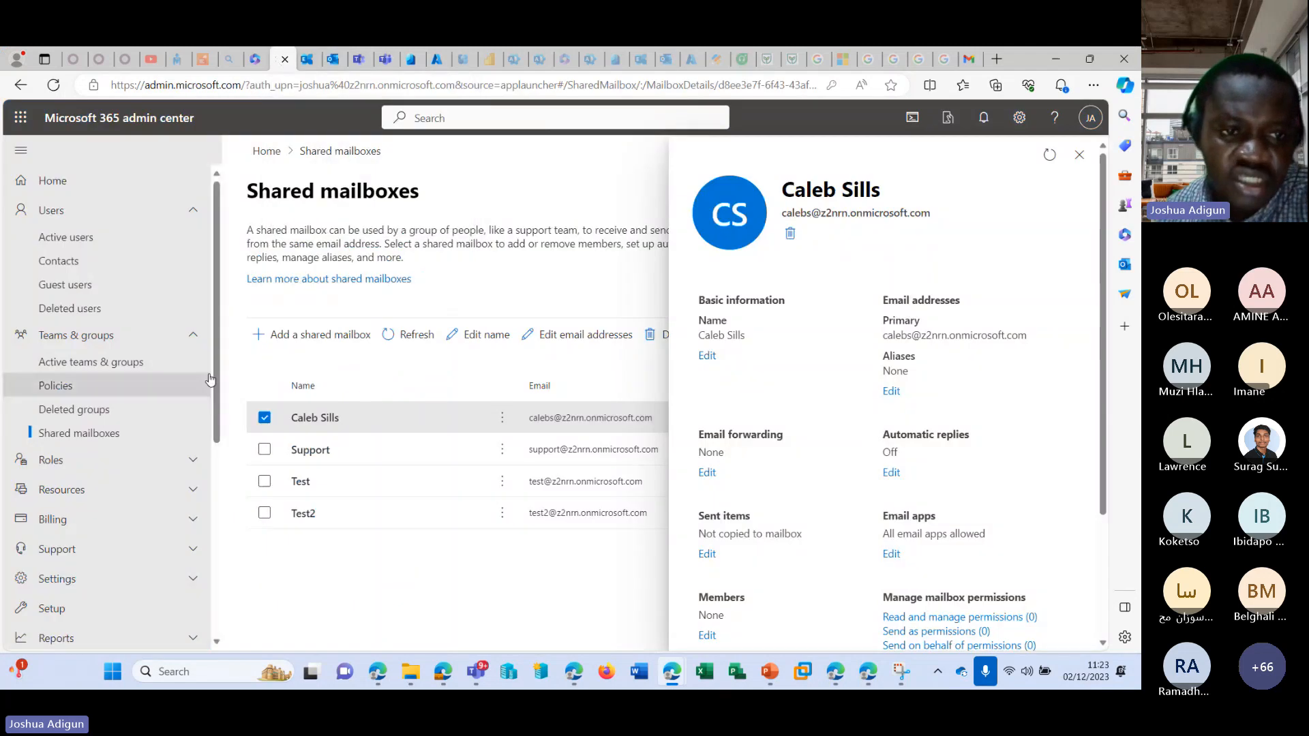
left_click(110, 246)
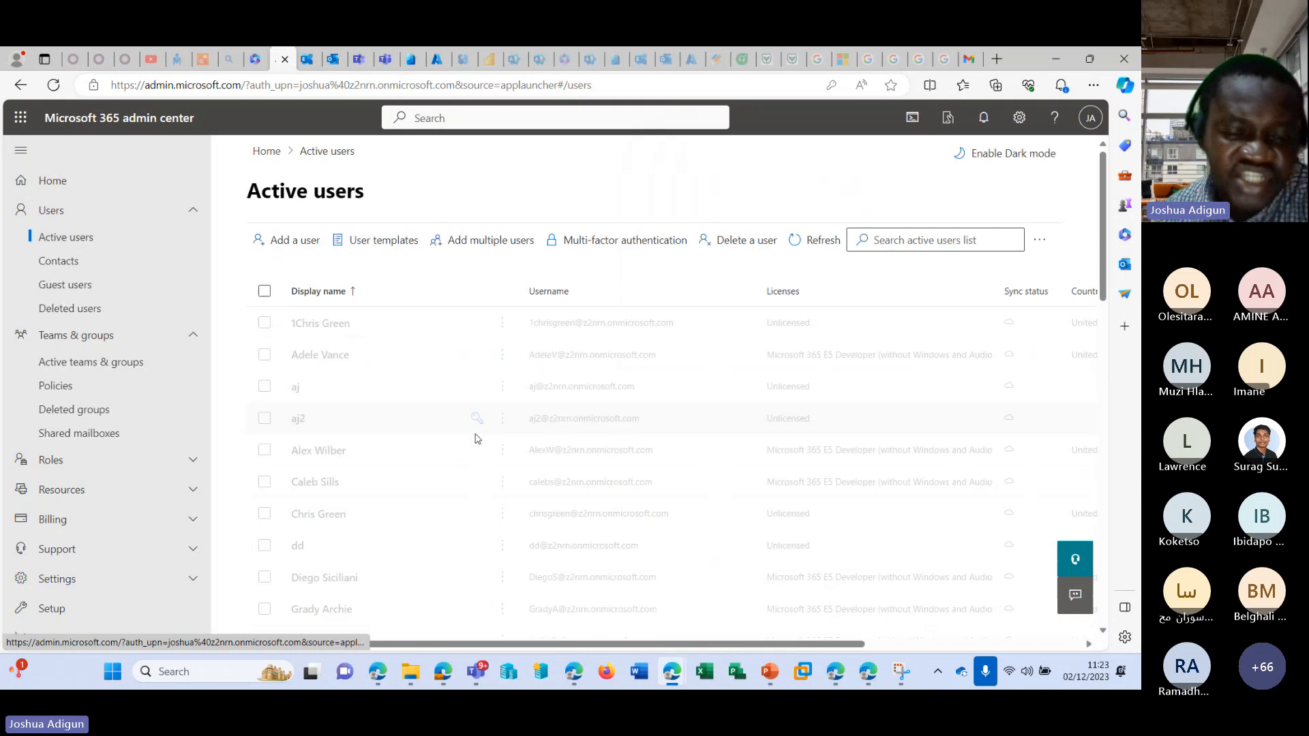
scroll(364, 432, "down", 1)
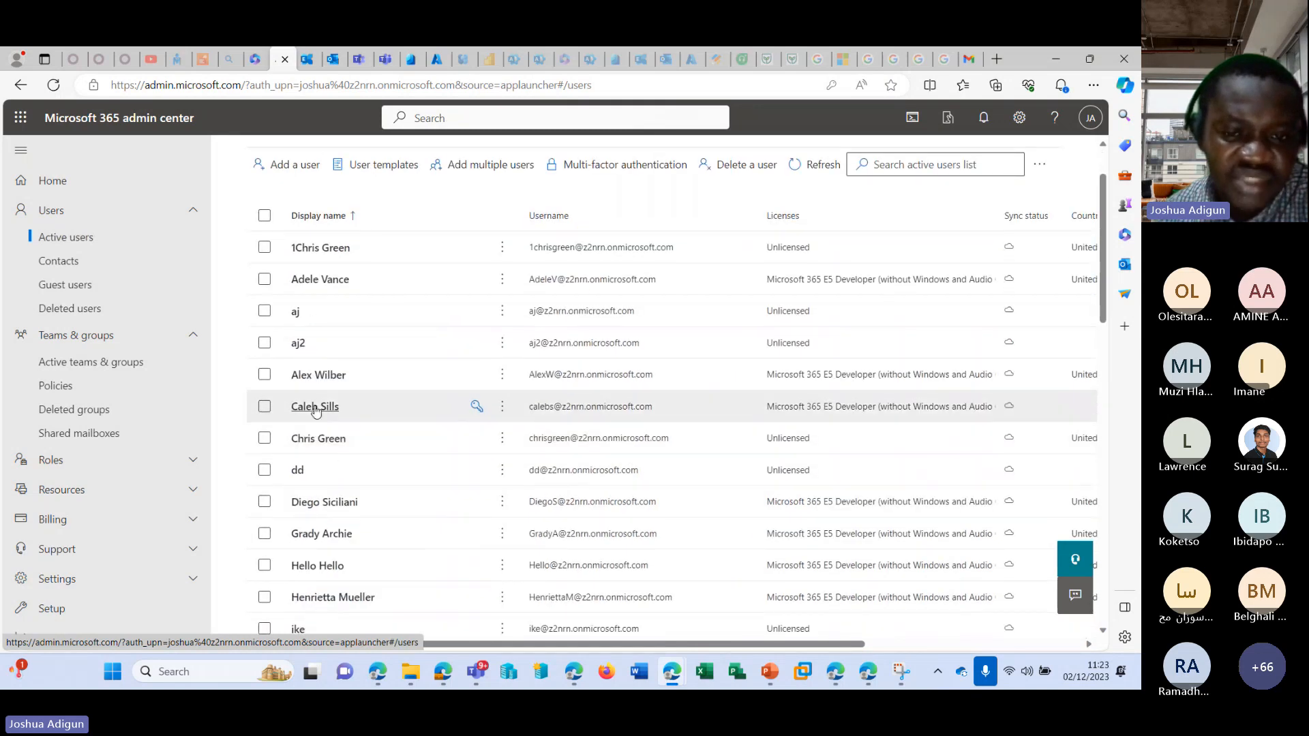
left_click(320, 407)
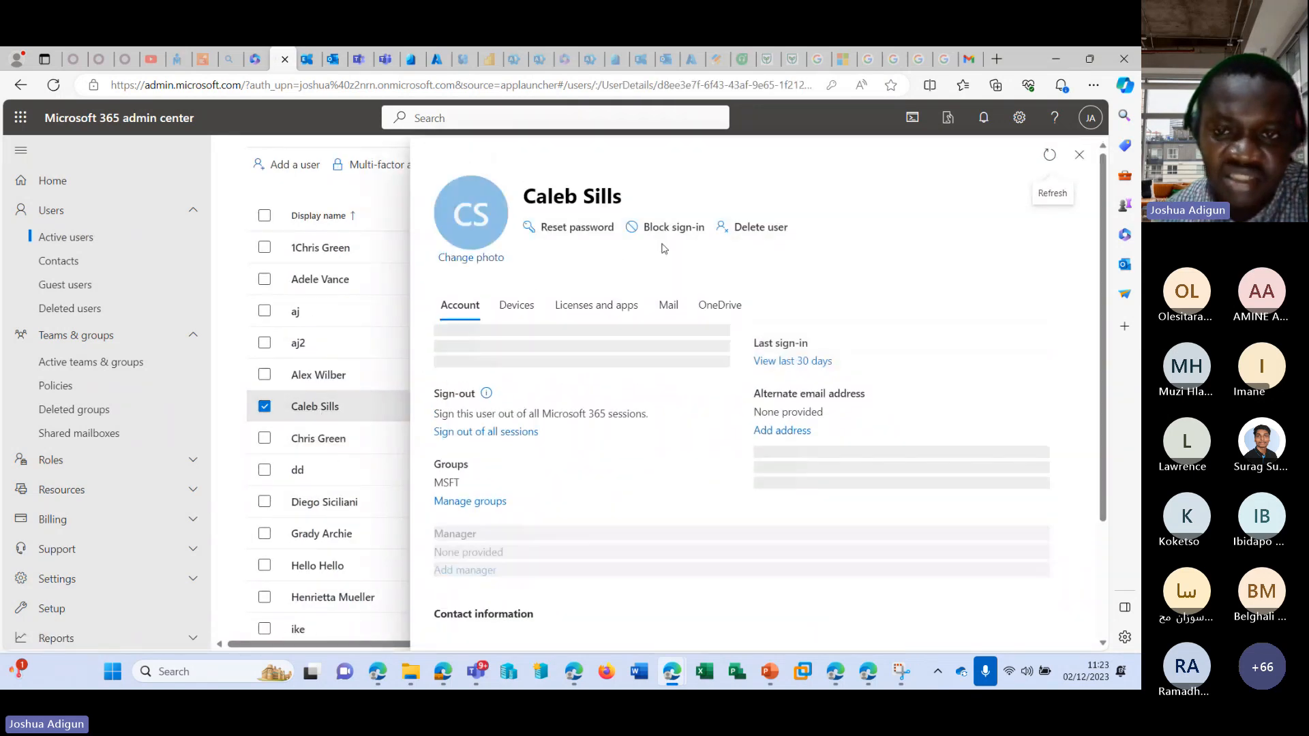
left_click(665, 311)
left_click(579, 314)
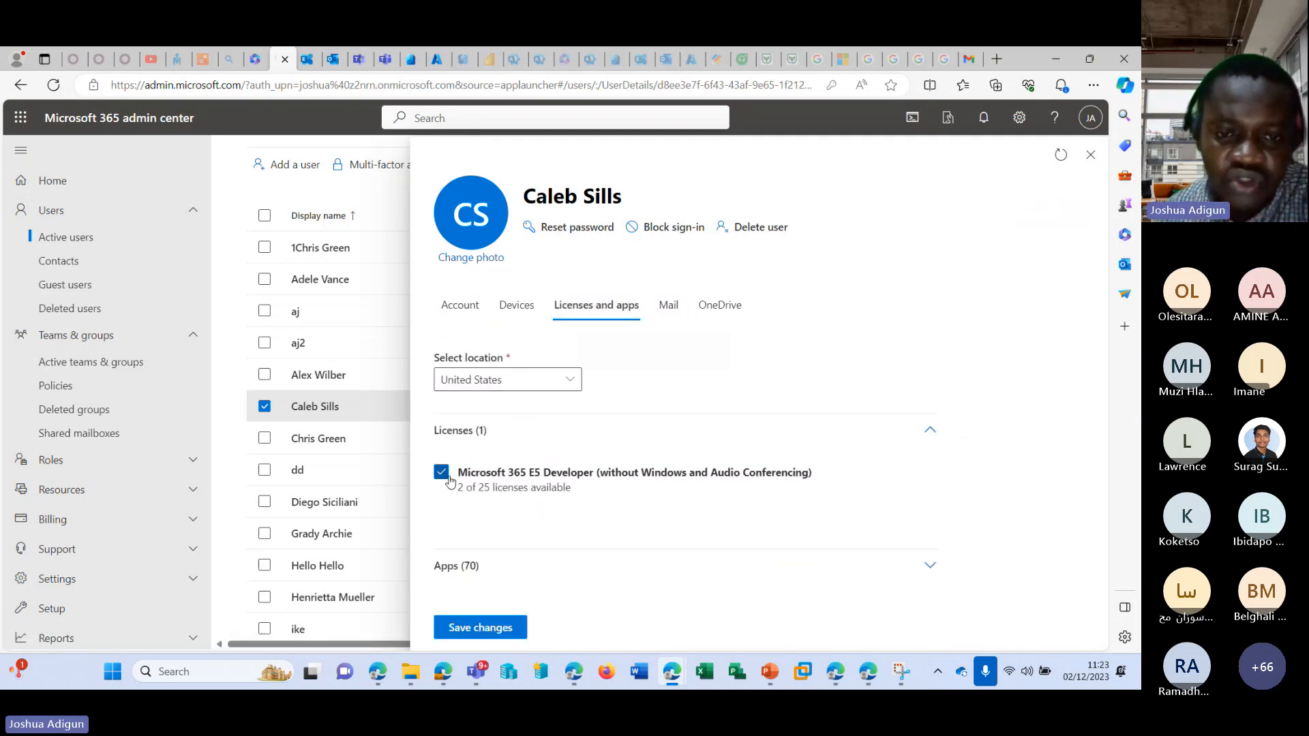
left_click(442, 469)
left_click(481, 625)
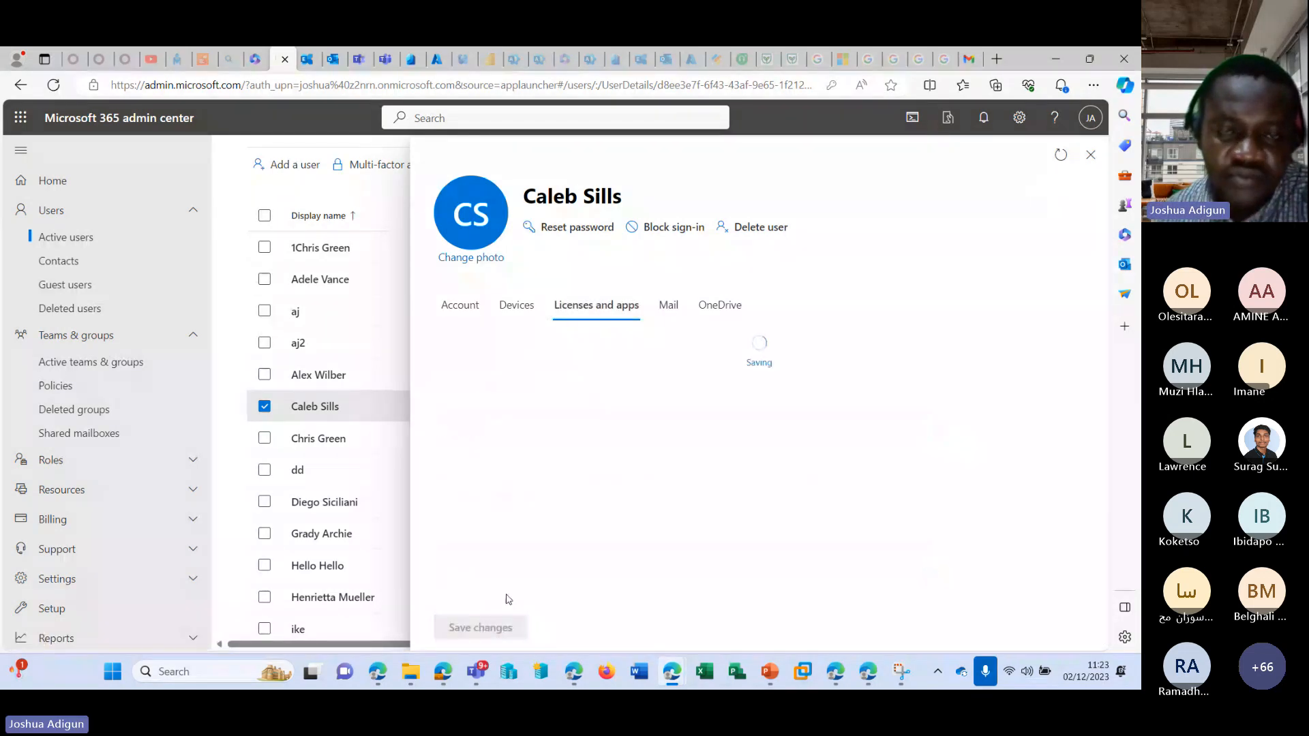
left_click(1083, 154)
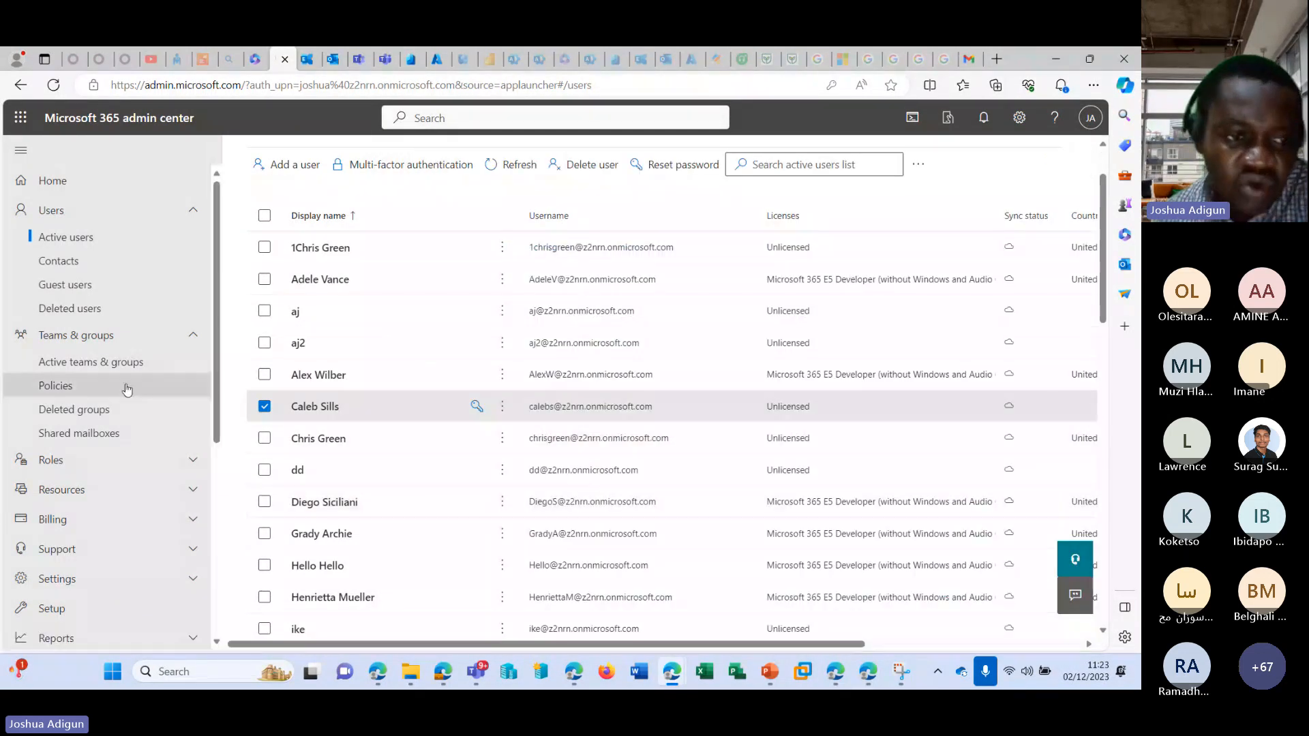
Compare the Shared mailboxes list with the same accounts' license status under Active users, and refresh the user list.
left_click(107, 434)
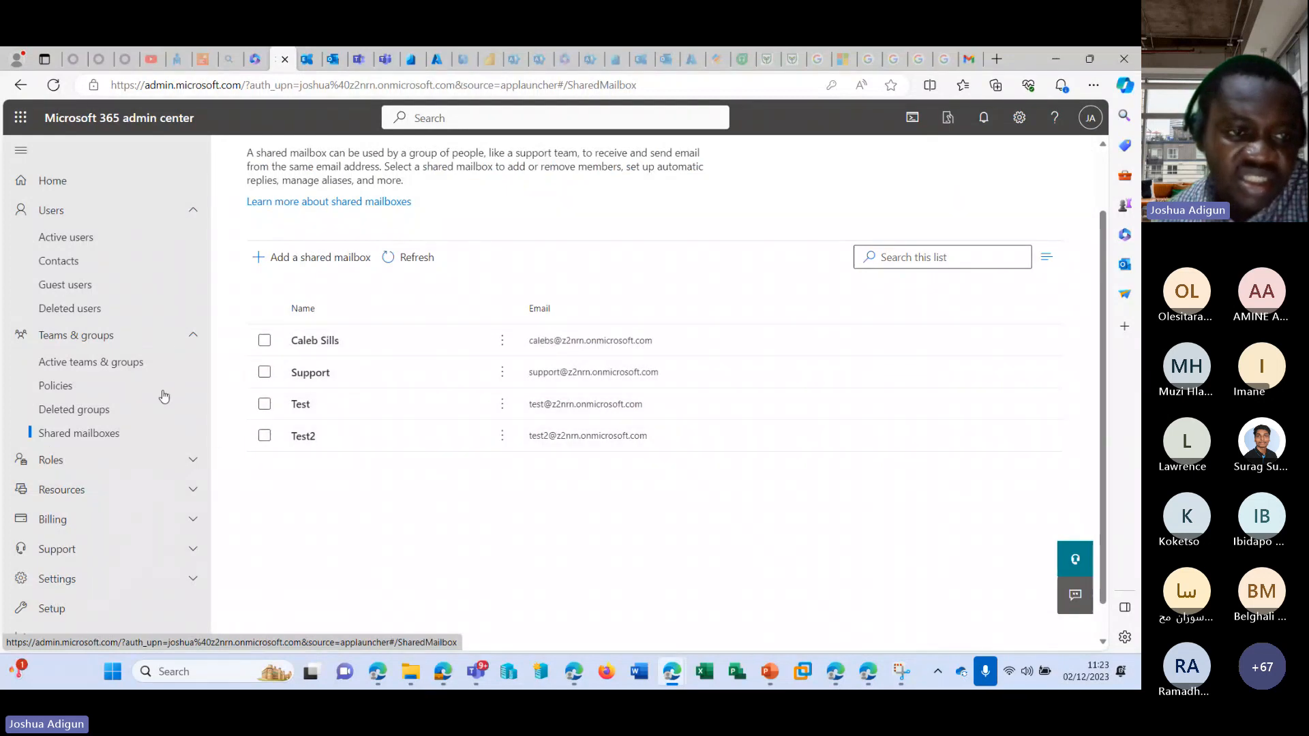
left_click(92, 240)
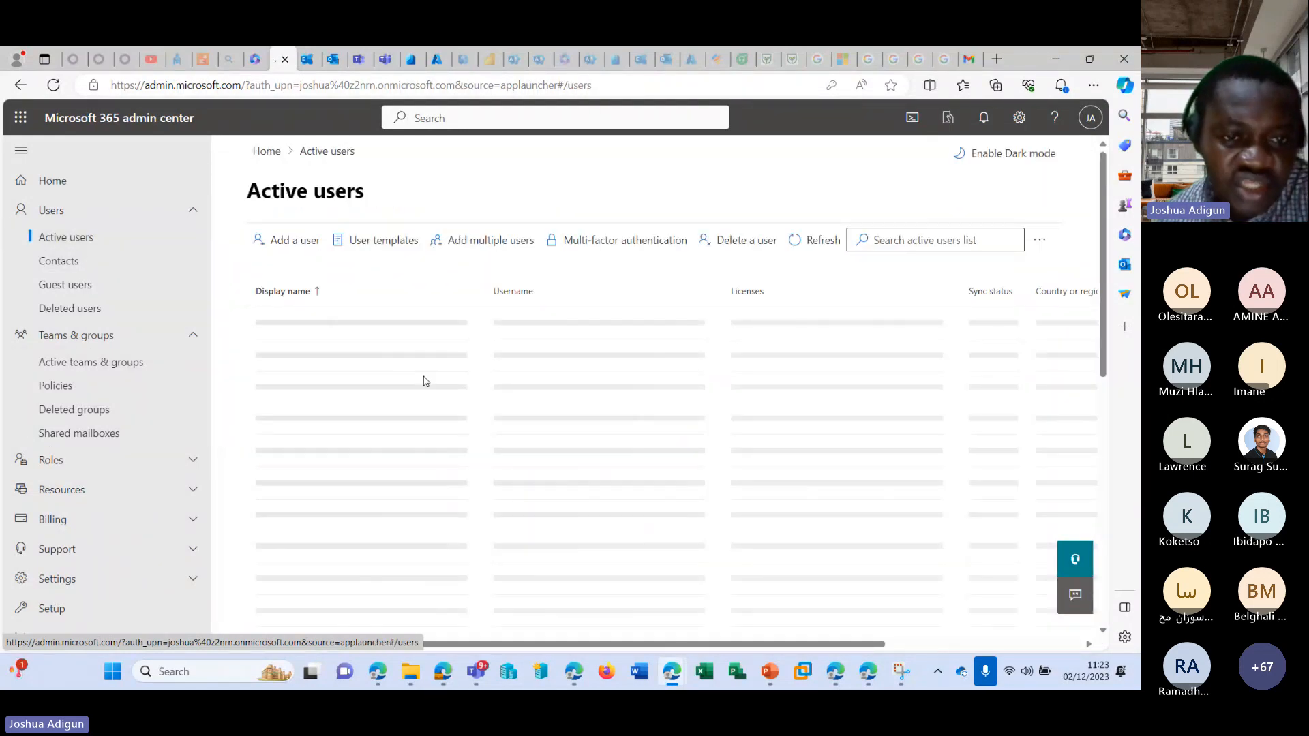
scroll(388, 387, "down", 1)
scroll(388, 386, "down", 2)
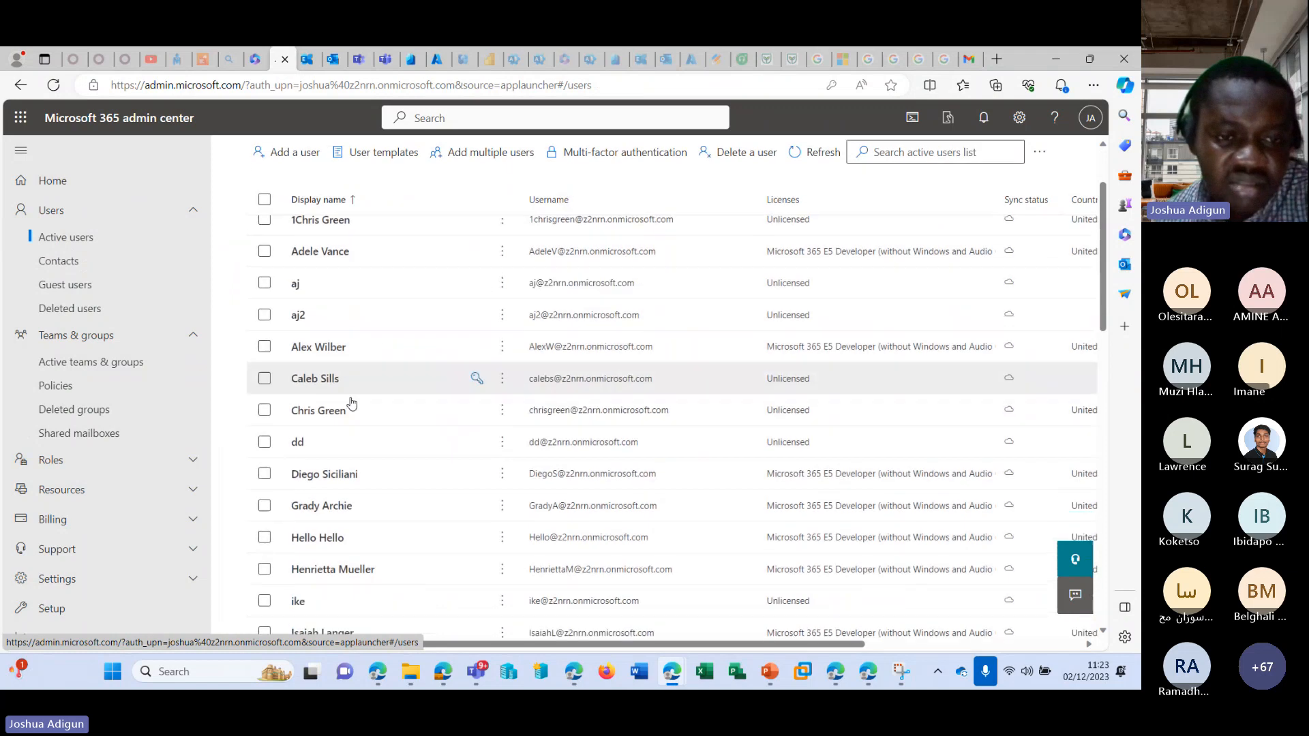
scroll(327, 355, "down", 10)
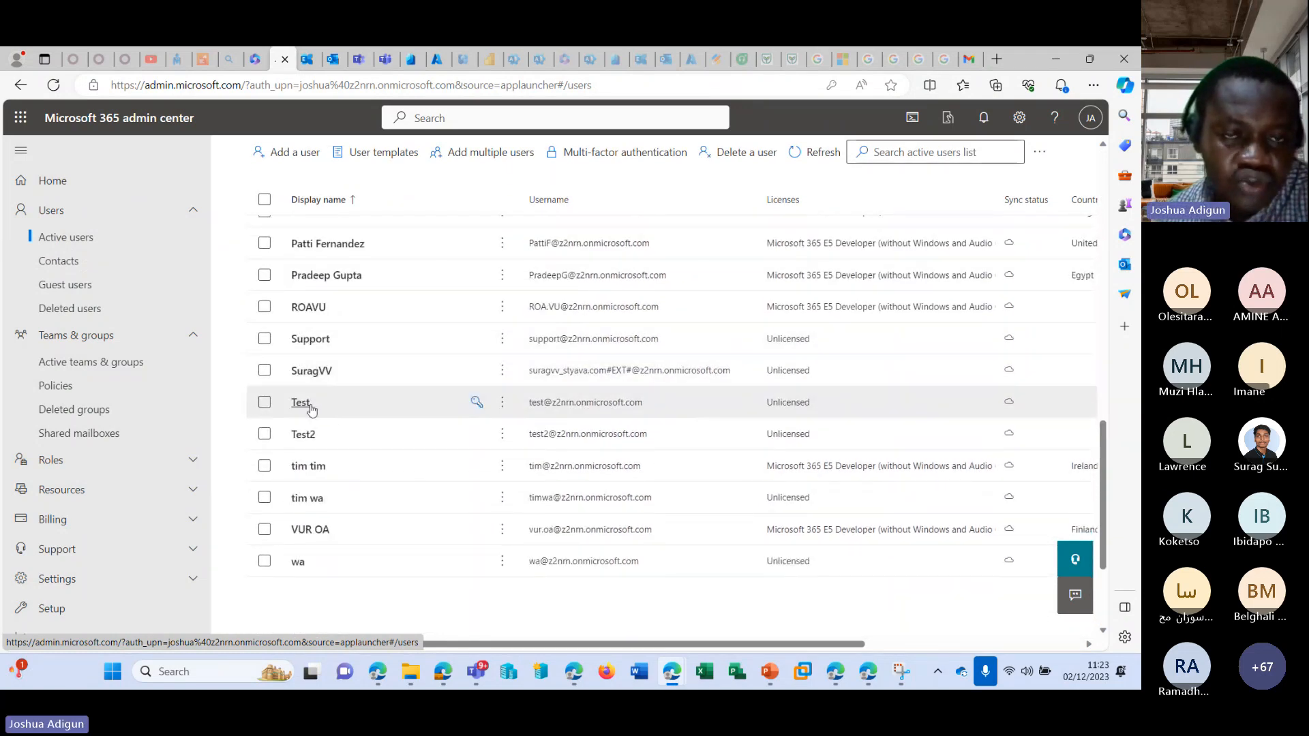
scroll(311, 407, "up", 15)
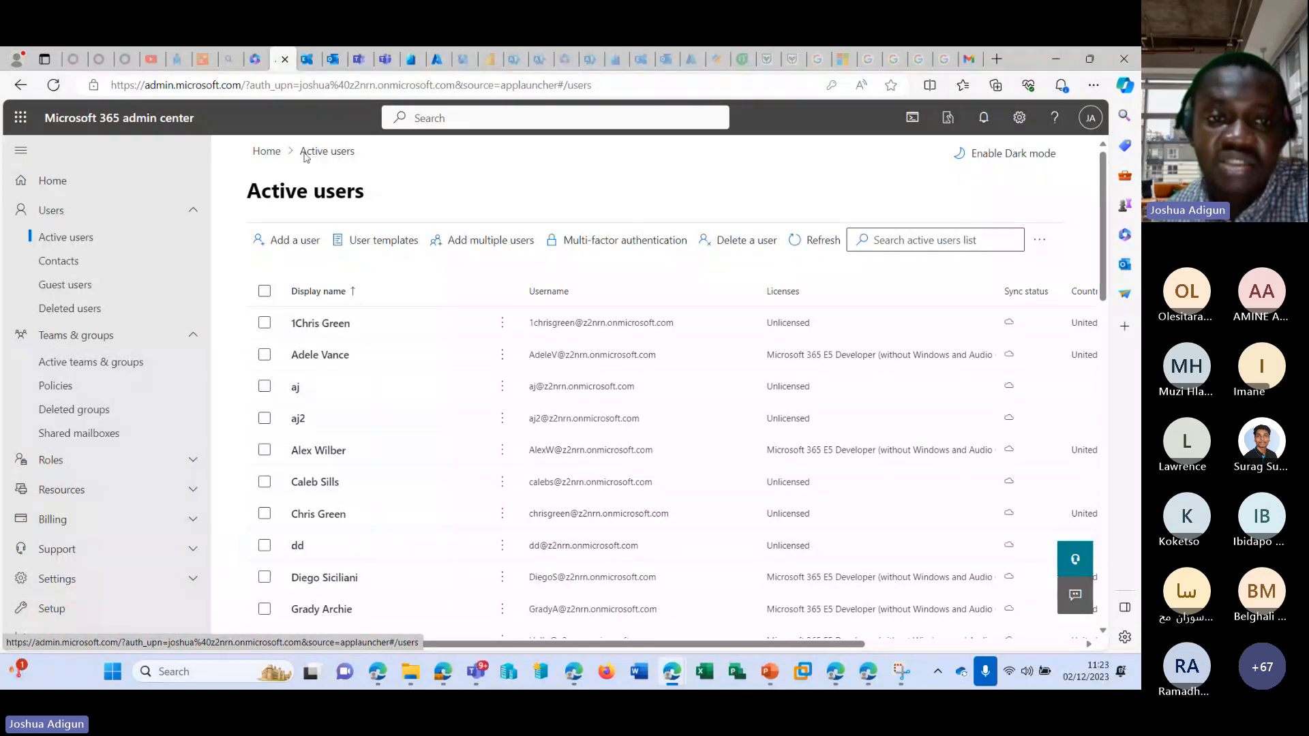
left_click(836, 246)
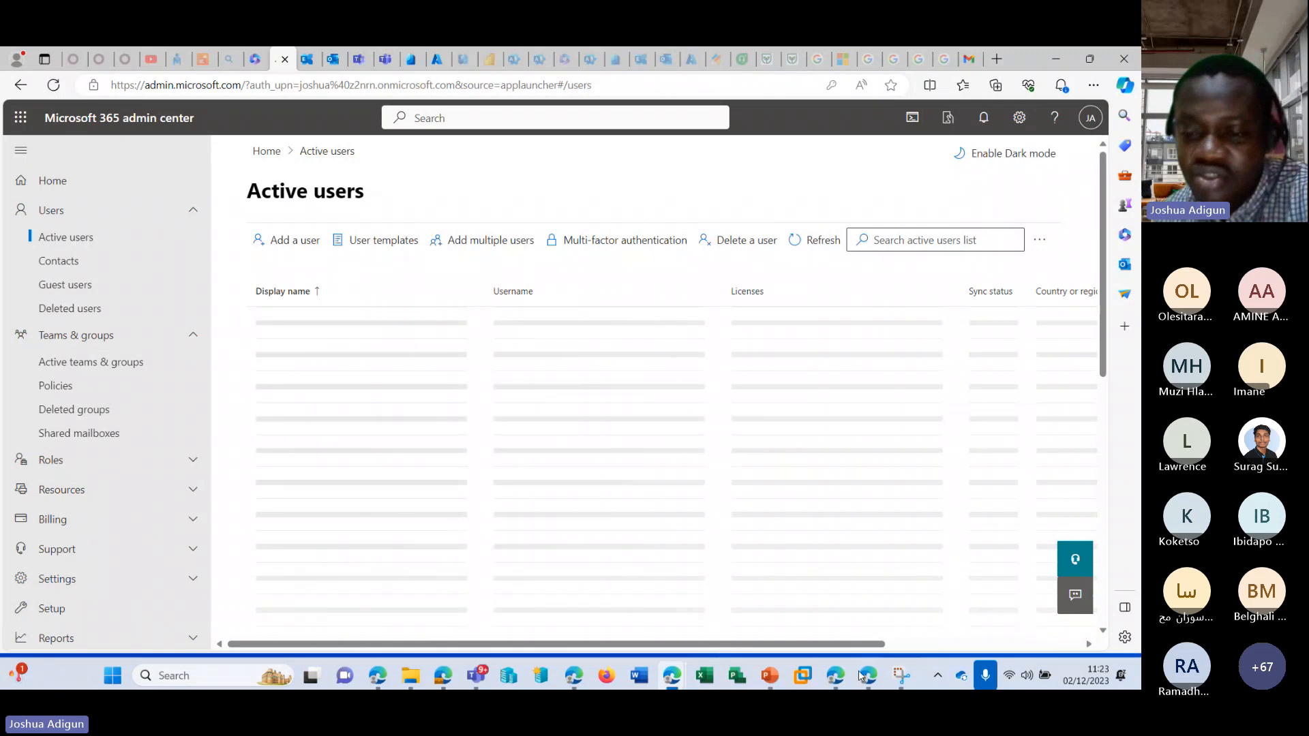
Switch to the InPrivate sign-in page and submit the converted user's e-mail address.
left_click(836, 675)
key("ctrl+v")
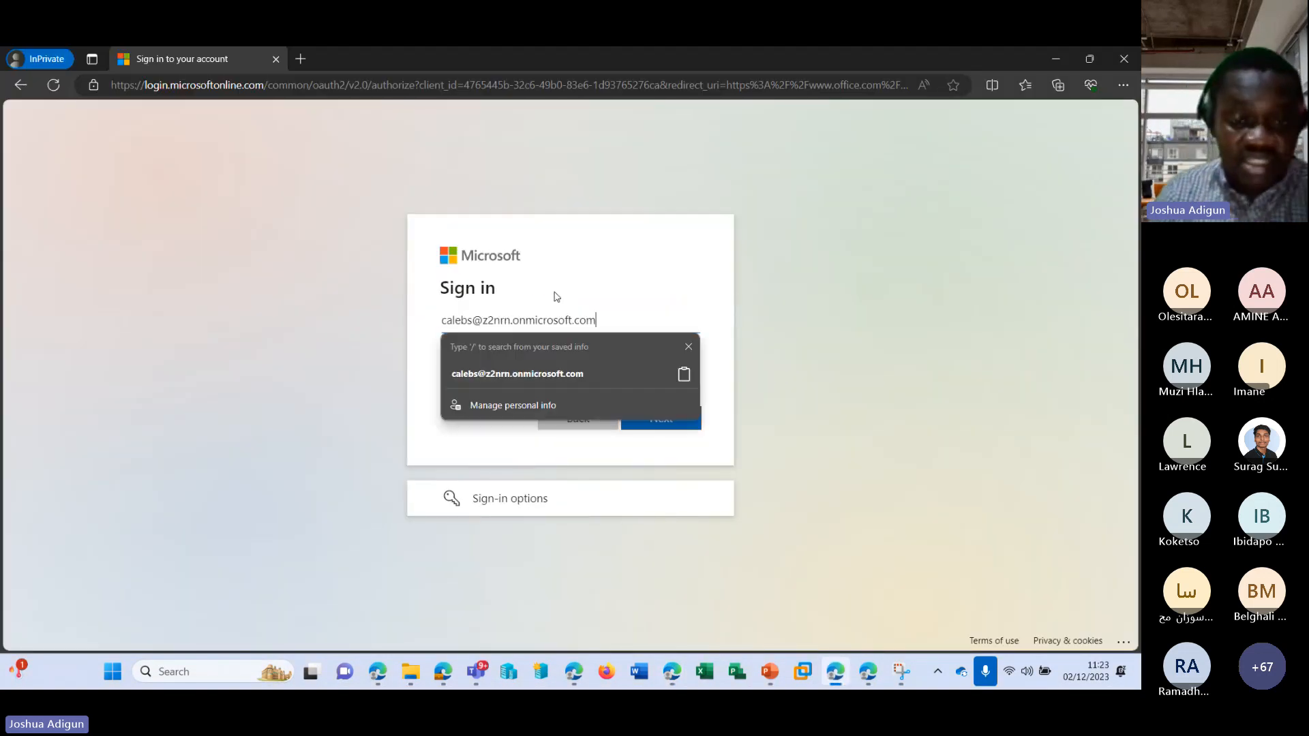
key("Return")
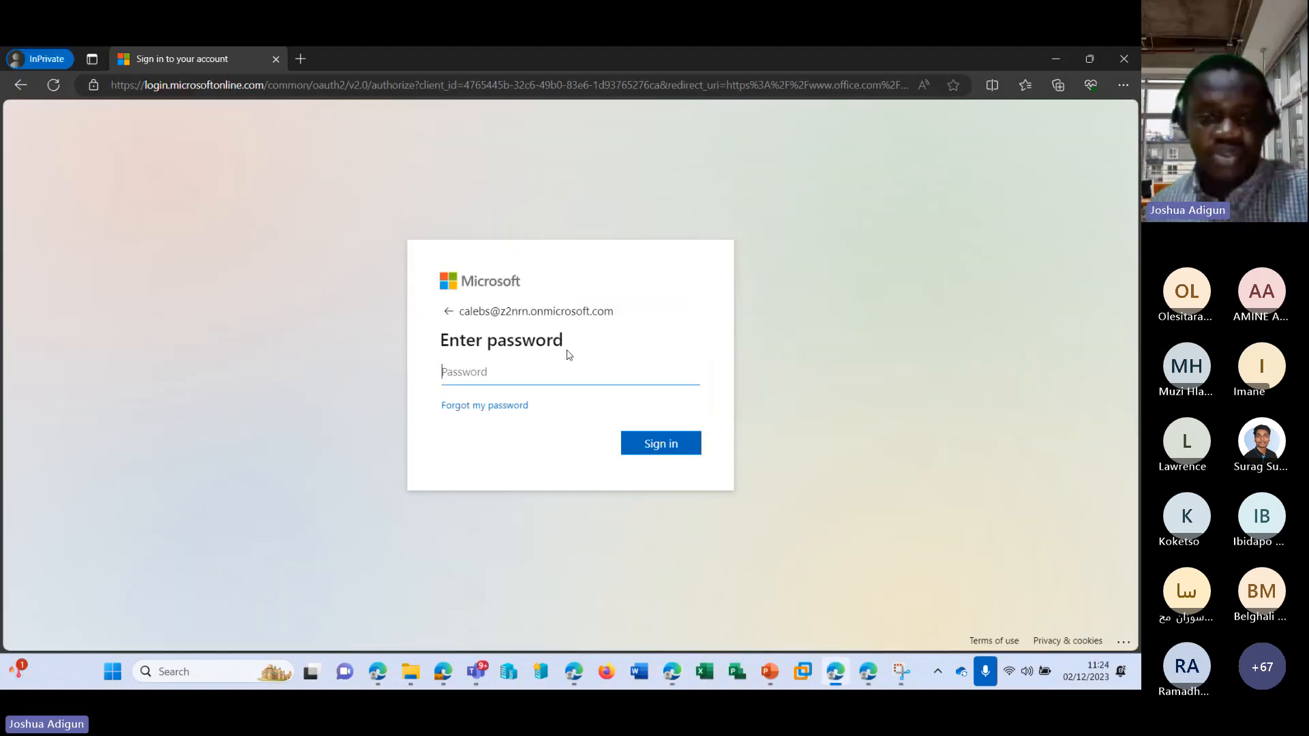
Return to the admin center, reset the converted user's password to a manually entered one, and dismiss the browser's offer to update the saved password.
left_click(1045, 60)
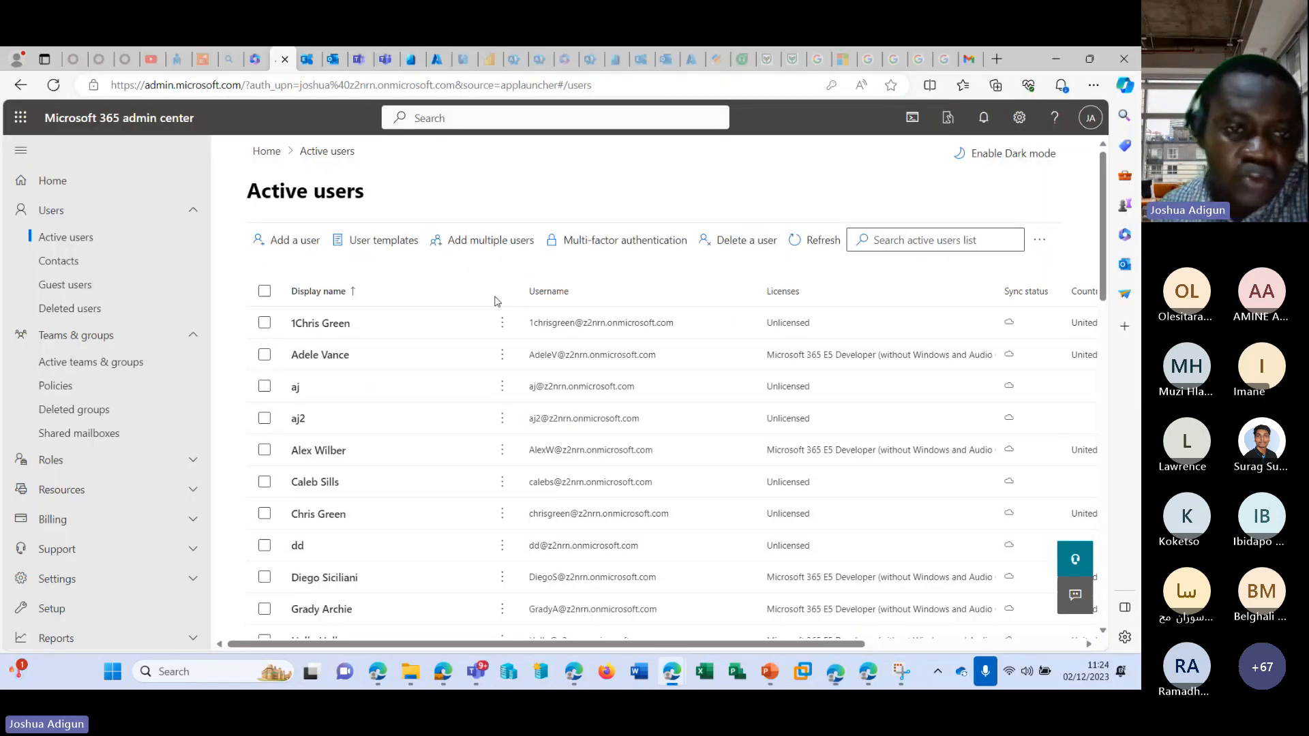
left_click(317, 484)
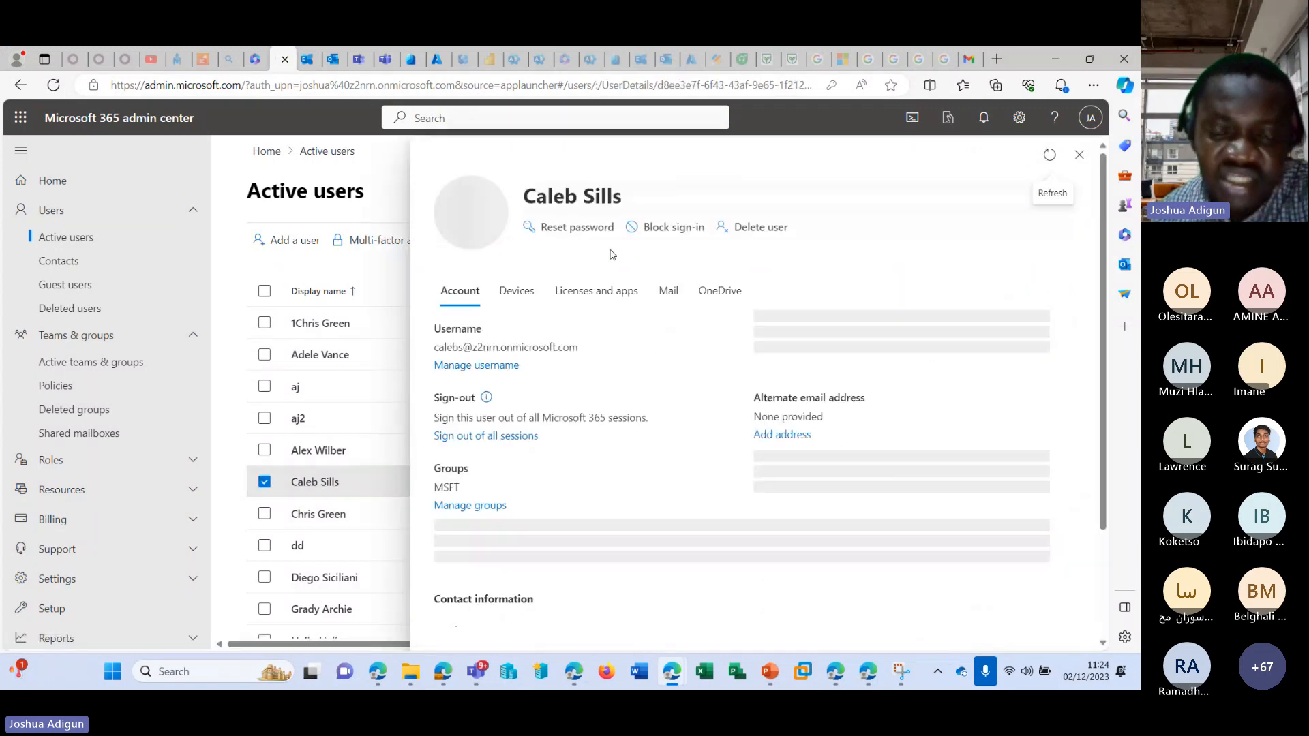
left_click(576, 227)
left_click(648, 374)
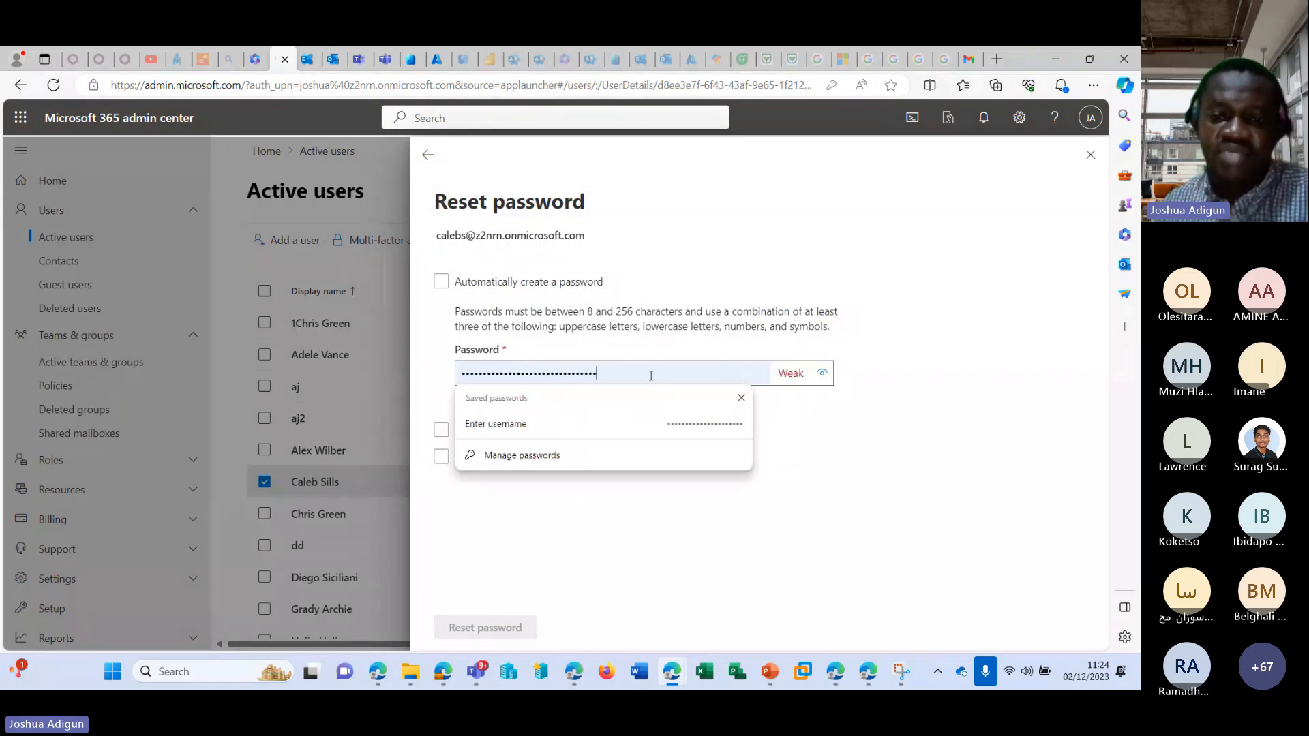
left_click_drag(648, 375, 433, 368)
type("***")
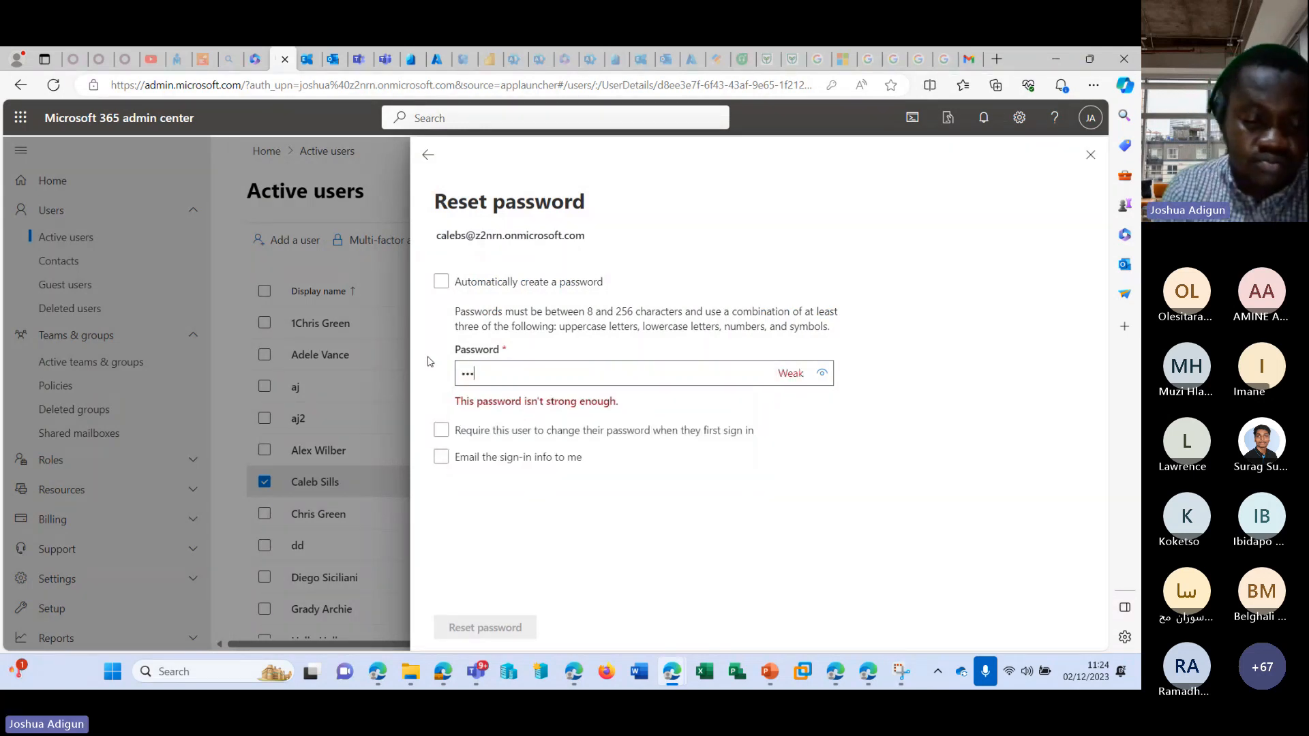
type("*")
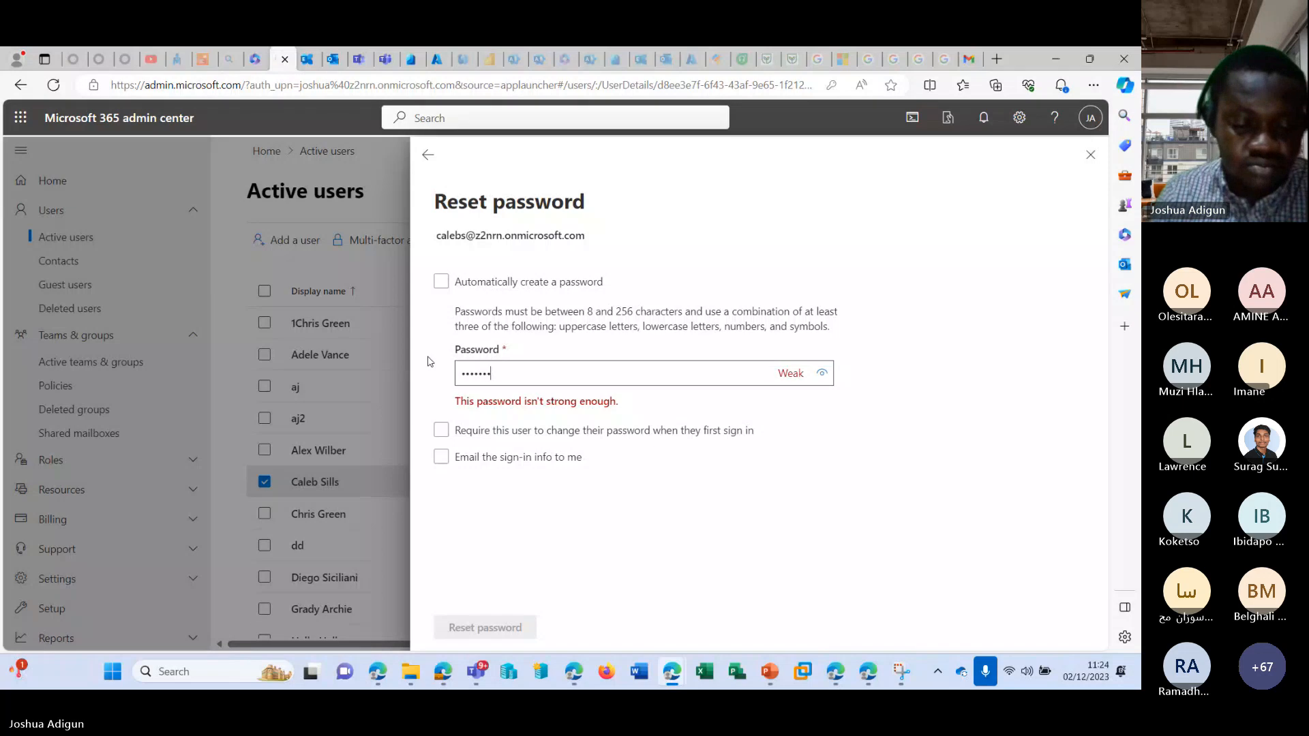
type("**")
key("BackSpace")
key("BackSpace")
key("BackSpace")
key("BackSpace")
key("BackSpace")
key("BackSpace")
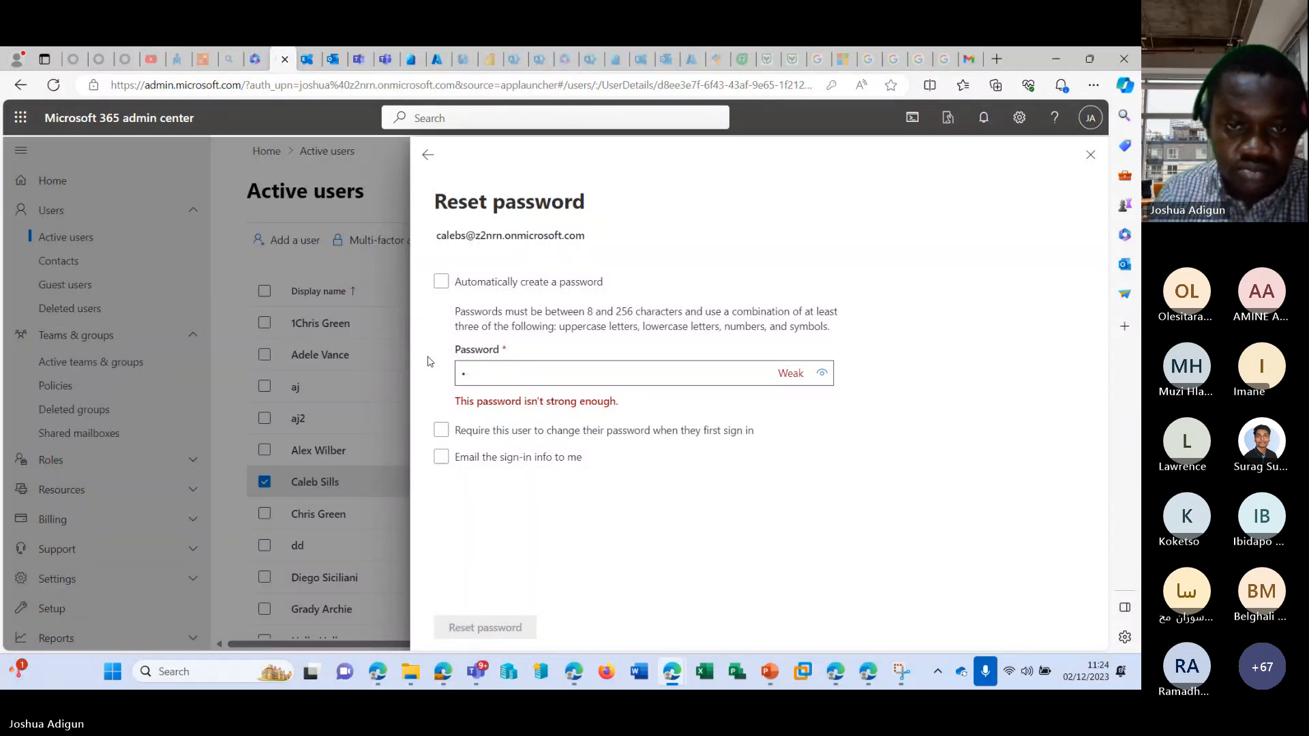
type("****")
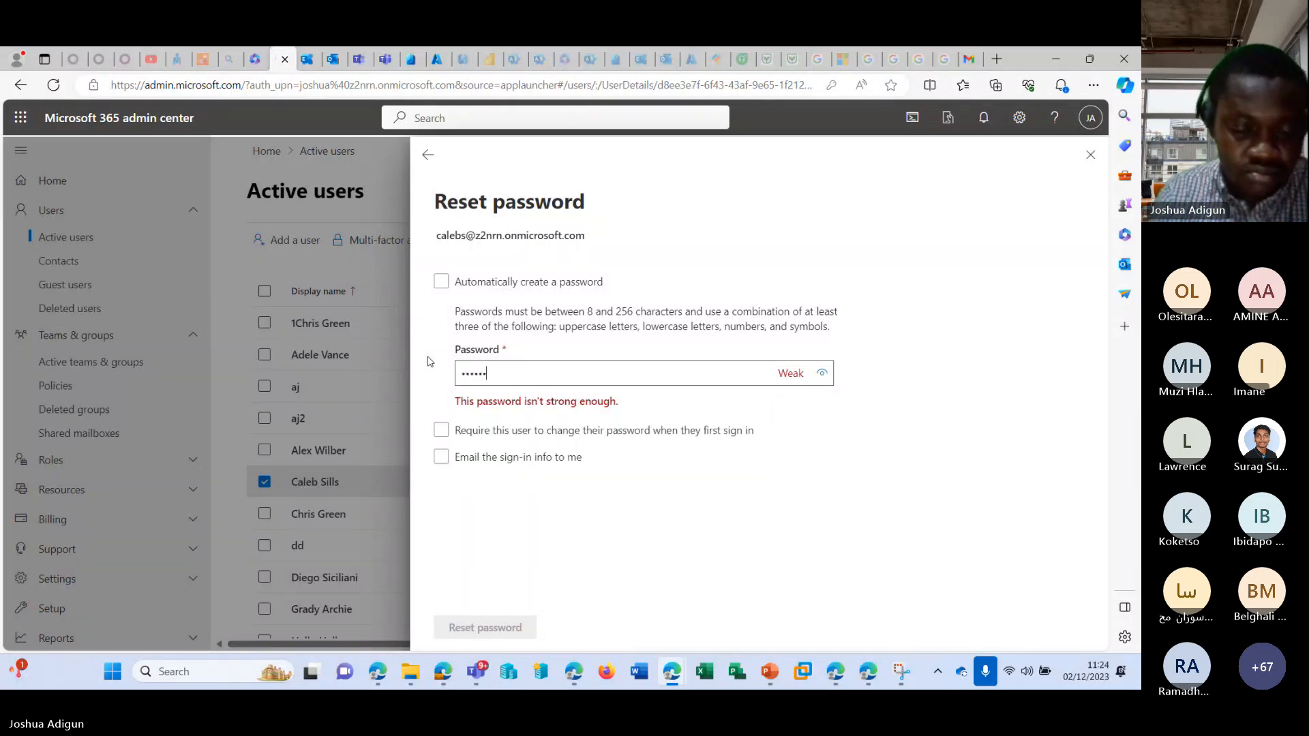
type("****")
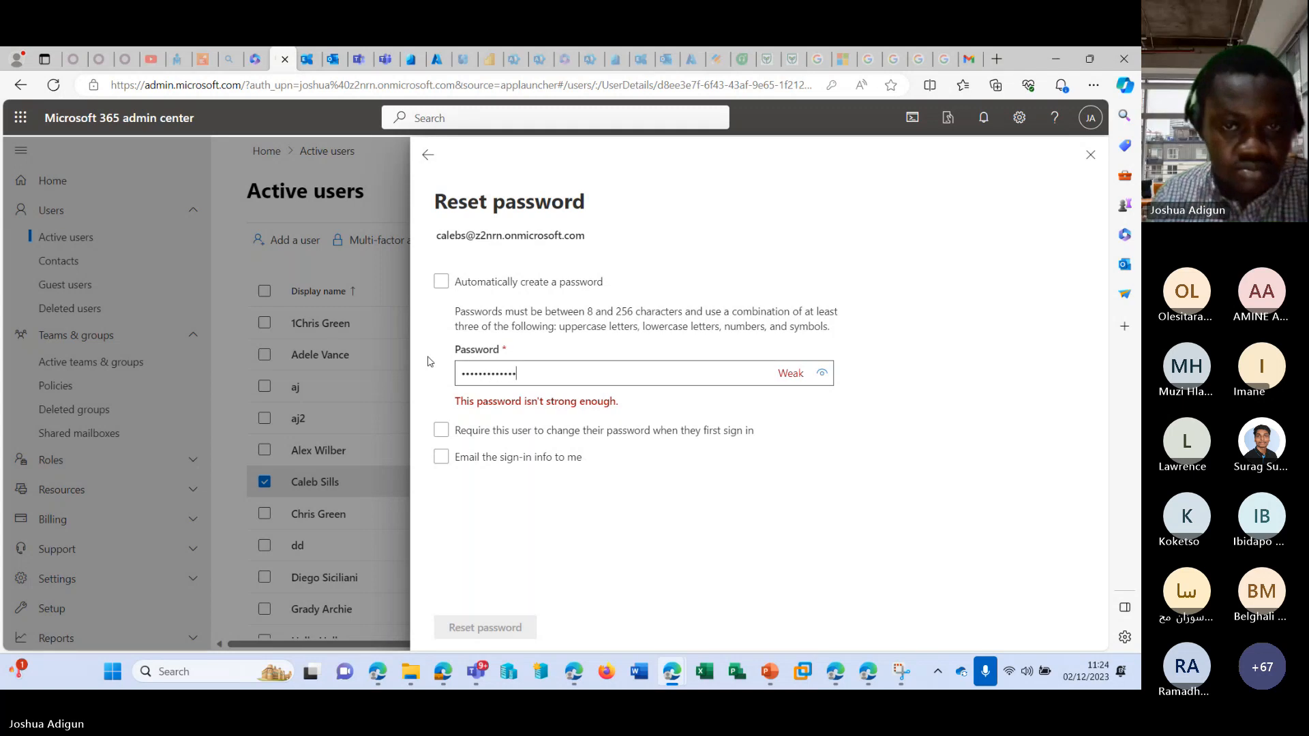
left_click(484, 630)
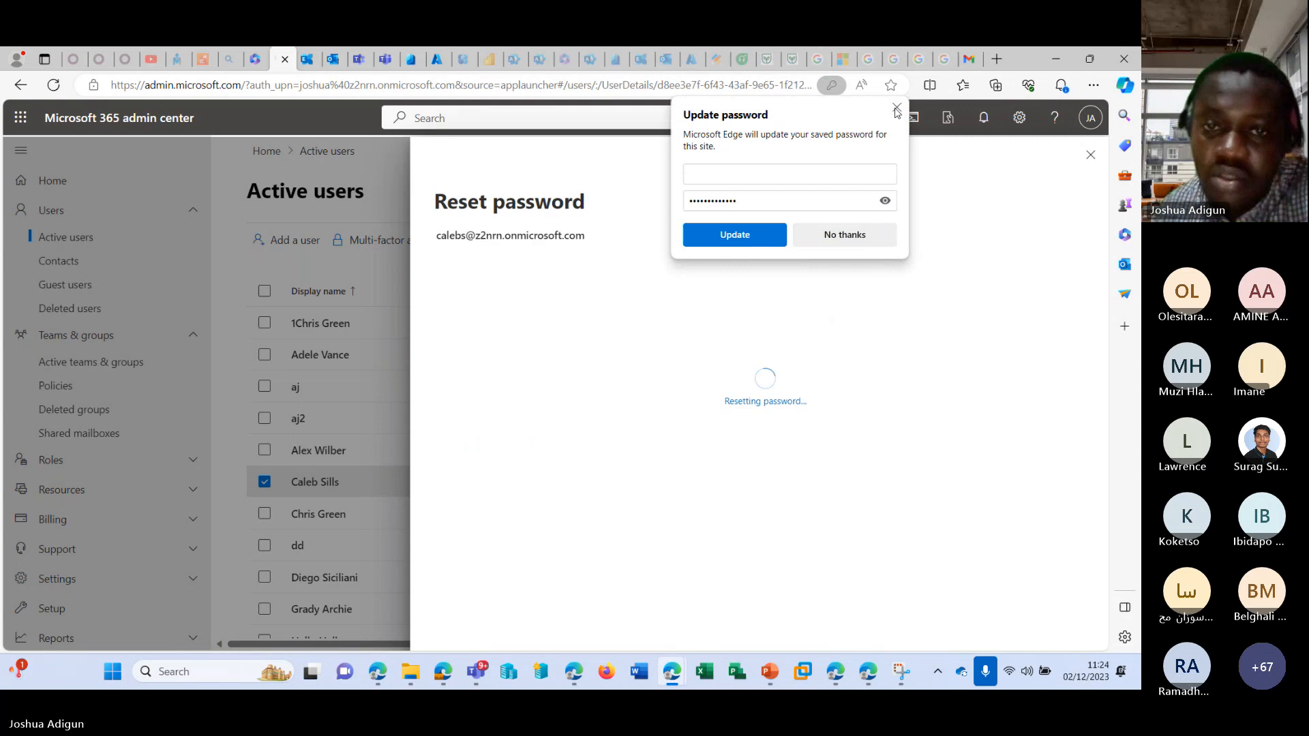
left_click(897, 108)
Sign in as the converted user in the InPrivate window with the account password, declining to stay signed in.
left_click(835, 671)
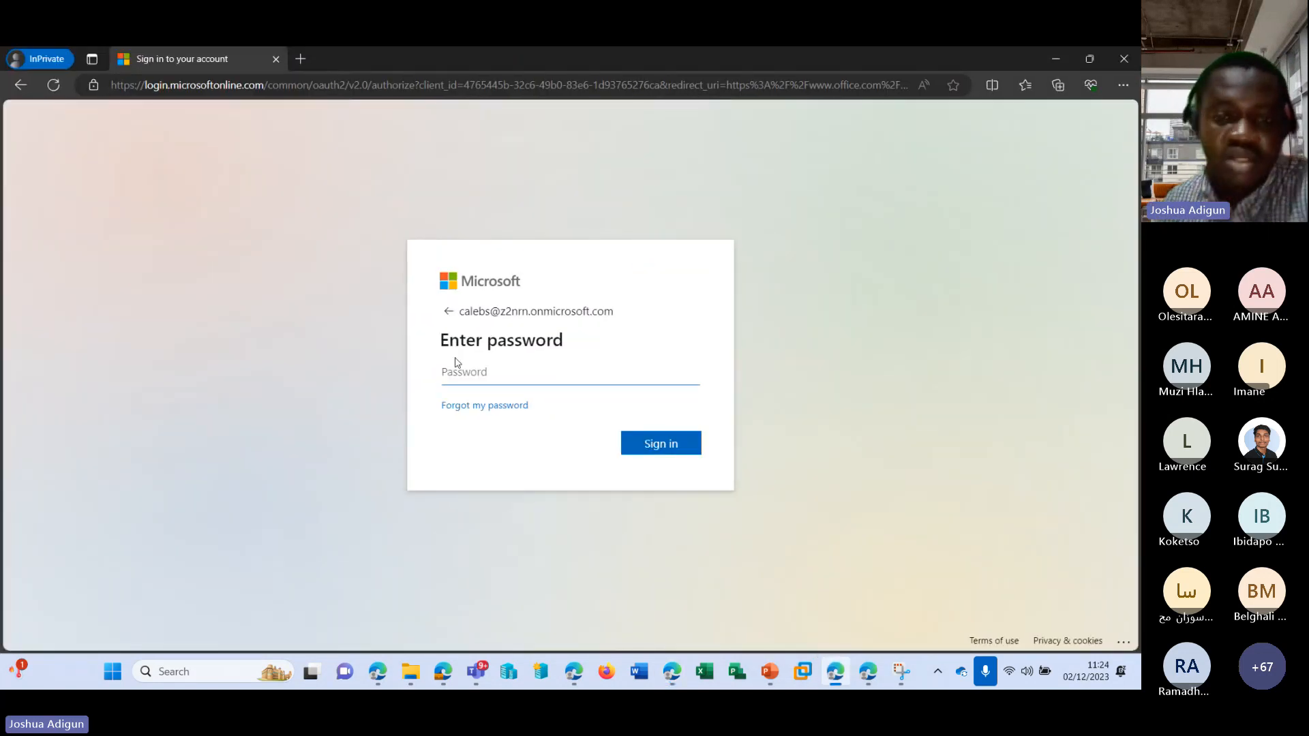
type("•••")
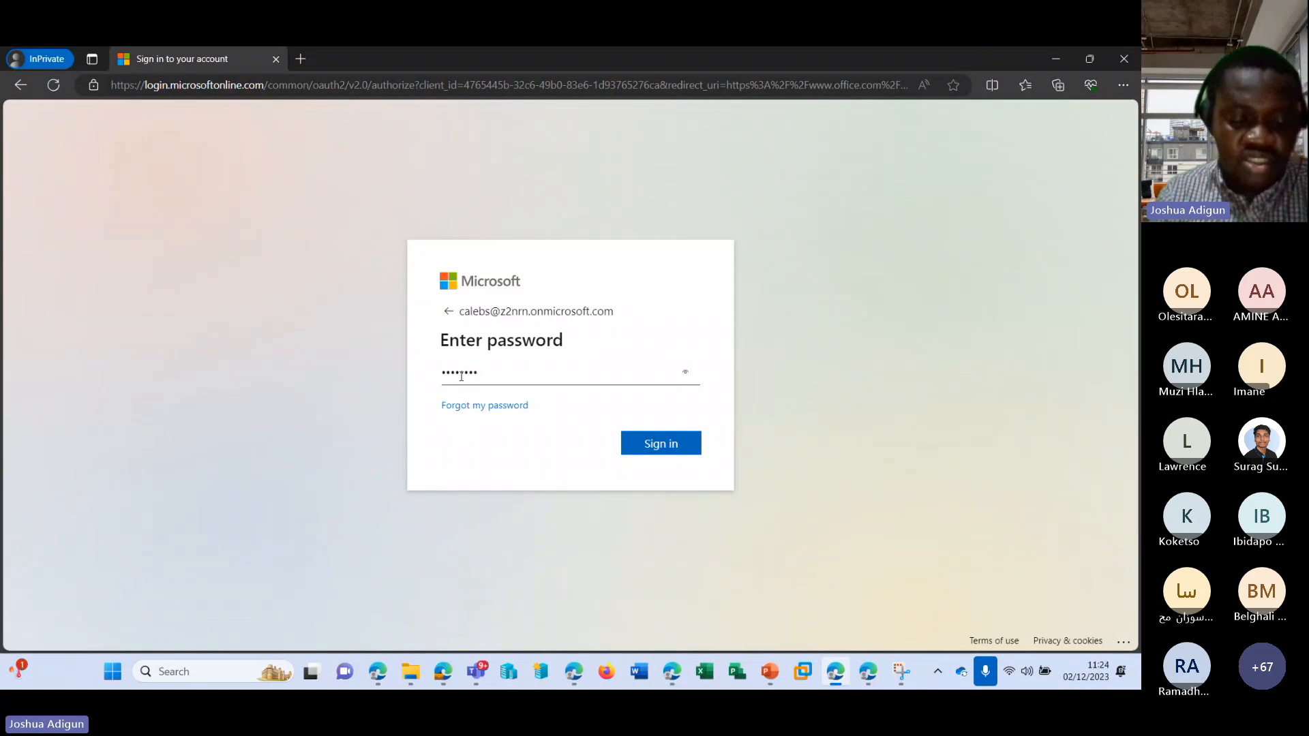
type("•••••")
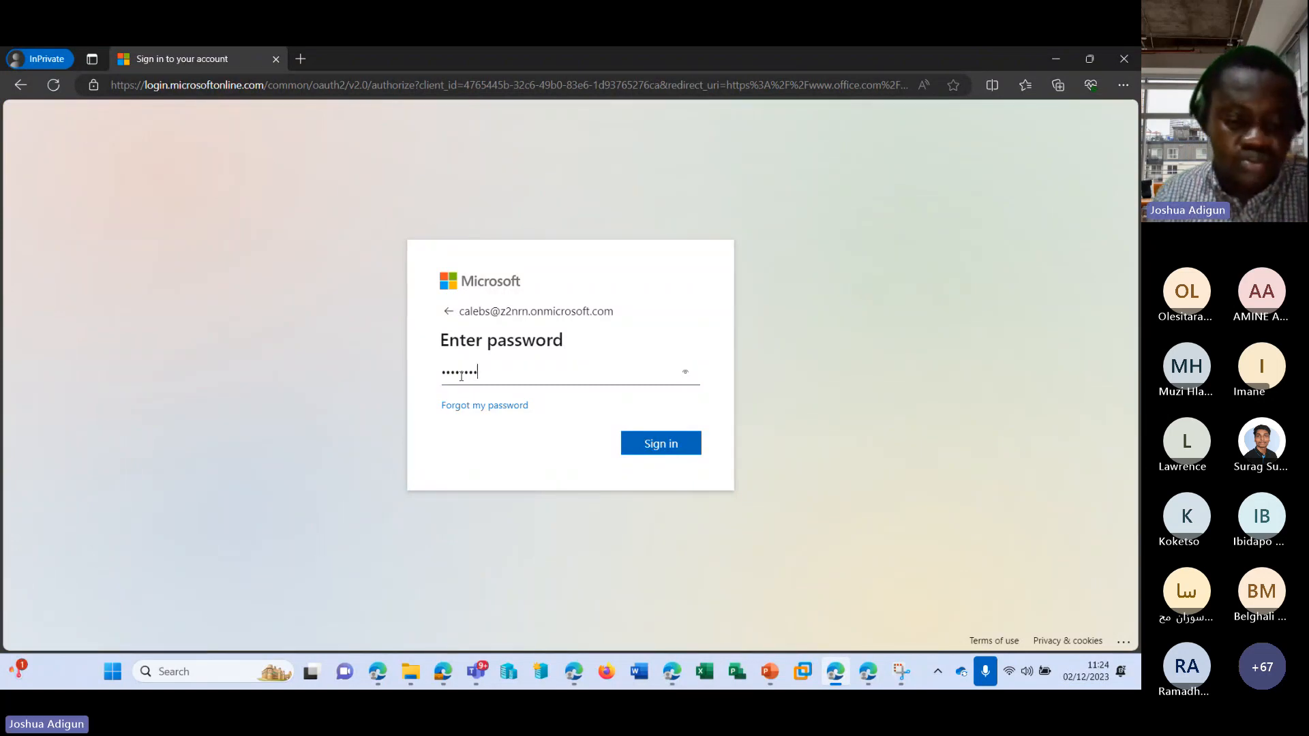
type("•••••")
key("Return")
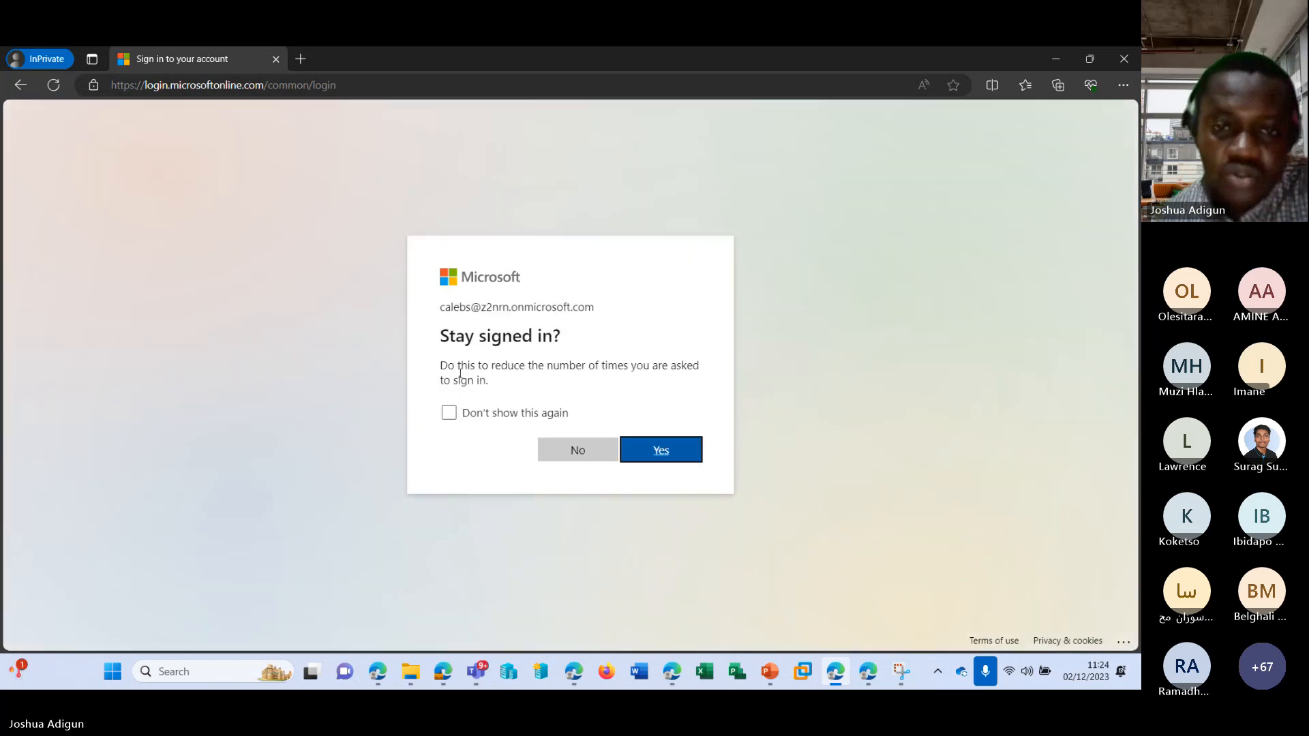
left_click(580, 448)
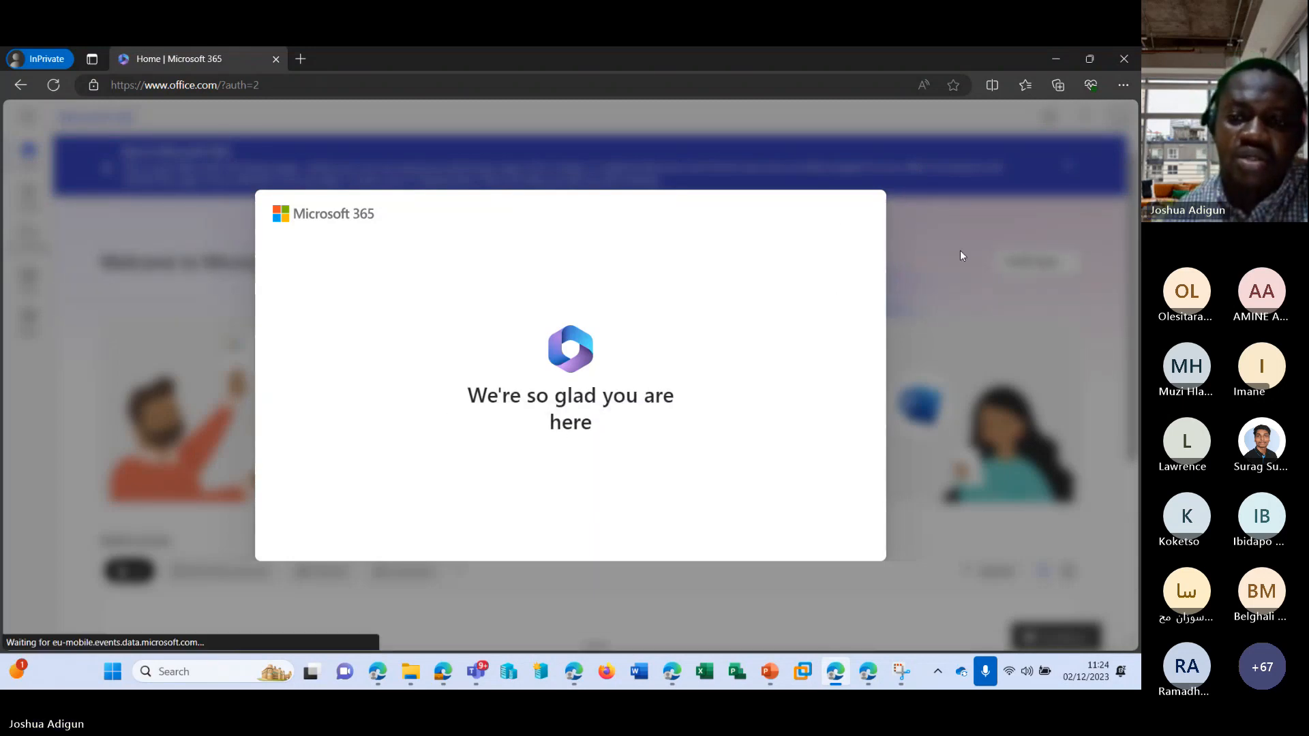
Go through the Microsoft 365 welcome slides to reach the converted user's home page.
left_click(924, 377)
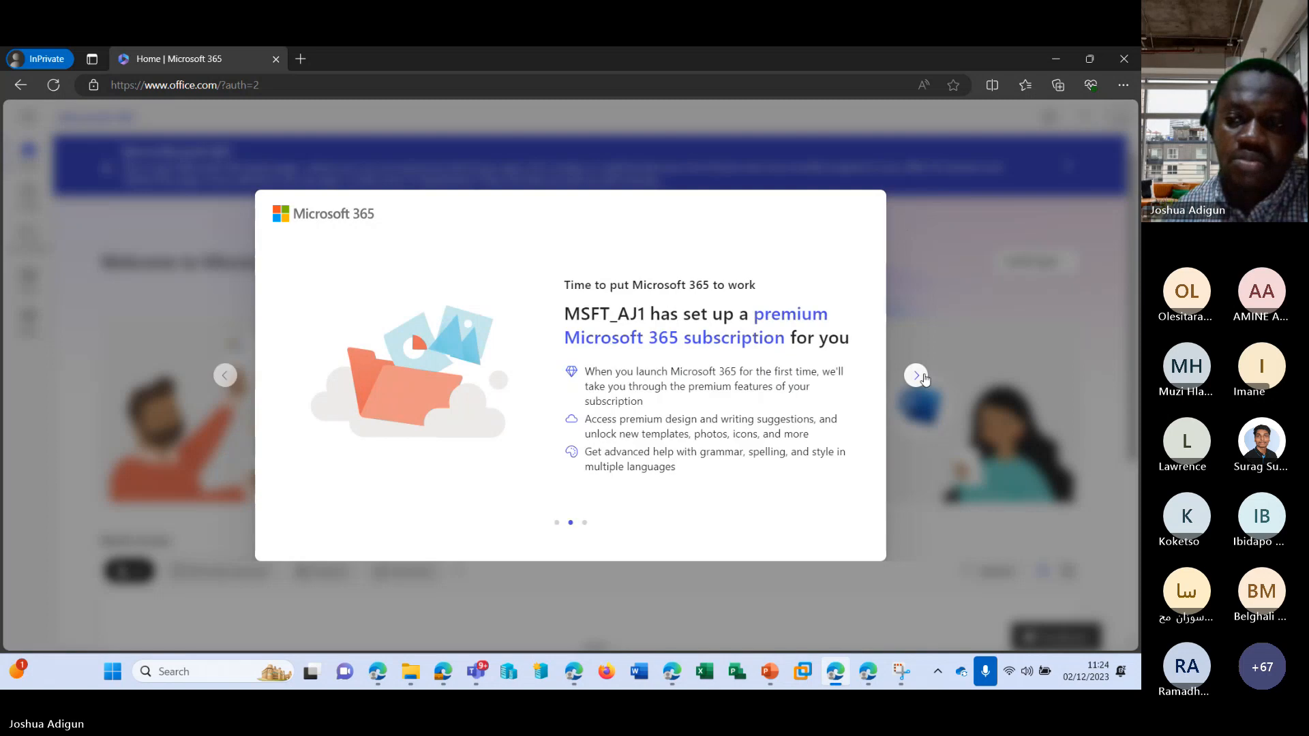
left_click(925, 378)
left_click(923, 375)
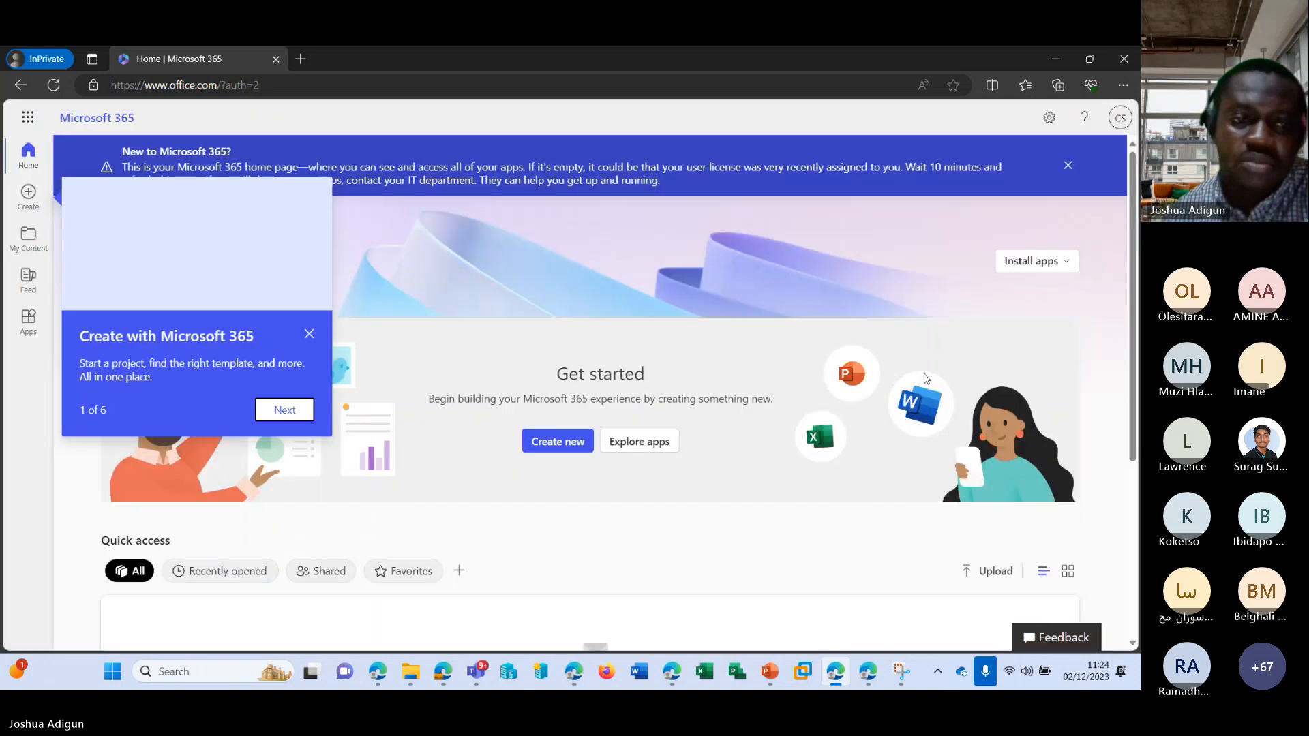
Dismiss the introduction tip and check which apps the converted user's account offers, including on the reopened Microsoft 365 home page.
left_click(309, 336)
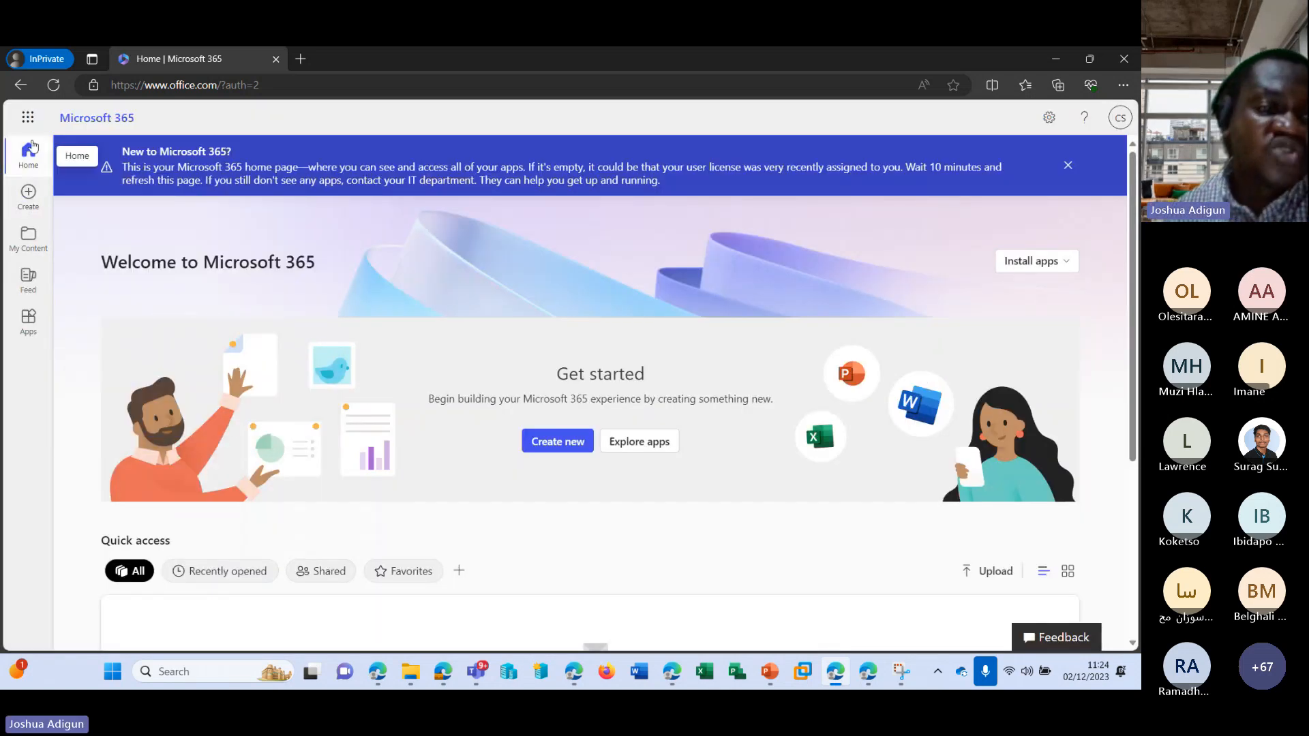
left_click(28, 122)
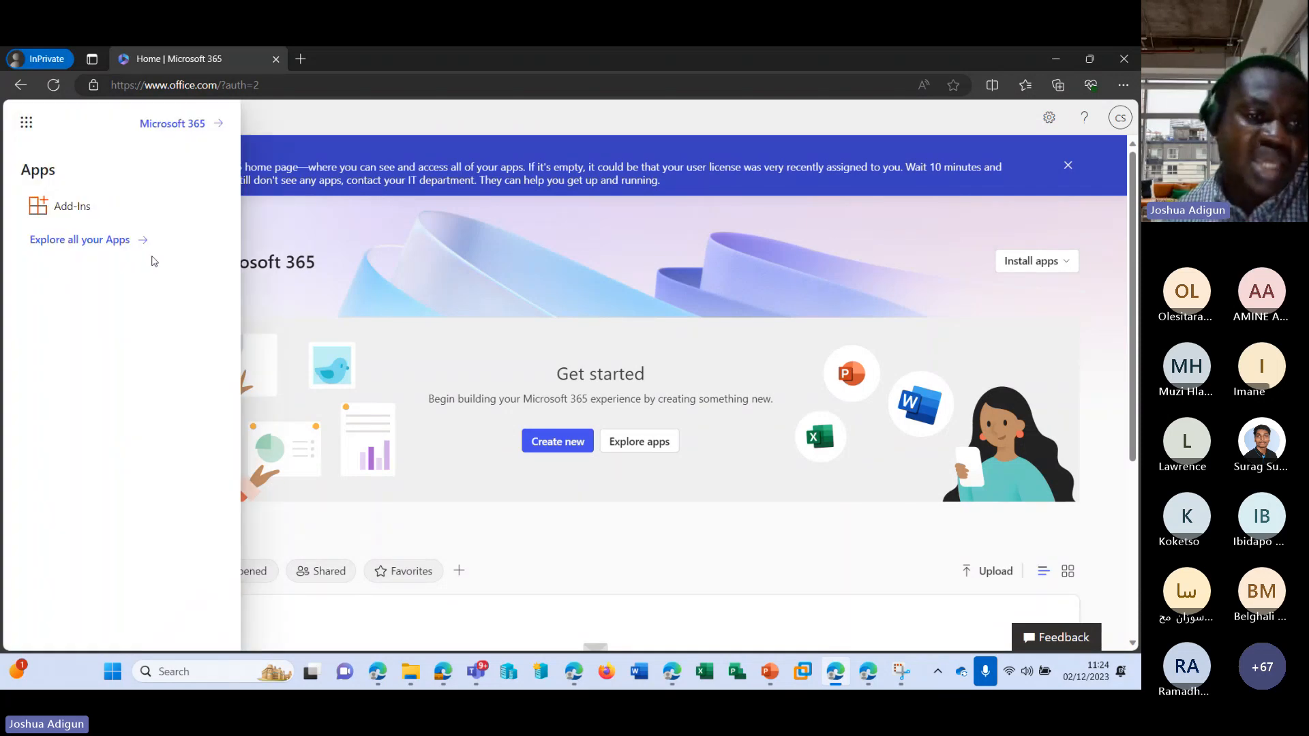
left_click(182, 127)
left_click(218, 58)
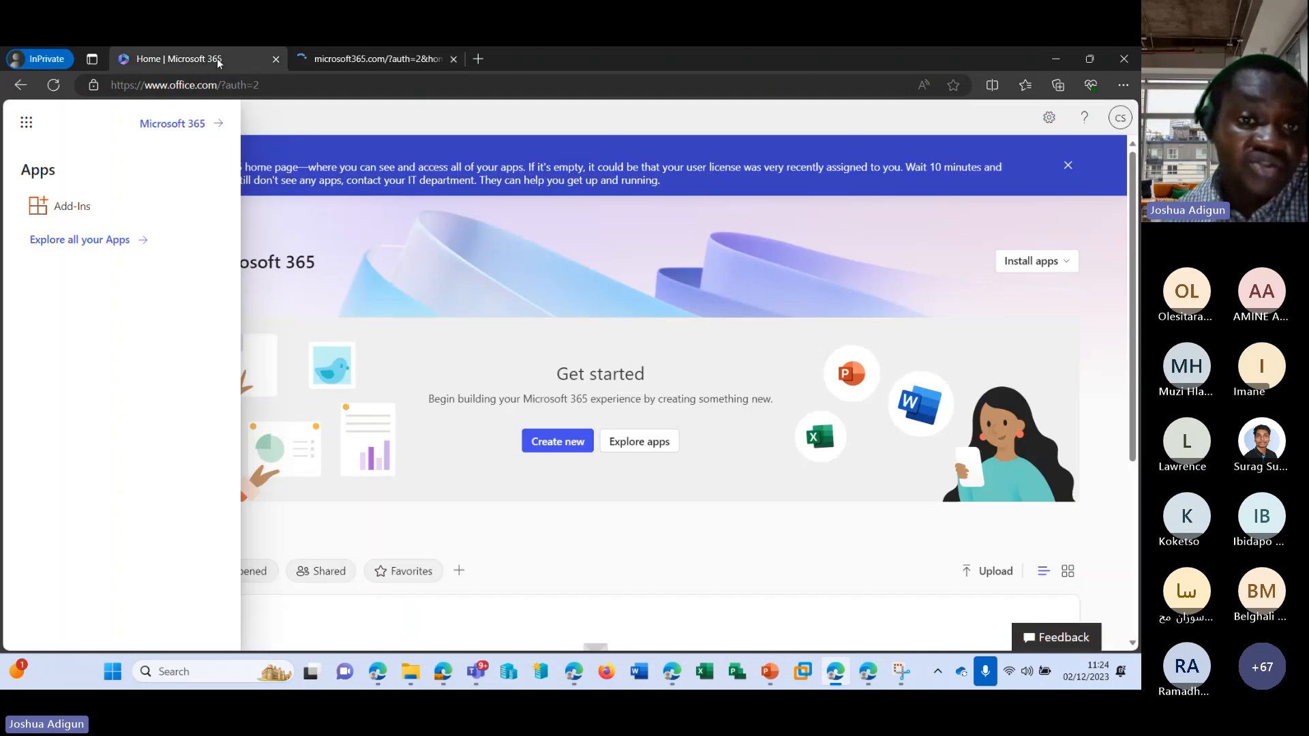
left_click(341, 67)
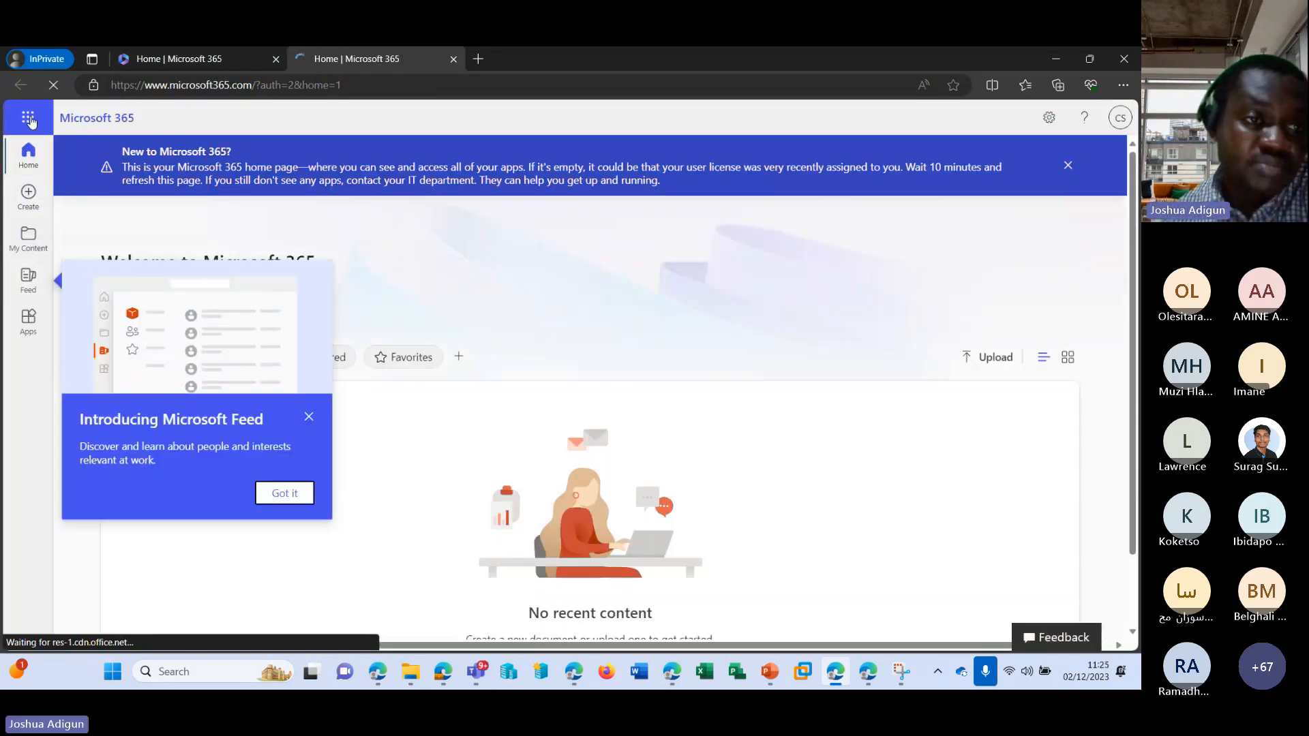
left_click(28, 117)
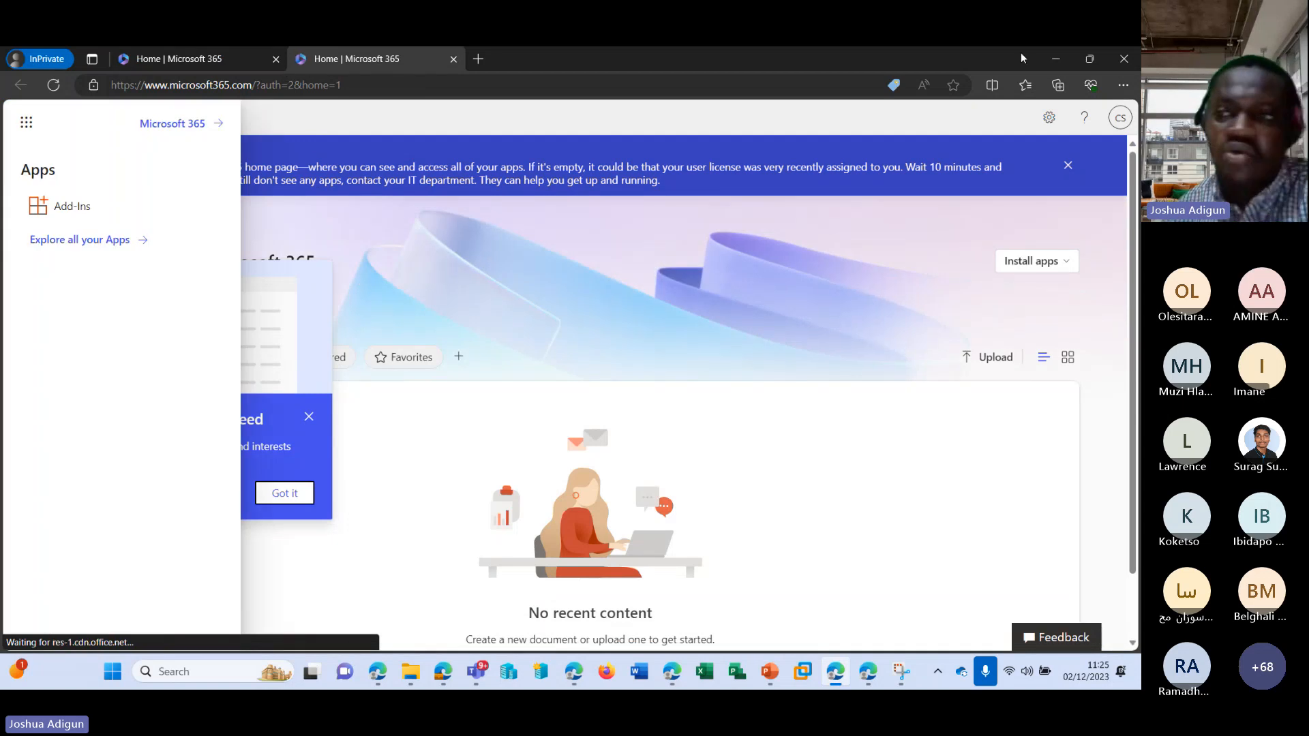
left_click(1055, 59)
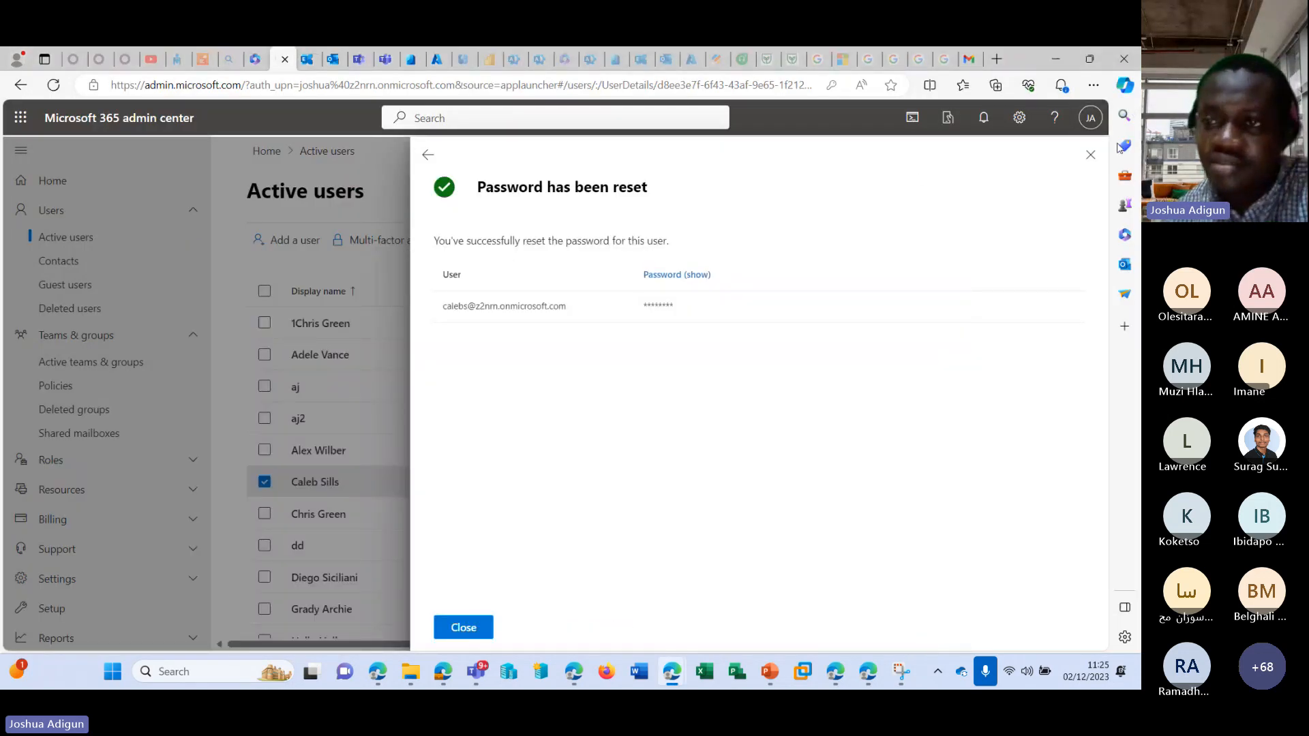
Close the password reset confirmation and show the converted mailbox's delegation settings in the Exchange admin center.
left_click(1090, 160)
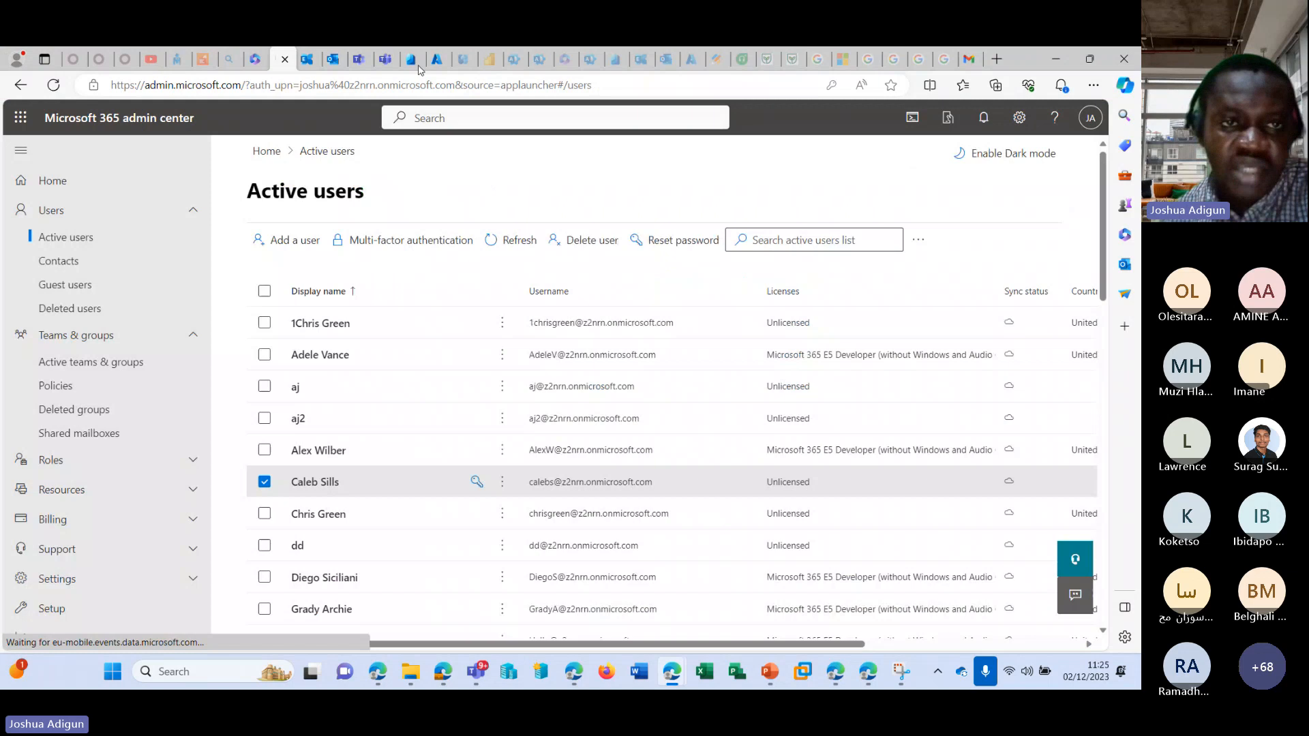
left_click(306, 59)
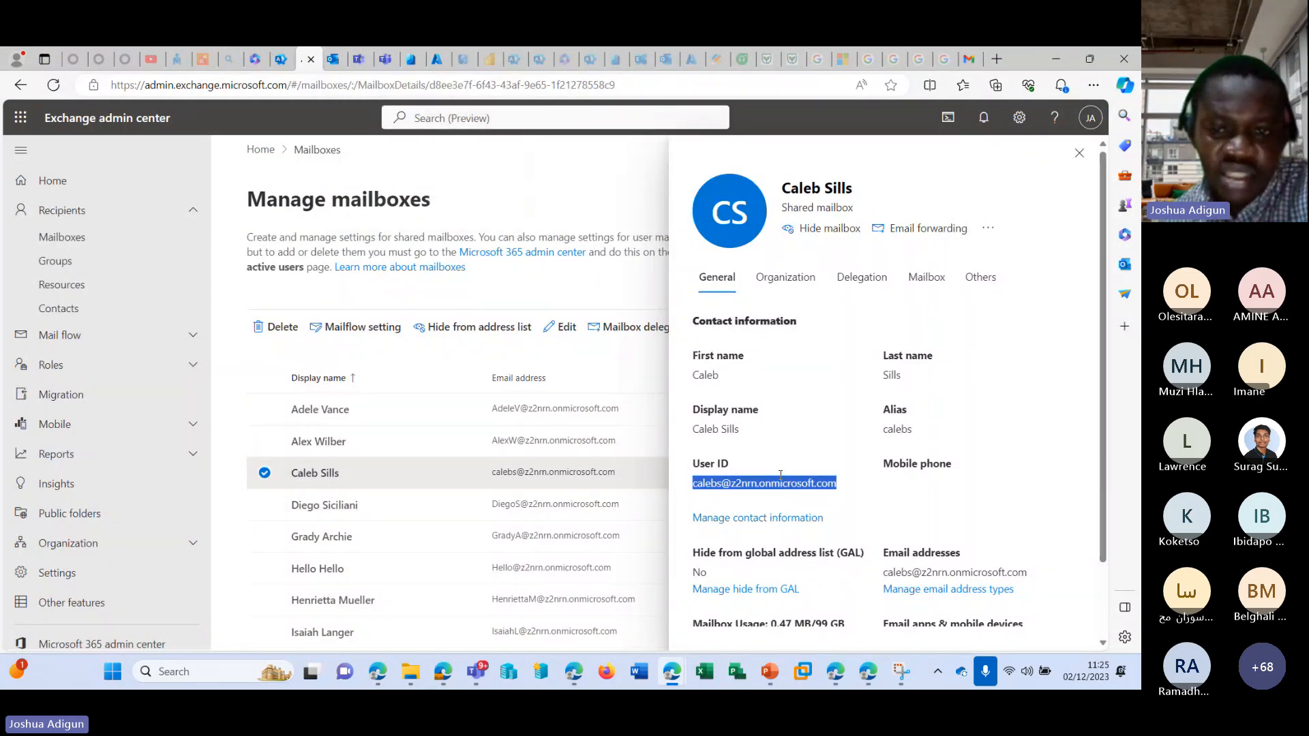
left_click(879, 280)
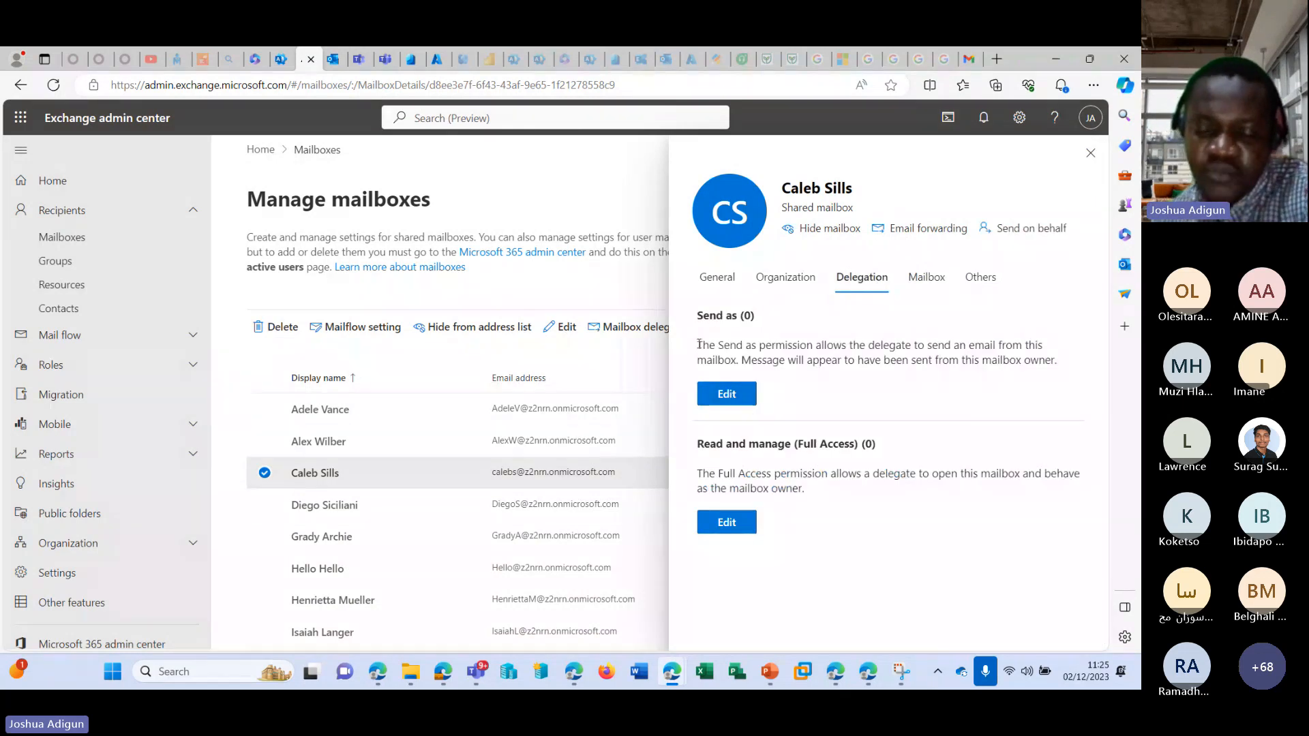
left_click_drag(699, 345, 747, 346)
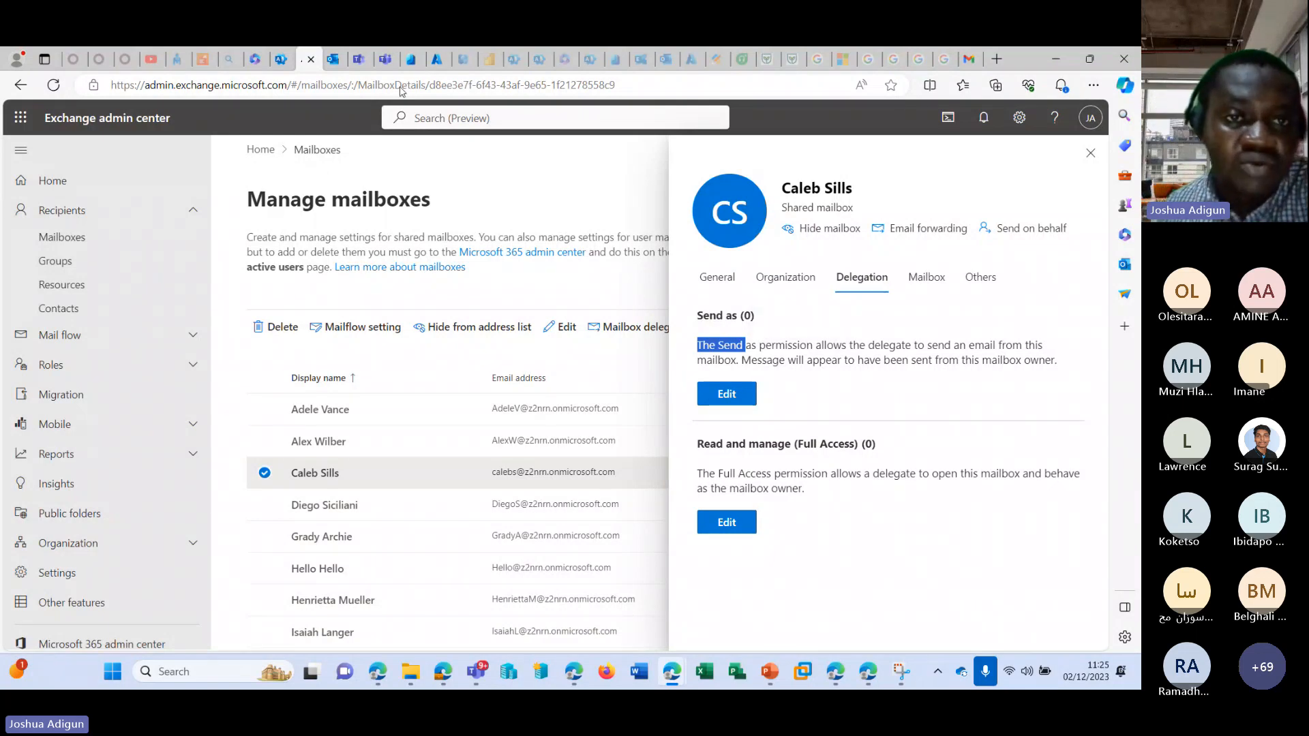
Switch to Outlook and try to add the converted user's mailbox as a shared mailbox and expand its folders.
left_click(311, 59)
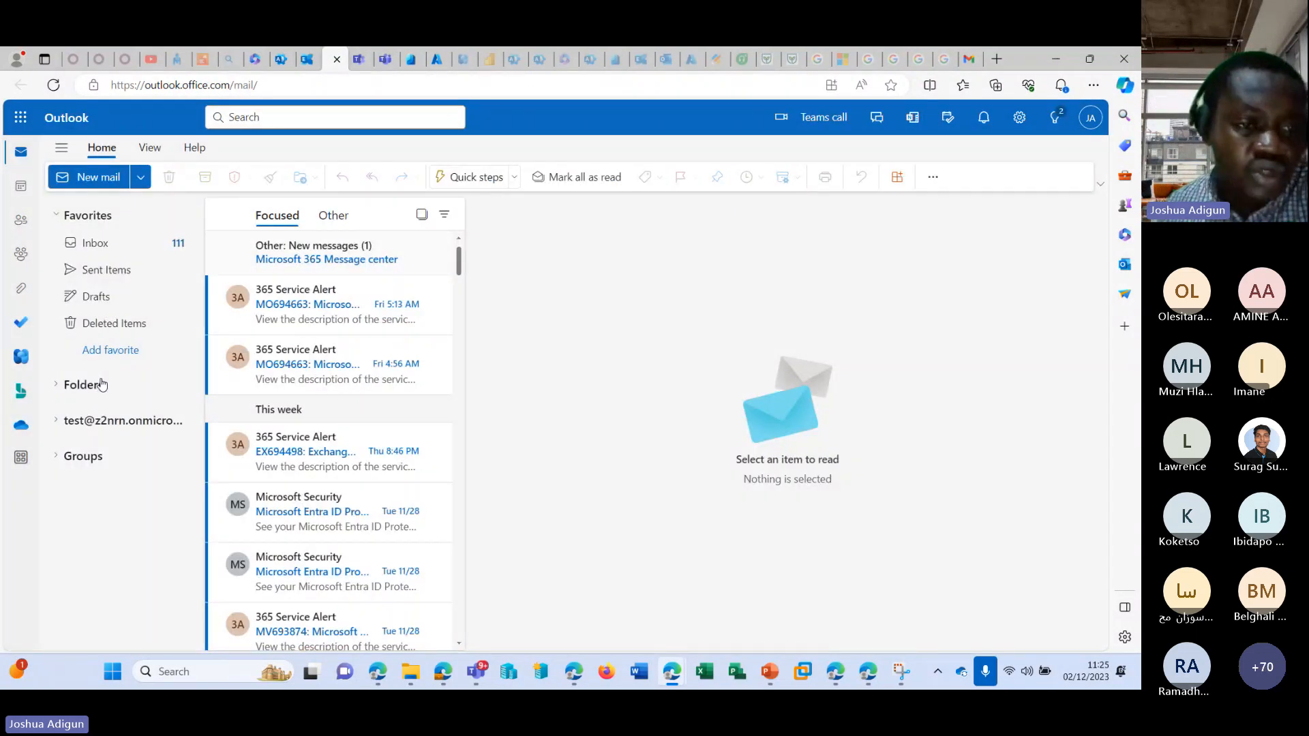
right_click(103, 385)
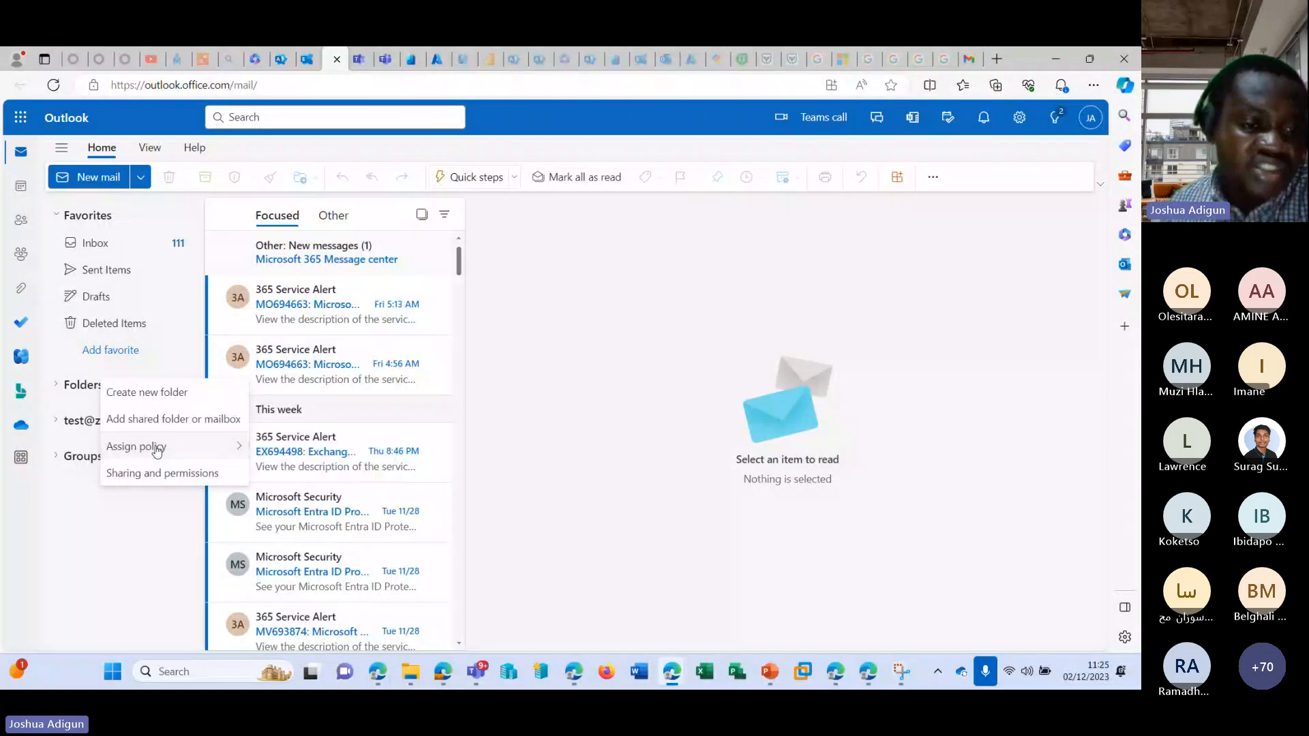
left_click(153, 419)
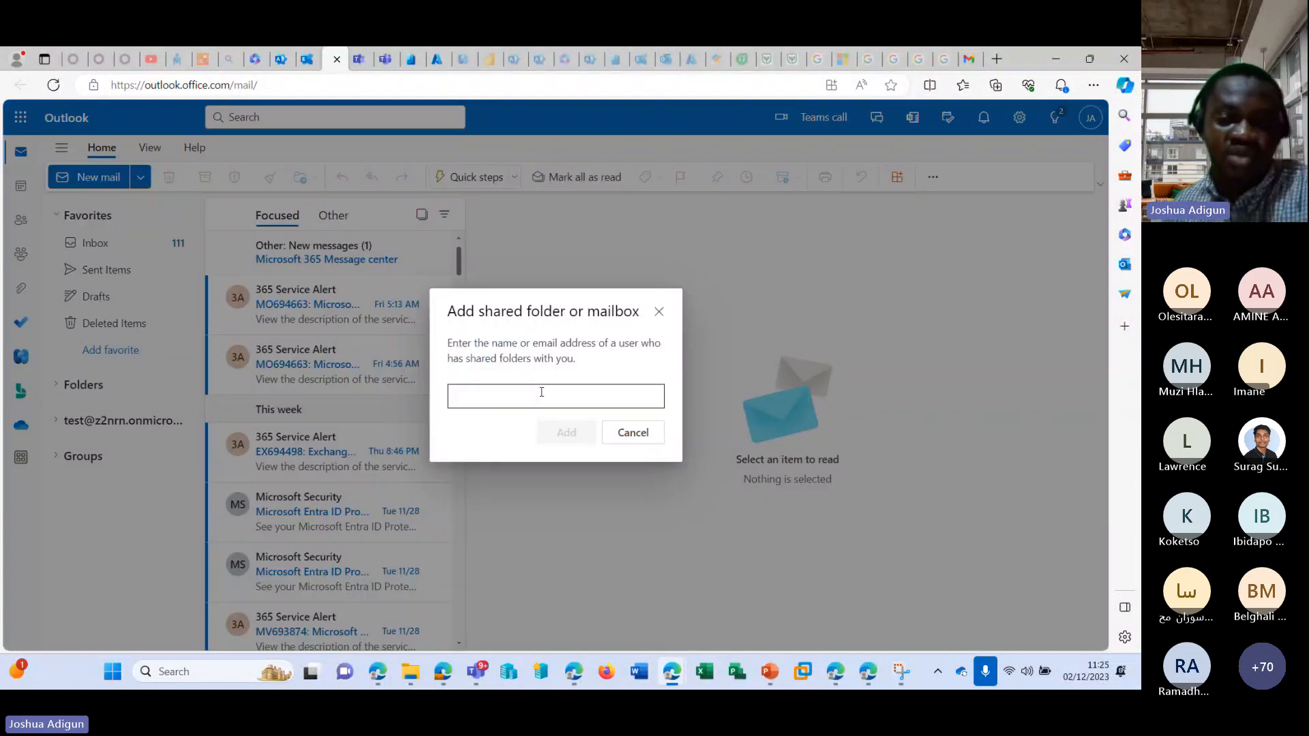
left_click(539, 396)
key("ctrl+v")
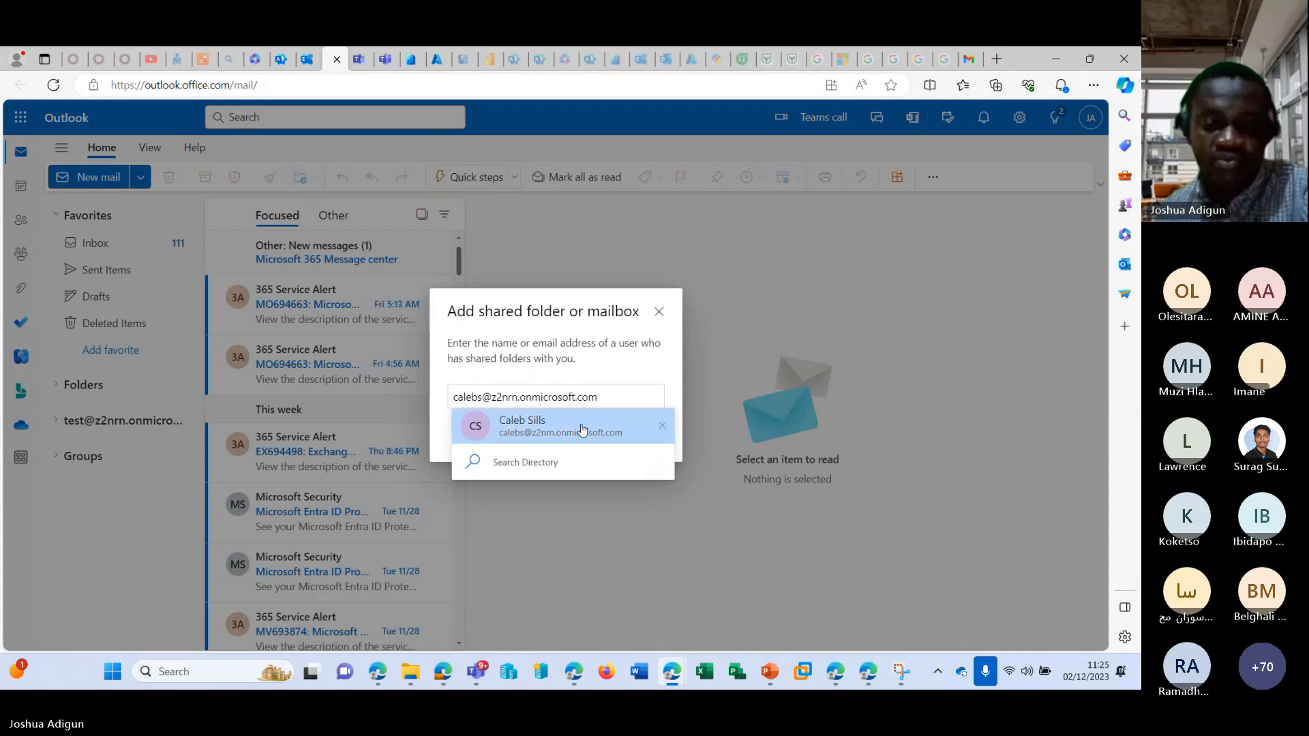
left_click(582, 430)
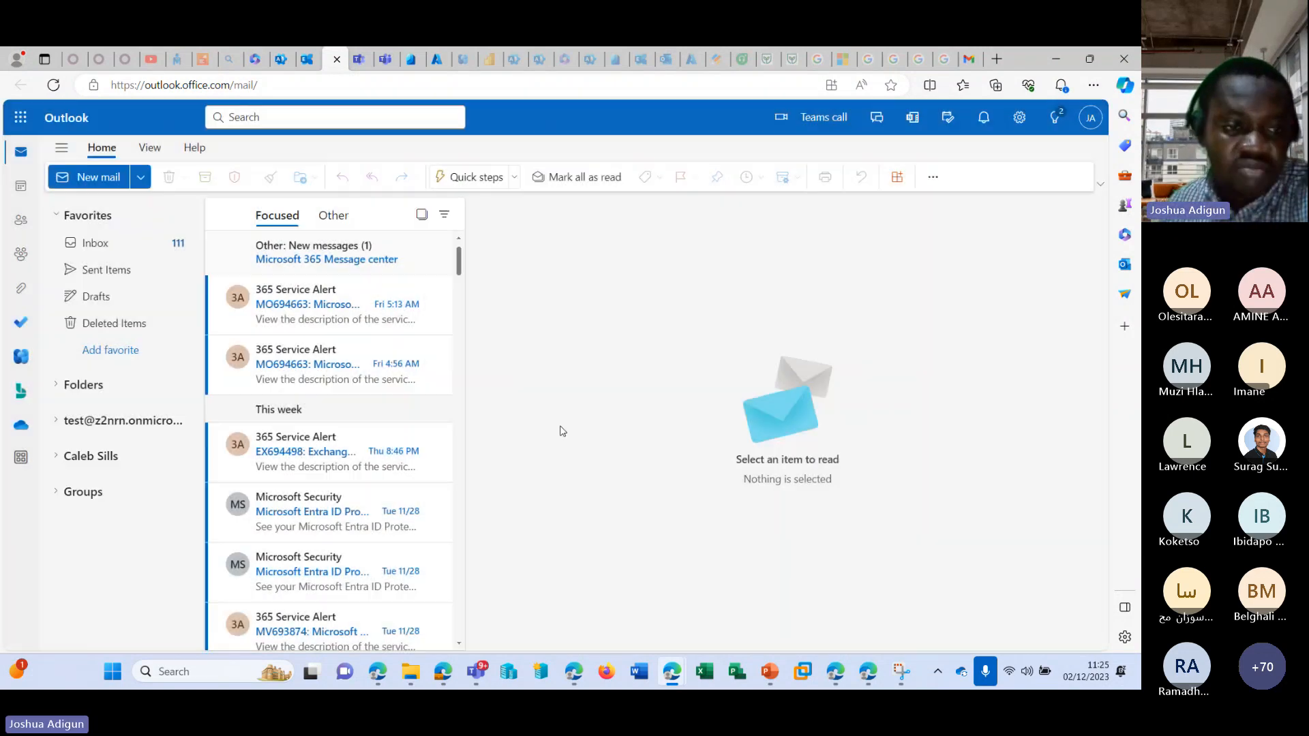
left_click(55, 458)
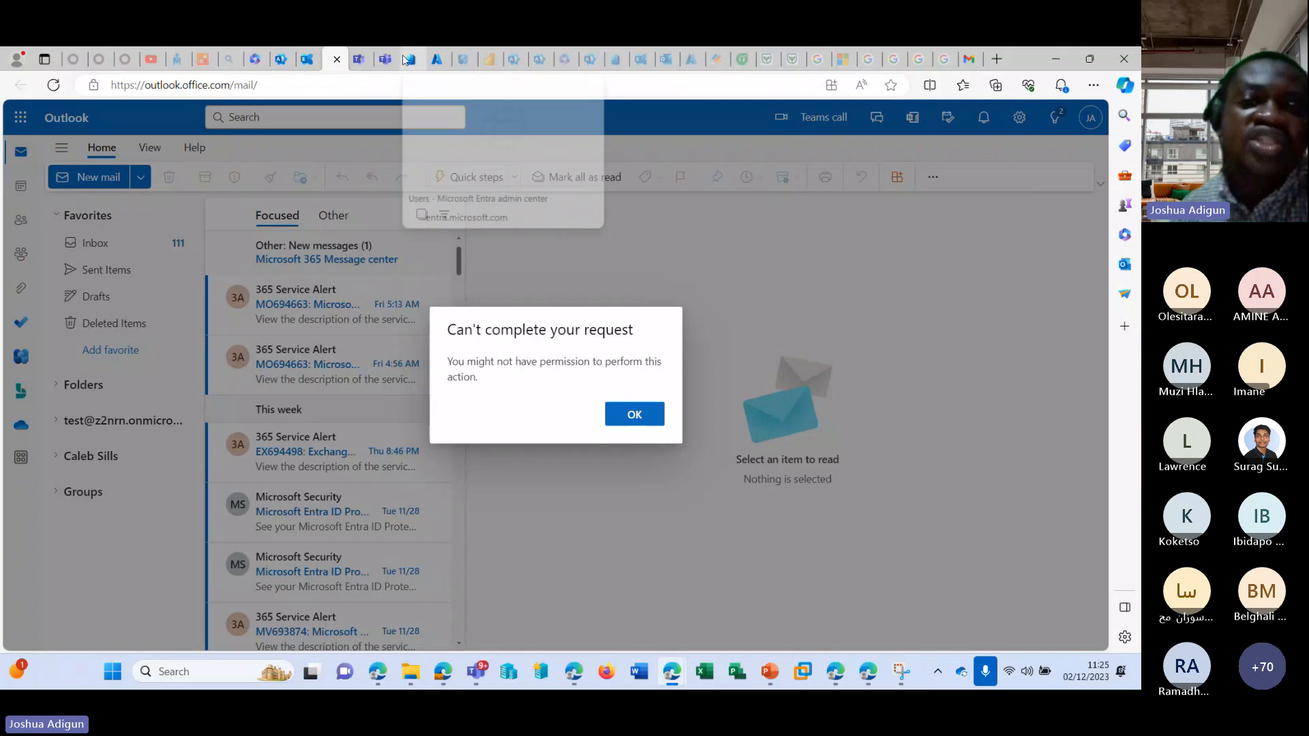
Return to the Exchange admin center and grant the administrator's own account Read and manage (Full Access) permission on the converted mailbox.
left_click(306, 59)
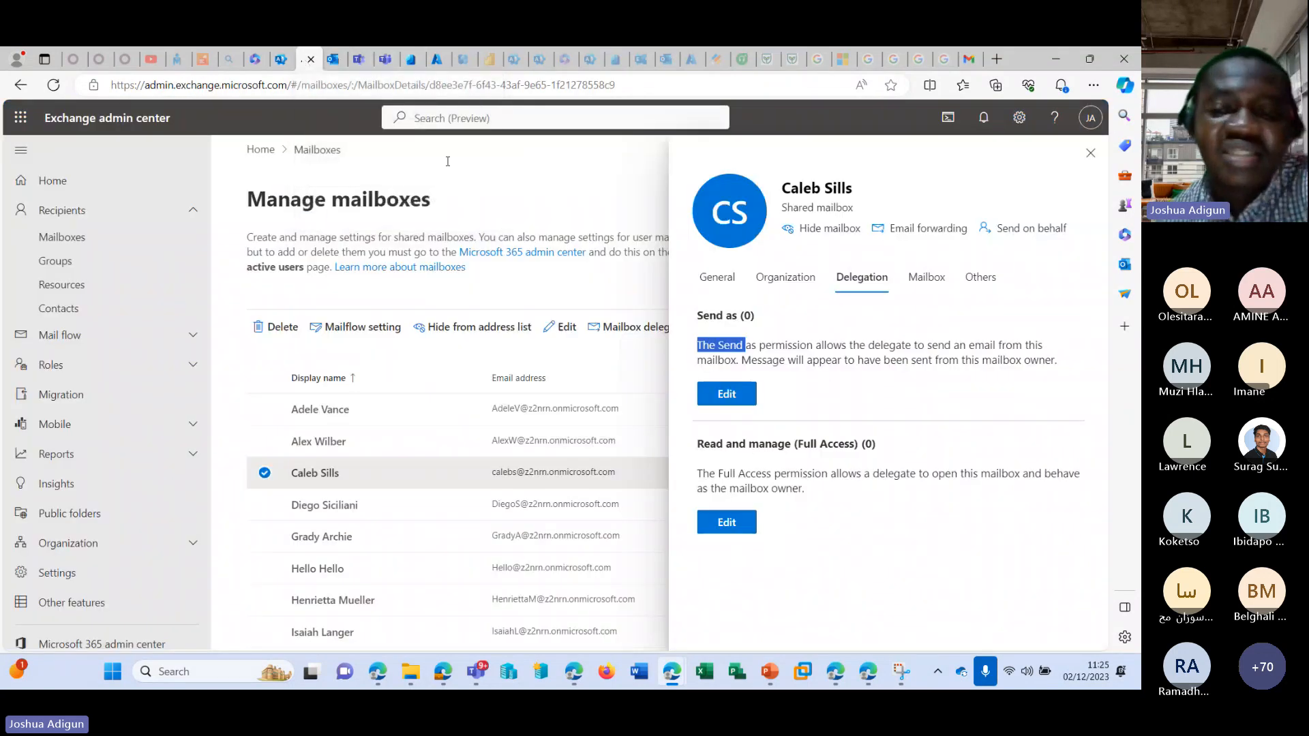
left_click(875, 591)
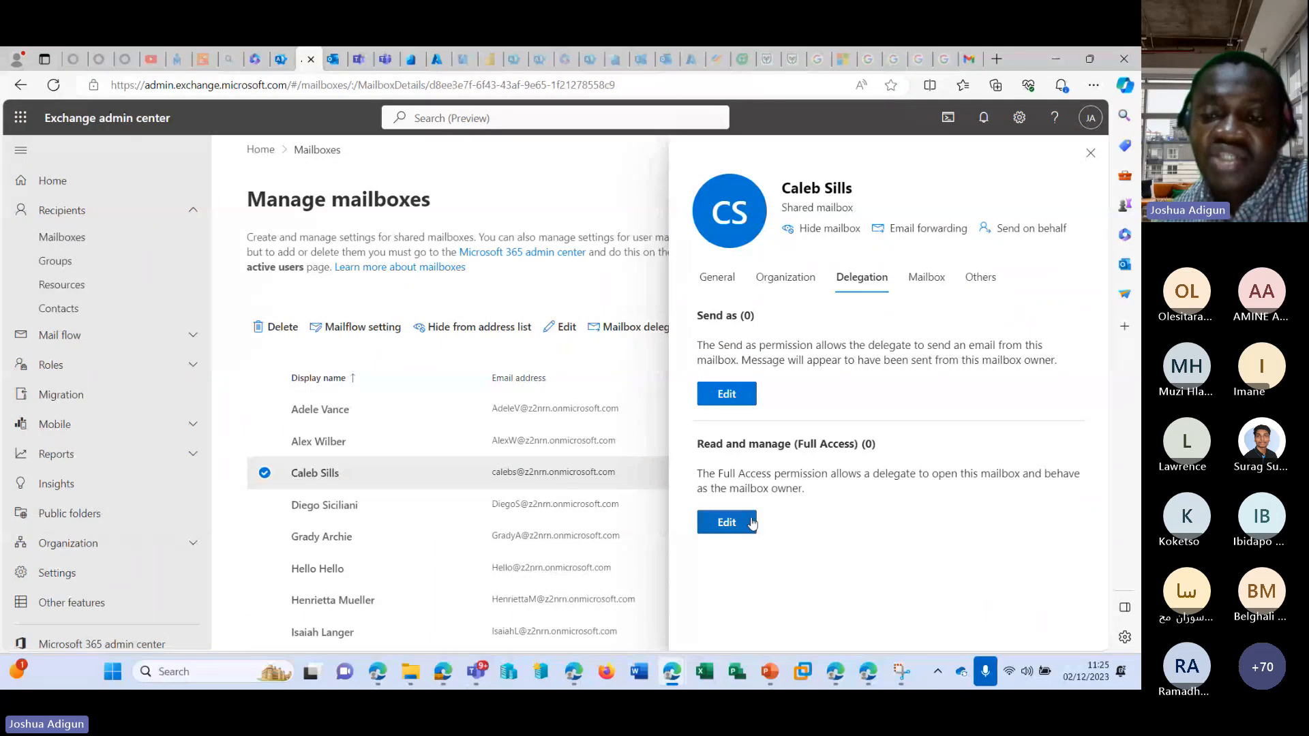
left_click(727, 523)
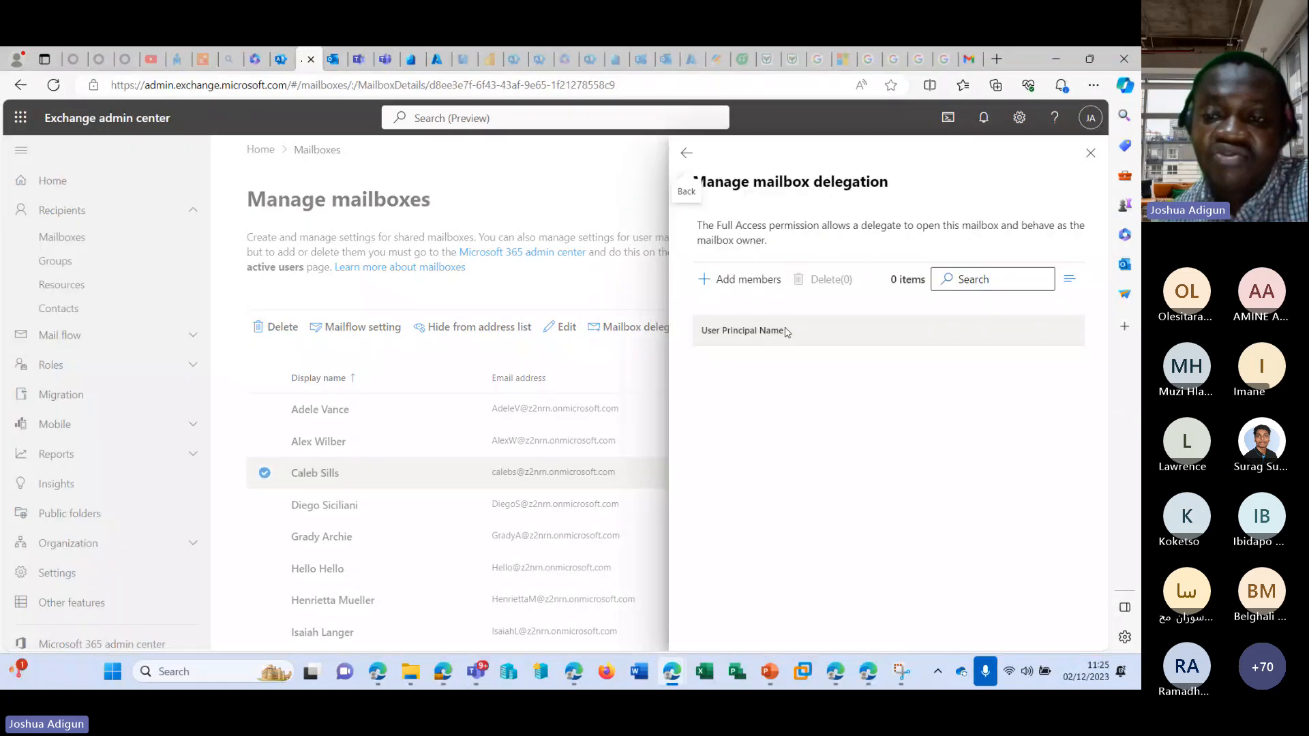
left_click(740, 279)
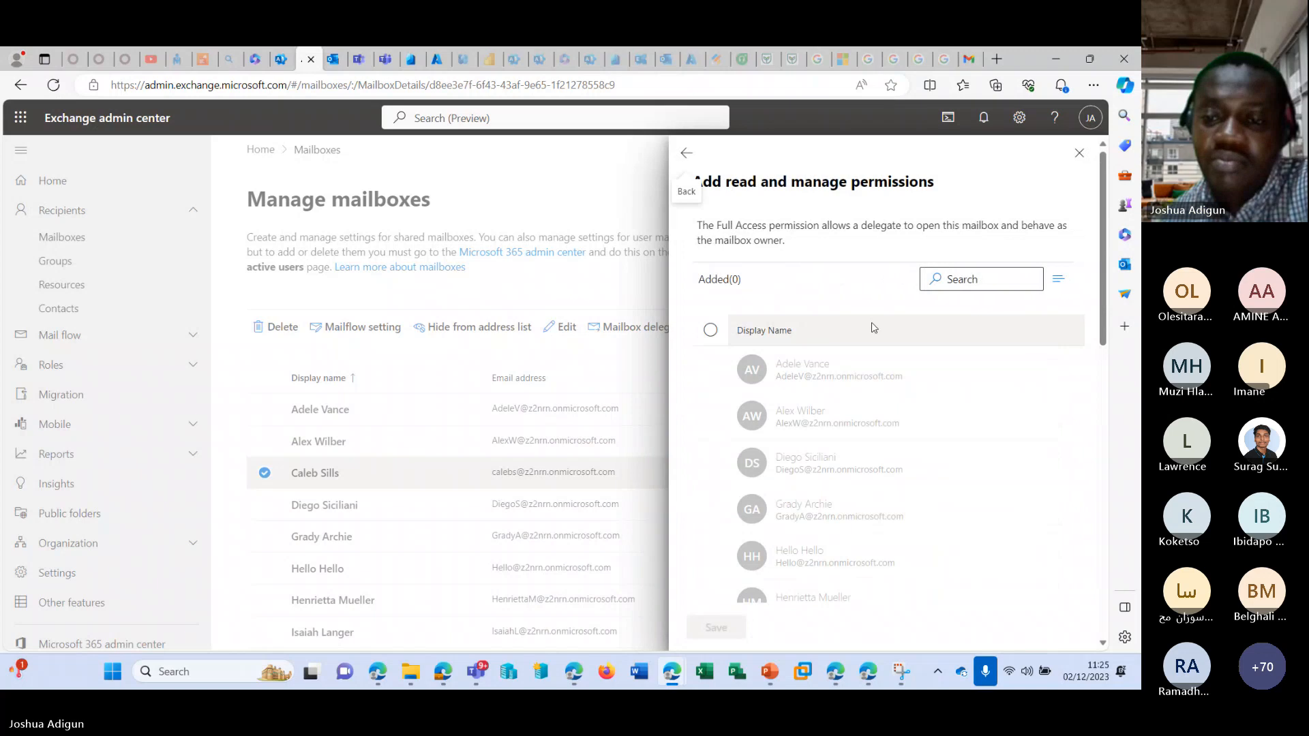
scroll(871, 328, "down", 5)
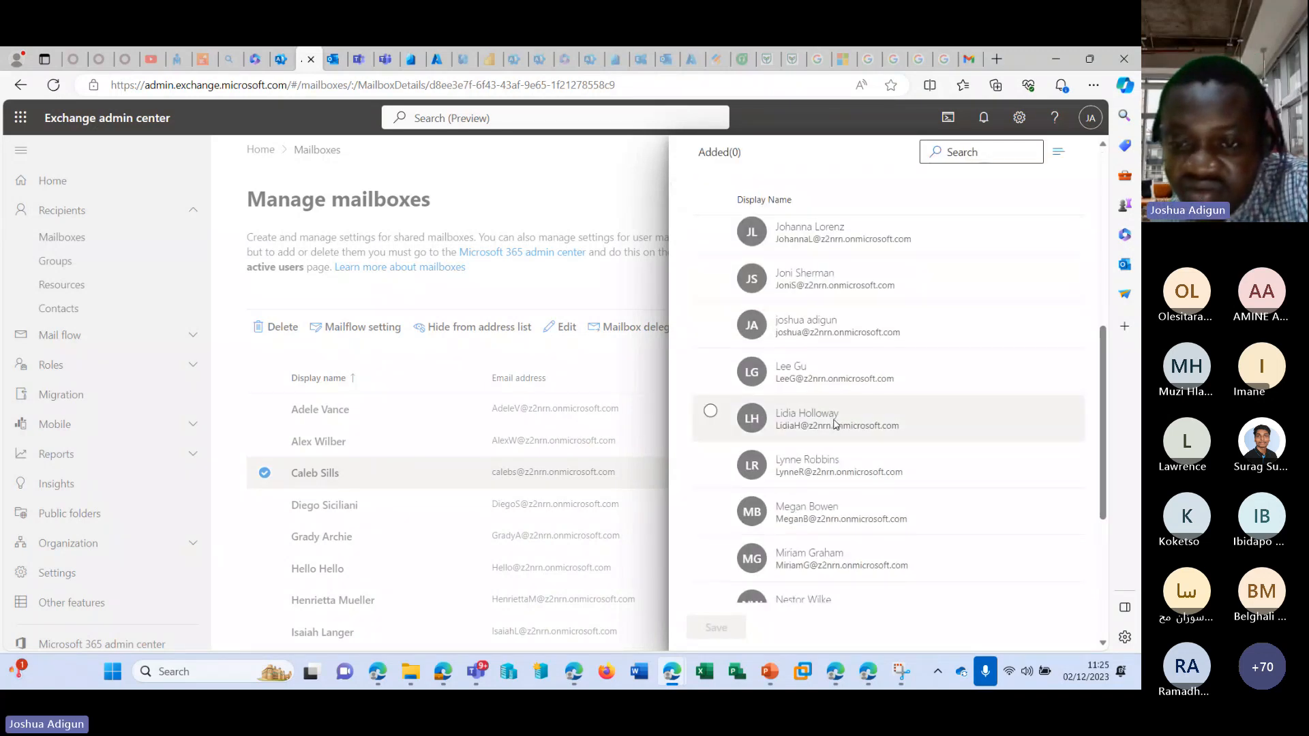
scroll(834, 424, "down", 5)
scroll(832, 423, "up", 5)
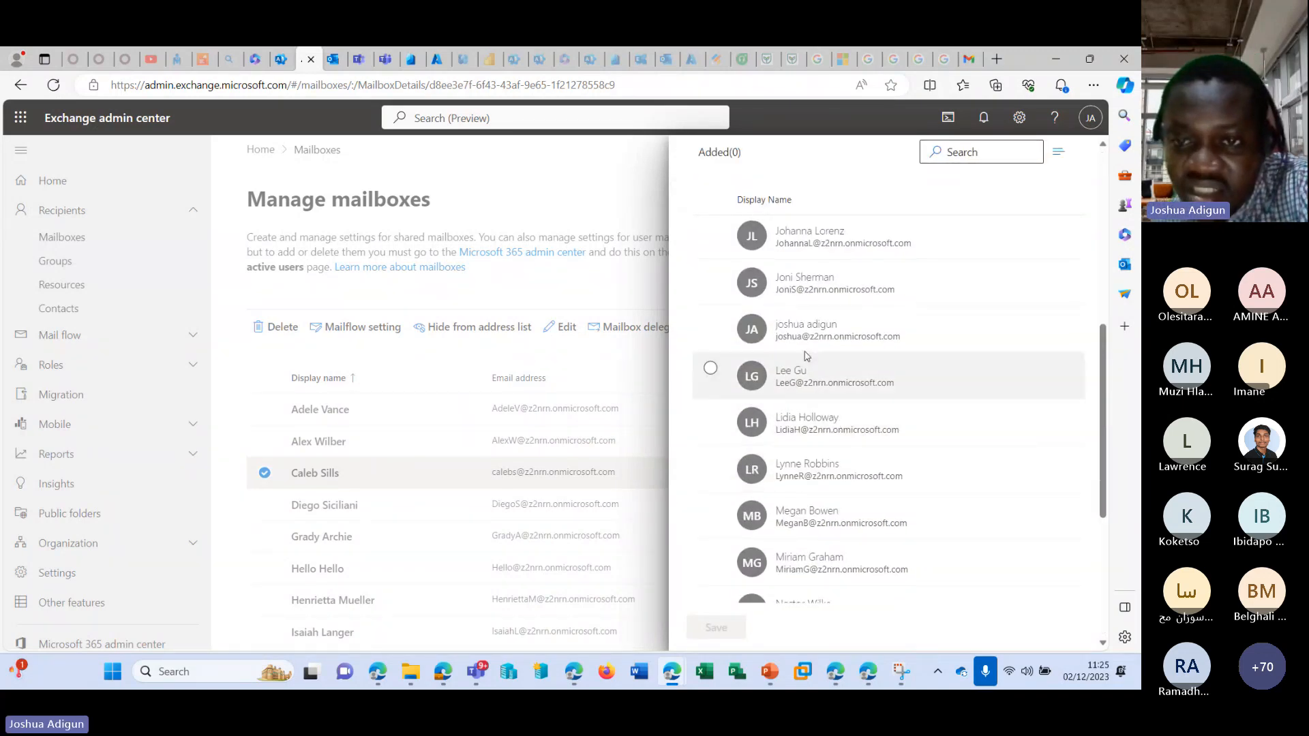
left_click(710, 324)
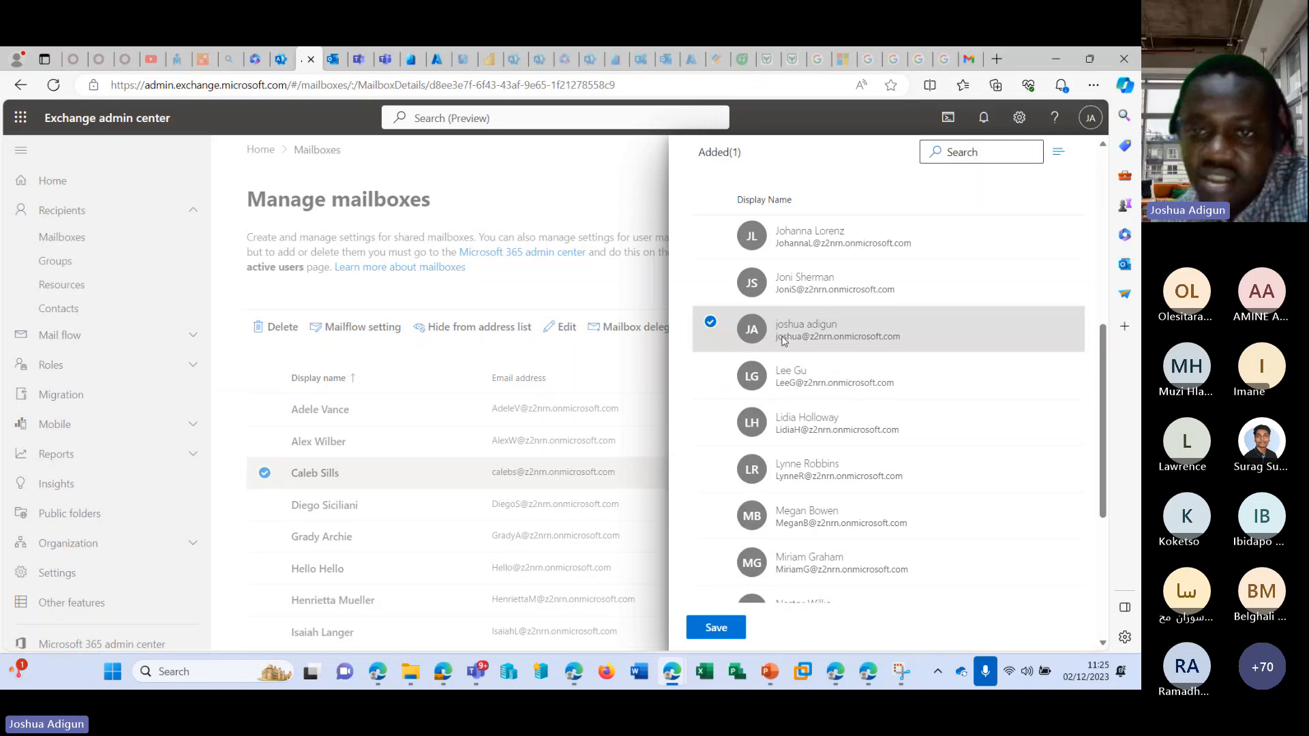
left_click(734, 628)
left_click(739, 623)
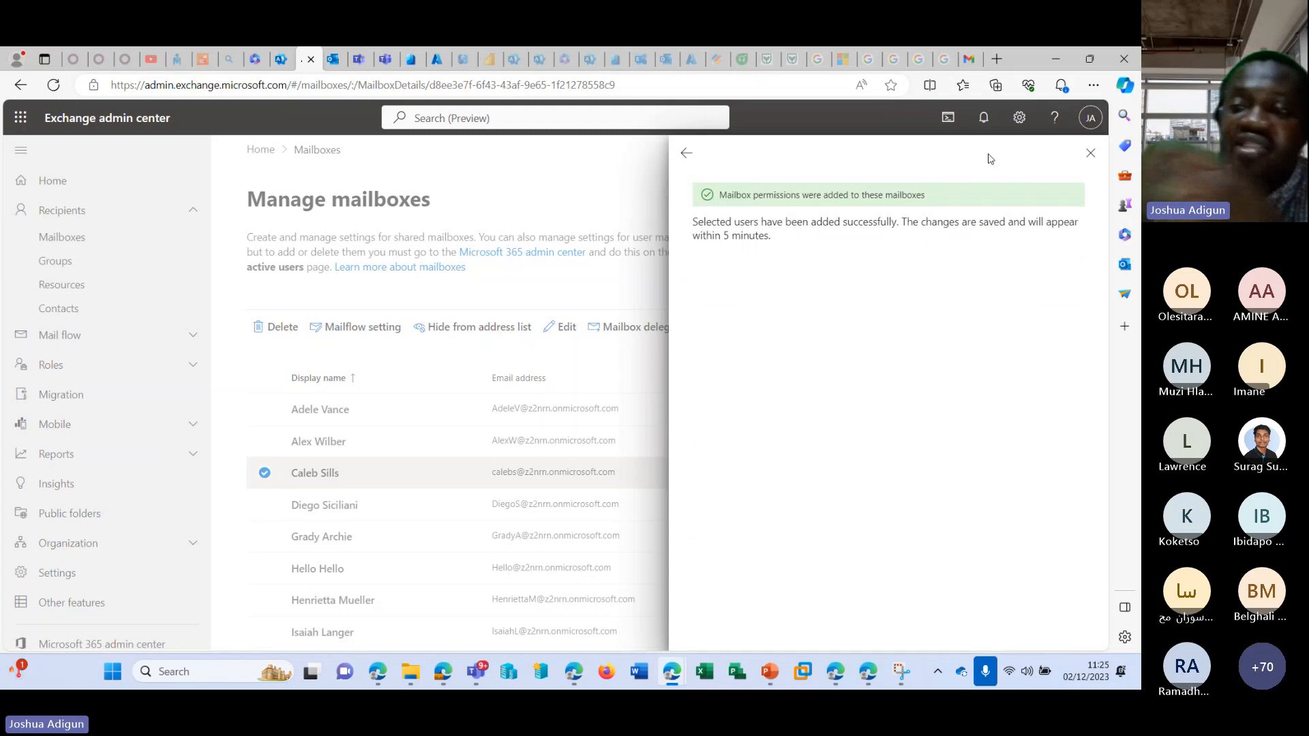
left_click(1091, 153)
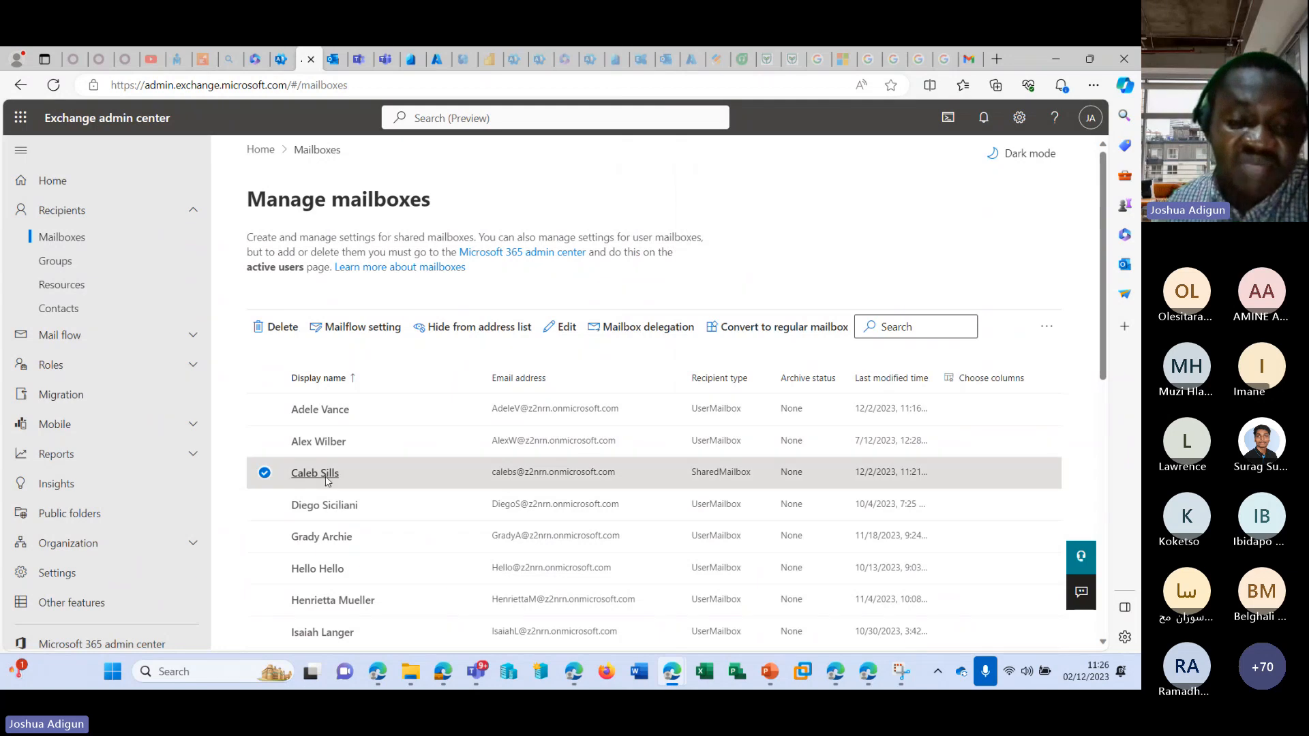
Check the converted mailbox's delegation and browse the candidates for Send as permission, closing the list without adding anyone.
left_click(534, 473)
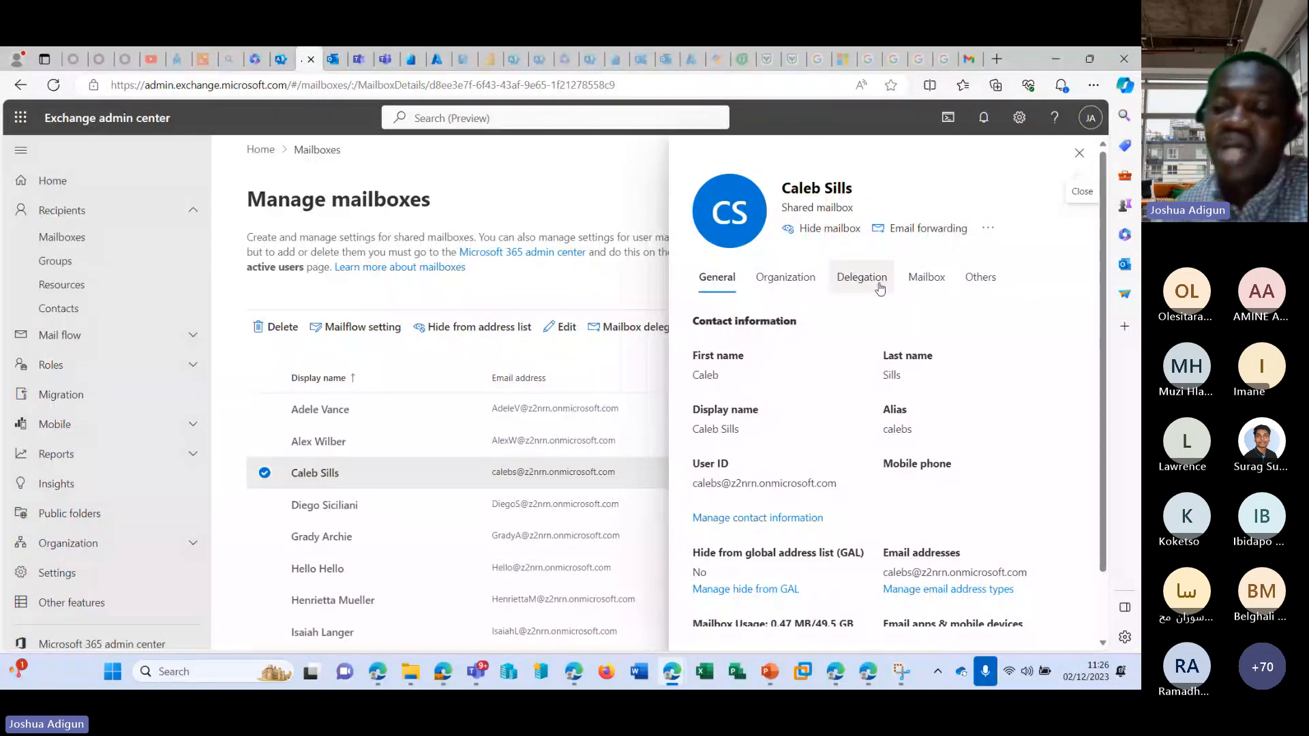
scroll(857, 280, "down", 2)
scroll(857, 279, "up", 2)
left_click(858, 278)
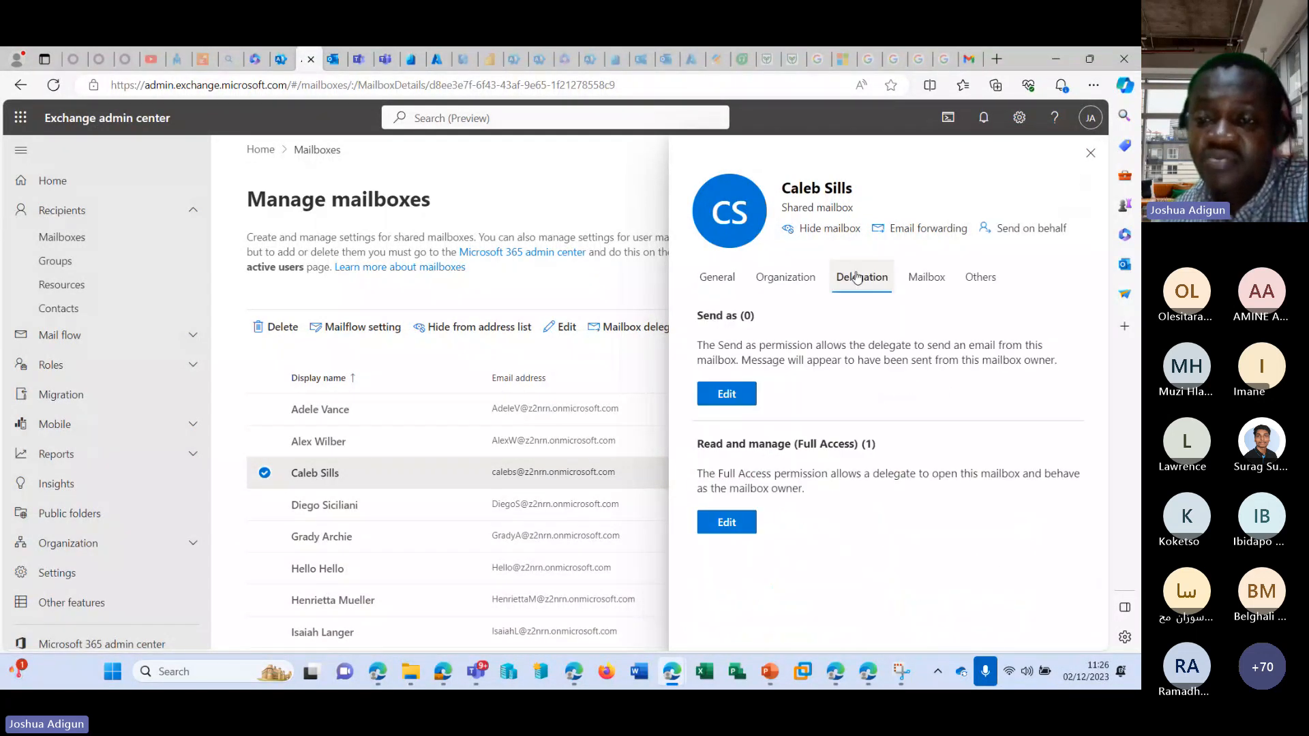
left_click(731, 394)
left_click(736, 280)
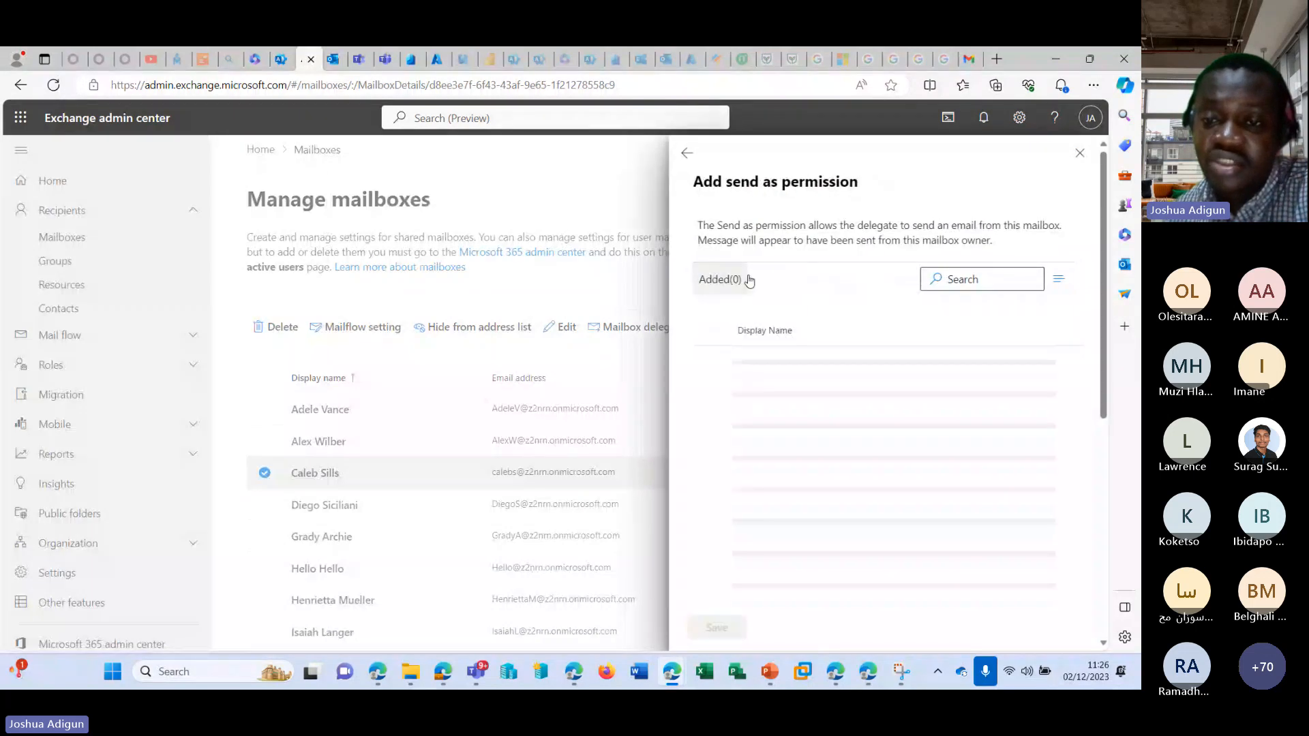
scroll(847, 365, "down", 5)
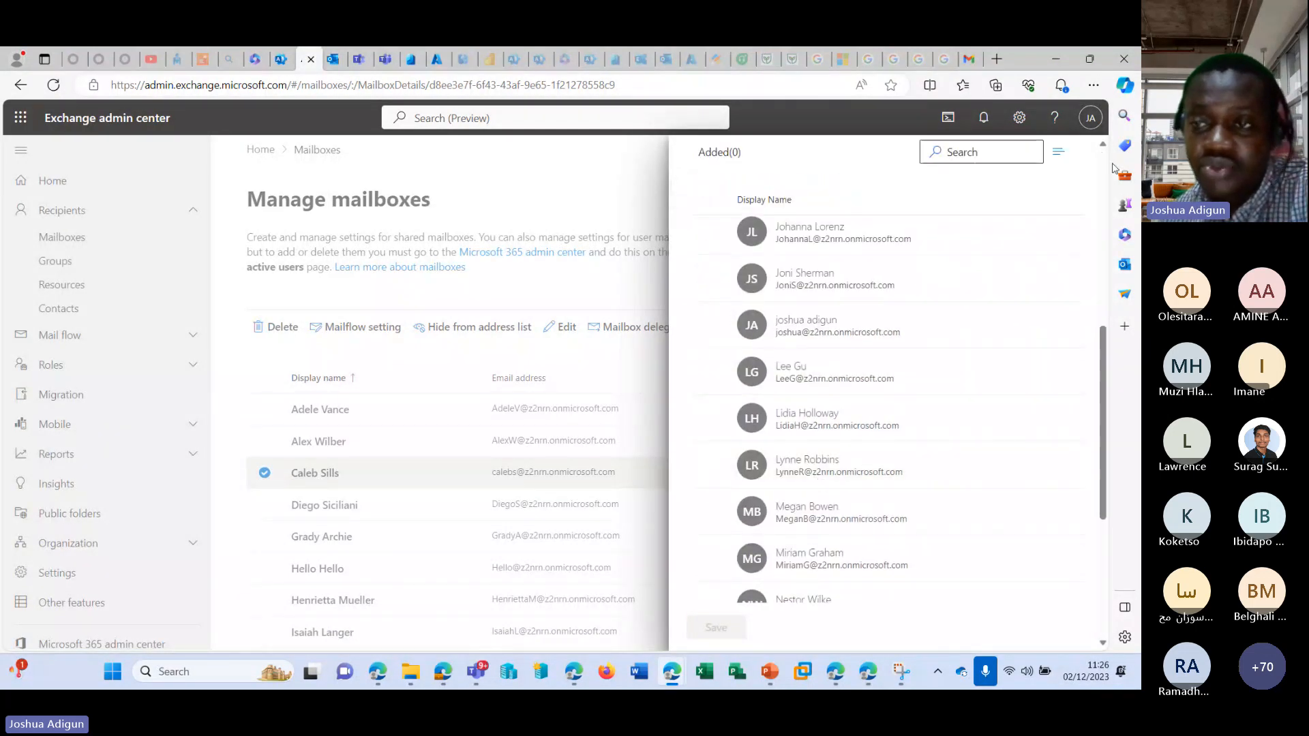
scroll(865, 409, "up", 5)
left_click(1081, 152)
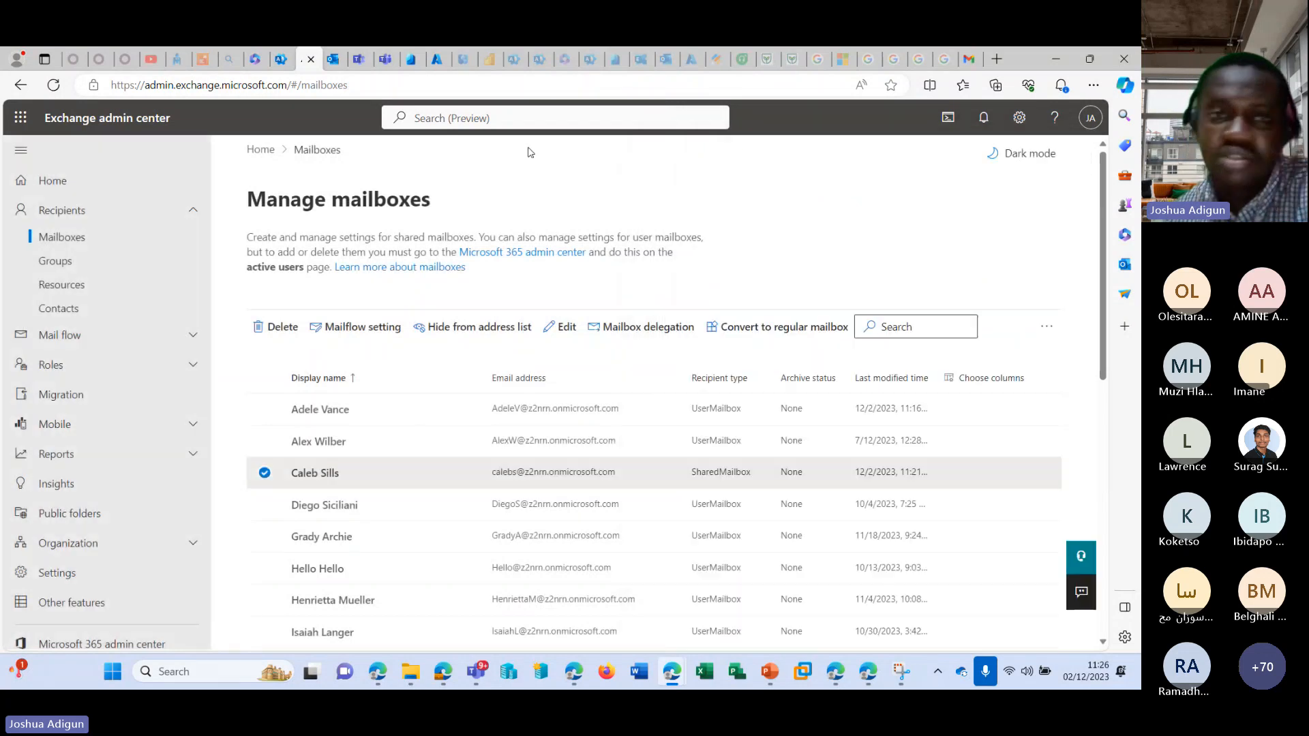
Switch back to Outlook, dismiss the permission error, and reload the page to retry opening the converted user's mailbox.
left_click(333, 59)
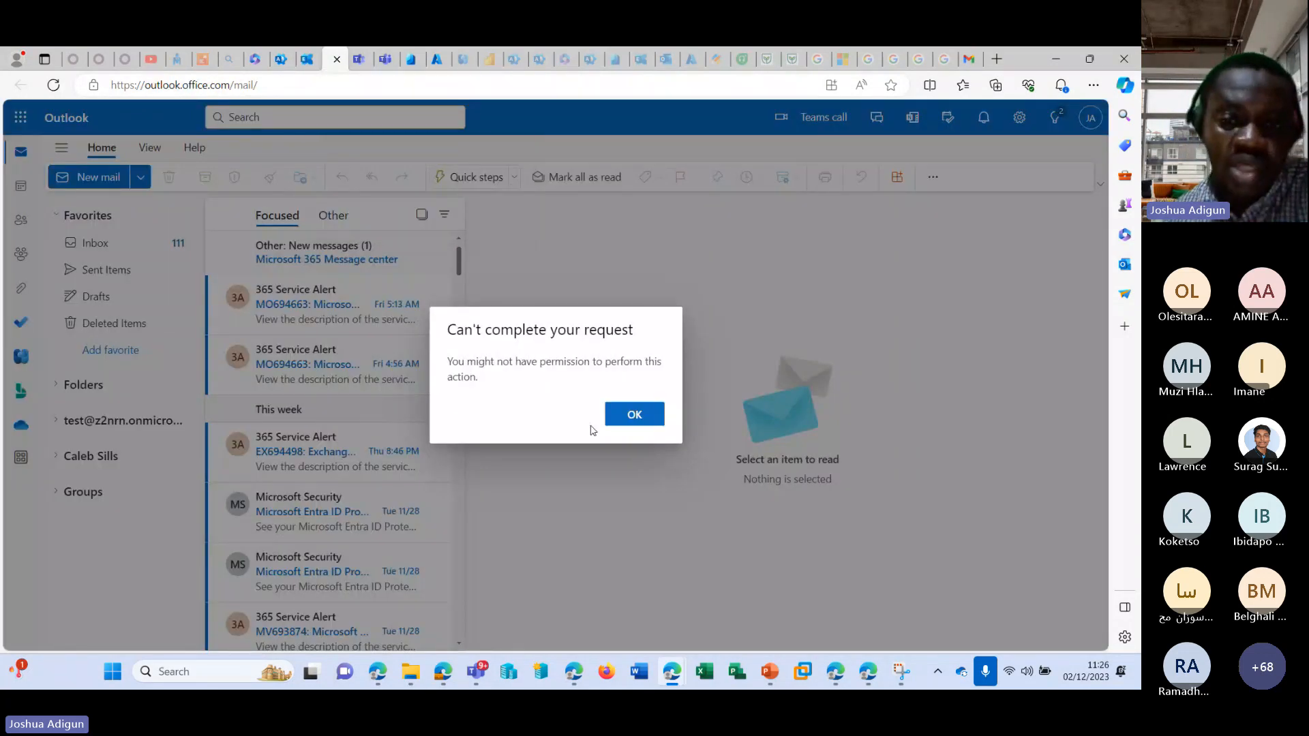
left_click(616, 414)
left_click(54, 86)
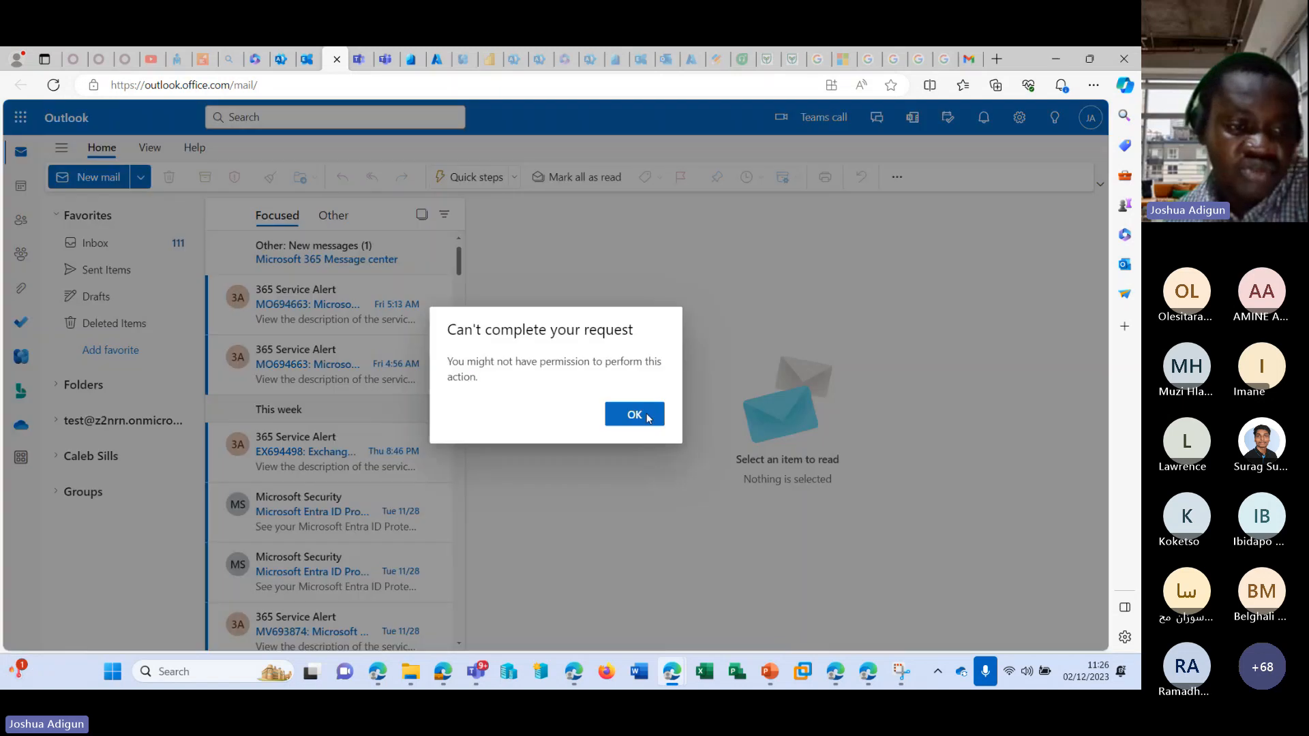
left_click(646, 415)
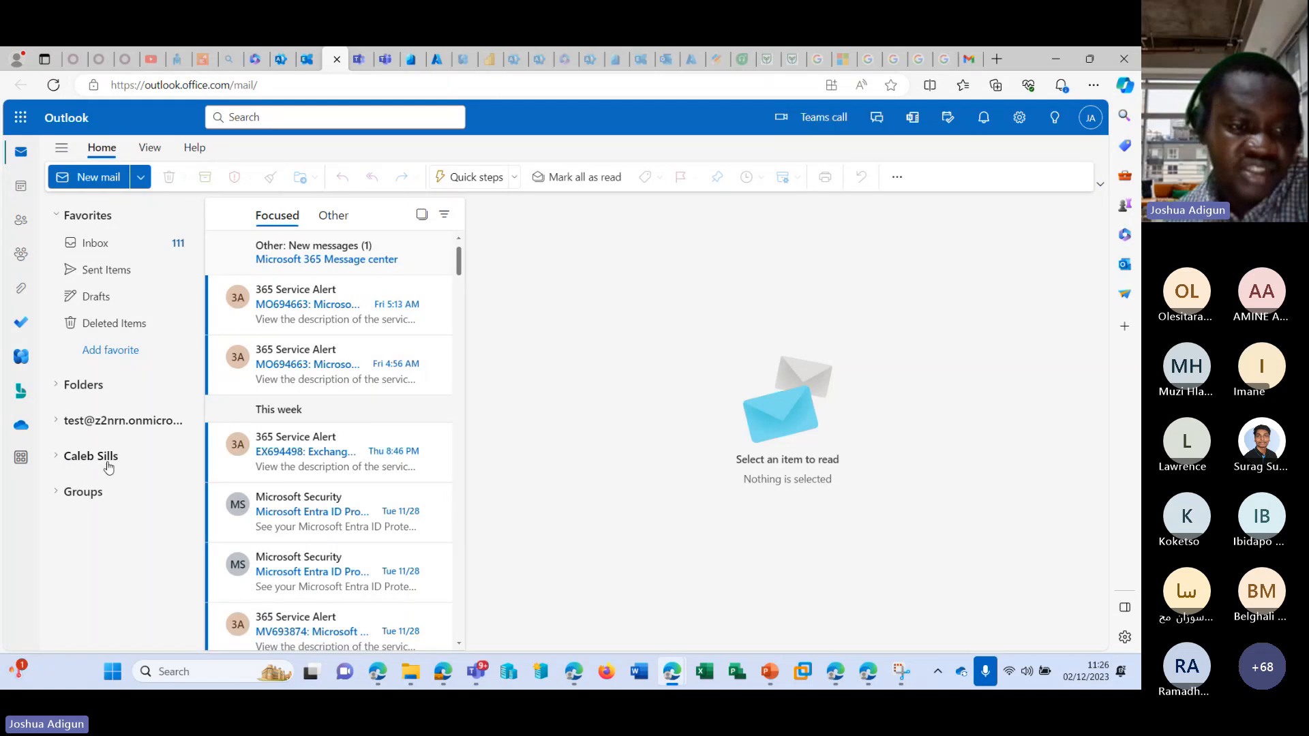
Add the converted user's mailbox to Outlook again as a shared mailbox under Folders.
left_click(76, 384)
right_click(76, 384)
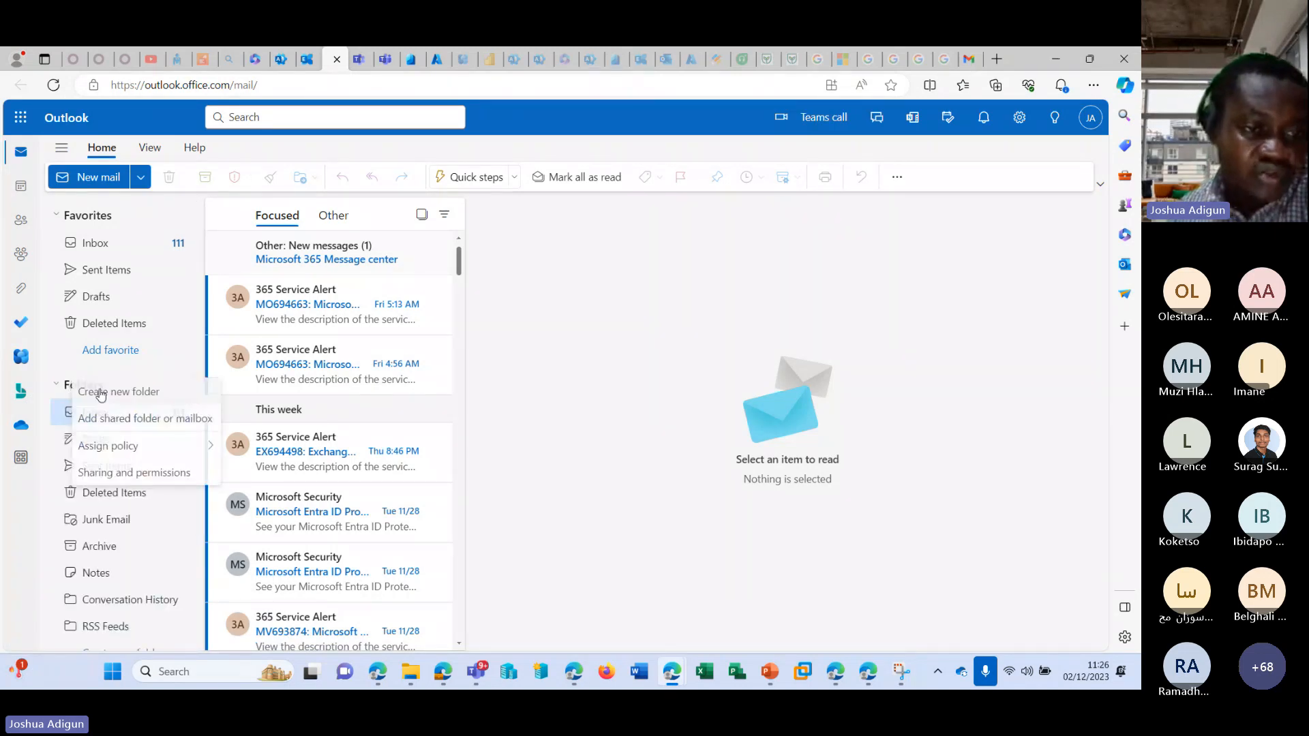
left_click(136, 424)
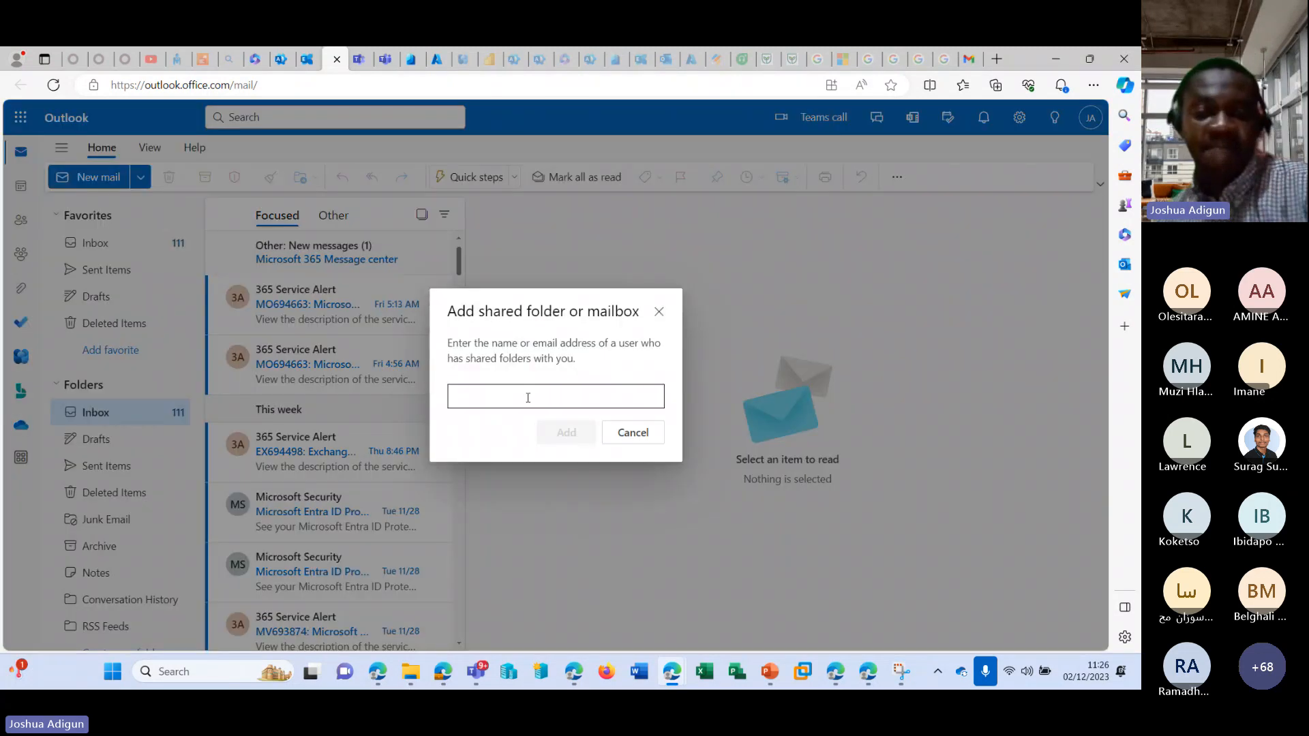
left_click(529, 395)
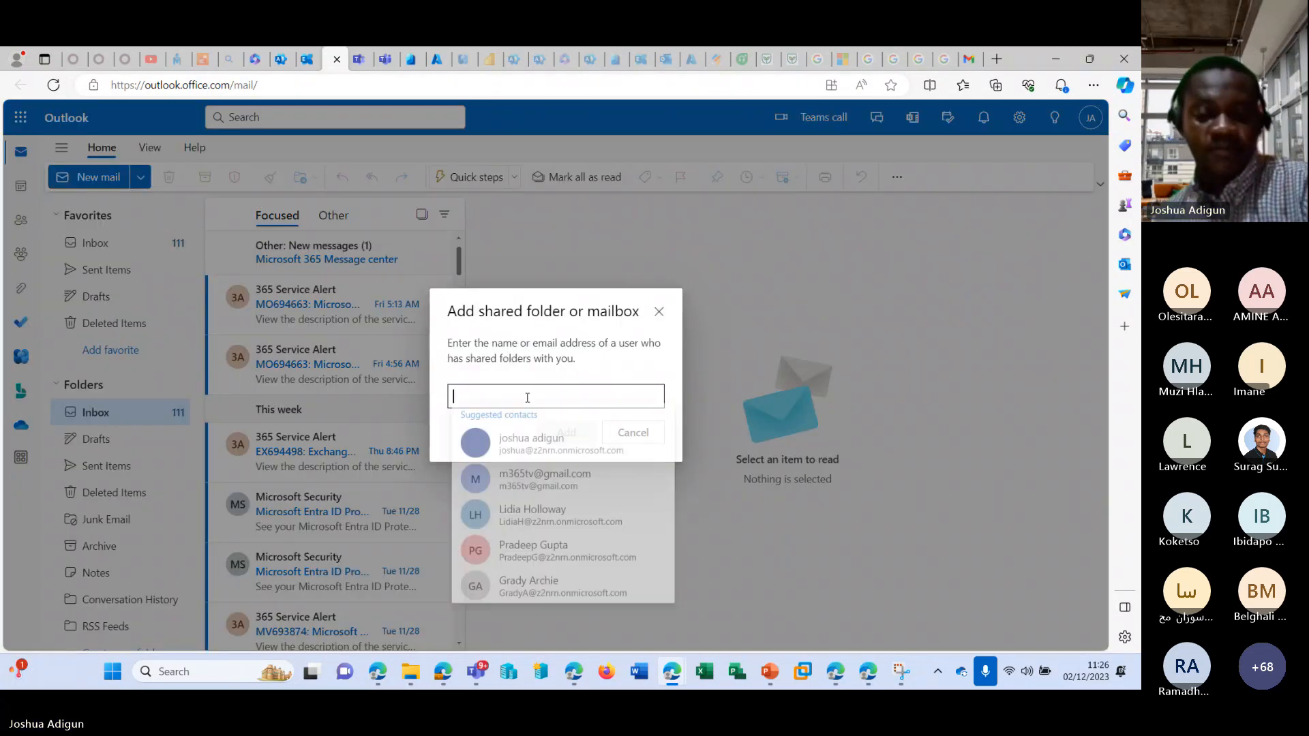
key("ctrl+v")
left_click(529, 428)
left_click(562, 434)
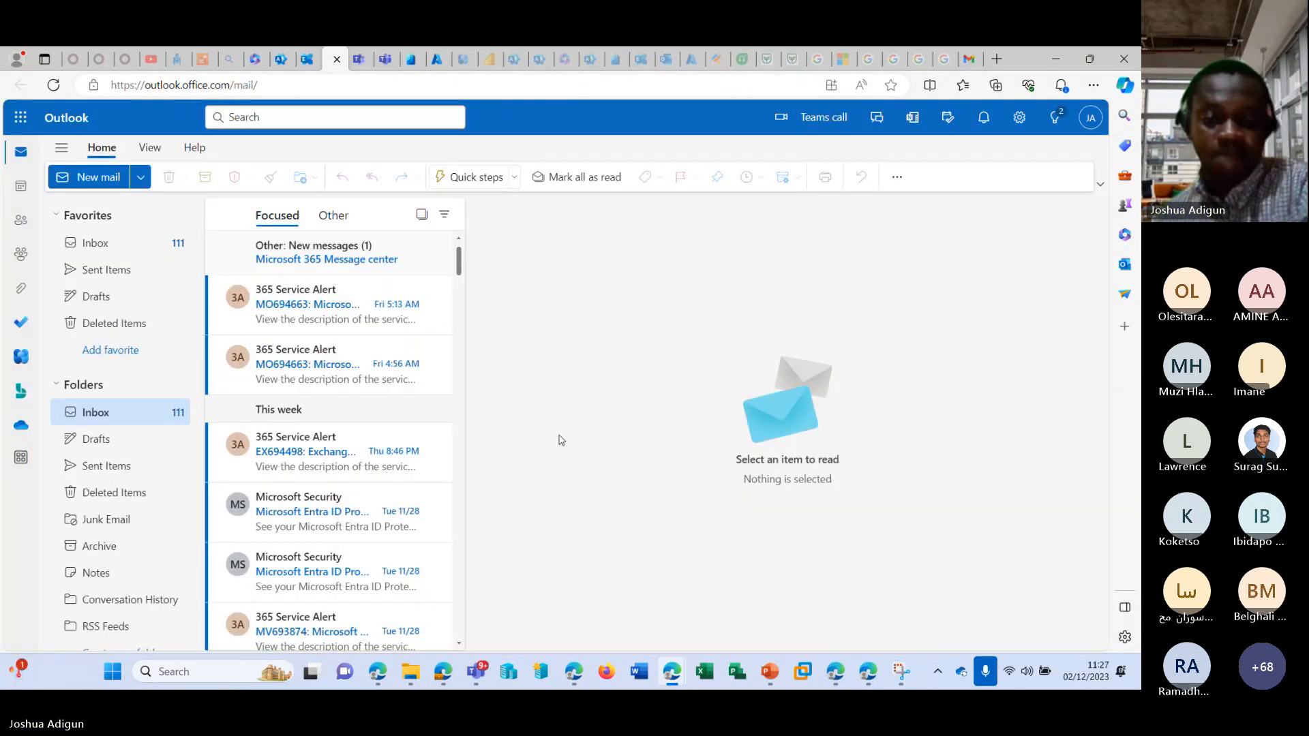
Try twice to expand the converted user's shared mailbox, dismissing the error and reloading Outlook after each attempt.
left_click(56, 385)
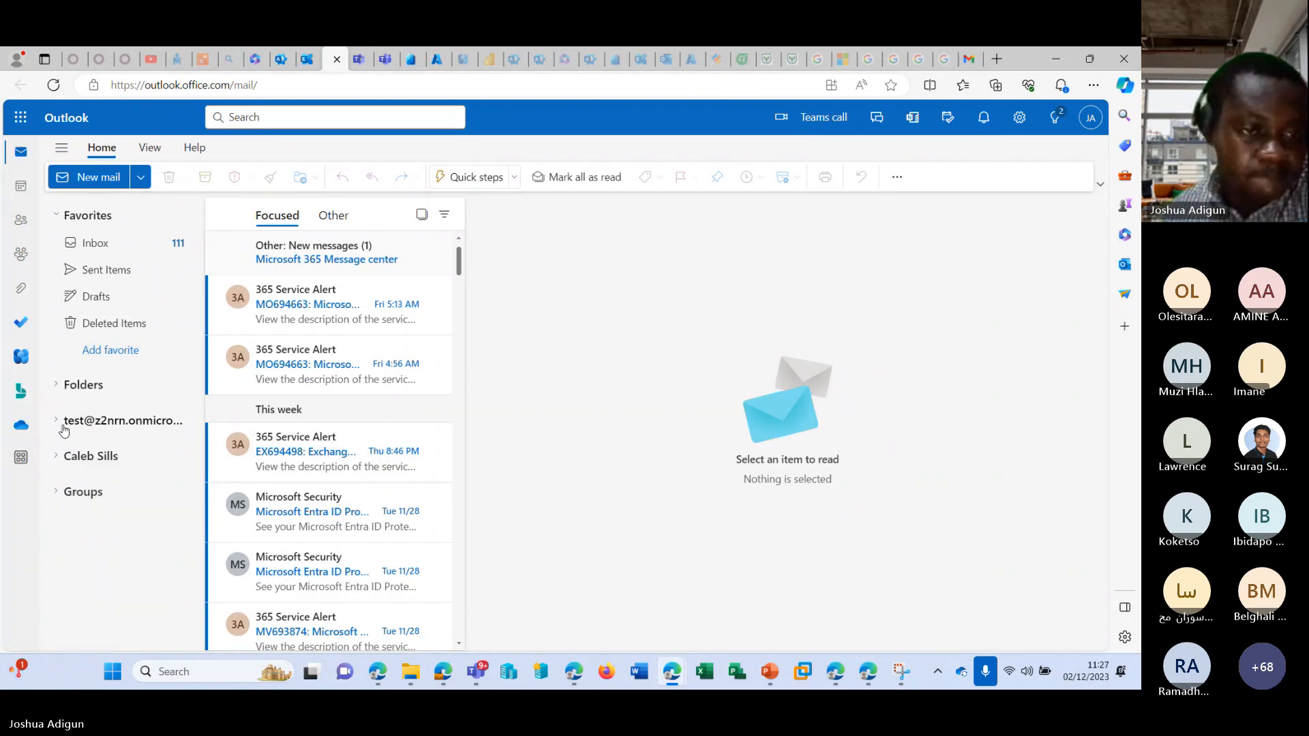
left_click(57, 455)
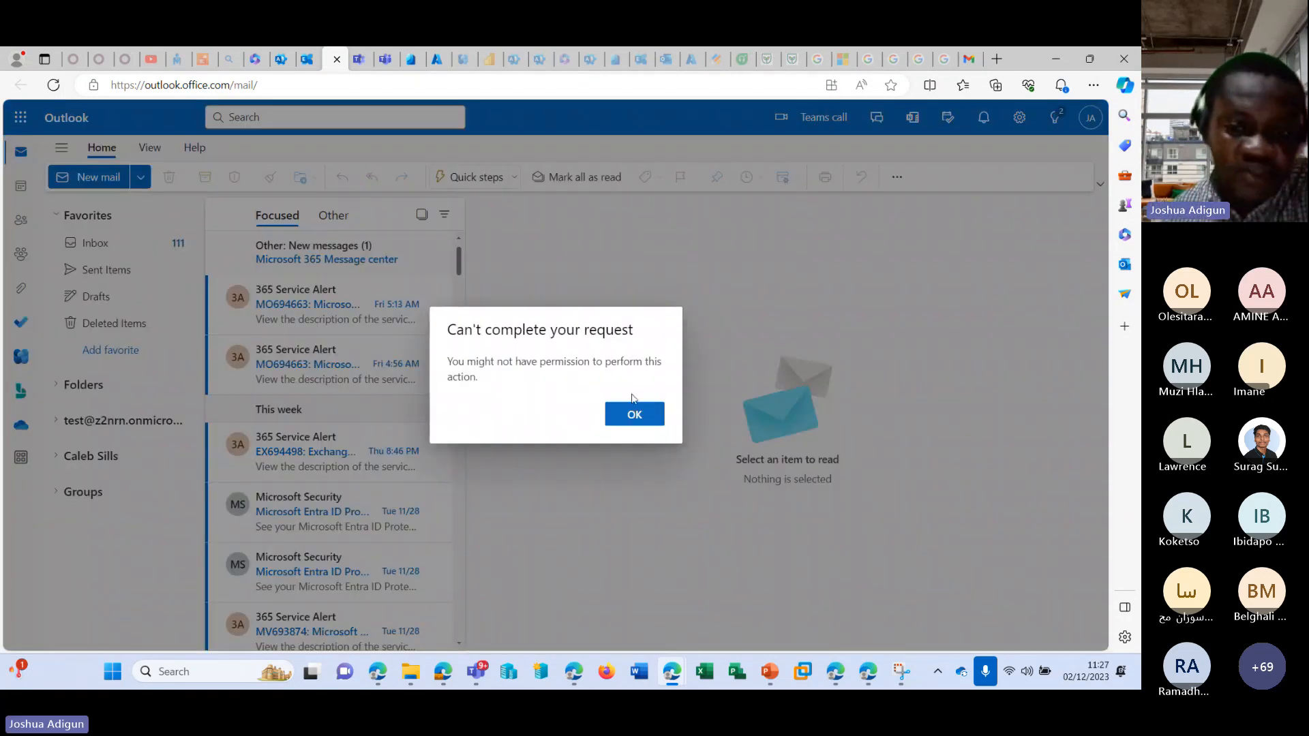
left_click(636, 414)
left_click(53, 84)
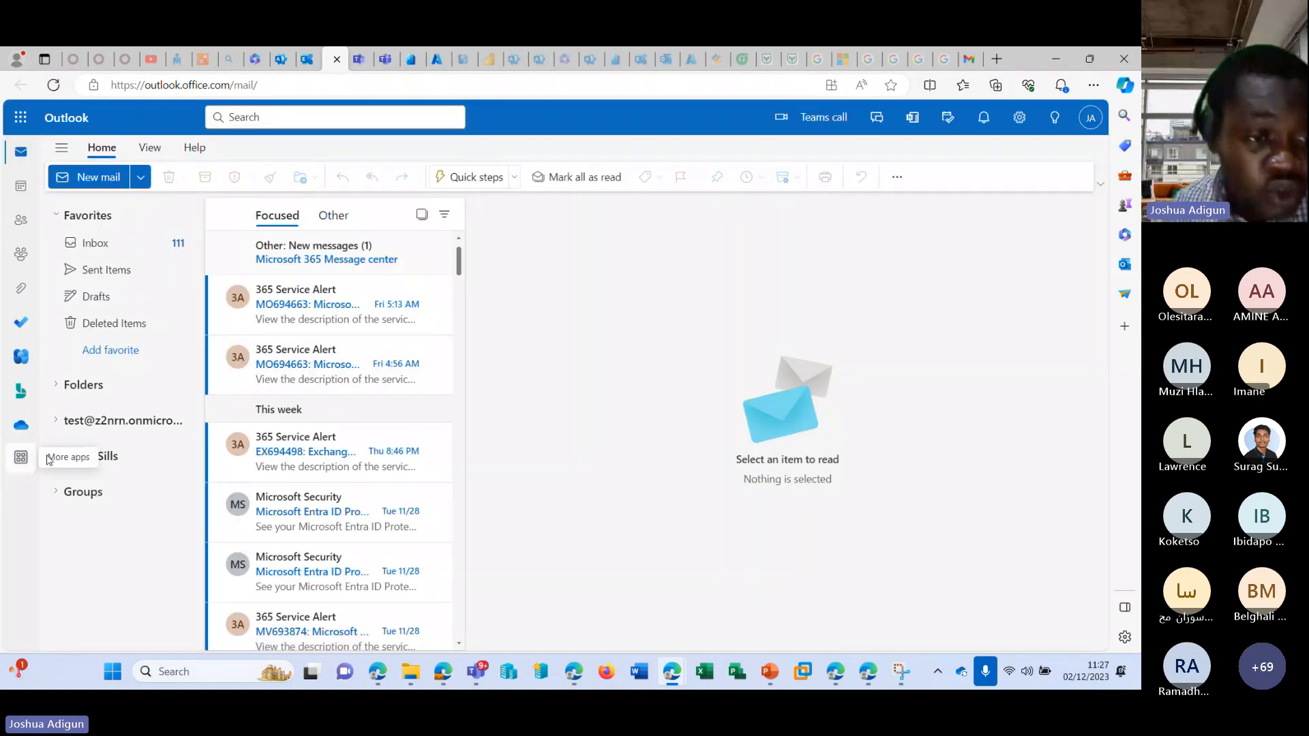
left_click(64, 463)
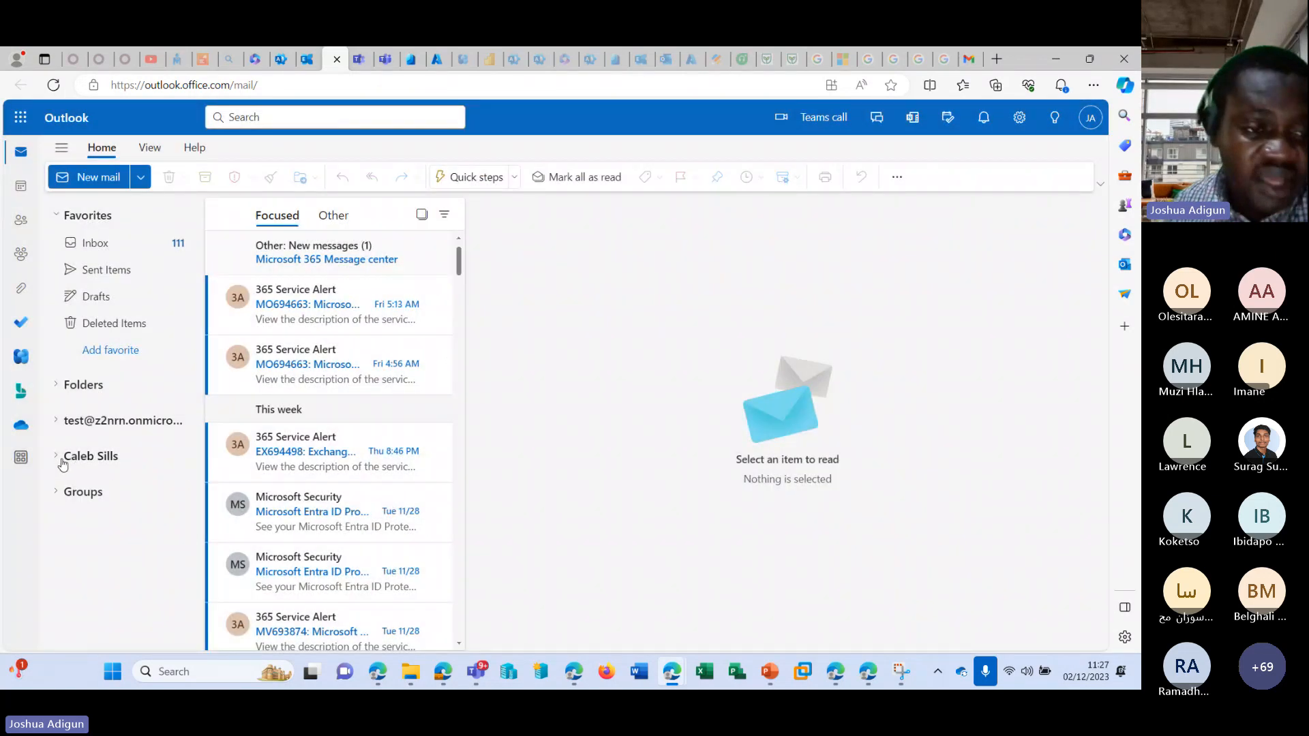
left_click(88, 457)
left_click(634, 414)
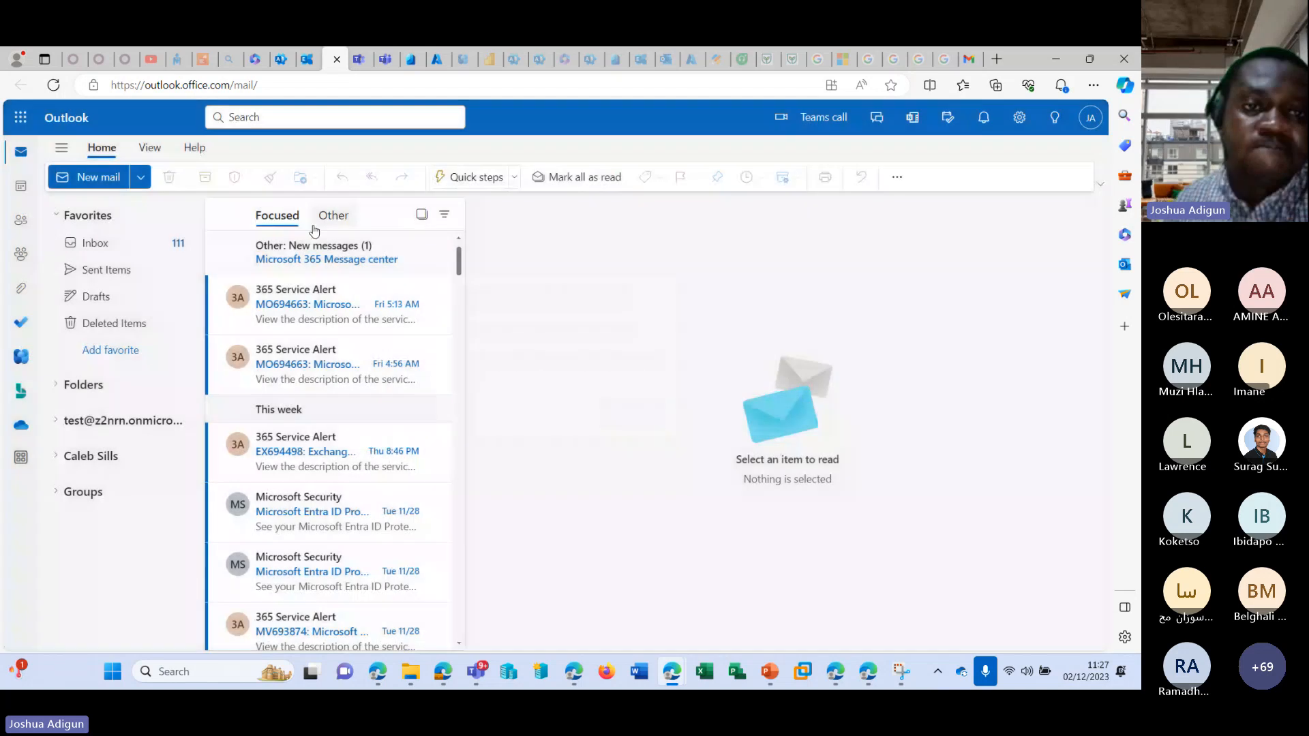
left_click(53, 84)
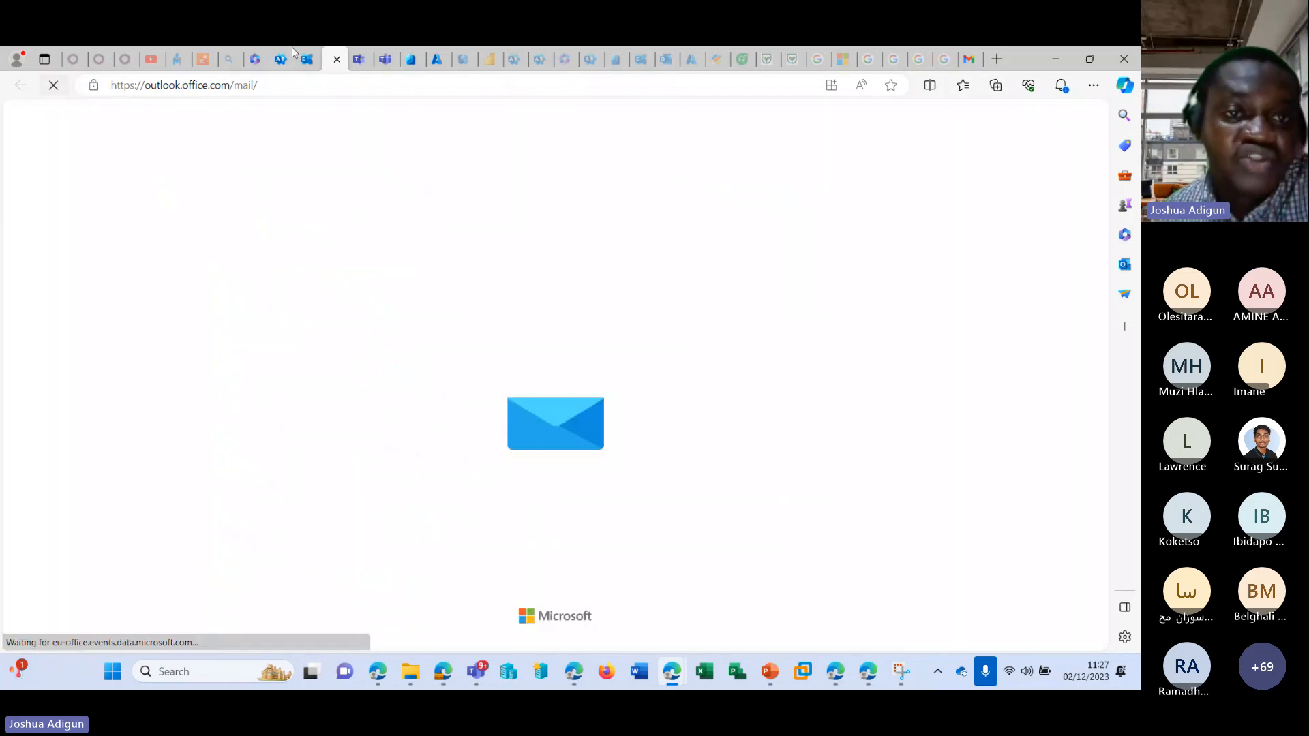
Switch to the Microsoft 365 admin center and open the role assignments.
left_click(279, 59)
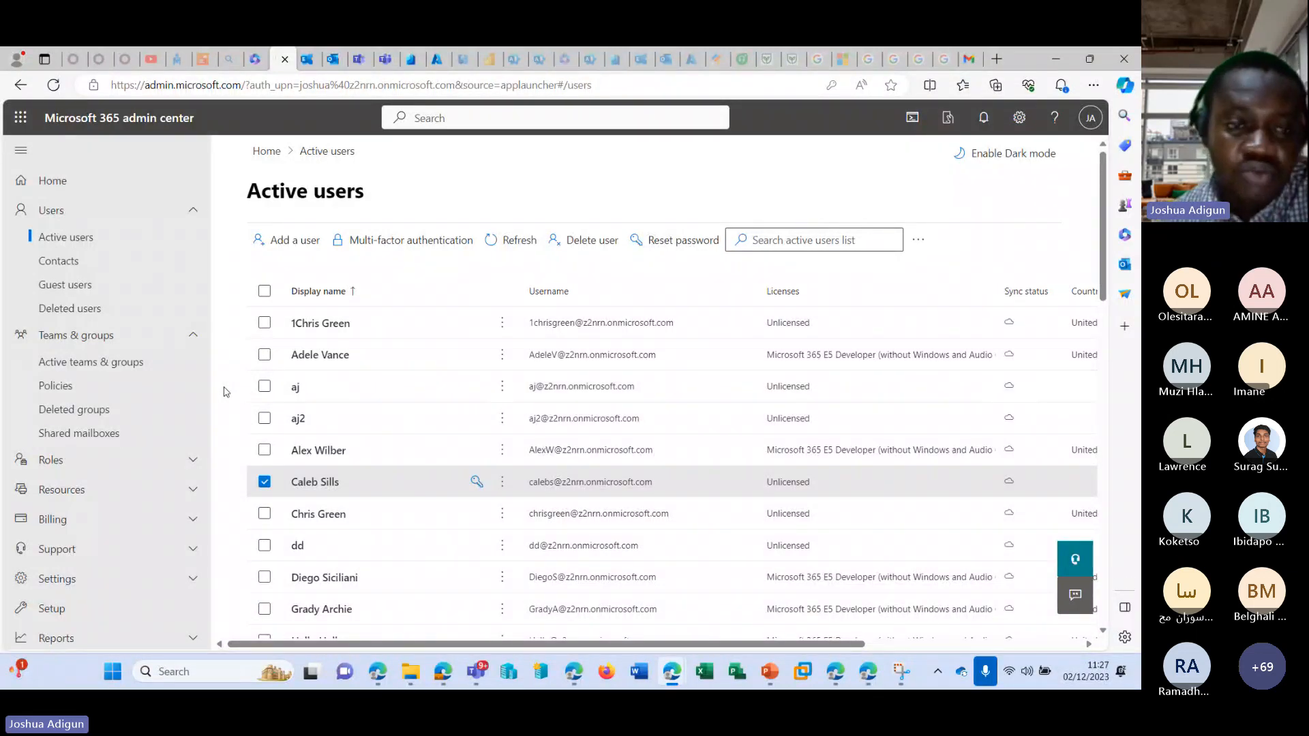
scroll(202, 387, "down", 1)
left_click(194, 389)
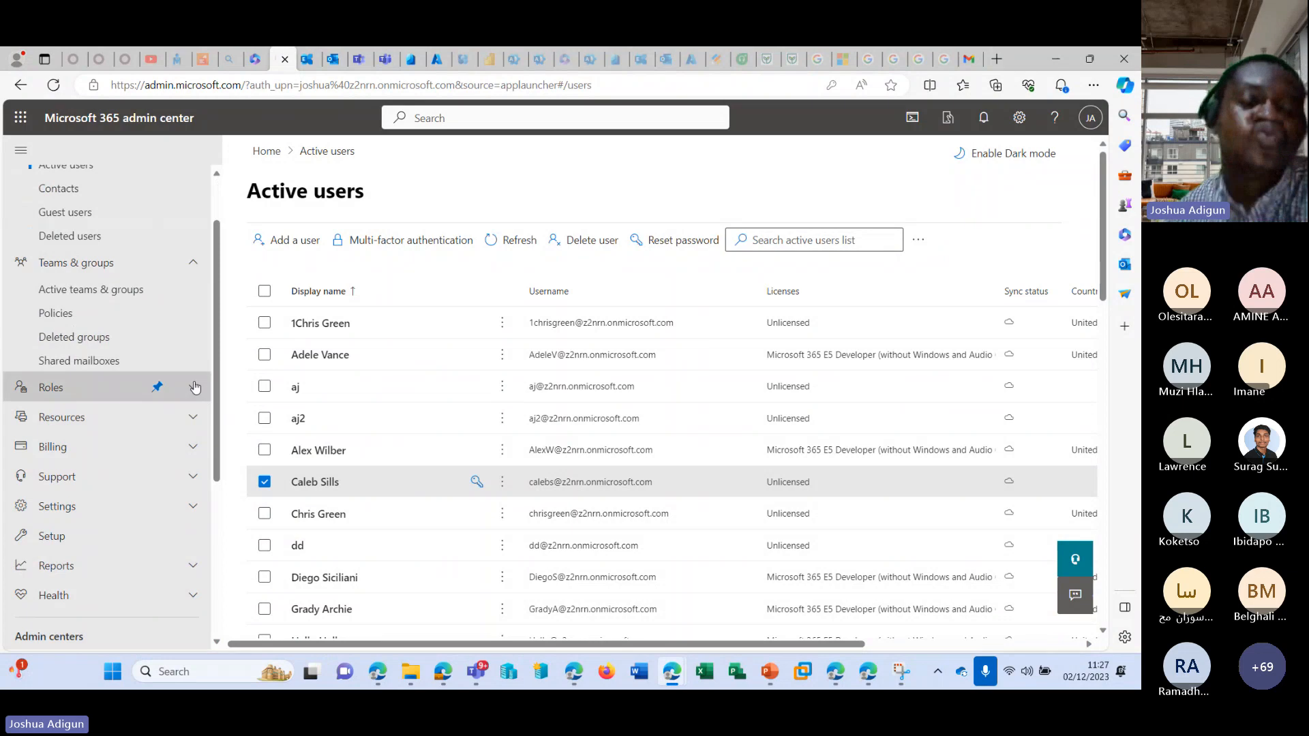
left_click(121, 423)
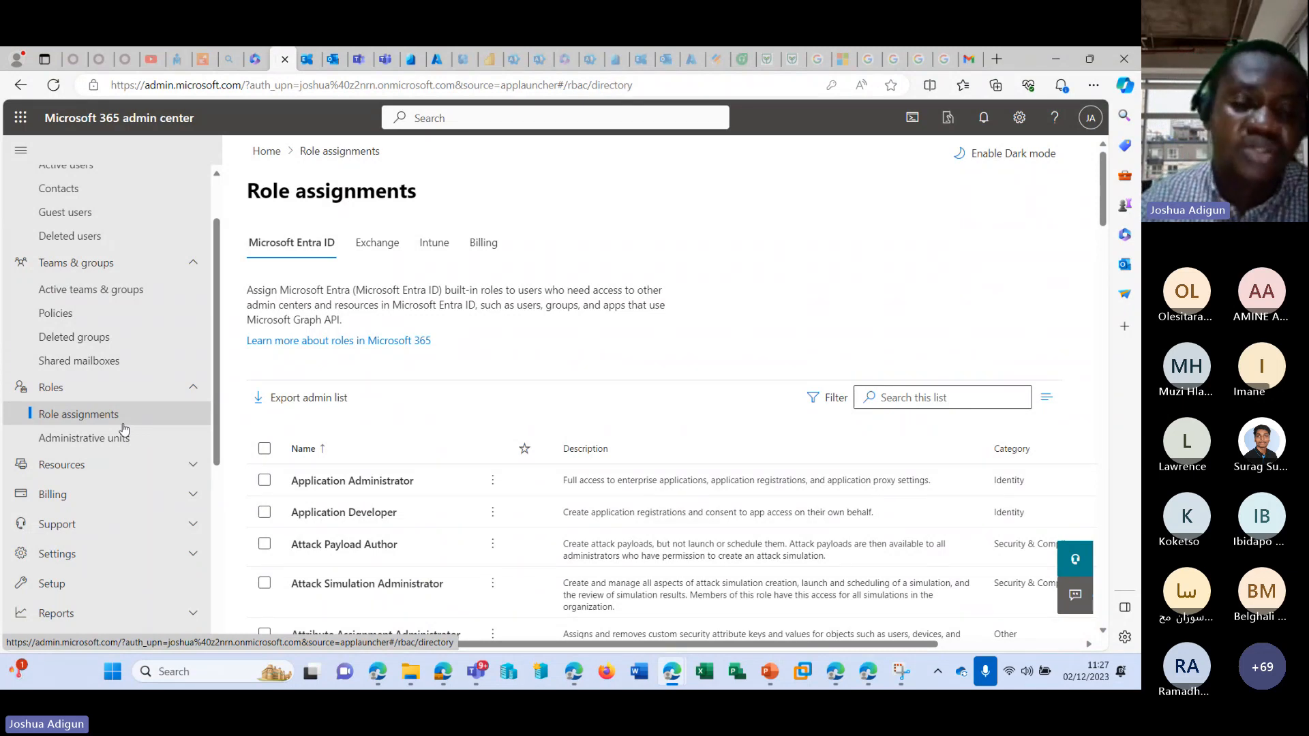
Browse the Microsoft Entra ID roles past Global Administrator and select the Exchange Administrator role.
scroll(520, 366, "down", 8)
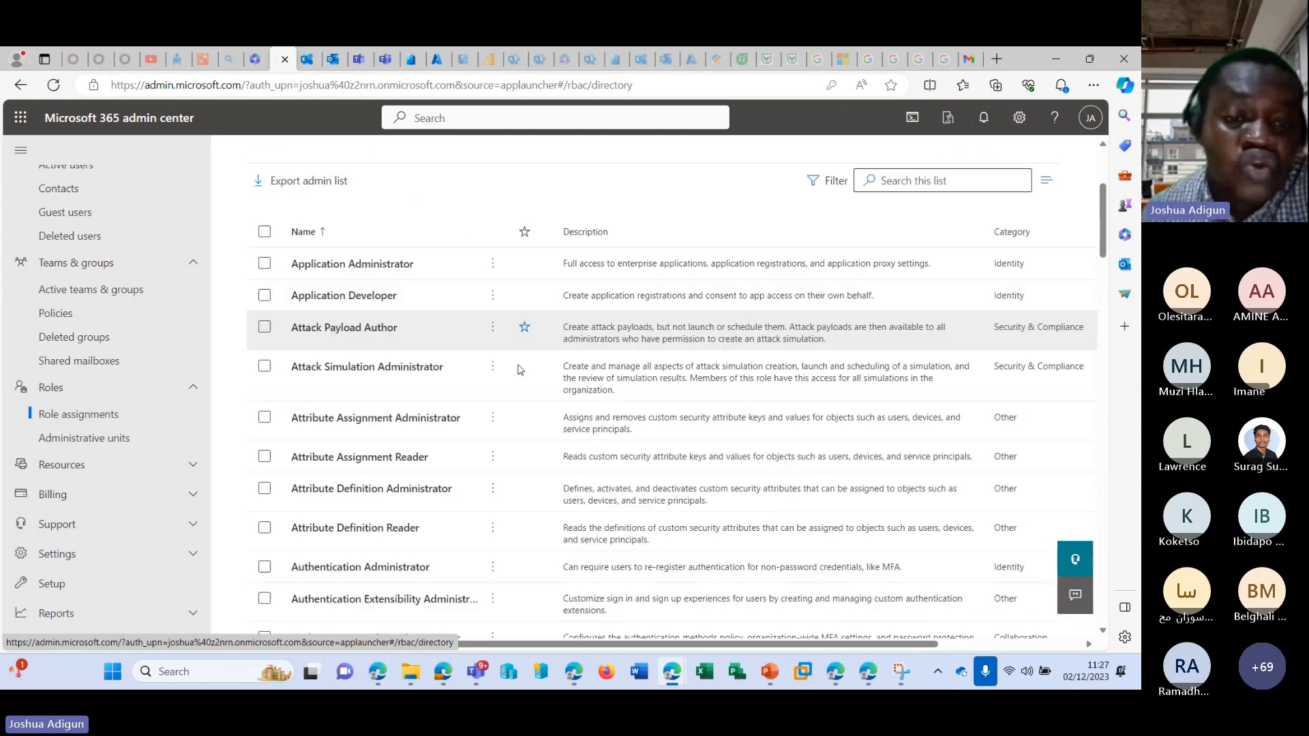
scroll(510, 349, "down", 10)
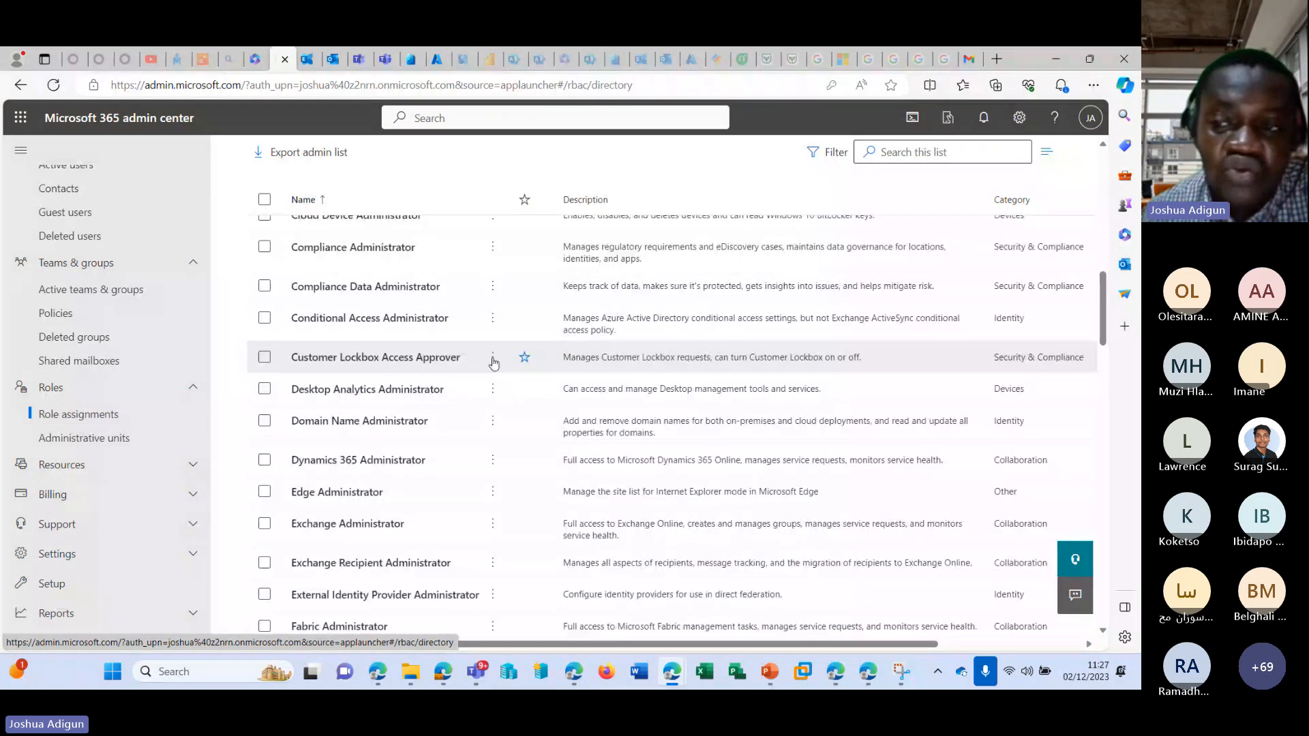
scroll(648, 341, "down", 5)
scroll(645, 341, "up", 6)
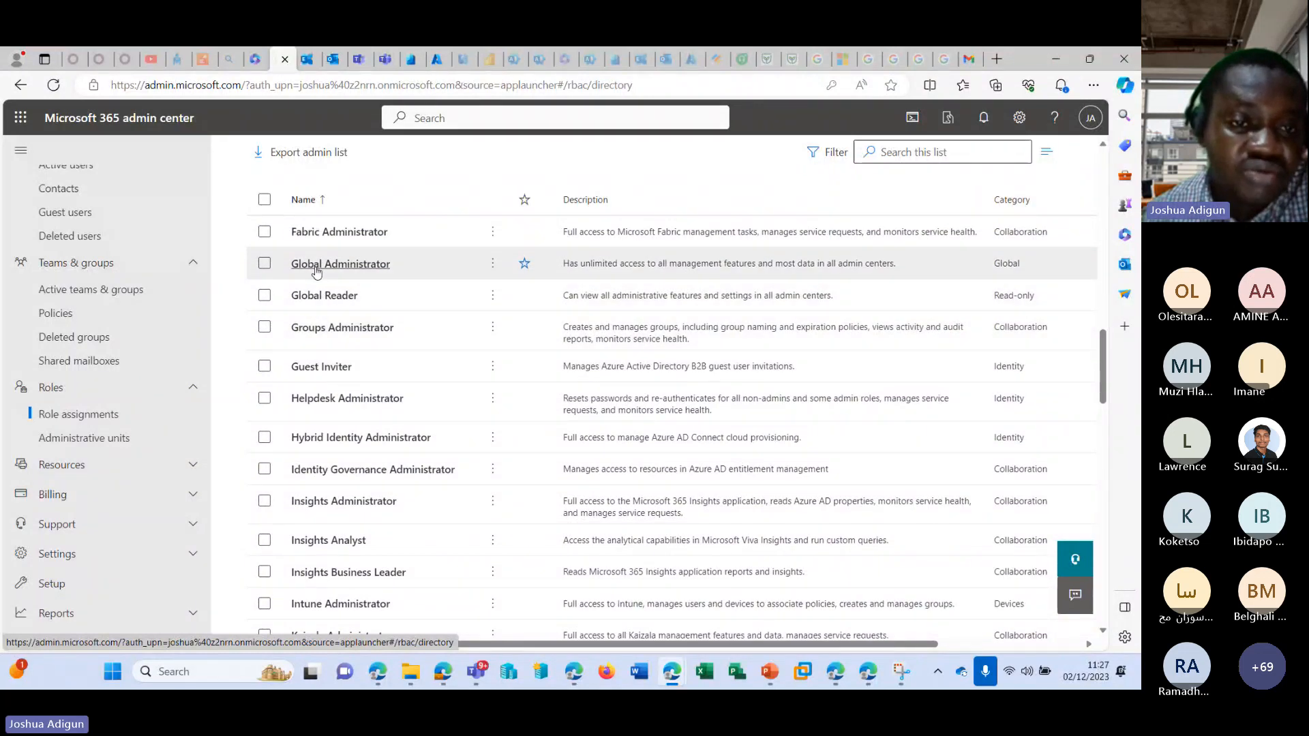
scroll(328, 262, "up", 3)
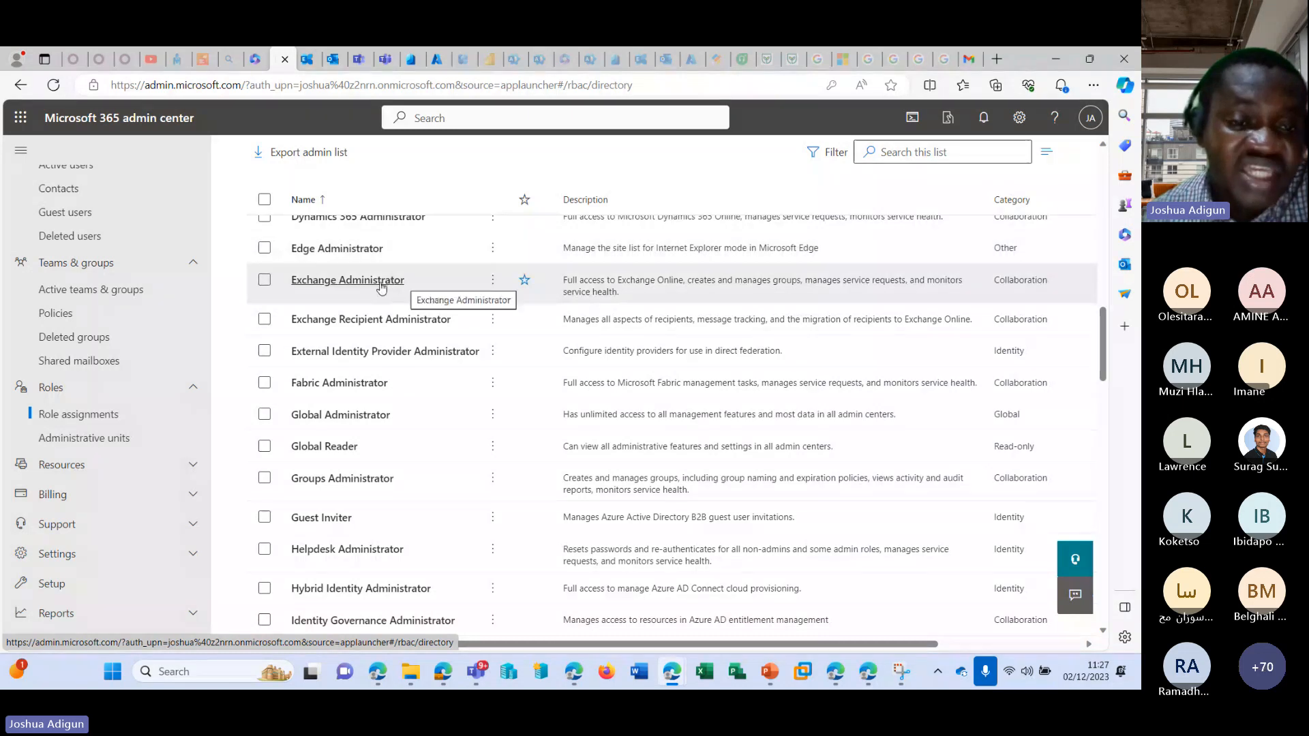
left_click(265, 281)
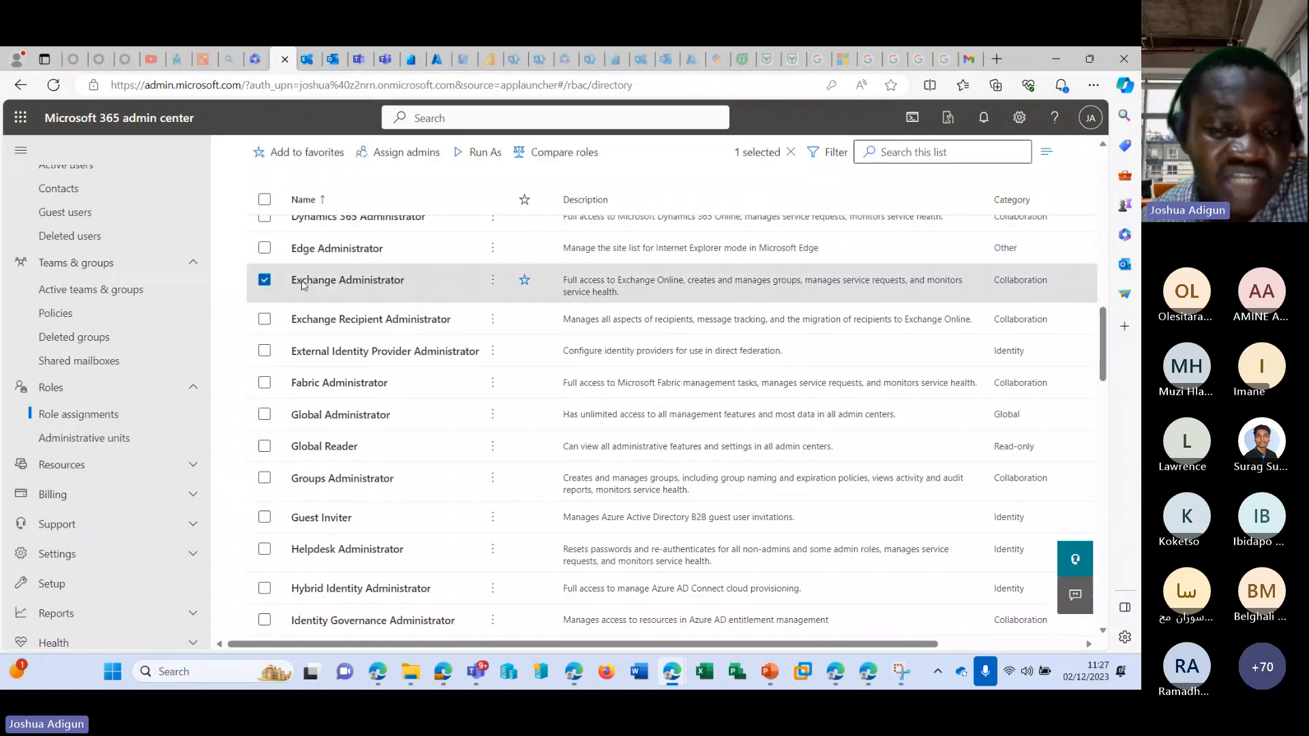
Examine the remaining Microsoft Entra ID roles and their descriptions, from Exchange Administrator through Yammer Administrator.
scroll(473, 291, "up", 5)
scroll(382, 381, "down", 4)
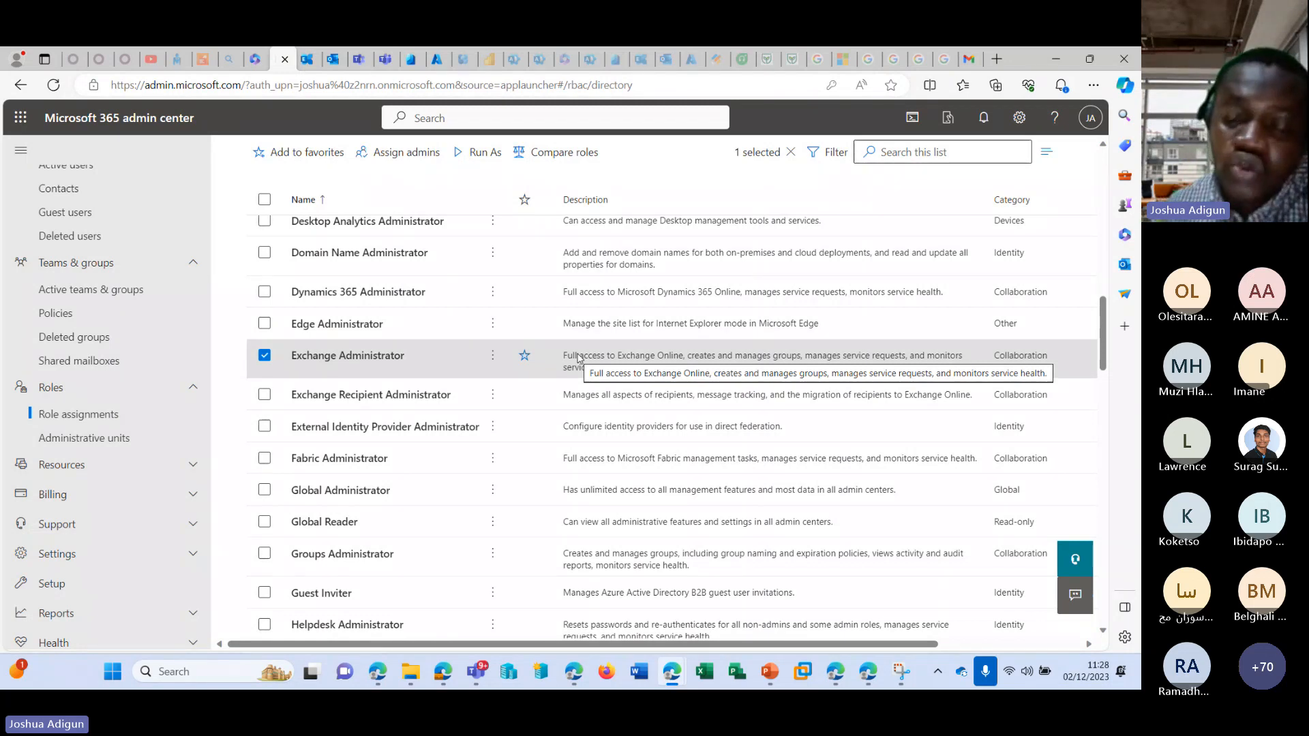
scroll(514, 487, "down", 7)
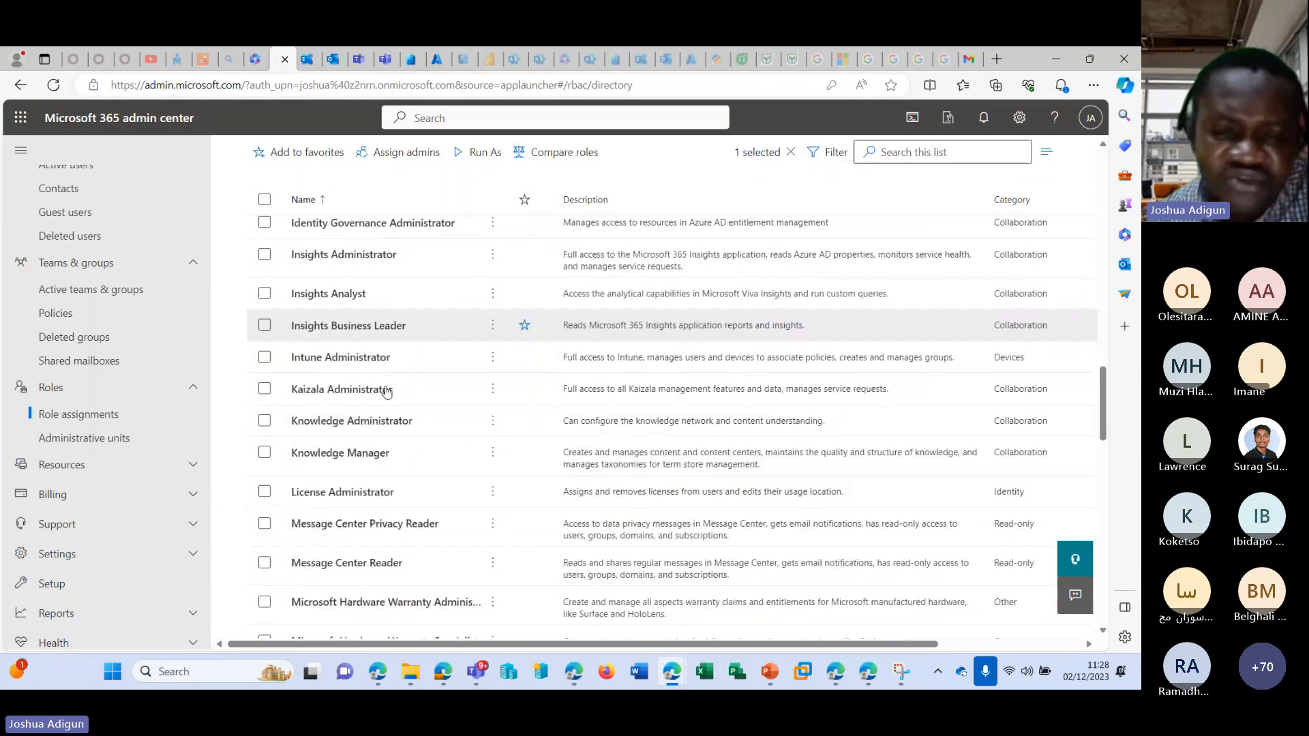
scroll(453, 382, "down", 15)
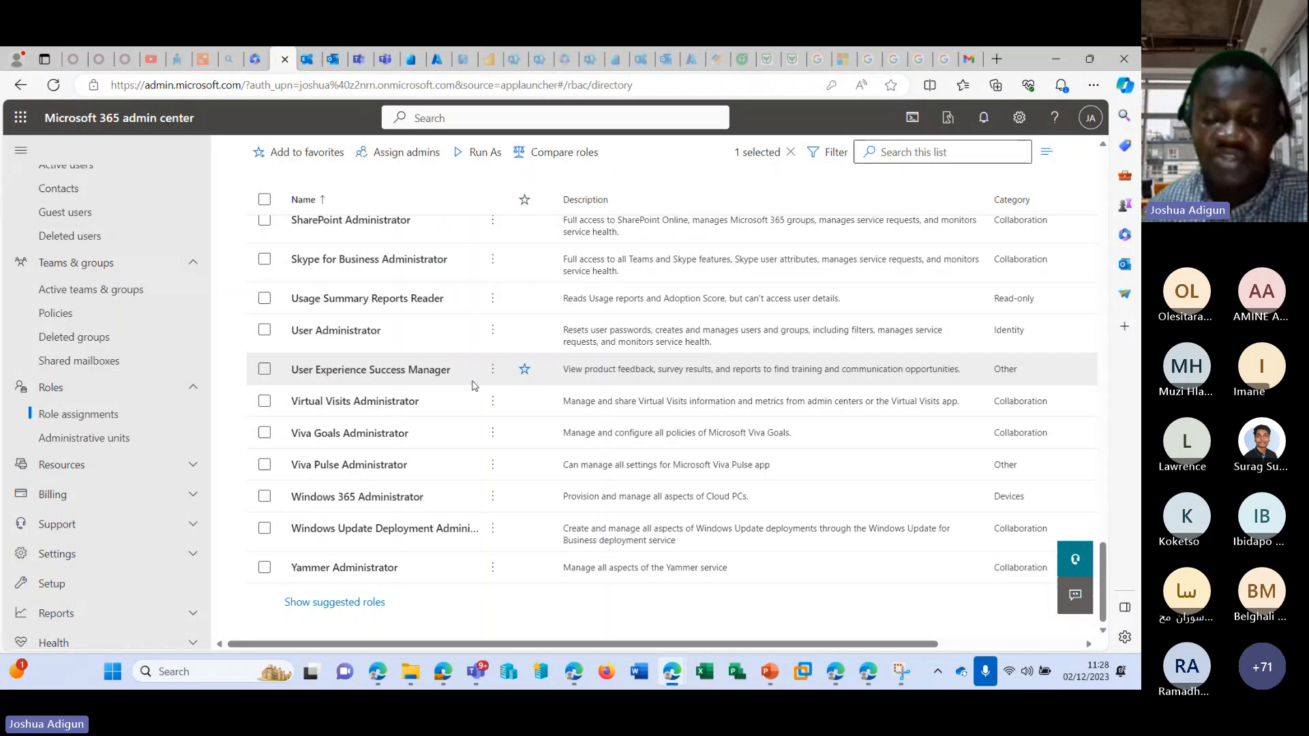
scroll(409, 406, "up", 5)
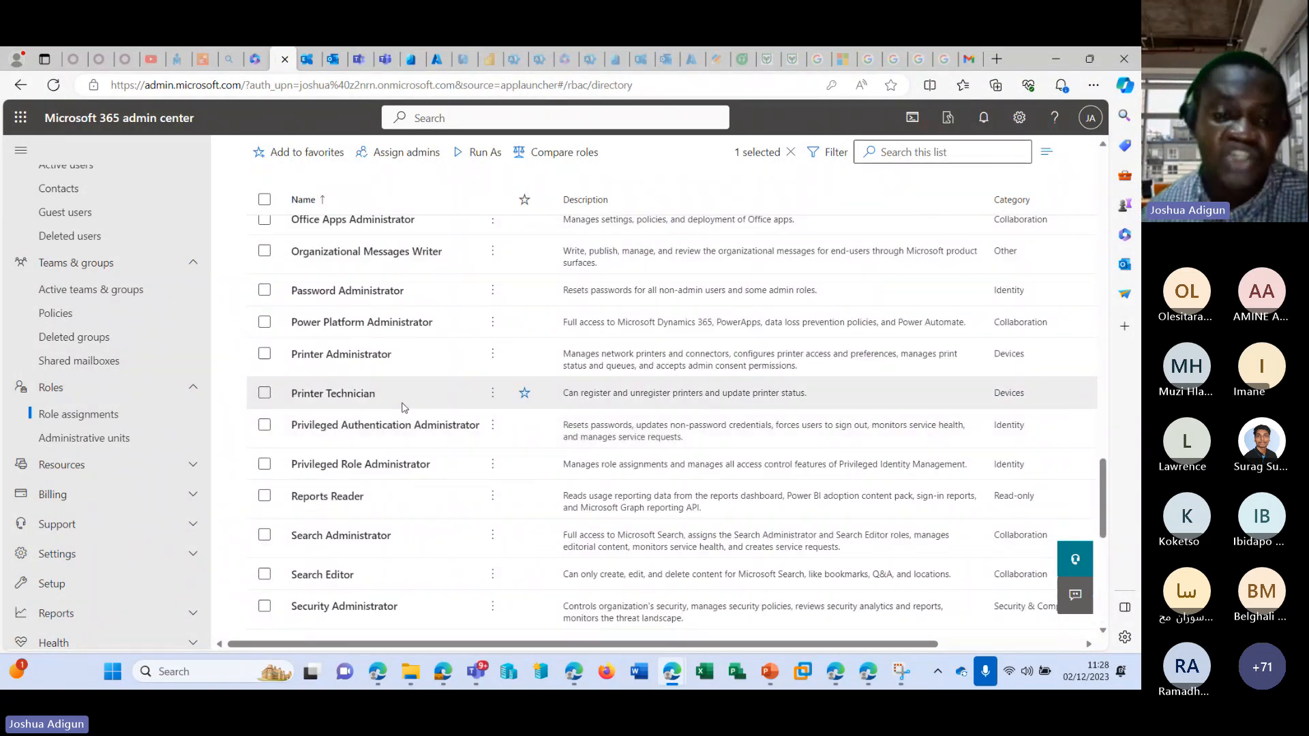
scroll(404, 407, "up", 3)
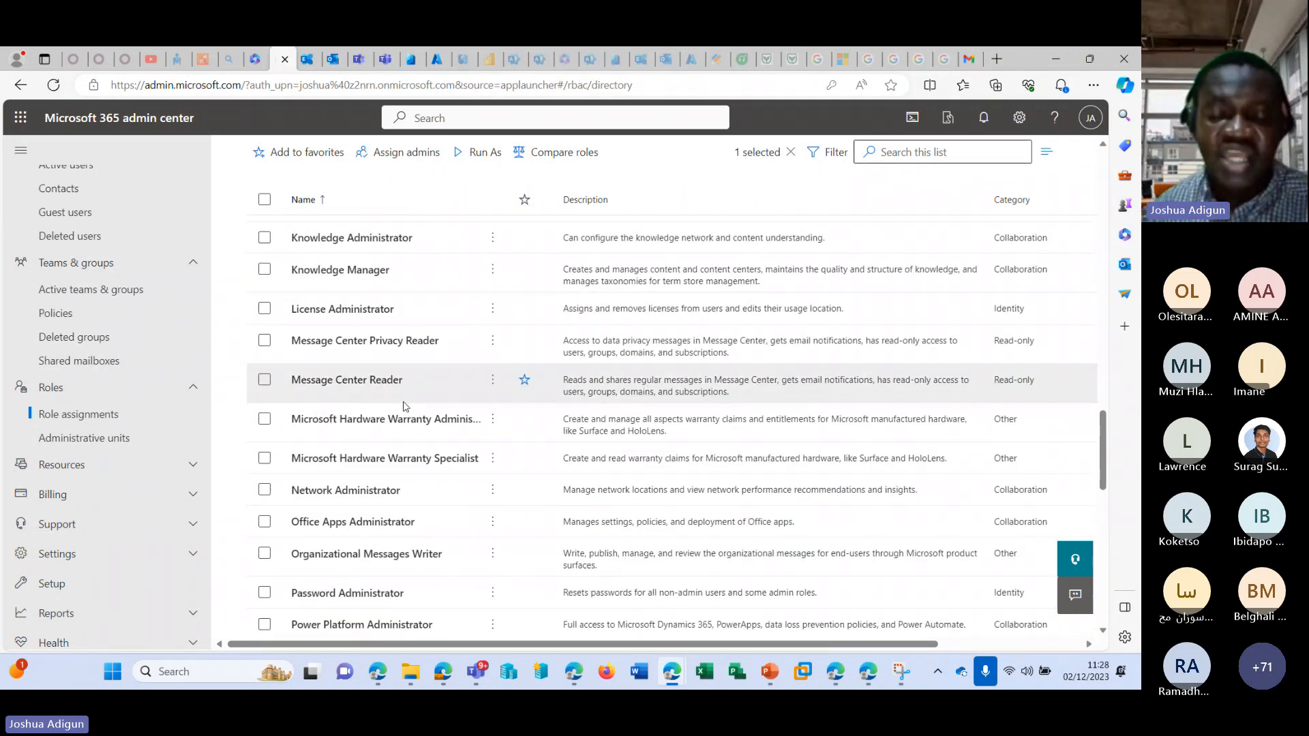
scroll(403, 407, "up", 3)
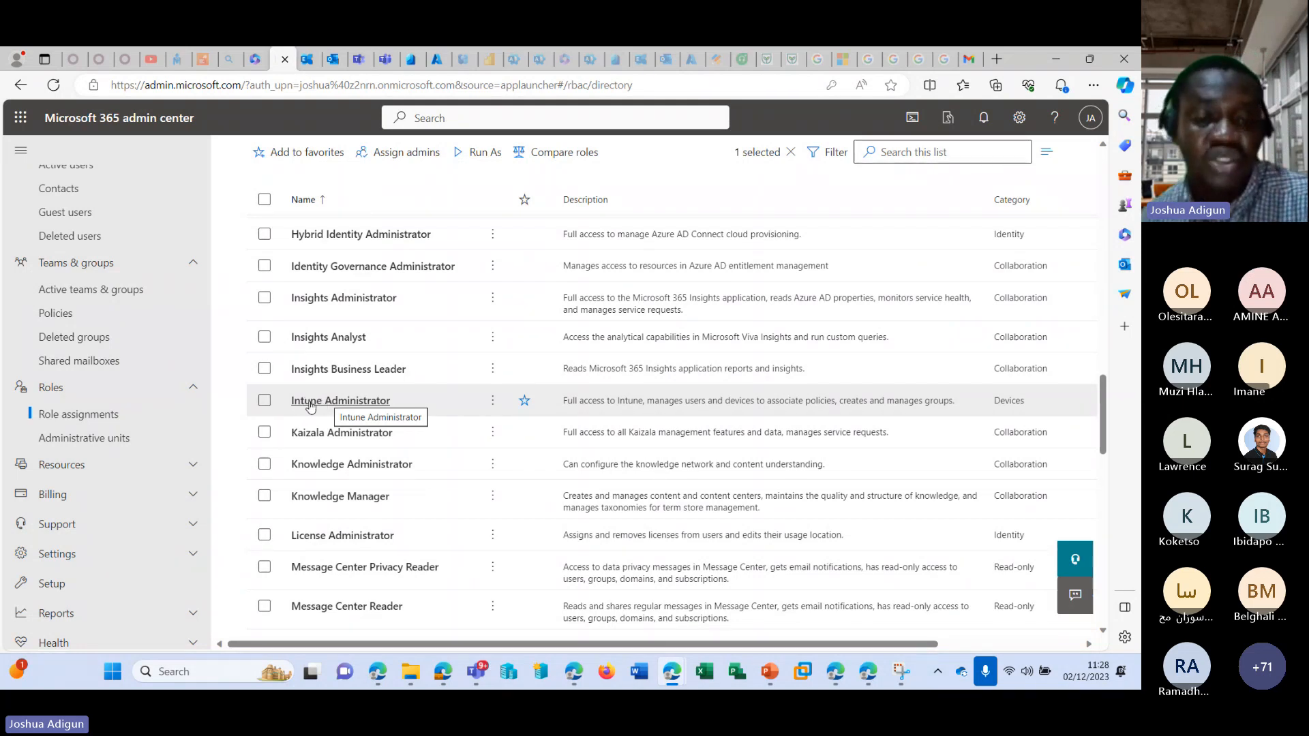
scroll(278, 510, "up", 8)
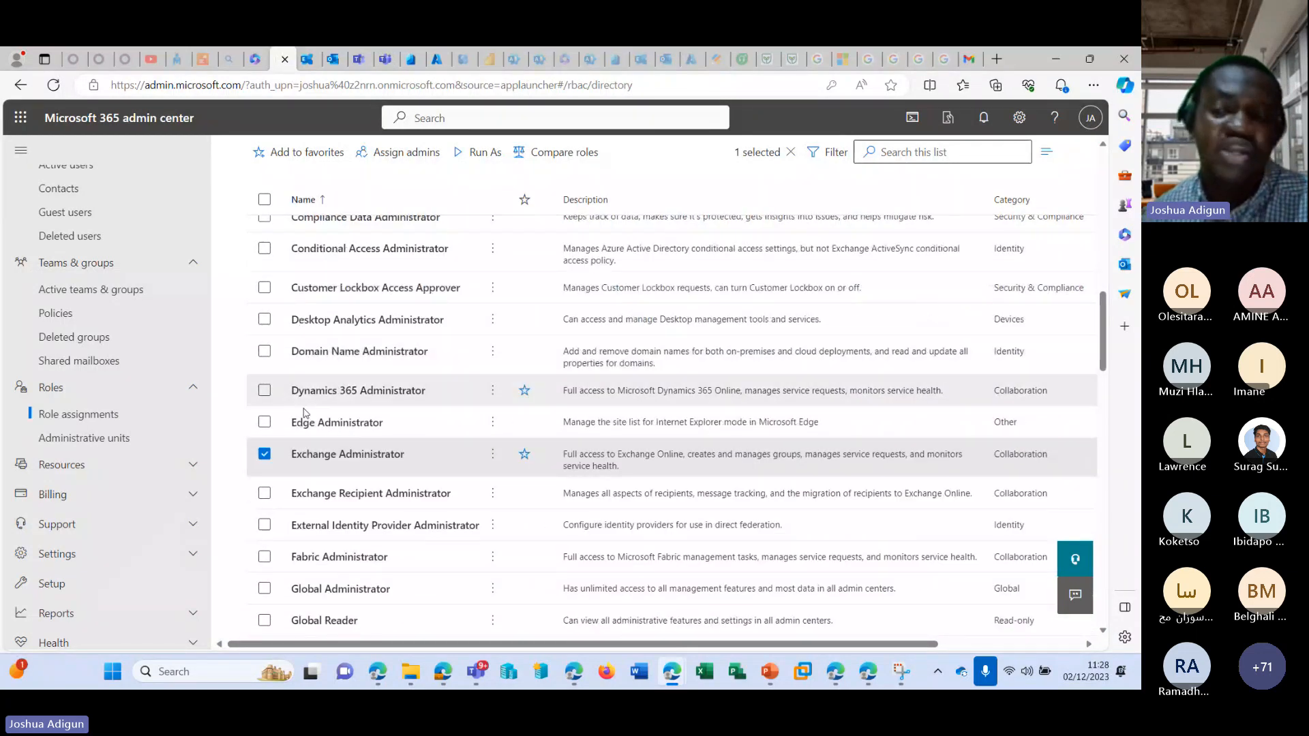
scroll(303, 413, "down", 15)
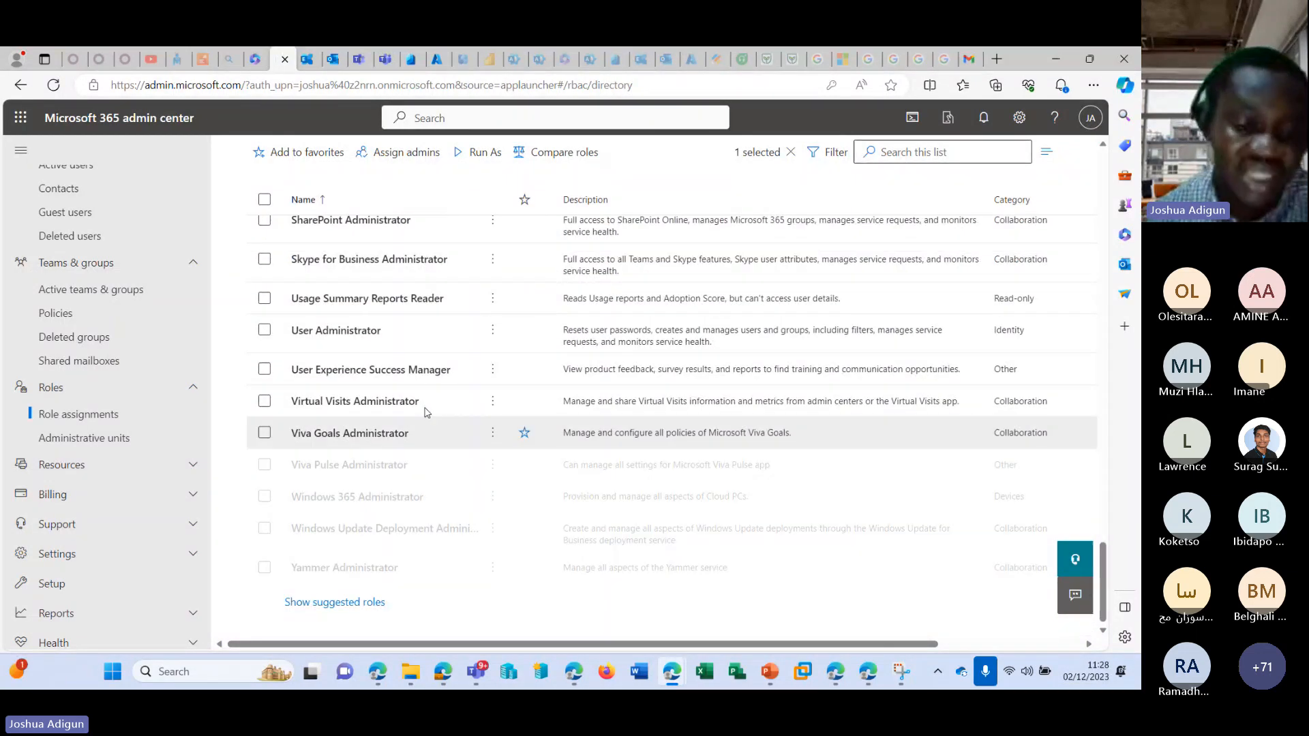
scroll(402, 381, "up", 20)
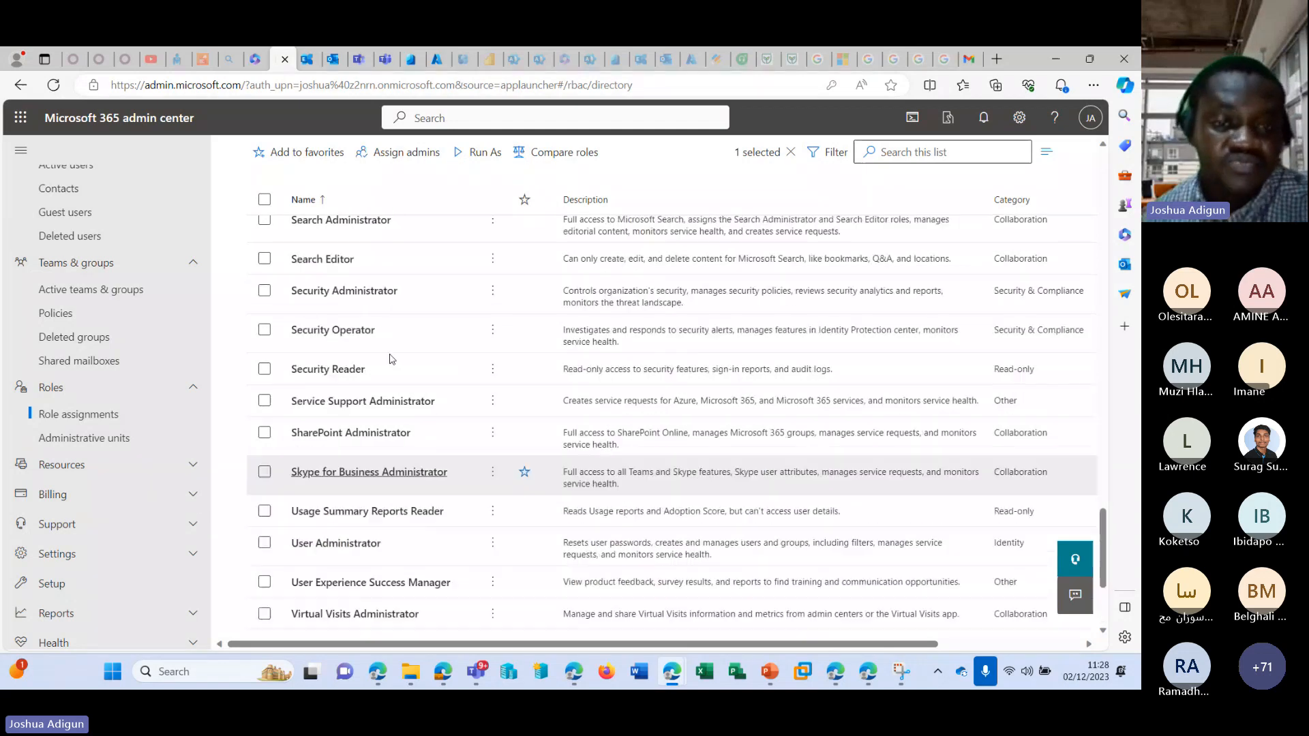
scroll(383, 332, "up", 5)
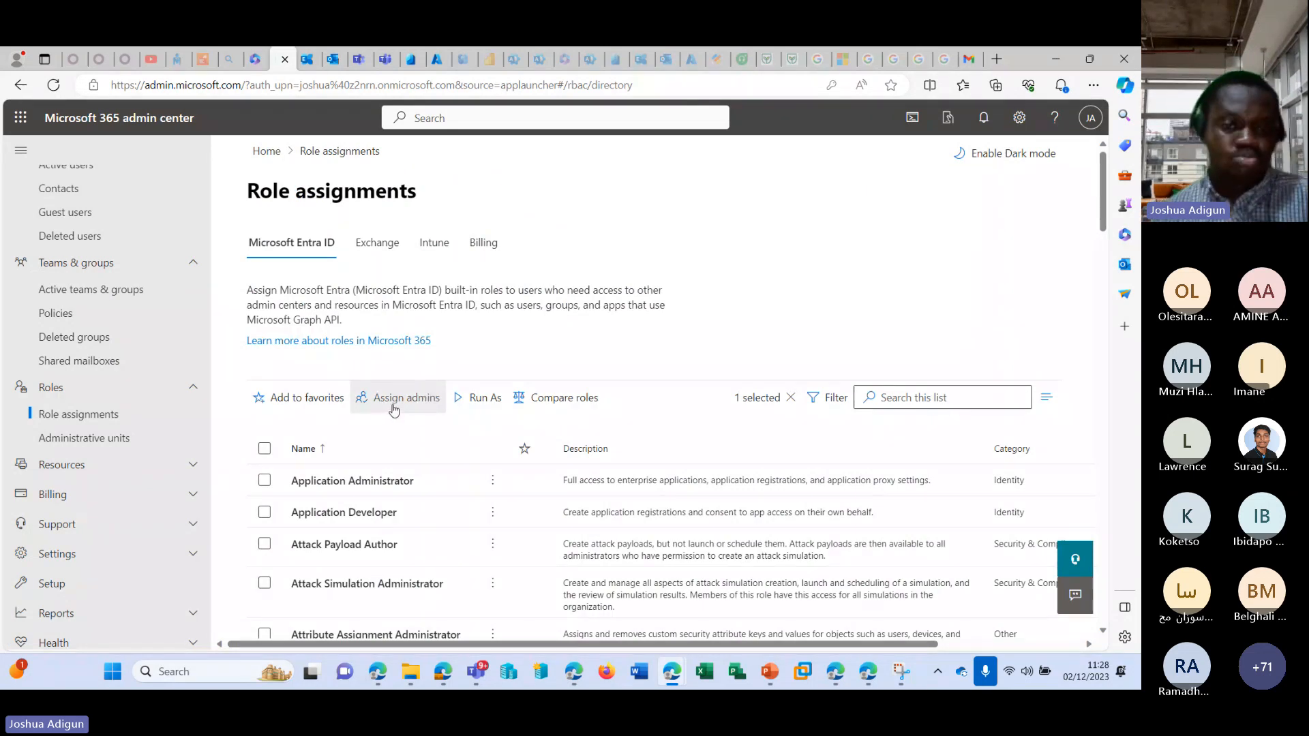
Display the Exchange role groups and review their descriptions.
left_click(382, 244)
scroll(475, 344, "down", 3)
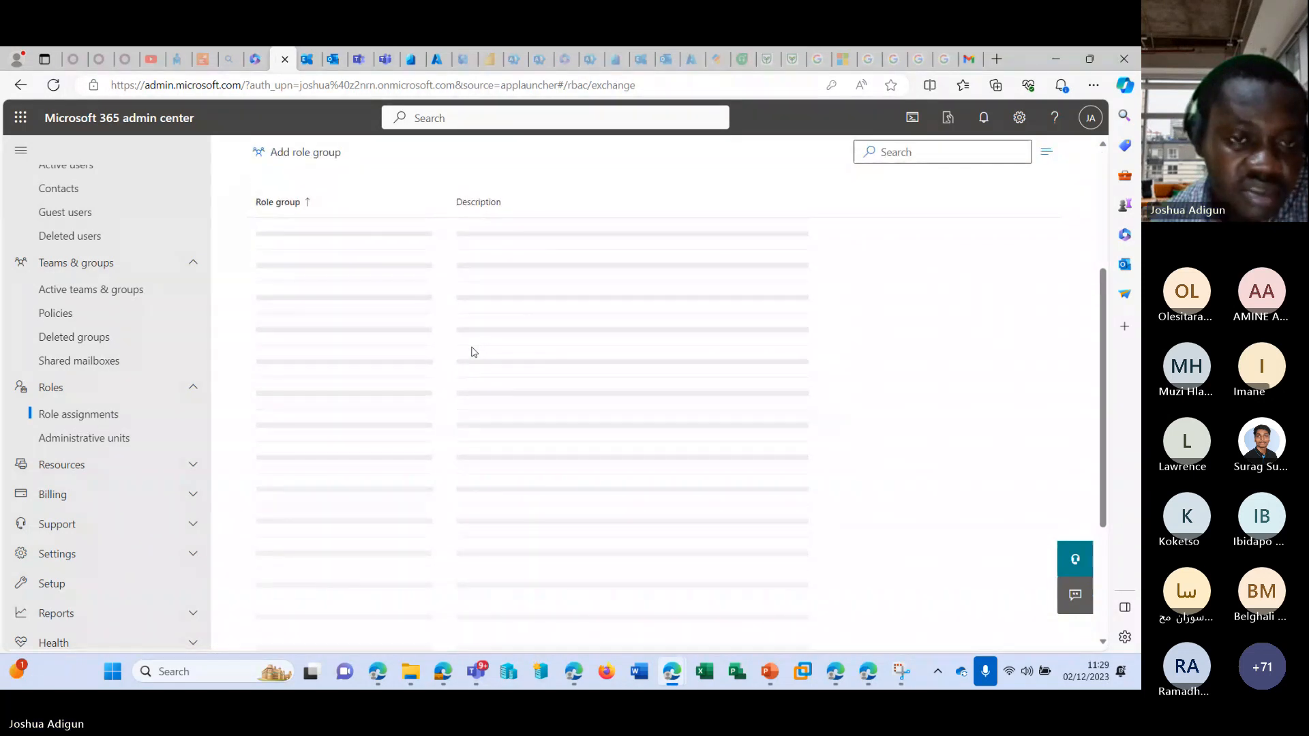
scroll(475, 351, "up", 3)
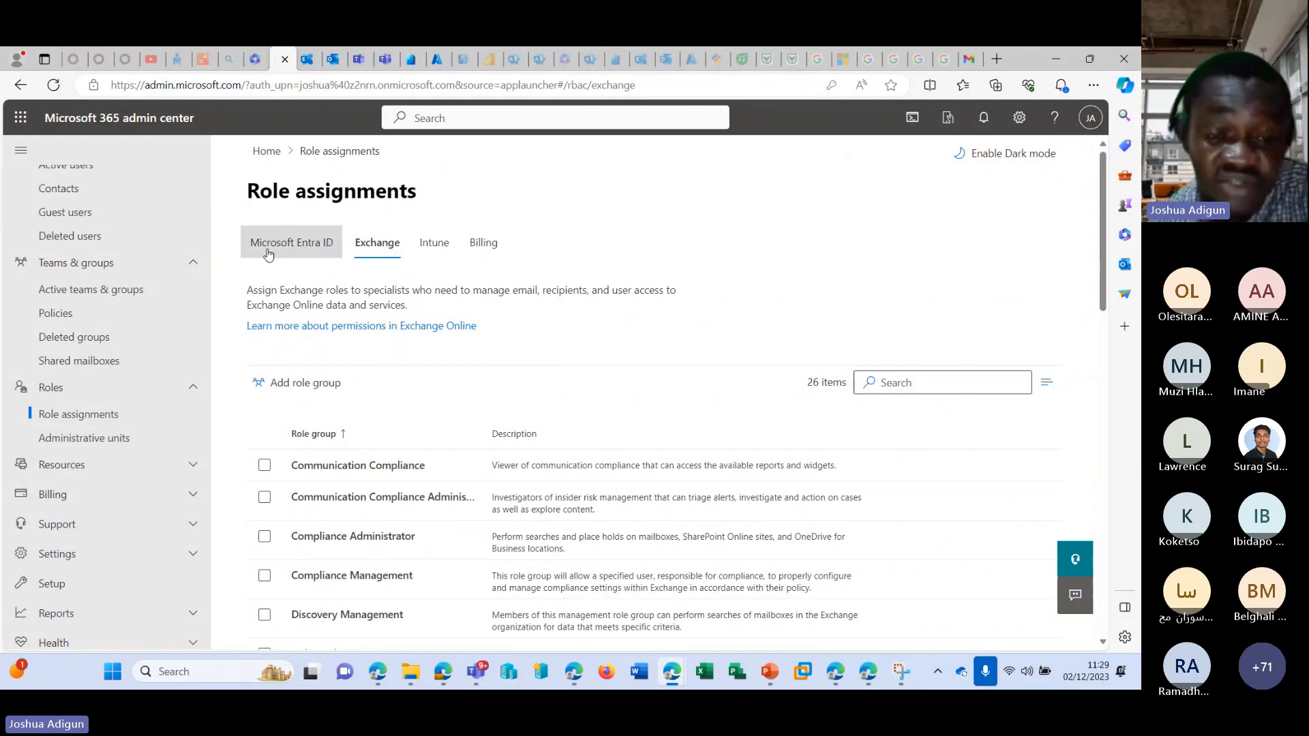
scroll(400, 372, "down", 2)
scroll(399, 371, "down", 15)
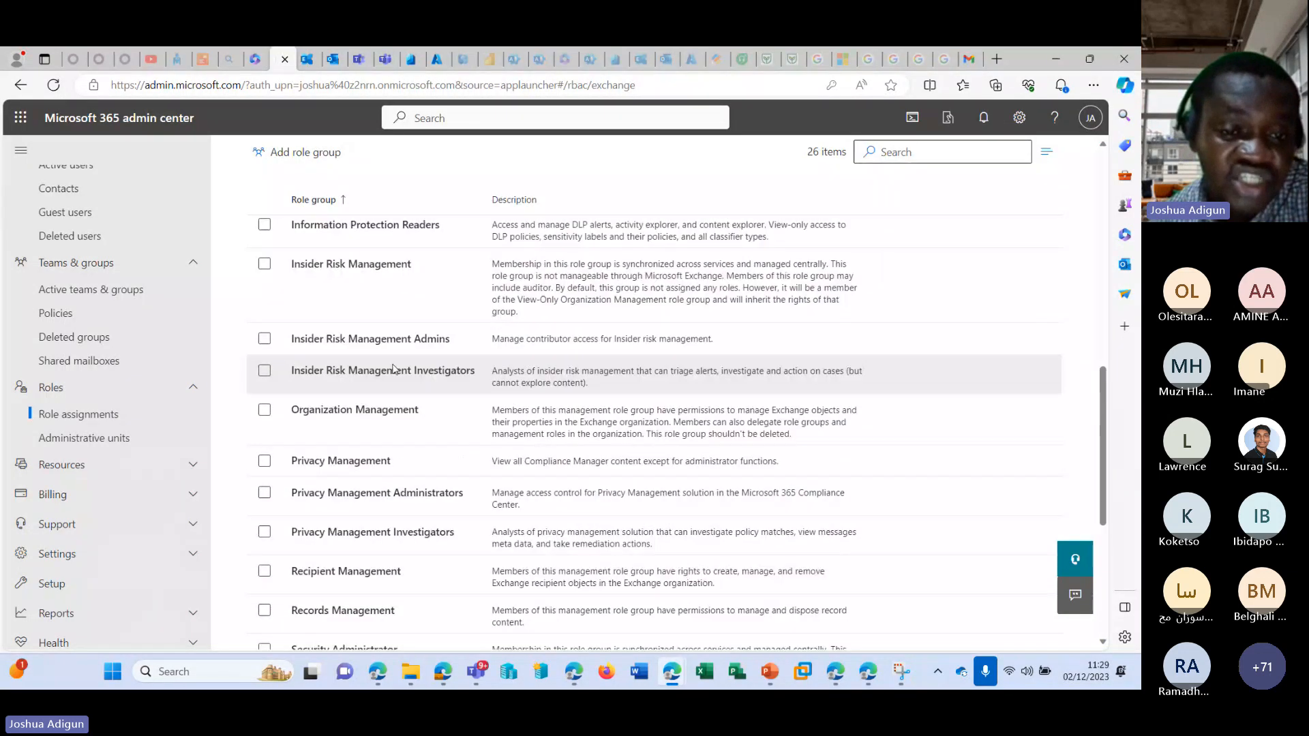
scroll(407, 363, "down", 1)
scroll(402, 367, "up", 2)
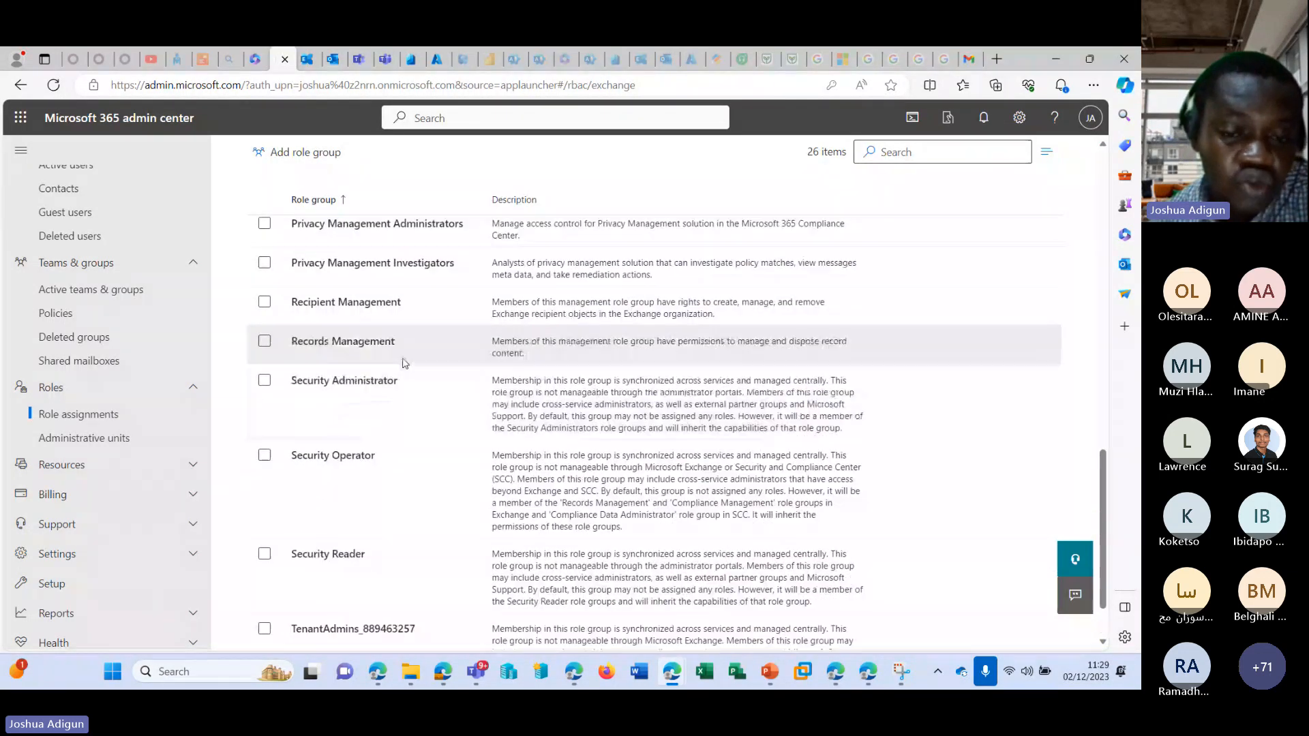
scroll(424, 372, "down", 2)
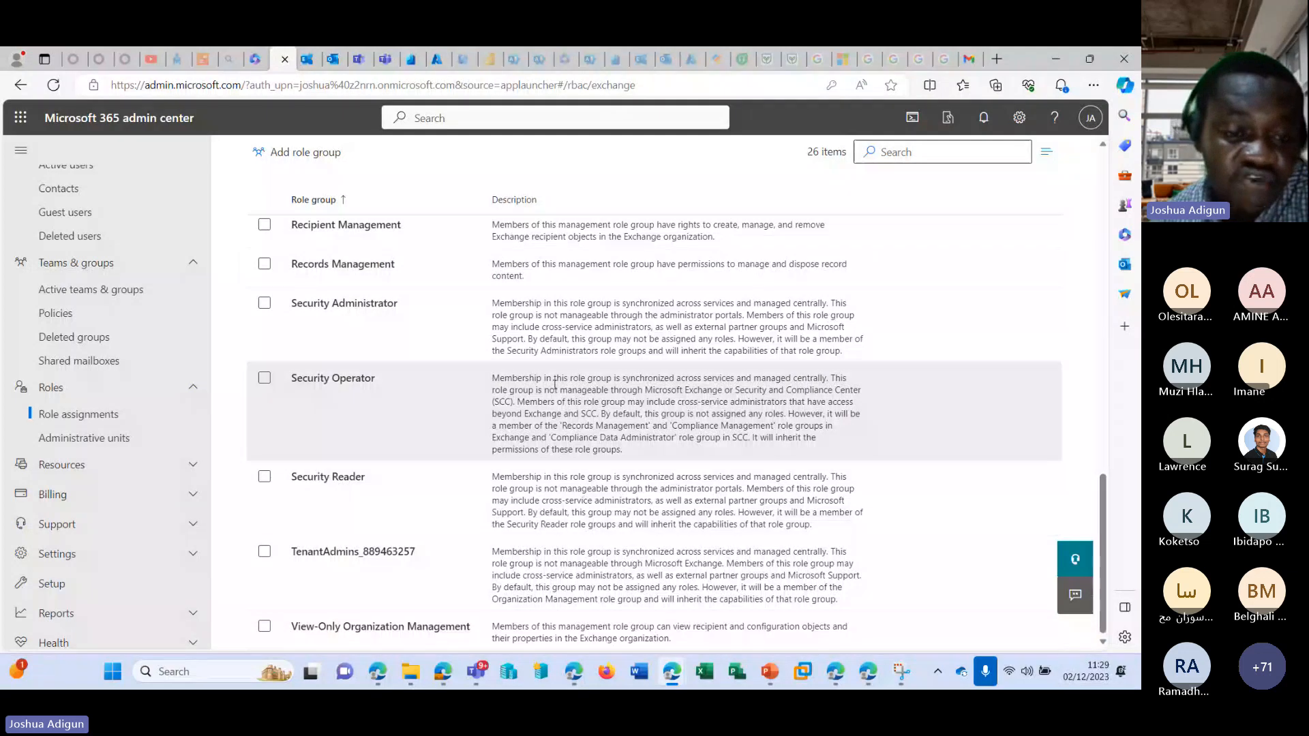
scroll(583, 500, "up", 20)
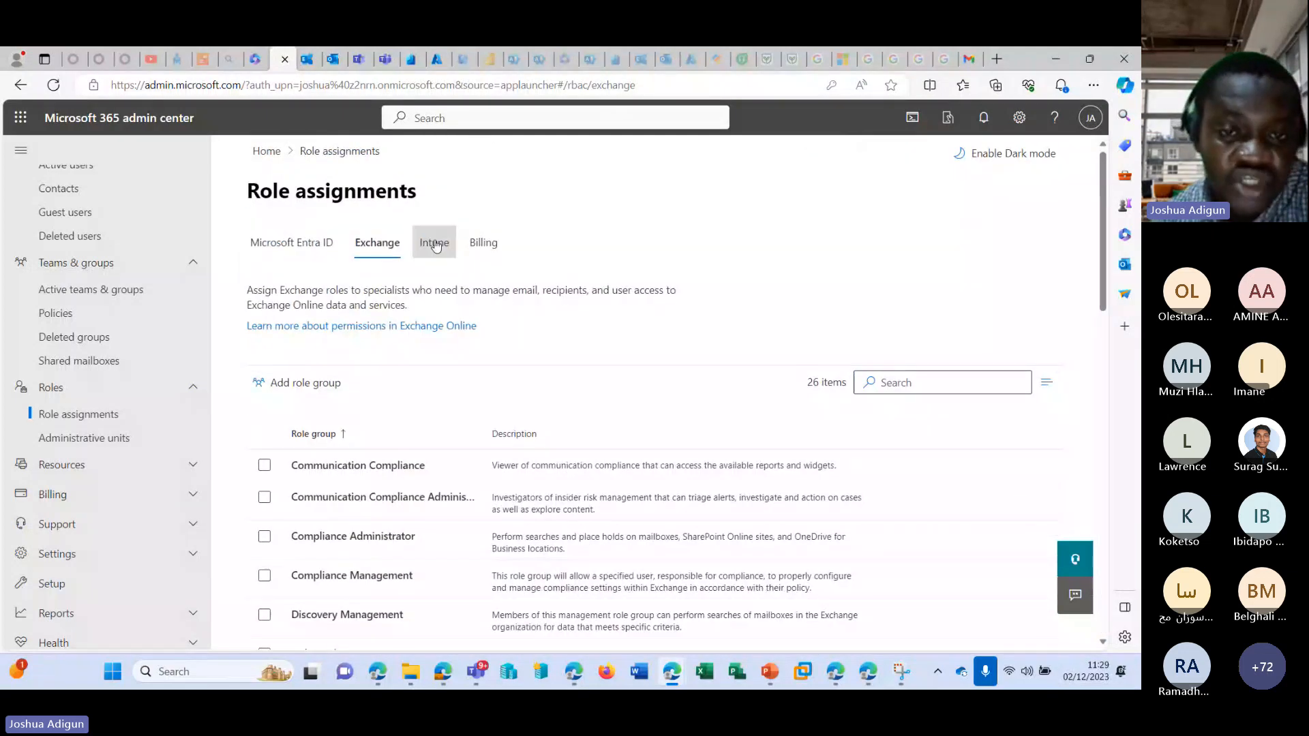
Display the Billing roles, and run the admin center as the Exchange Administrator role from the Microsoft Entra ID roles.
left_click(483, 247)
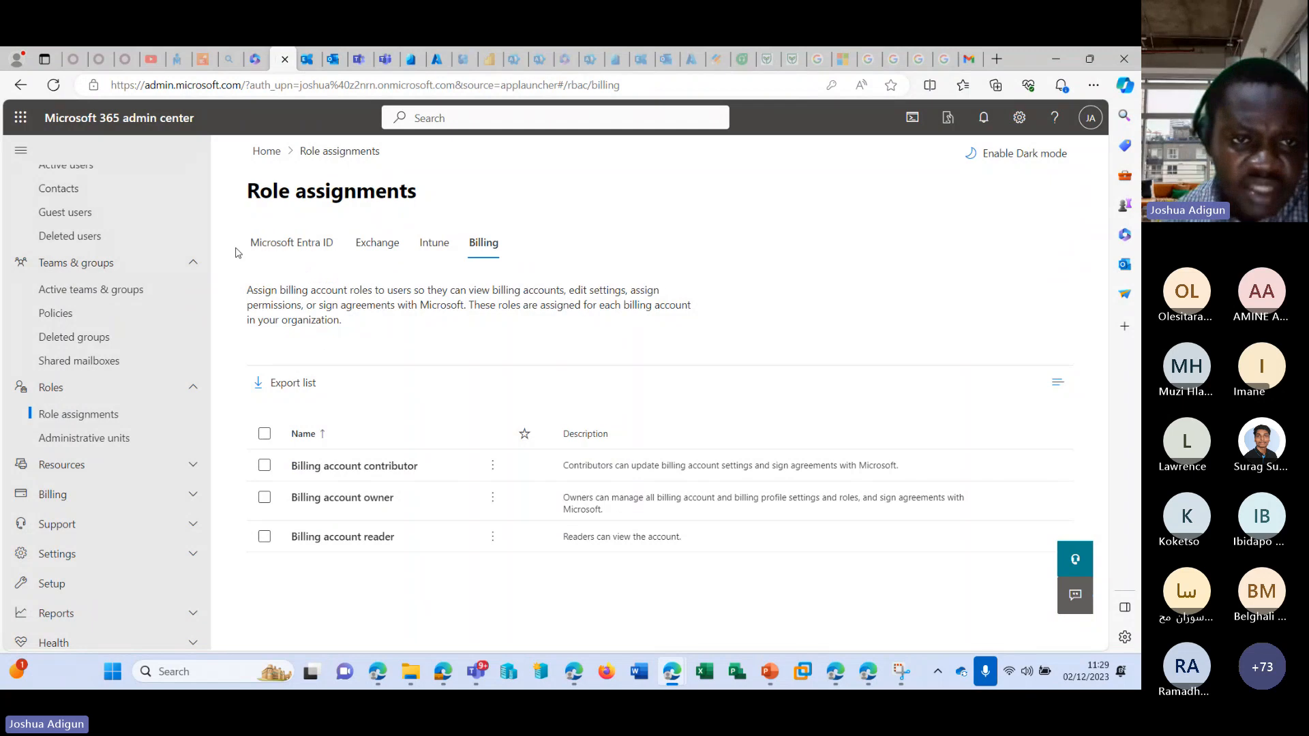
left_click(292, 245)
scroll(381, 448, "down", 10)
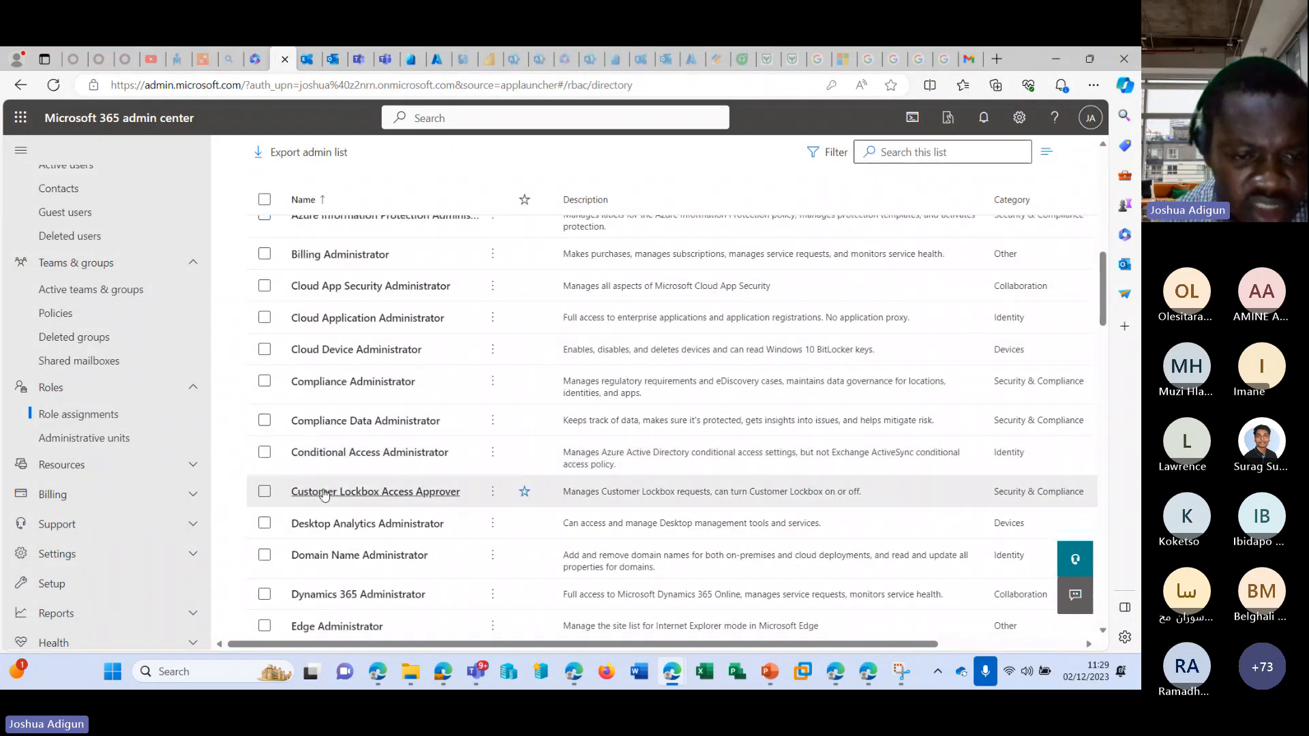
scroll(392, 566, "down", 2)
left_click(394, 569)
scroll(395, 569, "up", 15)
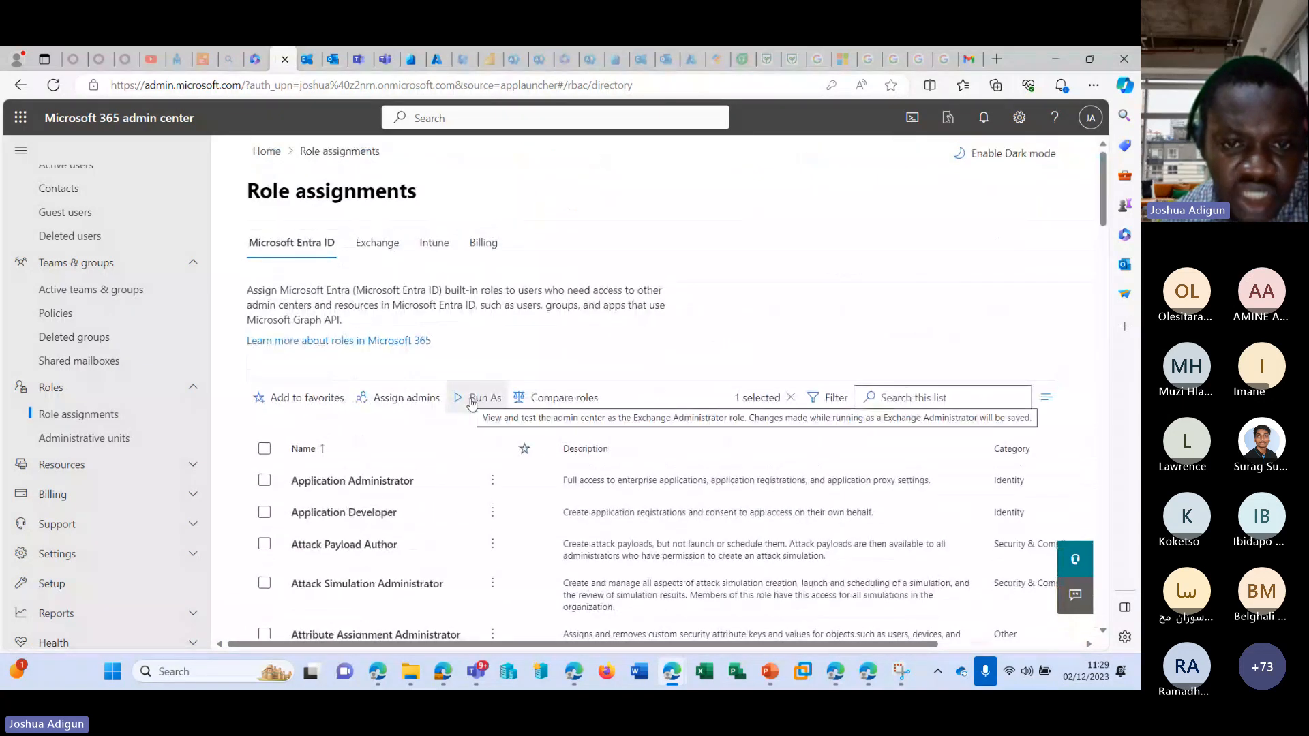
left_click(471, 400)
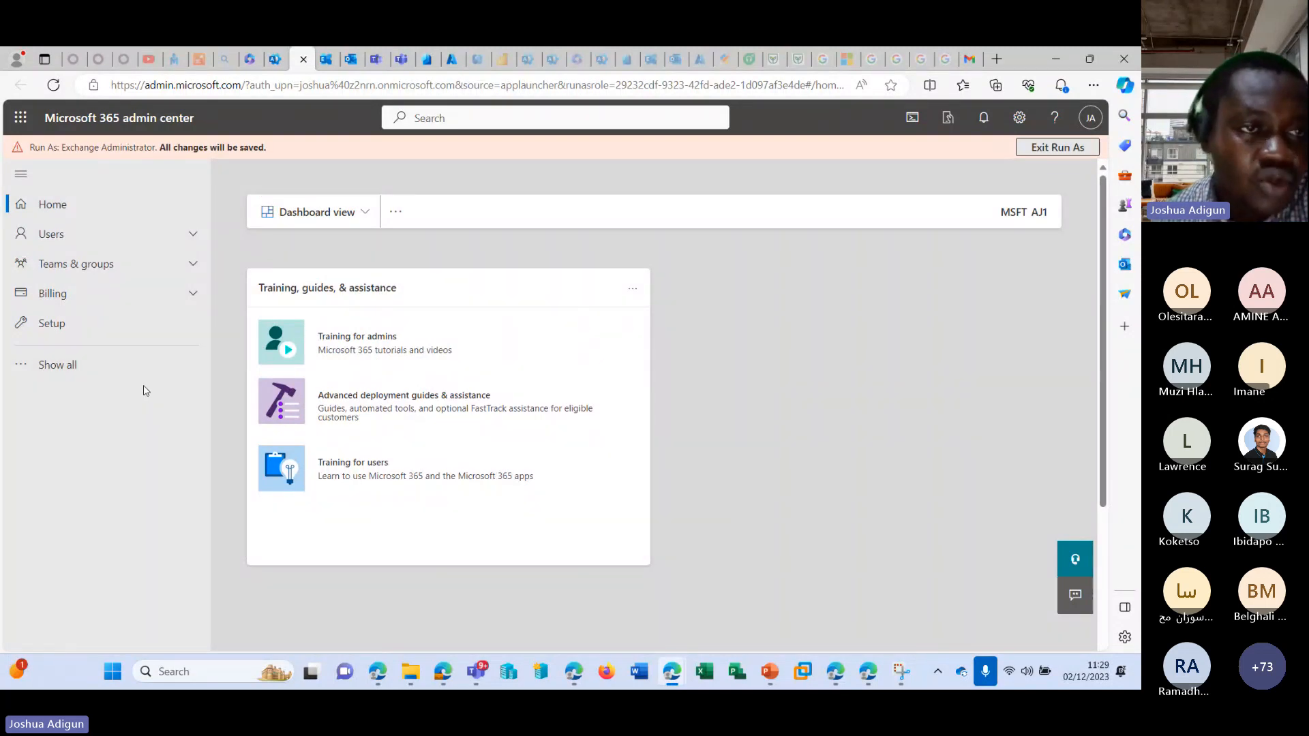
Show all navigation sections available to the Exchange Administrator and view the active users and licenses.
left_click(71, 362)
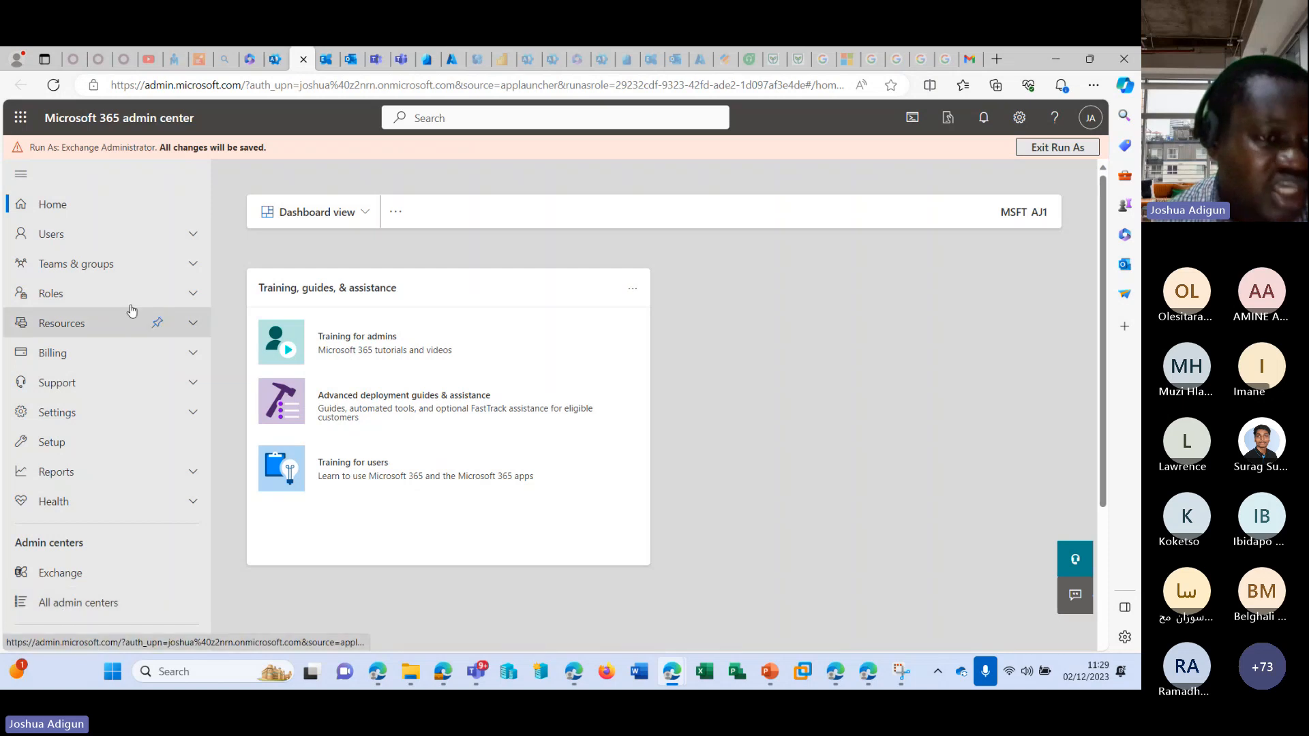
left_click(90, 241)
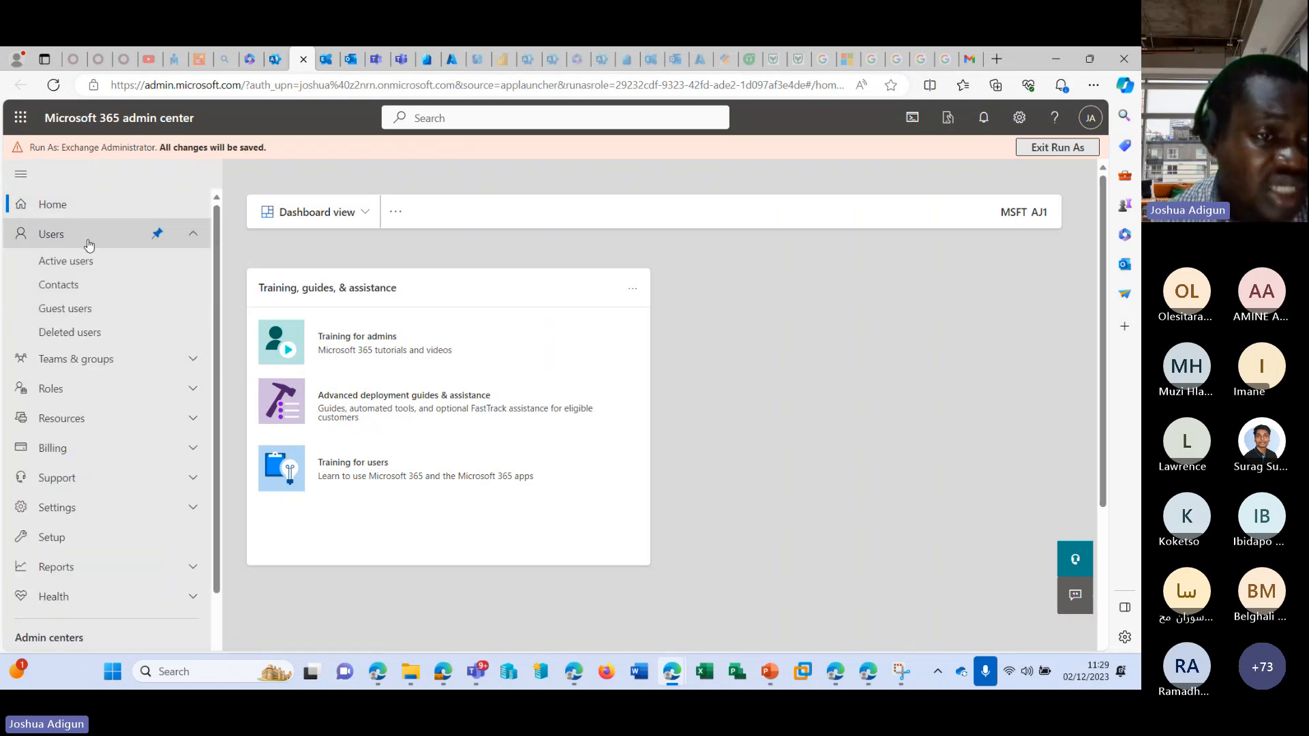
left_click(75, 261)
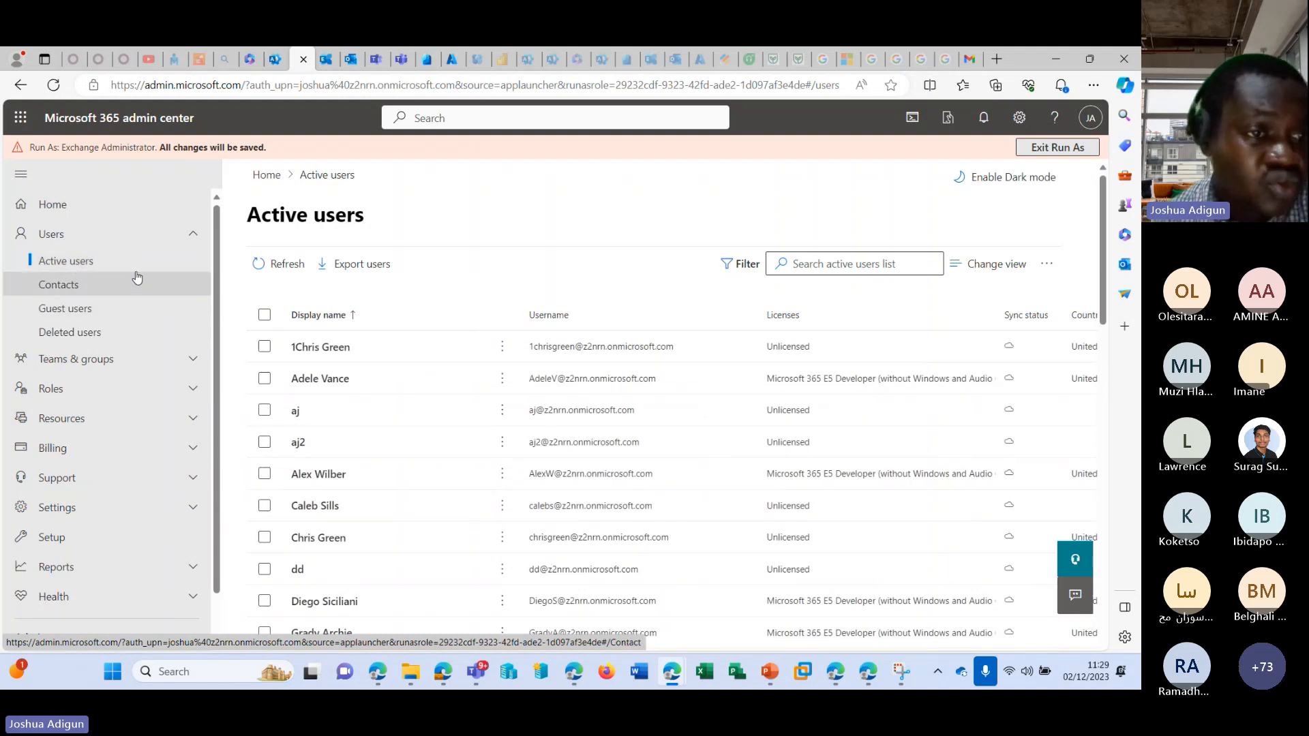
scroll(130, 278, "down", 1)
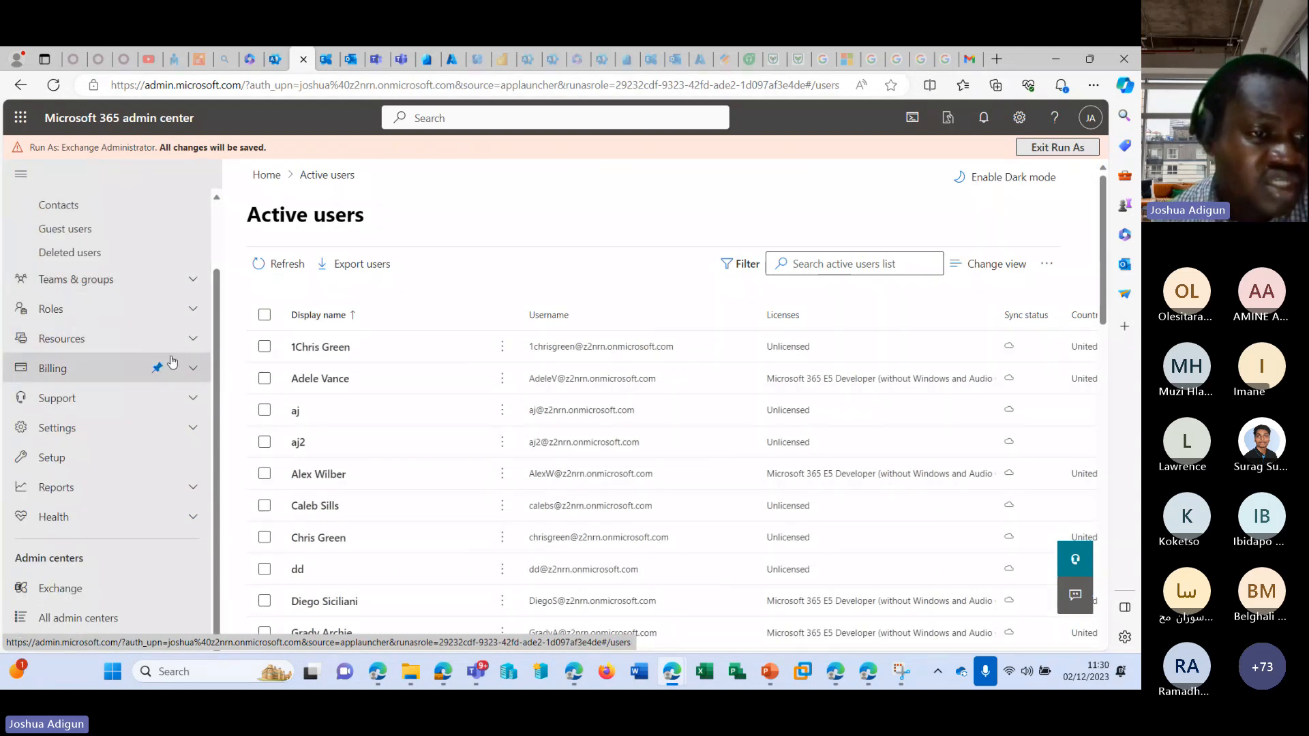
left_click(192, 368)
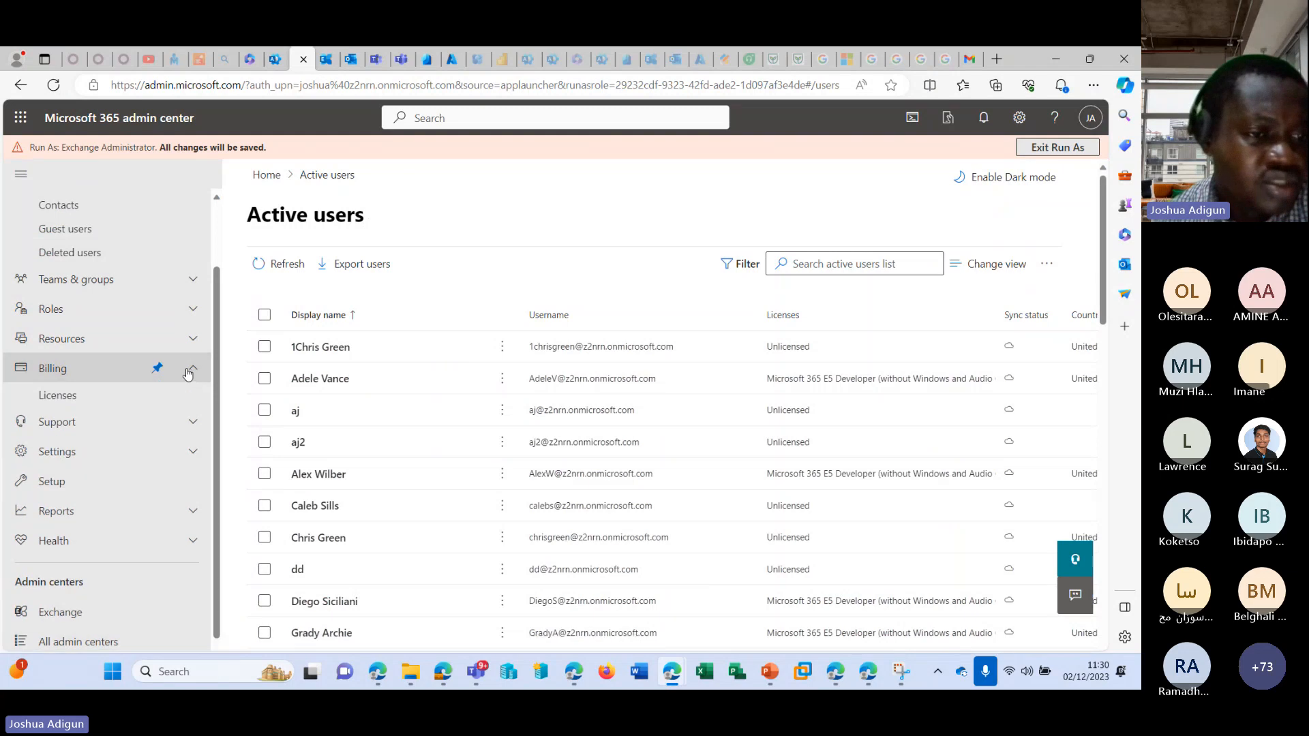
left_click(65, 404)
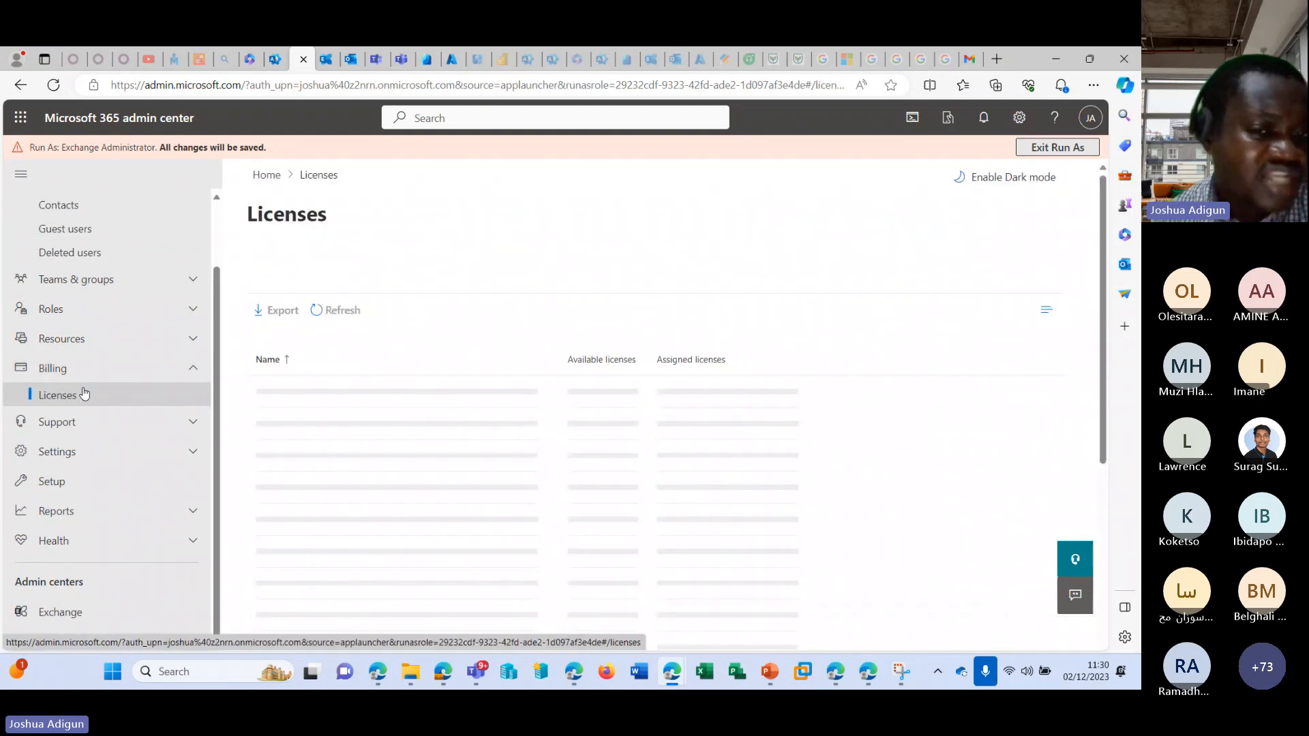
Expand the Support and Settings sections and view the organization's domains.
left_click(183, 427)
scroll(129, 436, "down", 1)
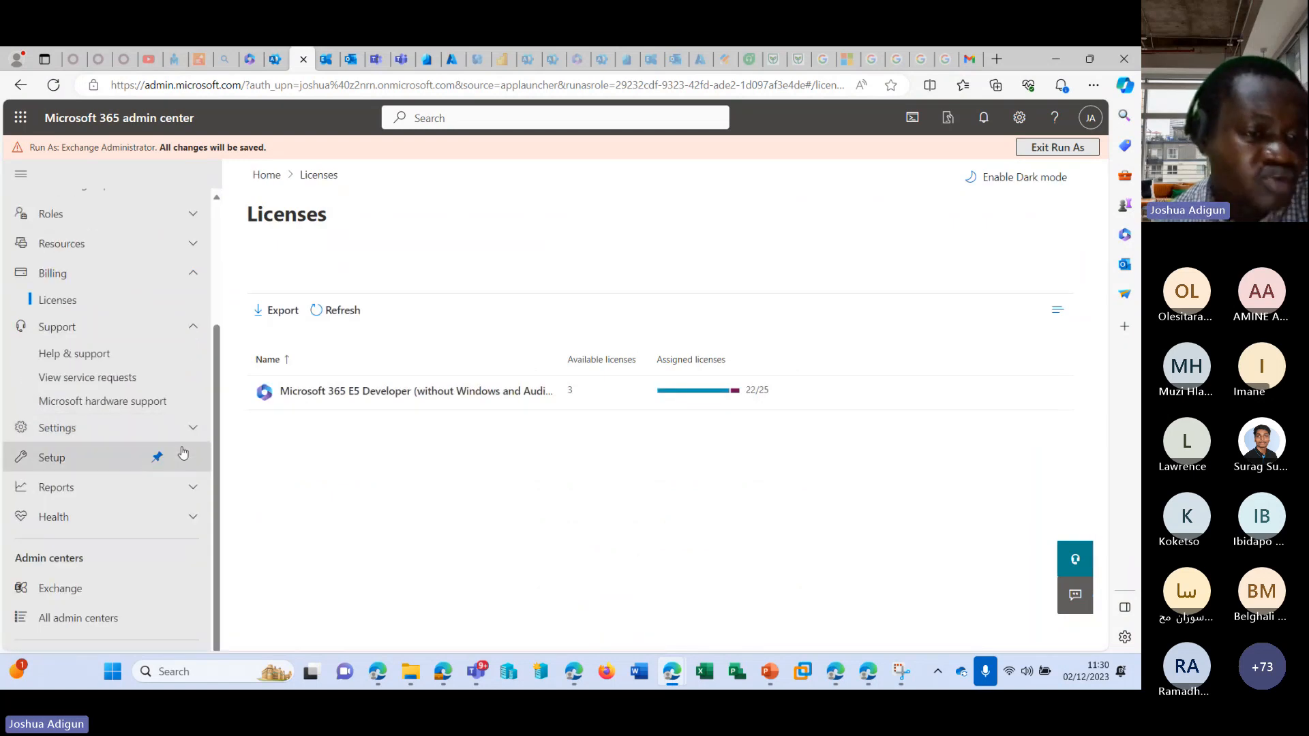
left_click(193, 427)
left_click(82, 462)
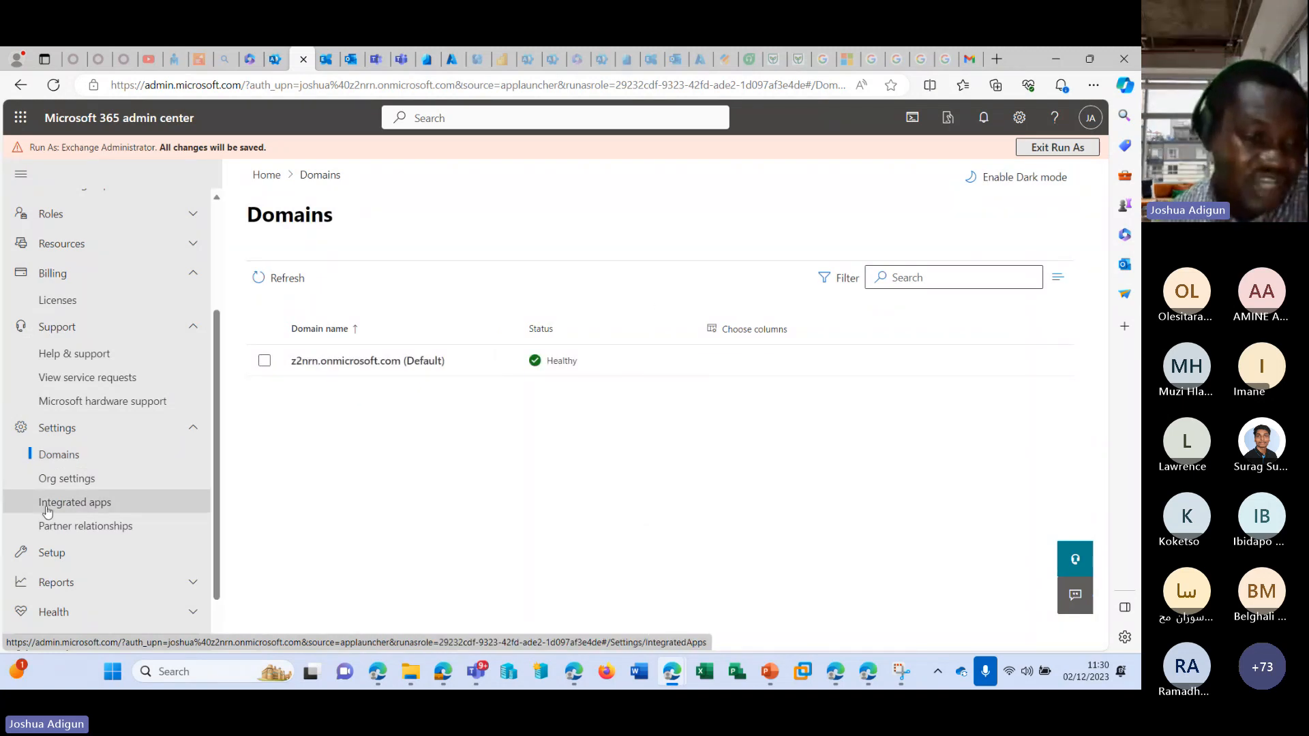
Review the Mail service in the organization settings and look over the remaining navigation sections.
left_click(61, 479)
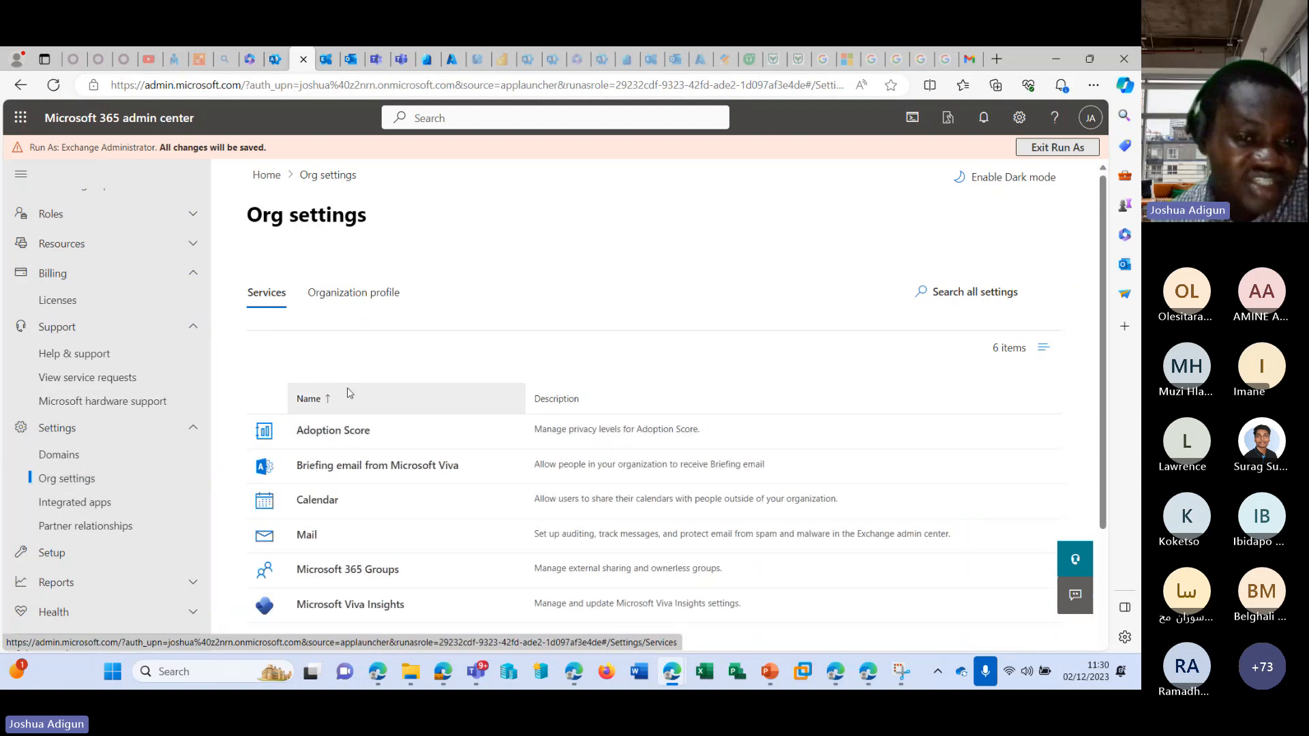
scroll(348, 393, "down", 2)
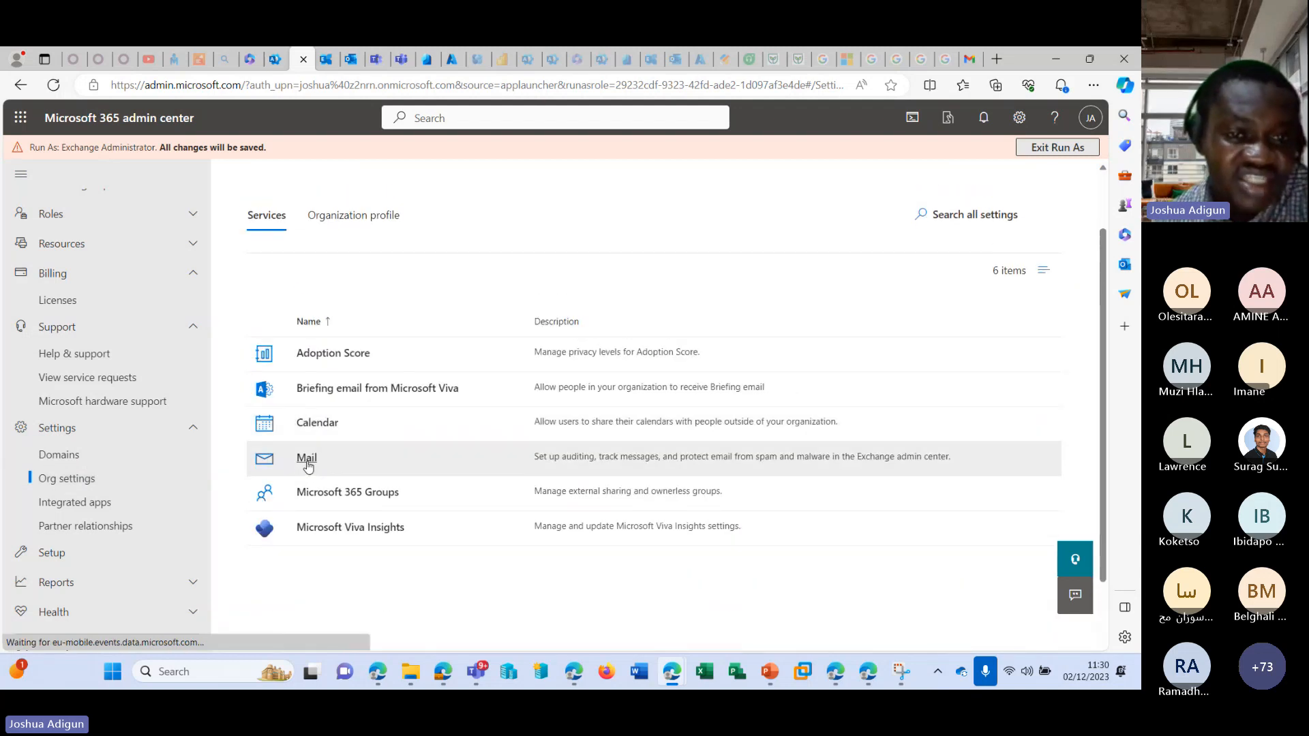
left_click(307, 458)
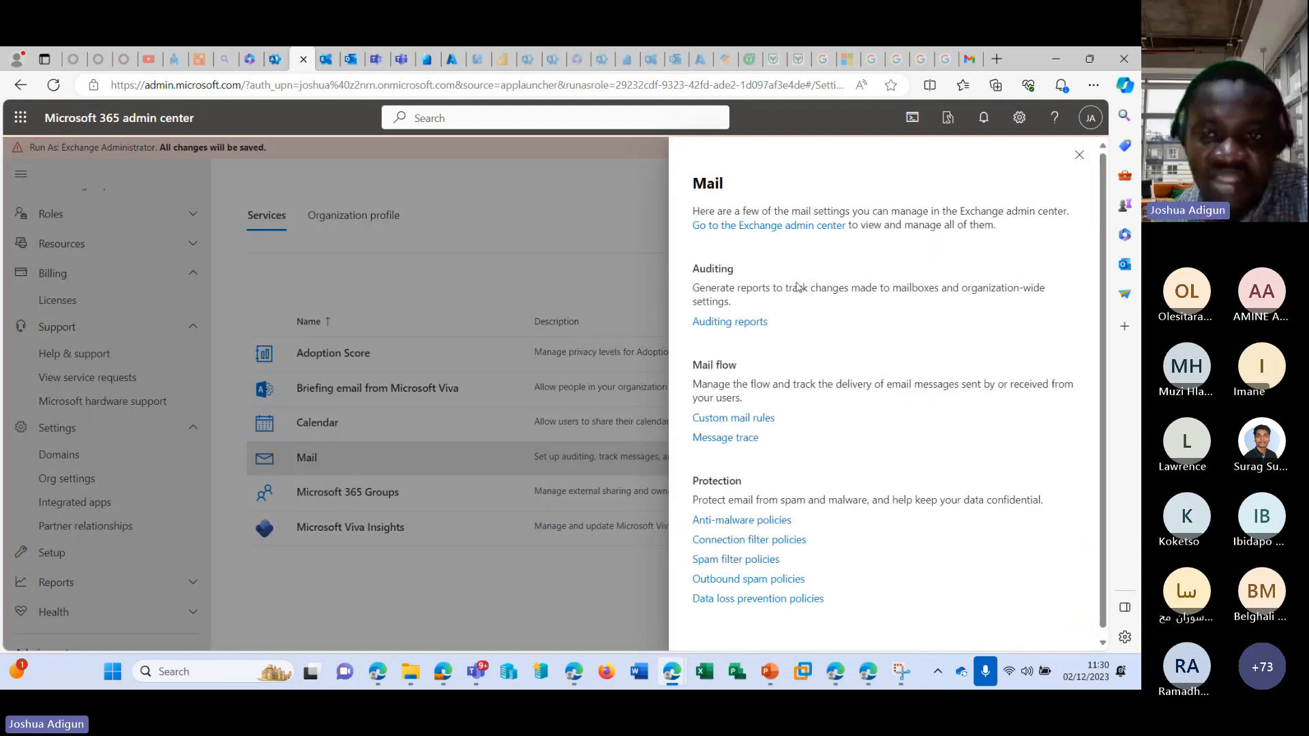
left_click(1080, 157)
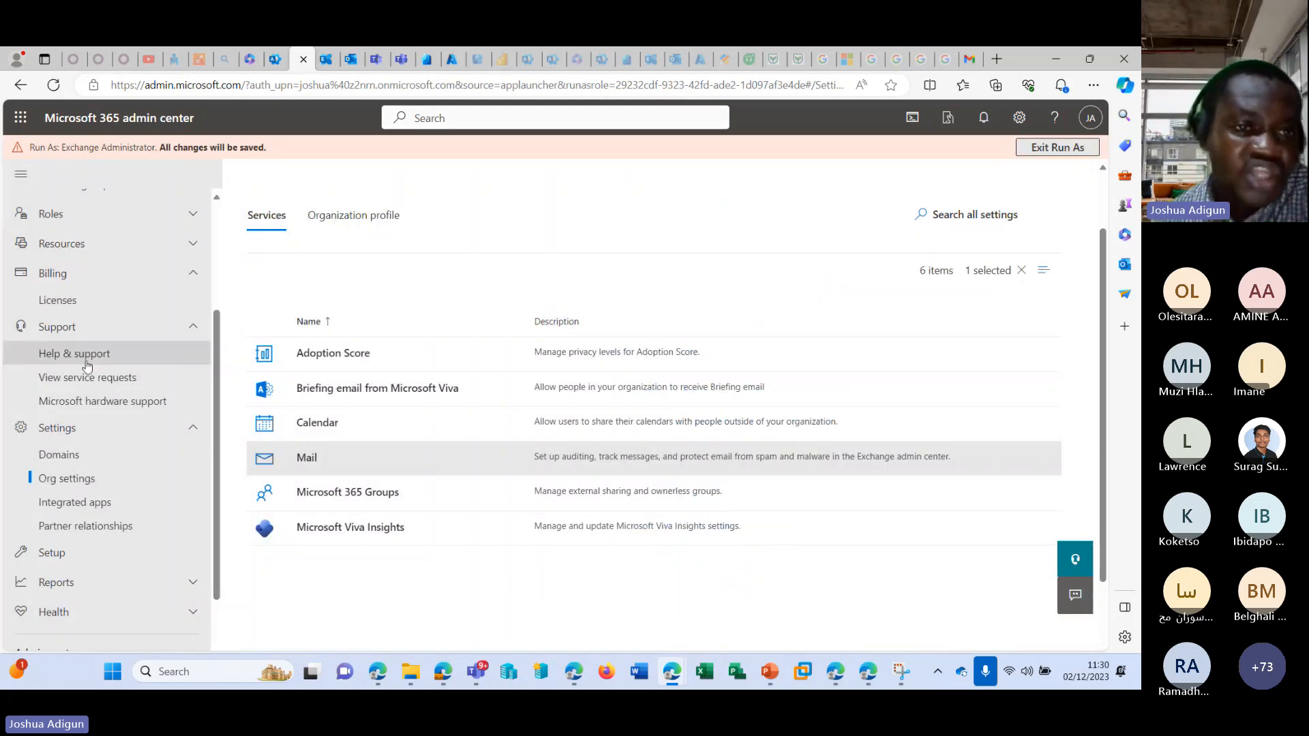
scroll(102, 294, "down", 2)
scroll(97, 238, "up", 5)
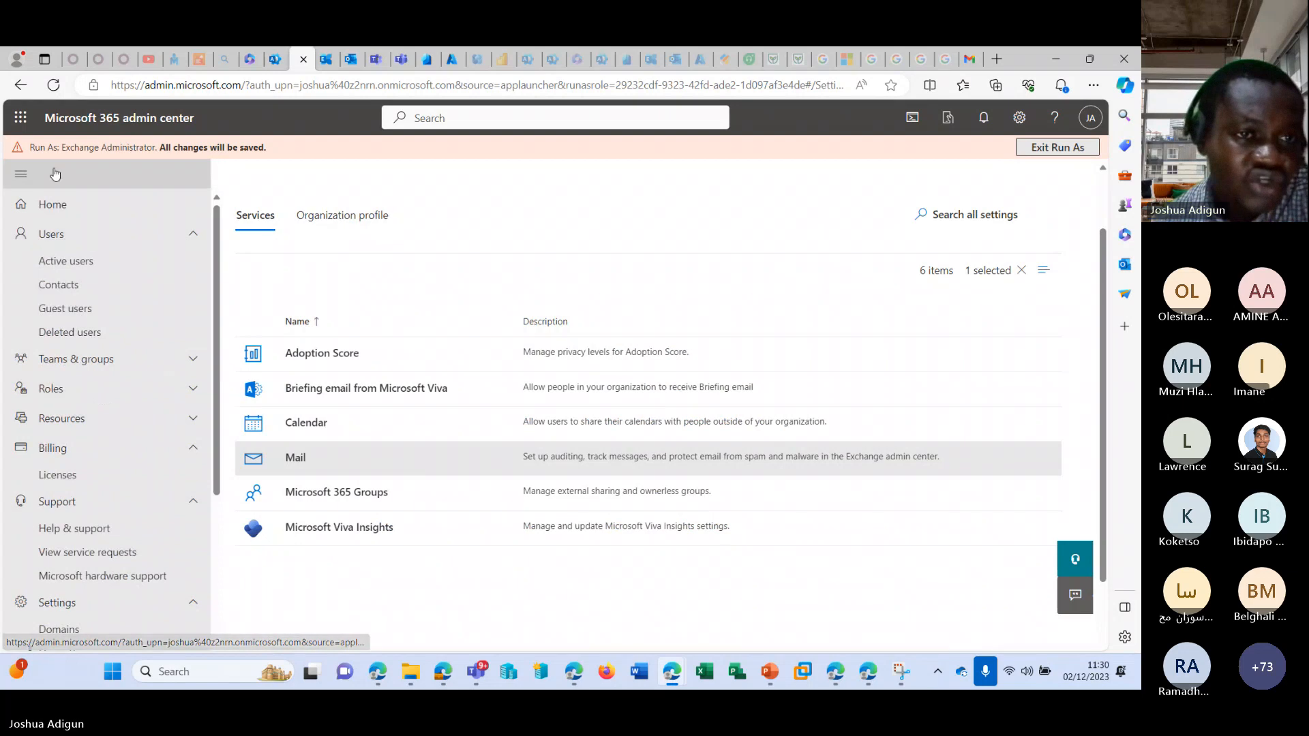
scroll(158, 464, "down", 4)
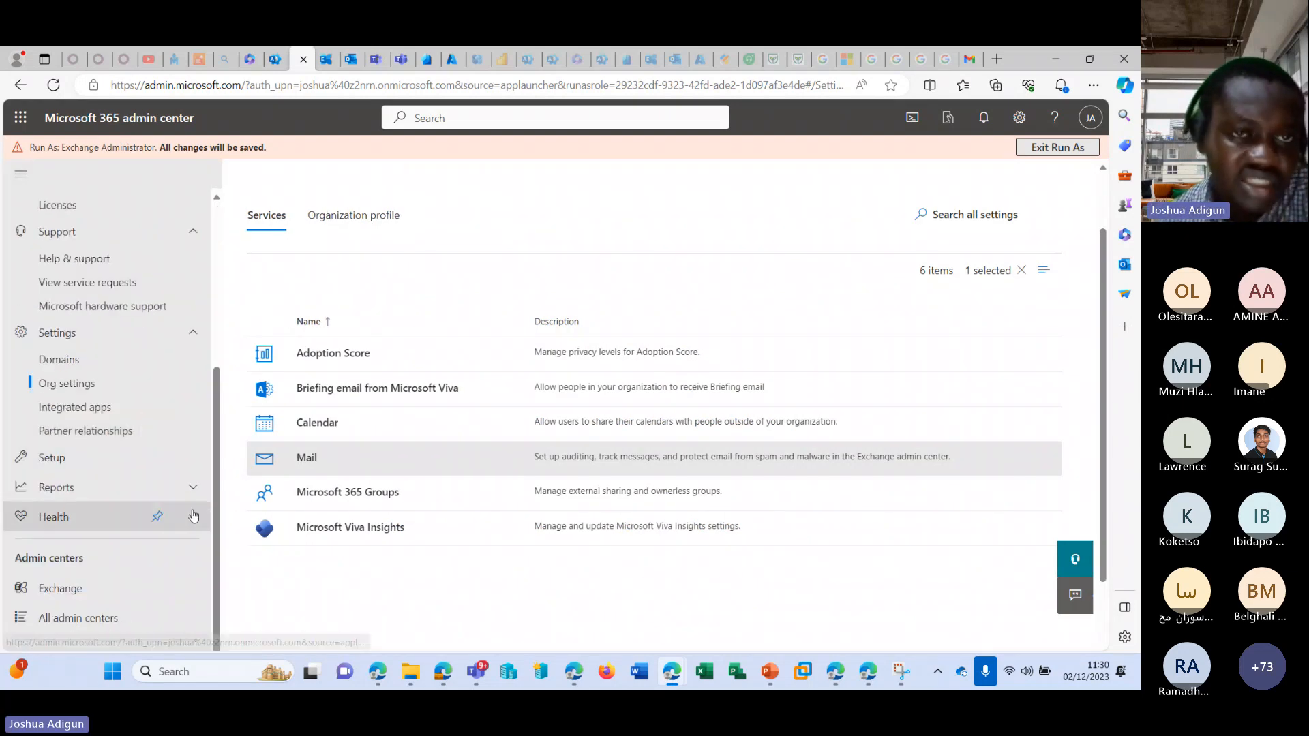
Return to the role assignments, deselect Exchange Administrator, and run the admin center as the Intune Administrator role.
left_click(303, 58)
scroll(418, 476, "down", 10)
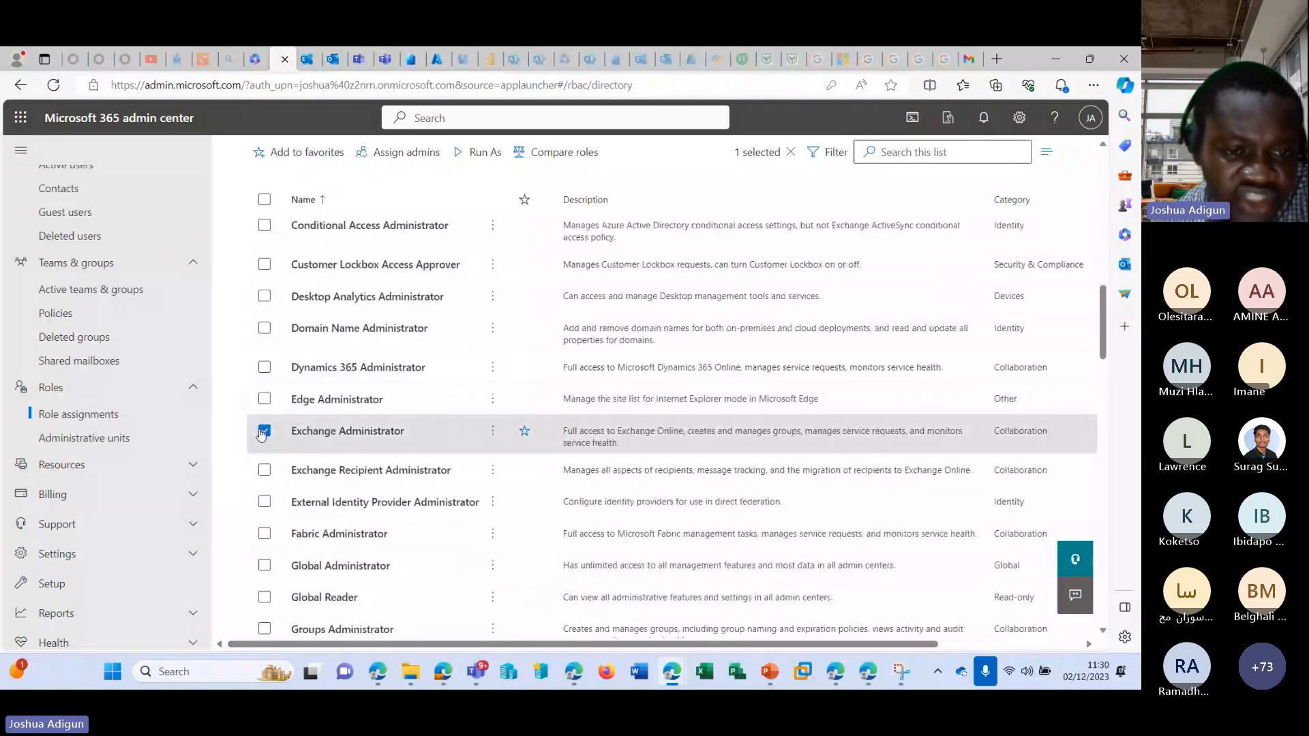
left_click(264, 428)
scroll(266, 464, "down", 3)
scroll(264, 471, "down", 2)
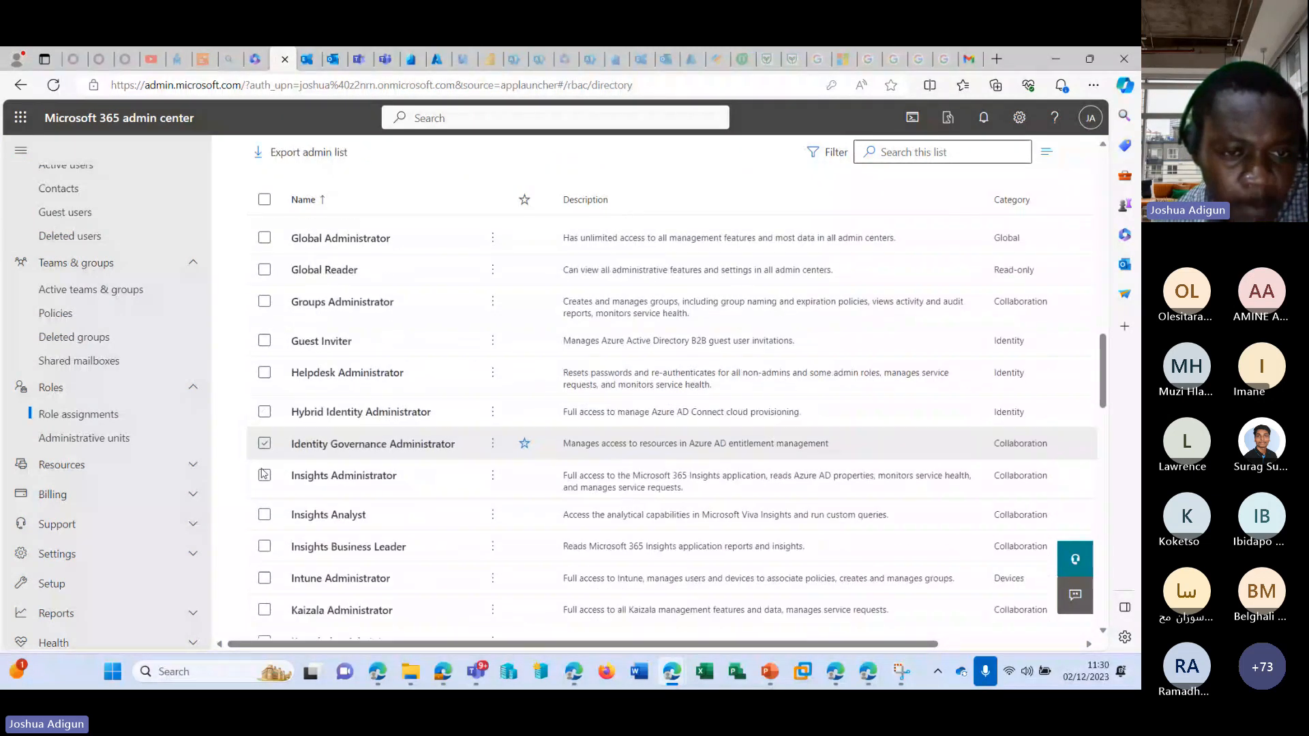
scroll(258, 483, "down", 3)
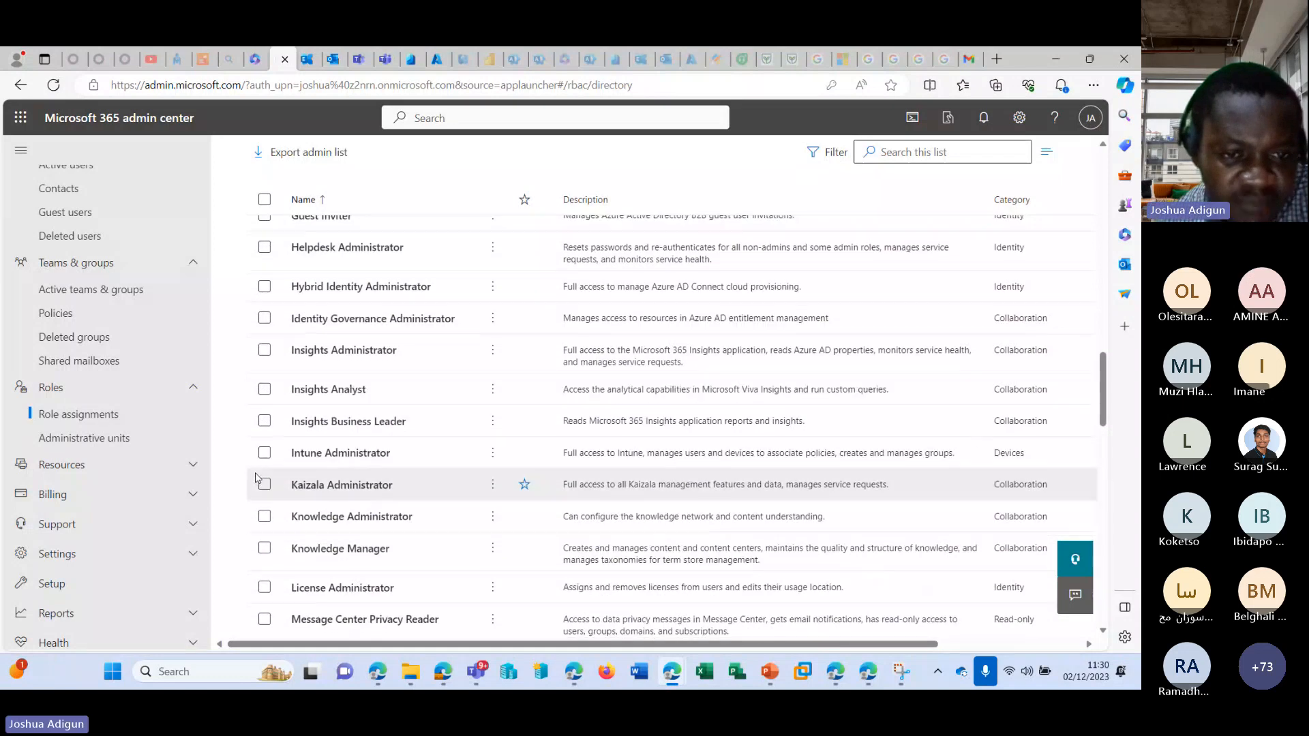
left_click(265, 407)
scroll(266, 381, "up", 5)
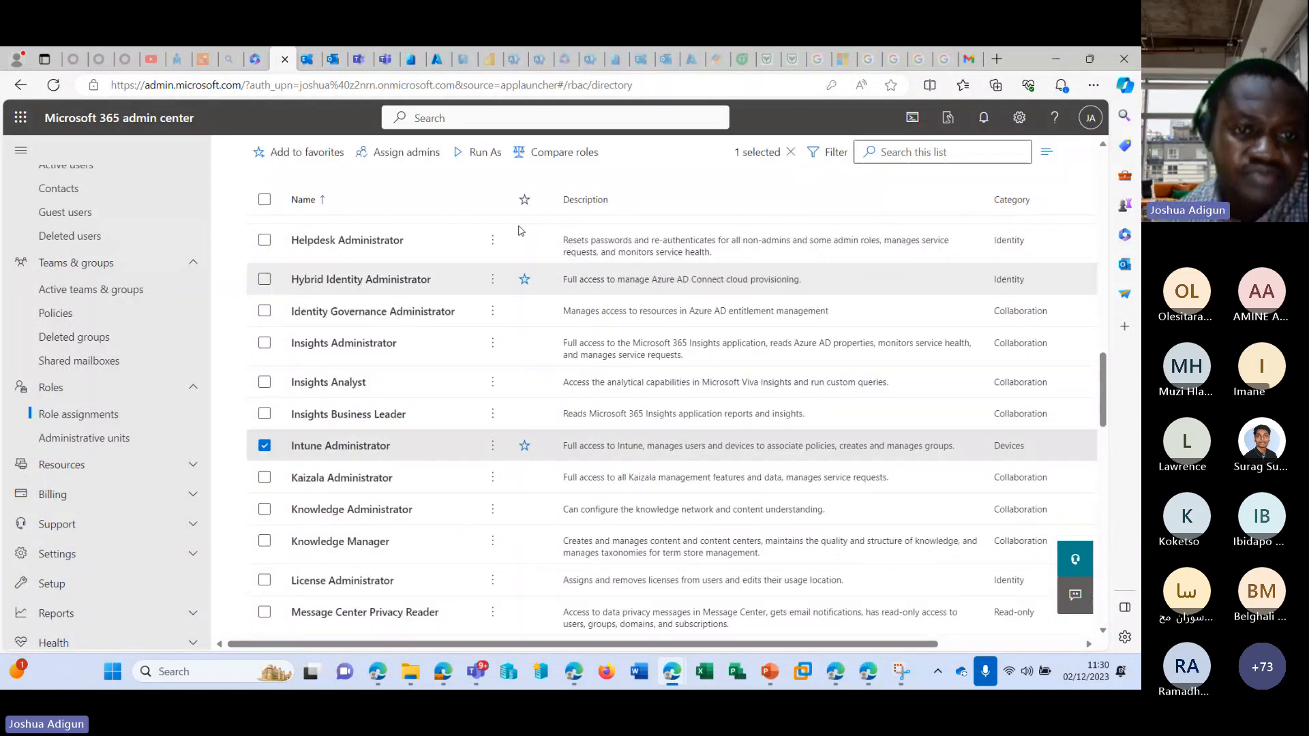
left_click(477, 153)
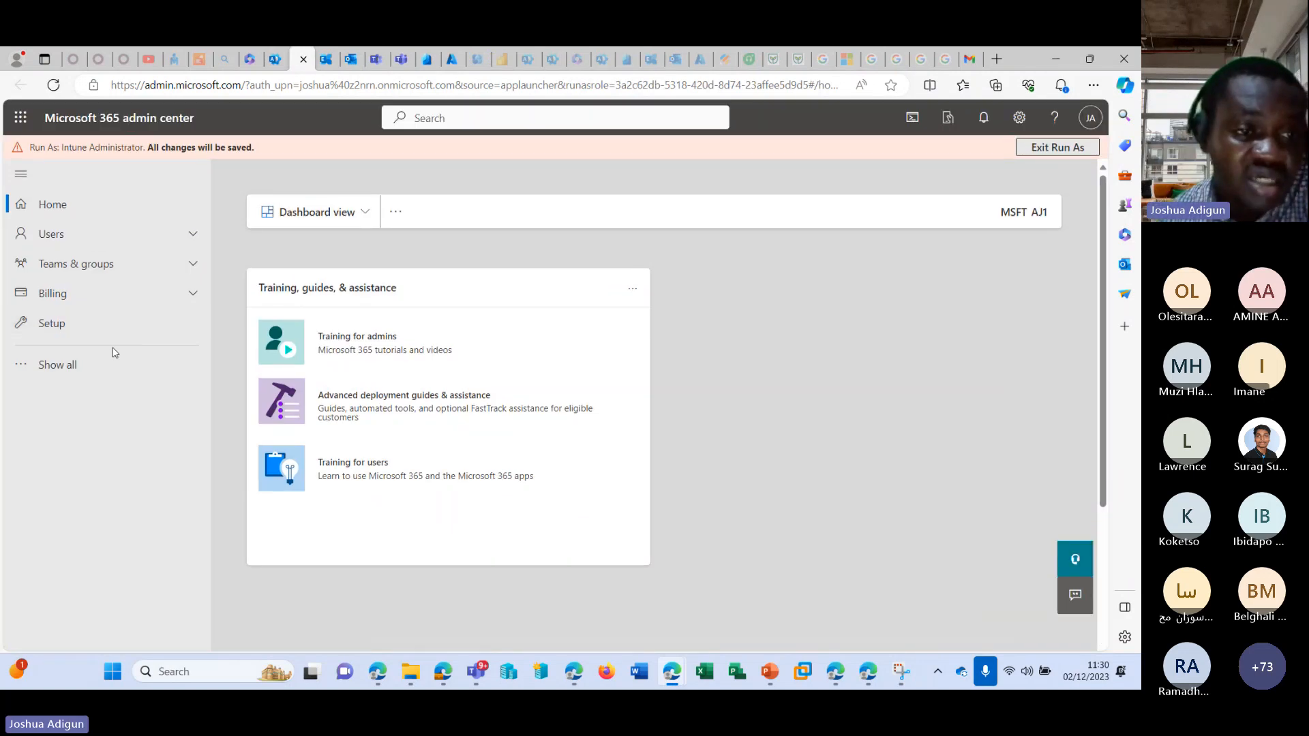
Show all navigation sections available to the Intune Administrator, expand Billing, Settings and Teams & groups, and view the active users.
left_click(106, 364)
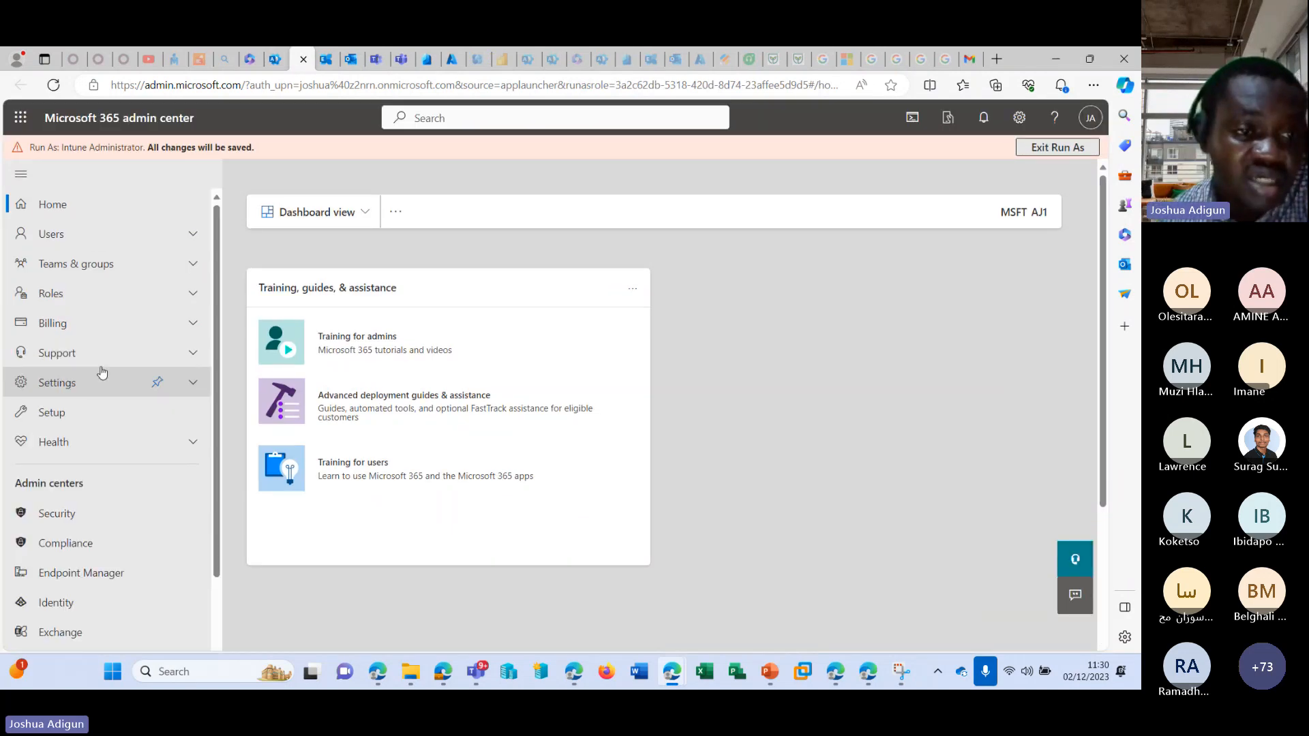
left_click(192, 322)
left_click(189, 408)
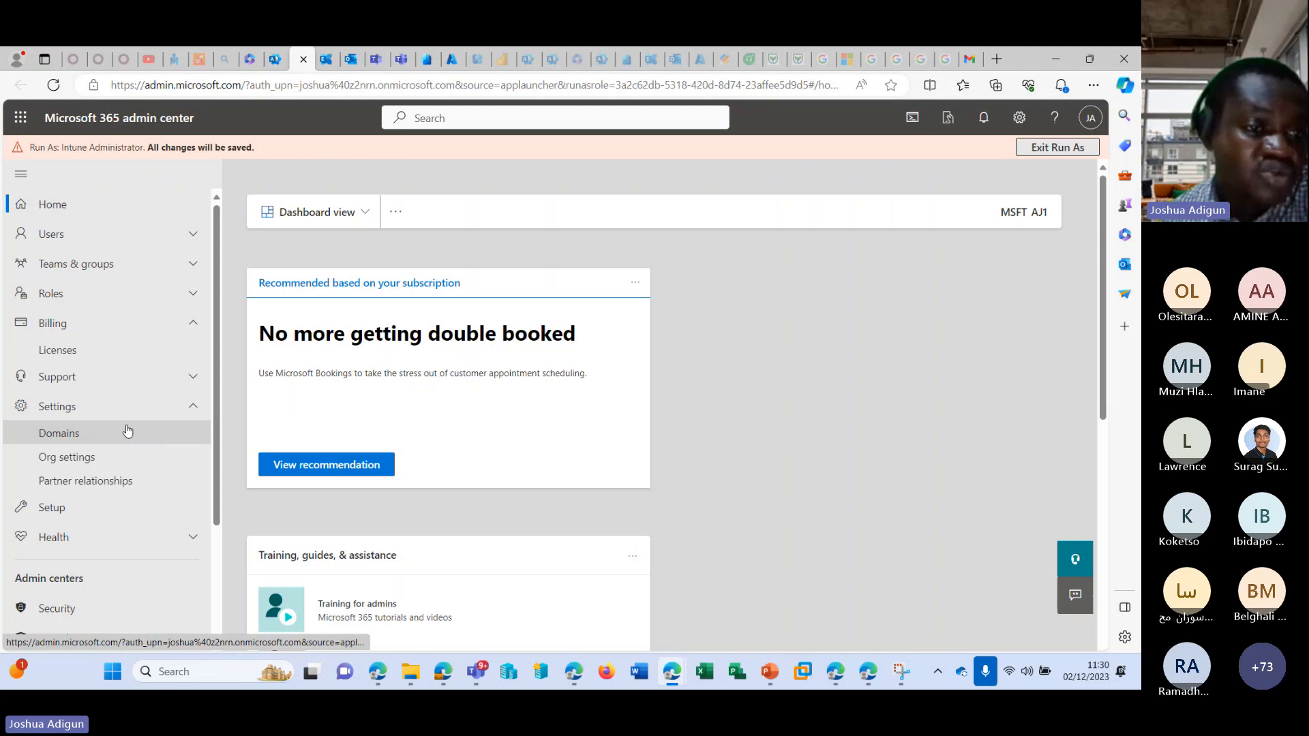
left_click(193, 264)
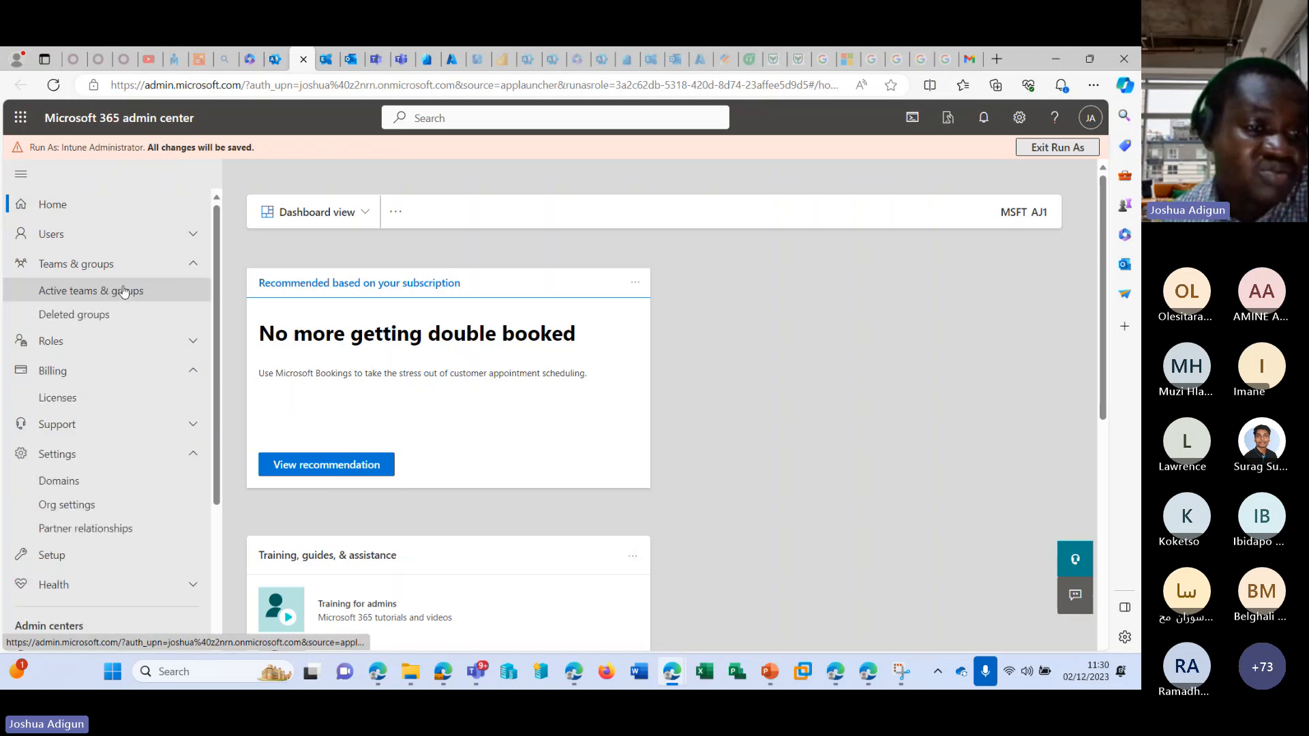
left_click(193, 234)
left_click(117, 259)
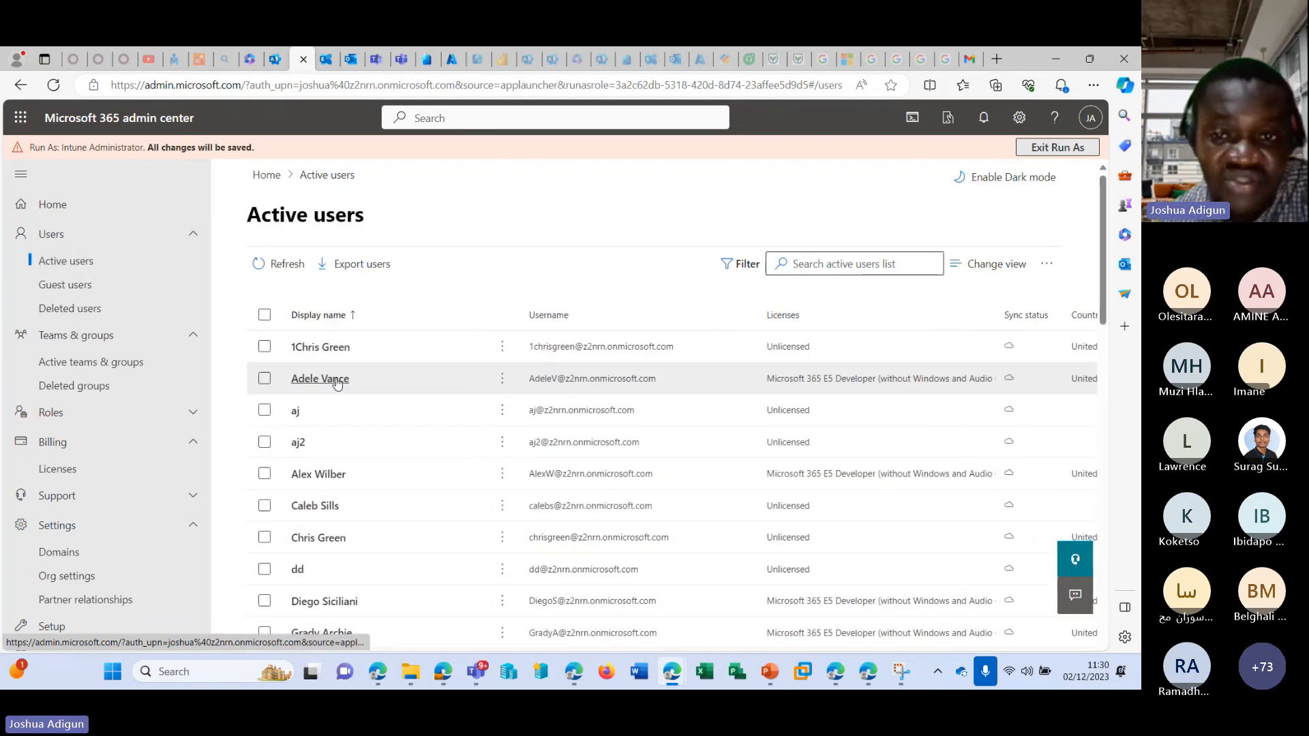
View the second listed user's account details, close them, and select that user in the list.
left_click(336, 384)
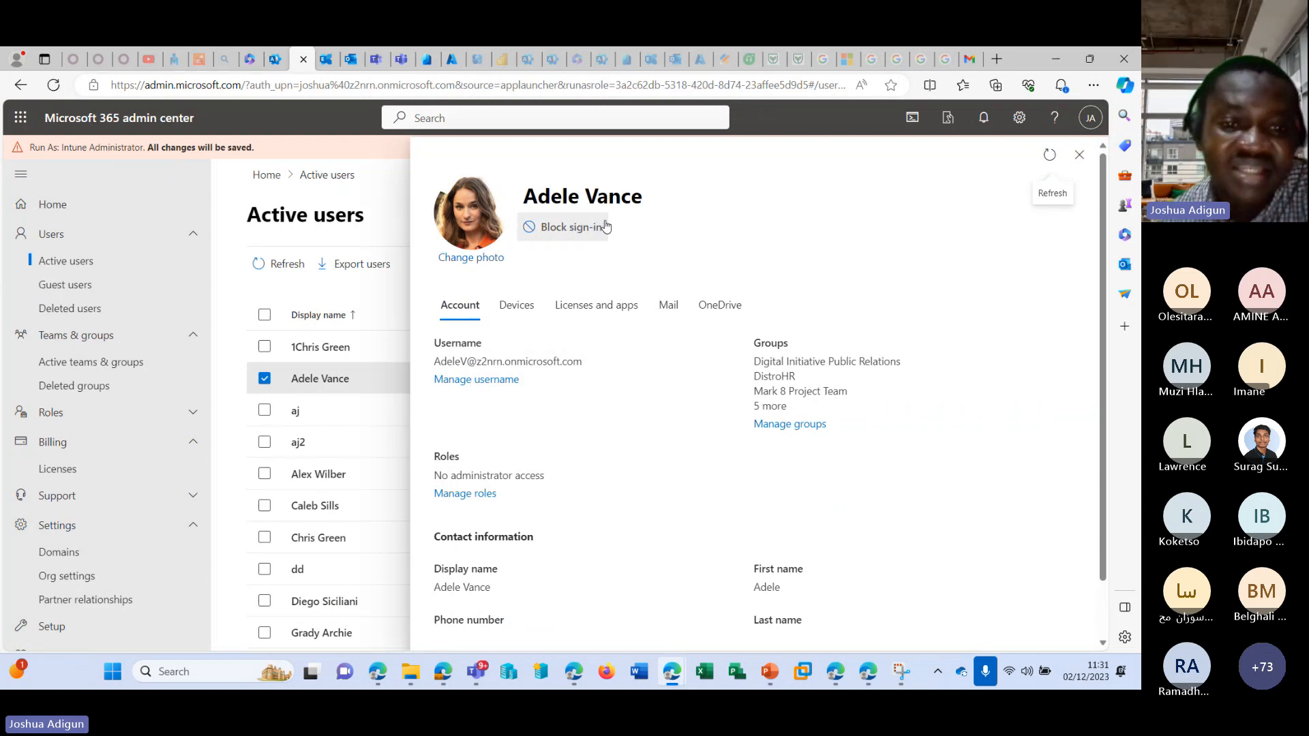
left_click(316, 400)
left_click(261, 381)
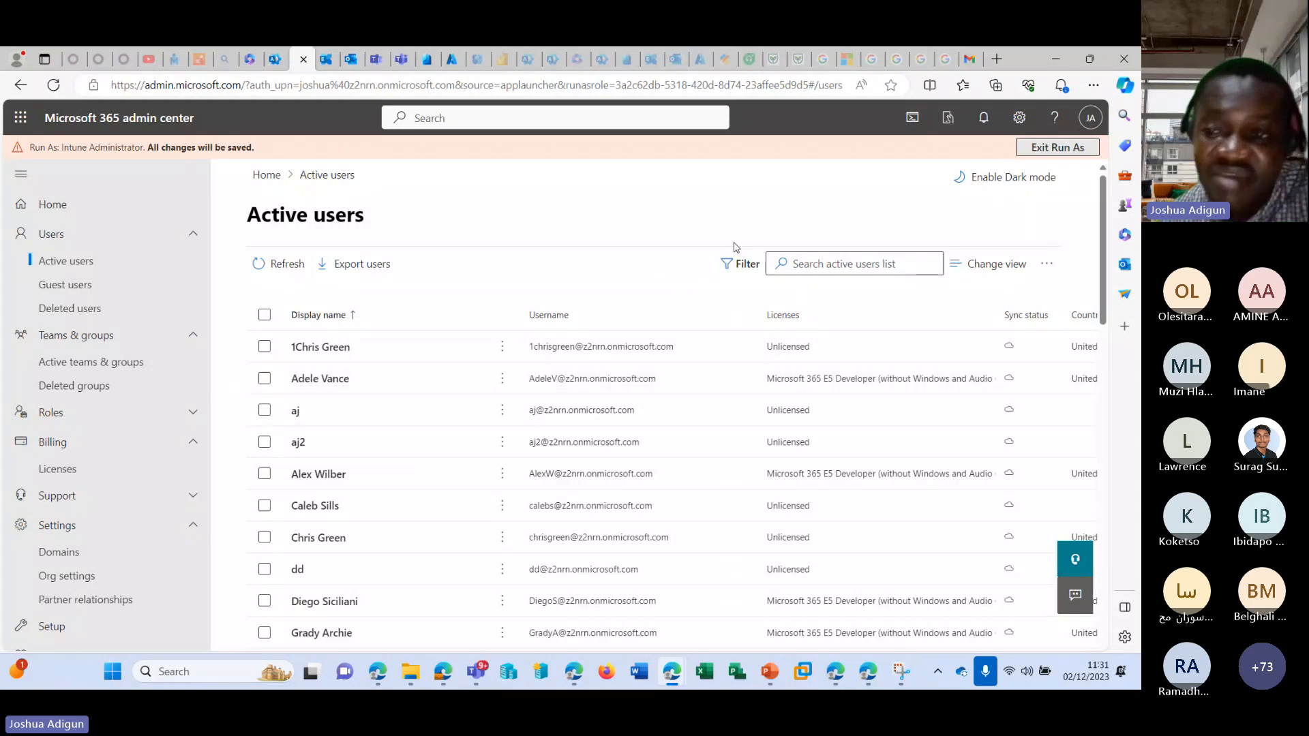
left_click(261, 382)
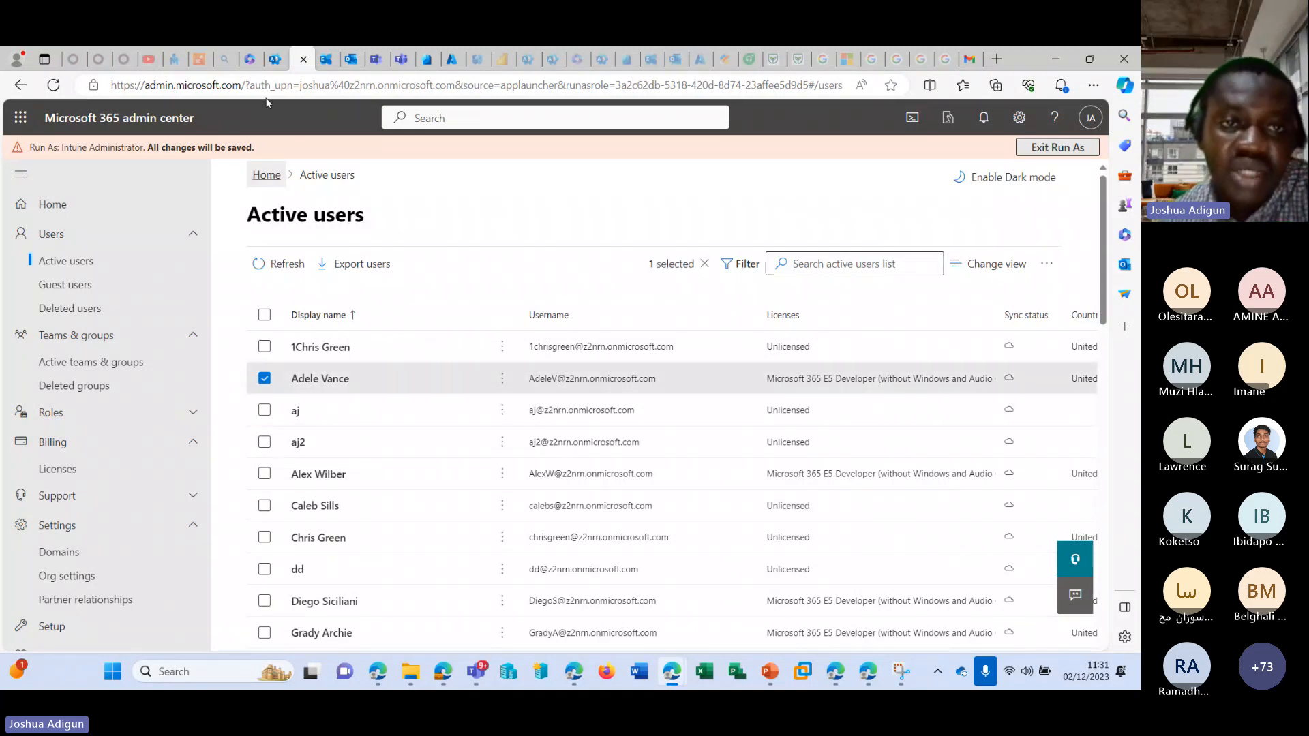
Return to the role assignments of the main admin session and open the administrative units.
left_click(275, 58)
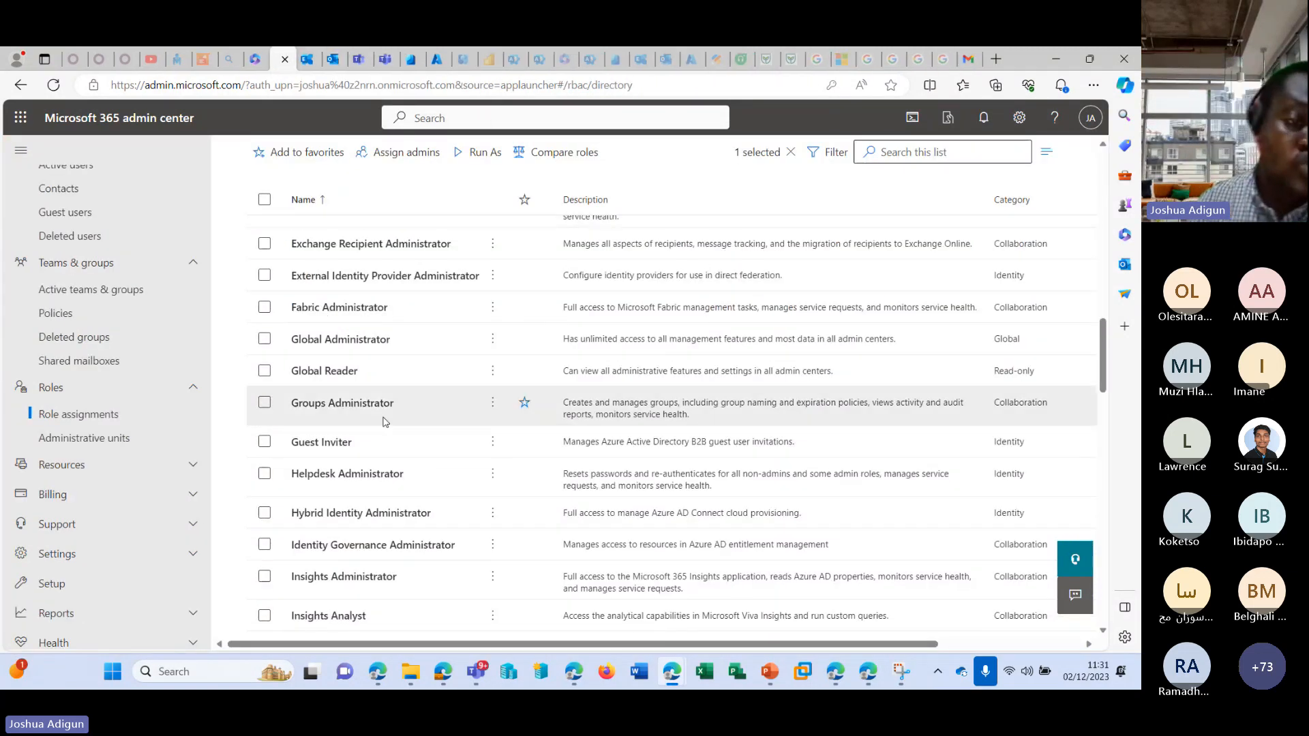
scroll(380, 419, "up", 5)
scroll(95, 406, "down", 1)
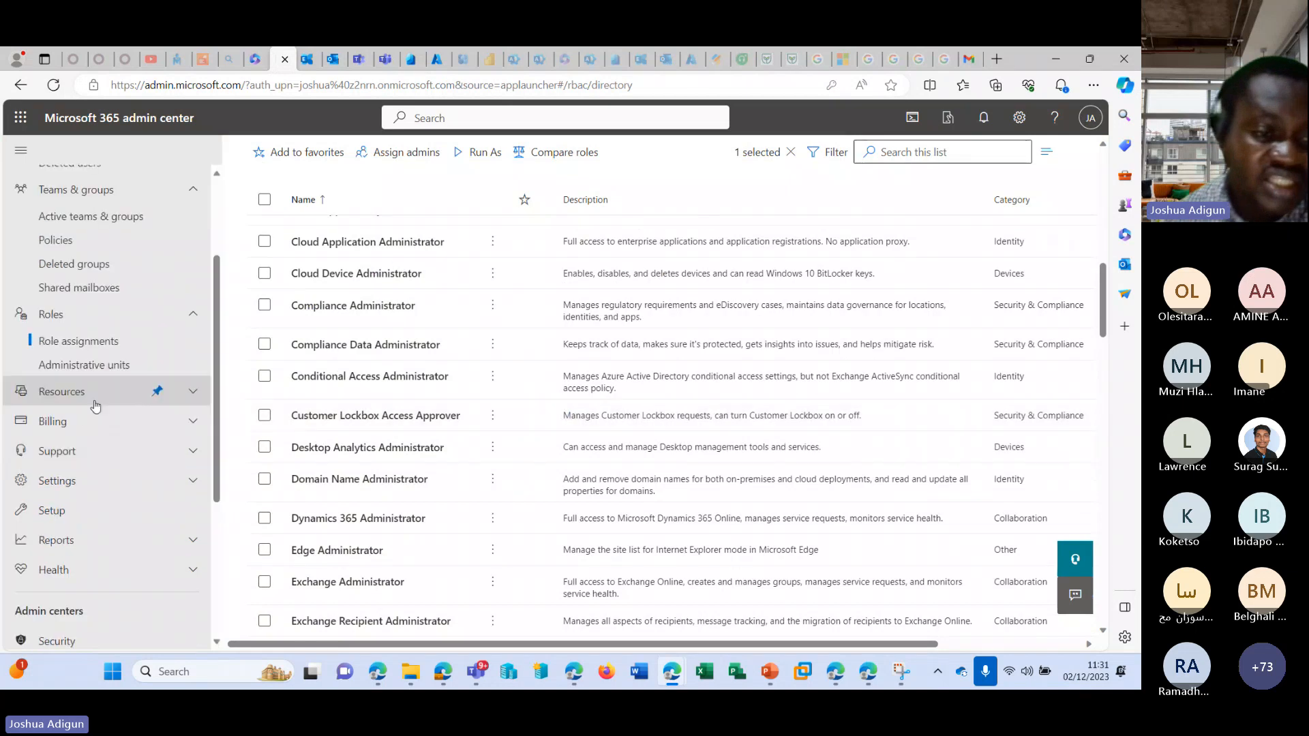
left_click(100, 364)
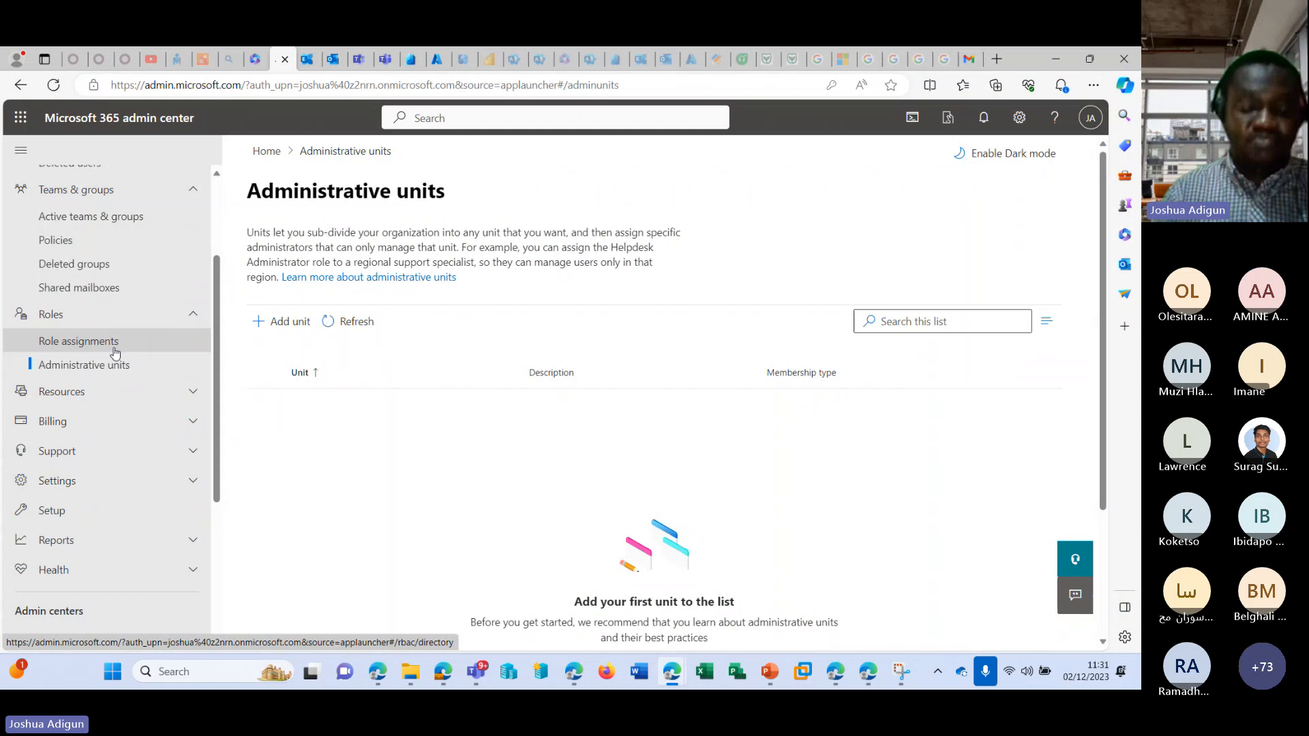
Start adding an administrative unit named IT without a description and continue to its member settings.
left_click(264, 320)
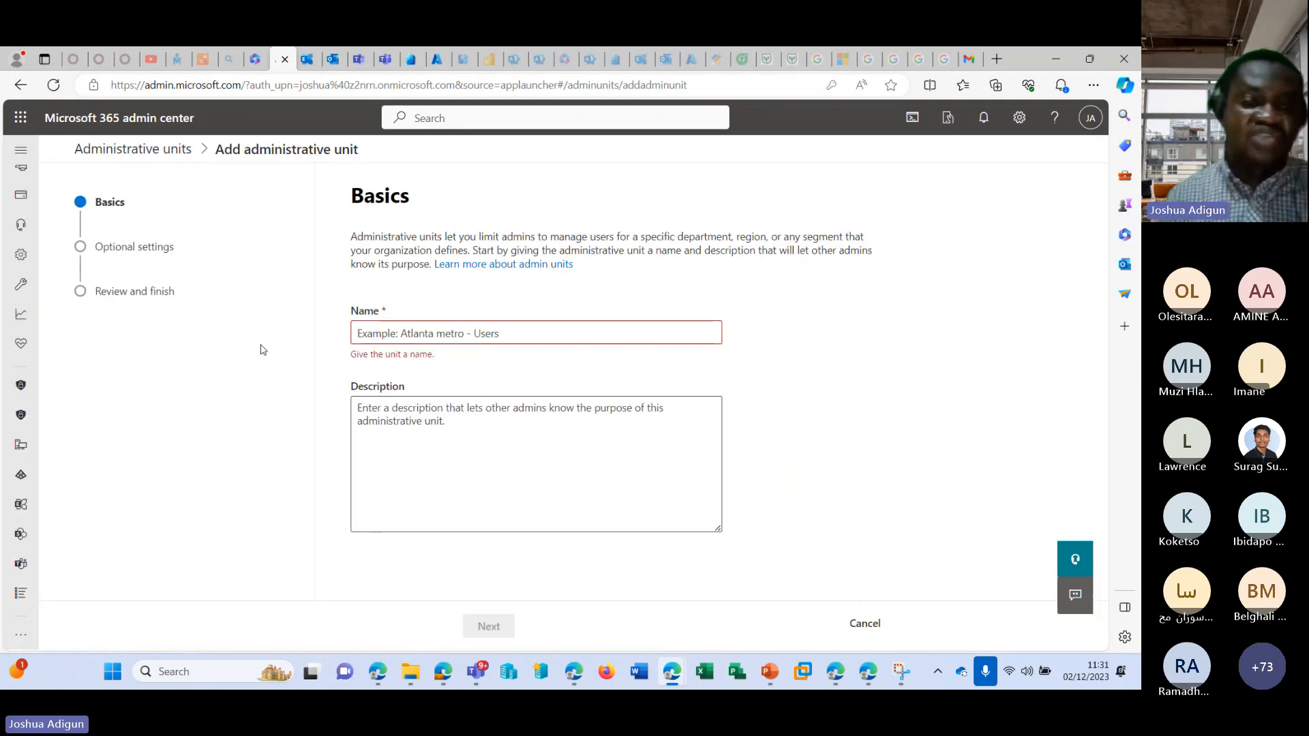
left_click(507, 331)
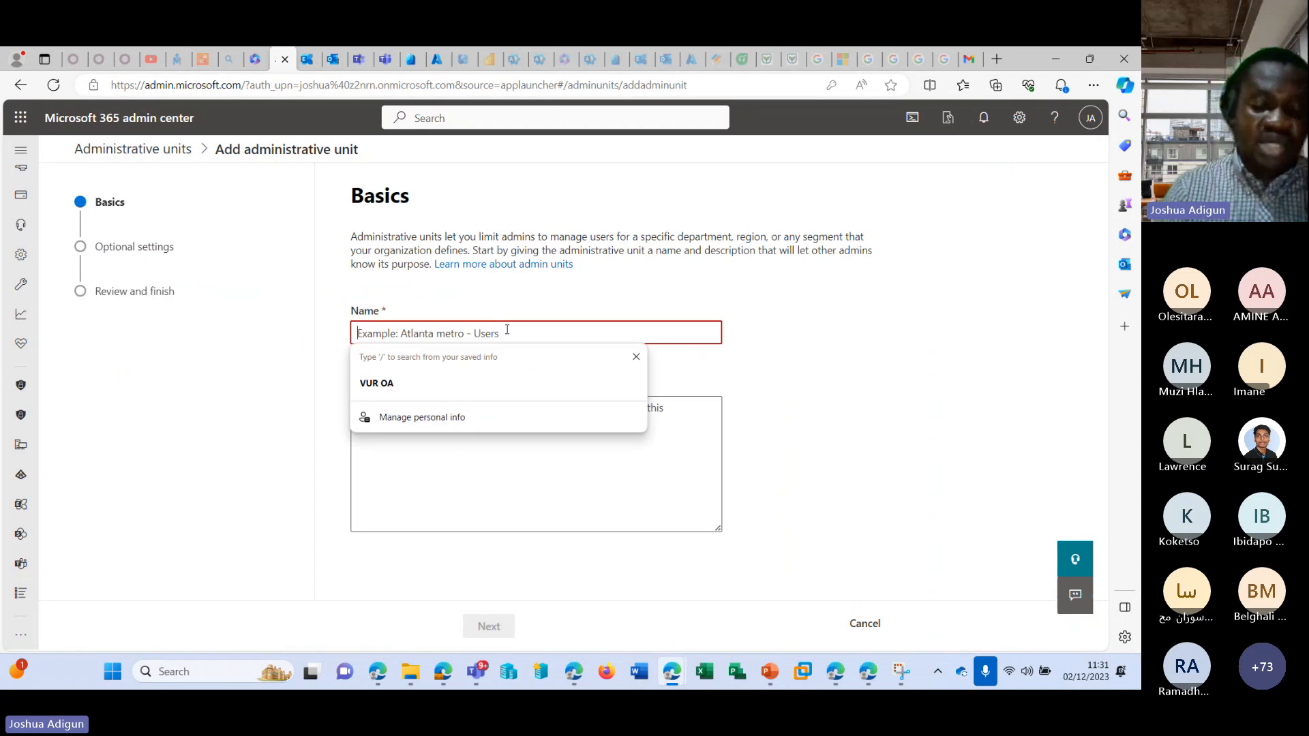
type("IT")
left_click(501, 426)
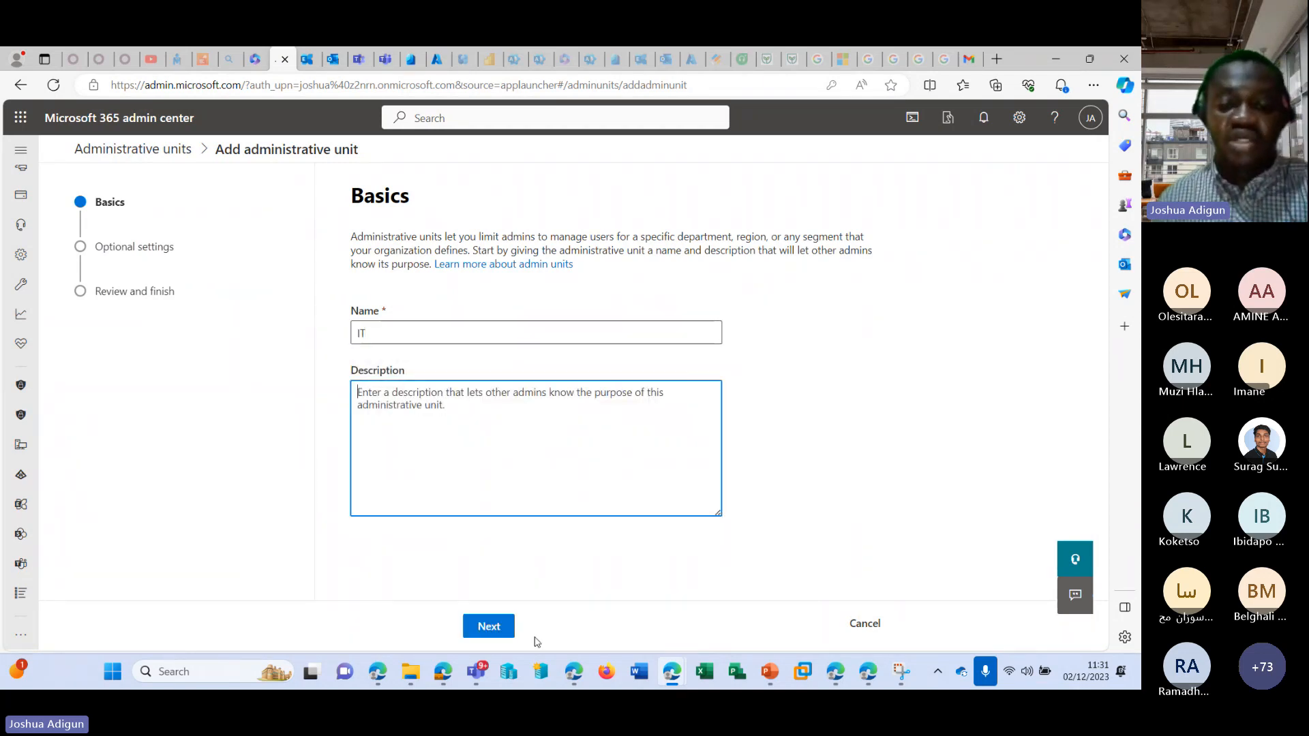
left_click(489, 626)
Show the option for adding up to 20 users and groups and the one for uploading users, and cancel the new administrative unit.
left_click(359, 330)
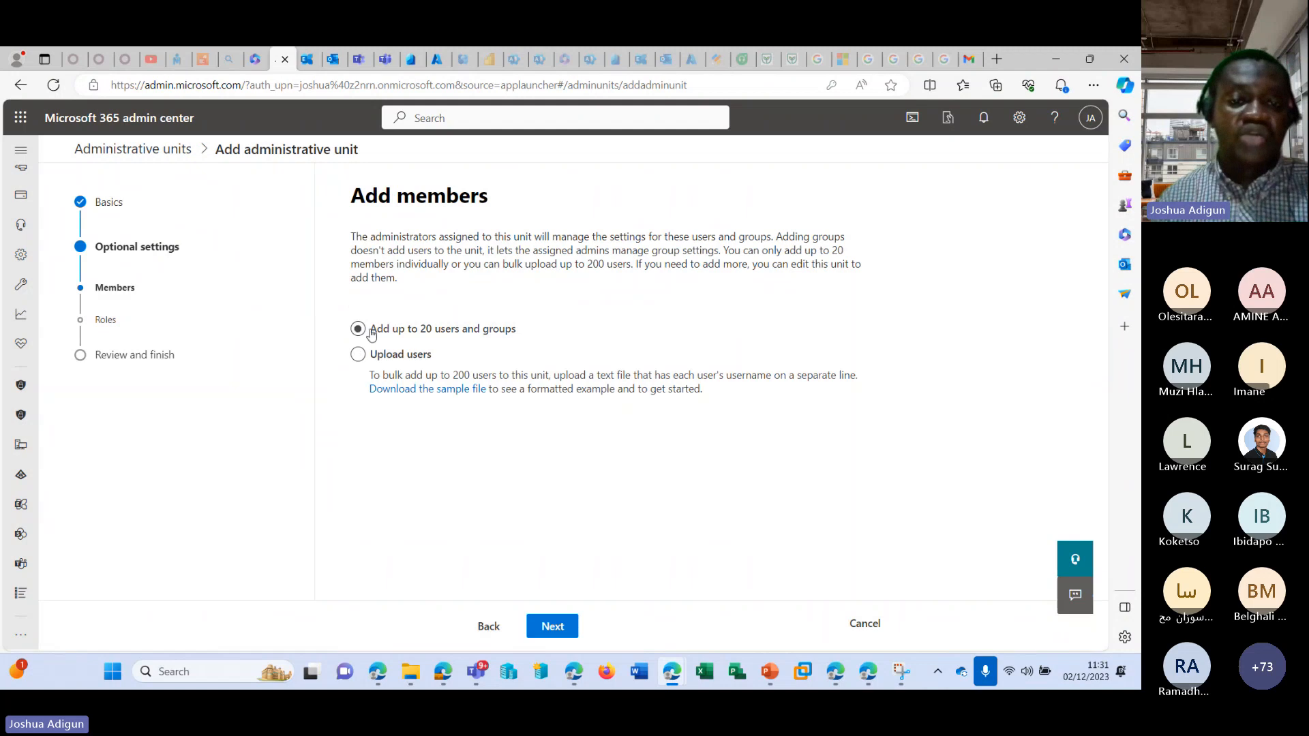
left_click(358, 330)
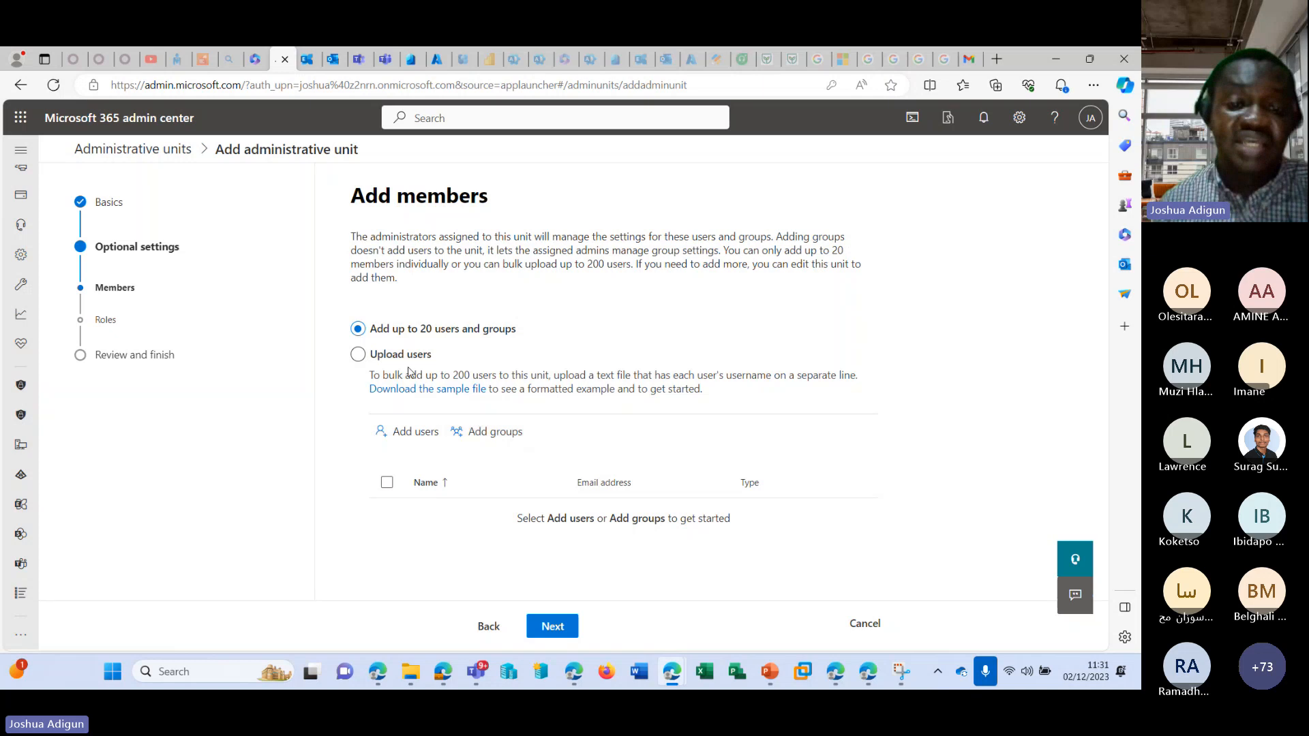
left_click(389, 356)
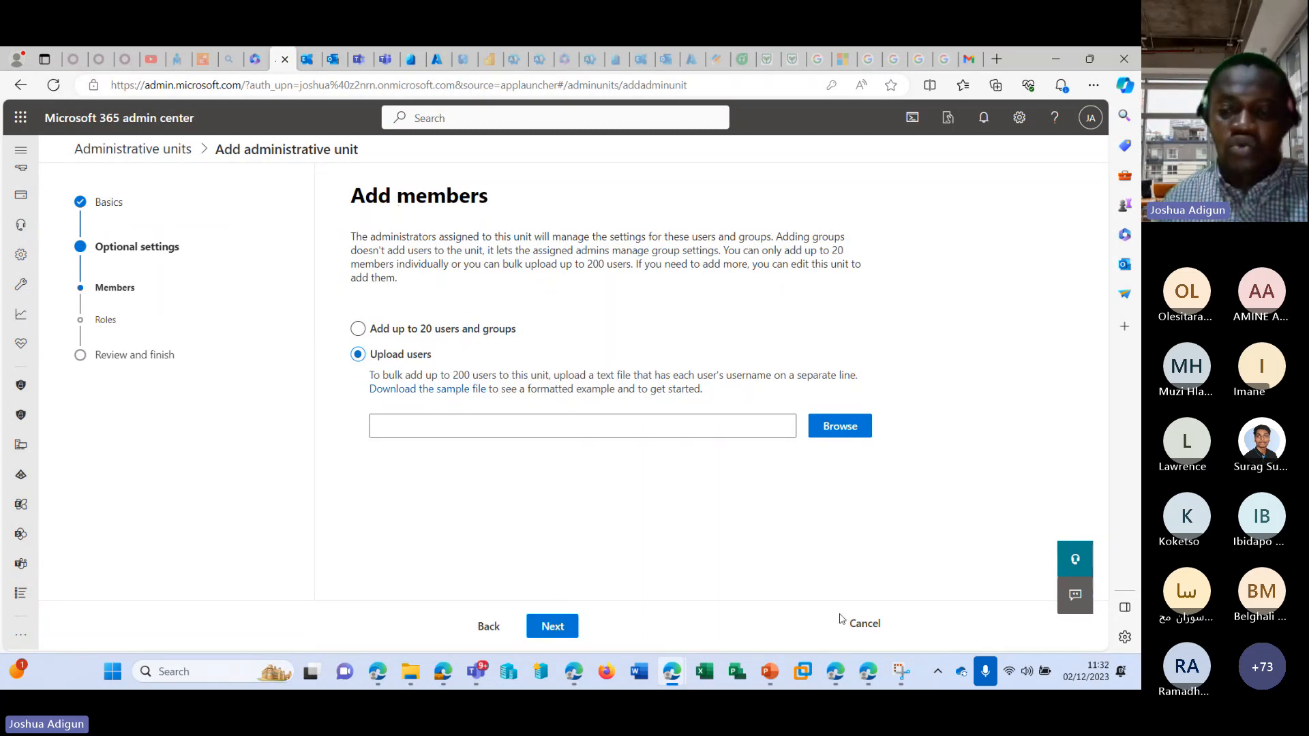
left_click(858, 623)
left_click(434, 412)
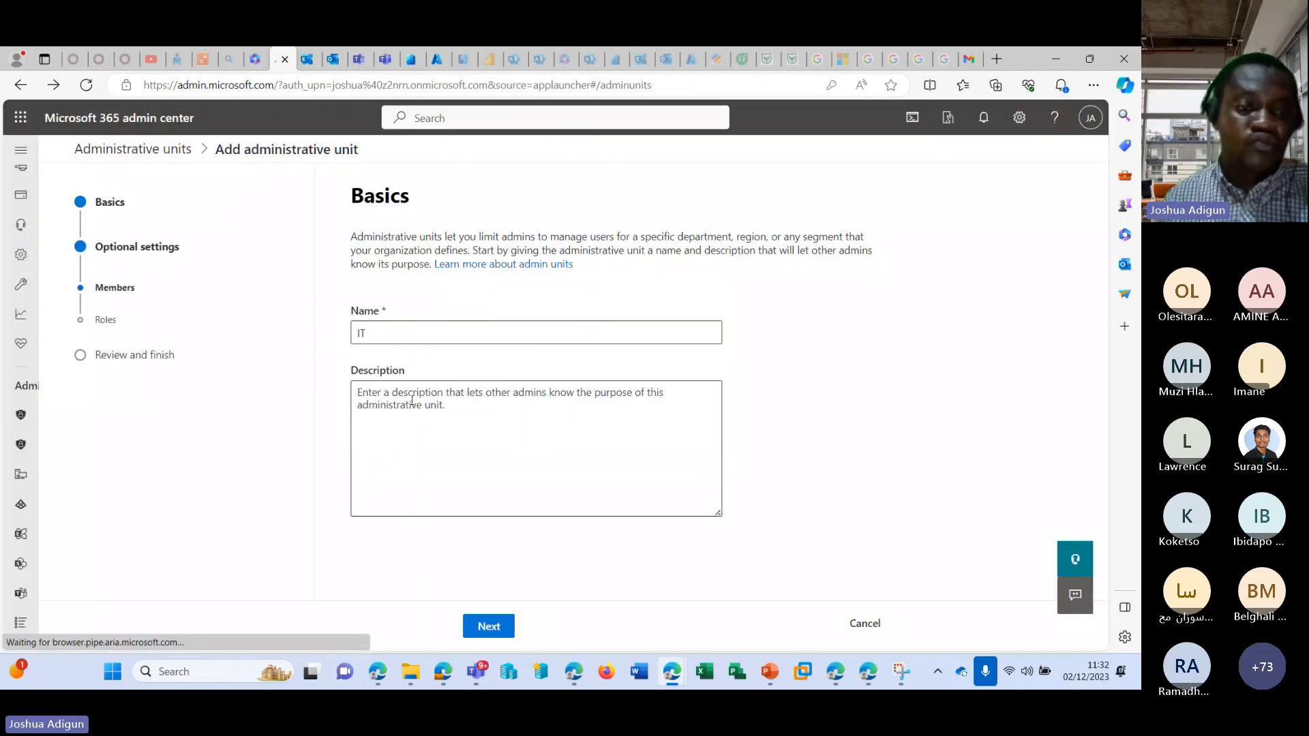
Expand the Resources section and open Rooms & equipment.
scroll(92, 348, "up", 5)
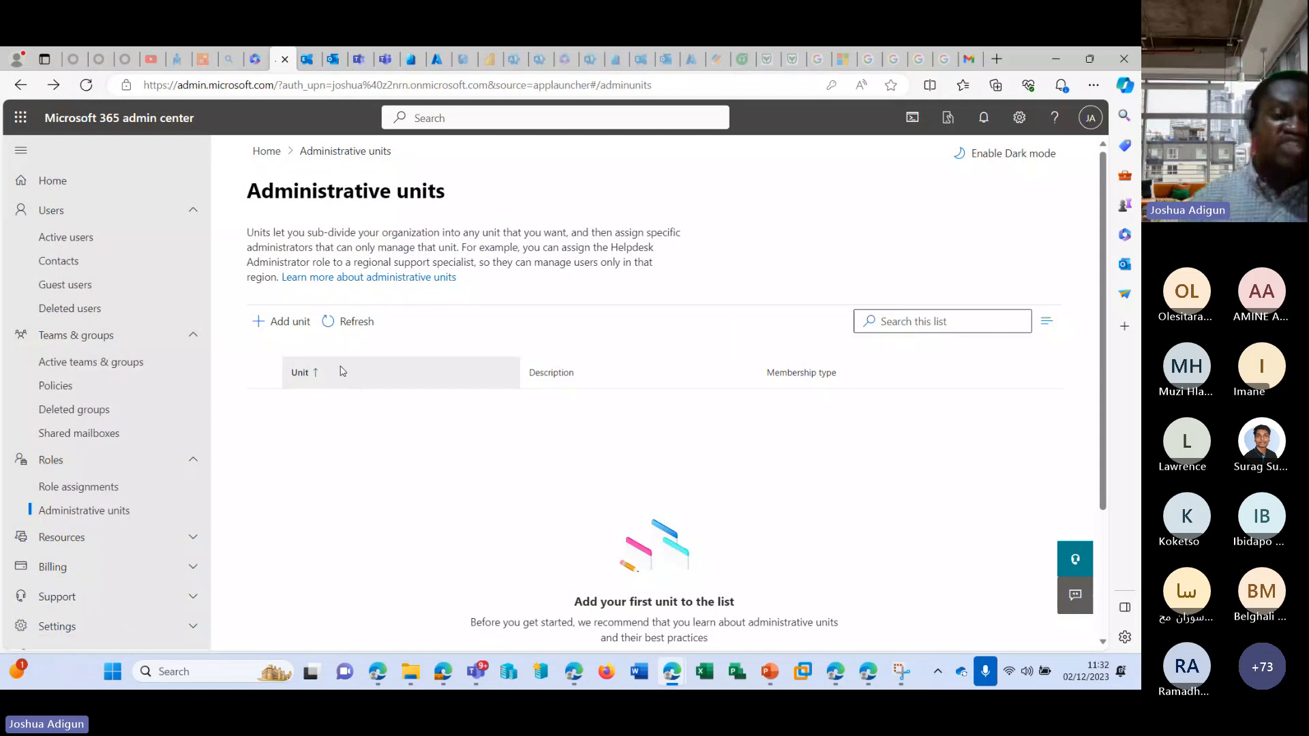
scroll(161, 407, "down", 5)
left_click(188, 249)
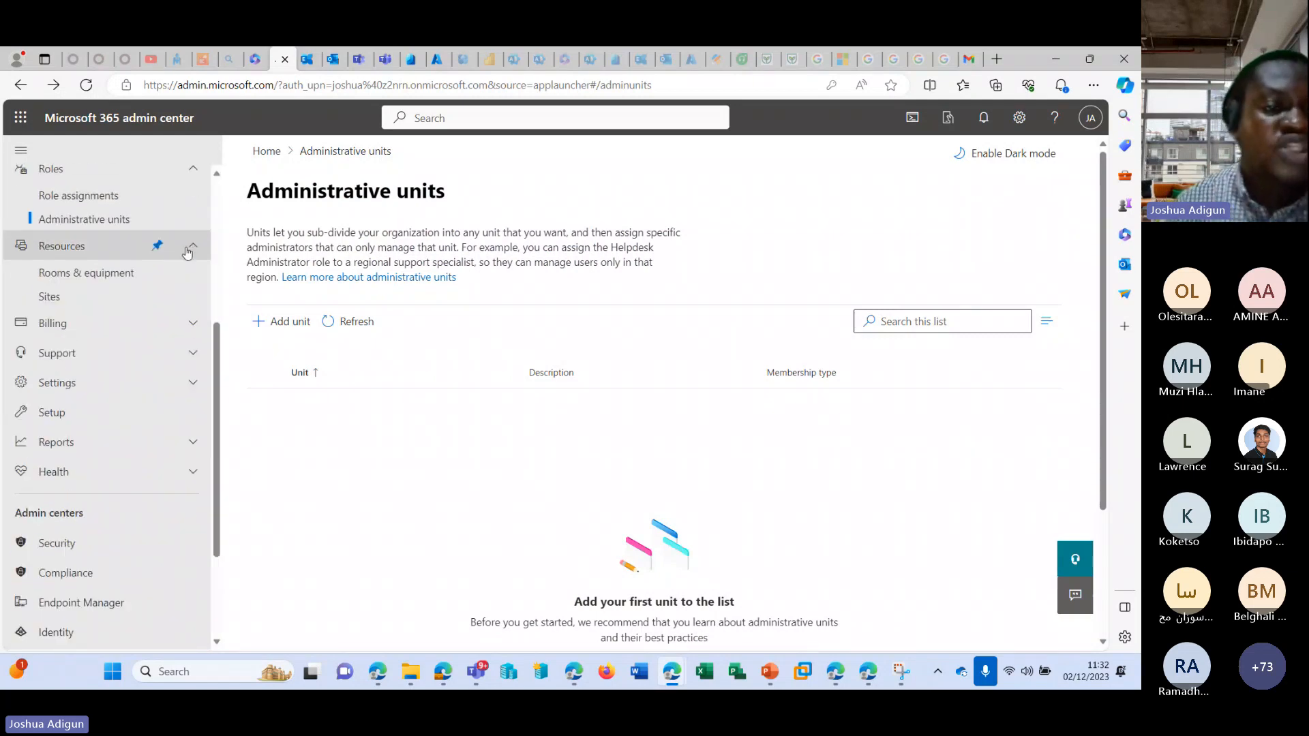
left_click(130, 274)
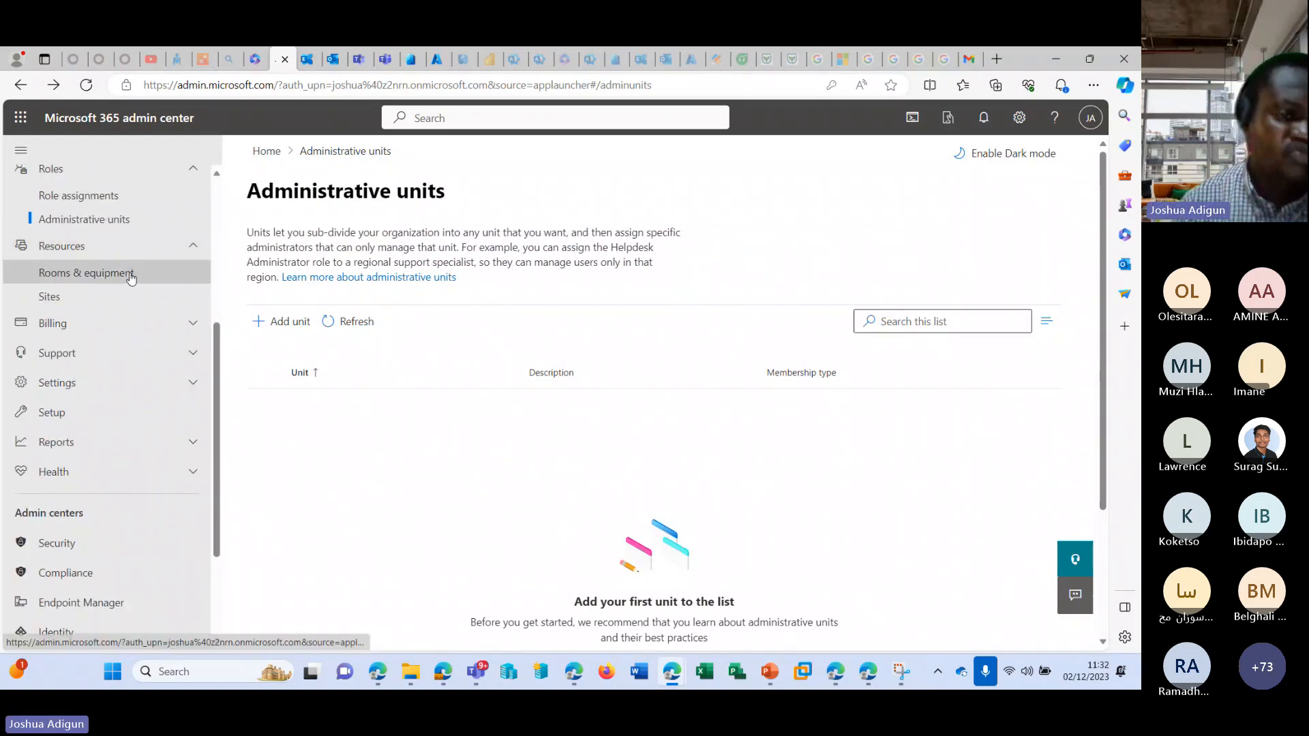
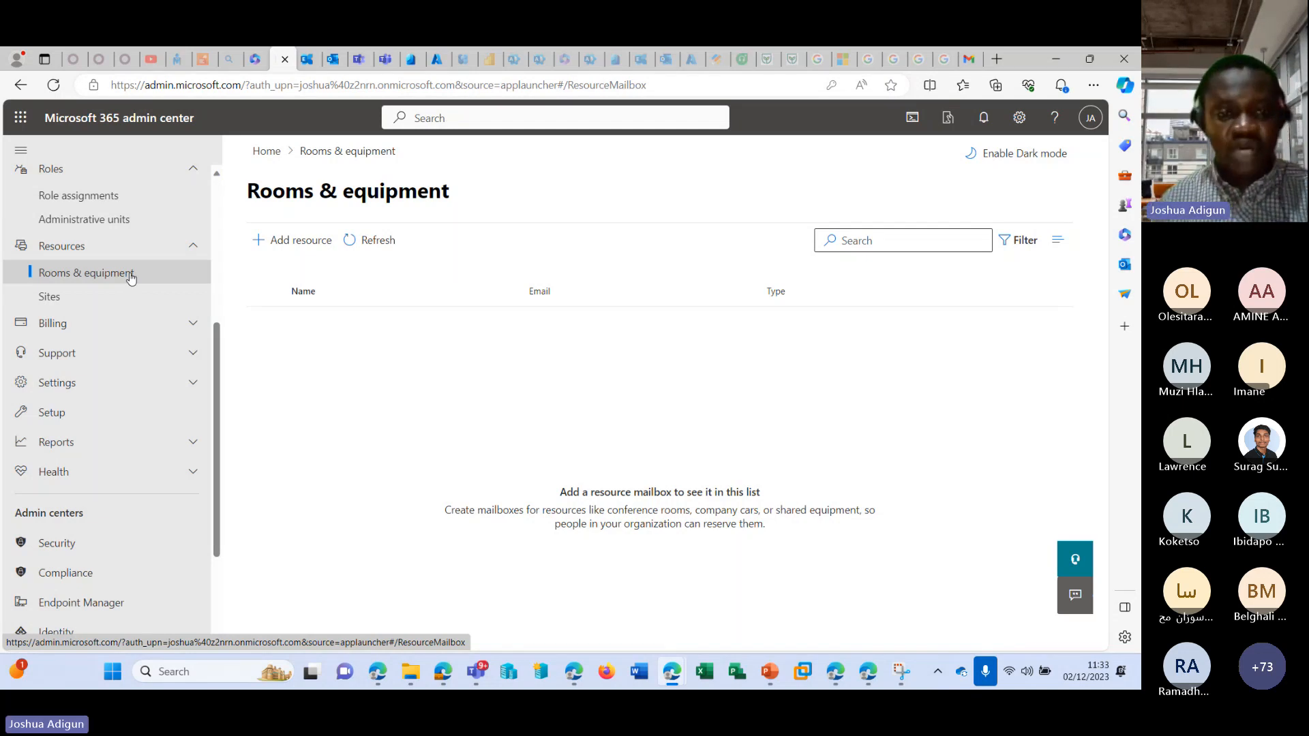
Start adding a Room resource named Room1, with Room1 as its email alias and a capacity of 20.
left_click(287, 242)
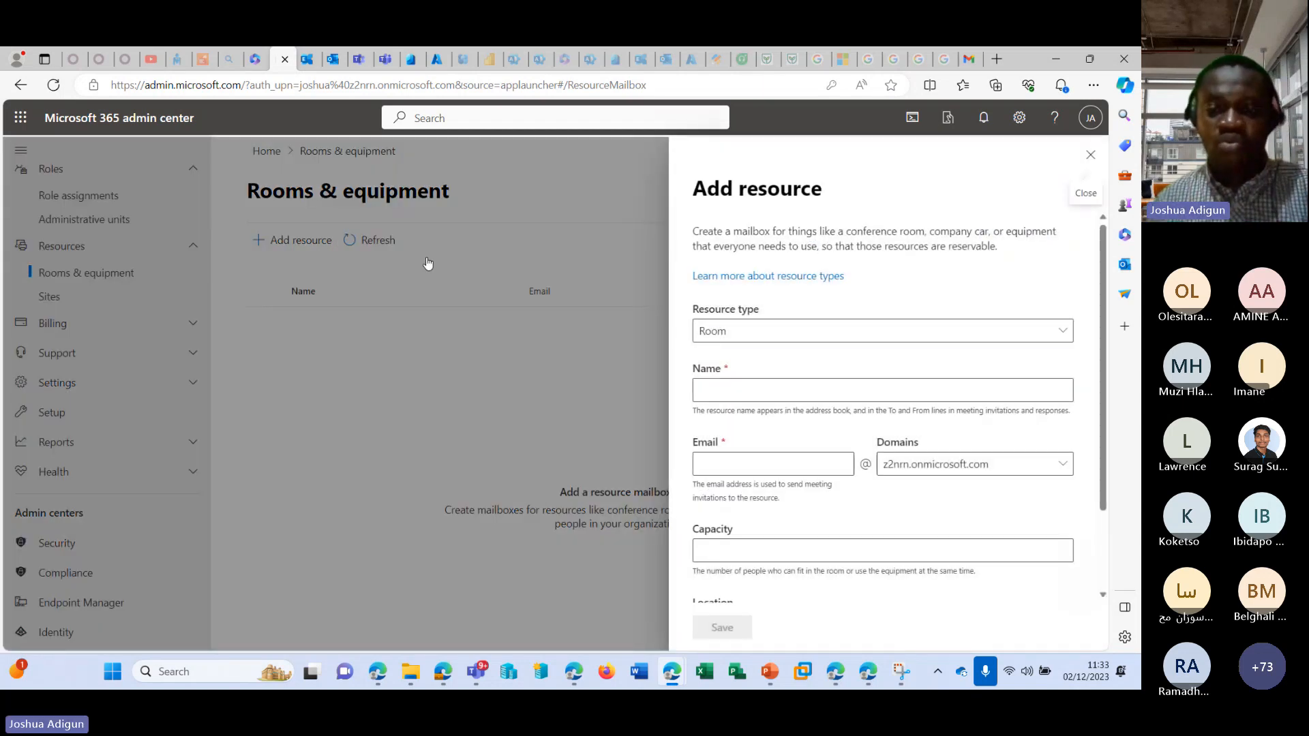
left_click(762, 388)
type("Room")
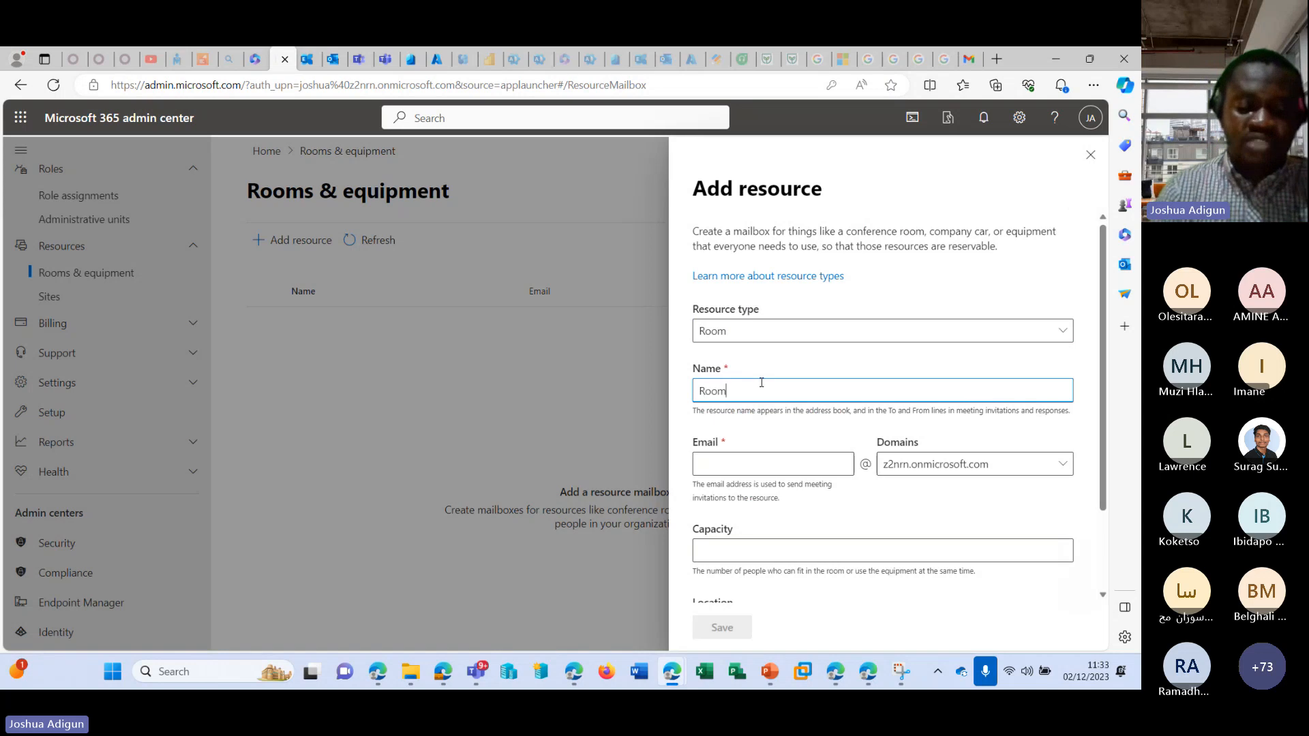
type("1")
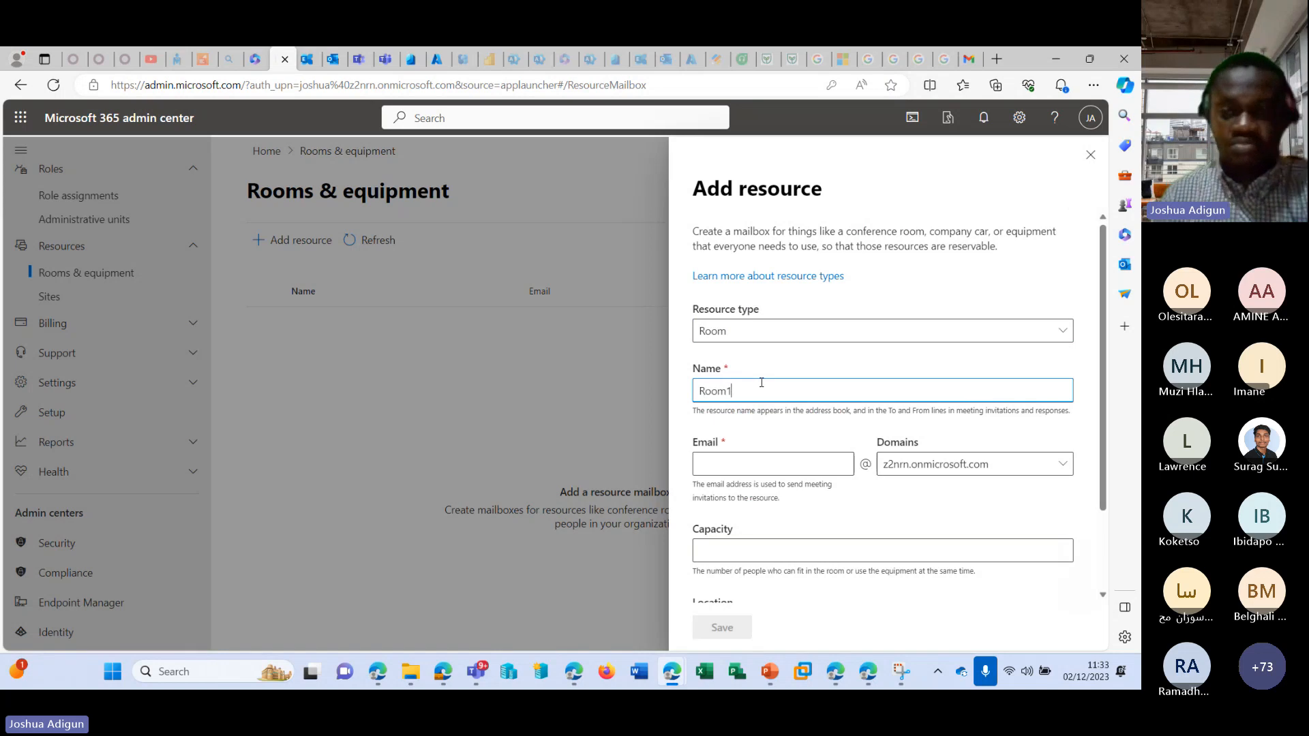
left_click(789, 463)
left_click(784, 545)
scroll(787, 497, "down", 2)
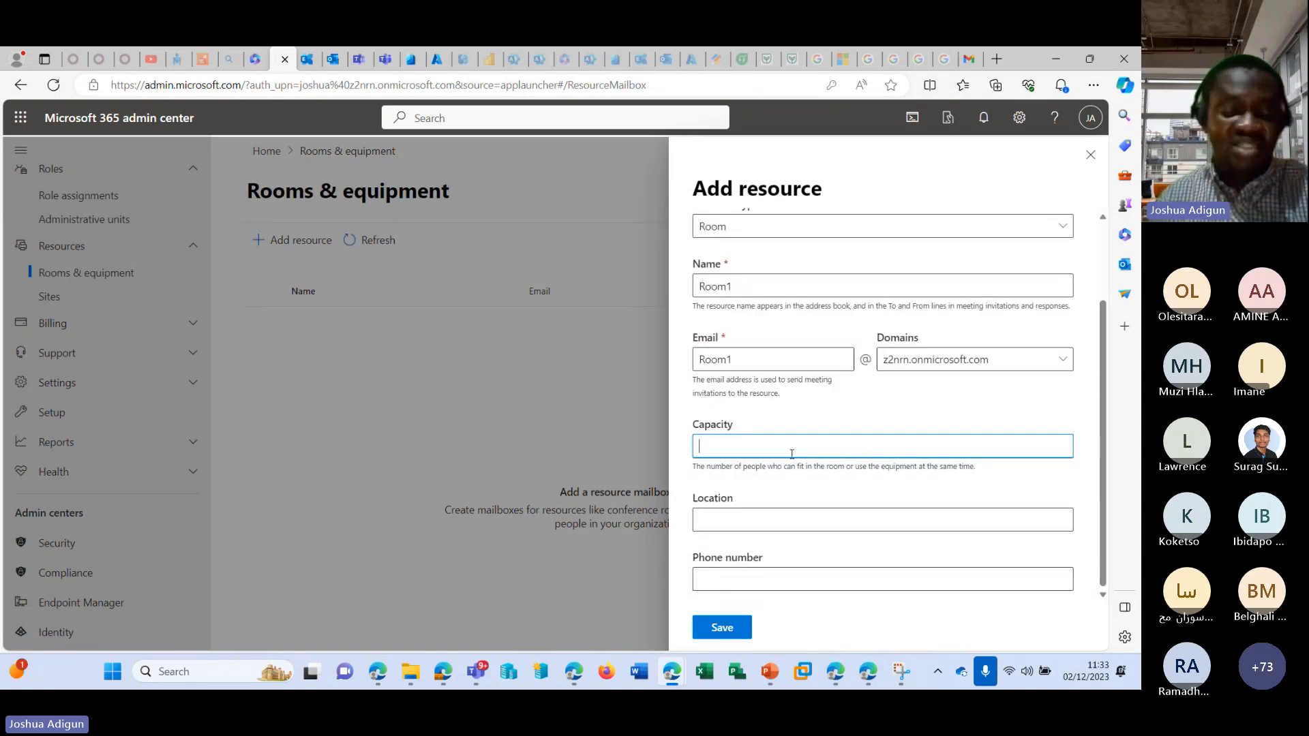
type("20")
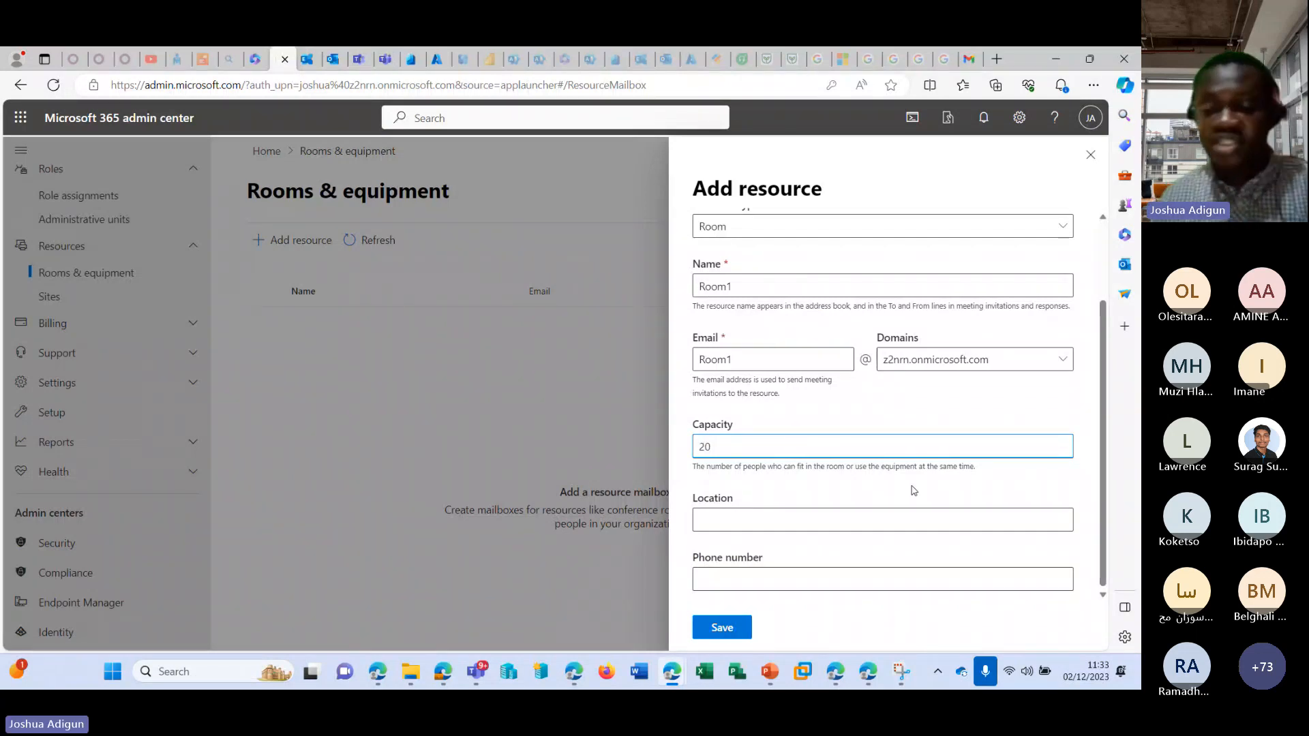
Set the room's location to Nigeria, leave the phone number empty and save the resource.
left_click(865, 525)
type("UK")
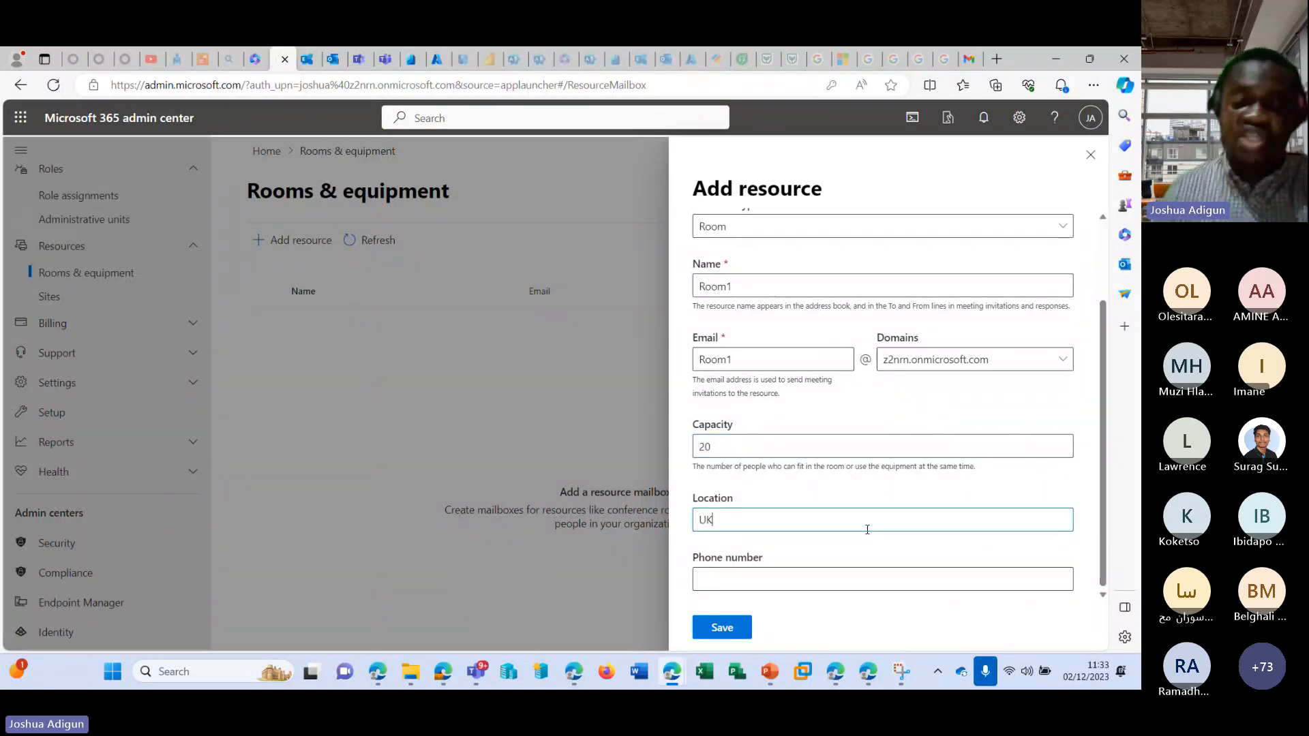
left_click_drag(725, 520, 628, 518)
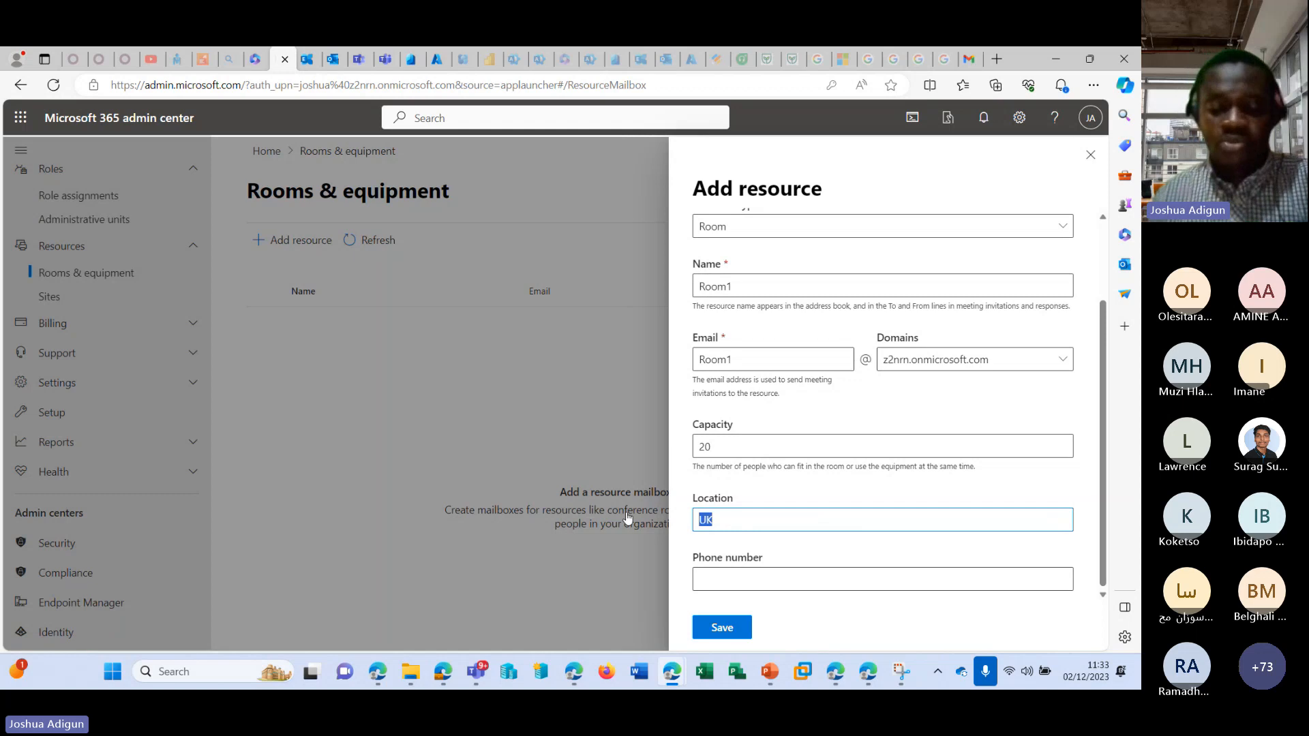
type("Nigeria")
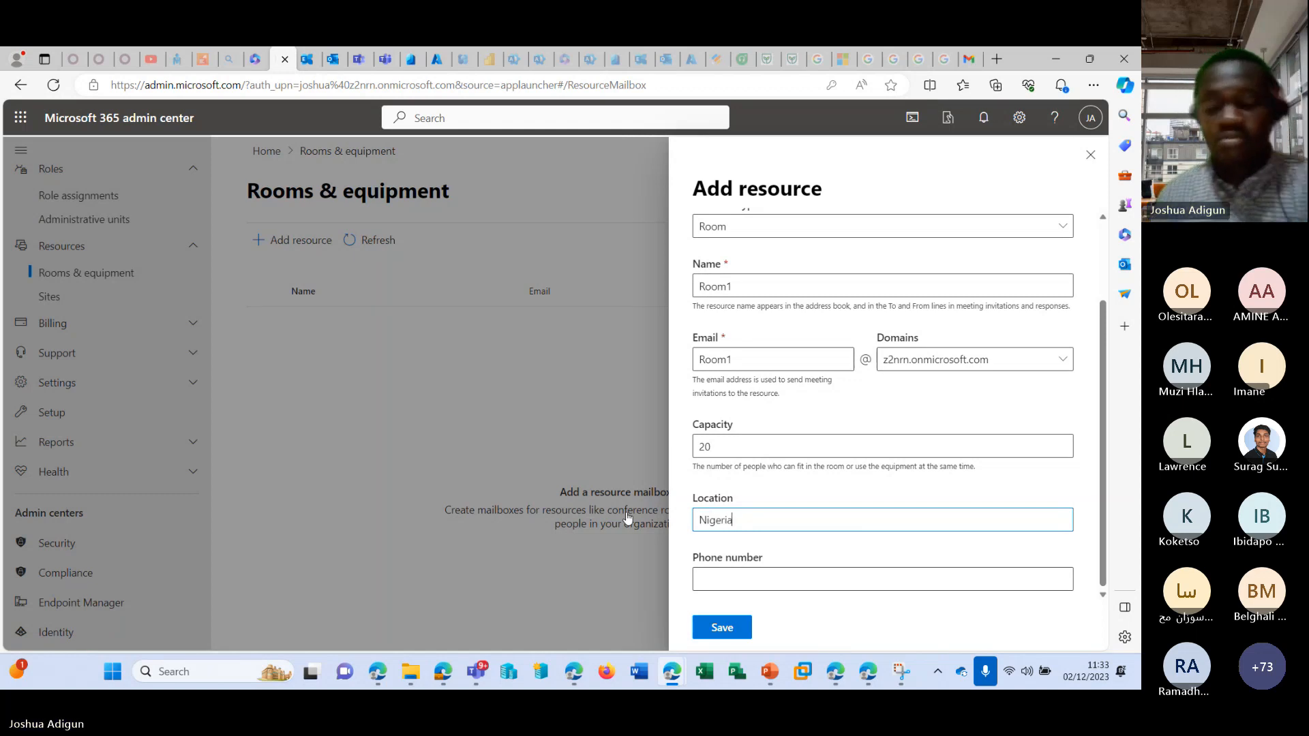
left_click(722, 628)
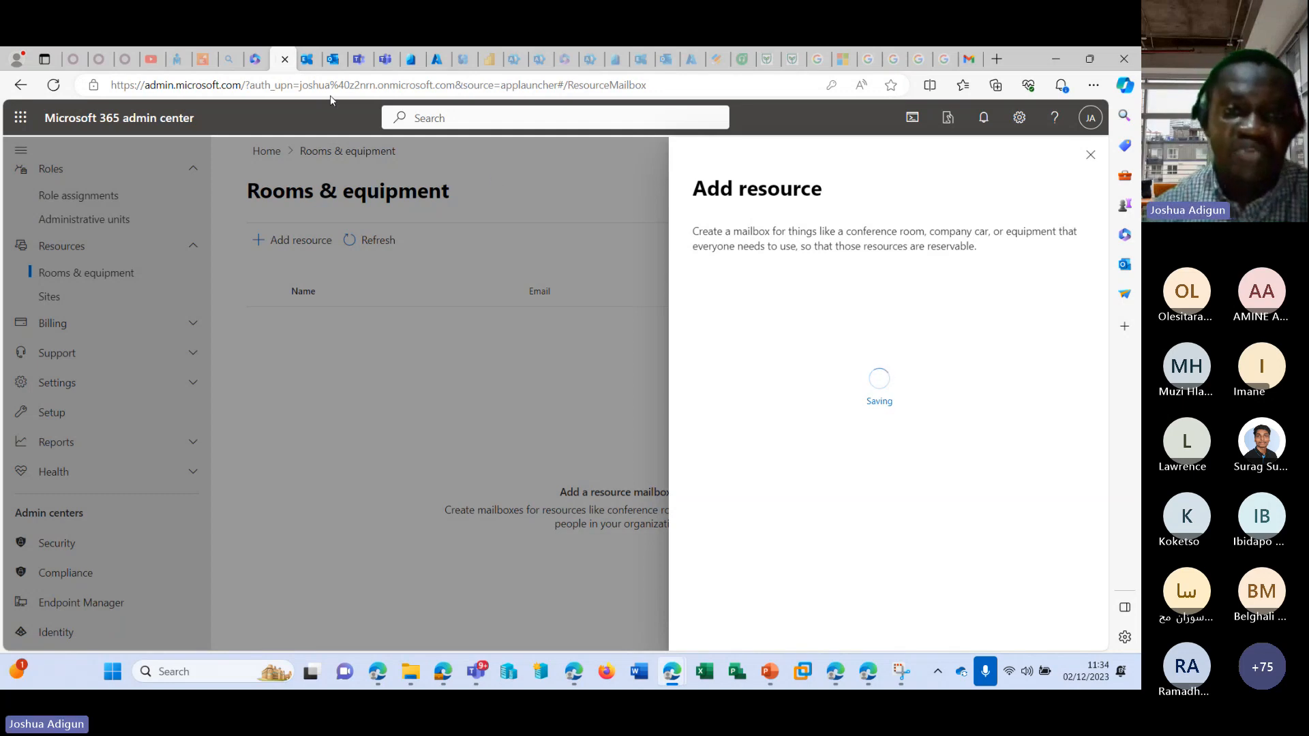
Switch to Outlook and expand the folders of the delegated user's mailbox.
left_click(333, 58)
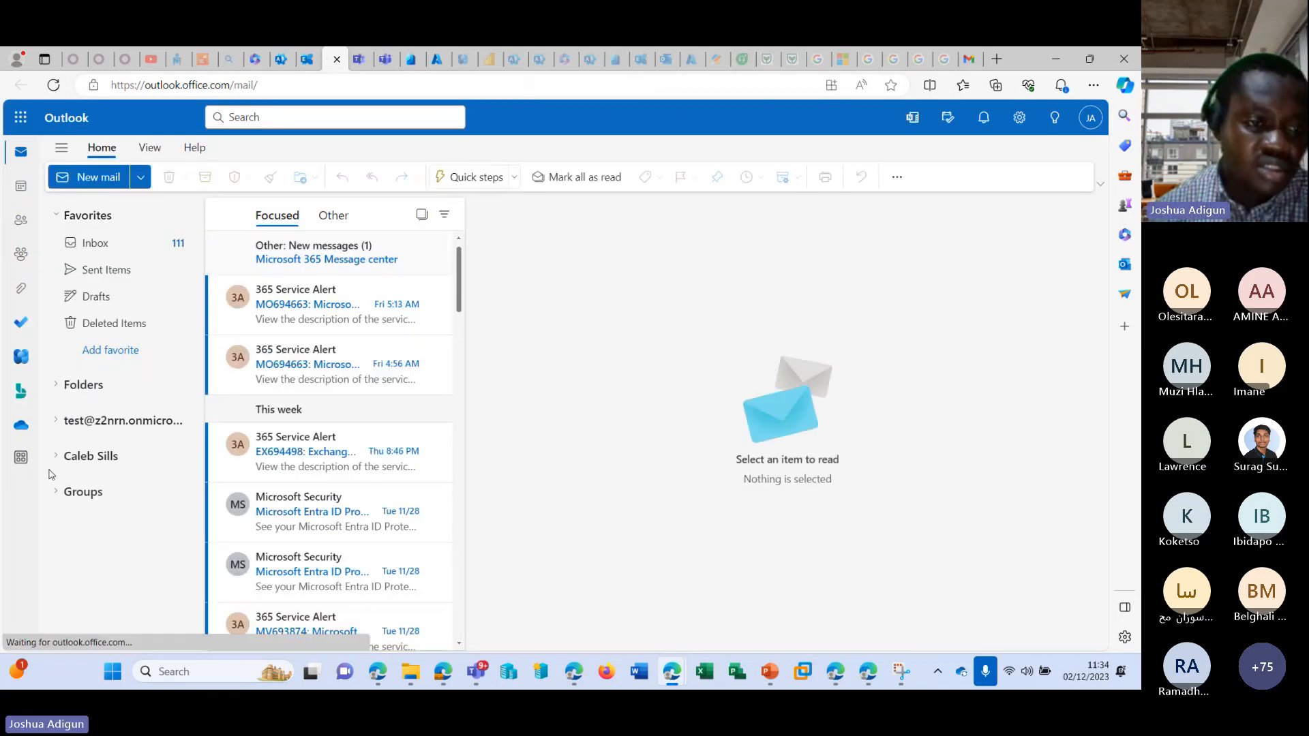
left_click(59, 459)
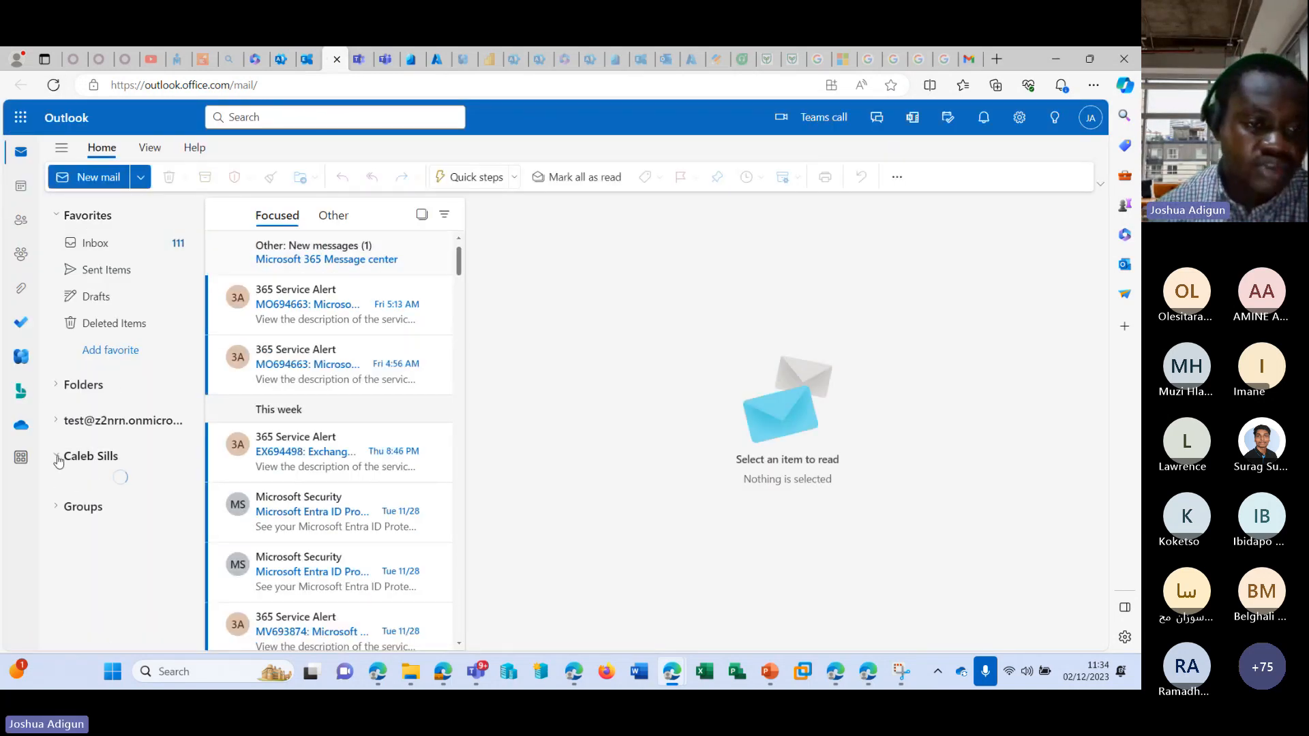
scroll(184, 419, "down", 2)
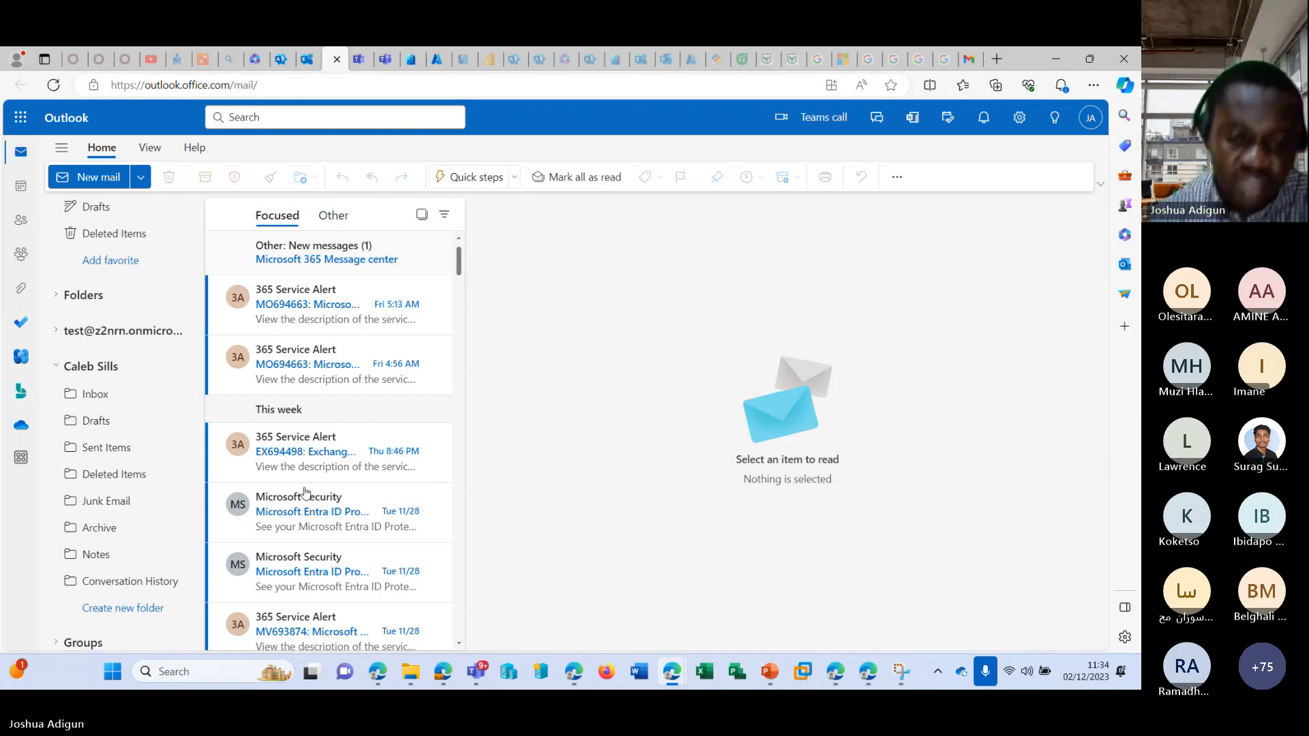
mouse_move(477, 672)
left_click(484, 546)
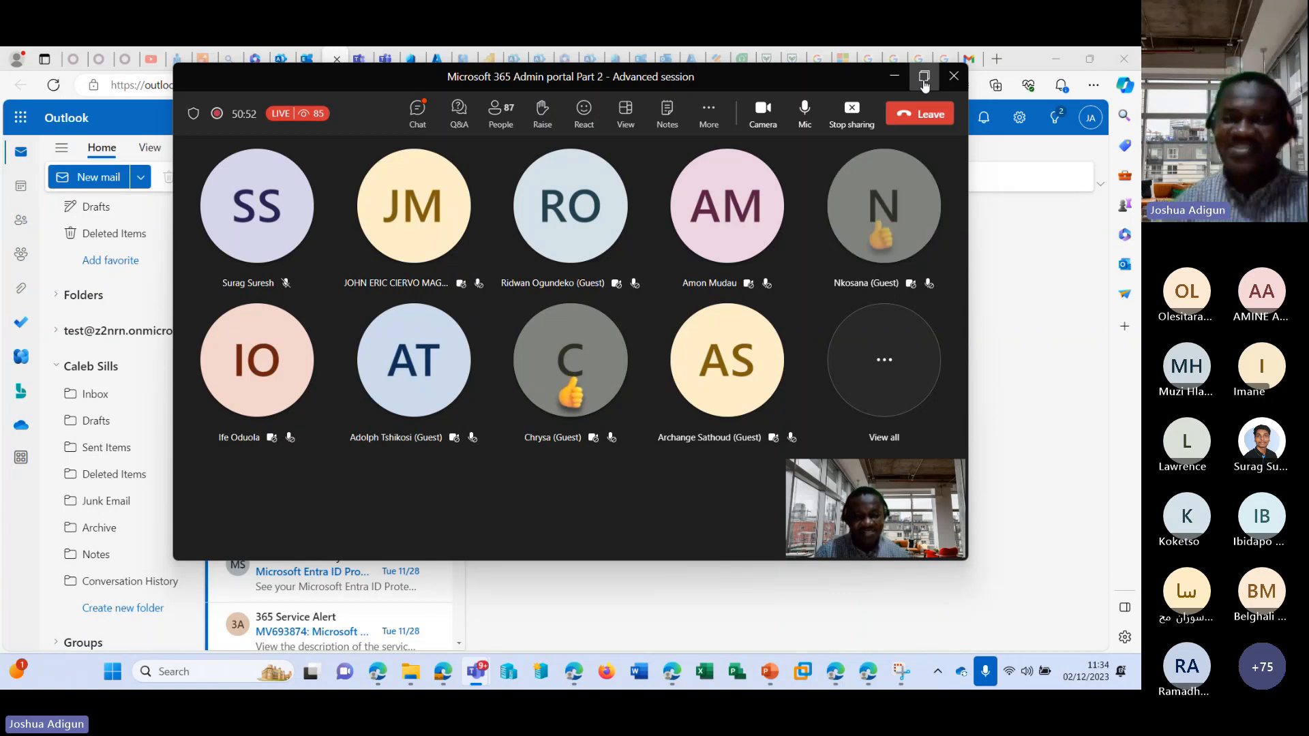
left_click(896, 77)
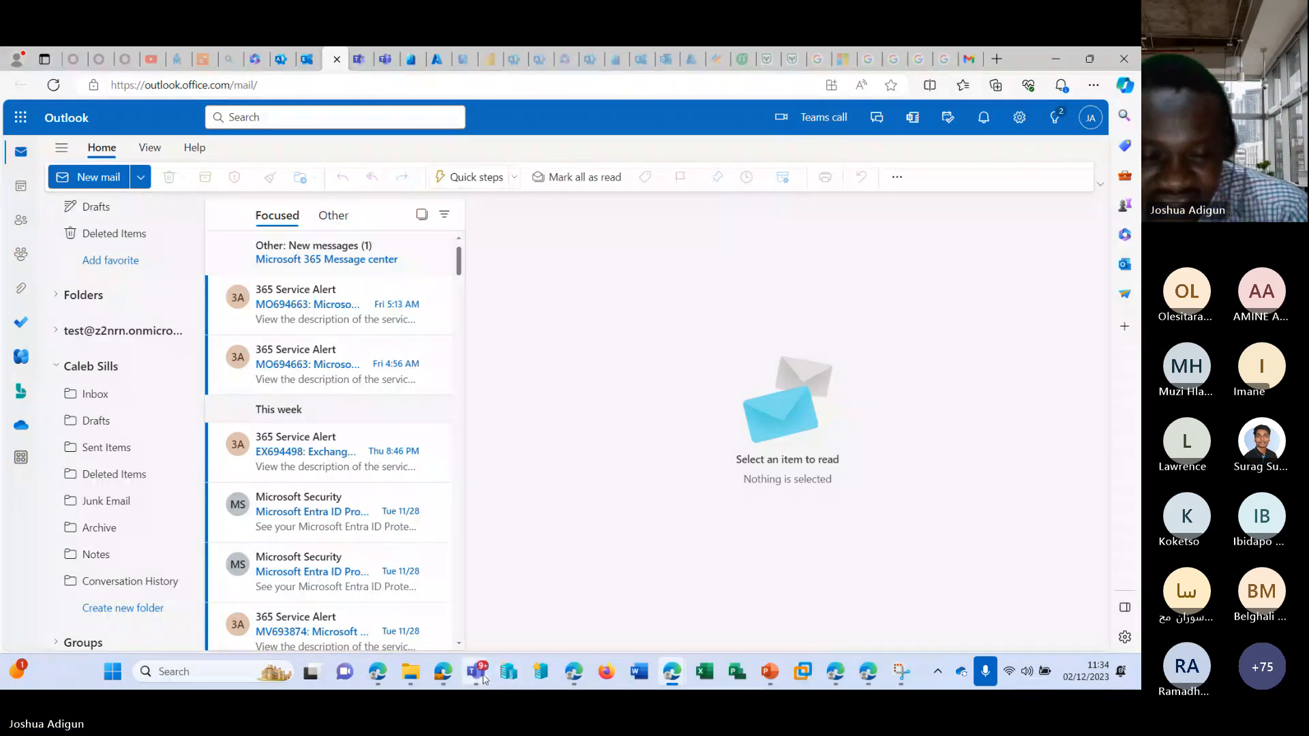
mouse_move(476, 671)
left_click(497, 521)
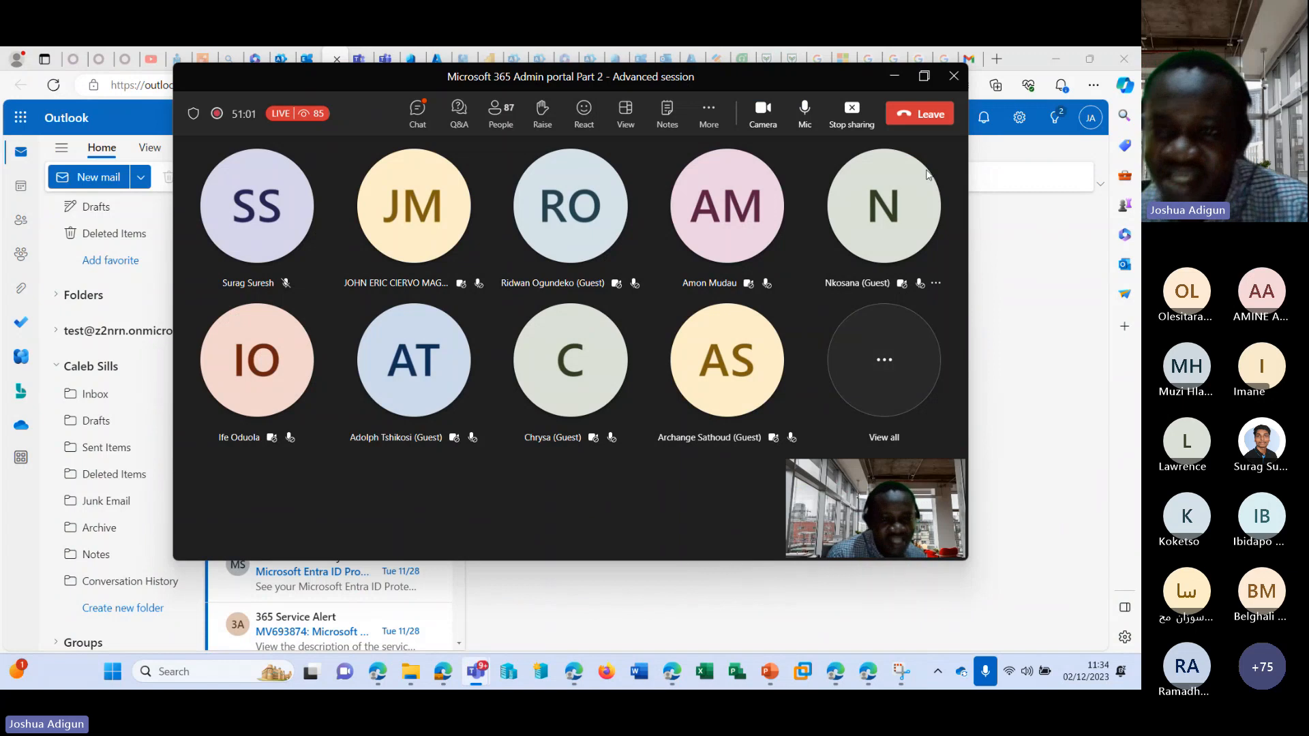
left_click(894, 77)
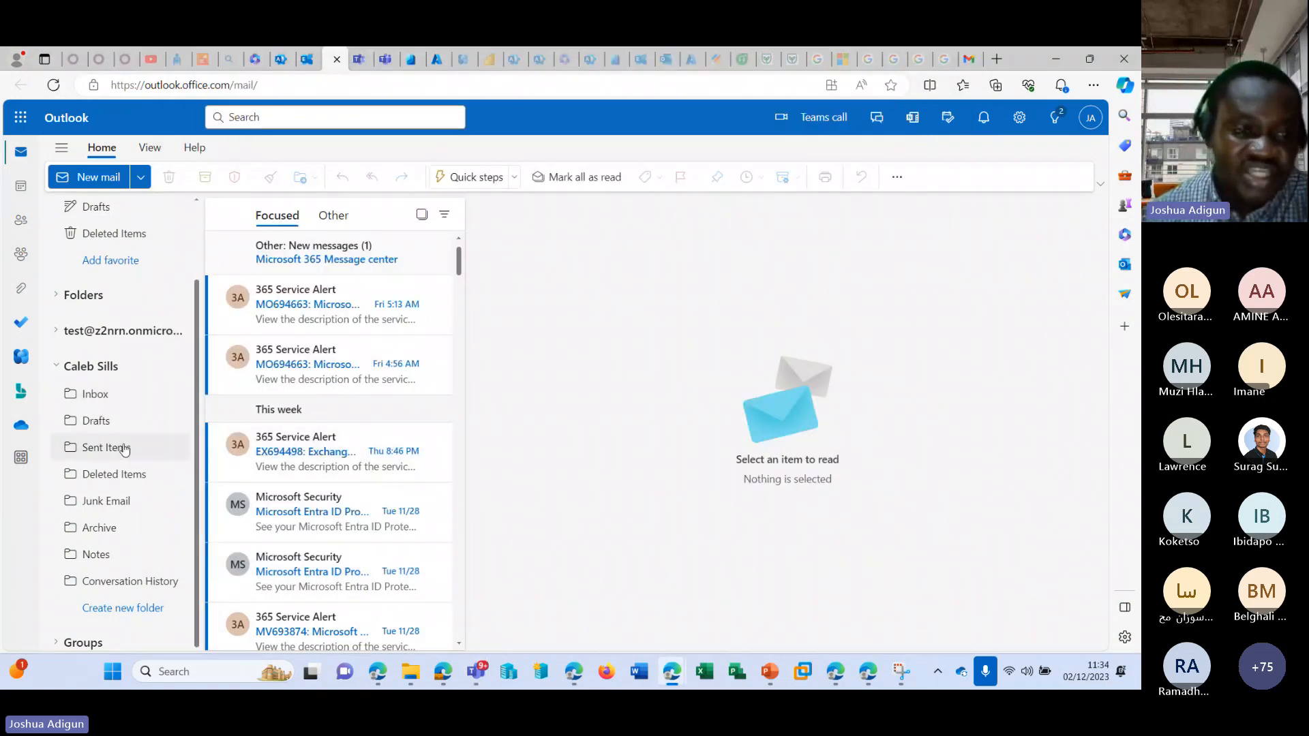
Open the delegated mailbox's inbox and send its owner an email with the subject "Test shared" and the body "Testing 2".
left_click(117, 395)
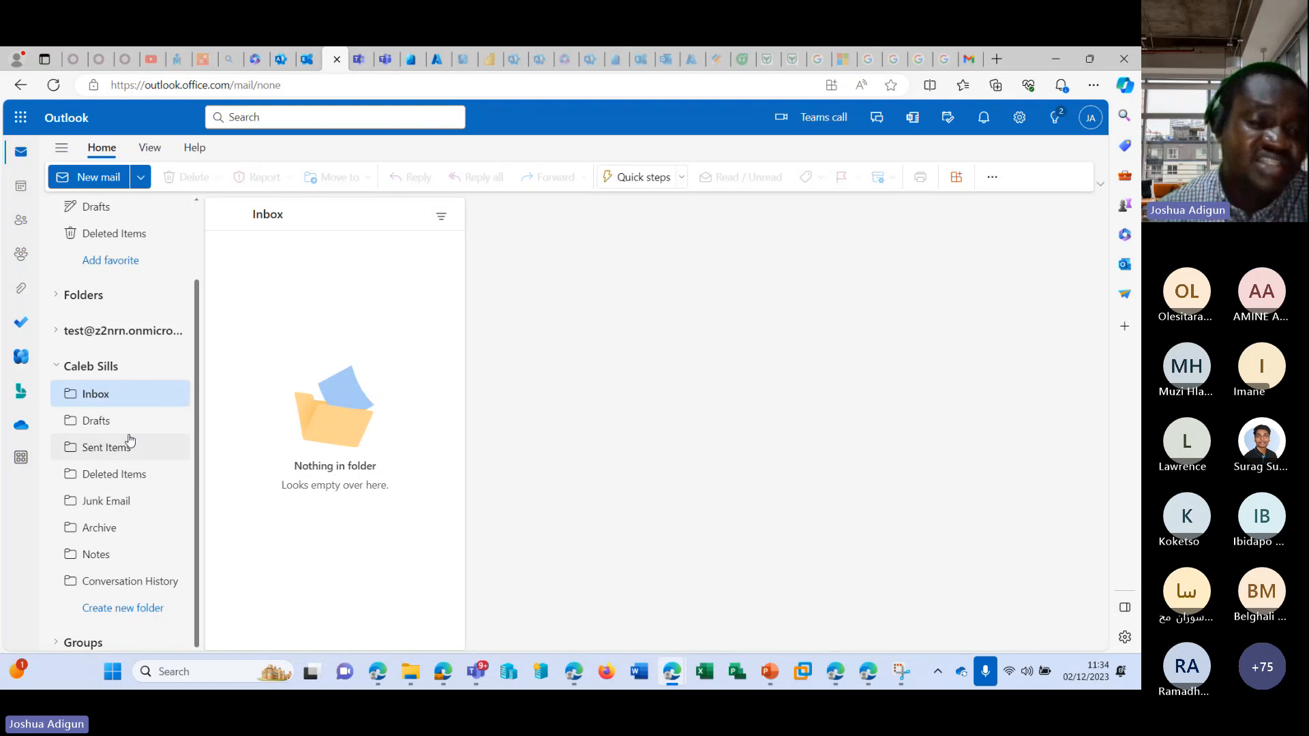
scroll(155, 418, "up", 2)
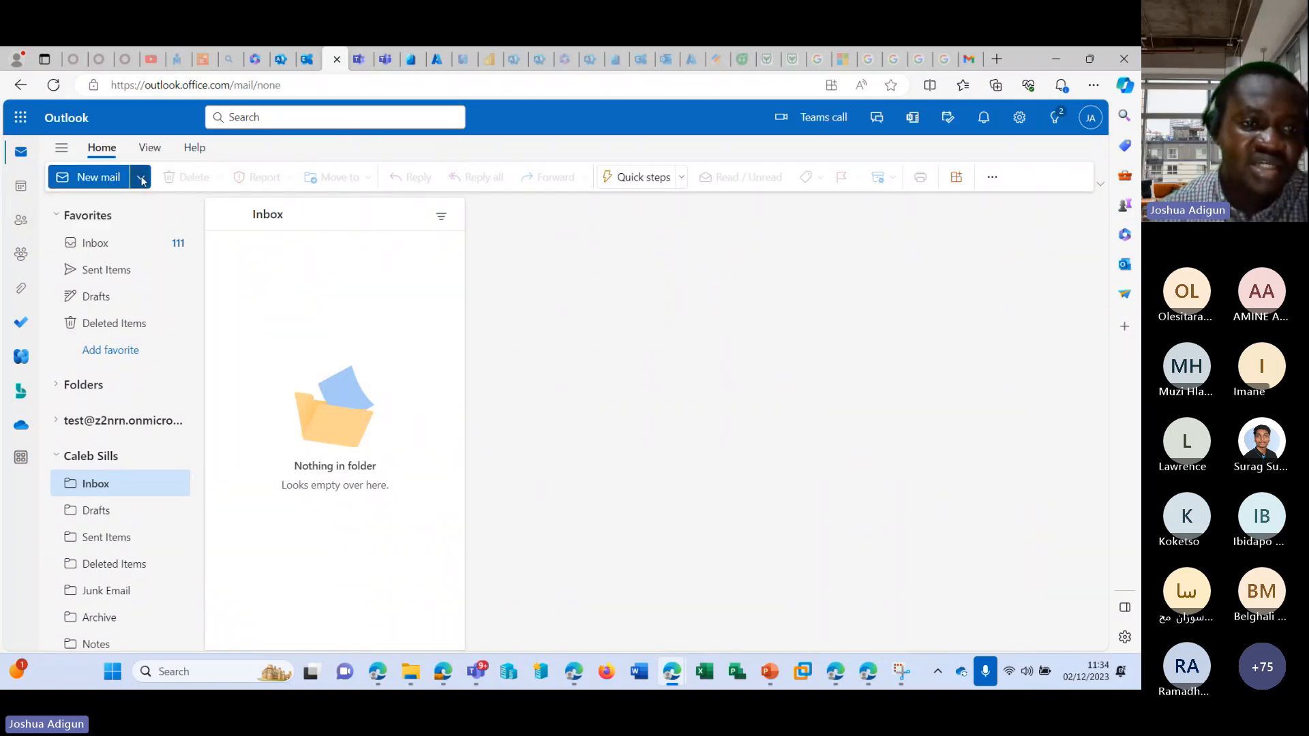
key("n")
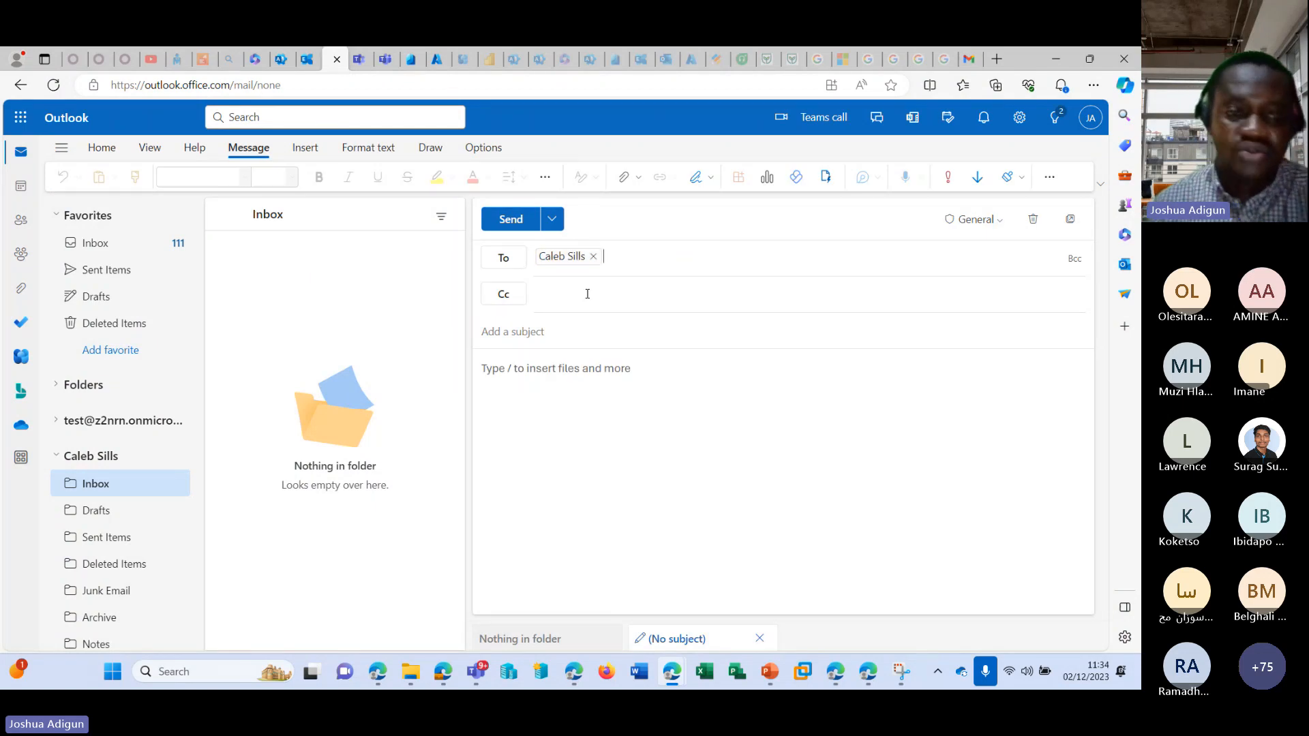
type("Test shared")
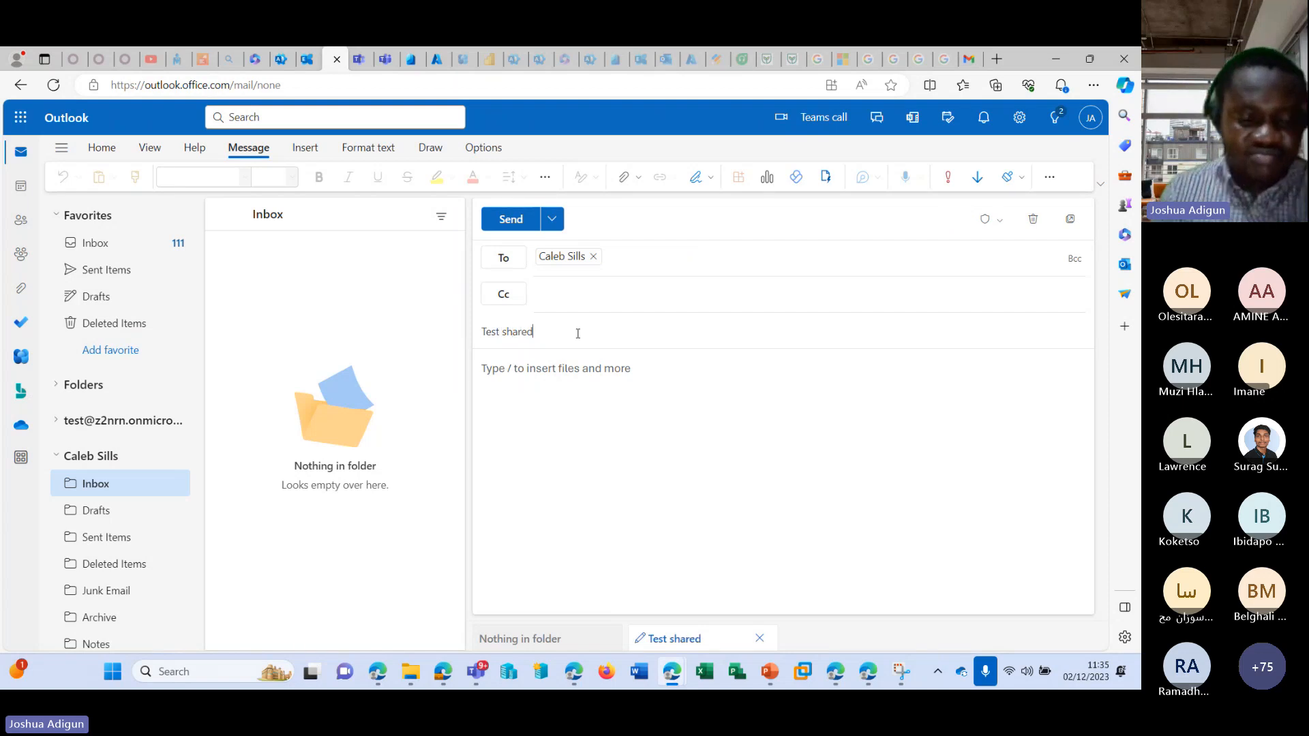
key("Tab")
type("Testin")
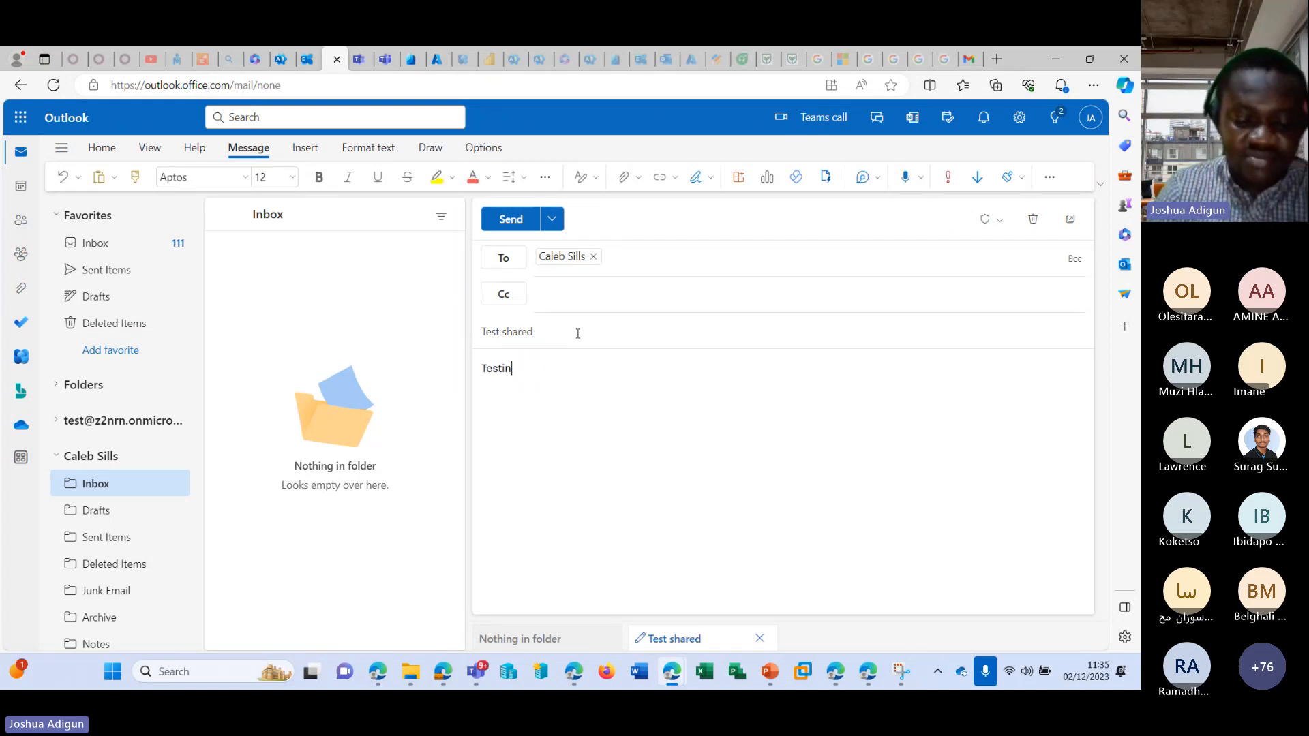
type("g 2")
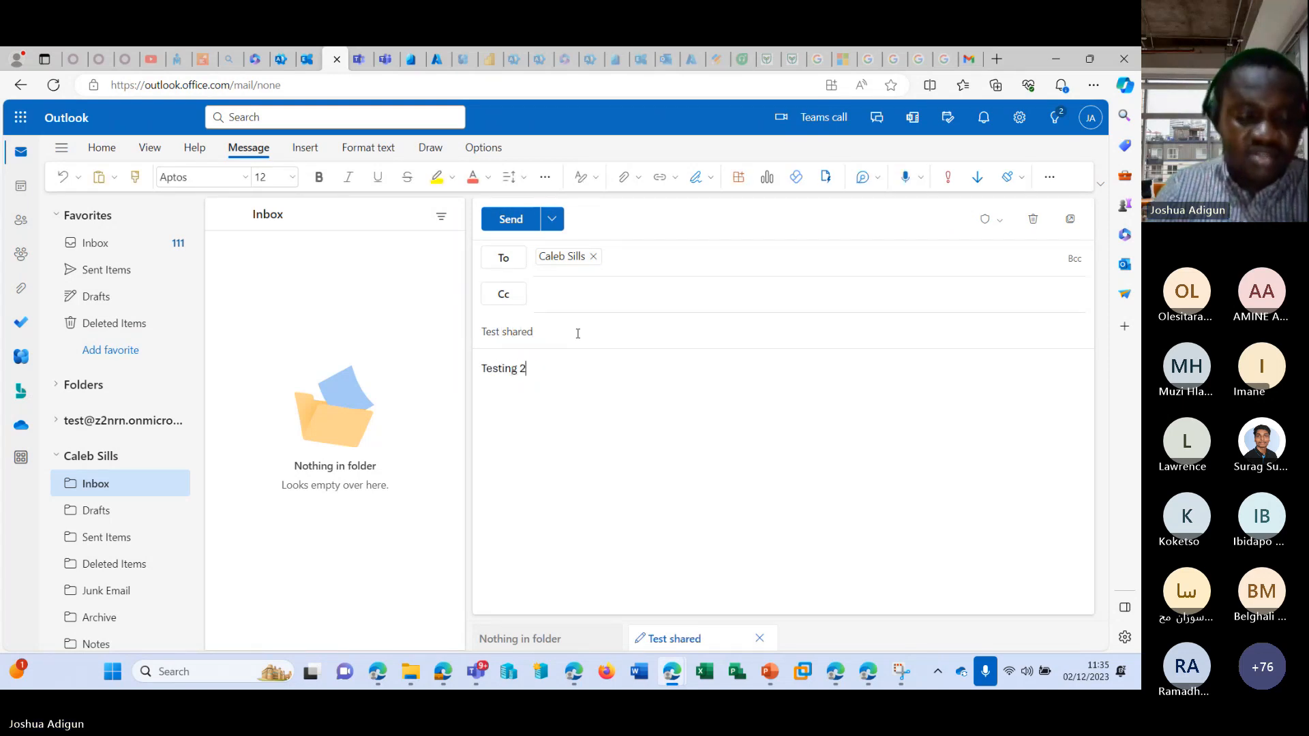
left_click(510, 219)
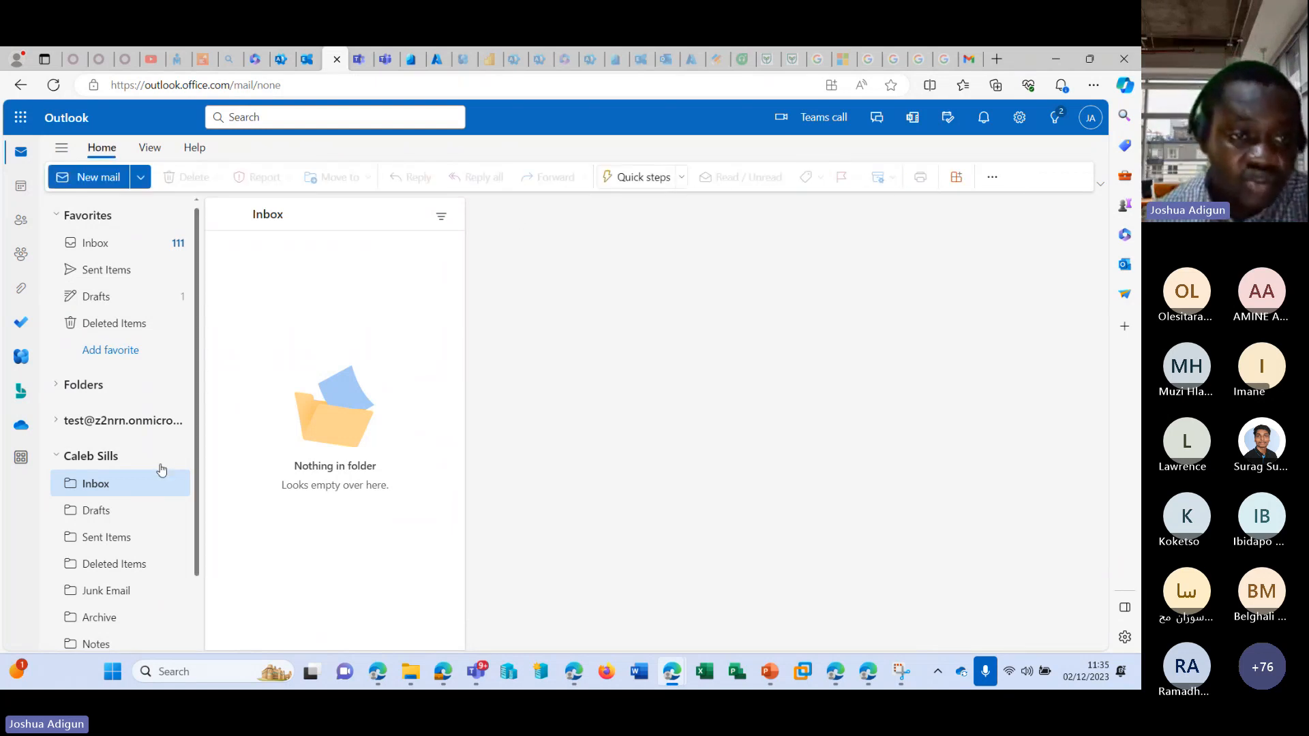
Check the delegated mailbox's Inbox and Drafts folders for the test email.
left_click(106, 489)
left_click(98, 511)
left_click(102, 484)
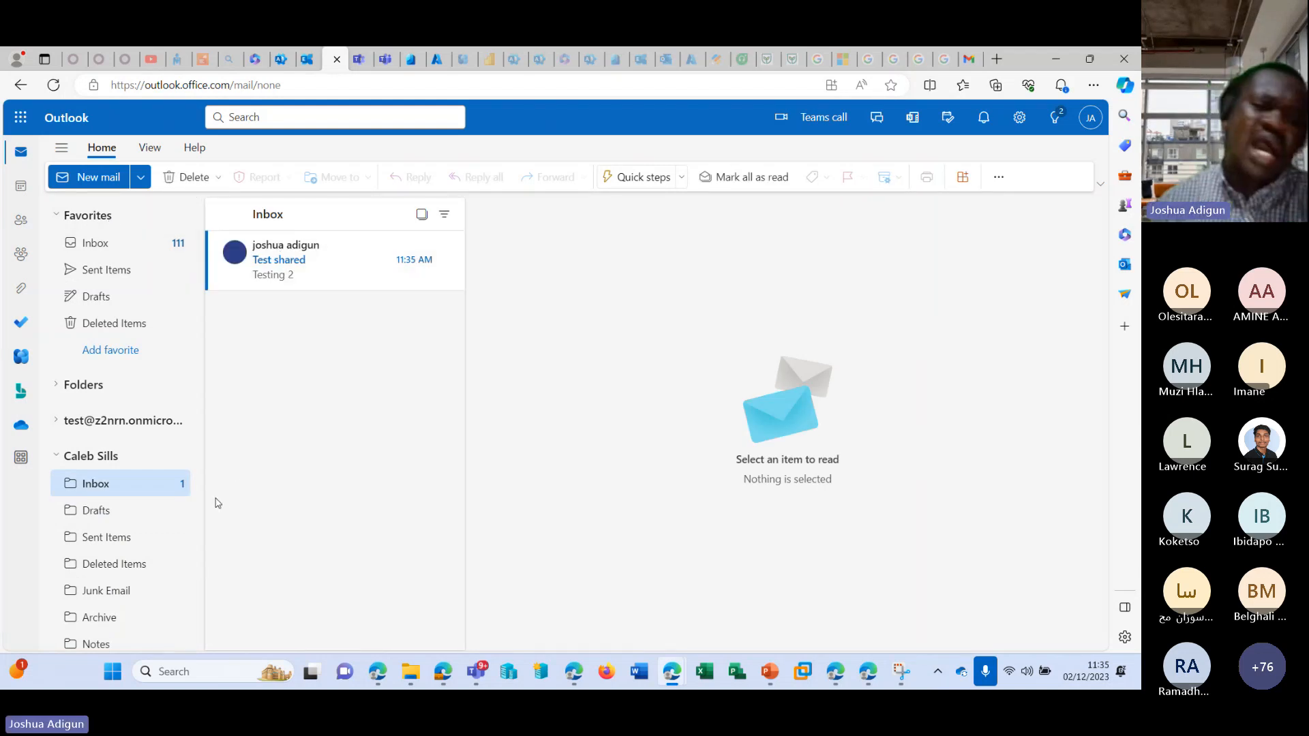
left_click(124, 487)
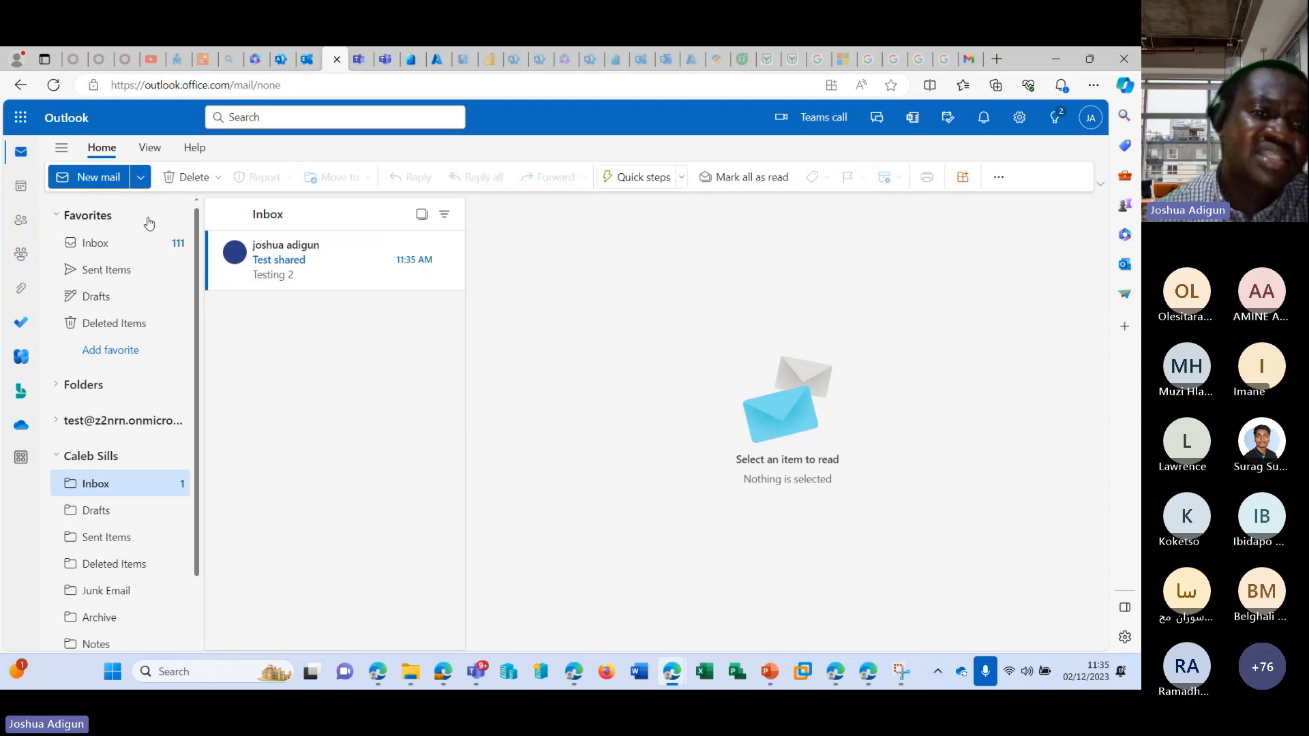
Start a new blank email and change the ribbon layout to Classic ribbon.
left_click(141, 178)
left_click(298, 451)
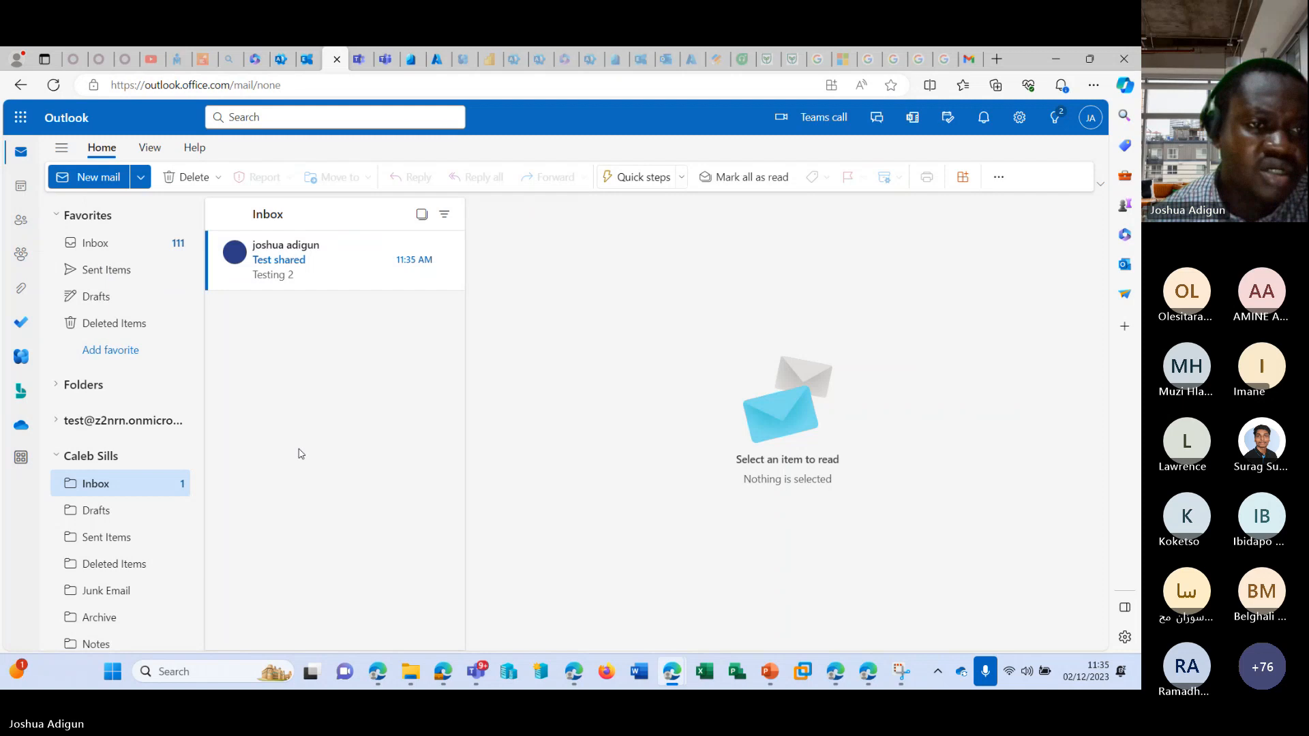
left_click(88, 169)
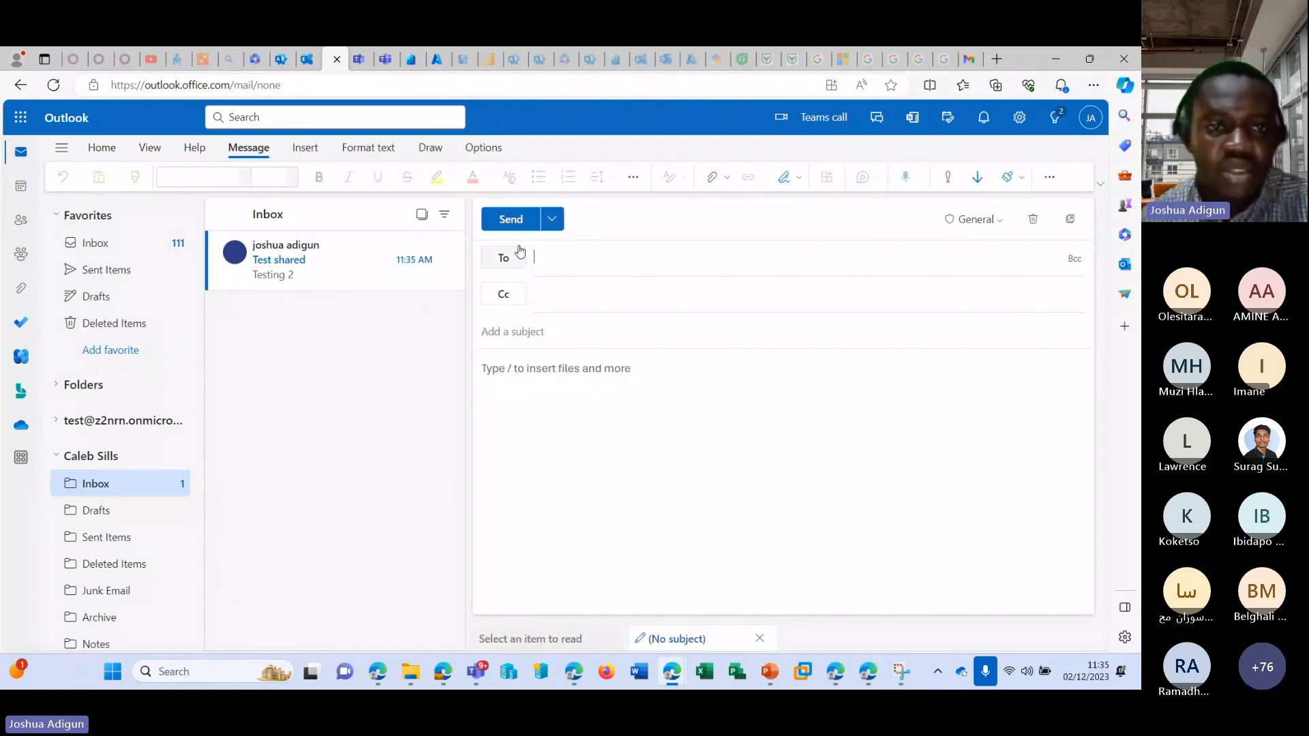
left_click(1101, 186)
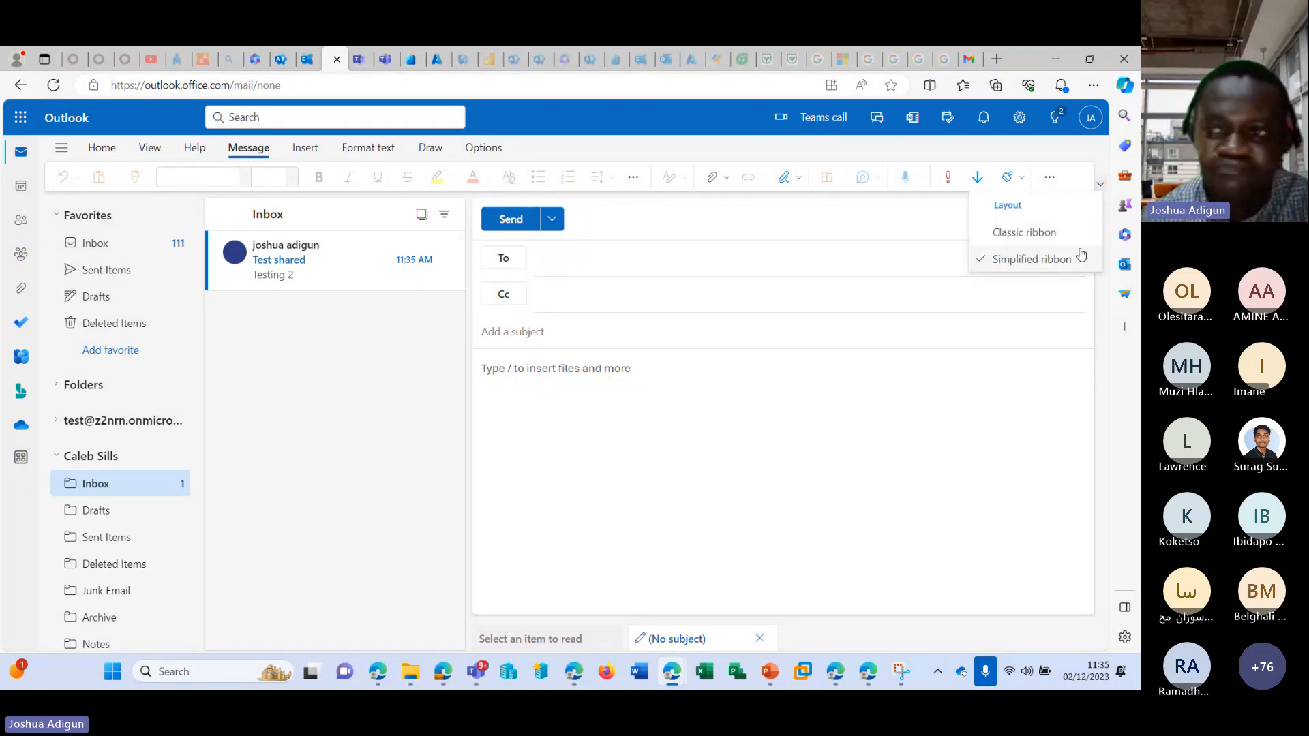
left_click(1032, 233)
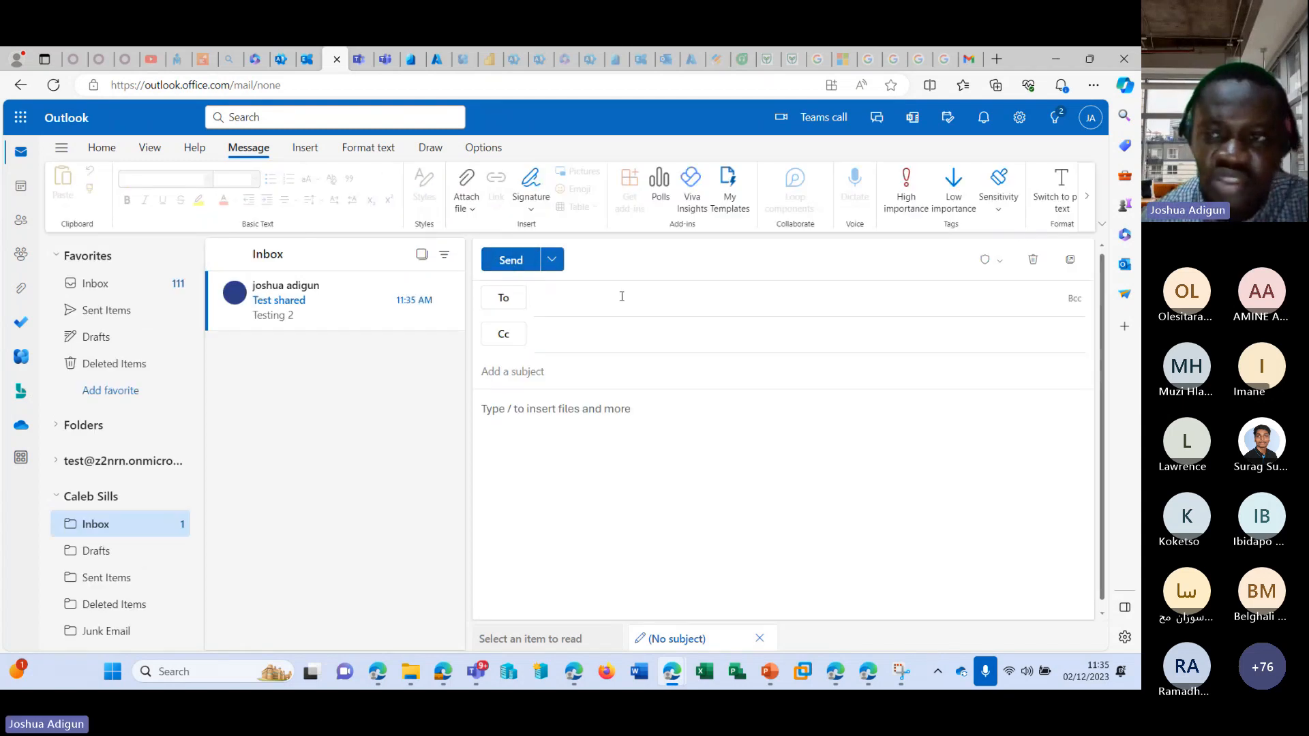
Look through the message options for the sender setting and show the From field in the new email.
left_click(557, 266)
left_click(558, 264)
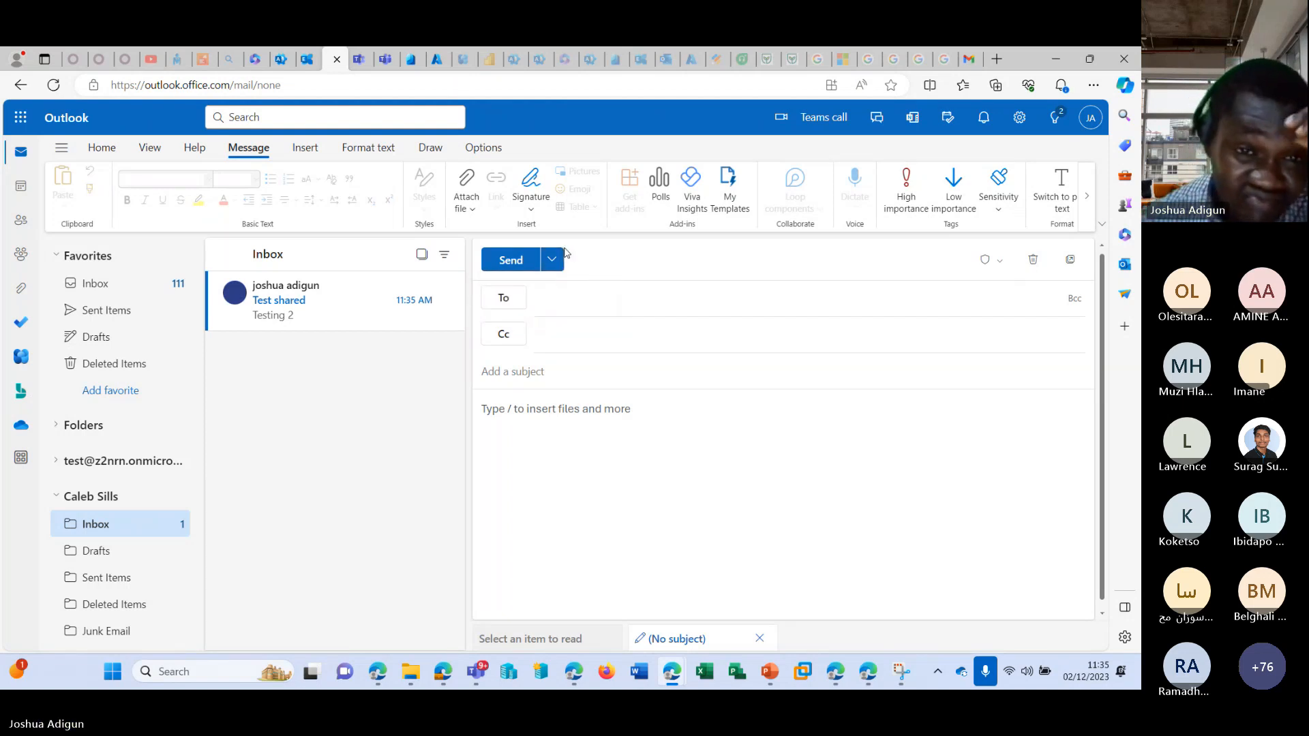
left_click(292, 151)
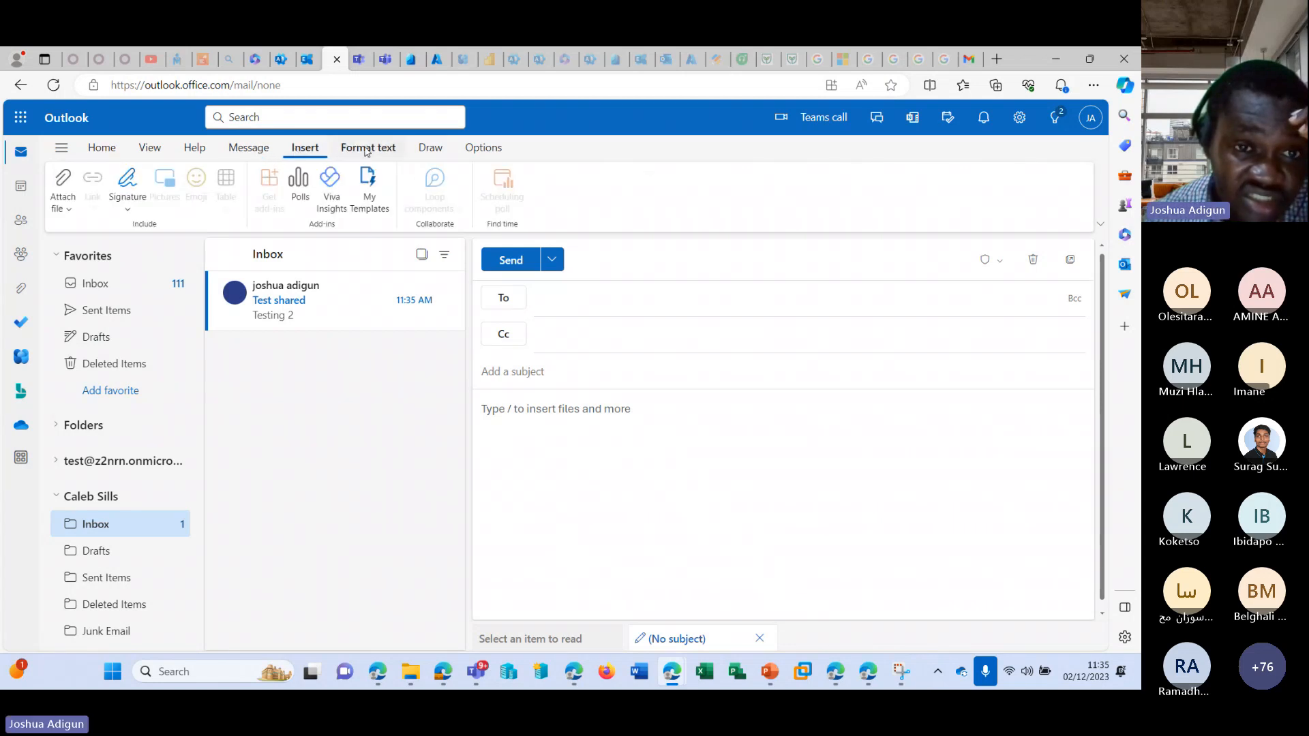
left_click(366, 150)
left_click(508, 151)
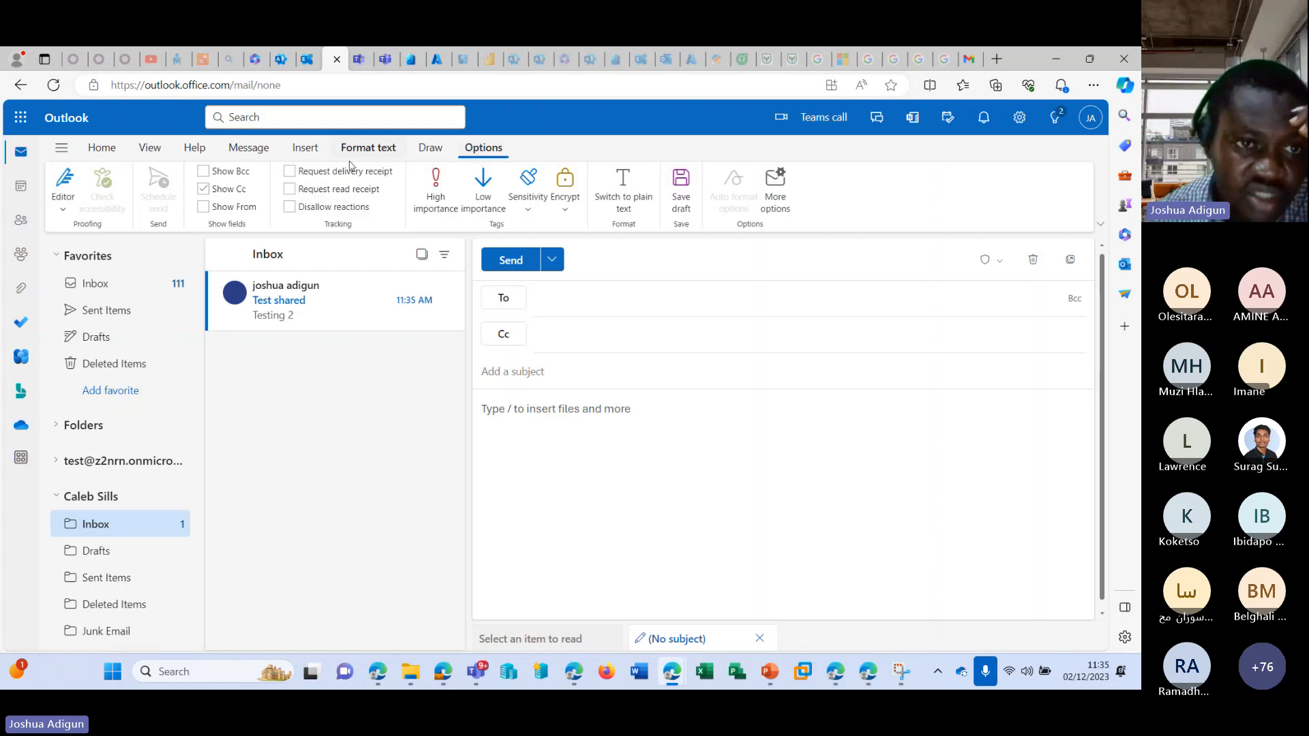
left_click(203, 207)
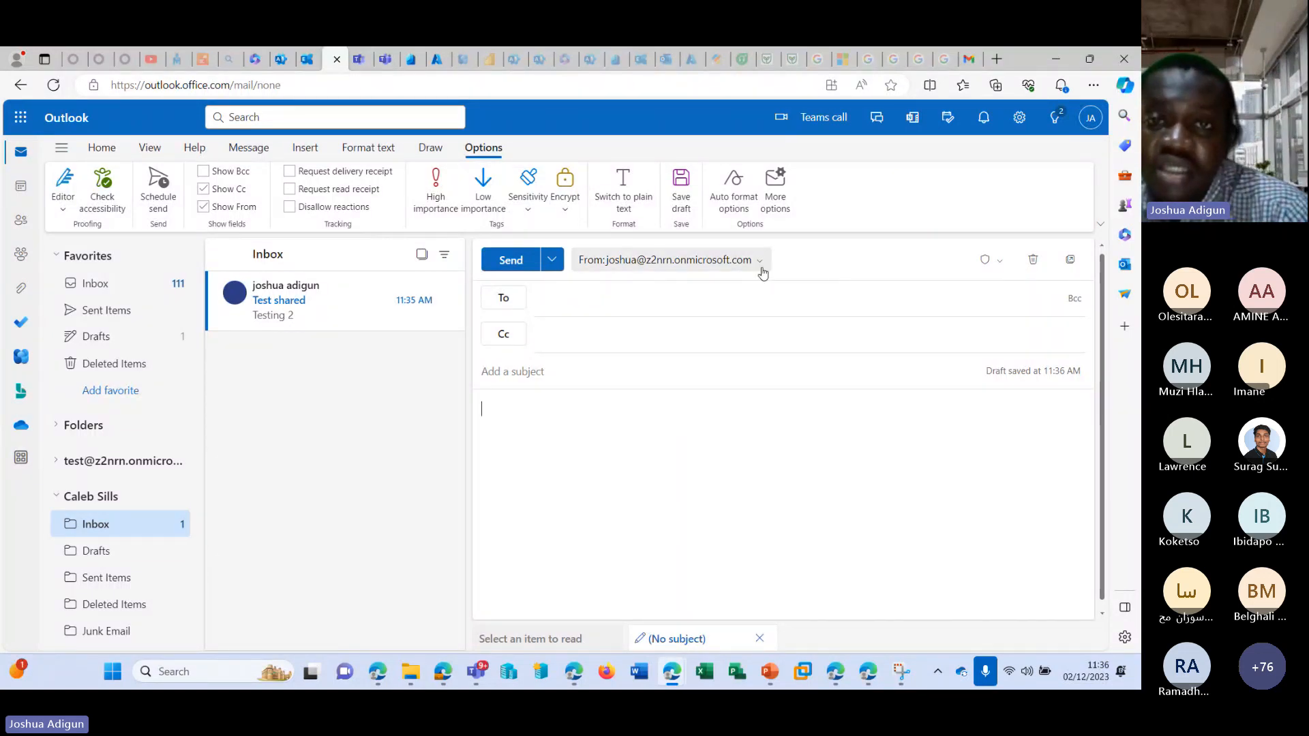
mouse_move(673, 681)
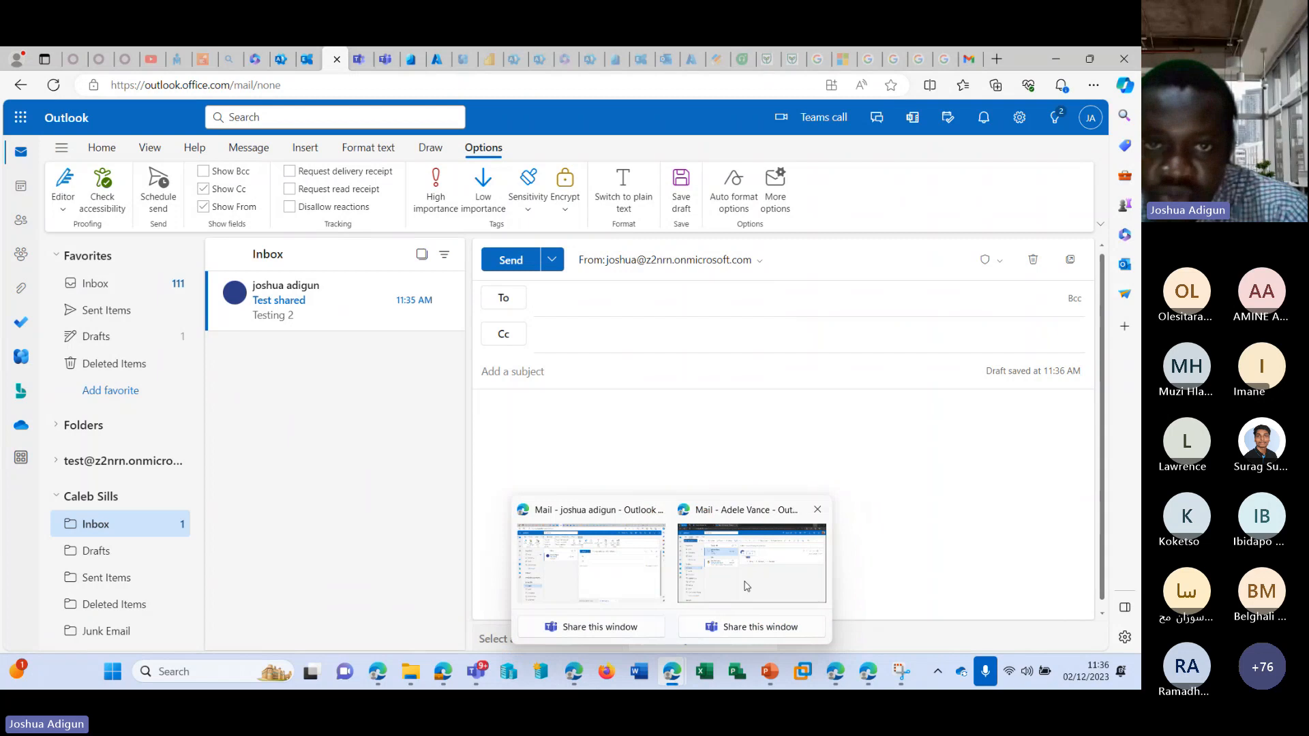
mouse_move(747, 586)
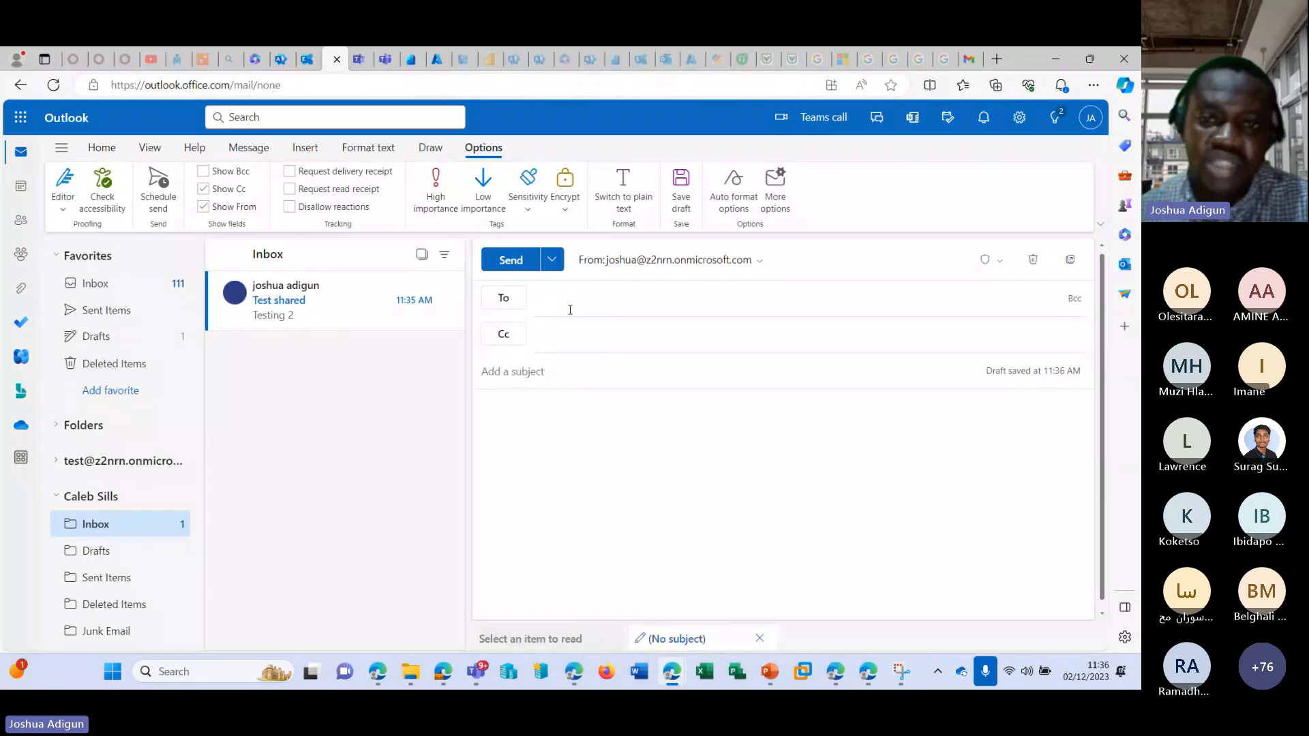
Set the new email's From address to the shared mailbox's address as another email address.
left_click(760, 262)
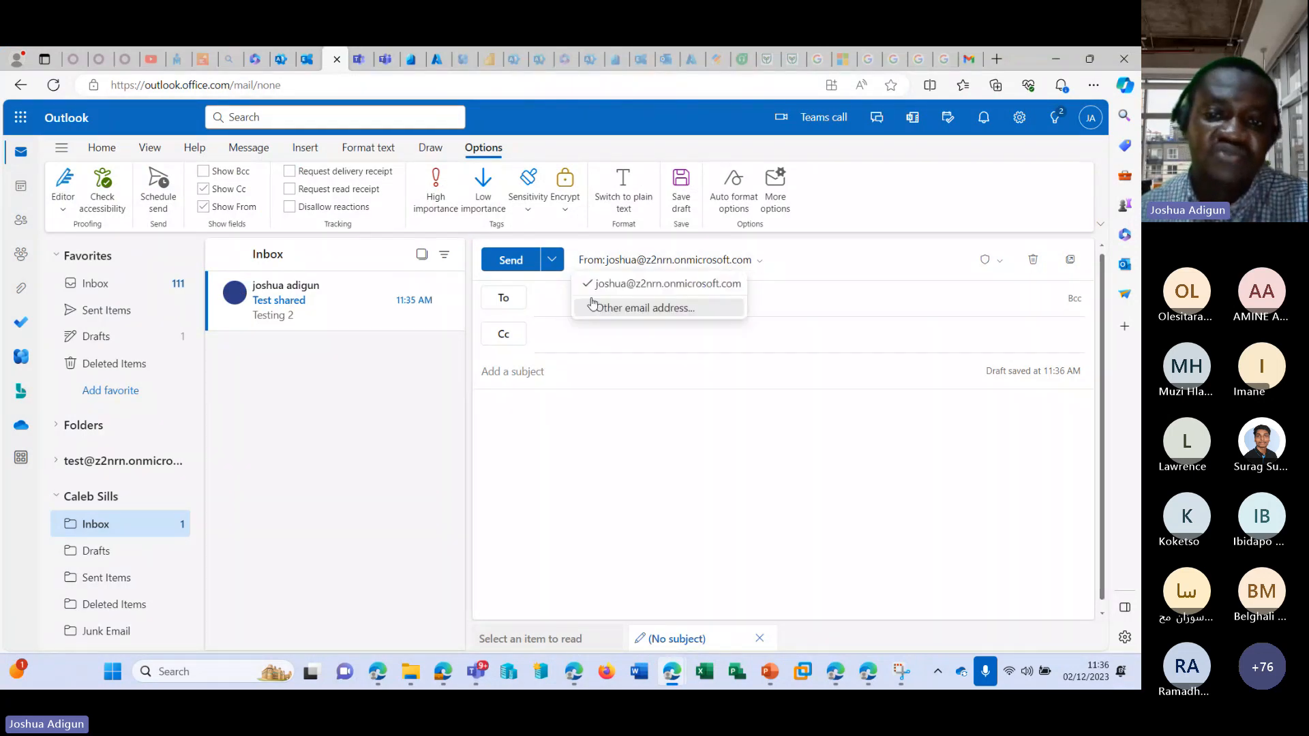
left_click(617, 308)
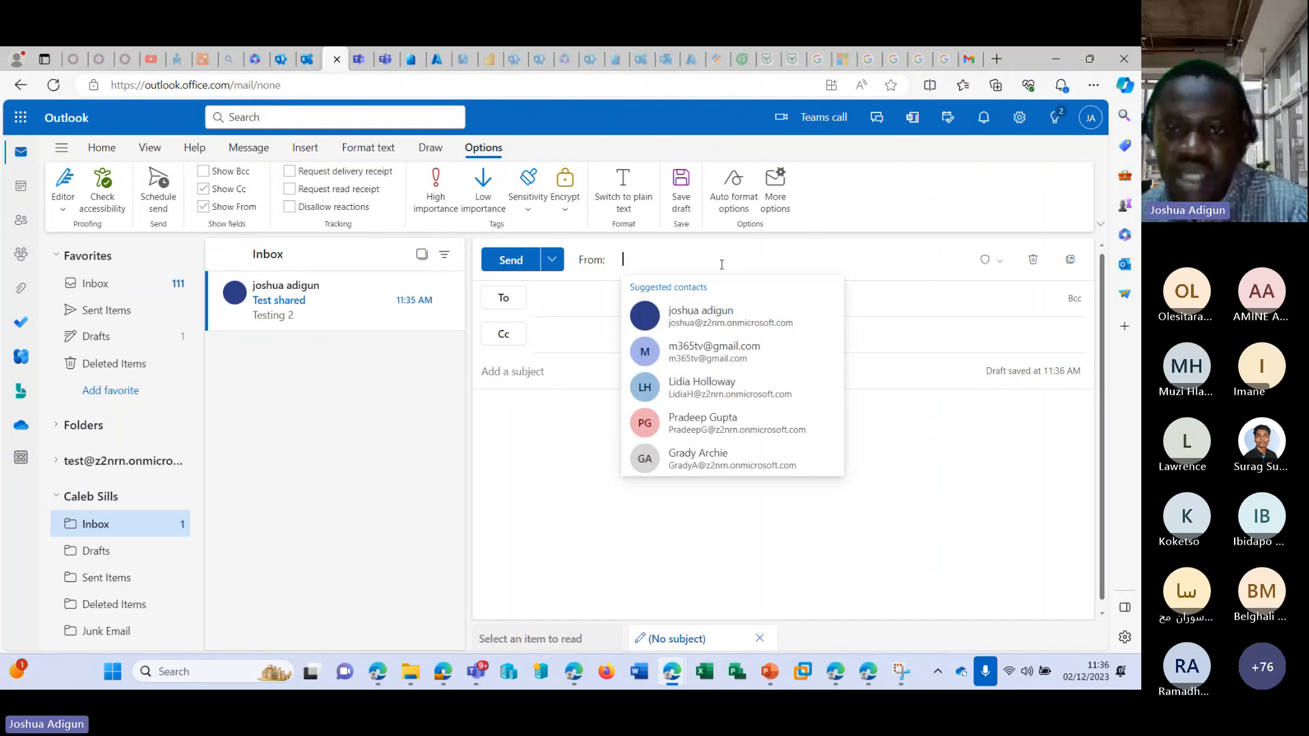
key("ctrl+v")
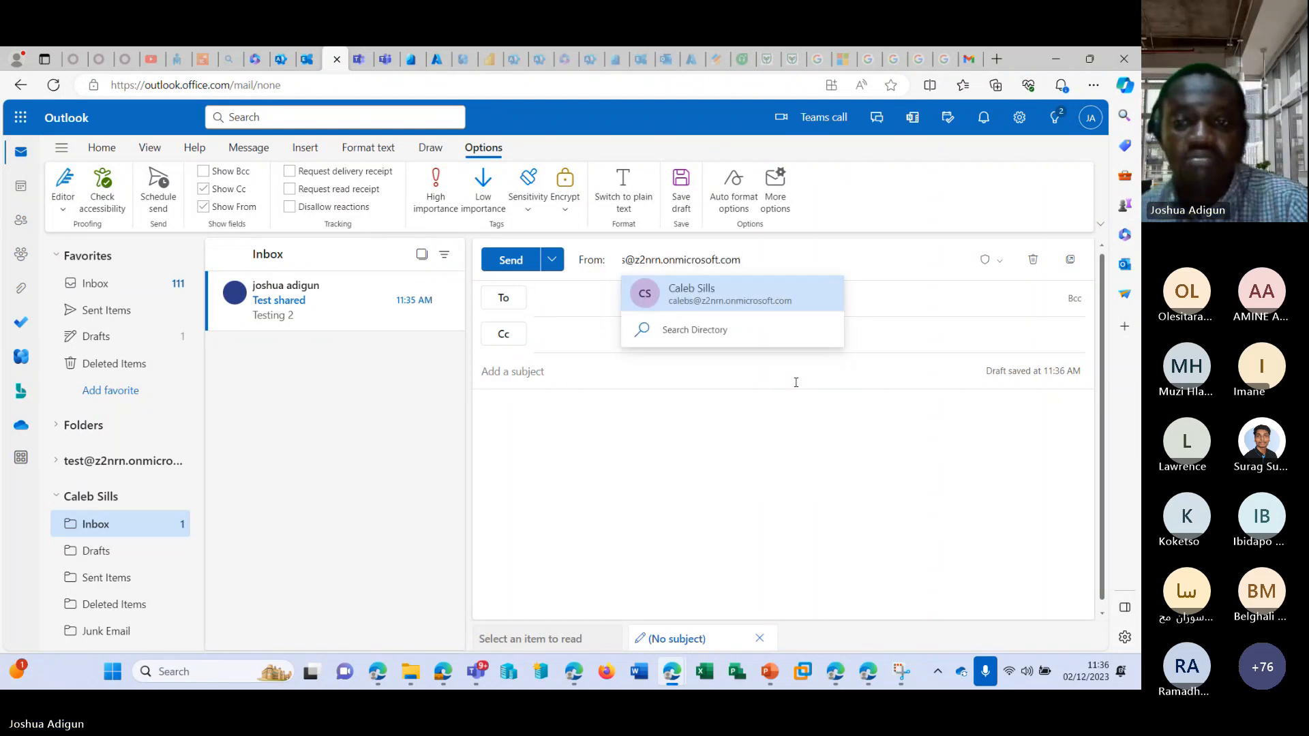
left_click(712, 300)
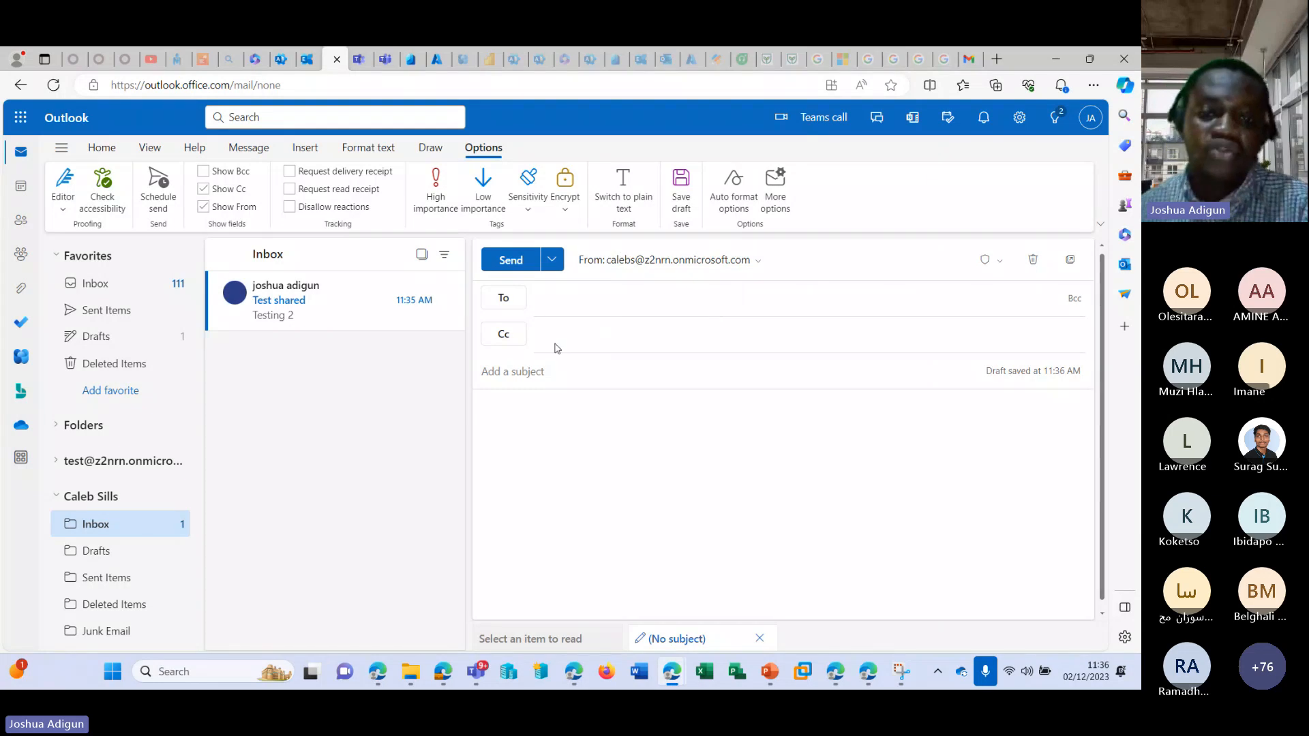
Try to send a colleague an email with subject and body "Testing 3" from the shared mailbox, and open the delivery details.
left_click(573, 303)
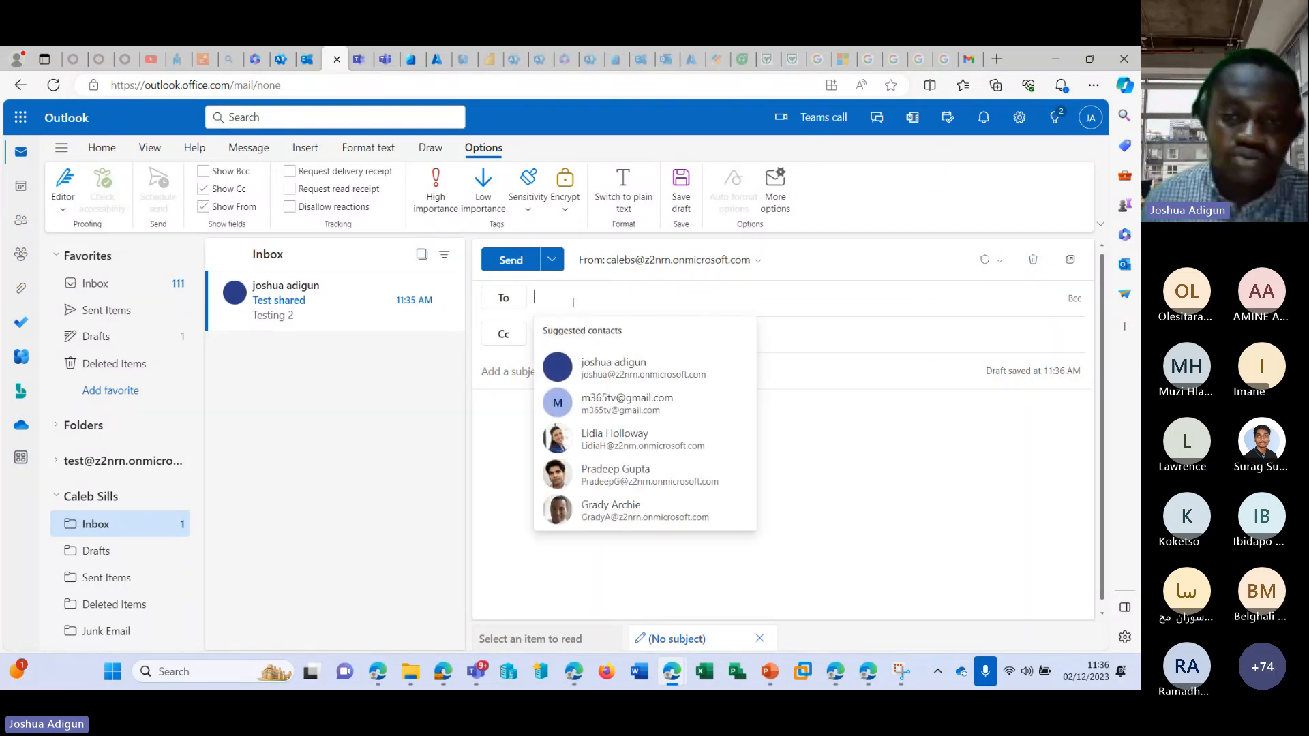
type("ad")
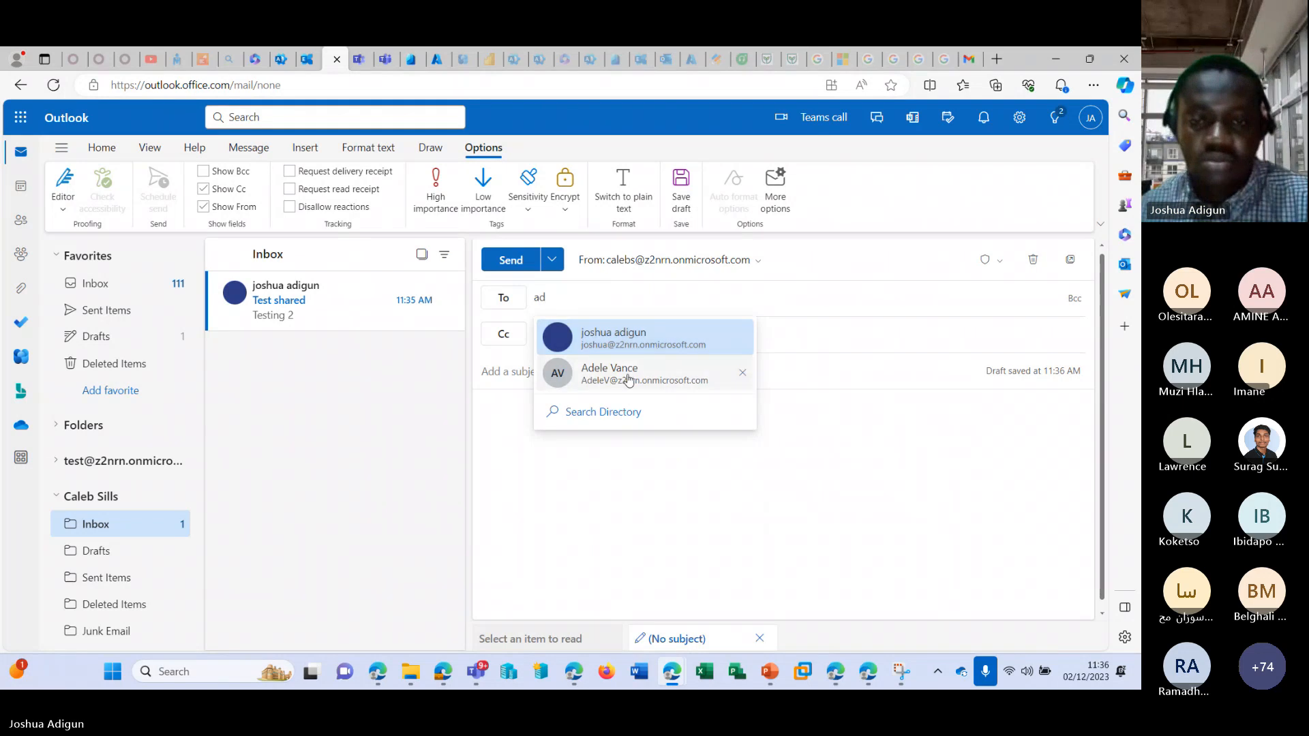
left_click(629, 380)
left_click(576, 380)
type("Testing 3")
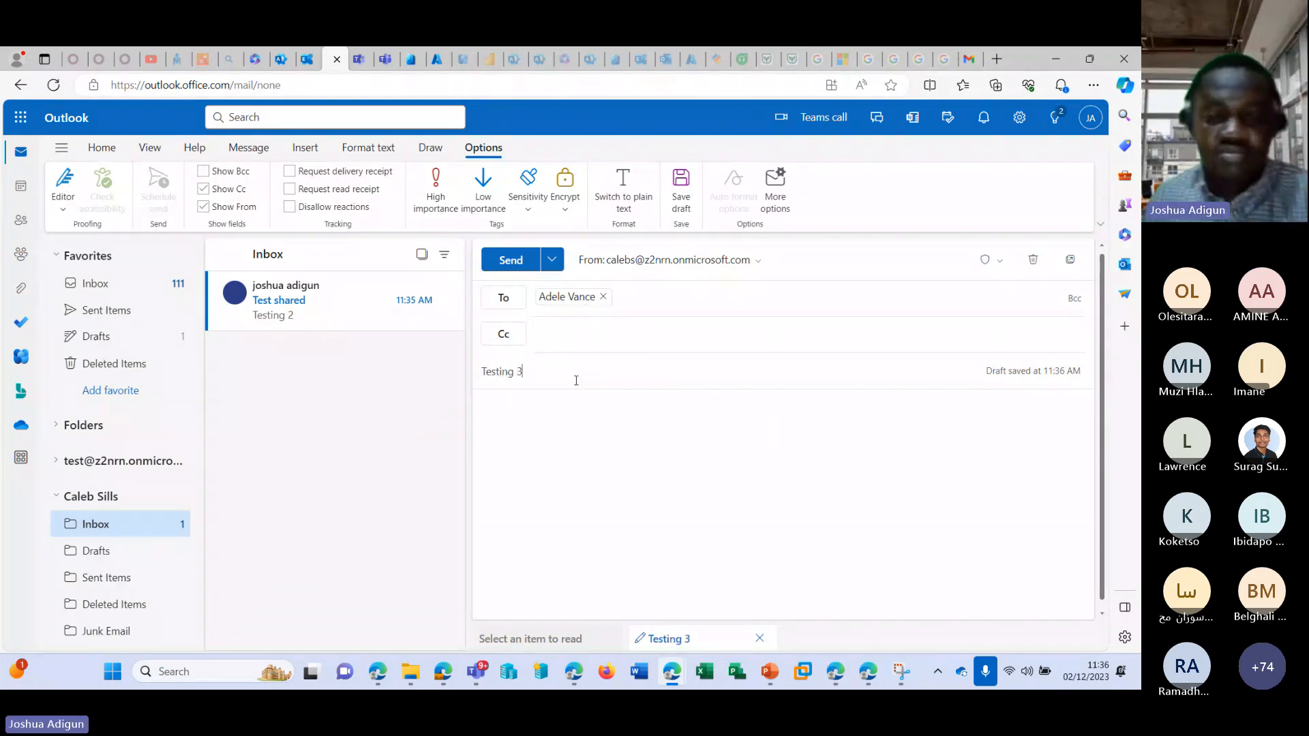
left_click(562, 444)
type("Test")
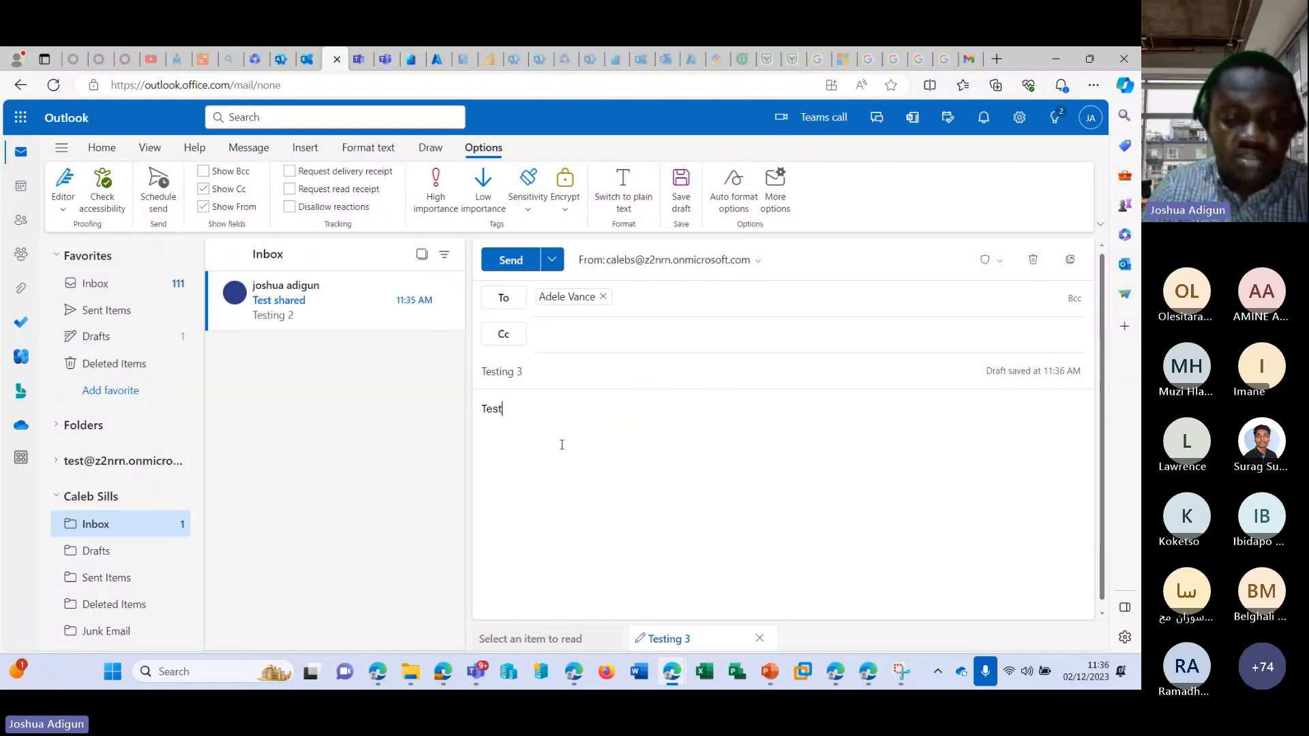
type("ing 3")
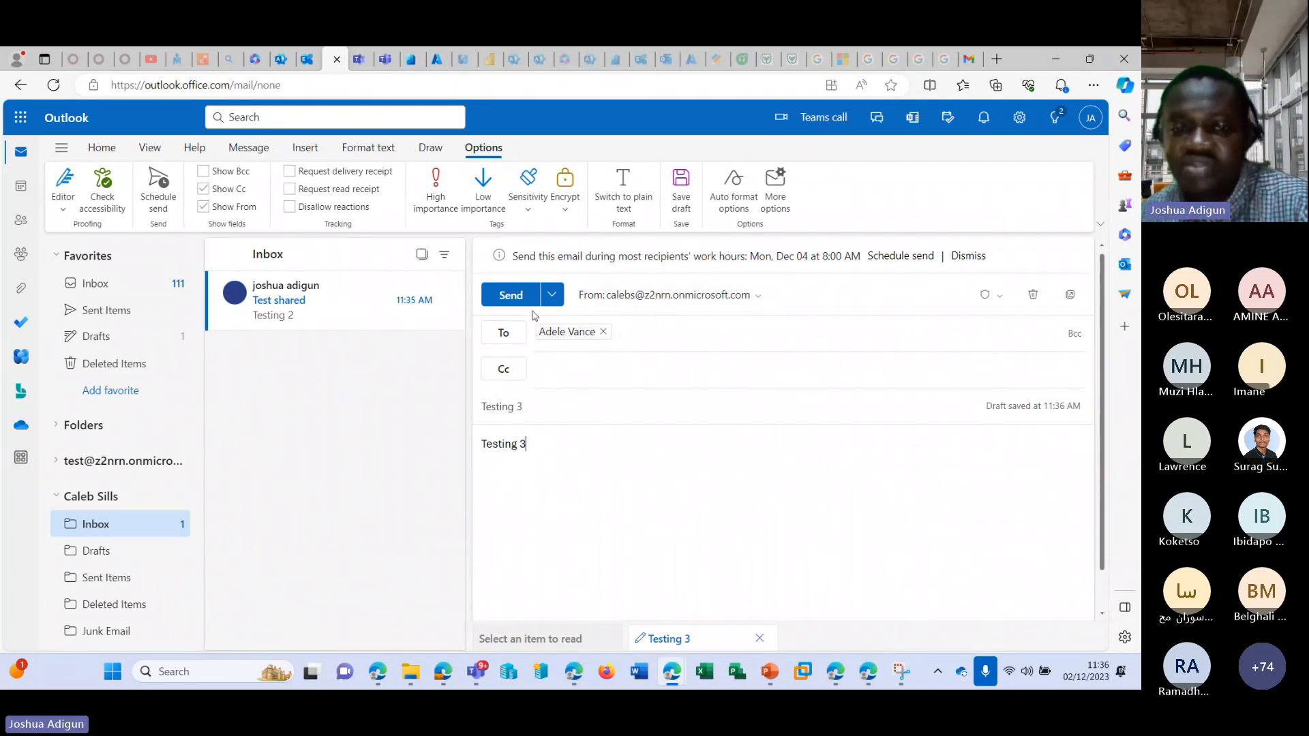
left_click(511, 295)
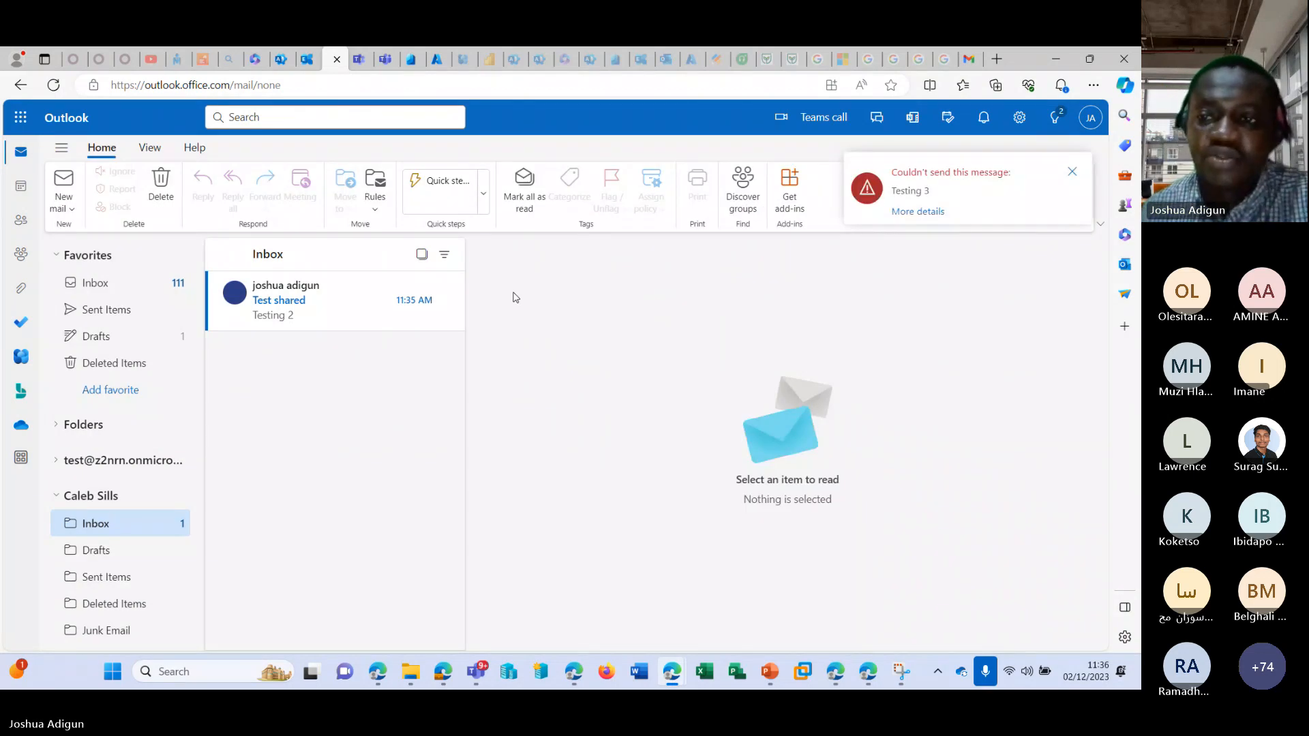
left_click(923, 212)
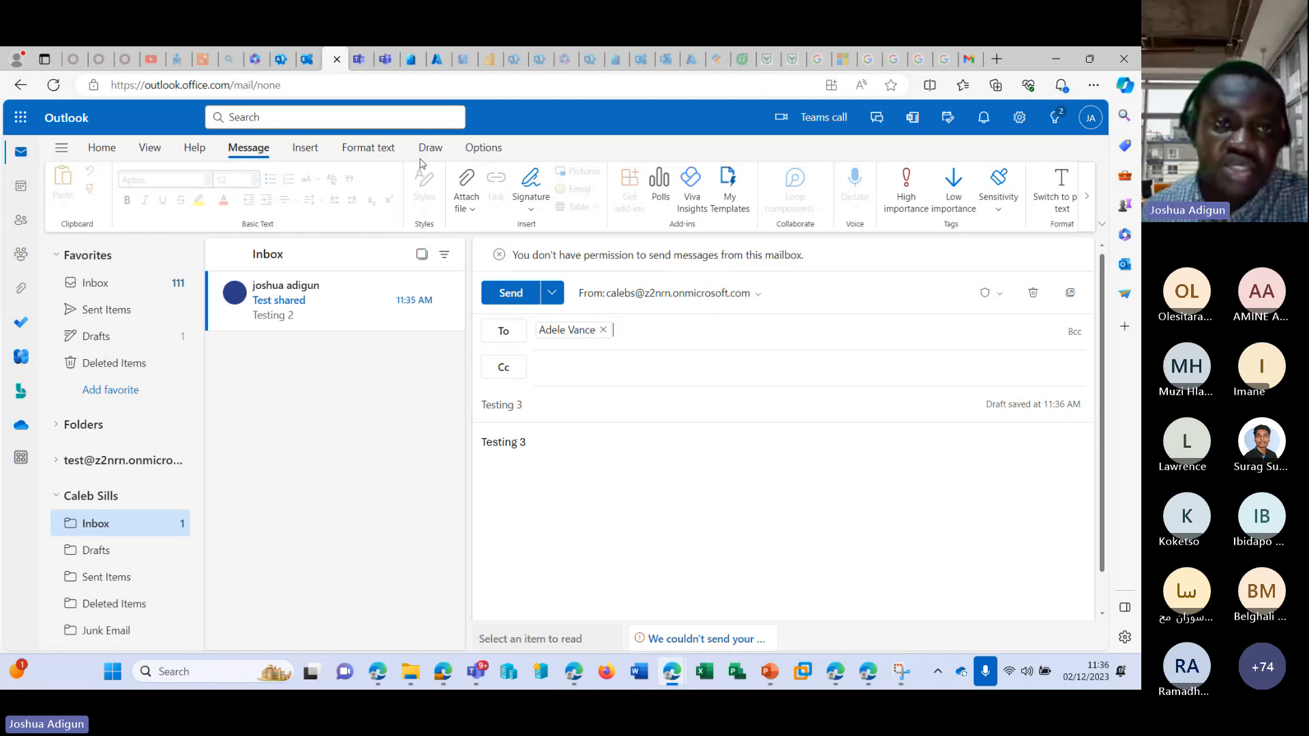
Switch to the Microsoft 365 admin center and open the details of the shared mailbox used as the sender.
left_click(281, 59)
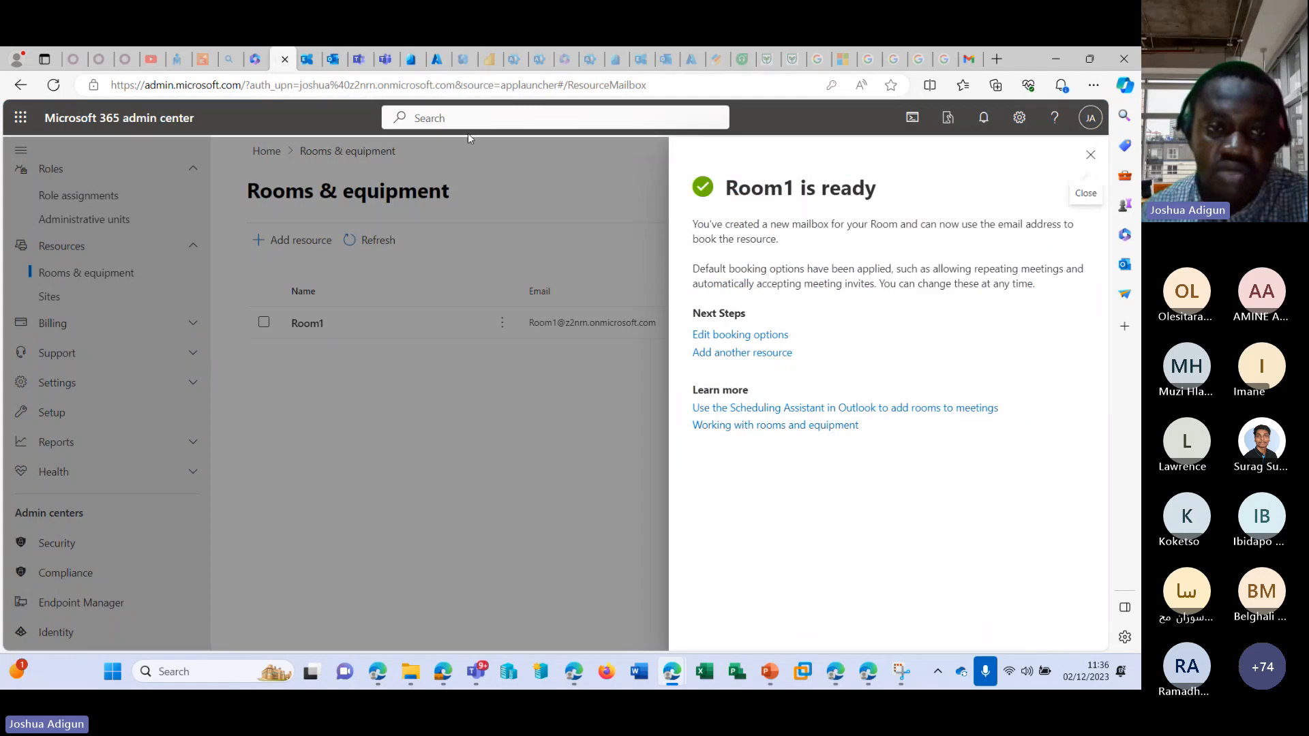
left_click(1091, 156)
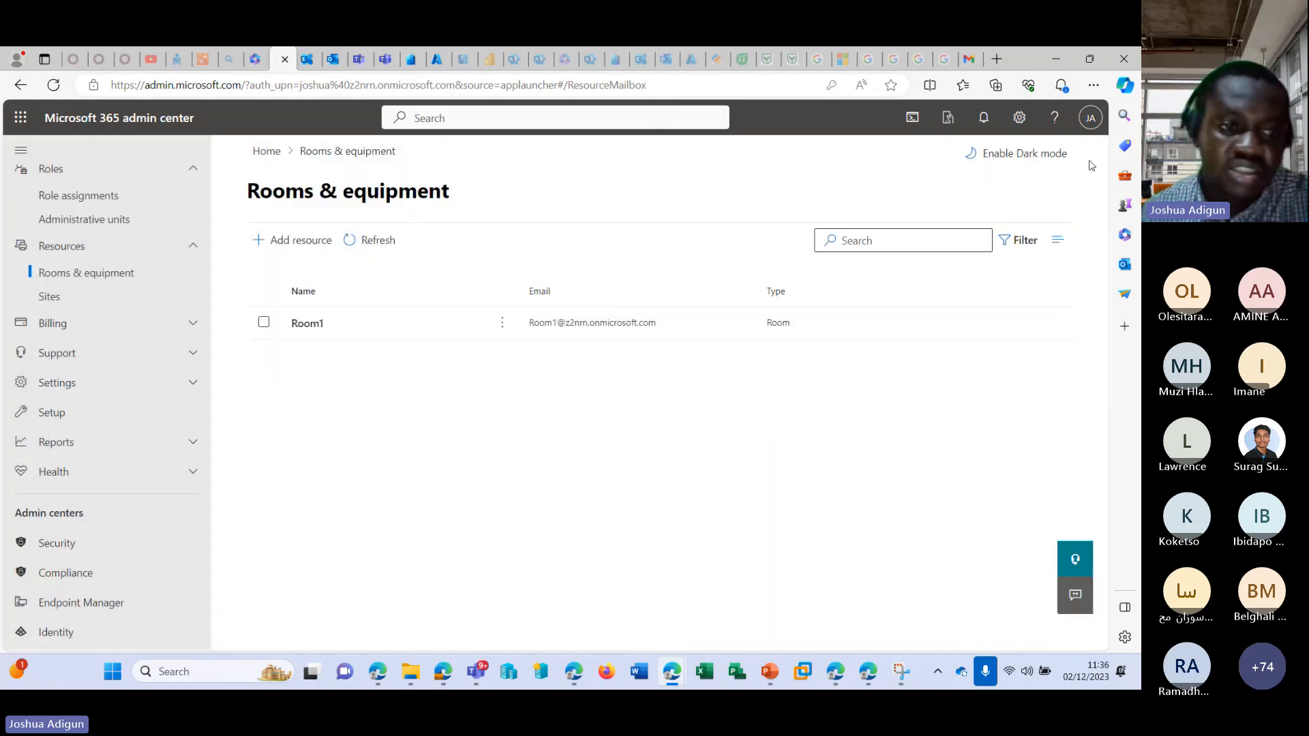
scroll(52, 339, "up", 4)
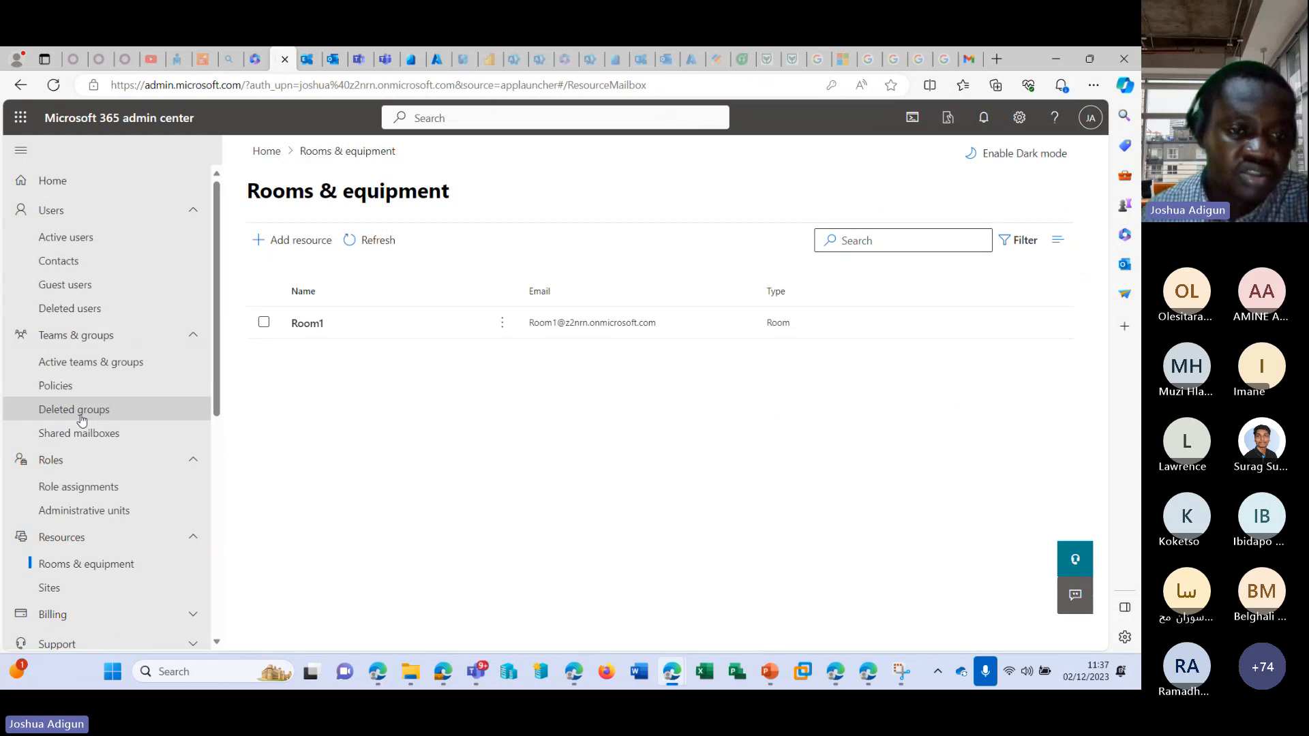
left_click(79, 433)
left_click(313, 419)
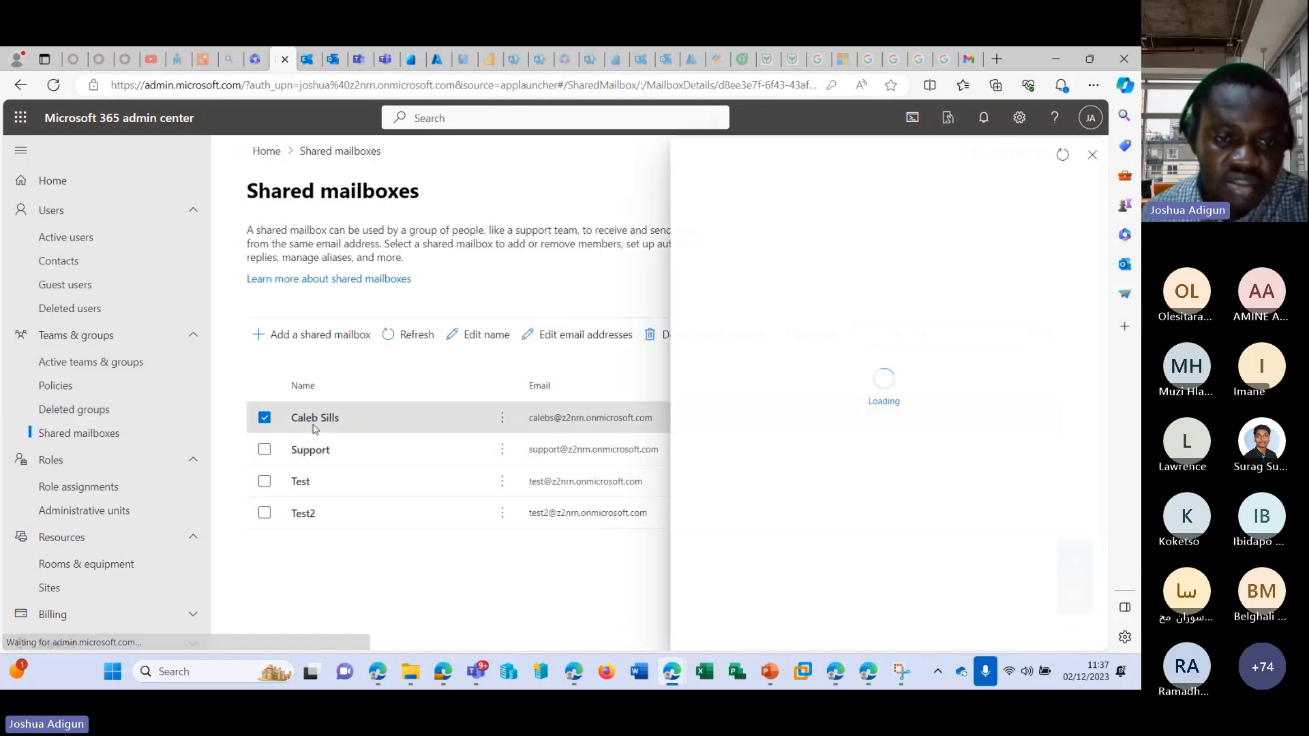
Grant the signed-in administrator's account Send as permission on the shared mailbox and close its details.
scroll(845, 409, "down", 3)
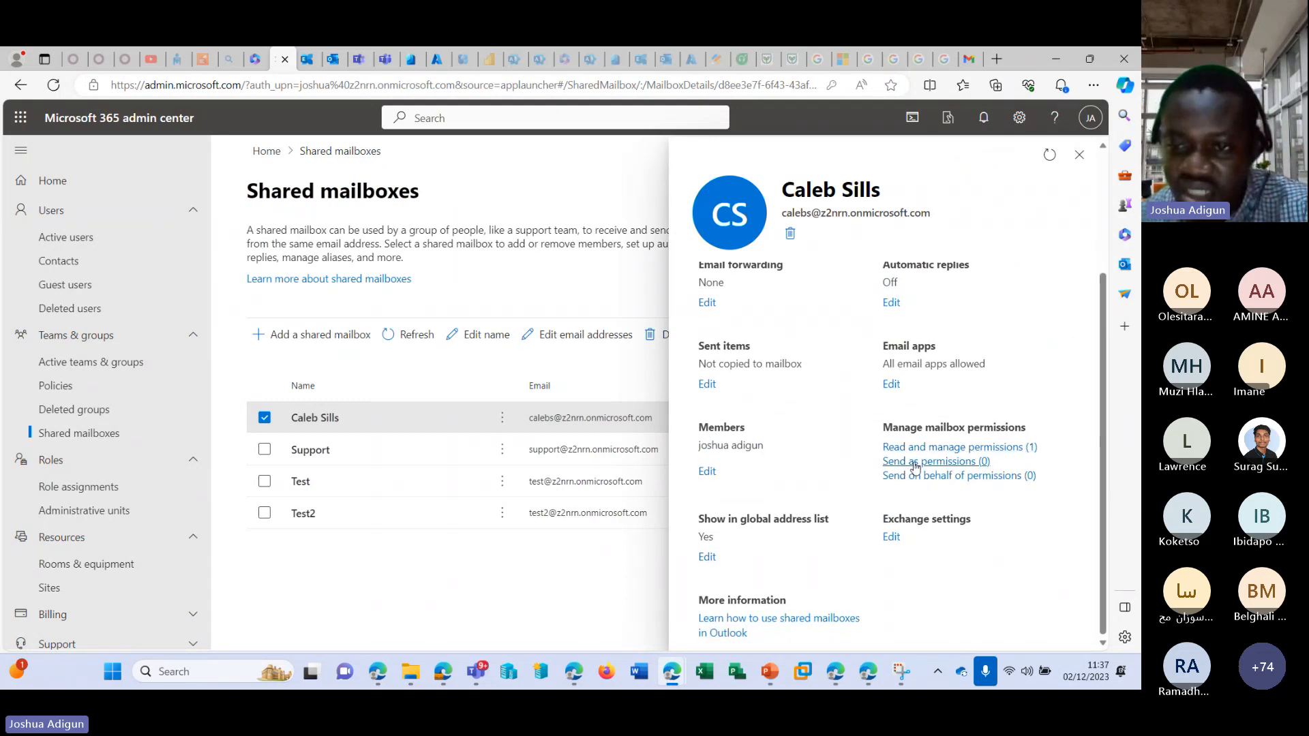
left_click(915, 463)
left_click(753, 258)
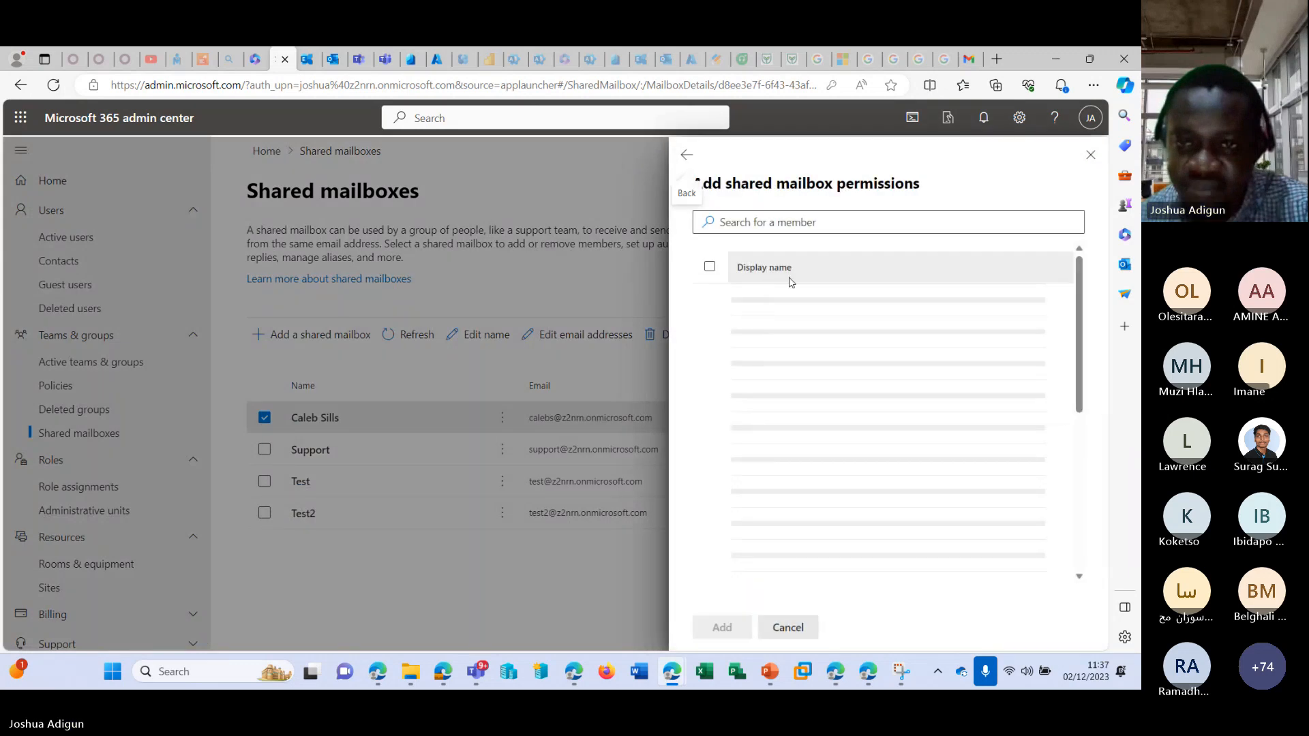
left_click(835, 227)
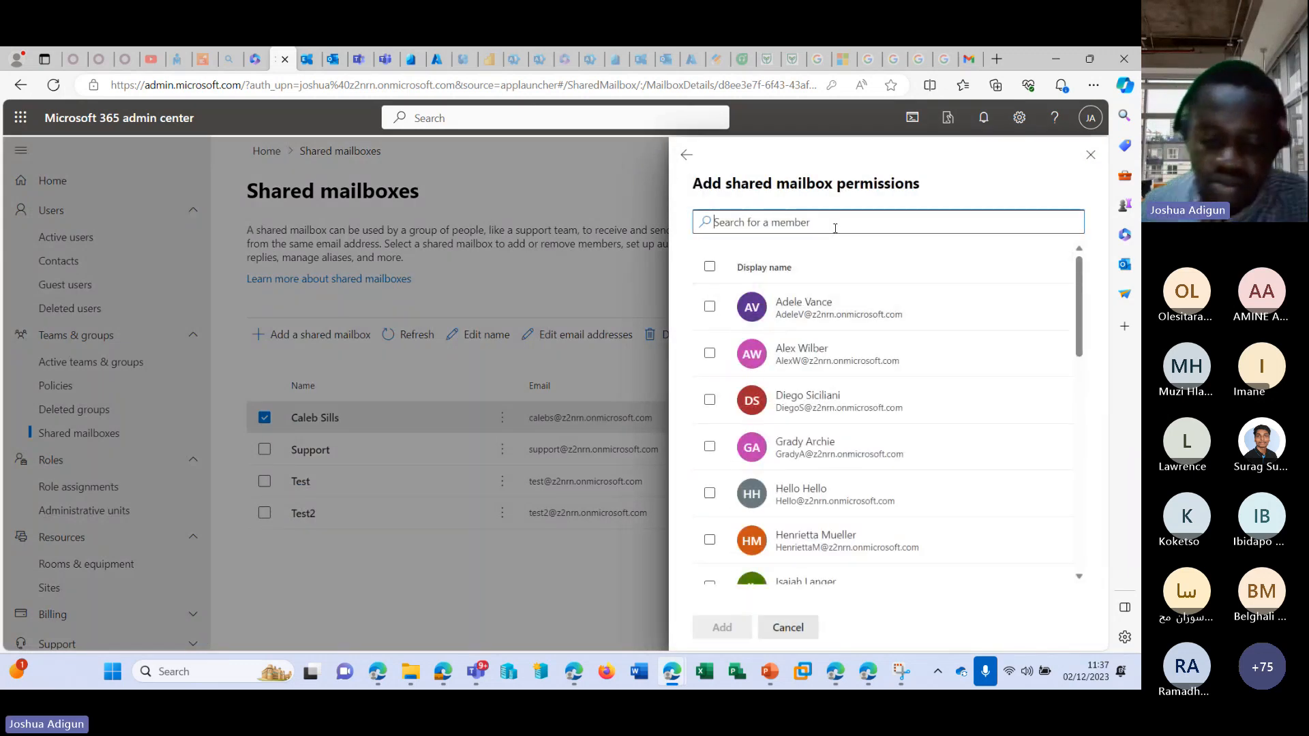
type("josh")
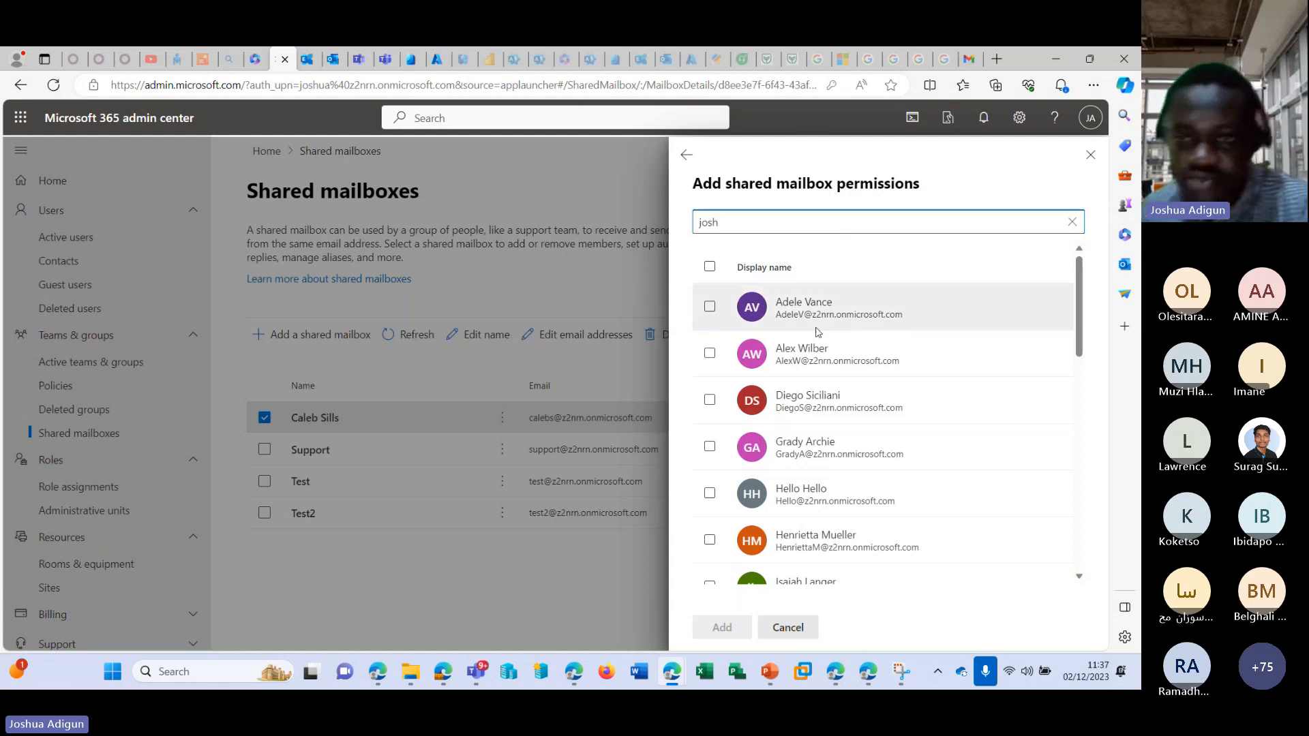
scroll(862, 402, "down", 3)
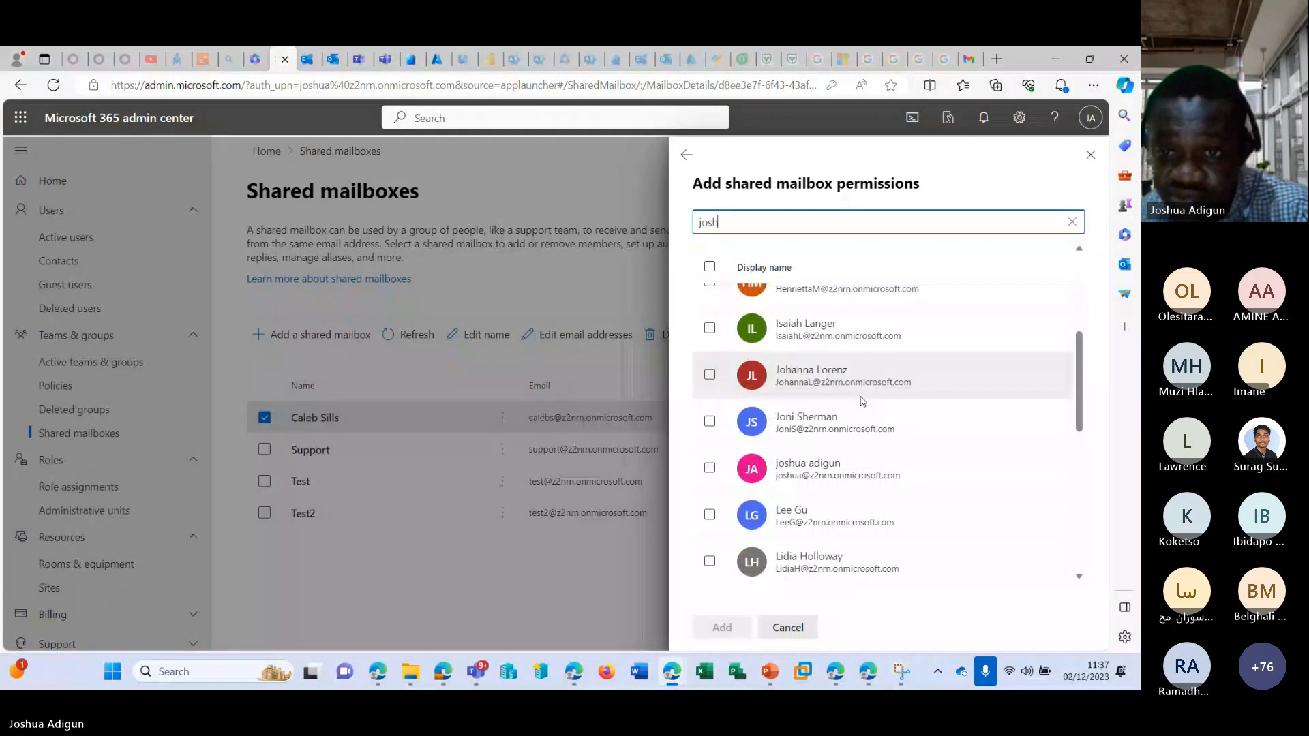
left_click(852, 468)
left_click(722, 626)
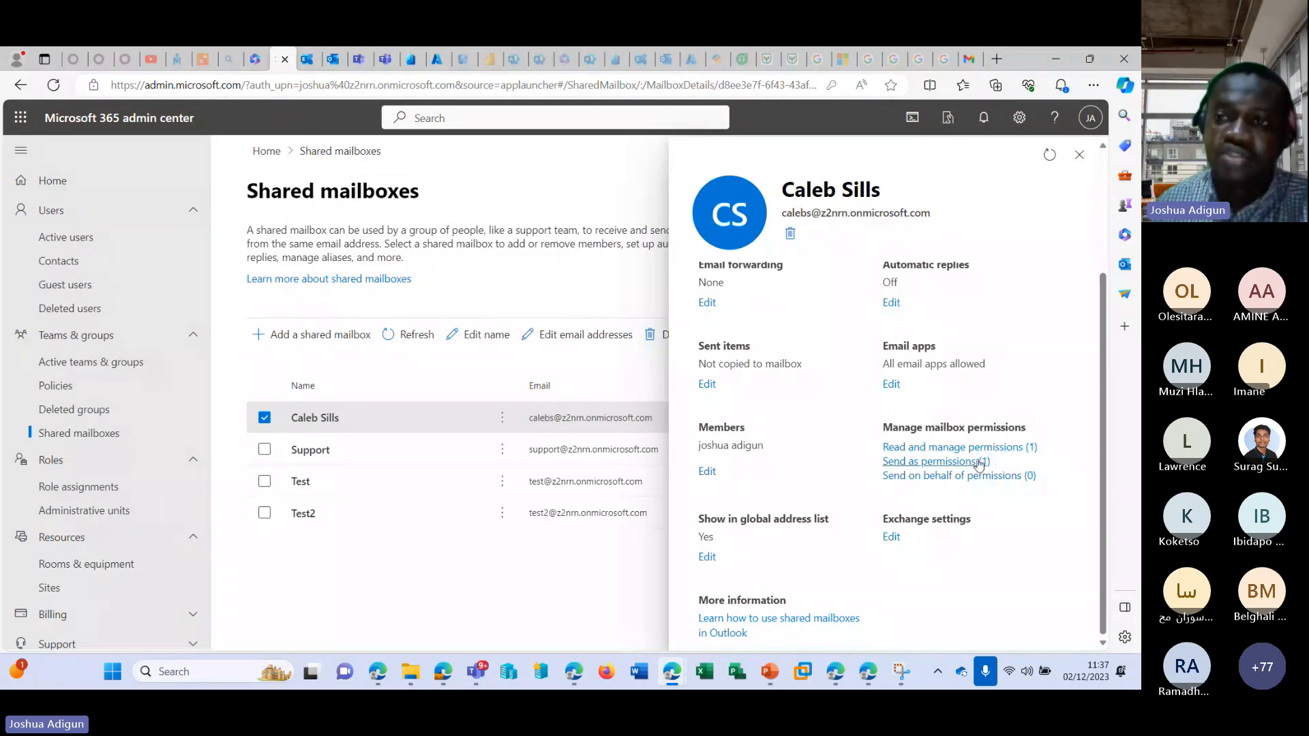
left_click(1079, 155)
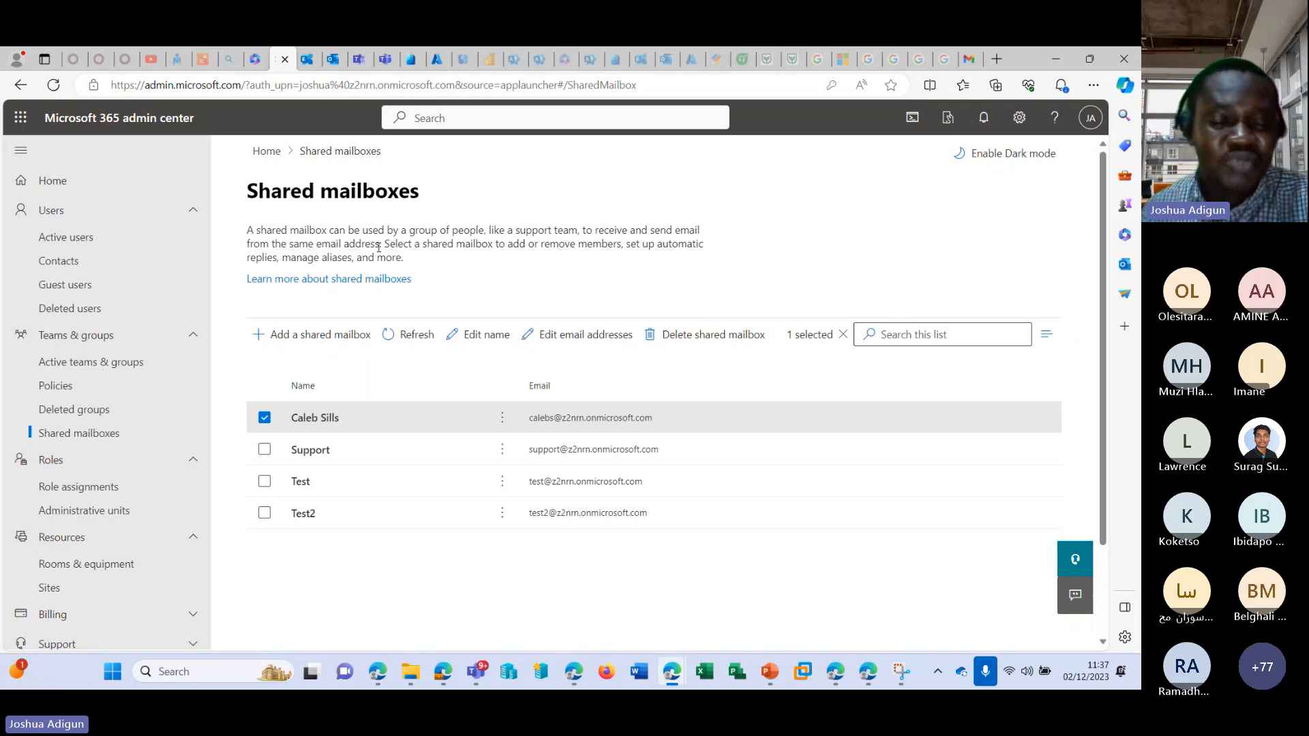
Switch back to Outlook, reload the mailbox page and start a new email.
left_click(304, 63)
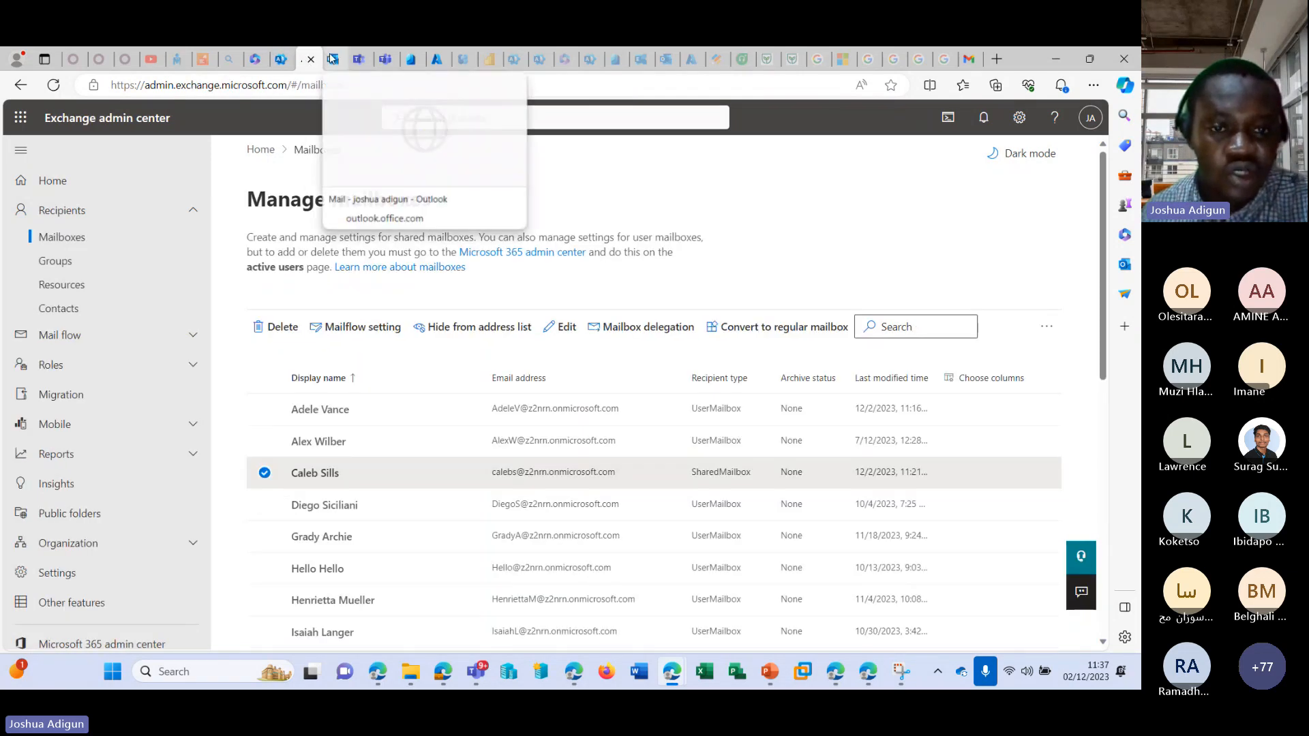
left_click(333, 60)
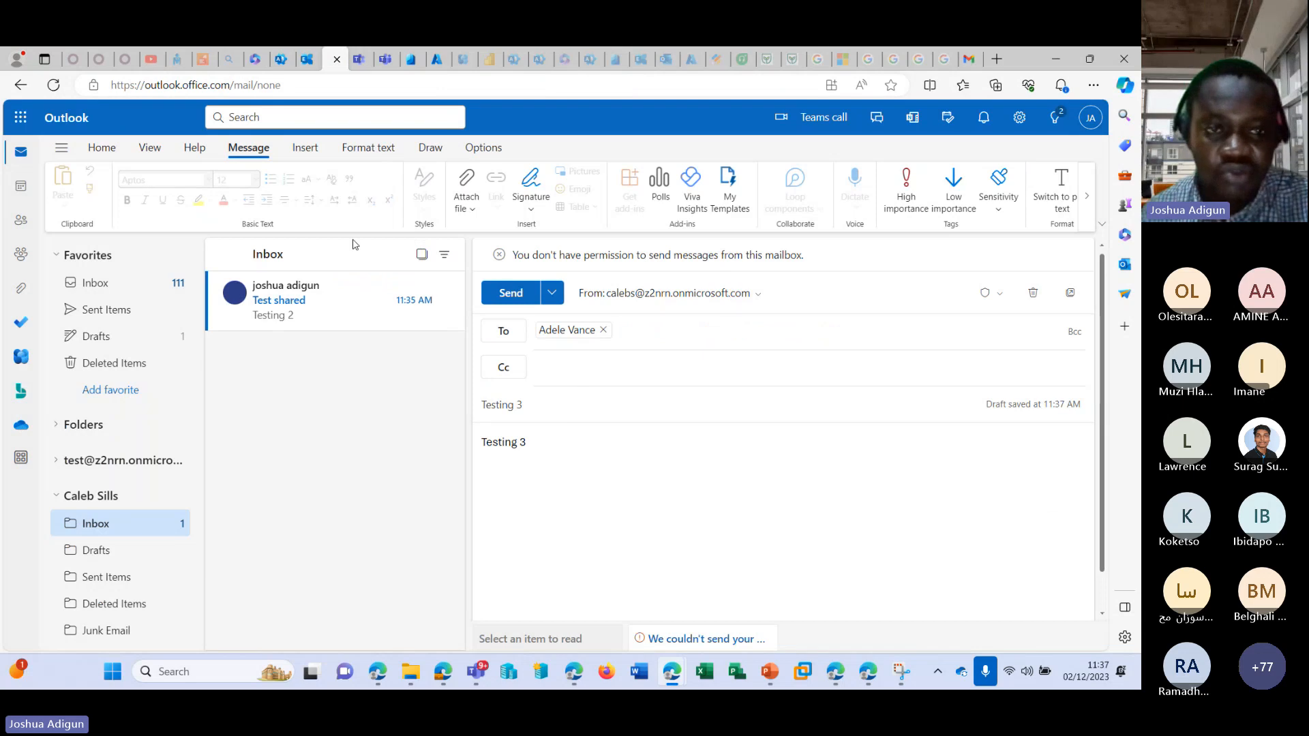
left_click(61, 88)
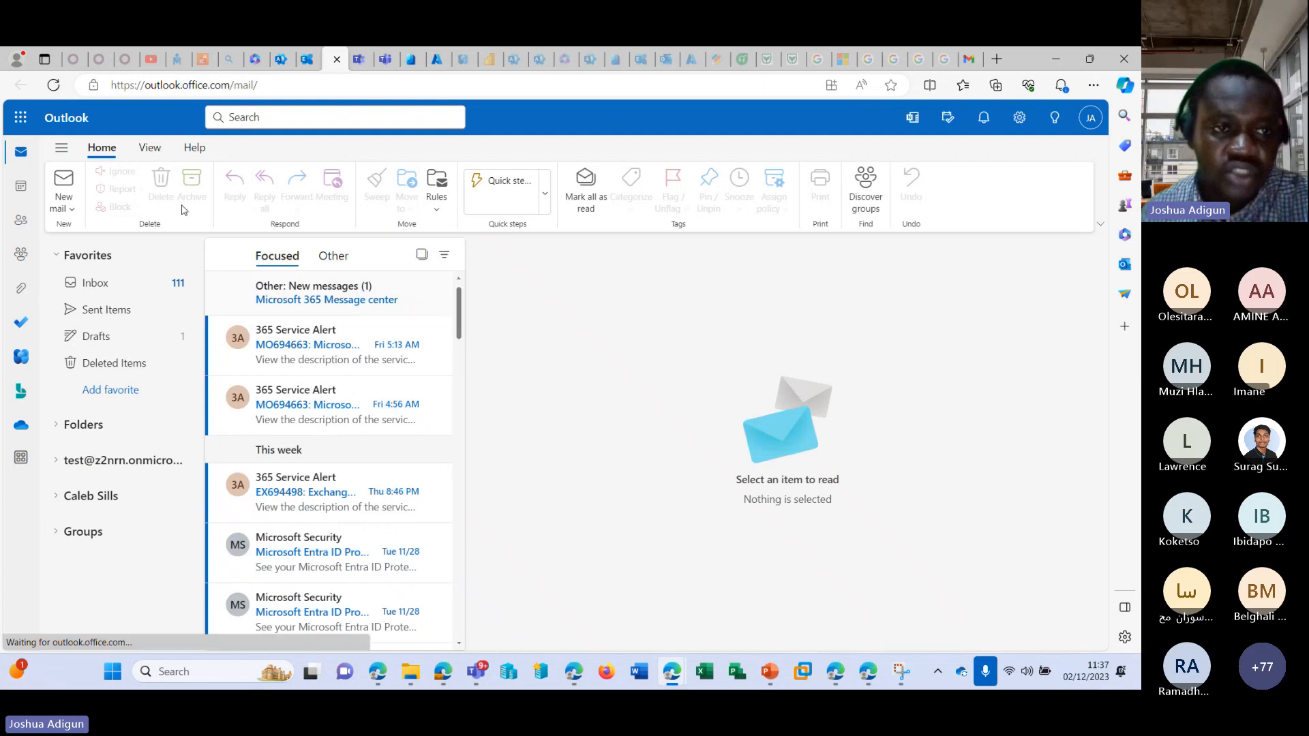
left_click(68, 208)
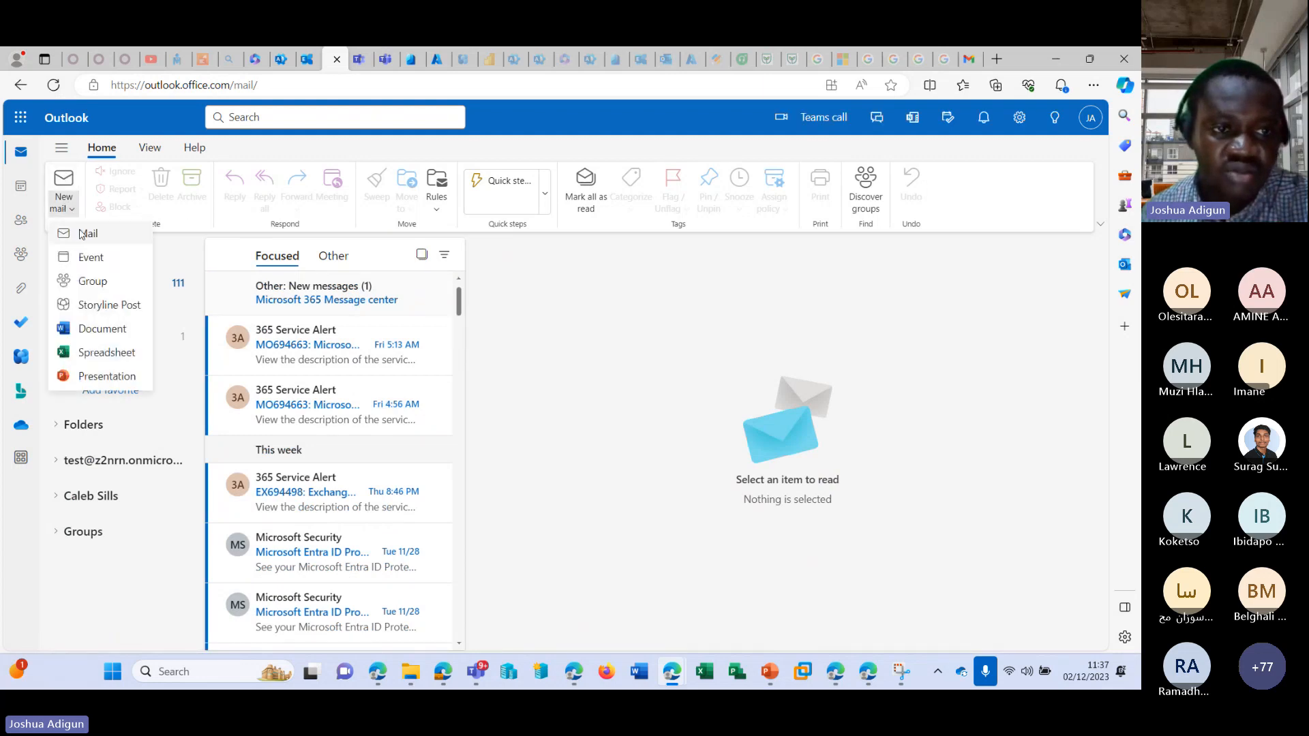
left_click(82, 234)
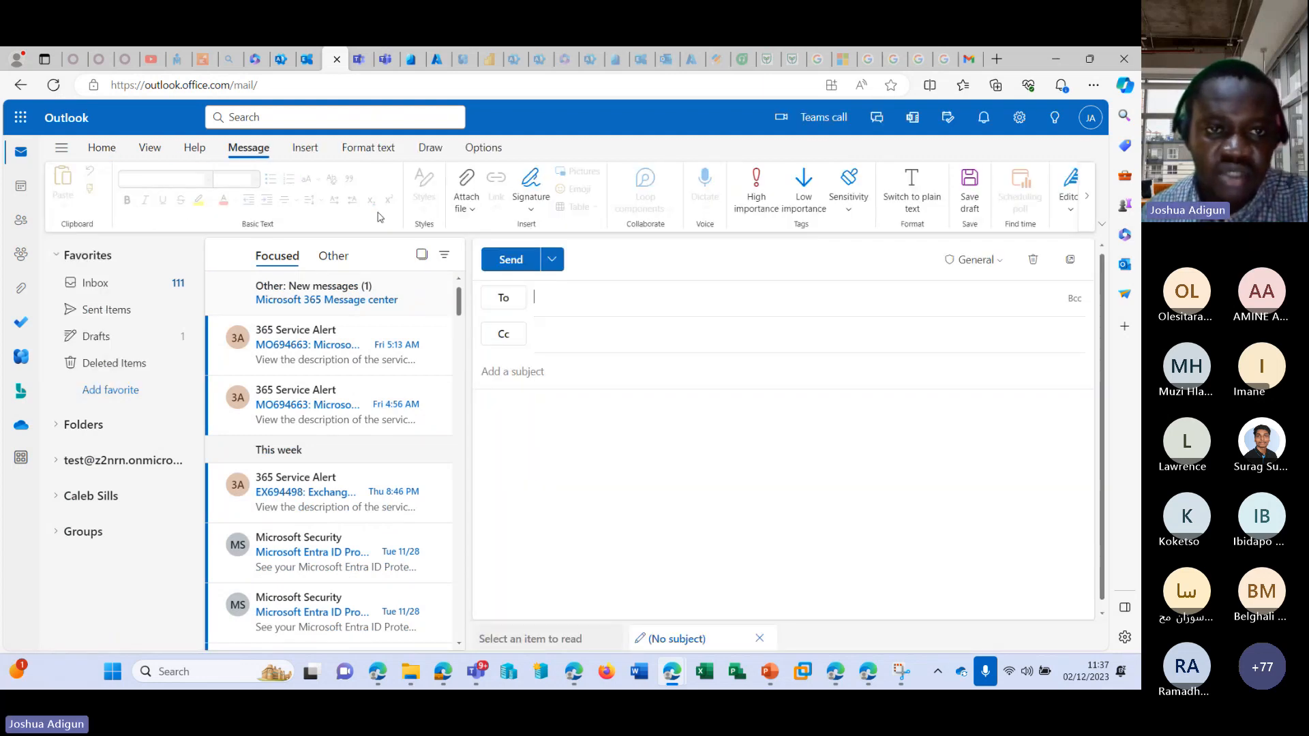
Show the From field in the new email and set it to the shared mailbox's address.
left_click(484, 147)
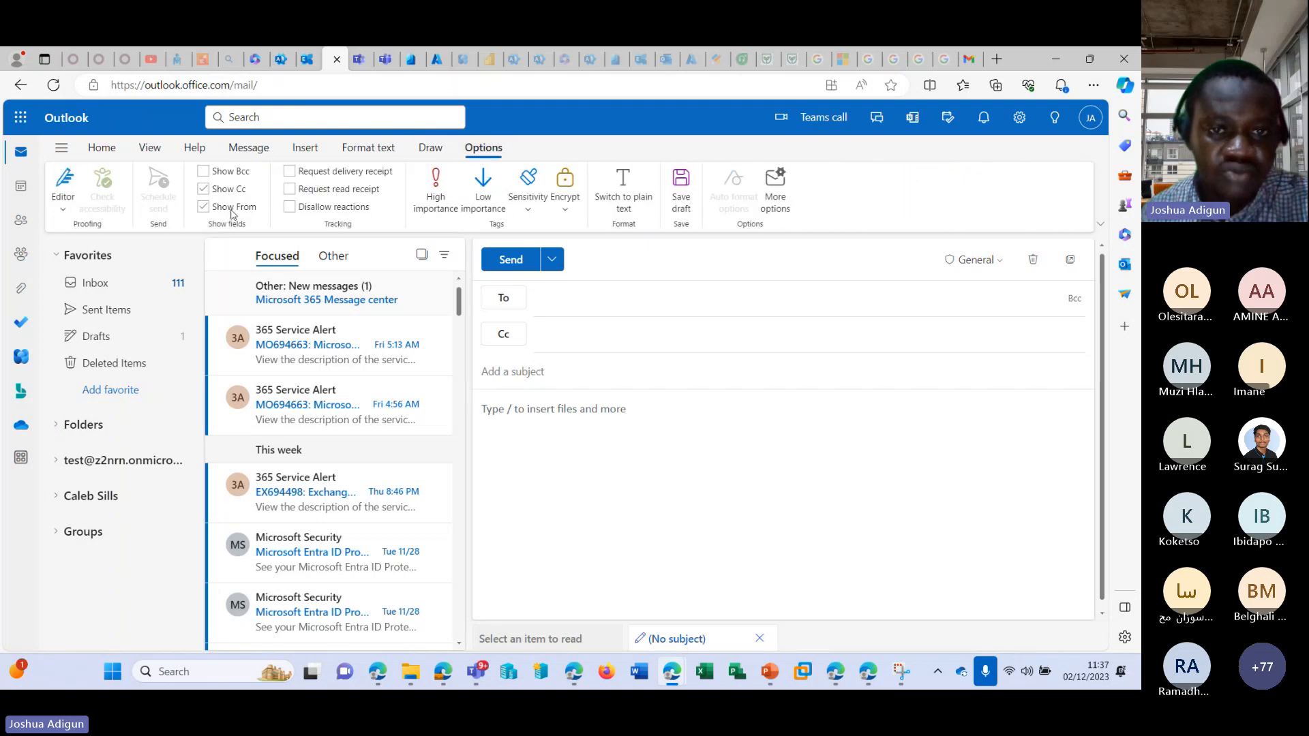
left_click(756, 261)
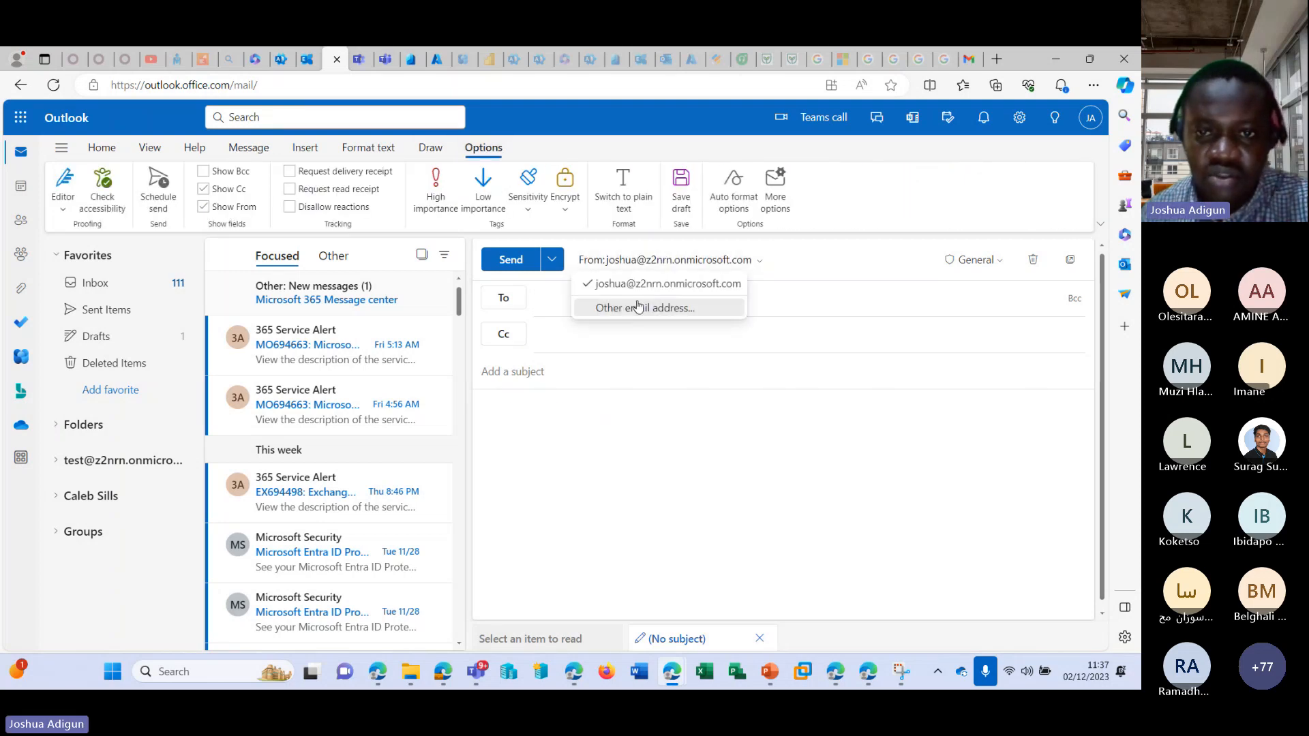
left_click(638, 307)
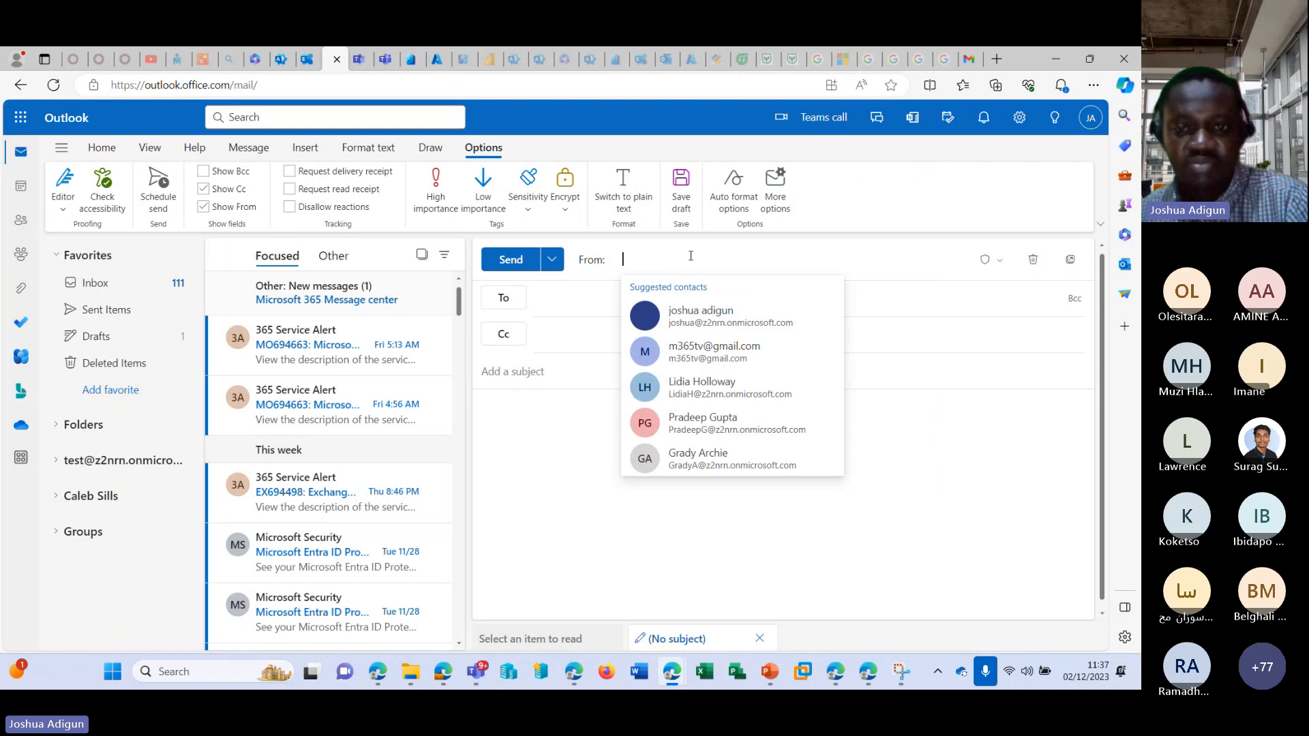
key("ctrl+v")
left_click(735, 304)
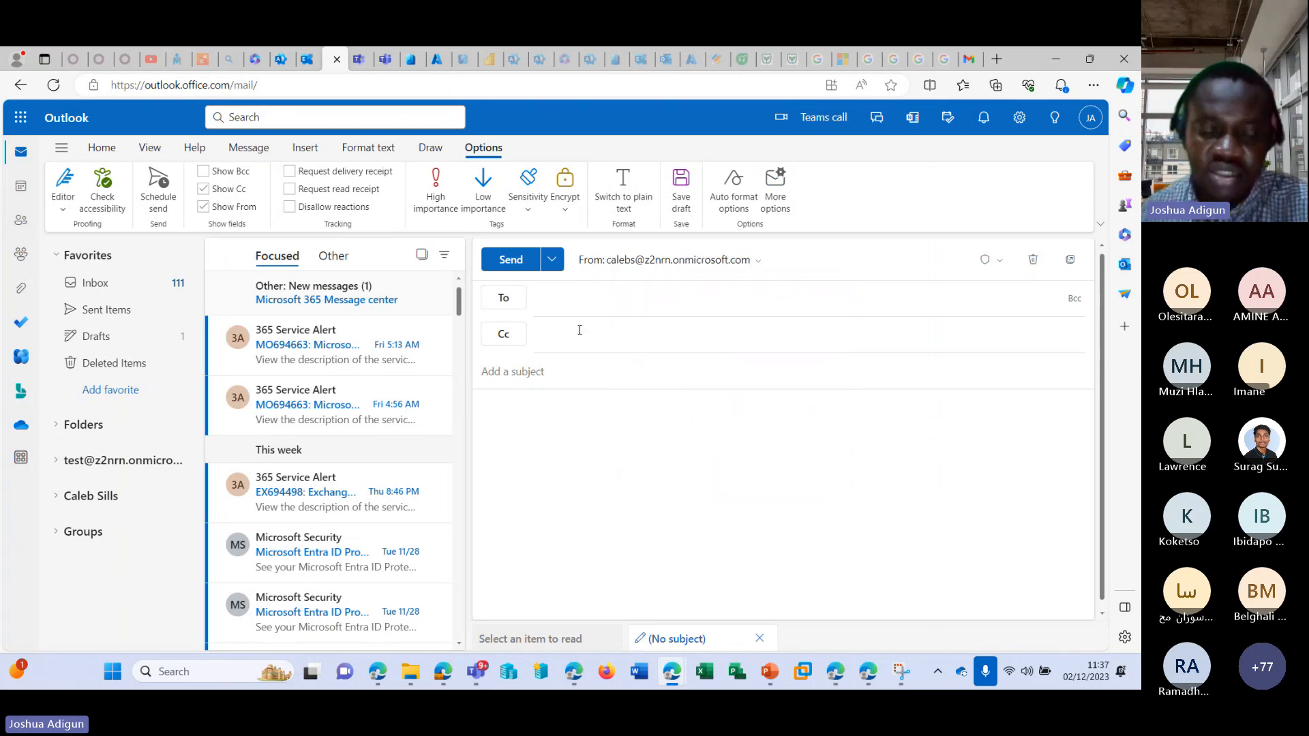
Address the email to the same colleague and enter the subject "Testing 4" and the body "44444".
left_click(575, 294)
type("adel")
left_click(611, 340)
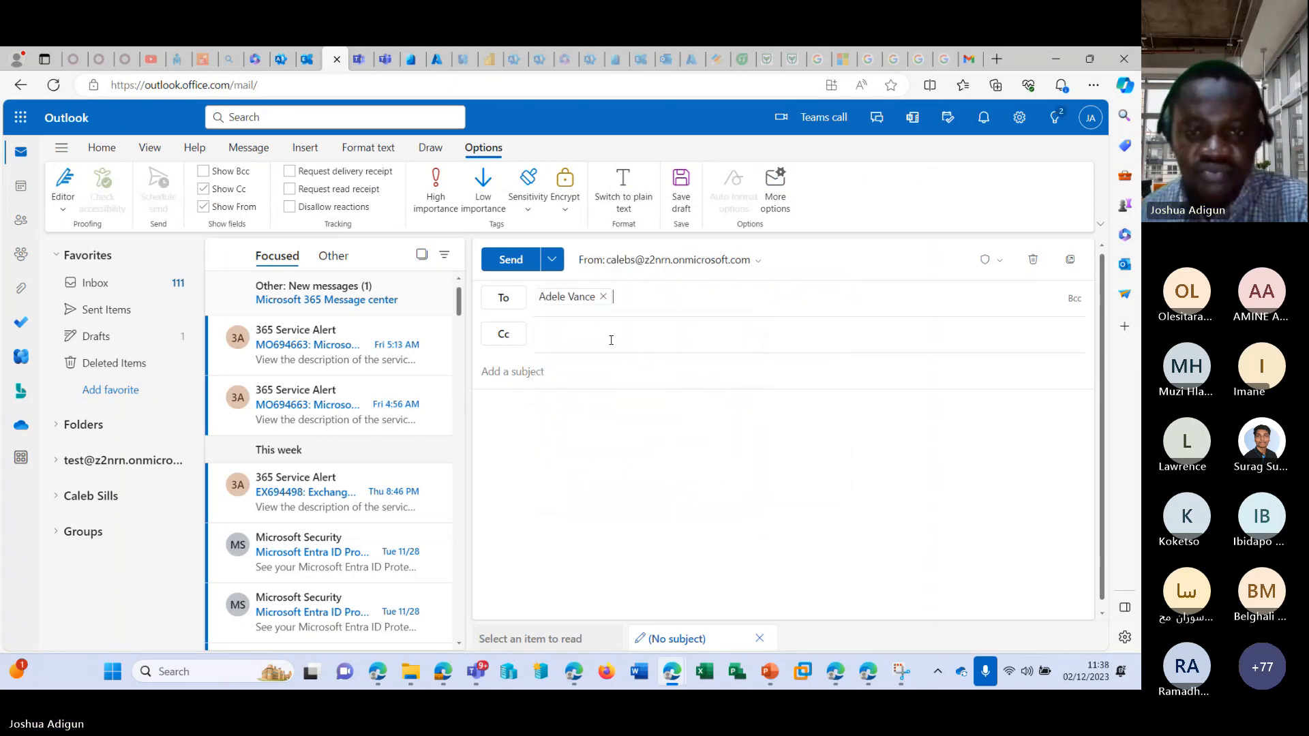
left_click(583, 369)
type("Testing 4")
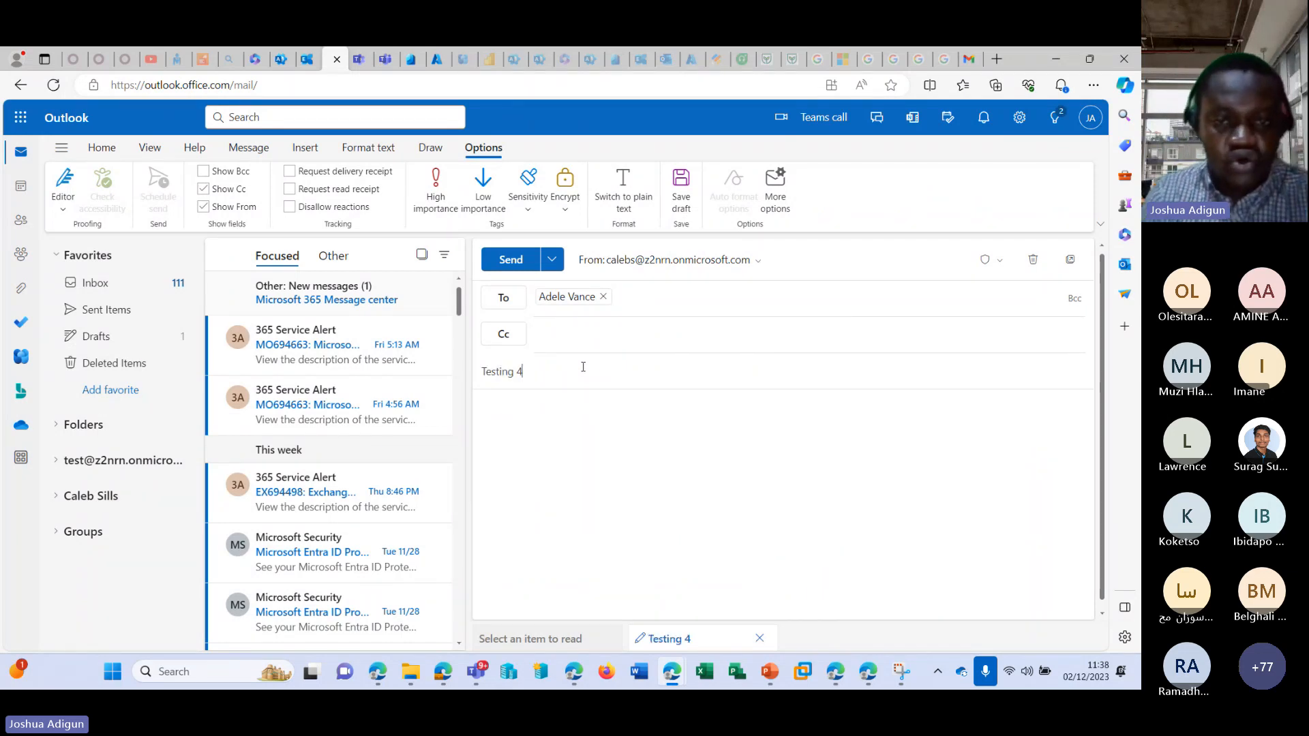
key("Tab")
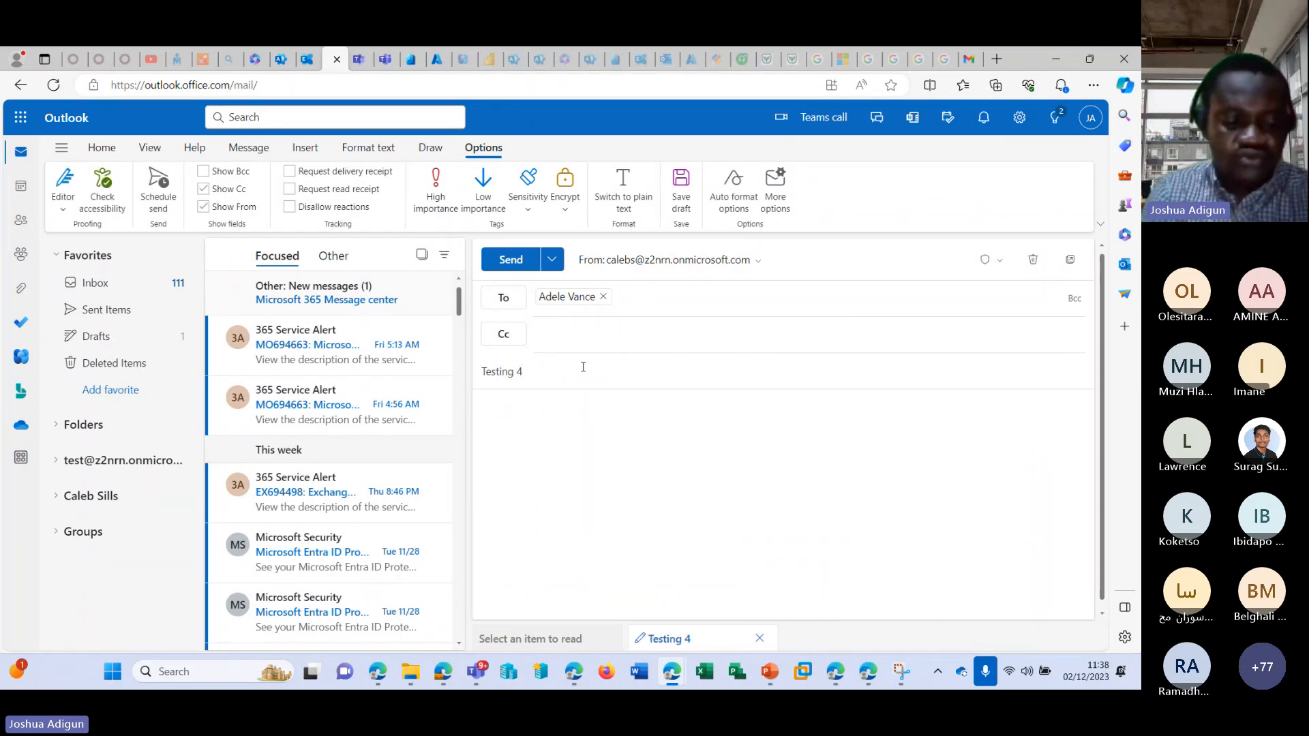
type("44444")
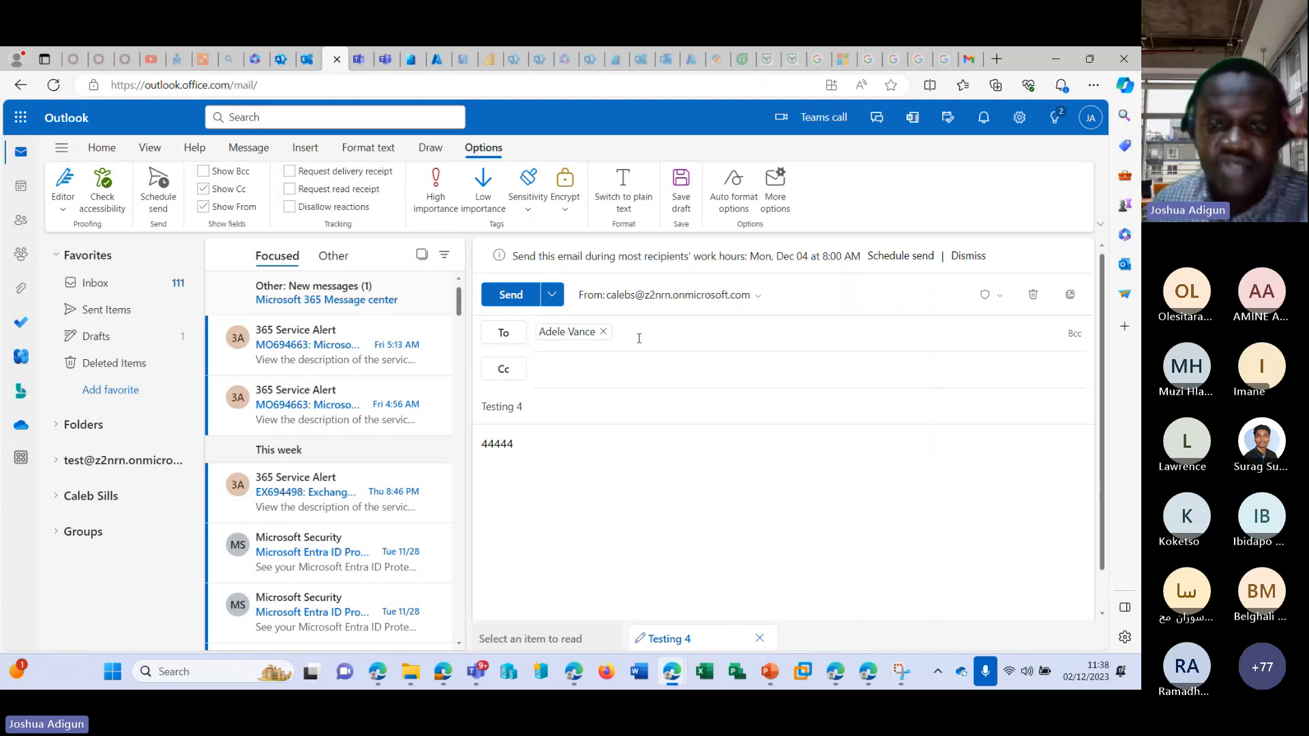
Try to send the "Testing 4" email from the shared mailbox and open the details of the send attempt.
left_click(511, 294)
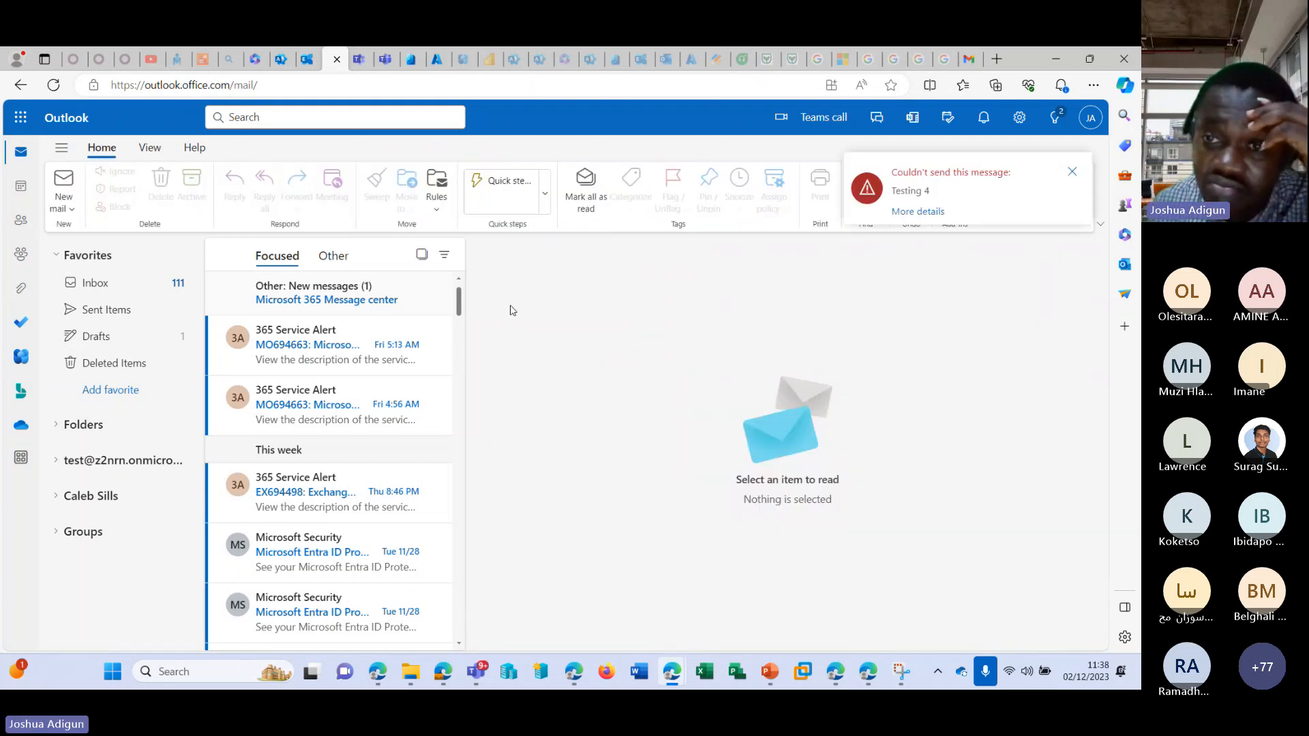
left_click(932, 212)
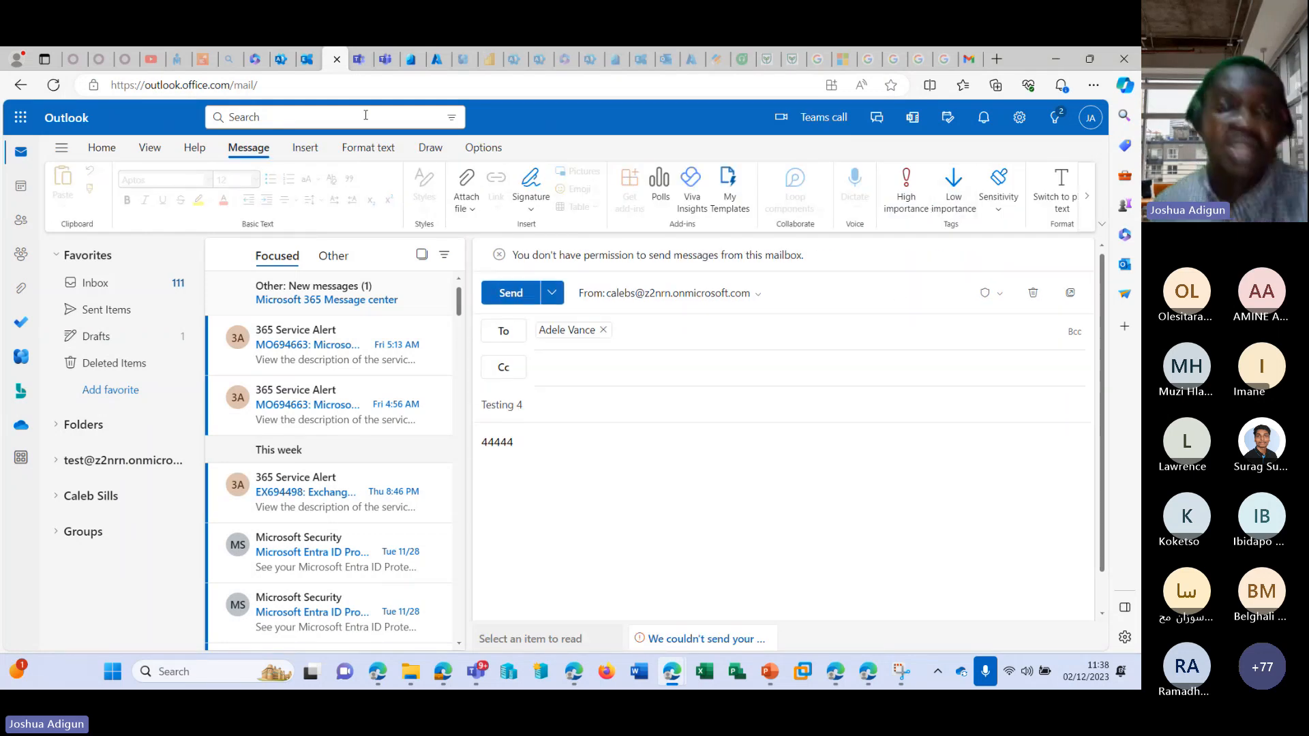
Switch to the Microsoft 365 admin center and open the Rooms & equipment resources page.
left_click(280, 59)
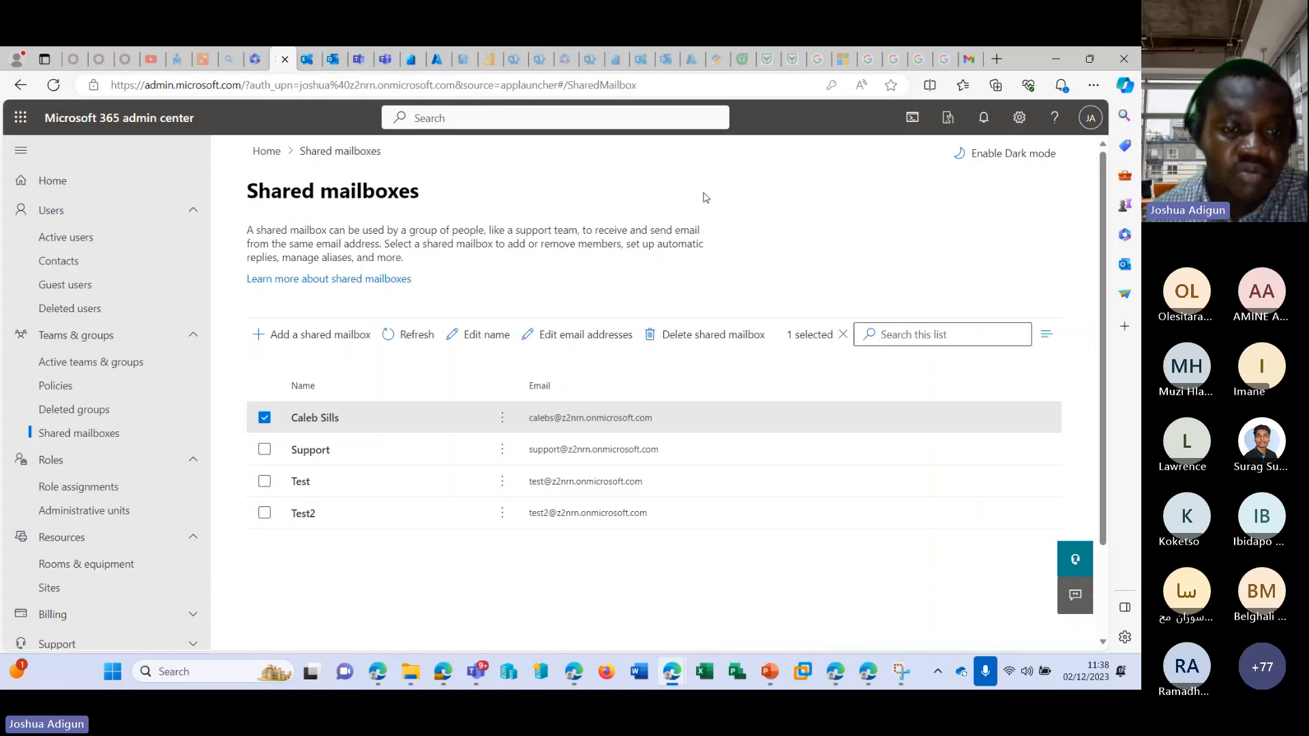
scroll(96, 399, "down", 2)
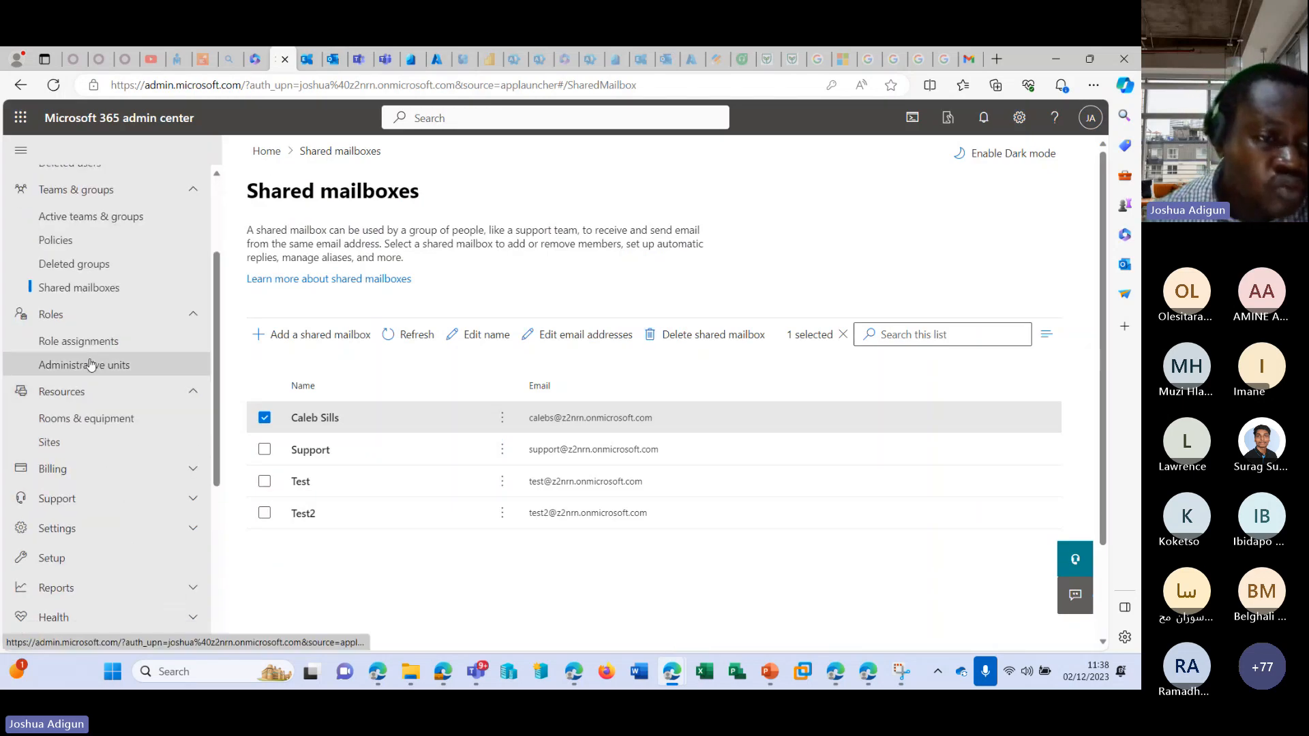
left_click(77, 427)
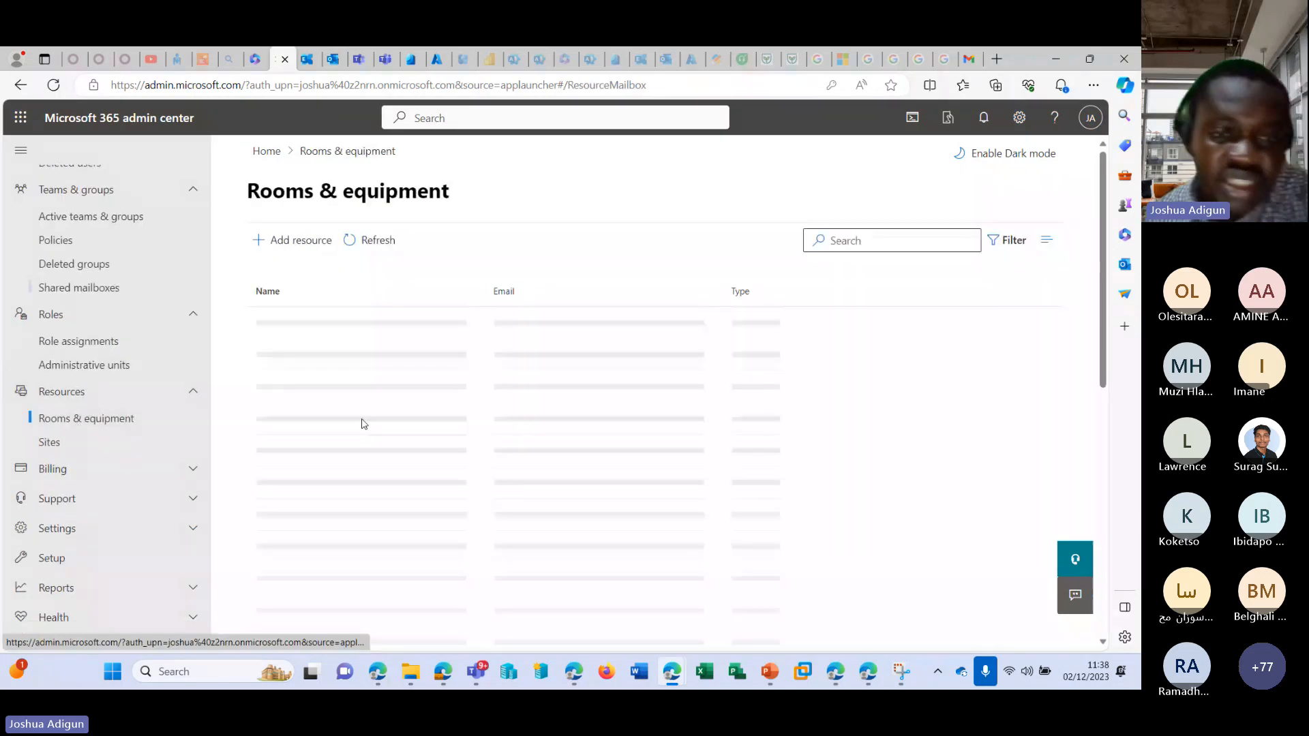
Start adding a resource of type Room and name it "Room 2".
left_click(292, 236)
left_click(745, 336)
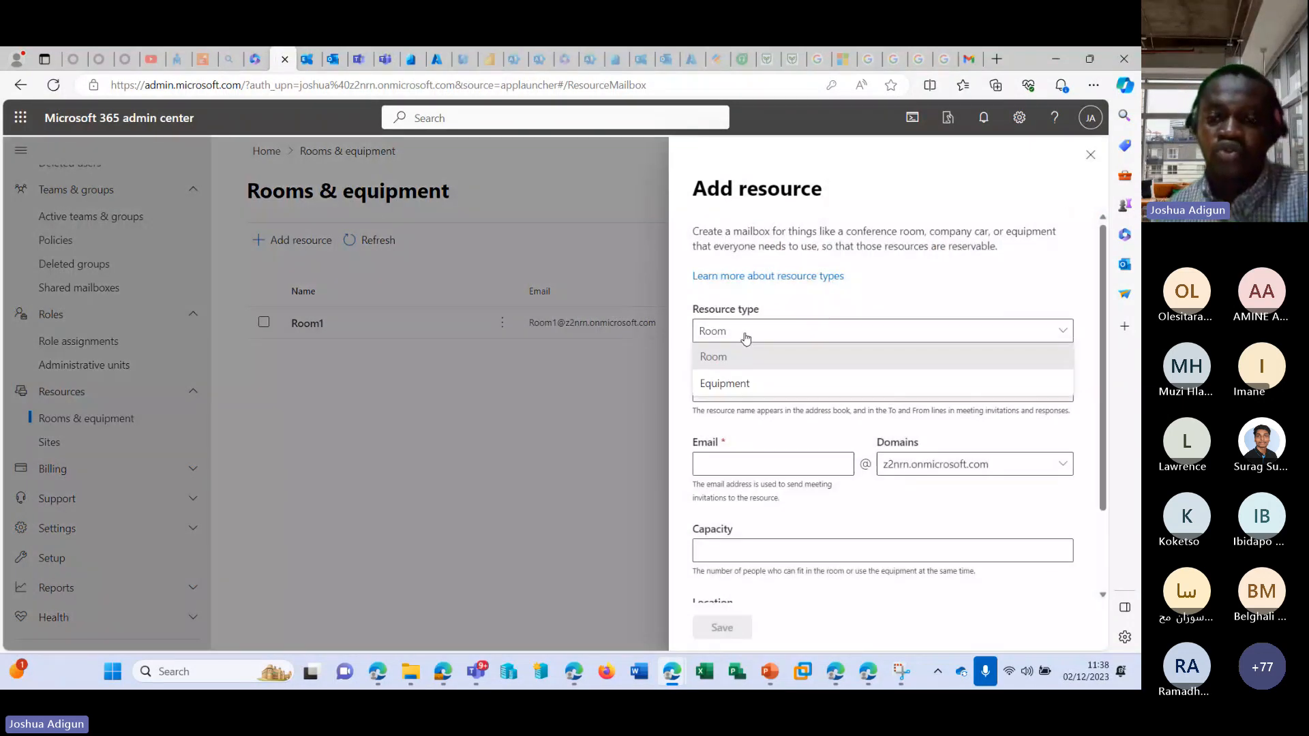
left_click(746, 356)
left_click(753, 389)
type("Room 2")
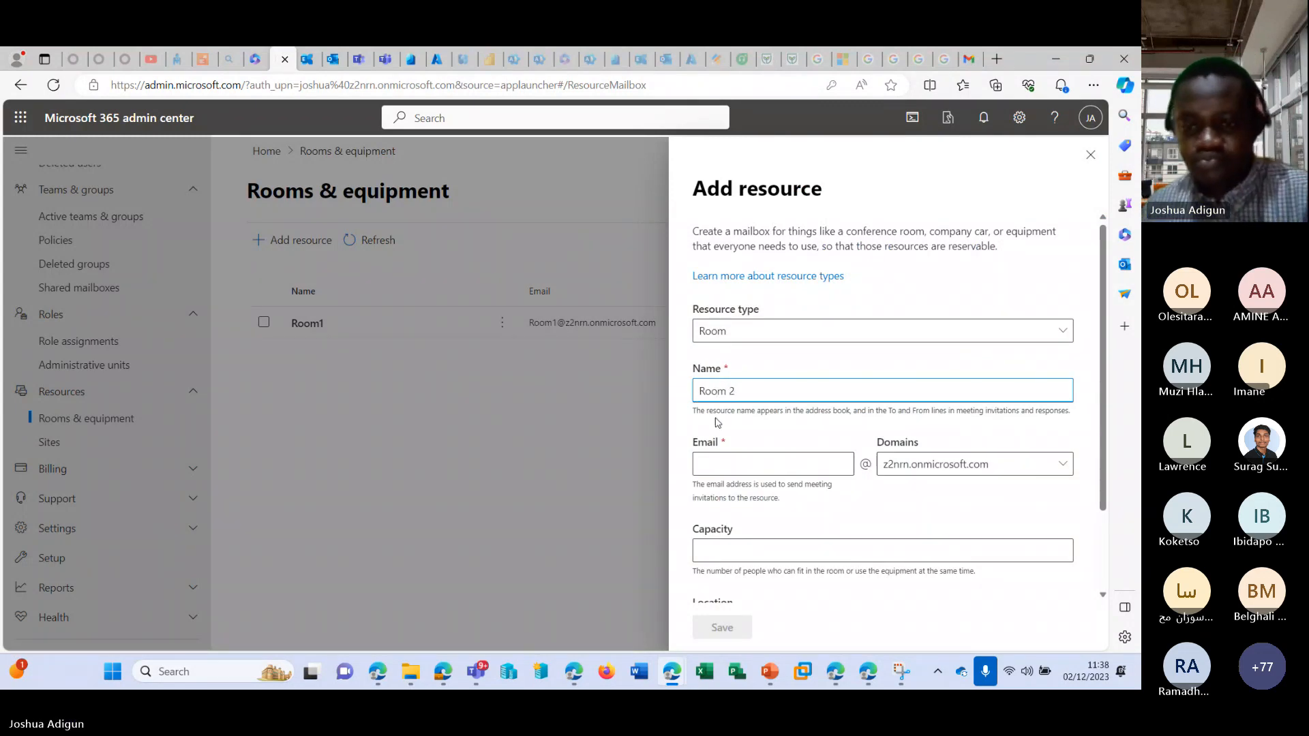
Set the new room's capacity to 100 and its email alias to Room2, continuing to the location field.
left_click(785, 551)
type("100")
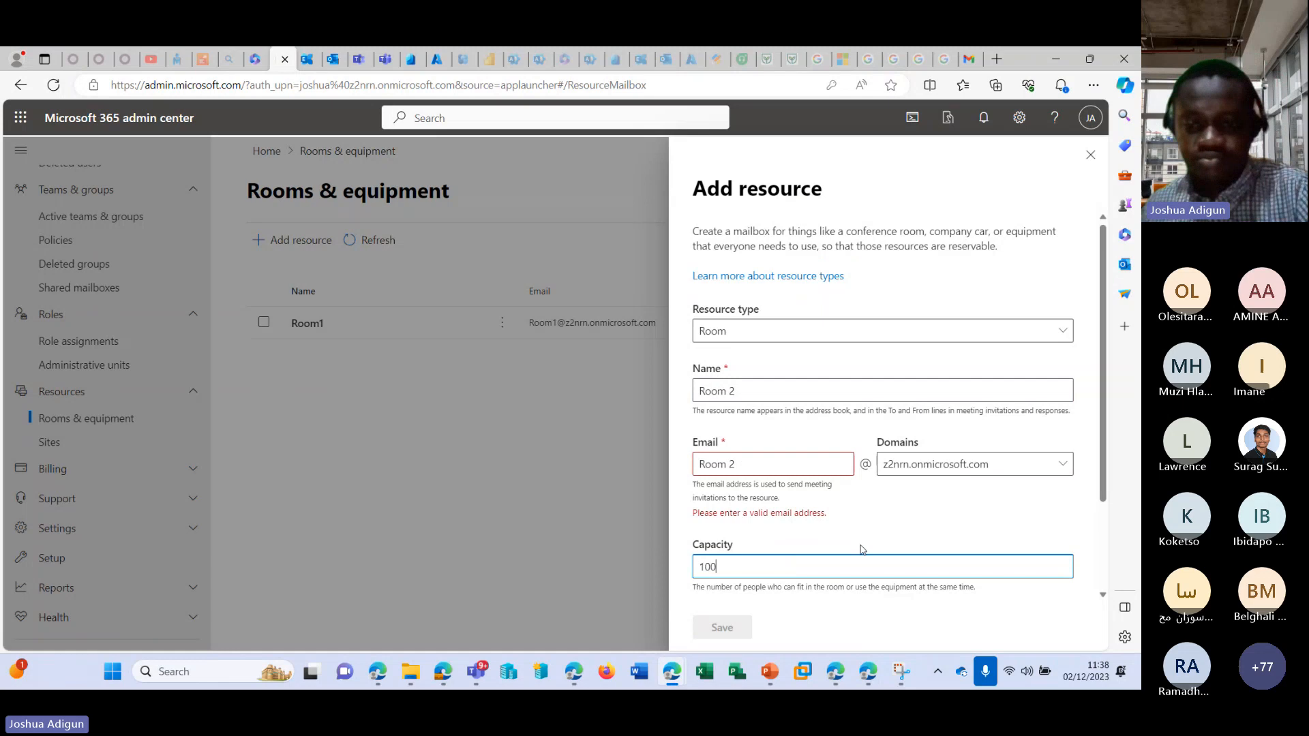
left_click(956, 503)
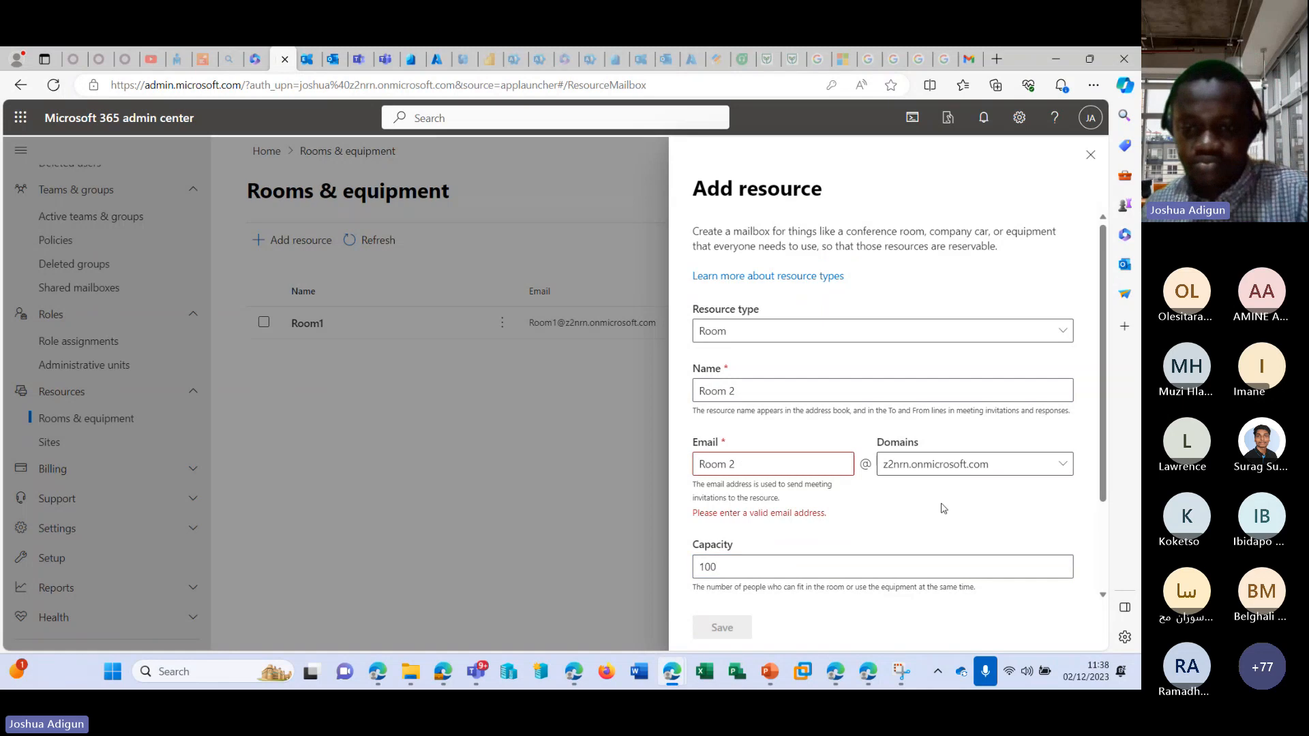
left_click(729, 465)
key("BackSpace")
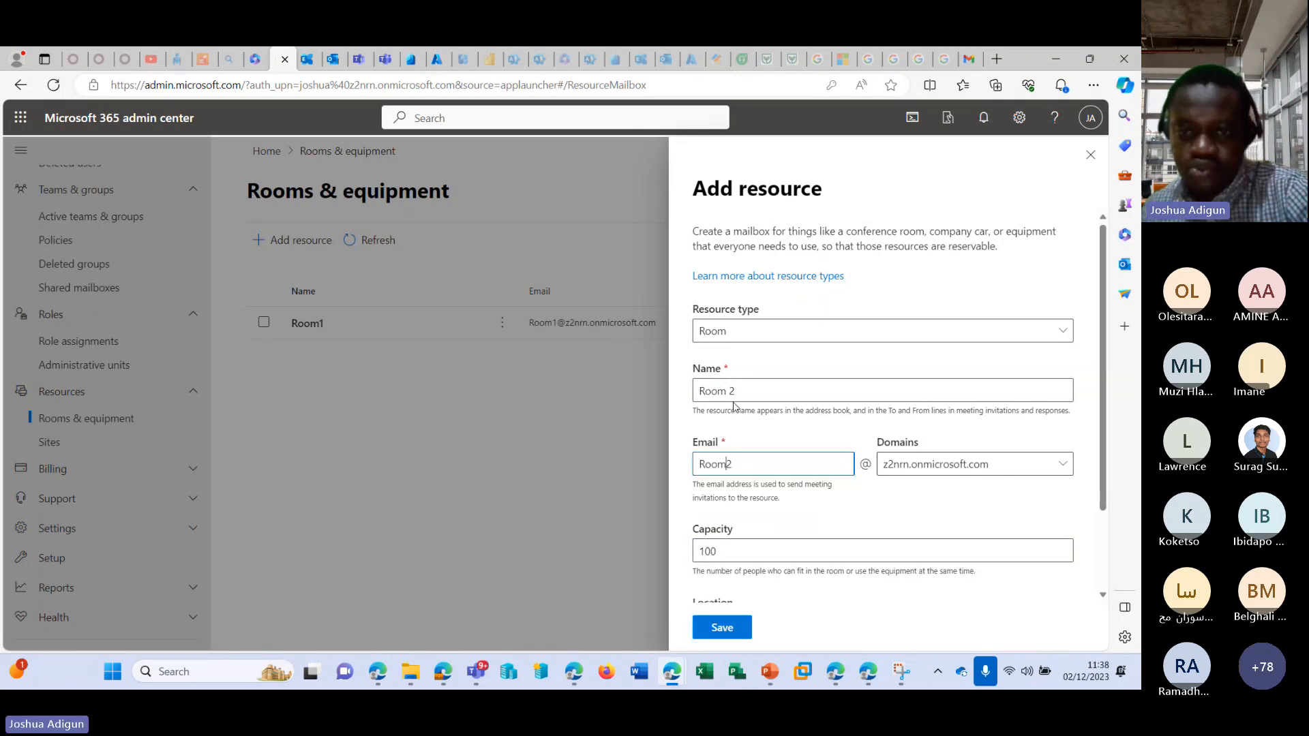
left_click(830, 531)
scroll(831, 532, "down", 2)
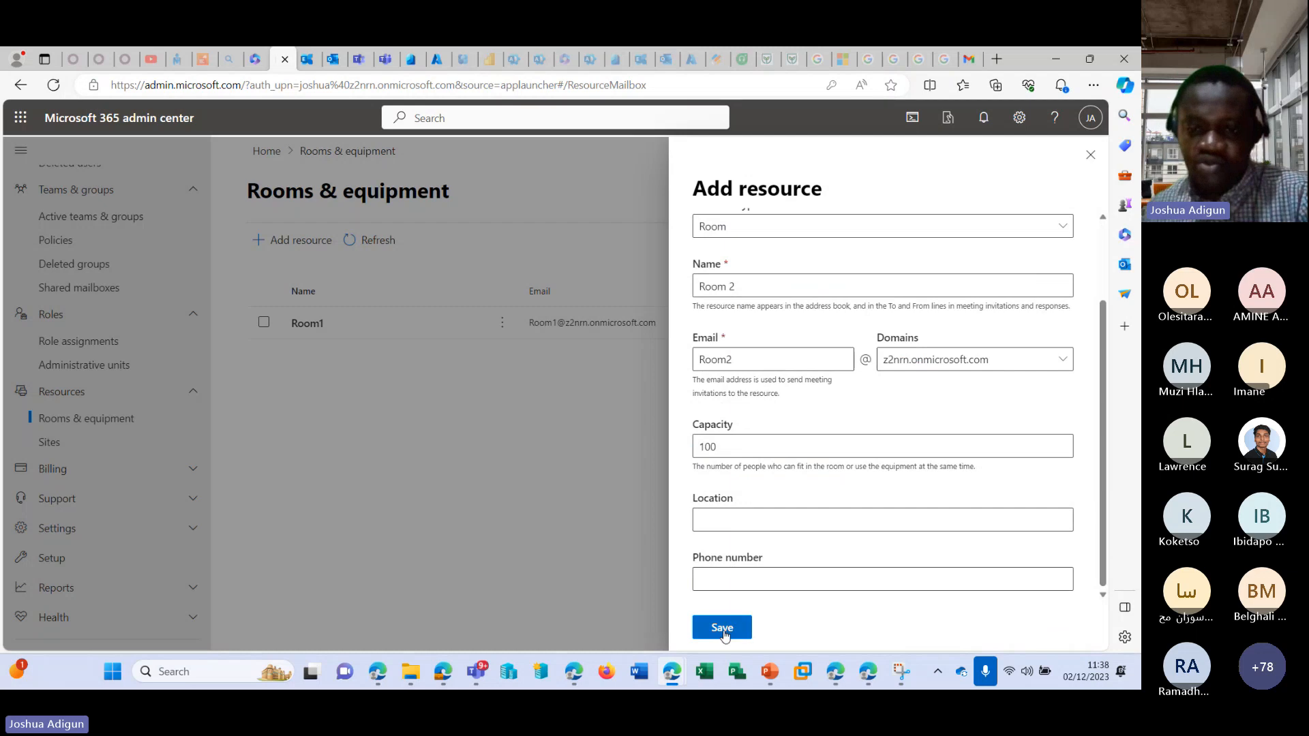
left_click(765, 513)
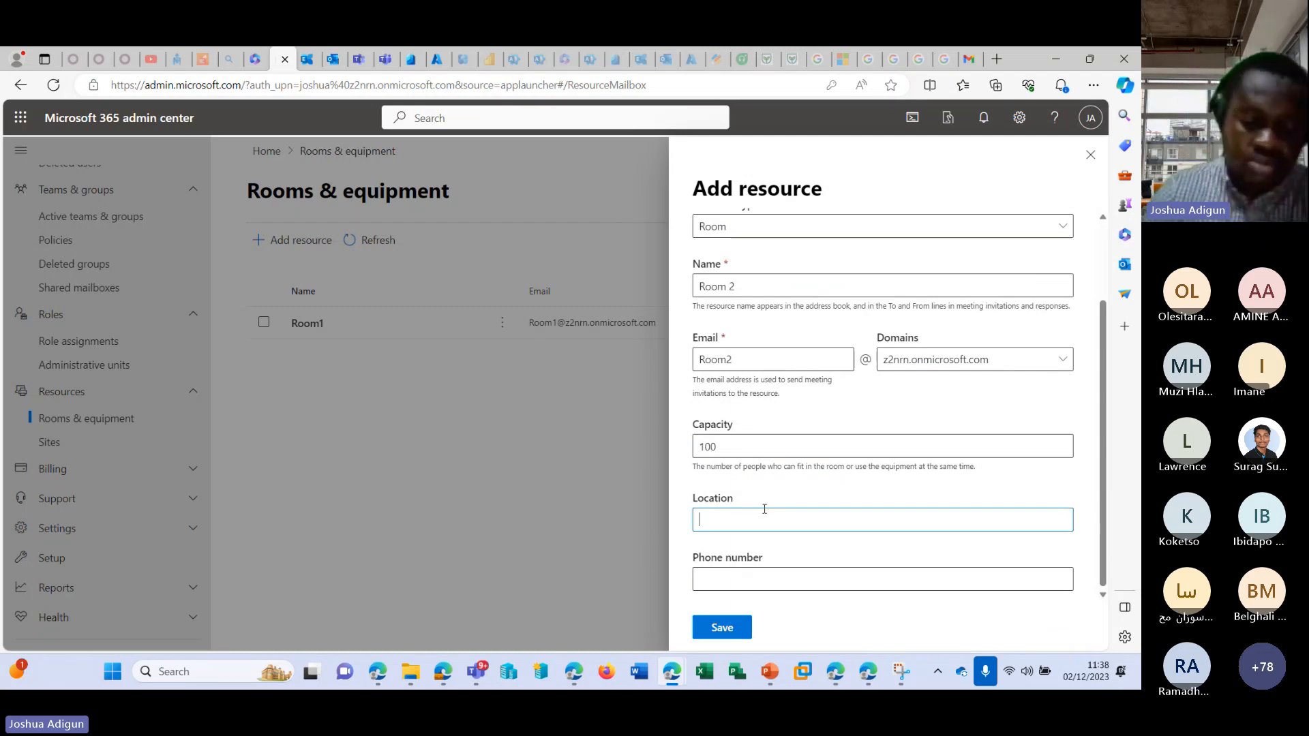
type("Lagos")
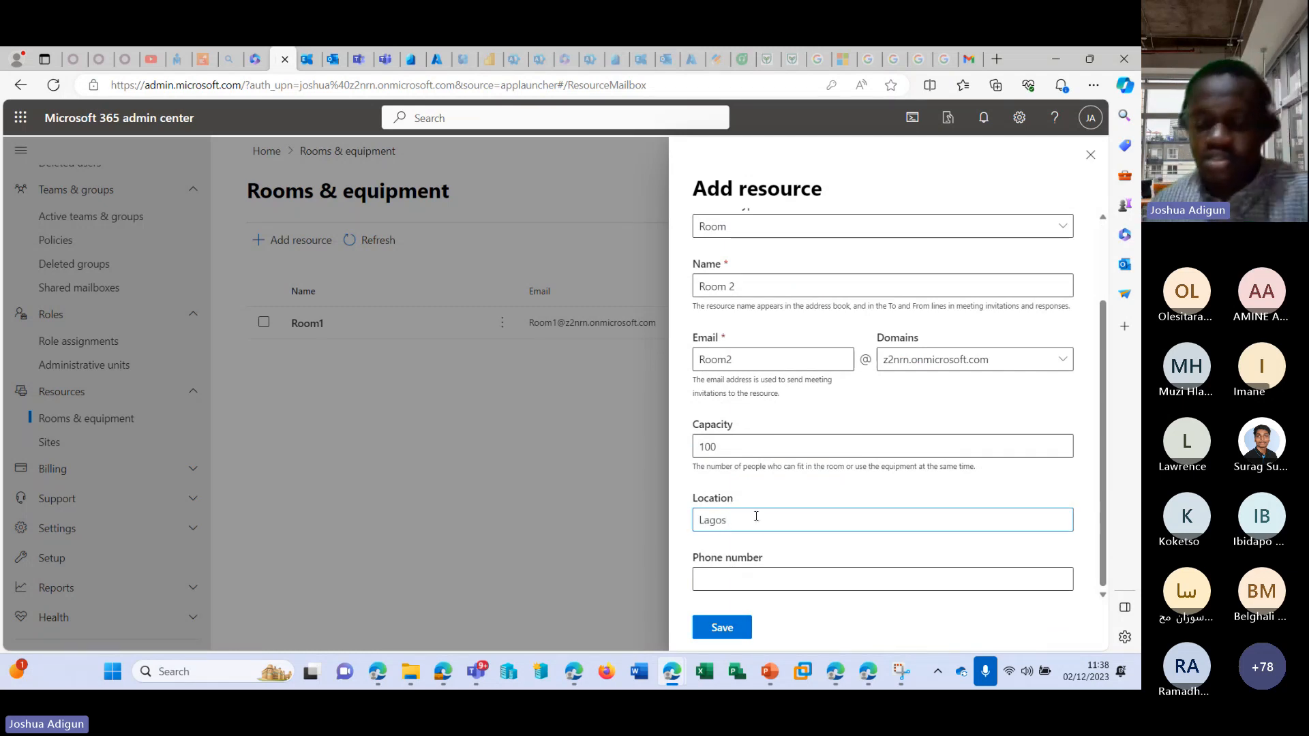
key("BackSpace")
key("BackSpace")
key("BackSpace")
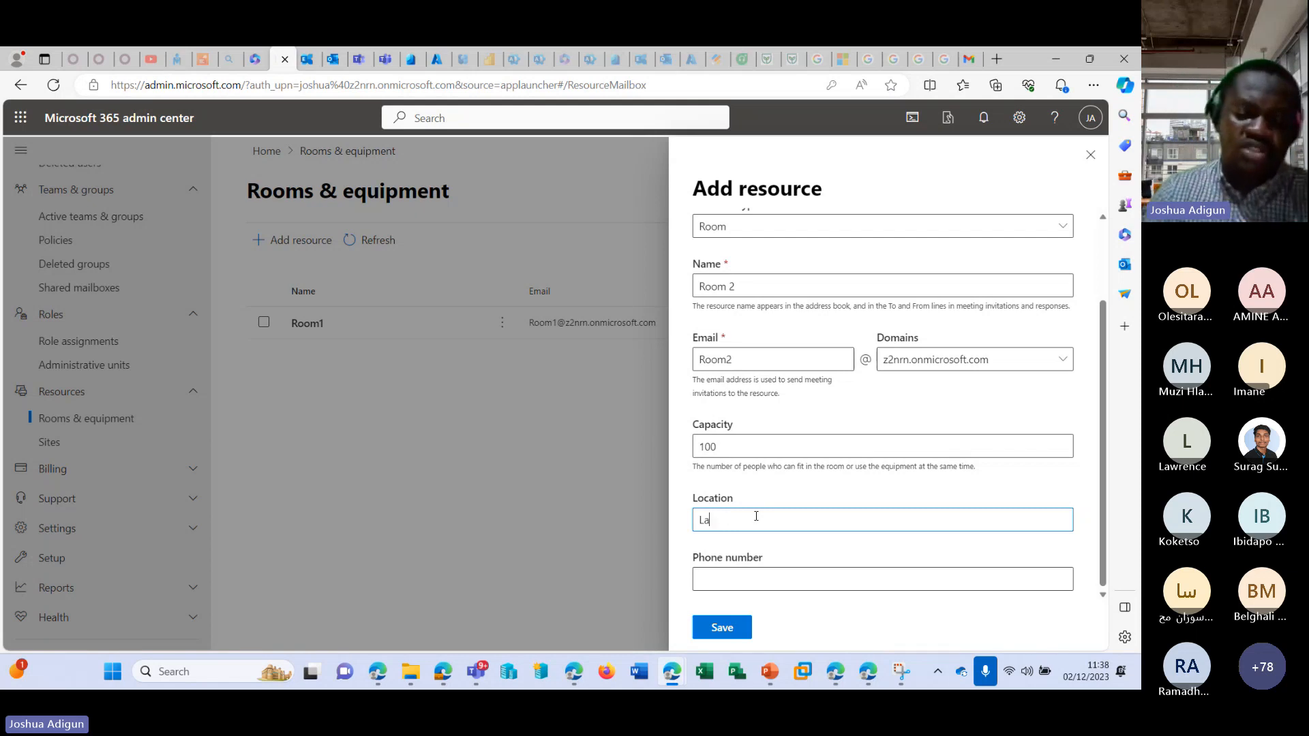
Set the room's location to UK, save the new resource and close its pane.
type("UK")
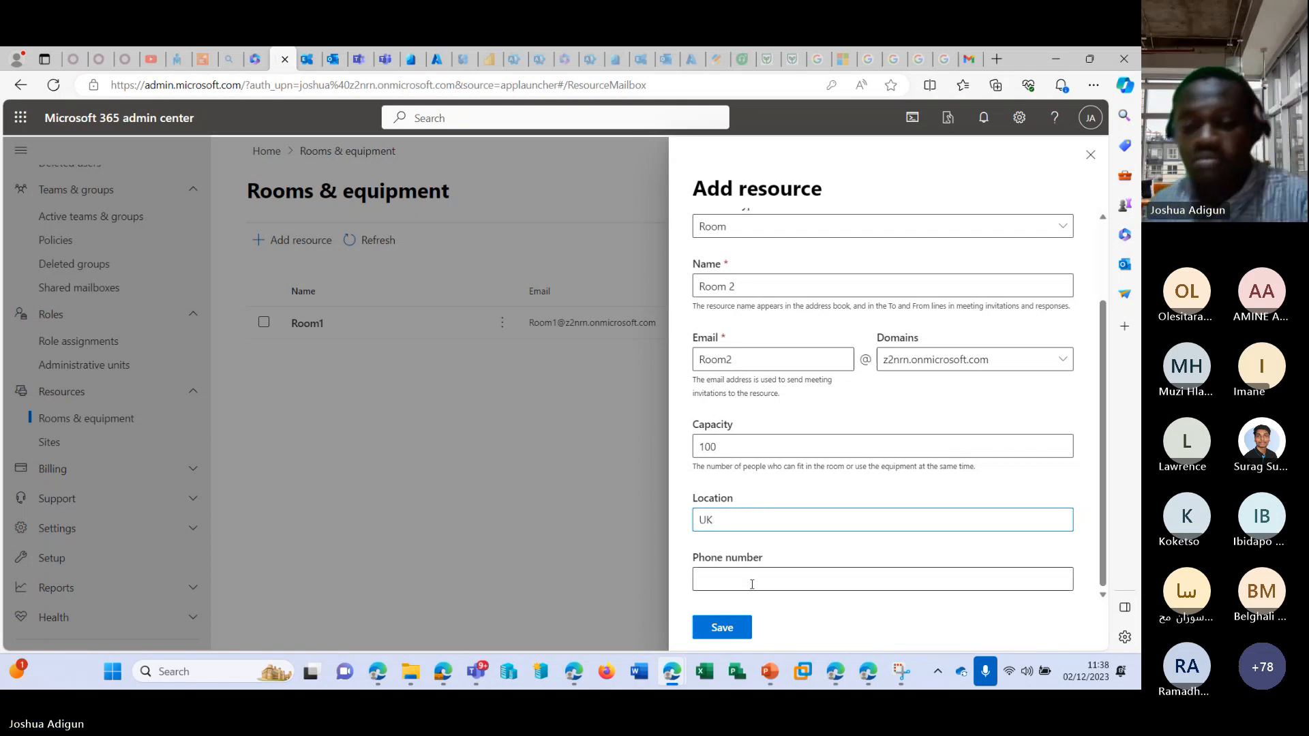
left_click(728, 625)
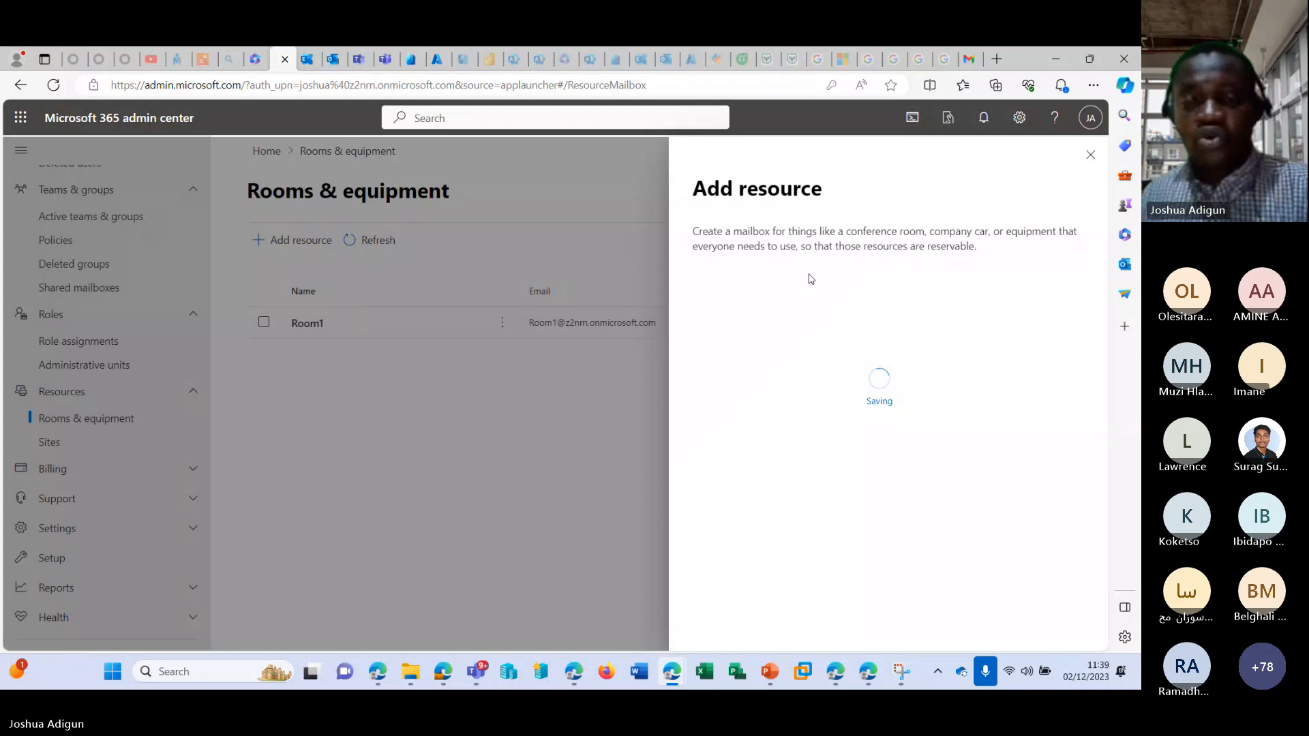
left_click(1089, 156)
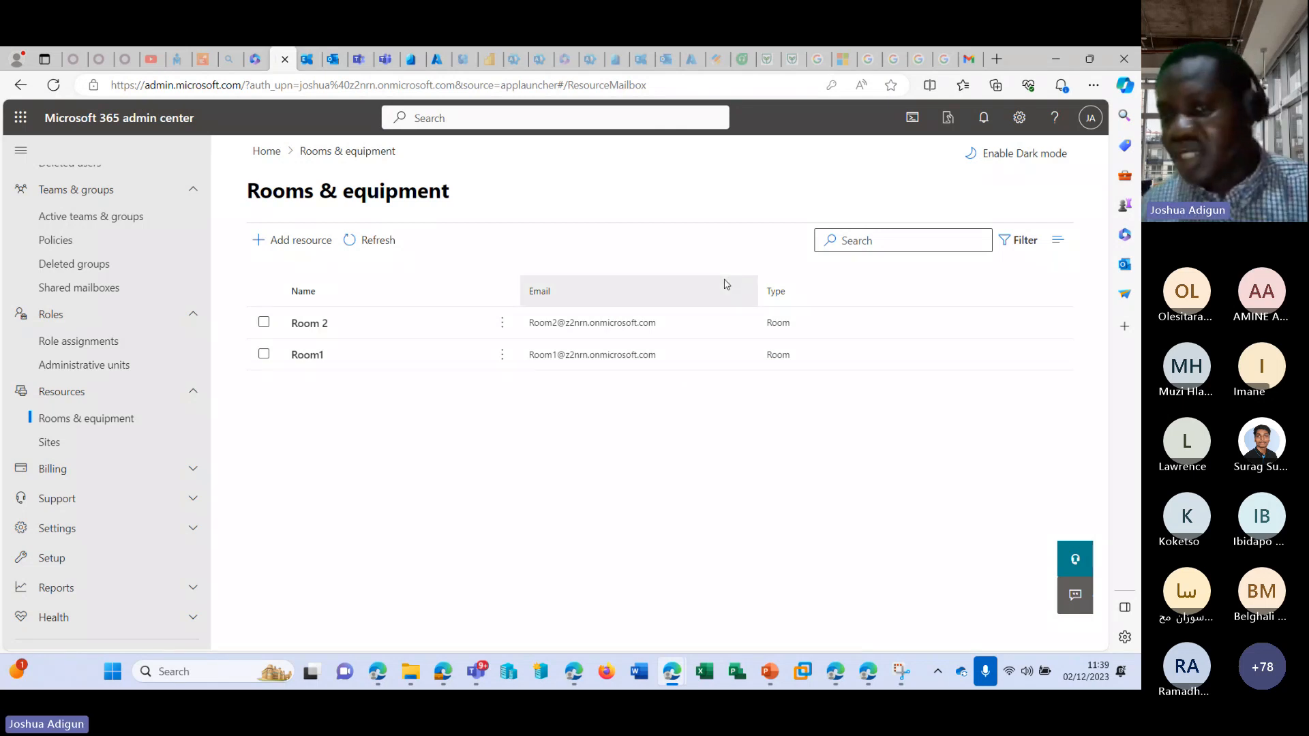
Open the Exchange settings of Room1 and display its resource details in the Exchange admin center.
left_click(306, 356)
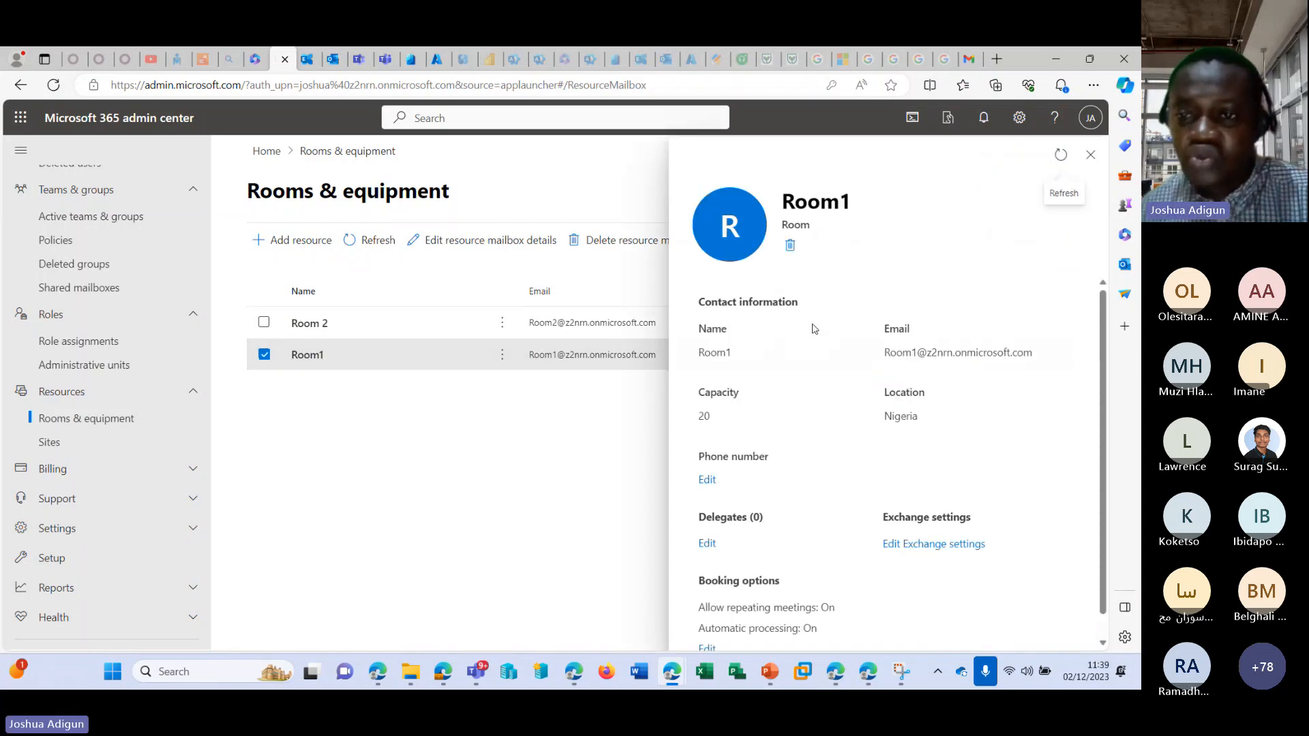
scroll(828, 341, "down", 1)
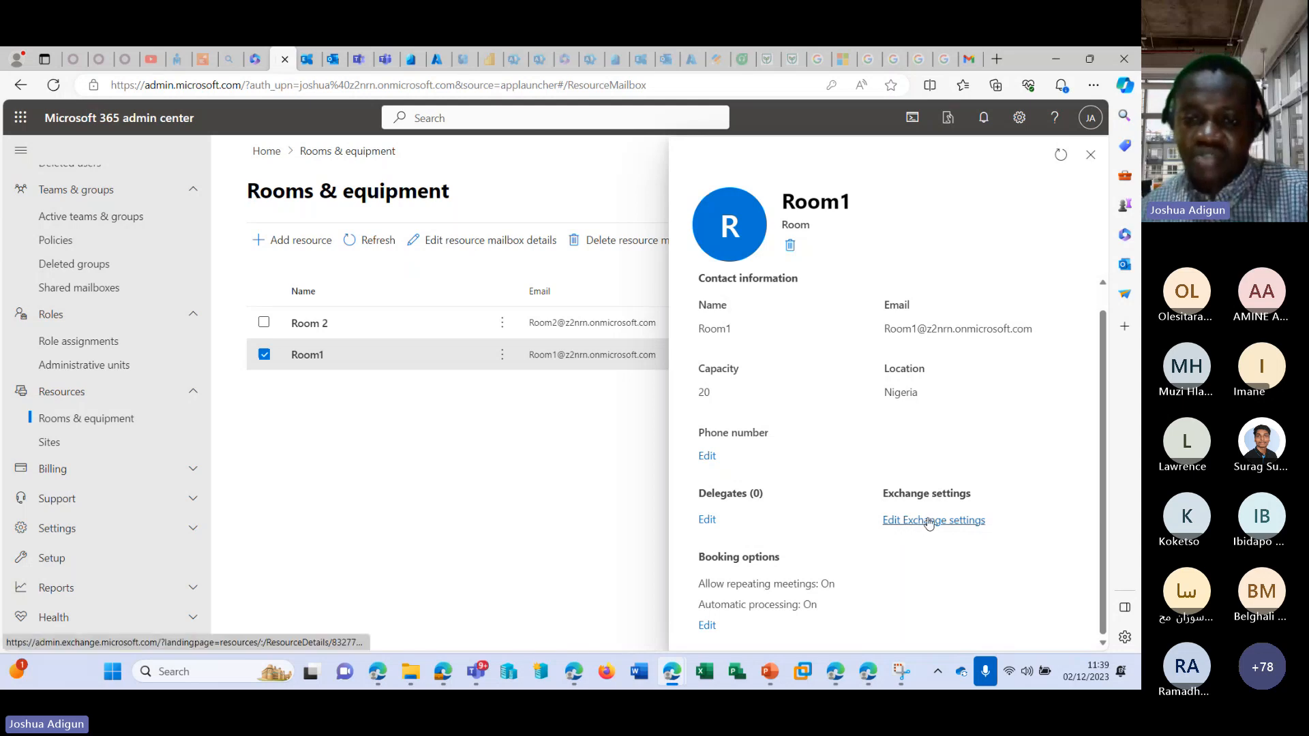
left_click(928, 521)
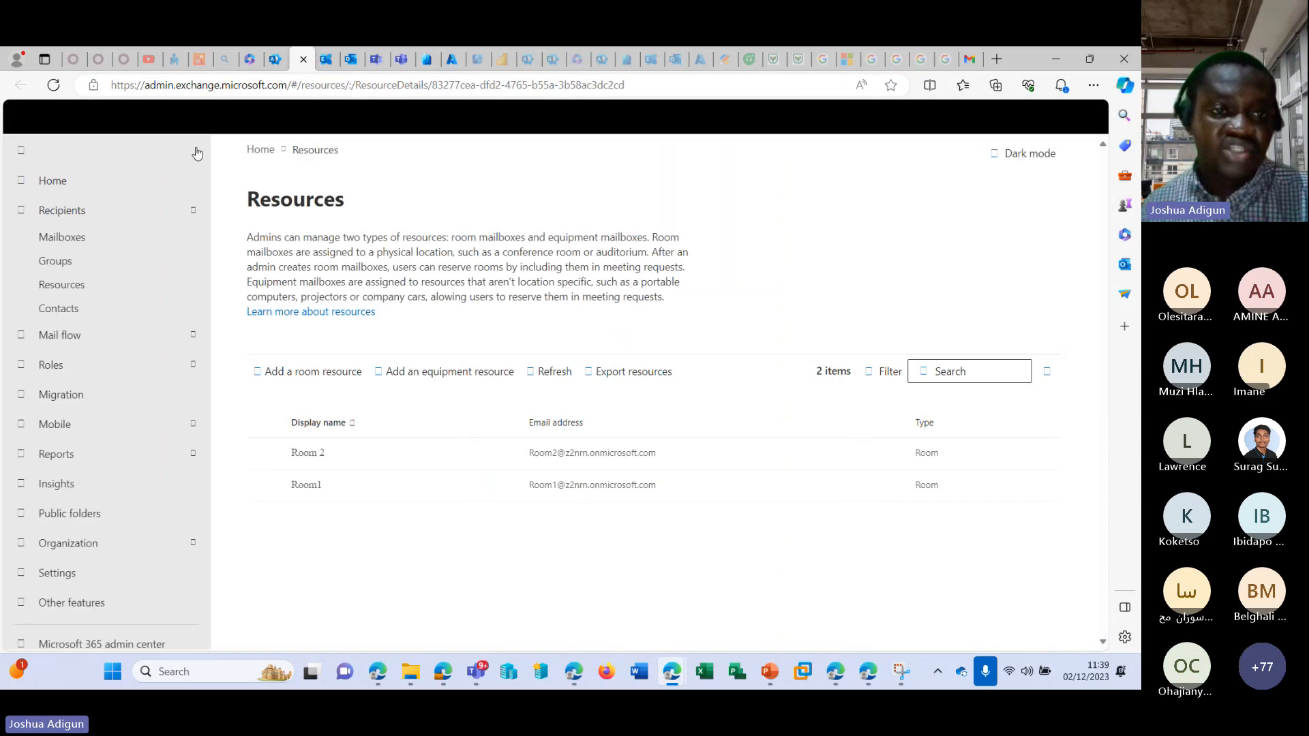
left_click(96, 293)
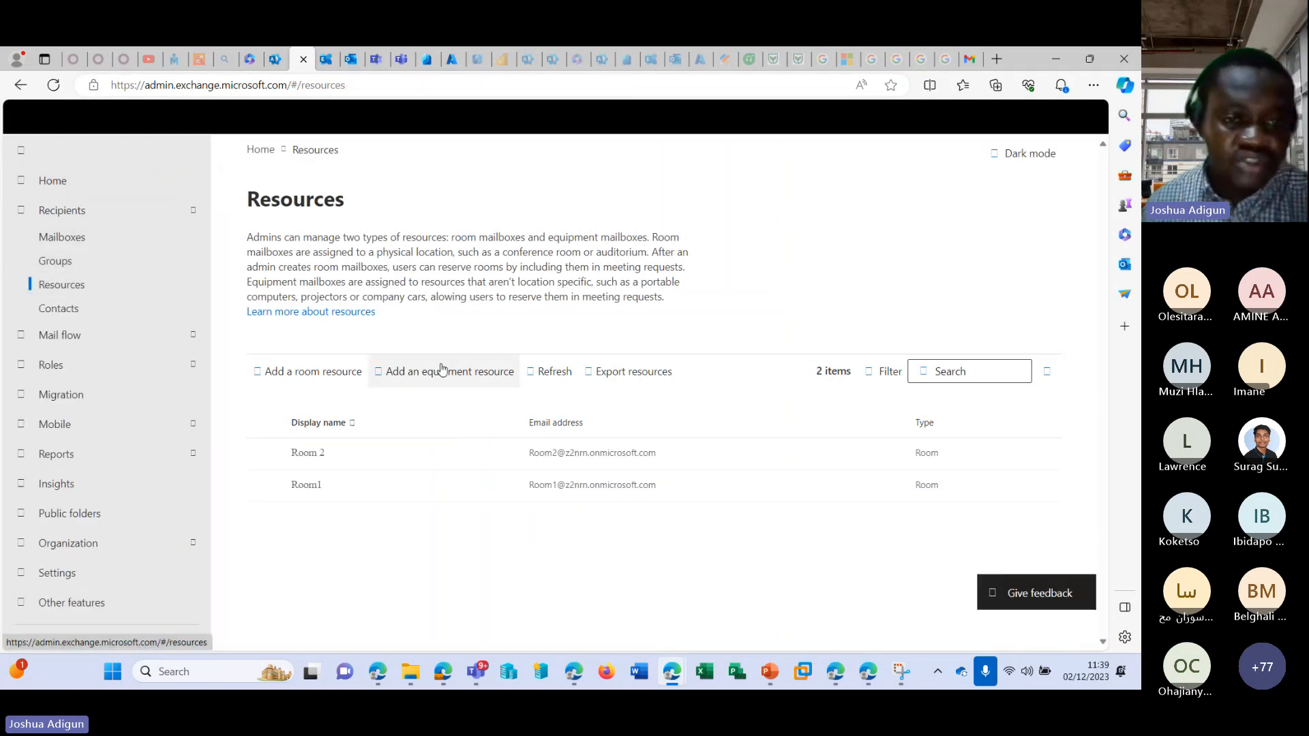
left_click(314, 490)
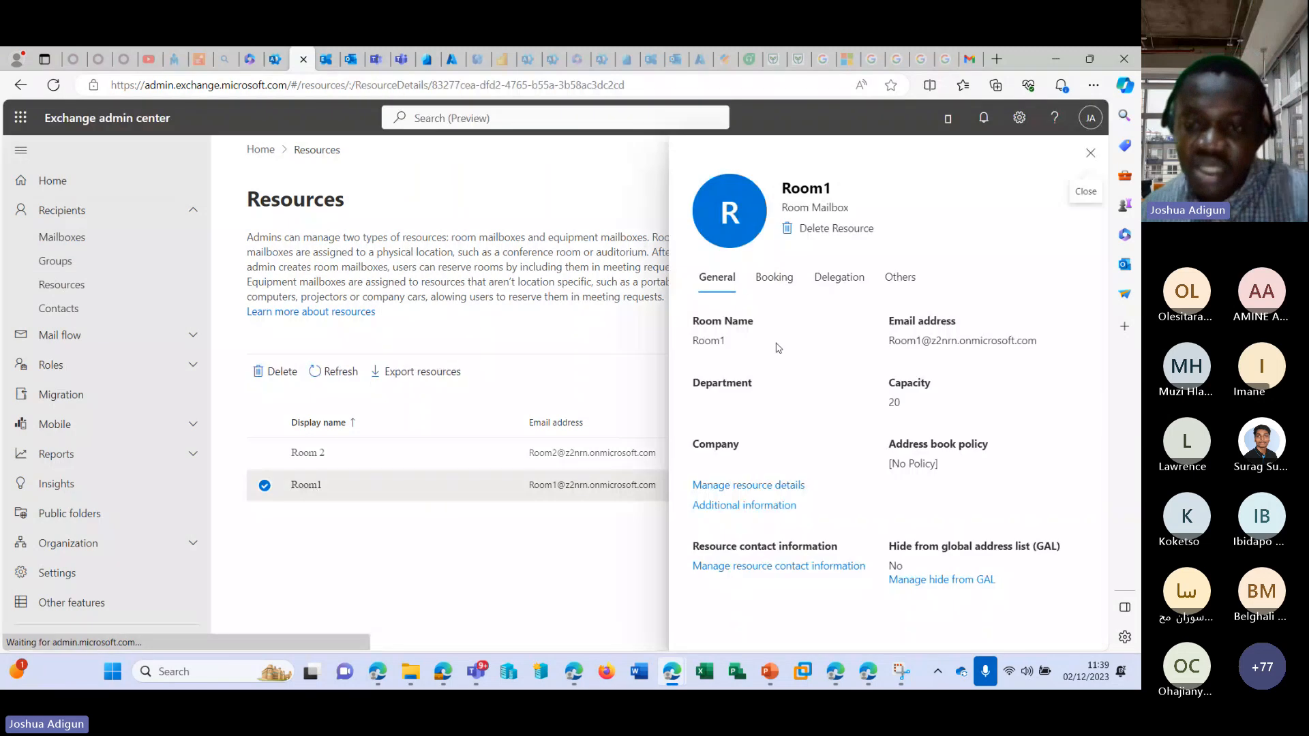
Set Room1's booking window to 1 day, allow scheduling only during working hours, and save the booking settings.
left_click(773, 279)
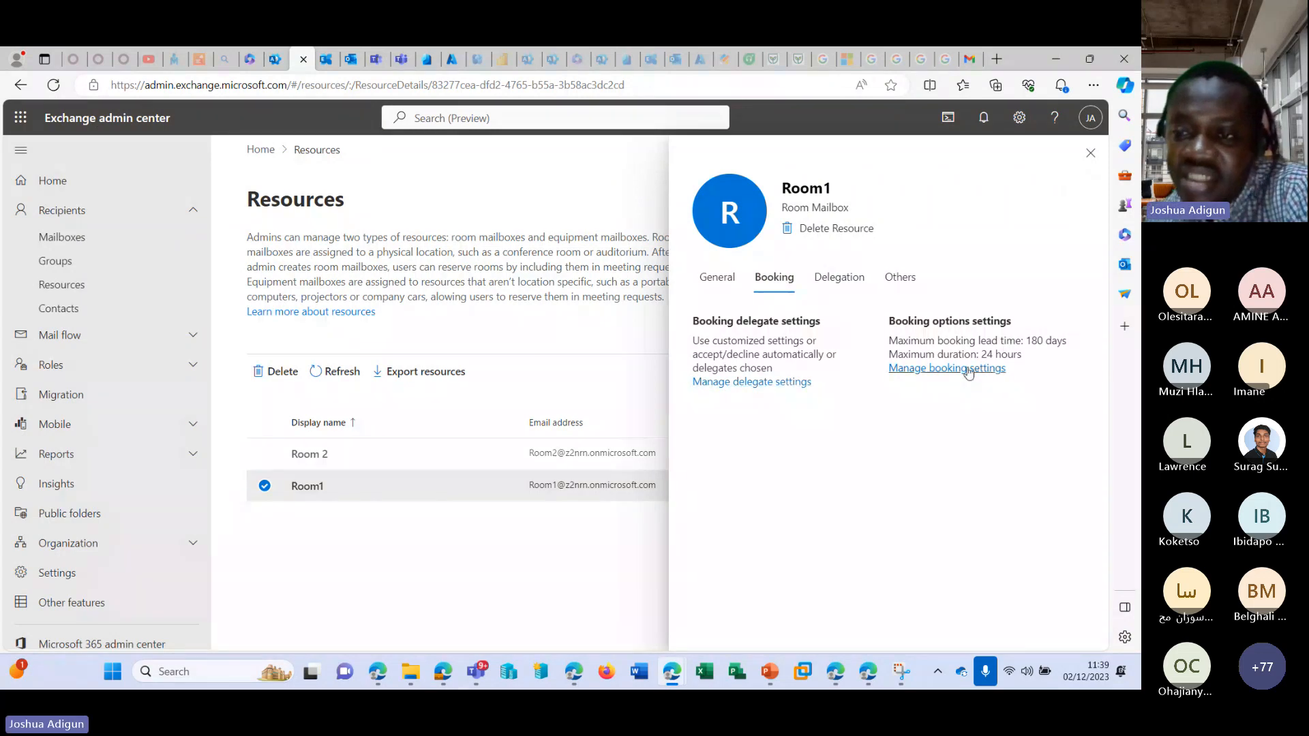
left_click(968, 370)
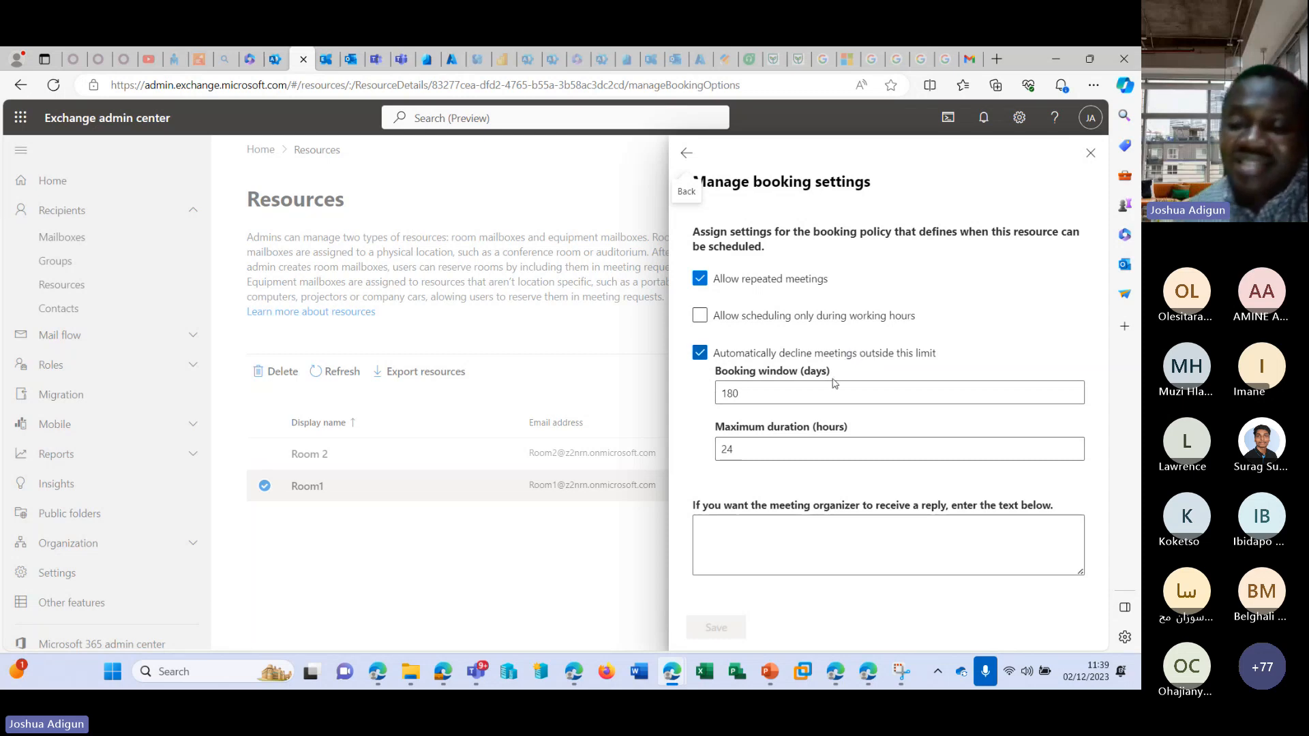
double_click(719, 396)
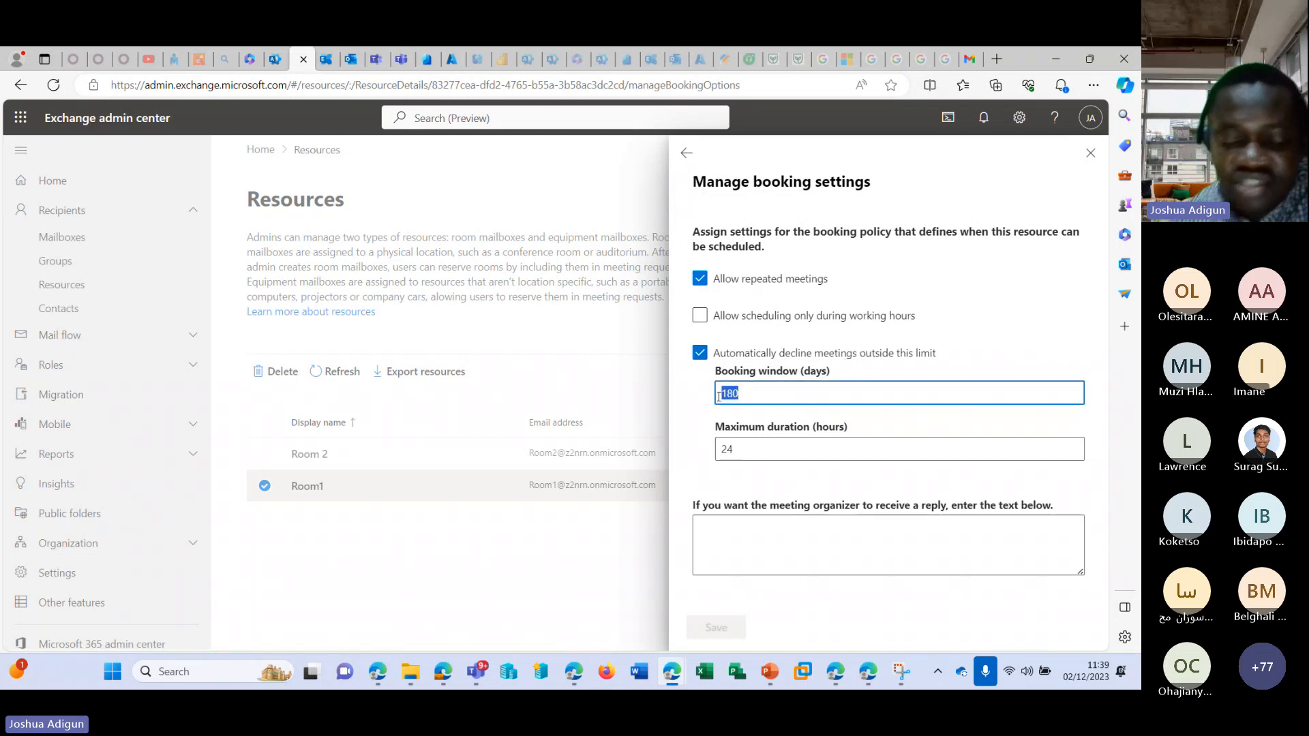
type("1")
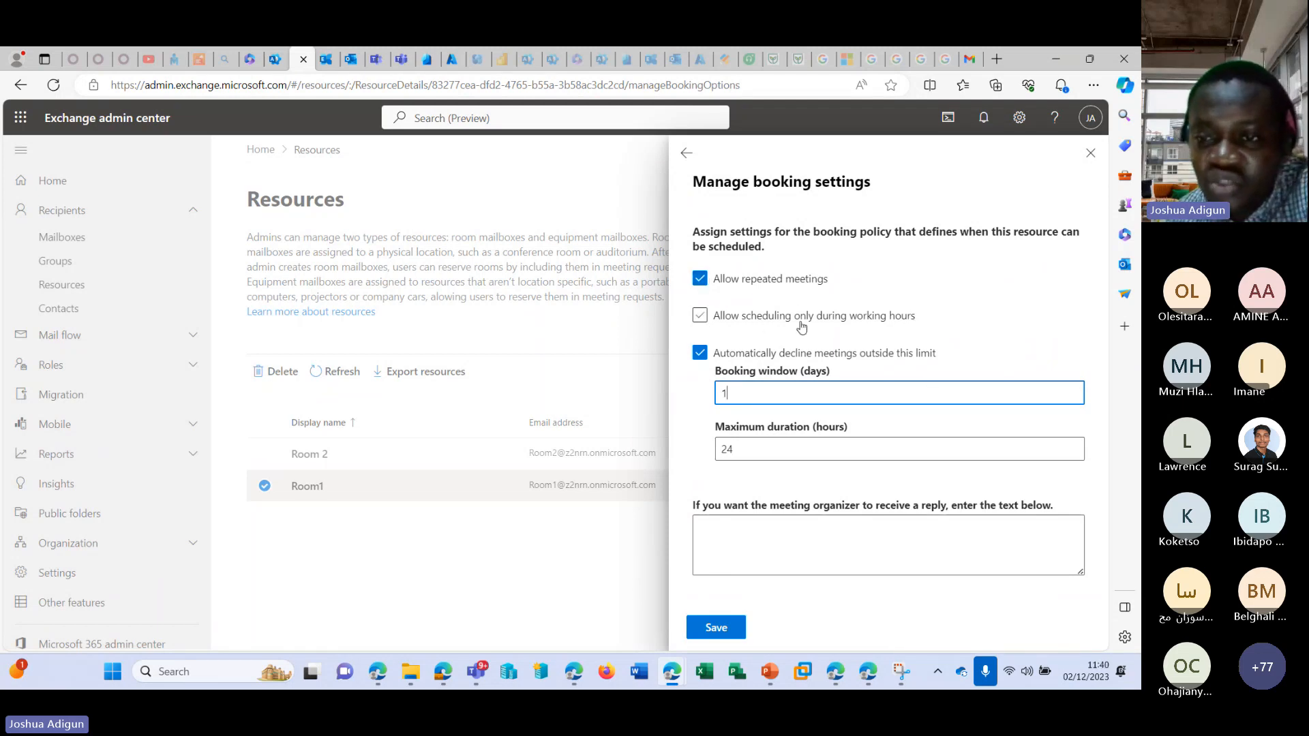
left_click(860, 321)
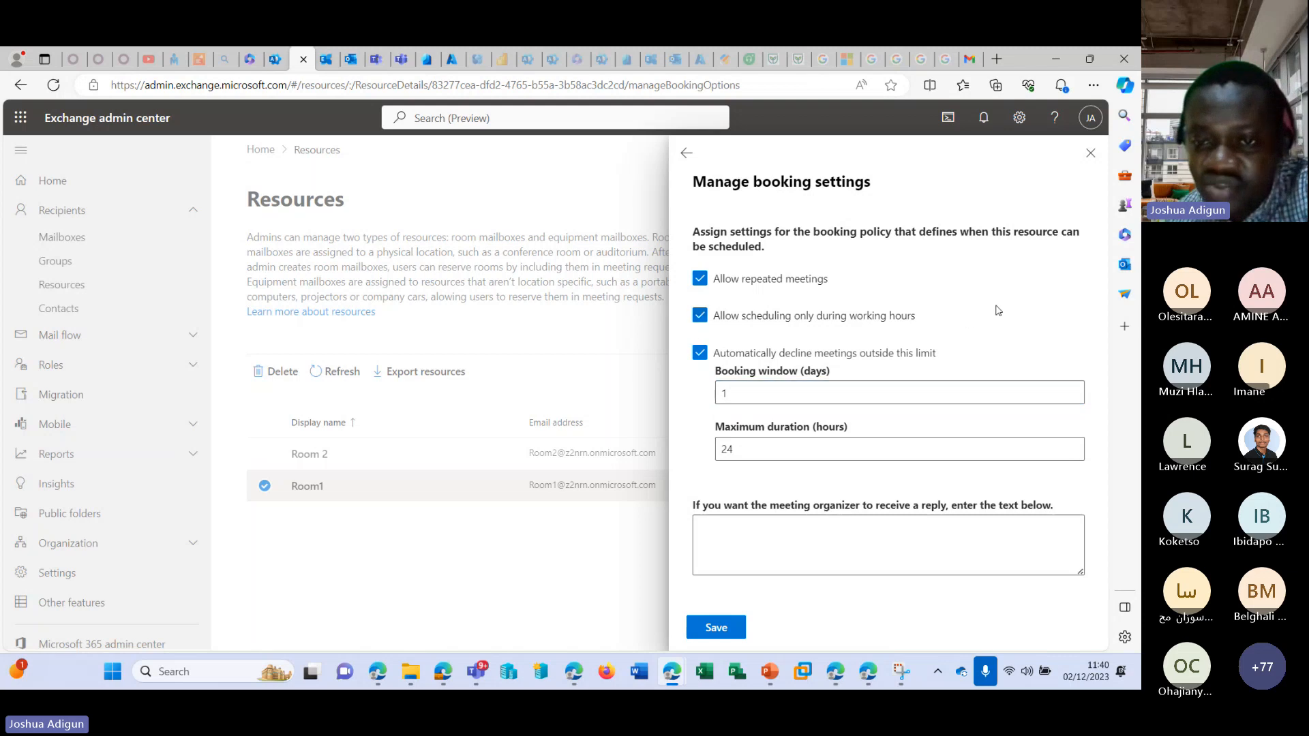
left_click(719, 629)
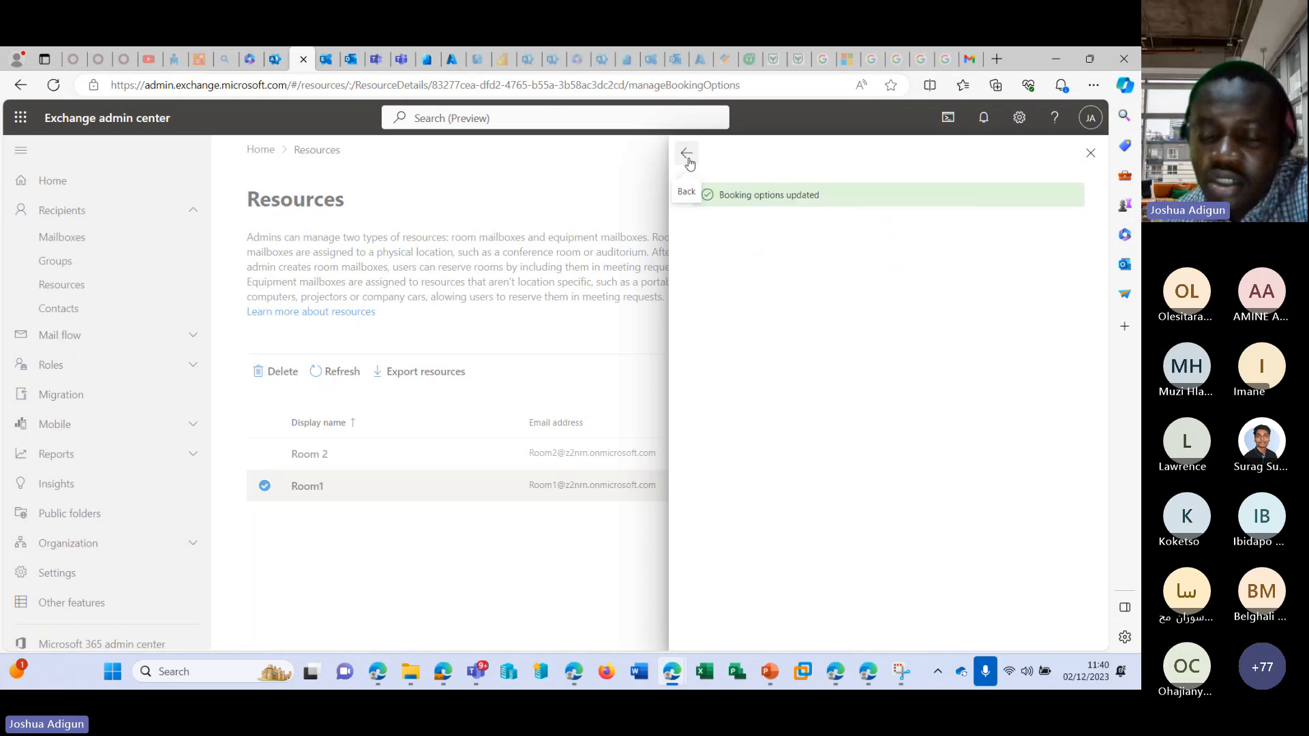
Review Room1's delegation permissions and return to its general details.
left_click(686, 154)
left_click(839, 277)
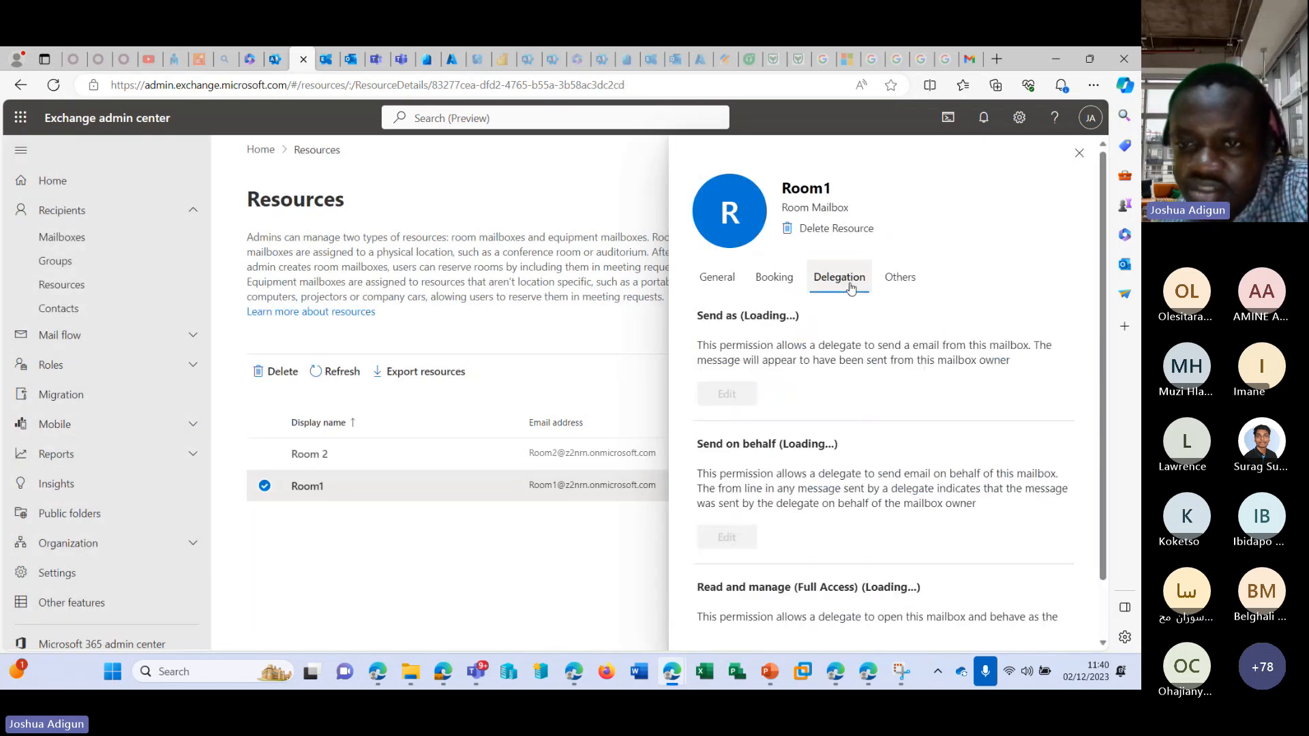
scroll(779, 351, "down", 1)
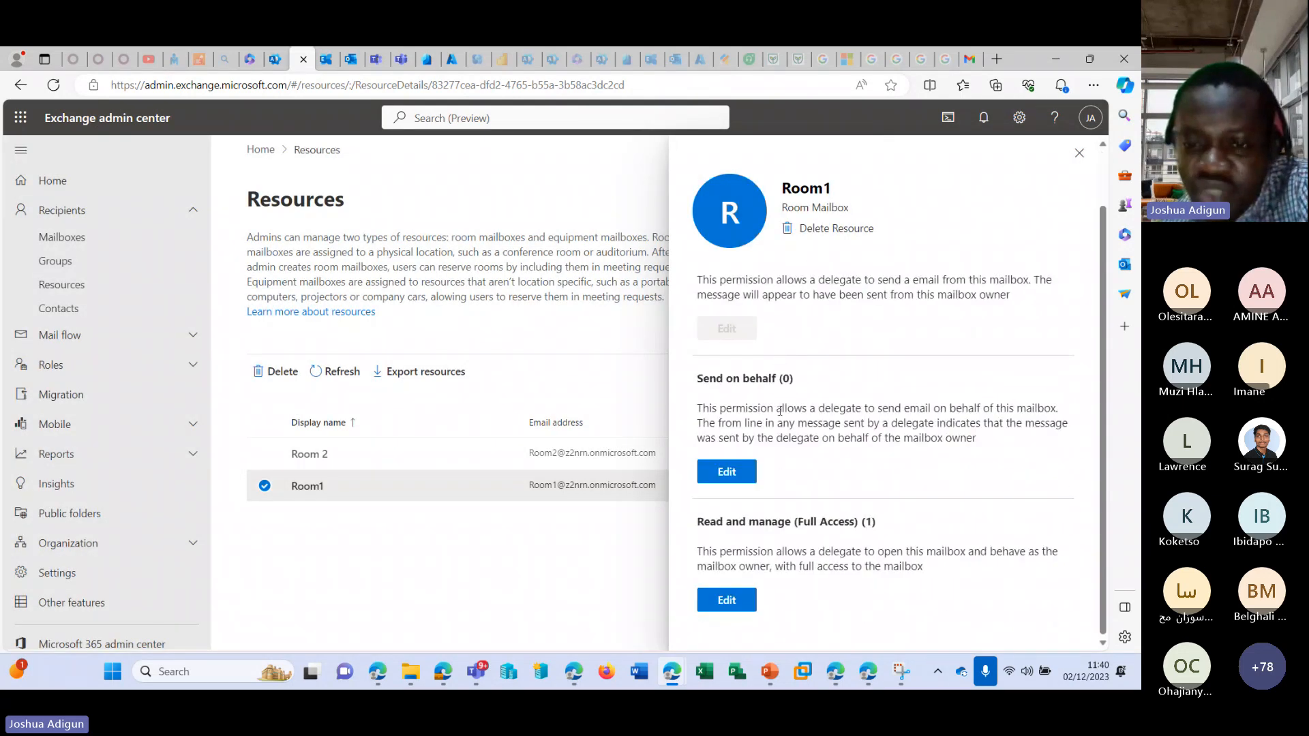
scroll(779, 411, "up", 1)
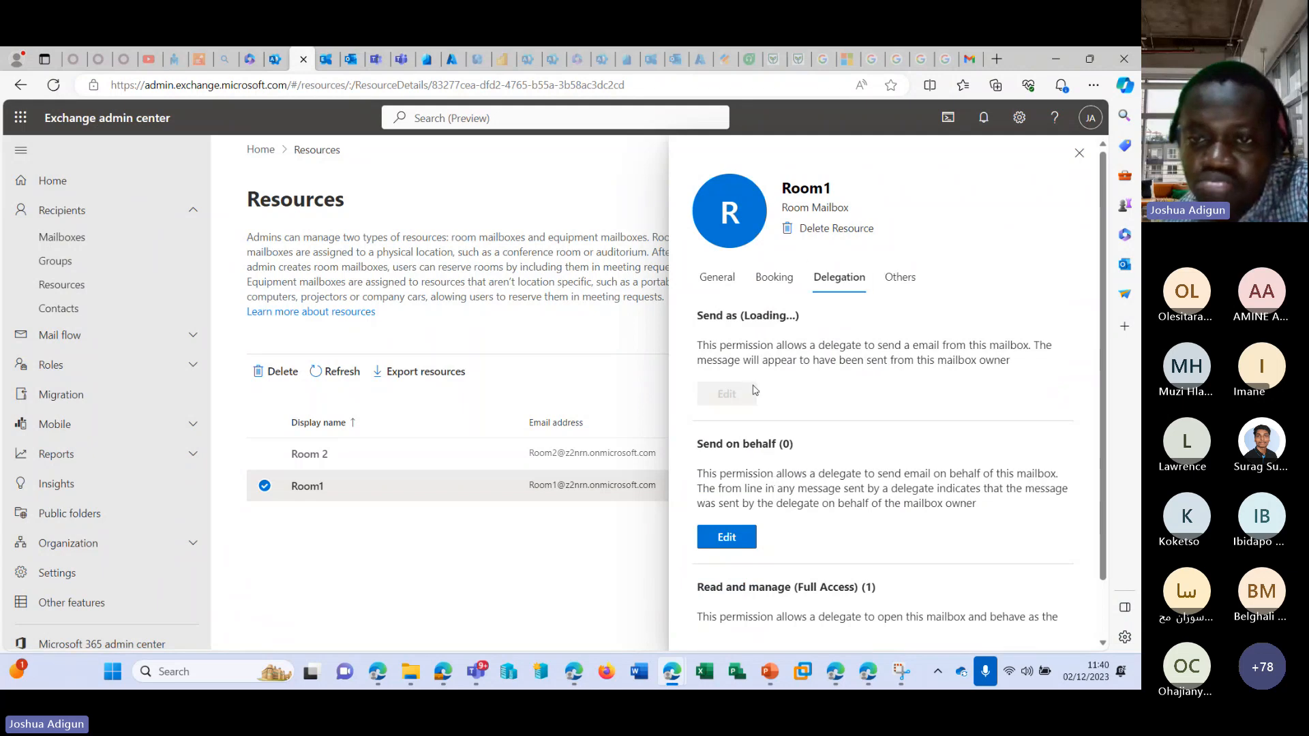
left_click(716, 278)
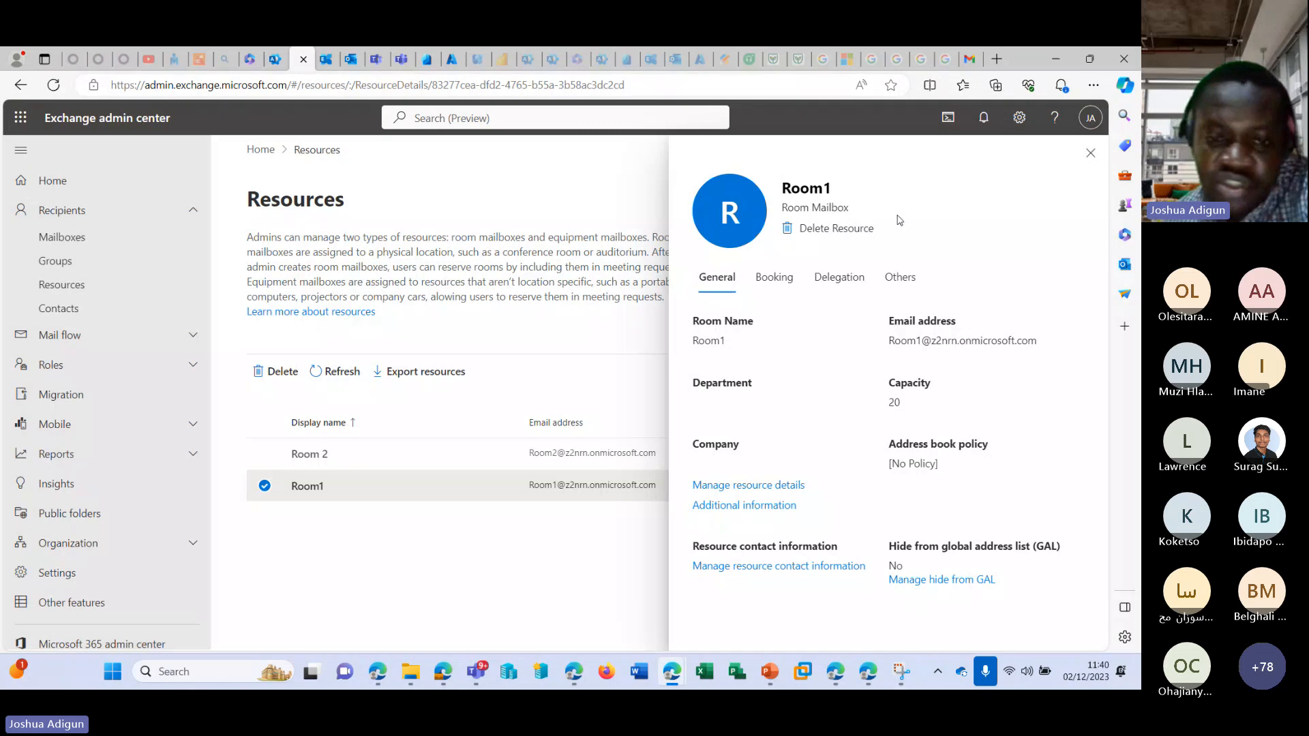
Close and reopen Room1's details and highlight its email address.
left_click(627, 487)
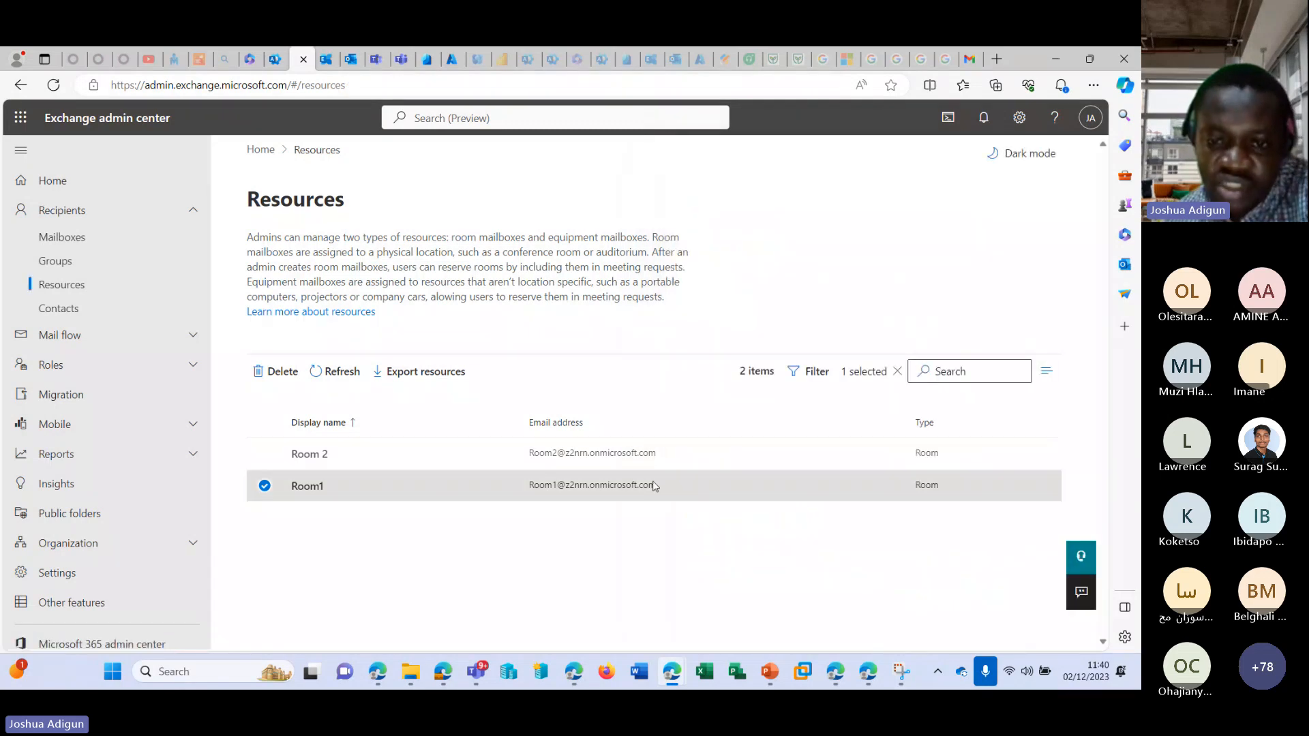
left_click(576, 492)
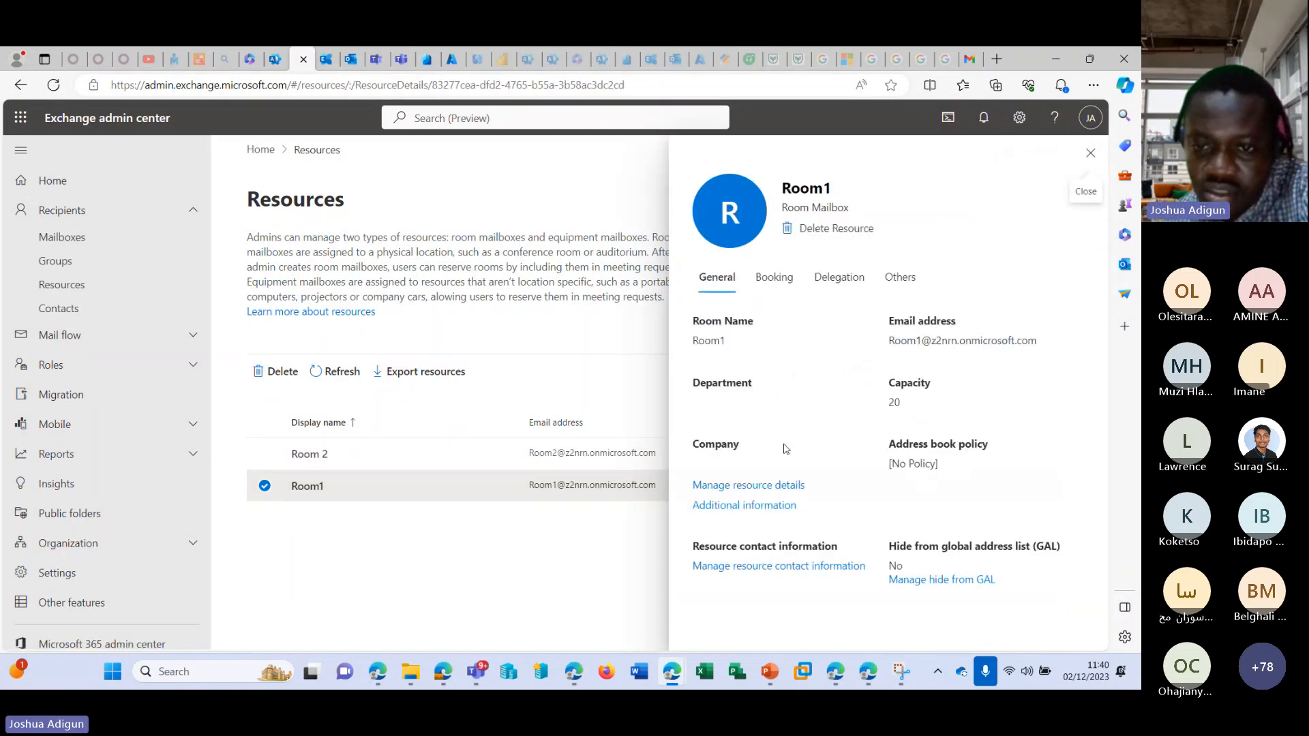
left_click_drag(1043, 340, 894, 327)
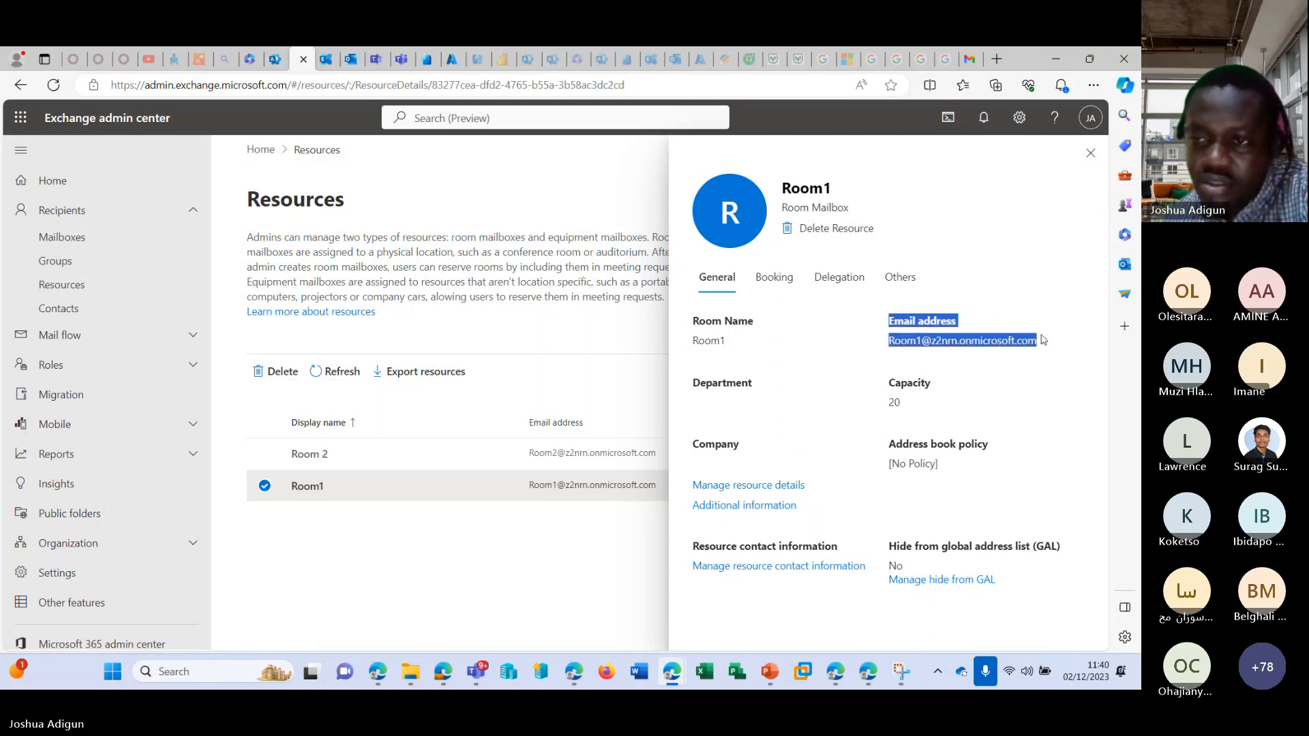
Copy Room1's email address from its general details.
left_click(920, 377)
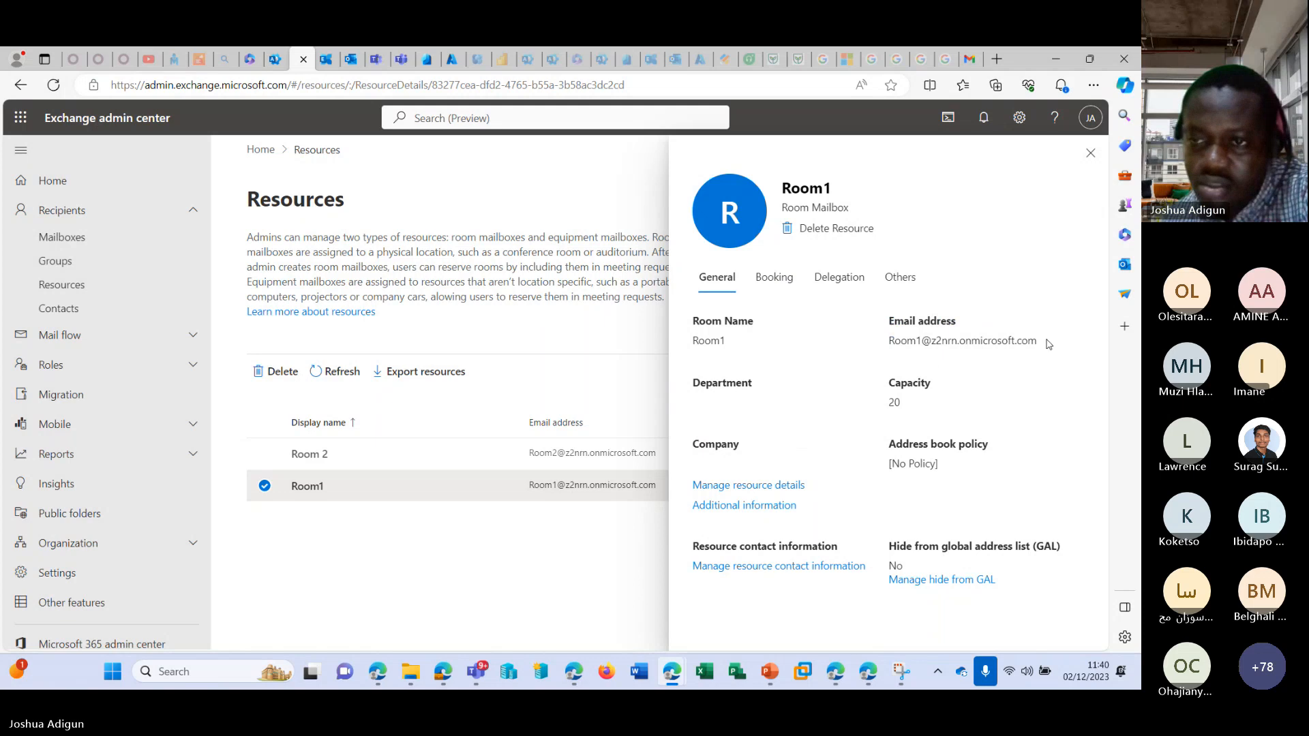
left_click_drag(1047, 340, 888, 341)
right_click(888, 342)
left_click(902, 351)
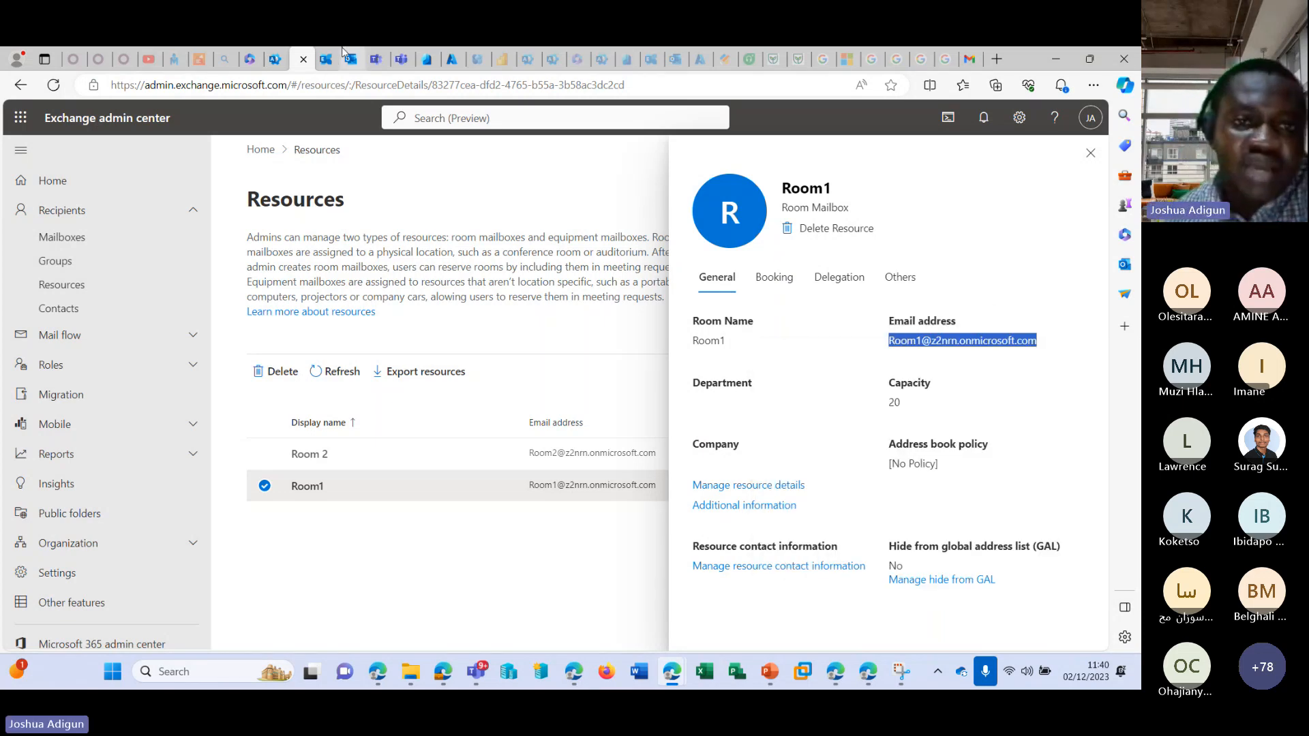
Switch to Outlook on the web, duplicate its browser tab, and display the calendar in the duplicate.
left_click(349, 58)
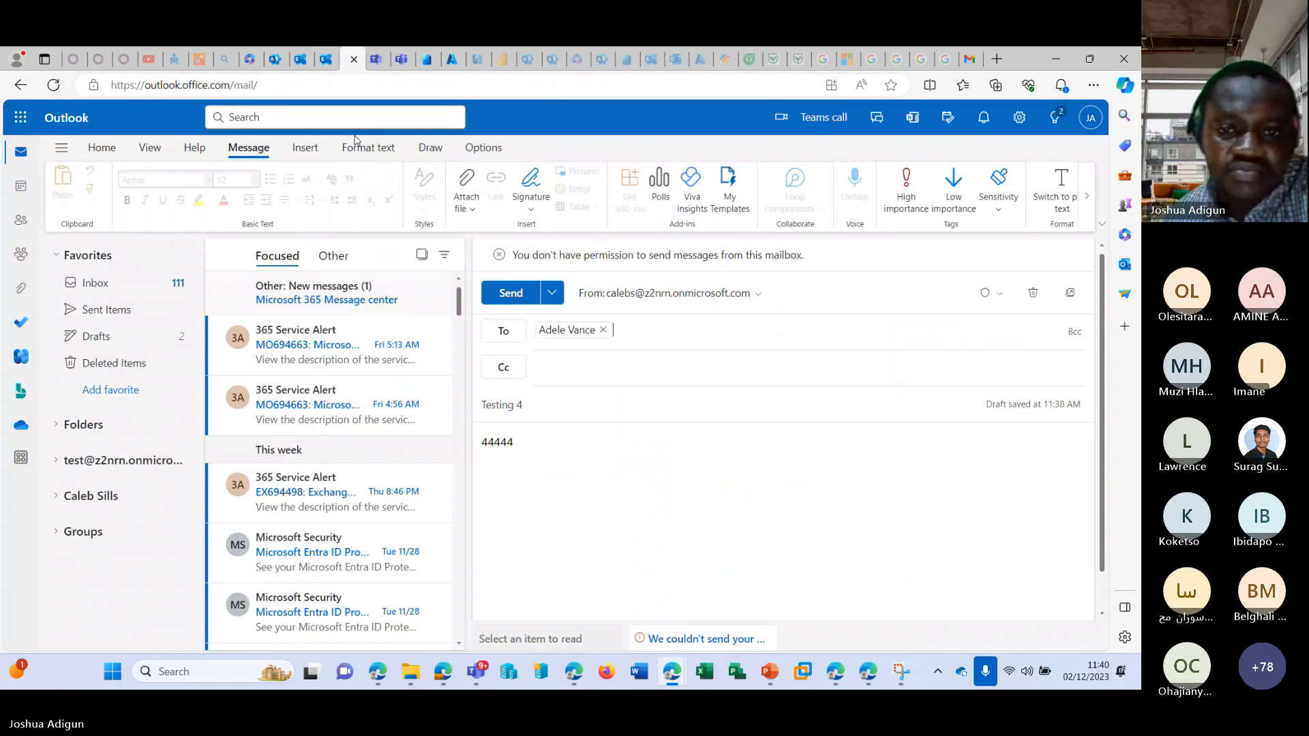
left_click(519, 298)
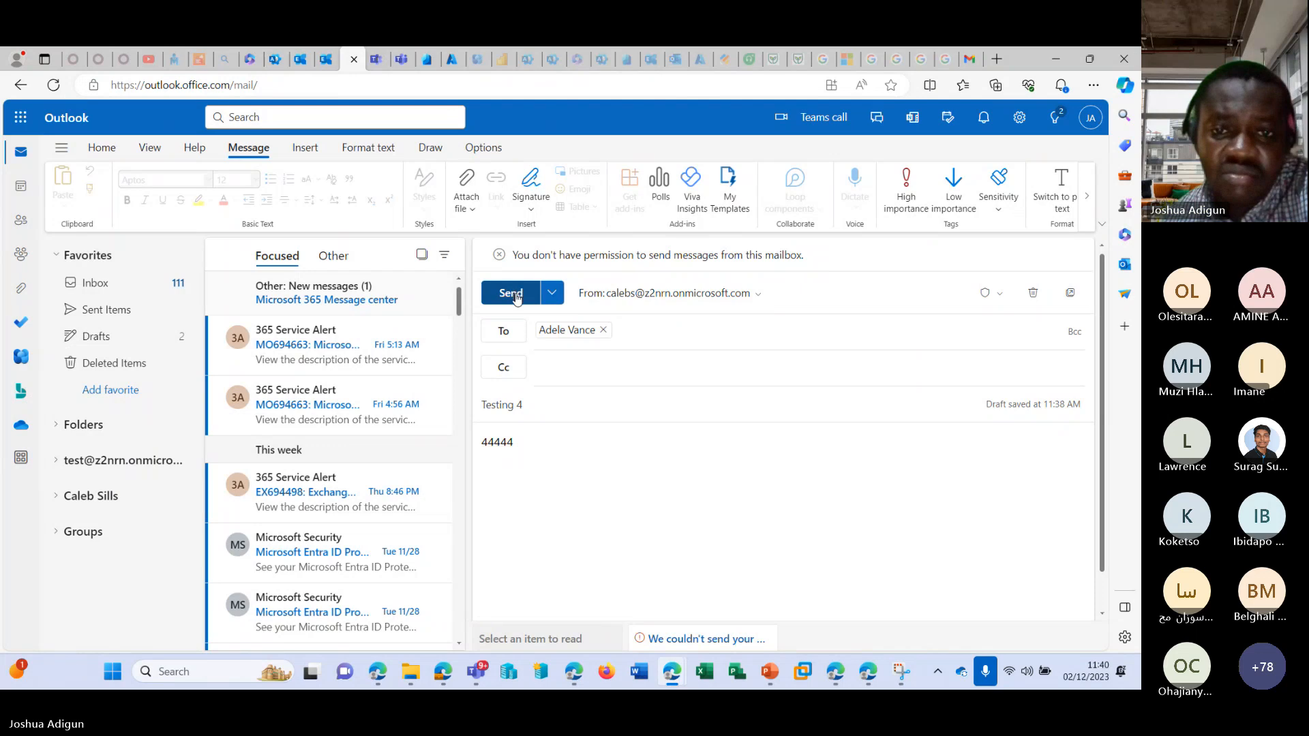
right_click(351, 55)
left_click(394, 108)
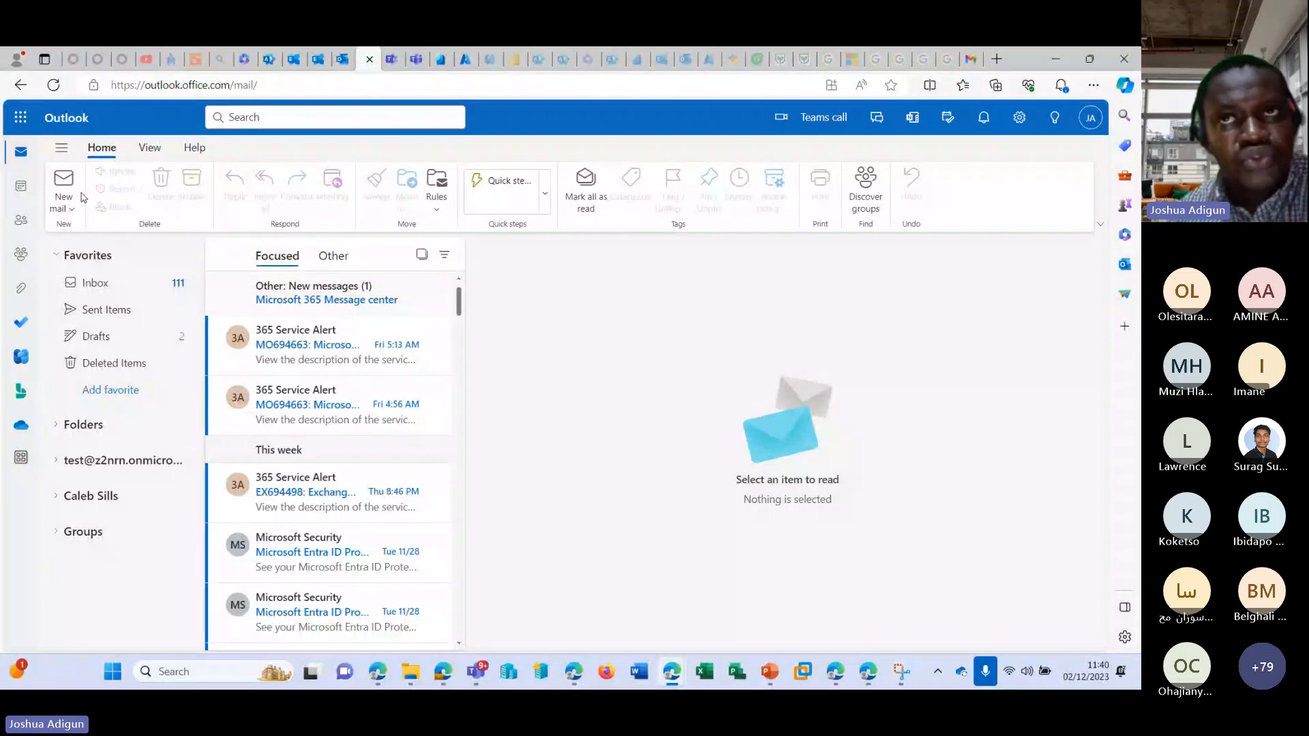
left_click(21, 185)
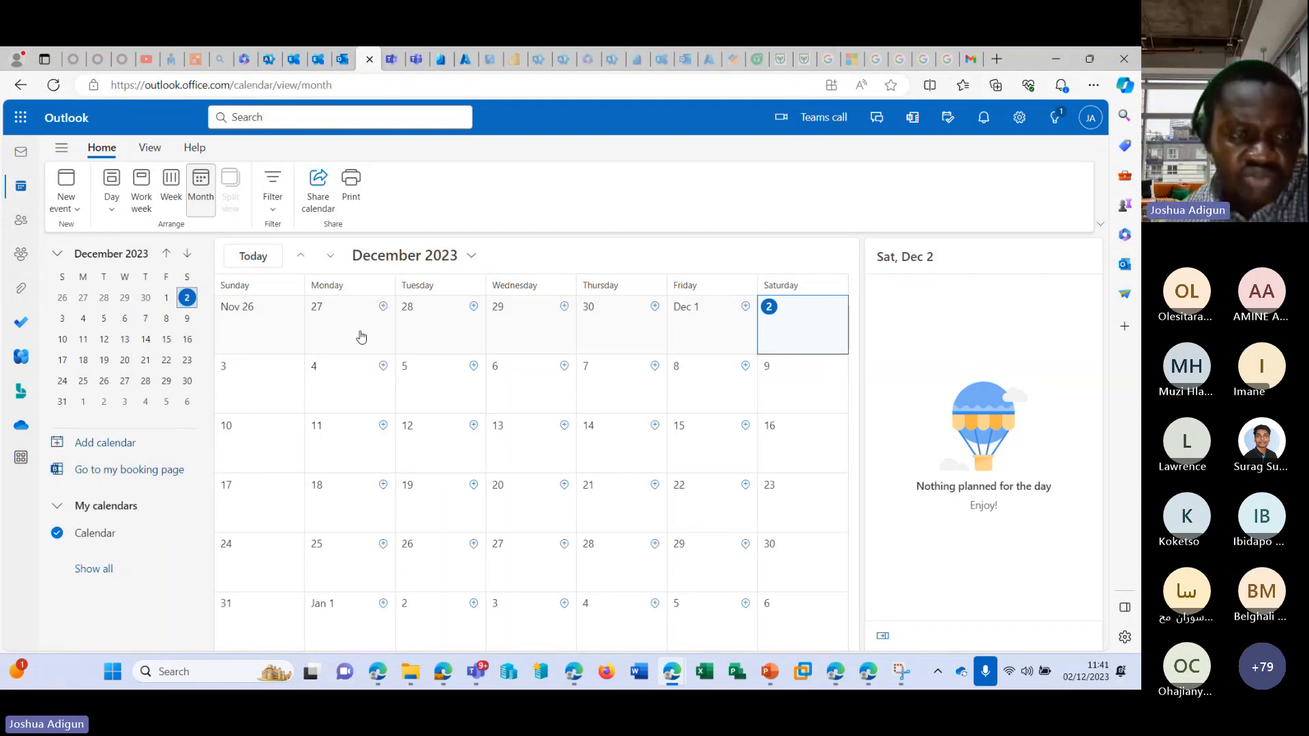
left_click(151, 149)
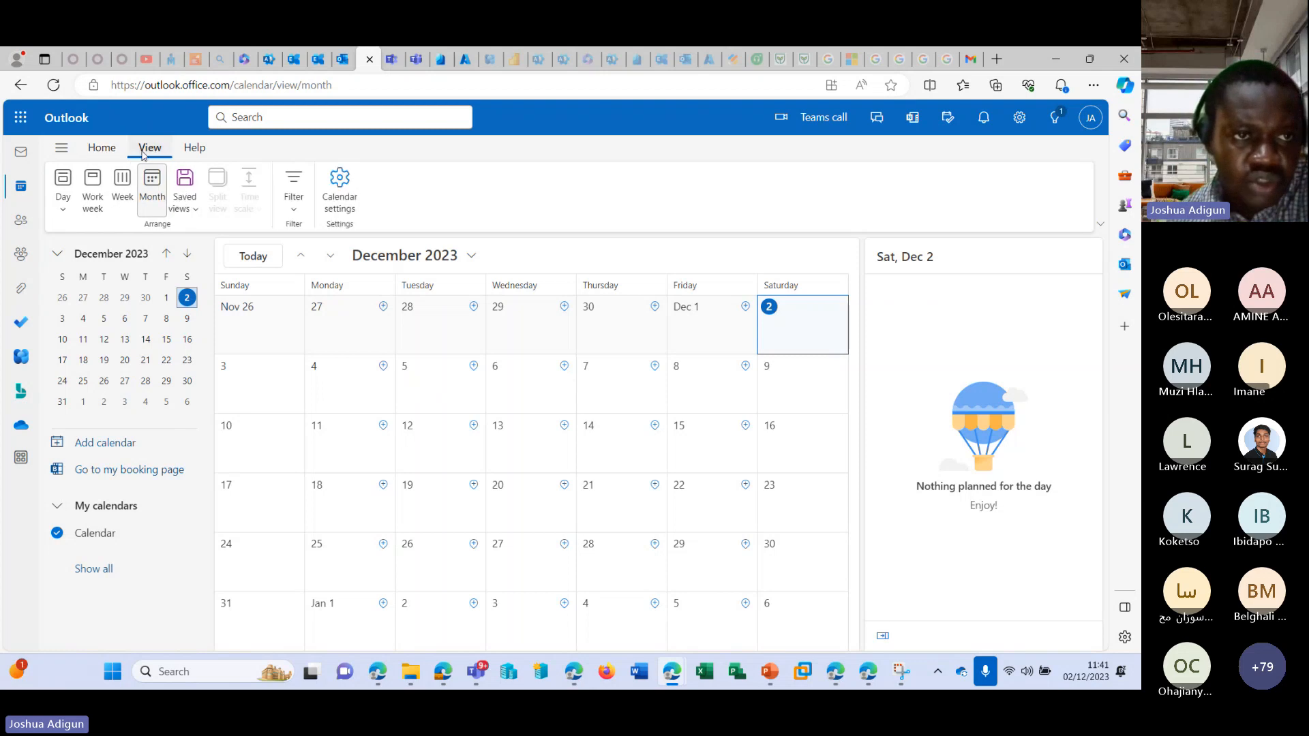
left_click(102, 148)
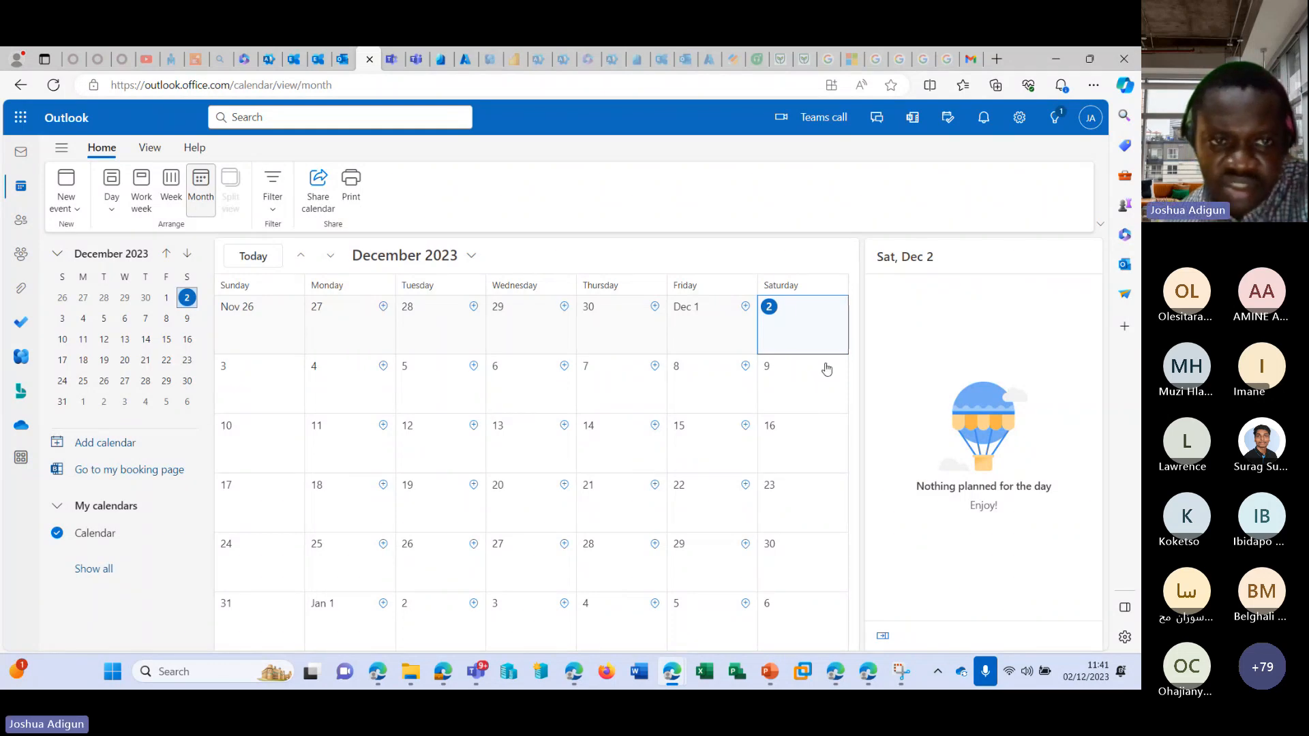
Start an event on December 2 titled "Test Room" and invite Room1 as a required attendee using its copied email address.
left_click(799, 318)
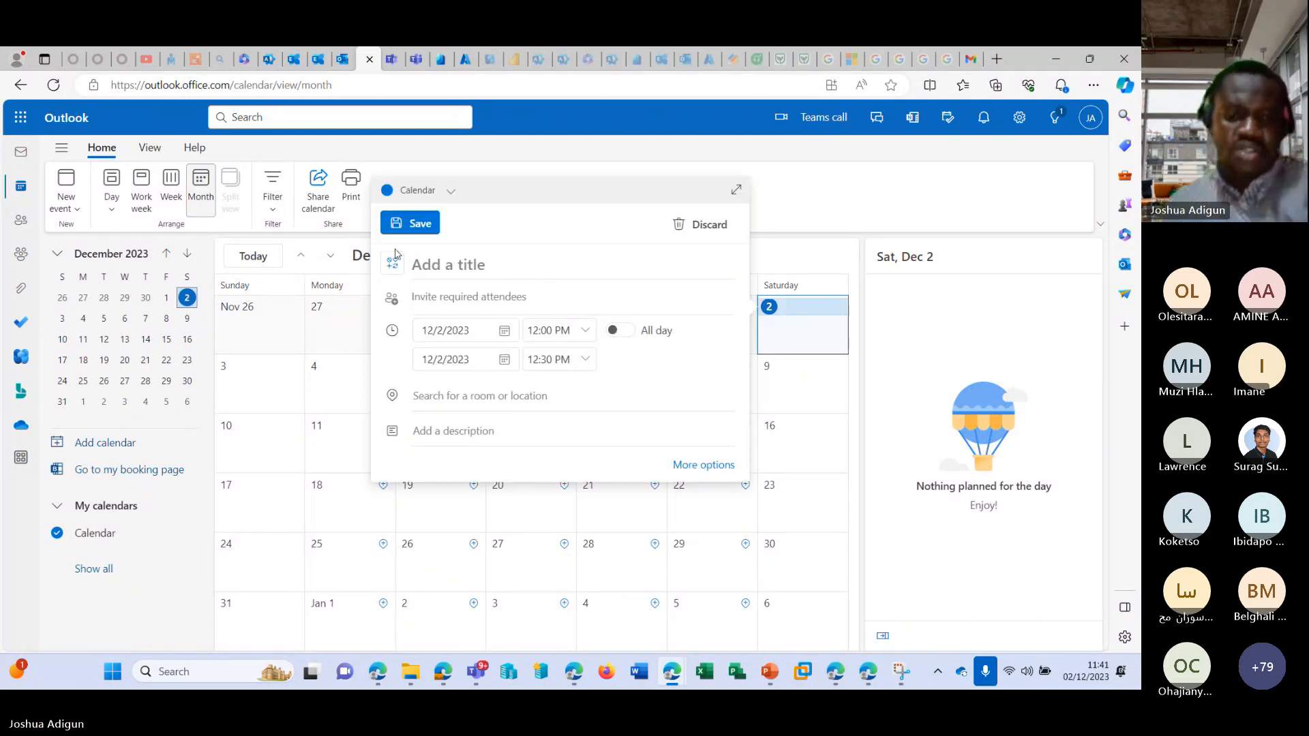
type("Test R")
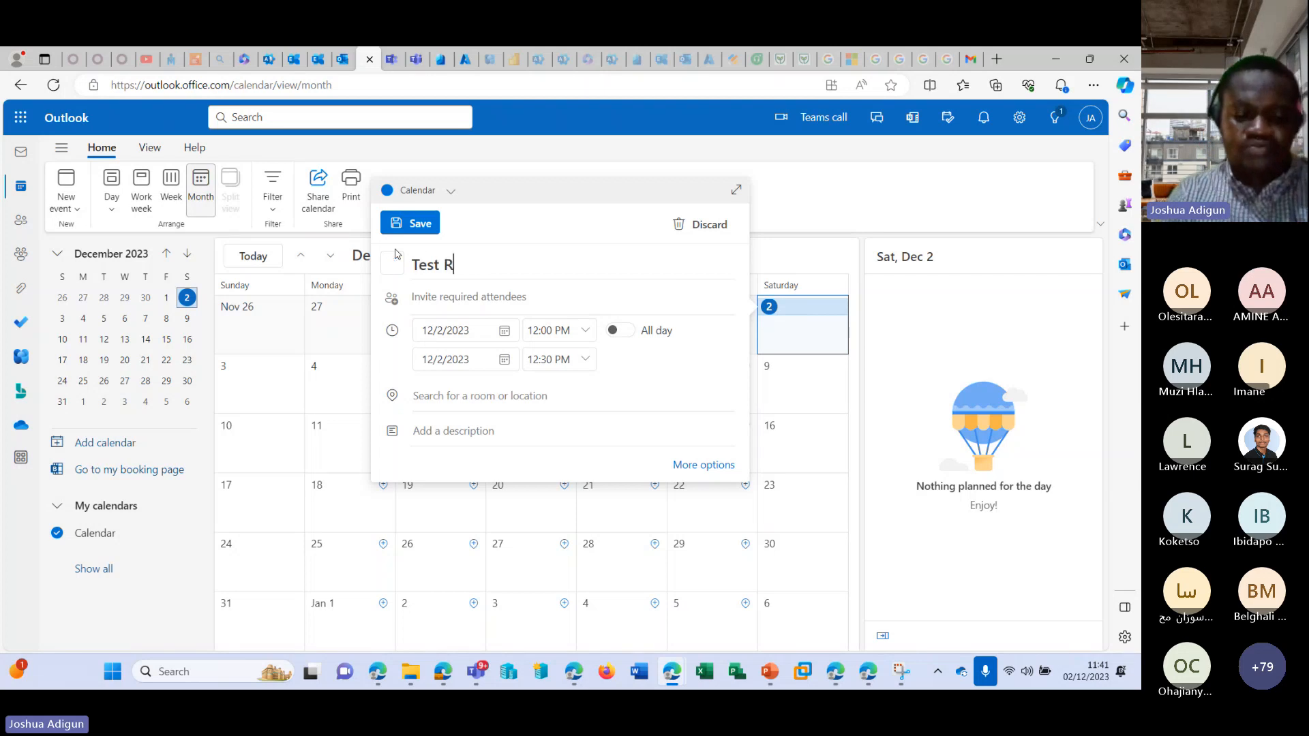
type("oom")
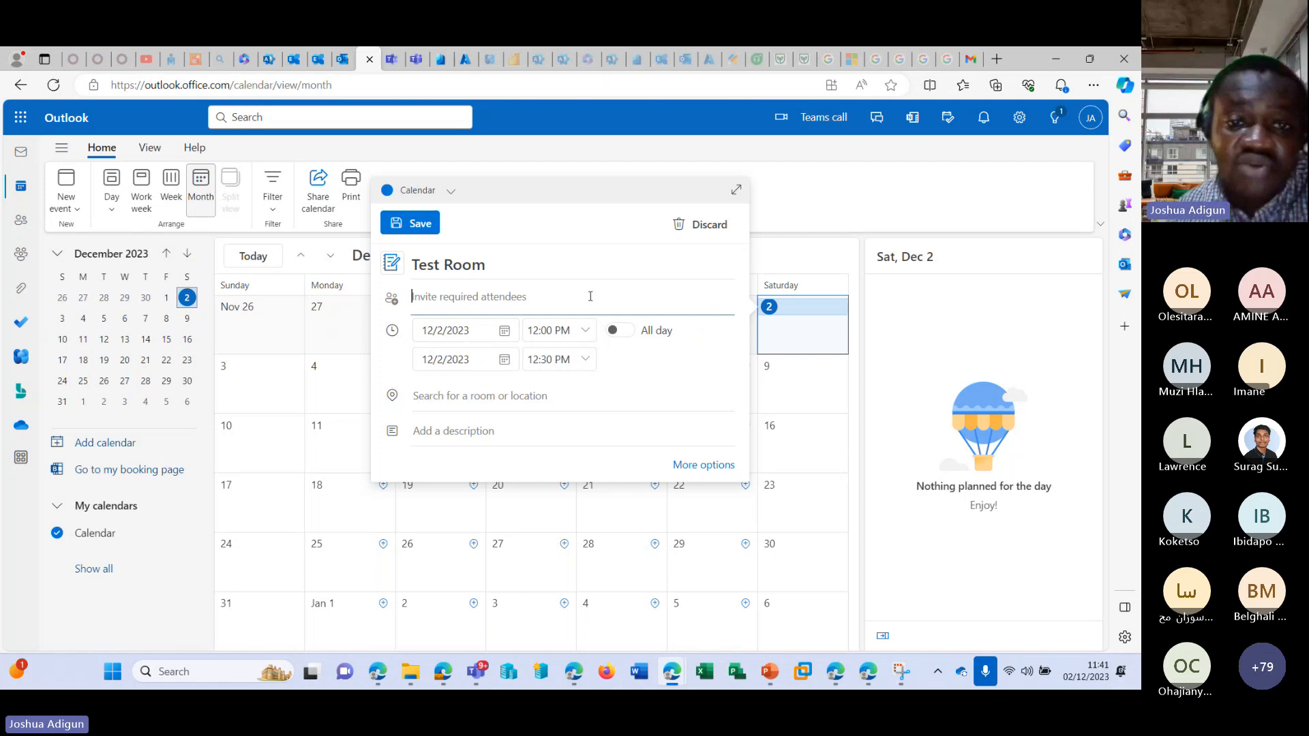
key("ctrl+v")
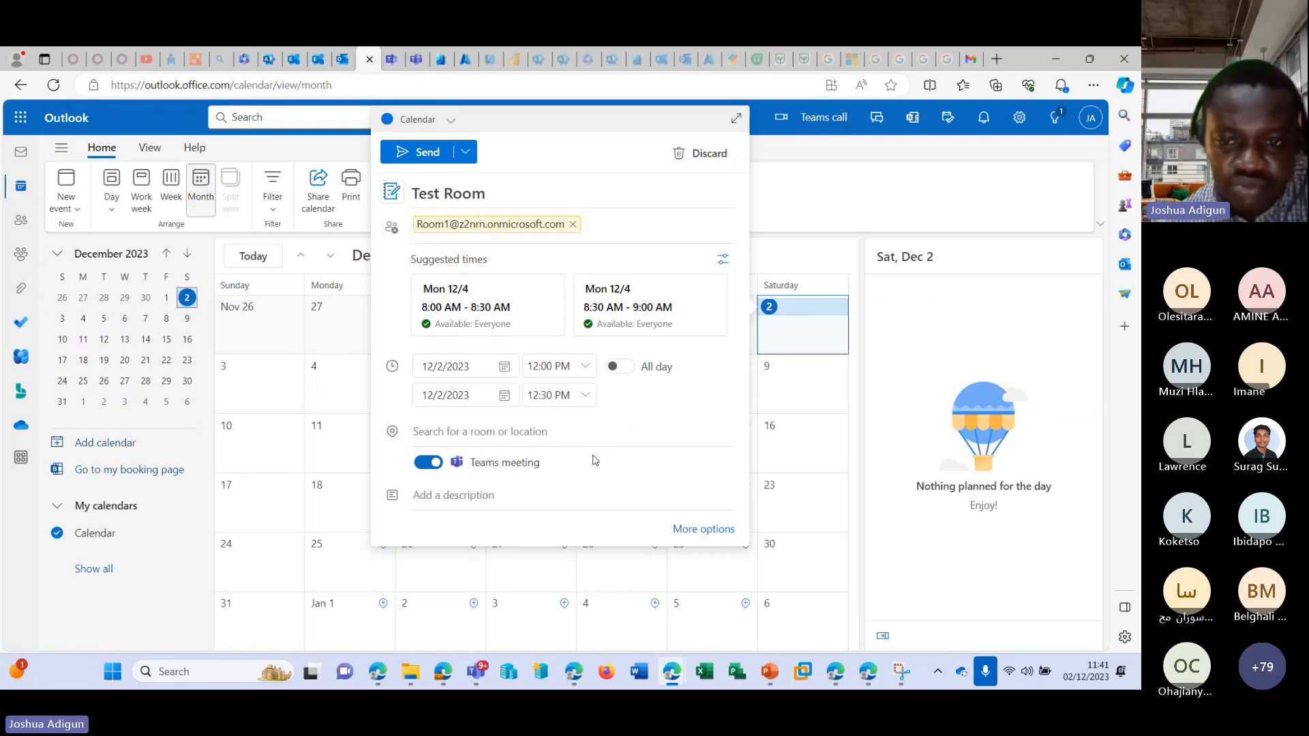
Try Room1's email address as the event's location, and remove it from the event again.
left_click(458, 436)
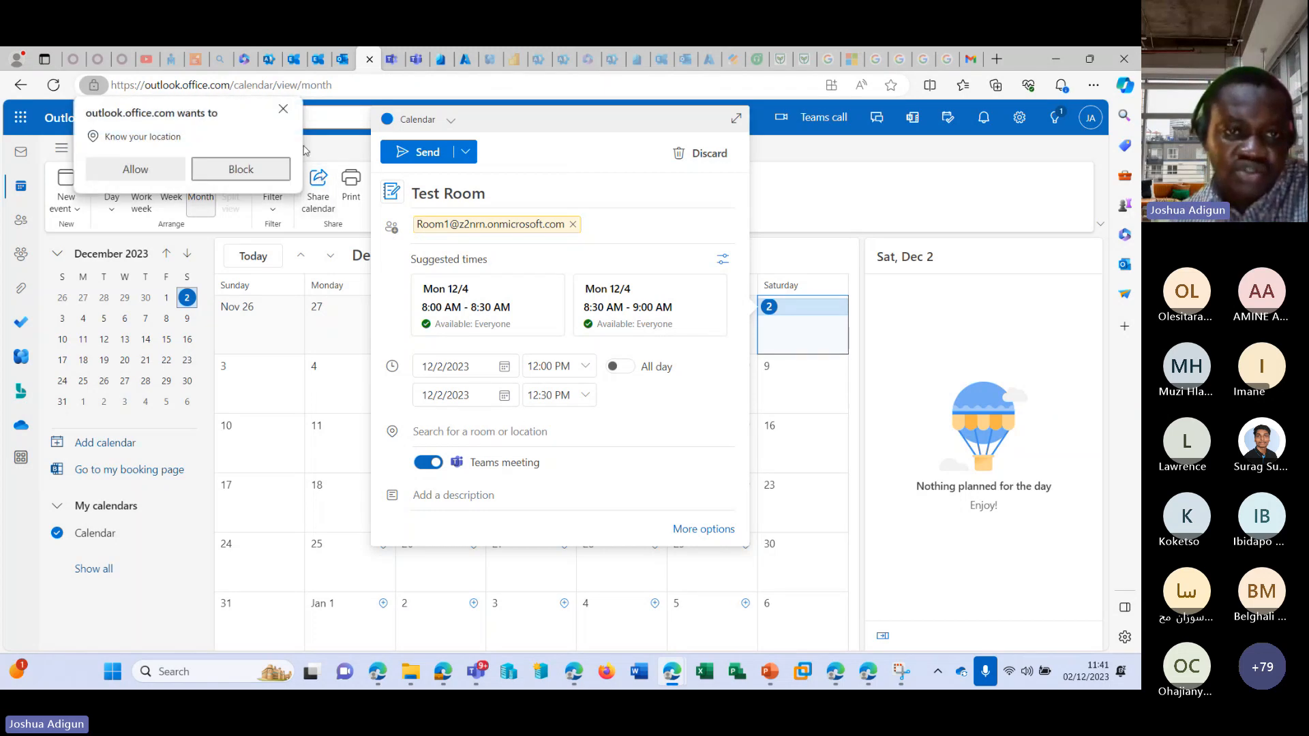
left_click(427, 428)
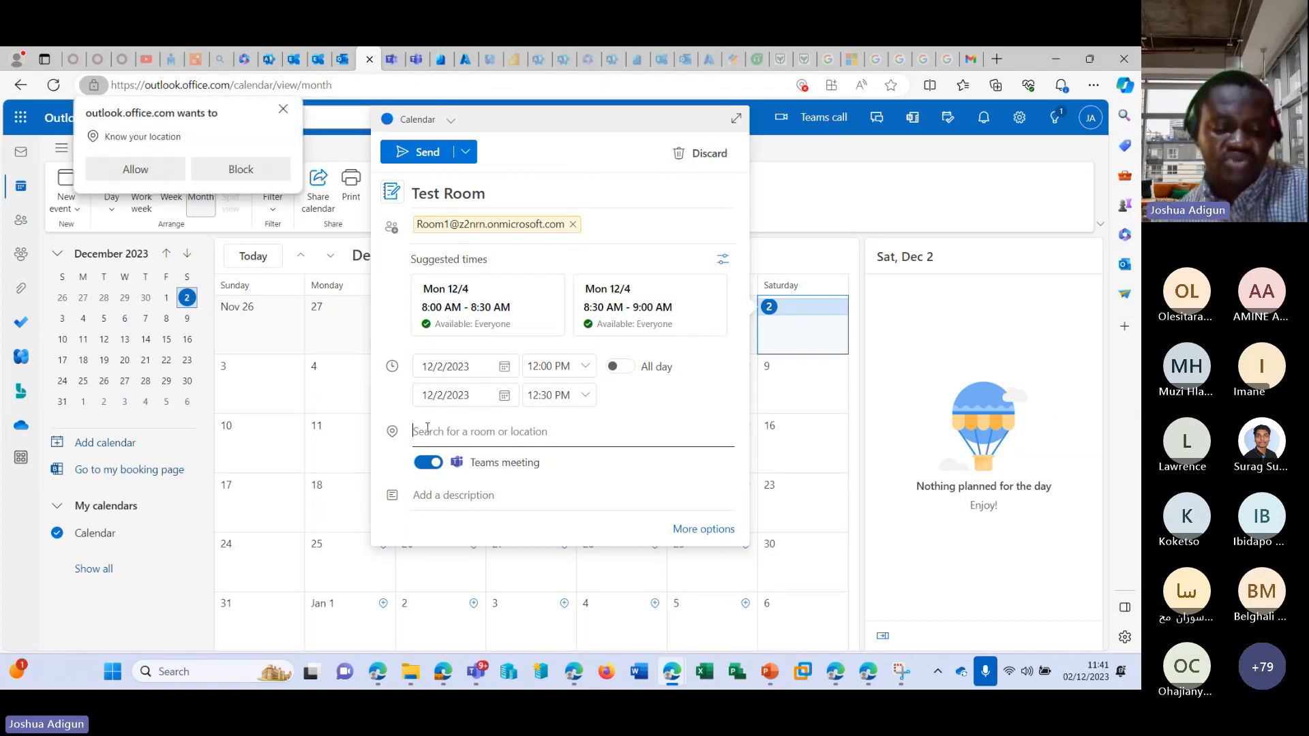
key("ctrl+v")
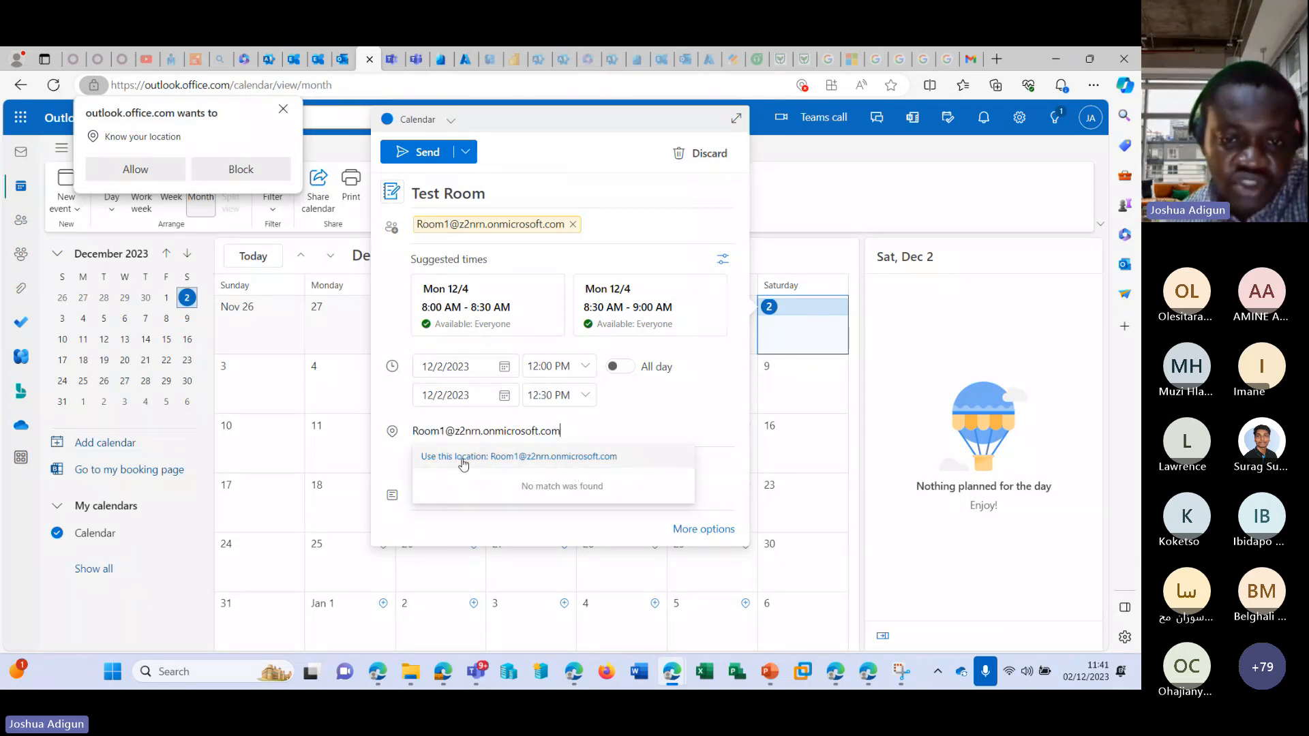
left_click(507, 461)
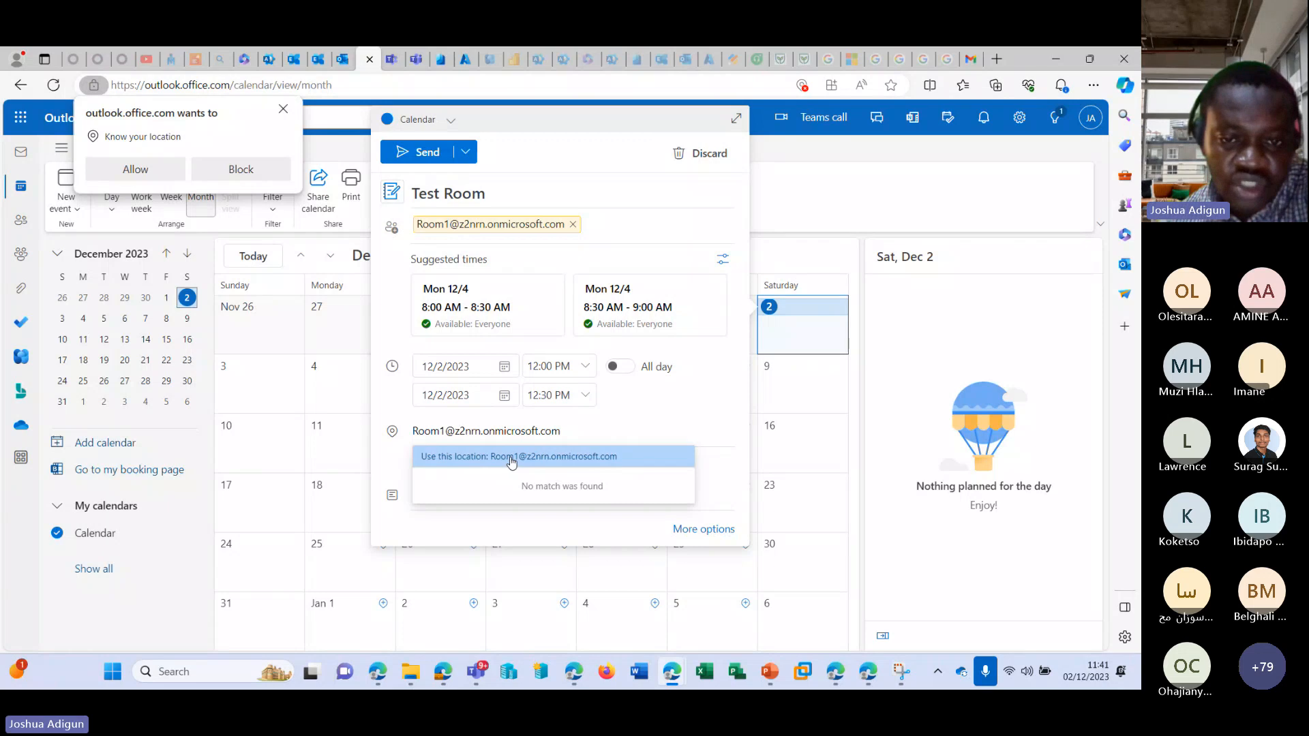
left_click(584, 419)
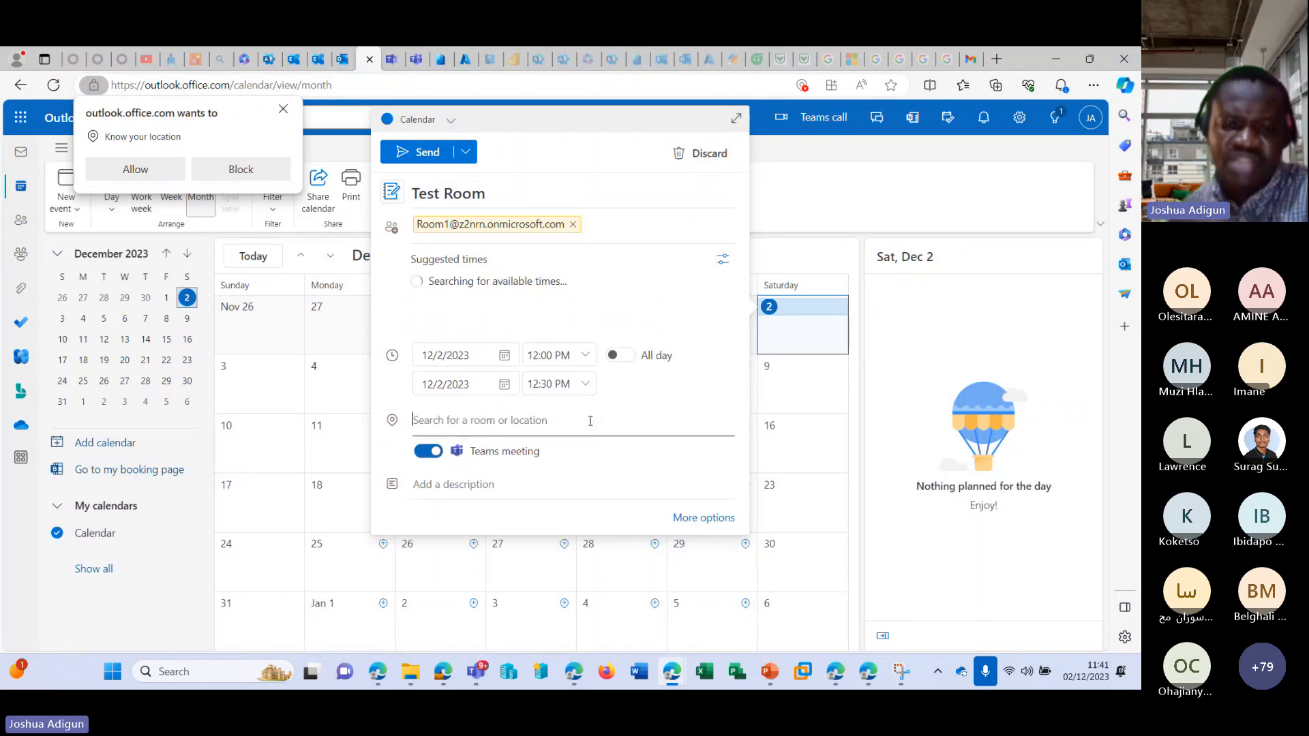
Try to find a meeting location by searching for "Nigeria" and "Ni", and clear the location entry.
type("N")
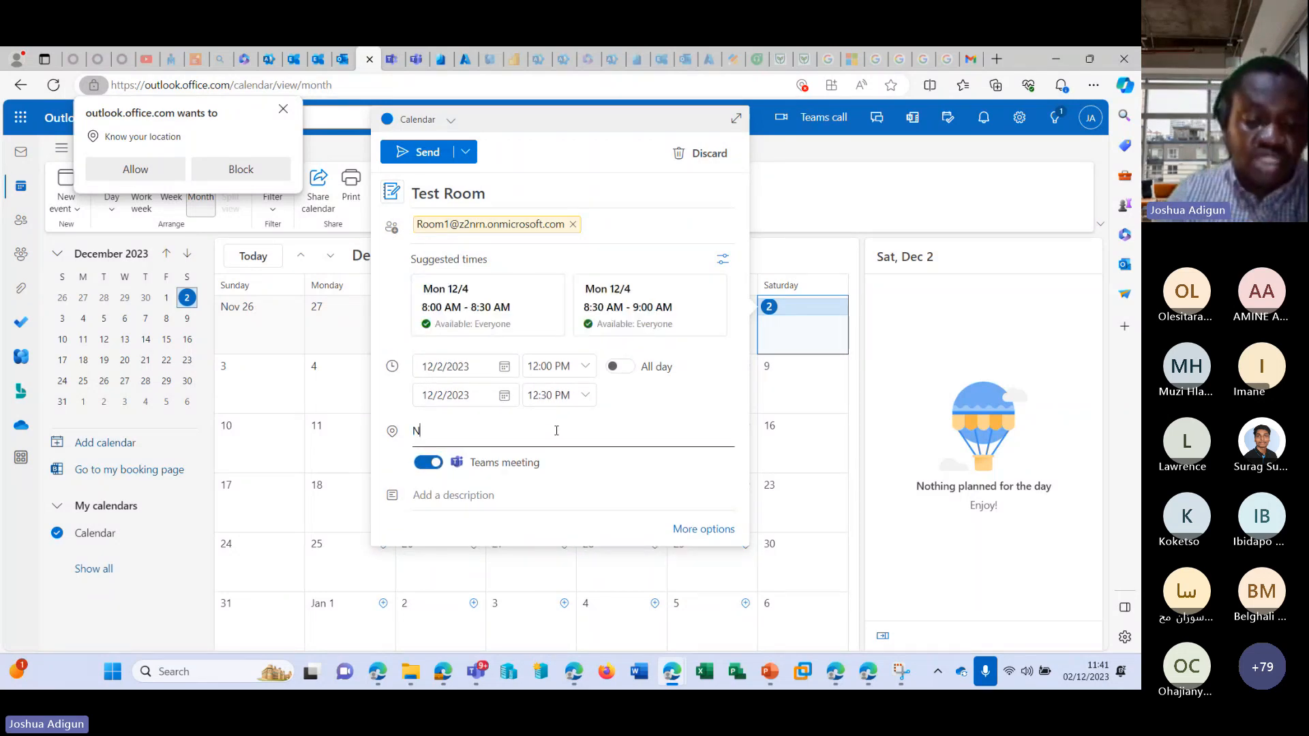
type("igeria")
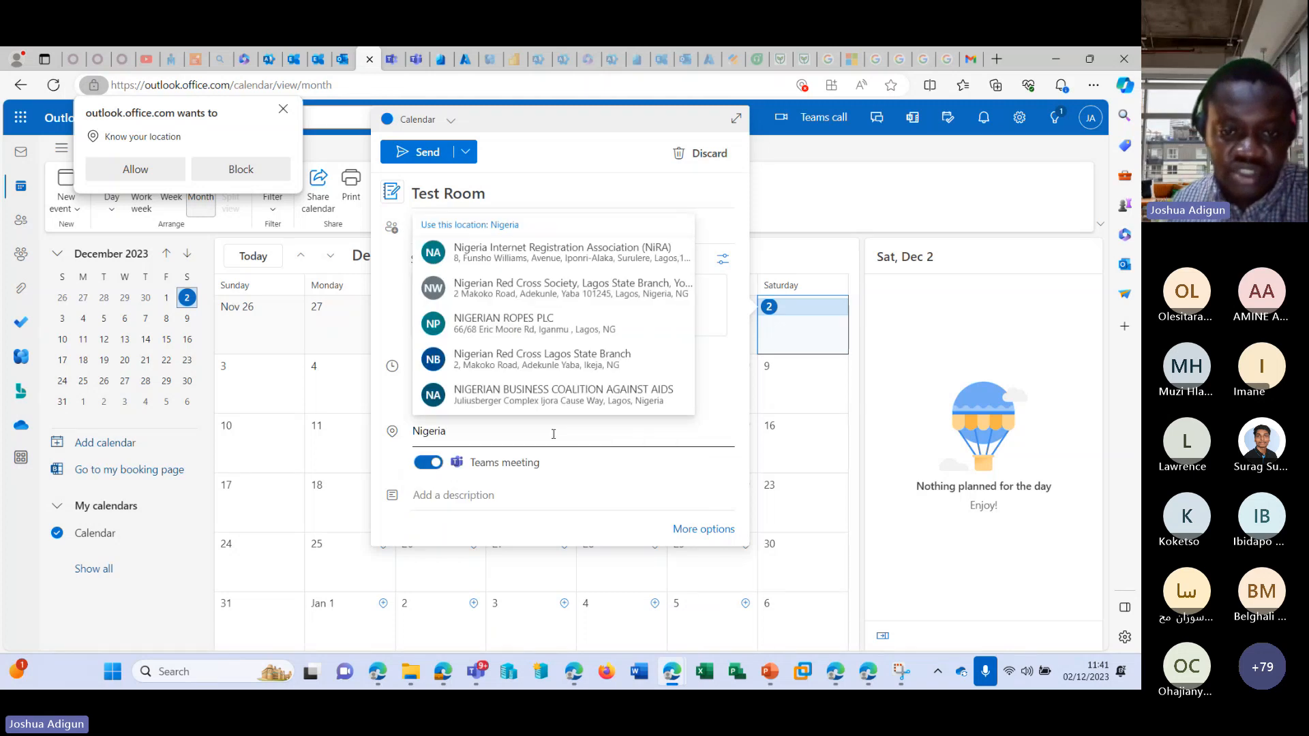
left_click(529, 471)
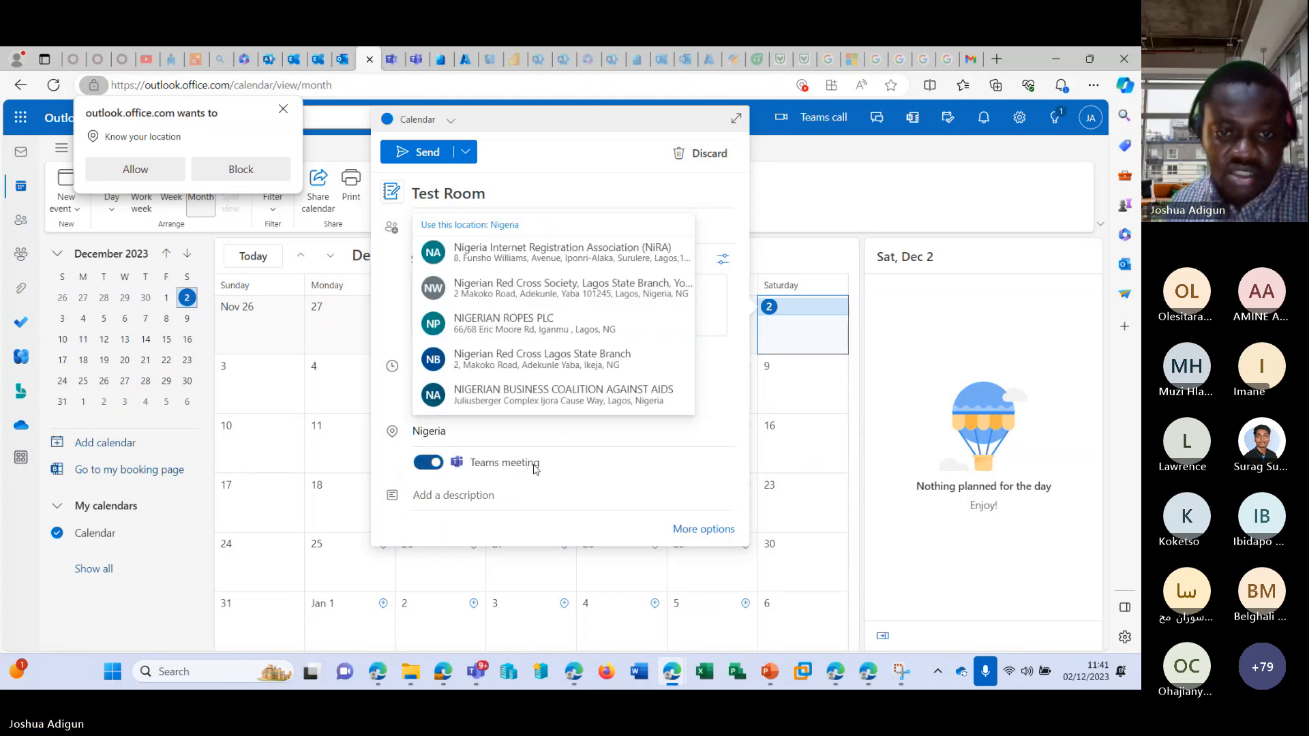
left_click(504, 447)
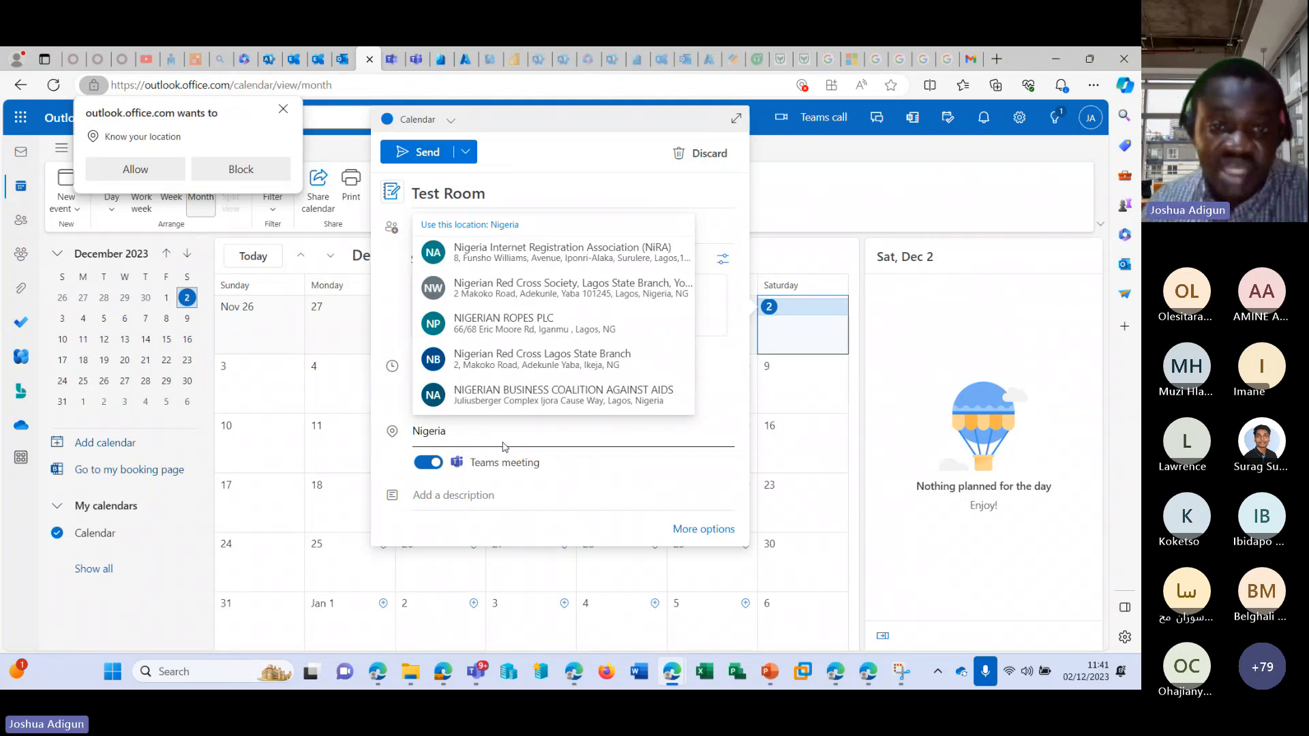
key("BackSpace")
key("BackSpace")
key("BackSpace")
key("BackSpace")
key("BackSpace")
key("BackSpace")
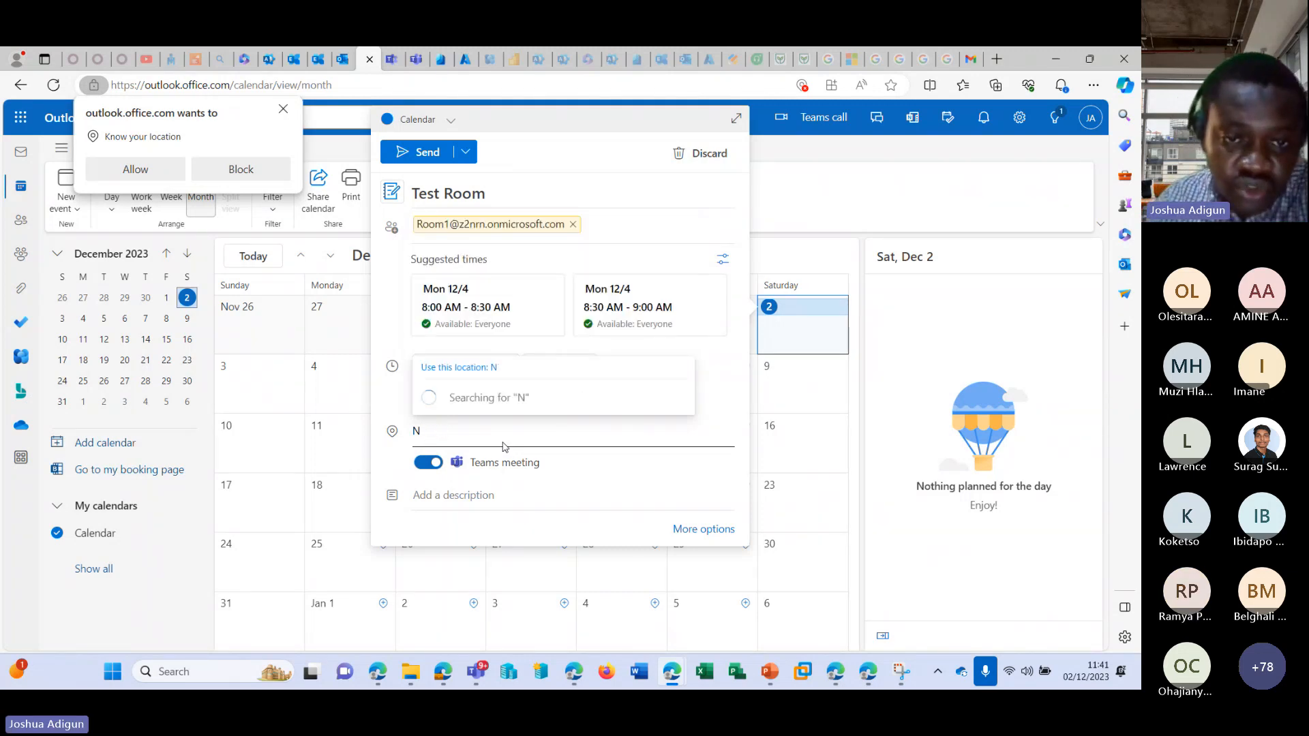
key("BackSpace")
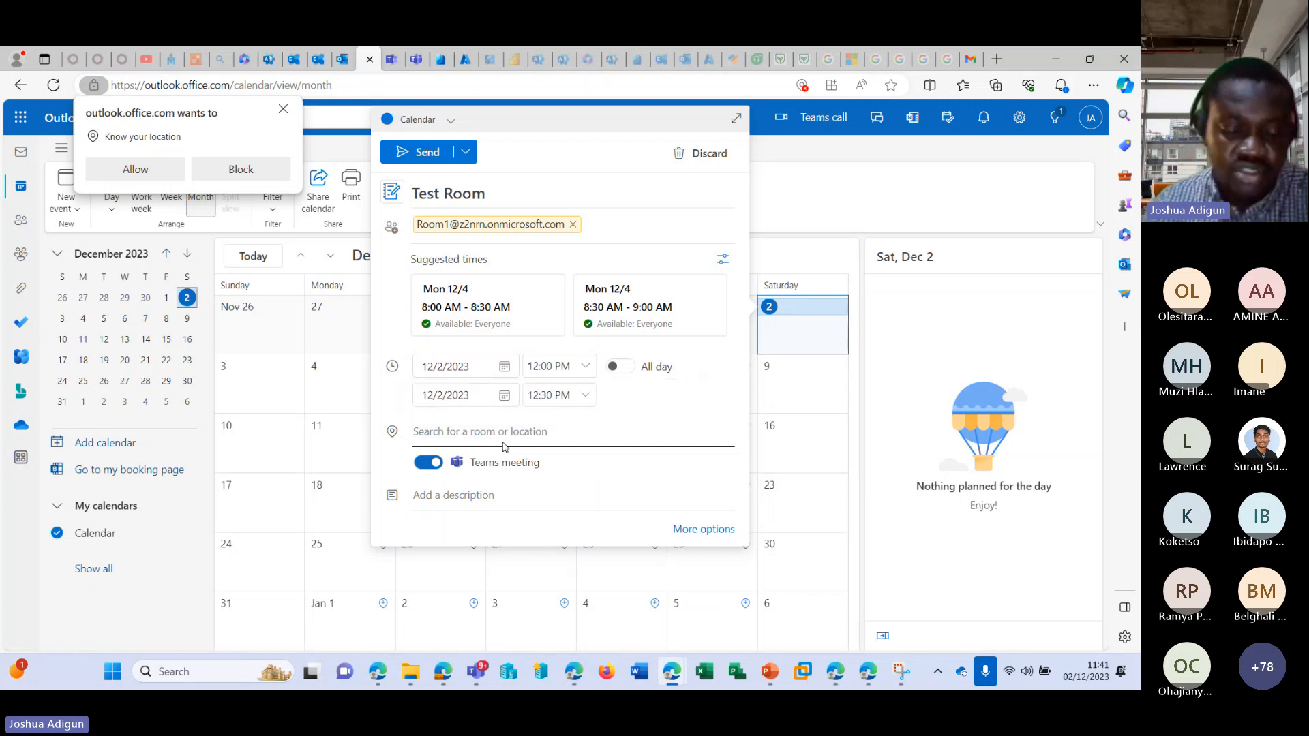
type("Ni")
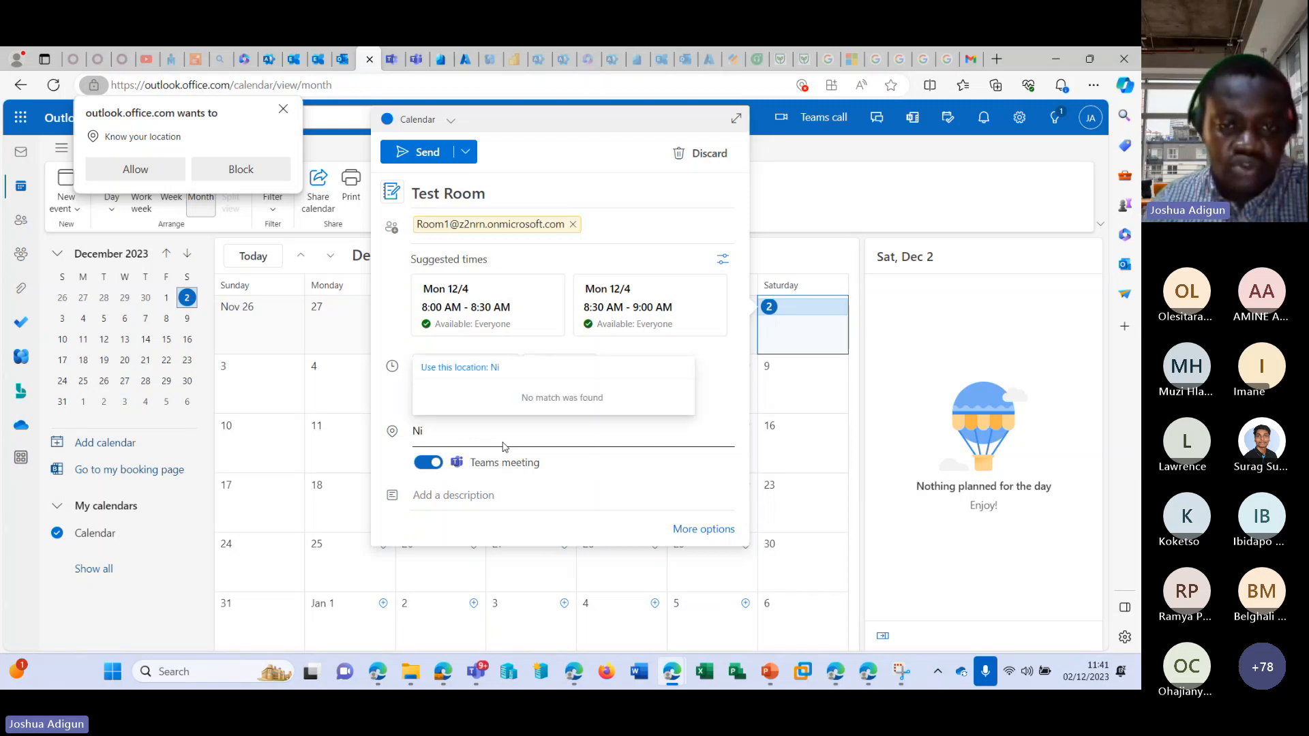
key("BackSpace")
key("BackSpace")
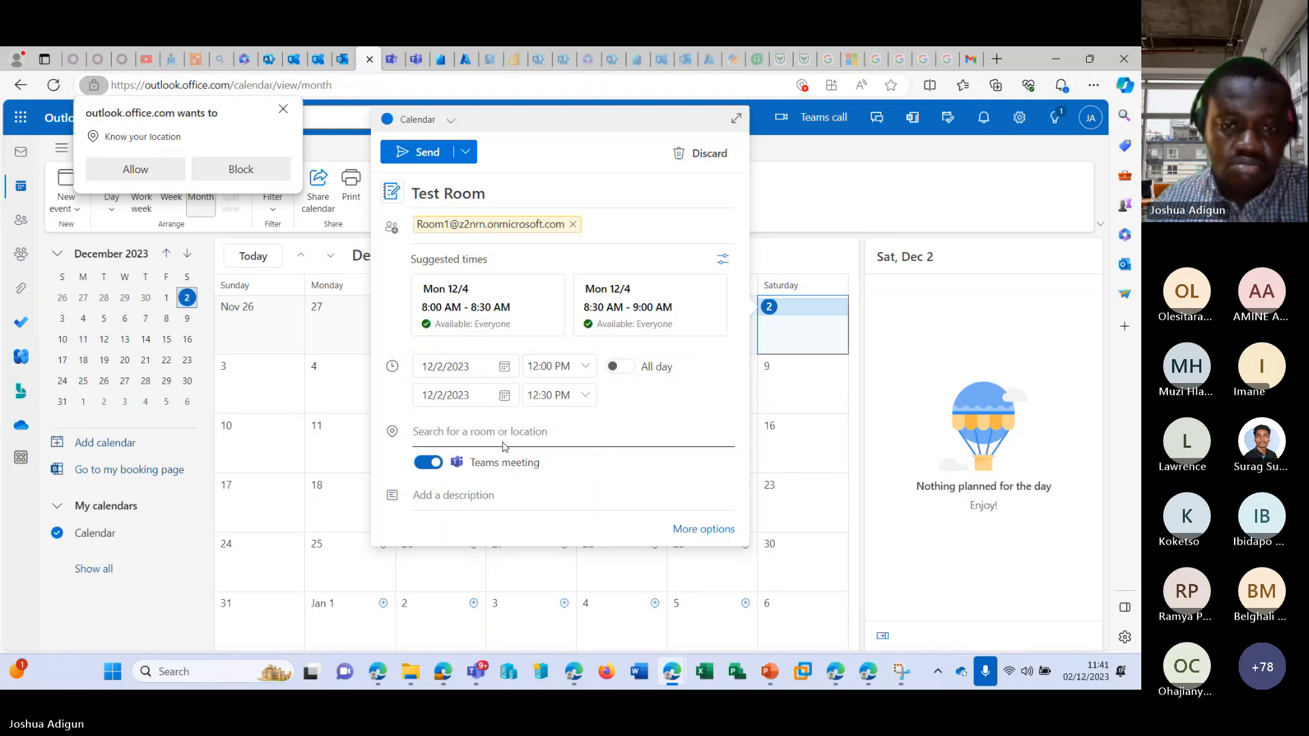
Set the event's location to Room1's email address and open the full event form.
key("ctrl+v")
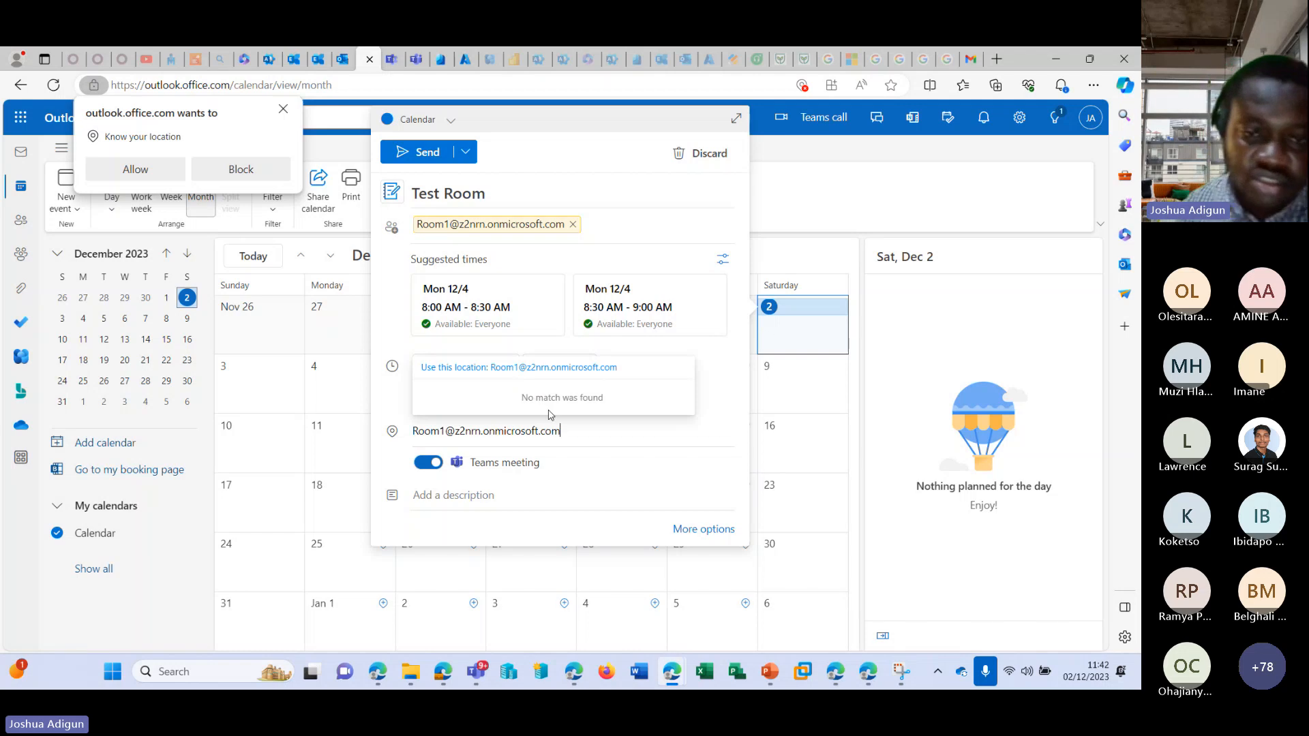
left_click(581, 371)
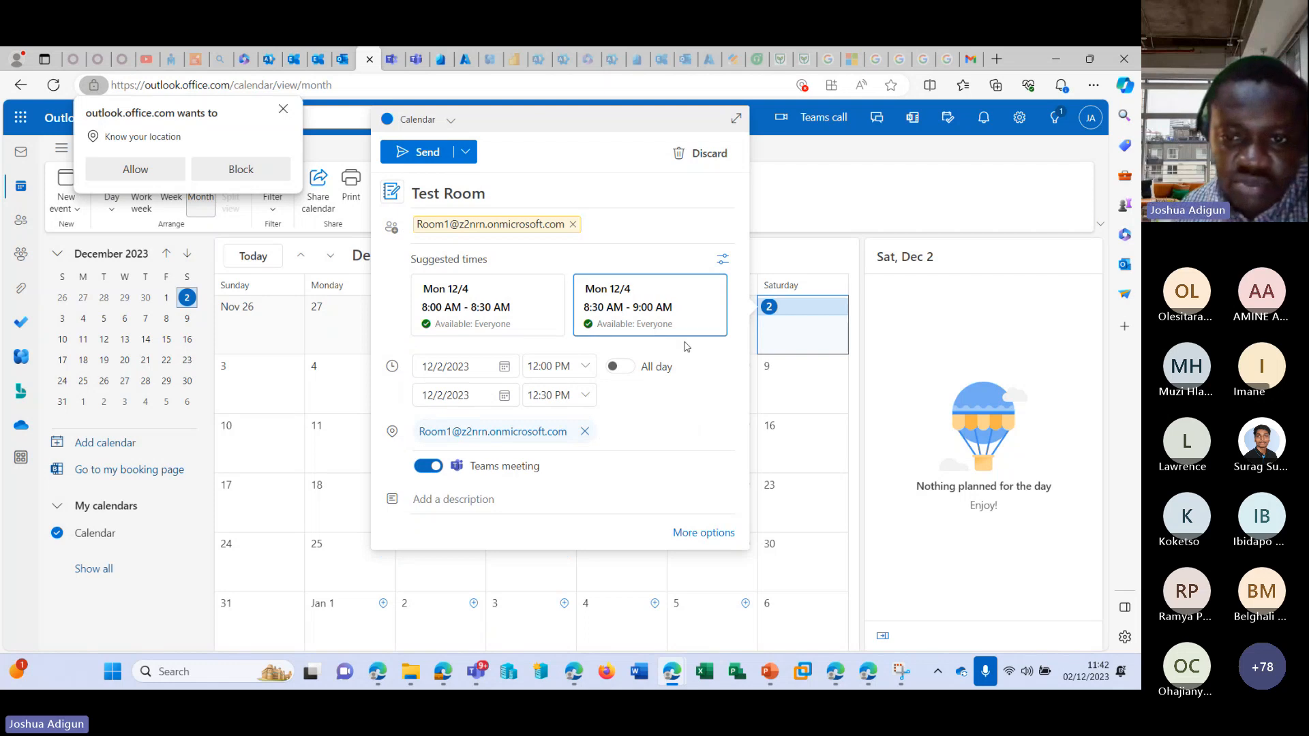
left_click(698, 533)
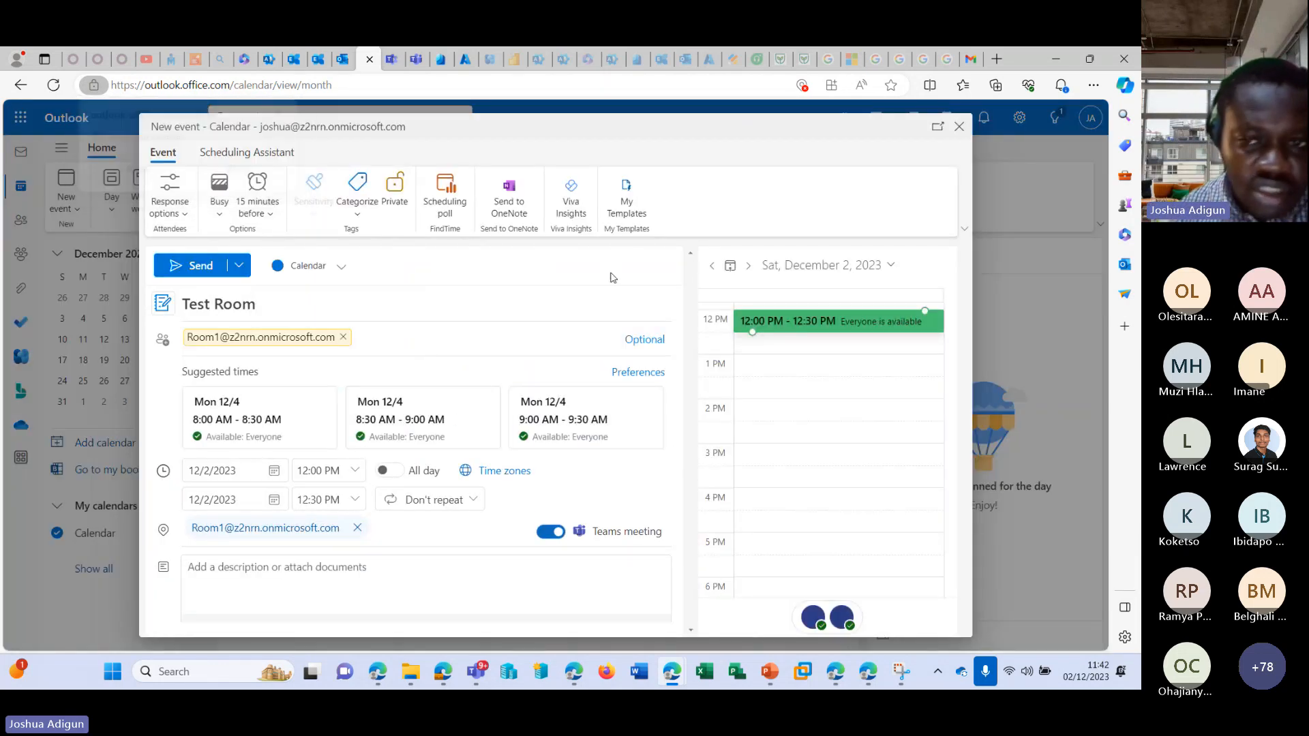
Turn off the Teams meeting option for the Test Room event.
scroll(553, 379, "down", 1)
scroll(554, 378, "up", 1)
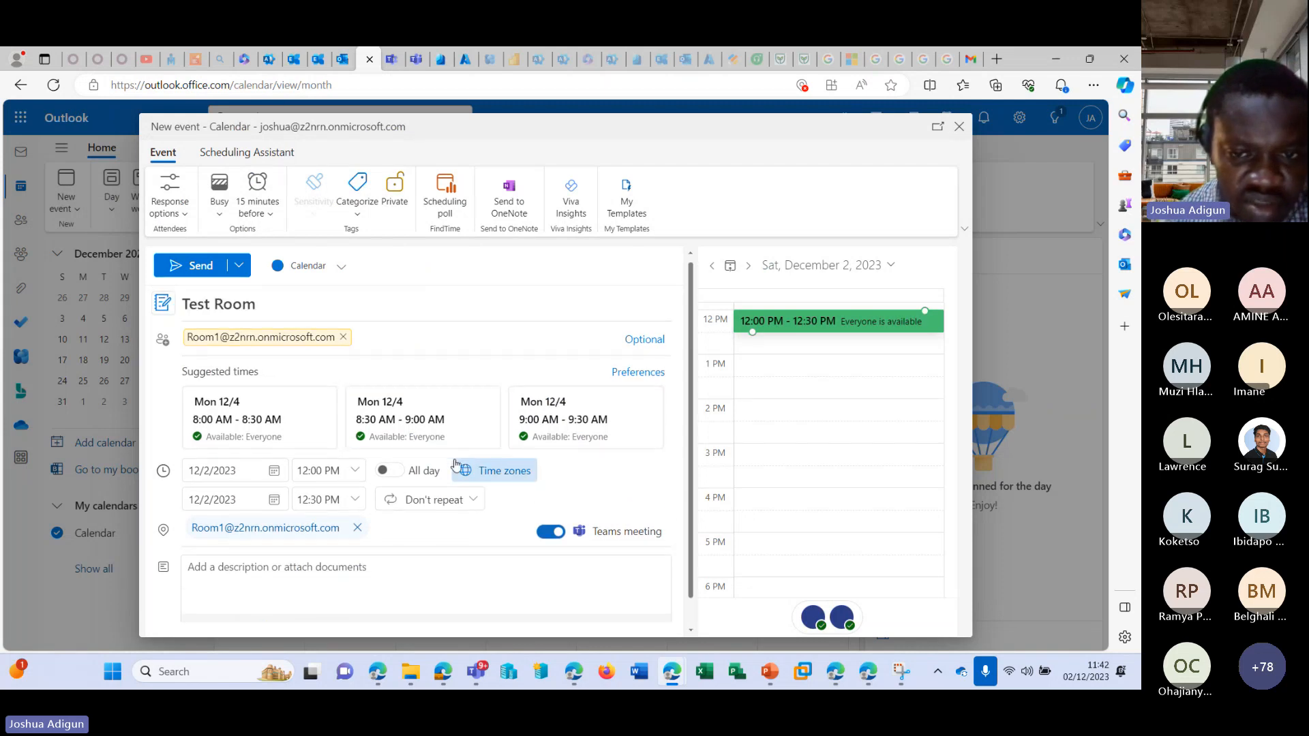
left_click(632, 534)
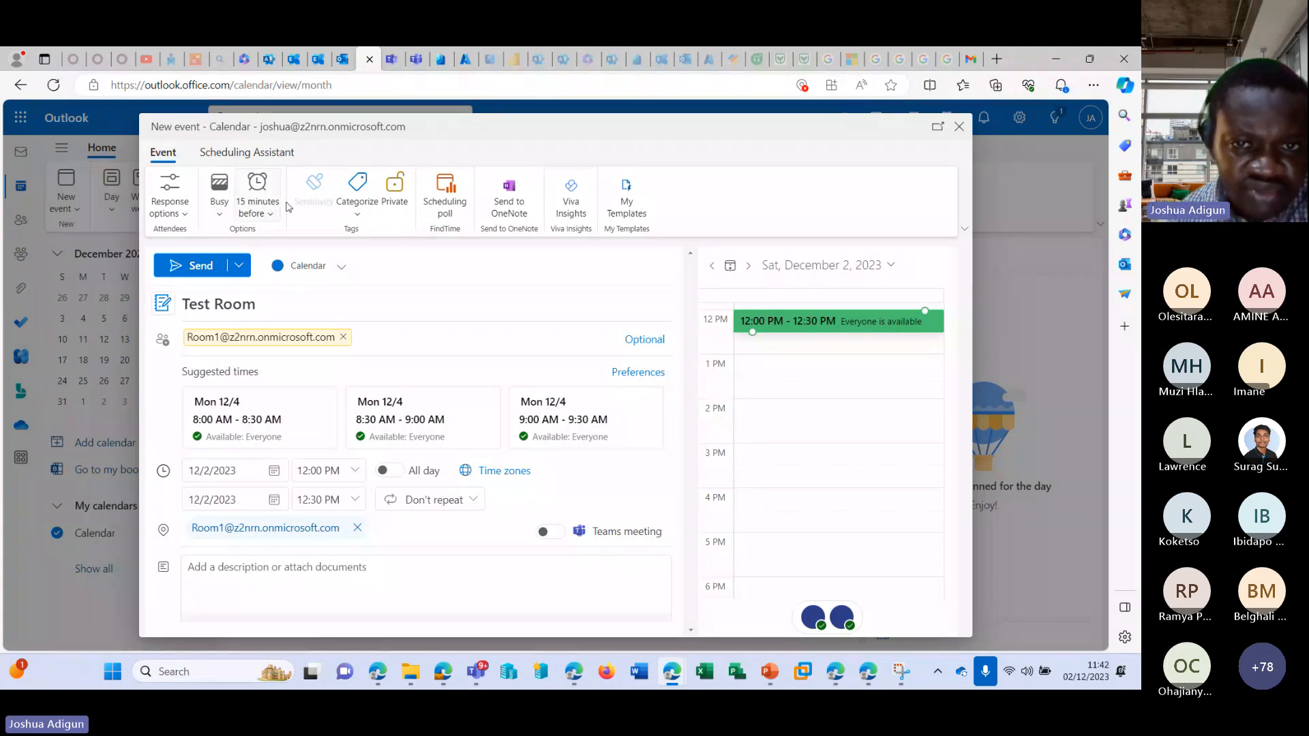
Allow Outlook to access the device's location while editing the Test Room event's location.
scroll(565, 485, "down", 1)
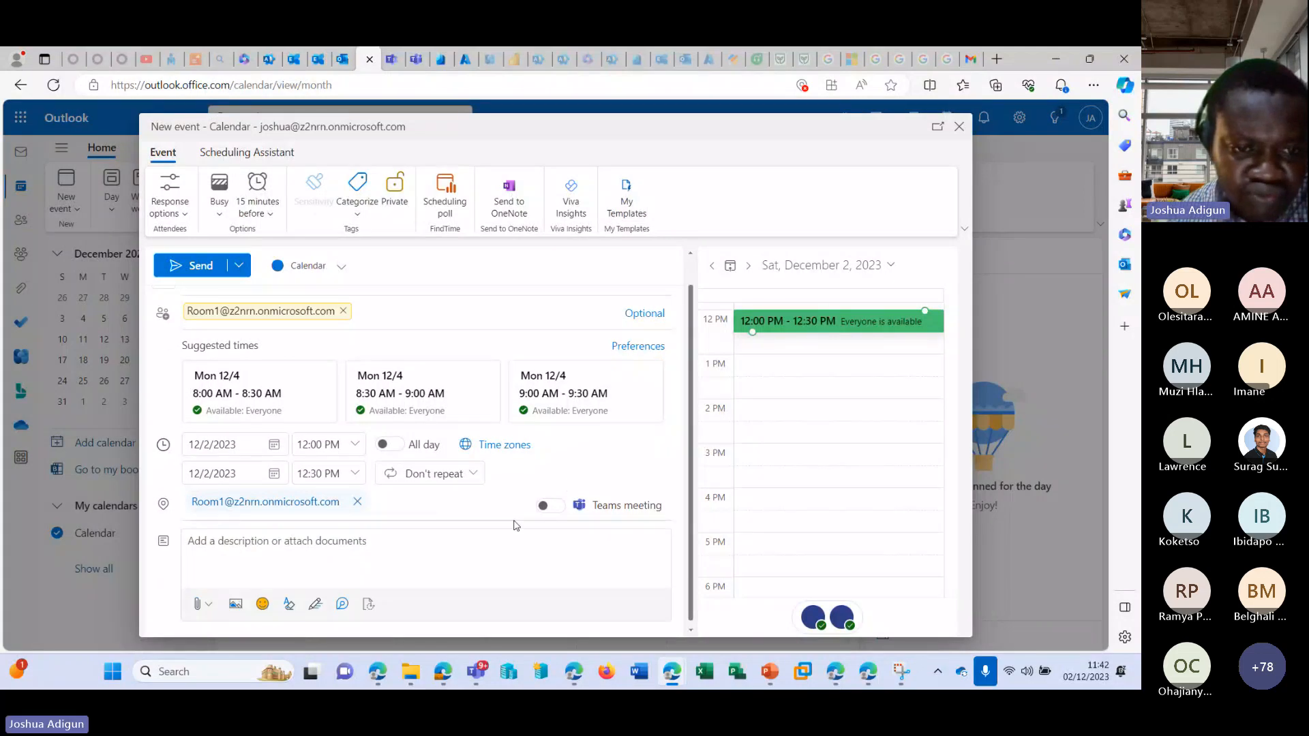
left_click(407, 497)
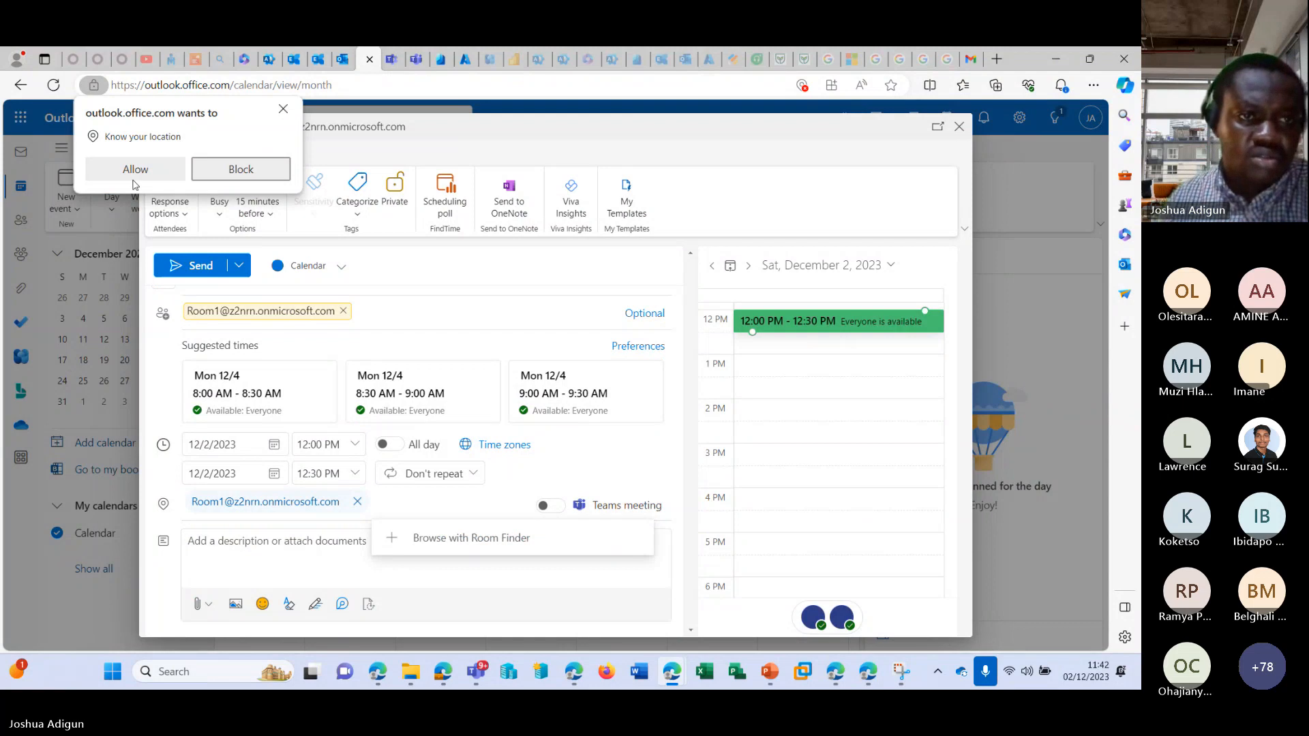
left_click(135, 169)
left_click(416, 503)
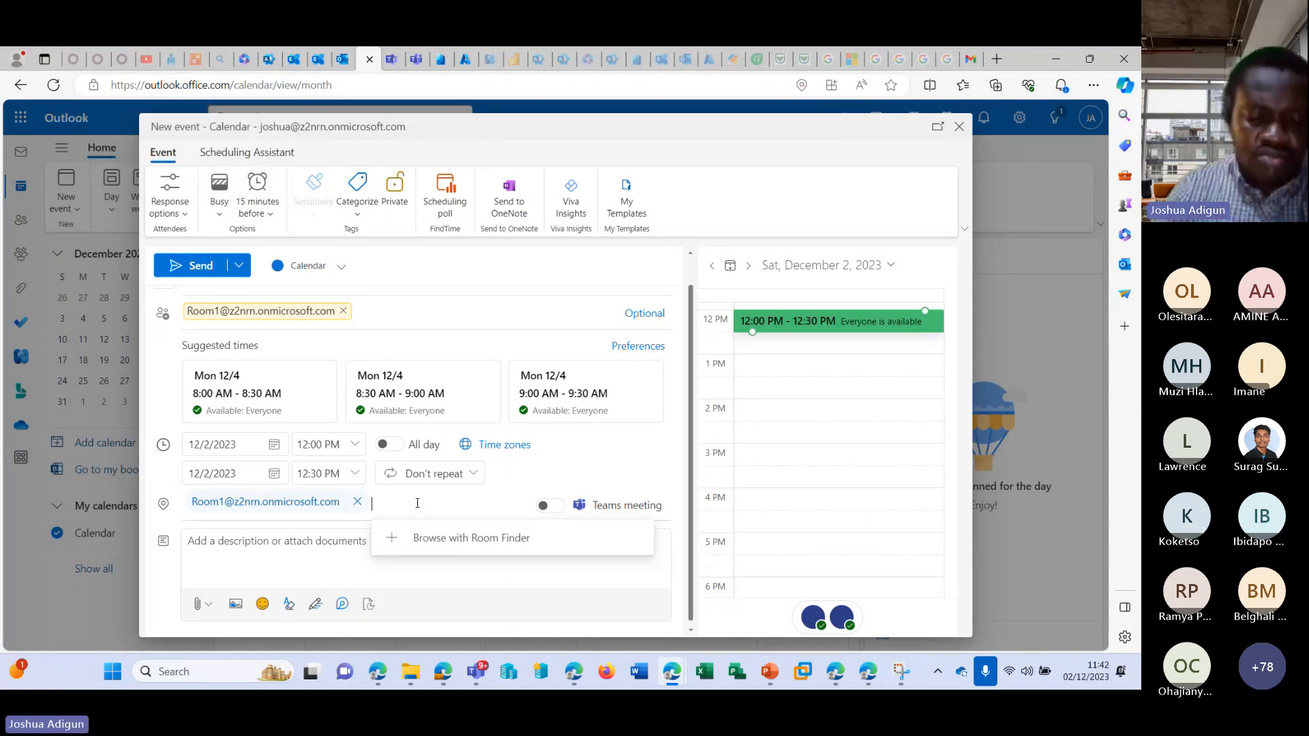
Try to find another event location by searching for "niger" and "room1", and clear the search text.
type("niger")
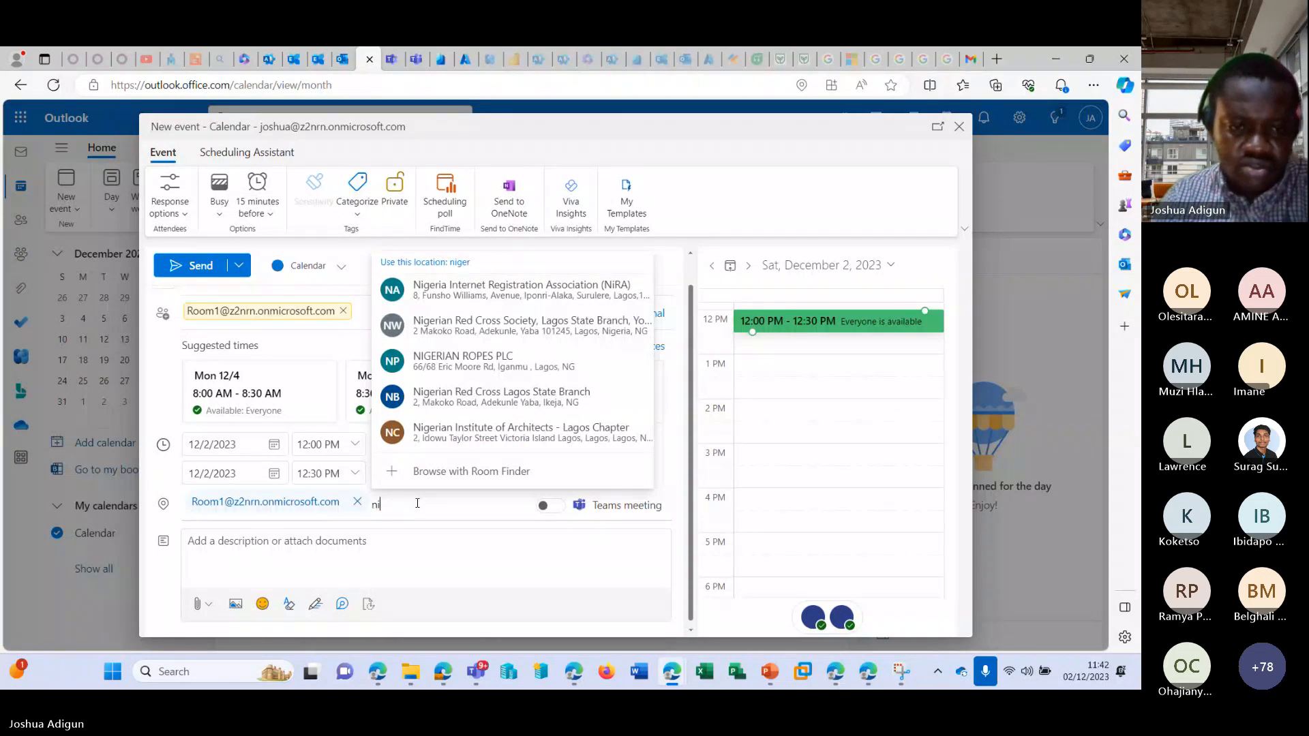
key("BackSpace")
key("BackSpace")
type("room")
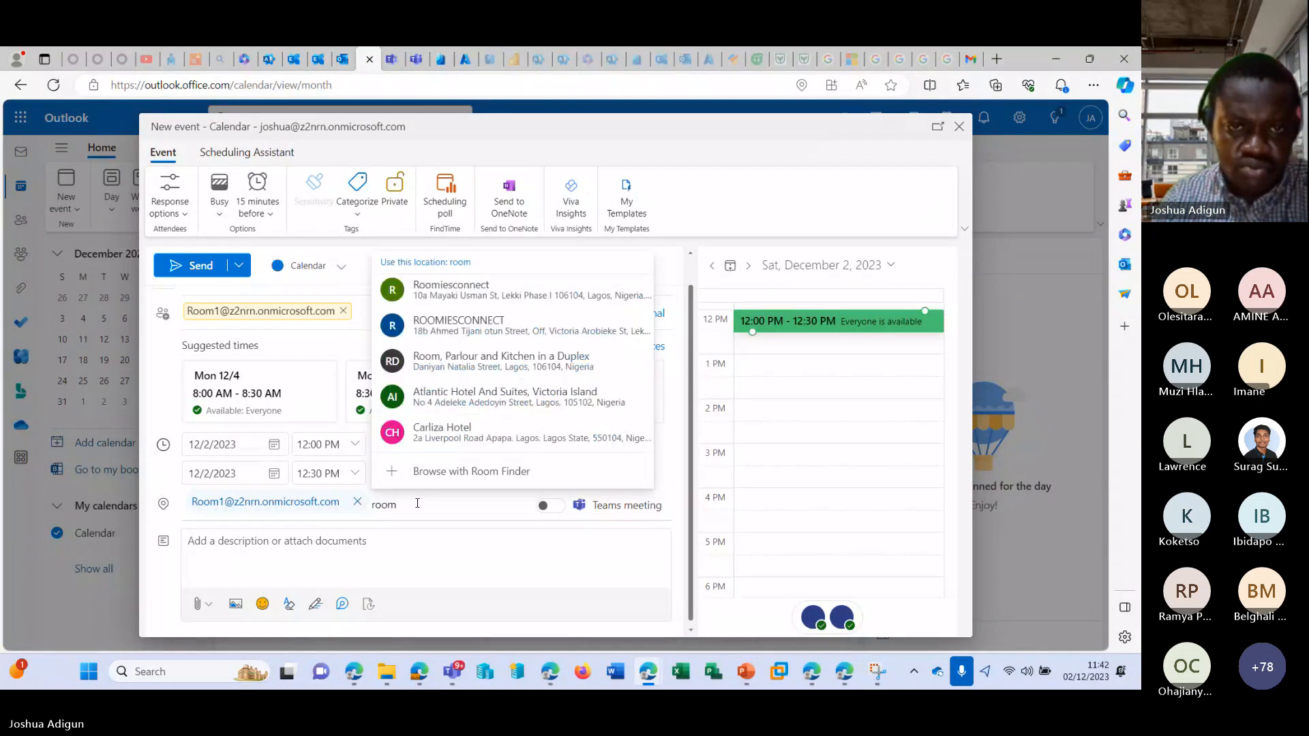
type("1")
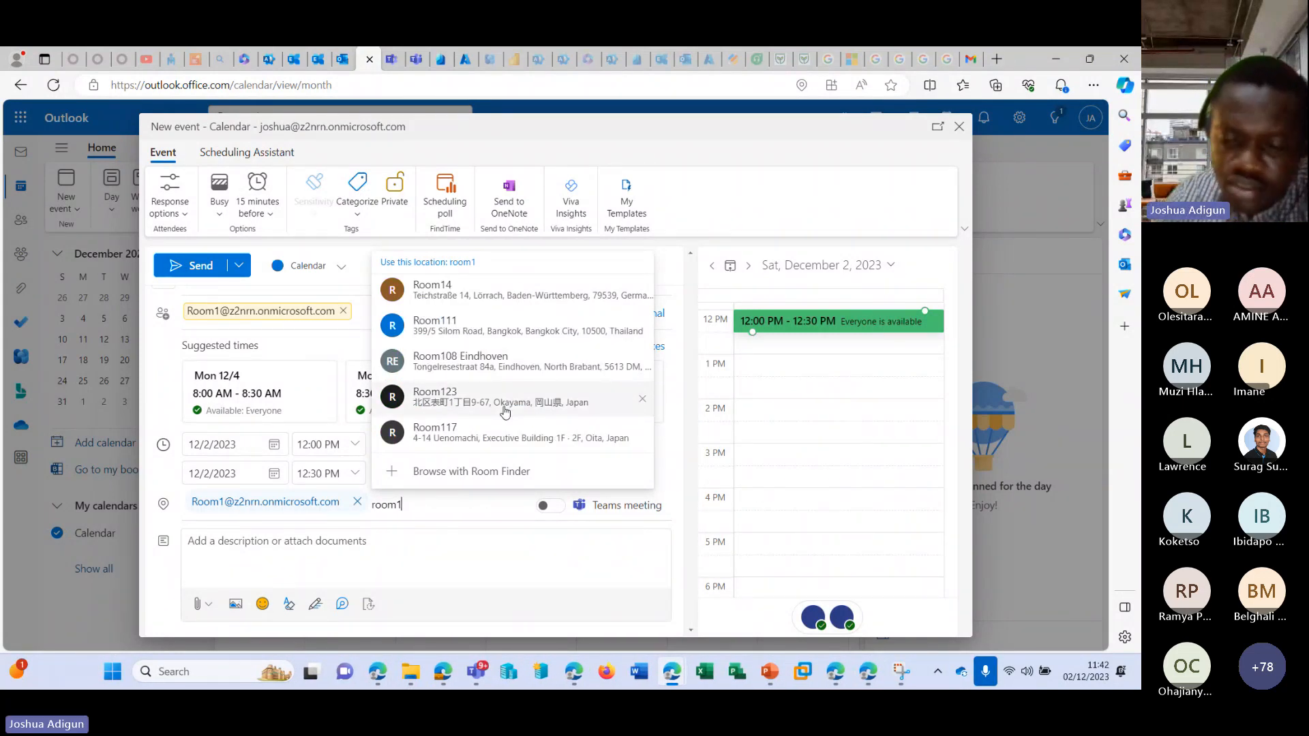
key("BackSpace")
key("BackSpace")
key("BackSpace")
key("BackSpace")
key("BackSpace")
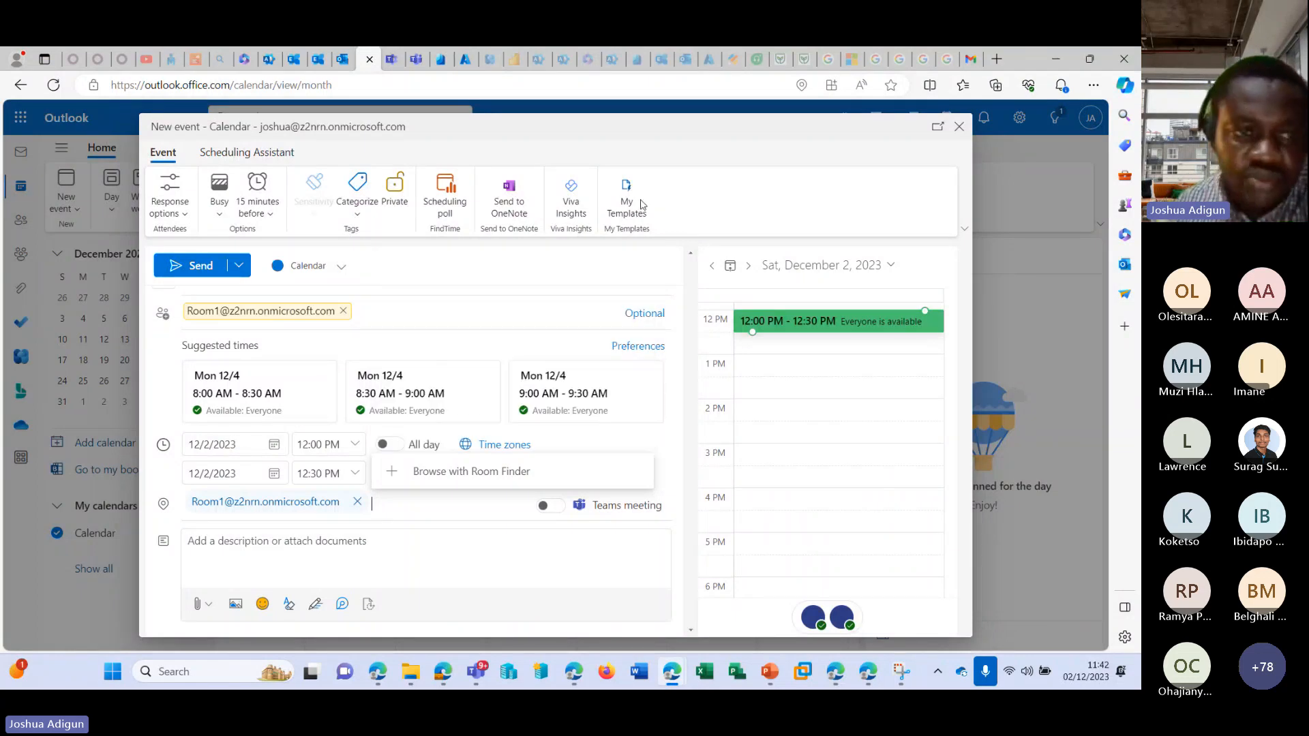
Send the Test Room meeting request to Room1.
left_click(240, 266)
left_click(171, 289)
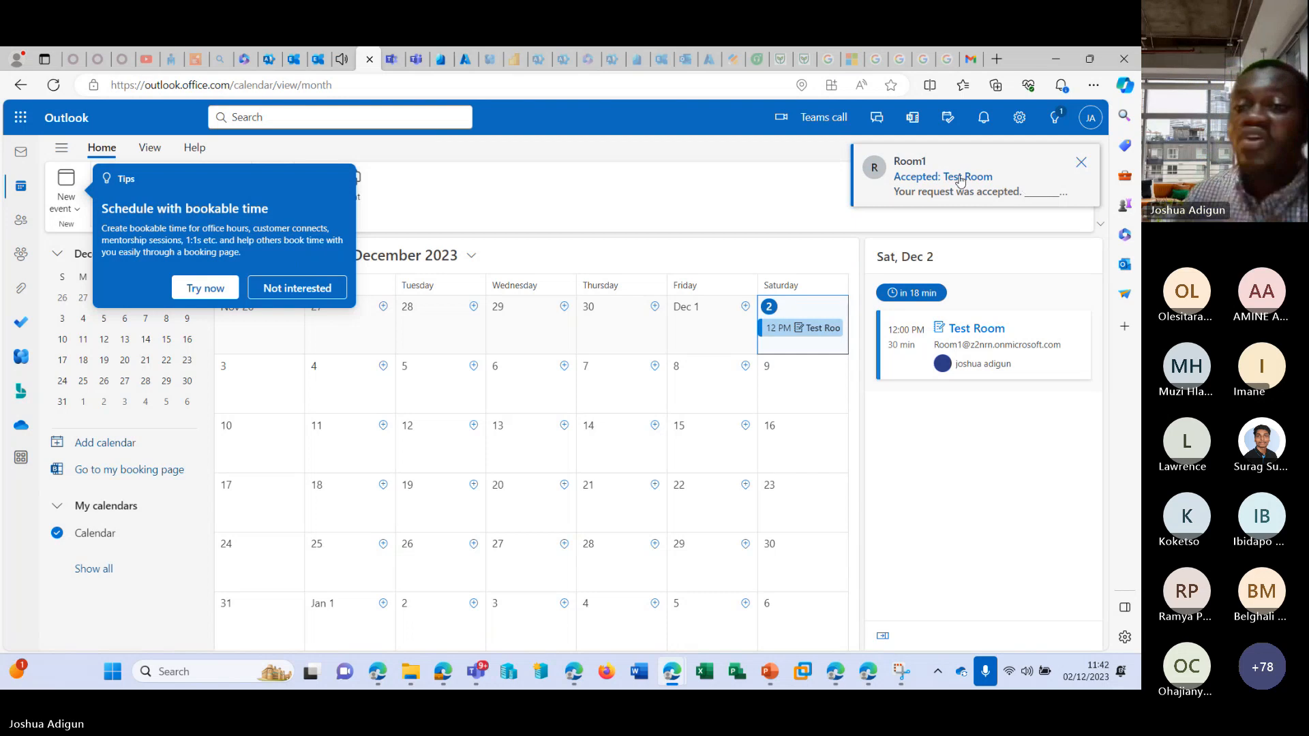
Check the Outlook tips and notifications, and decline the bookable time suggestion on the calendar.
left_click(1056, 119)
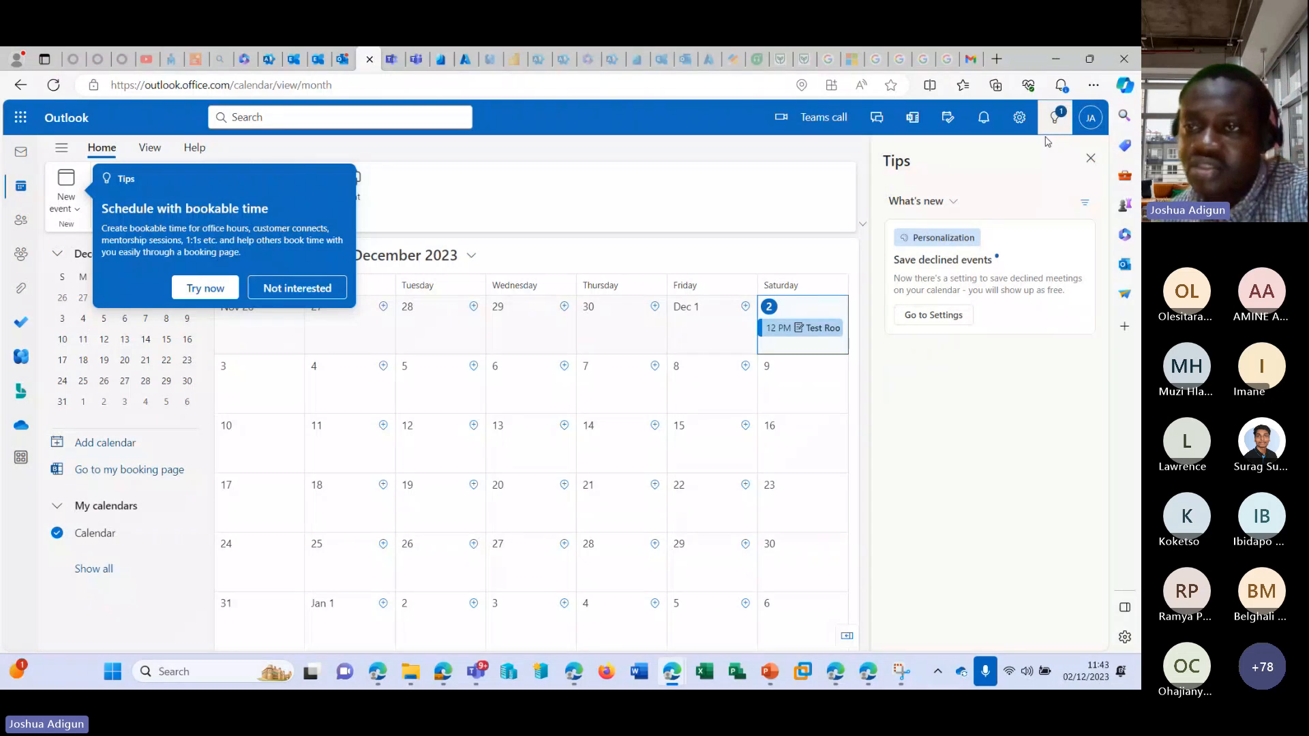
left_click(985, 119)
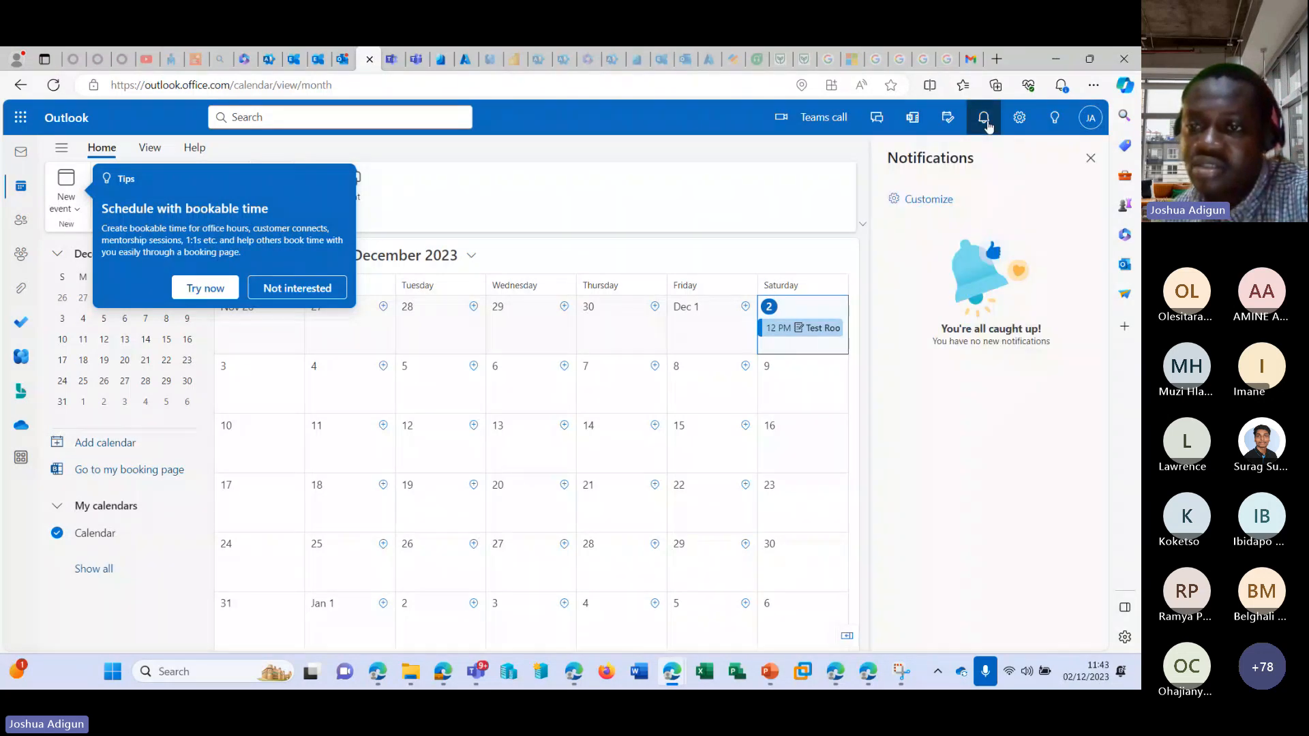
left_click(987, 125)
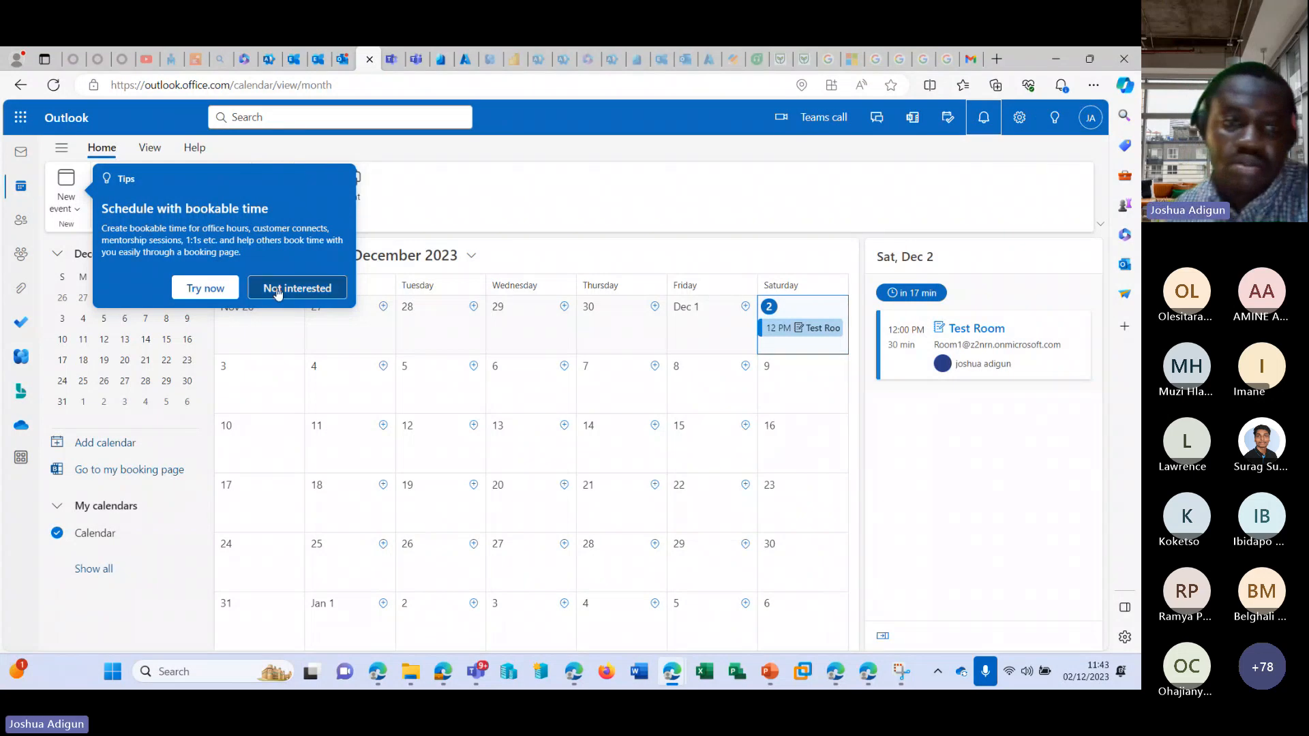
left_click(276, 290)
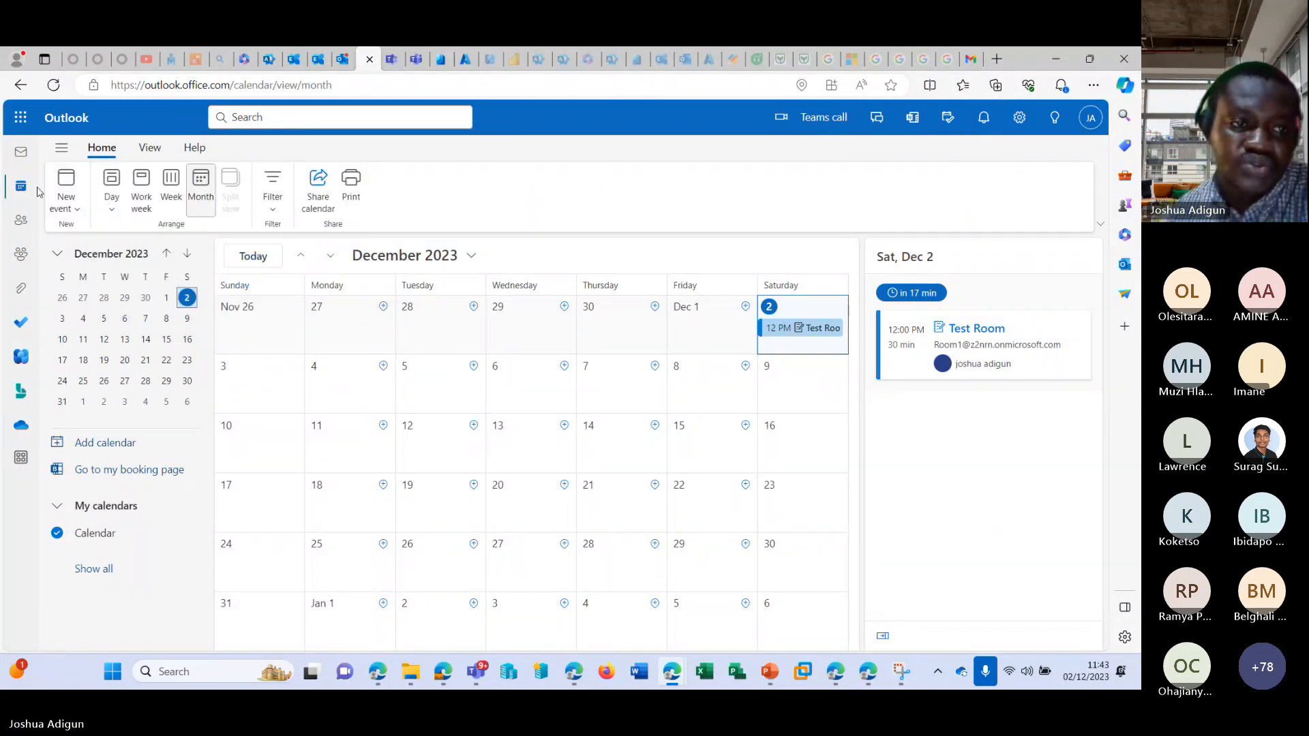
Go to the mailbox and read Room1's reply to the Test Room request, including its location details.
left_click(20, 156)
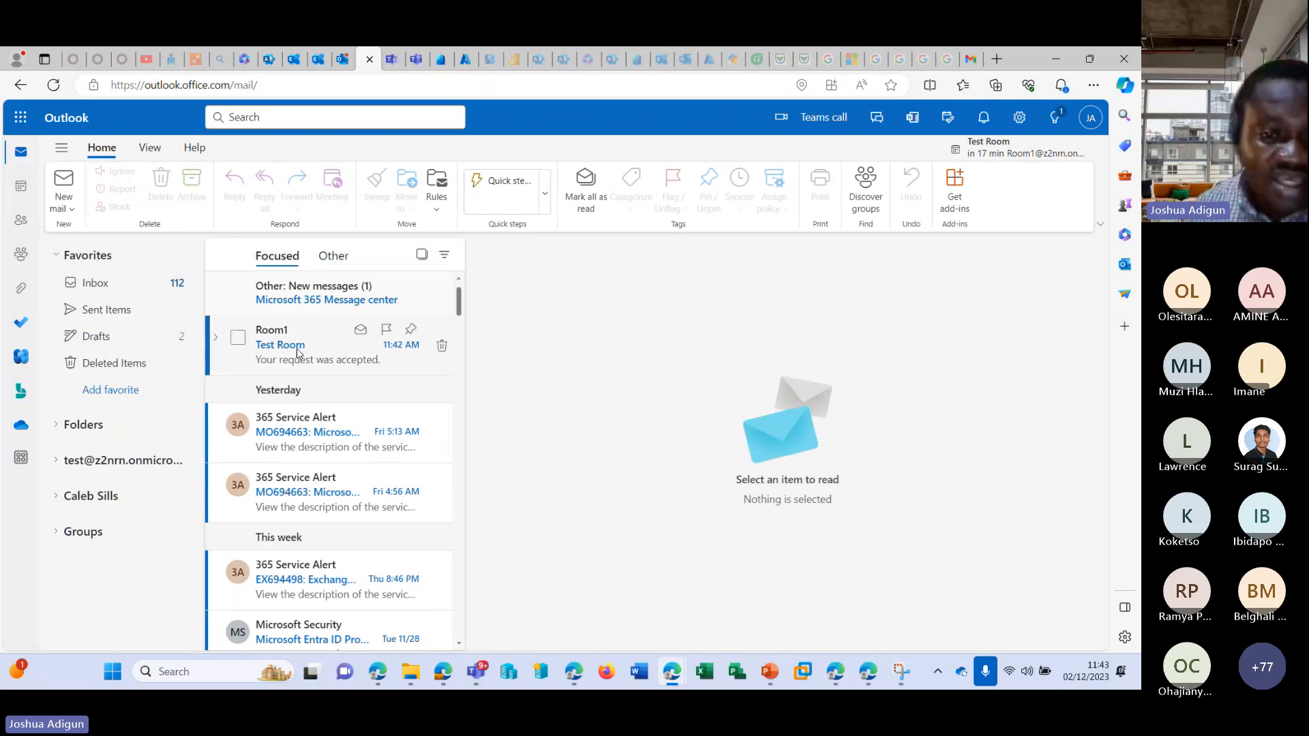
left_click(309, 350)
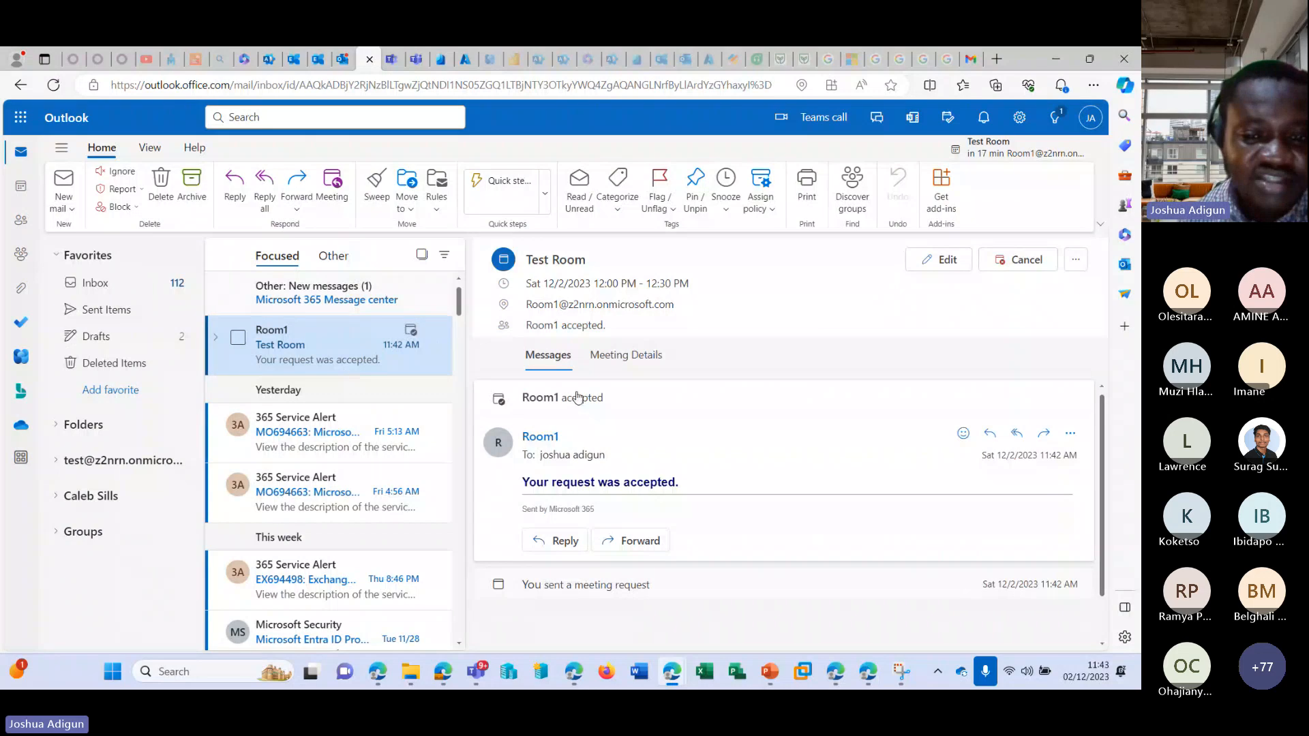
mouse_move(601, 311)
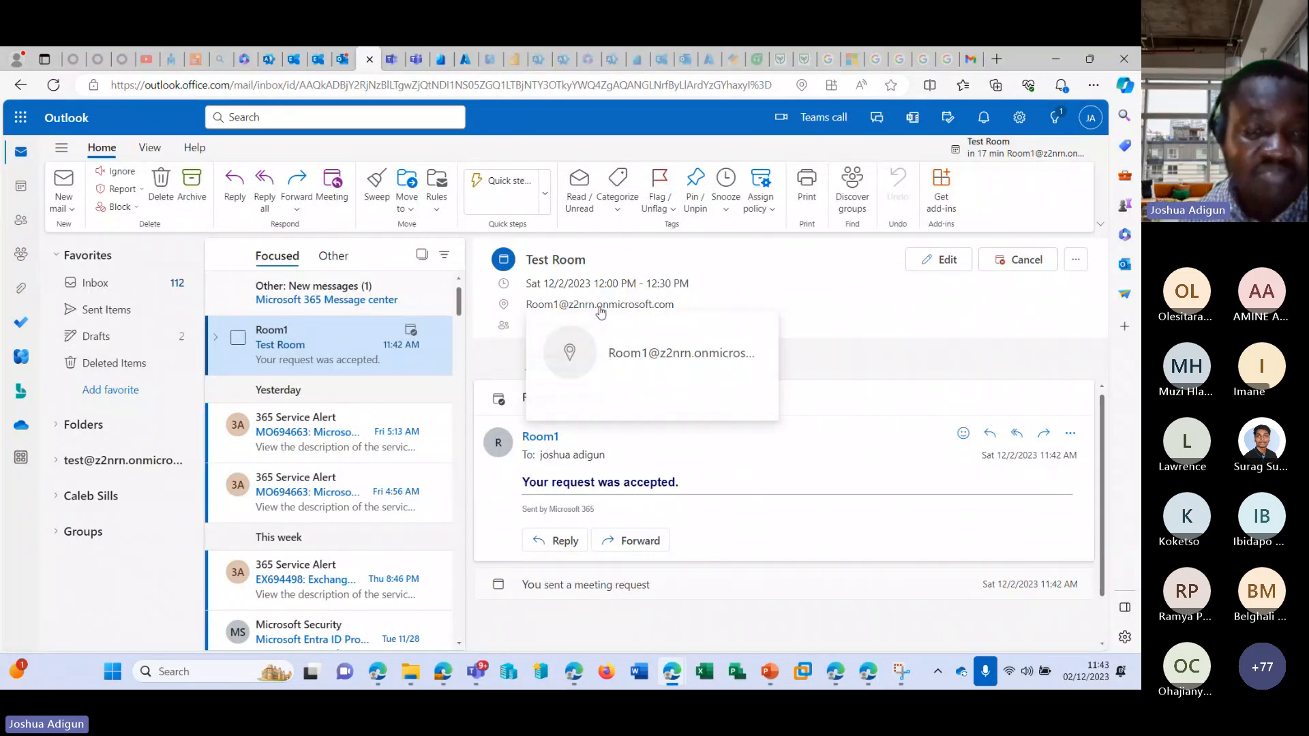
Switch to the Exchange admin center's resources and review Room1's booking settings.
left_click(320, 59)
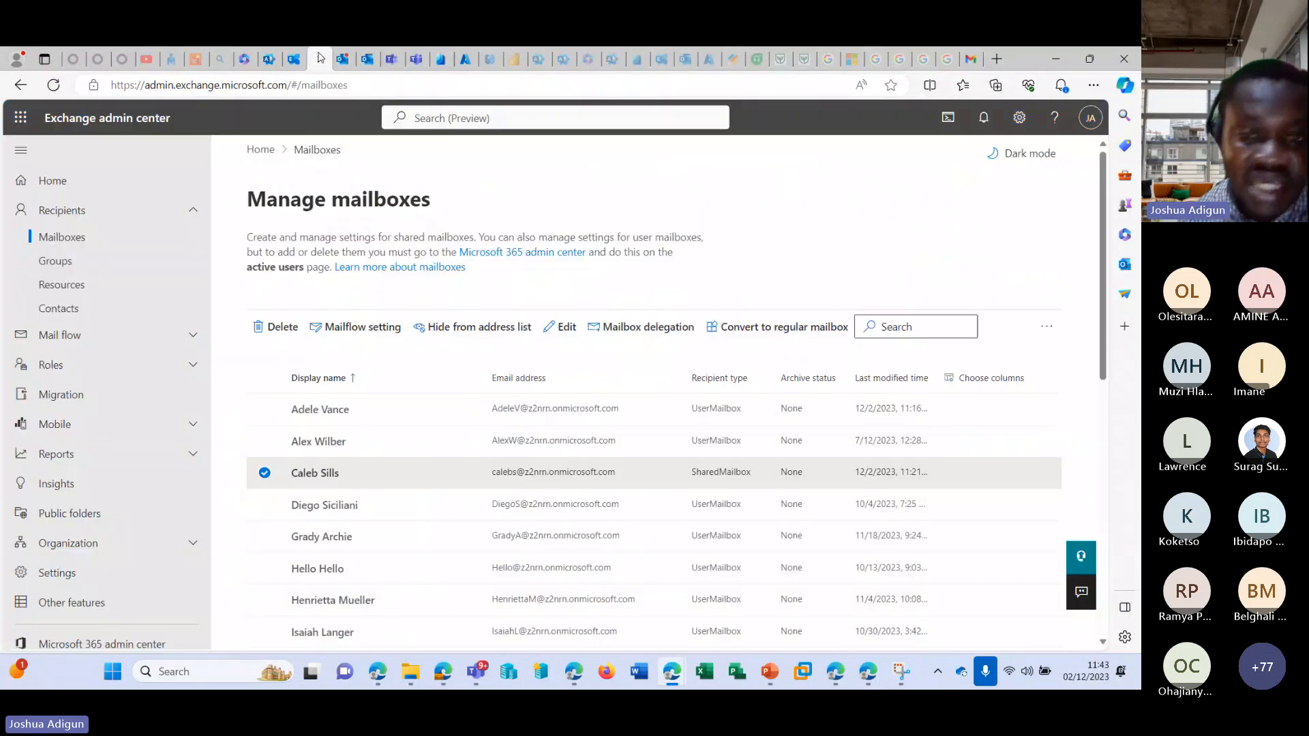
left_click(294, 59)
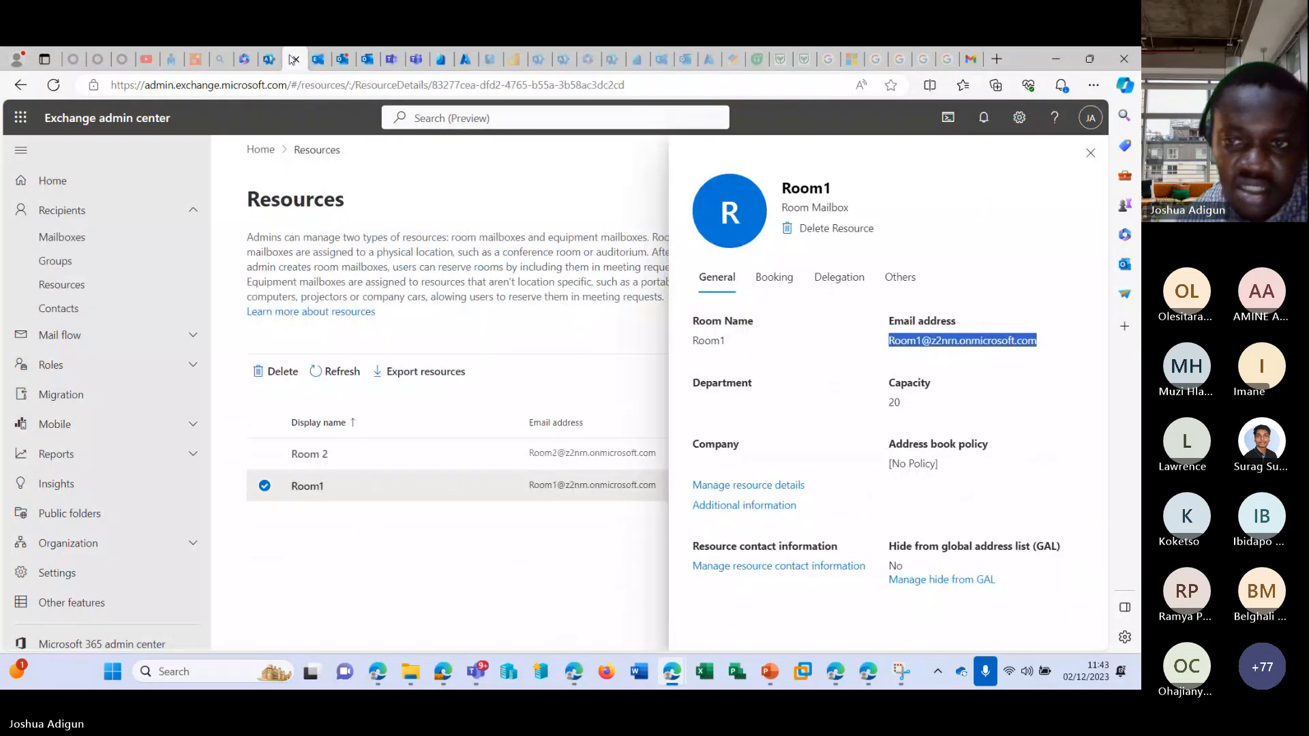
left_click(774, 277)
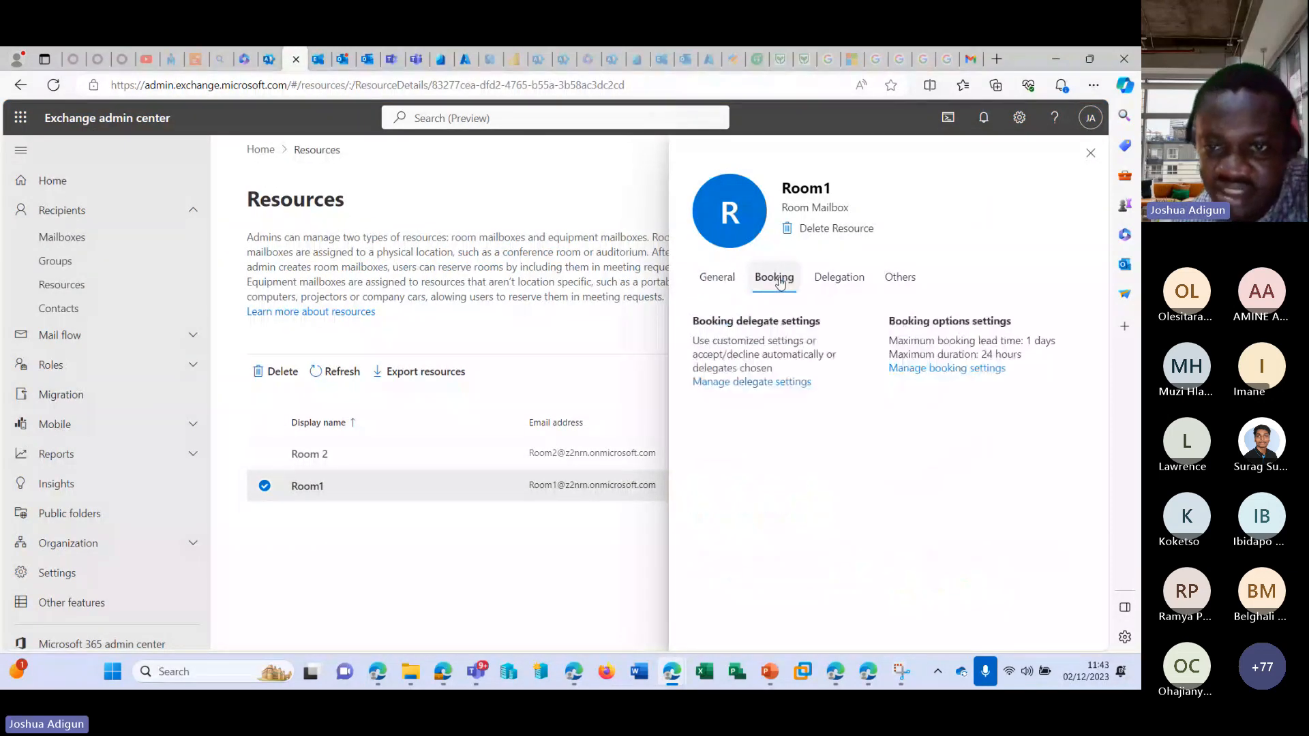
left_click(944, 368)
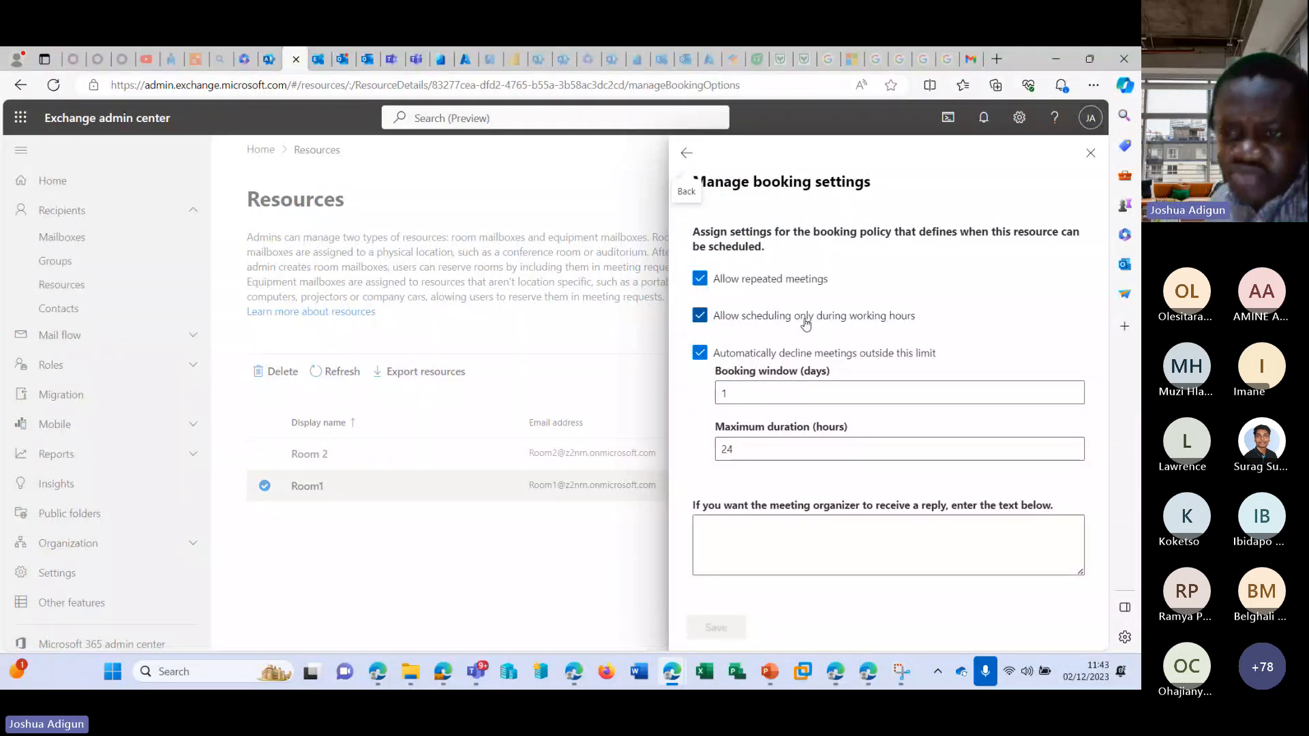
left_click(686, 153)
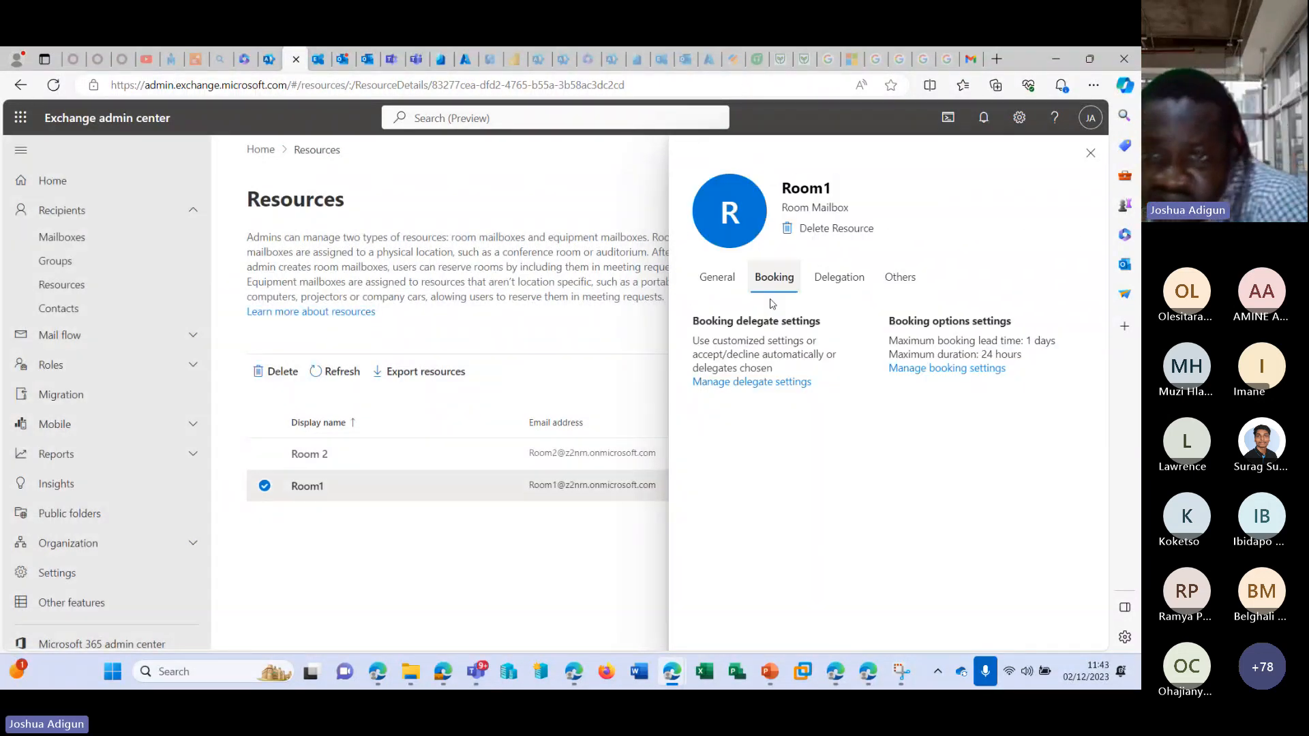
Review Room1's booking delegate settings and its booking policy once more, and close the room's details.
left_click(755, 381)
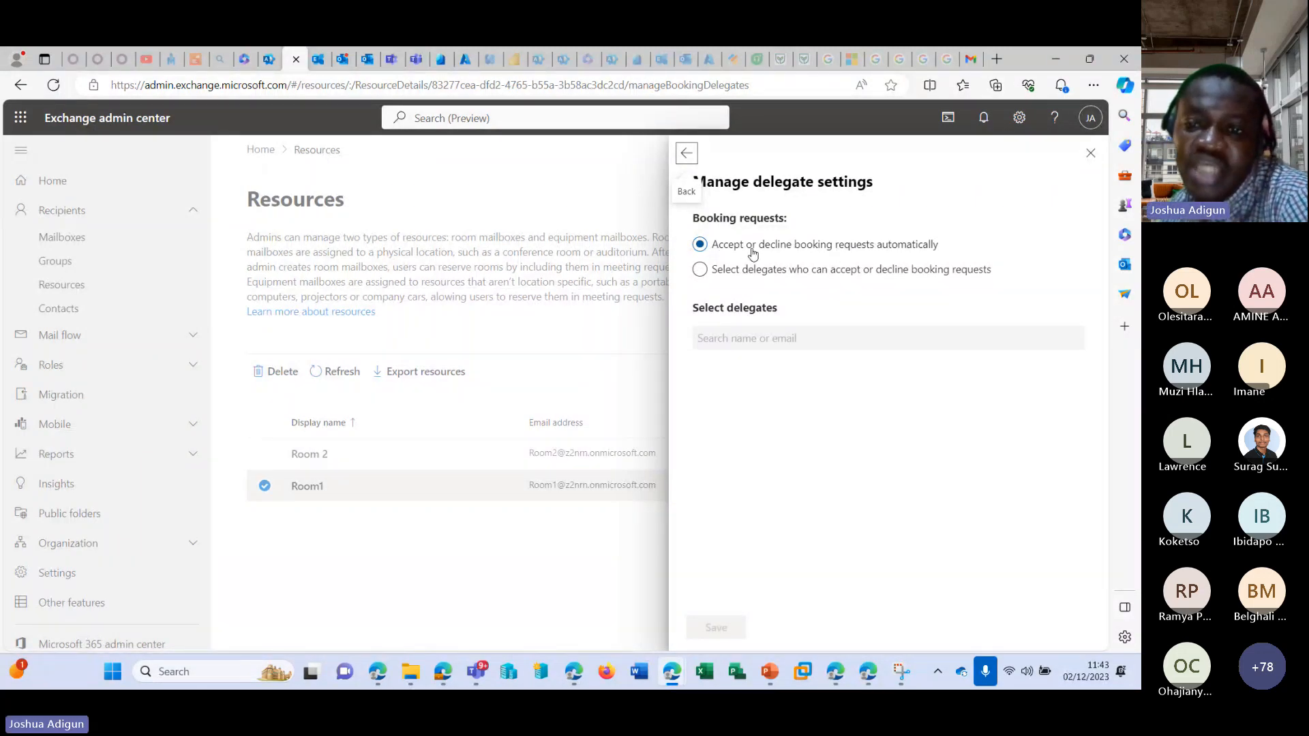
left_click(687, 157)
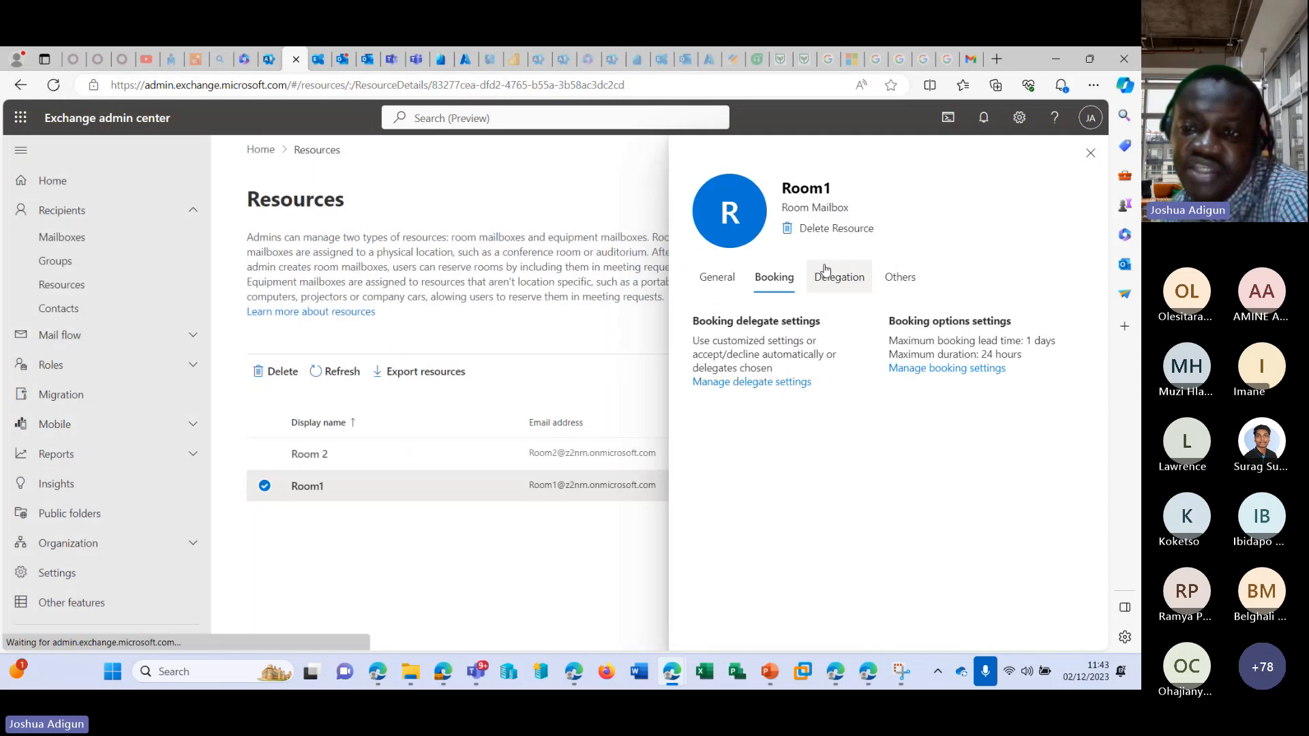
left_click(938, 370)
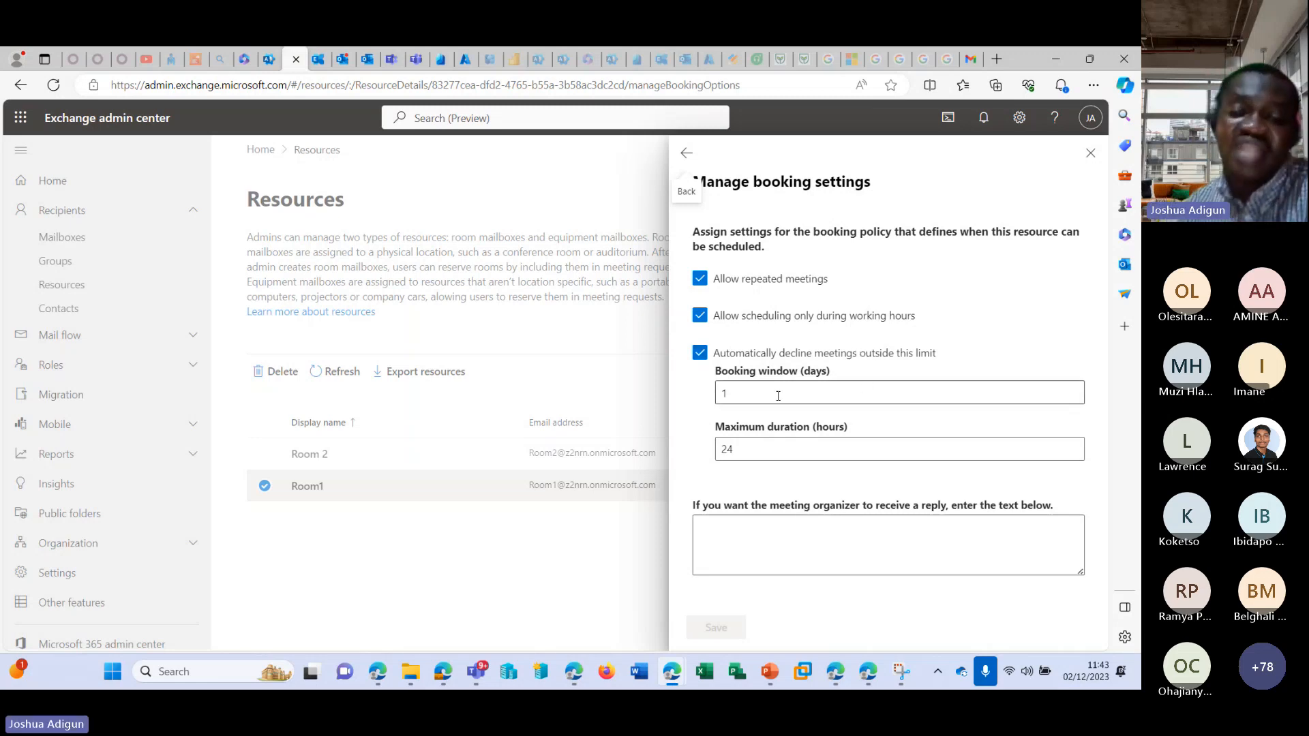
left_click(1091, 152)
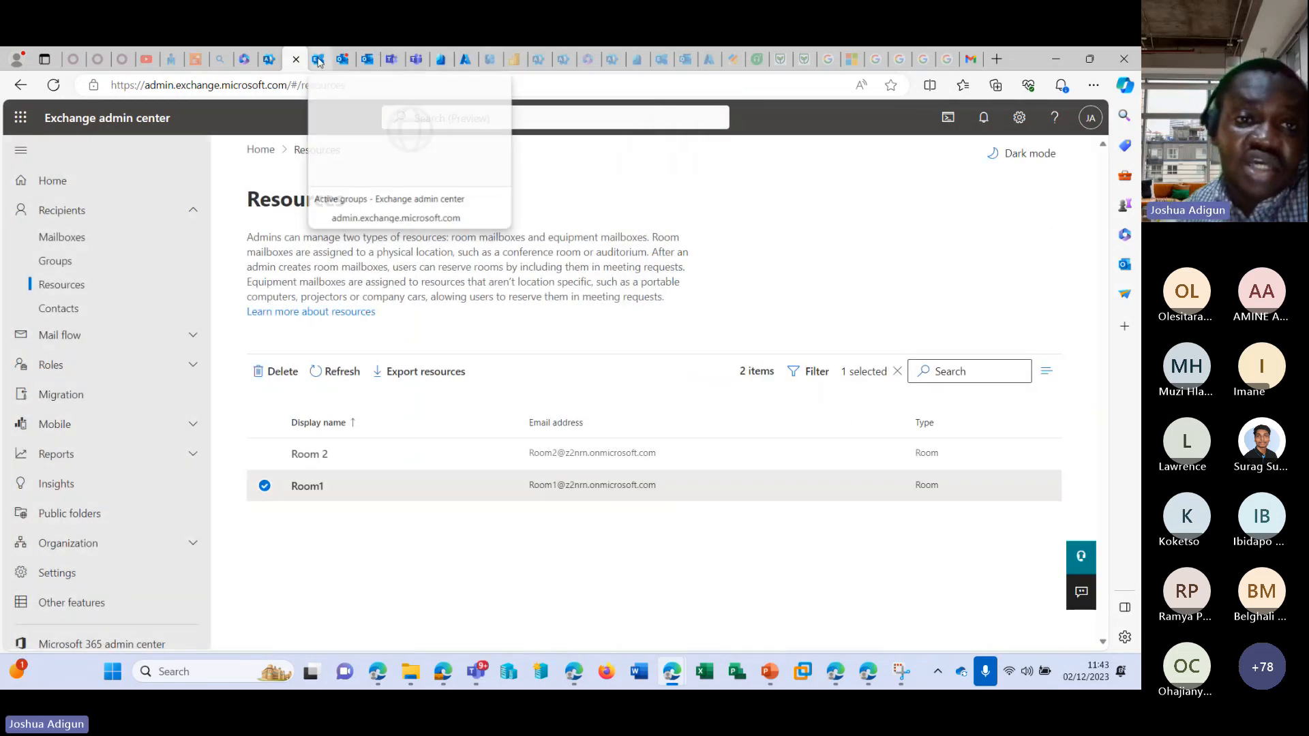
Switch to Rooms & equipment in the Microsoft 365 admin center and close the Room1 details.
left_click(343, 60)
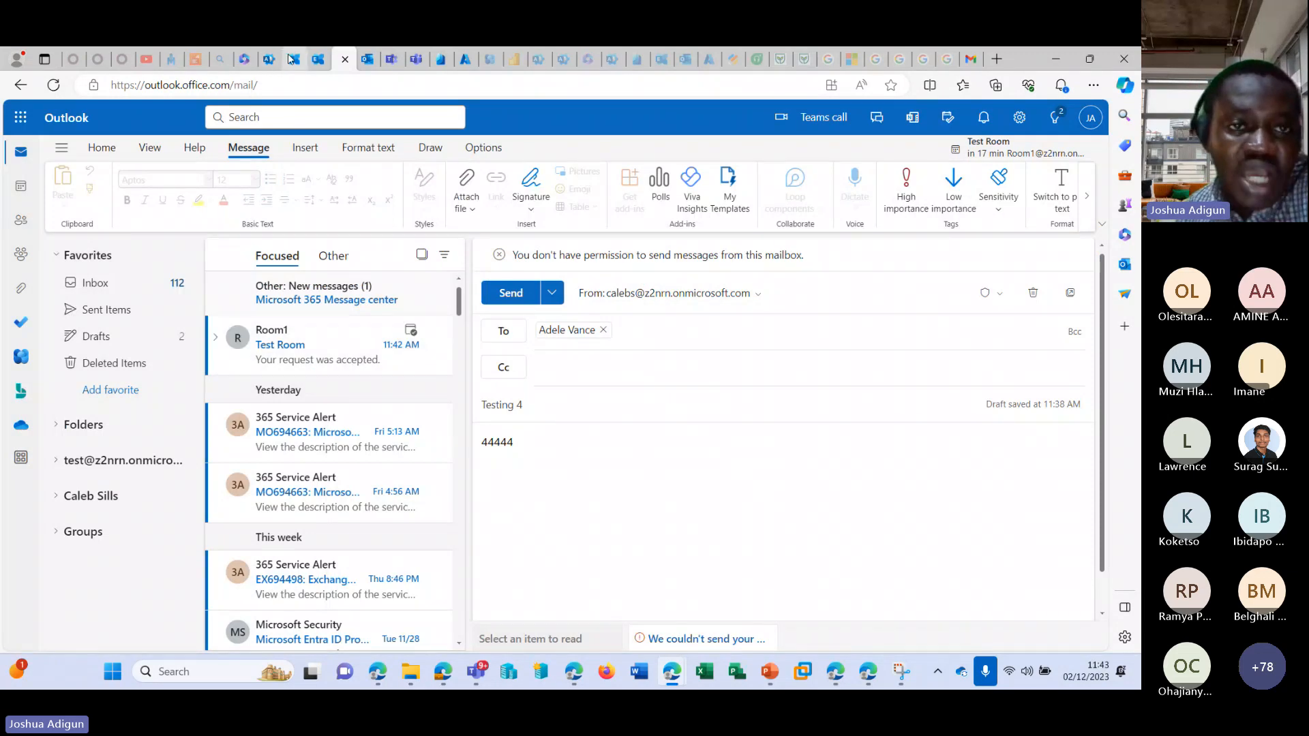
left_click(317, 60)
left_click(270, 59)
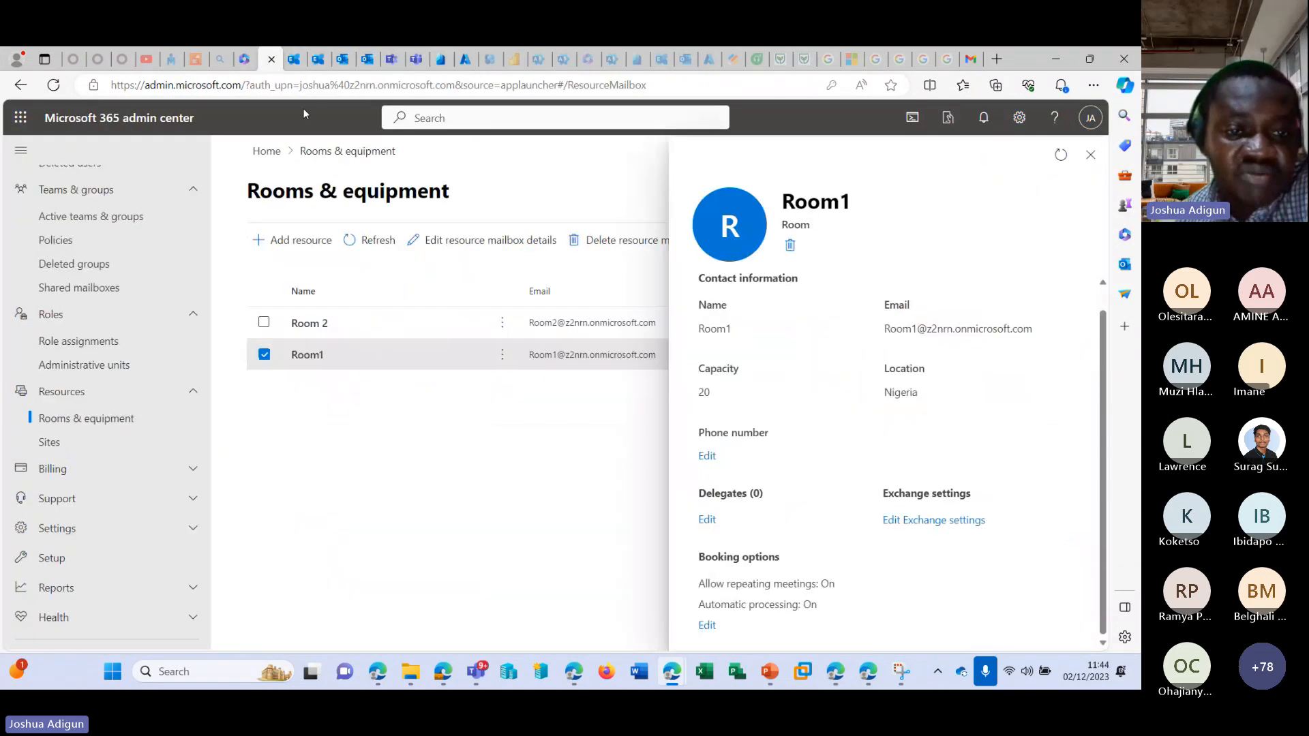
left_click(1090, 154)
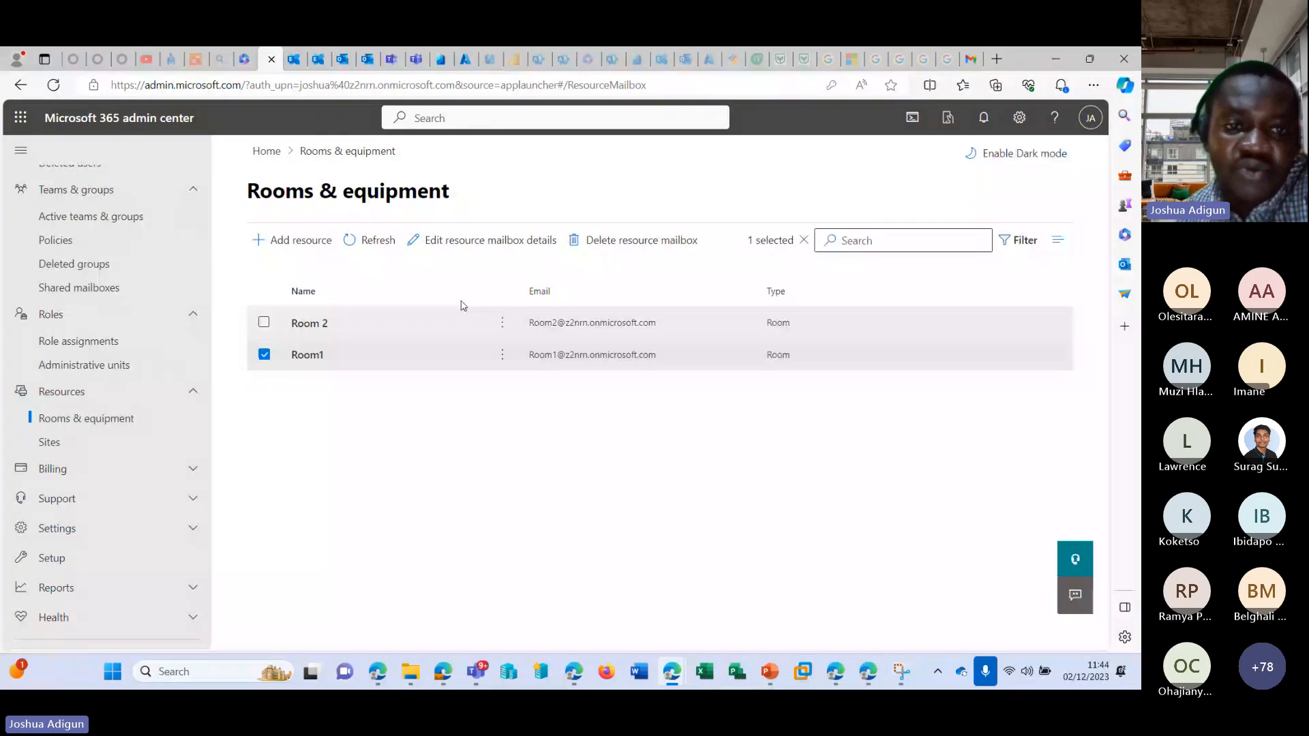
Start a new resource with the type Equipment and the name Printer.
left_click(293, 240)
left_click(852, 331)
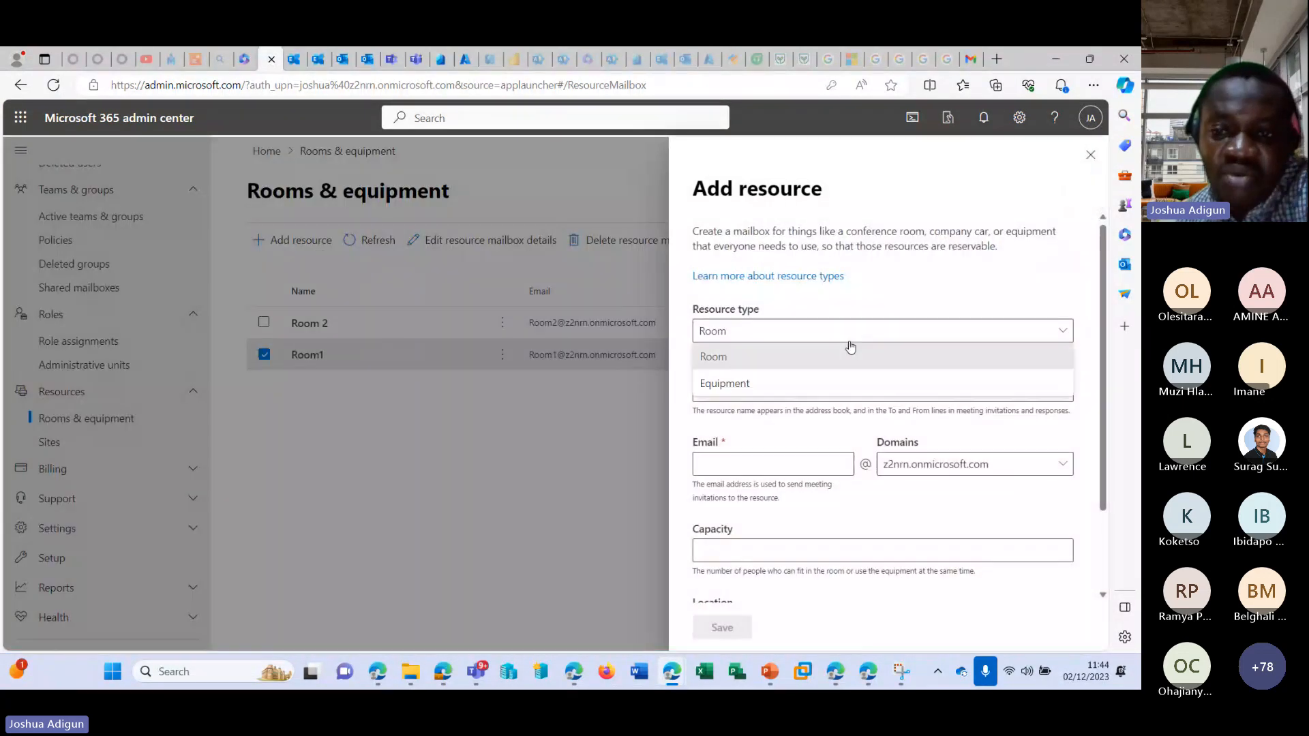
left_click(830, 387)
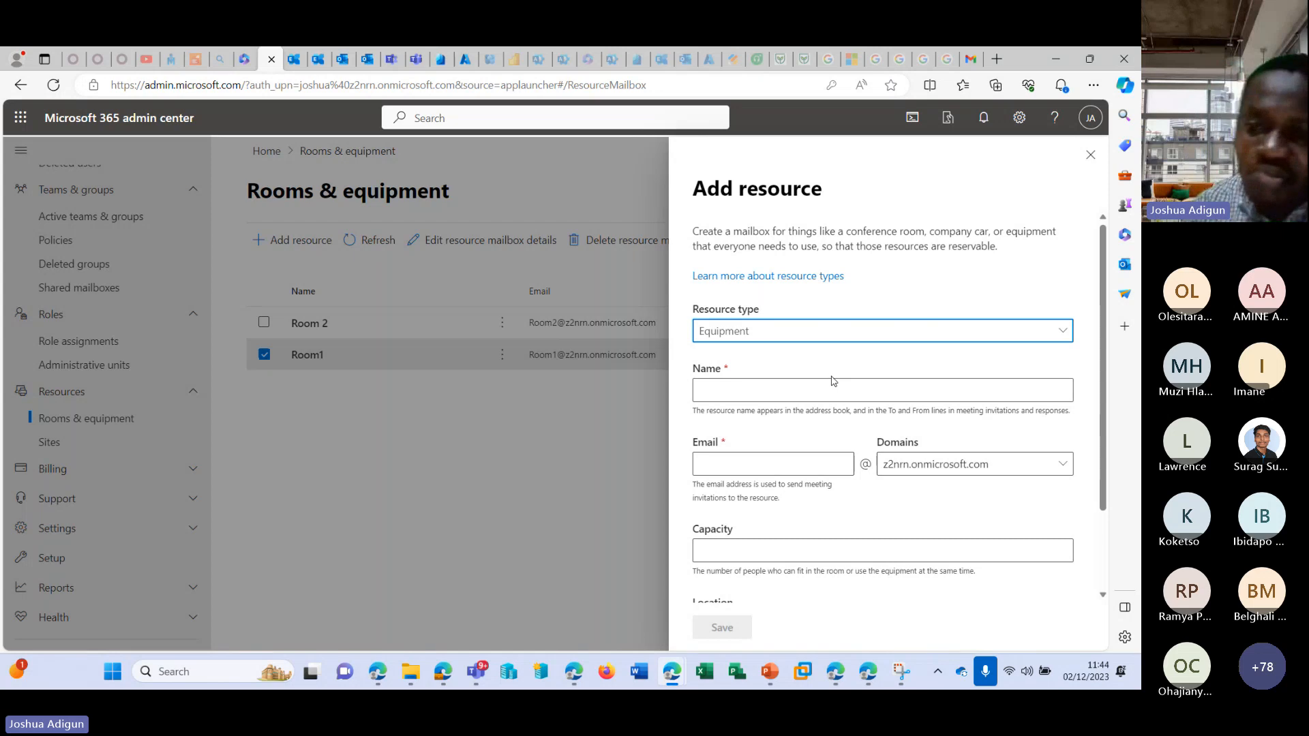
left_click(814, 389)
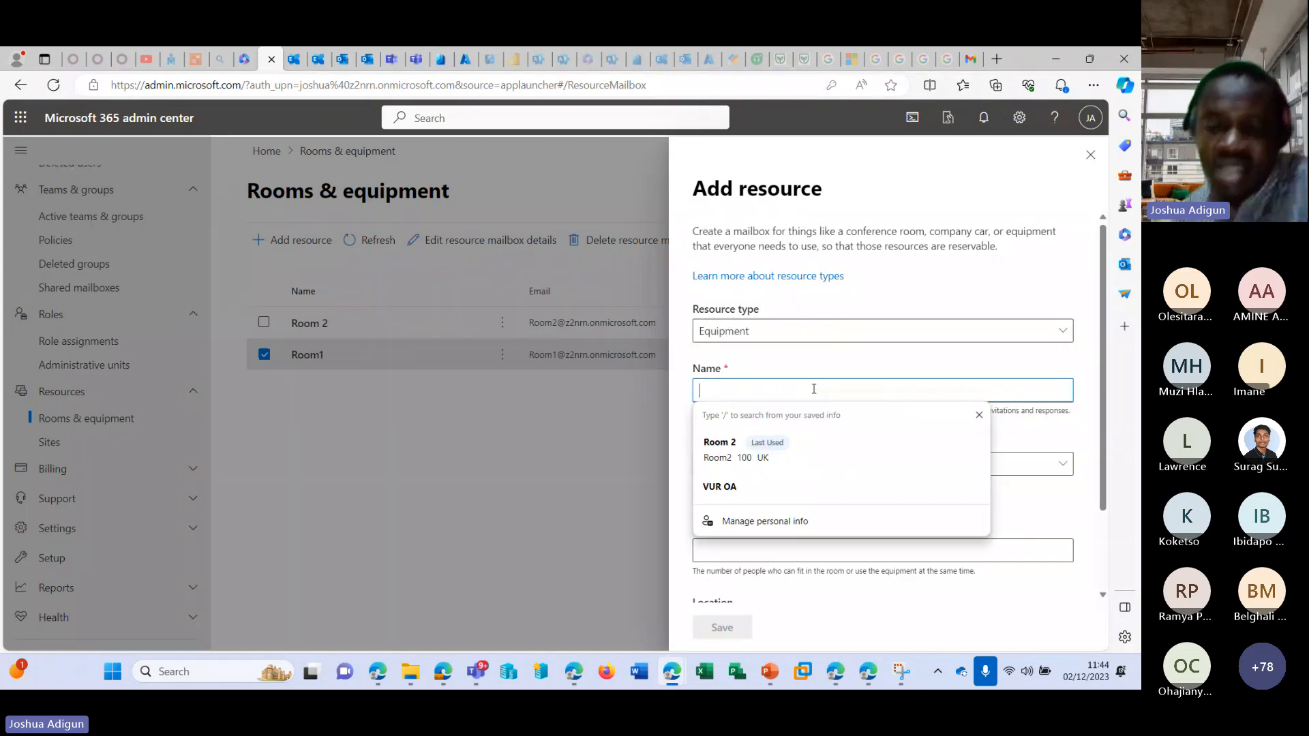
type("P")
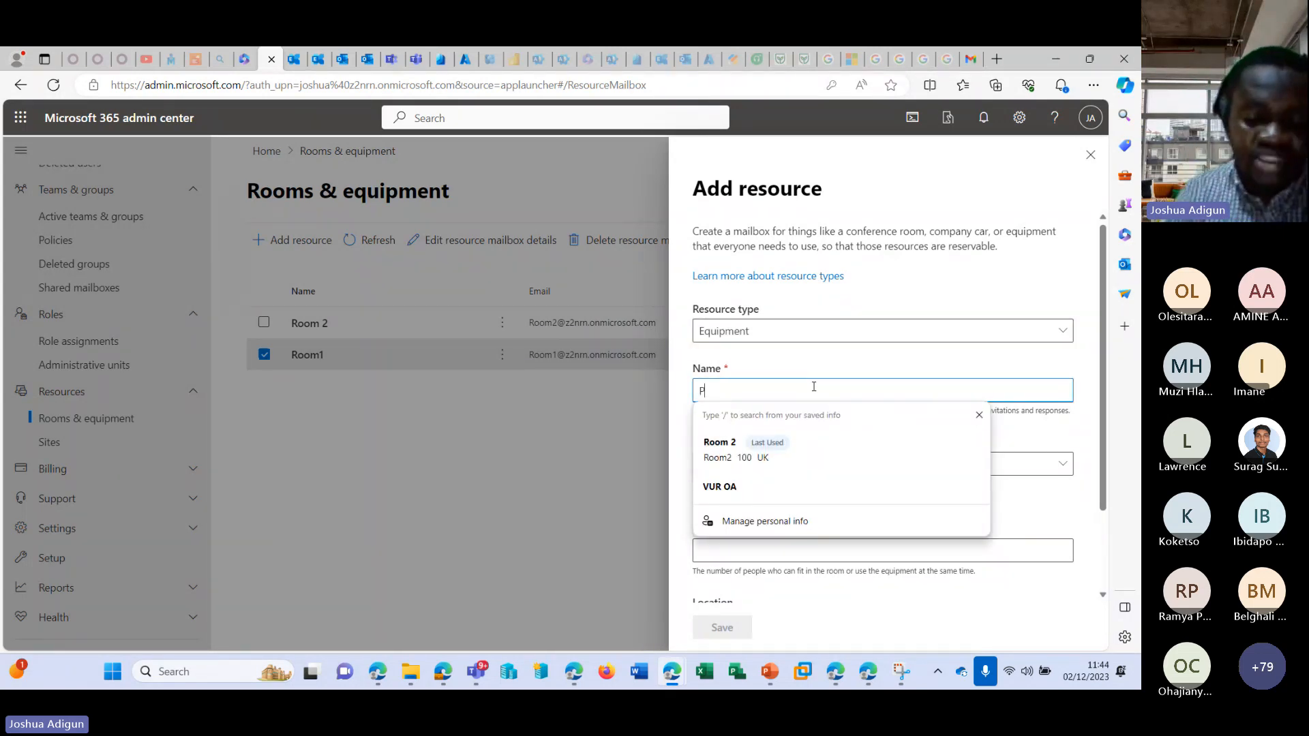
type("rinter")
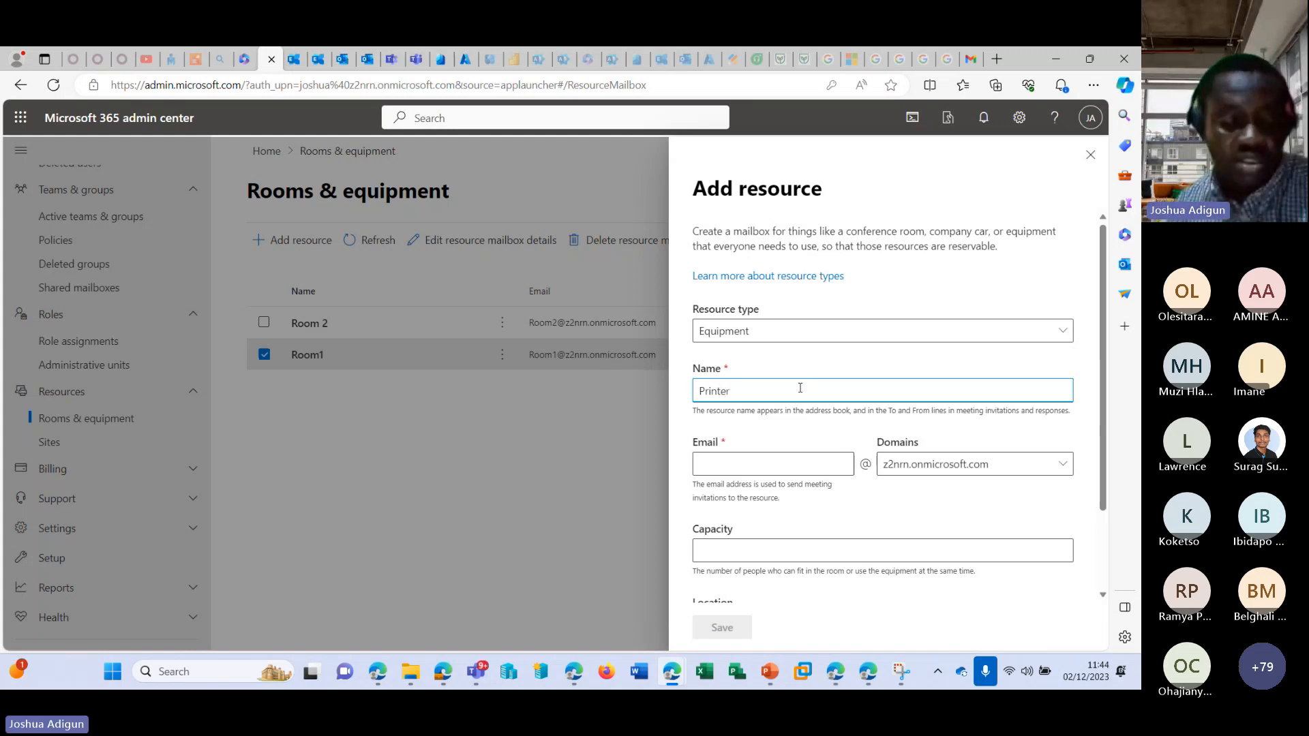
Set the Printer resource's capacity to 2 and save the new resource.
key("Tab")
left_click(774, 551)
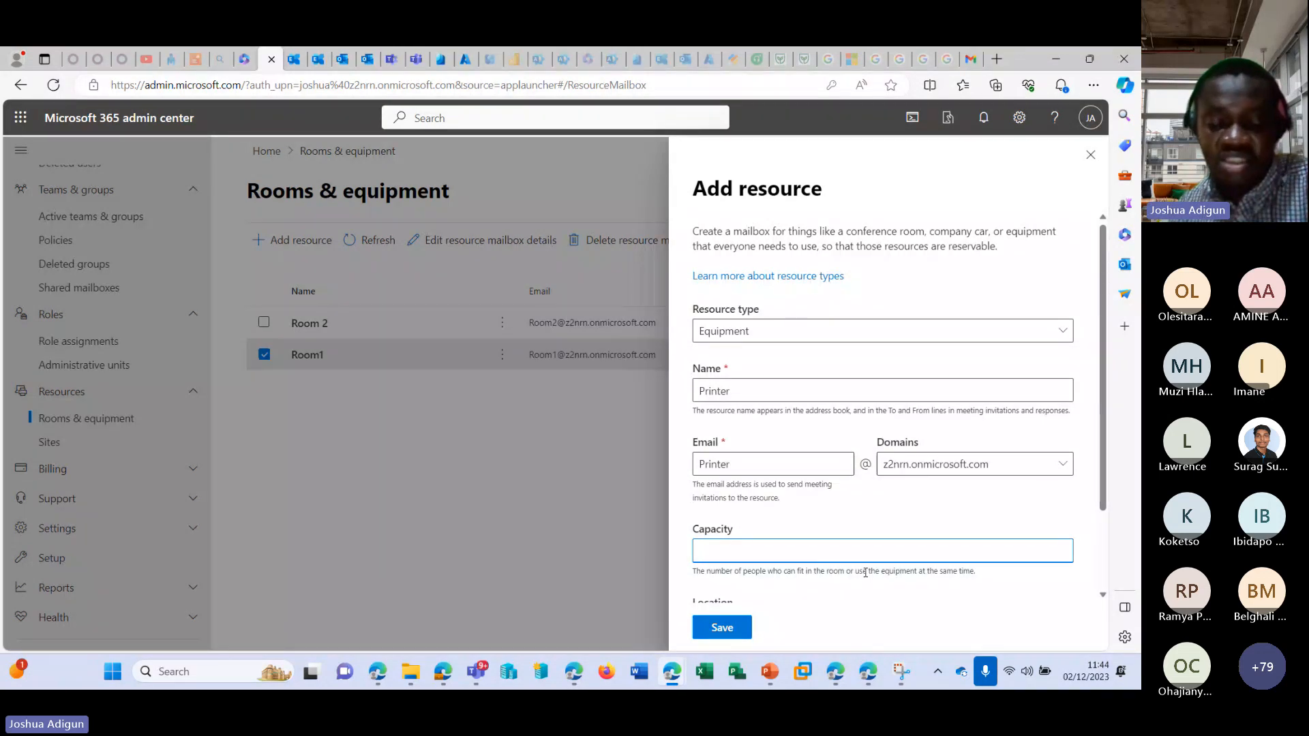
type("2")
scroll(895, 503, "down", 2)
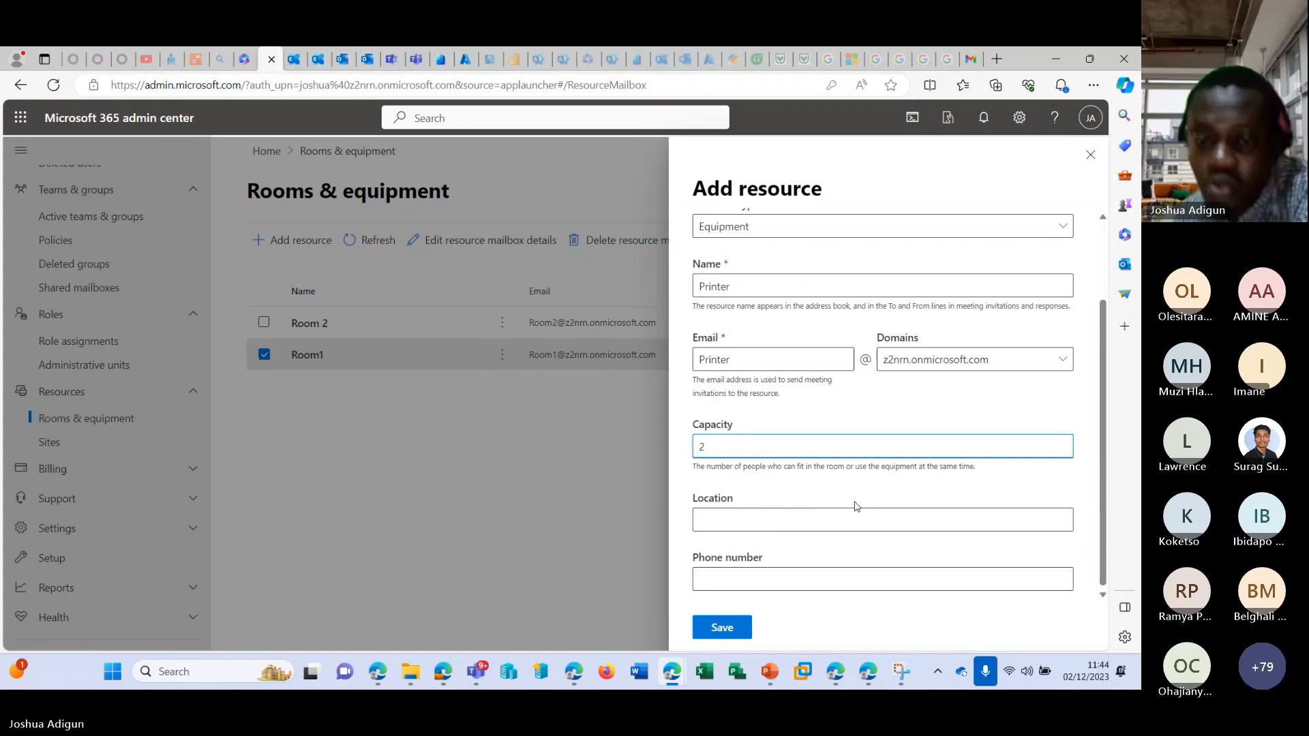
left_click(725, 629)
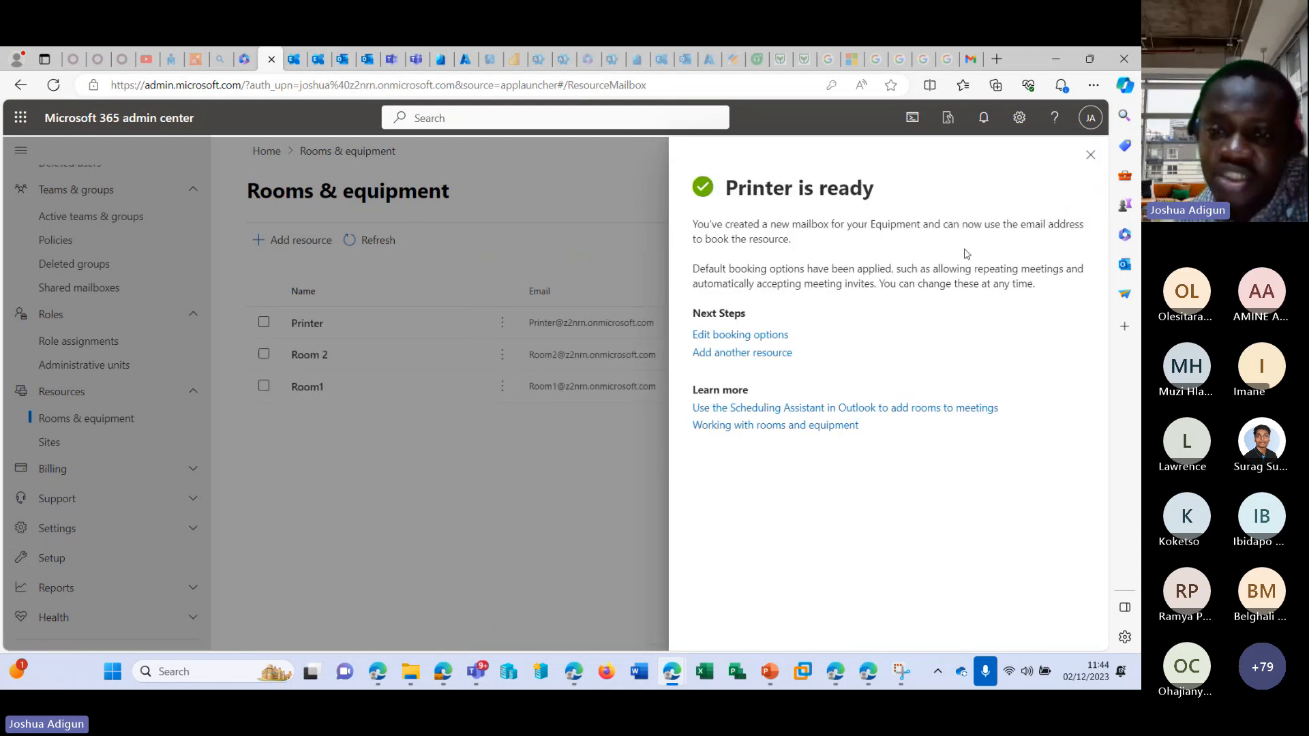
Close the Printer confirmation, and in Outlook retry sending the Testing 4 message from the shared mailbox address.
left_click(1091, 155)
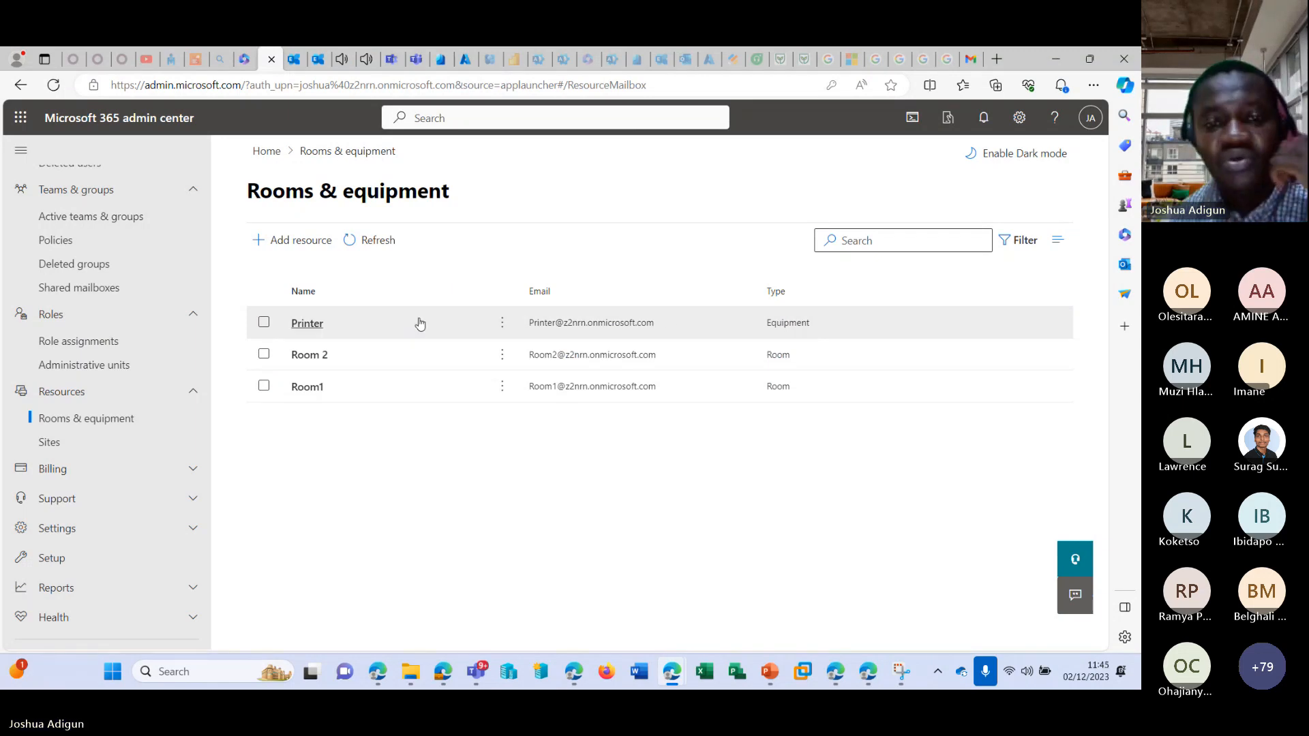
left_click(341, 59)
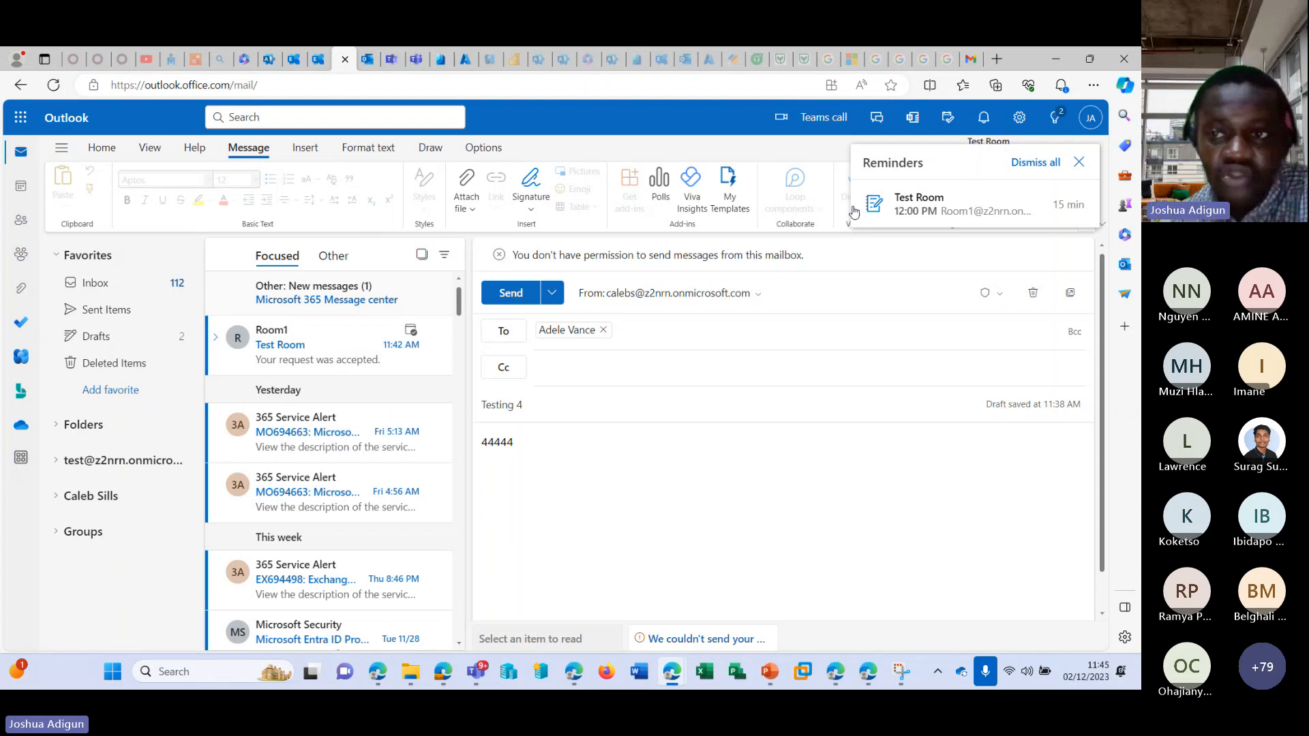
left_click(508, 298)
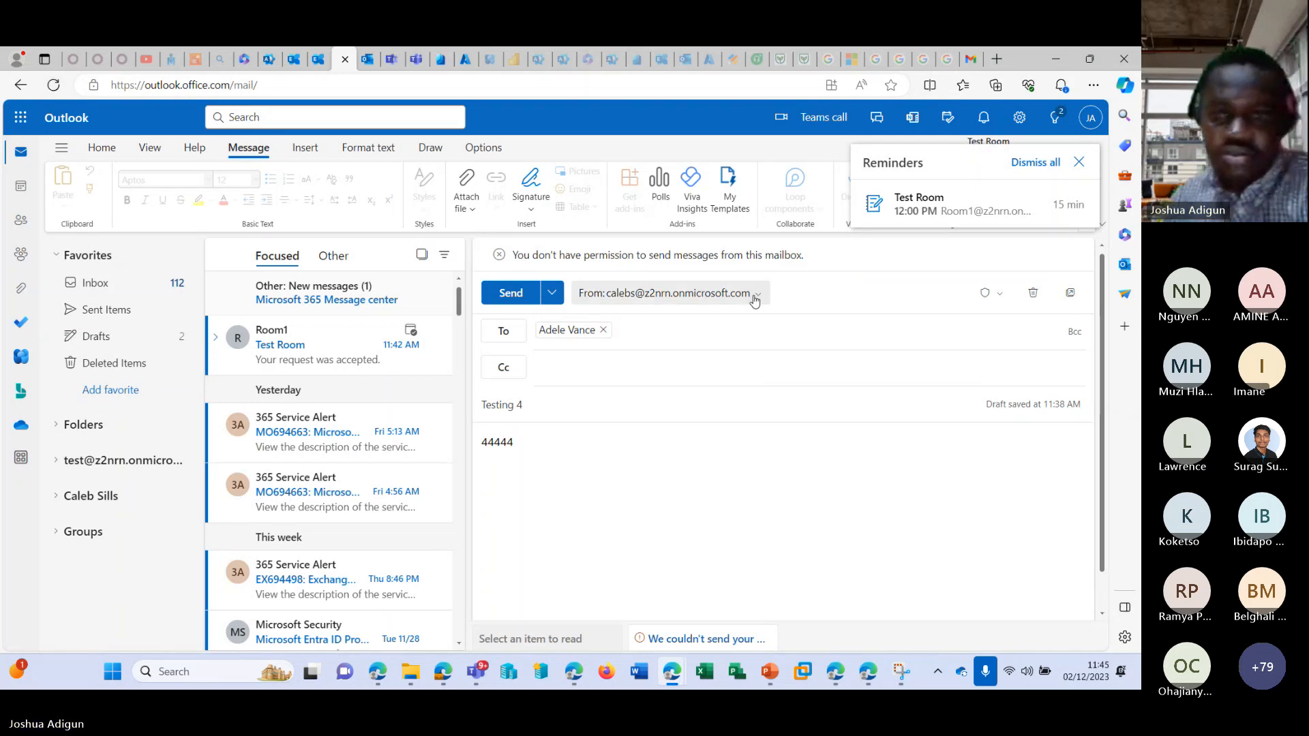
left_click(715, 299)
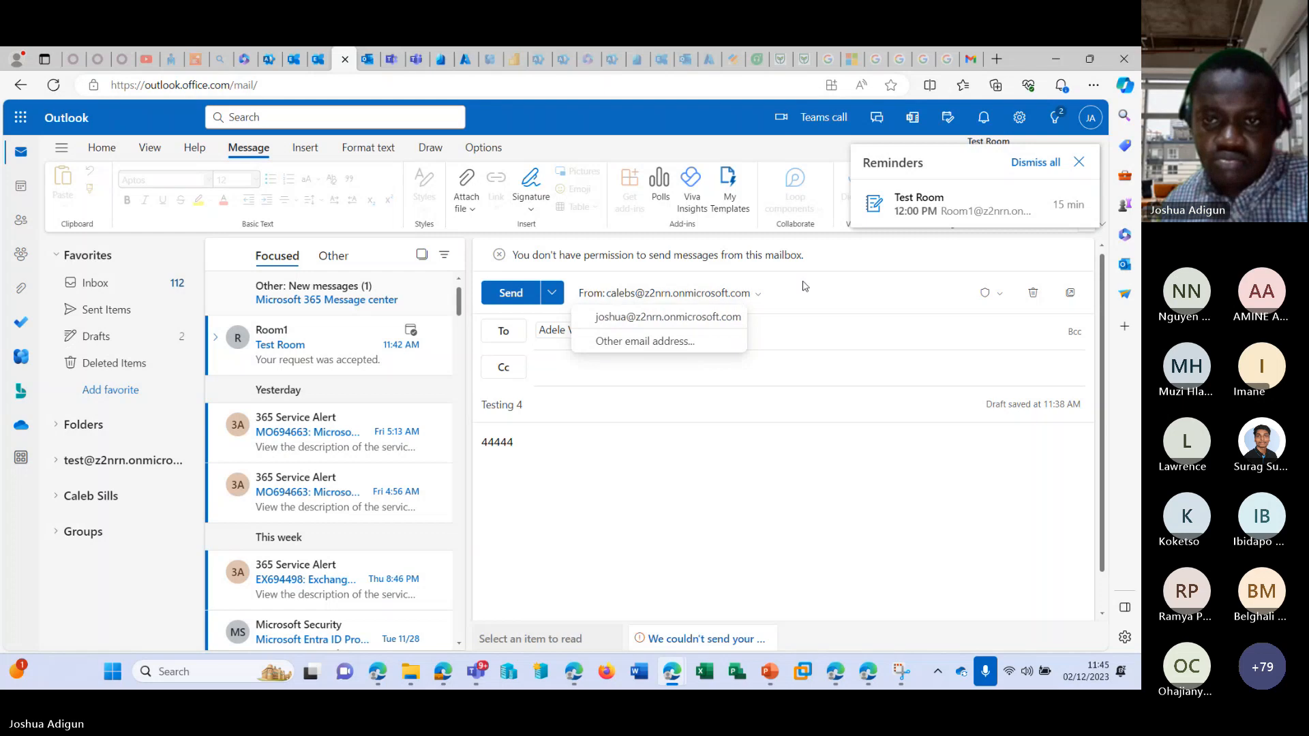
left_click(766, 291)
left_click(676, 298)
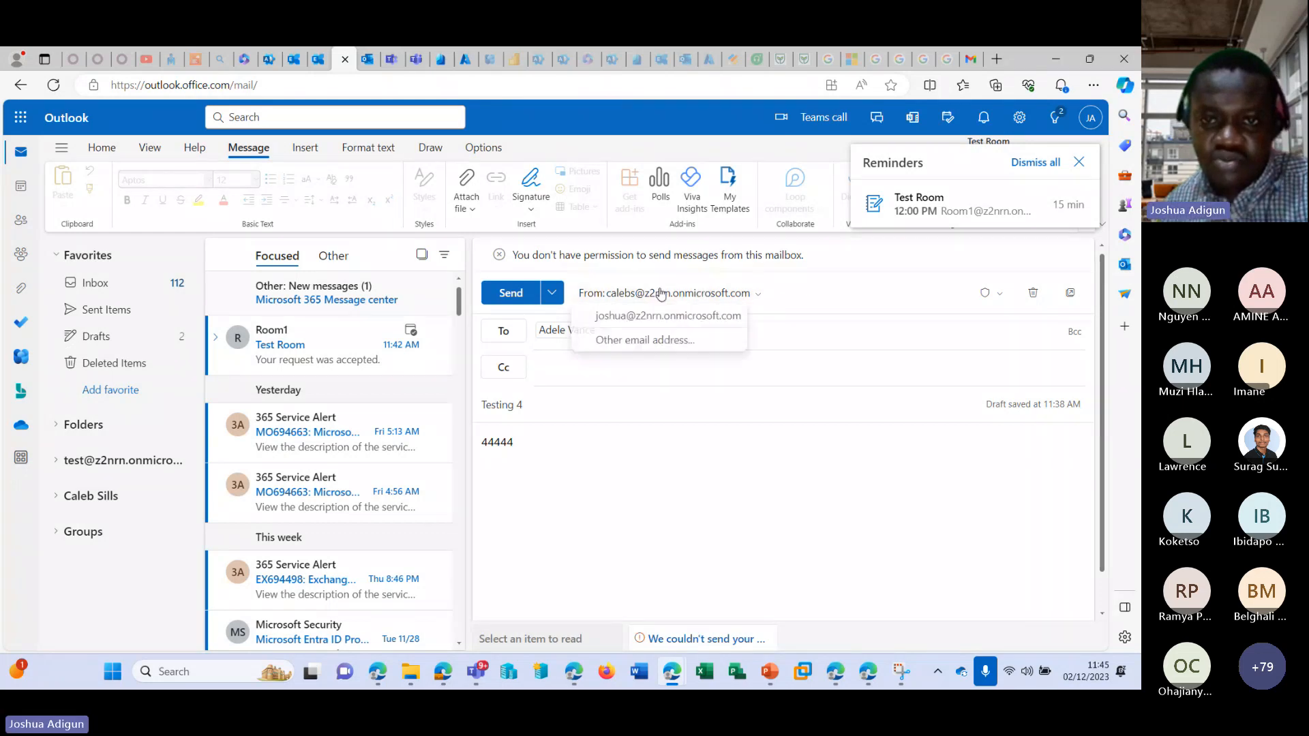
left_click(660, 294)
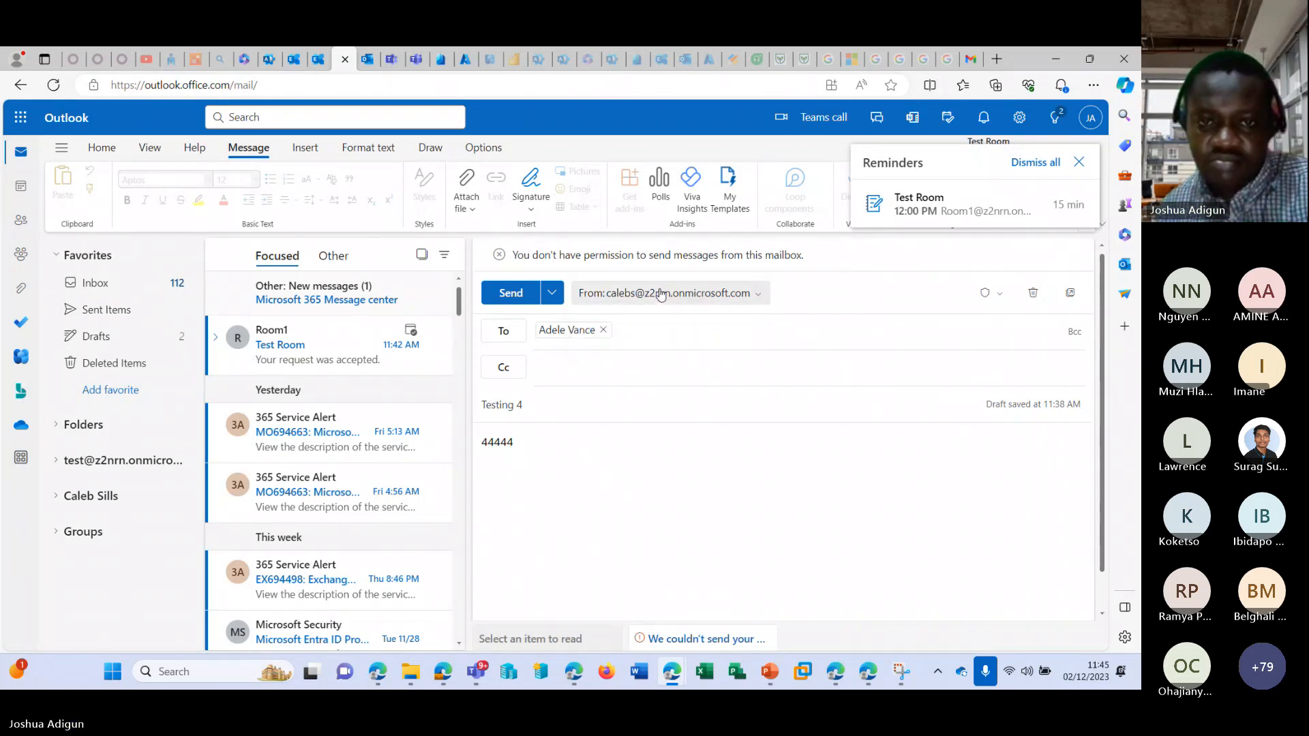
left_click(511, 292)
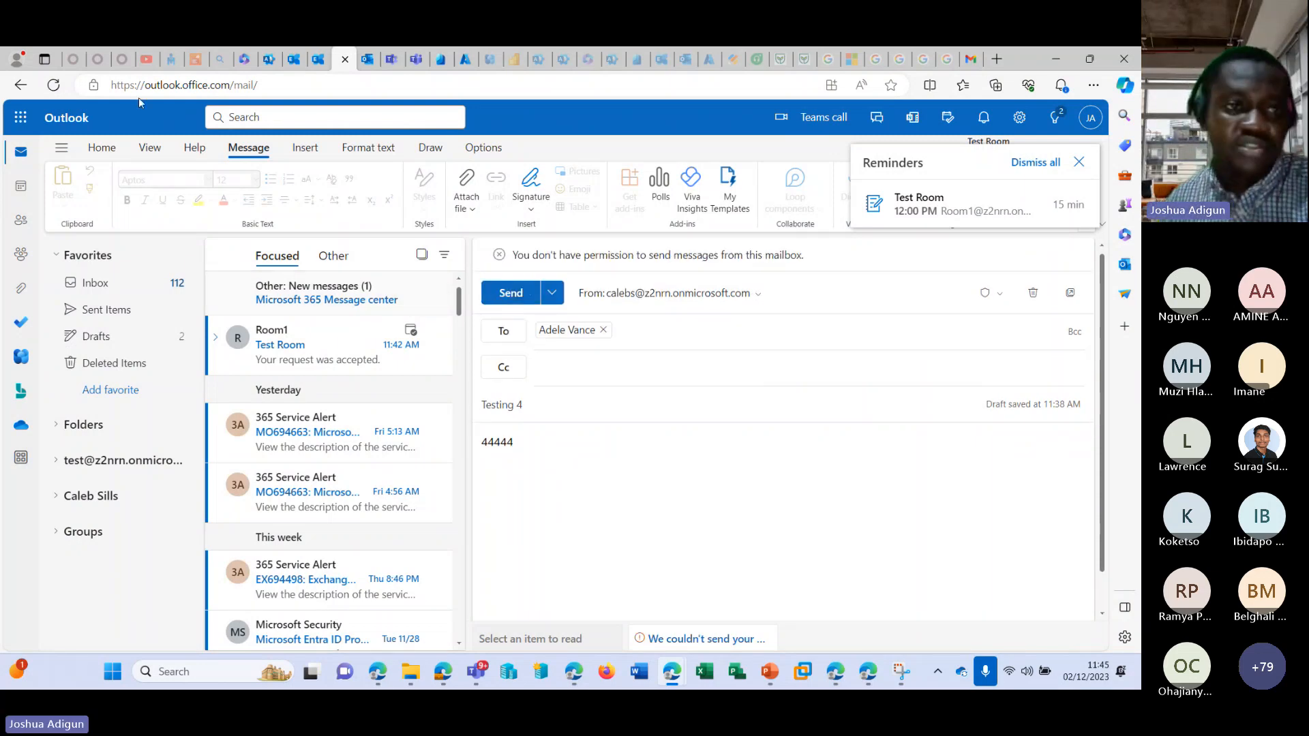
left_click(53, 85)
Switch to the Microsoft 365 admin center, list the shared mailboxes and copy the e-mail address of the first one listed.
left_click(293, 60)
left_click(269, 59)
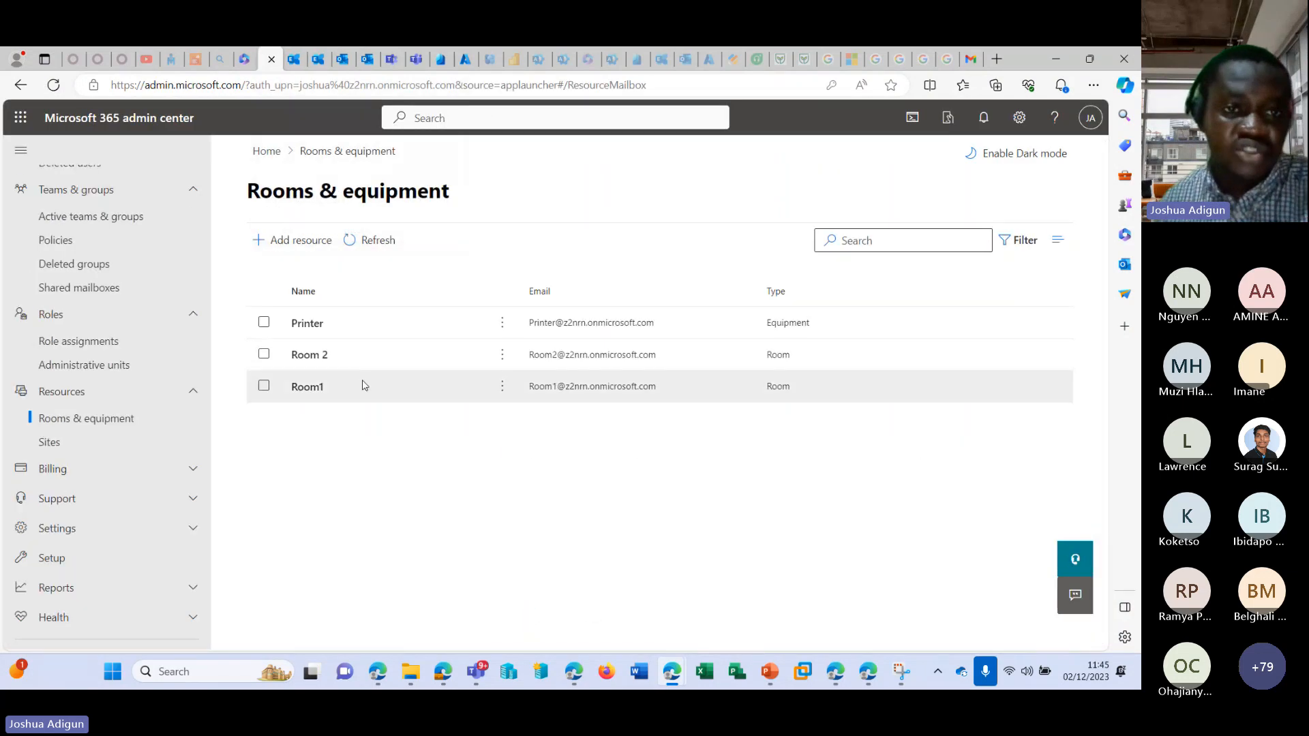
scroll(88, 330, "up", 3)
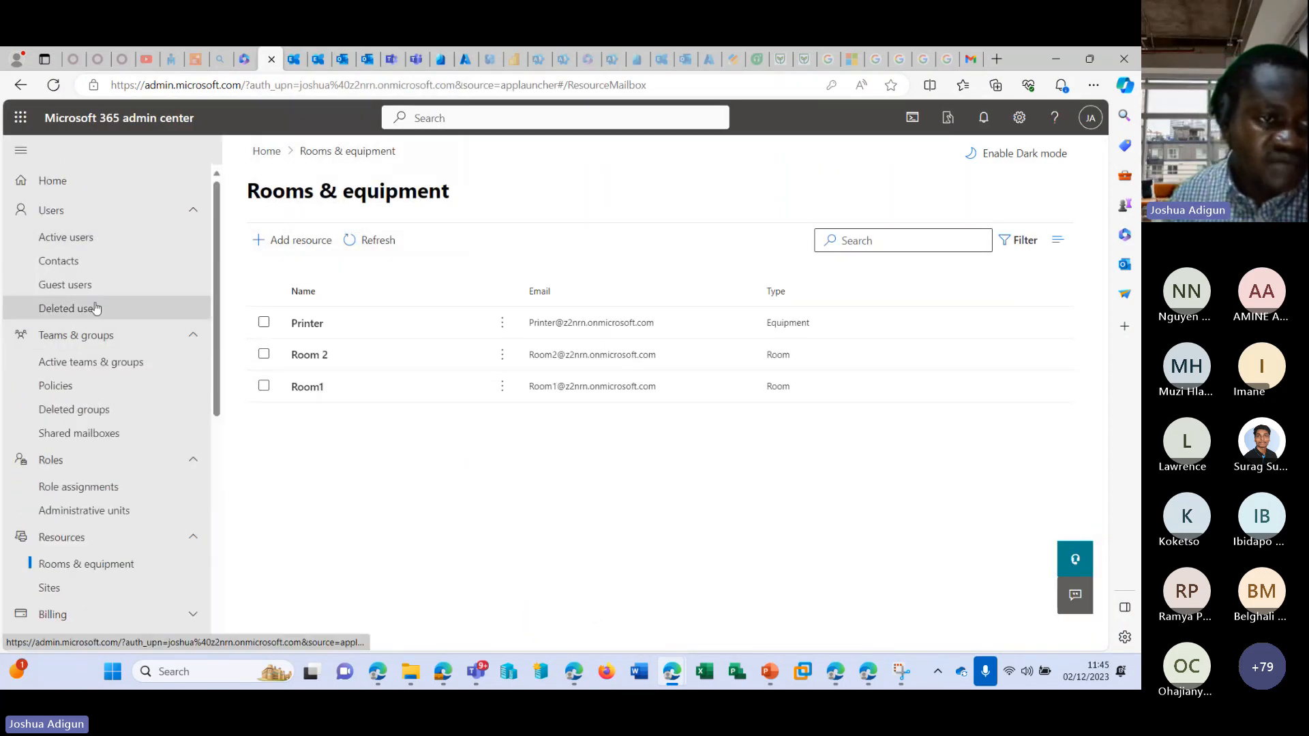
left_click(87, 428)
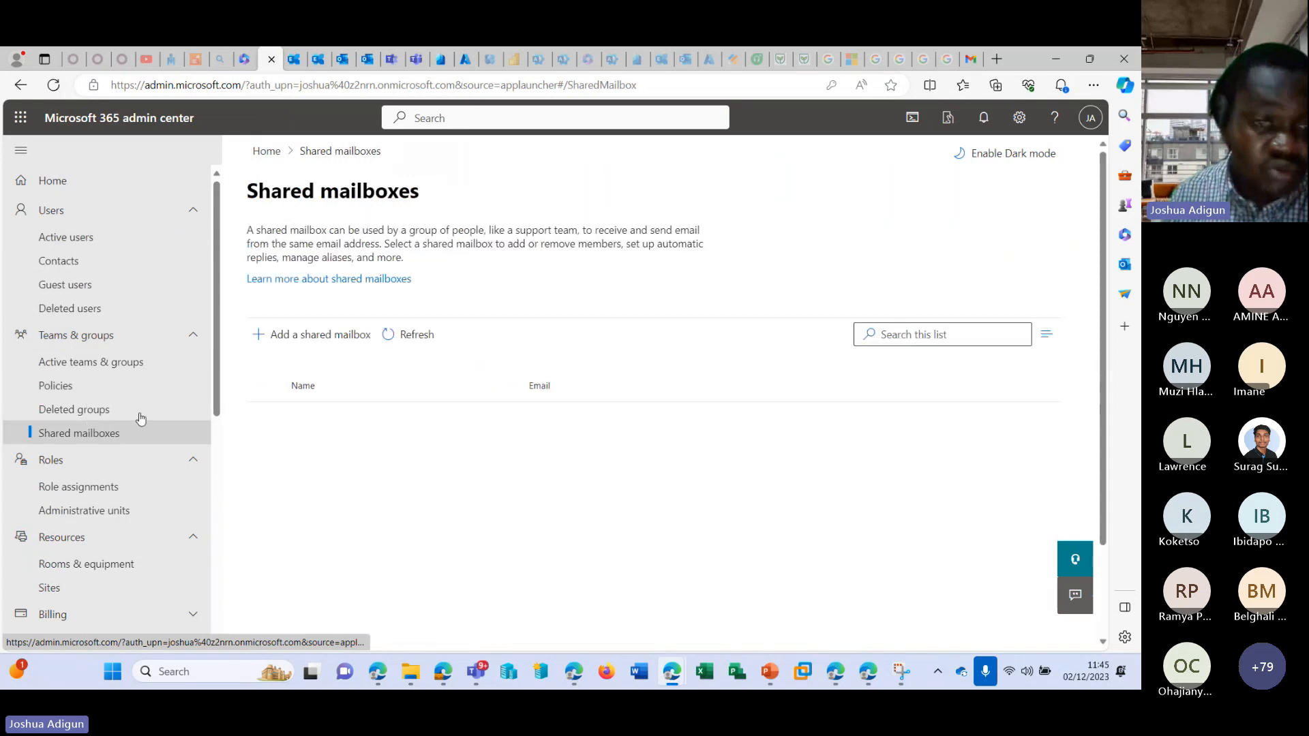
scroll(529, 294, "down", 3)
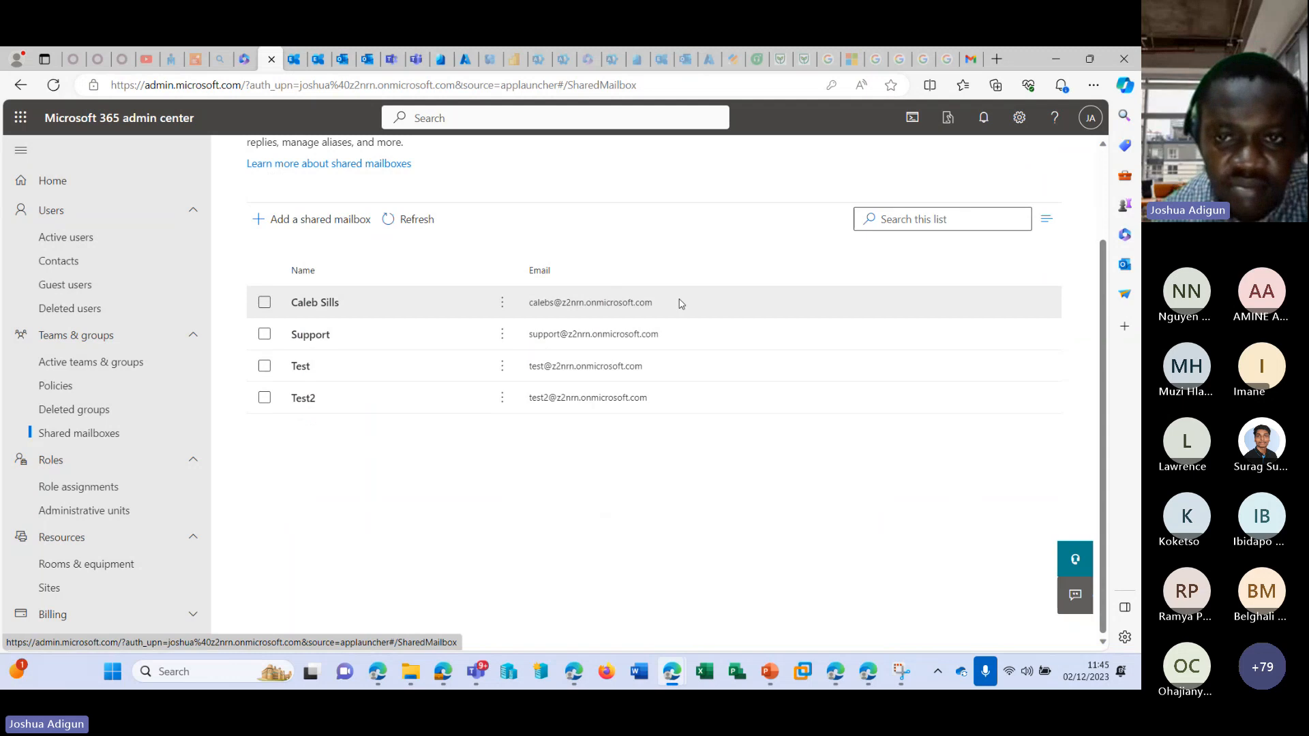
left_click_drag(681, 304, 517, 313)
key("ctrl+c")
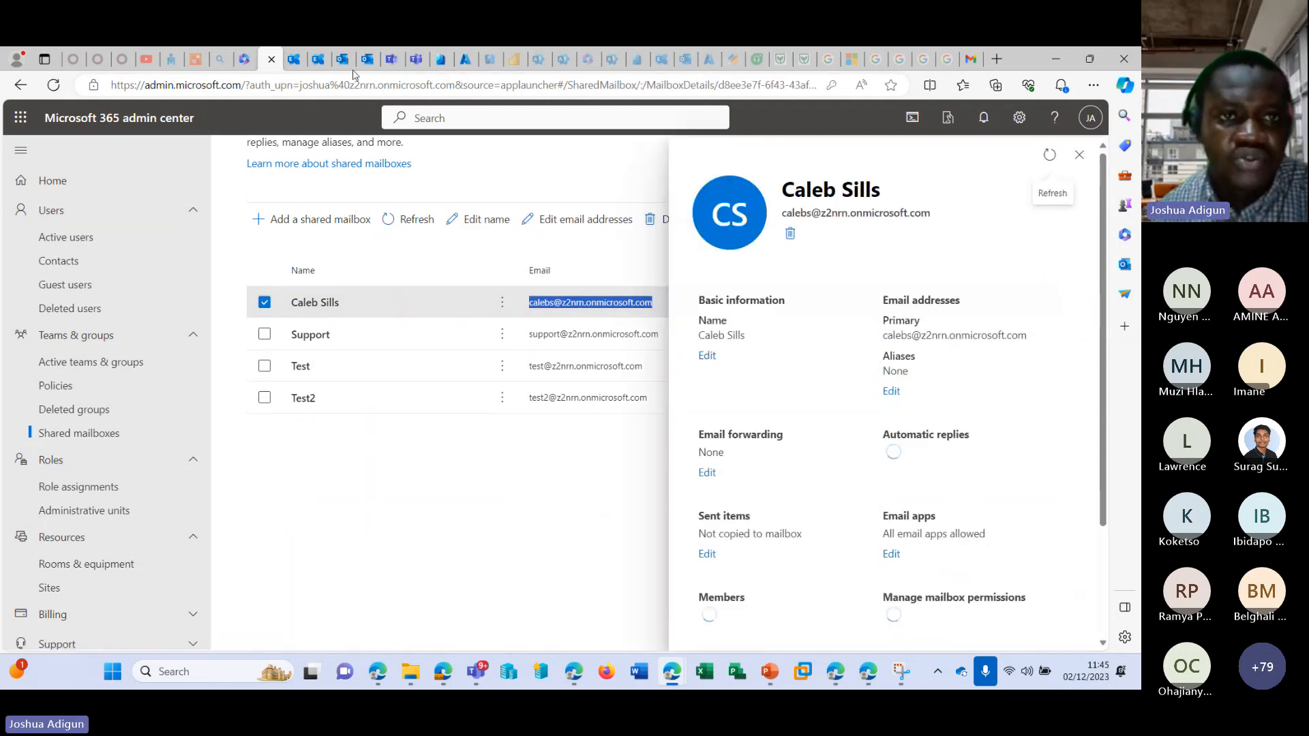
Start a new mail in Outlook with the From field shown, and set the sender to the copied shared mailbox address.
left_click(342, 58)
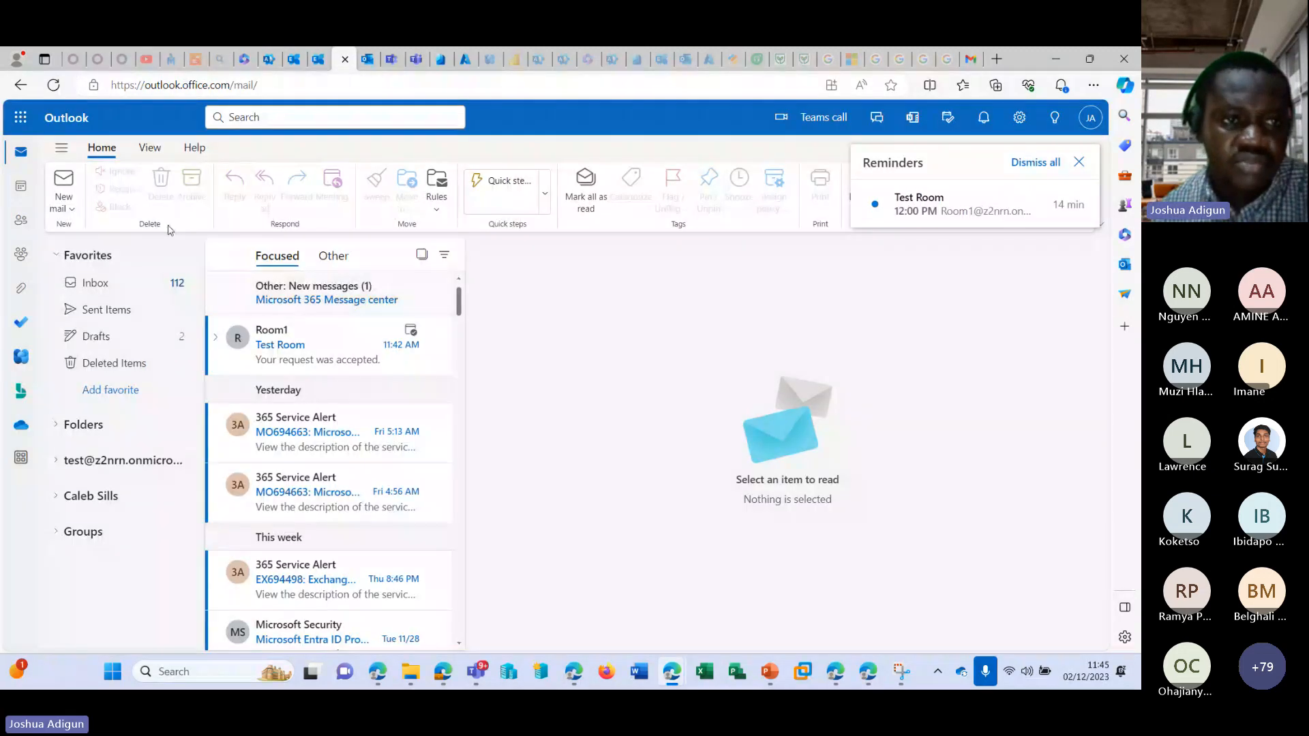
left_click(71, 209)
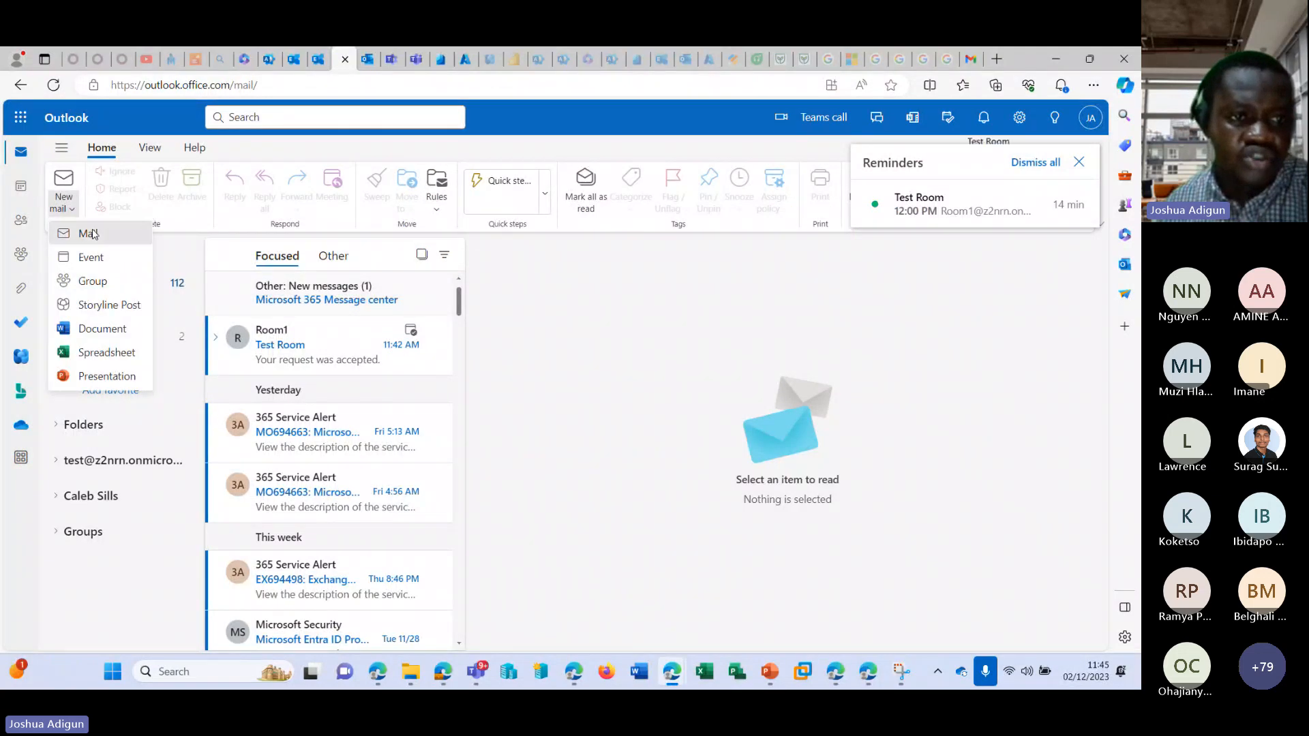
left_click(88, 233)
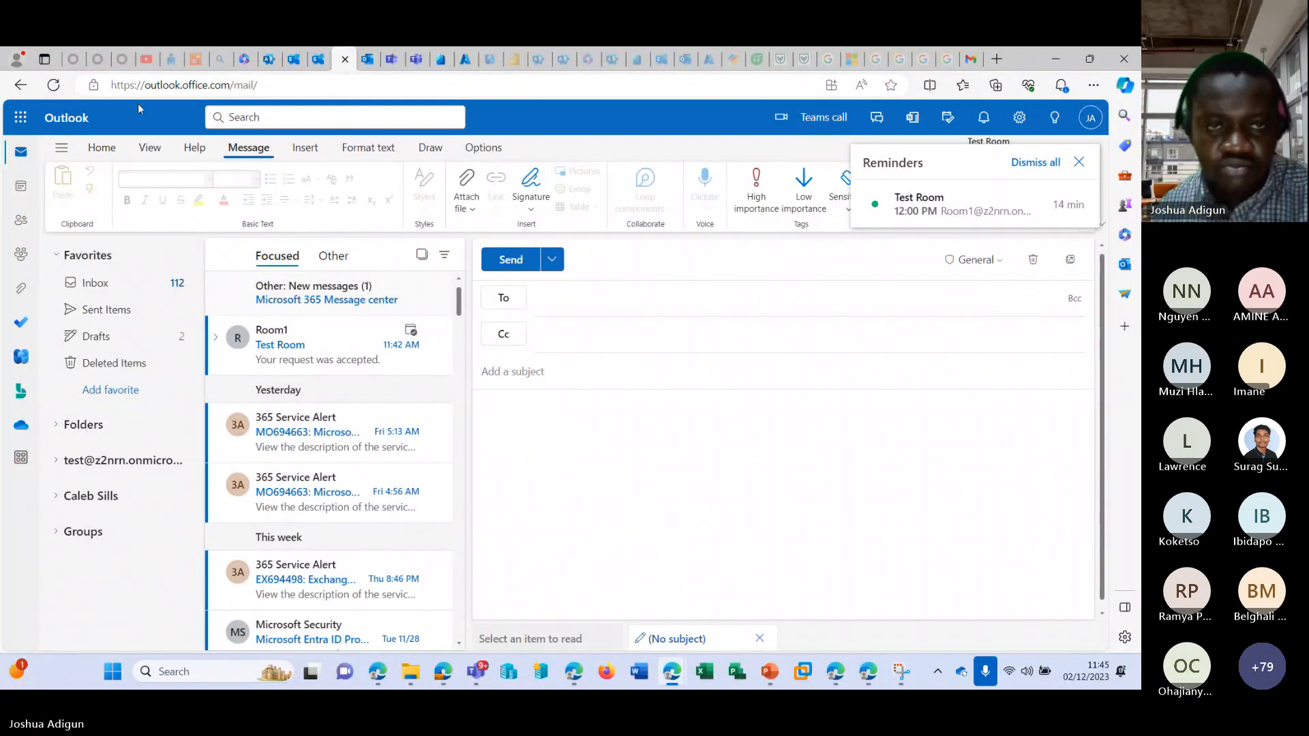
left_click(483, 147)
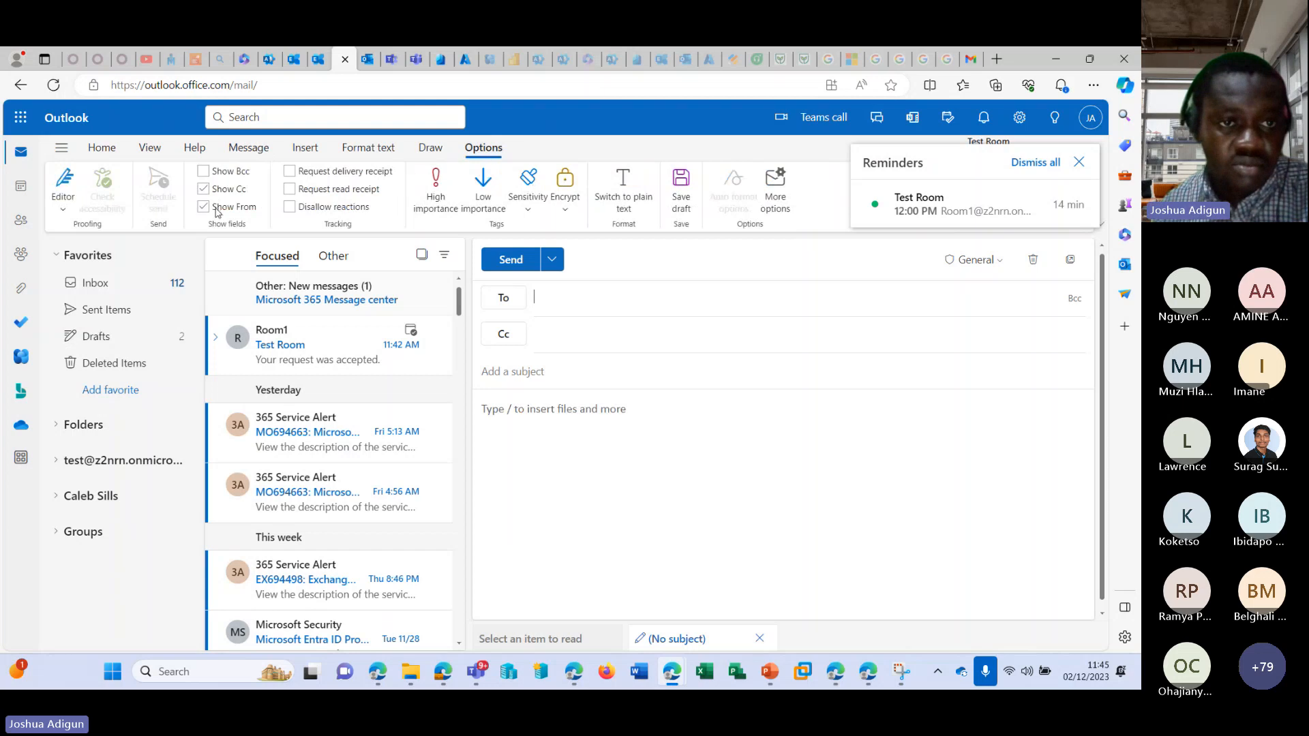
left_click(755, 260)
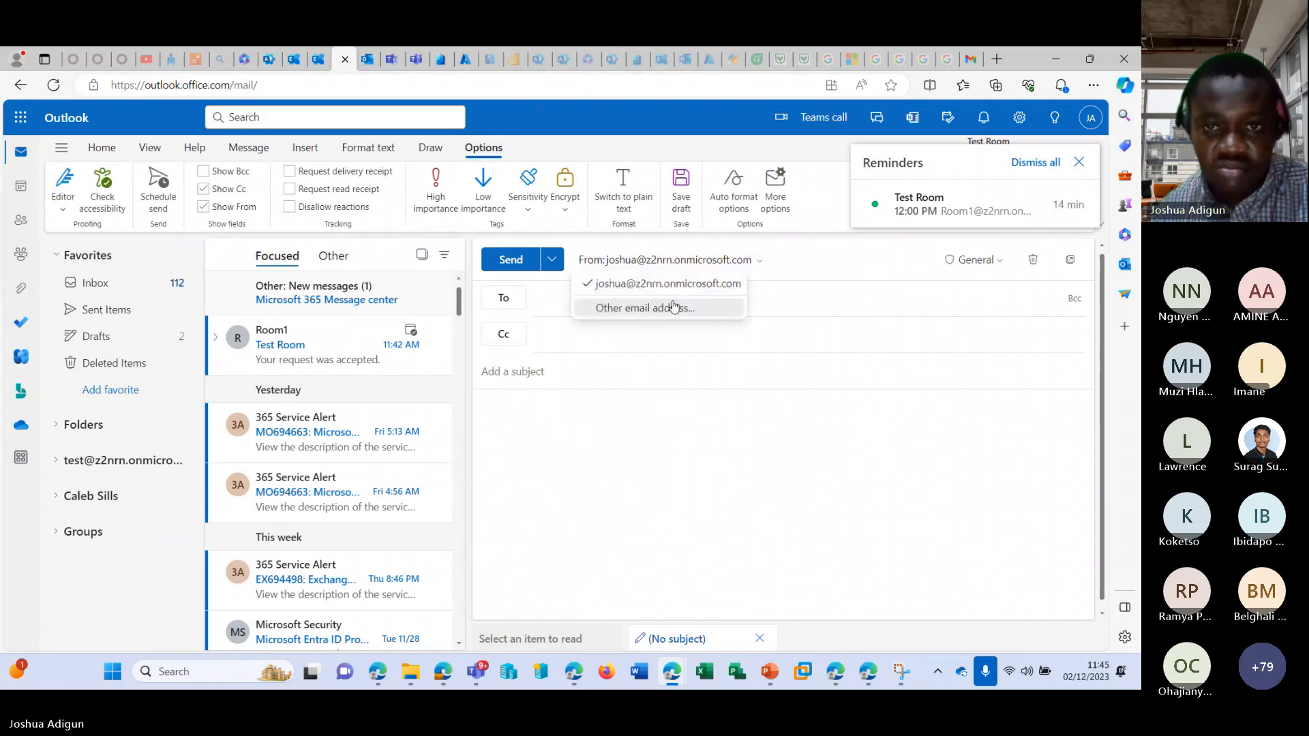
left_click(672, 308)
key("ctrl+v")
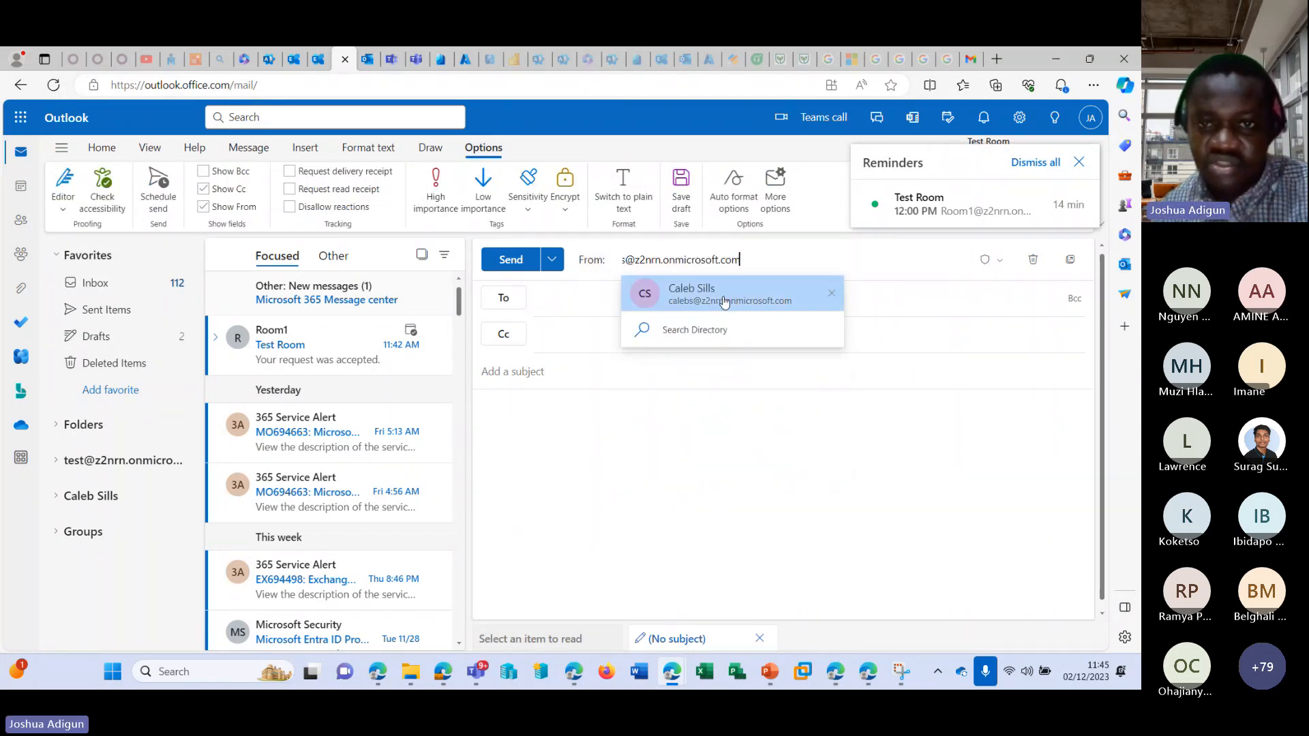
left_click(771, 303)
Enter the subject T3 and the body te3, and try to send the message.
left_click(568, 363)
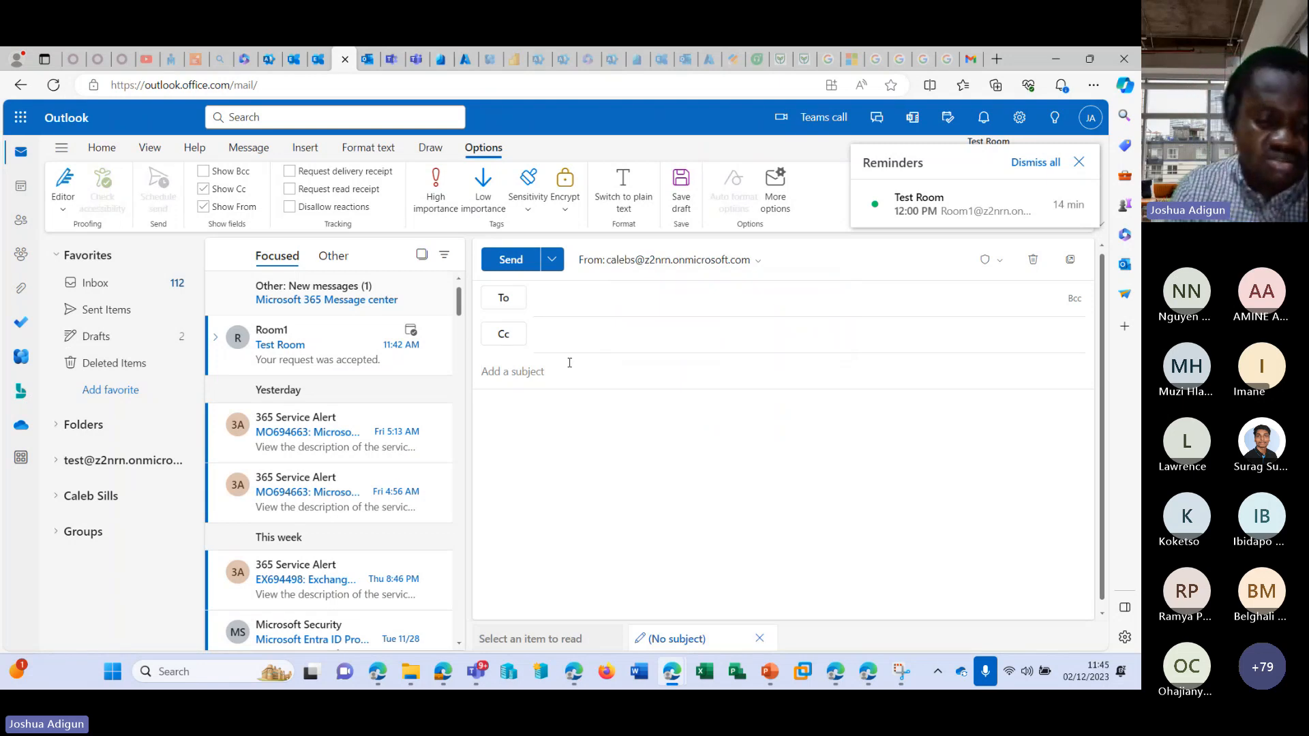
type("T3")
left_click(571, 423)
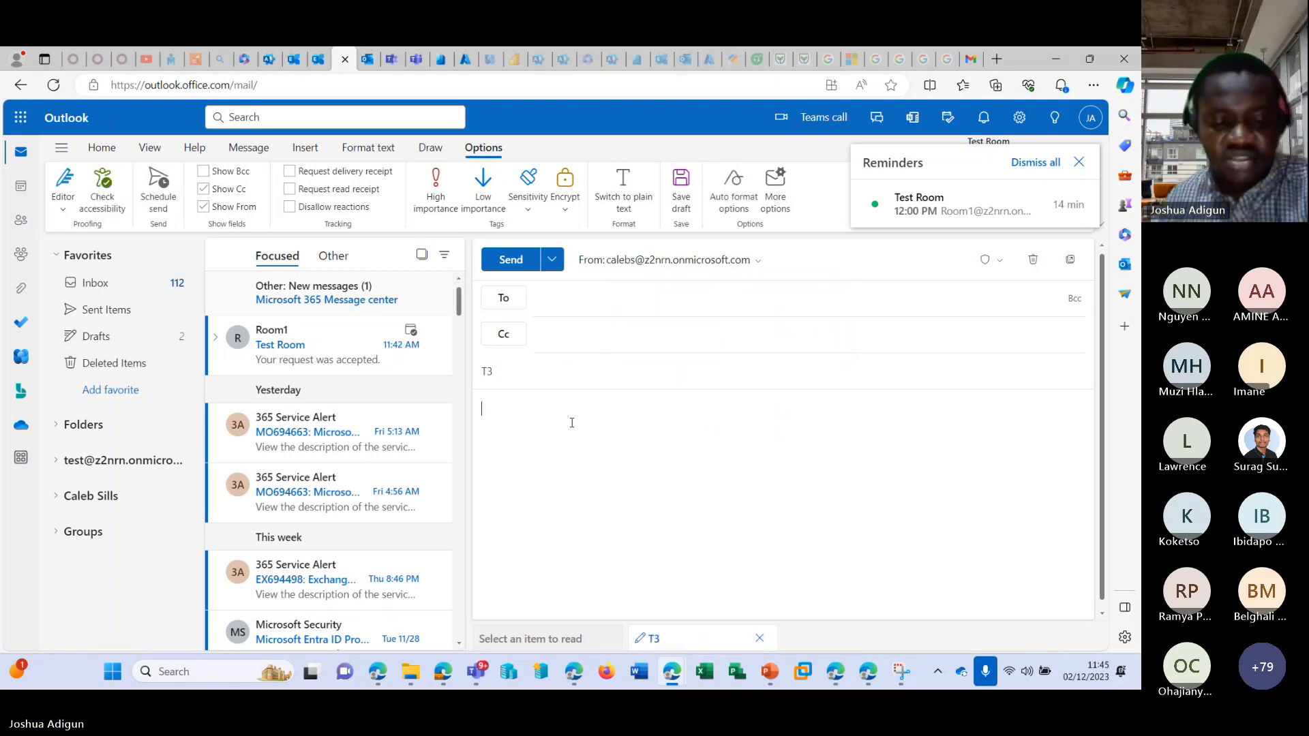
type("te3")
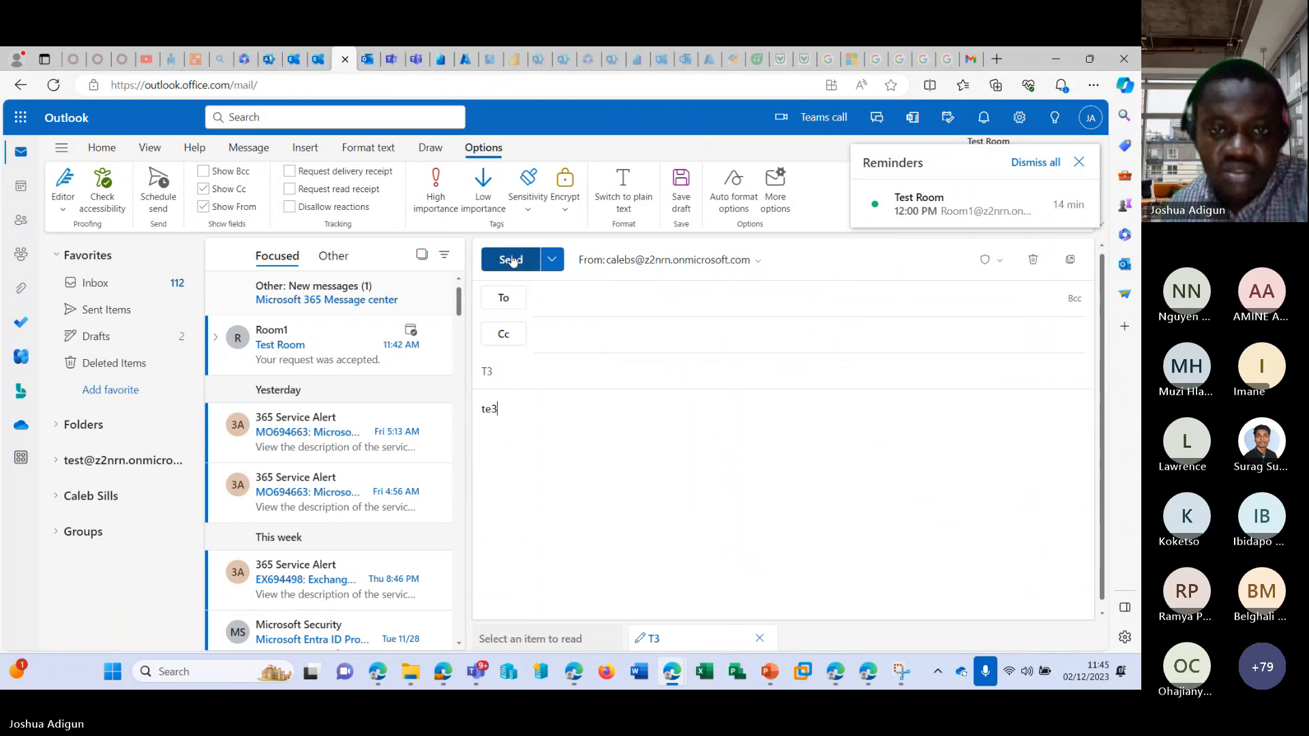
left_click(511, 259)
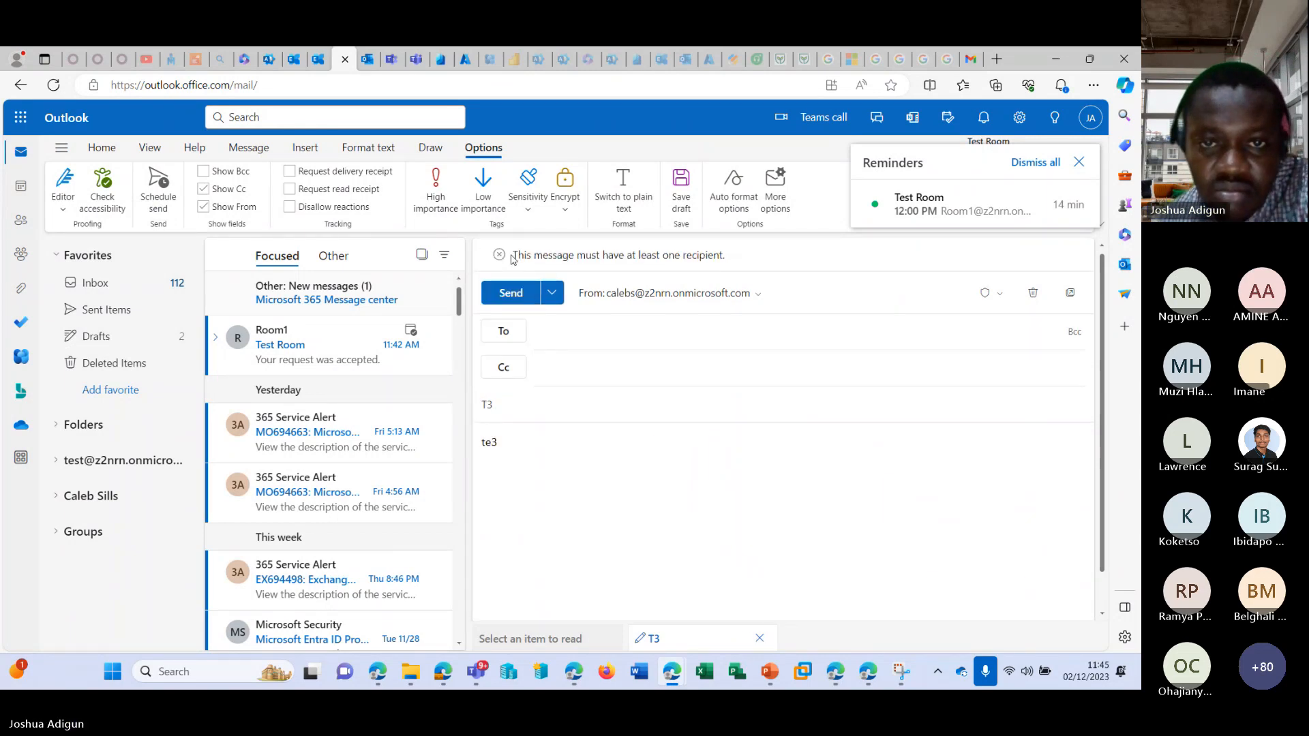
Send the T3 message to the contact matching "ad" and open the send notification's details.
left_click(578, 332)
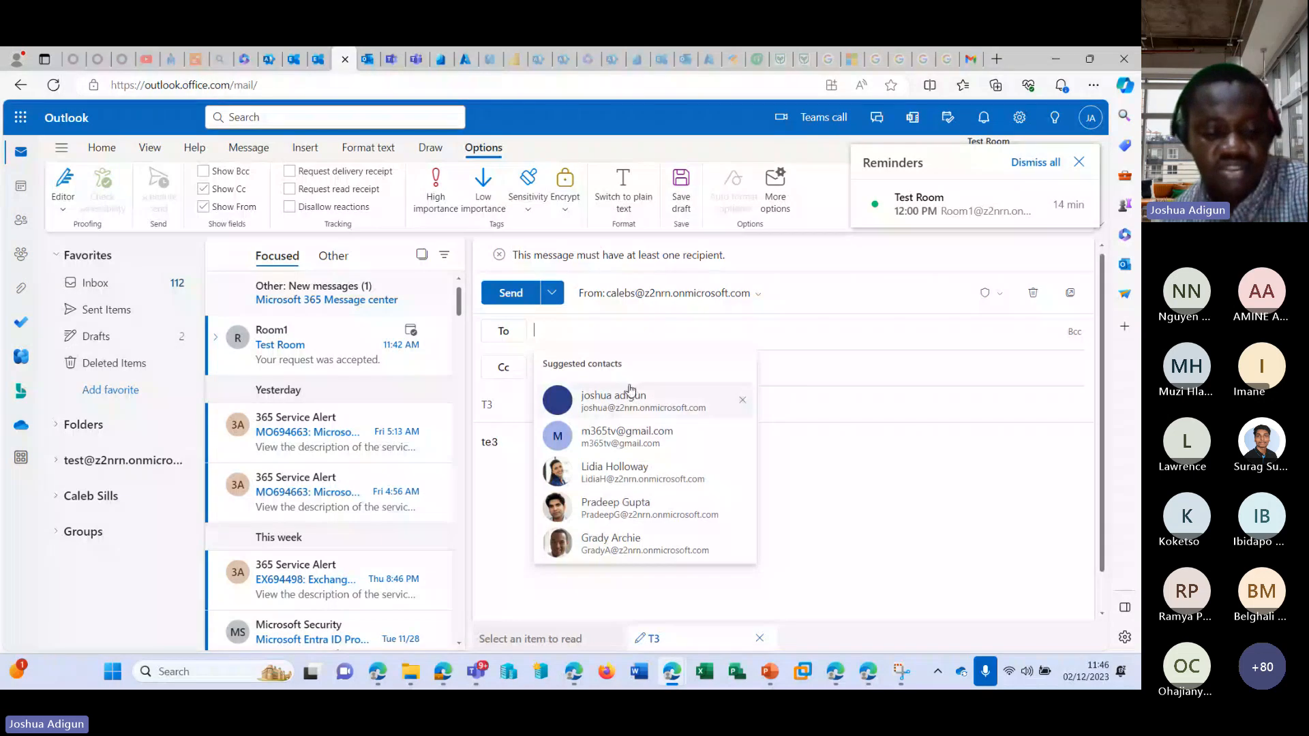
type("ad")
left_click(630, 409)
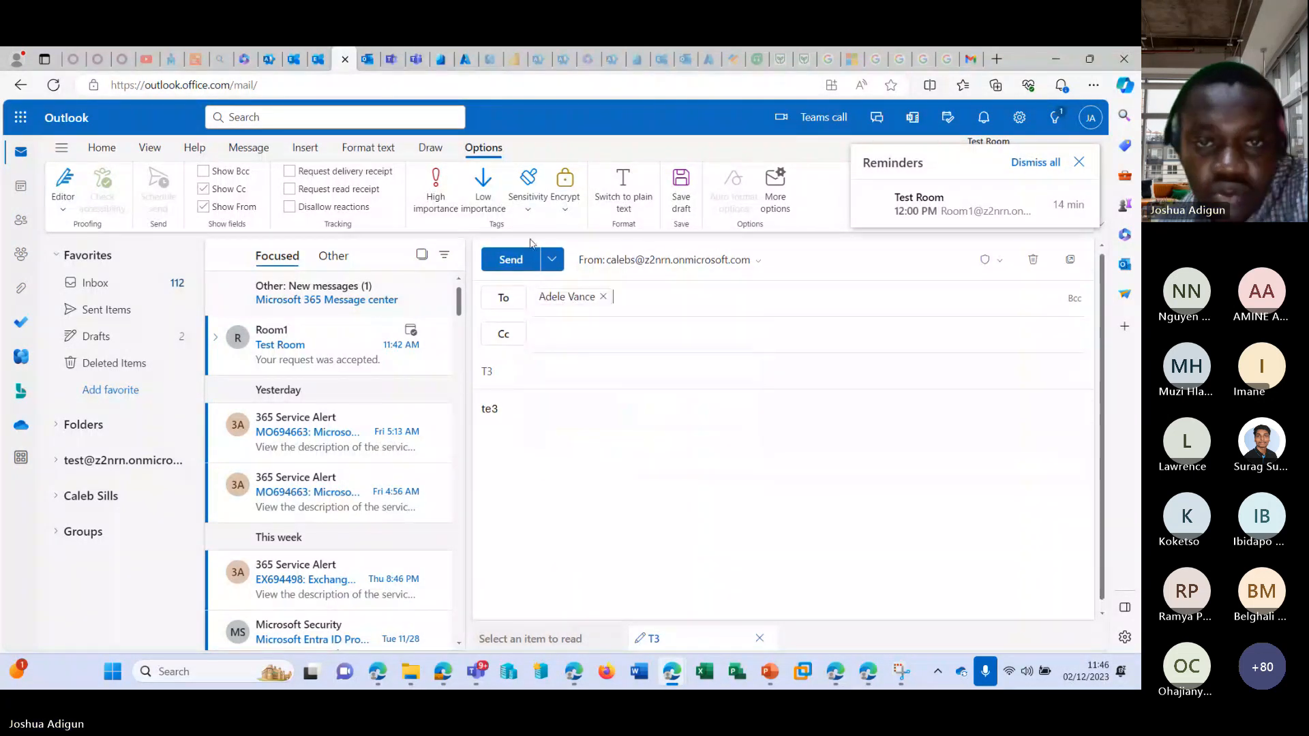
left_click(511, 292)
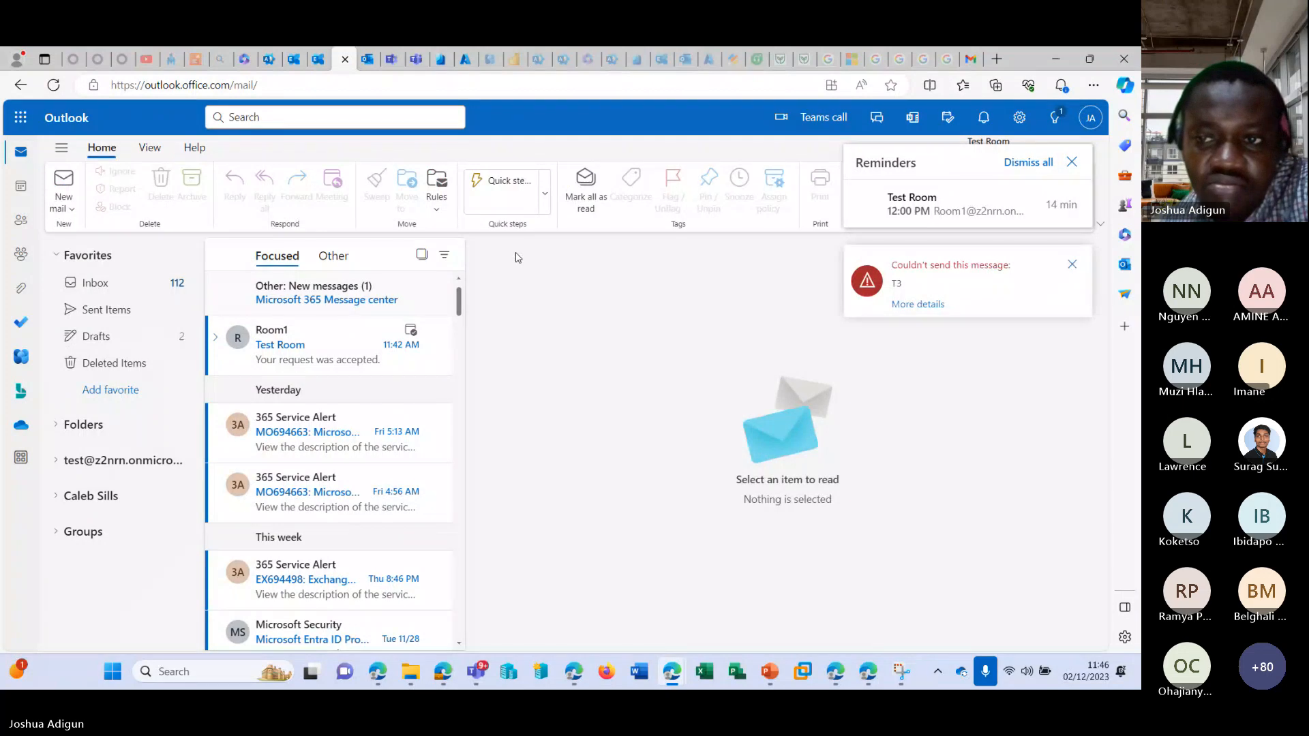
left_click(918, 304)
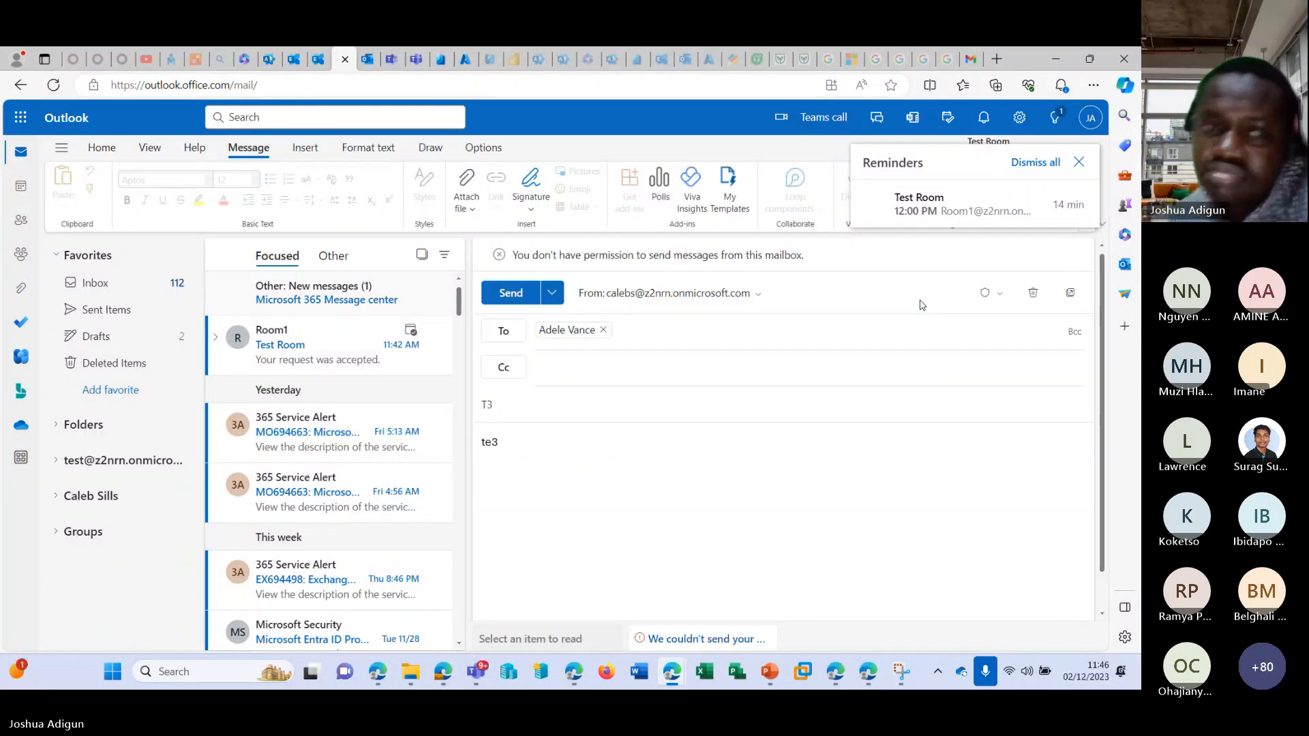
In the admin center, grant the administrator's own account Send on behalf of permission on the first shared mailbox, and close its details.
left_click(268, 60)
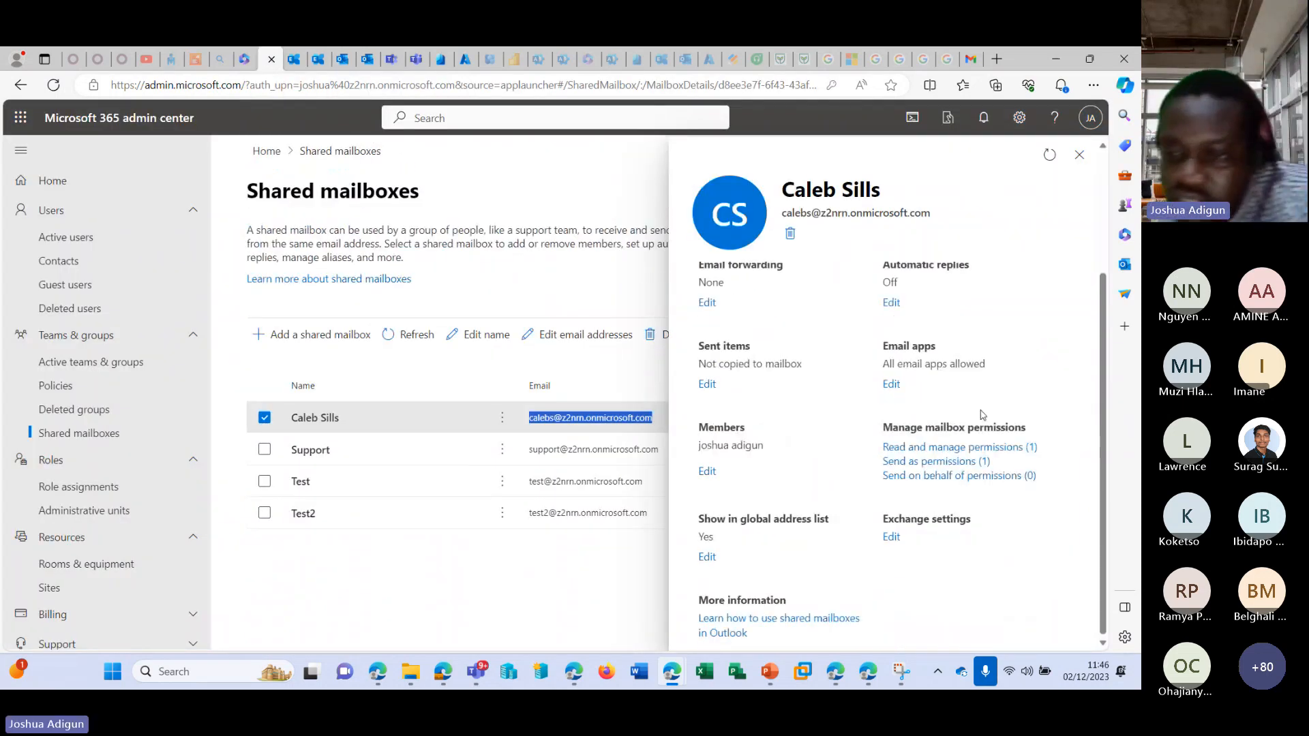
left_click(958, 476)
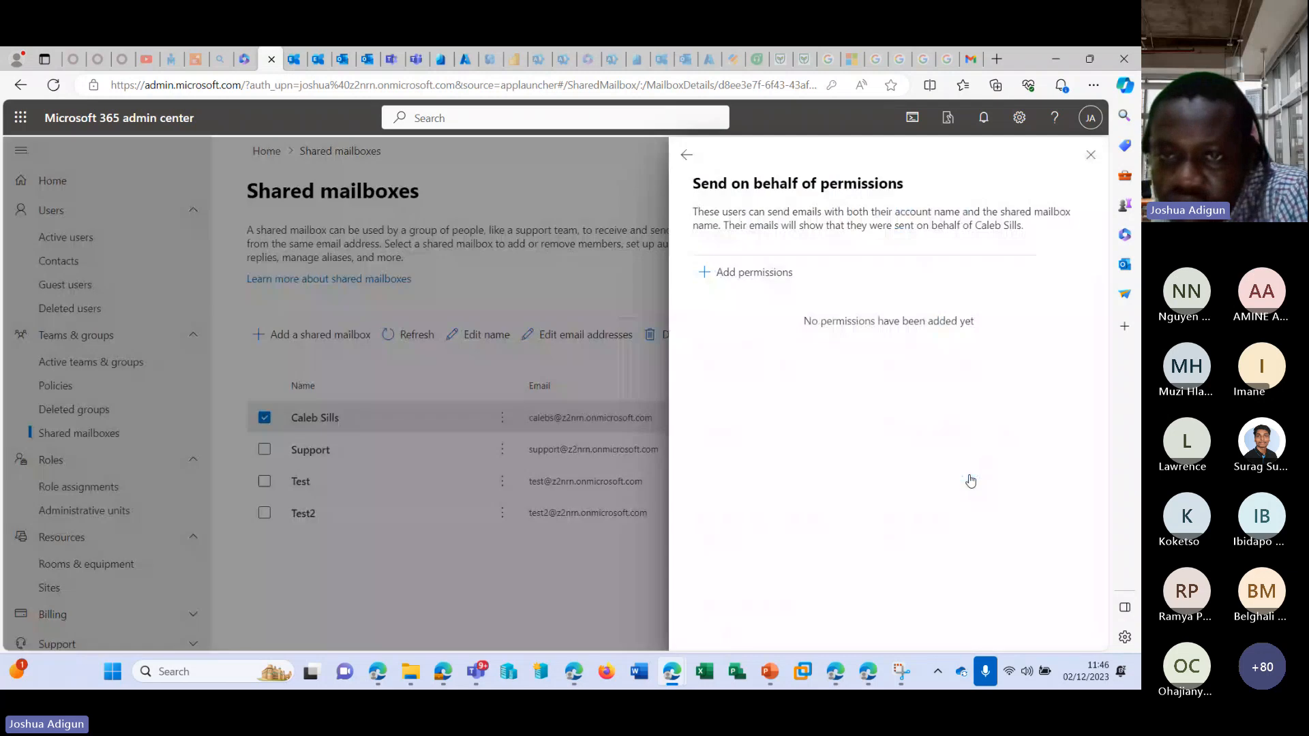
left_click(714, 271)
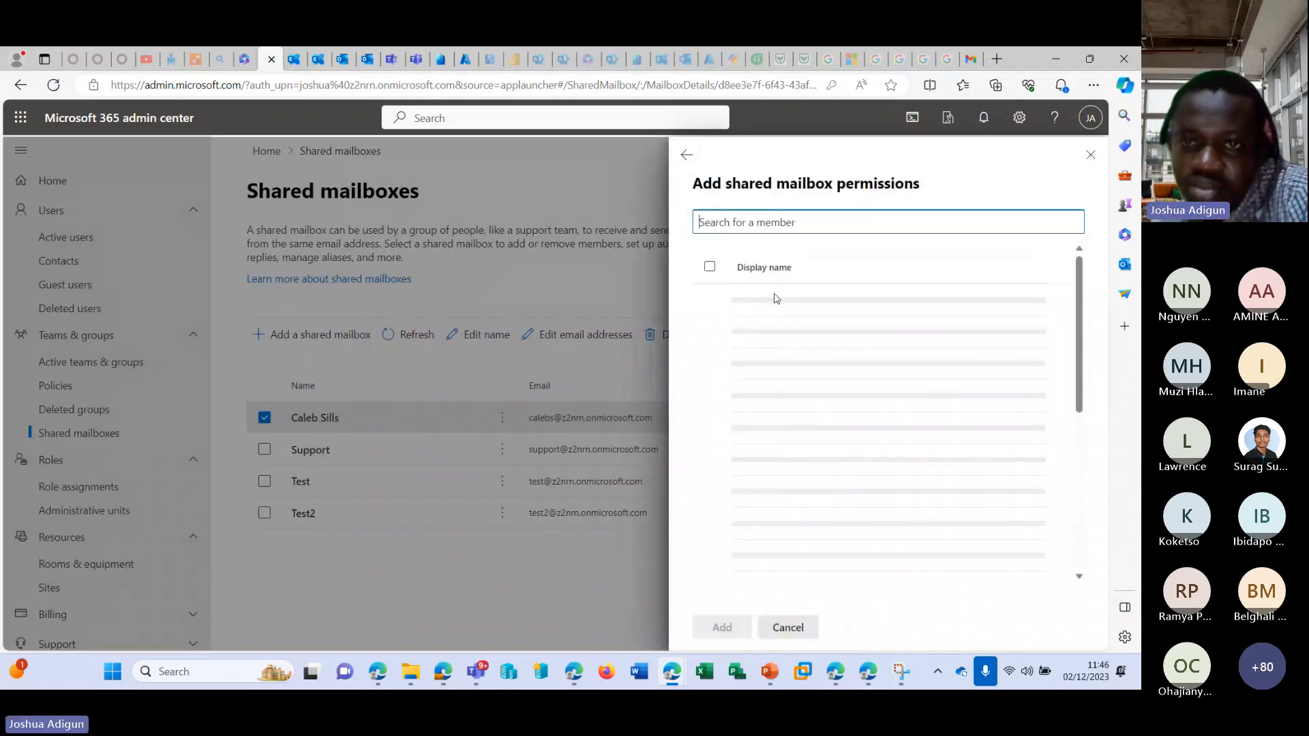
scroll(869, 419, "down", 3)
scroll(871, 409, "down", 3)
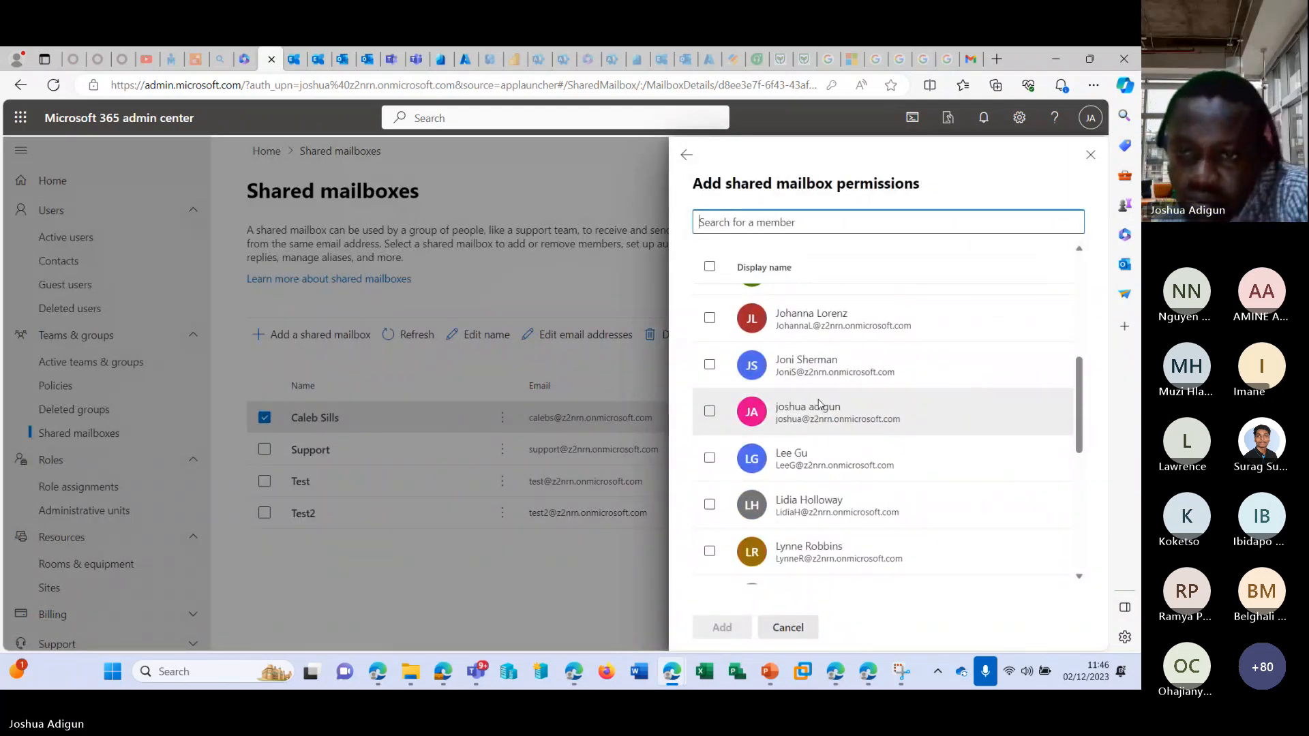
left_click(710, 411)
left_click(729, 626)
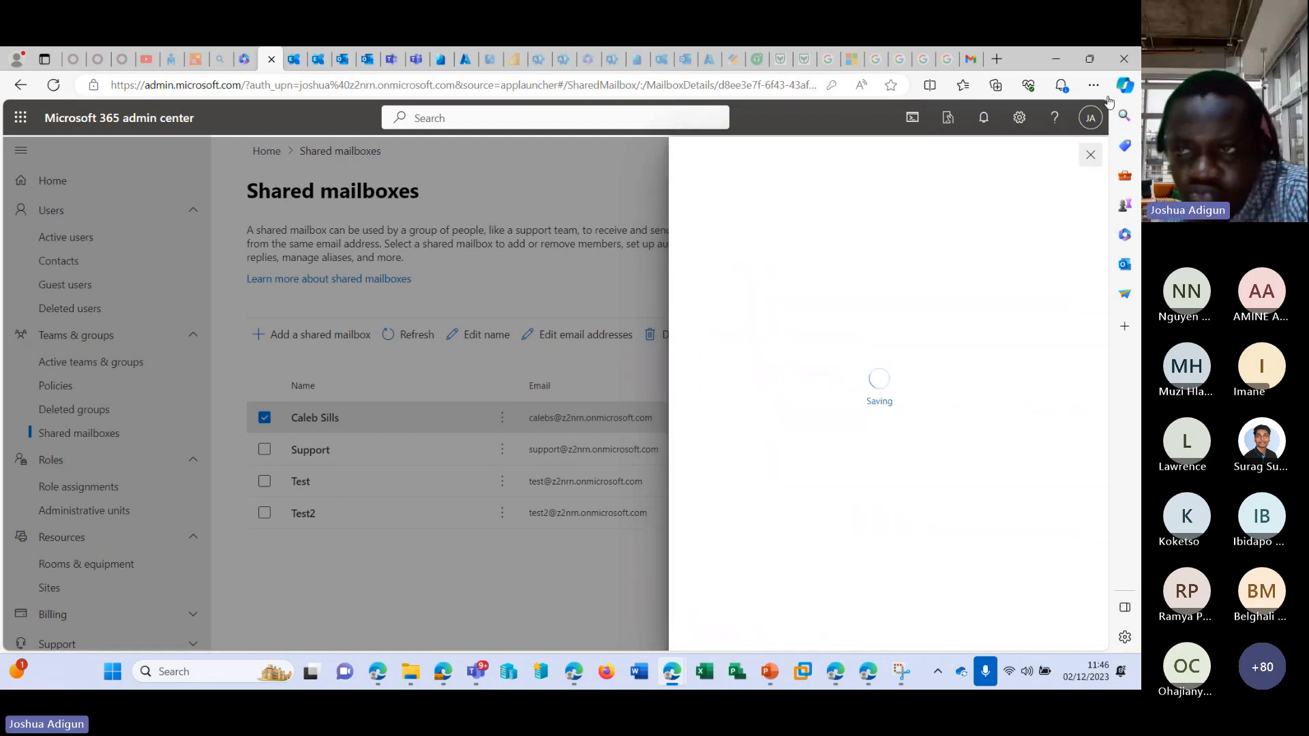
left_click(1089, 157)
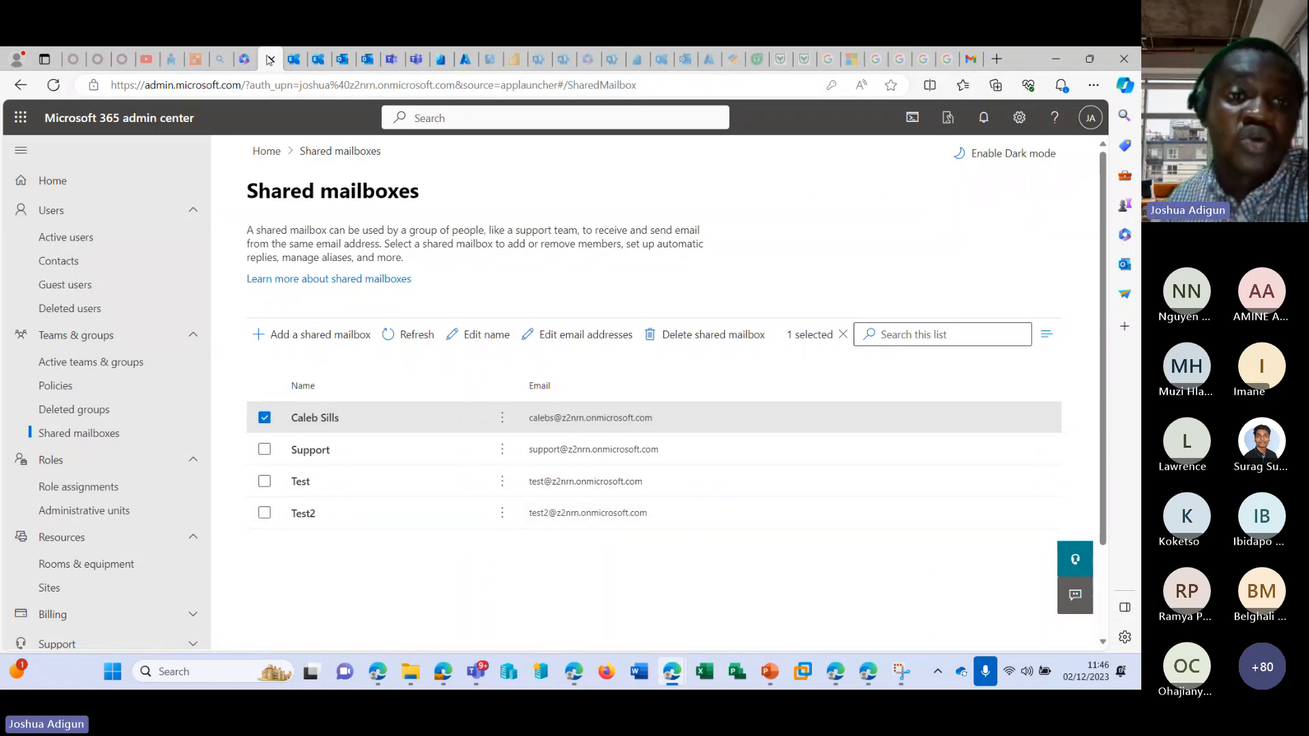
Reload Outlook and return to the Shared mailboxes page in the Microsoft 365 admin center.
scroll(137, 381, "down", 3)
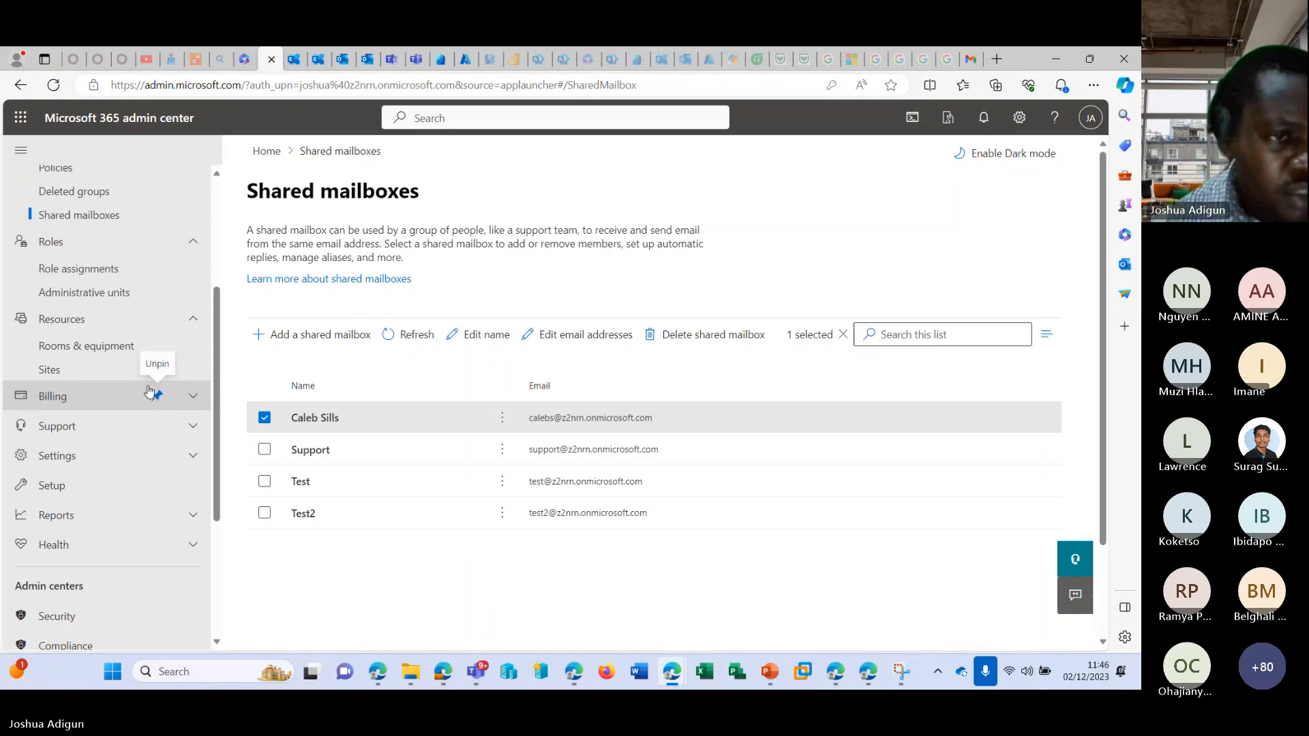
left_click(342, 59)
left_click(53, 85)
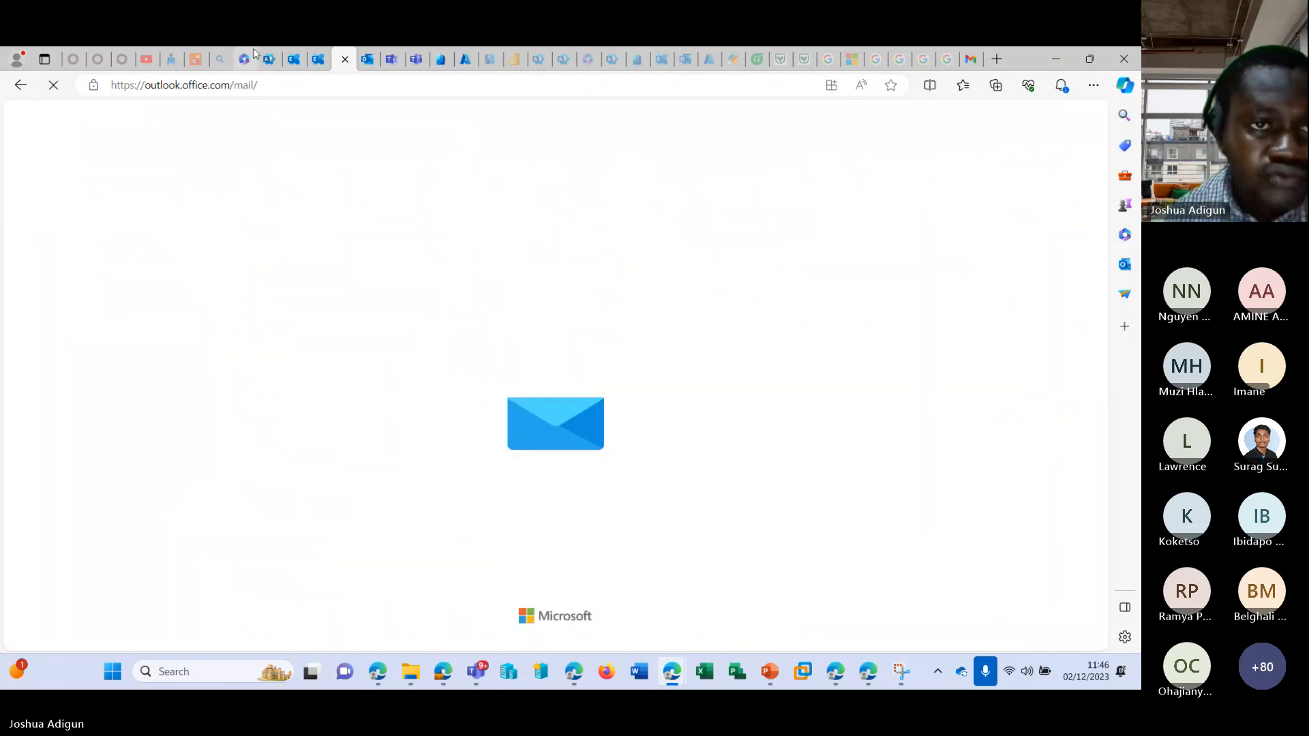
left_click(244, 60)
scroll(123, 366, "down", 1)
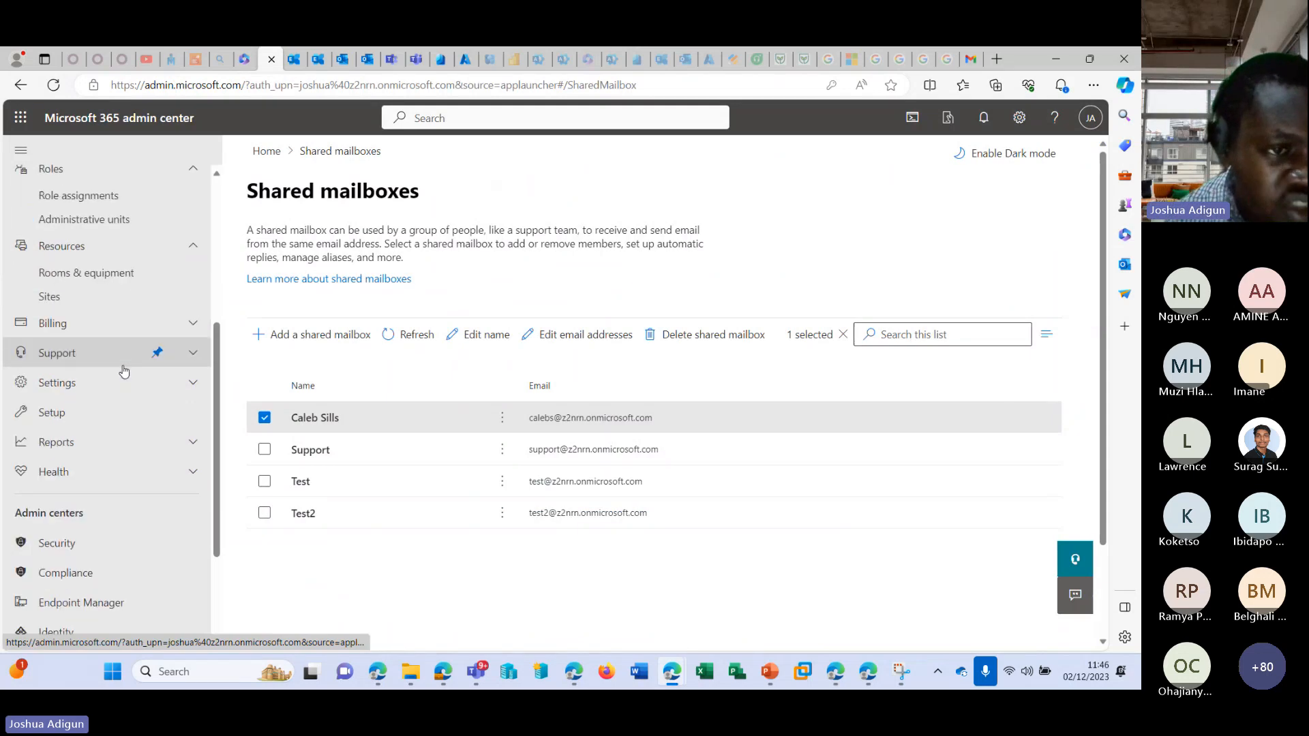
Open the Sites page under Resources and look through the listed SharePoint sites.
left_click(93, 298)
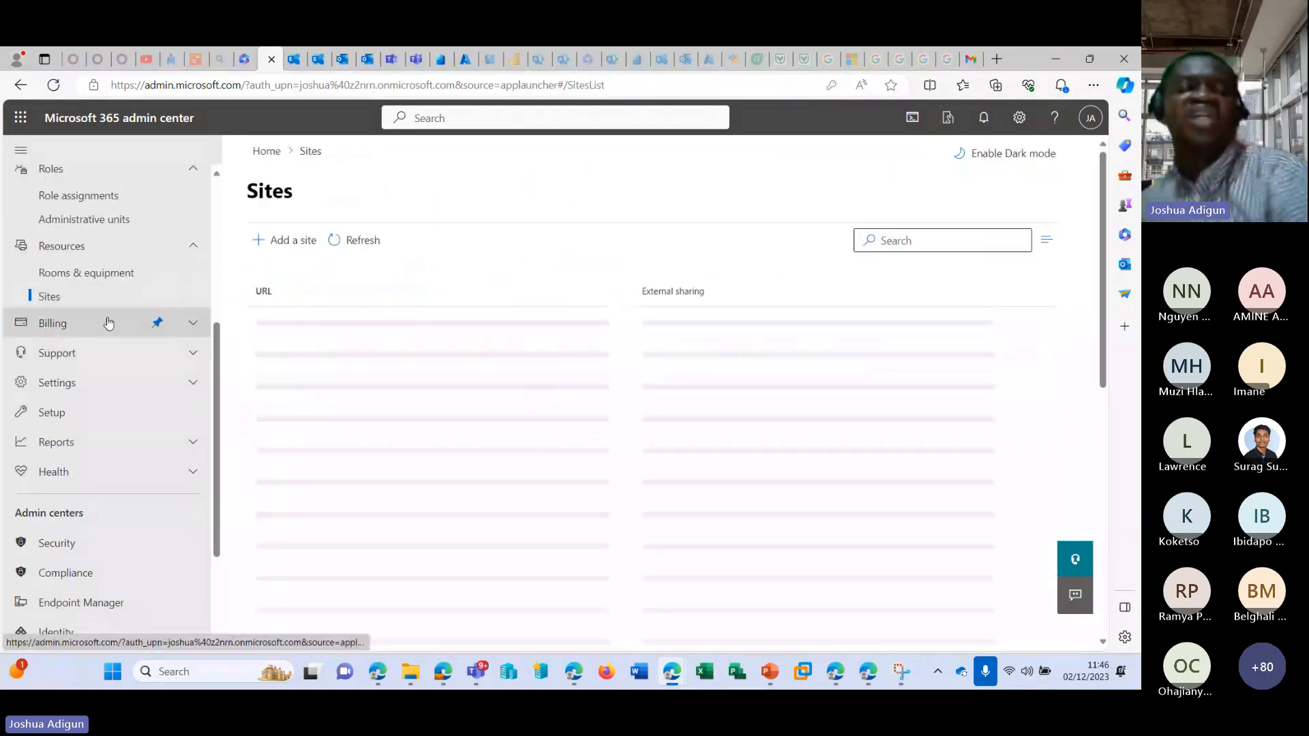
scroll(107, 327, "up", 4)
scroll(374, 302, "down", 3)
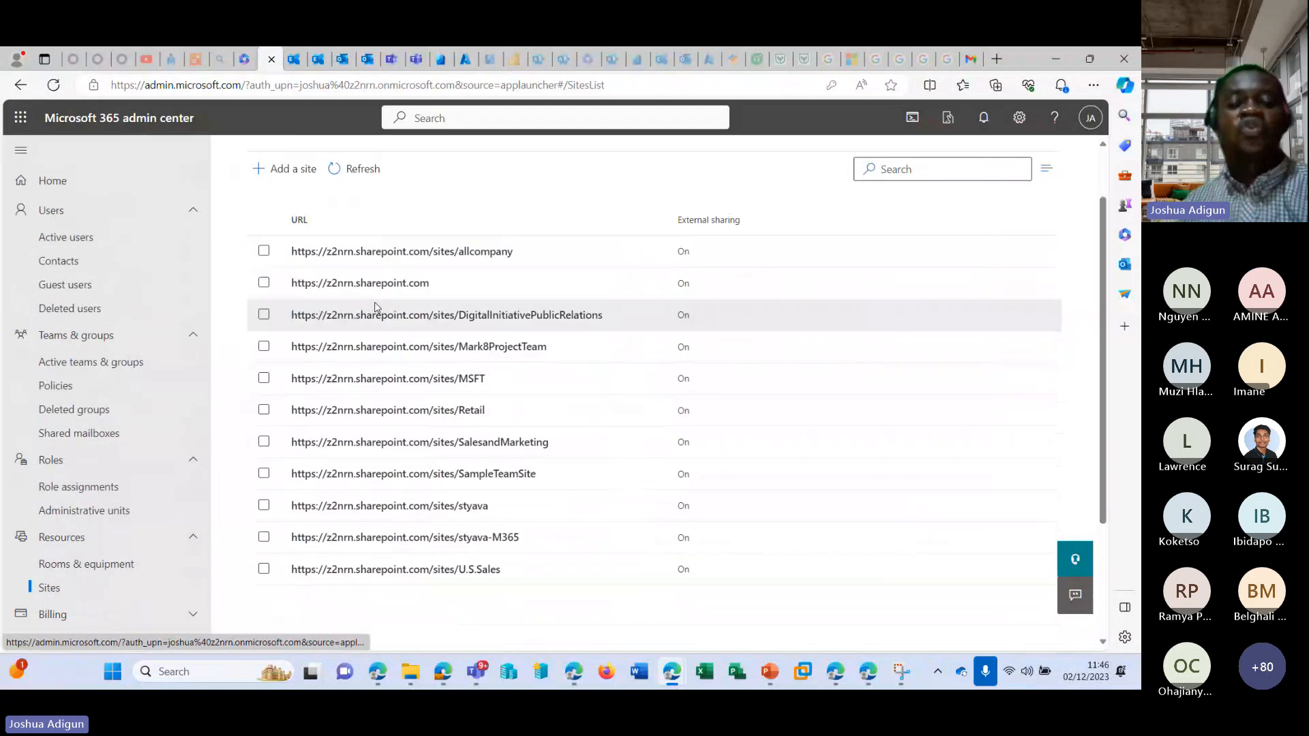
scroll(382, 302, "up", 3)
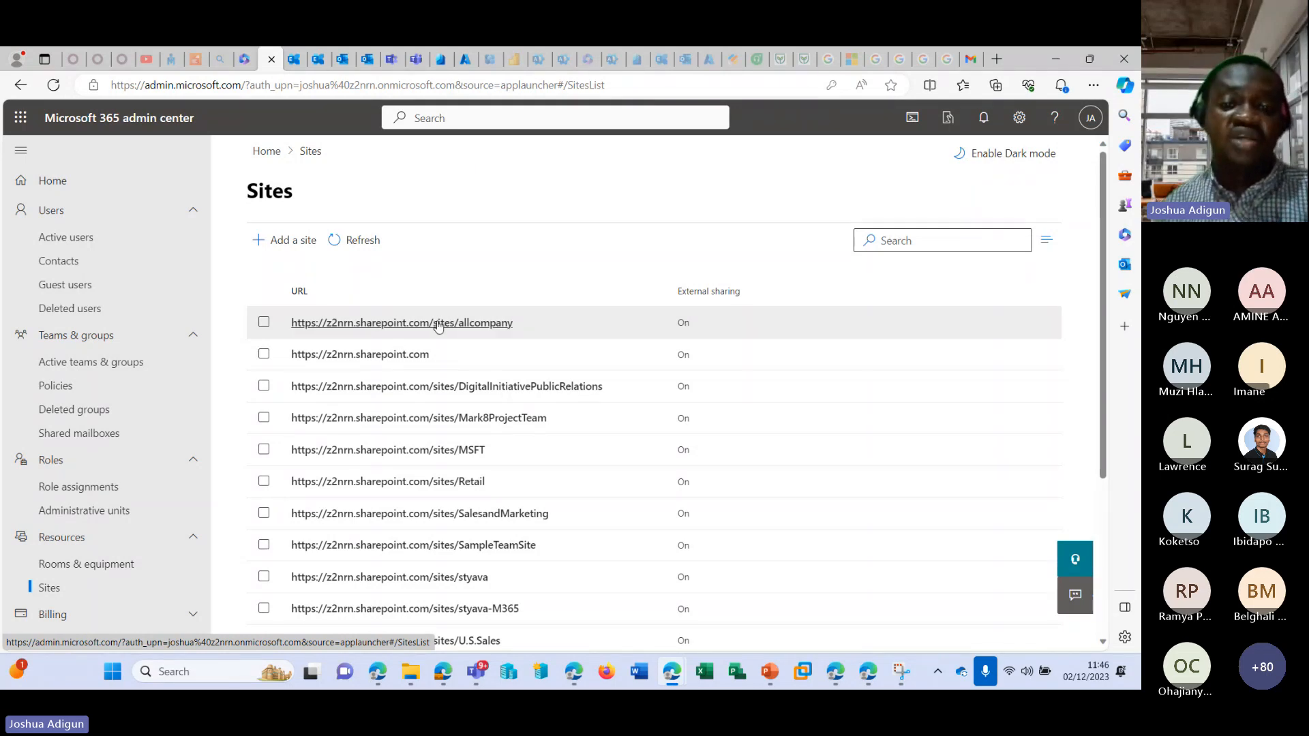
left_click_drag(438, 327, 600, 386)
left_click(762, 233)
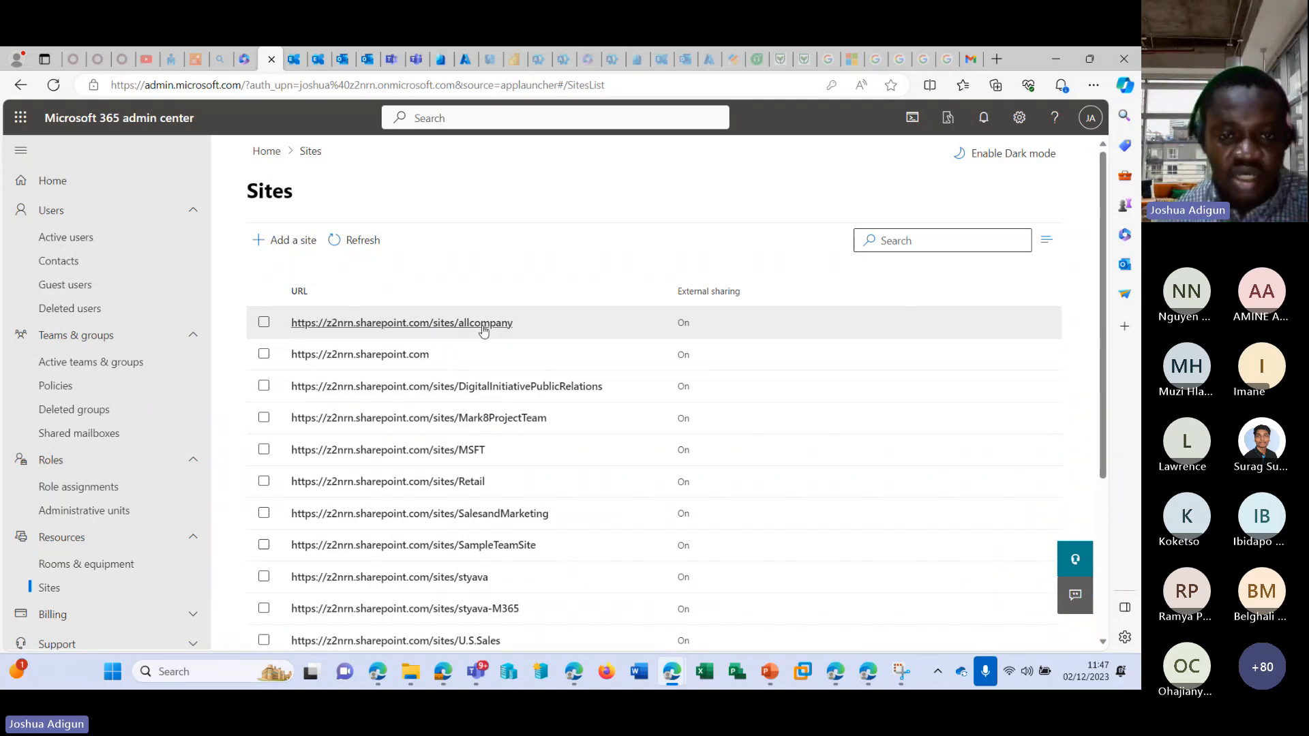
Open the details of the styava site, visit the site itself, and return to the admin center.
scroll(477, 461, "down", 3)
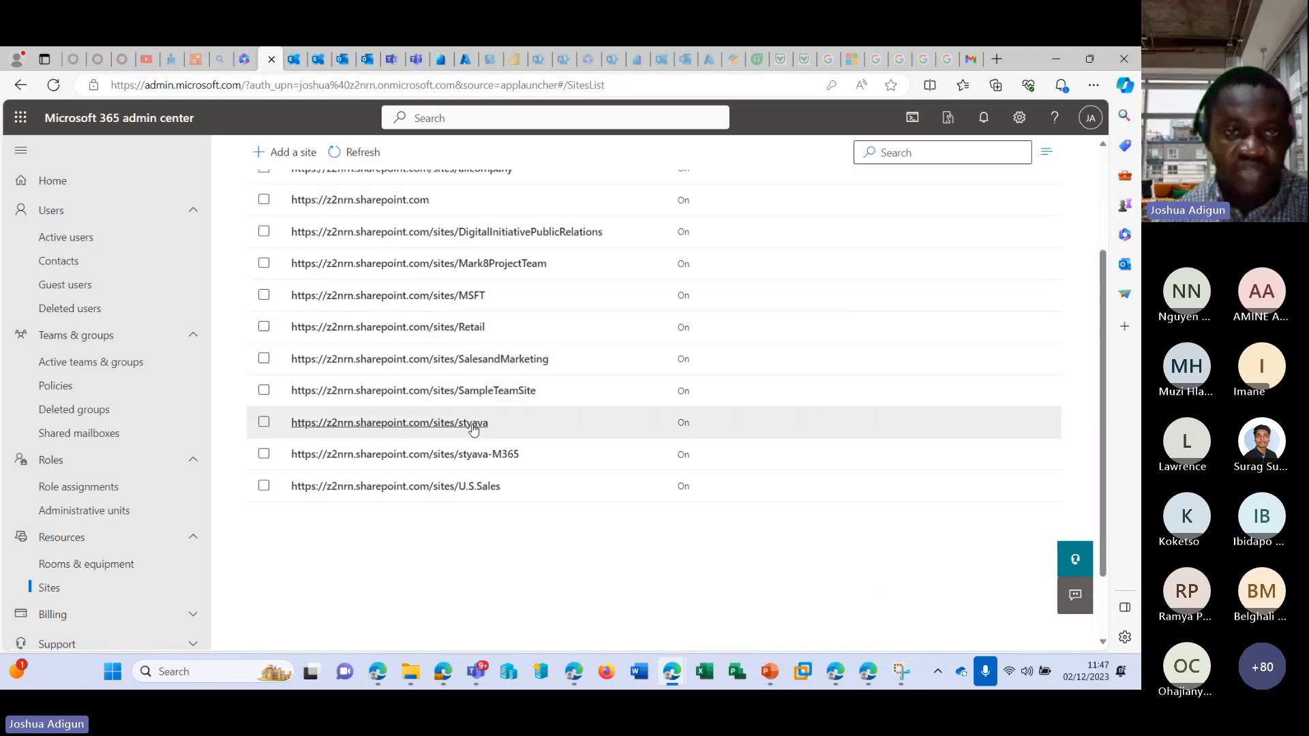
left_click(474, 424)
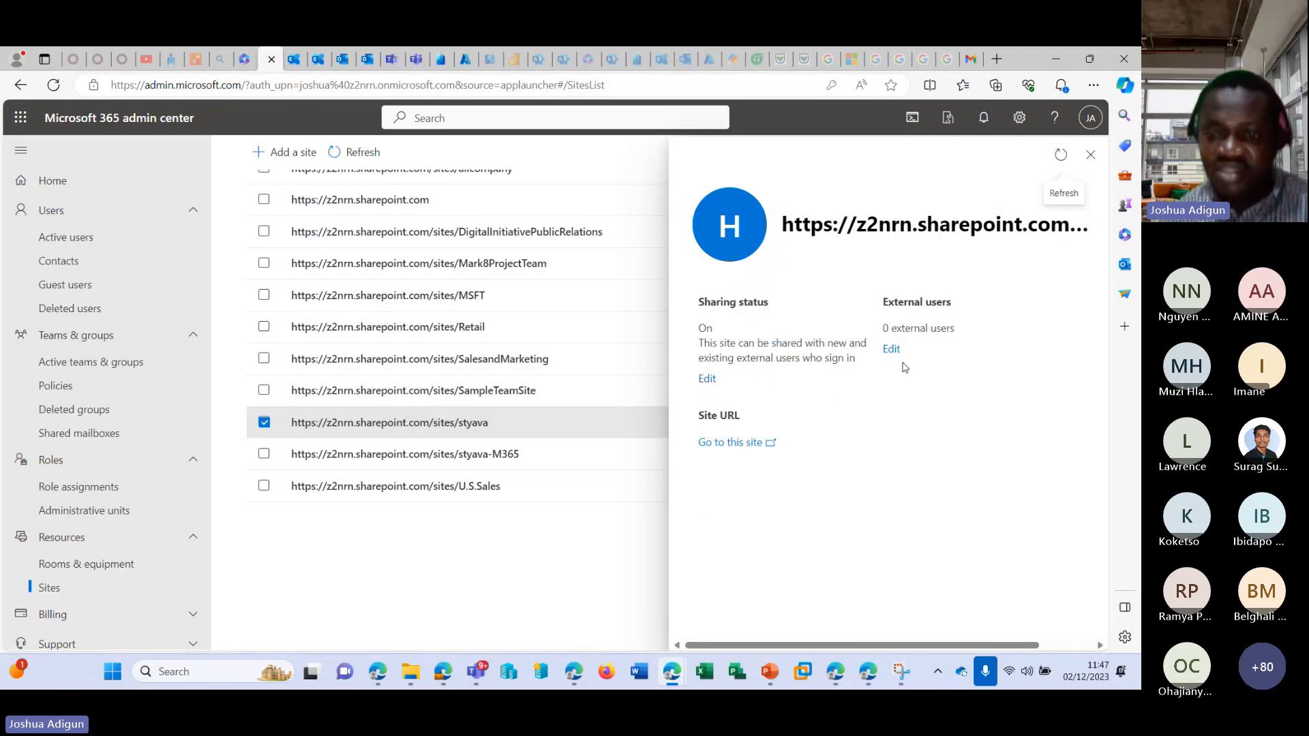
left_click(741, 443)
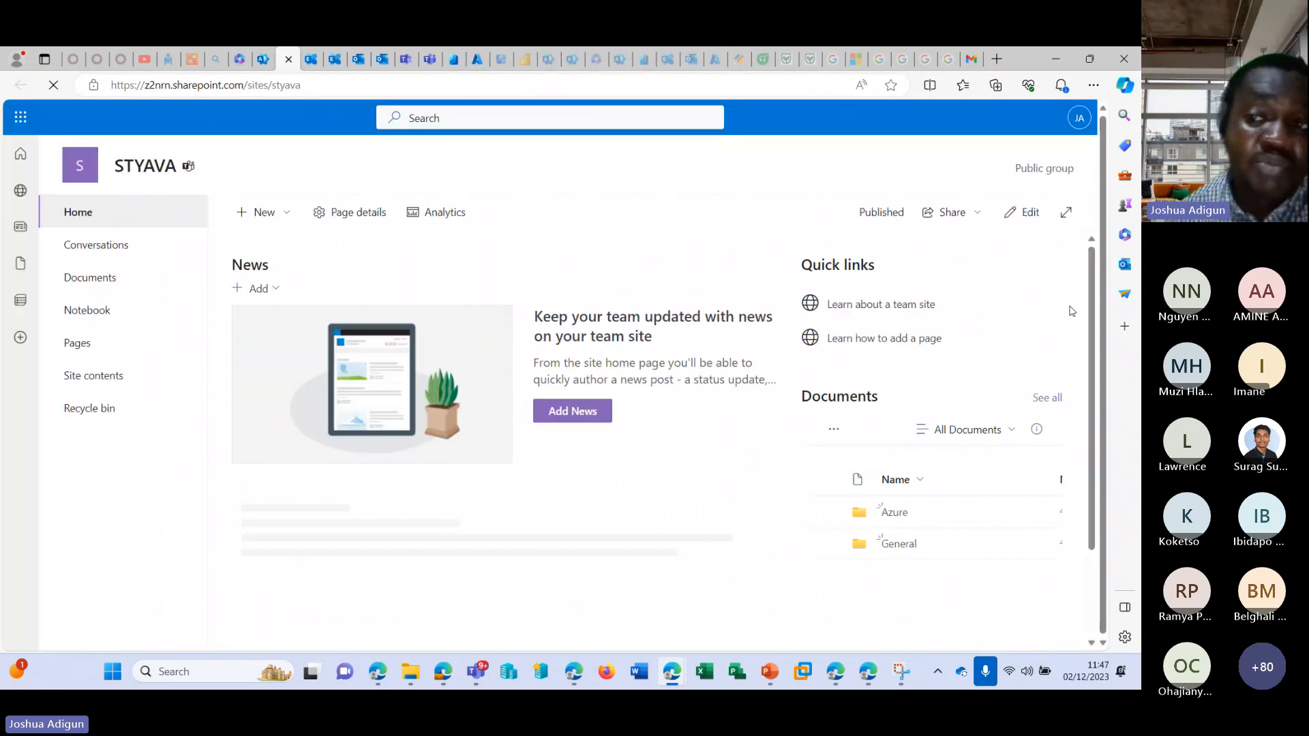
left_click(289, 58)
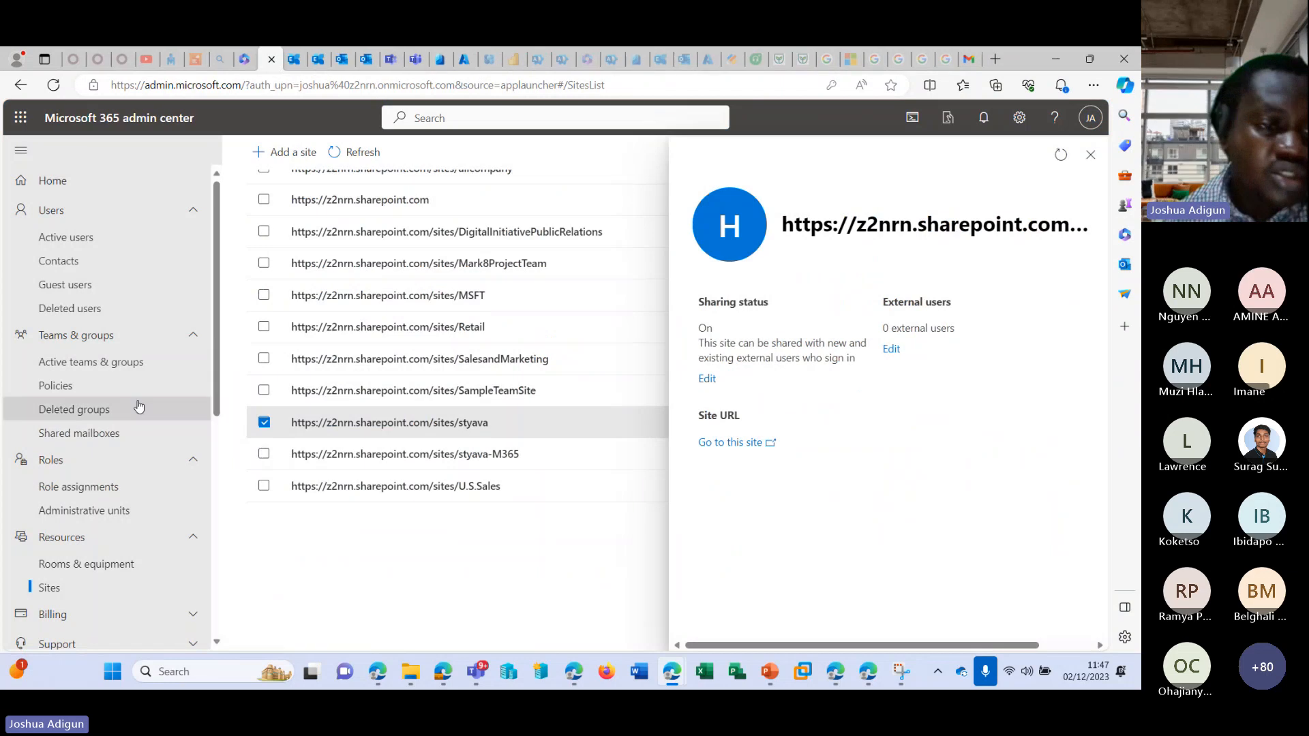
Close the styava site details and open the Purchase services page under Billing.
scroll(138, 407, "down", 5)
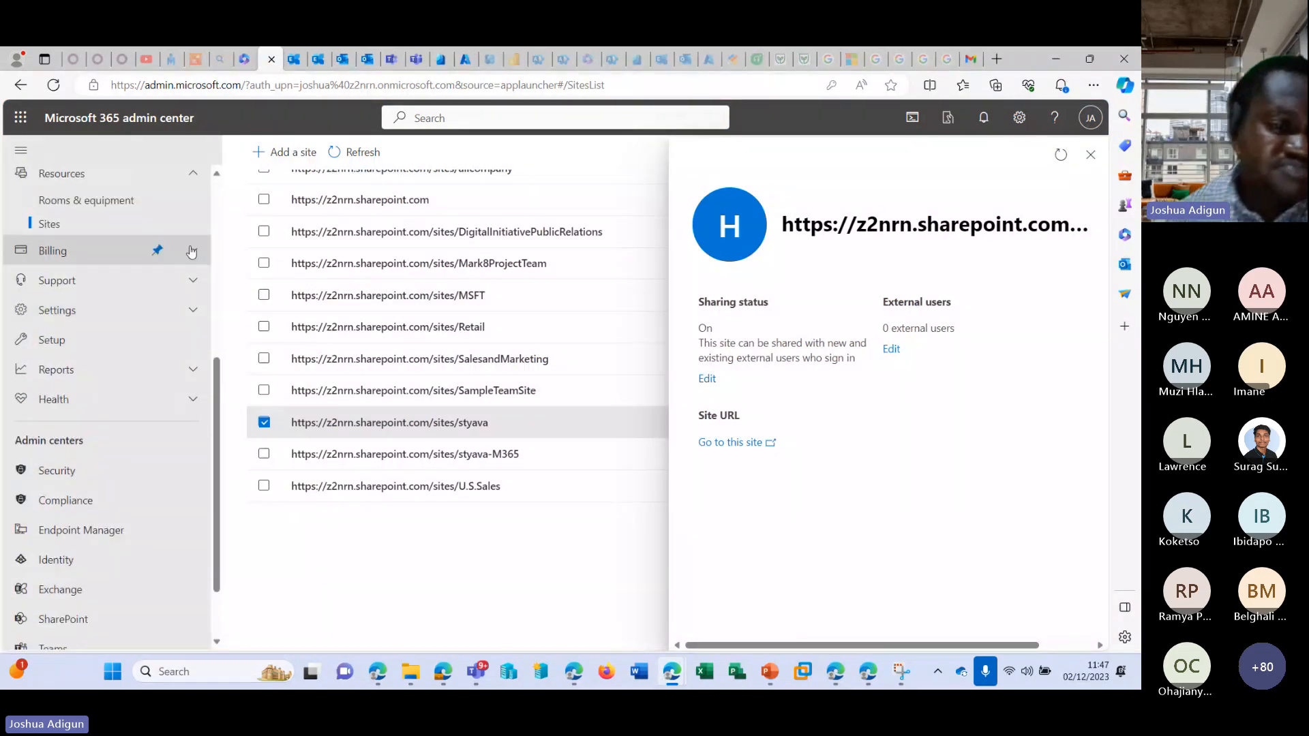
left_click(192, 252)
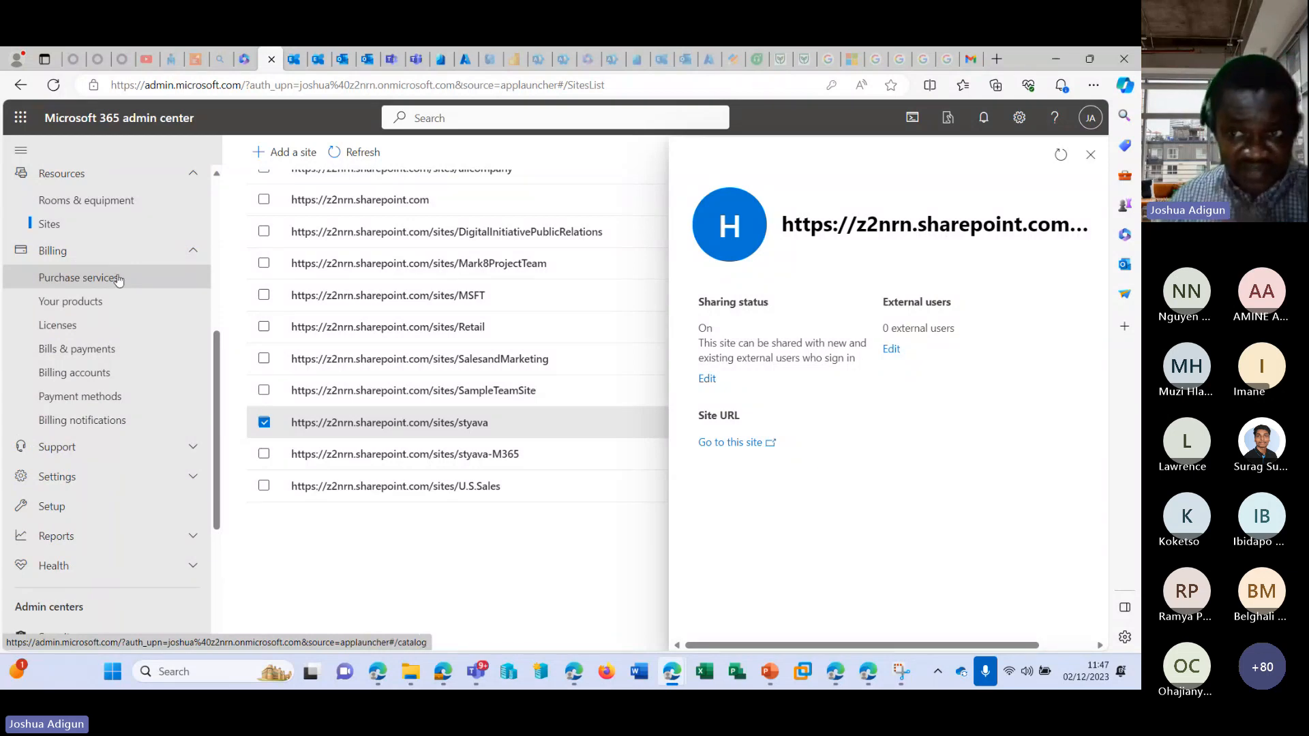
left_click(1090, 156)
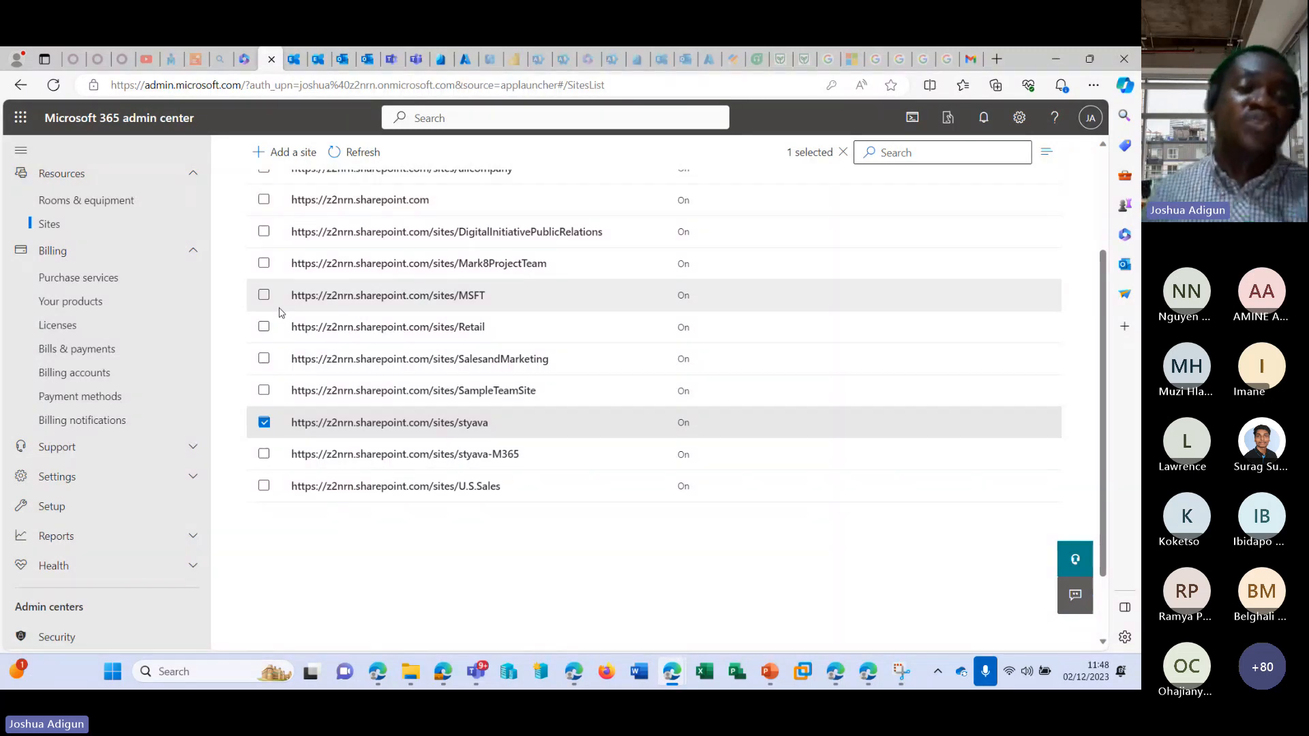
left_click(108, 276)
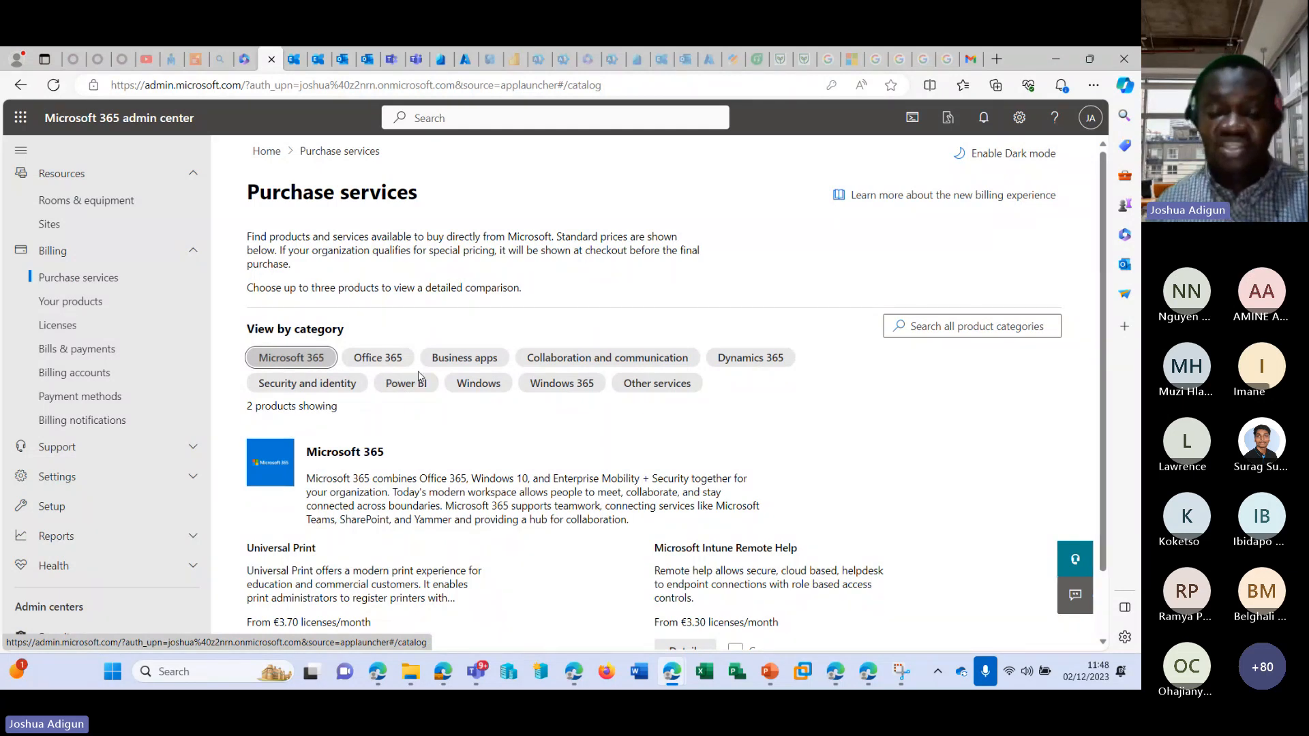
Try further product categories in the catalog, including Windows 365, and return the filter to Microsoft 365 only.
scroll(354, 321, "down", 1)
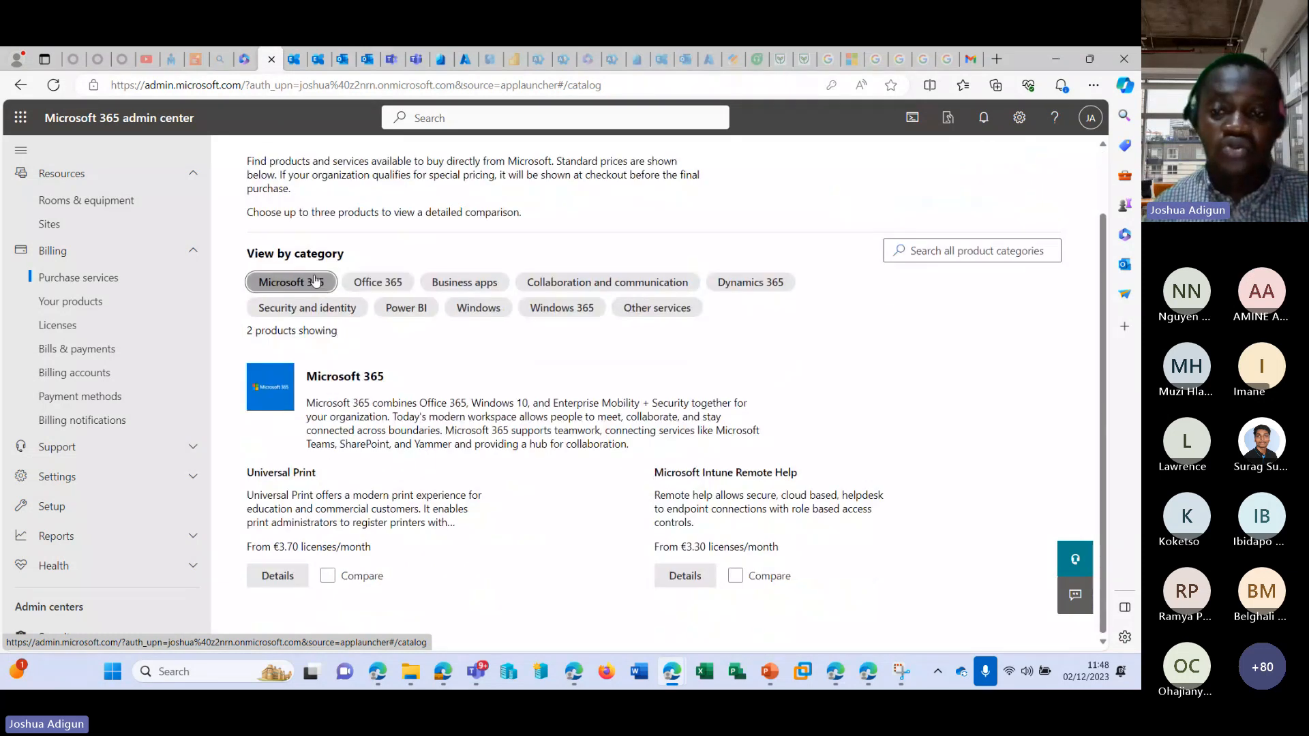
left_click(572, 307)
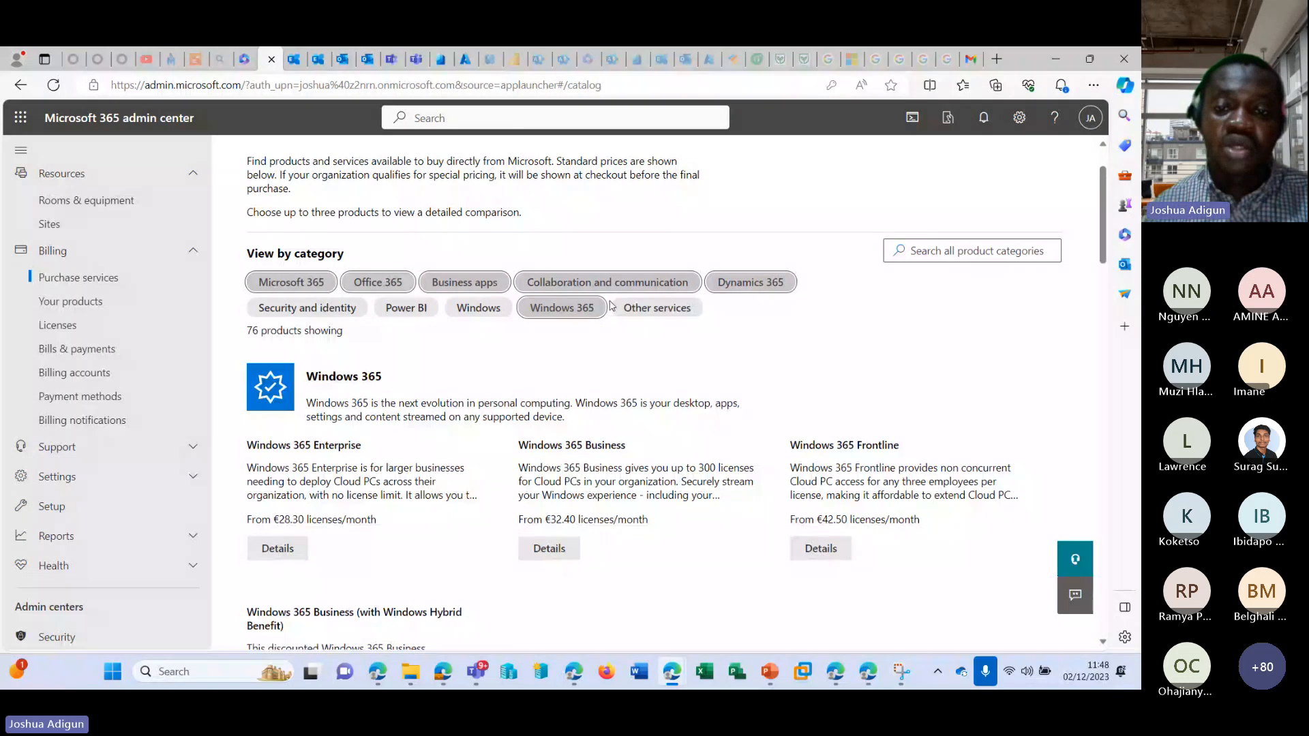
left_click(572, 315)
left_click(742, 283)
left_click(631, 283)
left_click(470, 283)
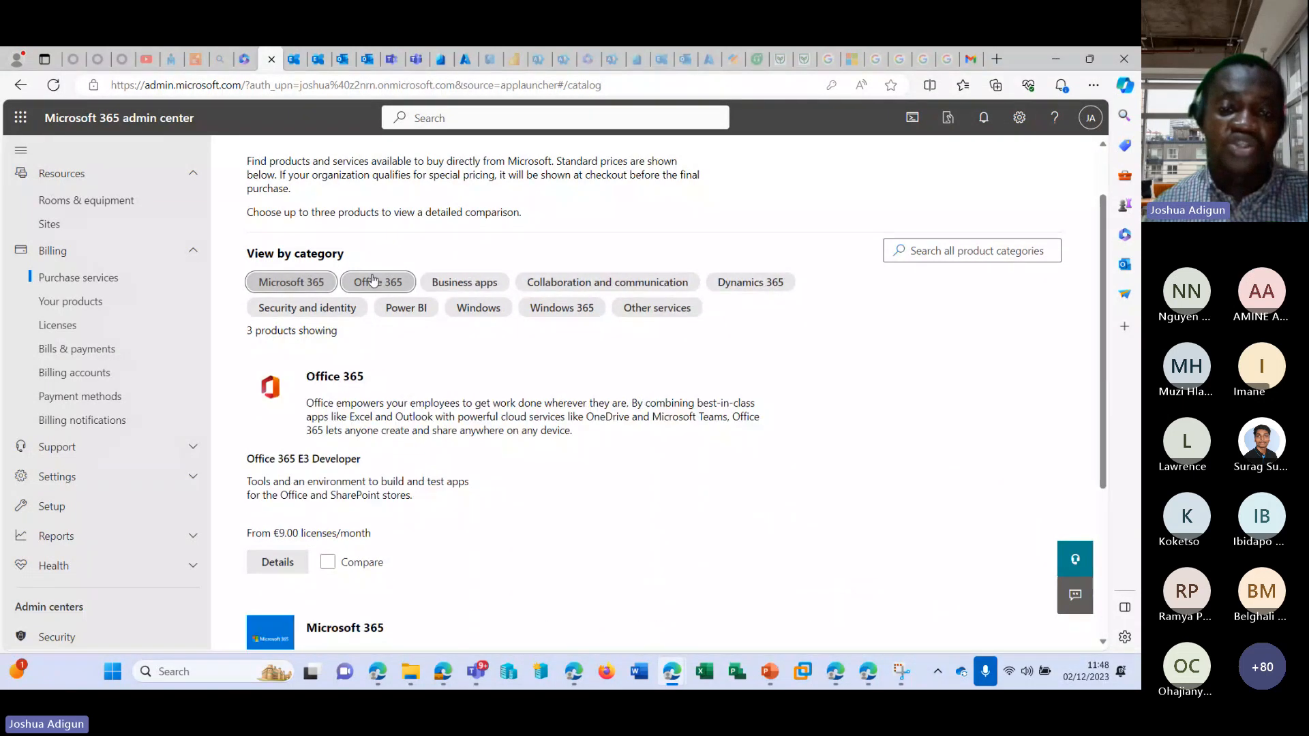
left_click(352, 283)
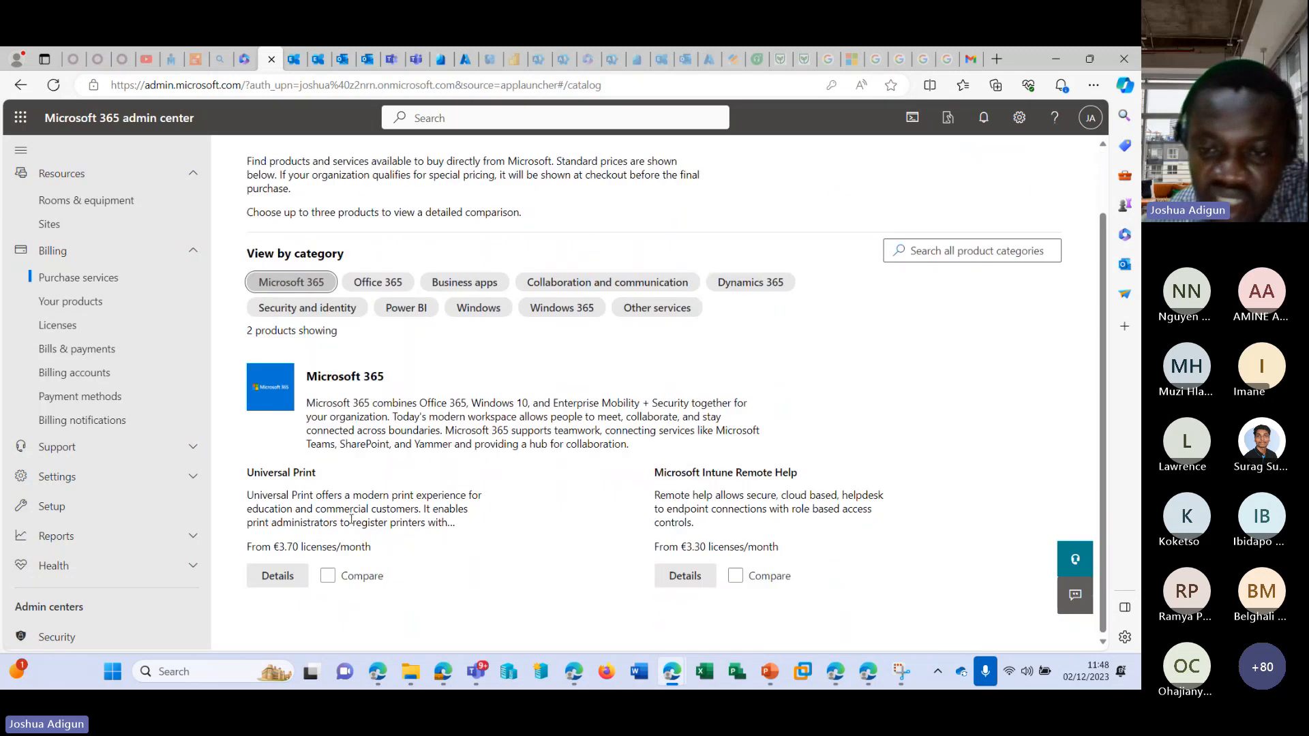
Review the Microsoft 365 products and switch the category filter to Office 365 only.
scroll(351, 519, "up", 2)
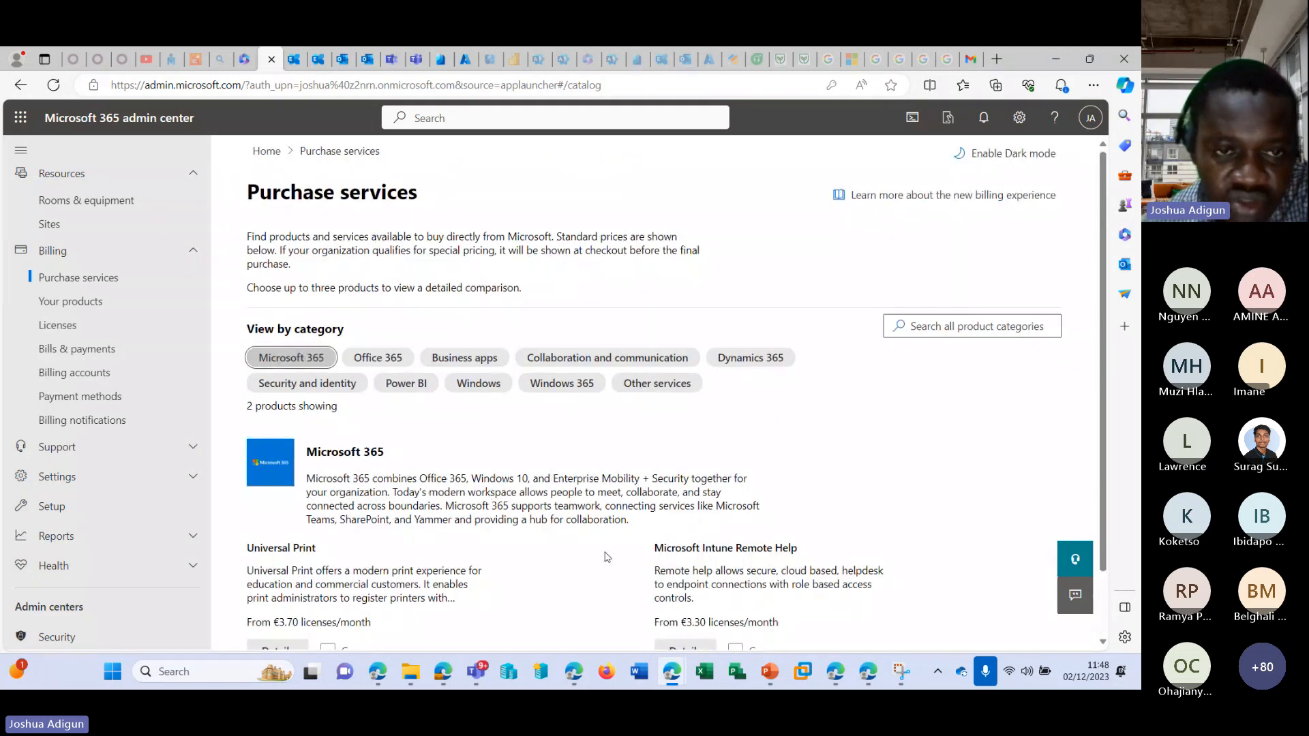
scroll(360, 329, "down", 2)
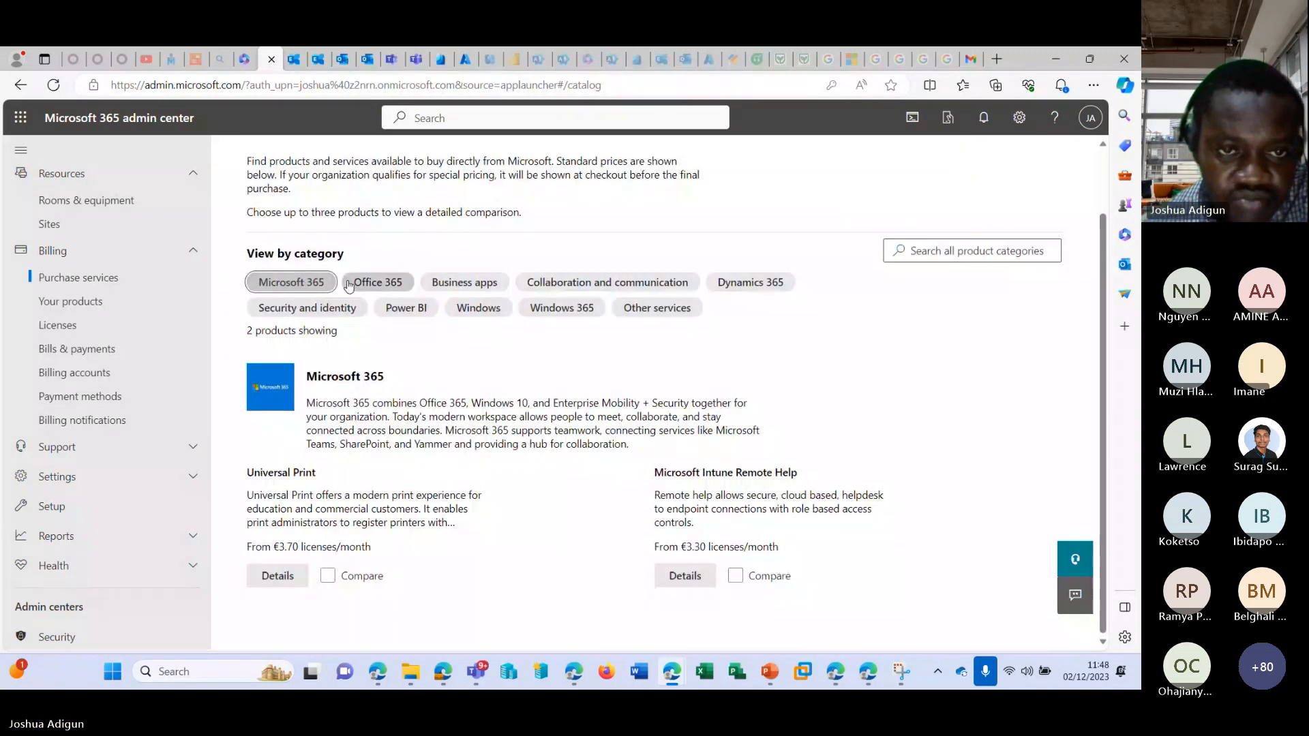
left_click(371, 287)
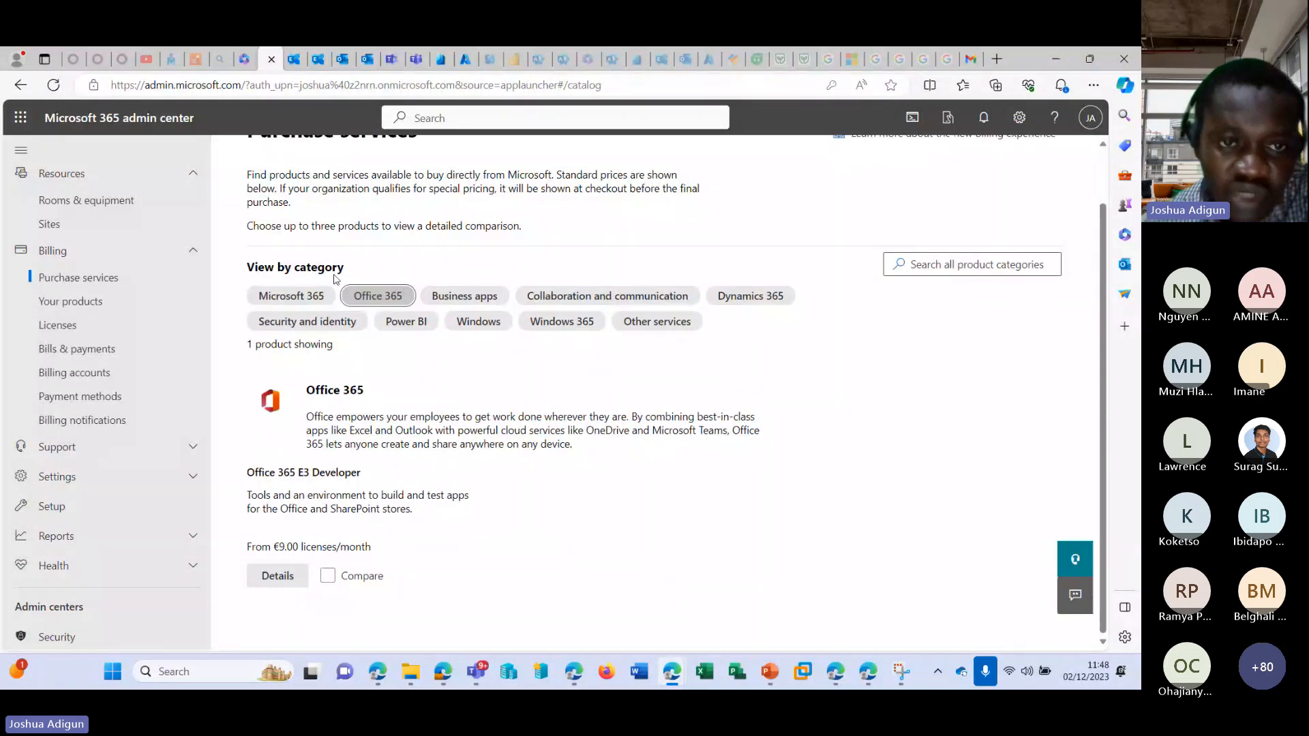
Search all product categories for premium and look through the matching products.
left_click(939, 264)
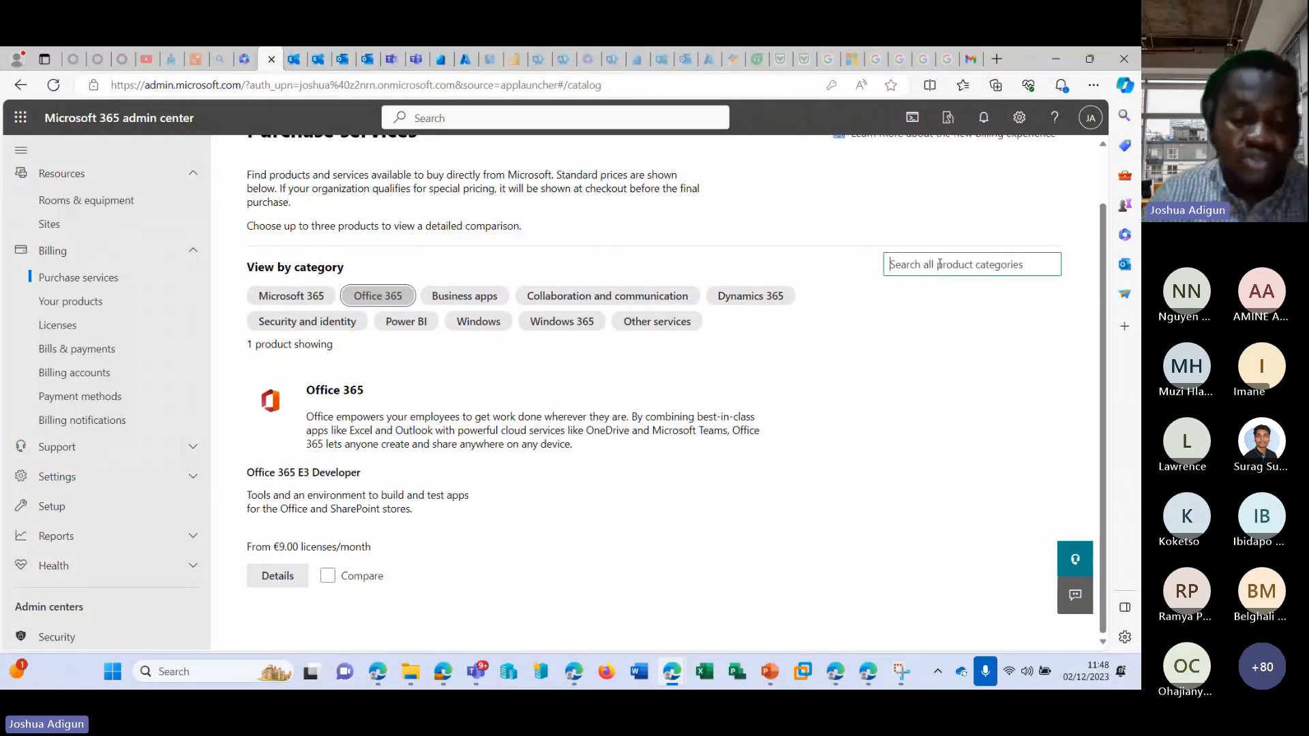
type("business")
key("BackSpace")
key("BackSpace")
key("BackSpace")
key("BackSpace")
key("BackSpace")
key("BackSpace")
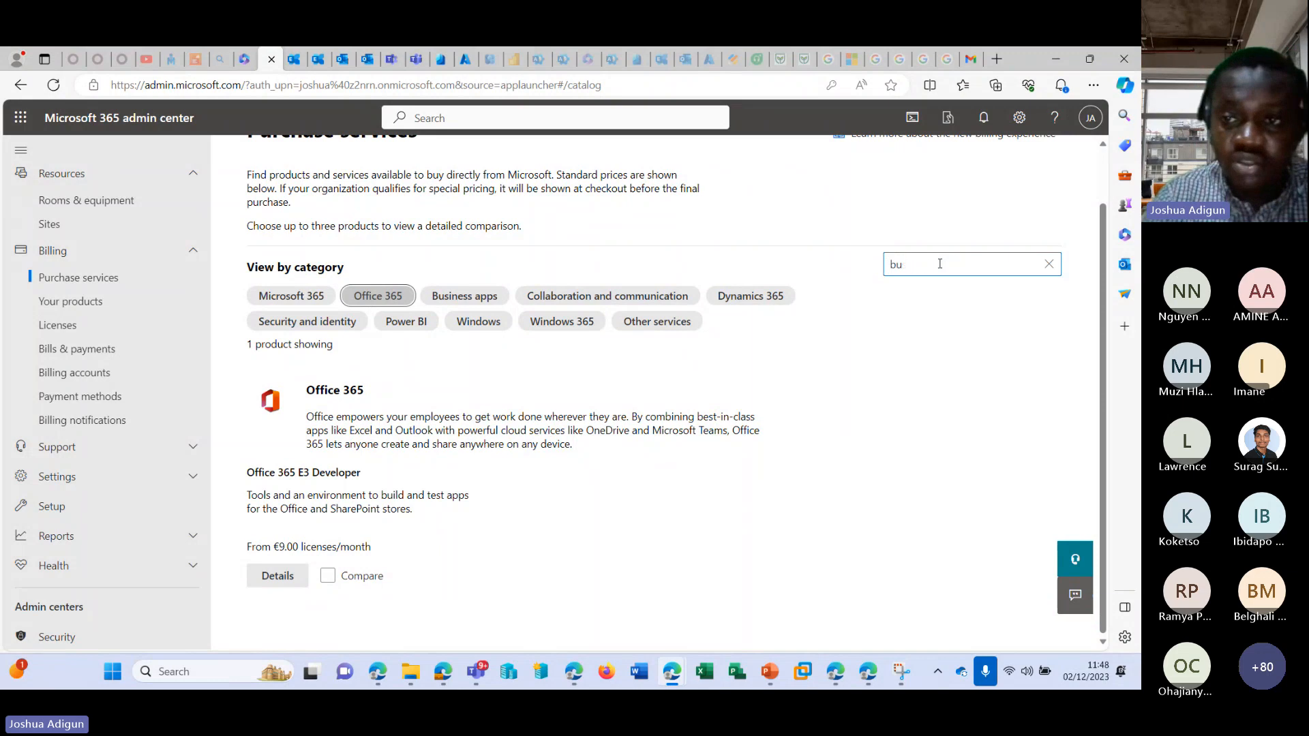
key("BackSpace")
key("BackSpace")
type("premium")
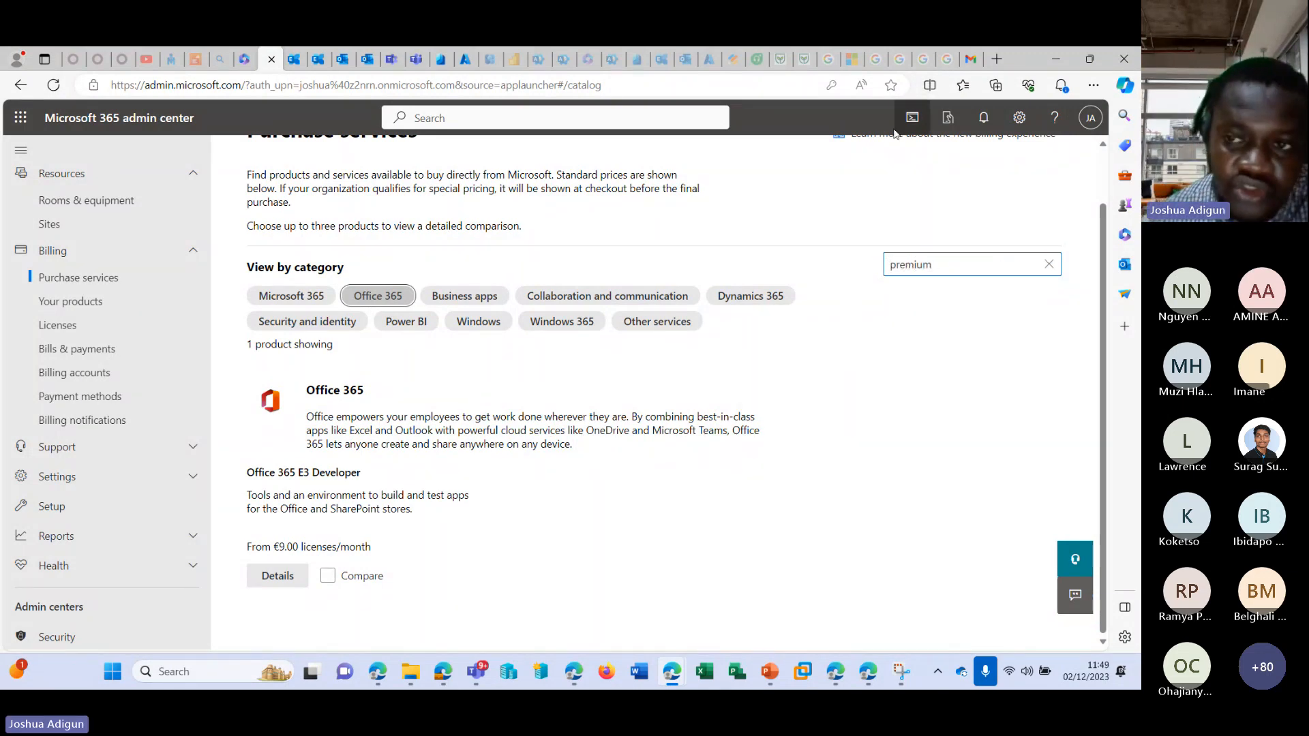
key("Return")
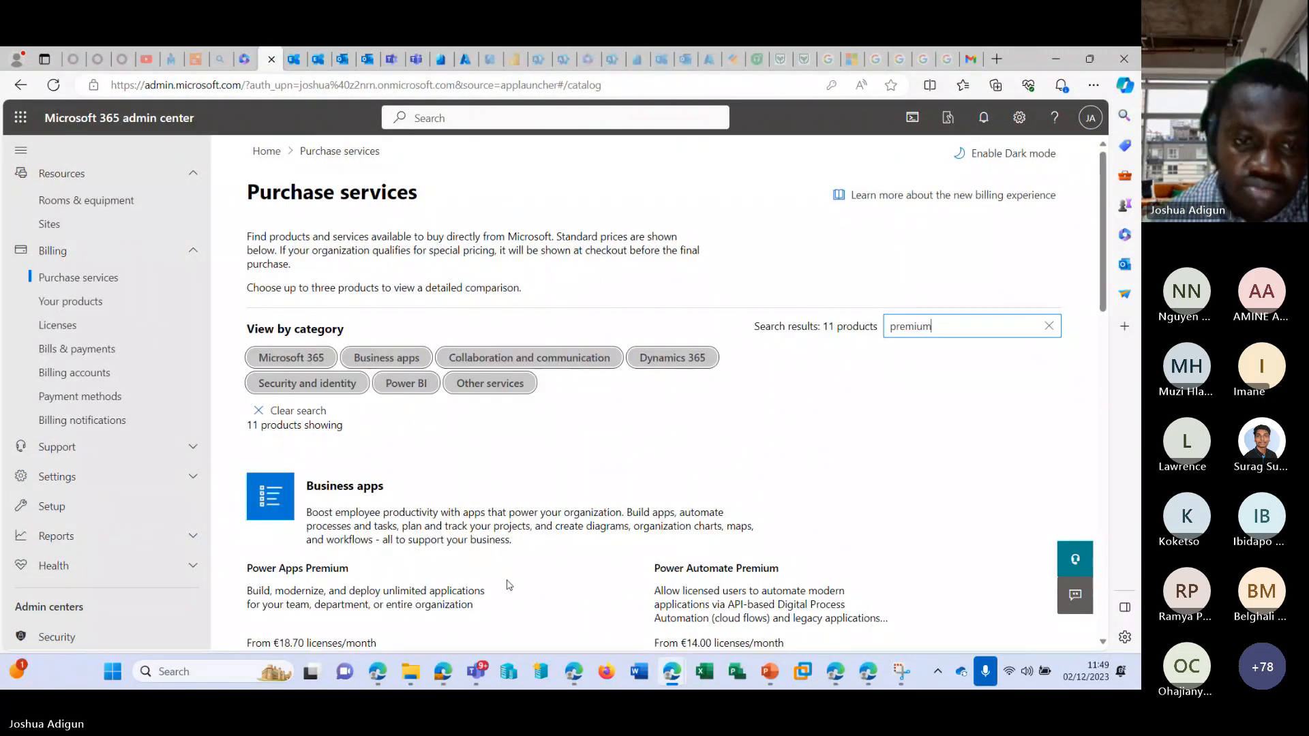
scroll(313, 298, "down", 2)
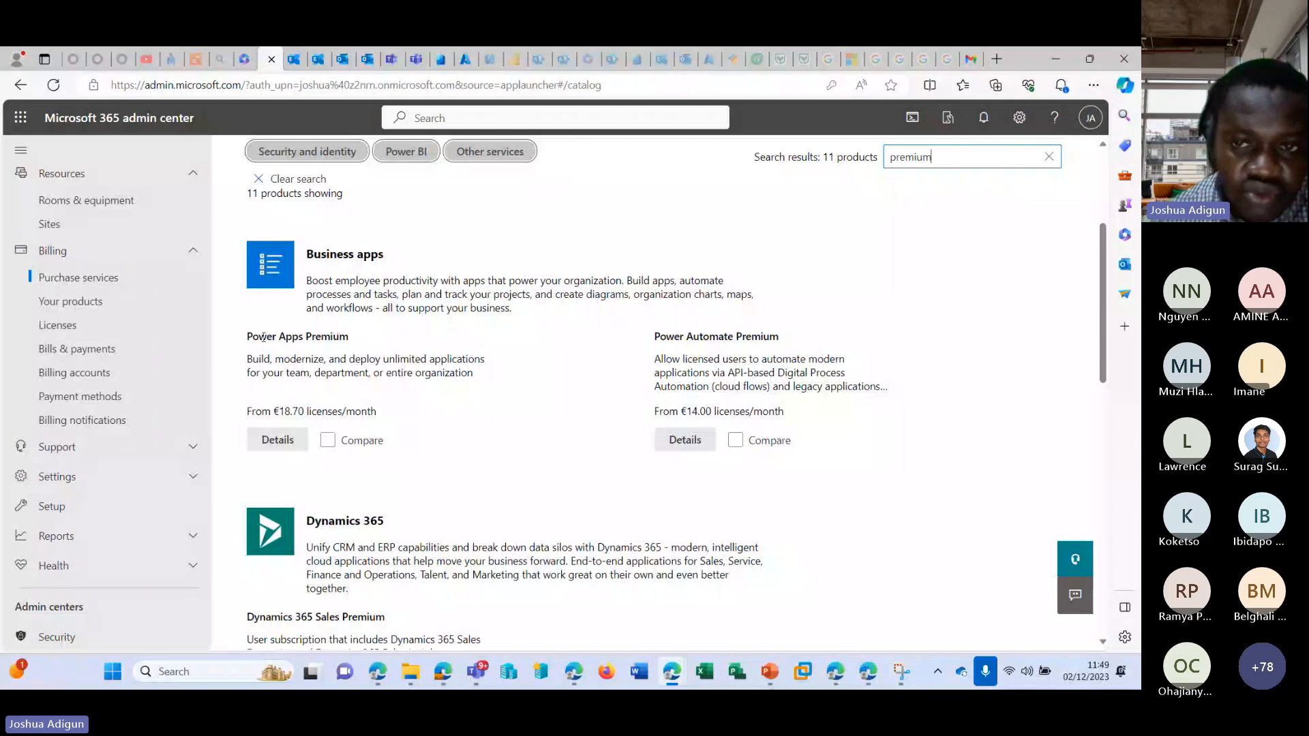
scroll(313, 299, "down", 5)
scroll(545, 348, "down", 6)
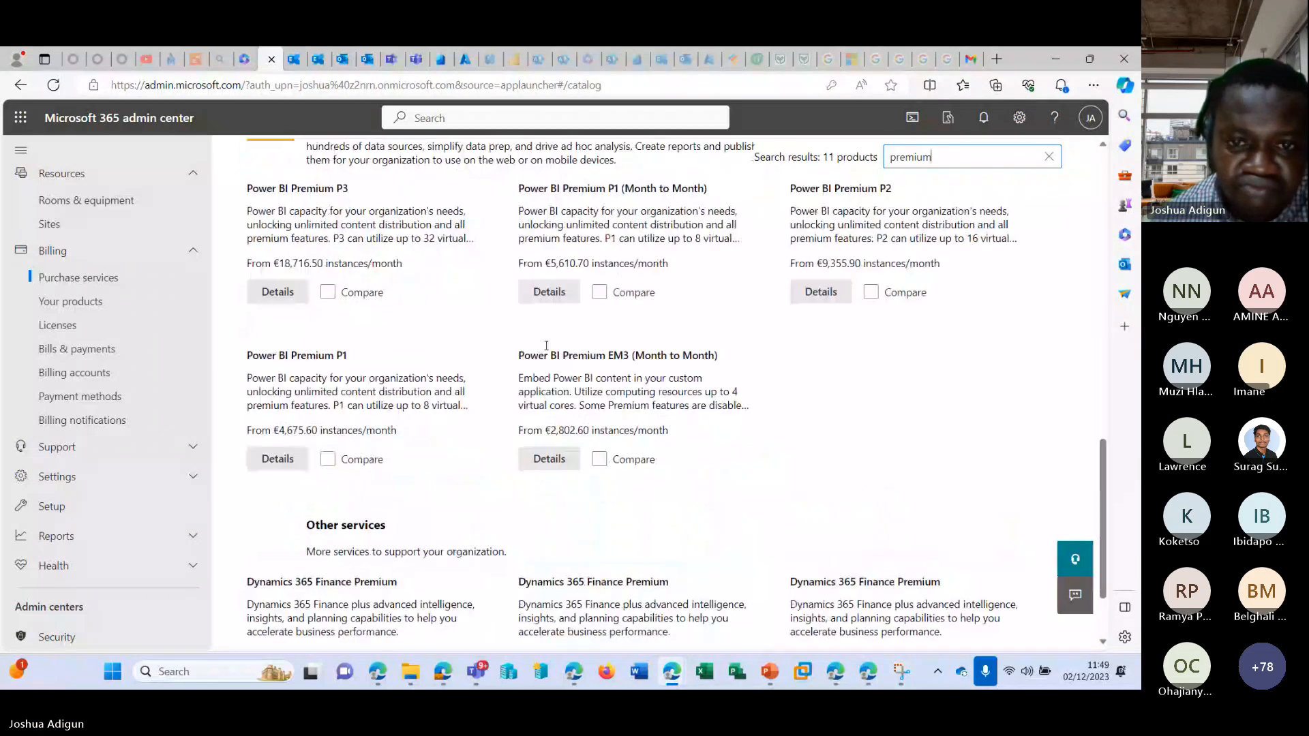
scroll(546, 341, "up", 14)
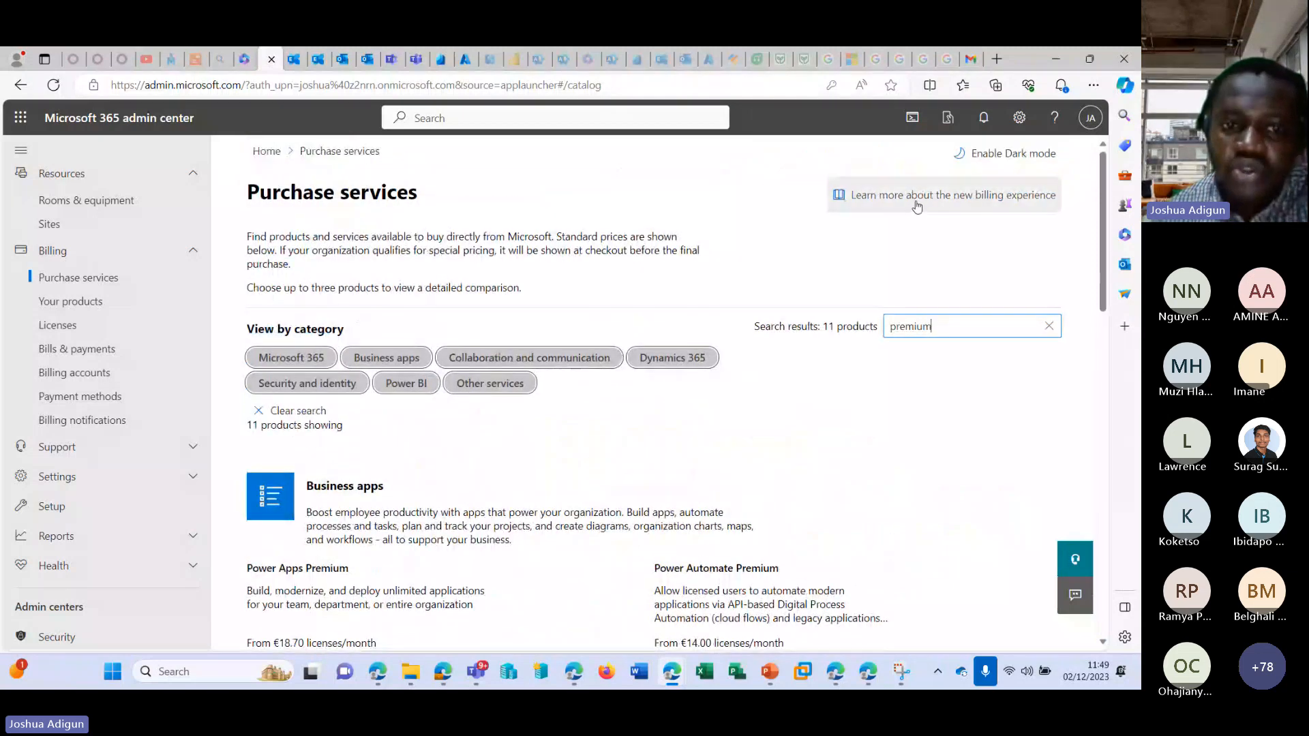
Extend the product search to Business premium and look through the matching products.
left_click_drag(935, 326, 837, 327)
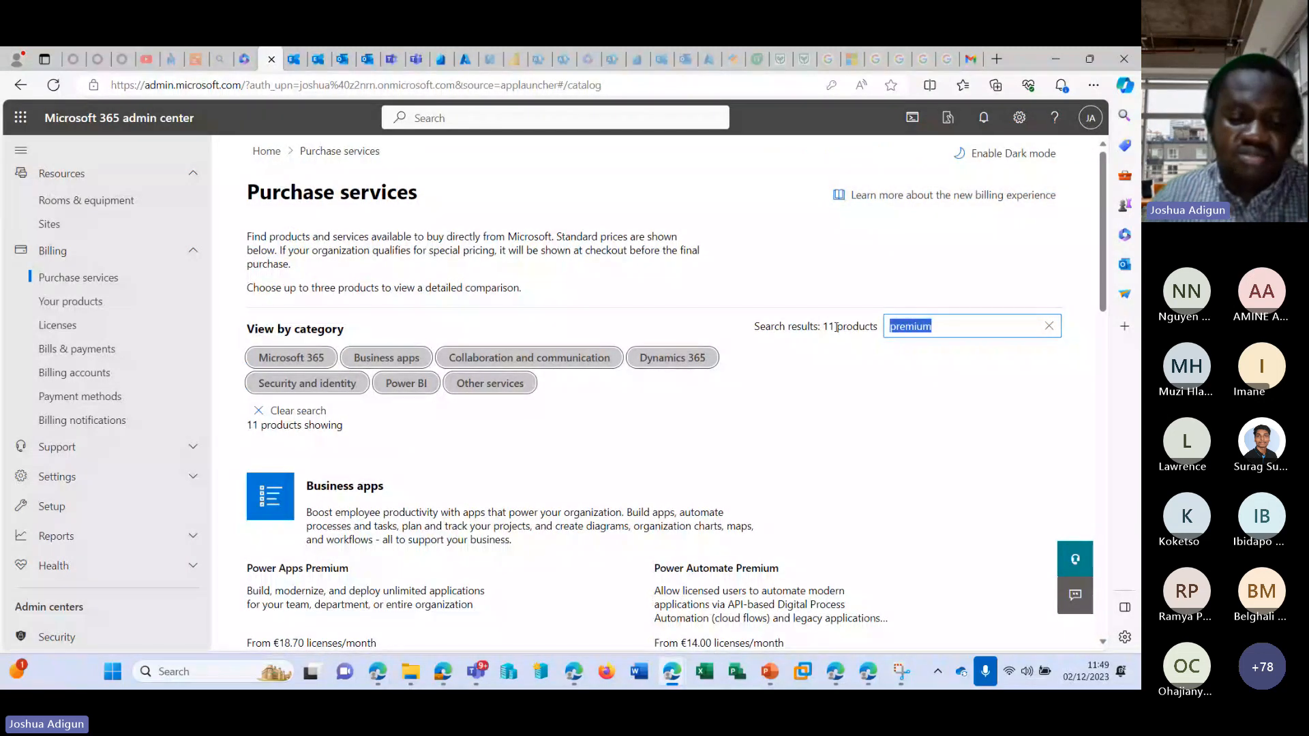
key("Left")
type("B")
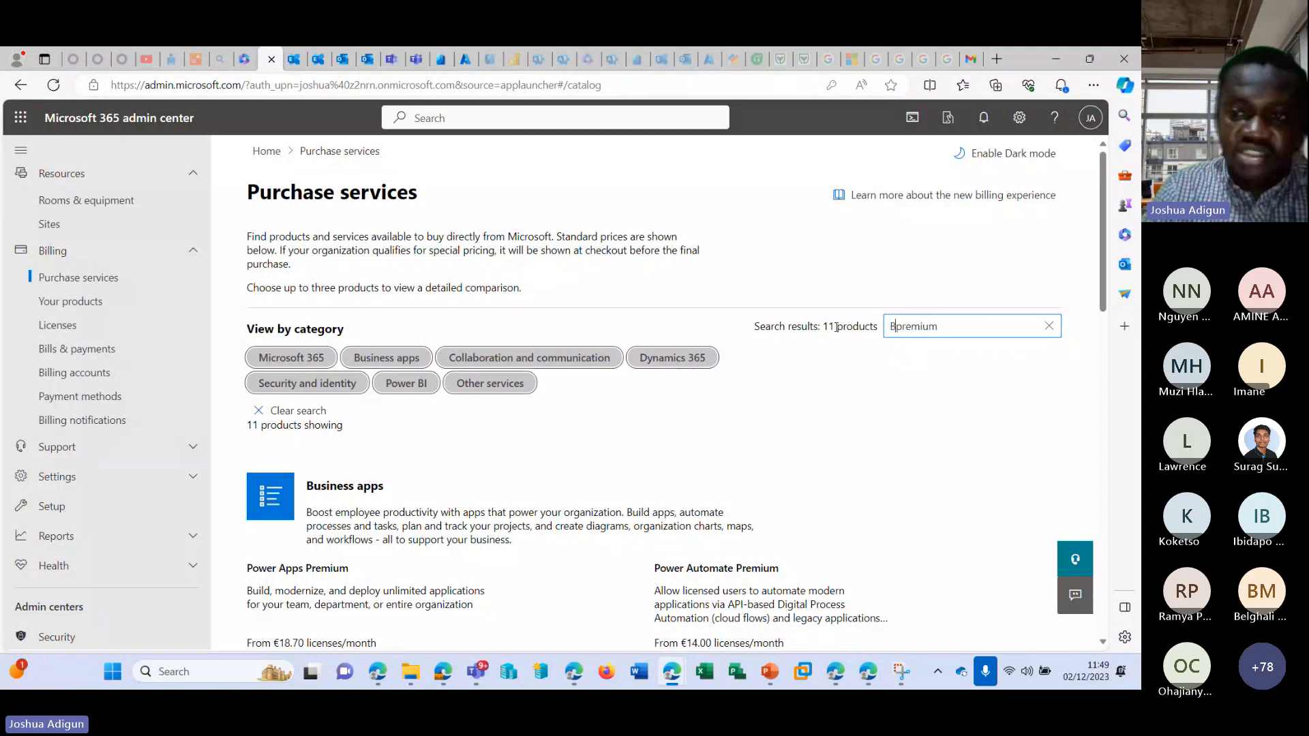
type("usiness")
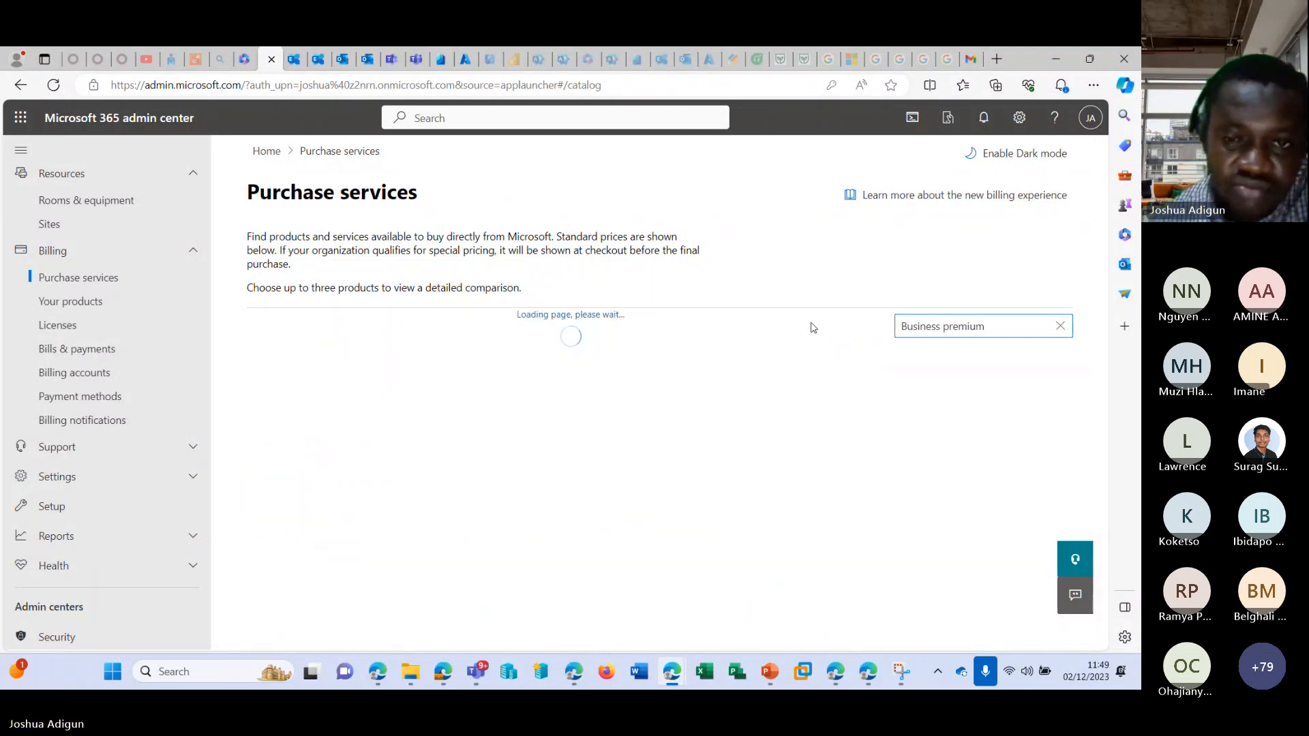
scroll(583, 439, "down", 5)
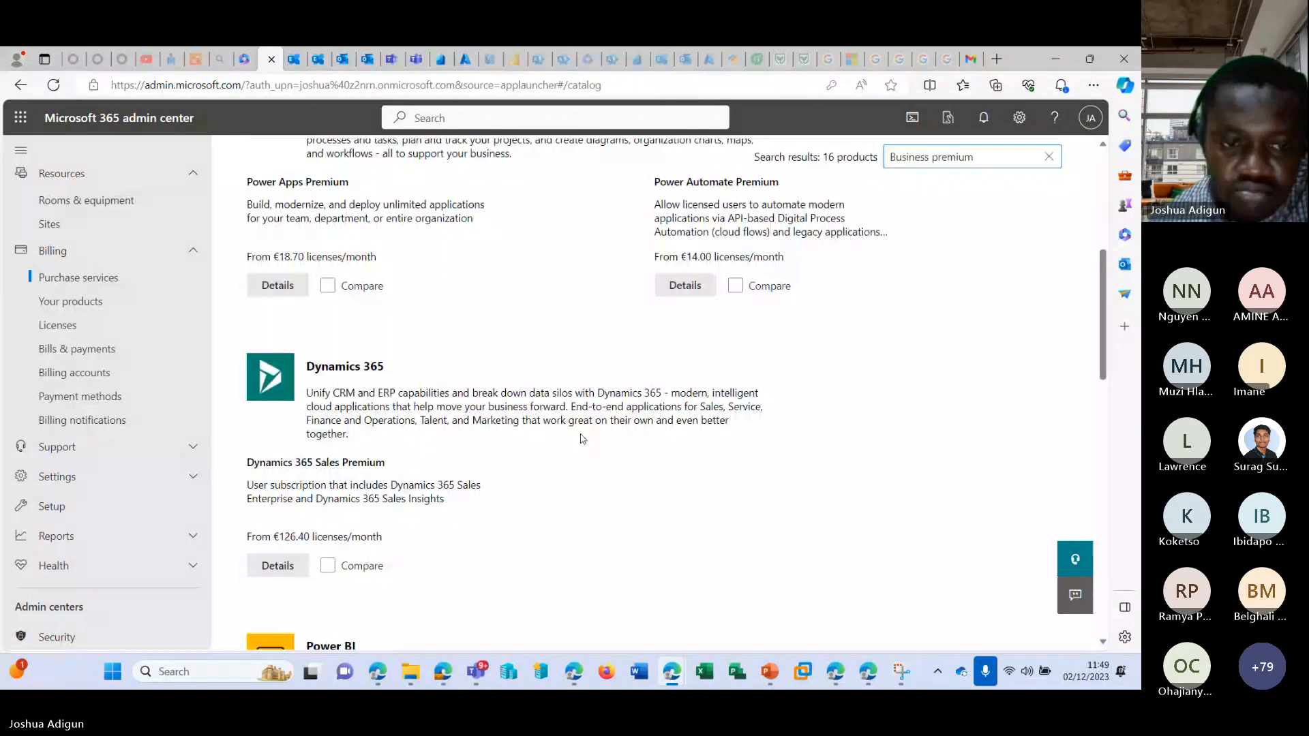
scroll(583, 439, "down", 10)
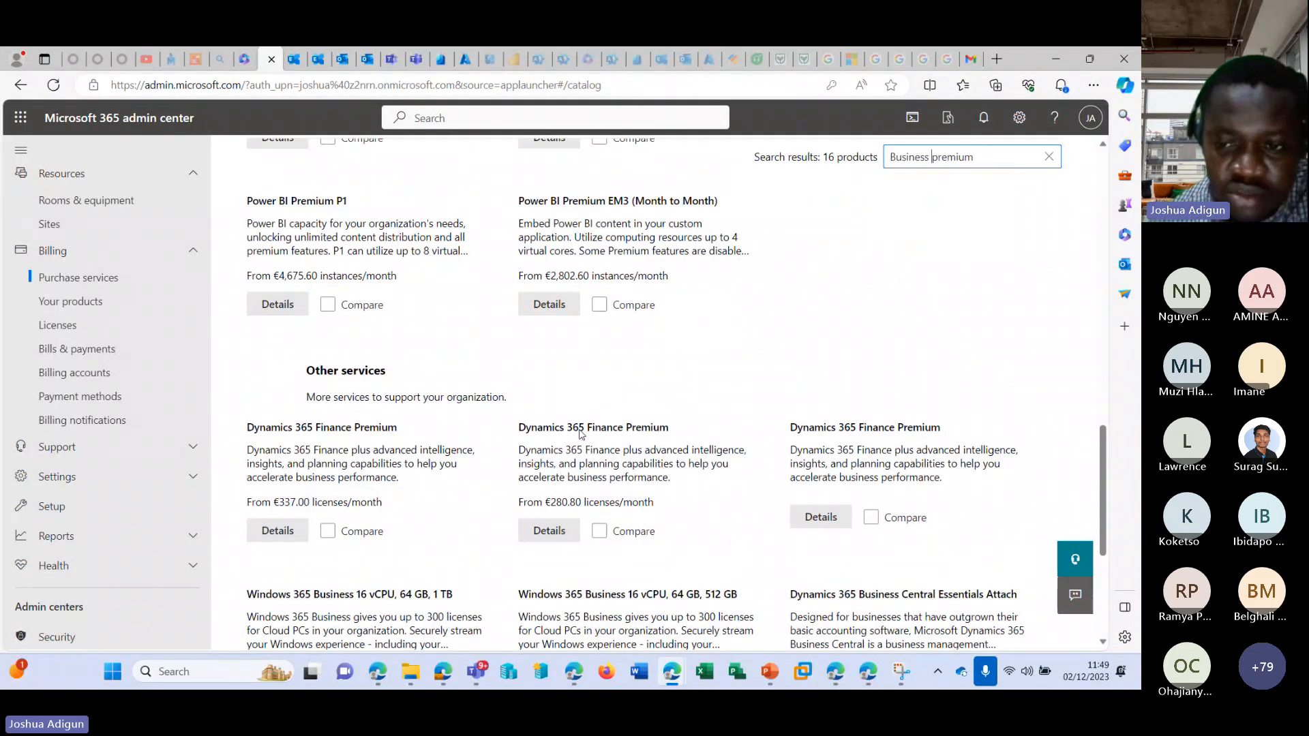
scroll(581, 434, "down", 5)
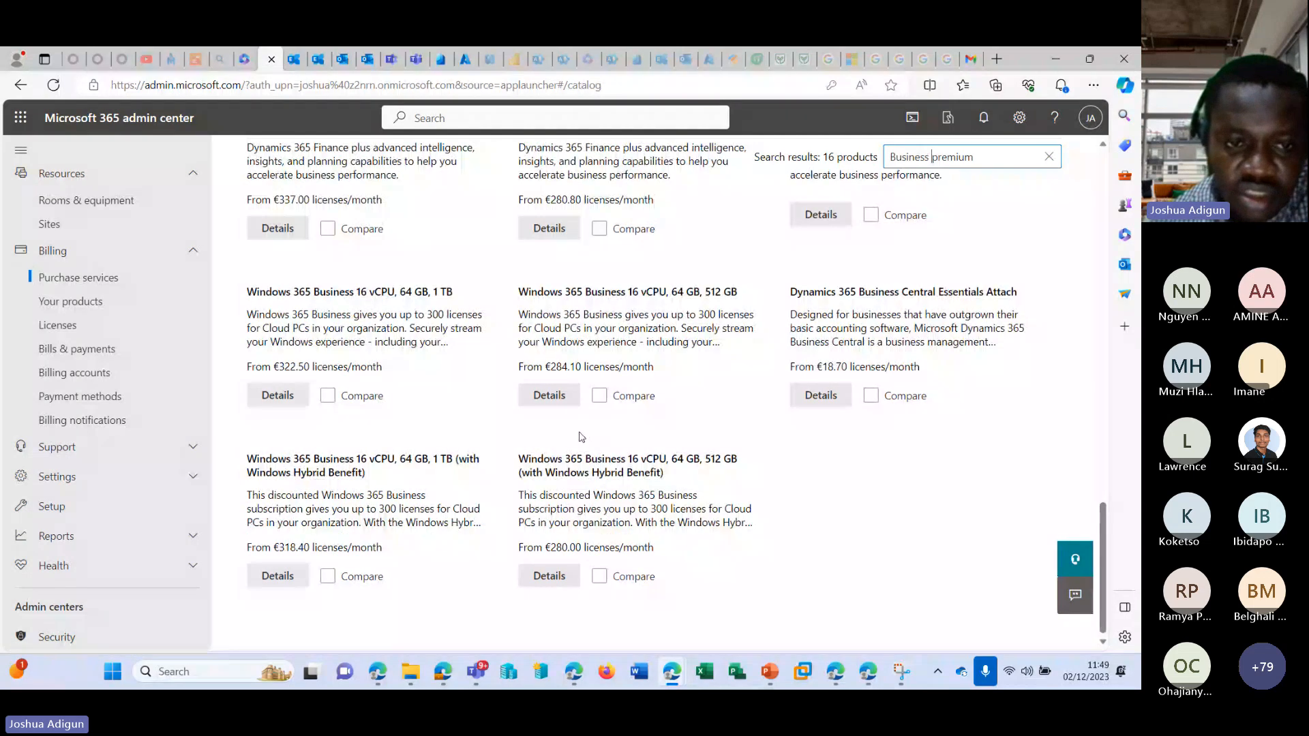
scroll(580, 436, "up", 15)
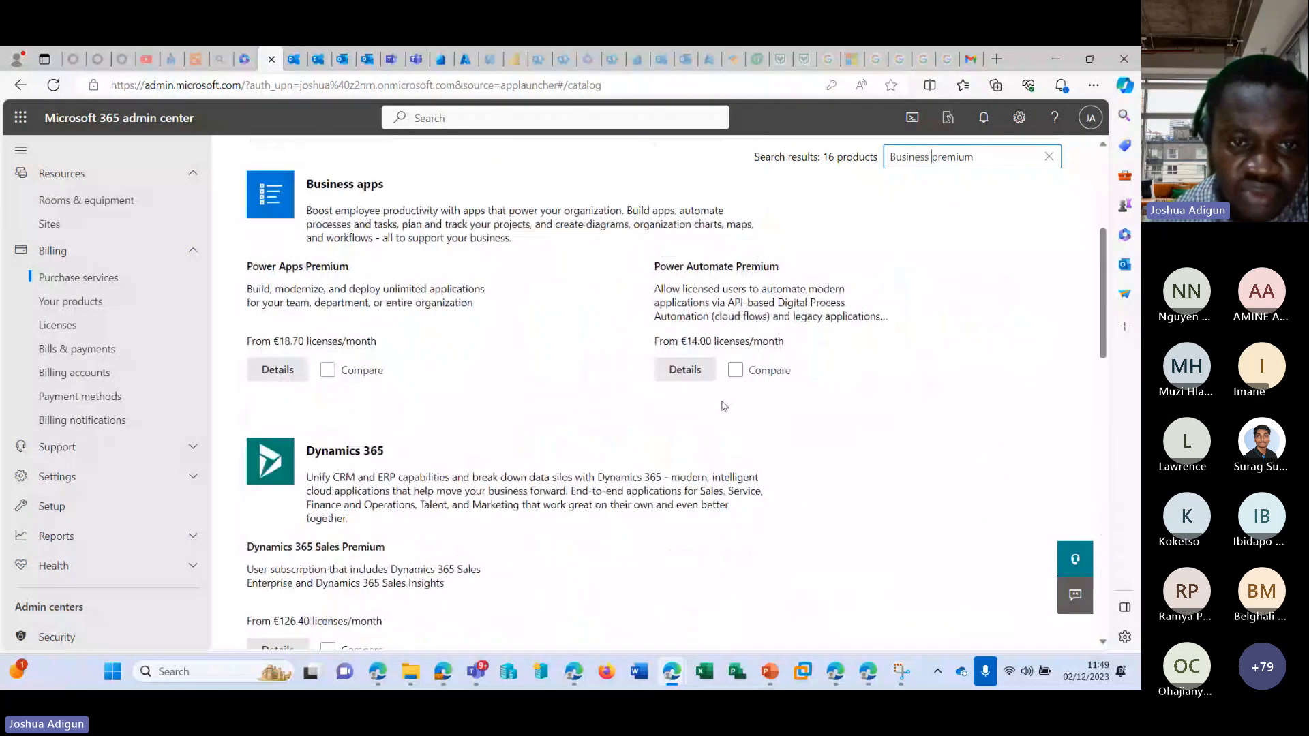
scroll(724, 406, "up", 5)
Clear the product search and include Office 365, Windows and Windows 365 so that all product categories are selected.
left_click(1049, 326)
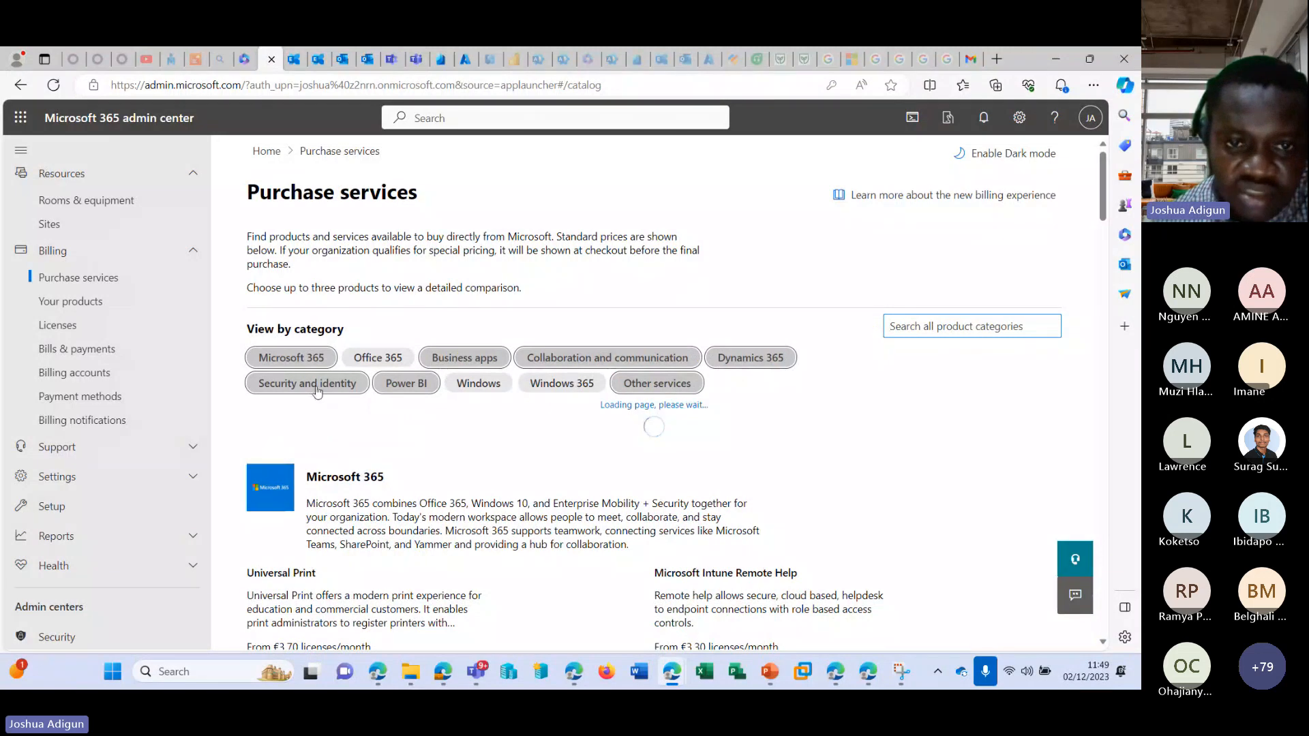
left_click(563, 385)
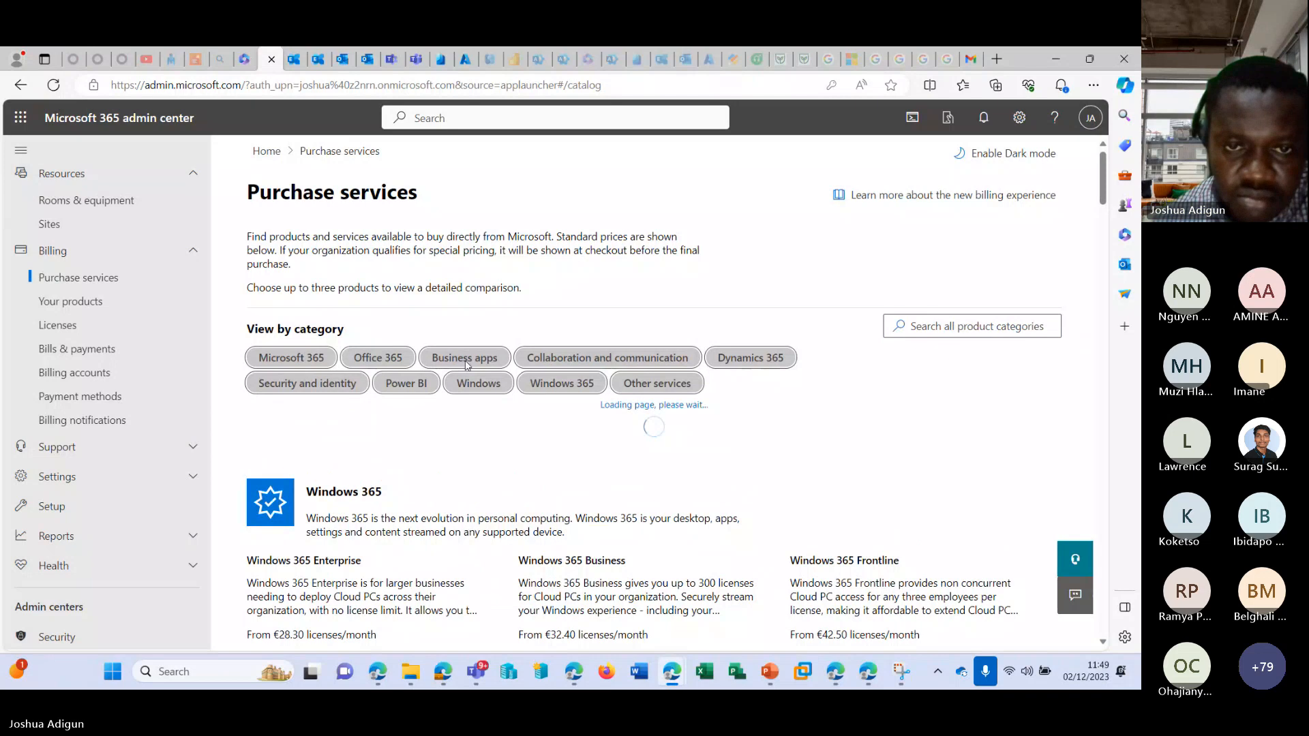
left_click(509, 385)
left_click(473, 361)
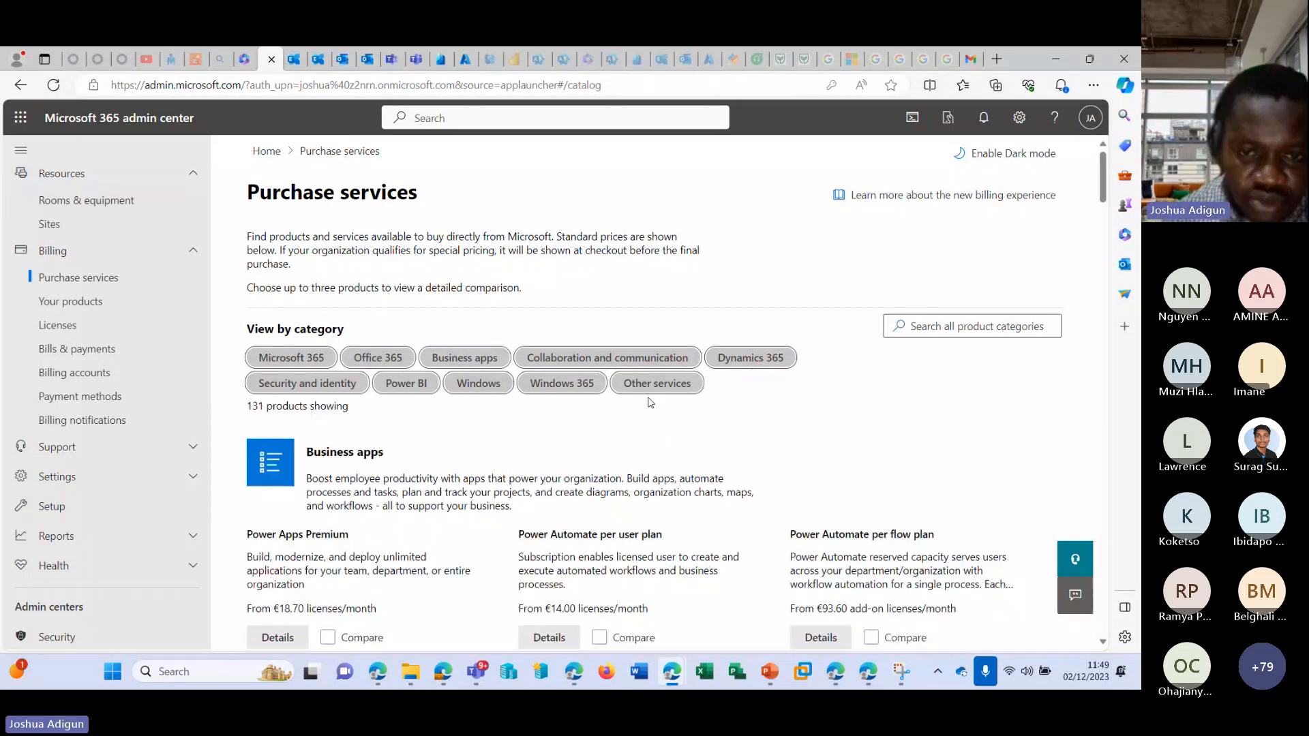
Look through the full product catalog, from Business apps and Windows to Power BI and Other services.
scroll(655, 407, "down", 7)
scroll(671, 394, "down", 2)
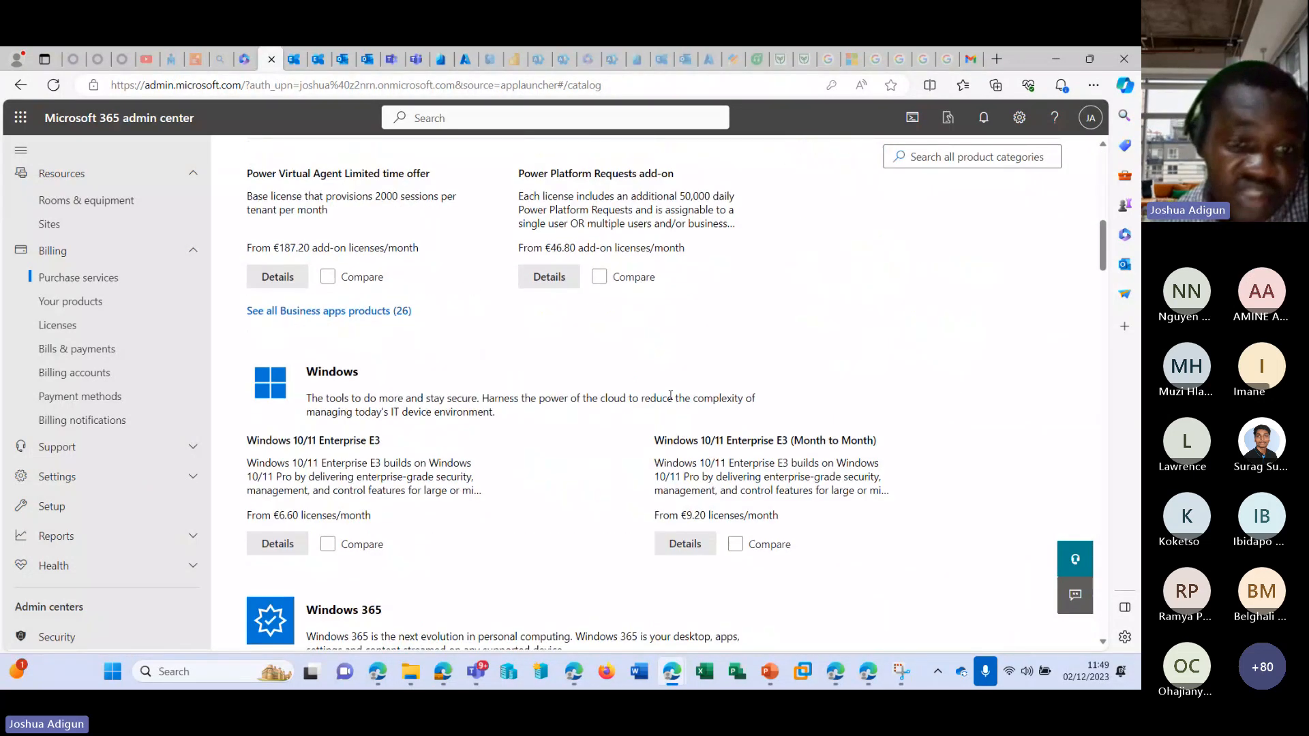
scroll(670, 396, "down", 6)
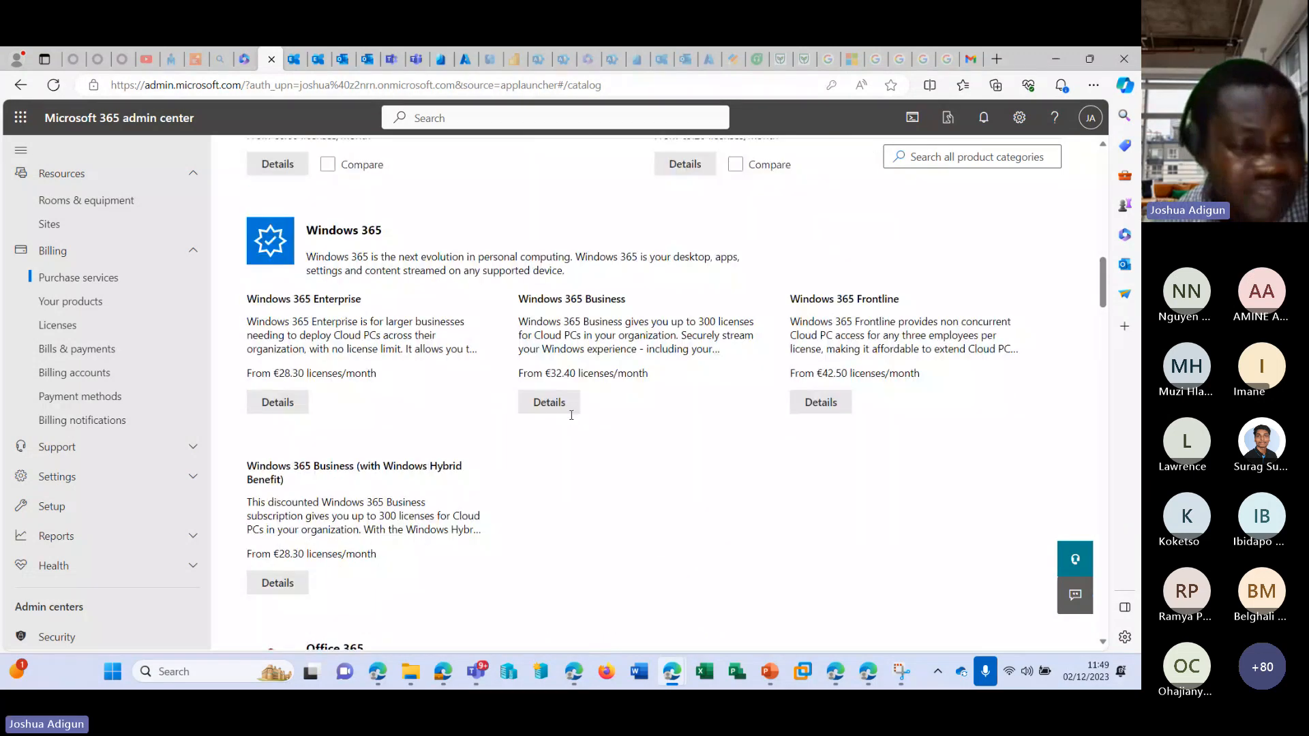
scroll(388, 407, "down", 5)
scroll(296, 436, "down", 1)
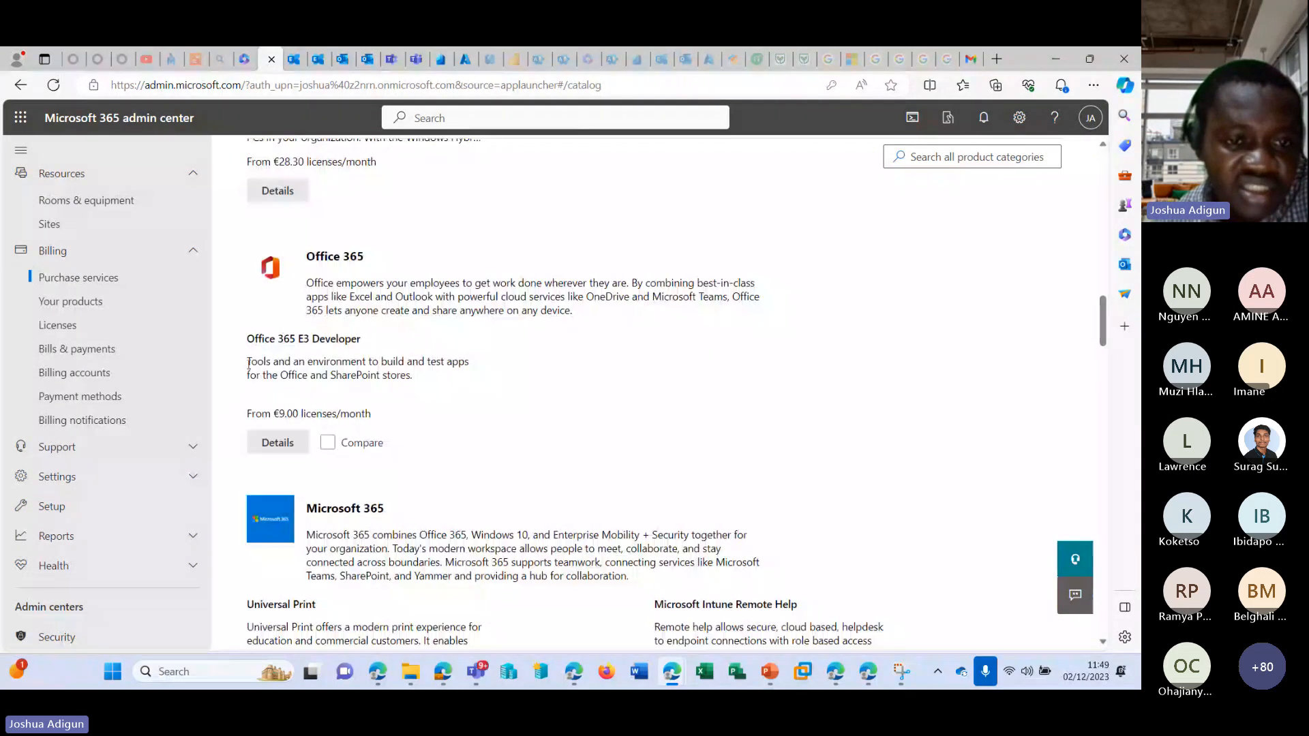
scroll(368, 362, "down", 12)
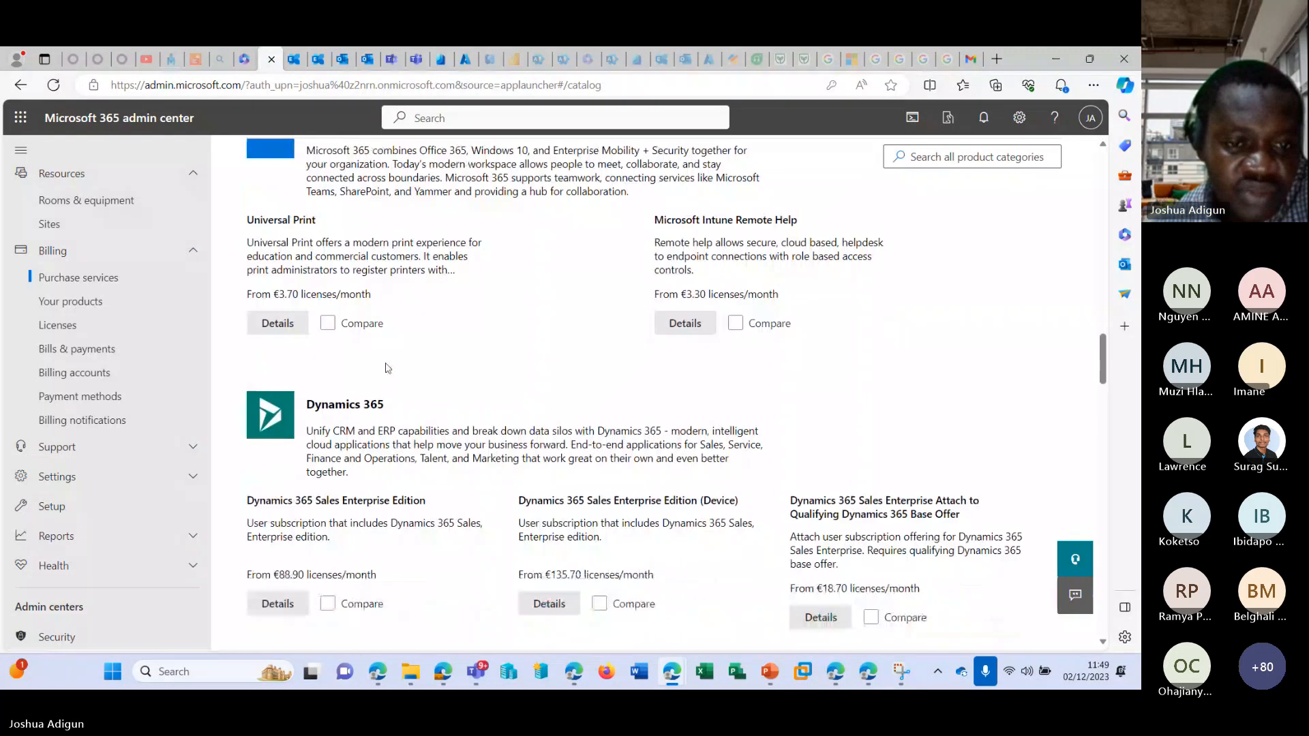
scroll(391, 372, "down", 6)
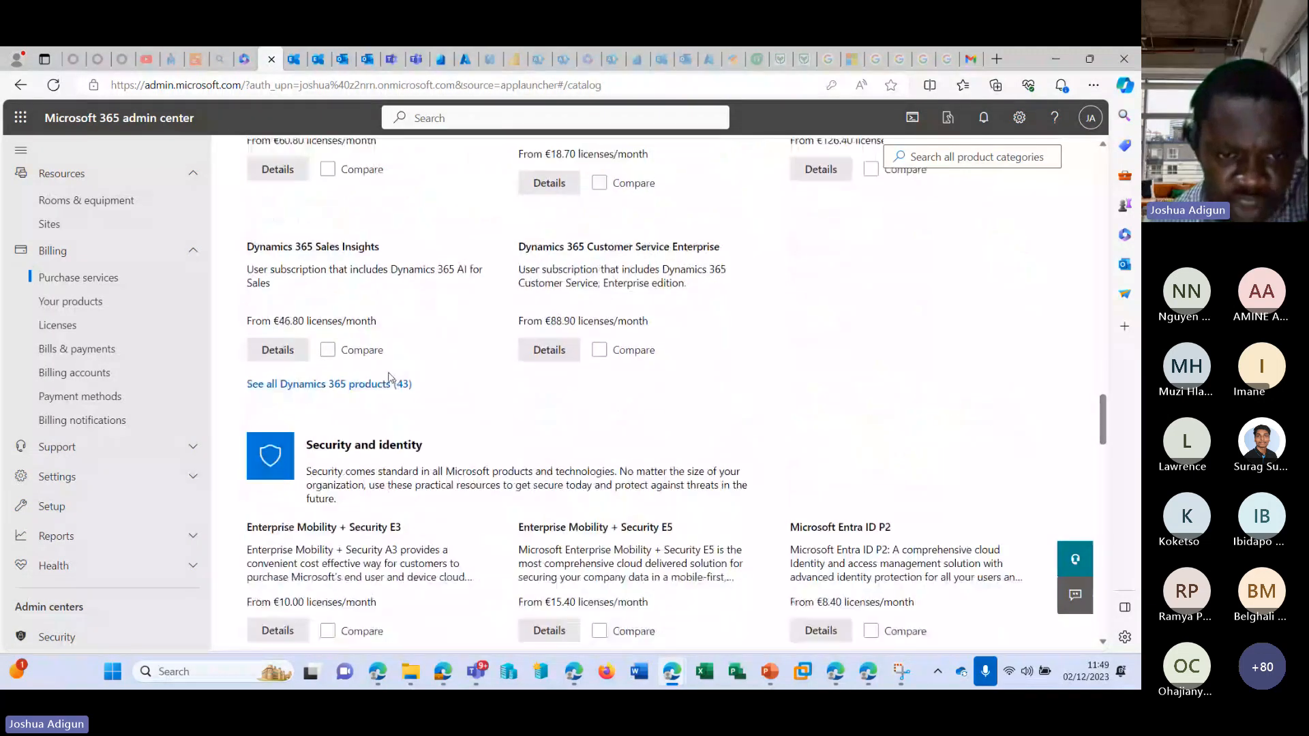
scroll(389, 375, "down", 5)
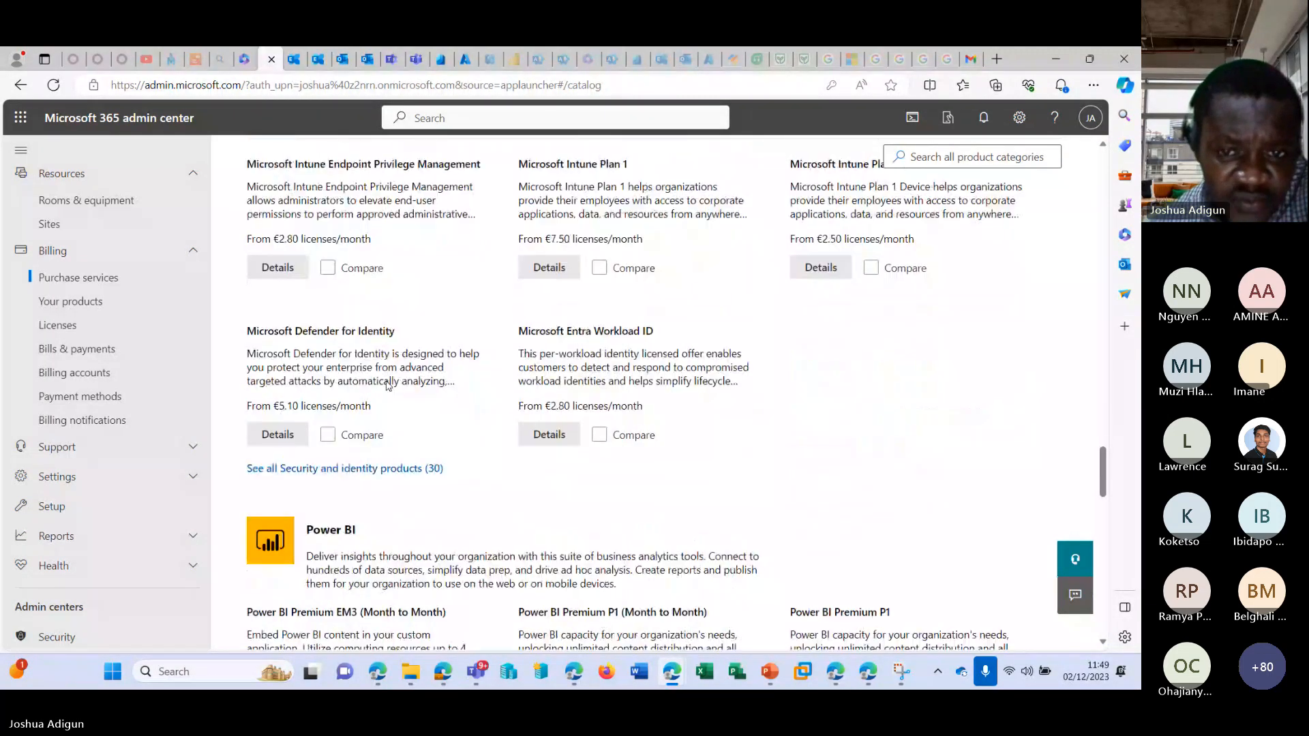
scroll(386, 385, "down", 7)
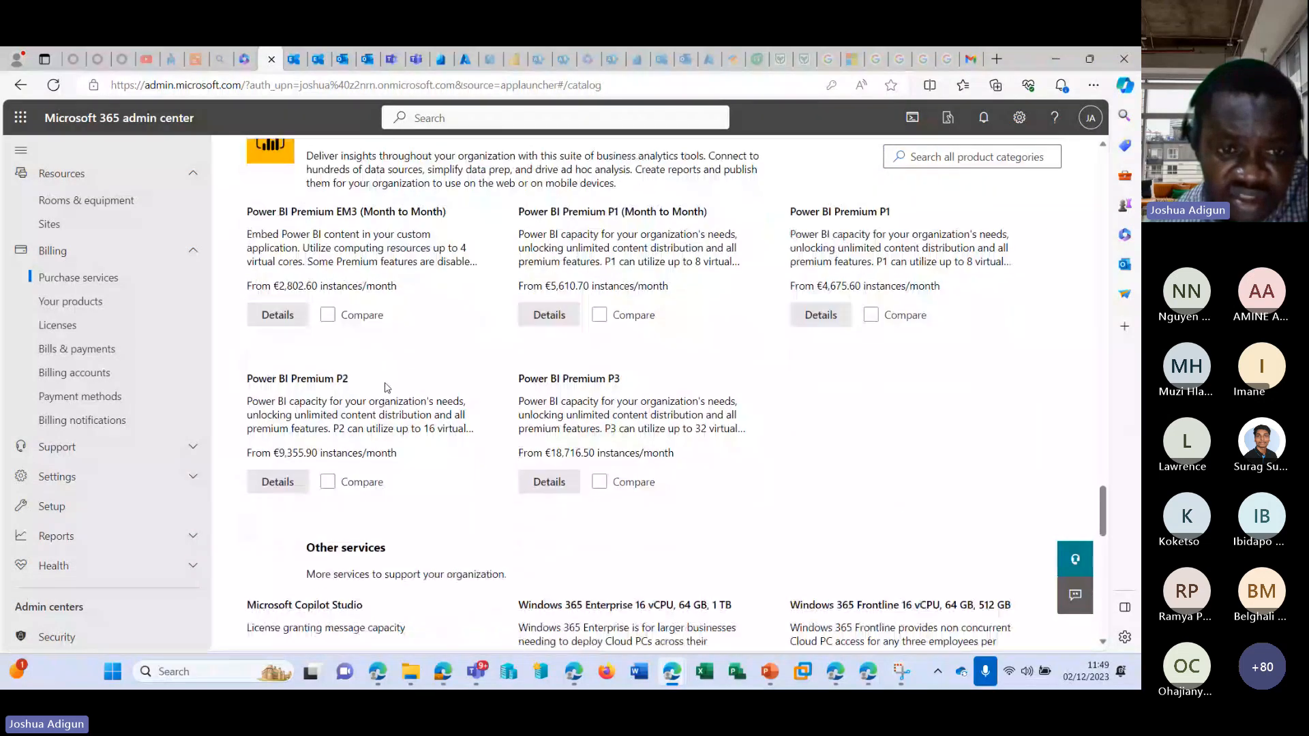
scroll(385, 383, "down", 7)
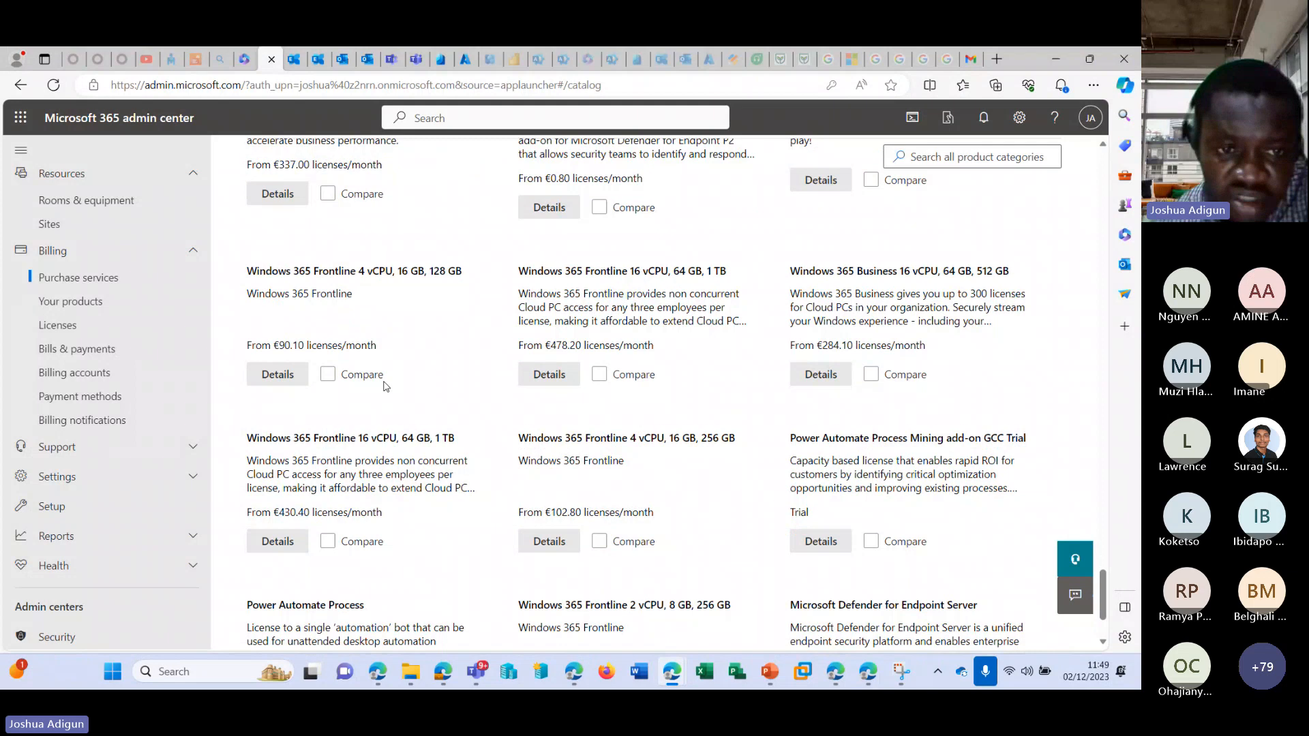
scroll(386, 387, "down", 1)
scroll(424, 388, "up", 14)
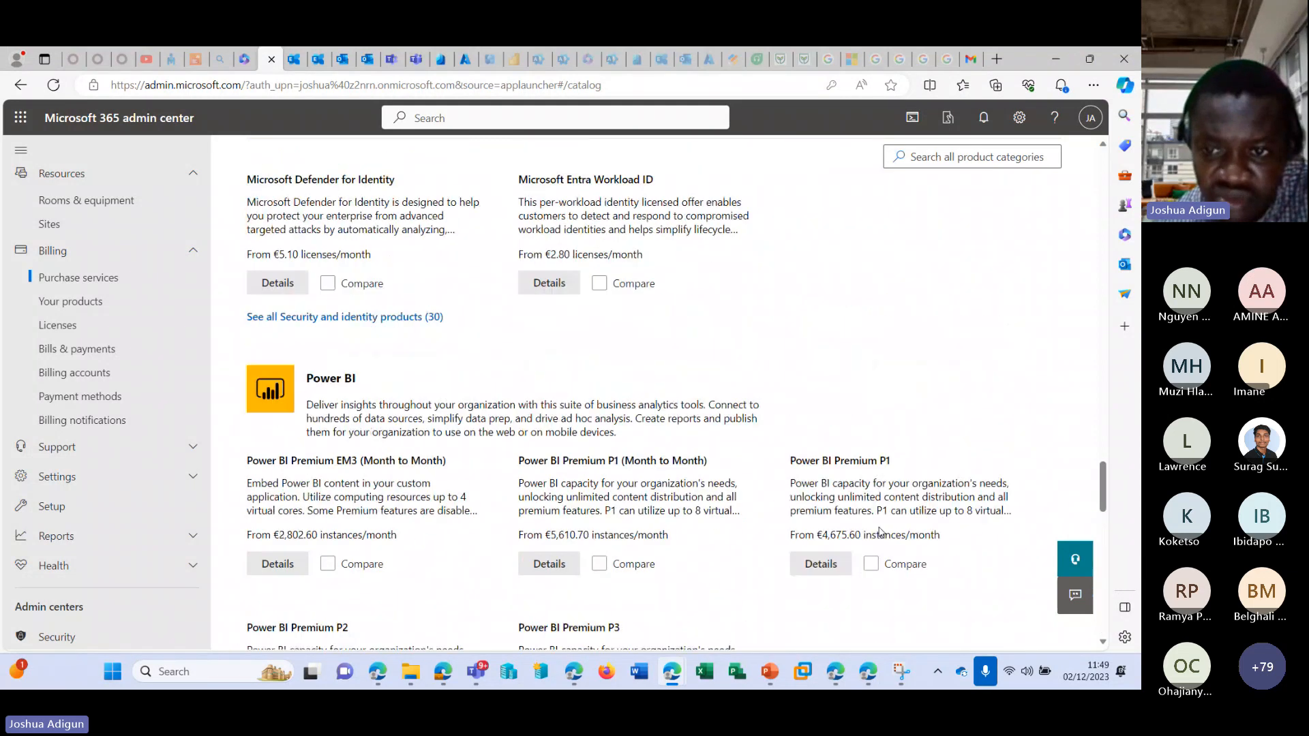
scroll(879, 532, "up", 10)
scroll(884, 544, "up", 15)
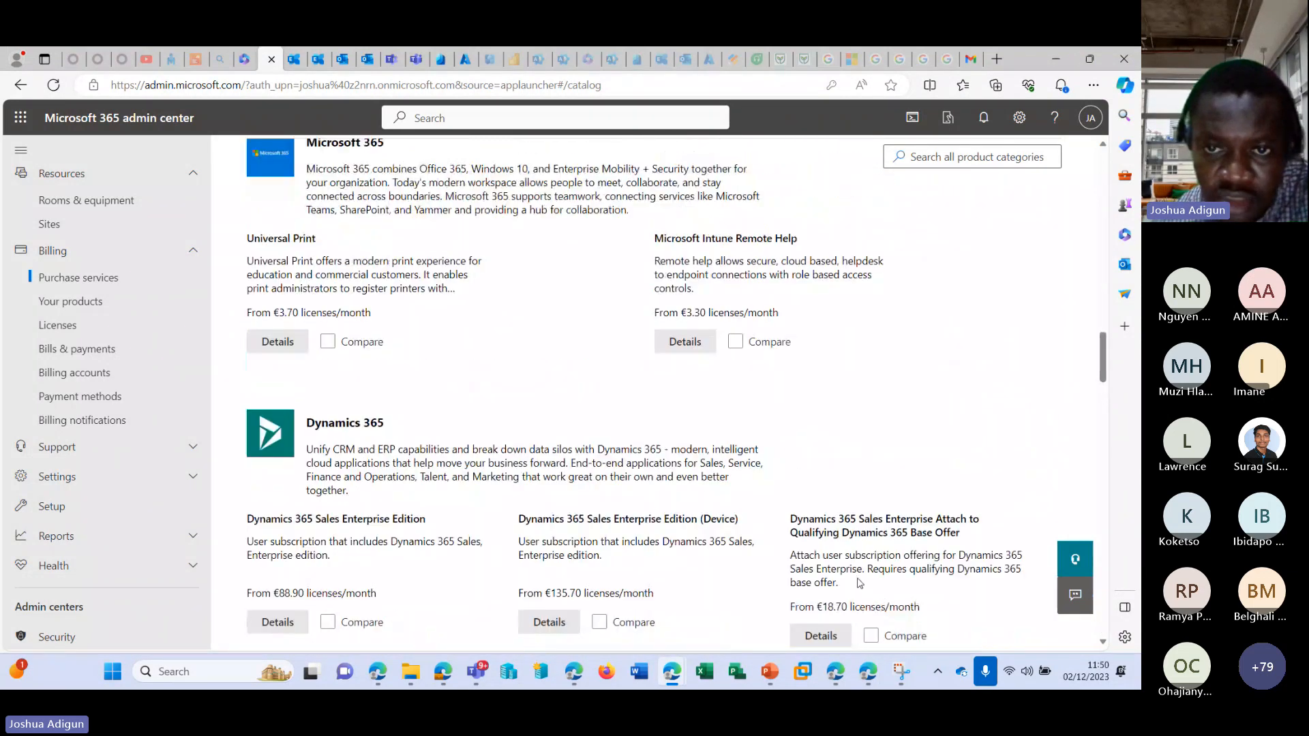
Search all product categories for "Micrsofot 365 Business standard".
left_click(963, 327)
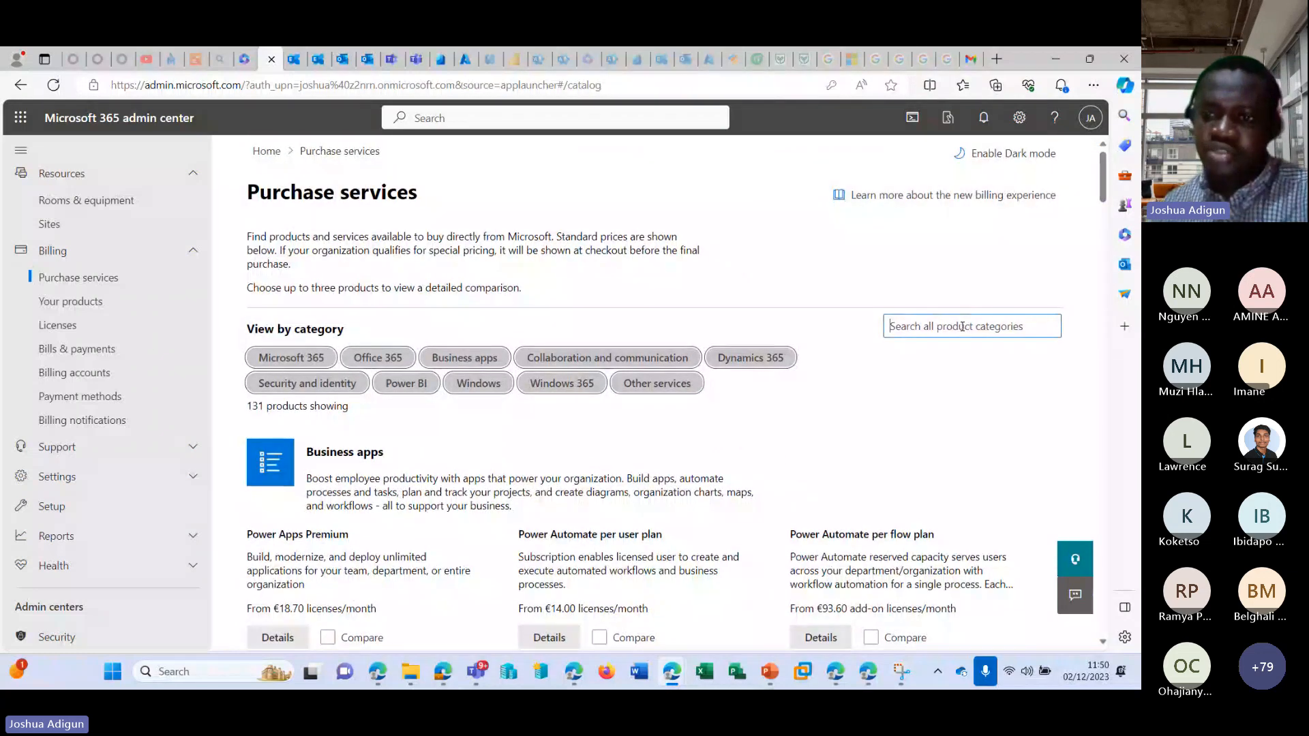
type("Business")
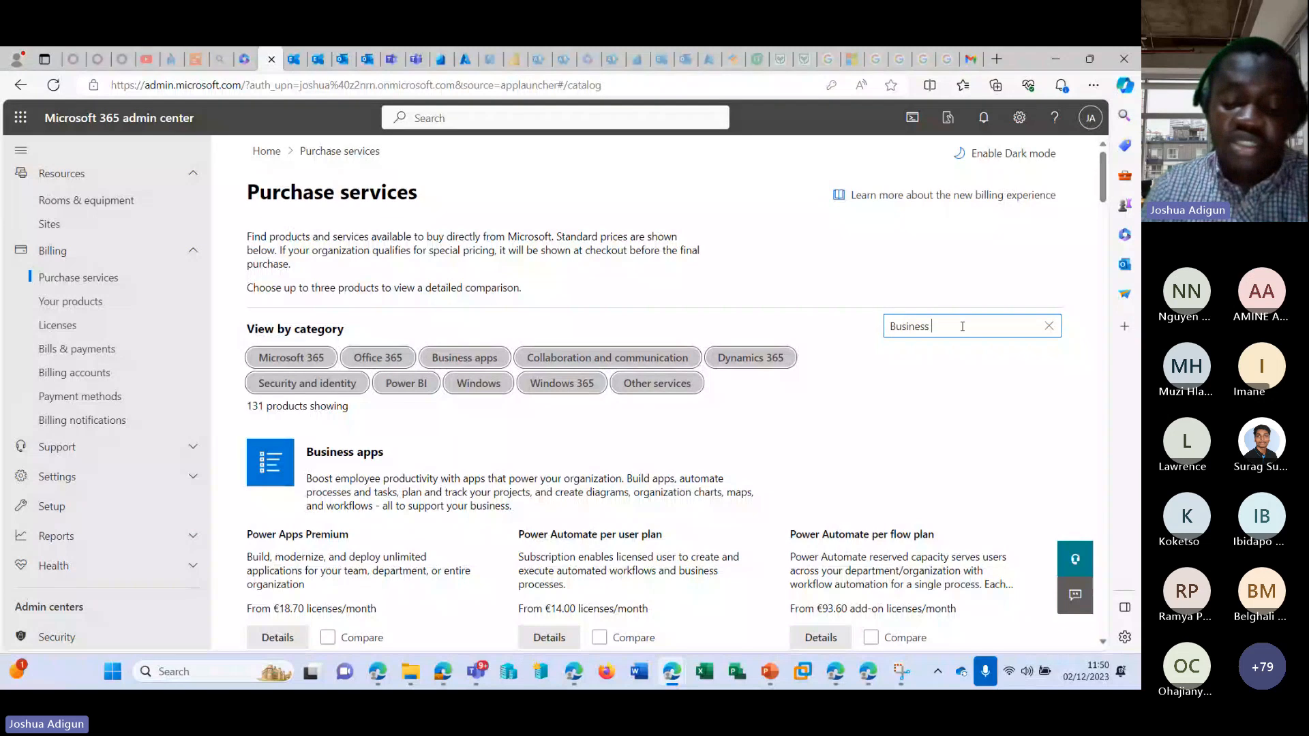
type(" standard")
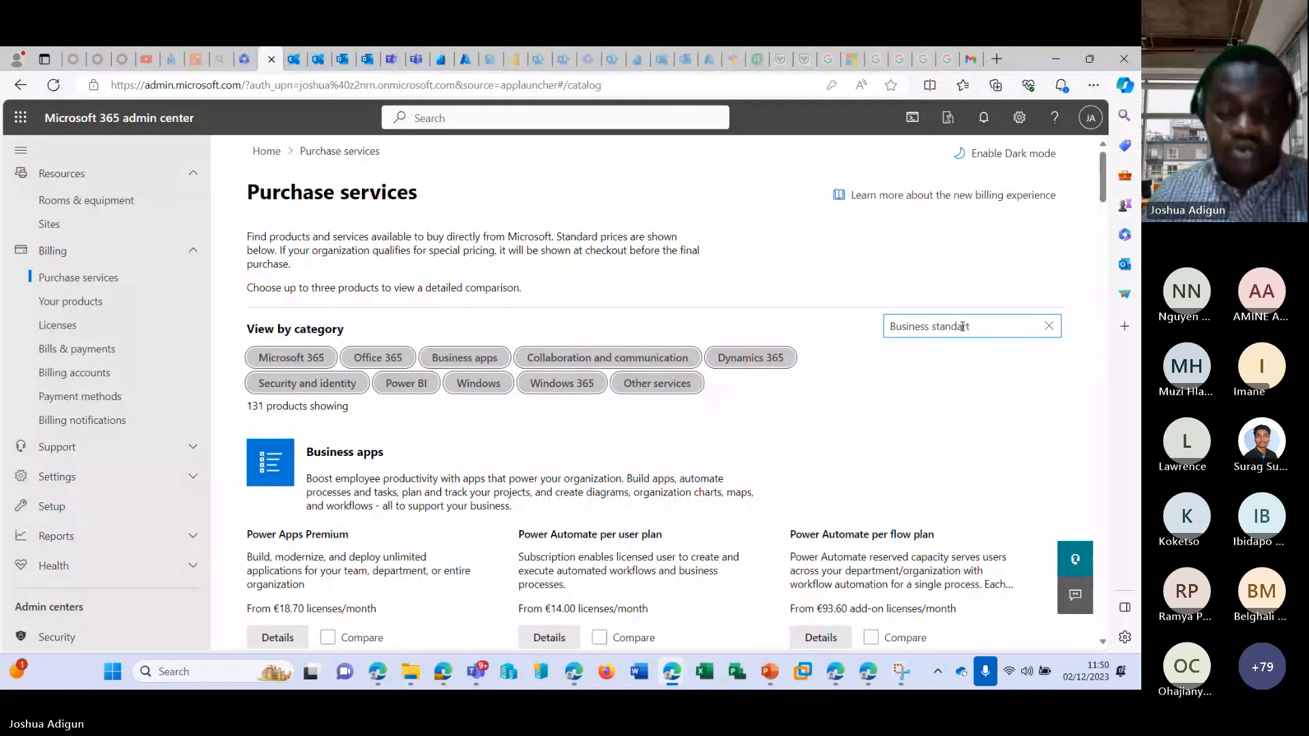
key("BackSpace")
type("d")
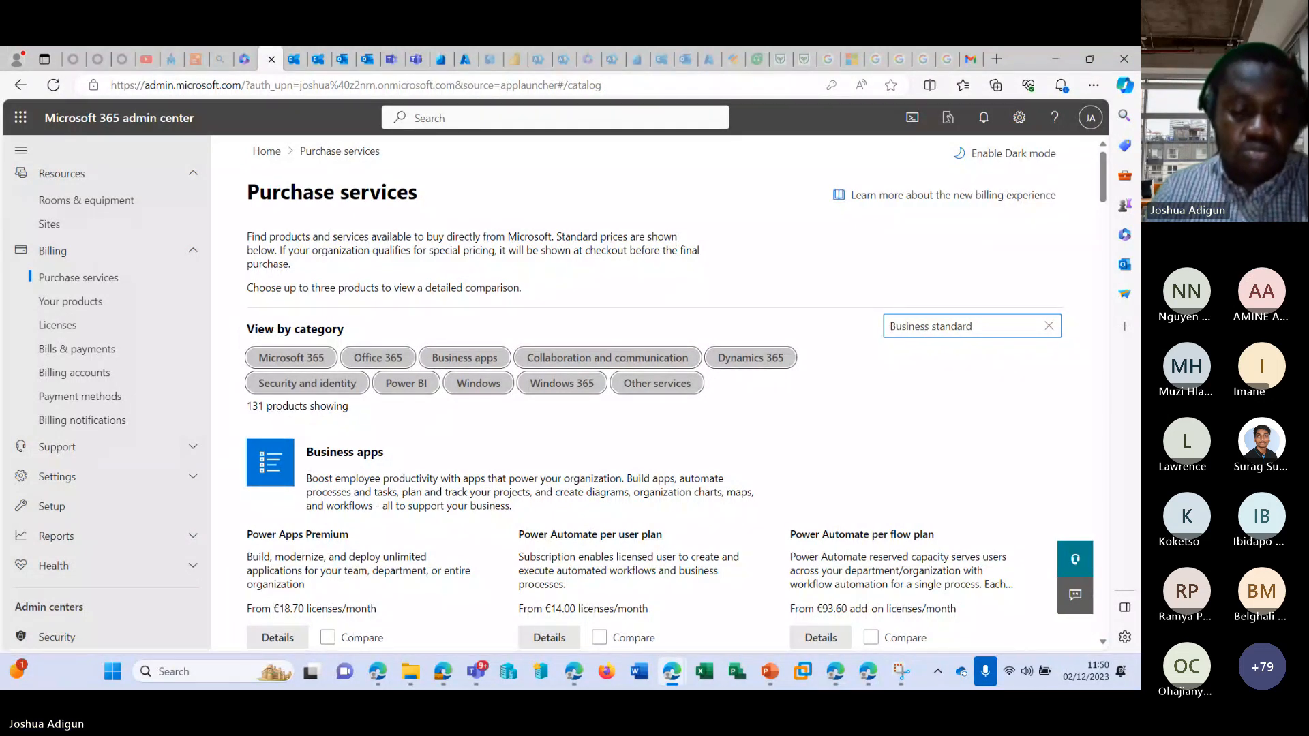
type("Micrsofot")
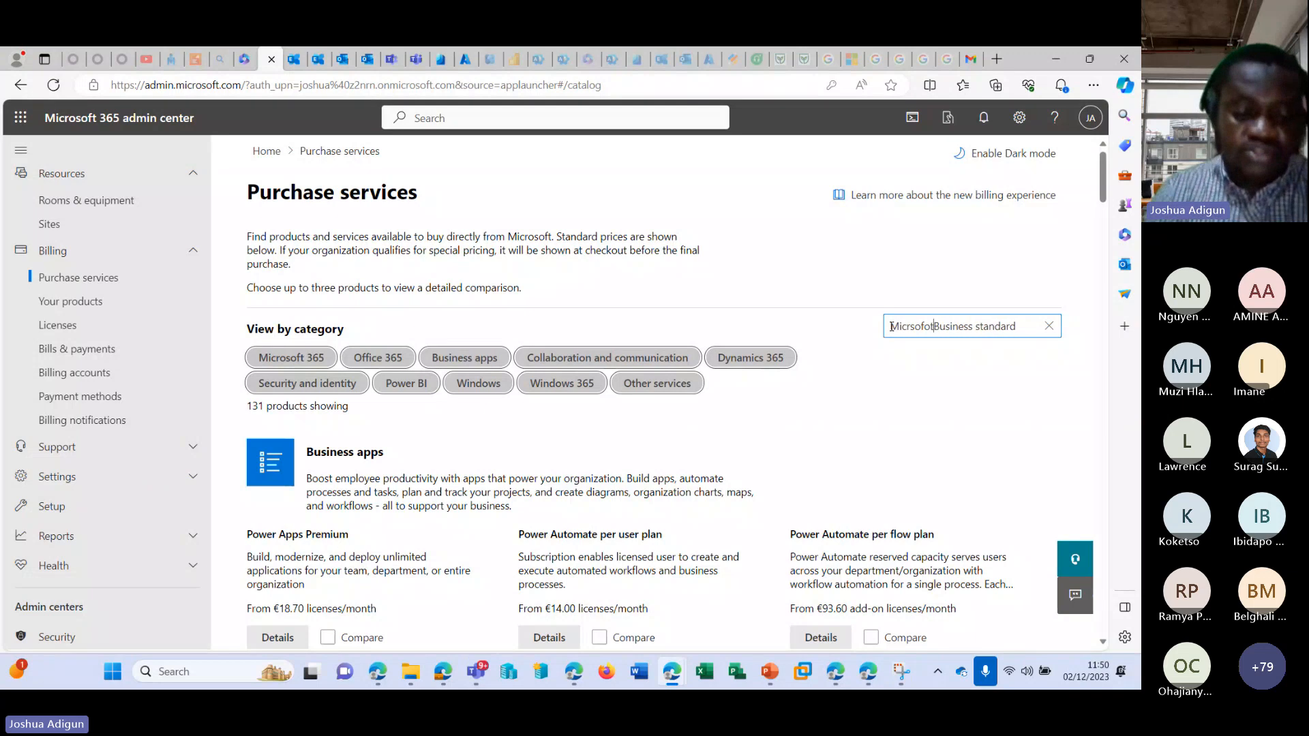
type(" 365")
key("ctrl+a")
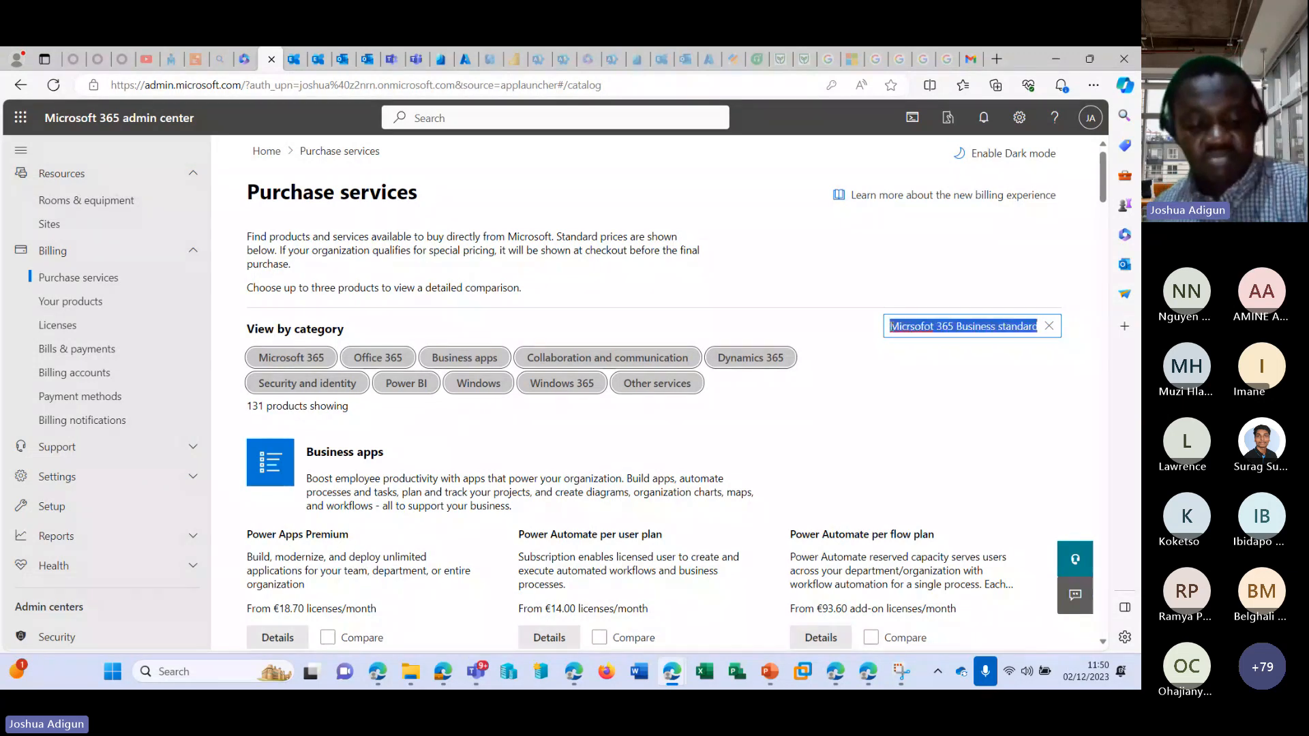
key("Return")
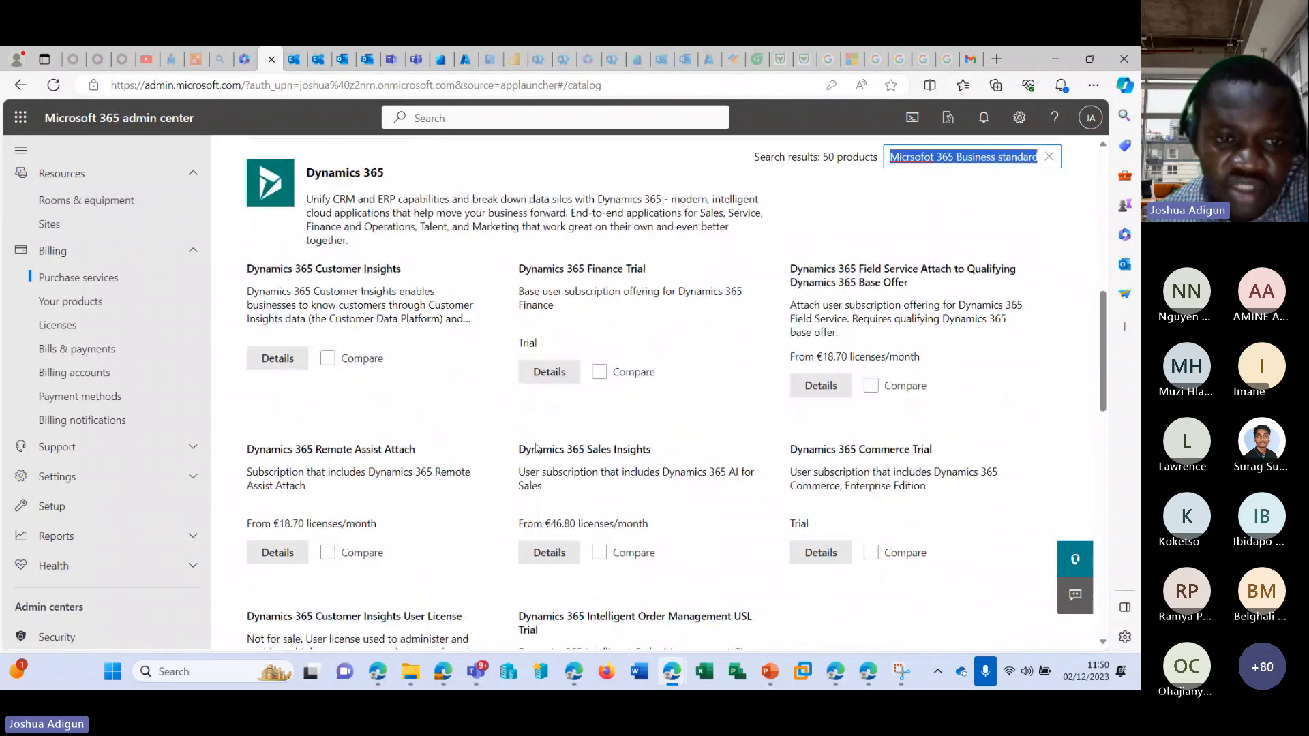
Look through the matching products and open the product details of Office 365 E3 Developer.
scroll(535, 452, "down", 8)
scroll(535, 456, "down", 5)
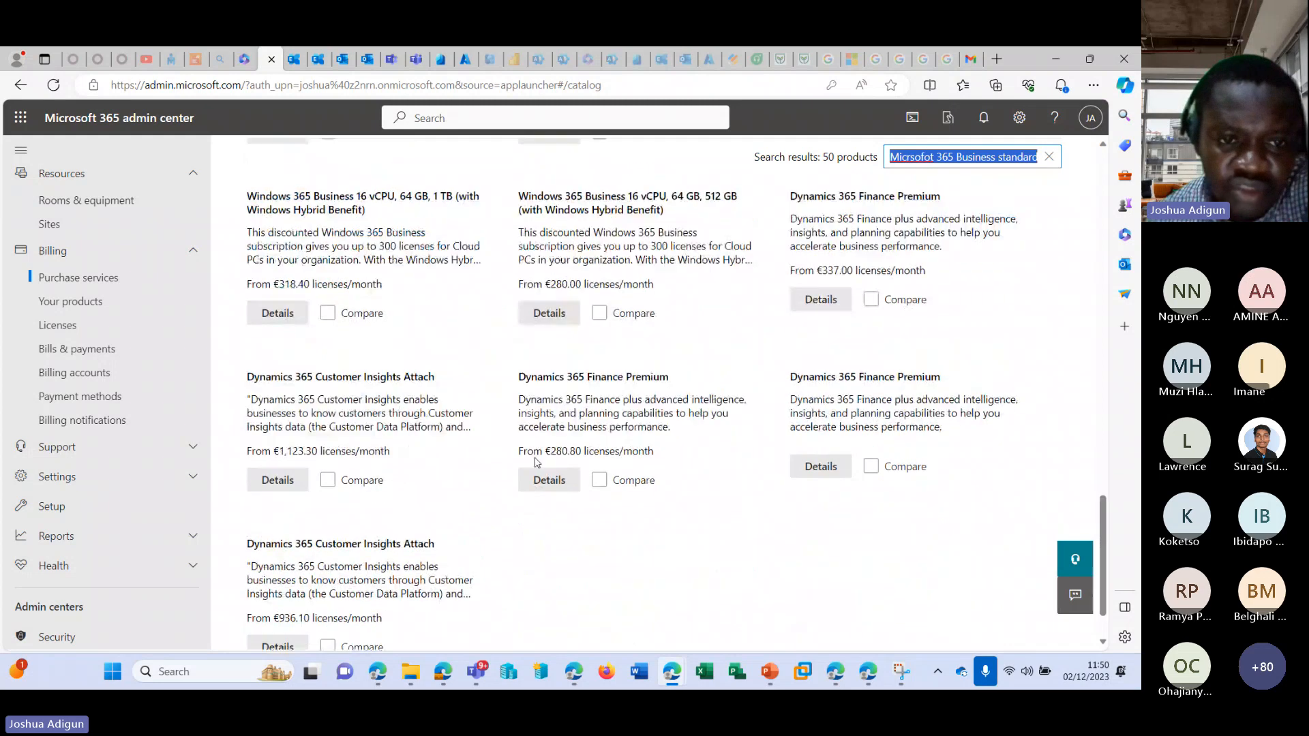
scroll(790, 461, "up", 15)
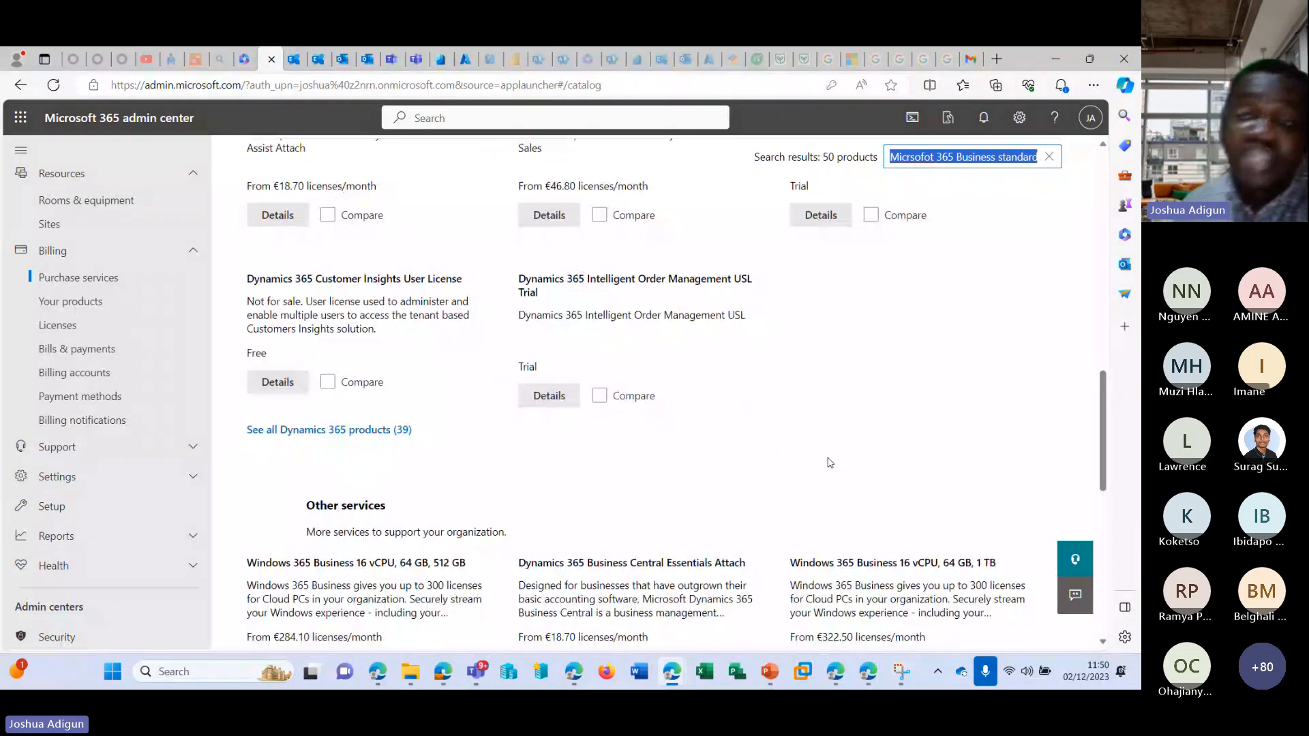
scroll(653, 415, "up", 2)
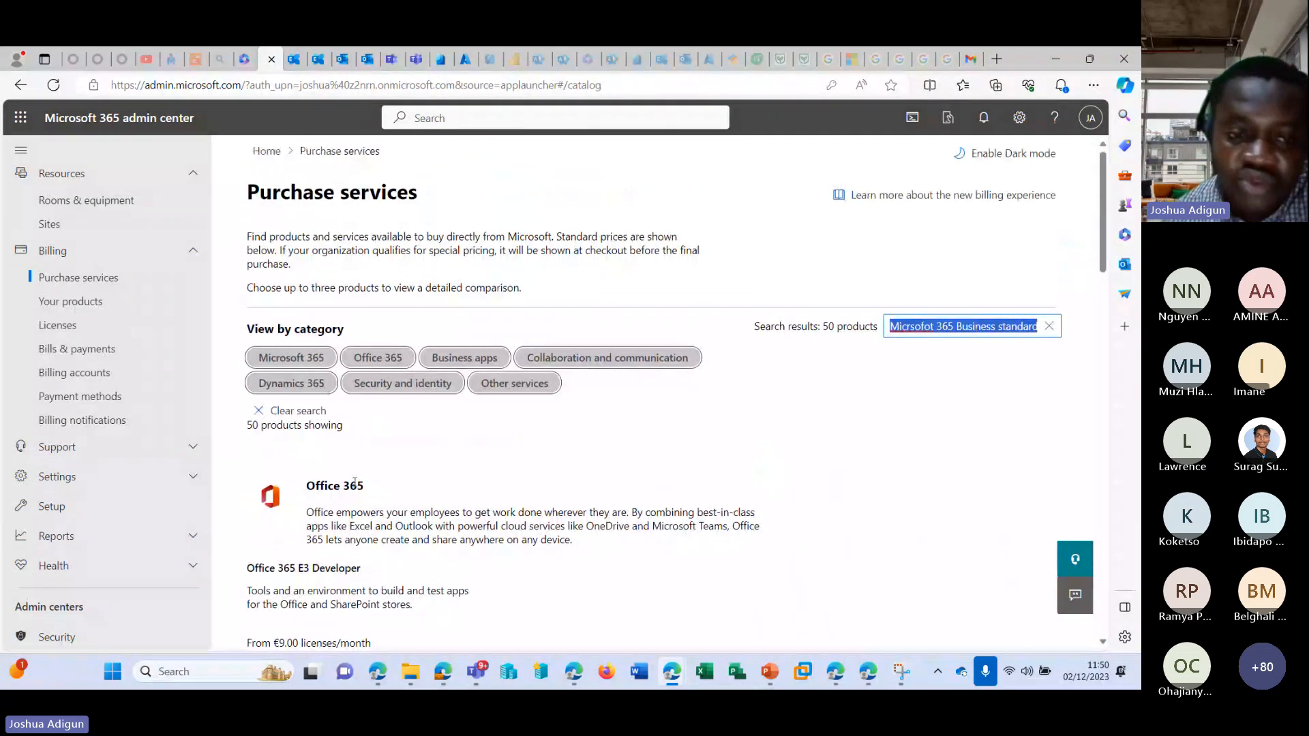
scroll(361, 431, "down", 4)
left_click(278, 439)
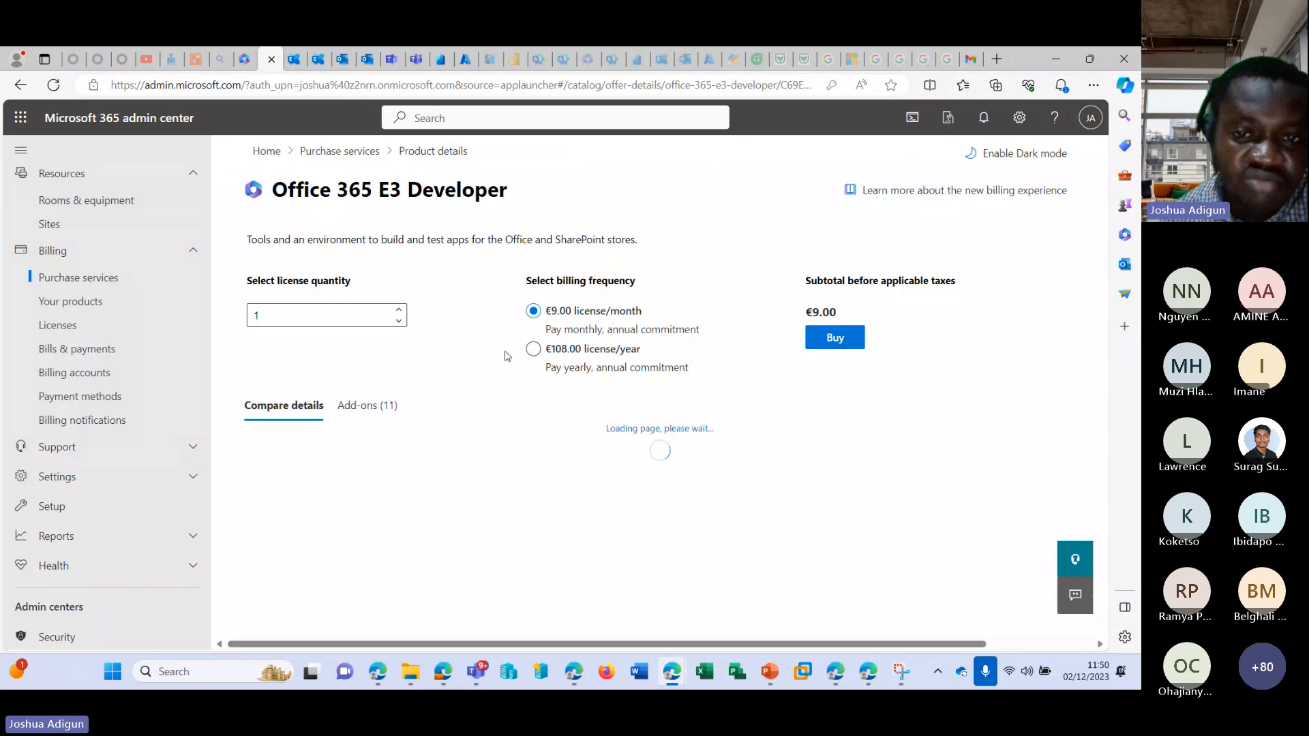
Raise the license quantity for Office 365 E3 Developer to 12.
left_click(398, 311)
left_click(399, 310)
left_click(398, 310)
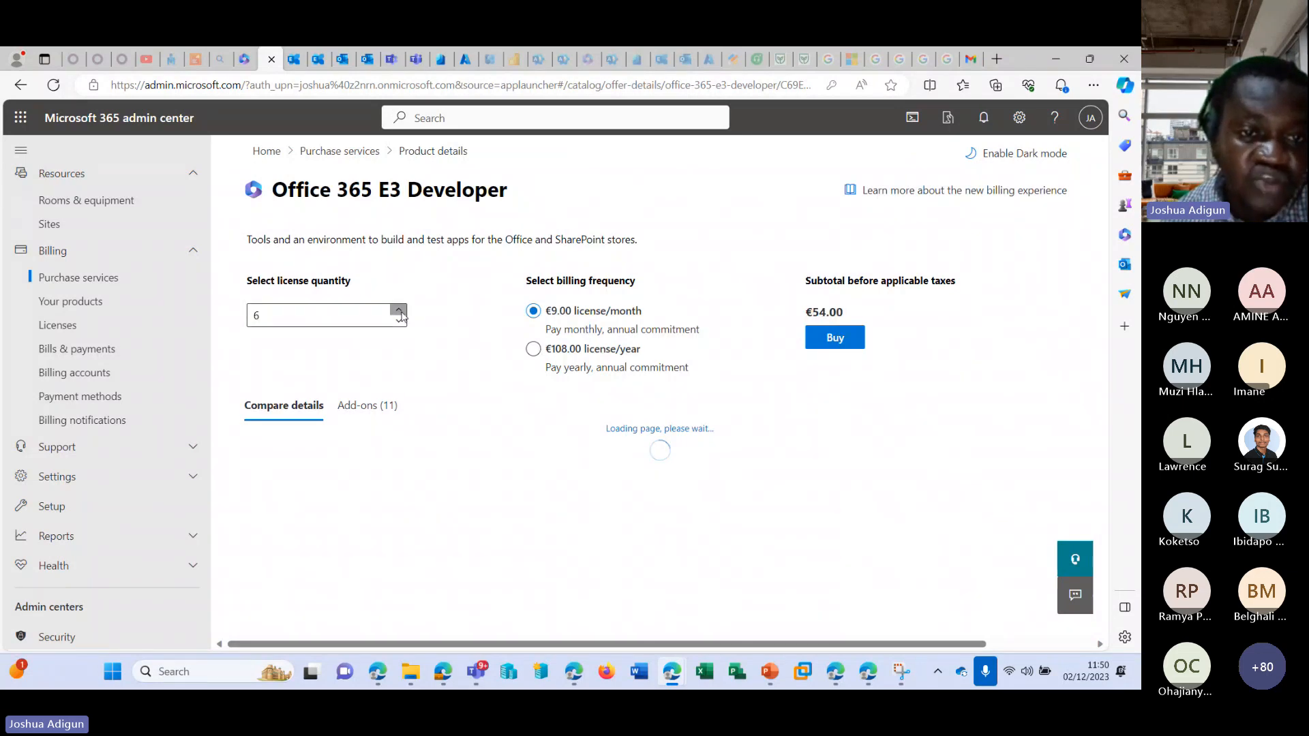
left_click(399, 310)
left_click(399, 310)
left_click(399, 310)
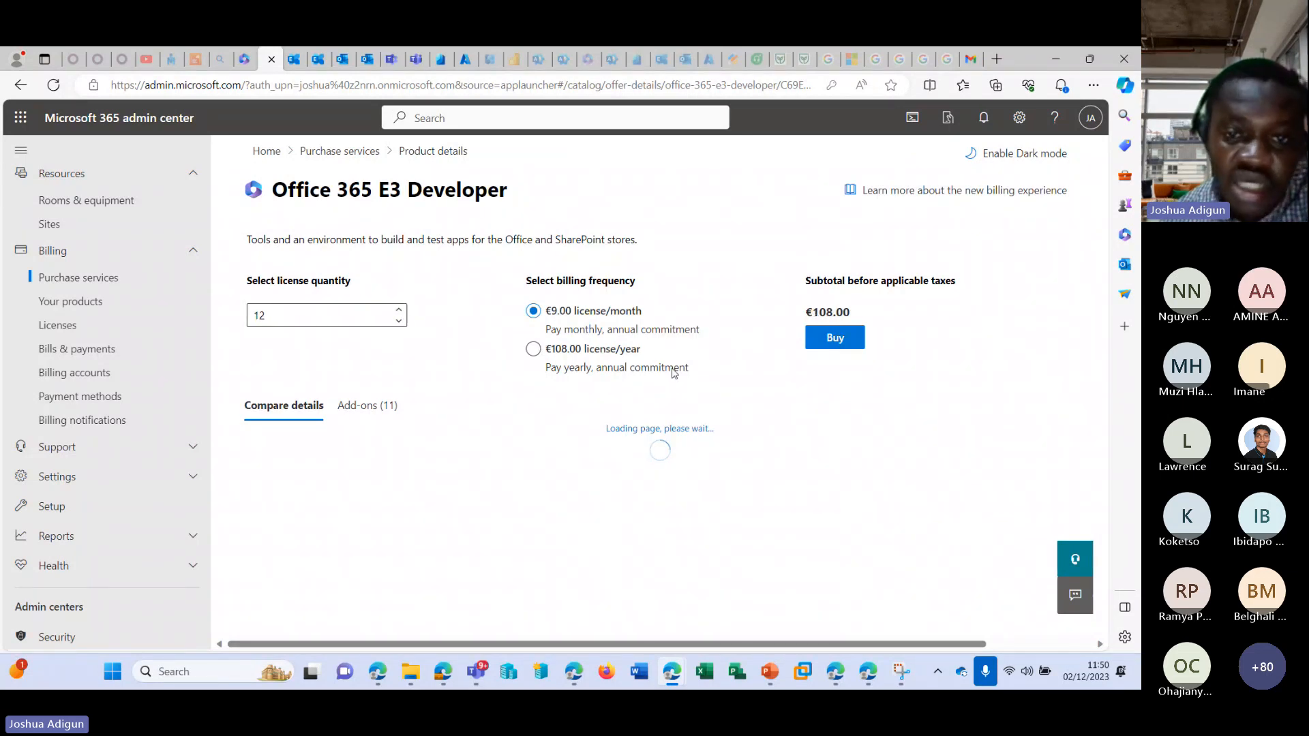
Try the monthly and yearly billing options, choose €108.00 license/year and reduce the license quantity to 1.
left_click(578, 356)
left_click(565, 323)
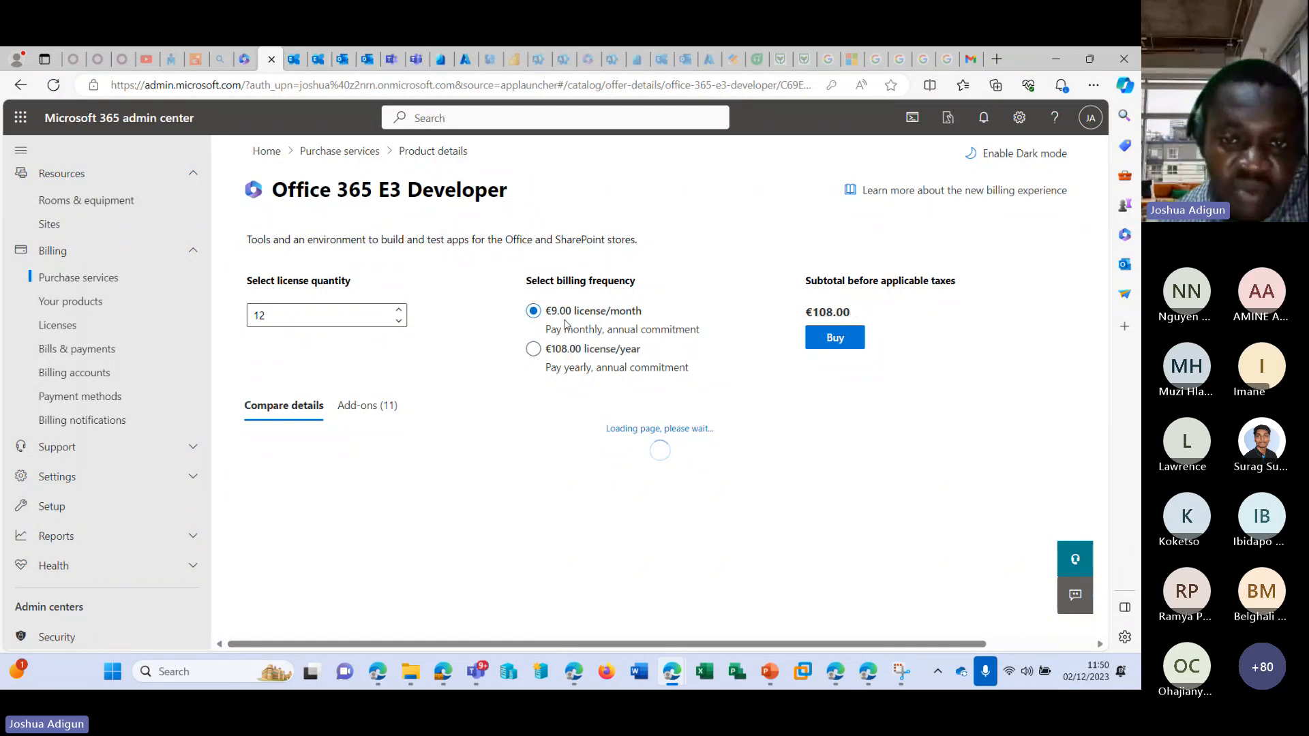
left_click(589, 360)
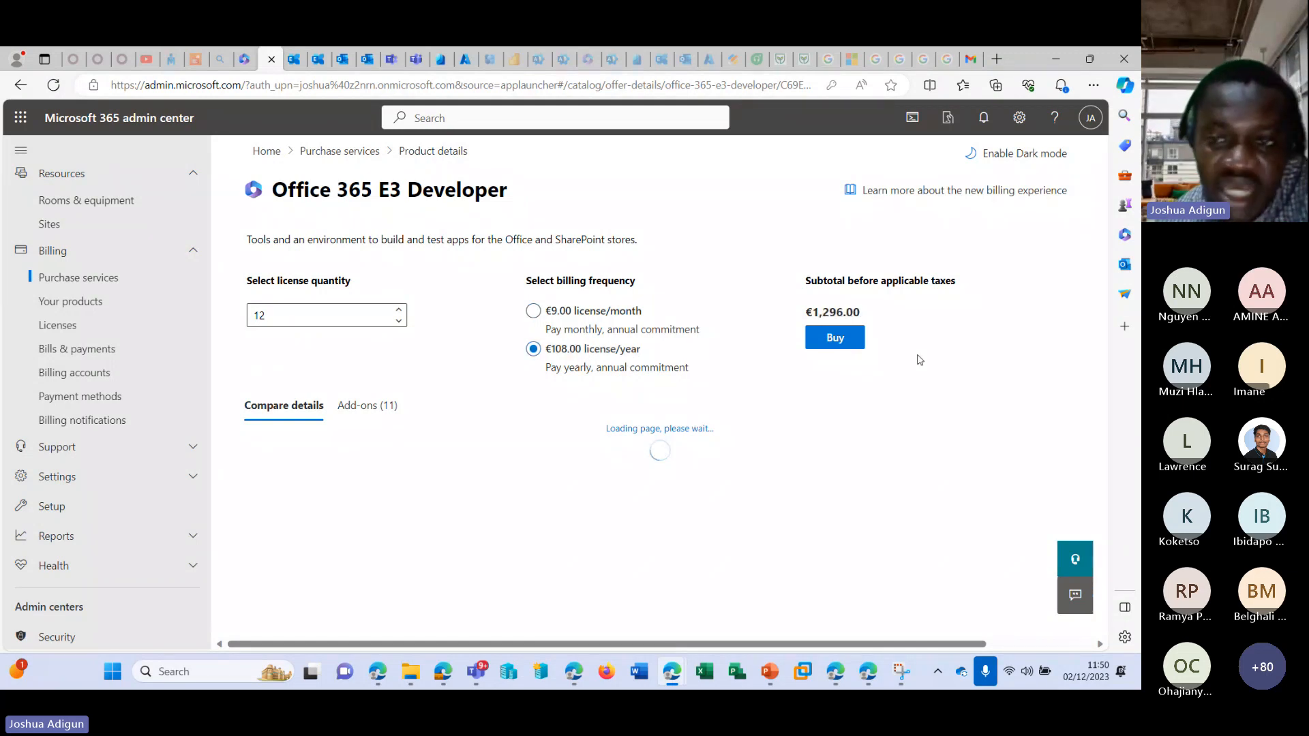
left_click(399, 321)
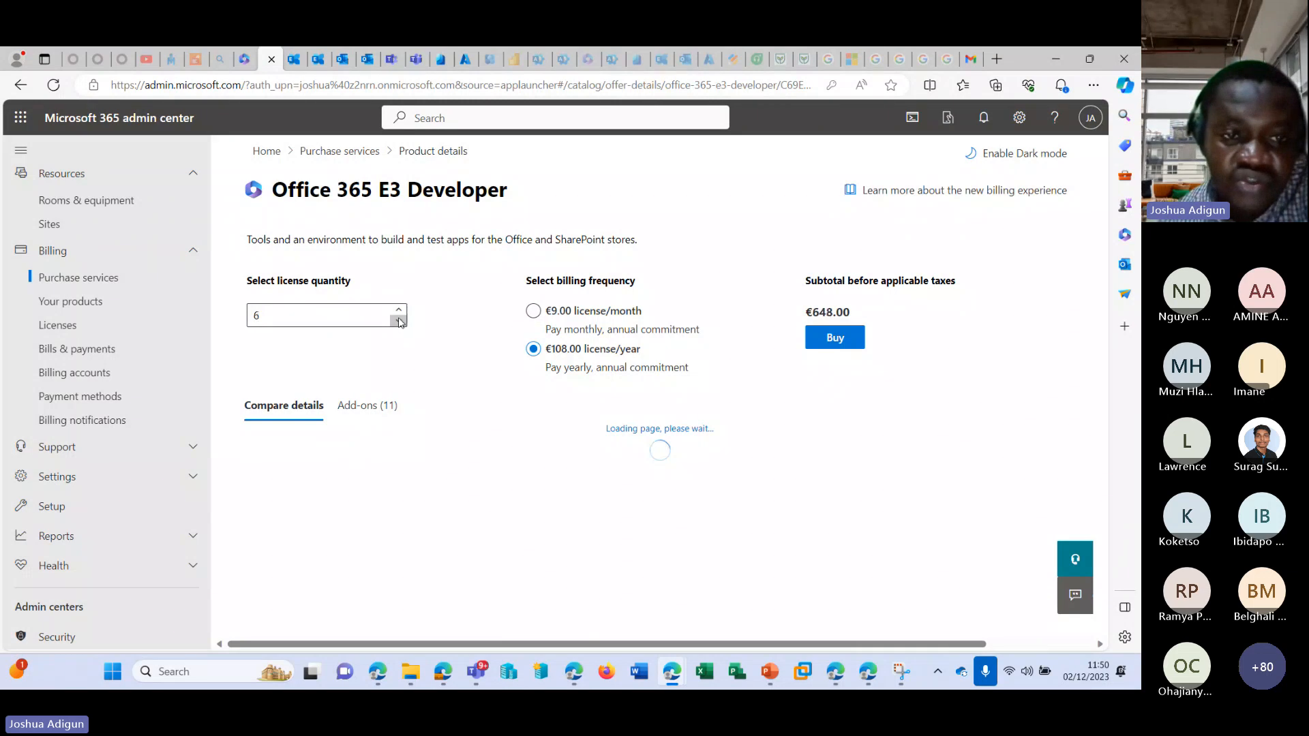
left_click(400, 321)
left_click(399, 321)
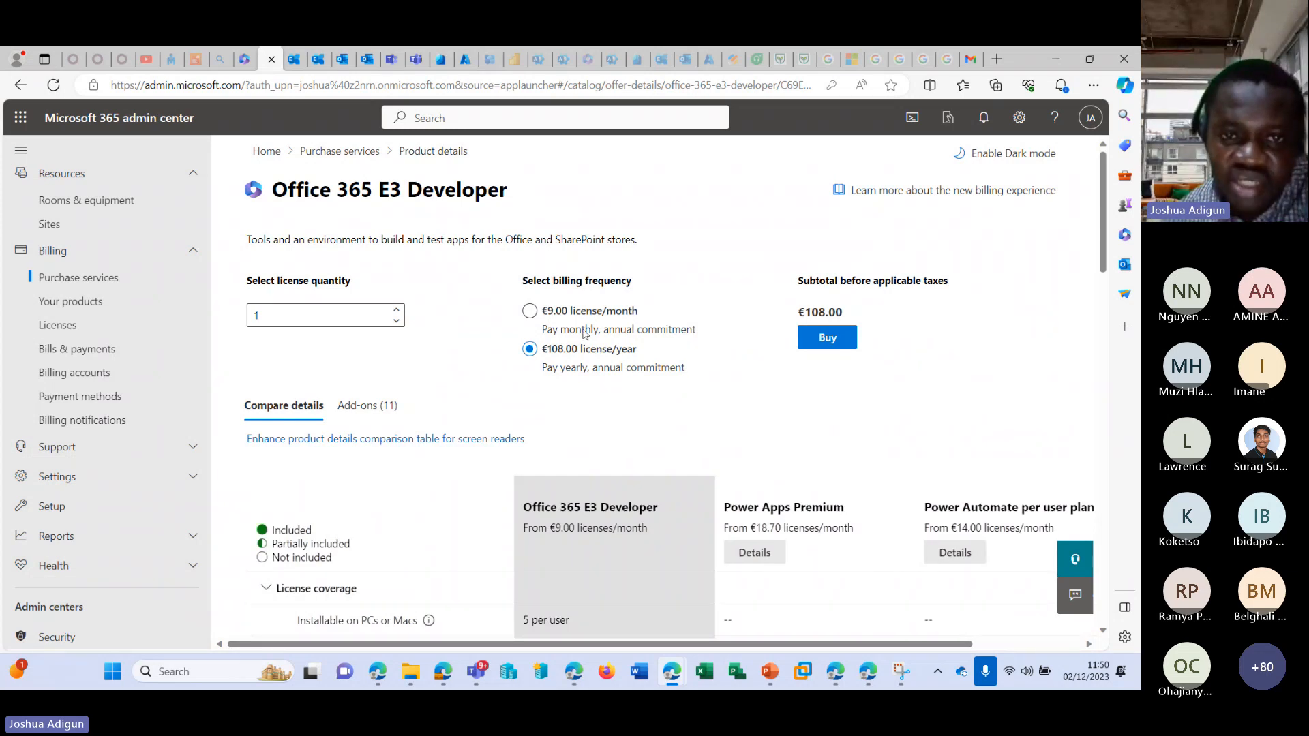
Set the billing frequency to the monthly payment option at €9.00 license/month.
scroll(567, 346, "down", 1)
scroll(586, 305, "up", 1)
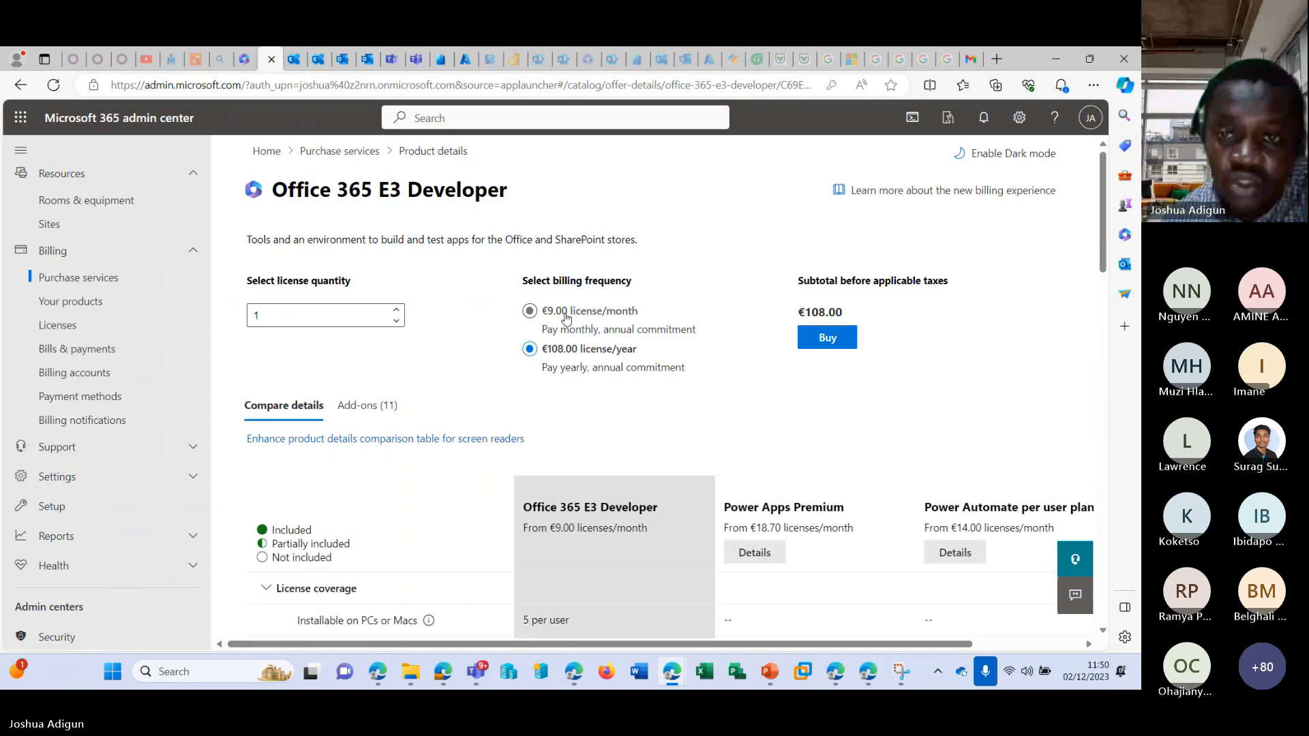
left_click(545, 308)
Examine the comparison table for the apps and services included in Office 365 E3 Developer against the Power Apps and Power Automate plans.
scroll(920, 369, "down", 5)
scroll(921, 368, "down", 10)
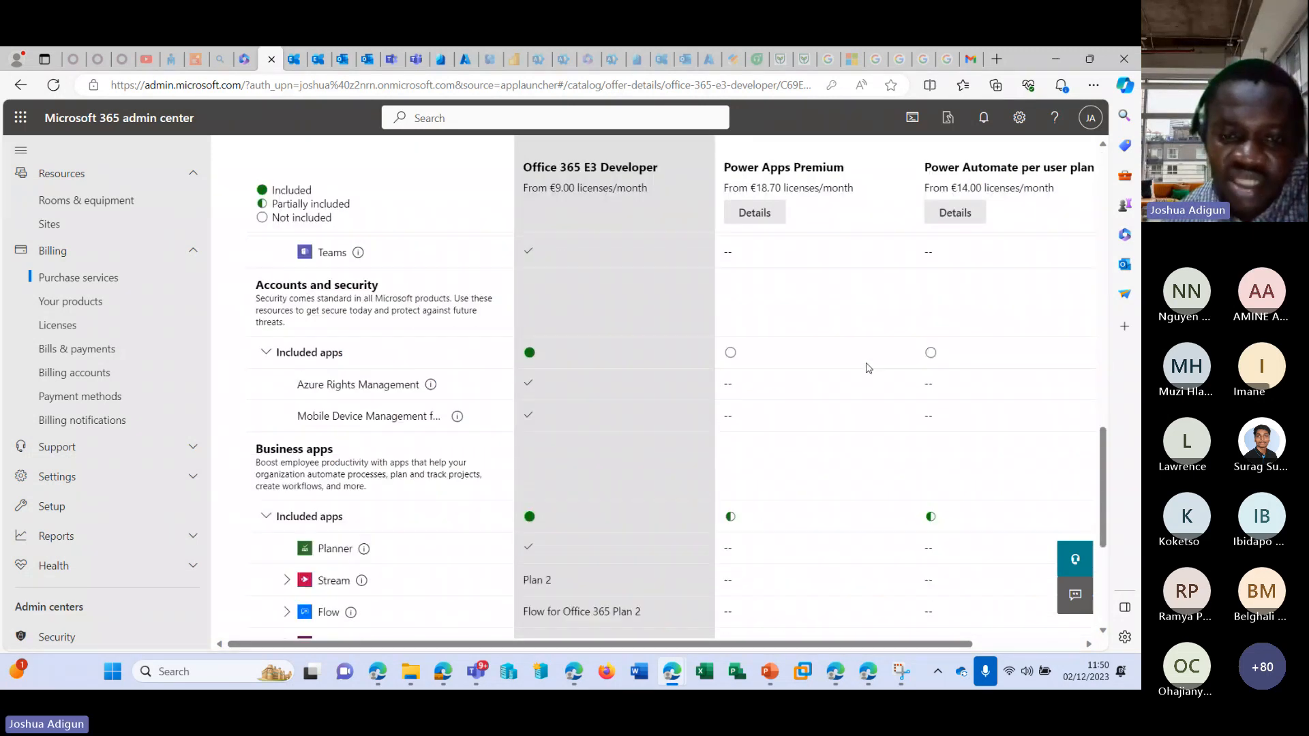
scroll(539, 386, "up", 4)
scroll(538, 386, "up", 10)
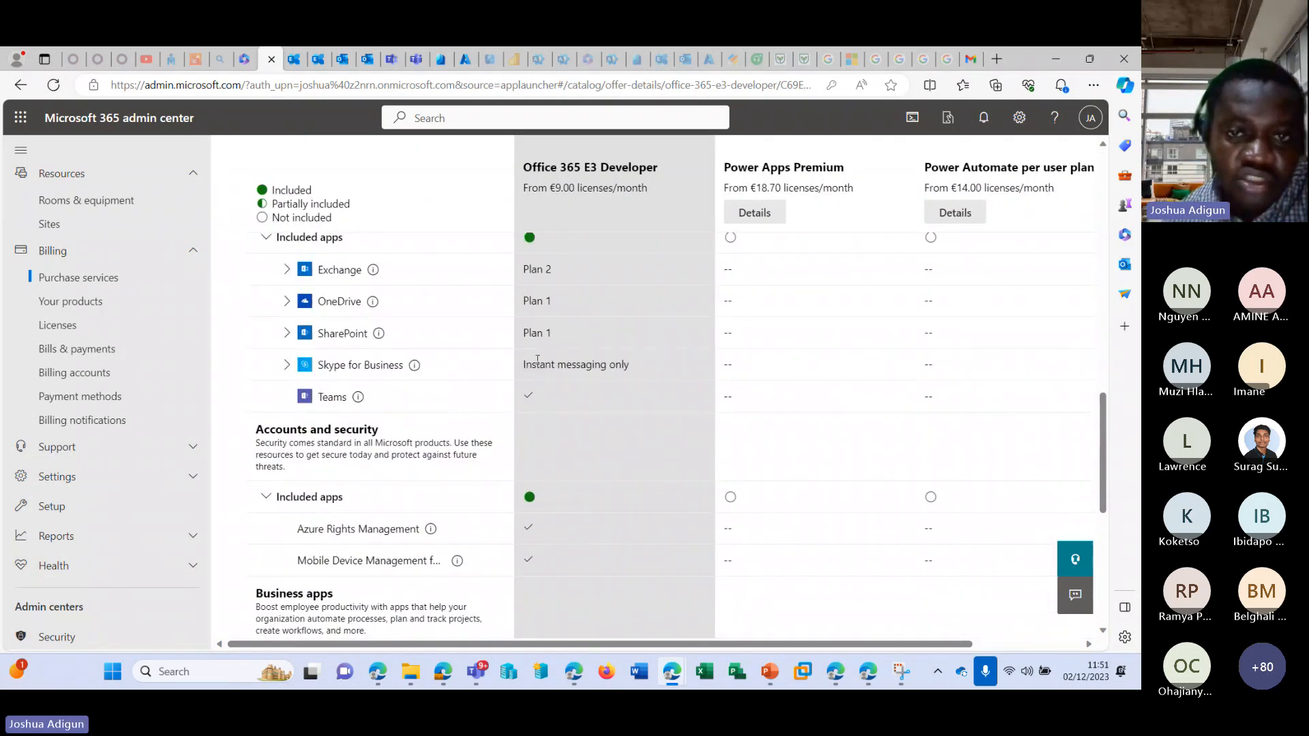
scroll(573, 324, "down", 5)
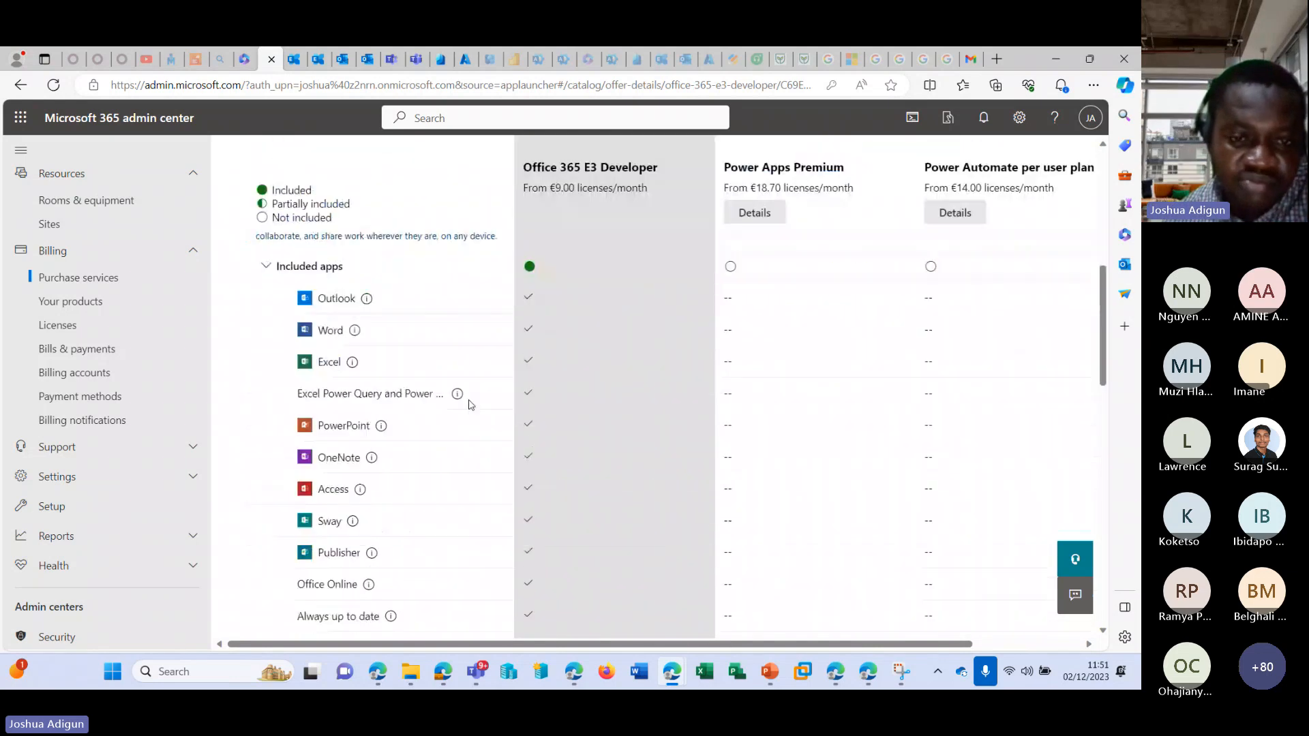
scroll(559, 348, "down", 5)
scroll(482, 357, "down", 4)
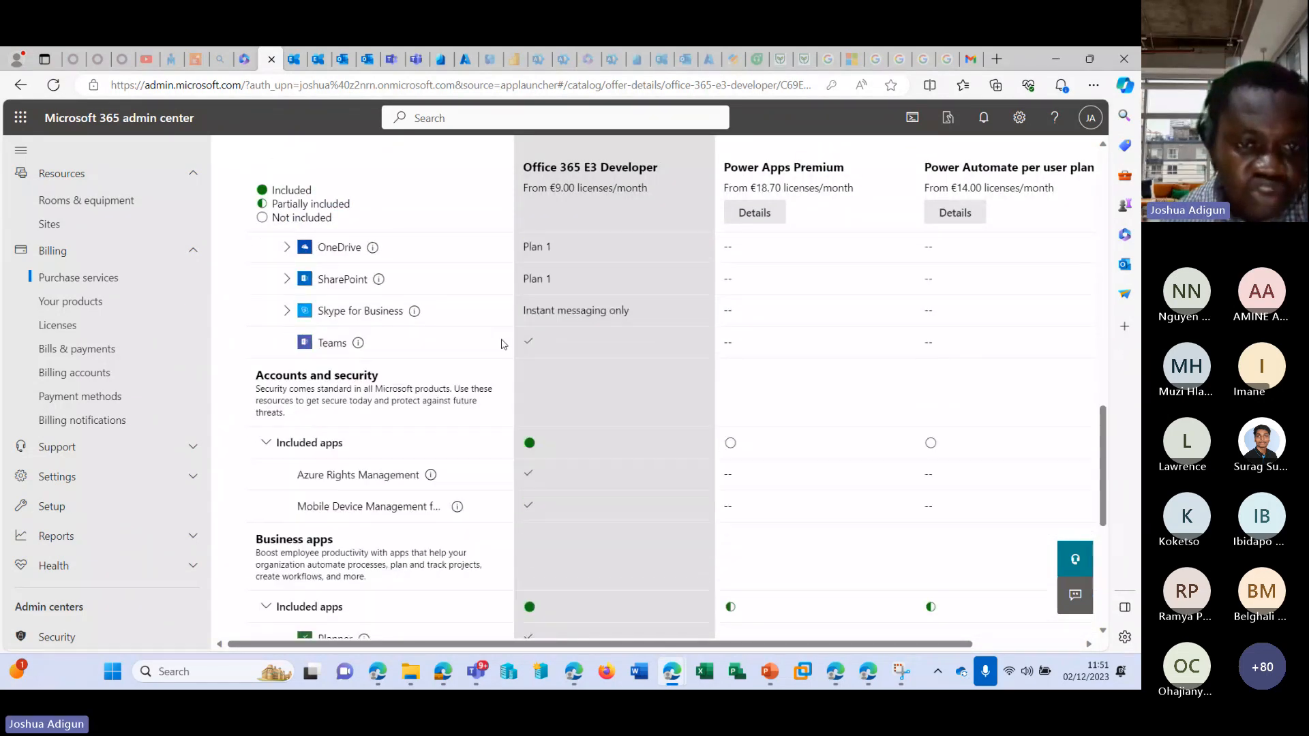
Examine the security, business apps and additional services rows for Office 365 E3 Developer, including the Microsoft Connections description.
scroll(404, 349, "up", 2)
scroll(405, 349, "down", 5)
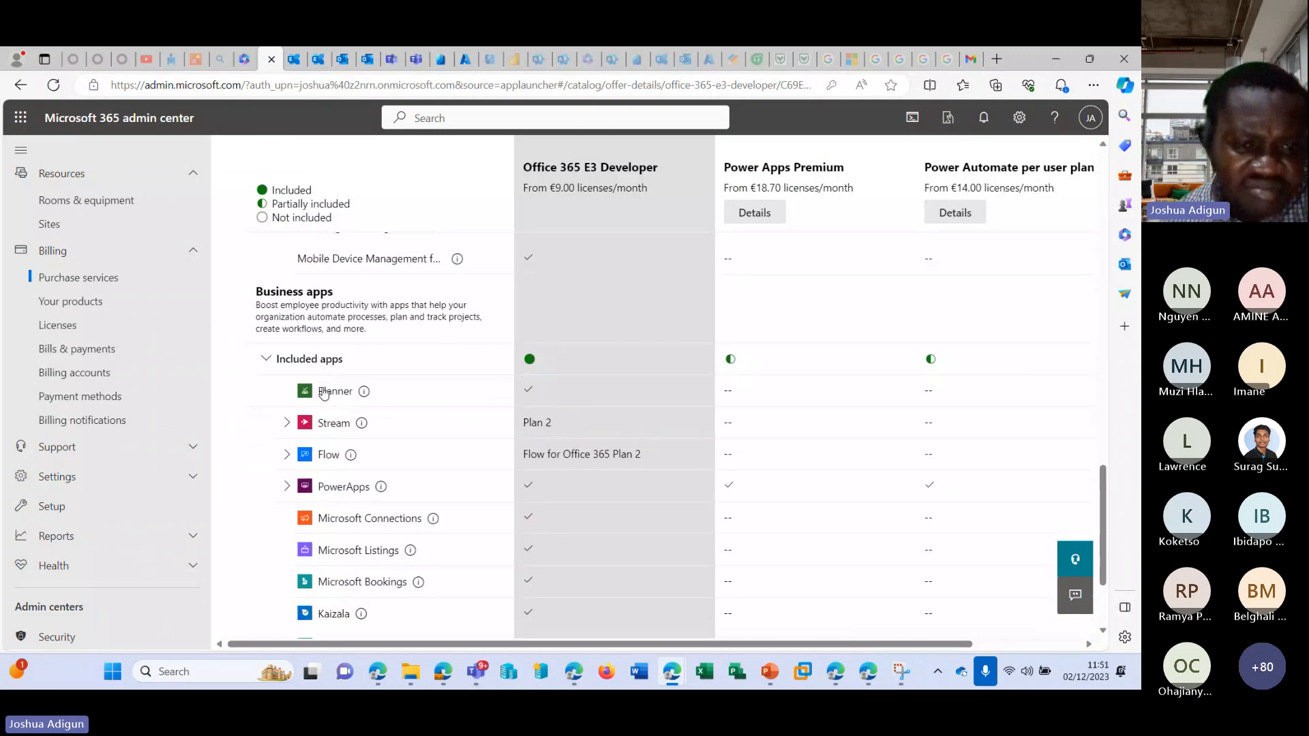
scroll(323, 386, "down", 2)
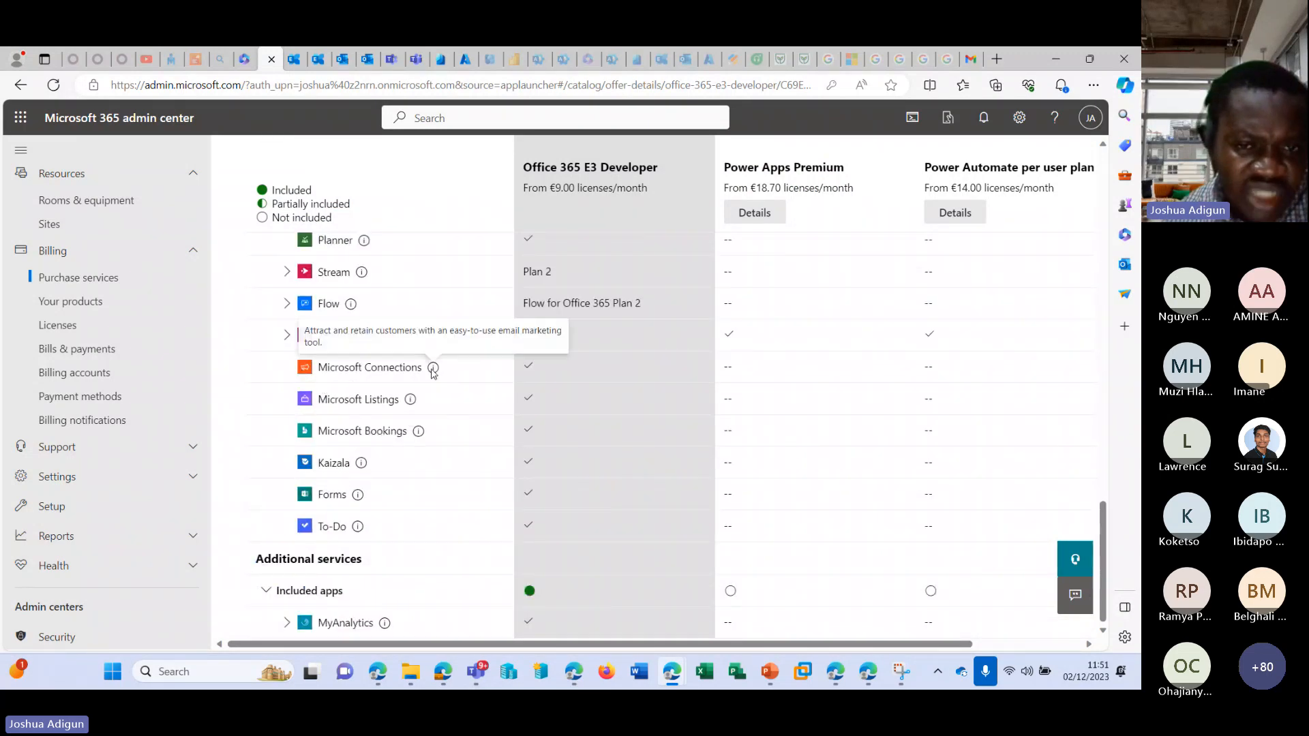
left_click_drag(412, 368, 336, 373)
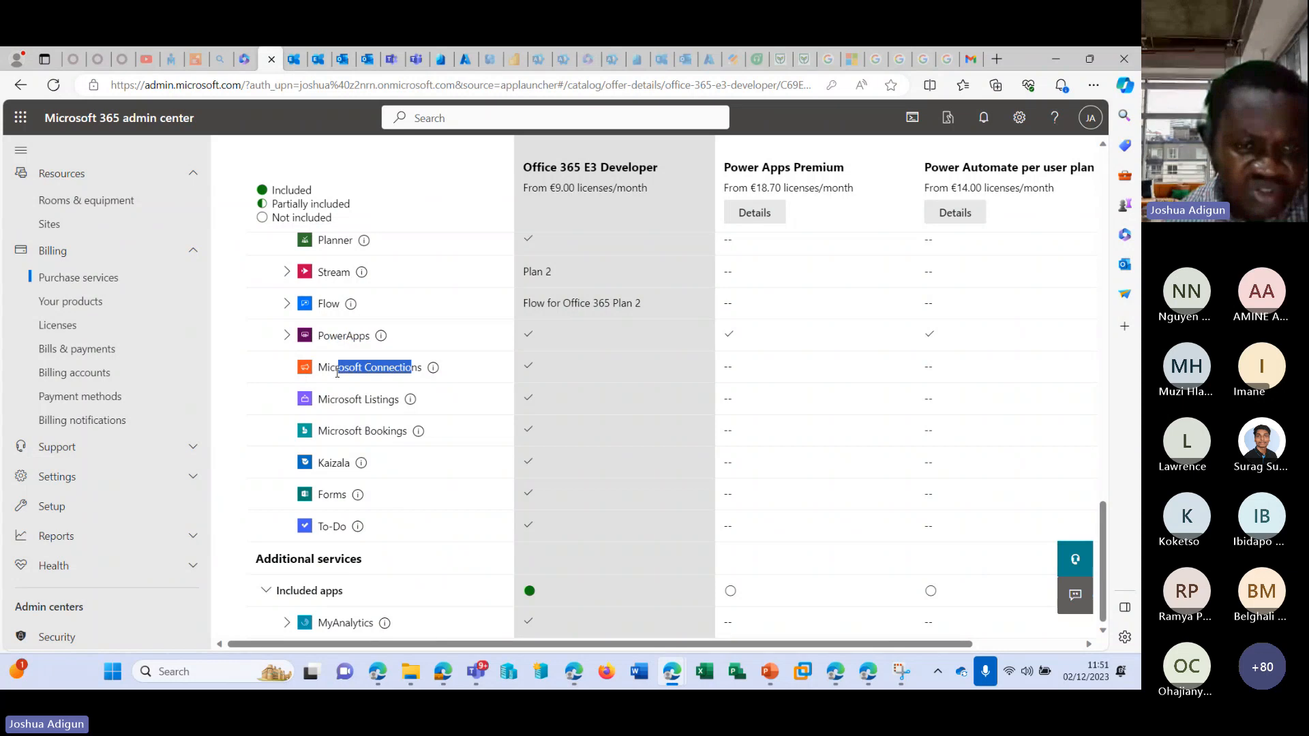
left_click(447, 371)
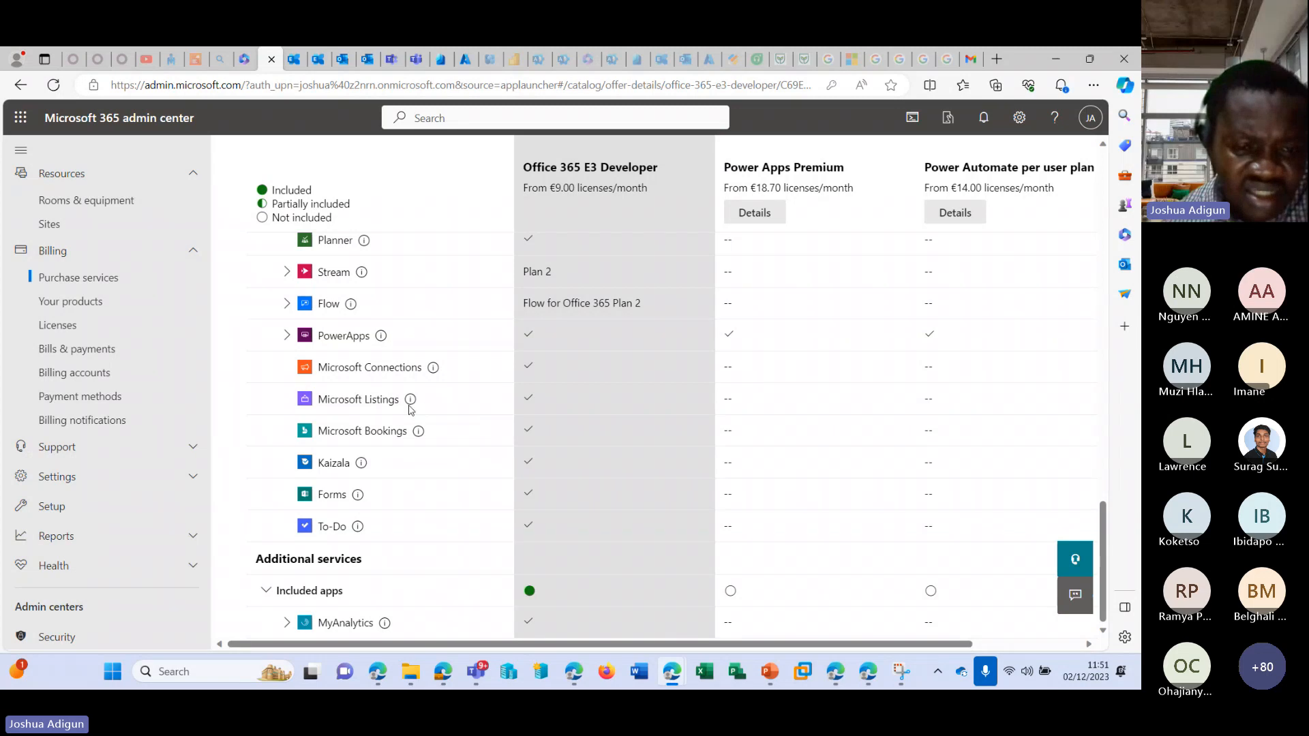
scroll(423, 416, "up", 10)
scroll(620, 398, "up", 10)
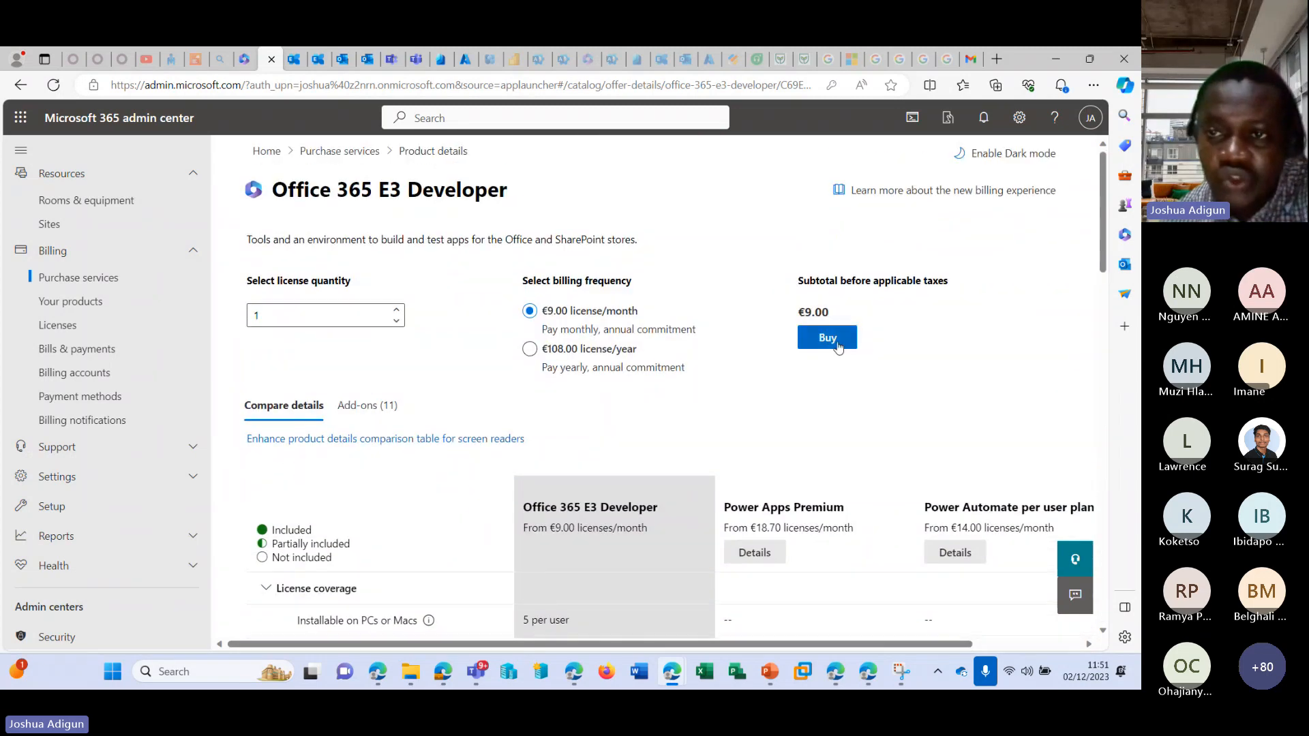
Open the checkout for one Office 365 E3 Developer license and examine the payment card and billing address fields.
left_click(838, 344)
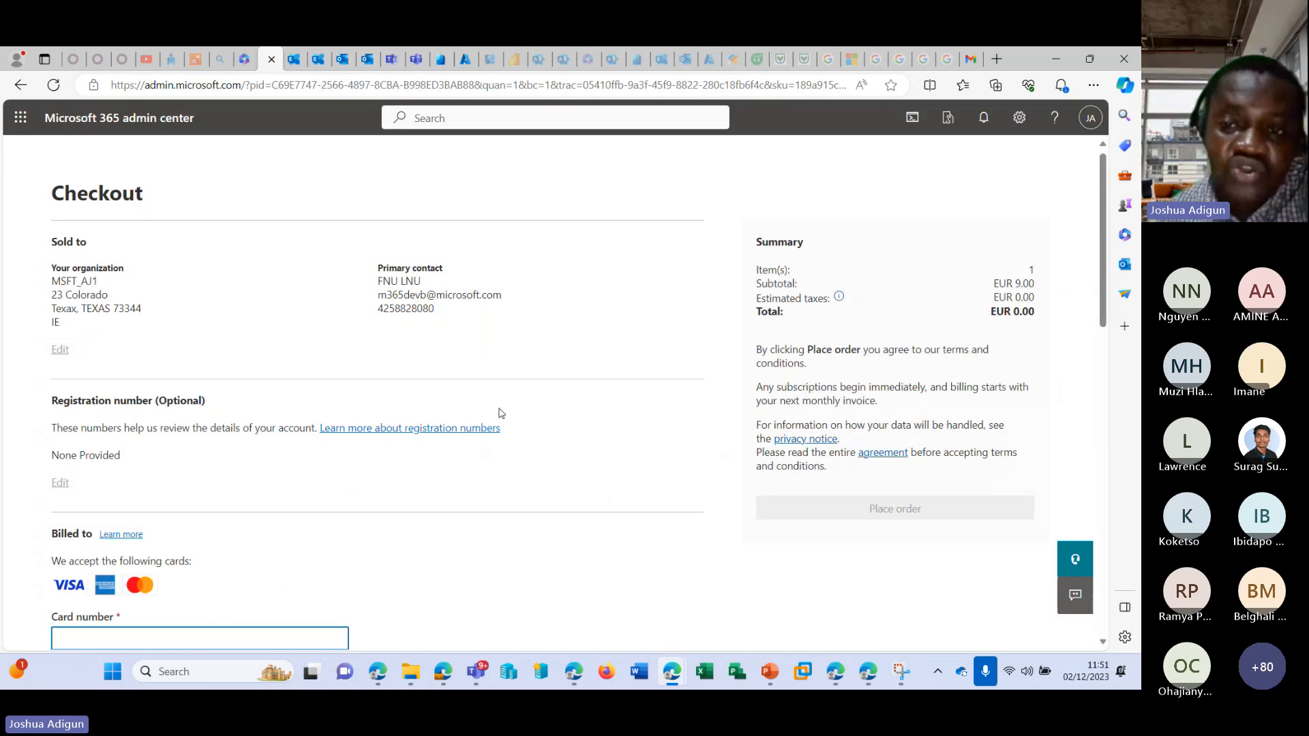
scroll(496, 409, "down", 5)
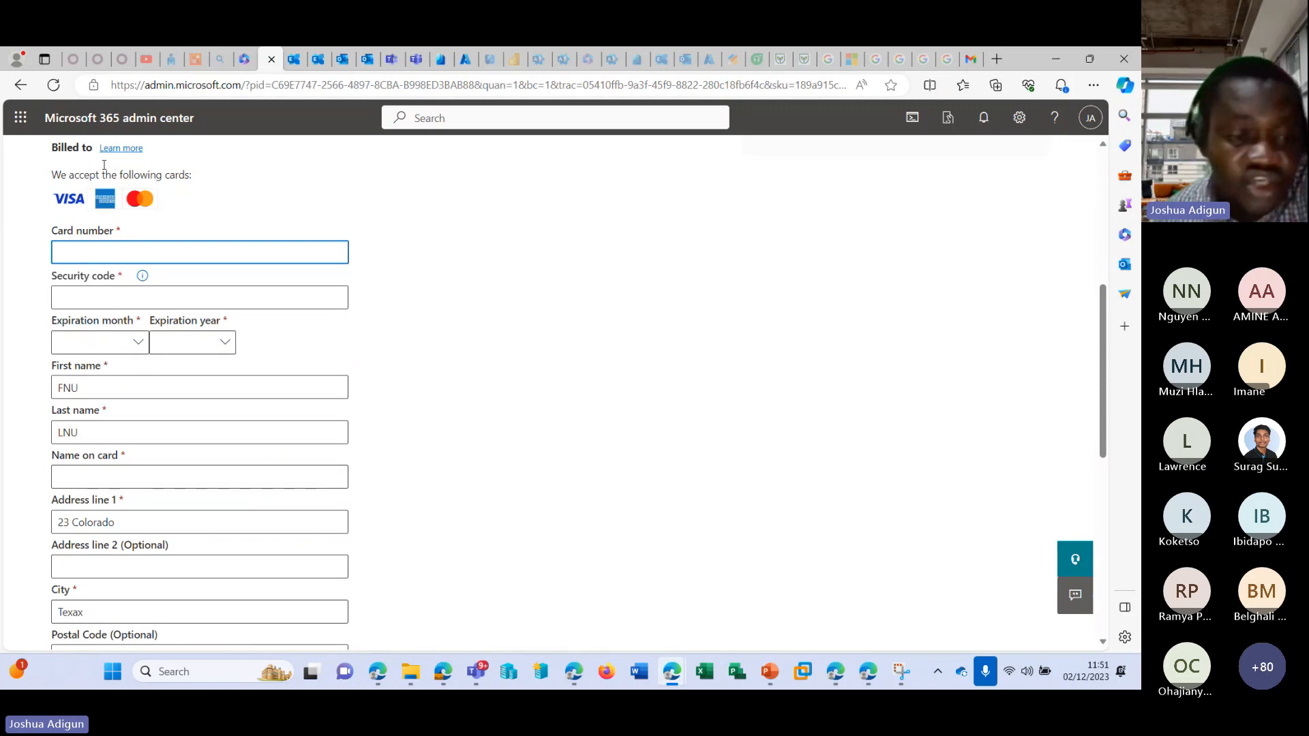
scroll(213, 334, "down", 5)
scroll(213, 335, "up", 5)
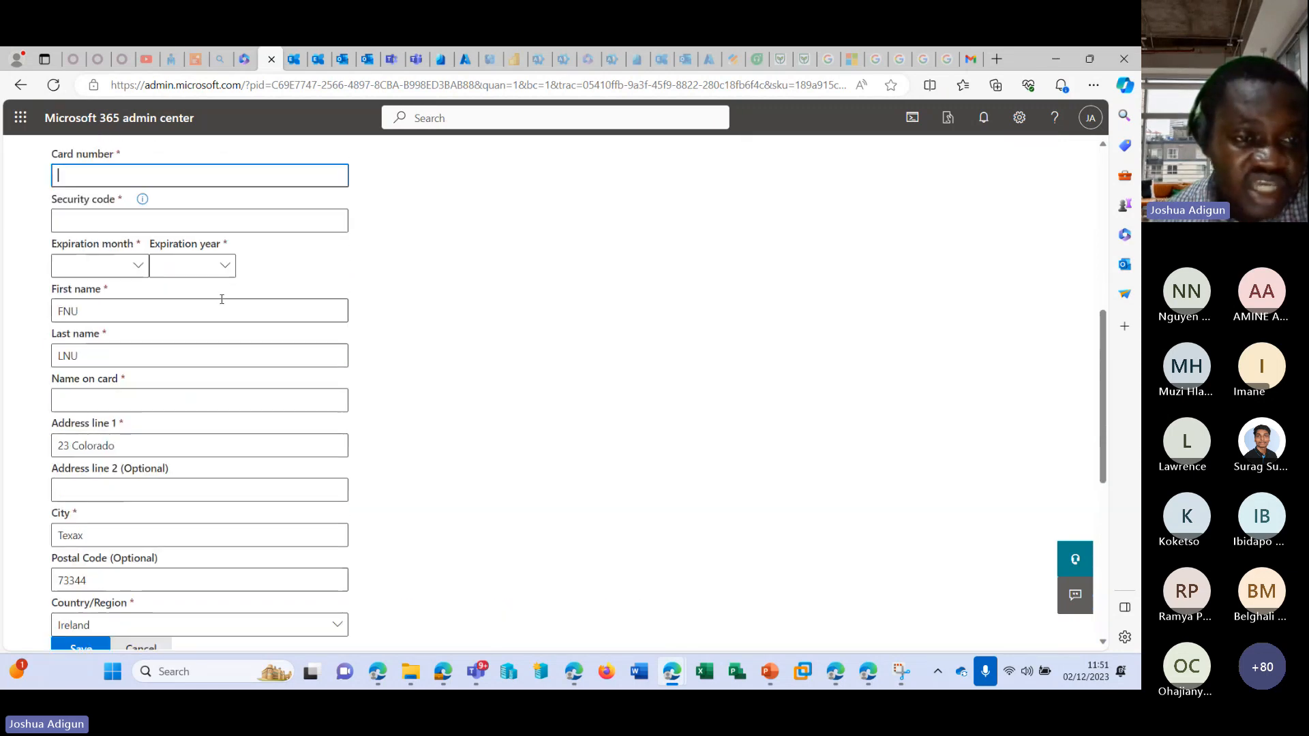
scroll(123, 359, "down", 2)
scroll(102, 306, "up", 3)
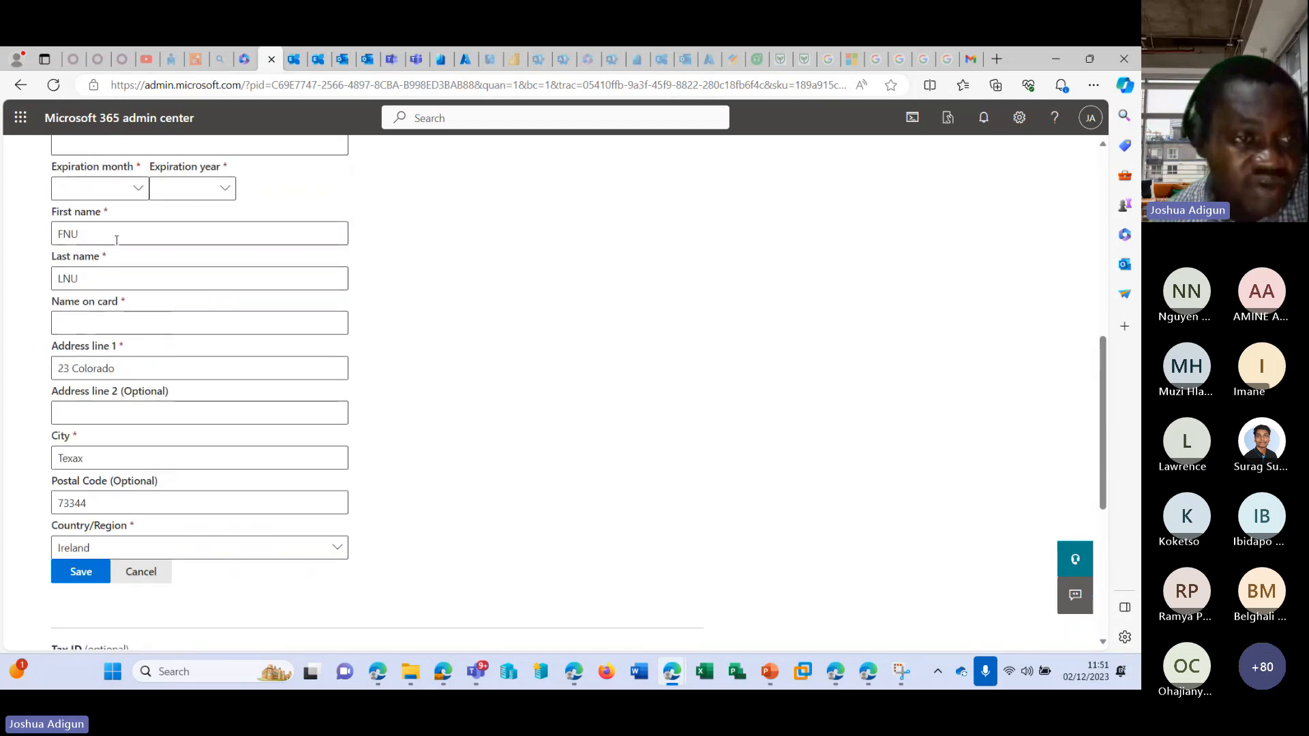
scroll(295, 251, "up", 2)
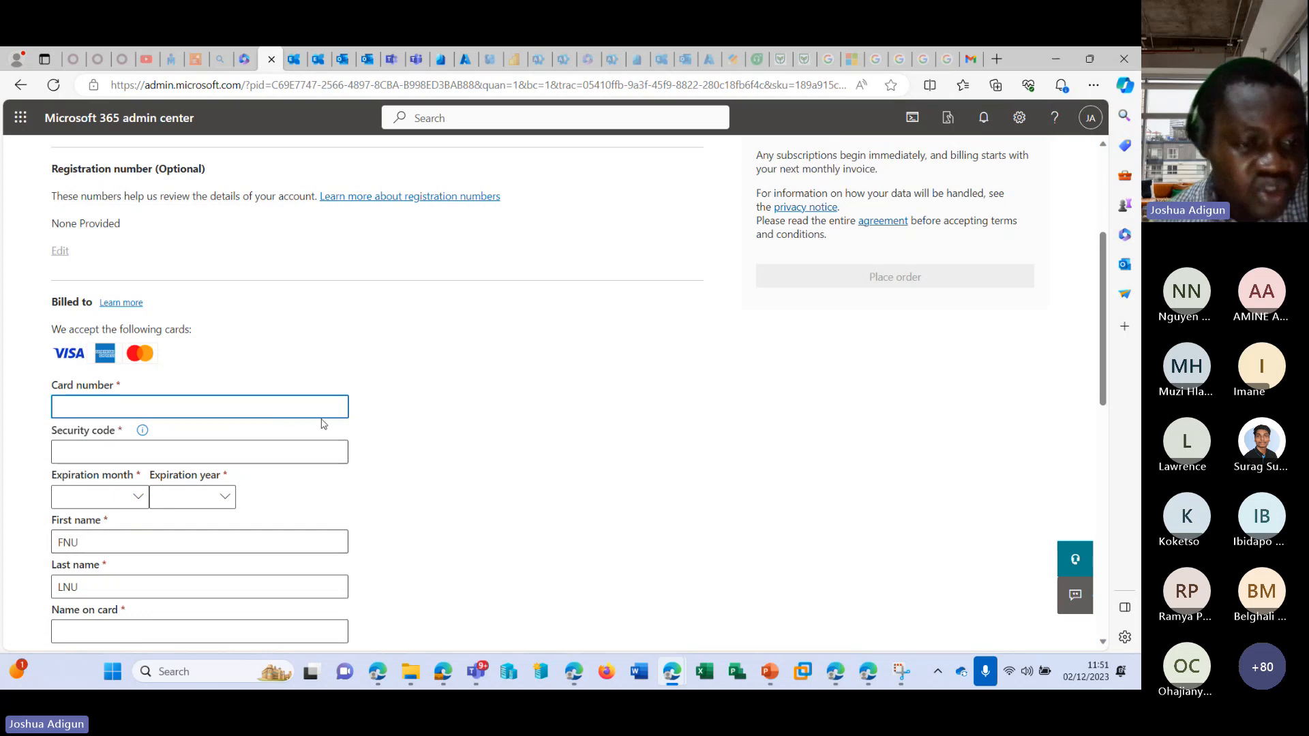
scroll(69, 477, "down", 10)
scroll(69, 477, "up", 10)
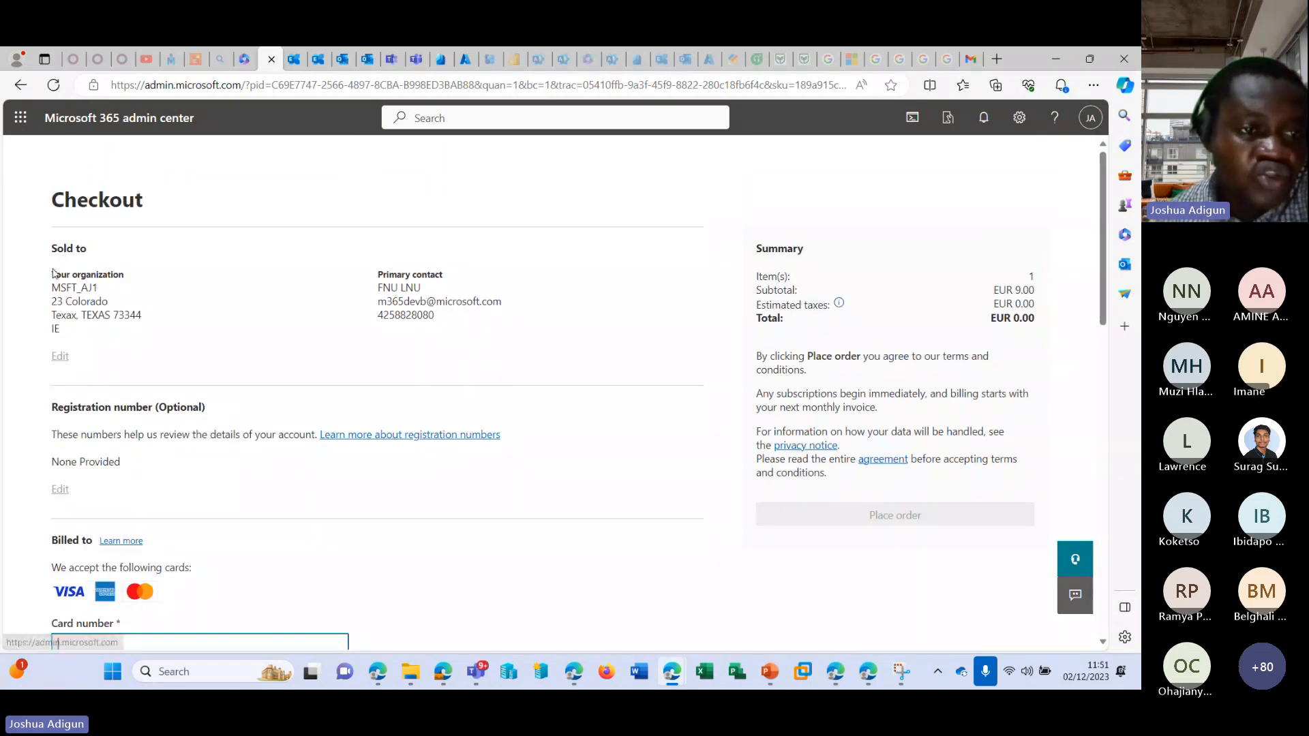
Examine the organization and primary contact details in the checkout's Sold to section.
left_click_drag(52, 249, 138, 319)
left_click_drag(390, 287, 514, 370)
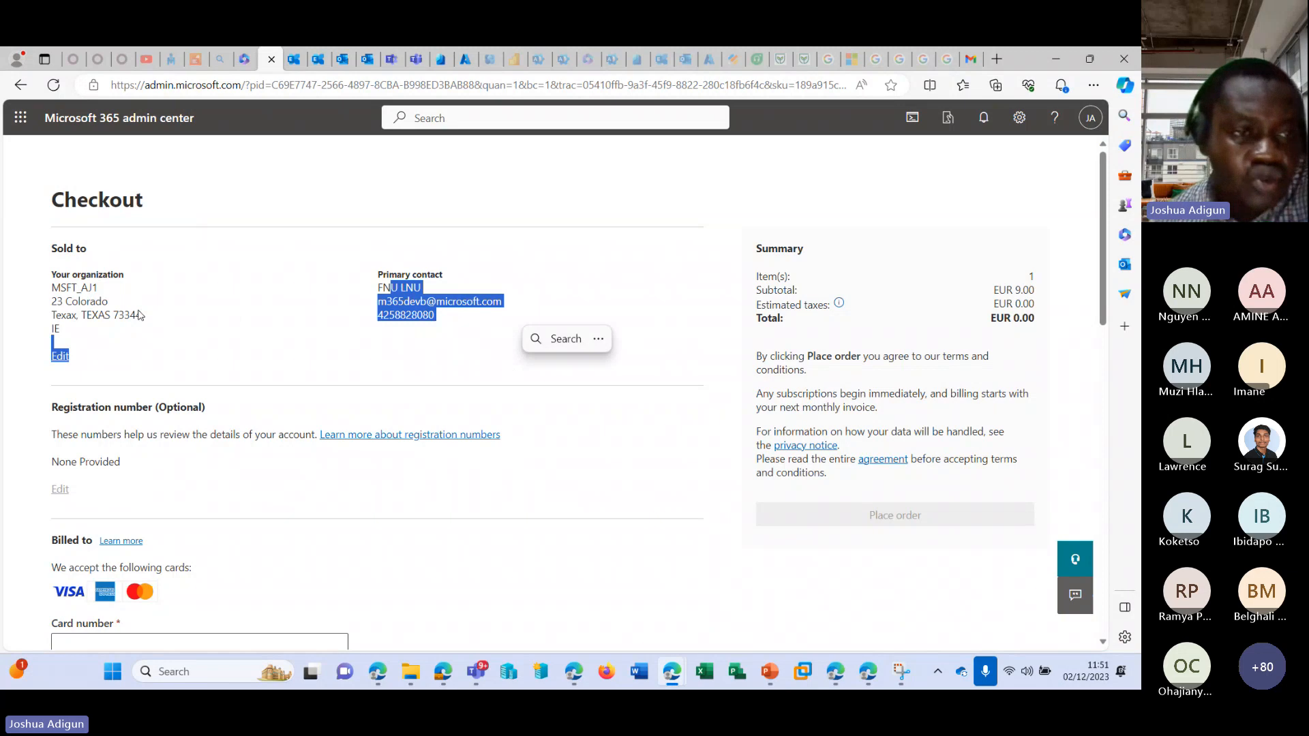
left_click(139, 315)
left_click_drag(52, 286, 185, 338)
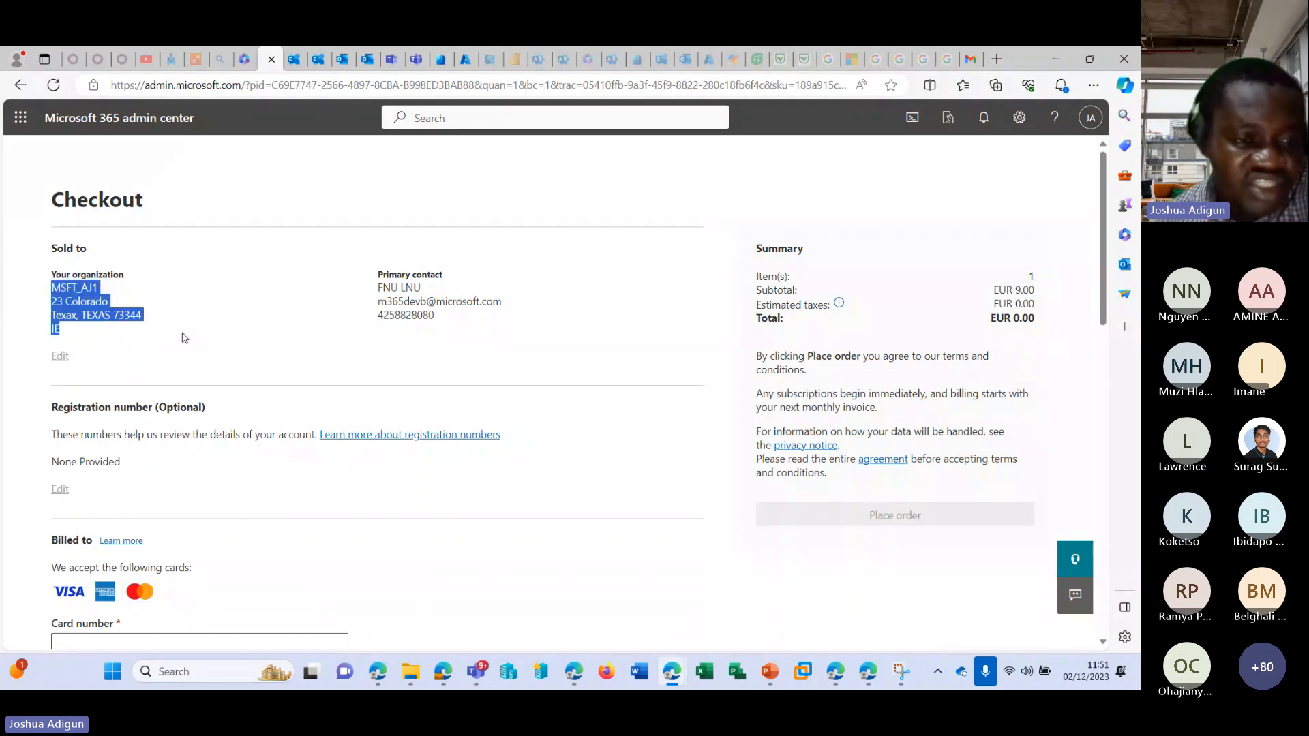
left_click(259, 280)
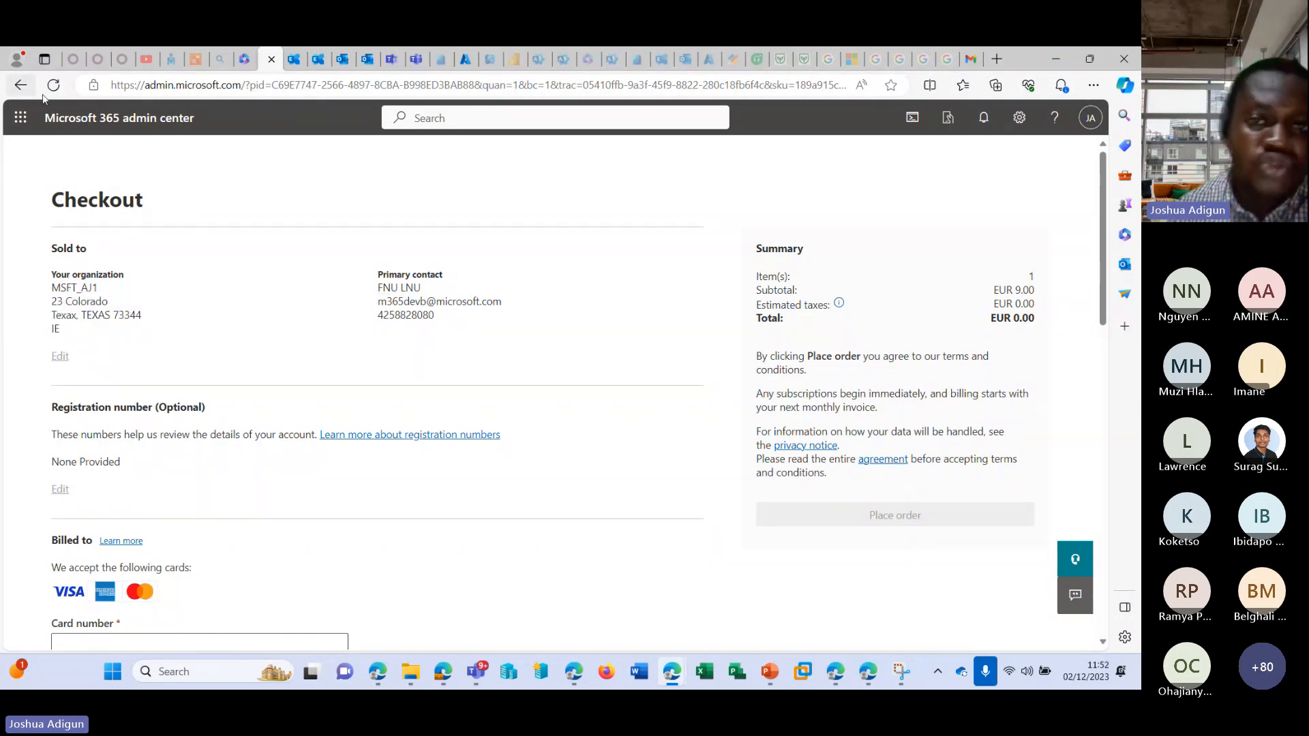
Leave the checkout without placing the order and open the organization's Your products page.
left_click(20, 84)
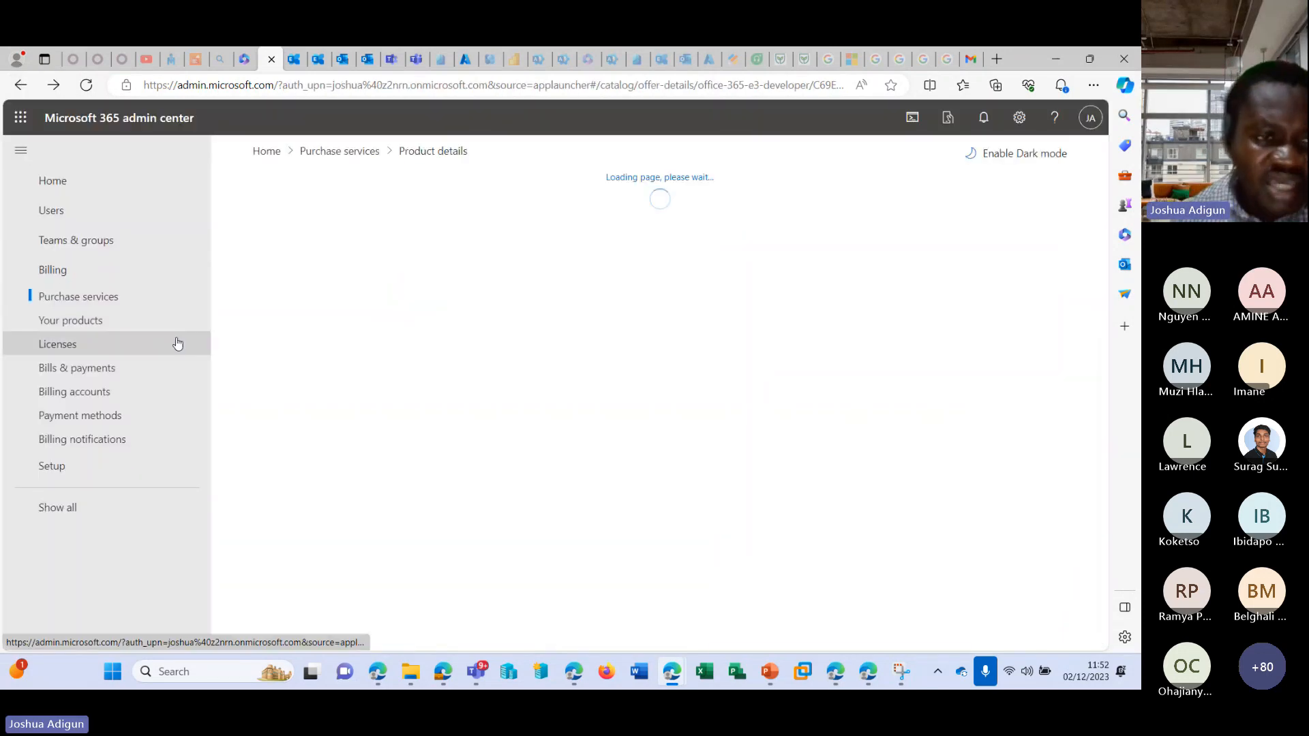
left_click(94, 325)
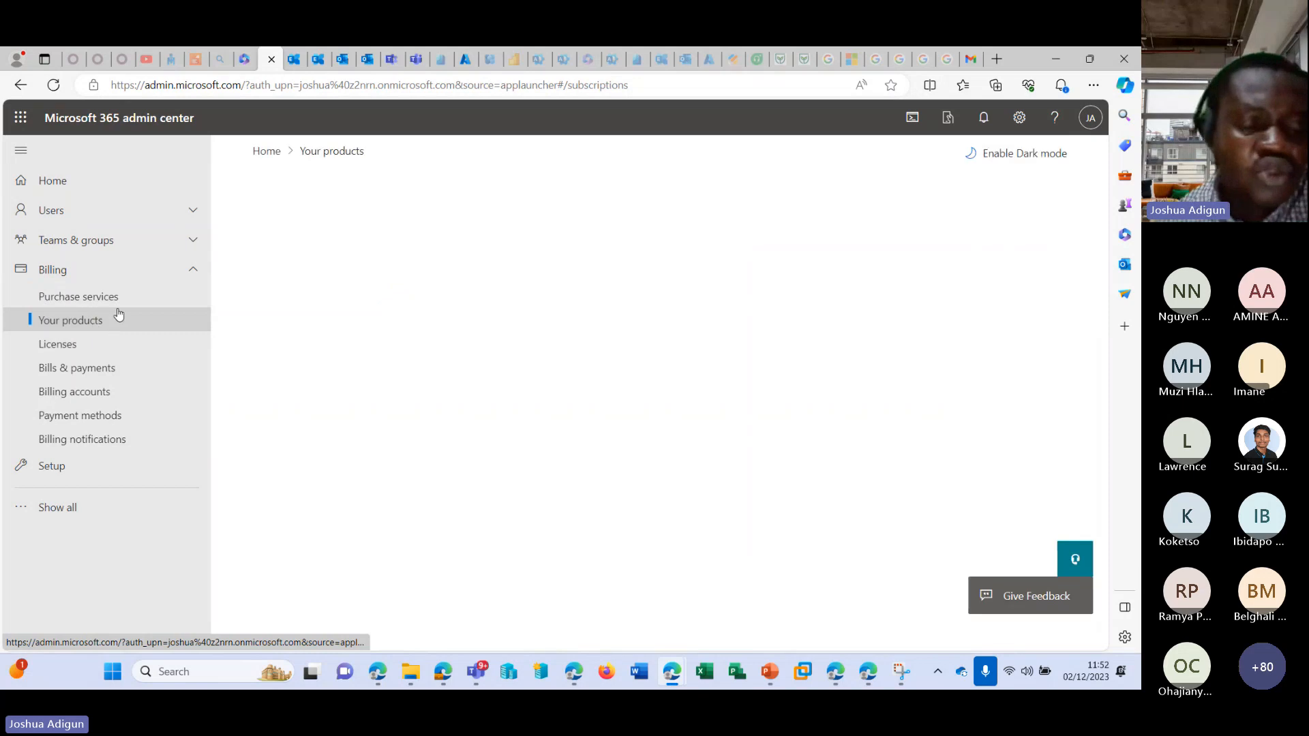
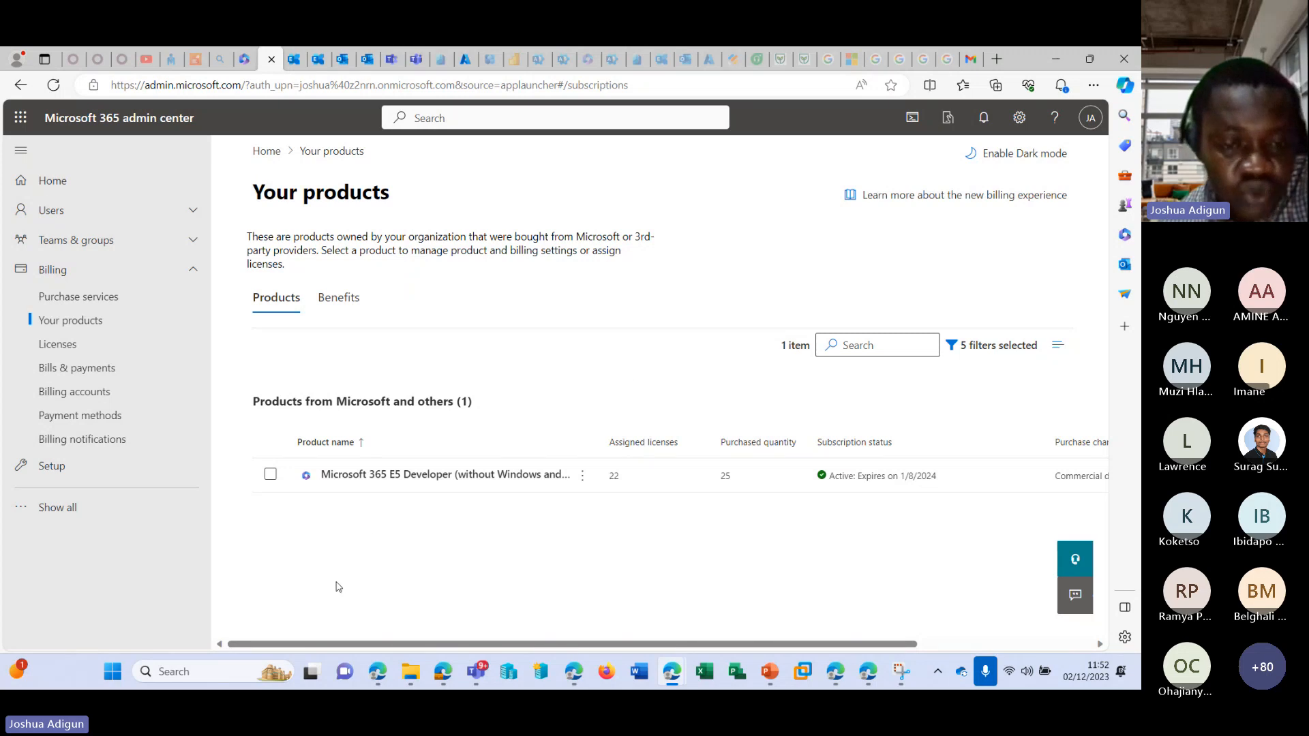
Review the organization's product benefits and the license subscriptions, requests and auto-claim policies.
left_click(363, 303)
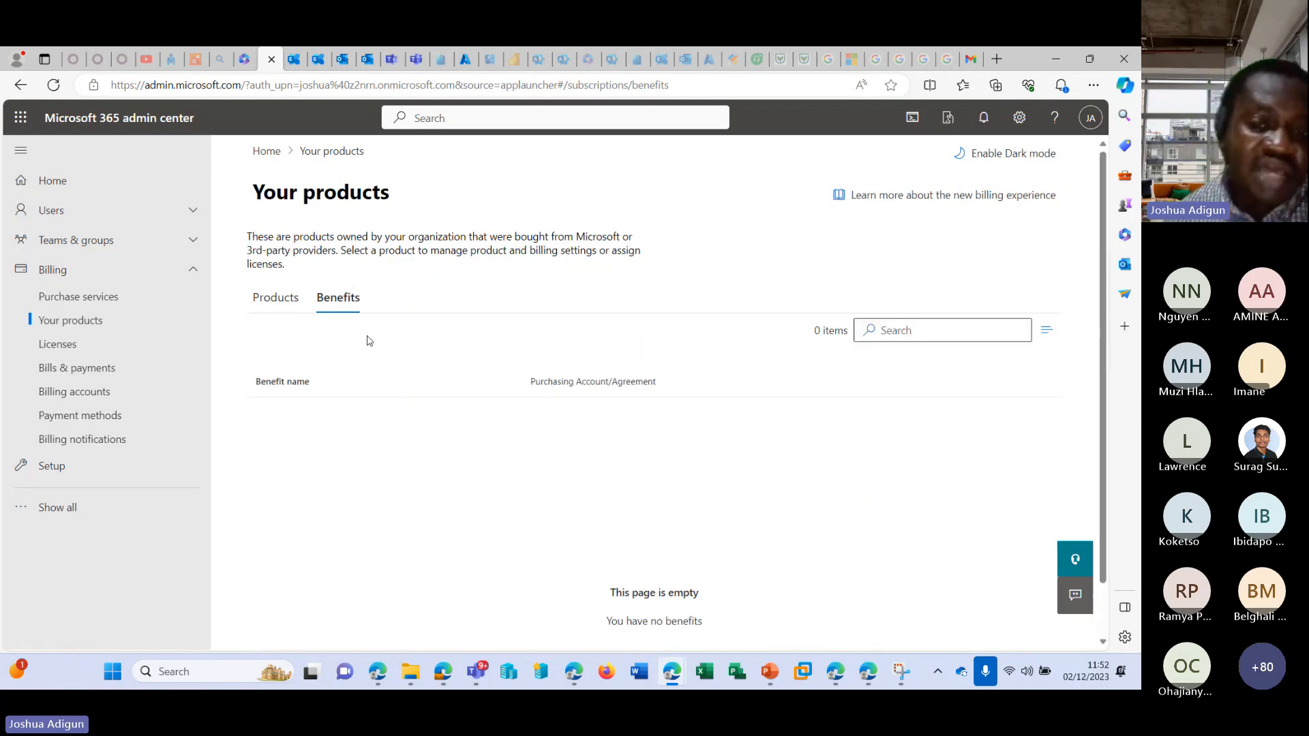
left_click(119, 355)
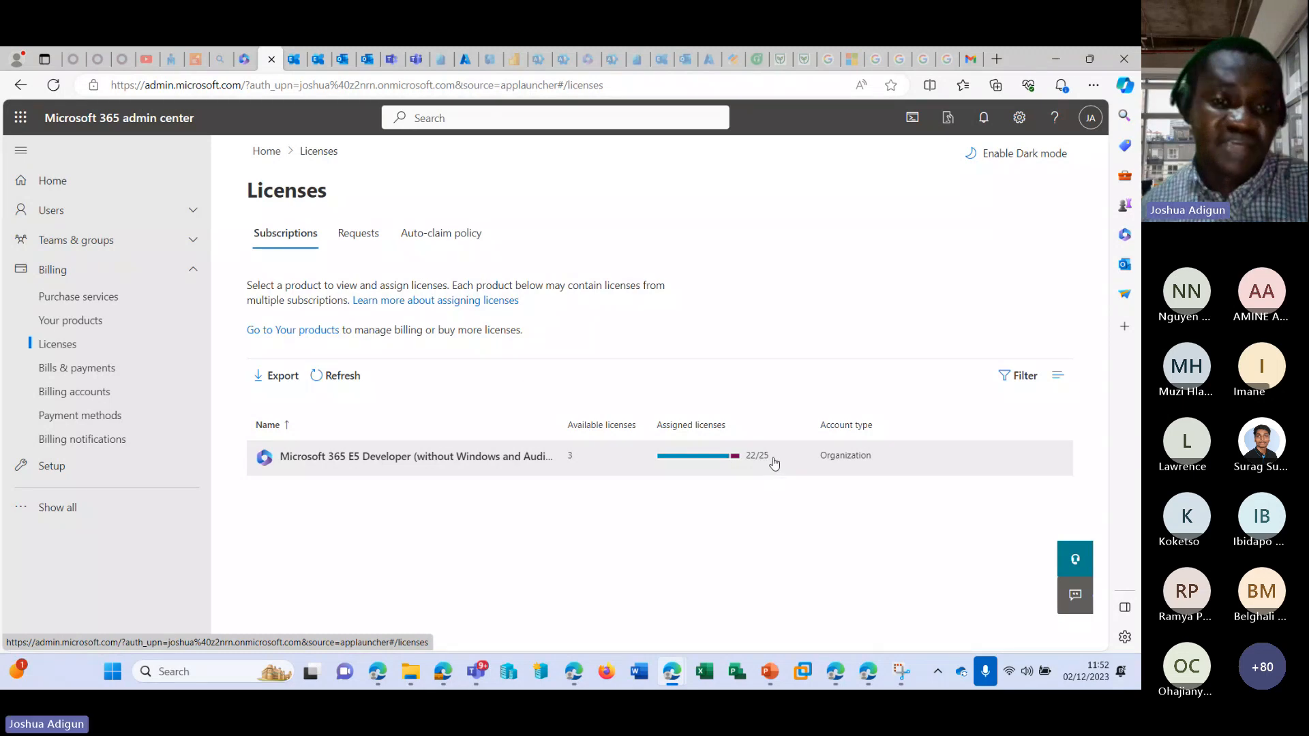
left_click(379, 244)
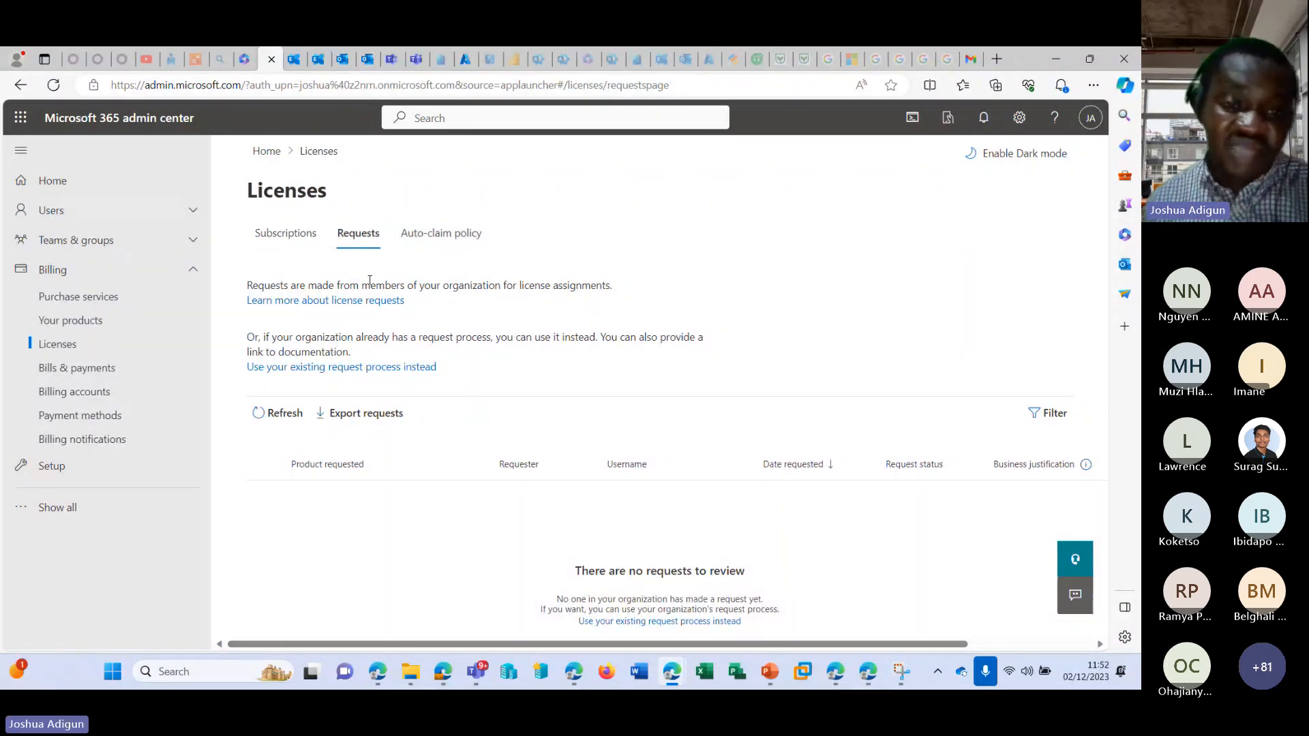
left_click(443, 245)
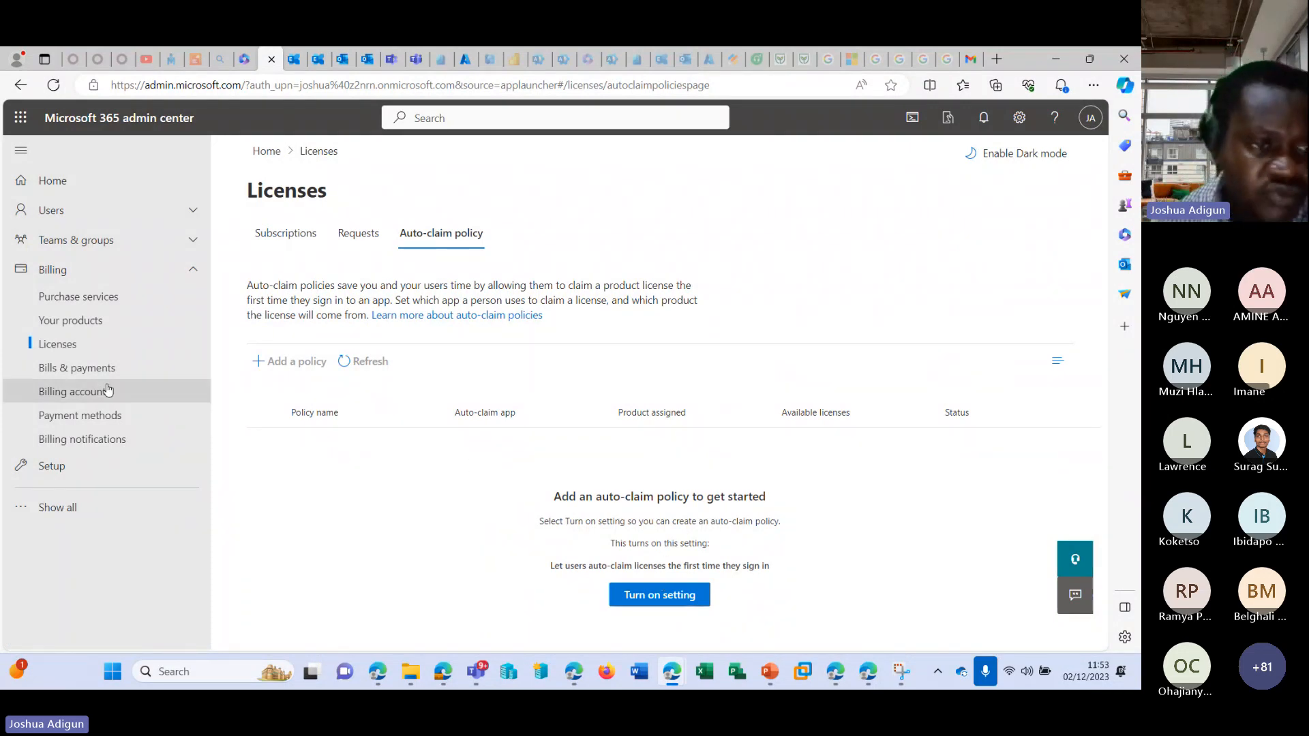
Filter the invoices in Bills & payments by the past 6 months and by a custom range of July 2023 to July 2023.
left_click(50, 367)
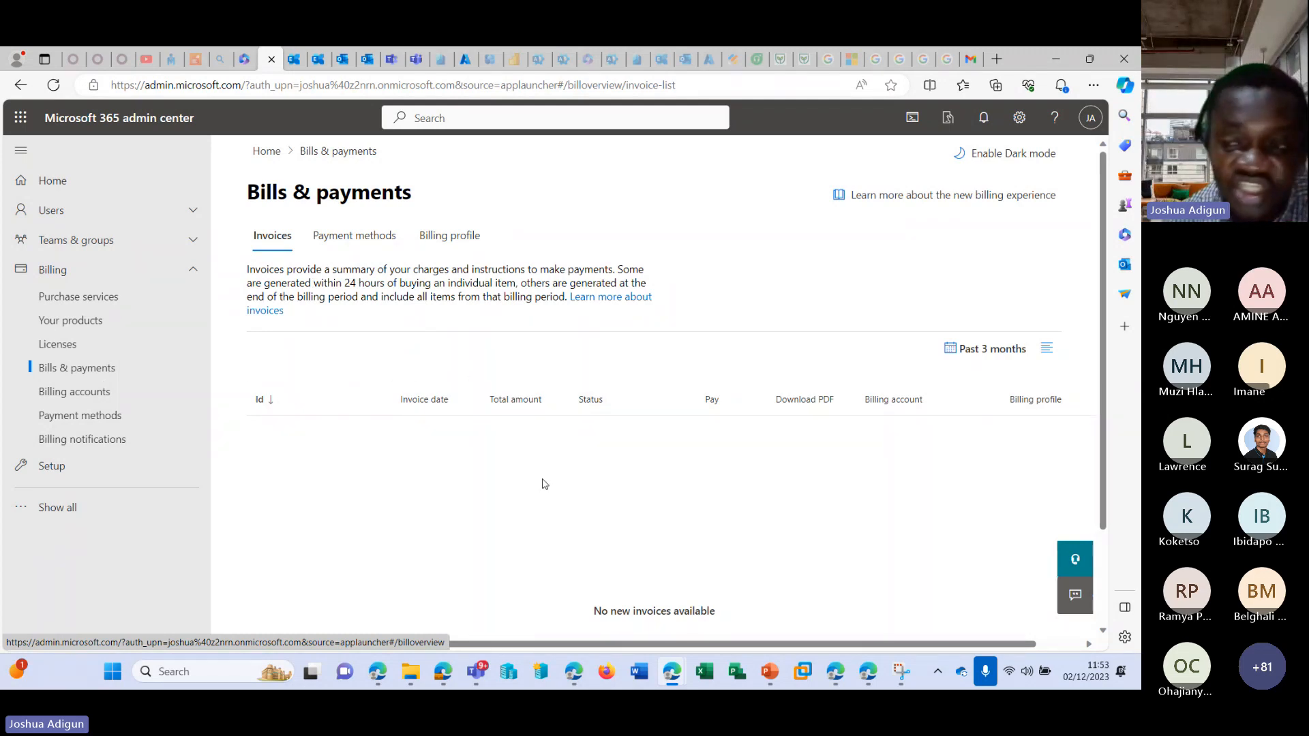
left_click(967, 349)
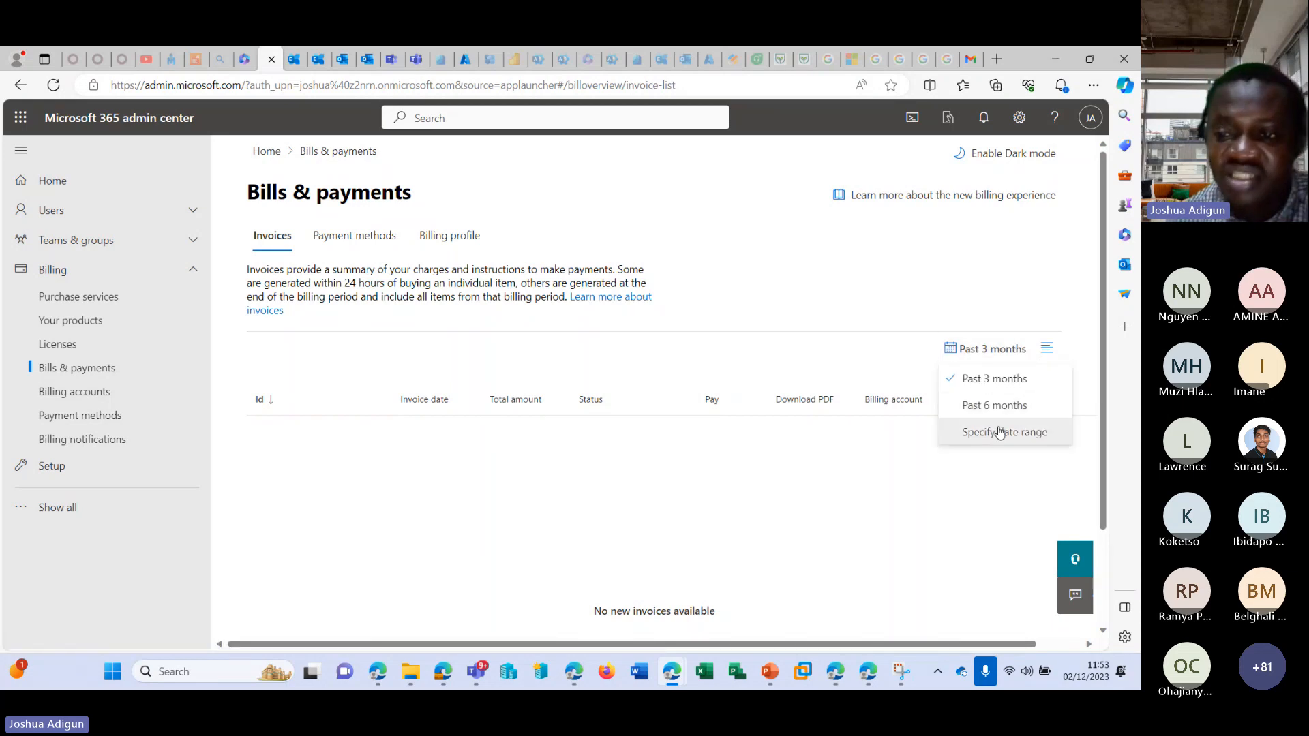
left_click(985, 403)
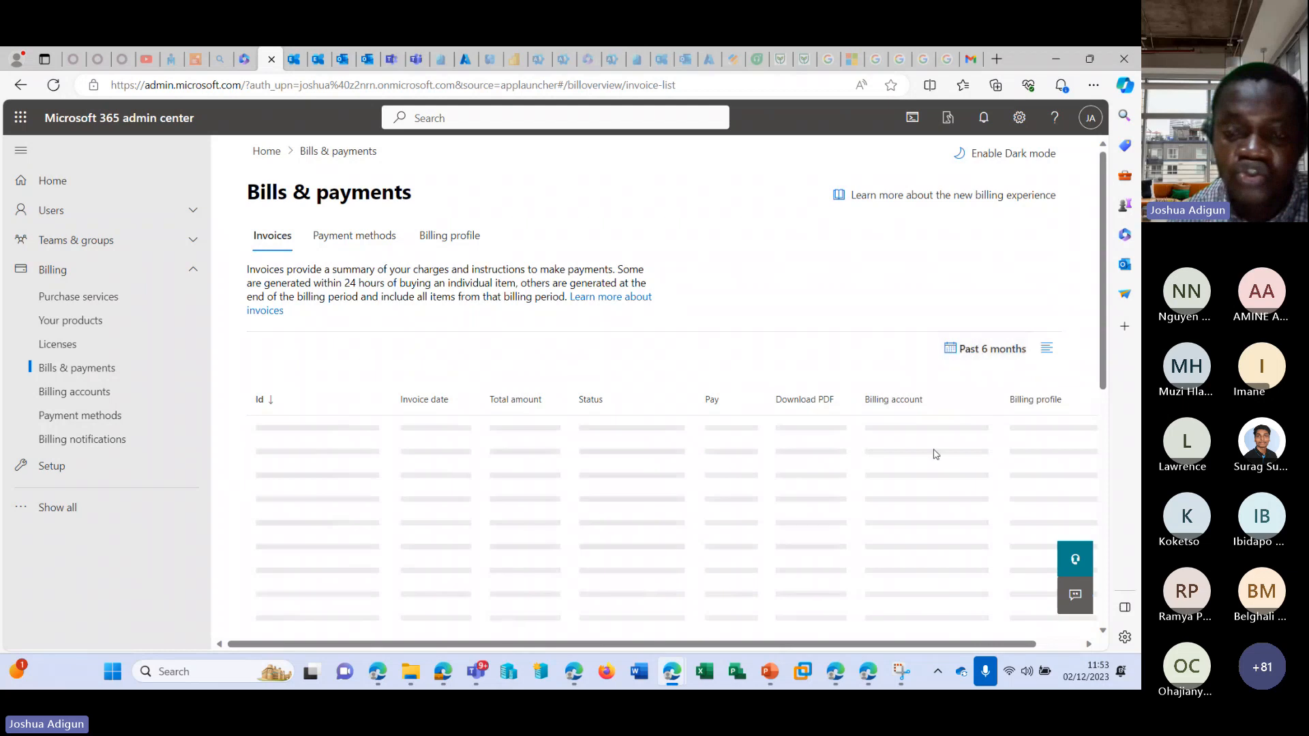
left_click(985, 349)
left_click(988, 435)
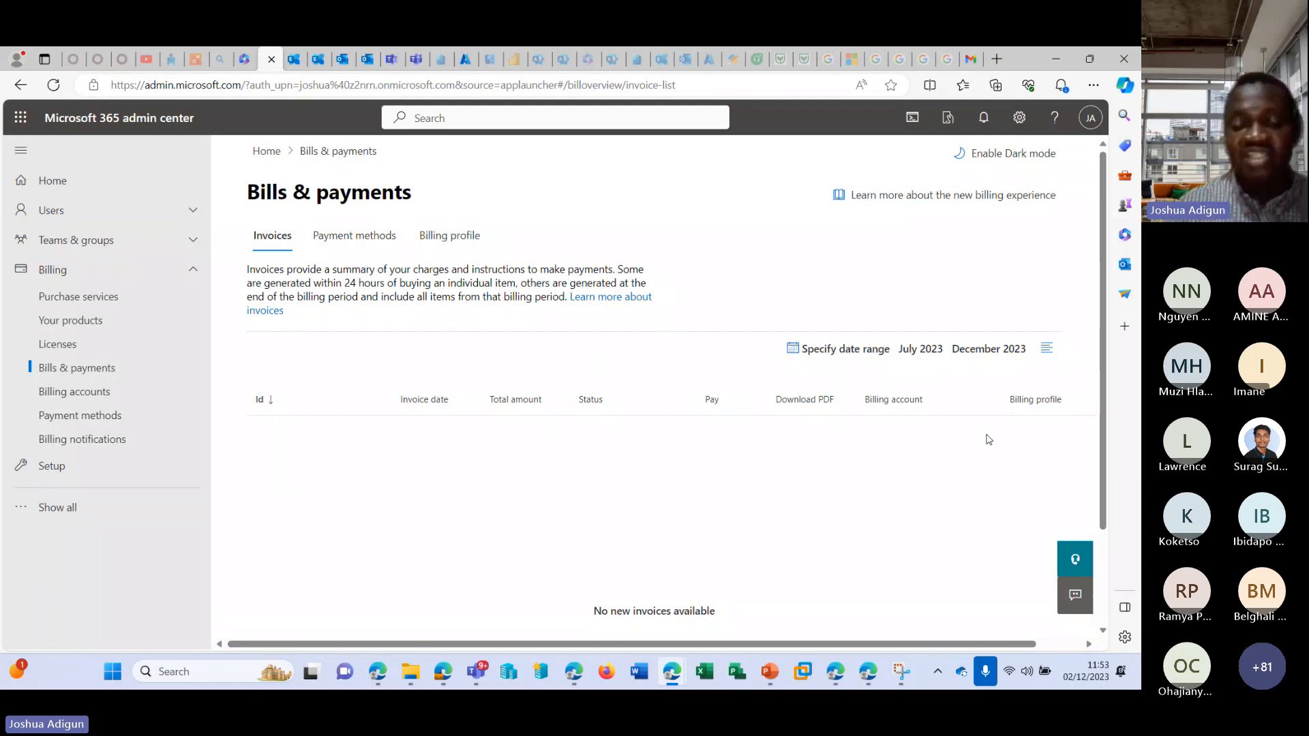
left_click(1029, 349)
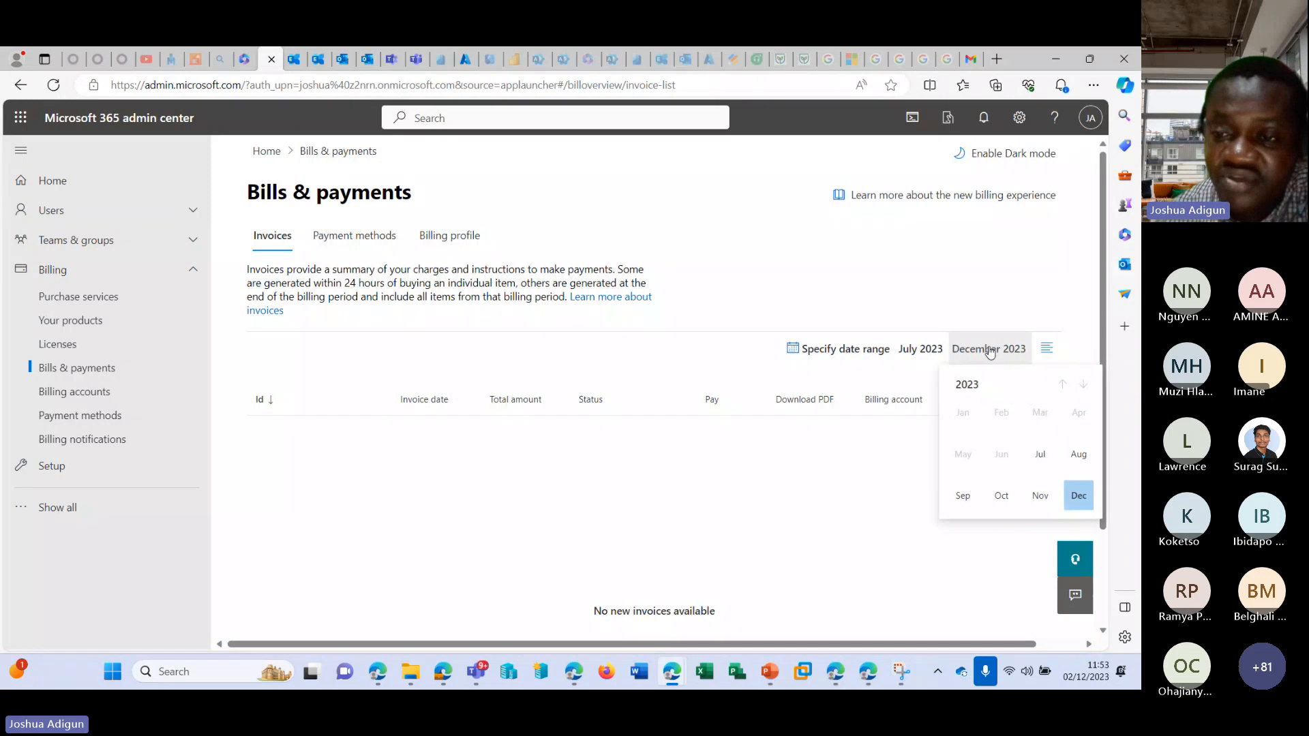
left_click(1039, 454)
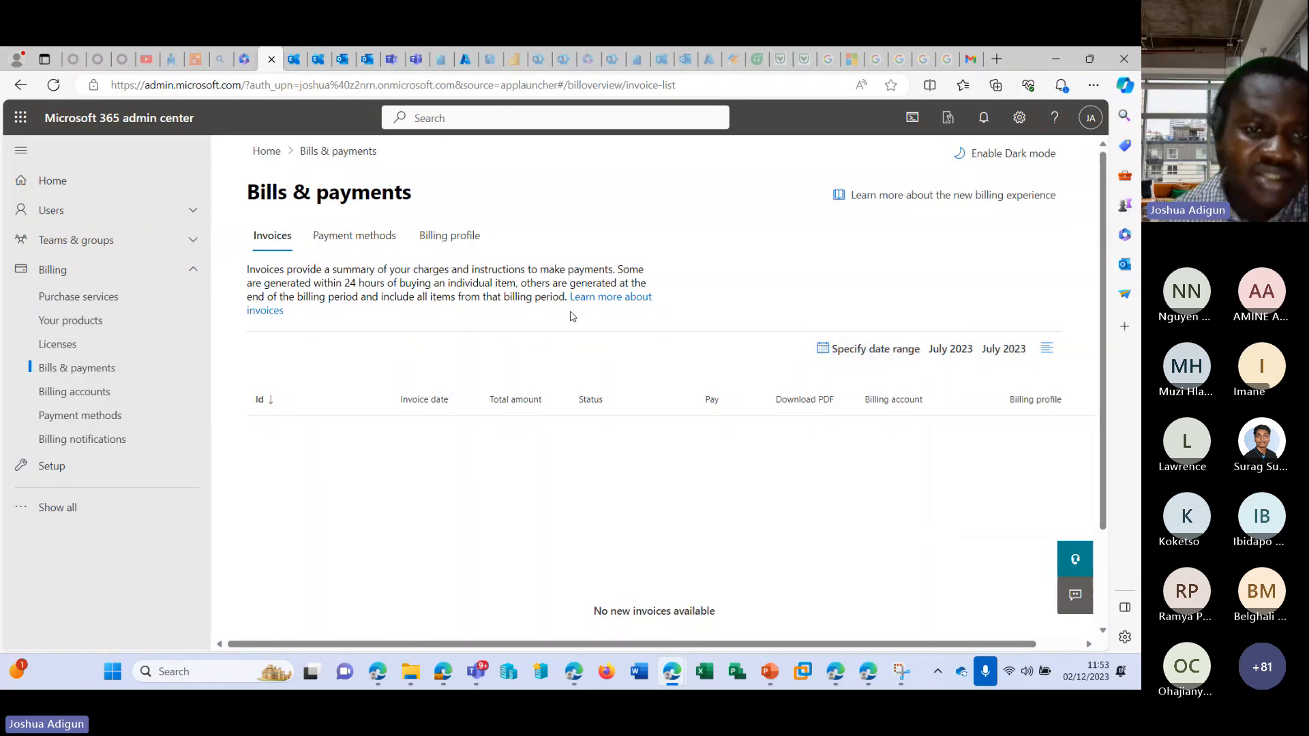
Examine the form for adding a payment method in Bills & payments, including its country choices, and close it without saving.
left_click(359, 231)
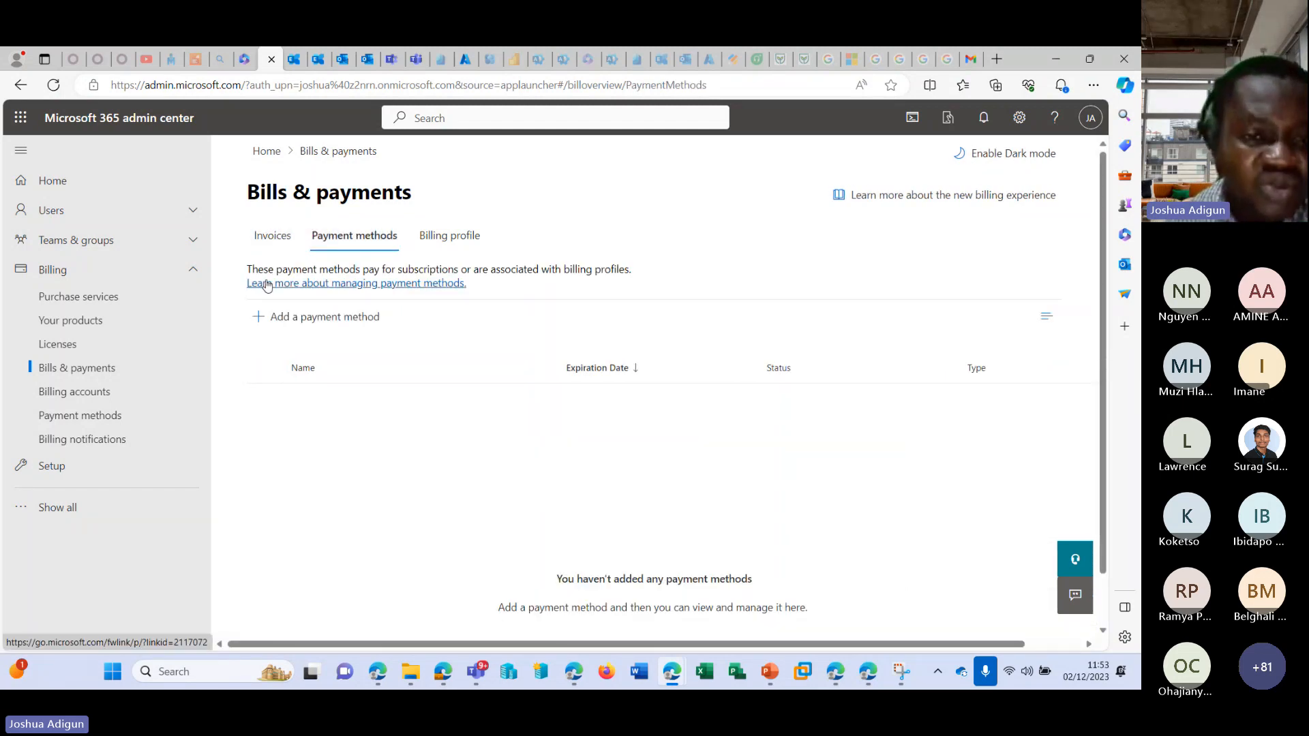
left_click(351, 325)
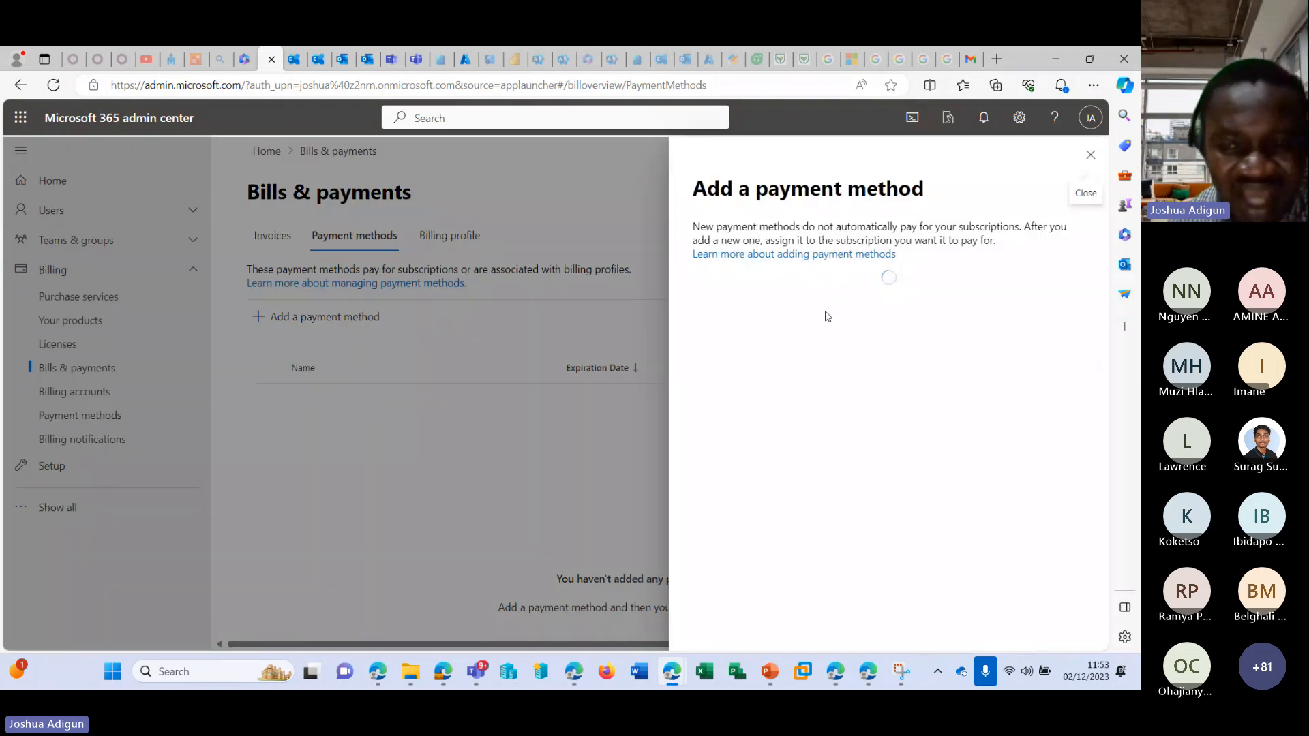
scroll(773, 353, "down", 4)
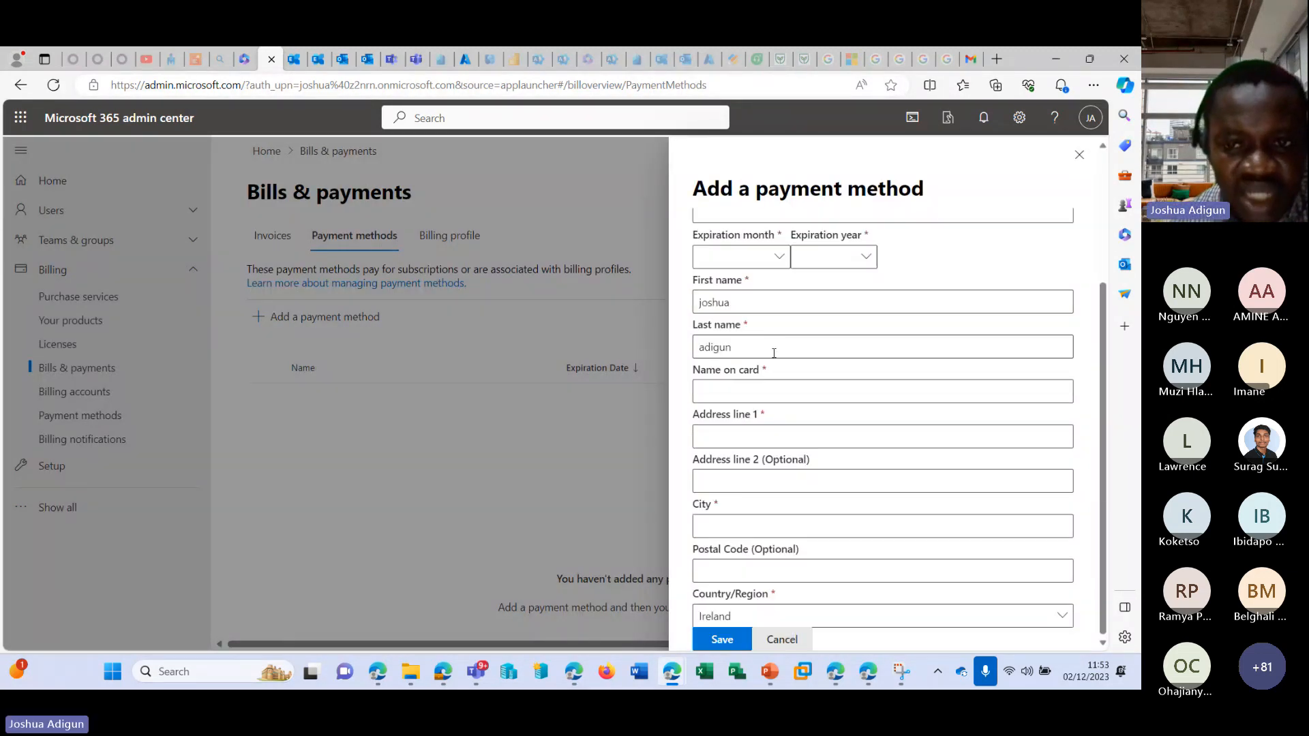
scroll(766, 298, "up", 3)
scroll(765, 372, "down", 3)
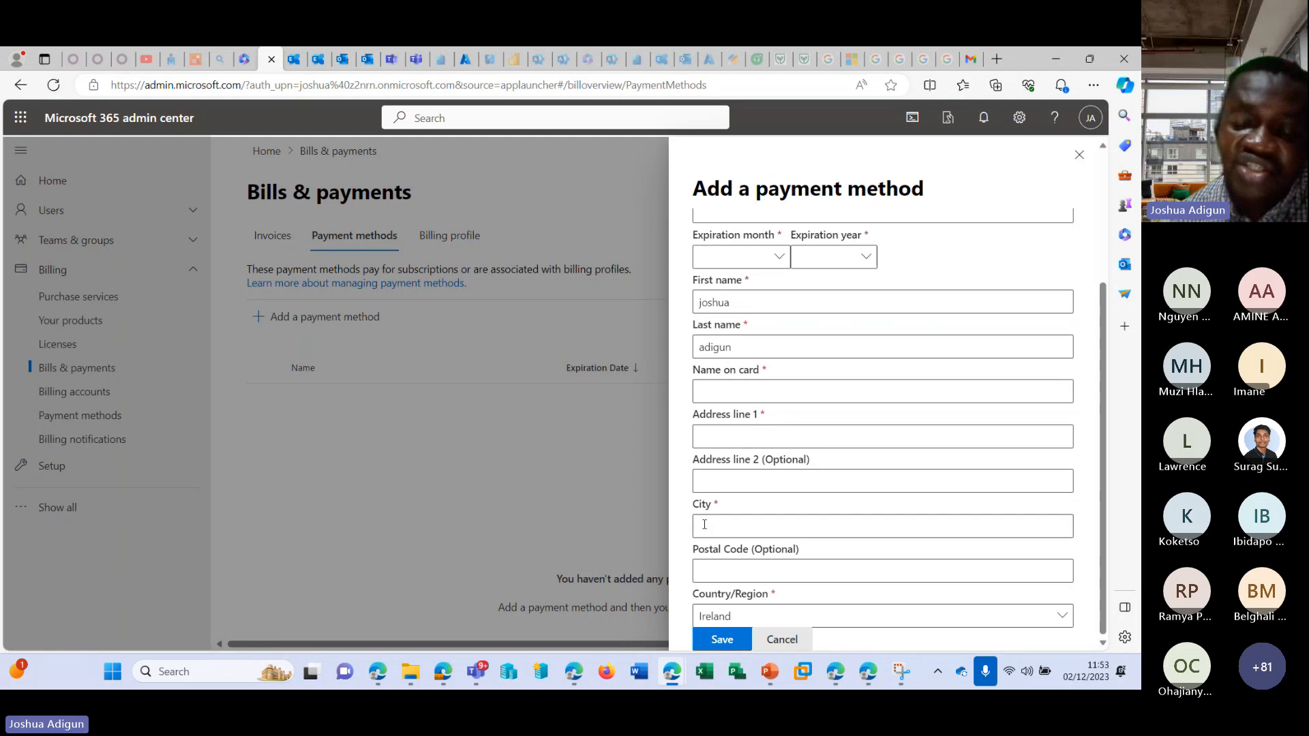
left_click(762, 521)
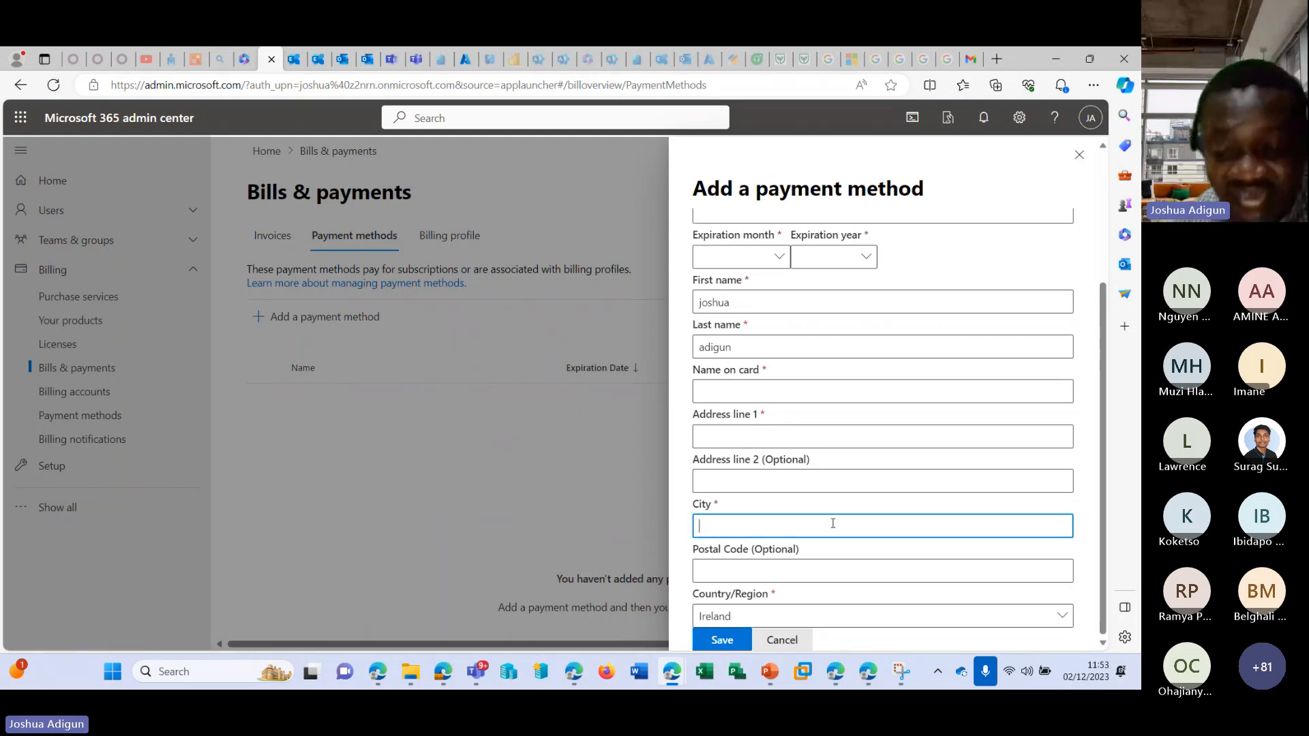
left_click(881, 621)
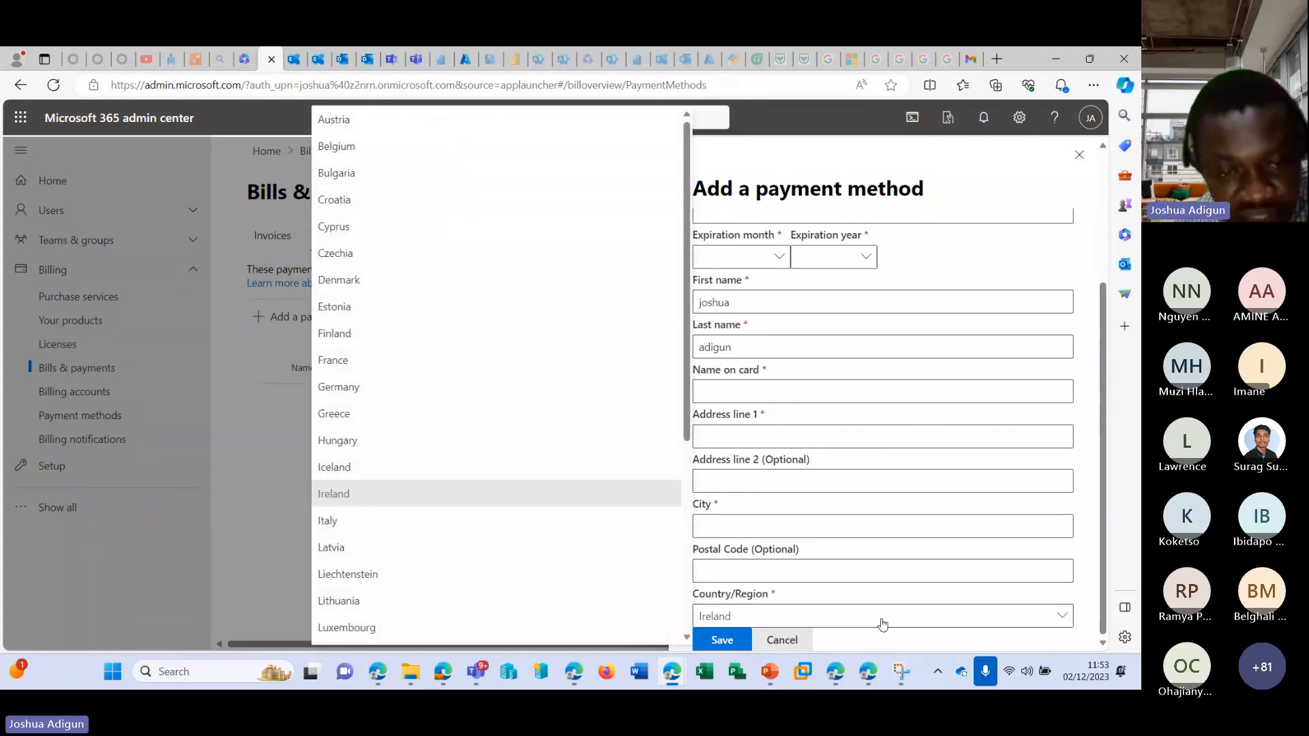
left_click(881, 622)
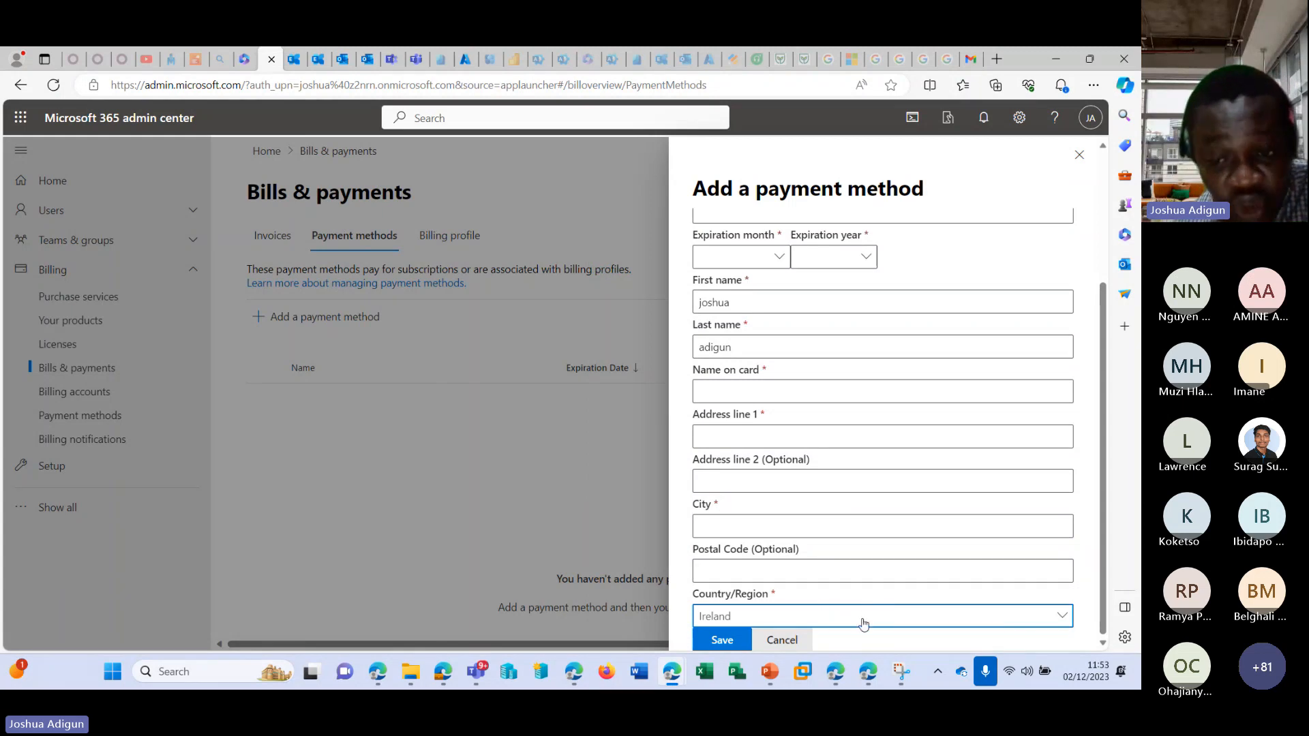
scroll(862, 616, "up", 3)
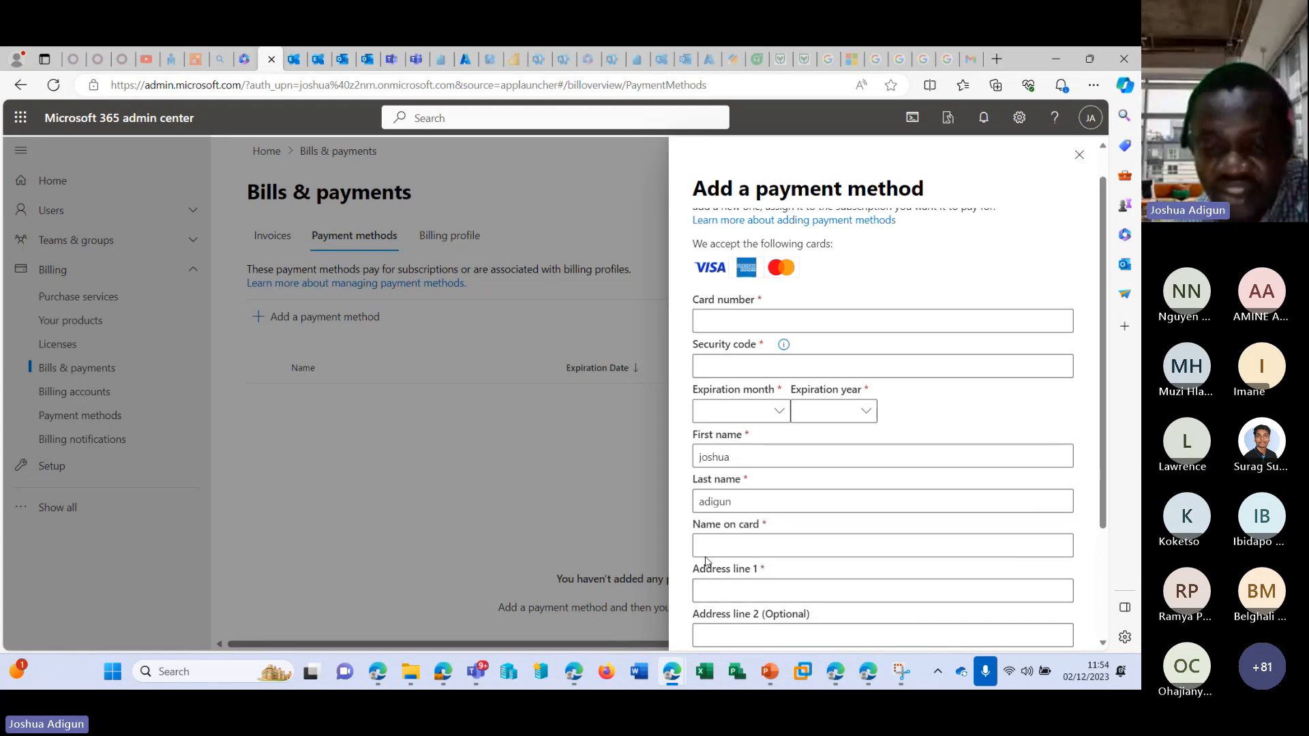
scroll(882, 368, "up", 1)
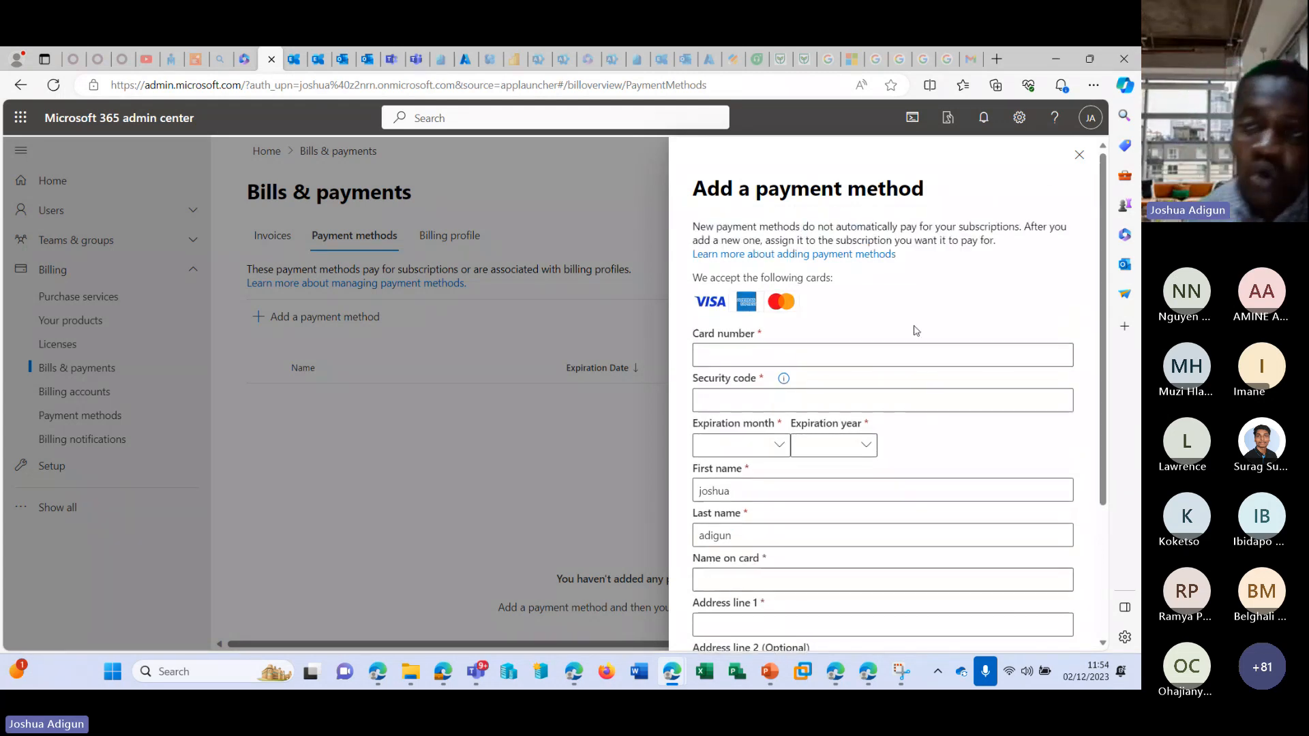
left_click(1079, 155)
Compare the billing profile and payment methods views in Bills & payments, ending on the billing profile.
left_click(463, 236)
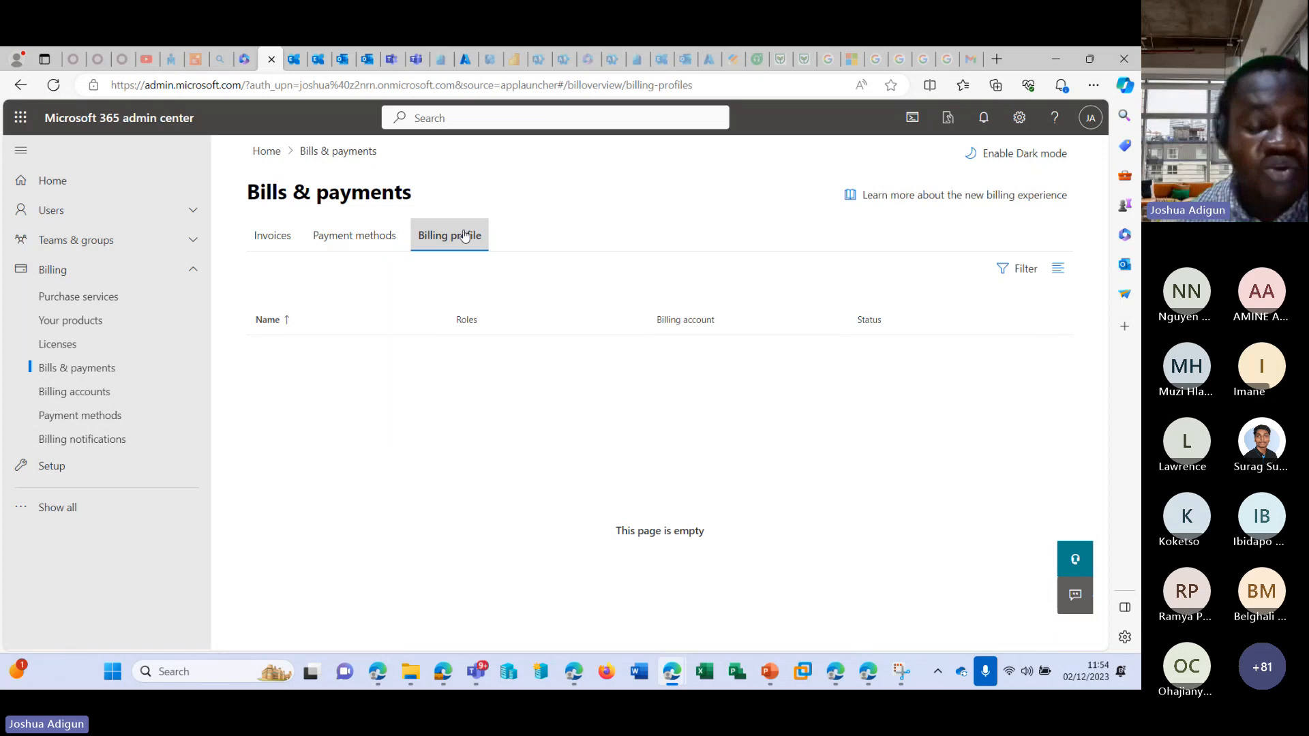
left_click(334, 233)
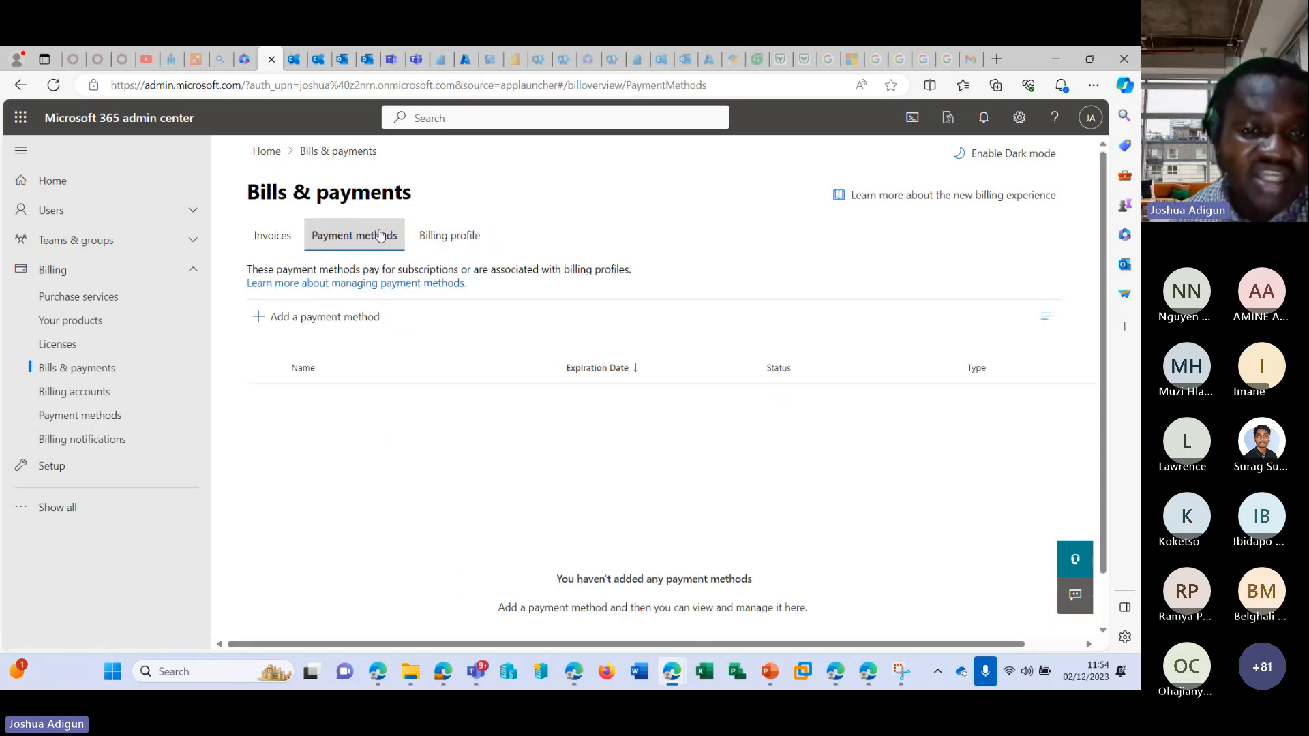
left_click(460, 236)
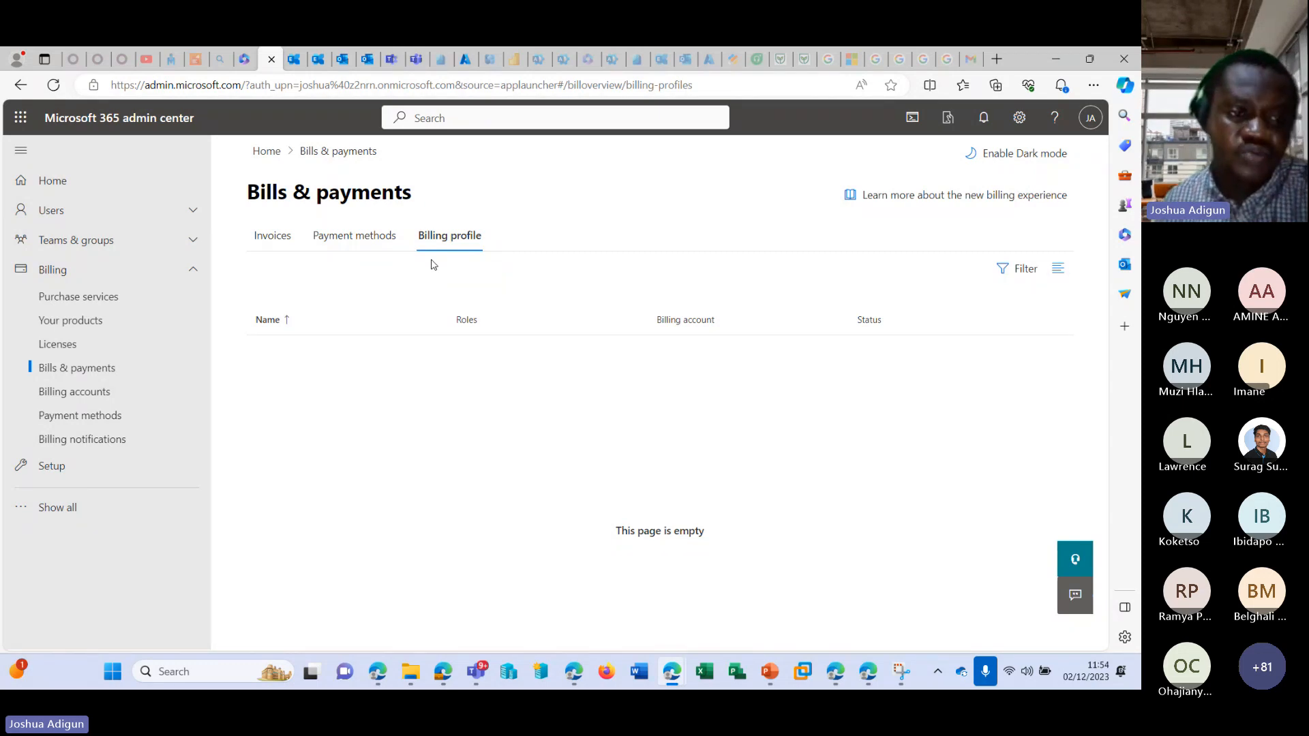
View the details of the MSFT_AJ1 billing account and return to the billing accounts list.
left_click(114, 394)
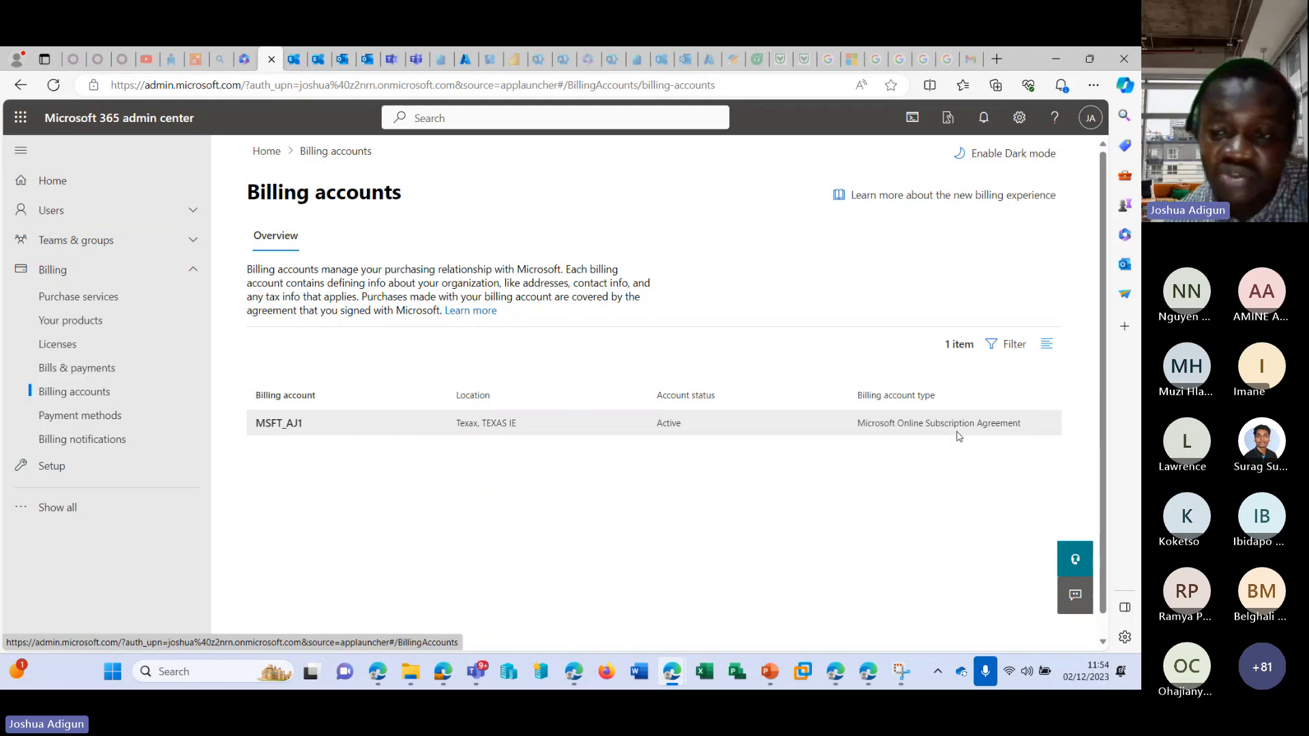
left_click_drag(863, 422, 1026, 422)
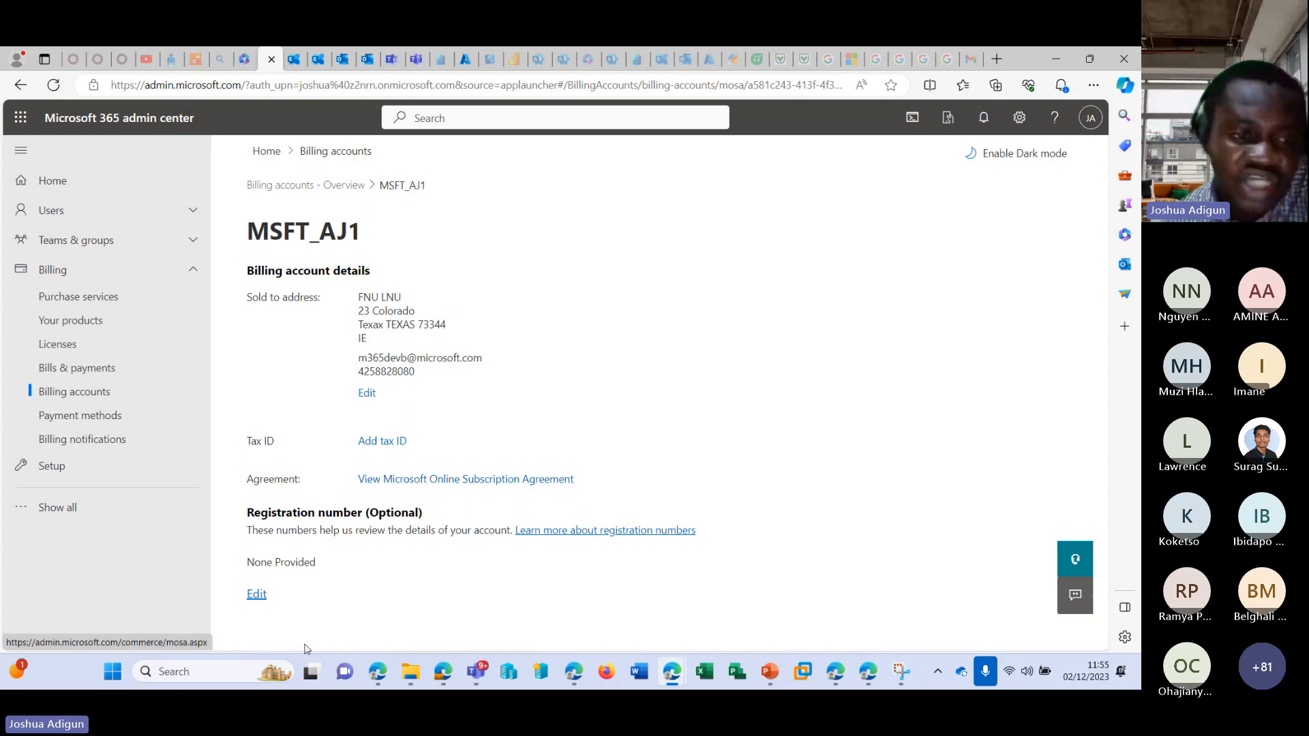
left_click(76, 393)
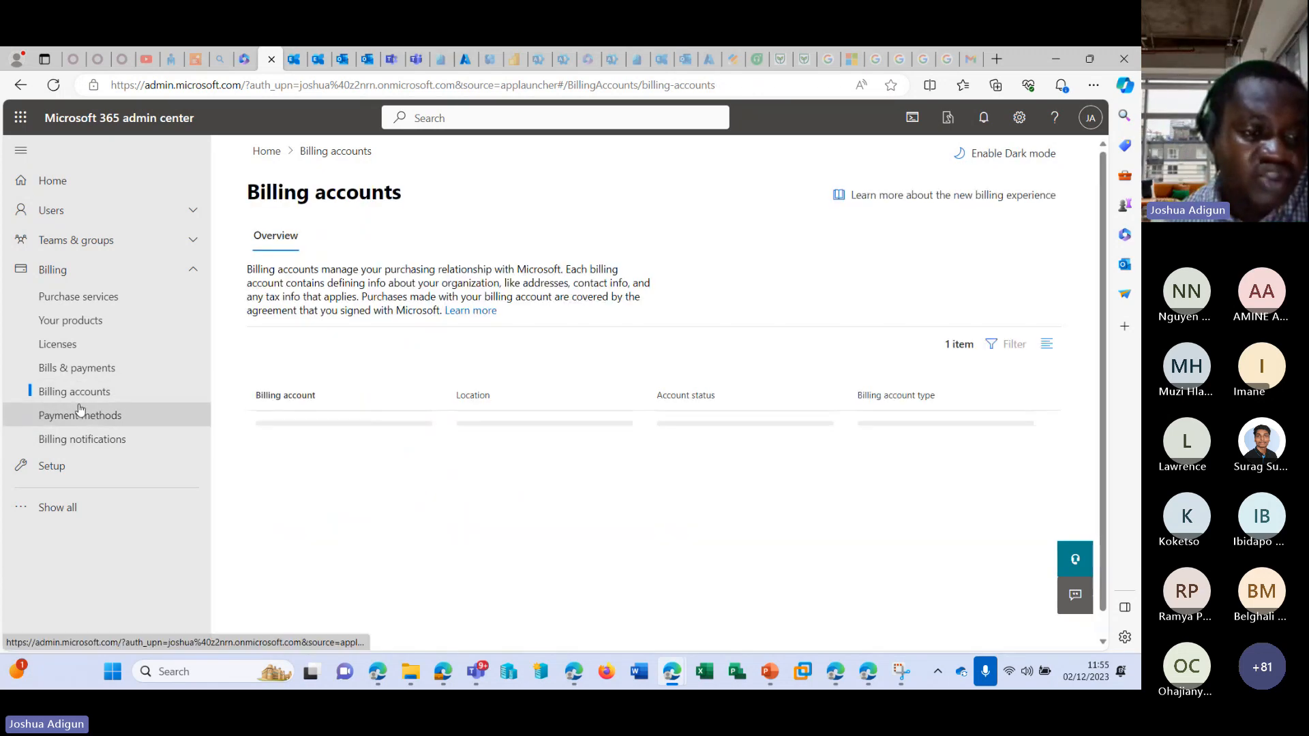
View the separate Payment methods page and examine the billing notification settings, organization contact and admins receiving notifications.
left_click(66, 374)
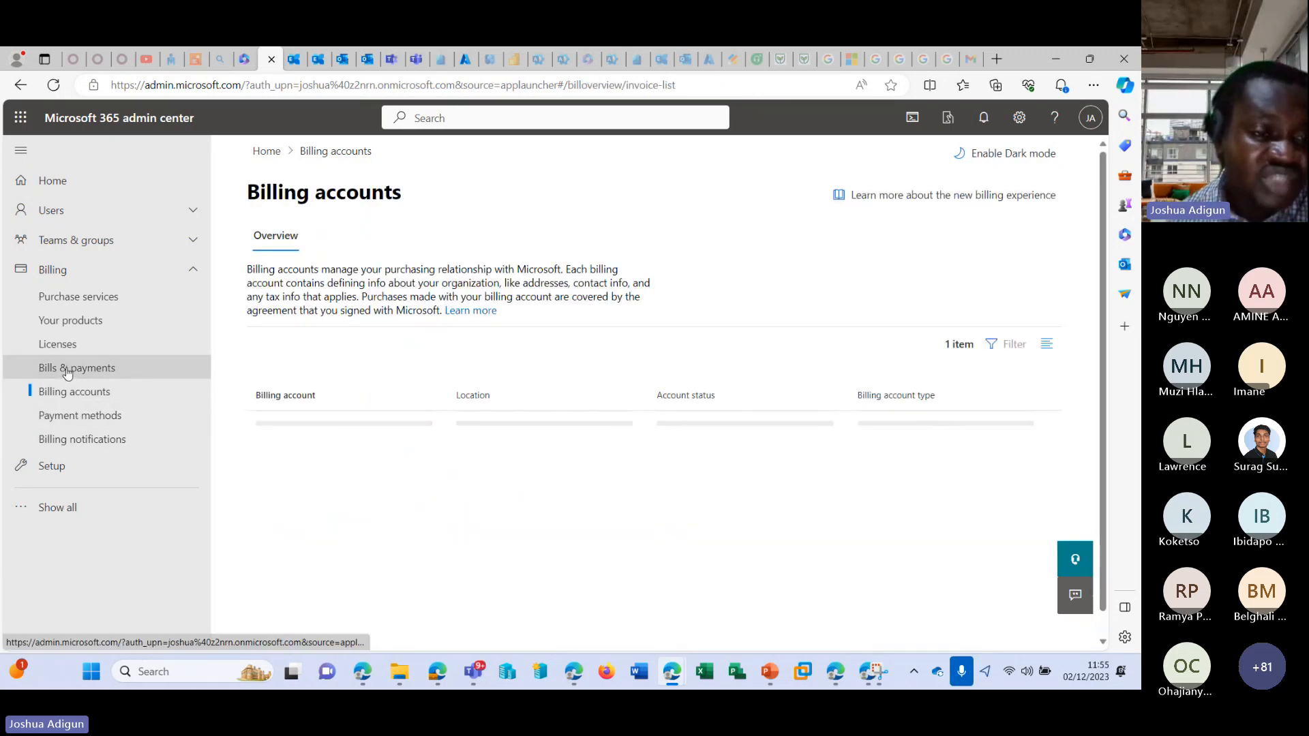
left_click(103, 411)
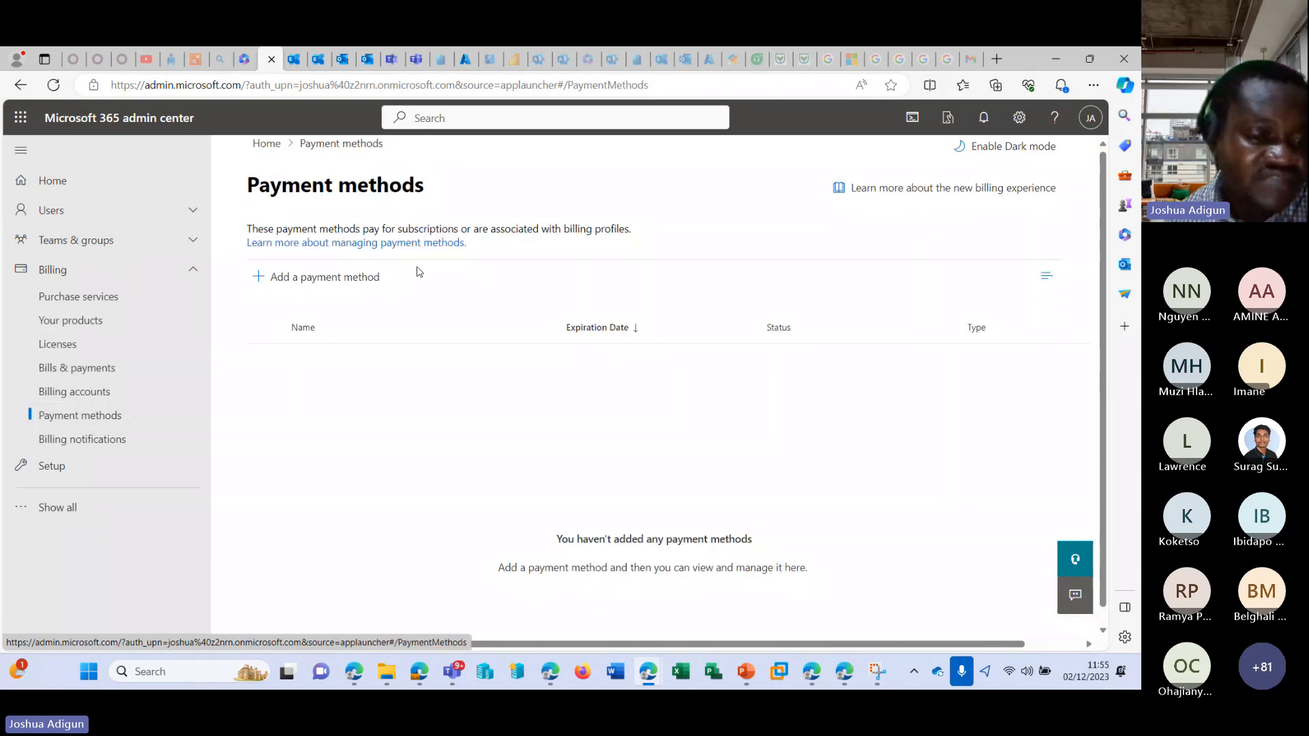
left_click(77, 440)
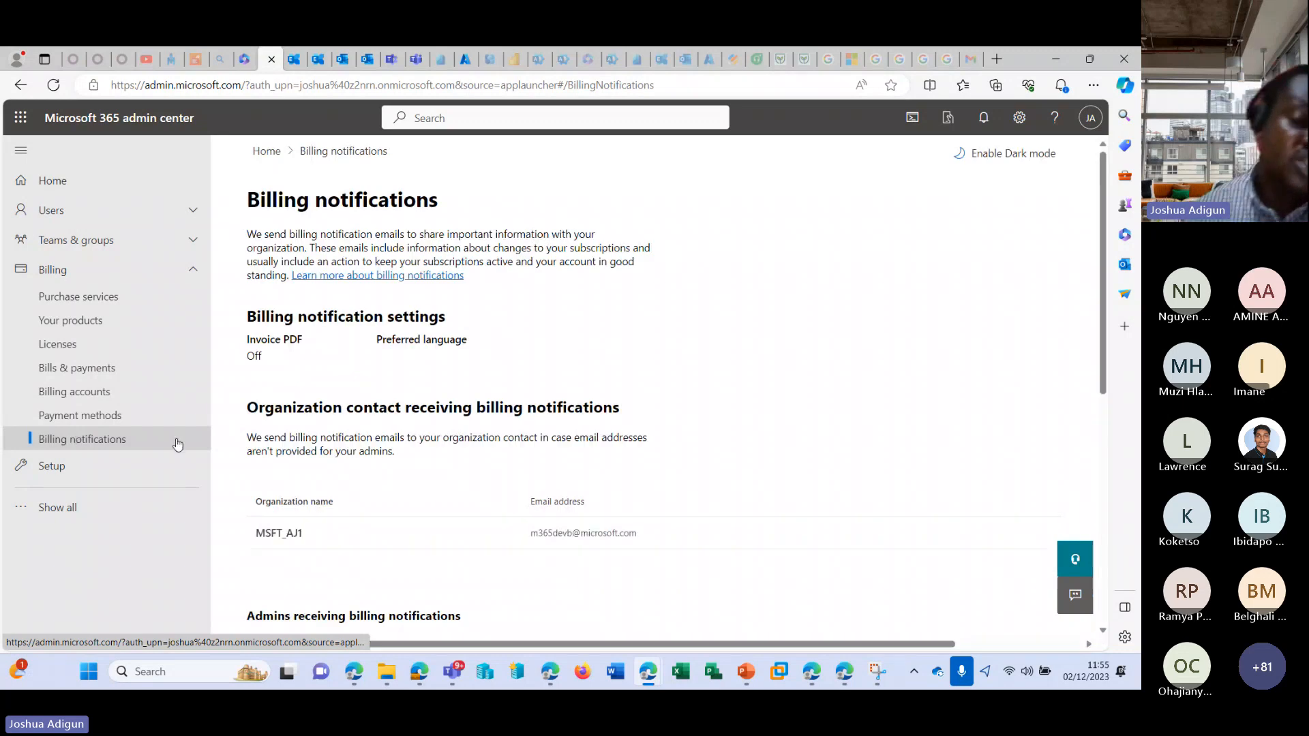
scroll(374, 422, "down", 4)
scroll(375, 423, "down", 1)
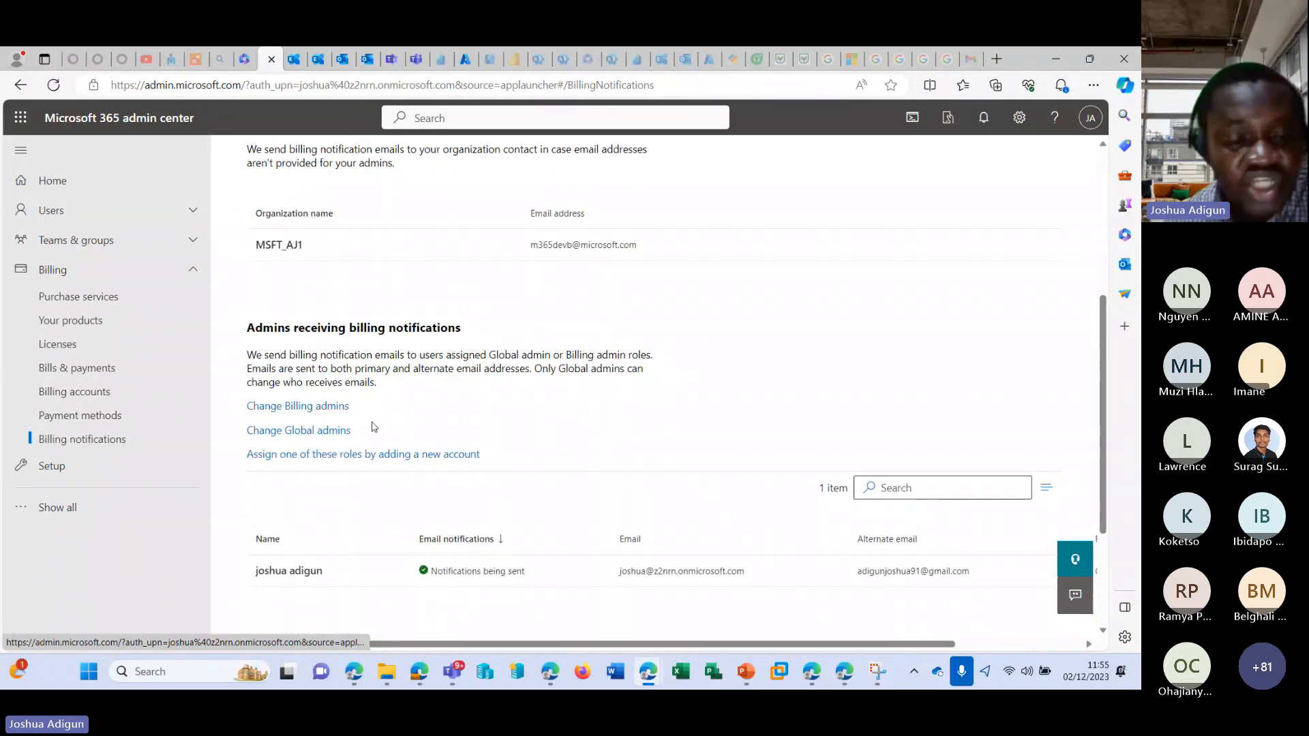
scroll(374, 417, "up", 1)
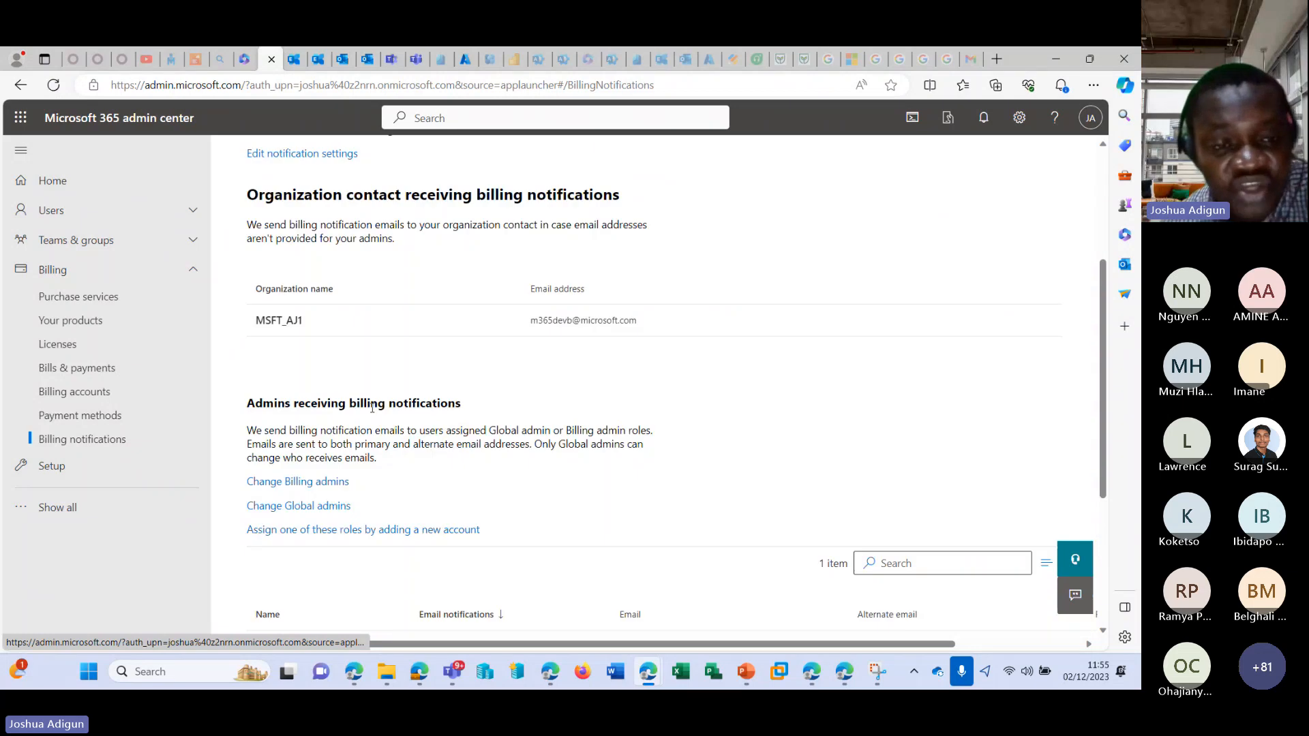
scroll(336, 430, "up", 1)
scroll(336, 430, "up", 1)
scroll(320, 409, "down", 4)
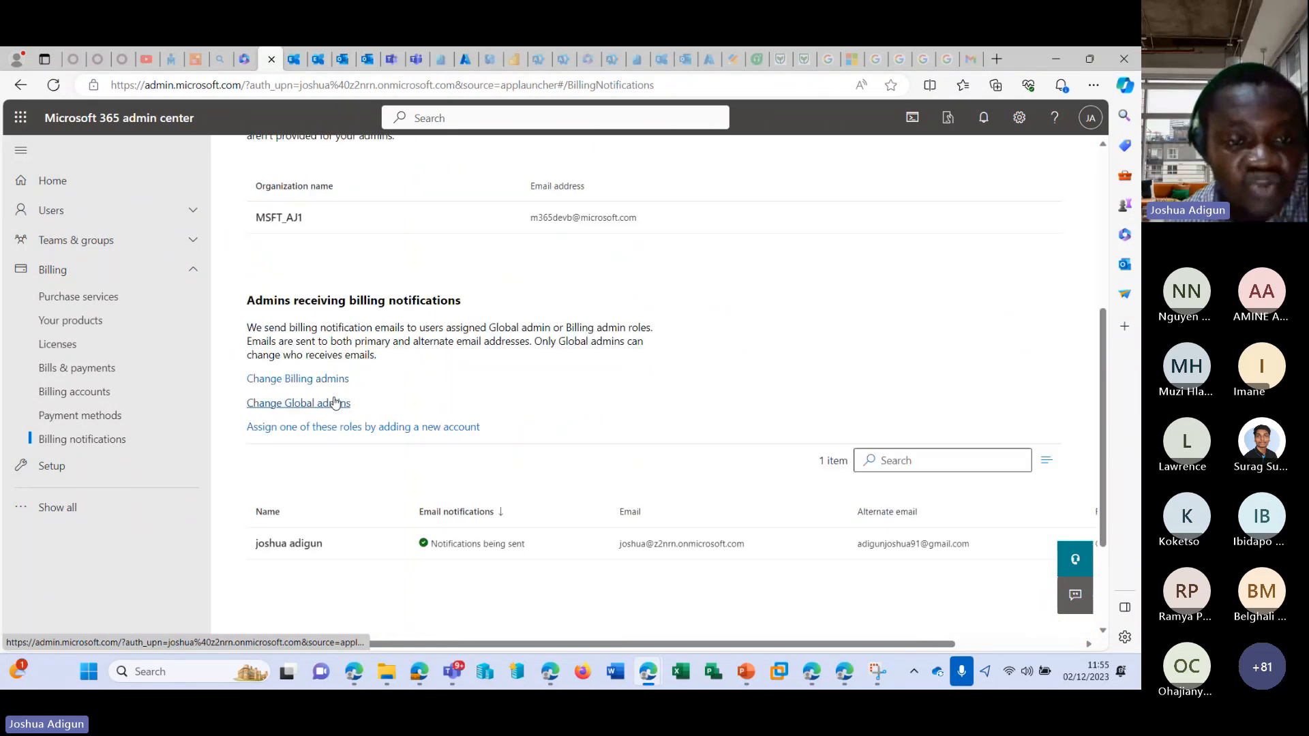
scroll(301, 380, "up", 1)
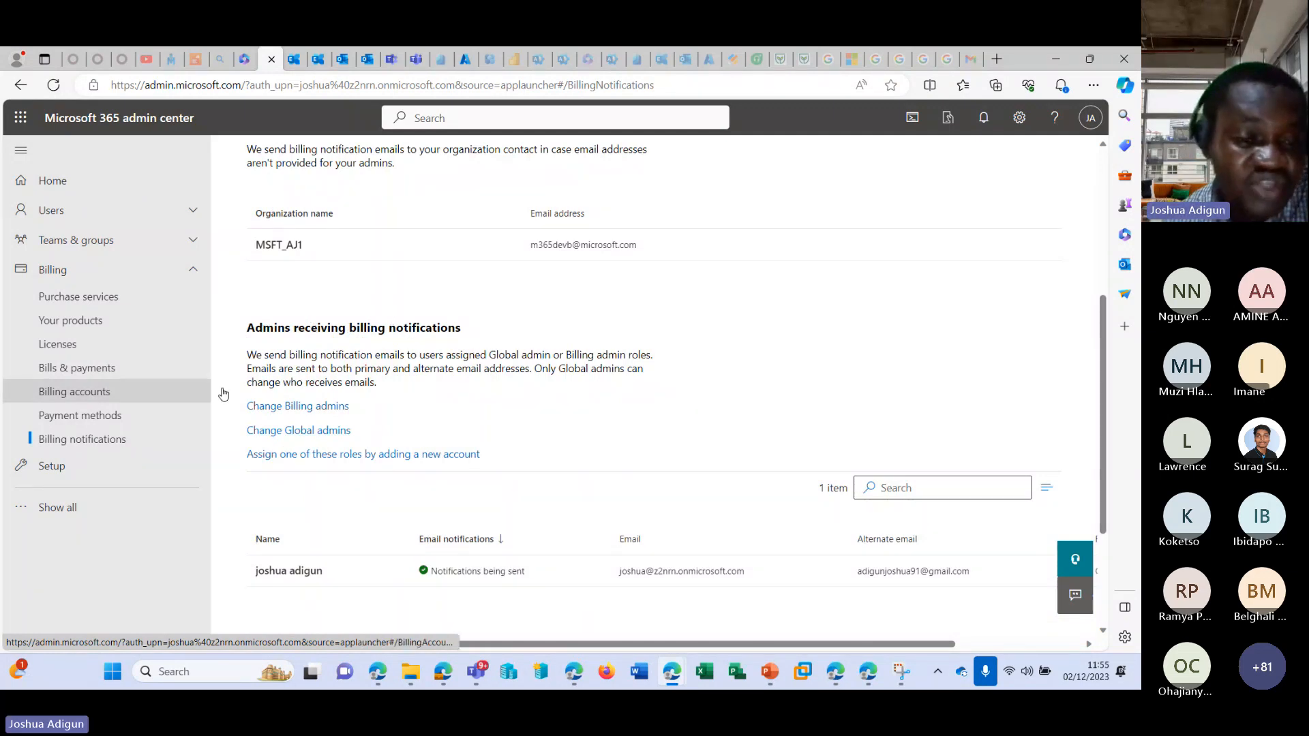
scroll(347, 461, "down", 2)
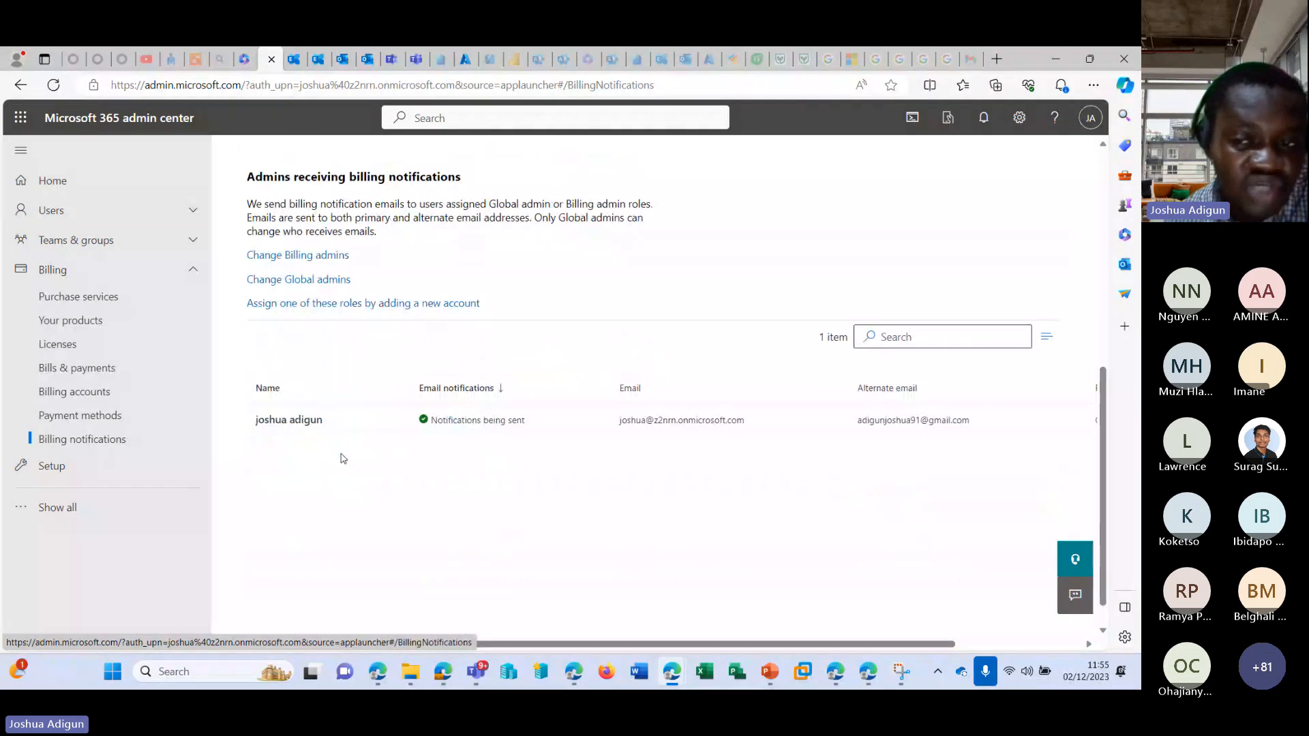
scroll(343, 459, "up", 1)
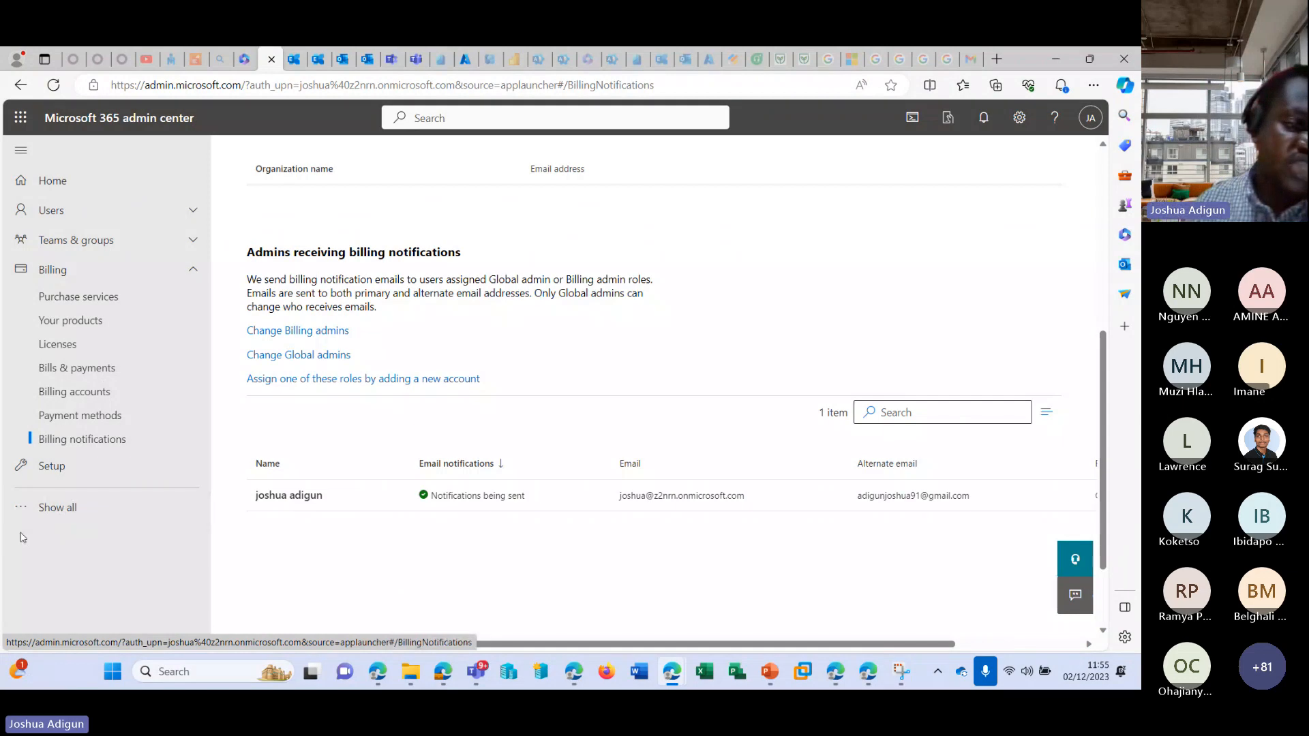
Expand the navigation to show all remaining sections and the admin centers.
left_click(57, 507)
scroll(148, 410, "down", 3)
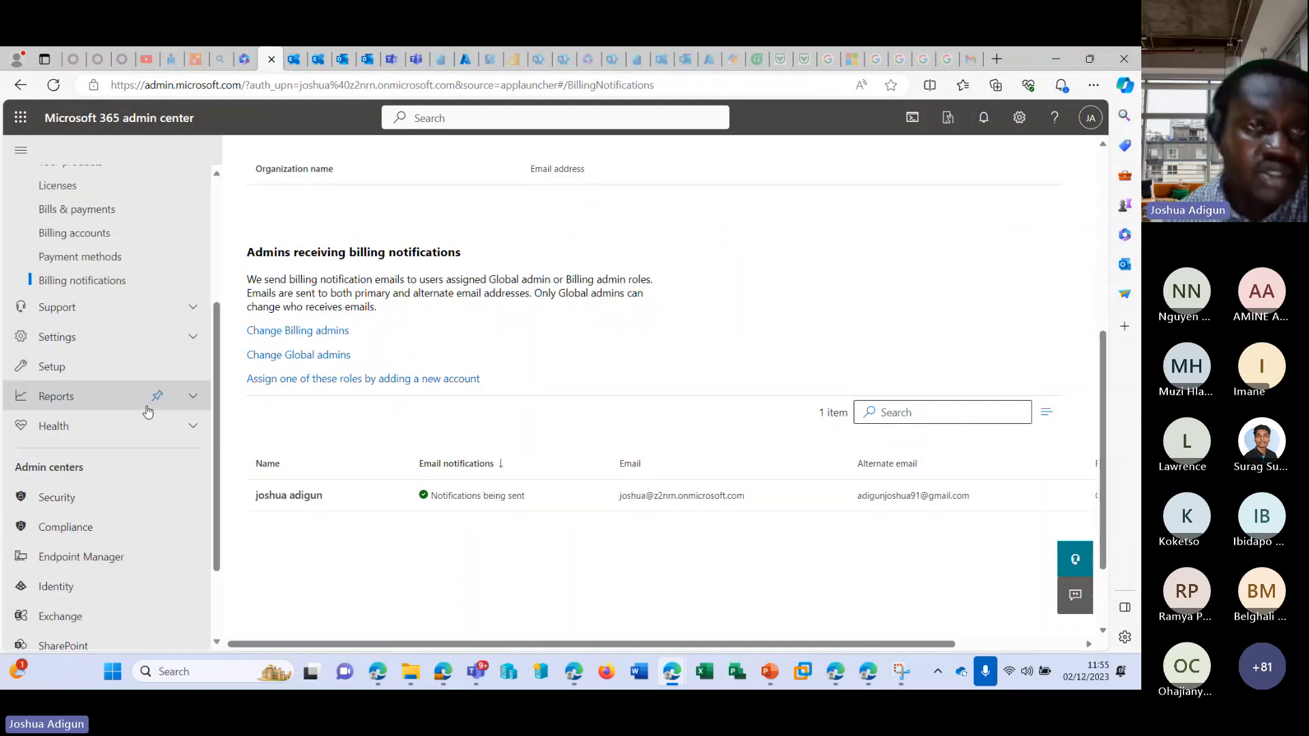
Switch to Outlook, start a new email and clear its From address so another sender can be entered.
left_click(344, 60)
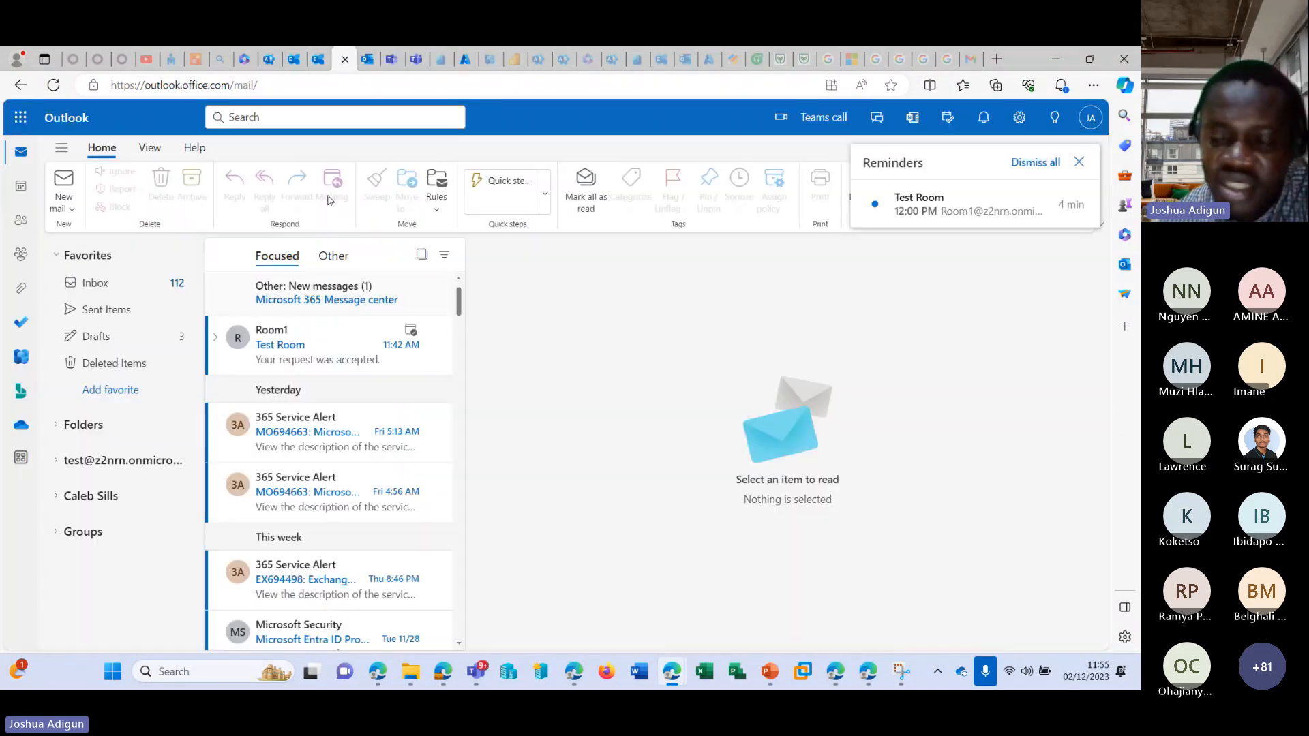
left_click(366, 60)
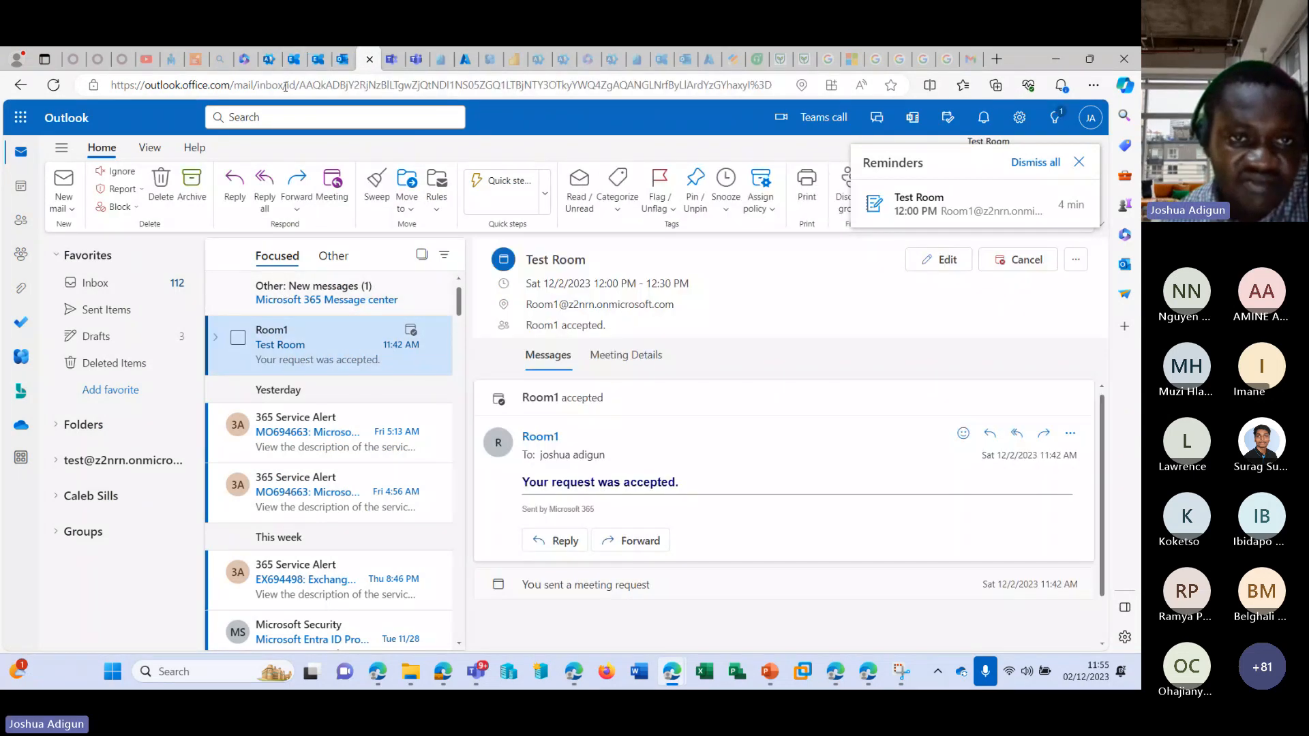
left_click(342, 59)
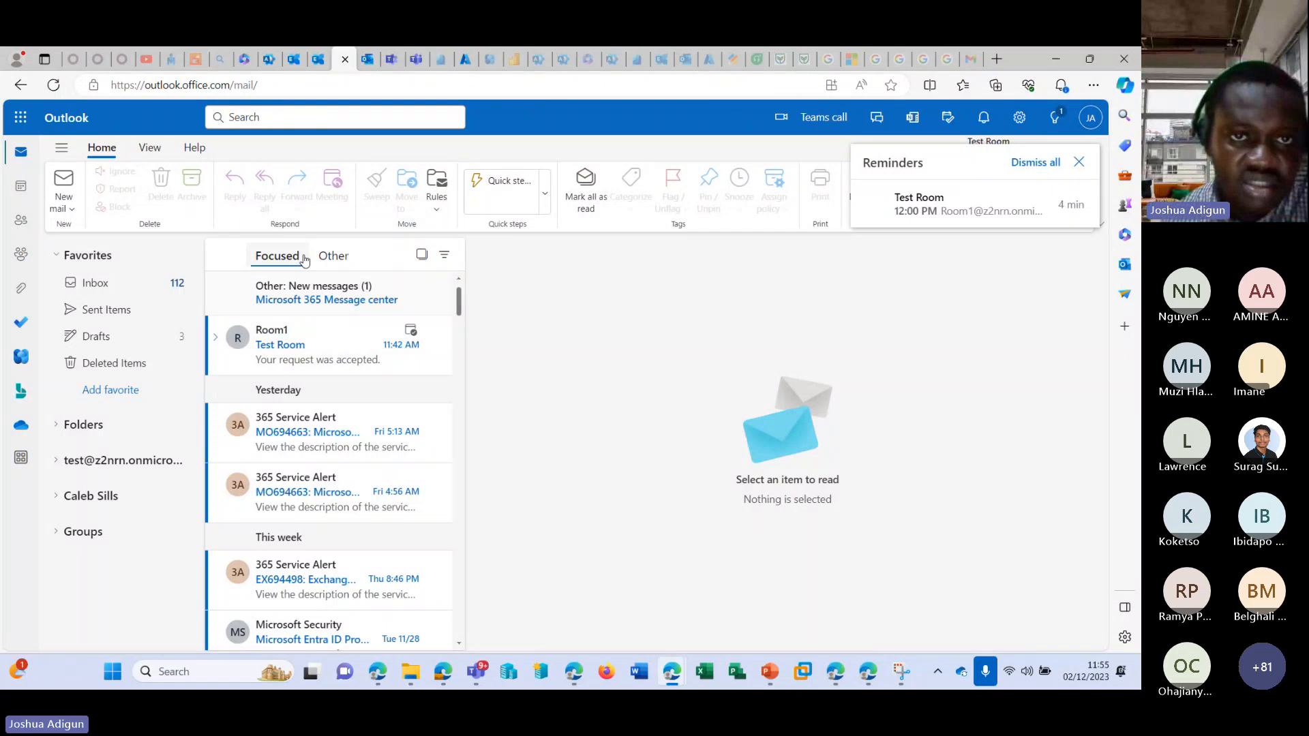
left_click(58, 123)
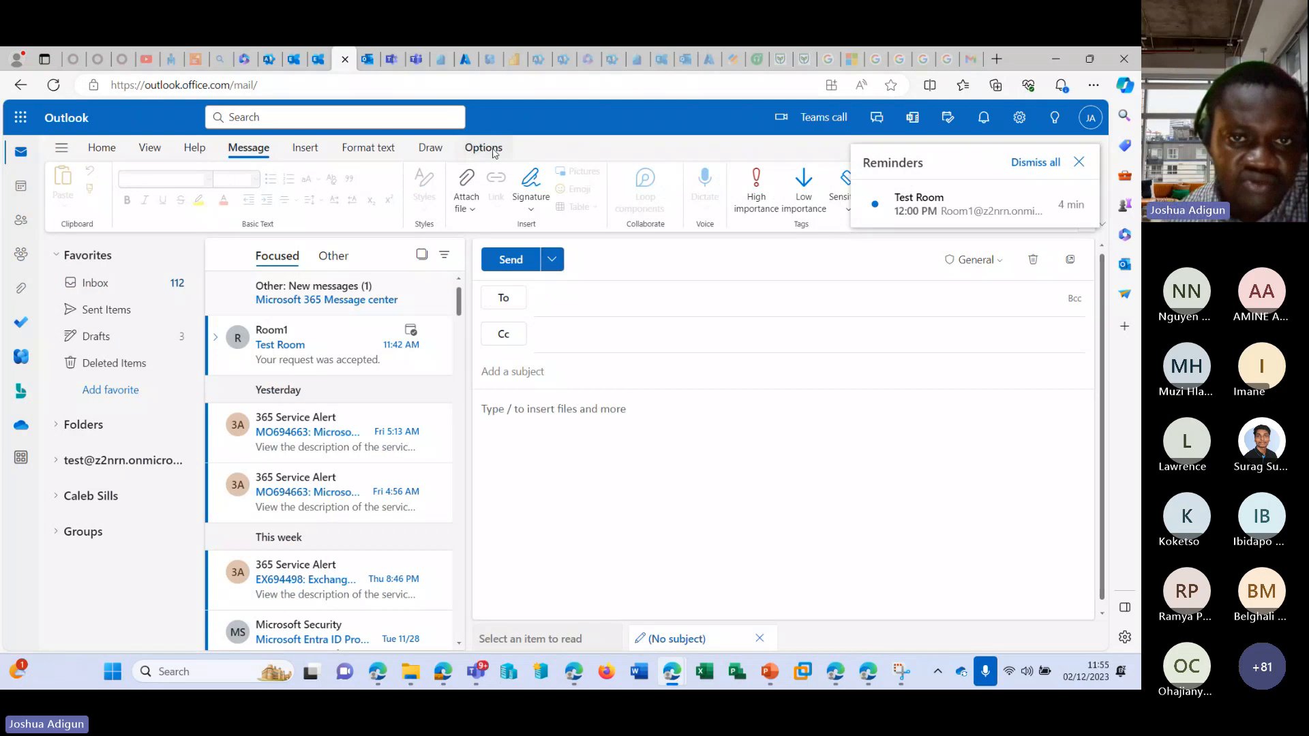
left_click(483, 147)
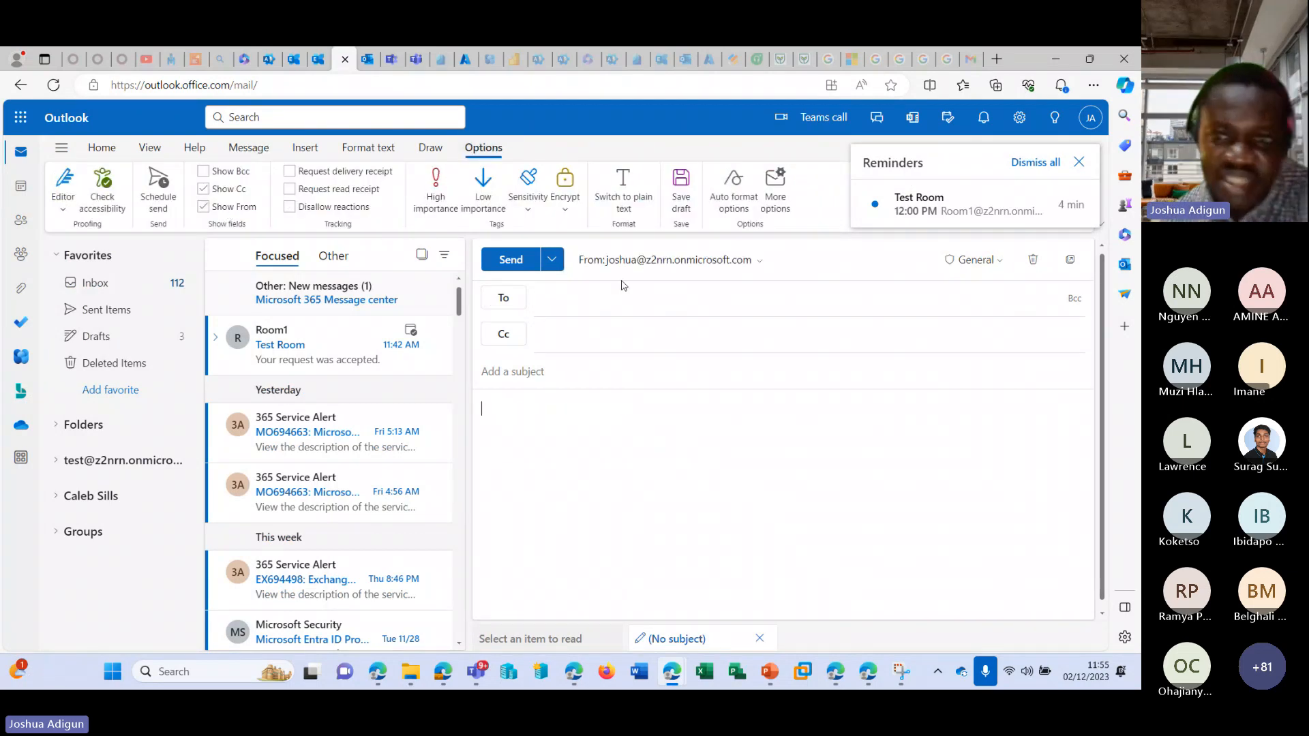
left_click(759, 260)
left_click(701, 308)
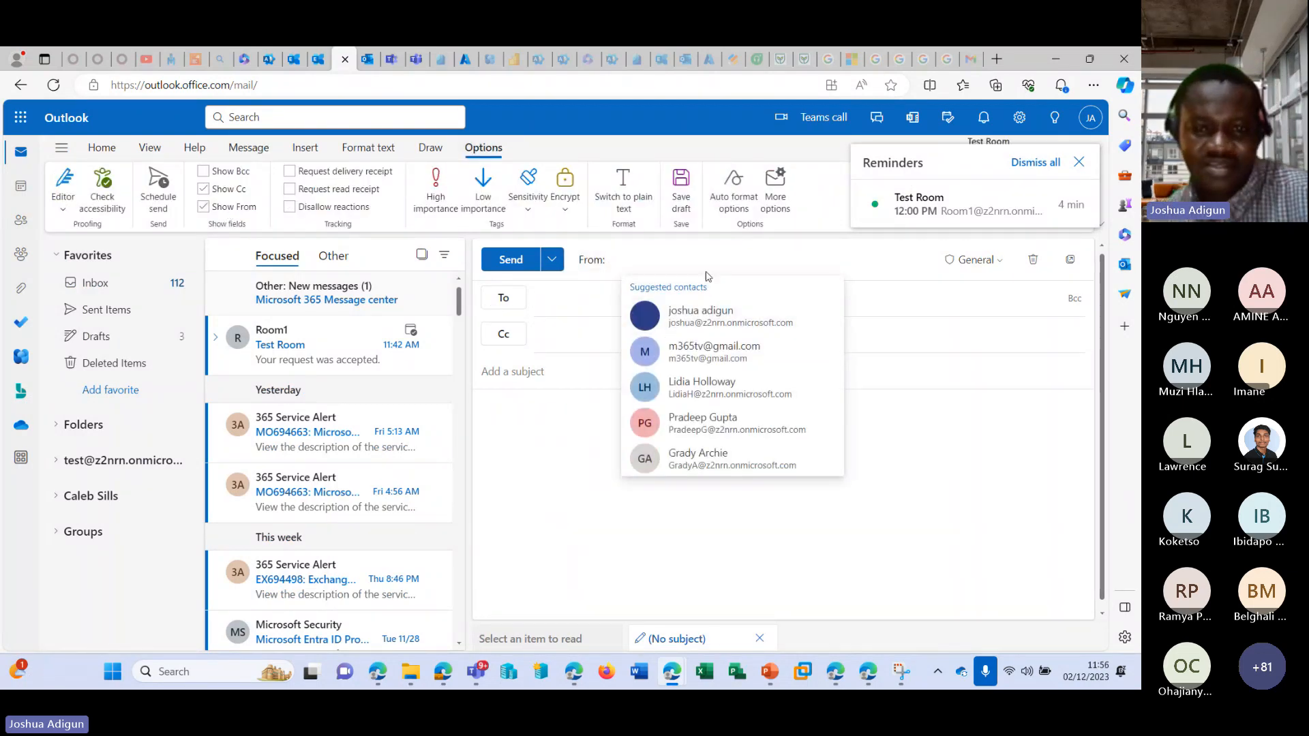
type("fot 365 Business standard")
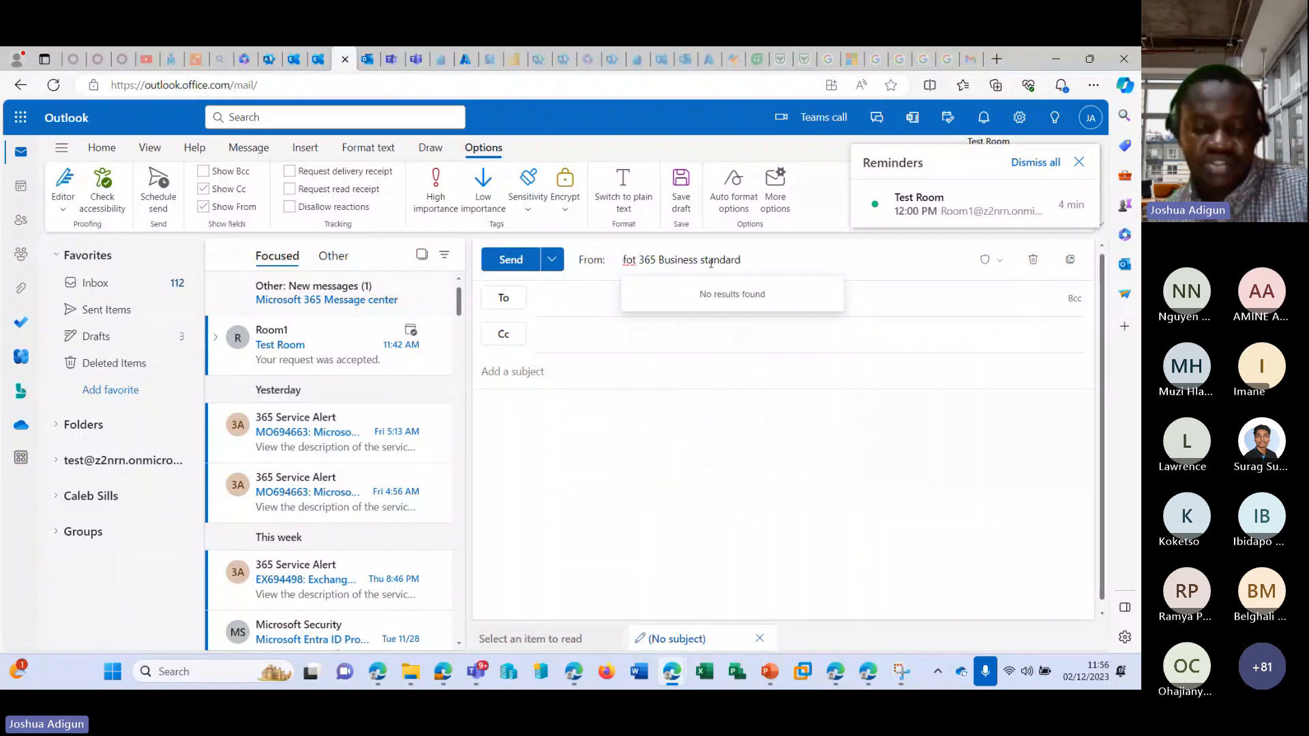
key("ctrl+z")
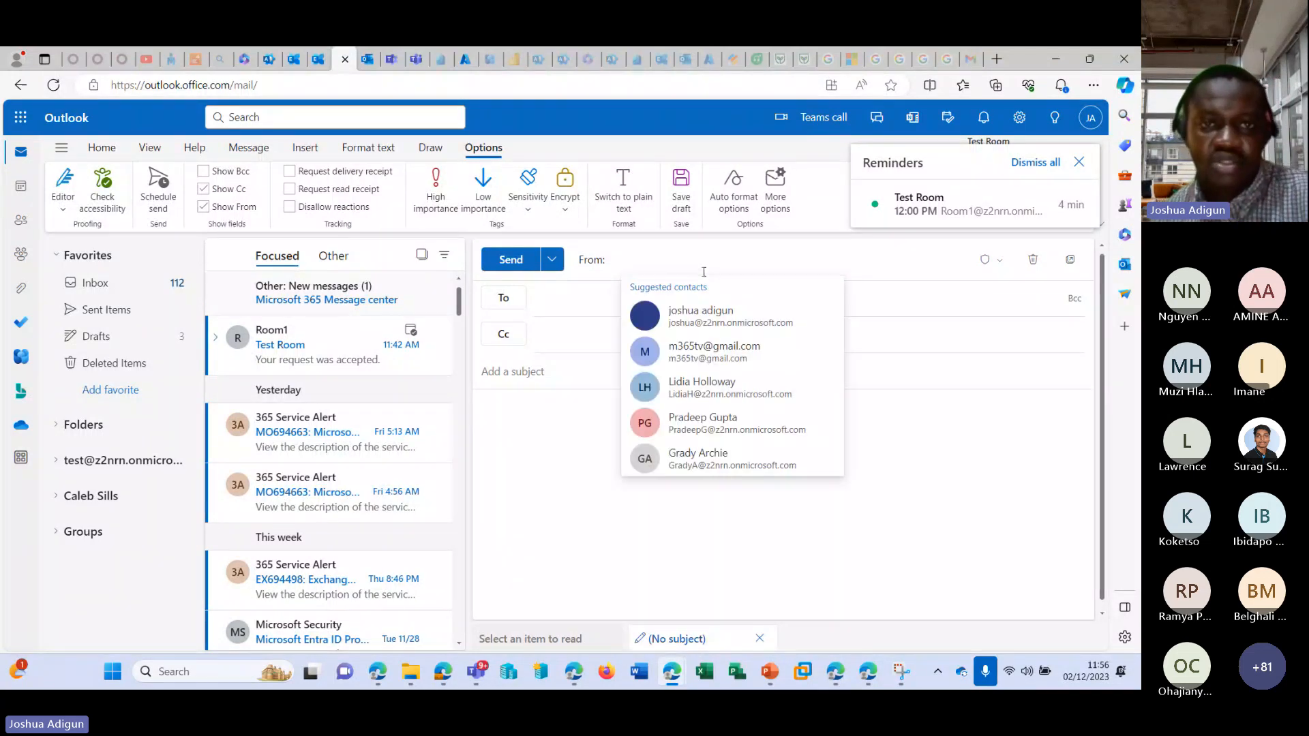
Switch to the Microsoft 365 admin center and copy the email address of the first mailbox listed under Shared mailboxes.
left_click(268, 60)
left_click(68, 280)
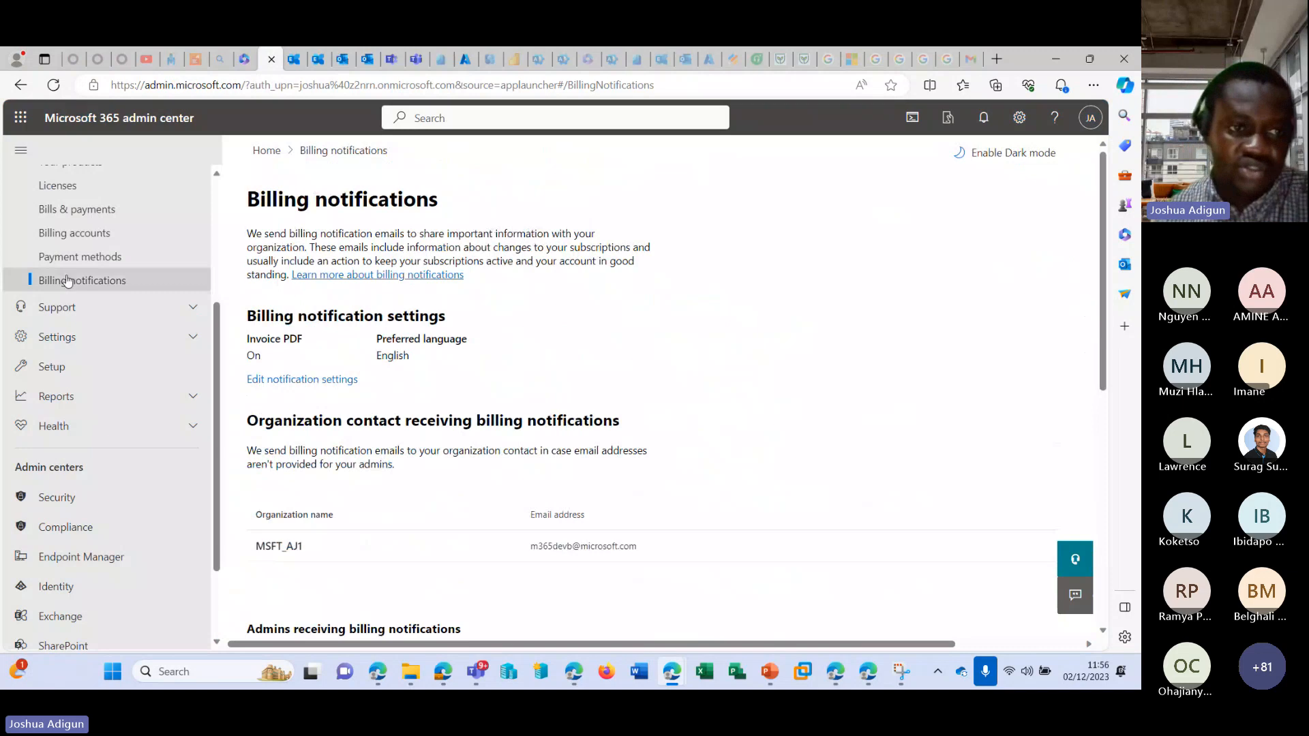
scroll(67, 281, "up", 3)
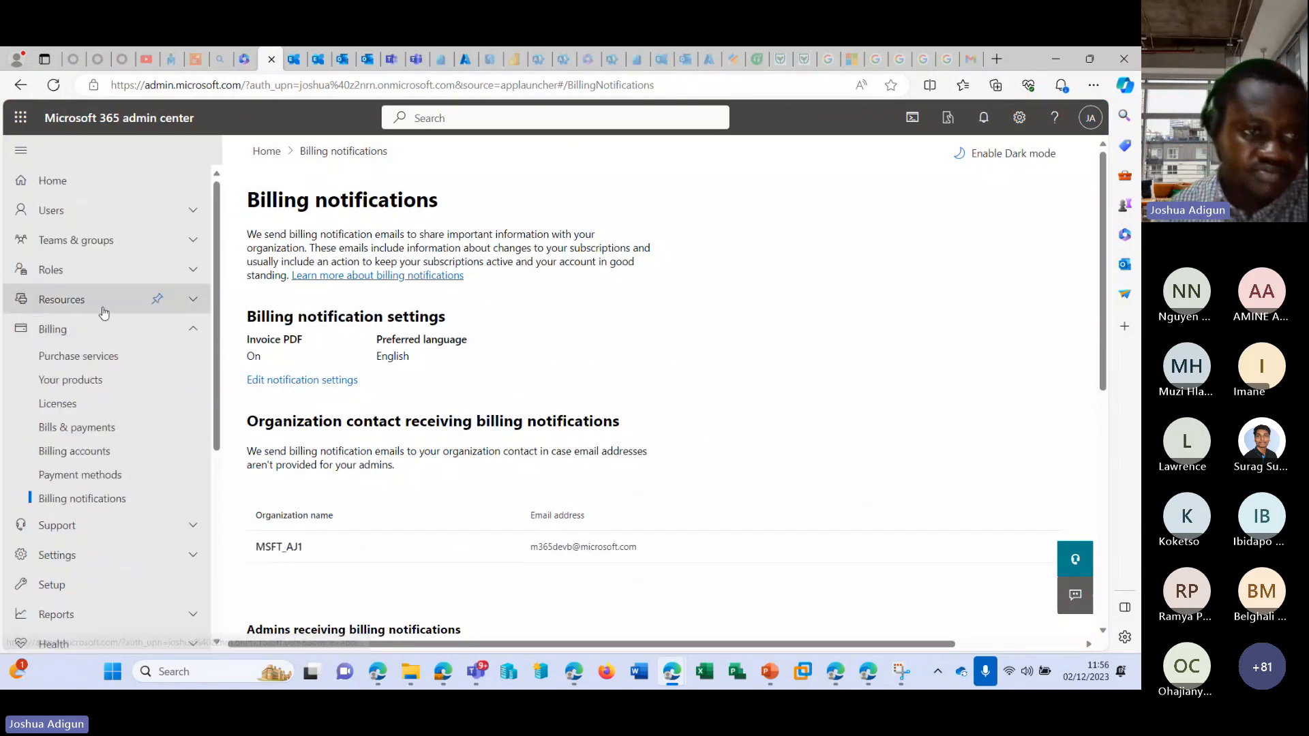
left_click(127, 219)
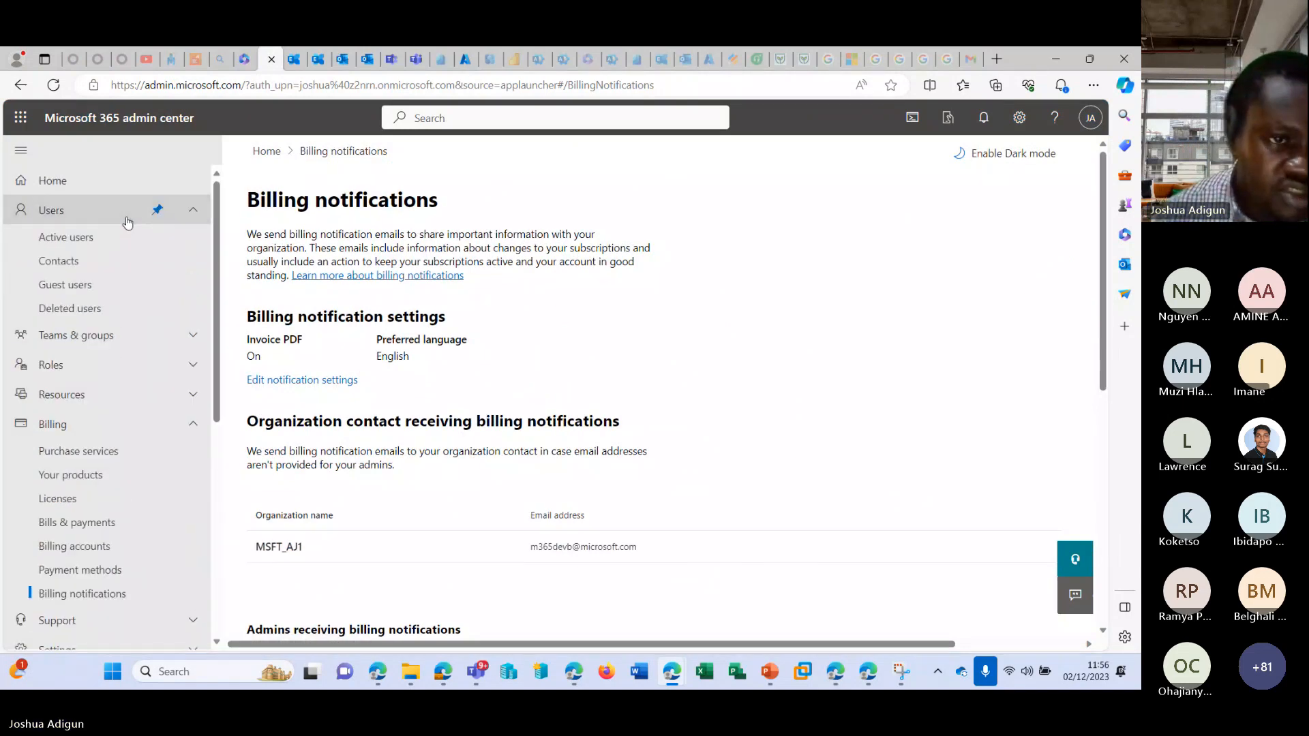
left_click(81, 336)
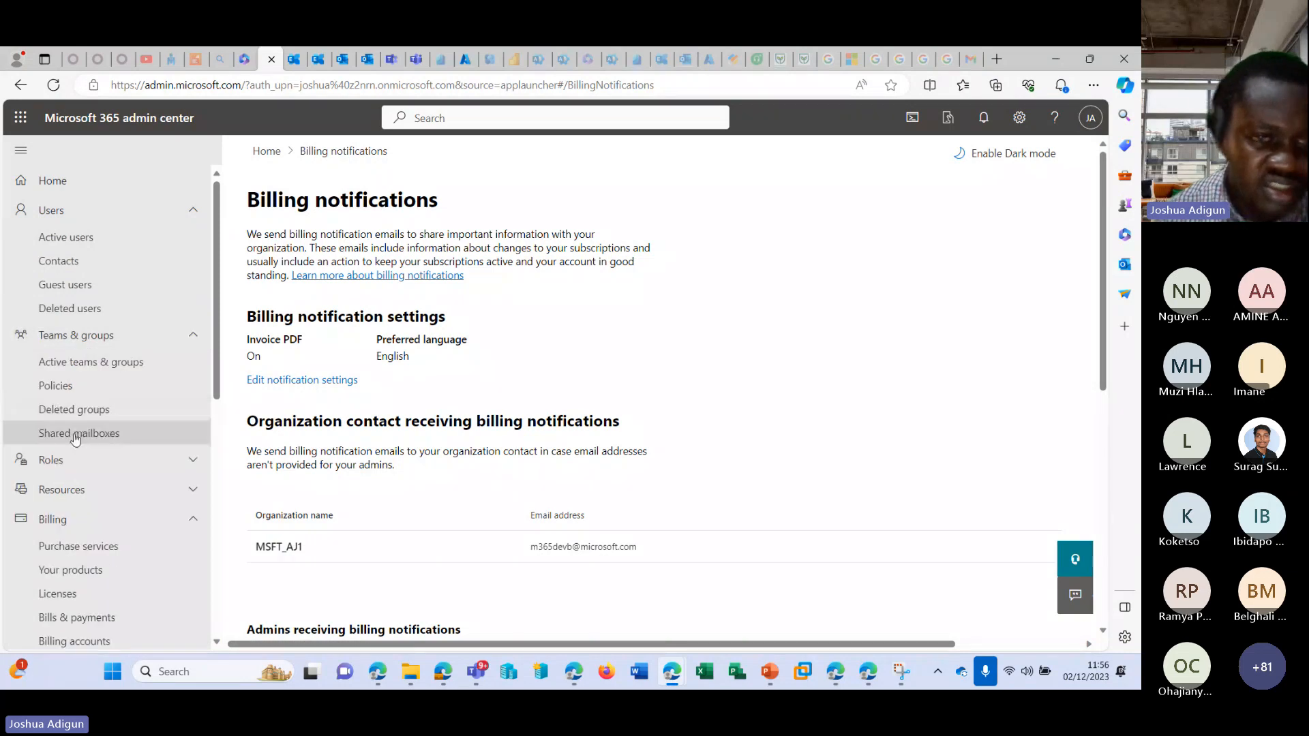
left_click(75, 437)
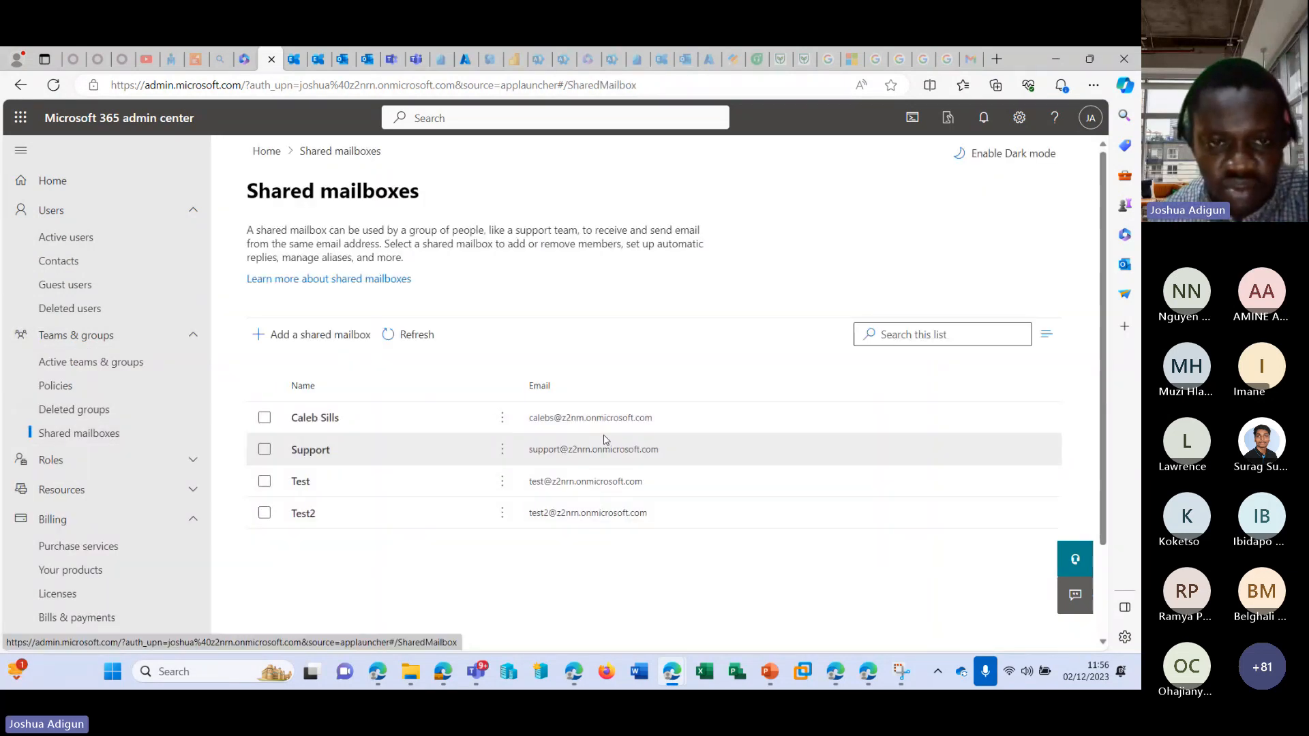
left_click_drag(653, 418, 520, 419)
key("ctrl+c")
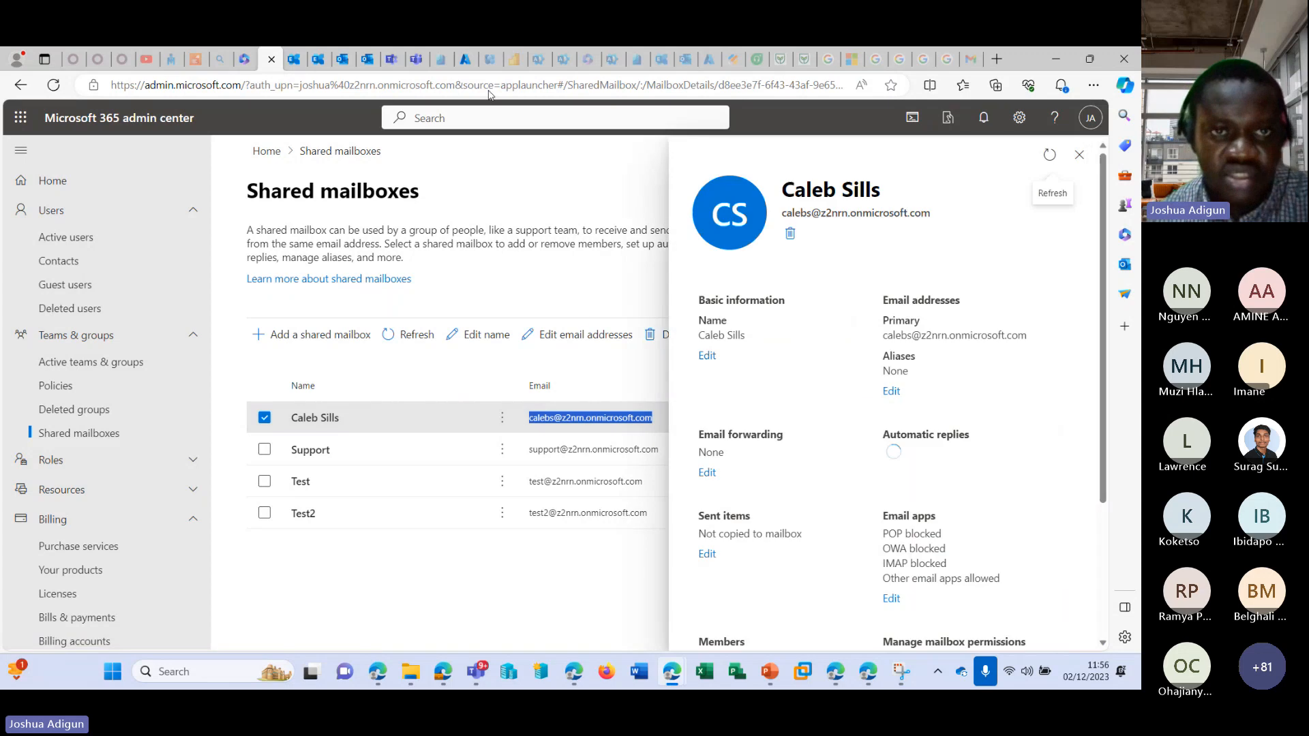
Return to the Outlook draft and set its From address to the copied shared mailbox address.
left_click(344, 59)
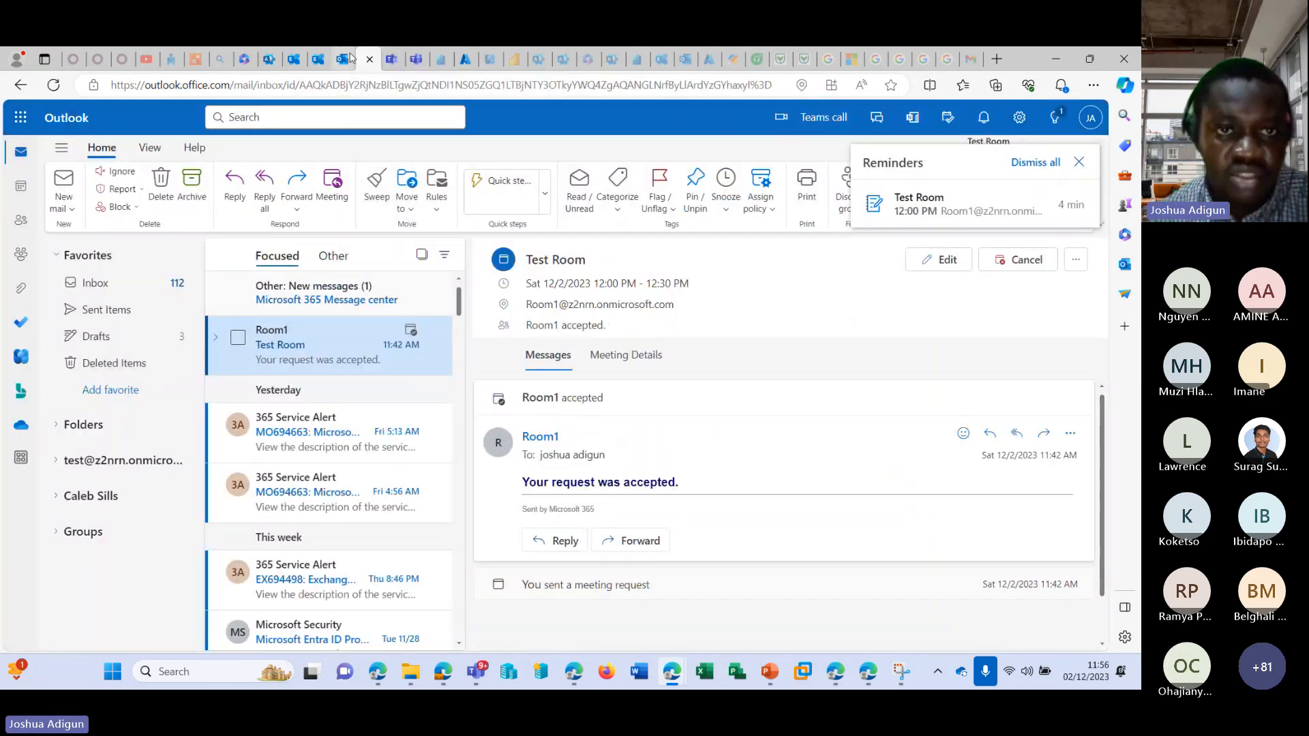
left_click(350, 59)
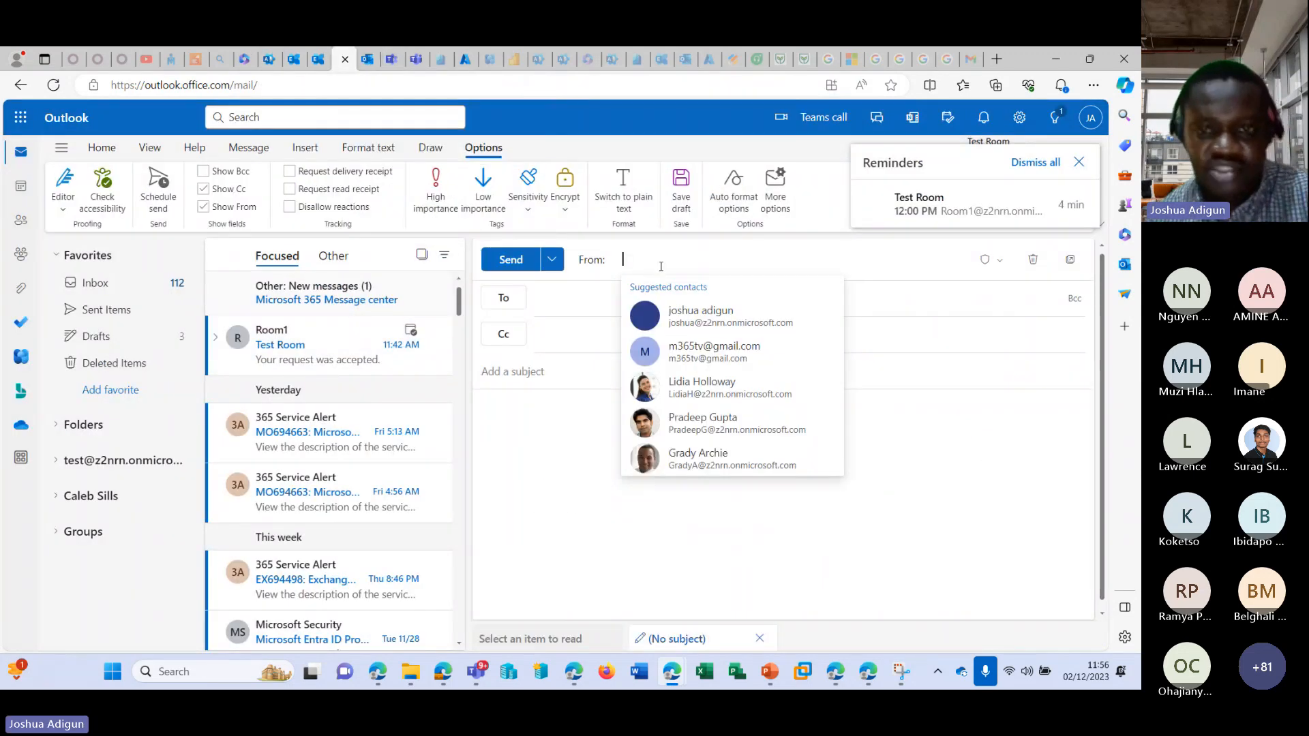
key("ctrl+v")
left_click(703, 295)
Address the email to the second contact suggested for "ad", enter "ter" as subject and body, and send it.
left_click(552, 301)
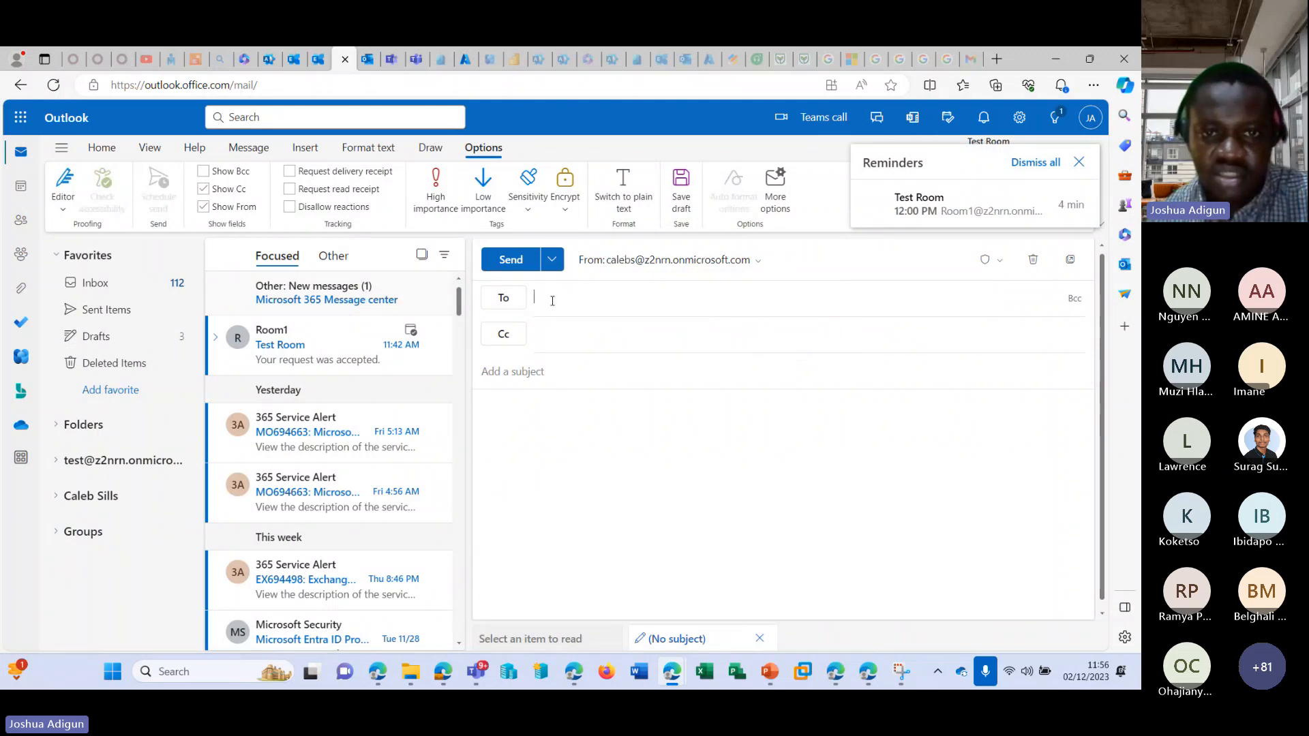
type("ad")
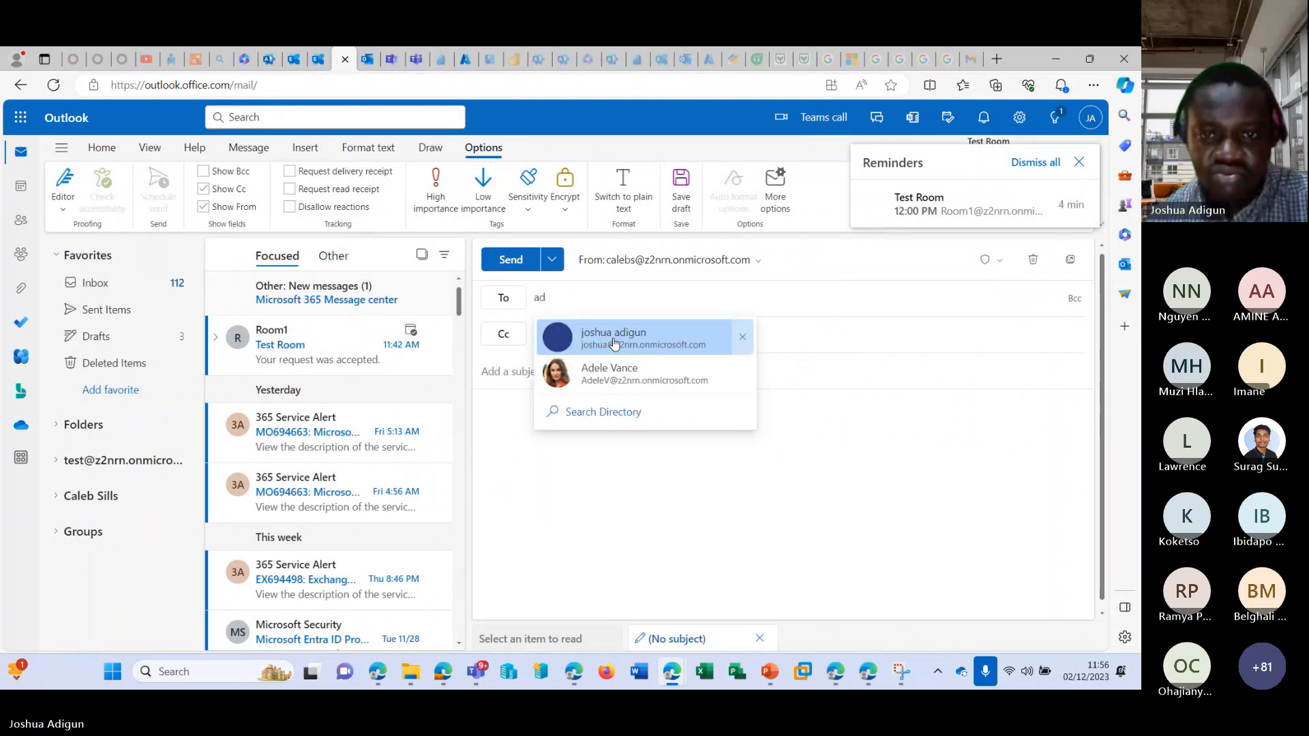
left_click(624, 383)
left_click(549, 368)
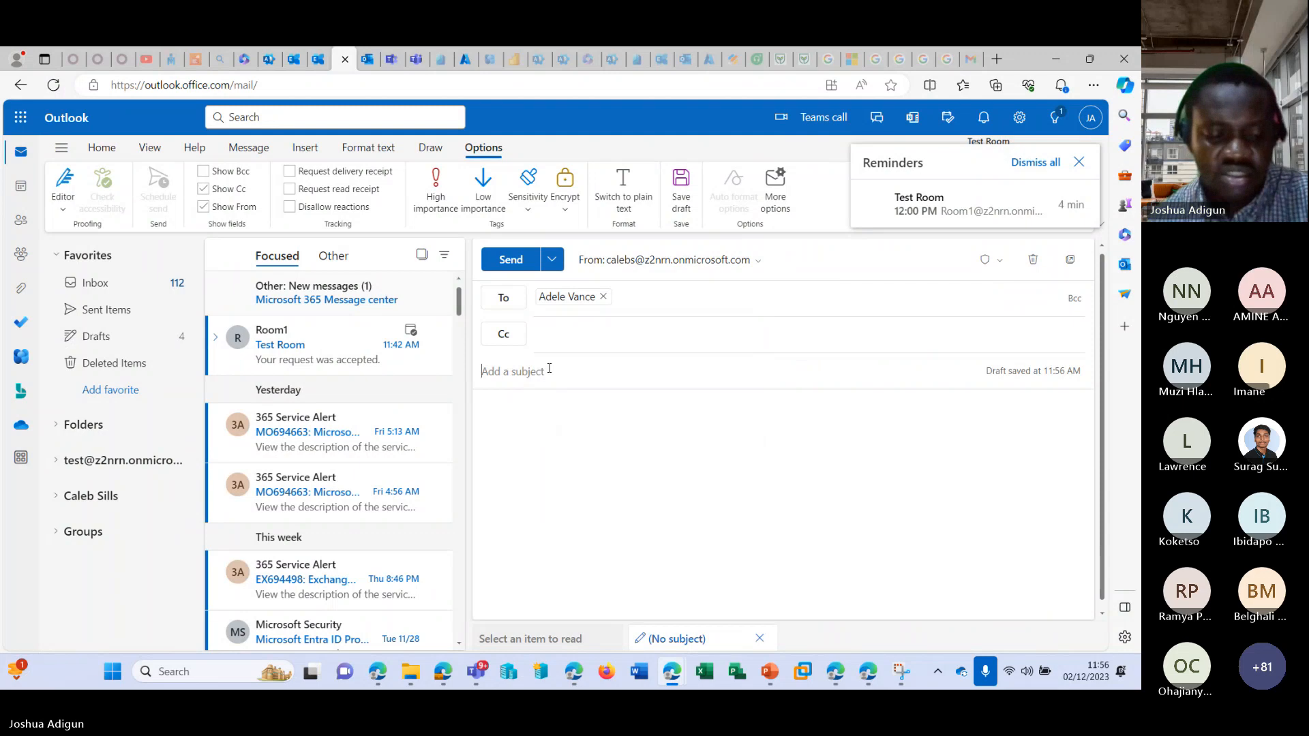
type("ter")
left_click(551, 414)
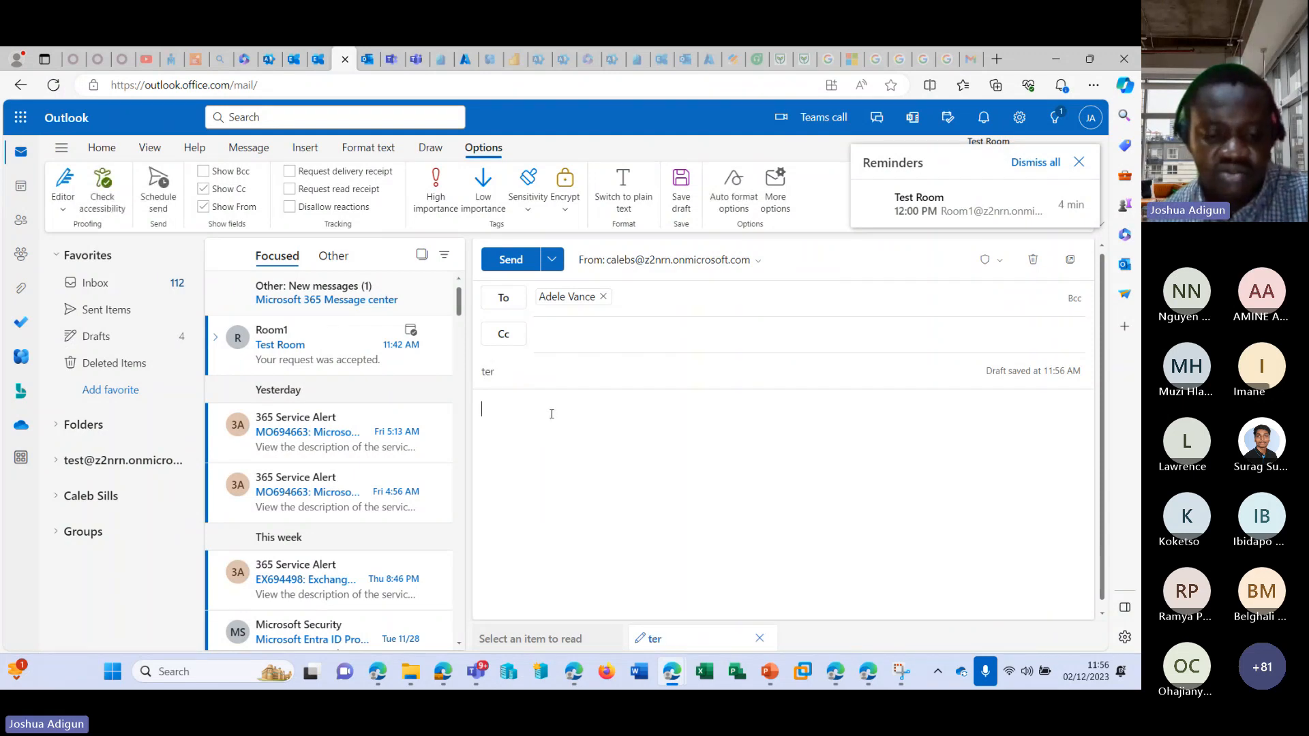
left_click(522, 266)
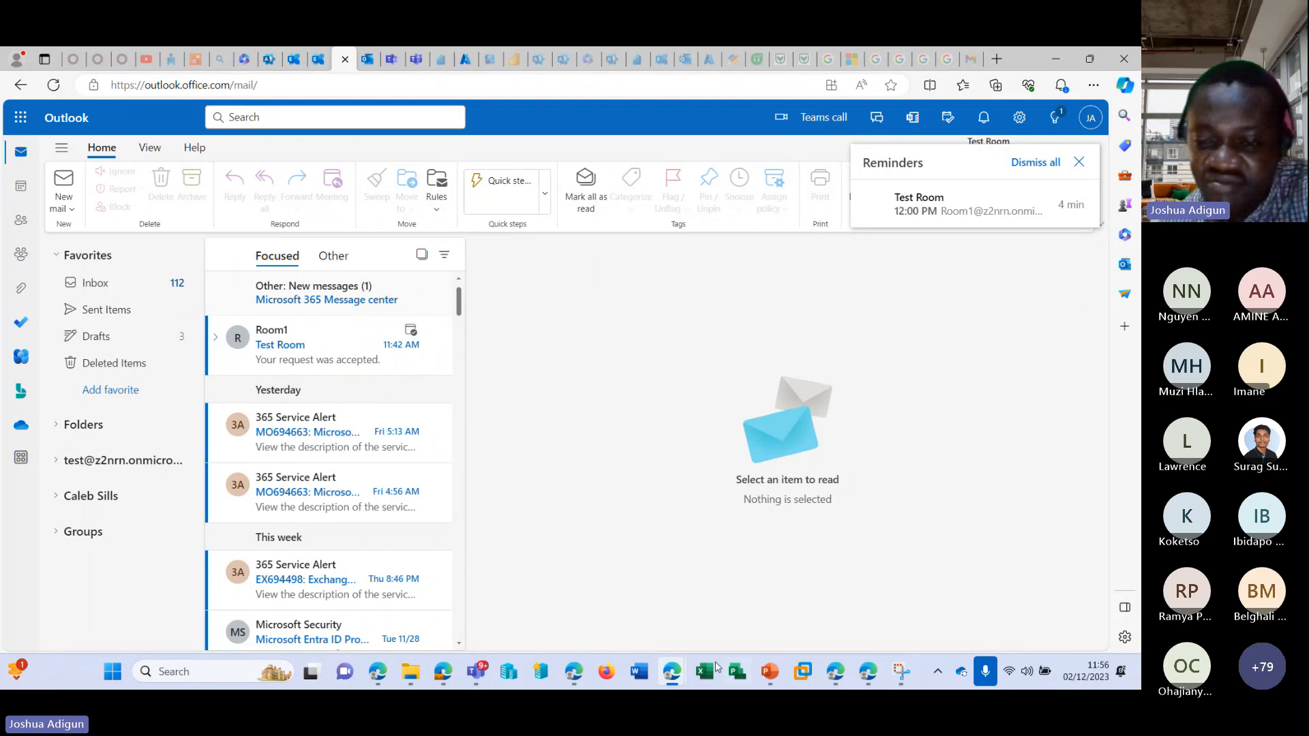
Open the "ter" email in the recipient's InPrivate Outlook inbox and examine the sender line's on-behalf-of wording.
mouse_move(672, 672)
left_click(784, 558)
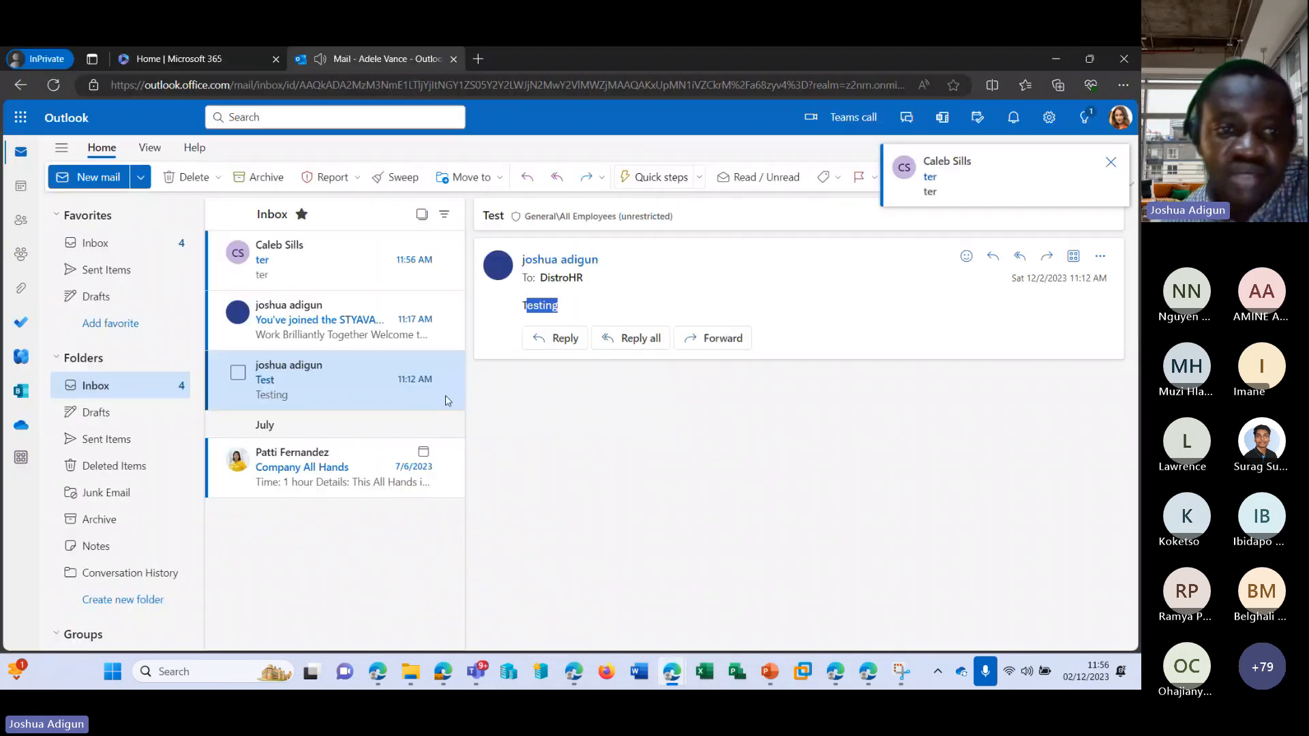
left_click(298, 258)
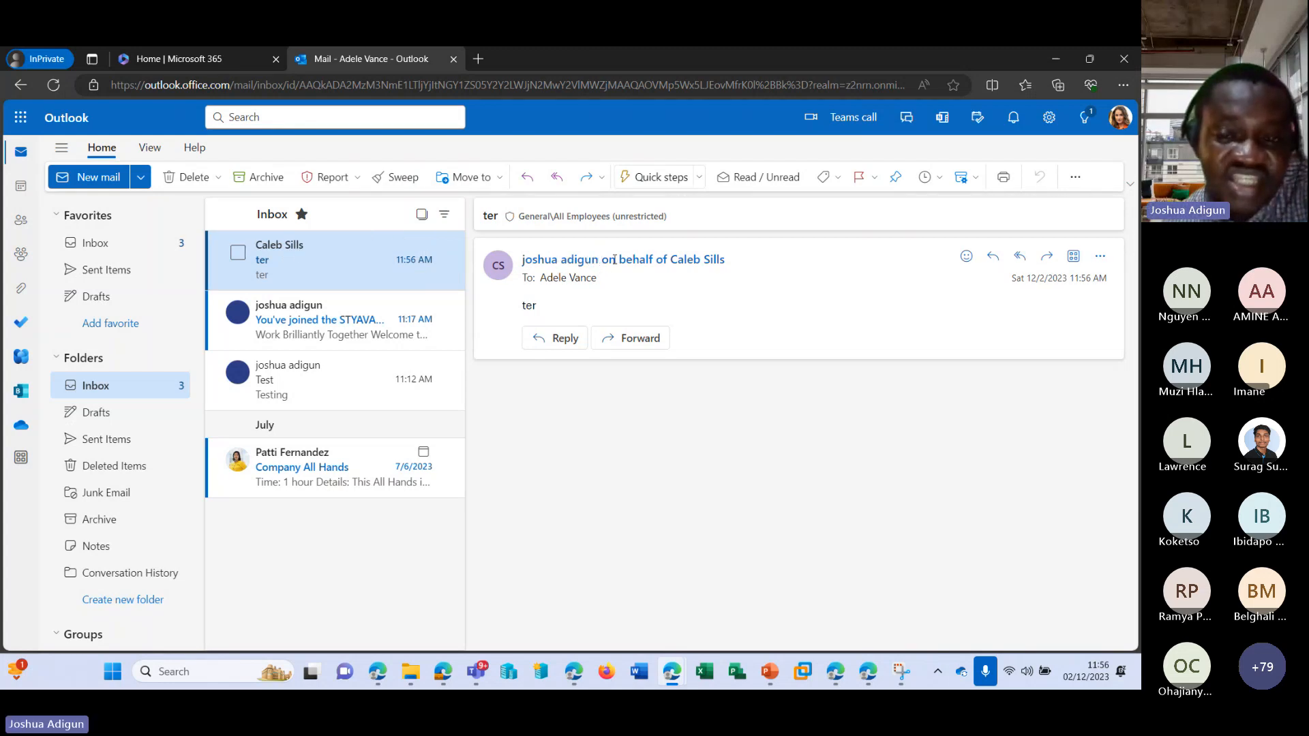
left_click_drag(603, 263, 721, 267)
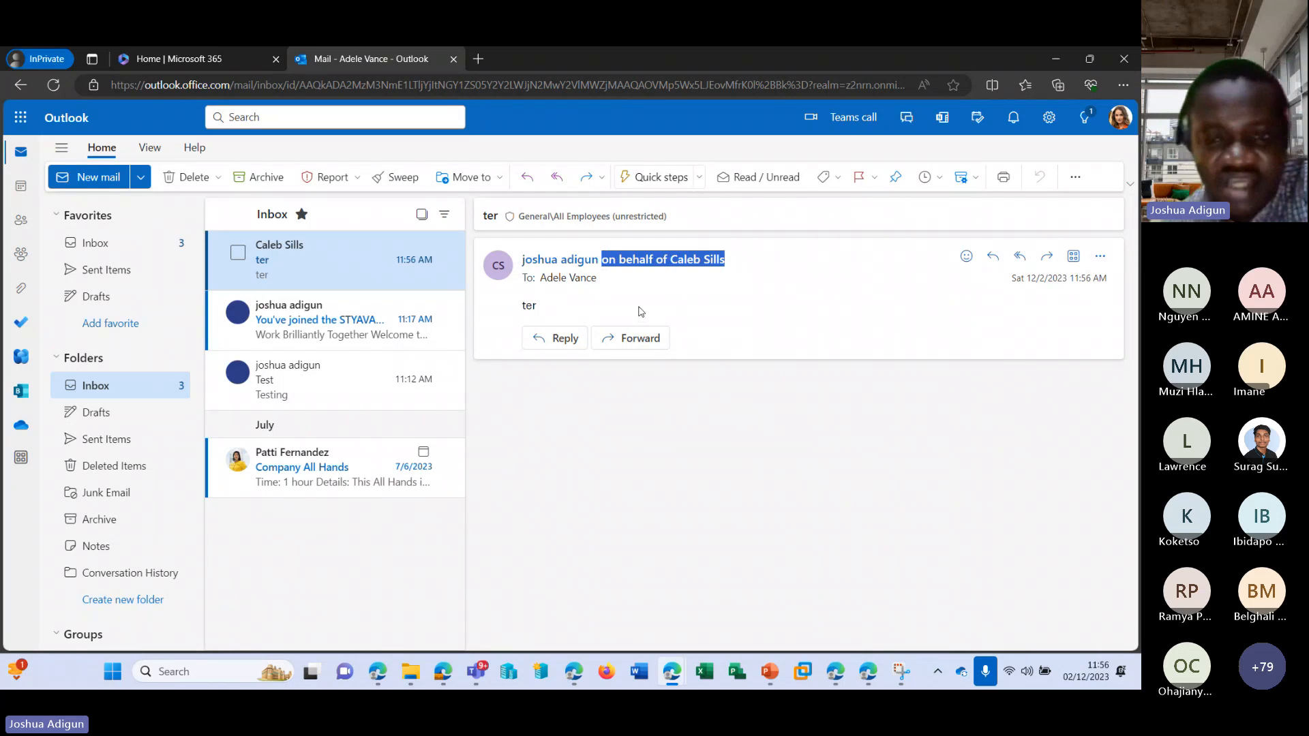
left_click(1056, 59)
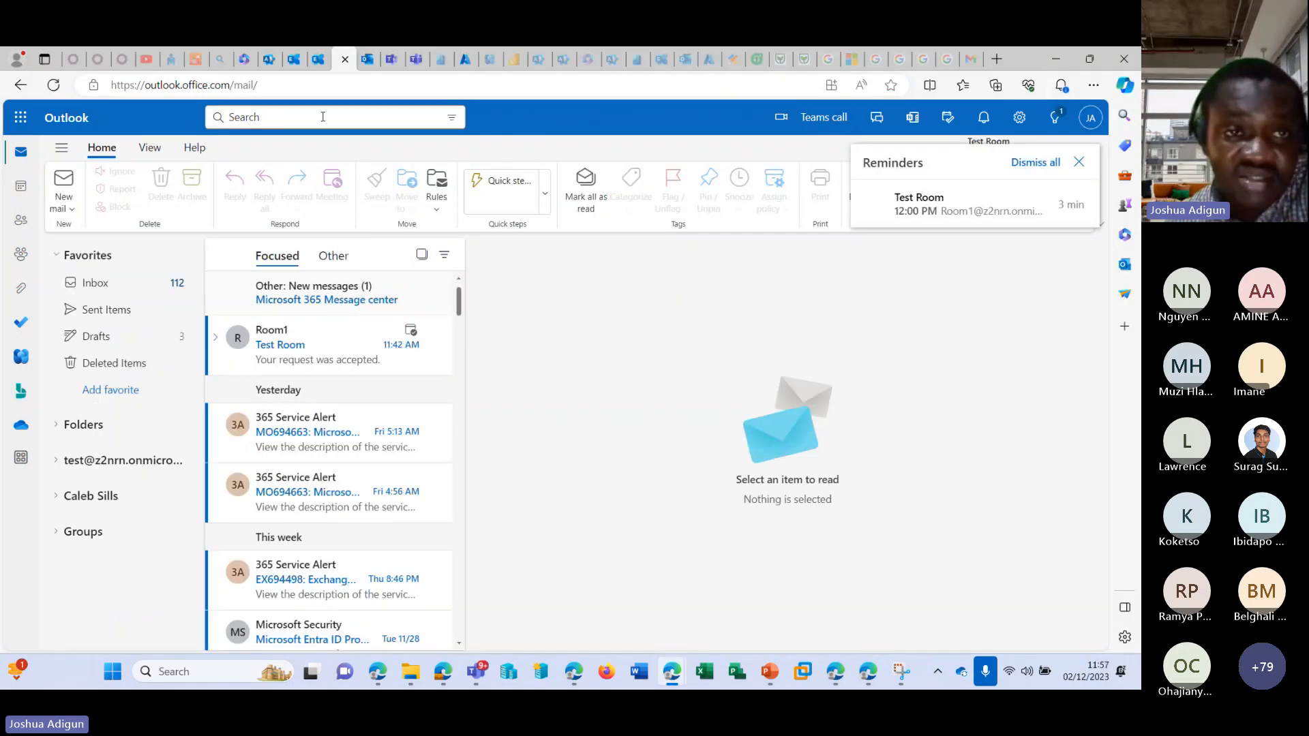
Return to the Microsoft 365 admin center, close the shared mailbox details and open Help & support.
left_click(266, 63)
scroll(126, 351, "down", 1)
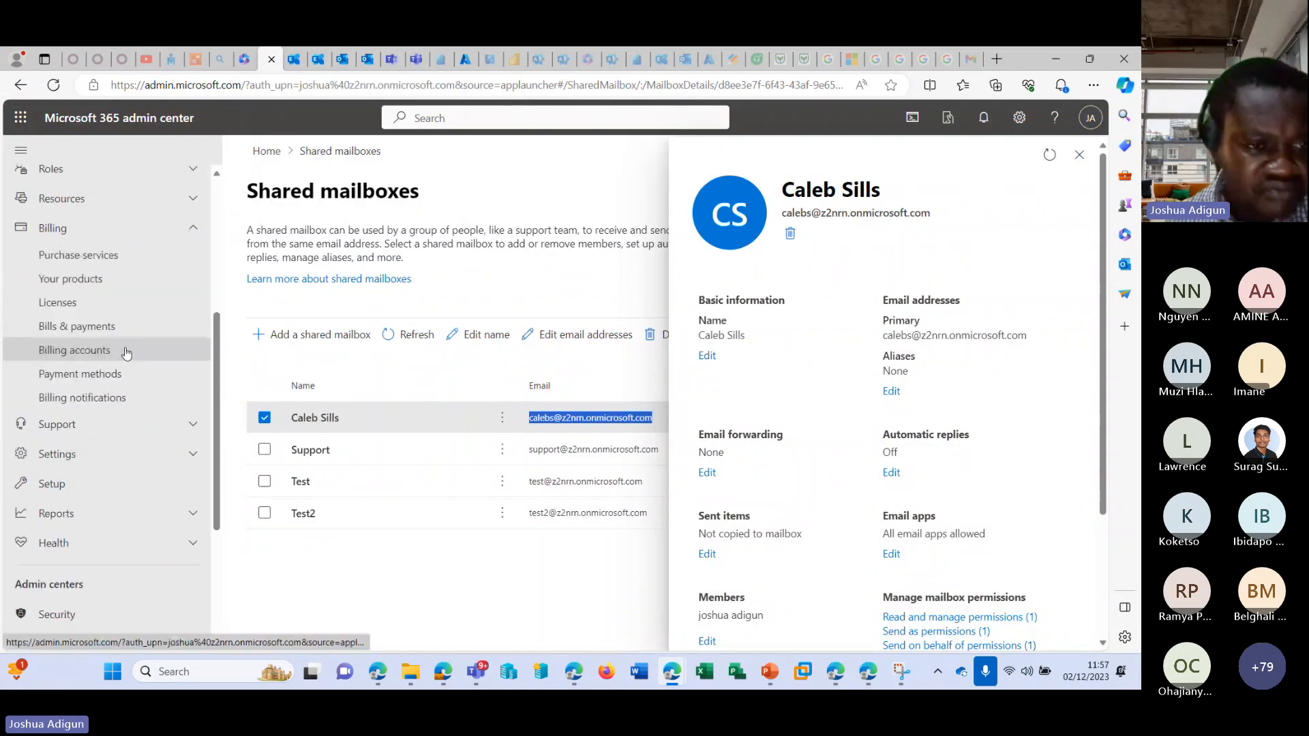
scroll(126, 351, "down", 1)
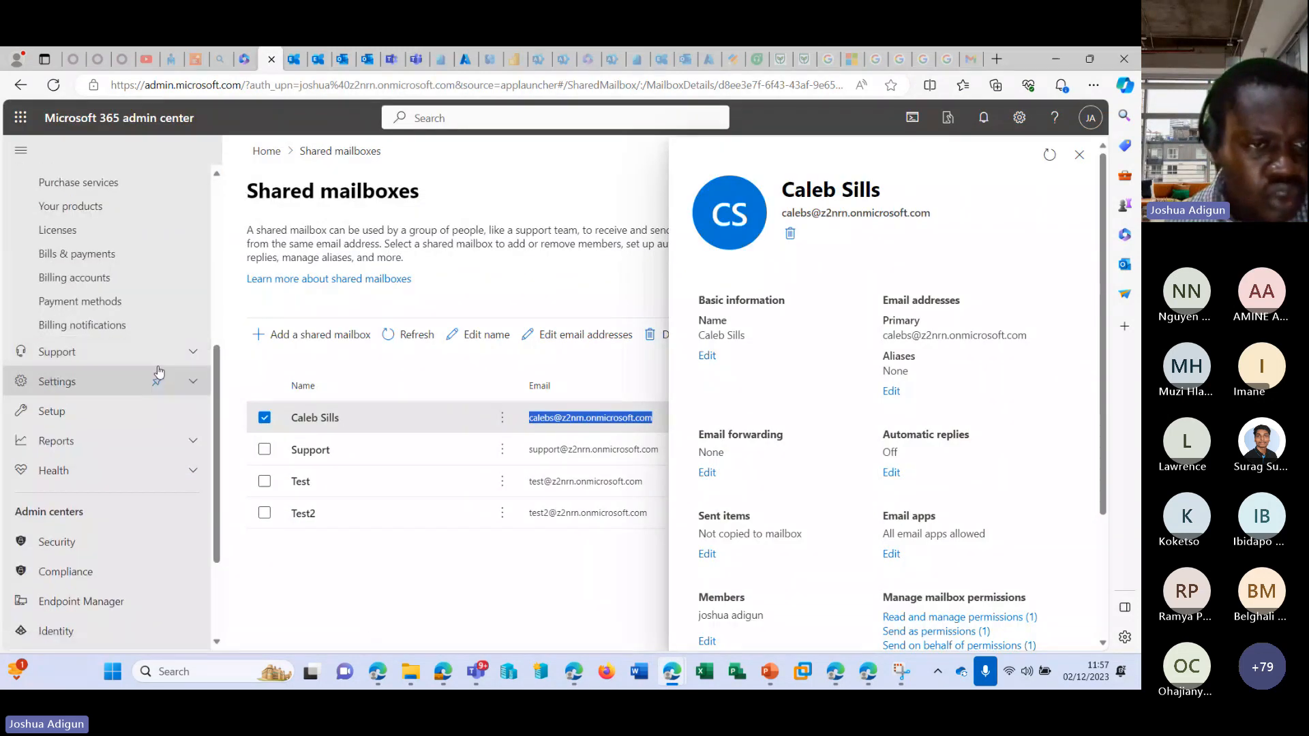
left_click(194, 352)
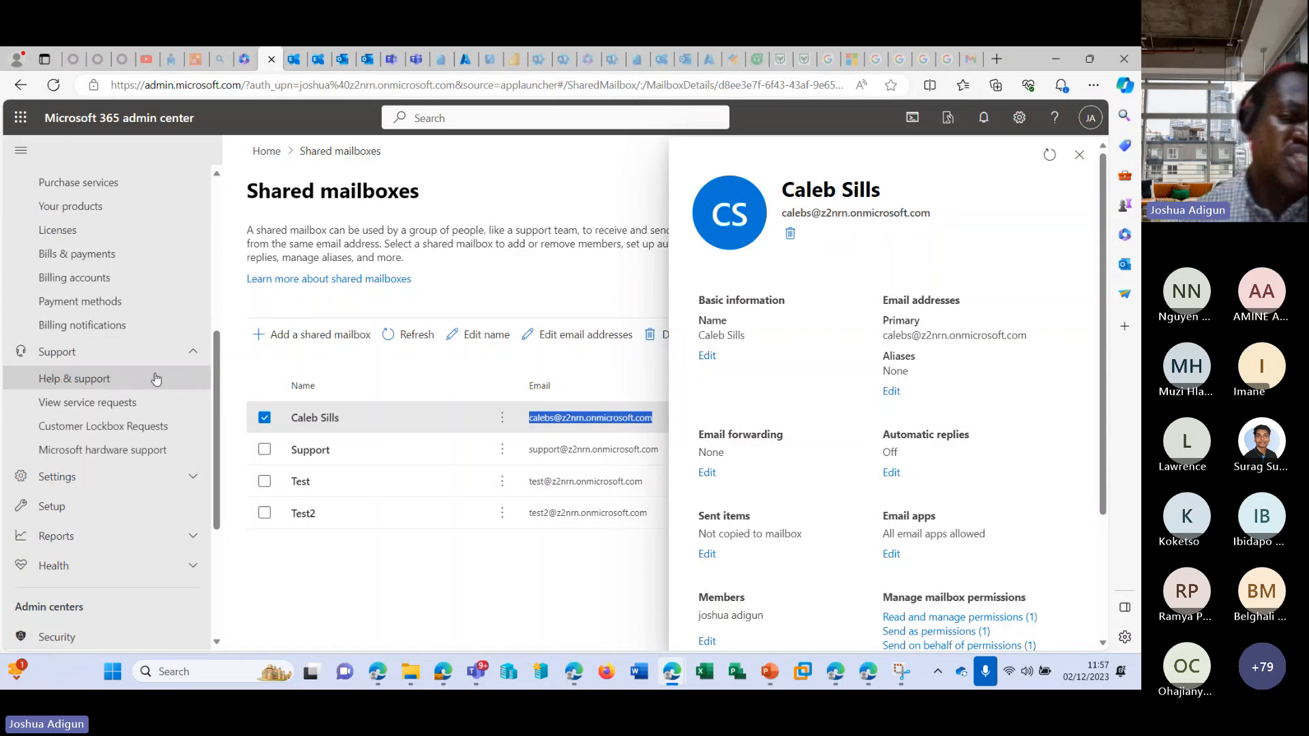
left_click(1079, 155)
left_click(74, 379)
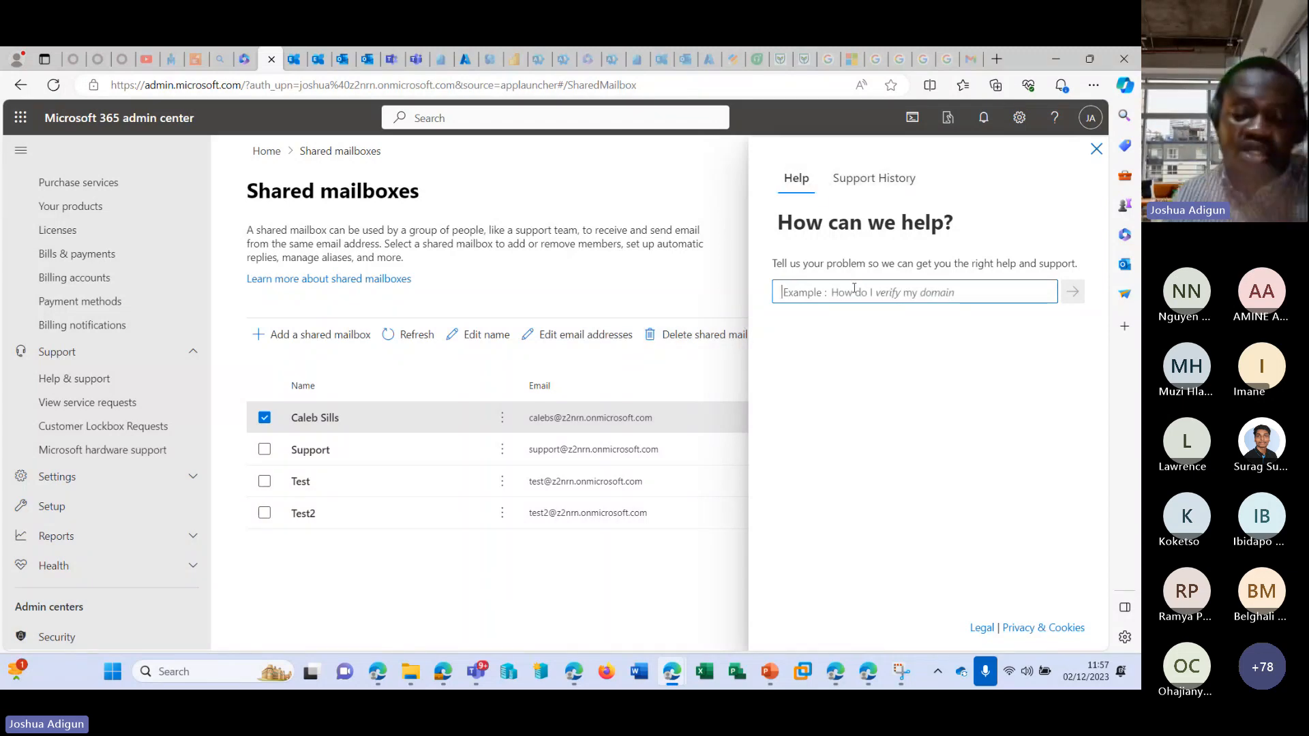
Search the help for "add domain" and view the self-help insights for "How to add a domain".
type("add domain")
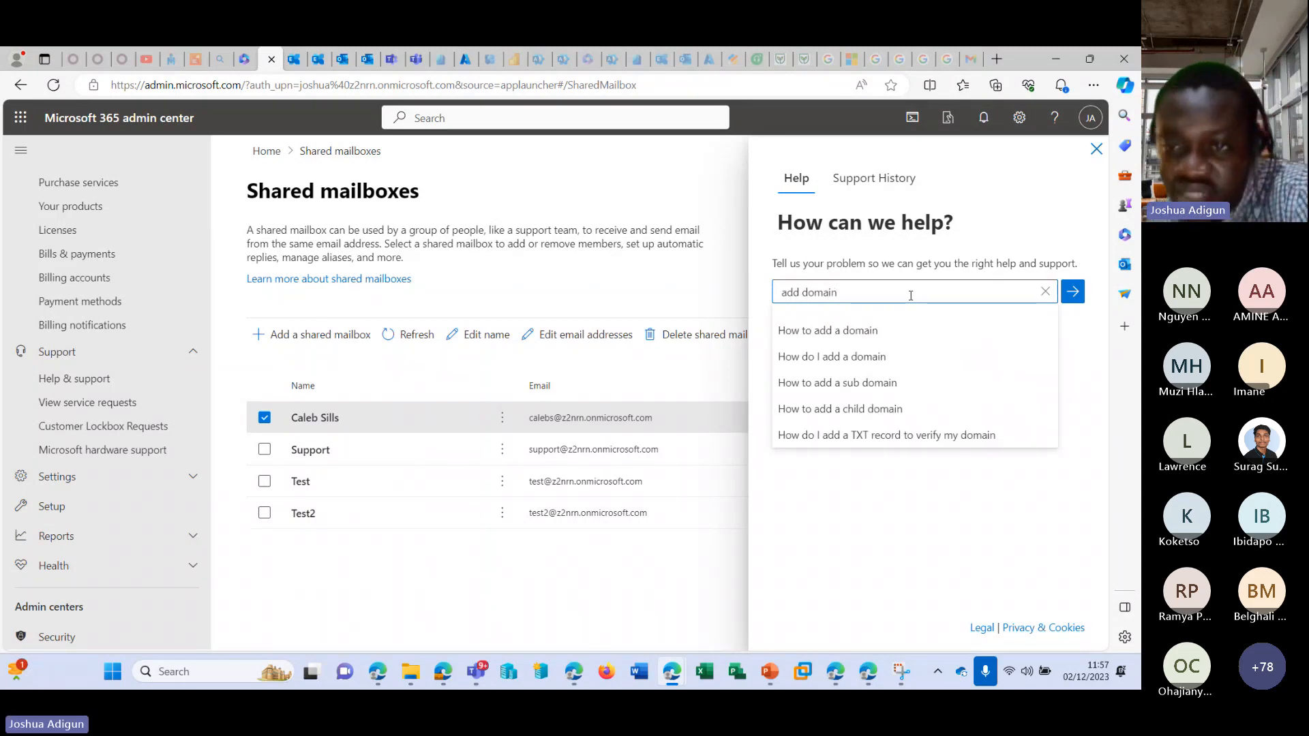
left_click(909, 330)
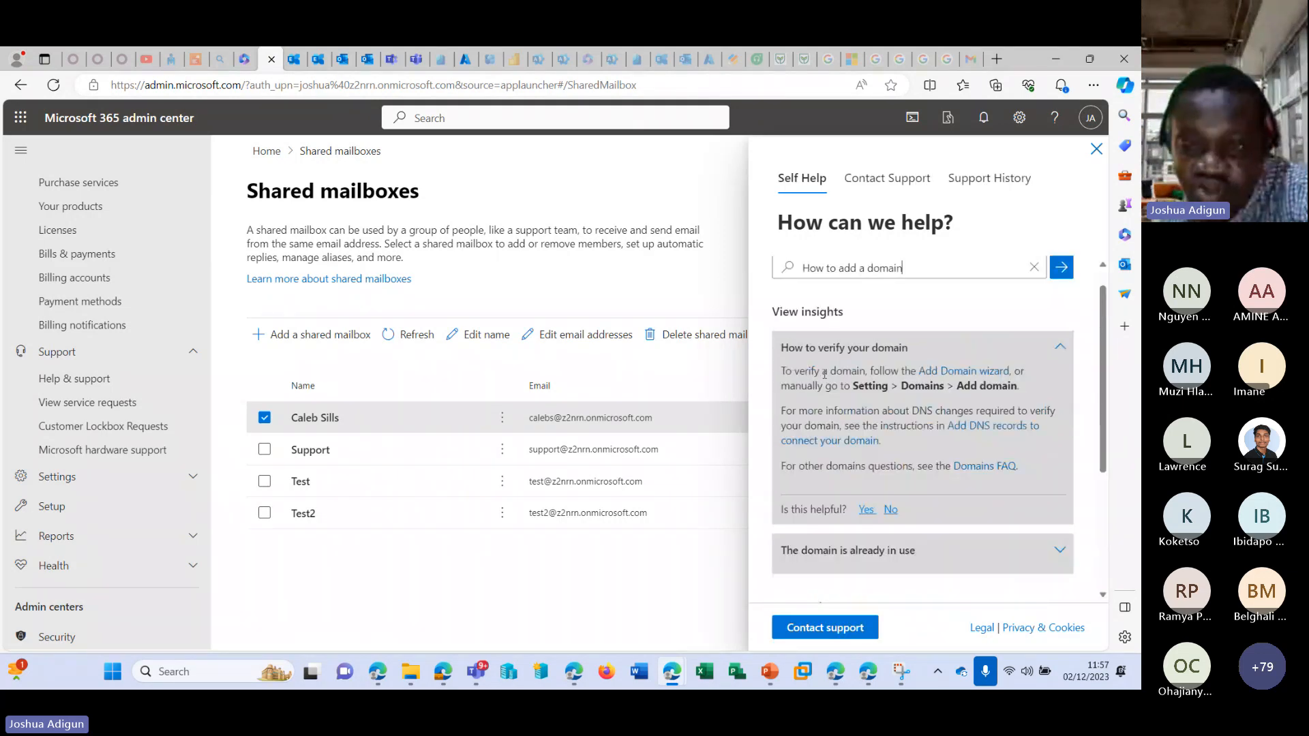
scroll(824, 373, "down", 3)
View the Contact support options, including the preferred settings and the list of time zones, without choosing one.
left_click(838, 630)
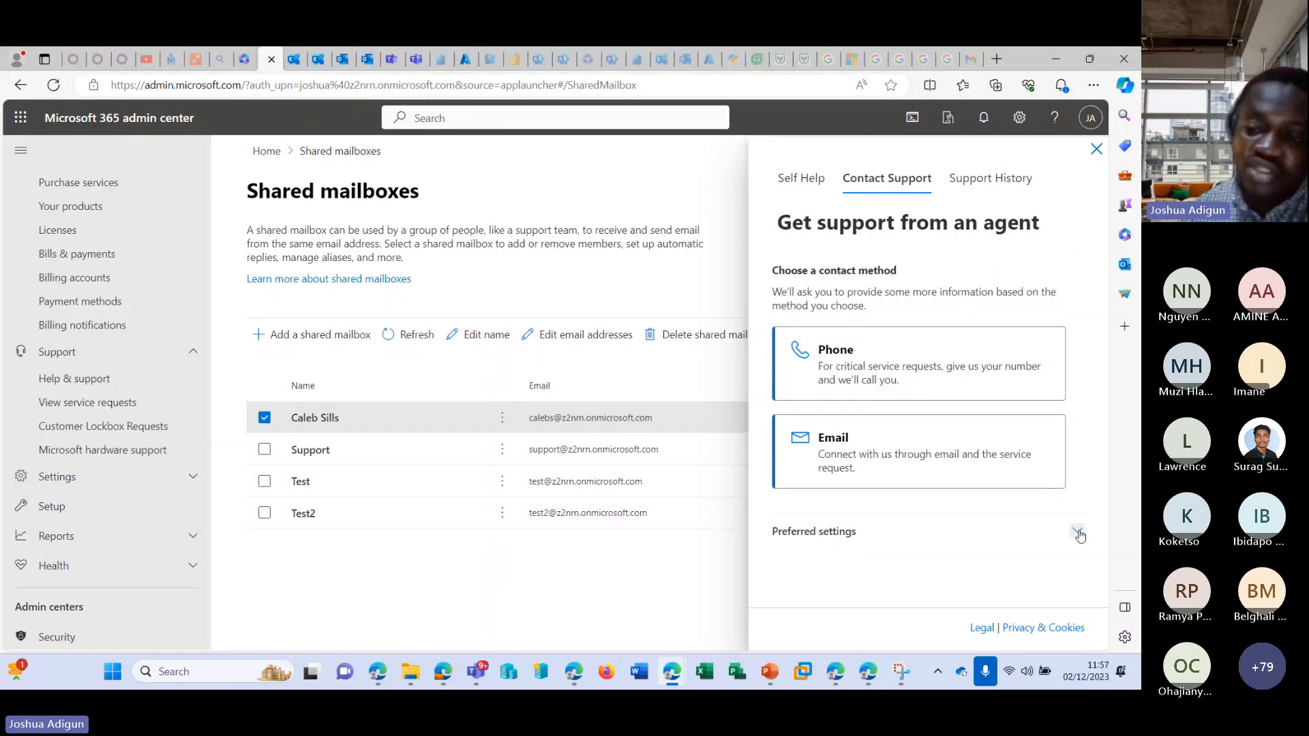
left_click(1076, 530)
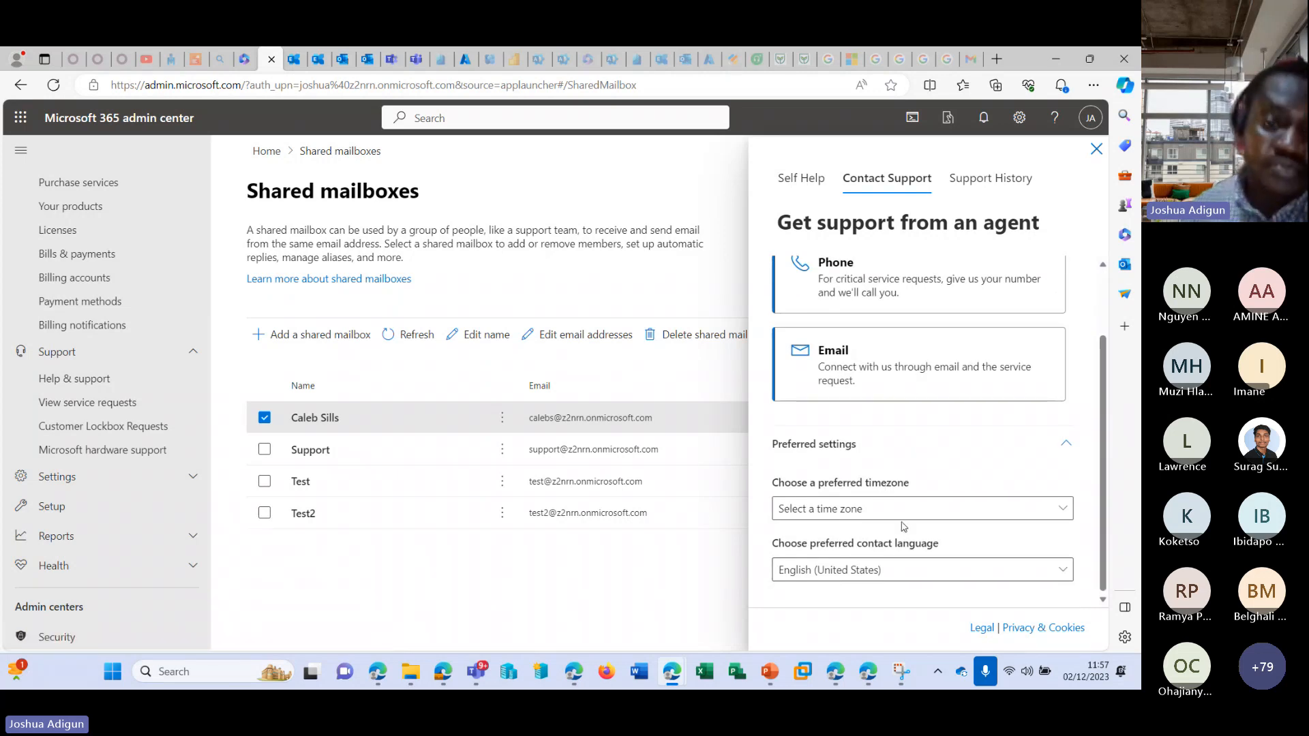
left_click(804, 511)
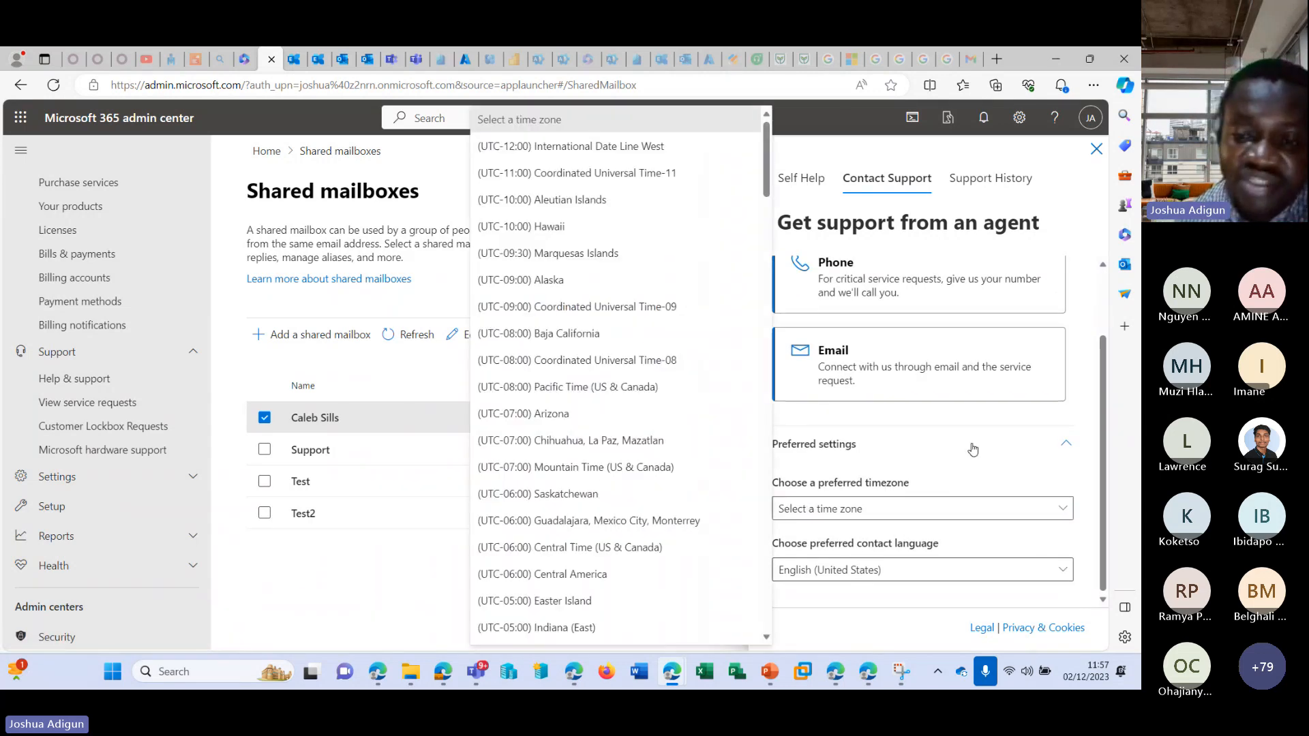
left_click(941, 508)
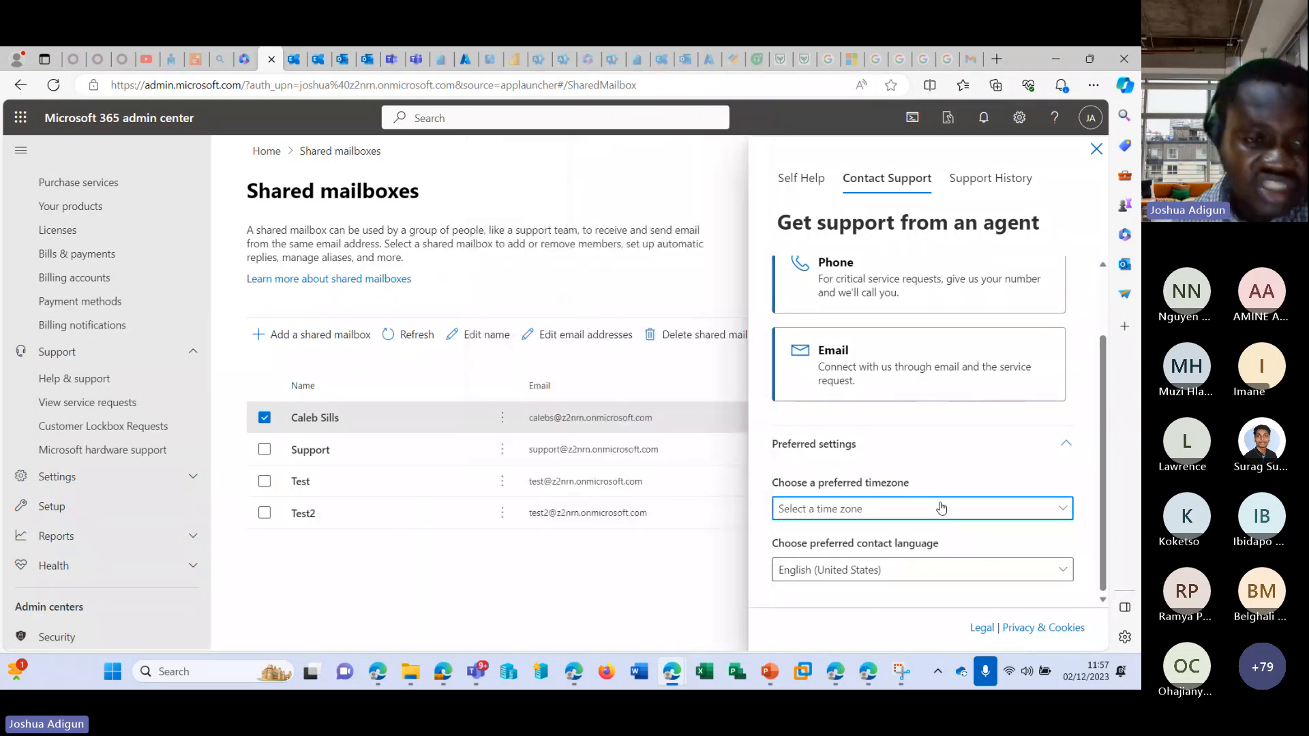
View the service request history with the support pane closed, and open the Customer Lockbox Requests page.
left_click(92, 426)
left_click(94, 404)
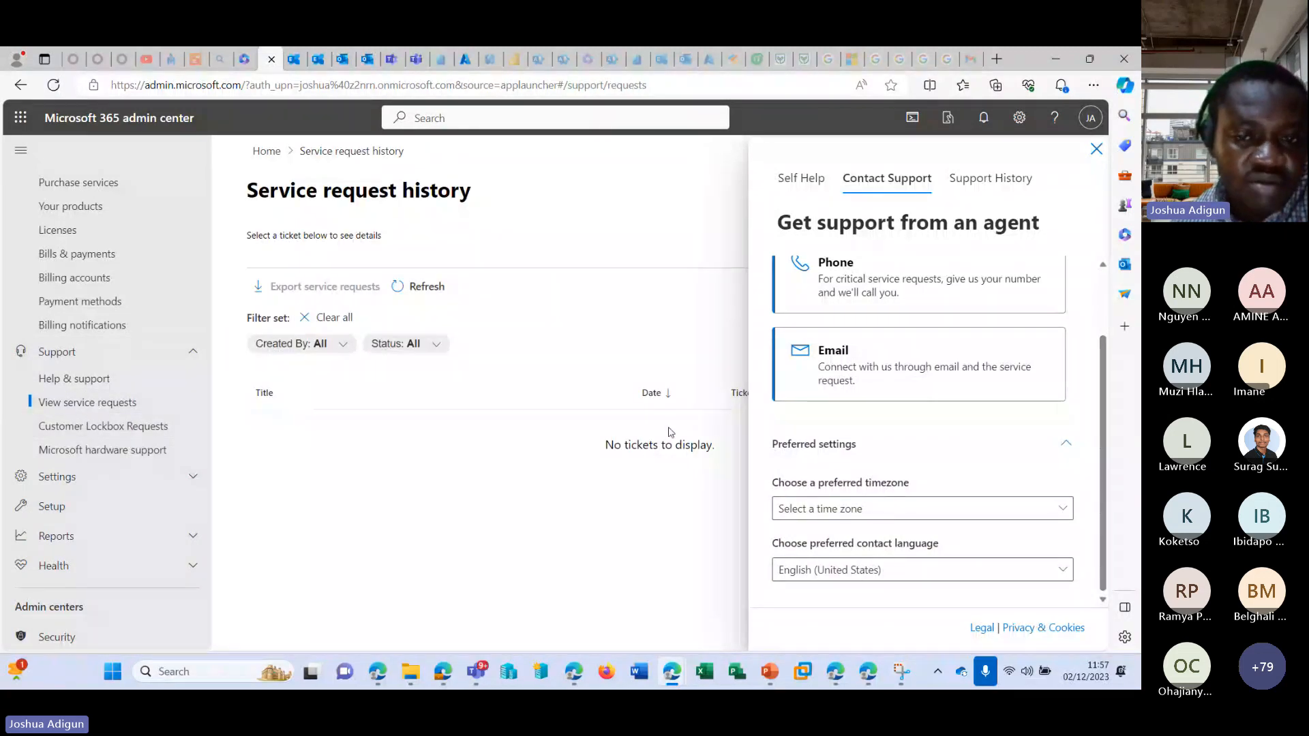
left_click(1096, 149)
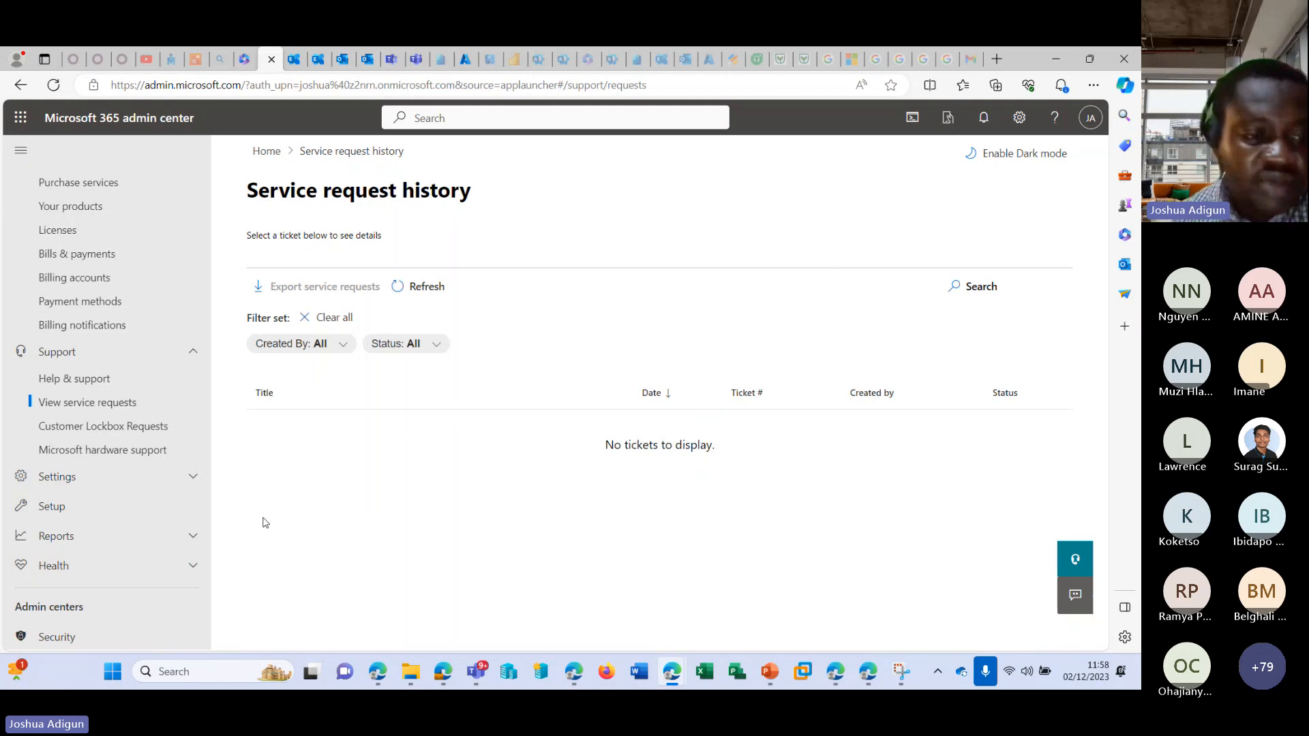
left_click(111, 438)
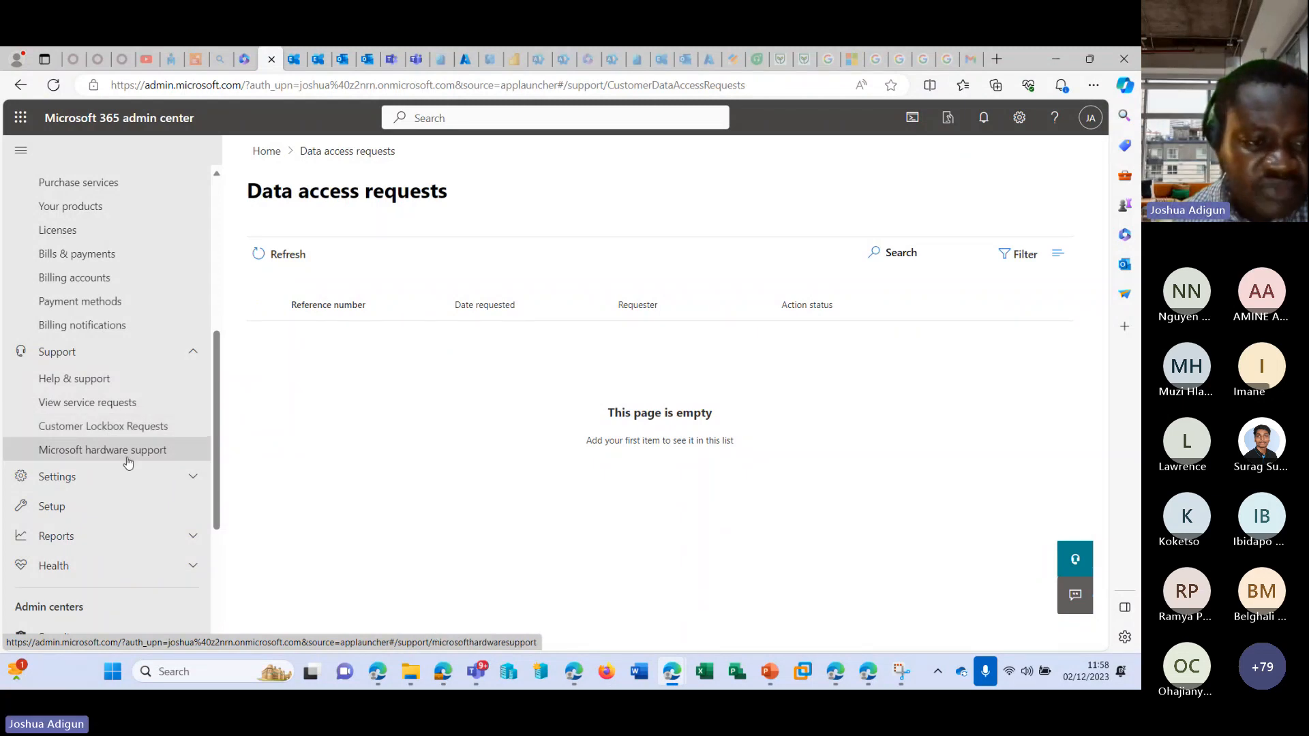
Open Microsoft hardware support and look through the fields of the access request form without filling them in.
left_click(124, 454)
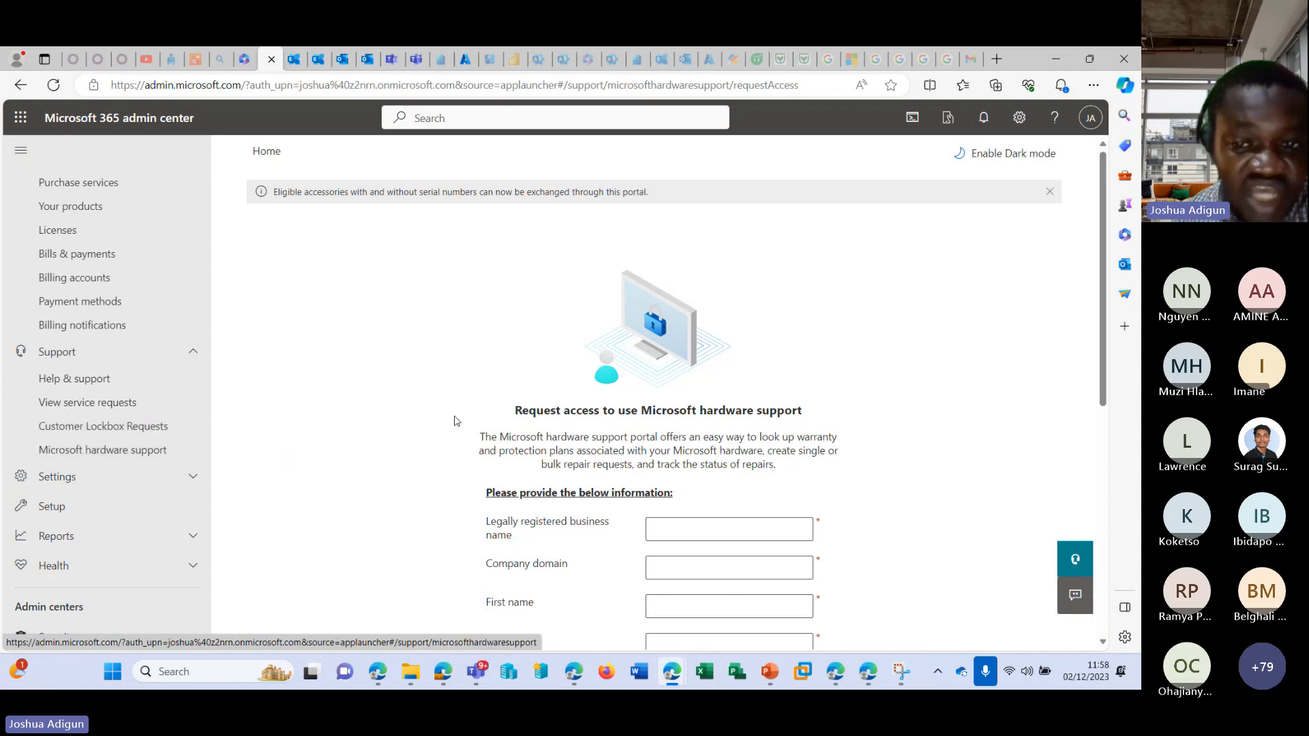
scroll(459, 417, "down", 1)
scroll(460, 416, "down", 6)
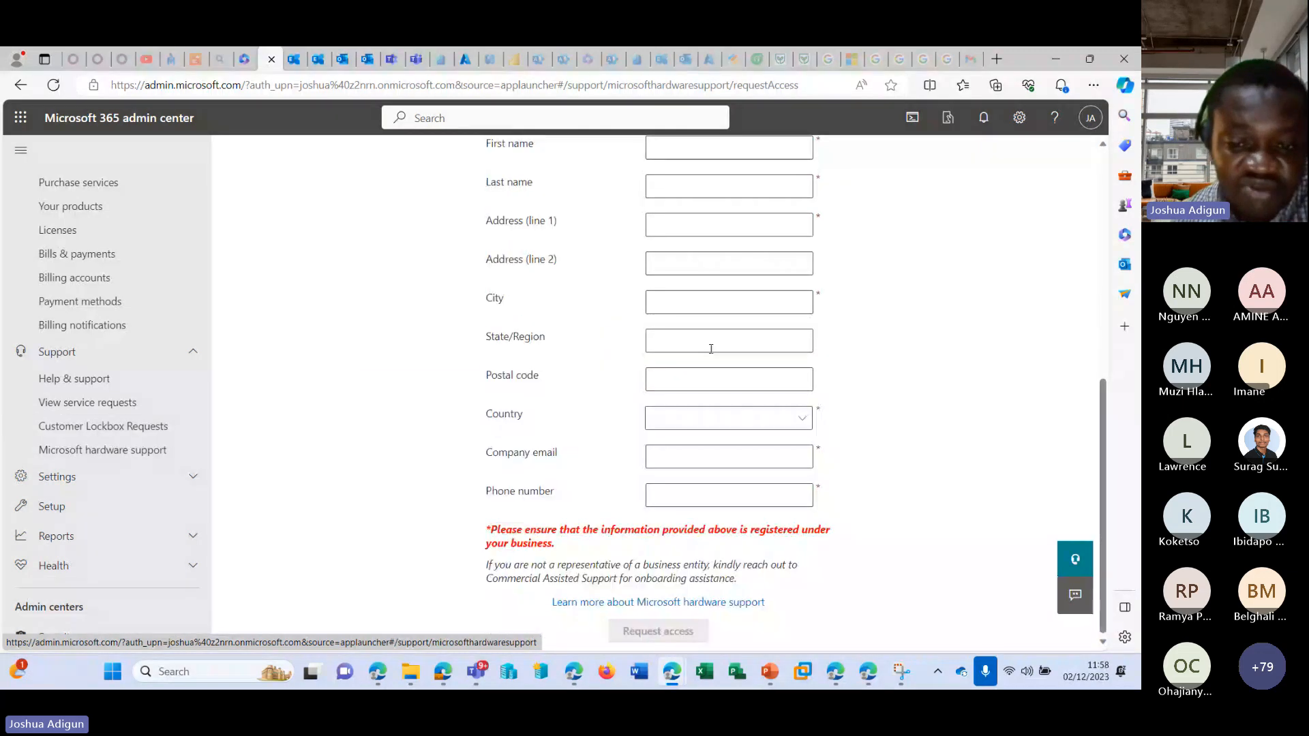
scroll(812, 455, "up", 6)
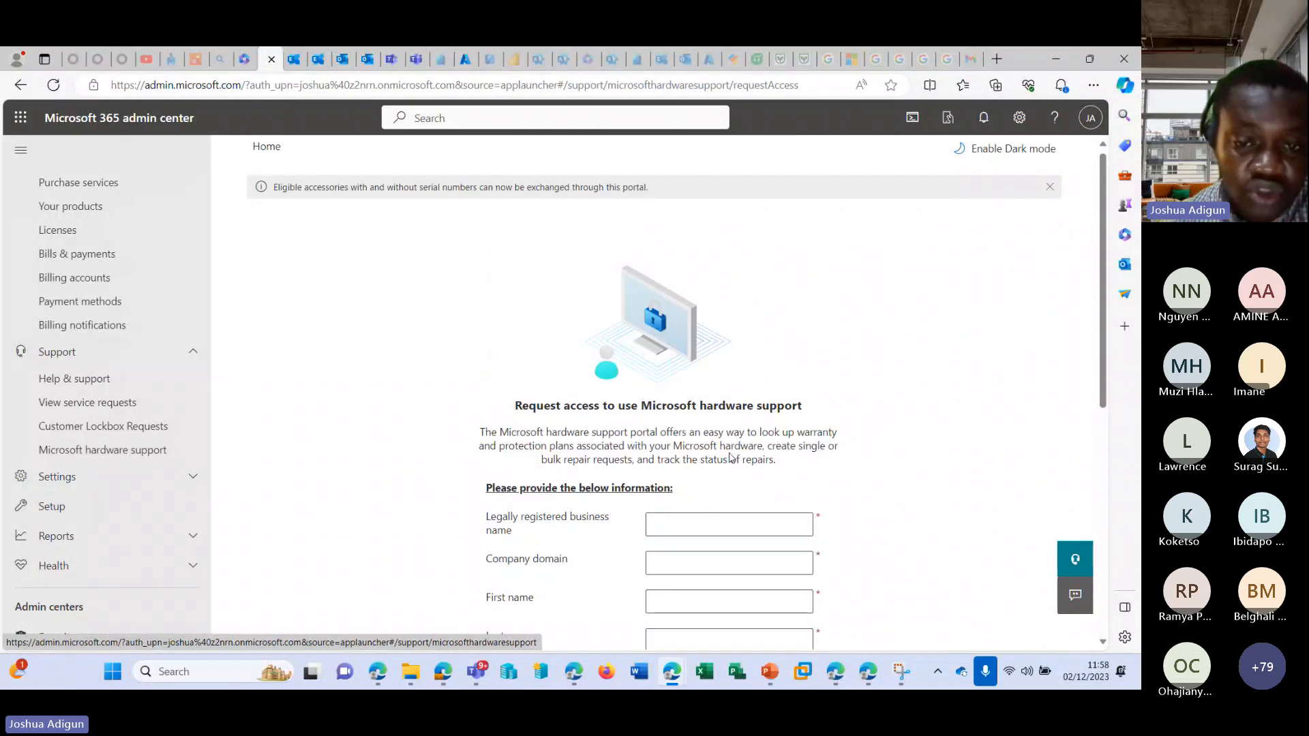
scroll(689, 452, "down", 4)
scroll(827, 409, "down", 2)
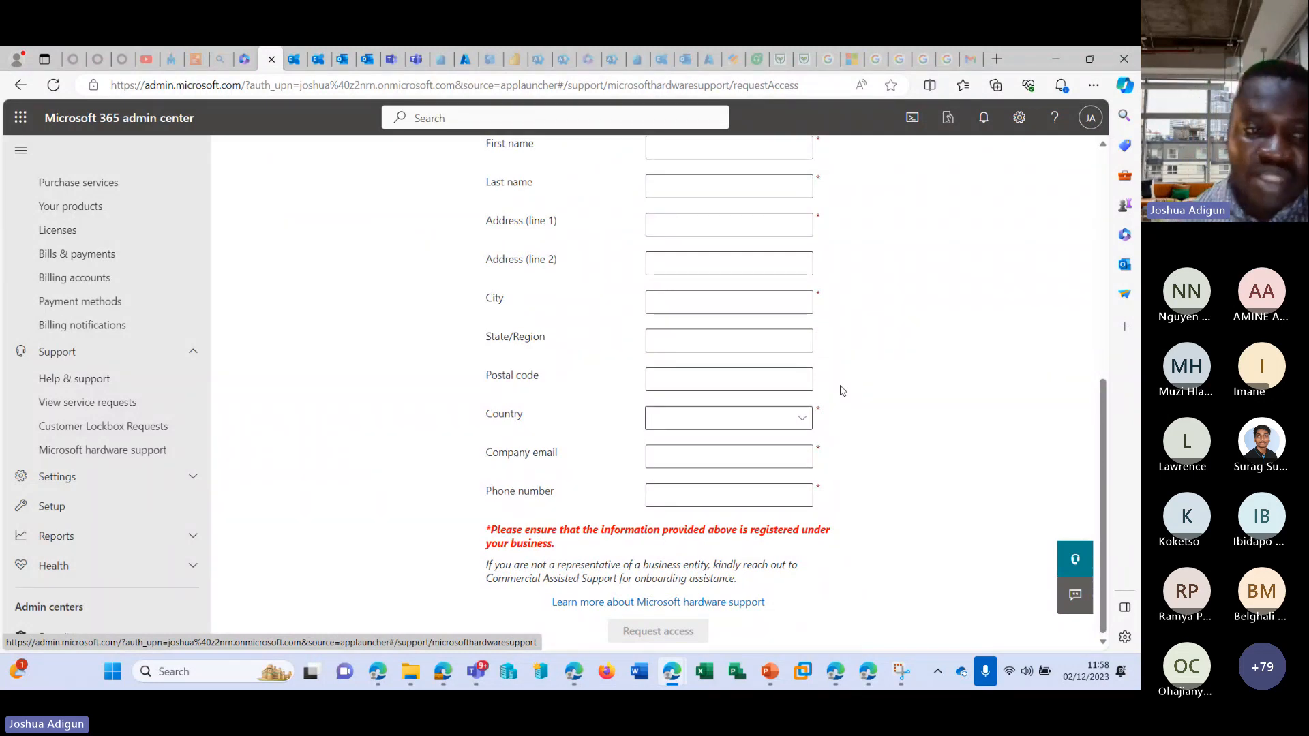
Open the Health dashboard, view the Exchange Online advisories and close their list.
scroll(171, 430, "down", 2)
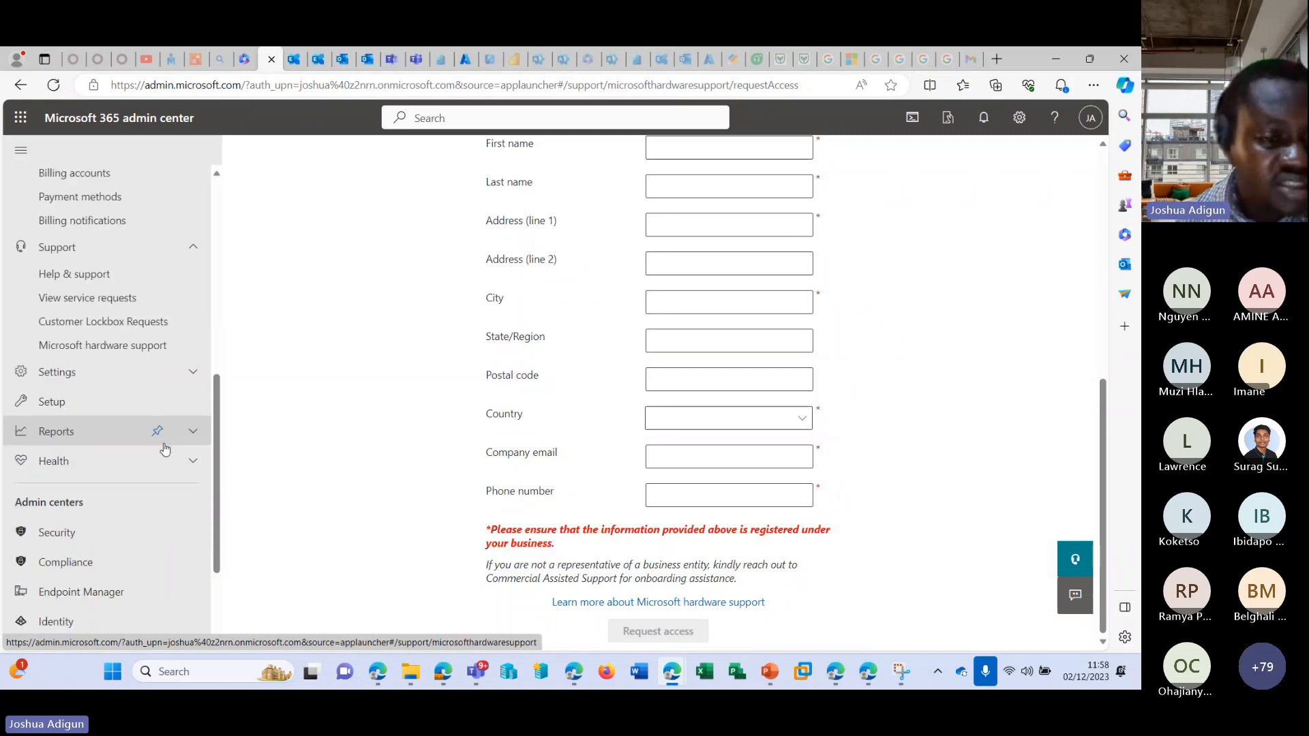
scroll(164, 449, "down", 1)
left_click(183, 419)
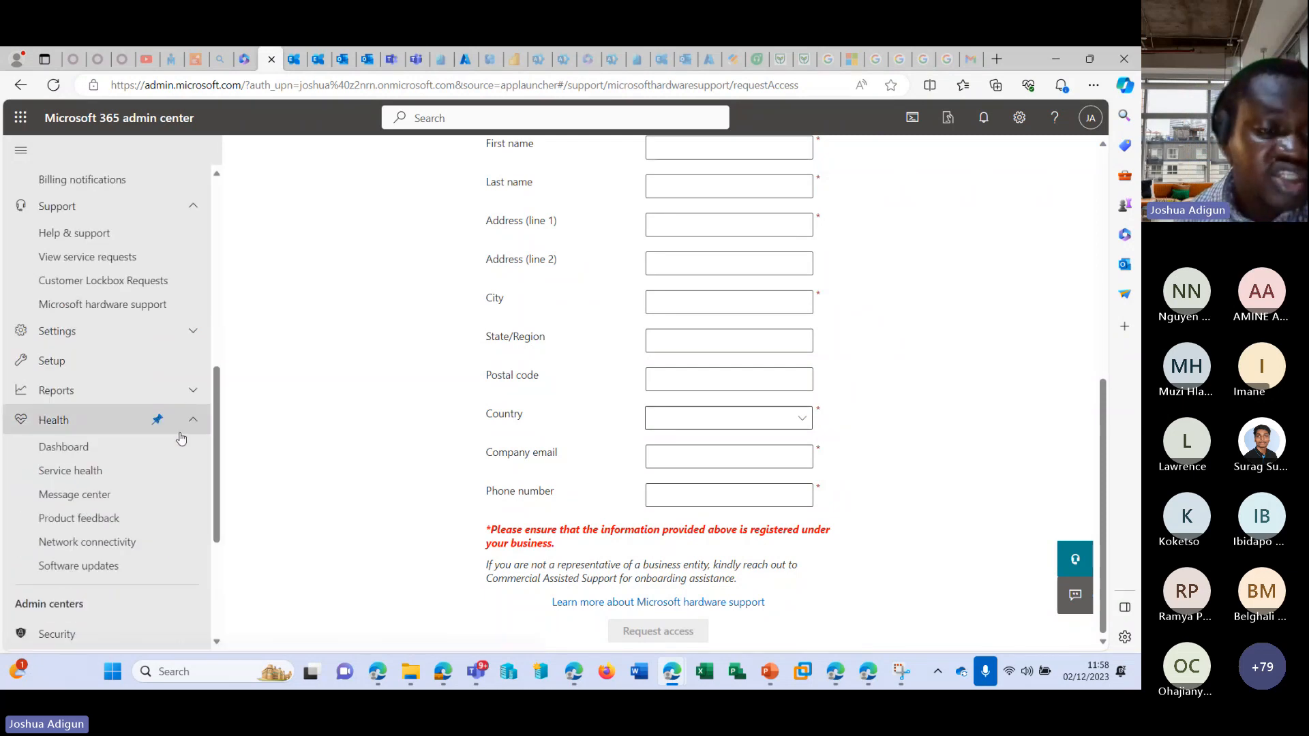
left_click(110, 454)
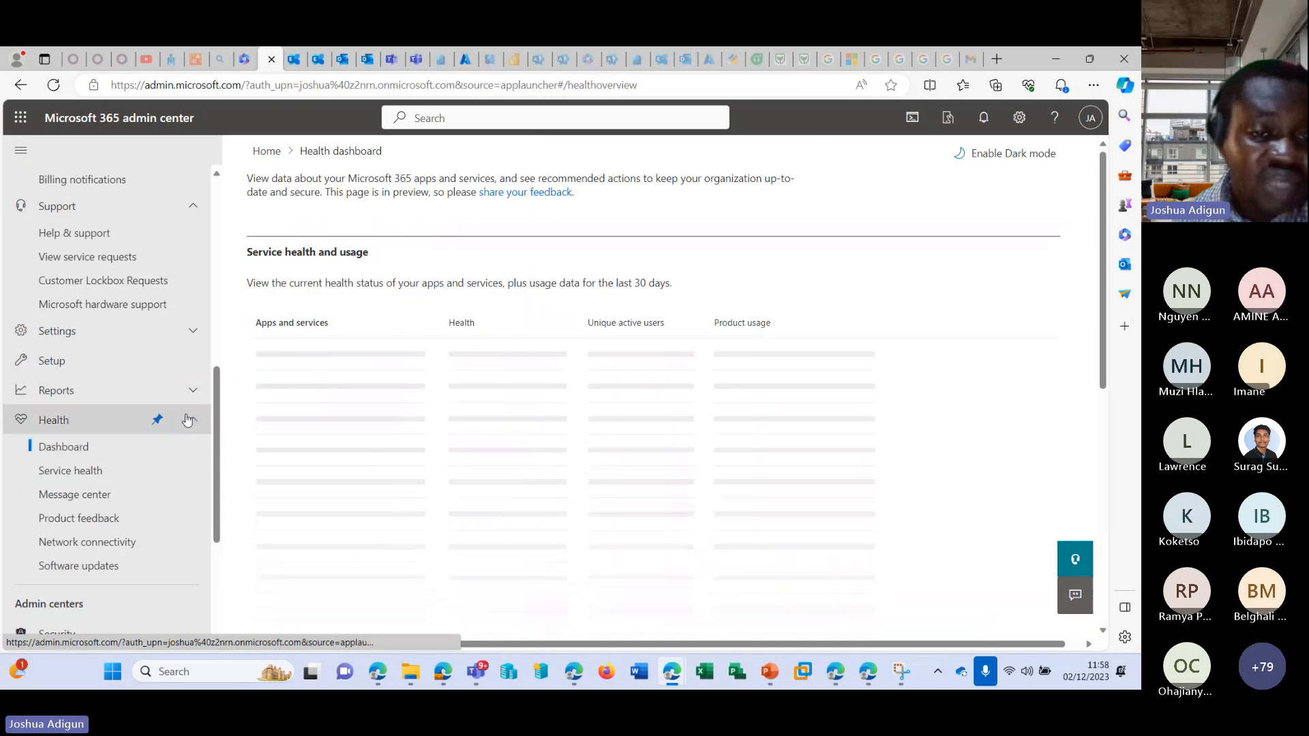
scroll(320, 423, "down", 1)
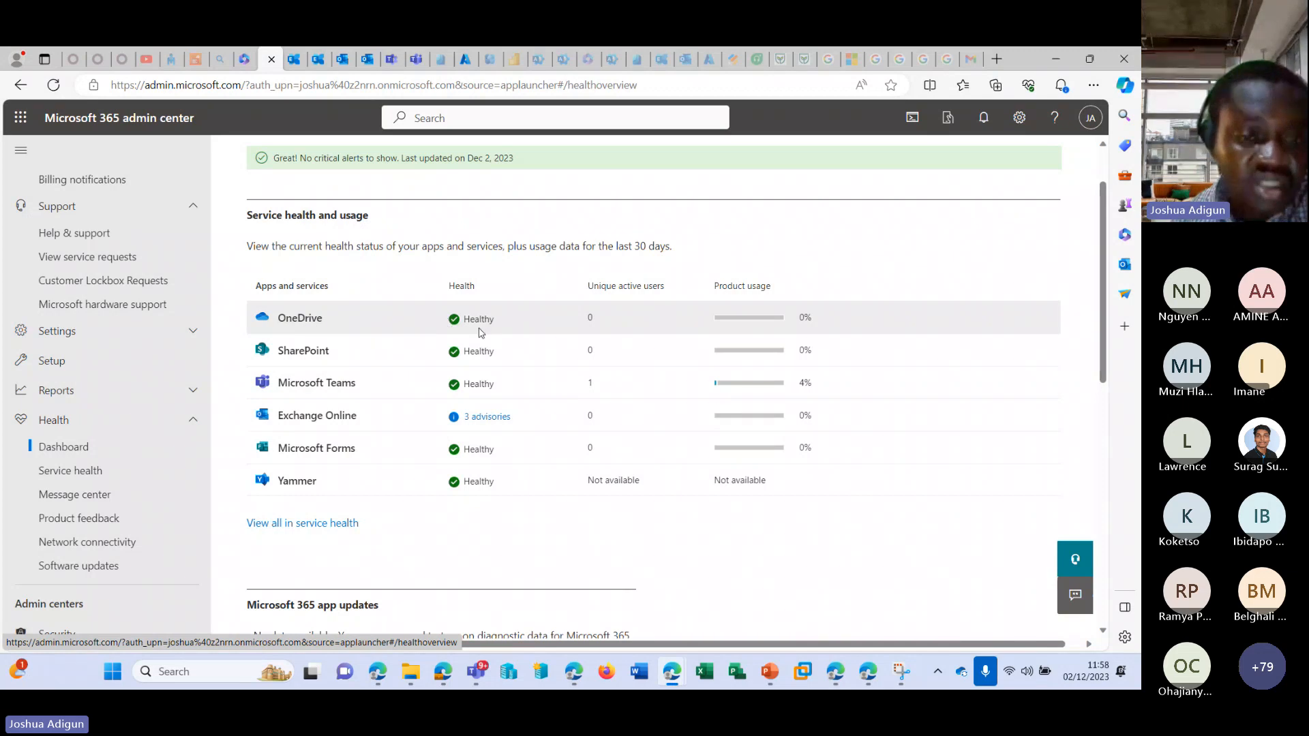
left_click(481, 418)
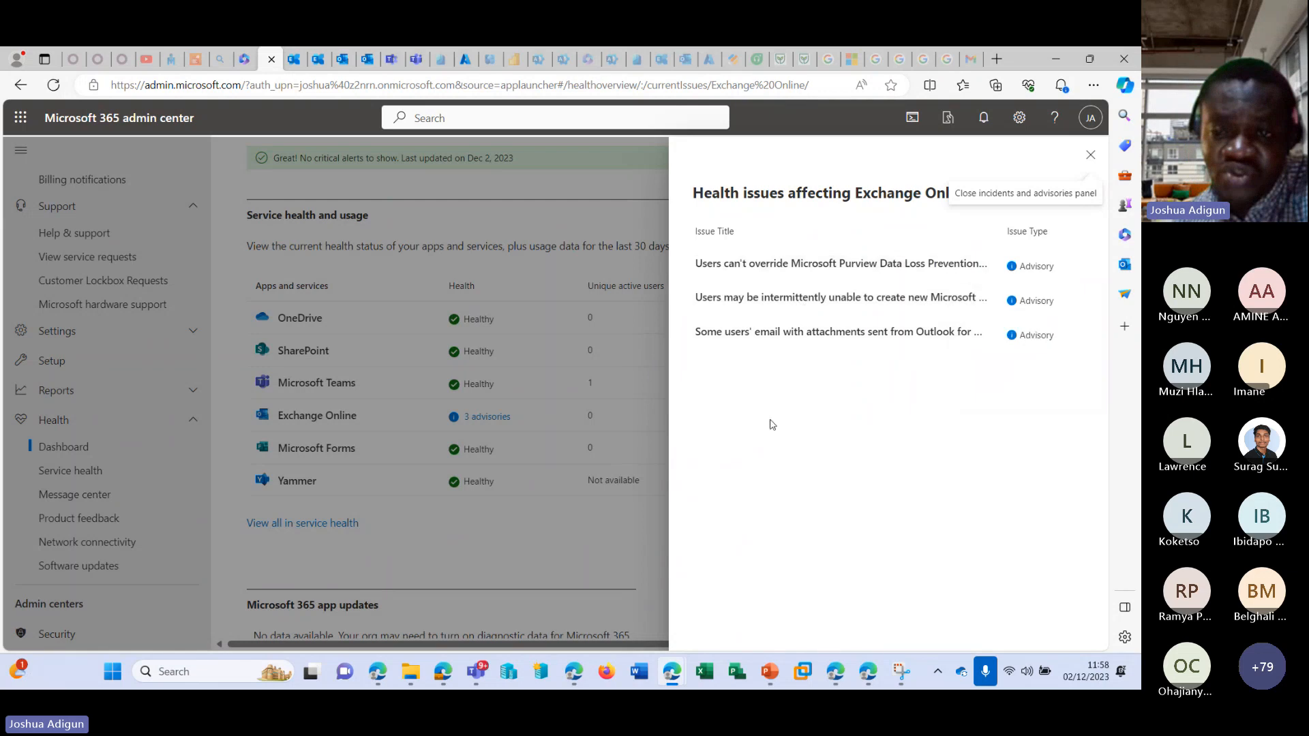
left_click(1090, 154)
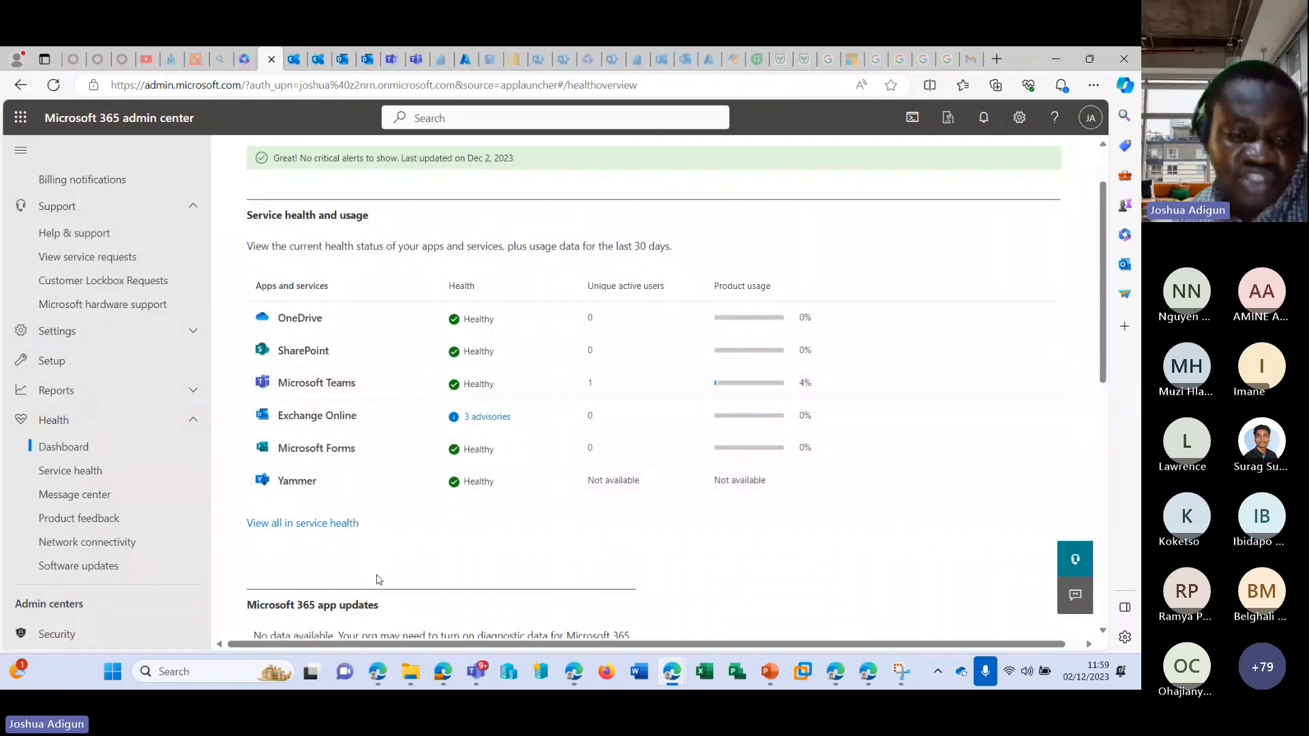
Look over the Microsoft 365 app updates and recommended actions on the Health dashboard.
scroll(539, 491, "down", 5)
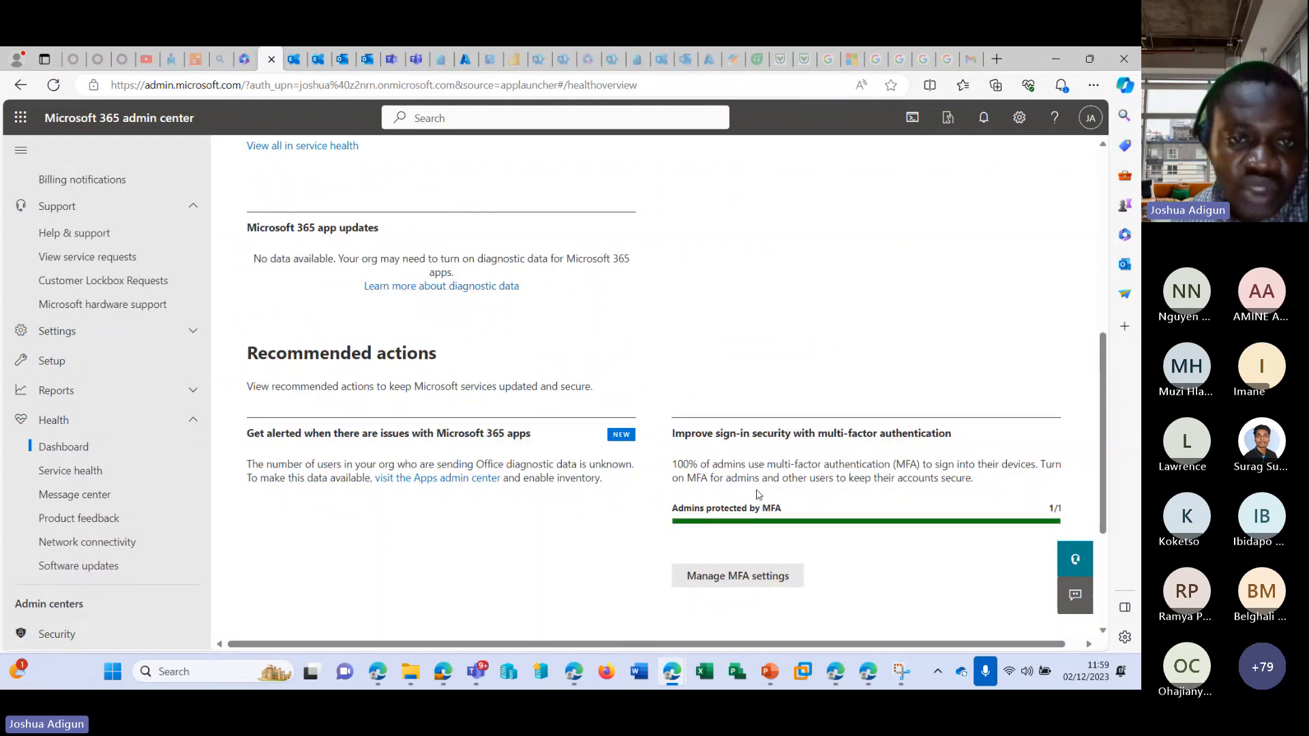
scroll(668, 429, "up", 4)
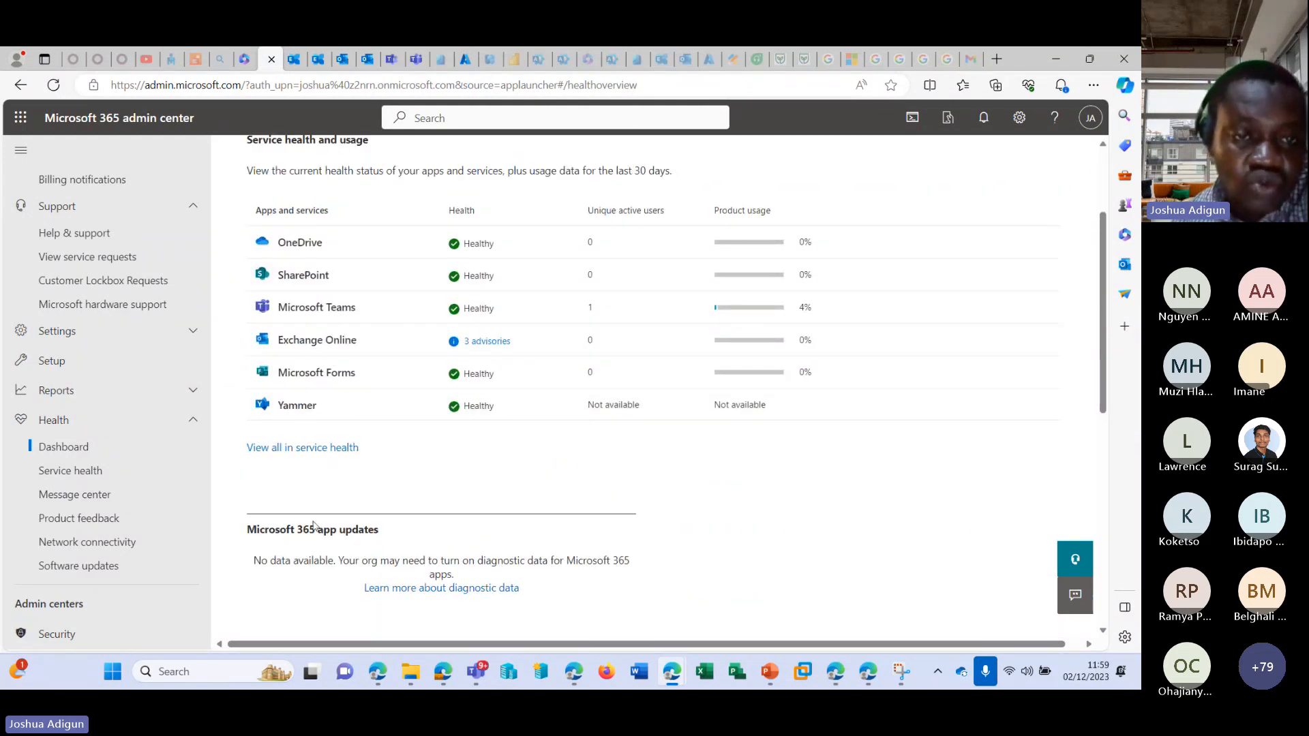
scroll(331, 471, "up", 1)
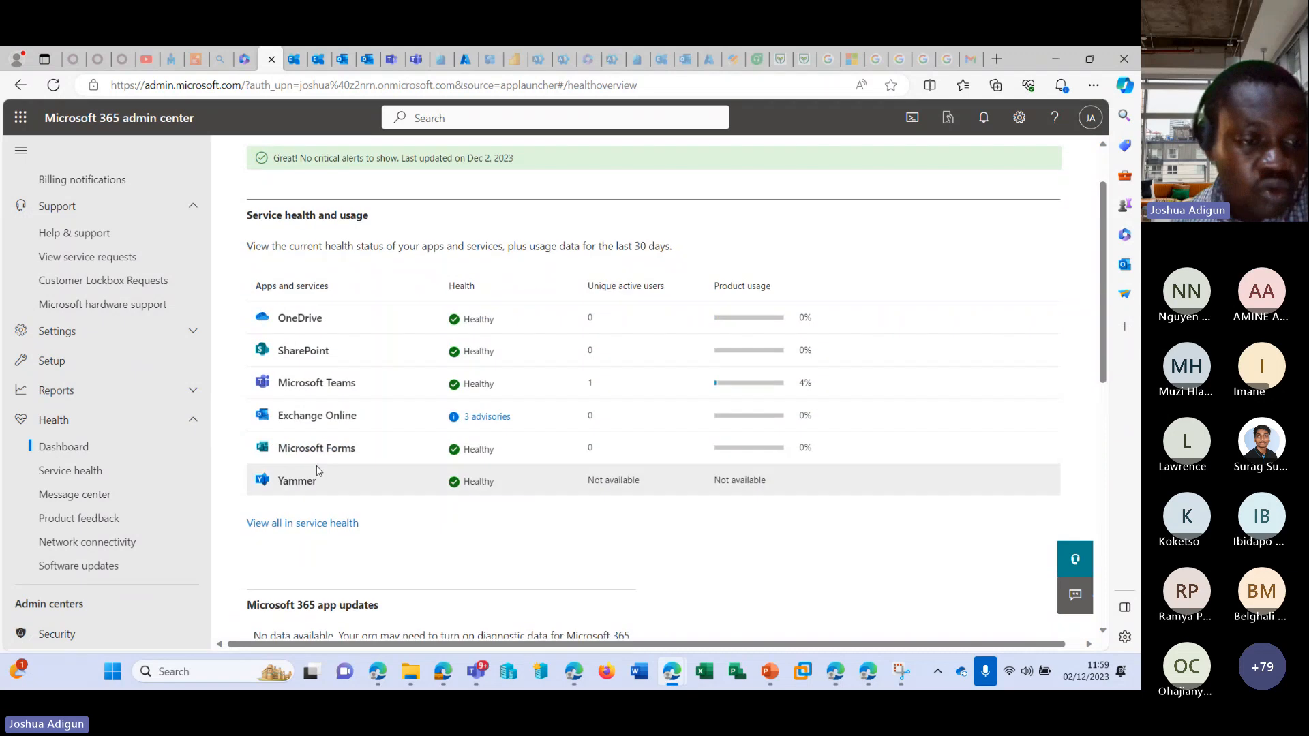
Open the Service health page and look over the active issues Microsoft is working on.
left_click(97, 495)
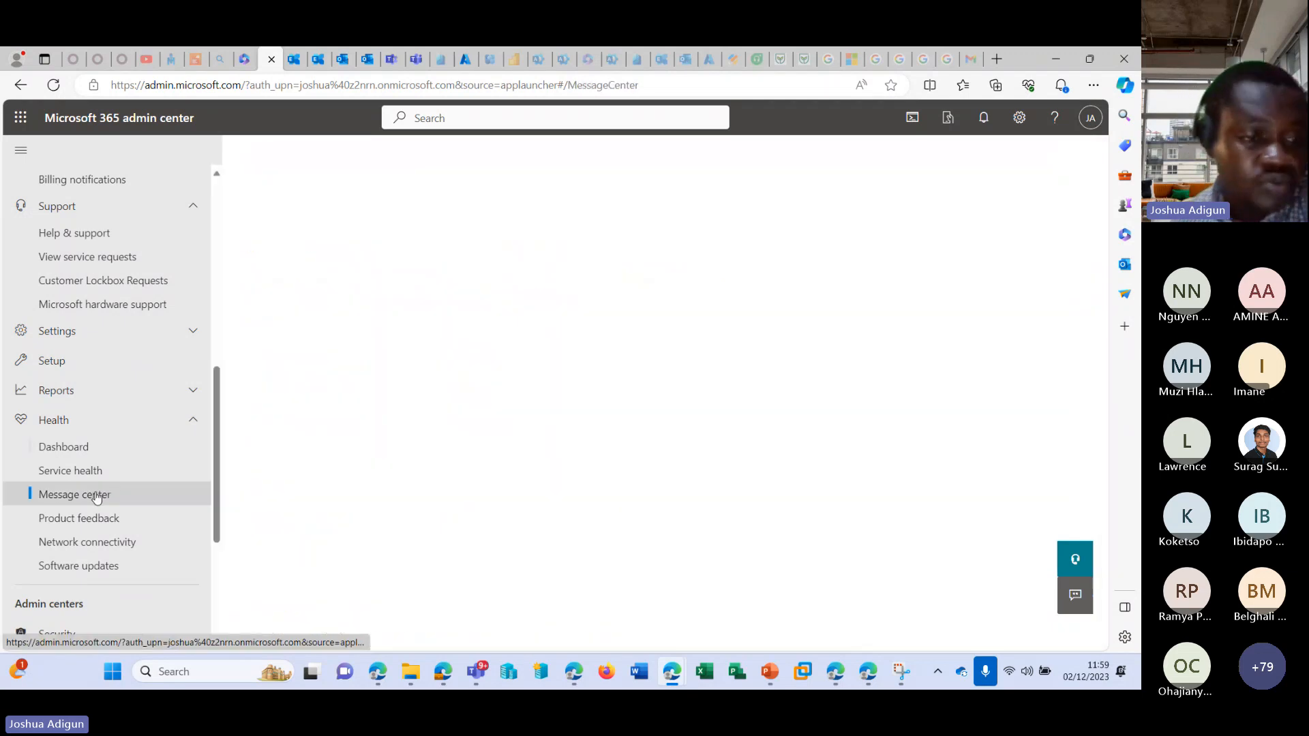
left_click(88, 472)
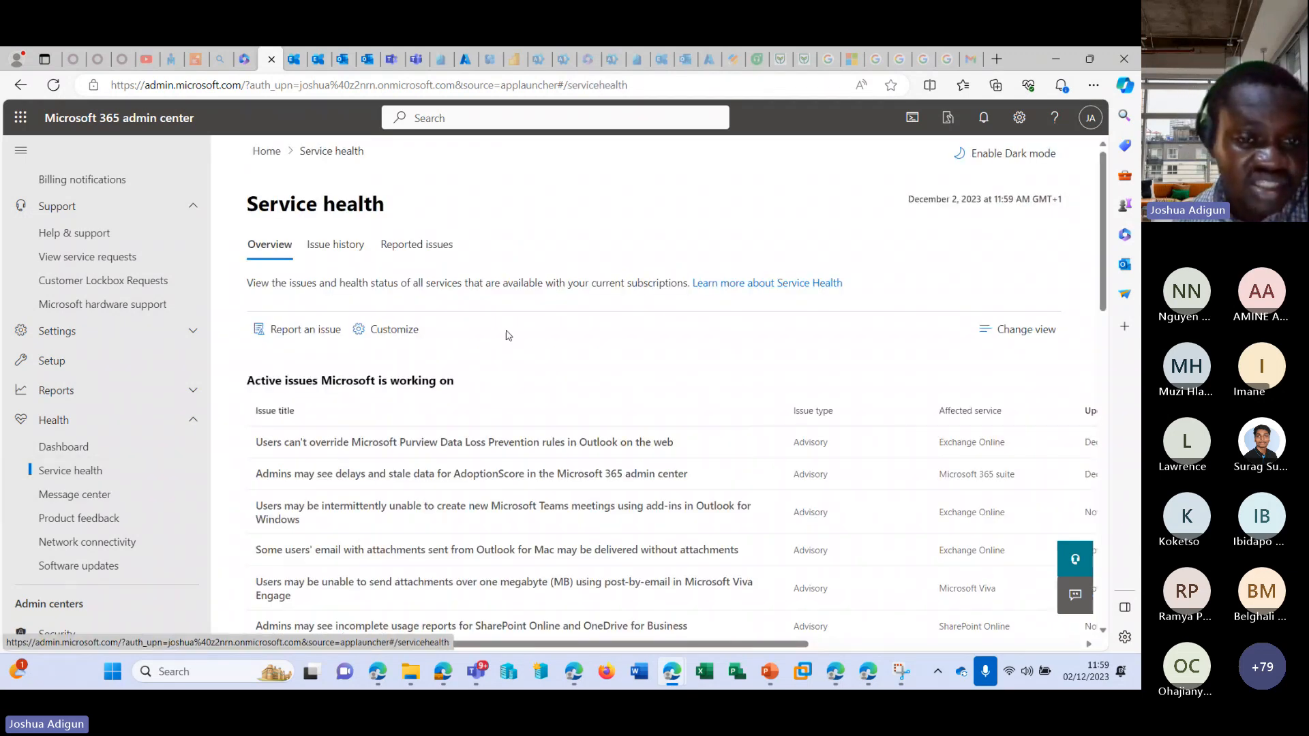
scroll(366, 340, "down", 2)
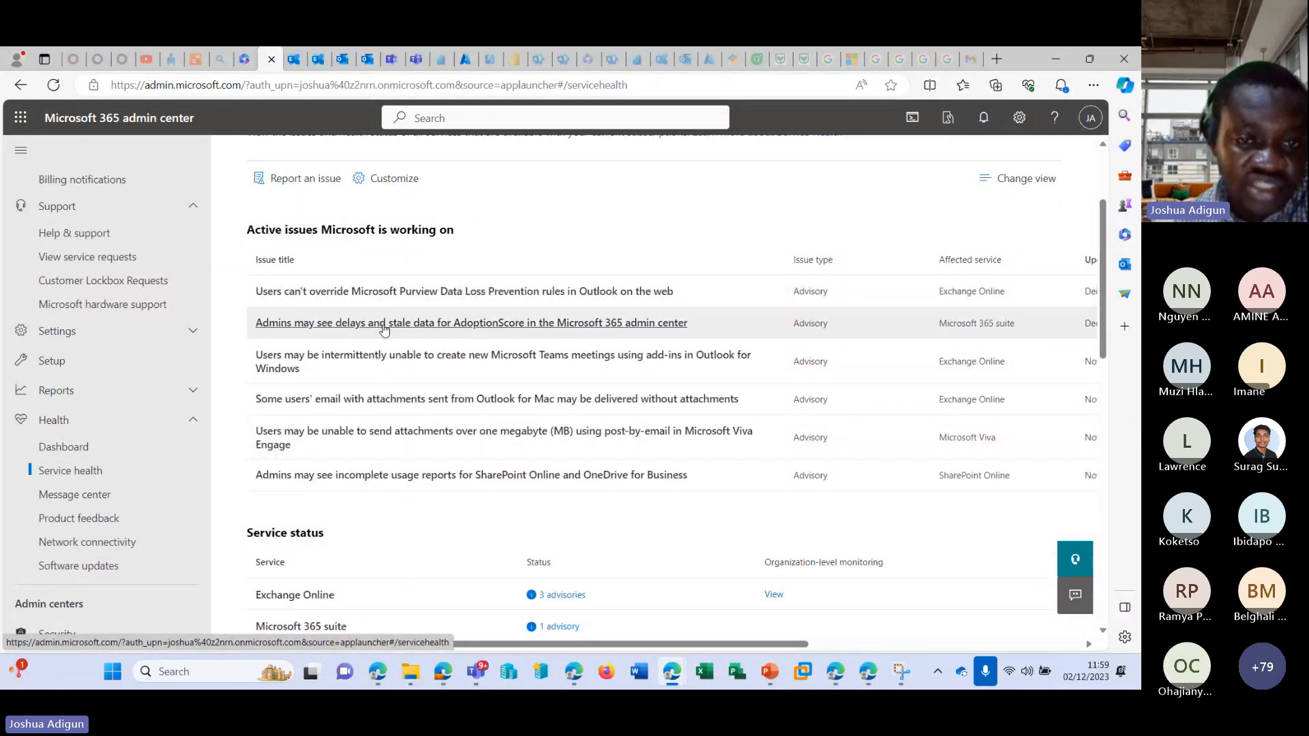
Open the advisory on users being unable to override Microsoft Purview Data Loss Prevention rules and read its dates and update history.
left_click(439, 291)
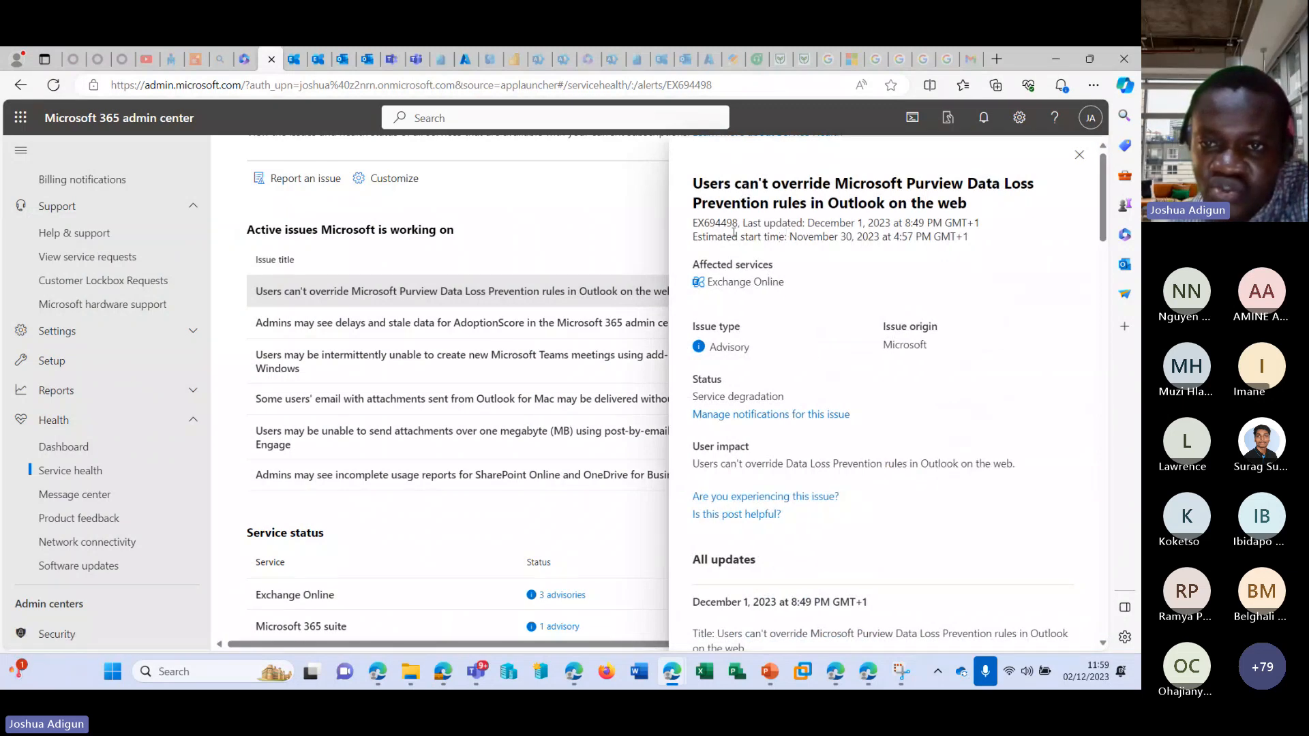
left_click_drag(796, 223, 925, 211)
left_click_drag(767, 237, 906, 236)
scroll(697, 339, "down", 4)
left_click_drag(717, 326, 750, 444)
scroll(818, 379, "down", 8)
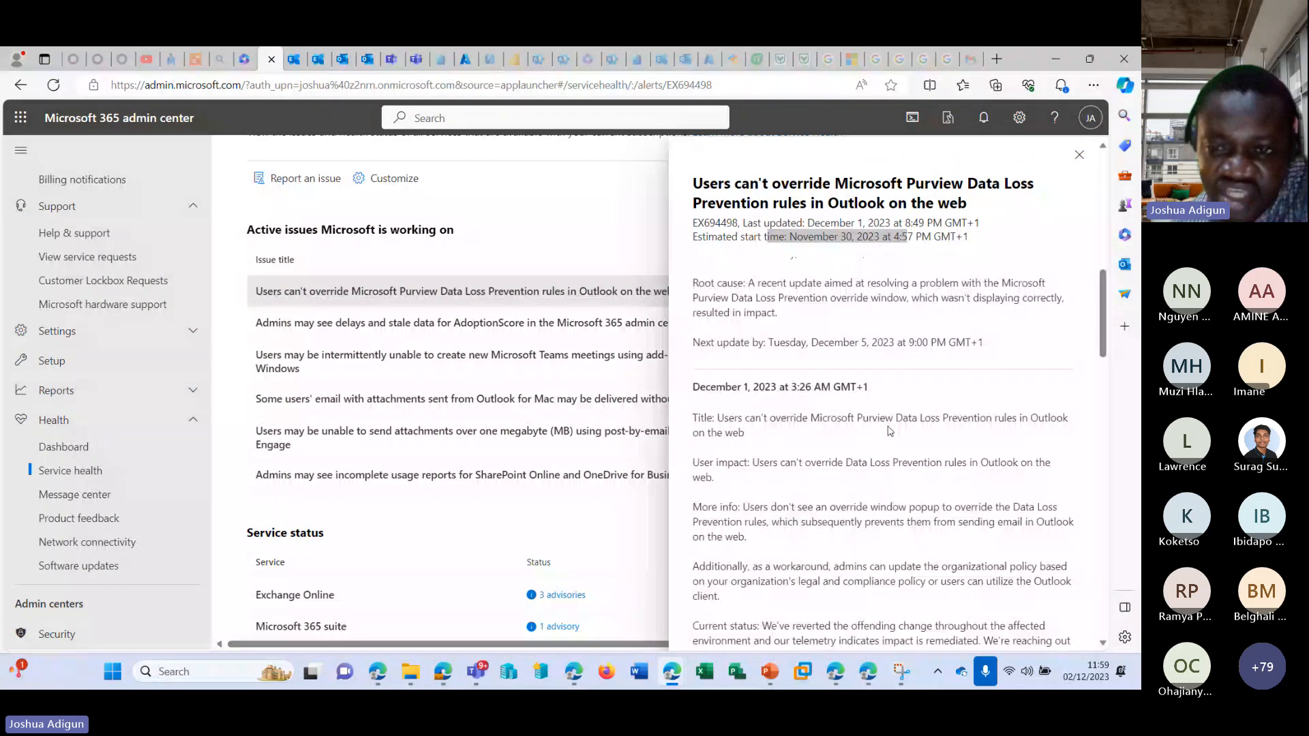
scroll(818, 379, "down", 6)
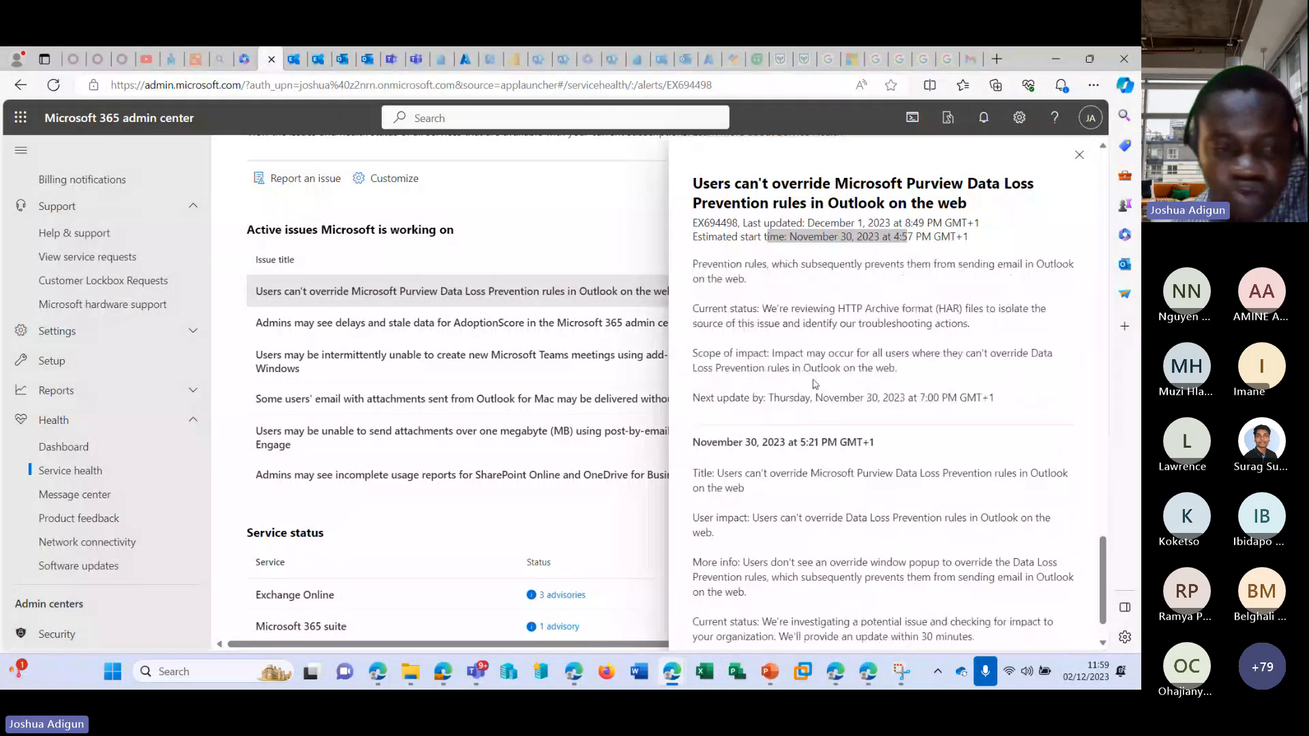
scroll(332, 447, "down", 3)
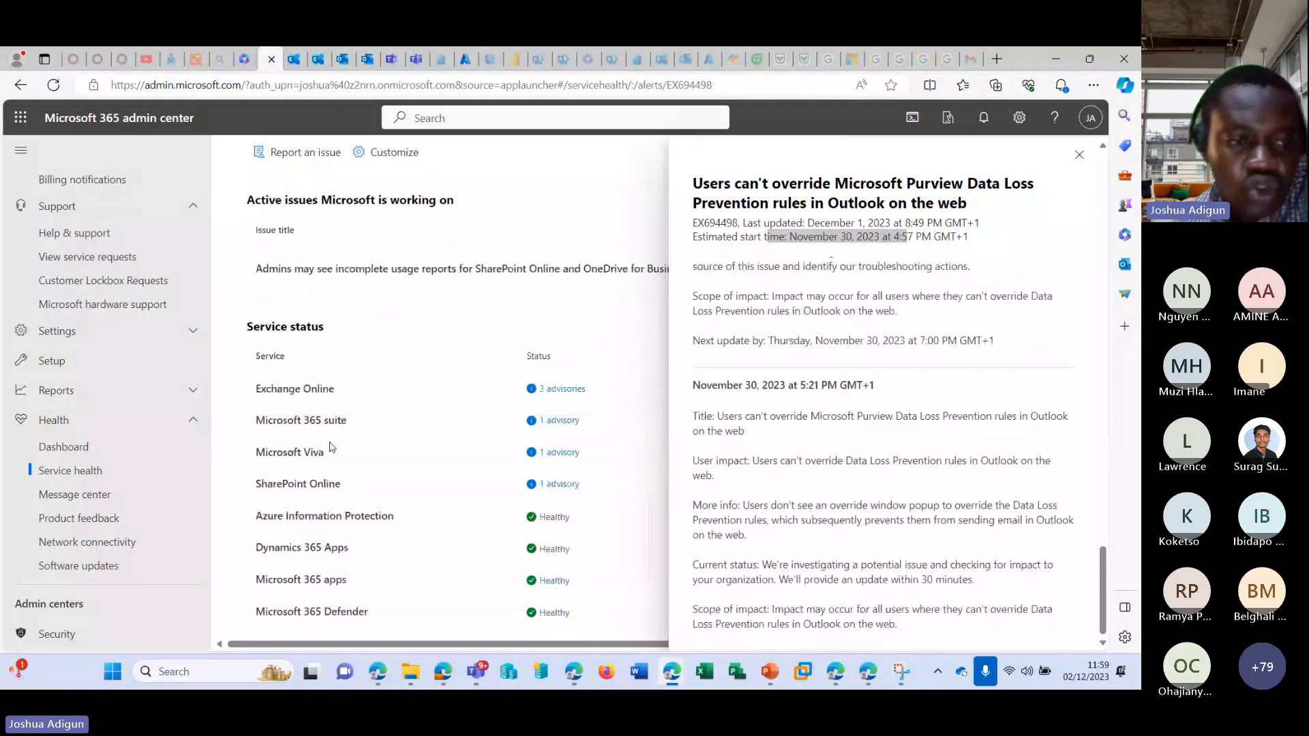
Open the Message center and browse its inbox of planned changes and their services and update dates.
left_click(75, 496)
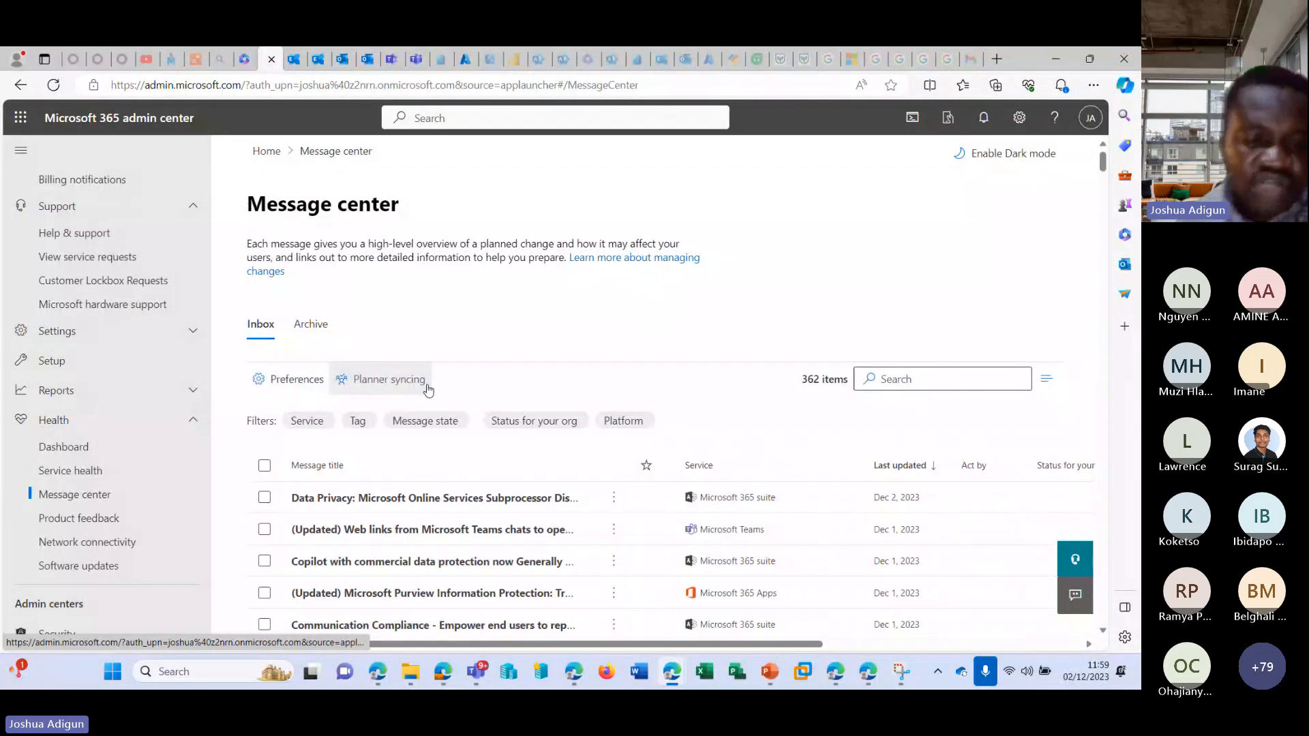
scroll(543, 377, "down", 1)
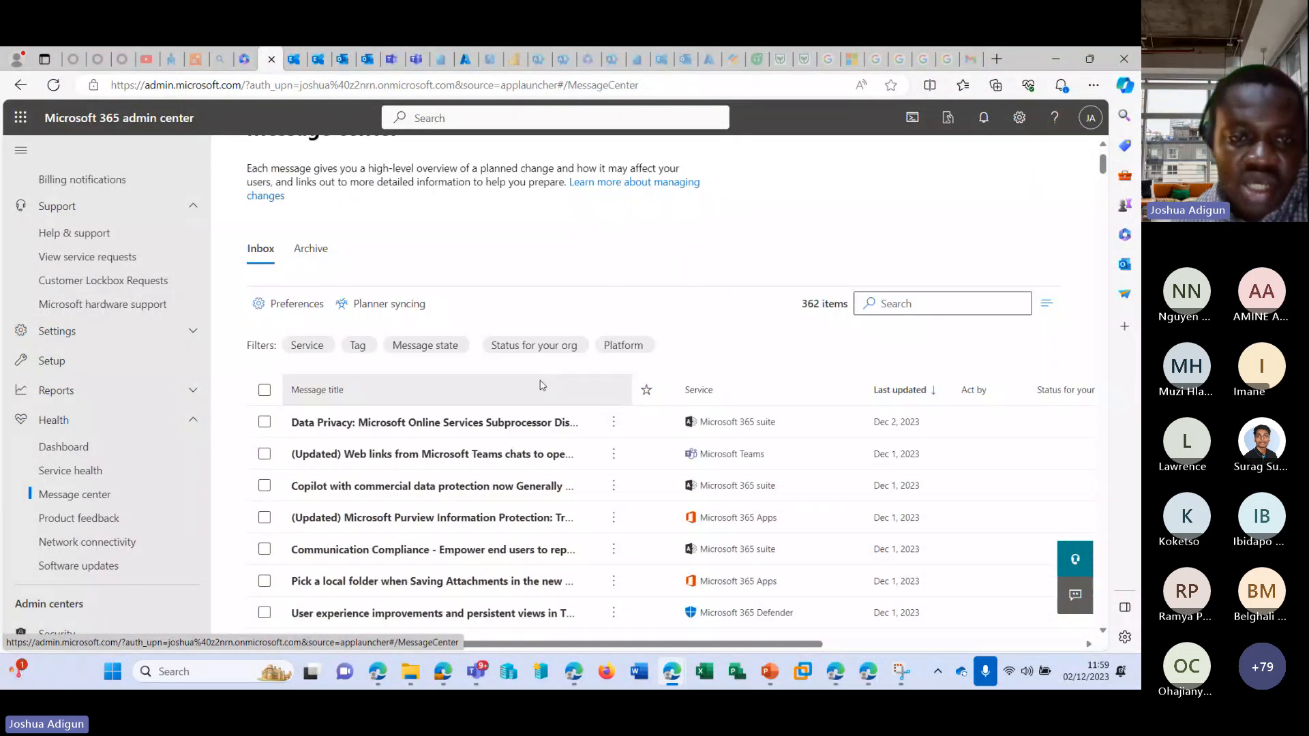
scroll(538, 392, "up", 1)
scroll(537, 403, "up", 1)
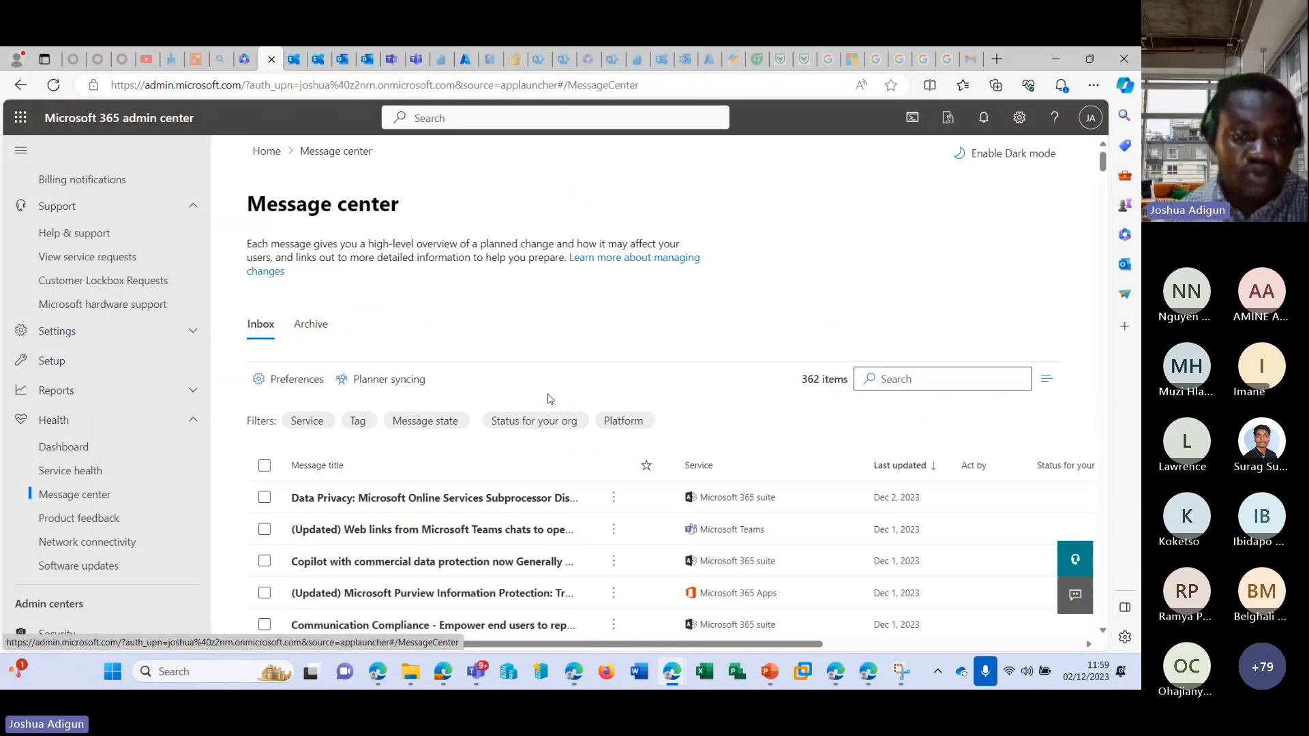
scroll(546, 396, "down", 3)
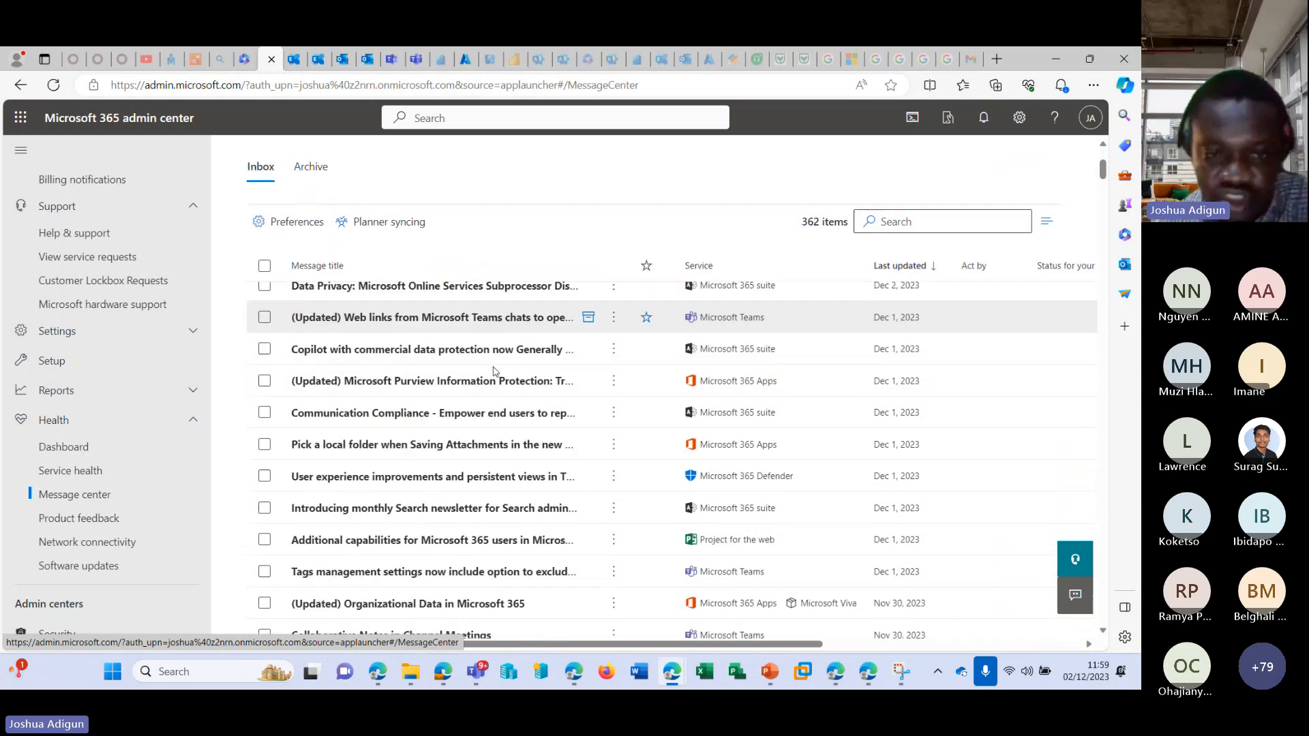
scroll(494, 372, "down", 10)
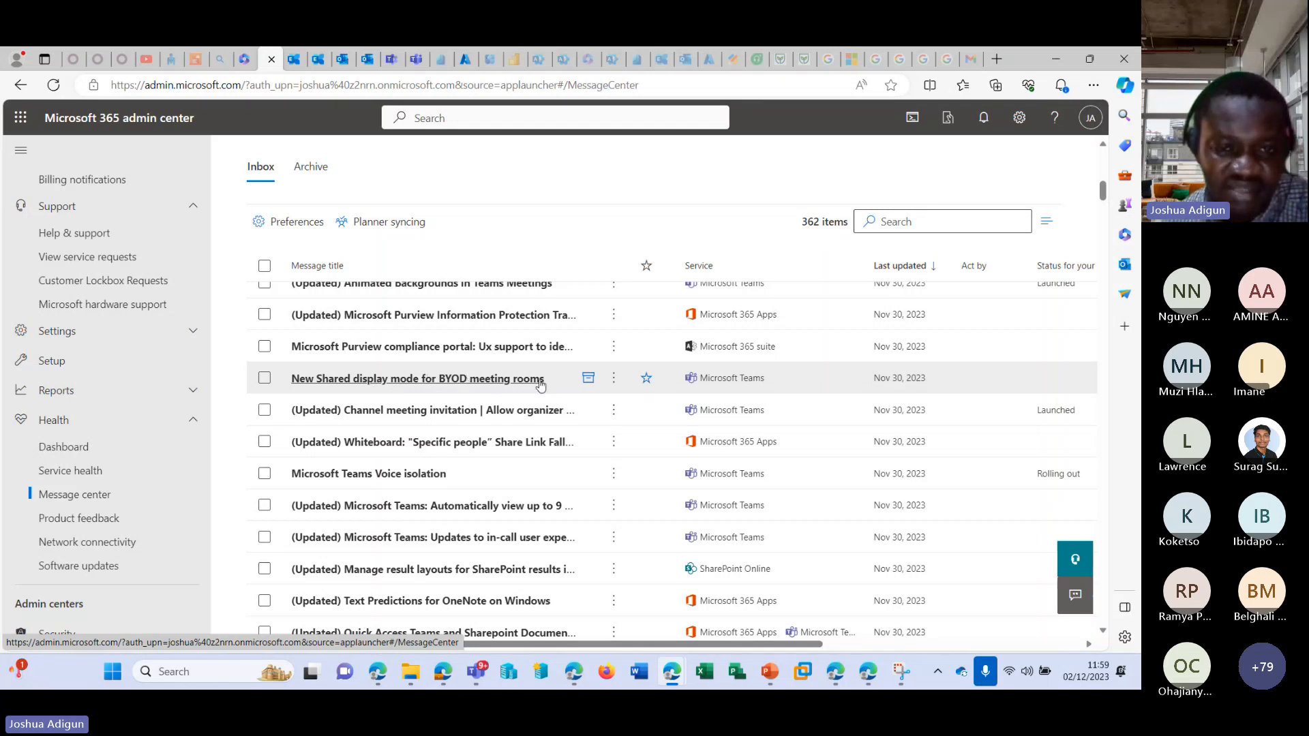
scroll(530, 385, "down", 10)
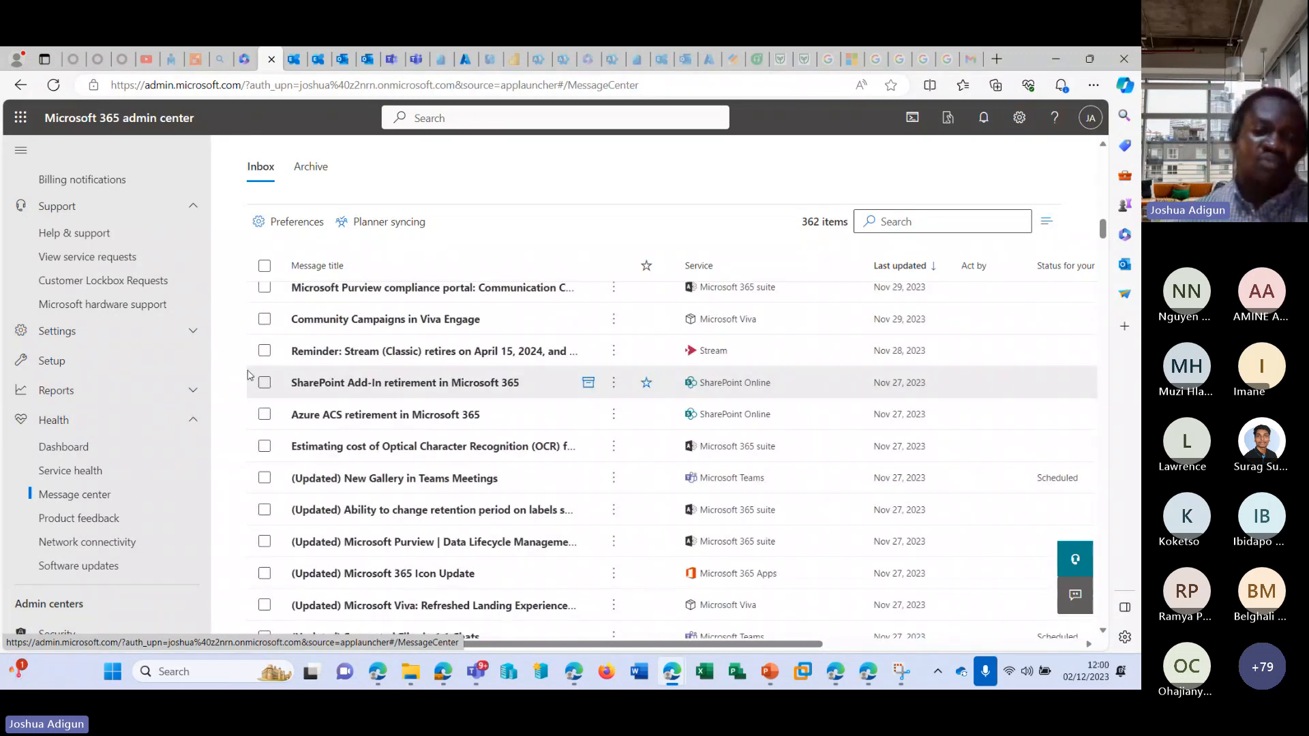
scroll(670, 397, "down", 5)
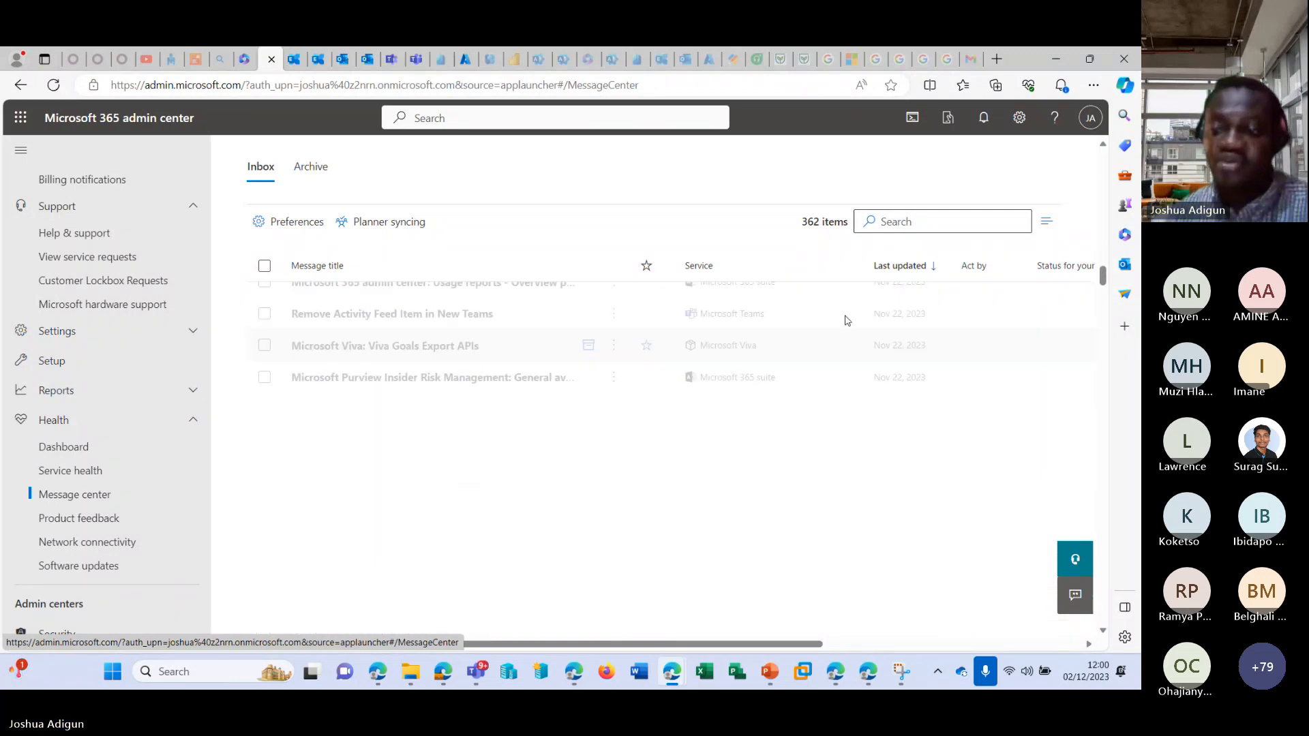
left_click_drag(1105, 300, 1088, 638)
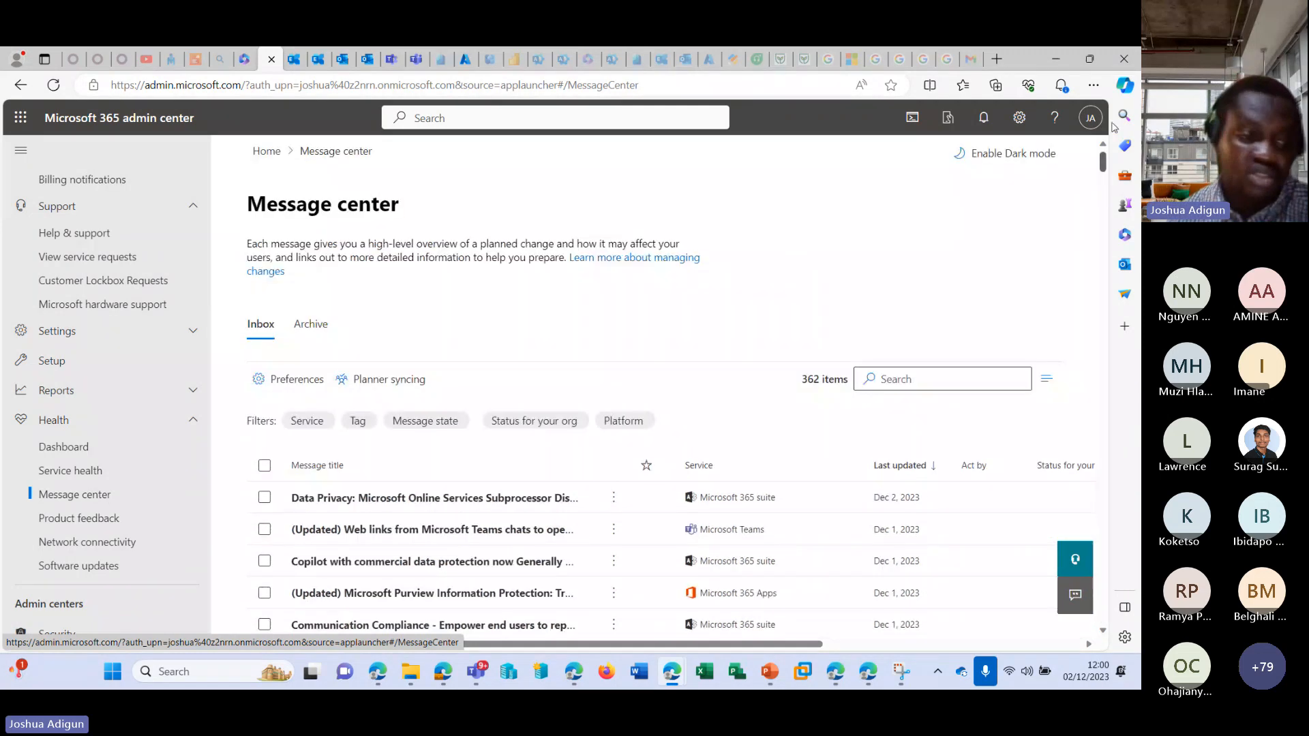
View the Product feedback page, and refresh the Locations list under Network connectivity.
left_click(81, 519)
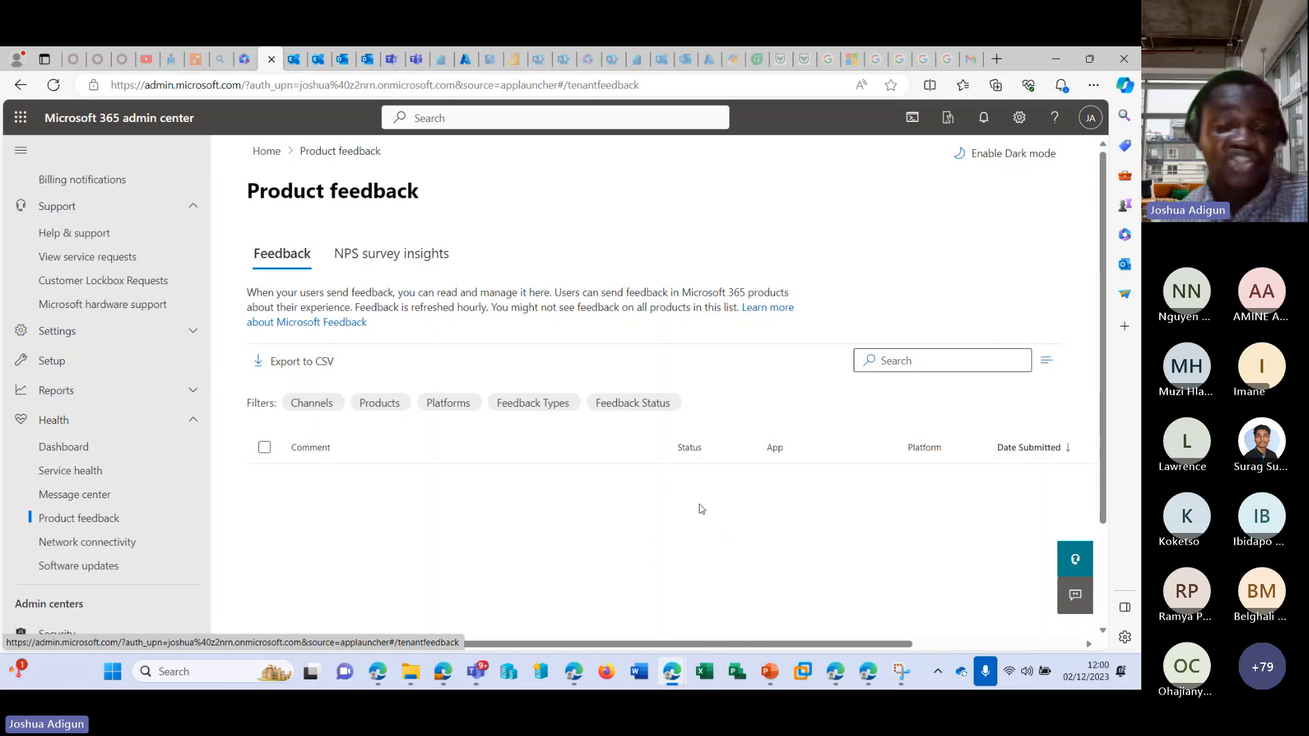
left_click(80, 543)
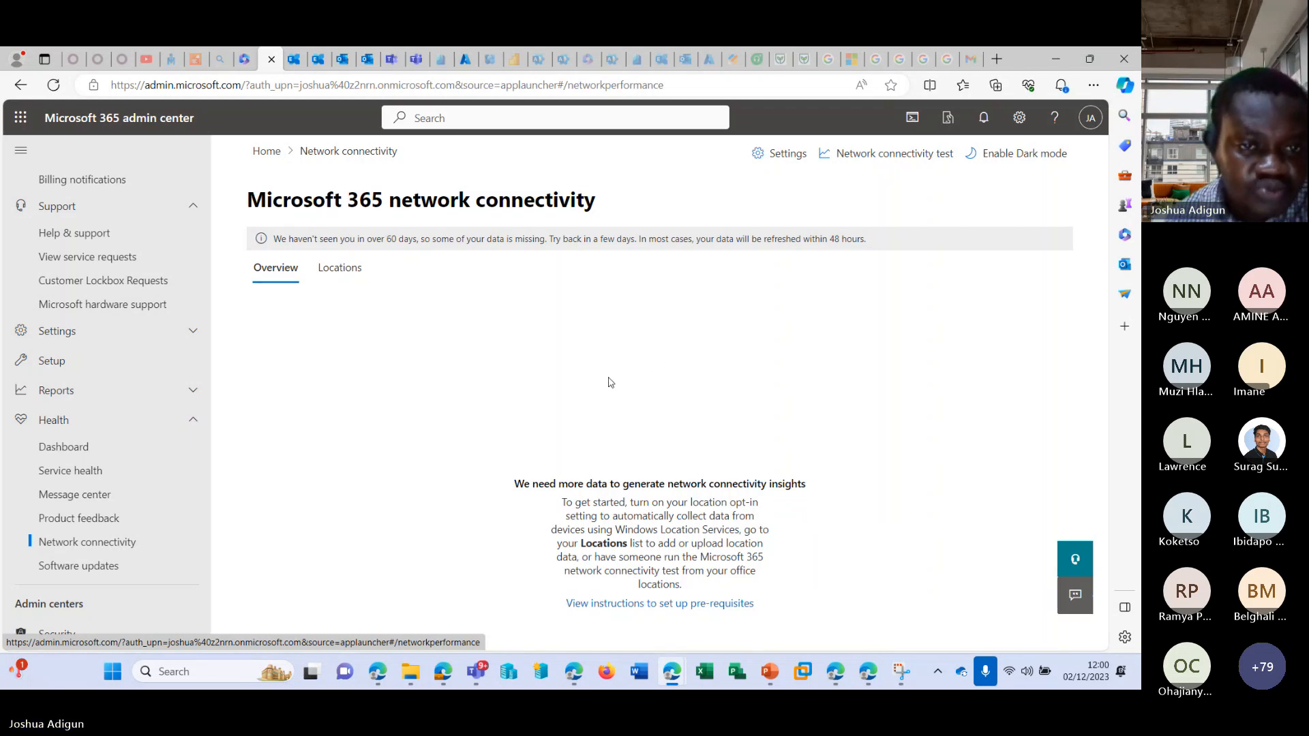
left_click(341, 269)
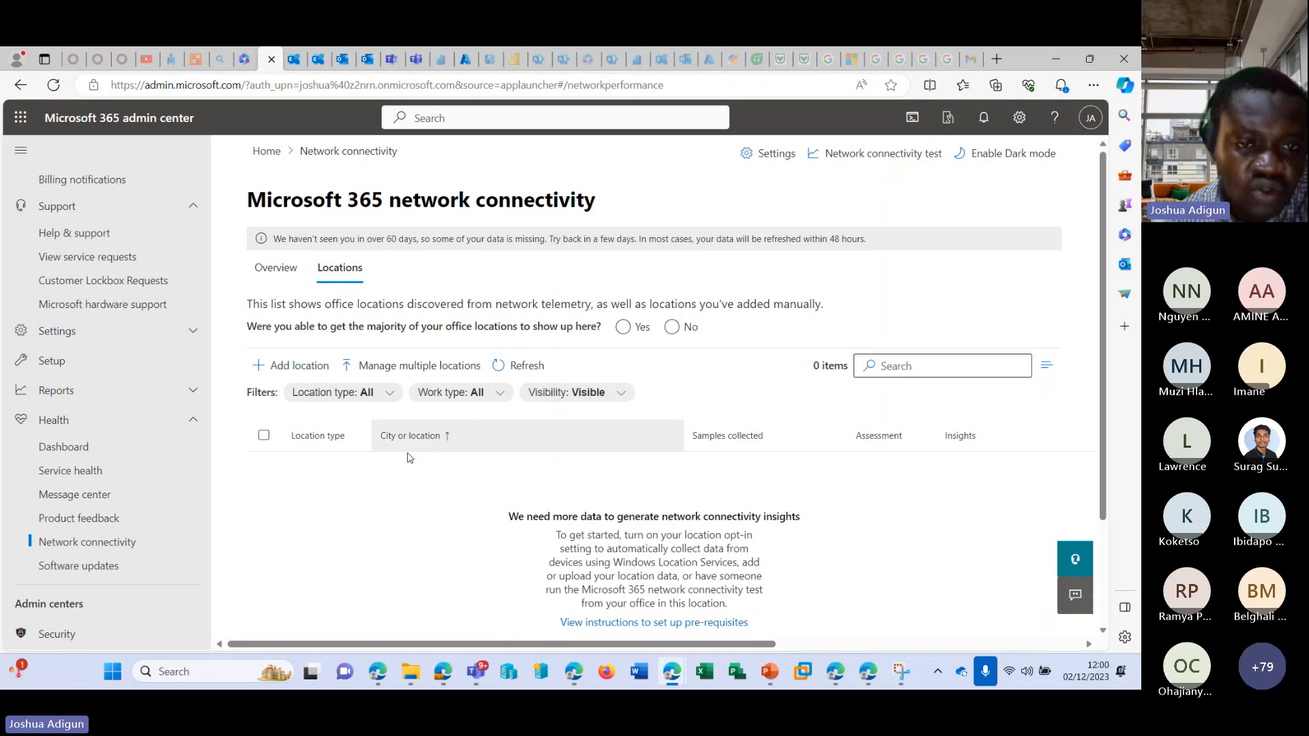
left_click(535, 362)
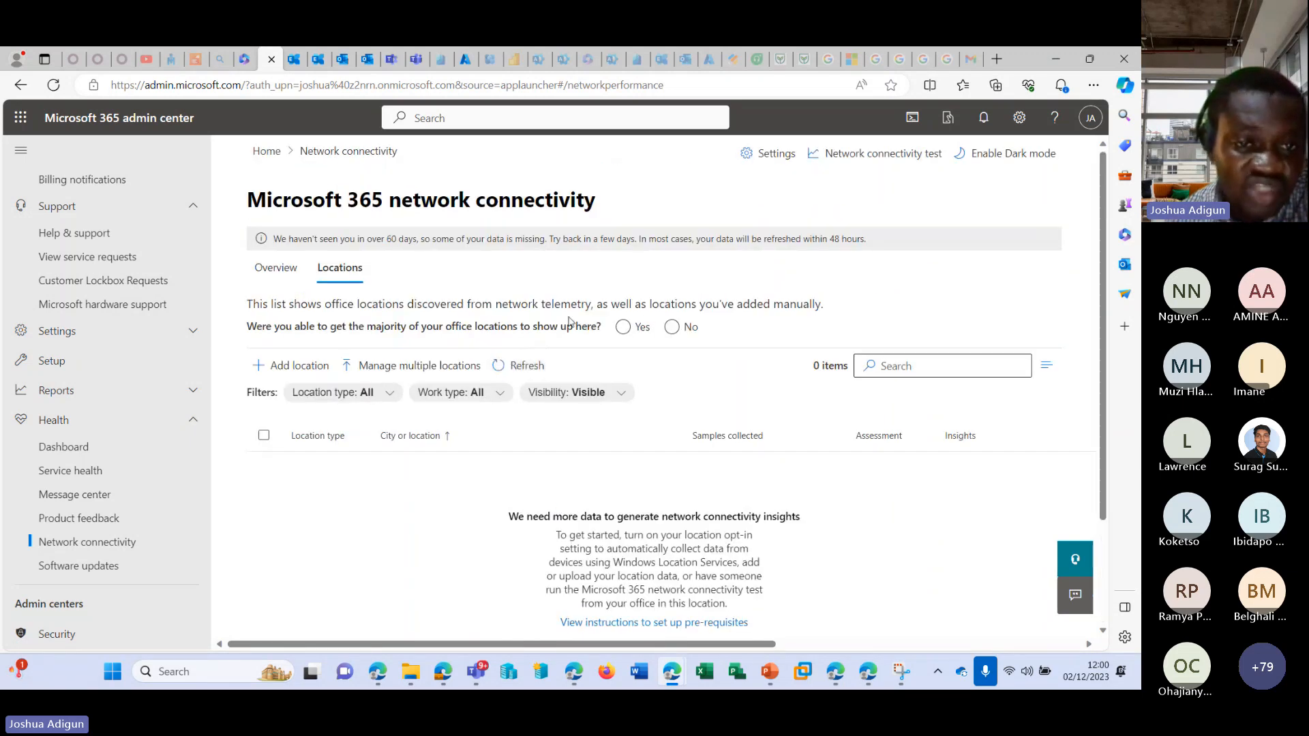
View the Network connectivity overview, and open the Software updates page to check its Microsoft 365 apps and Windows sections.
left_click(271, 268)
scroll(111, 516, "down", 2)
scroll(110, 516, "down", 2)
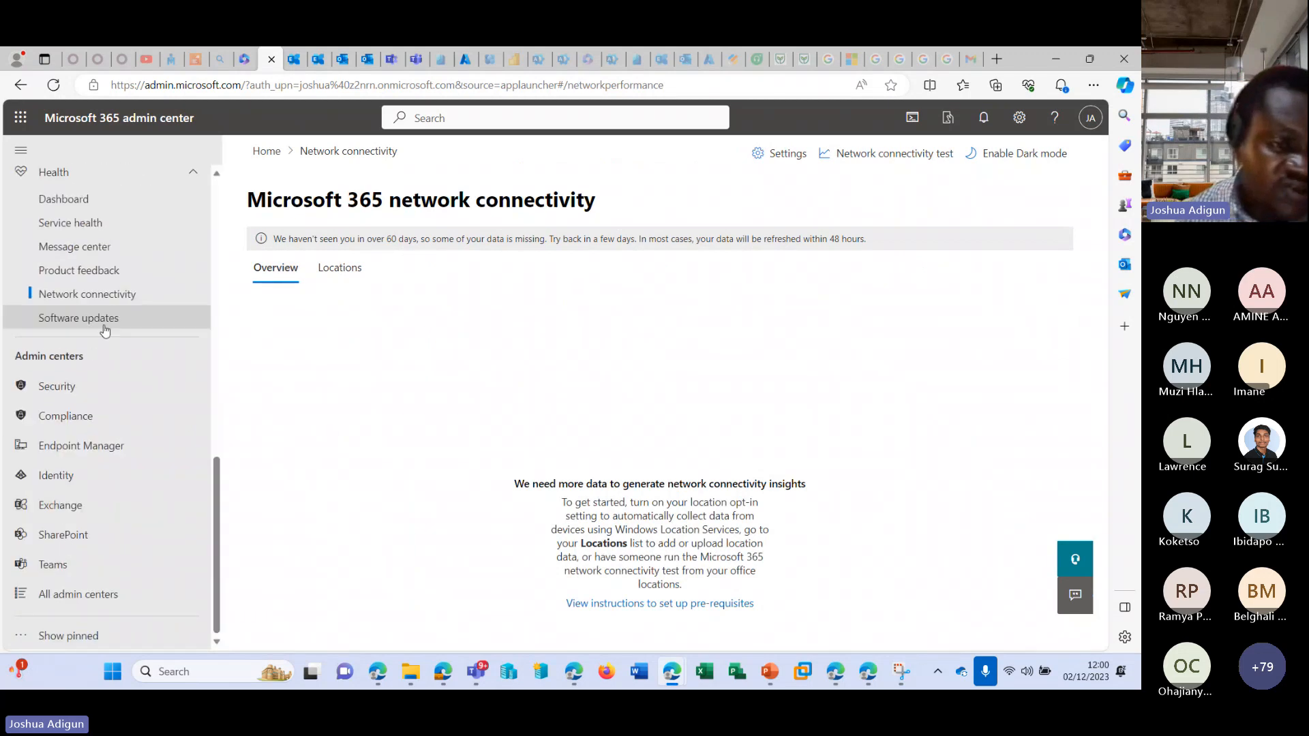
left_click(104, 318)
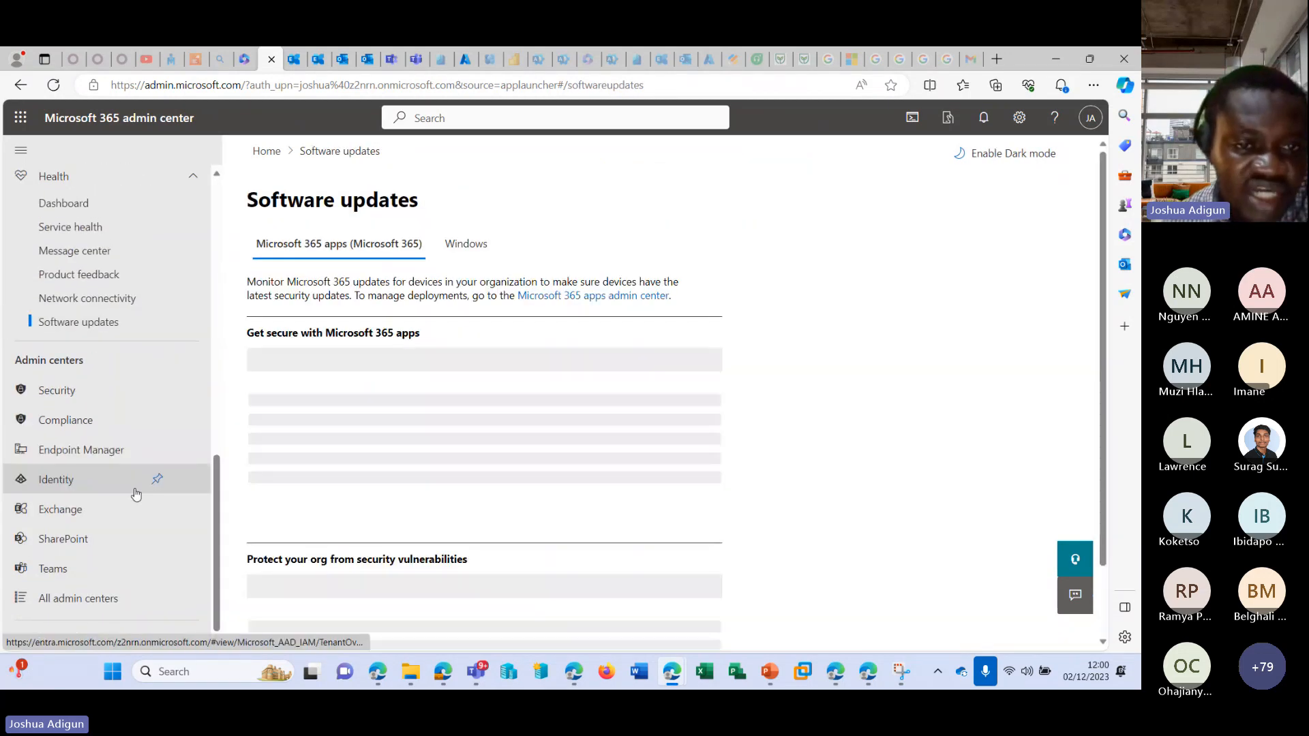
scroll(132, 491, "up", 3)
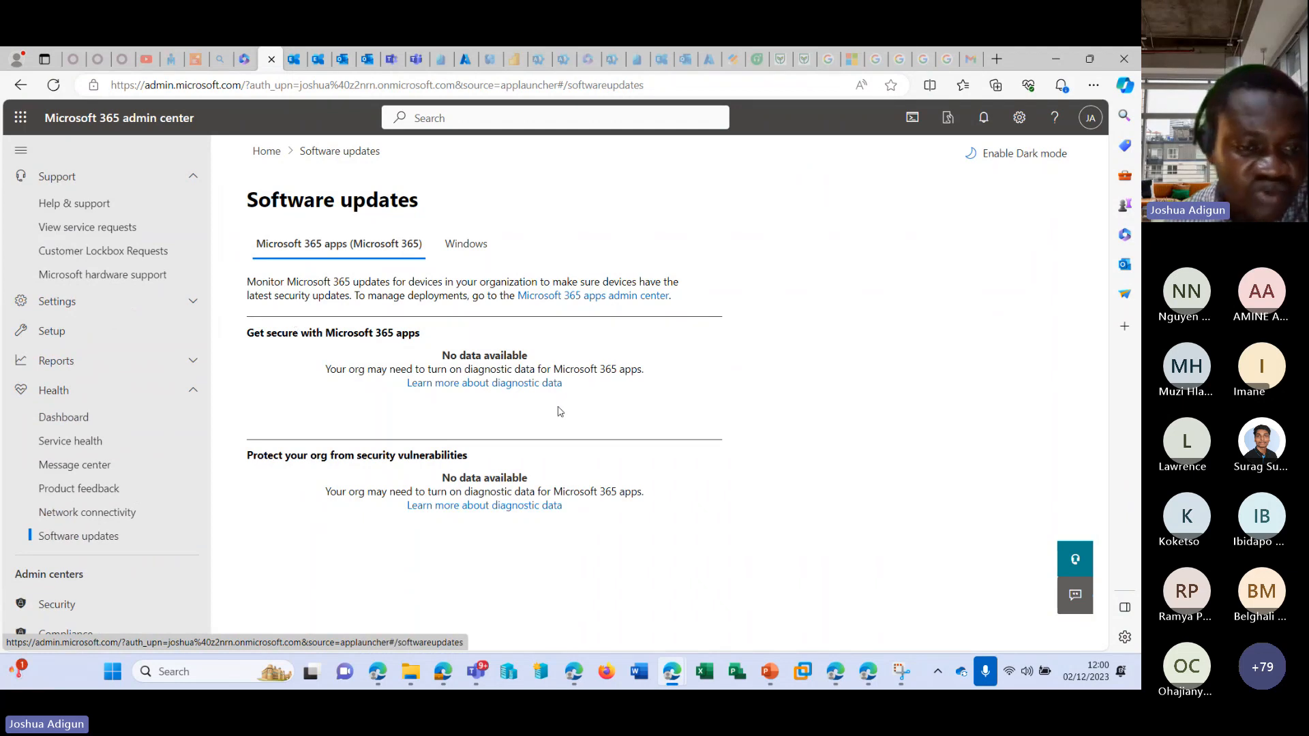
left_click(466, 244)
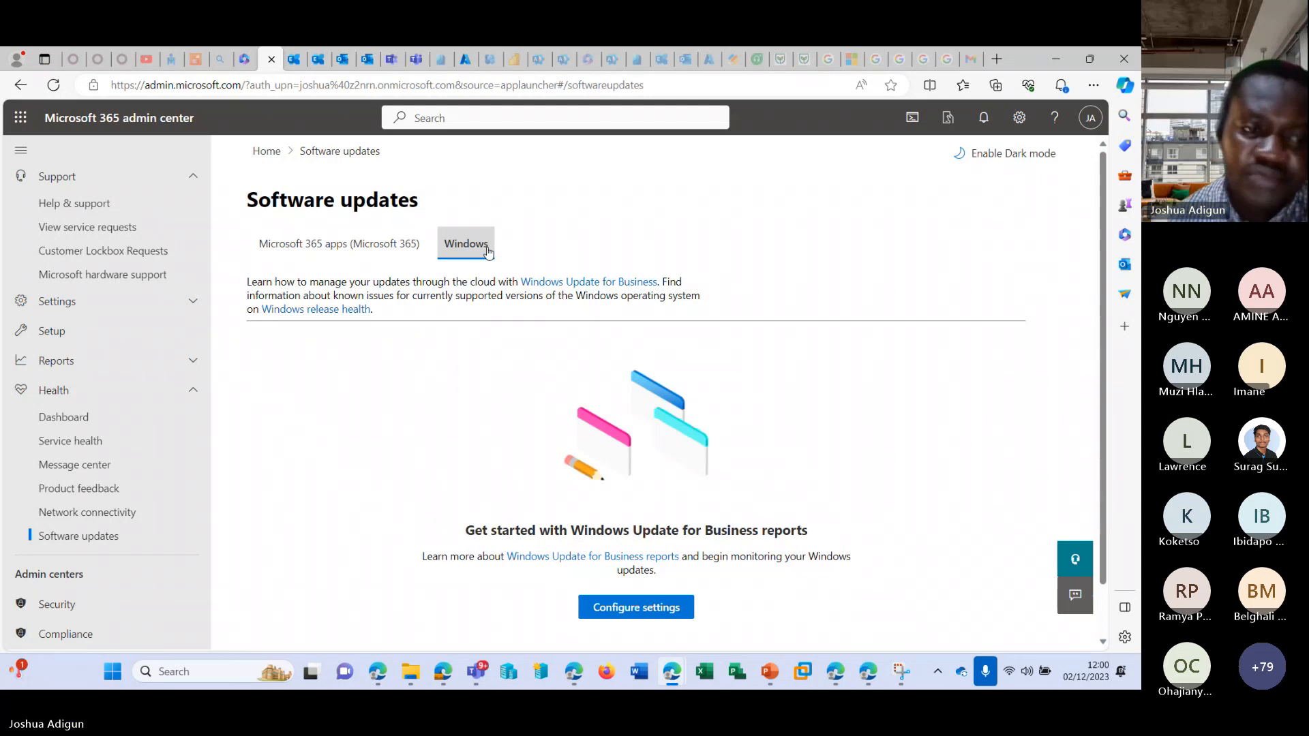
Open the Usage reports and look over the overview cards for active users, OneDrive and SharePoint files, Office activations and Viva activity.
left_click(191, 360)
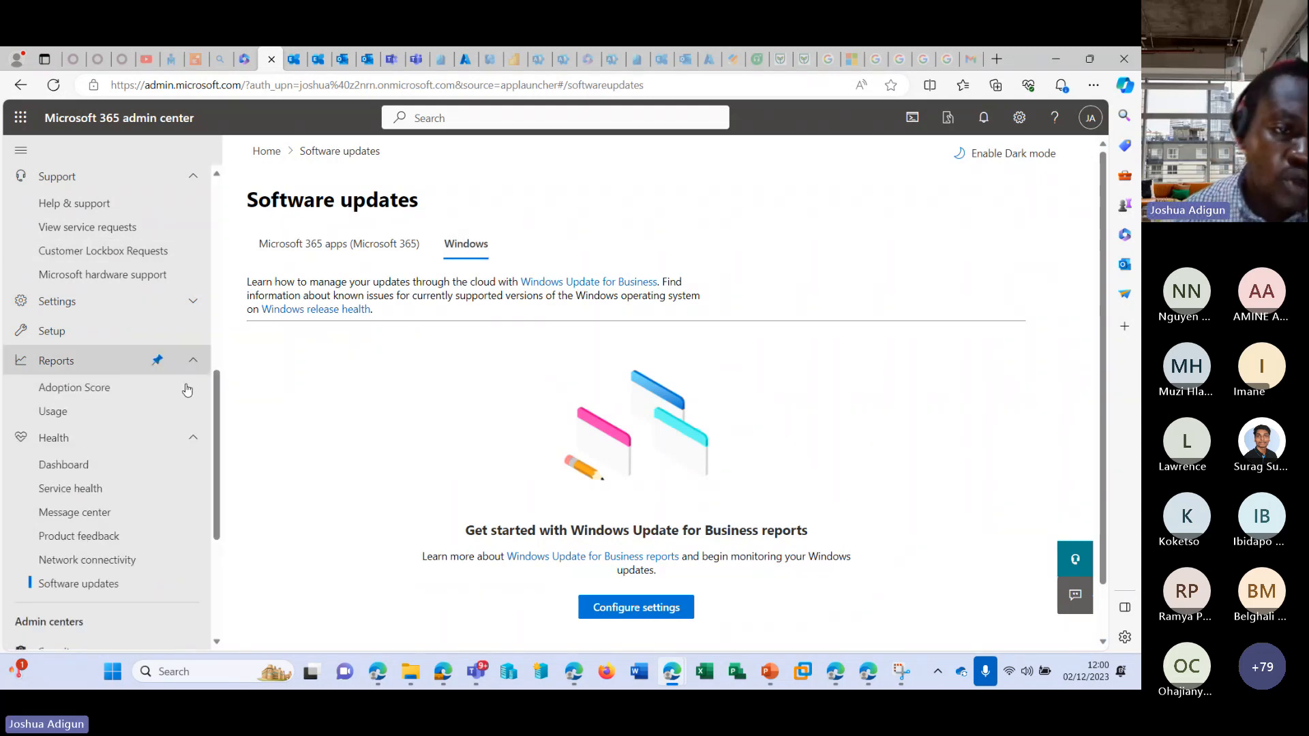
left_click(102, 388)
left_click(90, 416)
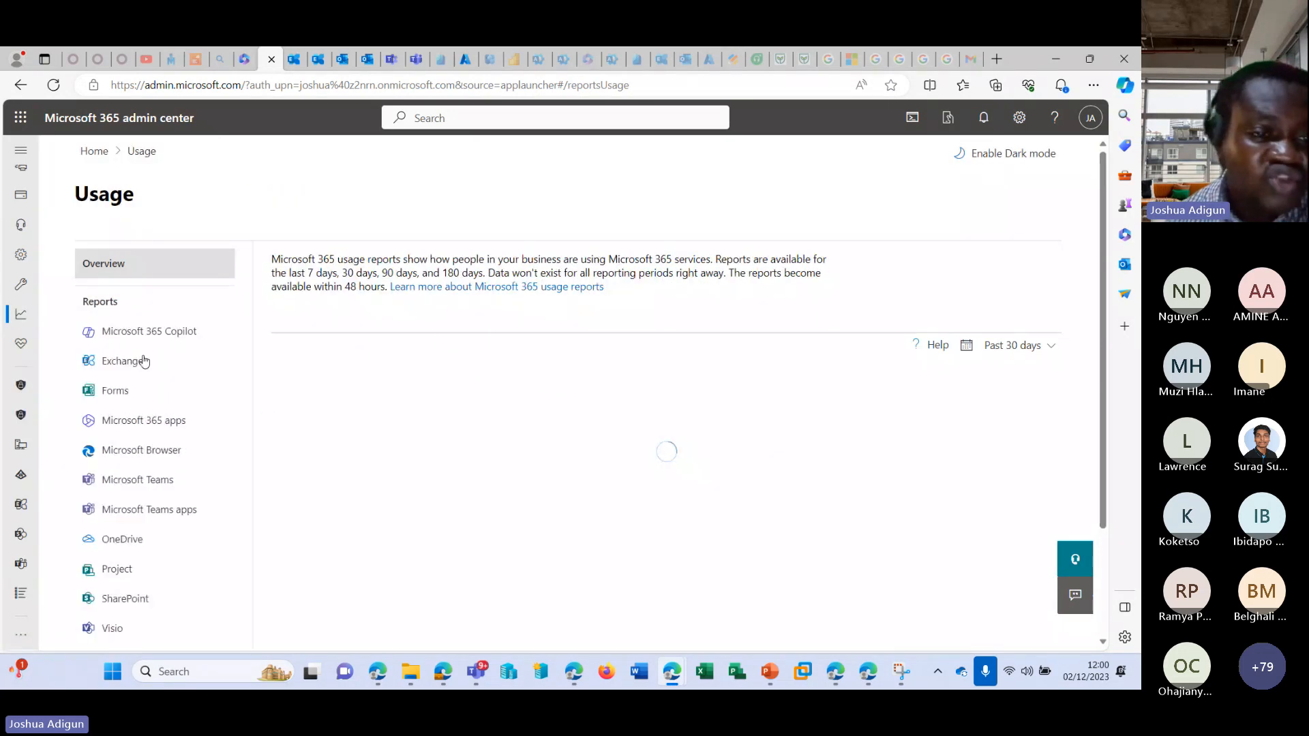
scroll(146, 361, "down", 5)
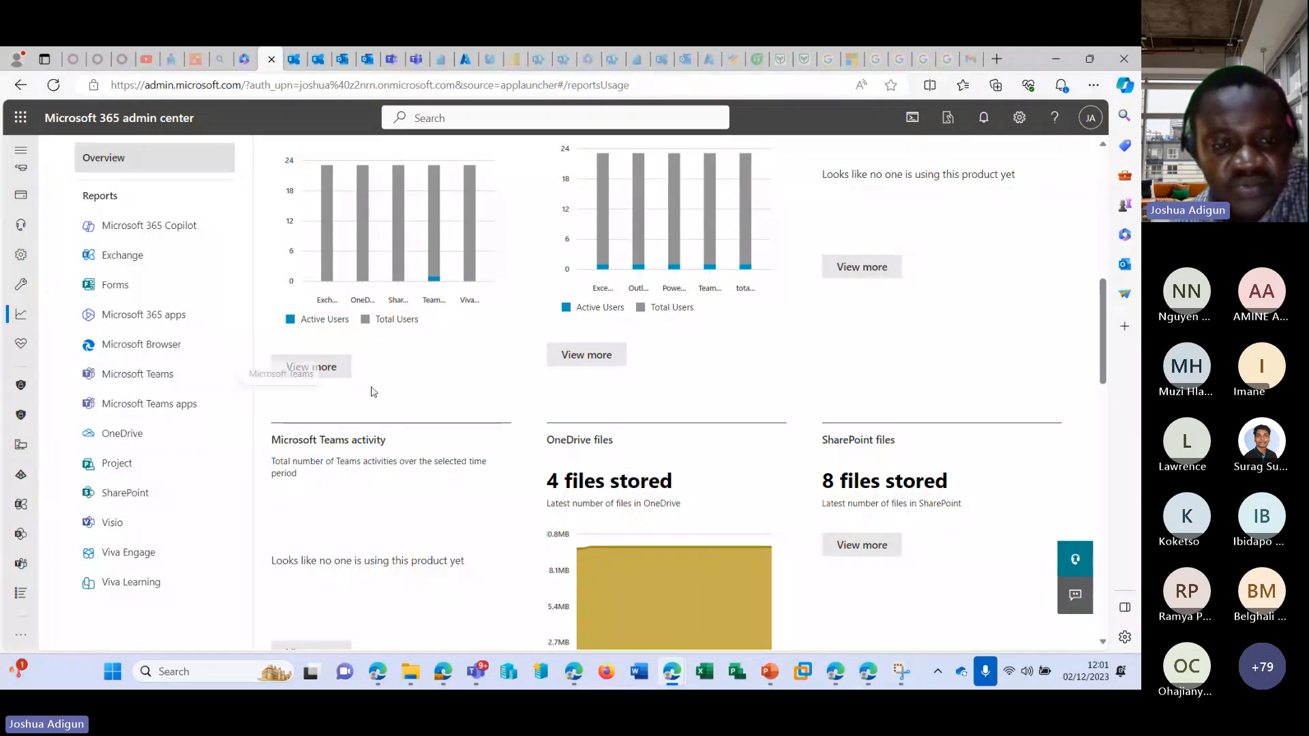
scroll(381, 392, "up", 7)
scroll(434, 407, "down", 8)
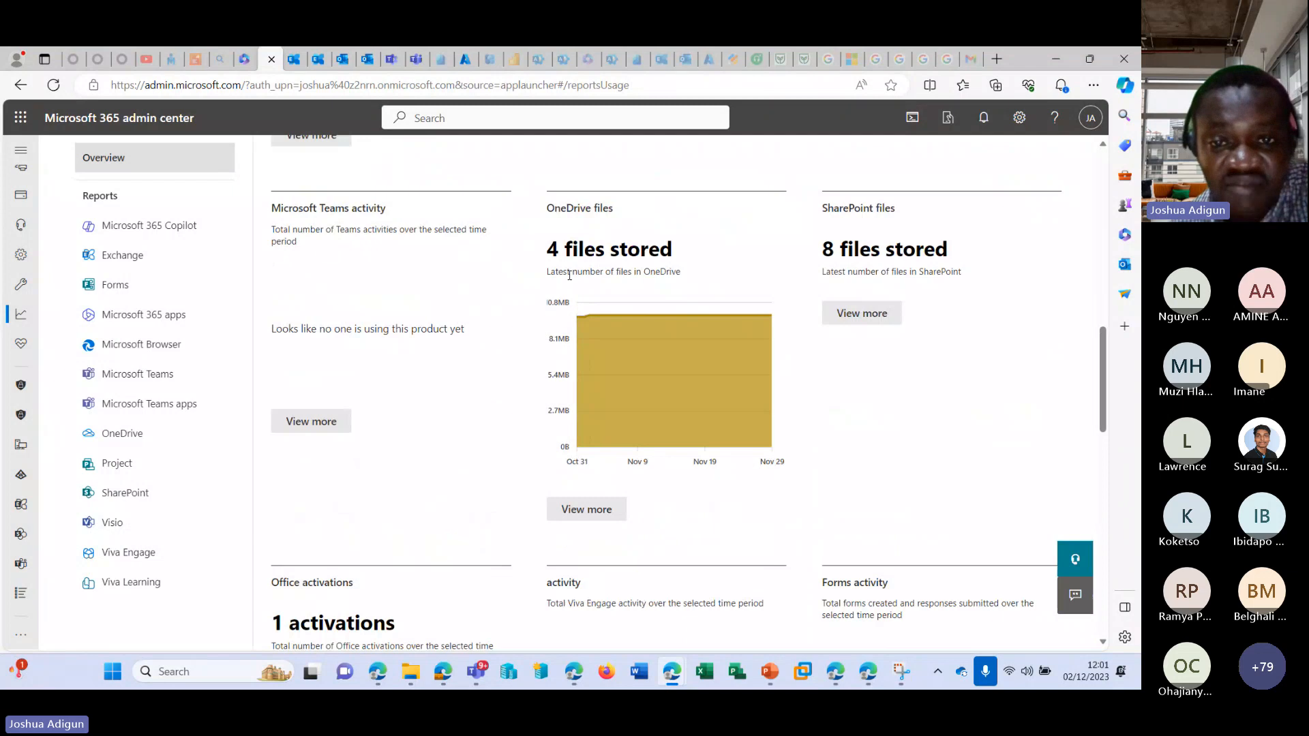
left_click_drag(548, 249, 695, 243)
scroll(290, 223, "down", 5)
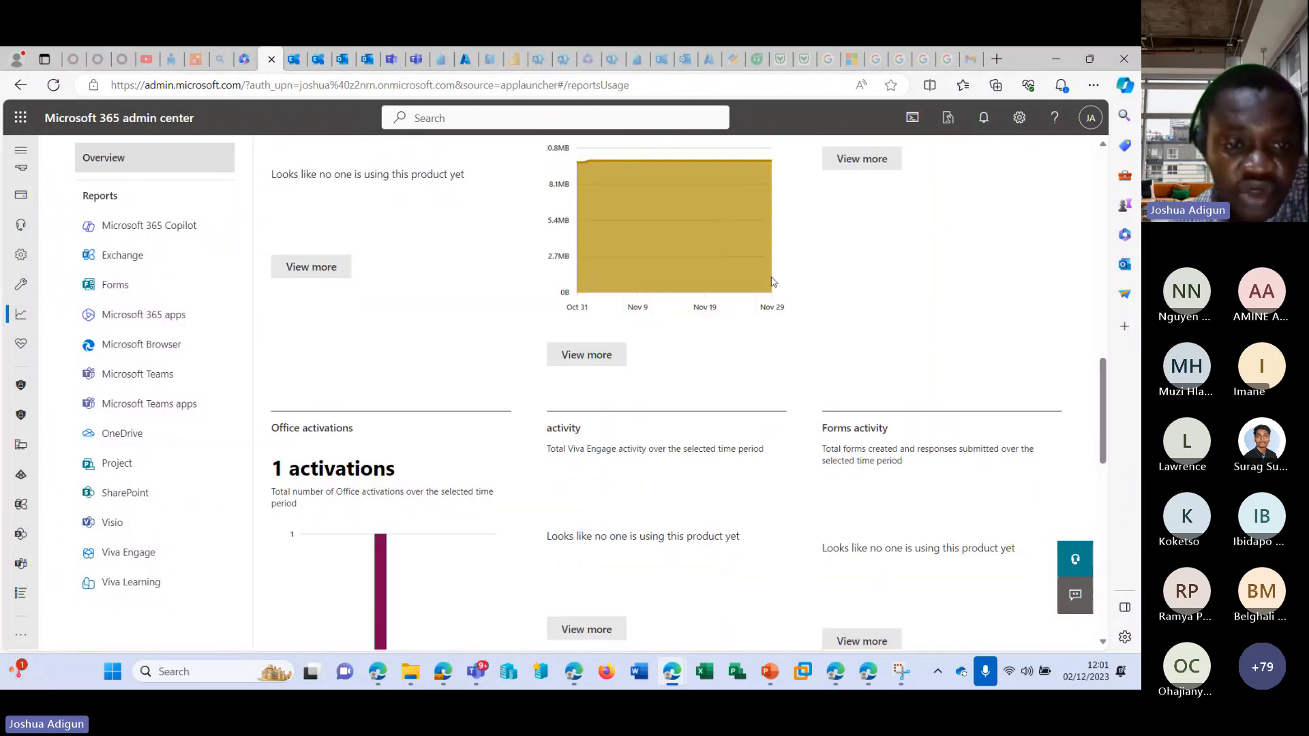
scroll(289, 223, "down", 8)
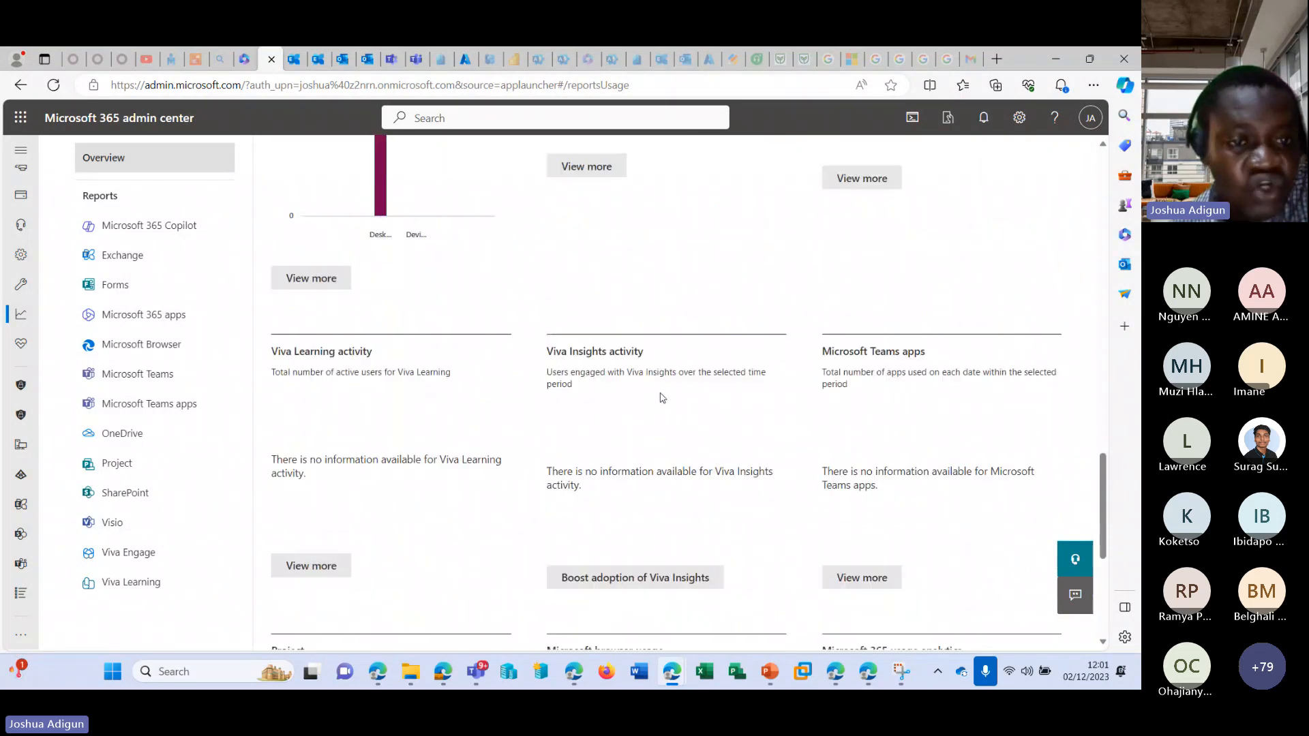
scroll(328, 341, "up", 15)
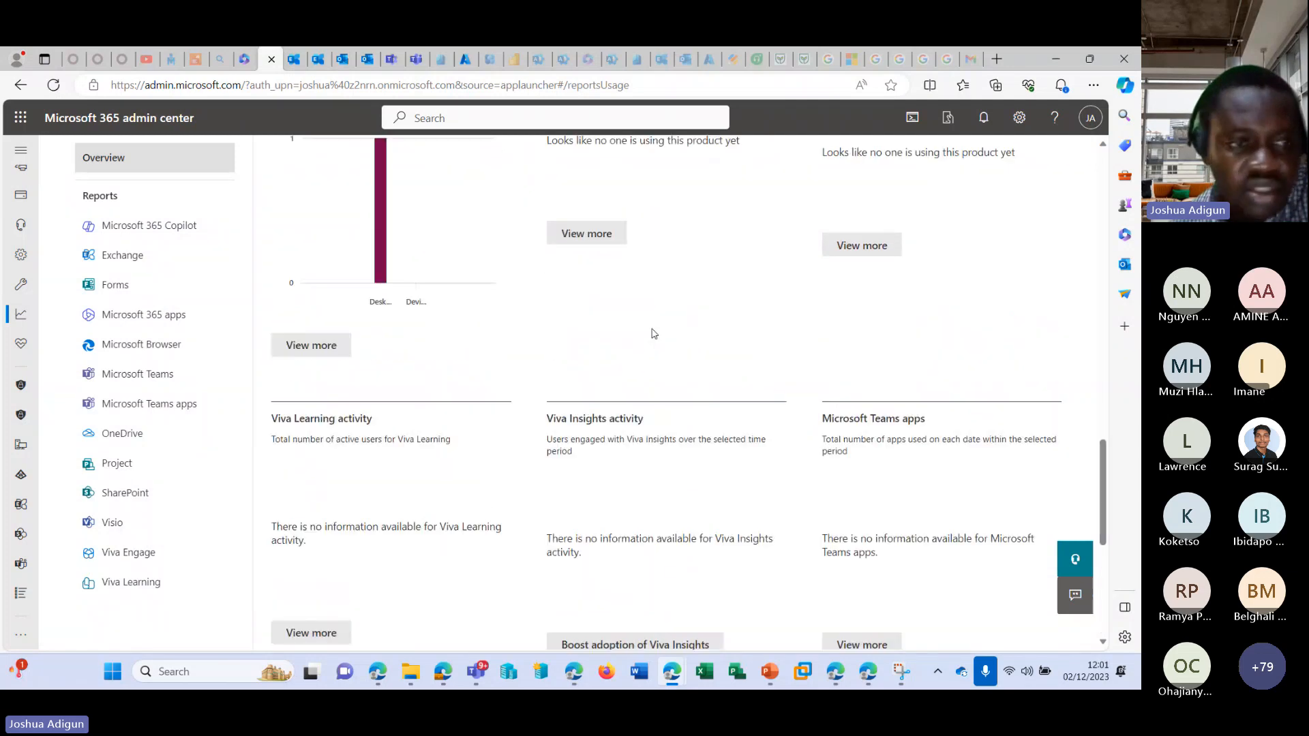
scroll(131, 350, "up", 2)
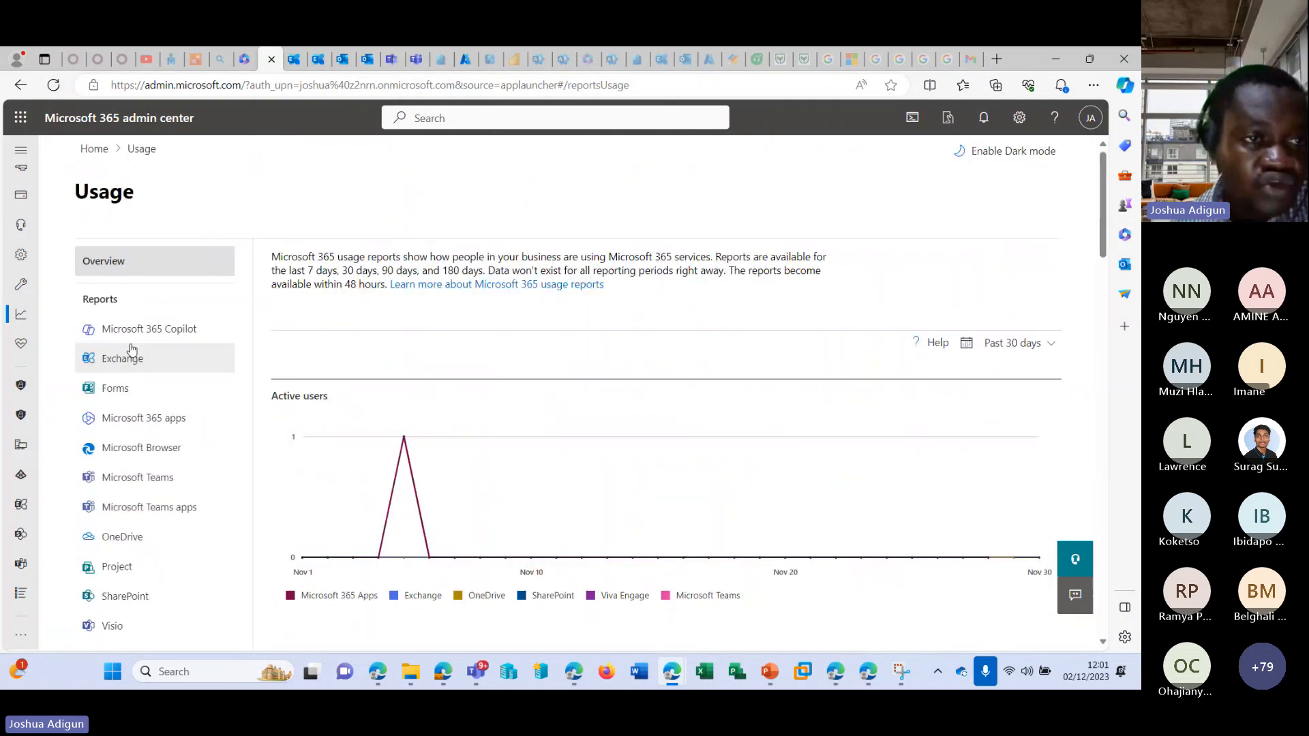
Open the Exchange usage report and examine the email activity charts and the per-user table of last activity dates and actions.
left_click(21, 151)
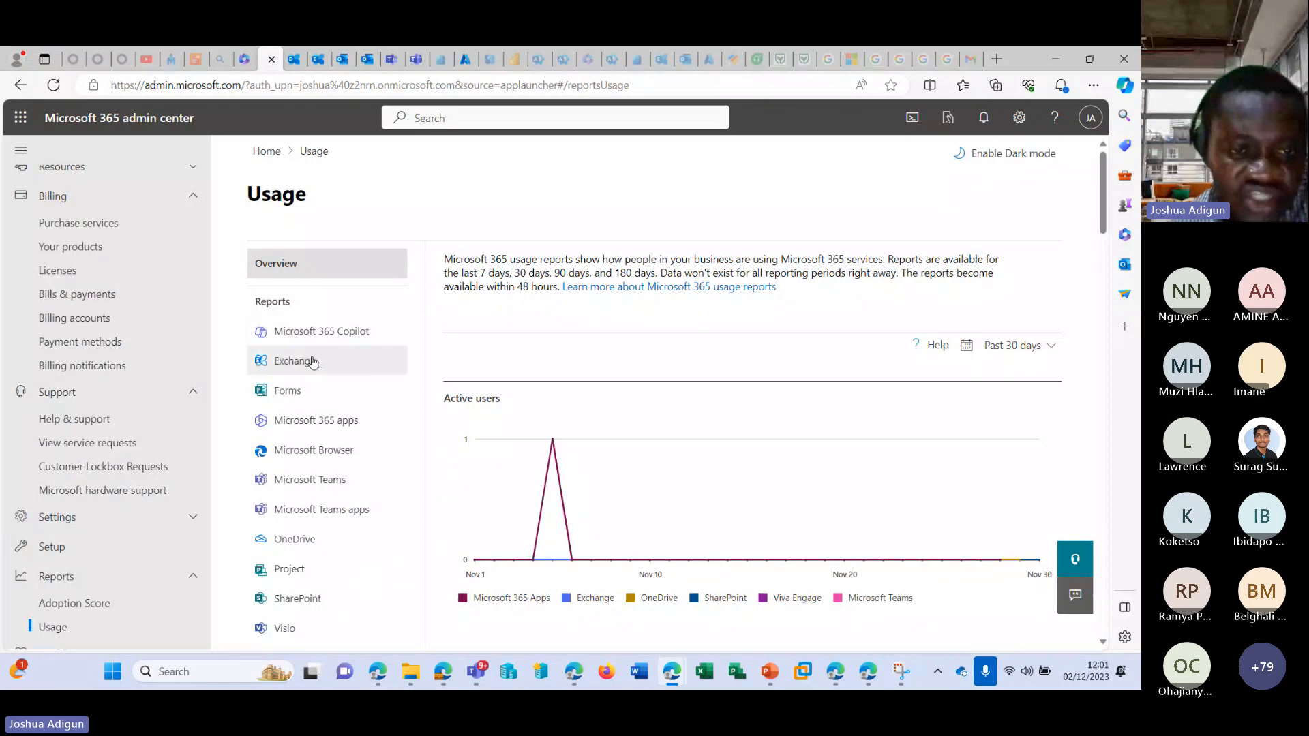
left_click(313, 362)
scroll(423, 322, "down", 1)
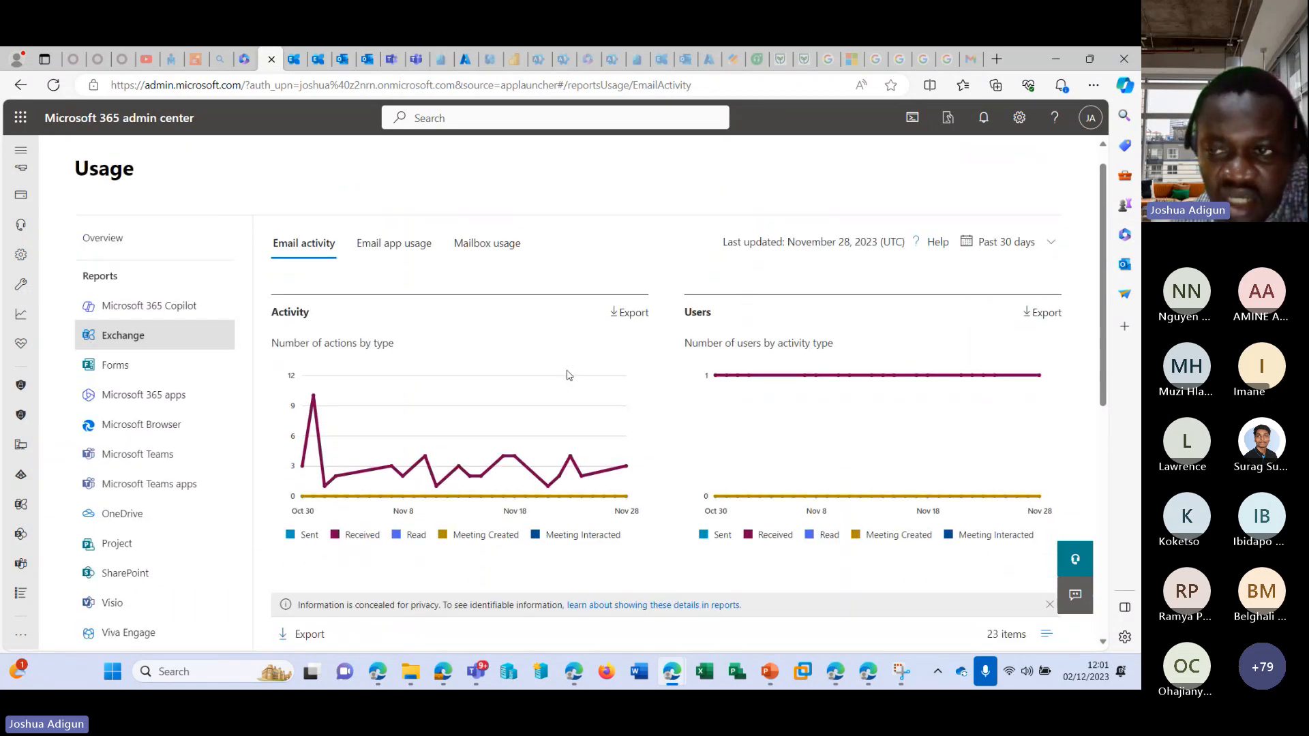
scroll(530, 388, "down", 3)
scroll(423, 428, "down", 2)
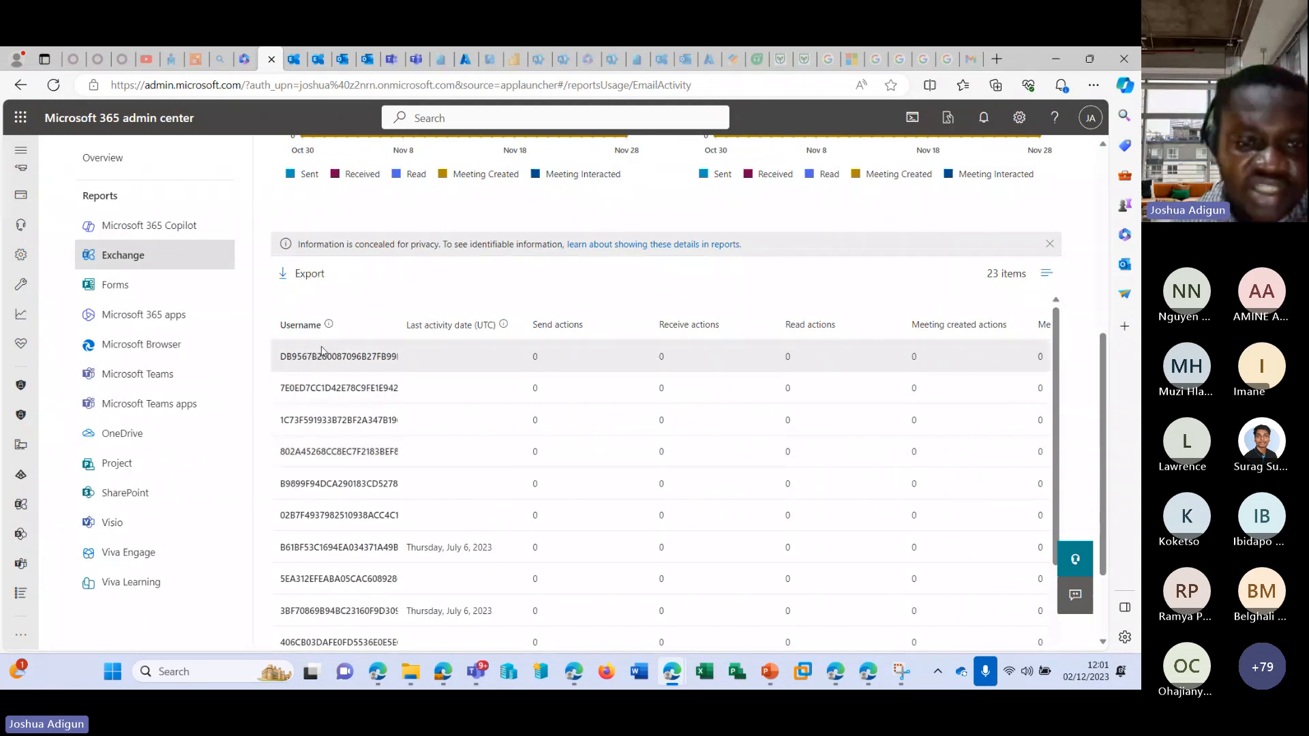
scroll(558, 427, "down", 5)
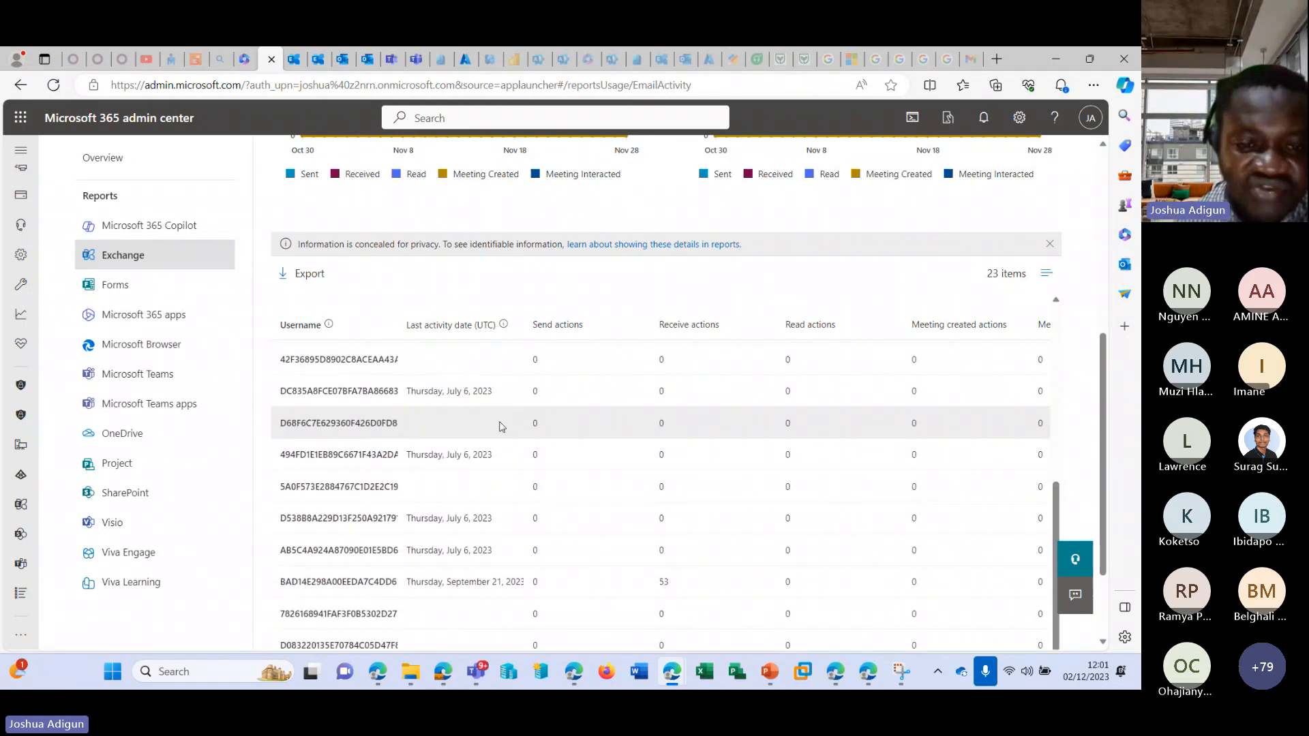
scroll(500, 427, "down", 3)
scroll(959, 425, "up", 5)
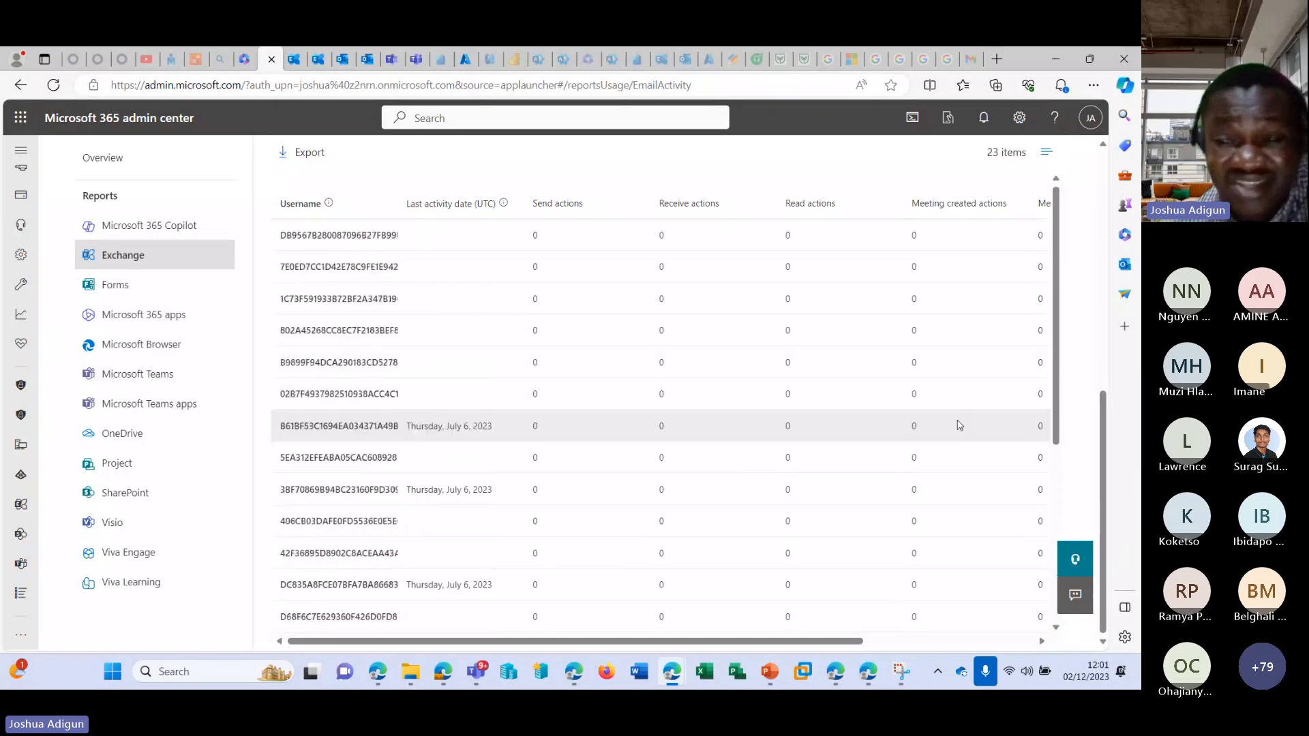
scroll(960, 425, "up", 5)
scroll(865, 424, "down", 4)
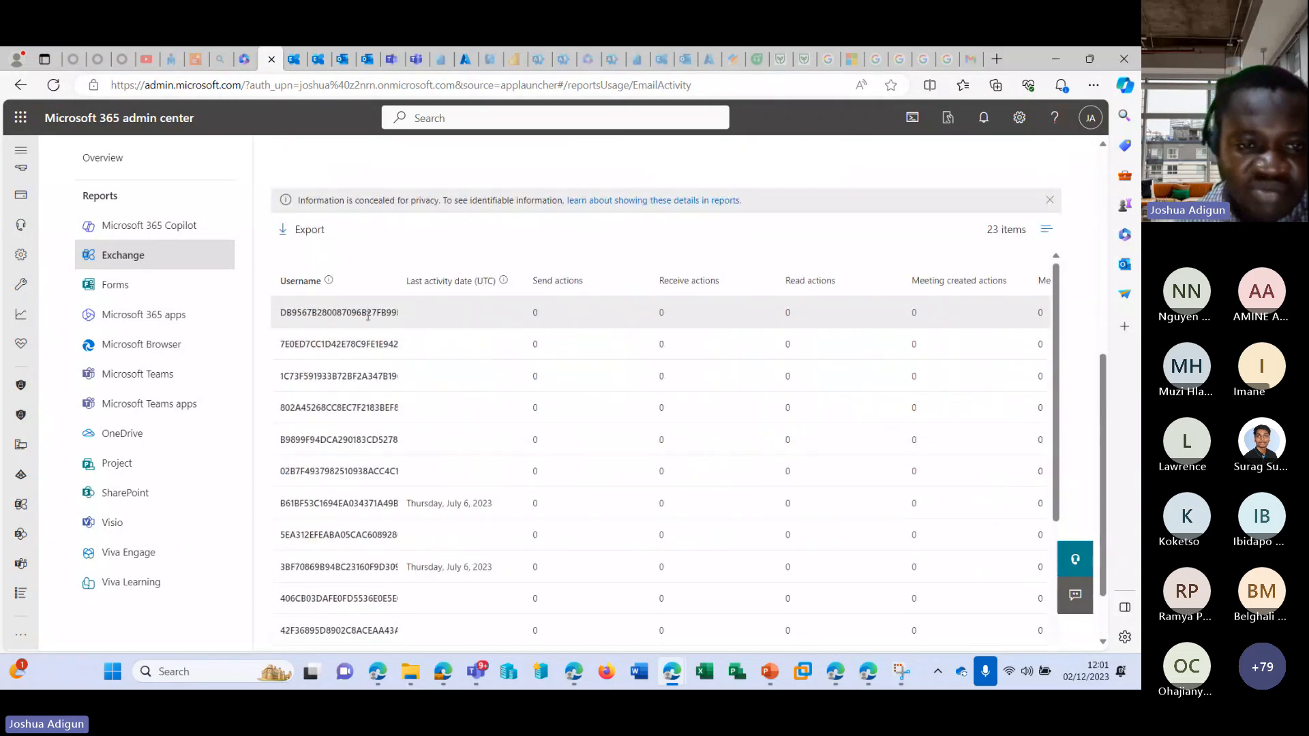
scroll(405, 321, "up", 1)
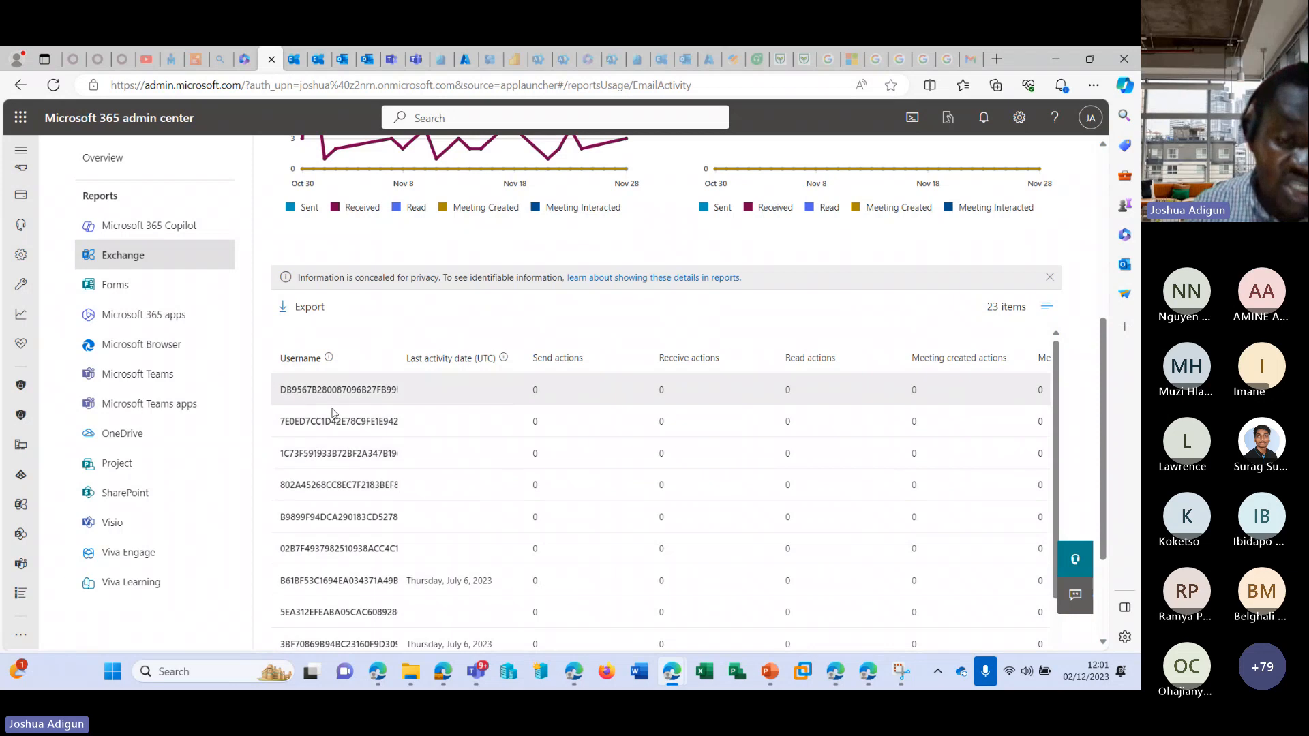
scroll(358, 438, "down", 5)
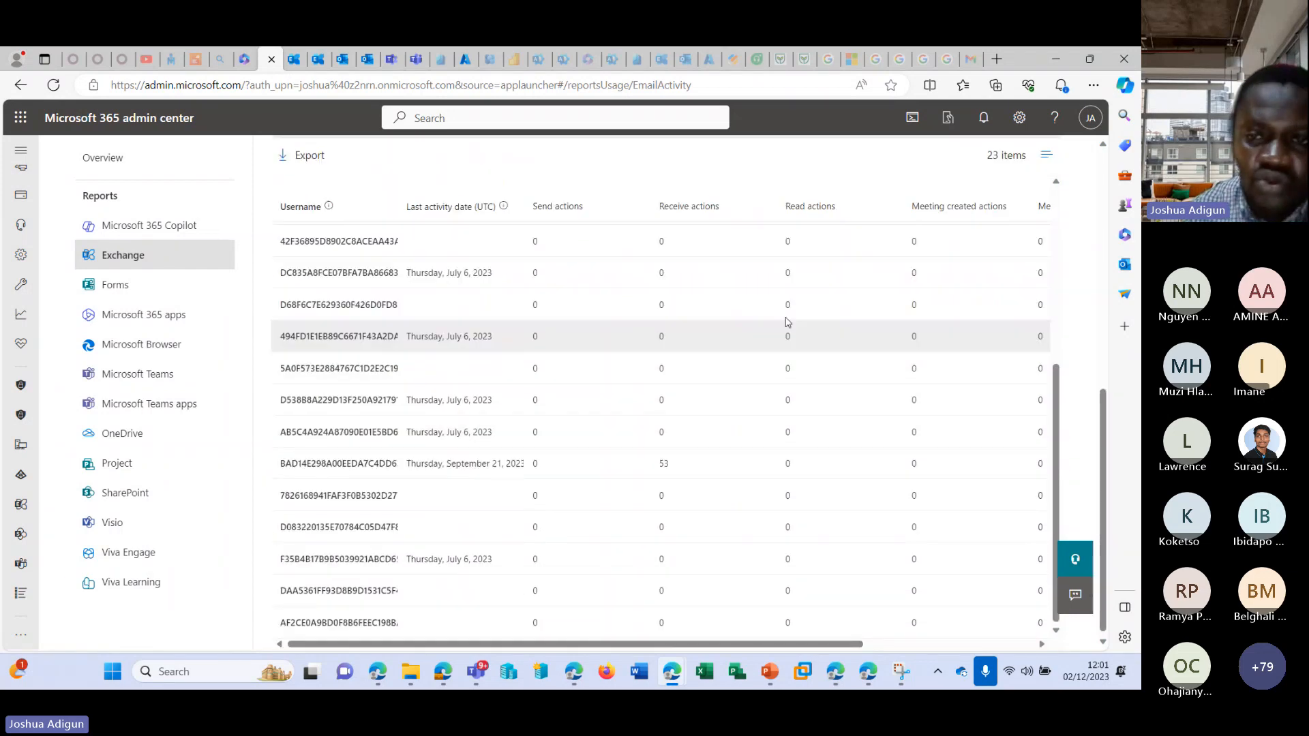
scroll(879, 337, "up", 10)
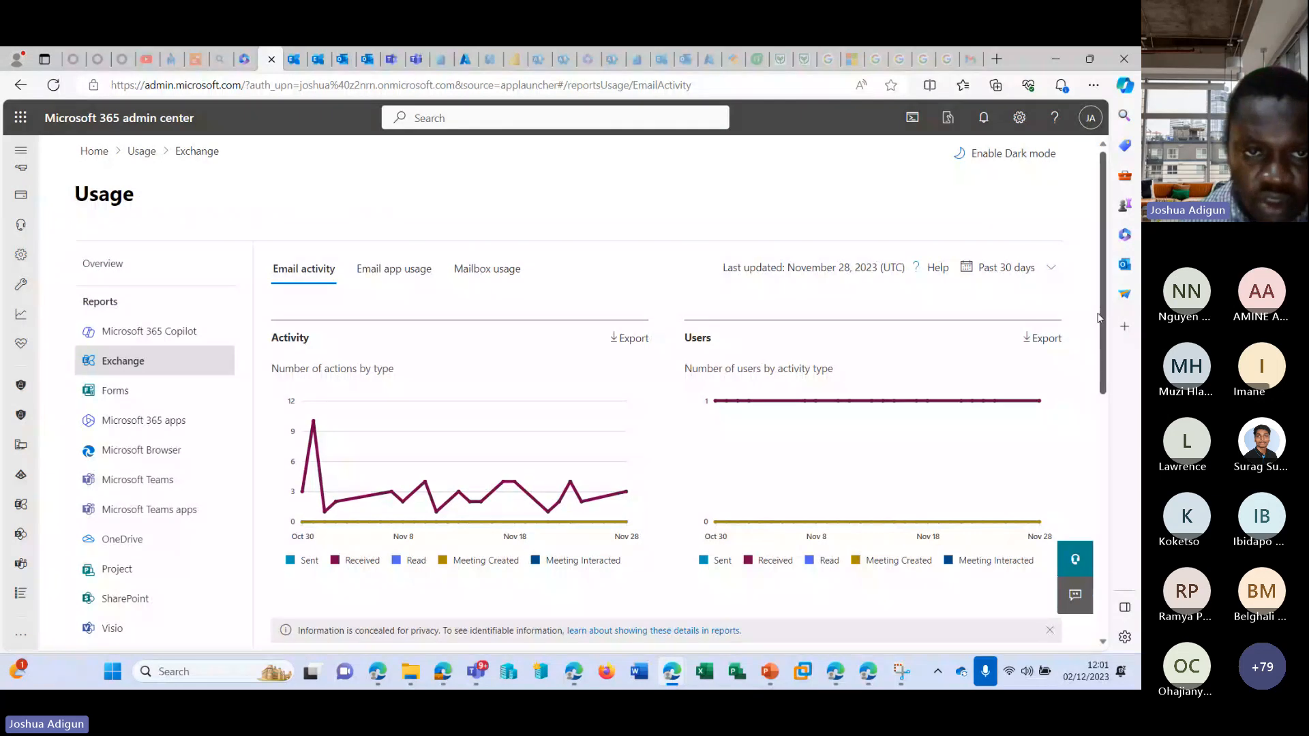
View the Exchange email app usage report, and examine the mailbox usage charts and per-user storage table.
left_click(406, 284)
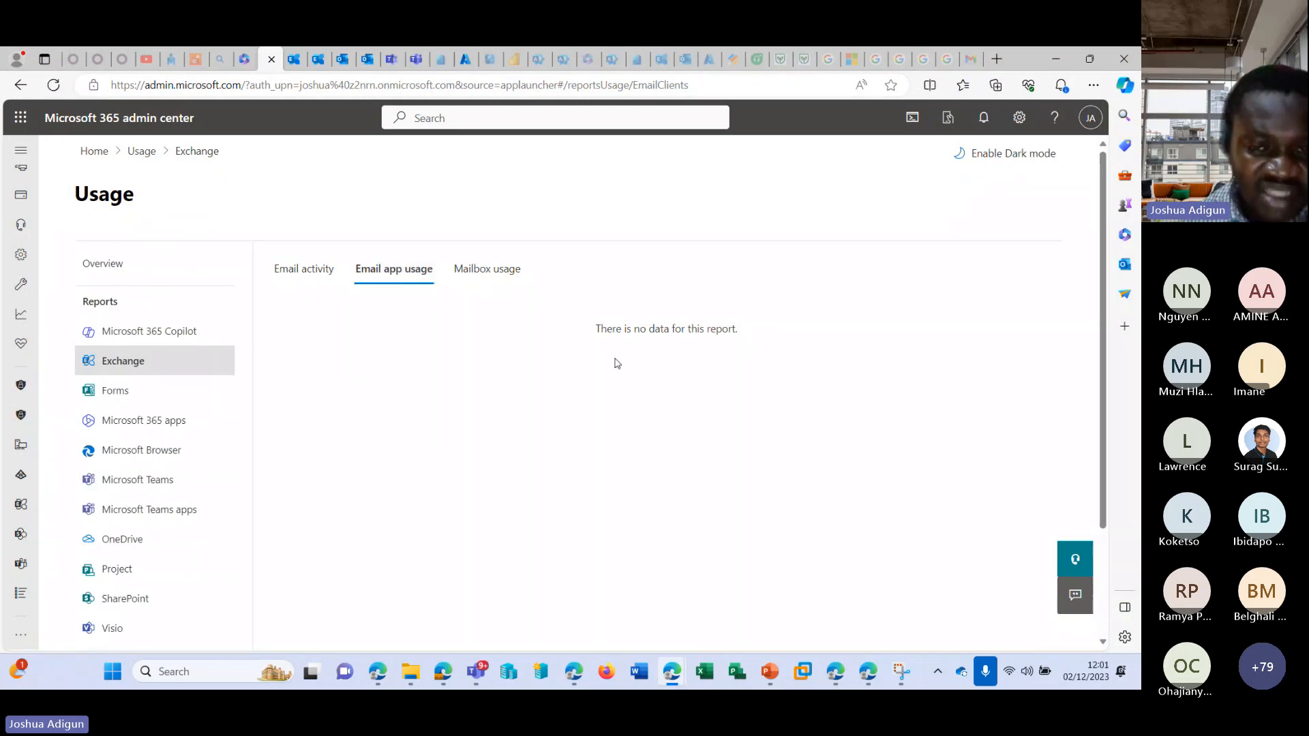
left_click(492, 271)
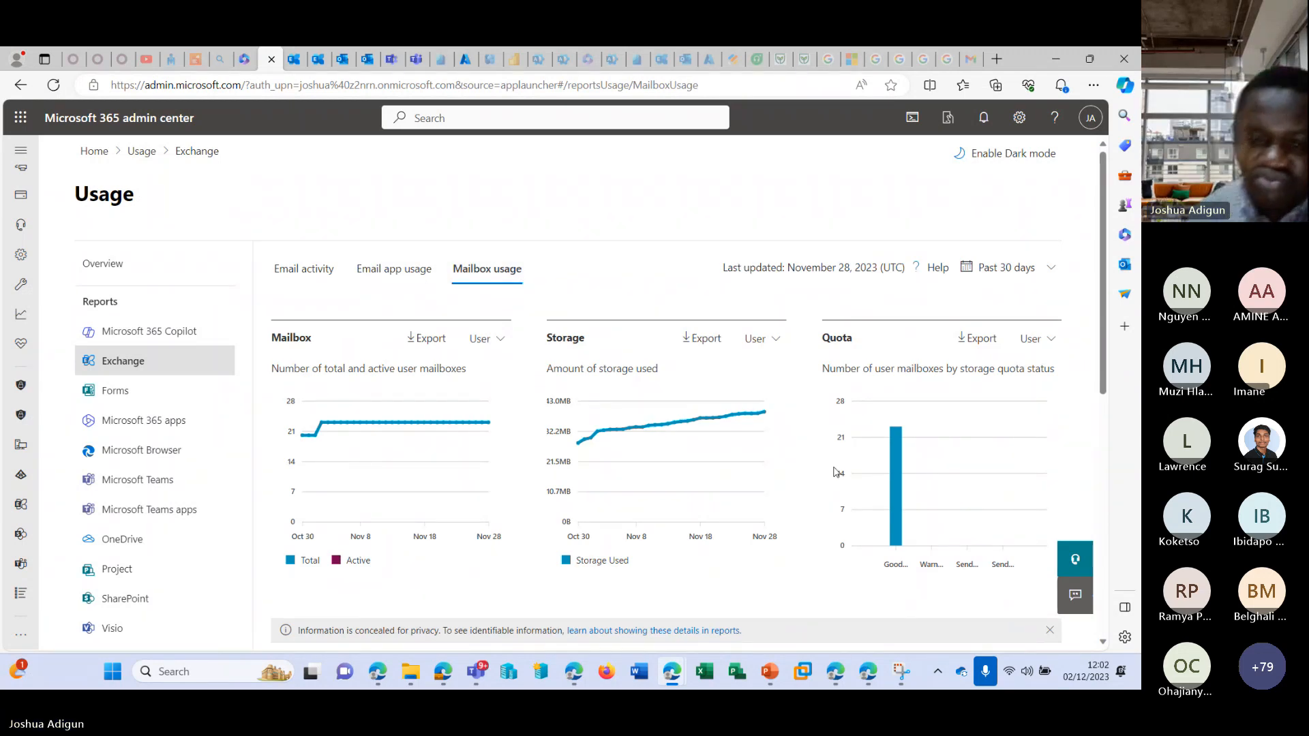
scroll(801, 453, "down", 3)
scroll(510, 484, "down", 2)
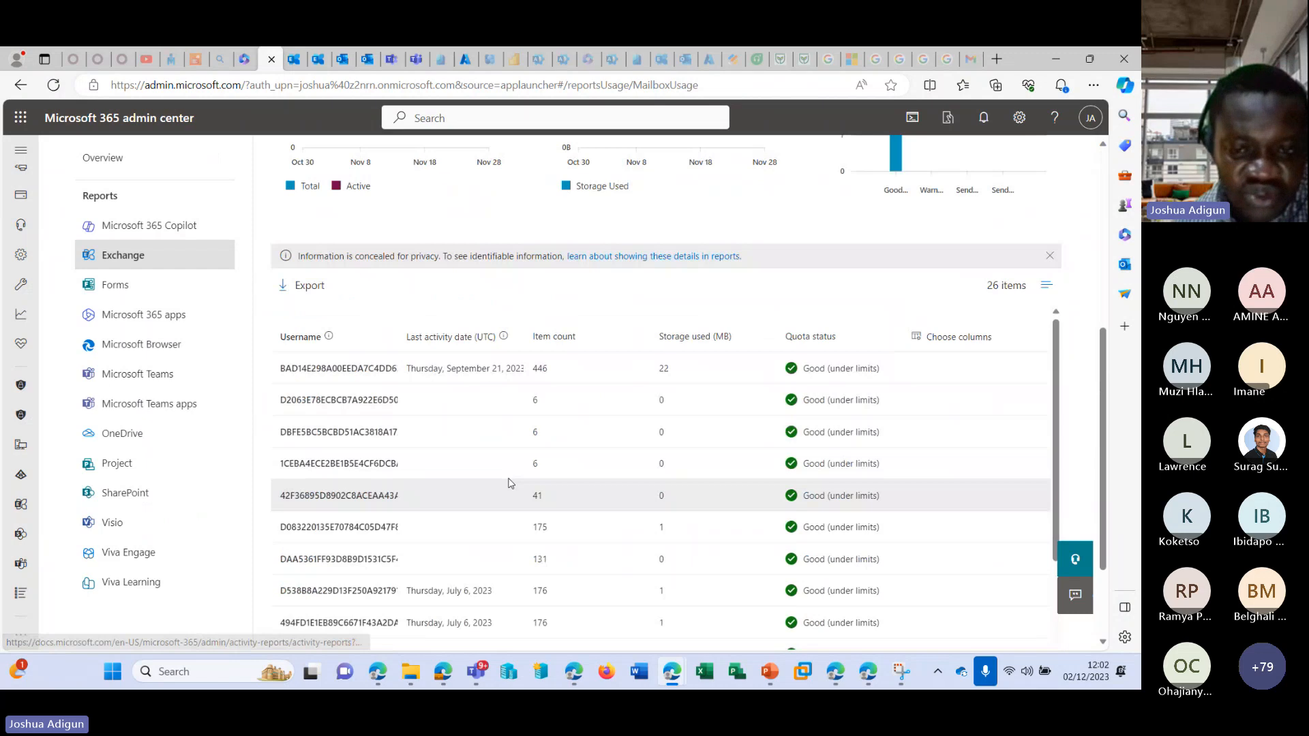
scroll(518, 470, "down", 4)
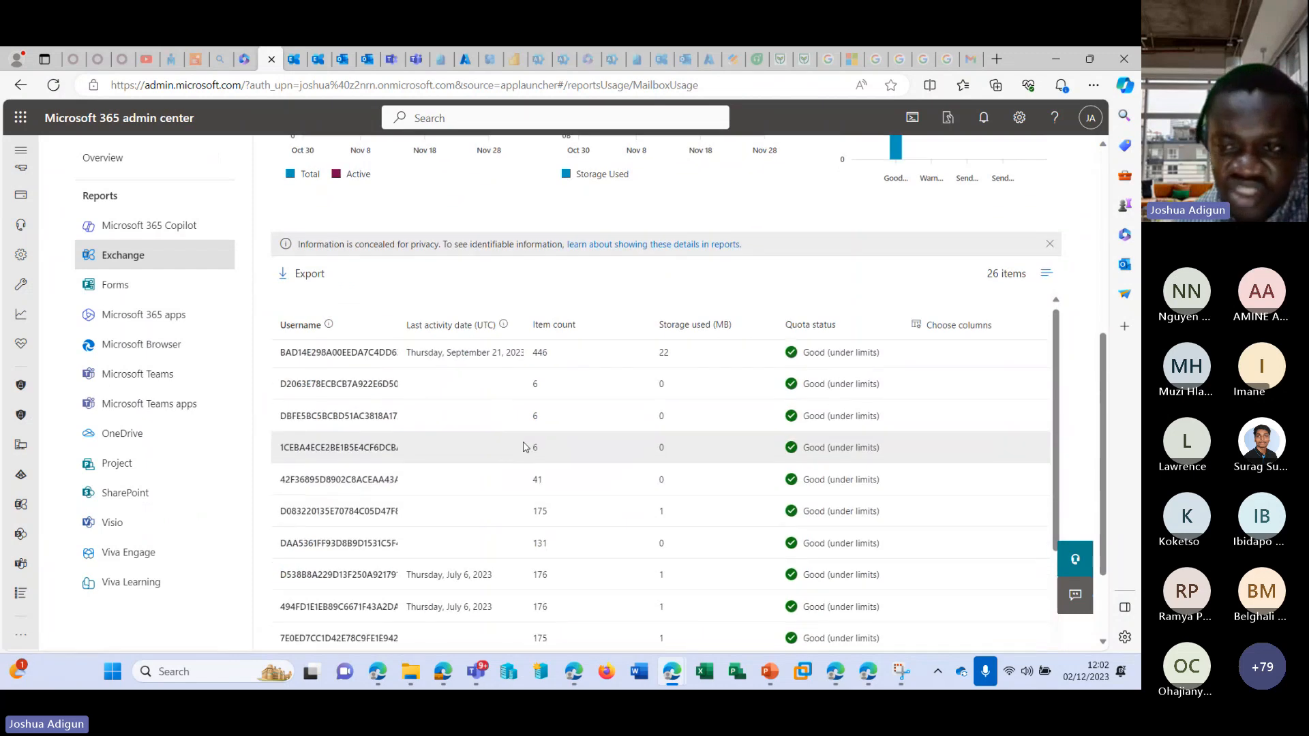
Add the Display name column to the mailbox usage table and save the column selection.
left_click(959, 328)
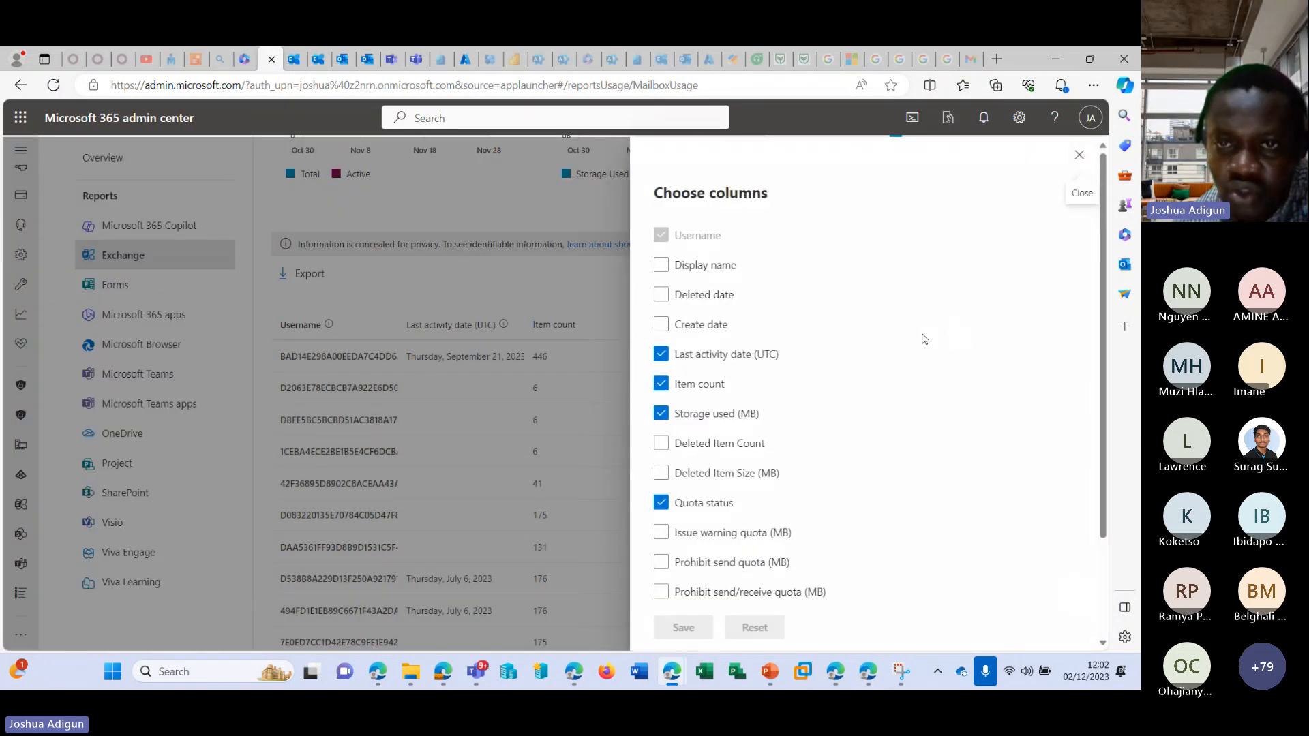
left_click(724, 274)
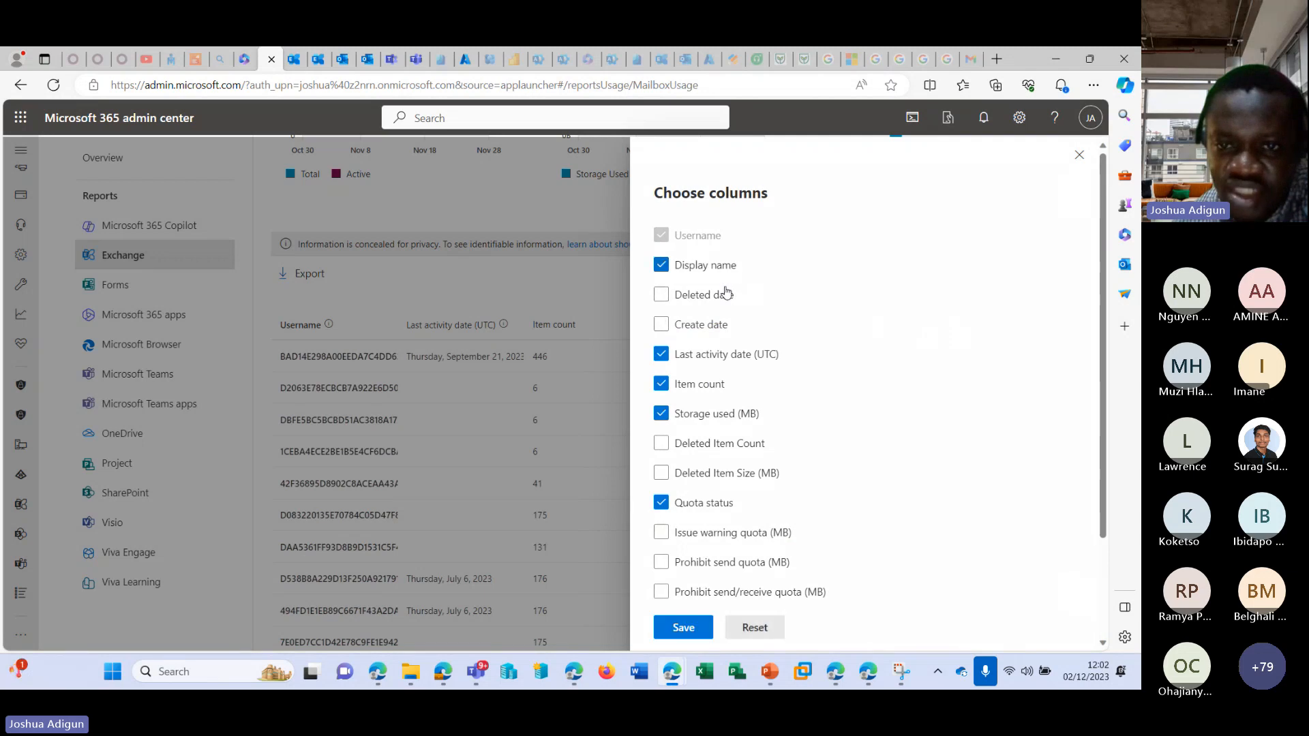
scroll(753, 469, "down", 1)
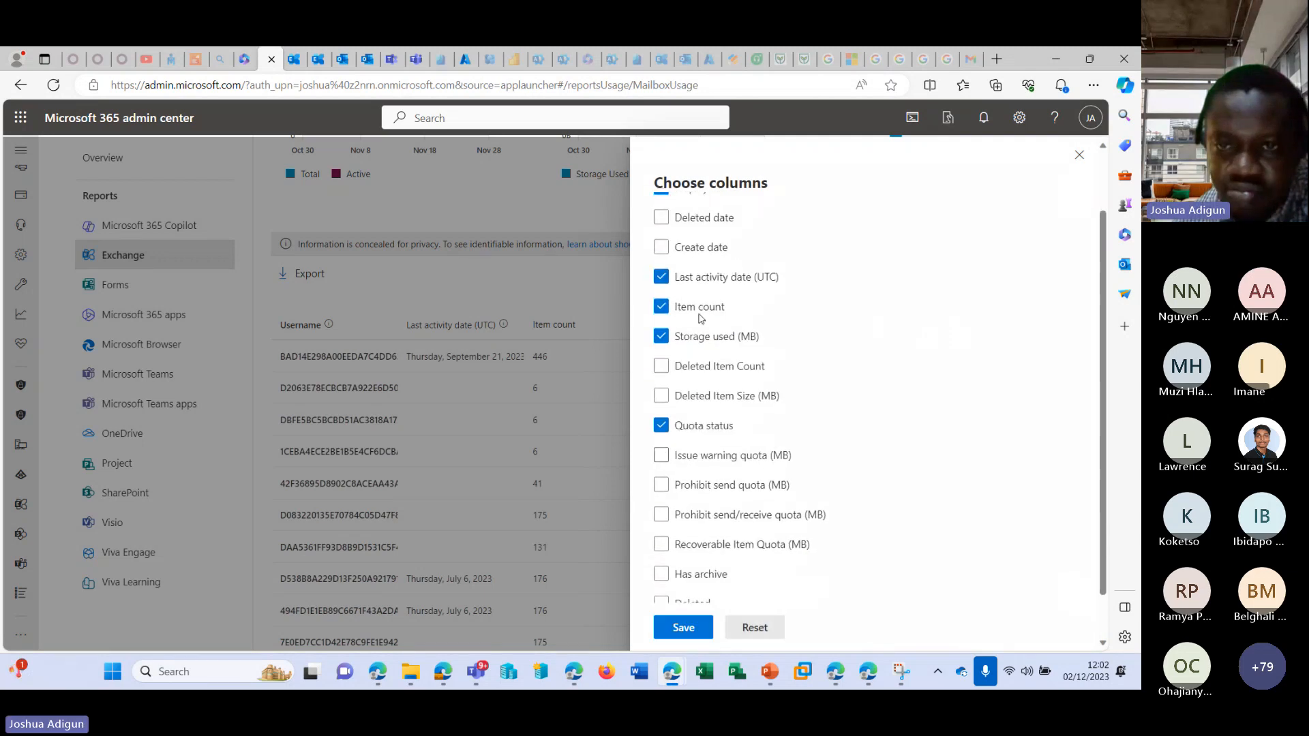
scroll(692, 271, "down", 1)
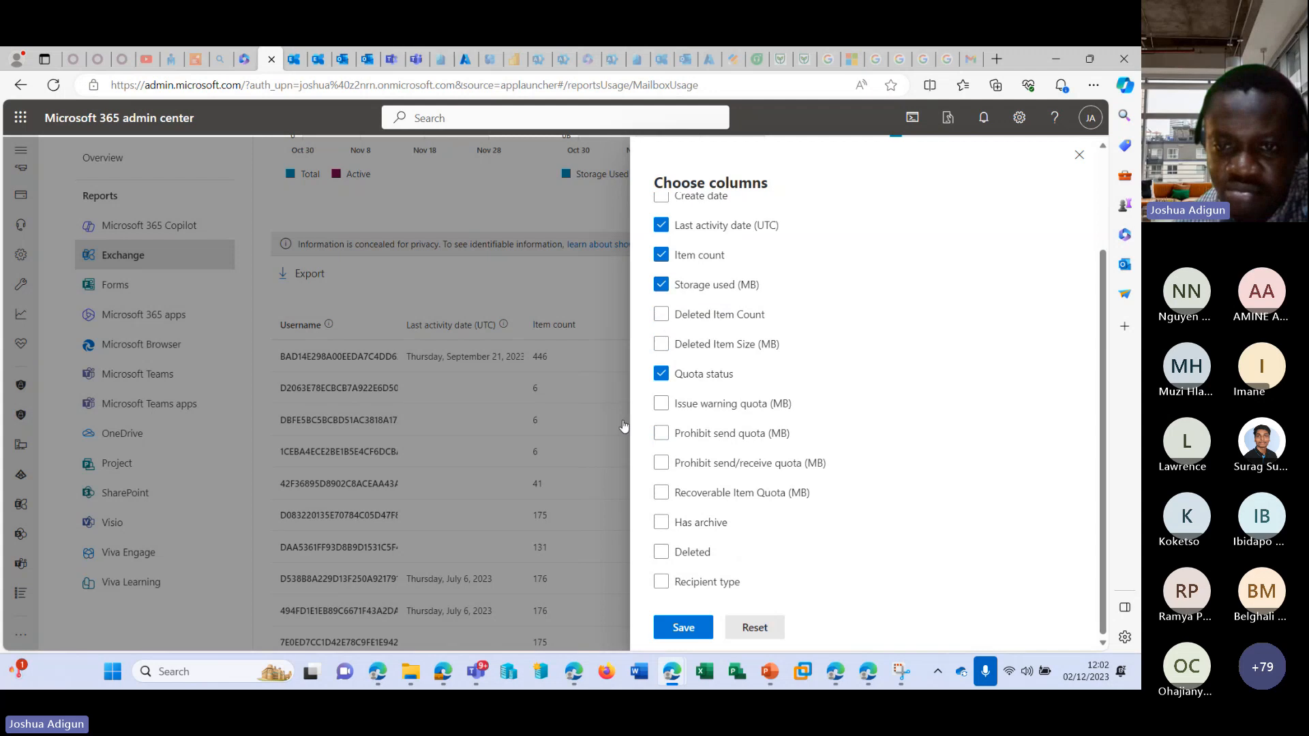
left_click(690, 630)
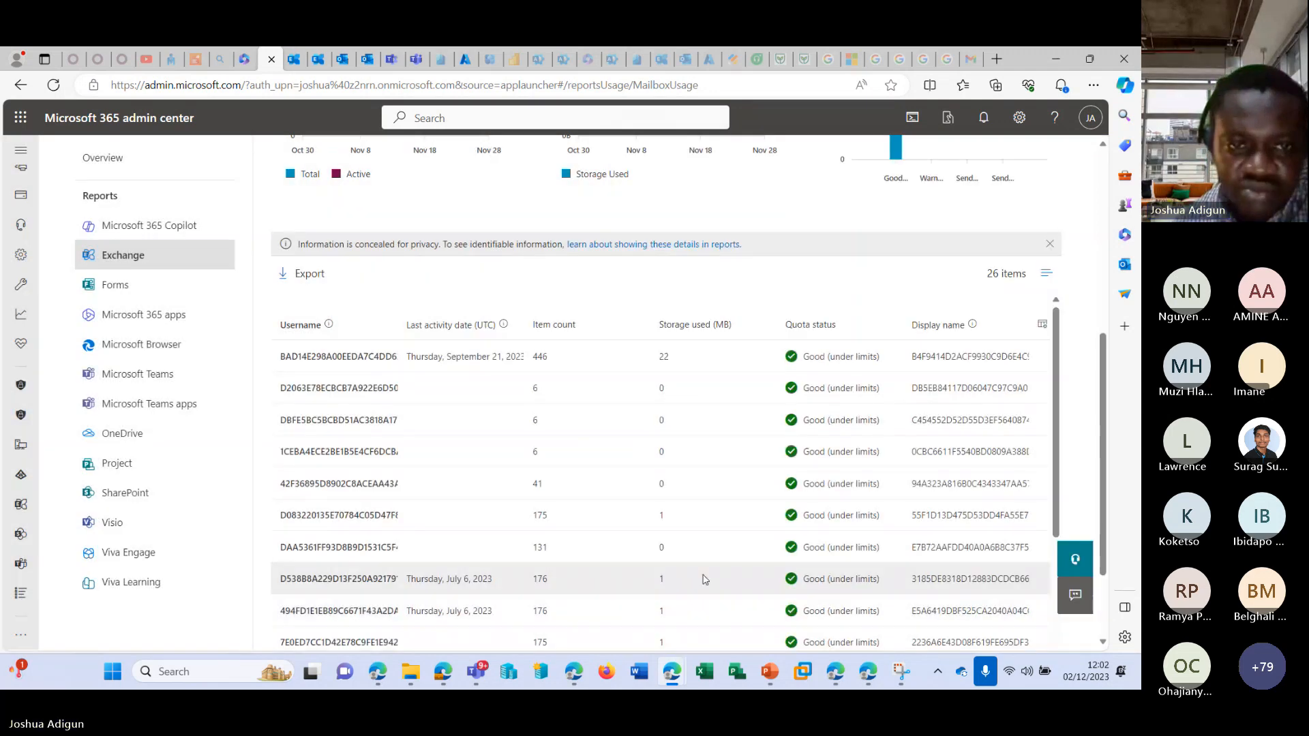
Reload the Exchange mailbox usage report and review its user table of item counts, storage and quota status.
scroll(702, 570, "up", 2)
scroll(706, 565, "up", 3)
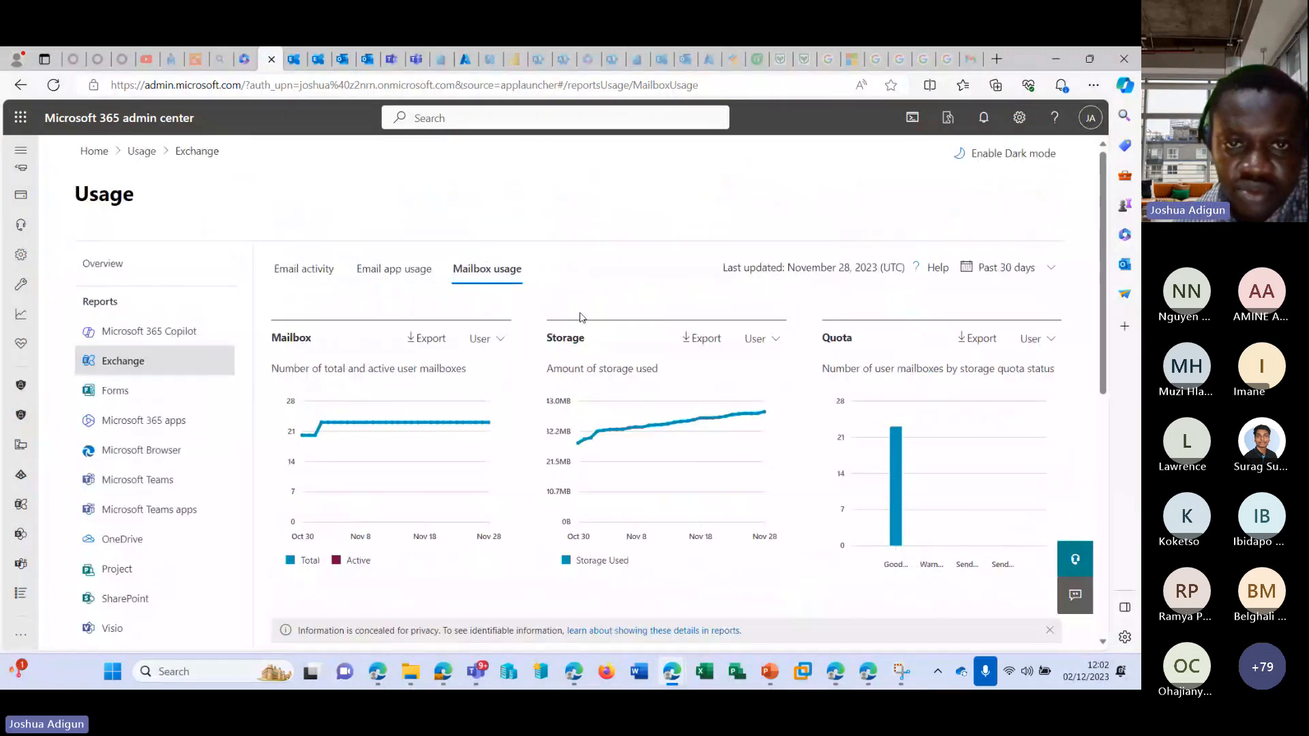
left_click(501, 270)
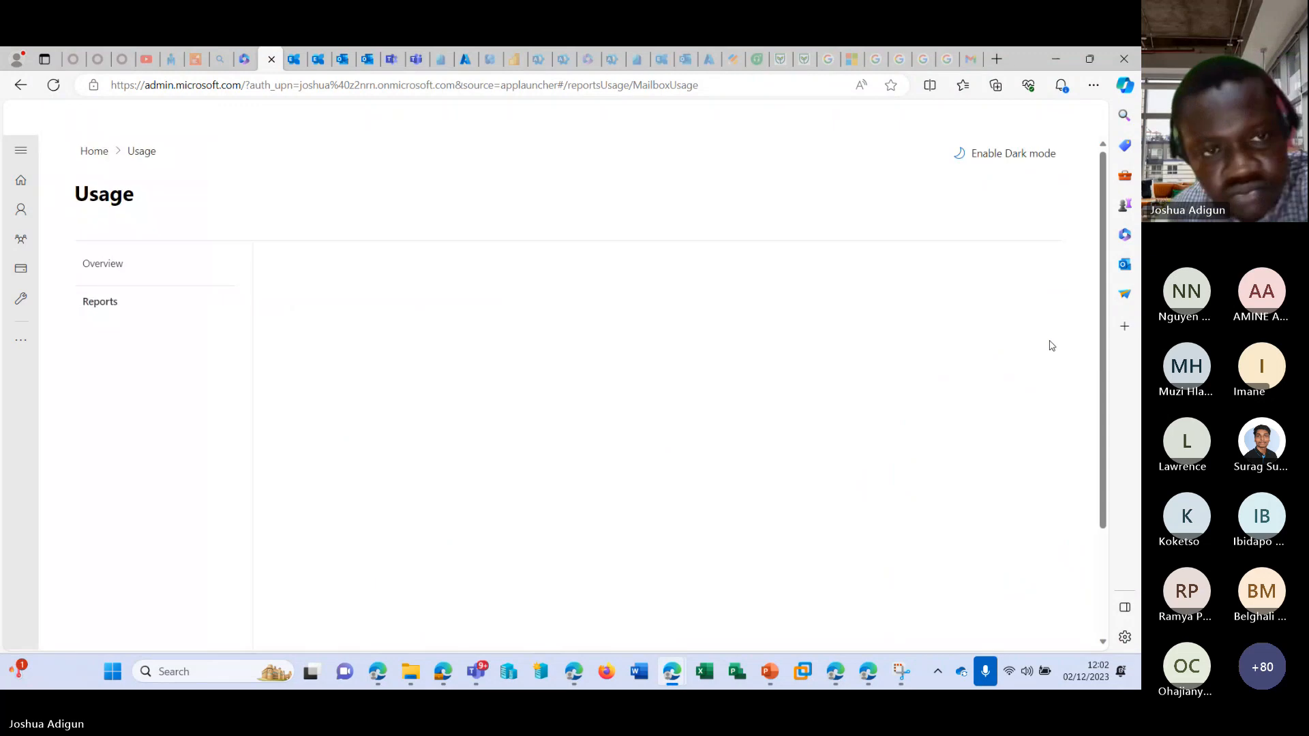
scroll(473, 404, "down", 5)
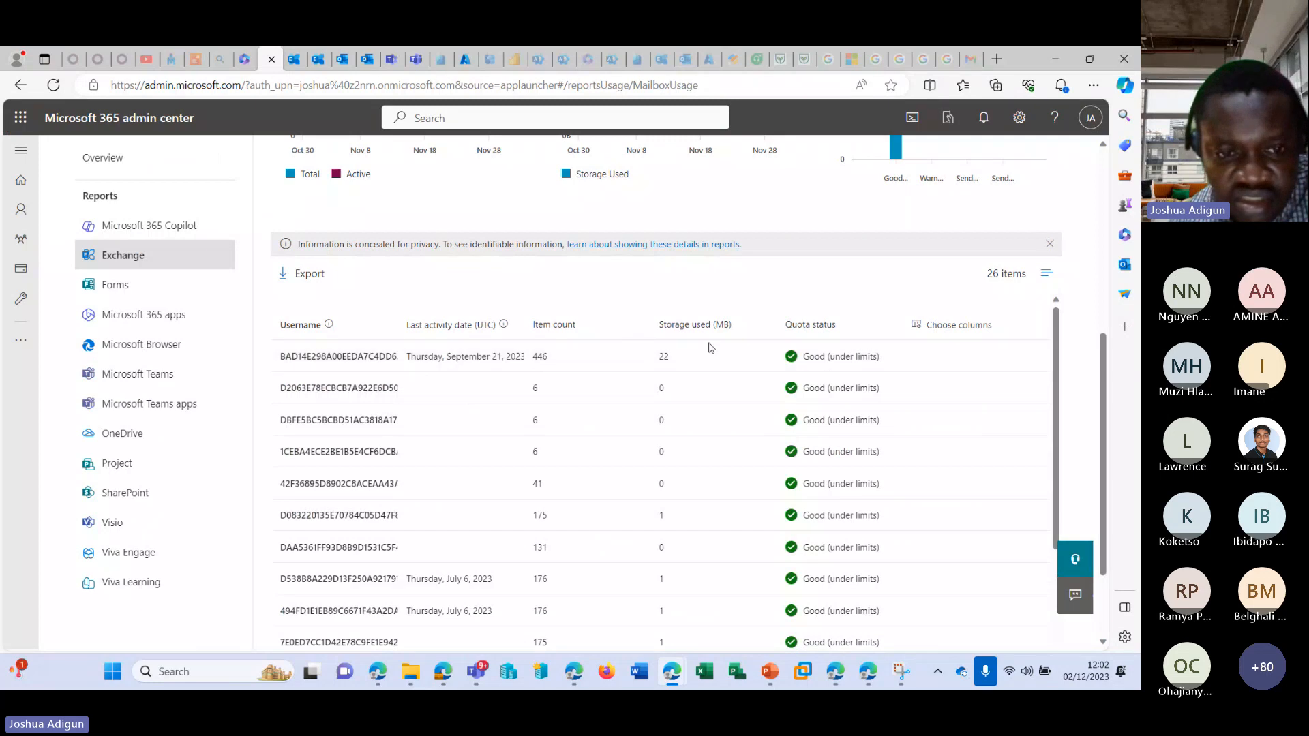
scroll(709, 348, "down", 5)
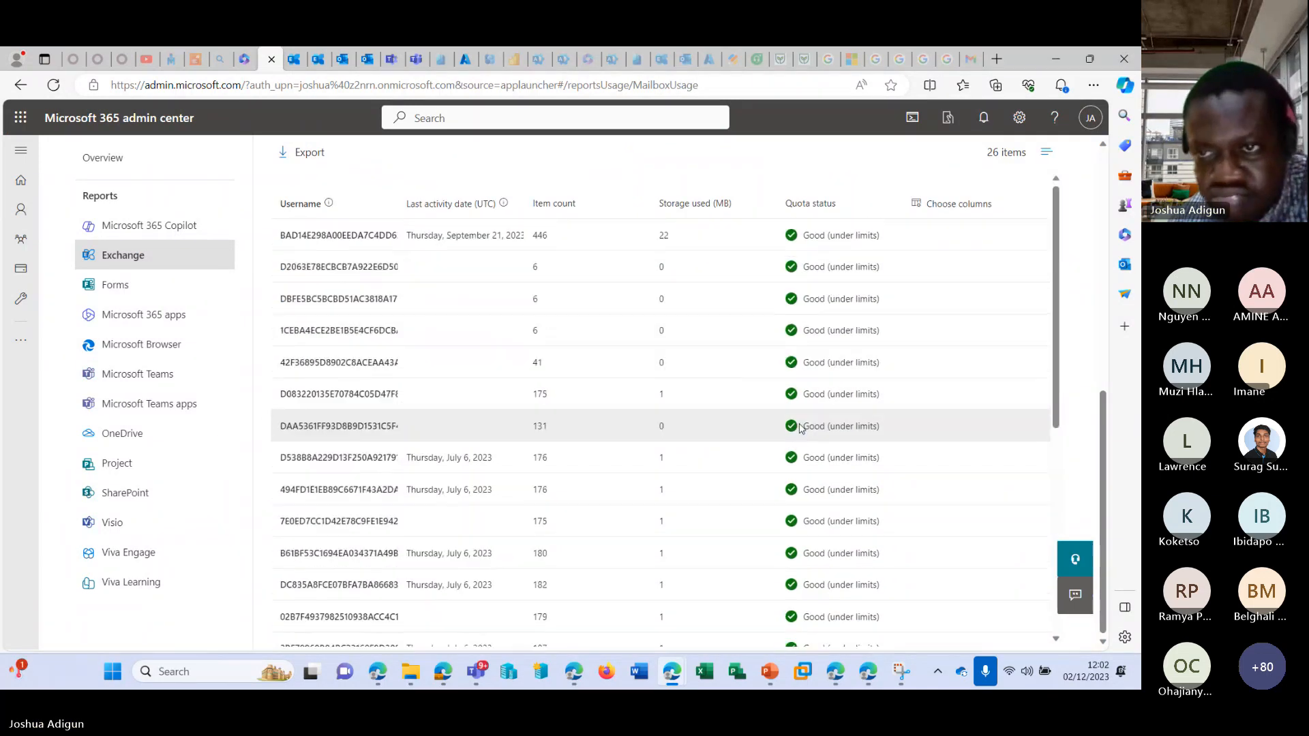
scroll(682, 340, "up", 2)
scroll(395, 427, "up", 10)
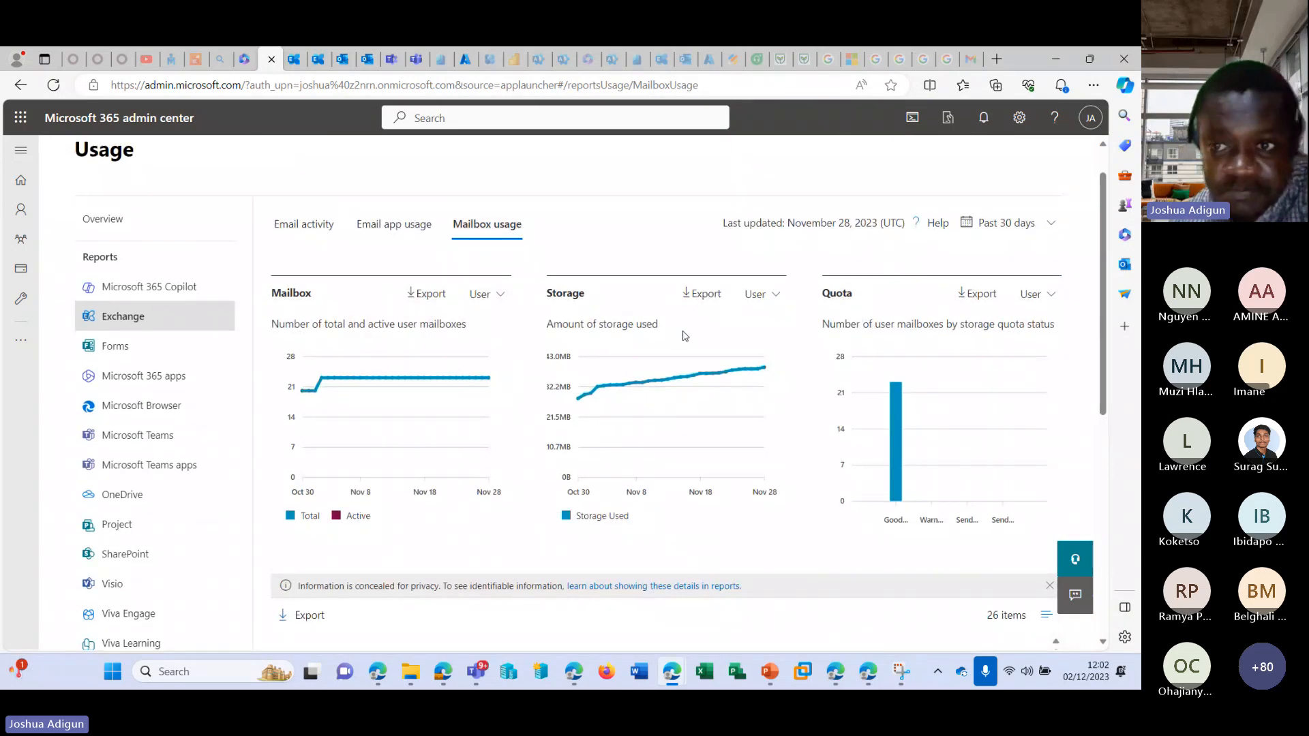
Open the Microsoft Teams usage report and review the Team usage charts and the per-team activity table.
scroll(409, 382, "up", 1)
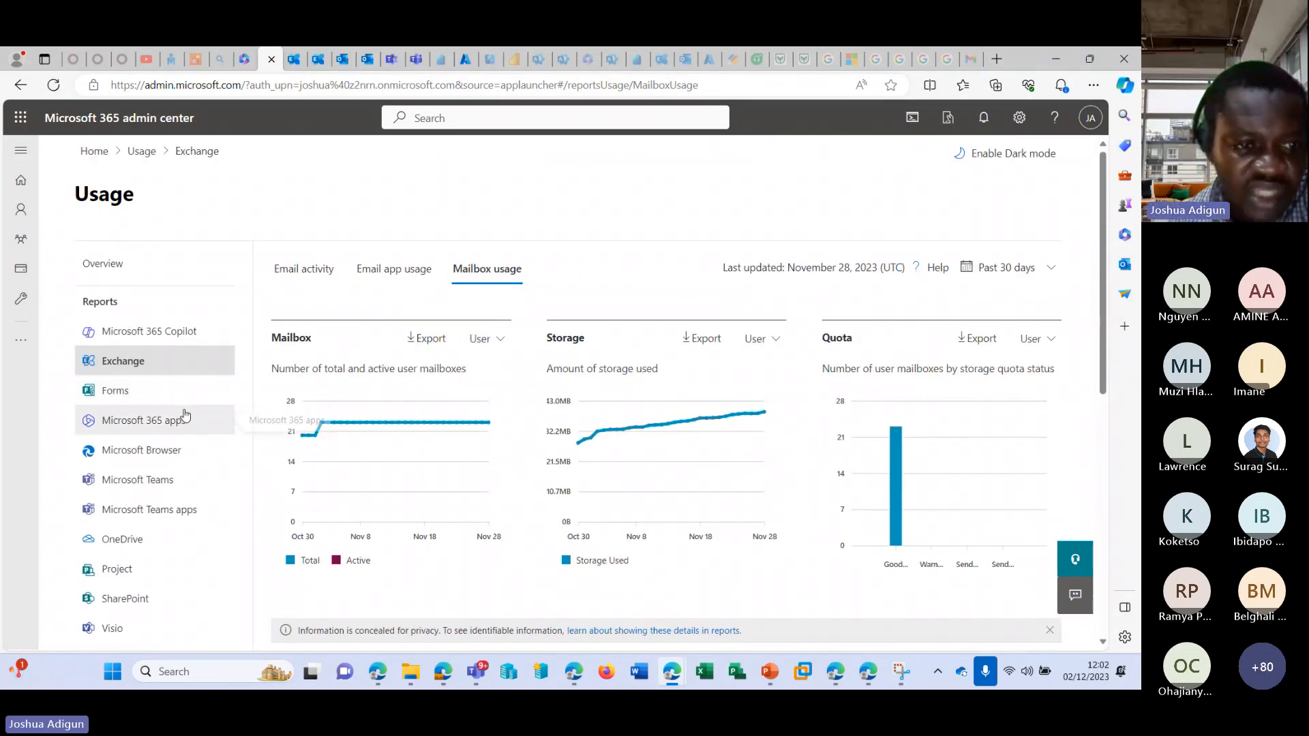
left_click(155, 488)
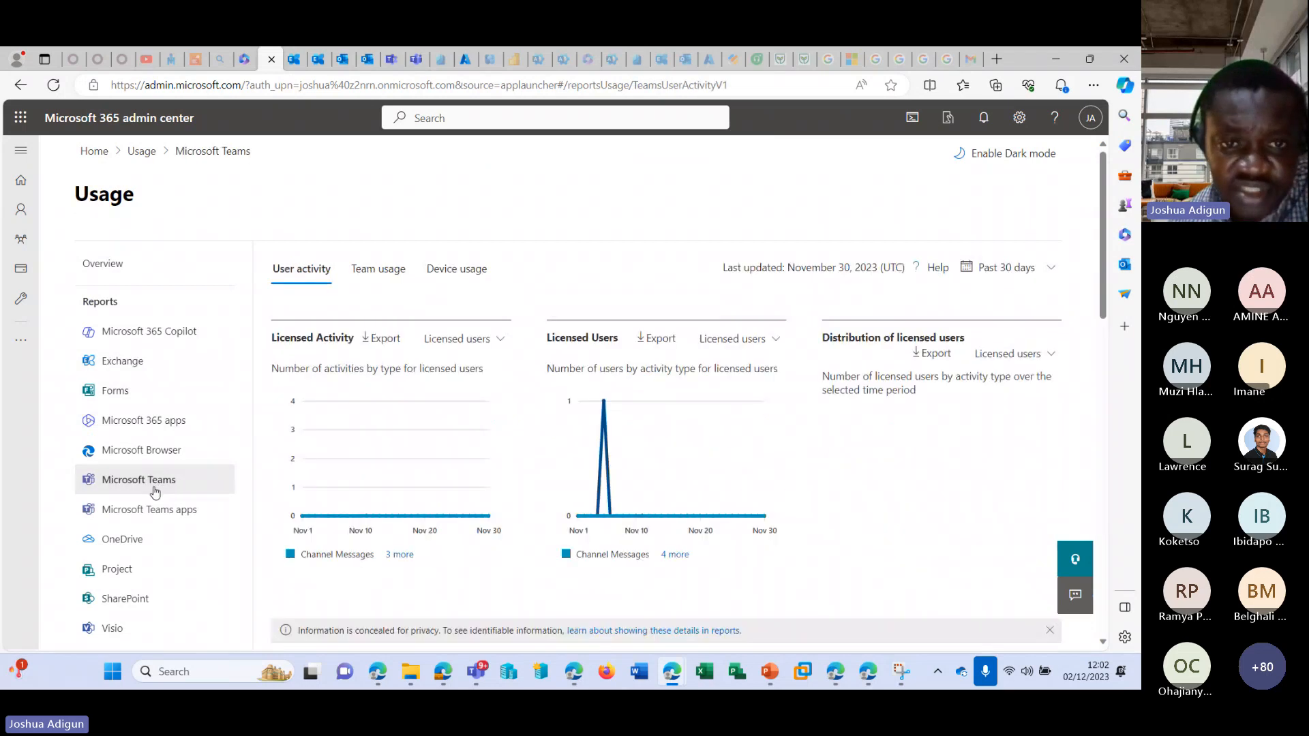
left_click(380, 270)
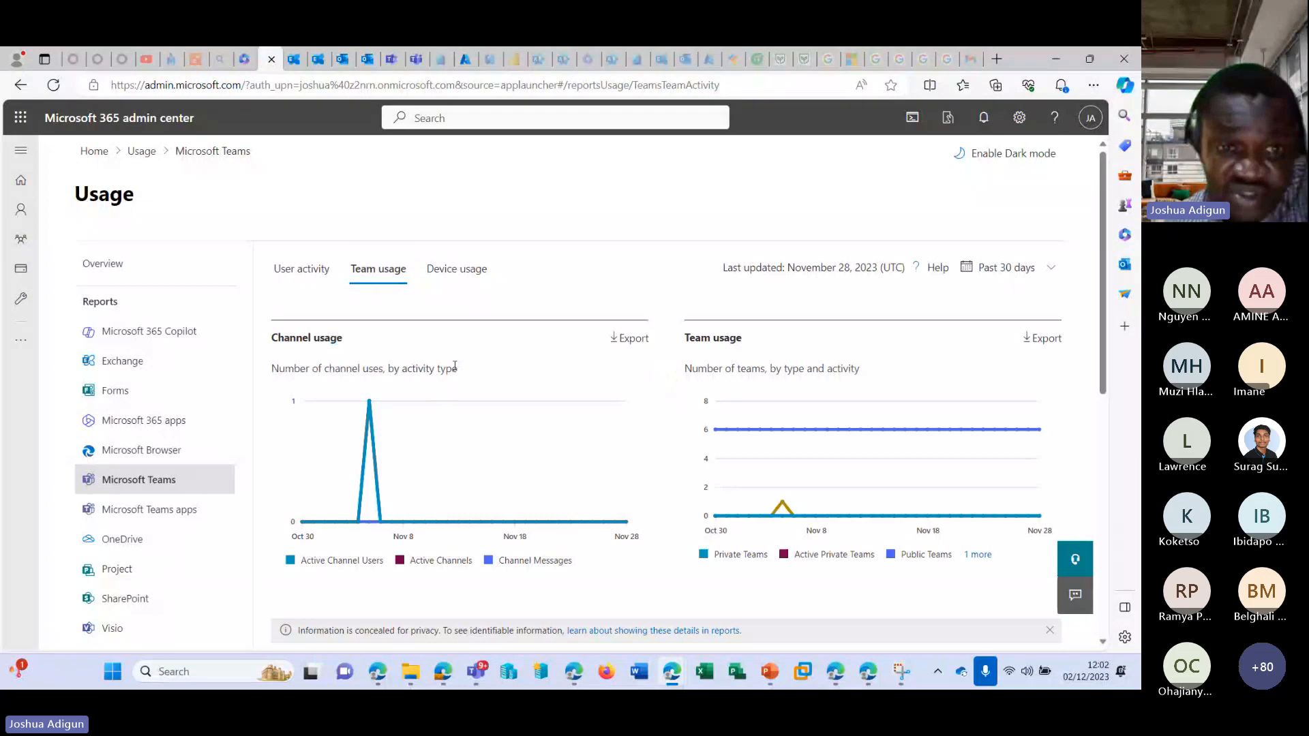
scroll(509, 372, "down", 5)
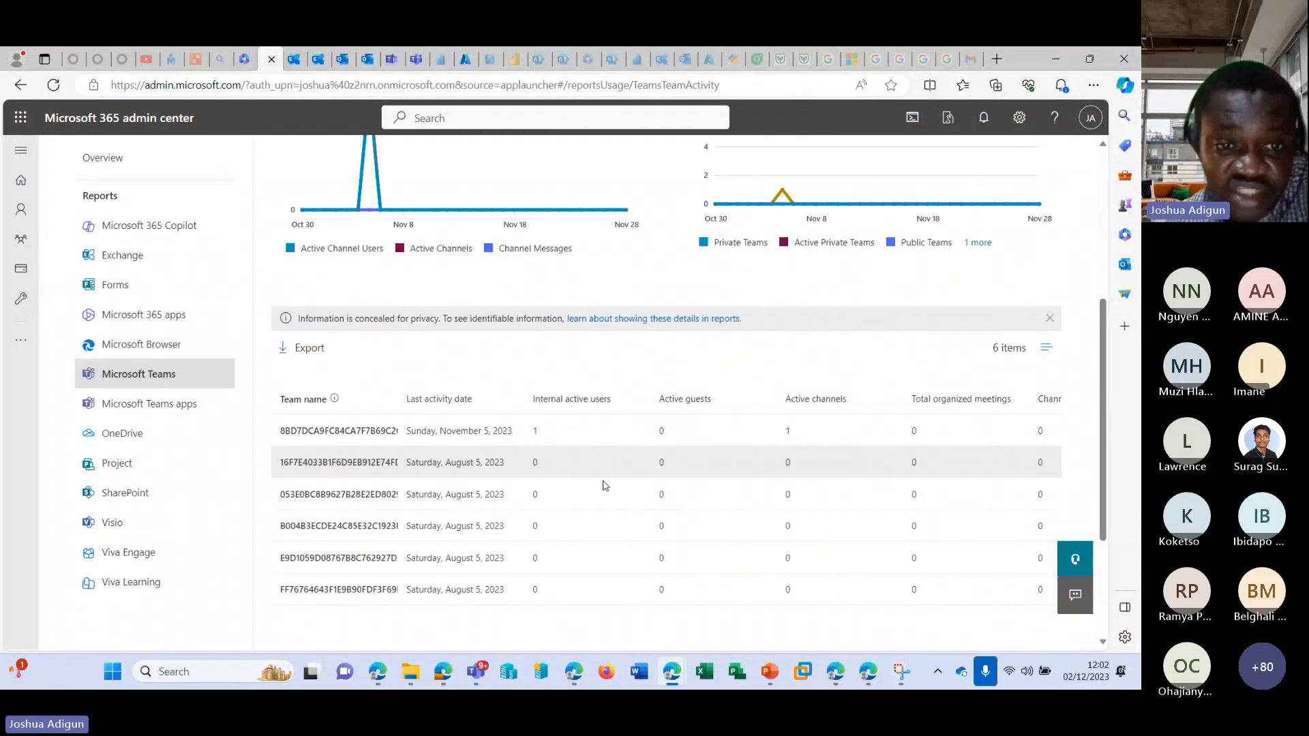
scroll(415, 438, "up", 6)
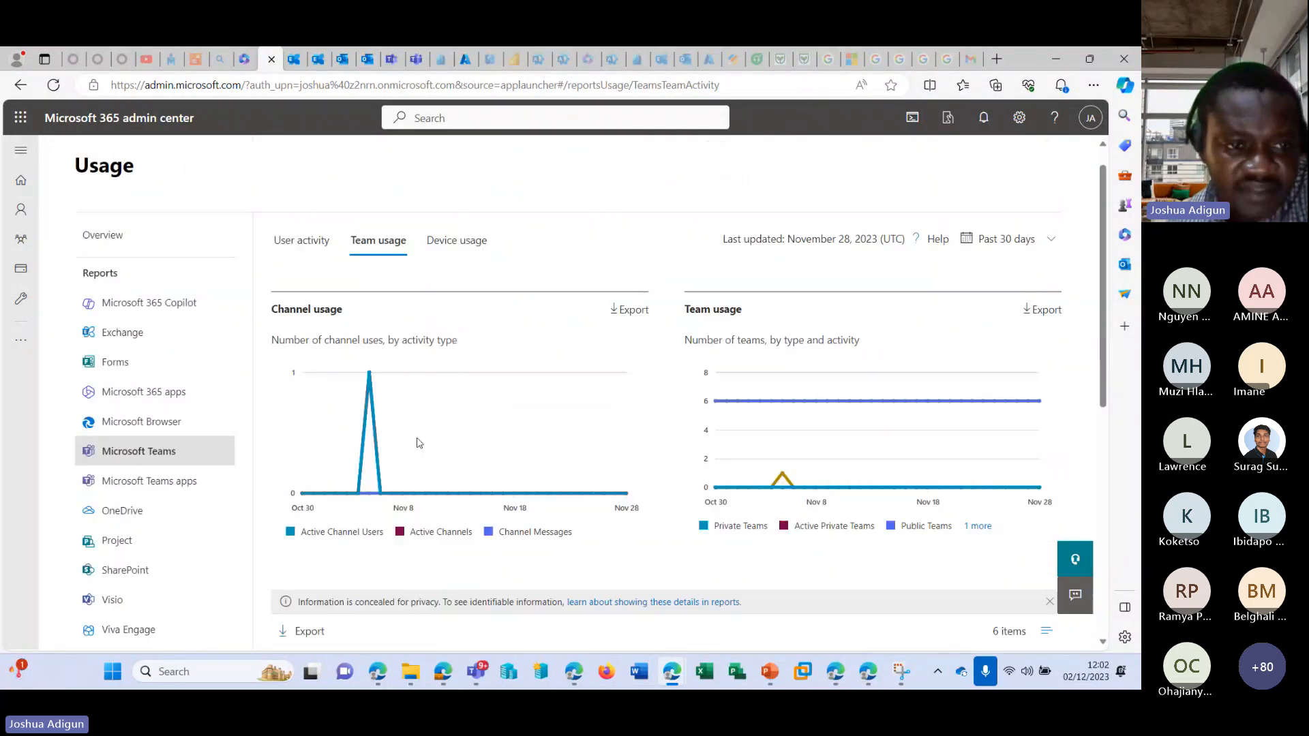
Expand the full admin center navigation and open the Adoption Score report.
mouse_move(34, 208)
left_click(21, 149)
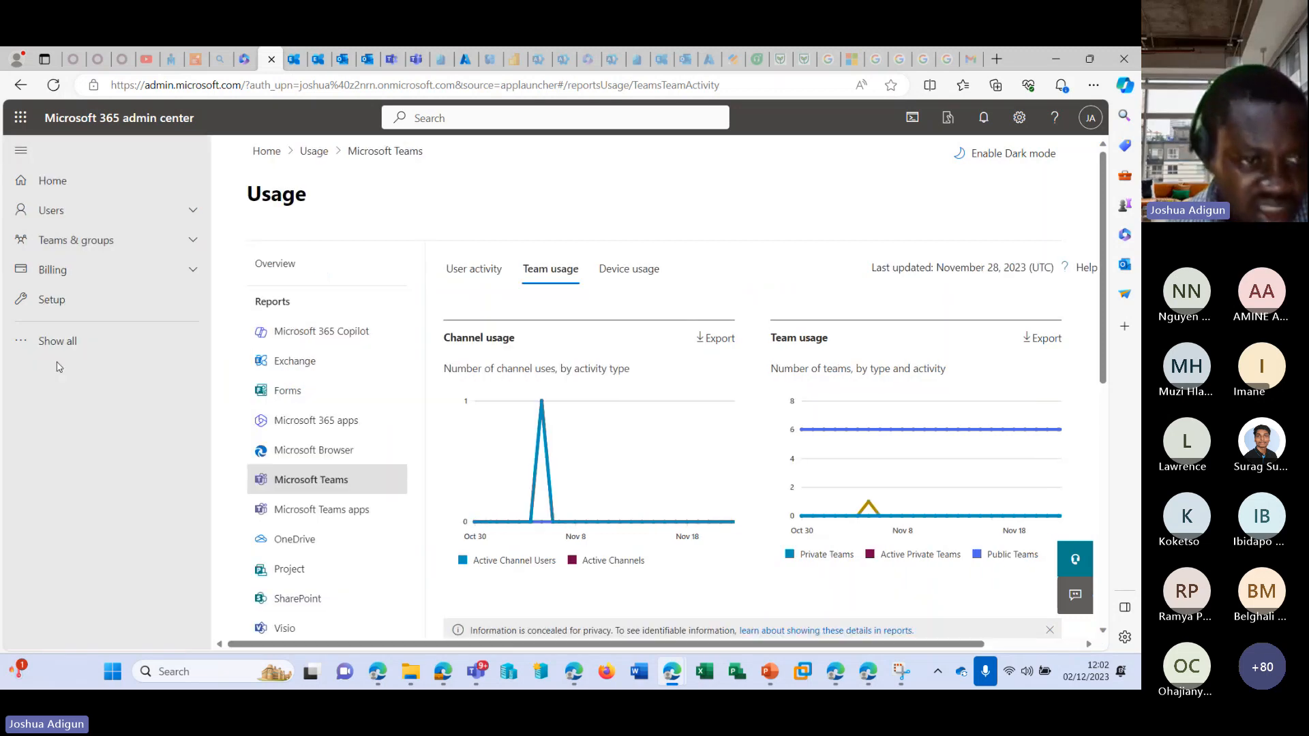
left_click(48, 341)
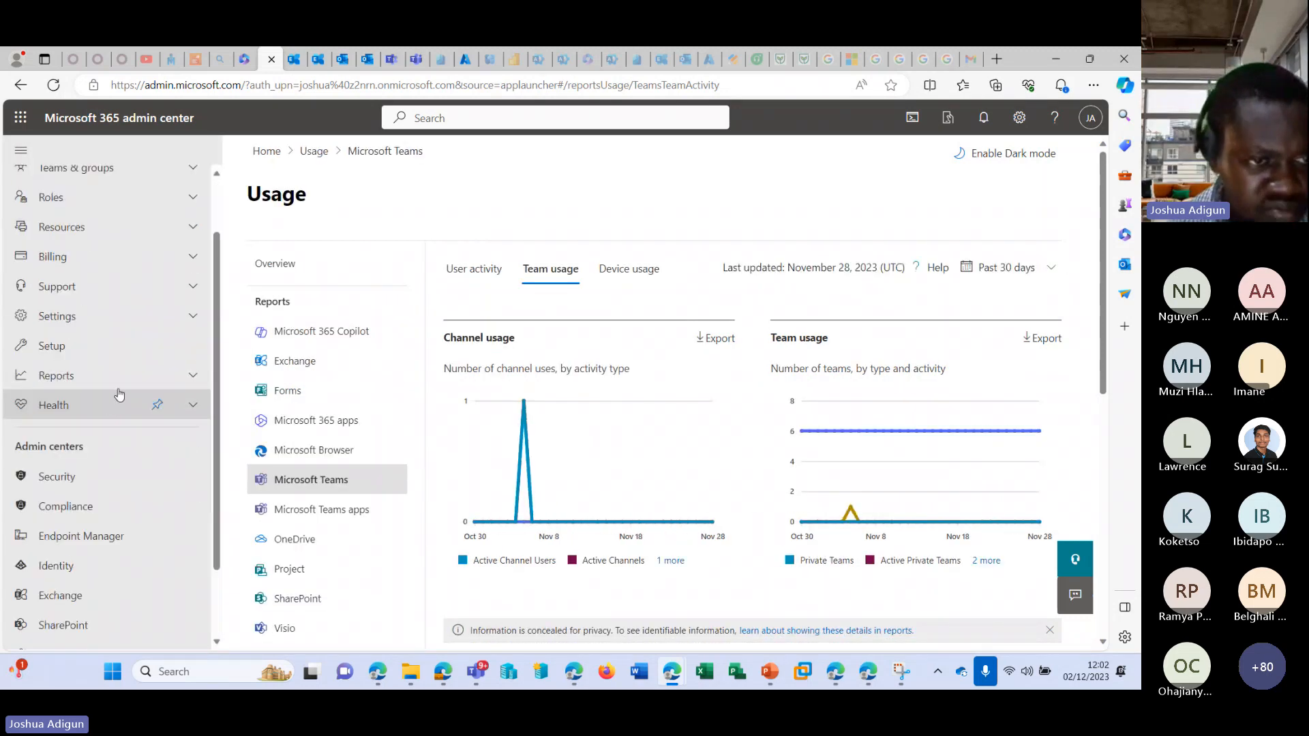
left_click(186, 452)
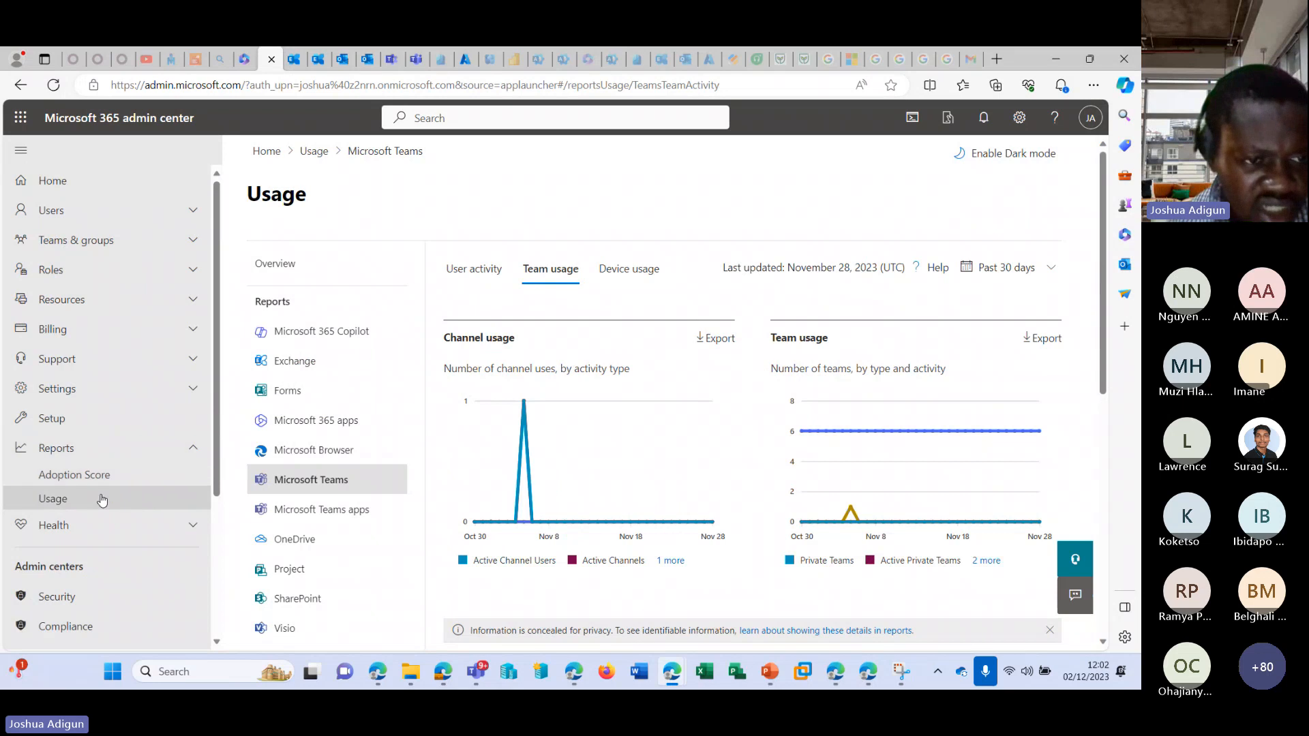
left_click(89, 473)
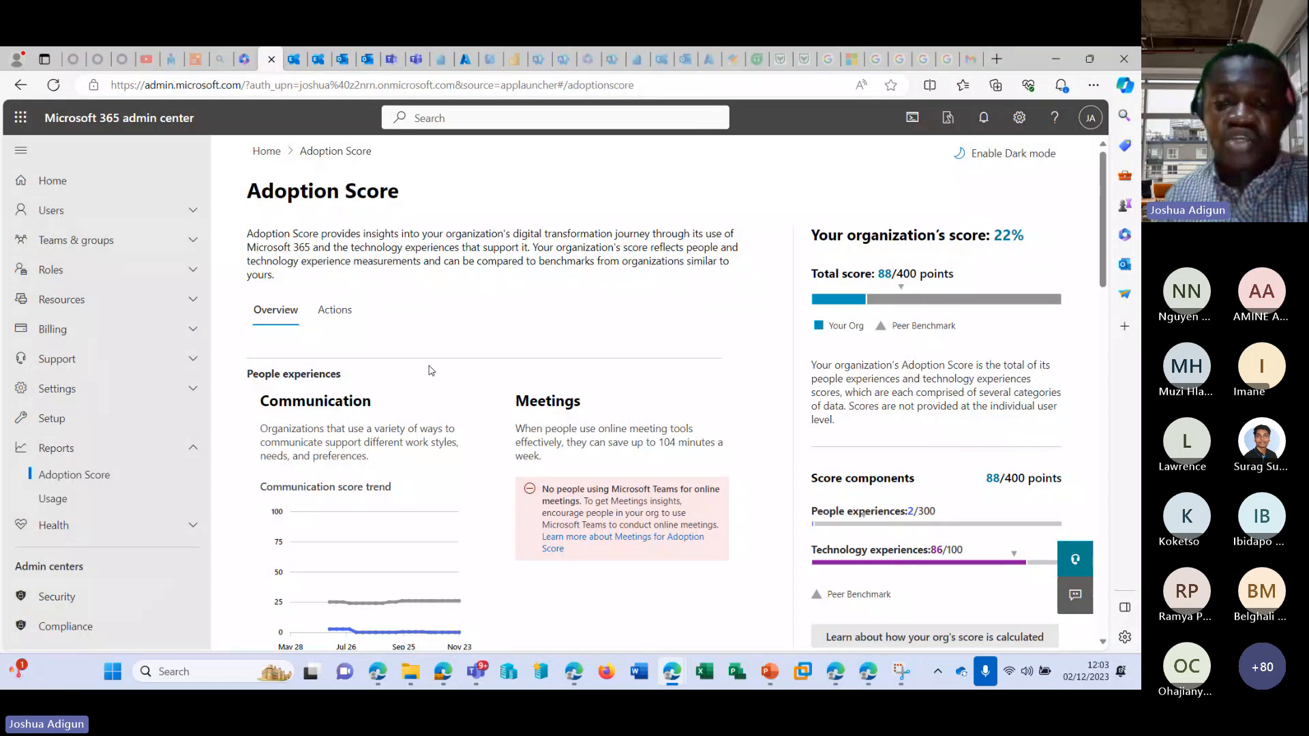
Examine the Adoption Score overview, including the people experience categories, score components, score history and group-level analytics.
scroll(453, 366, "down", 3)
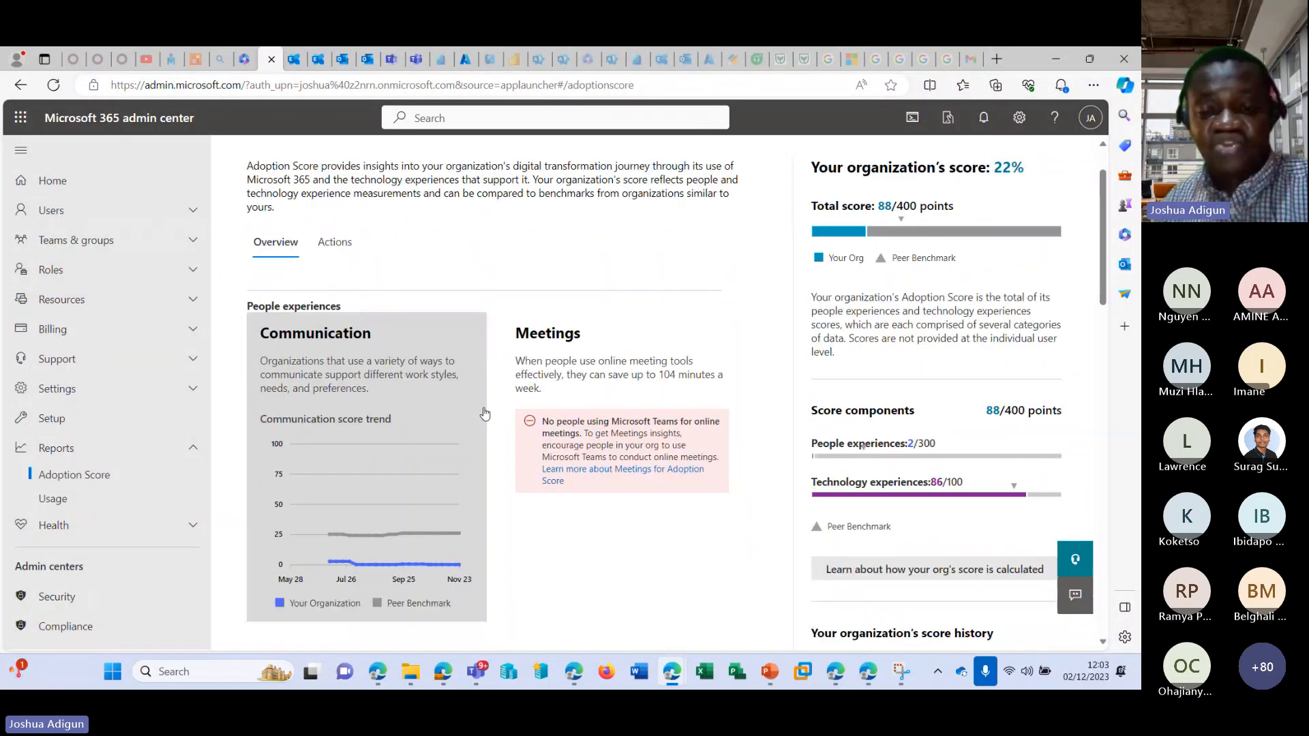
scroll(537, 437, "down", 5)
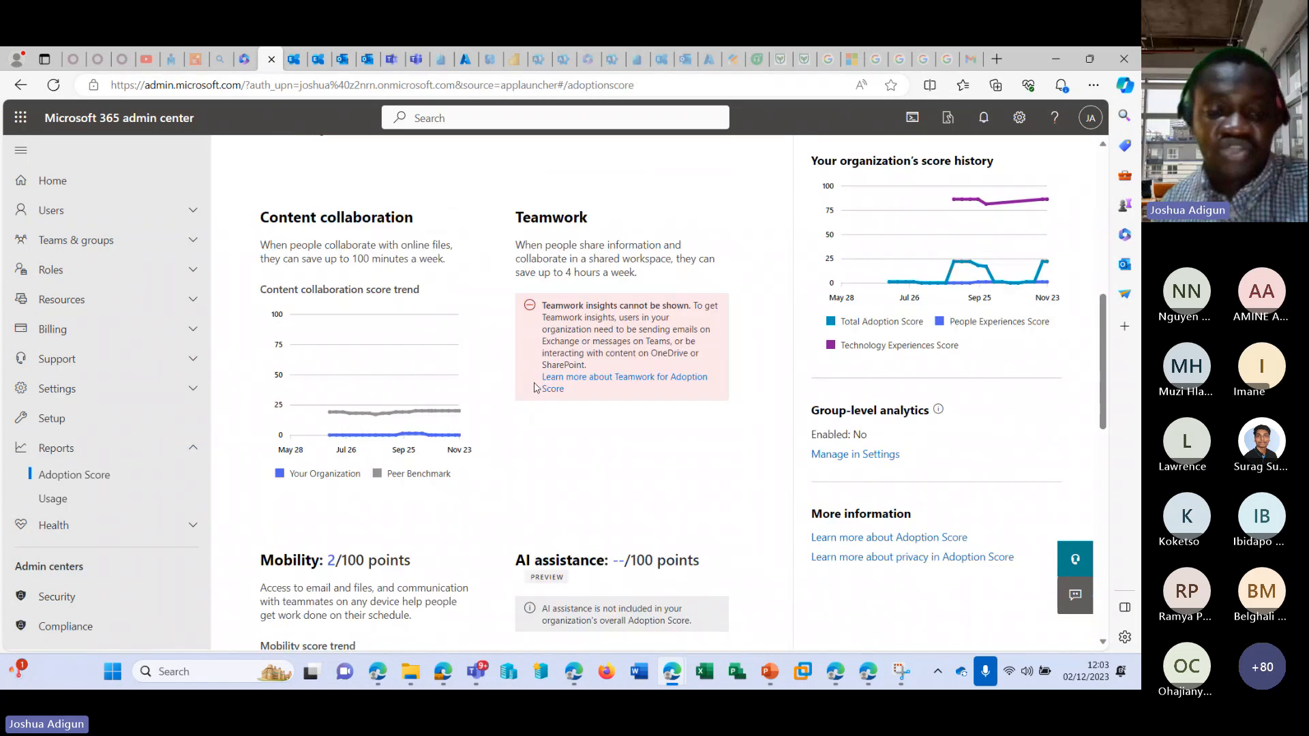
scroll(506, 407, "down", 2)
scroll(501, 411, "up", 4)
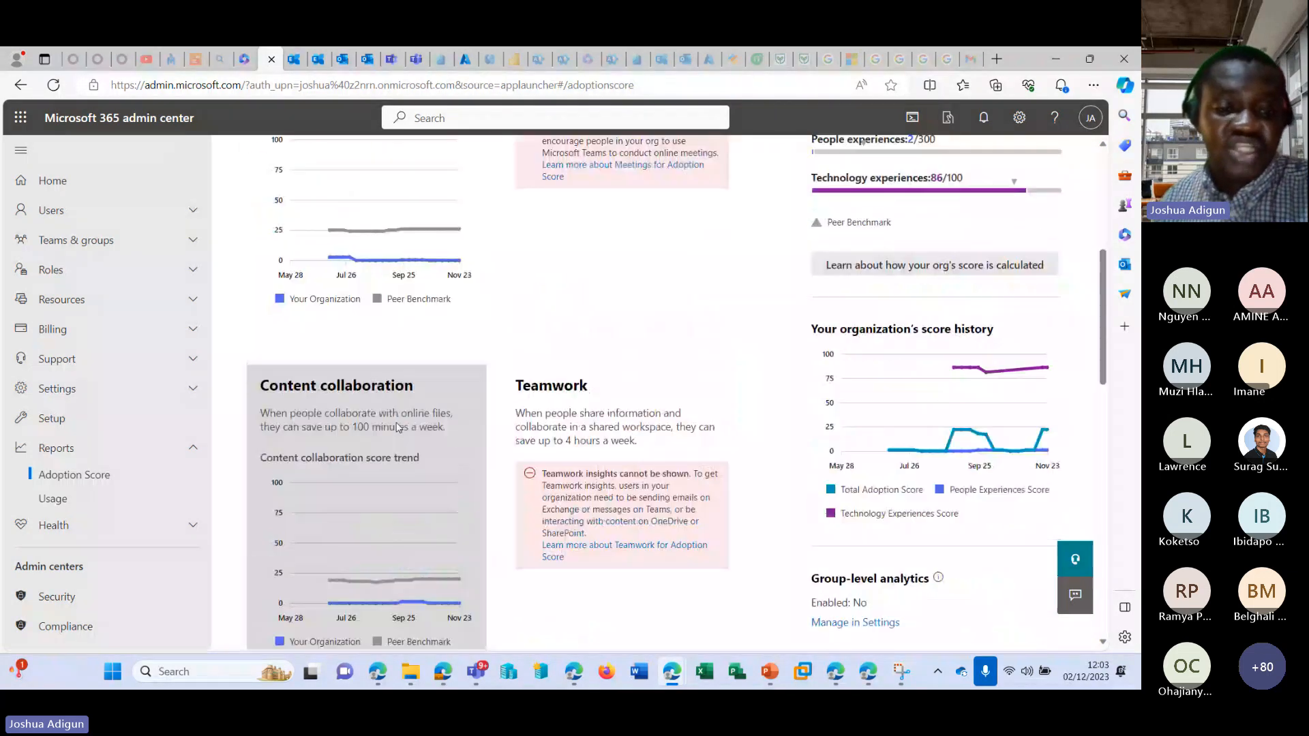
scroll(389, 431, "down", 2)
scroll(335, 486, "down", 3)
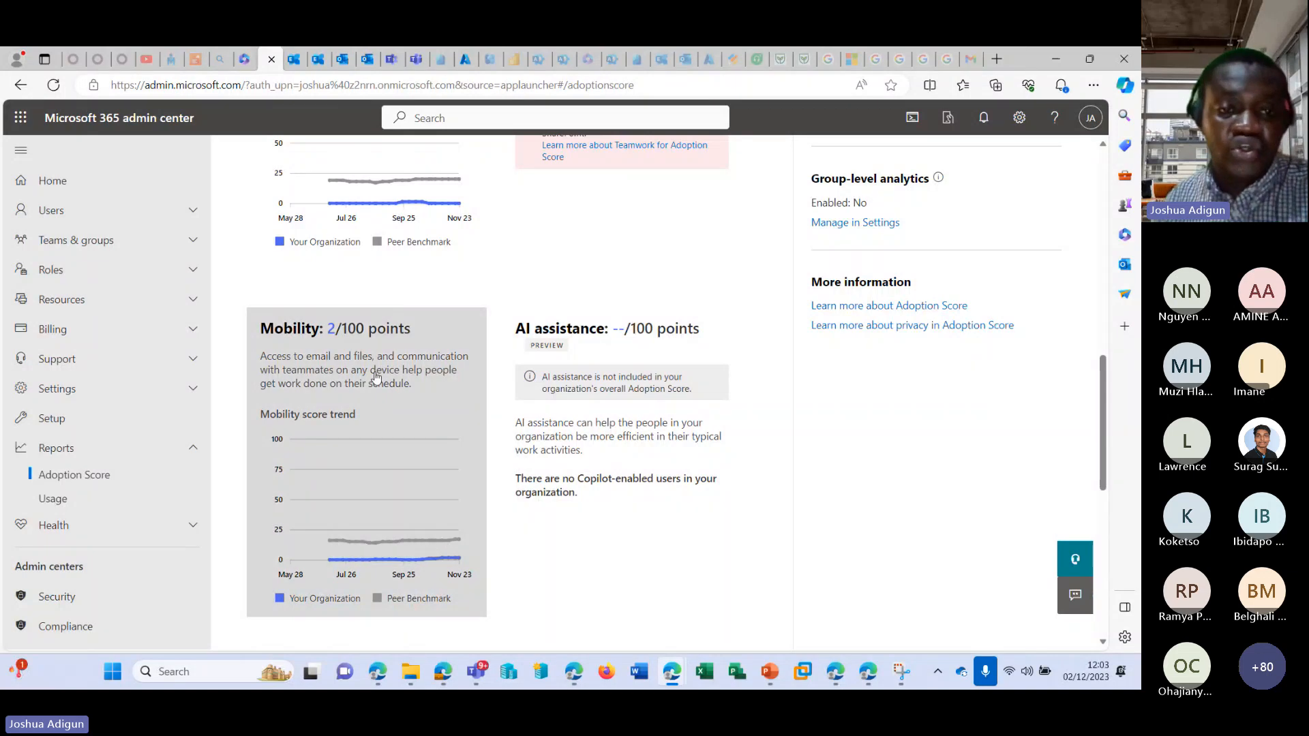
scroll(375, 377, "down", 5)
scroll(368, 378, "up", 14)
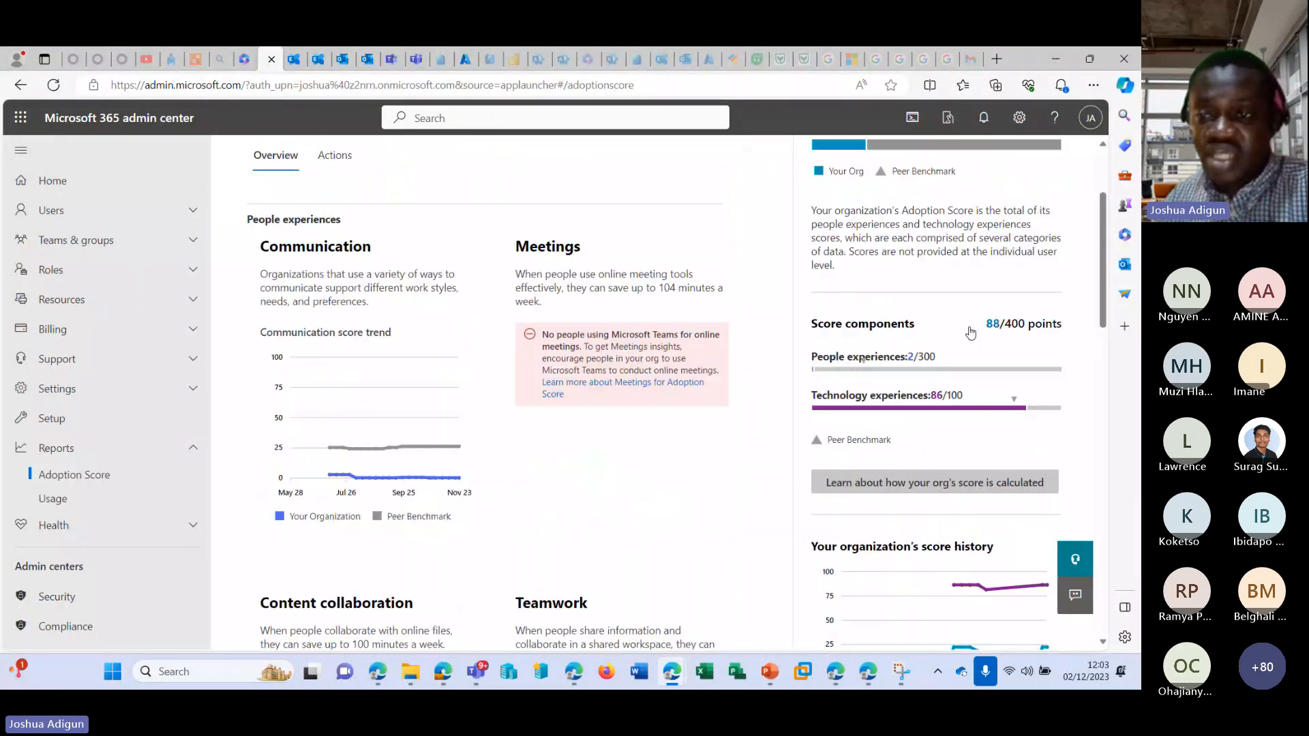
scroll(943, 393, "up", 1)
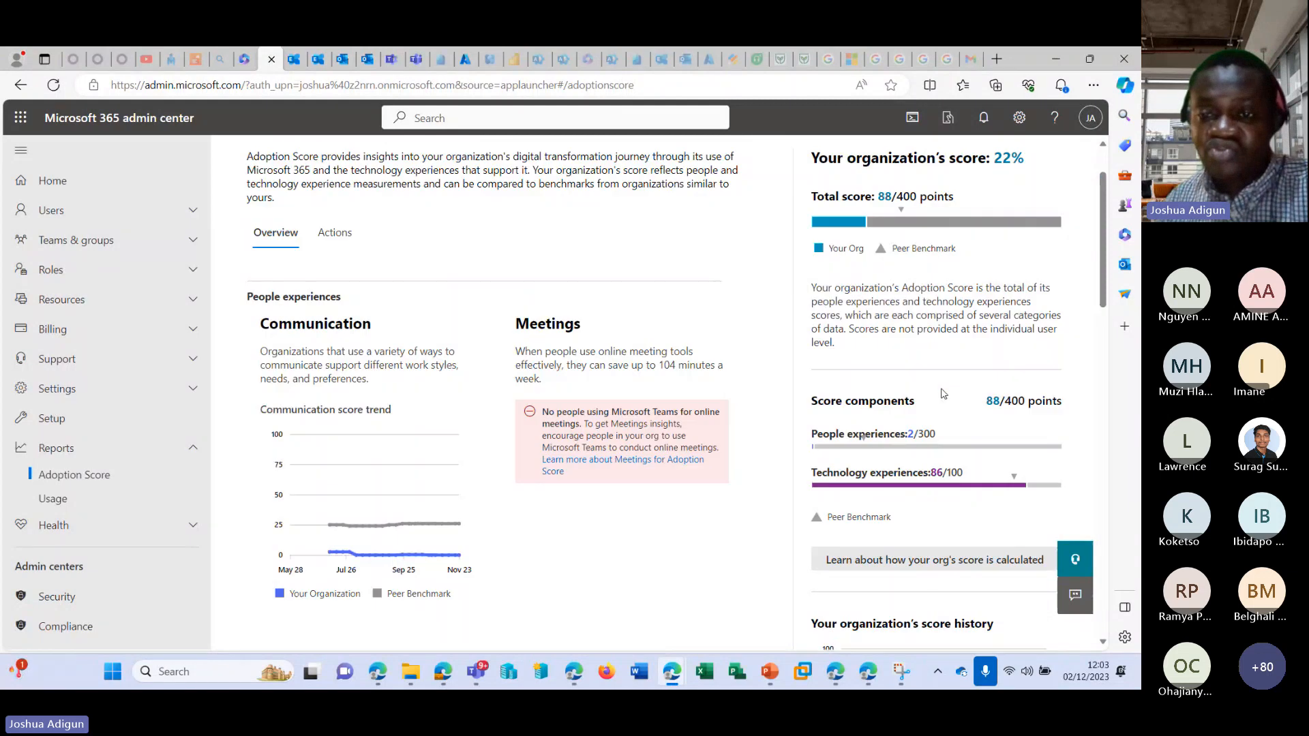
scroll(1012, 402, "up", 1)
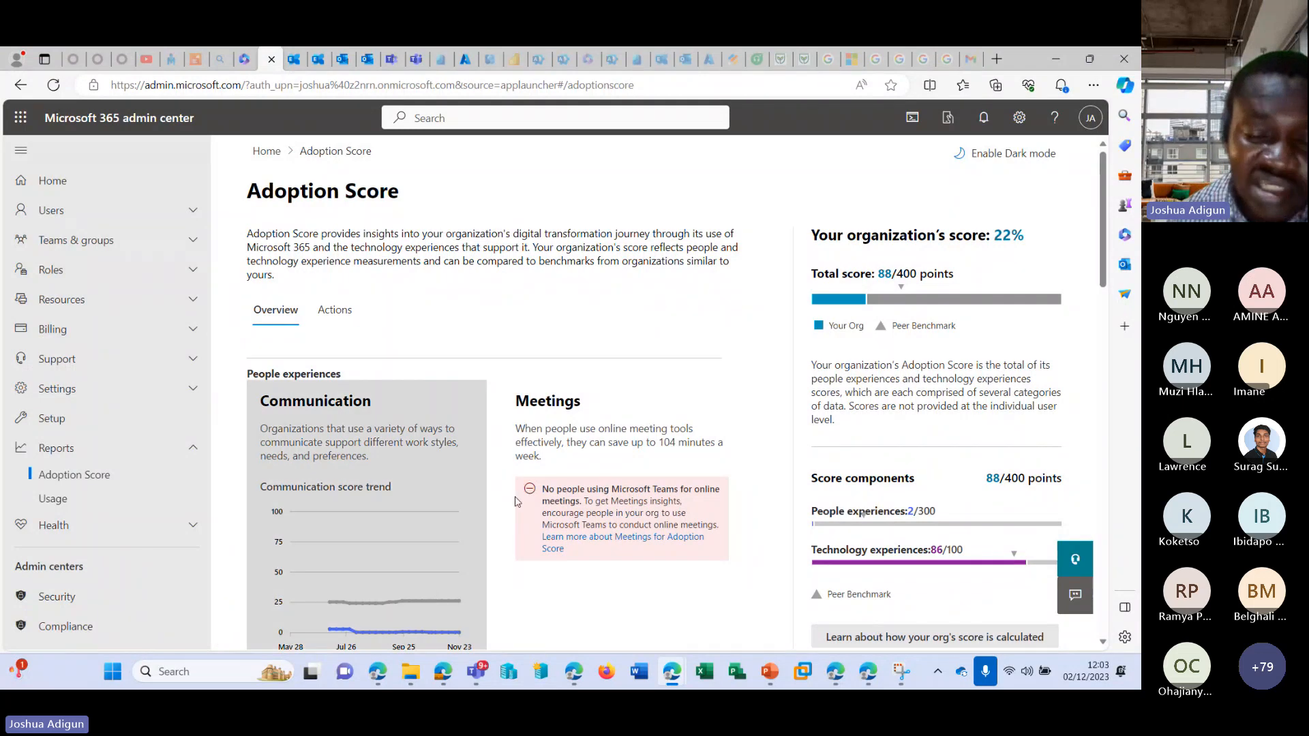
View the Adoption Score actions and review the list of all available recommended actions.
left_click(325, 308)
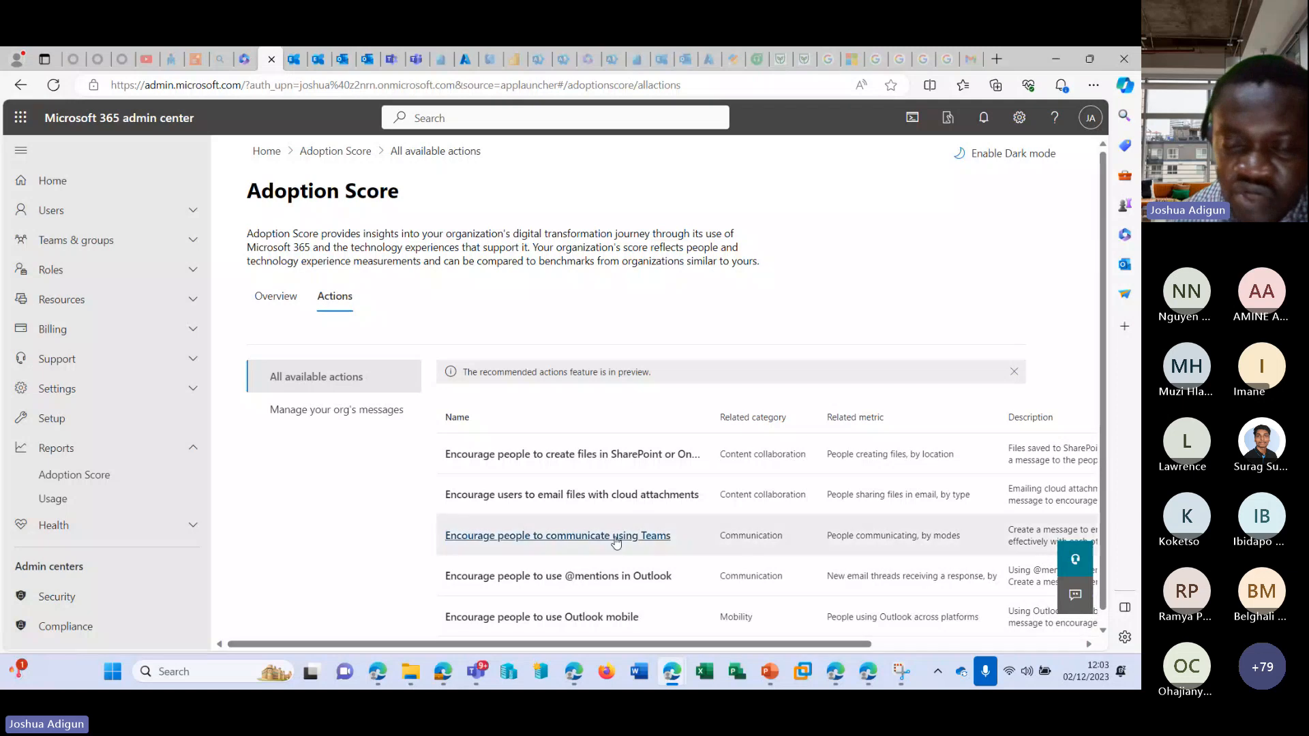
scroll(579, 535, "down", 1)
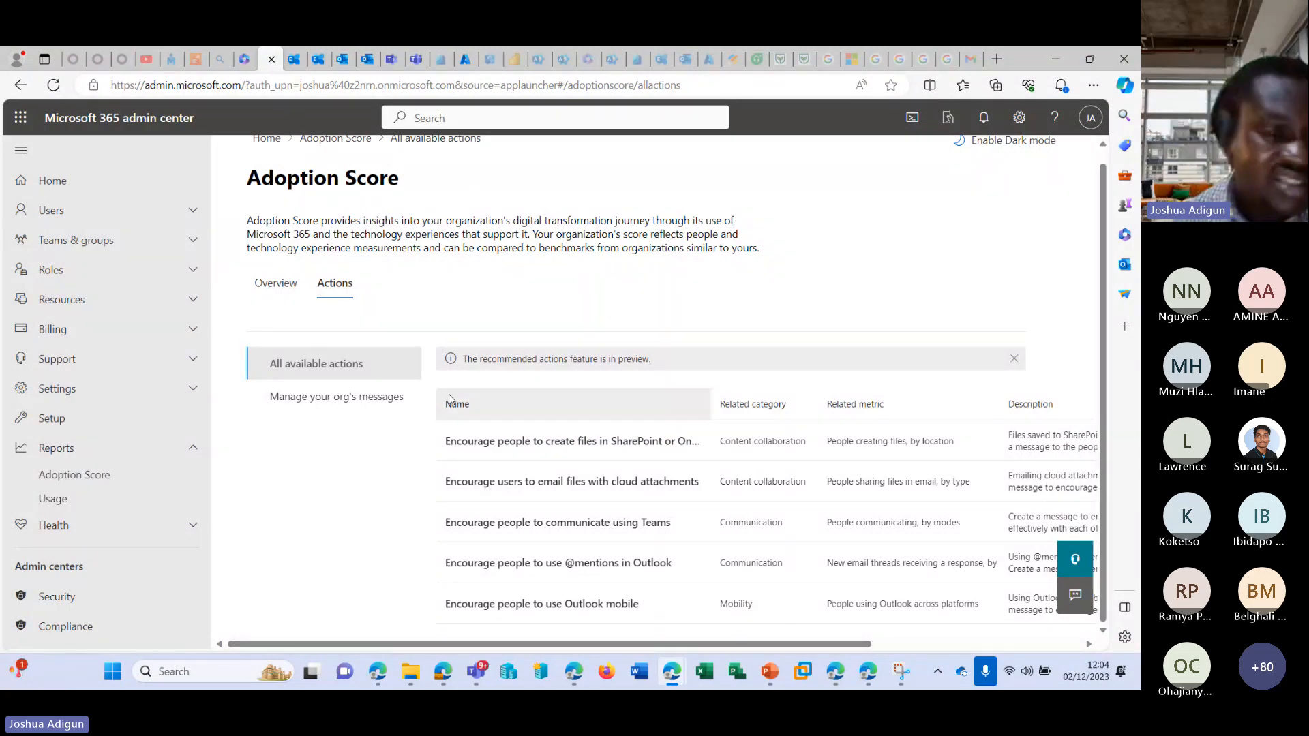
scroll(184, 443, "down", 3)
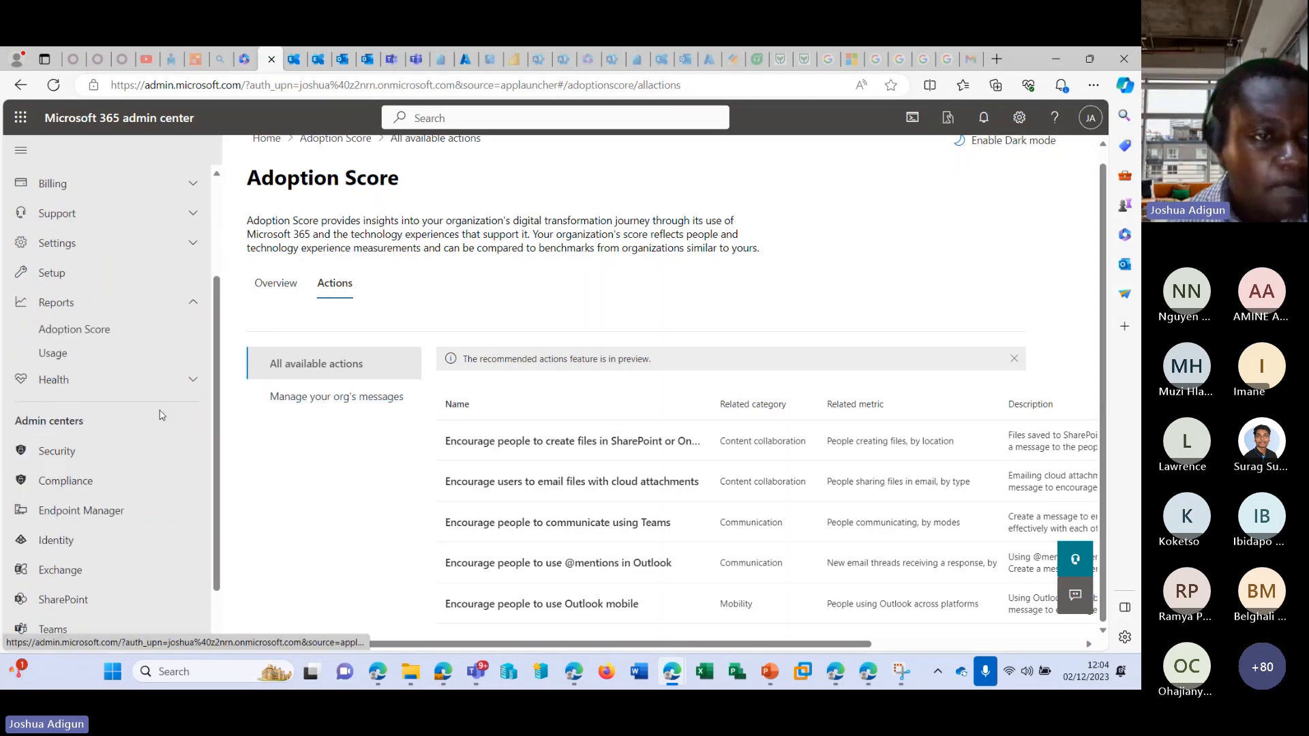
scroll(162, 414, "up", 3)
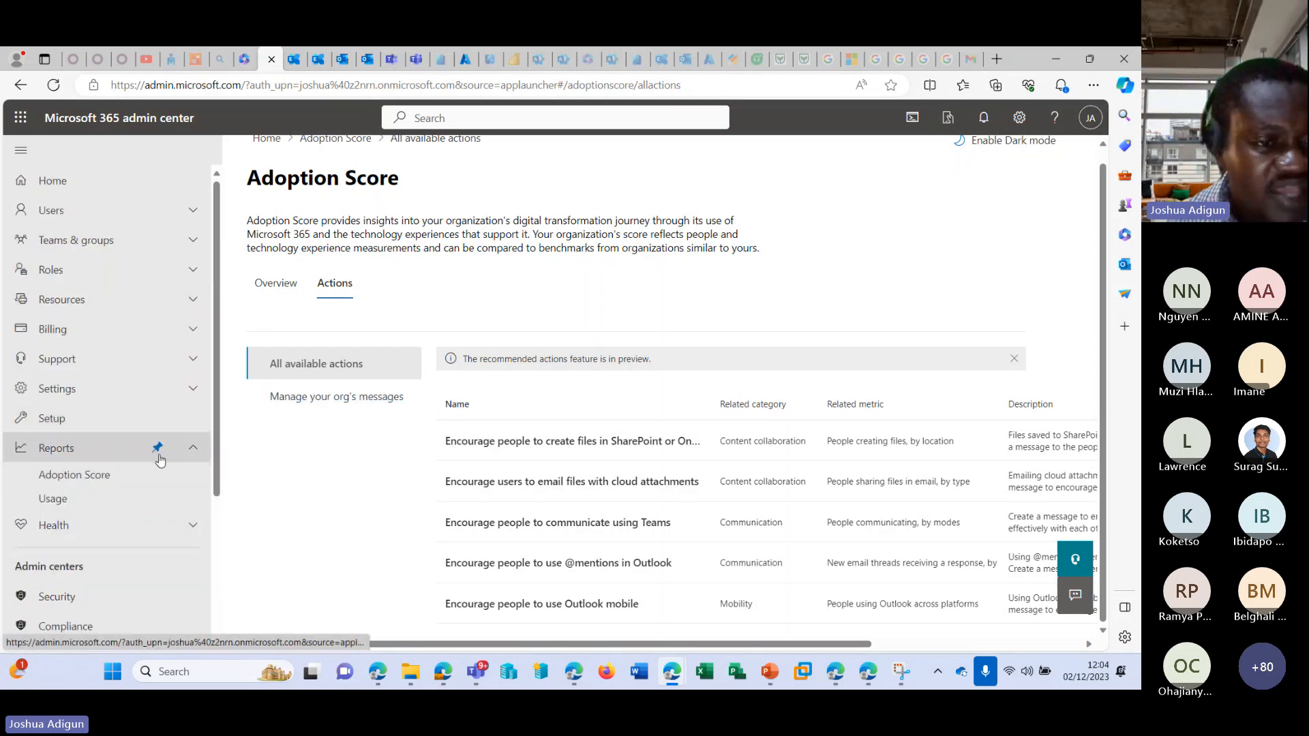
Open the Setup page and examine its featured collections and the task lists from sign-in and security to billing and licenses.
left_click(83, 419)
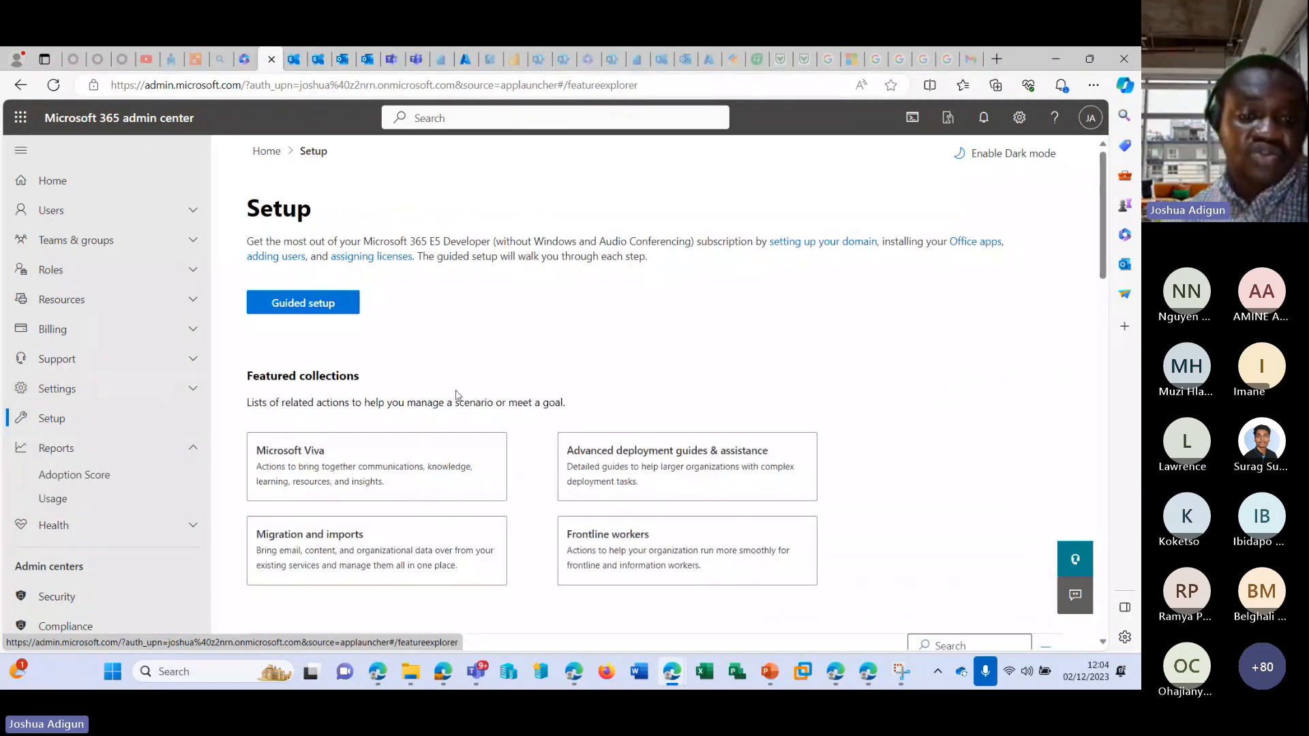
scroll(517, 361, "down", 4)
scroll(514, 366, "up", 4)
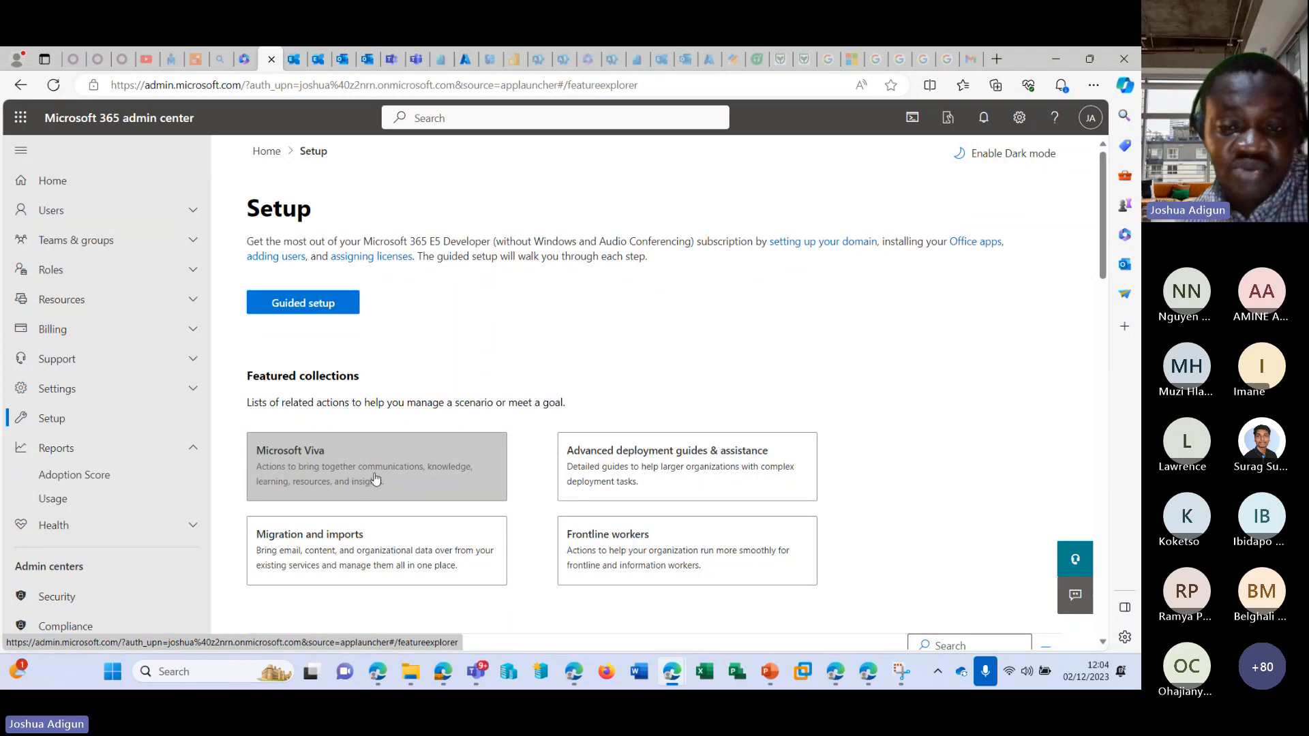
scroll(665, 426, "down", 7)
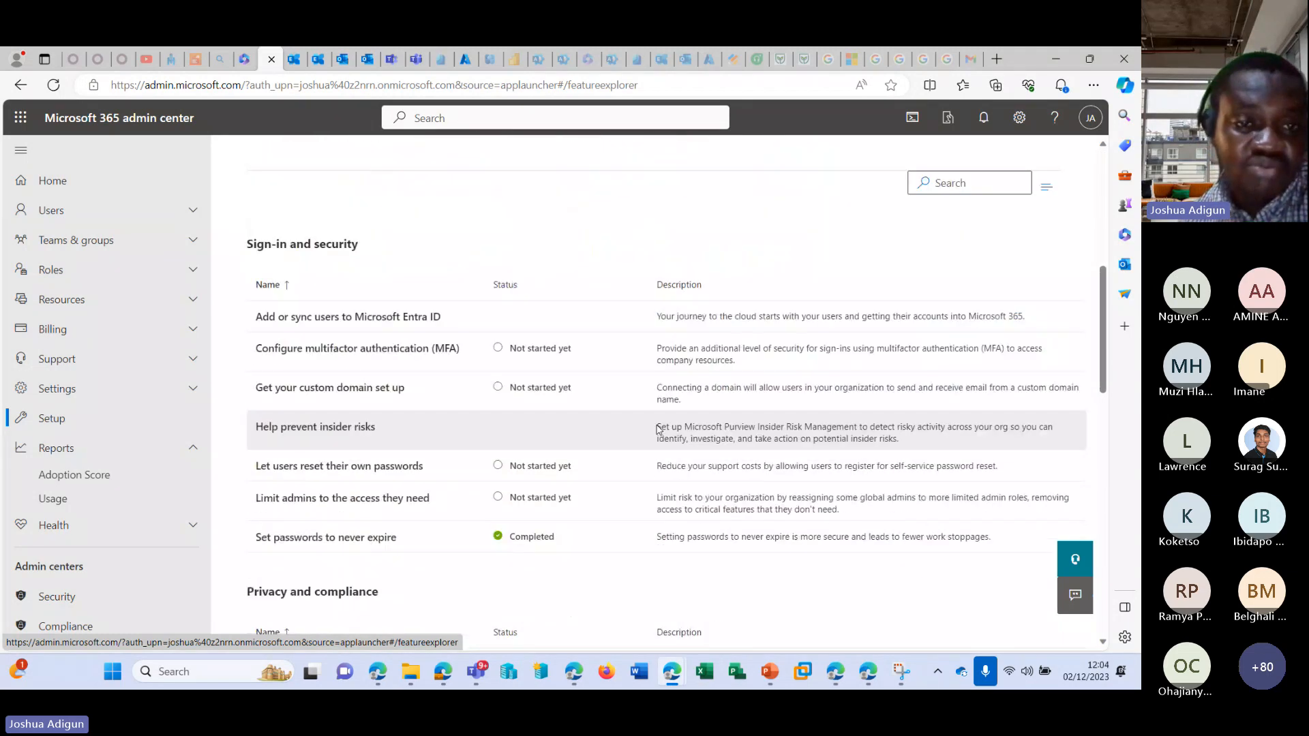
scroll(658, 429, "down", 10)
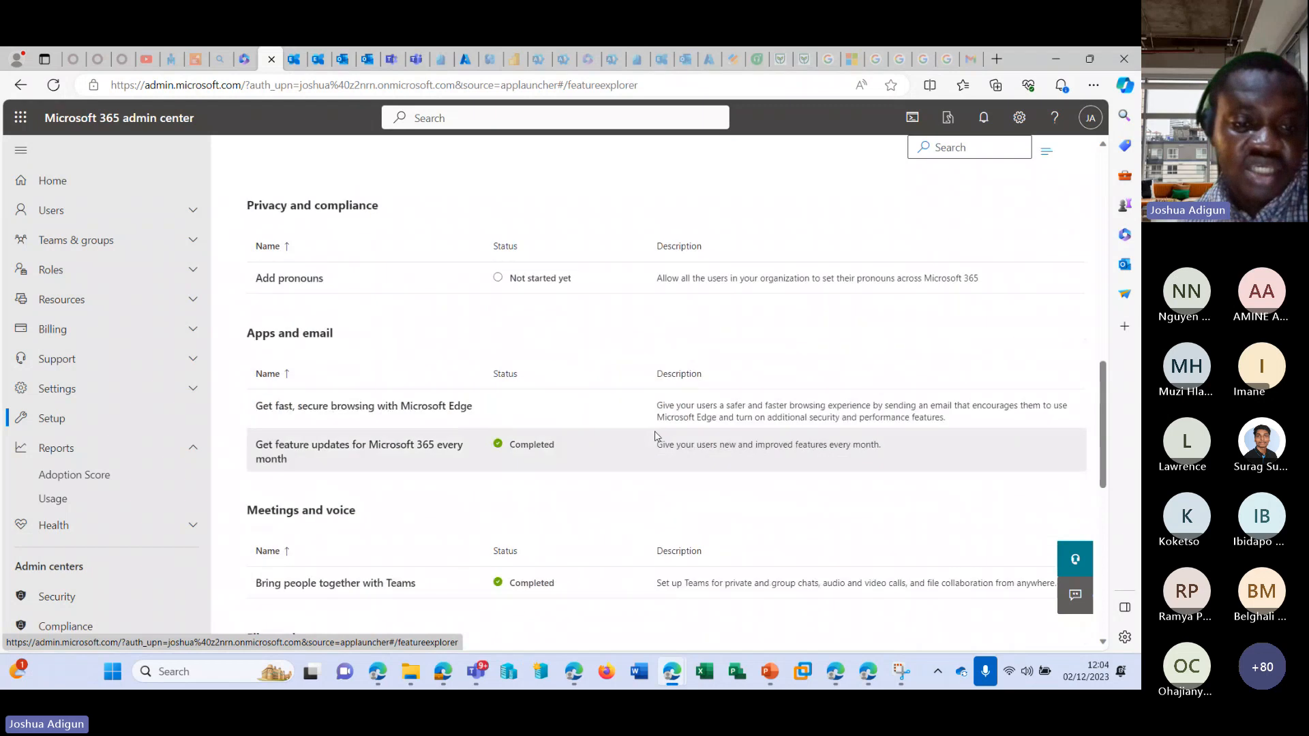
scroll(656, 437, "down", 4)
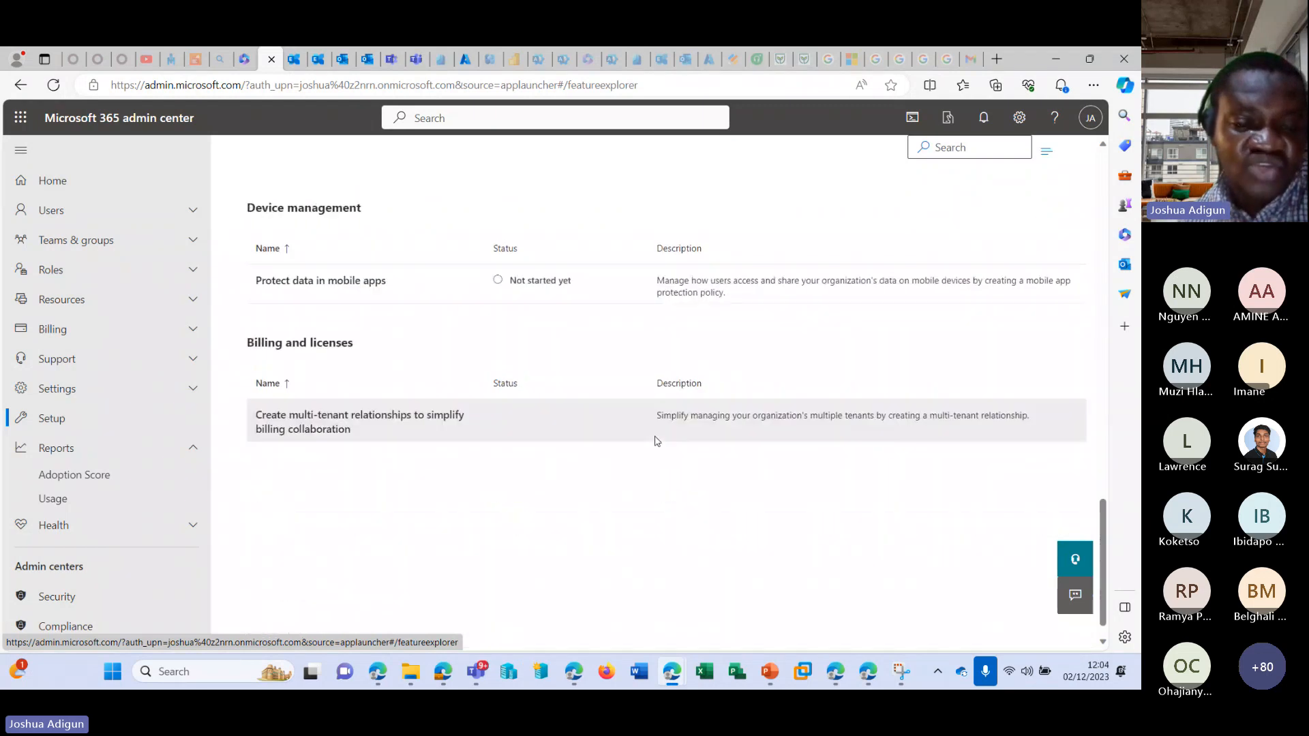
scroll(653, 444, "up", 10)
scroll(653, 445, "up", 10)
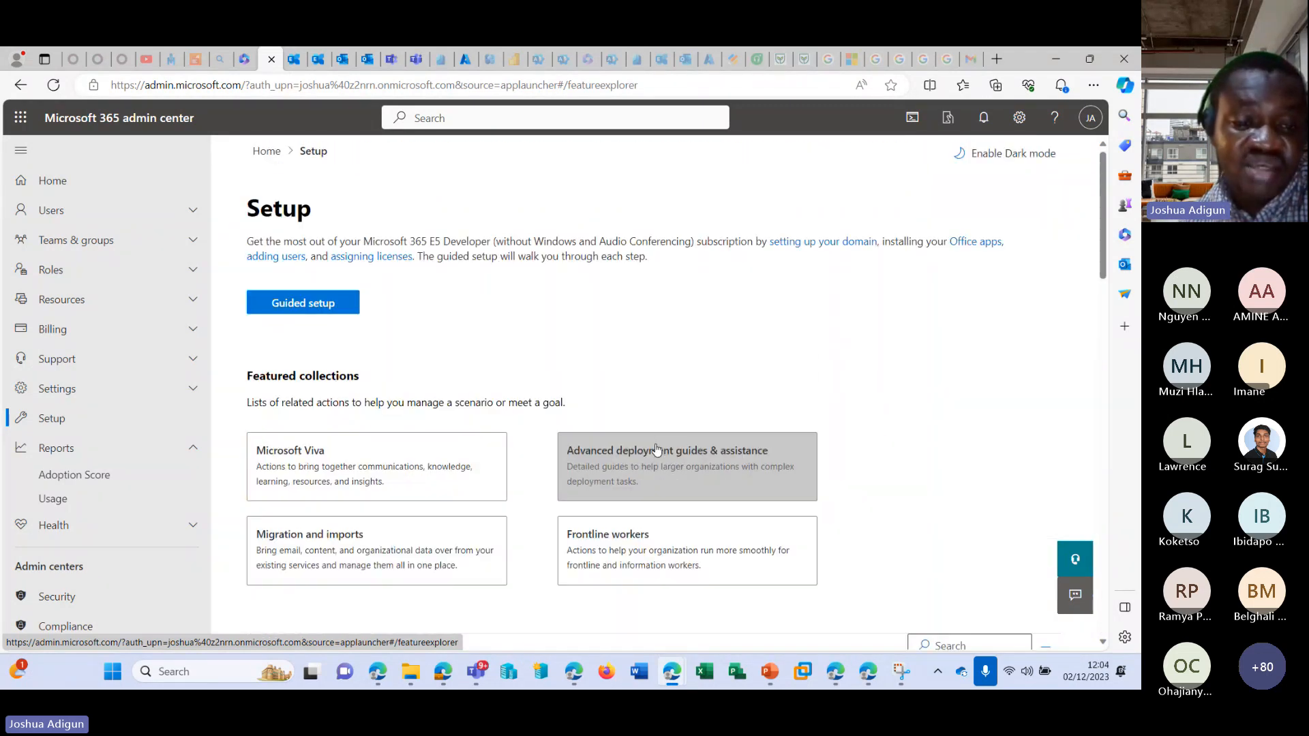
Open the Migration and imports collection and review the available migration sources, from Box to Yahoo and other webmail accounts.
left_click(356, 545)
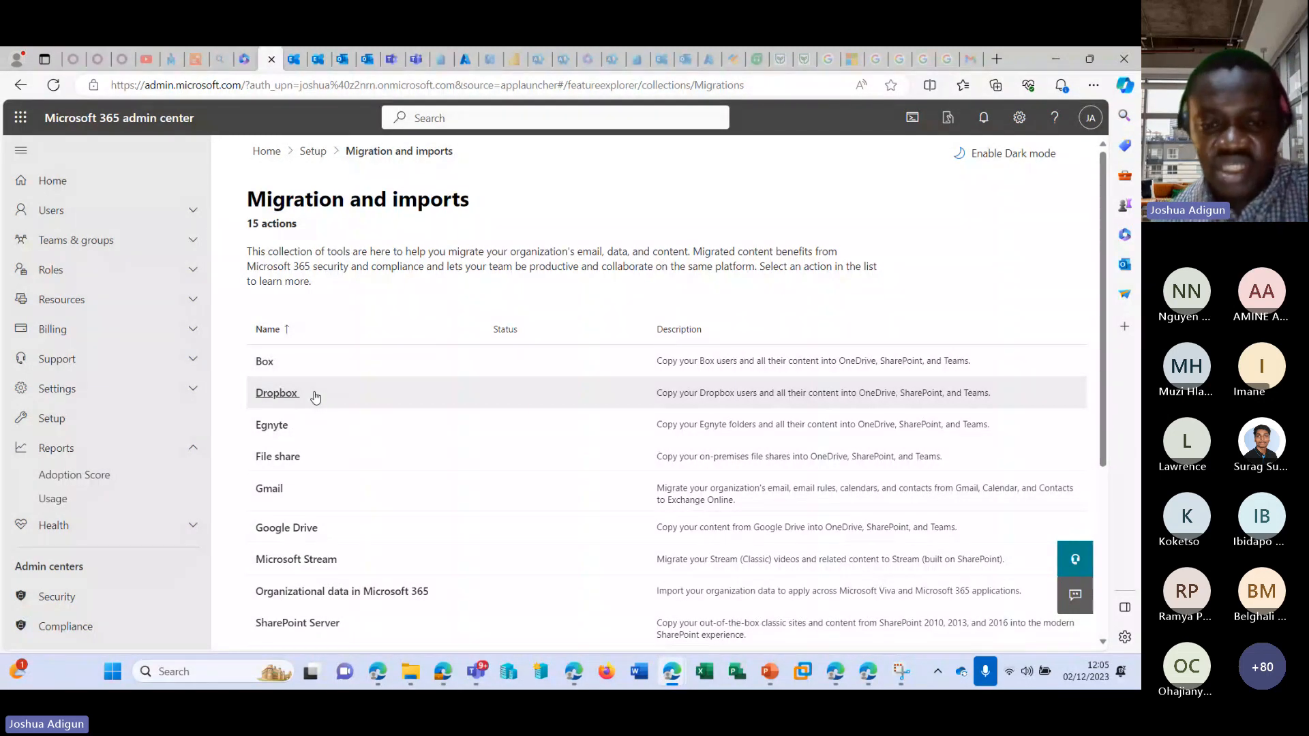
scroll(396, 417, "down", 3)
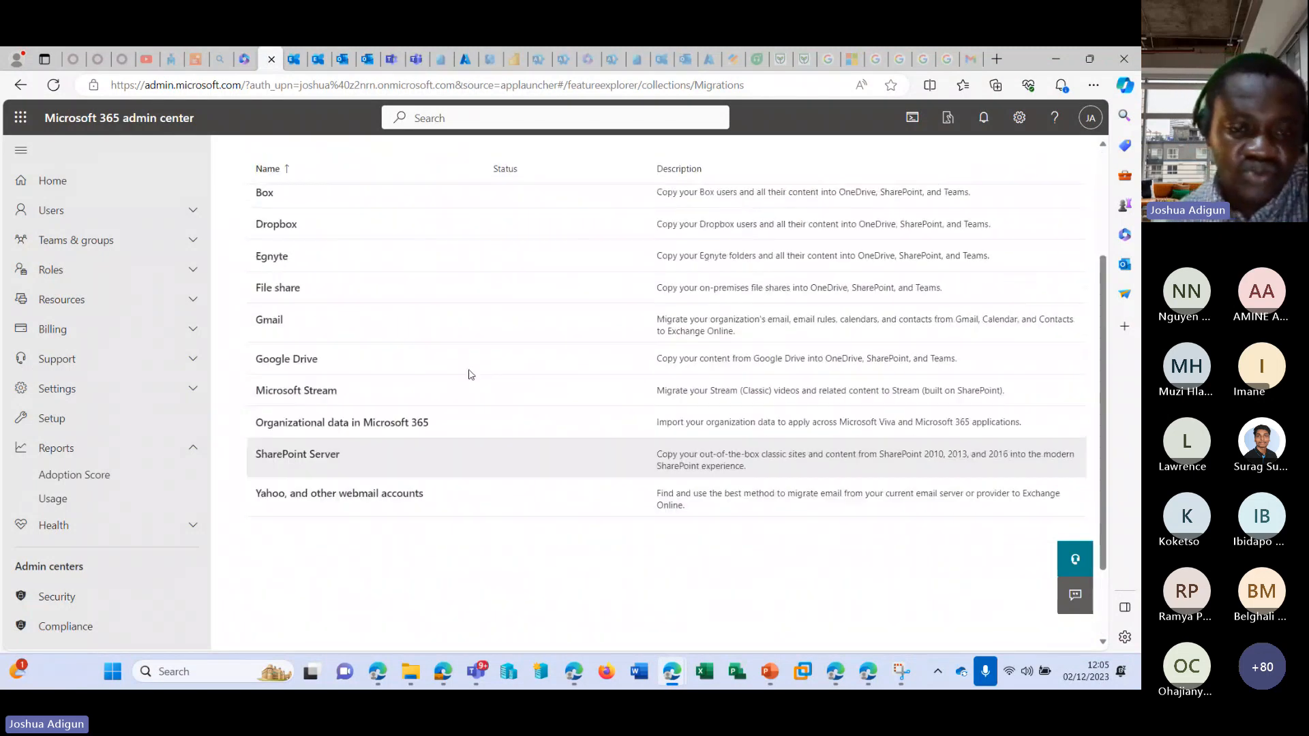
scroll(470, 368, "up", 3)
scroll(452, 374, "down", 3)
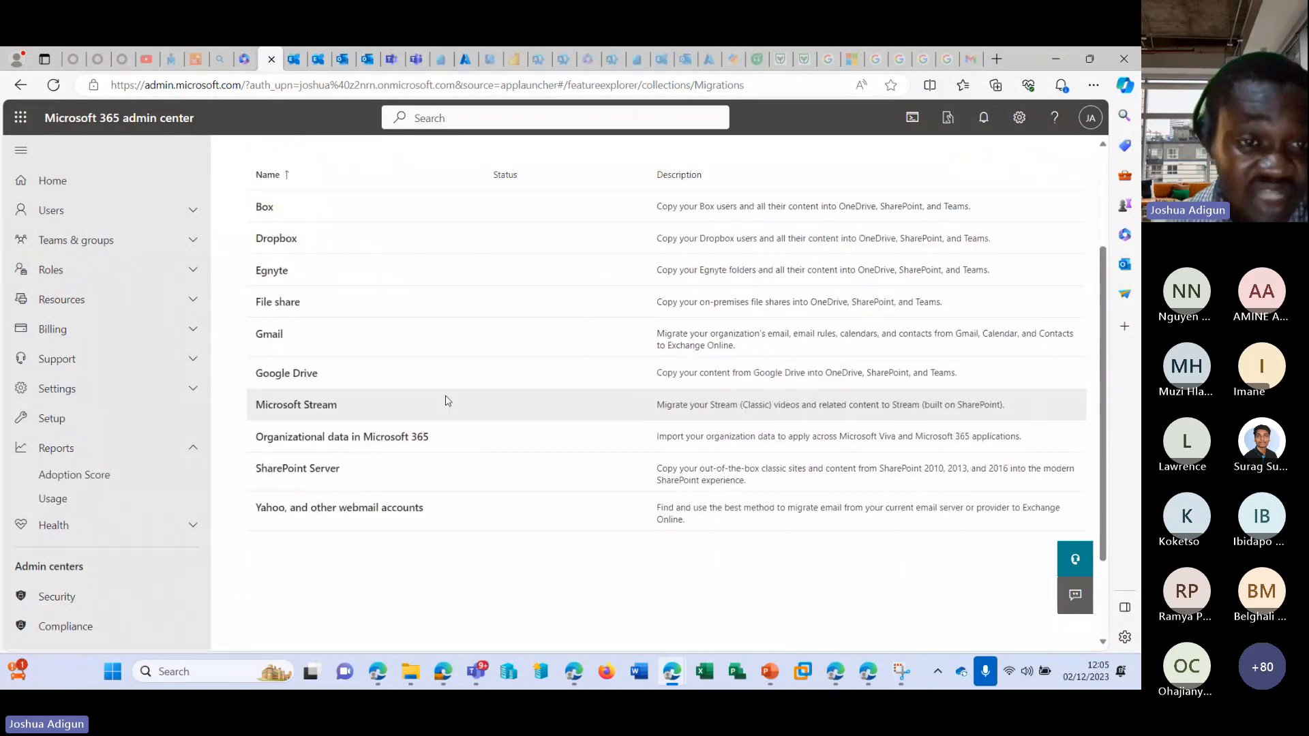
scroll(409, 399, "up", 1)
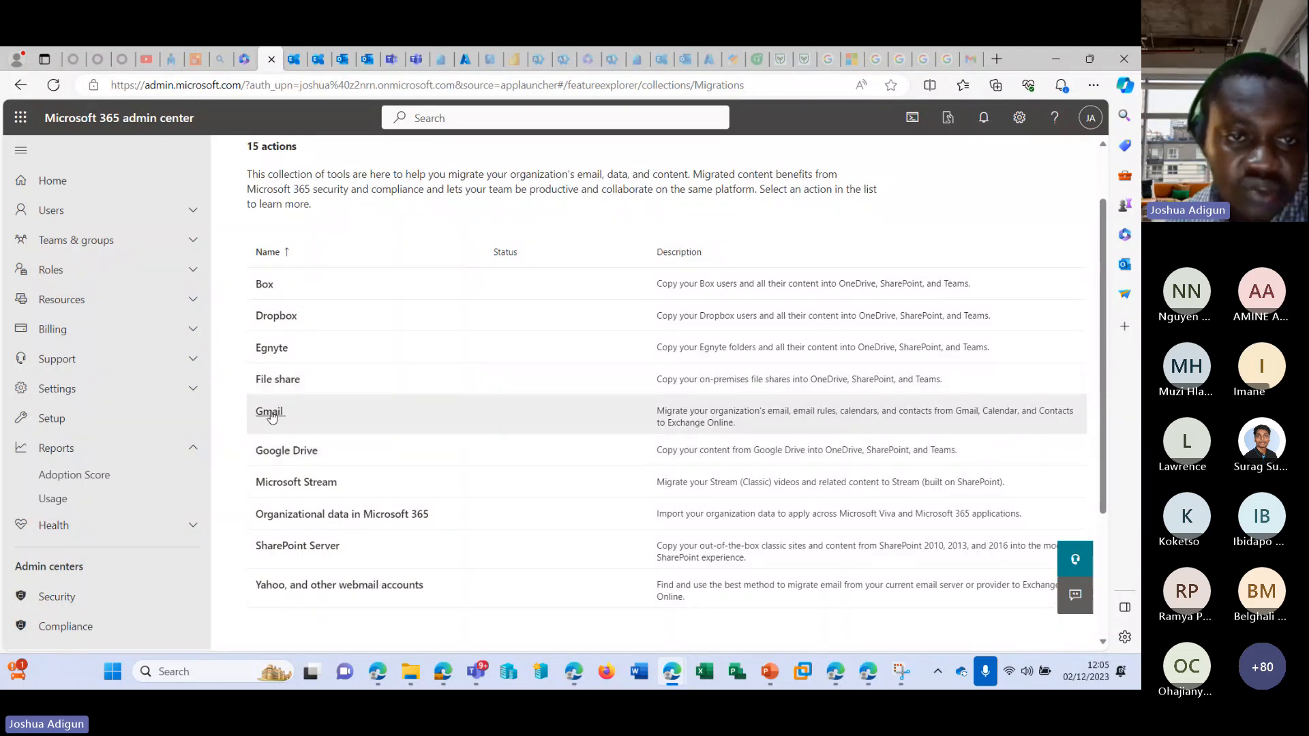
scroll(246, 238, "up", 1)
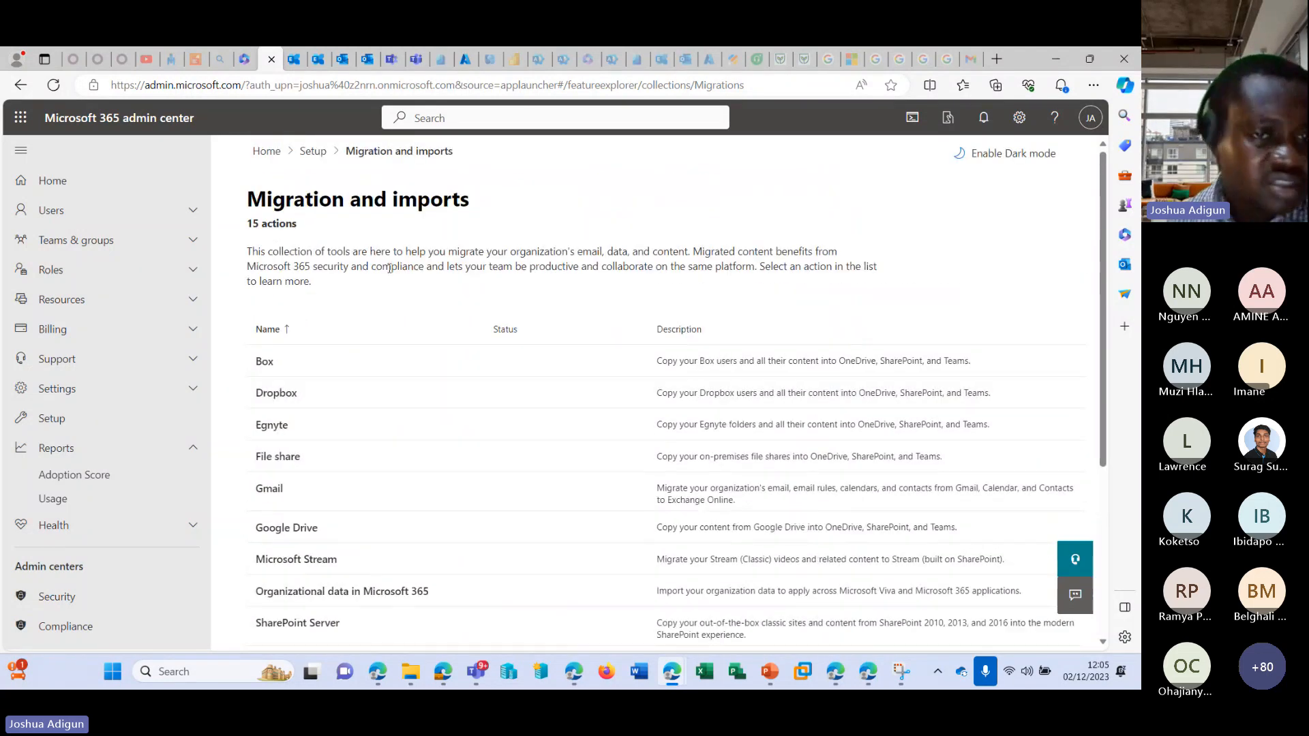
scroll(321, 368, "down", 3)
scroll(380, 403, "up", 2)
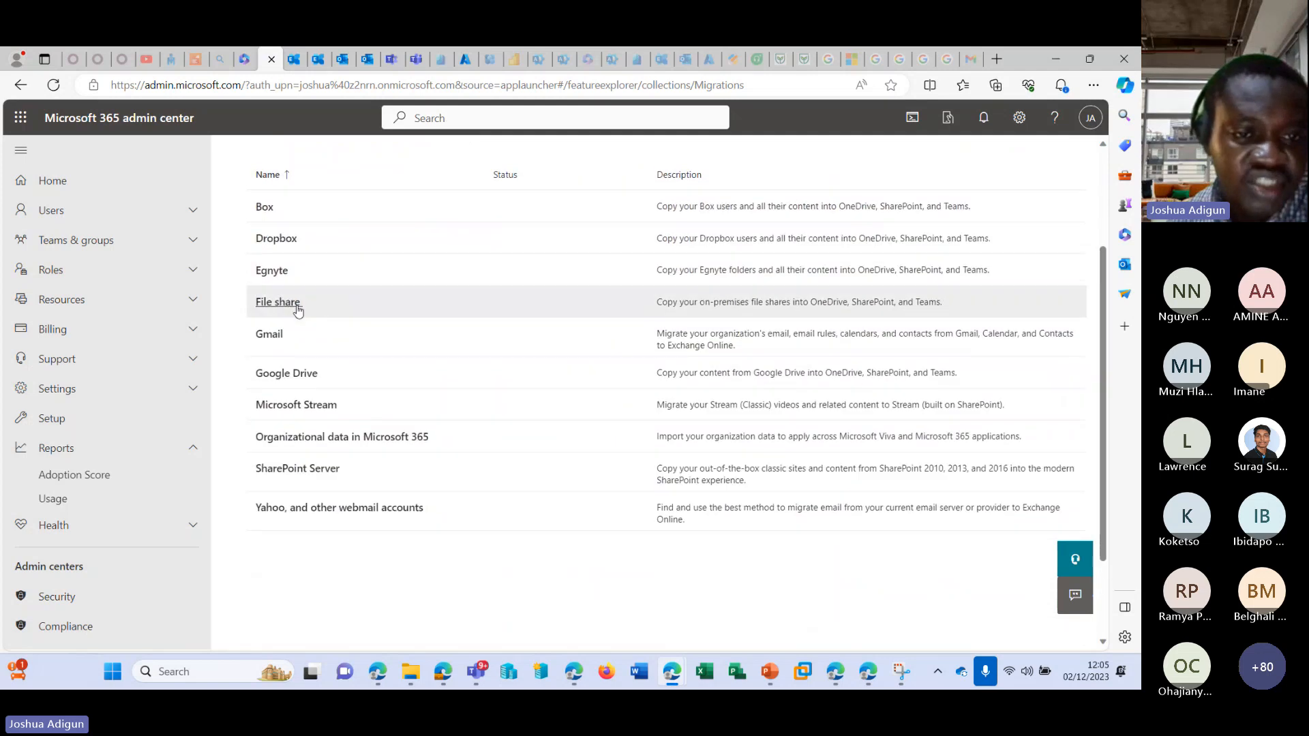
Open Gmail migrations, start adding a migration batch and name it Test.
left_click(271, 338)
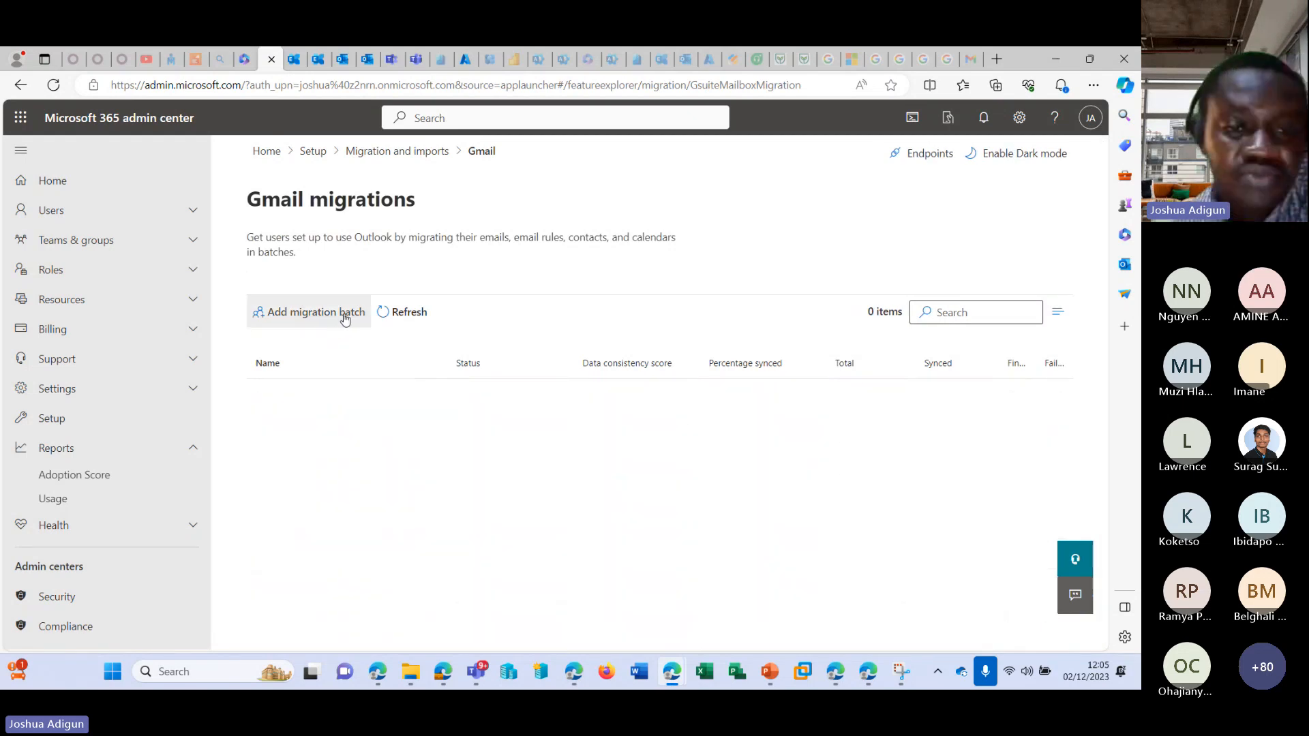
left_click(328, 314)
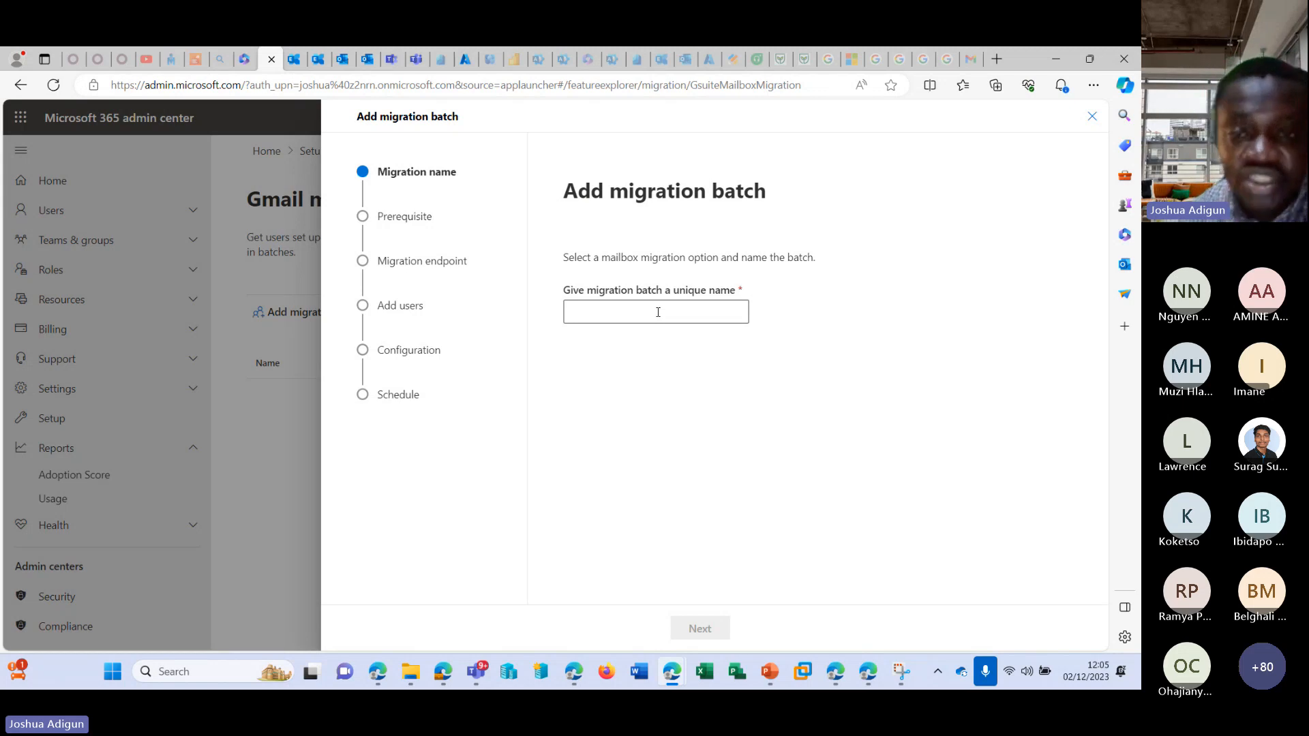
left_click(658, 312)
type("Test")
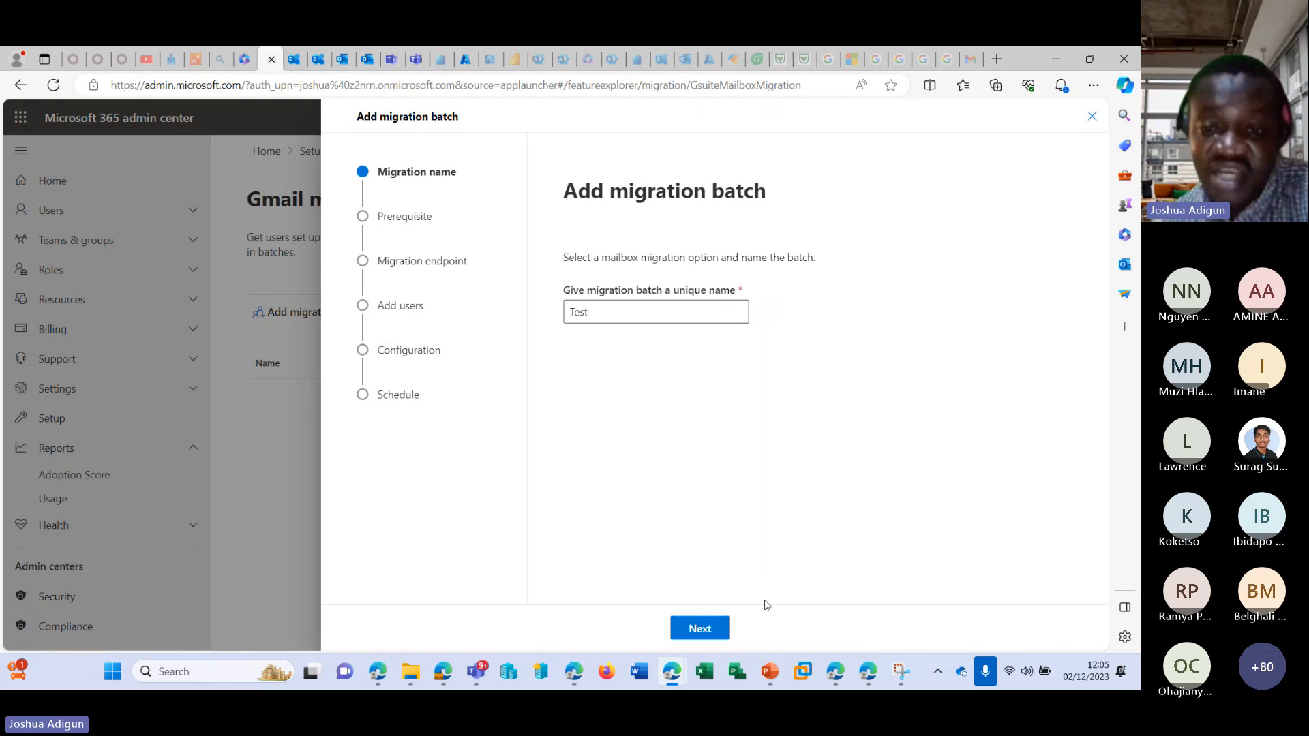
Continue to the Google Workspace migration prerequisites and review the automated and manual configuration tasks.
left_click(698, 628)
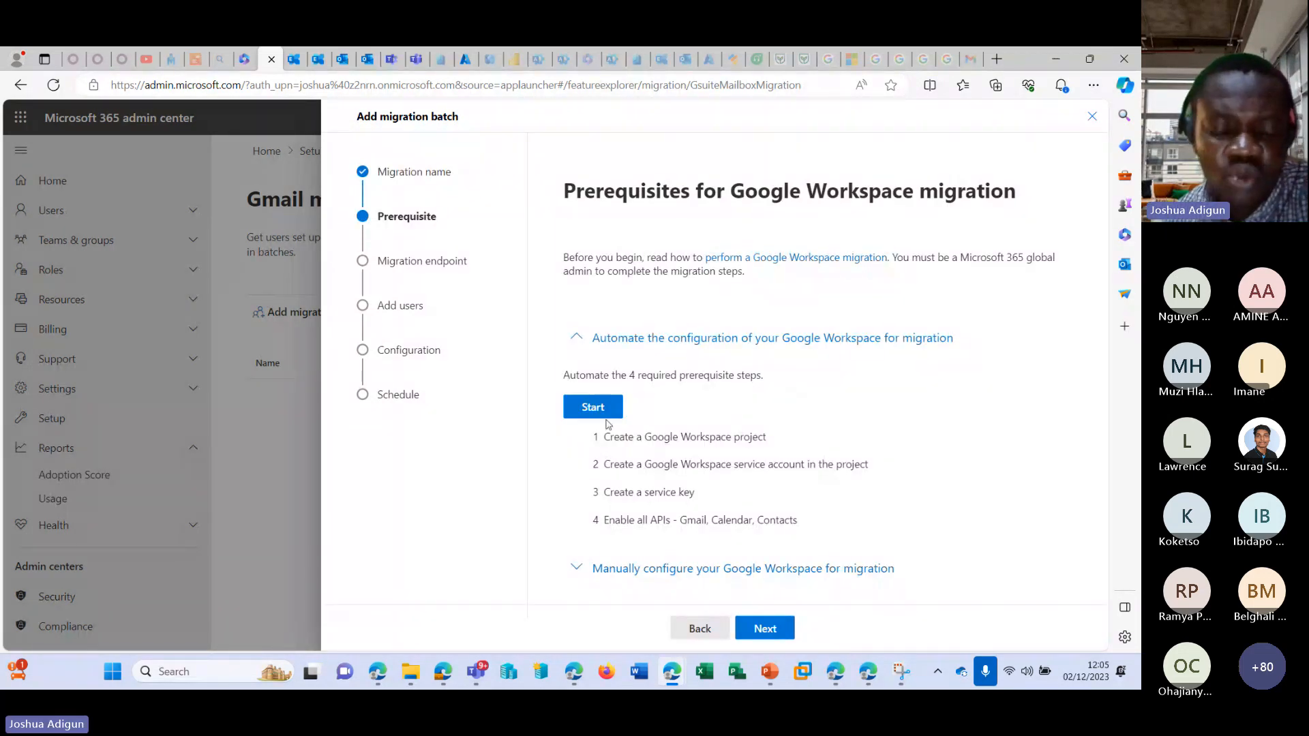
left_click_drag(605, 442, 767, 439)
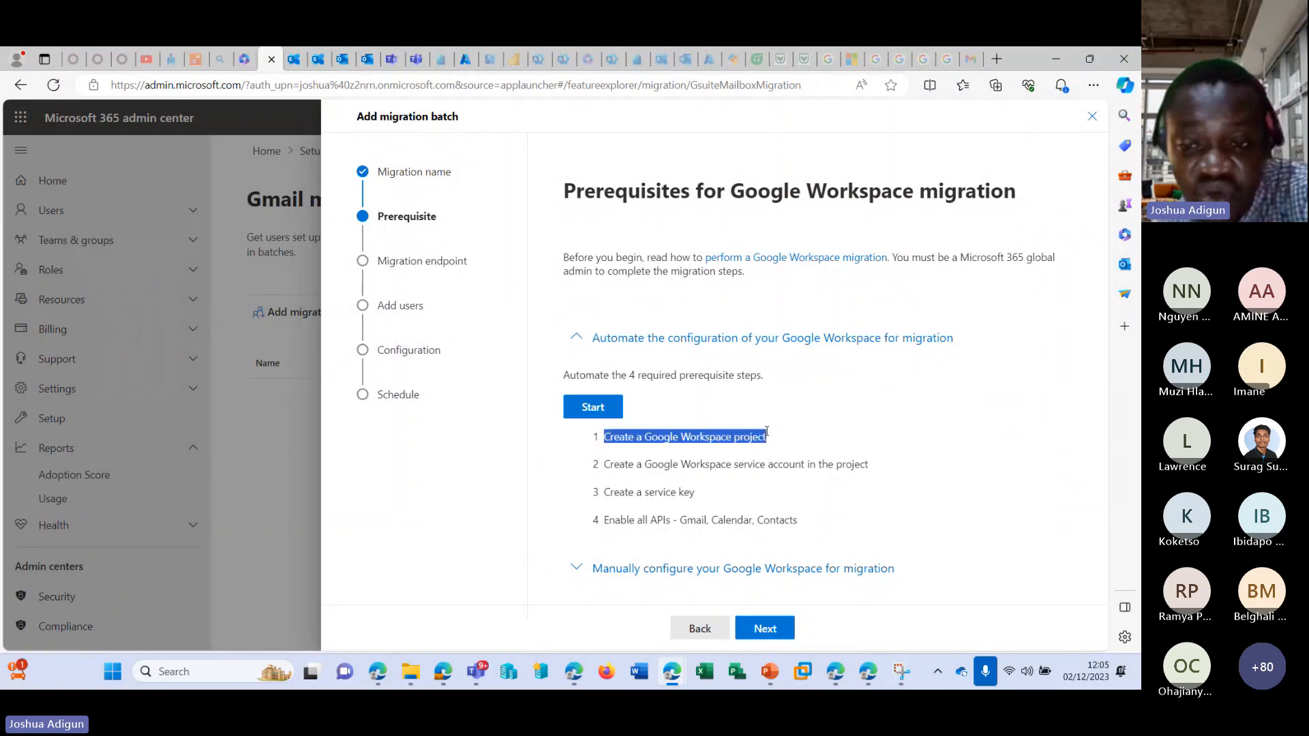
left_click_drag(604, 464, 867, 466)
left_click_drag(604, 492, 736, 495)
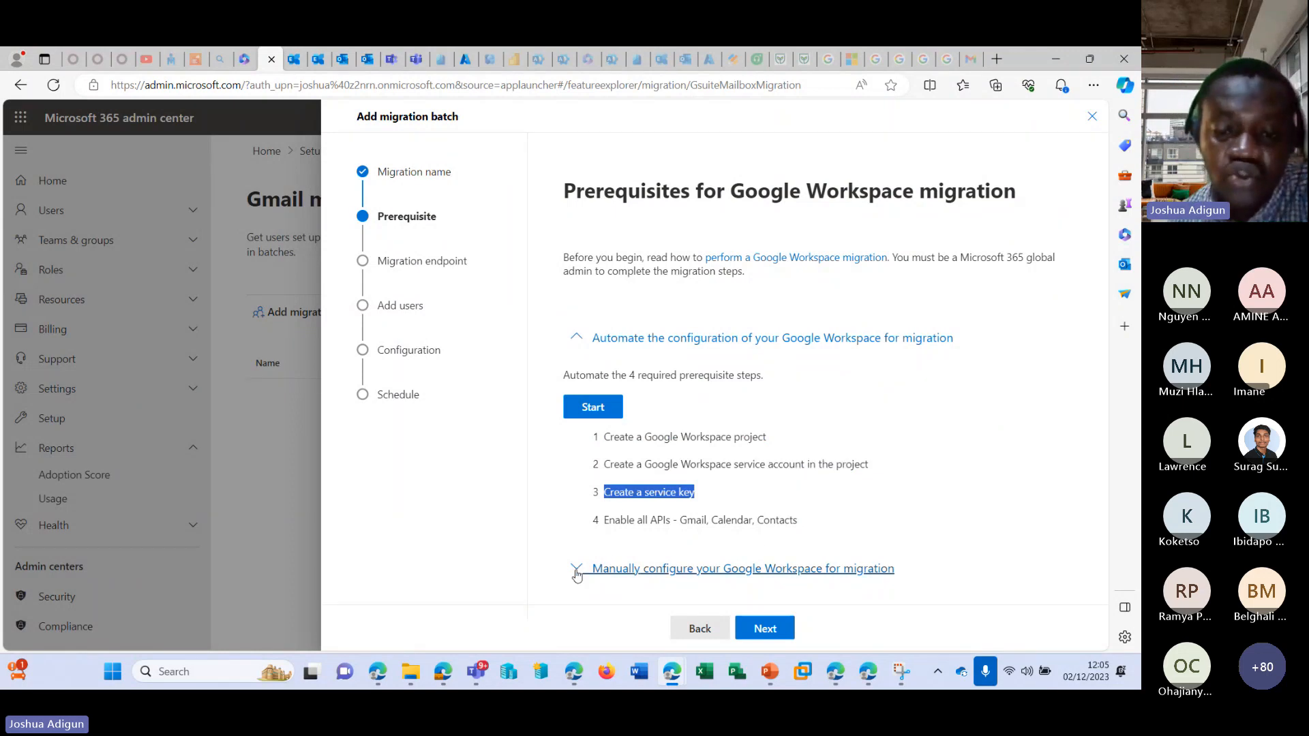
left_click(576, 568)
scroll(590, 505, "down", 3)
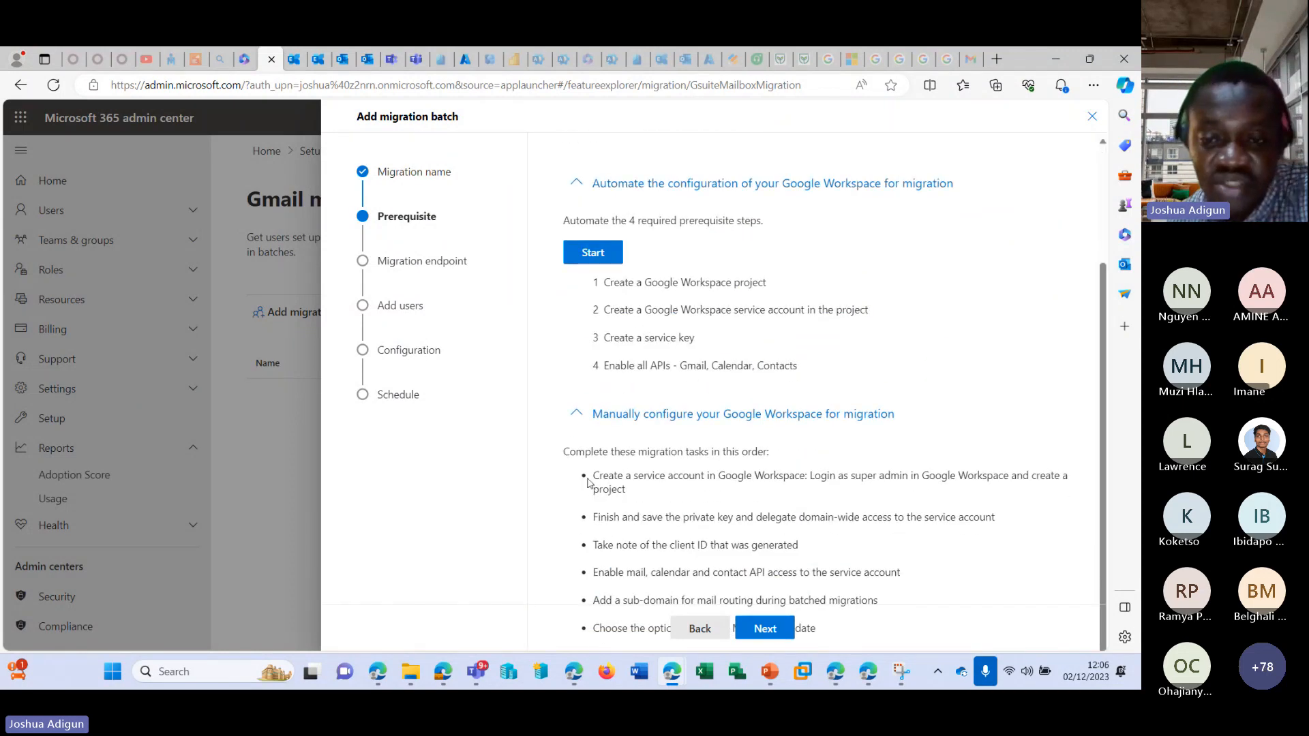
left_click_drag(590, 488, 891, 611)
Proceed to the migration endpoint stage, check for existing endpoints and choose to create a new migration endpoint.
left_click(764, 629)
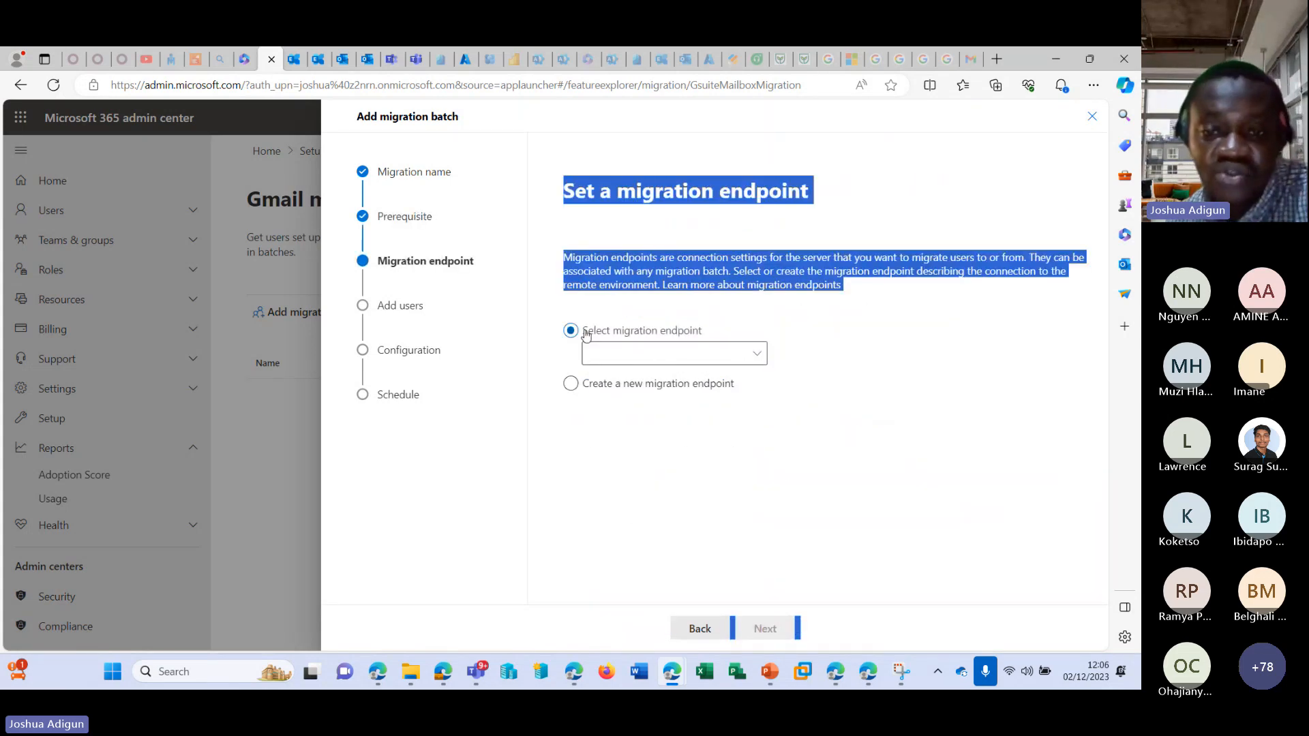
left_click(694, 353)
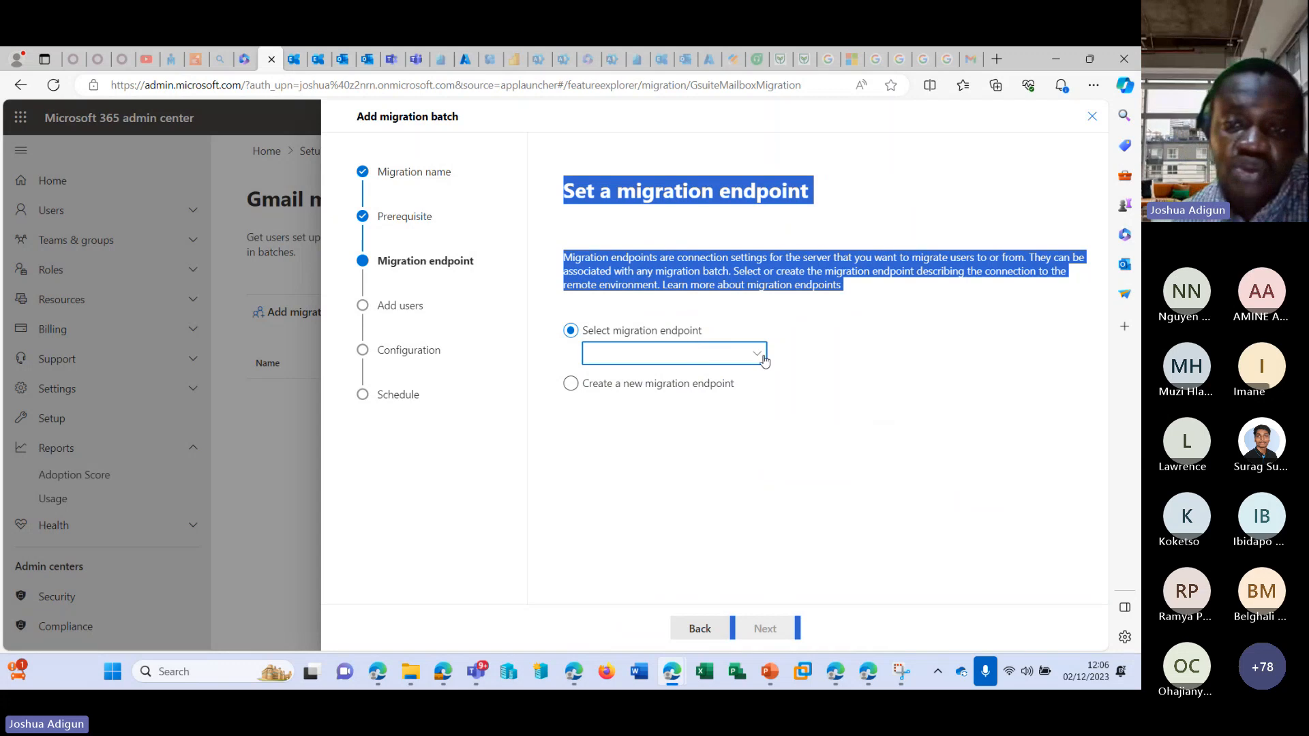
left_click(758, 257)
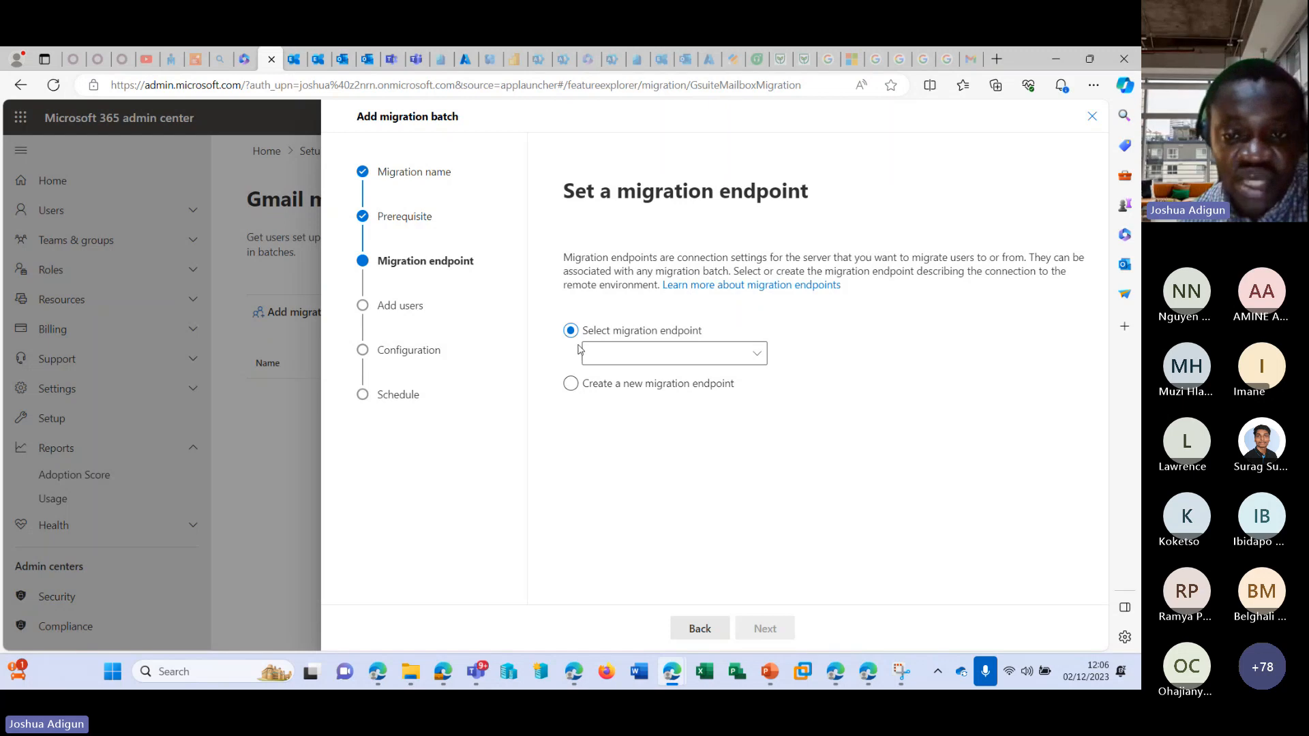
left_click(568, 383)
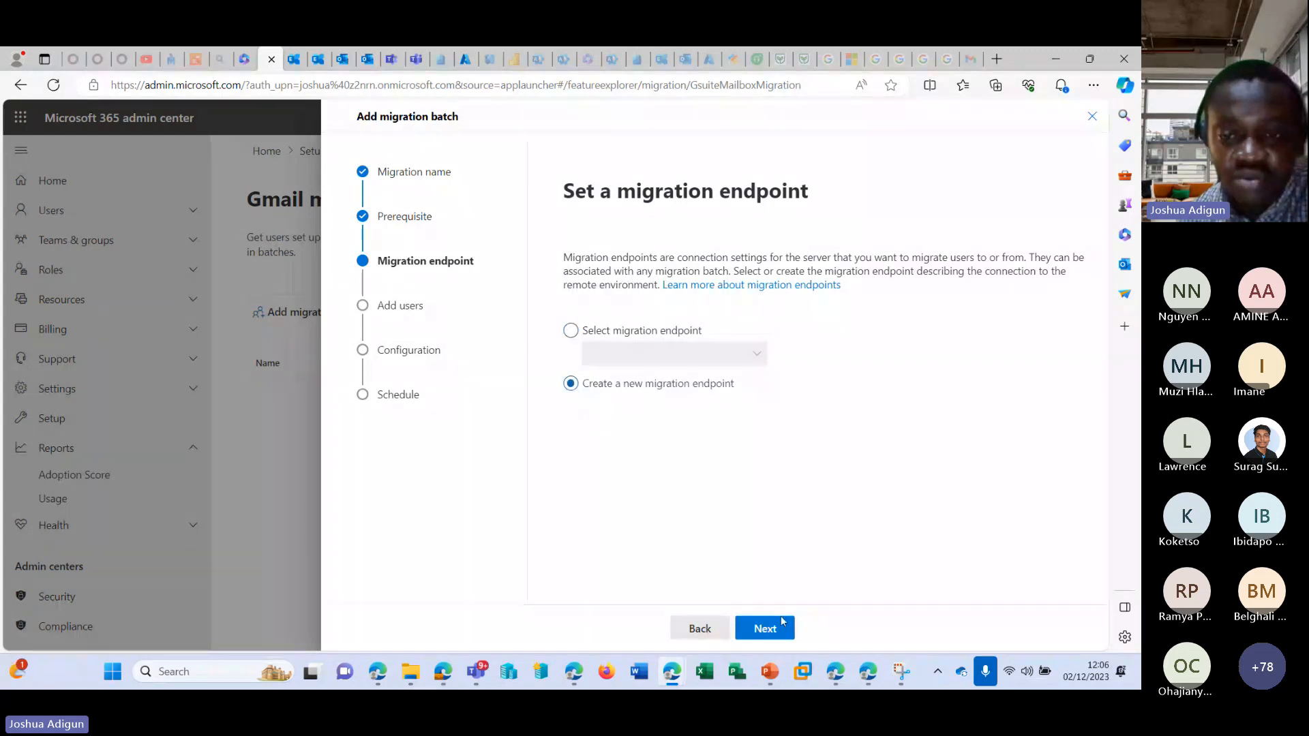
left_click(782, 621)
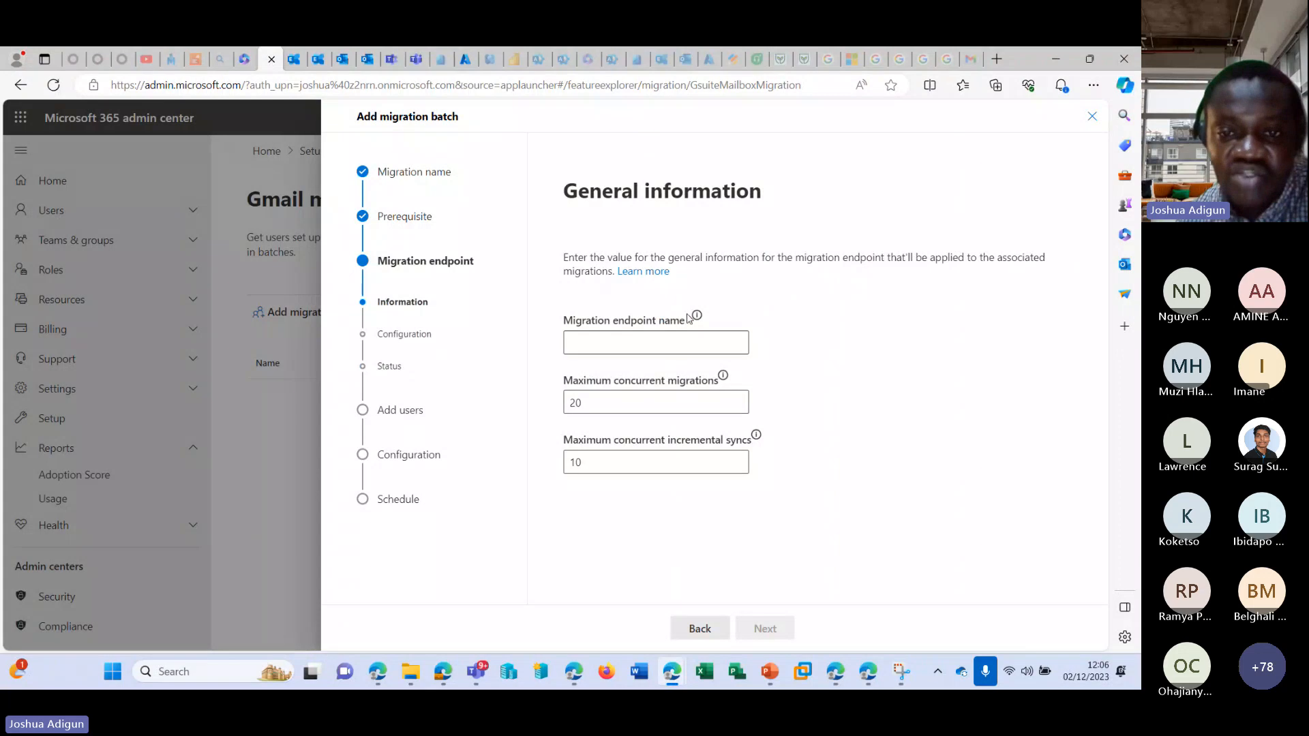
Name the migration endpoint ets, view the Gmail migration configuration fields and close the batch wizard without creating the batch.
left_click(680, 341)
type("ets")
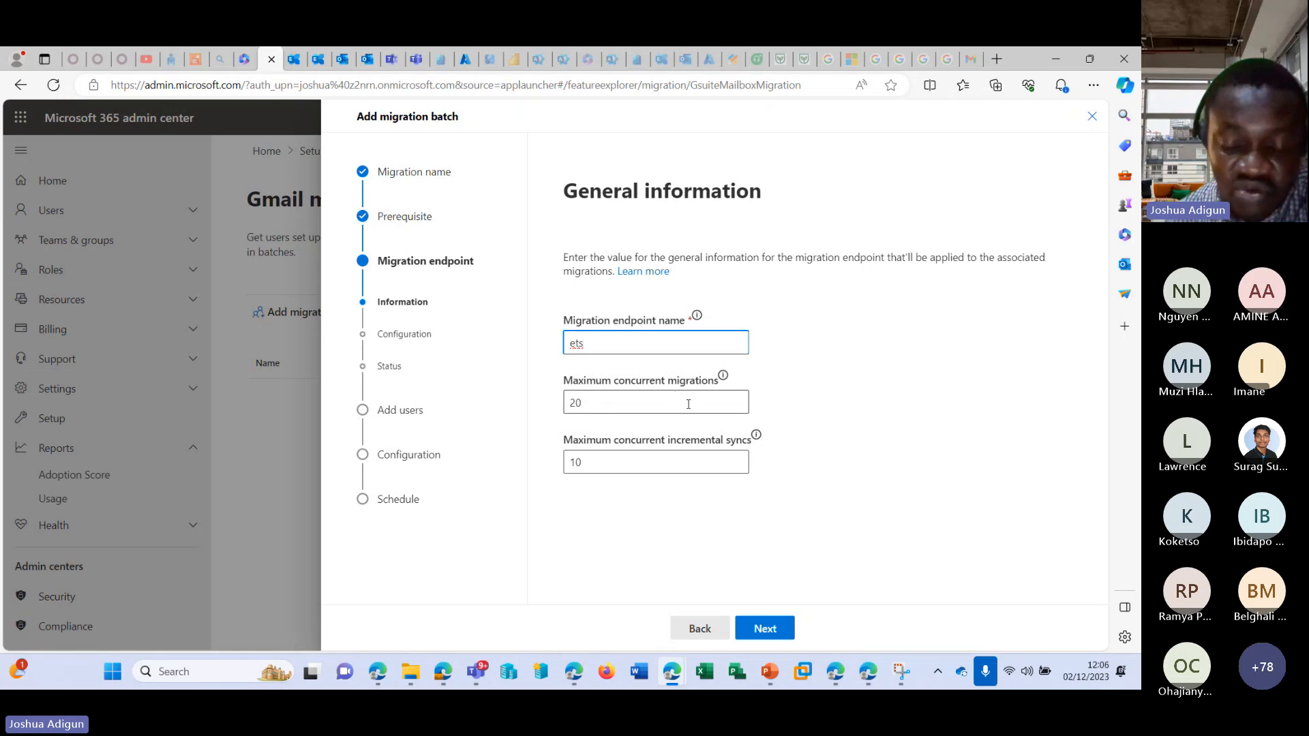
left_click(617, 404)
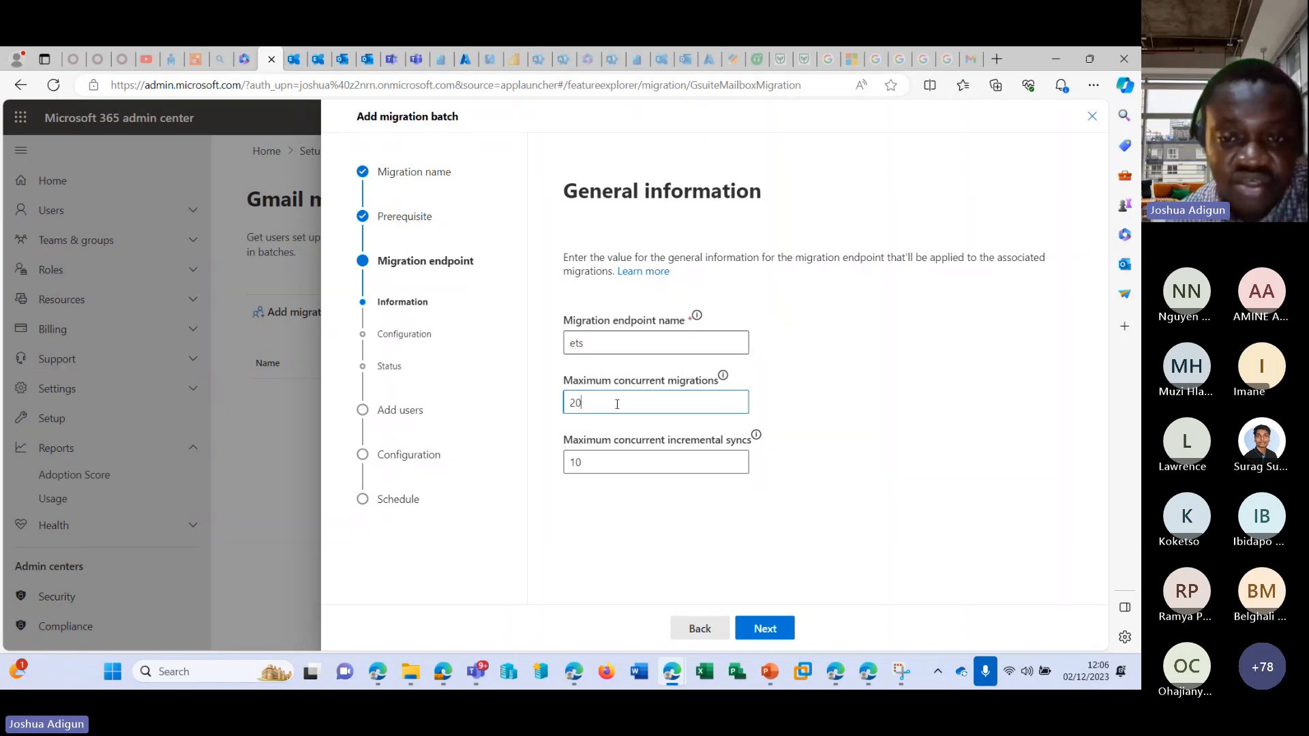
left_click(772, 628)
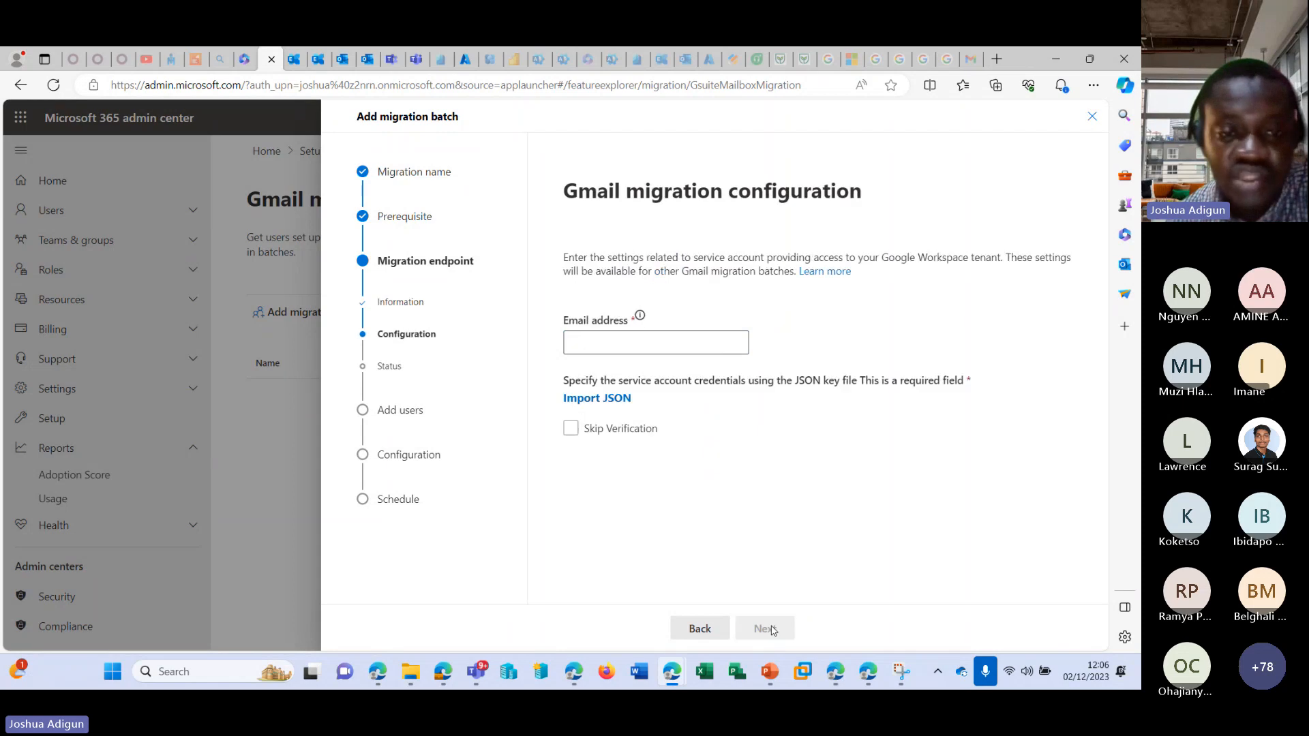
left_click(645, 342)
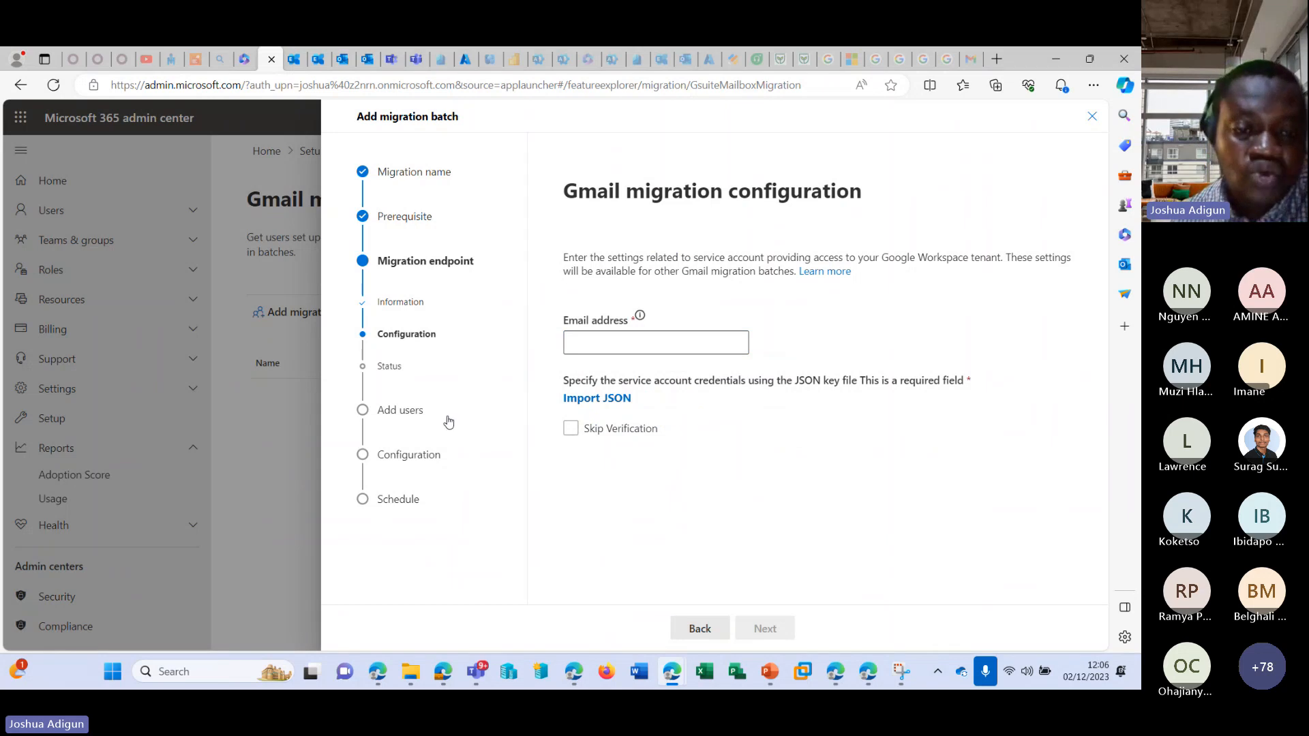
left_click(1092, 116)
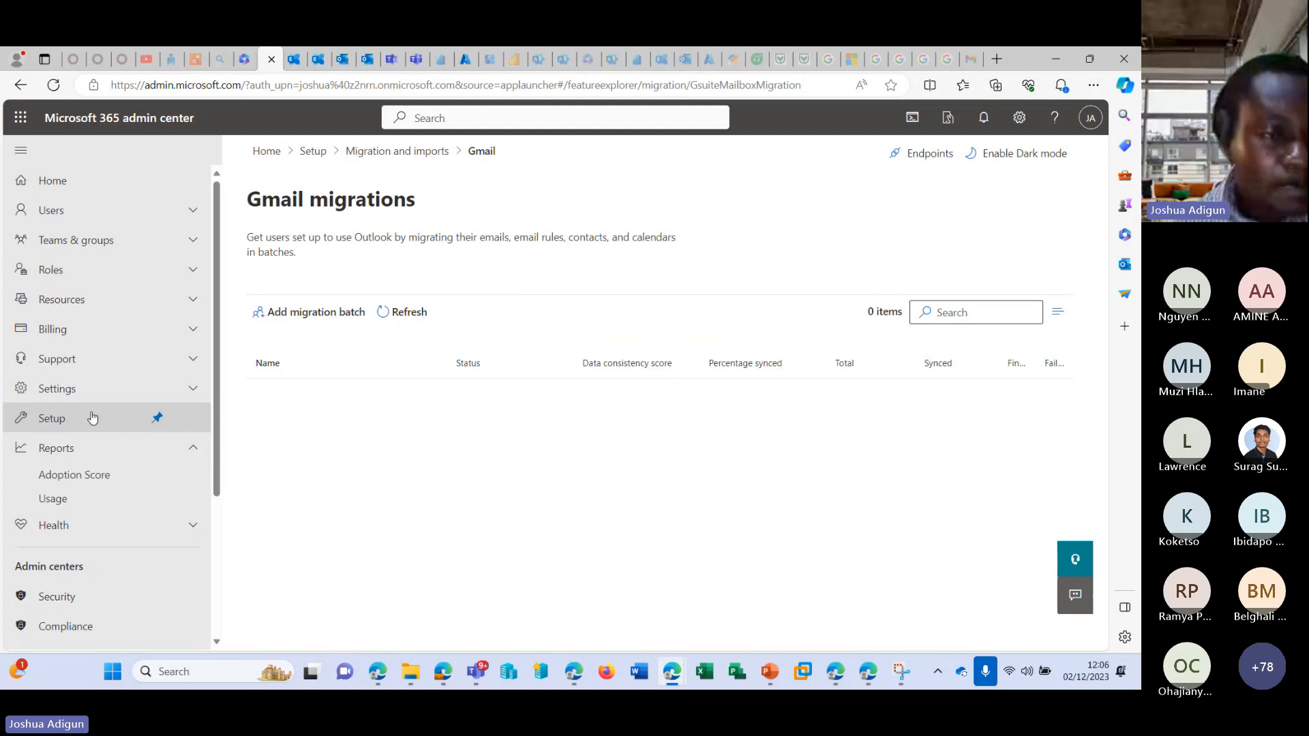
Open the Domains page under Settings and view the details of the default onmicrosoft.com domain.
left_click(85, 388)
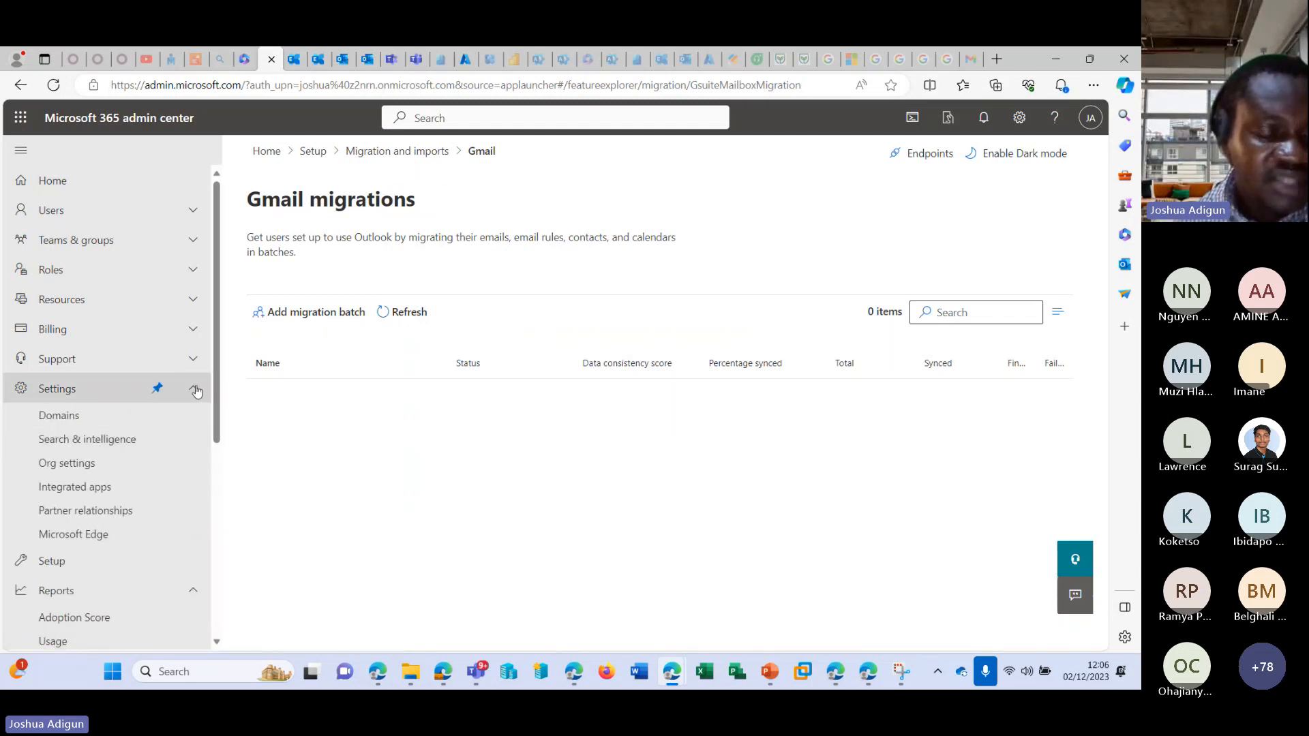
left_click(83, 414)
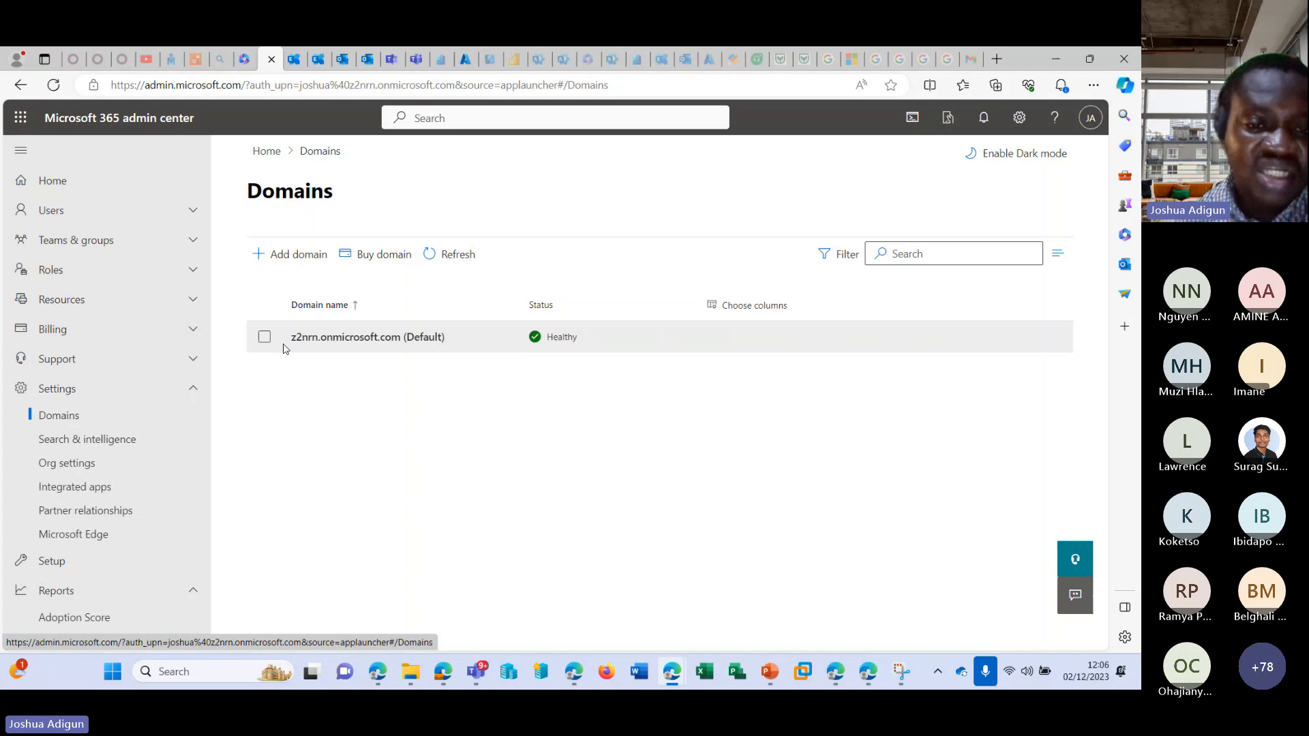
left_click_drag(285, 348, 402, 349)
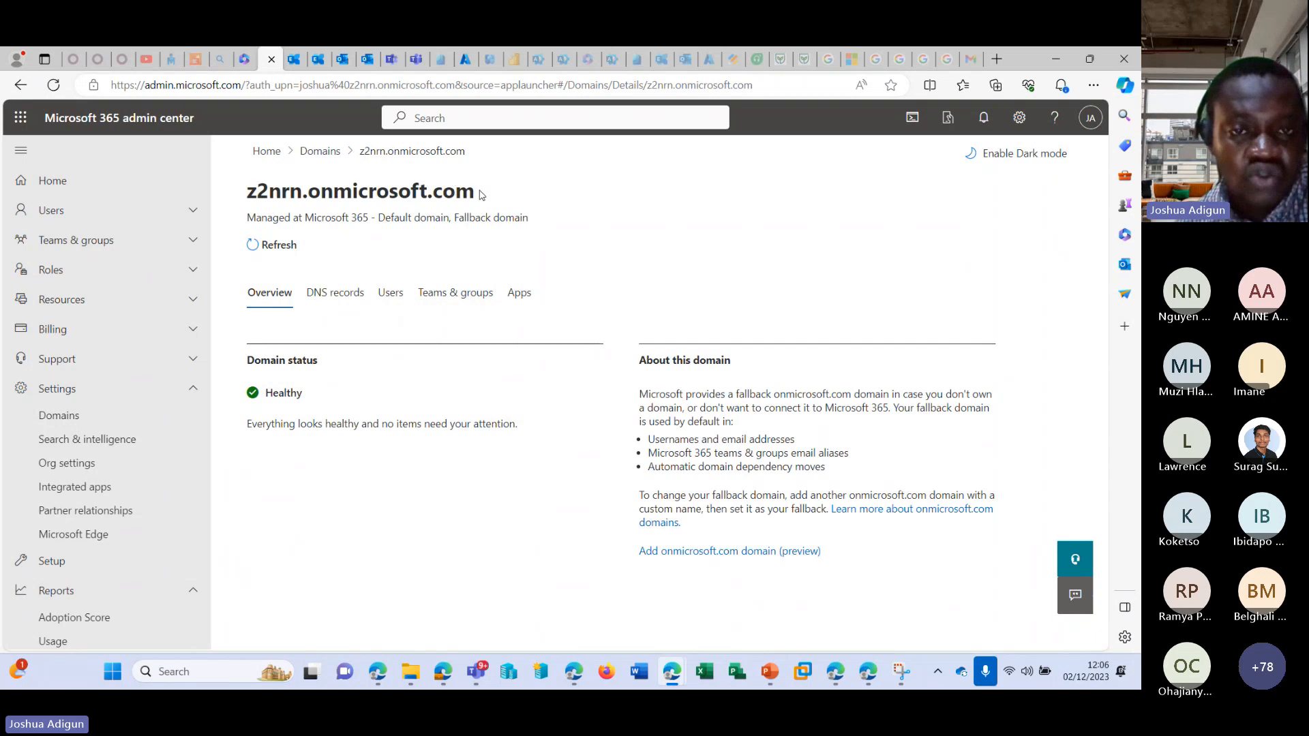
Return to the domain list, start adding a domain and submit joshy.com as the domain name.
left_click(304, 151)
left_click(283, 255)
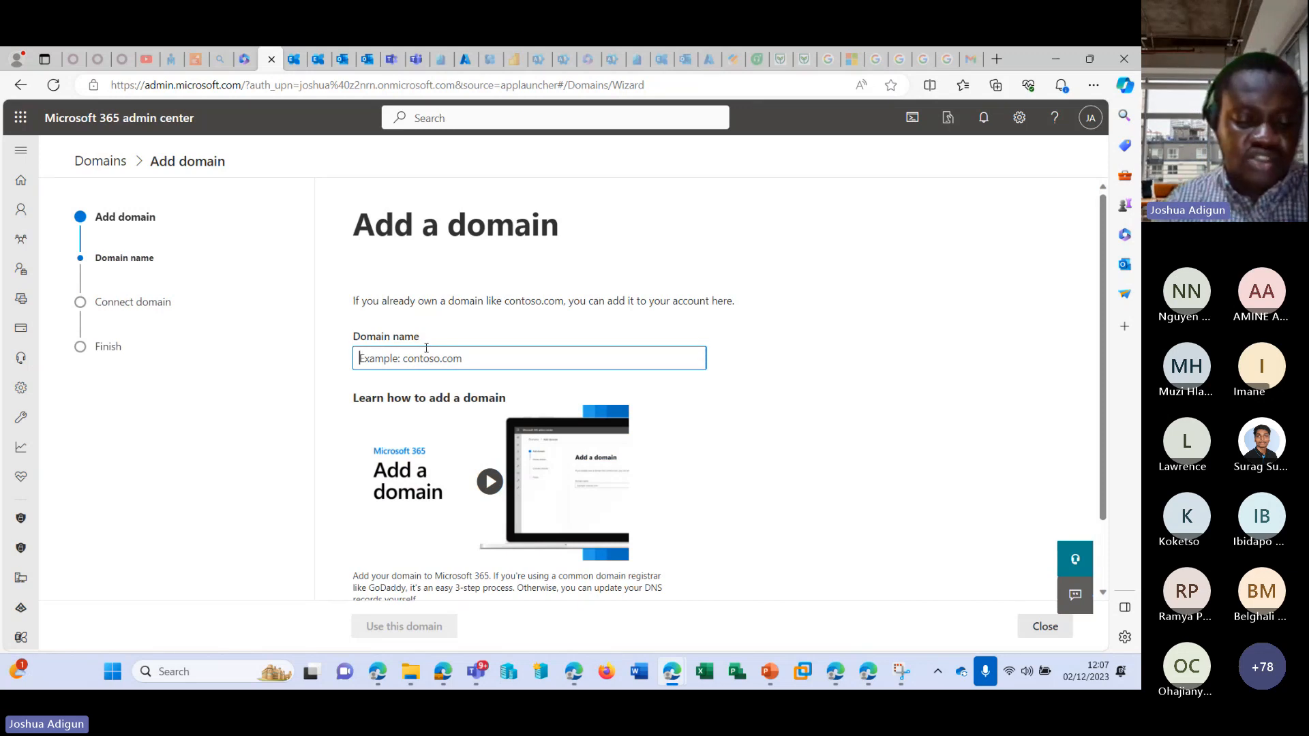
type("joshy")
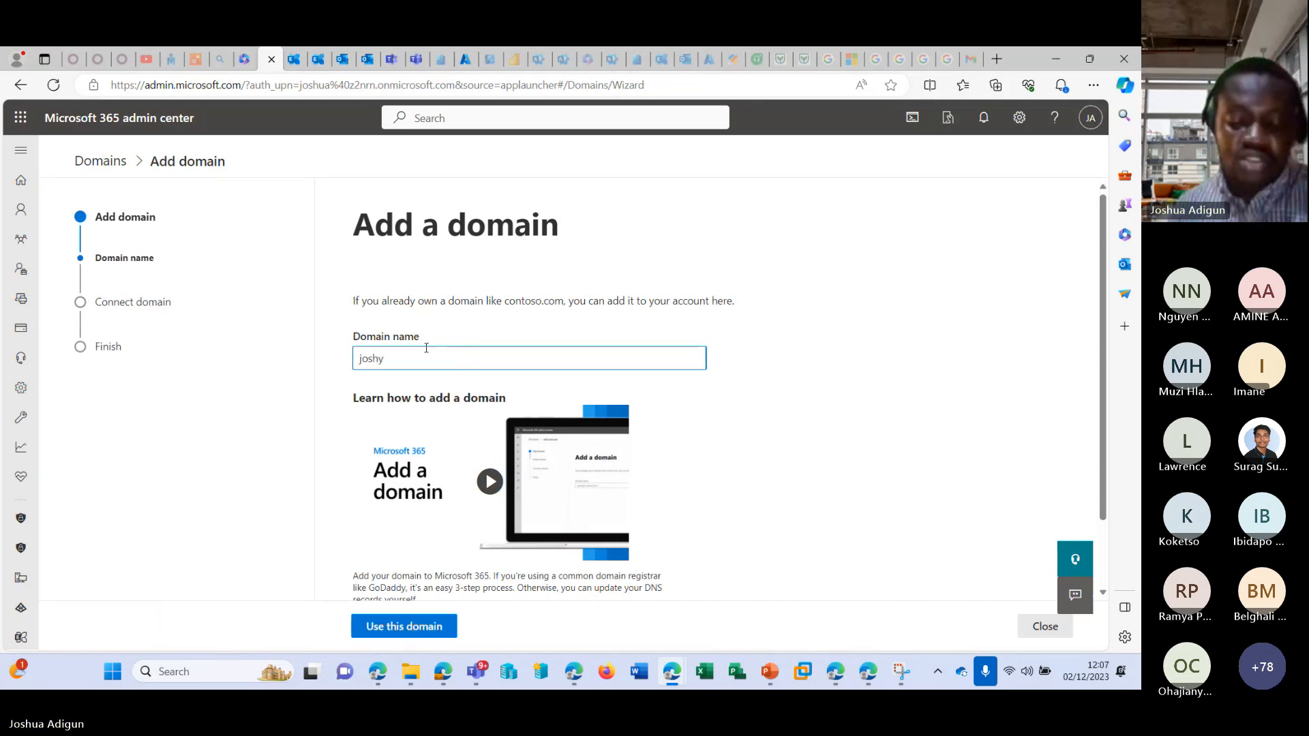
type(".com")
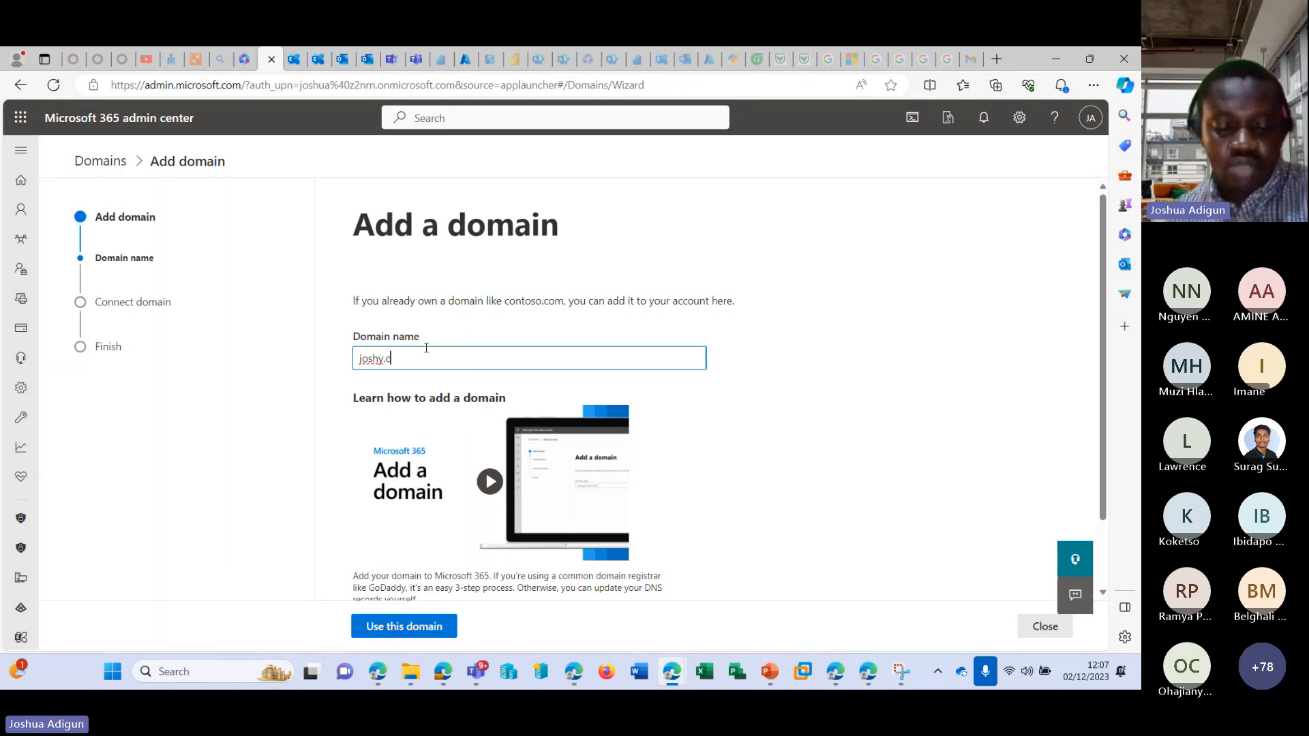
left_click(905, 361)
scroll(518, 518, "down", 2)
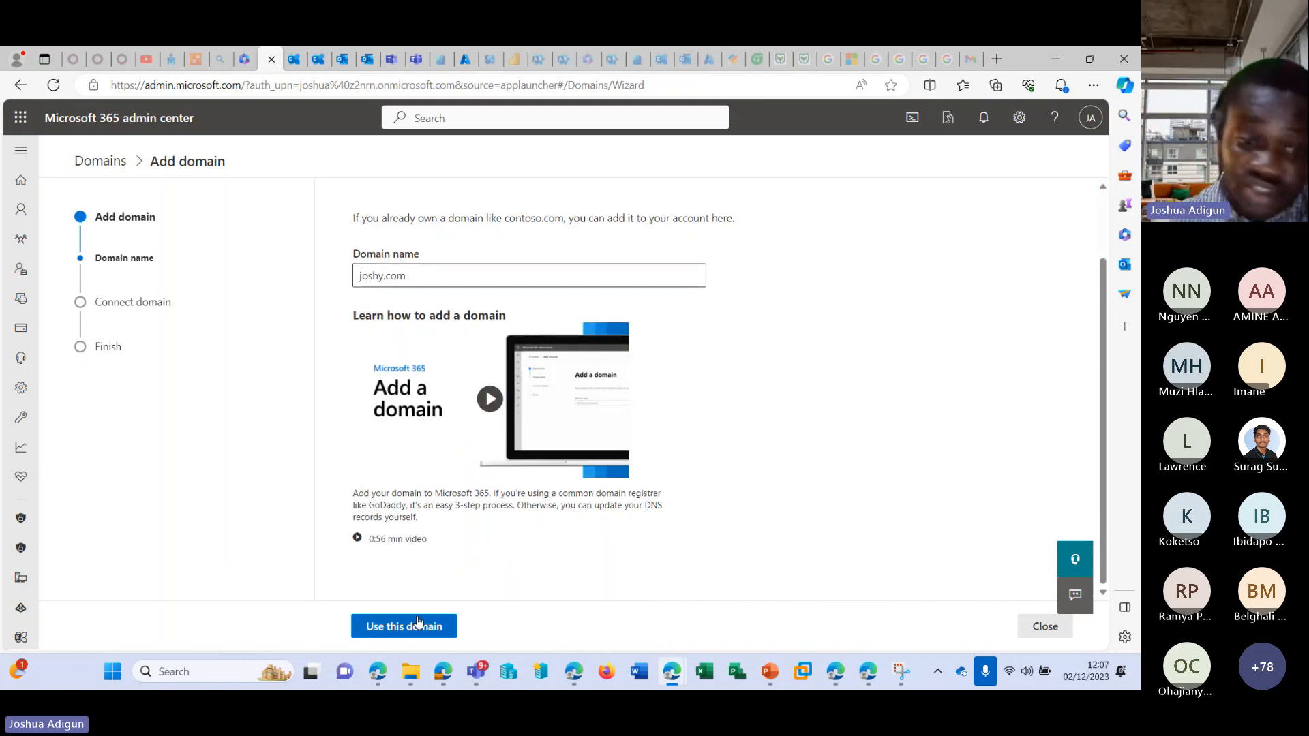
left_click(417, 625)
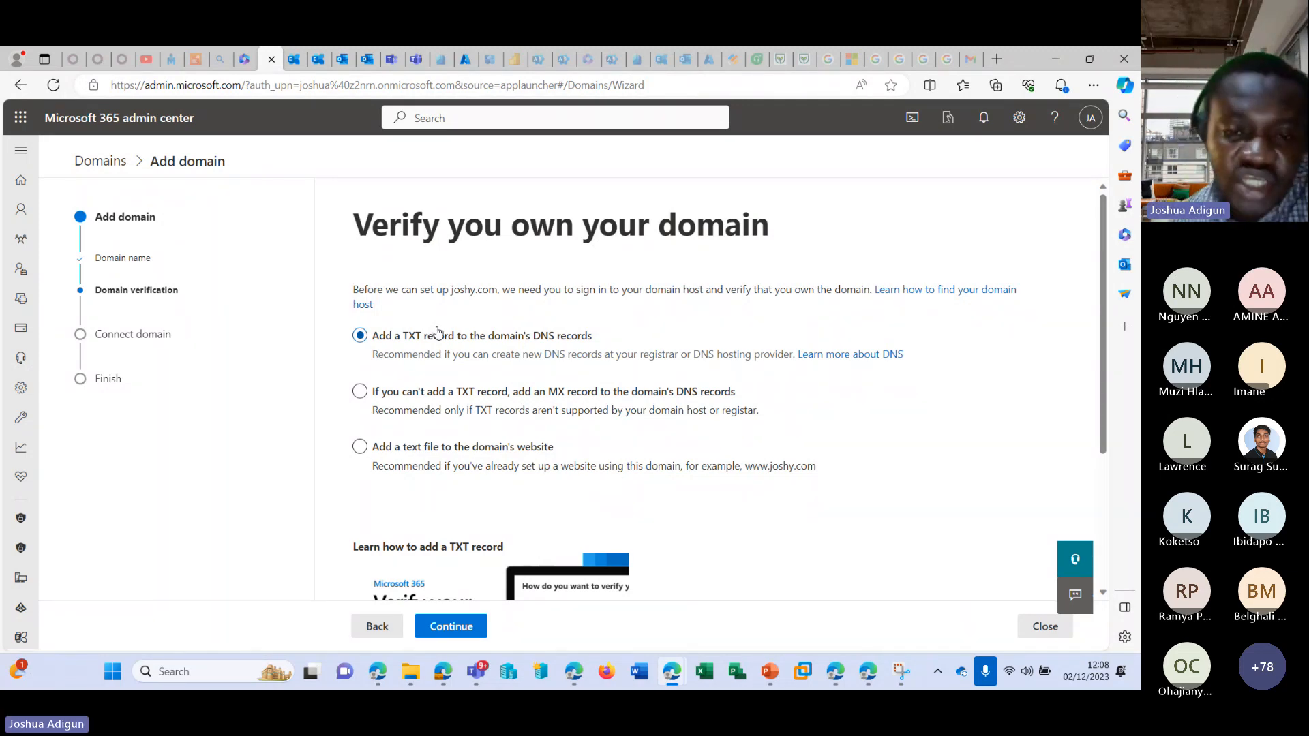
Compare the domain verification methods and select adding a text file to the domain's website.
left_click(454, 394)
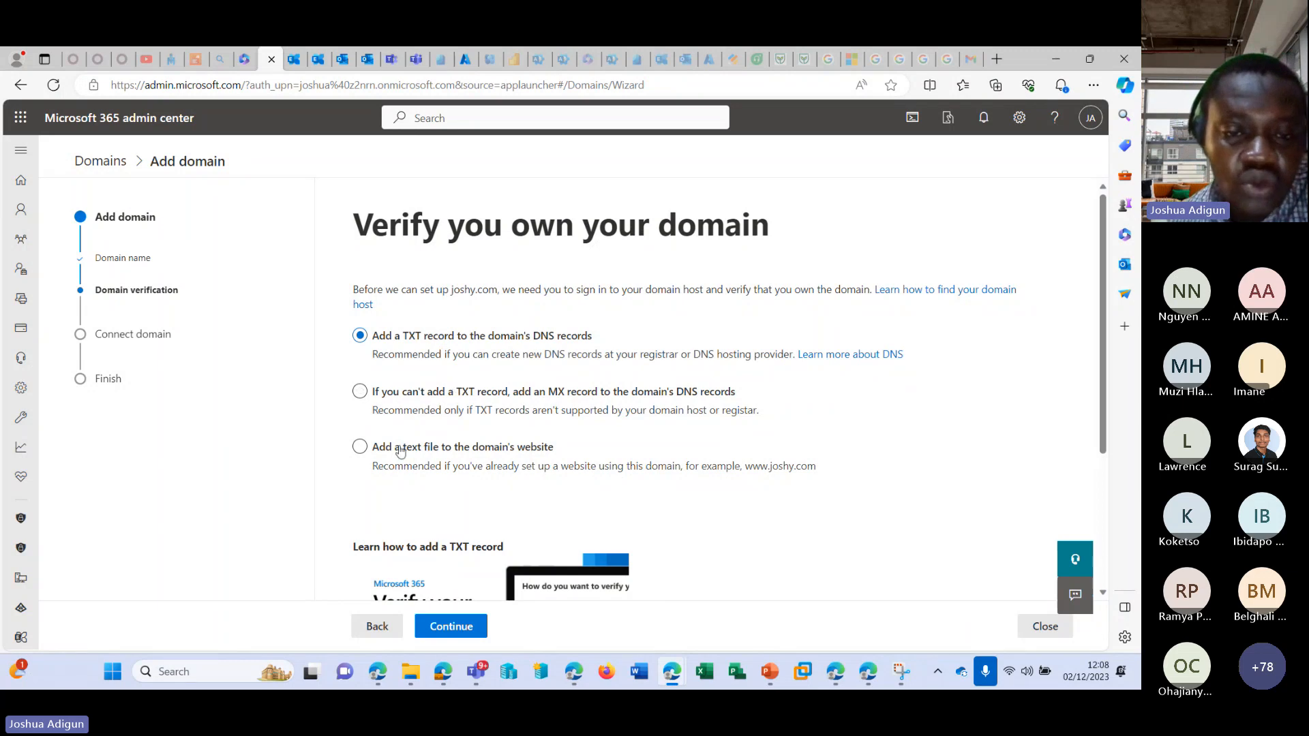
left_click(359, 448)
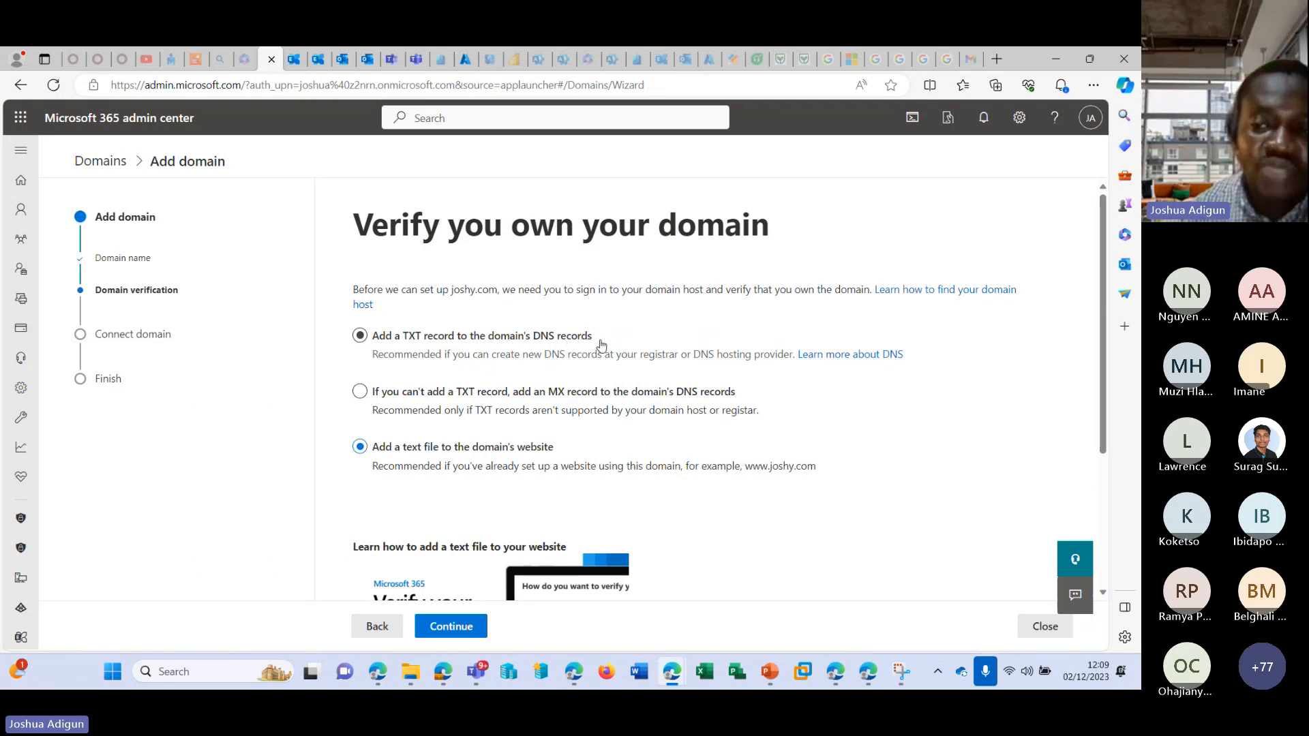
scroll(602, 358, "down", 2)
scroll(602, 356, "down", 1)
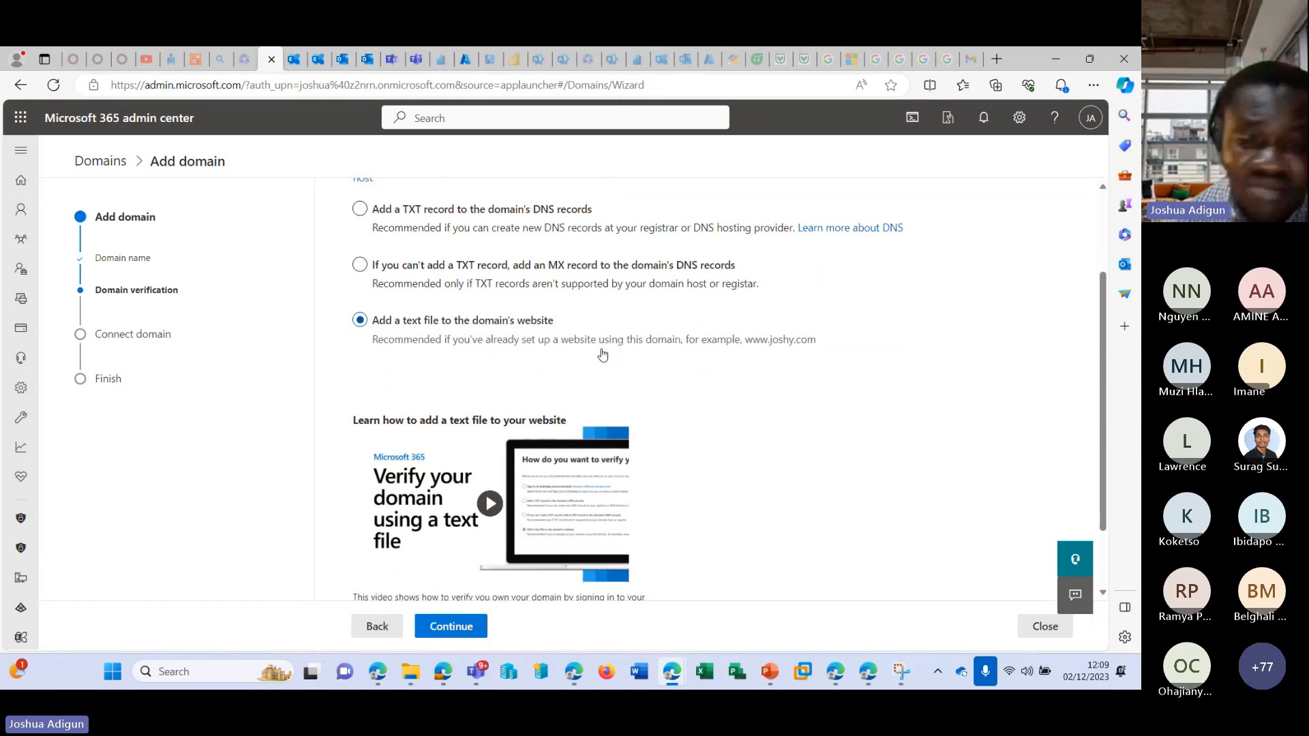
scroll(602, 354, "down", 2)
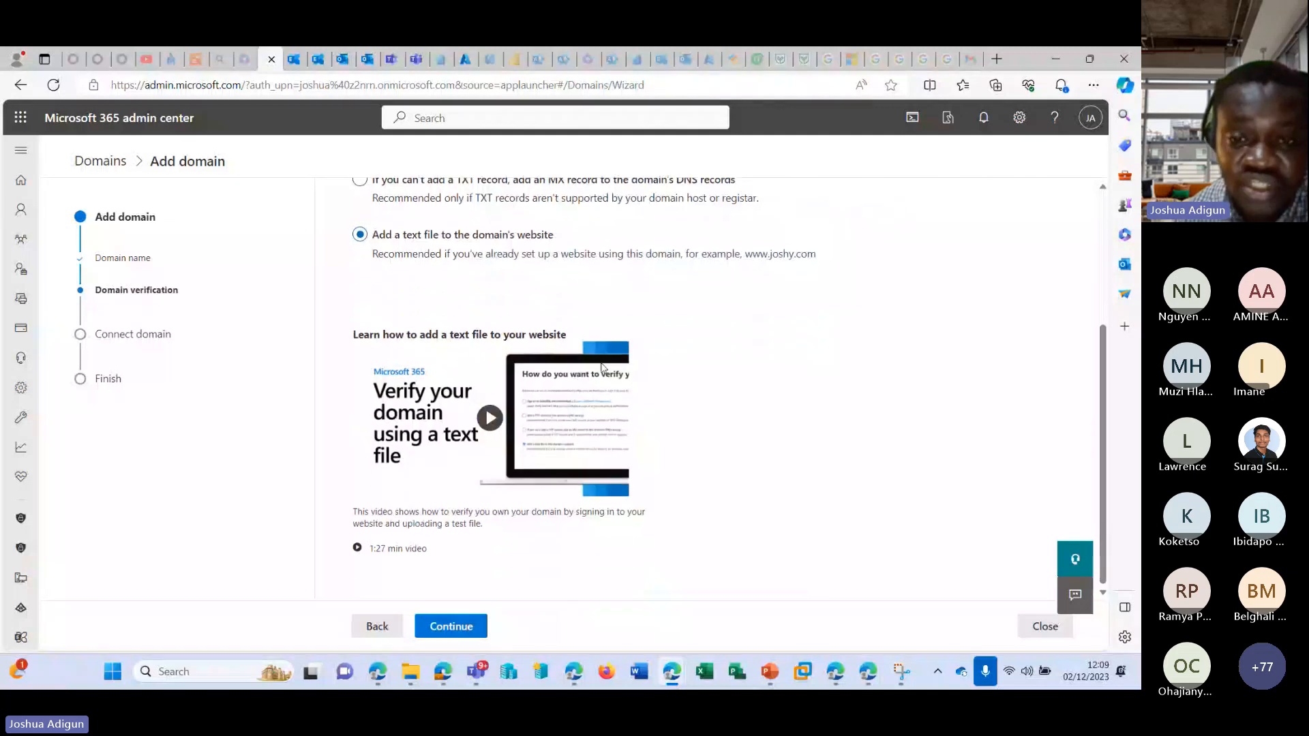
scroll(602, 367, "up", 4)
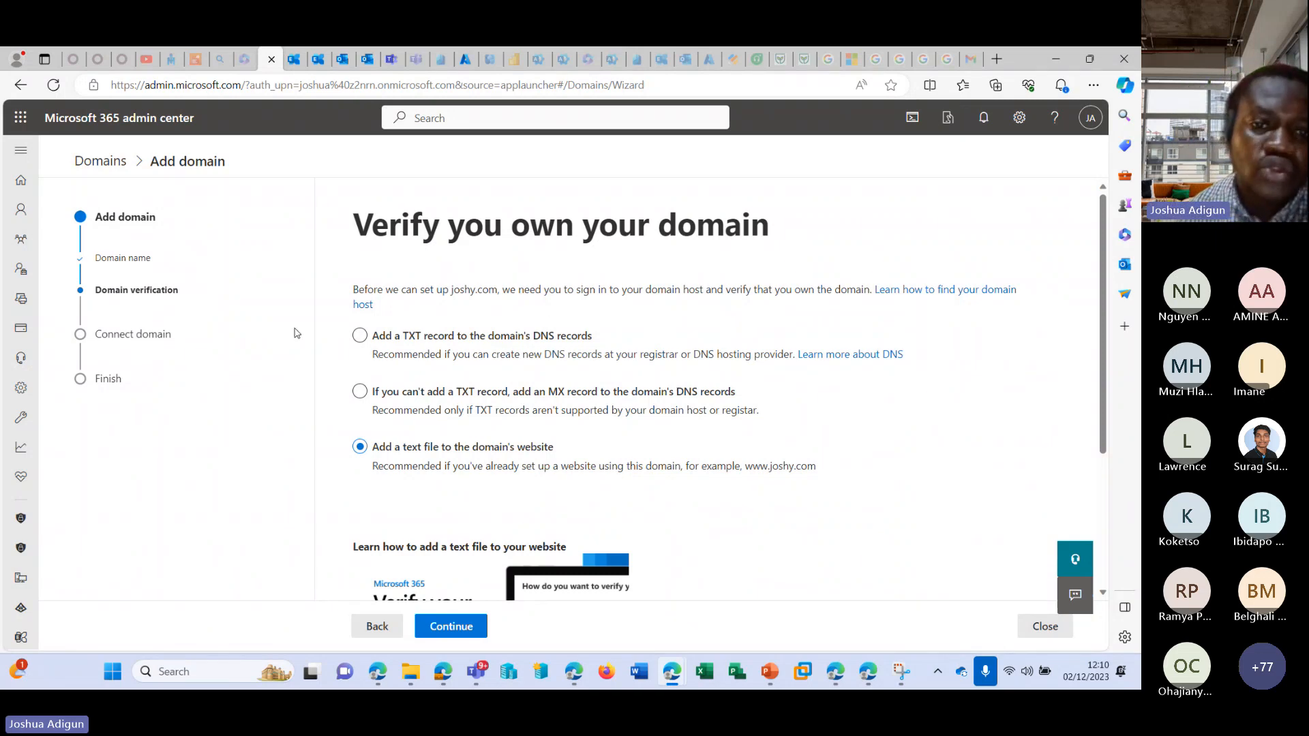
scroll(408, 422, "down", 1)
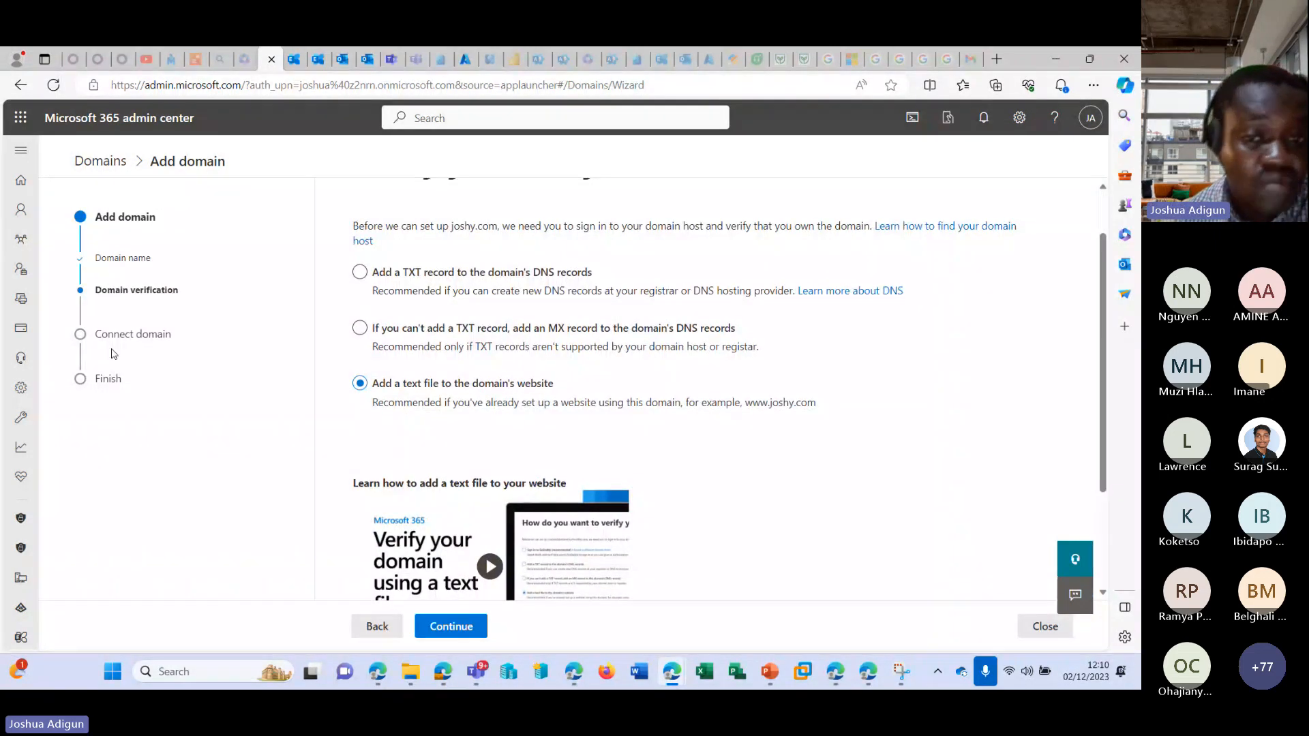
scroll(354, 477, "down", 2)
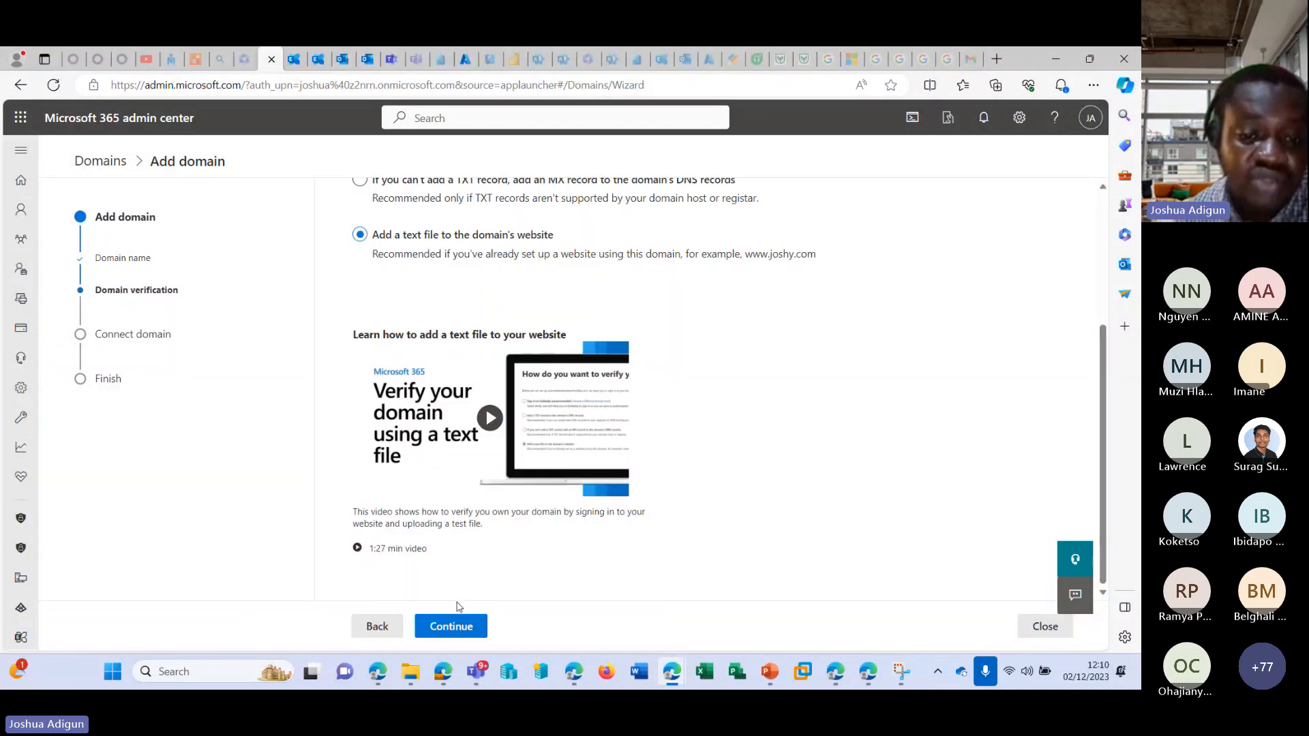
Open the text file verification instructions and examine the download, upload and link-check steps.
left_click(454, 624)
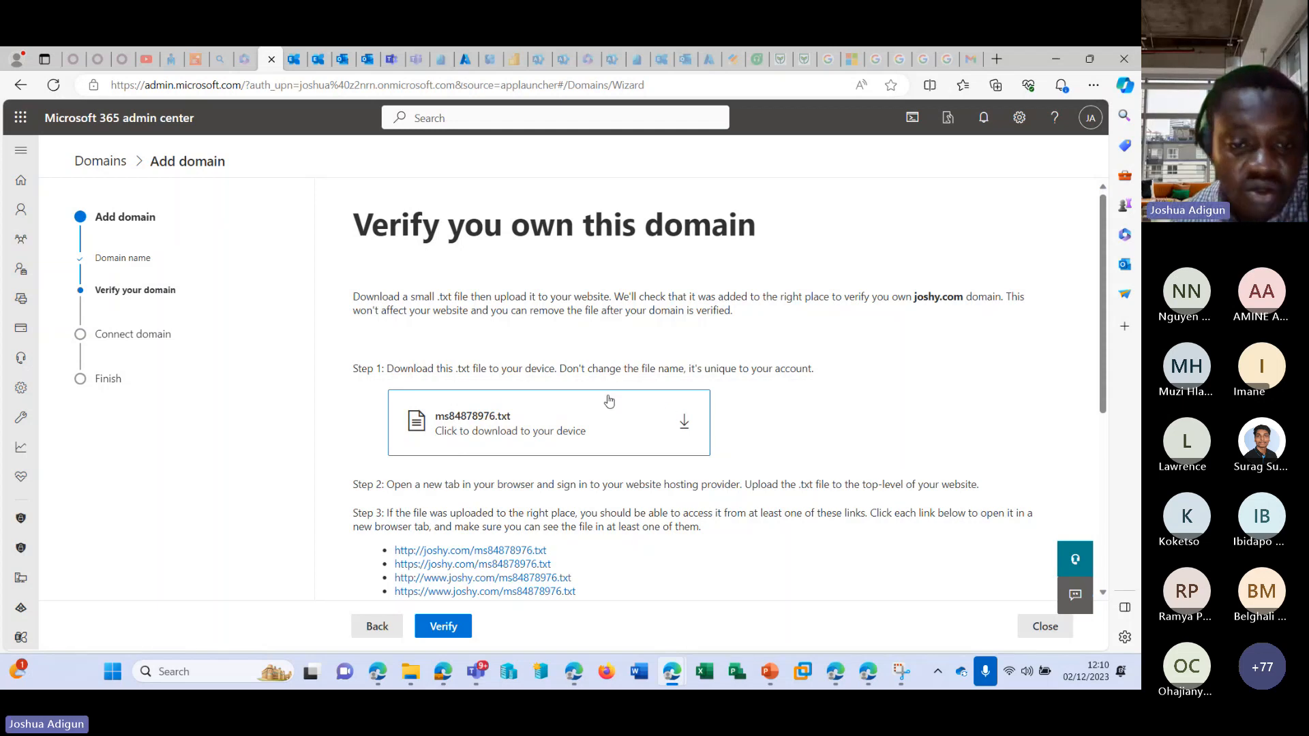
scroll(609, 401, "down", 3)
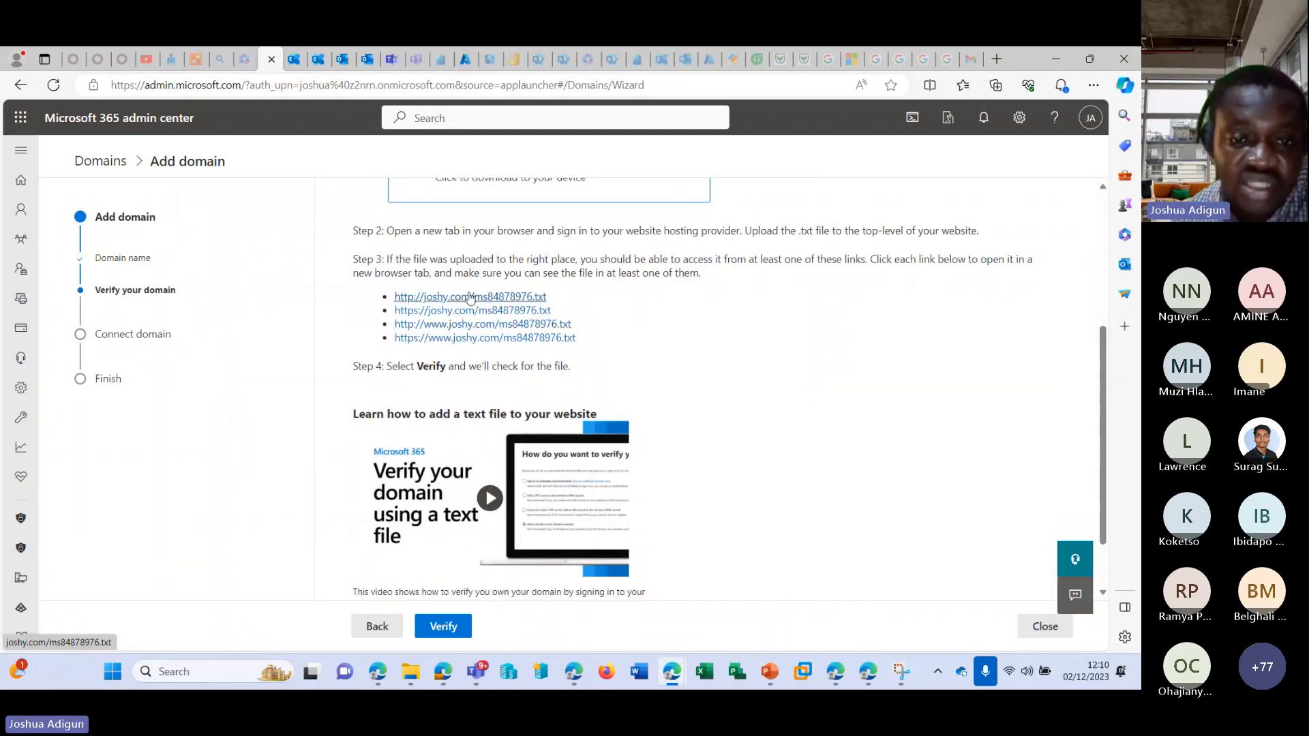
scroll(660, 366, "down", 1)
scroll(661, 366, "up", 4)
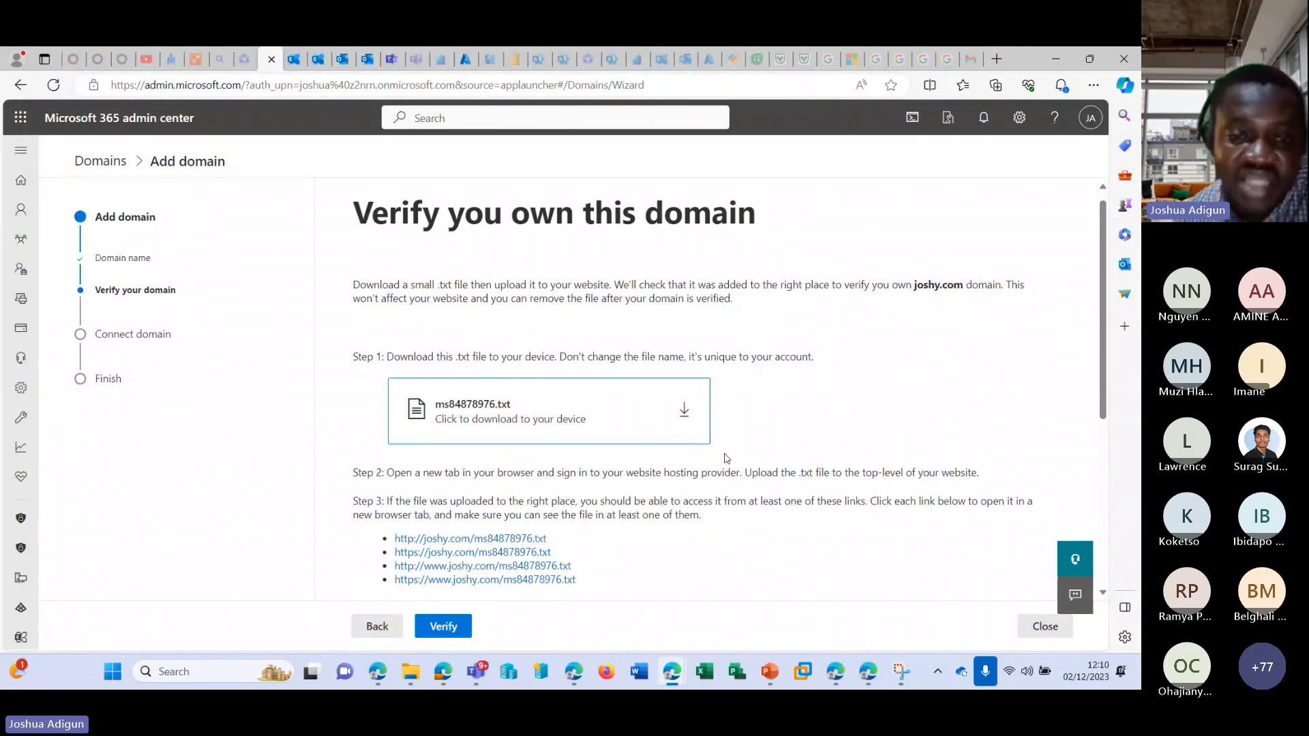
Return to the verification methods, select adding a TXT record to the domain's DNS records and open the record details.
left_click(376, 626)
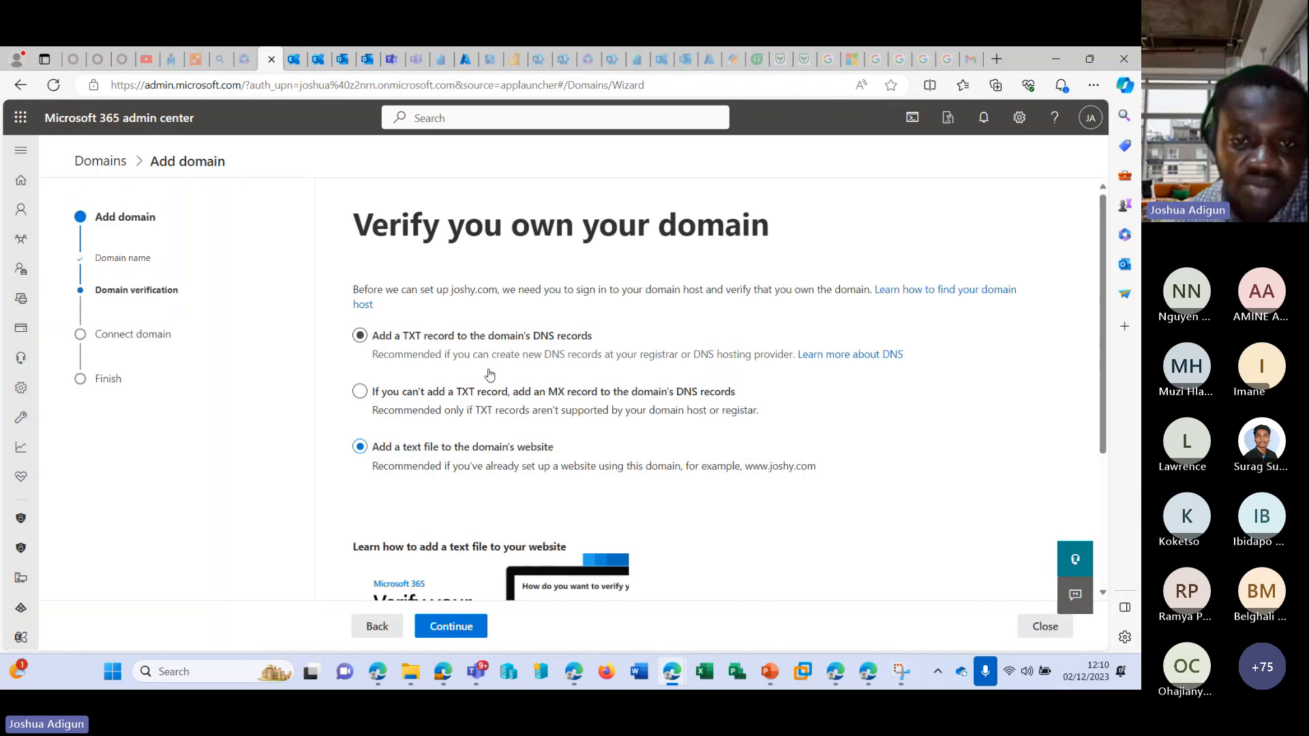
left_click(410, 338)
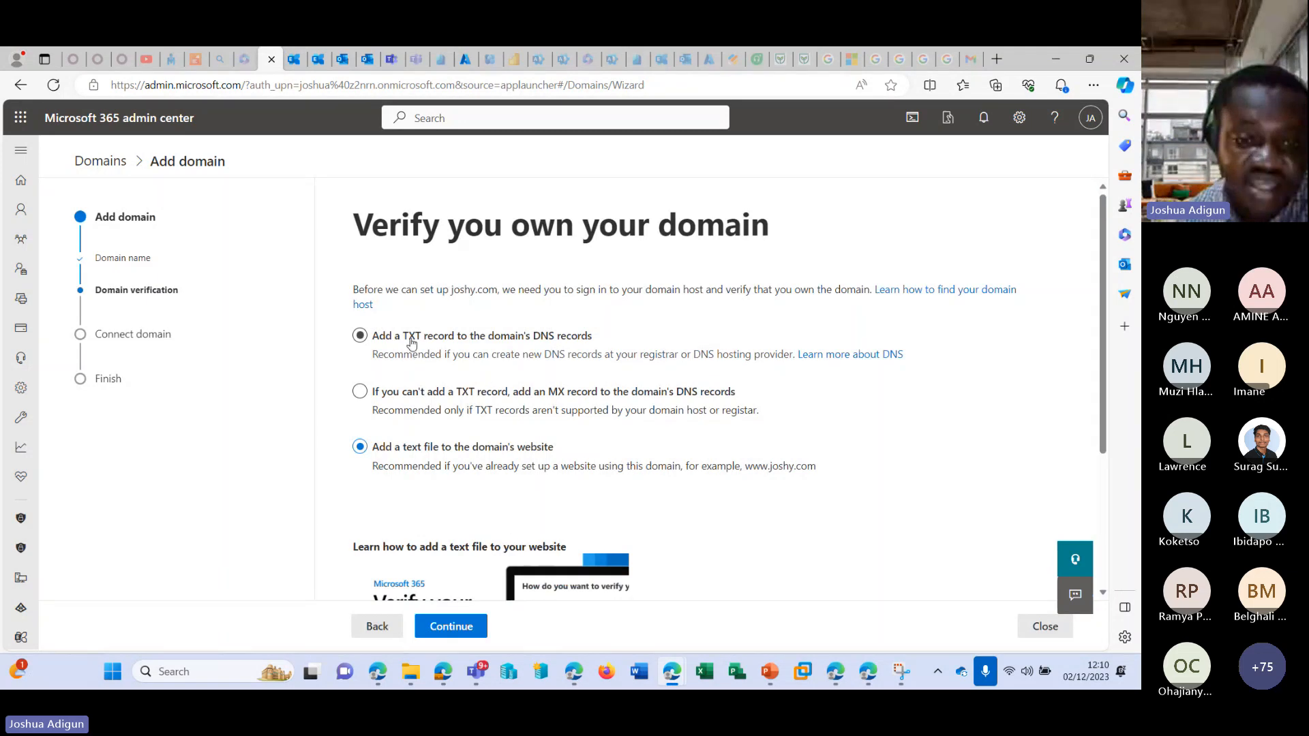
left_click(439, 634)
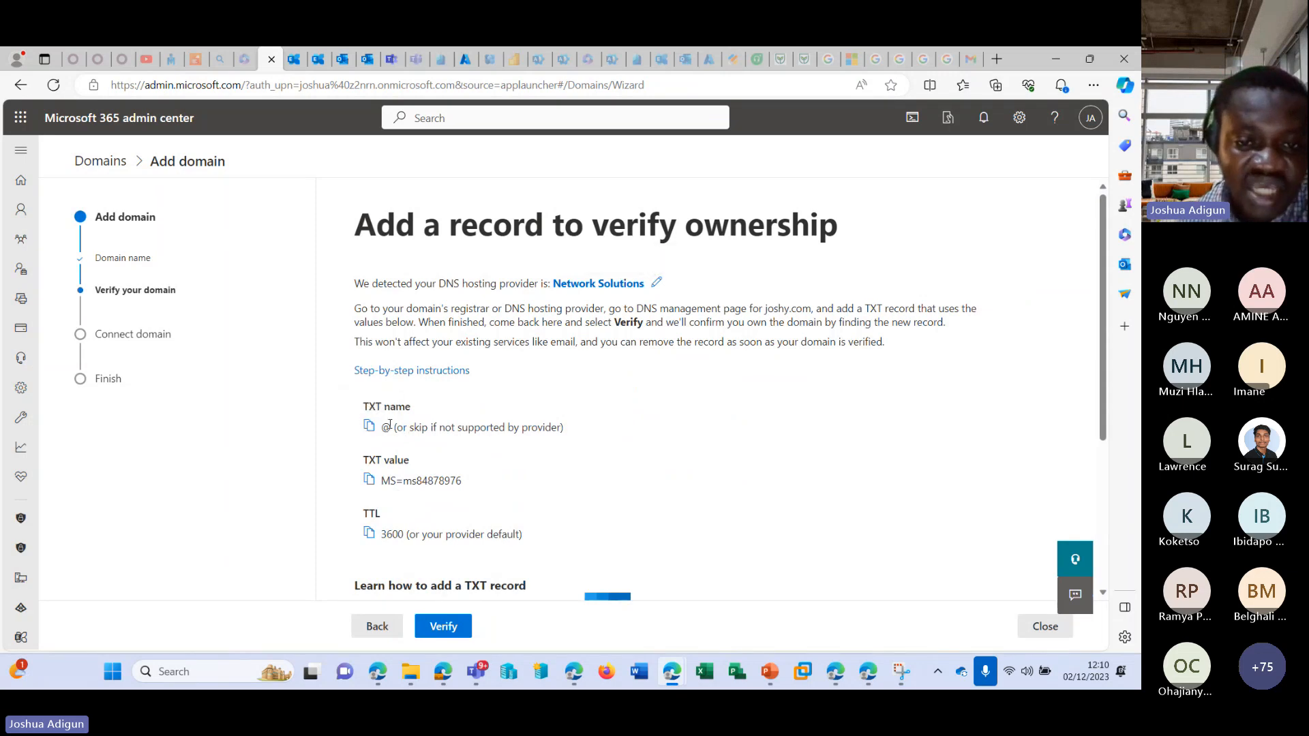
Review the TXT name, value and TTL for joshy.com, try to verify the domain, and read the verification response.
scroll(389, 424, "down", 1)
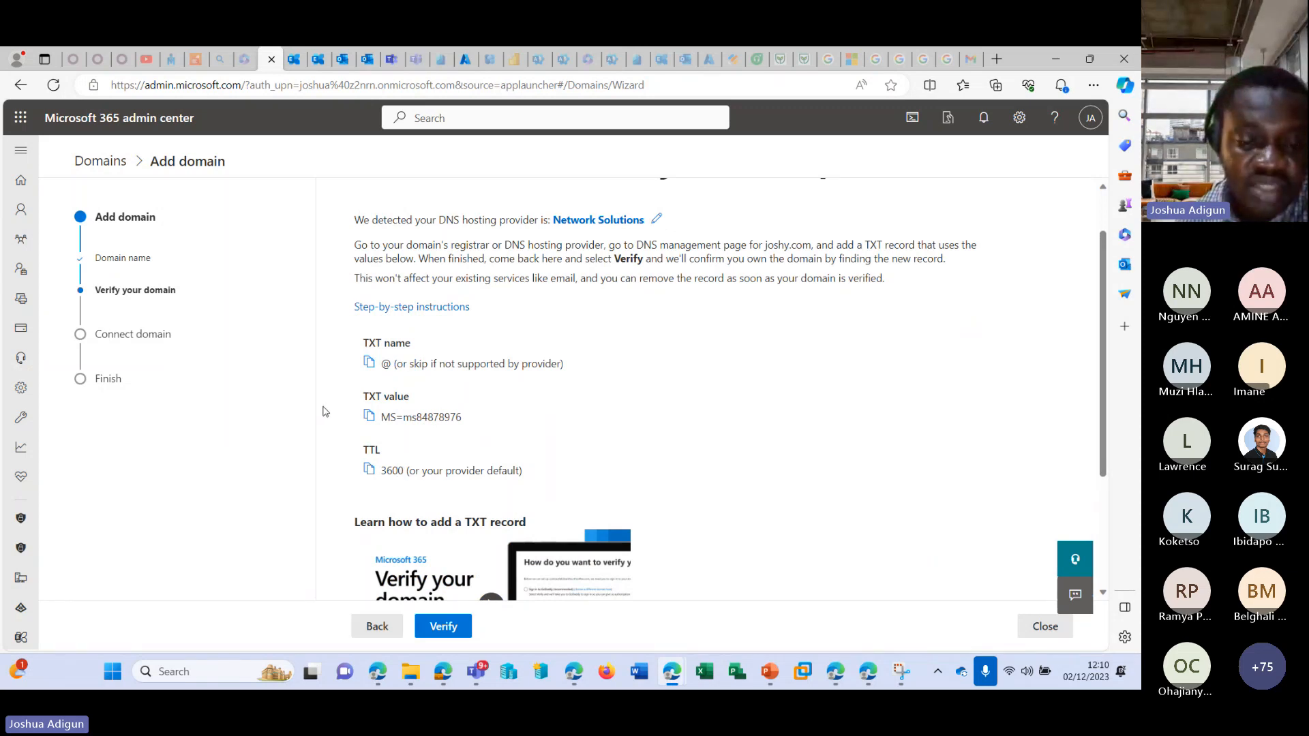
scroll(394, 415, "down", 2)
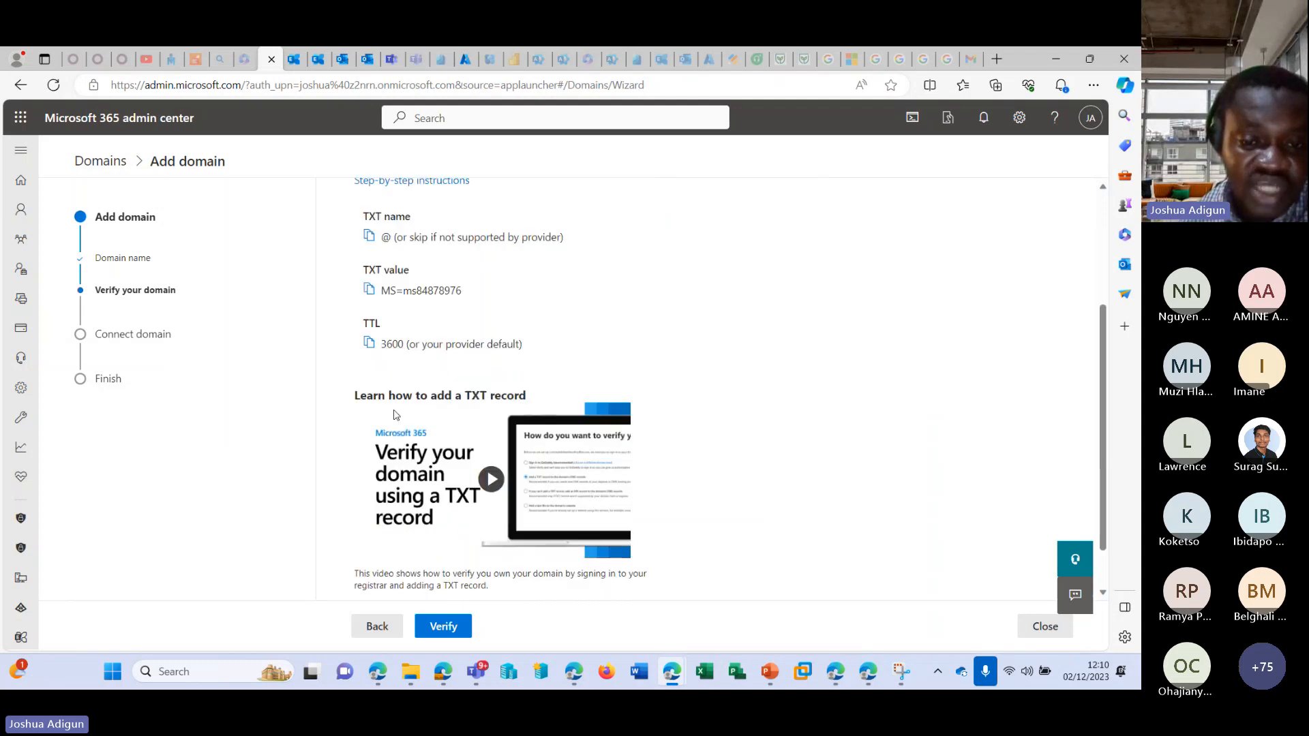
scroll(393, 414, "up", 1)
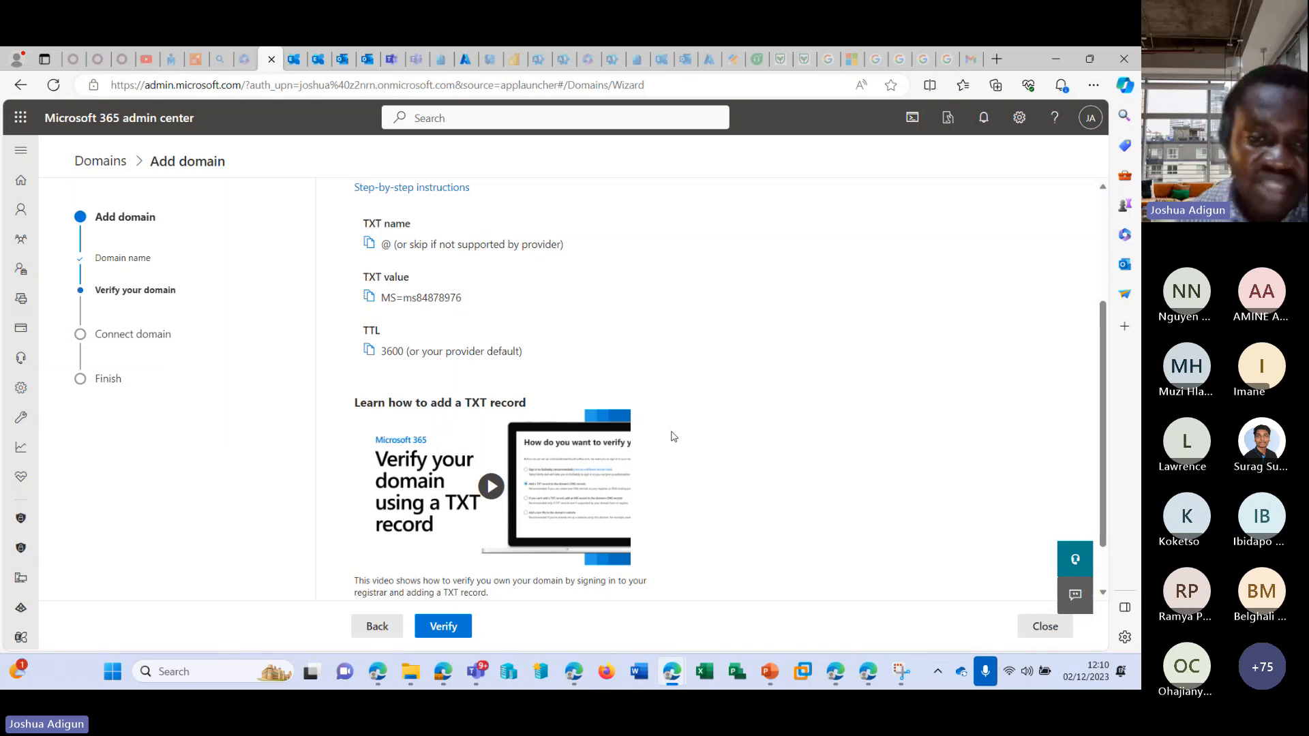
left_click(450, 625)
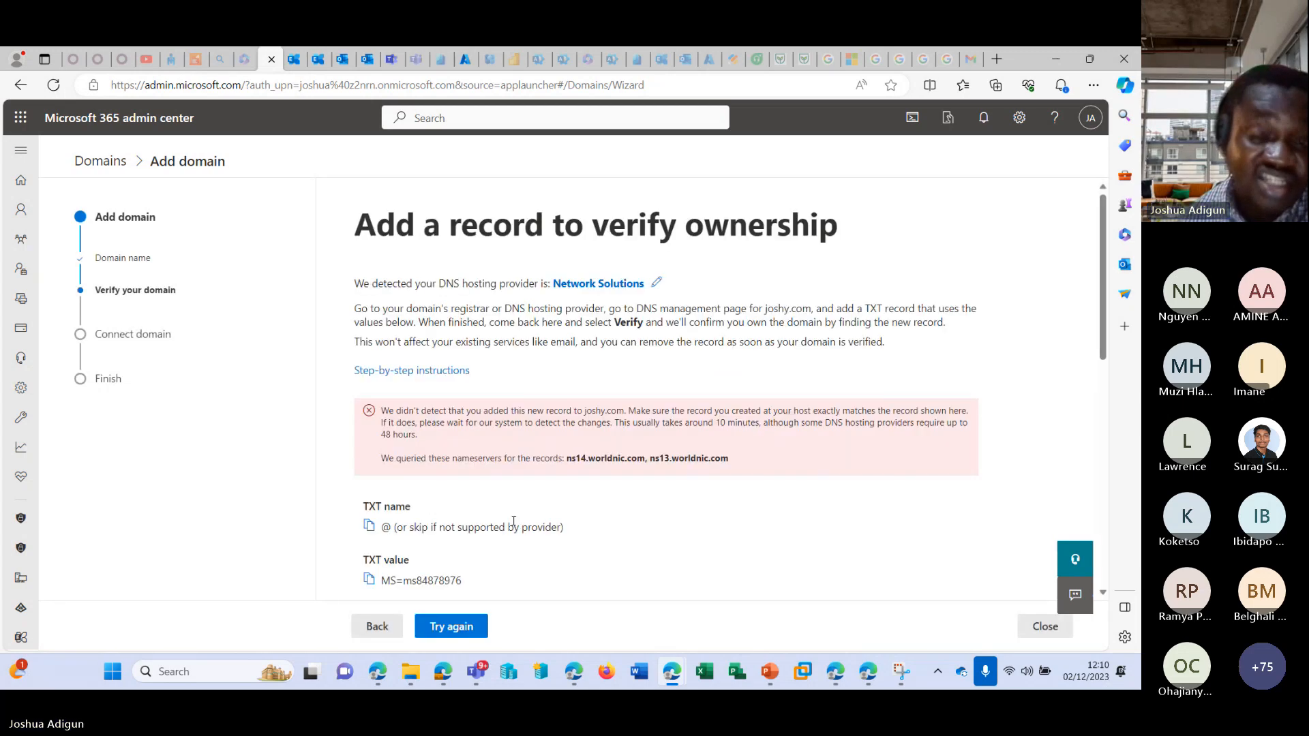
left_click_drag(396, 410, 624, 410)
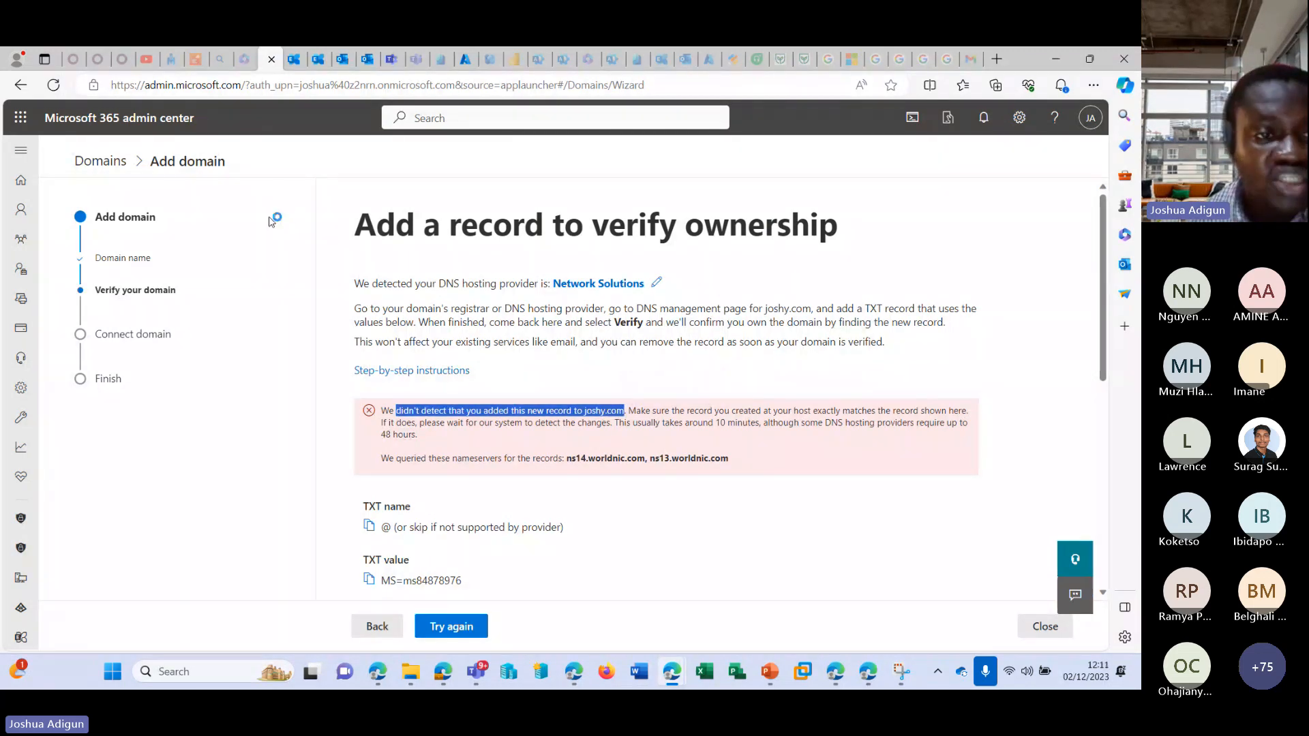
Open the Search & intelligence settings from the expanded navigation and dismiss the workplace search introduction.
left_click(21, 150)
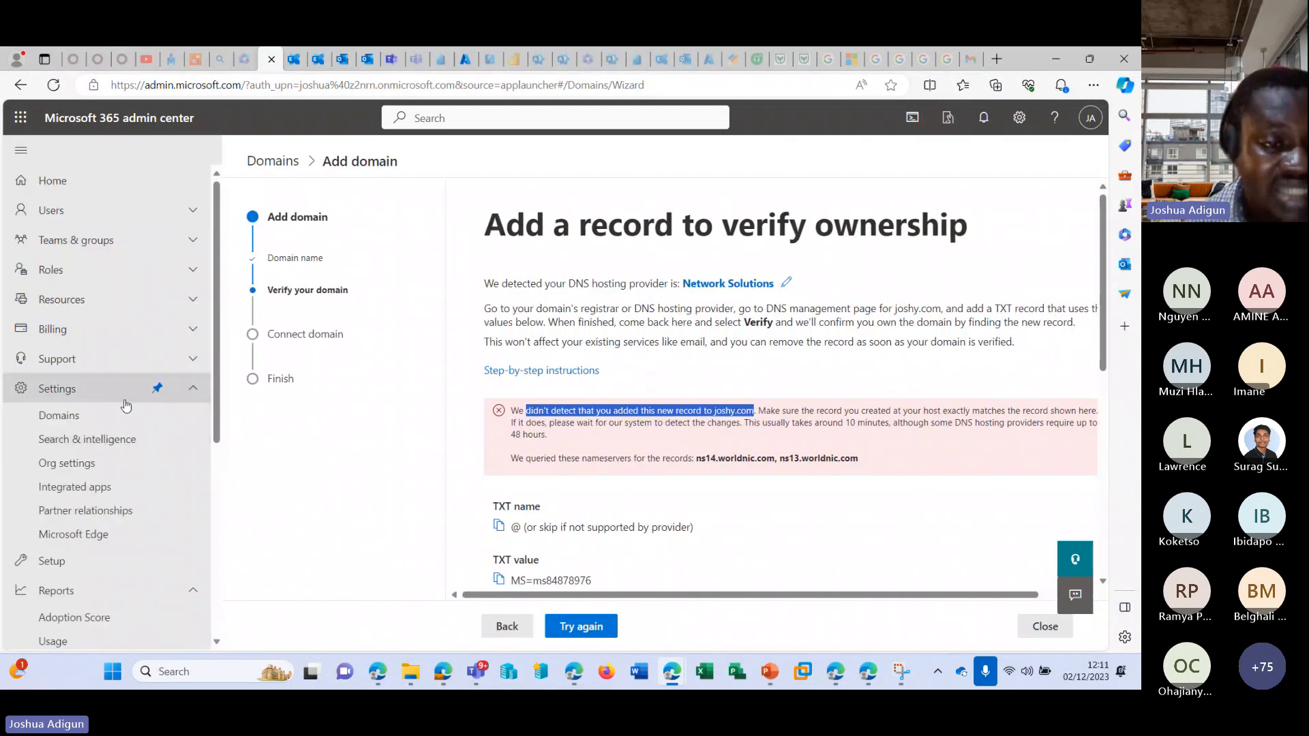
scroll(75, 296, "down", 2)
left_click(75, 297)
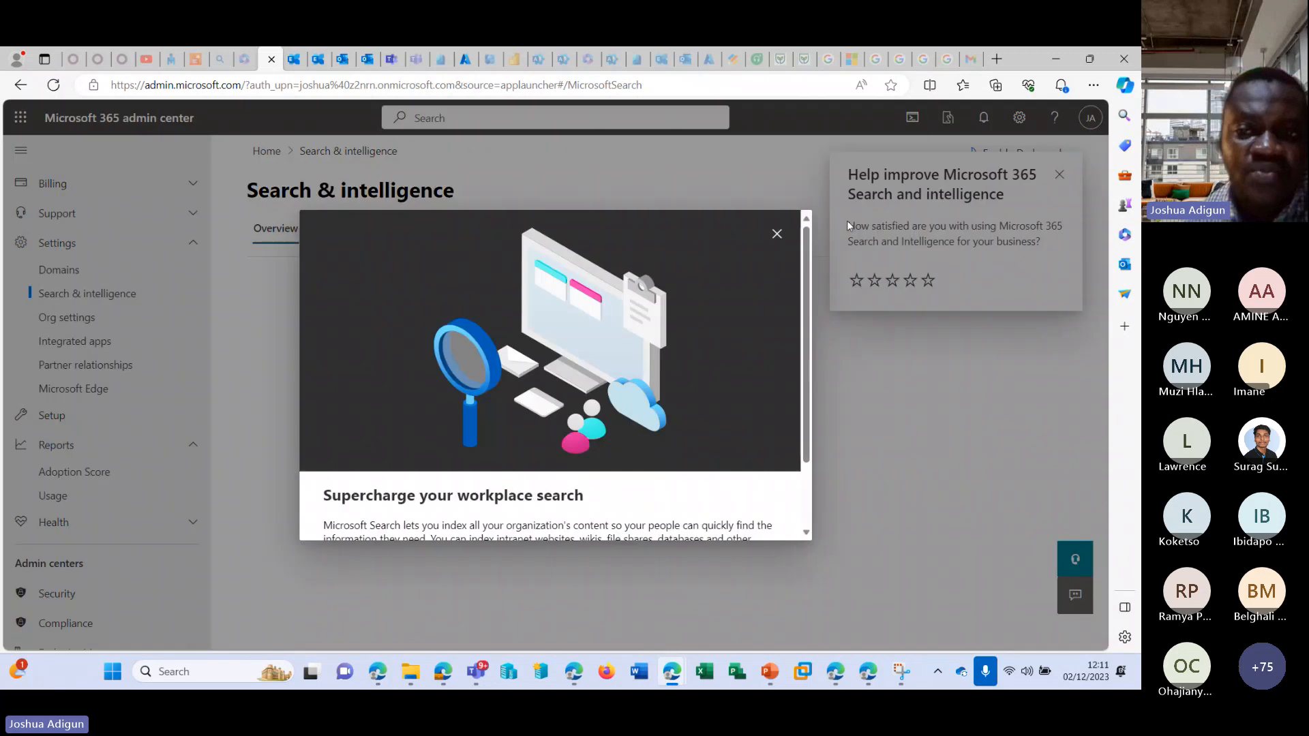
left_click(779, 232)
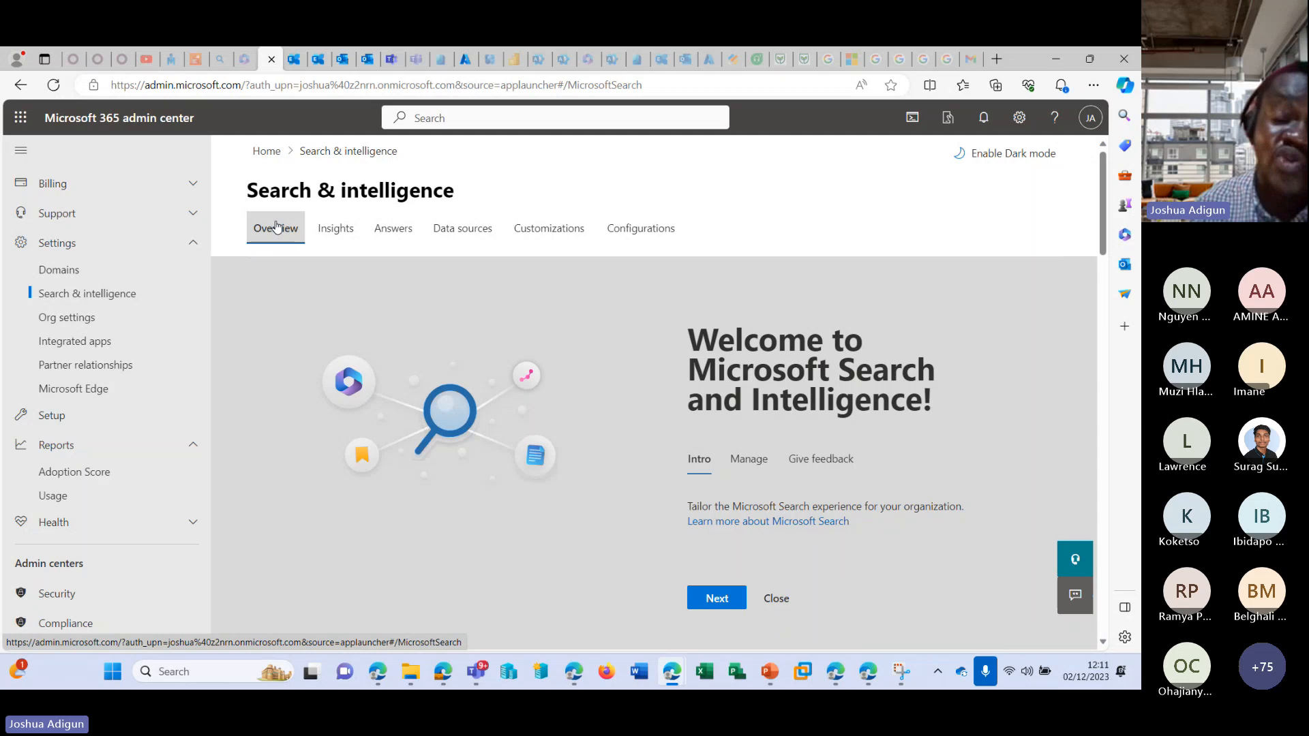
Switch to Outlook on the web and compare the messages in the Focused and Other inboxes.
left_click(343, 60)
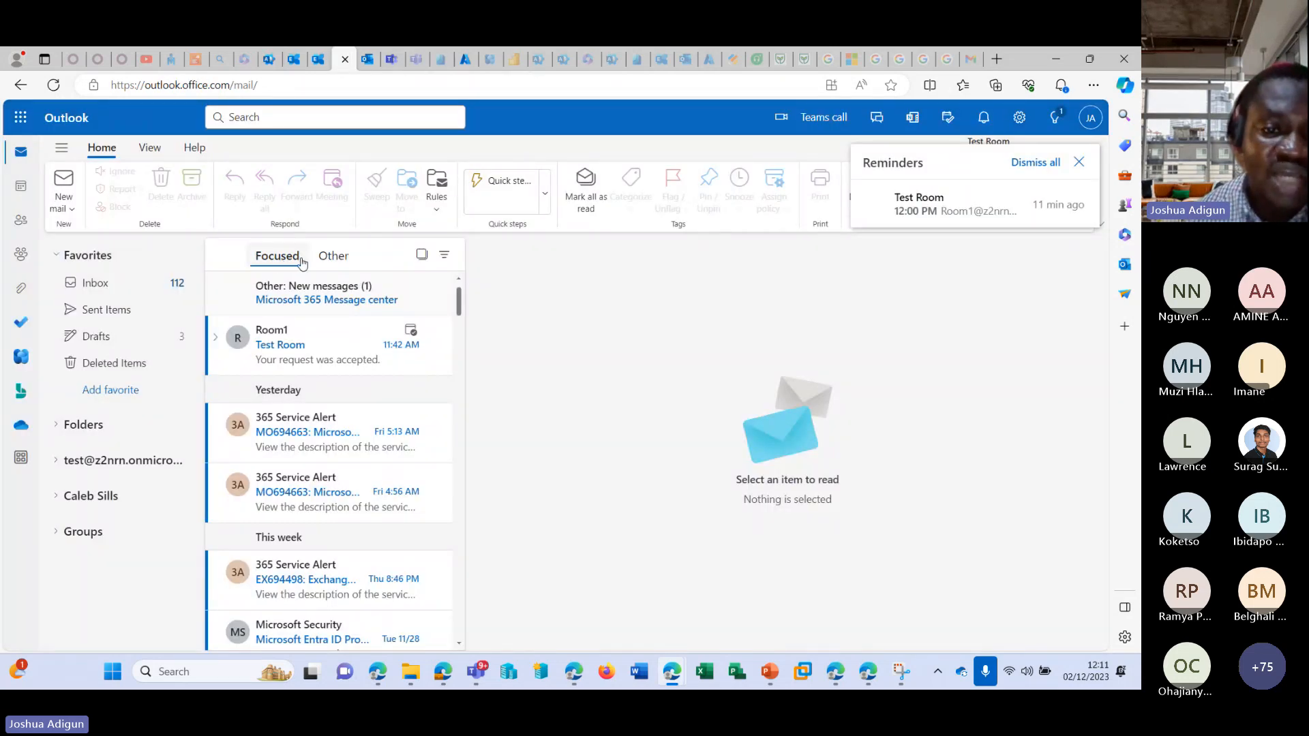
left_click(333, 256)
left_click(279, 257)
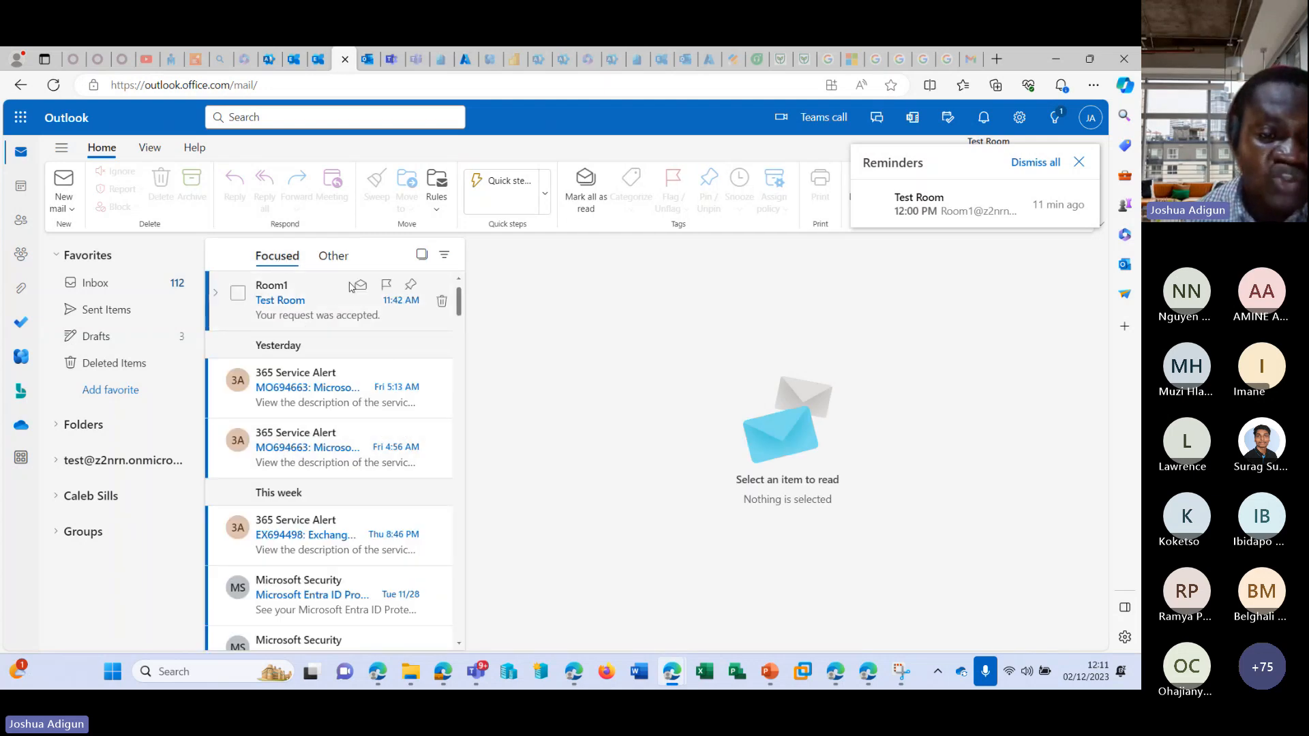
scroll(372, 443, "down", 5)
scroll(375, 436, "up", 1)
scroll(377, 429, "down", 1)
scroll(377, 428, "up", 5)
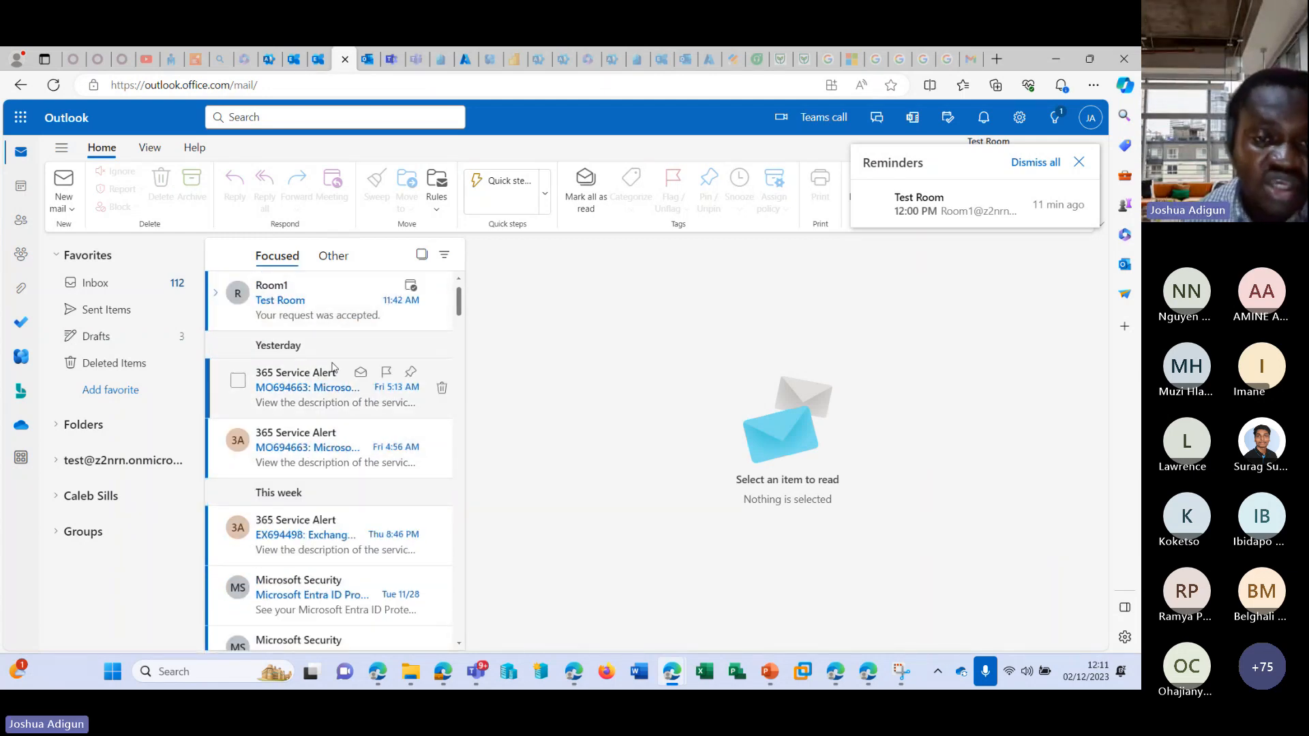
left_click(344, 267)
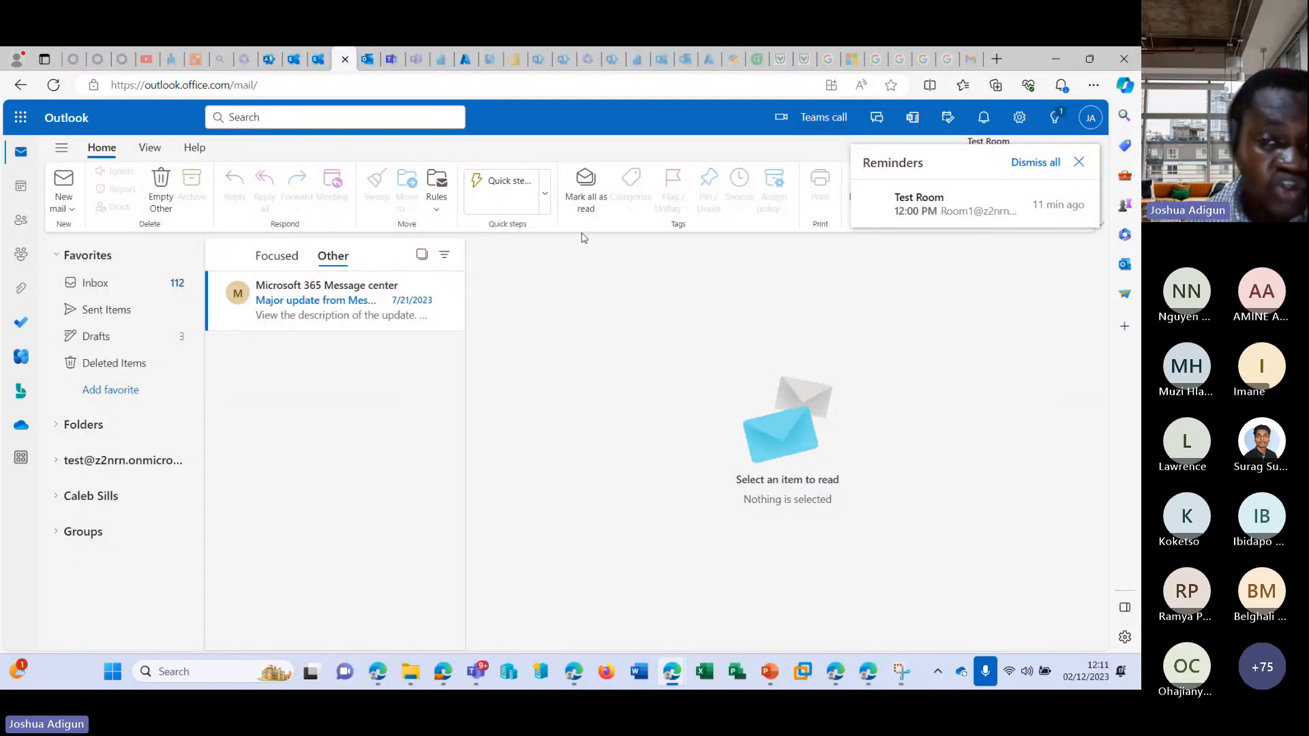
Examine Outlook's mail layout settings, including Focused Inbox and text size, close the Test Room reminder, and leave the settings.
left_click(1017, 118)
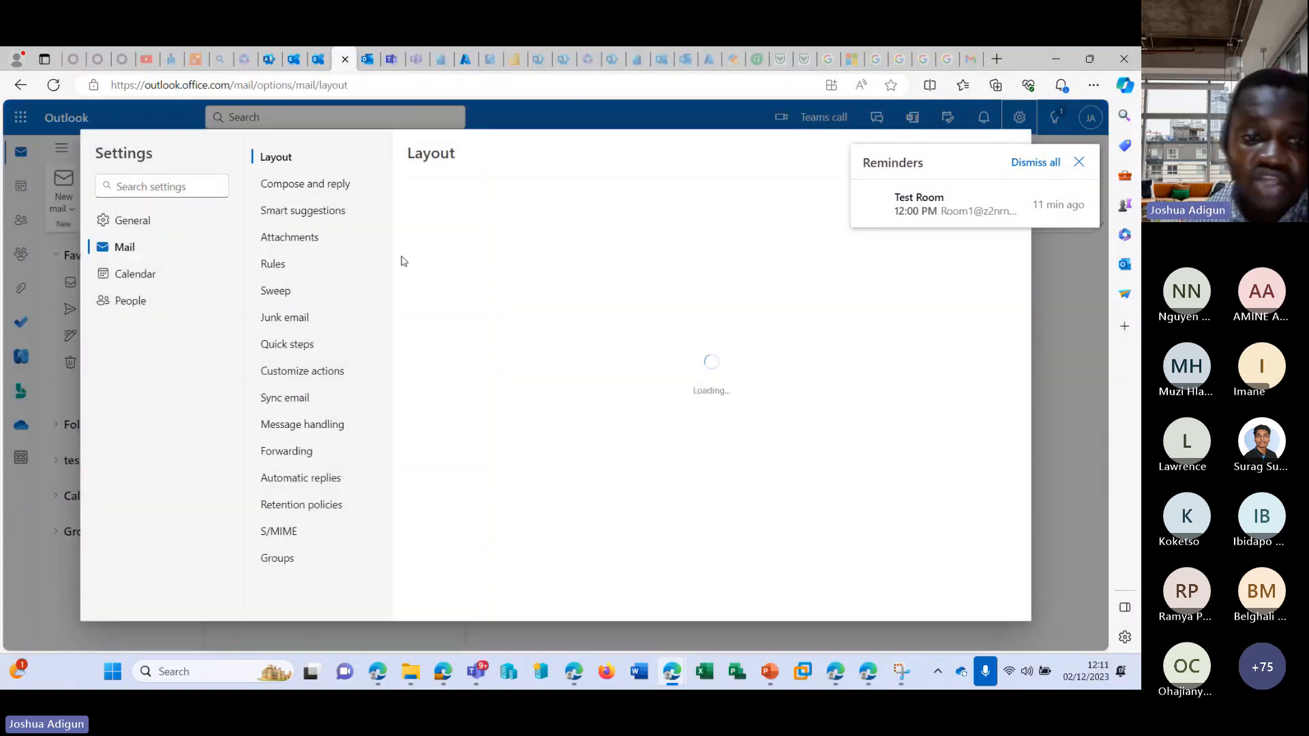
scroll(570, 321, "down", 2)
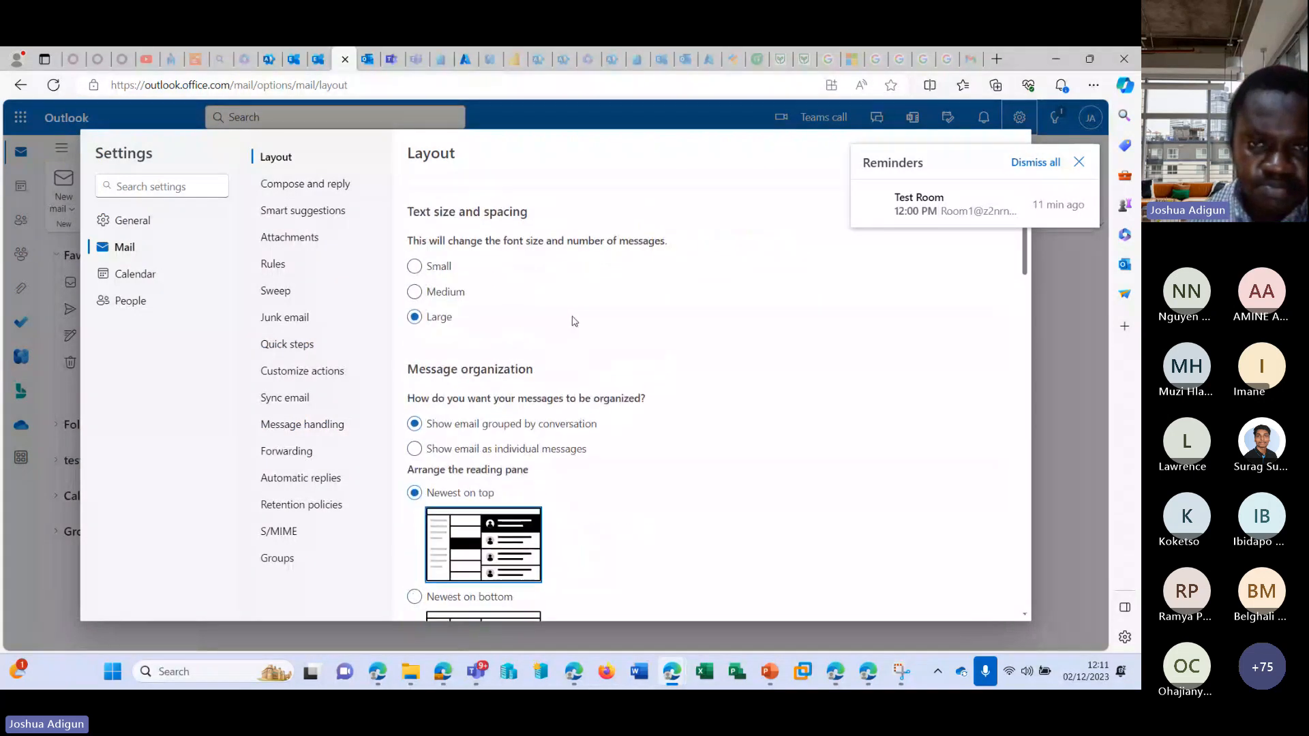
scroll(570, 321, "up", 2)
left_click(1057, 158)
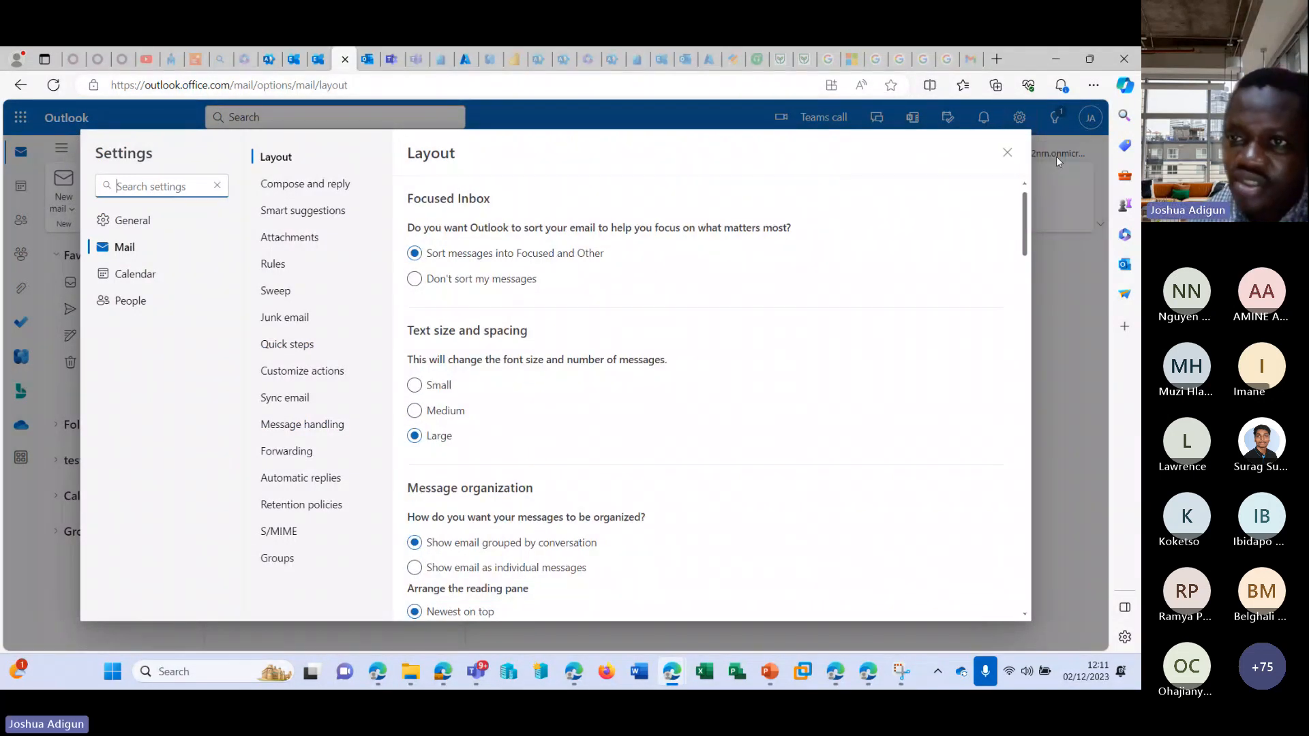
left_click(1006, 154)
Recheck the mail layout settings and view the signed-in account's details.
left_click(1019, 121)
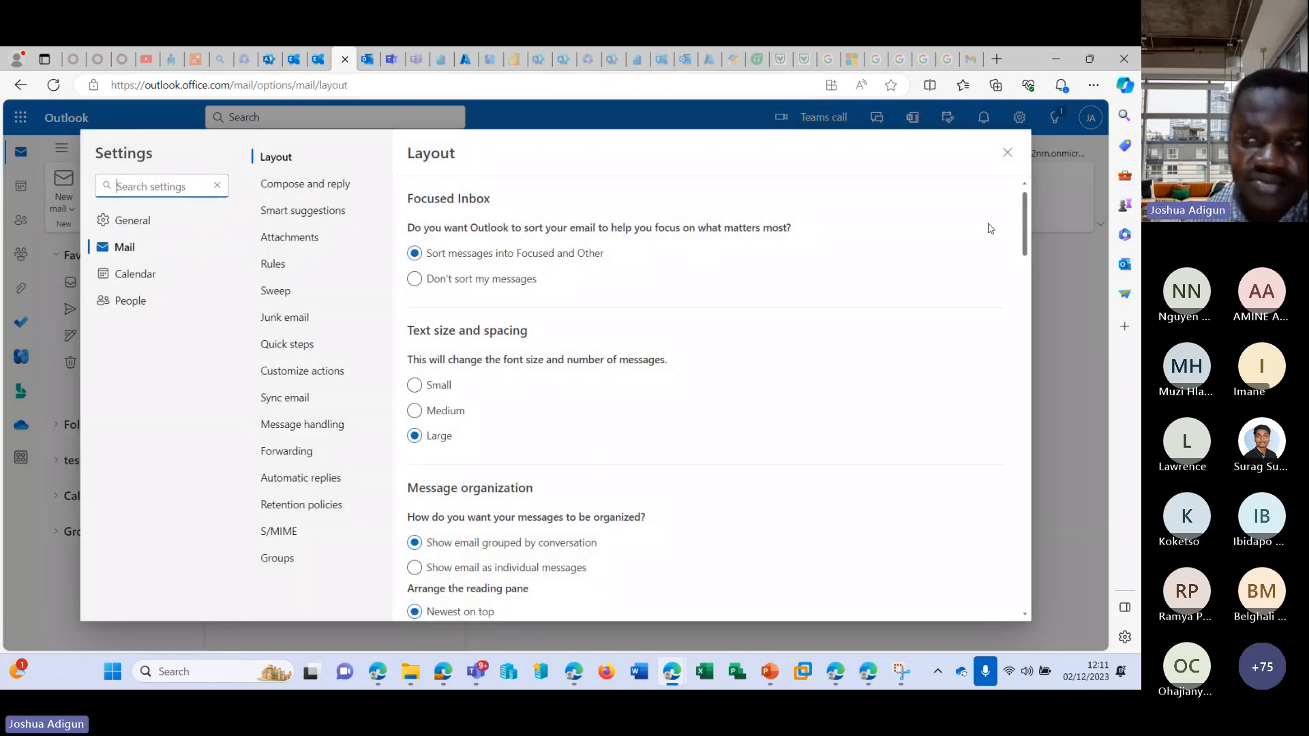
left_click(1007, 153)
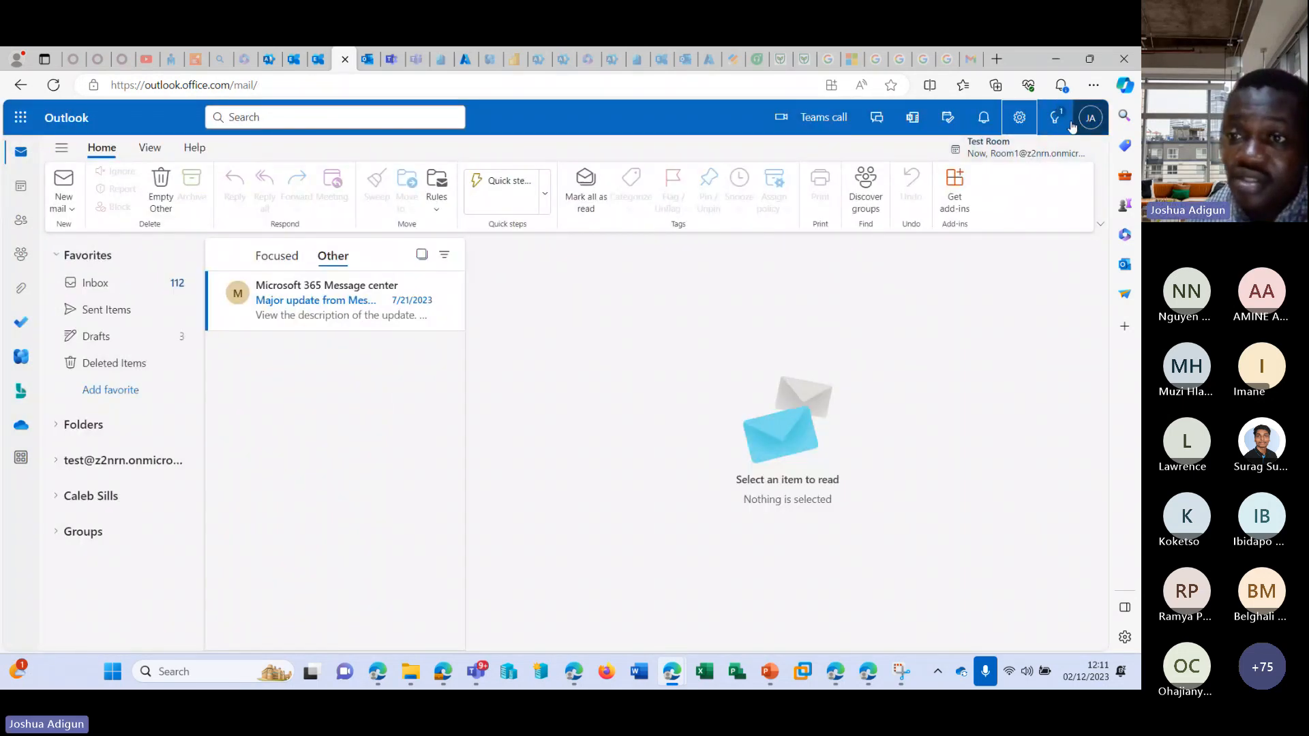
left_click(1090, 120)
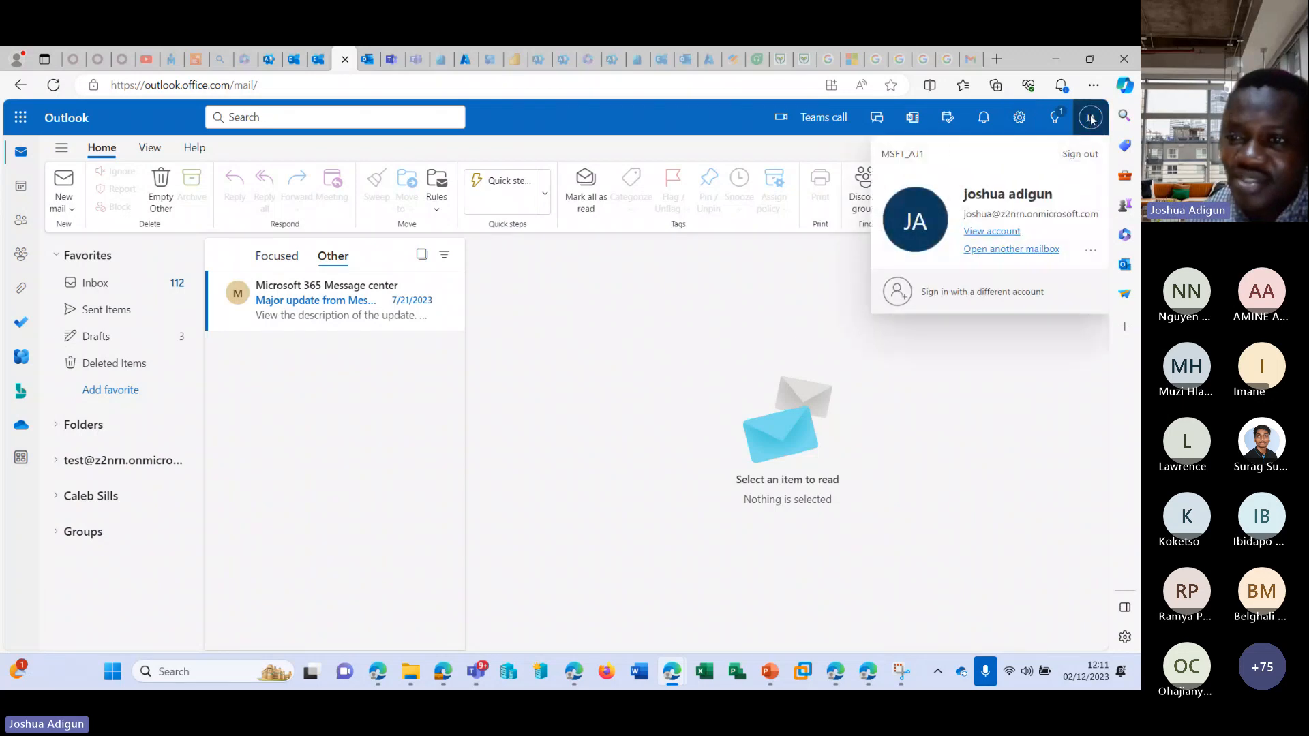
Examine Outlook's general settings for appearance, notifications, and language and time.
left_click(1019, 118)
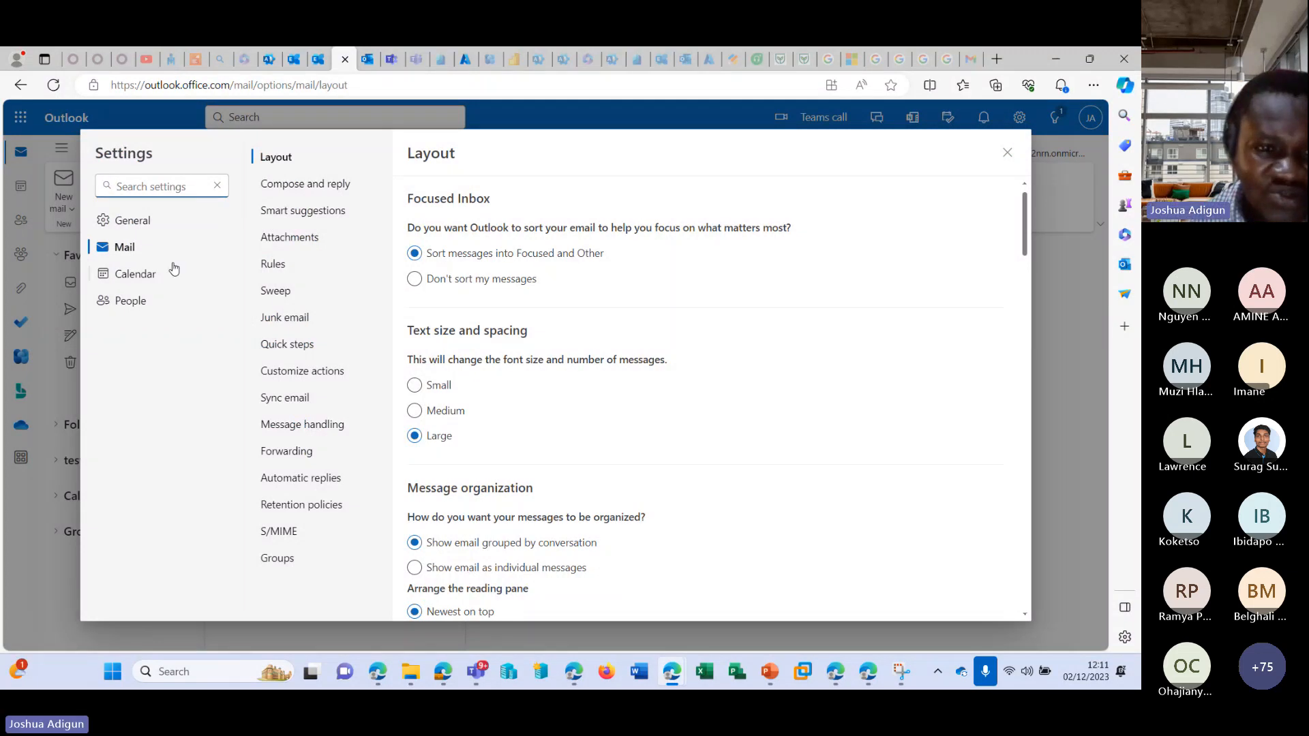
left_click(131, 220)
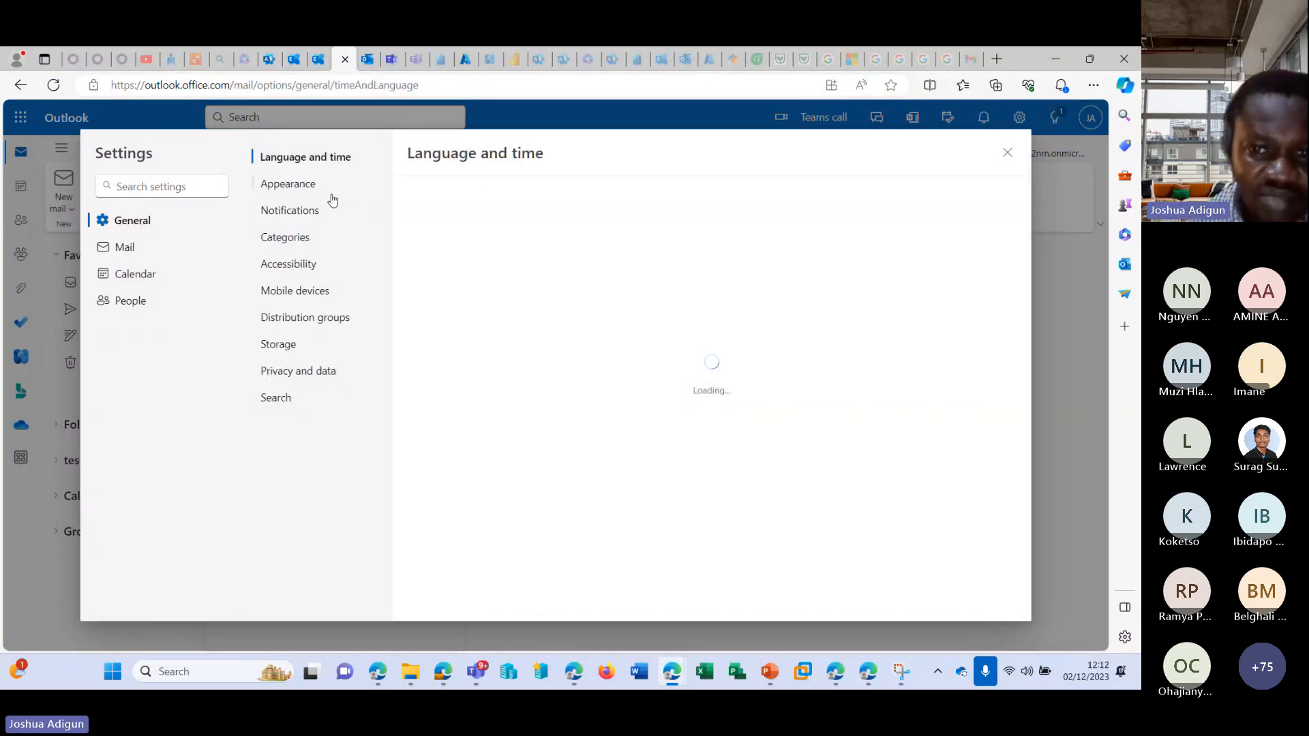
left_click(307, 184)
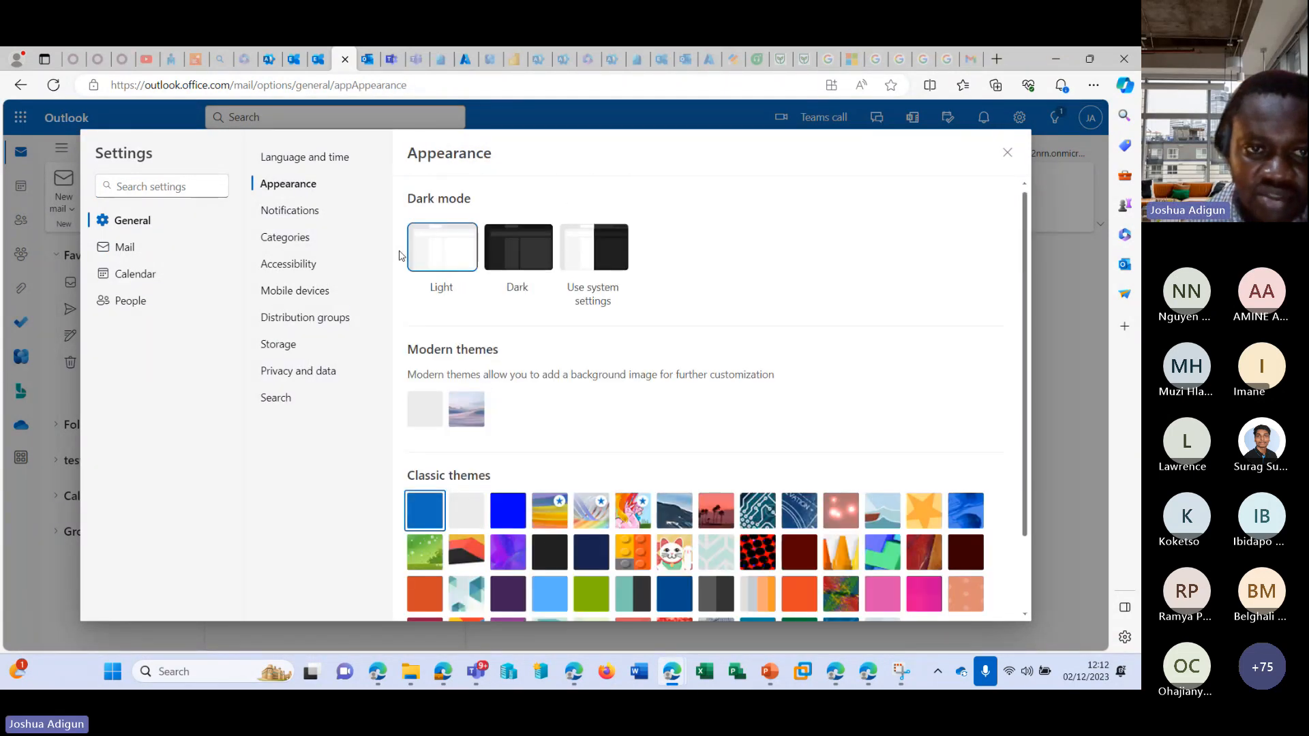
left_click(305, 157)
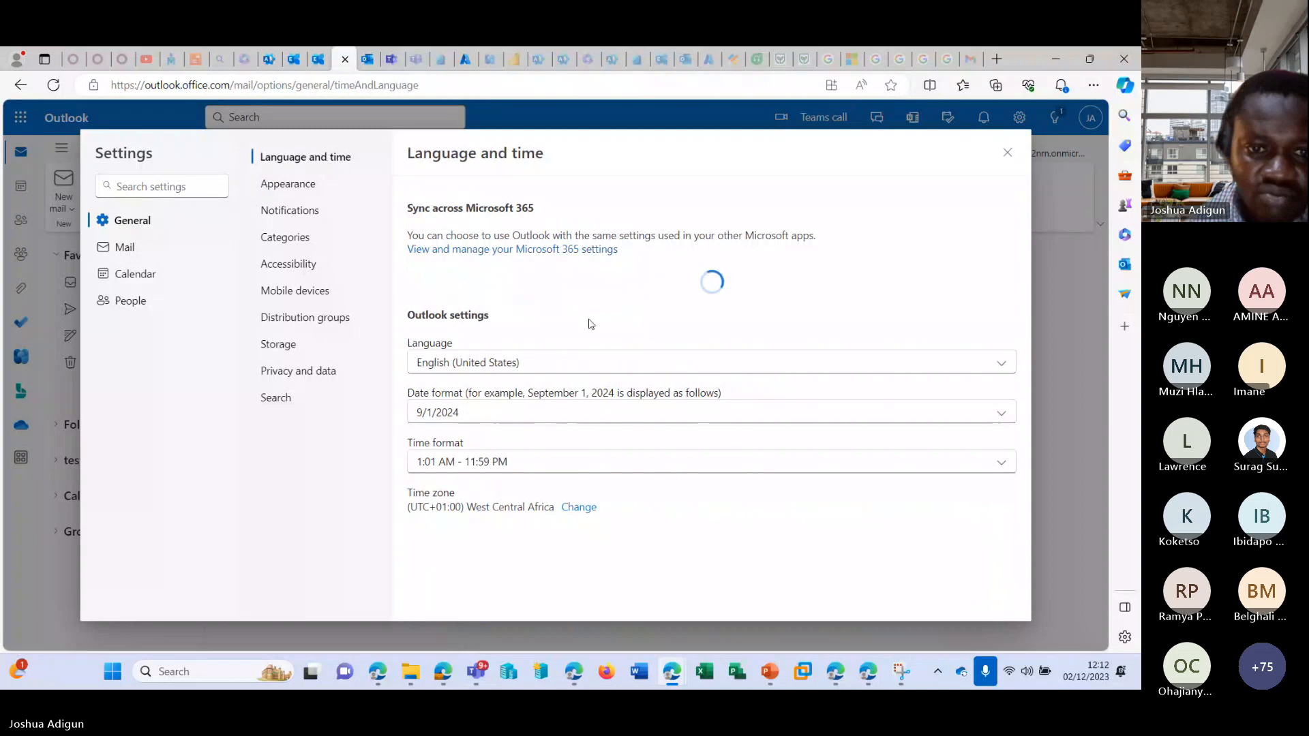
left_click(302, 210)
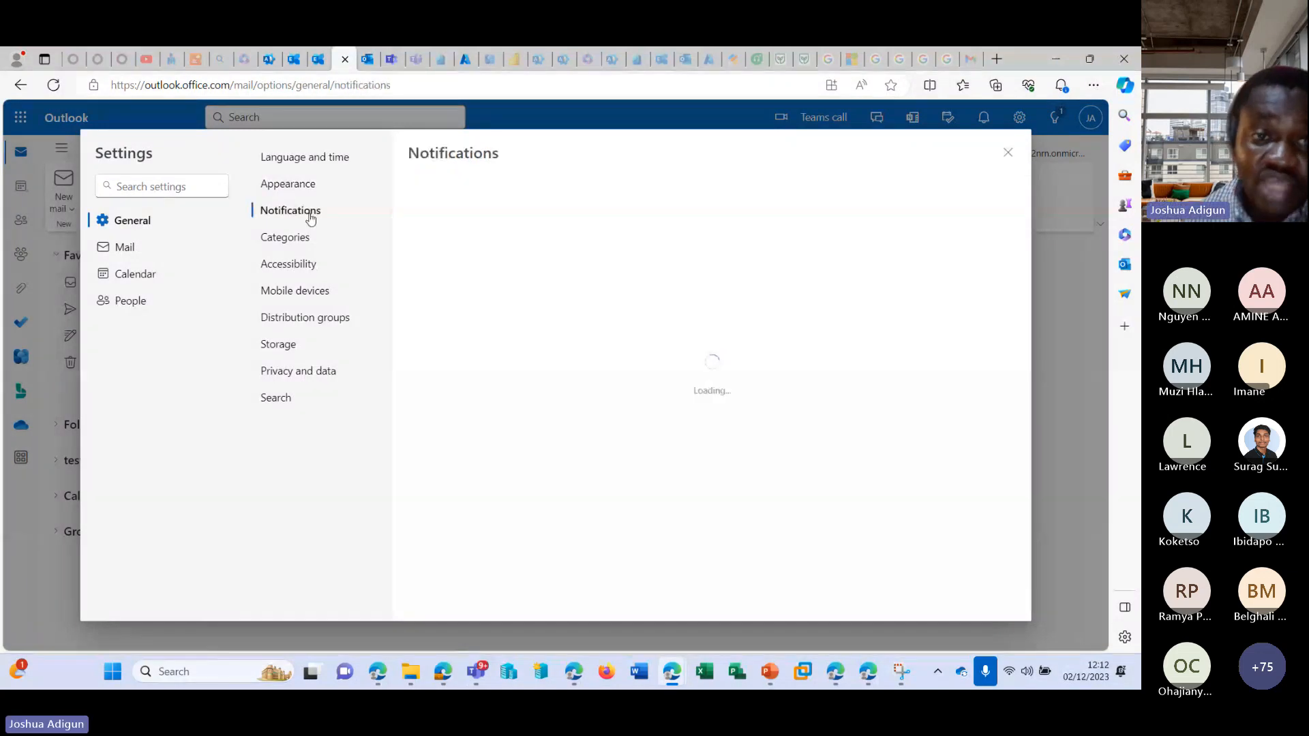
left_click(283, 185)
left_click(298, 160)
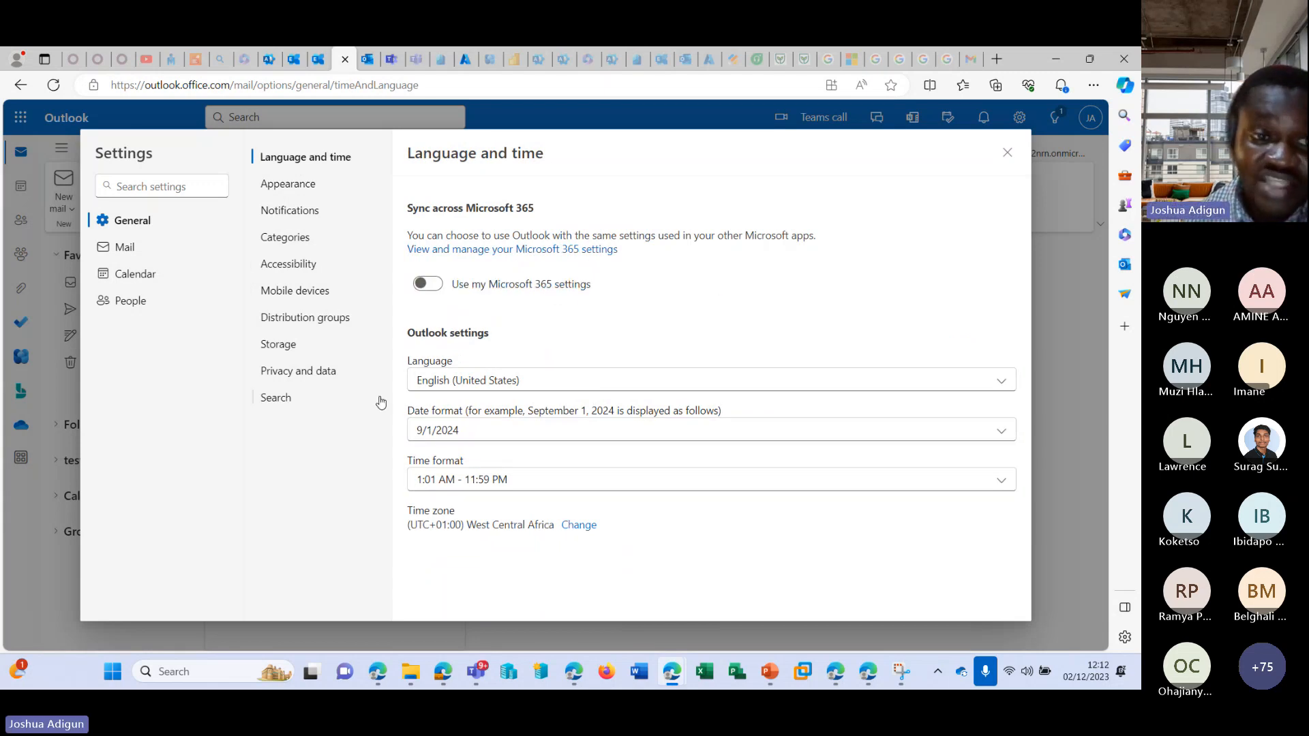
Look at the People and Calendar view settings and close the Outlook settings.
left_click(149, 304)
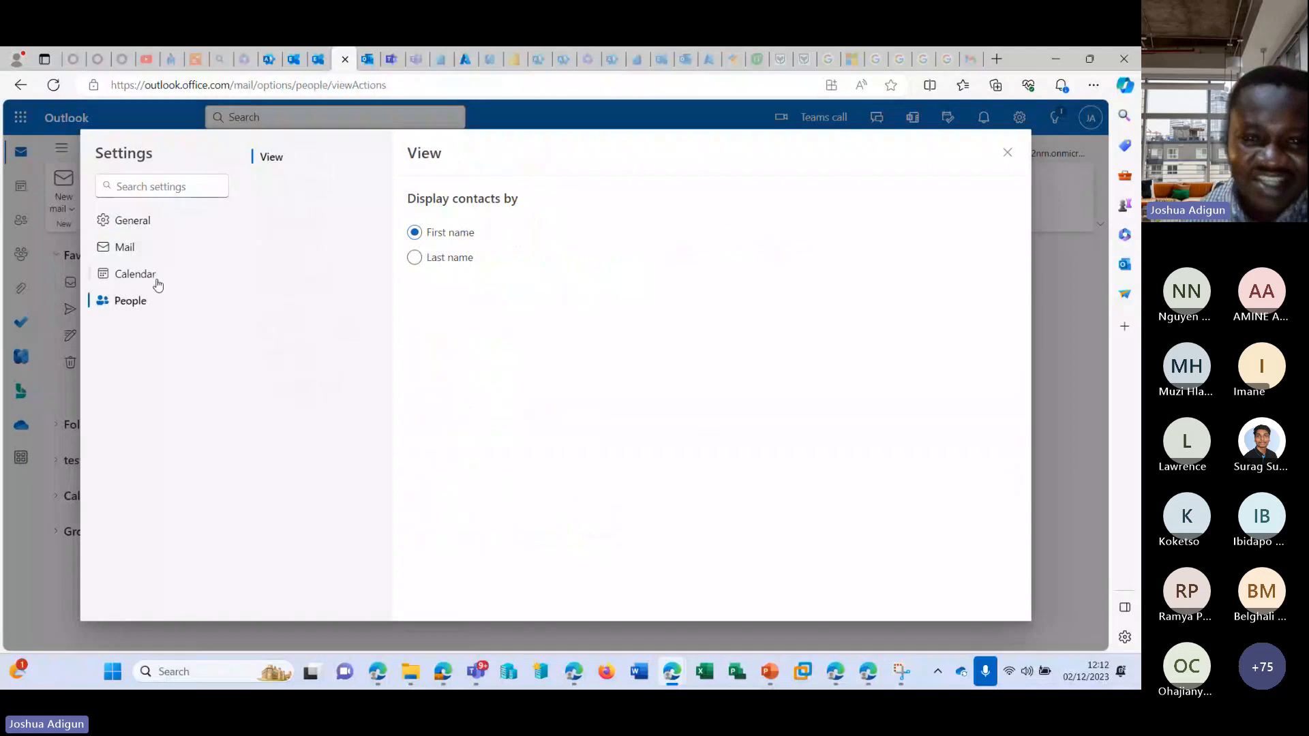
left_click(157, 280)
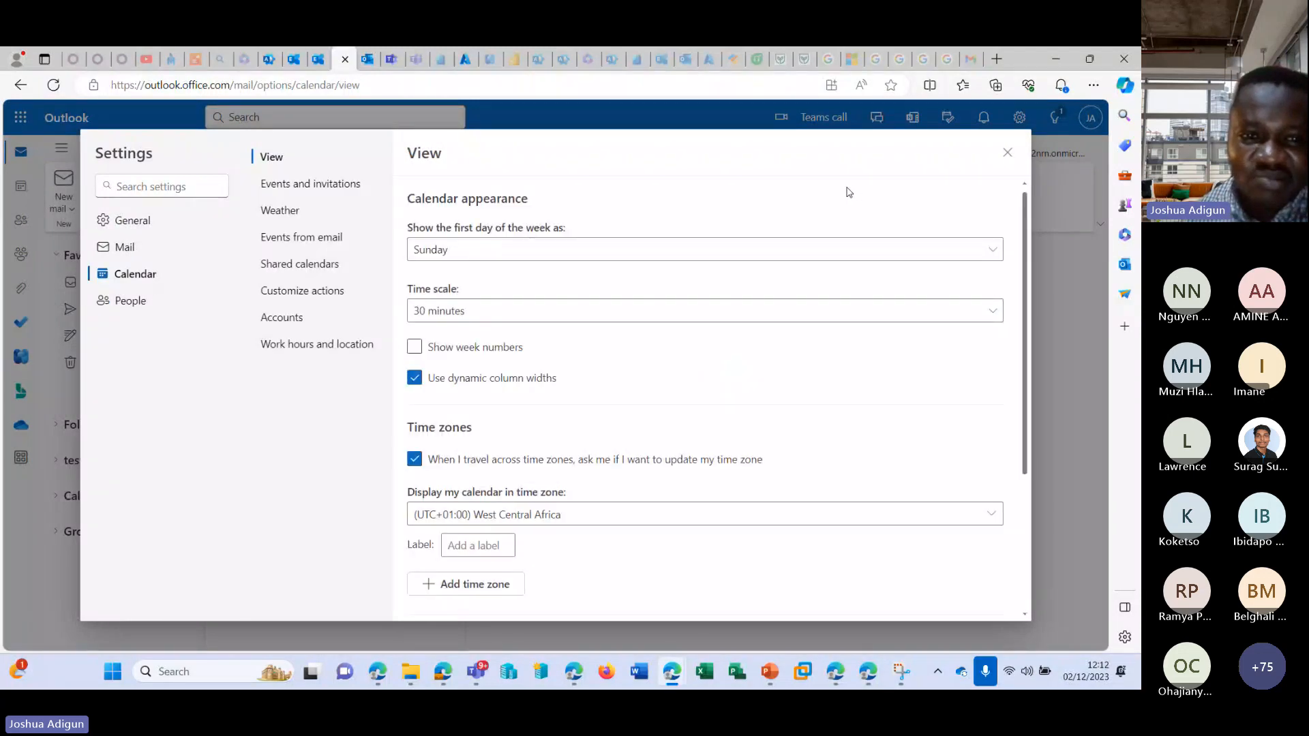
left_click(1008, 152)
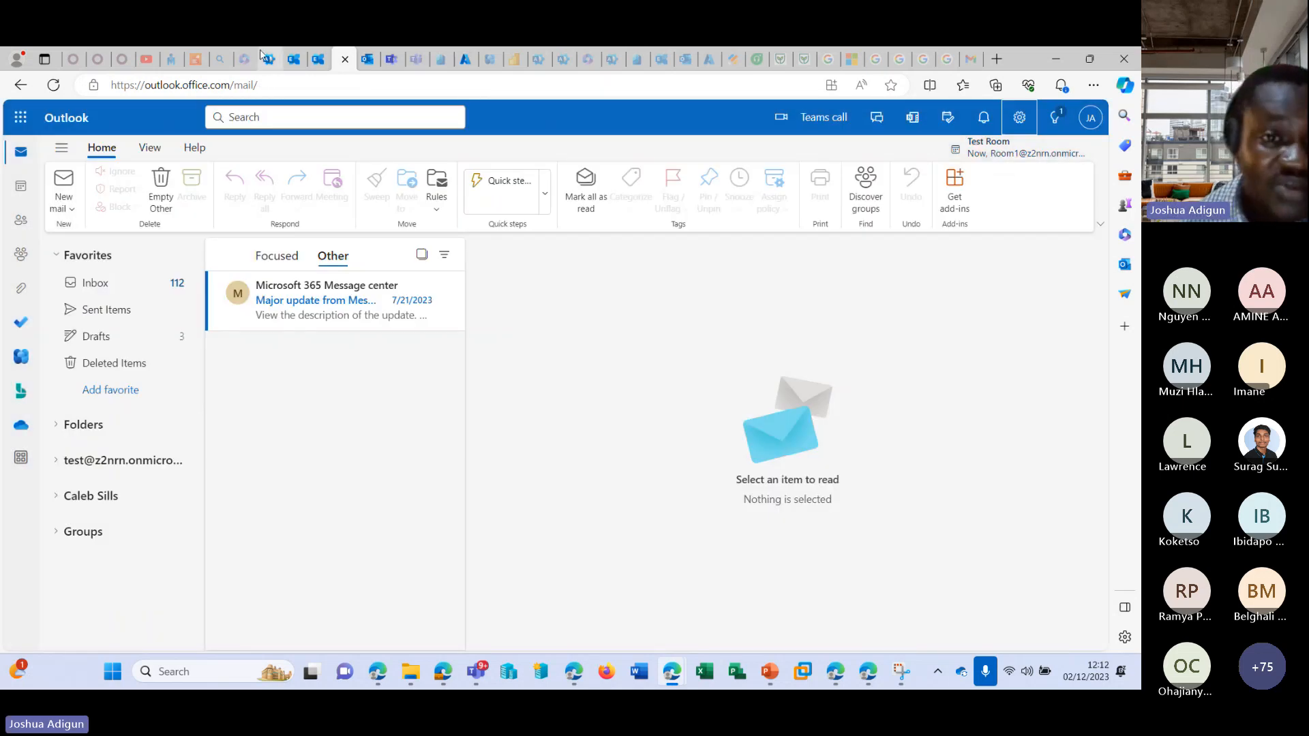
Return to the Microsoft 365 admin center and examine the Search & intelligence overview, including its analytics, connectors, feedback and learning cards.
left_click(285, 60)
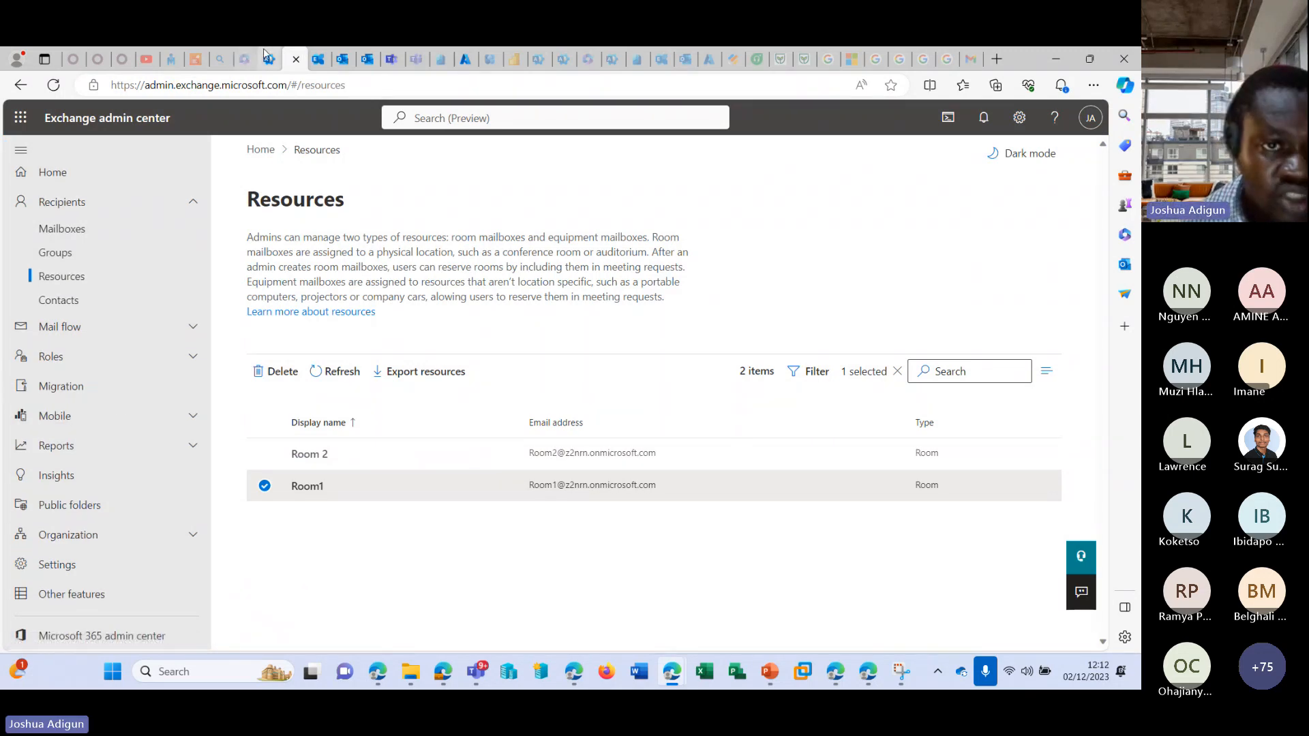
left_click(245, 60)
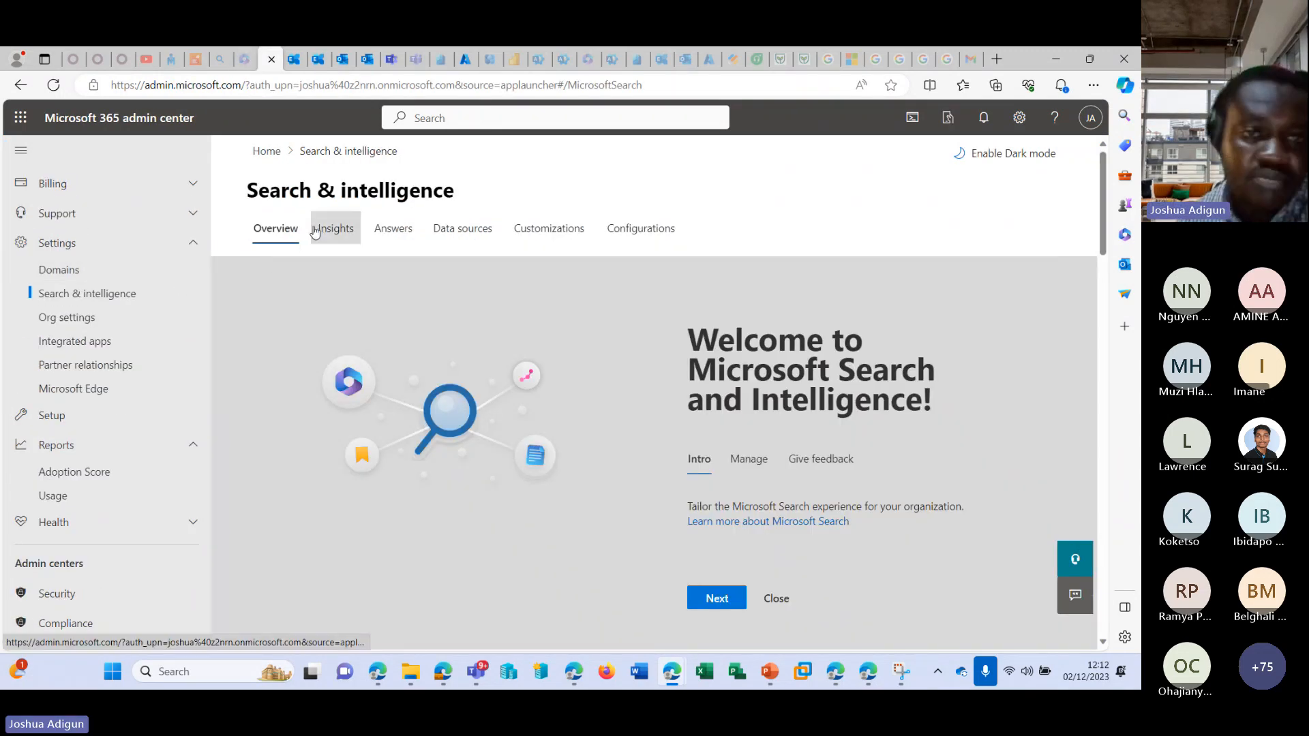
scroll(761, 368, "down", 7)
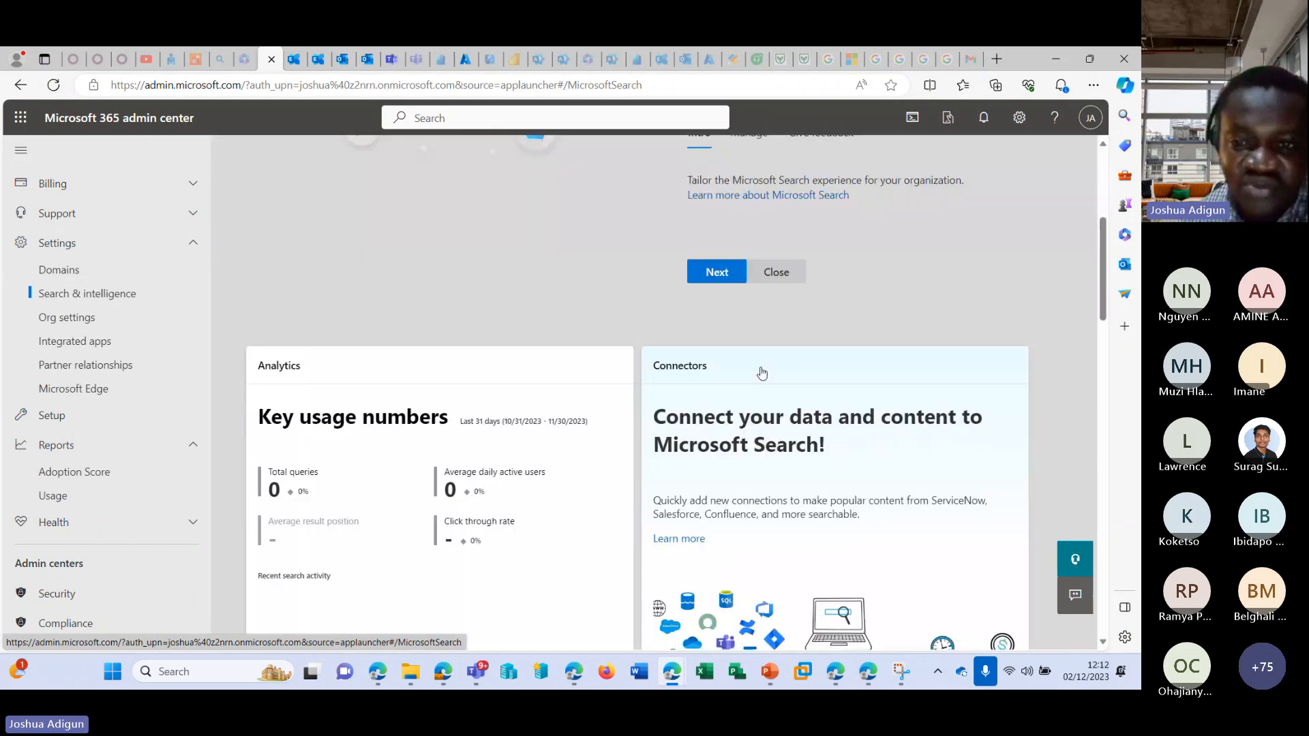
scroll(131, 336, "up", 3)
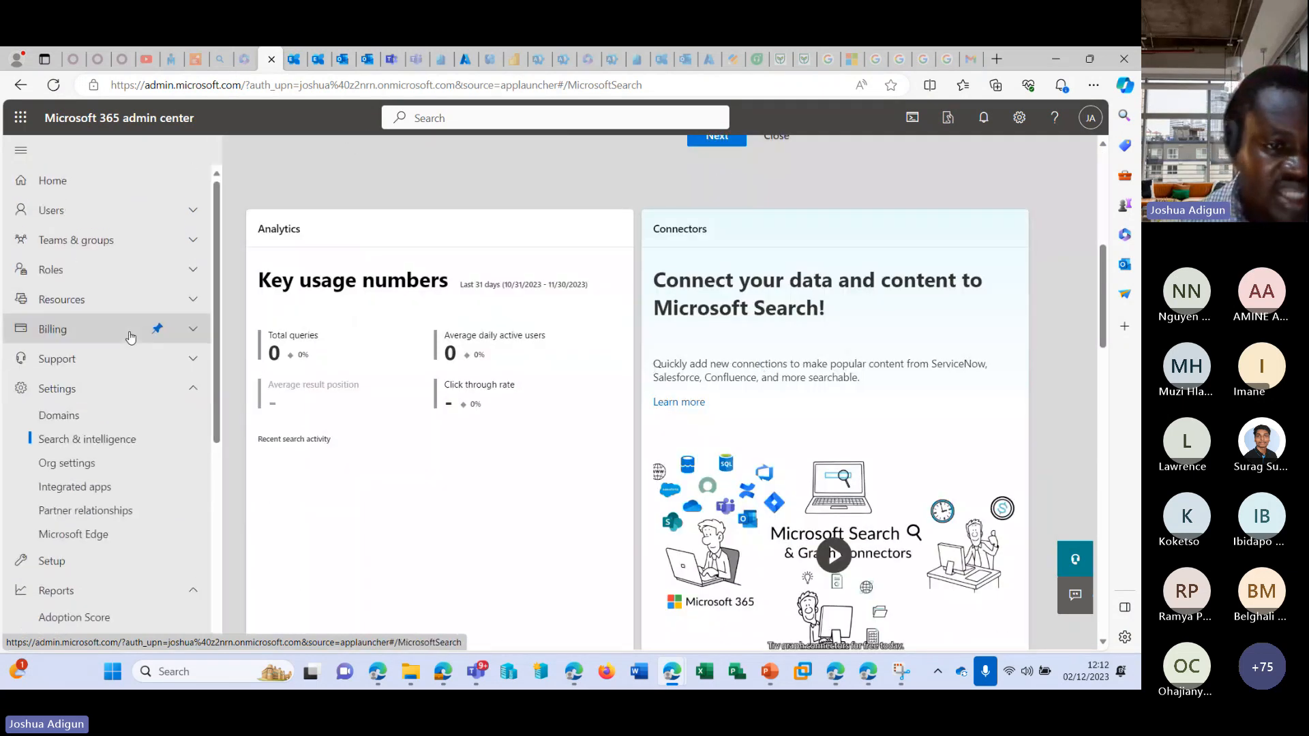
scroll(137, 439, "down", 2)
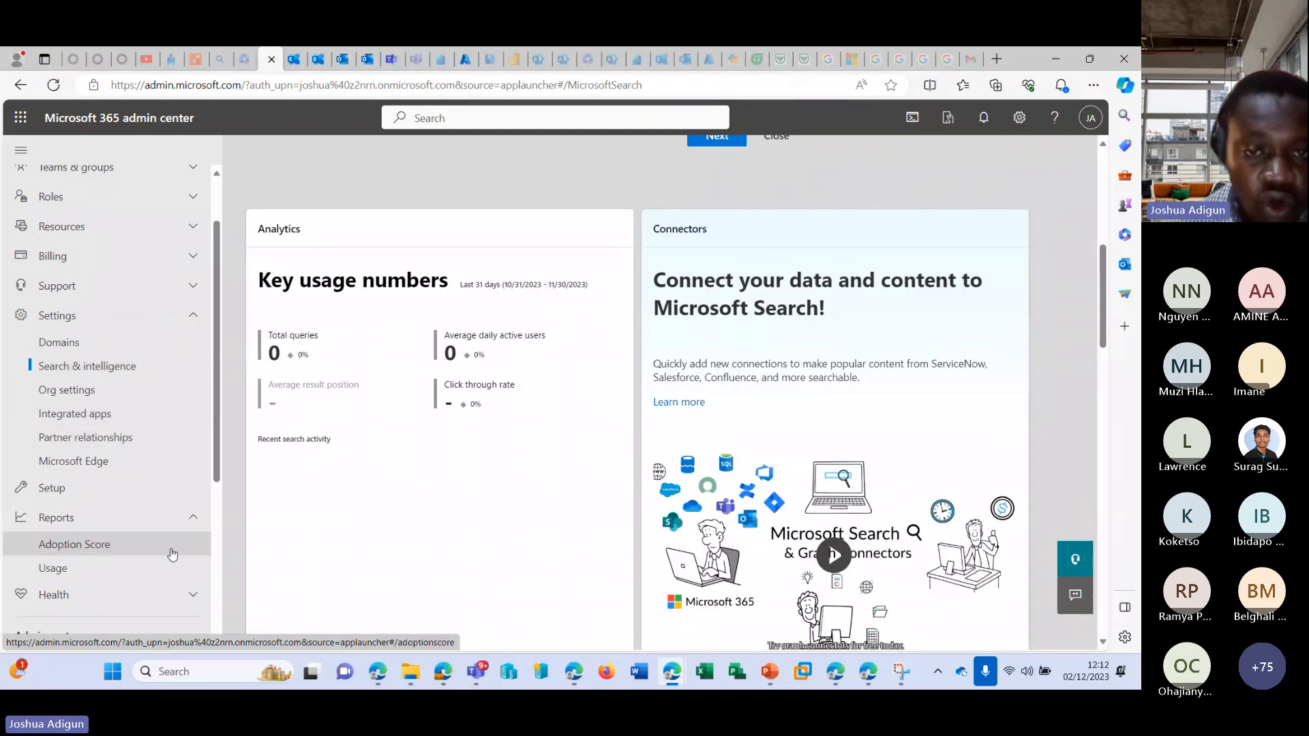
scroll(512, 345, "up", 3)
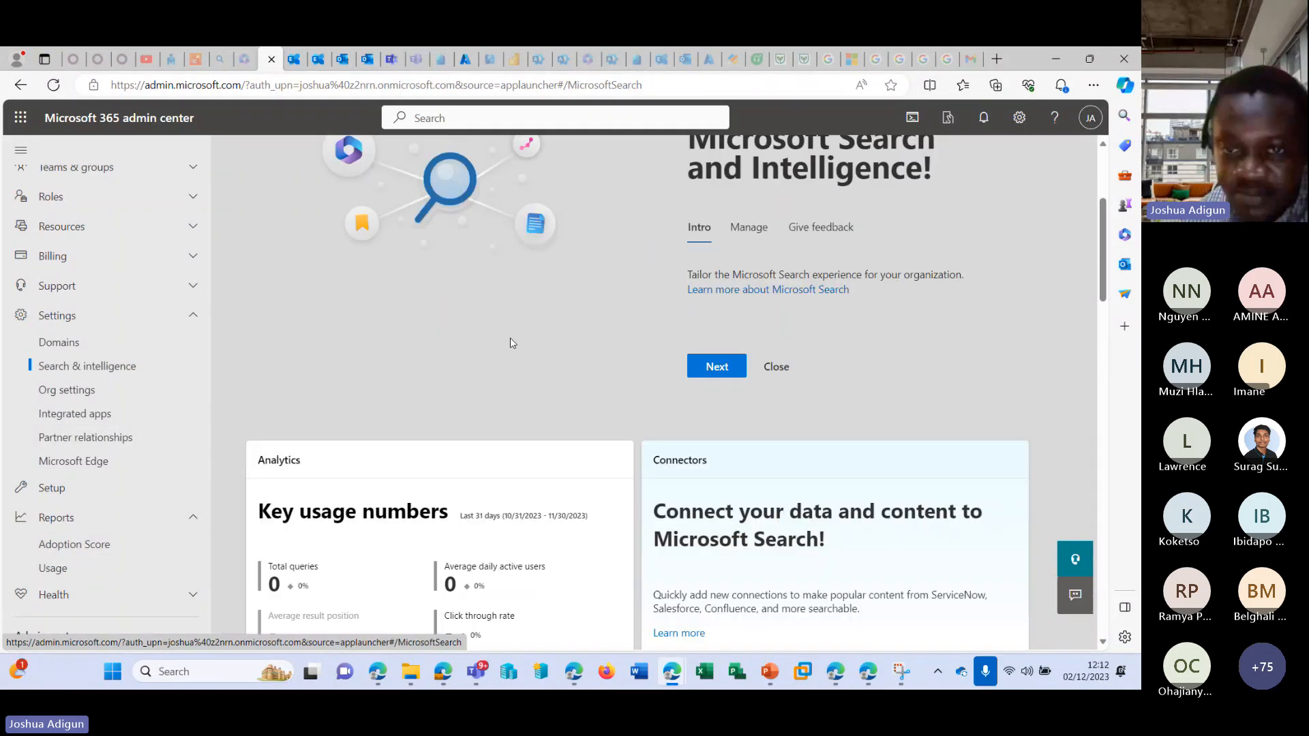
scroll(618, 336, "down", 2)
scroll(618, 335, "down", 10)
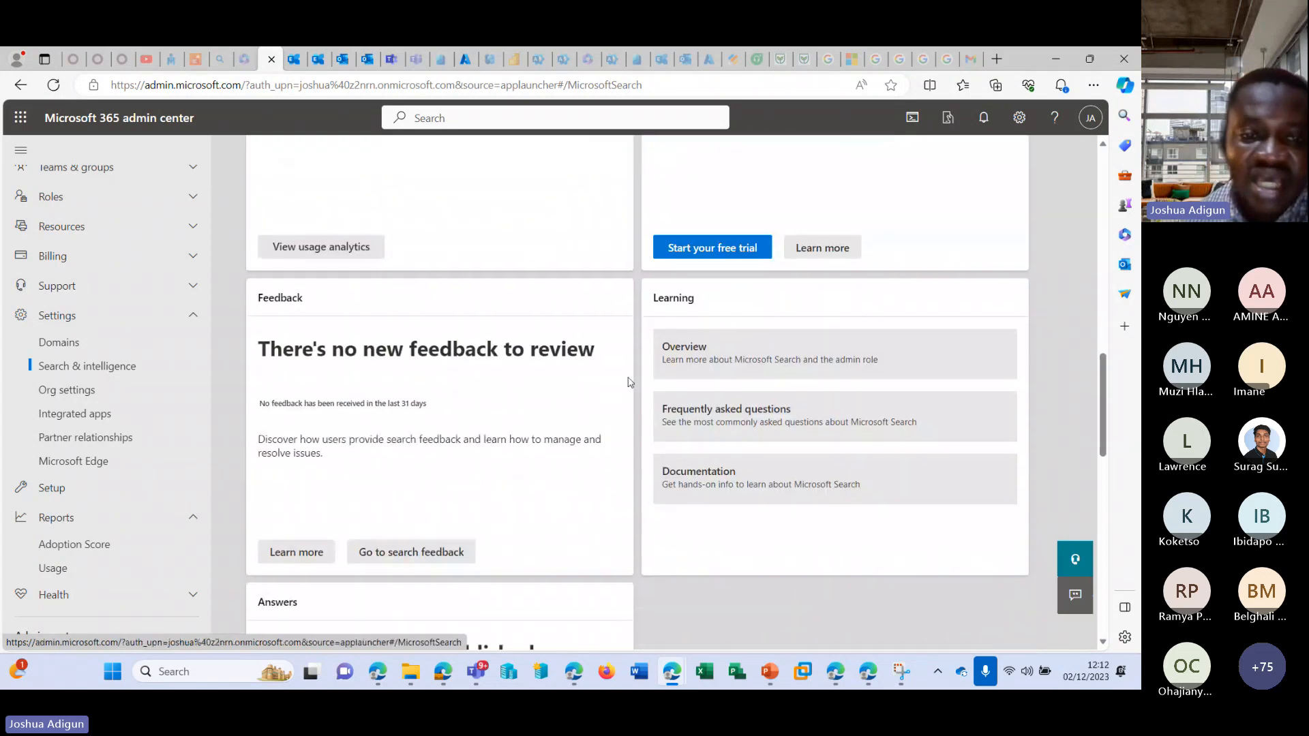
scroll(462, 302, "up", 15)
scroll(462, 302, "up", 3)
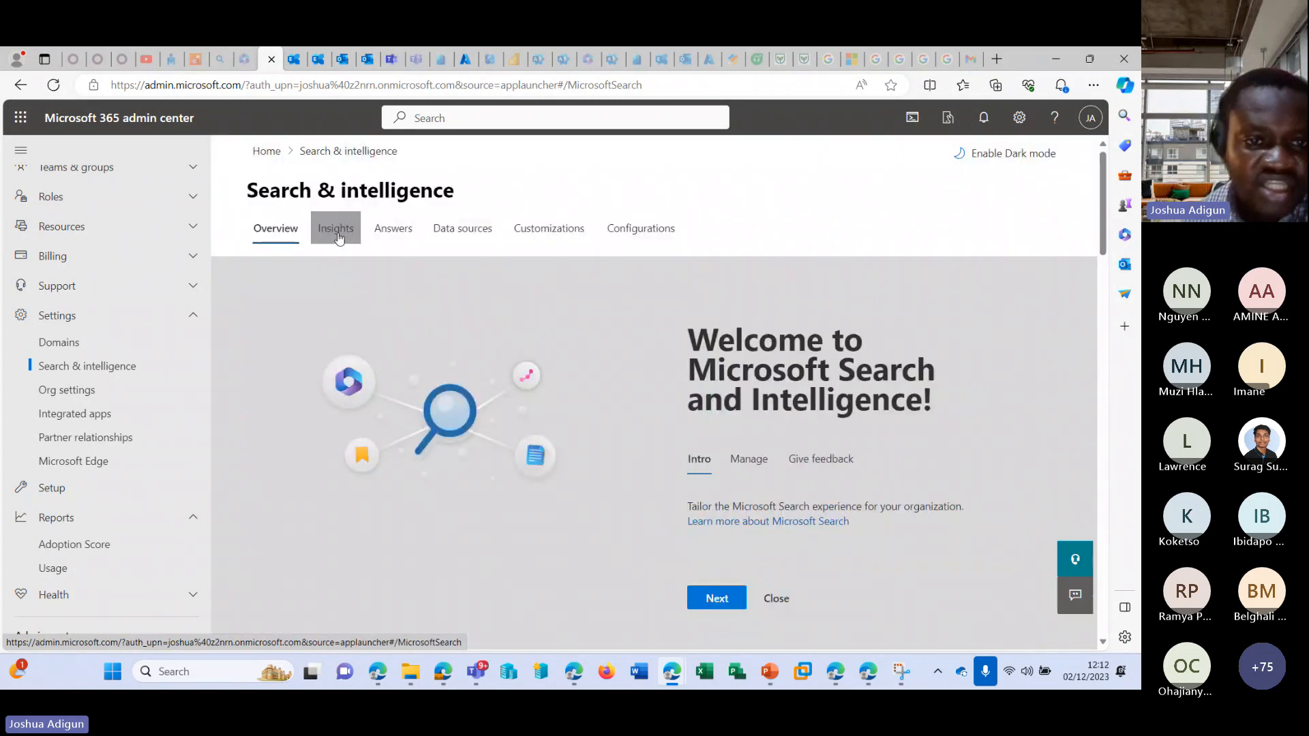
Look through the Search & intelligence sections: Insights with query and connection analytics, Answers, Data sources, Customizations and Configurations.
left_click(336, 227)
left_click(293, 353)
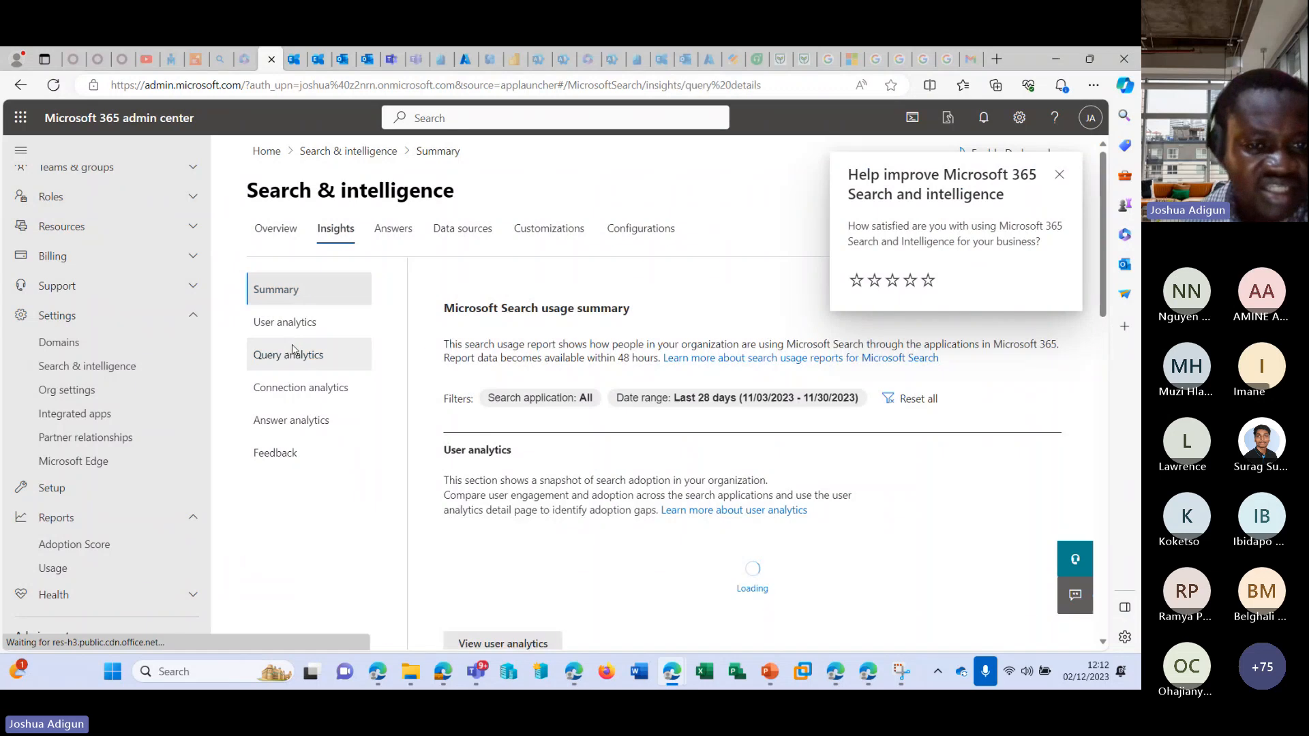
left_click(311, 399)
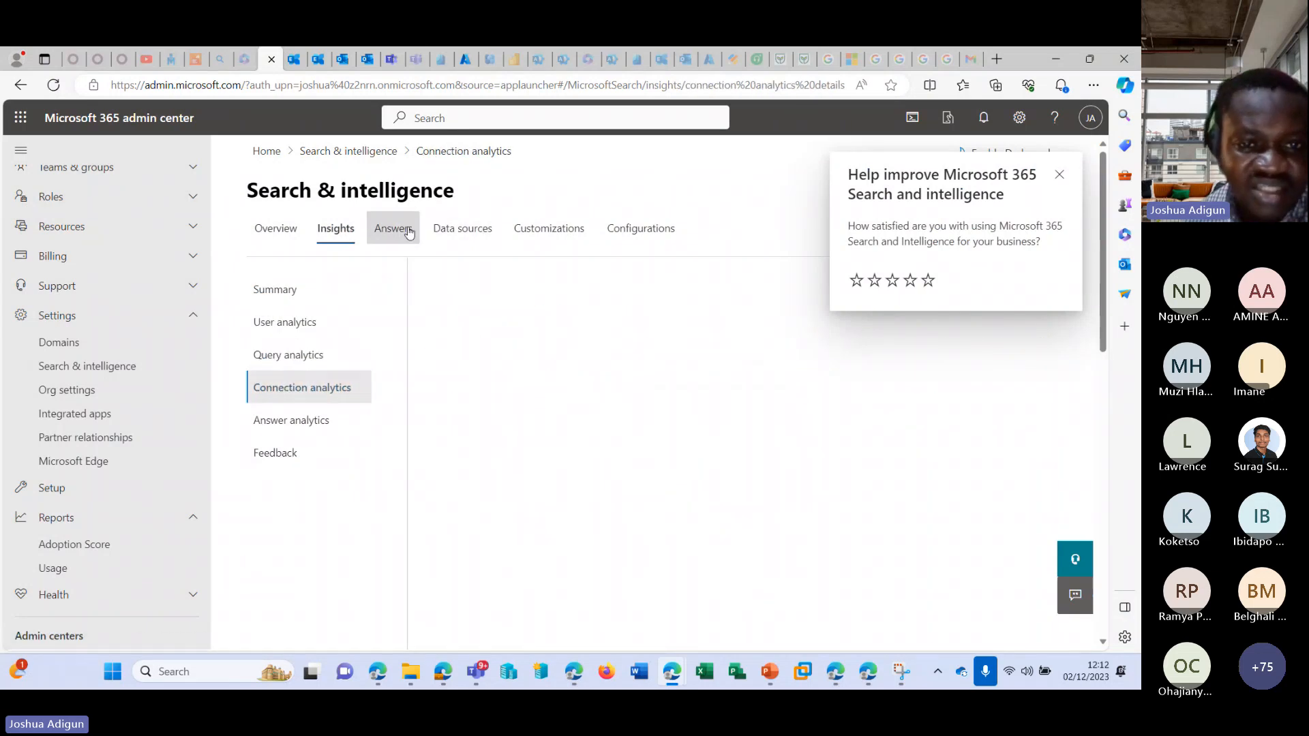
left_click(393, 229)
left_click(455, 230)
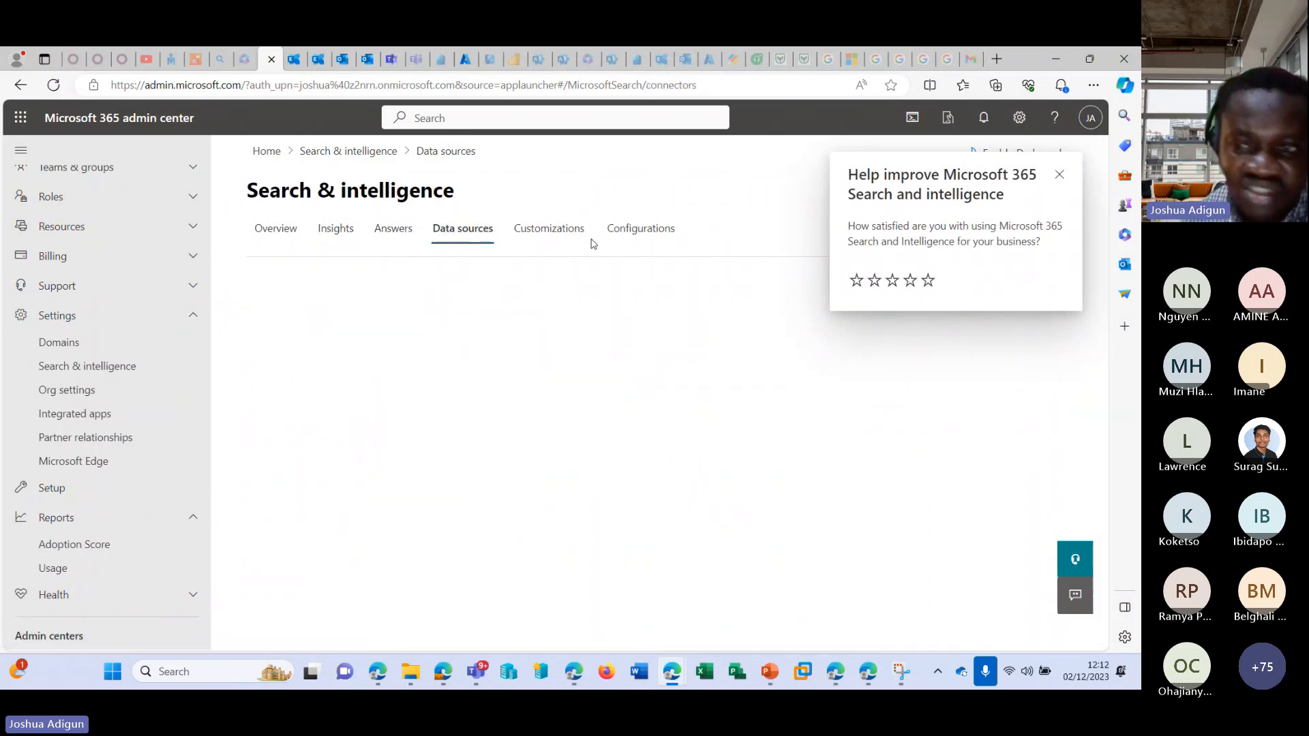
left_click(559, 235)
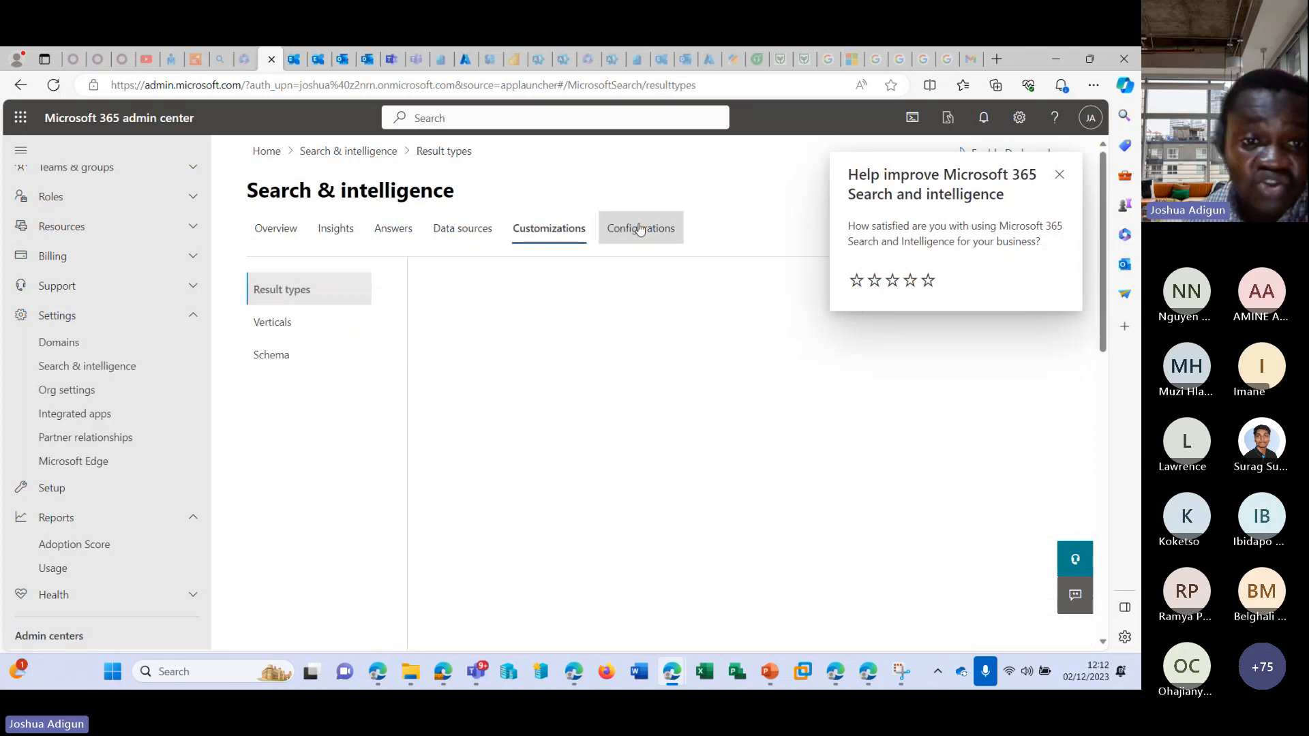
left_click(638, 230)
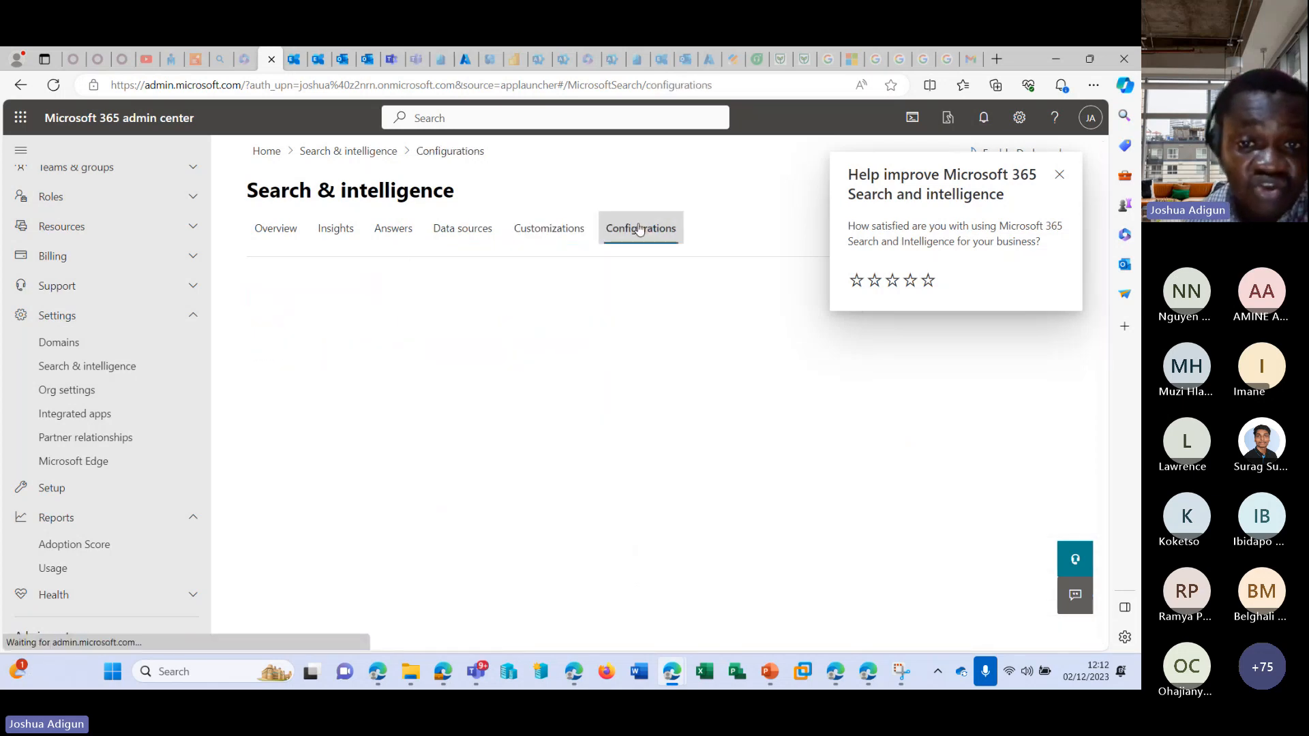
Return to the Search & intelligence data sources and examine the Connections and Microsoft apps and services areas.
left_click(463, 228)
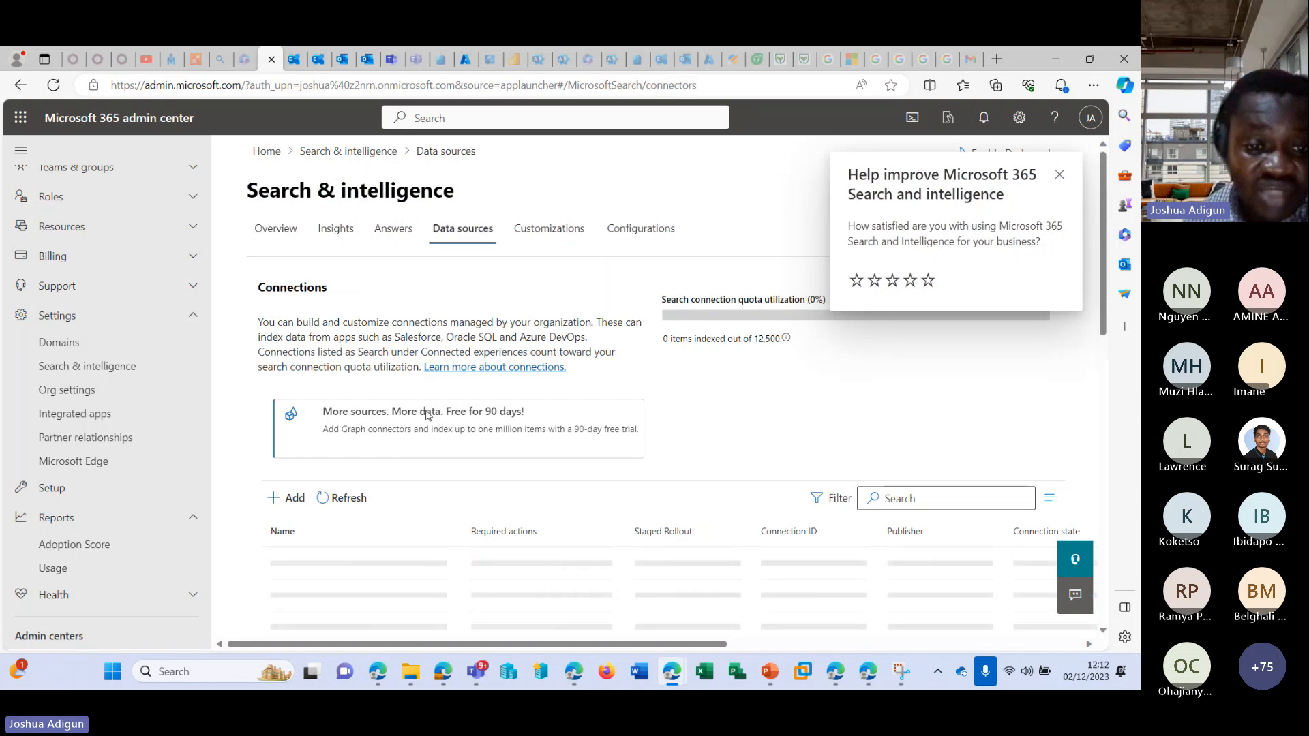
scroll(324, 443, "down", 3)
scroll(274, 395, "down", 1)
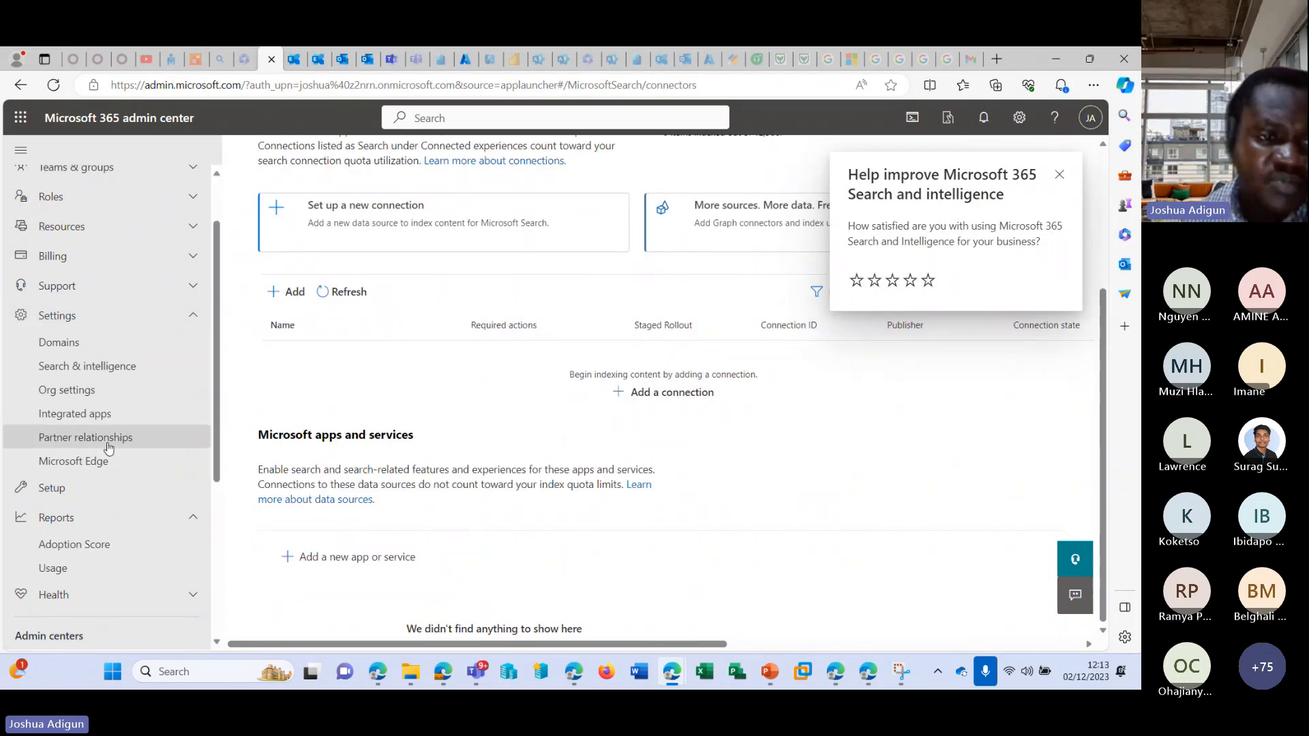
Browse the services in the organization settings and open the Calendar service's settings.
left_click(105, 390)
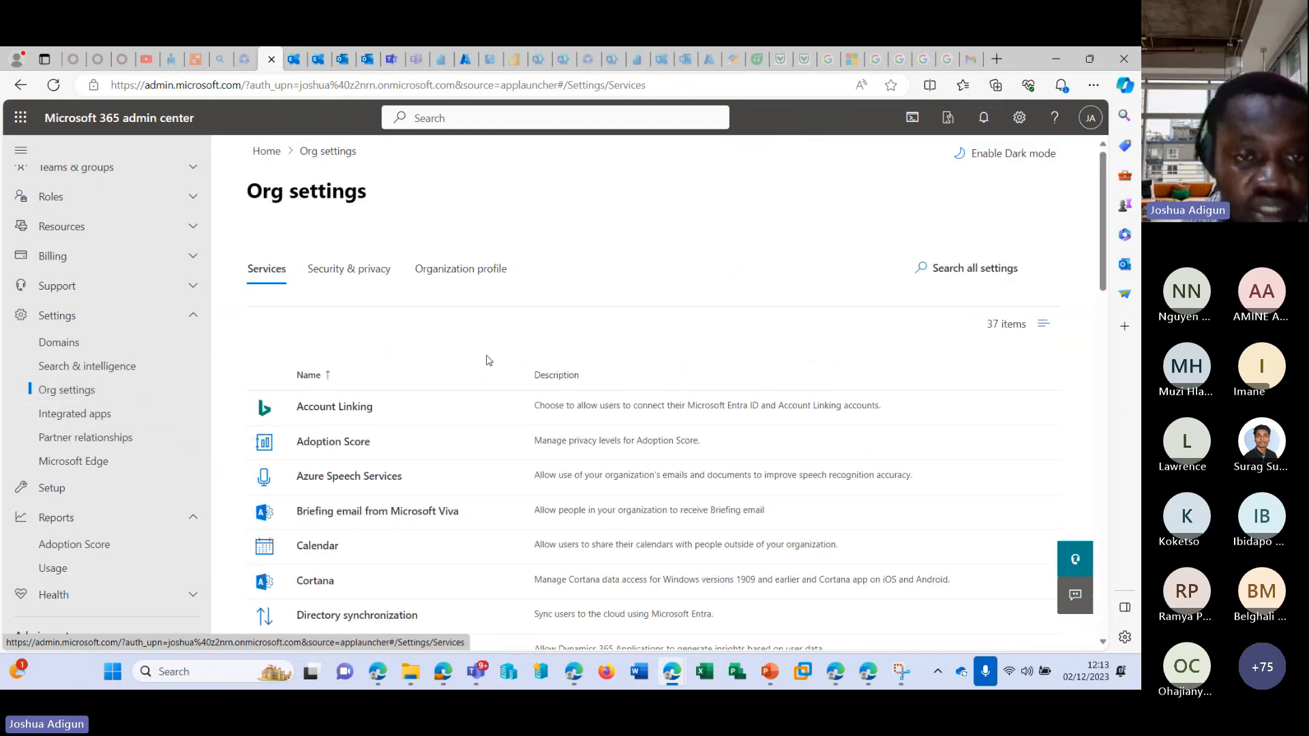
scroll(485, 360, "down", 1)
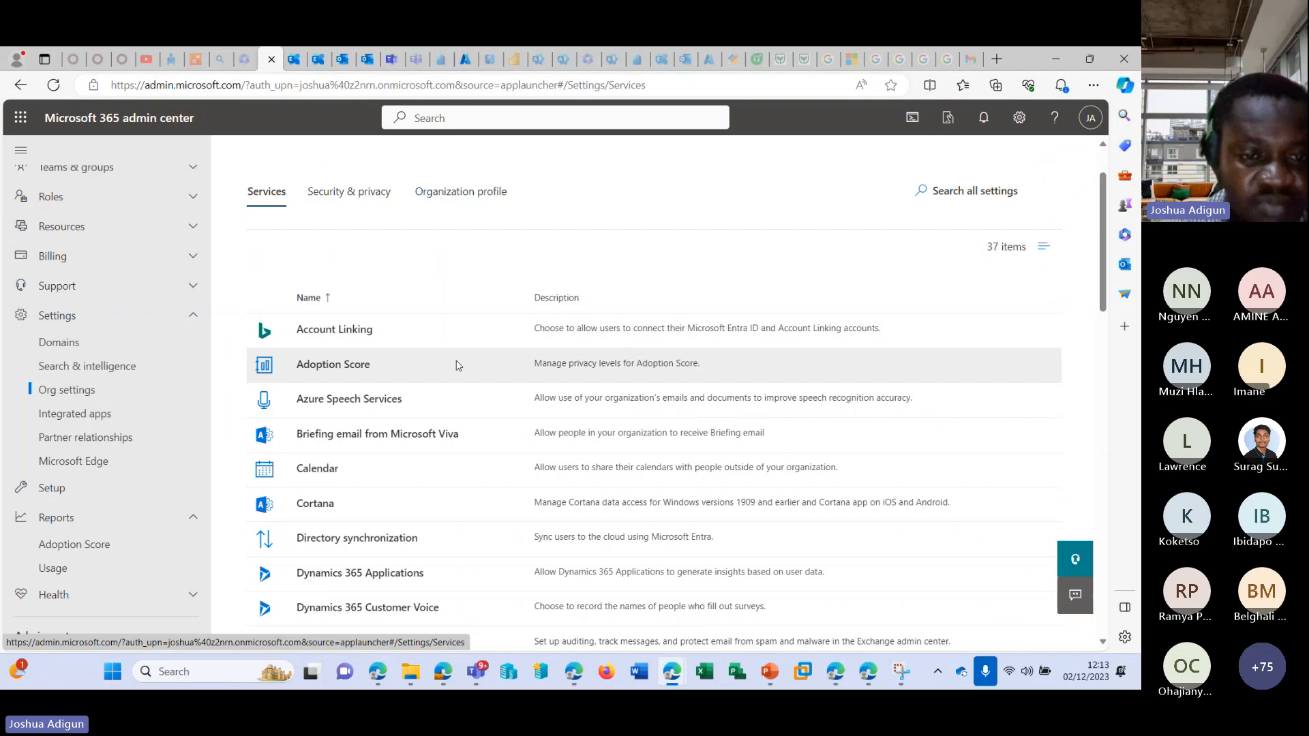
scroll(371, 394, "down", 1)
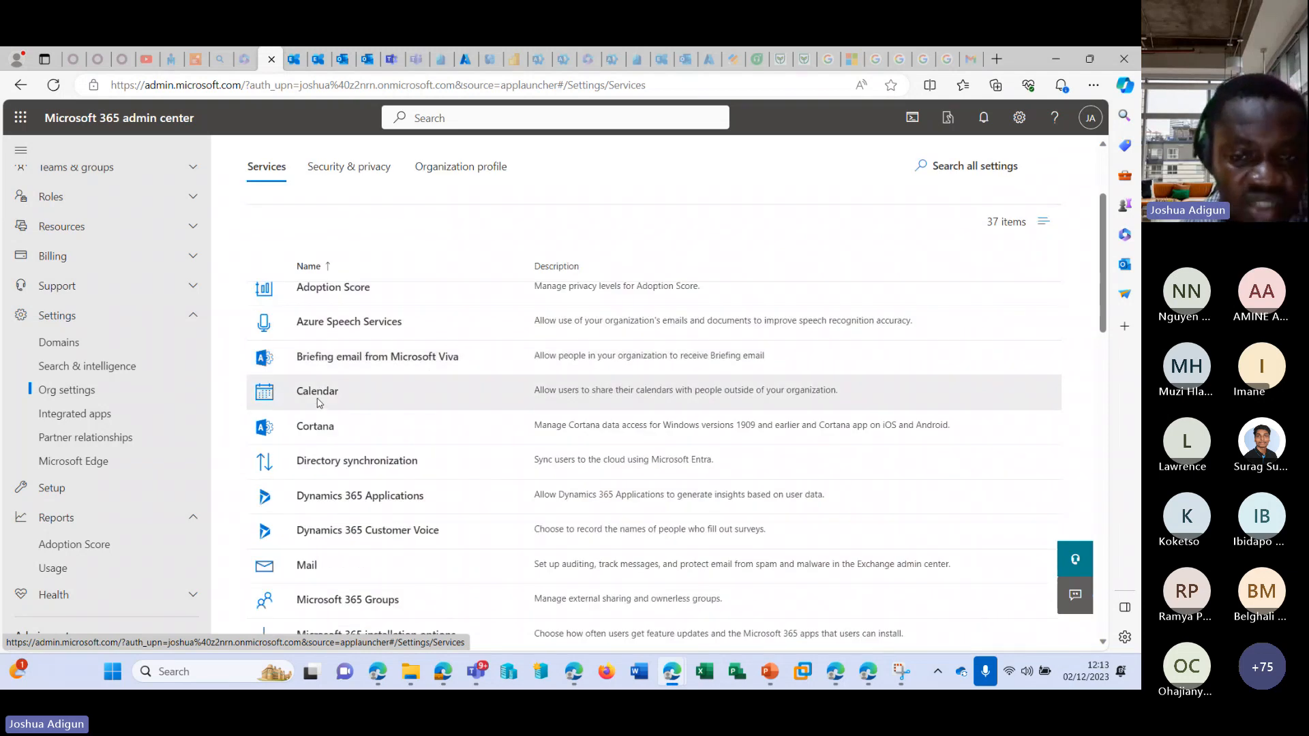
left_click(318, 402)
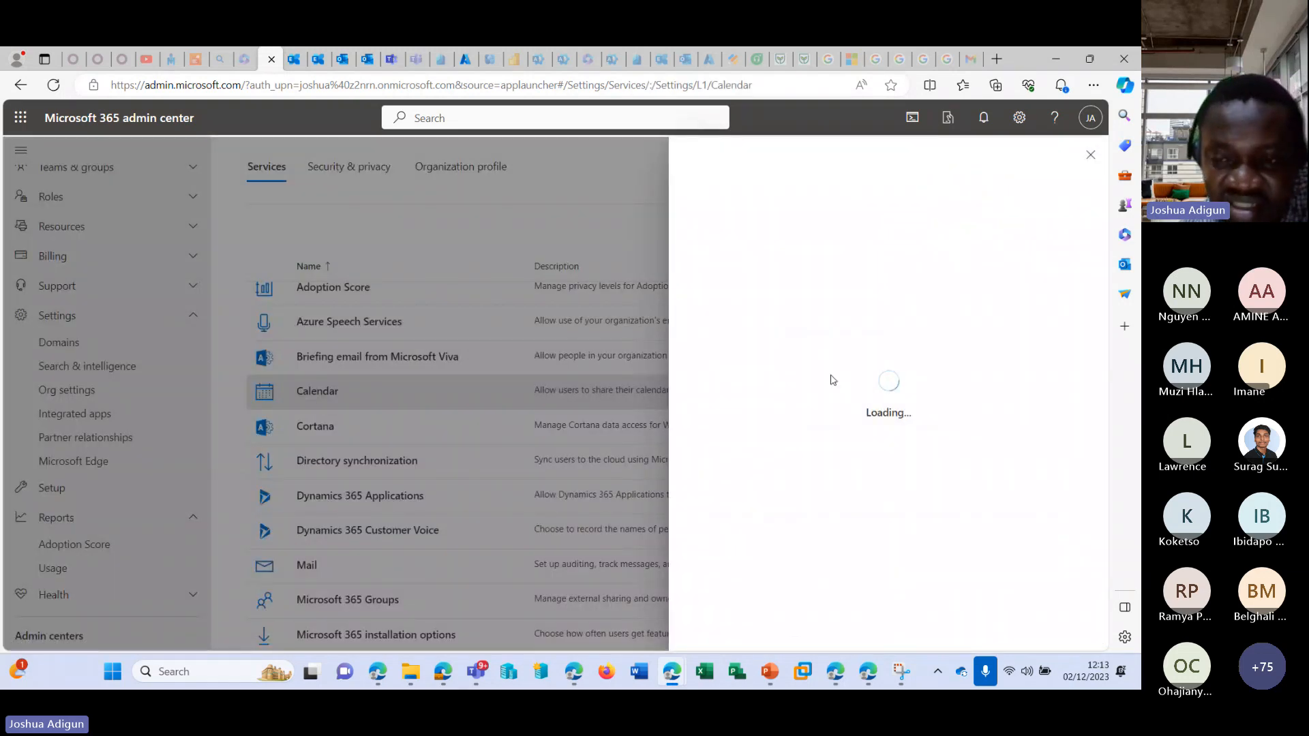
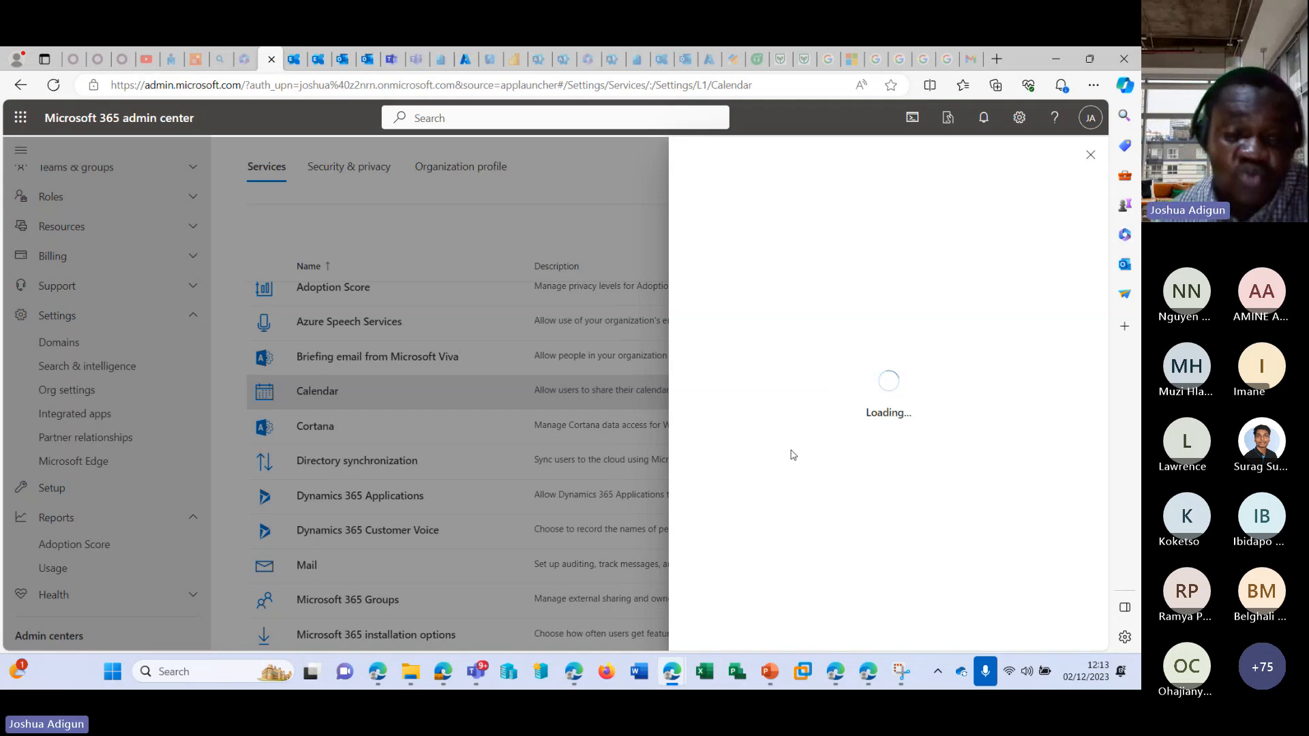
Close the Calendar settings and review the guest and ownerless group settings of the Microsoft 365 Groups service.
left_click(1090, 155)
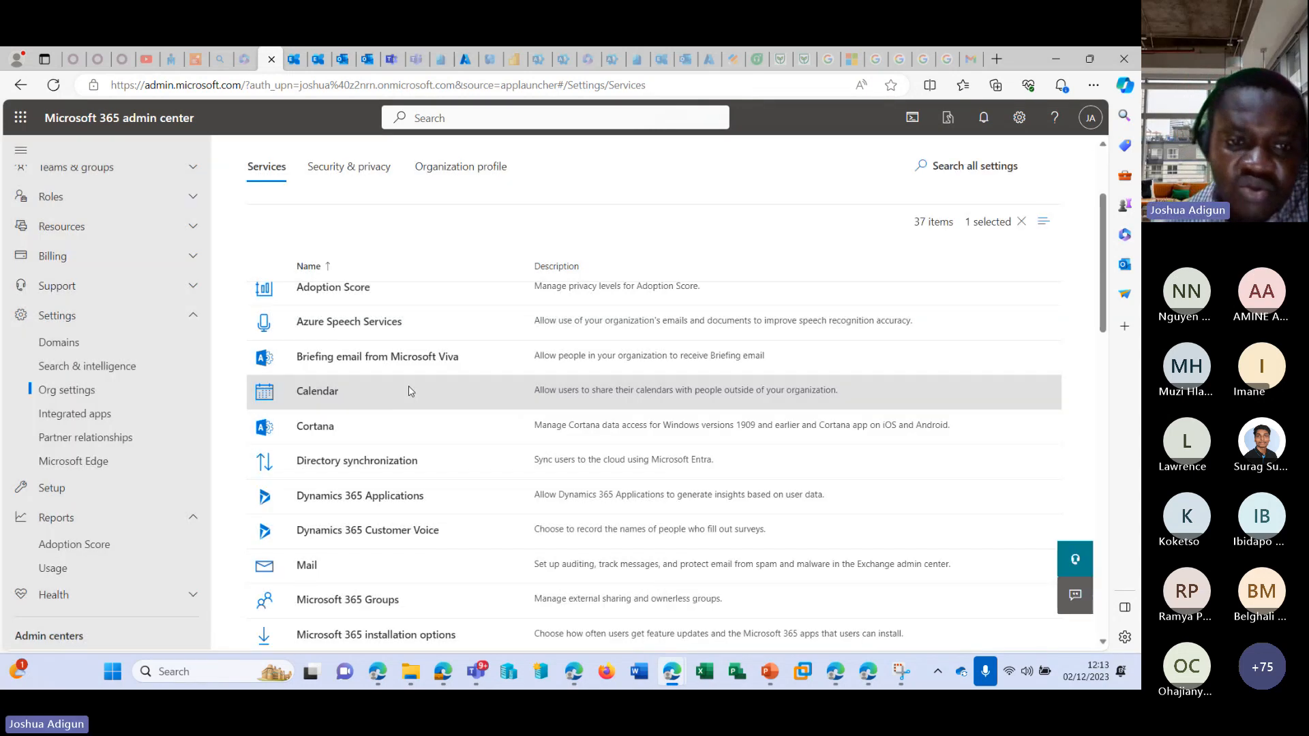
scroll(329, 489, "down", 1)
scroll(298, 178, "up", 3)
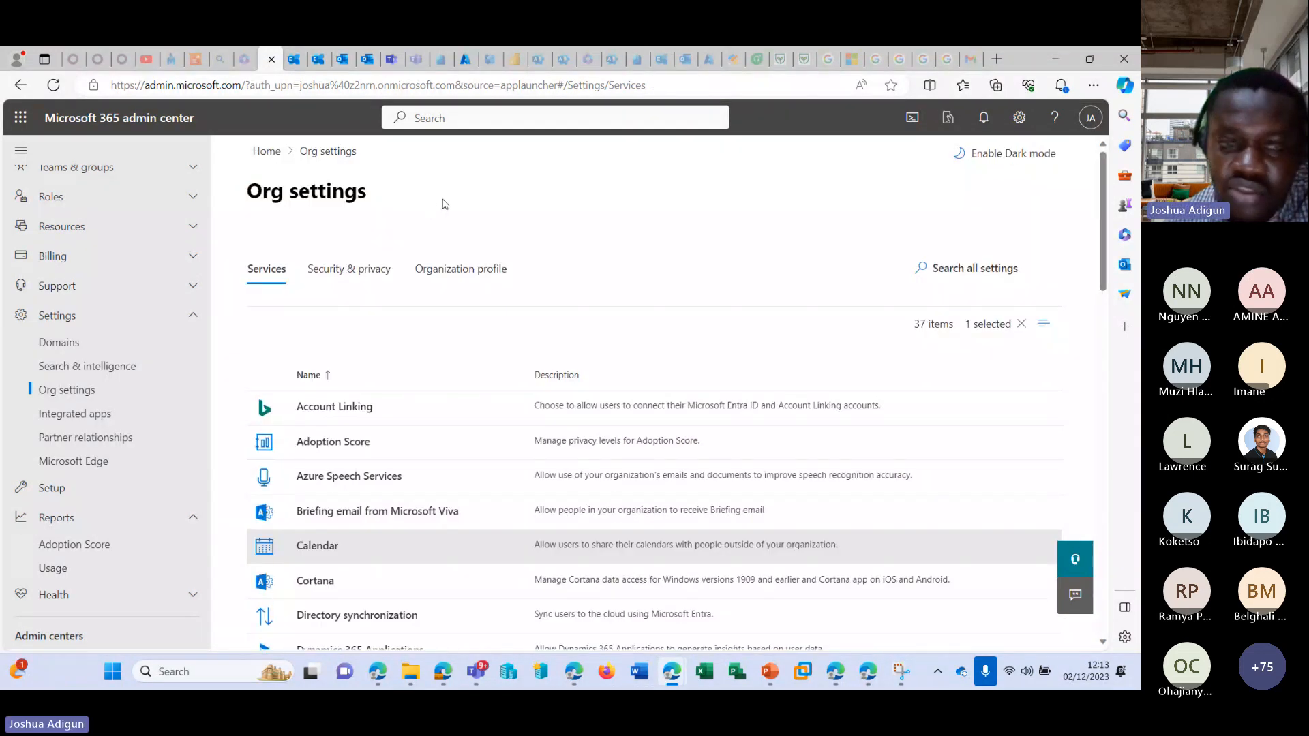
scroll(287, 348, "down", 1)
scroll(300, 344, "down", 1)
scroll(320, 402, "down", 1)
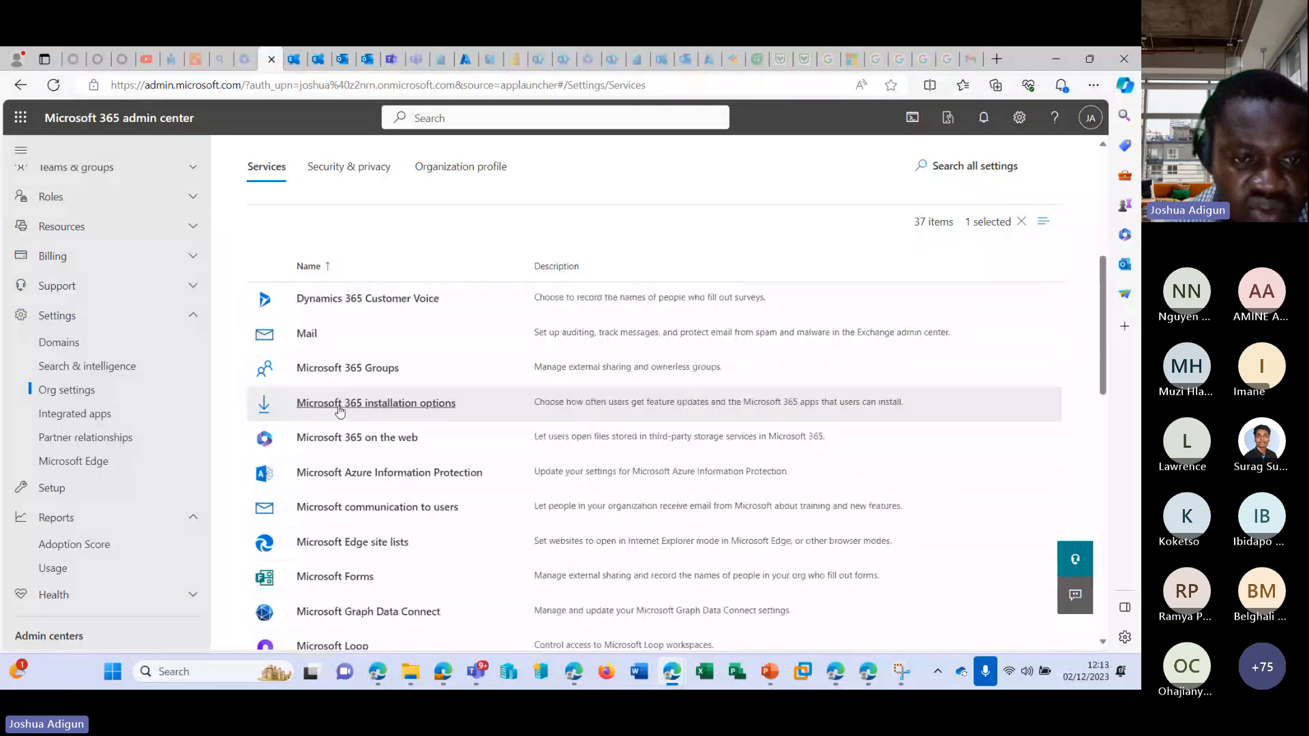
left_click(325, 373)
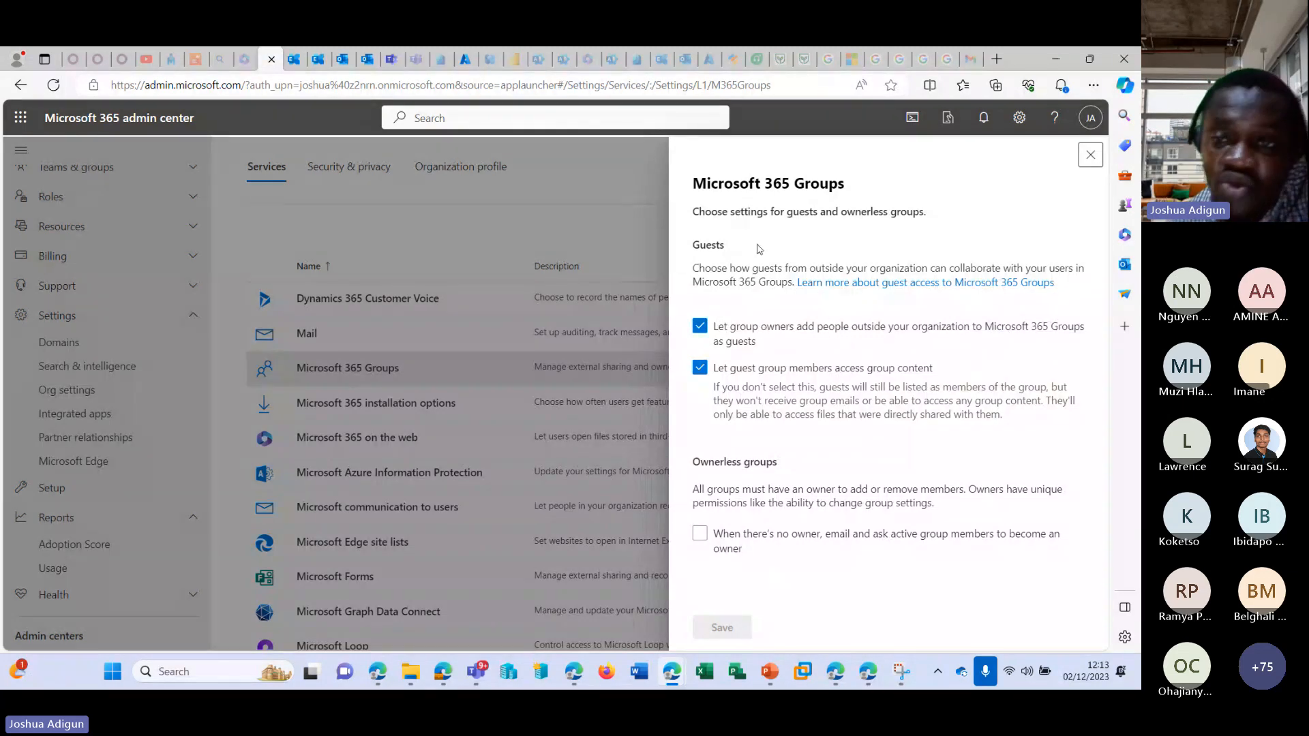
left_click(1089, 155)
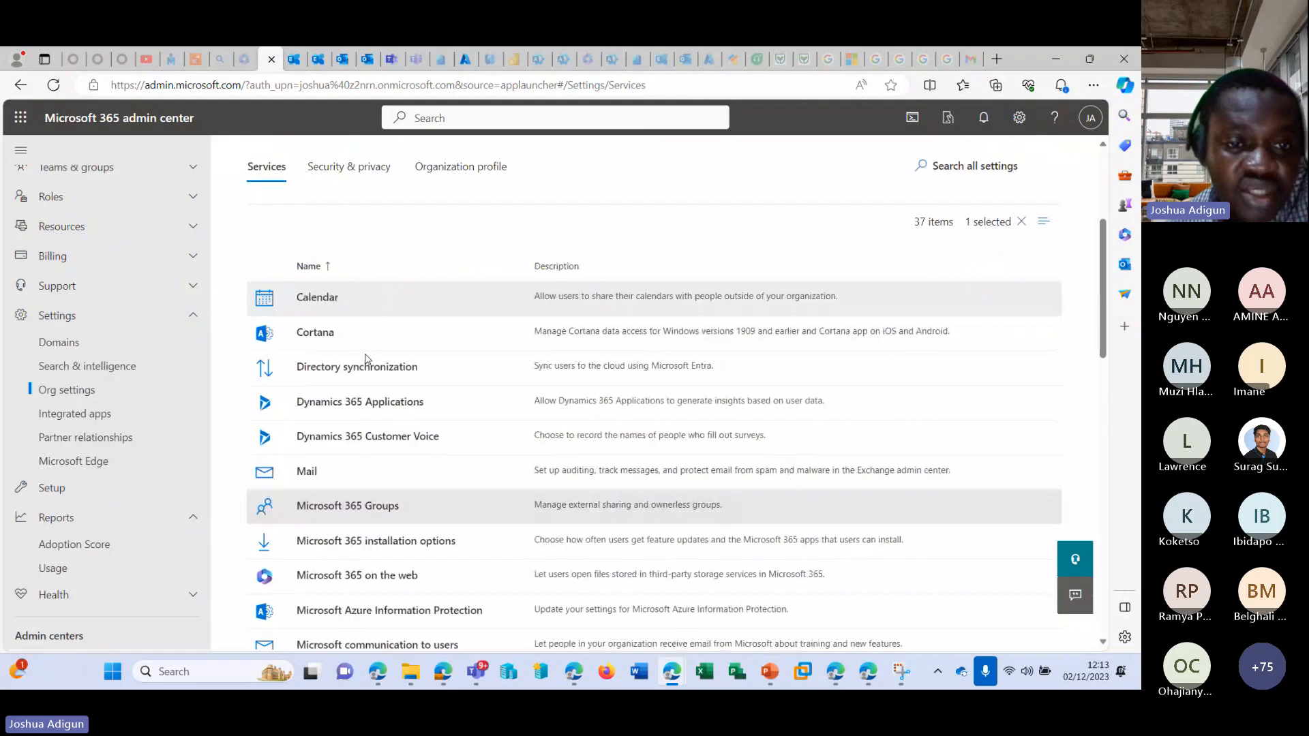
Browse the remaining organization services and review the Sales Copilot settings, leaving them without saving.
scroll(351, 378, "down", 6)
scroll(345, 387, "down", 4)
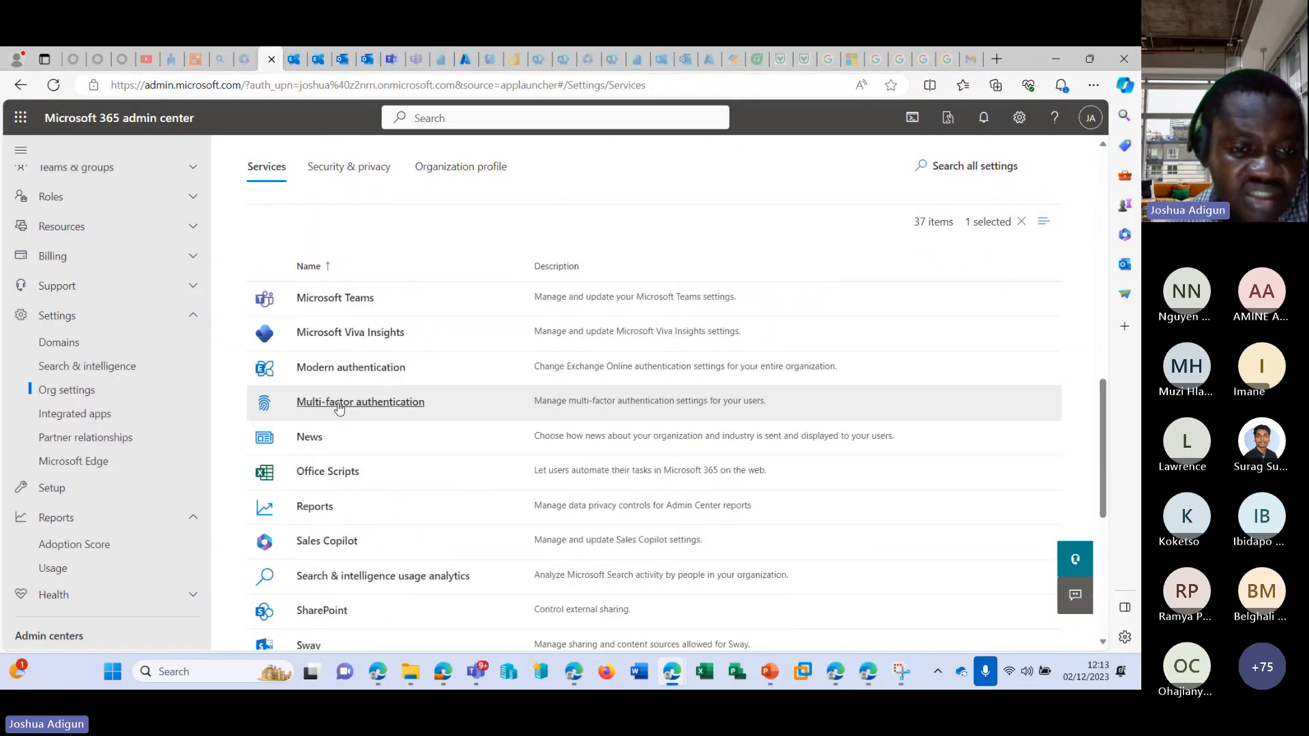
scroll(316, 390, "down", 3)
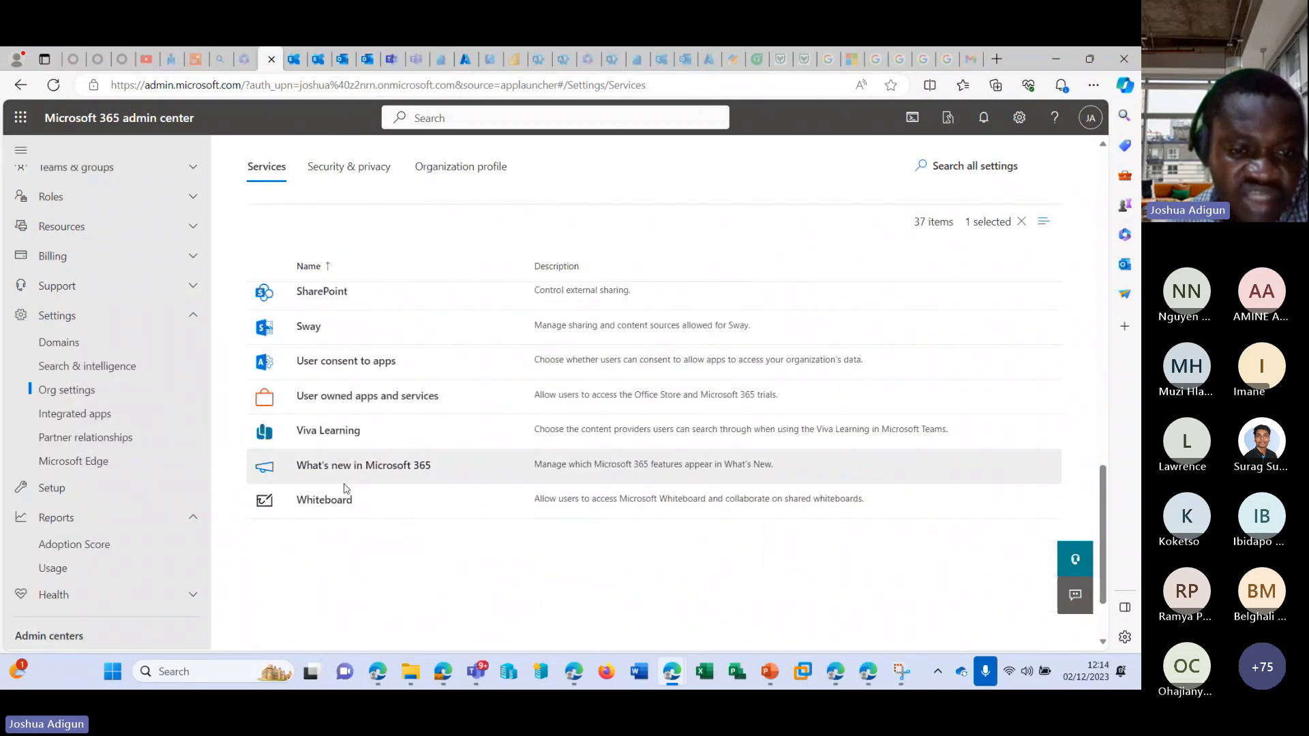
scroll(344, 478, "up", 10)
scroll(347, 454, "down", 10)
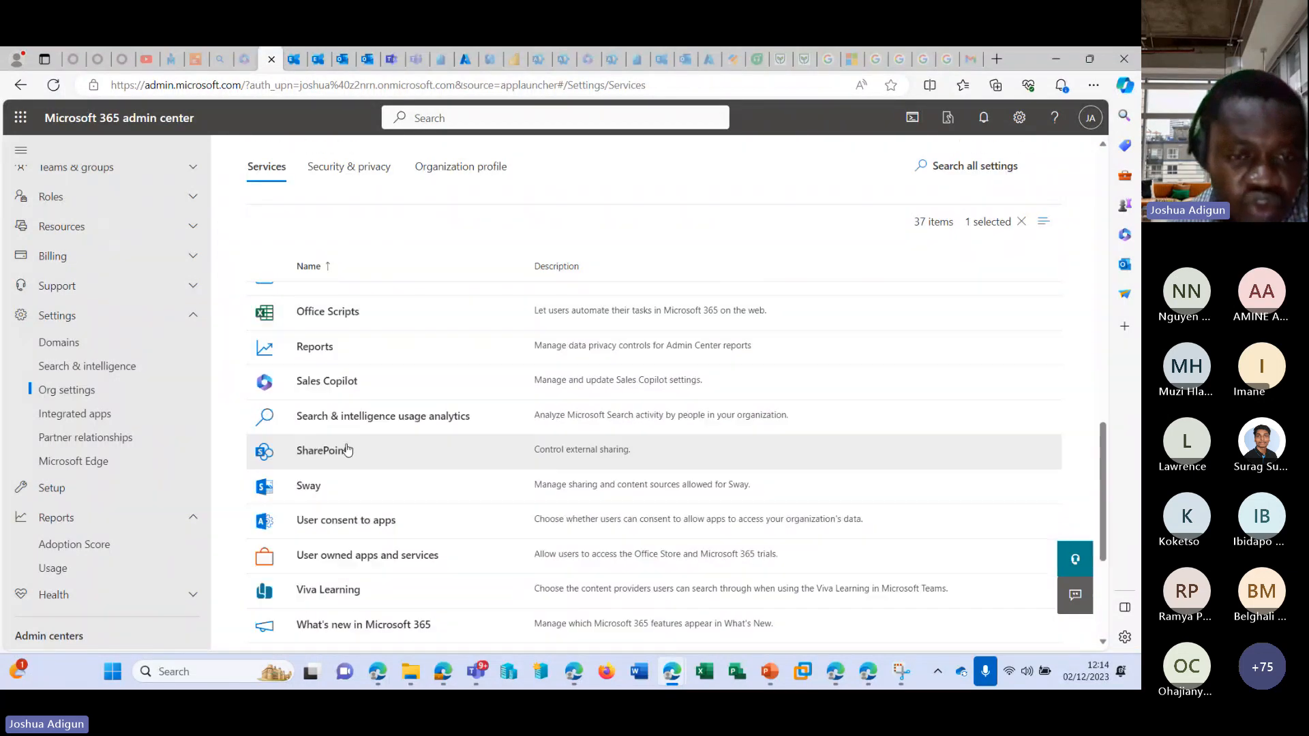
scroll(330, 412, "up", 2)
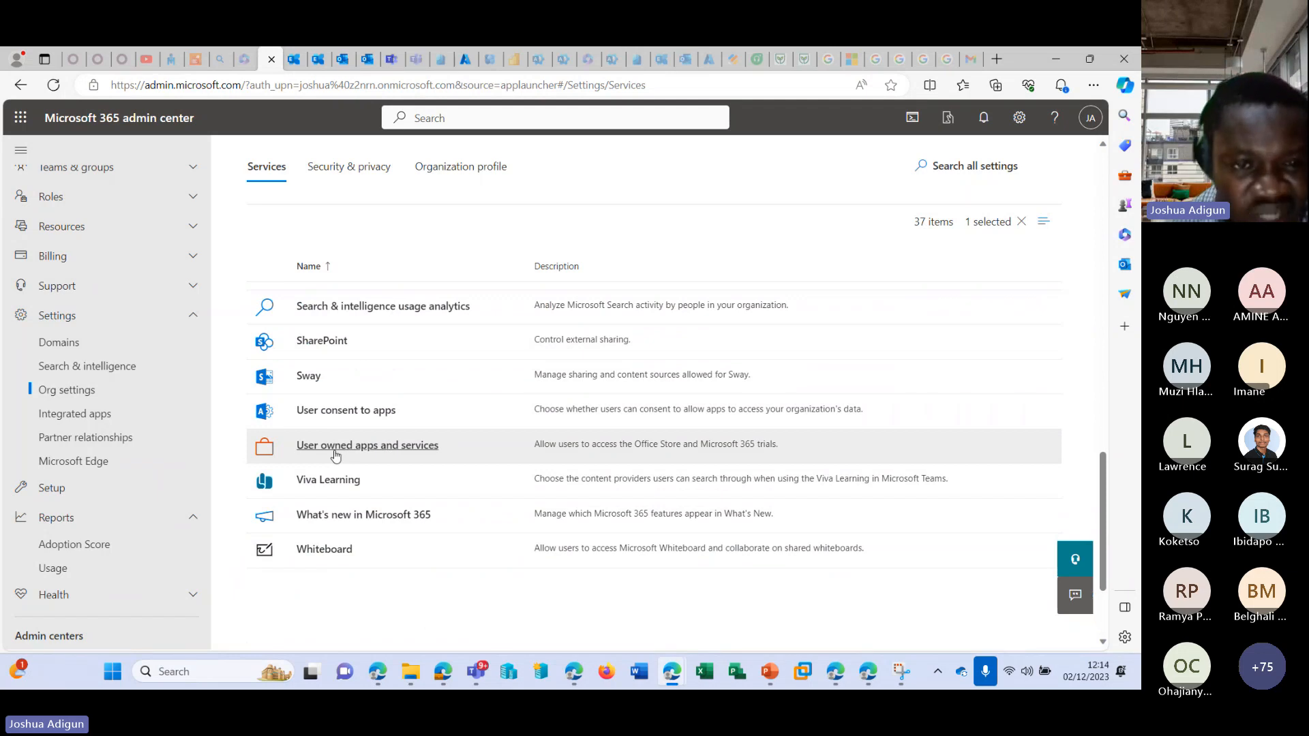
scroll(334, 455, "up", 3)
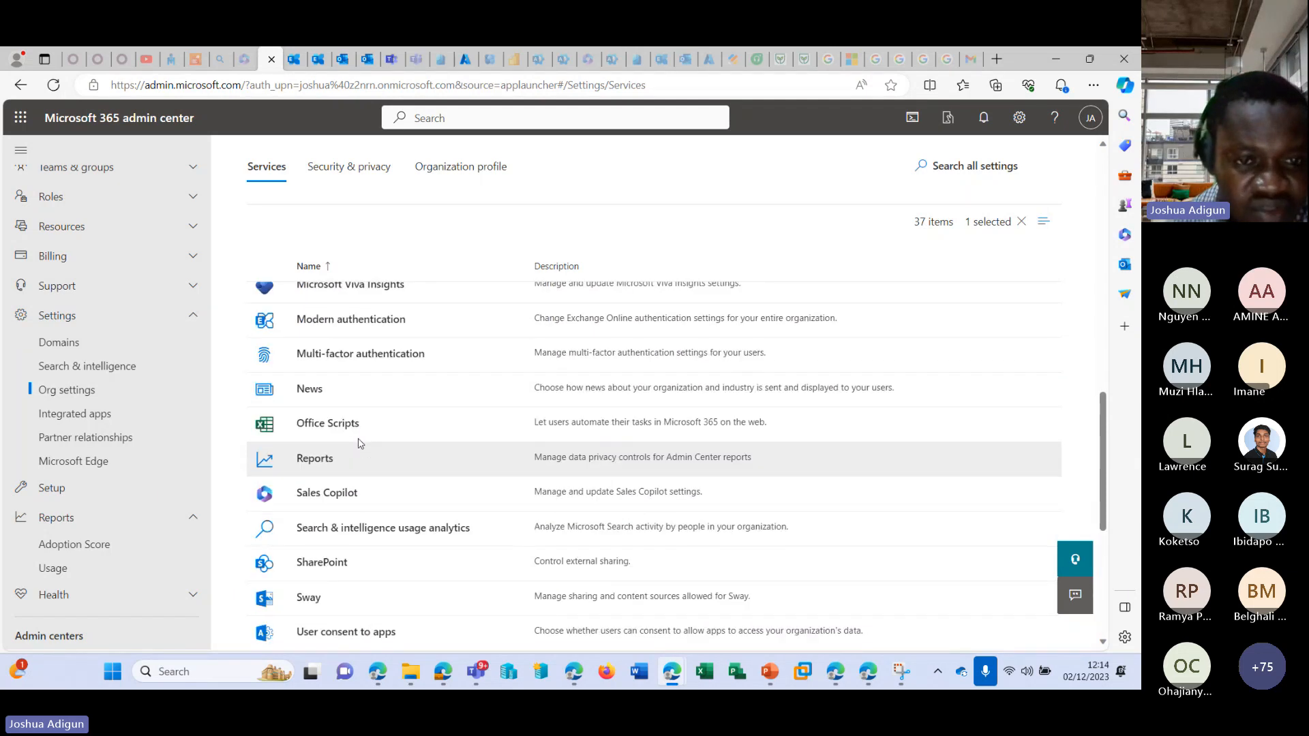
left_click(317, 504)
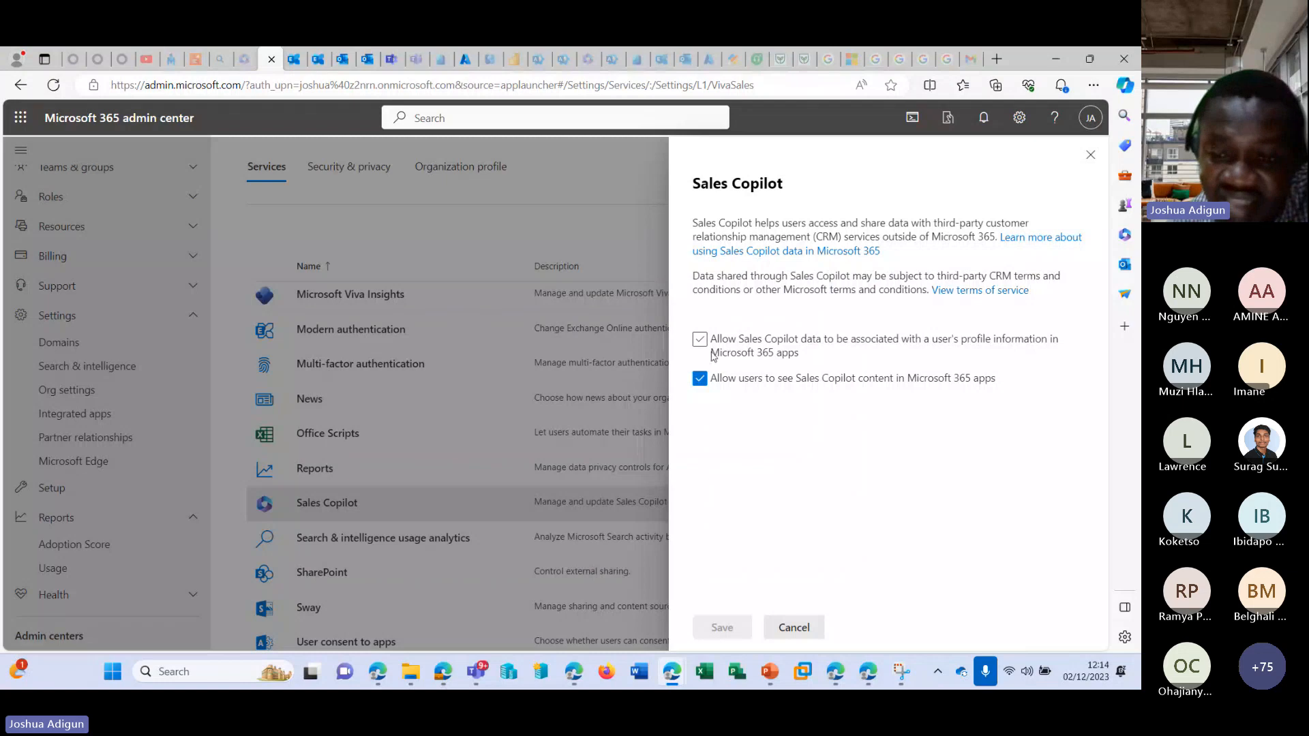
left_click(794, 627)
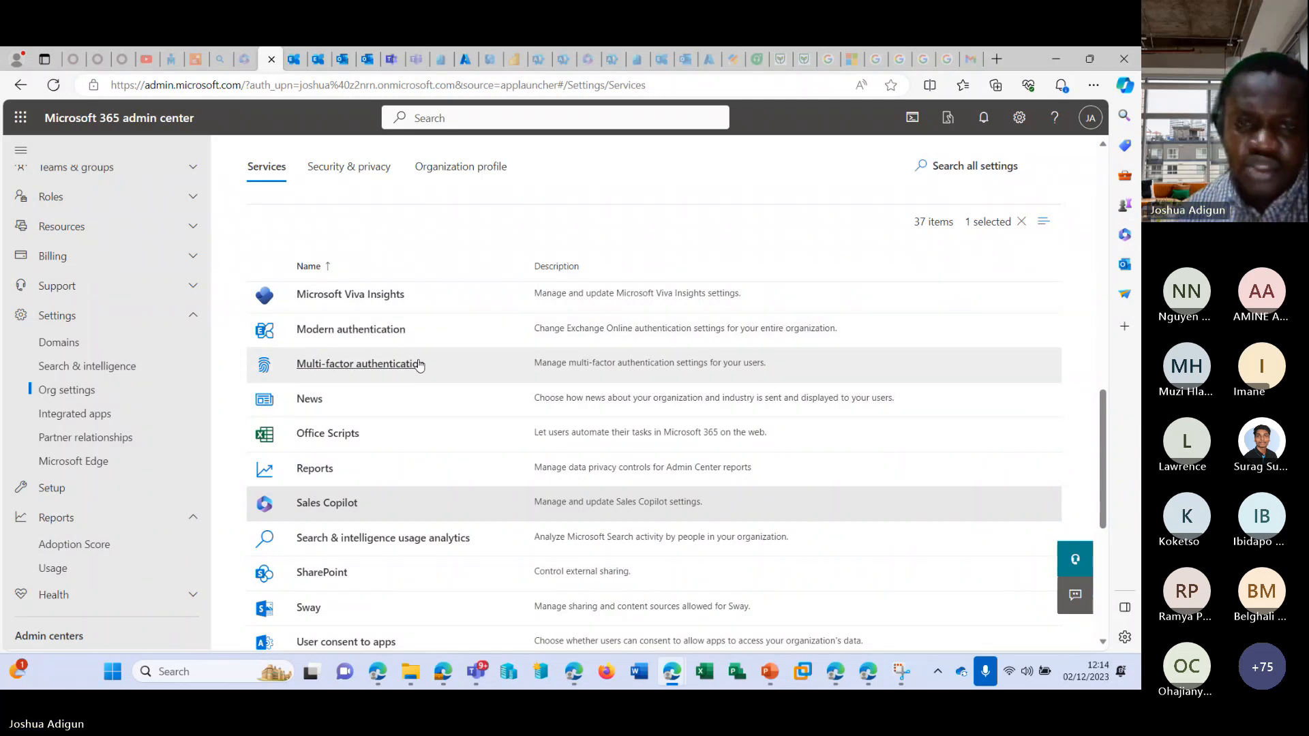
Open the Modern authentication settings, highlight the opening lines of the description, and close them.
left_click(389, 332)
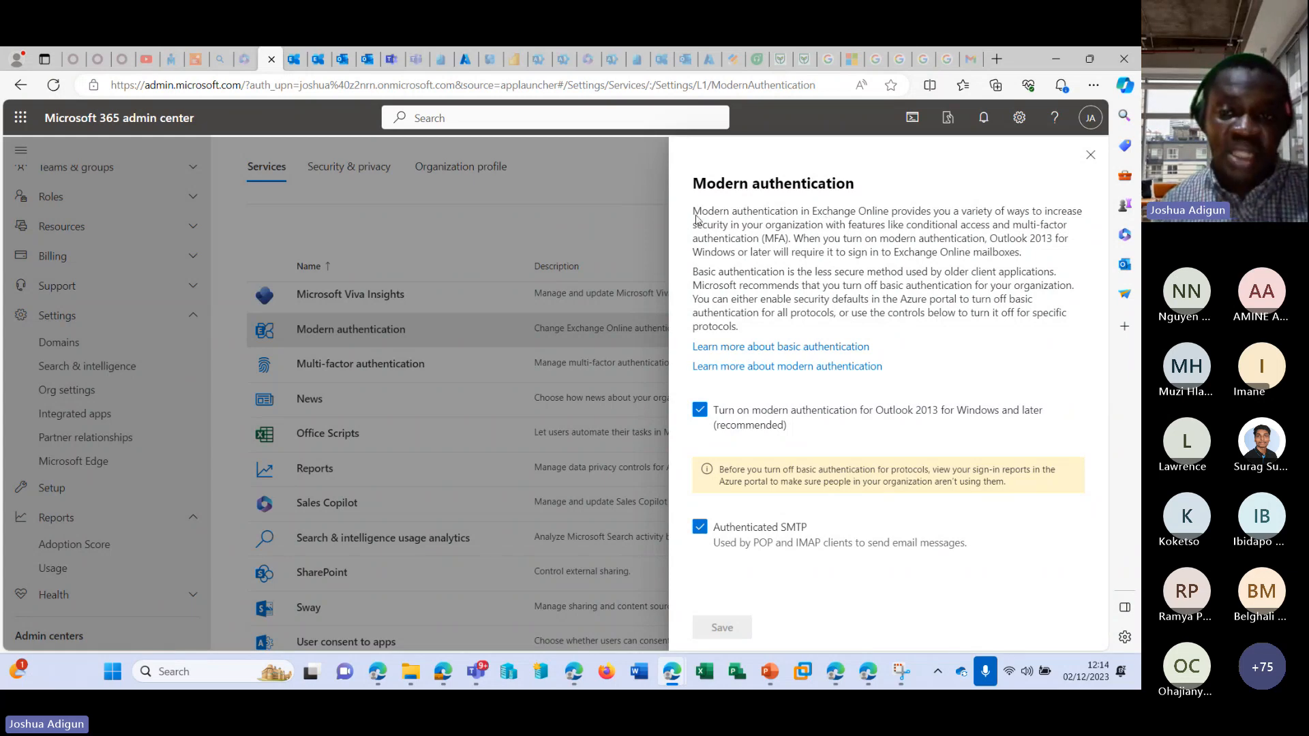
left_click_drag(696, 219, 1049, 226)
left_click(1090, 155)
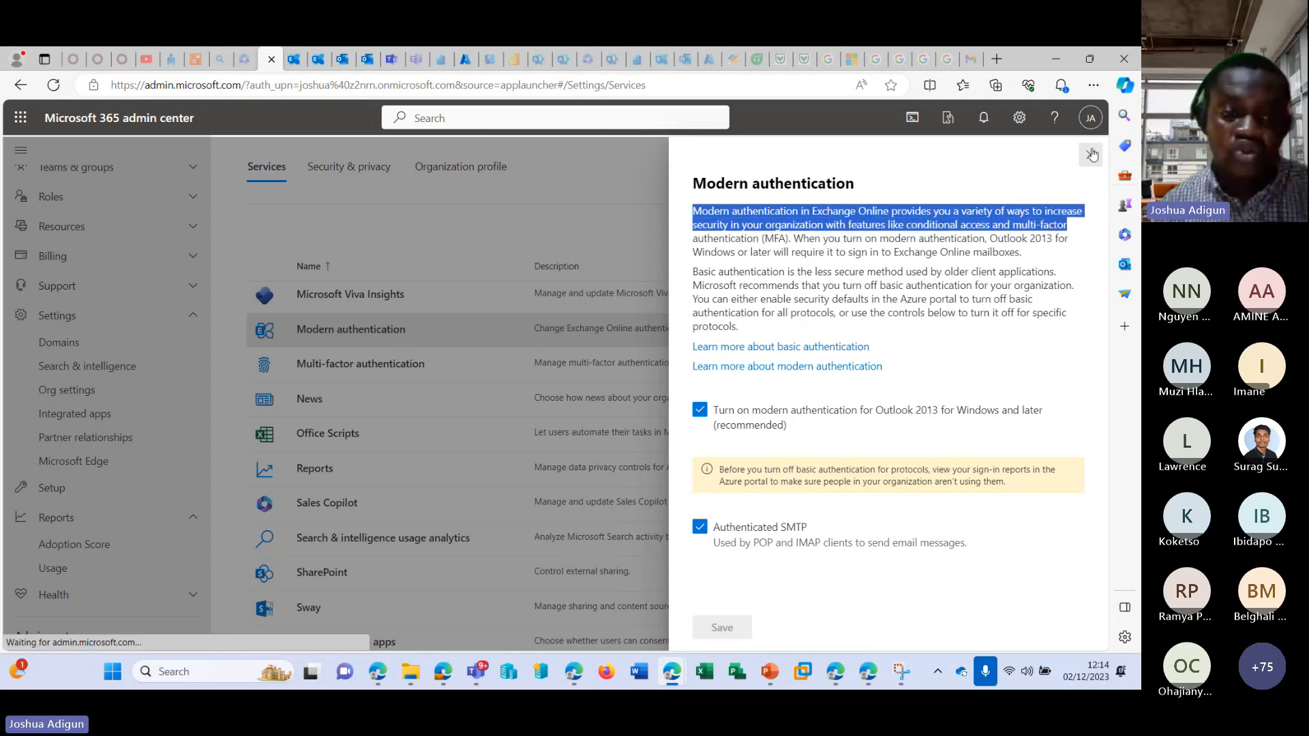
Open the multi-factor authentication configuration from the organization services and select the third listed user to view the quick steps.
left_click(358, 363)
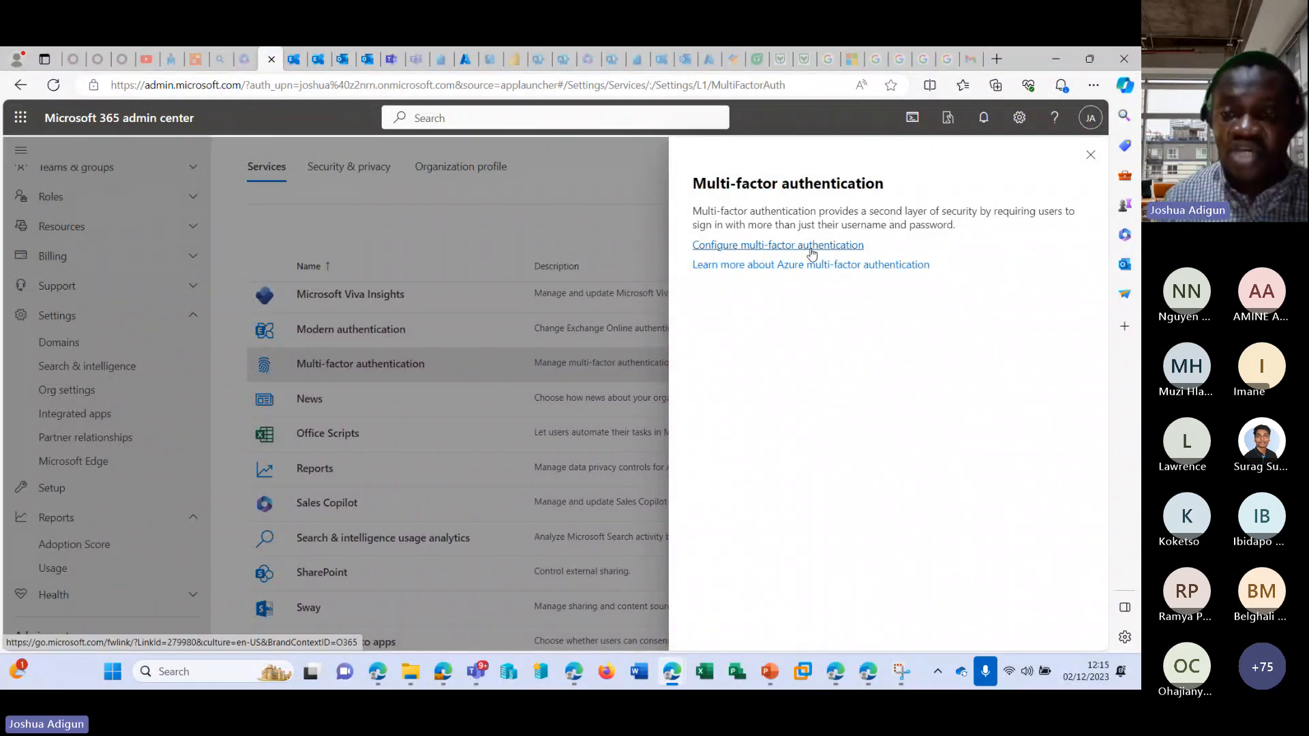
left_click(811, 252)
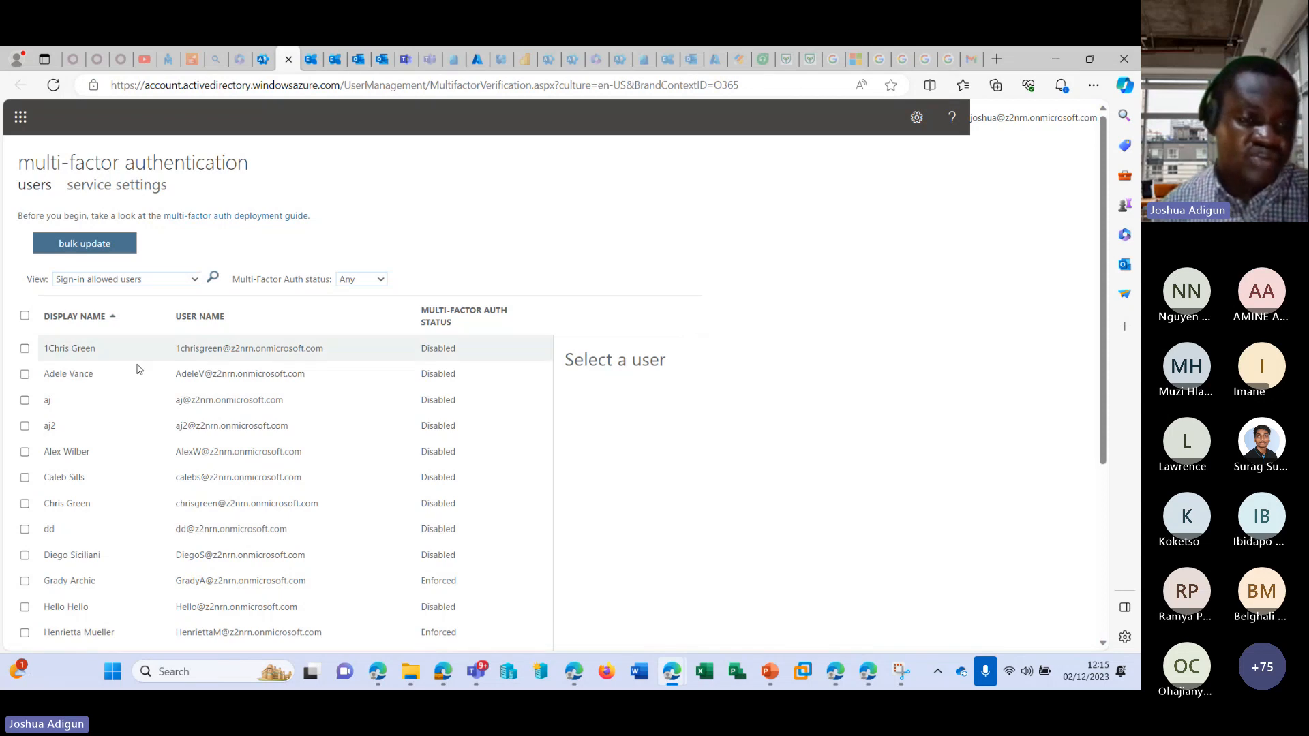
scroll(204, 396, "down", 5)
scroll(272, 409, "up", 5)
left_click(268, 399)
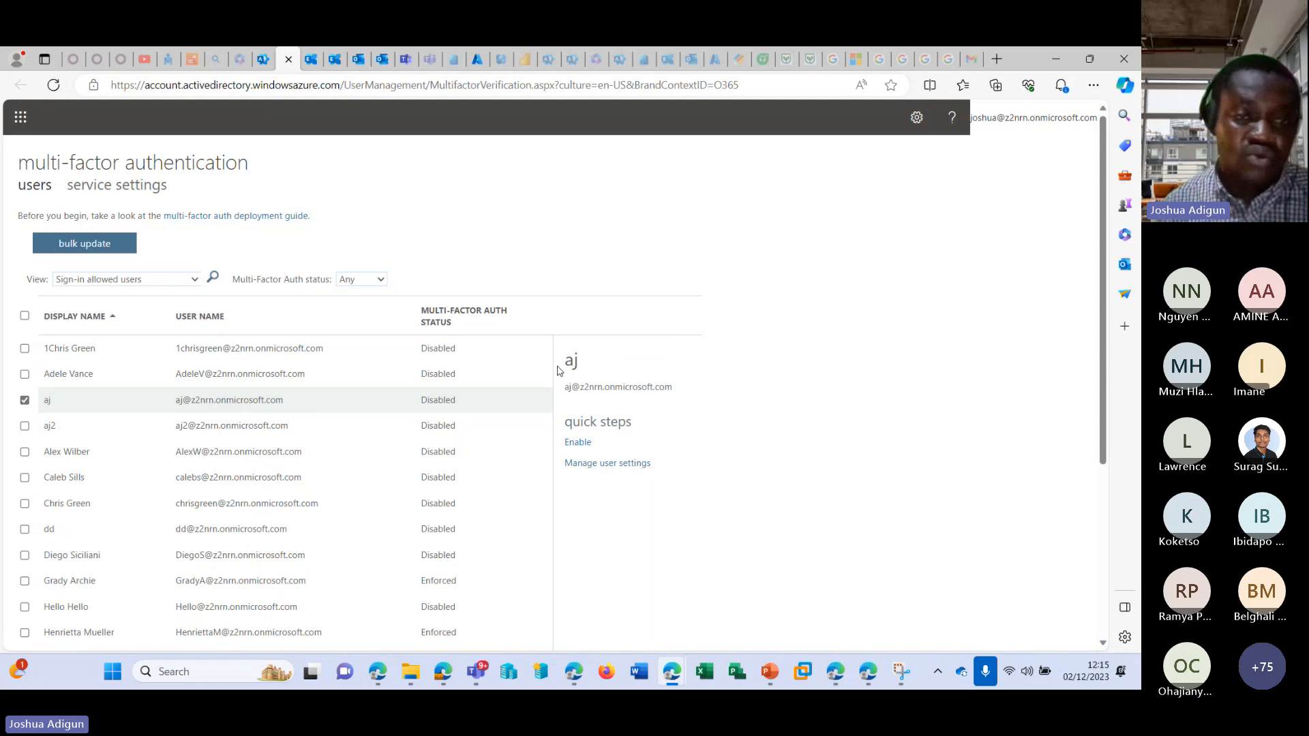
Examine the trusted IPs in the multi-factor authentication service settings, toggling the skip option for federated intranet users on and back off.
left_click(107, 195)
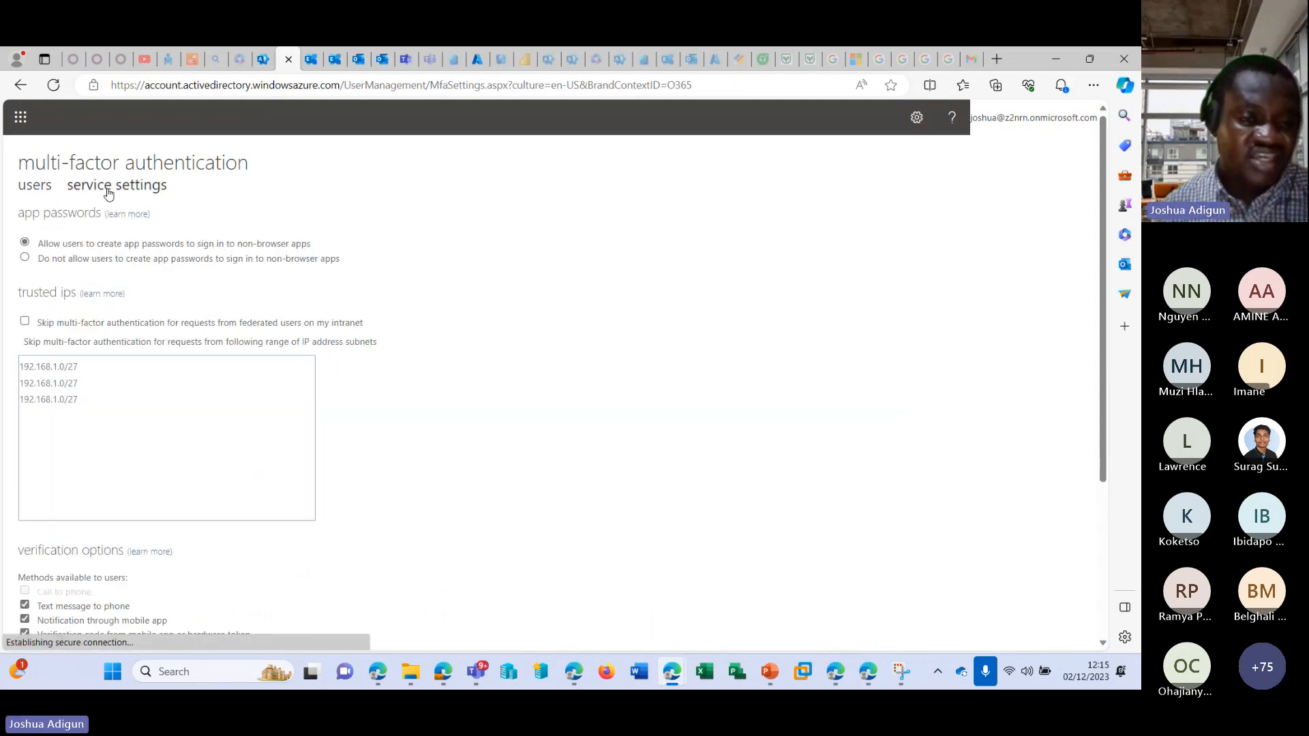
left_click(130, 399)
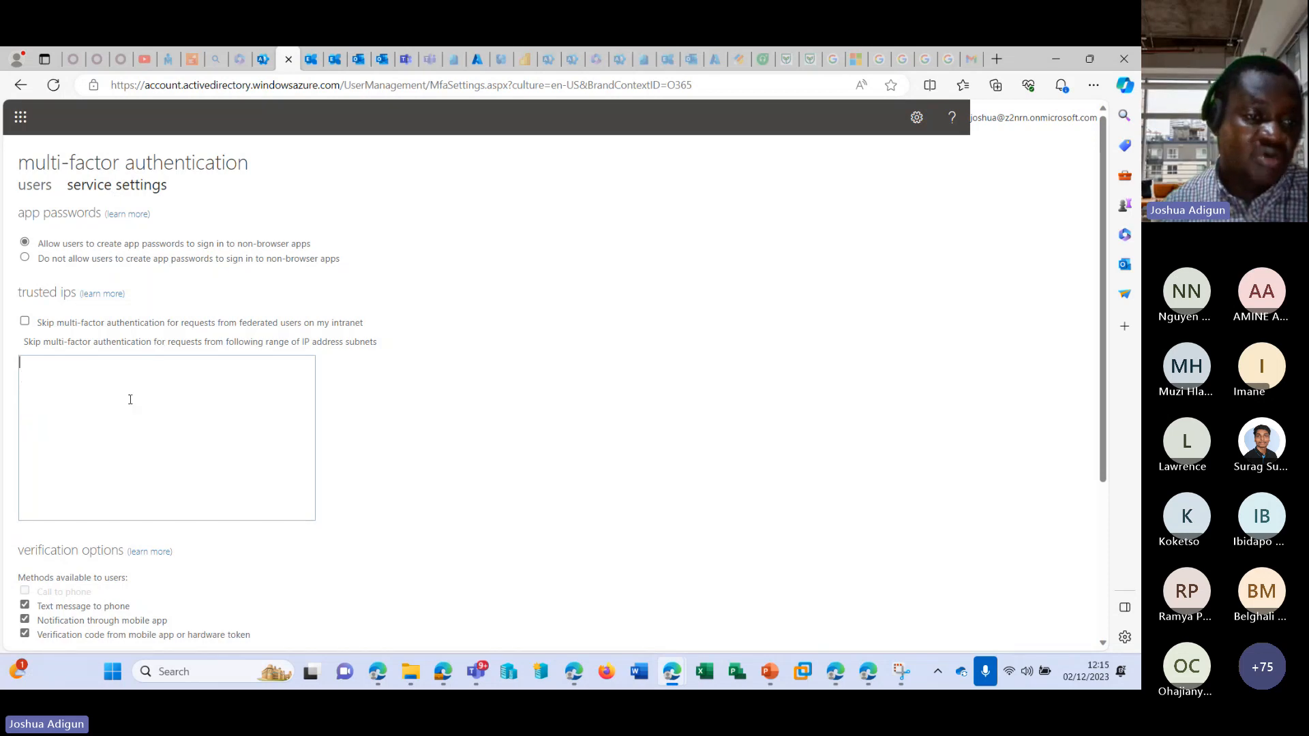
left_click(24, 321)
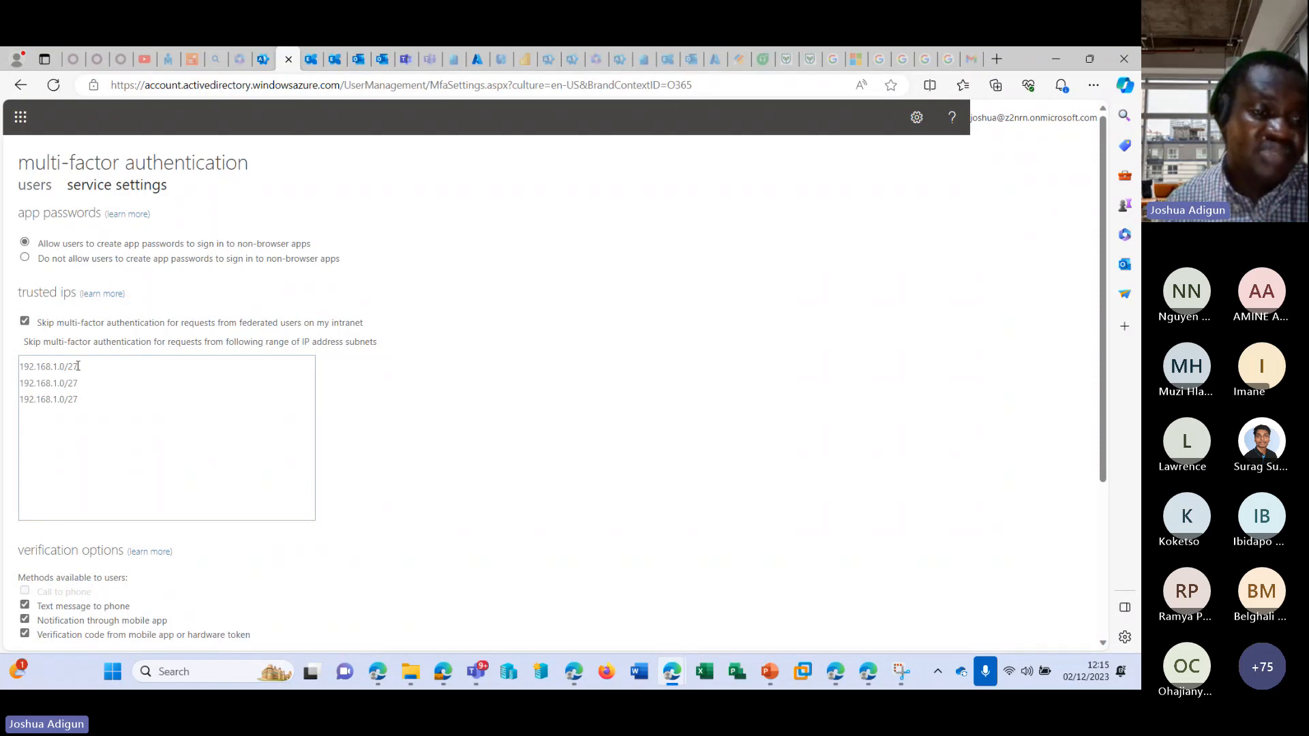
left_click(25, 321)
left_click(109, 370)
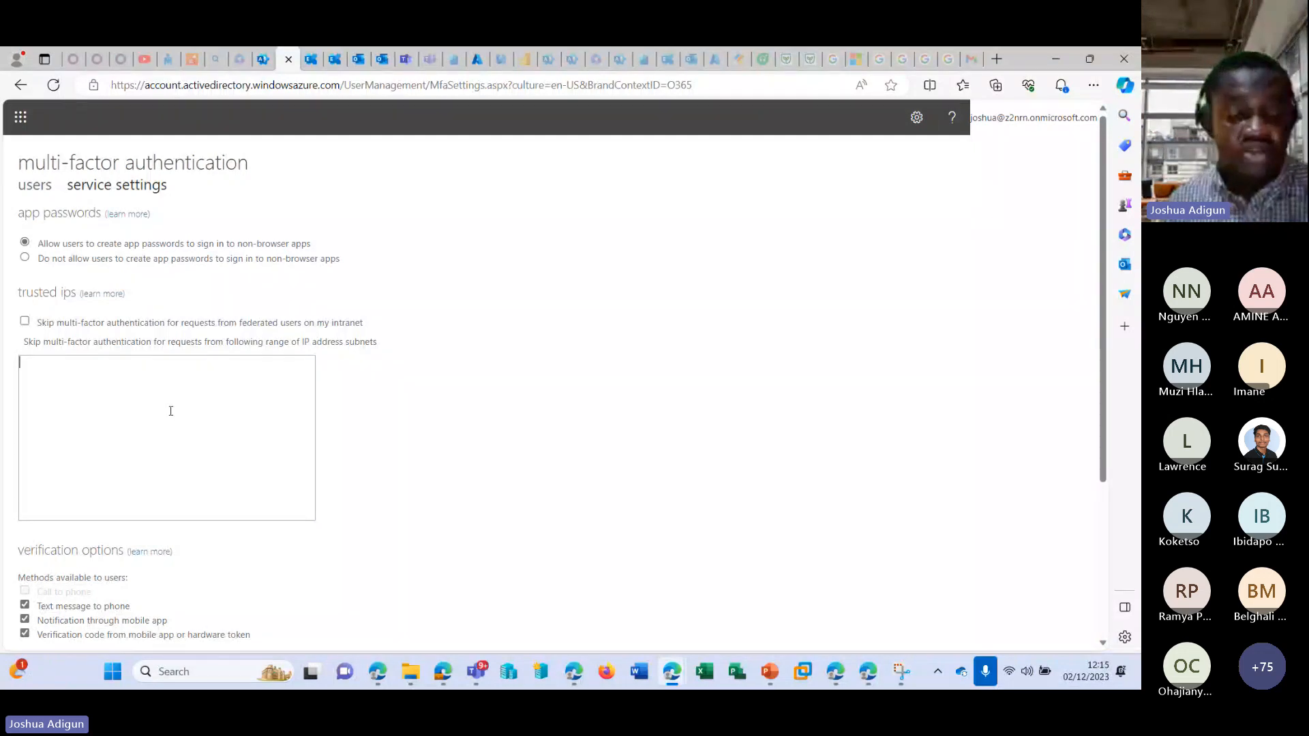
Examine the verification options, toggling text message to phone off and back on, and close the multi-factor authentication page and settings.
scroll(171, 411, "down", 3)
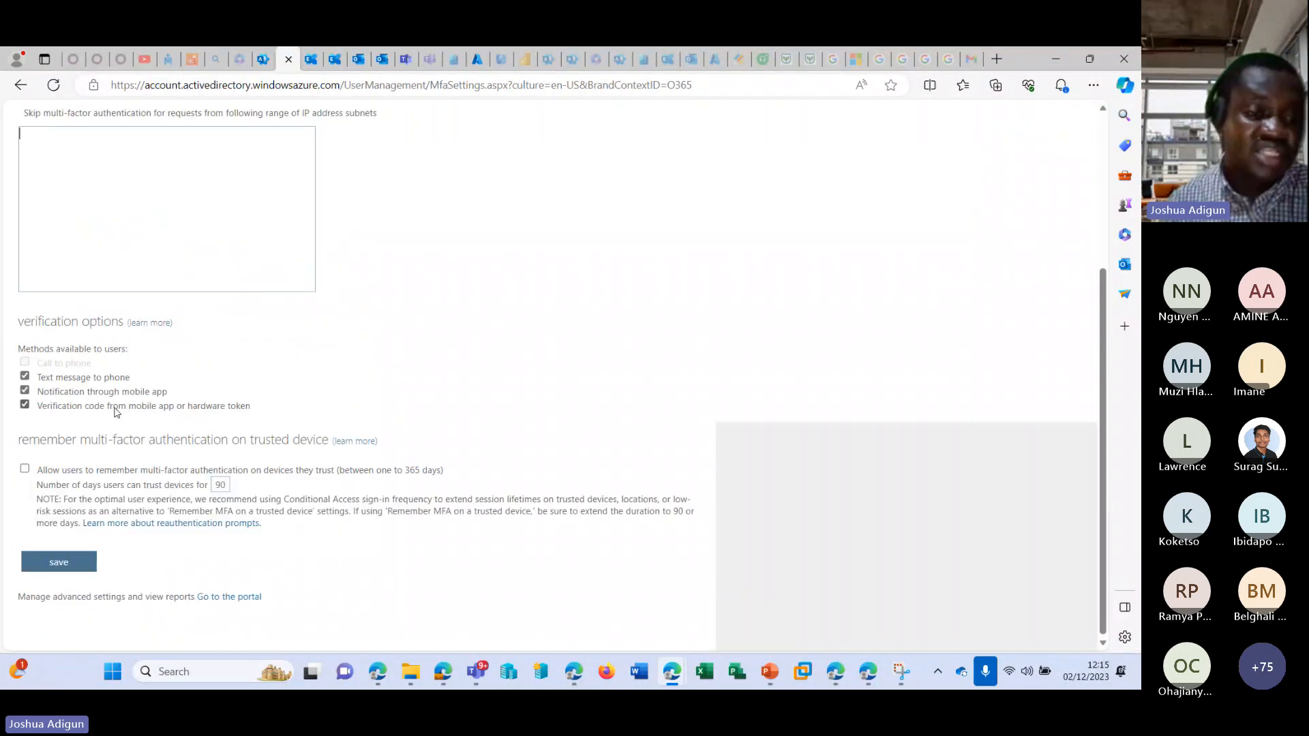
left_click(26, 380)
left_click(26, 379)
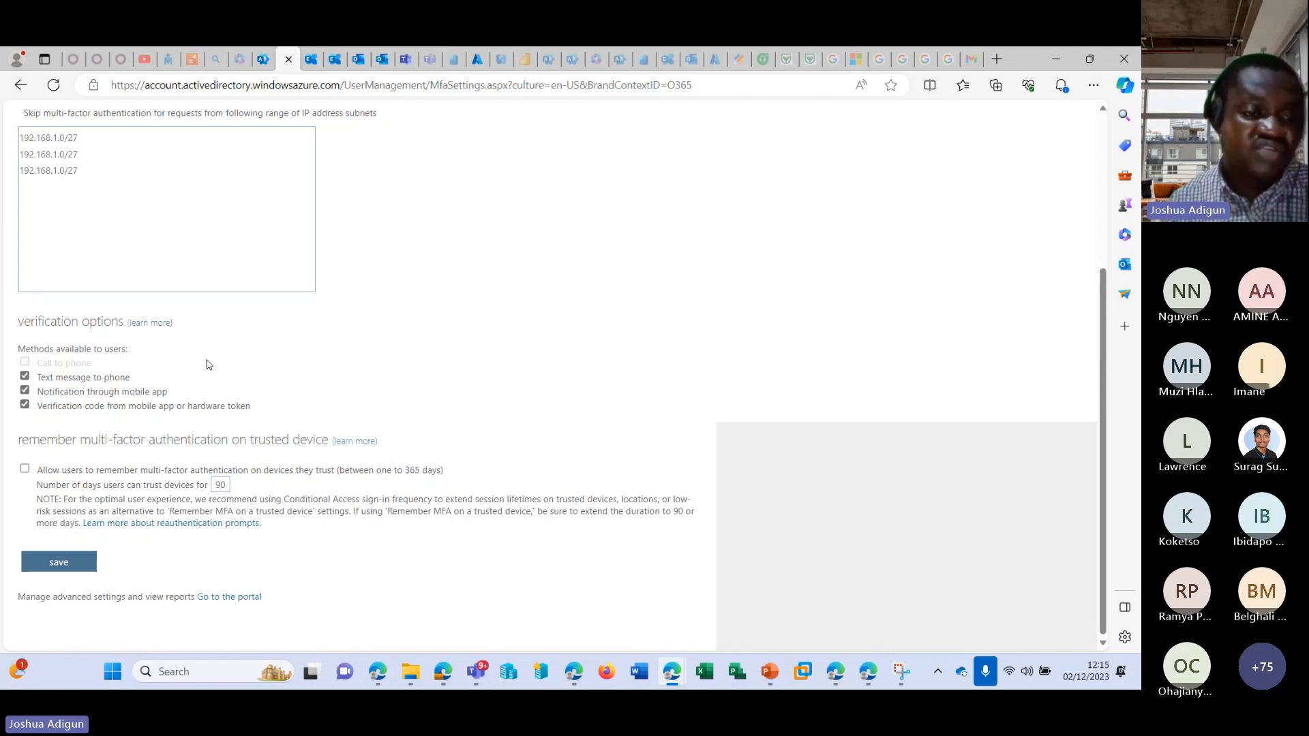
scroll(201, 375, "up", 4)
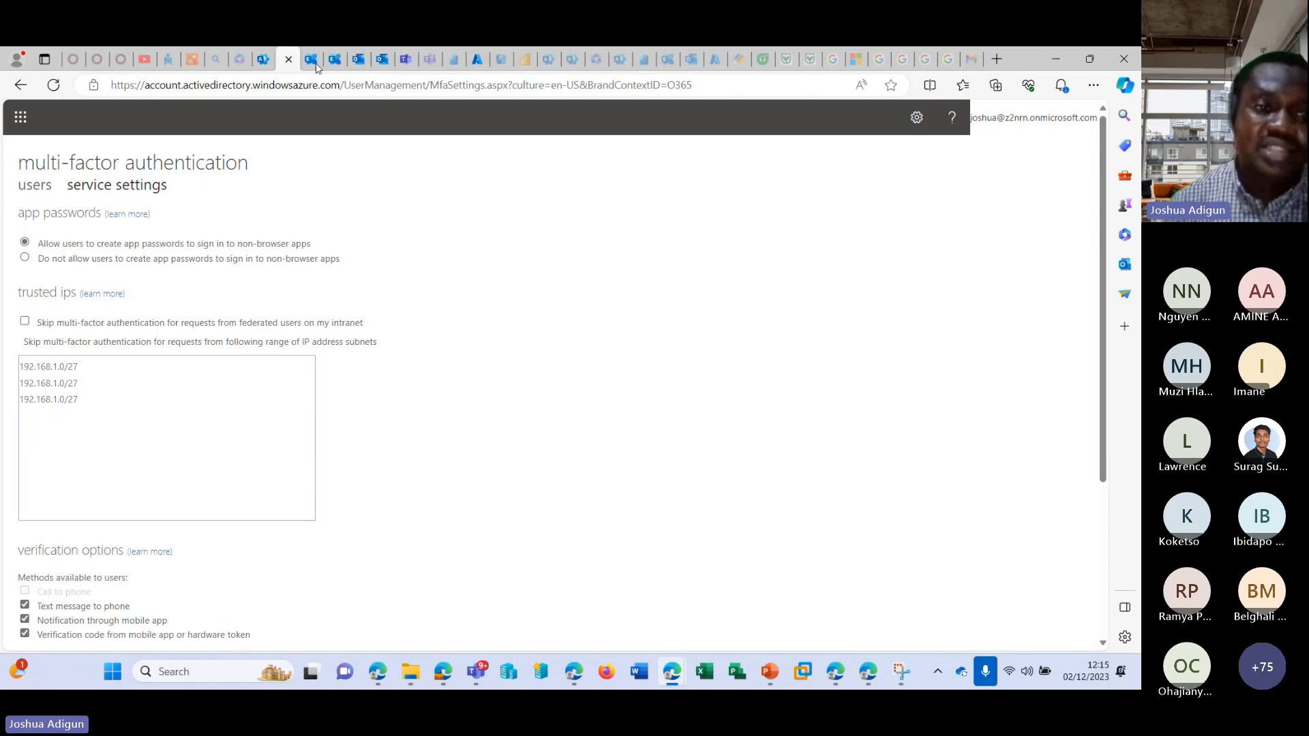
left_click(288, 58)
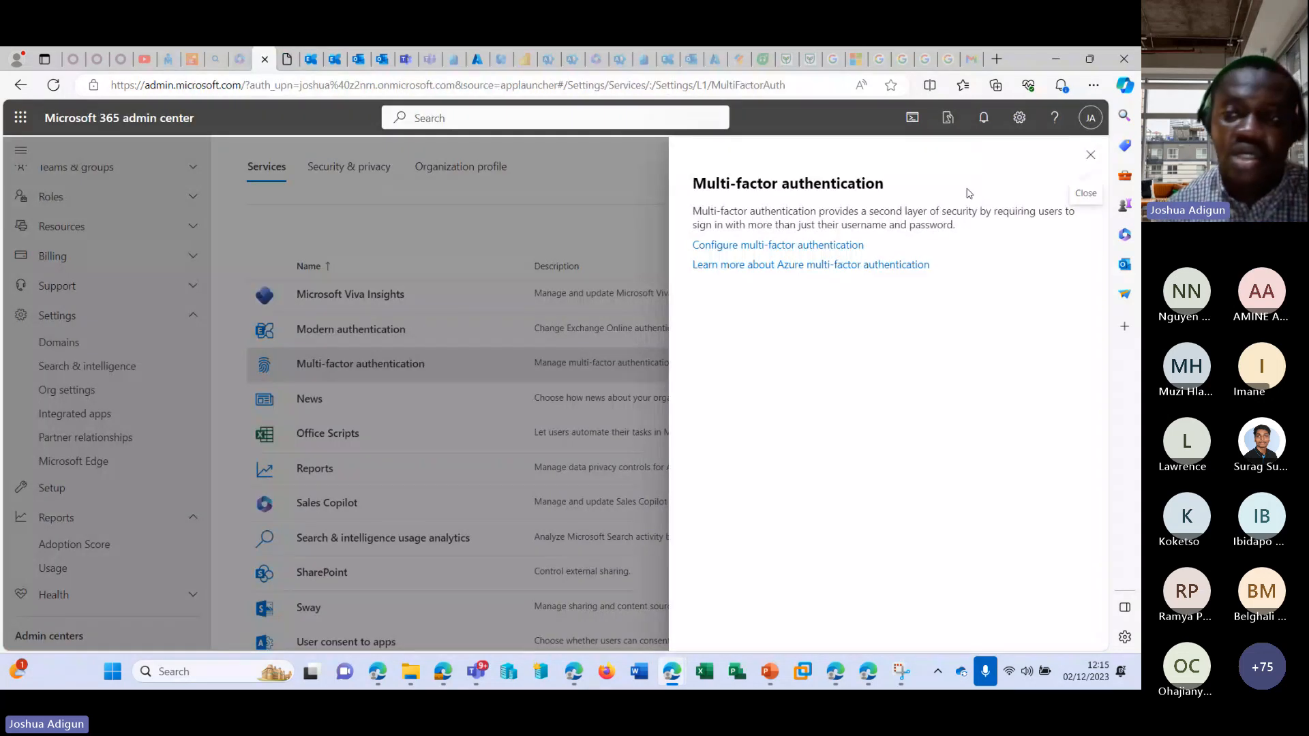
left_click(1090, 155)
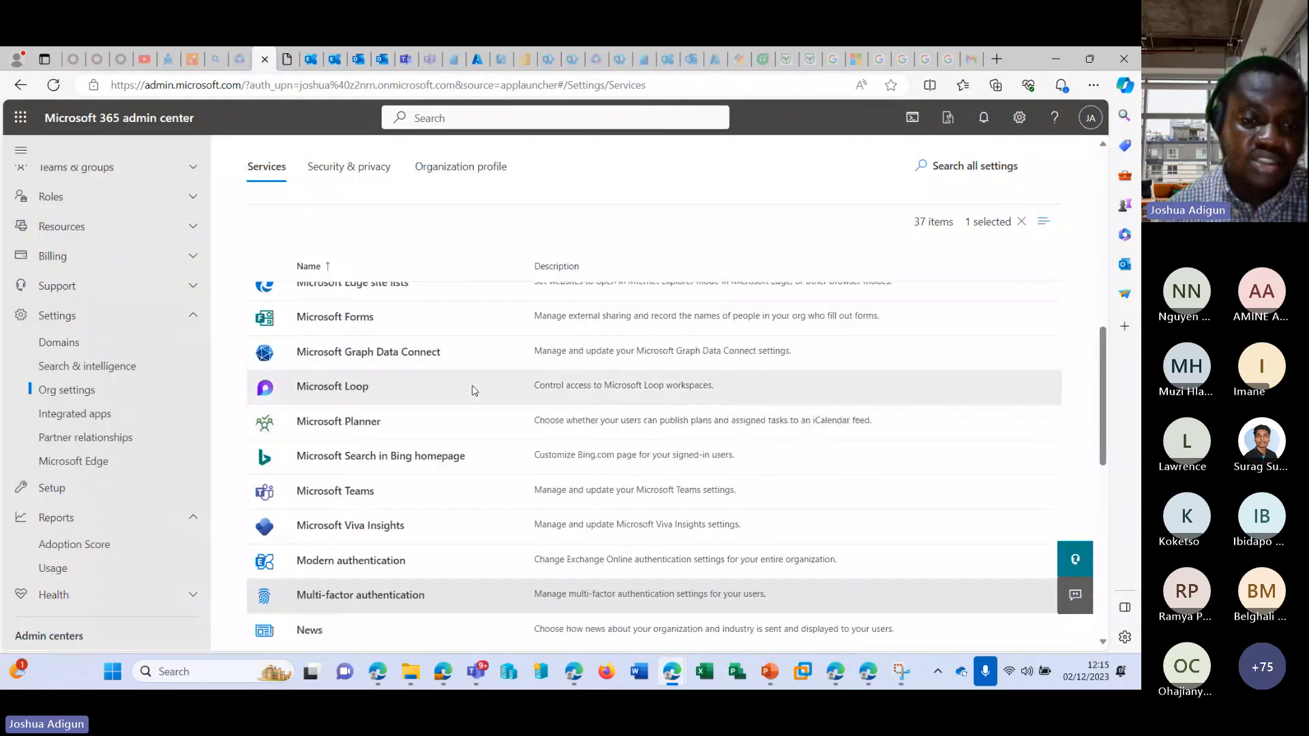
Open Idle session timeout in the Security & privacy settings, enable it to view the sign-out periods, and close without saving.
scroll(443, 384, "up", 10)
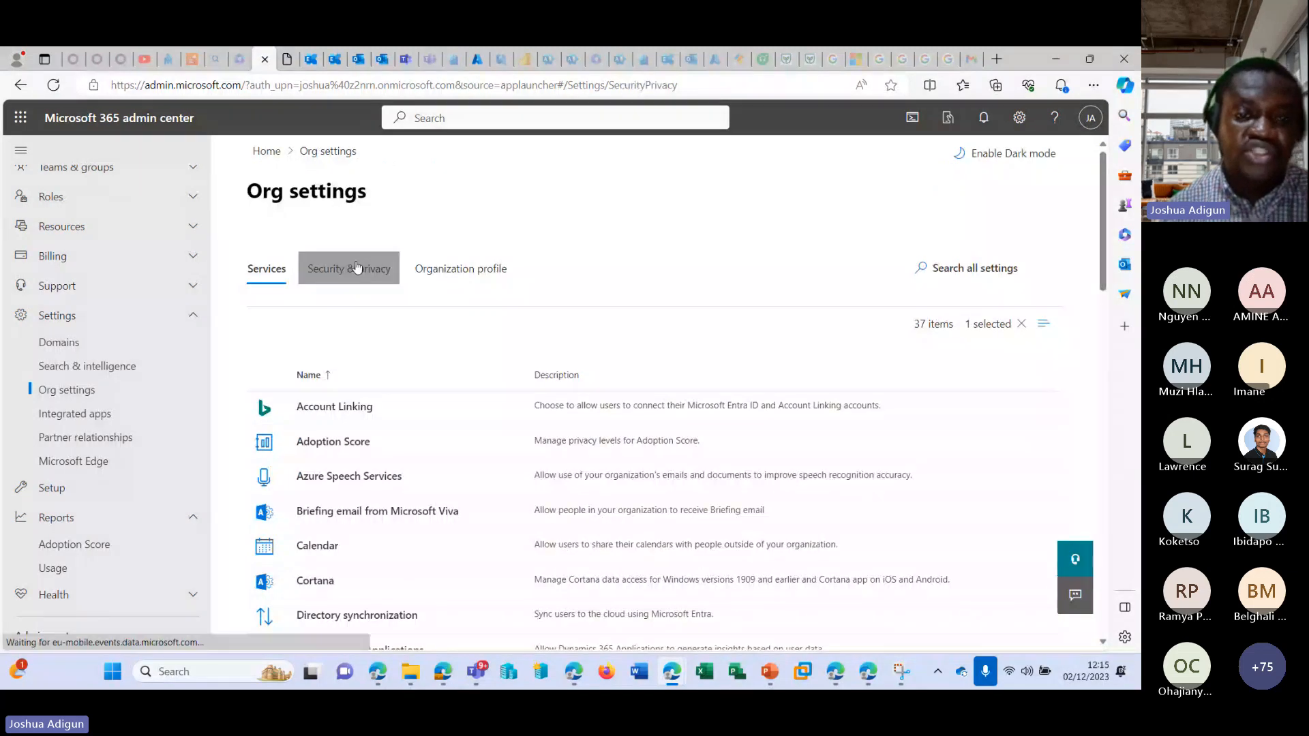
left_click(354, 268)
scroll(515, 439, "down", 2)
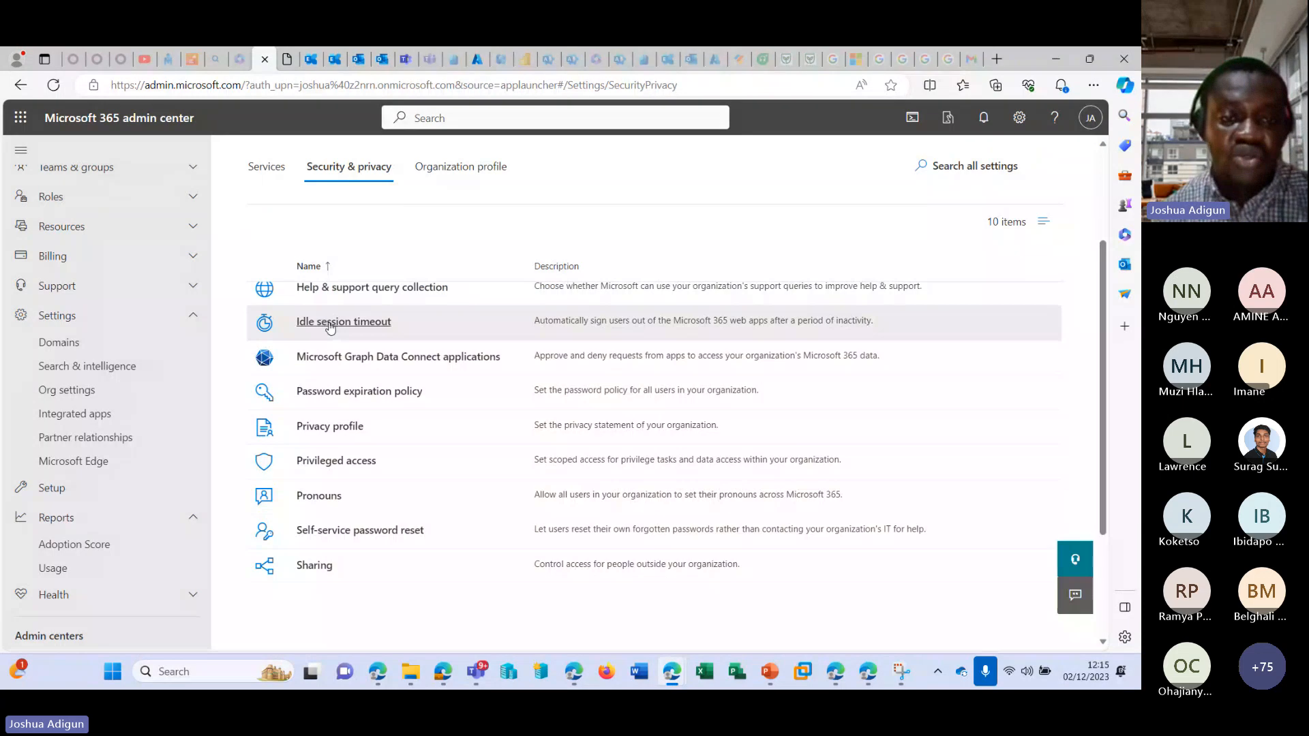
left_click(319, 319)
left_click(718, 311)
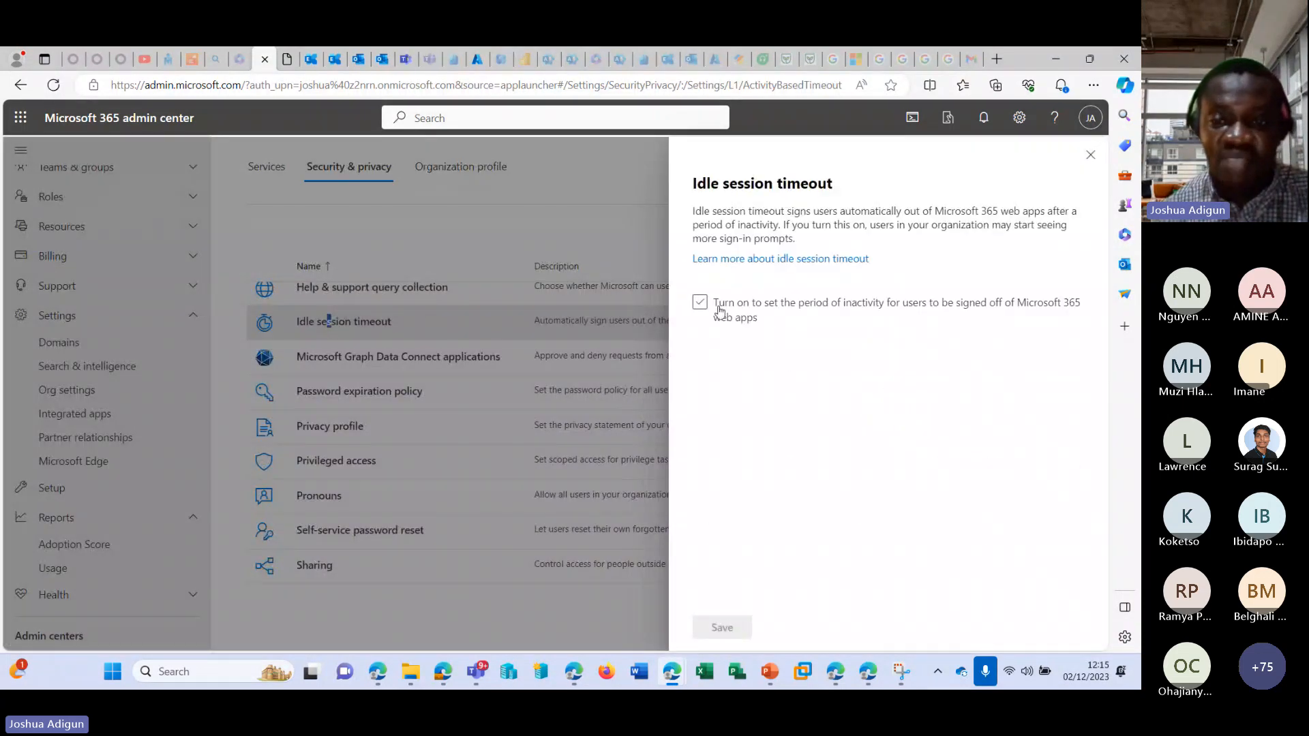
left_click(700, 305)
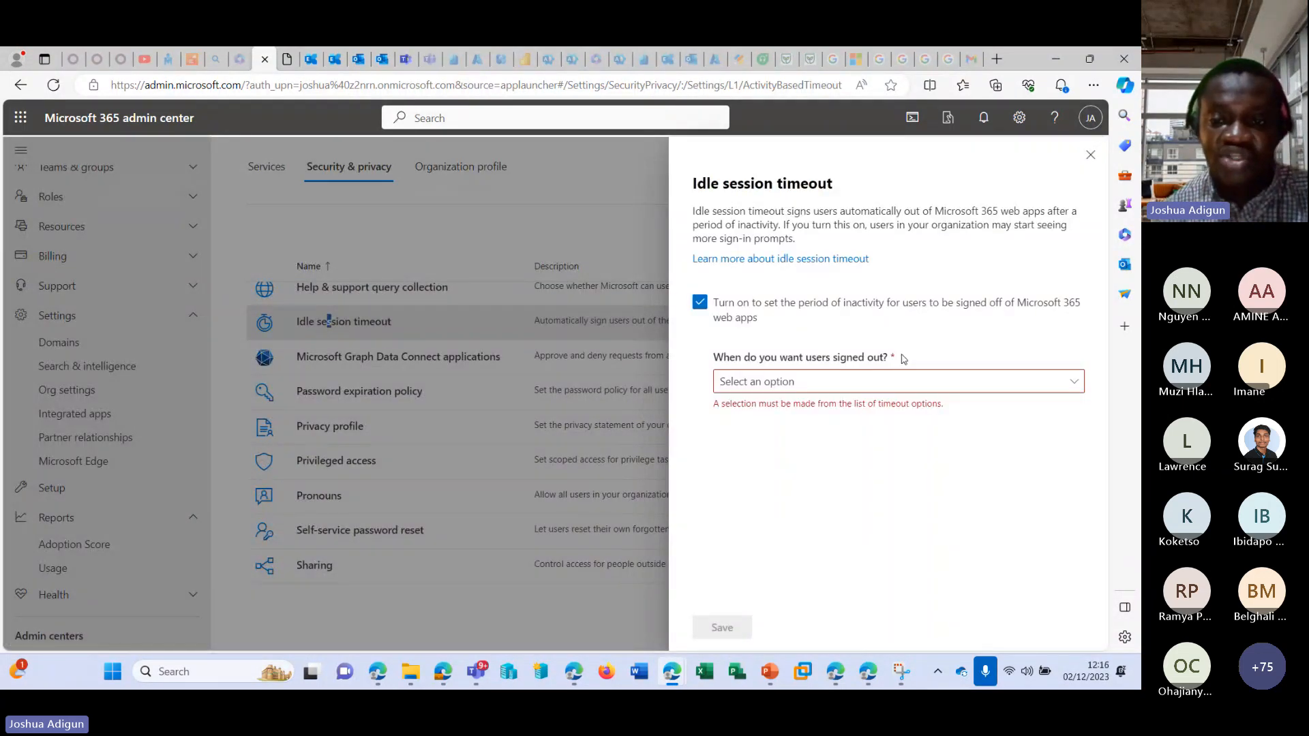
left_click(894, 380)
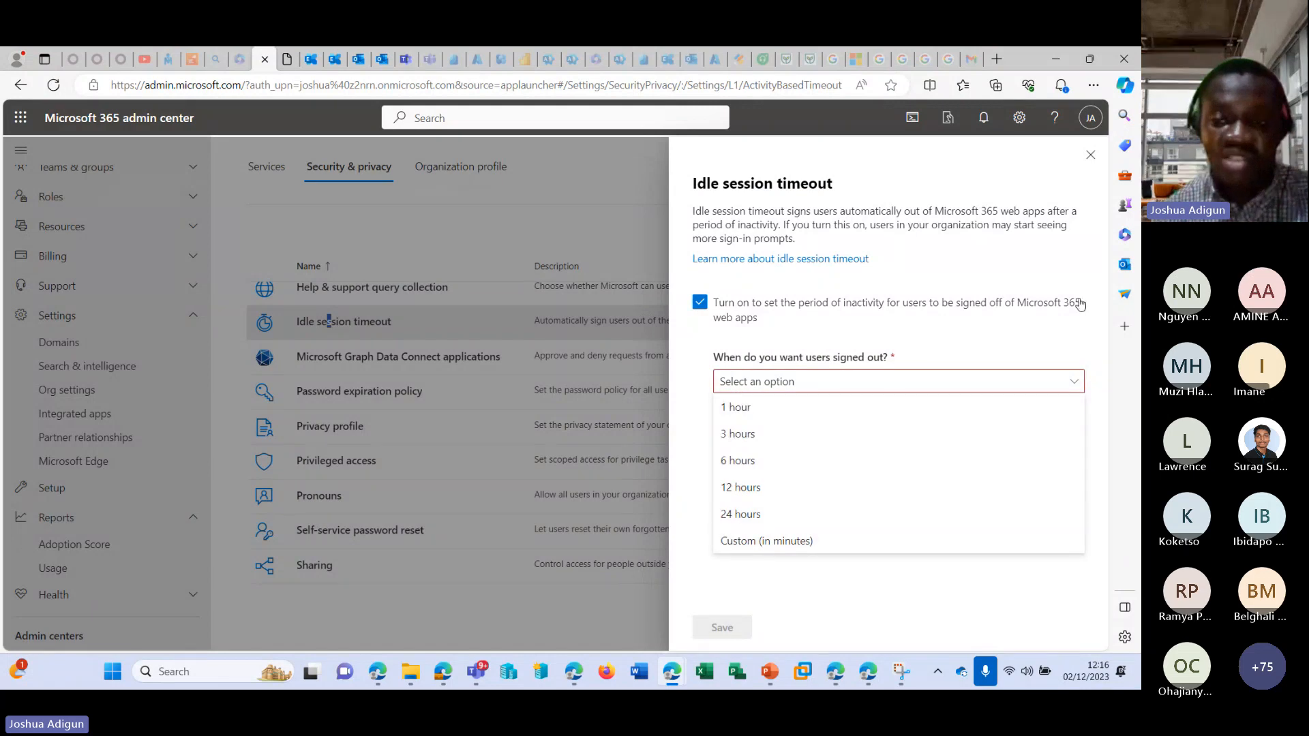
left_click(1088, 156)
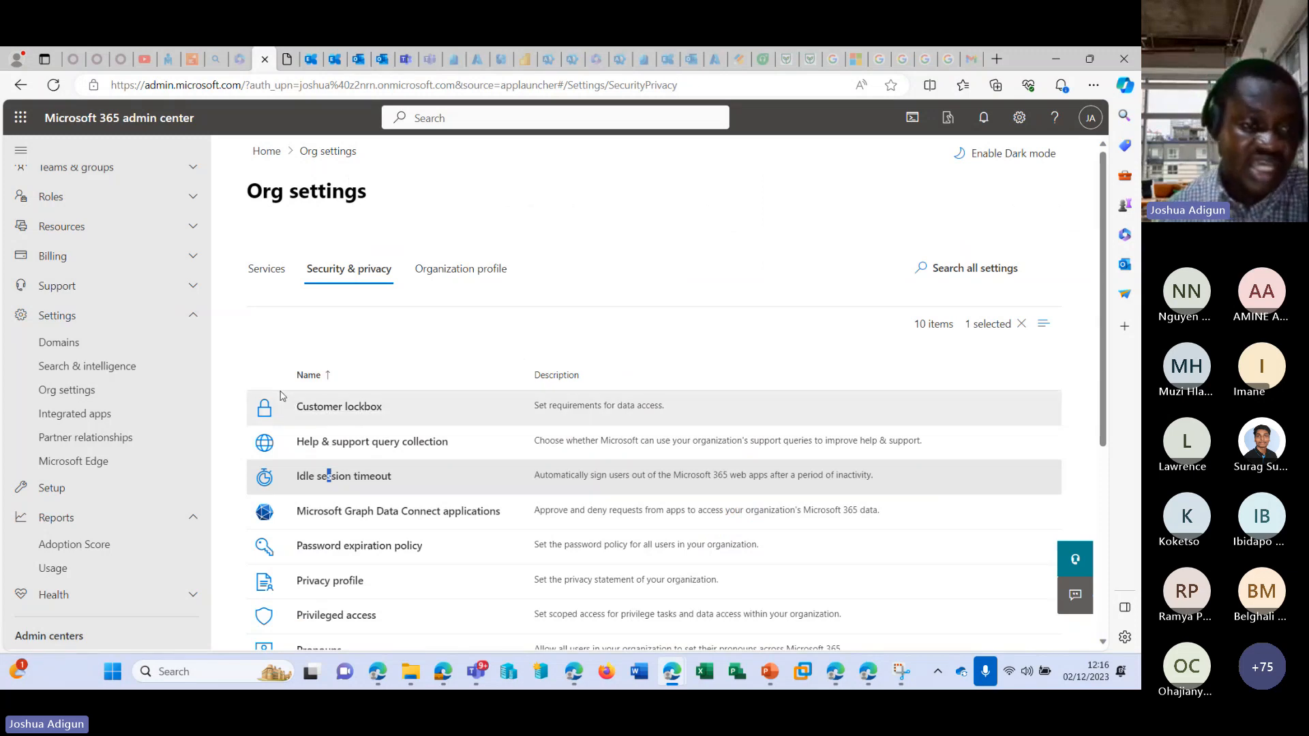
Browse the Security & privacy settings and open the password expiration policy.
left_click(191, 285)
scroll(489, 369, "down", 1)
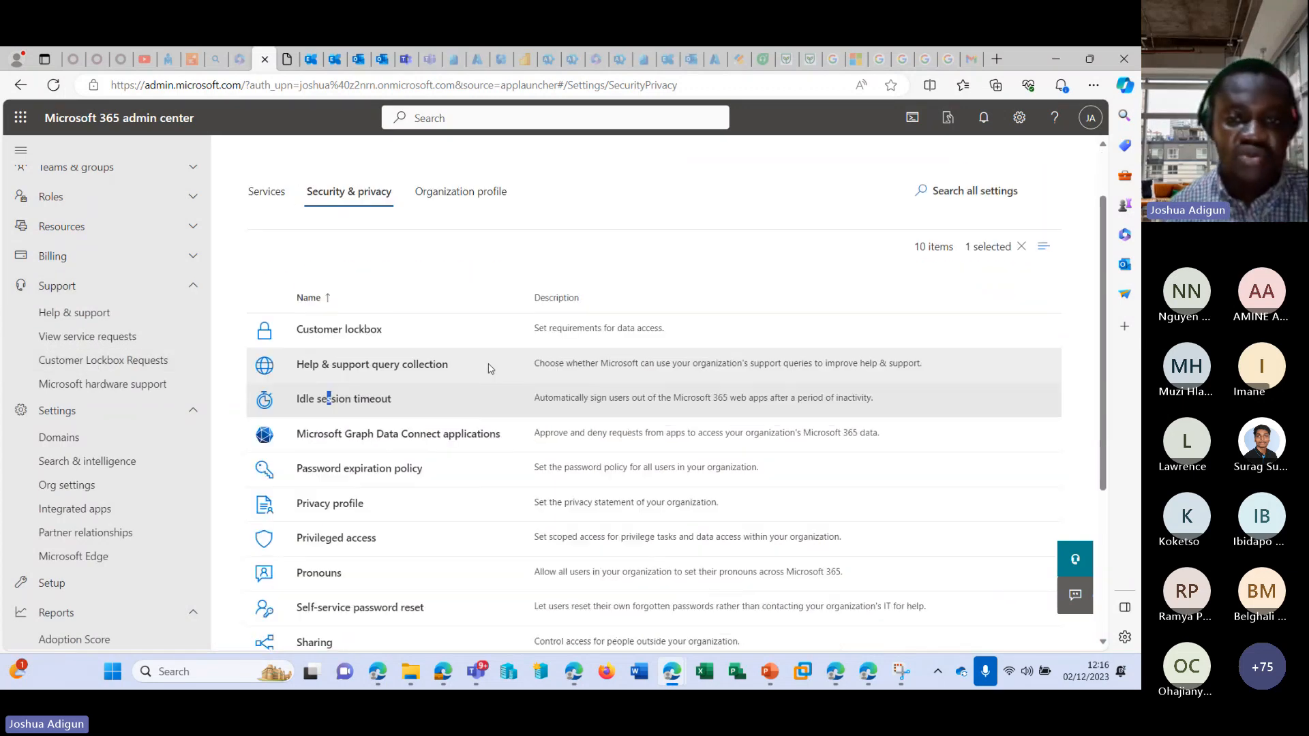
scroll(489, 369, "down", 1)
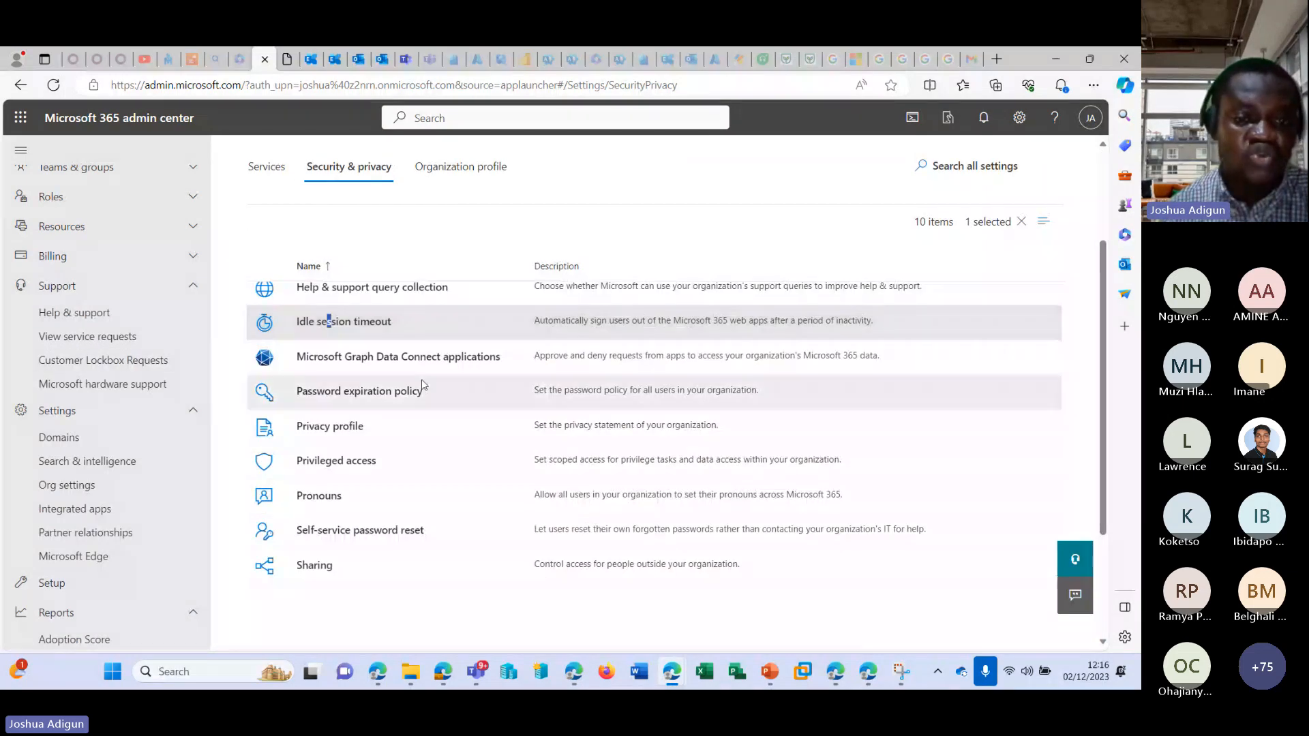
left_click(353, 396)
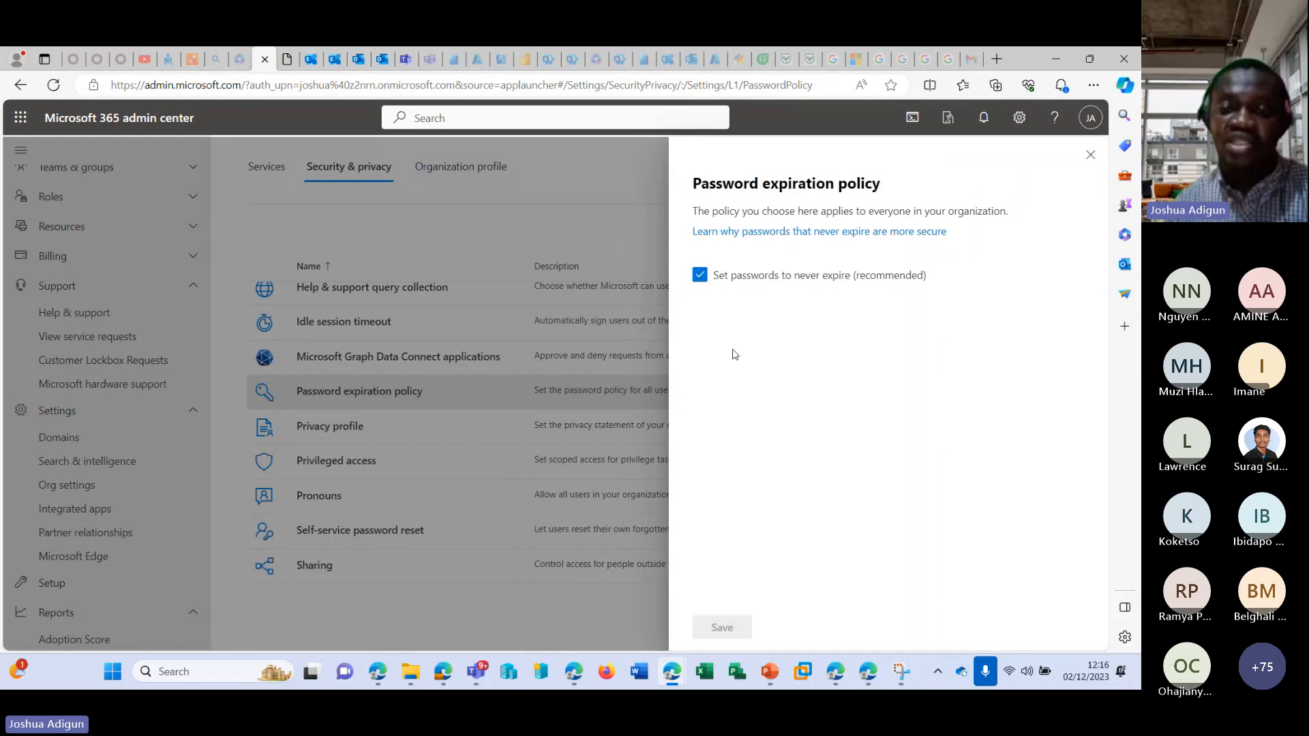
Clear the never-expire option in the password expiration policy to view the days-before-expiry setting, and close without saving.
left_click(805, 281)
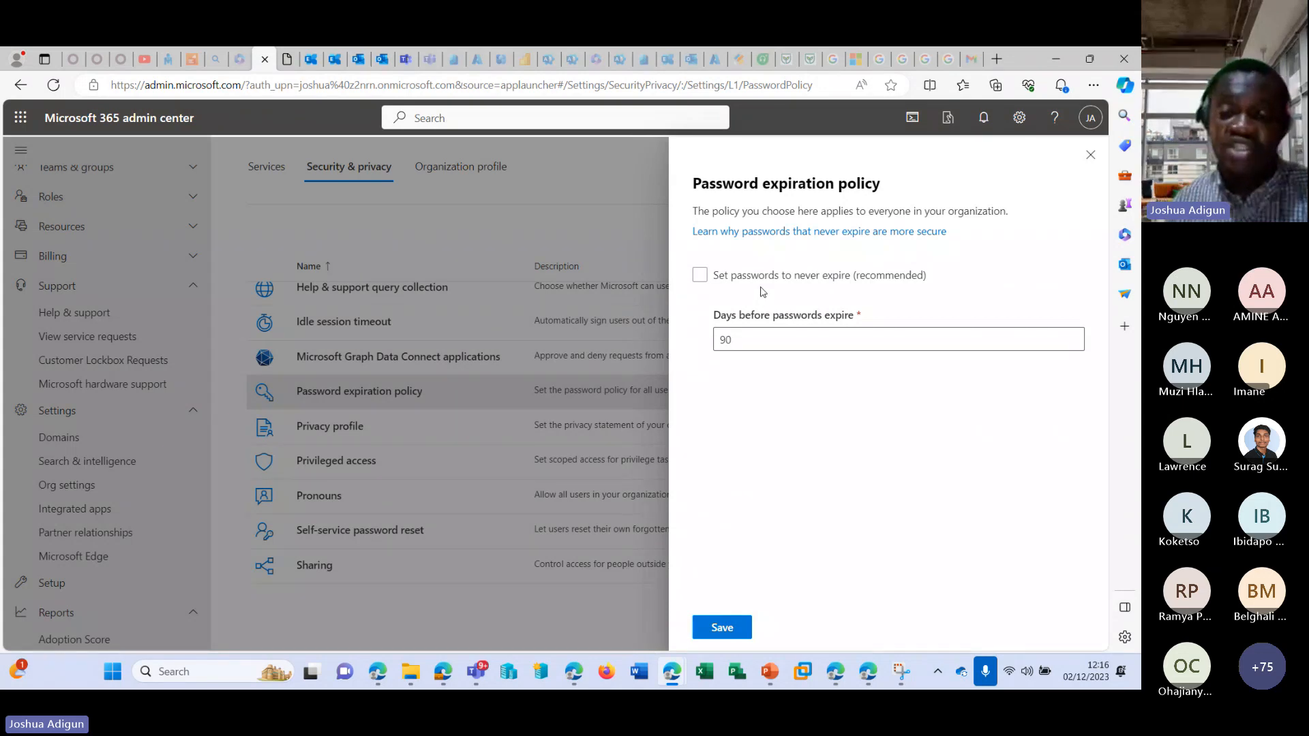
double_click(725, 339)
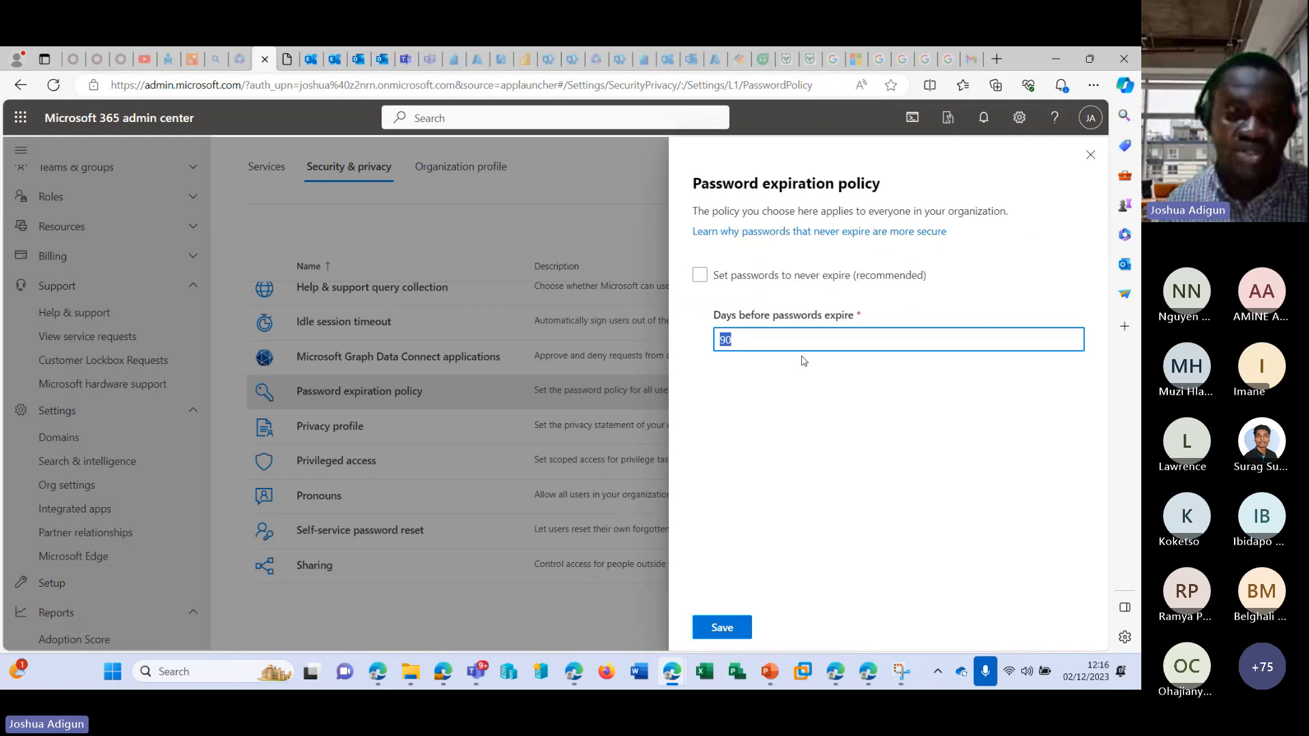
left_click(1089, 160)
left_click(1090, 160)
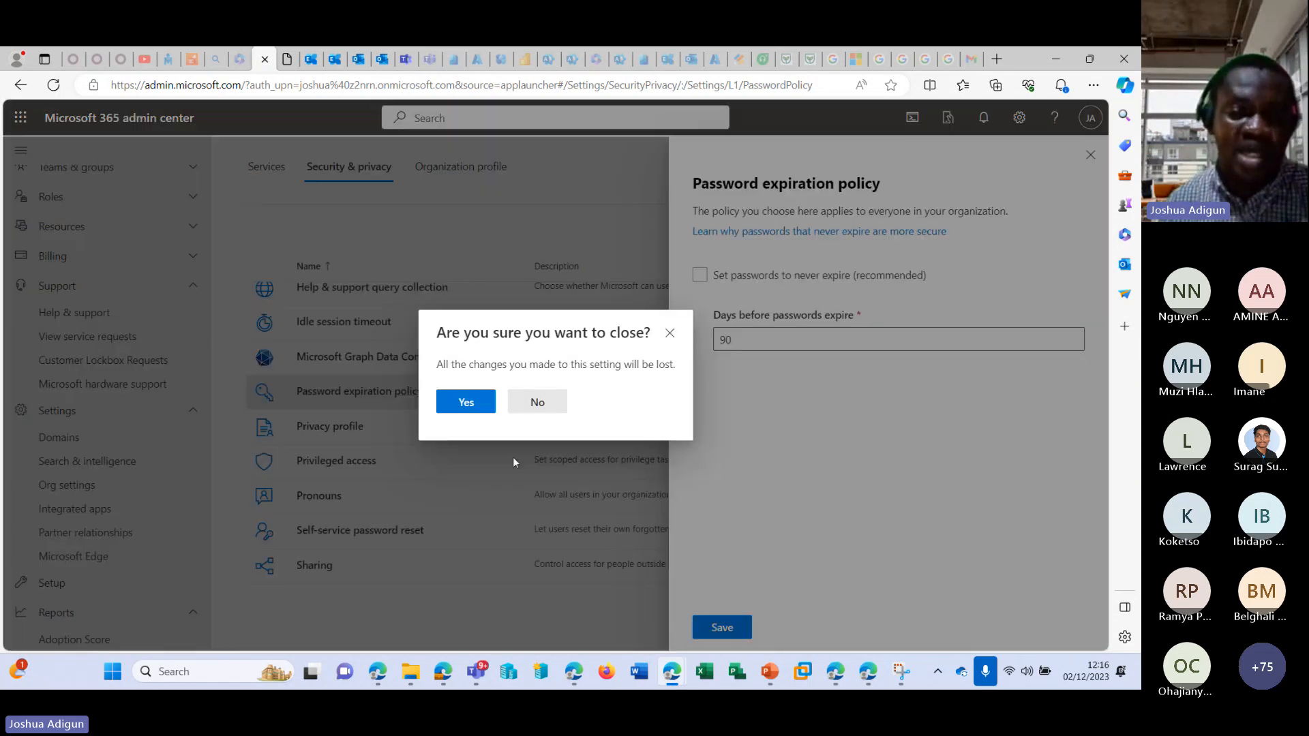
left_click(461, 400)
Briefly open the Privacy profile setting, view the option to allow pronouns in the Pronouns setting, and close it.
left_click(356, 426)
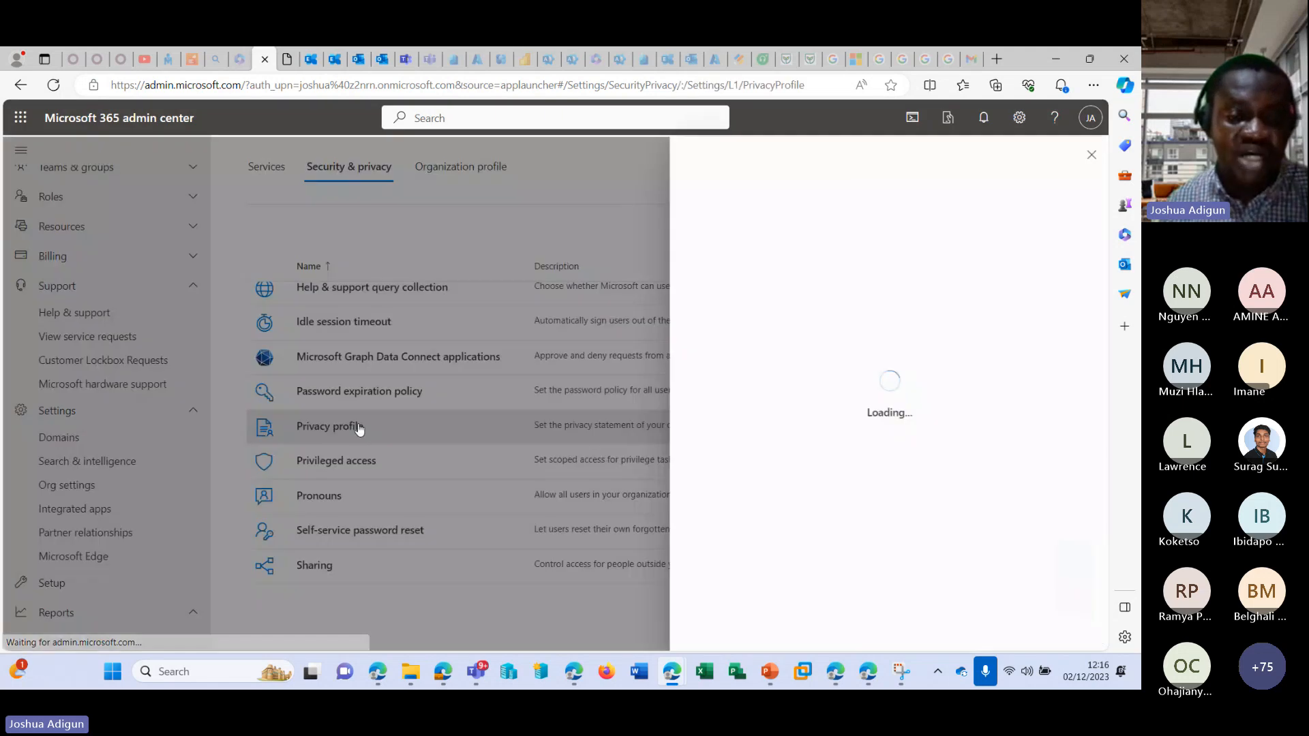
left_click(476, 416)
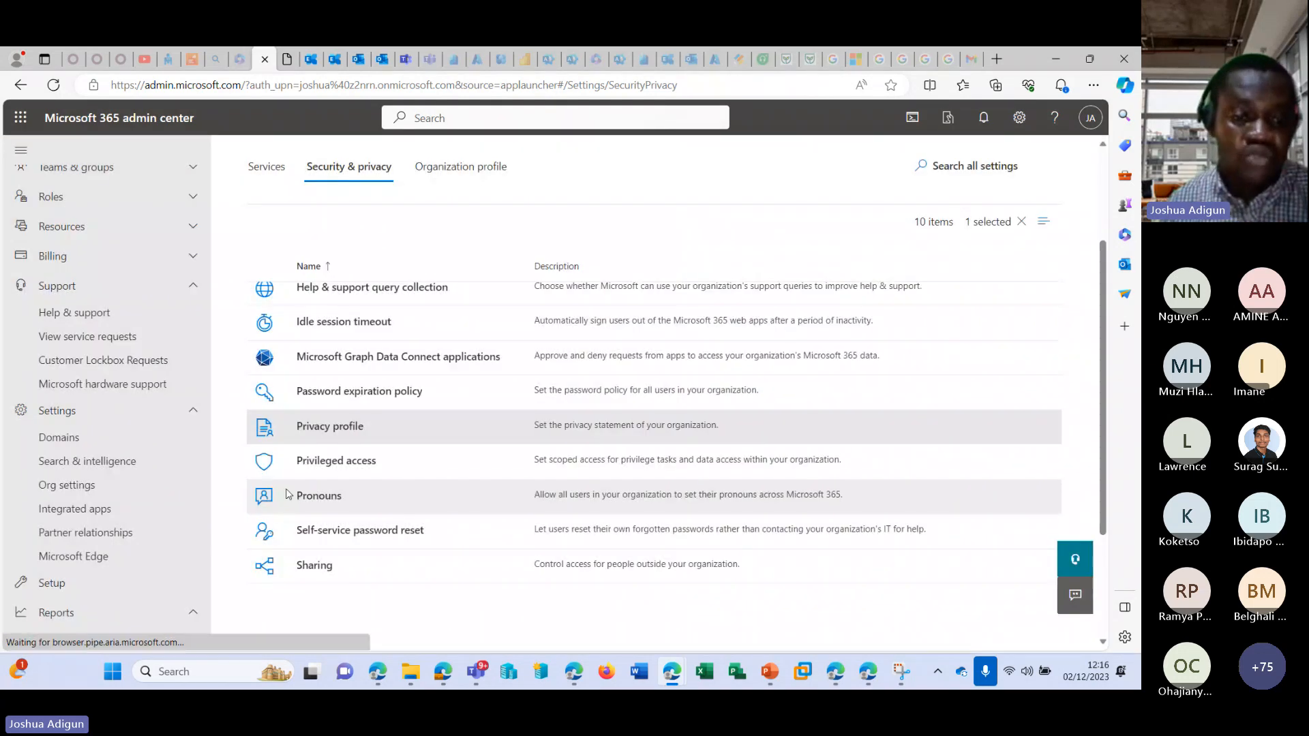
left_click(314, 502)
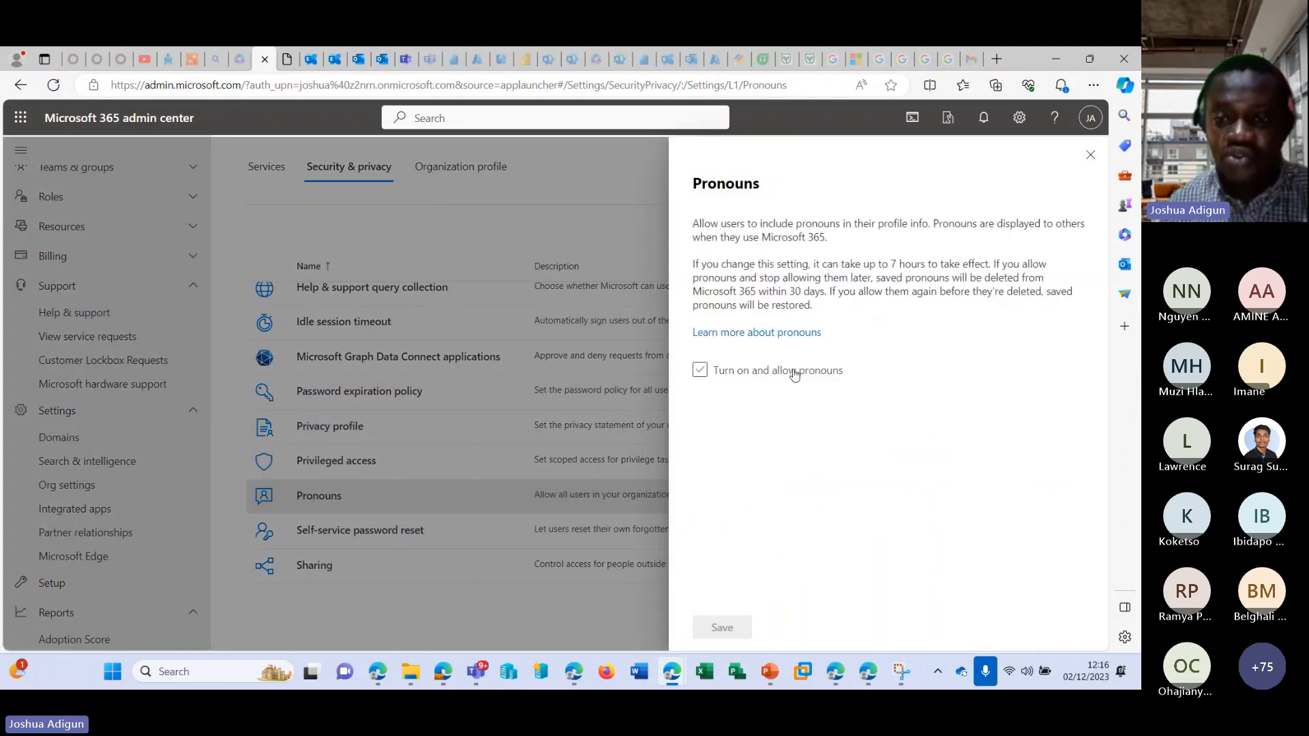
left_click(812, 372)
left_click(1091, 155)
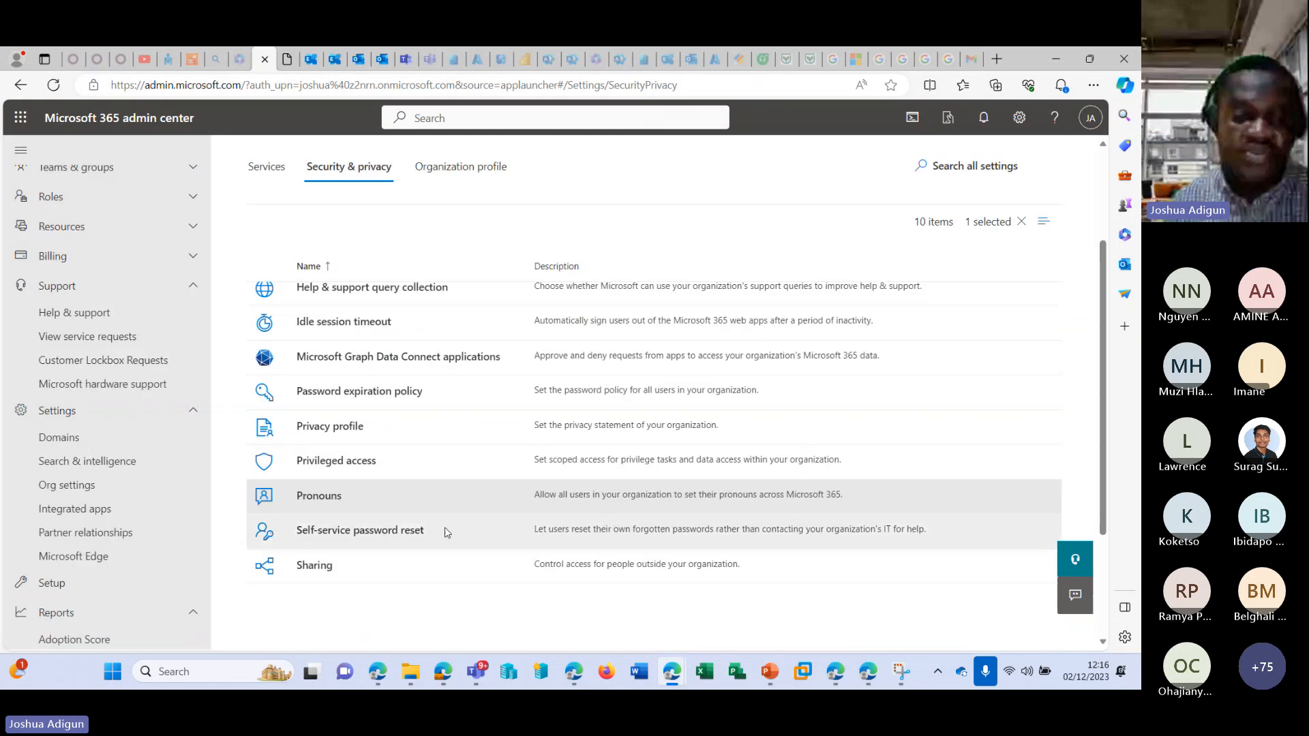
View the Self-service password reset information, and clear the option letting users add guests in Sharing, closing without saving.
left_click(390, 538)
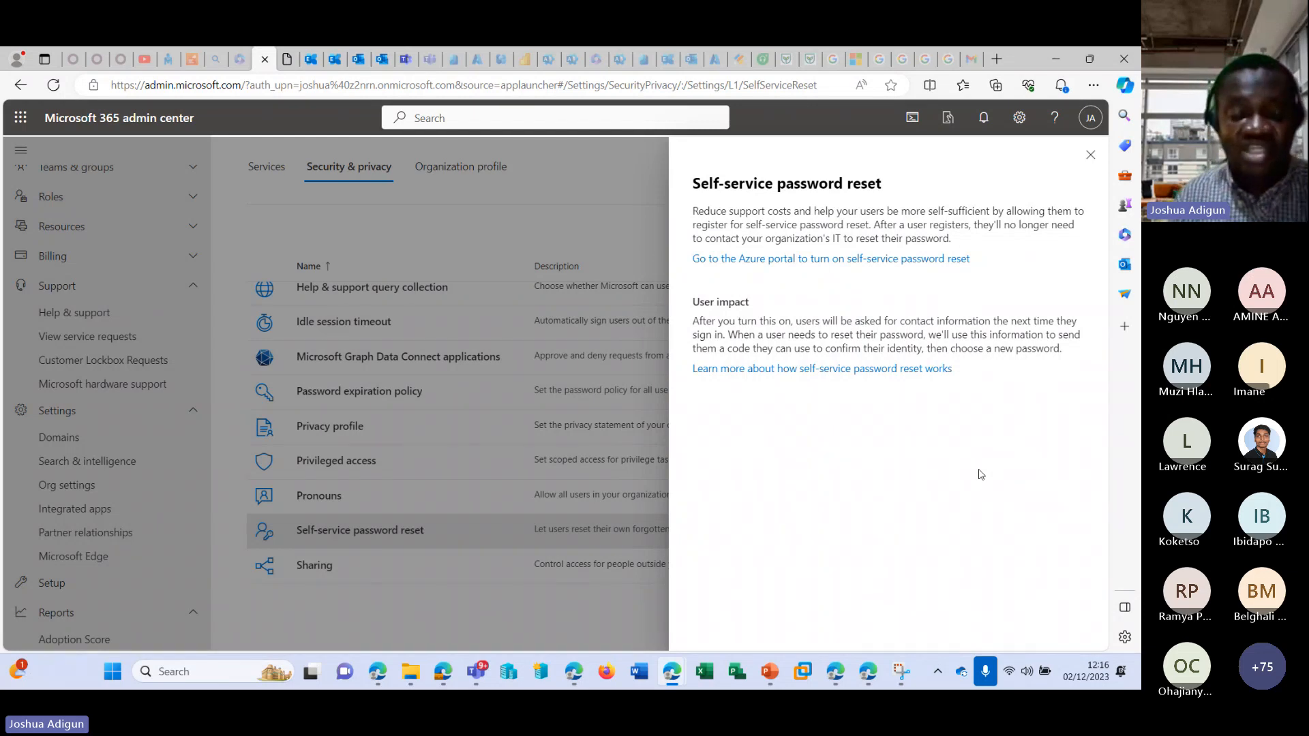
left_click(1091, 154)
left_click(308, 569)
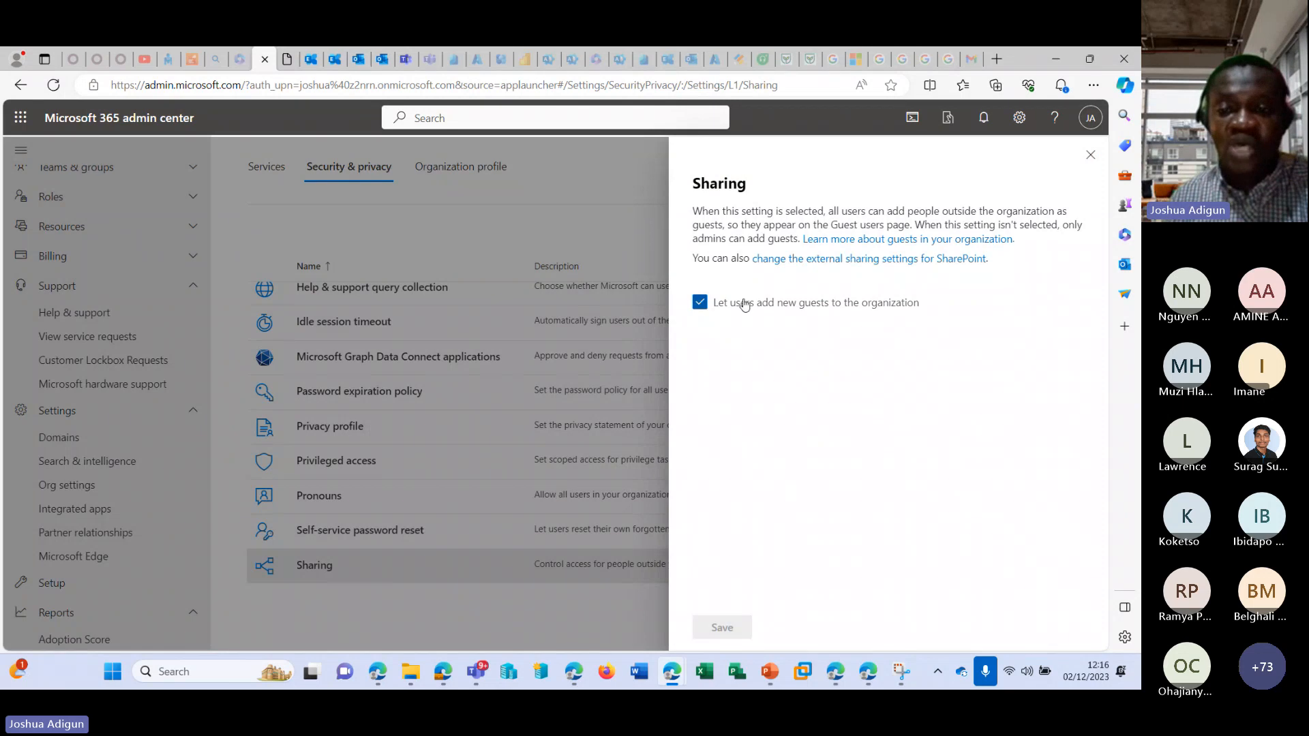
left_click(700, 302)
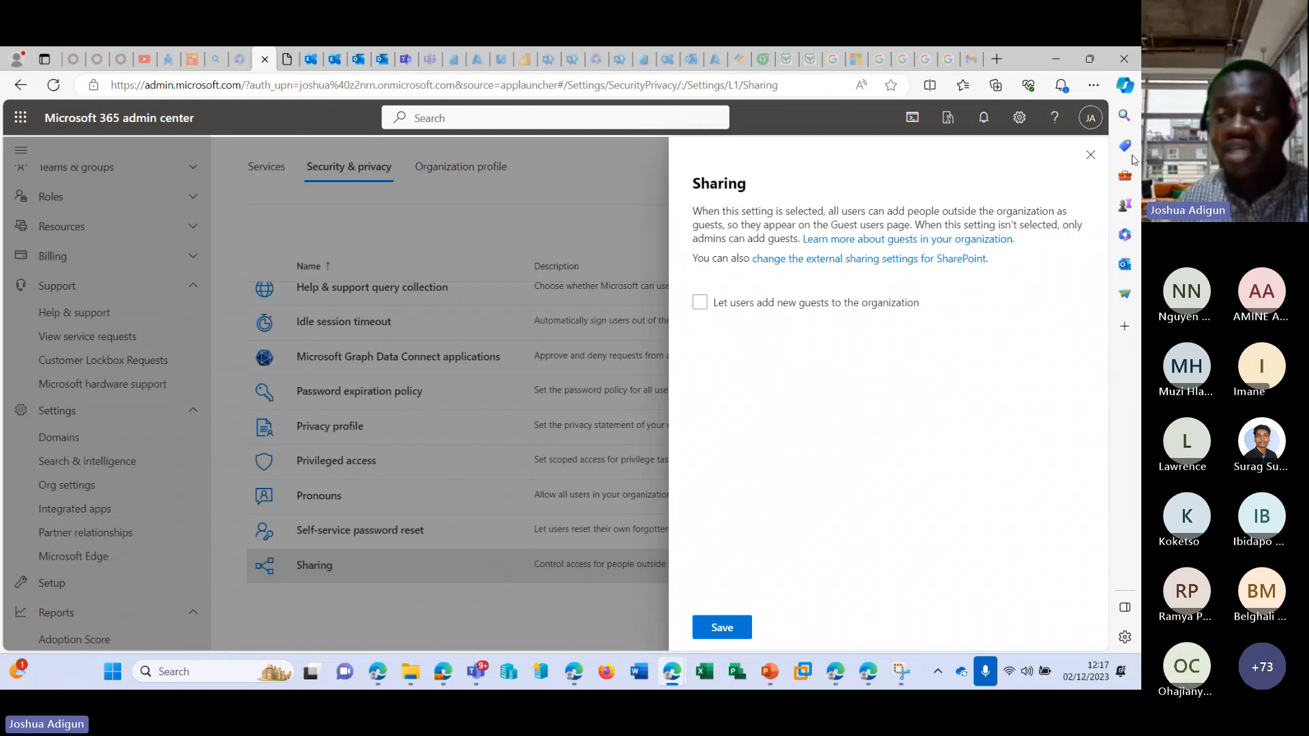
left_click(1089, 155)
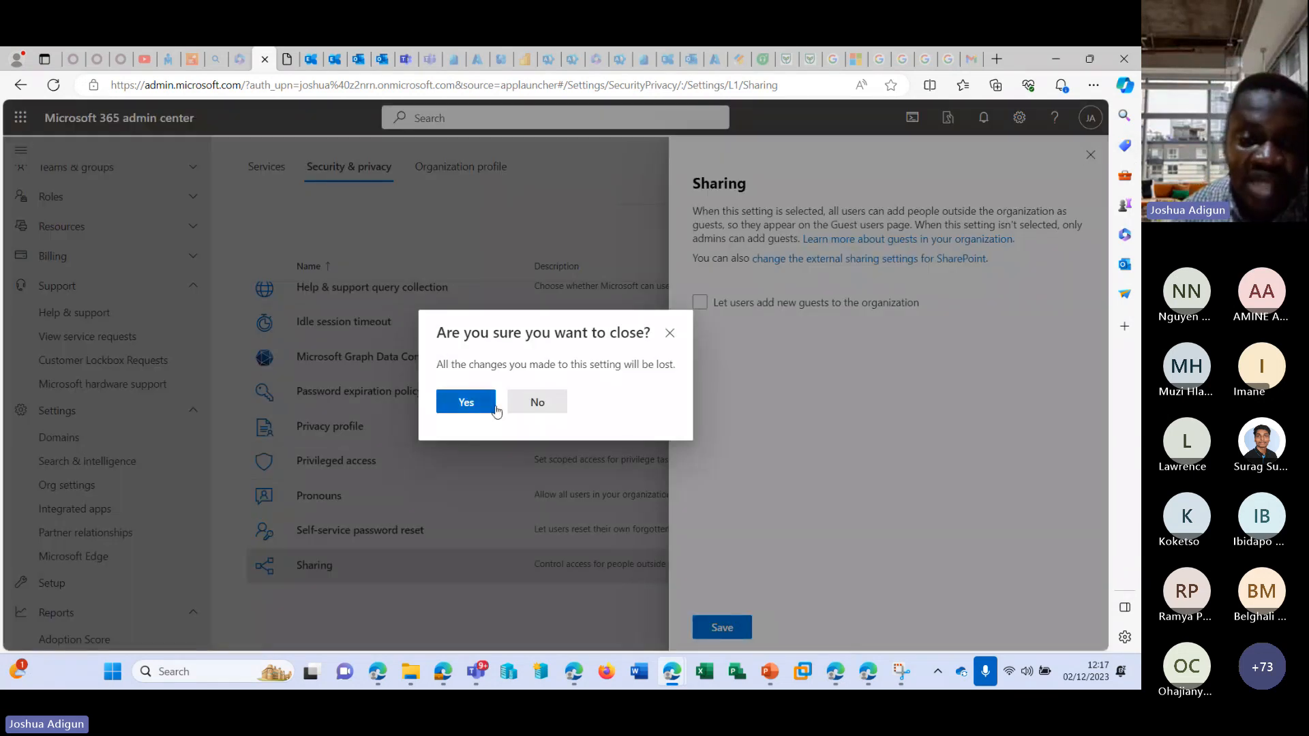
left_click(465, 402)
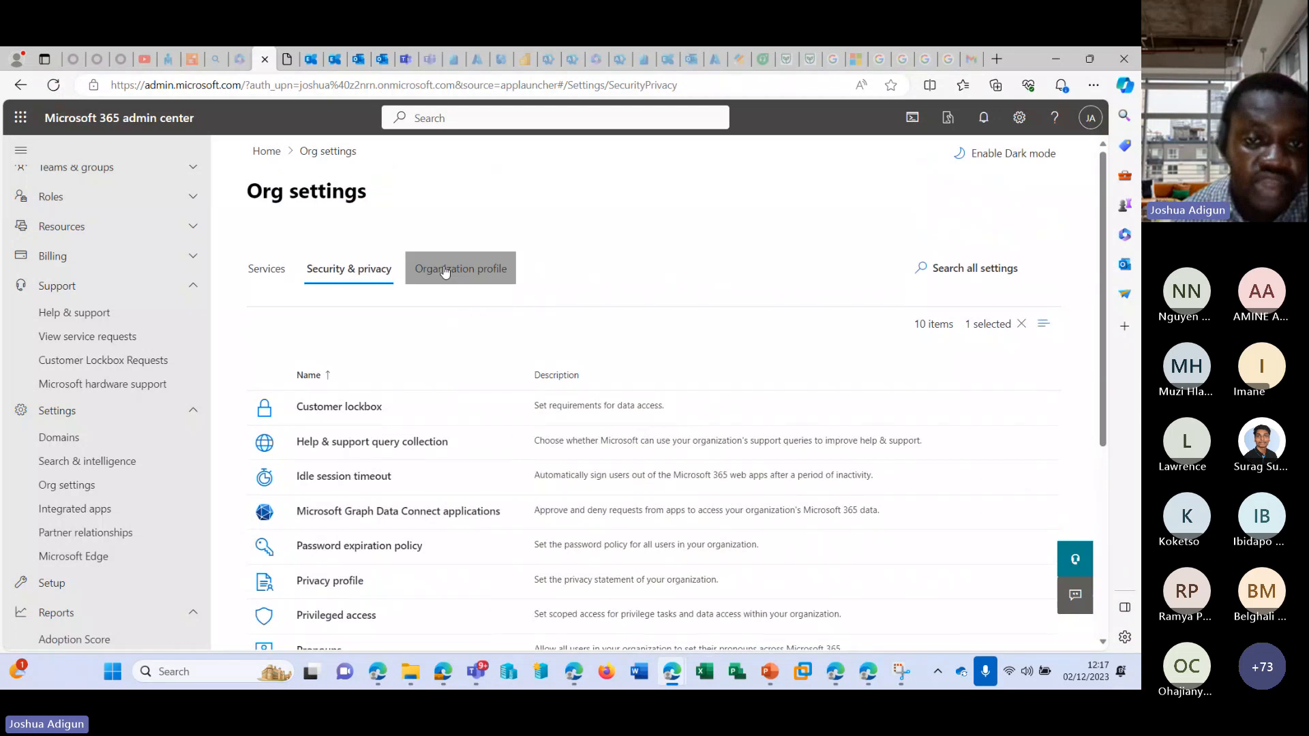
Open Data location in the Organization profile settings, examine the storage geography of each service, and close it.
left_click(444, 271)
scroll(374, 402, "down", 1)
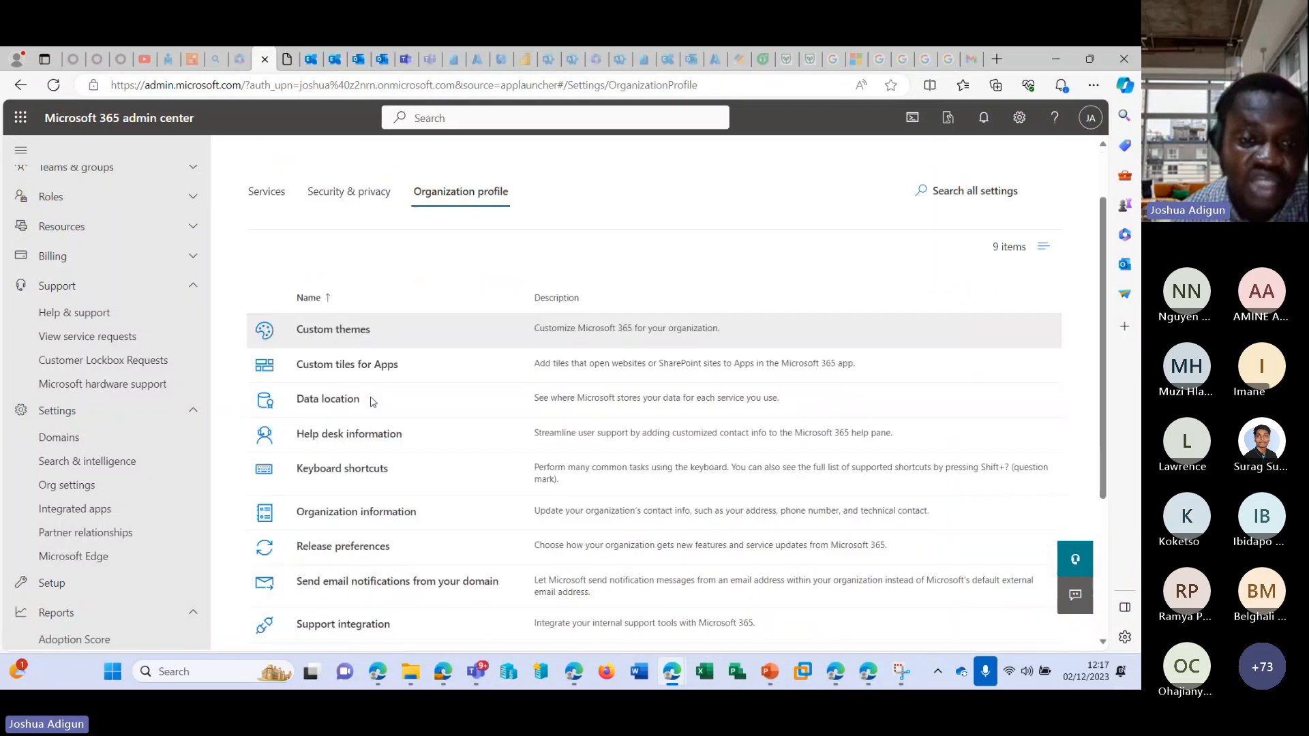
scroll(339, 356, "down", 1)
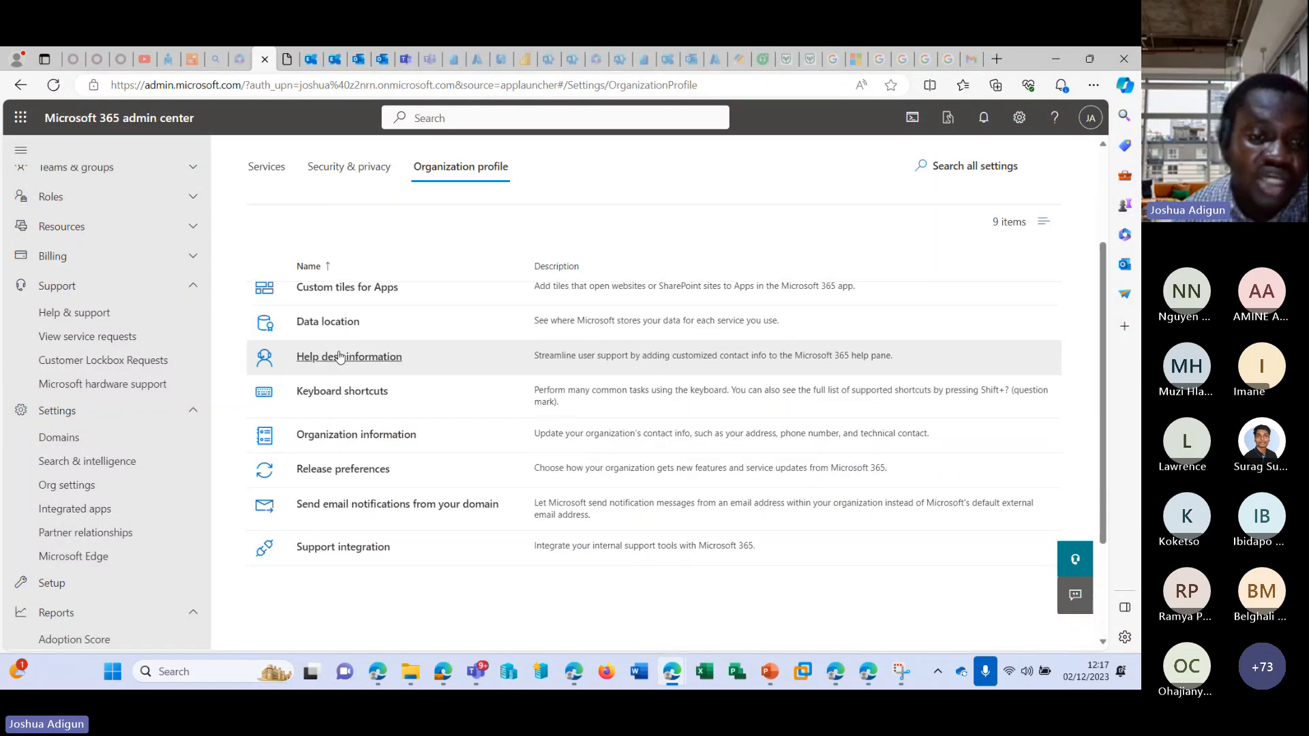
left_click(359, 325)
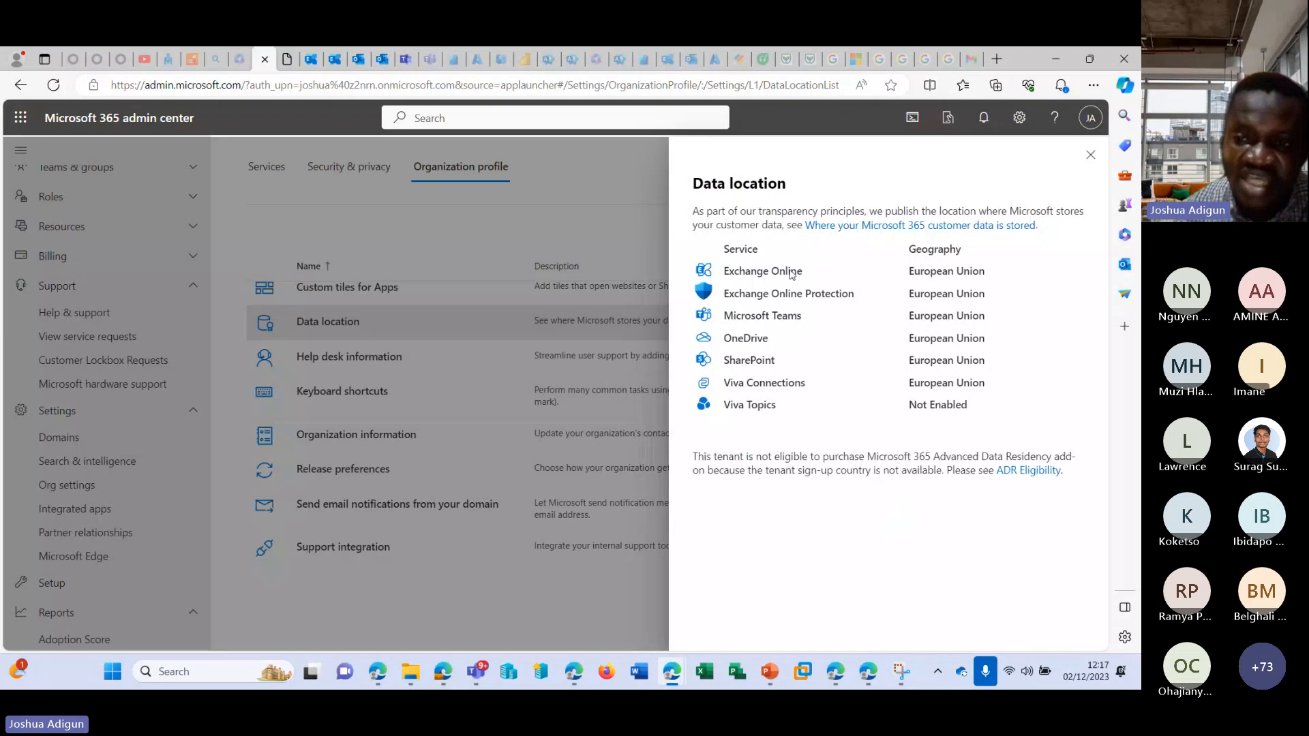
left_click_drag(909, 271, 997, 280)
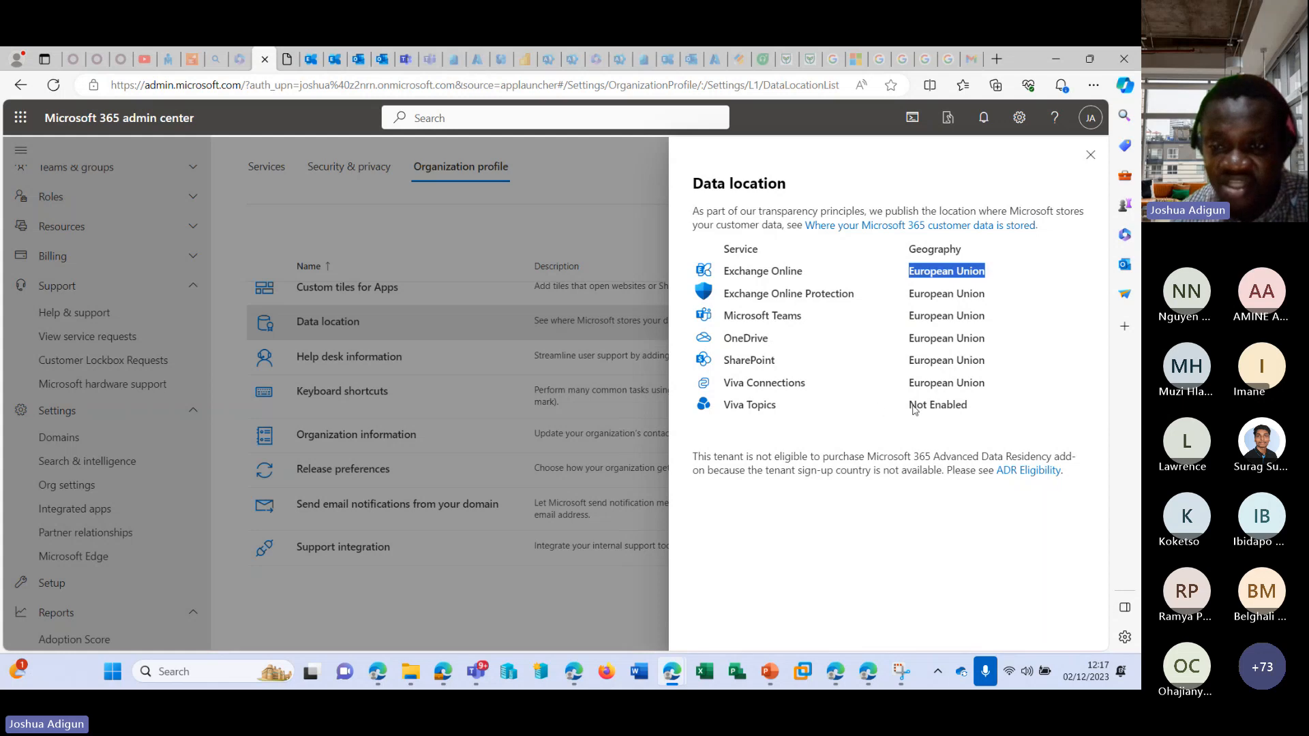
left_click_drag(916, 405, 1002, 404)
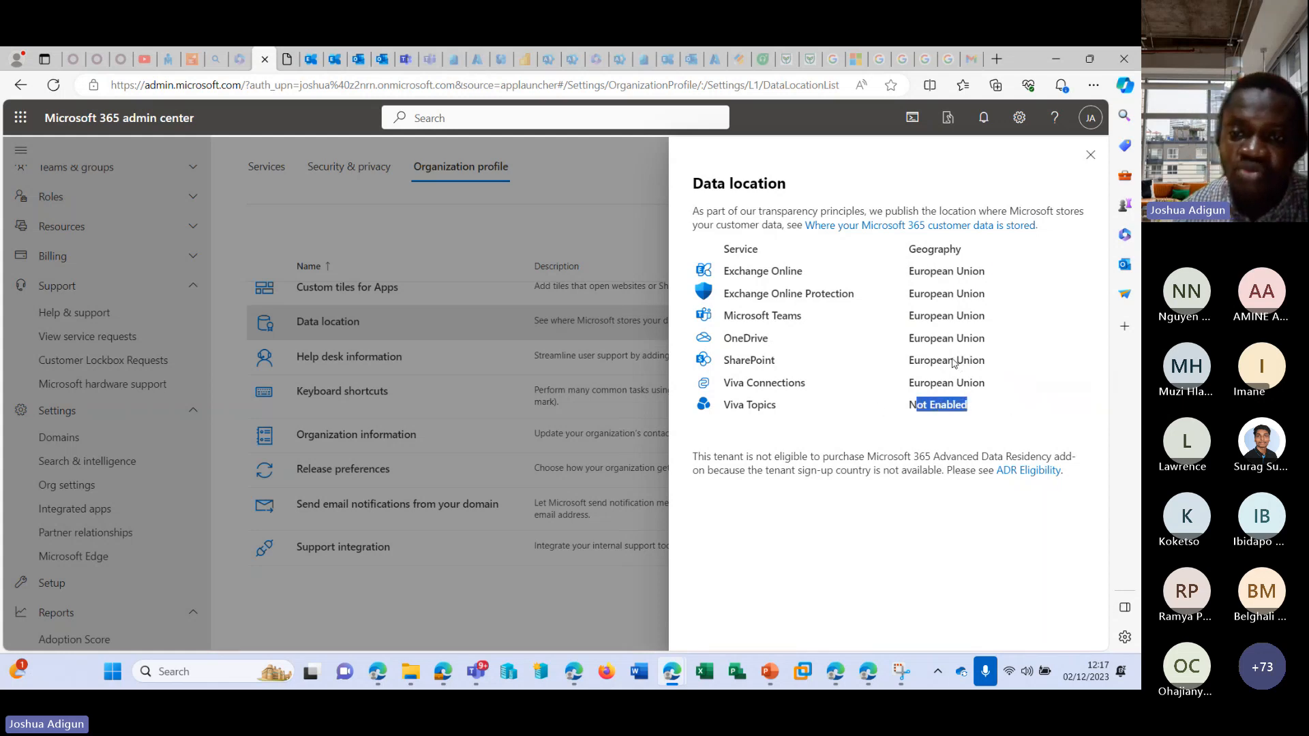
left_click_drag(920, 271, 961, 272)
left_click_drag(902, 340, 1008, 326)
left_click_drag(872, 402, 964, 384)
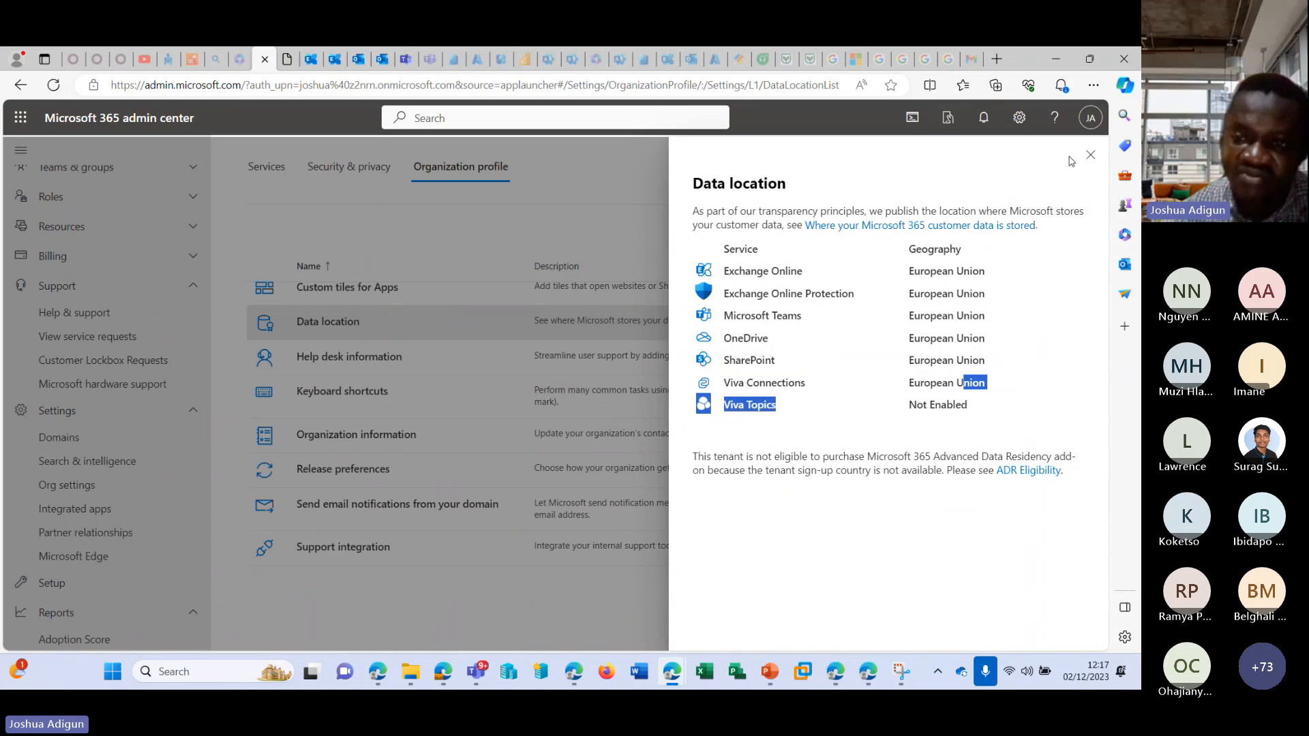
left_click(1090, 158)
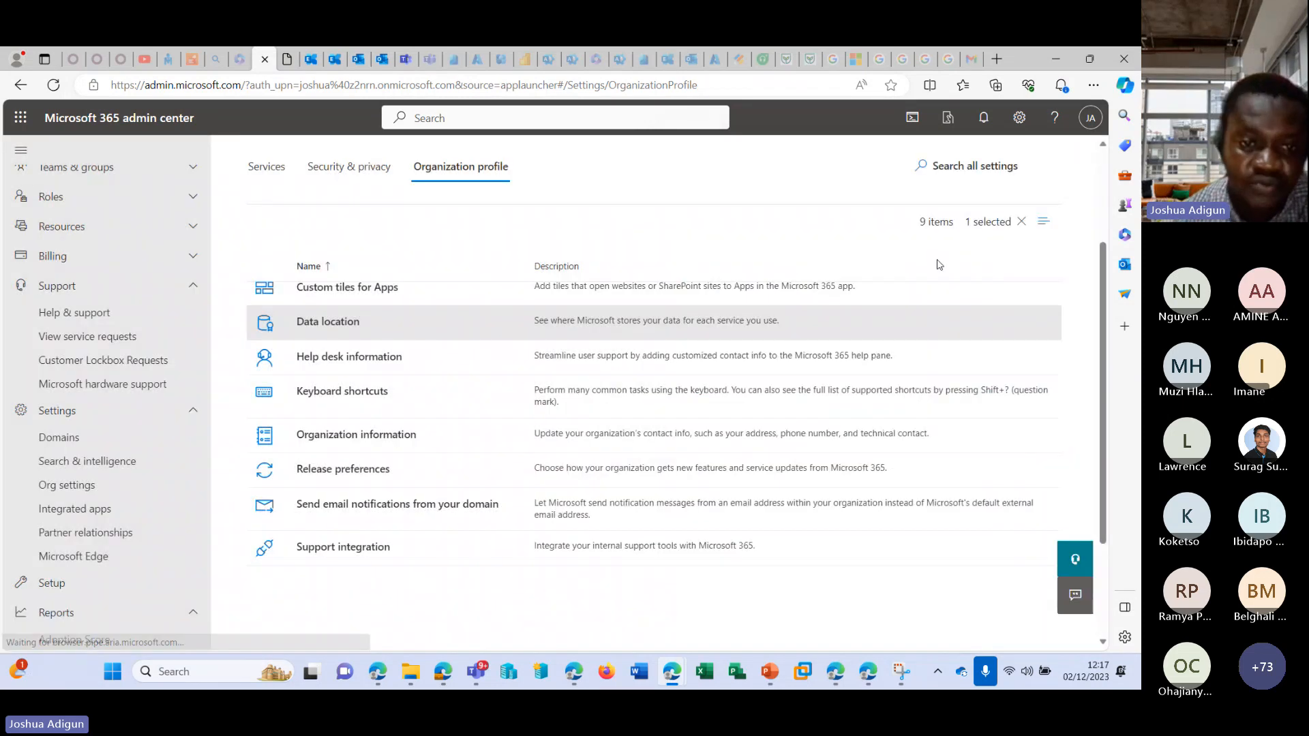
Change the name in Organization information to AJ and Sons Limited, save the change, and close the settings.
left_click(330, 438)
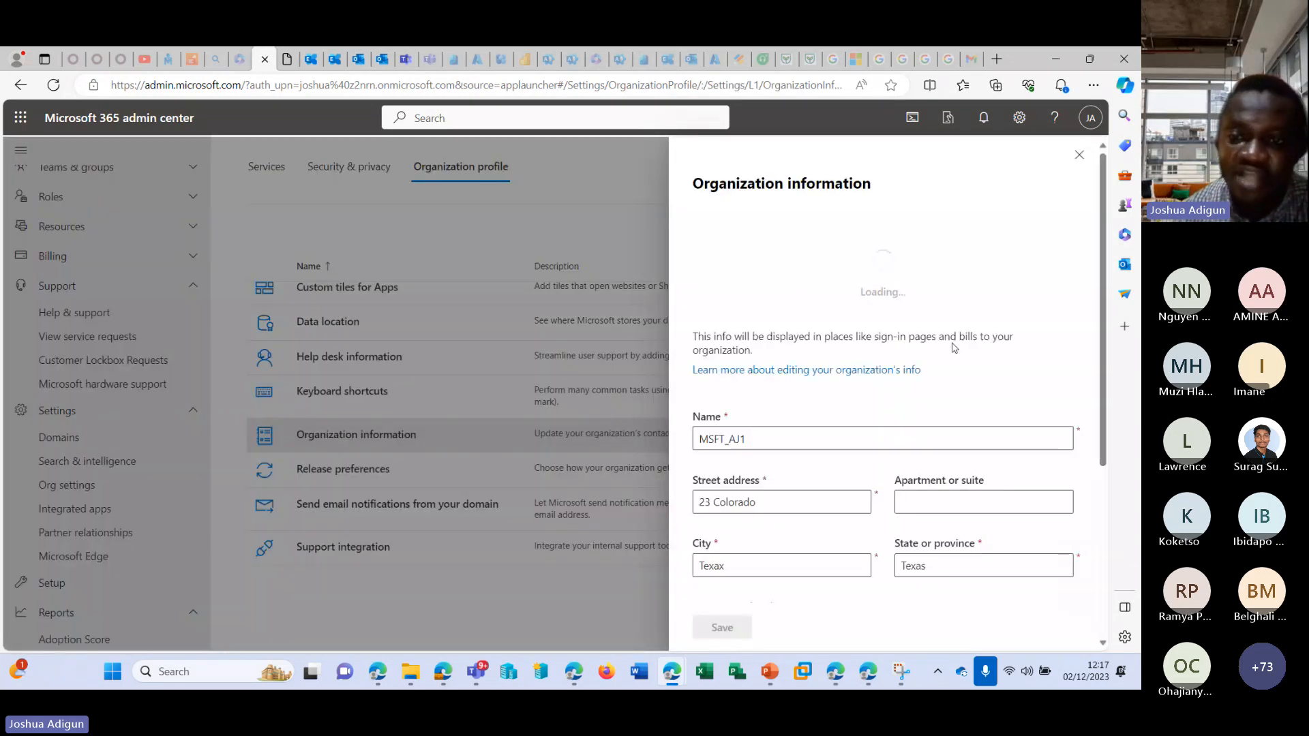
left_click_drag(754, 326, 694, 327)
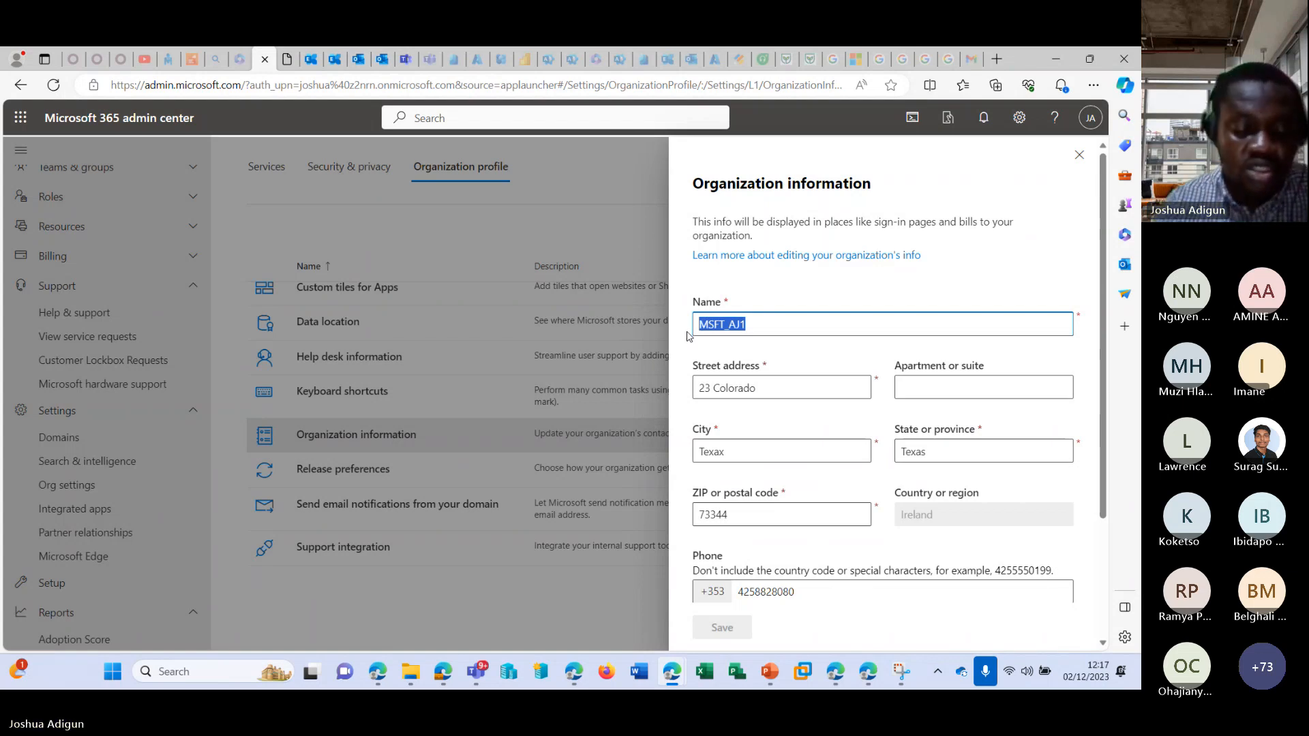
type("AJ and ")
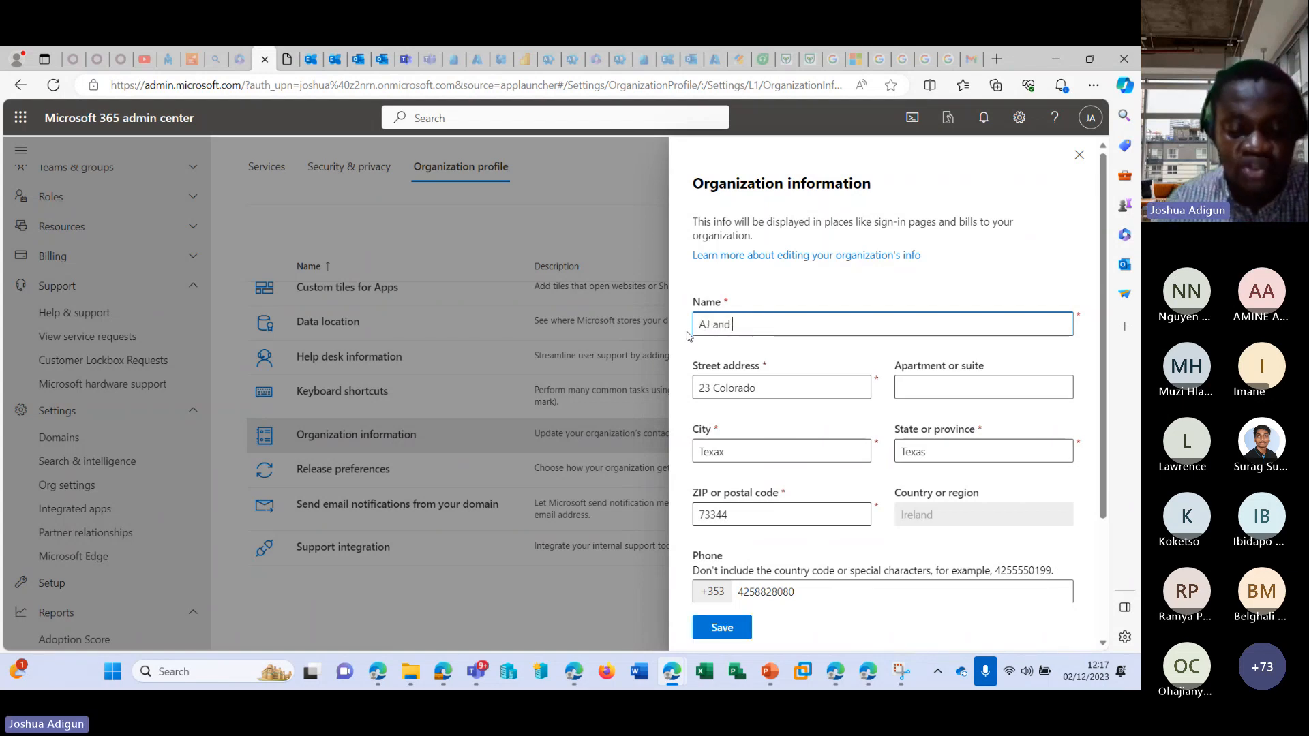
type("son")
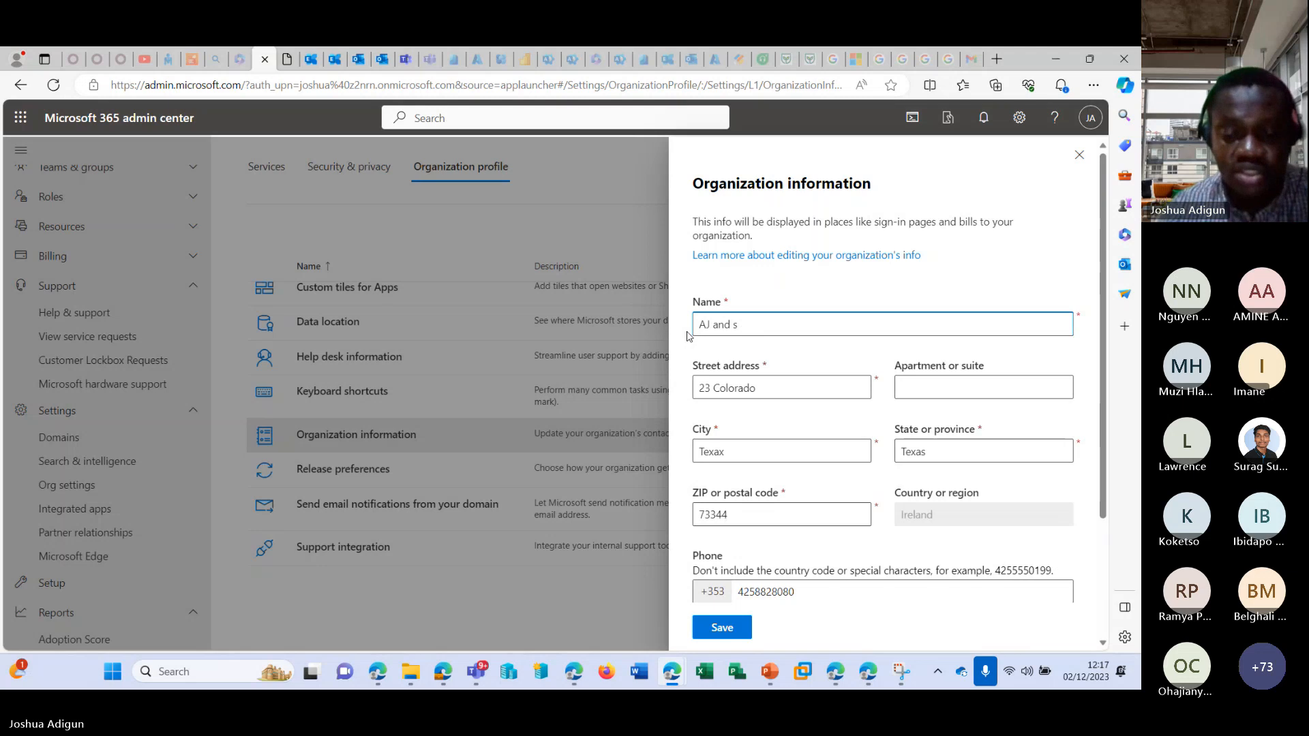
key("BackSpace")
type("Sons")
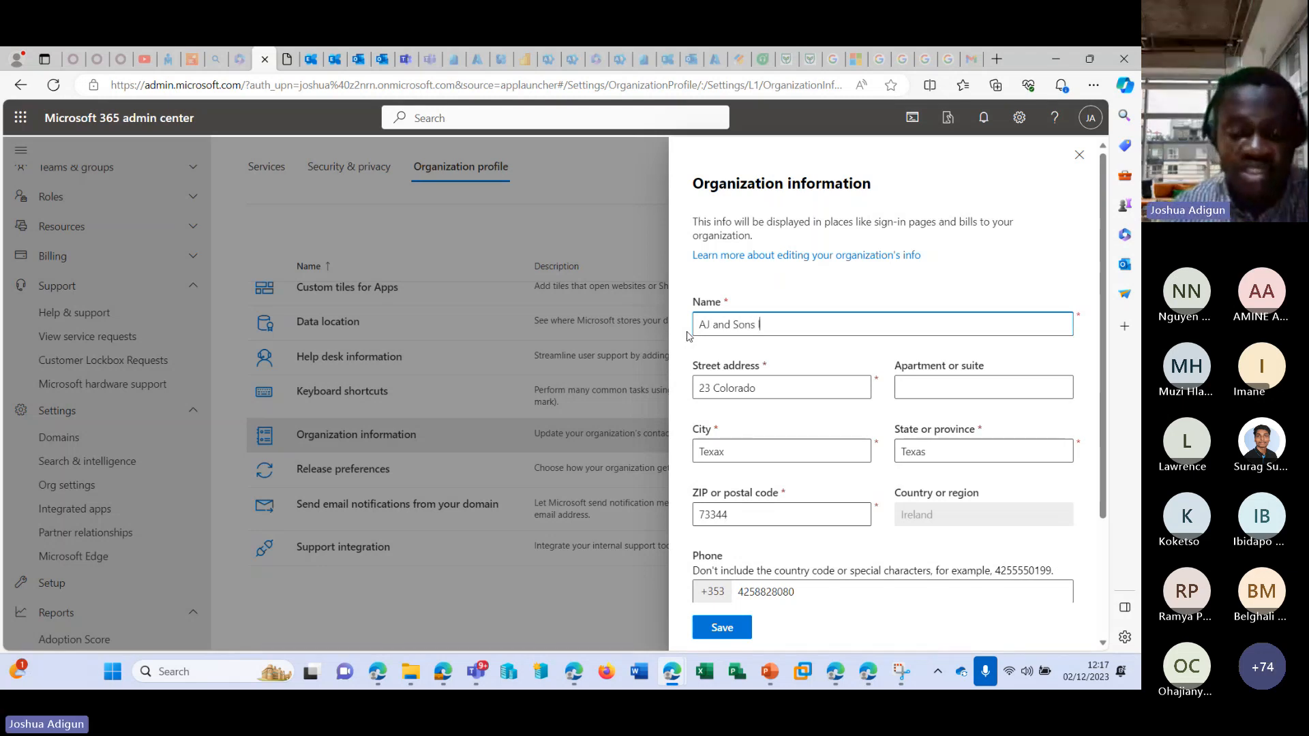
type(" Limited")
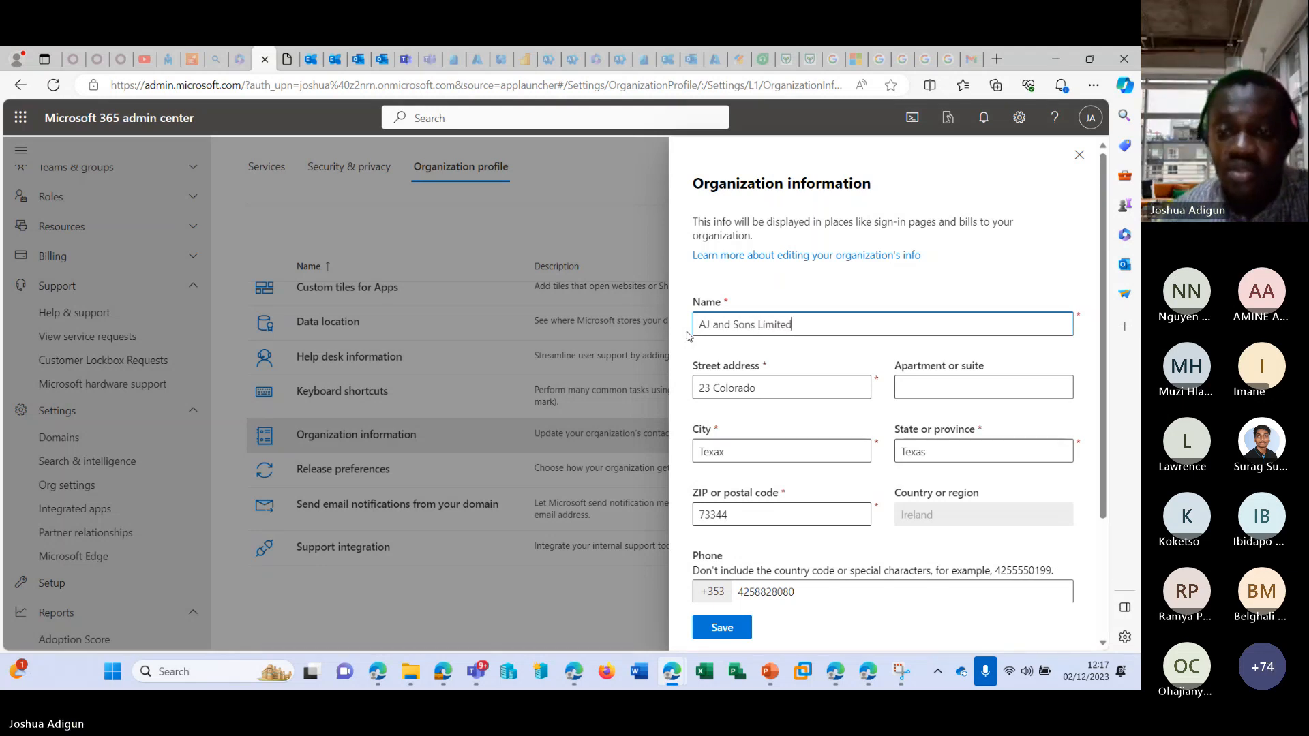
scroll(844, 429, "down", 3)
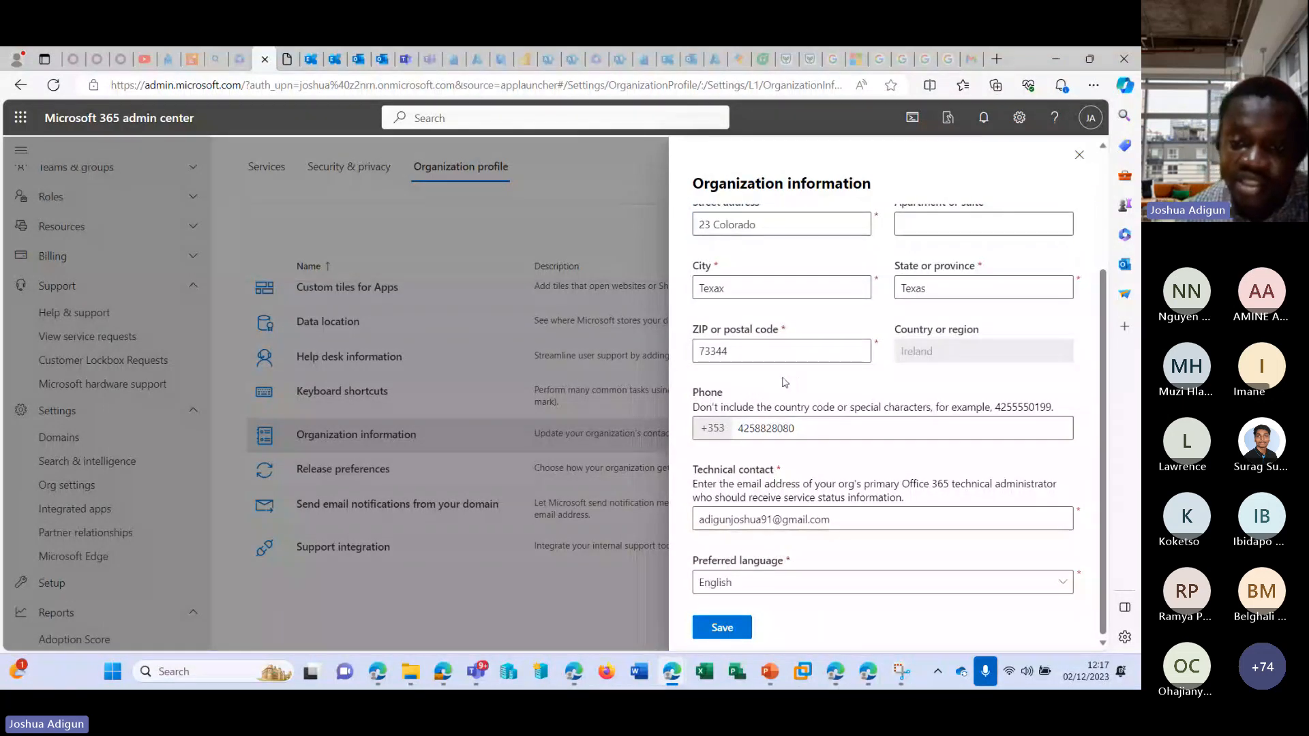
left_click(722, 627)
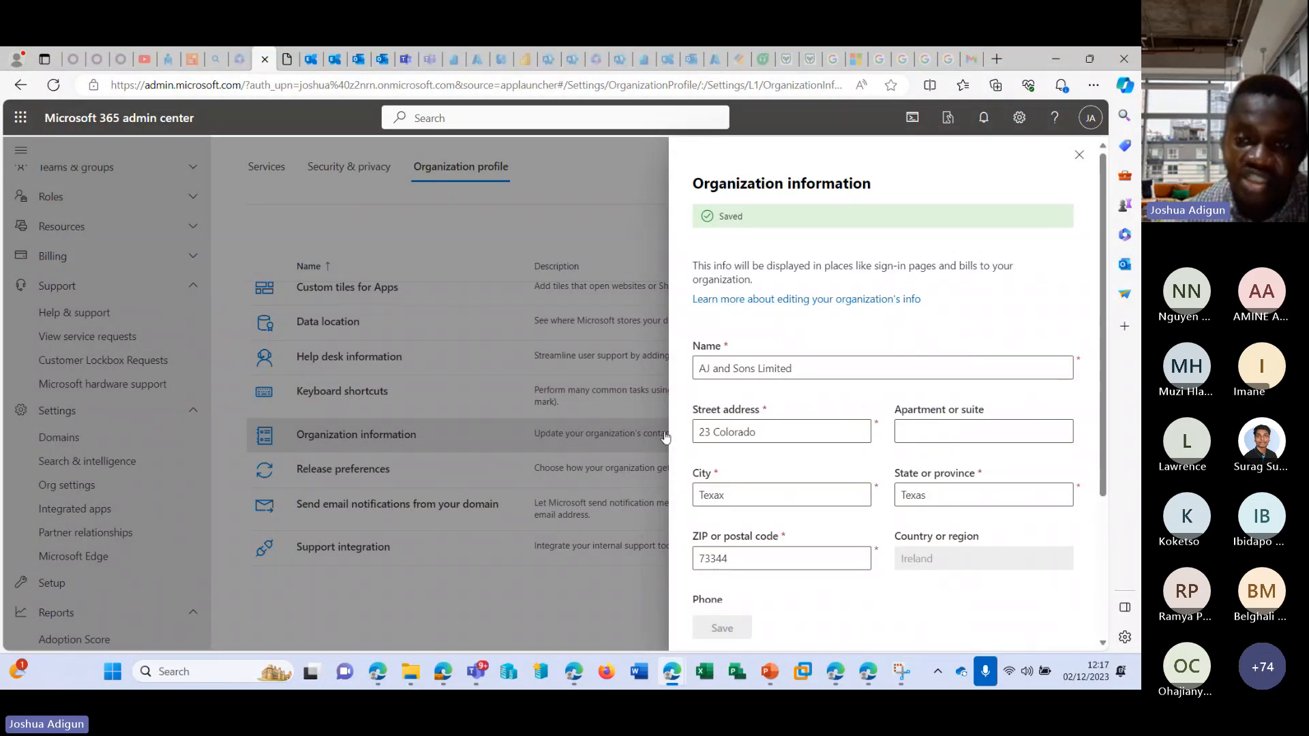
left_click(1079, 155)
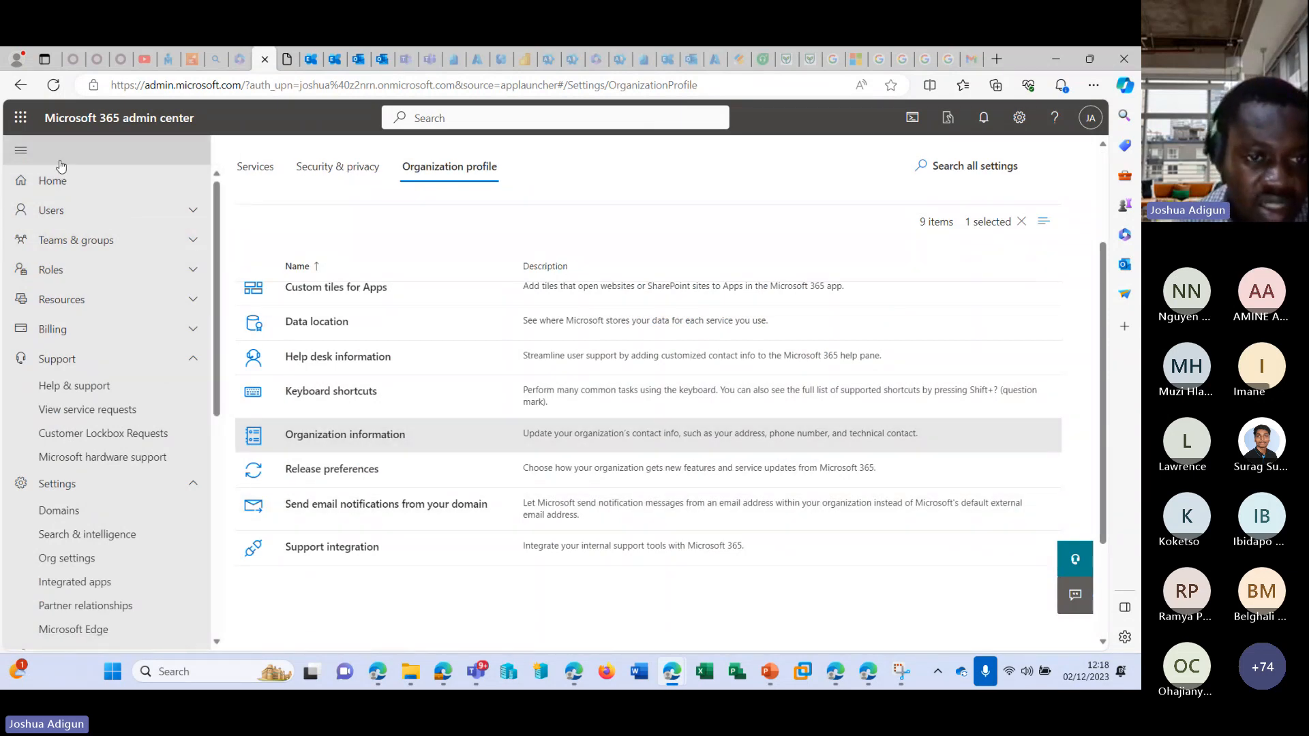
Return to the admin center home page and reopen the admin center from the Microsoft 365 Apps page to check the organization name.
left_click(21, 150)
left_click(20, 150)
left_click(47, 180)
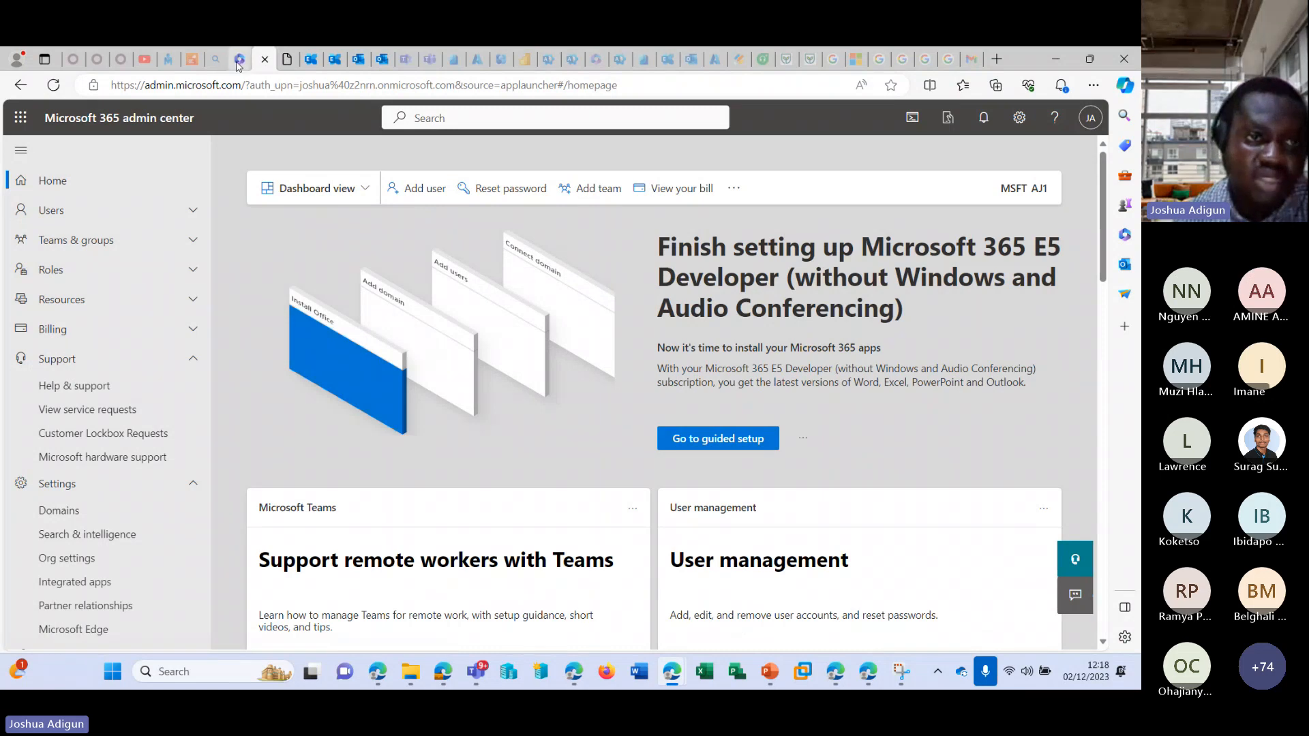
left_click(237, 60)
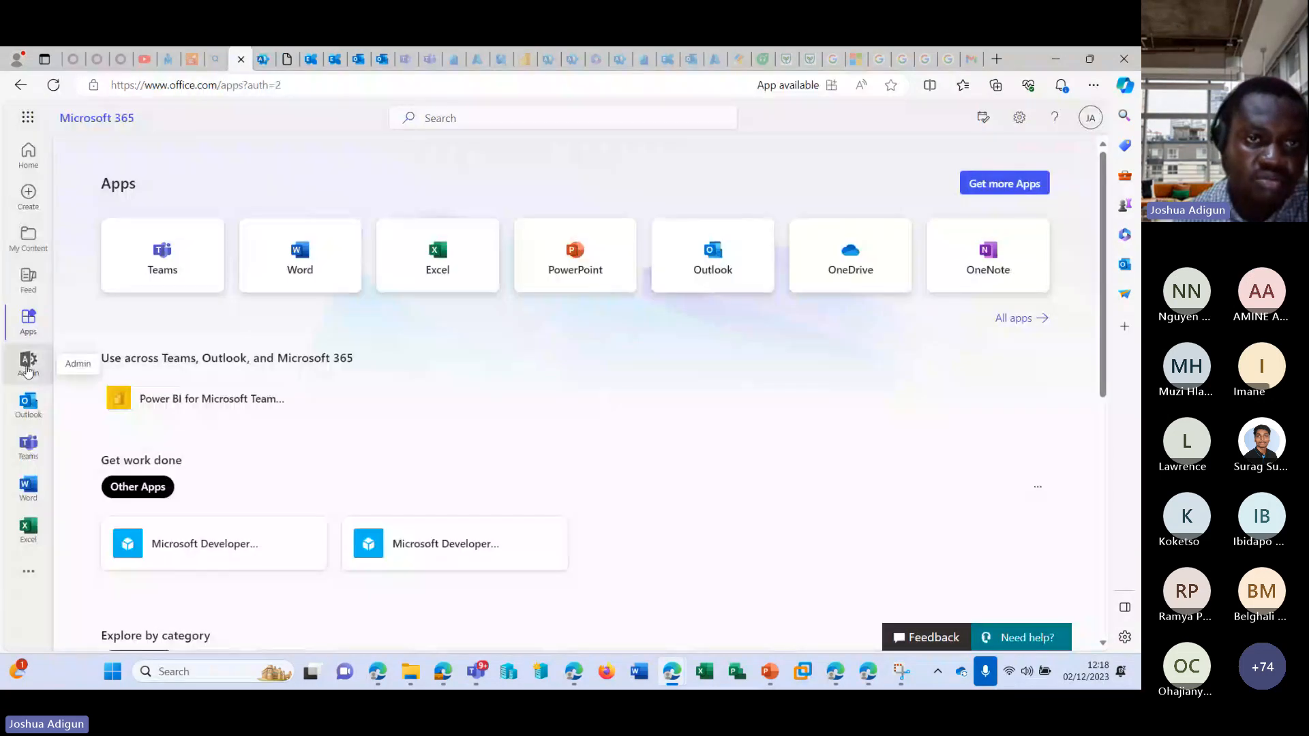
left_click(23, 348)
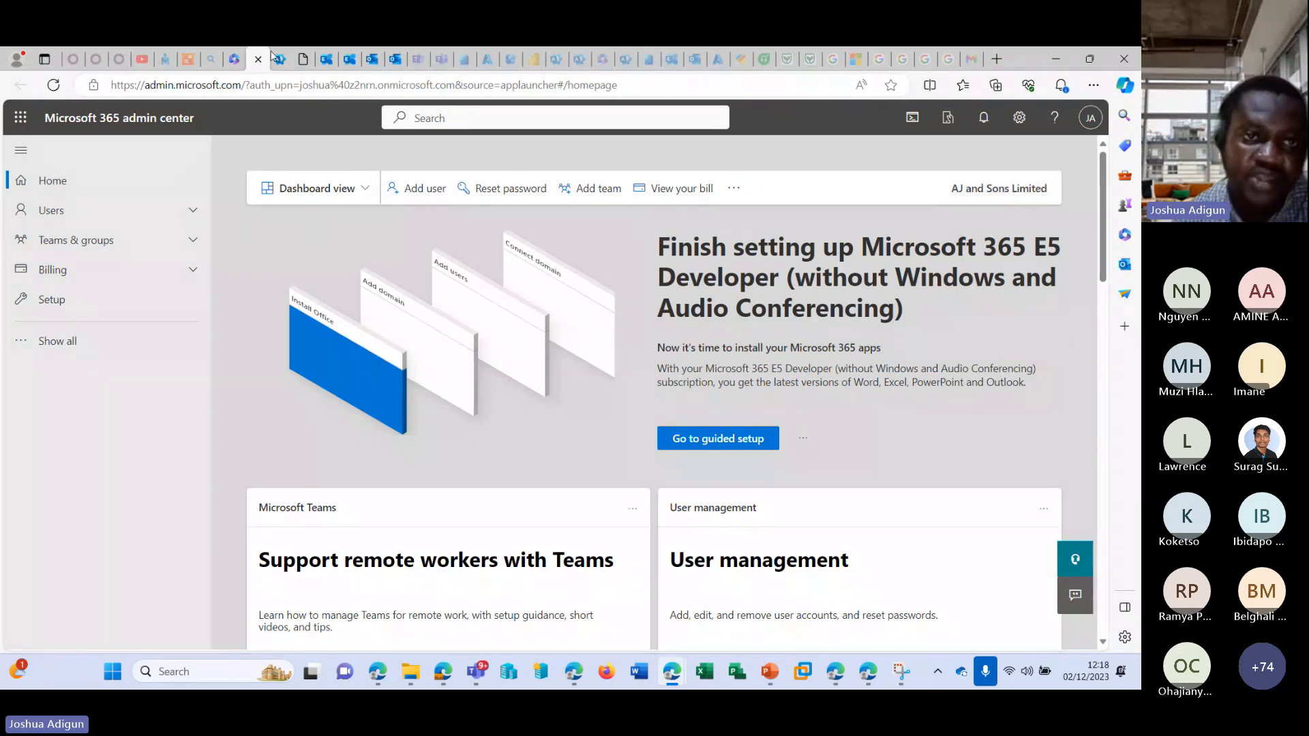
Compare the two open admin center pages and open Org settings in the earlier one.
scroll(94, 421, "down", 7)
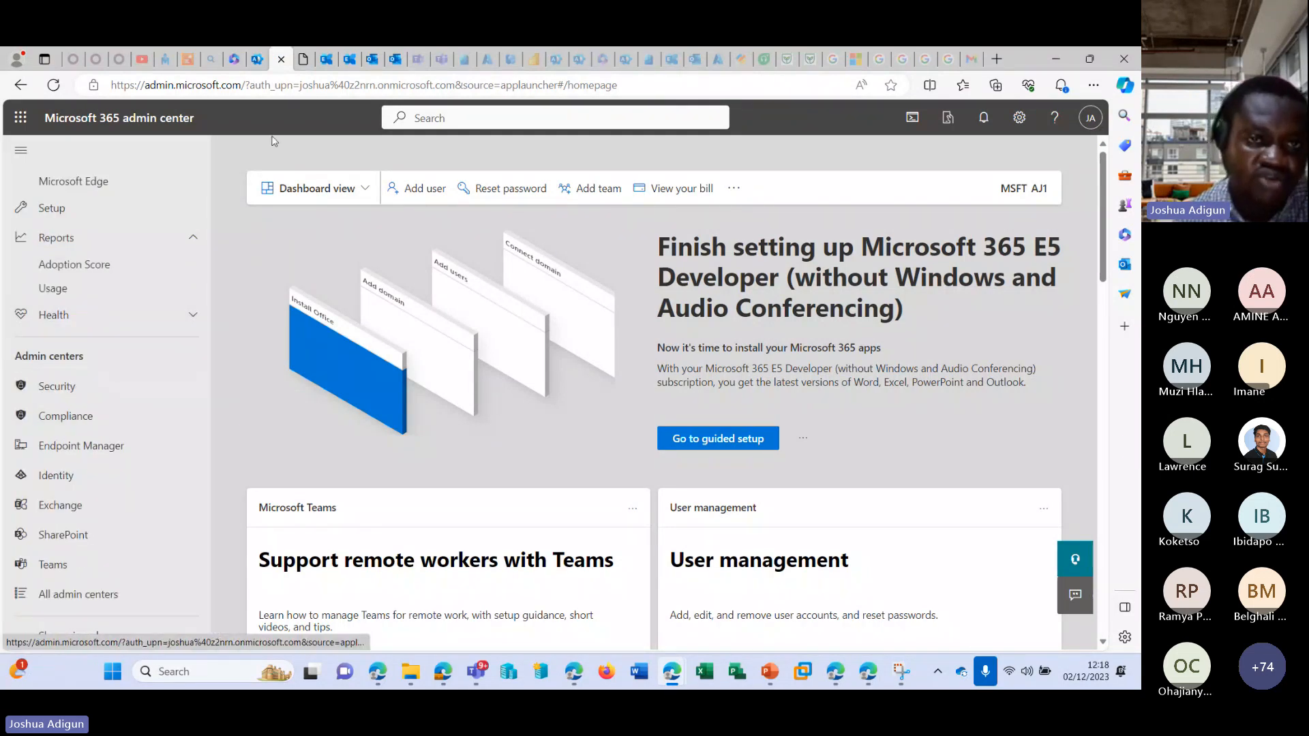
scroll(170, 300, "up", 3)
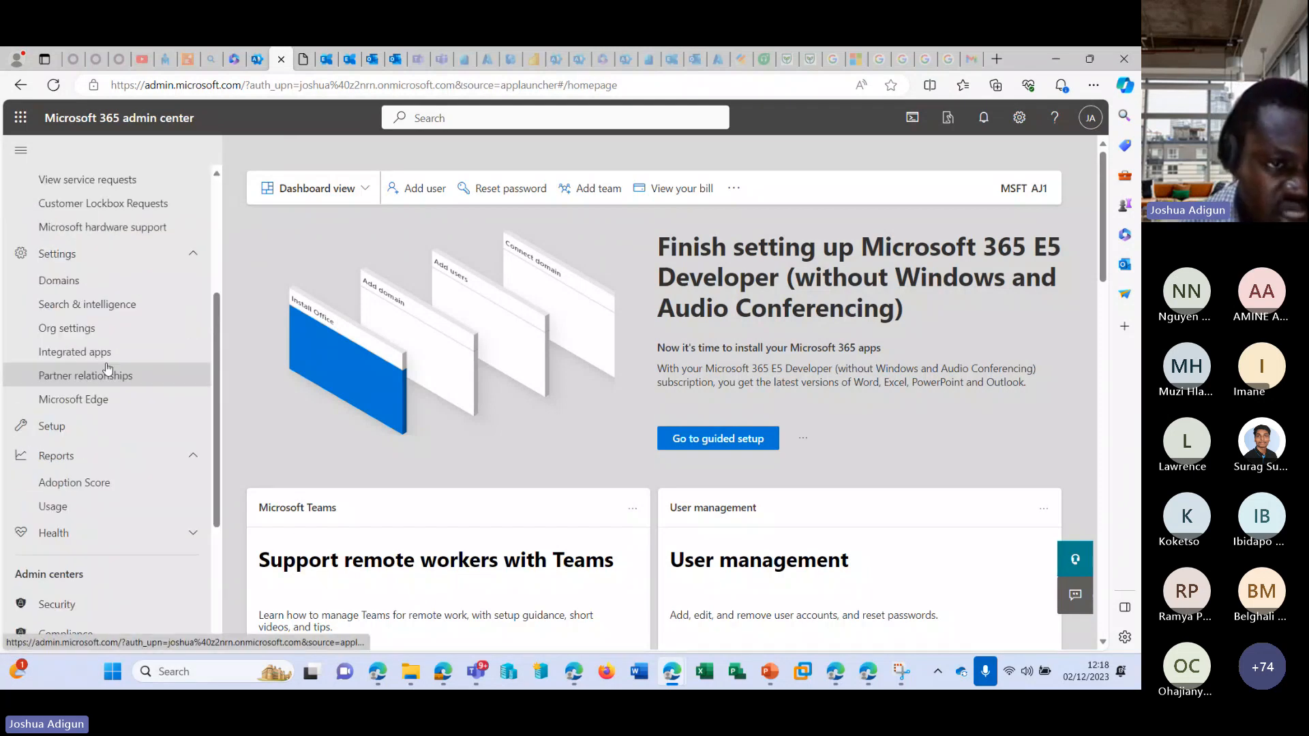
left_click(258, 60)
left_click(272, 59)
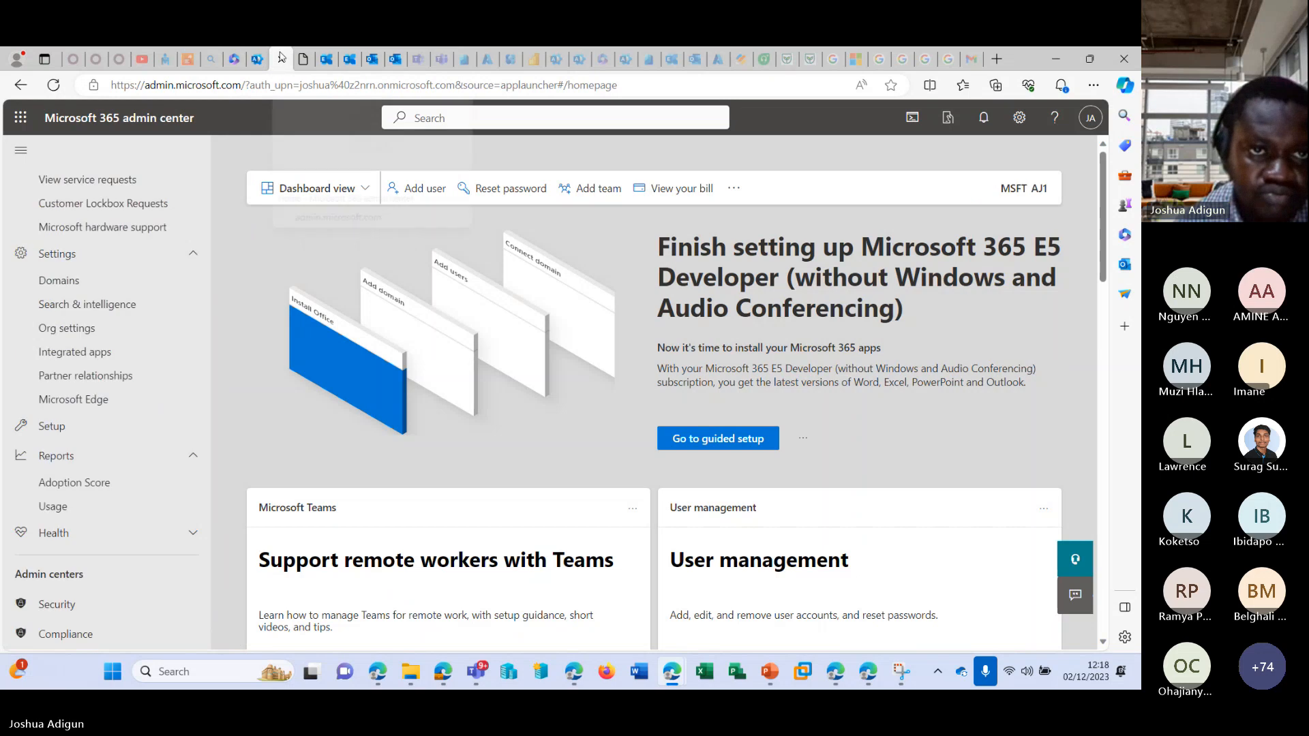
left_click(104, 330)
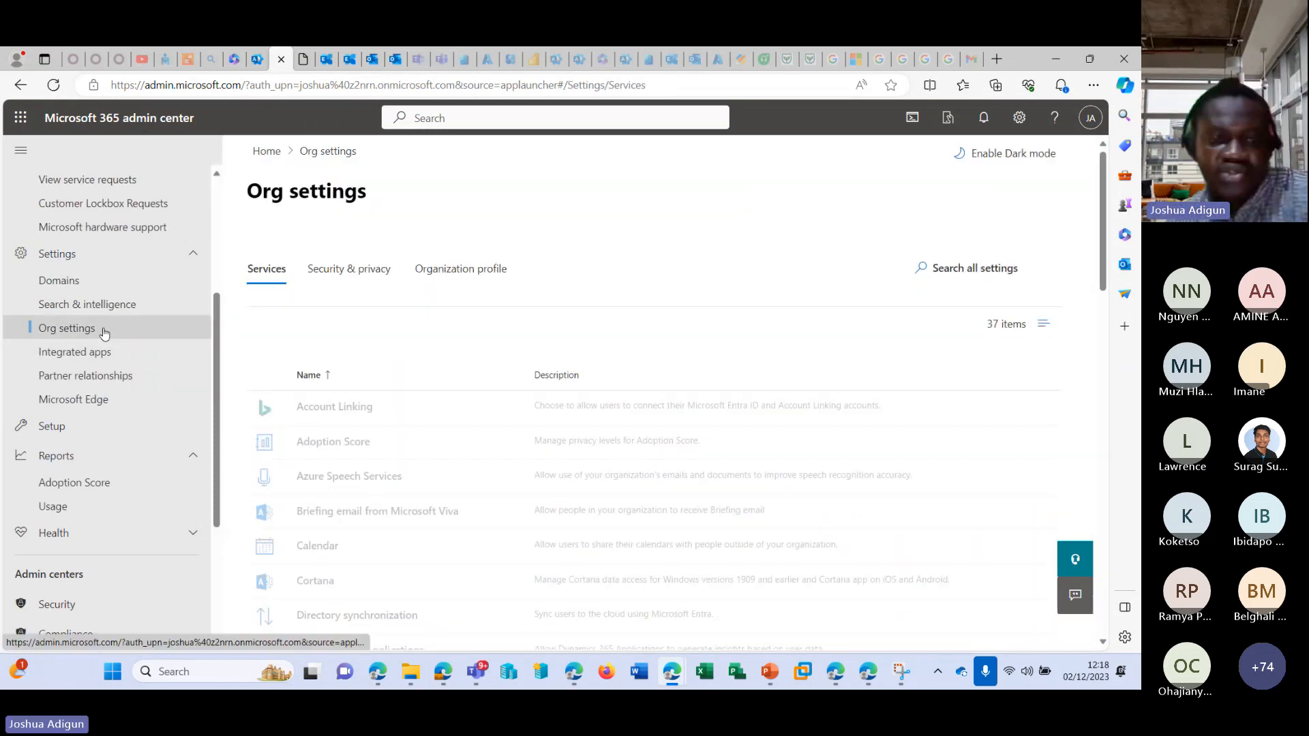
In the Organization profile settings, examine Send email notifications from your domain with a custom send-from domain address enabled, and close it without saving.
left_click(442, 271)
scroll(409, 345, "down", 2)
scroll(382, 382, "down", 2)
scroll(354, 423, "up", 2)
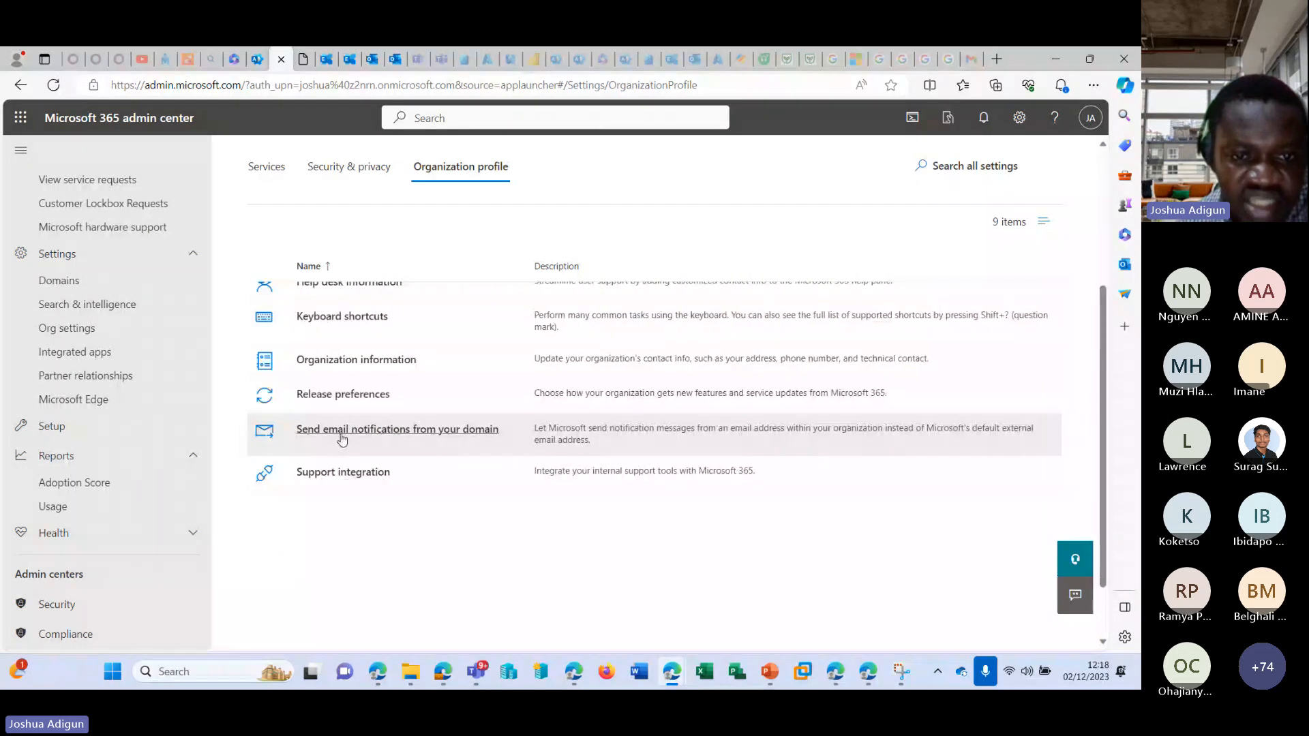
left_click(451, 439)
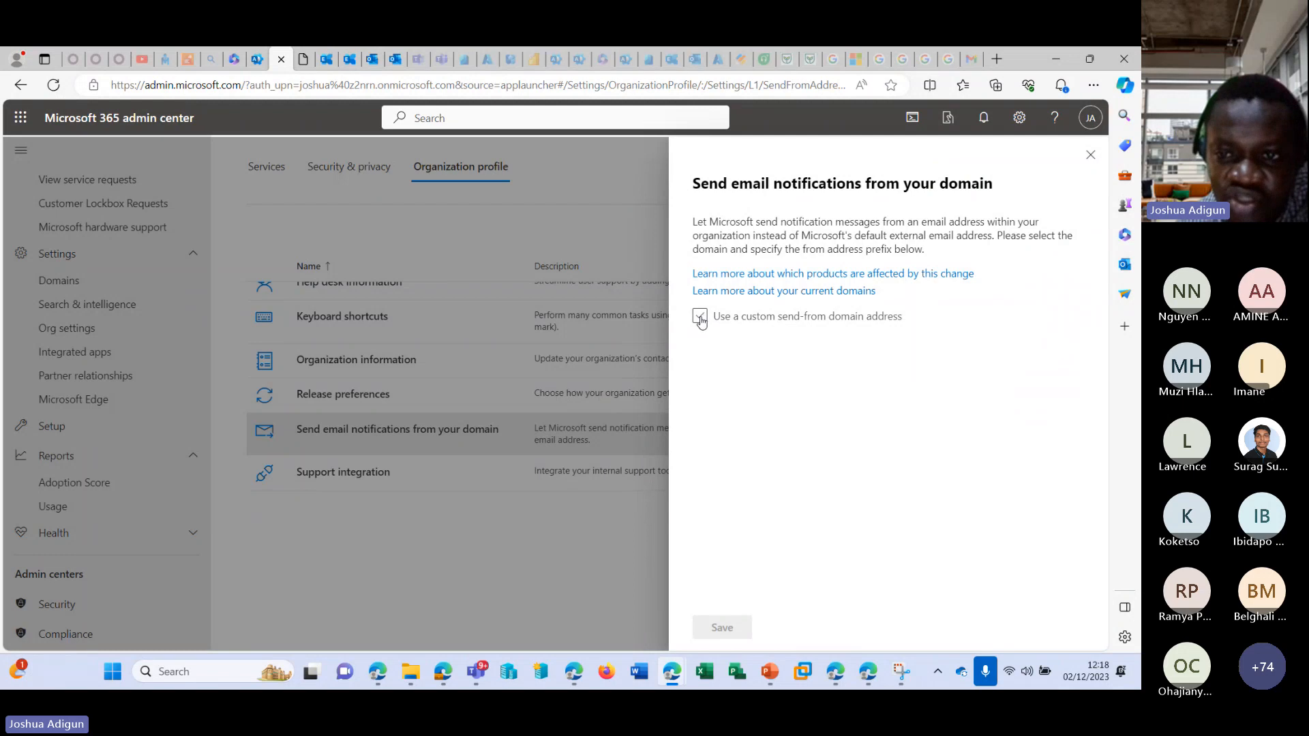
left_click(699, 316)
left_click_drag(735, 363, 724, 364)
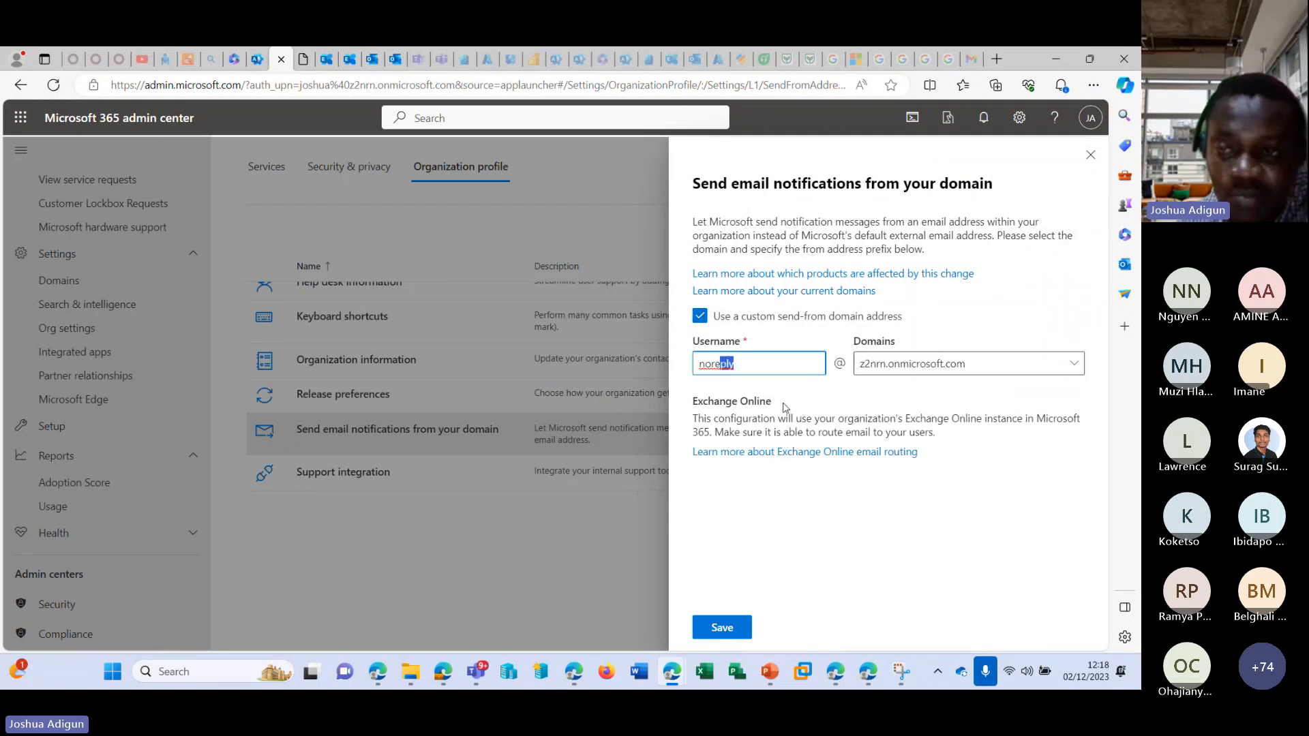
left_click(1091, 156)
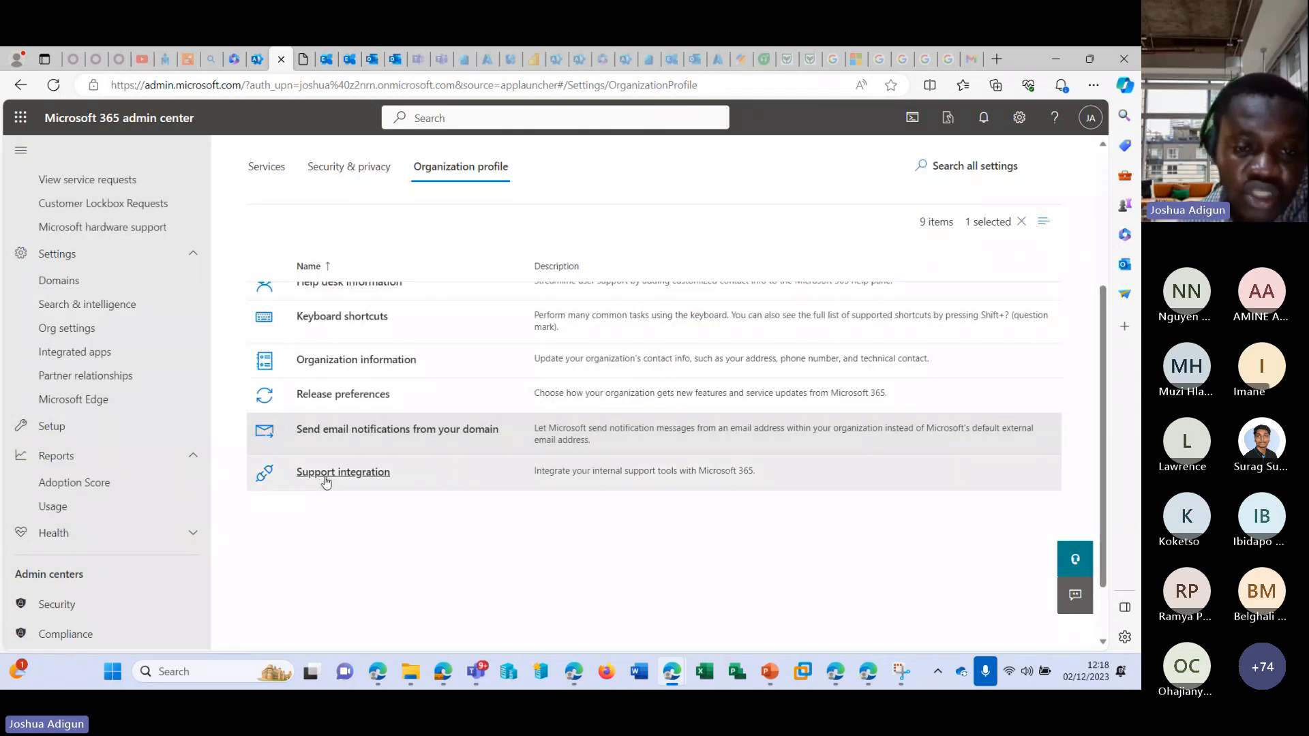
Open Support integration, examine its basic information with a new additional application ID entry, and close it without saving.
left_click(325, 475)
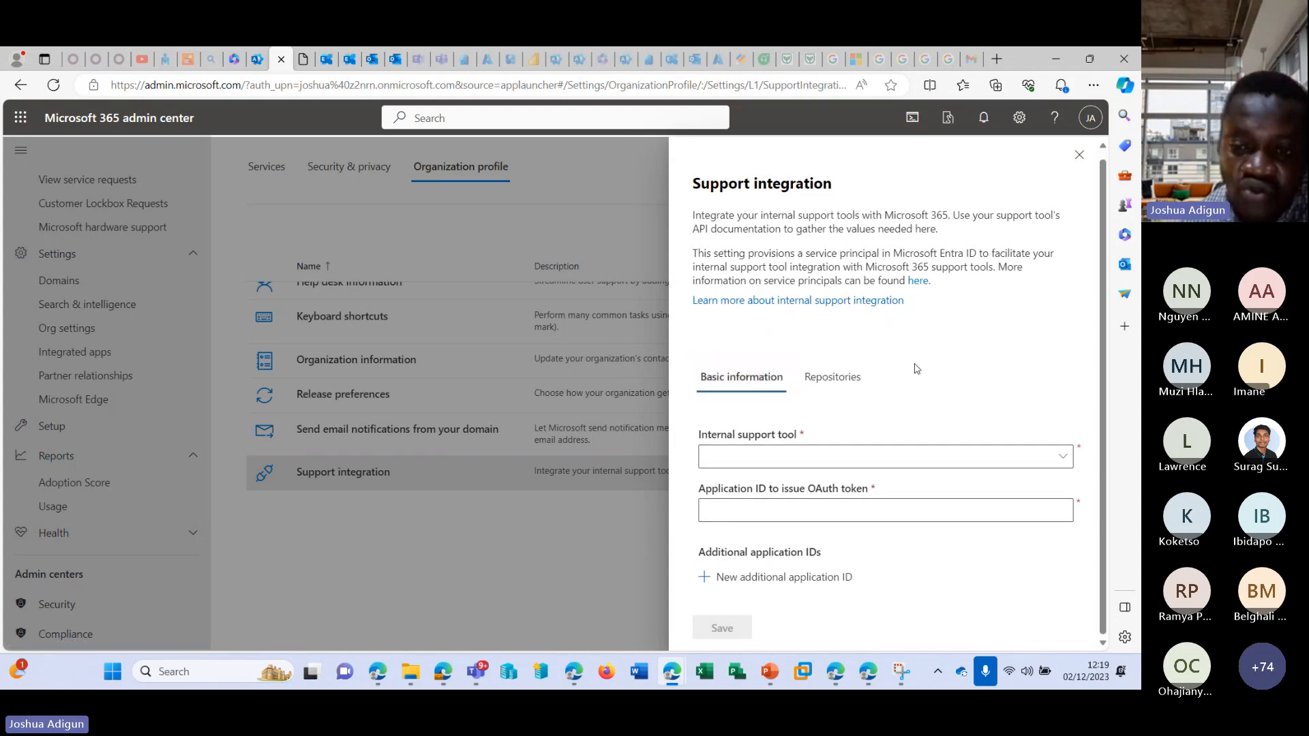
left_click(840, 578)
scroll(941, 478, "down", 1)
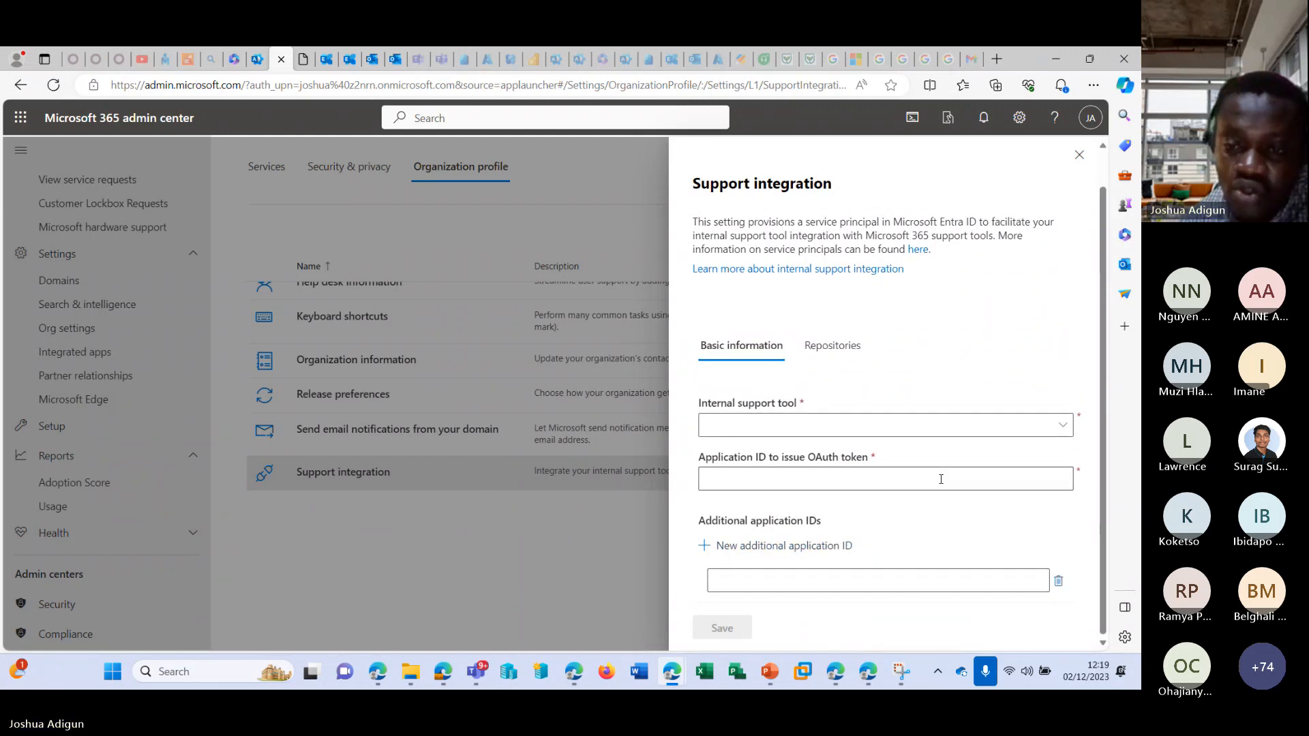
scroll(1076, 183, "up", 1)
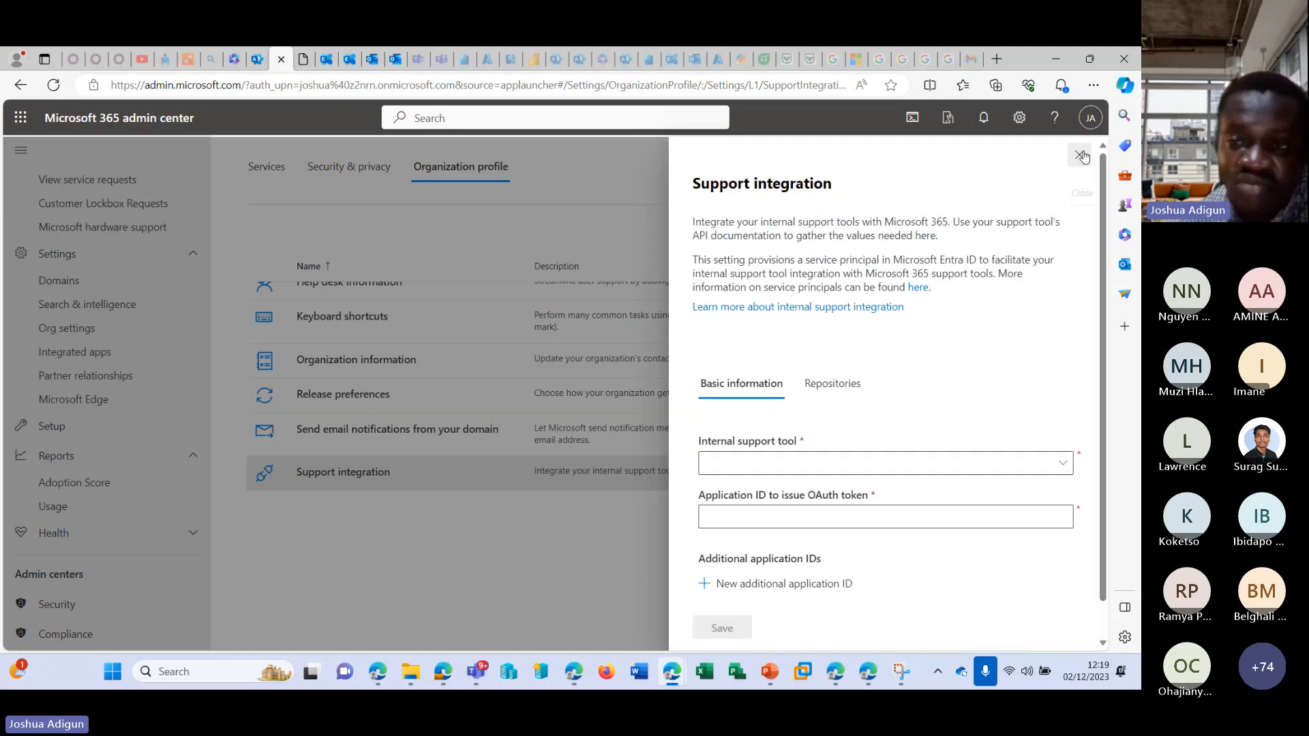
left_click(1081, 156)
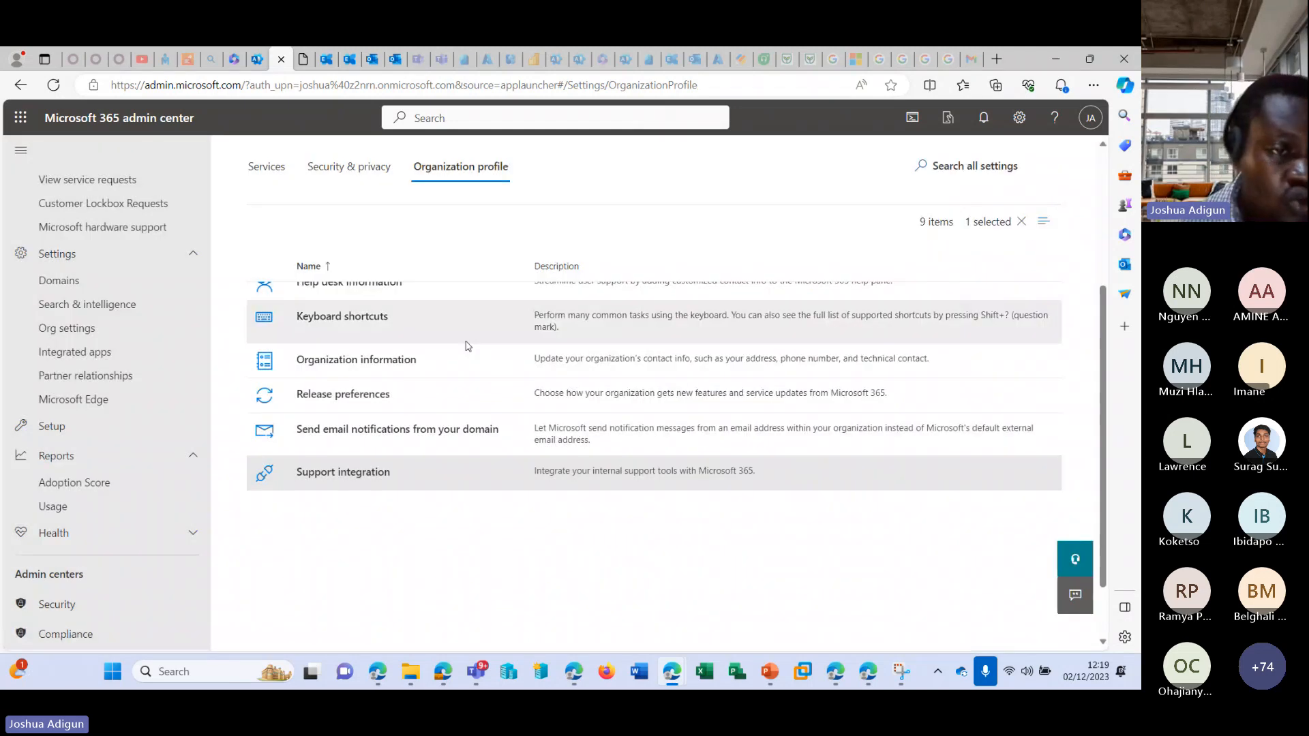
Open Integrated apps, view the form for uploading custom apps to deploy, and cancel it.
left_click(102, 354)
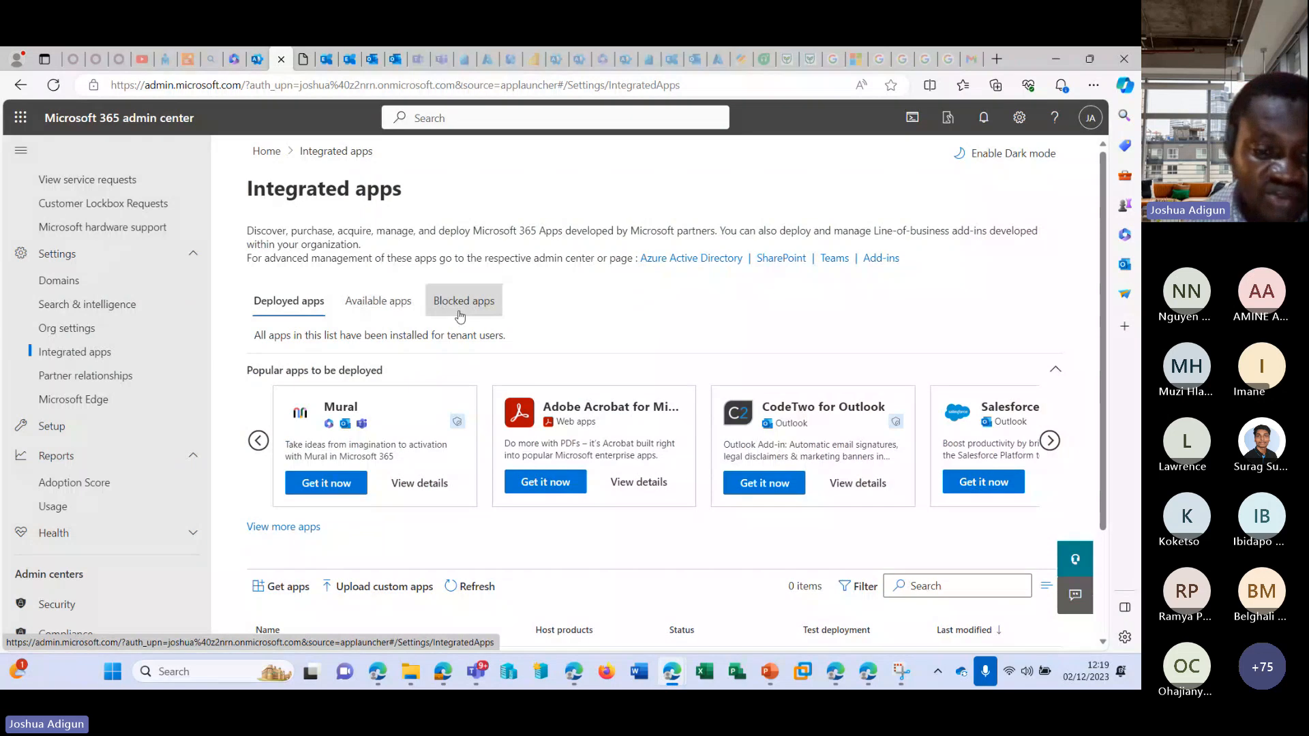
scroll(436, 382, "down", 2)
left_click(392, 446)
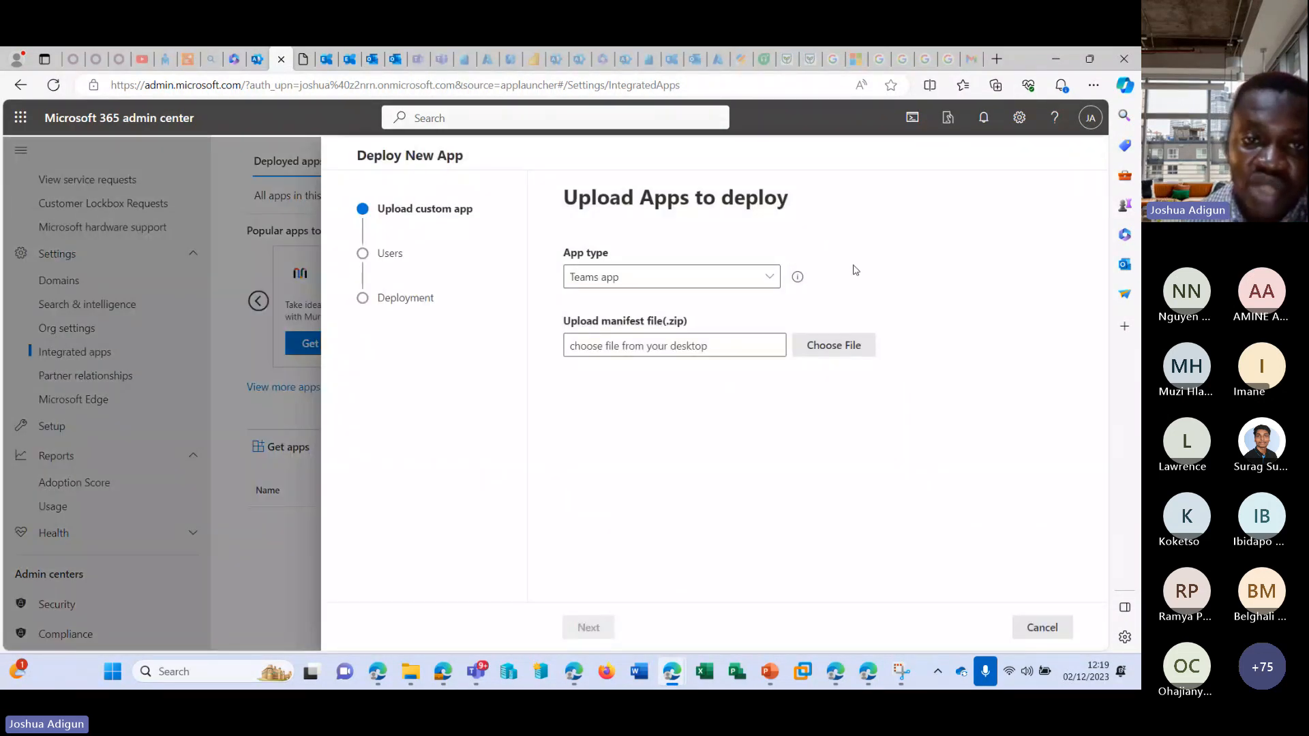
left_click(1042, 627)
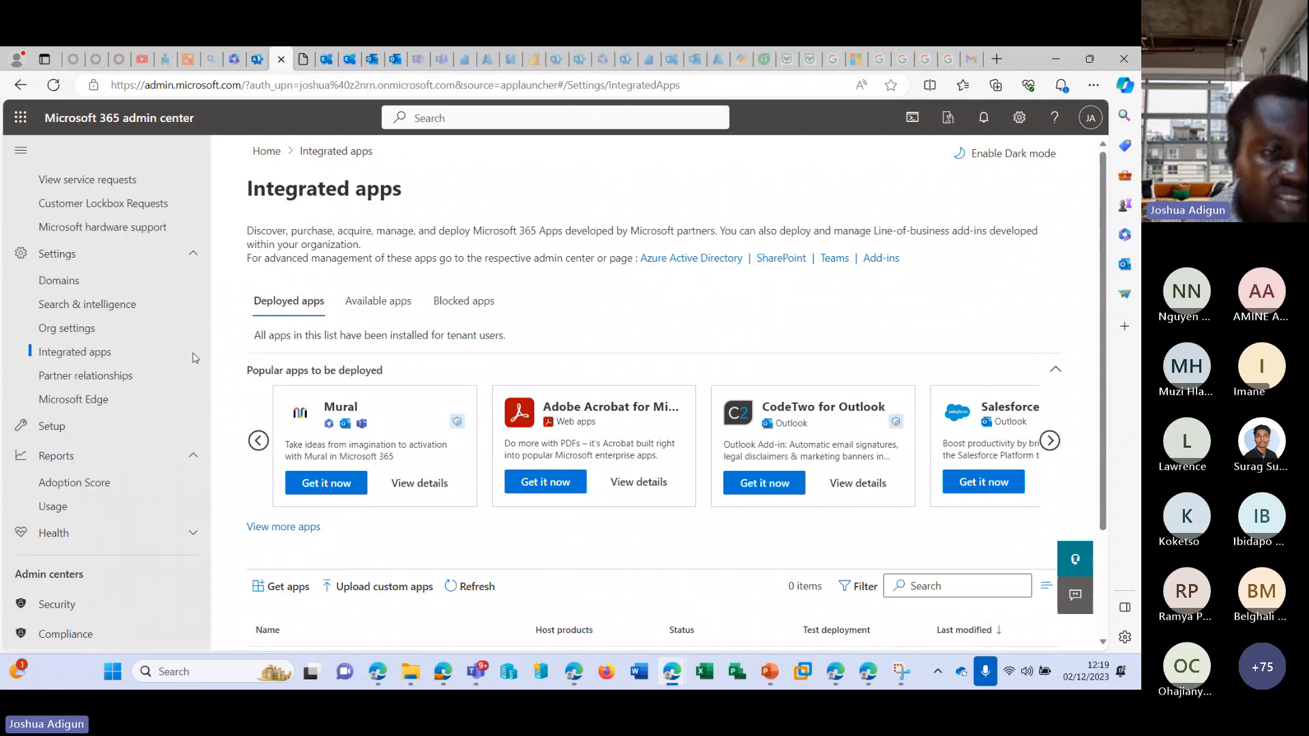
View the Partner relationships page and the Microsoft Edge overview page in the admin center settings.
left_click(115, 376)
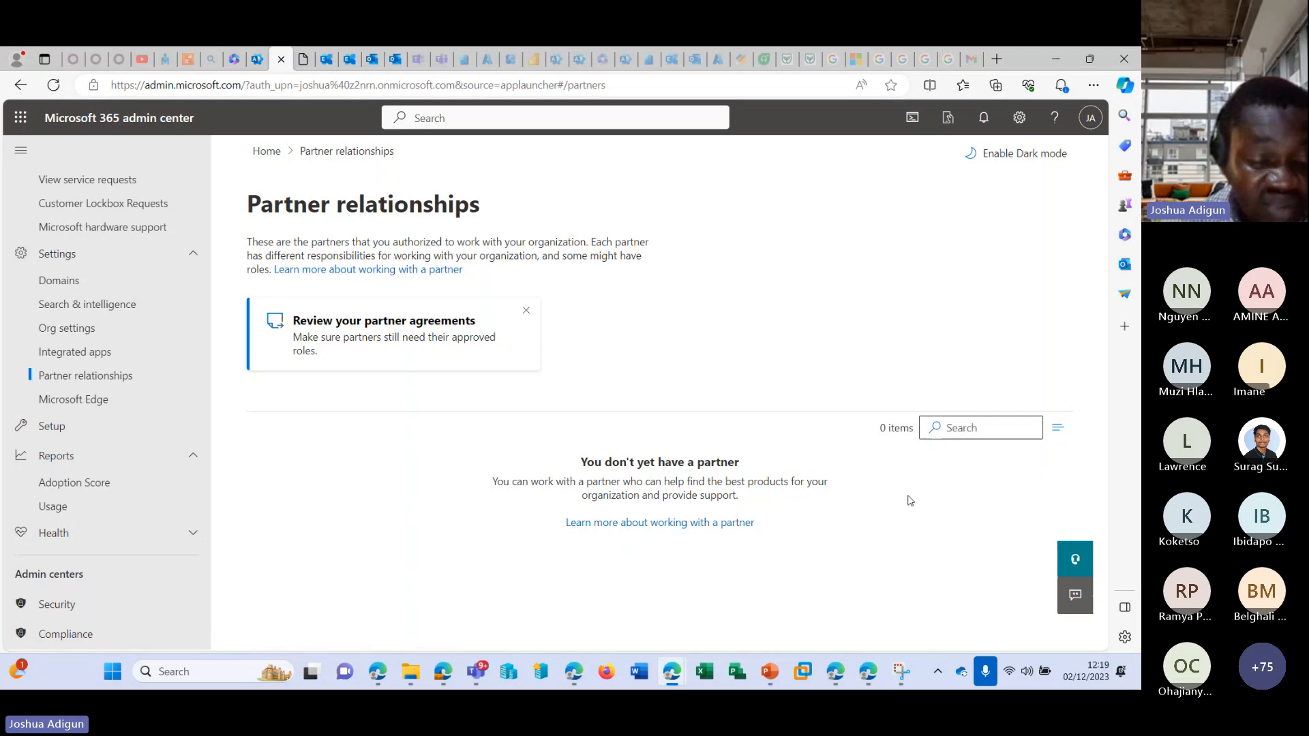
left_click(97, 399)
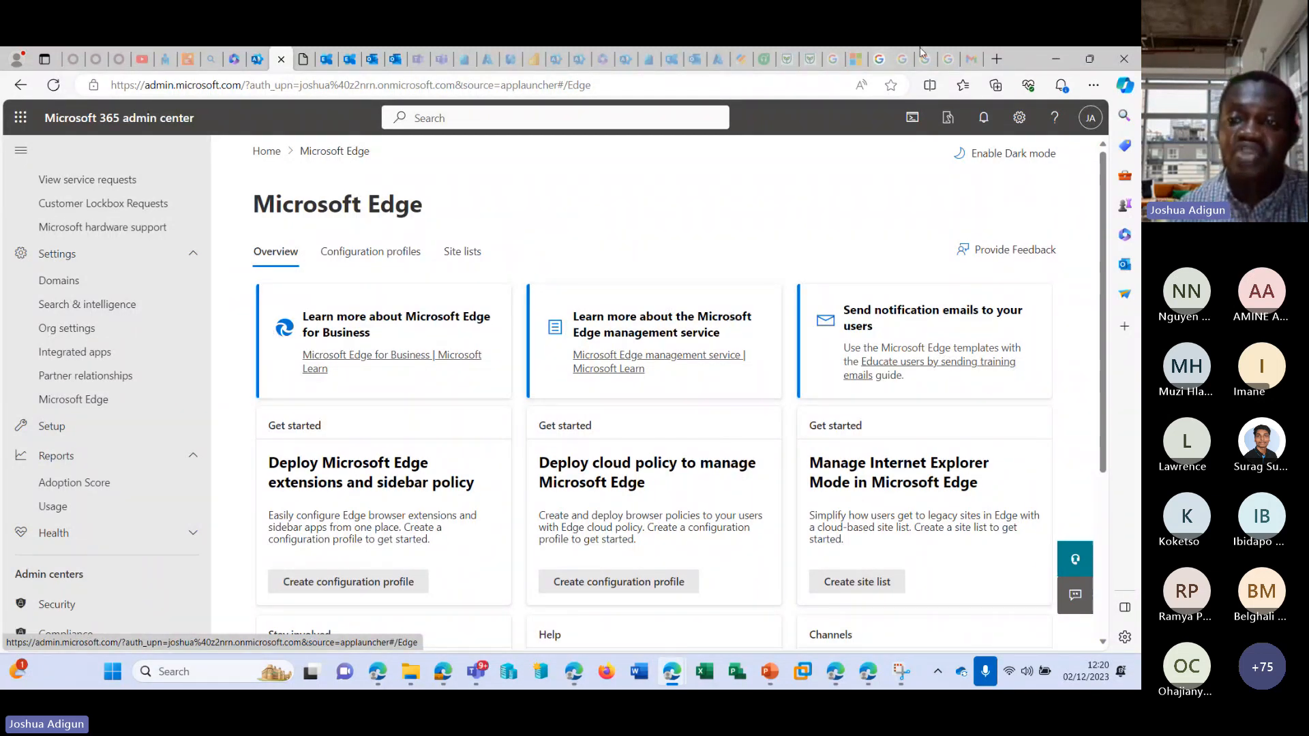
Search the web for "how to add domain" in a new browser tab.
left_click(997, 58)
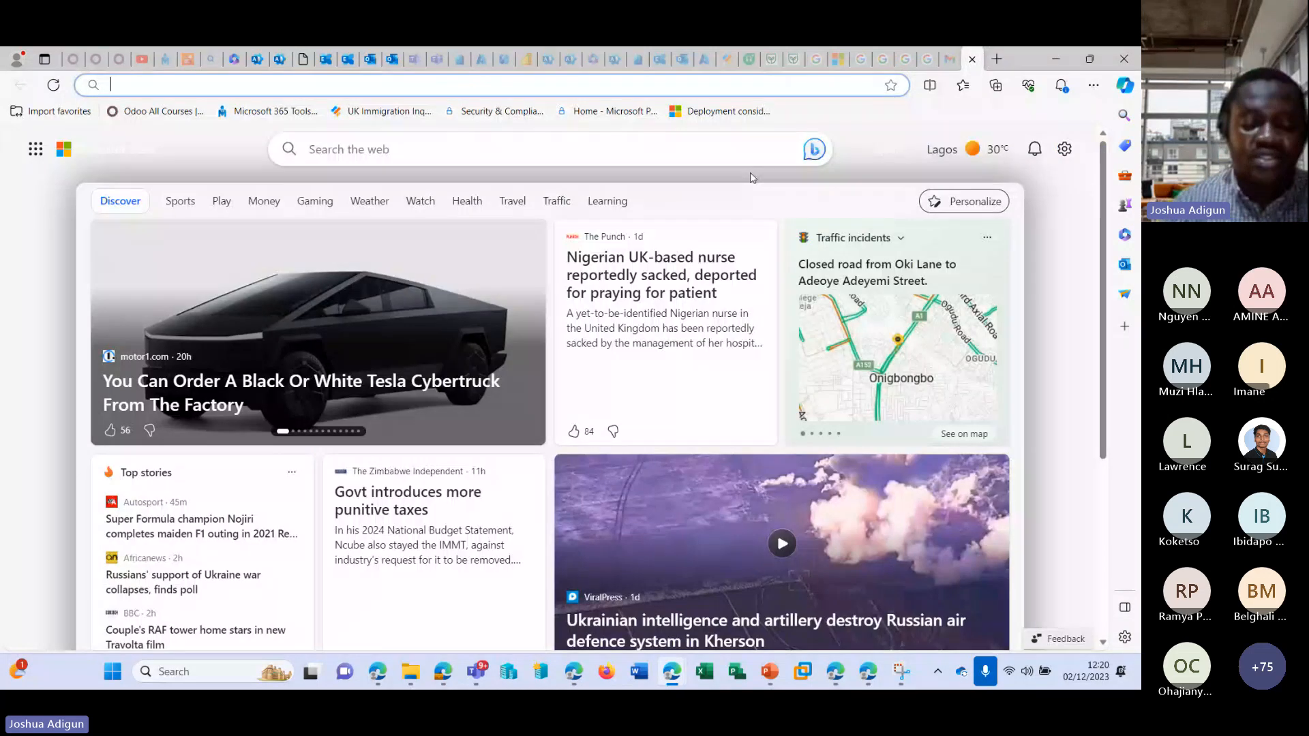
type("ho")
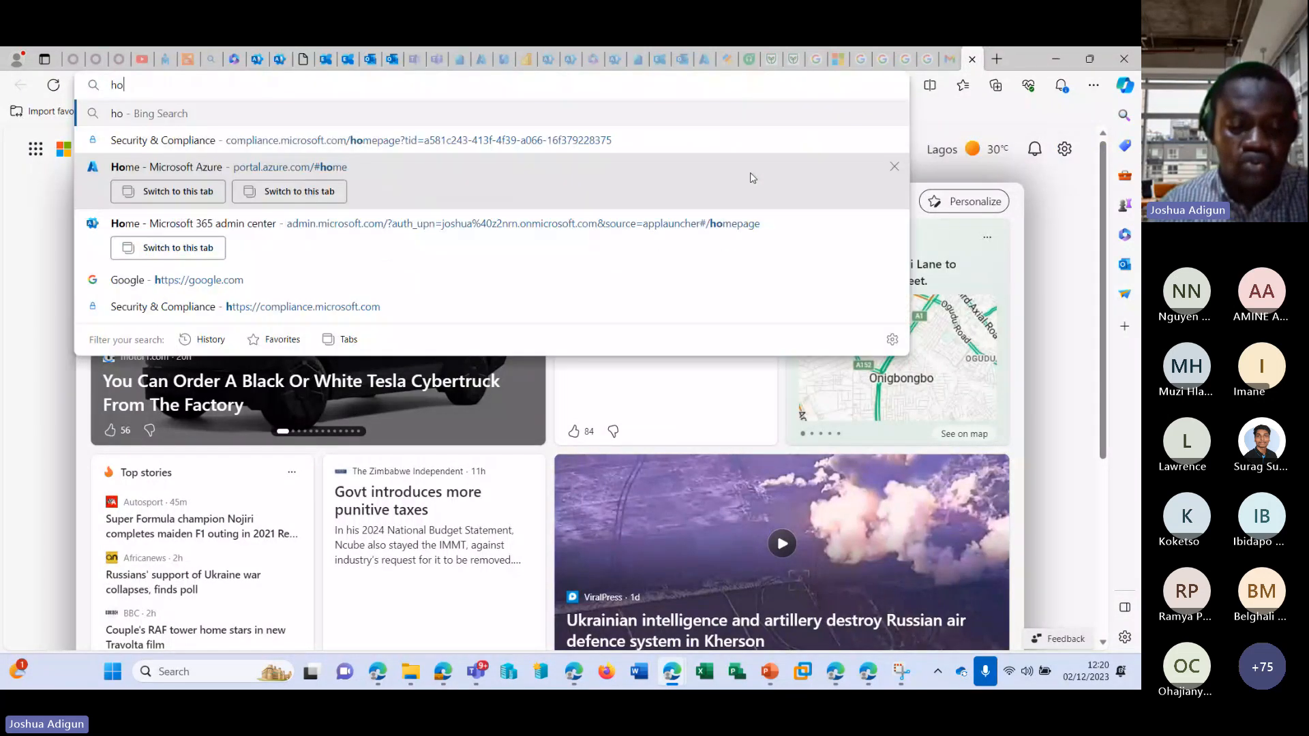
type("w to add domain")
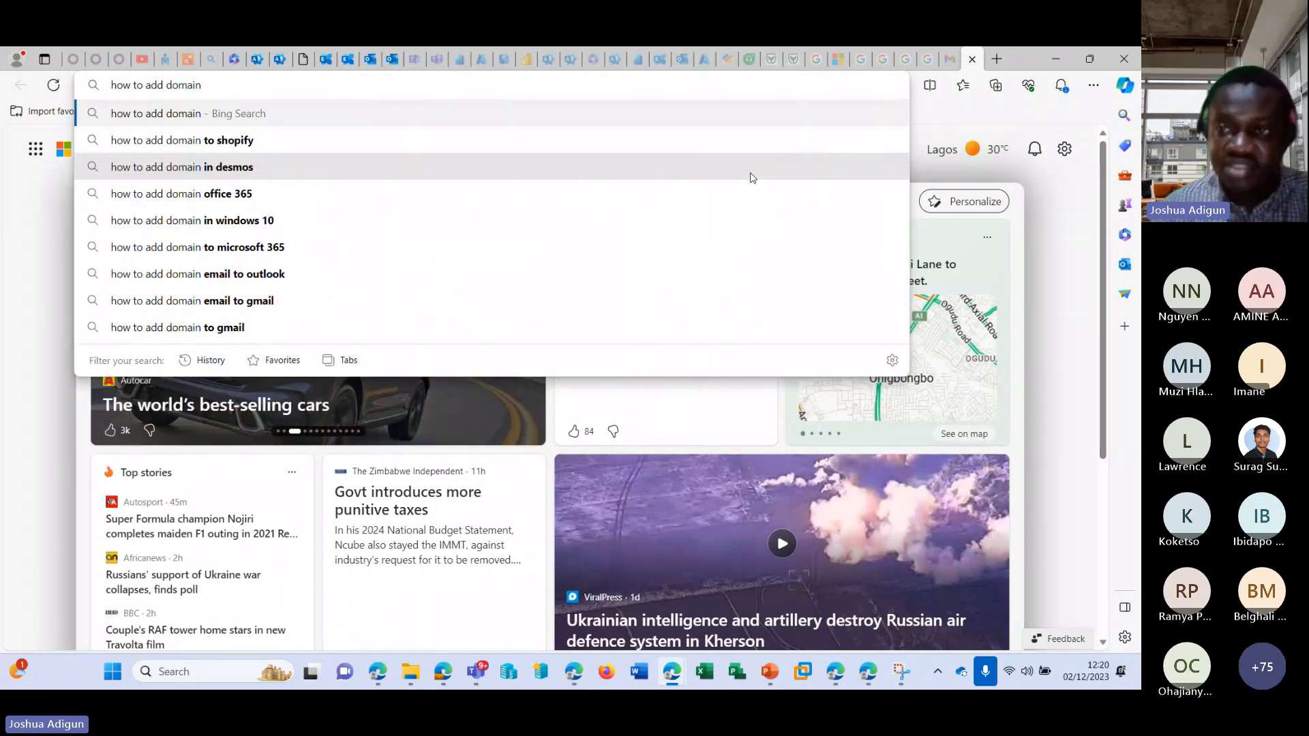
key("Return")
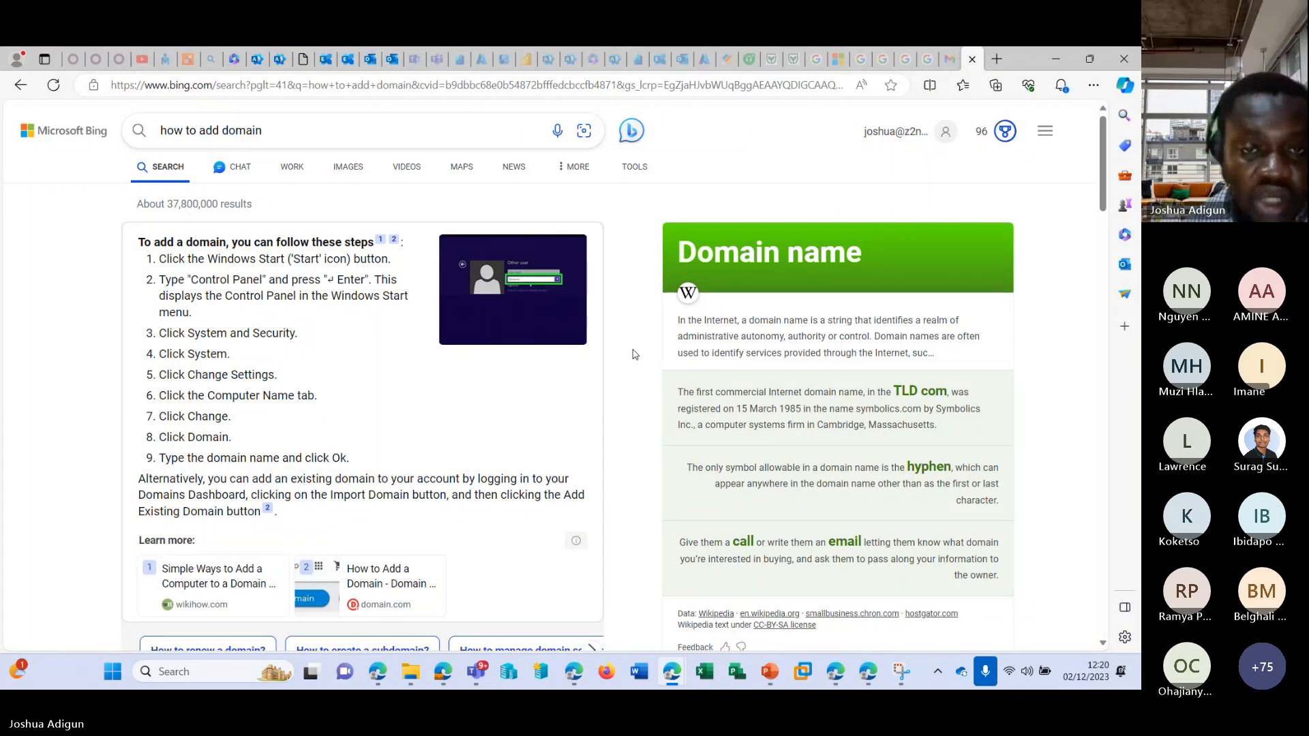
Switch from the search results to Bing Chat Enterprise and examine its introduction and AI-powered copilot tagline.
scroll(622, 339, "up", 2)
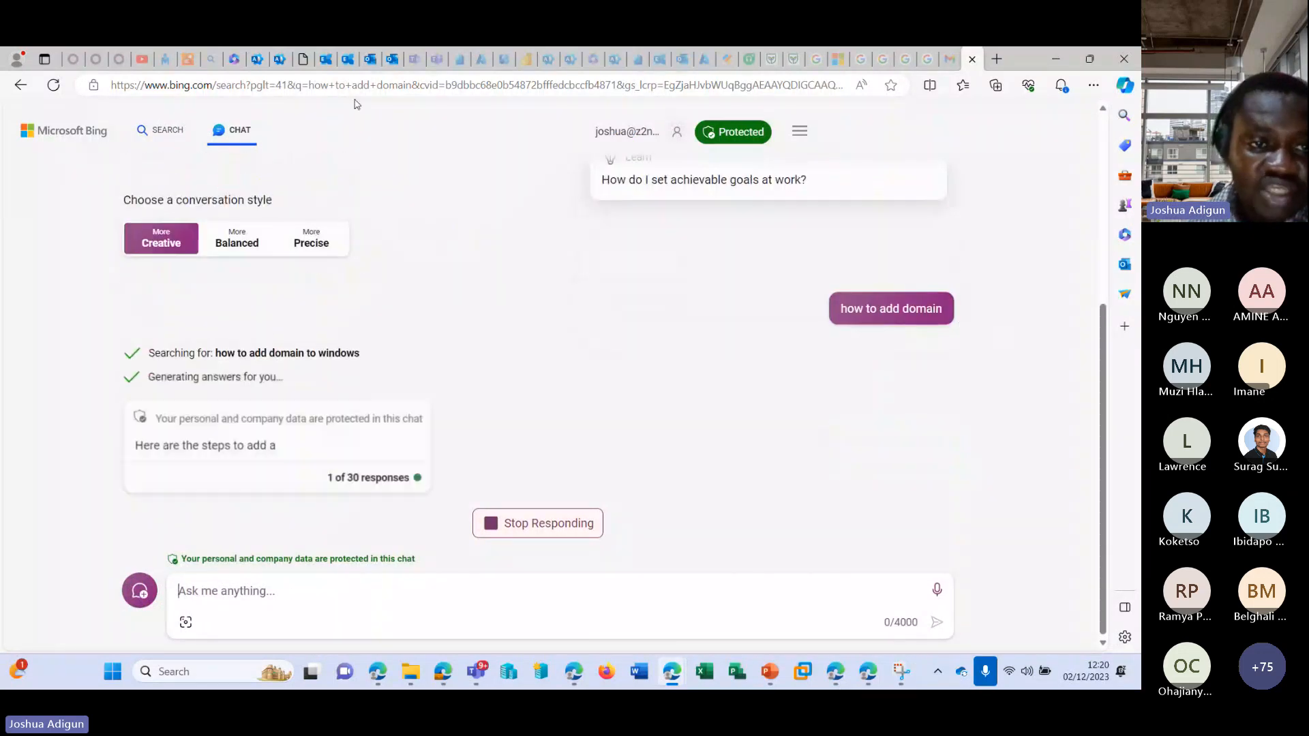
scroll(223, 295, "up", 5)
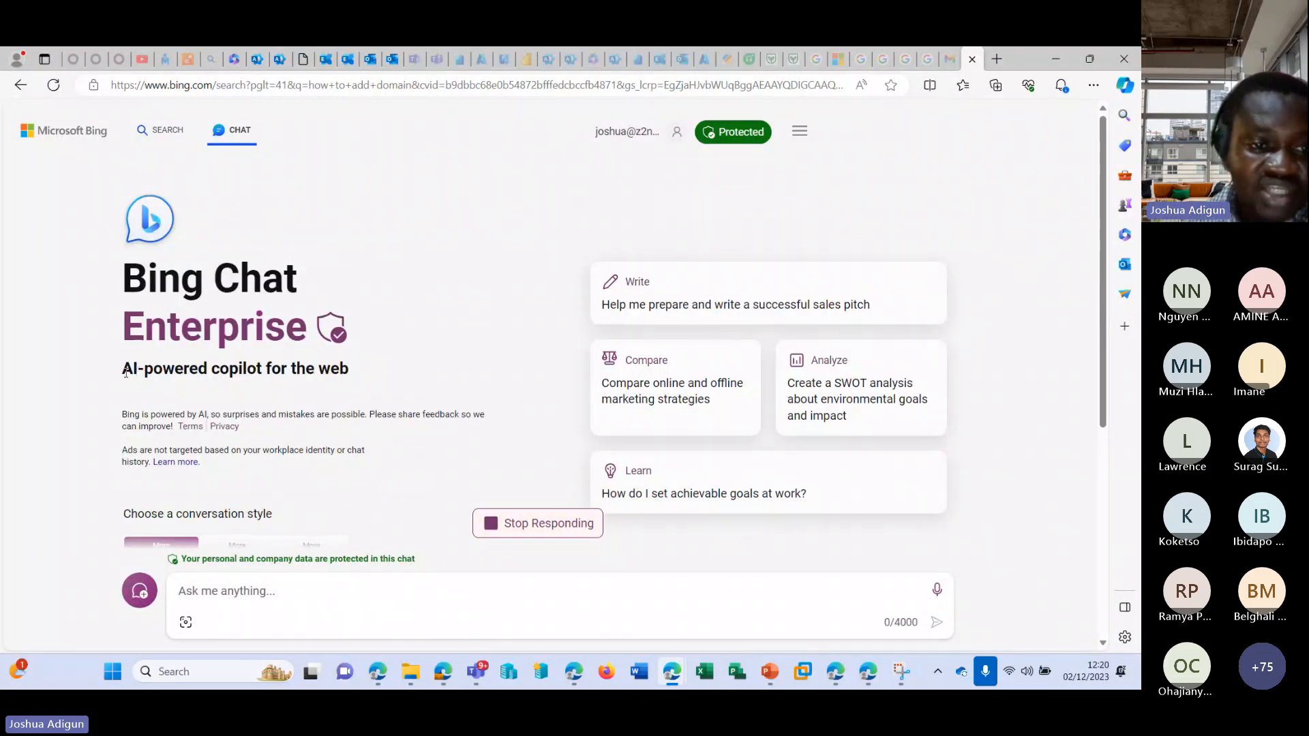
left_click_drag(126, 373, 367, 368)
left_click(528, 287)
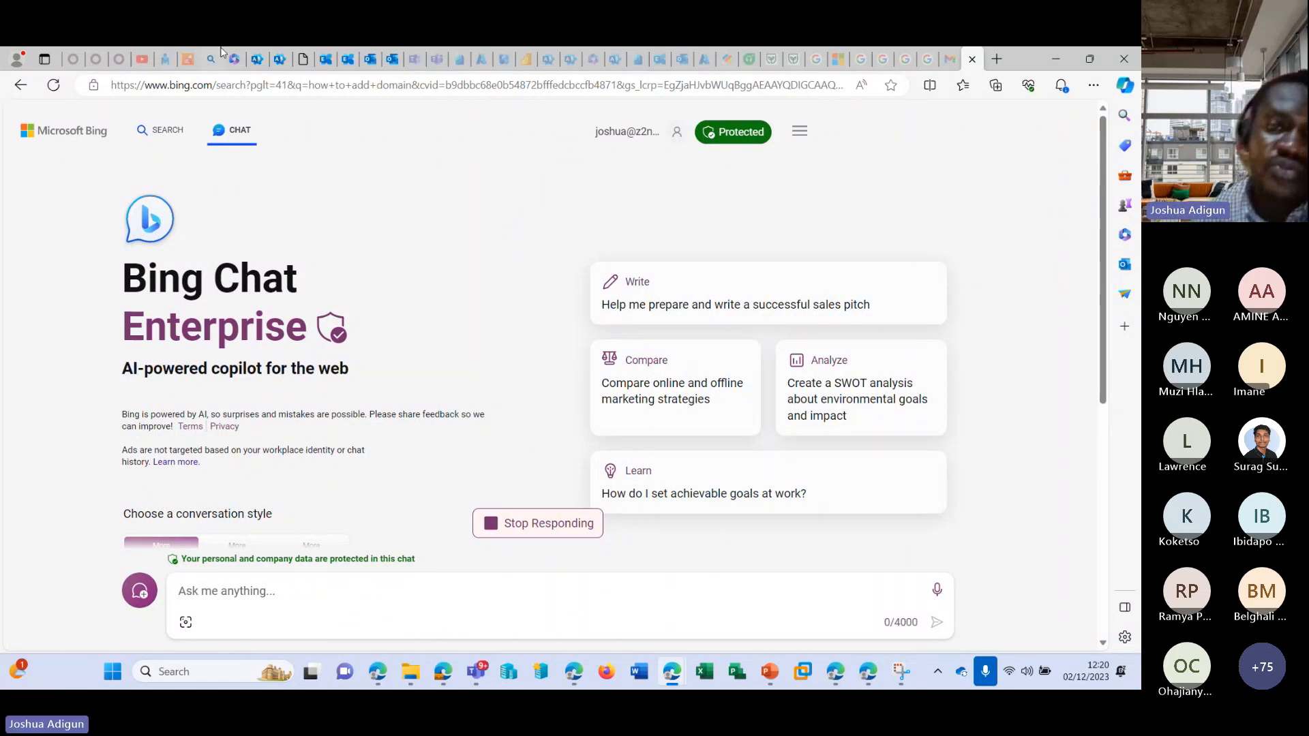
Look through the open admin center, Outlook and Exchange pages, and close the blank browser tab.
left_click(238, 59)
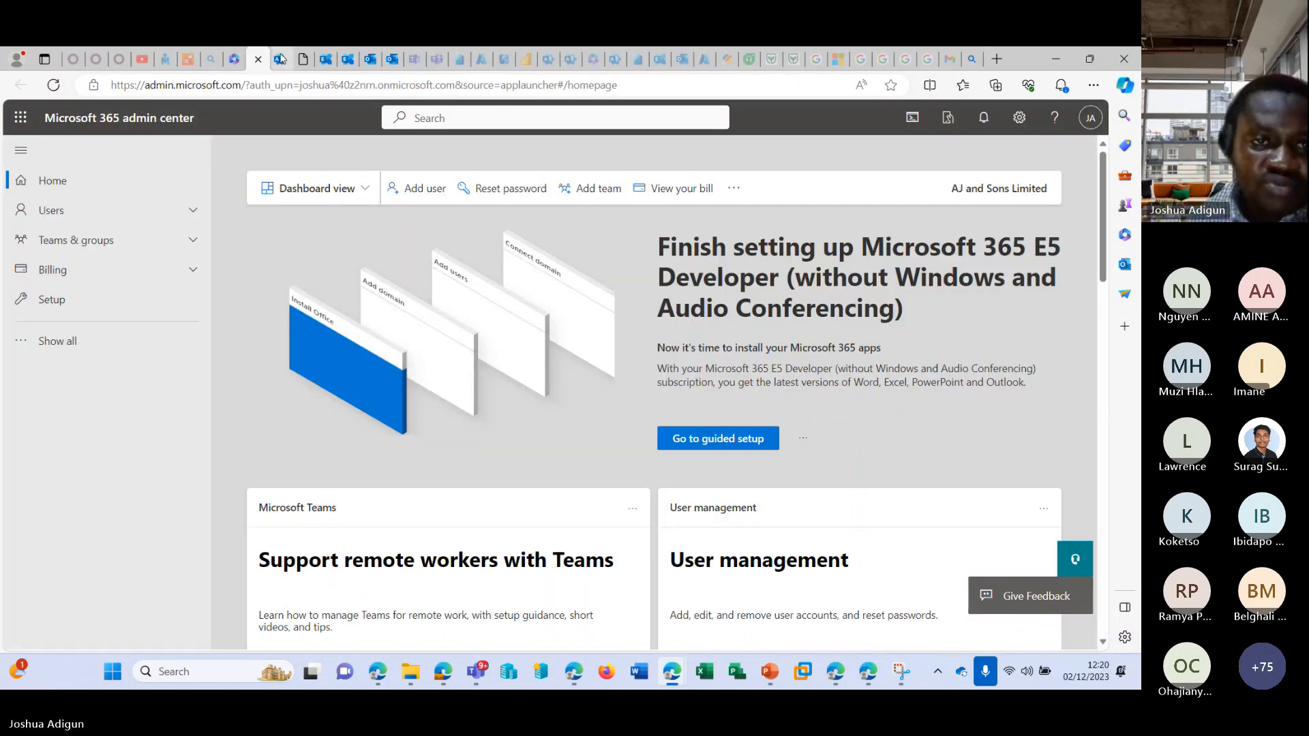
left_click(280, 59)
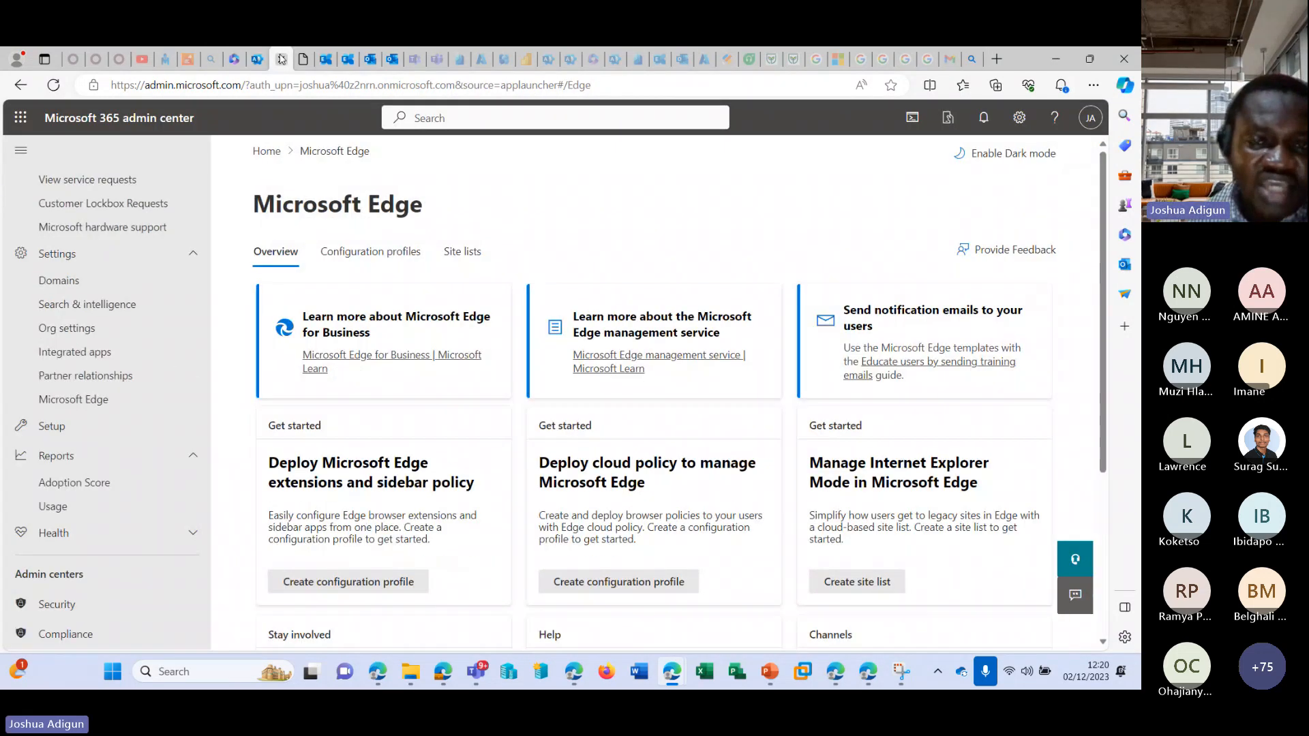
left_click(325, 58)
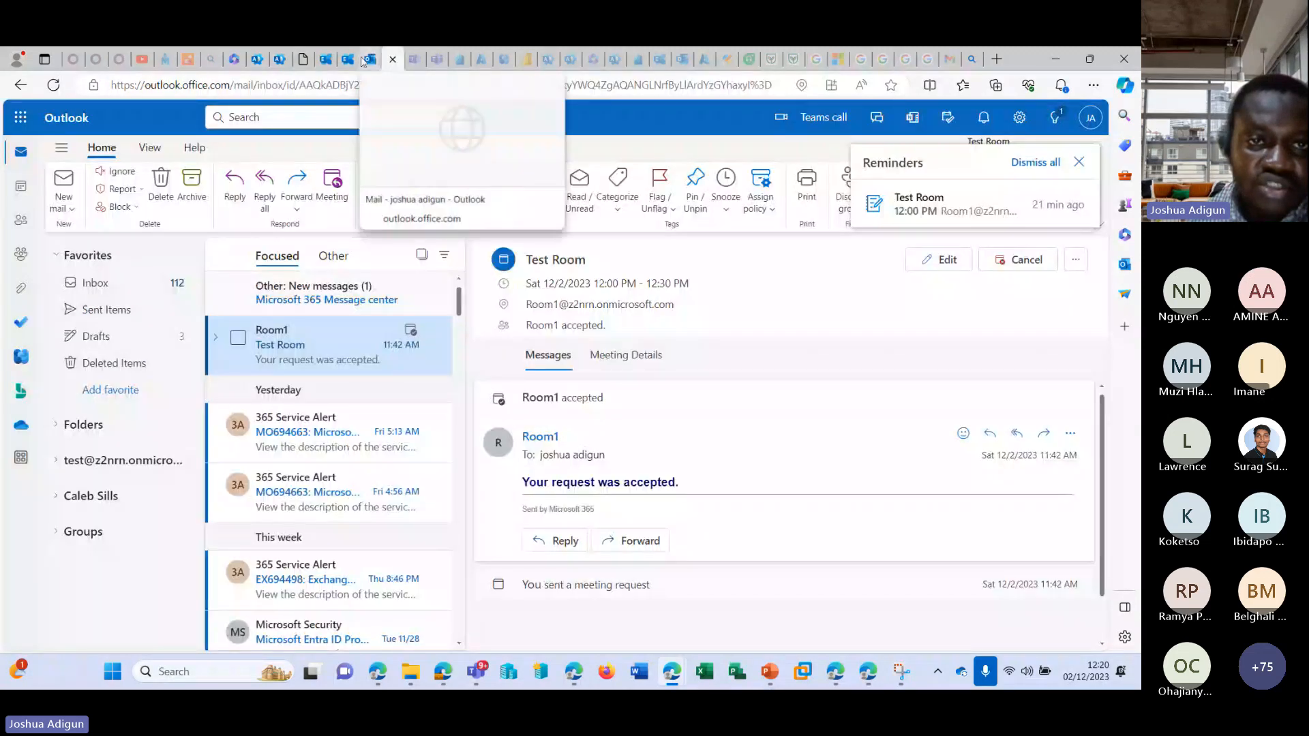
left_click(370, 59)
left_click(348, 59)
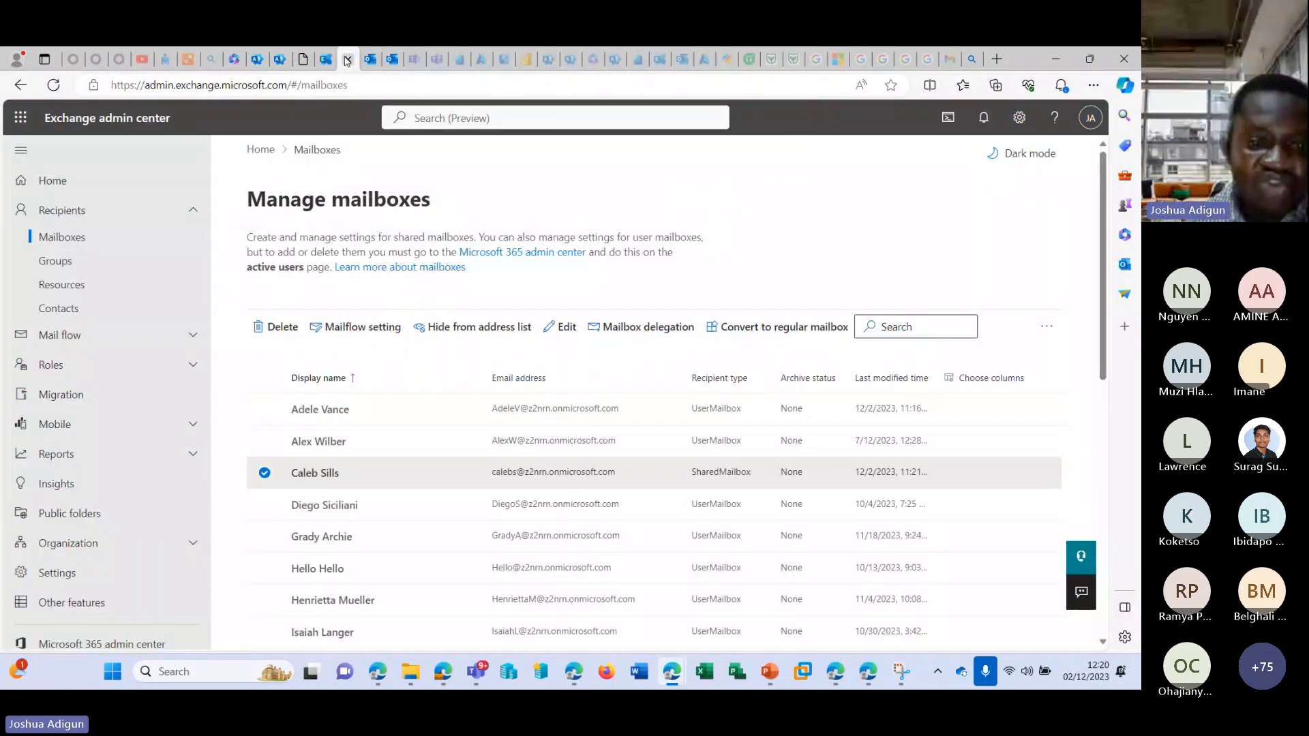
left_click(303, 59)
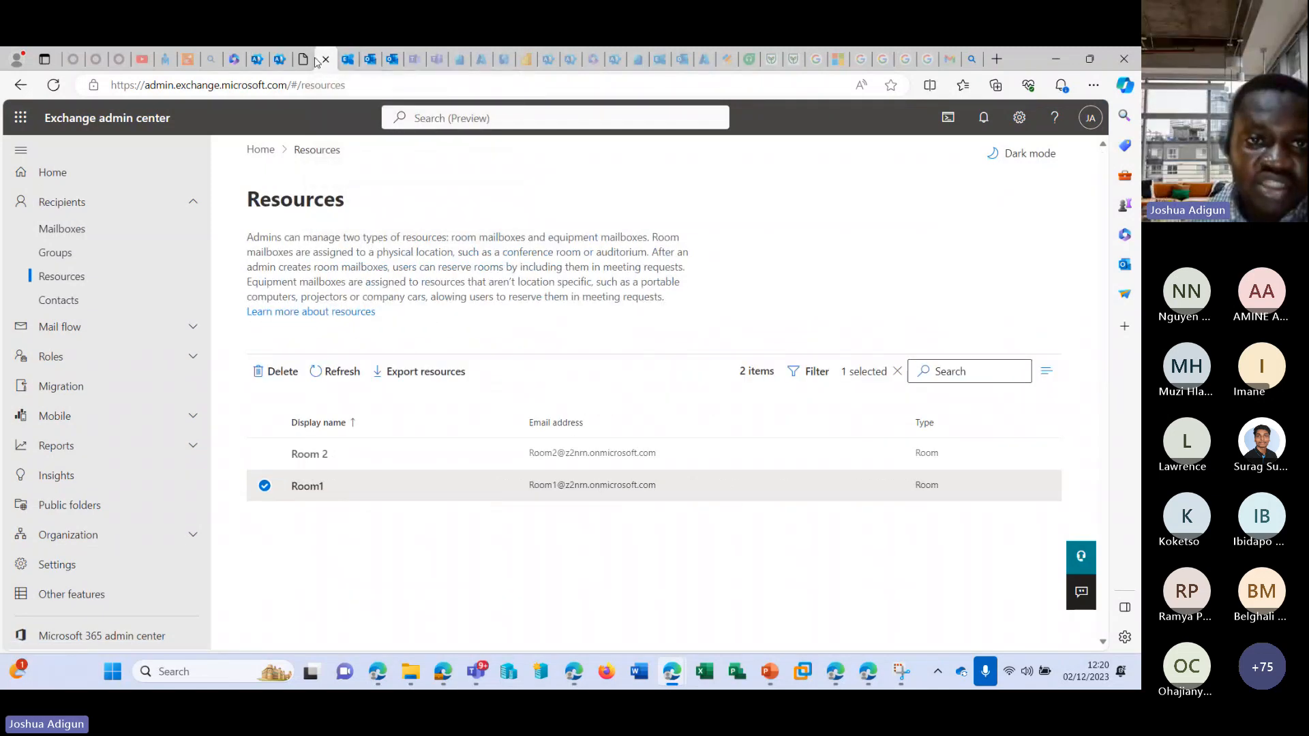
left_click(304, 60)
left_click(304, 60)
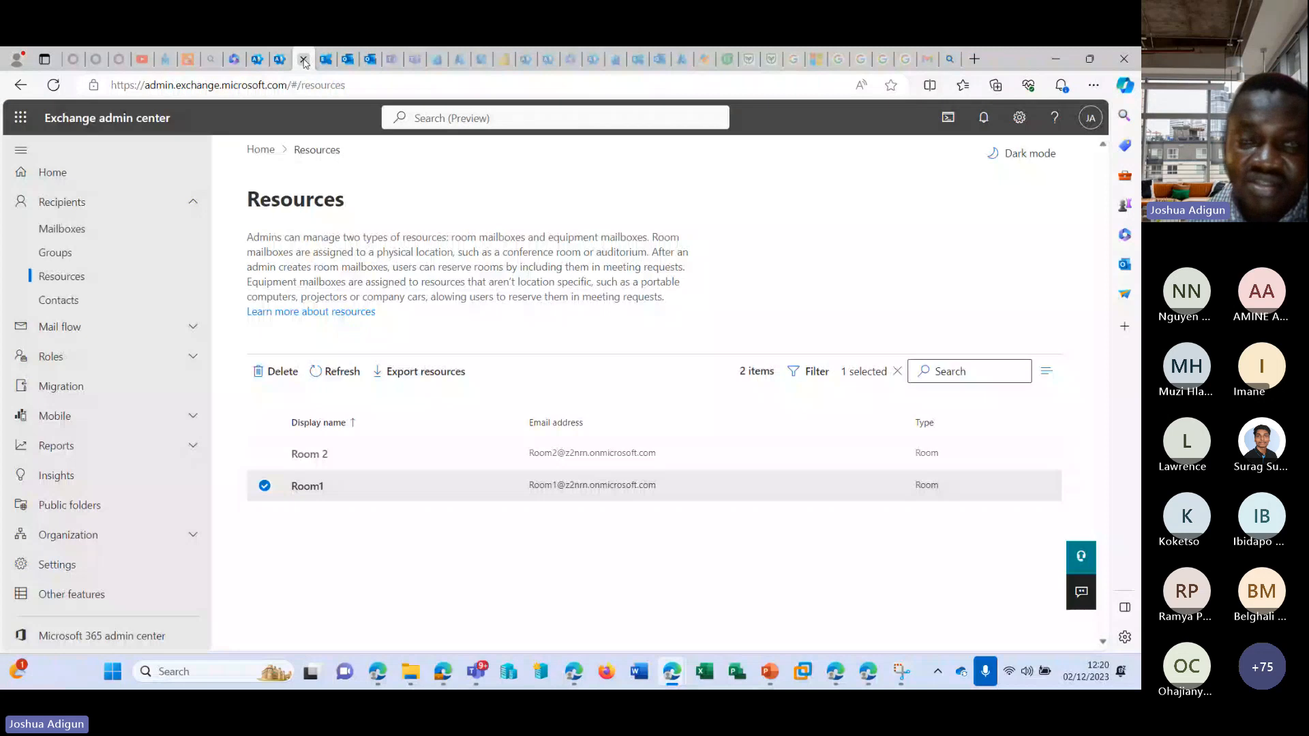
Reopen the admin center from the Microsoft 365 Apps page and show all of its navigation entries.
left_click(234, 60)
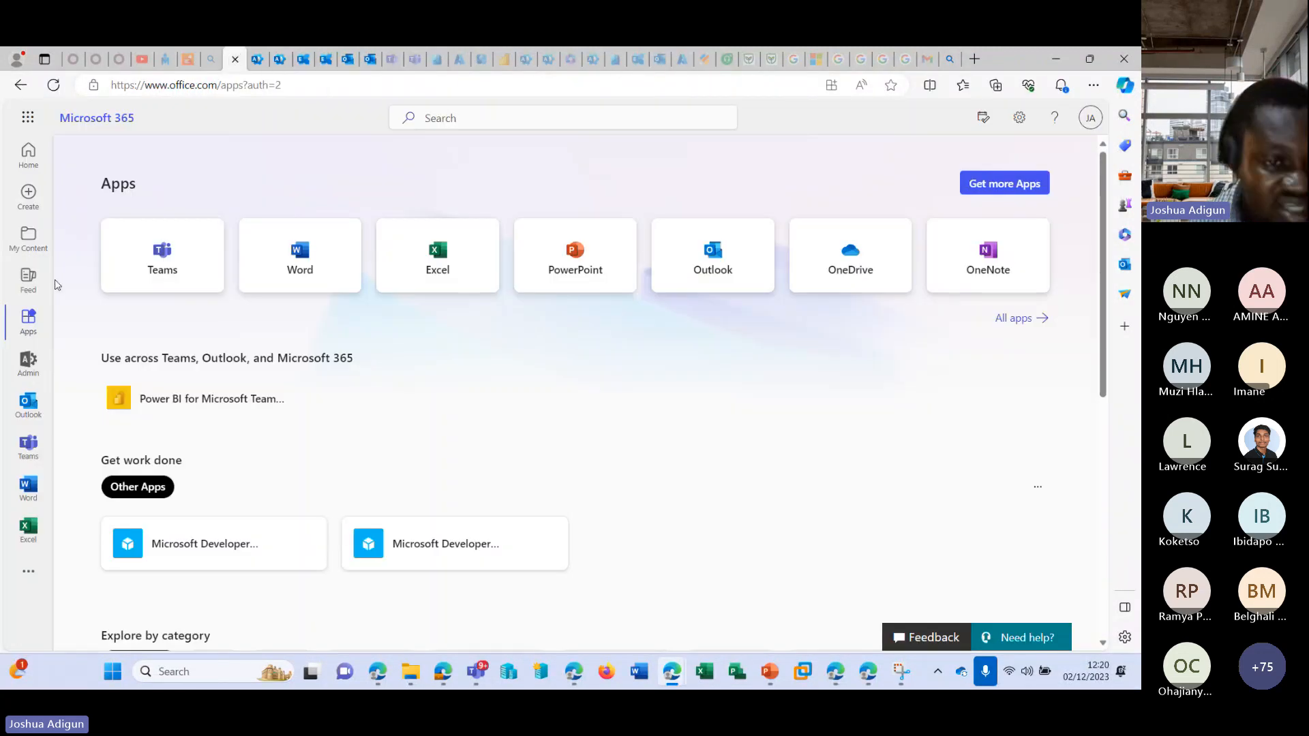
left_click(28, 361)
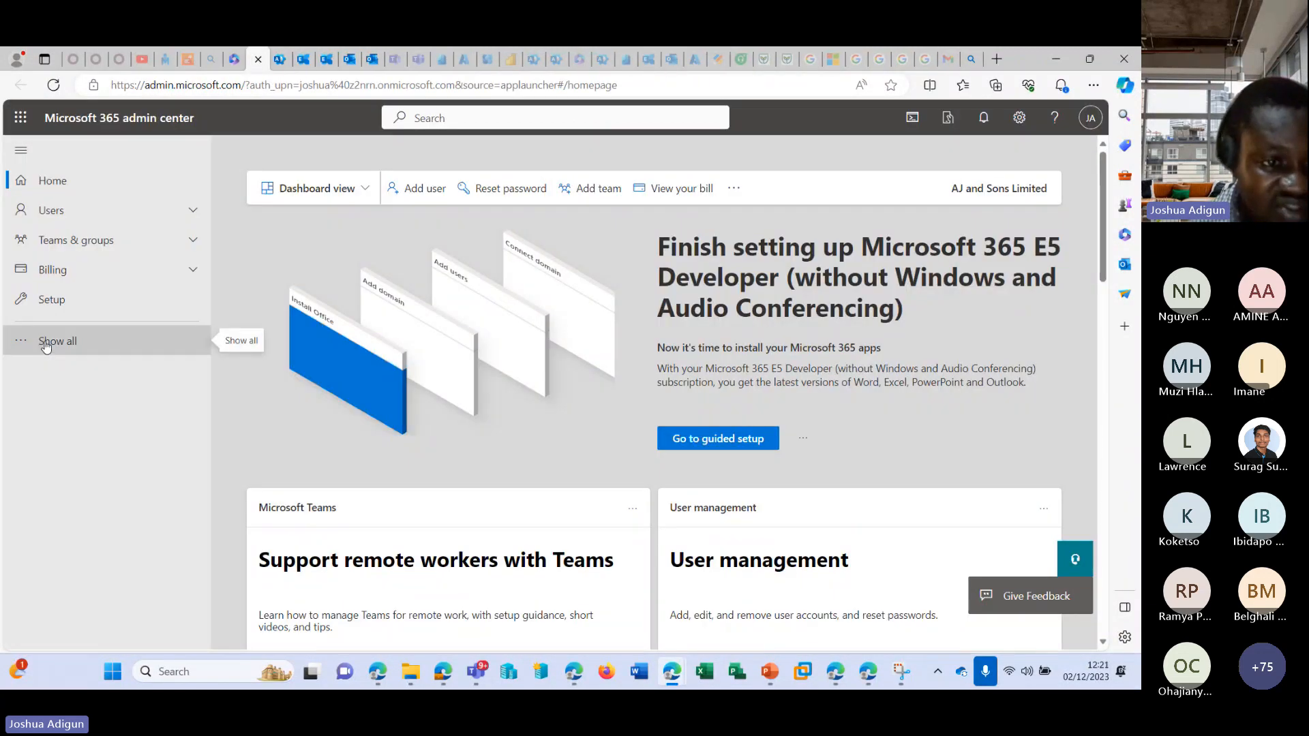
left_click(46, 342)
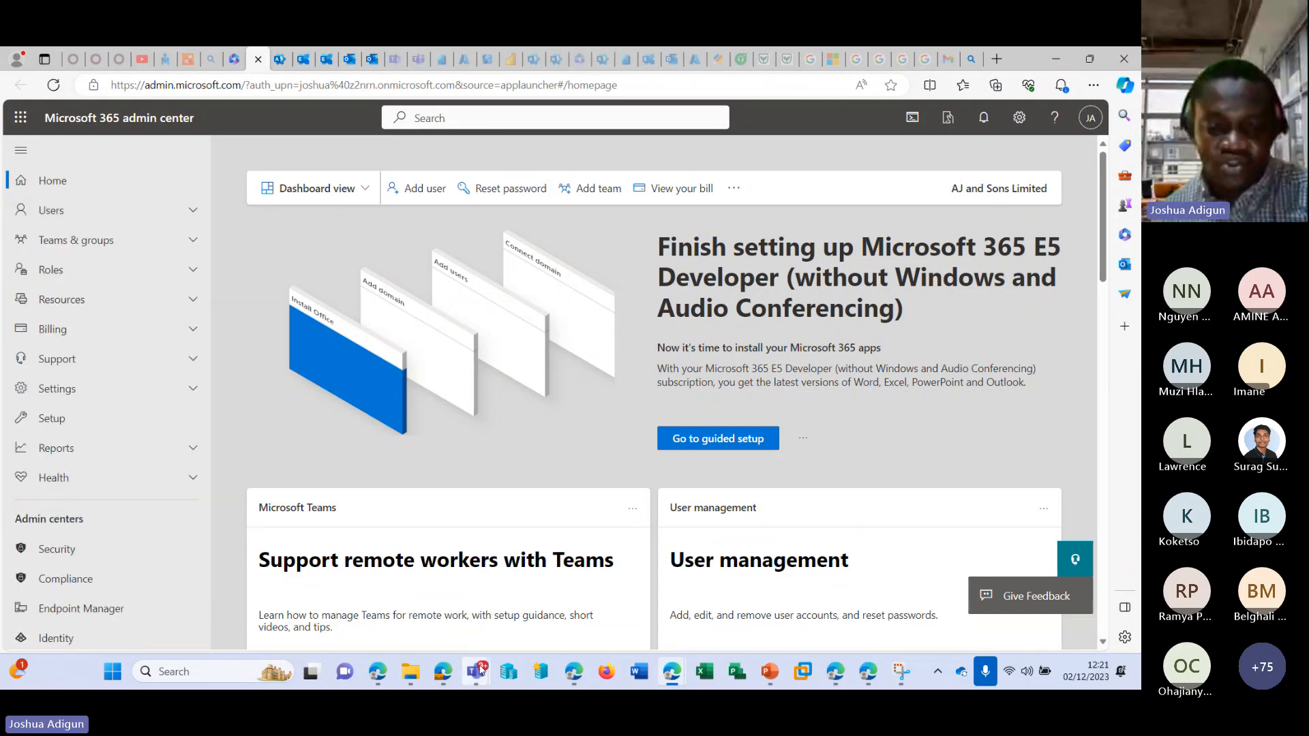
Switch to the Microsoft Teams meeting and stop sharing the screen.
mouse_move(481, 672)
left_click(482, 550)
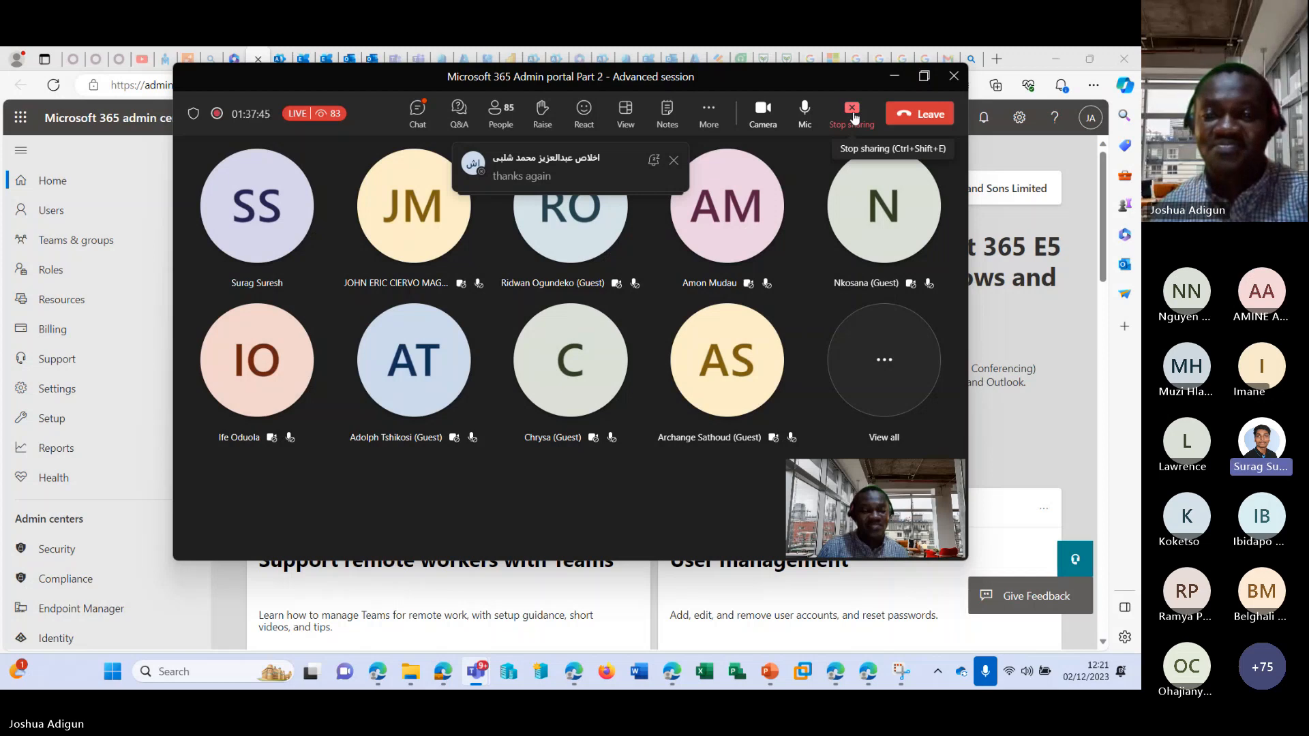
left_click(852, 109)
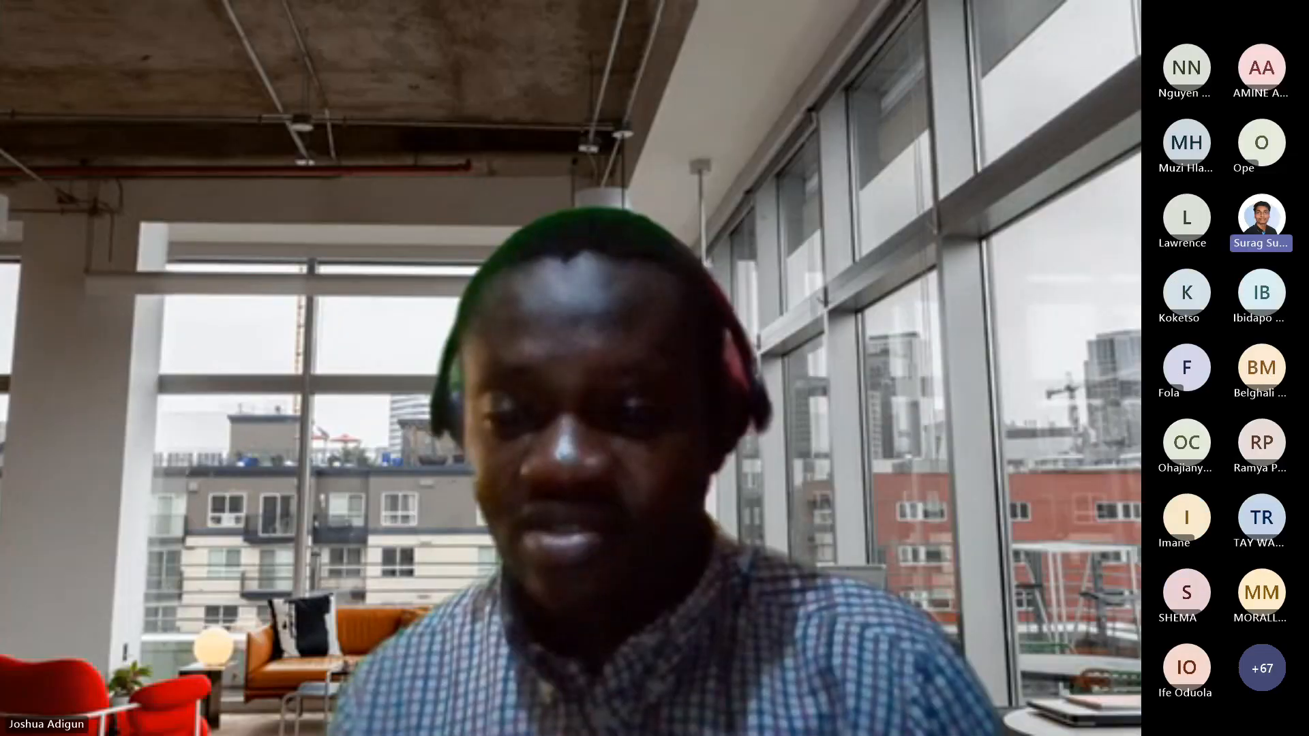